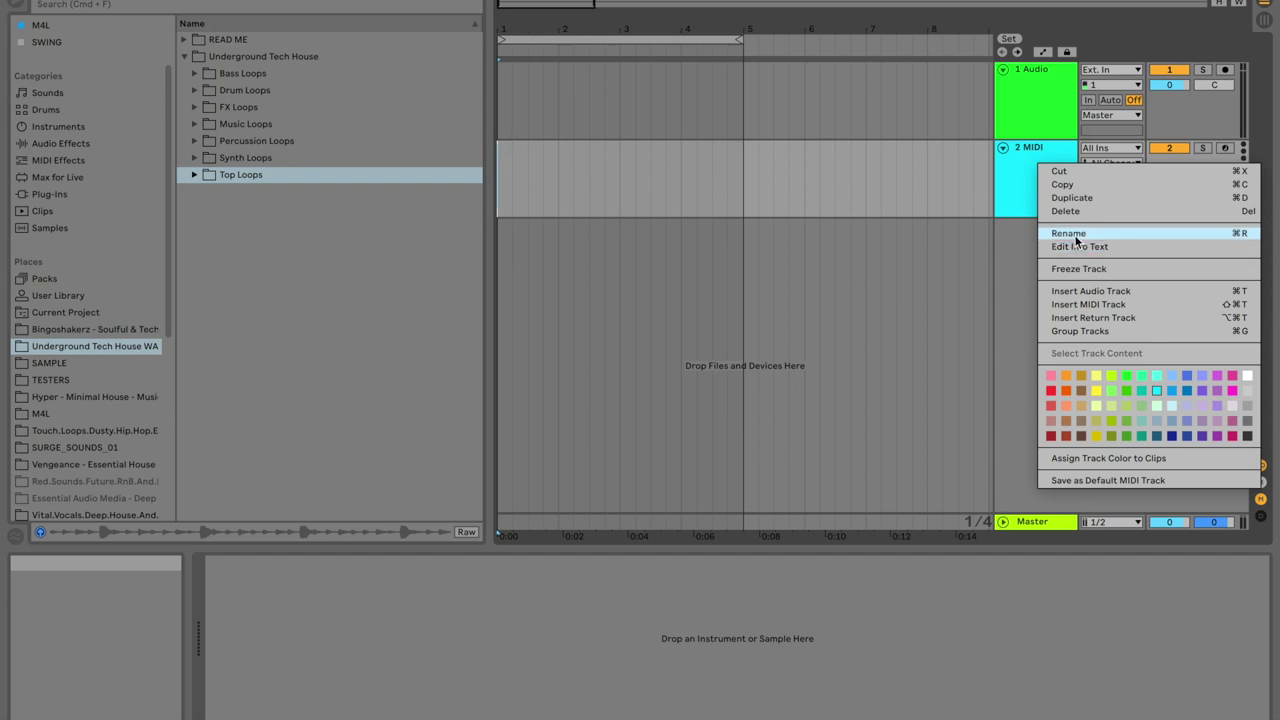
Rename the MIDI track to TOM and delete the unused audio track.
key("BackSpace")
type("TOM")
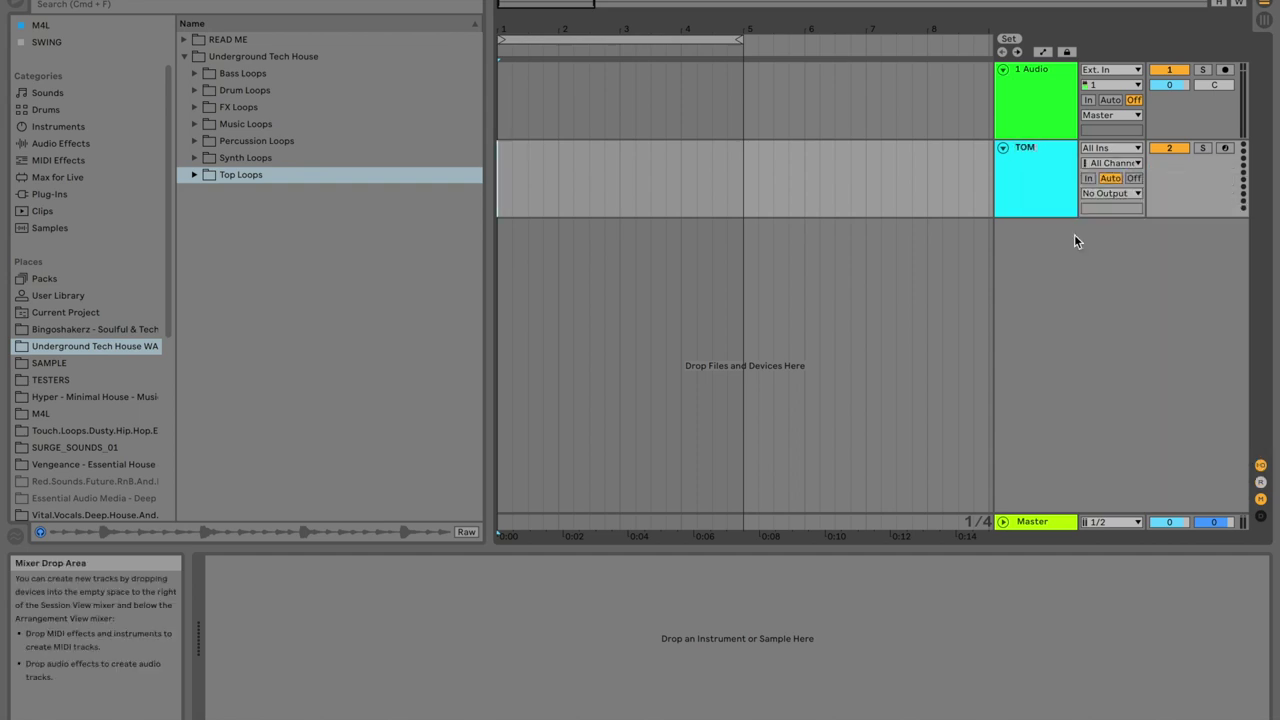
left_click(1039, 120)
key("Delete")
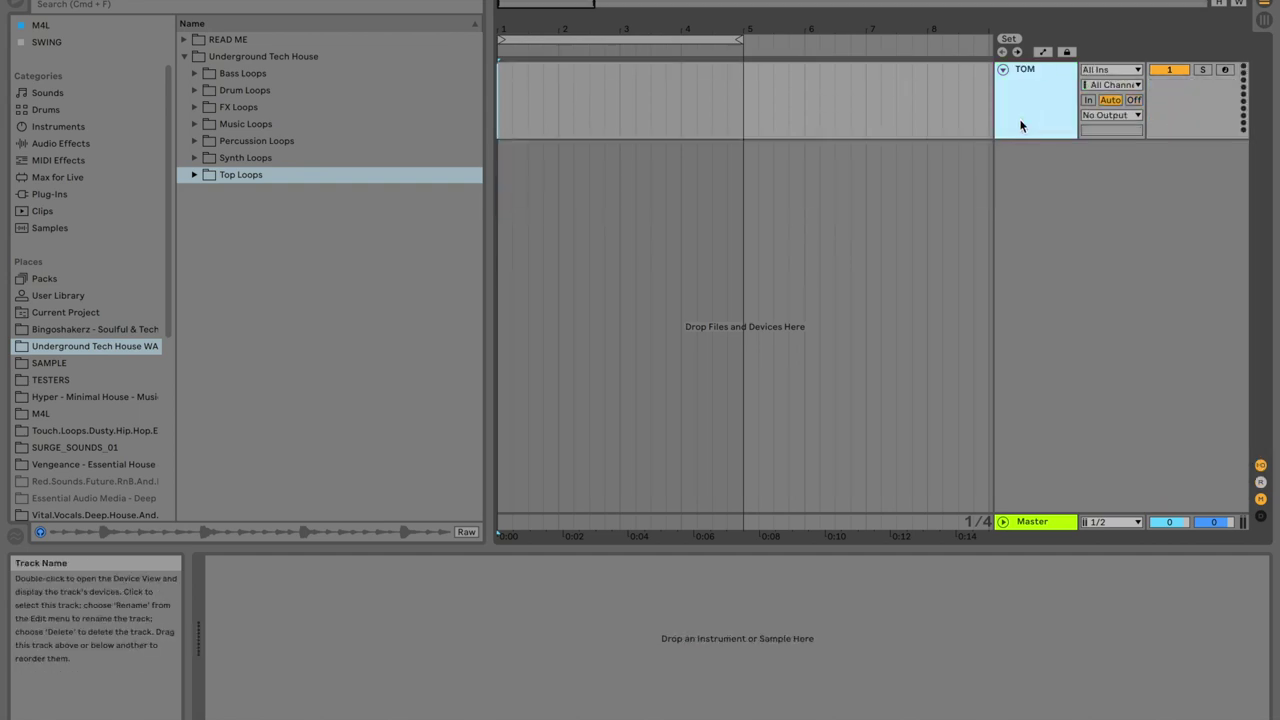
Switch to Session View and create an empty MIDI clip in the TOM track's first slot.
left_click(1265, 20)
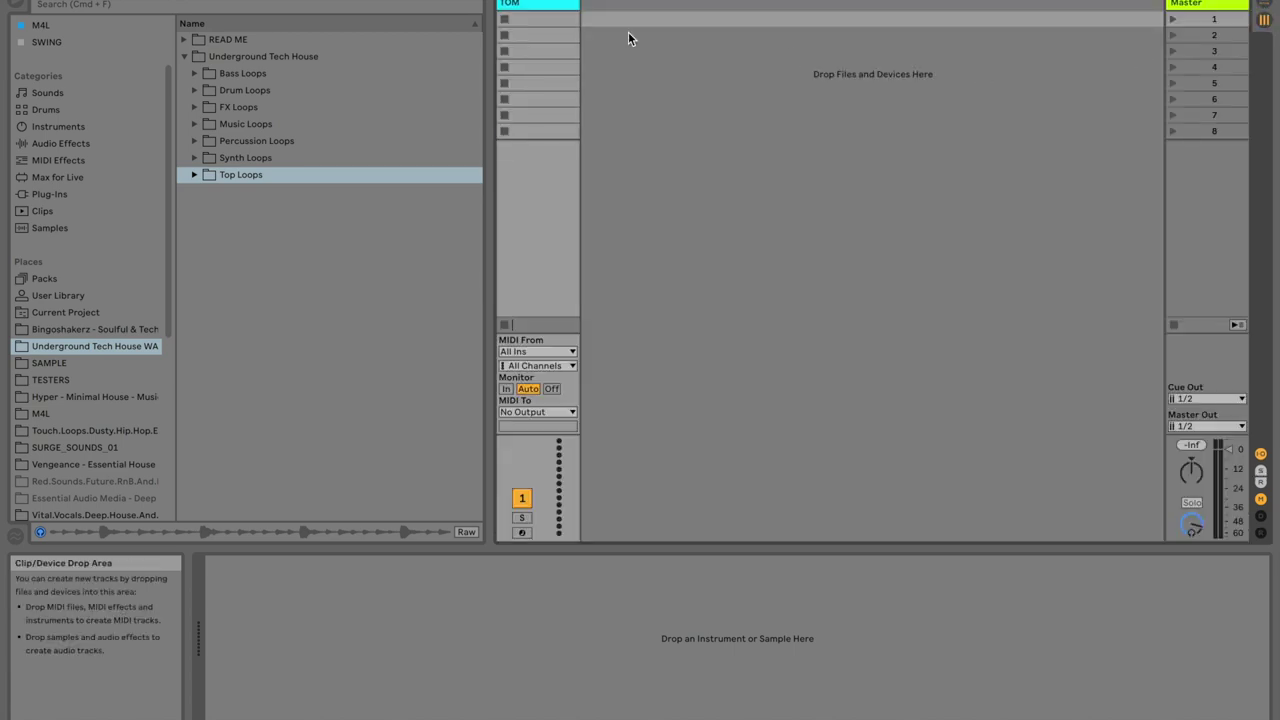
double_click(540, 19)
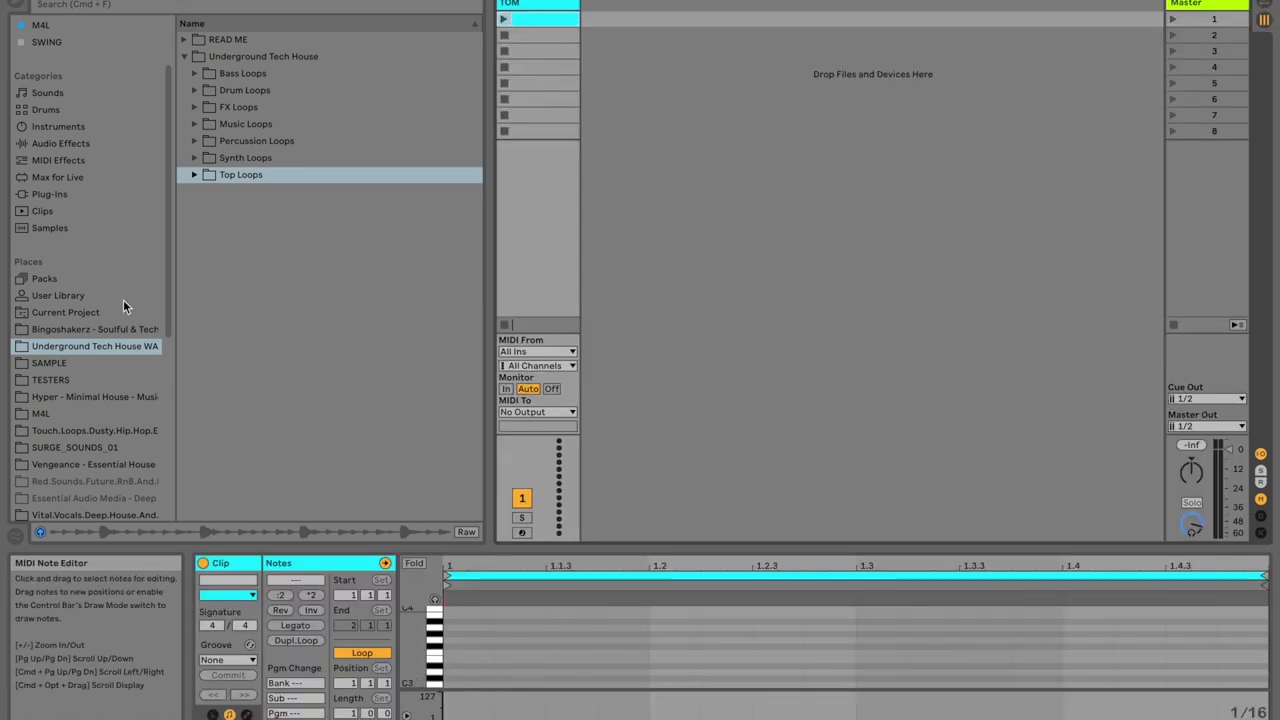
Browse the sample packs and open the VMH2 Toms & Deep Tones folder of the Vengeance Minimal House pack.
scroll(109, 185, "down", 3)
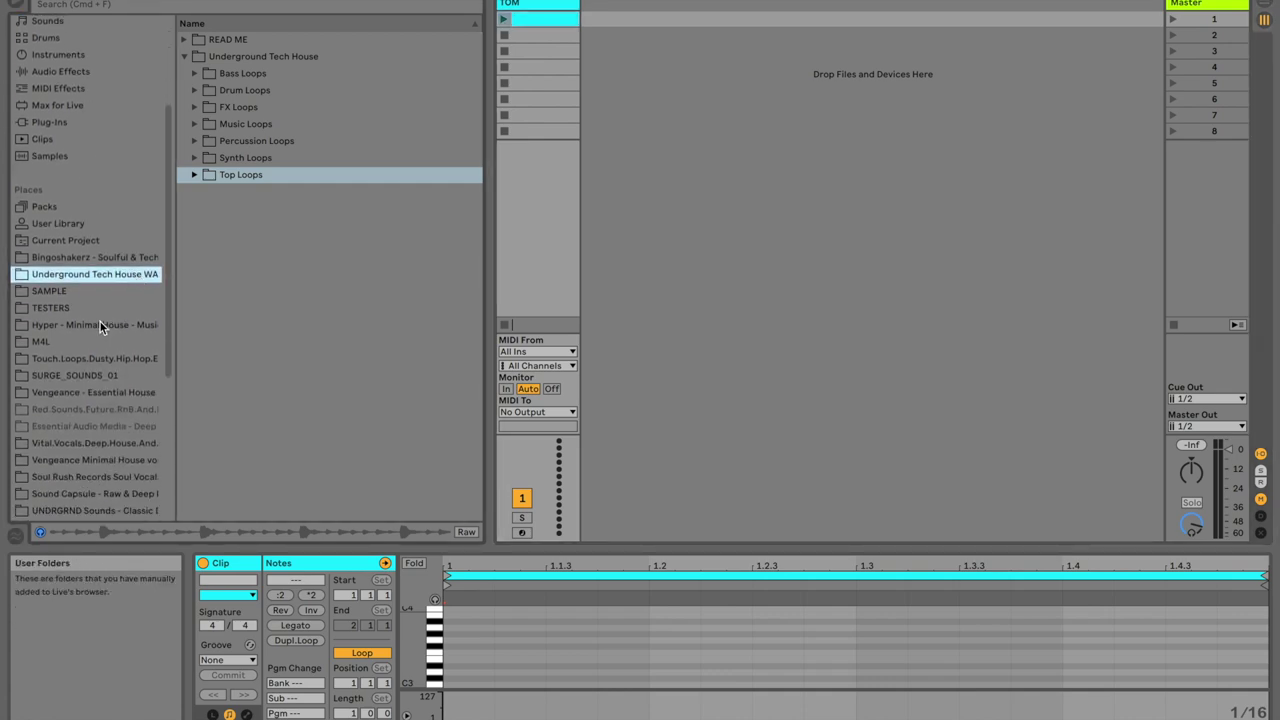
left_click(99, 325)
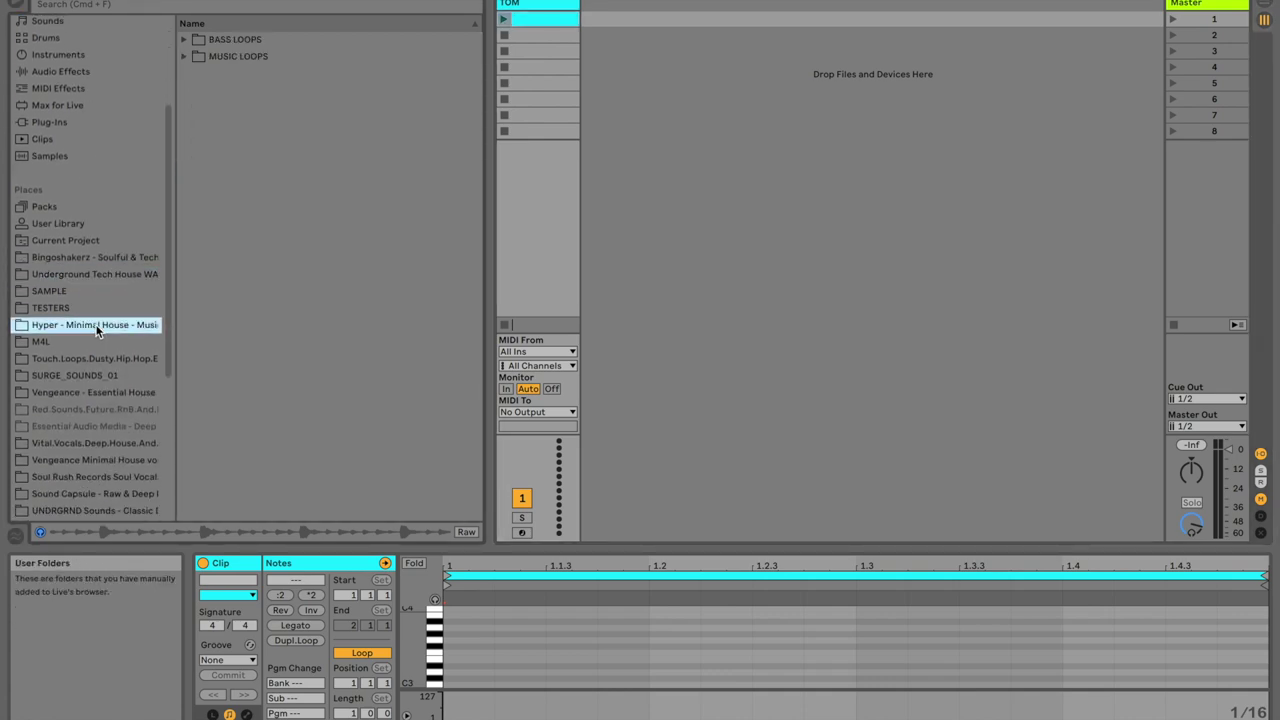
left_click(103, 392)
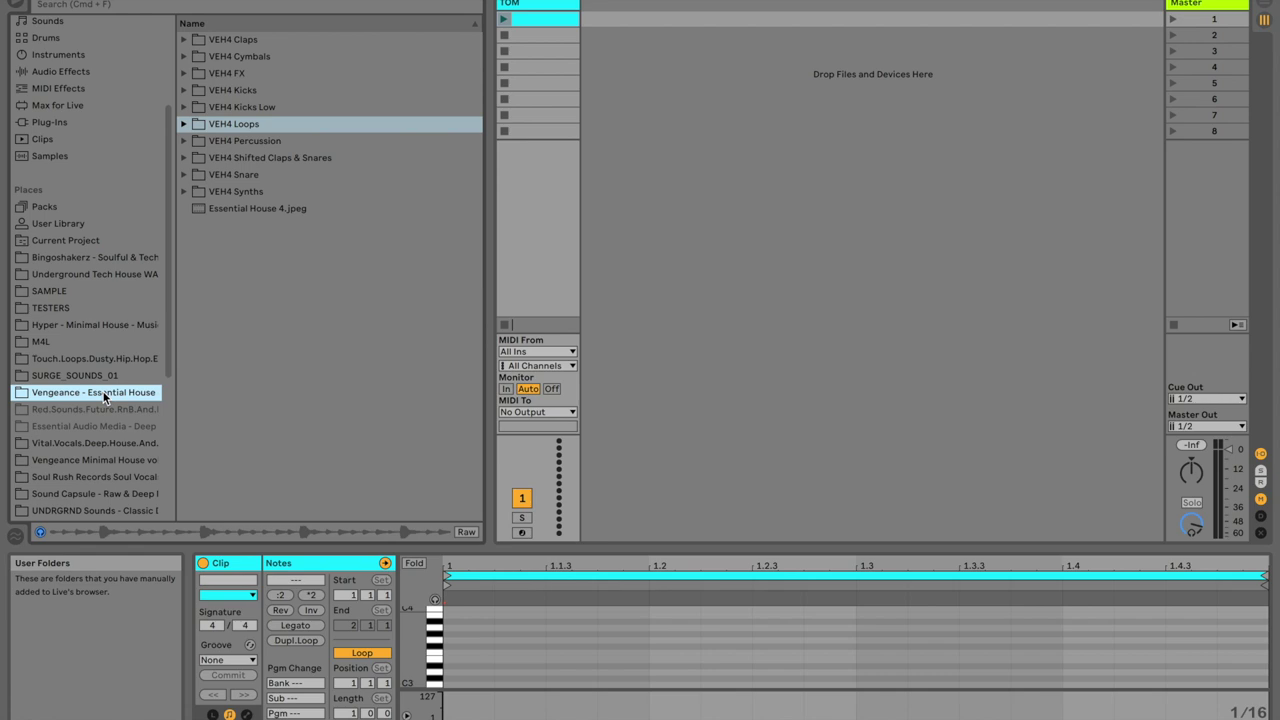
scroll(103, 392, "down", 1)
left_click(89, 441)
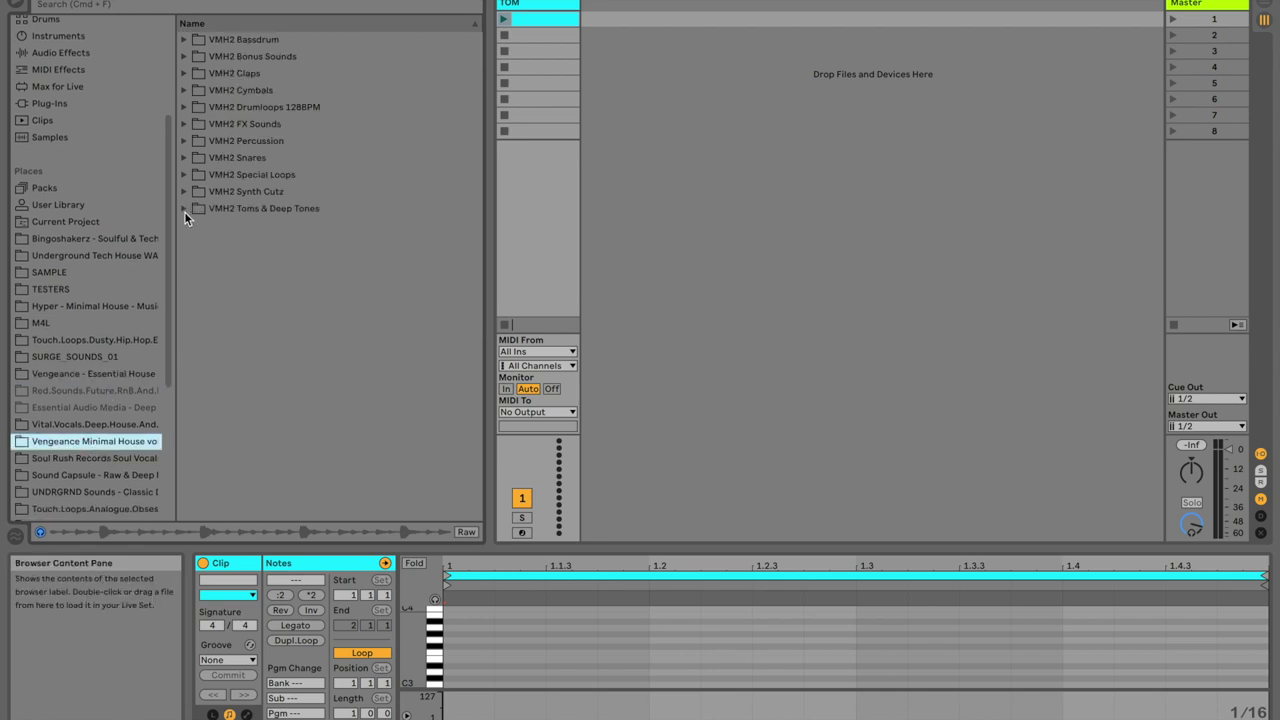
left_click(184, 208)
Audition the VMH2 Toms & Deep Tones samples from 003 D to 010 A.
left_click(258, 256)
left_click(303, 278)
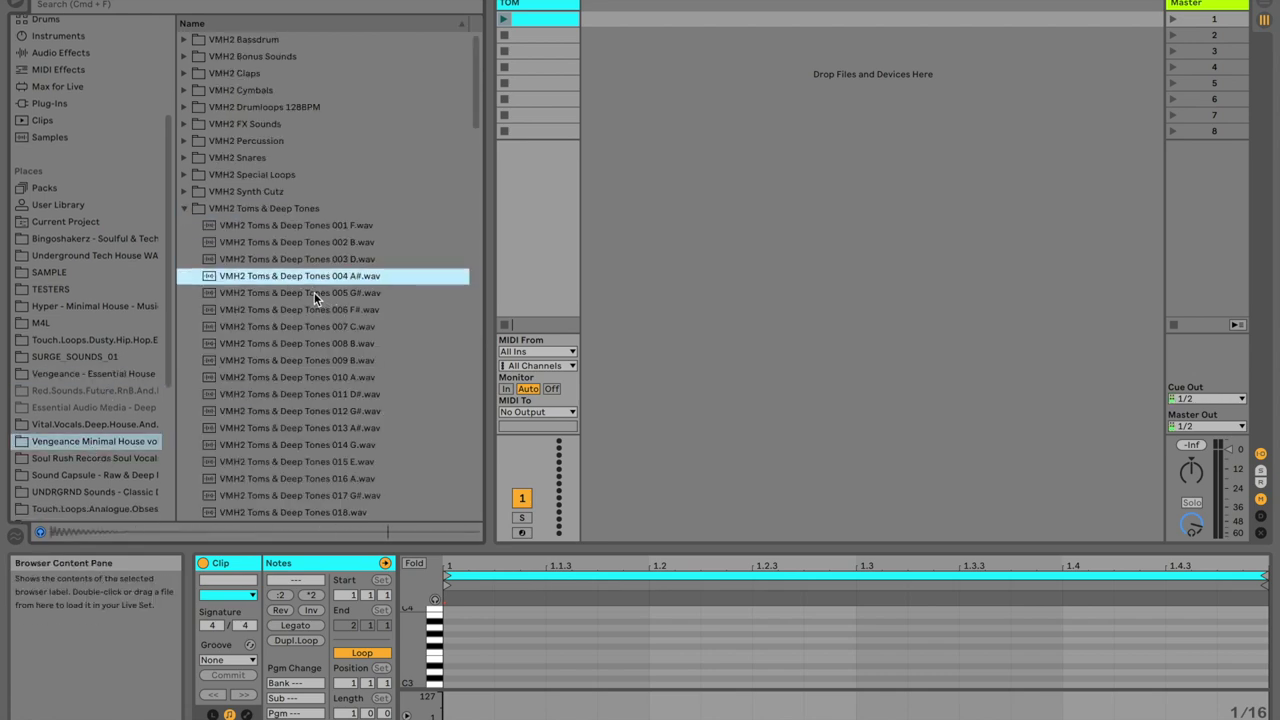
left_click(306, 292)
left_click(313, 309)
left_click(315, 327)
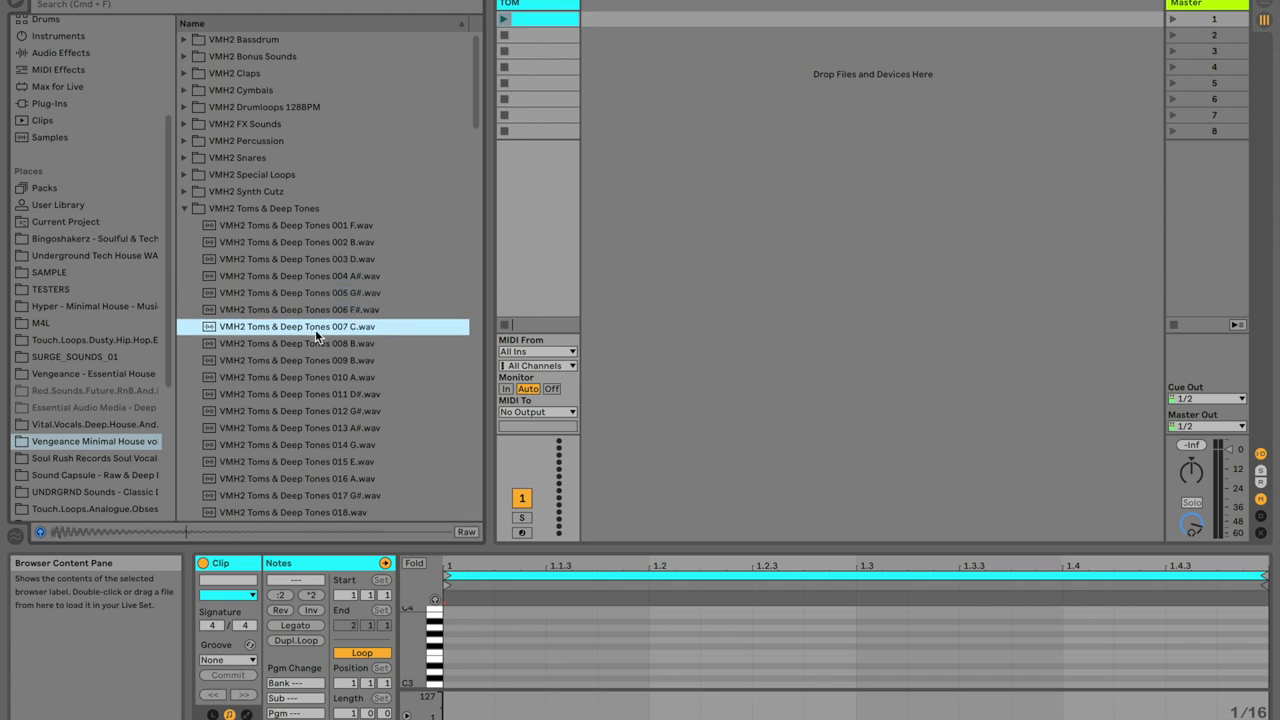
left_click(302, 343)
left_click(297, 364)
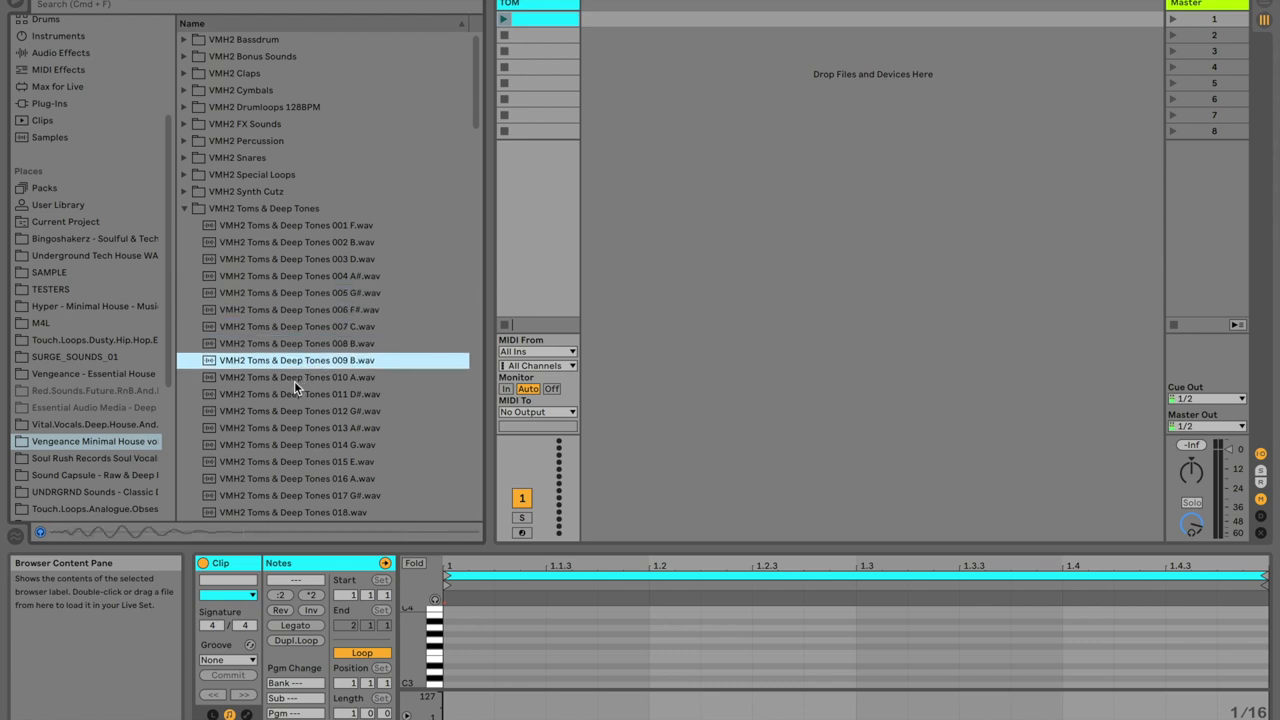
left_click(310, 379)
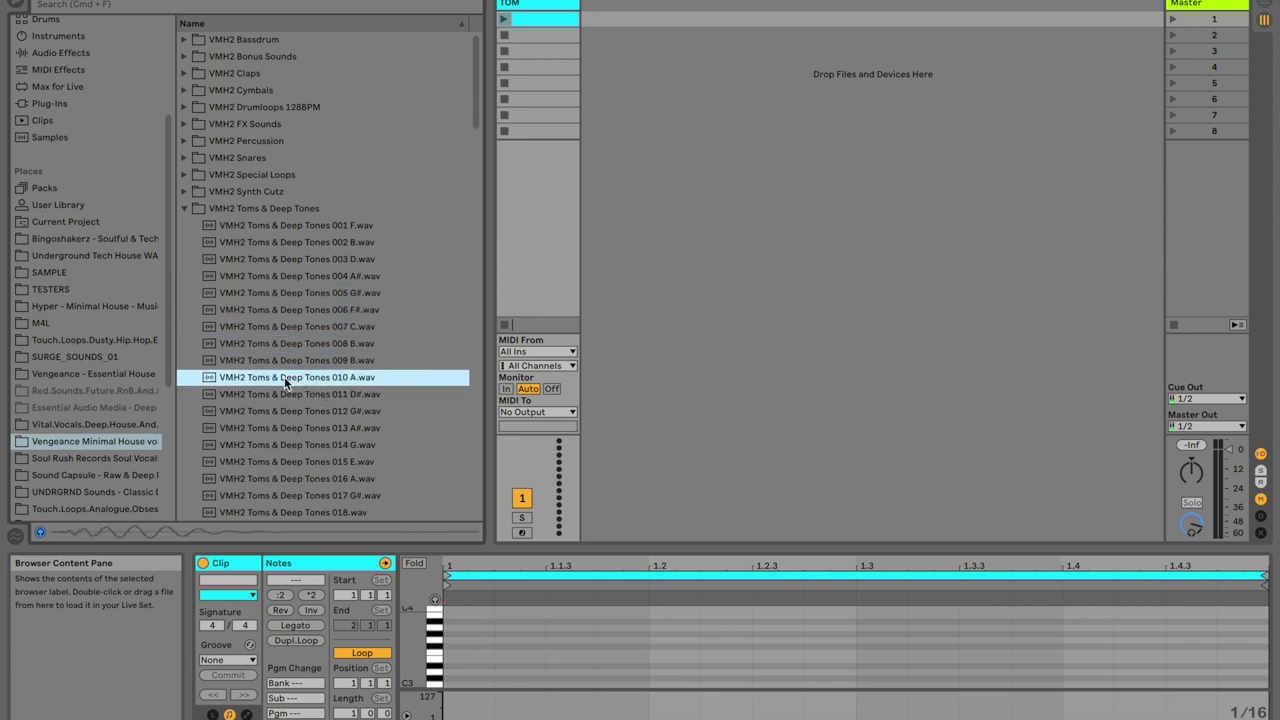
Compare tom samples 009 B and 010 A, and load VMH2 Toms & Deep Tones 010 A onto the TOM track.
left_click(284, 365)
left_click(300, 377)
left_click(302, 363)
left_click(292, 376)
left_click_drag(547, 673, 544, 677)
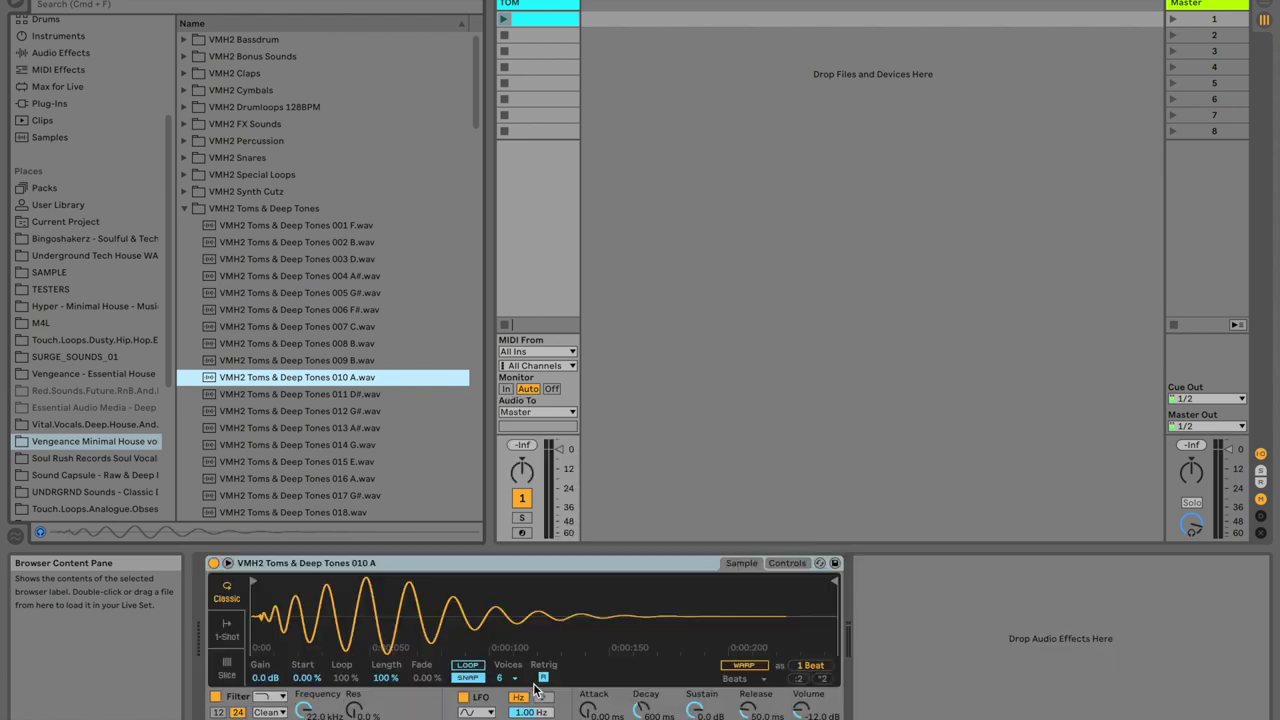
Draw C3 notes at 1.1.2 and 1.1.3 in the TOM clip, lower the first one's velocity to about 70 and start playback.
double_click(538, 27)
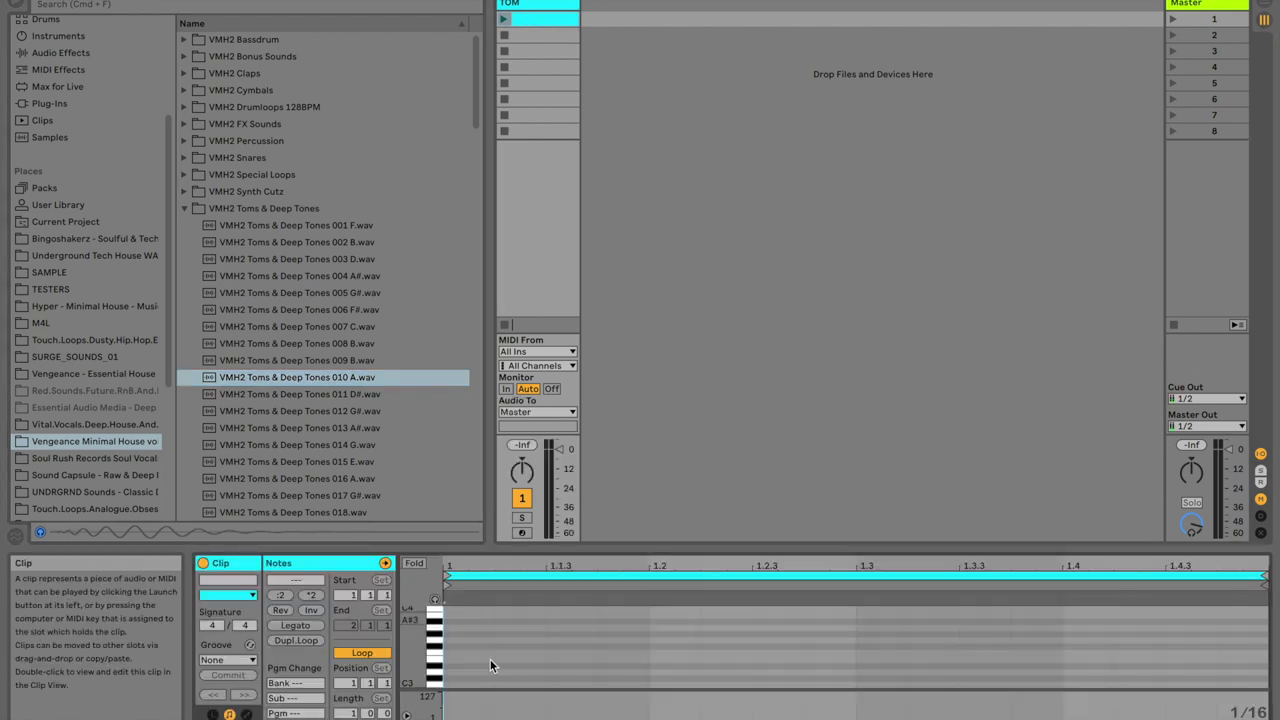
double_click(521, 685)
double_click(575, 686)
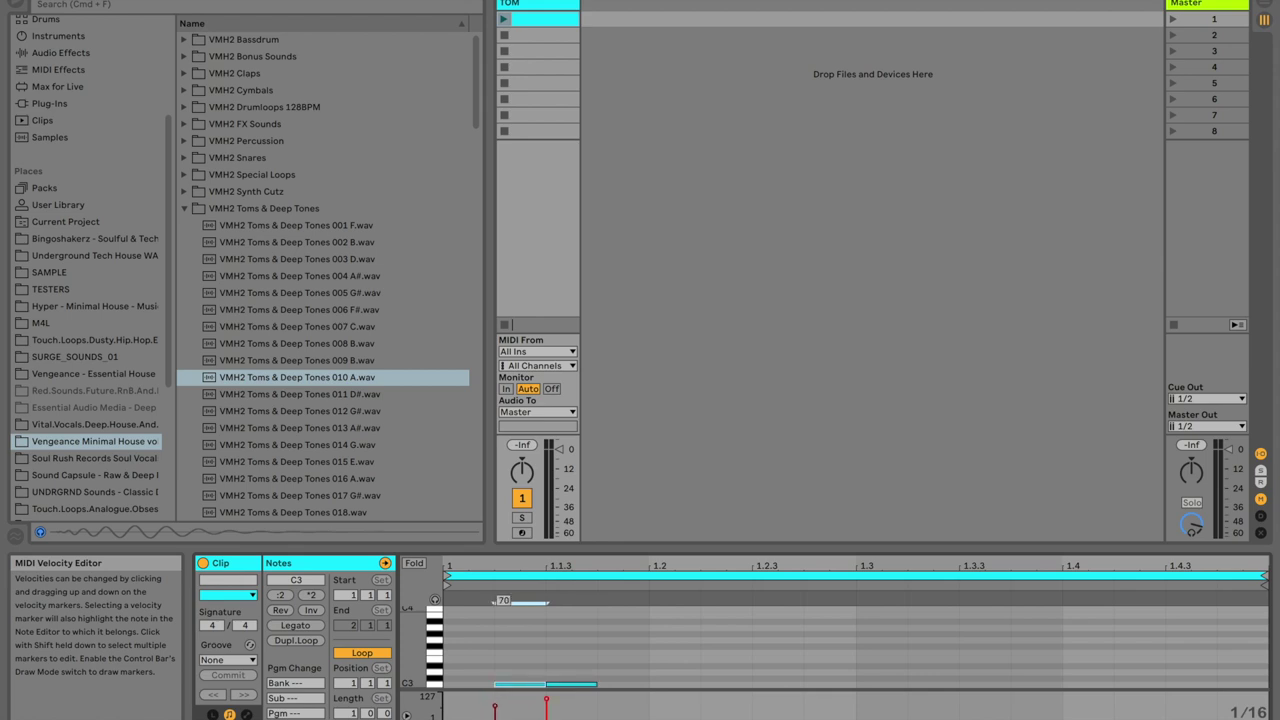
key("space")
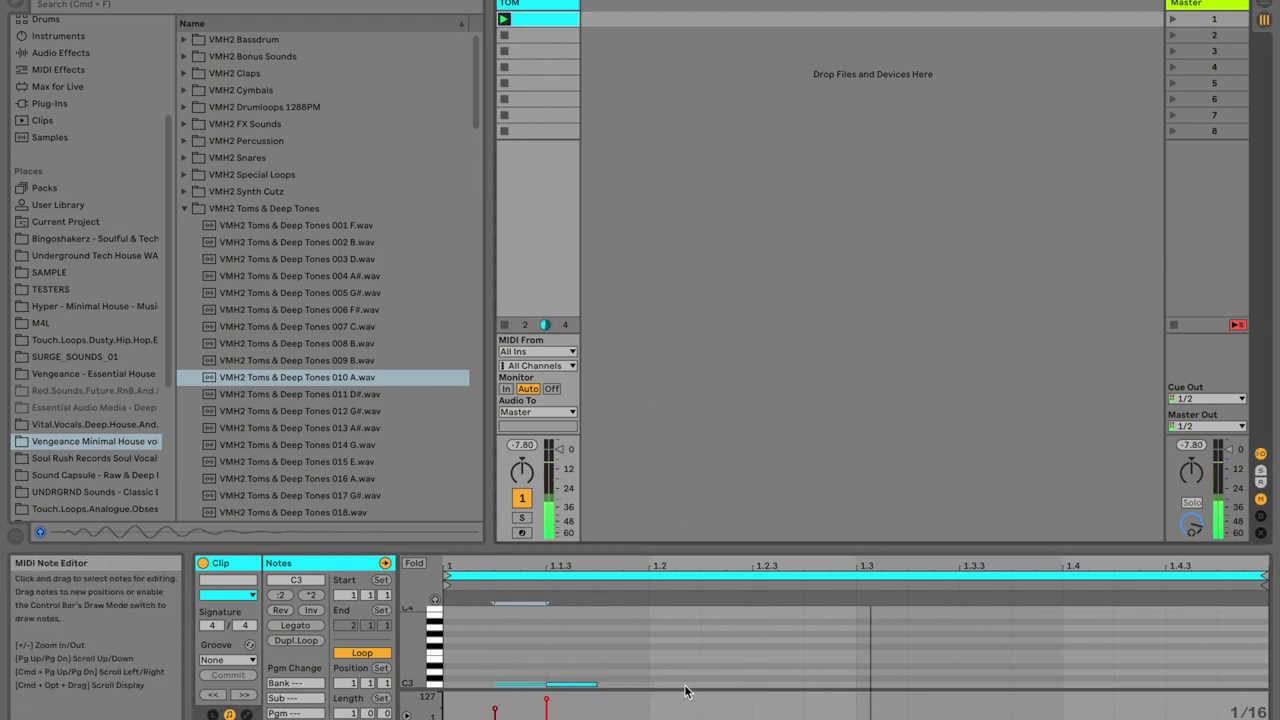
Add a C3 note at 1.2 in the TOM clip and lower its velocity.
double_click(715, 686)
mouse_move(715, 686)
left_mouse_down()
mouse_move(668, 690)
mouse_move(720, 686)
left_mouse_up()
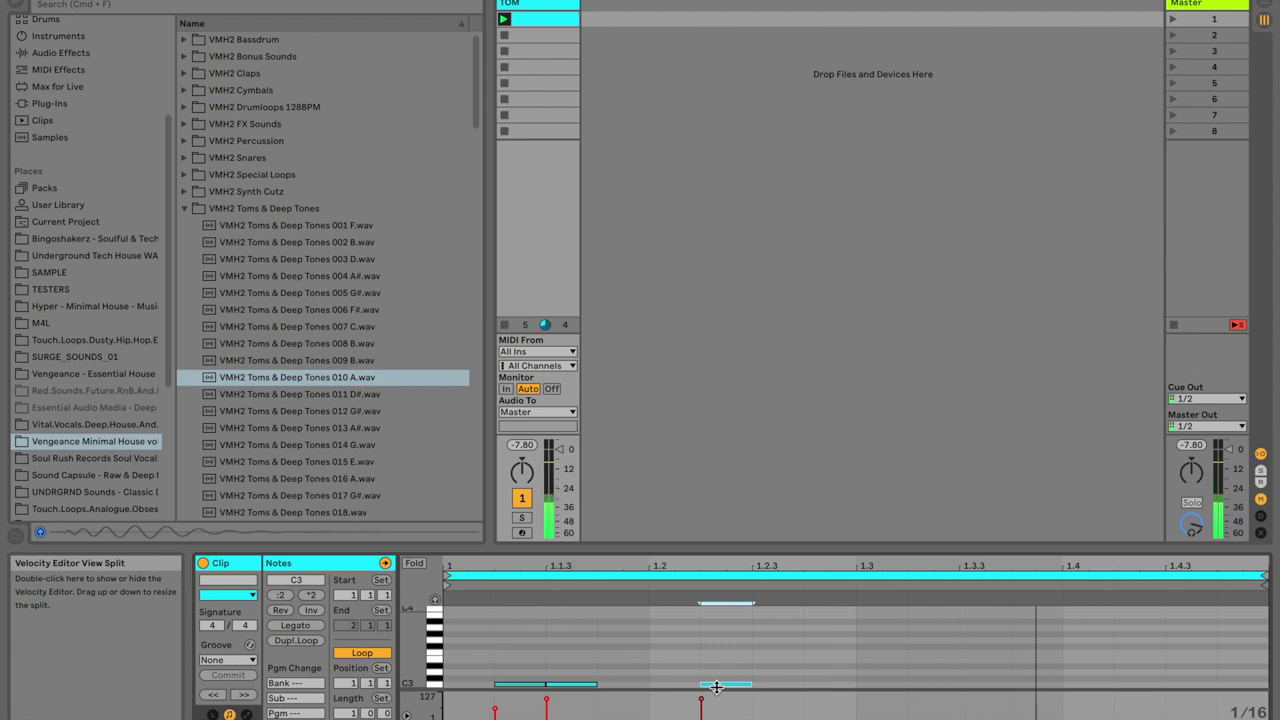
left_click_drag(716, 687, 651, 688)
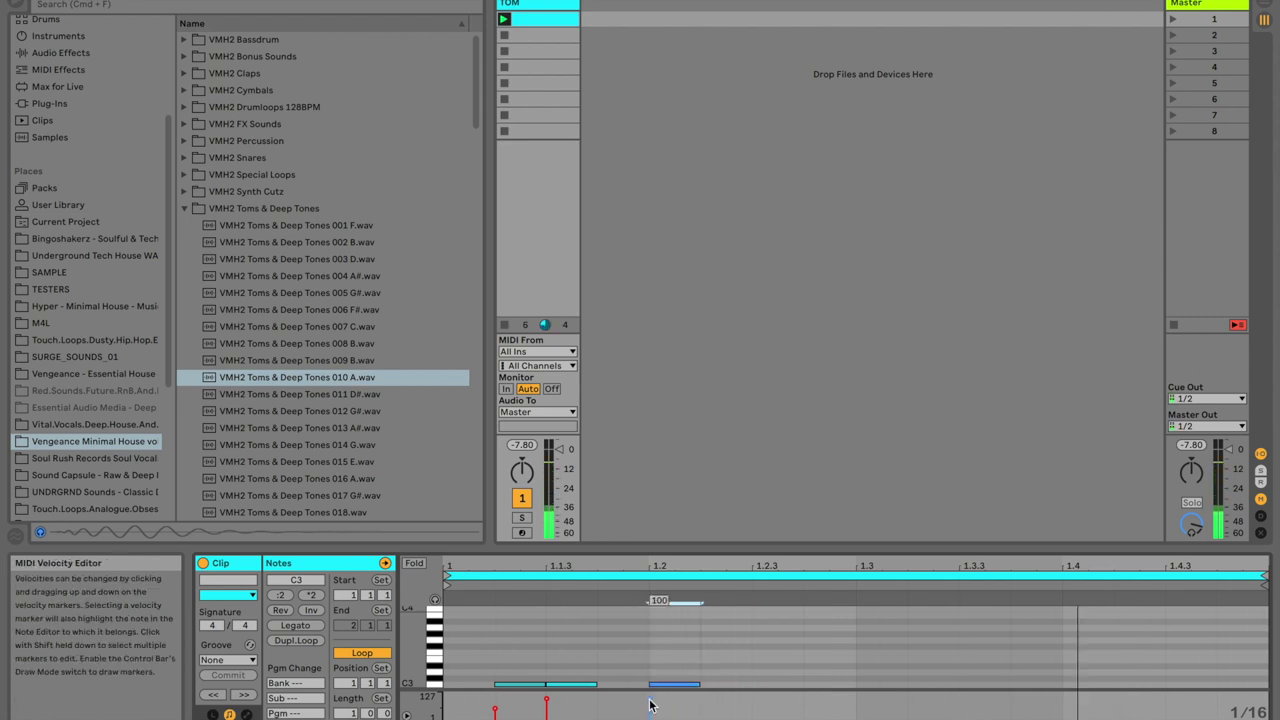
Add C3 notes at 1.2.3 and 1.2.4, making the first quiet and setting the second's velocity to about 89.
double_click(772, 686)
double_click(820, 686)
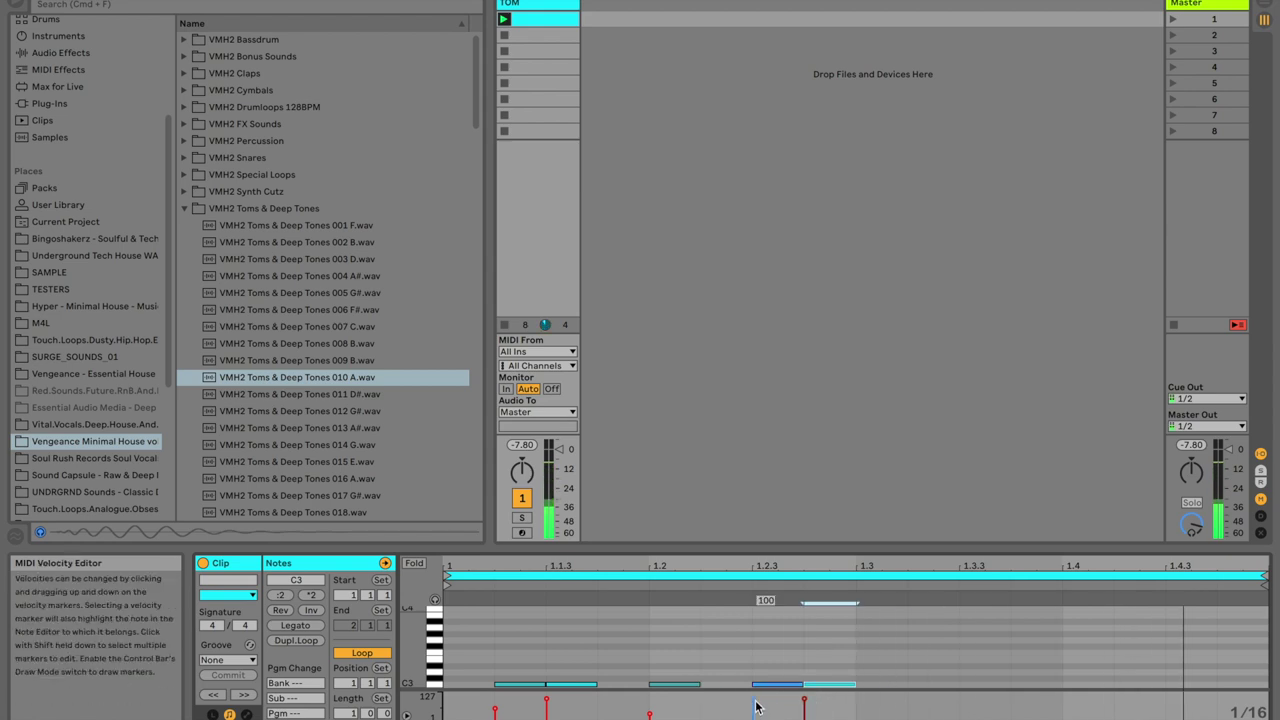
left_click_drag(804, 700, 804, 711)
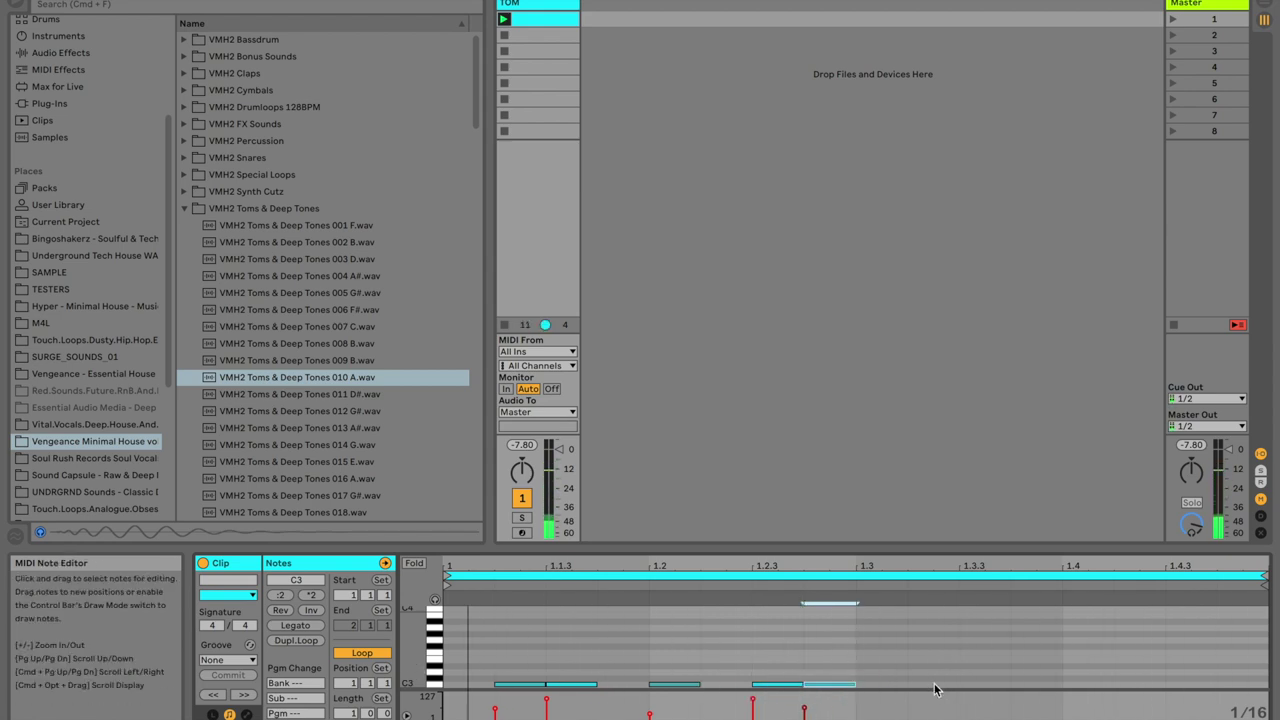
mouse_move(753, 700)
left_mouse_down()
mouse_move(753, 715)
mouse_move(806, 703)
left_mouse_up()
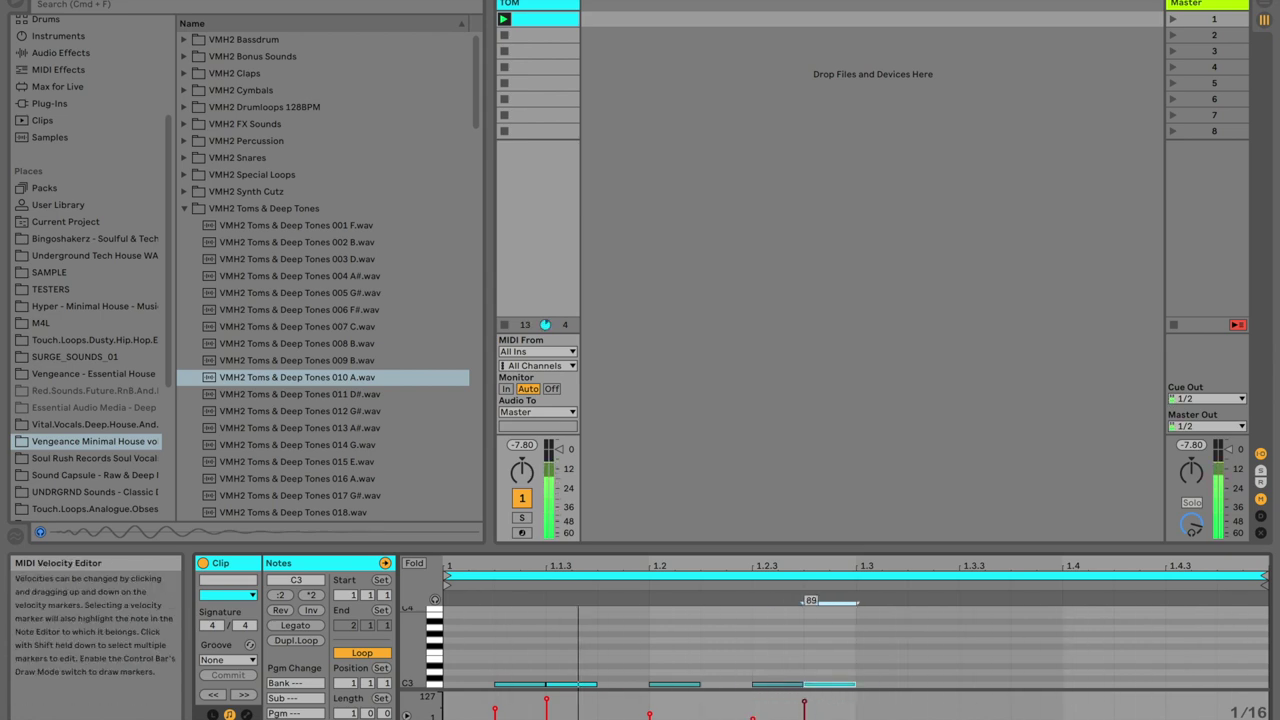
Replace the note at 1.2.4 with one at 1.3, and add C3 notes at 1.3.3, with velocity about 56, and 1.3.4.
double_click(874, 684)
double_click(829, 686)
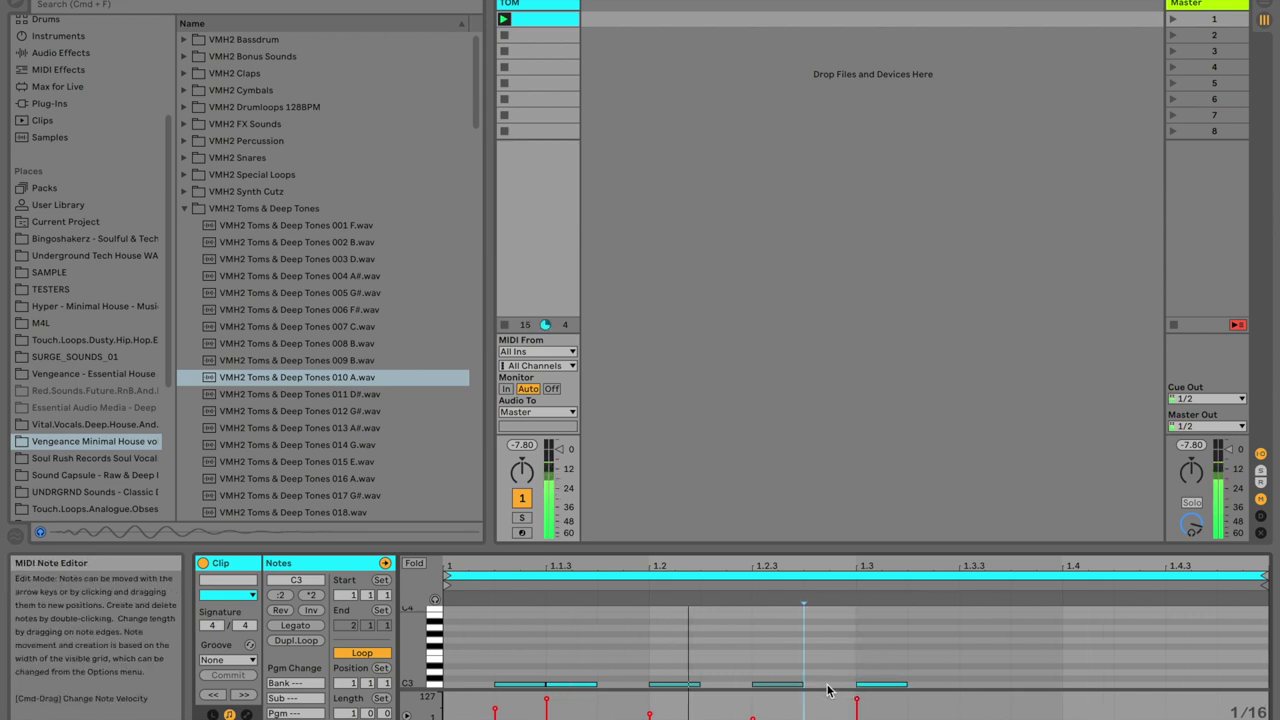
double_click(986, 685)
double_click(1032, 685)
left_click_drag(960, 699, 960, 709)
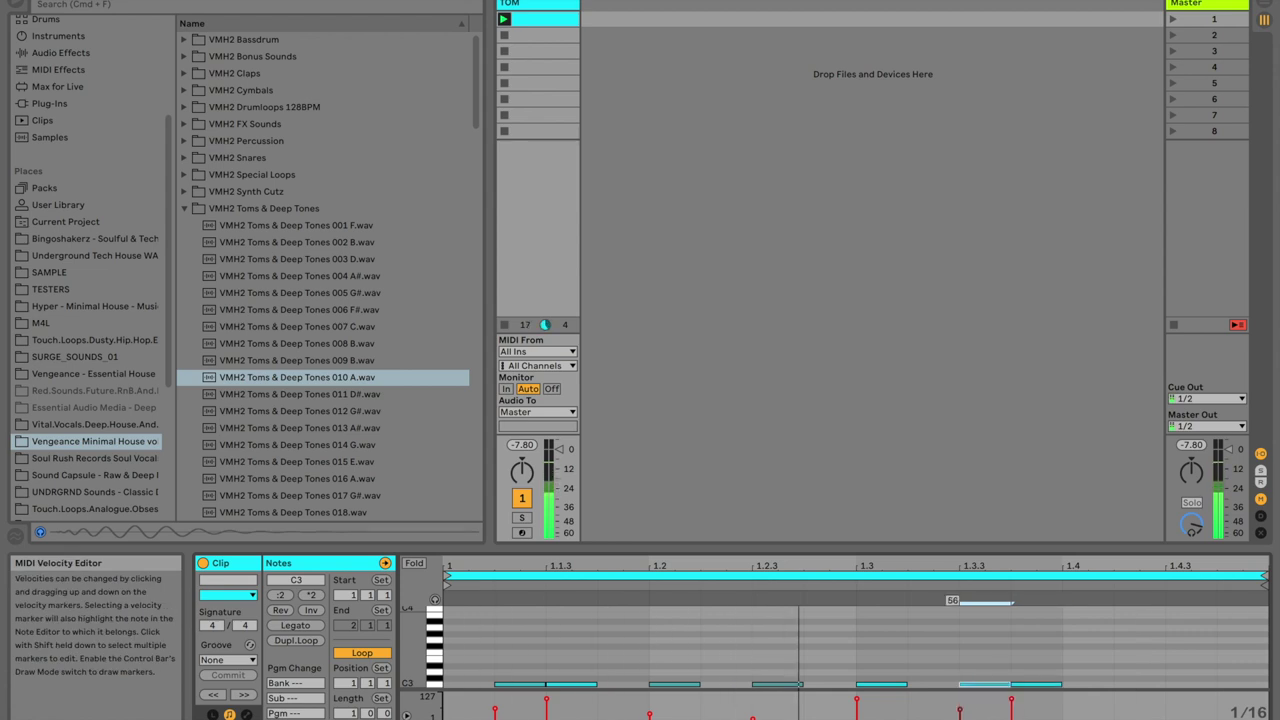
Delete the C3 notes at 1.2, 1.3 and 1.3.4, and add one at 1.3.2.
double_click(686, 688)
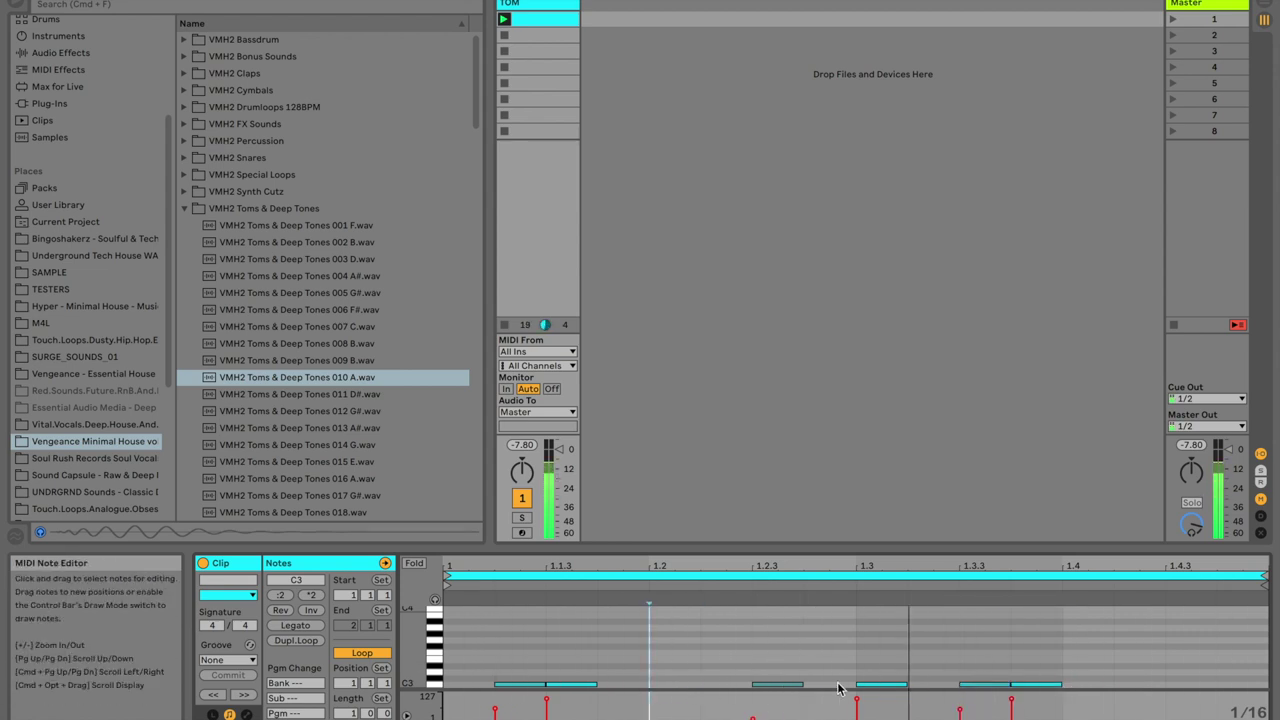
double_click(891, 688)
double_click(936, 686)
double_click(1028, 686)
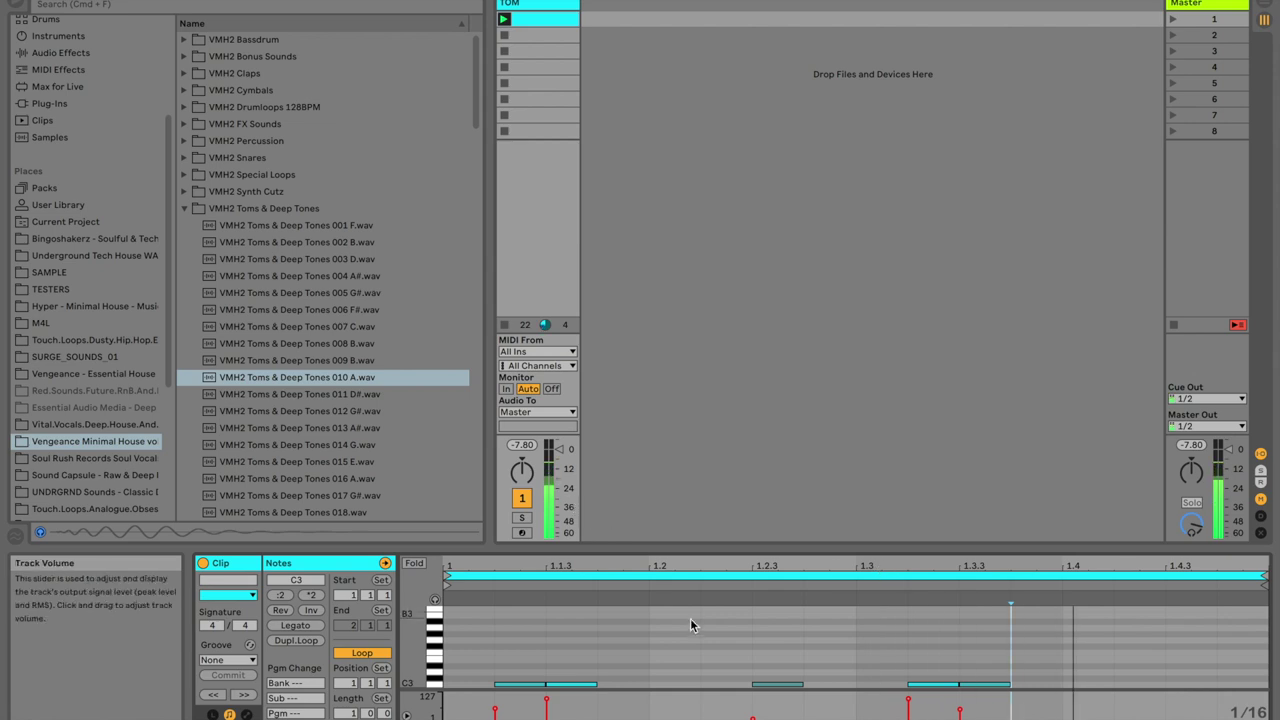
Insert a second MIDI track and load the VMH2 Bassdrum 004 G# sample onto it.
right_click(629, 67)
left_click(718, 86)
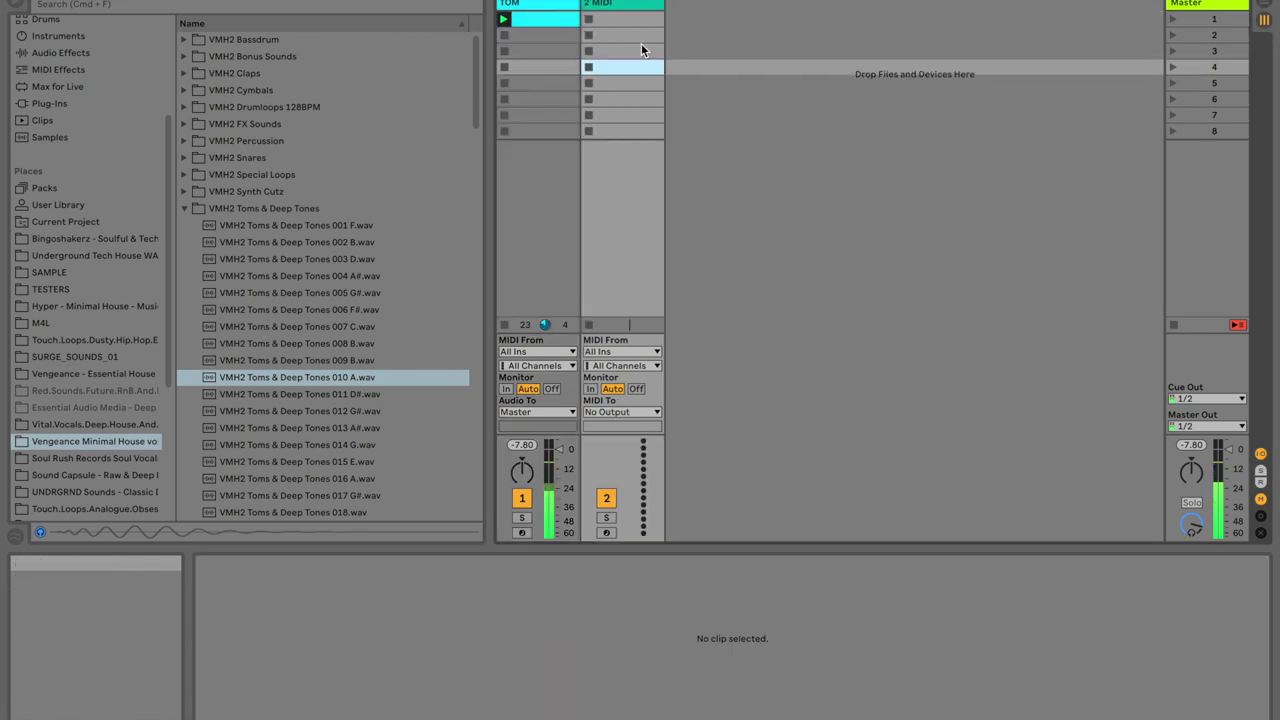
left_click(183, 40)
double_click(256, 105)
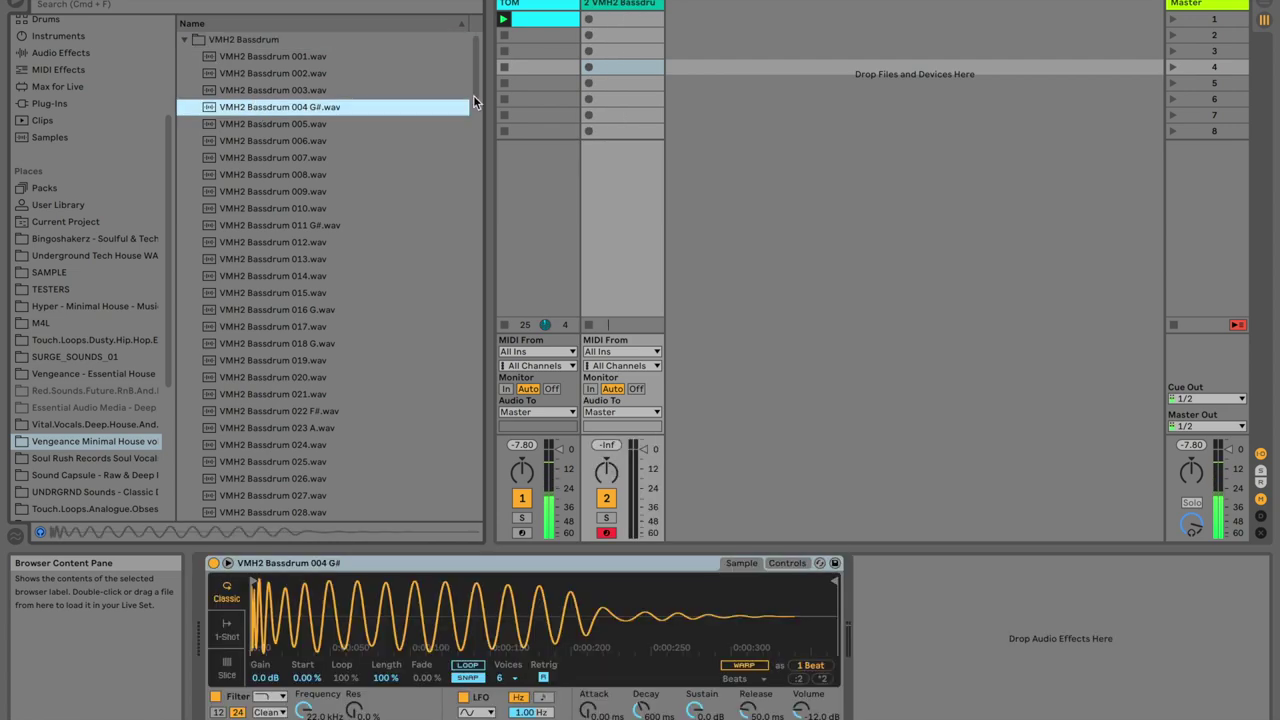
Create a clip on the bassdrum track with C3 kicks at 1, 1.2, 1.3 and 1.4, and launch it.
double_click(622, 22)
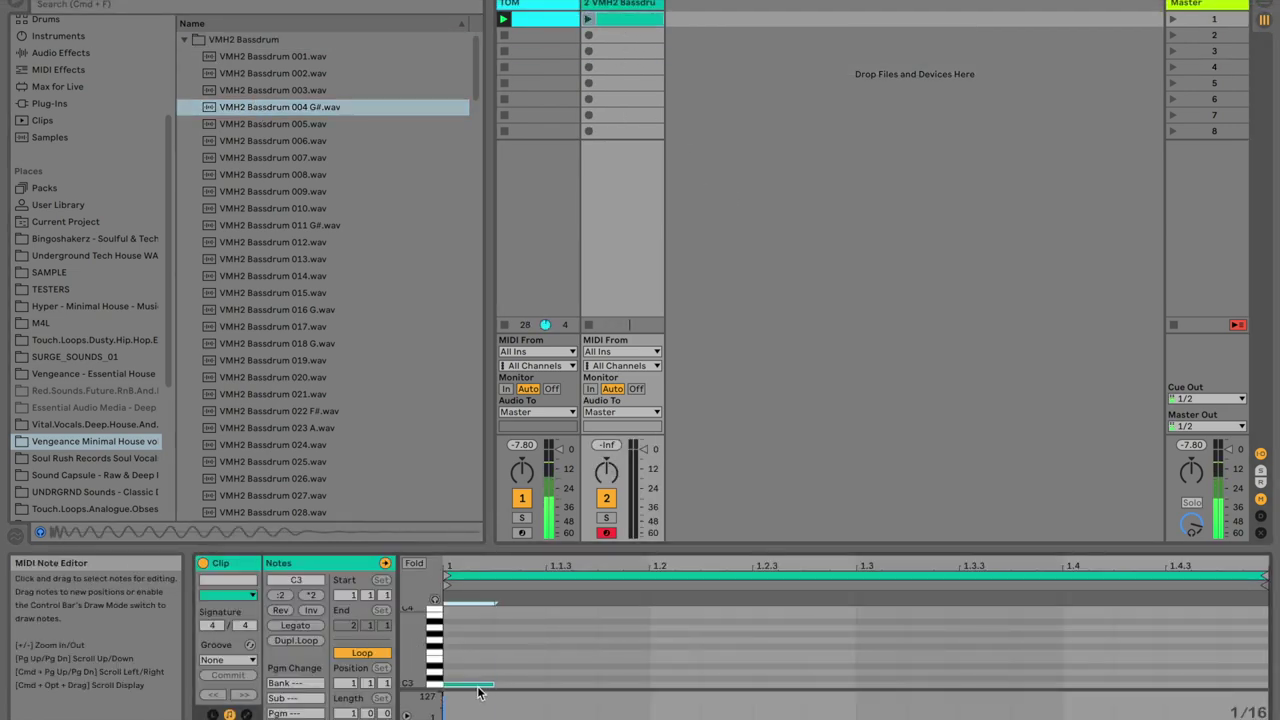
double_click(660, 684)
key("super+d")
key("super+d")
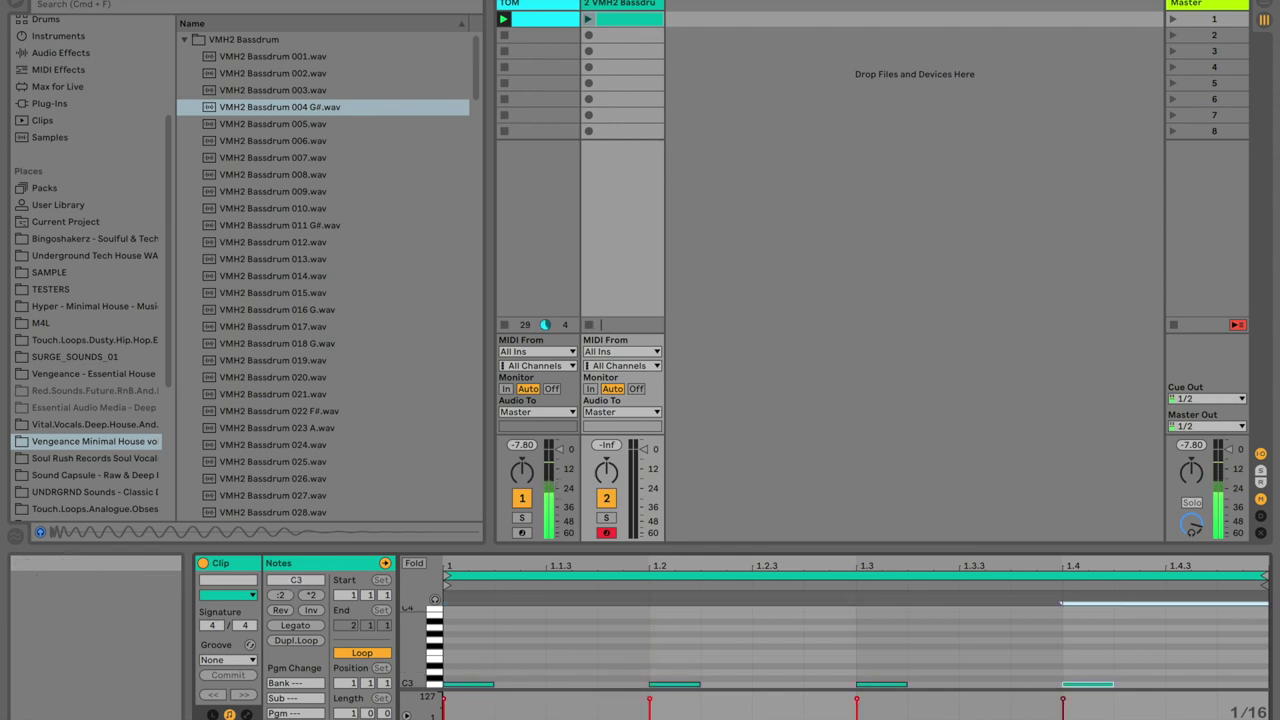
left_click(588, 19)
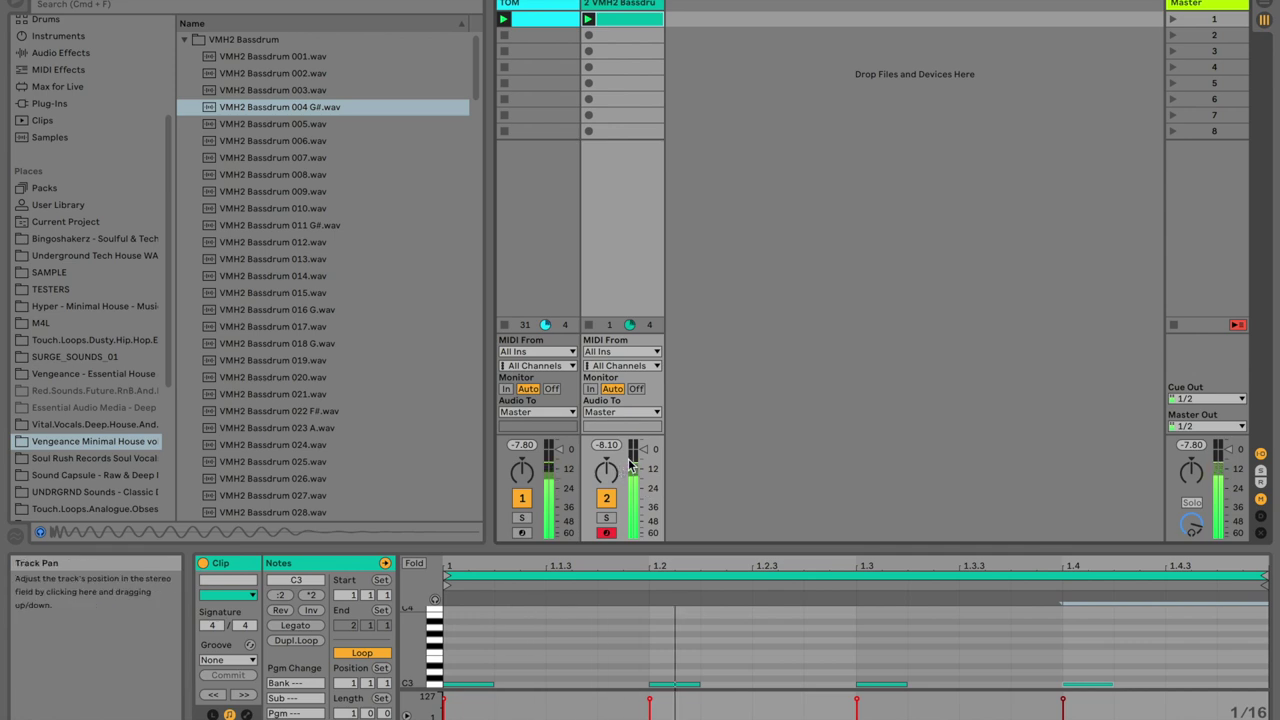
In the TOM clip, move the note at 1.2.3 to 1.2.2 and add a louder C3 note at 1.2.4.
left_click(576, 14)
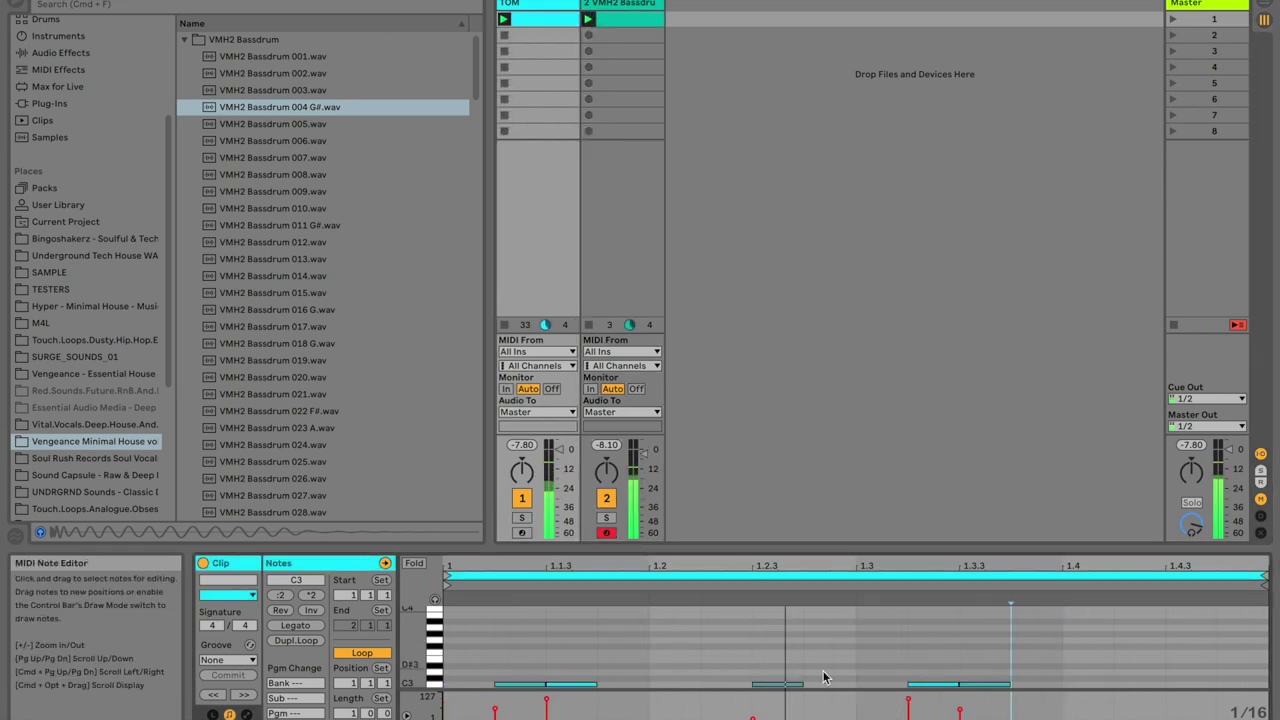
left_click_drag(763, 689, 716, 690)
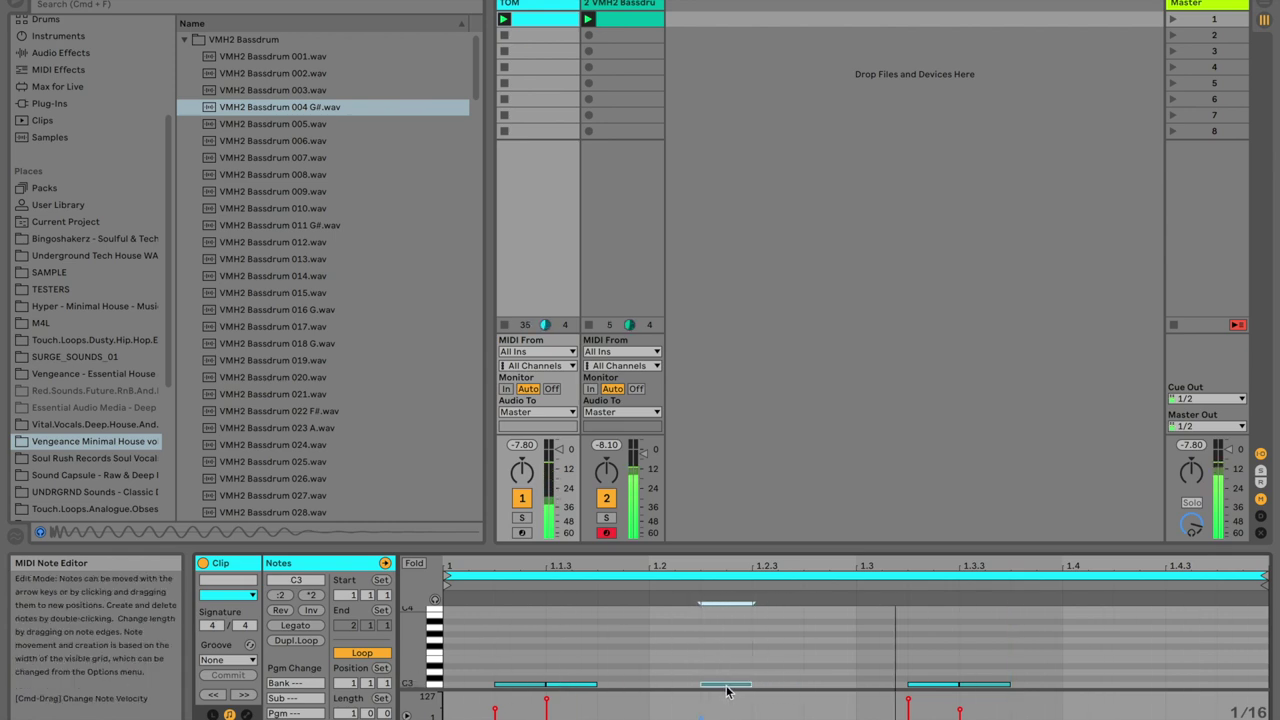
left_click_drag(724, 690, 822, 692)
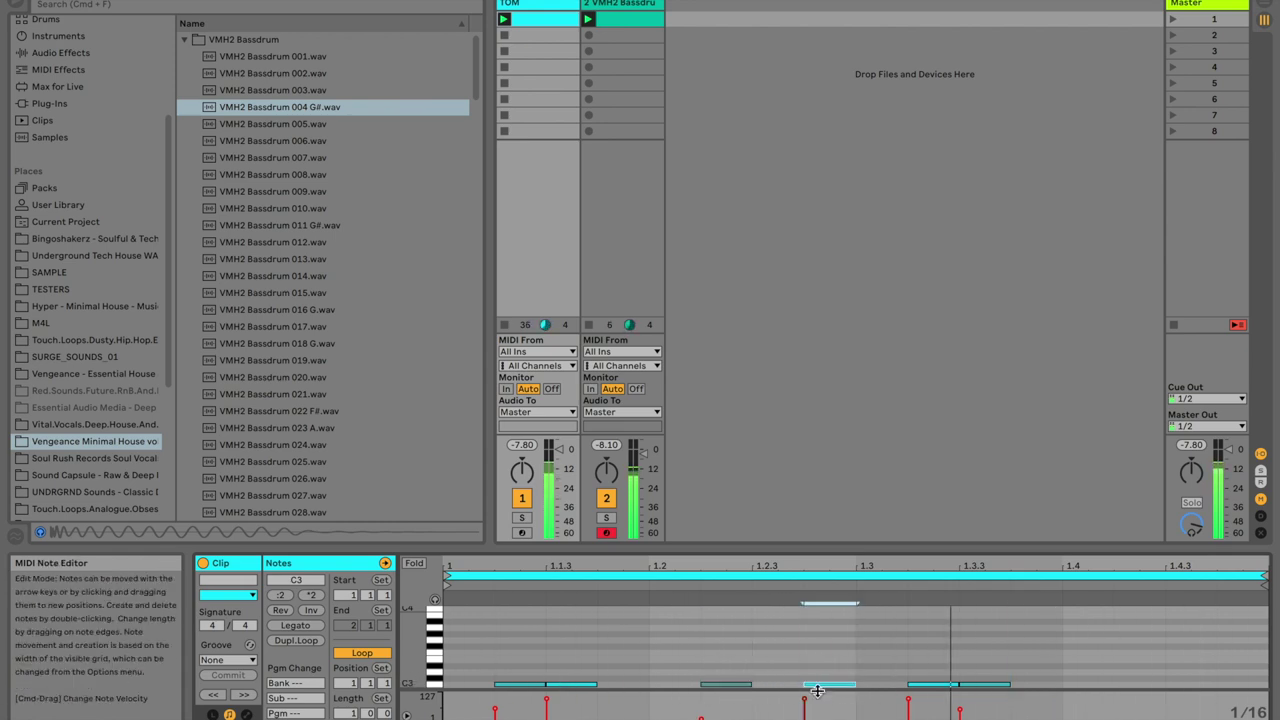
Delete the notes at 1.3.2 and 1.3.3 from the TOM clip.
double_click(932, 679)
double_click(932, 687)
left_click_drag(931, 686, 918, 667)
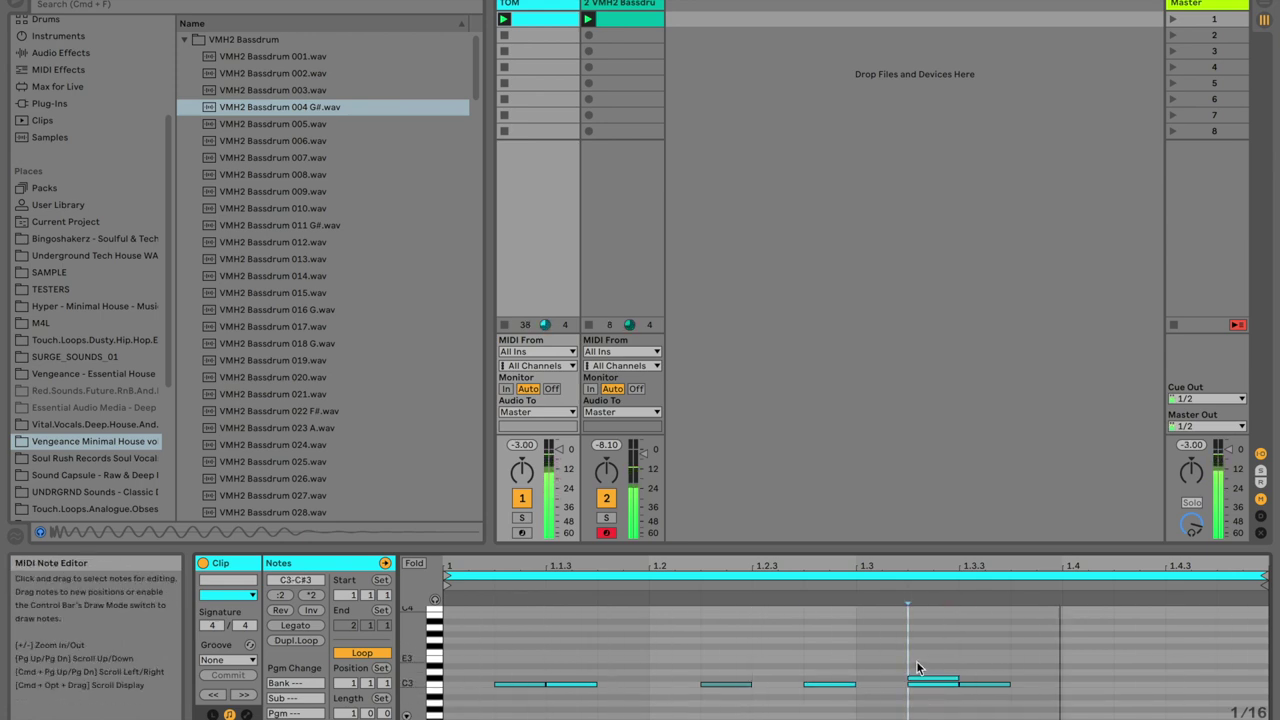
left_click(406, 715)
left_click_drag(981, 643, 920, 685)
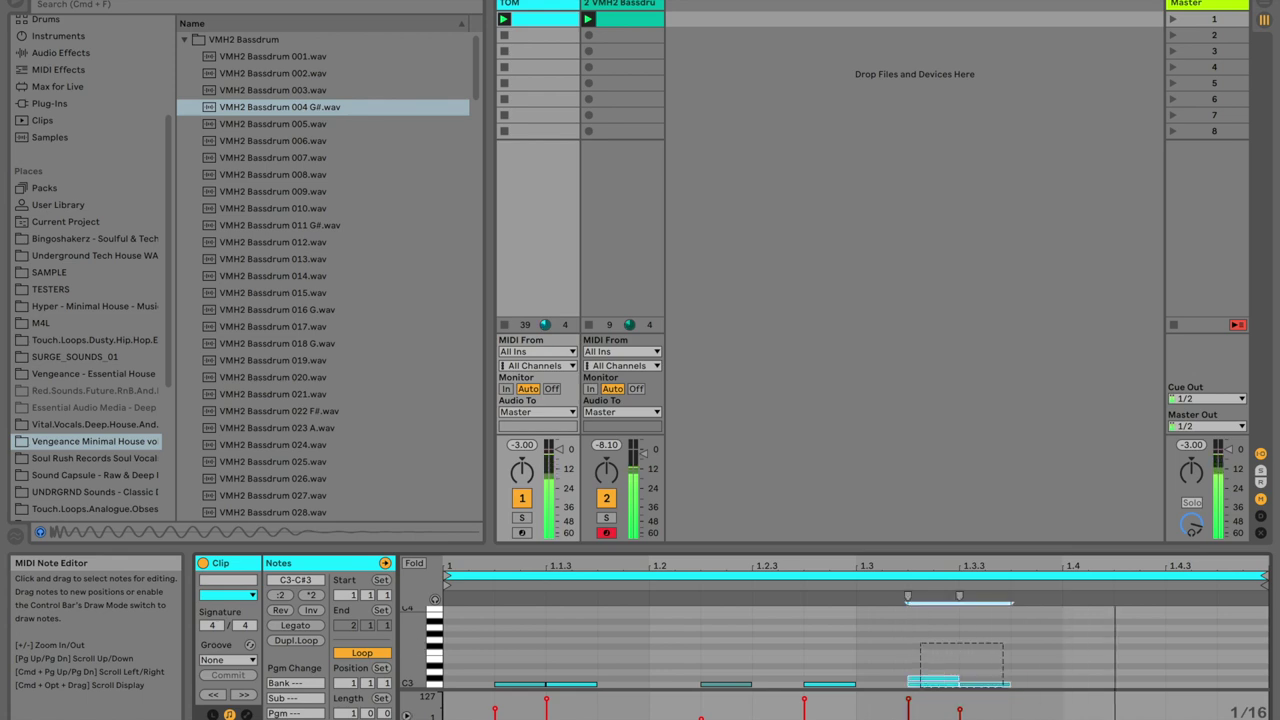
key("Delete")
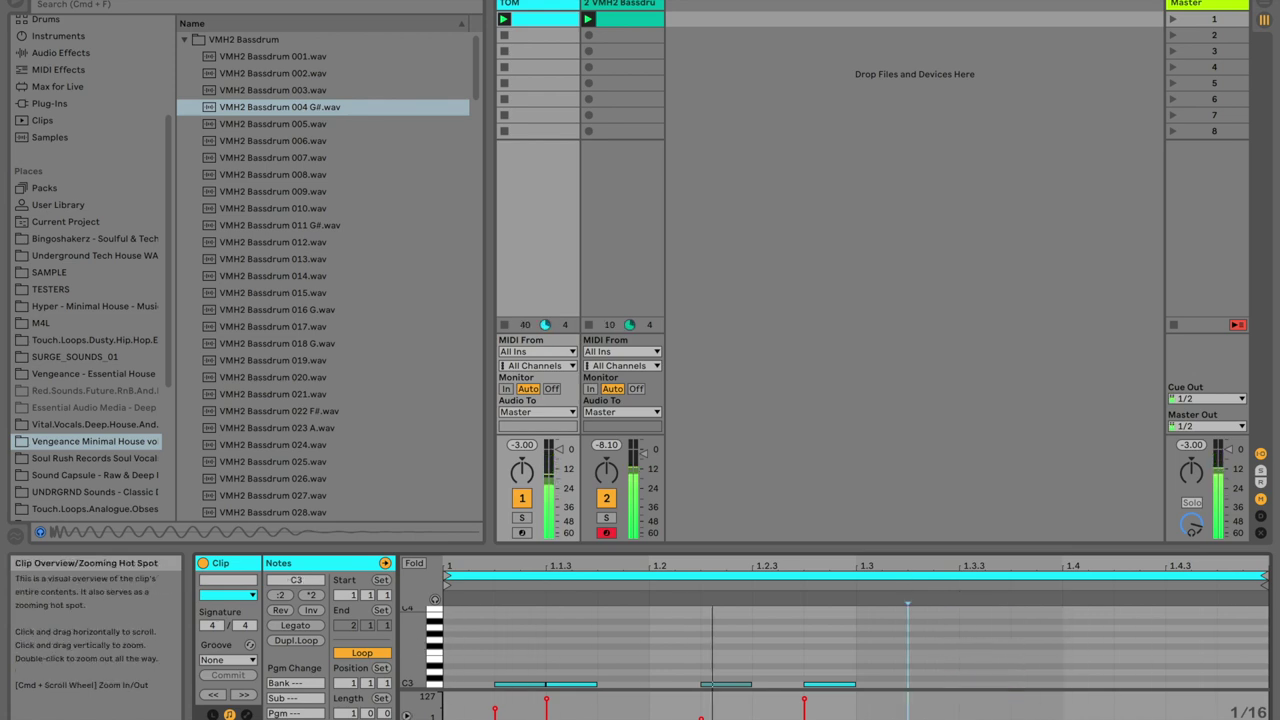
Add C3 notes at 1.3.3 and 1.4.3 and a quieter C3 note at 1.3.2.
double_click(980, 686)
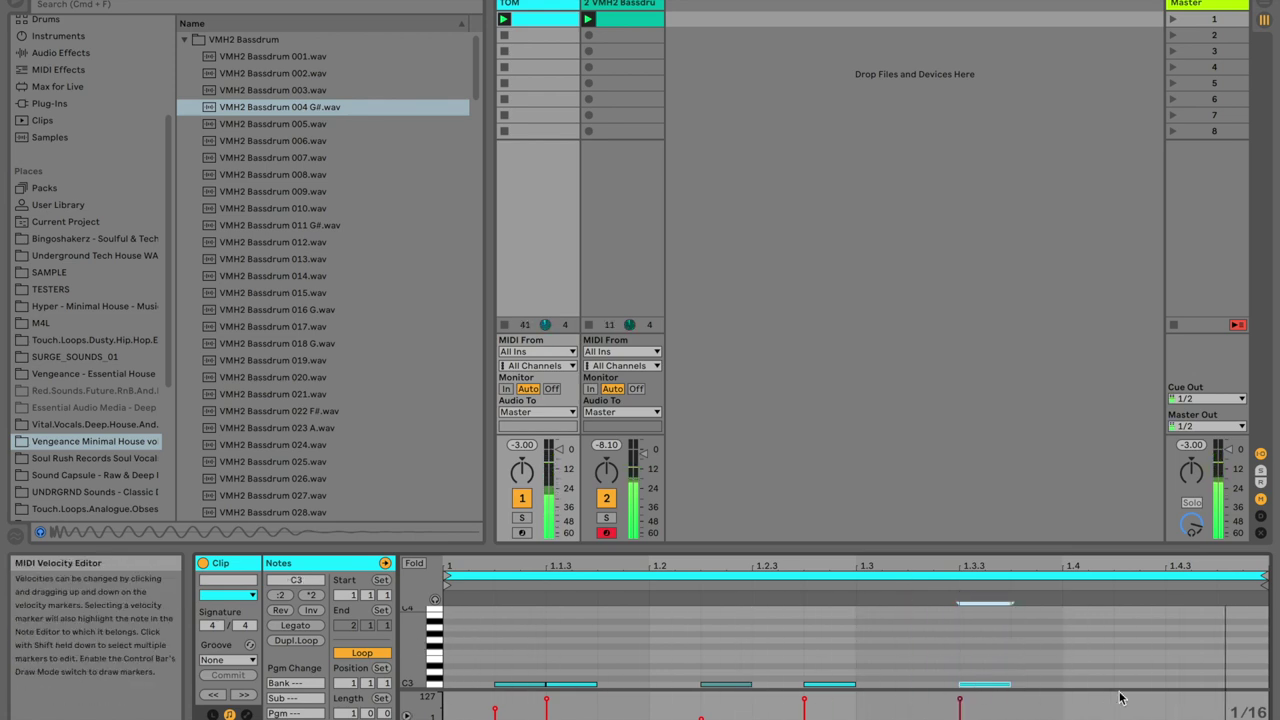
double_click(930, 687)
left_click_drag(908, 699, 908, 716)
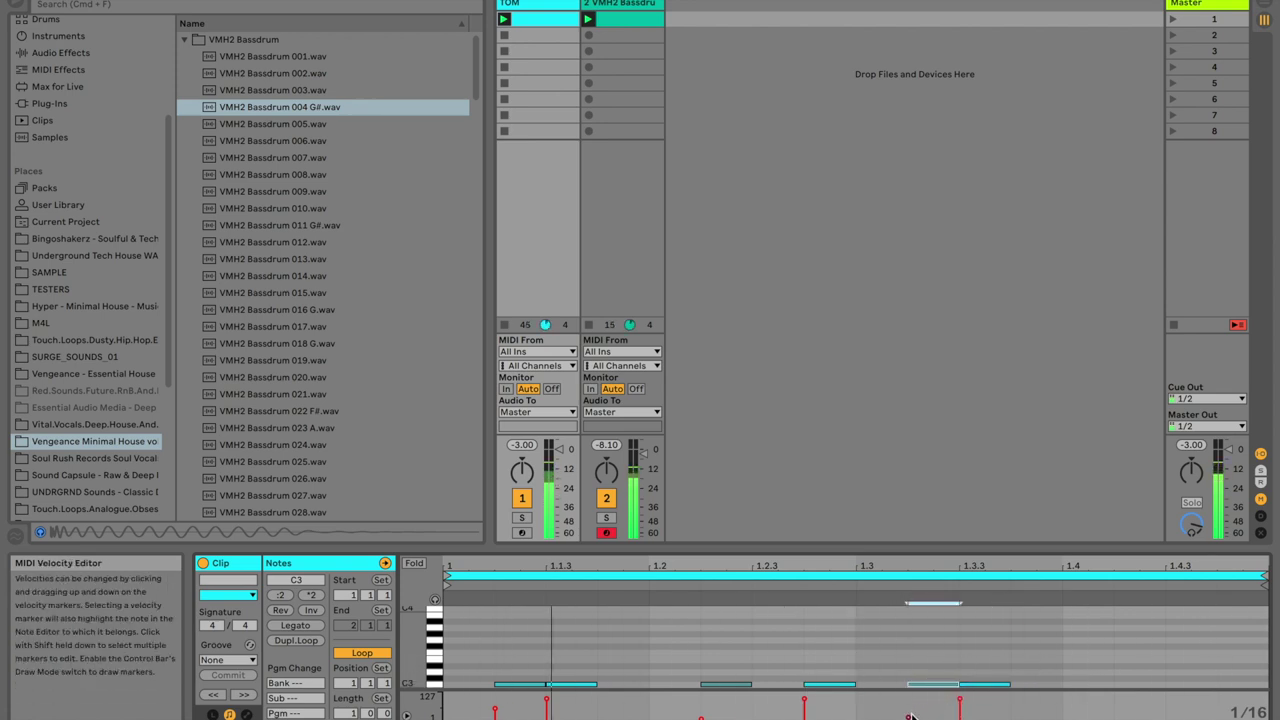
double_click(1130, 684)
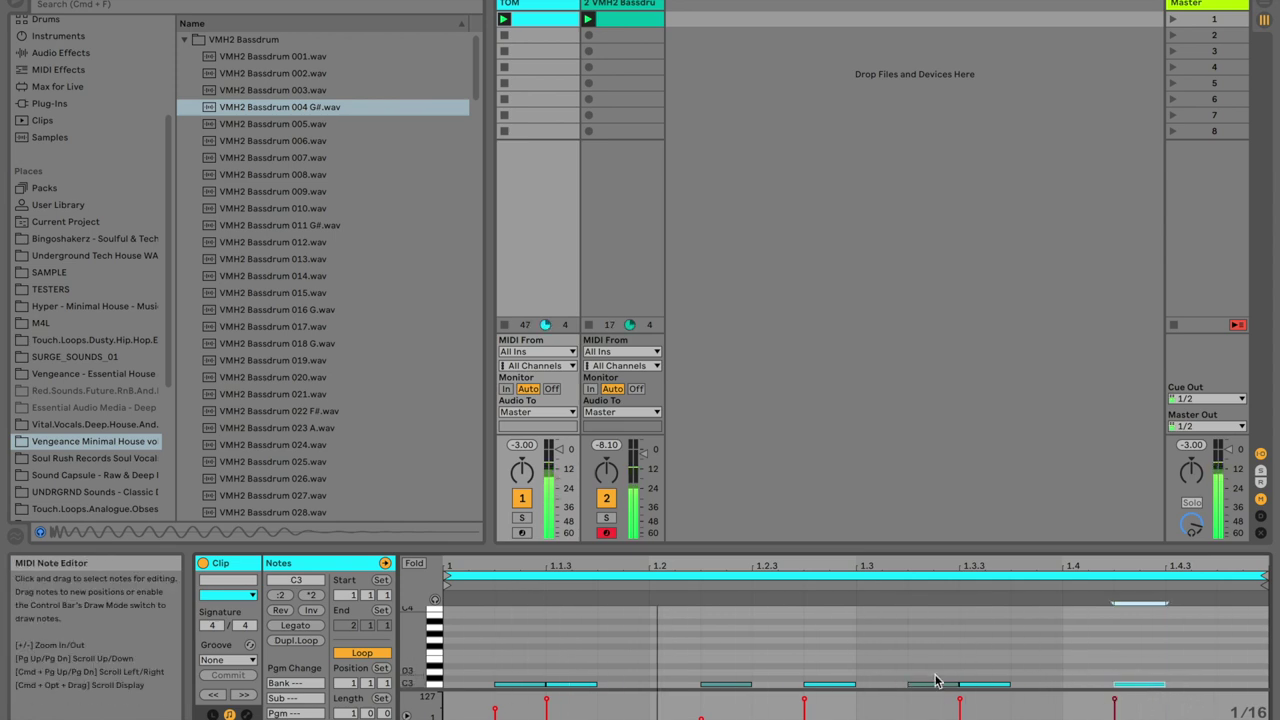
left_click_drag(1148, 688, 1200, 688)
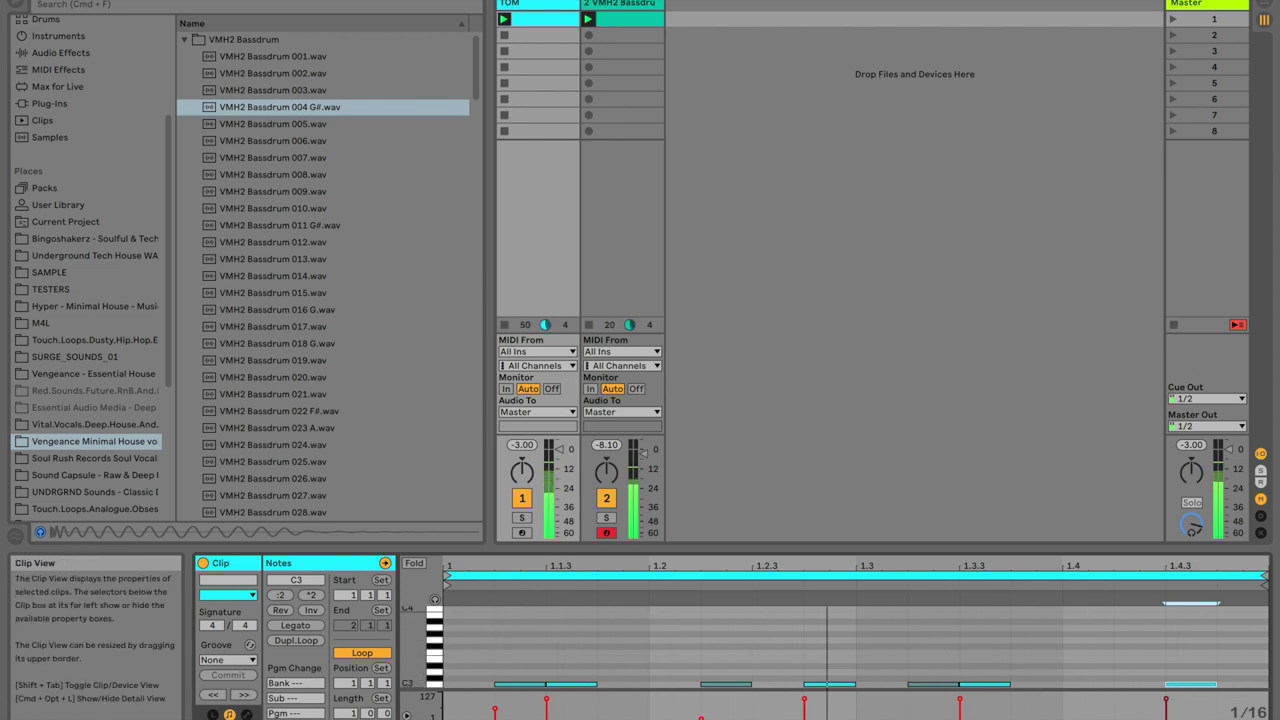
Duplicate the TOM clip's loop to two bars and delete the copied note at 2.1.2.
left_click_drag(348, 713, 348, 705)
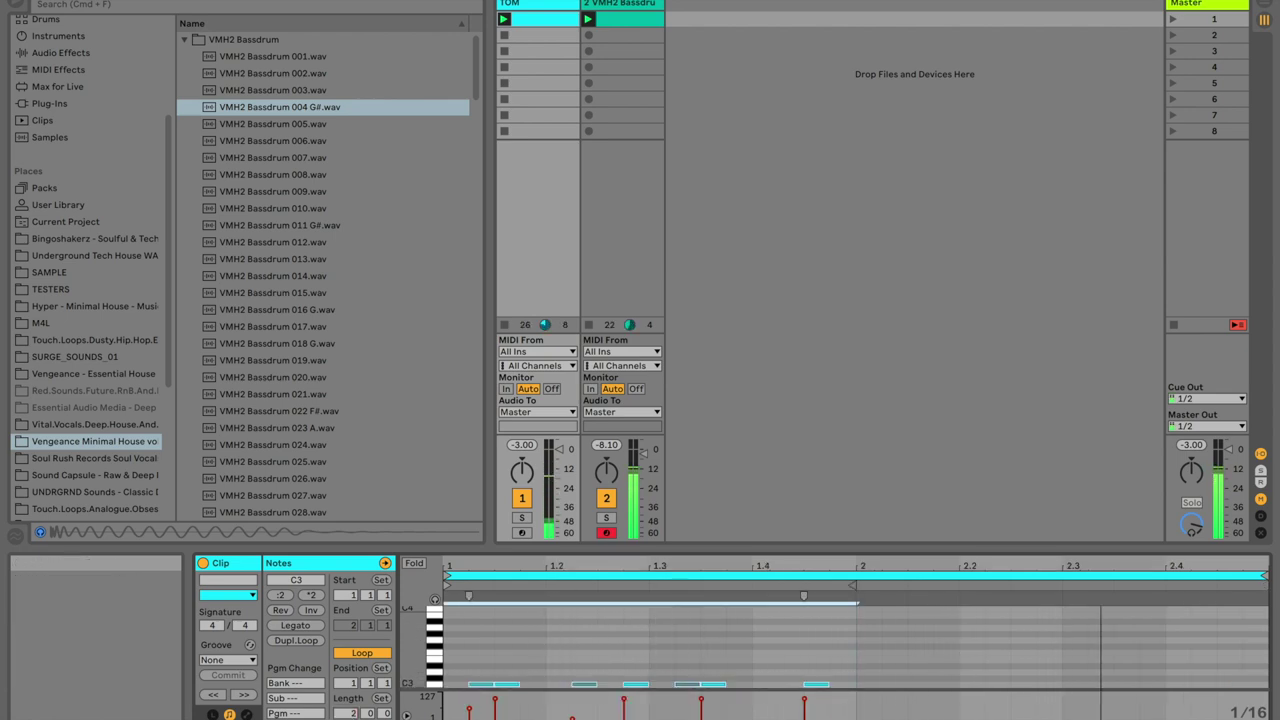
left_click(894, 684)
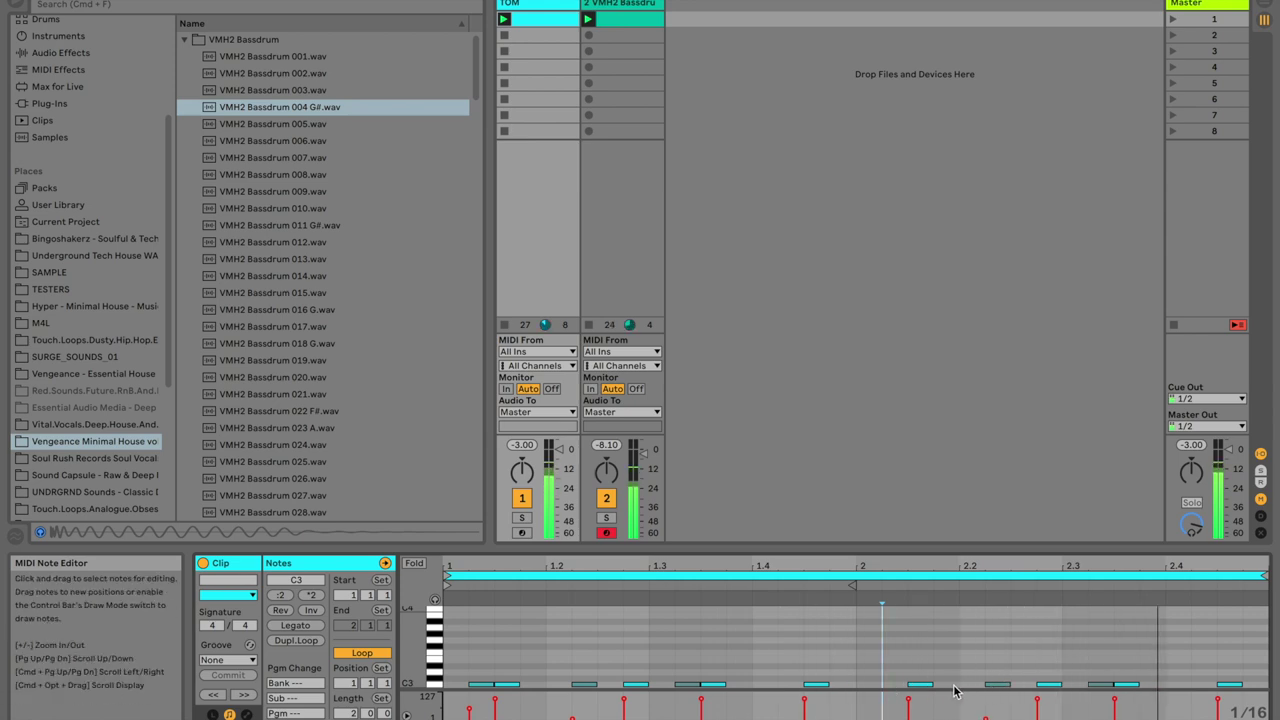
Add a quiet C3 note at 2.1.4 and another C3 note at 2.4.2, and move the 2.4.3 note to 2.4.4.
left_click_drag(940, 706, 940, 704)
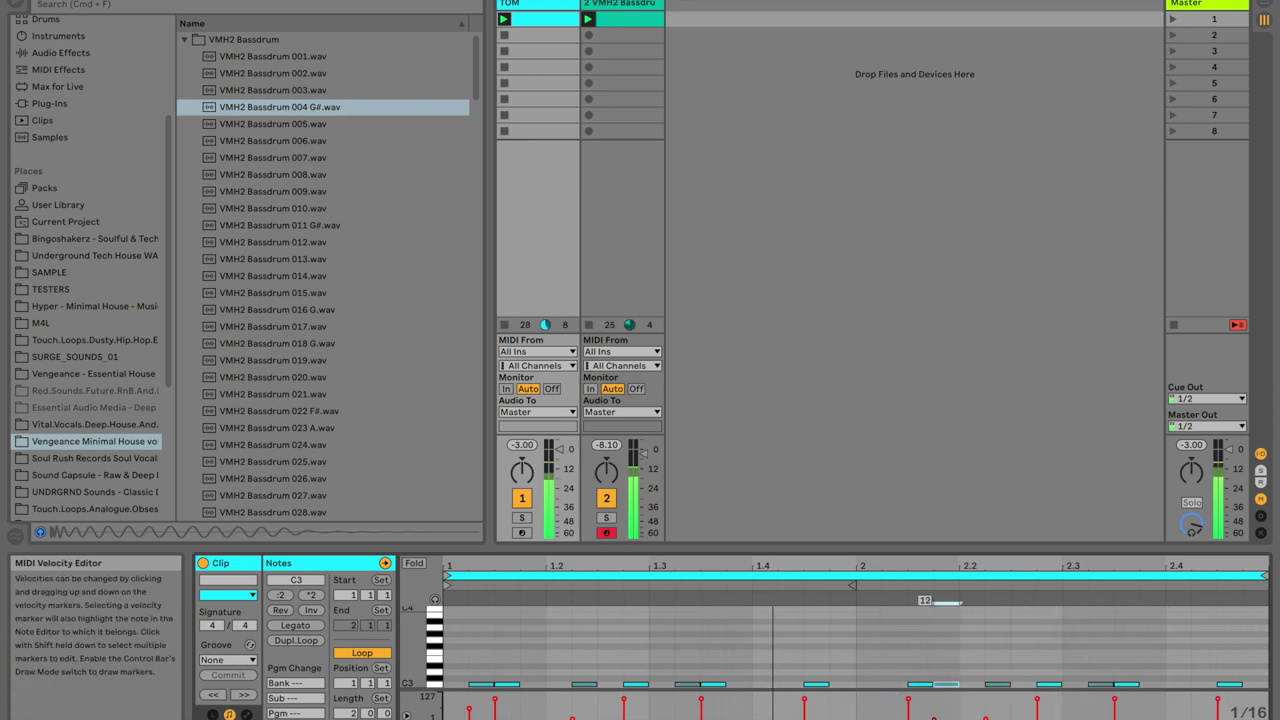
double_click(1204, 684)
left_click_drag(1206, 688, 1254, 690)
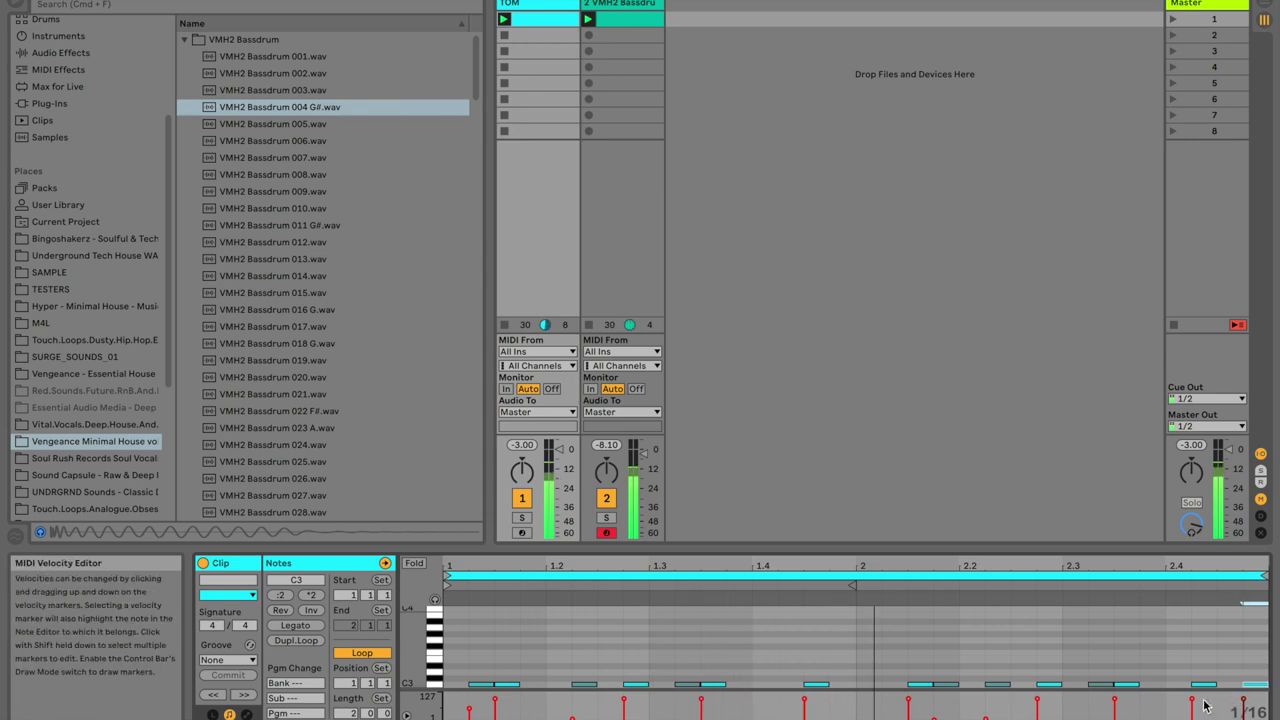
Lower the velocity of the note at 2.4.2, and reduce the velocity of the note at 1.1.3 to about 89.
mouse_move(1243, 708)
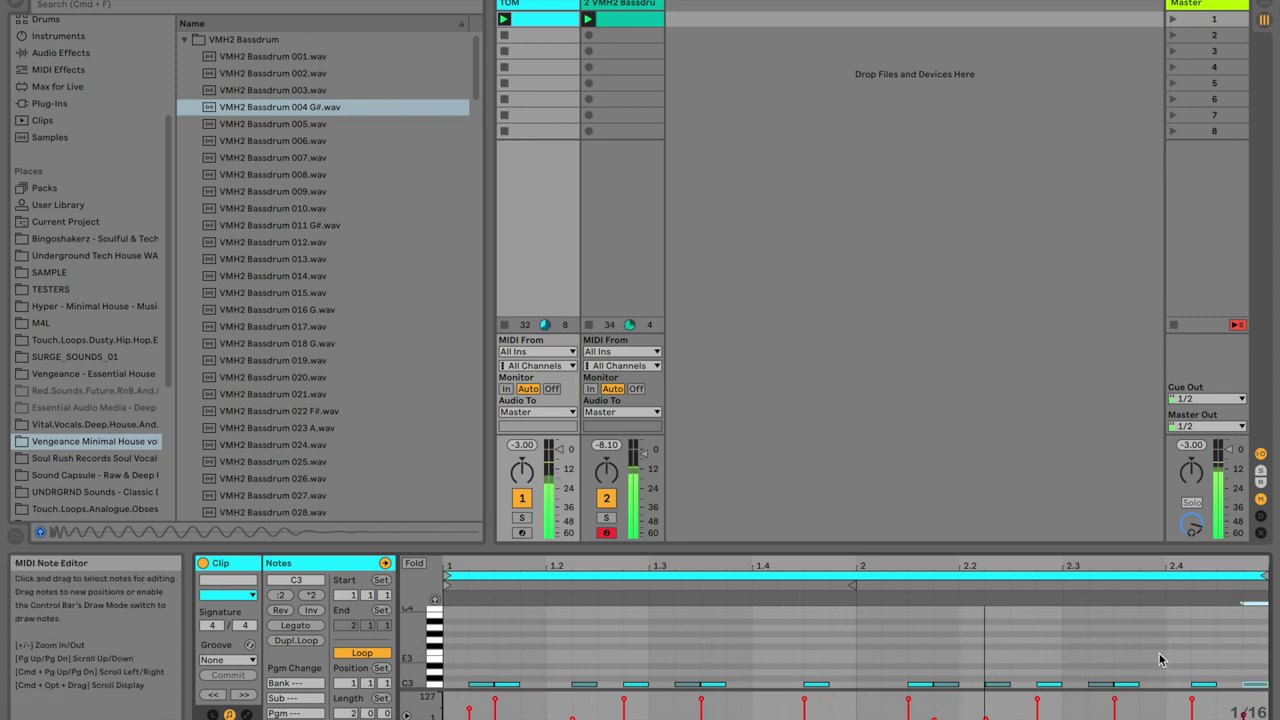
mouse_move(1192, 706)
left_click_drag(1192, 706, 1192, 719)
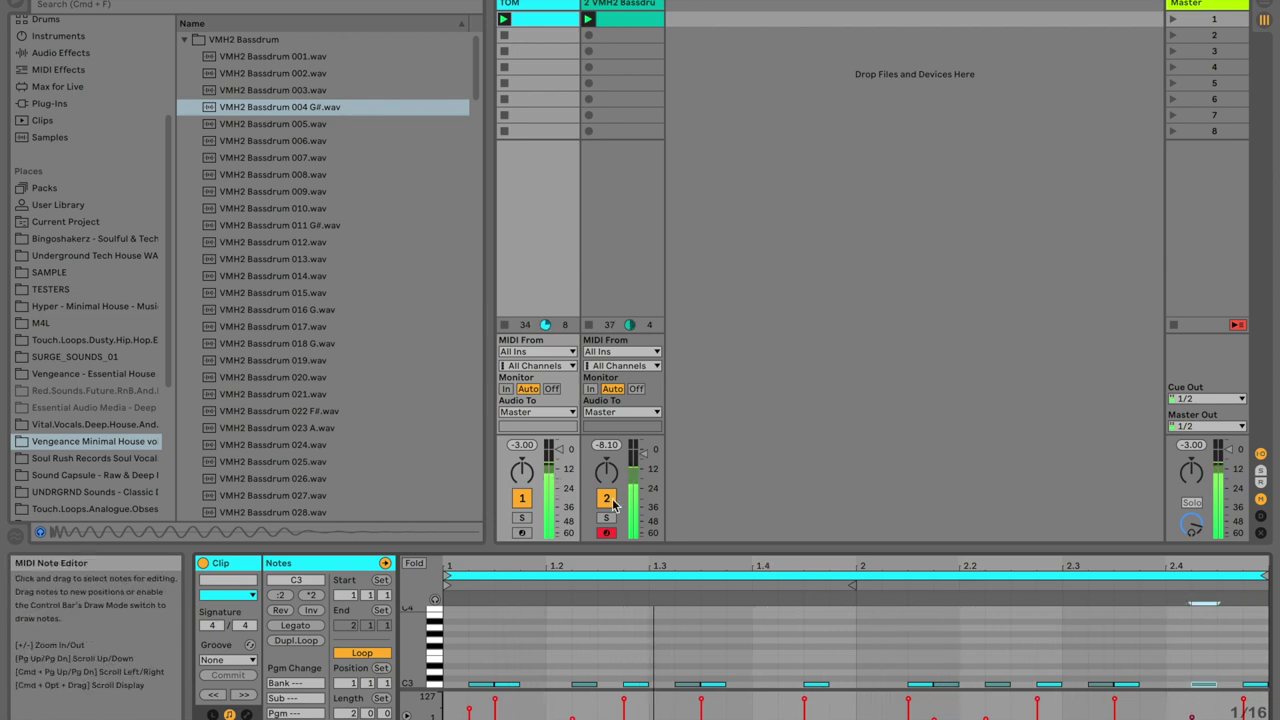
left_click(495, 706)
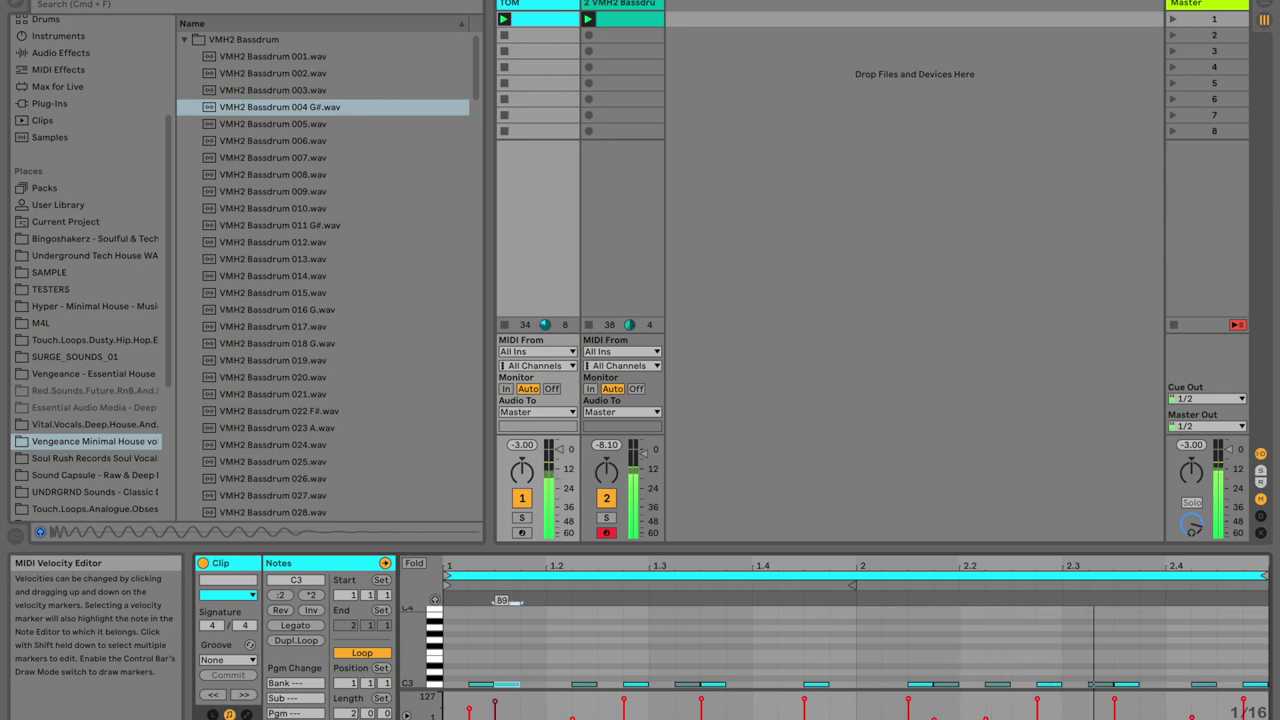
left_click_drag(495, 706, 495, 708)
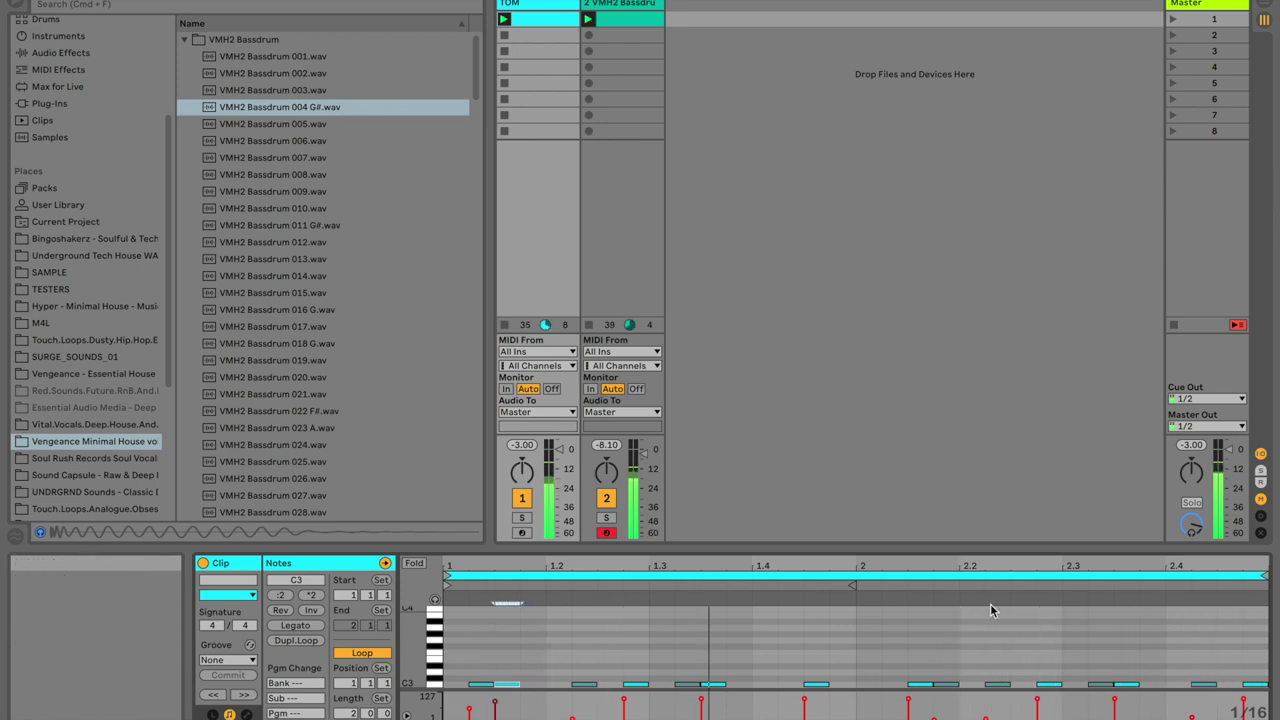
right_click(622, 4)
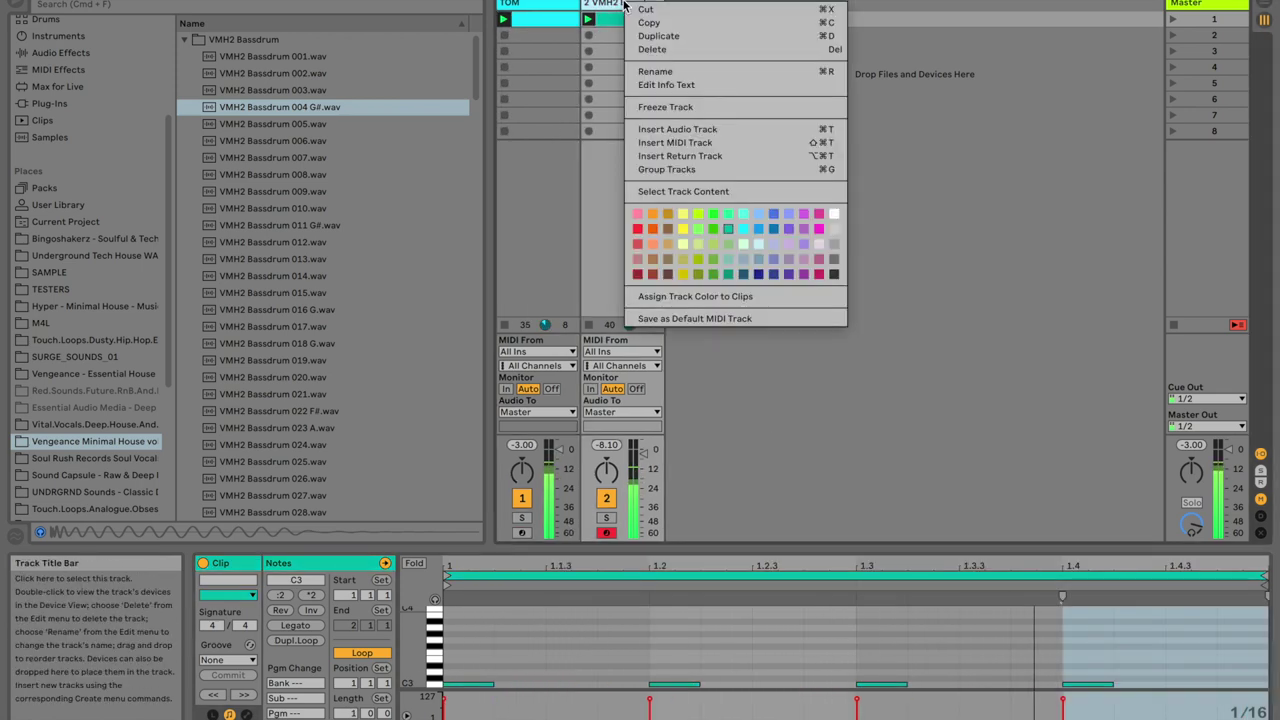
left_click(664, 50)
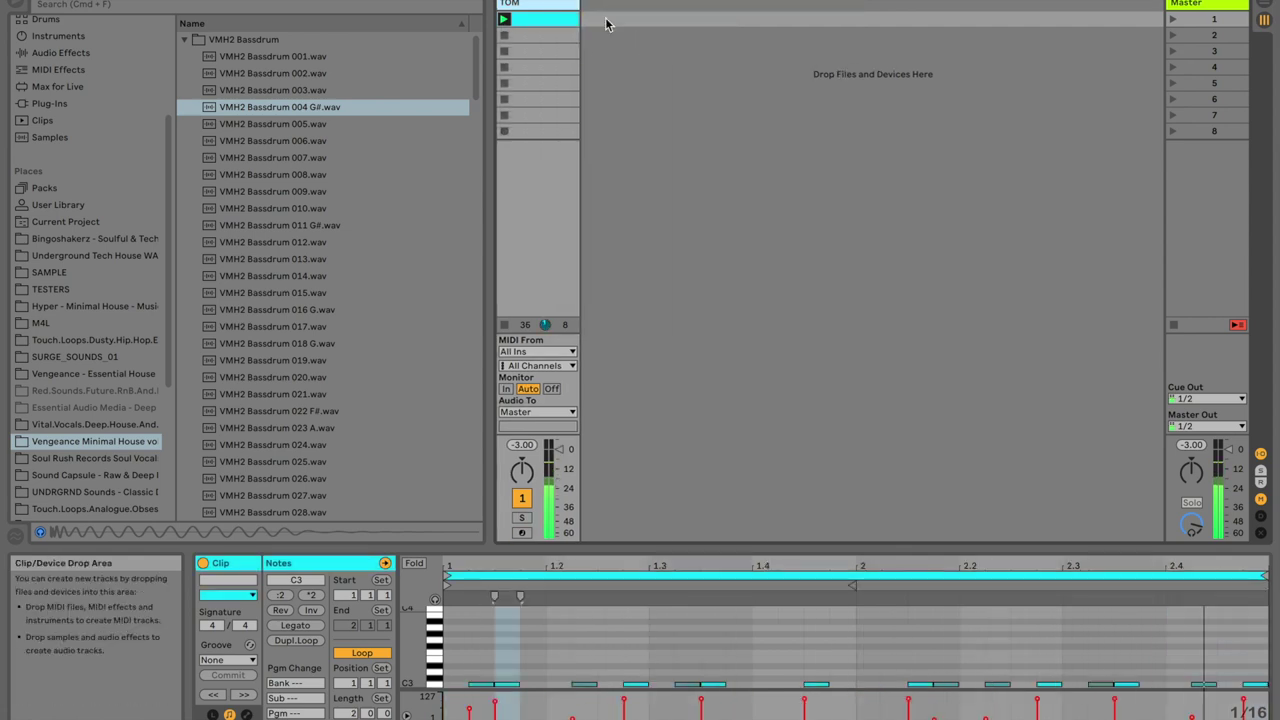
key("super+z")
Insert a third MIDI track and rename it TOM.
right_click(705, 26)
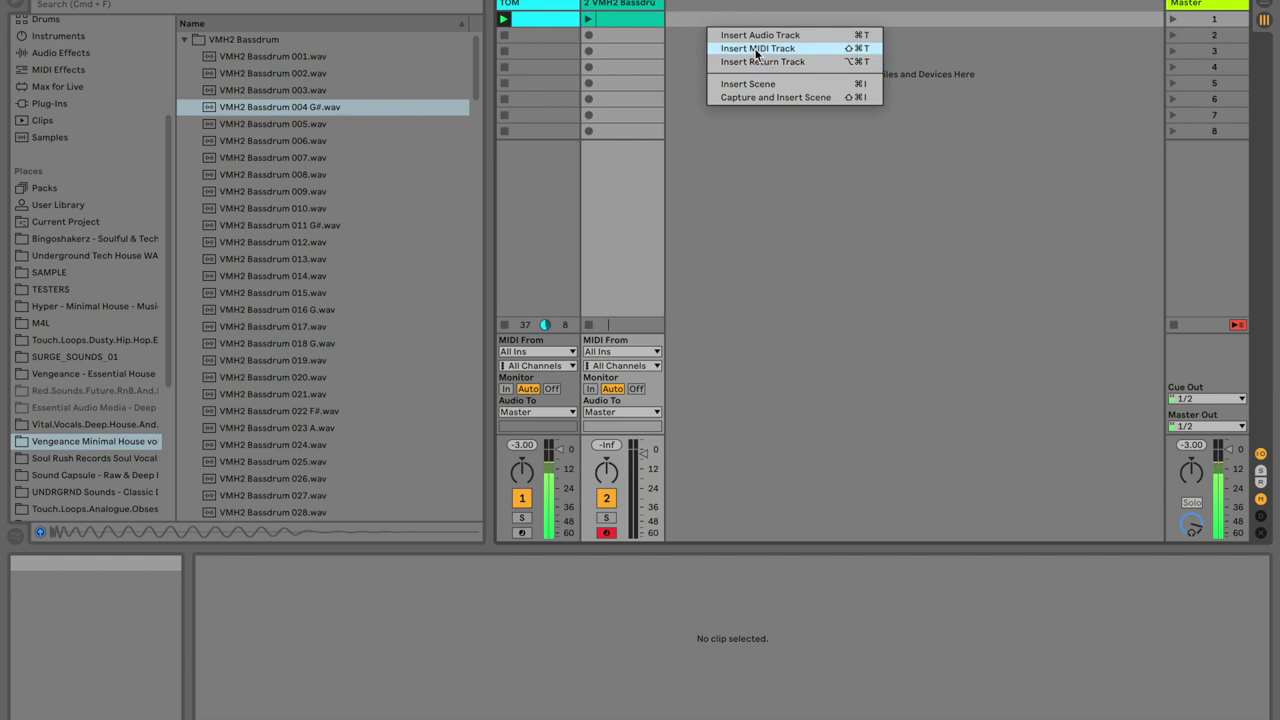
left_click(750, 47)
right_click(686, 3)
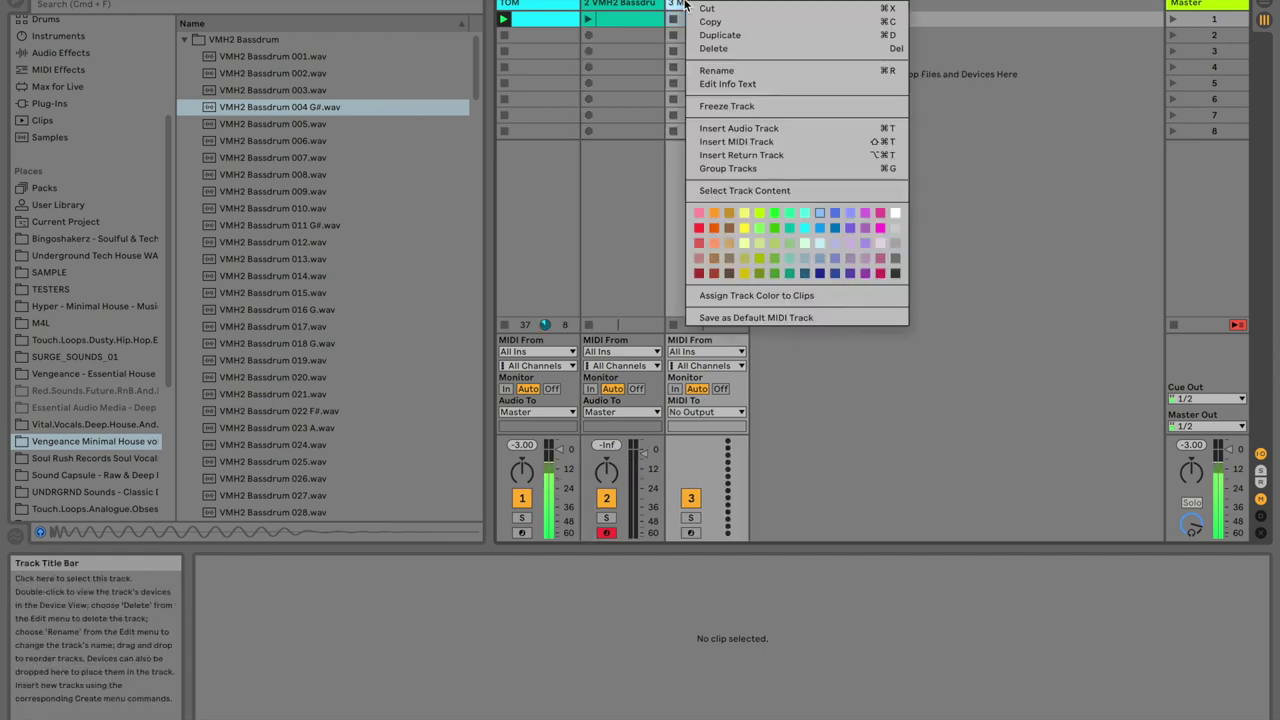
left_click(722, 70)
type("TOM")
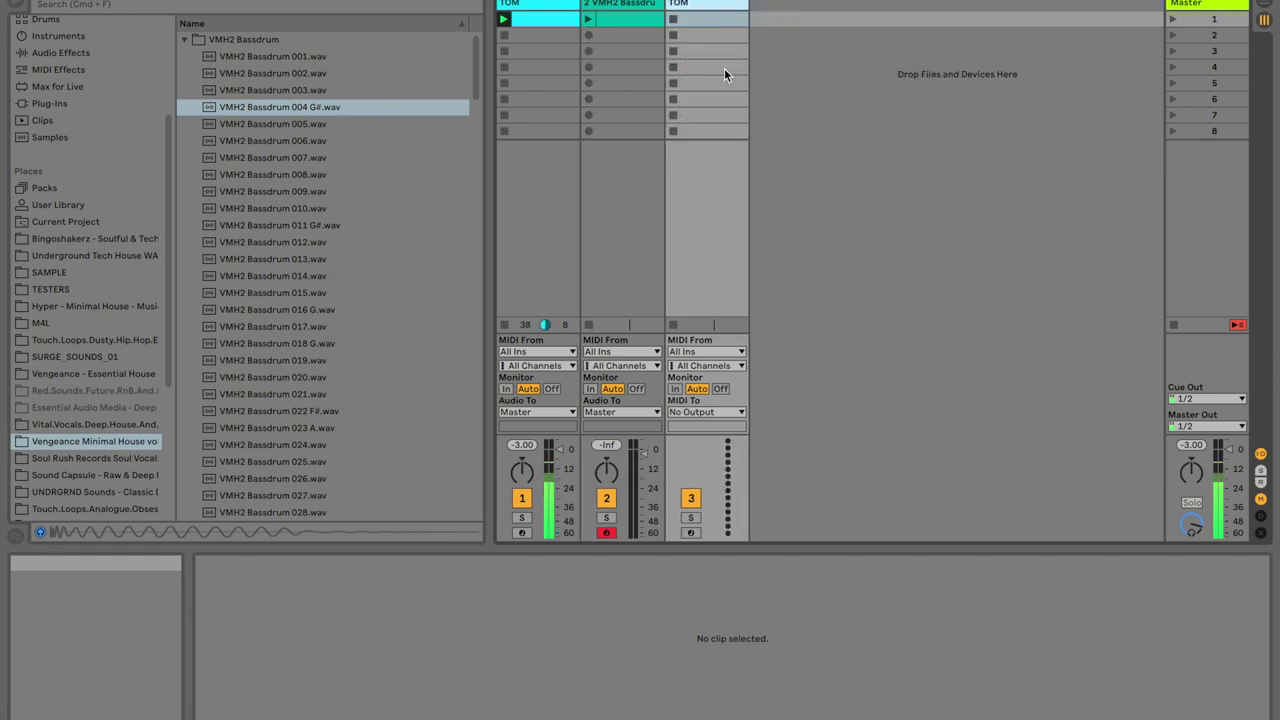
Relaunch the bassdrum clip and create an empty clip in the first slot of the new TOM track.
left_click(587, 21)
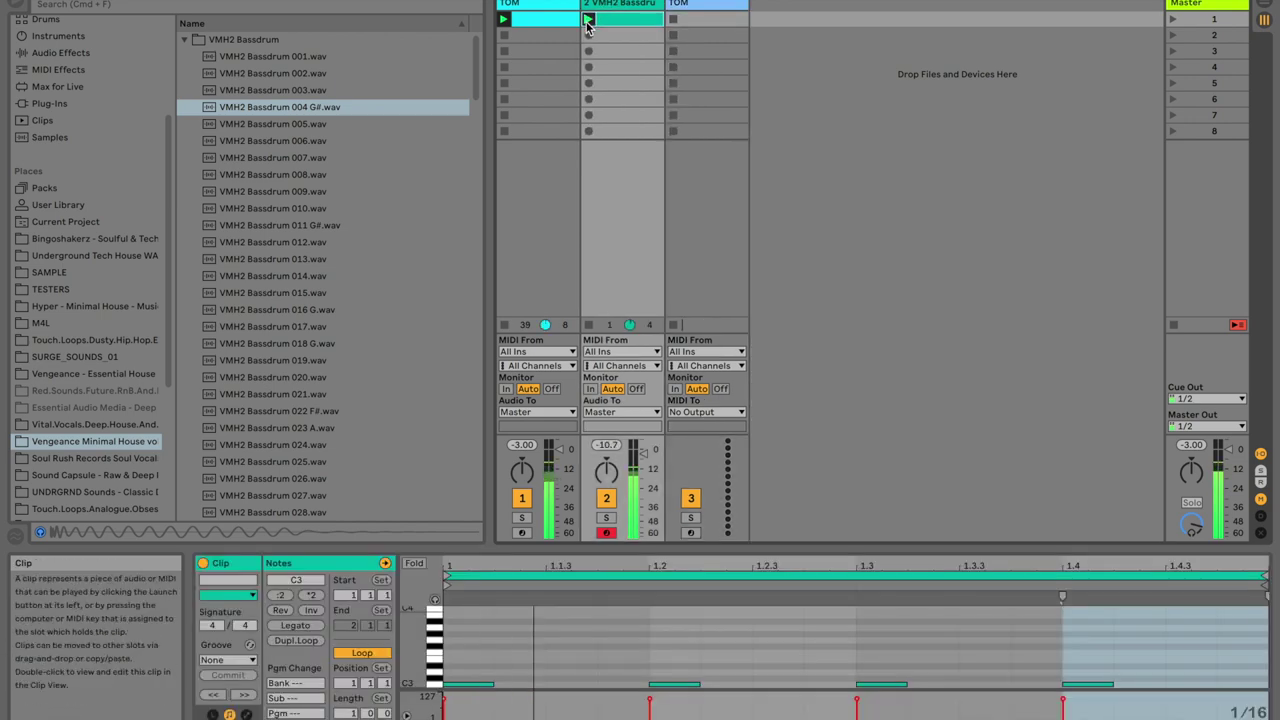
double_click(711, 20)
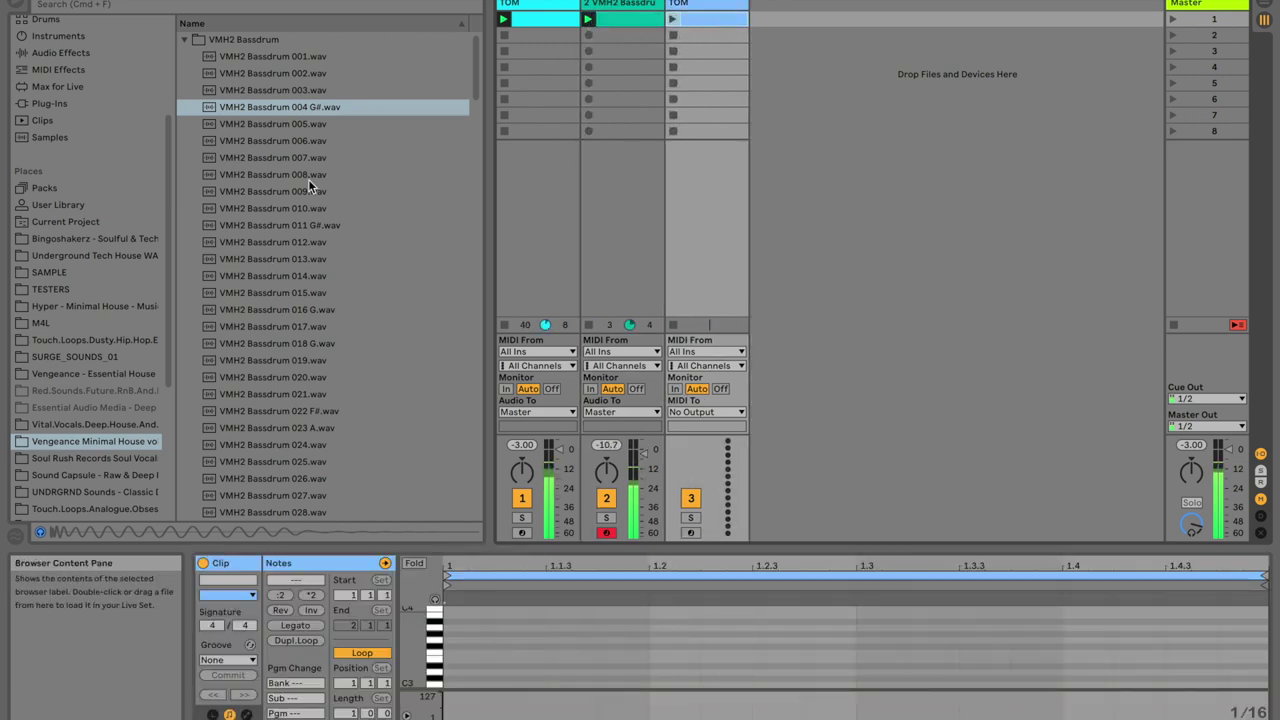
Search the sample library for TOM and load Tom 909 Mid 3.wav onto the new TOM track.
scroll(110, 300, "up", 4)
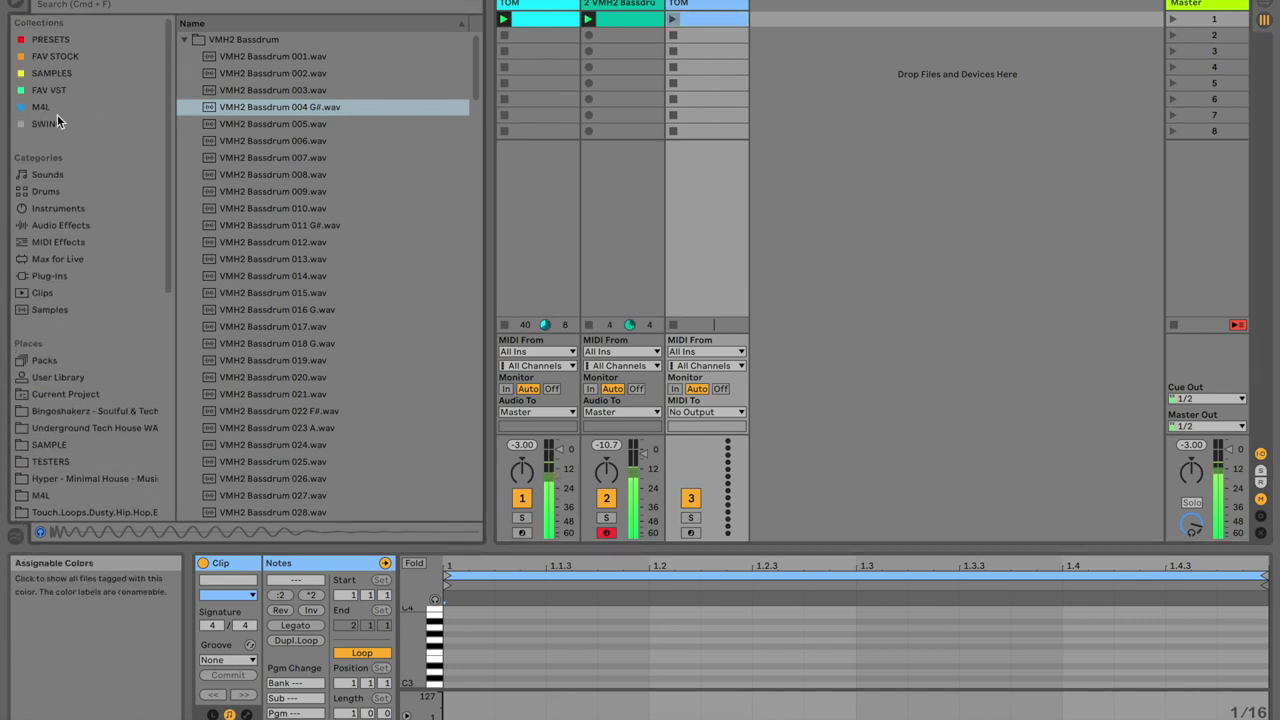
left_click(56, 309)
left_click(224, 7)
type("tOM")
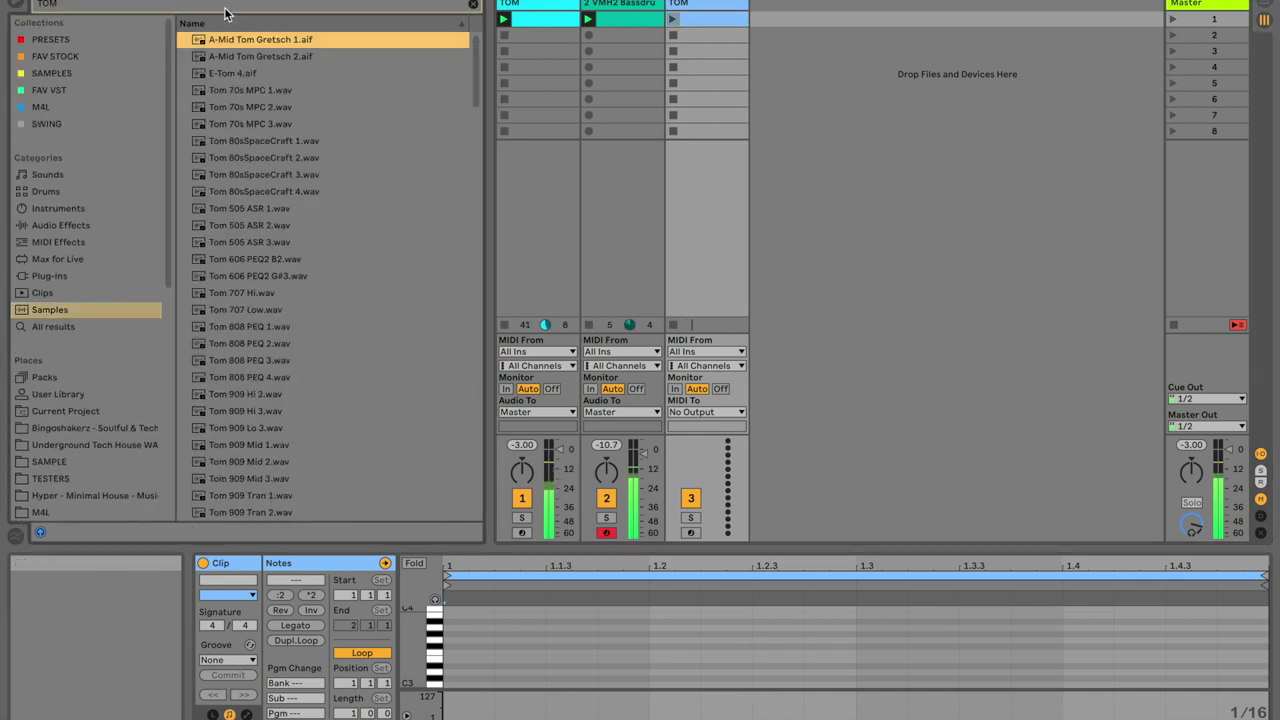
scroll(277, 333, "down", 3)
left_click(277, 333)
double_click(245, 337)
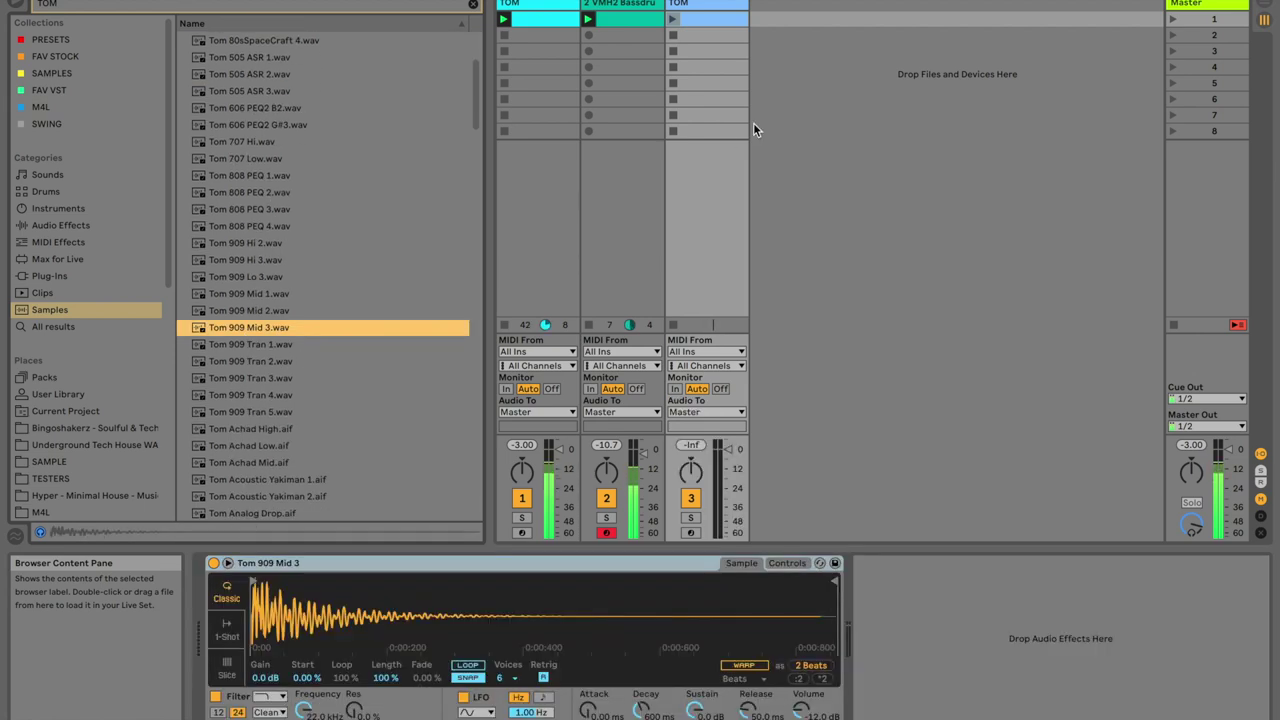
Add a C3 note at 1.1.2 and a C#3 note at 1.2.3 to the new TOM clip, and launch it.
left_click(719, 24)
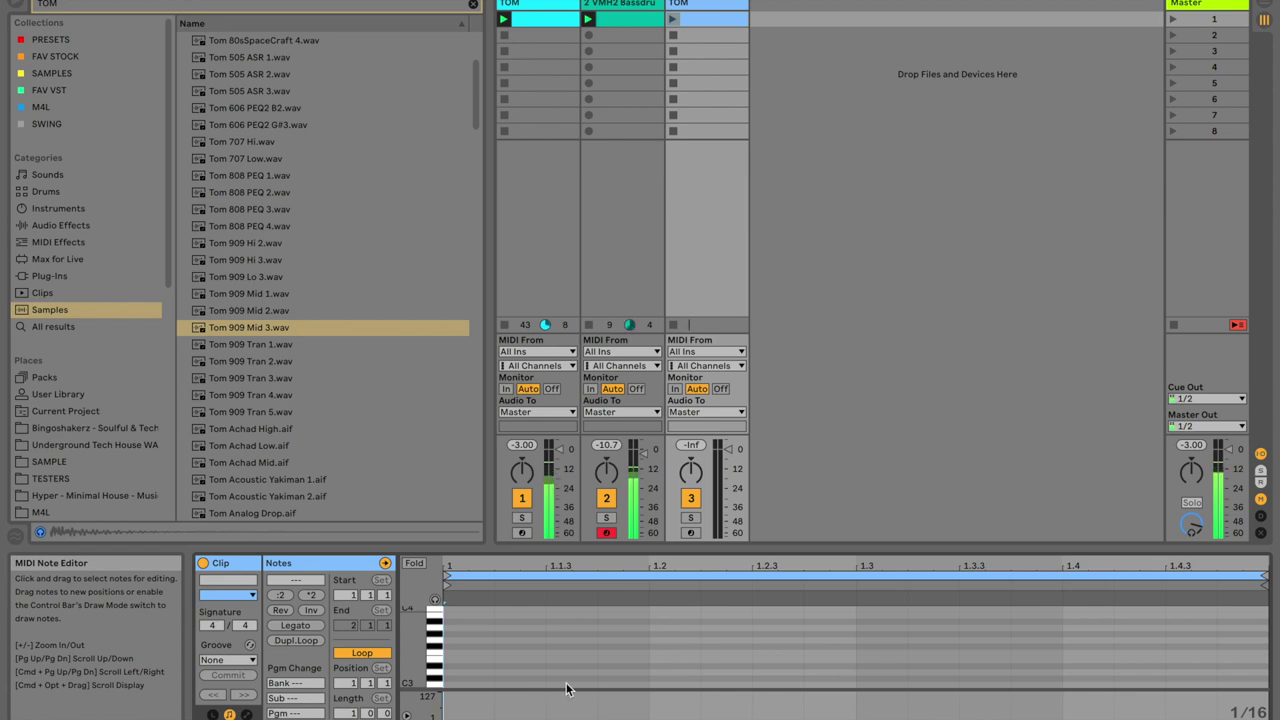
double_click(517, 687)
double_click(768, 677)
left_click(674, 20)
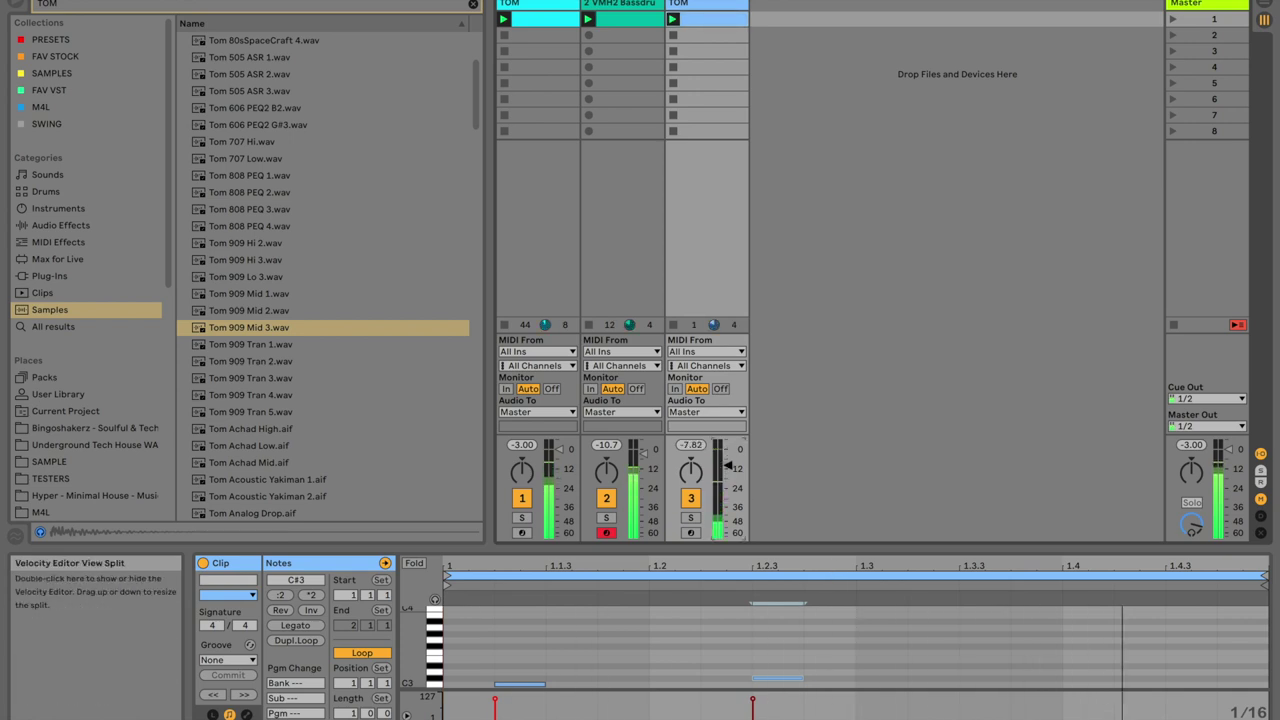
Move the C3 note to 1.1.3 and the C#3 note to 1.2.4 in the new TOM clip.
key("shift+Tab")
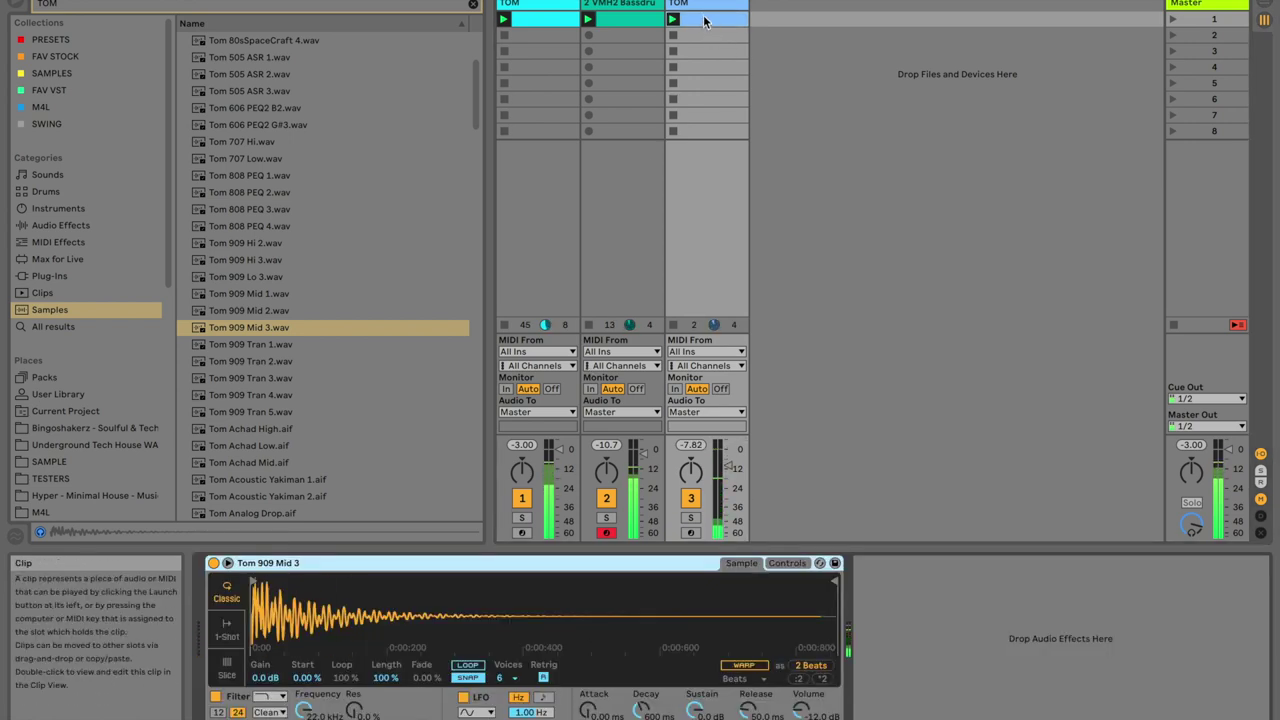
key("shift+Tab")
left_click_drag(523, 688, 575, 688)
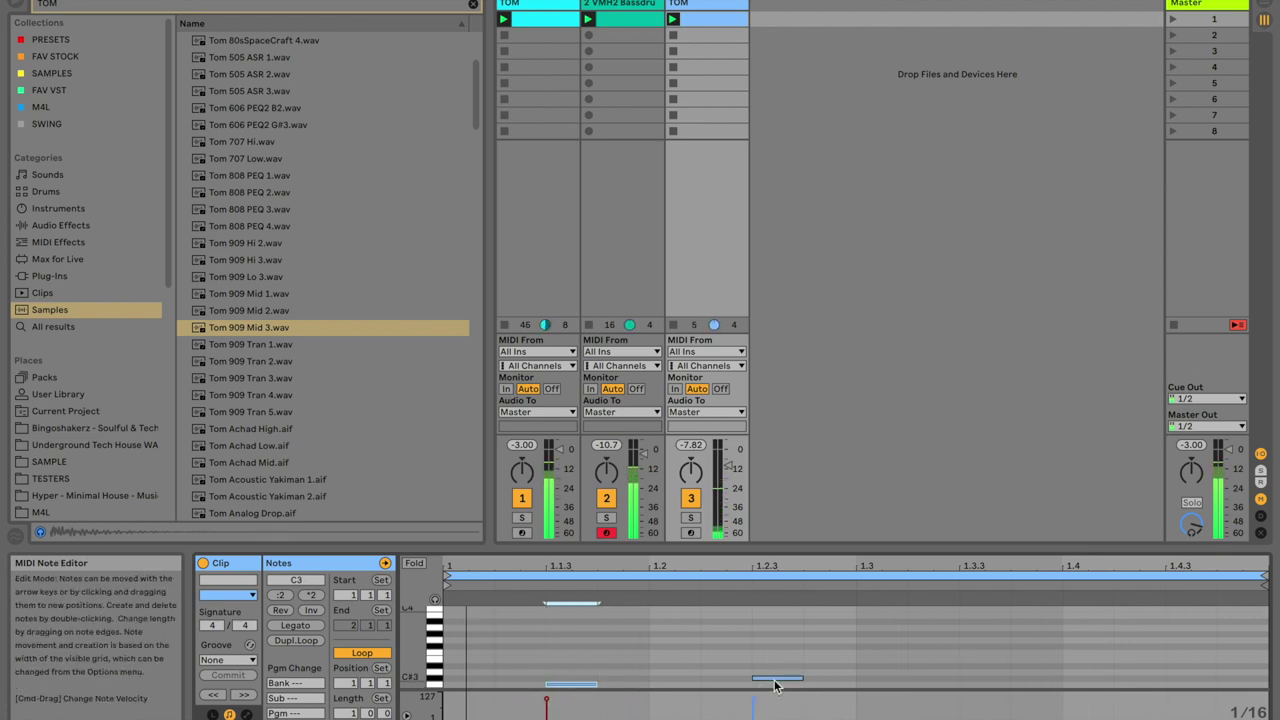
mouse_move(775, 679)
left_mouse_down()
mouse_move(728, 682)
mouse_move(810, 683)
left_mouse_up()
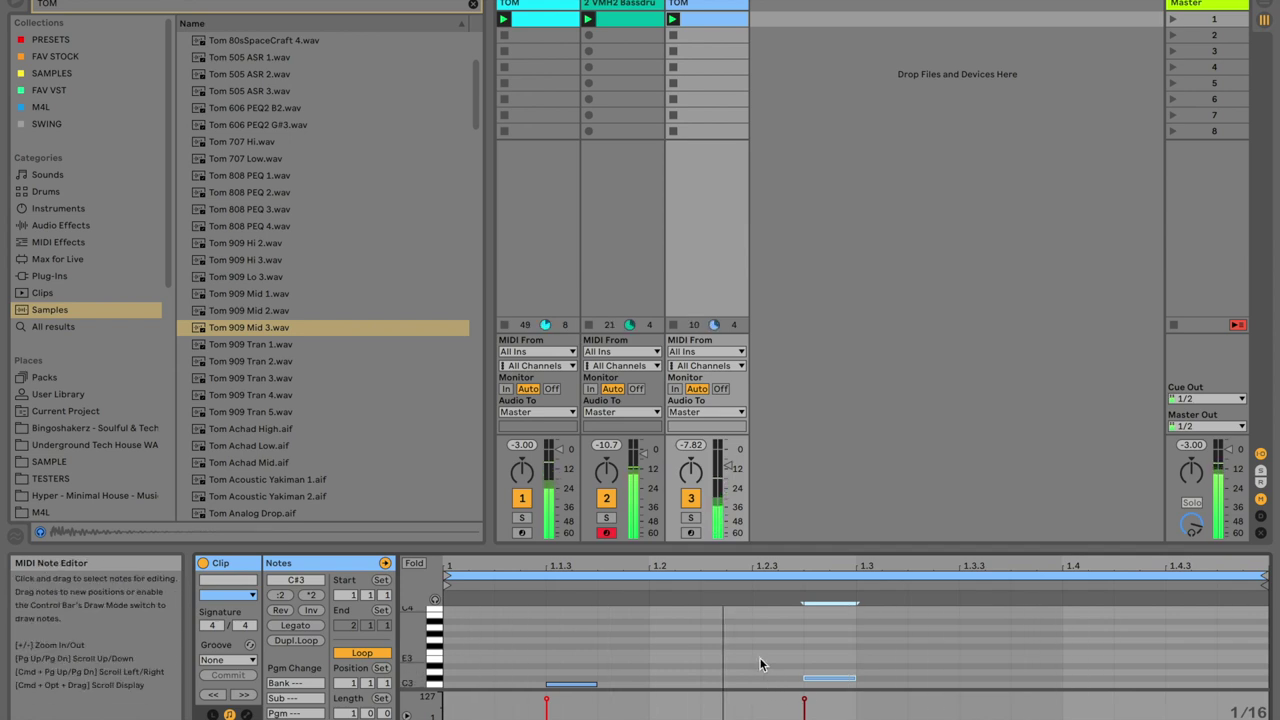
Move the C3 note to 1.1.4 and the C#3 note to 1.2.3, lowering the latter's pitch to A2.
mouse_move(557, 686)
left_mouse_down()
mouse_move(528, 688)
mouse_move(606, 688)
left_mouse_up()
left_click(826, 680)
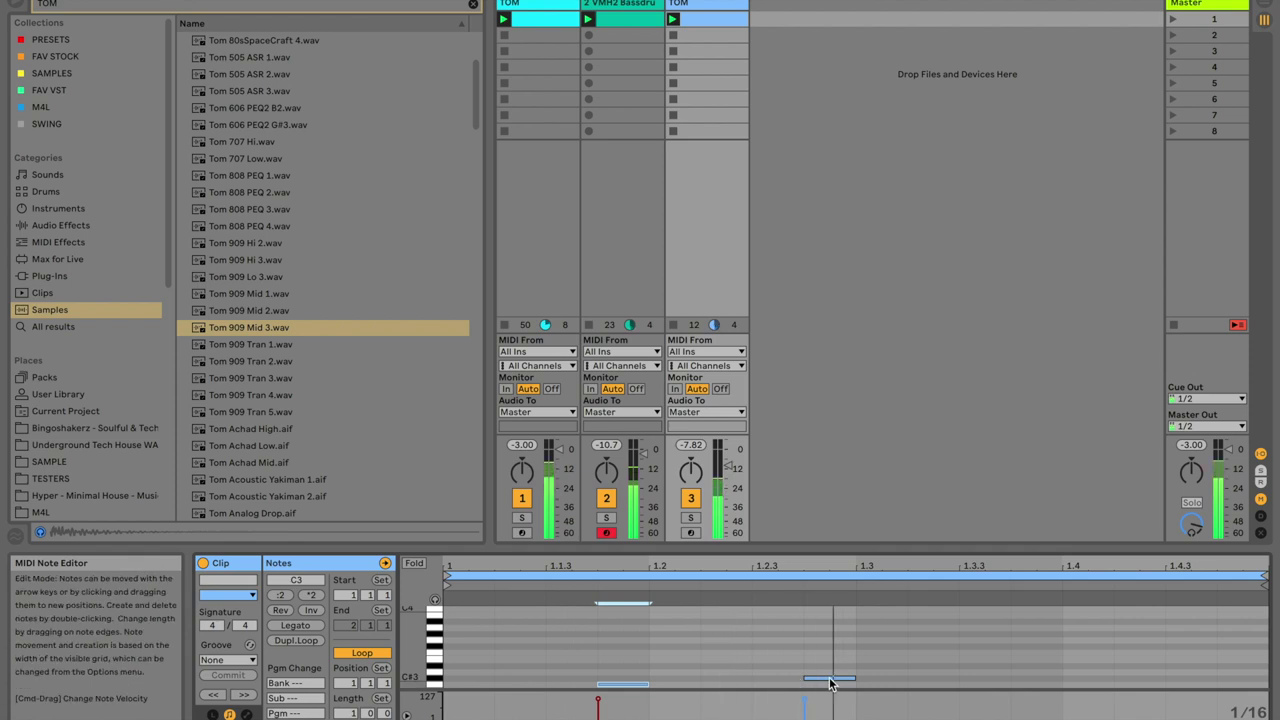
mouse_move(826, 682)
left_mouse_down()
mouse_move(762, 688)
mouse_move(770, 660)
mouse_move(772, 676)
left_mouse_up()
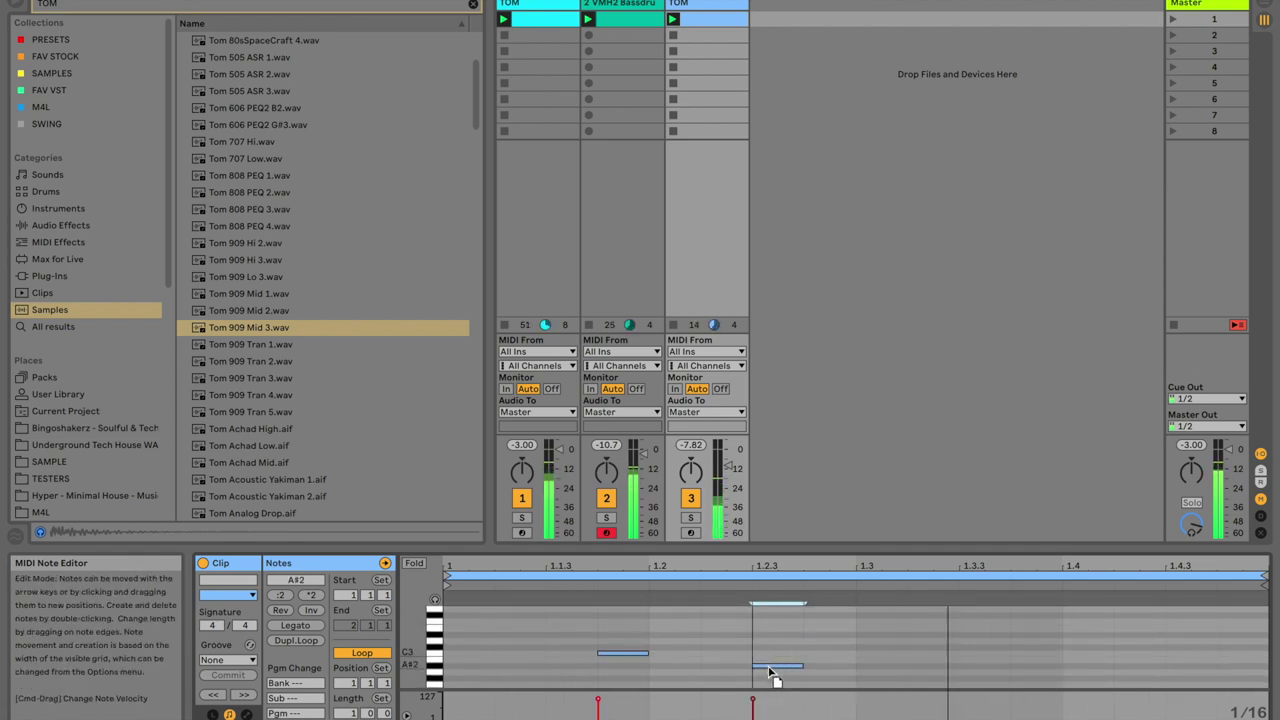
left_click(772, 676)
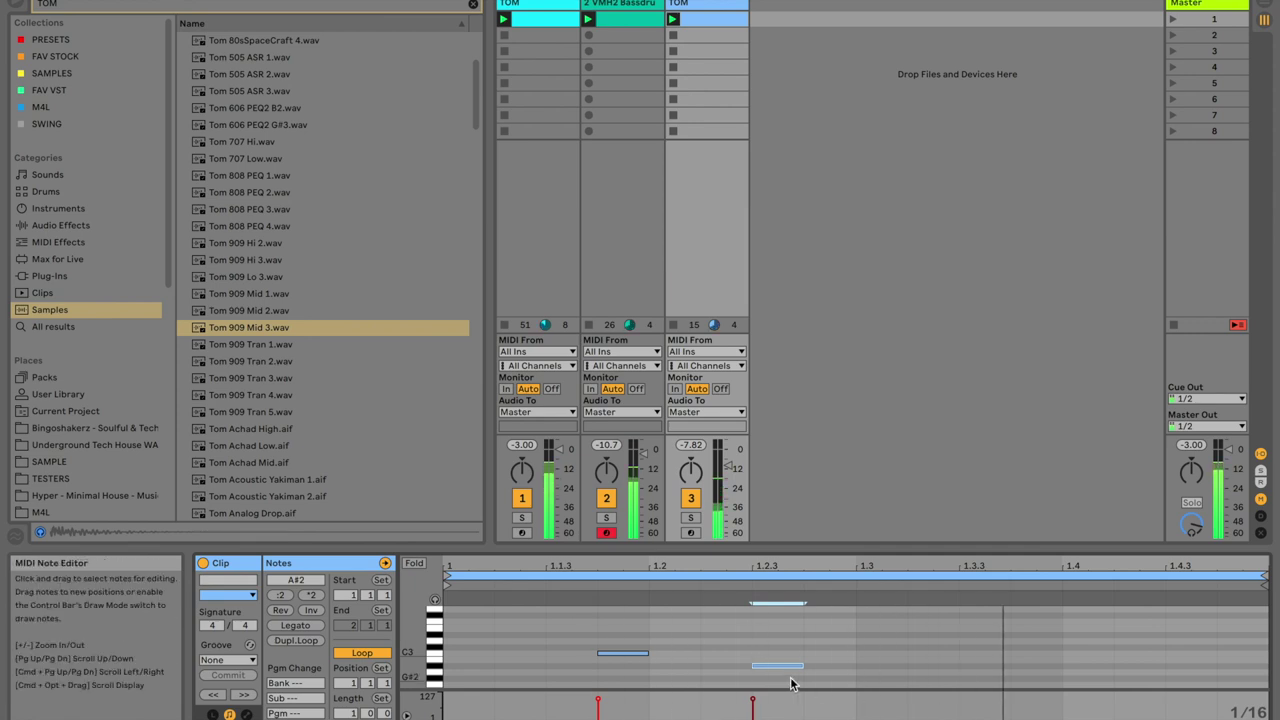
key("Down")
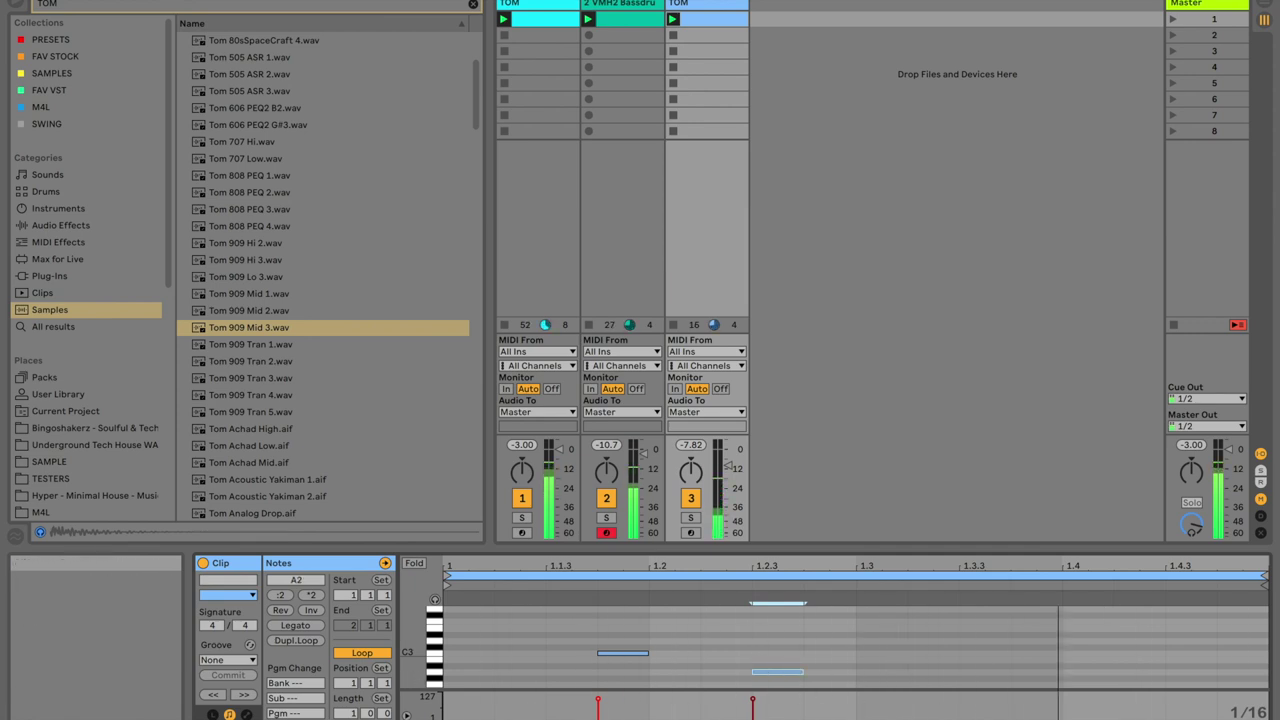
Swap the second TOM track's sample for Tom 909 Tran 1.wav and set its amplitude envelope to minimum sustain and 291 ms decay.
key("shift+Tab")
left_click(292, 344)
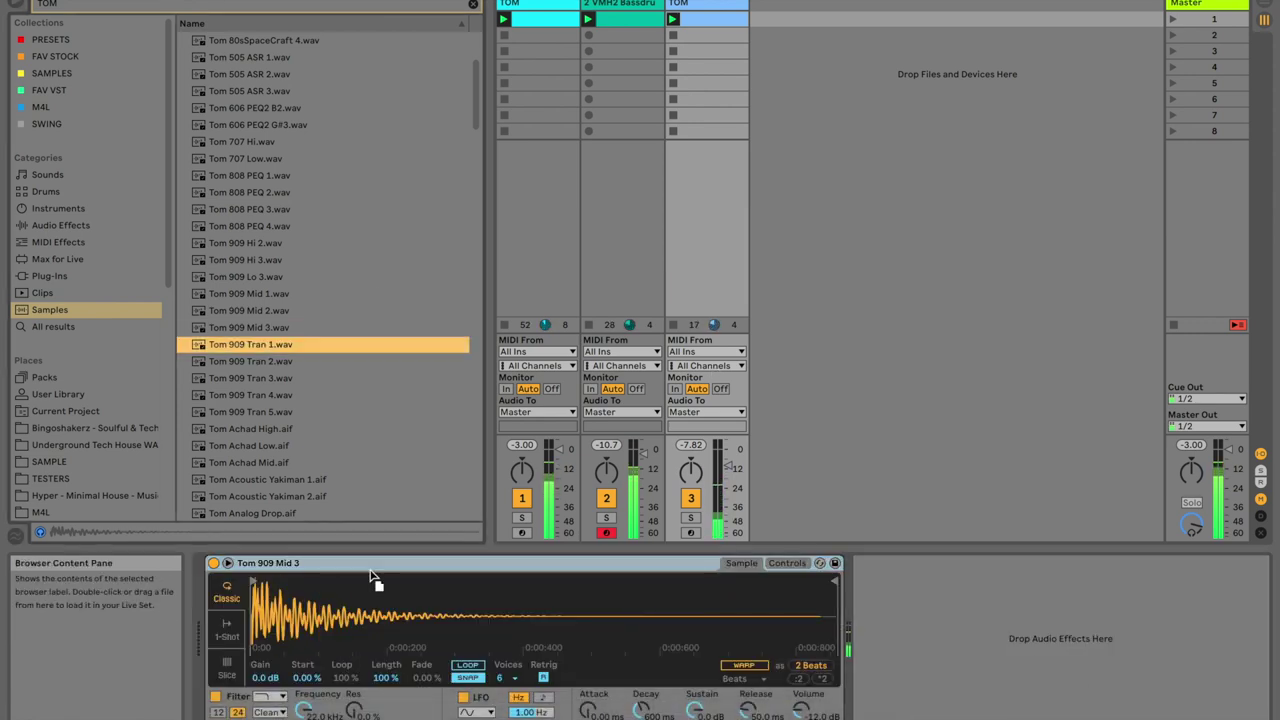
left_click(773, 564)
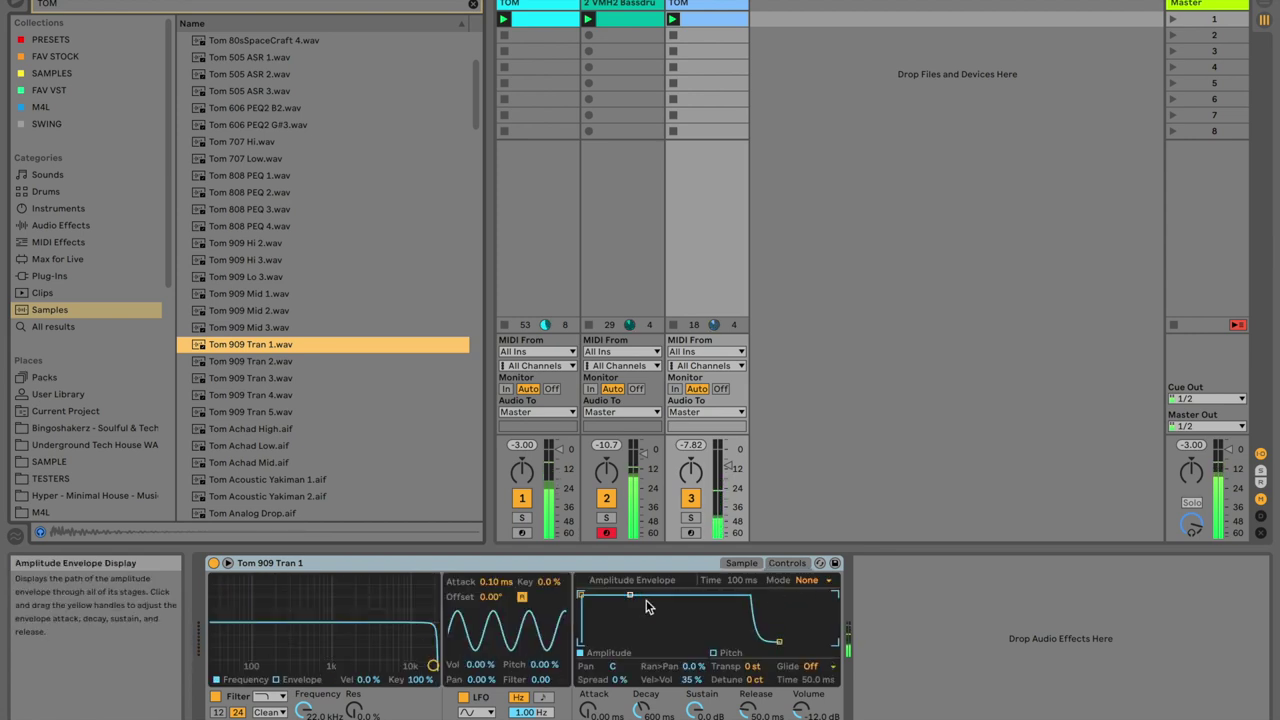
left_click_drag(629, 596, 624, 641)
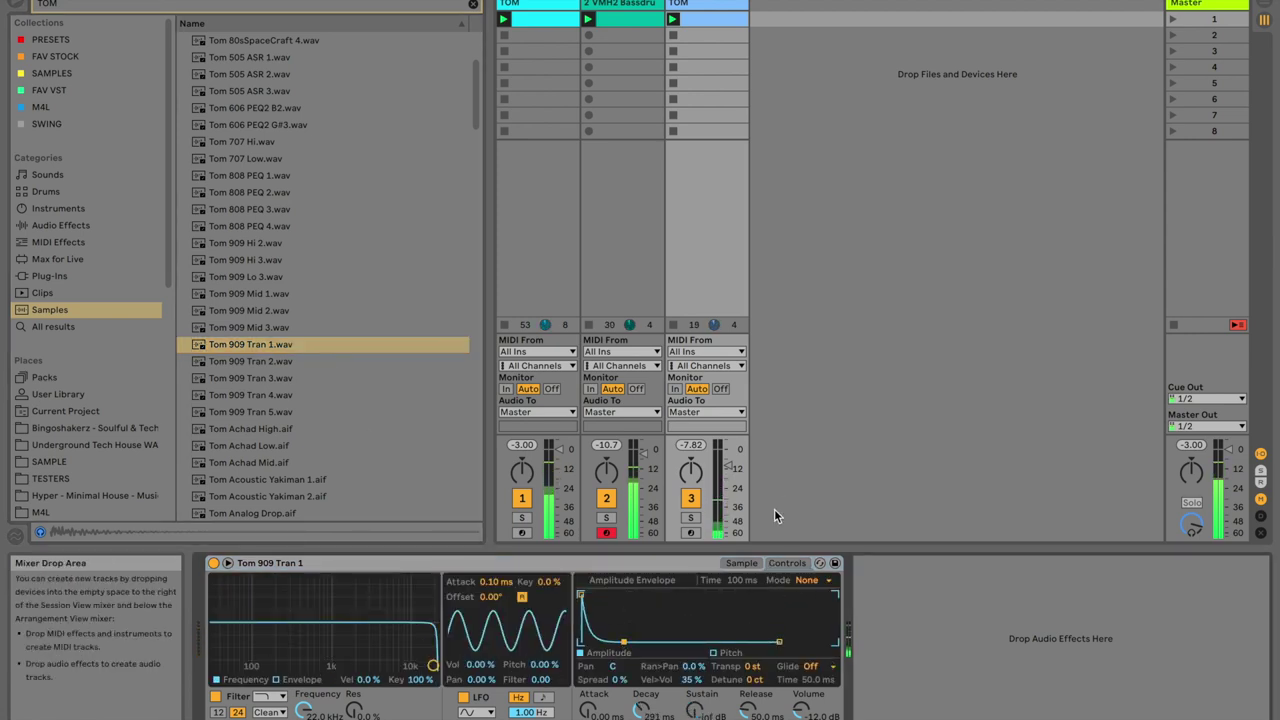
Try Tom 909 Tran 2.wav and Tom 909 Tran 3.wav in the second TOM track's sampler, lengthening the amplitude decay to 463 ms.
left_click(741, 563)
key("Down")
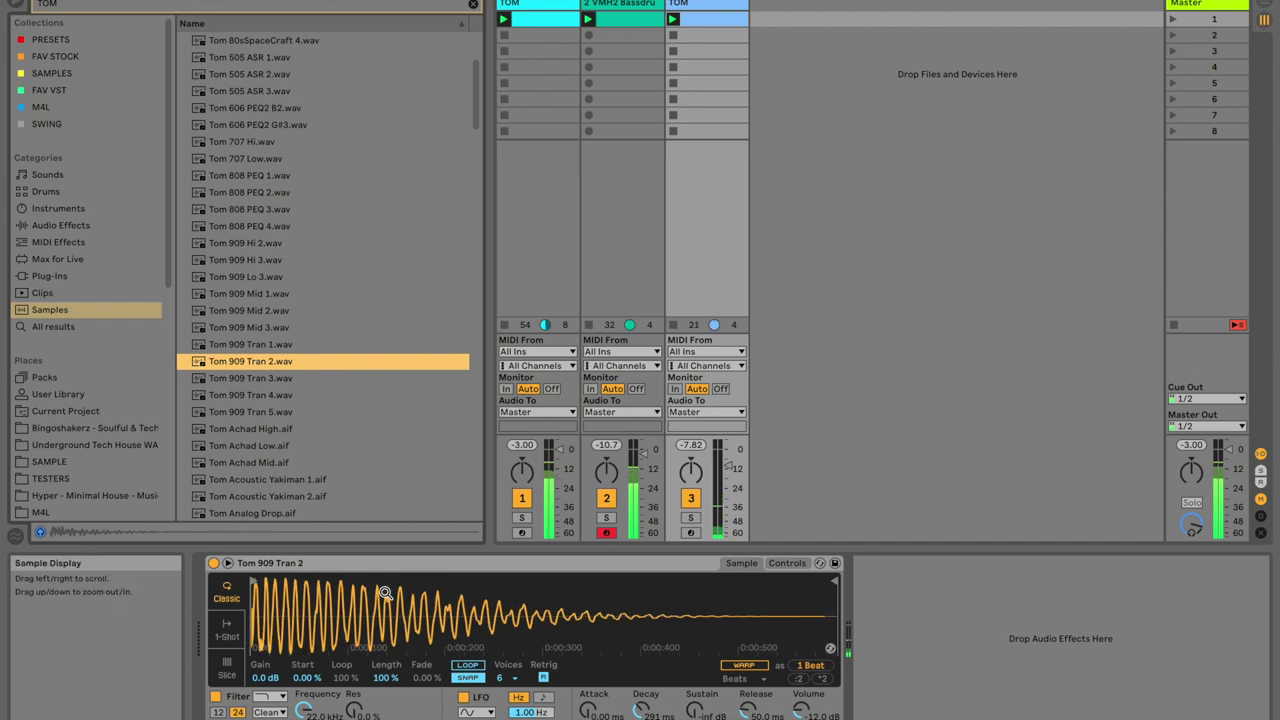
left_click(256, 380)
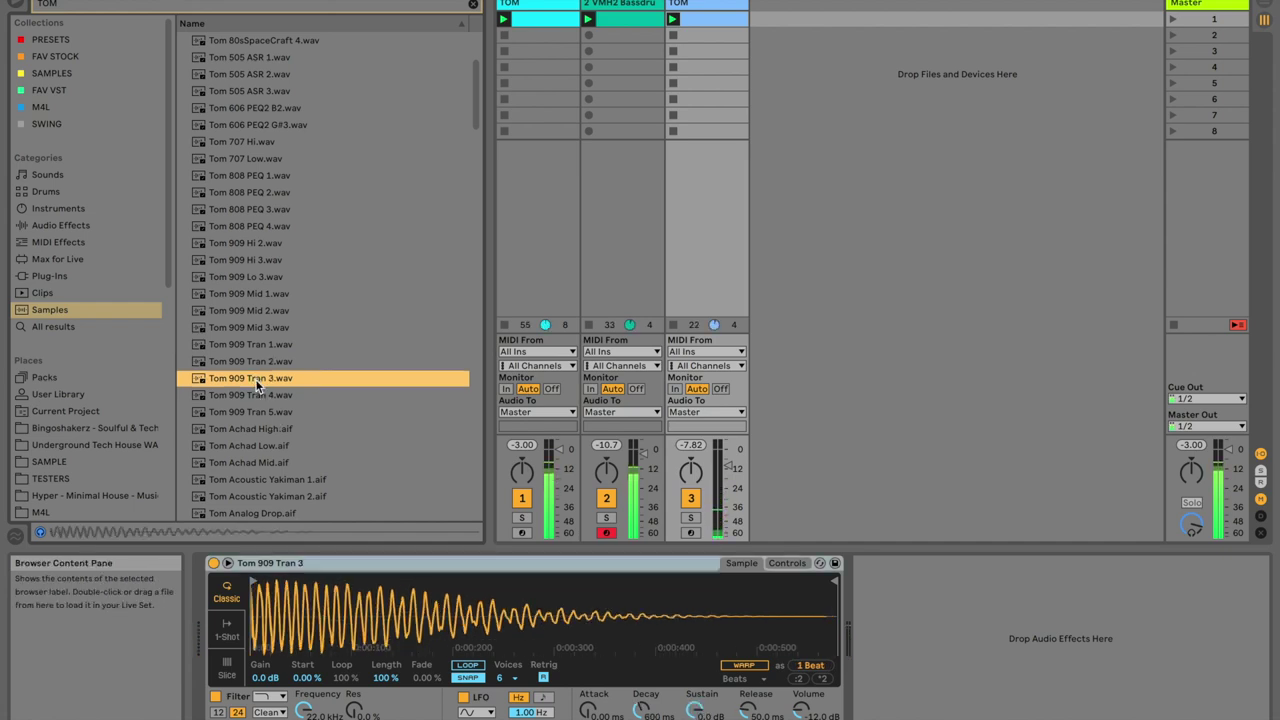
left_click(787, 563)
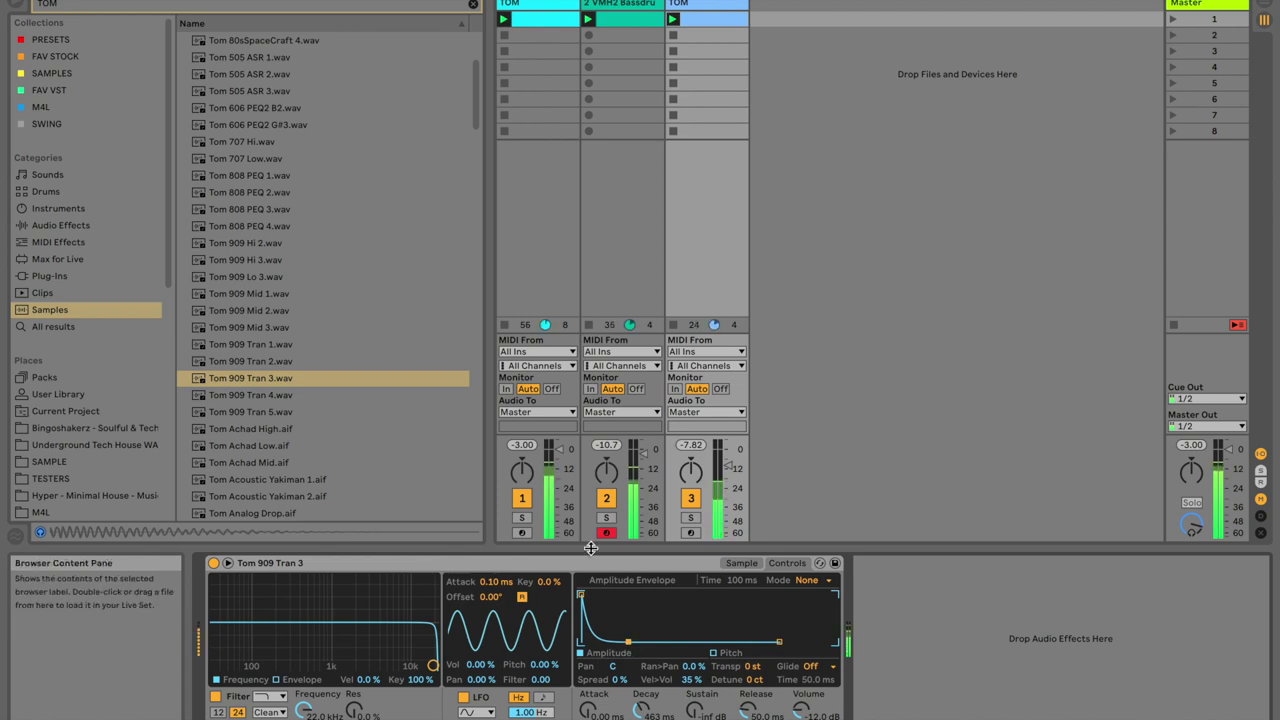
Add a G2 note at 1.3.3 with velocity 67 to the second TOM clip and lower the A2 note's velocity.
double_click(700, 22)
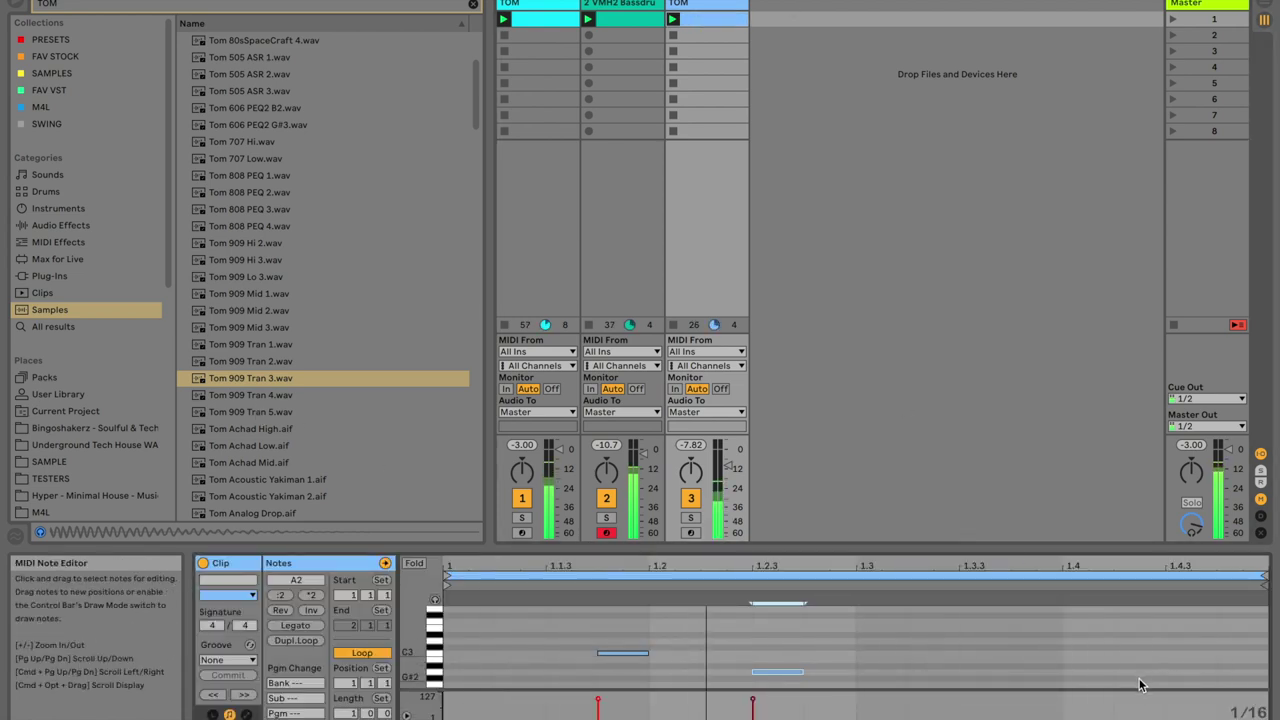
double_click(985, 685)
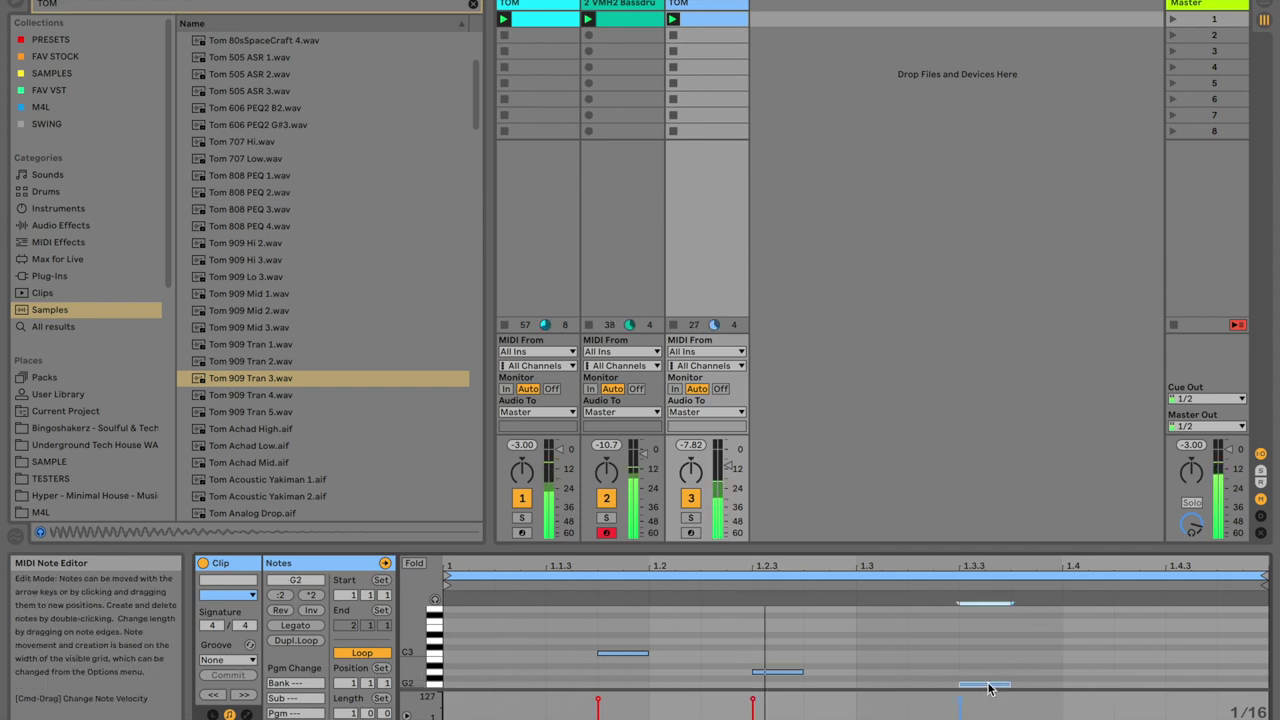
left_click(1080, 645)
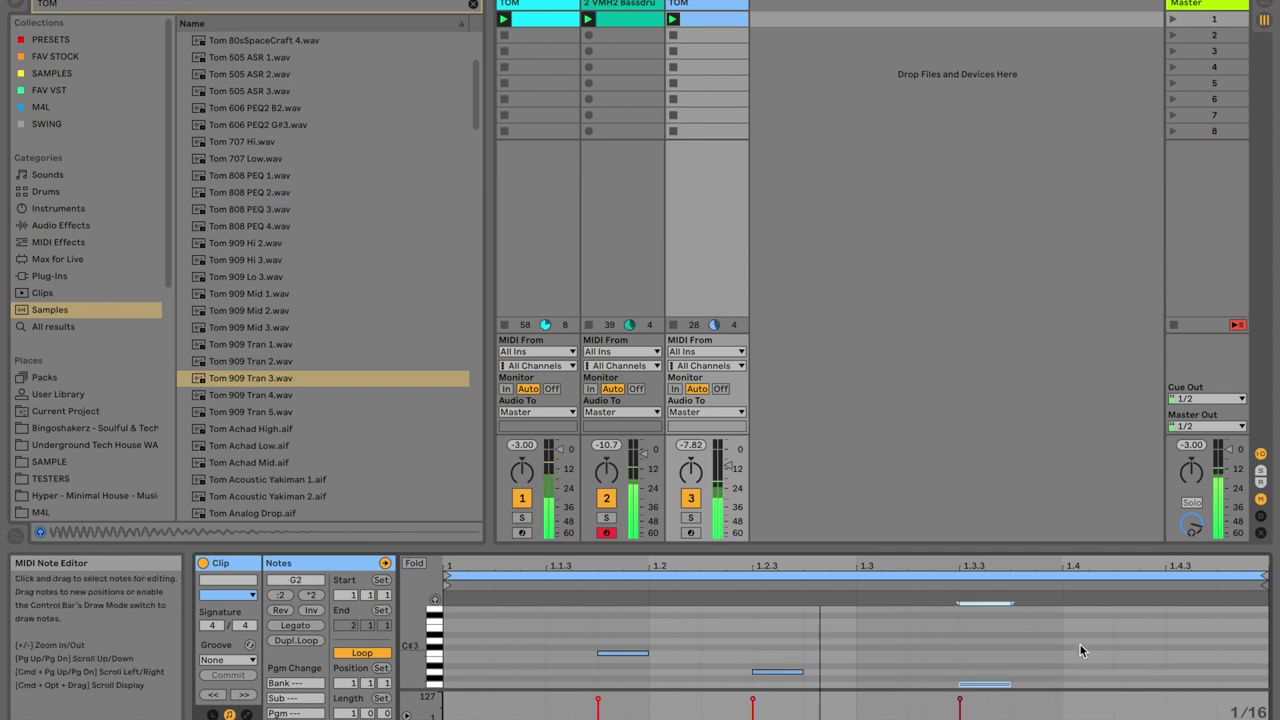
left_click_drag(960, 698, 960, 707)
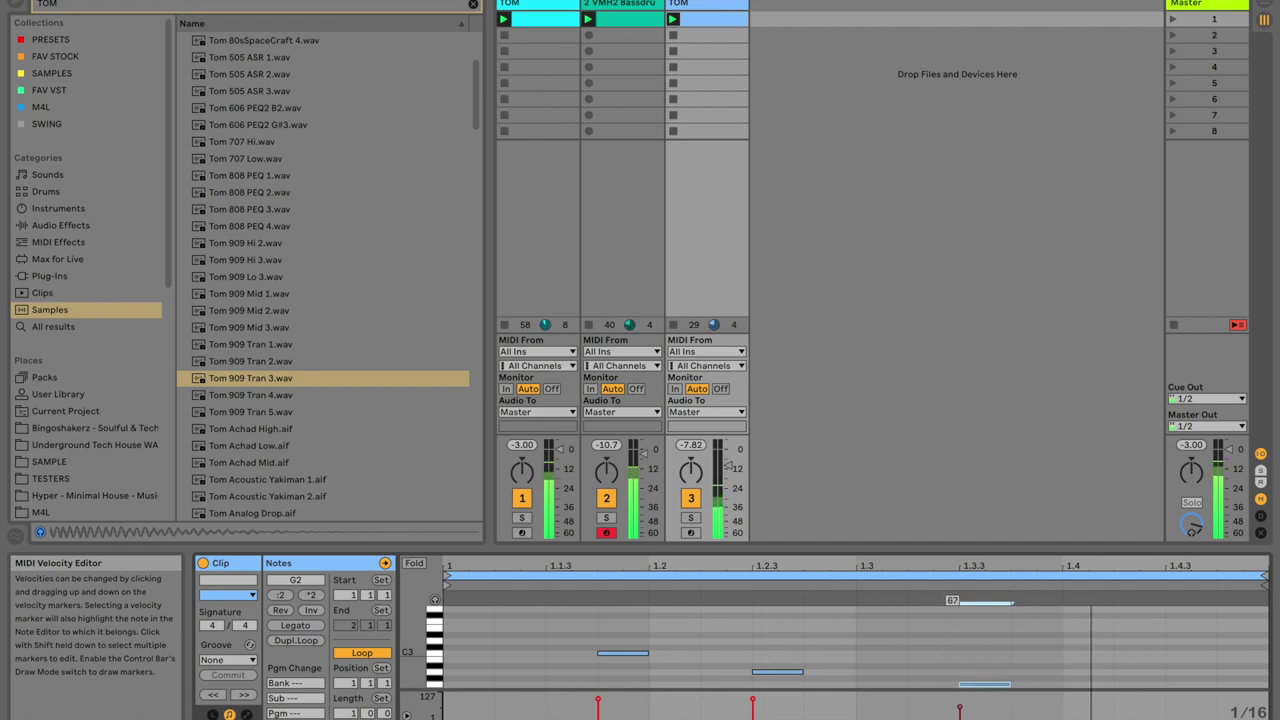
left_click(753, 704)
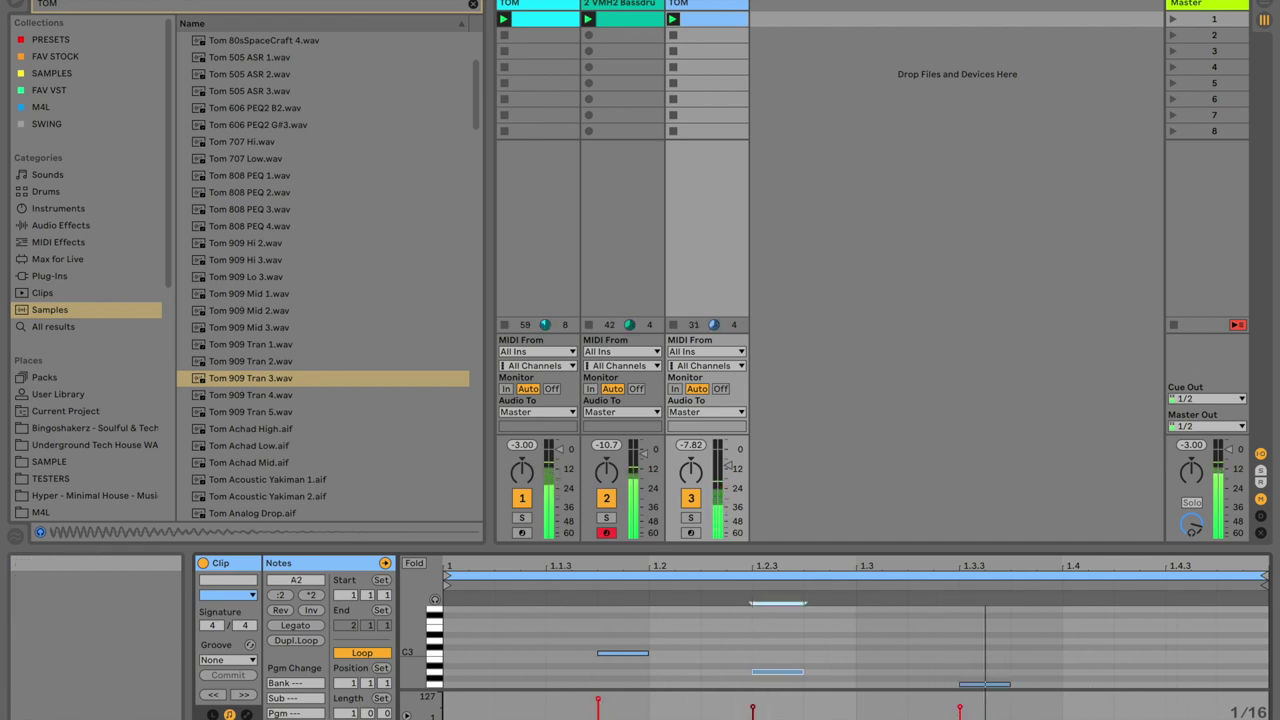
Try Tom 909 Tran 4.wav, Tom 909 Tran 5.wav and Tom Achad Low.aif as the second TOM track's sample.
double_click(245, 377)
double_click(251, 397)
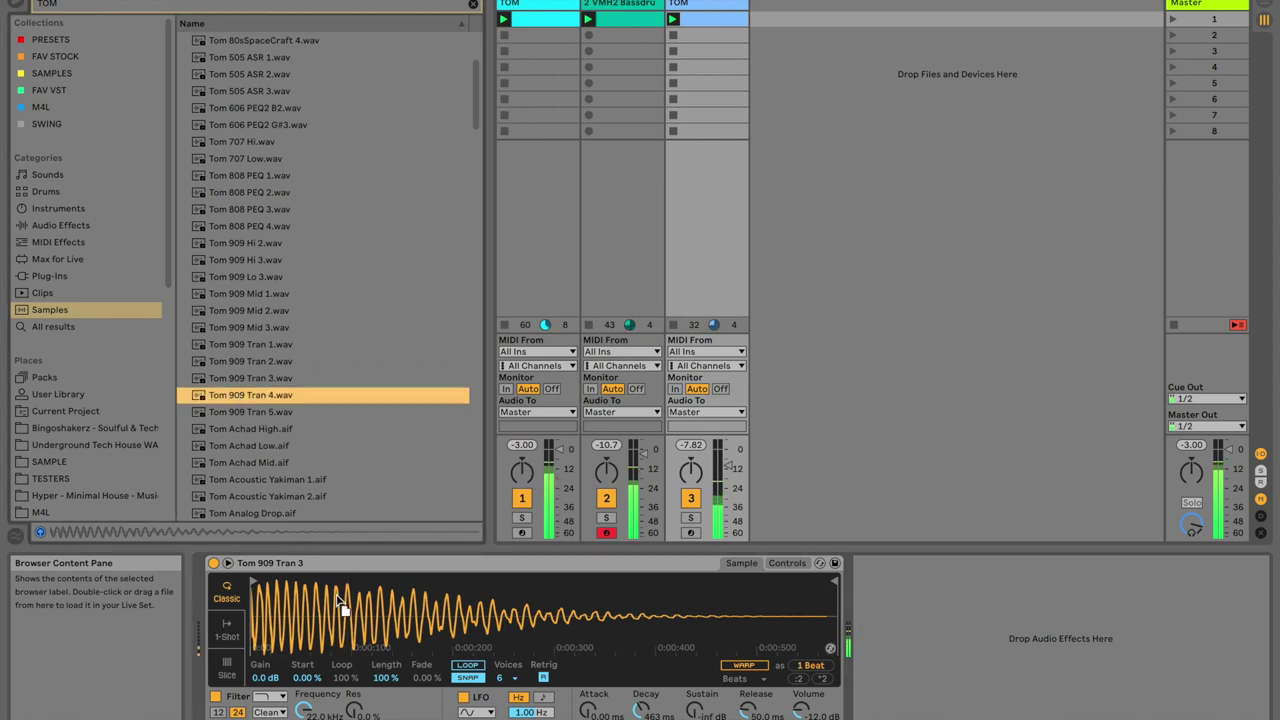
double_click(258, 412)
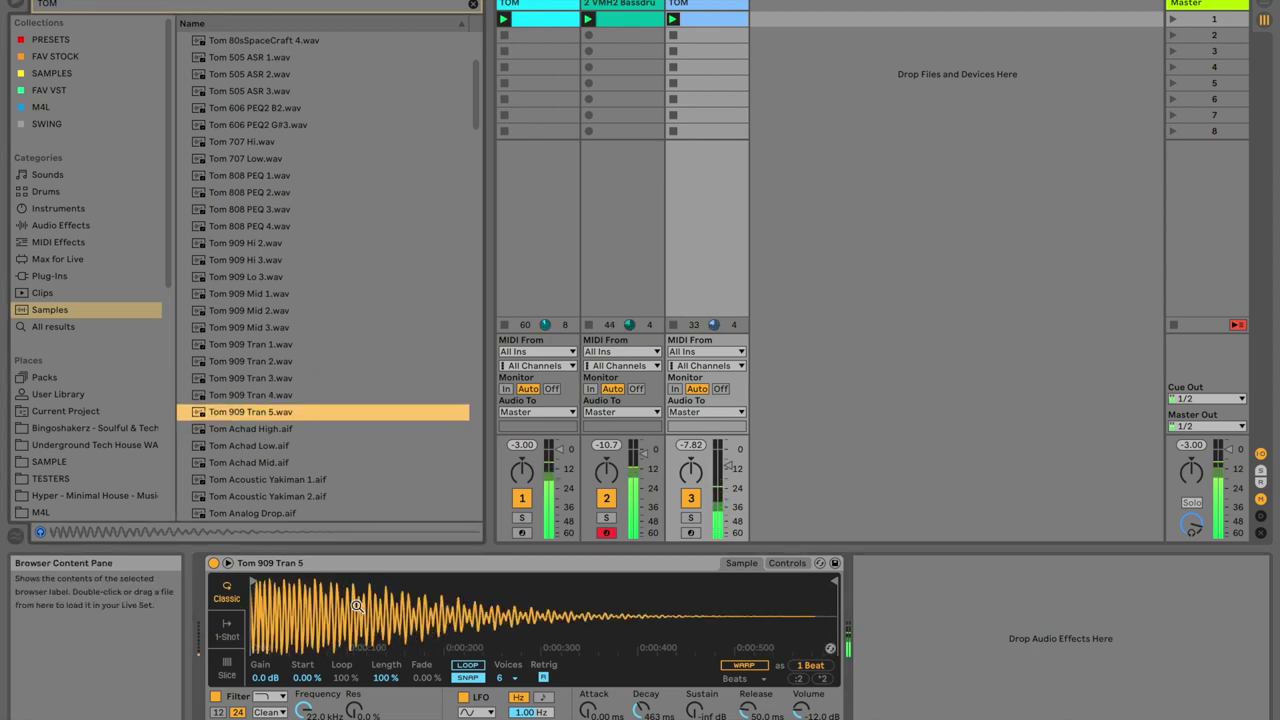
scroll(321, 441, "down", 4)
double_click(248, 377)
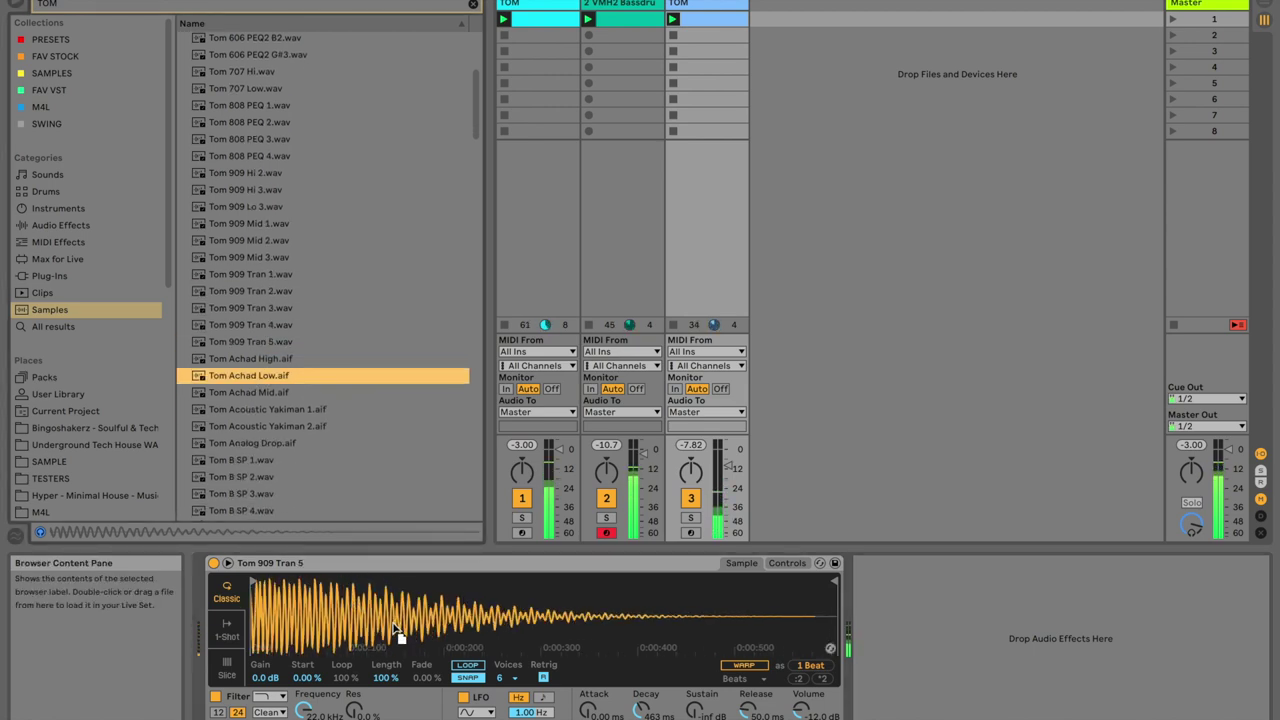
Try Tom B SP 2.wav and Tom B SP 5.wav as the second TOM track's sample.
scroll(332, 419, "down", 2)
double_click(241, 438)
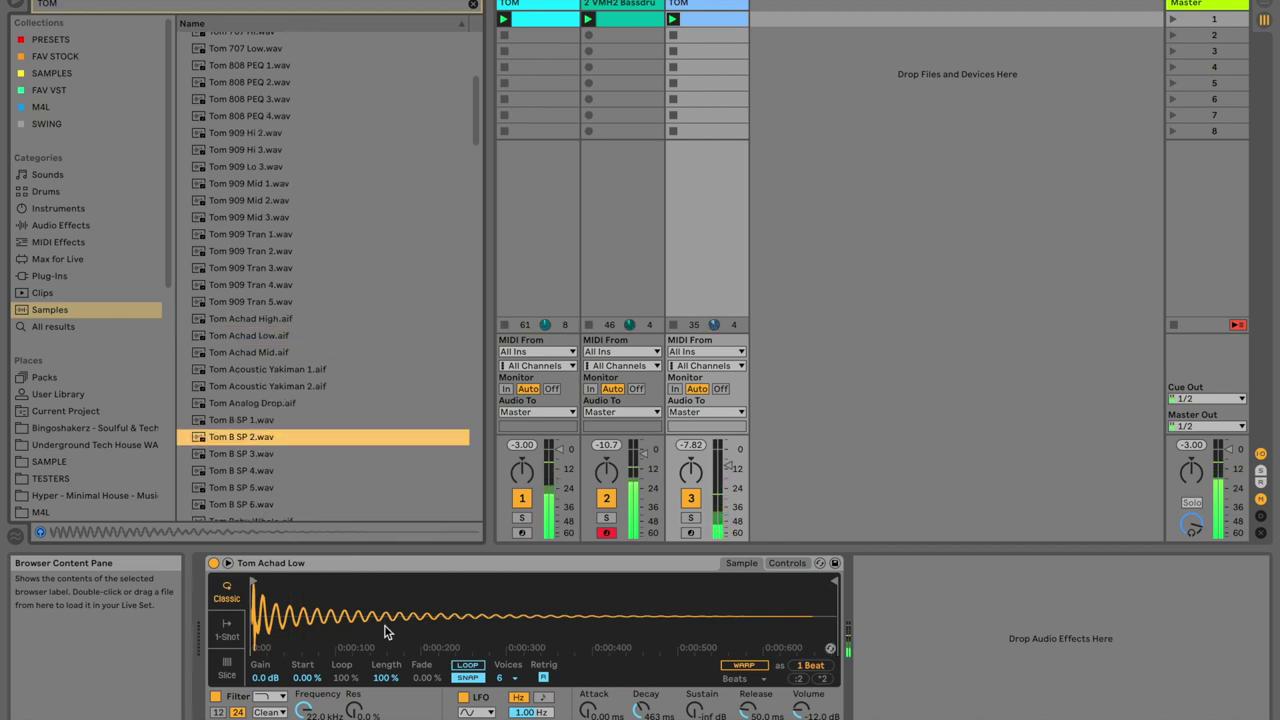
scroll(316, 467, "down", 3)
left_click_drag(265, 441, 352, 610)
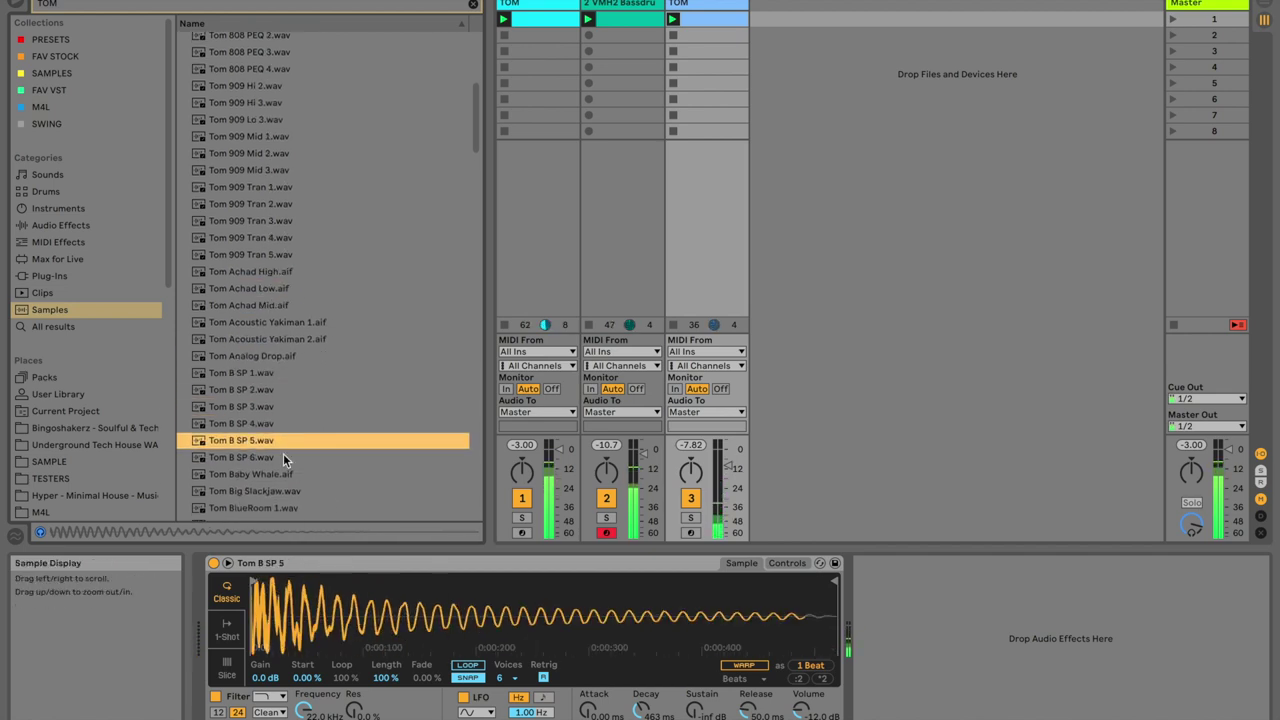
Load Tom BlueRoom 4.wav into the second TOM track's sampler and shorten its amplitude decay to 183 ms.
scroll(283, 453, "down", 3)
left_click_drag(258, 464, 383, 628)
scroll(264, 430, "down", 3)
left_click_drag(272, 445, 386, 614)
scroll(331, 413, "down", 1)
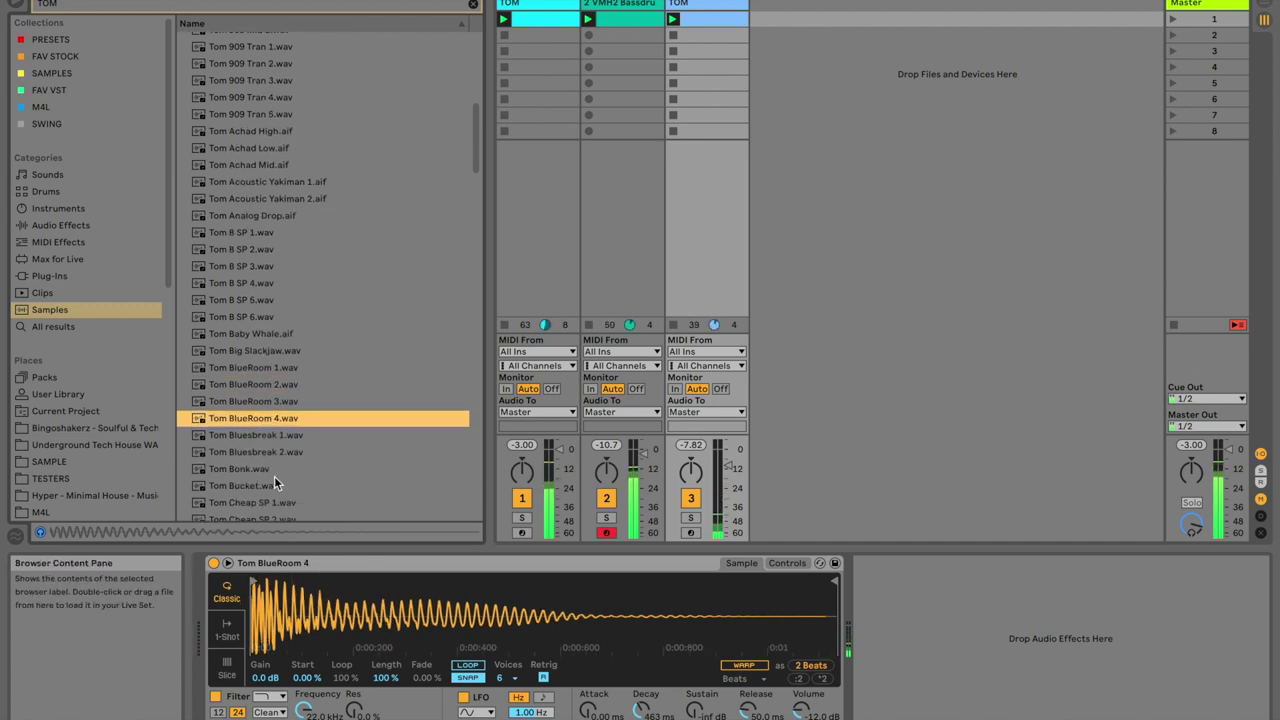
left_click(787, 563)
left_click_drag(658, 633, 650, 634)
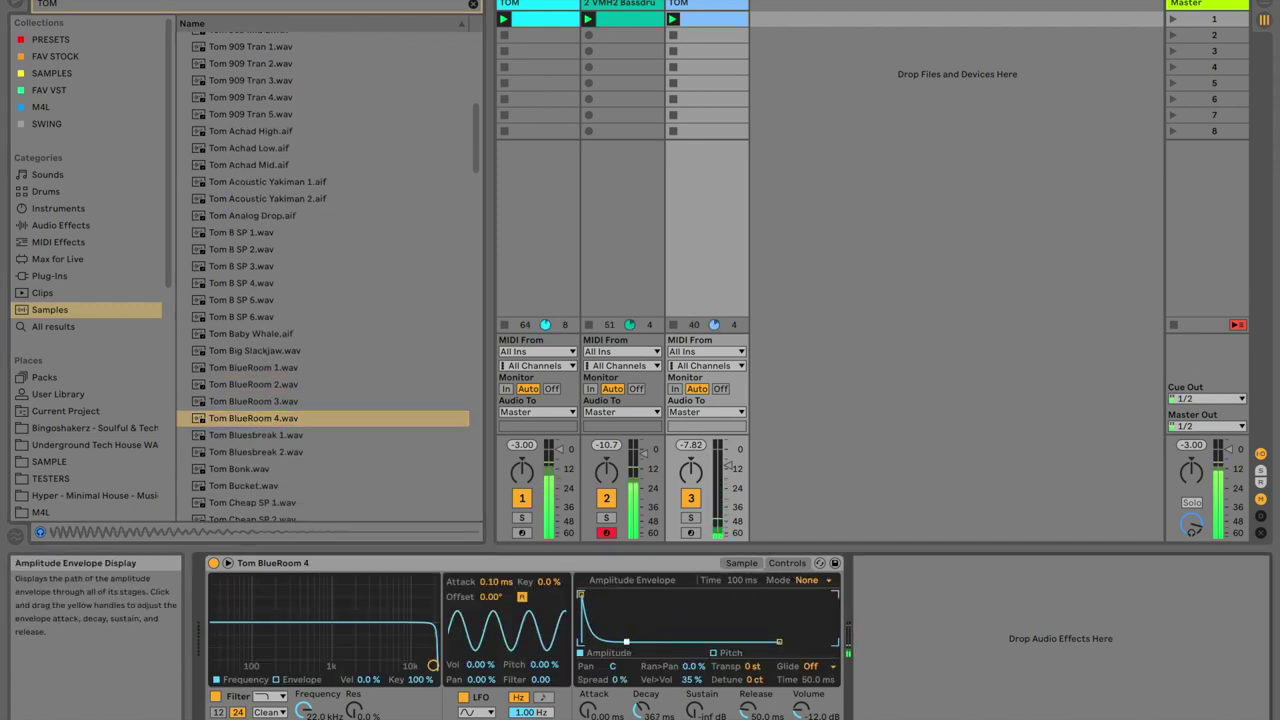
Replace the second TOM track's sample with Tom Bucket.wav, followed by Tom D-ulator Lo.wav.
left_click(738, 563)
left_click(242, 486)
scroll(300, 460, "down", 5)
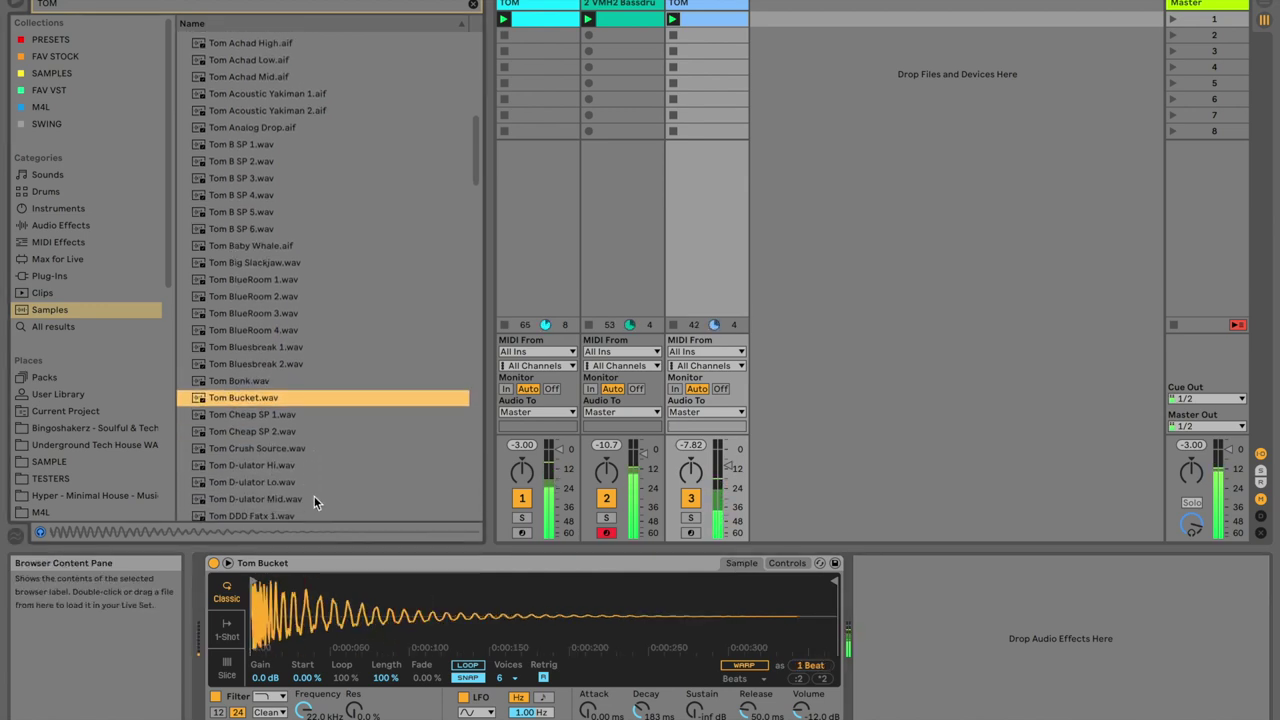
mouse_move(271, 486)
left_mouse_down()
mouse_move(290, 515)
mouse_move(285, 484)
left_mouse_up()
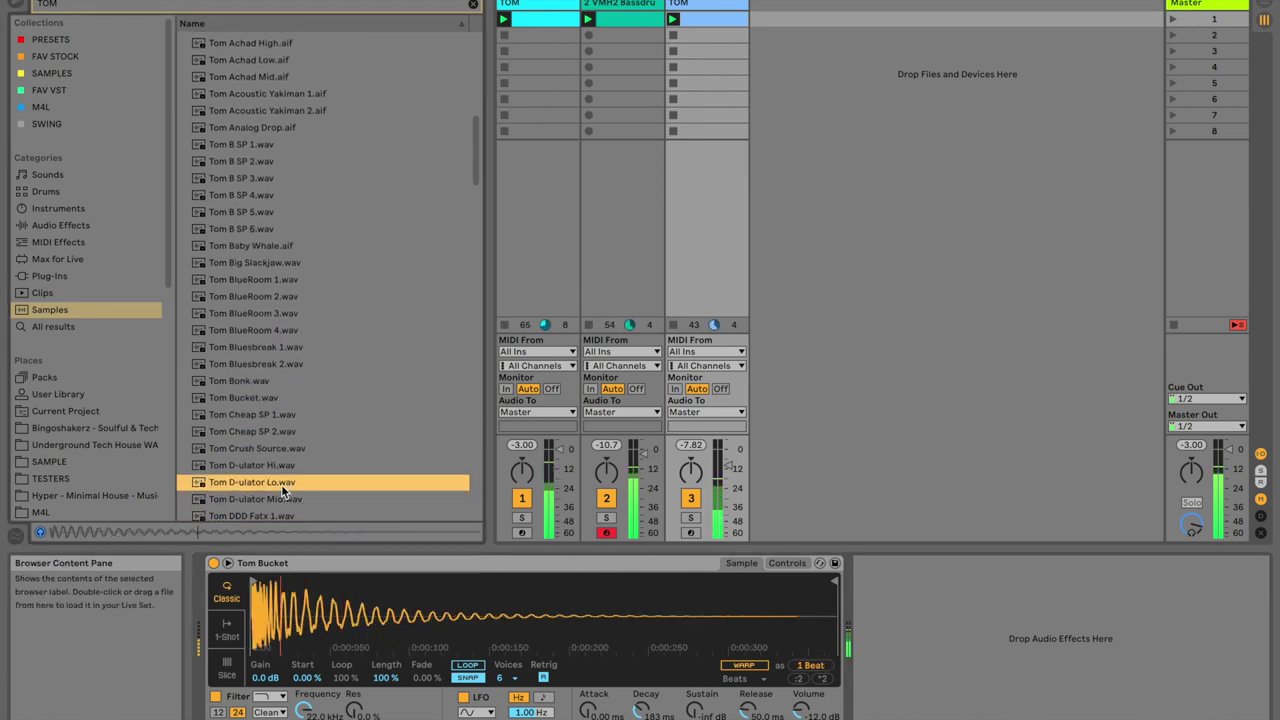
left_click_drag(355, 598, 358, 602)
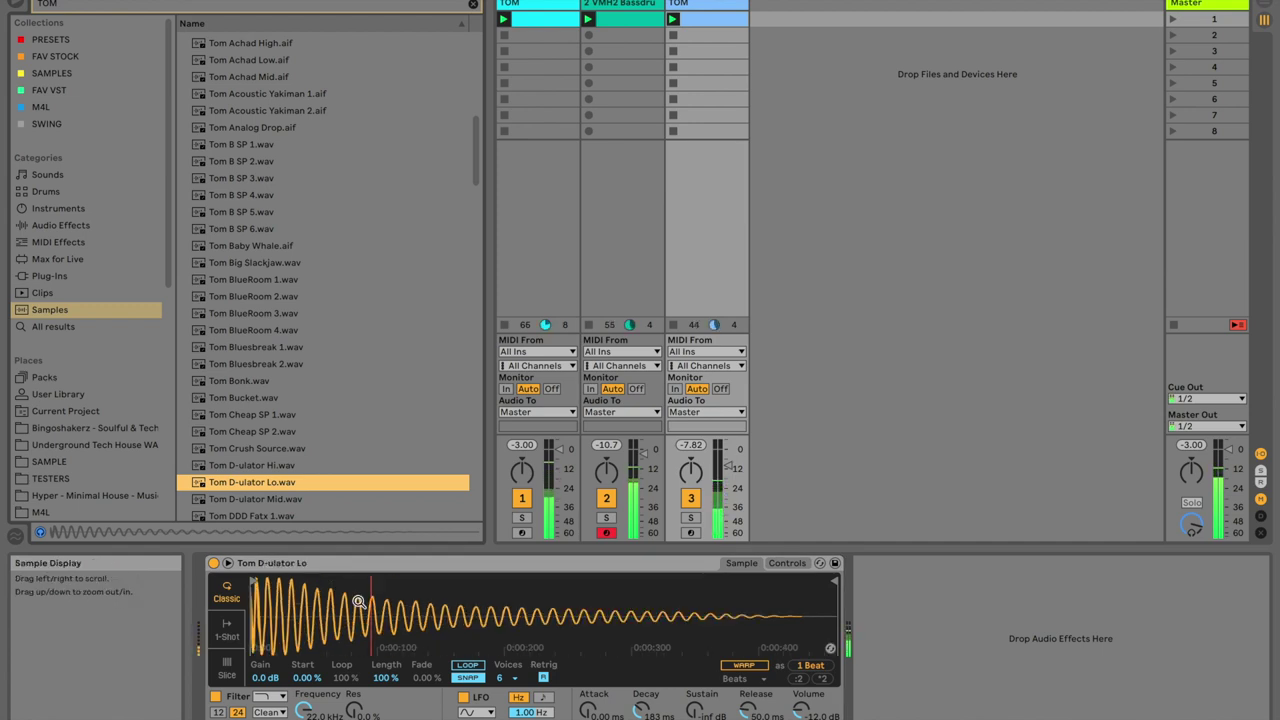
Delete the second TOM track, keeping the original TOM and bass drum tracks.
left_click(697, 6)
right_click(697, 6)
left_click(749, 51)
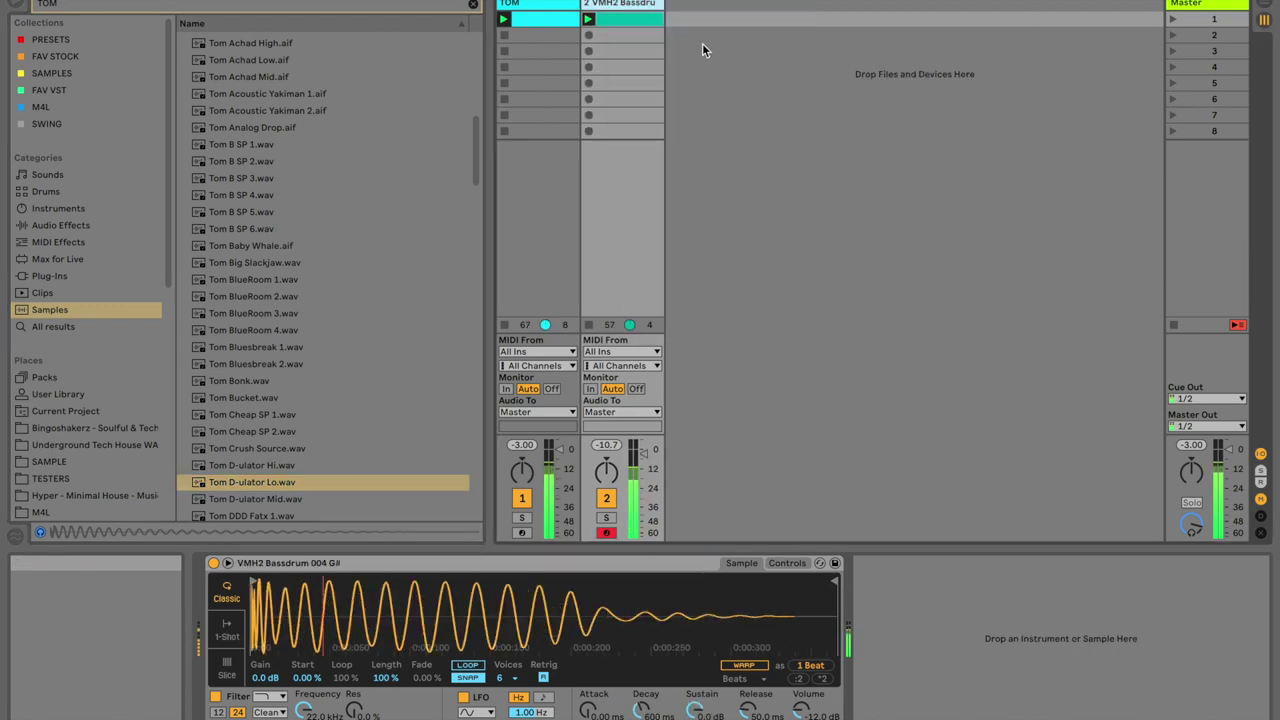
Set the original TOM sampler's amplitude envelope to minimum sustain with a decay of 5.27 s.
left_click(557, 11)
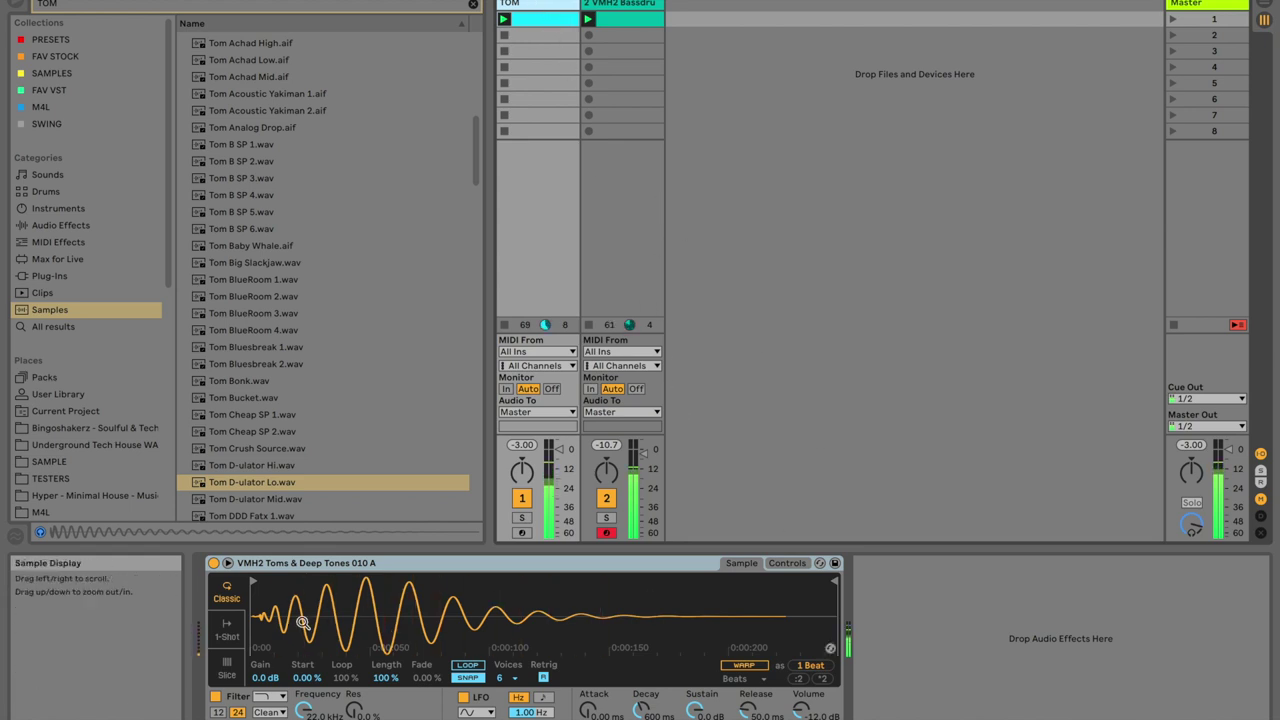
left_click(787, 563)
left_click_drag(648, 602, 650, 641)
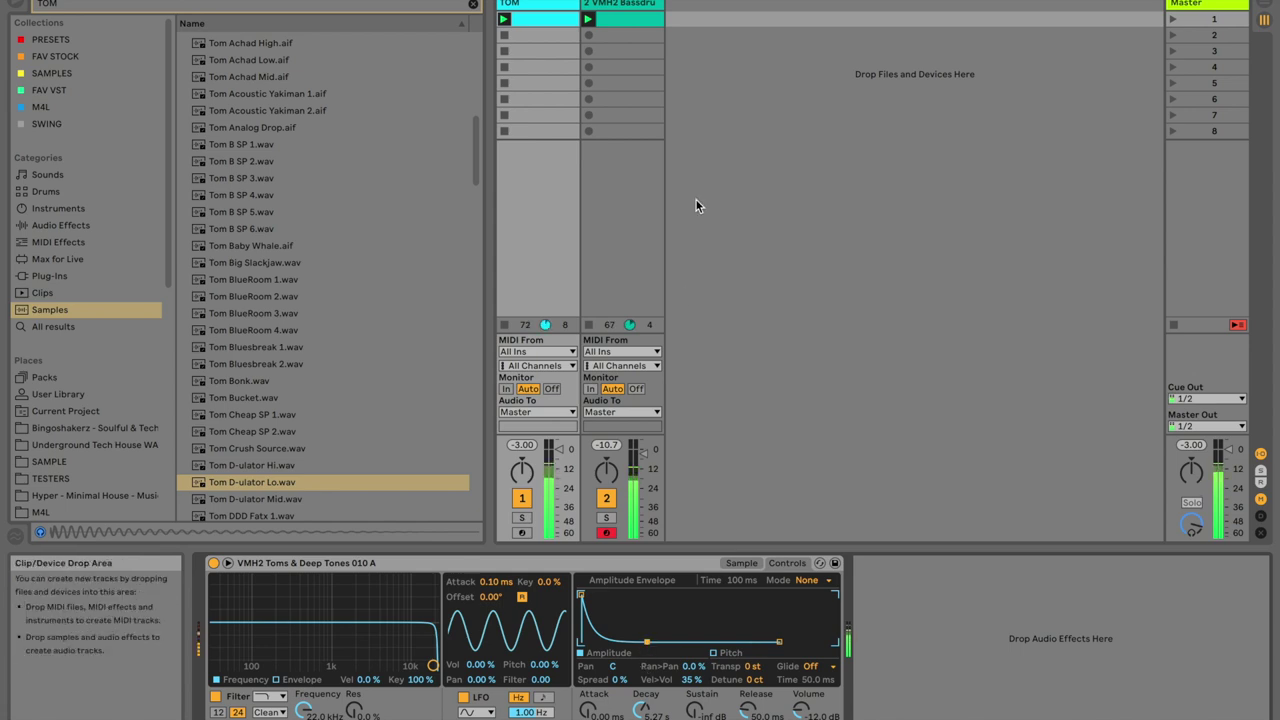
Place the two-bar TOM clip at bar 1 of the arrangement, duplicate it to fill four bars, and return playback to the arrangement.
key("Tab")
left_click_drag(529, 135, 500, 104)
key("super+d")
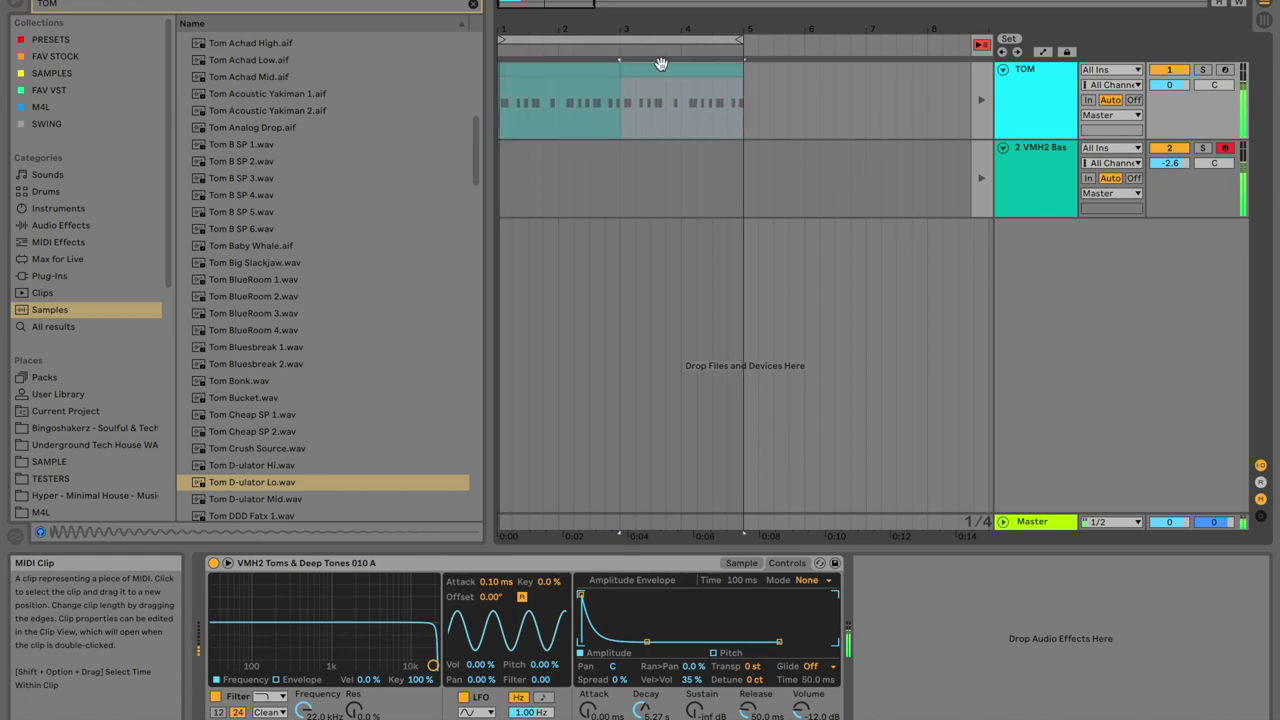
left_click(981, 45)
Delete the VMH2 bass drum track from the arrangement.
left_click(1060, 172)
right_click(1060, 172)
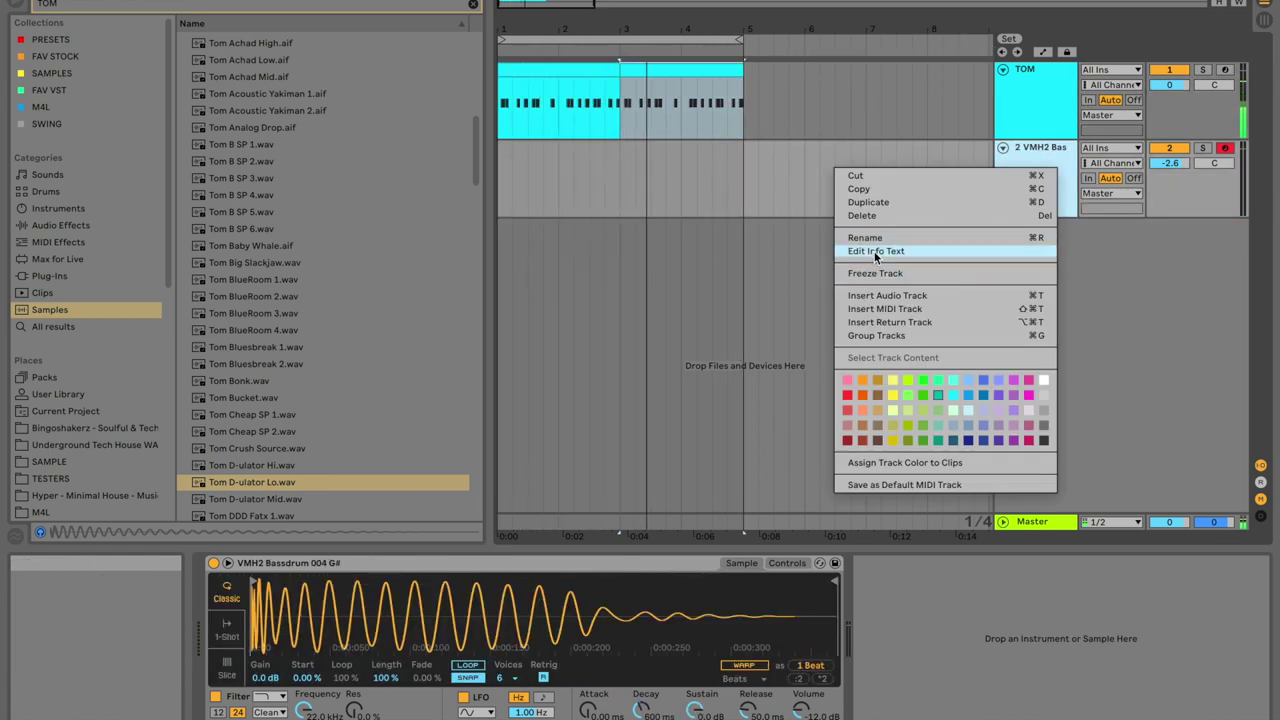
left_click(902, 216)
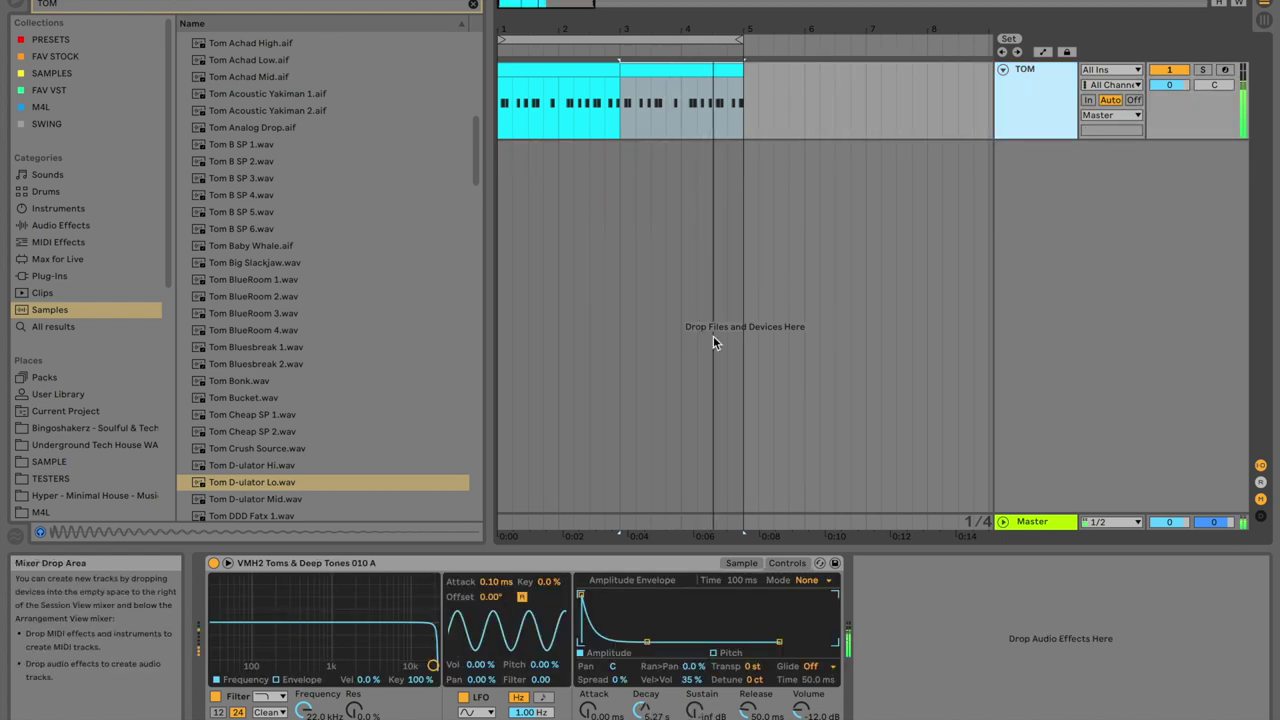
Show the amp envelope decay automation on the TOM track and turn the arrangement's fixed grid off.
right_click(647, 641)
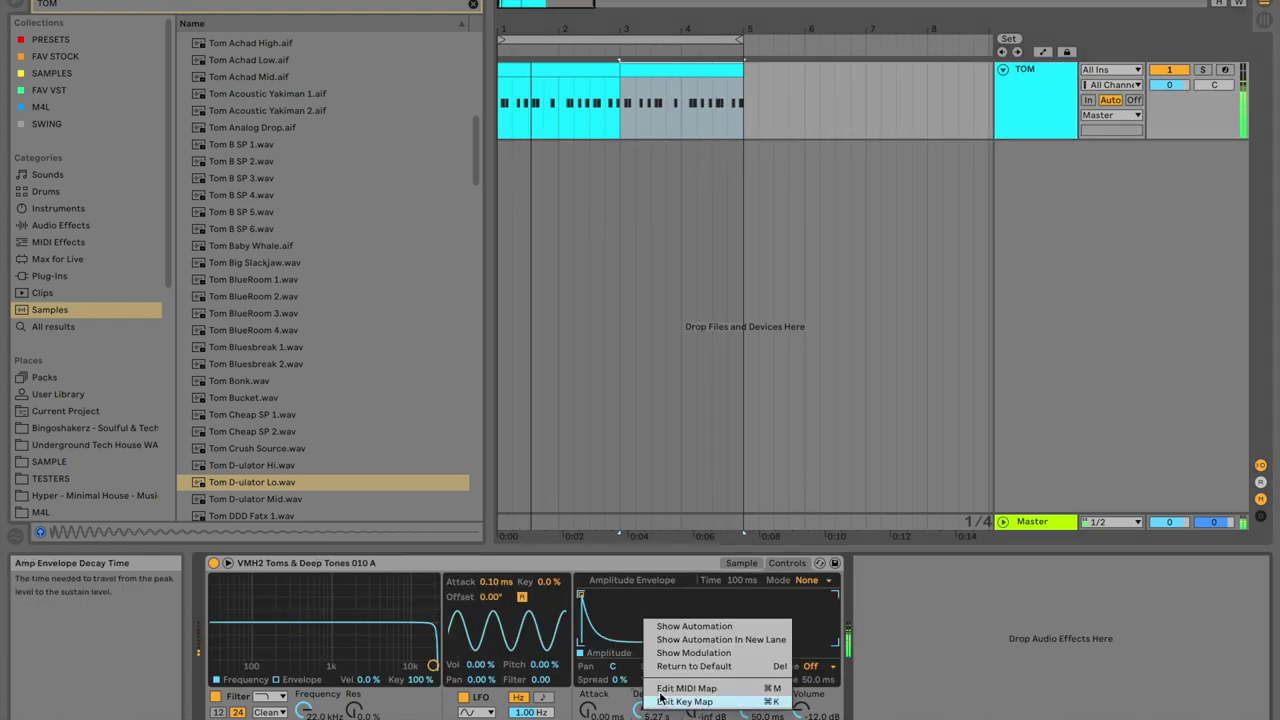
left_click(687, 617)
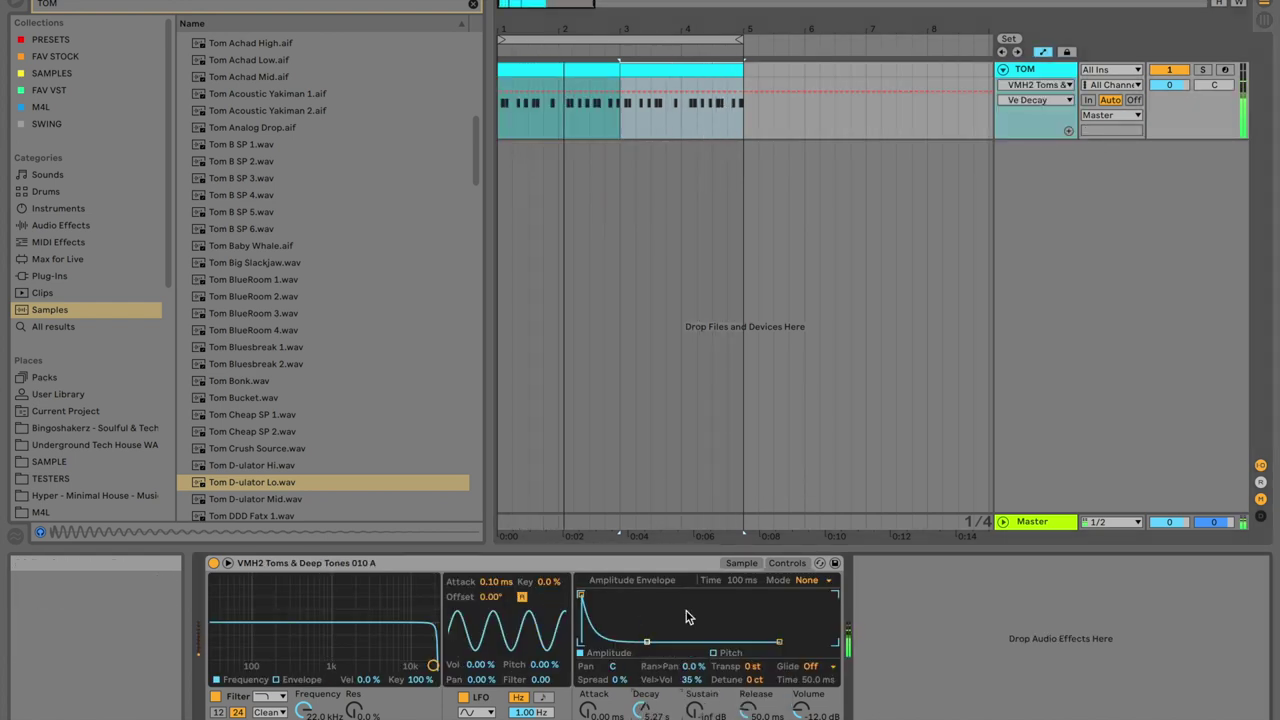
right_click(589, 245)
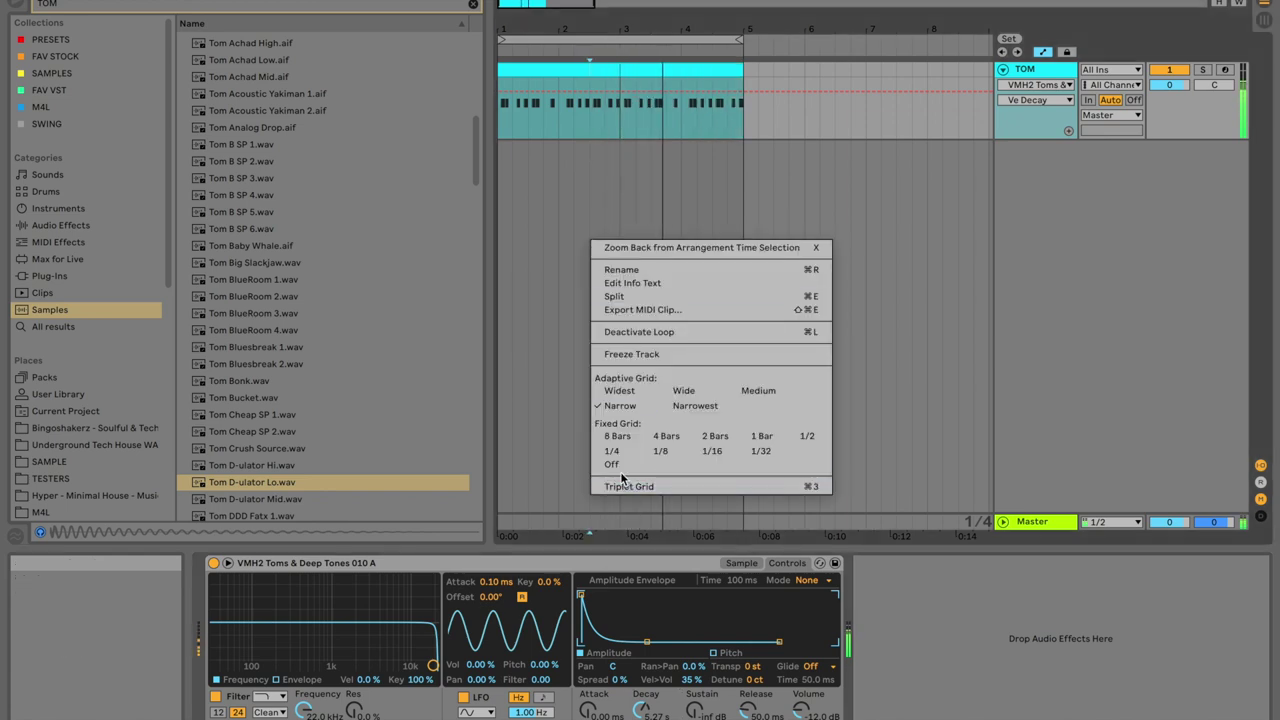
left_click(608, 460)
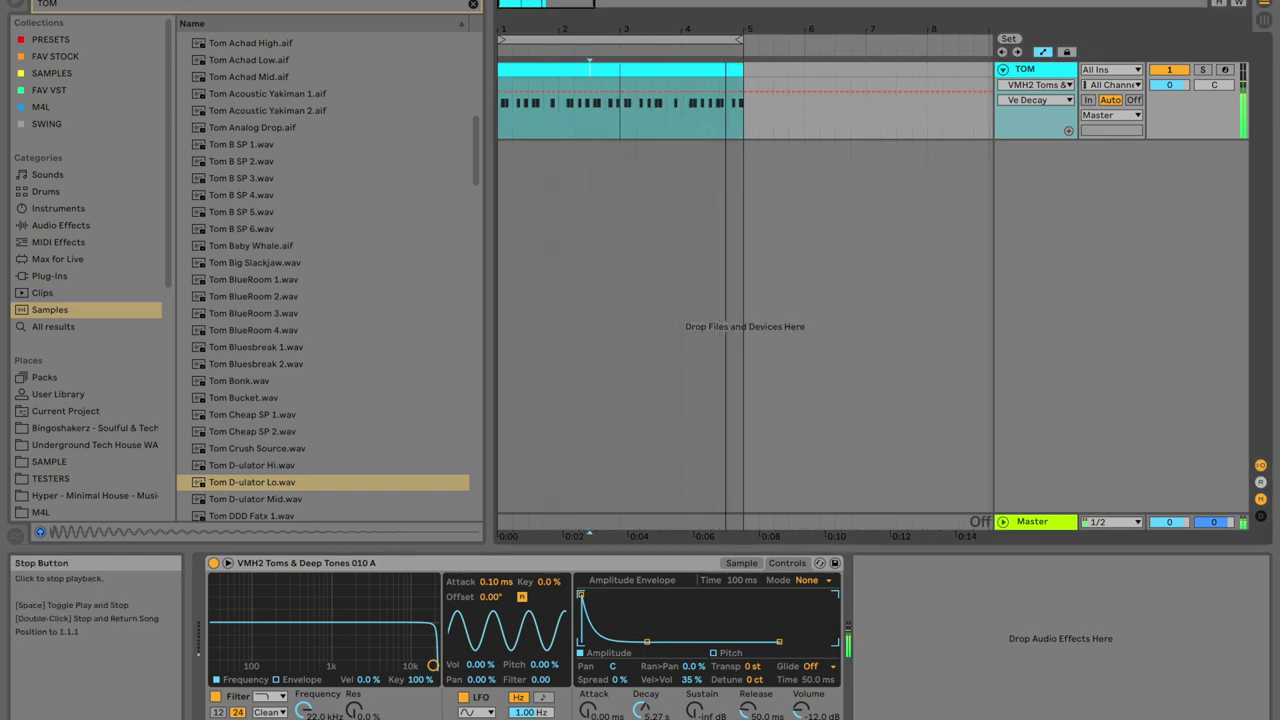
Draw a freehand, varying decay automation curve over the TOM notes from the start of bar 1 to about 1.3.
left_click_drag(537, 3, 537, 60)
scroll(590, 147, "left", 10)
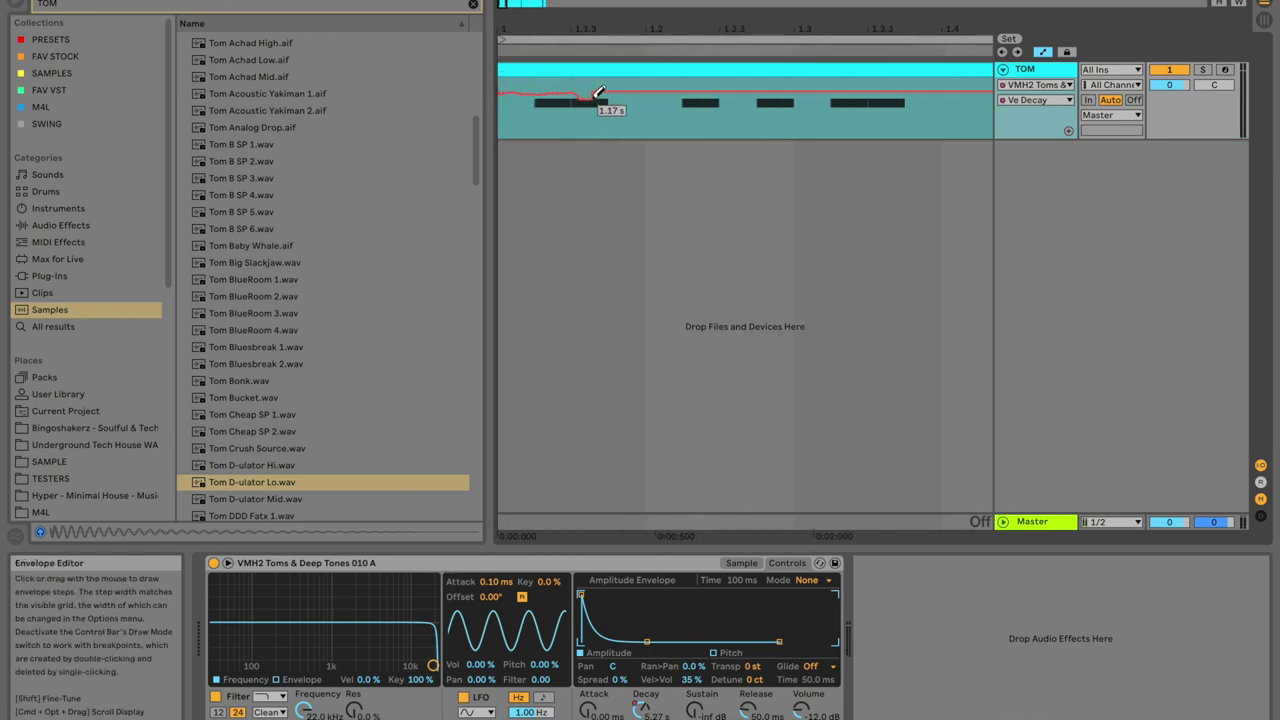
left_click_drag(689, 93, 724, 91)
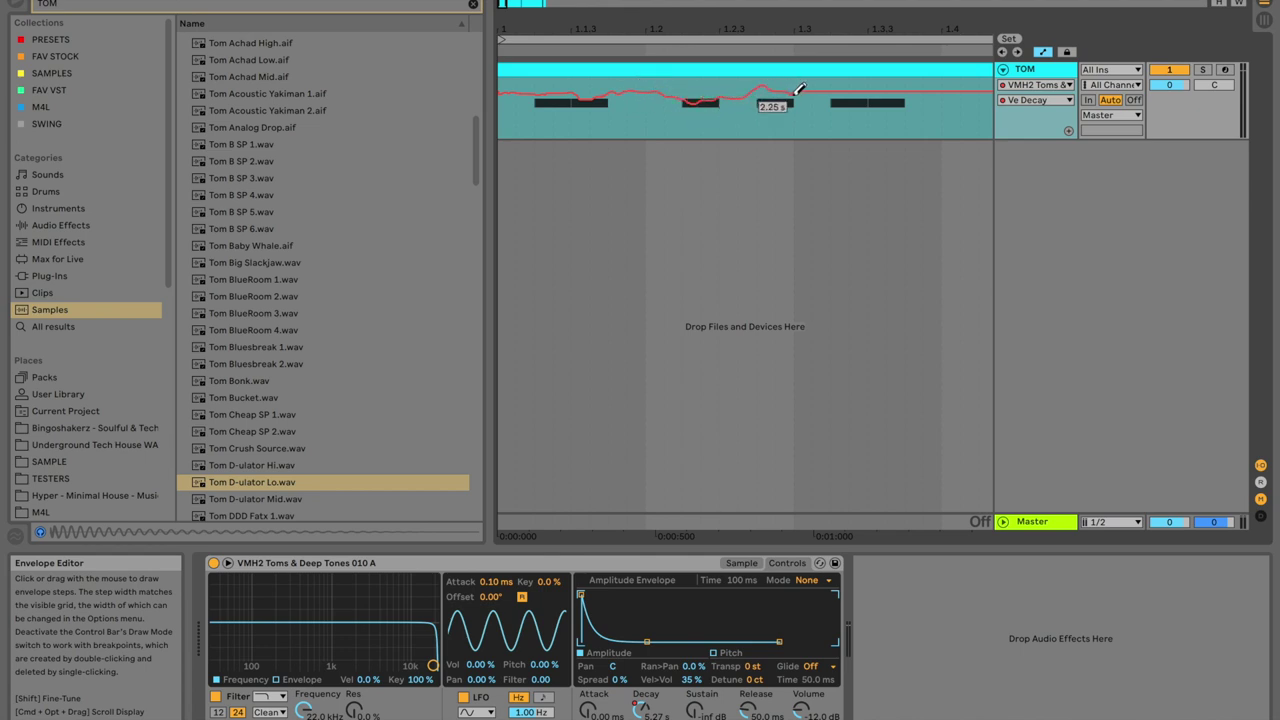
Extend the freehand, varying decay automation curve over the TOM notes from about 1.3 to 2.2.
key("space")
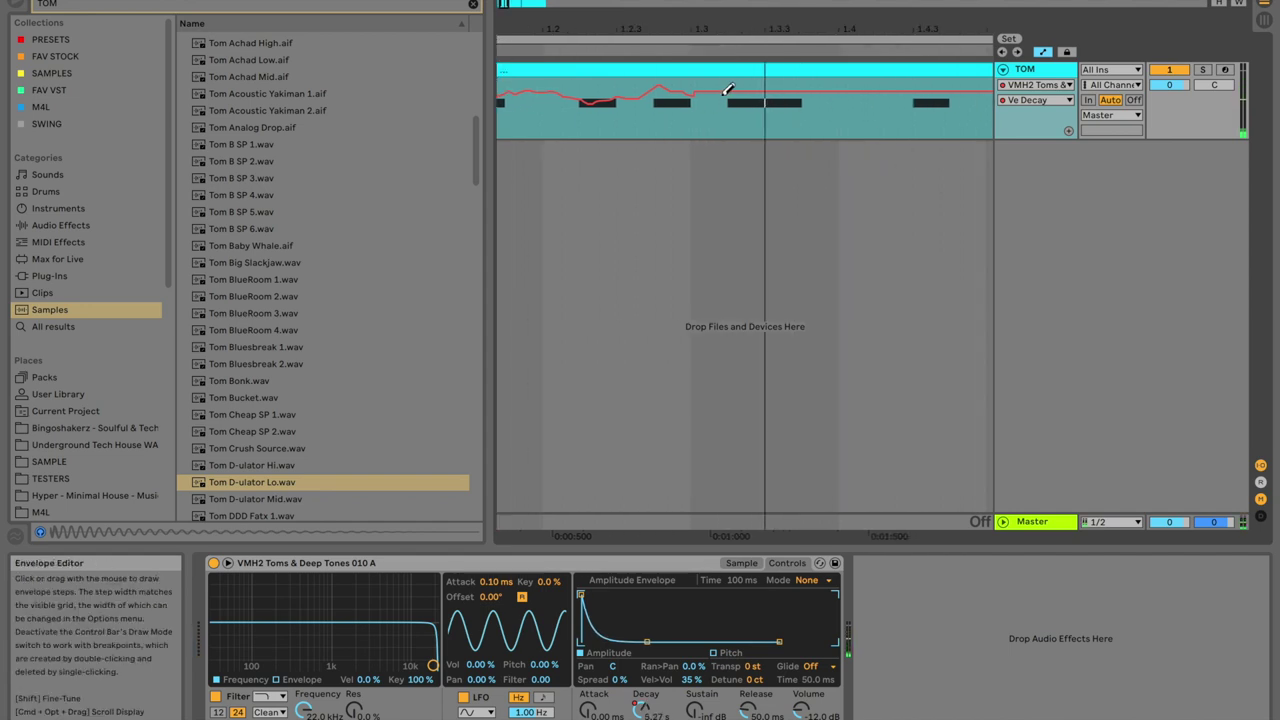
right_click(765, 89)
left_click(745, 88)
mouse_move(768, 91)
left_mouse_down()
mouse_move(992, 104)
mouse_move(673, 113)
left_mouse_up()
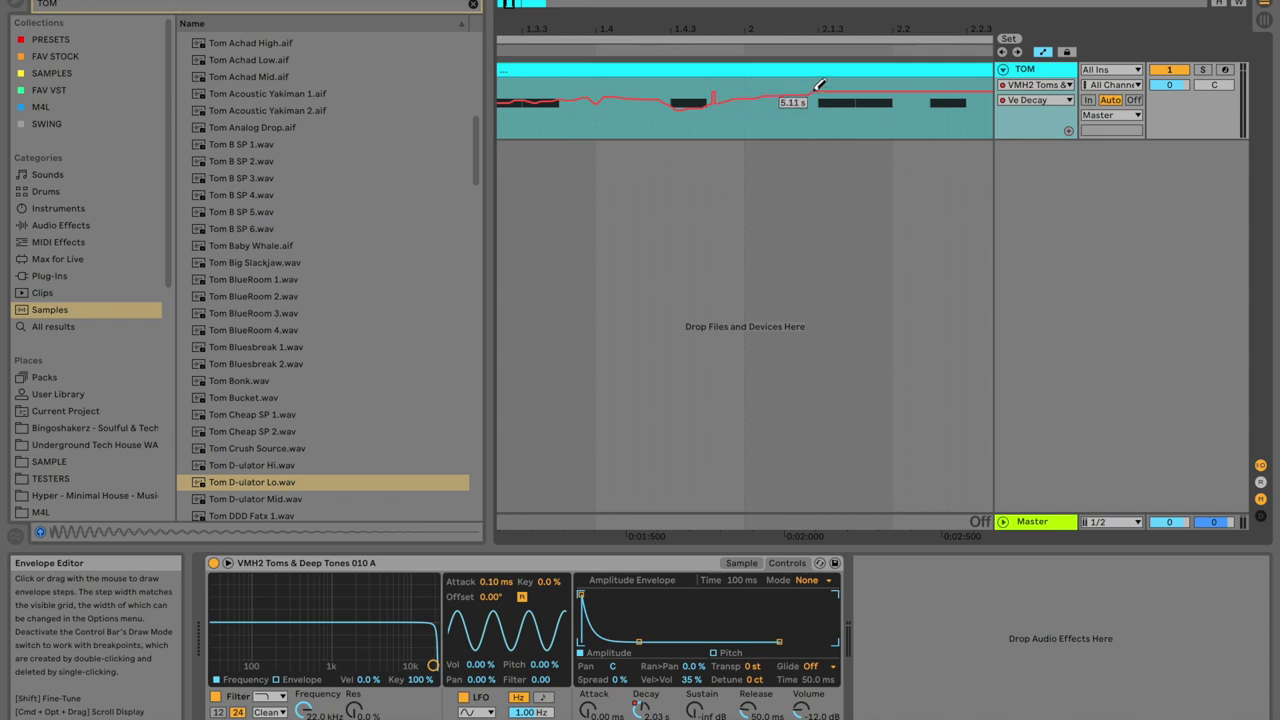
left_click_drag(859, 87, 911, 89)
mouse_move(714, 98)
left_mouse_down()
mouse_move(886, 100)
mouse_move(890, 20)
left_mouse_up()
key("space")
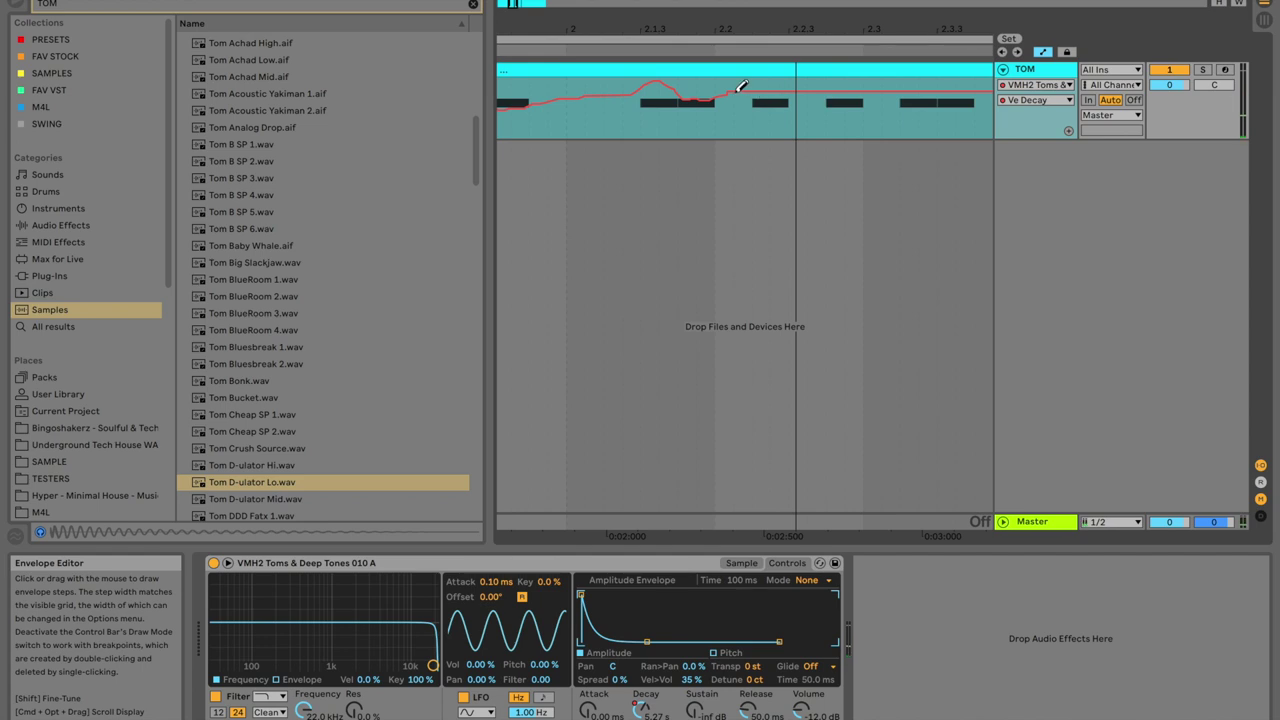
Draw freehand decay automation with varied rises and dips over the TOM notes from about 2.2 to 3.2.
left_click_drag(760, 88, 824, 82)
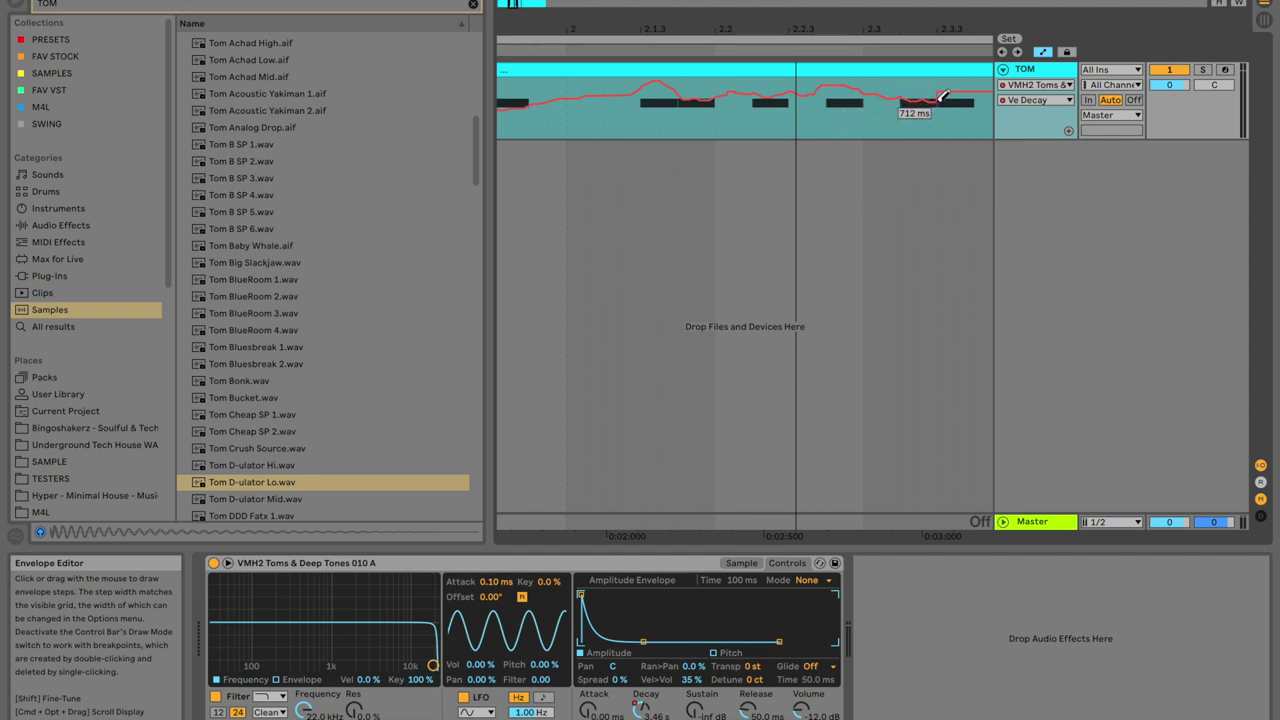
left_click_drag(983, 96, 988, 94)
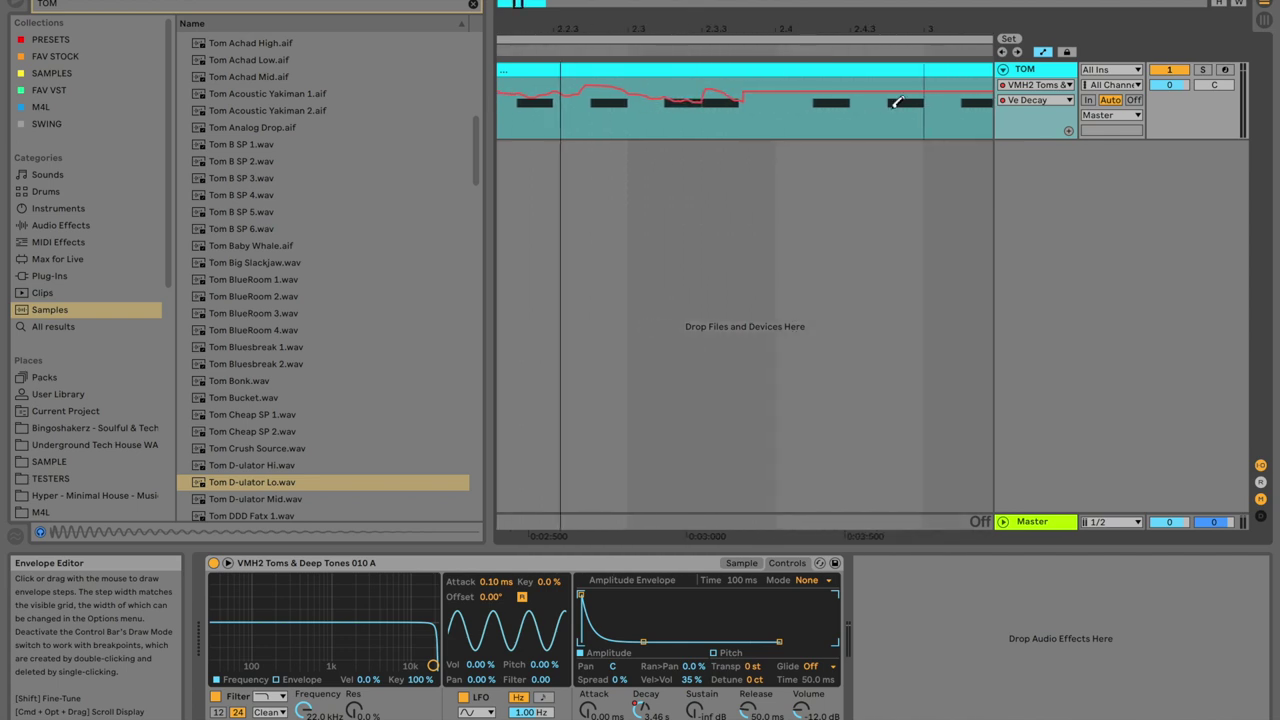
left_click_drag(776, 92, 955, 97)
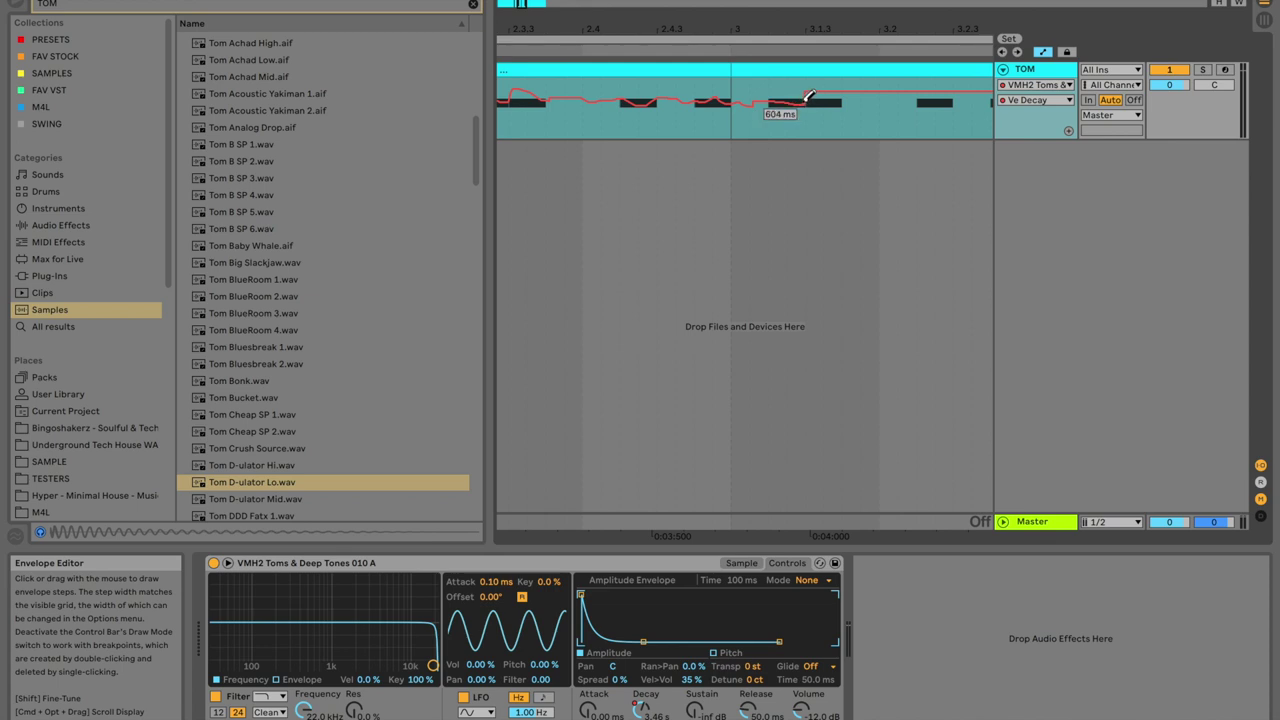
left_click_drag(878, 95, 905, 95)
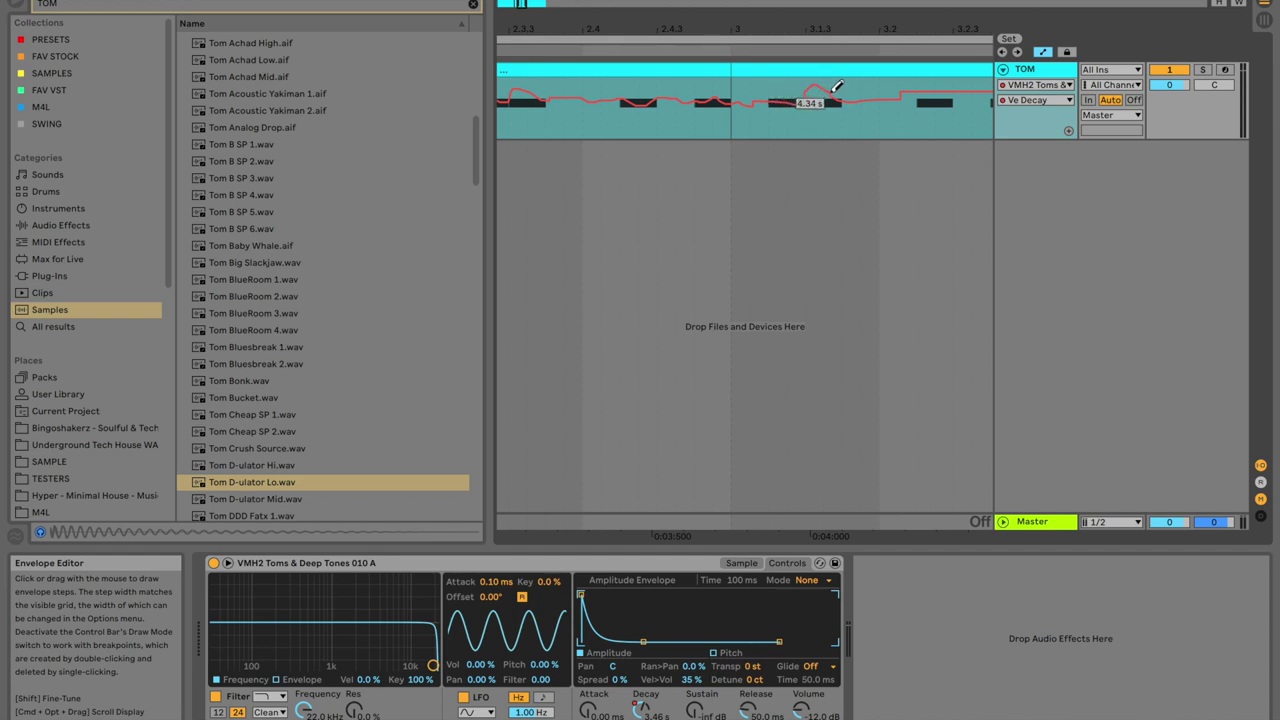
scroll(800, 94, "right", 4)
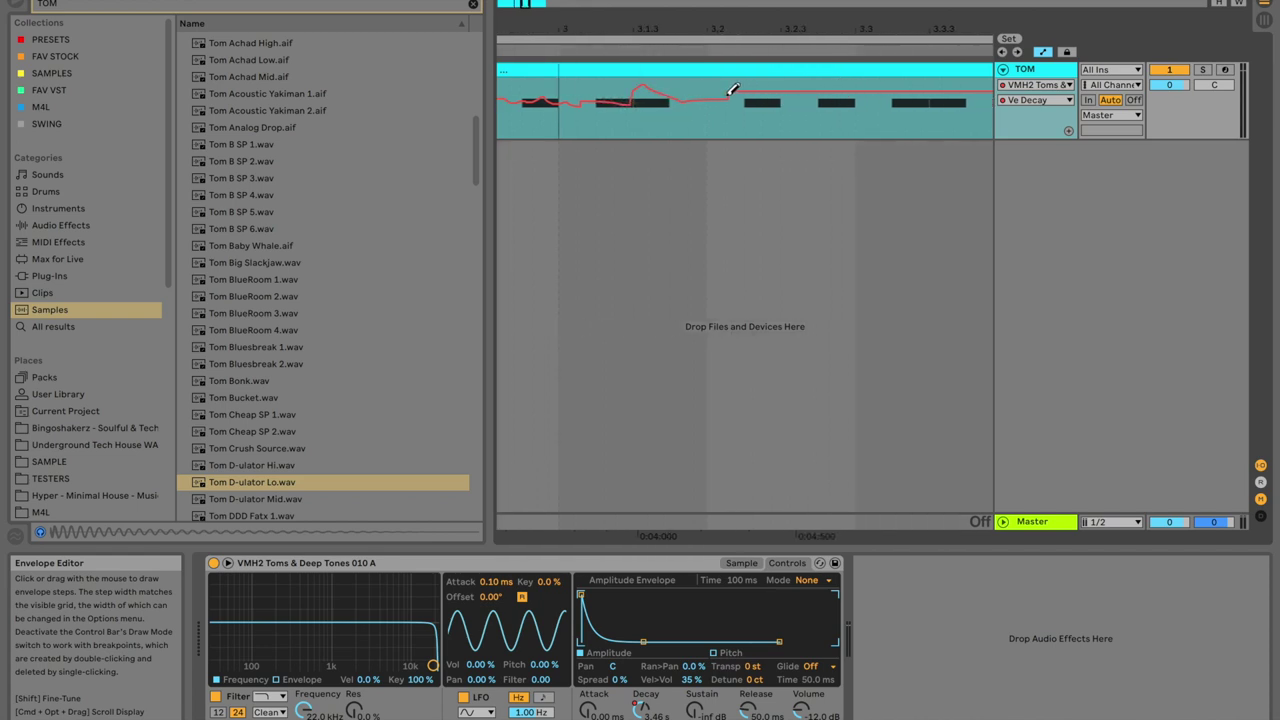
Complete the freehand decay automation over the TOM notes from about 3.2 to the clip's end at bar 5.
mouse_move(766, 93)
left_mouse_down()
mouse_move(840, 106)
mouse_move(926, 102)
mouse_move(947, 80)
mouse_move(965, 90)
mouse_move(771, 88)
left_mouse_up()
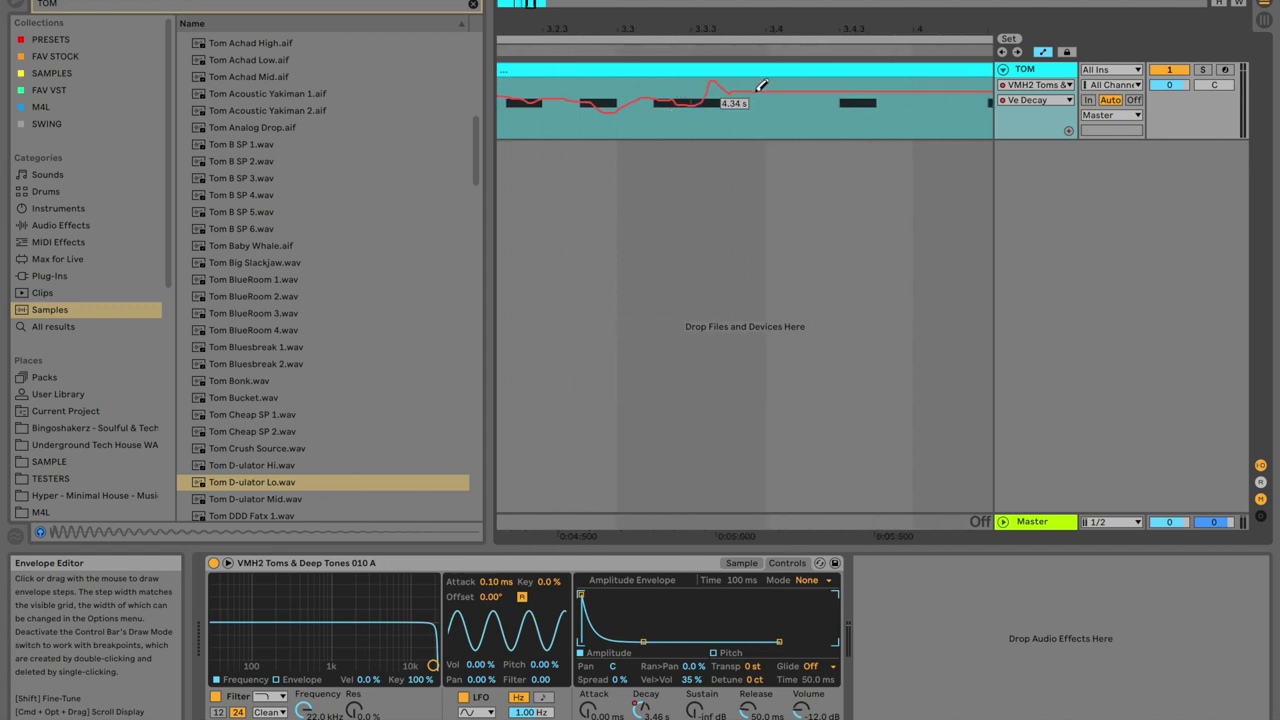
left_click_drag(848, 80, 892, 96)
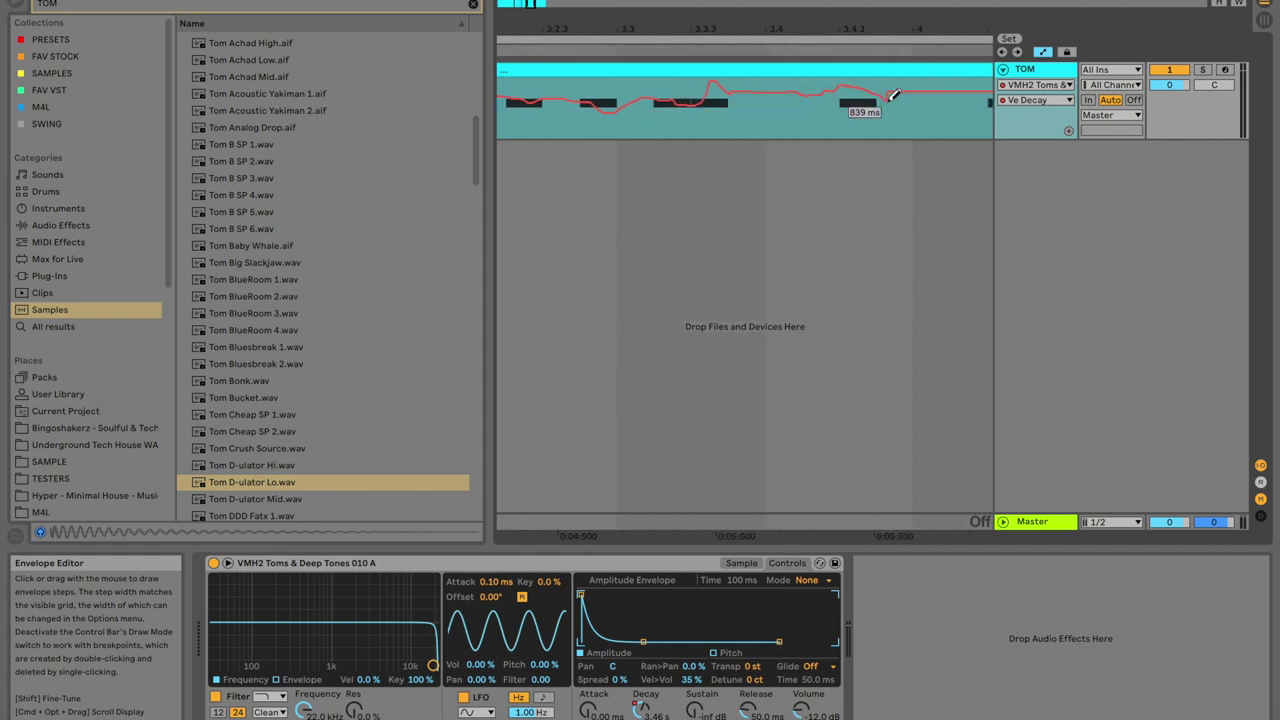
left_click(540, 49)
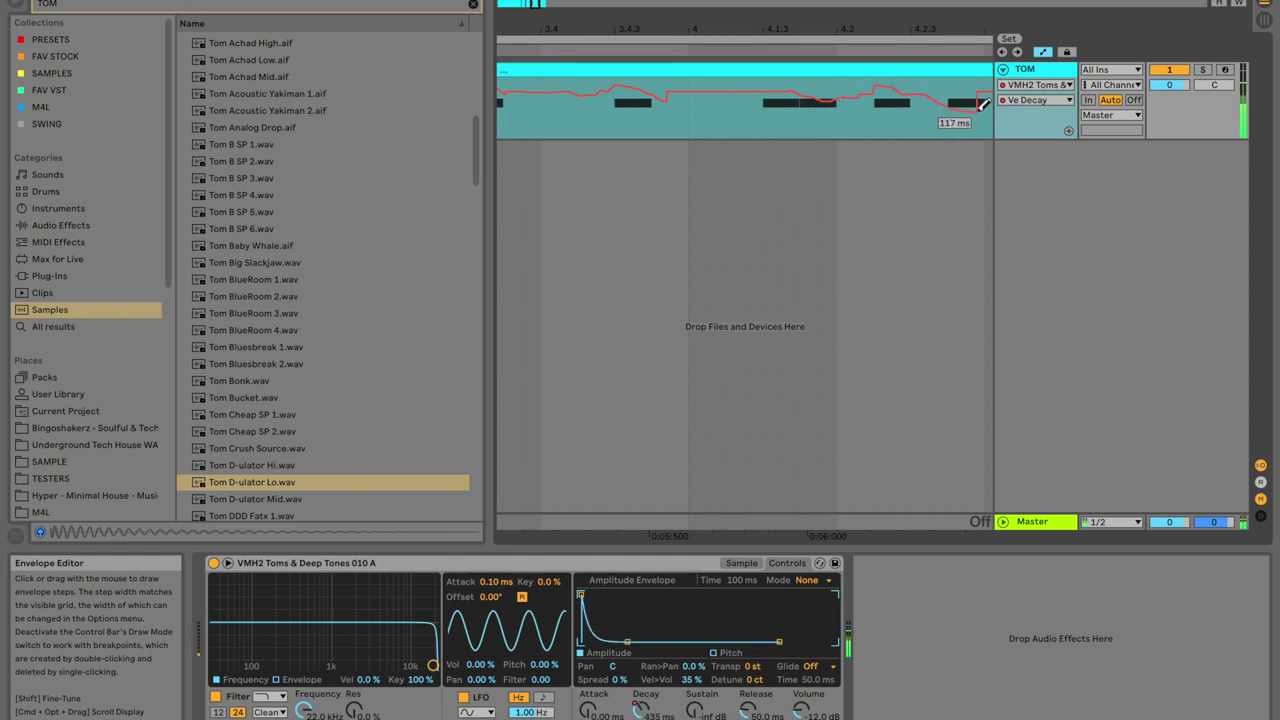
left_click_drag(980, 104, 770, 101)
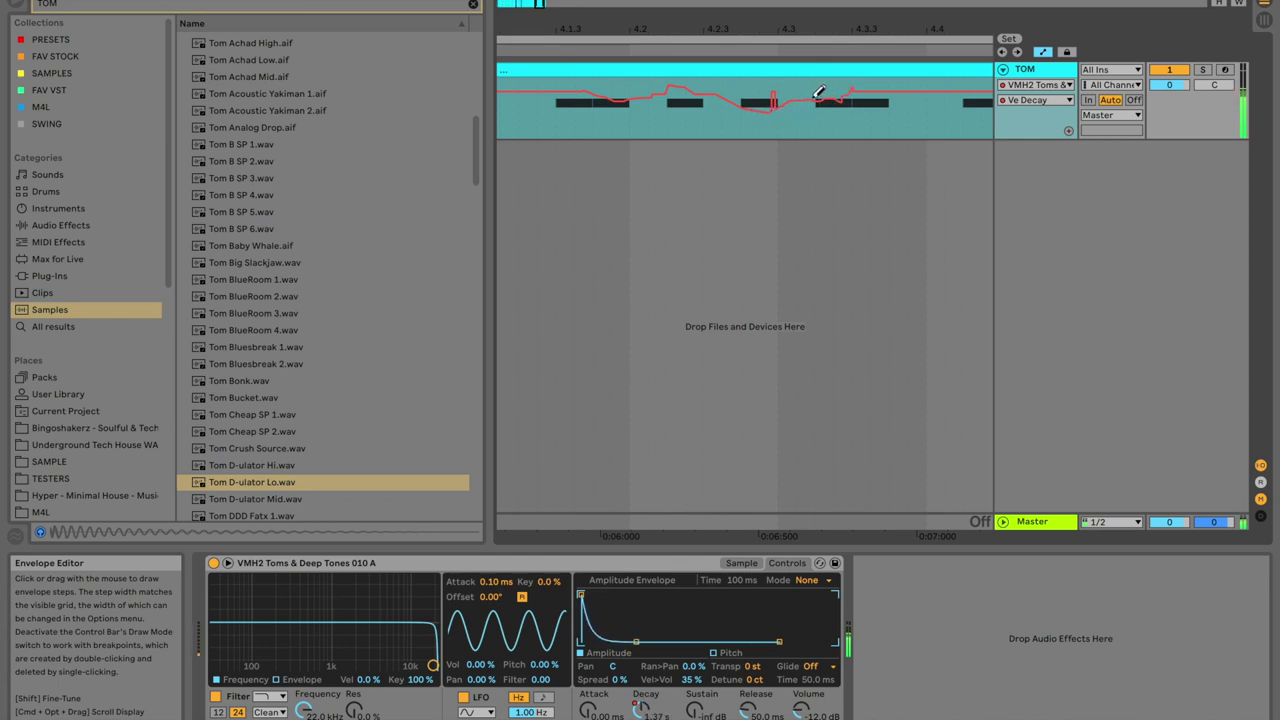
left_click_drag(912, 100, 908, 104)
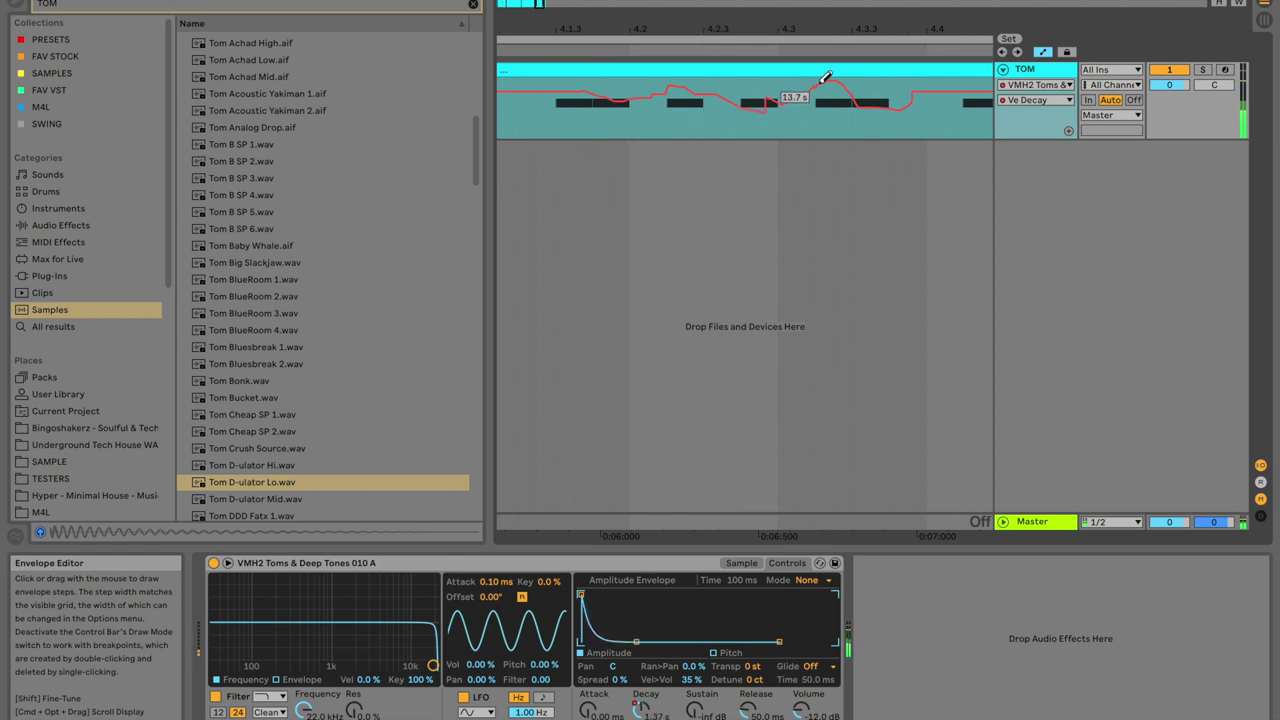
left_click_drag(876, 100, 878, 101)
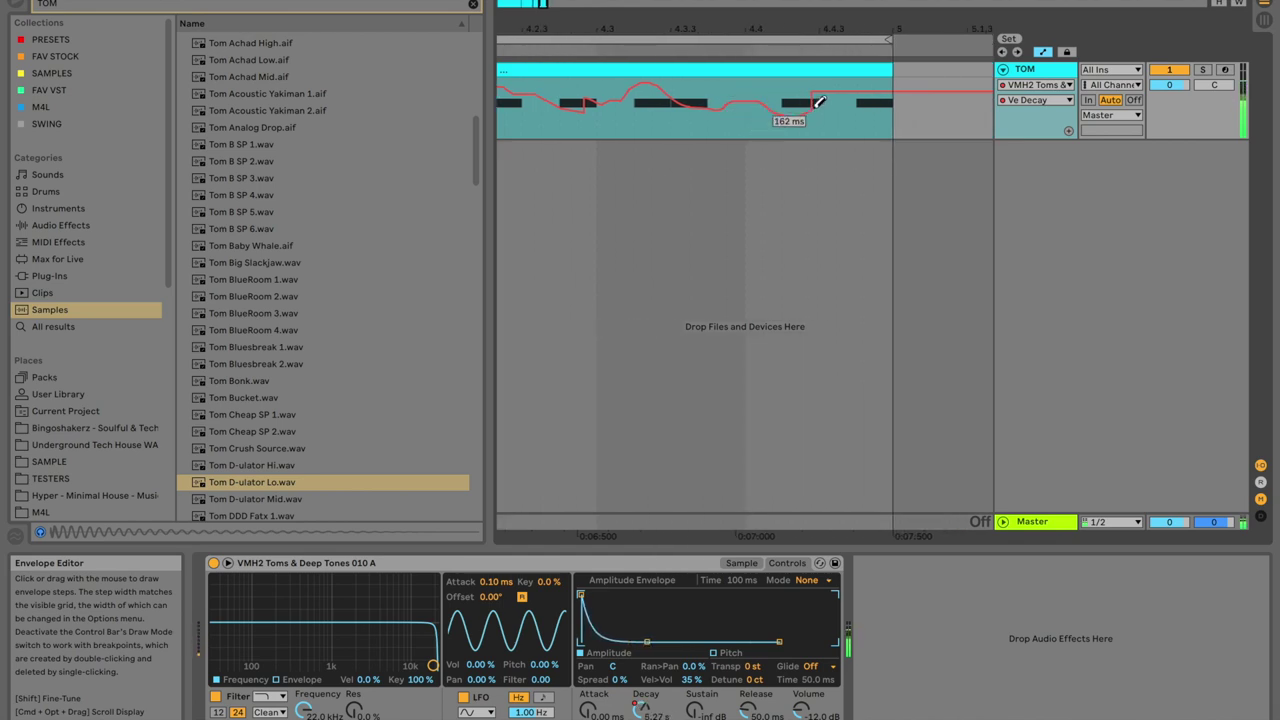
left_click_drag(855, 79, 900, 90)
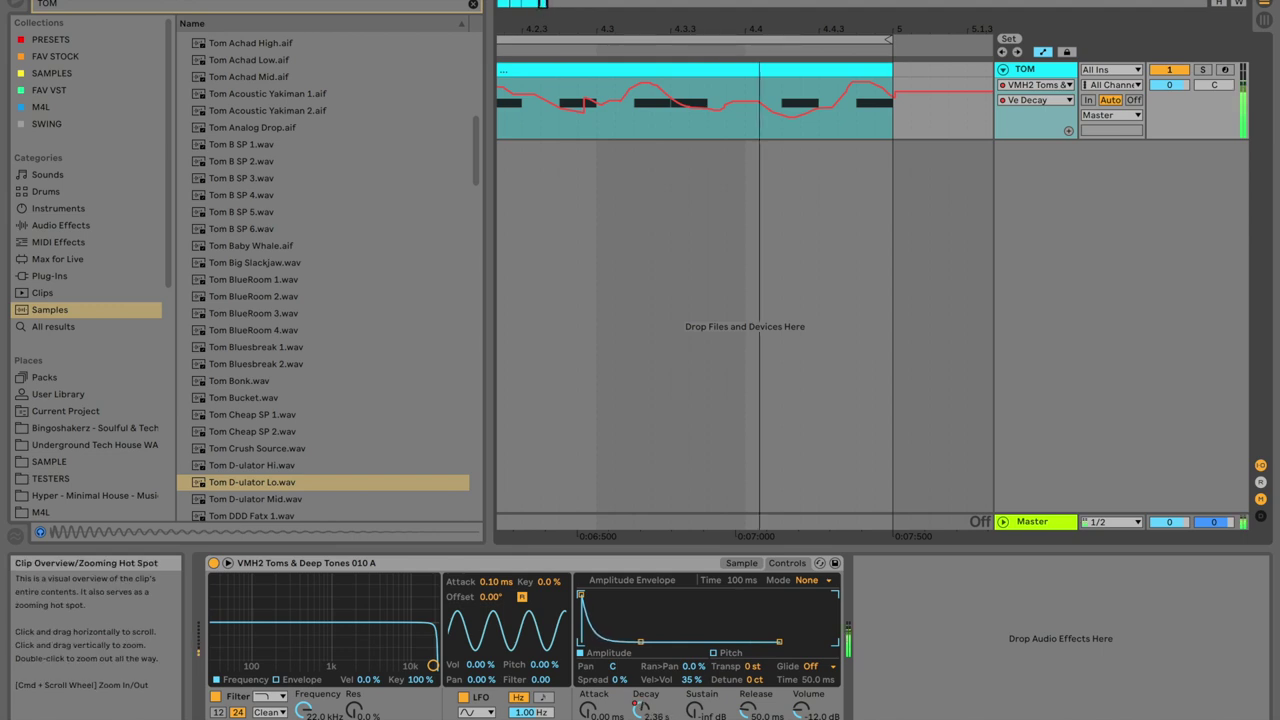
Fold the TOM track in the arrangement and turn the grid back on at 1/4.
double_click(530, 4)
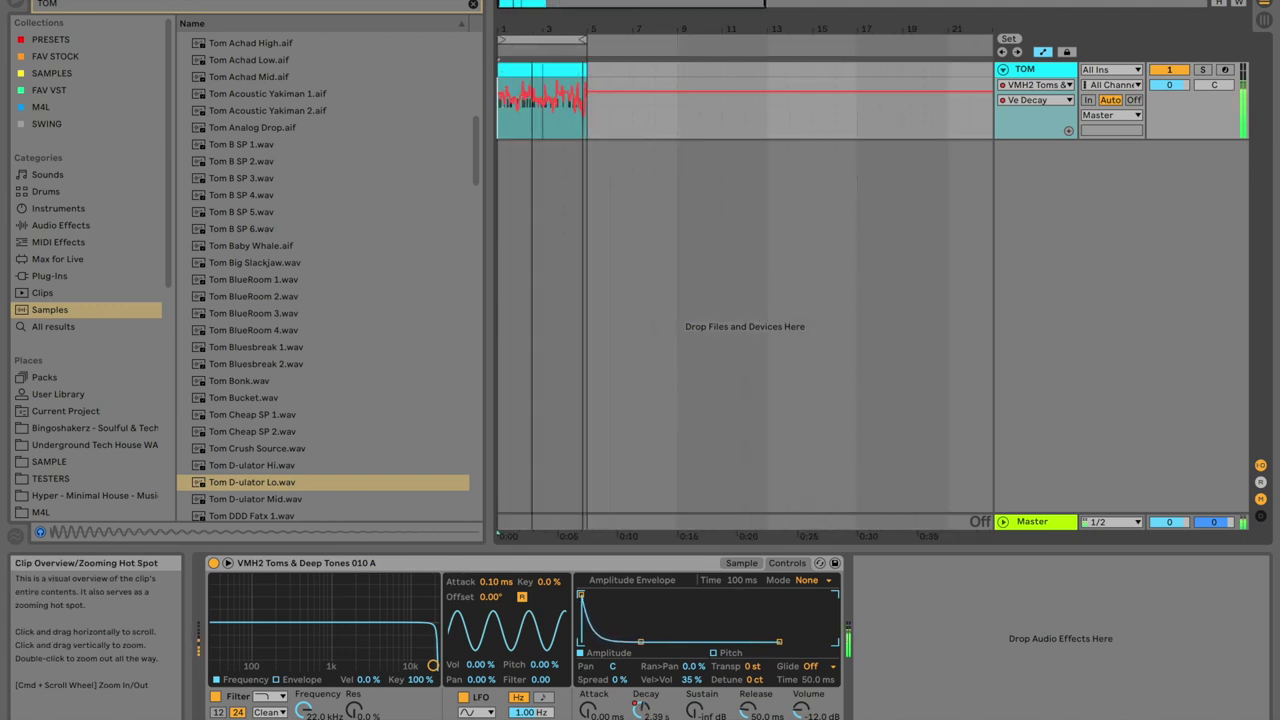
left_click(1002, 71)
key("Tab")
key("Tab")
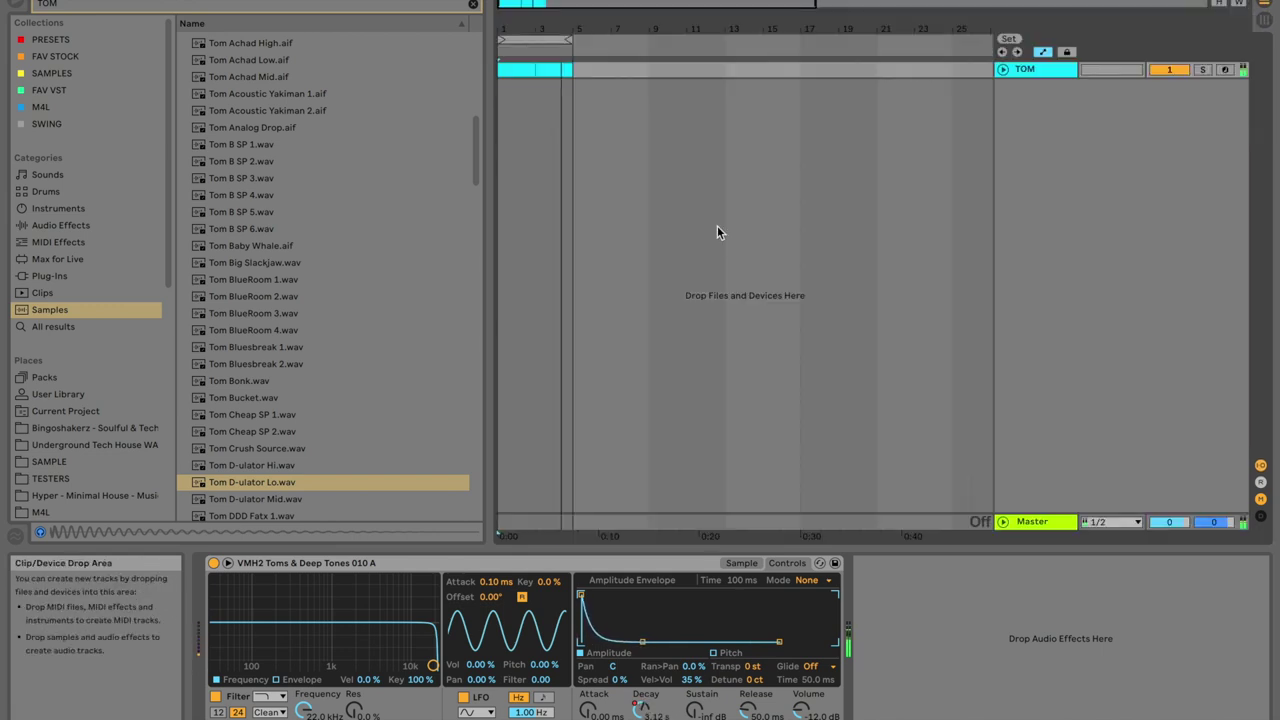
right_click(717, 232)
left_click(749, 380)
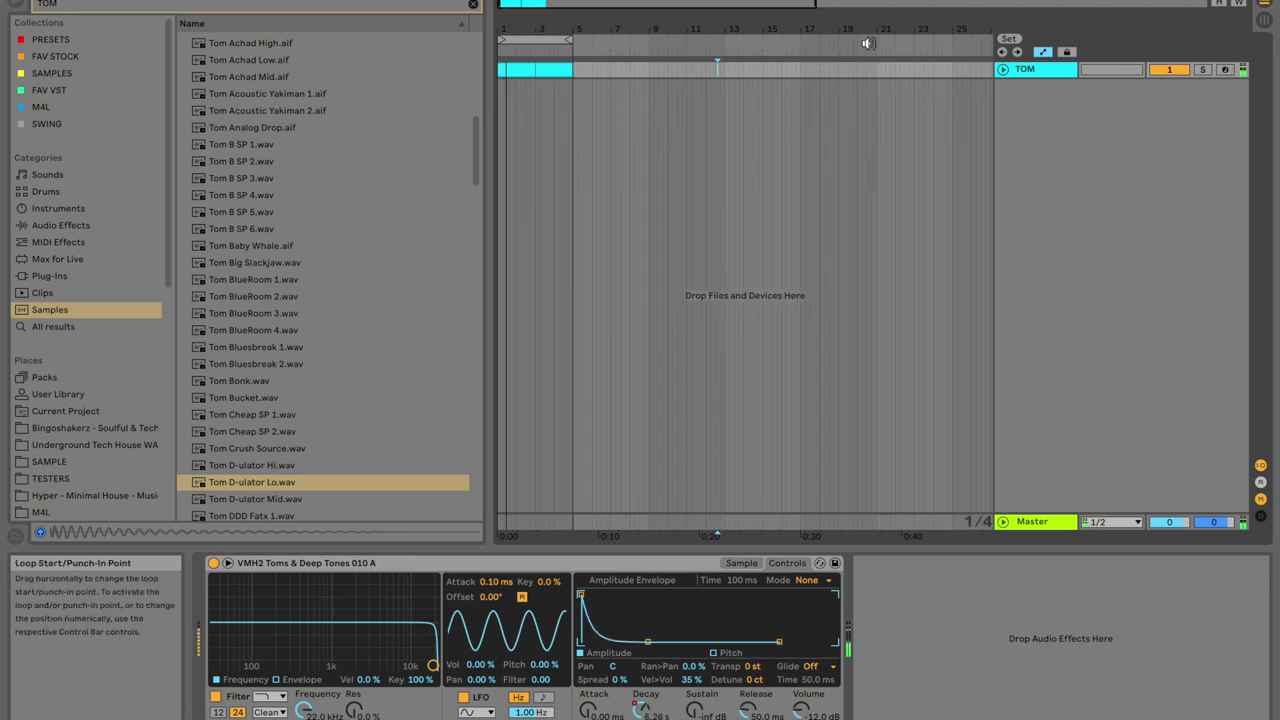
Duplicate the TOM track and solo the copy.
left_click(1043, 69)
key("ctrl+d")
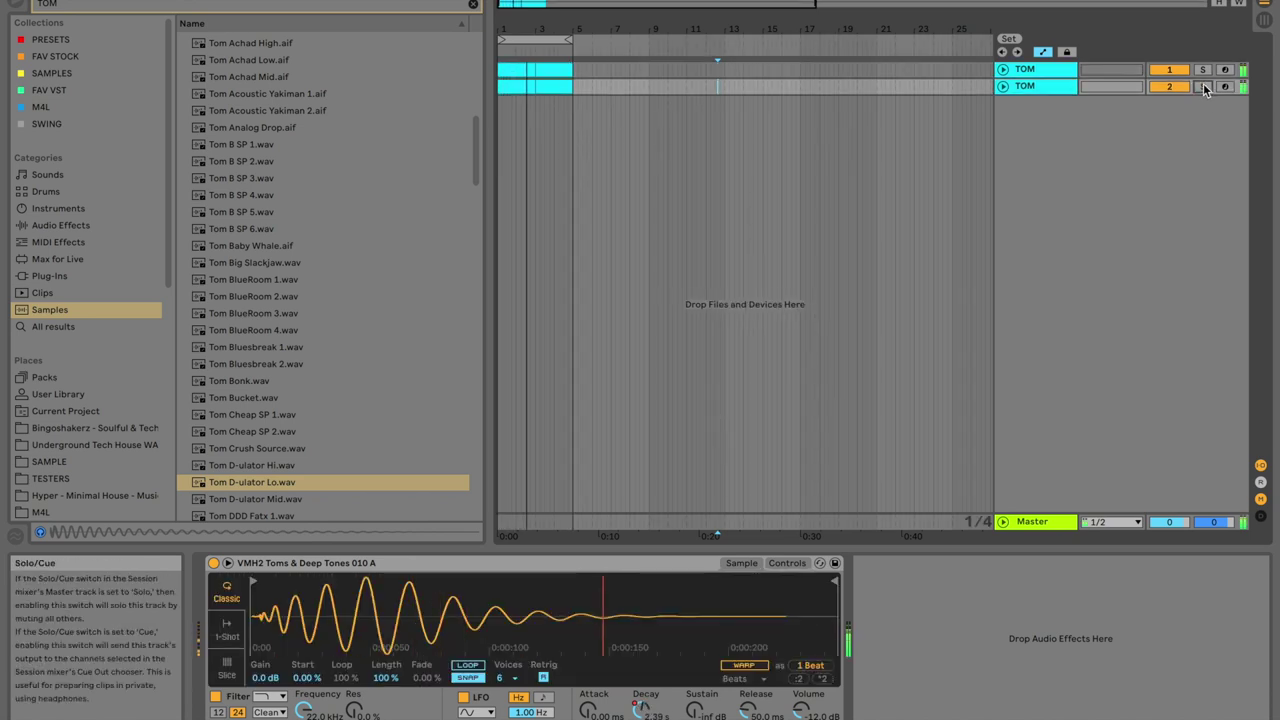
left_click(1203, 86)
left_click(1016, 88)
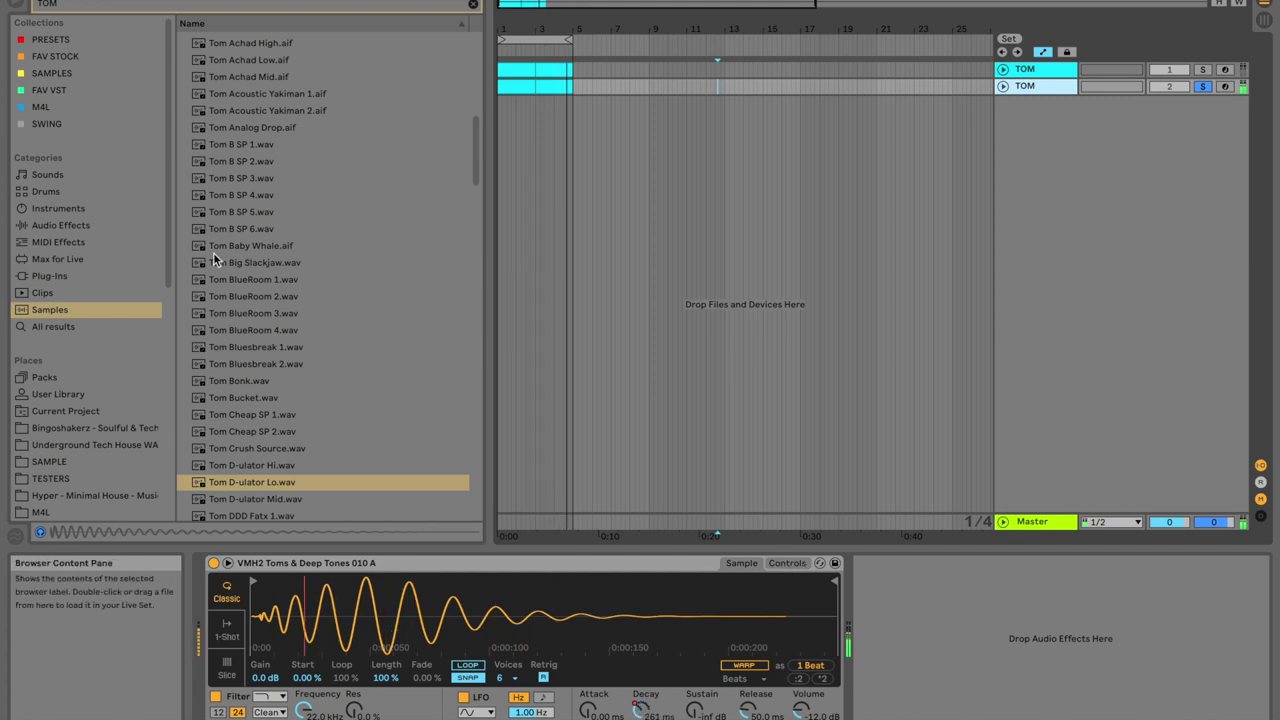
Clear the browser search, add the Chorus audio effect to the duplicate TOM track and set its Dry/Wet to 53 %.
left_click(48, 40)
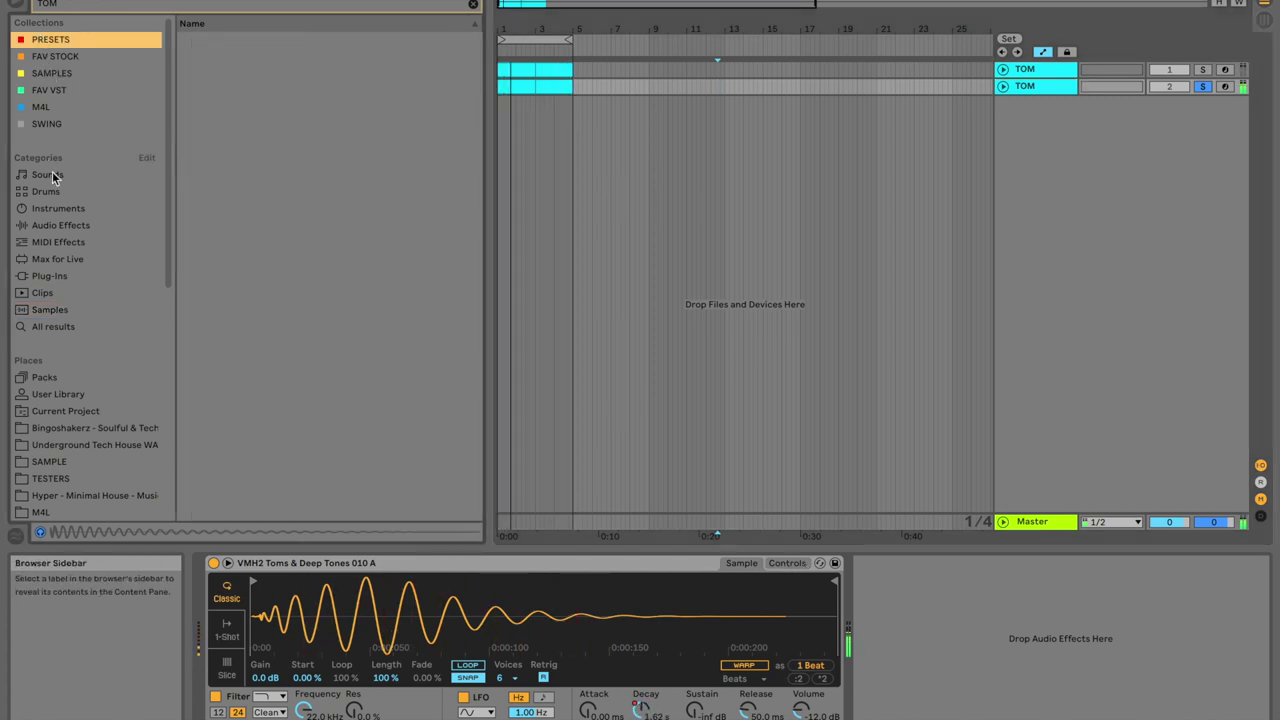
left_click(48, 222)
left_click(124, 56)
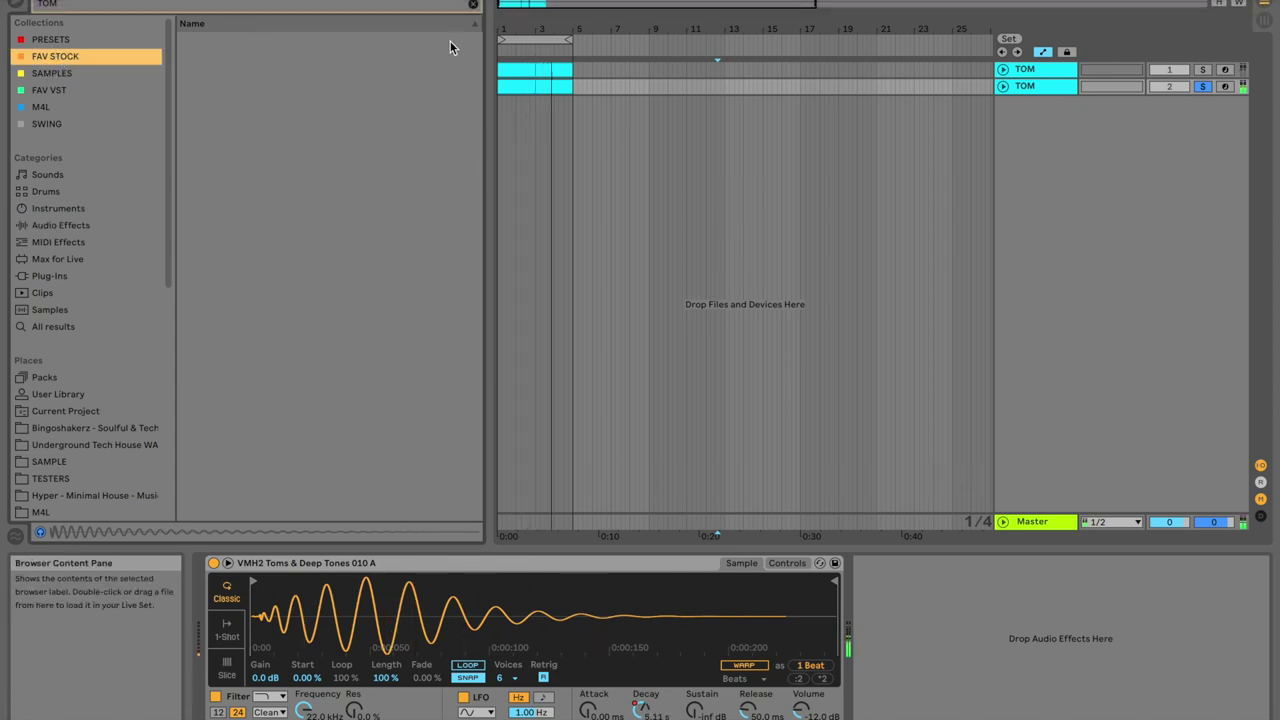
key("ctrl+f")
key("BackSpace")
left_click(103, 222)
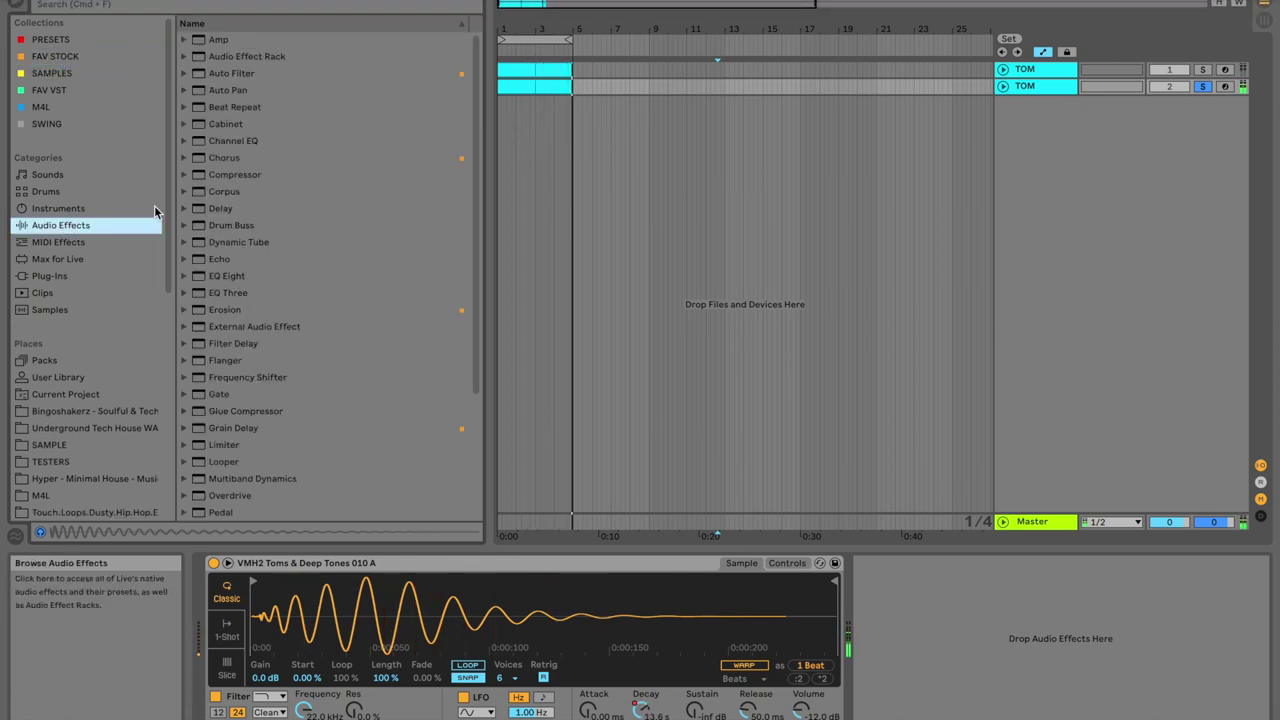
double_click(224, 157)
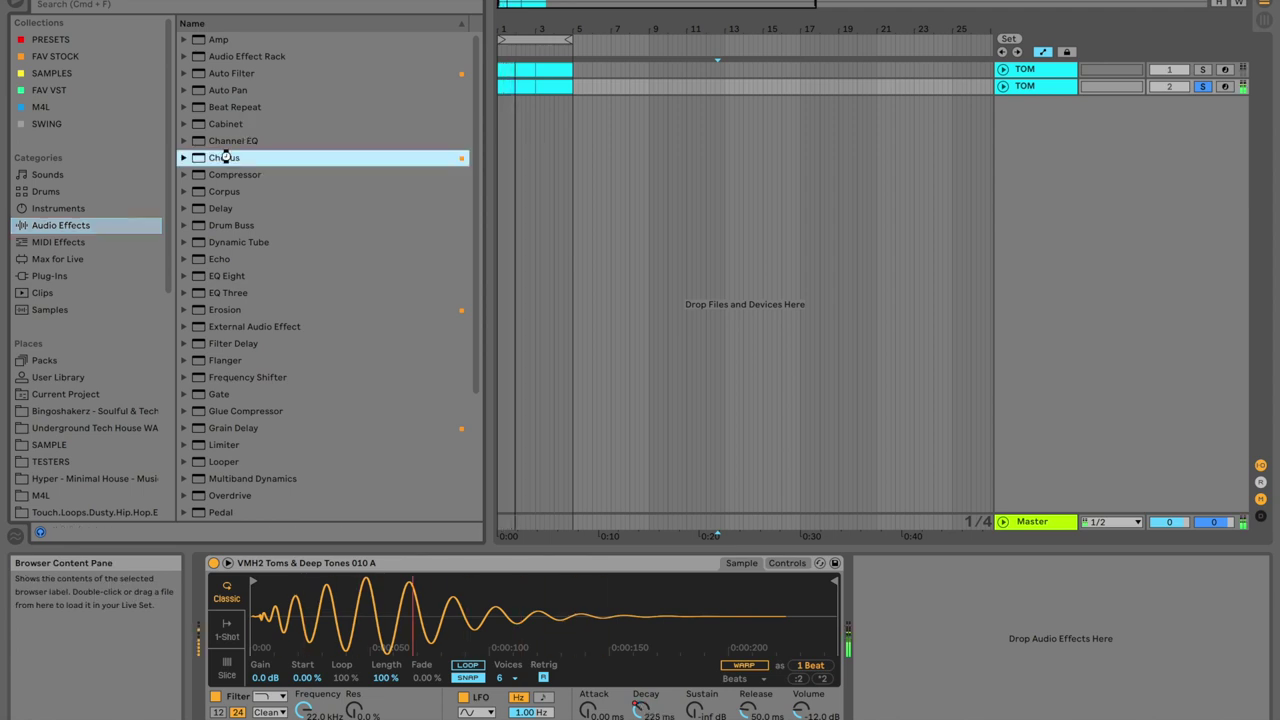
left_click_drag(1095, 694, 1095, 702)
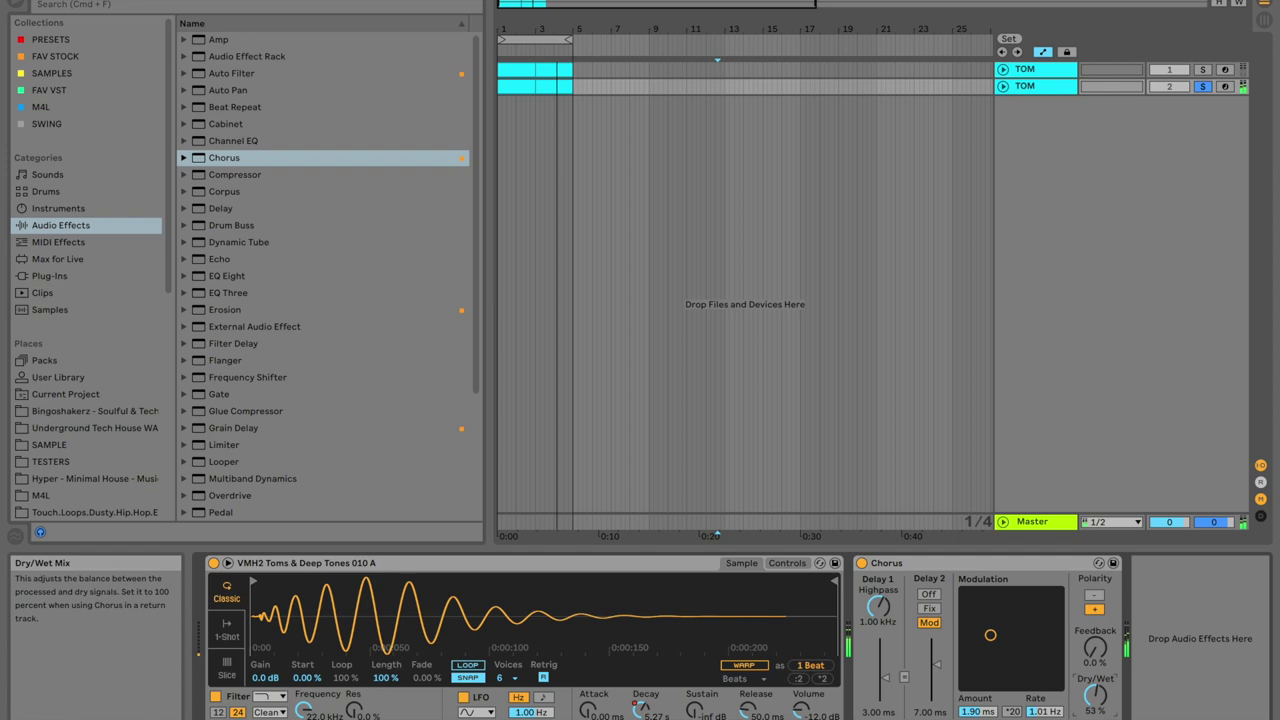
Add EQ Eight after the Chorus and make band 1 a low cut at 89.9 Hz.
left_click_drag(227, 275, 855, 655)
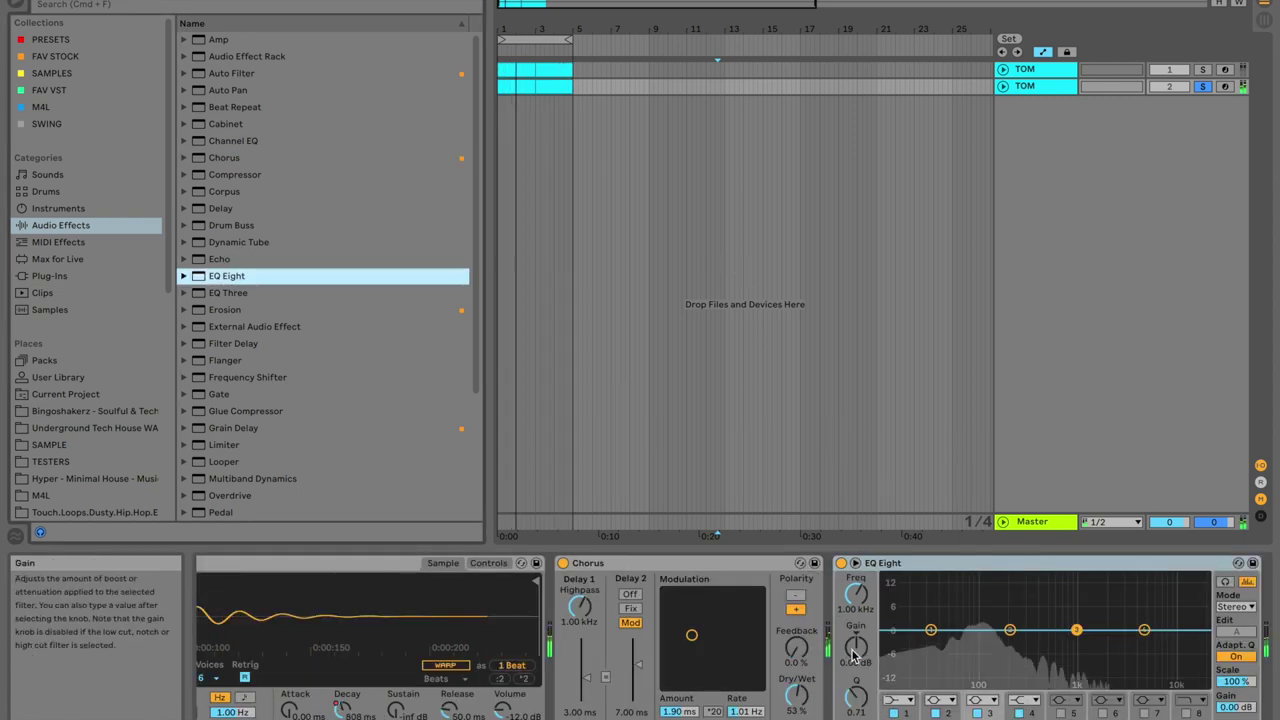
left_click(897, 699)
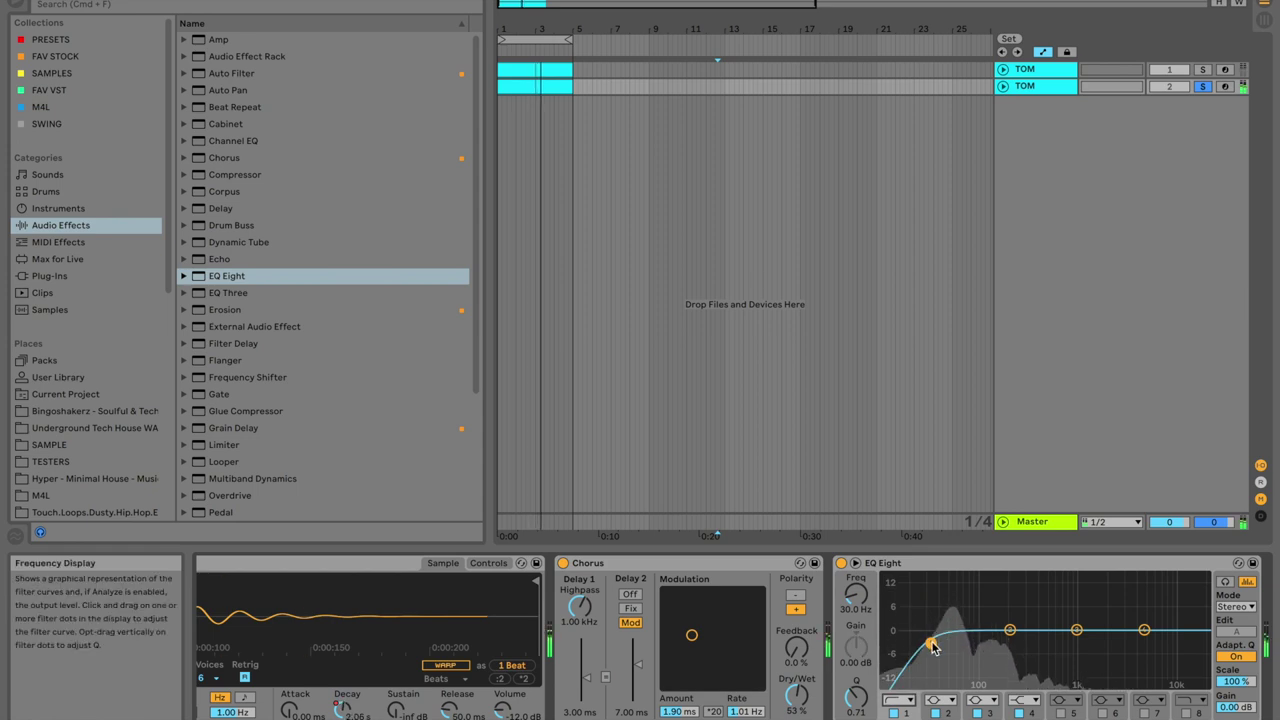
left_click_drag(943, 643, 966, 642)
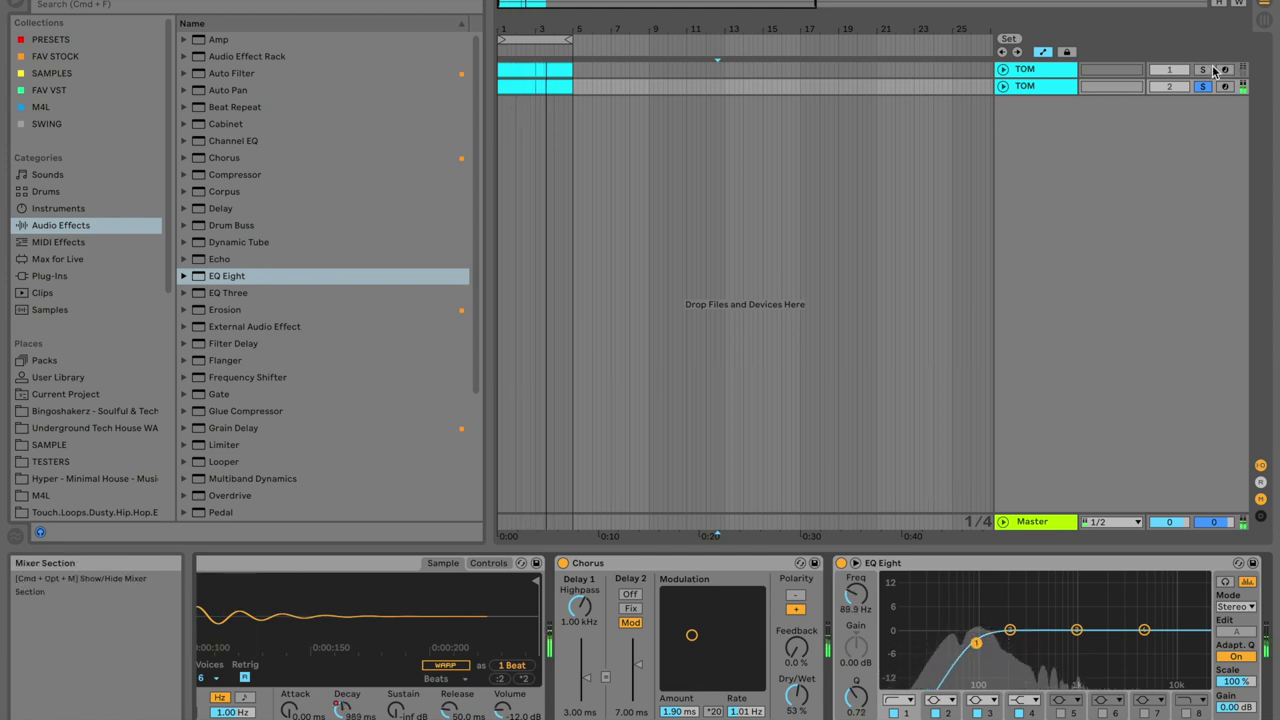
Solo the original TOM track as well and lower the duplicate TOM track's volume to -3.4 dB.
left_click(1003, 87)
left_click_drag(1169, 101, 1169, 116)
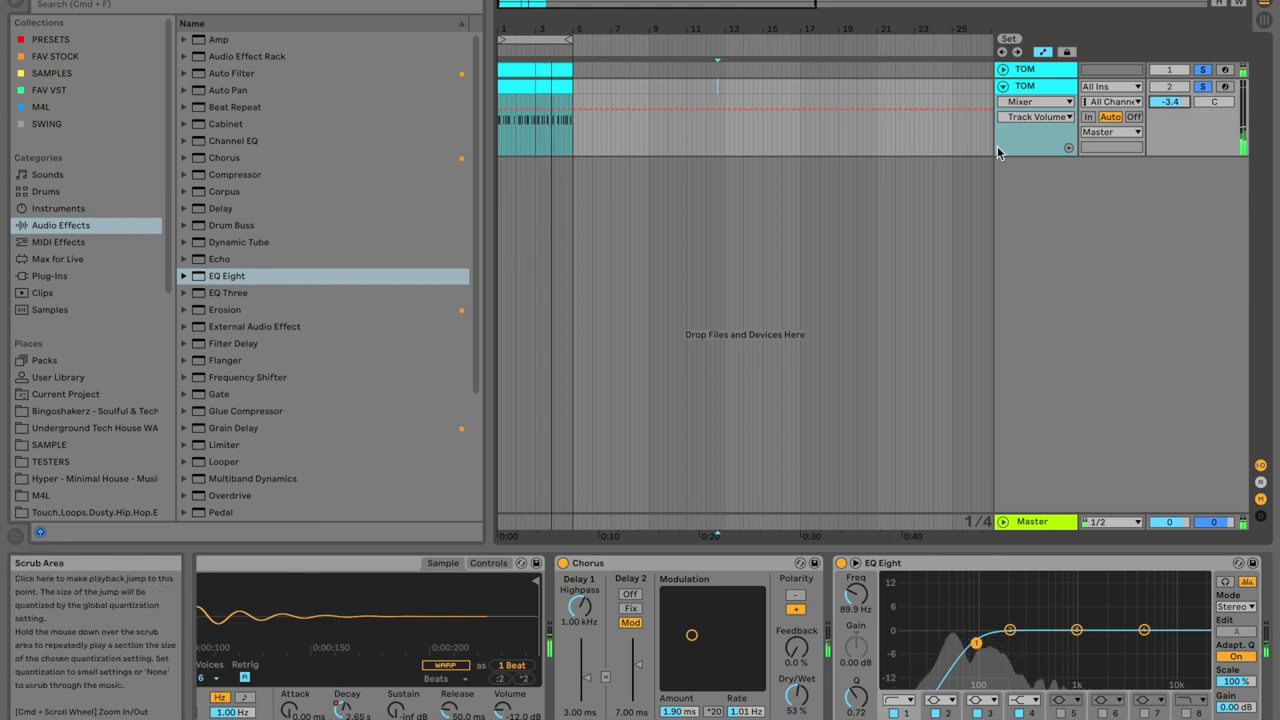
left_click(1003, 86)
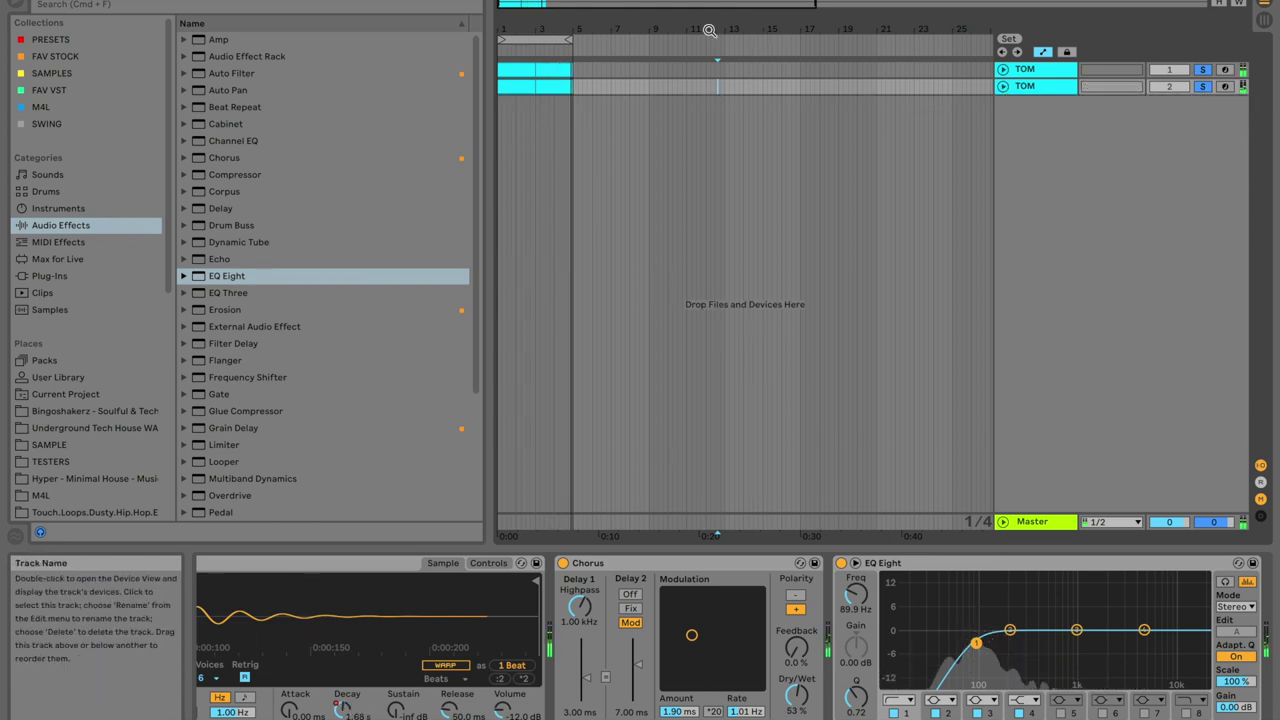
Move the duplicate TOM's EQ Eight low cut to 121 Hz and set band 4 to -2.36 dB at 5.27 kHz.
left_click_drag(976, 643, 985, 643)
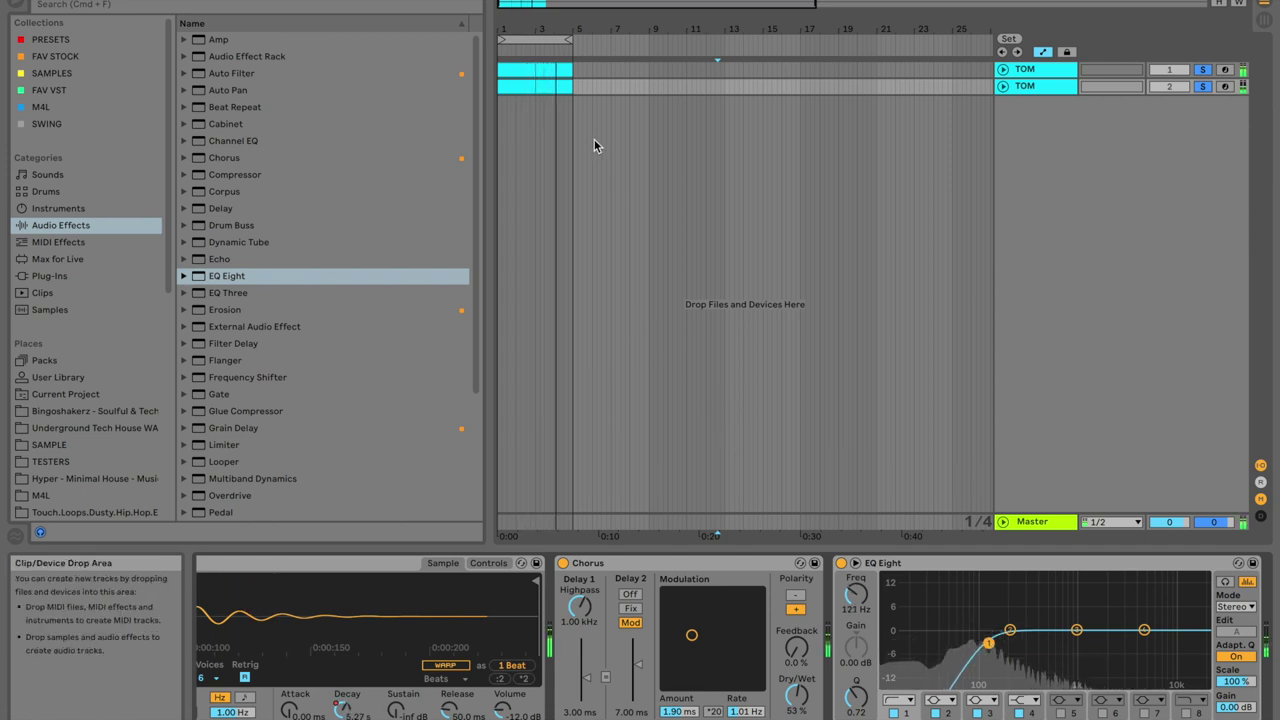
left_click(1203, 87)
left_click_drag(1144, 630, 1145, 636)
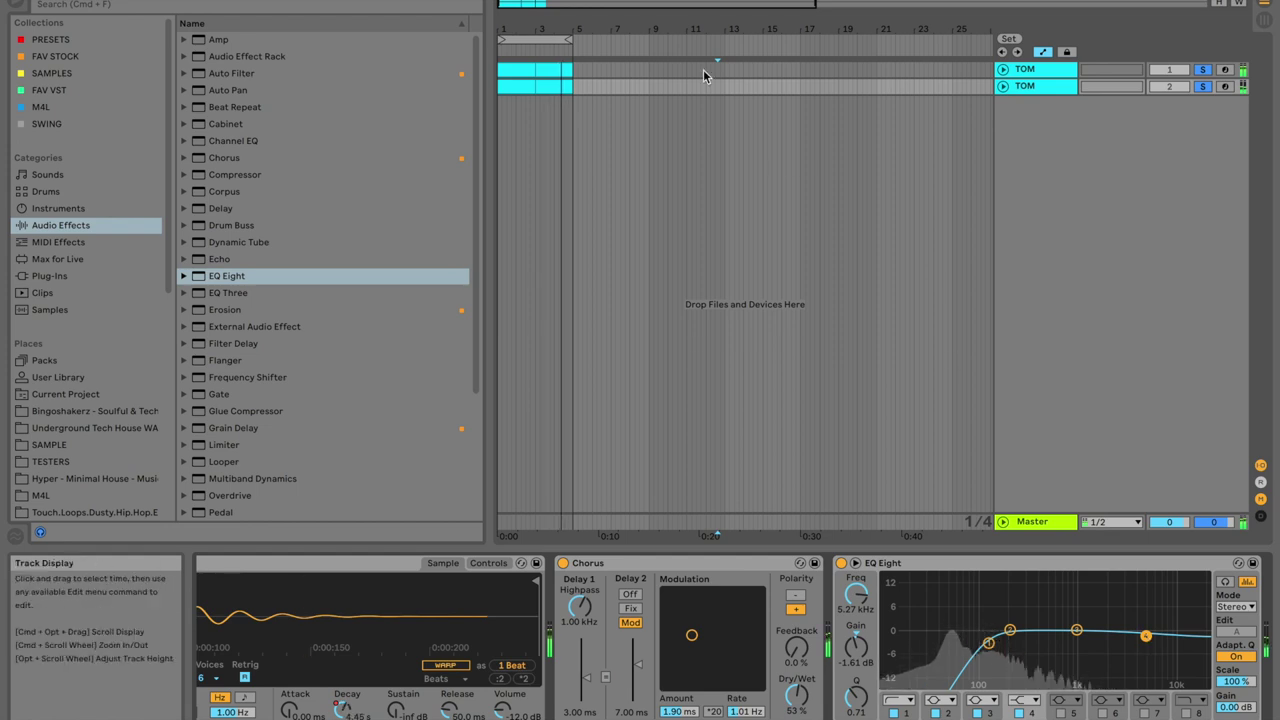
left_click_drag(1145, 636, 1145, 639)
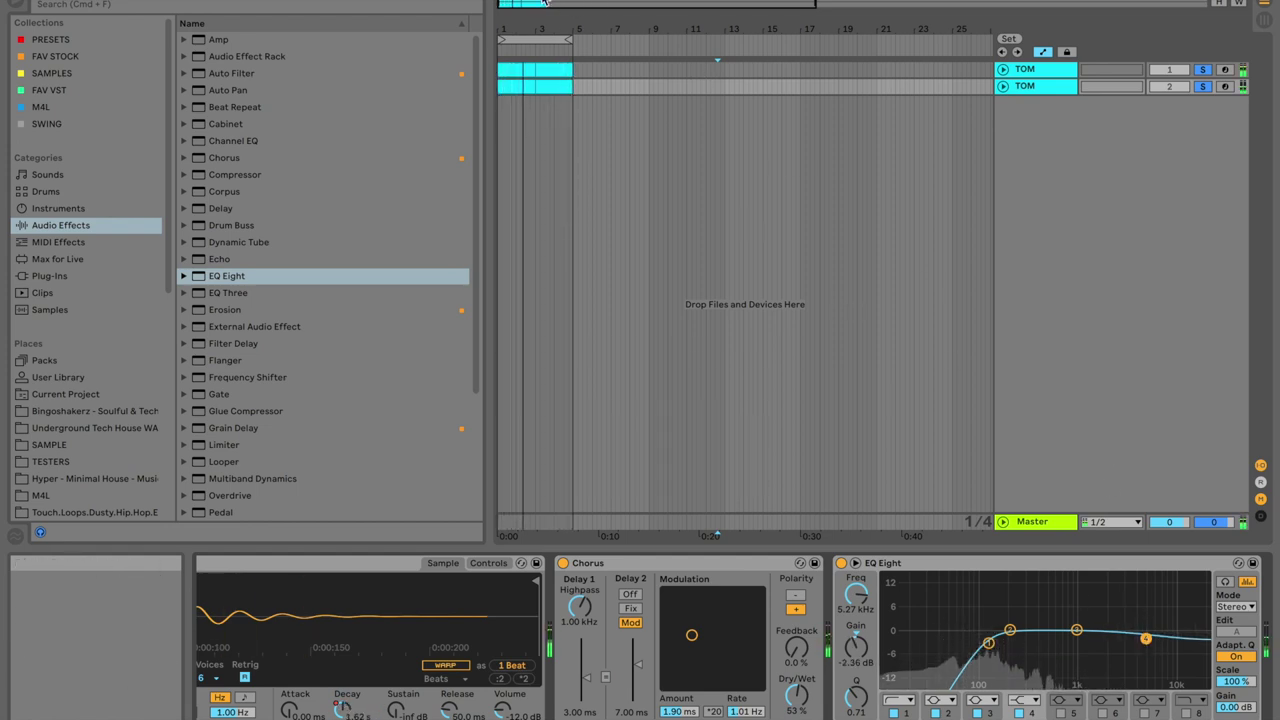
Stop playback, insert a new MIDI track below the two TOM tracks and rename it HAT.
scroll(654, 200, "up", 3)
key("space")
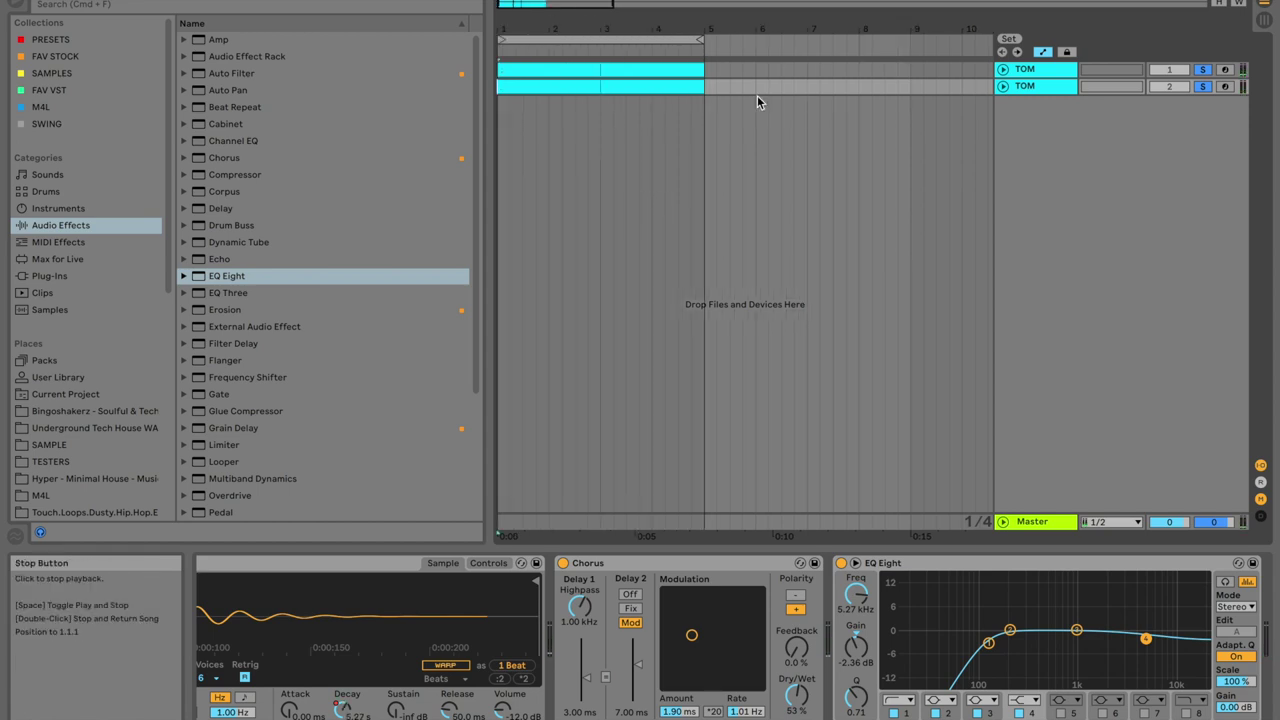
right_click(1027, 139)
key("Down")
key("Down")
key("Down")
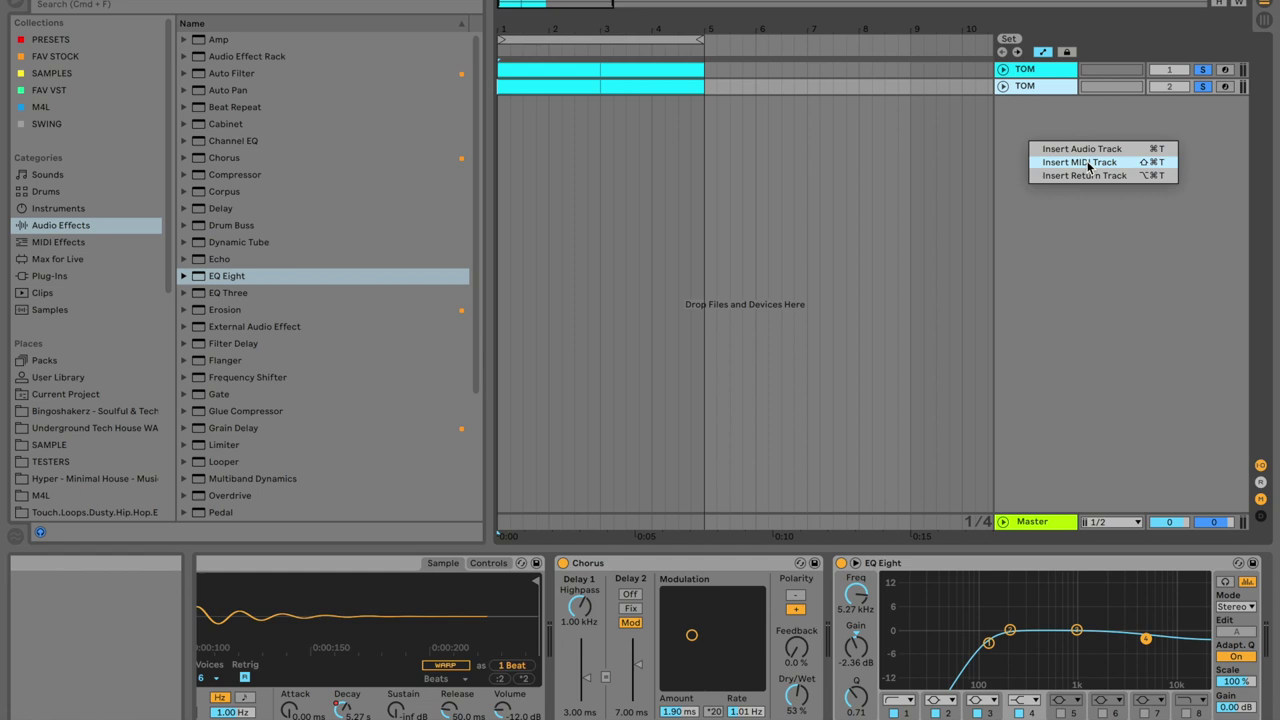
left_click(1100, 162)
right_click(1035, 103)
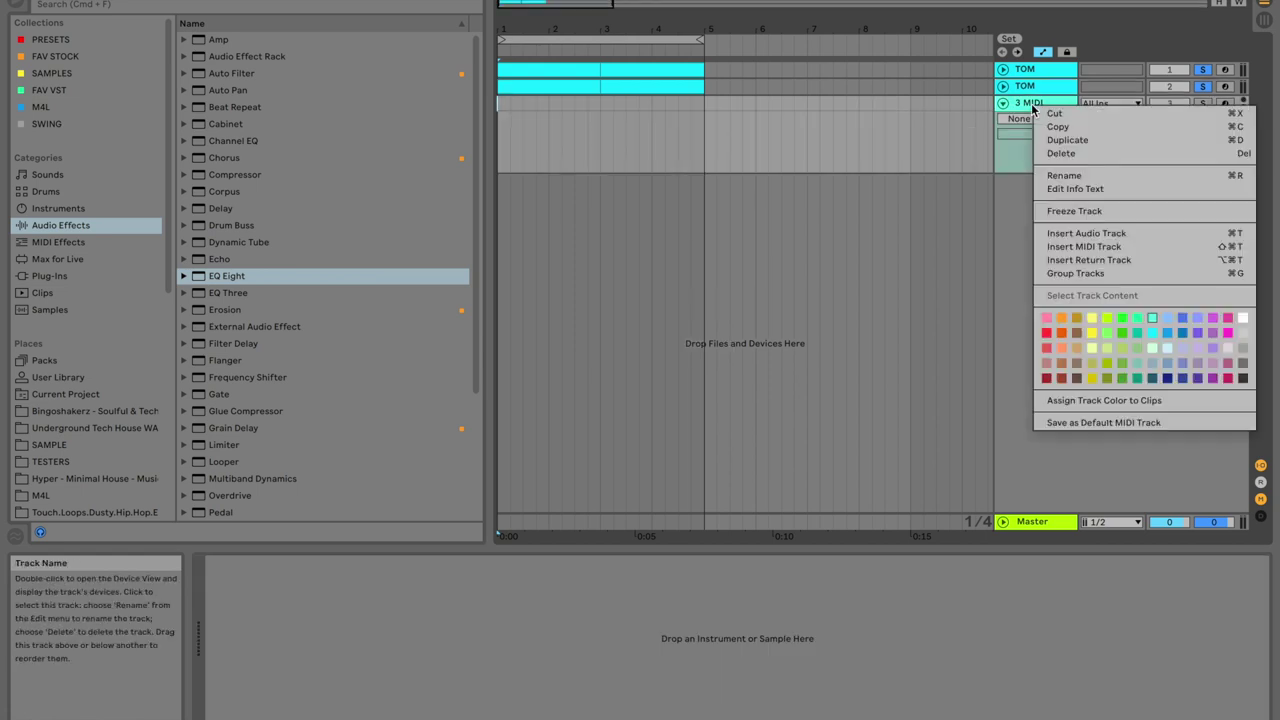
left_click(1066, 177)
type("HAT")
key("Return")
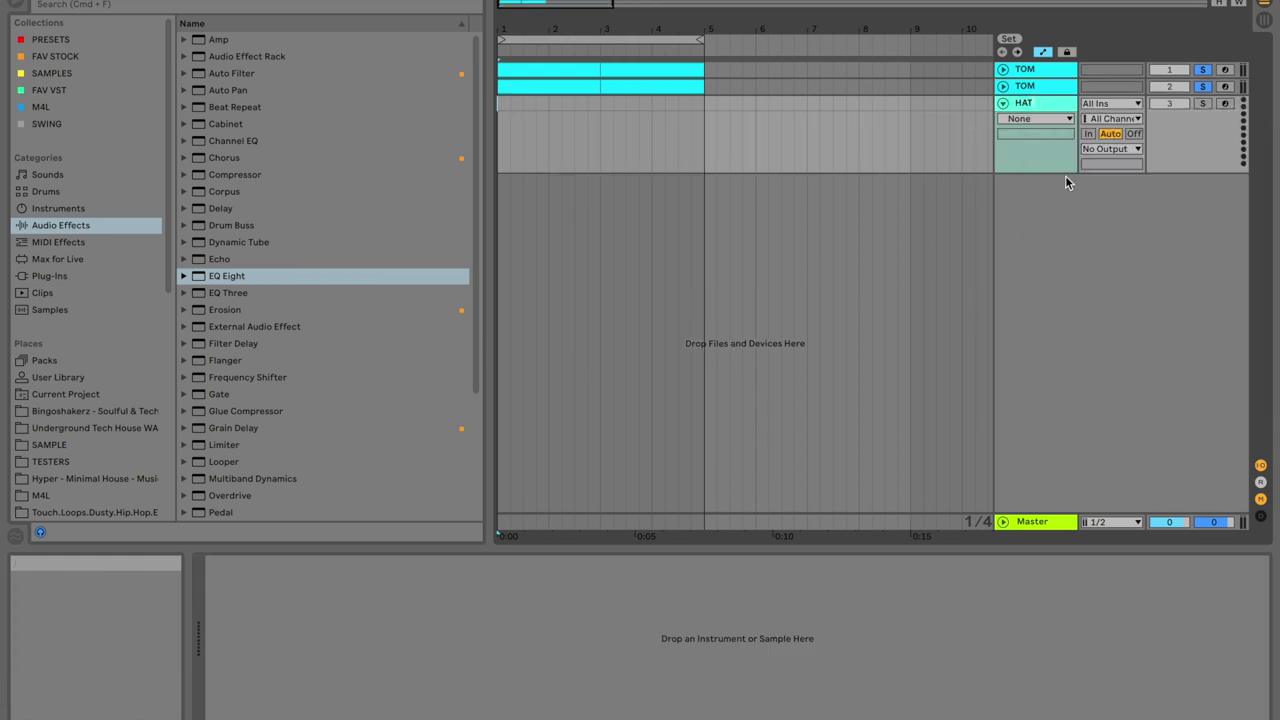
Place hdth_125tops_yout.wav from the Underground Tech House pack's Top Loops folder on the HAT track at bar 1.
key("Tab")
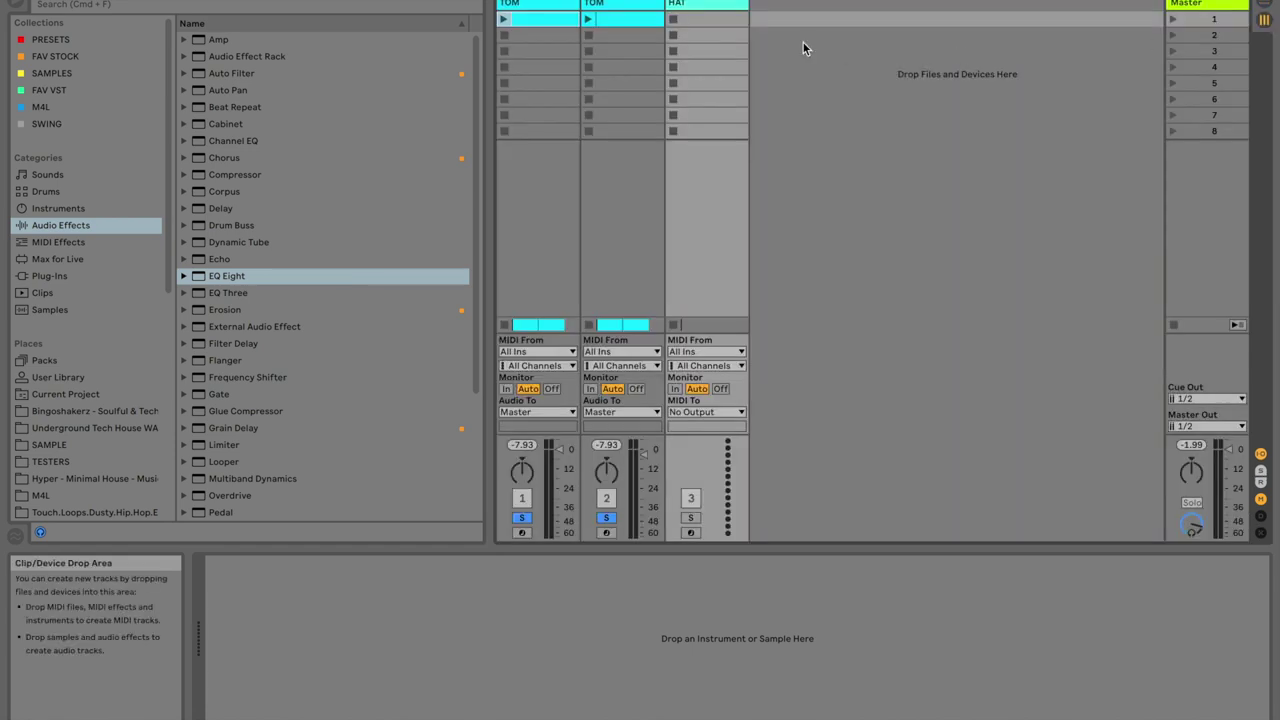
scroll(37, 350, "down", 3)
left_click(86, 340)
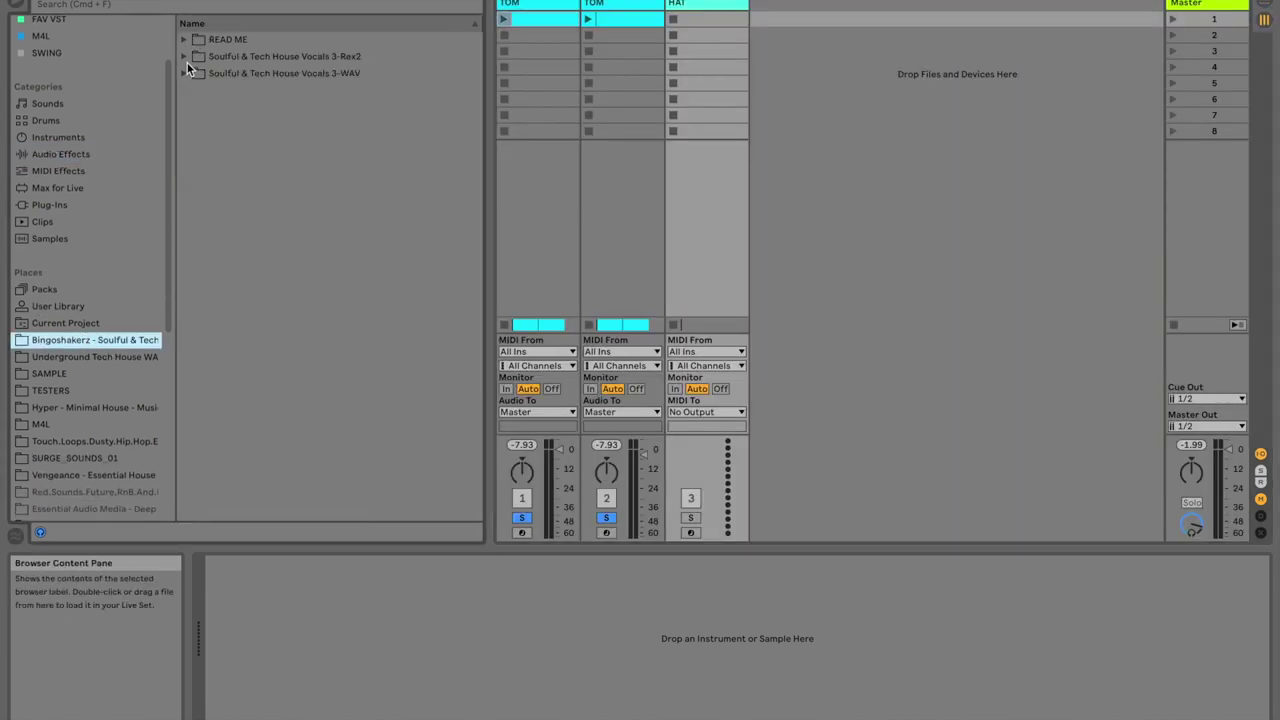
left_click(74, 356)
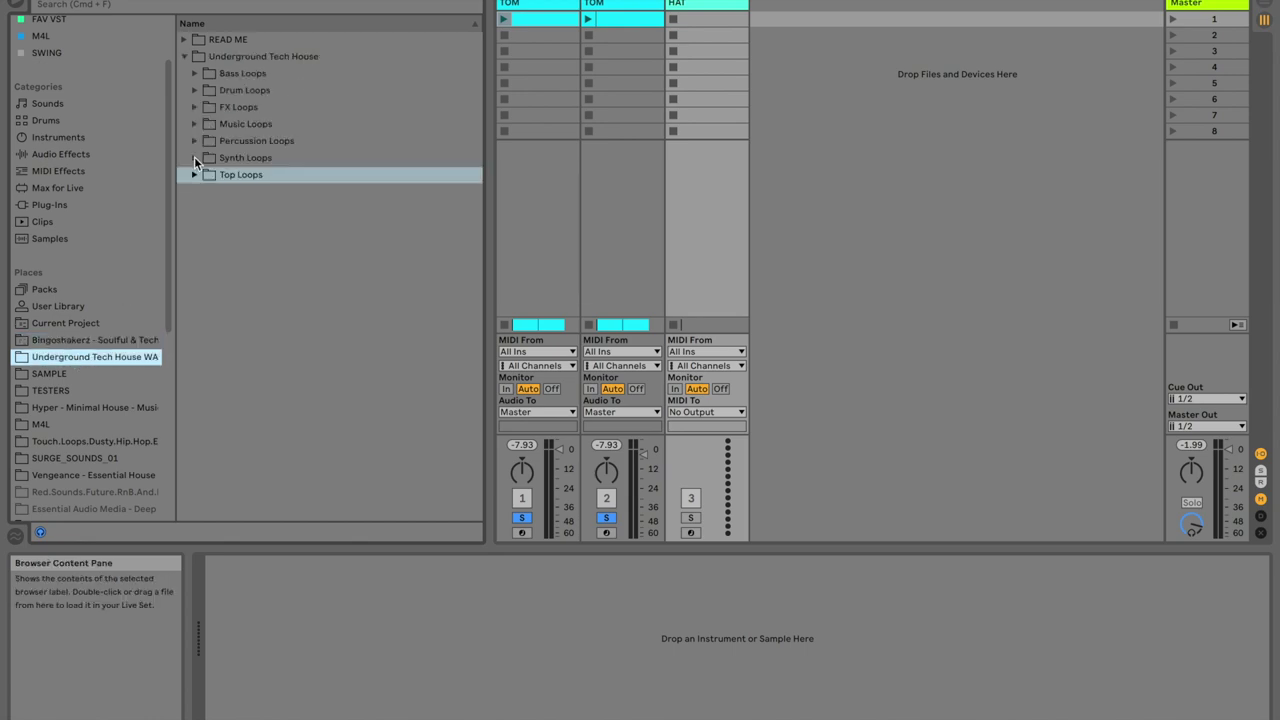
left_click(192, 174)
left_click(290, 445)
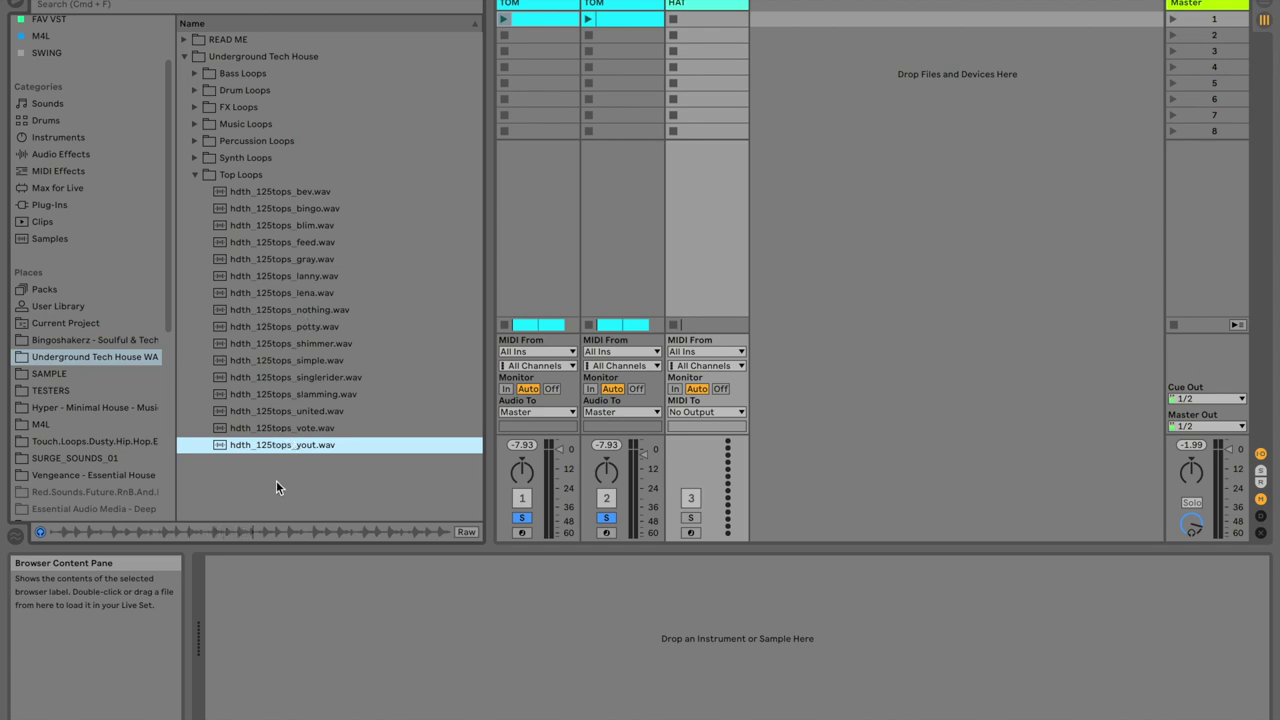
key("Tab")
left_click_drag(280, 445, 498, 122)
left_click_drag(549, 66, 572, 121)
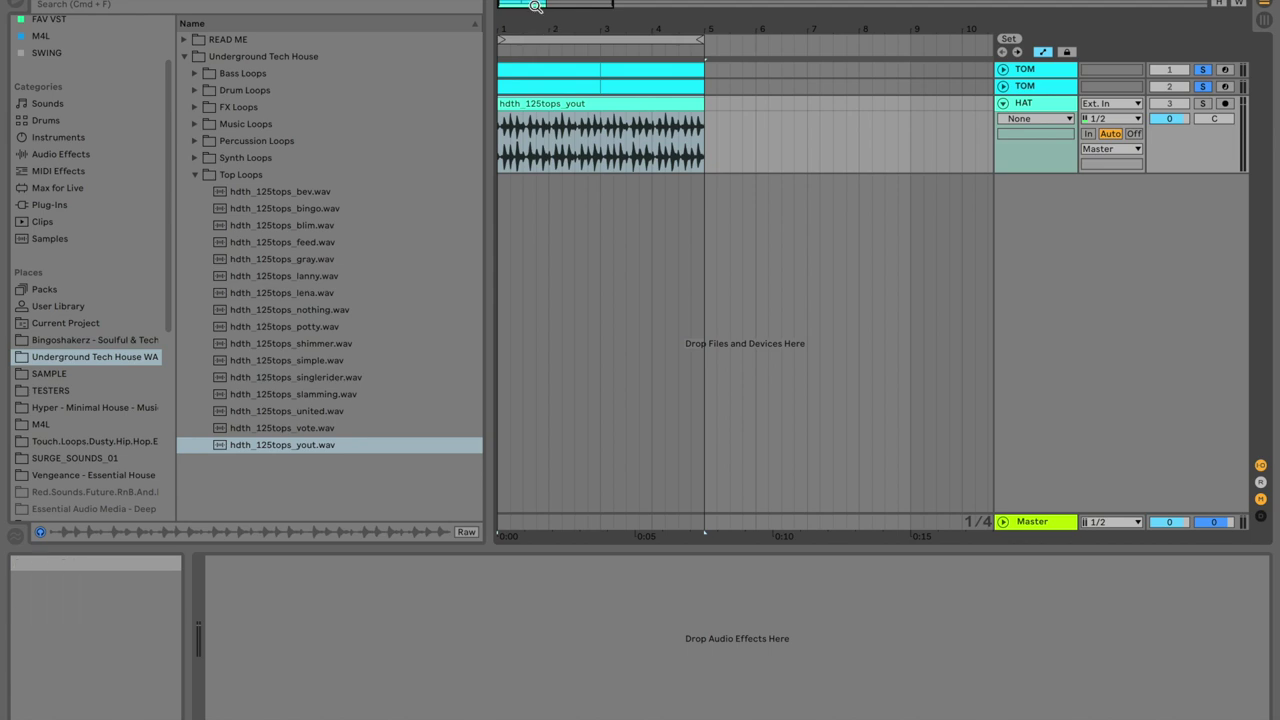
Rename the hdth_125tops_yout clip on the HAT track as HAT.
key("plus")
key("plus")
key("plus")
right_click(556, 103)
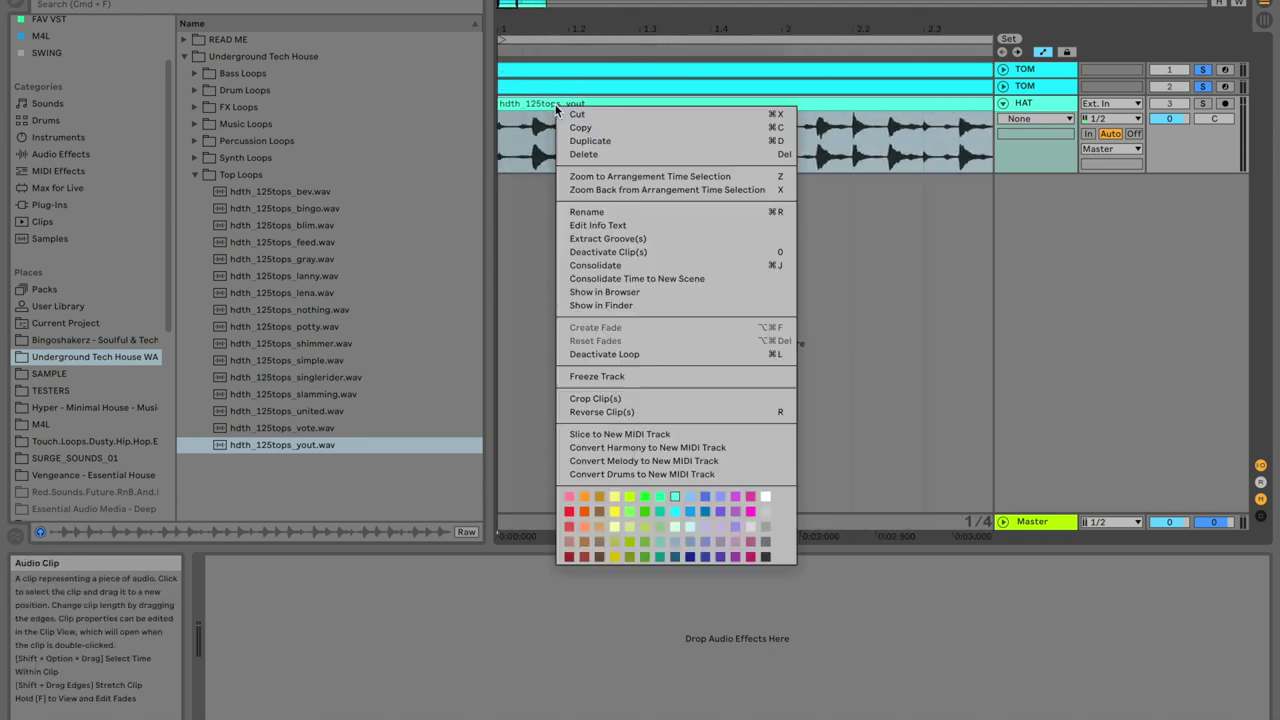
left_click(595, 212)
type("HAT")
key("Return")
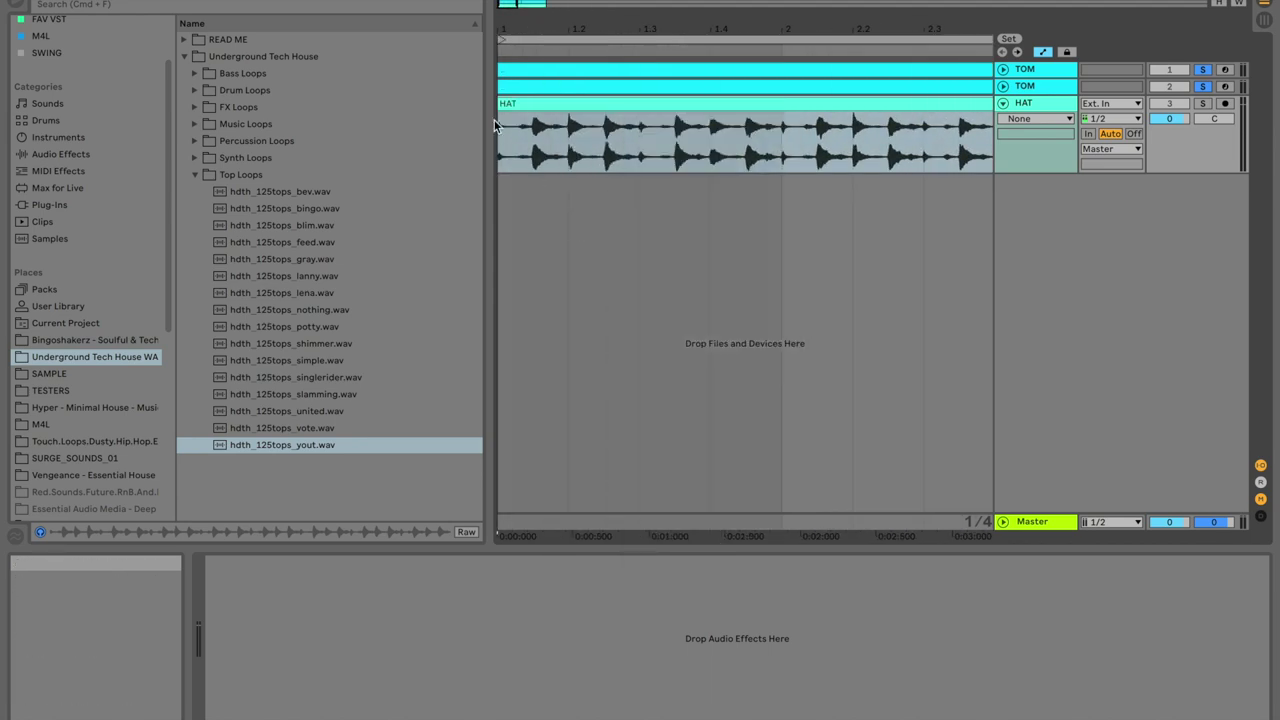
Turn the arrangement grid off and delete everything in the HAT clip except the single hit at 1.1.3.
left_click(527, 5)
scroll(616, 195, "left", 5)
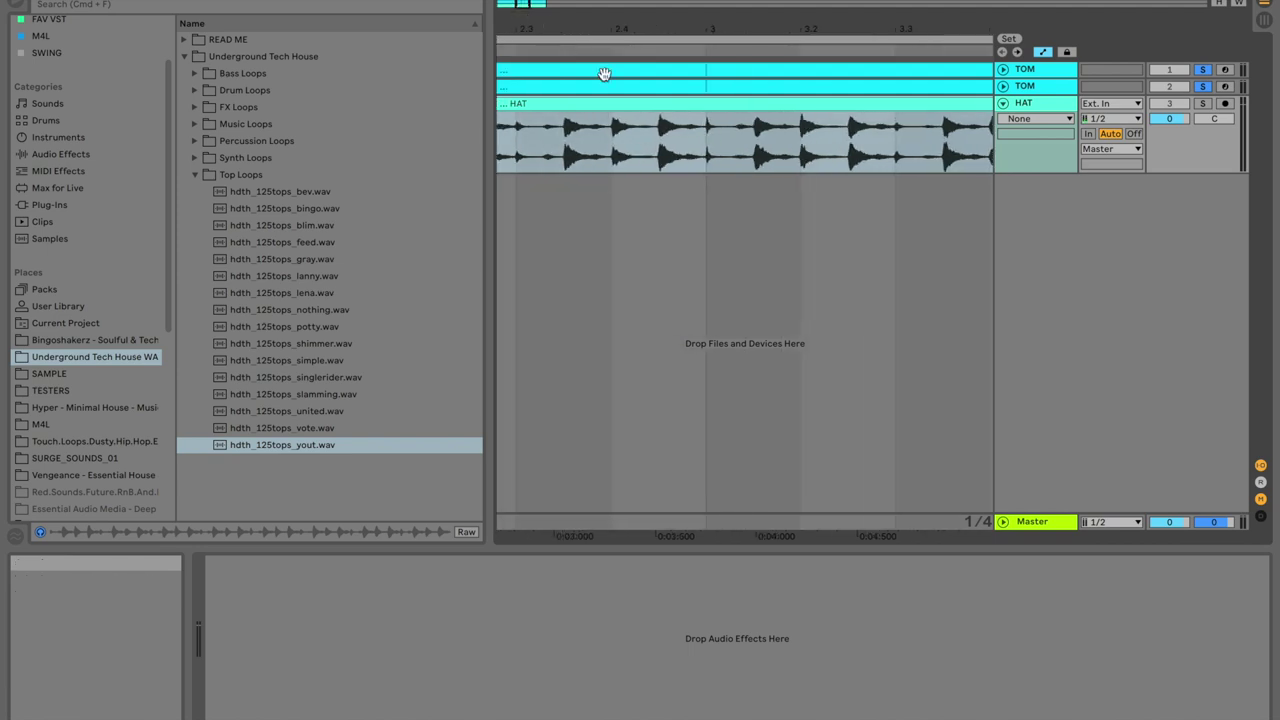
right_click(621, 253)
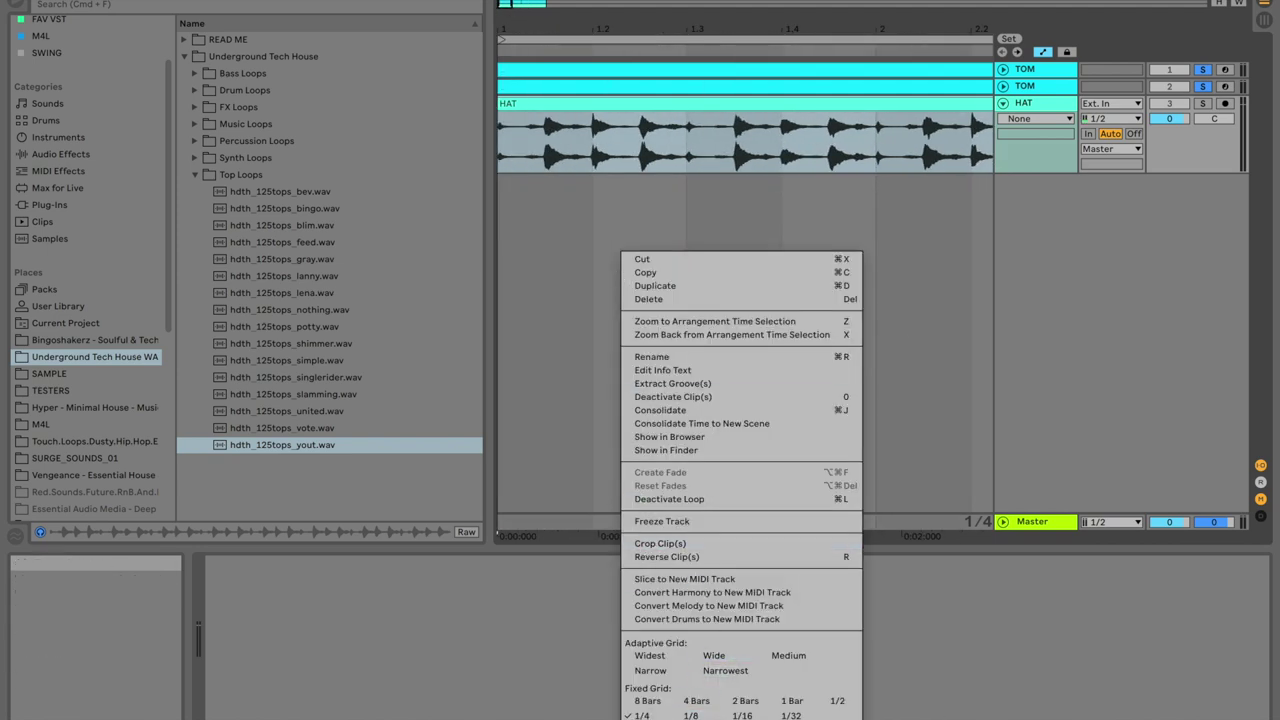
left_click(837, 715)
left_click_drag(505, 3, 506, 3)
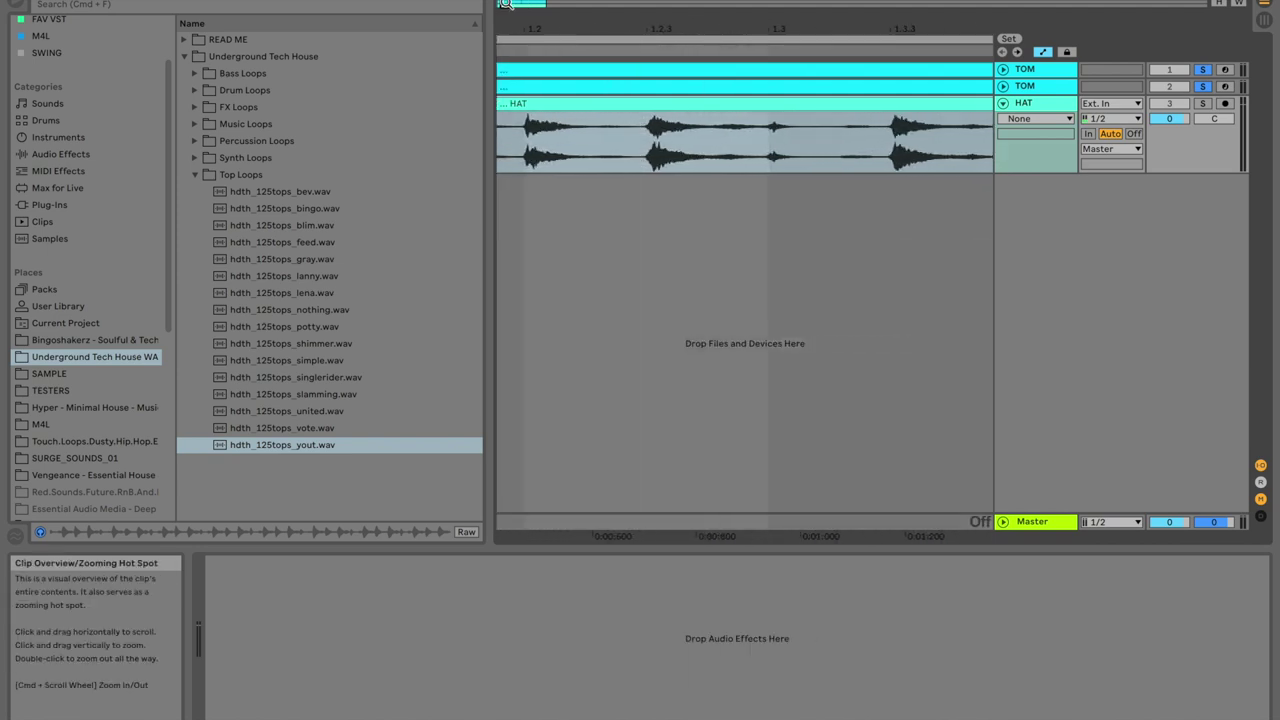
scroll(585, 146, "left", 3)
left_click_drag(700, 150, 670, 140)
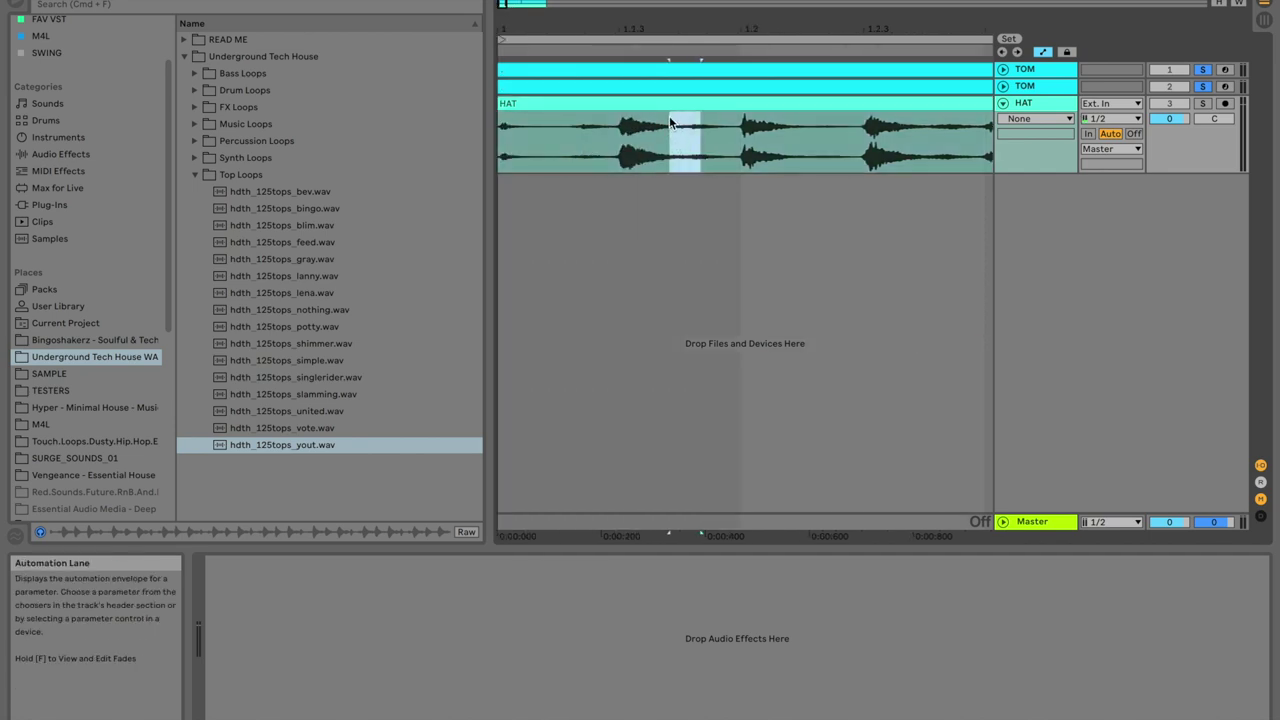
key("Delete")
left_click(619, 131)
left_click(586, 103)
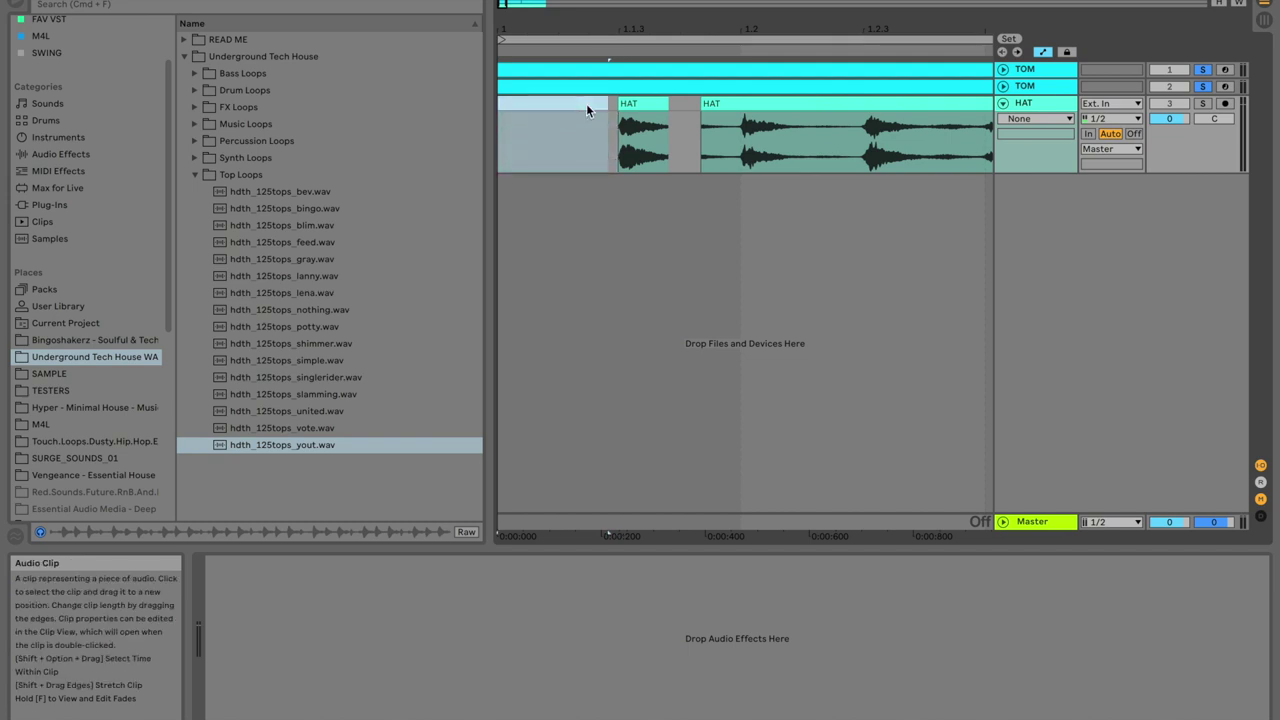
left_click(693, 110, "shift")
key("Delete")
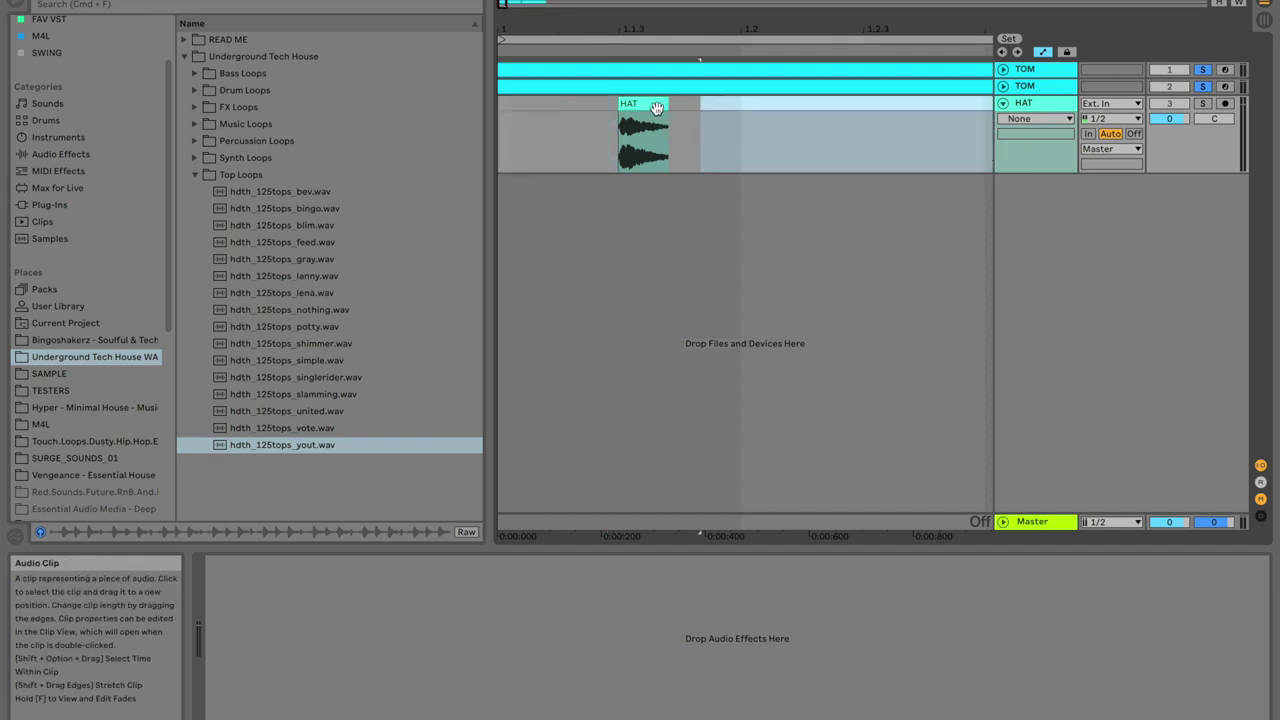
Add a curved fade-out to the isolated HAT hit, then unsolo both TOM tracks and play the groove.
left_click(661, 119)
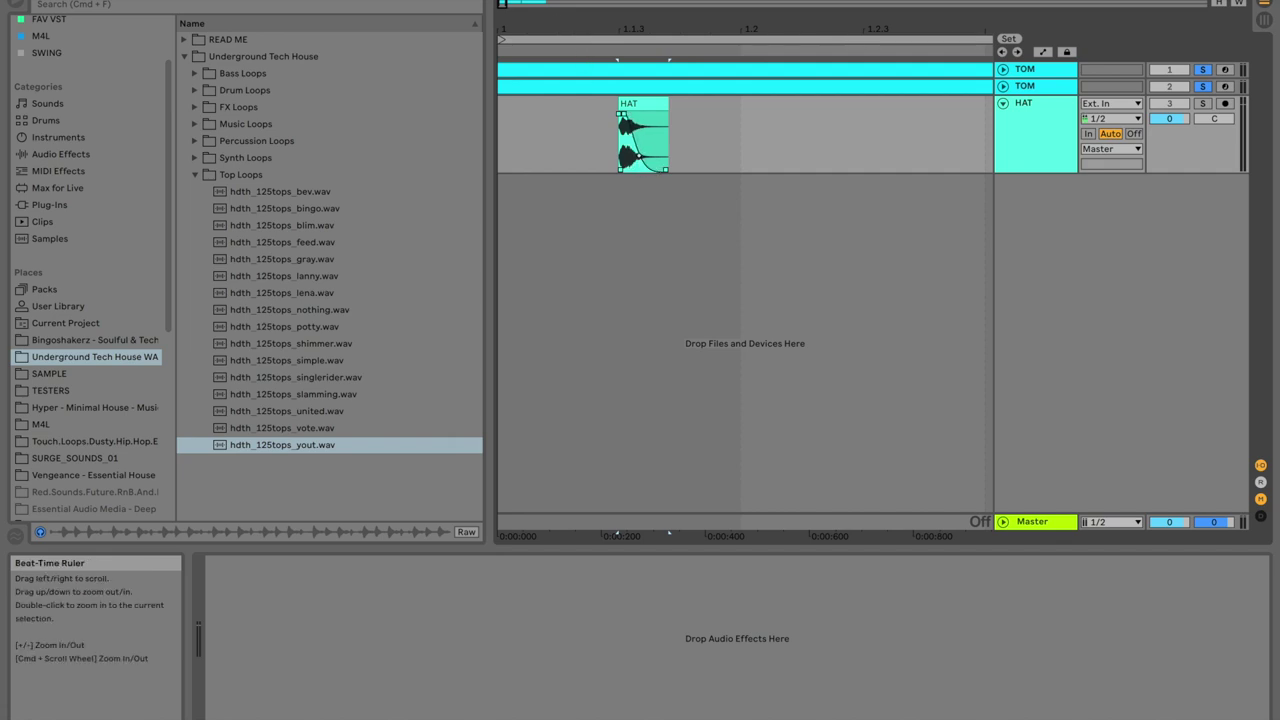
key("space")
left_click(1202, 69)
key("space")
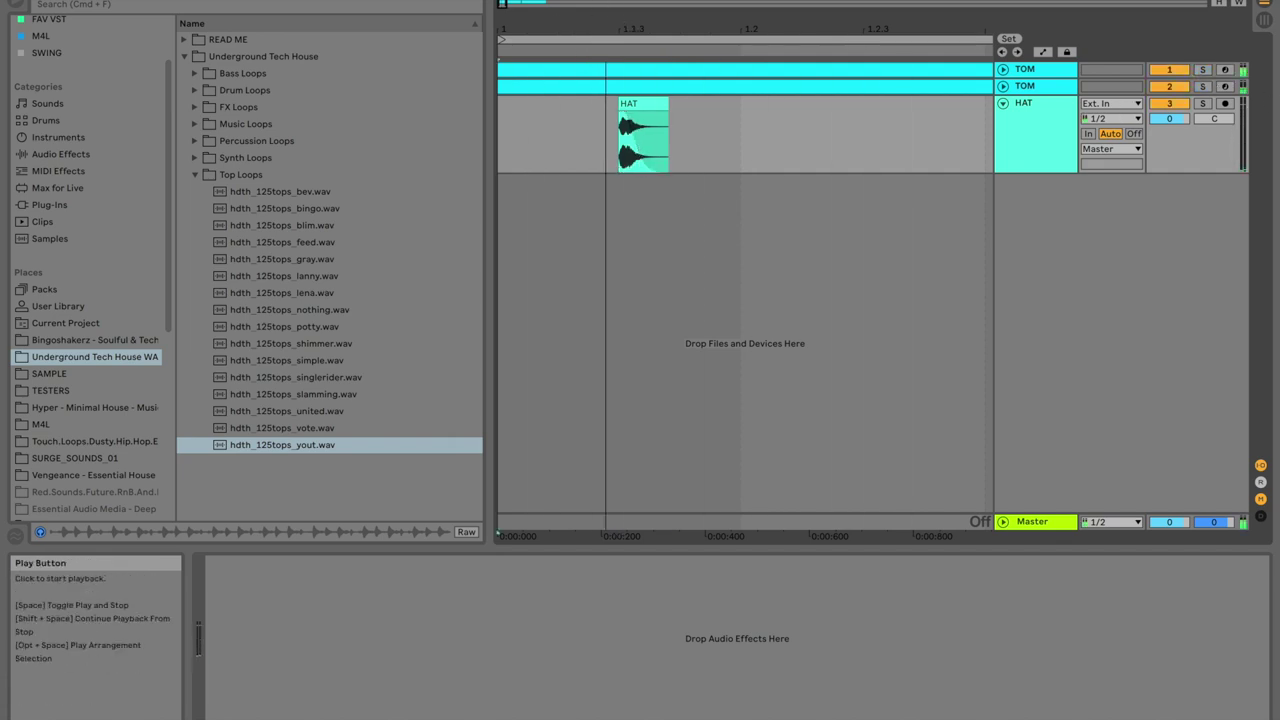
Lower the HAT clip's gain to -3.83 dB, trim its end slightly shorter and play it back.
double_click(630, 125)
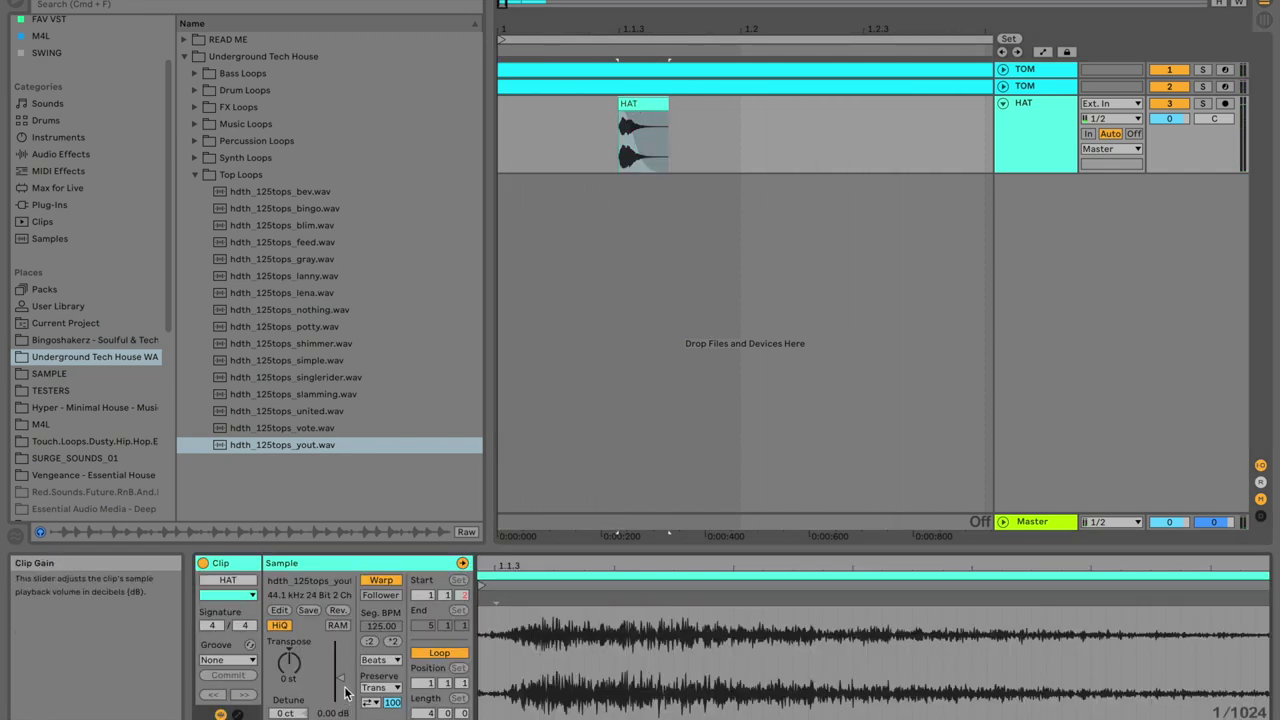
left_click_drag(340, 678, 340, 690)
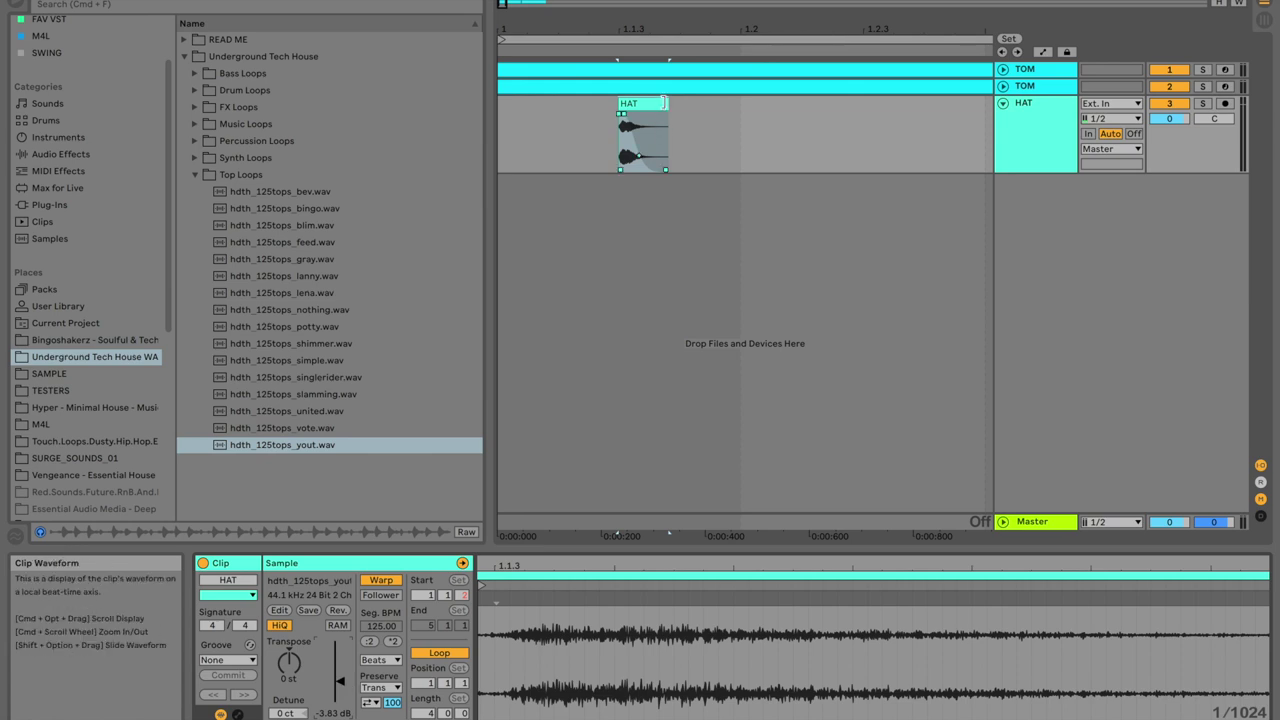
left_click_drag(663, 103, 657, 103)
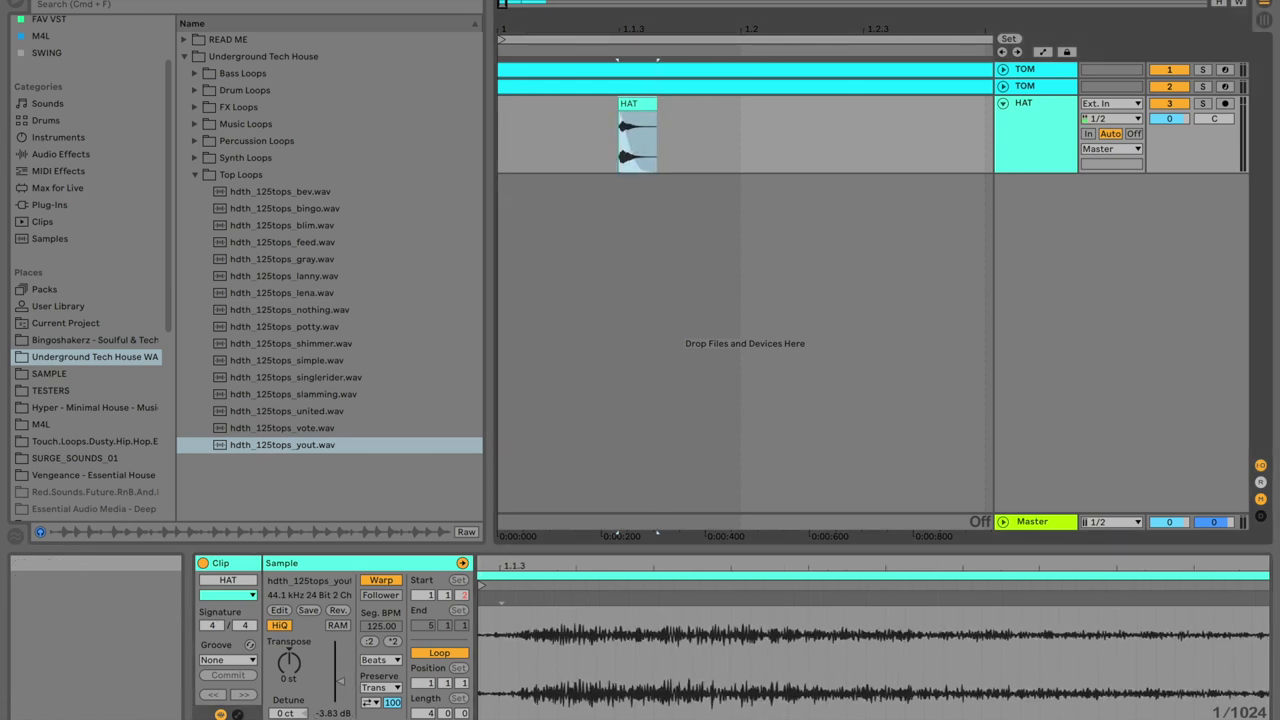
key("space")
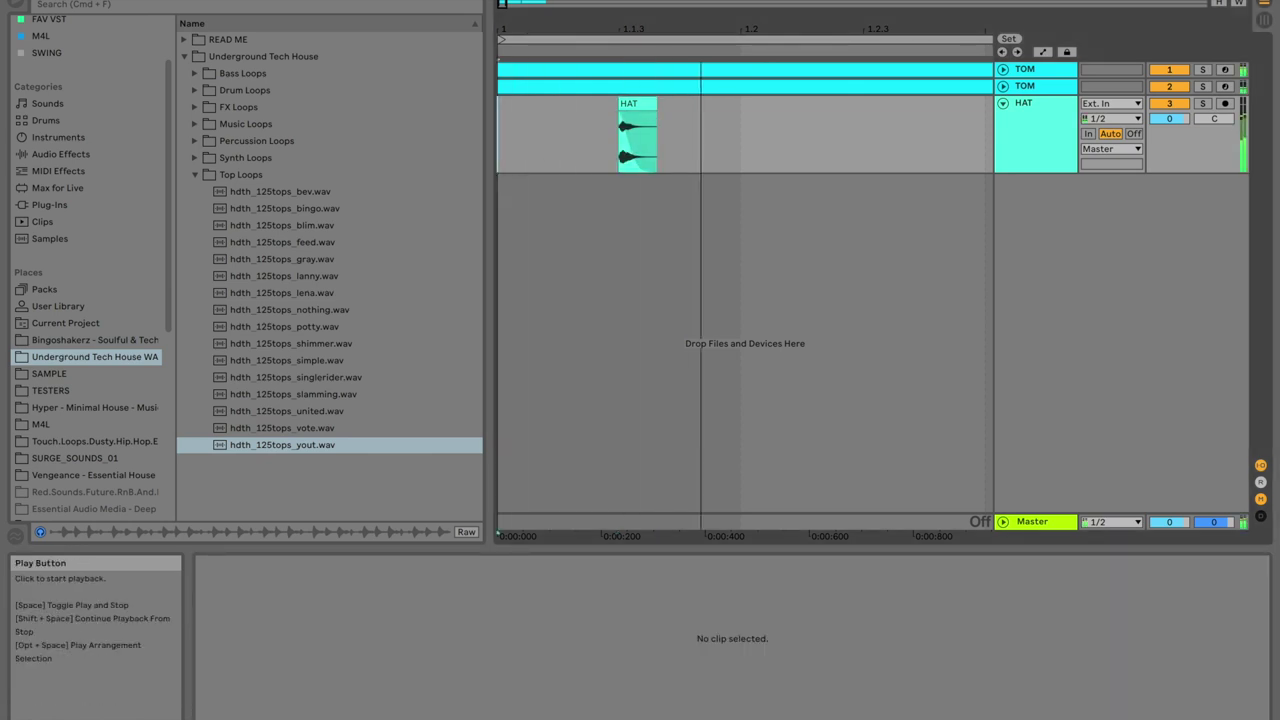
Set the grid to 1/4, duplicate the one-beat HAT section up to bar 5 and set the HAT track volume to -3.0 dB.
right_click(734, 148)
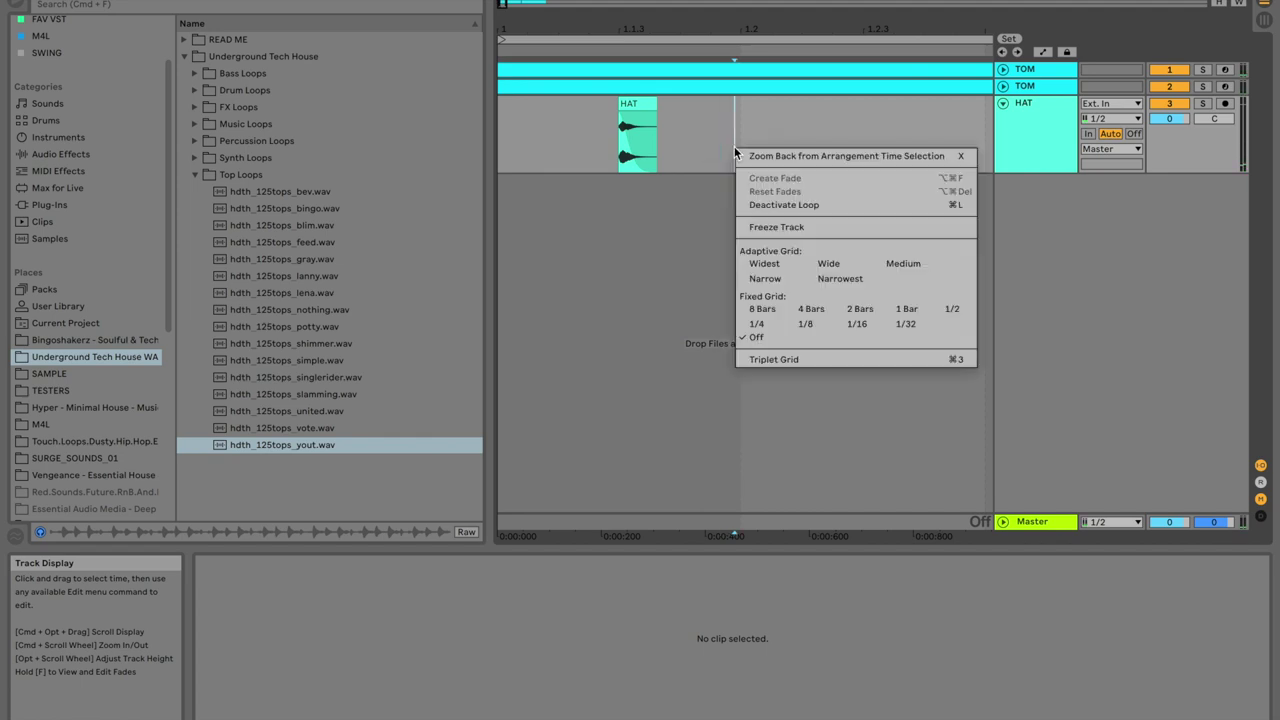
left_click(757, 324)
key("super+d")
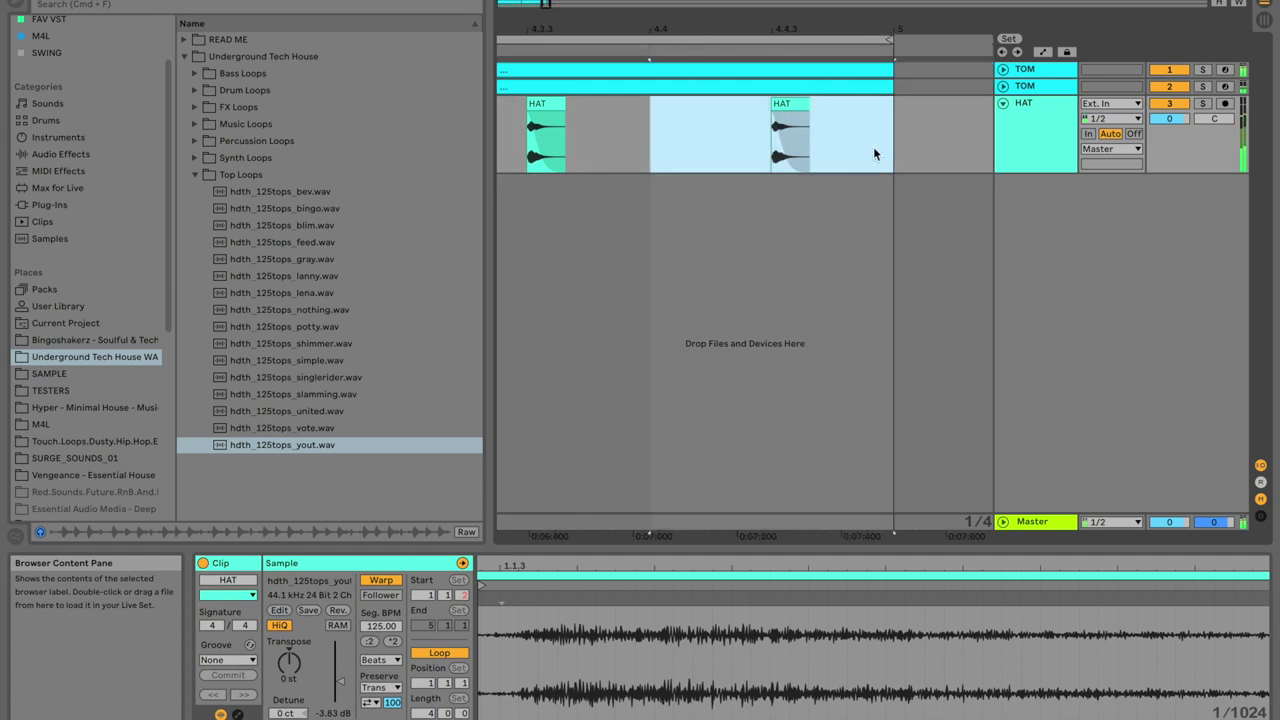
left_click(671, 225)
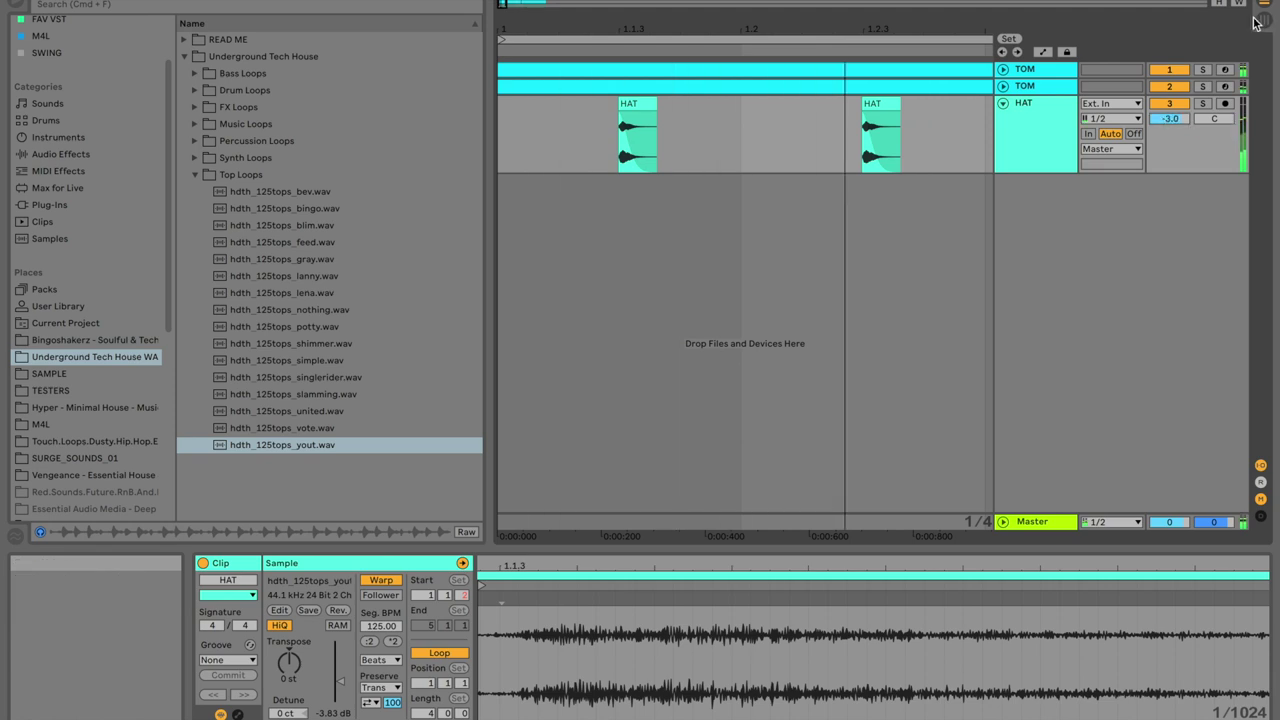
left_click_drag(503, 5, 503, 0)
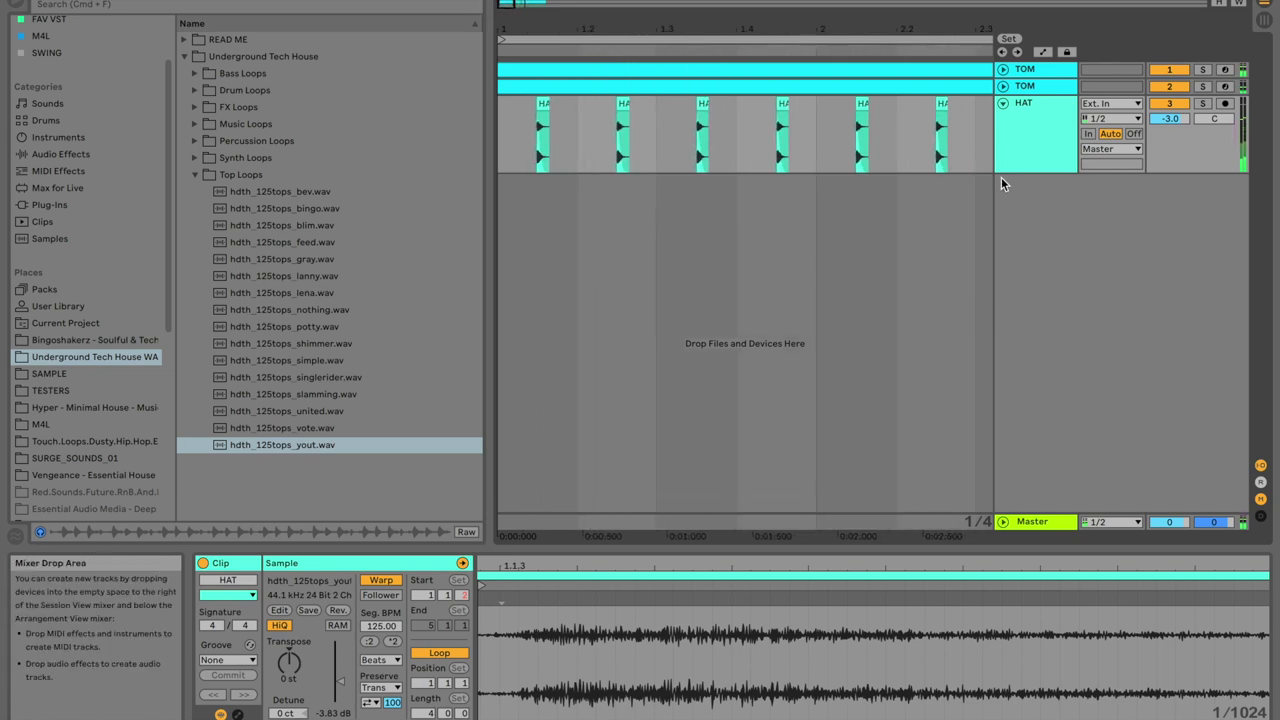
left_click_drag(505, 4, 505, 0)
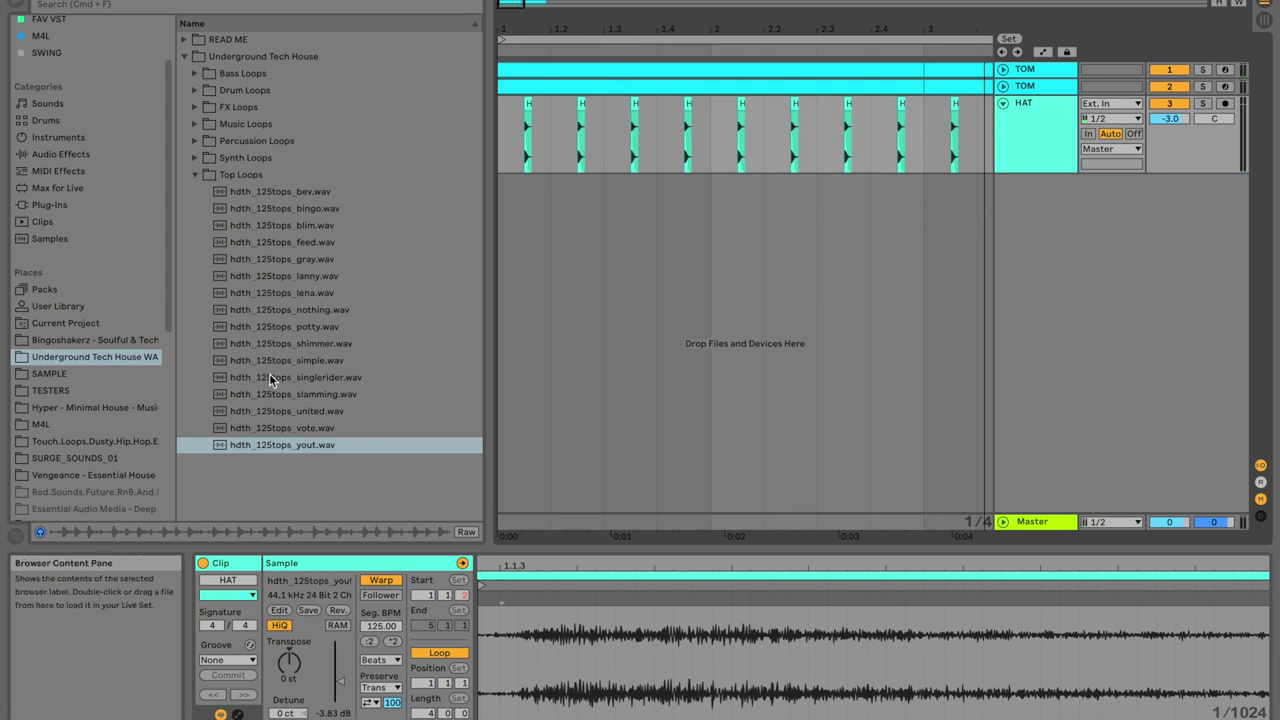
Audition the vote, united, slamming, shimmer and lena loops in the Underground Tech House Top Loops folder.
left_click(294, 427)
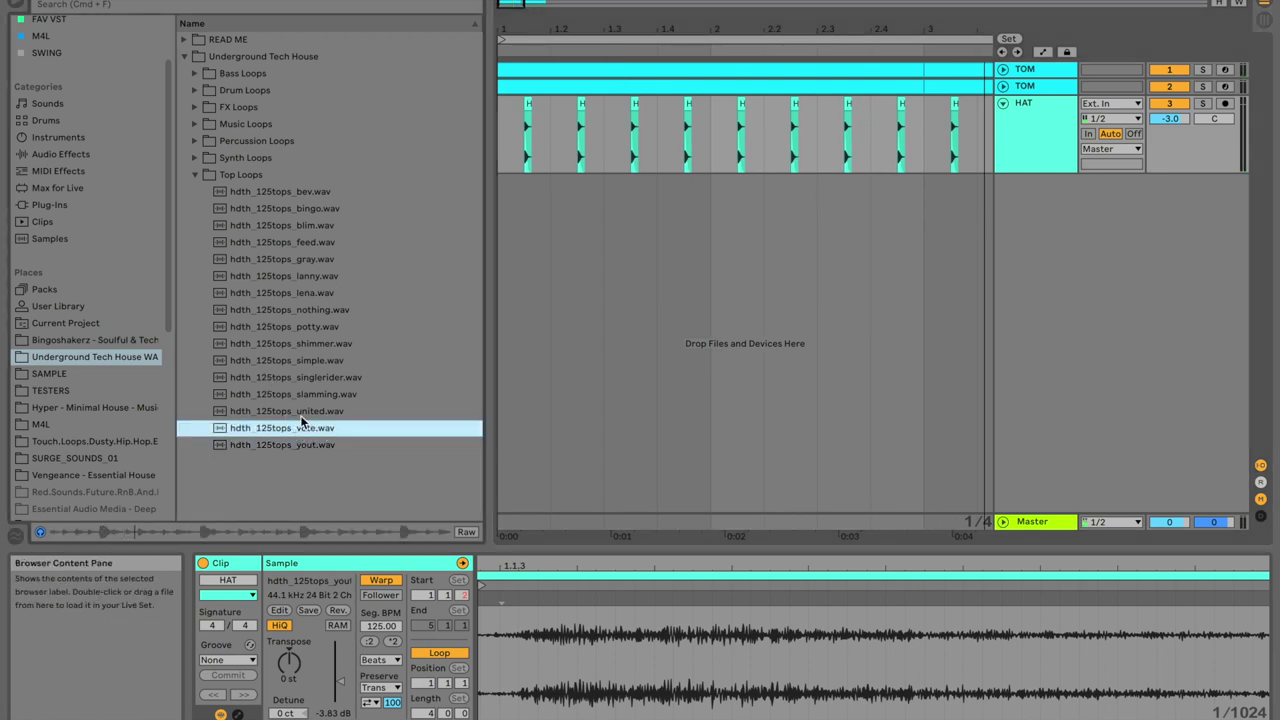
left_click(300, 412)
left_click(298, 394)
left_click(295, 343)
left_click(282, 294)
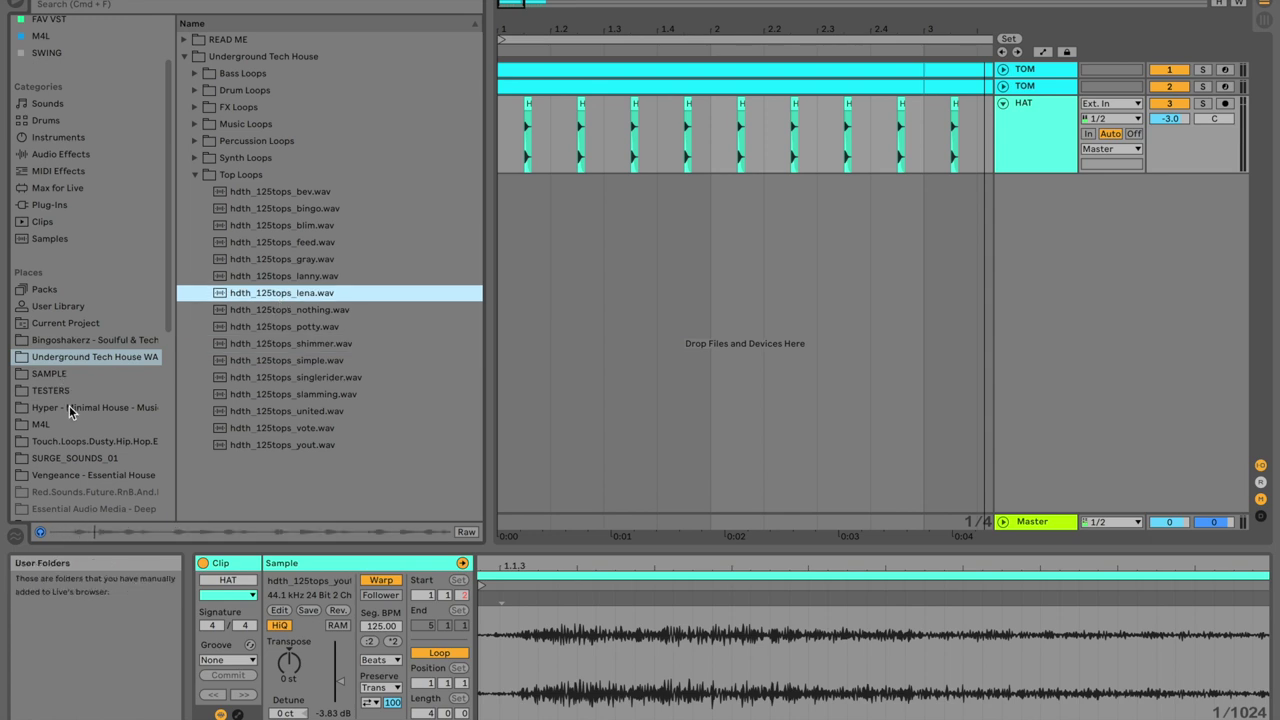
Open the HAT LOOPS folder in the PIV Samples 002 pack's drum loops and audition PIV_AV_HAT_LOOP_124_01 and PIV_AV_HAT_LOOP_125_02.
scroll(69, 405, "down", 5)
left_click(93, 457)
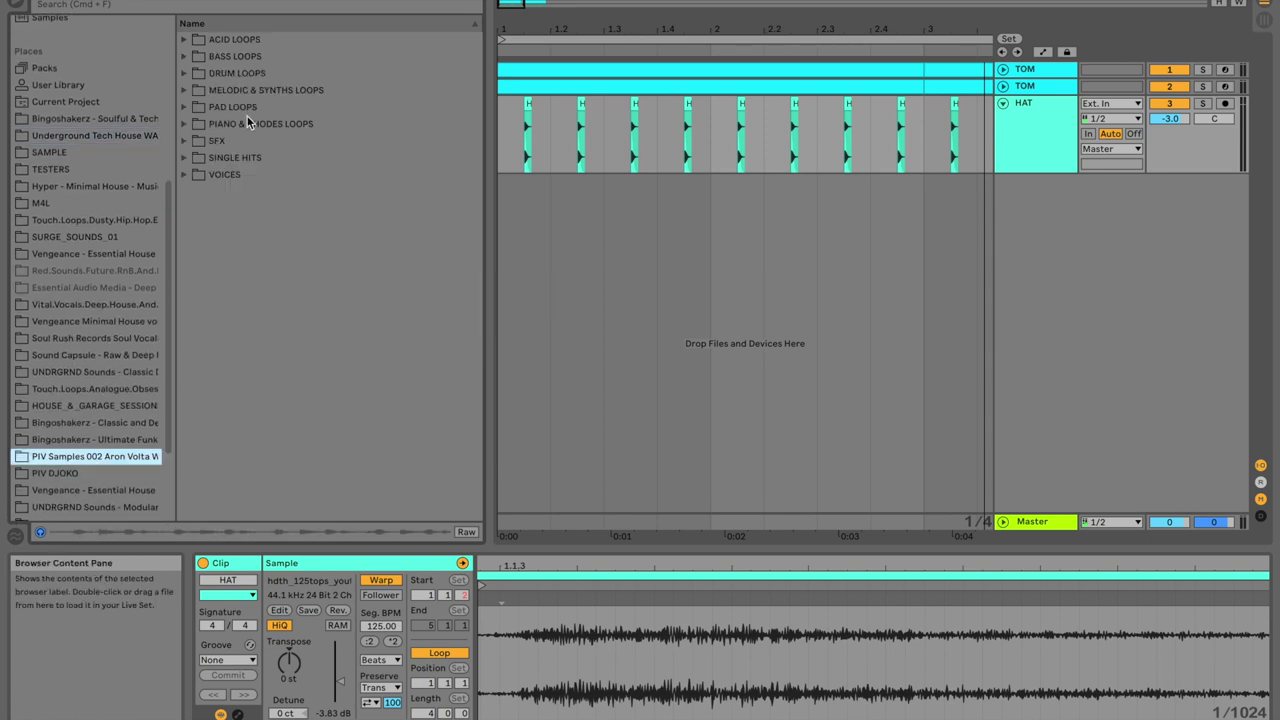
left_click(184, 73)
left_click(194, 140)
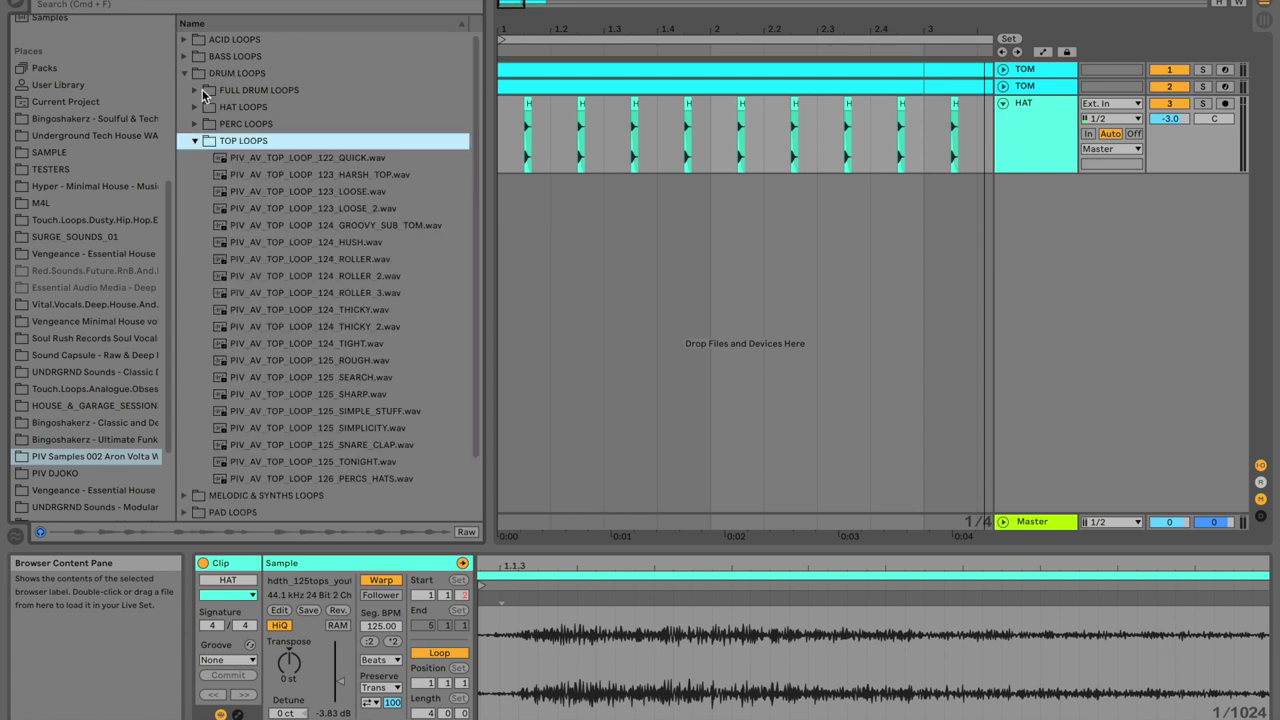
left_click(196, 106)
left_click(260, 125)
left_click(284, 146)
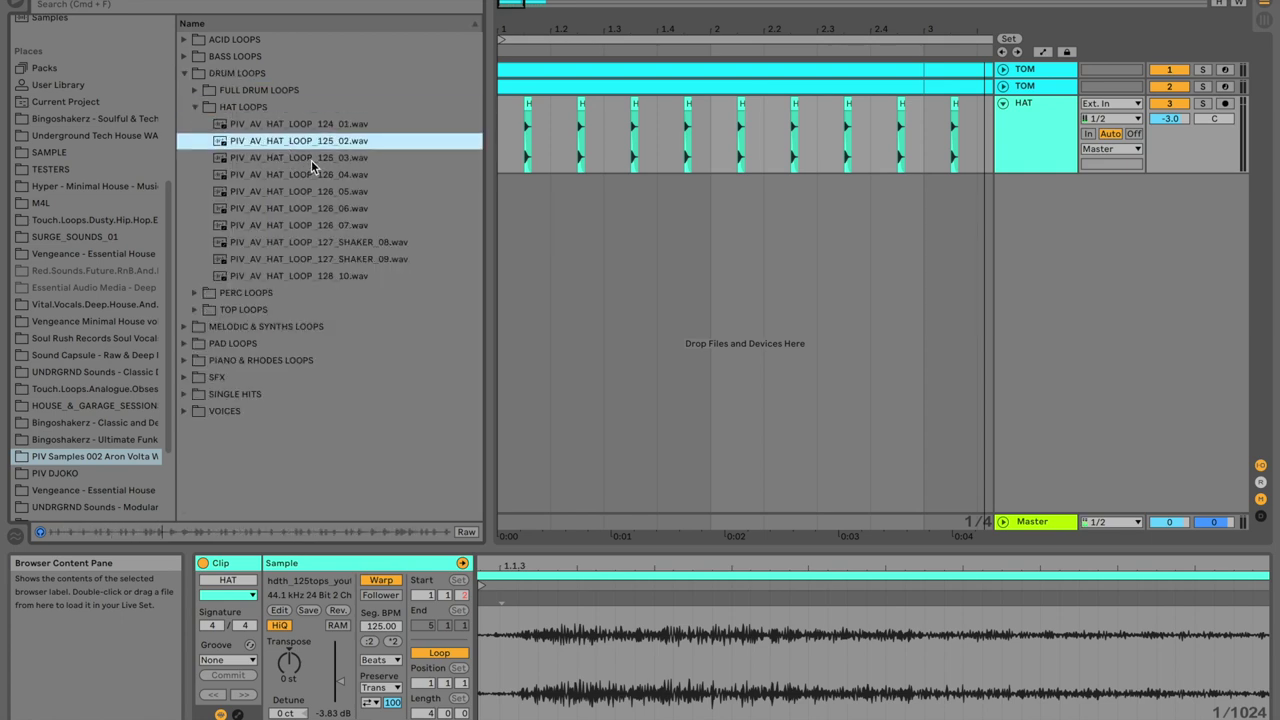
Place PIV_AV_HAT_LOOP_125_02.wav on a new audio track below HAT, starting at bar 1.
left_click_drag(287, 142, 500, 200)
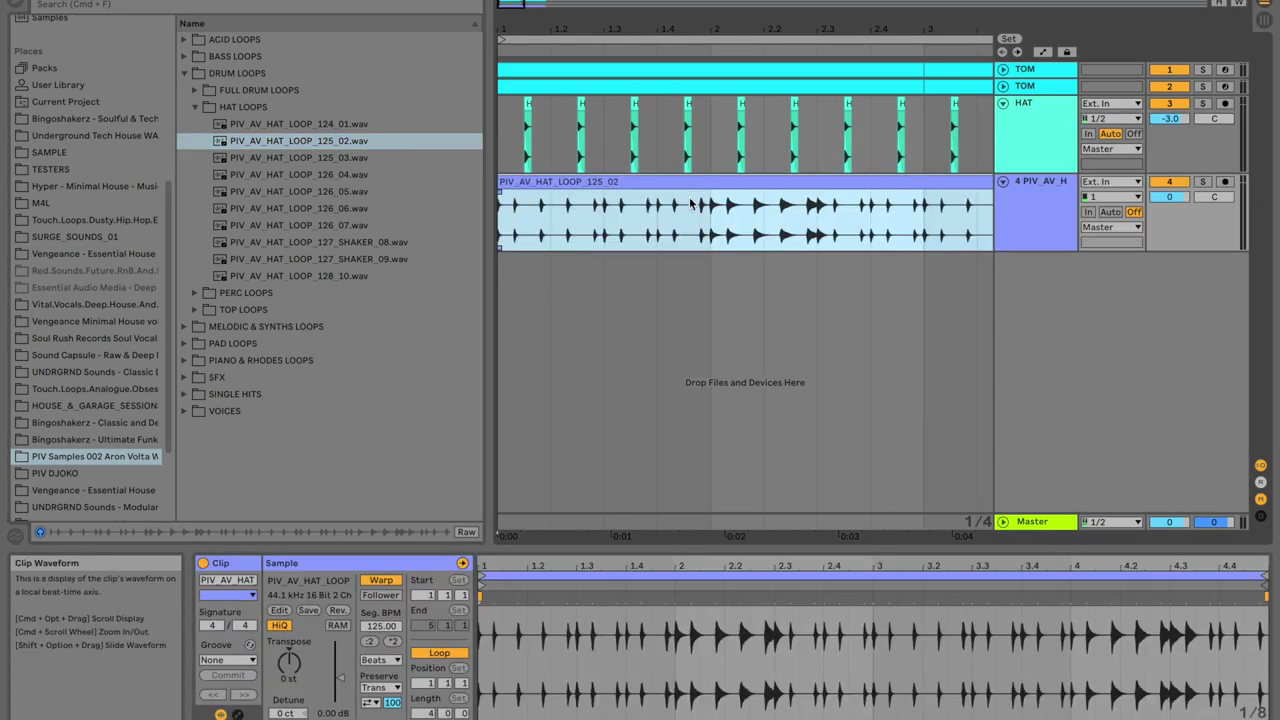
right_click(708, 190)
key("Escape")
key("minus")
key("plus")
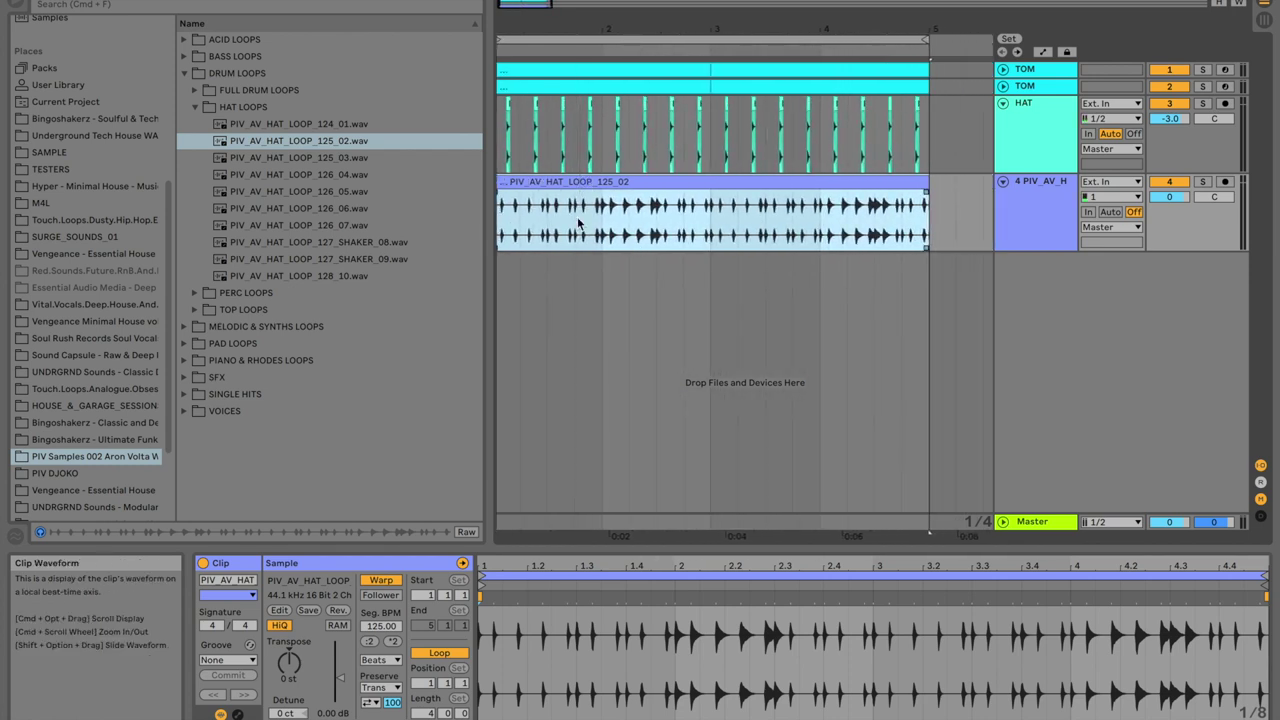
right_click(559, 194)
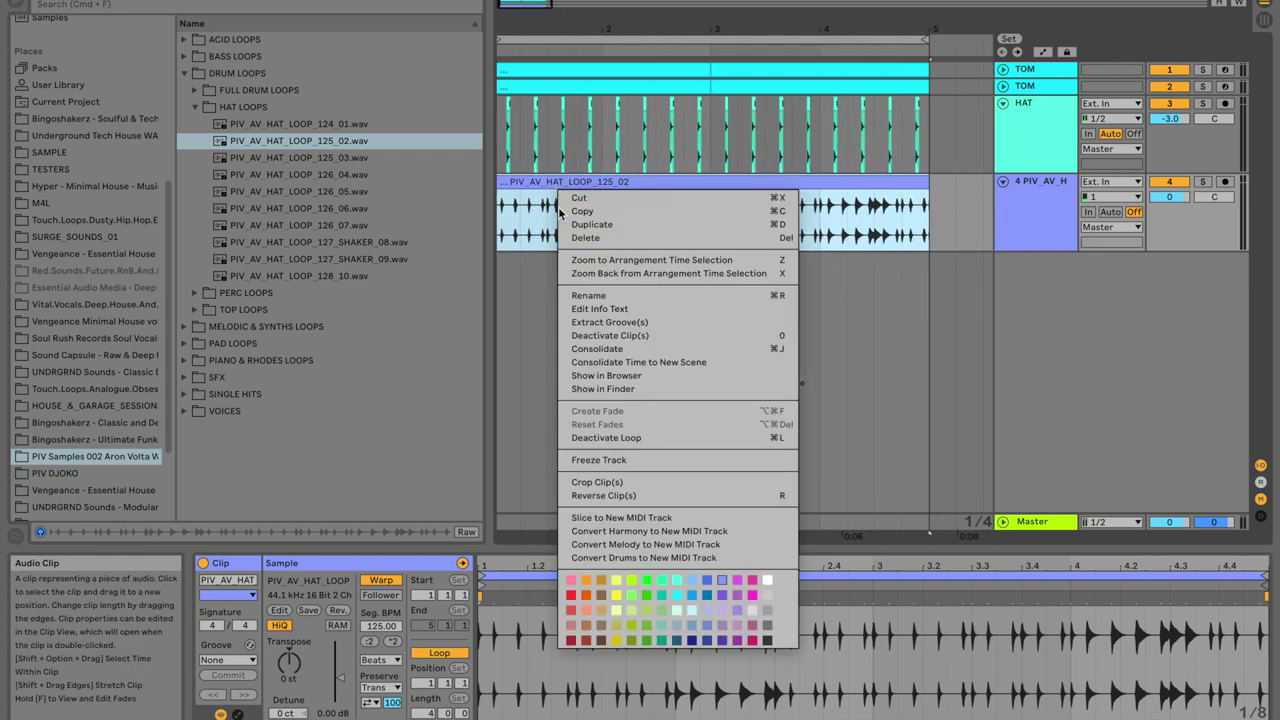
left_click(636, 545)
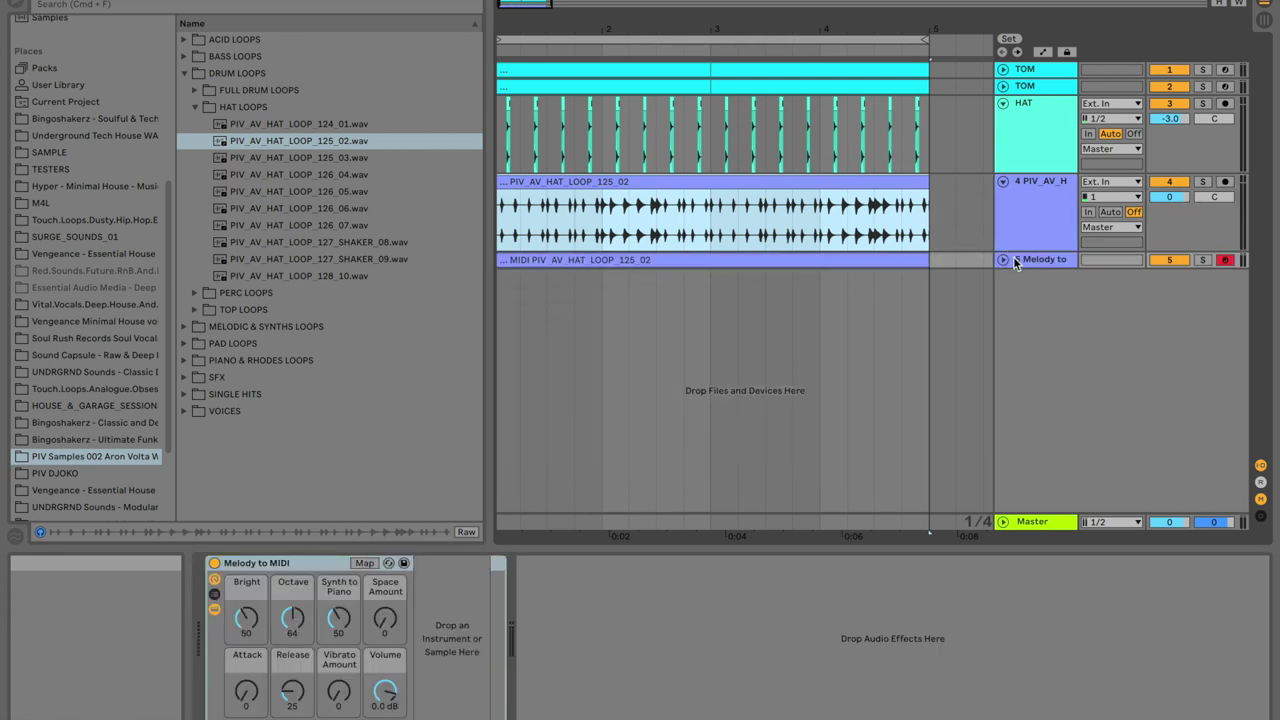
key("super+z")
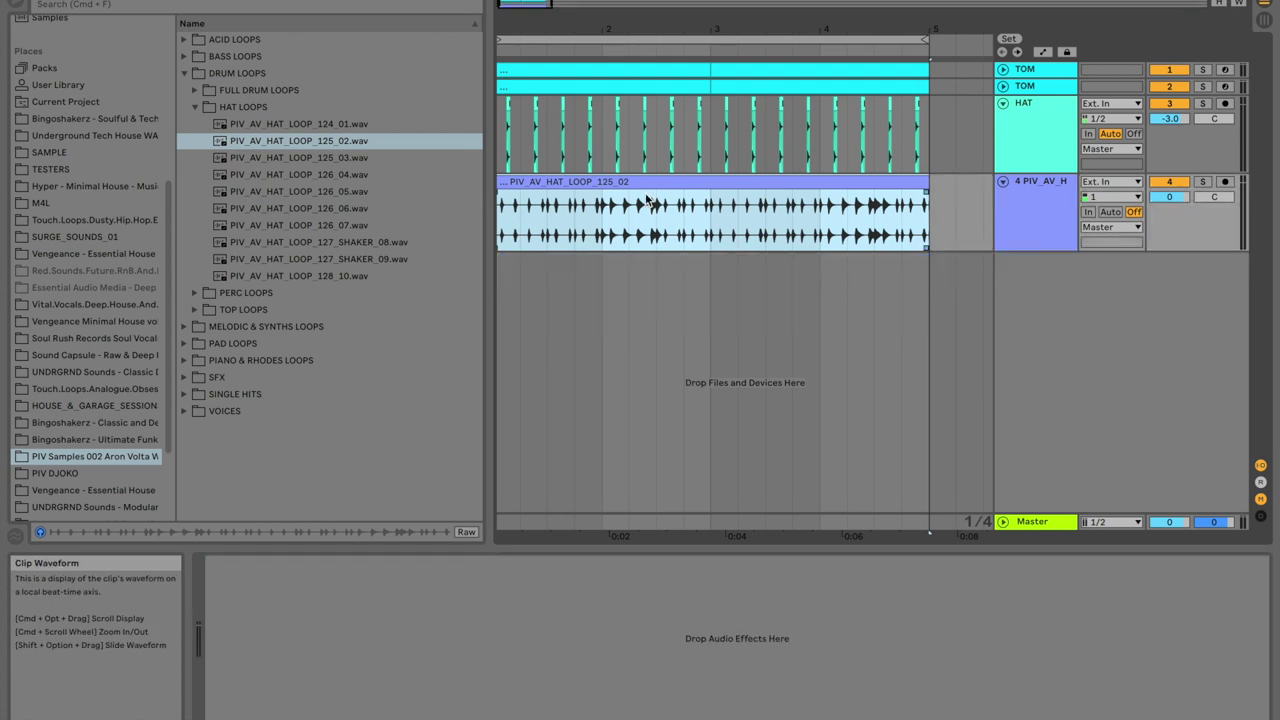
Convert the drums of the PIV_AV_HAT_LOOP_125_02 clip to a new MIDI track and delete its C1 and D1 notes.
right_click(646, 189)
left_click(738, 555)
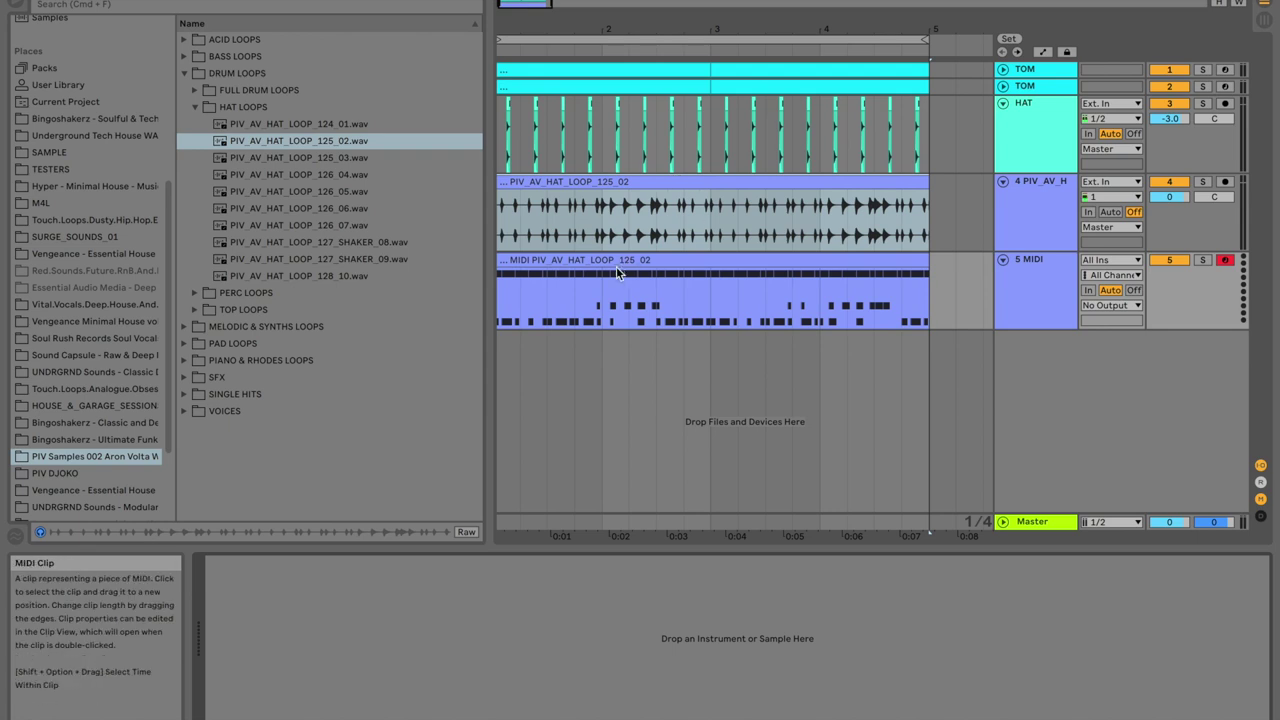
double_click(609, 262)
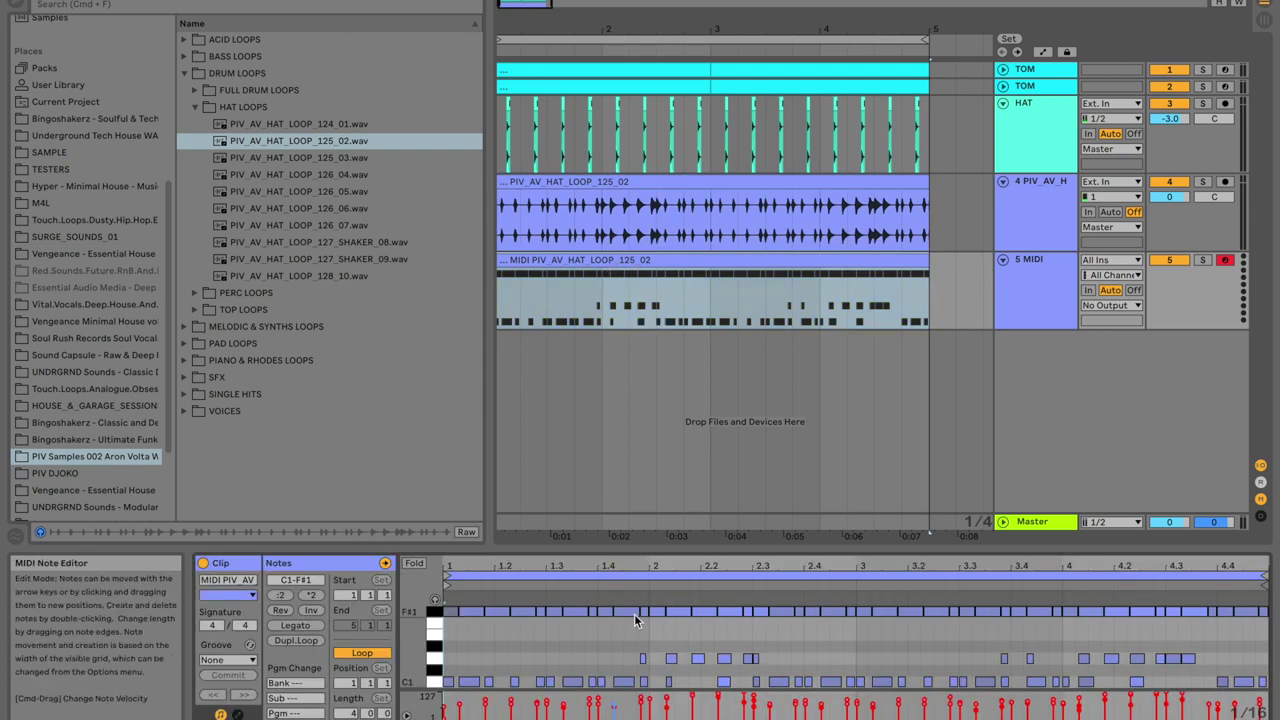
left_click_drag(1263, 648, 443, 694)
left_click_drag(860, 578, 845, 660)
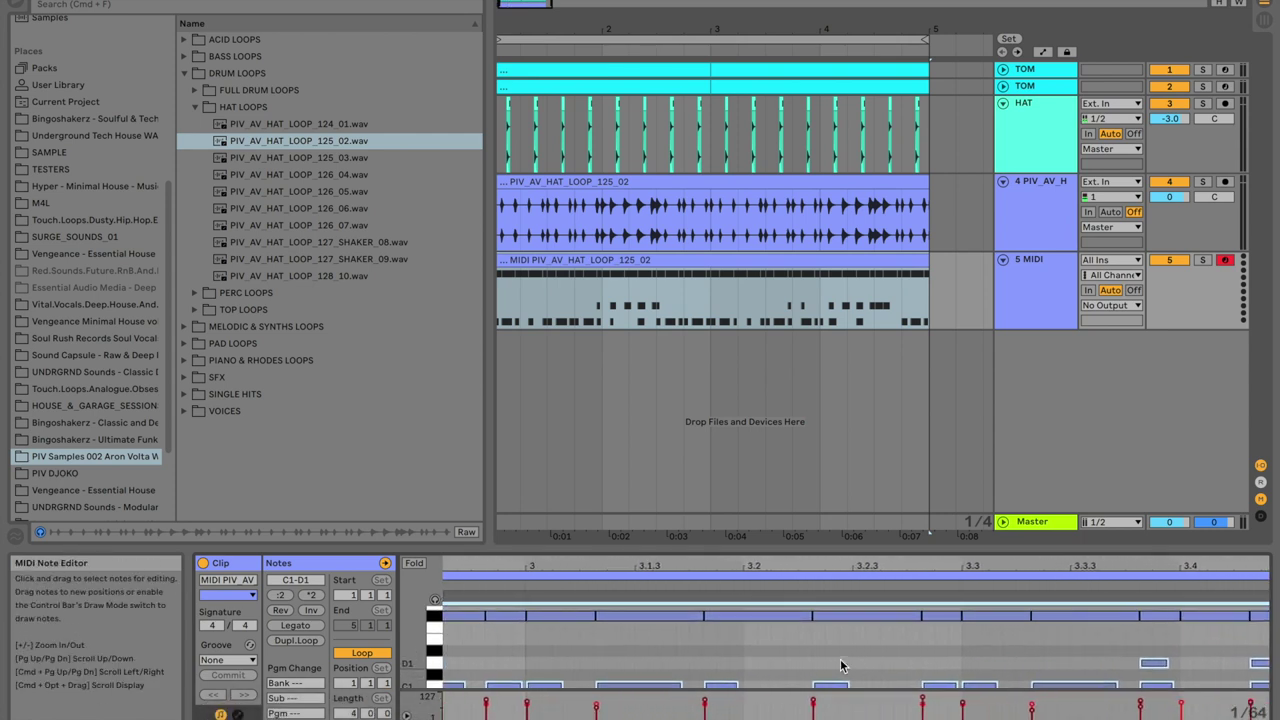
double_click(840, 578)
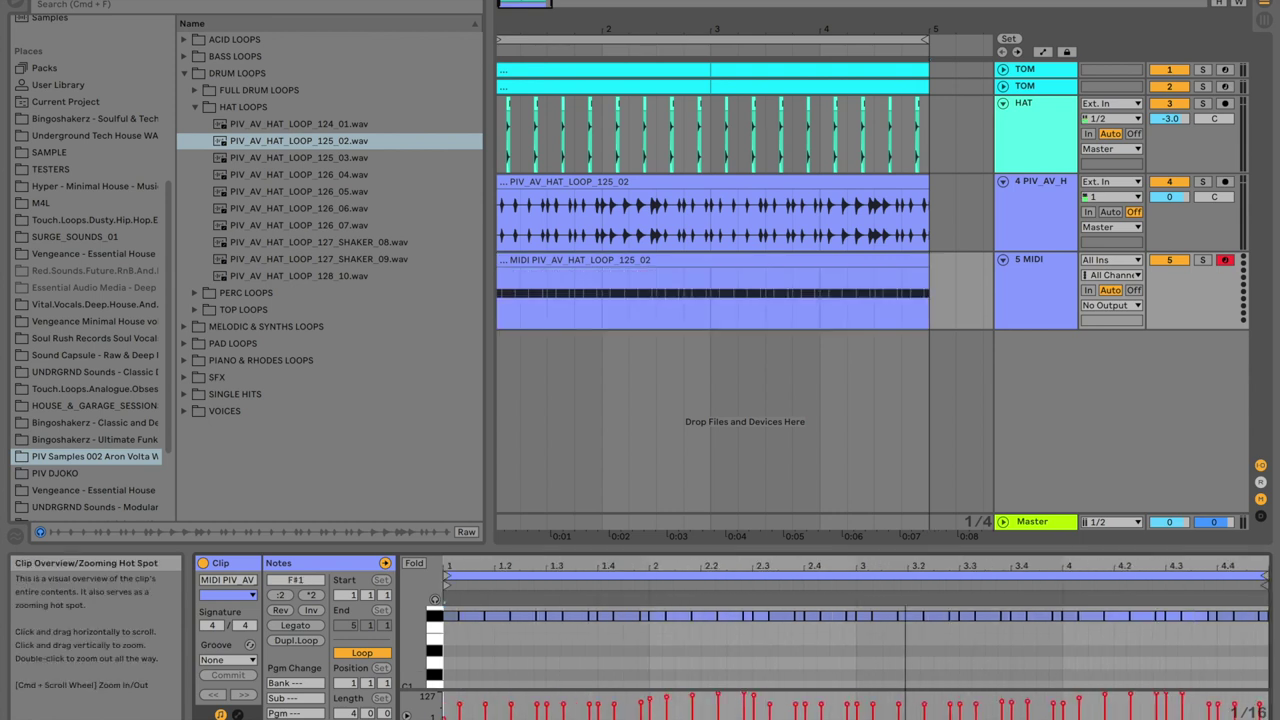
Set the converted MIDI clip's note grid to a fixed 1/16.
left_click(579, 651)
key("super+a")
right_click(605, 646)
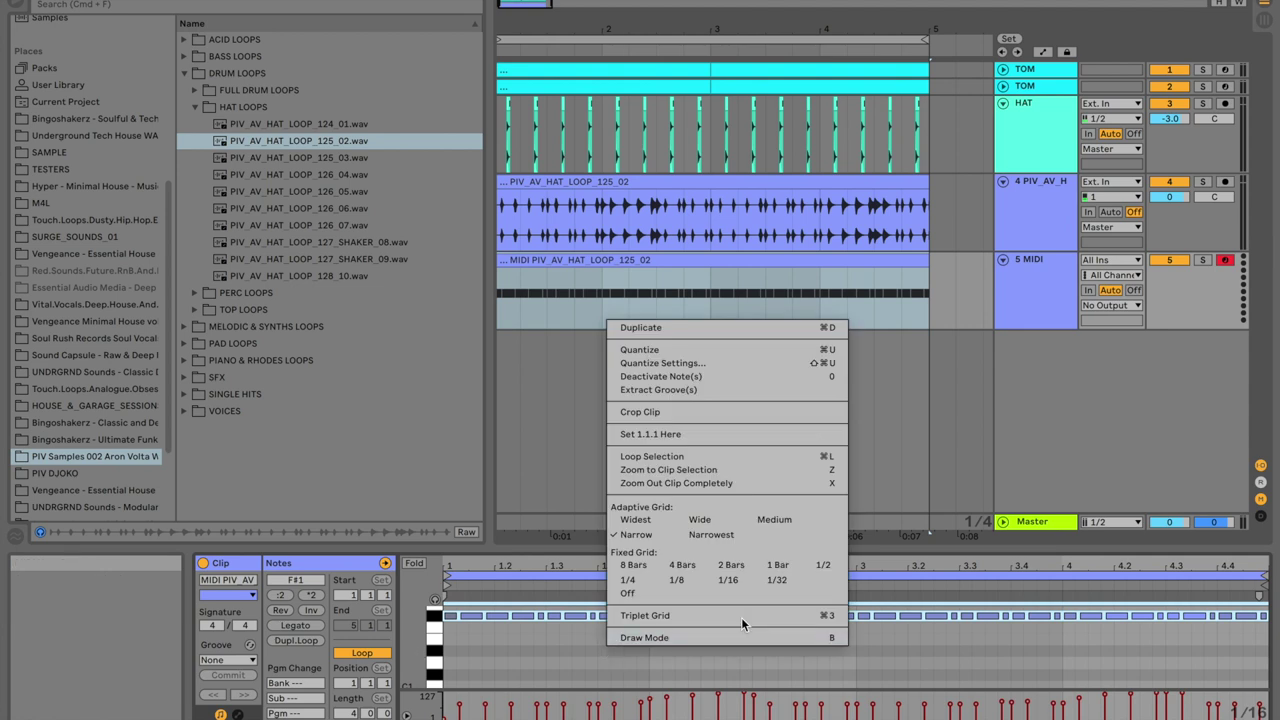
left_click(729, 582)
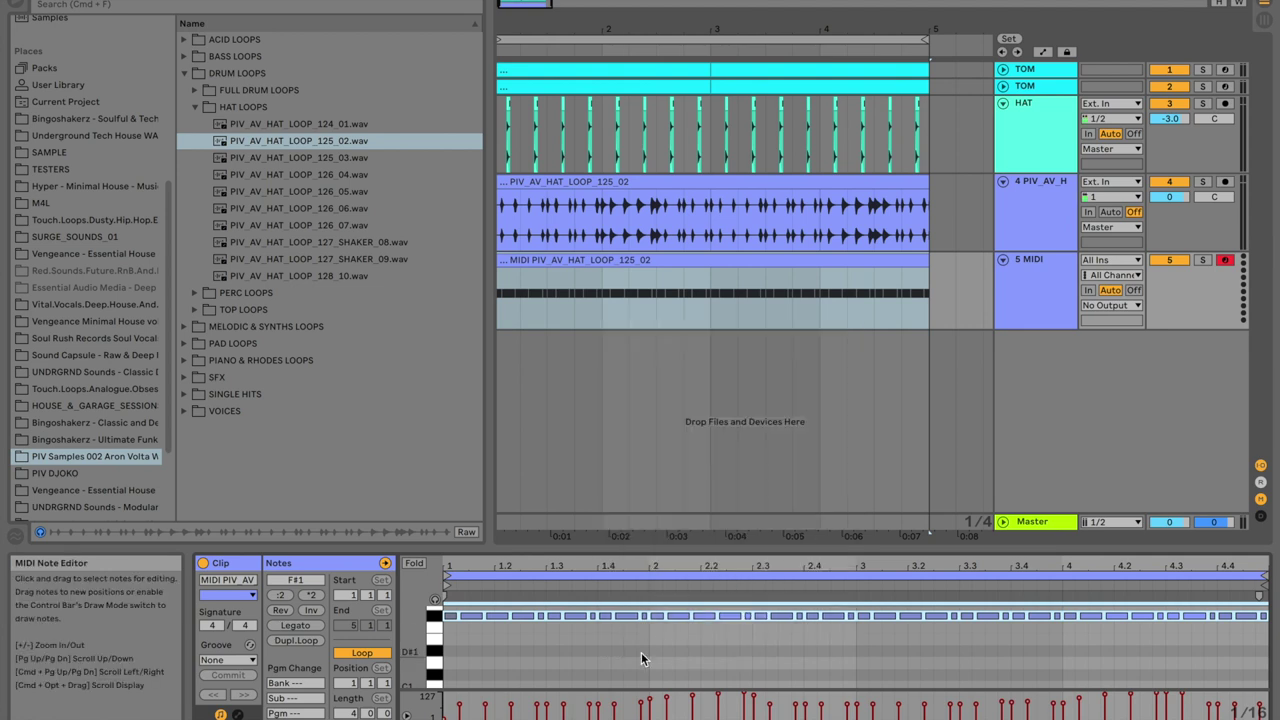
left_click(727, 660)
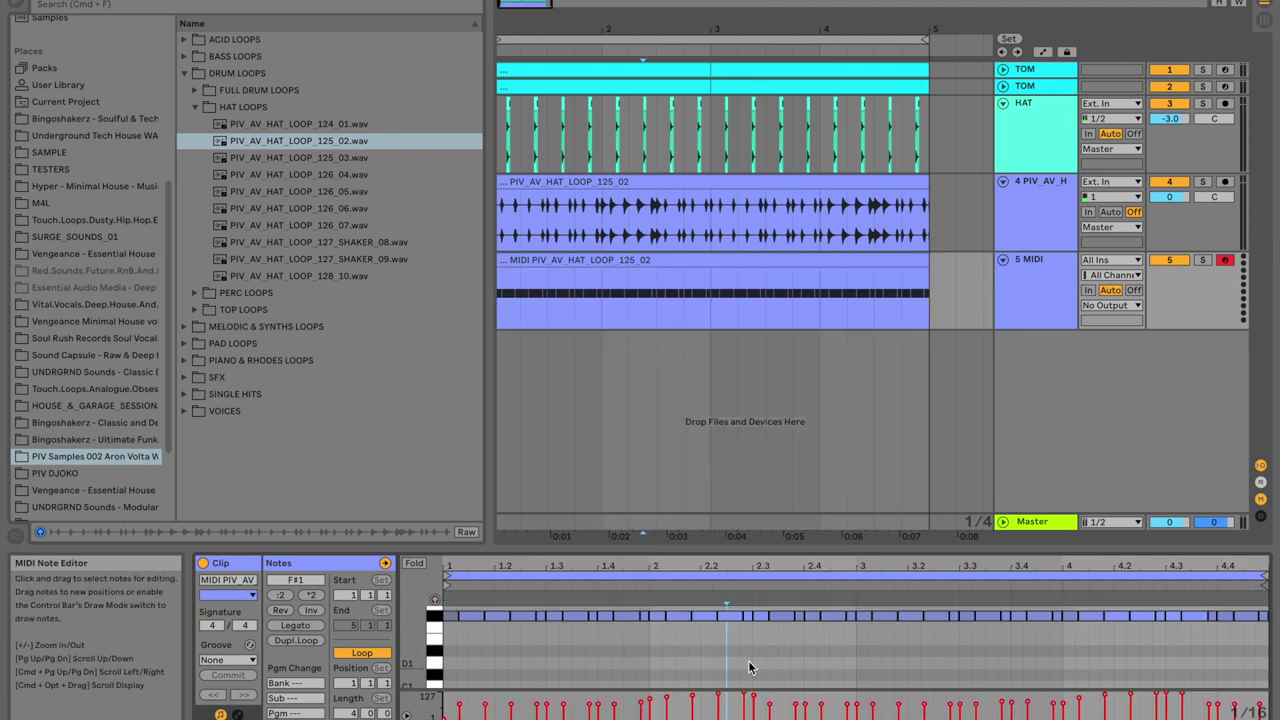
key("super+a")
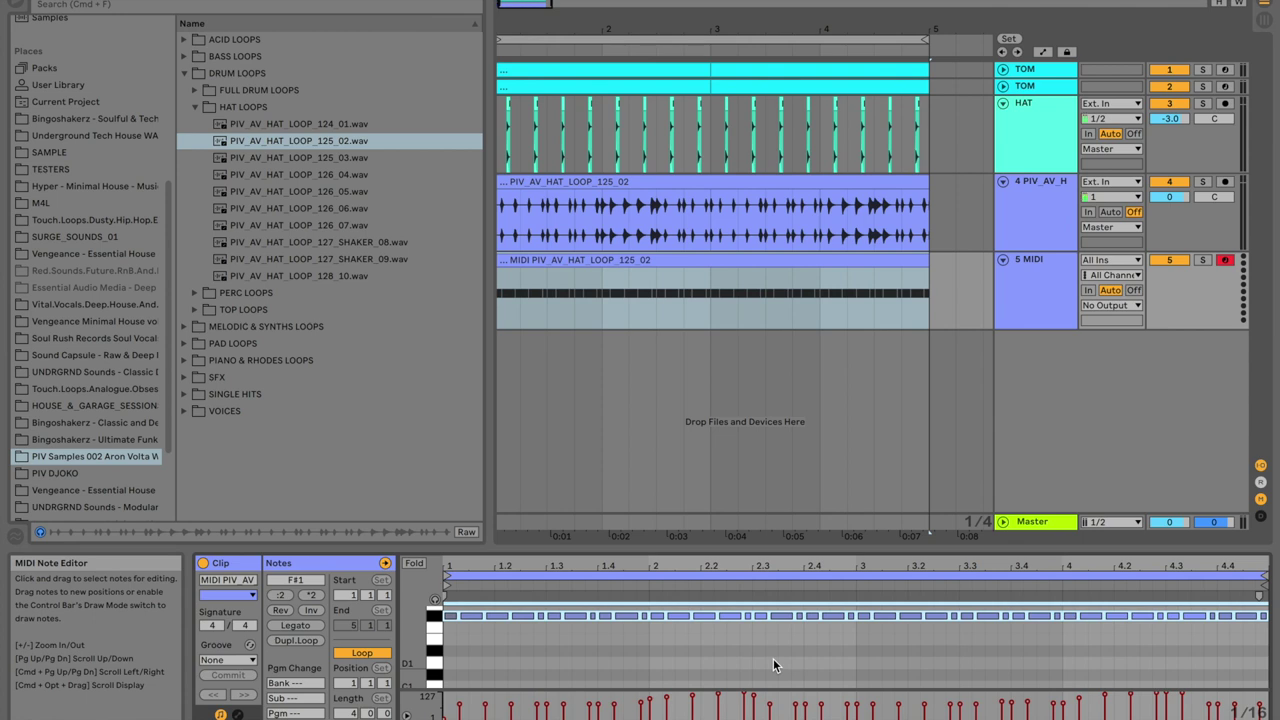
left_click(773, 658)
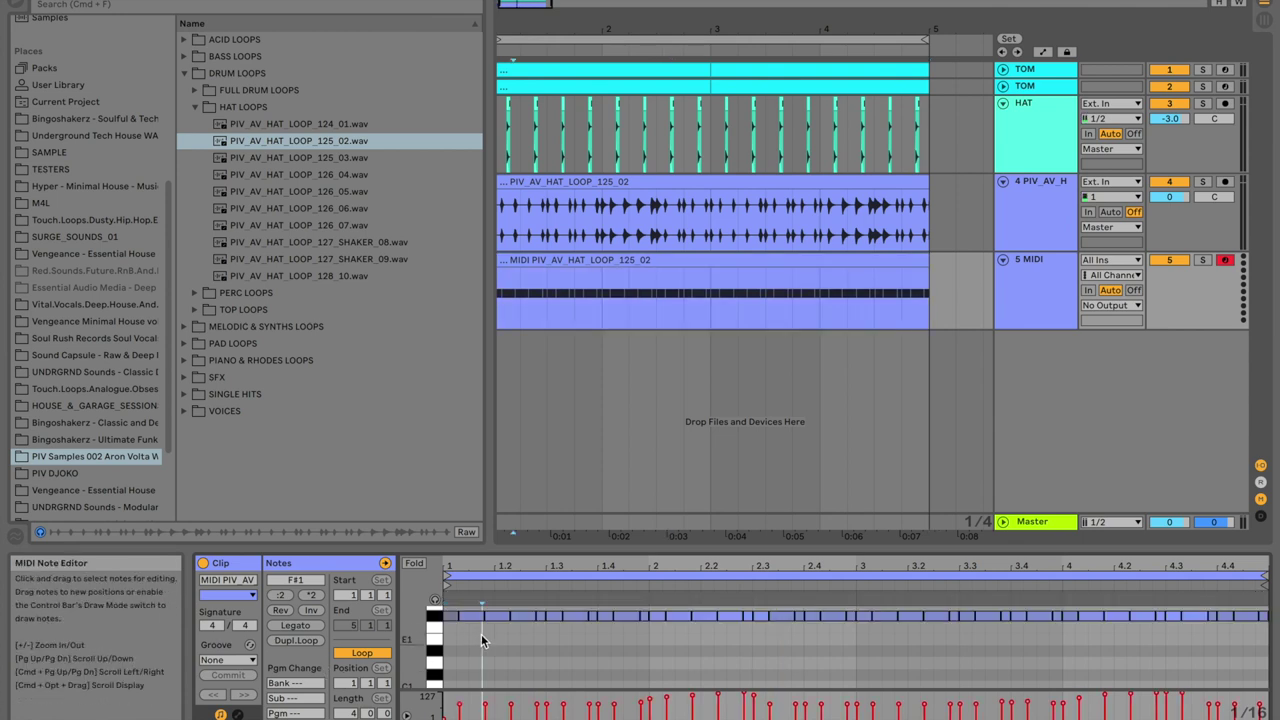
Transpose all the F#1 notes in the MIDI clip up to C3.
key("super+a")
key("Up")
key("Up")
key("Up")
key("Up")
key("Up")
key("Up")
key("Up")
key("Up")
key("Up")
key("Up")
key("Up")
key("Up")
key("Up")
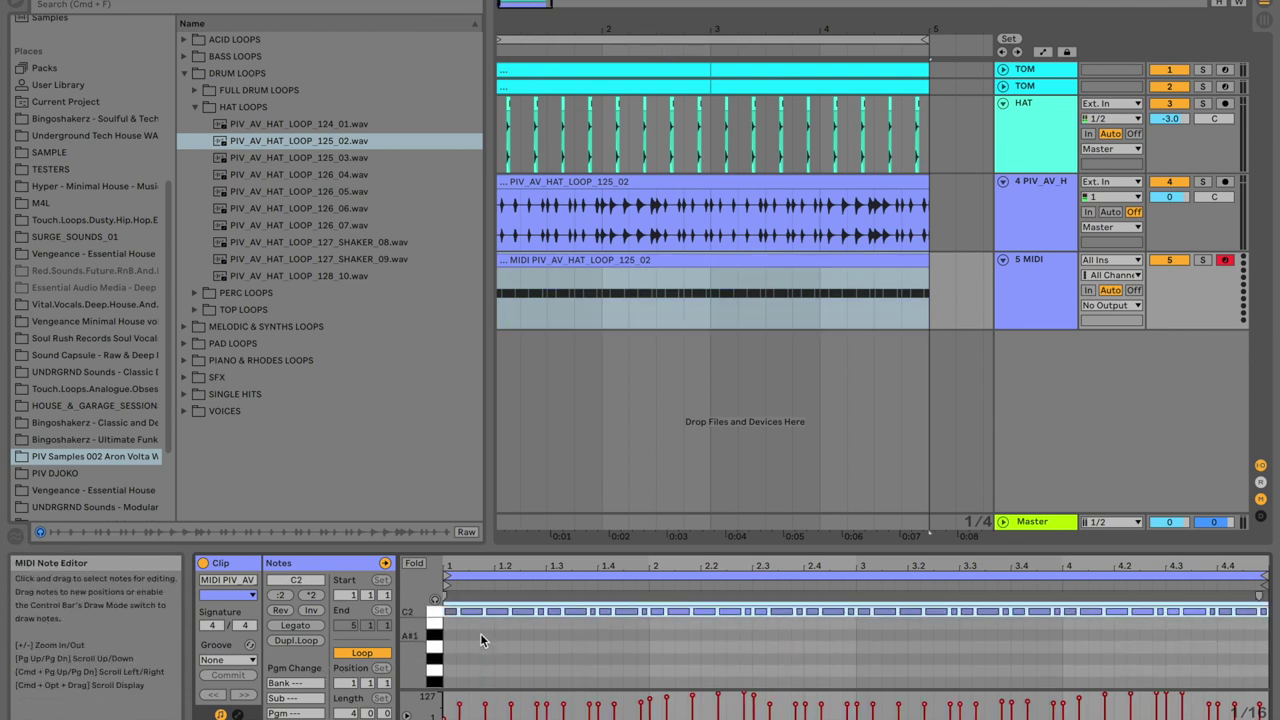
key("Up")
key("Up")
key("Up")
key("Up")
key("Up")
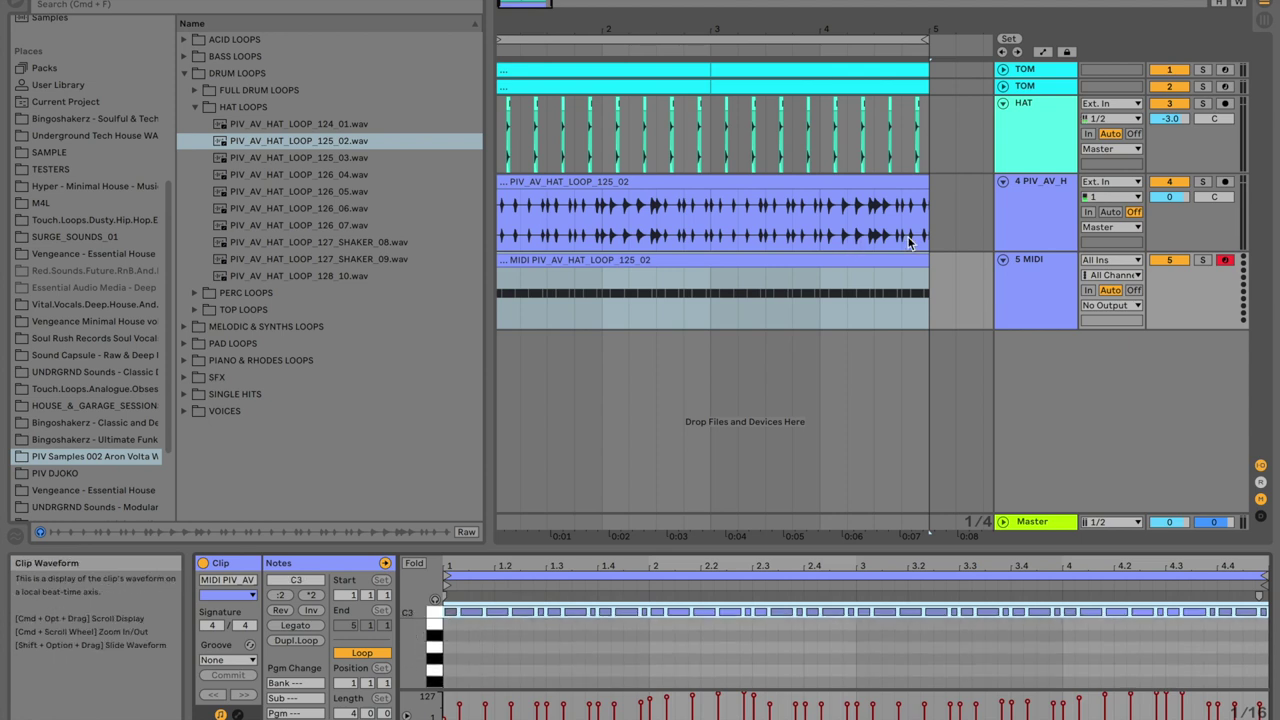
Rename the converted MIDI track HAT ROLL and delete the PIV_AV_HAT_LOOP audio track above it.
right_click(1068, 267)
left_click(951, 340)
type("HAT ROLL")
key("Return")
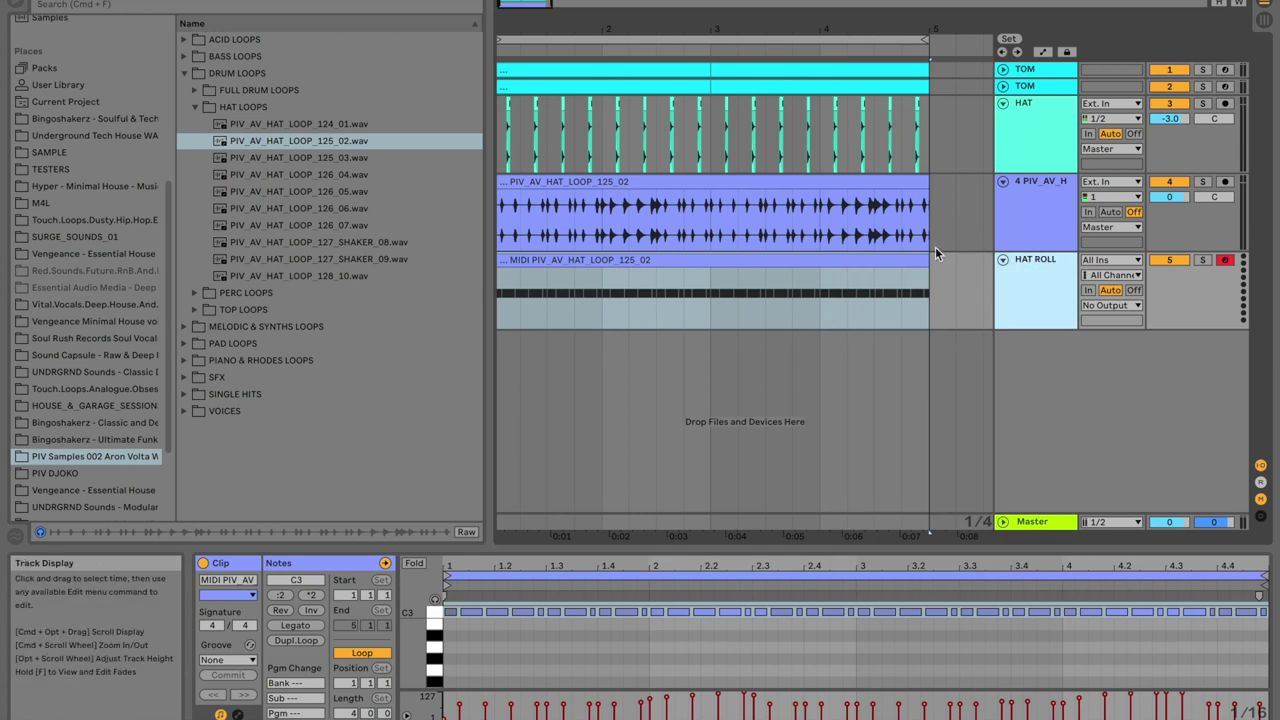
right_click(1025, 230)
left_click(1049, 285)
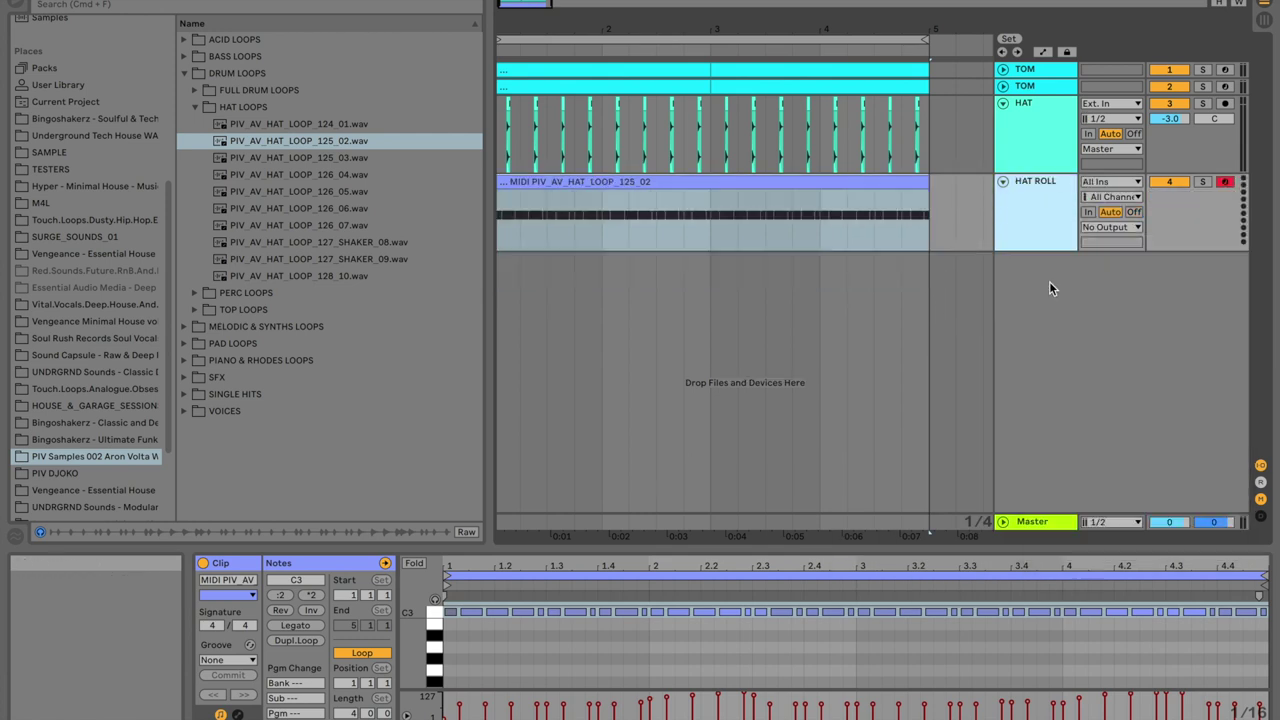
Clear the name of the clip on the HAT ROLL track and disarm the track for recording.
right_click(631, 185)
left_click(688, 293)
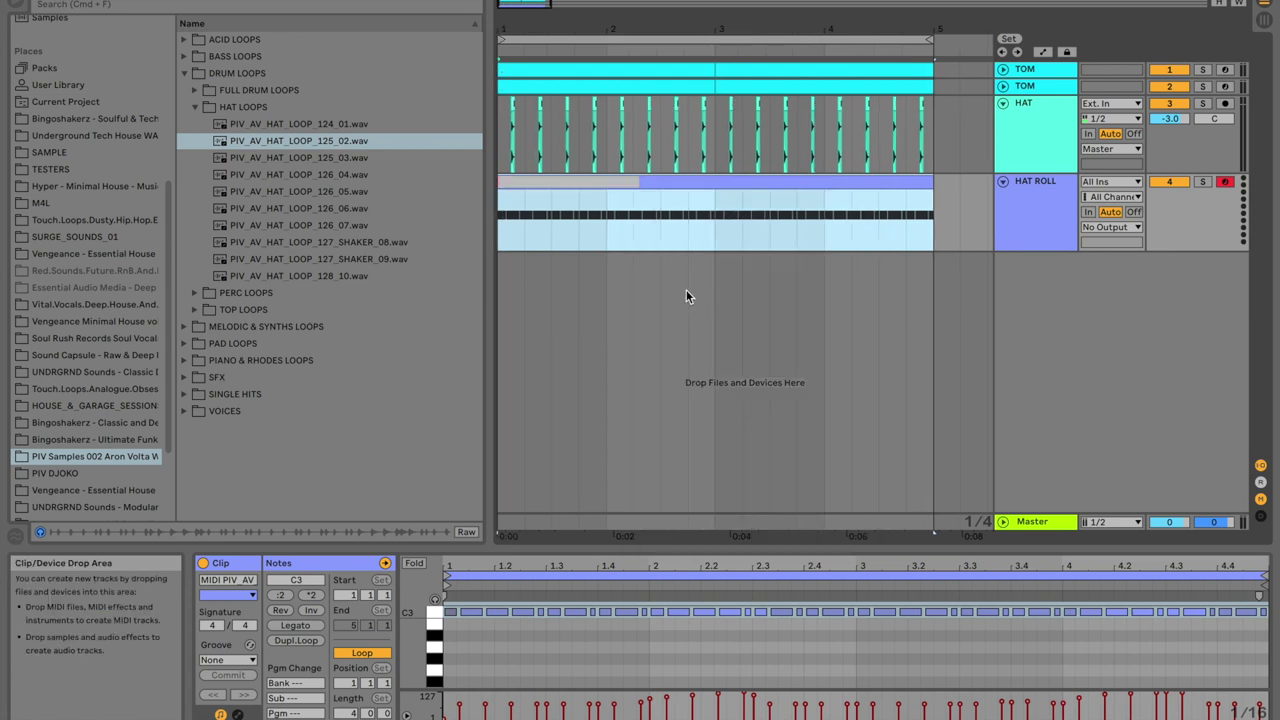
key("BackSpace")
left_click(620, 240)
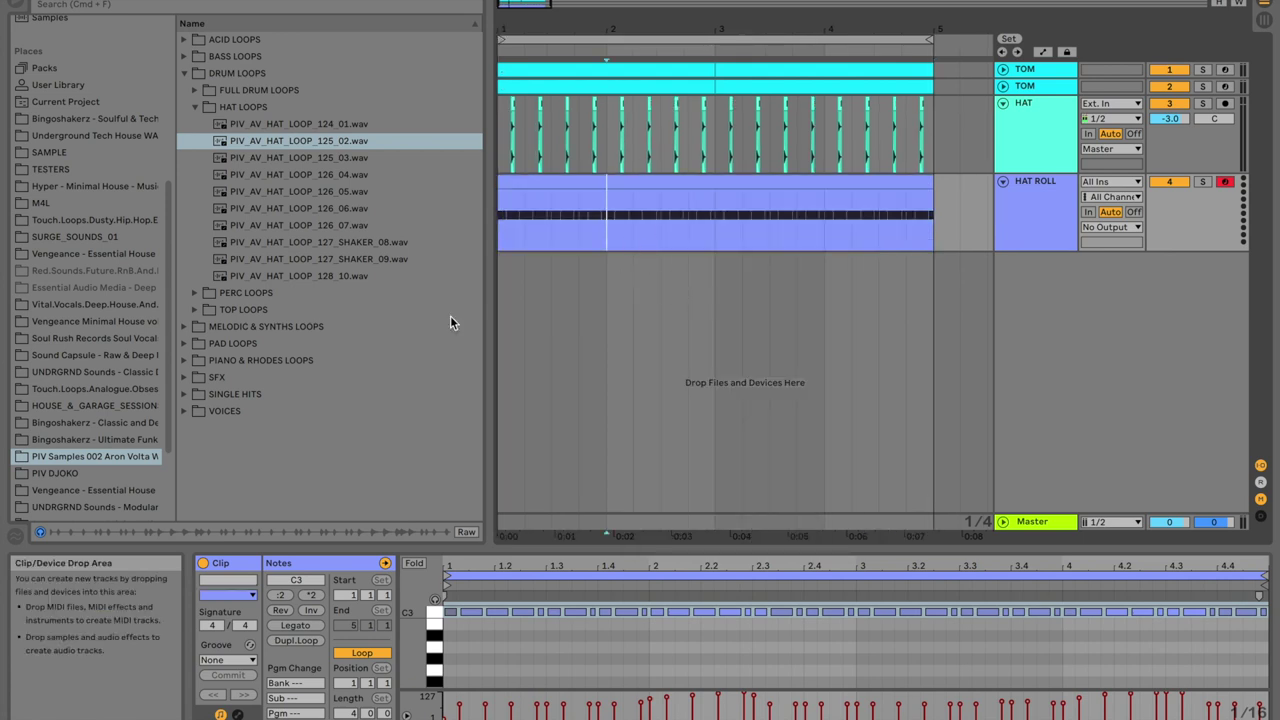
left_click(1228, 184)
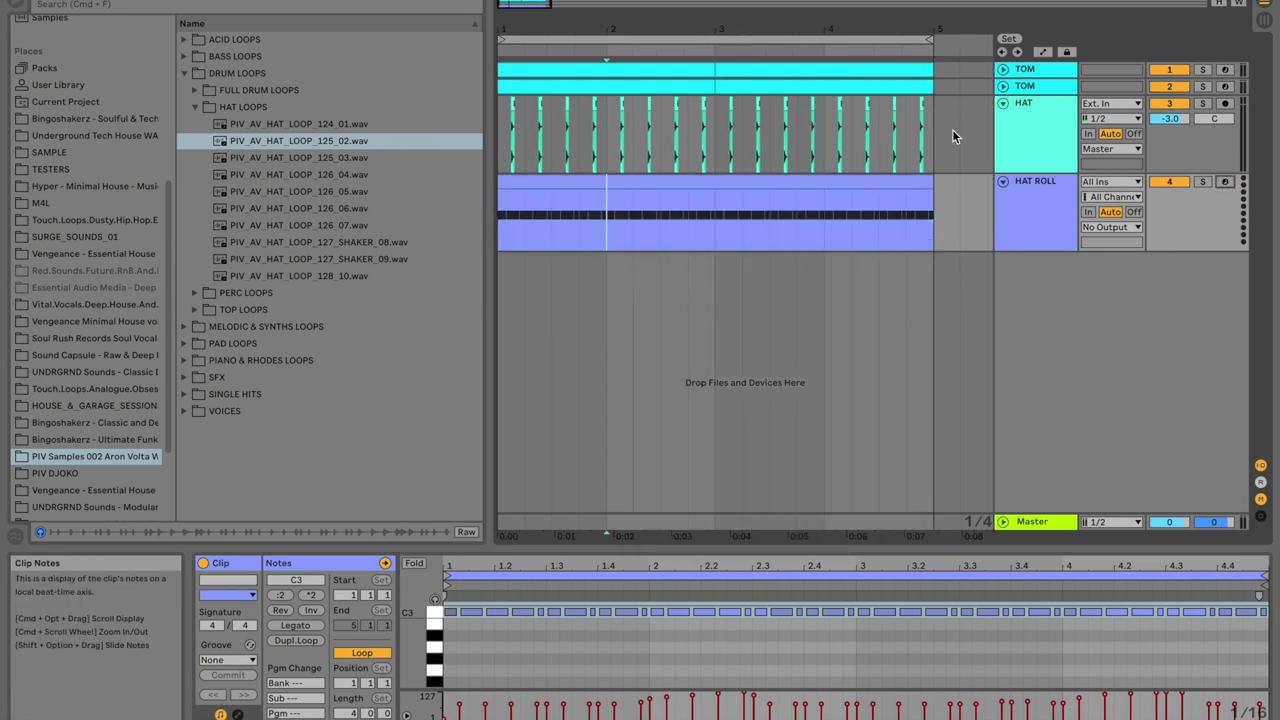
Load a HAT clip's sample into a Simpler on the HAT ROLL track and set the track volume to -27.0 dB during playback.
left_click(677, 106)
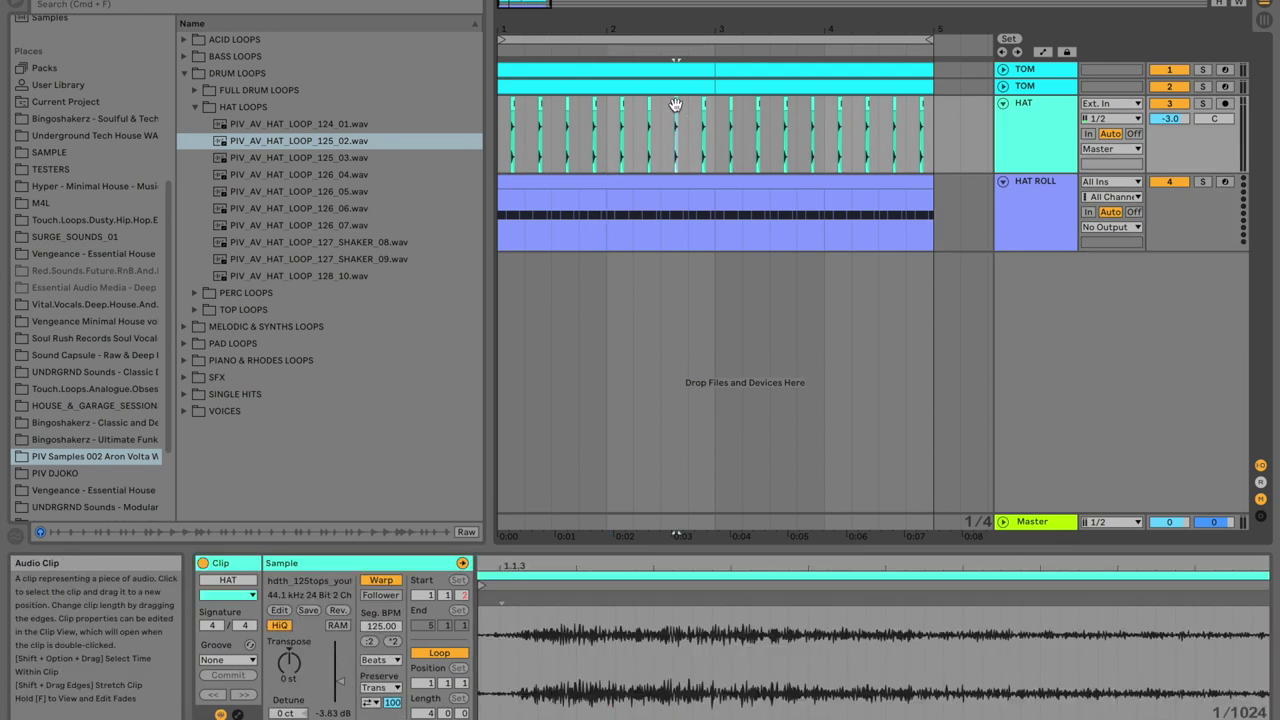
left_click_drag(730, 150, 800, 8)
key("Tab")
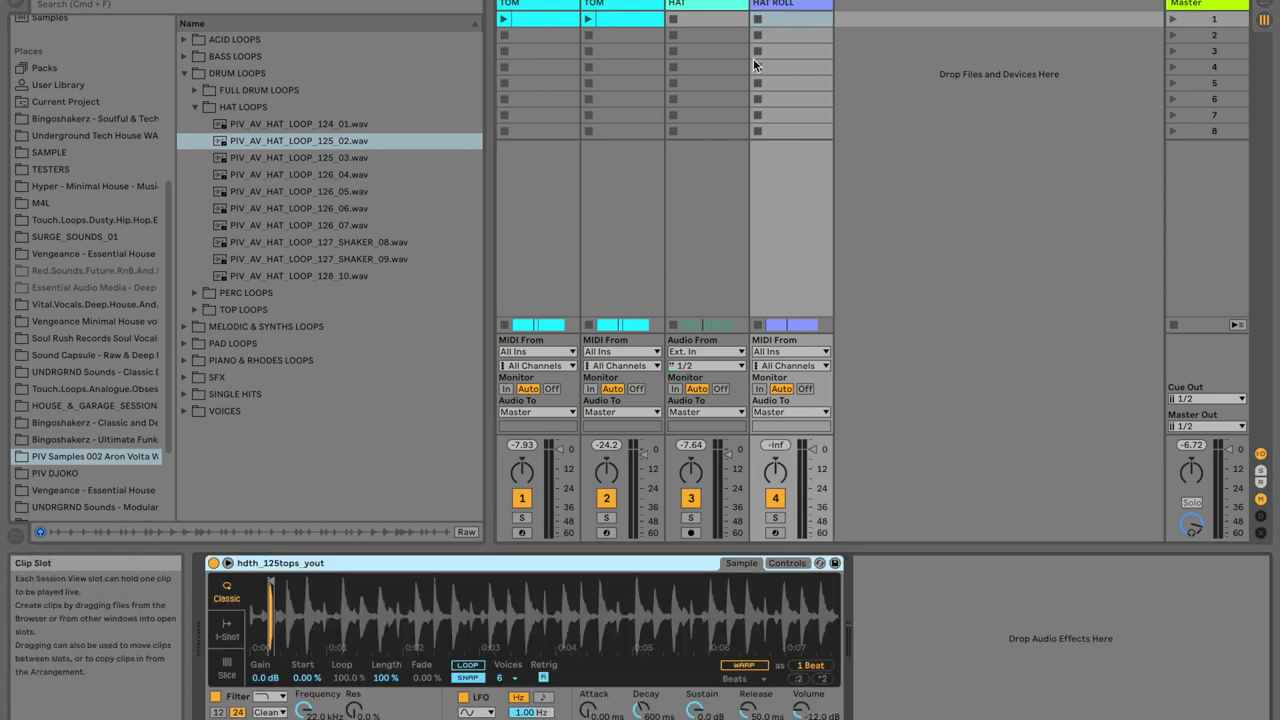
key("Tab")
key("space")
left_click_drag(1169, 196, 1169, 247)
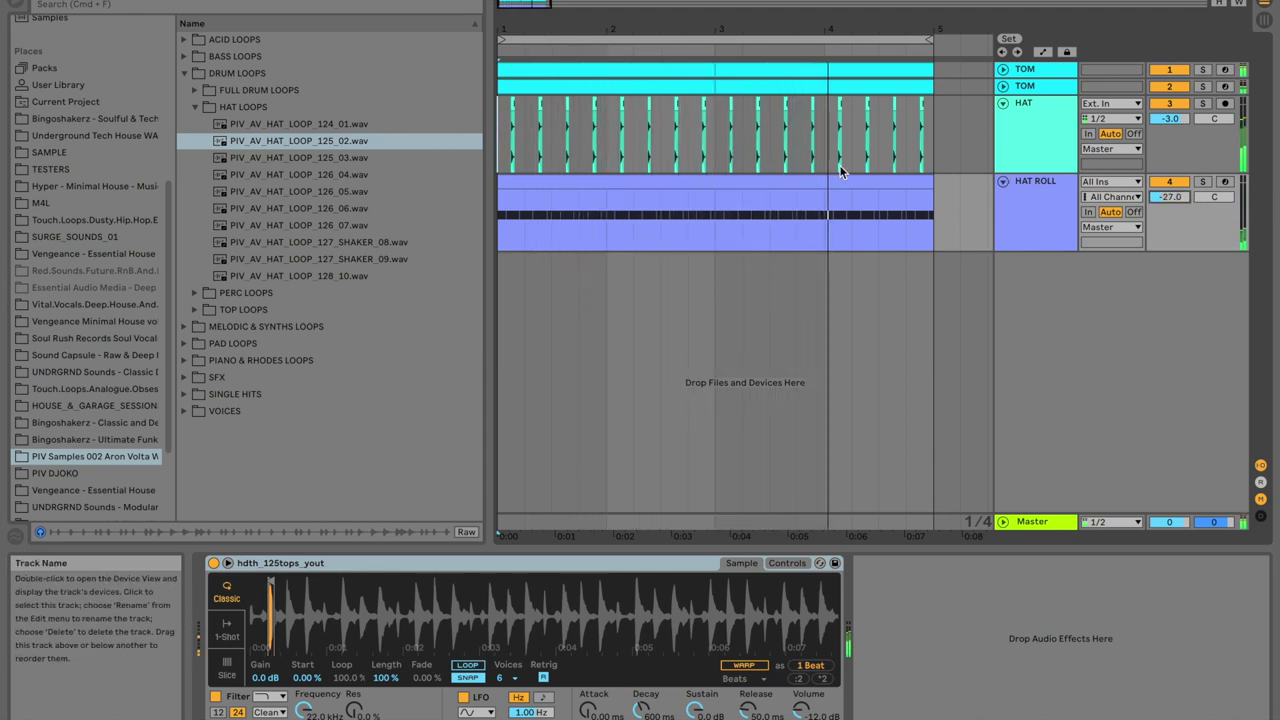
Trim the Simpler sample's start and end tightly around the hat hit and set its attack to 14.0 ms.
left_click_drag(275, 614, 277, 662)
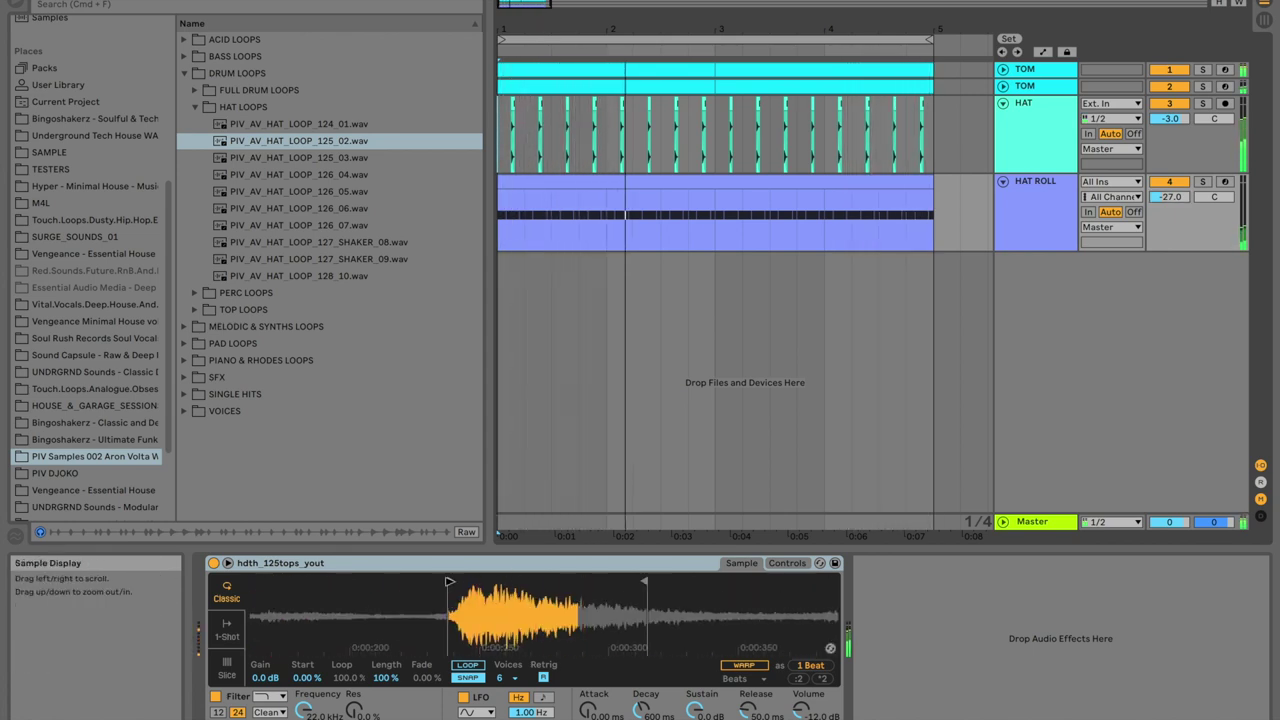
left_click_drag(449, 582, 458, 586)
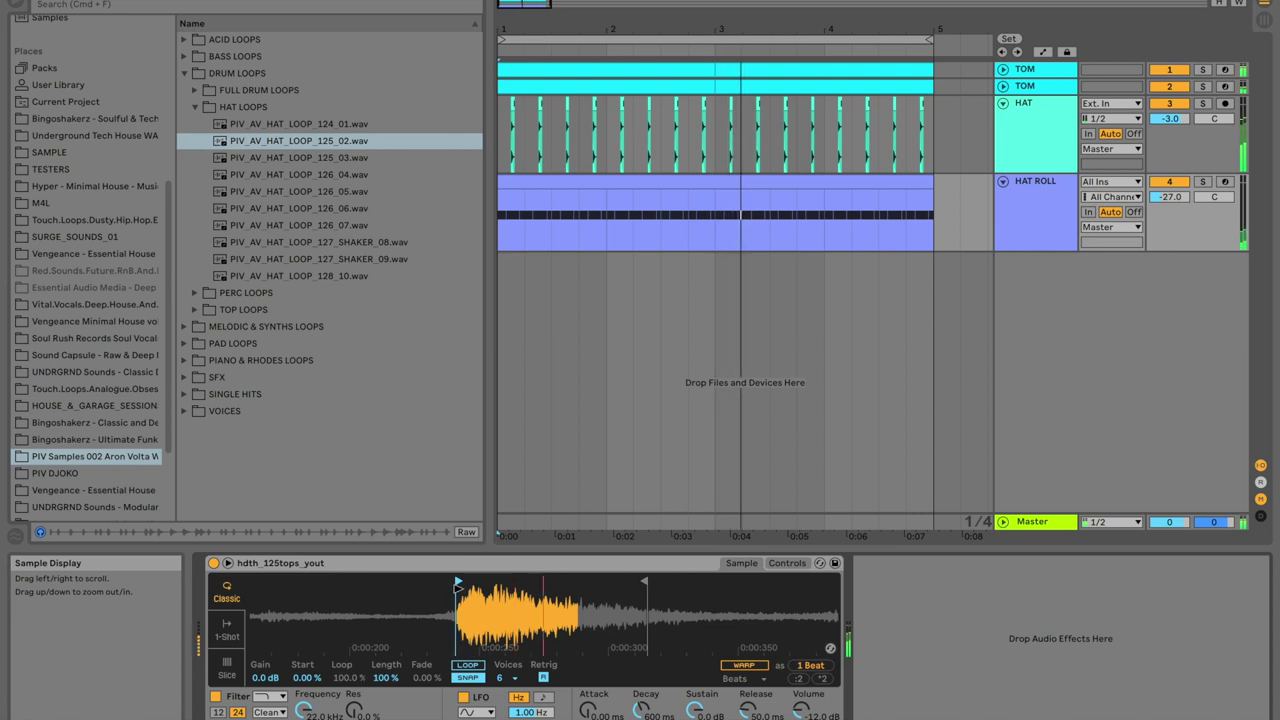
left_click_drag(588, 710, 660, 693)
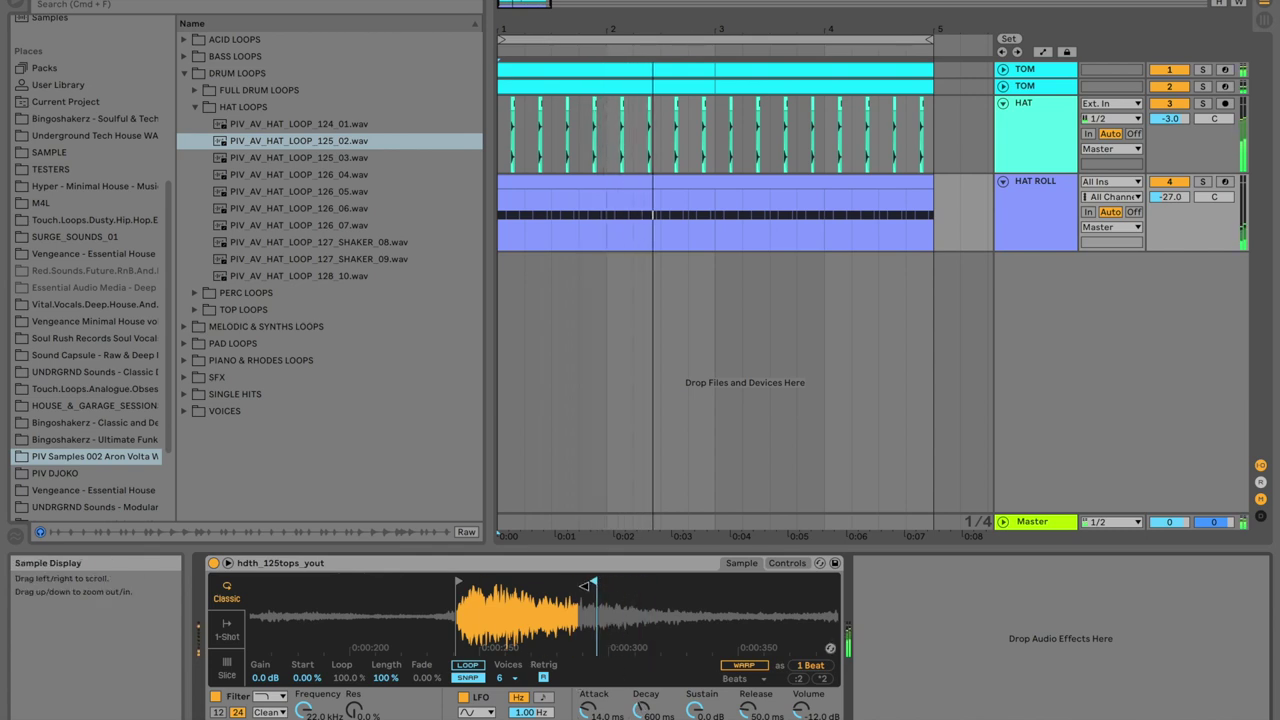
mouse_move(586, 584)
left_mouse_down()
mouse_move(481, 578)
mouse_move(578, 581)
left_mouse_up()
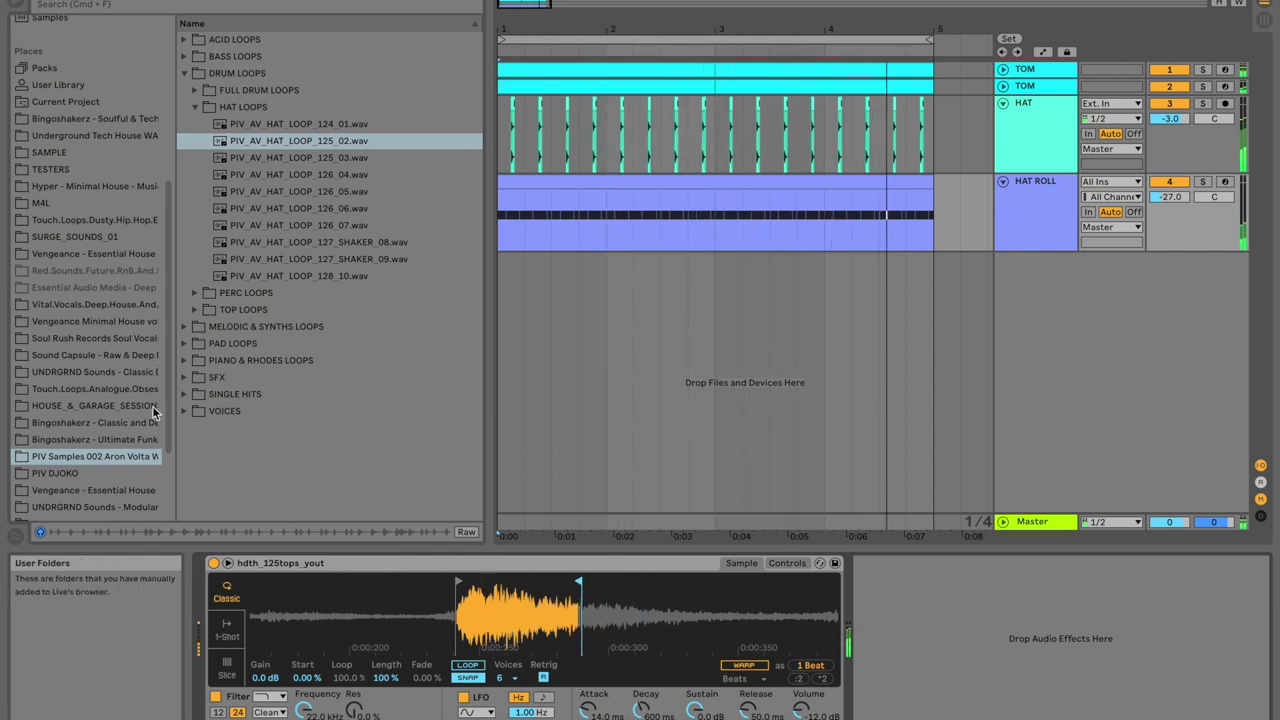
Replace the HAT ROLL Simpler's sample with PIV_DJK_CLOSED_HAT_24.wav from the closed hat single hits in the PIV DJOKO pack.
scroll(155, 400, "down", 4)
left_click(86, 476)
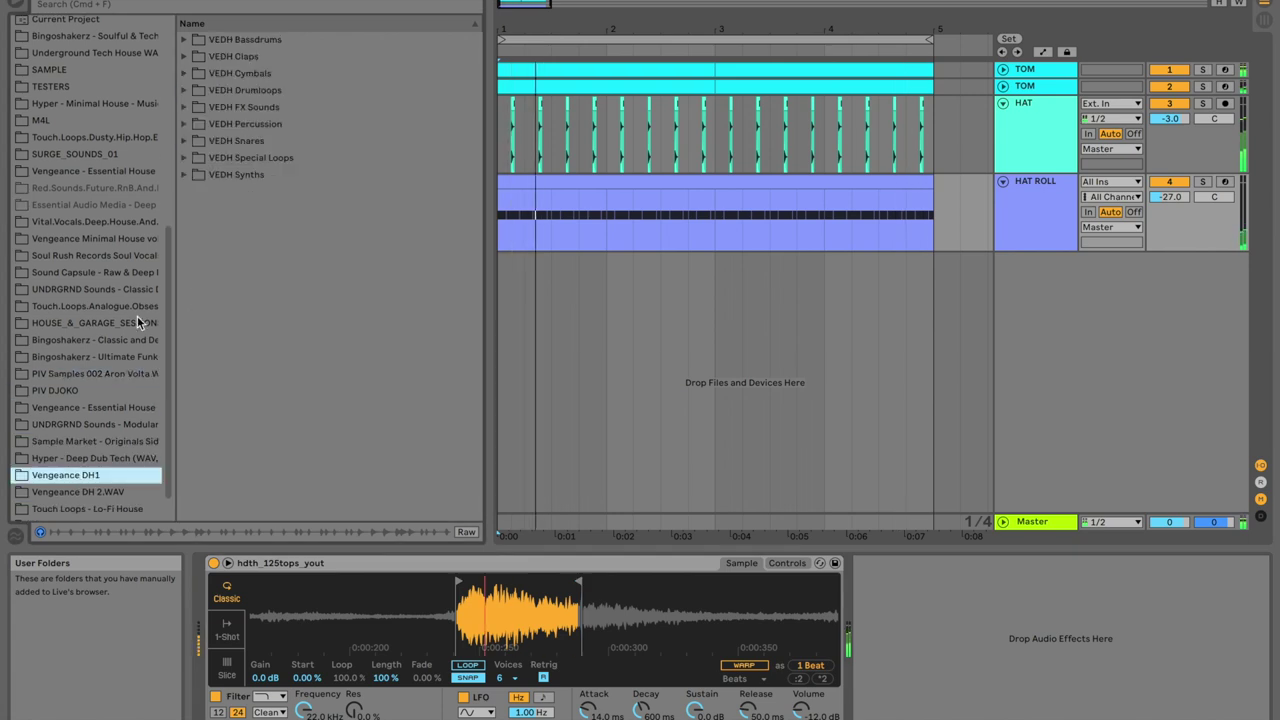
left_click(59, 390)
left_click(182, 39)
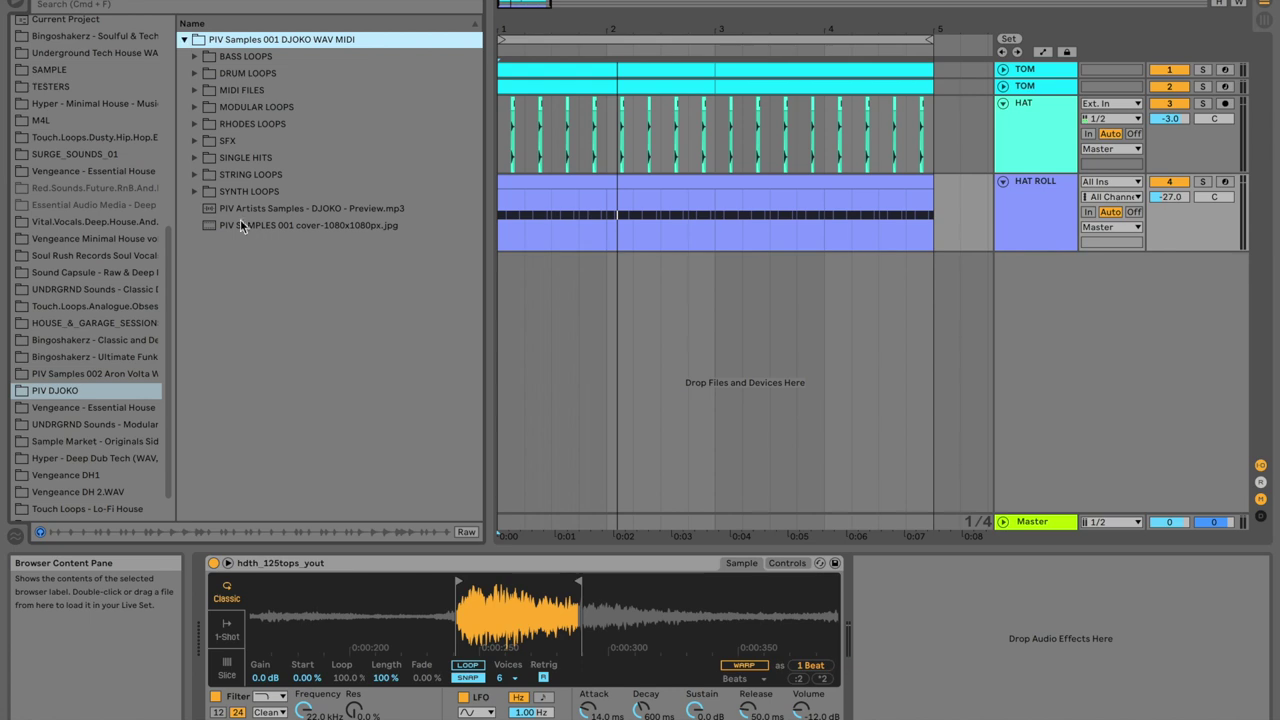
left_click(195, 158)
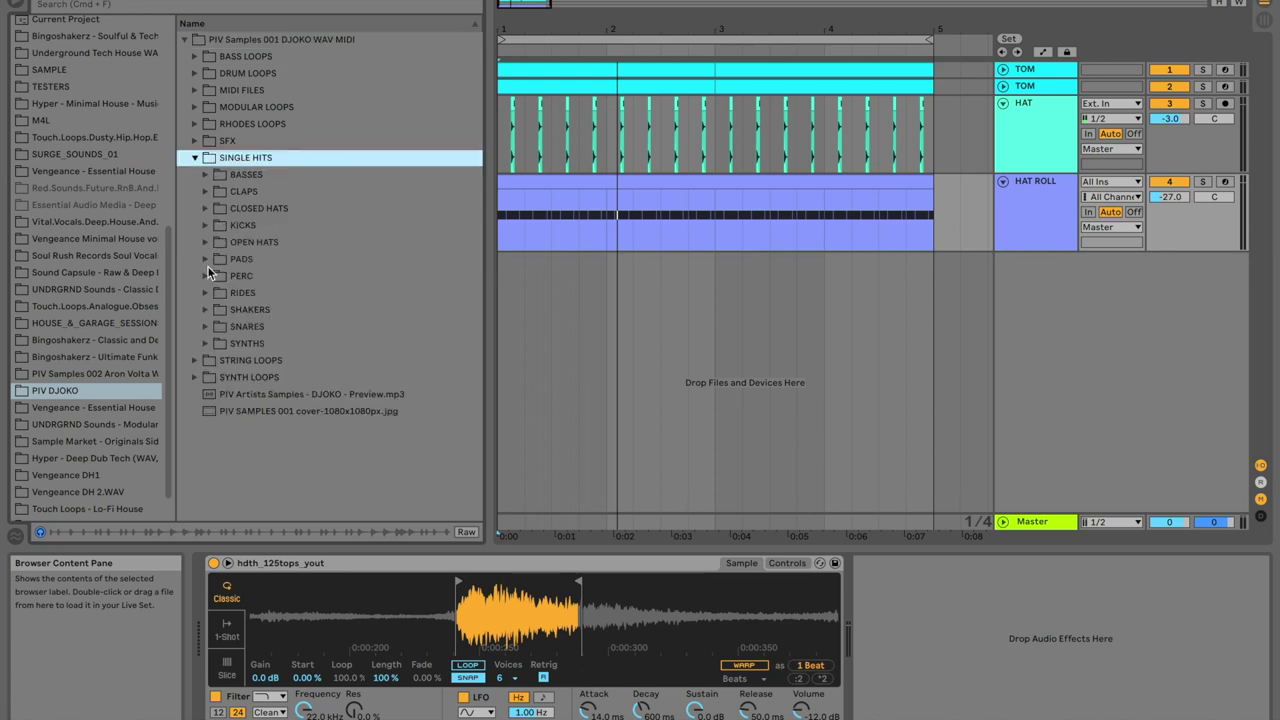
left_click(205, 209)
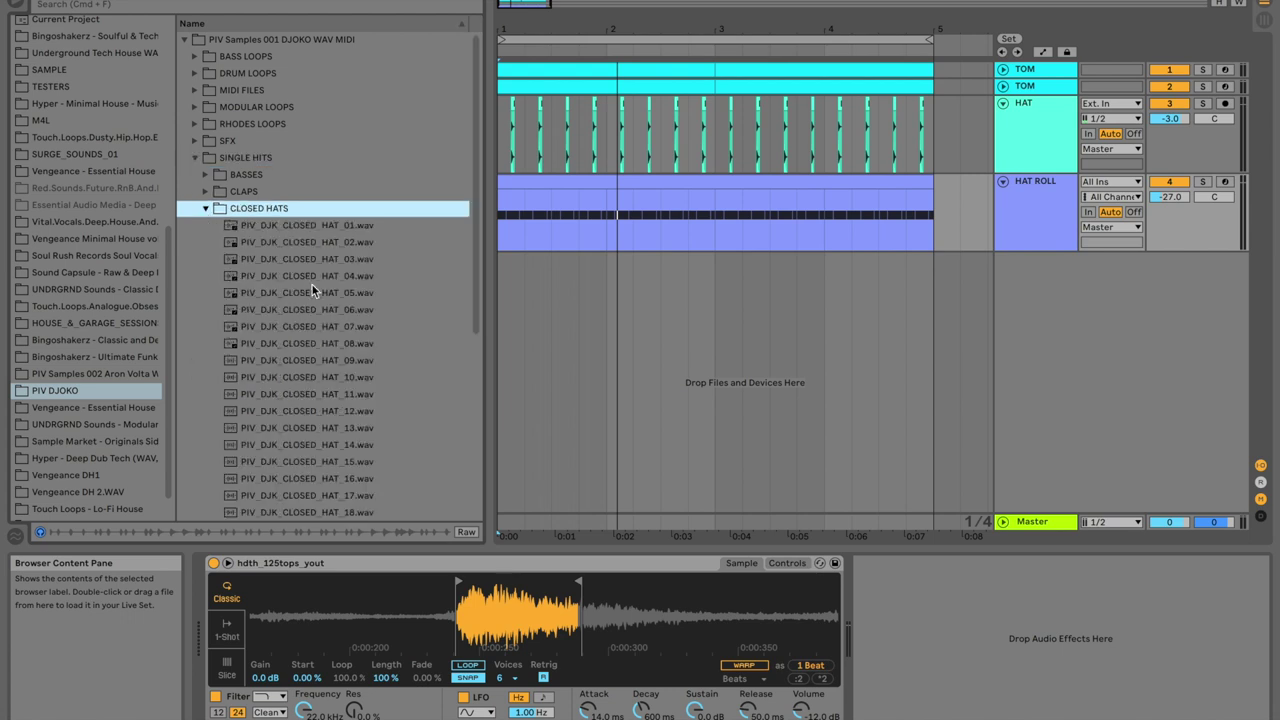
scroll(328, 328, "down", 5)
left_click(325, 440)
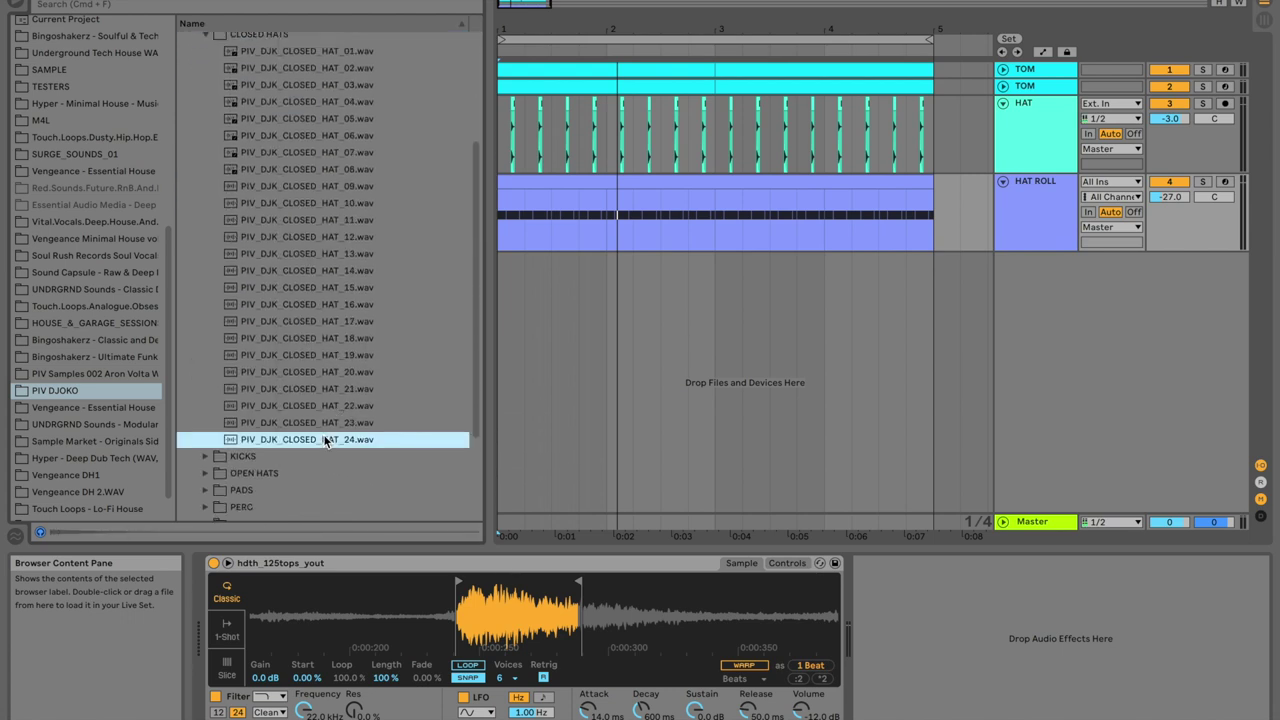
left_click_drag(323, 462, 371, 601)
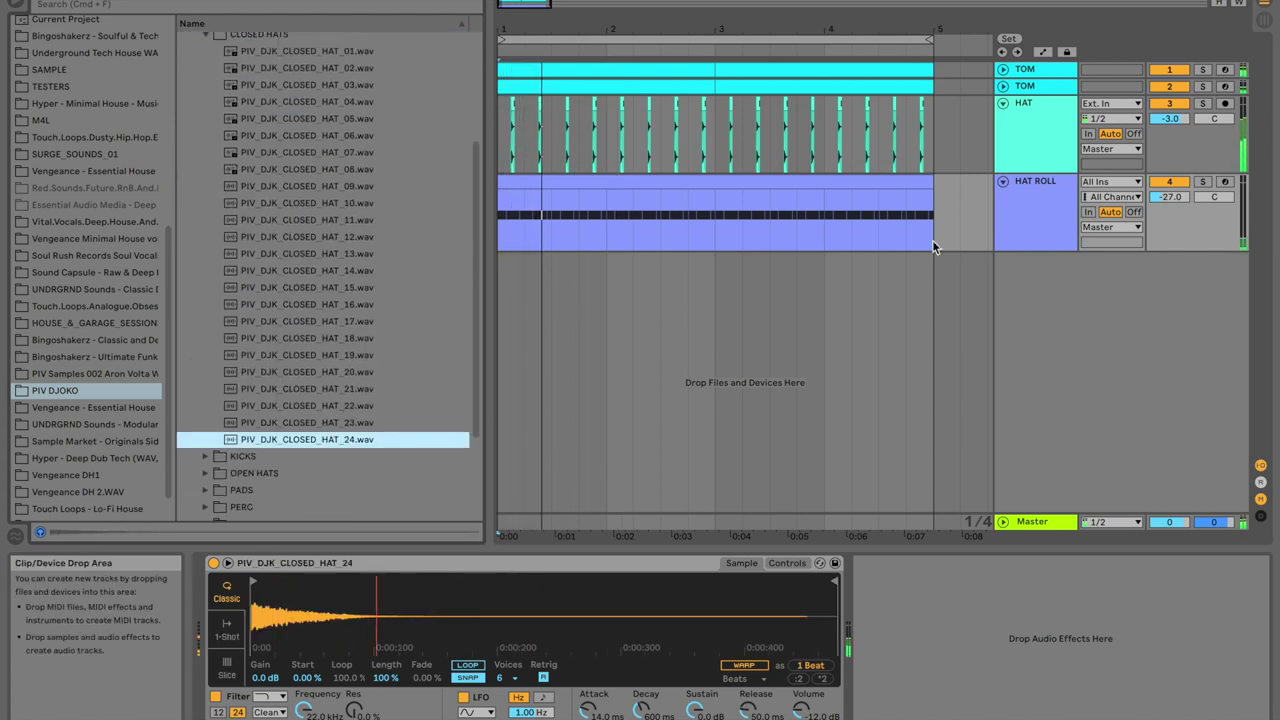
Reset the Simpler's attack to its default and set the decay to 16.3 ms.
right_click(598, 707)
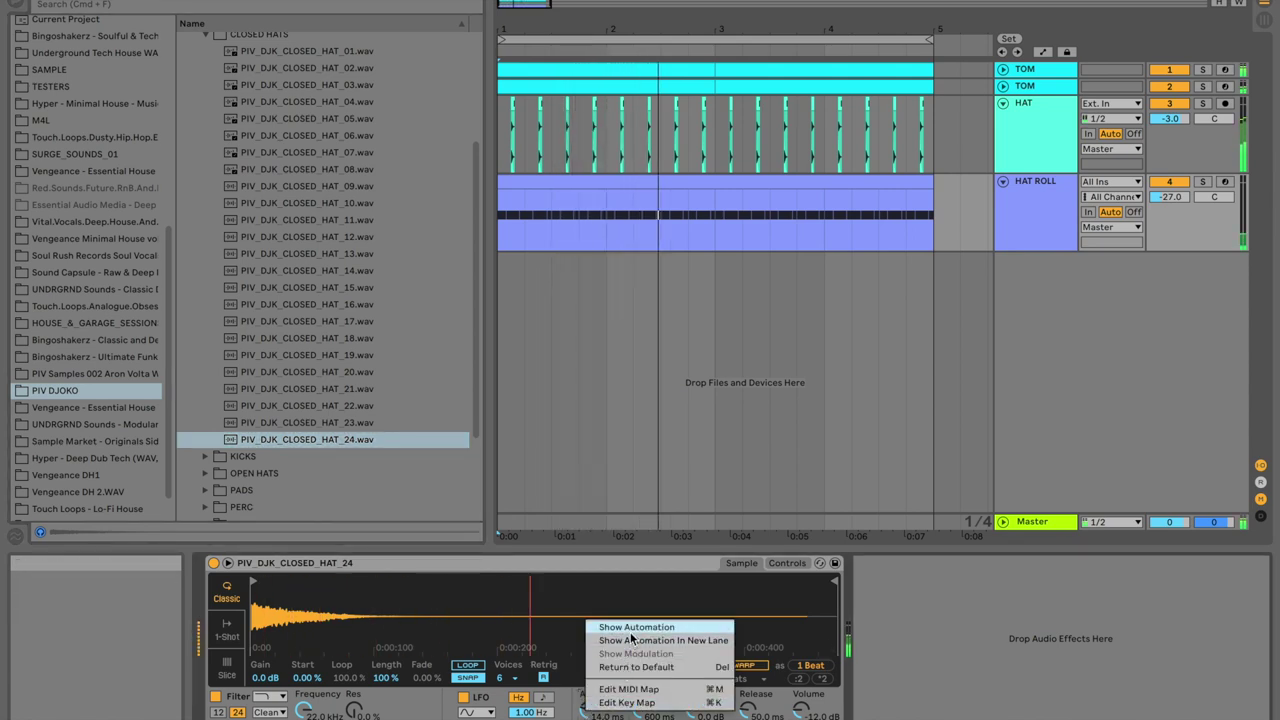
left_click(630, 667)
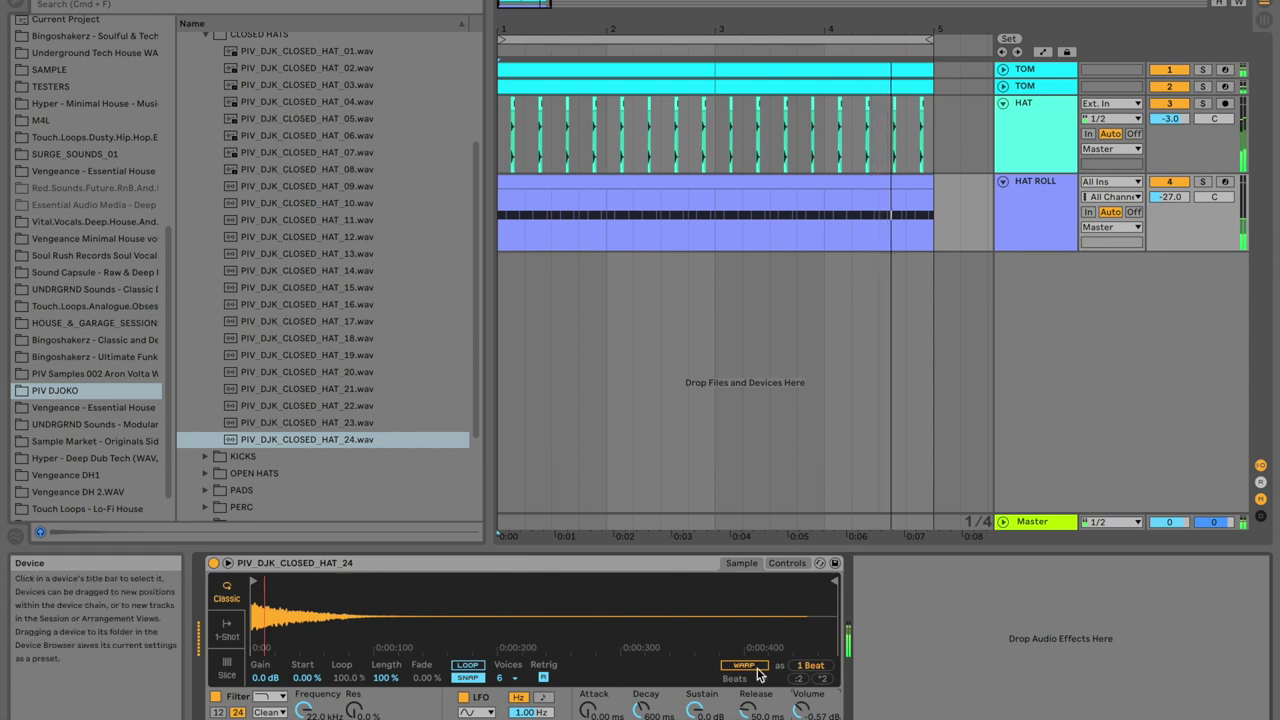
mouse_move(641, 710)
left_mouse_down()
mouse_move(641, 670)
mouse_move(641, 719)
mouse_move(641, 705)
left_mouse_up()
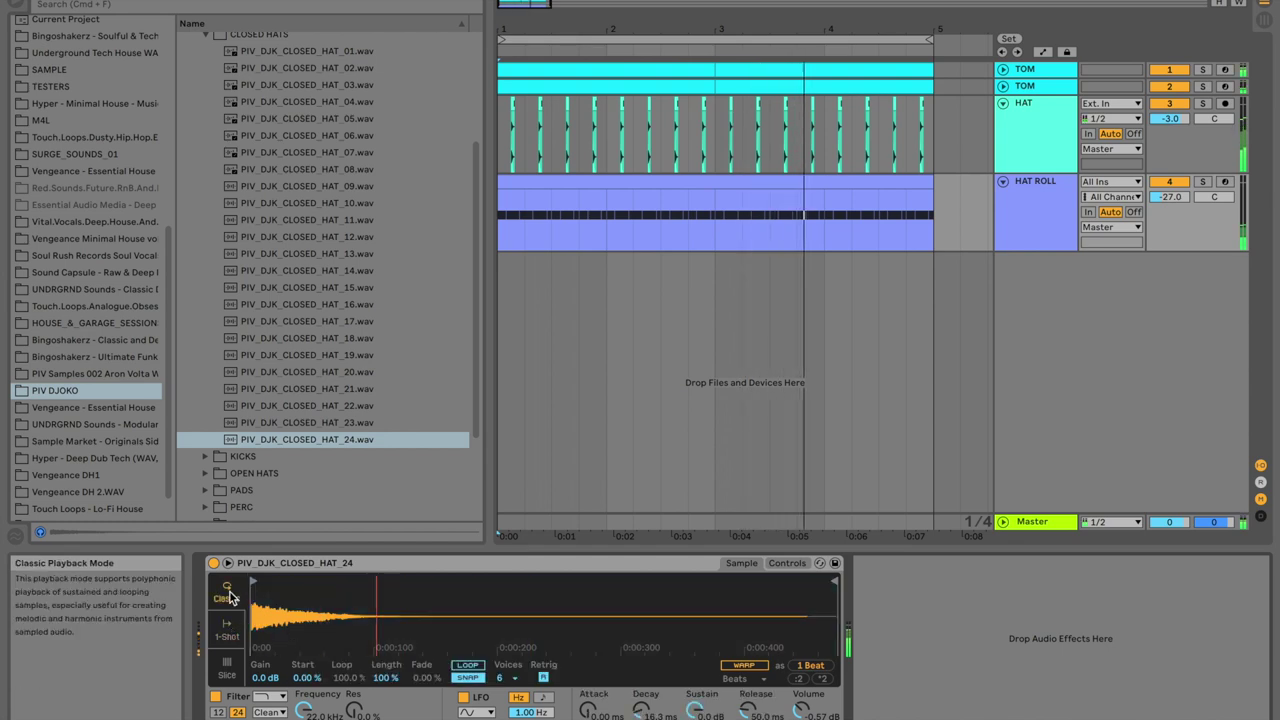
Try the closed hat samples PIV_DJK_CLOSED_HAT_23.wav down to PIV_DJK_CLOSED_HAT_18.wav in the HAT ROLL Simpler during playback.
left_click(325, 426)
left_click(320, 405)
left_click(315, 388)
left_click(311, 372)
left_click(313, 355)
left_click(316, 338)
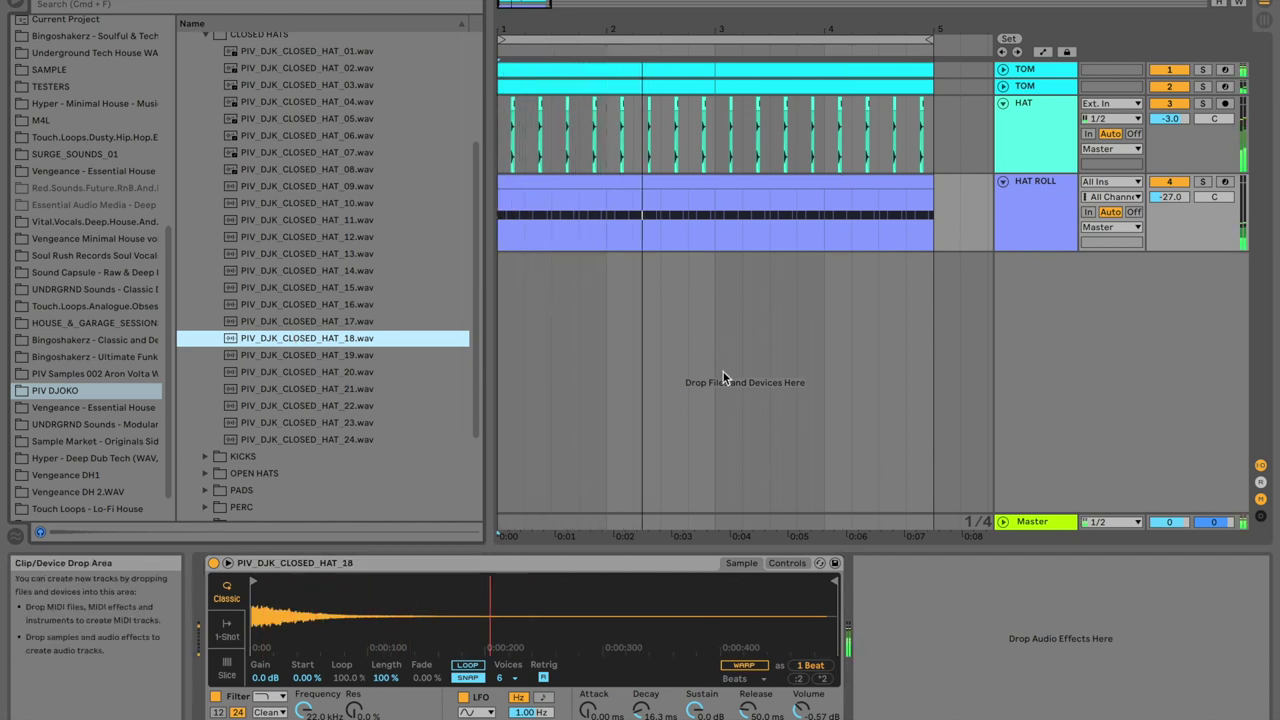
Quantize all notes of the HAT ROLL MIDI clip to 1/16, after trying a 1/32 grid.
left_click(741, 190)
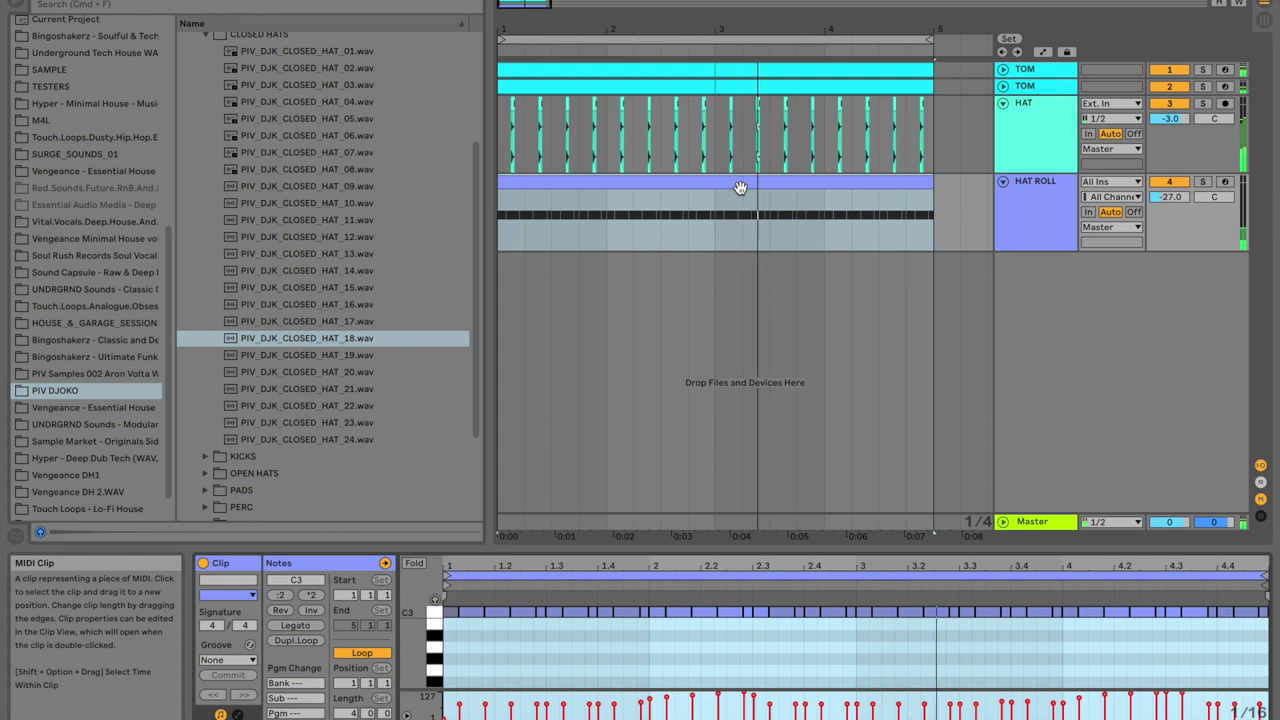
left_click(750, 632)
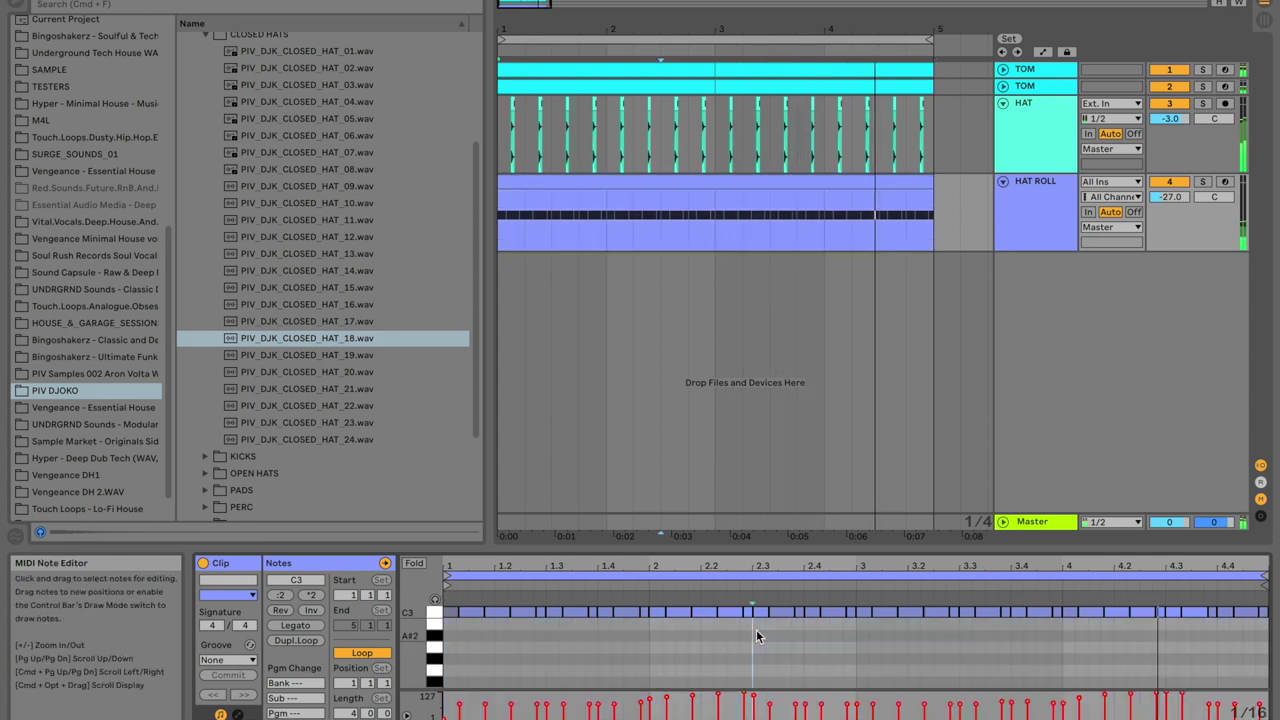
key("super+a")
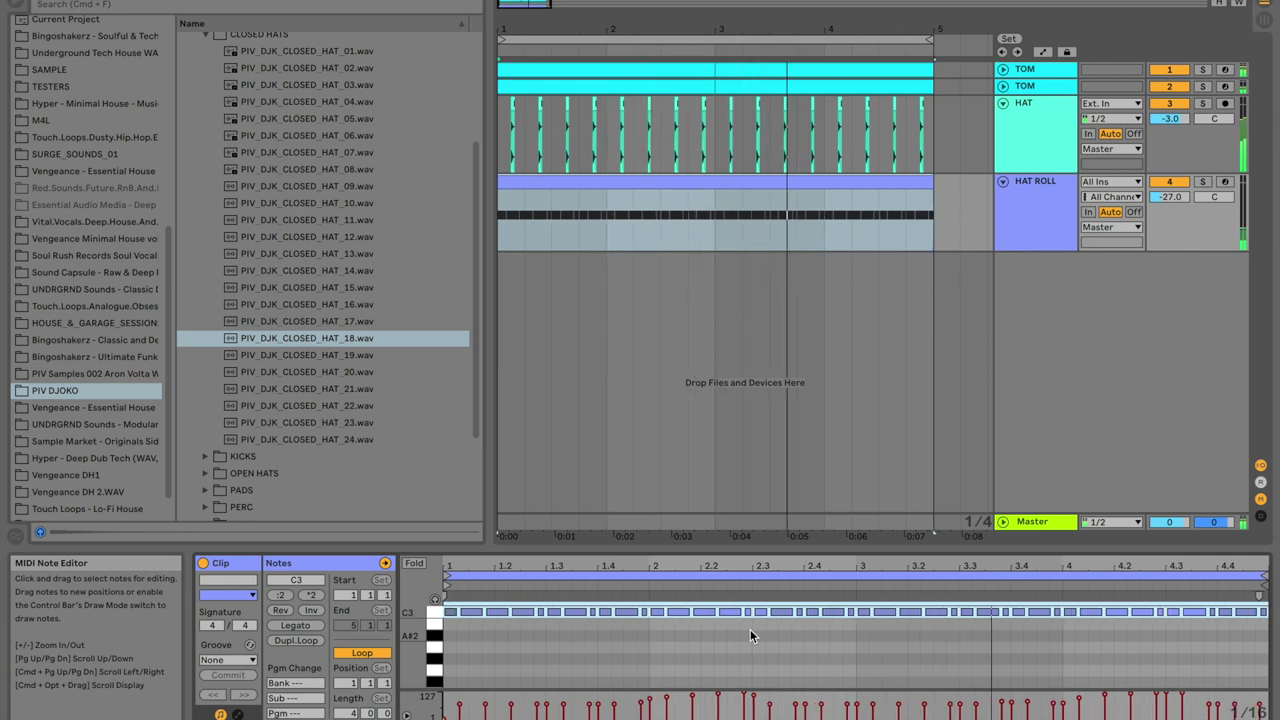
right_click(750, 629)
left_click(880, 563)
left_click(686, 638)
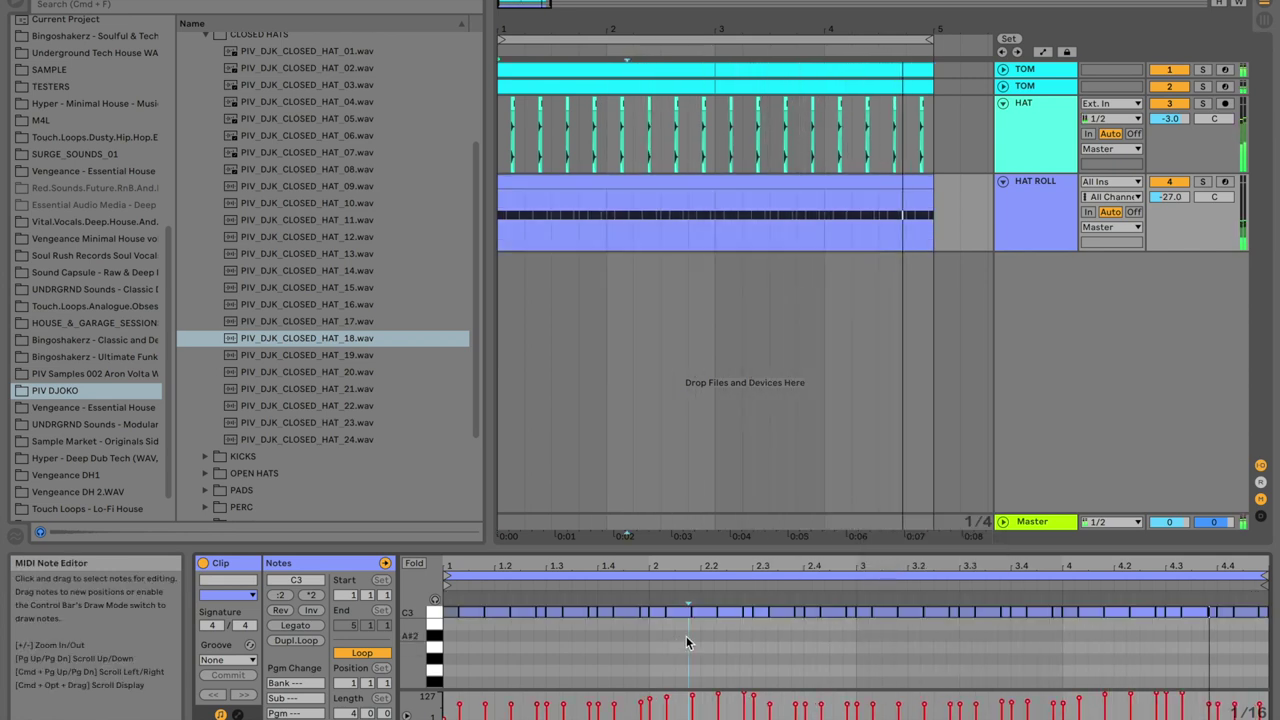
right_click(686, 641)
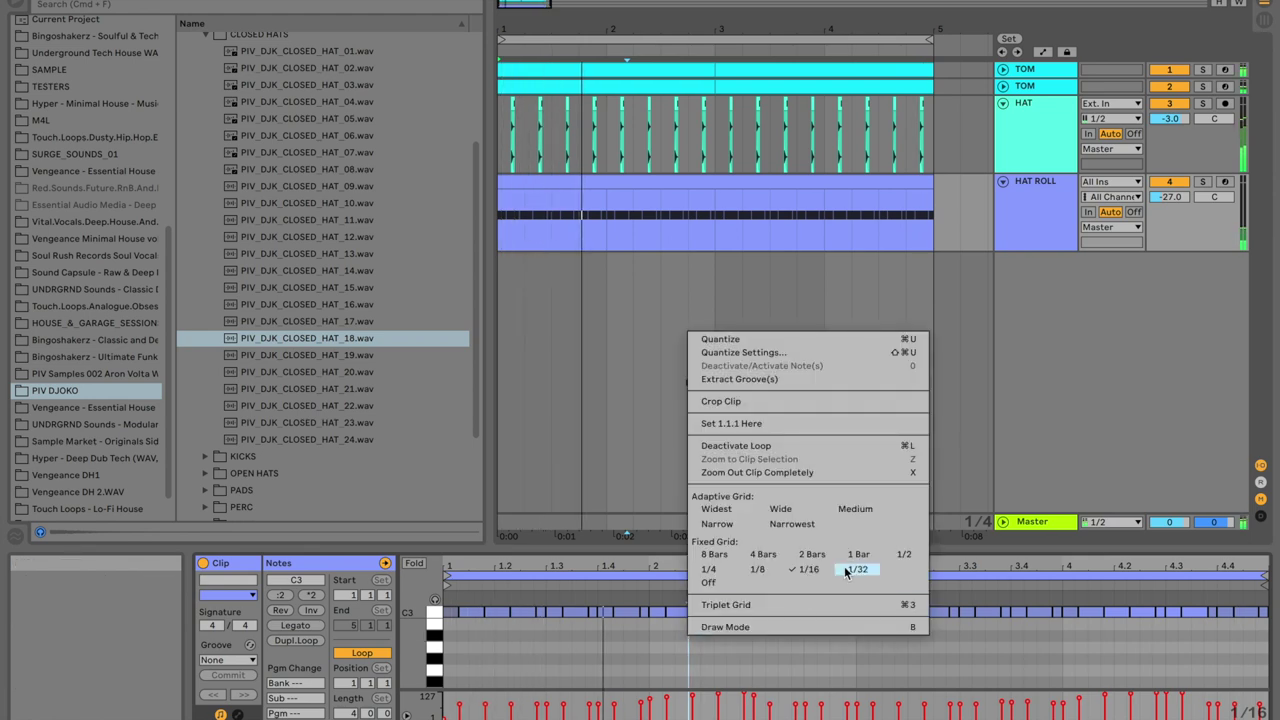
left_click(843, 566)
key("super+a")
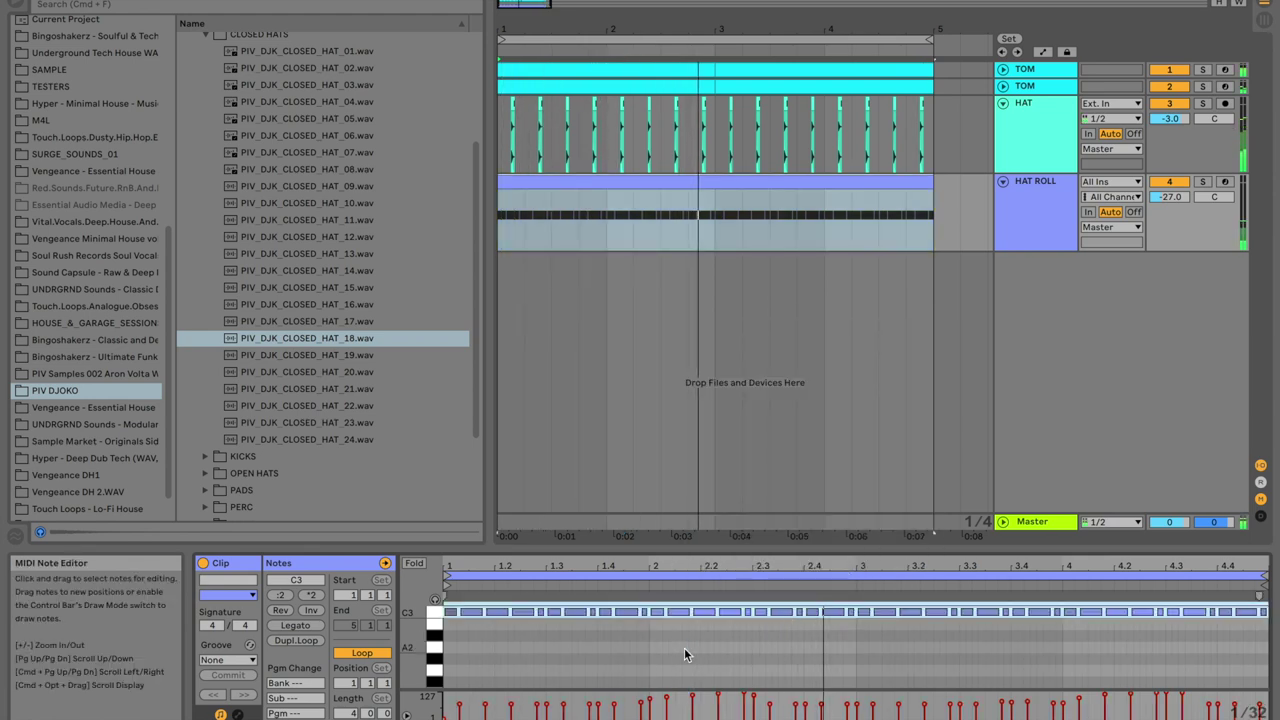
right_click(684, 647)
left_click(801, 581)
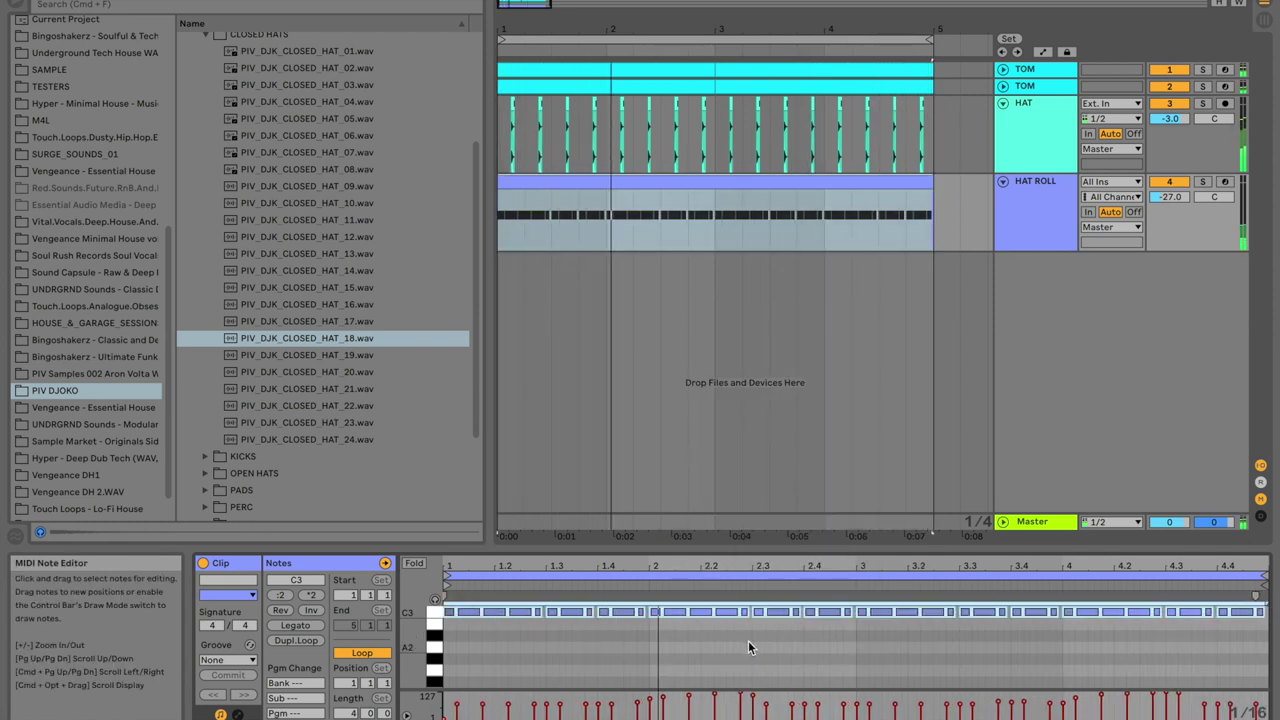
Delete the HAT ROLL track, lower the HAT track volume to -5.2 dB and stop playback.
right_click(1048, 212)
left_click(1065, 264)
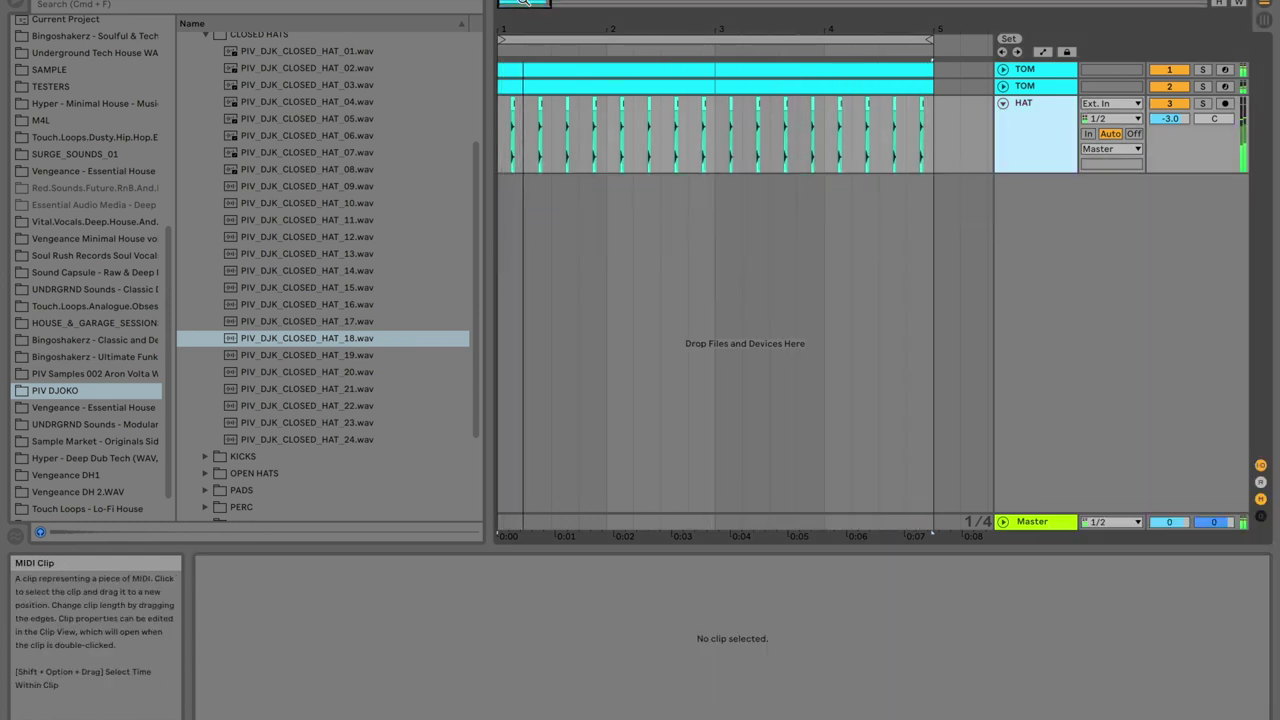
left_click_drag(1177, 120, 1177, 140)
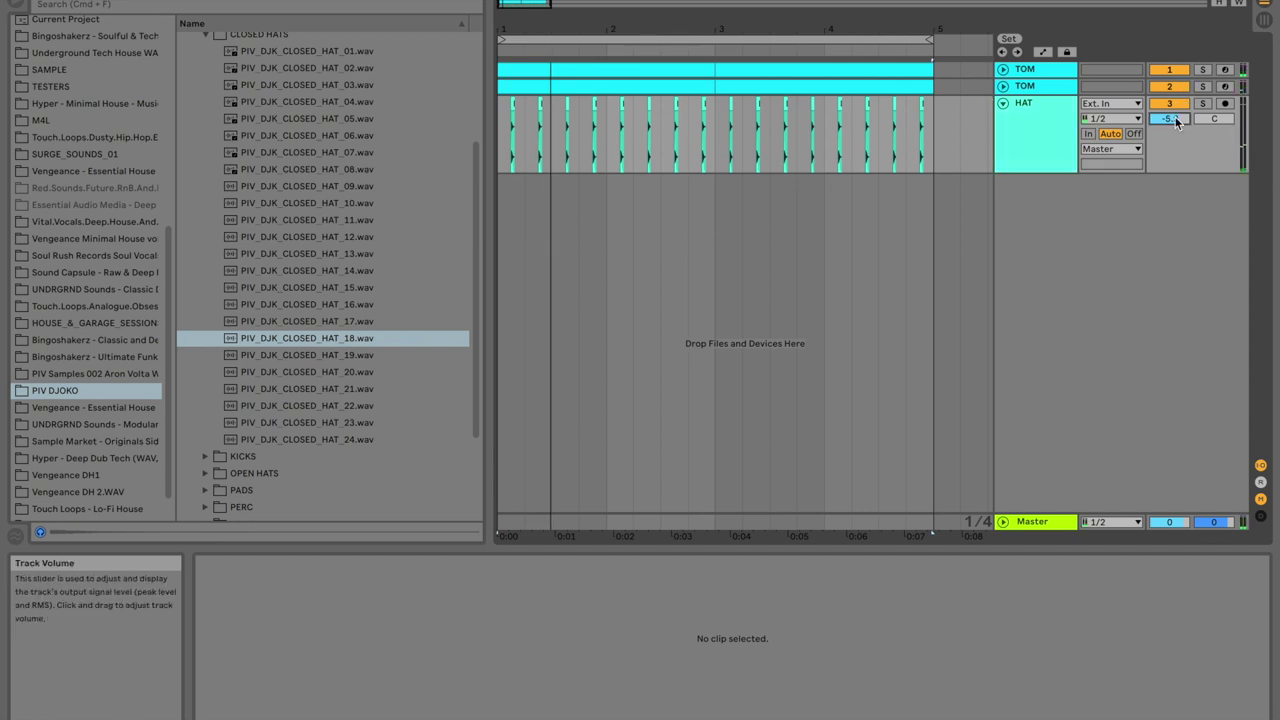
key("space")
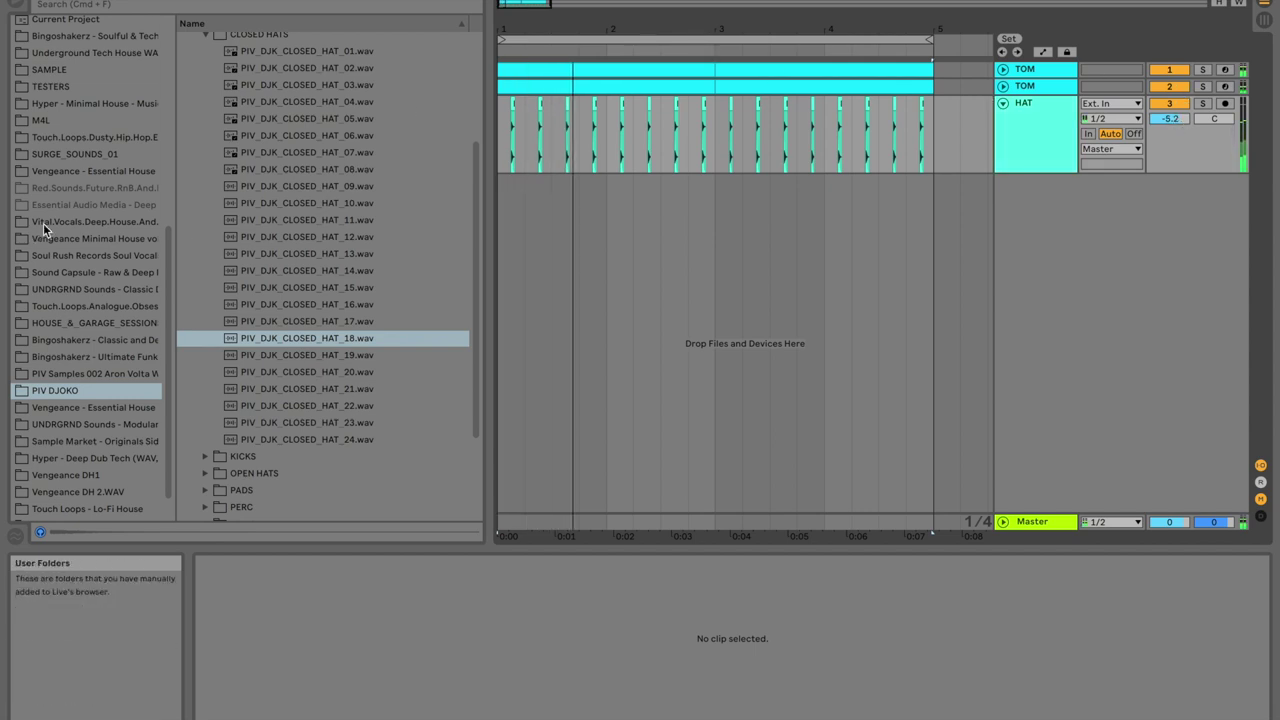
Audition the clap single hits PIV_DJK_CLAP_01.wav to PIV_DJK_CLAP_06.wav in the PIV DJOKO pack.
scroll(106, 166, "up", 6)
scroll(106, 166, "down", 1)
scroll(106, 166, "down", 5)
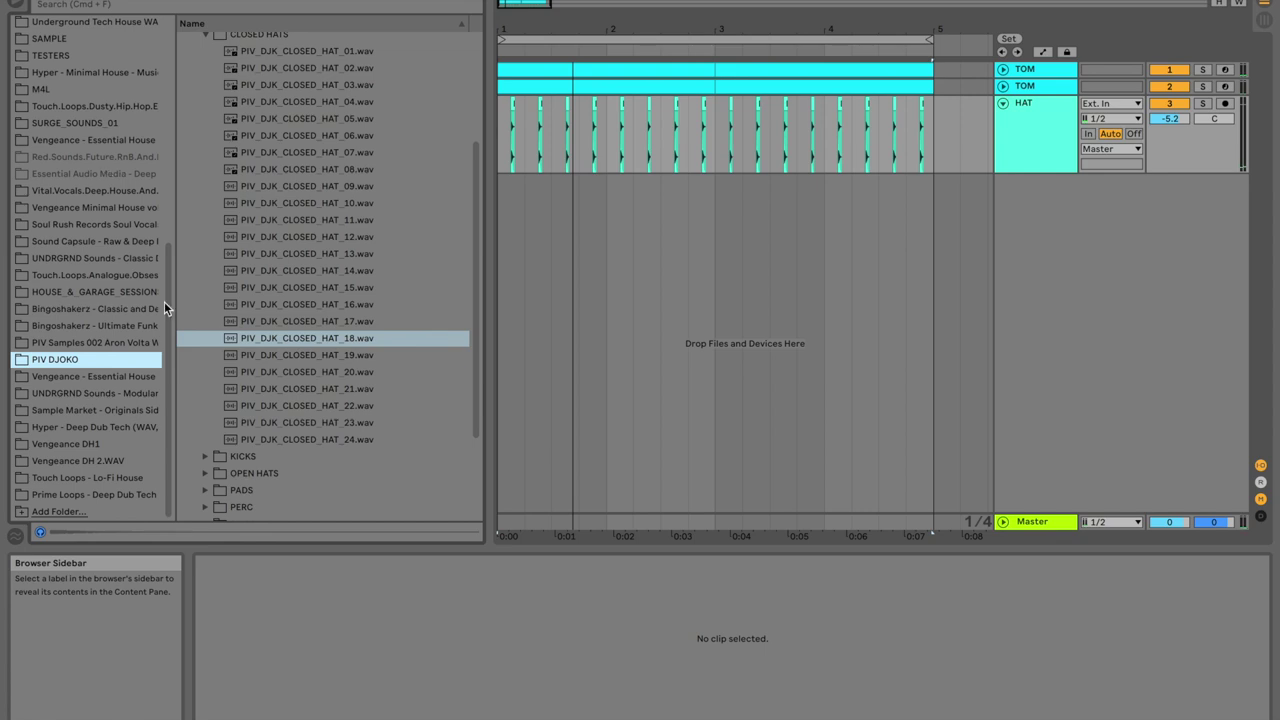
scroll(224, 484, "down", 2)
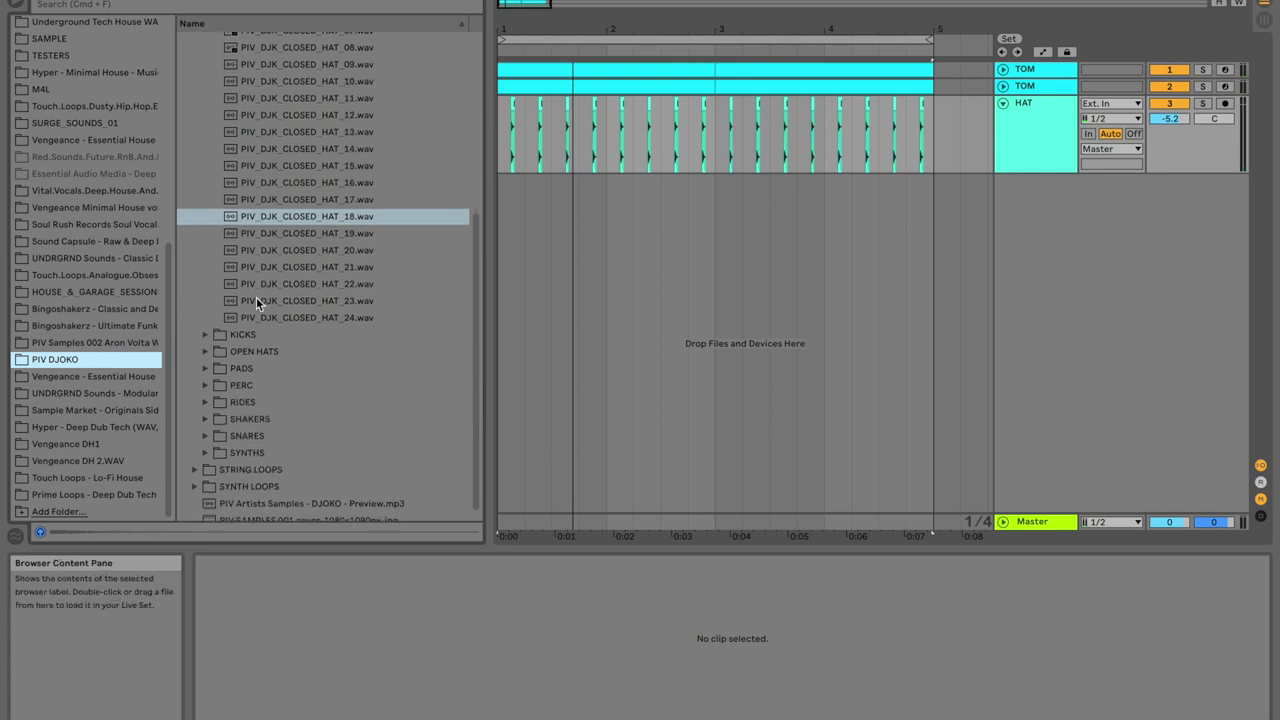
scroll(256, 297, "up", 5)
left_click(206, 191)
left_click(290, 208)
left_click(295, 226)
left_click(305, 243)
left_click(284, 228)
left_click(298, 262)
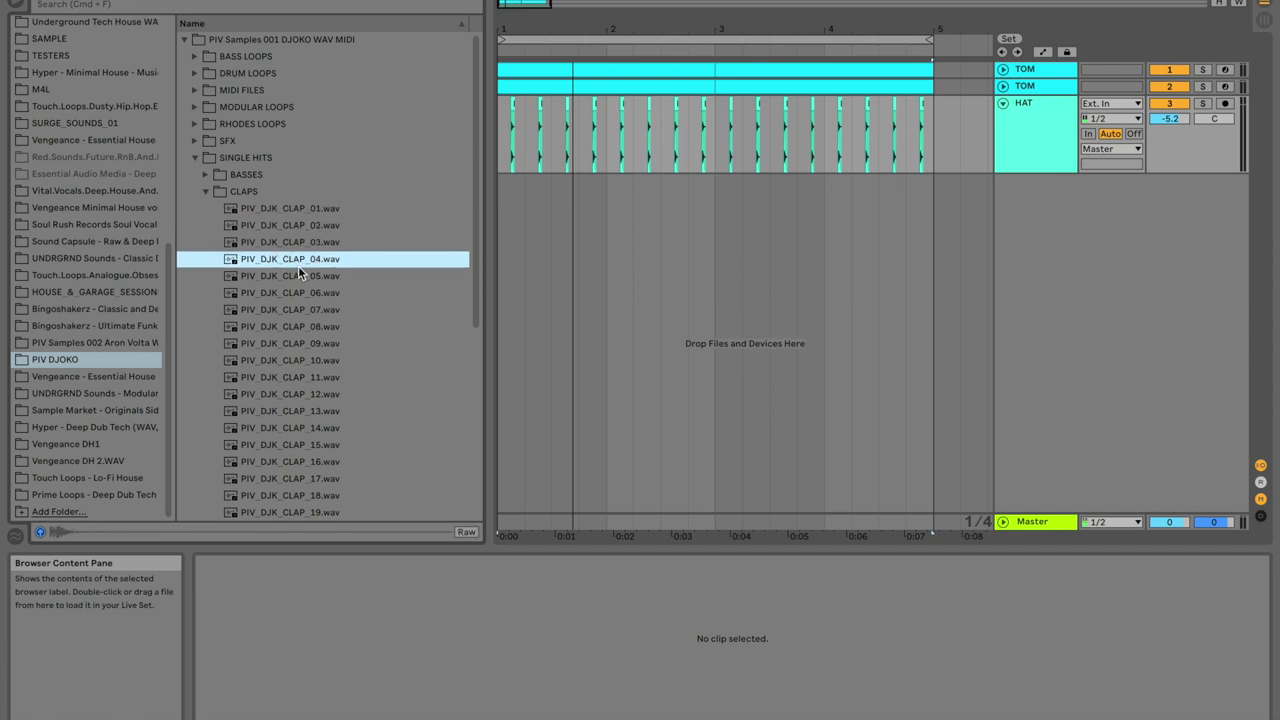
left_click(288, 291)
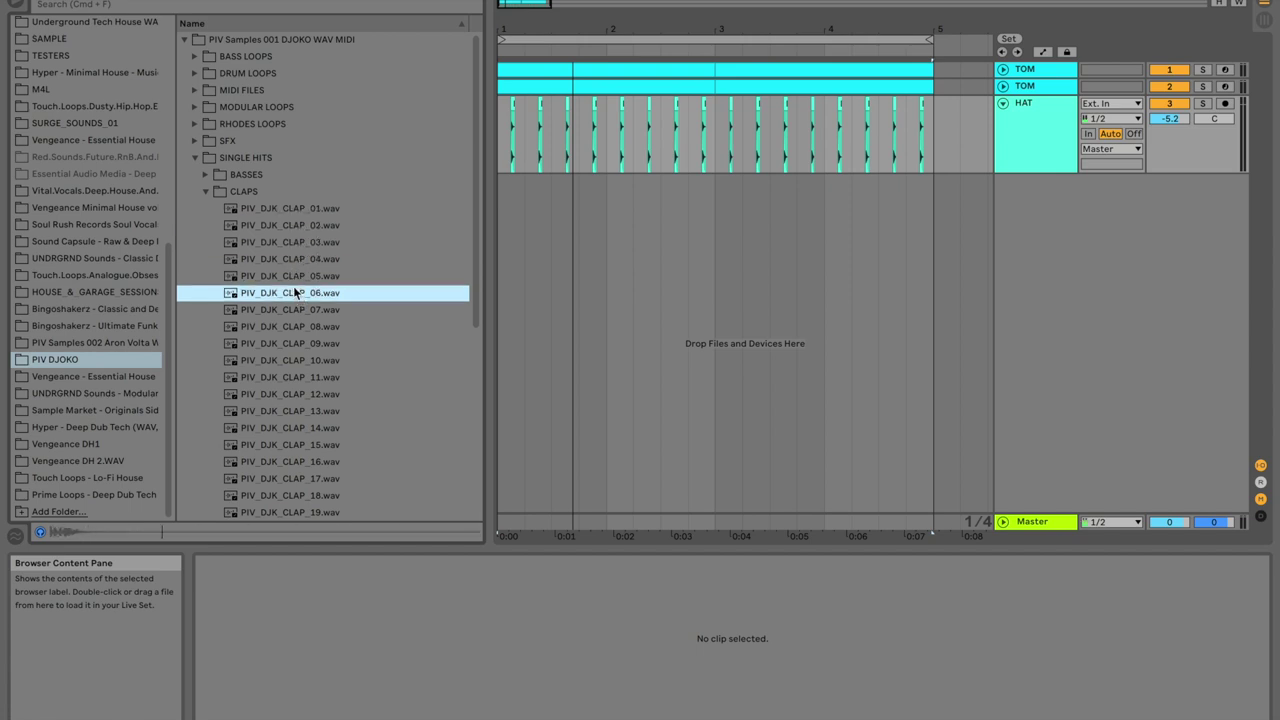
Compare claps 04, 06 and 07, and place PIV_DJK_CLAP_07.wav on a new audio track at 1.2, trimmed to one beat.
scroll(592, 208, "up", 5)
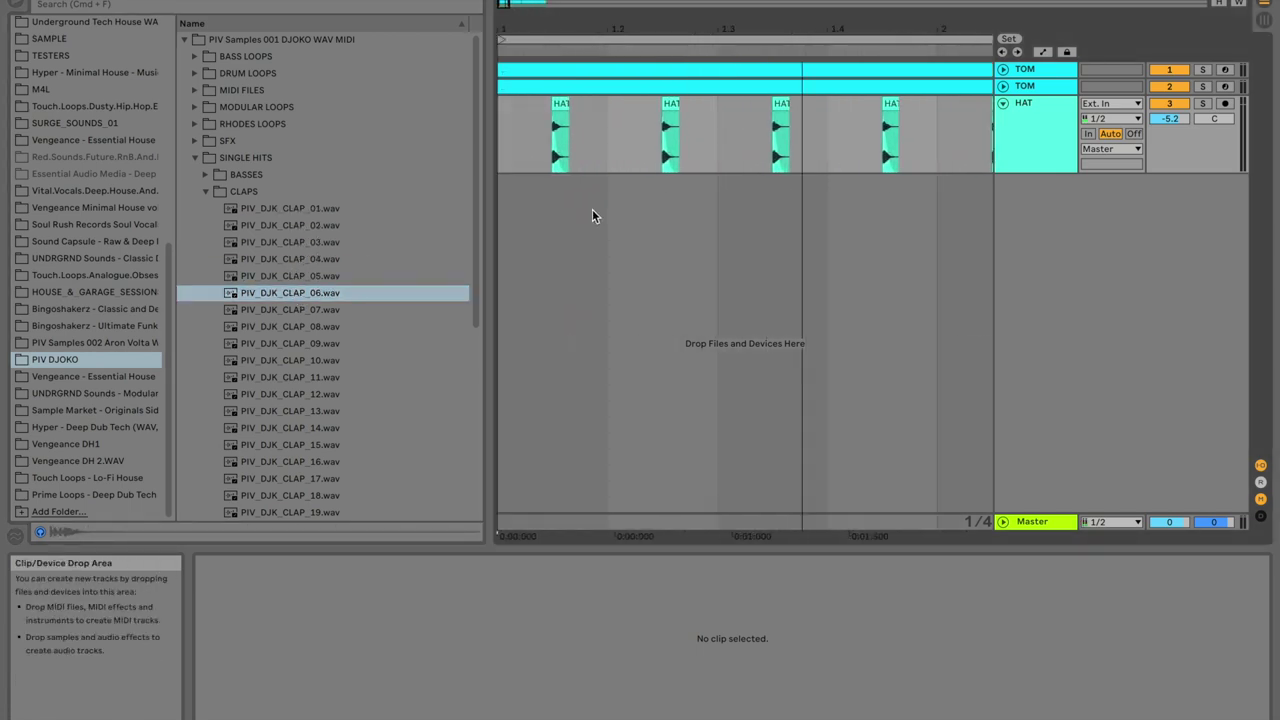
left_click(311, 291)
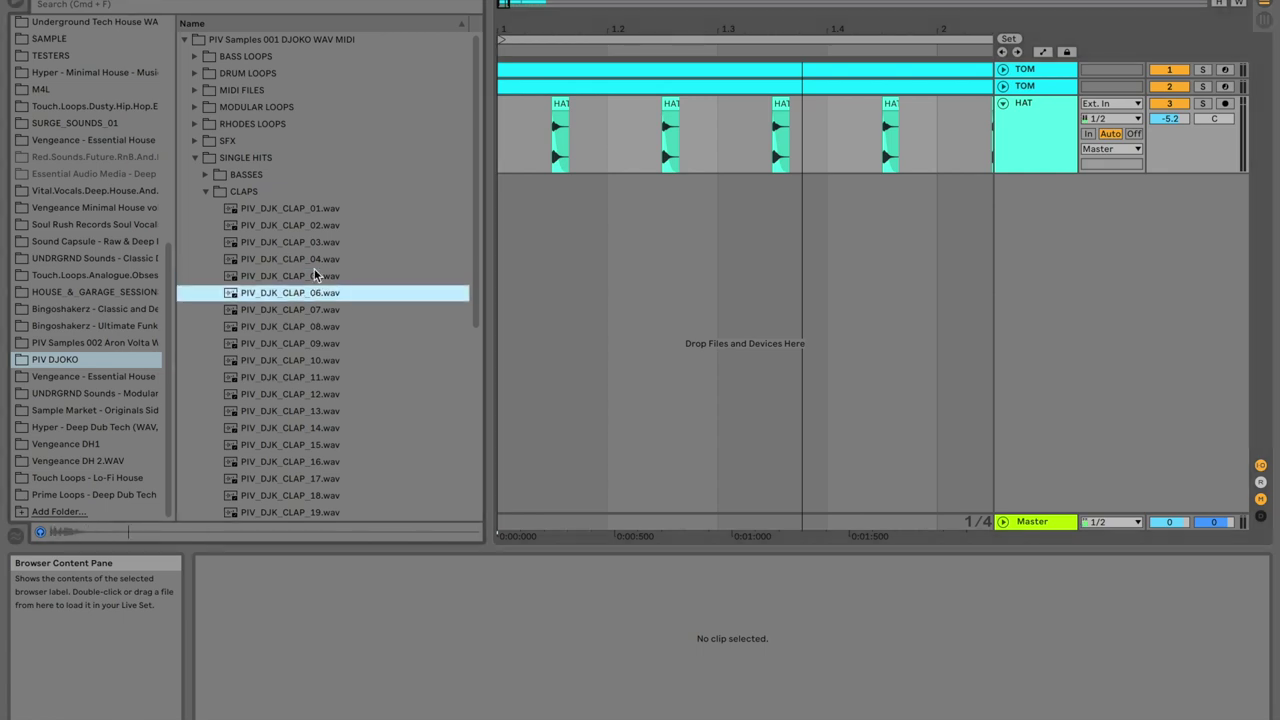
left_click(310, 257)
left_click(319, 292)
left_click(320, 257)
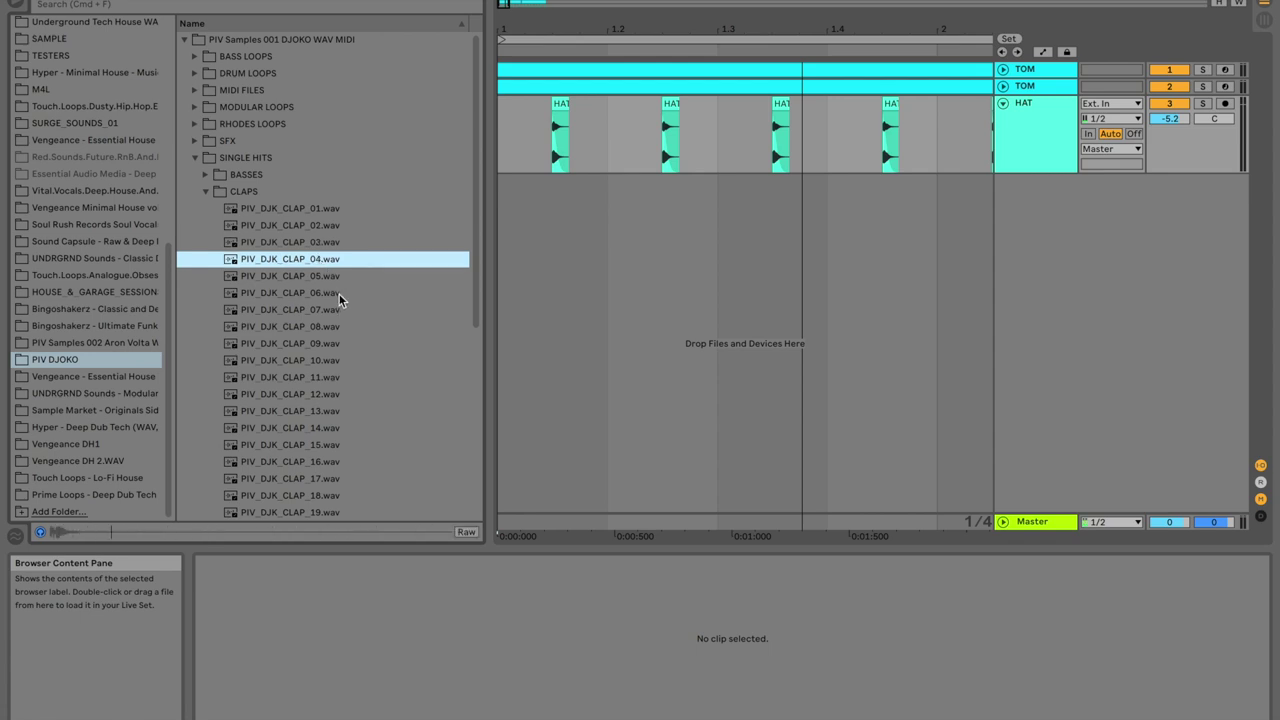
left_click(325, 306)
left_click(317, 294)
left_click(308, 311)
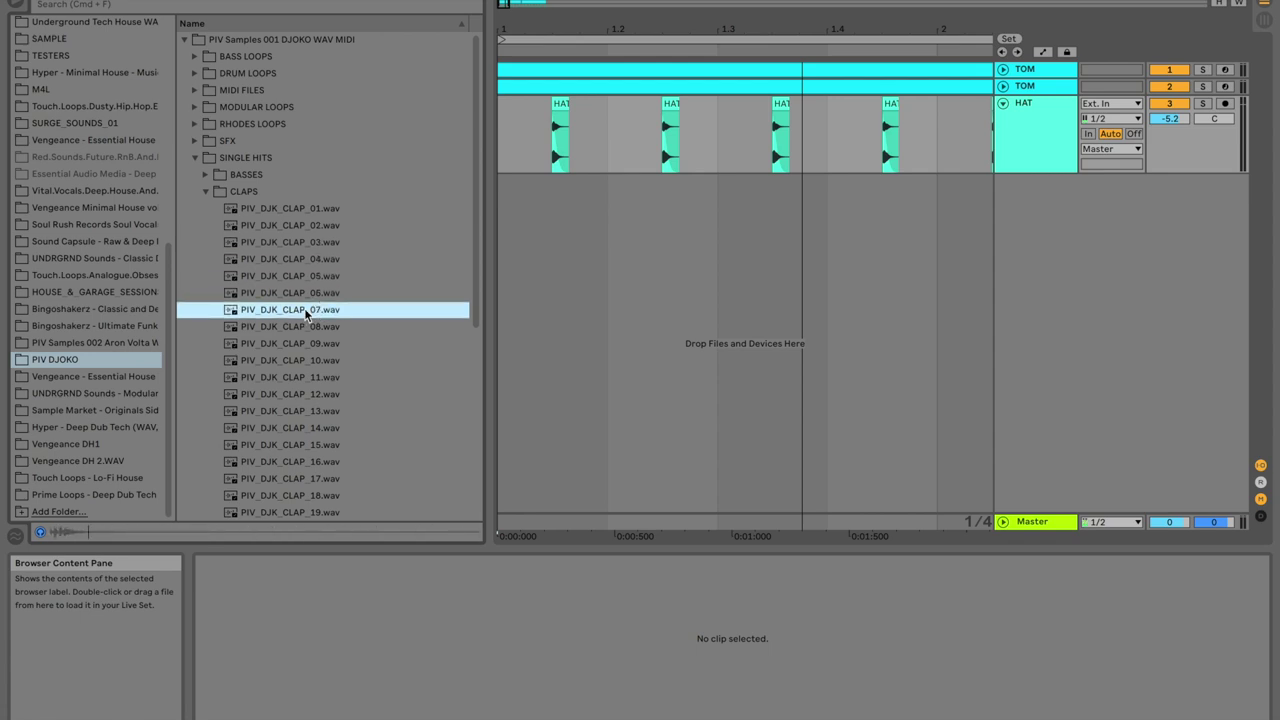
left_click_drag(325, 311, 625, 212)
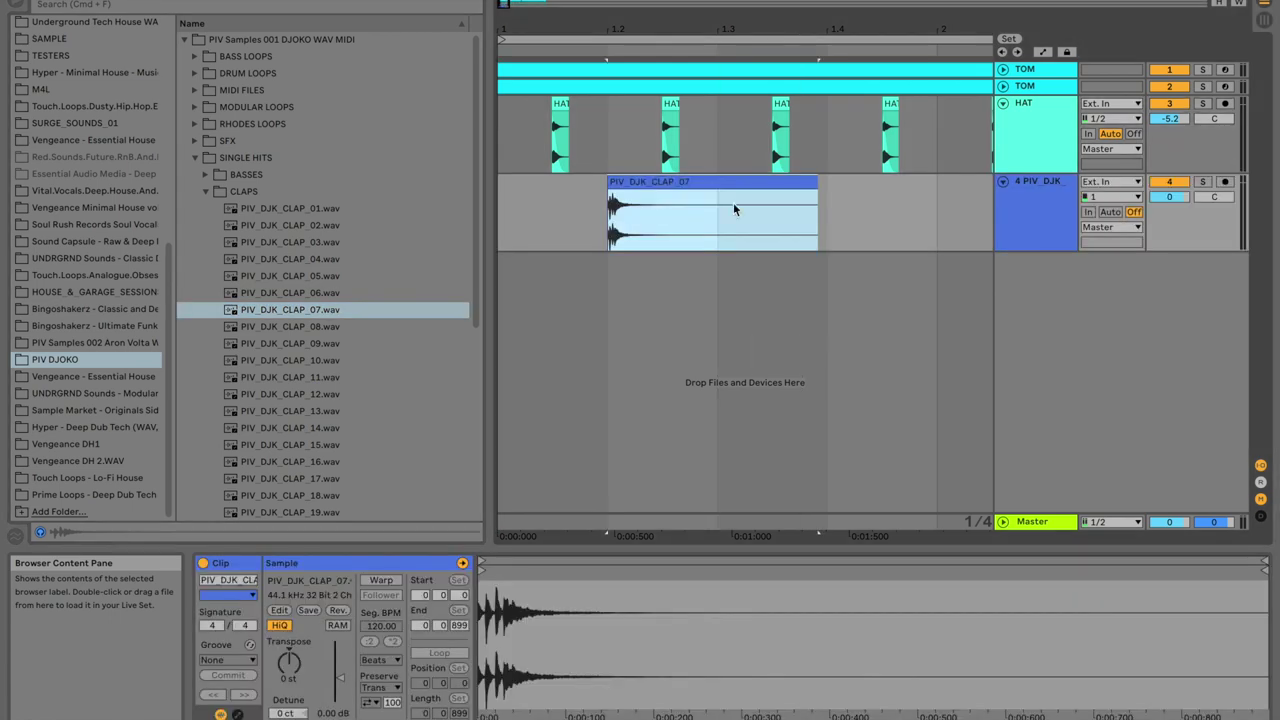
left_click_drag(857, 194, 704, 188)
Rename the clap clip as CLAP and lower its clip gain to -4.27 dB.
right_click(652, 186)
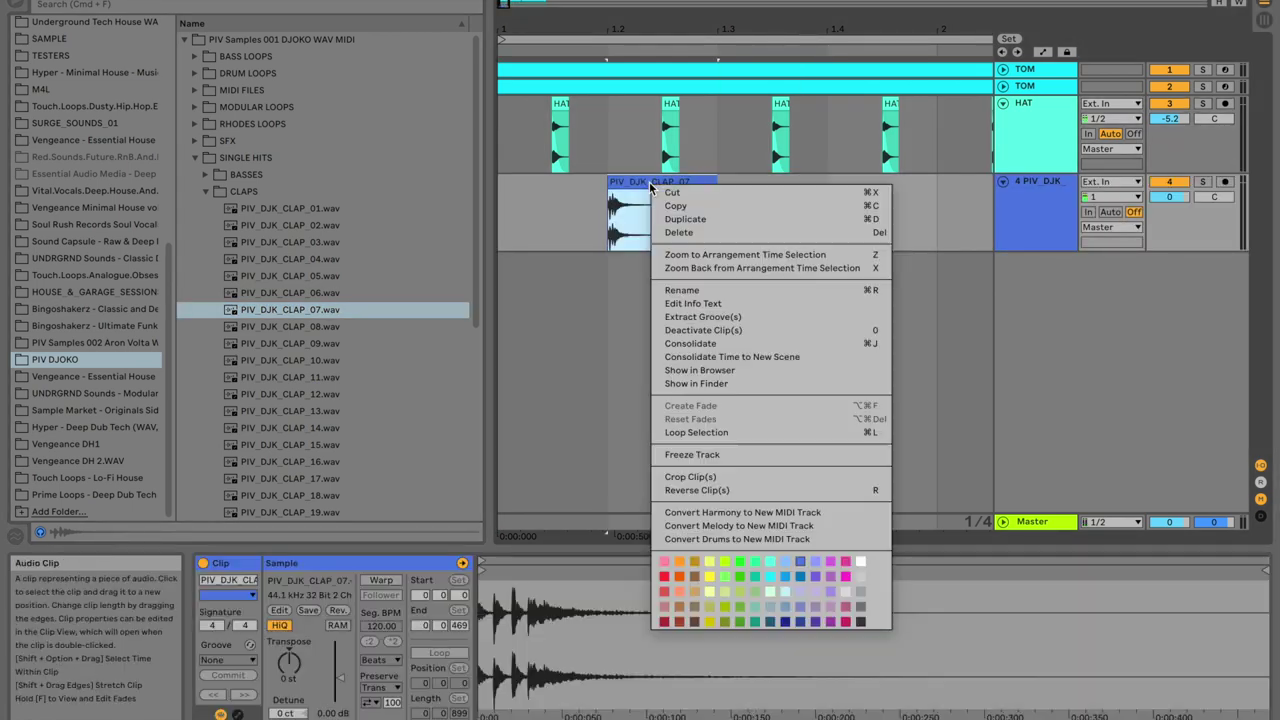
type("CLAP")
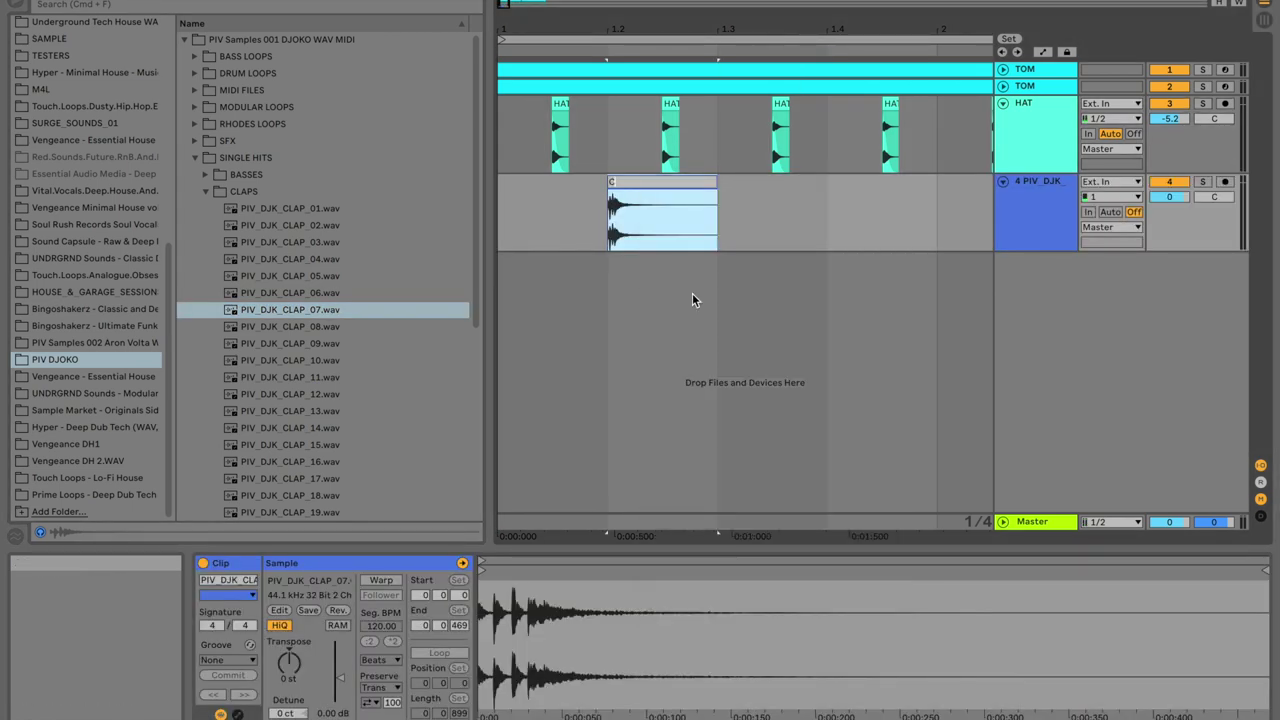
key("Return")
left_click_drag(340, 678, 340, 689)
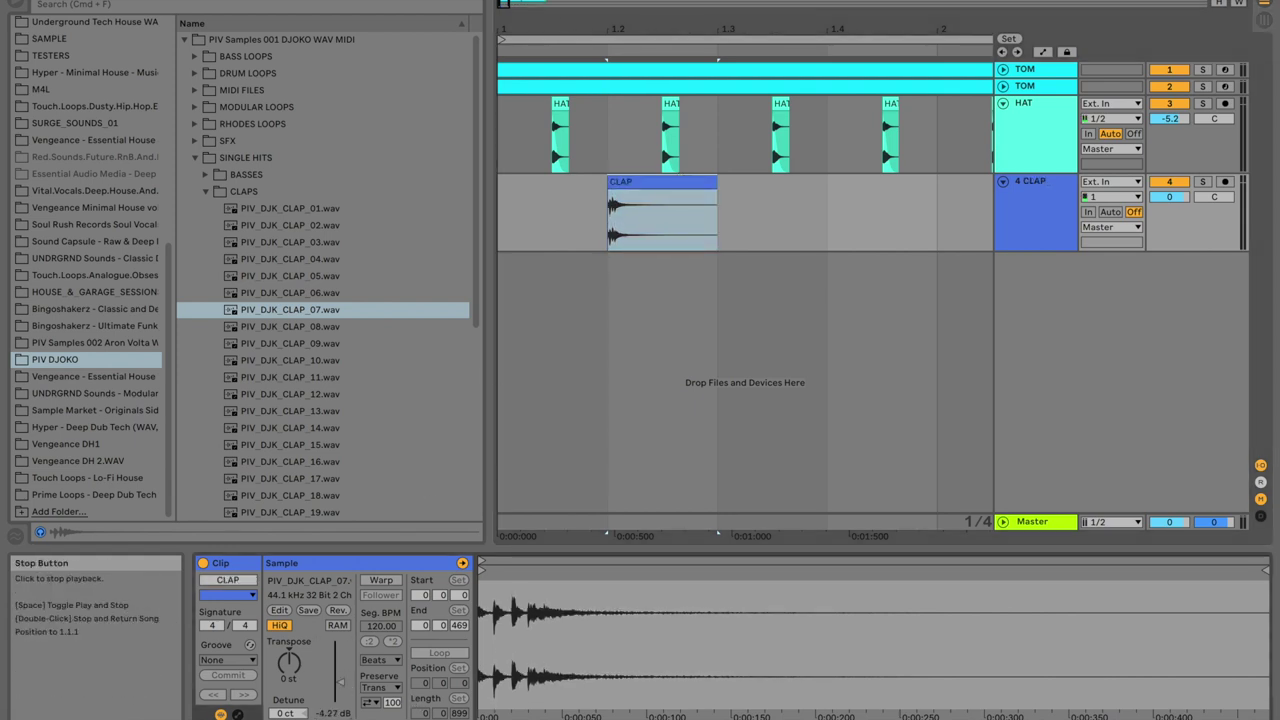
Play the clap with the groove and add a long curved fade-out to the end of the CLAP clip.
left_click(748, 286)
key("space")
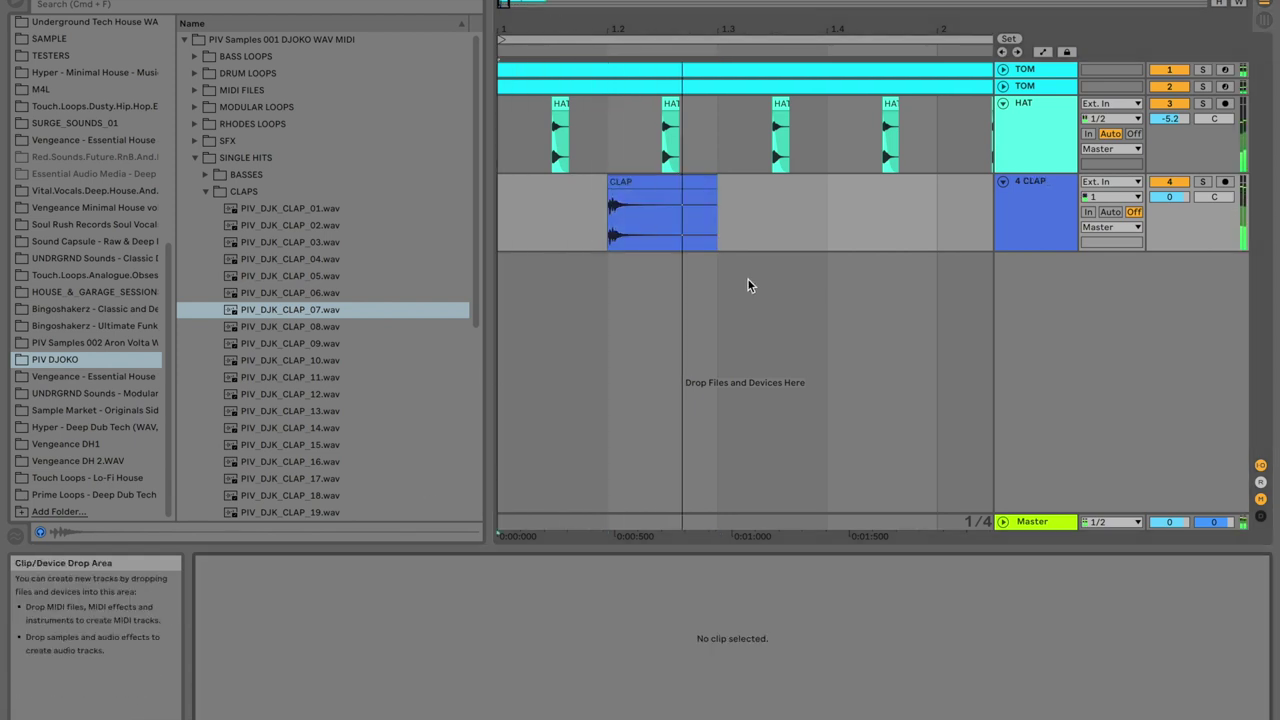
left_click(689, 197)
key("space")
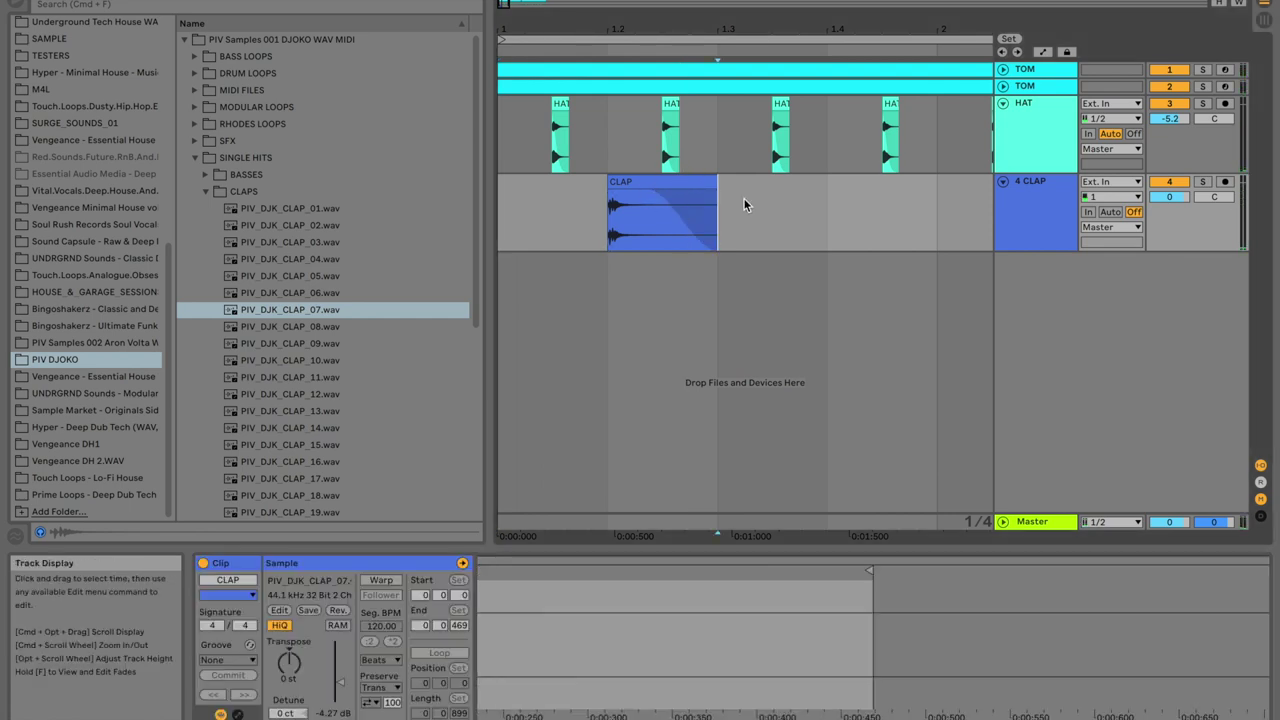
Duplicate the CLAP clip with its preceding empty beat so claps fall on beats 2 and 4 through bar 4.
left_click_drag(719, 194, 455, 203)
key("super+d")
key("super+d")
key("super+d")
key("super+d")
key("super+d")
key("super+d")
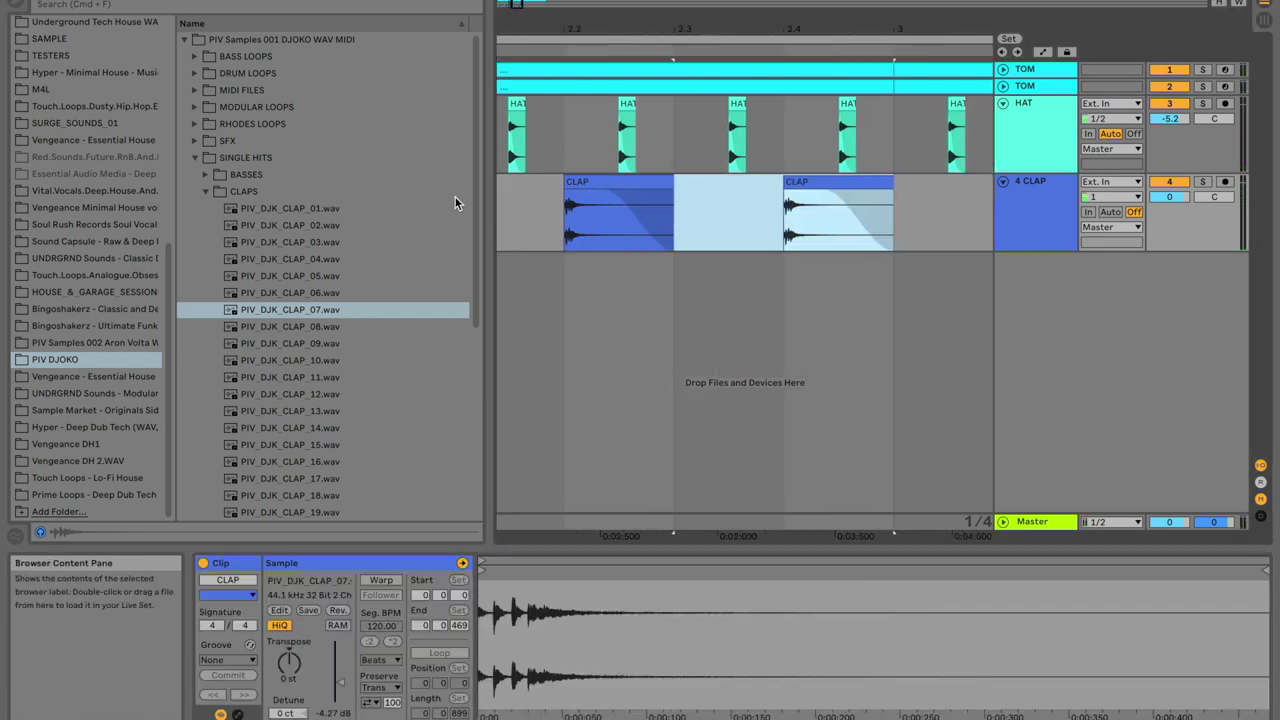
key("super+d")
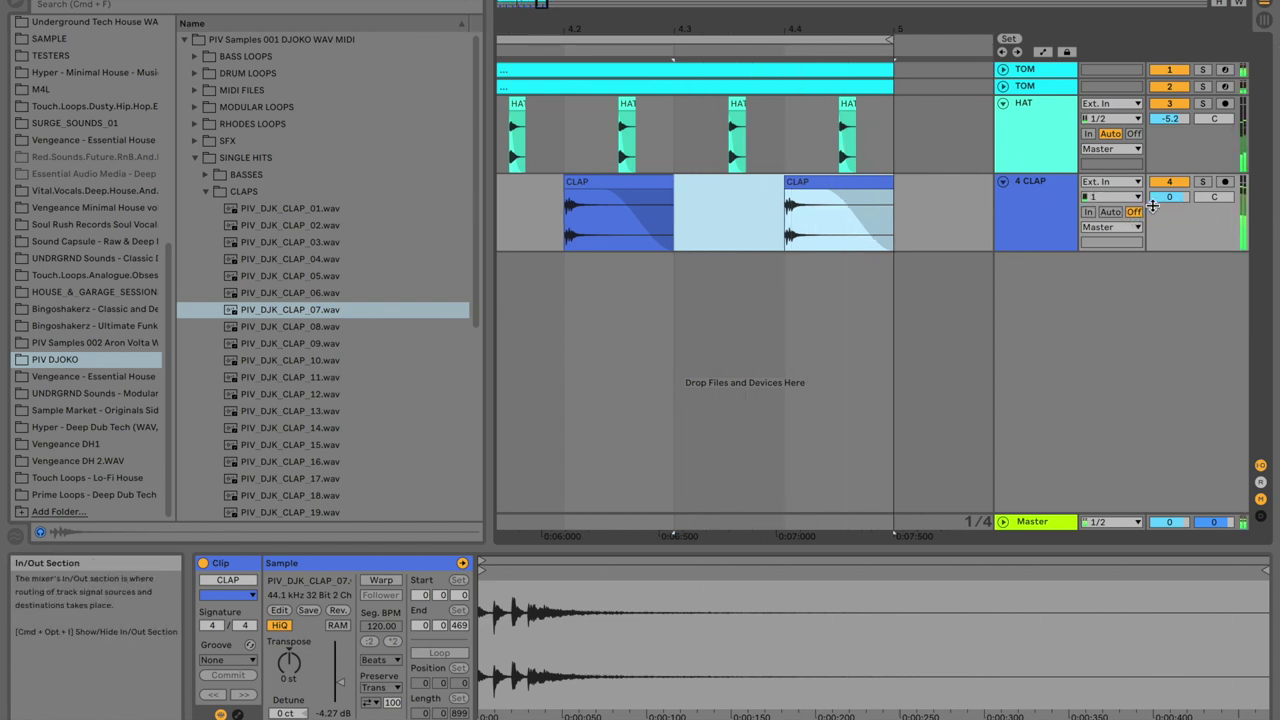
Set the CLAP track volume to -4.2 dB while listening to the full four-bar loop.
left_click_drag(1160, 197, 1160, 206)
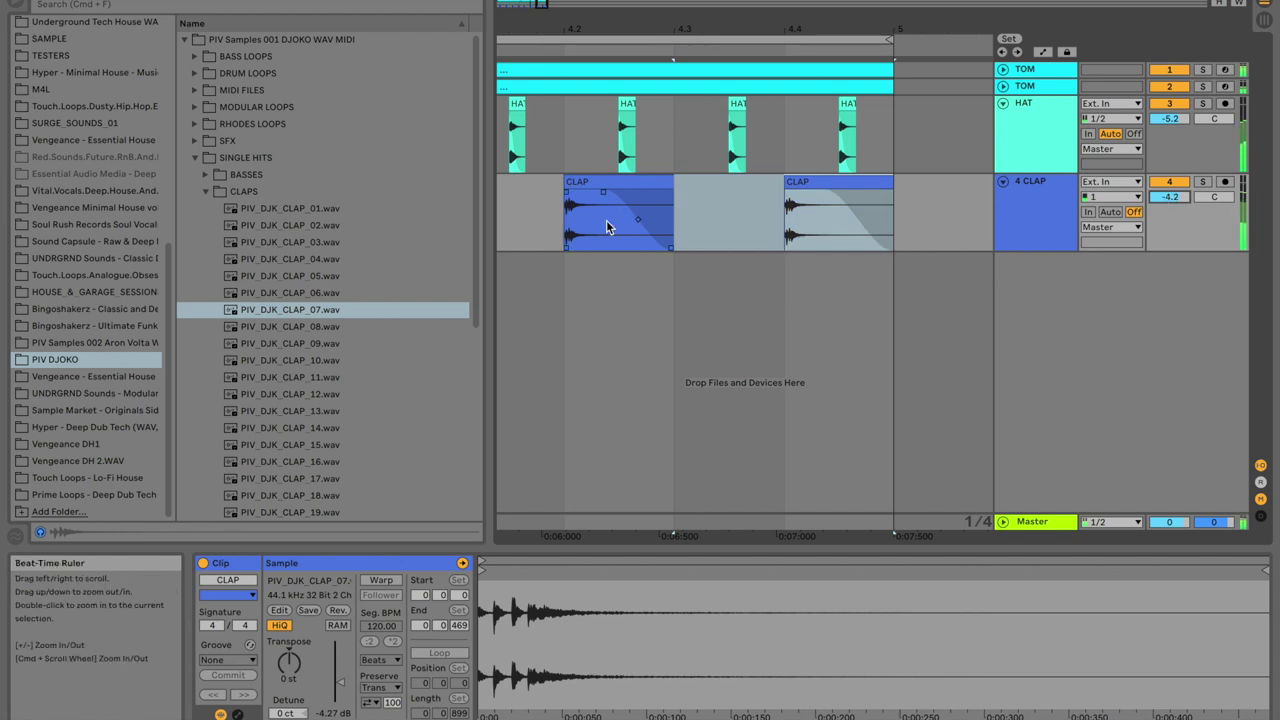
scroll(579, 160, "left", 15)
left_click_drag(509, 35, 509, 2)
key("space")
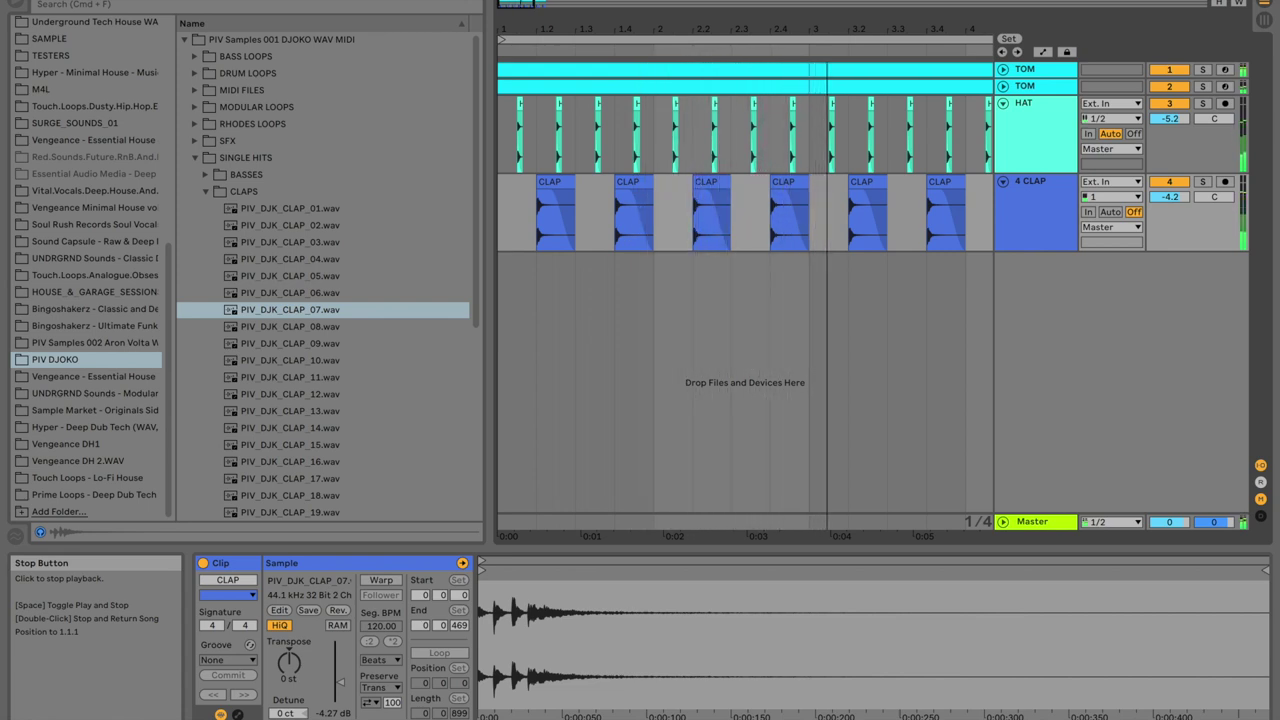
Solo the first TOM track in the Session mixer, load the Warmer.adv preset onto it and return to the Arrangement.
left_click(1261, 25)
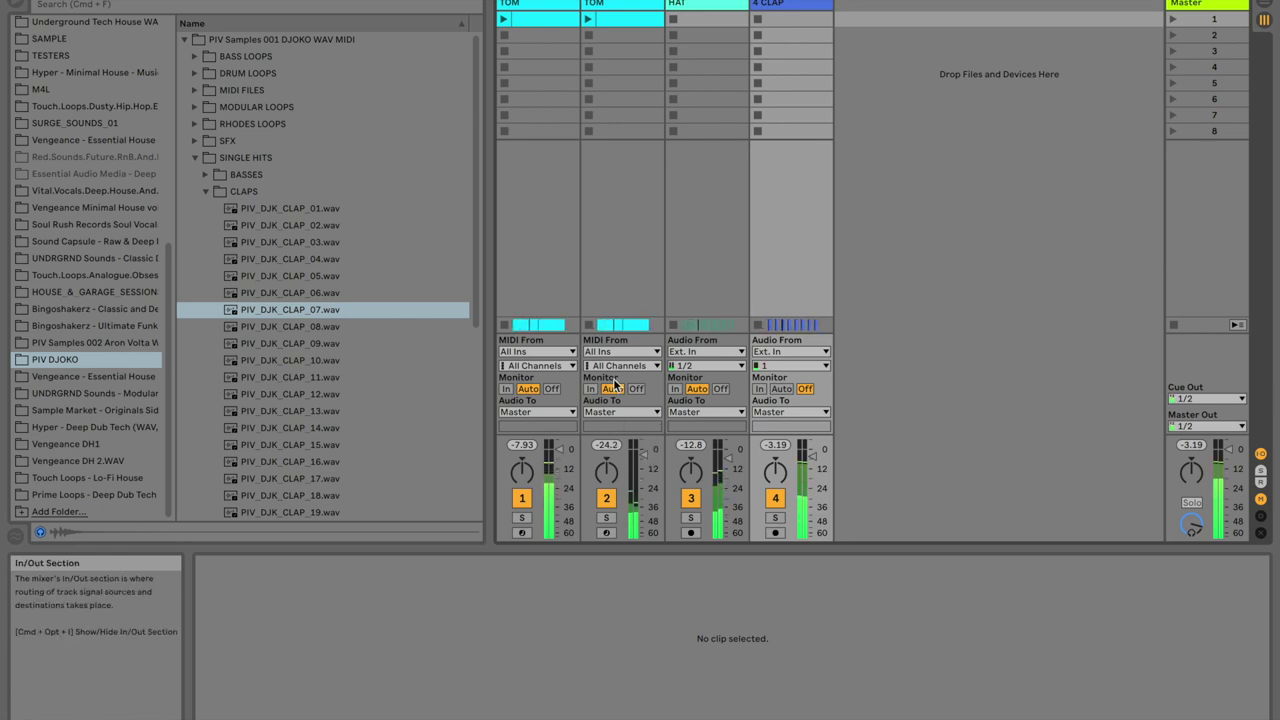
left_click(521, 517)
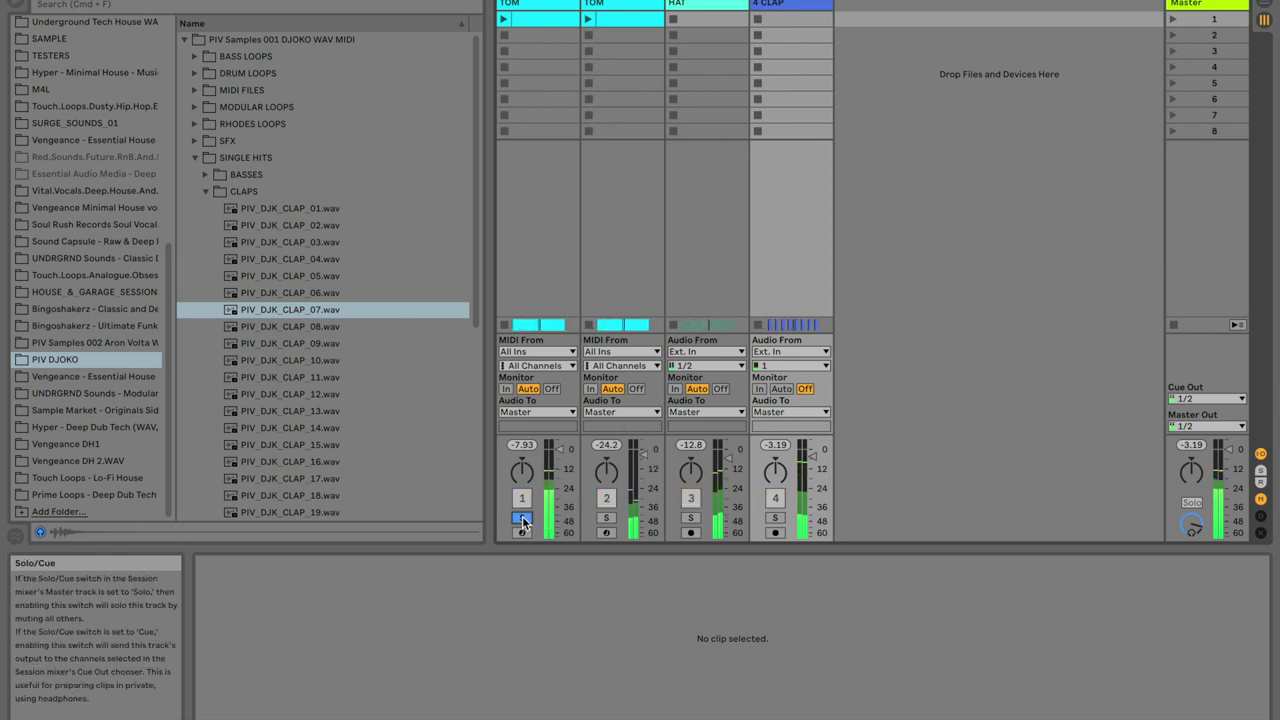
left_click(537, 3)
scroll(65, 80, "up", 10)
left_click(50, 39)
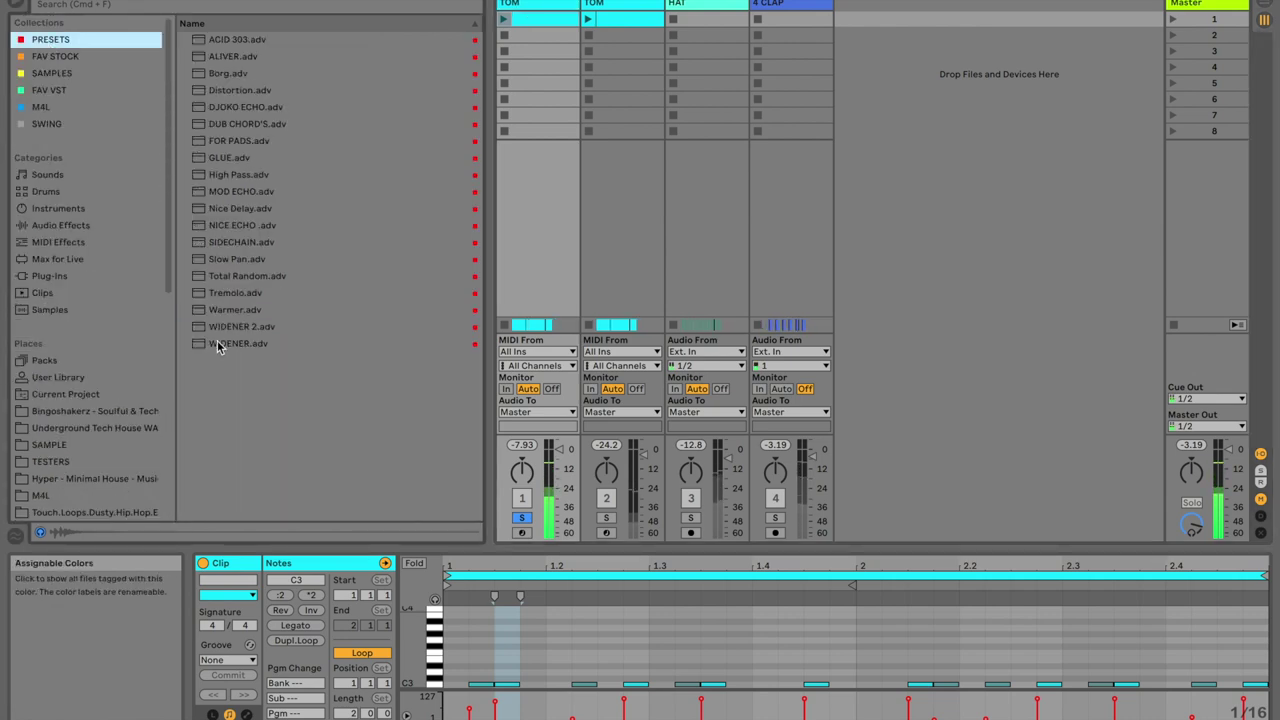
double_click(229, 313)
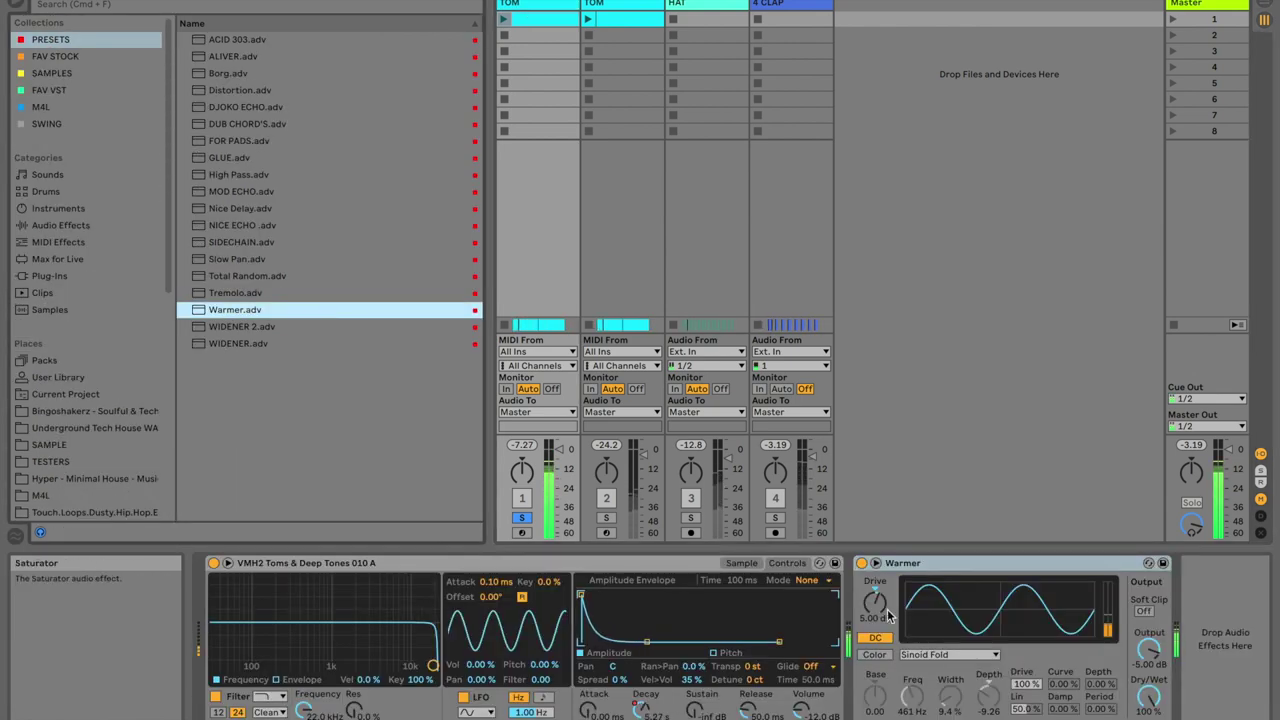
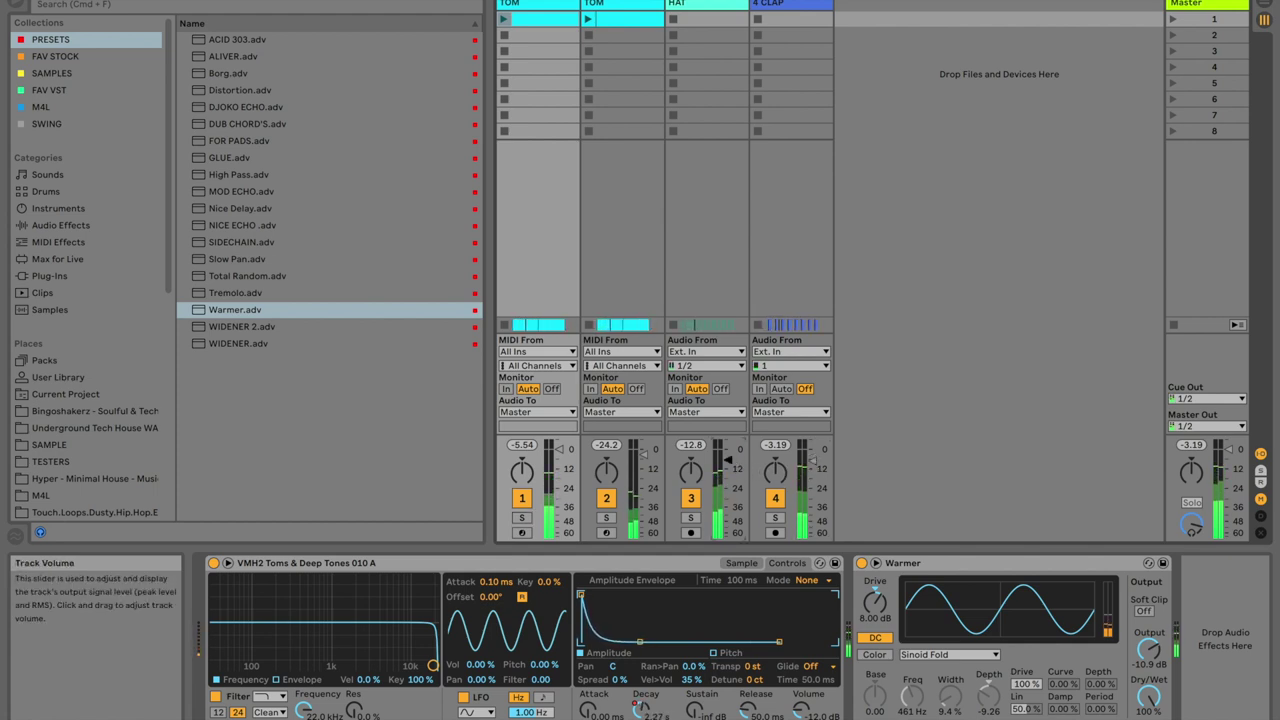
key("Tab")
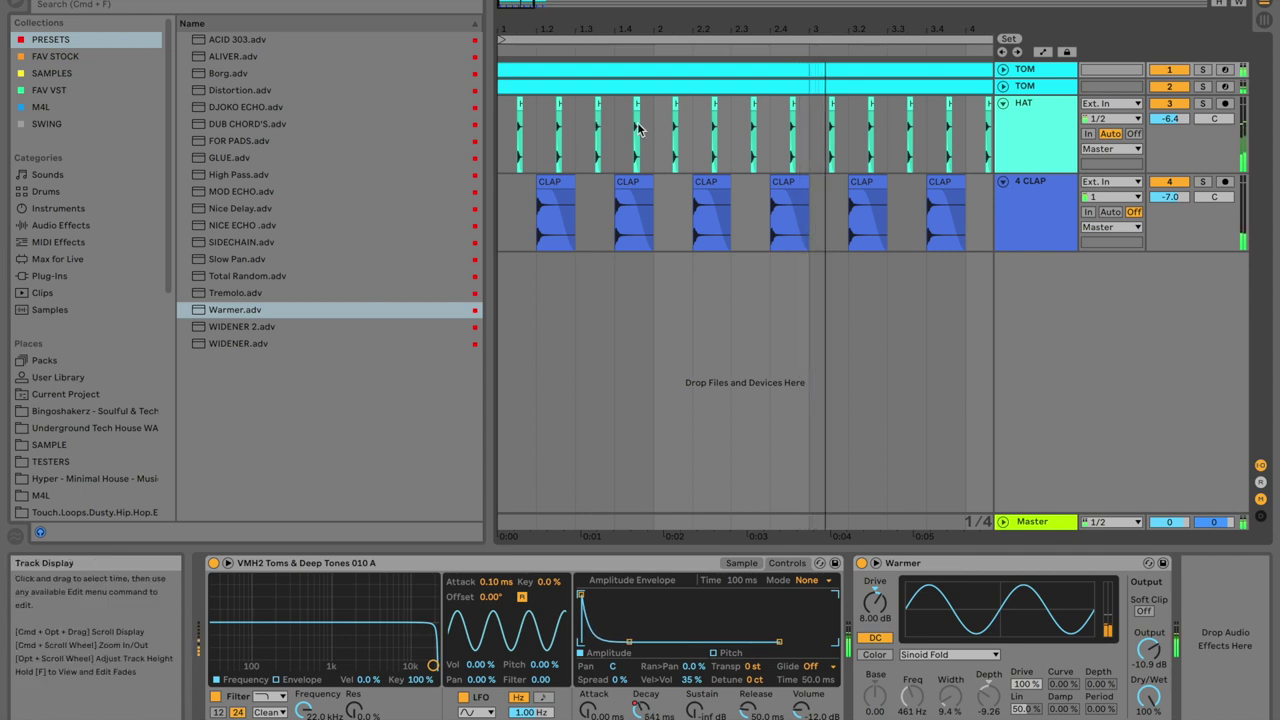
Browse the user sample folders, checking the contents of the SURGE_SOUNDS_01 pack.
left_click(911, 236)
scroll(119, 418, "down", 3)
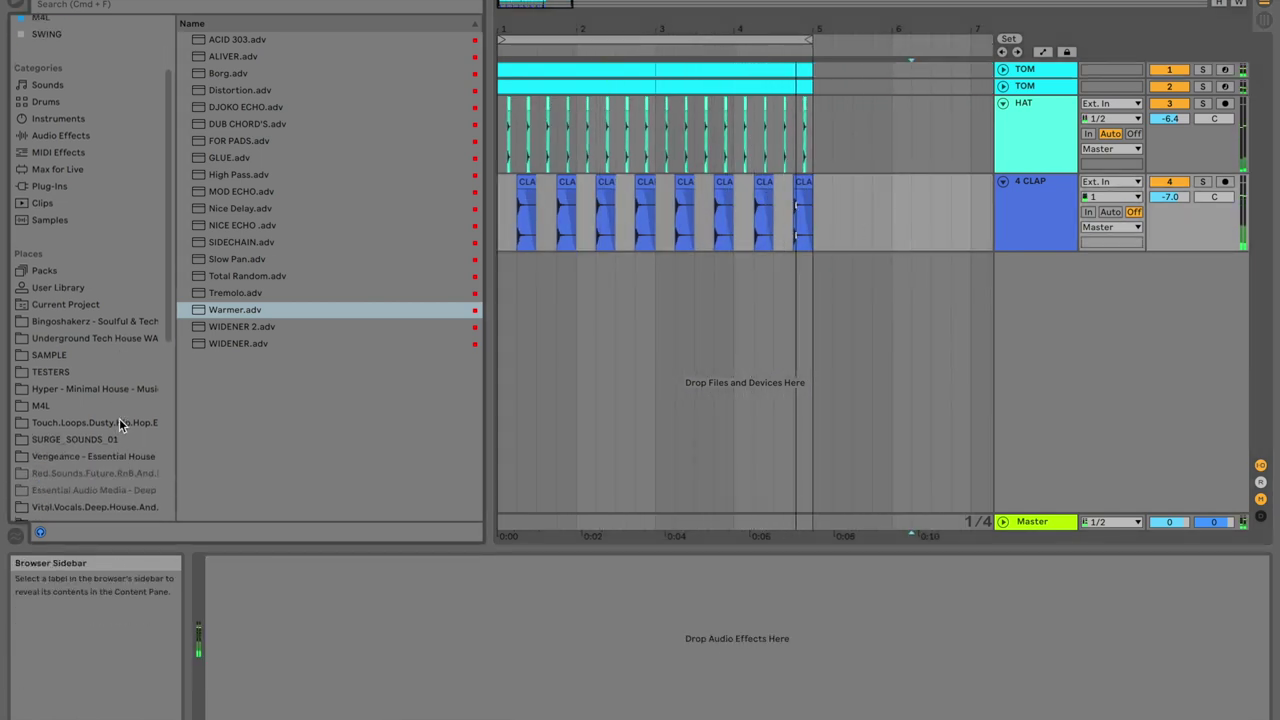
left_click(92, 429)
scroll(115, 431, "down", 5)
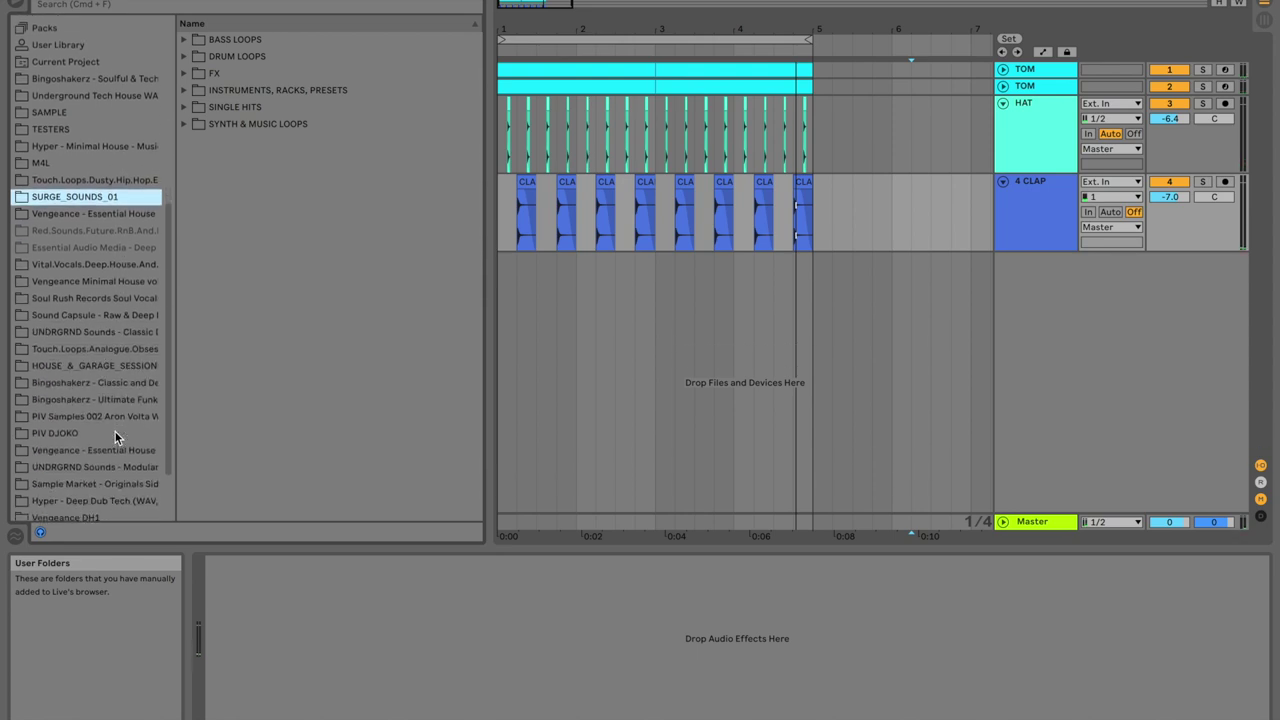
Rename the fourth track CLAP and collapse the HAT and CLAP tracks.
right_click(1042, 185)
left_click(1064, 251)
type("CLAP")
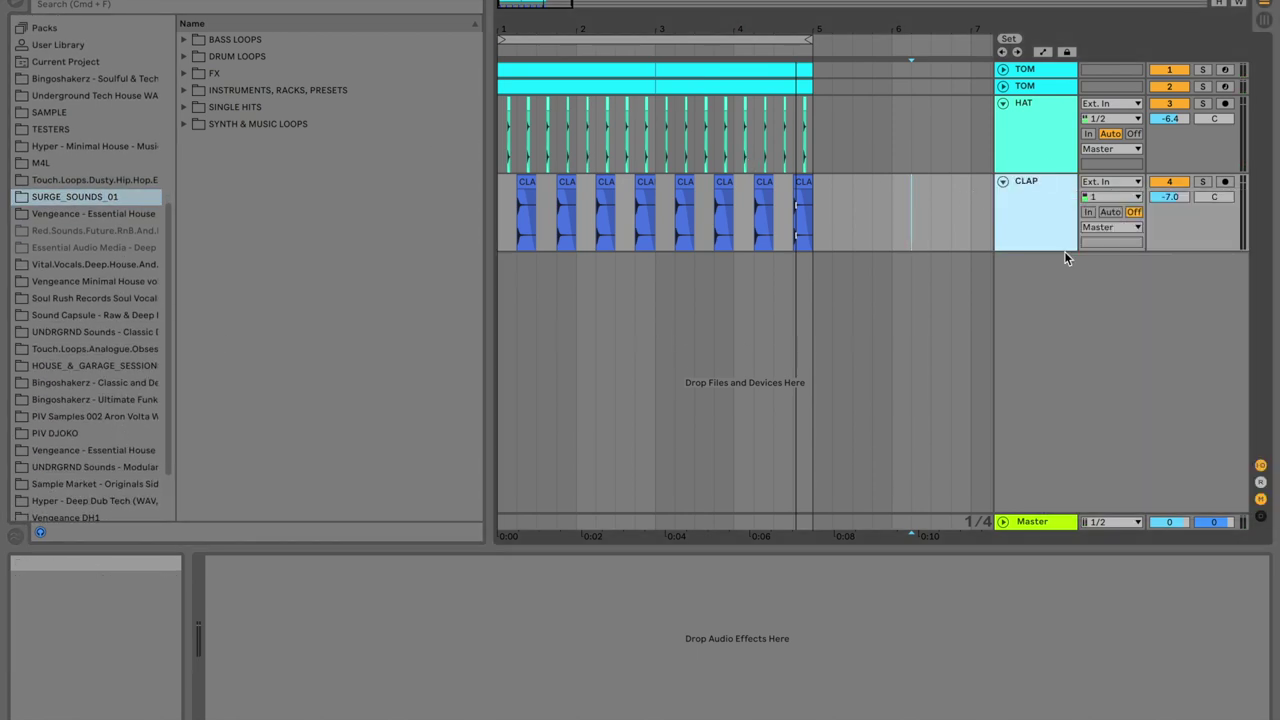
left_click(1004, 103)
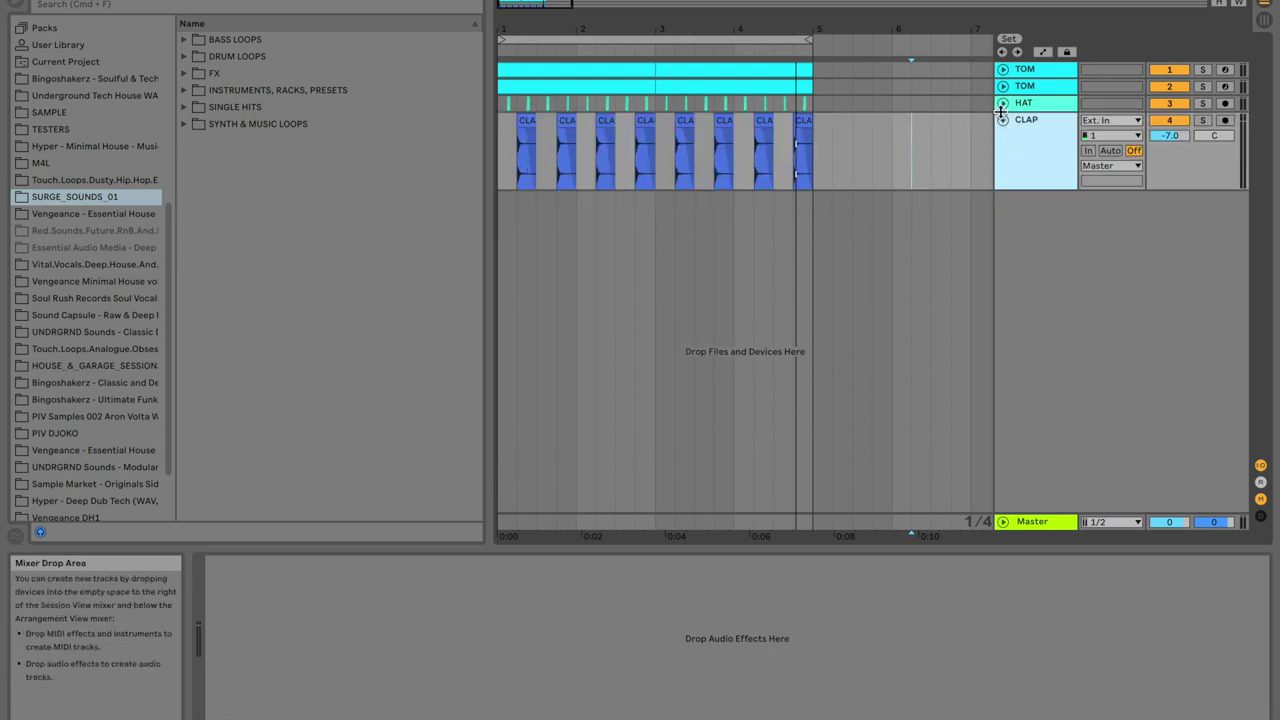
left_click(1002, 119)
Look through the PIV Samples 002 and Vengeance Minimal House packs and audition VMH2 Melodyloop 5 from the Special Loops.
scroll(65, 450, "down", 3)
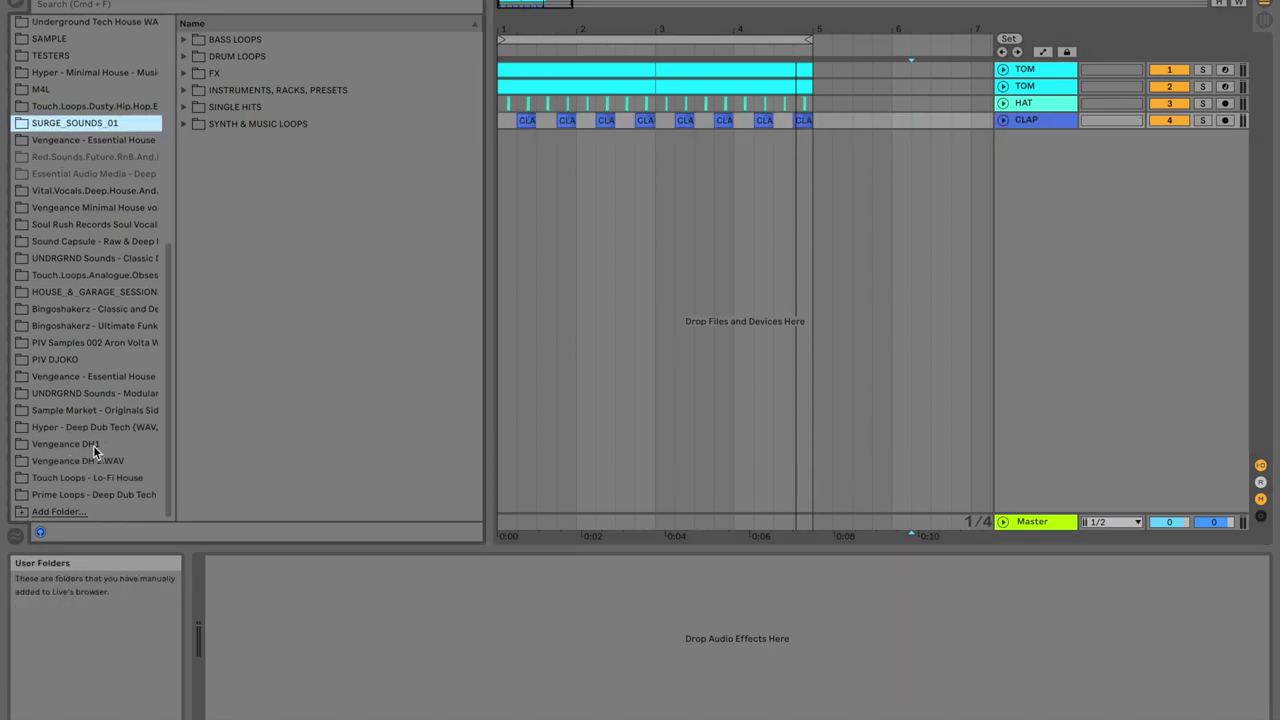
left_click(94, 445)
scroll(117, 365, "up", 1)
left_click(91, 358)
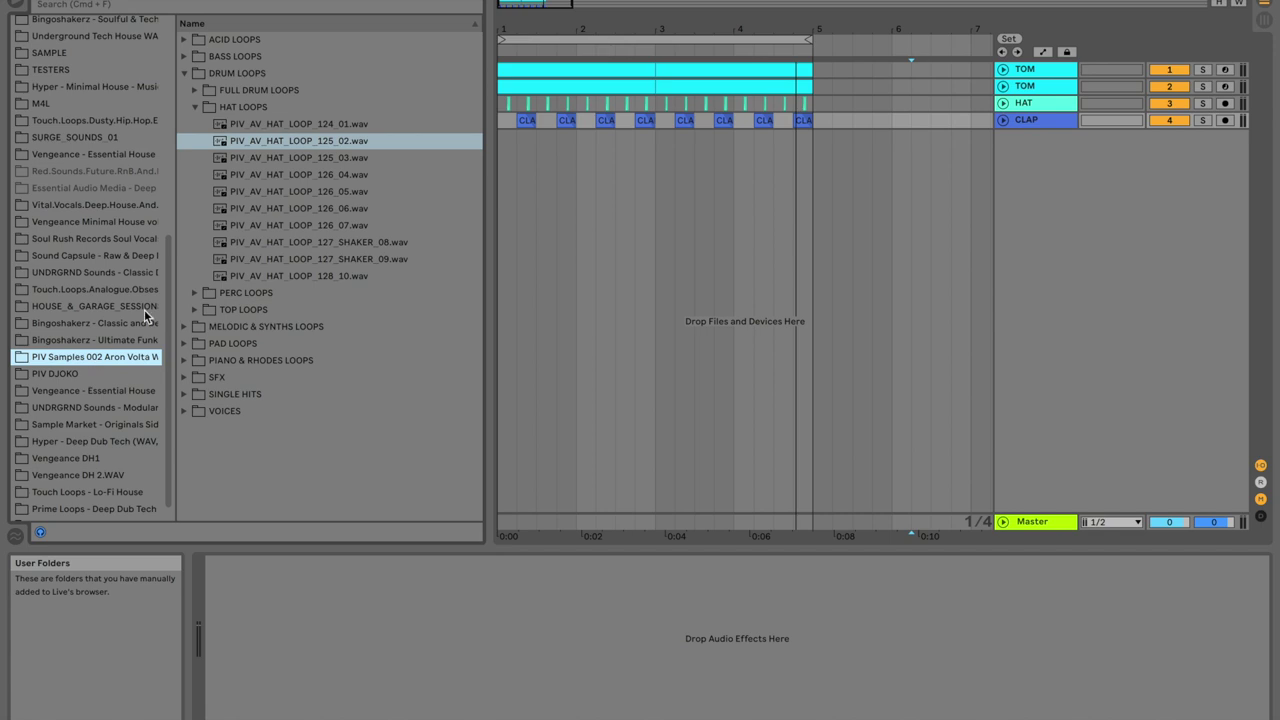
left_click(188, 73)
scroll(97, 256, "up", 2)
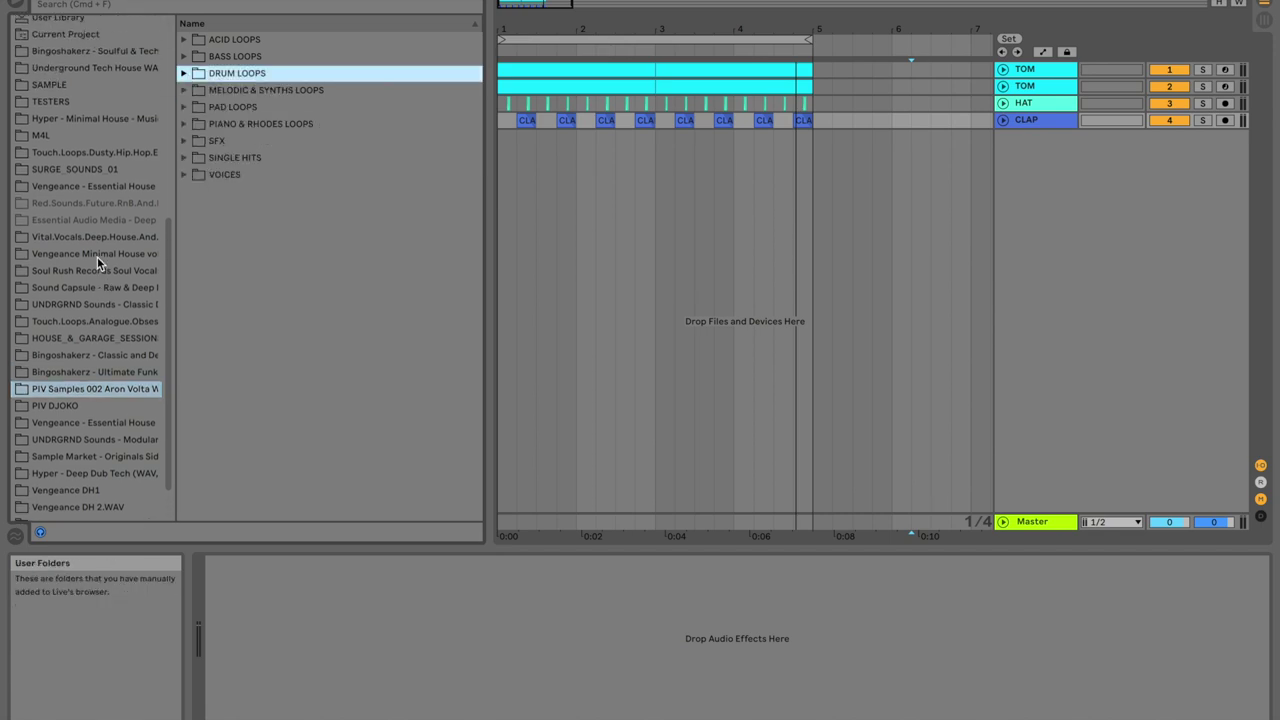
left_click(88, 258)
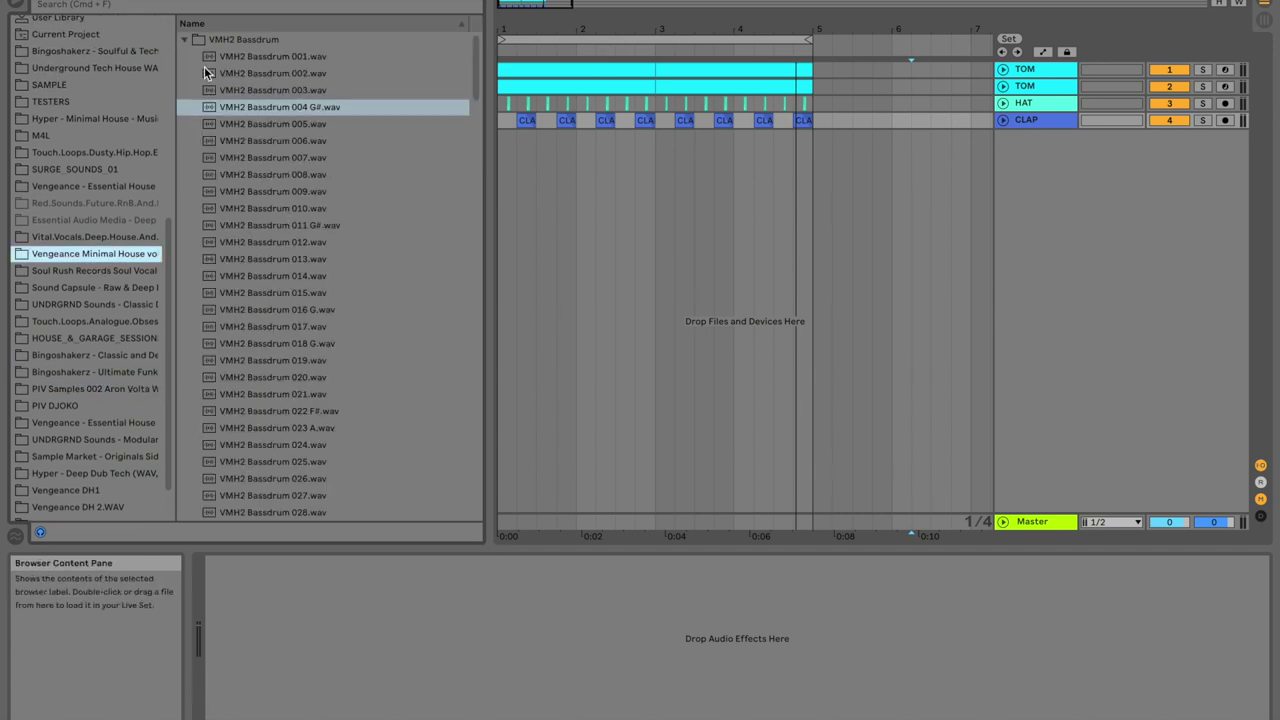
left_click(185, 40)
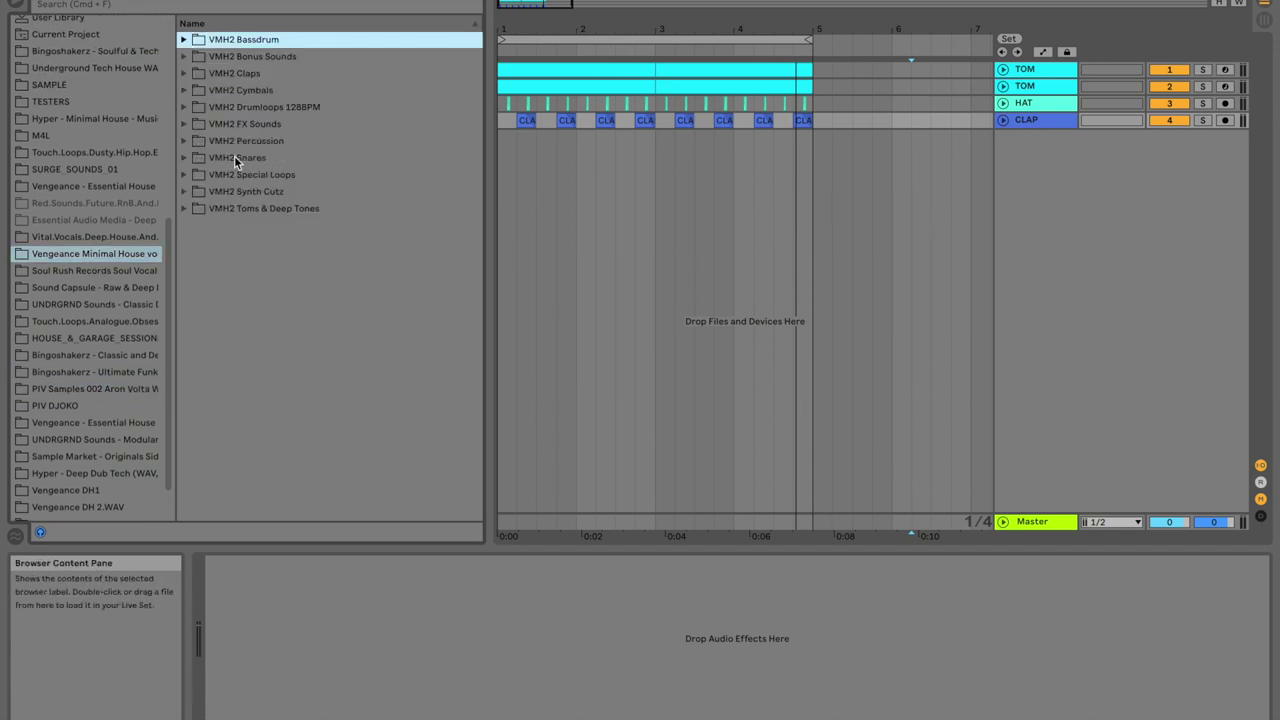
left_click(186, 176)
left_click(240, 259)
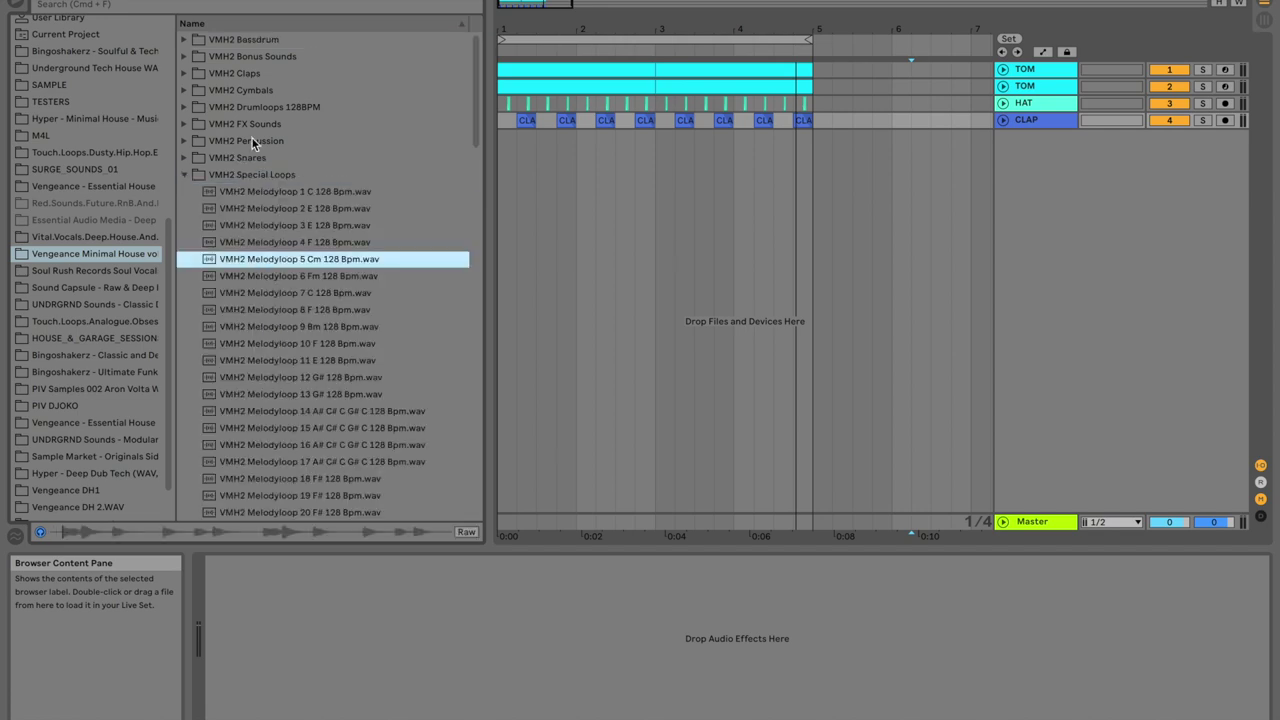
Audition VMH2 Drumloop 008 from the Drumloops 128BPM folder, place it on a new audio track at bar 1 and play it.
left_click(197, 106)
left_click(241, 244)
scroll(241, 244, "down", 2)
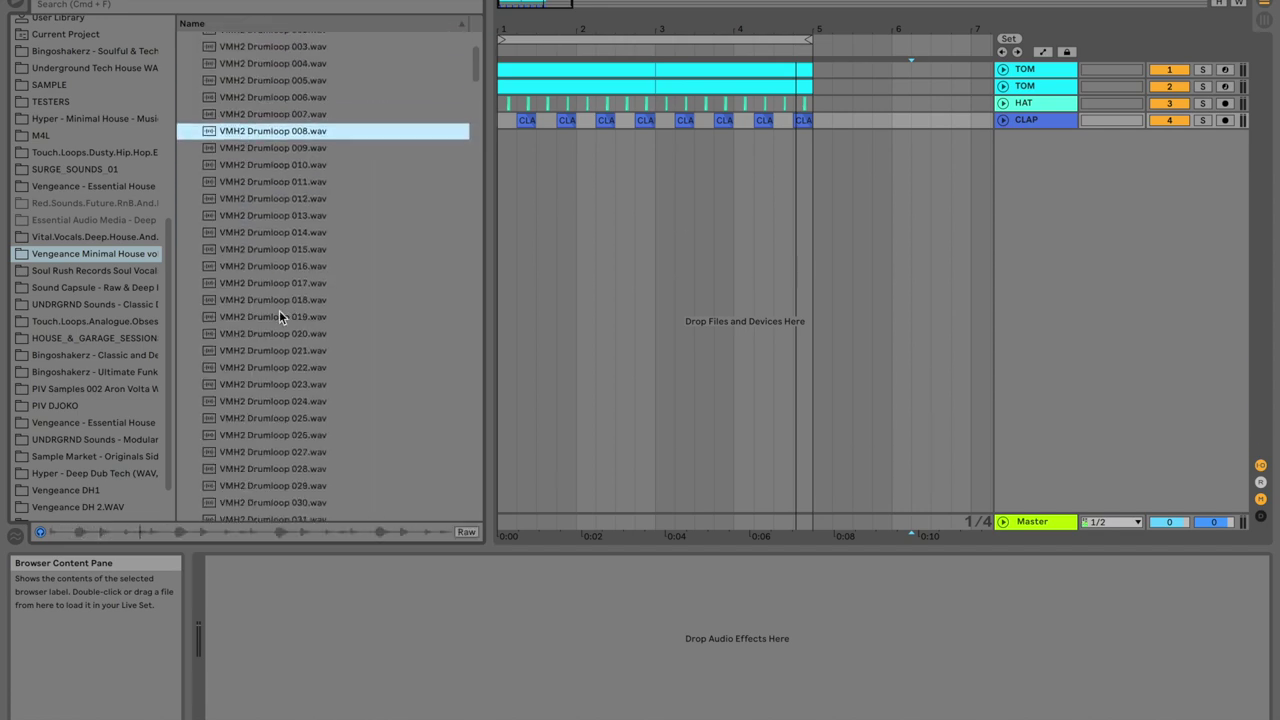
left_click_drag(237, 131, 500, 168)
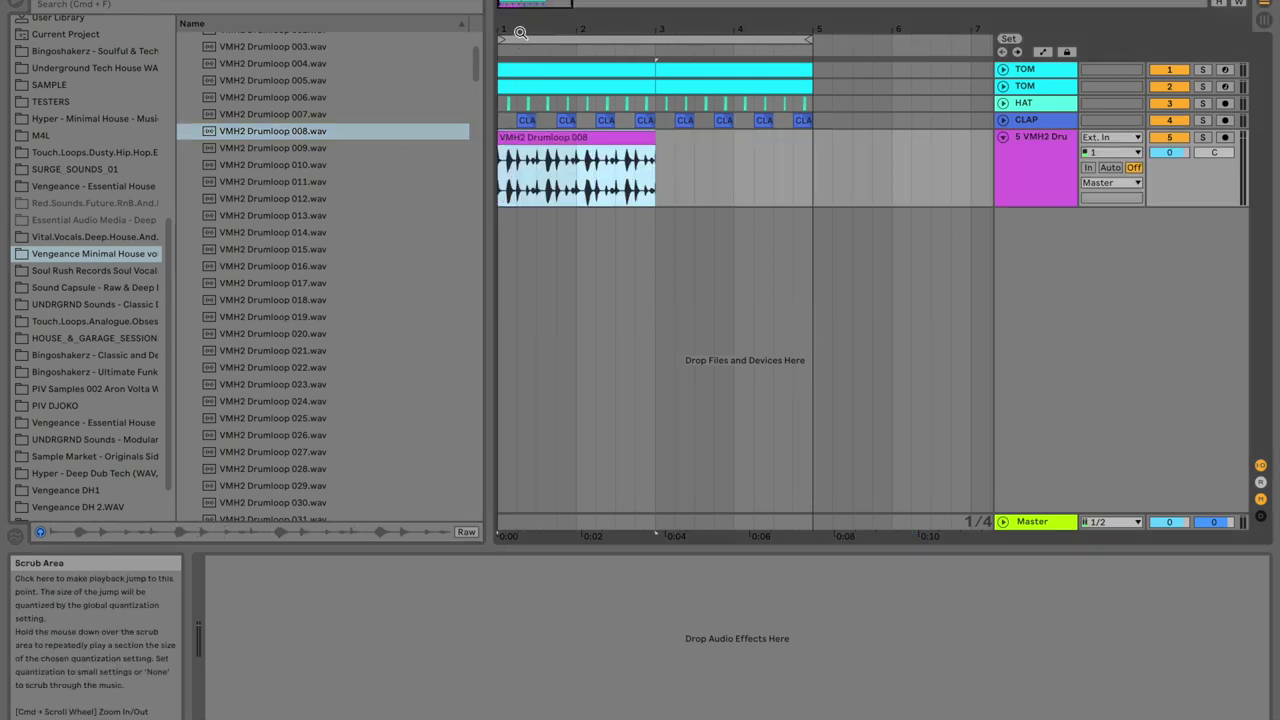
key("z")
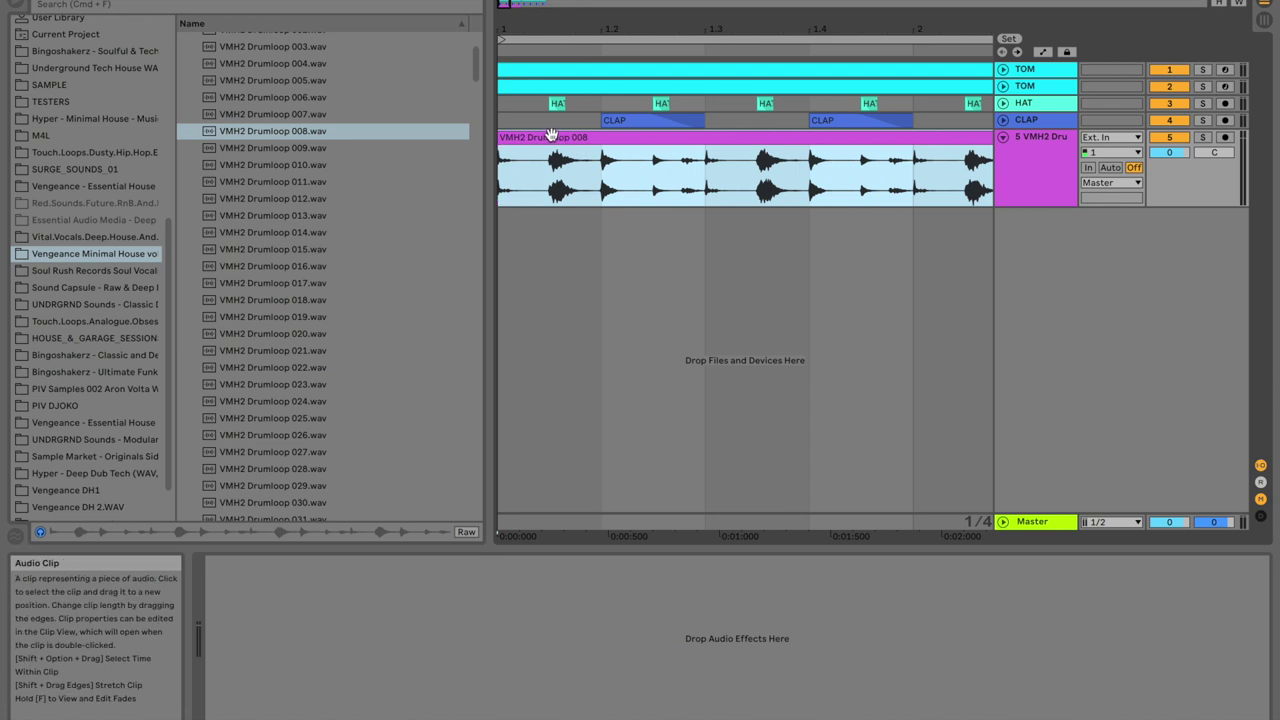
key("space")
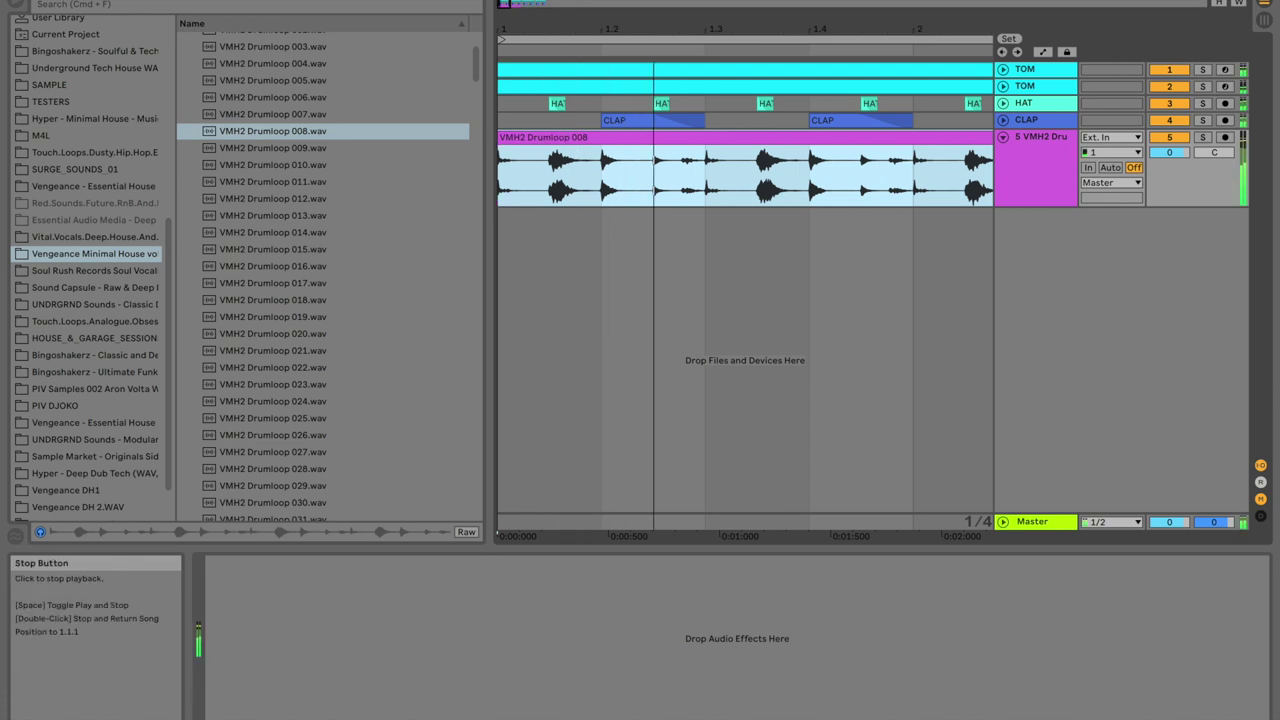
Turn the grid off, separate the drum loop's first hit into a short clip with a fade-out and rename it PERC.
right_click(575, 242)
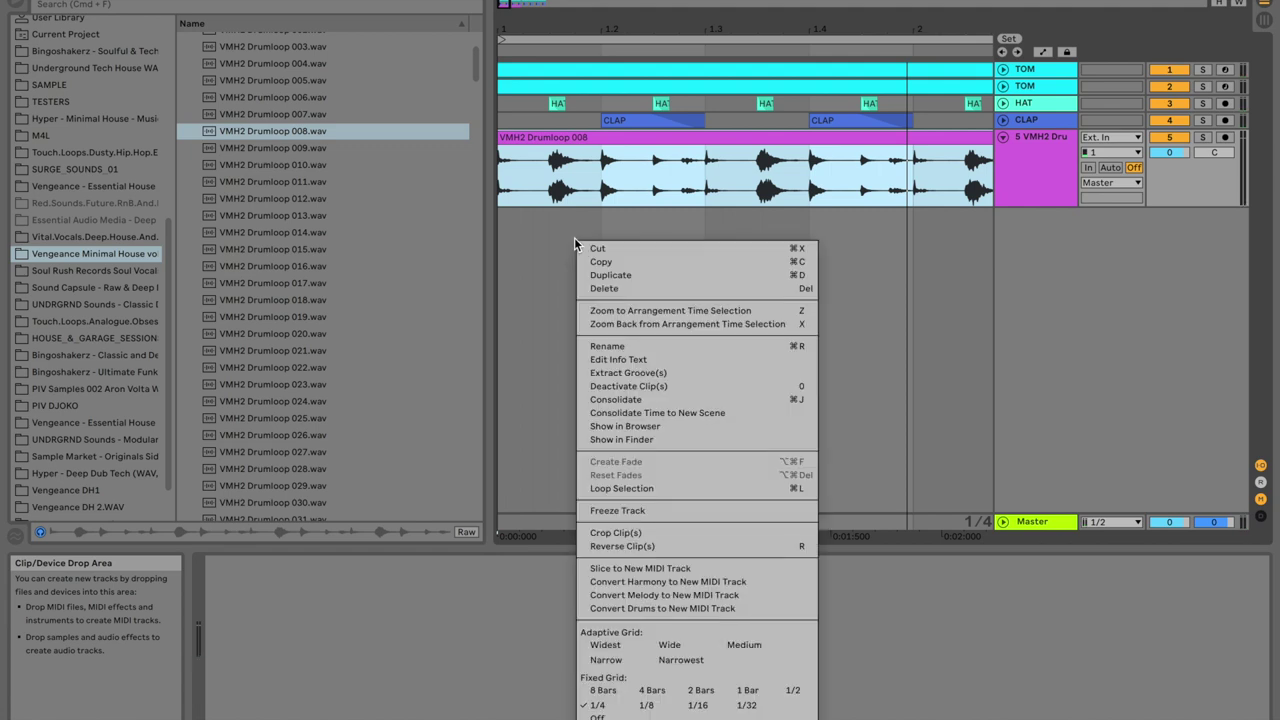
left_click(800, 710)
left_click_drag(590, 197, 517, 153)
right_click(506, 153)
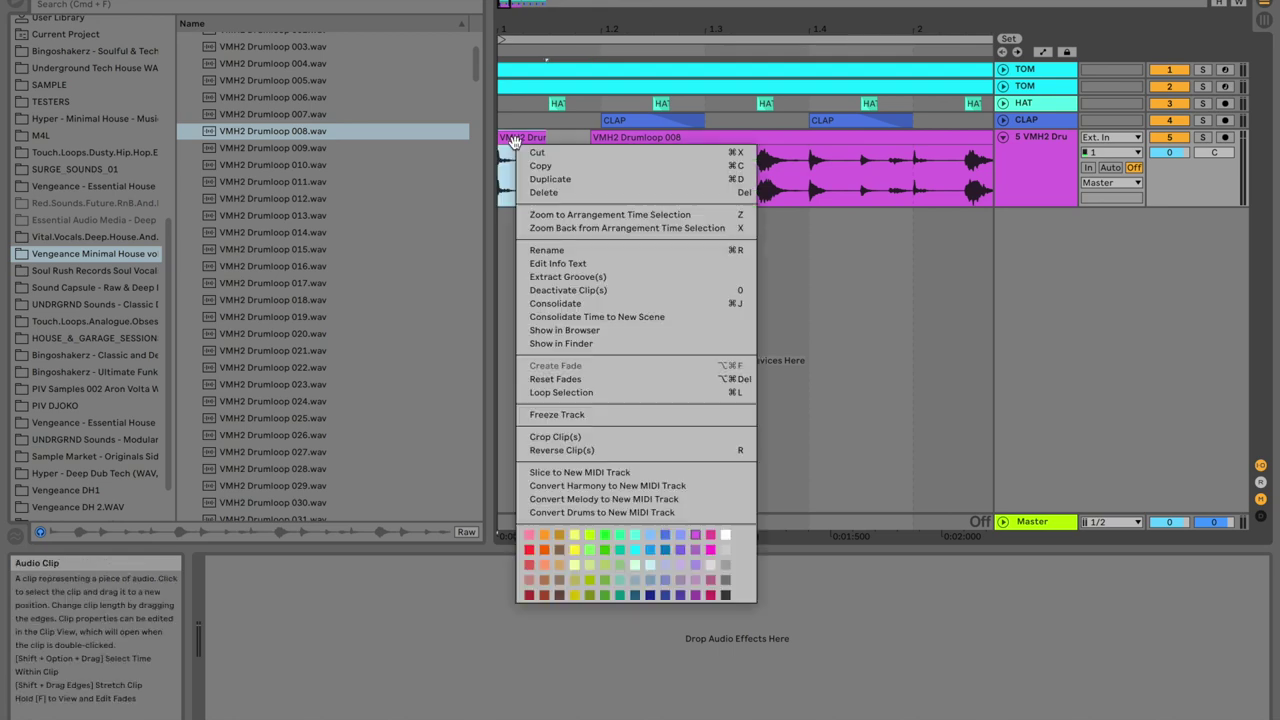
left_click(556, 251)
type("PERC")
key("Return")
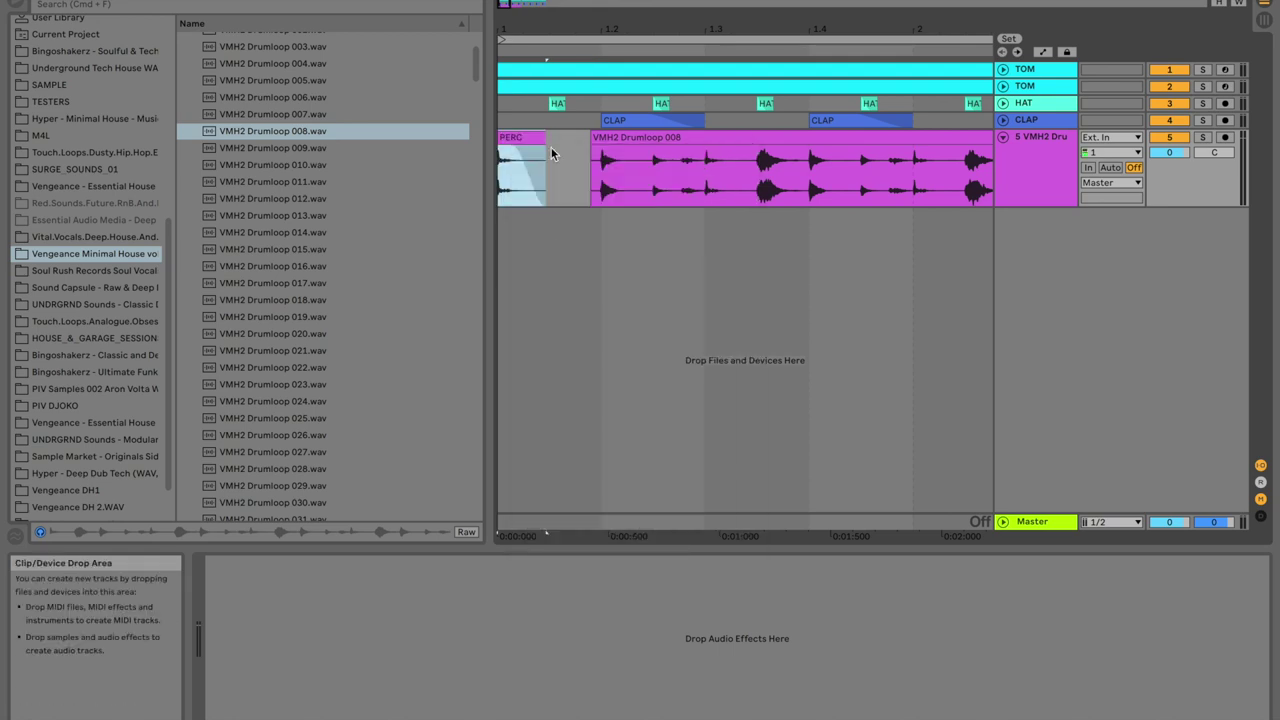
Lower the short PERC clip's gain to -10.2 dB and play the groove.
left_click(507, 139)
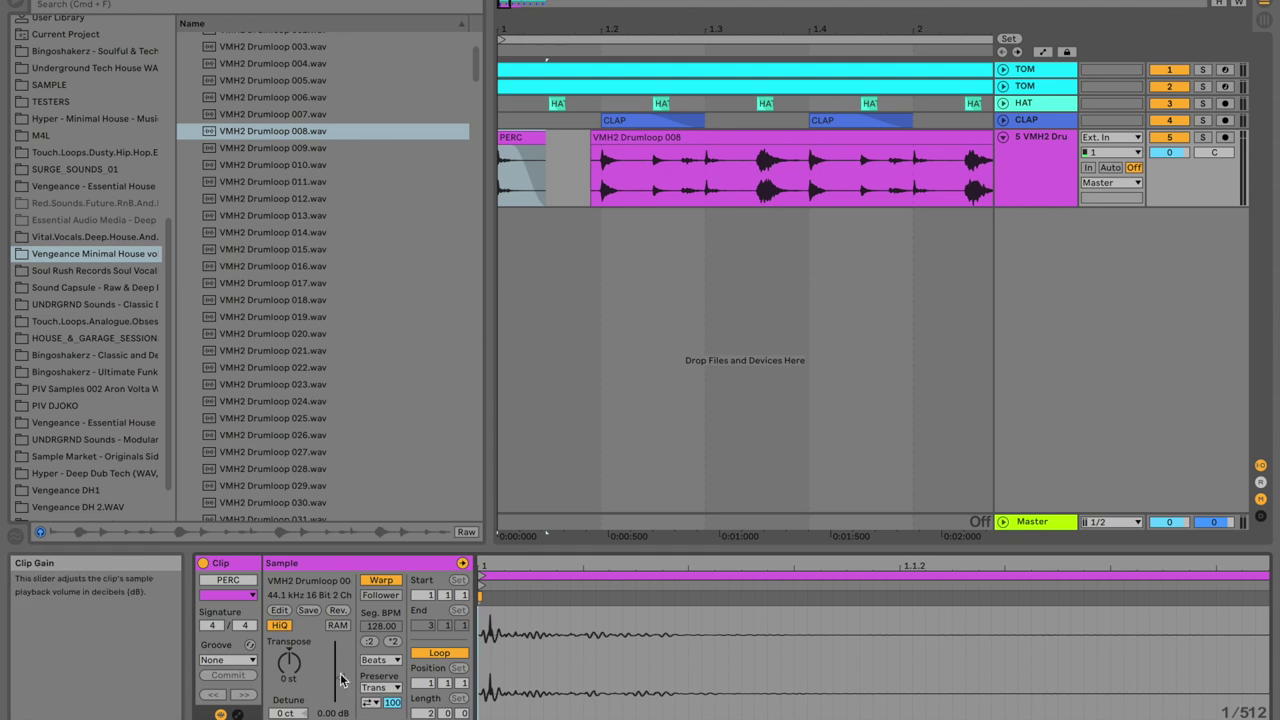
left_click_drag(340, 685, 340, 688)
key("space")
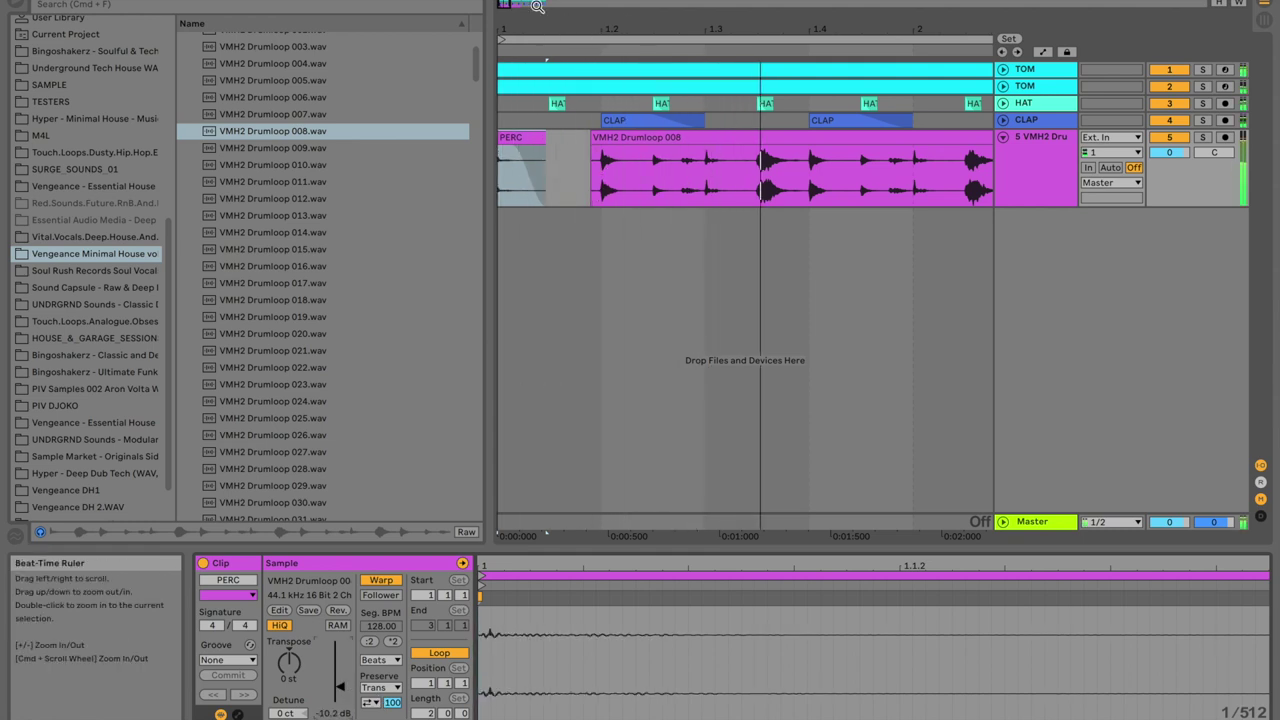
Duplicate the drum loop track as a backup and delete the rest of the loop from the original track.
left_click(1035, 154)
key("super+d")
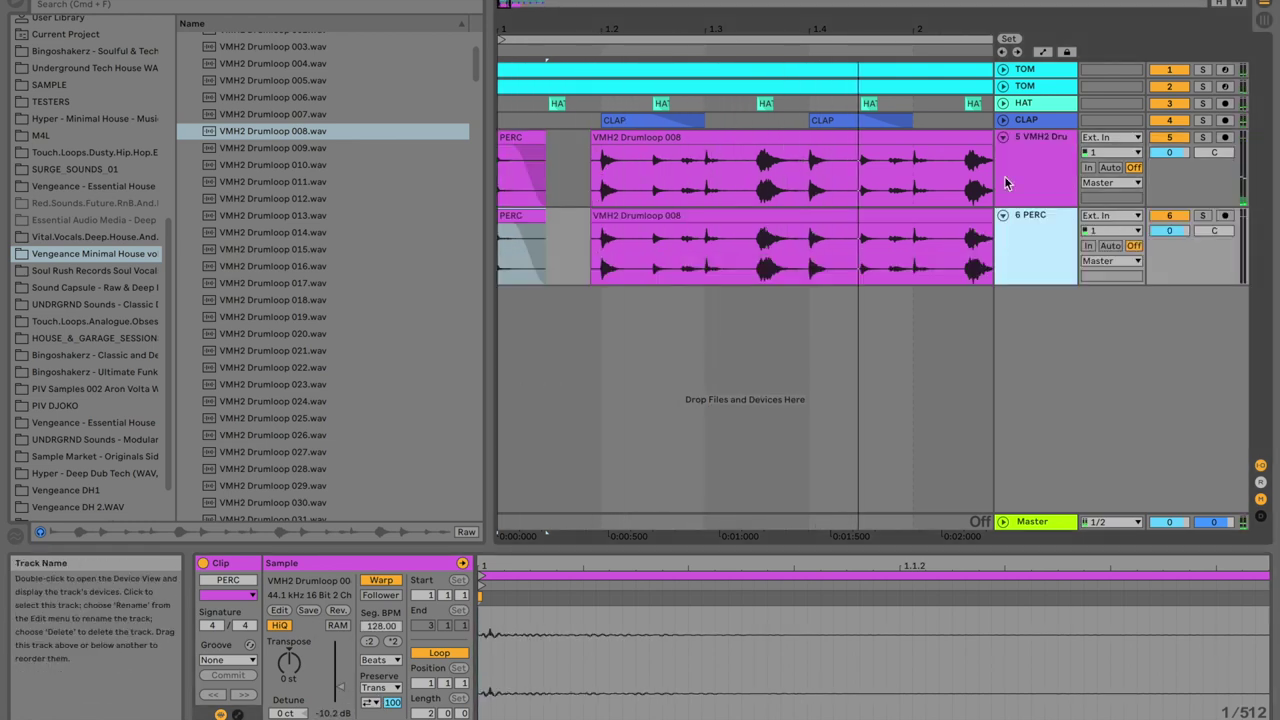
left_click(648, 136)
key("Delete")
Set the grid to 1/4 and duplicate the one-beat PERC selection onto every beat through bar 4.
left_click_drag(593, 145, 485, 146)
left_click(602, 155)
right_click(602, 155)
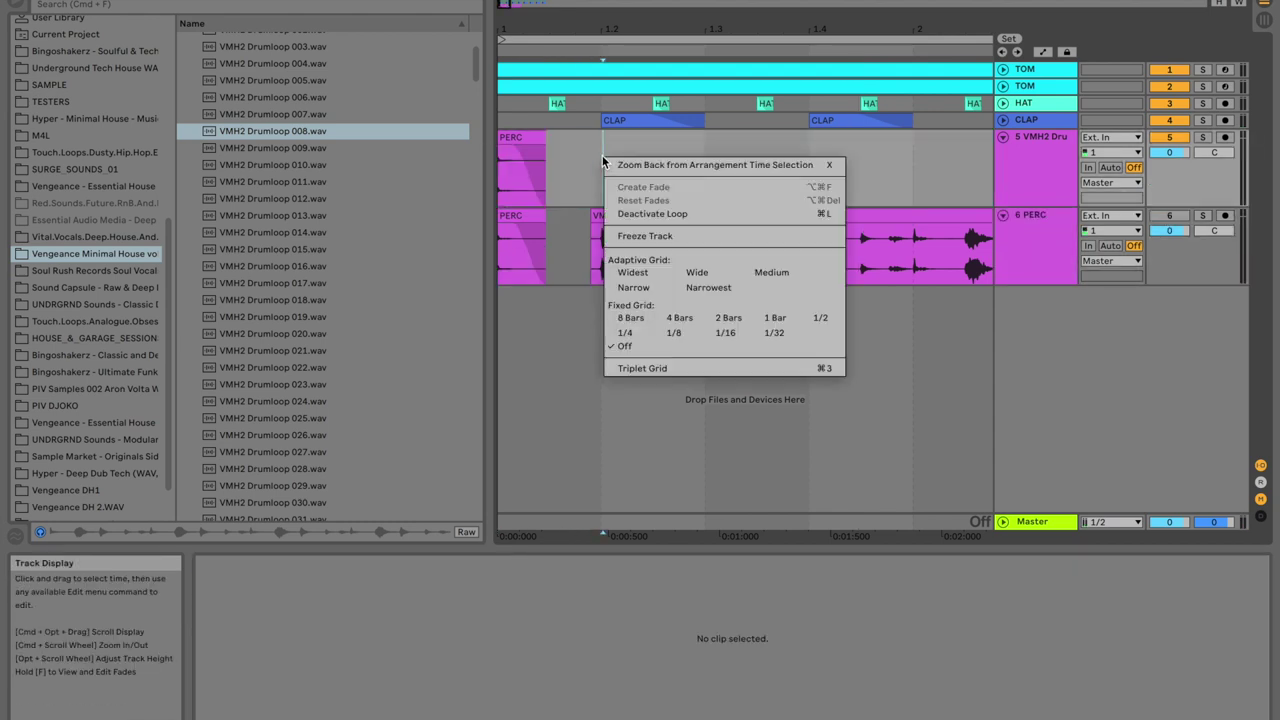
left_click(626, 332)
left_click(520, 165)
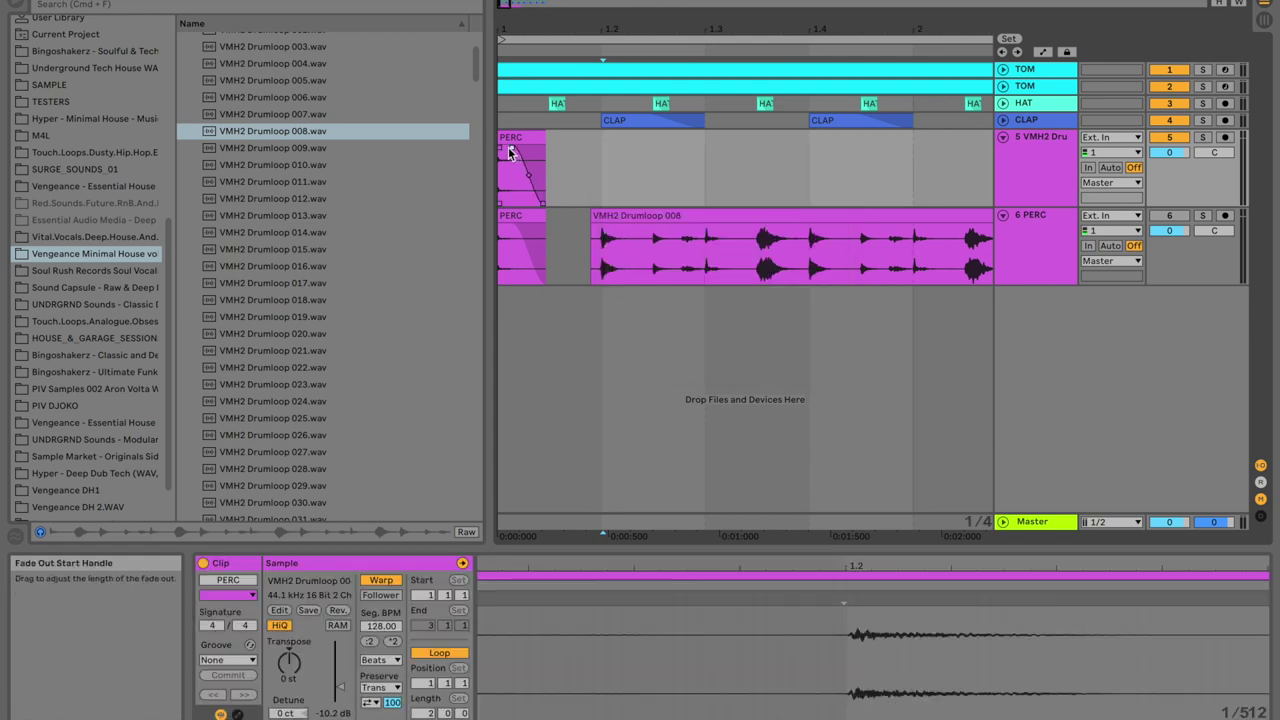
left_click_drag(604, 147, 438, 147)
key("ctrl+d")
key("ctrl+d")
key("ctrl+d")
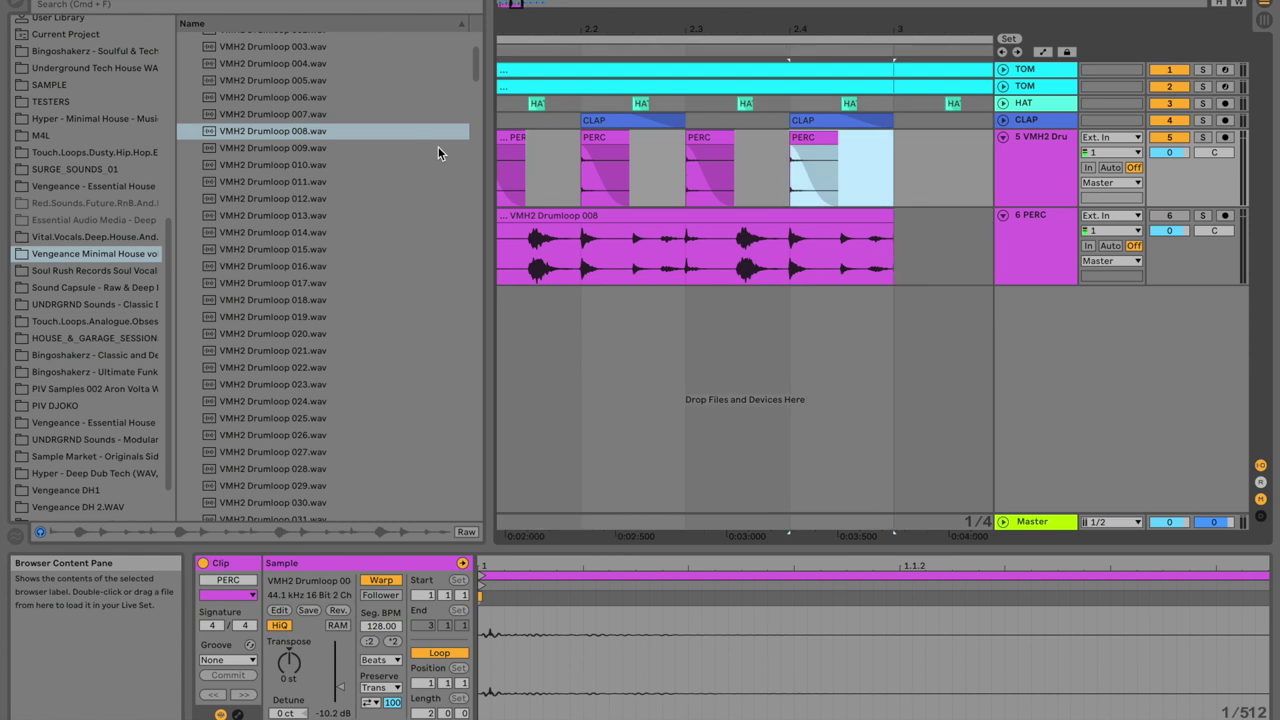
key("ctrl+d")
key("ctrl+d")
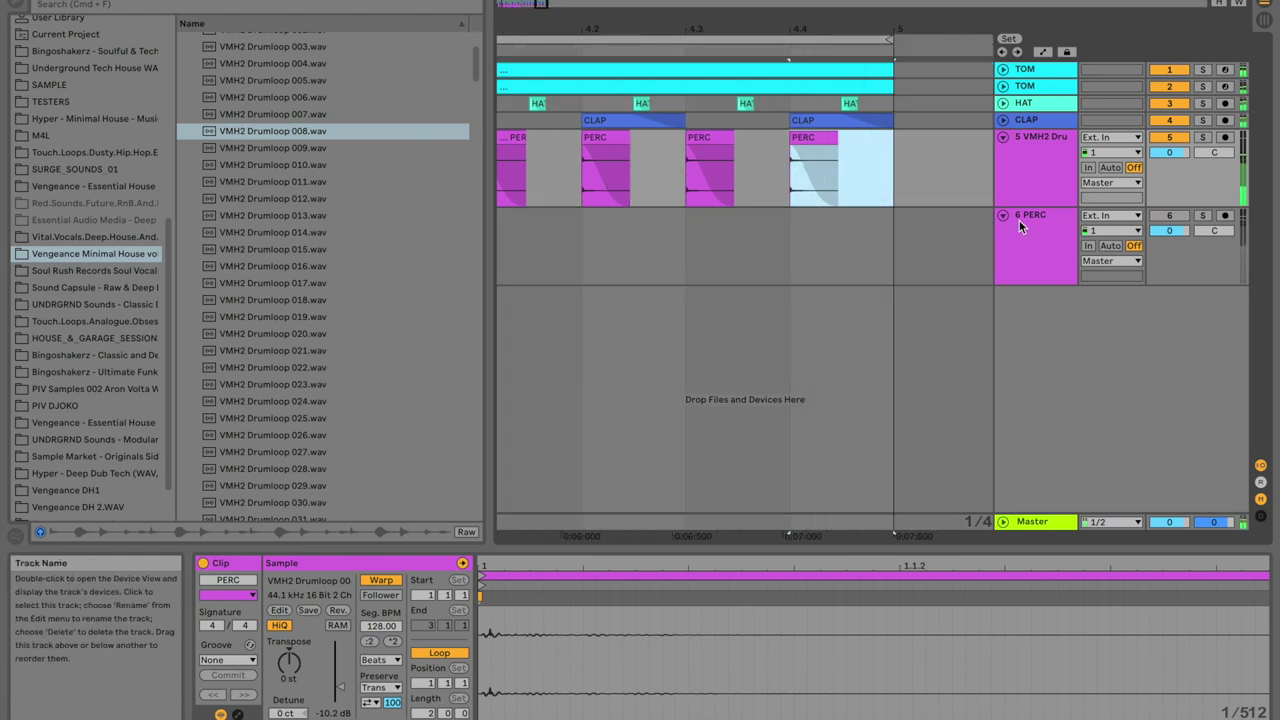
Rename the fifth track PERC and set its volume to -7.0 dB while the groove plays.
right_click(1027, 171)
left_click(1083, 243)
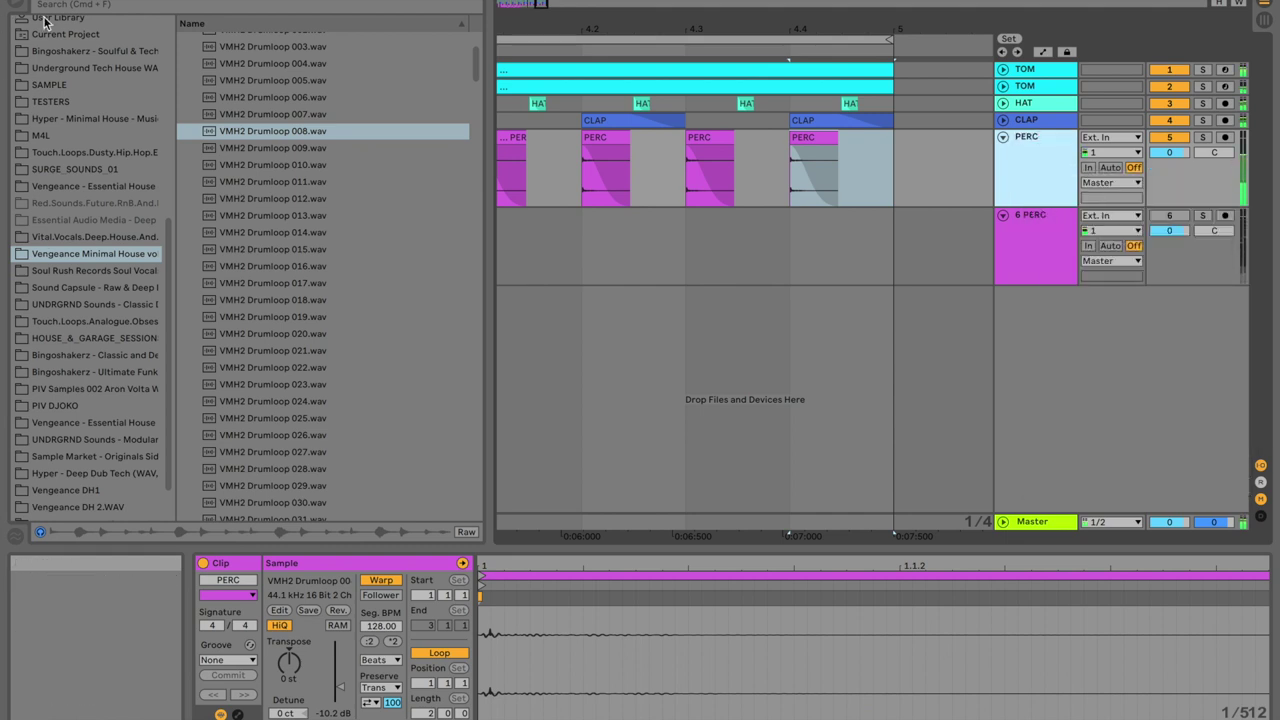
key("space")
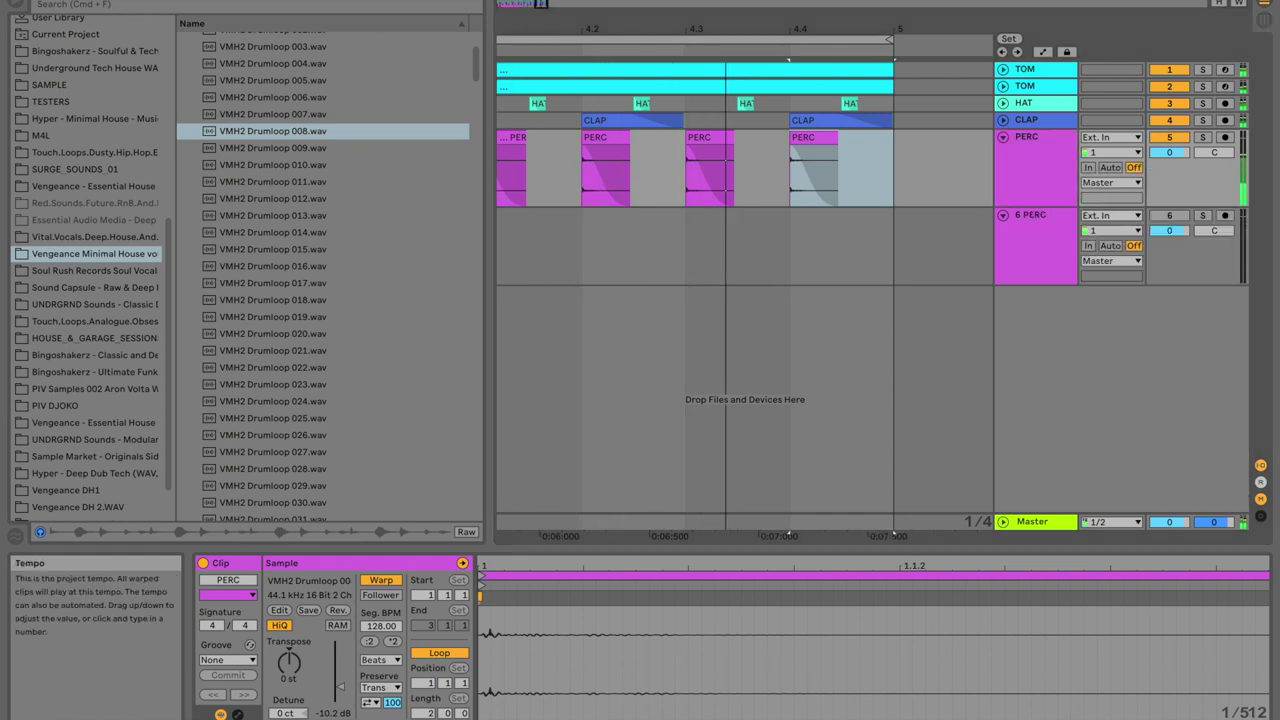
left_click(1175, 158)
left_click_drag(1175, 158, 1175, 168)
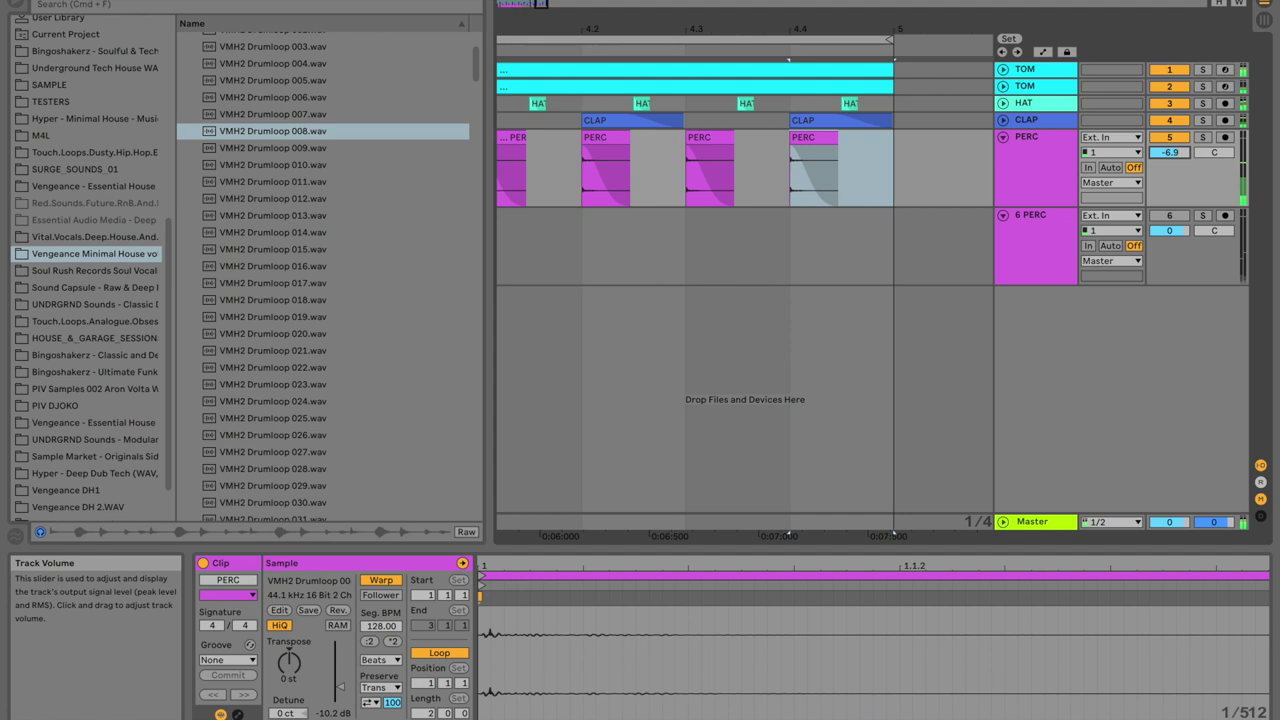
left_click_drag(1175, 158, 1175, 160)
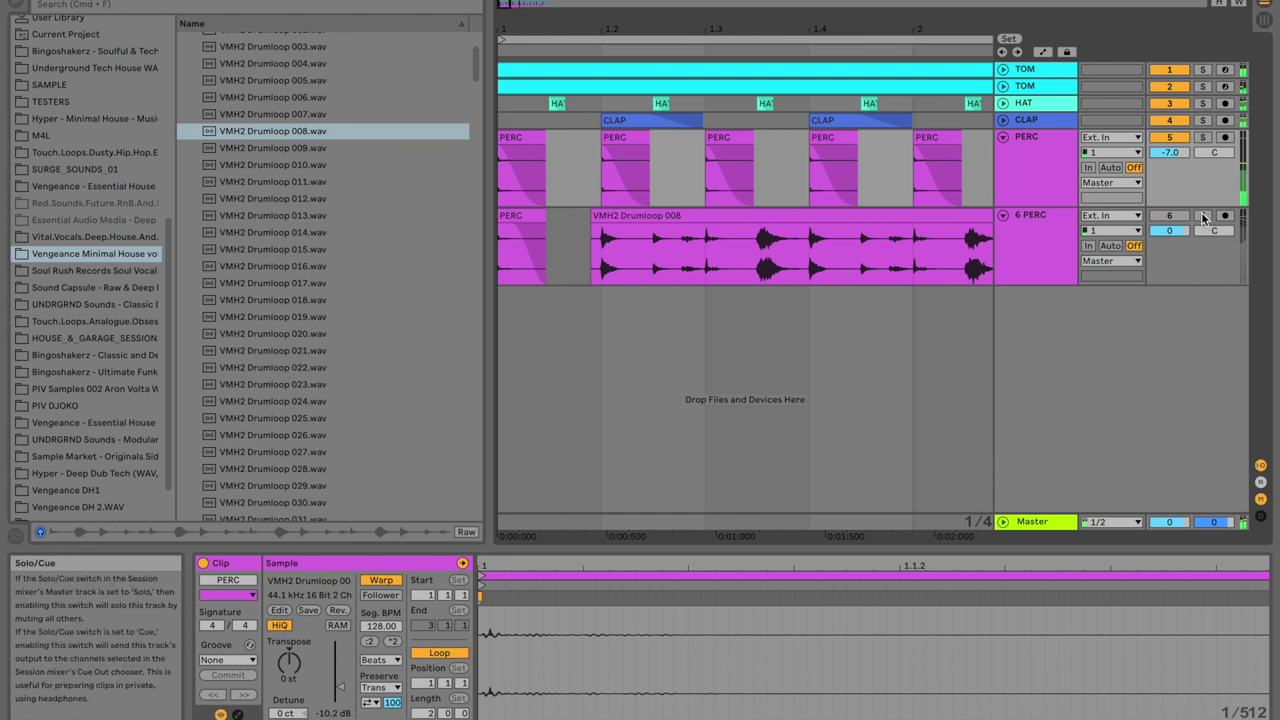
Solo the duplicated percussion track, turn the grid off and rename its remaining drum loop clip PERC.
left_click(1203, 216)
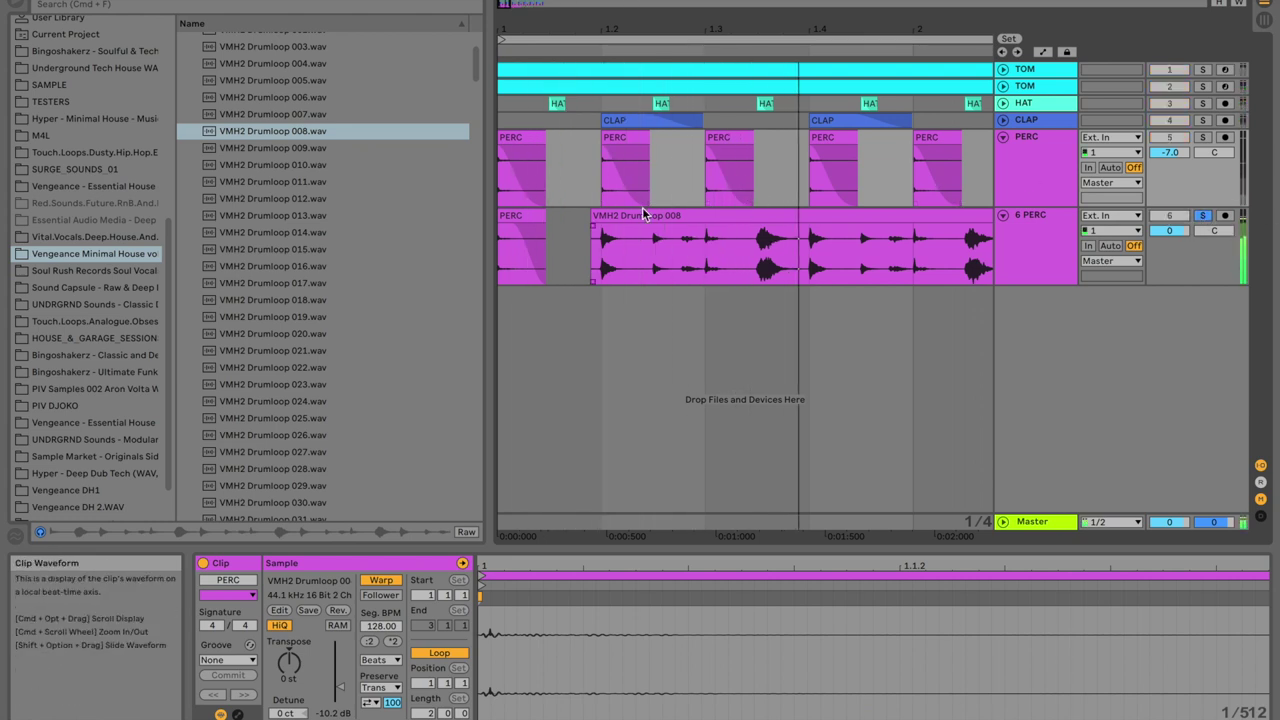
right_click(687, 329)
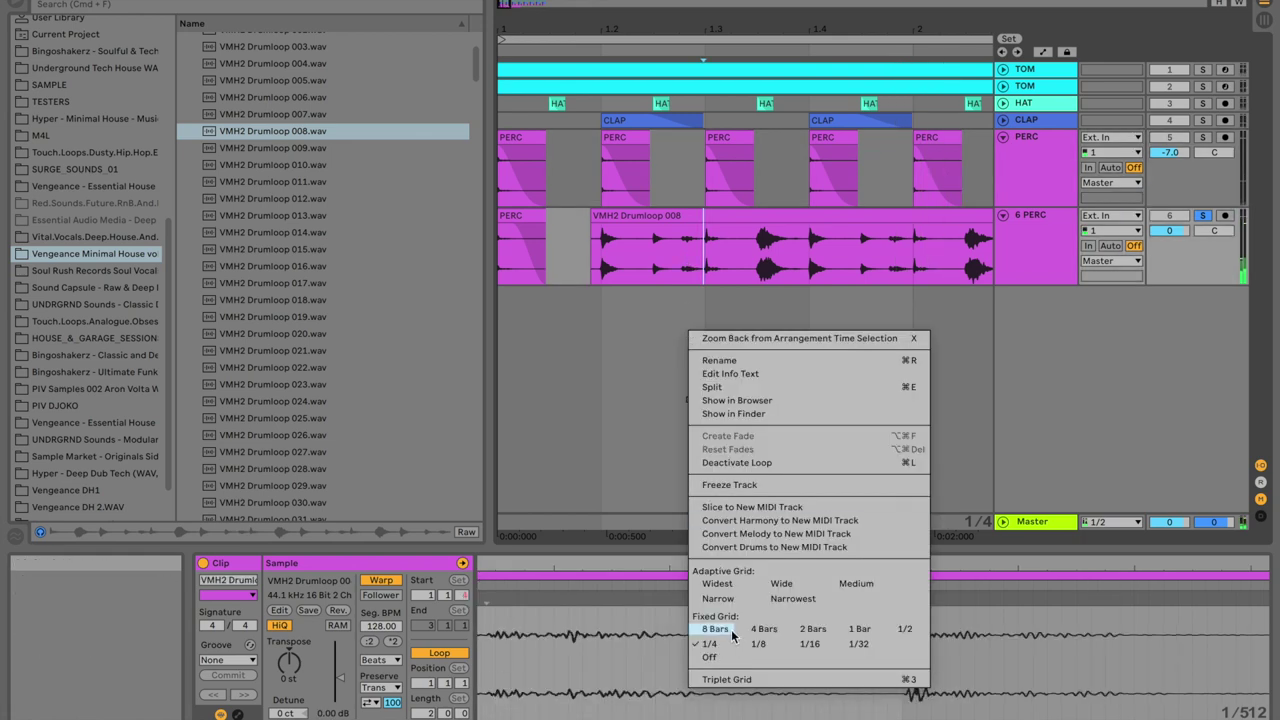
left_click(710, 657)
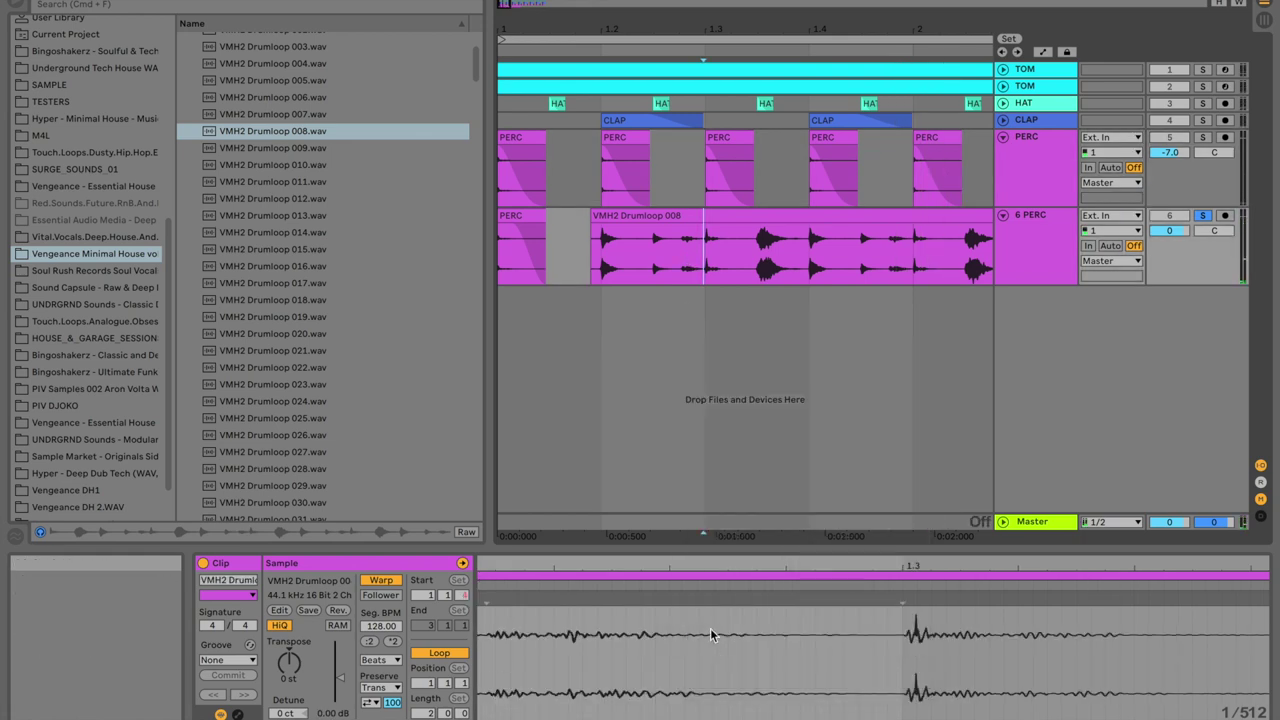
right_click(665, 218)
left_click(713, 328)
type("PERC")
key("Return")
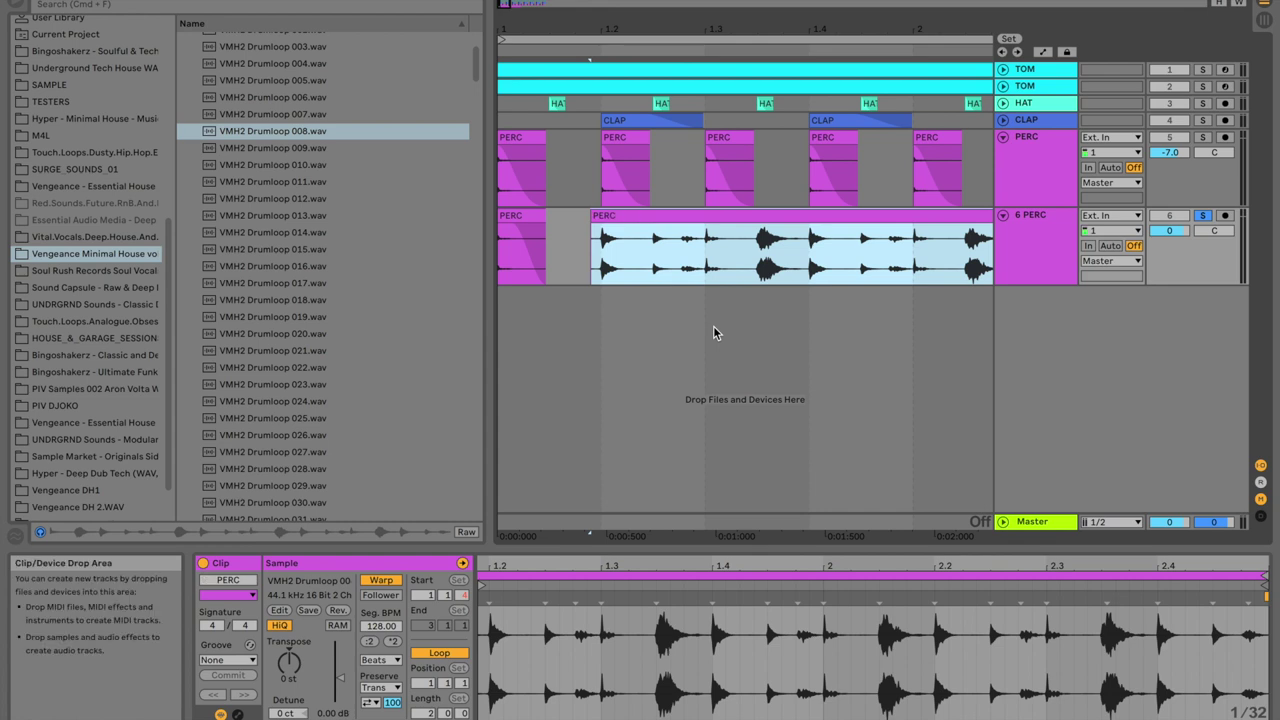
Isolate the short hit just before beat 1.3 on the soloed track, deleting all other audio around it.
left_click_drag(593, 240, 705, 233)
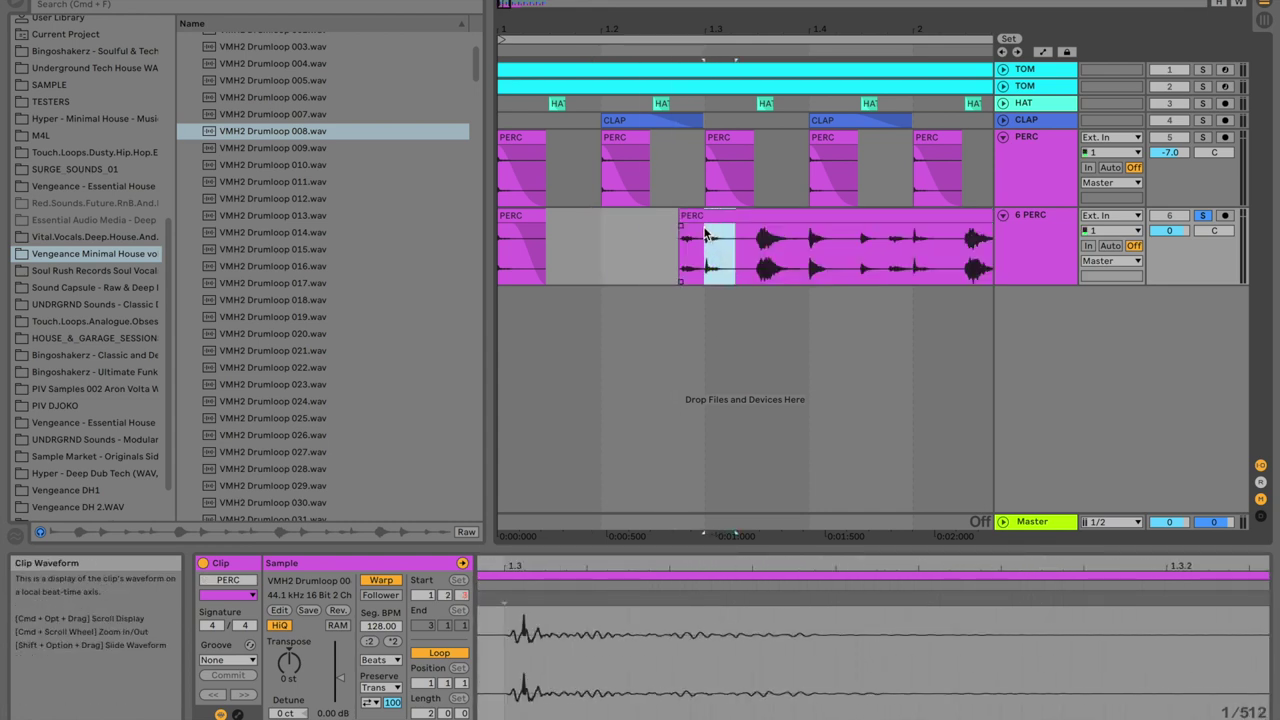
key("Delete")
left_click(508, 217)
key("Delete")
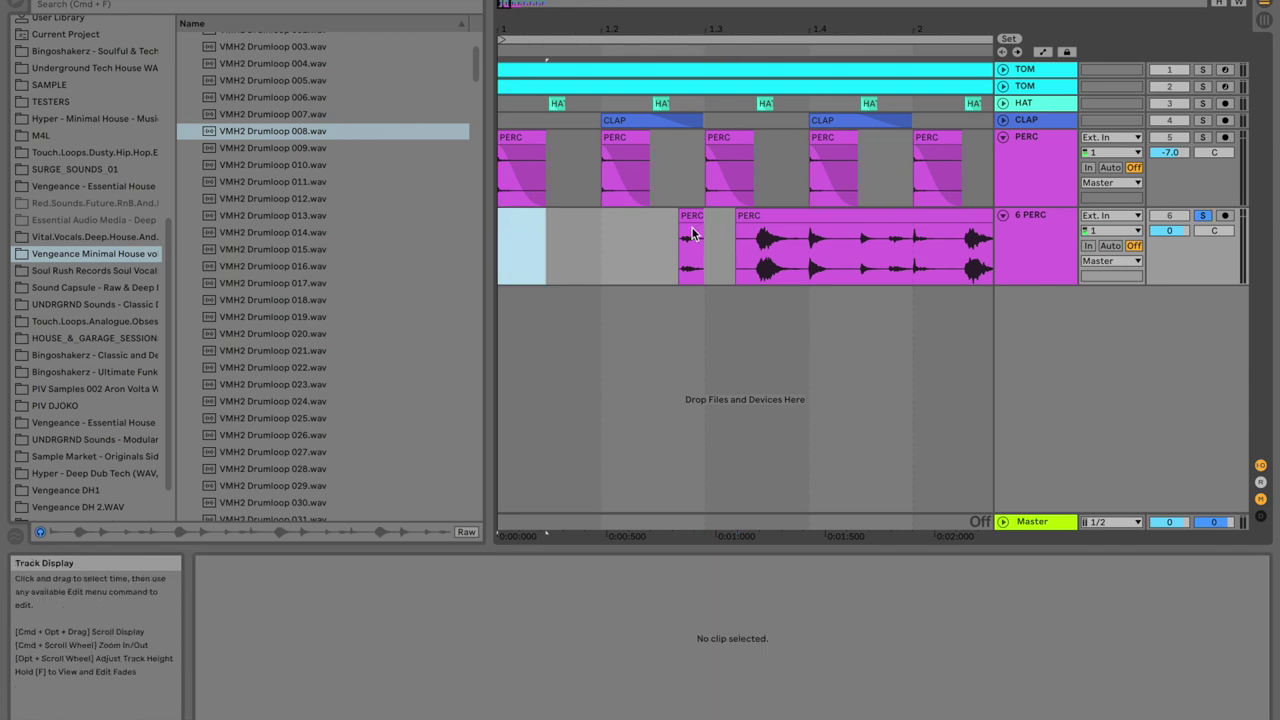
left_click(791, 218)
key("Delete")
left_click(696, 232)
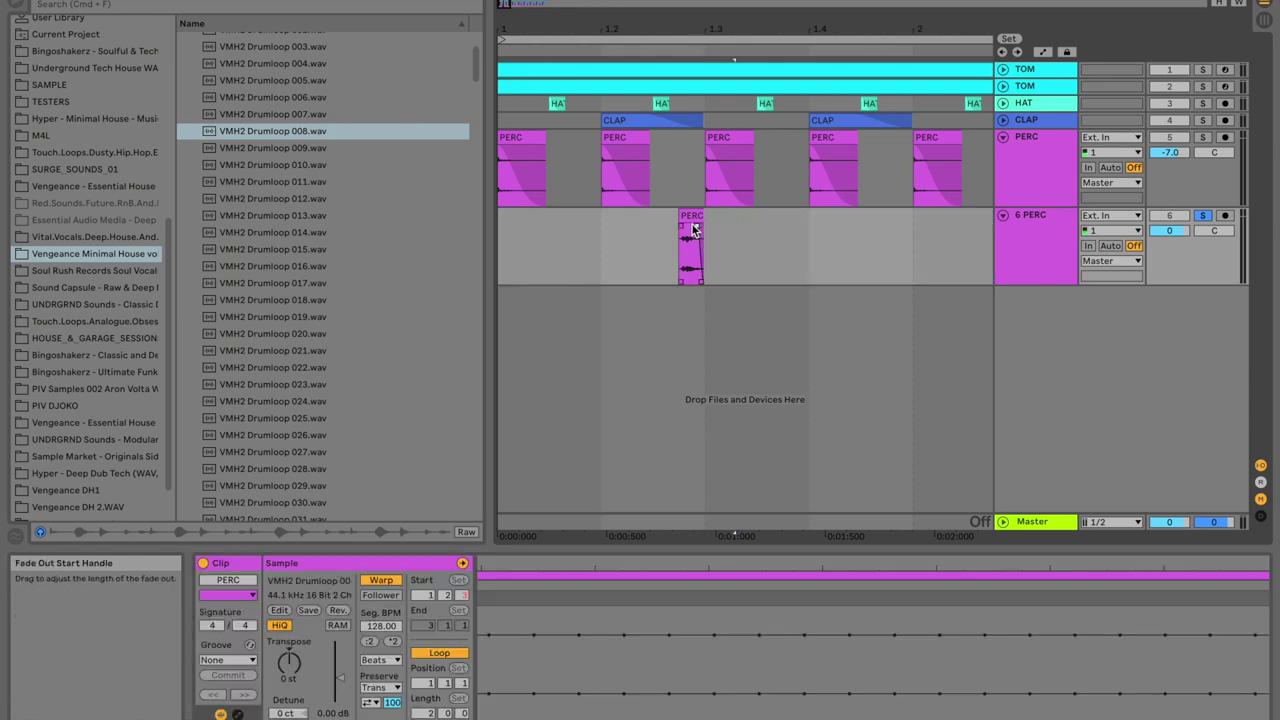
Set the grid to 1/4 and duplicate the six-beat section containing the short percussion hit through bar 4.
left_click(549, 10)
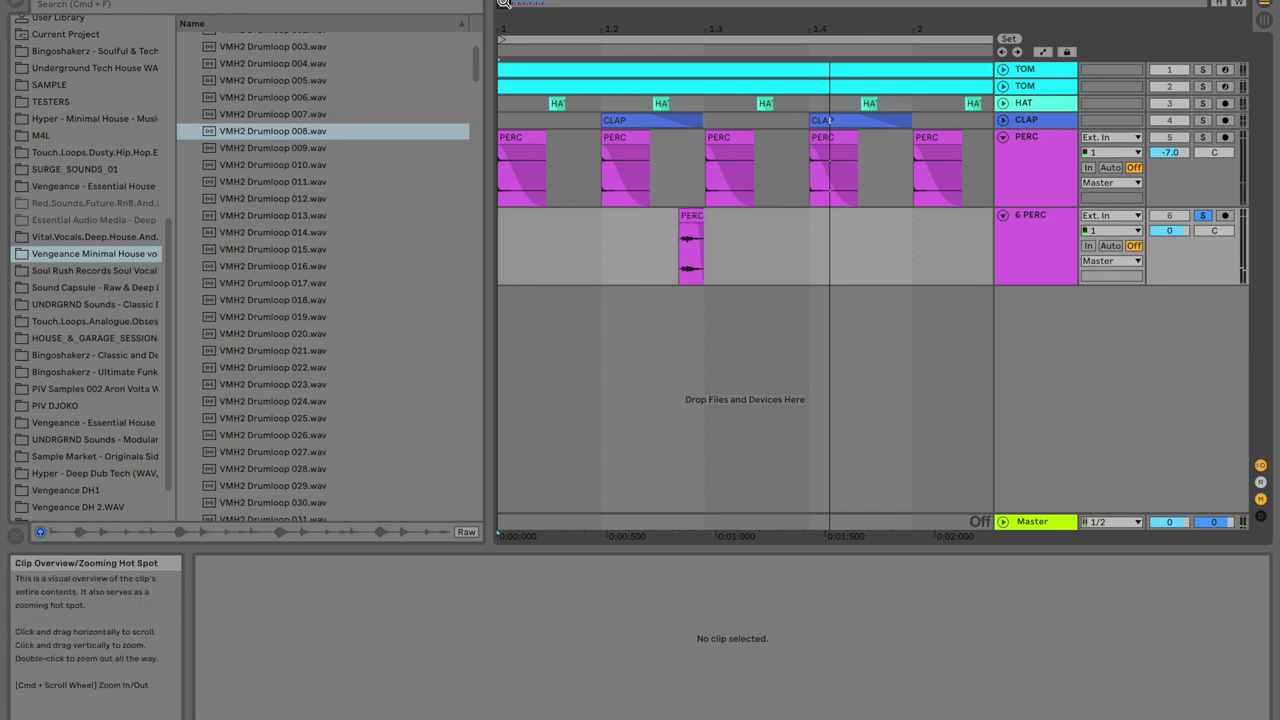
key("minus")
key("minus")
left_click(688, 290)
right_click(688, 294)
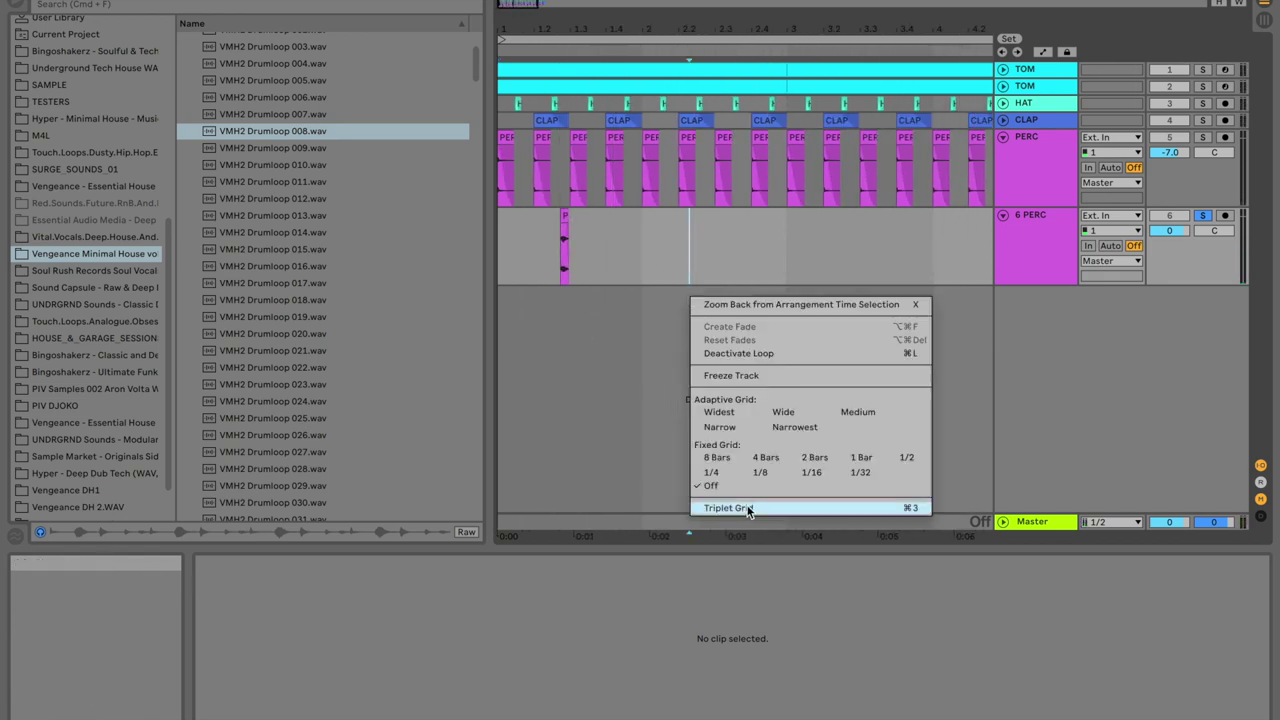
left_click(714, 478)
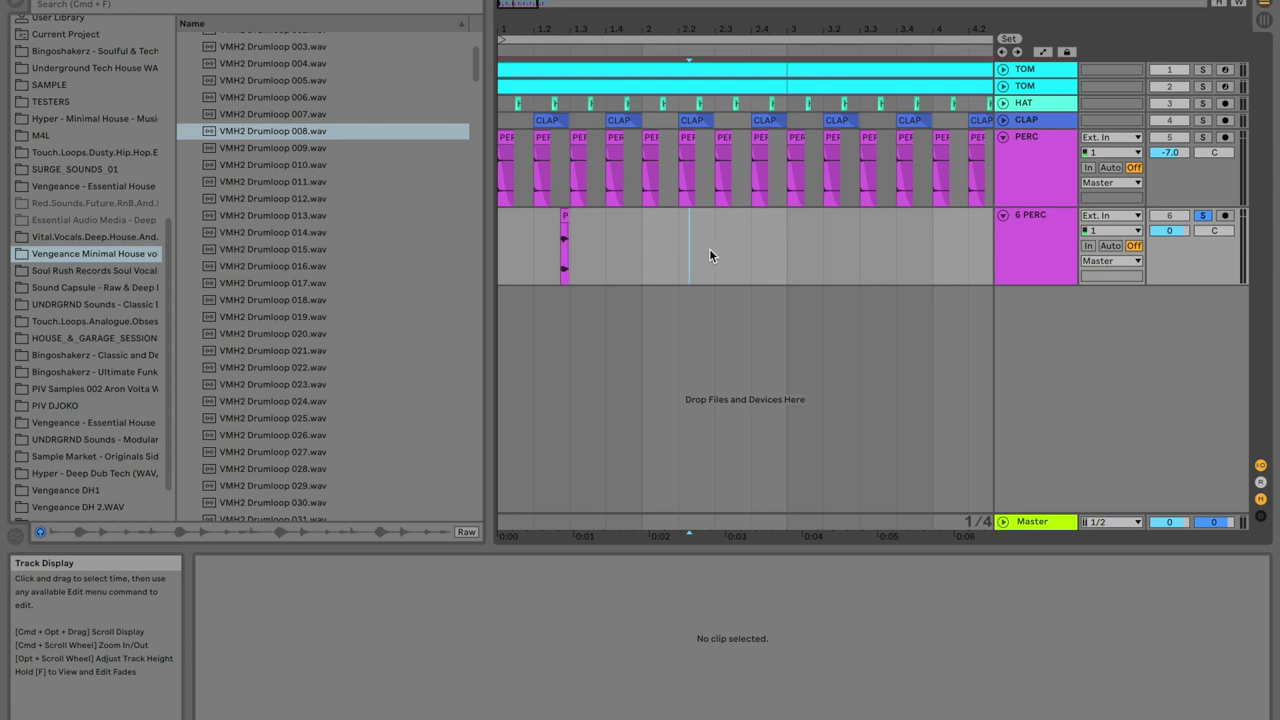
left_click_drag(709, 246, 480, 254)
key("super+d")
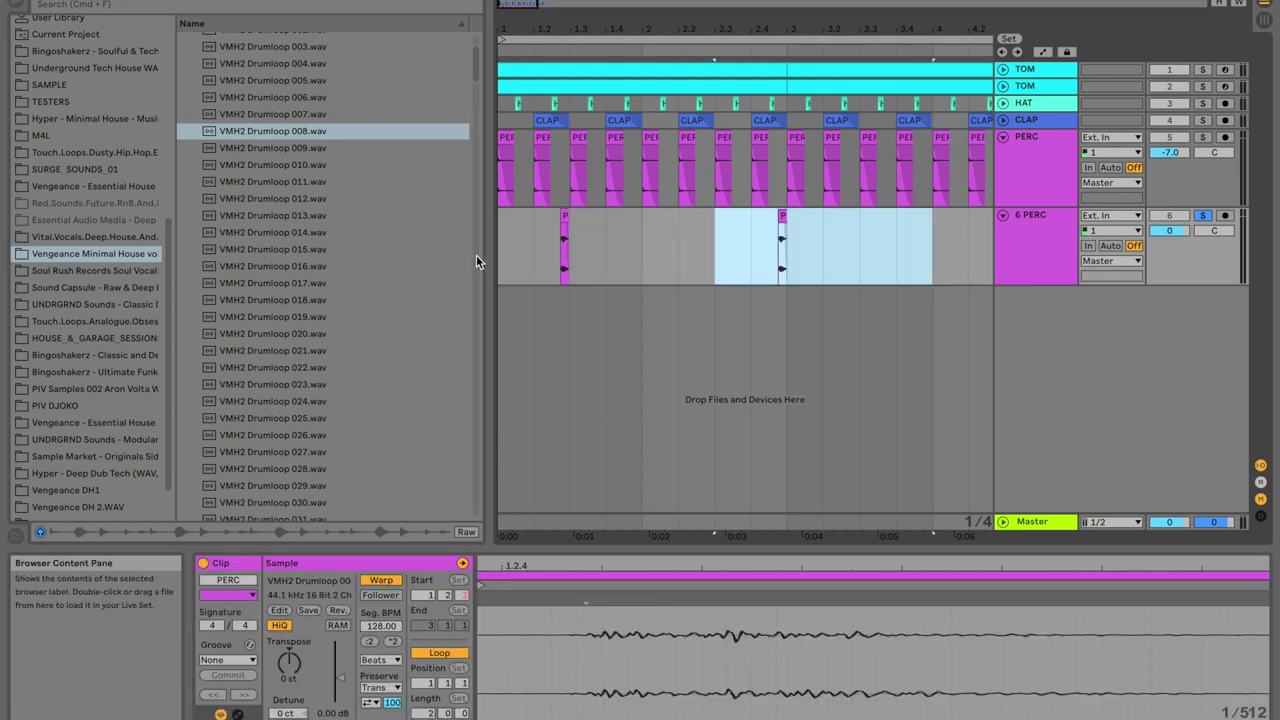
left_click(851, 254)
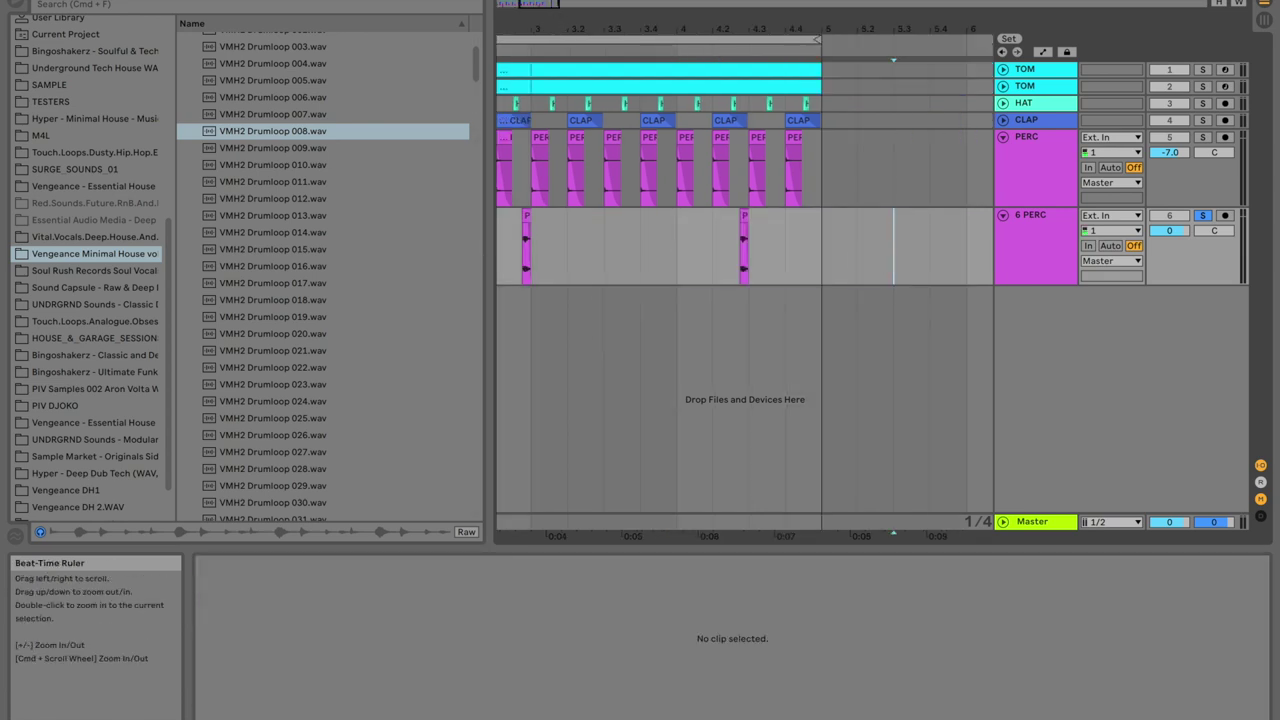
Unsolo the sixth track and rename it PERC while the groove plays.
right_click(1033, 223)
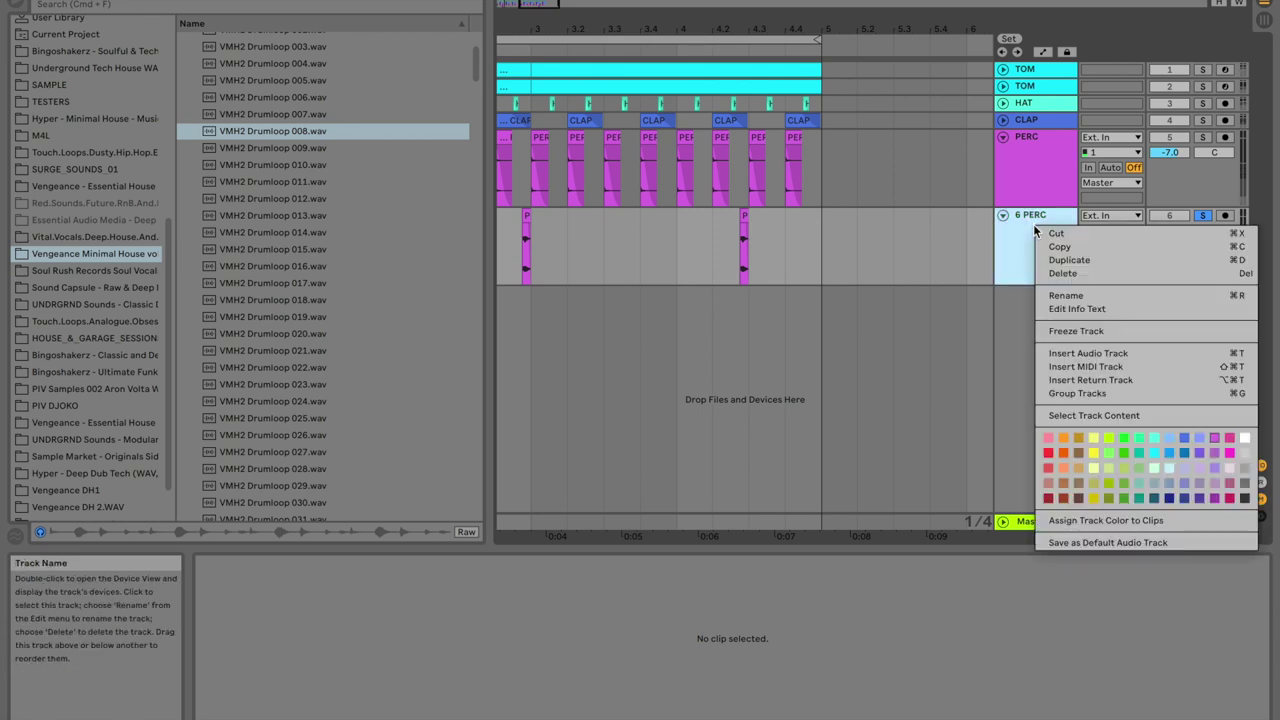
key("Escape")
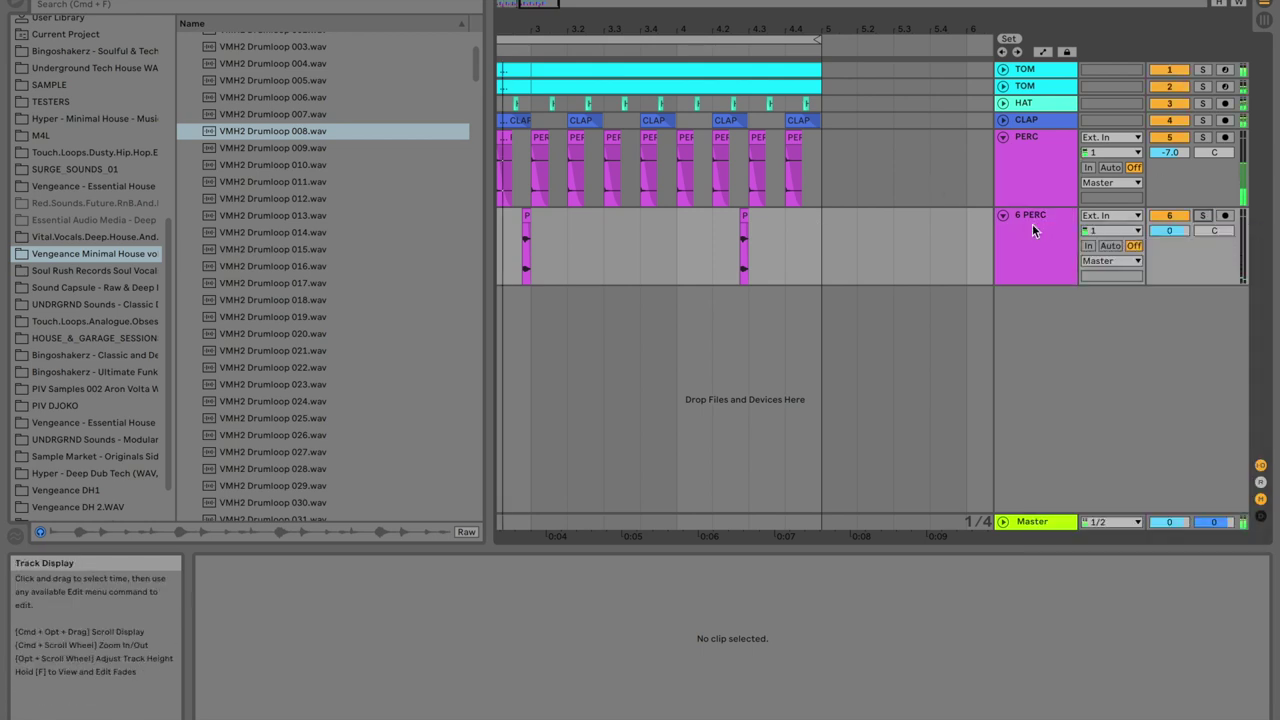
right_click(1031, 224)
left_click(1064, 296)
type("PERC")
key("Return")
Set the sixth track's volume to -9.8 dB and pan it to 9R during playback.
left_click_drag(1169, 230, 1169, 245)
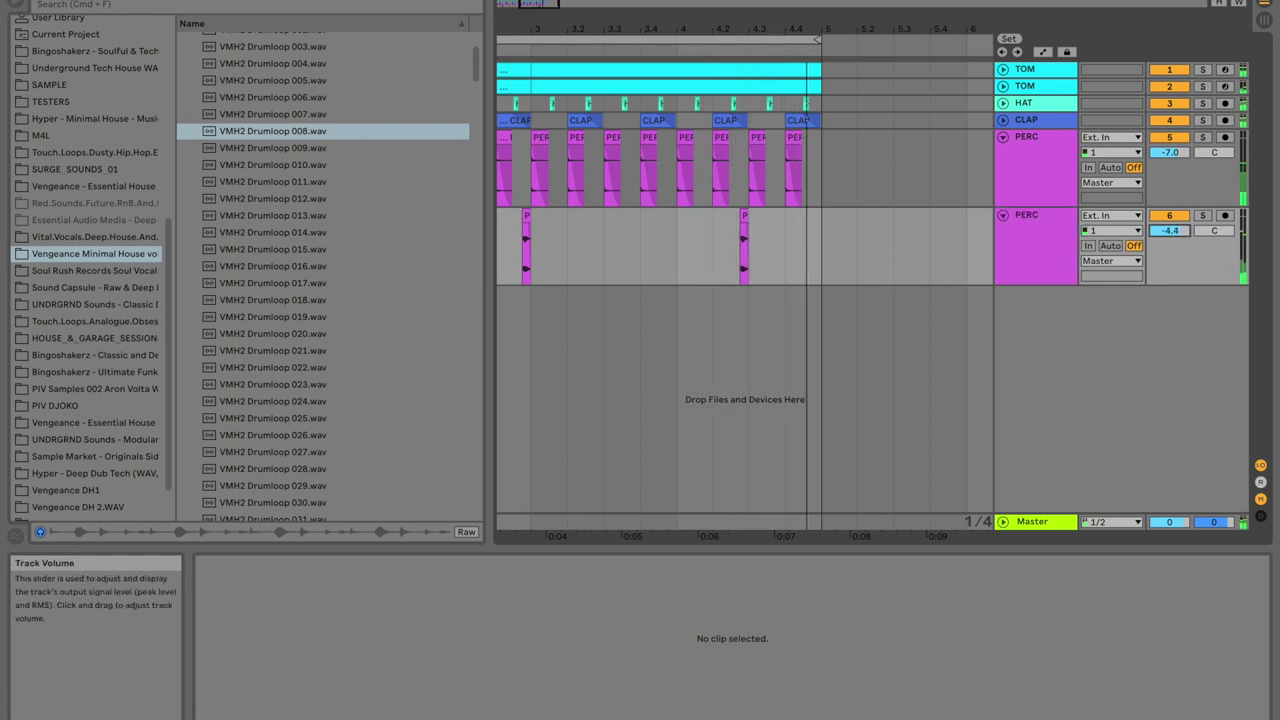
key("space")
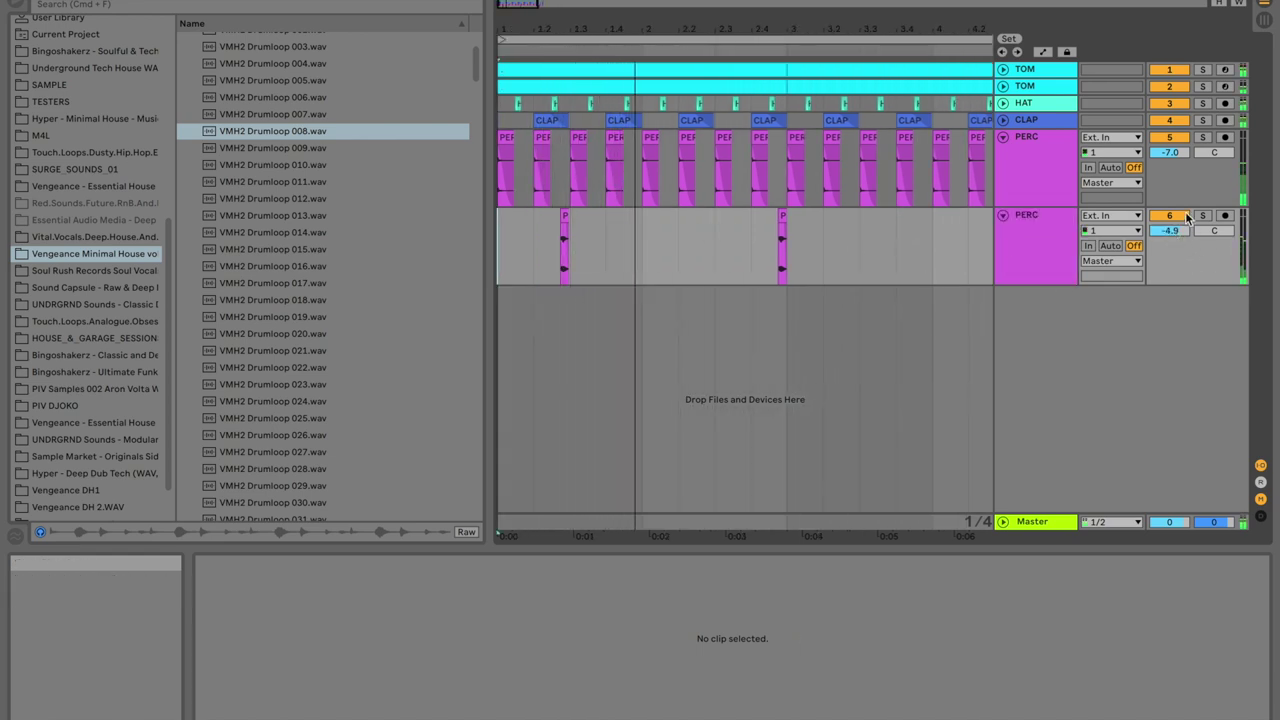
left_click_drag(1162, 234, 1214, 217)
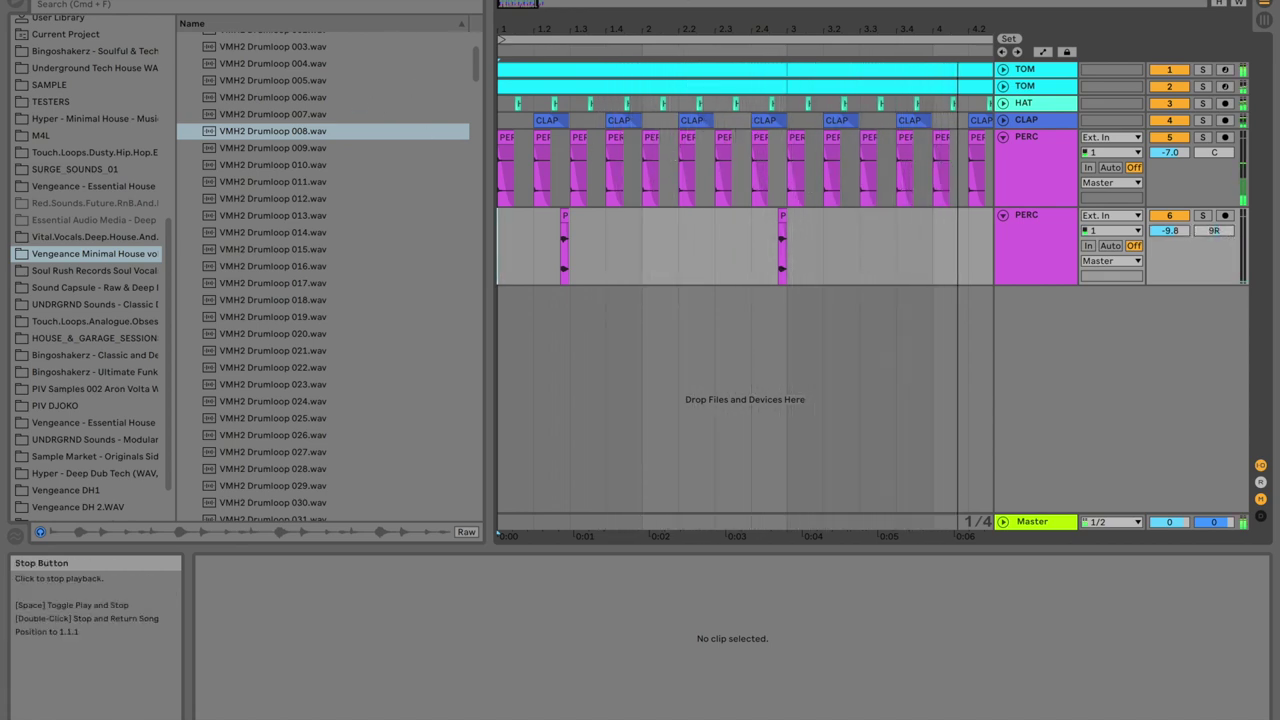
Preview VMH2 Drumloop samples 009 to 014 and place VMH2 Drumloop 014.wav at bar 1 on a new audio track.
left_click(266, 148)
left_click(271, 170)
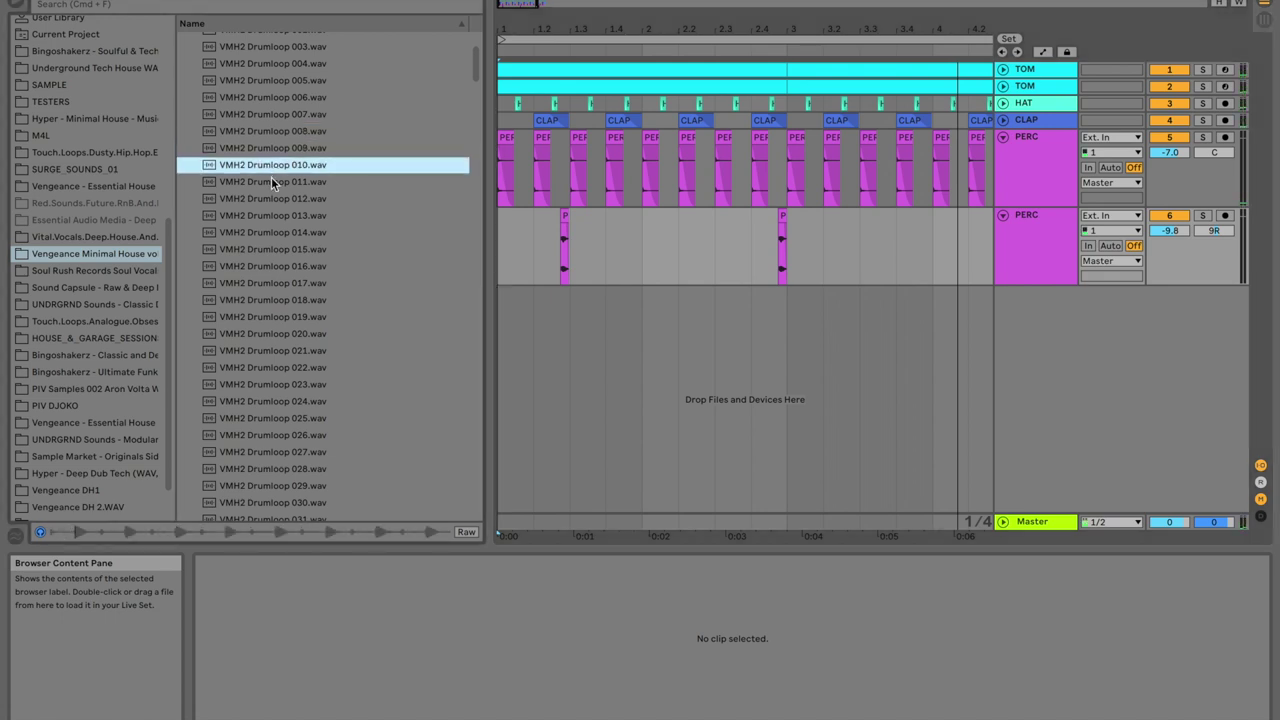
left_click(272, 182)
left_click(289, 200)
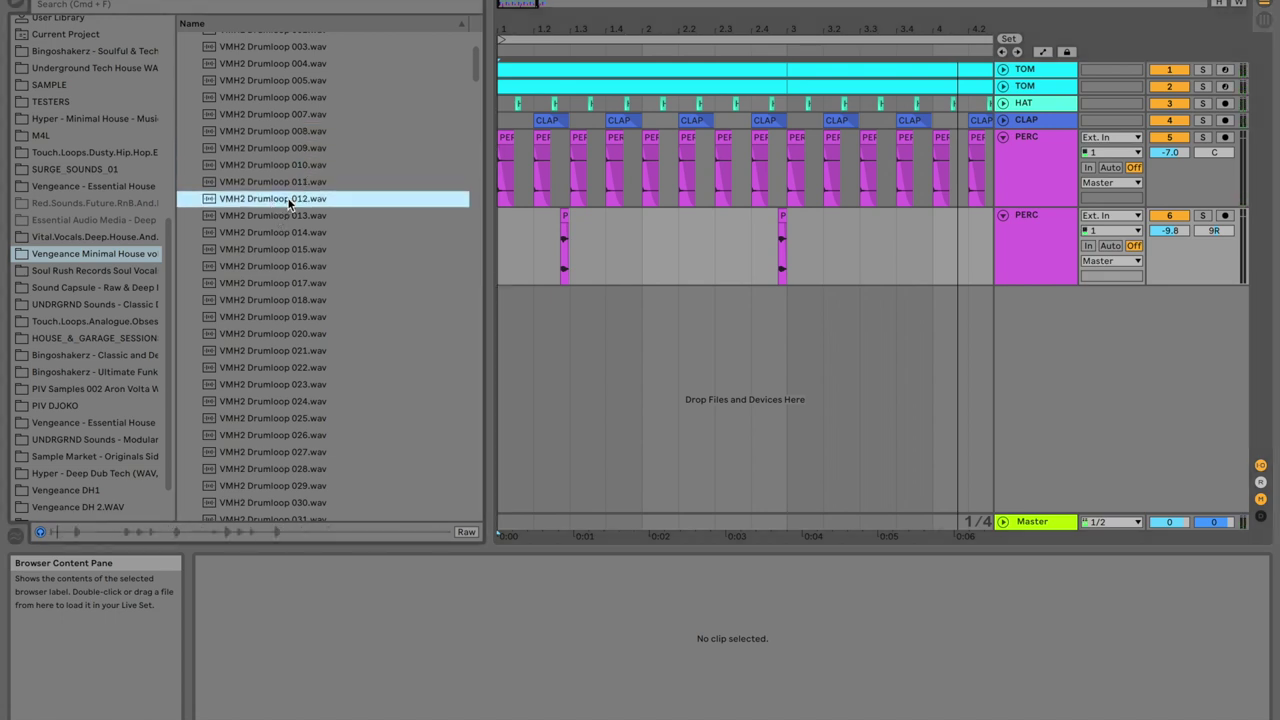
left_click(280, 230)
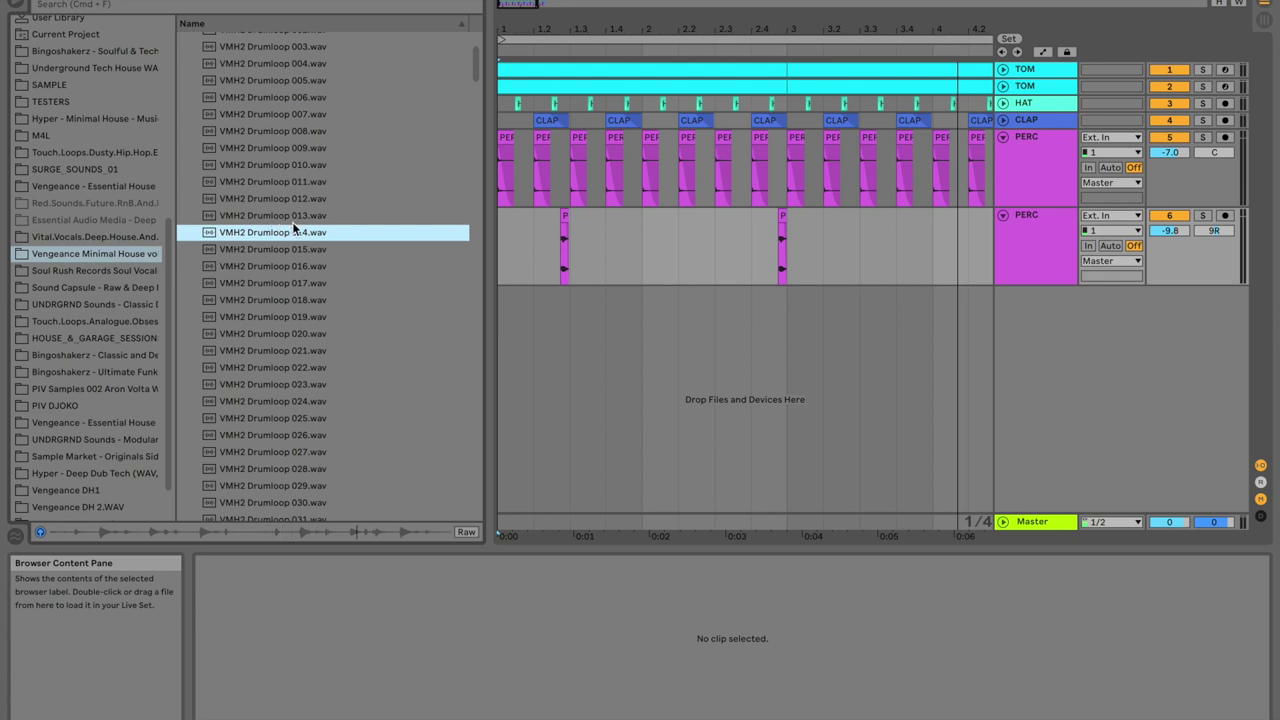
left_click_drag(251, 236, 511, 320)
Rename the new drum loop clip PERC, then solo its track and play it.
right_click(557, 294)
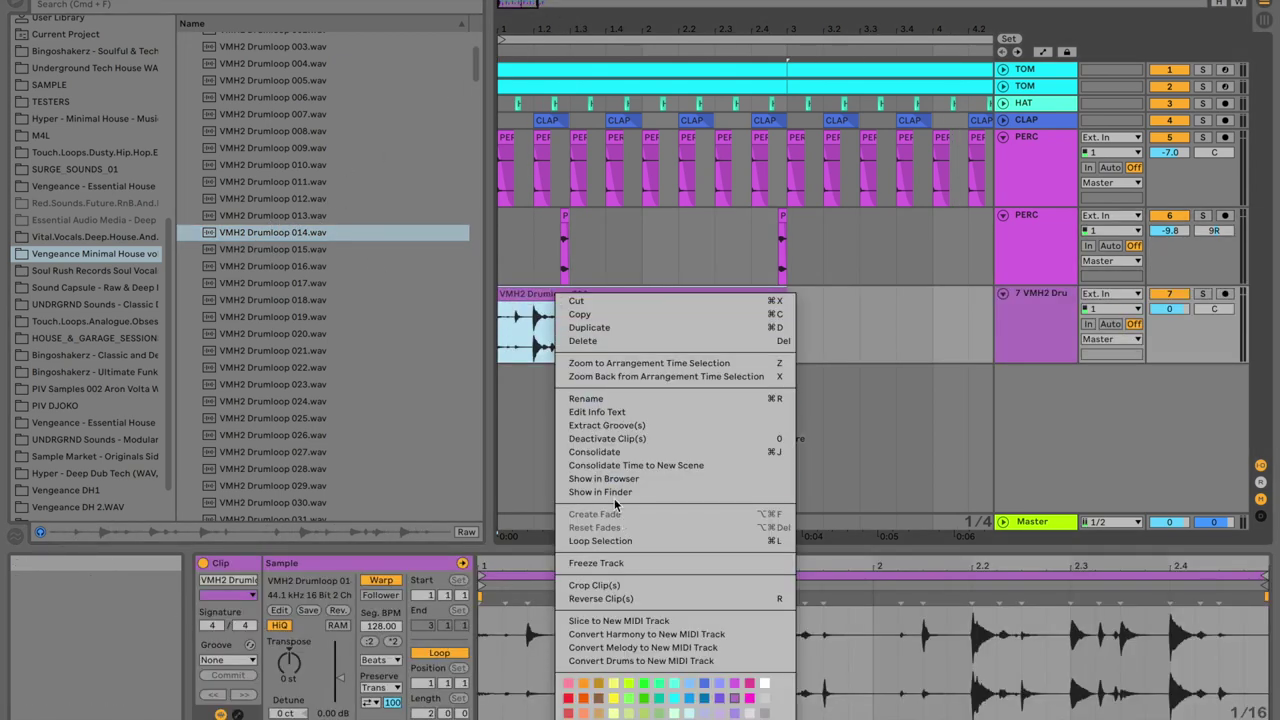
left_click(600, 401)
type("PERC")
key("Return")
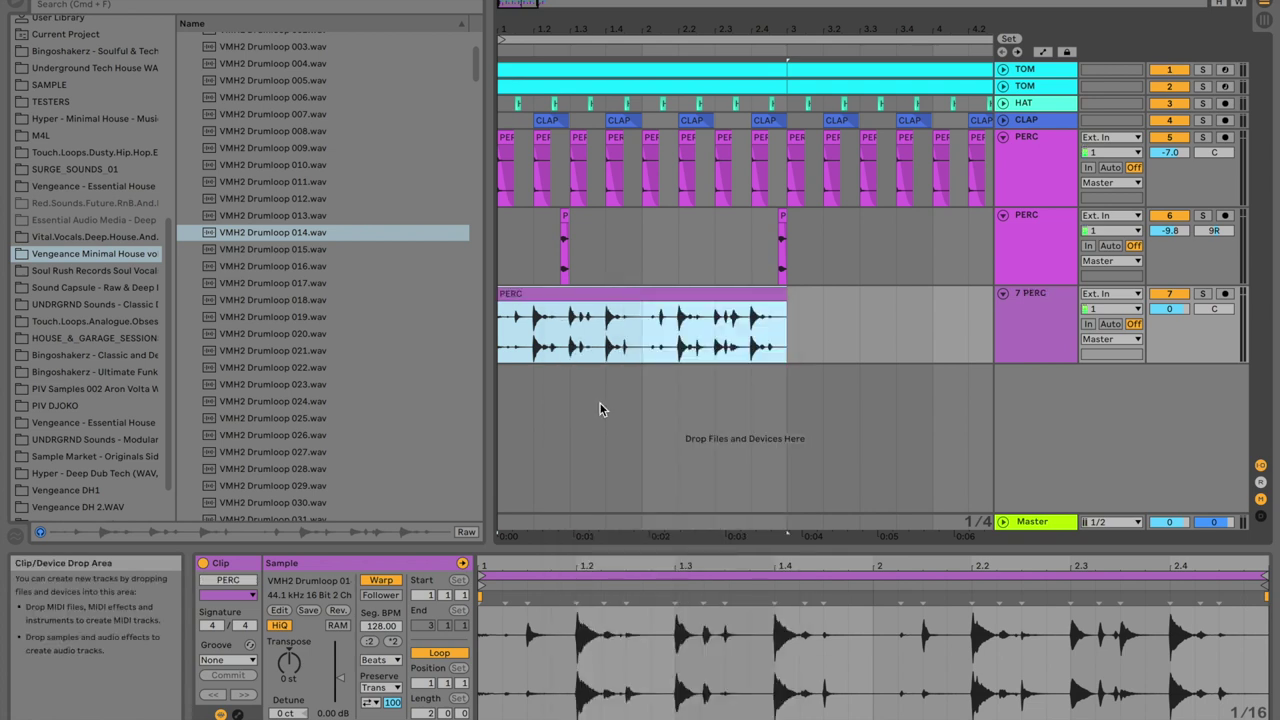
left_click(601, 404)
left_click(1203, 293)
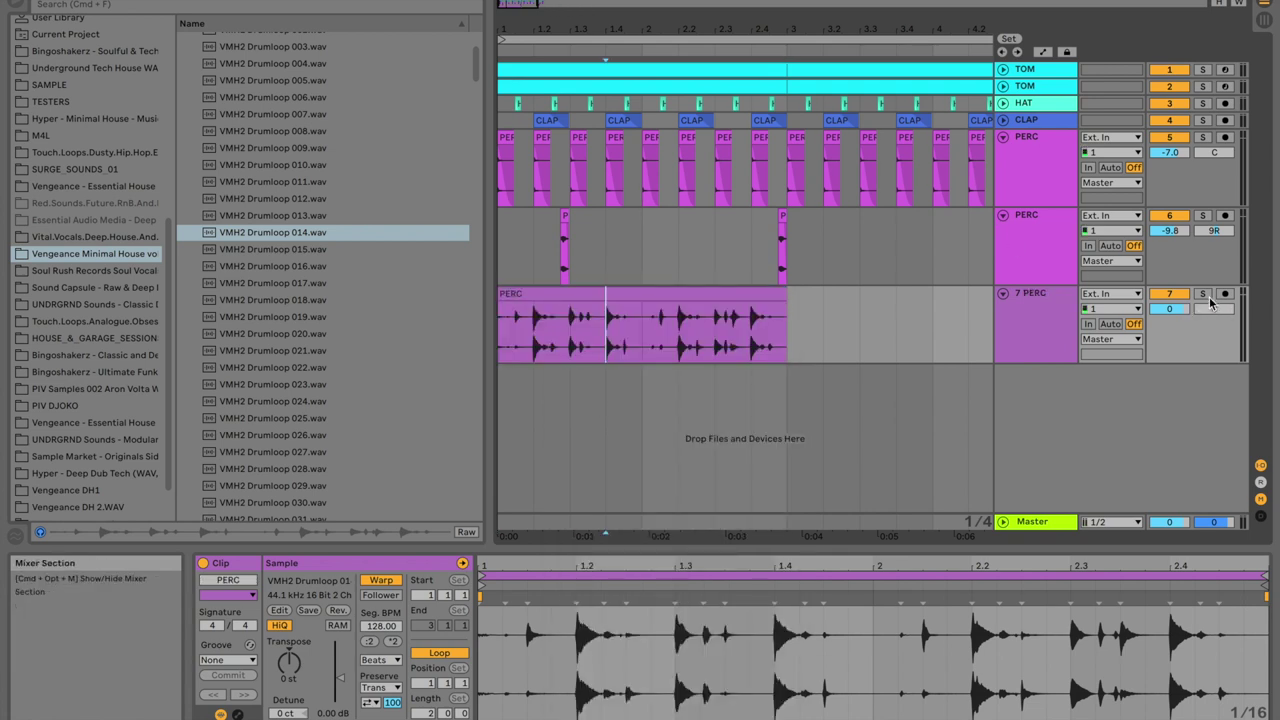
key("space")
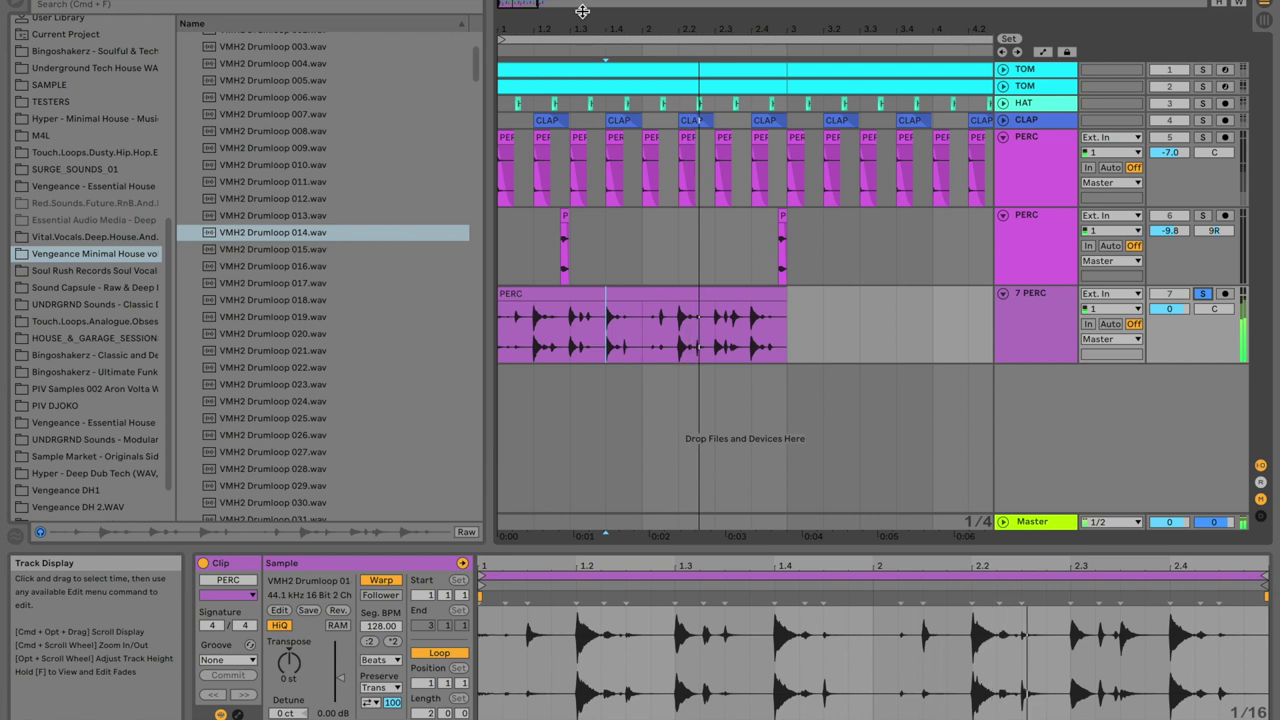
Set the grid to 1/8, trim the seventh track's clip to the first beat of bar 2, and unsolo the track.
left_click_drag(505, 287, 642, 290)
right_click(841, 399)
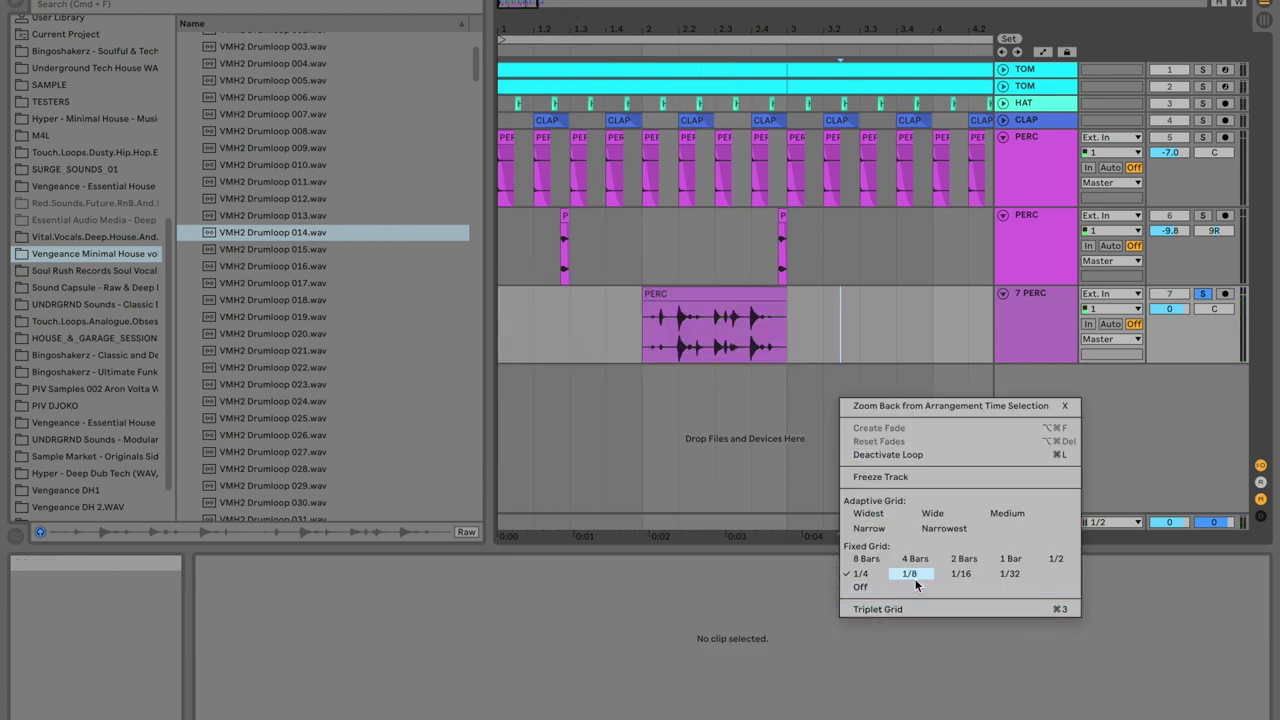
left_click(911, 574)
left_click_drag(790, 297, 676, 306)
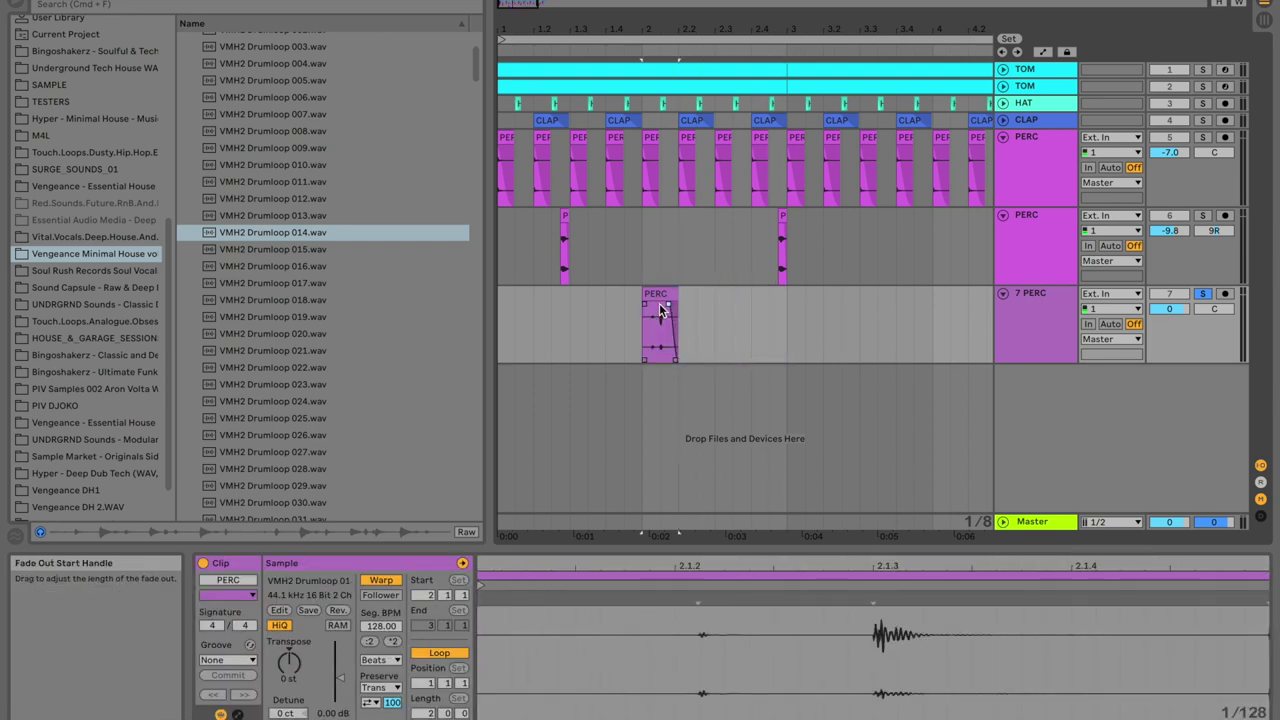
left_click(1228, 293)
key("space")
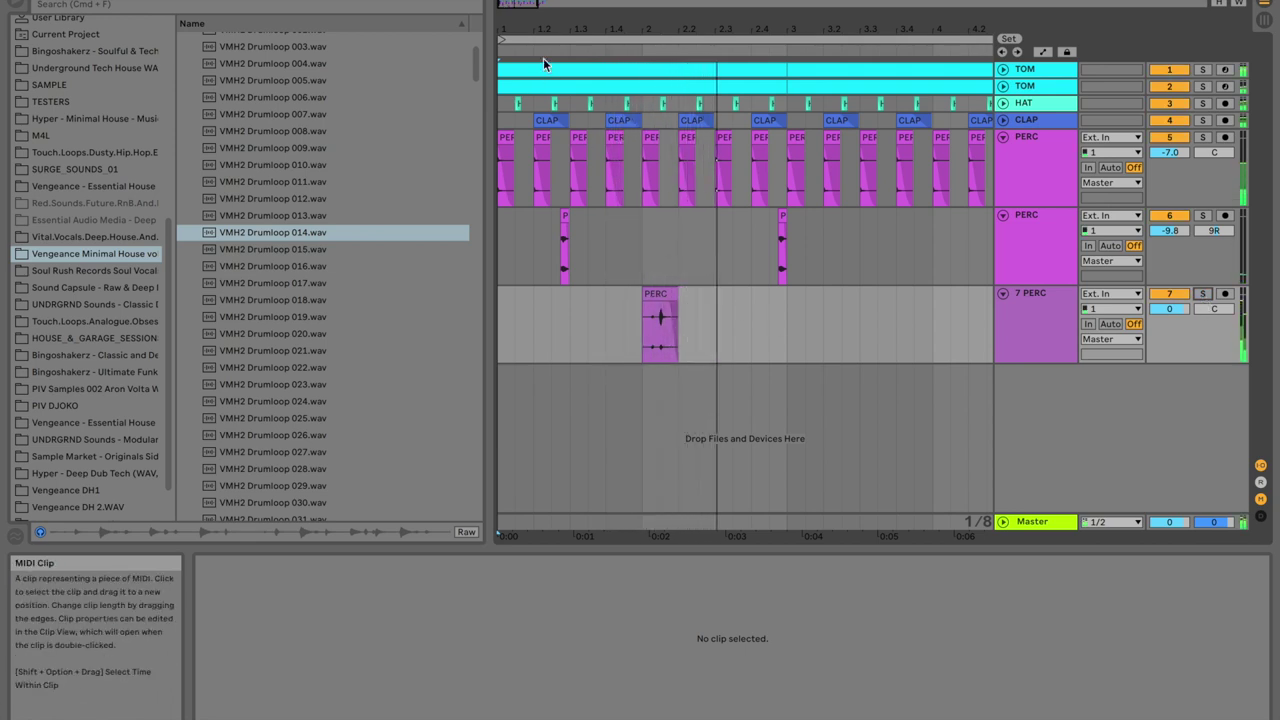
Copy the seventh track's one-beat PERC clip from bar 2 to beat 4.3.
key("space")
left_click(770, 309)
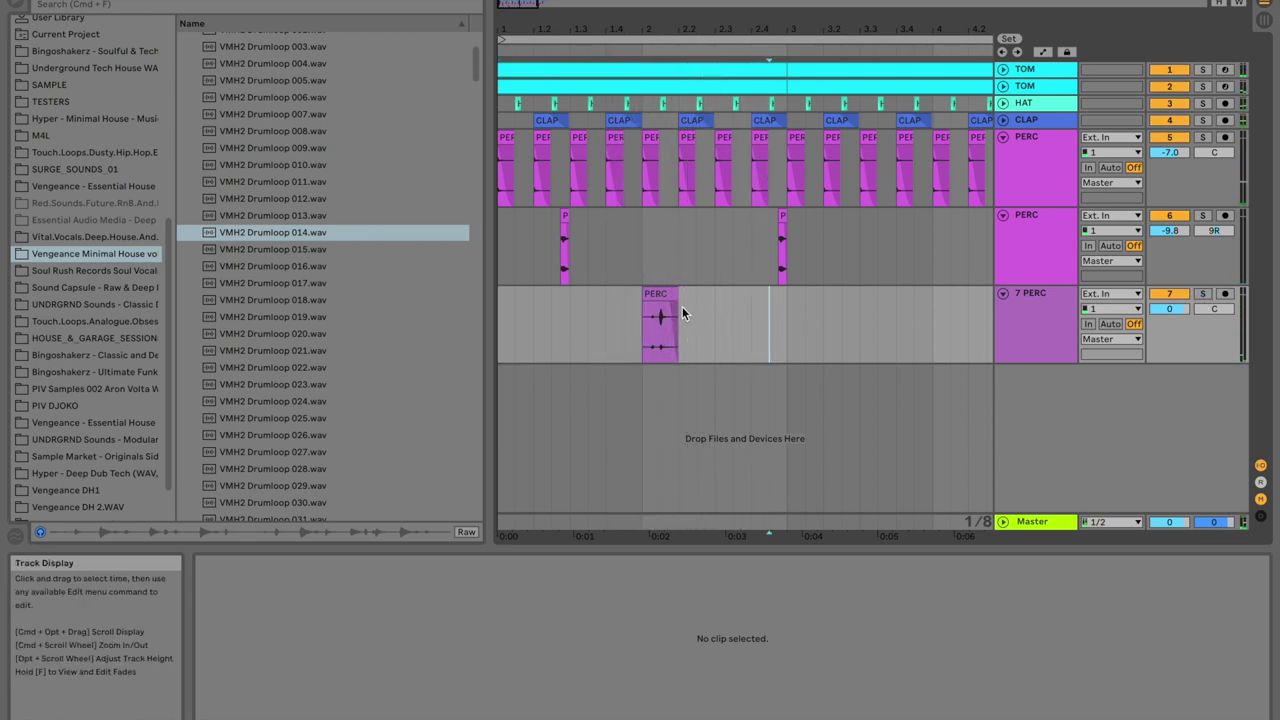
scroll(682, 314, "right", 1)
left_click(643, 298)
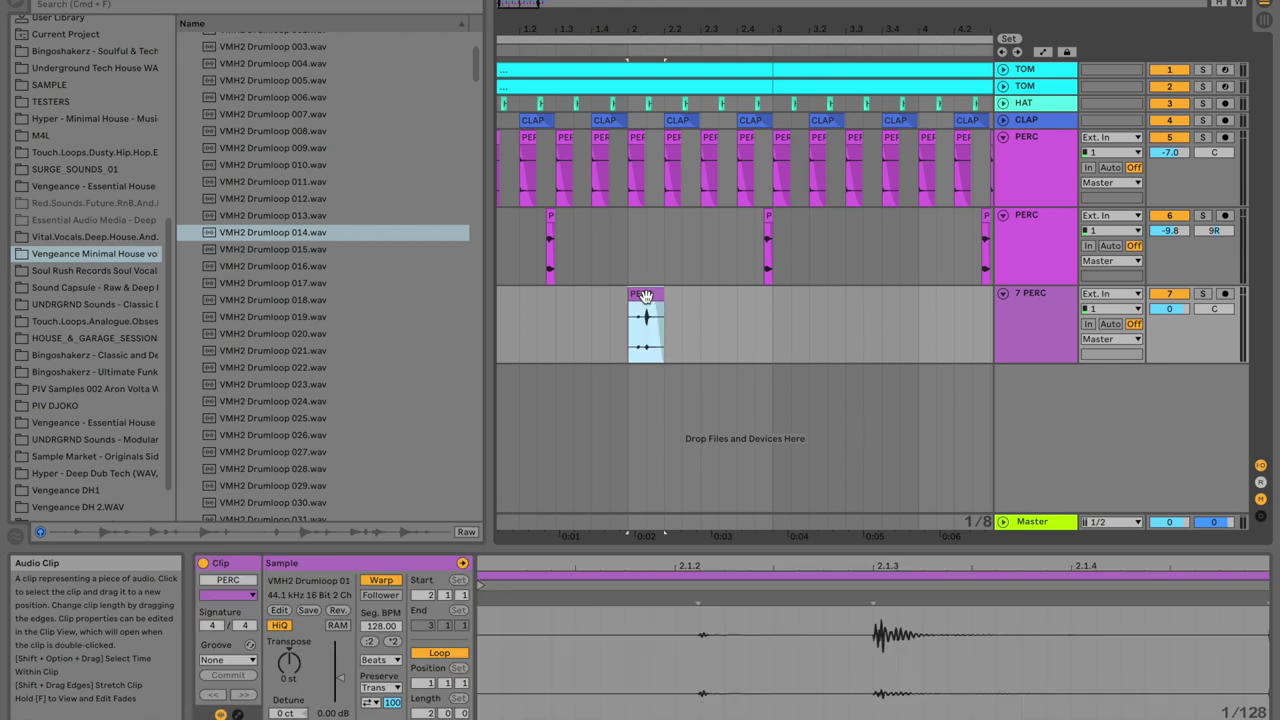
scroll(816, 330, "right", 10)
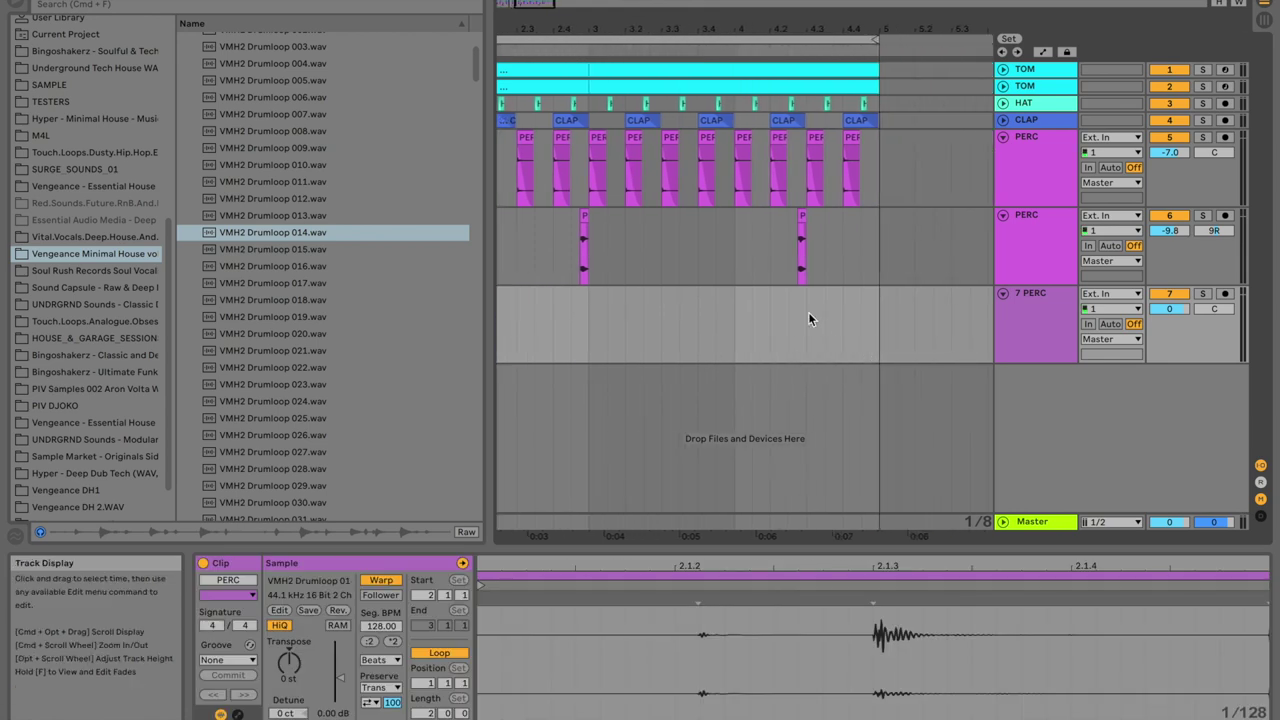
scroll(637, 200, "left", 10)
Try a volume of -4.2 dB and a 14L pan on the seventh track while the groove plays.
left_click(548, 12)
key("space")
left_click_drag(1213, 308, 1169, 318)
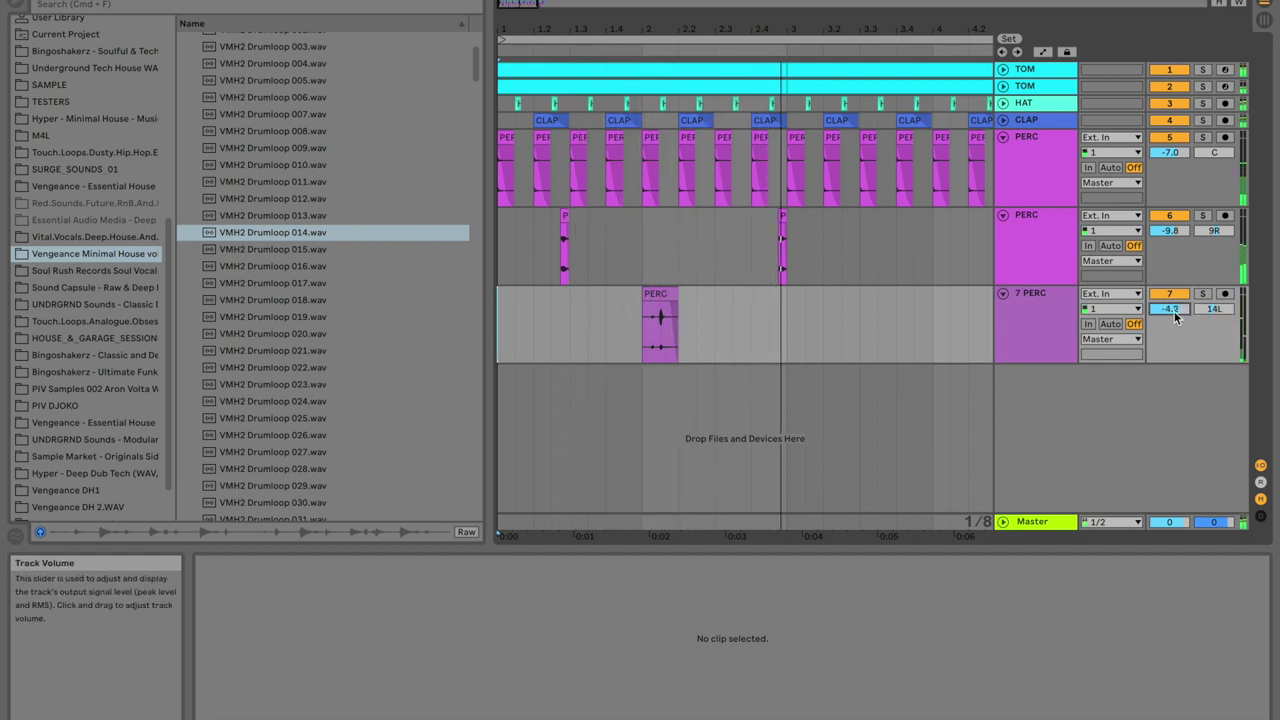
scroll(841, 296, "right", 10)
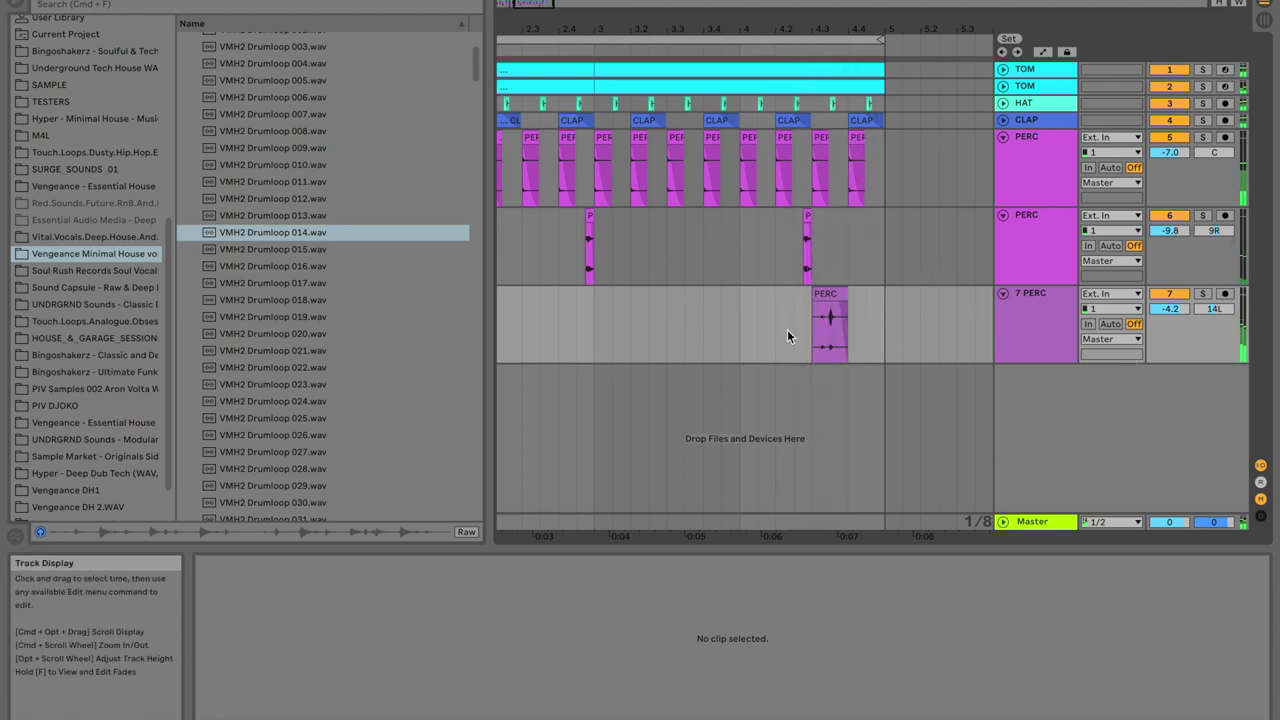
scroll(787, 337, "left", 10)
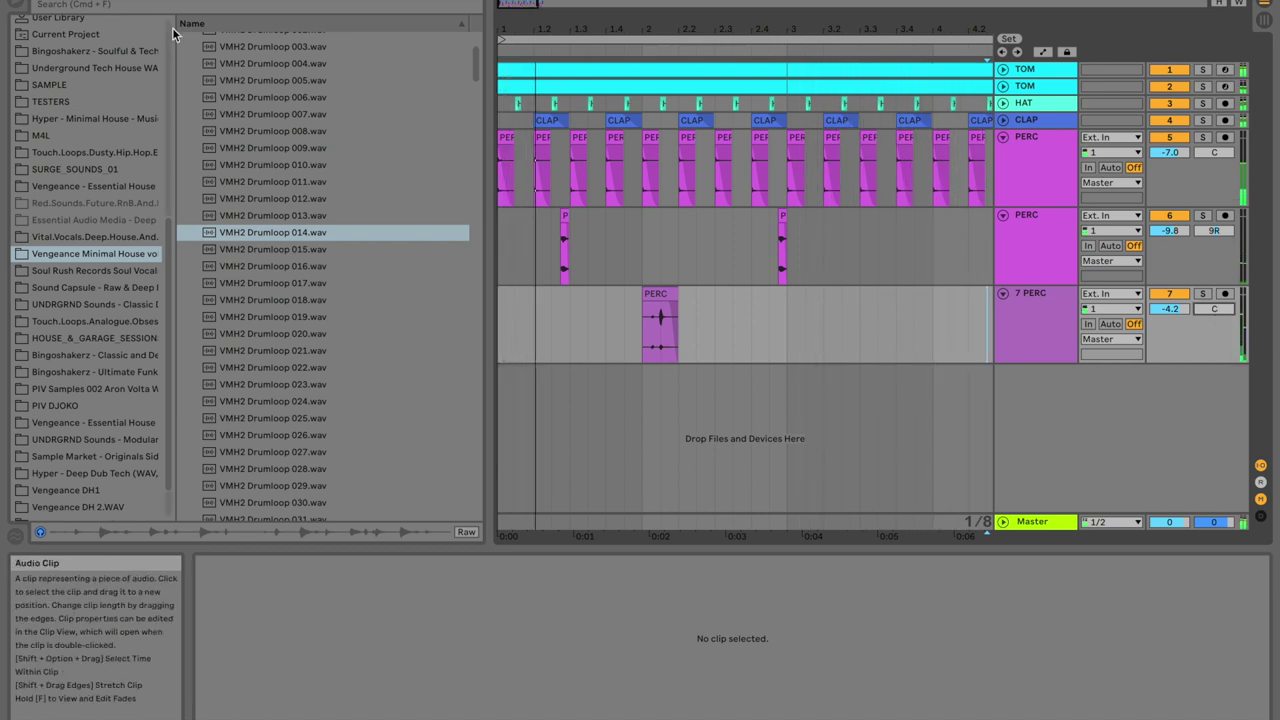
Add the Utility effect from the FAV STOCK collection to the seventh track and set the track's volume to -6.0 dB.
scroll(49, 95, "up", 8)
left_click(50, 39)
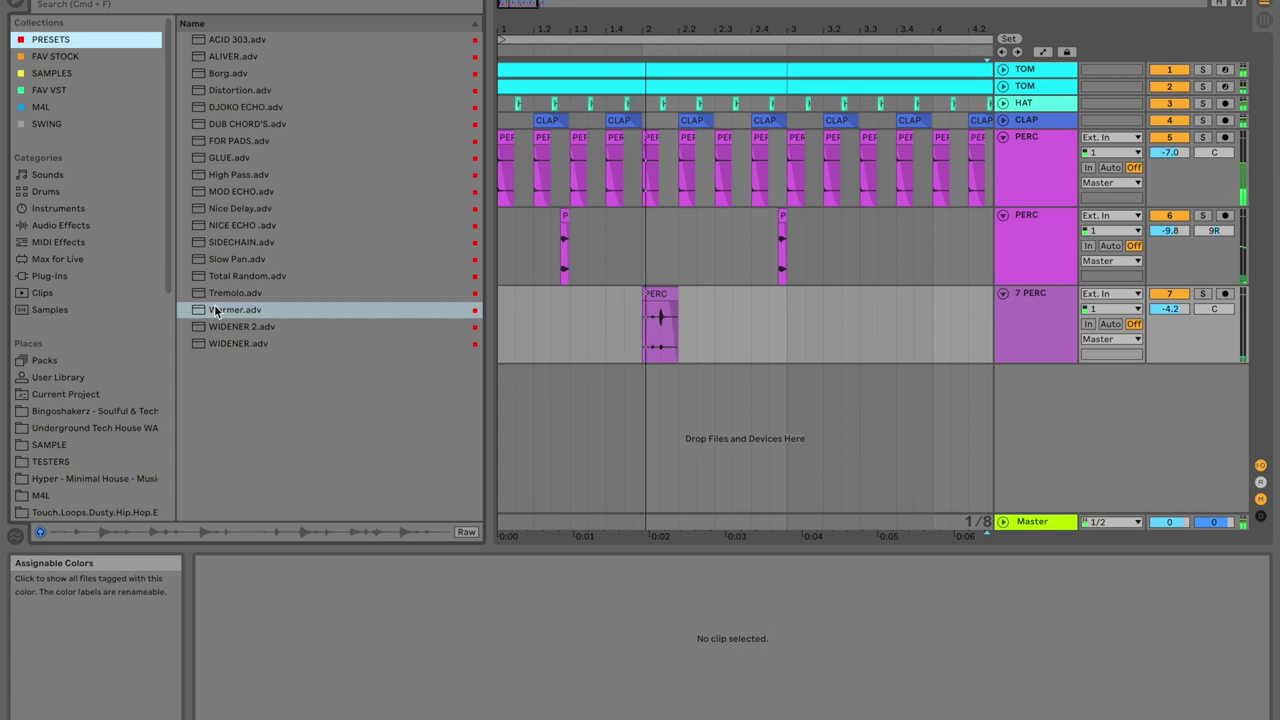
left_click(50, 56)
double_click(222, 141)
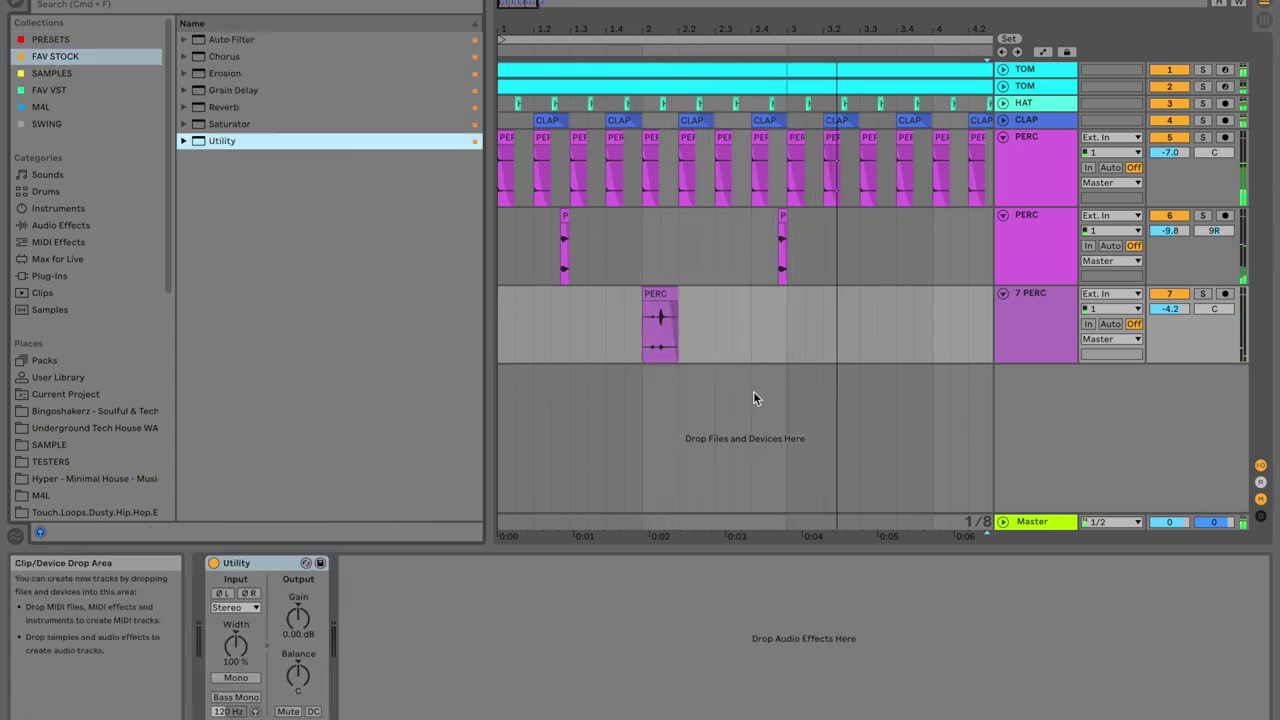
right_click(292, 619)
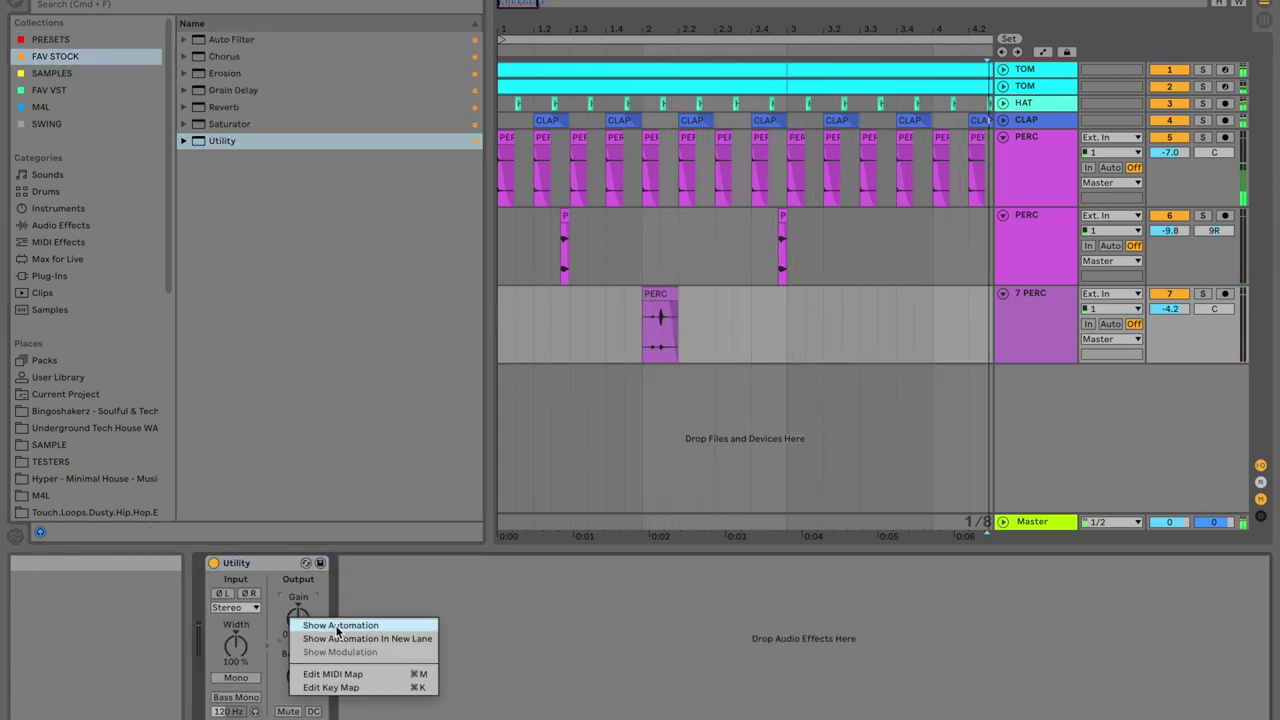
left_click(707, 437)
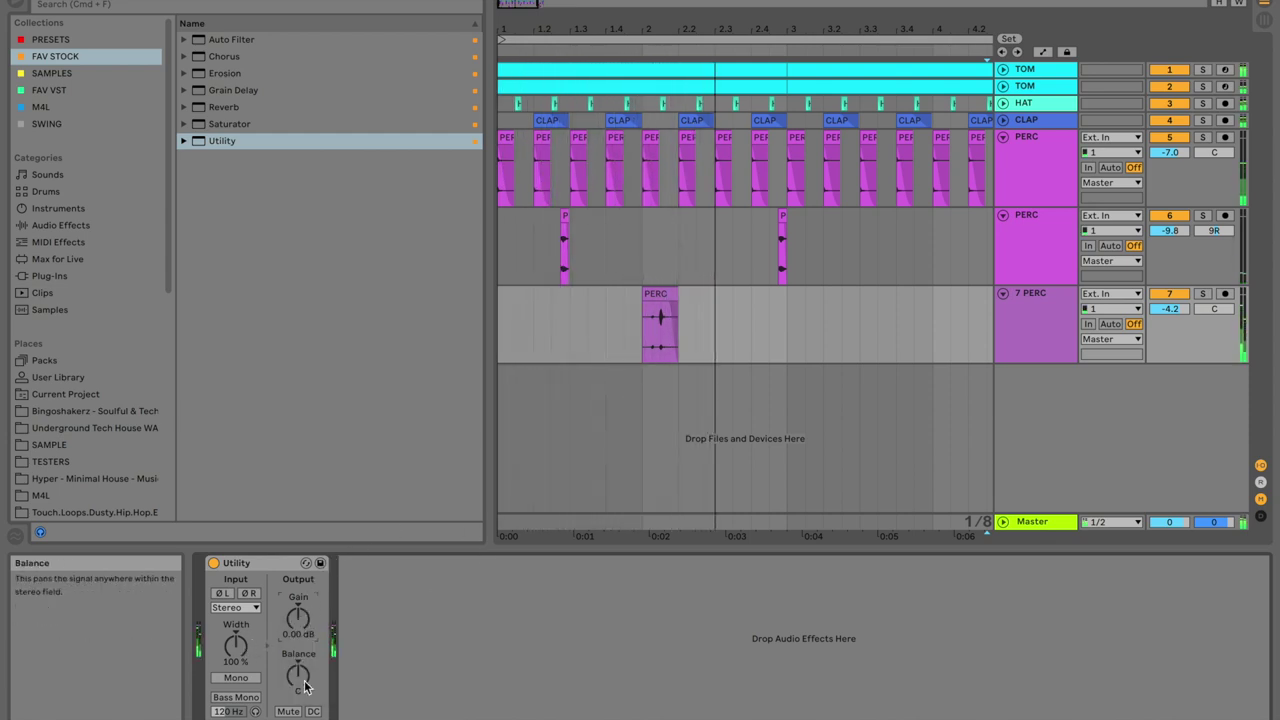
left_click(1182, 310)
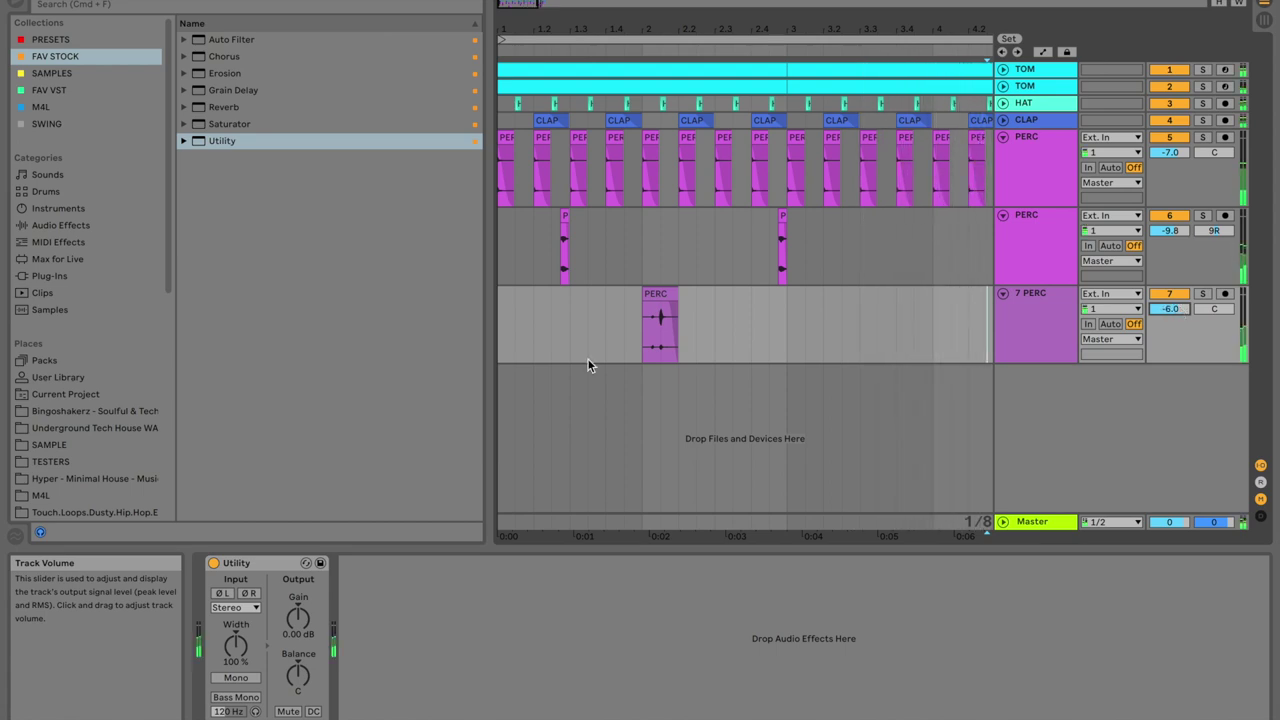
Show the Utility's Balance automation and draw an envelope moving right at the bar 2 hit and returning to centre at bar 3.
right_click(293, 642)
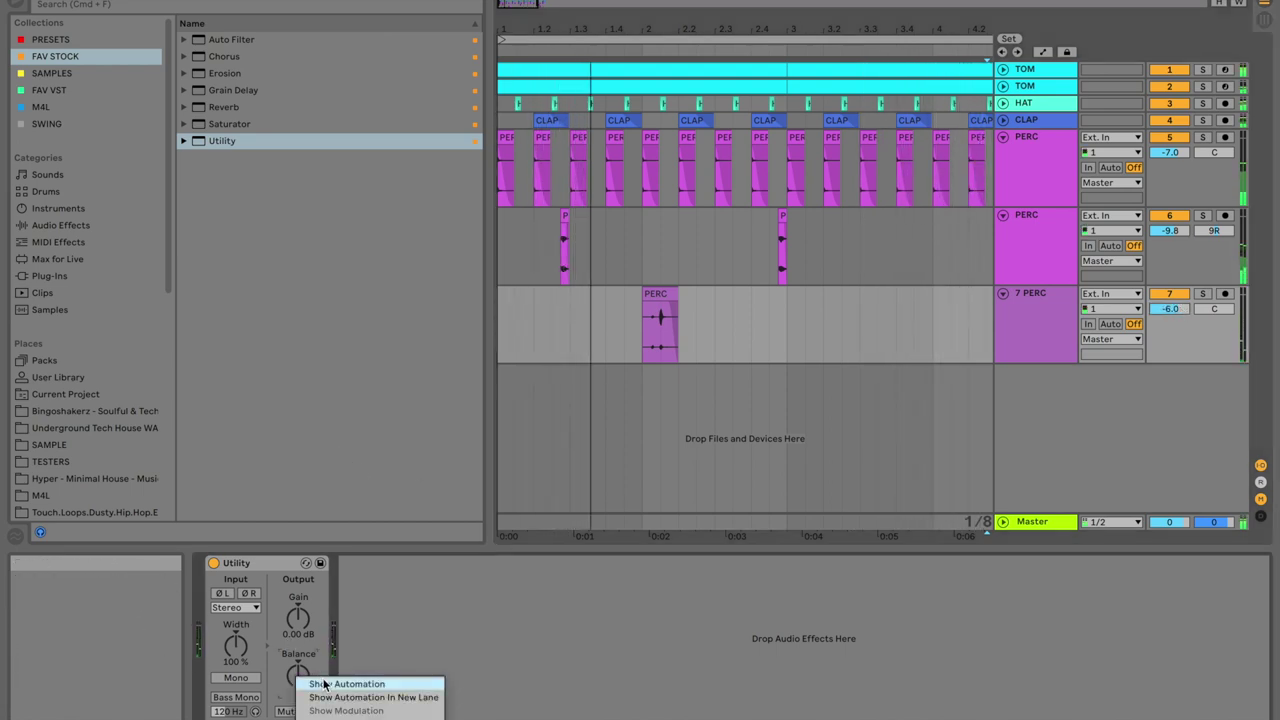
left_click(305, 604)
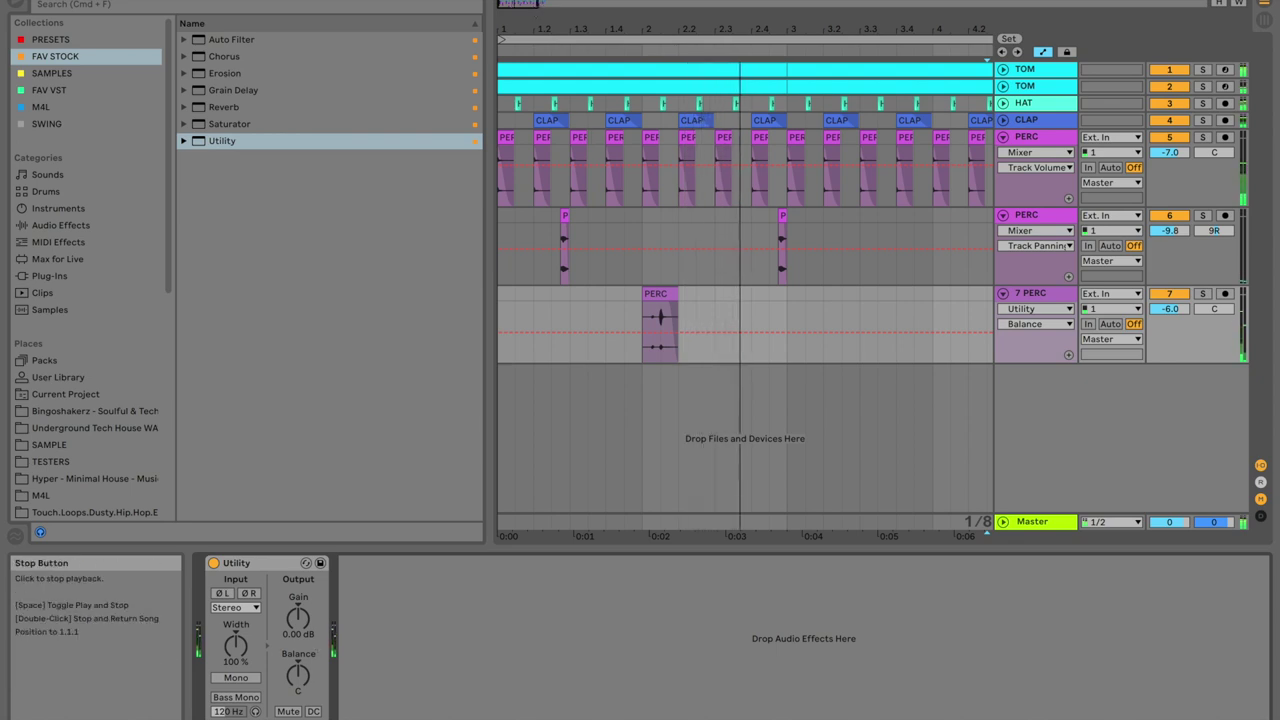
left_click(624, 333)
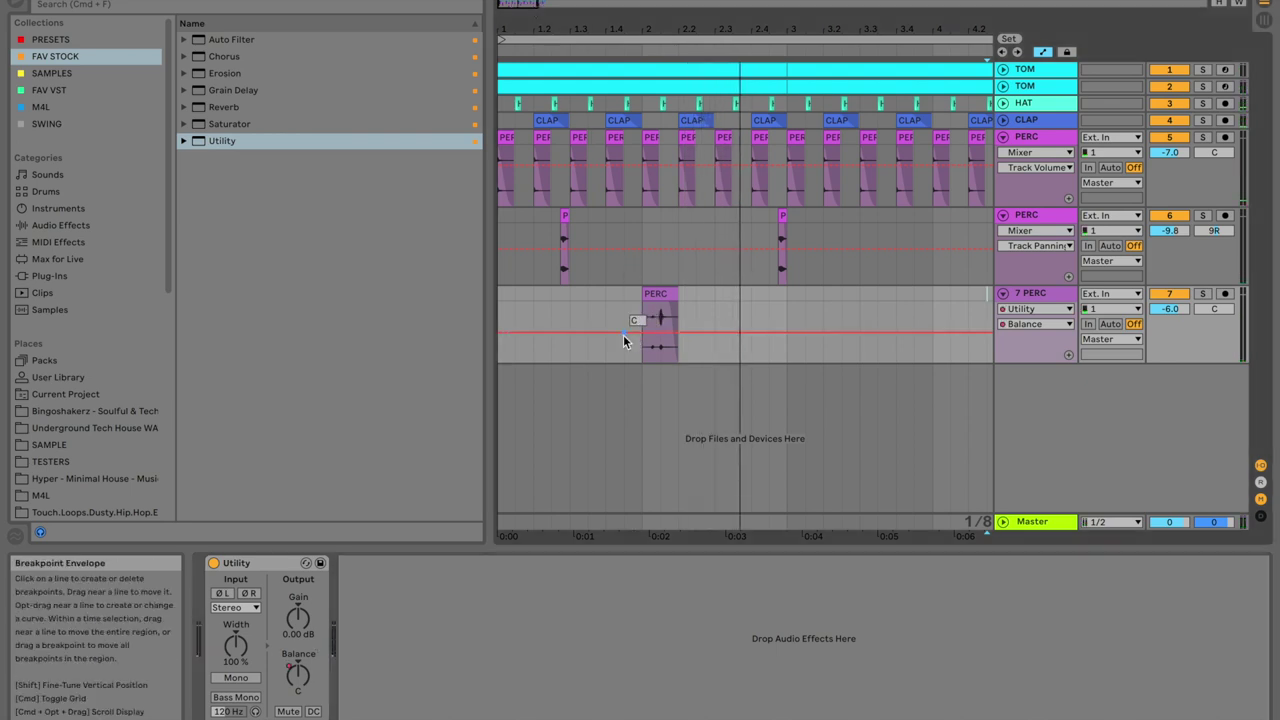
left_click(783, 333)
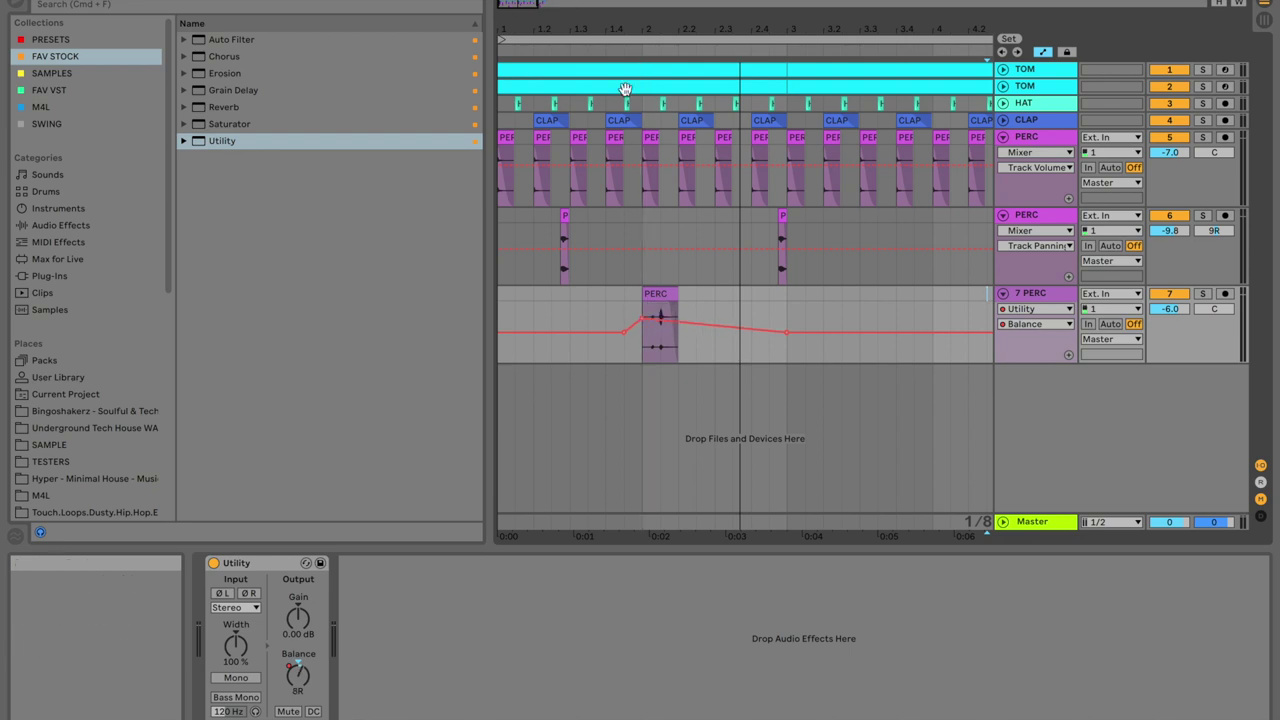
Reshape the seventh track's Balance automation to pan left at the bar 2 hit and to about 24R across the beat 4.3 hit.
mouse_move(643, 324)
key("space")
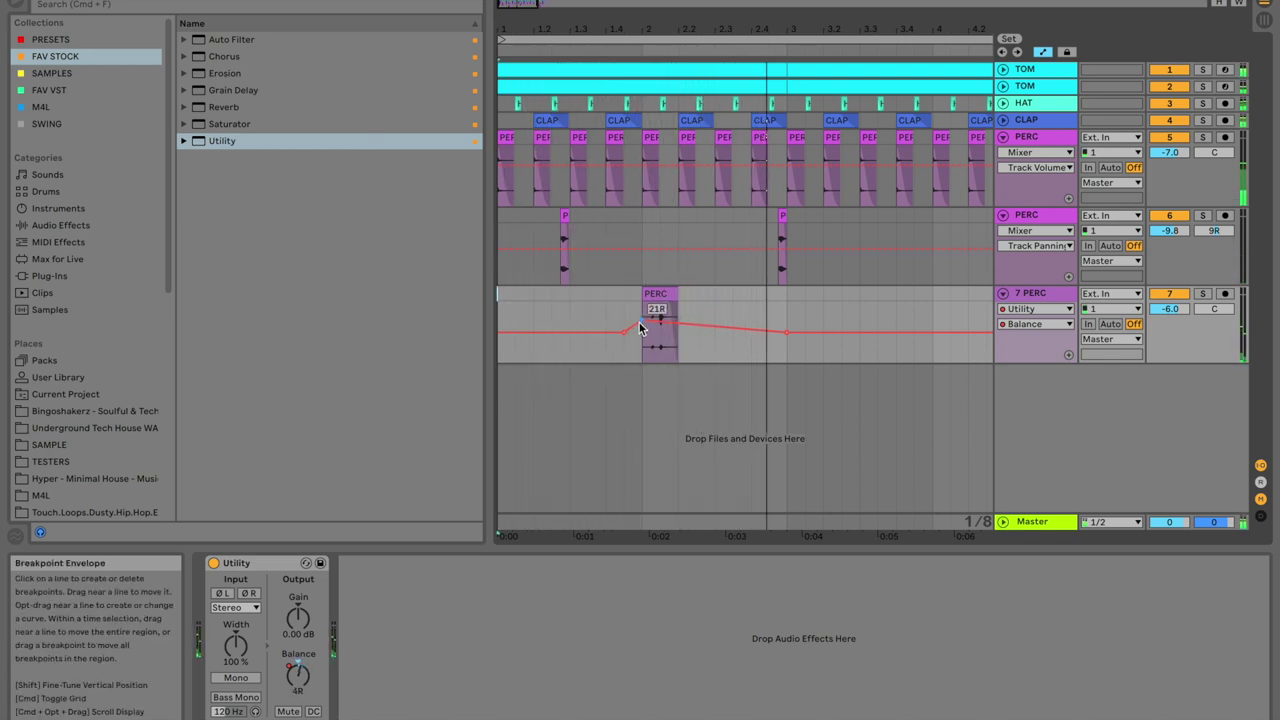
left_click_drag(641, 324, 641, 342)
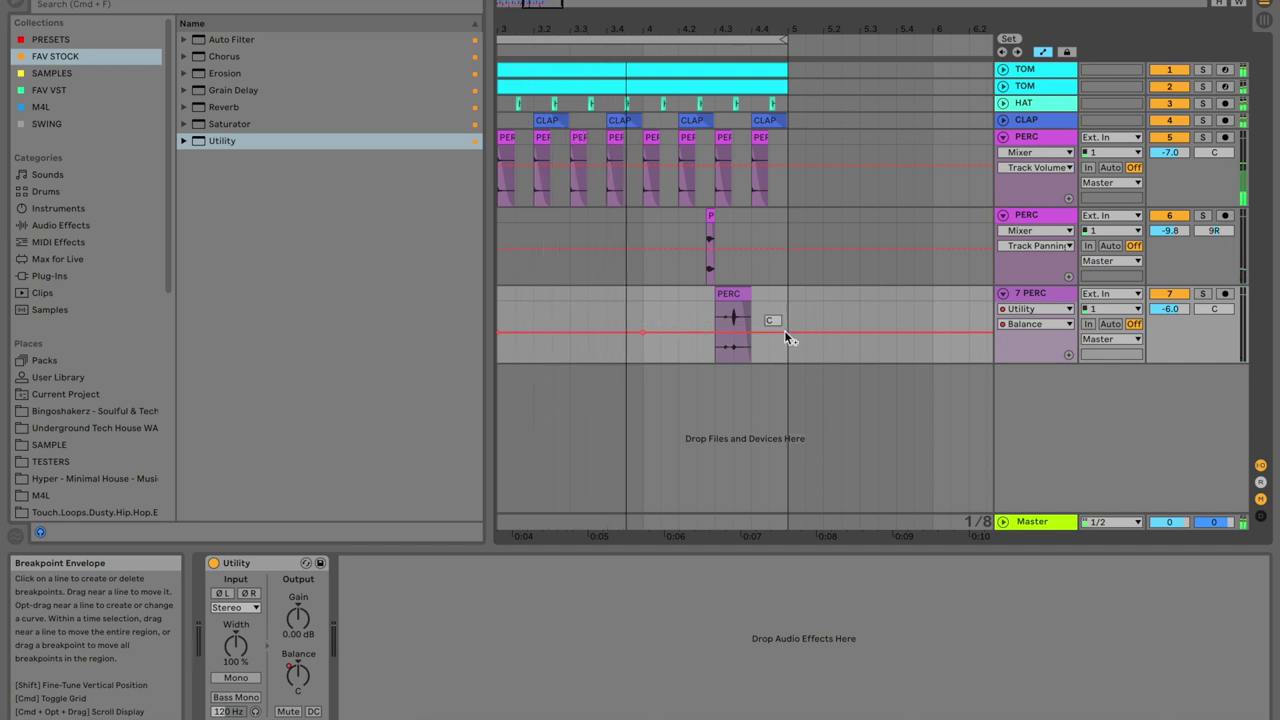
left_click_drag(737, 331, 733, 317)
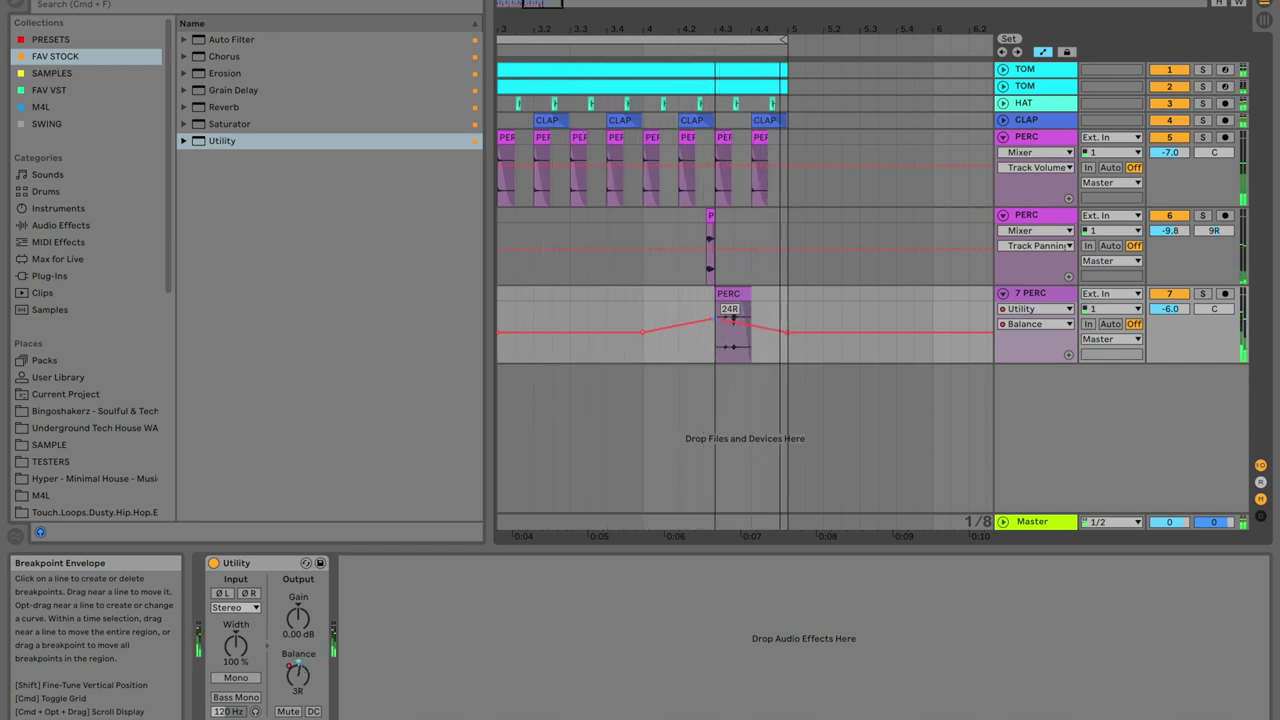
left_click_drag(719, 313, 751, 318)
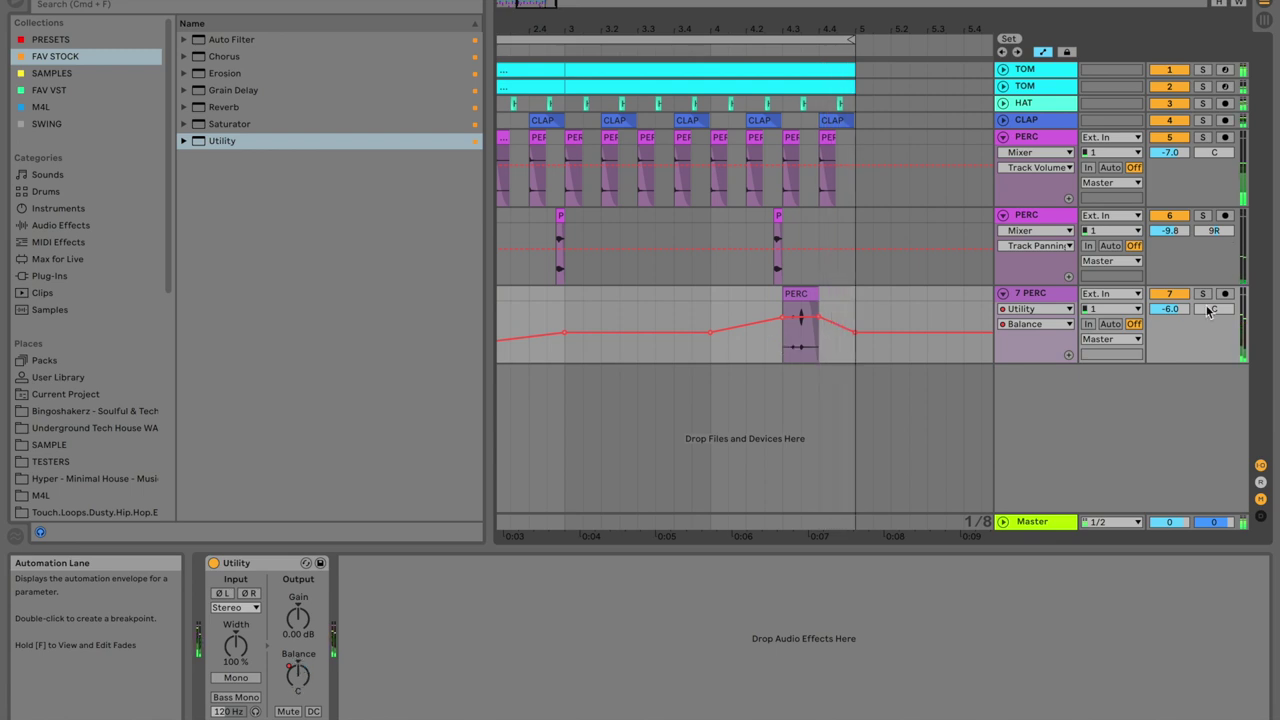
Rename the seventh track as PERC and collapse the three PERC tracks to fit the whole groove in view.
right_click(1030, 295)
left_click(1066, 388)
type("PERC")
key("Return")
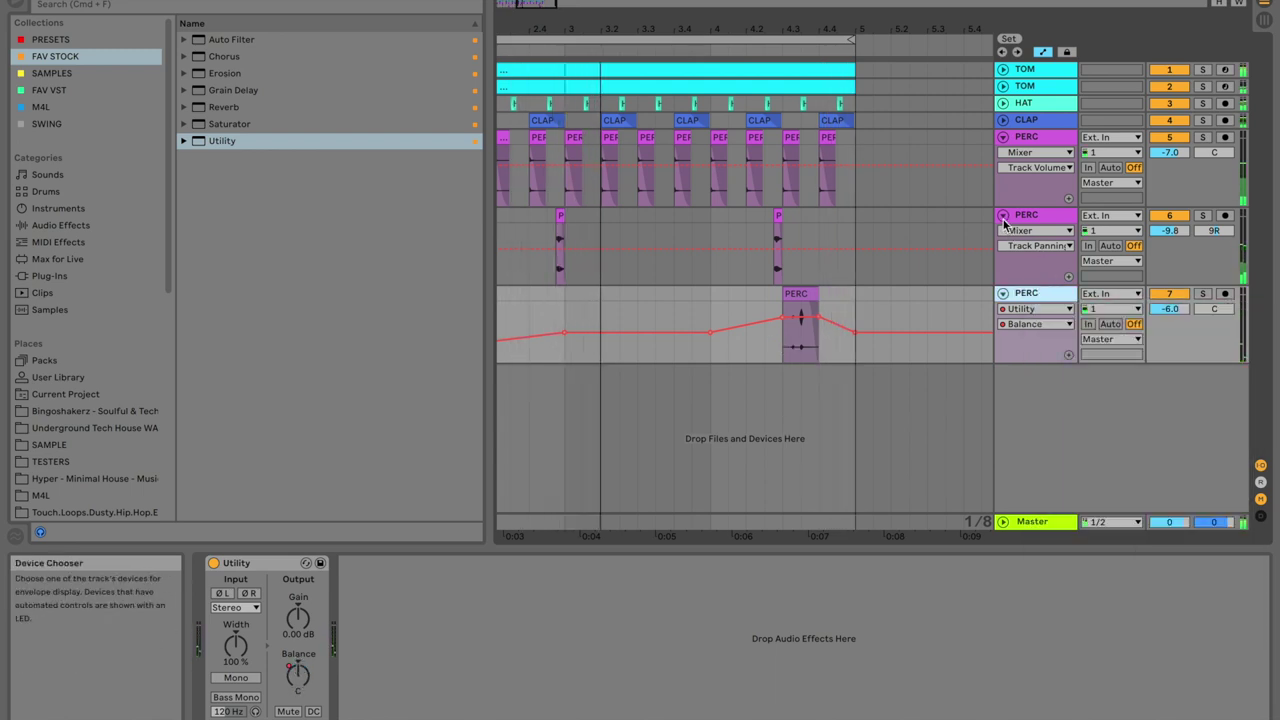
left_click(1003, 216)
left_click(1003, 137)
left_click(1003, 171)
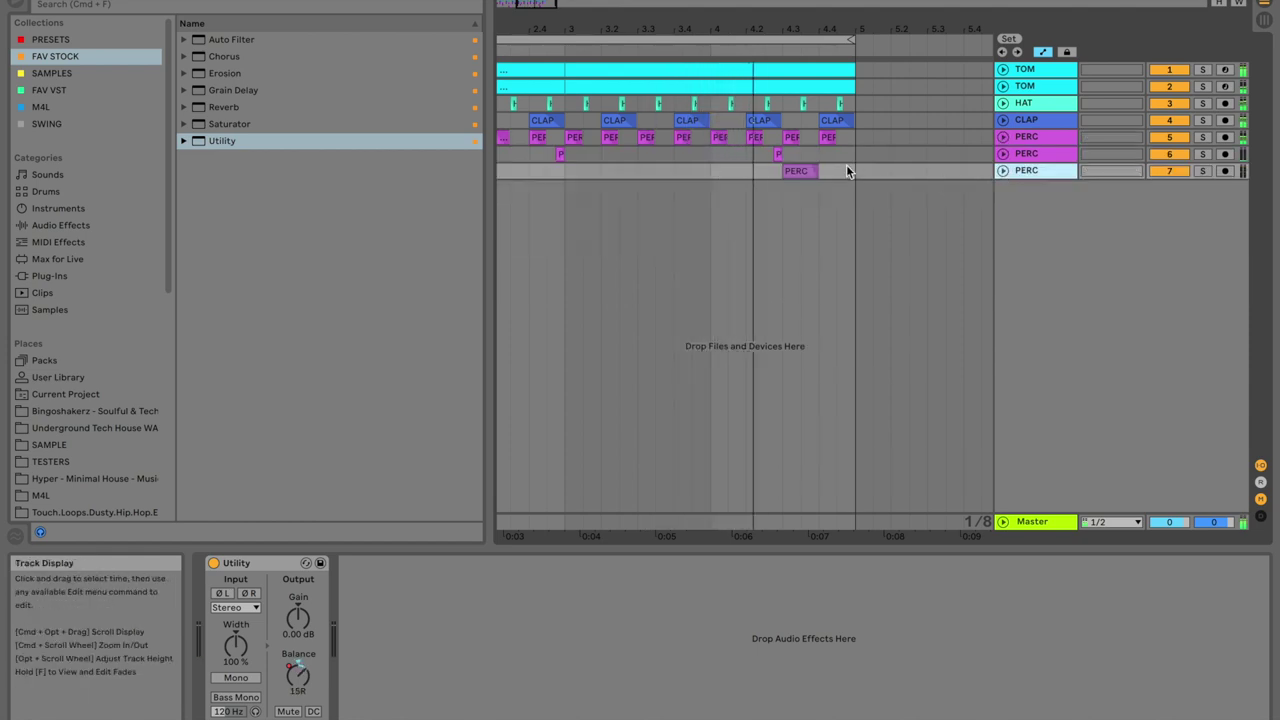
double_click(525, 3)
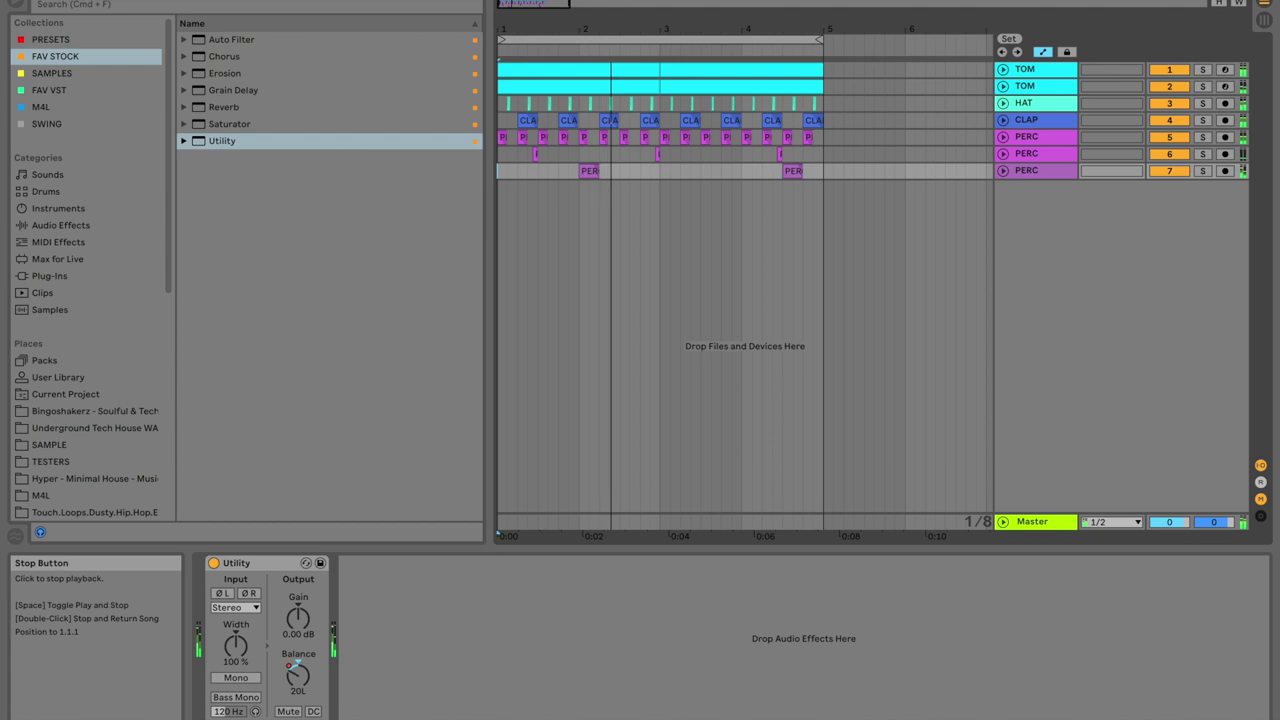
Browse the sample pack folders and audition VMH2 Drumloop 015 and 016 from the Vengeance Minimal House folder.
scroll(125, 381, "down", 5)
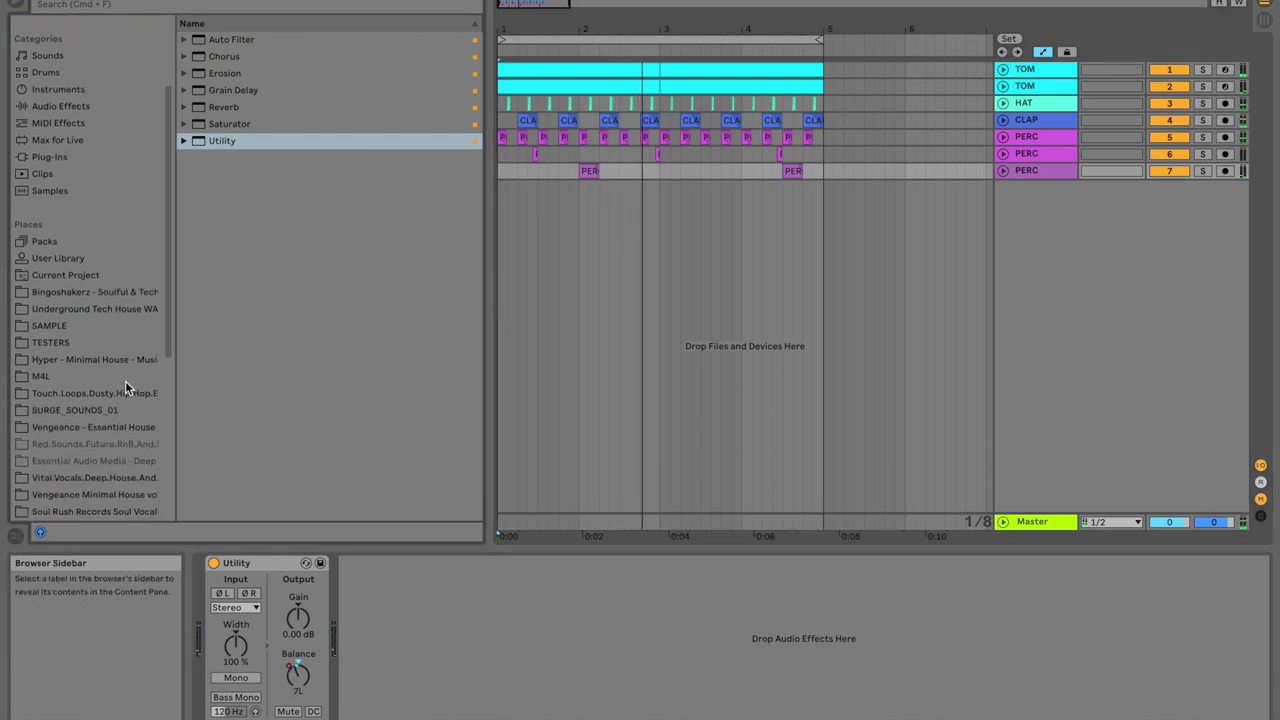
scroll(125, 455, "down", 1)
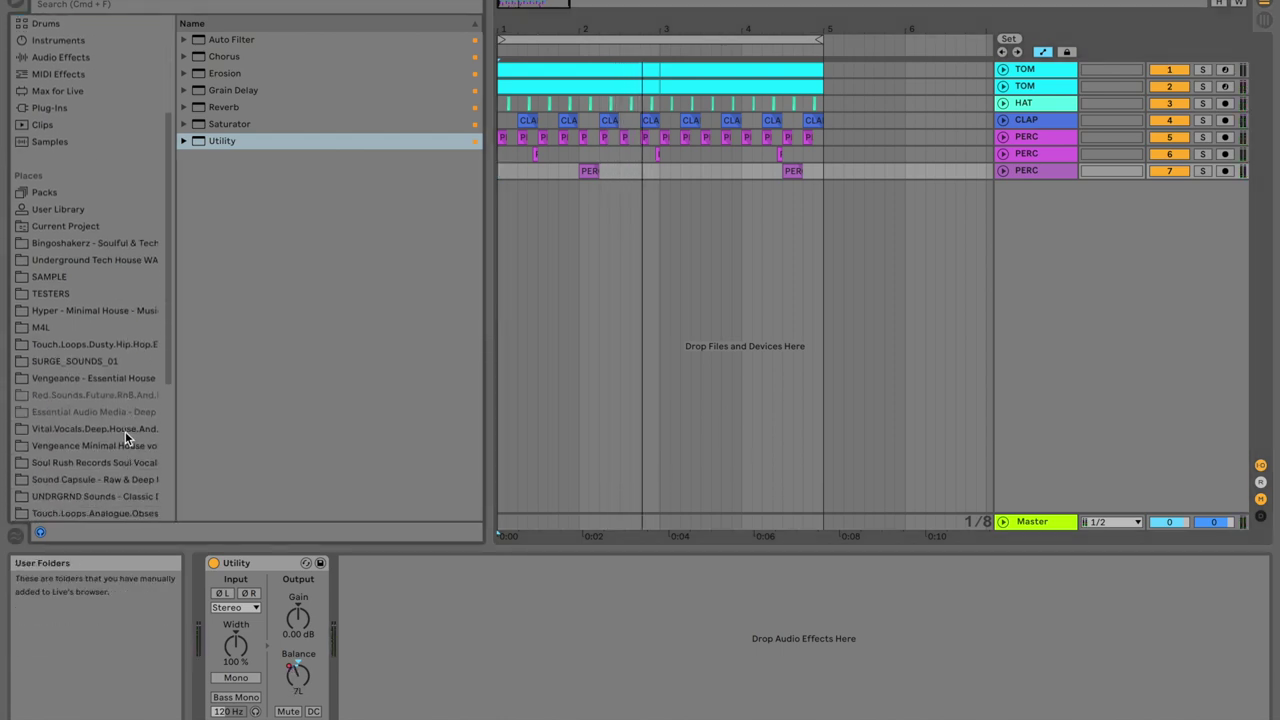
left_click(86, 312)
scroll(105, 365, "down", 2)
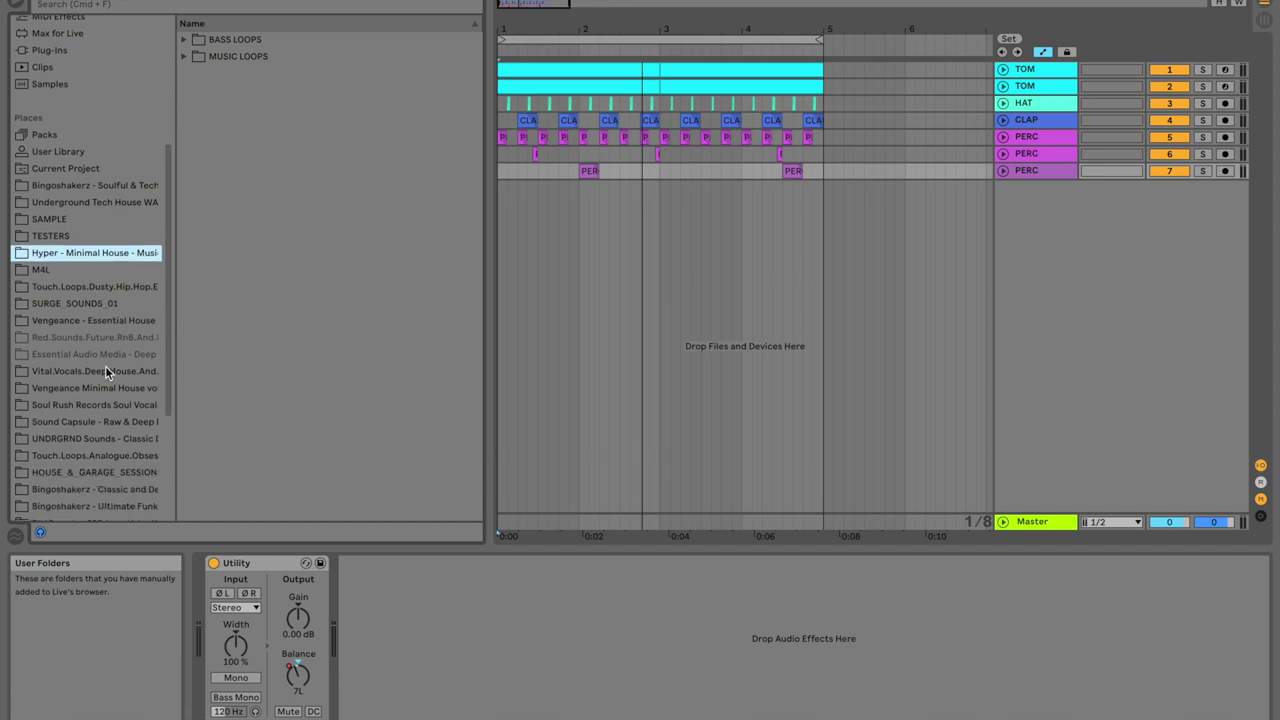
left_click(65, 421)
left_click(56, 403)
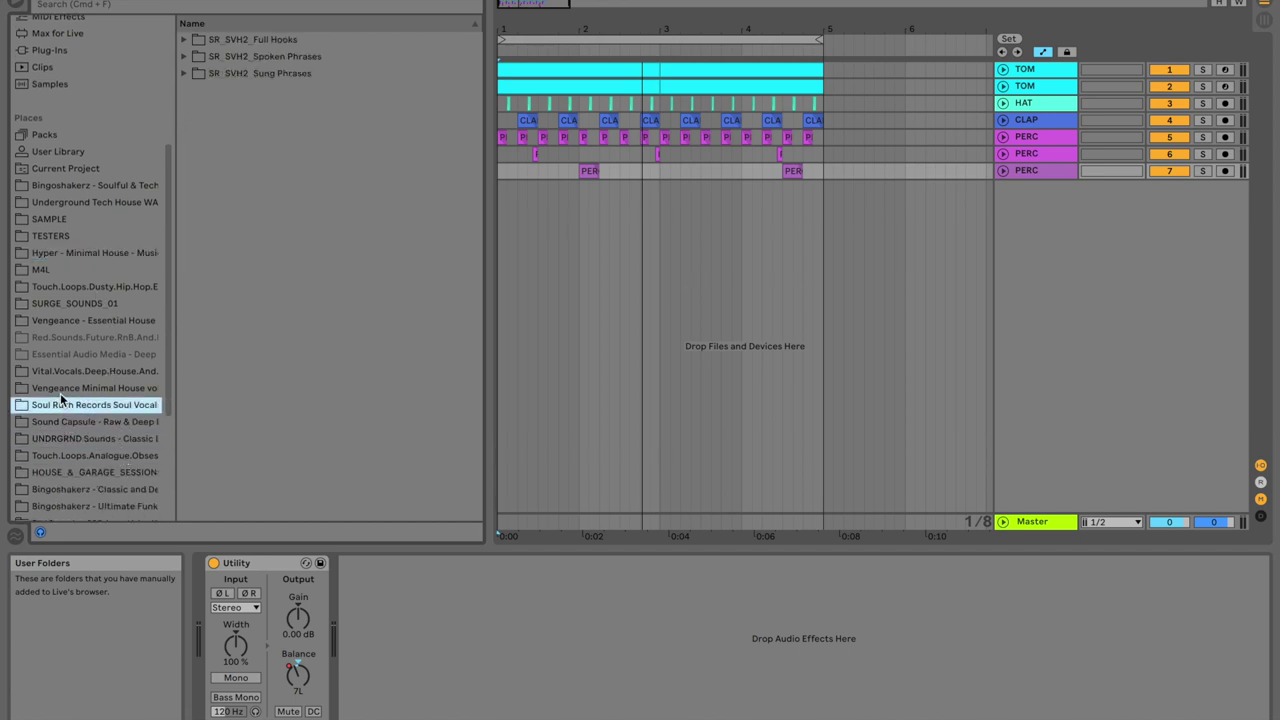
left_click(60, 390)
left_click(285, 250)
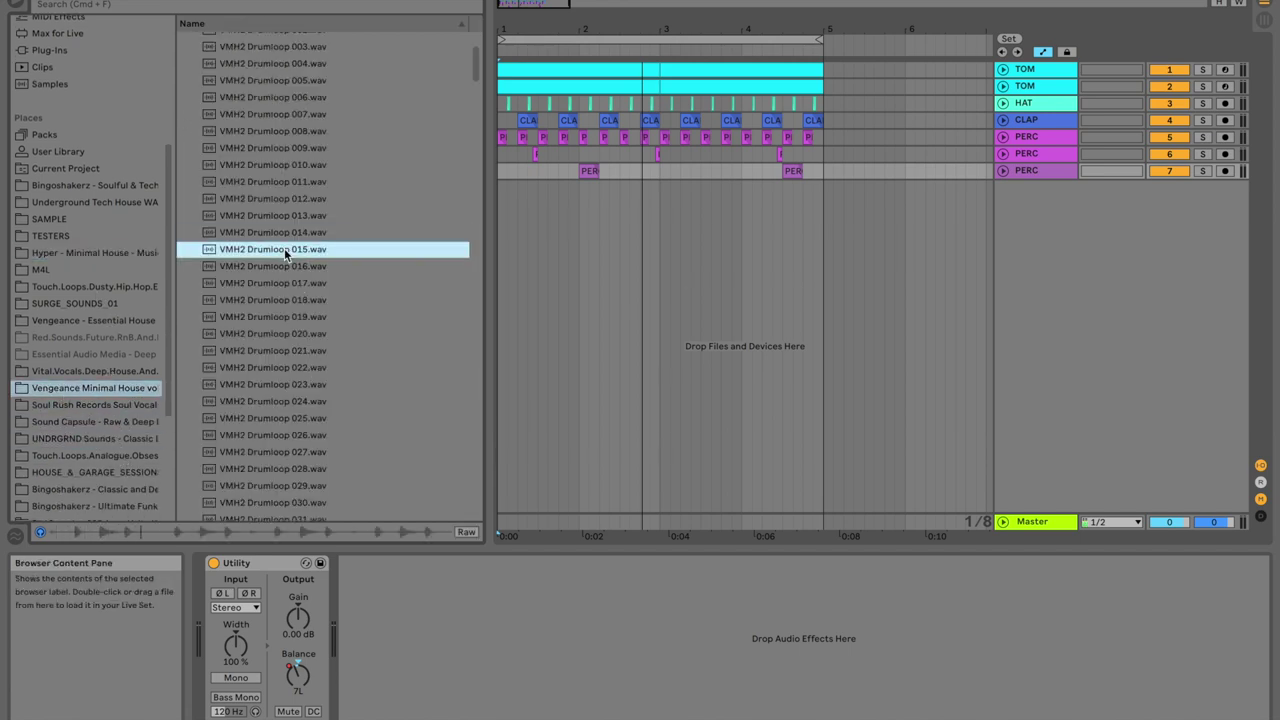
left_click(278, 266)
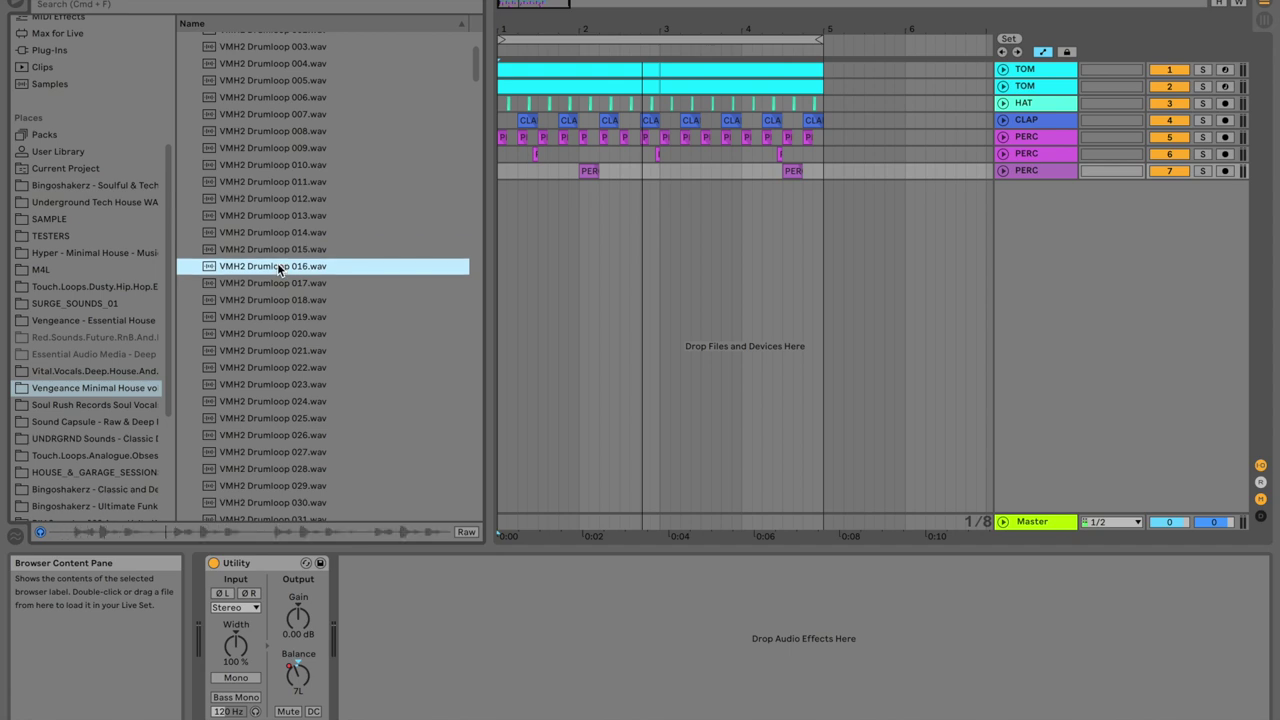
Place VMH2 Drumloop 016 at bar 1 on a new audio track and set the clip gain to -5.94 dB.
left_click_drag(277, 262, 505, 213)
scroll(594, 170, "up", 5)
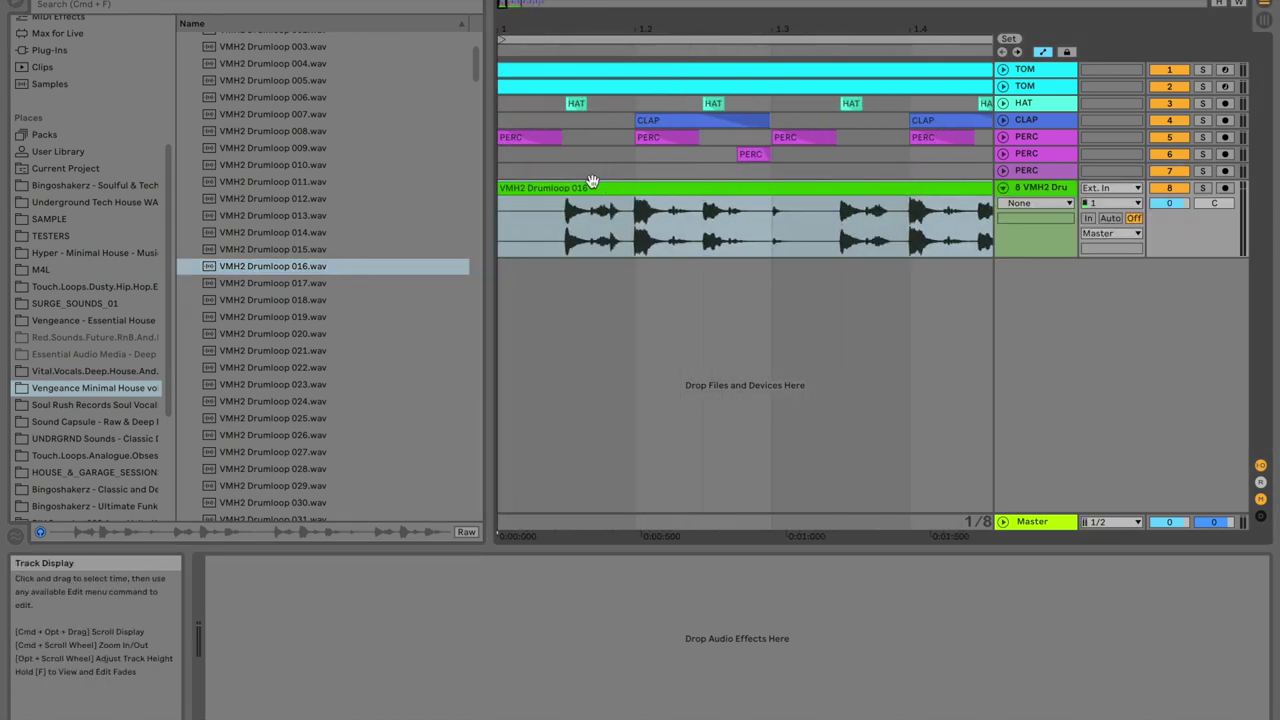
double_click(592, 185)
left_click_drag(341, 682, 341, 687)
Solo the new drum loop and set its transient loop mode to off with a transient envelope of 47 during playback.
left_click(1202, 187)
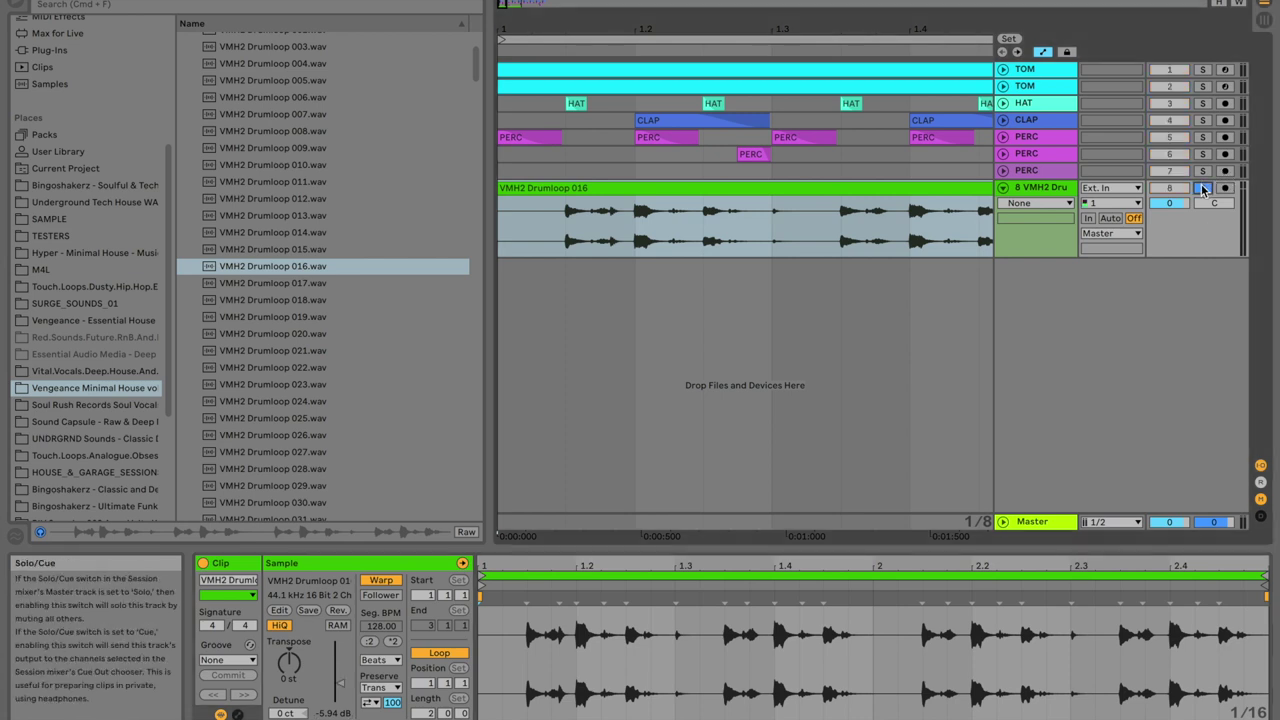
key("space")
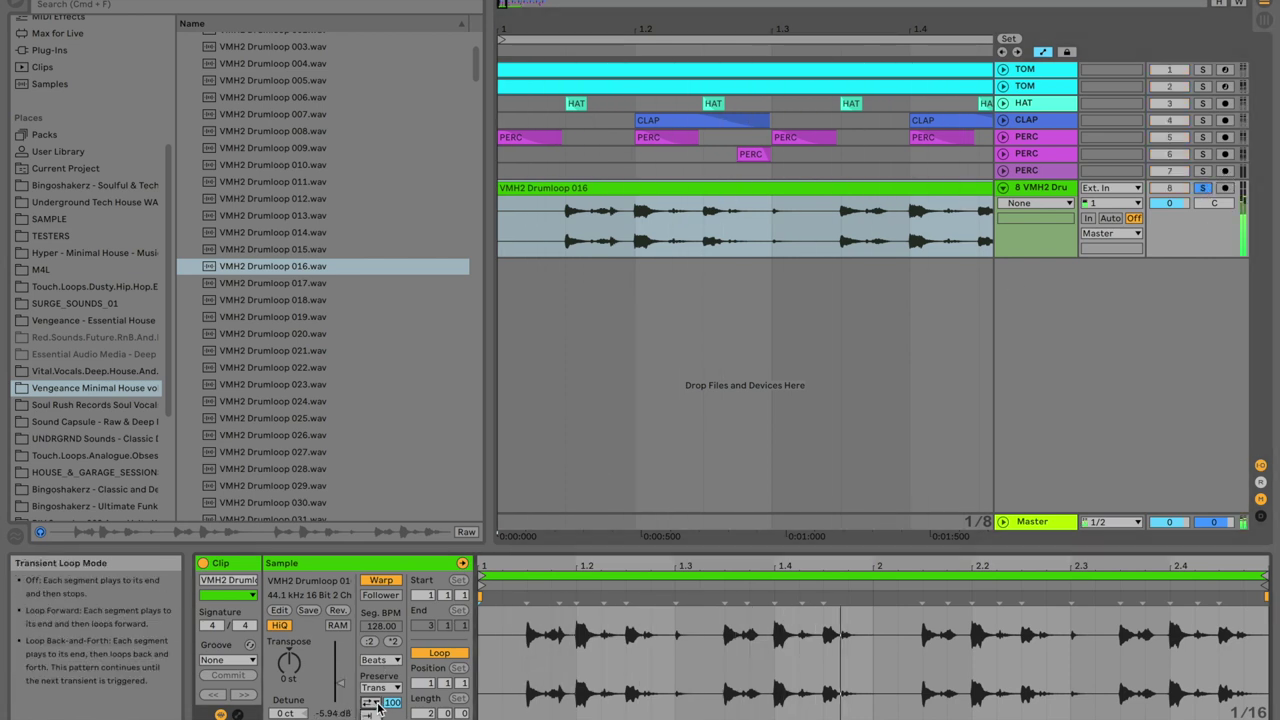
left_click_drag(391, 703, 391, 719)
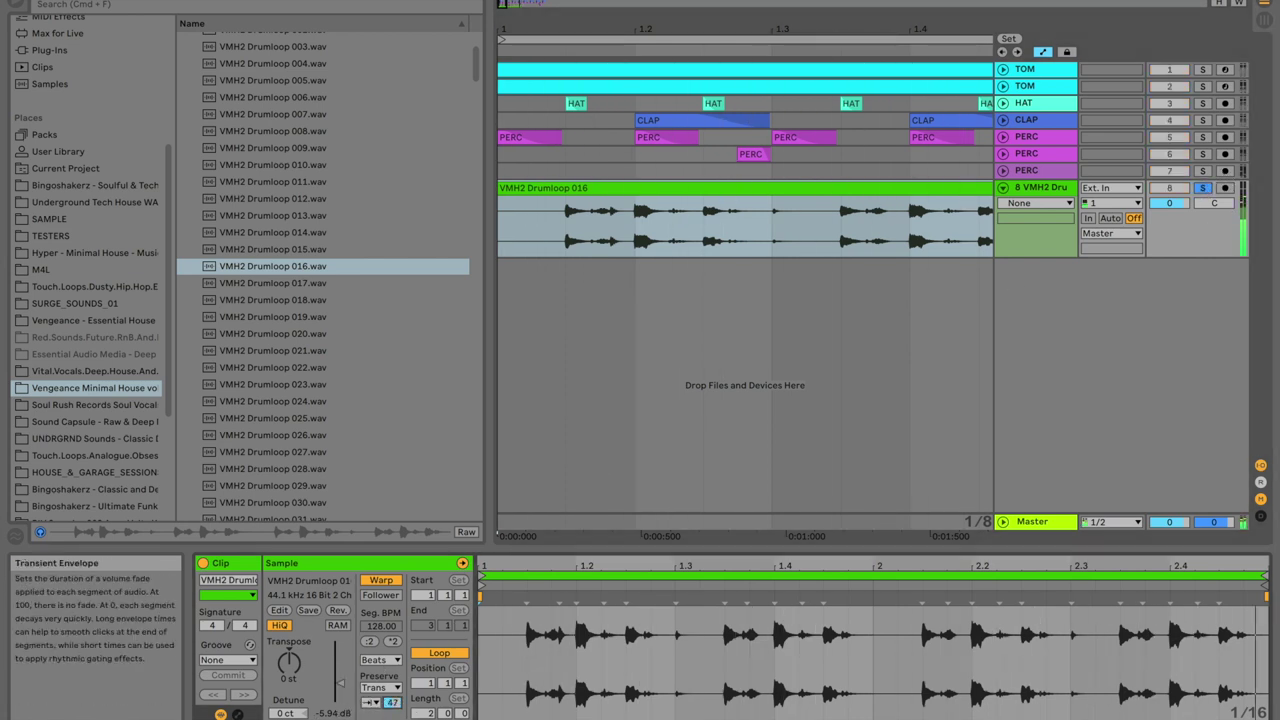
Turn off the arrangement grid and rename the drum loop clip as CLAP.
right_click(617, 242)
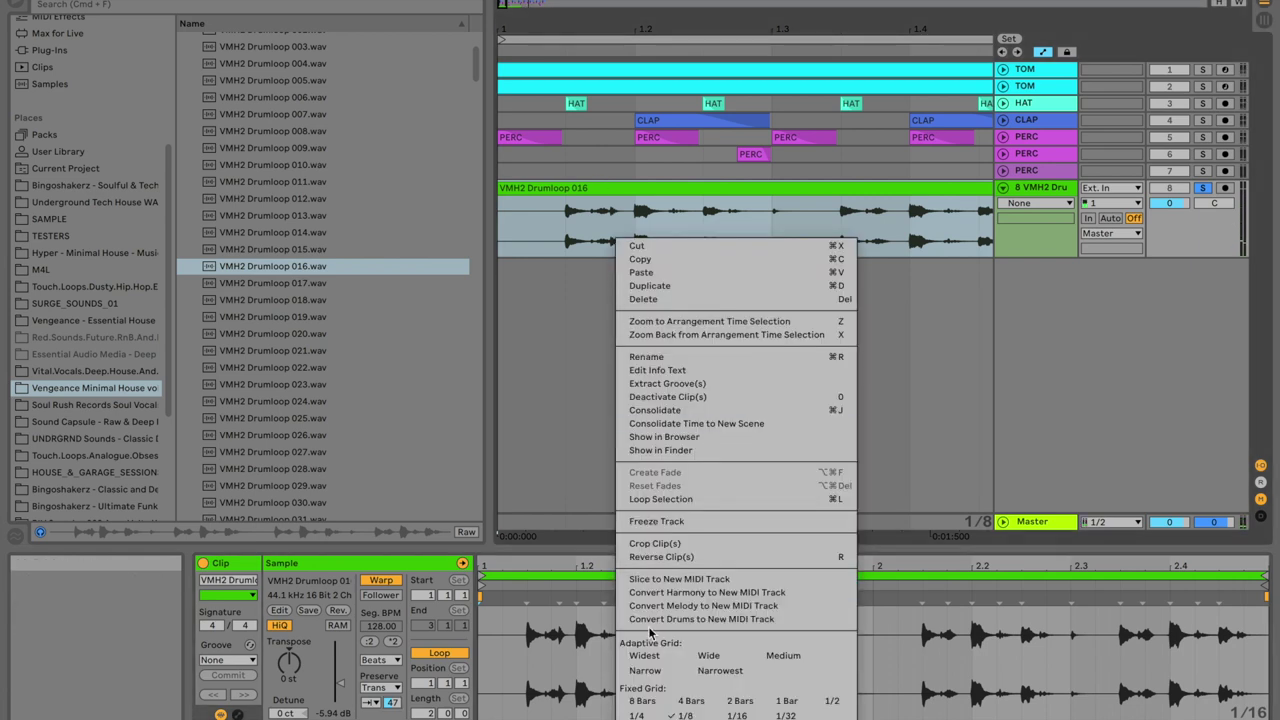
key("Escape")
right_click(624, 192)
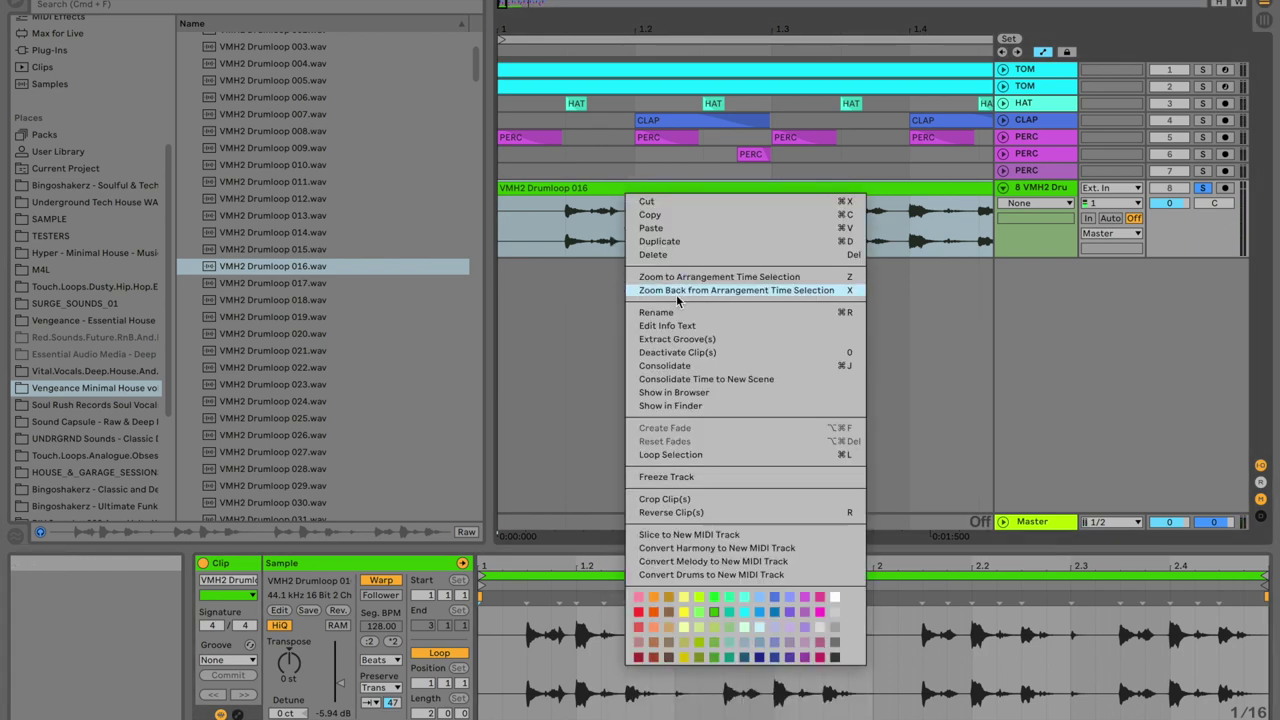
left_click(671, 312)
type("CLAP")
key("Return")
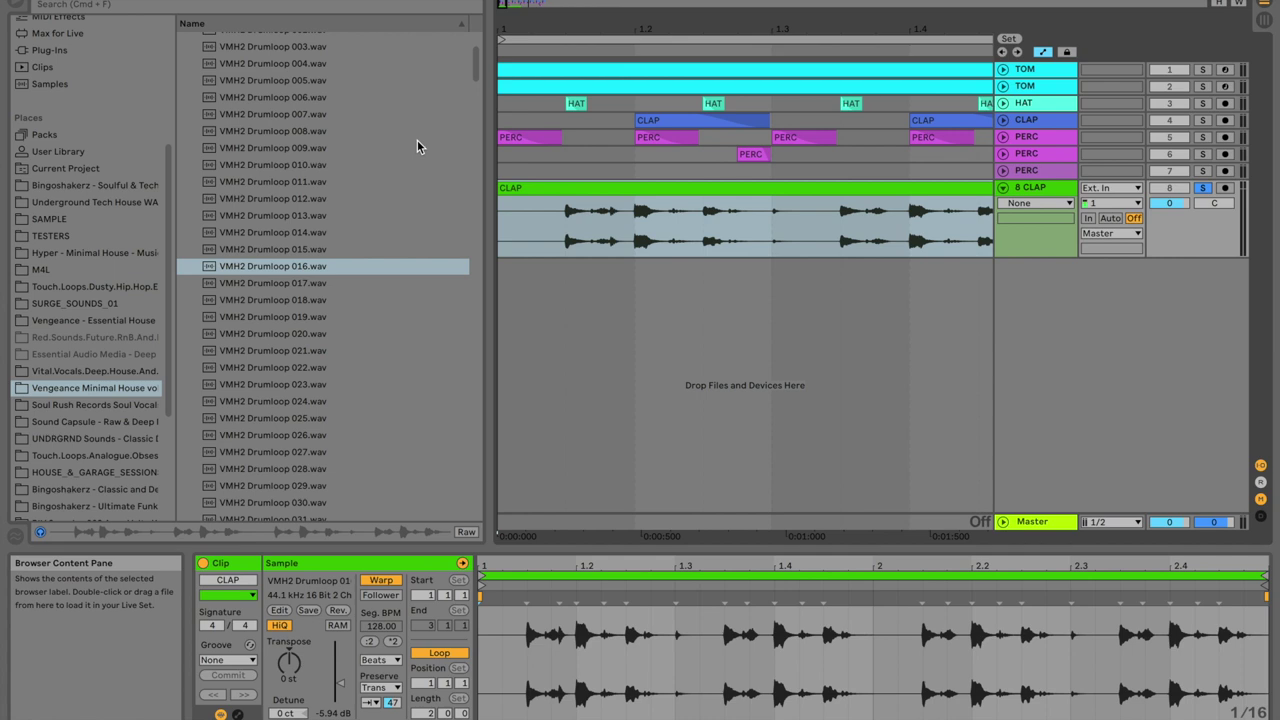
Cut the loop down to the single clap hit at beat 1.2 by deleting the audio before and after it.
left_click_drag(492, 201, 632, 228)
right_click(709, 247)
left_click(694, 220)
left_click_drag(714, 244, 668, 187)
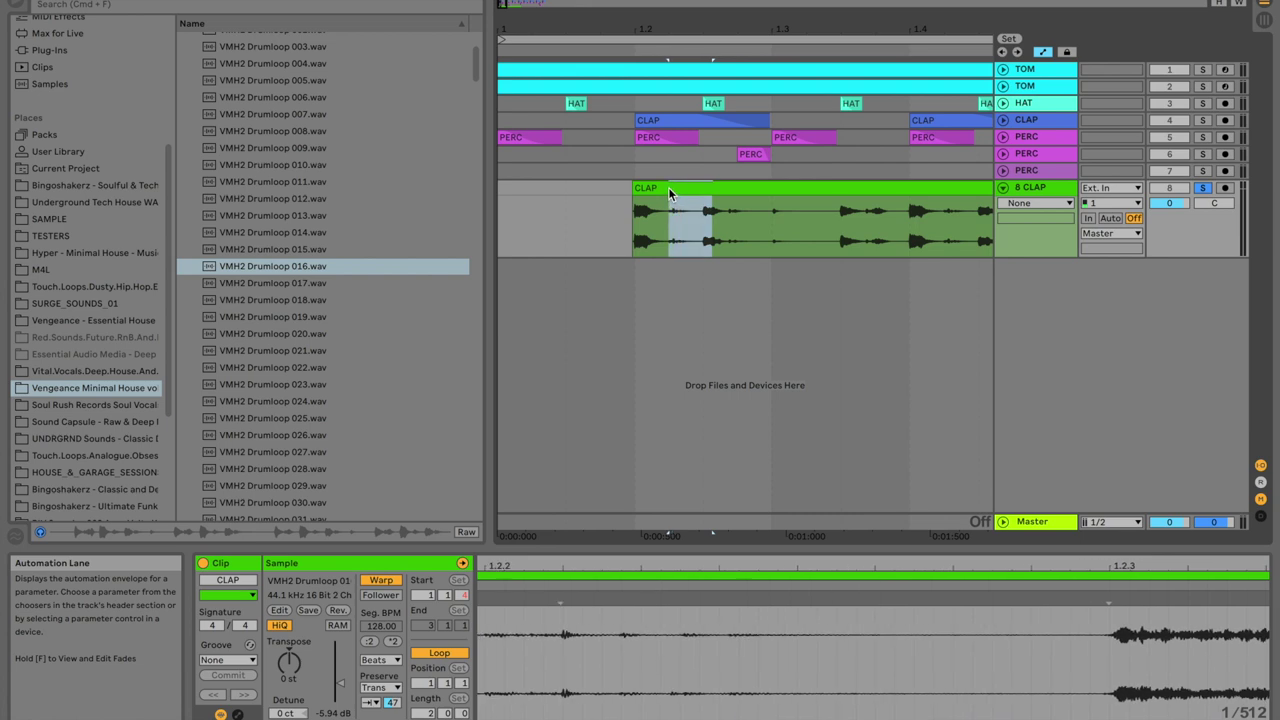
key("Delete")
left_click(731, 191)
key("Delete")
Add a fade-out to the isolated clap hit and play it soloed.
left_click(665, 204)
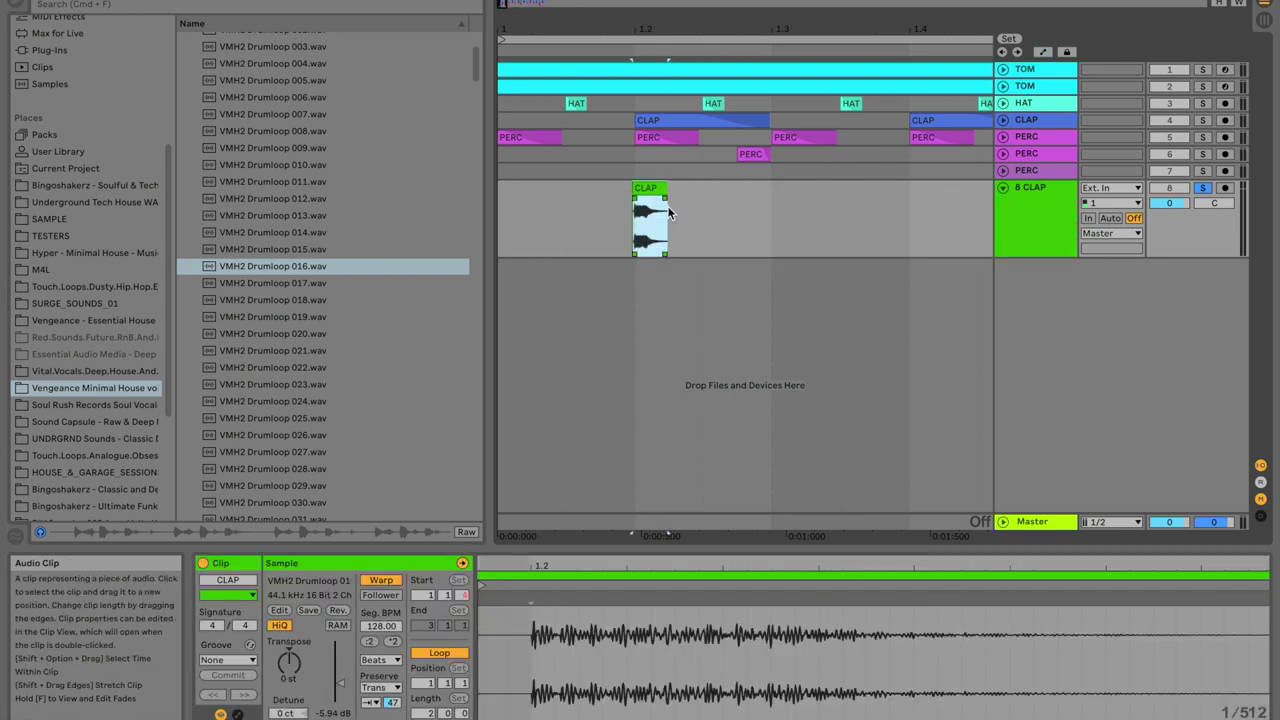
right_click(645, 205)
left_click(658, 44)
left_click(673, 254)
key("space")
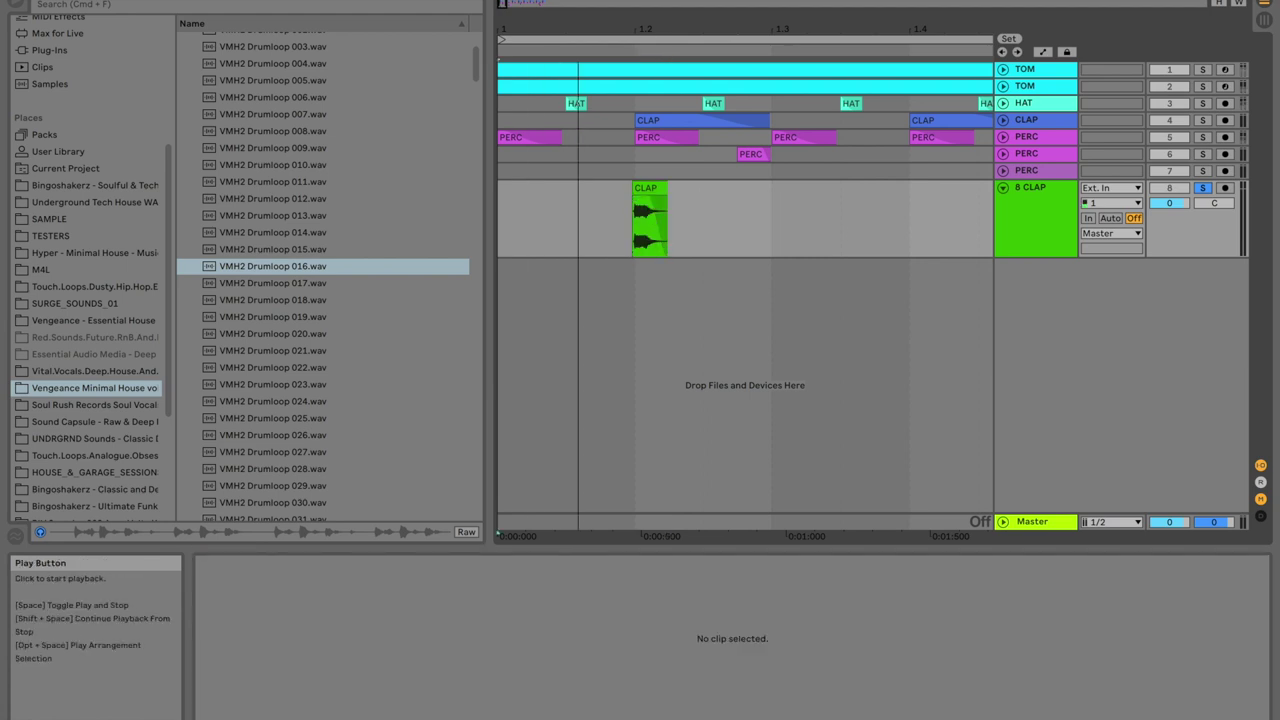
left_click(748, 220)
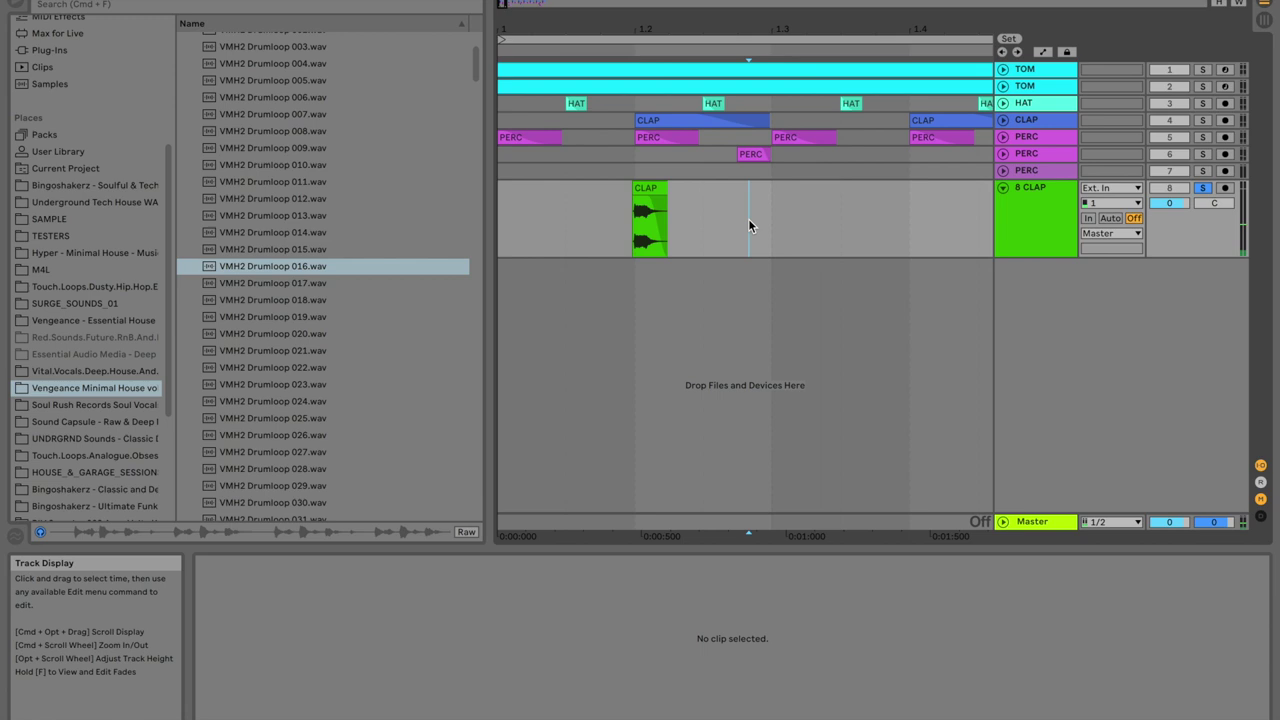
Trim the clap clip's start closer to its transient and add a short fade-in.
left_click_drag(540, 32, 636, 193)
scroll(636, 193, "left", 10)
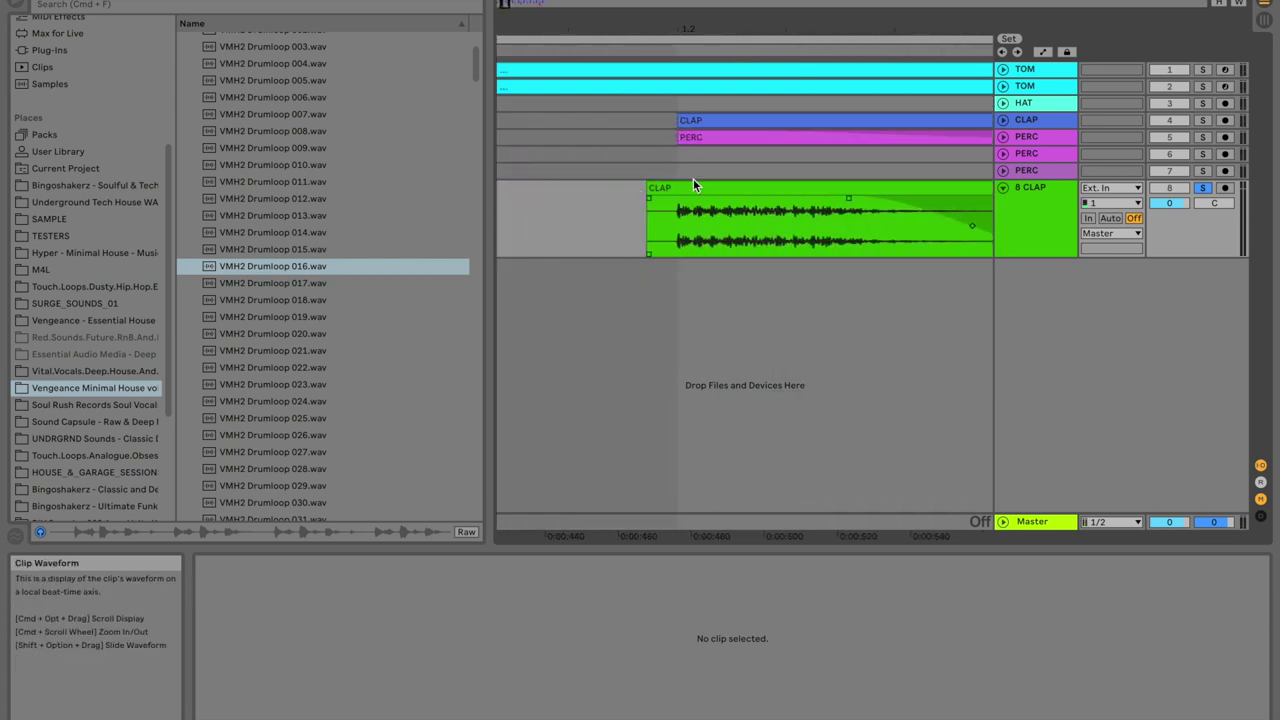
mouse_move(648, 199)
left_mouse_down()
mouse_move(668, 200)
mouse_move(656, 190)
left_mouse_up()
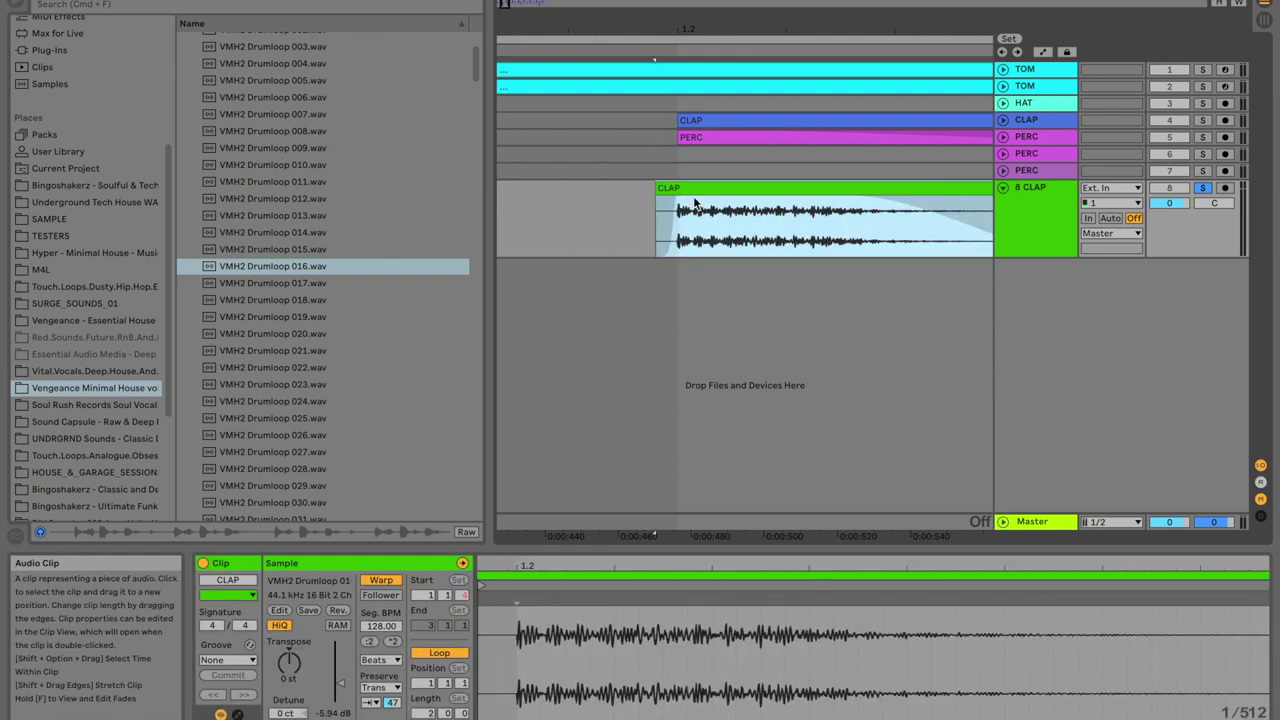
left_click(676, 203)
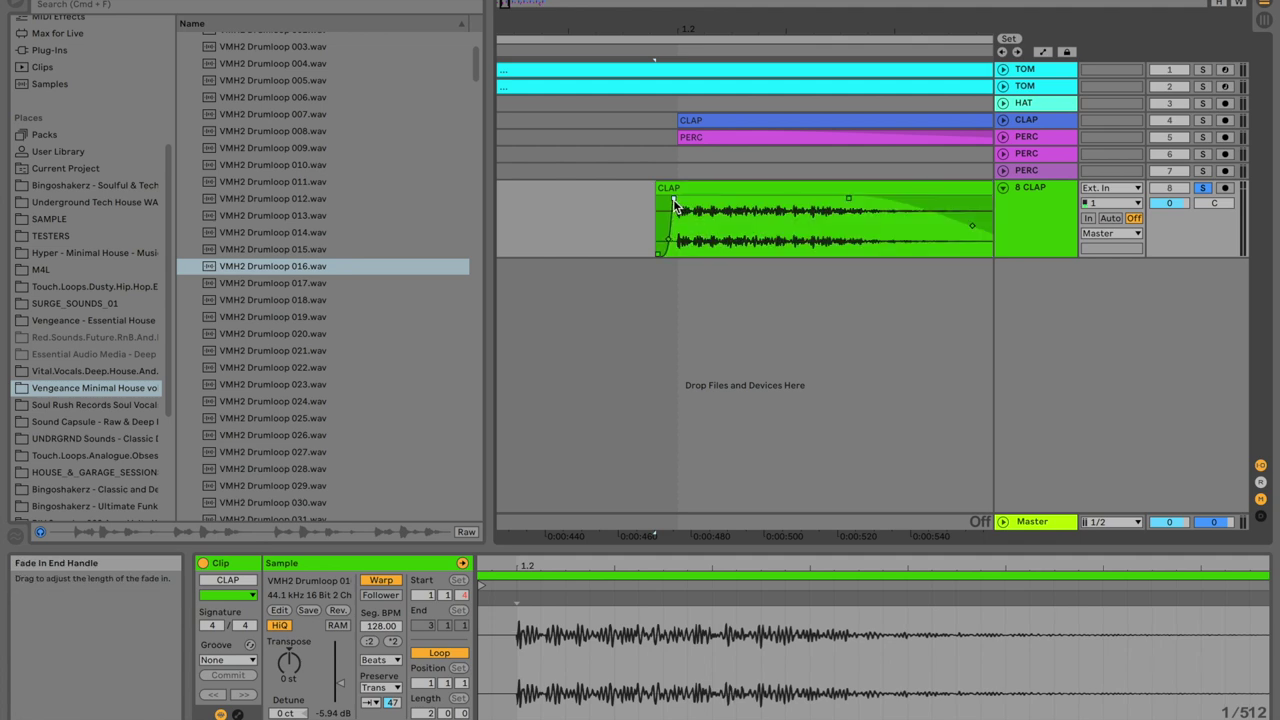
Set the grid to 1/4 and duplicate the two-beat clap section so a second clap falls on beat 1.4.
double_click(505, 4)
right_click(743, 236)
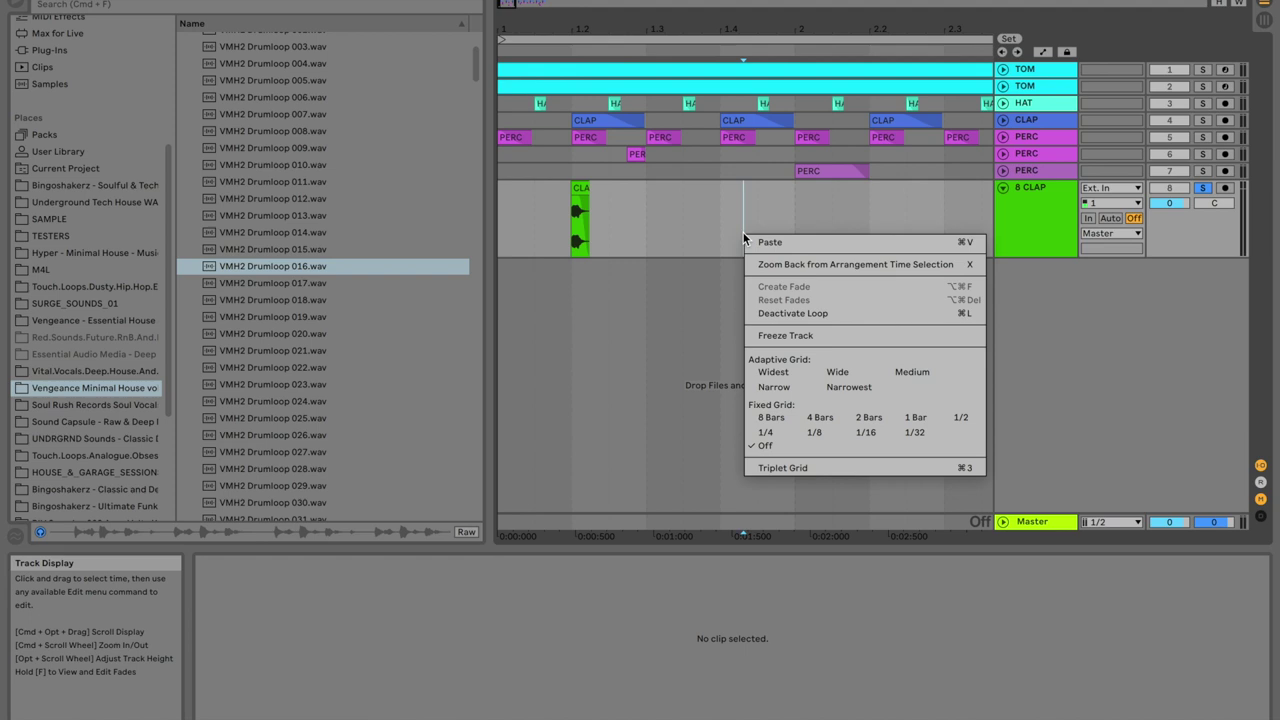
left_click(772, 432)
left_click_drag(640, 213, 435, 210)
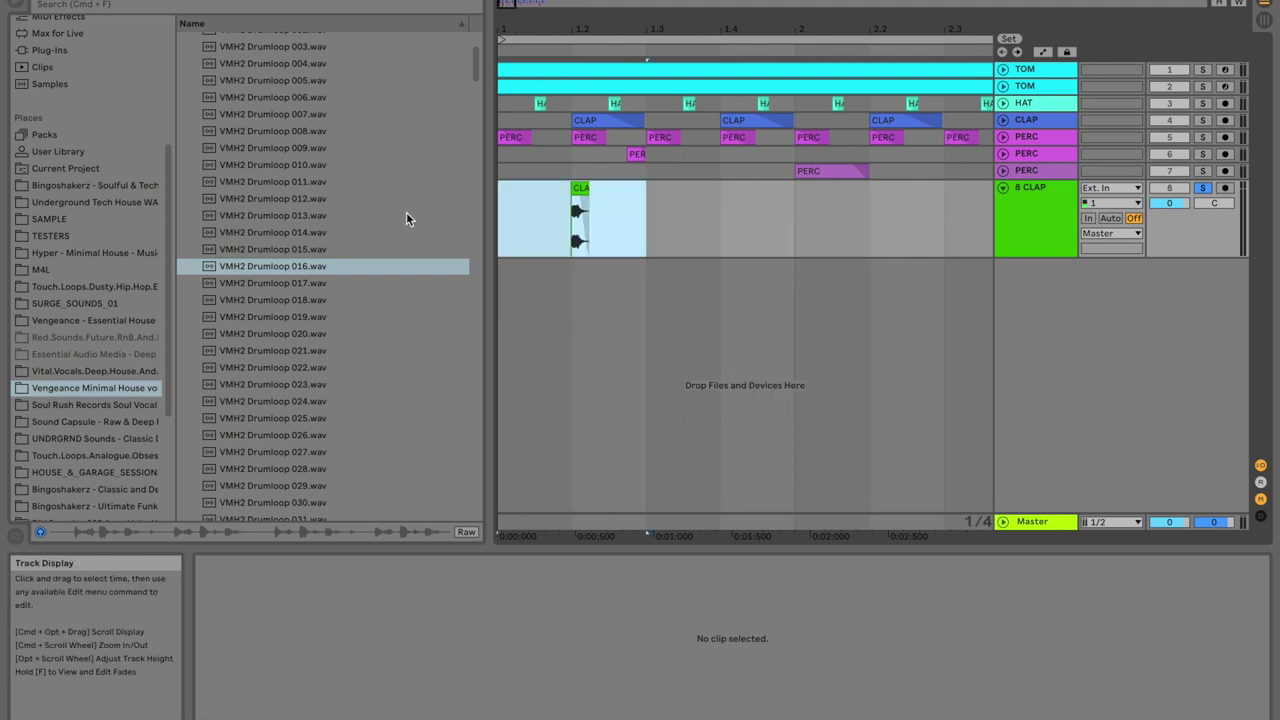
key("super+d")
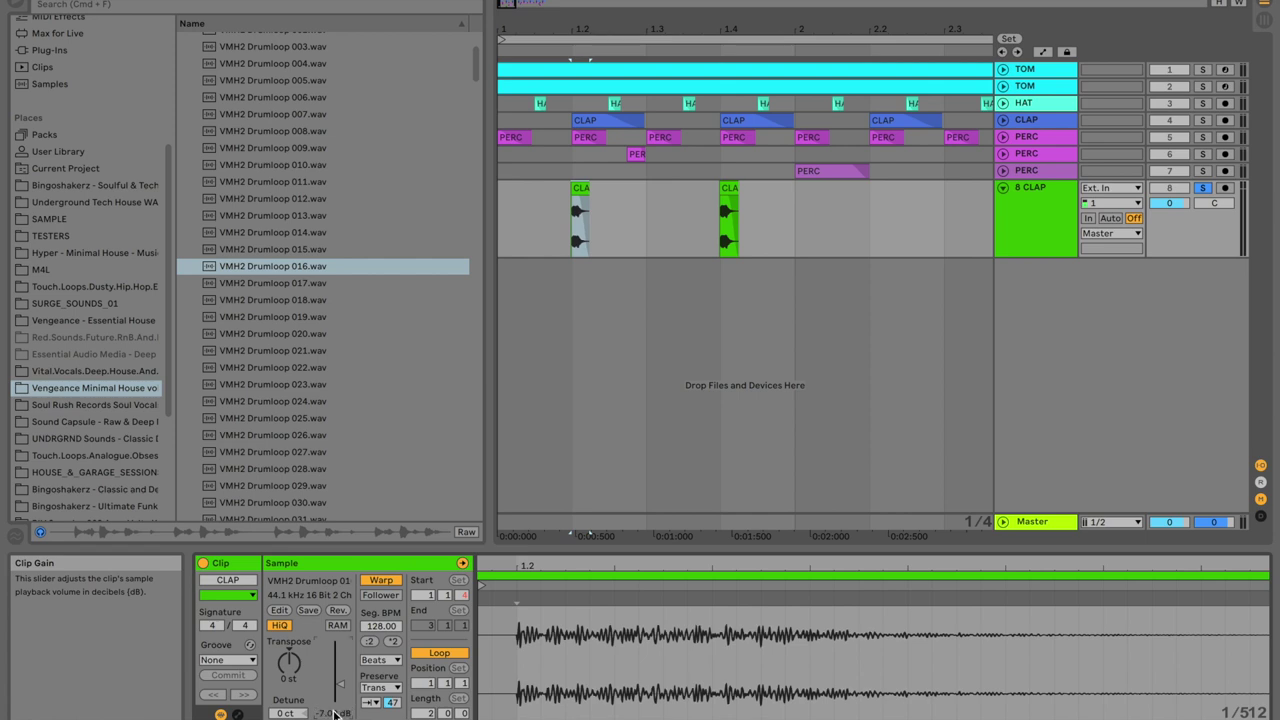
Set the first clap's gain to -7.00 dB and repeat its two-beat section up to bar 5, playing the result.
left_click_drag(648, 222, 584, 222)
key("super+d")
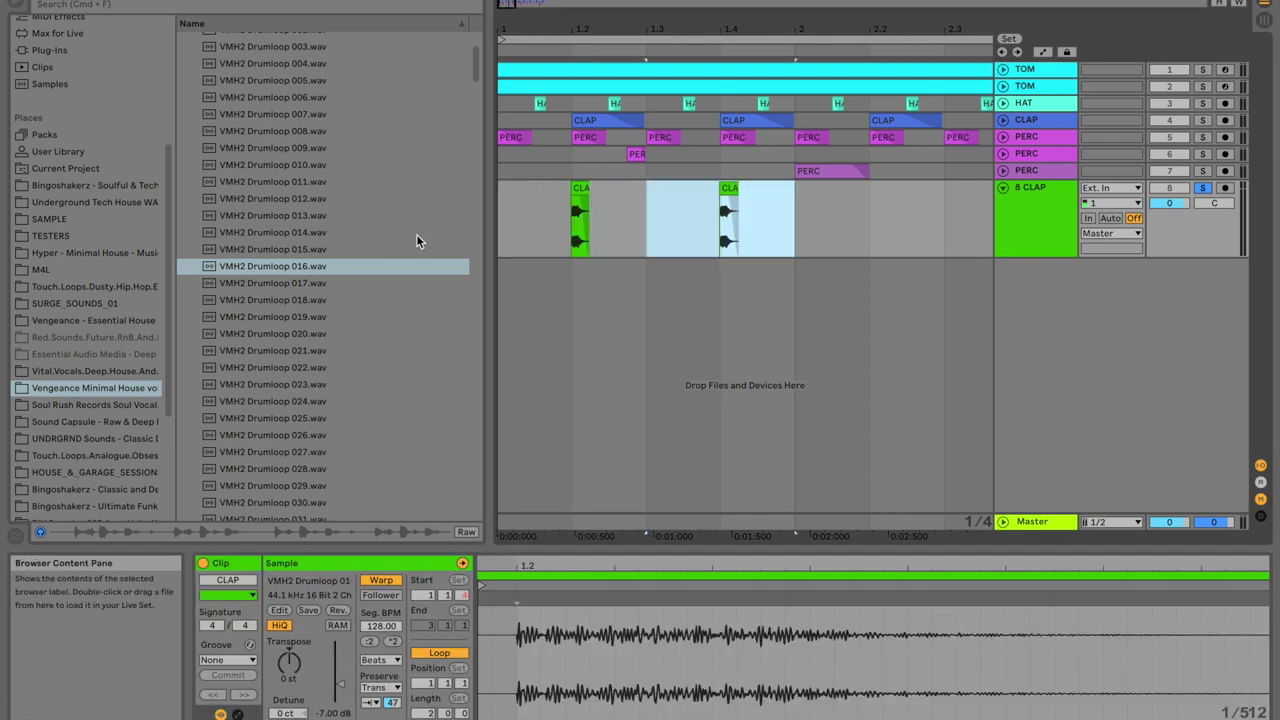
key("super+d")
key("super+d")
key("super+d")
key("super+d")
key("space")
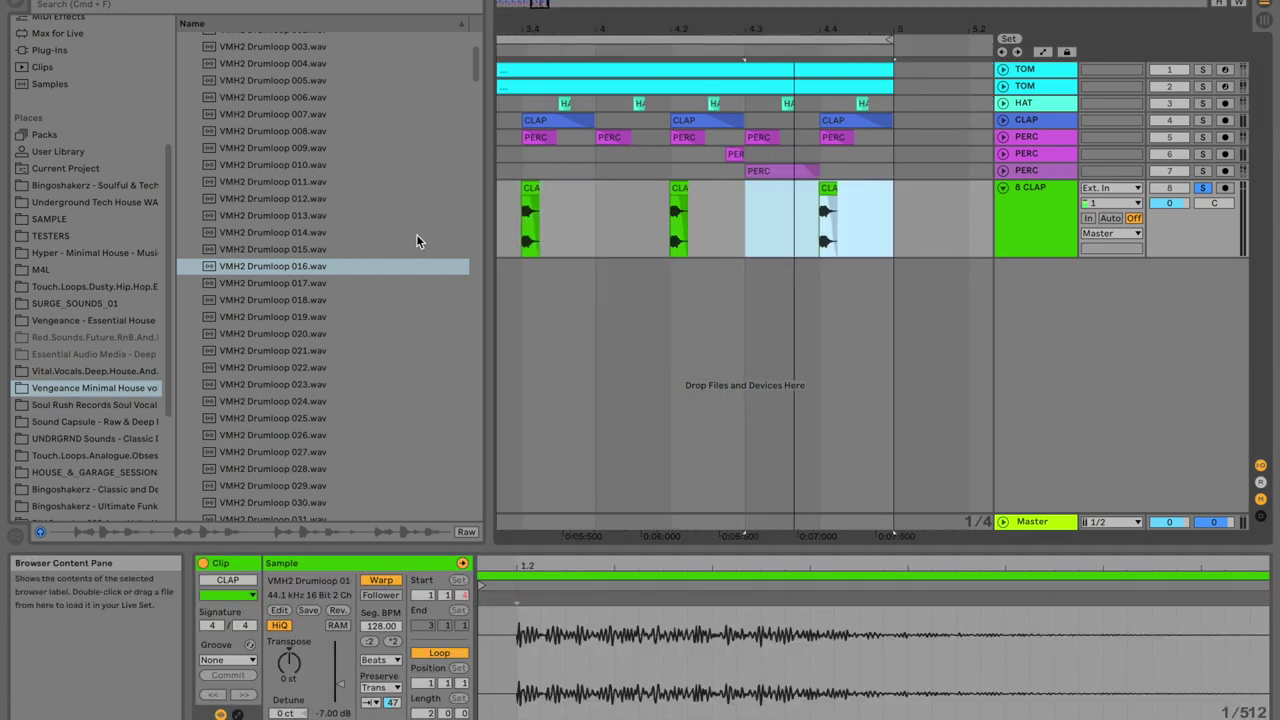
Unsolo the new CLAP track, set its volume to -5.0 dB, and show all tracks in the Session View mixer.
left_click(1202, 187)
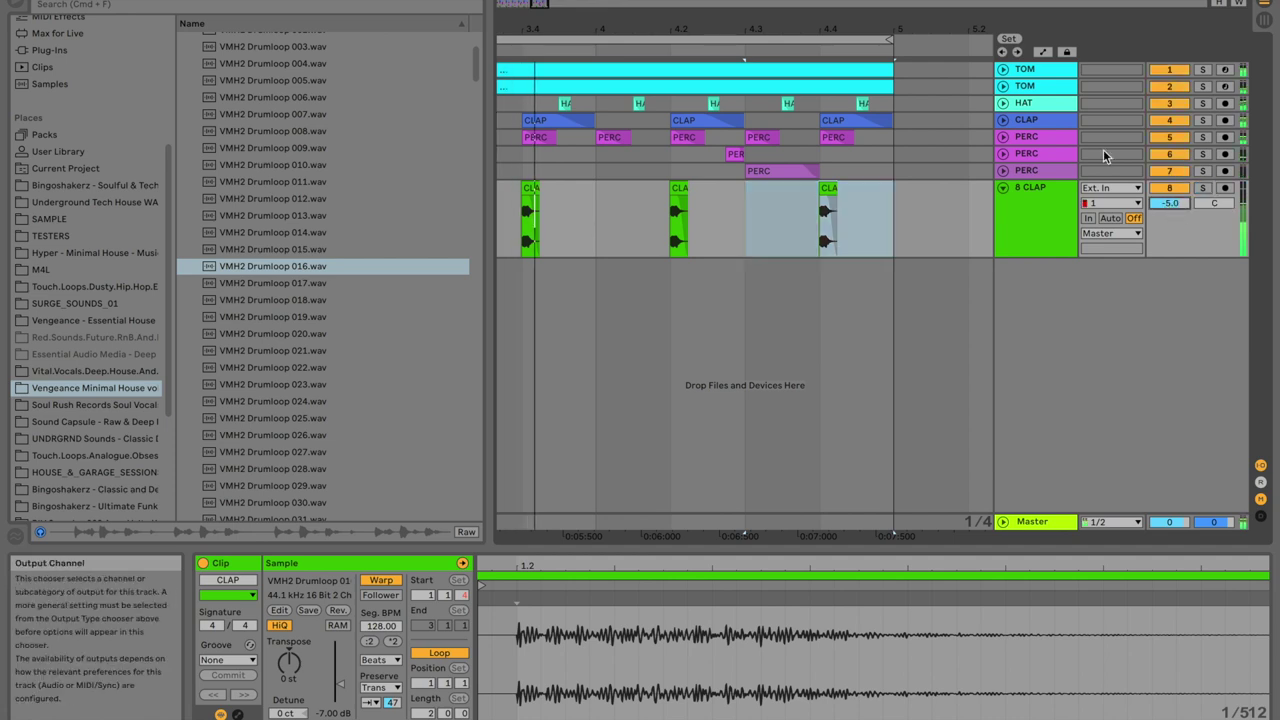
left_click(1265, 17)
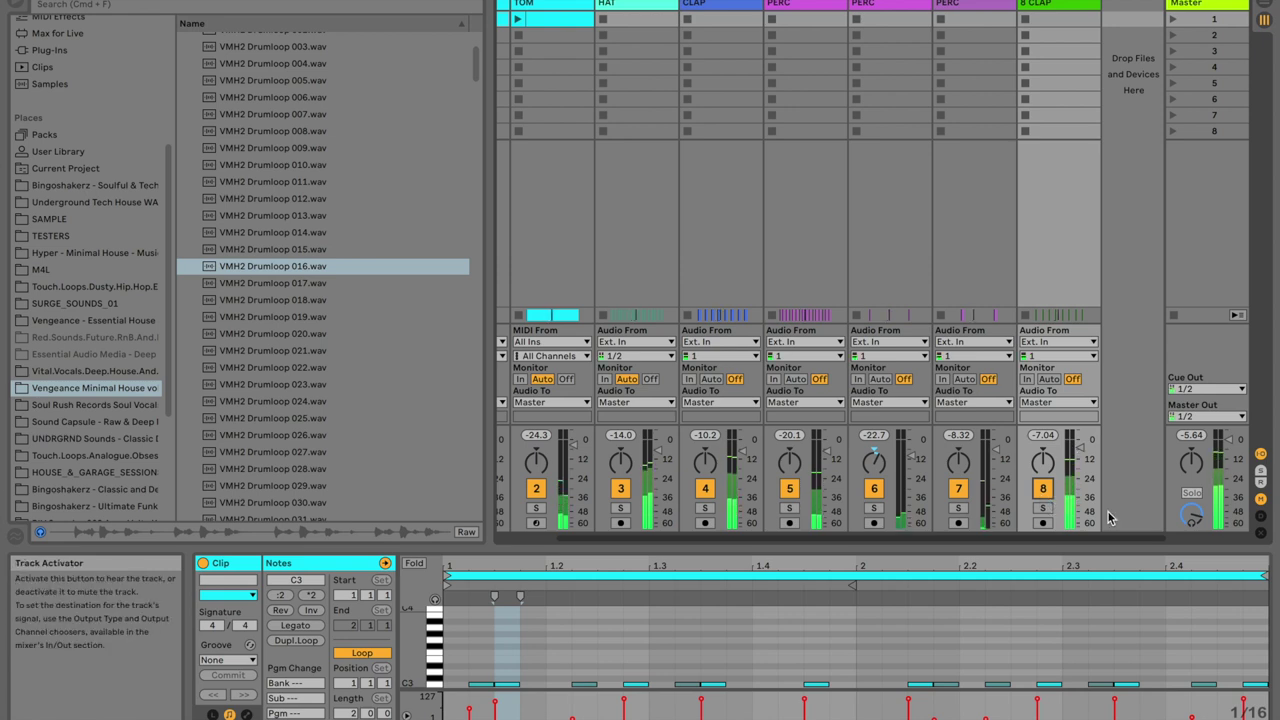
scroll(988, 412, "left", 2)
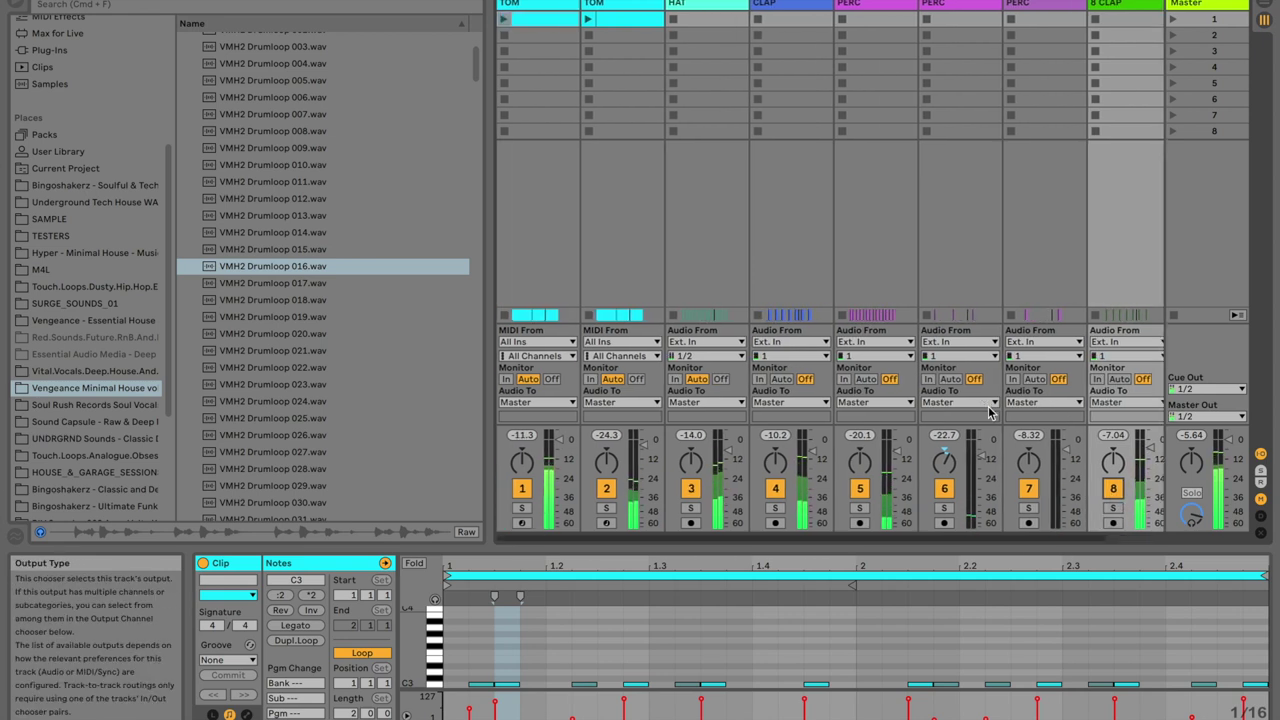
Solo track 8 to hear it alone and rename it CLAP.
left_click(1113, 508)
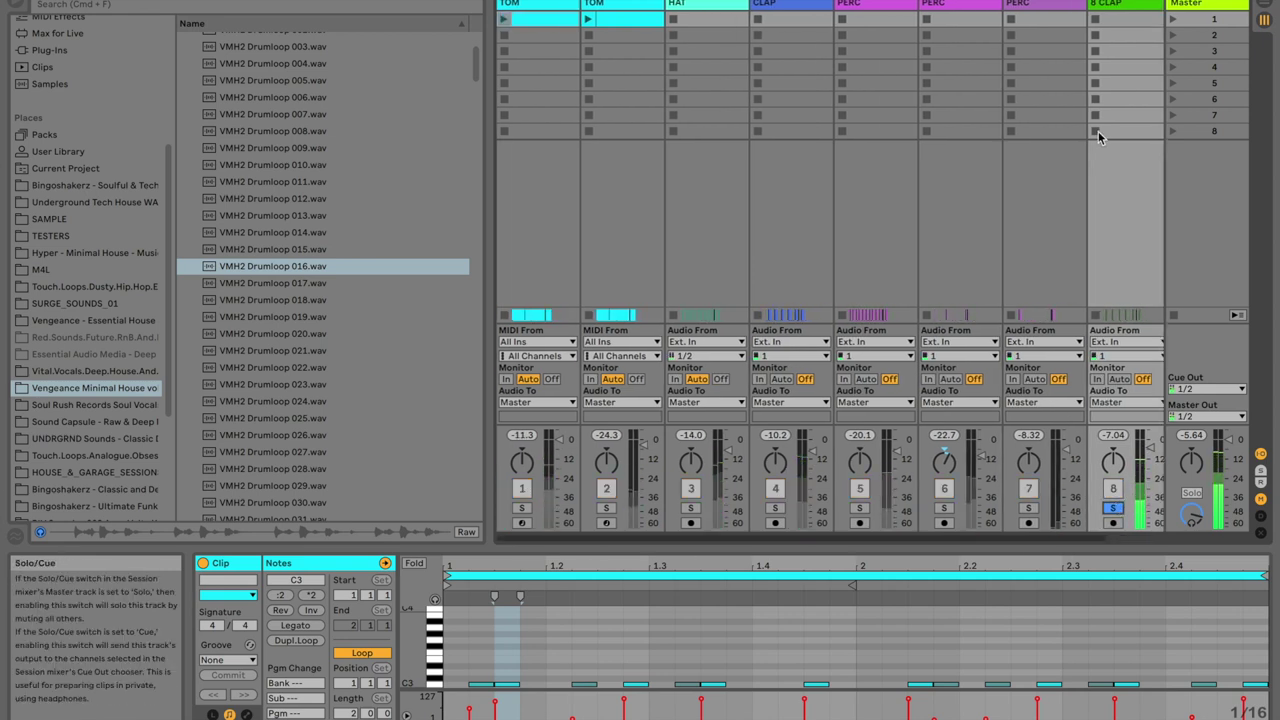
right_click(1120, 4)
left_click(977, 71)
key("Return")
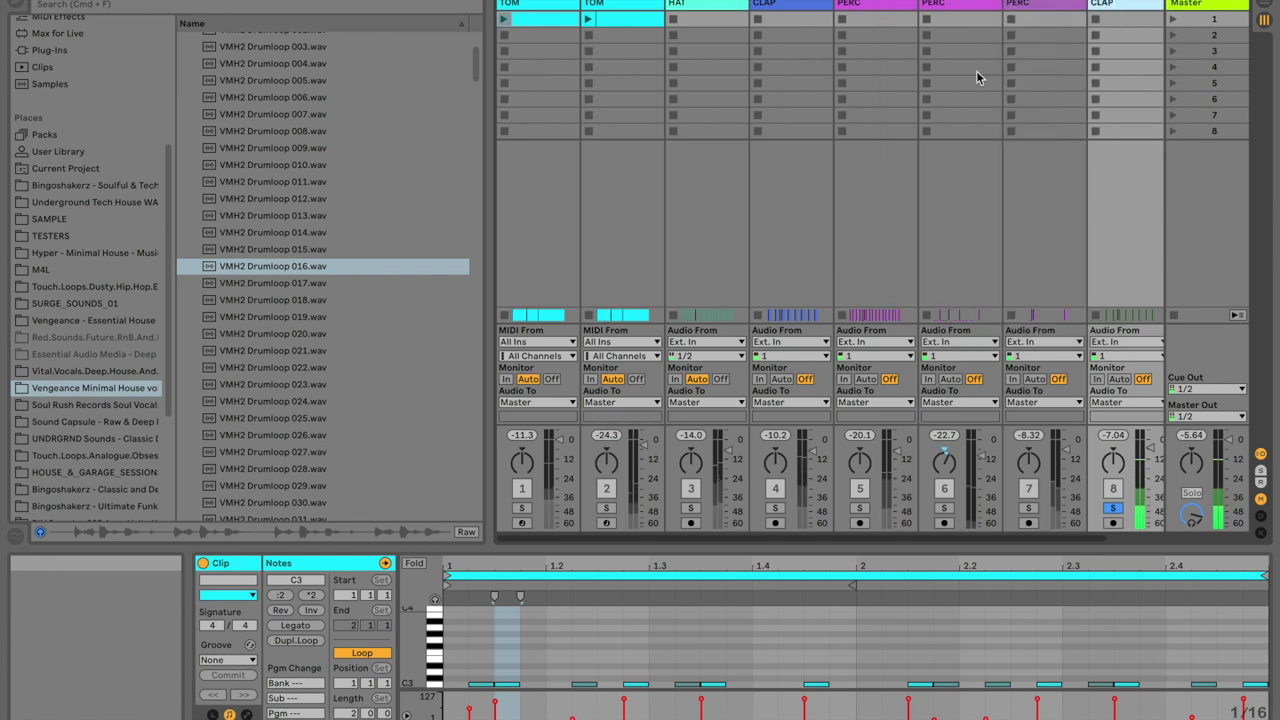
Load the Chorus effect from the FAV STOCK collection onto the soloed CLAP track.
scroll(107, 170, "up", 5)
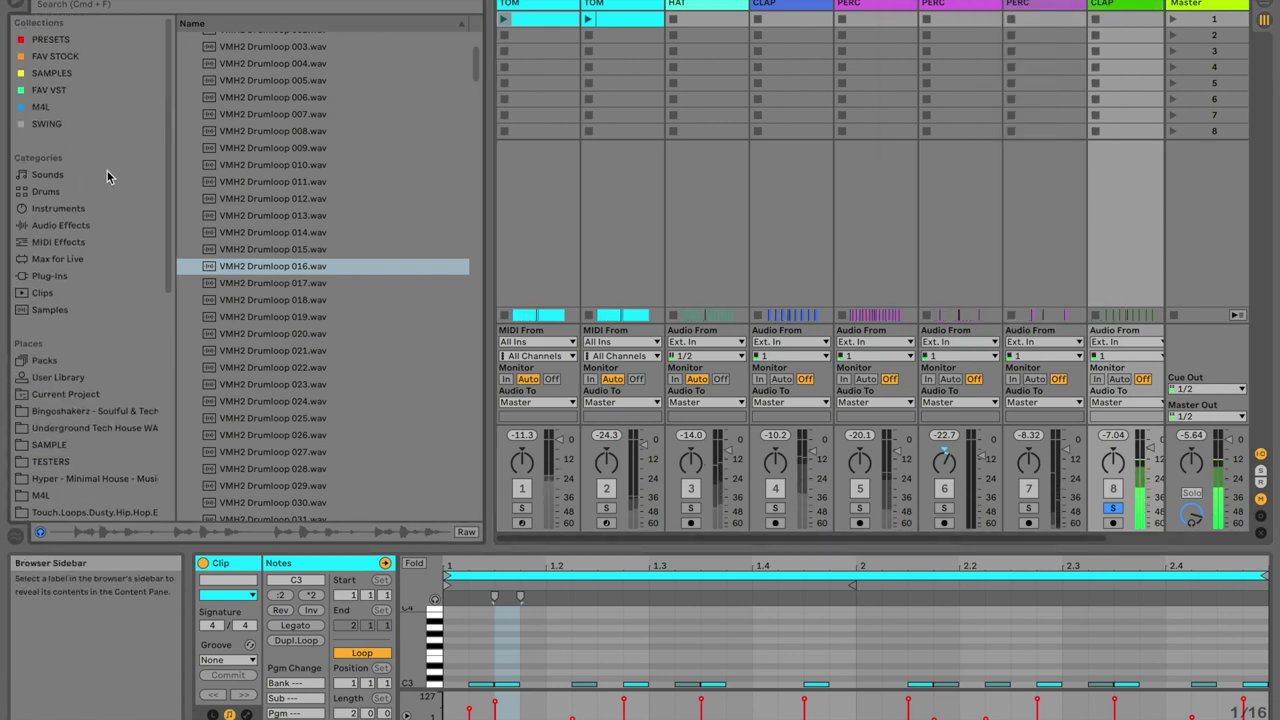
left_click(49, 44)
left_click(86, 57)
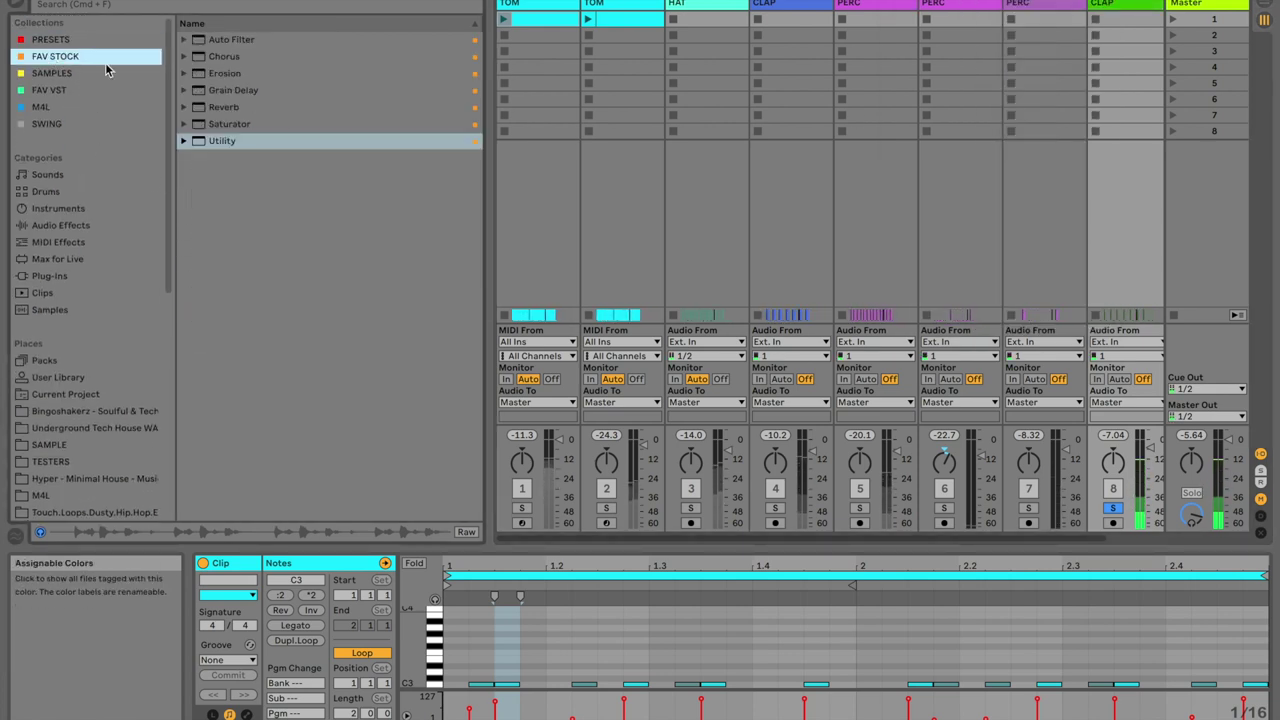
left_click_drag(224, 56, 1147, 50)
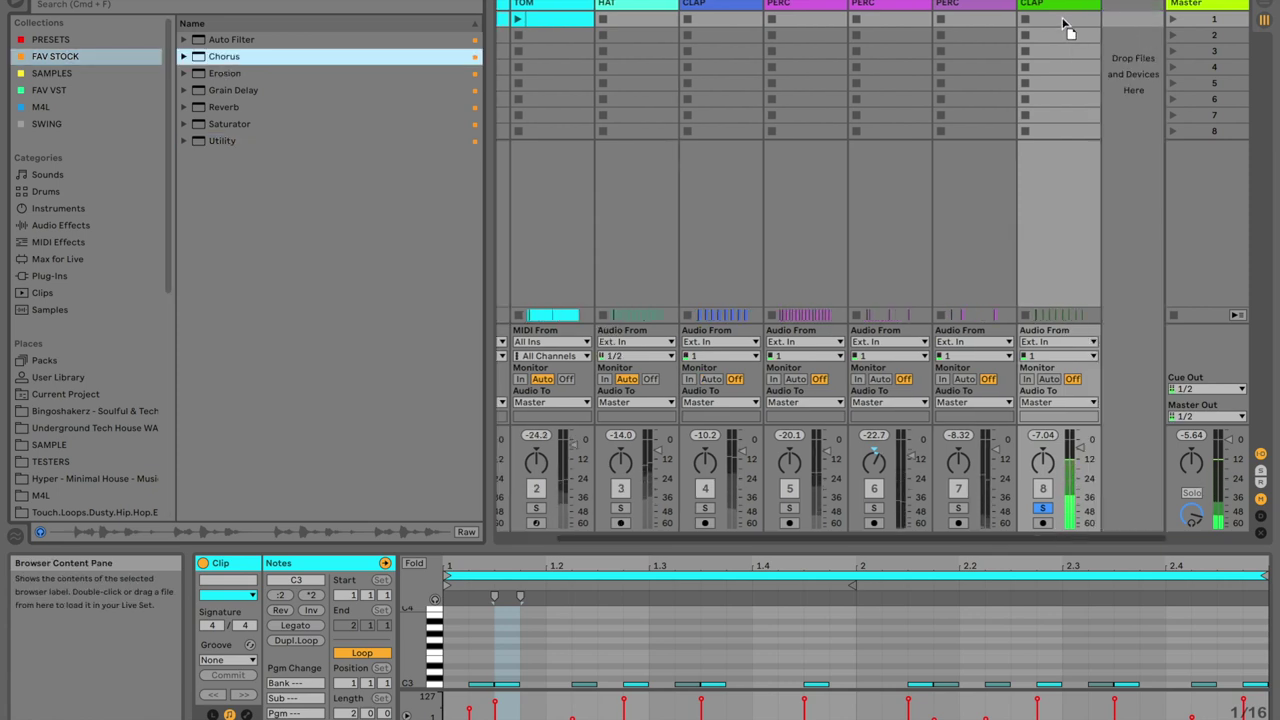
left_click_drag(1066, 30, 1050, 20)
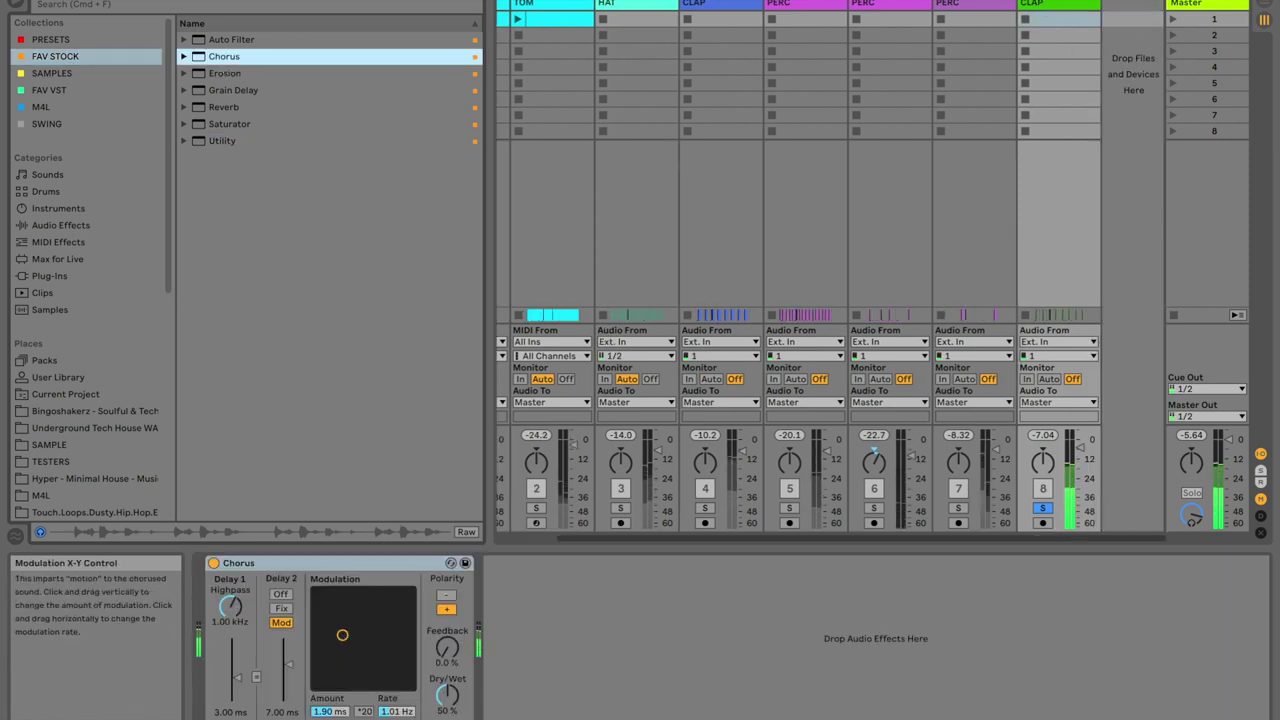
Set the Chorus modulation amount to 4.38 ms, rate to 0.10 Hz and dry/wet to 60%, and unsolo the CLAP track.
left_click_drag(342, 638, 323, 618)
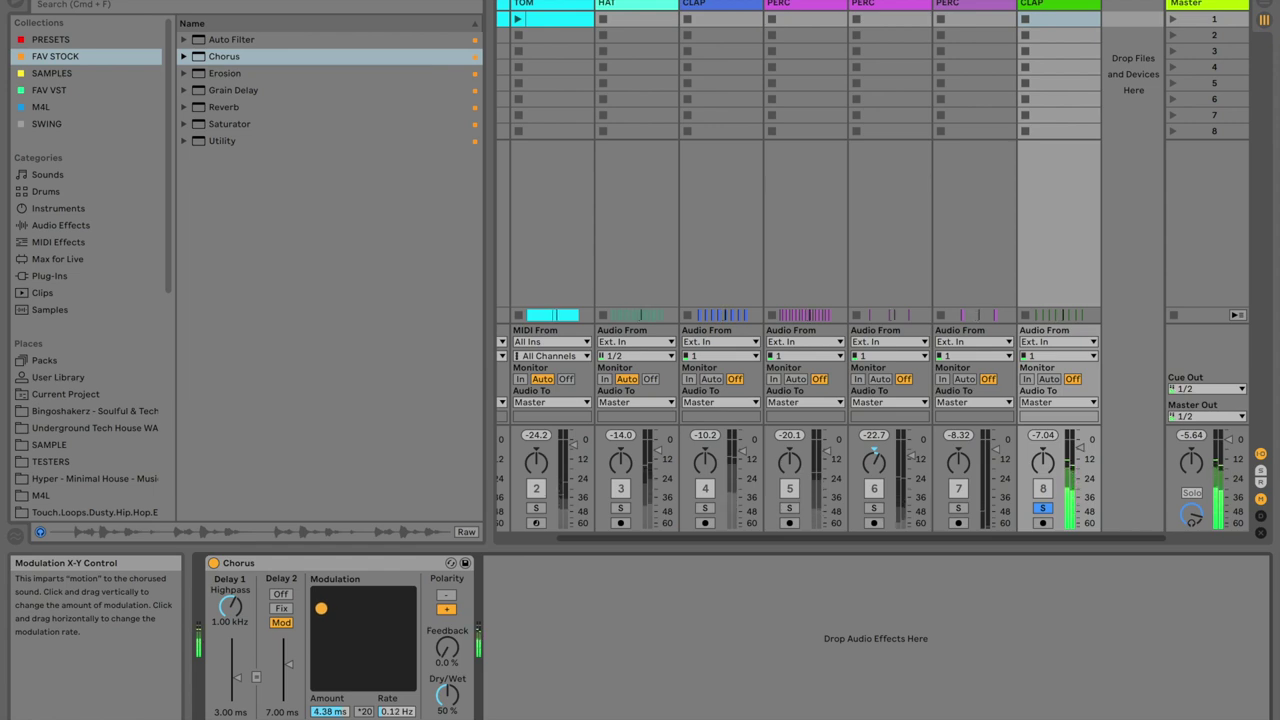
left_click_drag(319, 608, 320, 608)
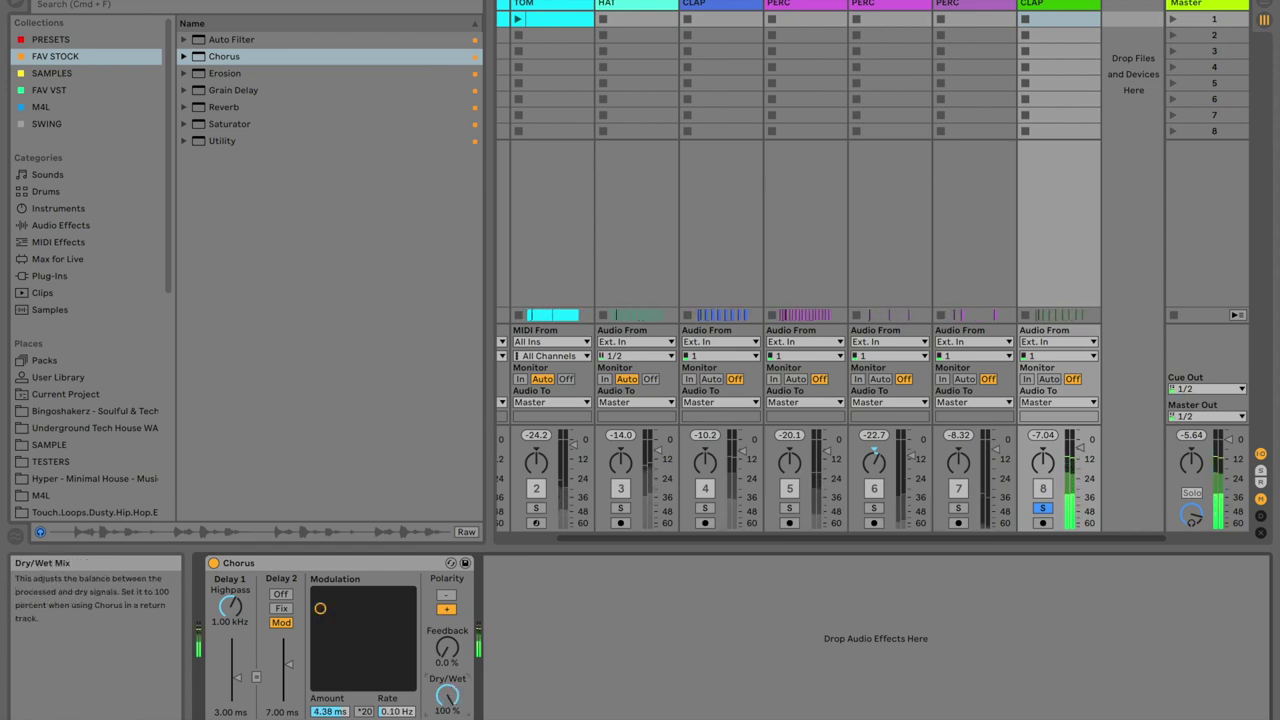
left_click(1042, 509)
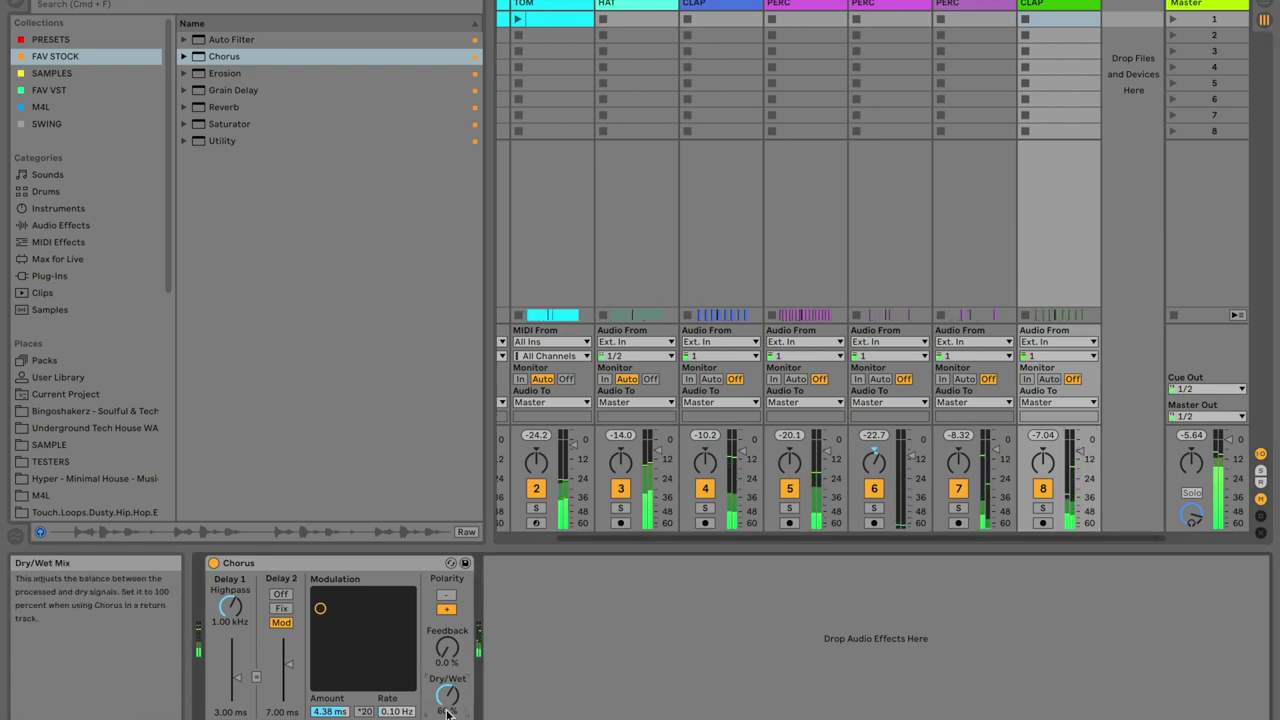
Lower the green CLAP track's volume to -10.0 dB and delete all its claps after the first one in the Arrangement.
left_click(1082, 456)
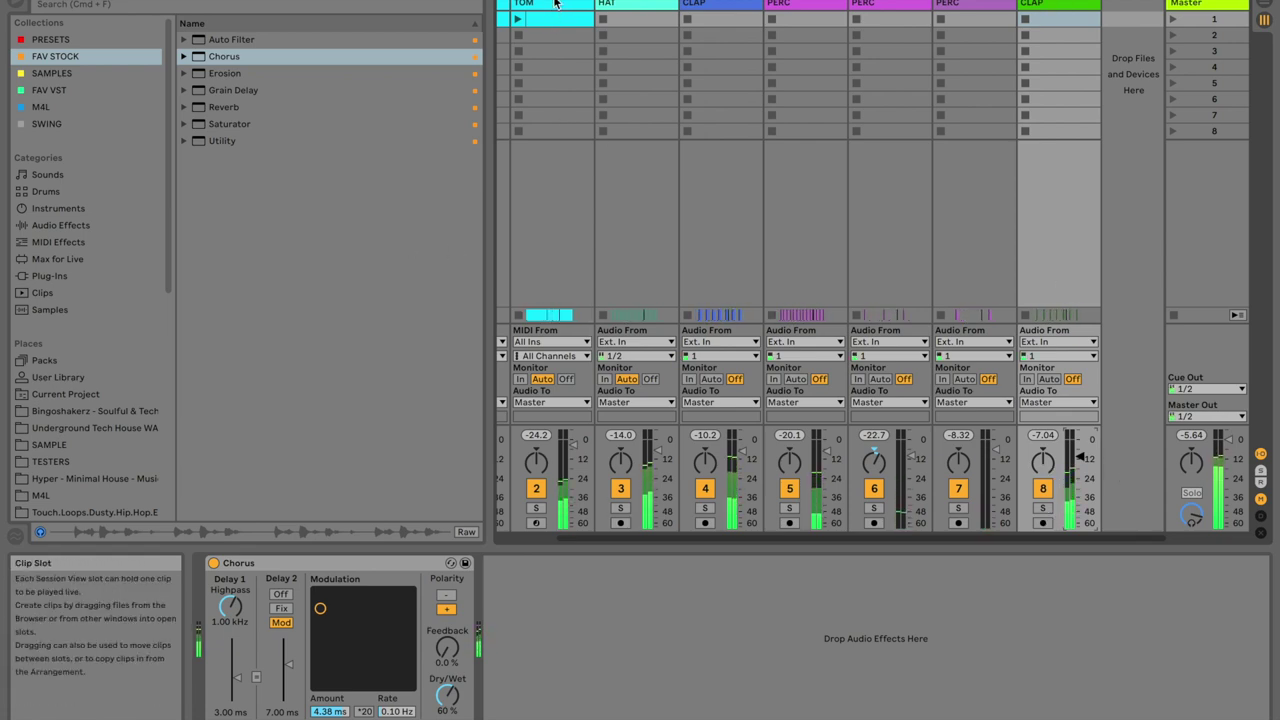
key("Tab")
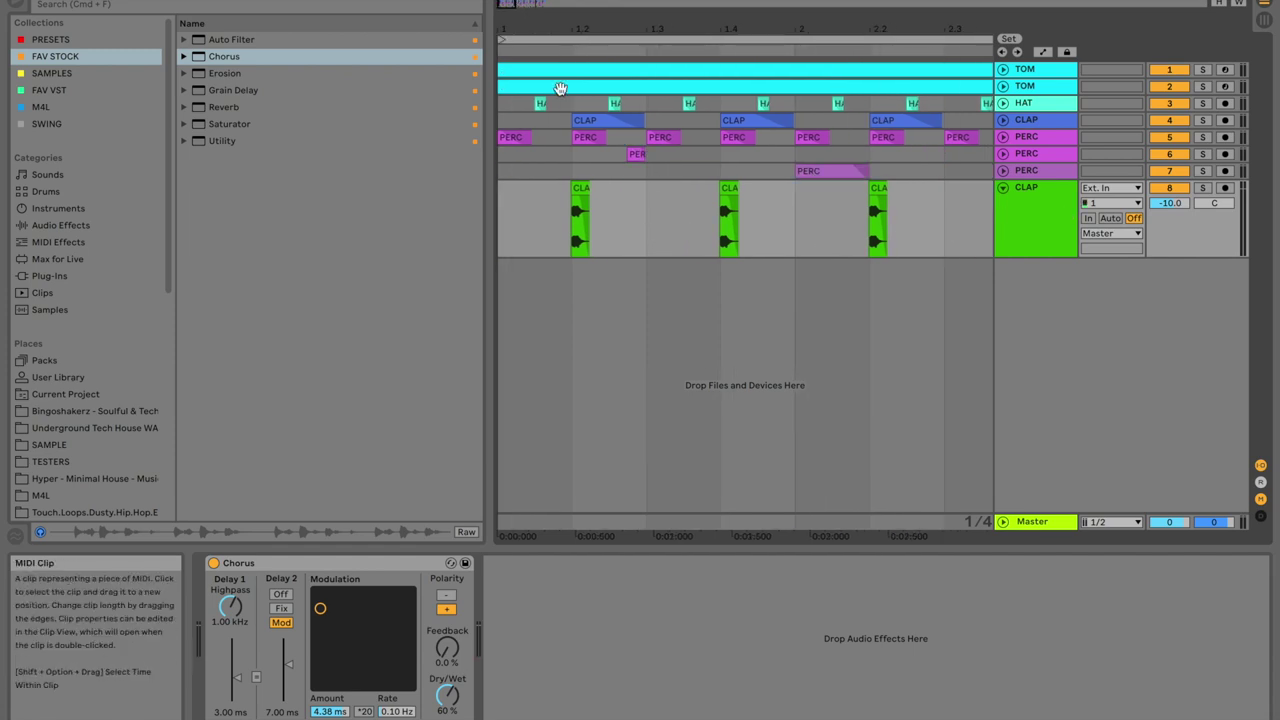
left_click_drag(752, 4, 752, 0)
left_click_drag(760, 187, 532, 194)
key("Delete")
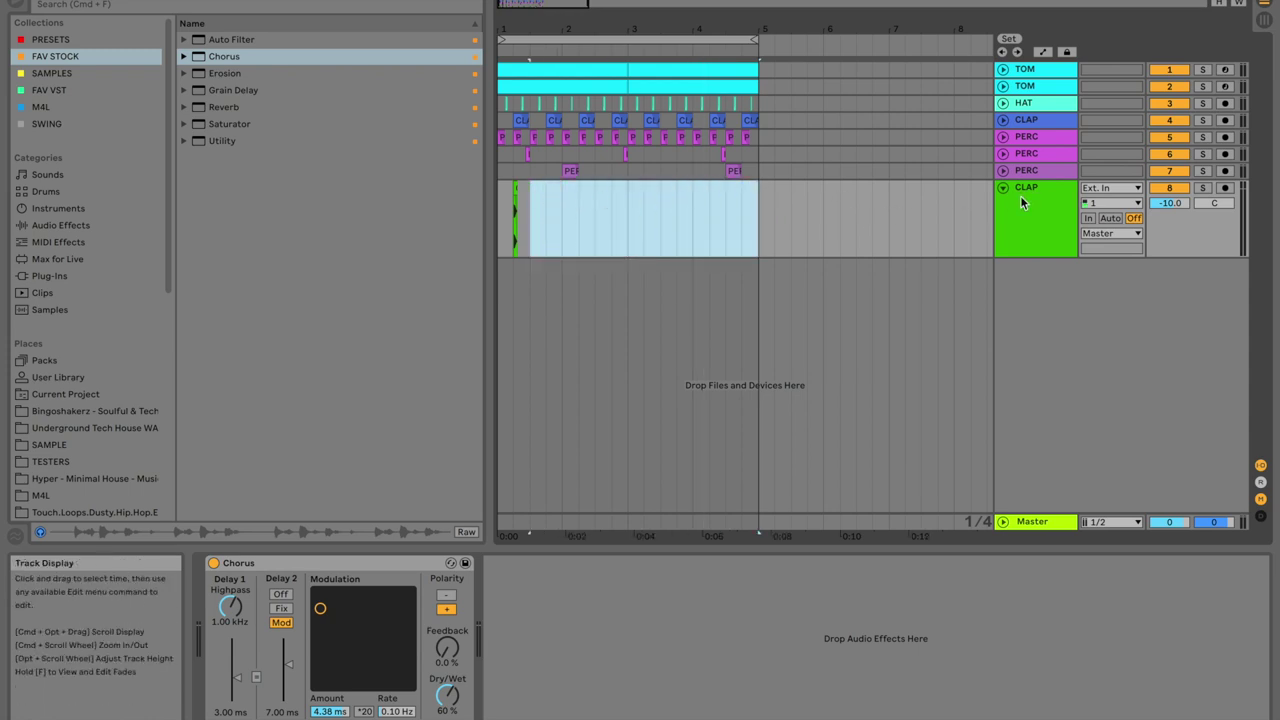
Add the High Pass preset after the Chorus on the CLAP track and set its low-cut frequency to 138 Hz.
left_click(48, 40)
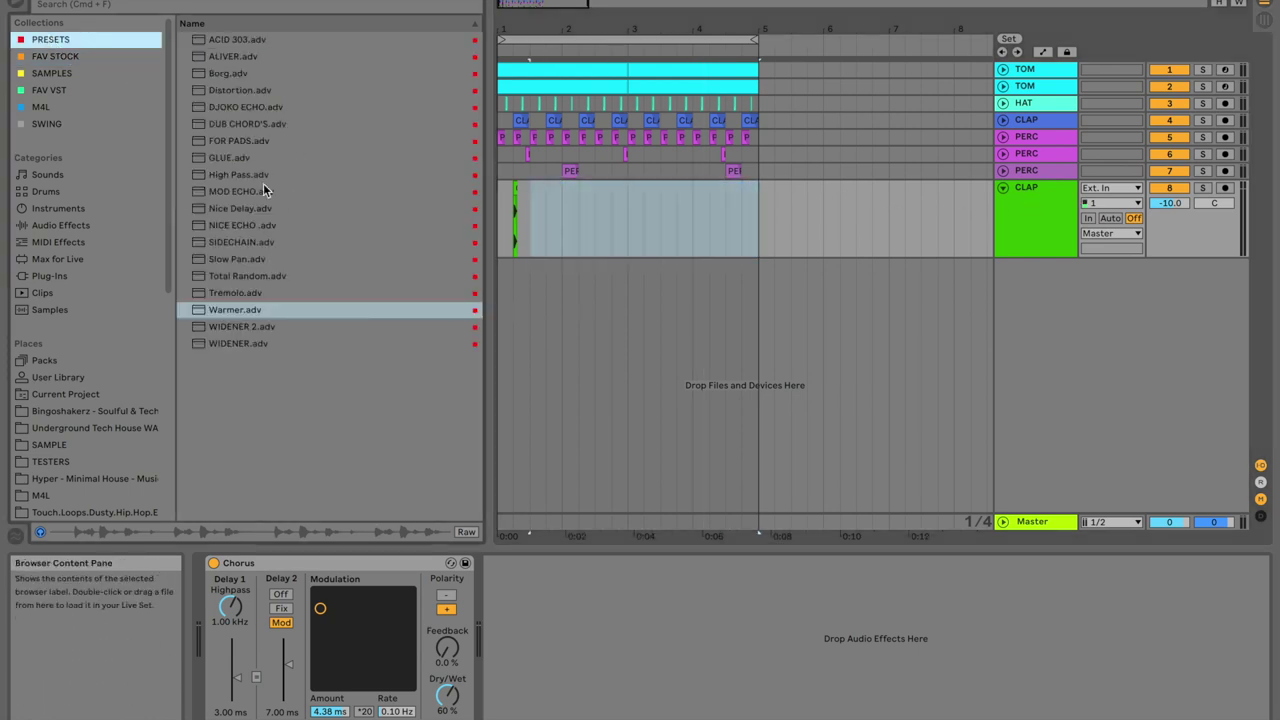
double_click(238, 175)
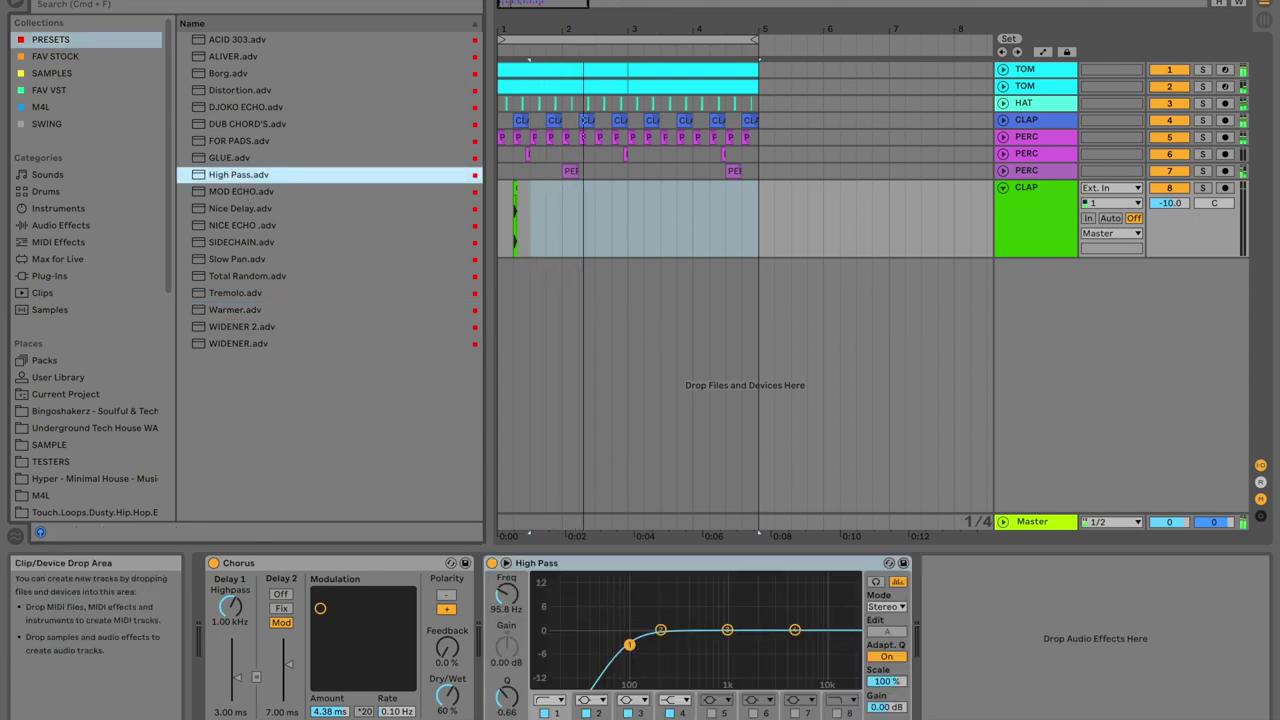
key("space")
key("space")
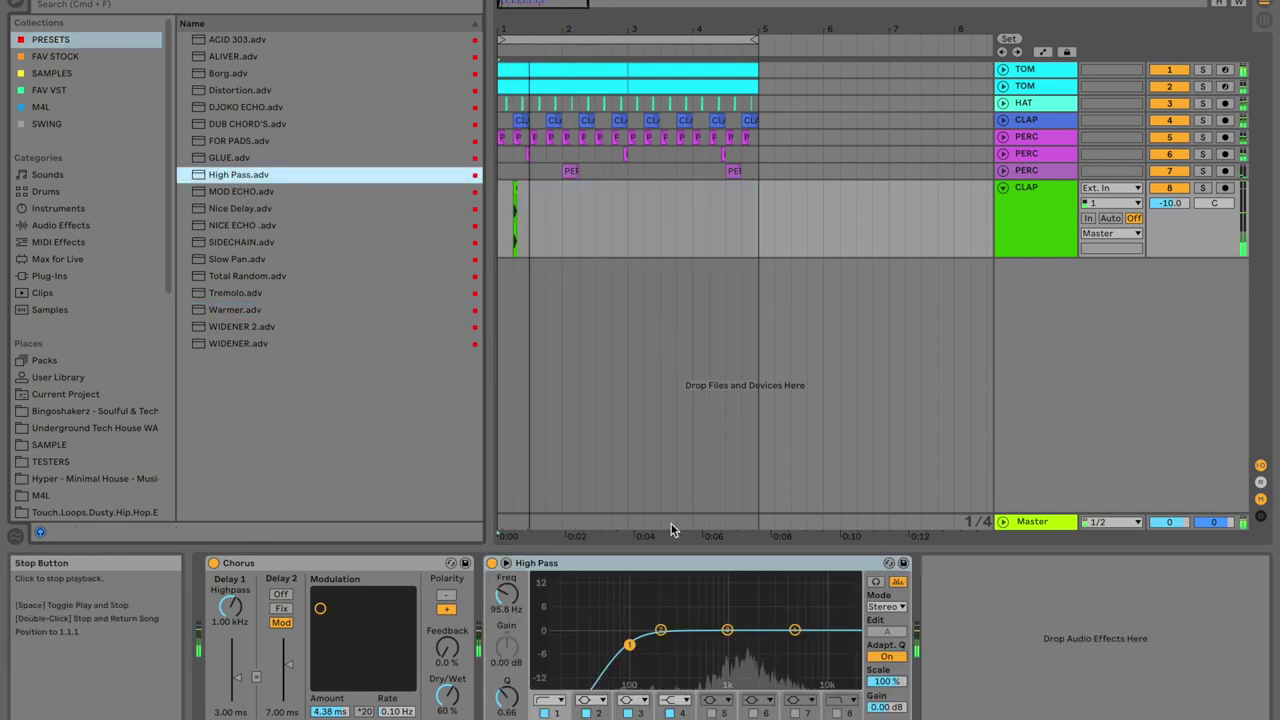
left_click_drag(630, 644, 638, 644)
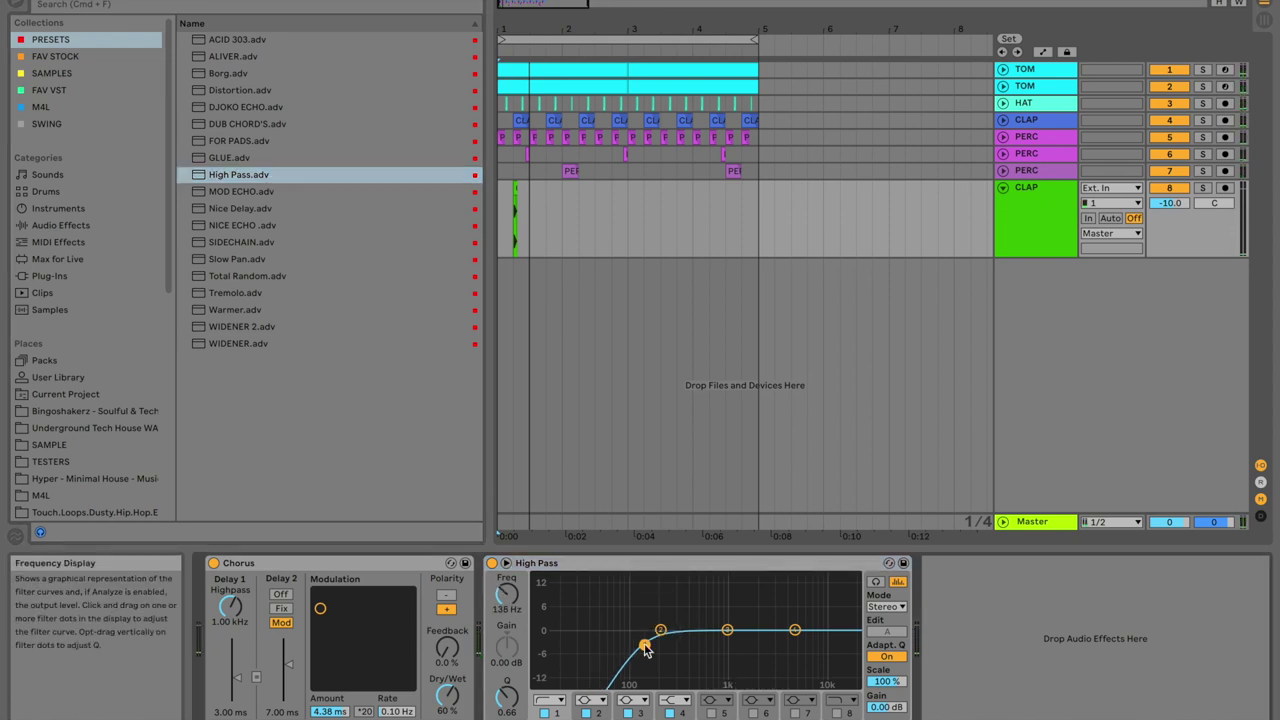
Freeze and flatten the green CLAP track to print the Chorus and High Pass effects into audio.
right_click(1034, 197)
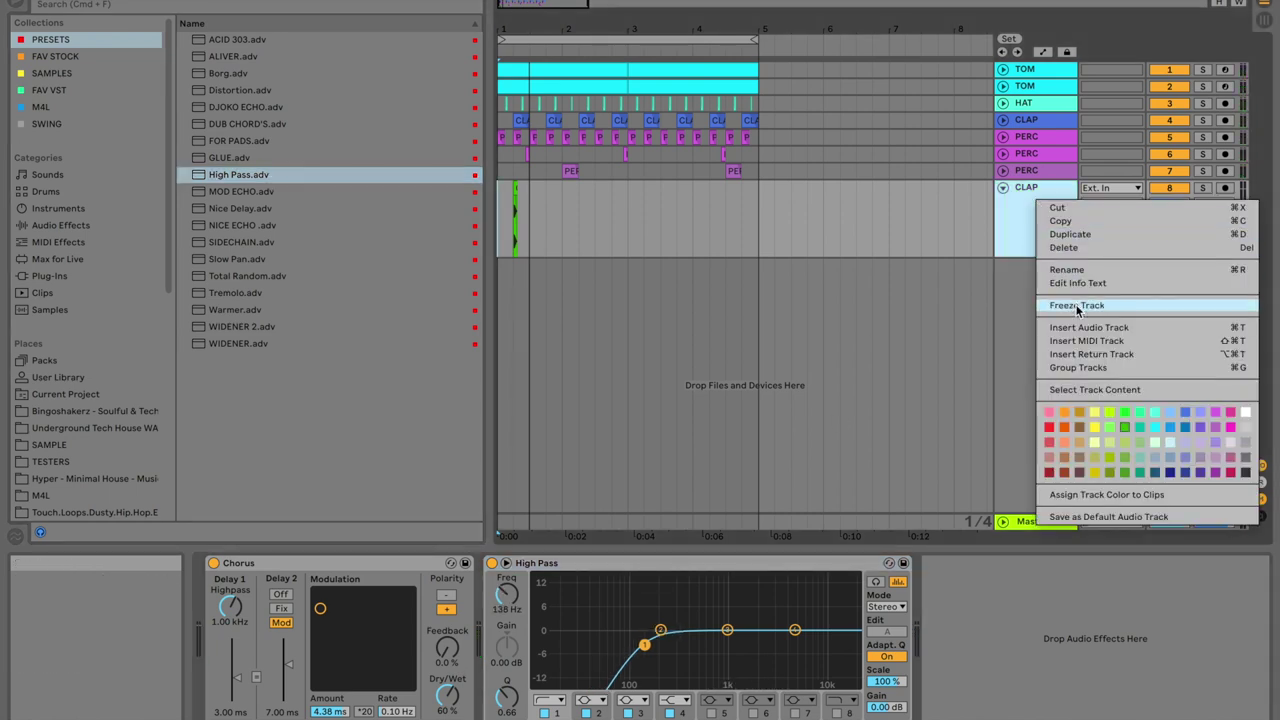
left_click(576, 230)
left_click_drag(559, 224, 434, 209)
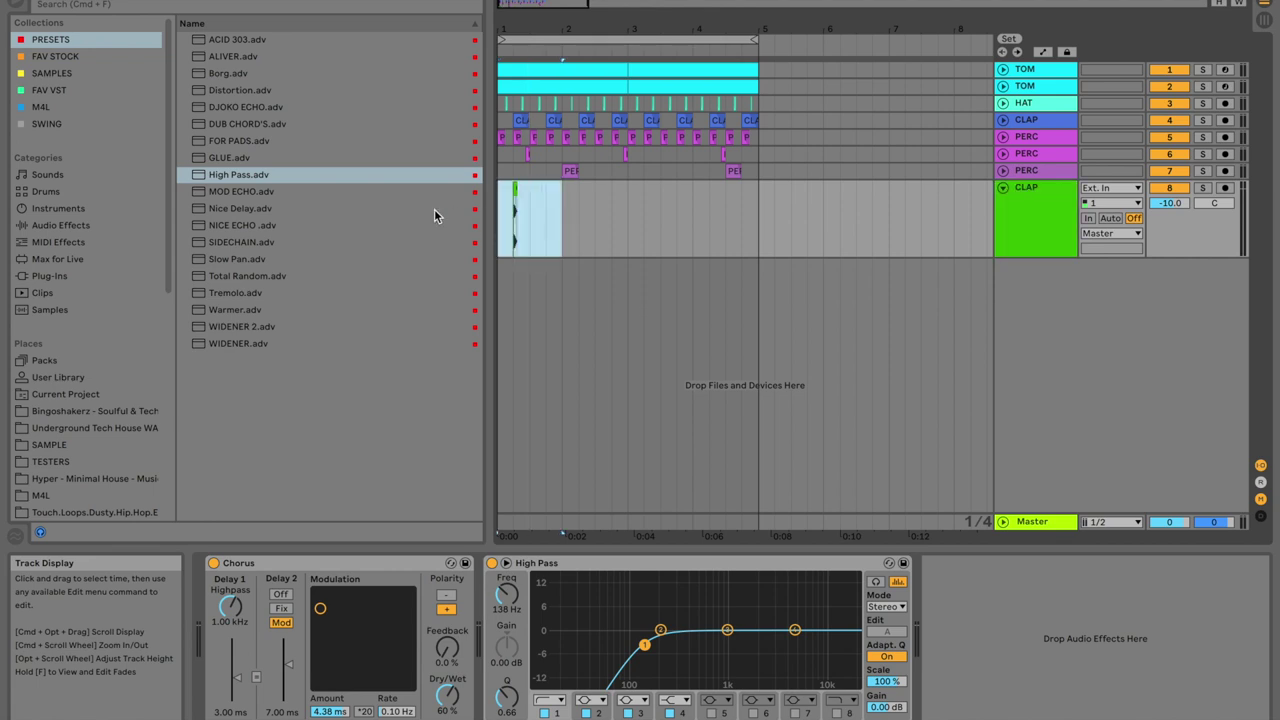
right_click(1038, 230)
left_click(1076, 338)
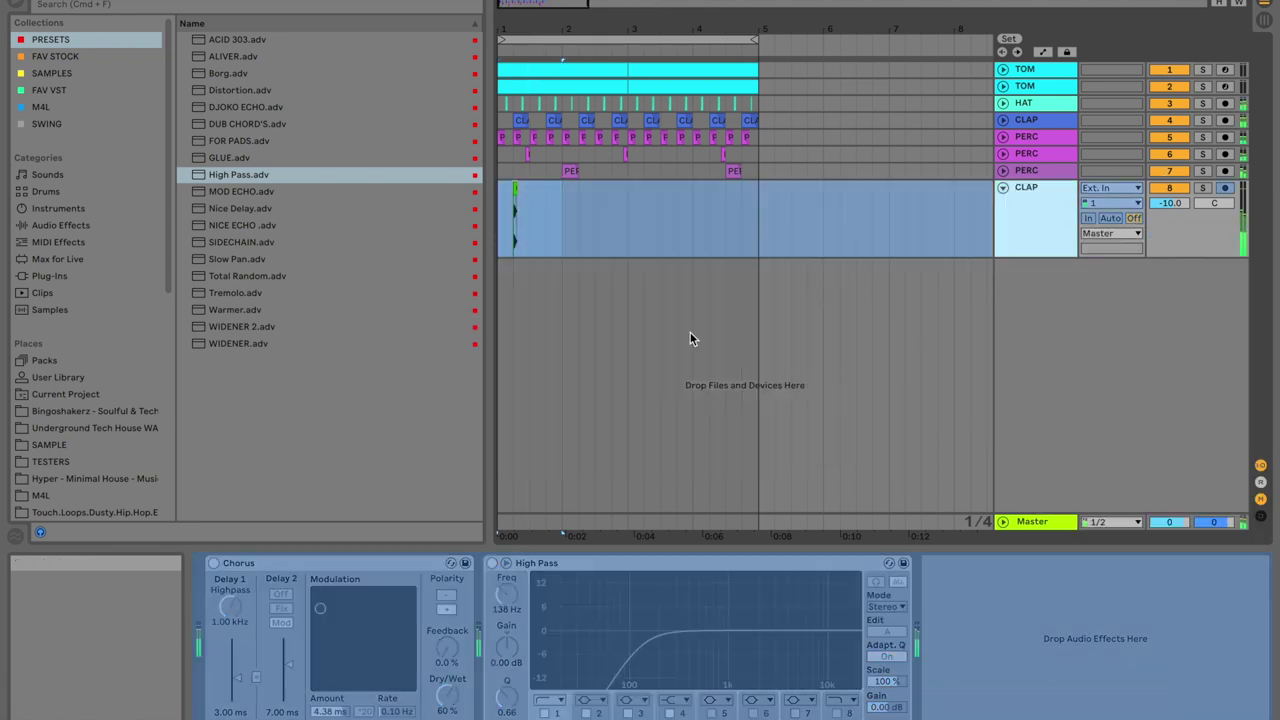
right_click(1056, 229)
left_click(1076, 338)
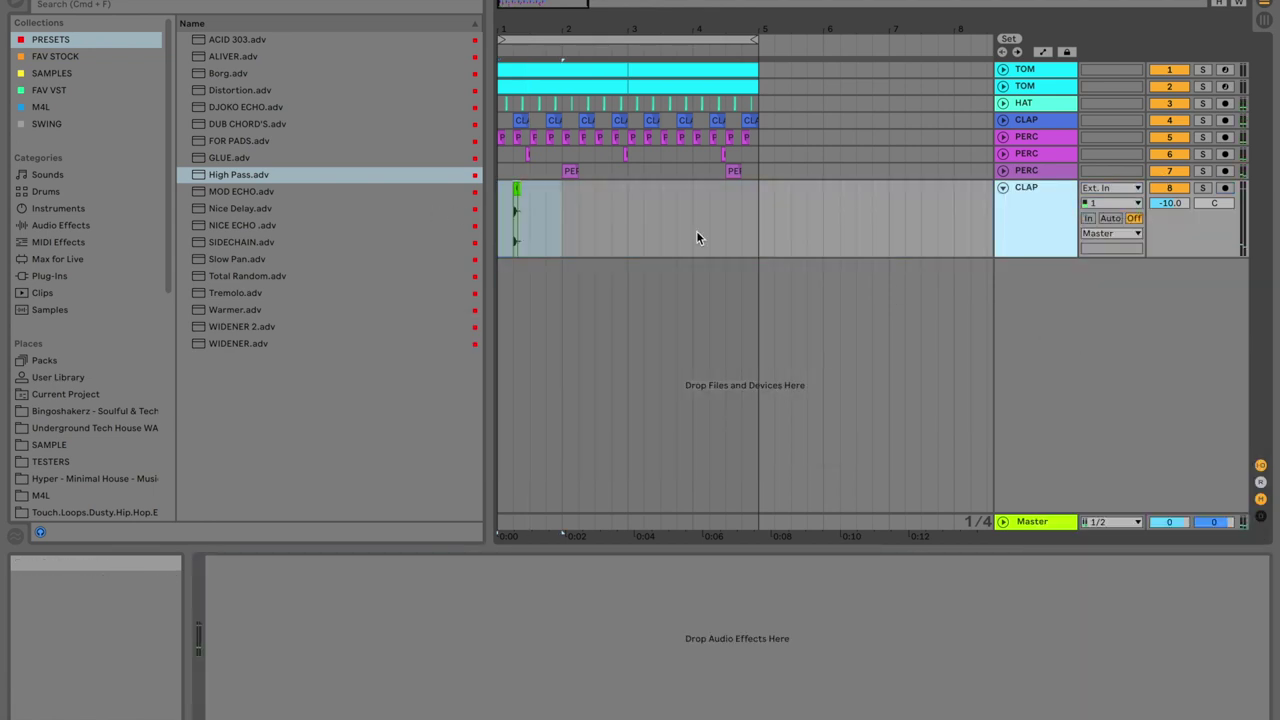
Consolidate the flattened clap audio between beats 1.2 and 1.3 into a single clip.
left_click_drag(529, 8, 646, 286)
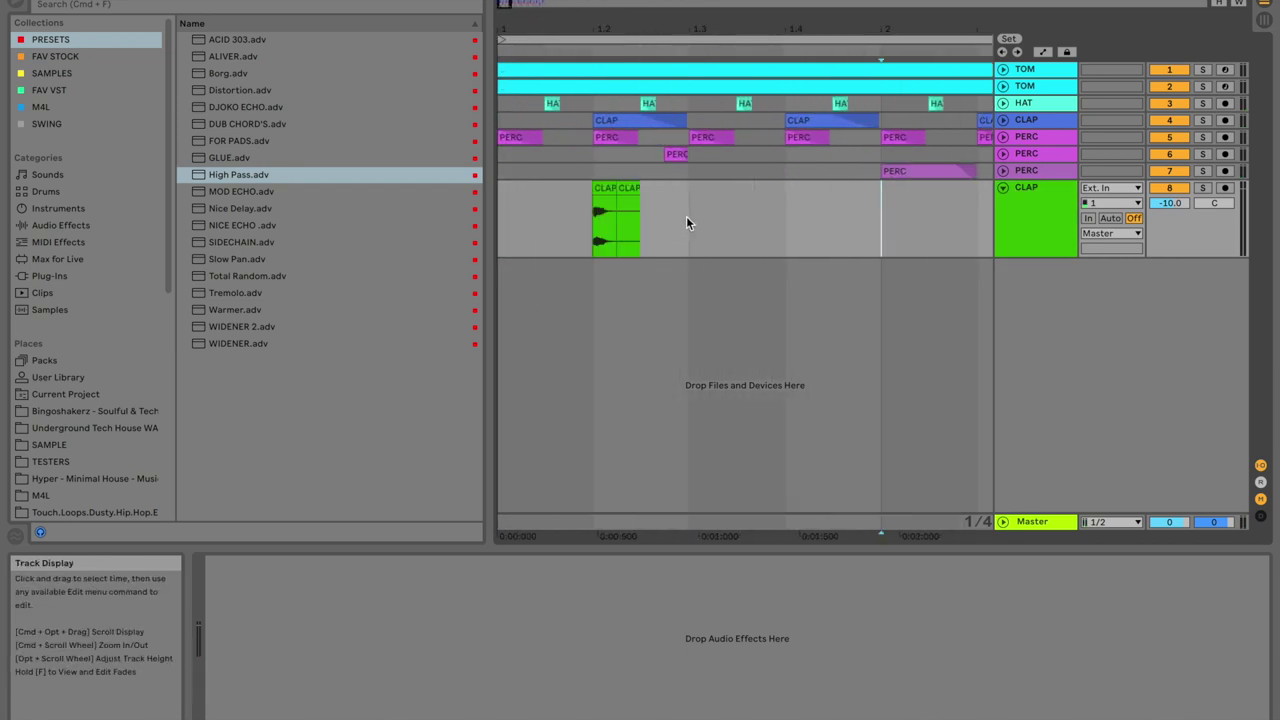
left_click_drag(686, 216, 588, 205)
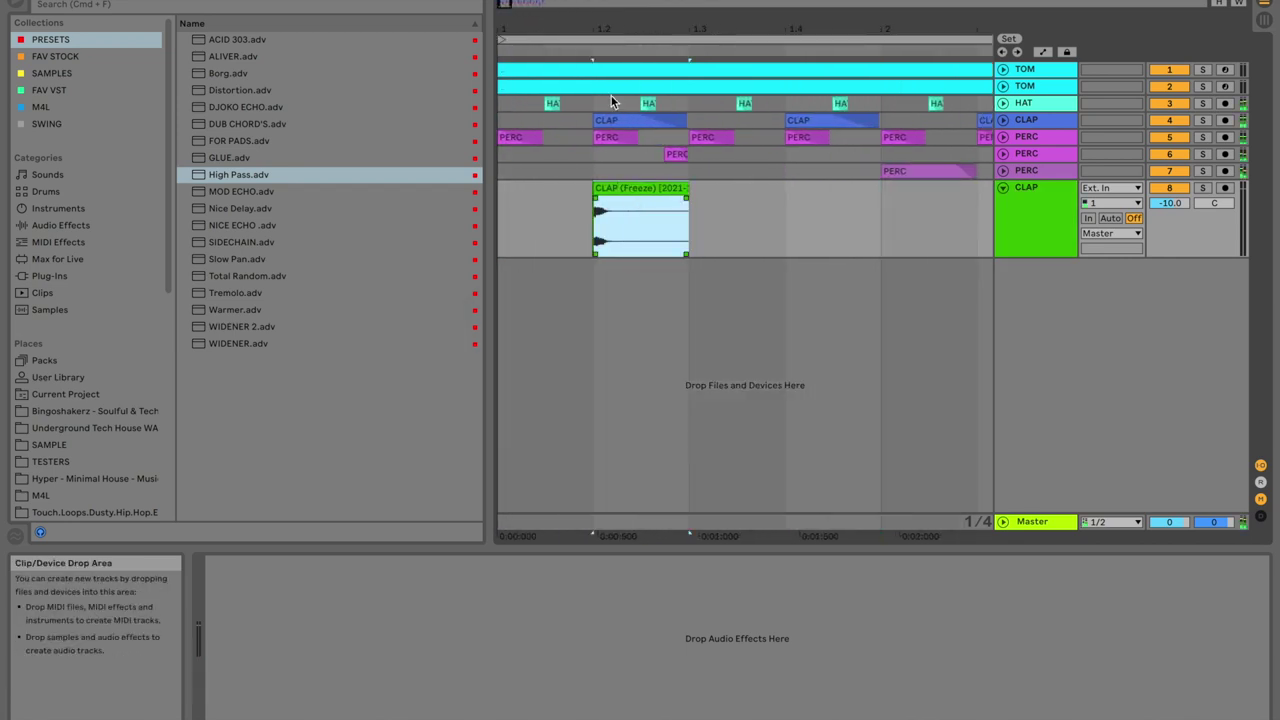
left_click_drag(509, 14, 512, 12)
key("z")
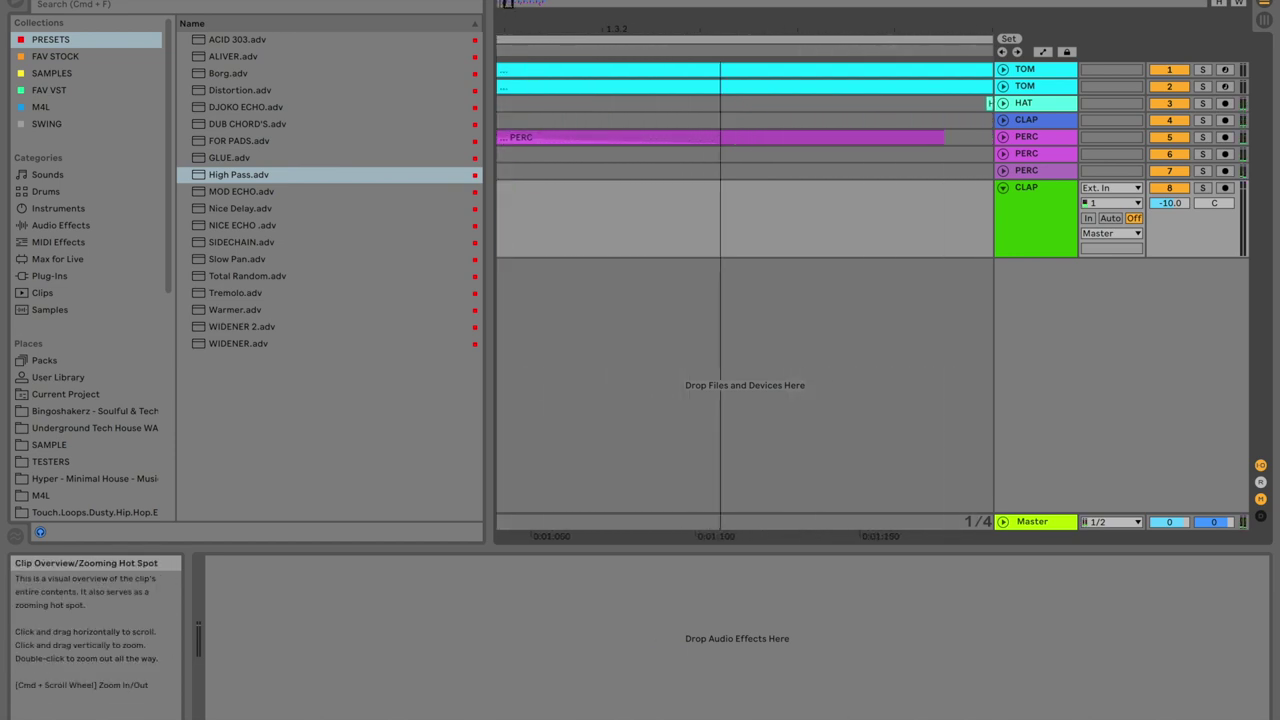
Unfreeze the green CLAP track and play the arrangement from the start to hear the clap in context.
scroll(654, 180, "left", 5)
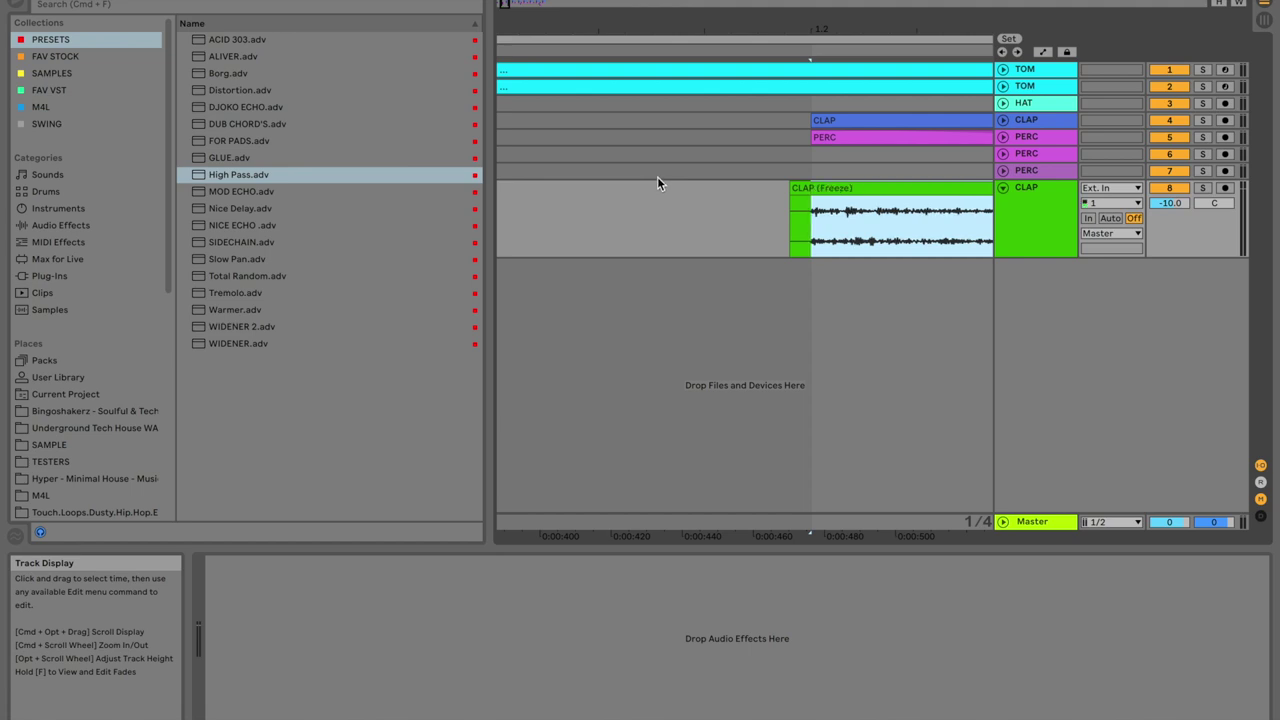
left_click(784, 258)
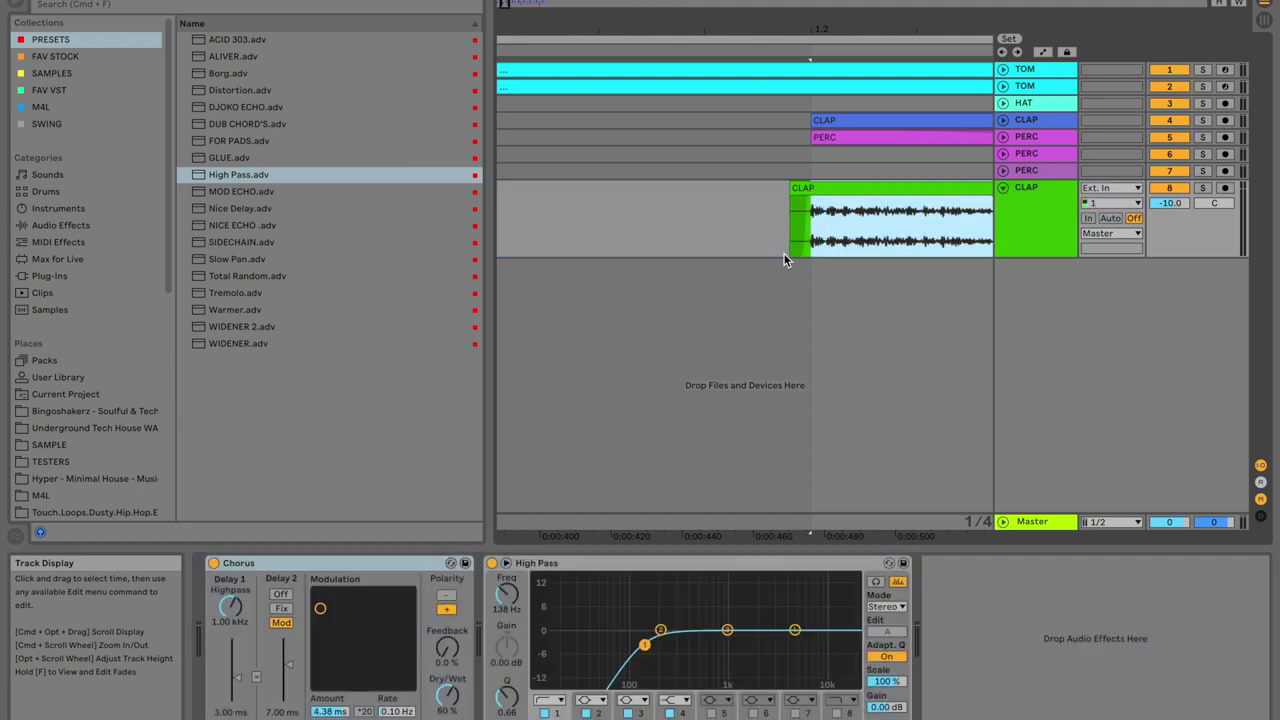
left_click_drag(503, 4, 522, 5)
key("space")
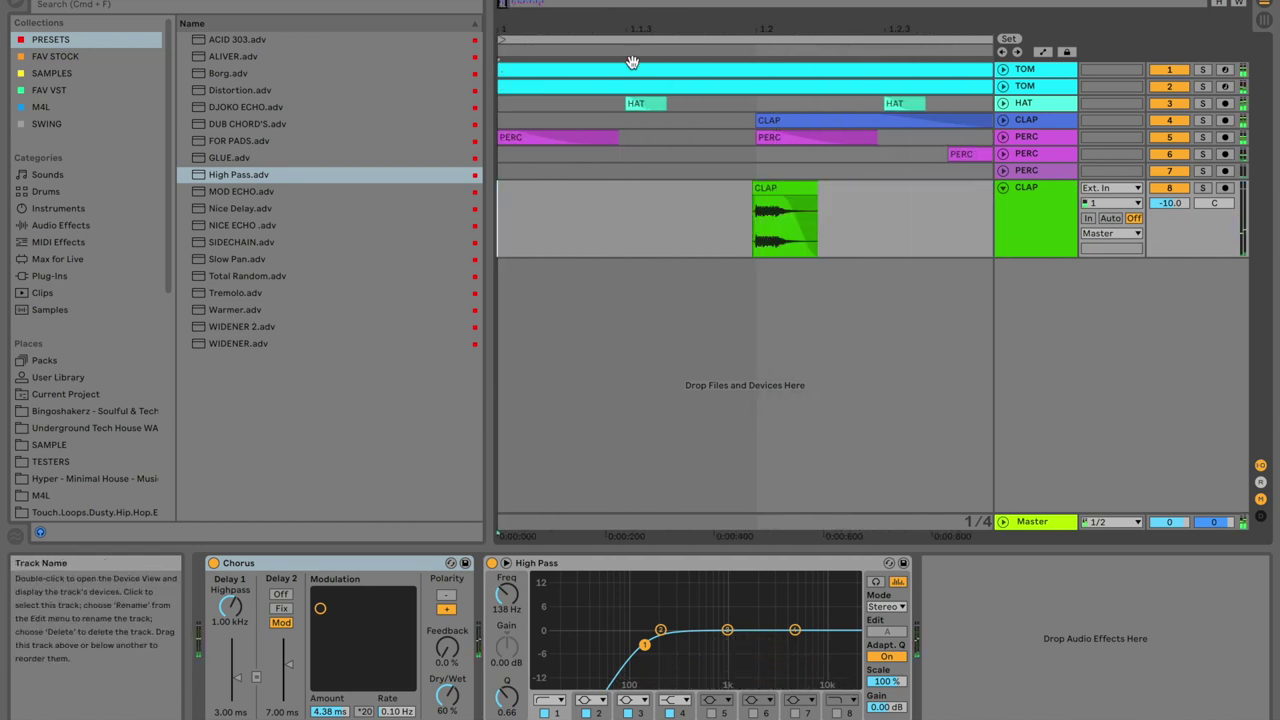
left_click_drag(503, 2, 510, 2)
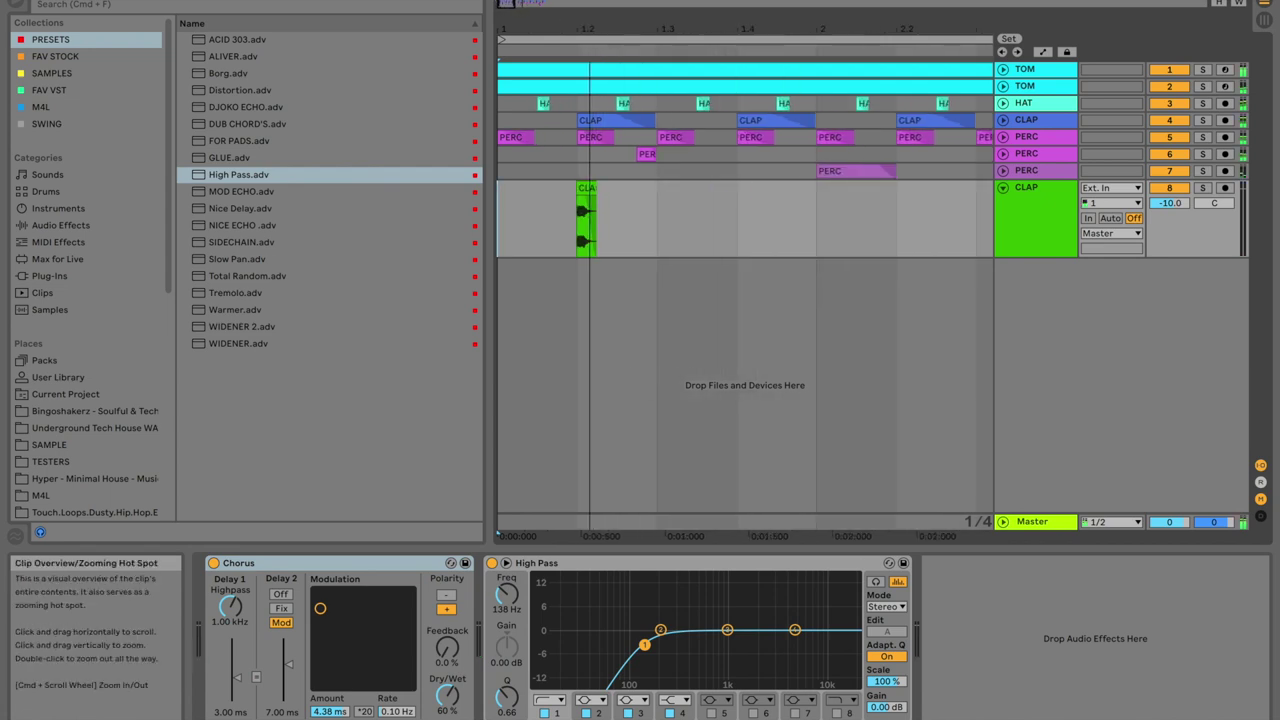
Duplicate the green clap's half-bar section through the end of bar 4, set its track volume to -11.8 dB and fold the track.
right_click(639, 223)
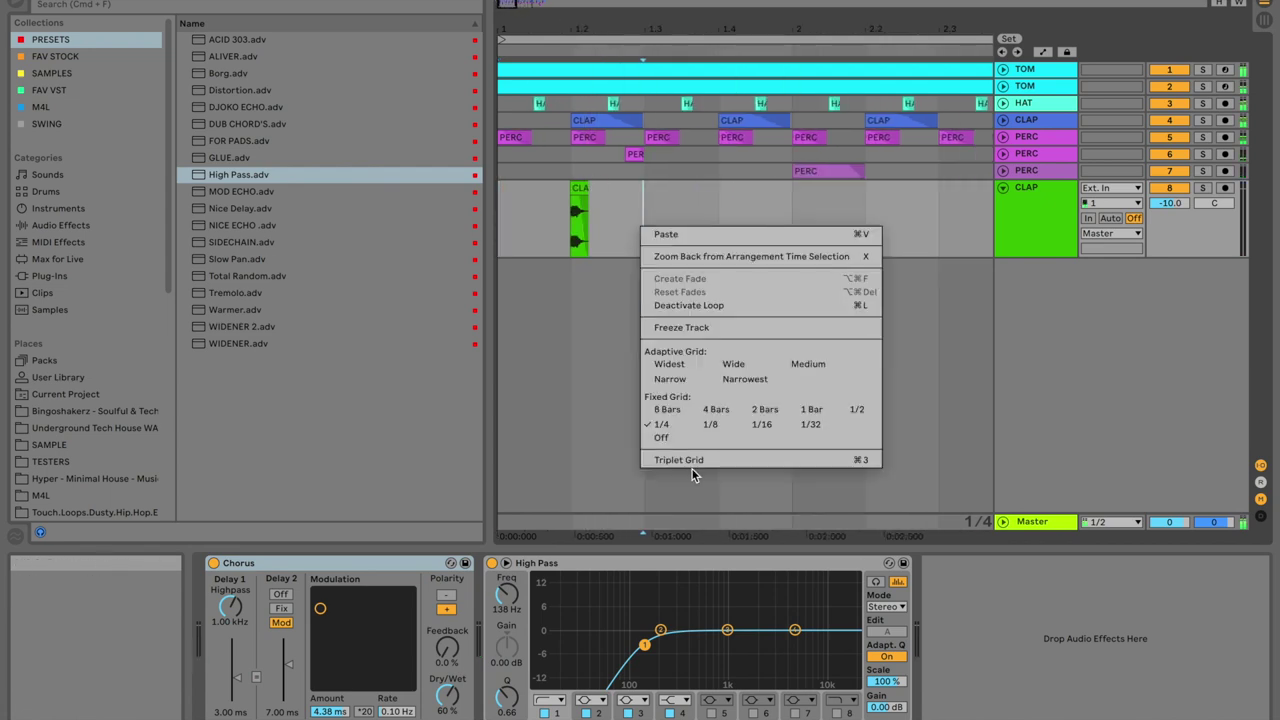
left_click(661, 424)
left_click_drag(645, 206, 423, 213)
key("super+d")
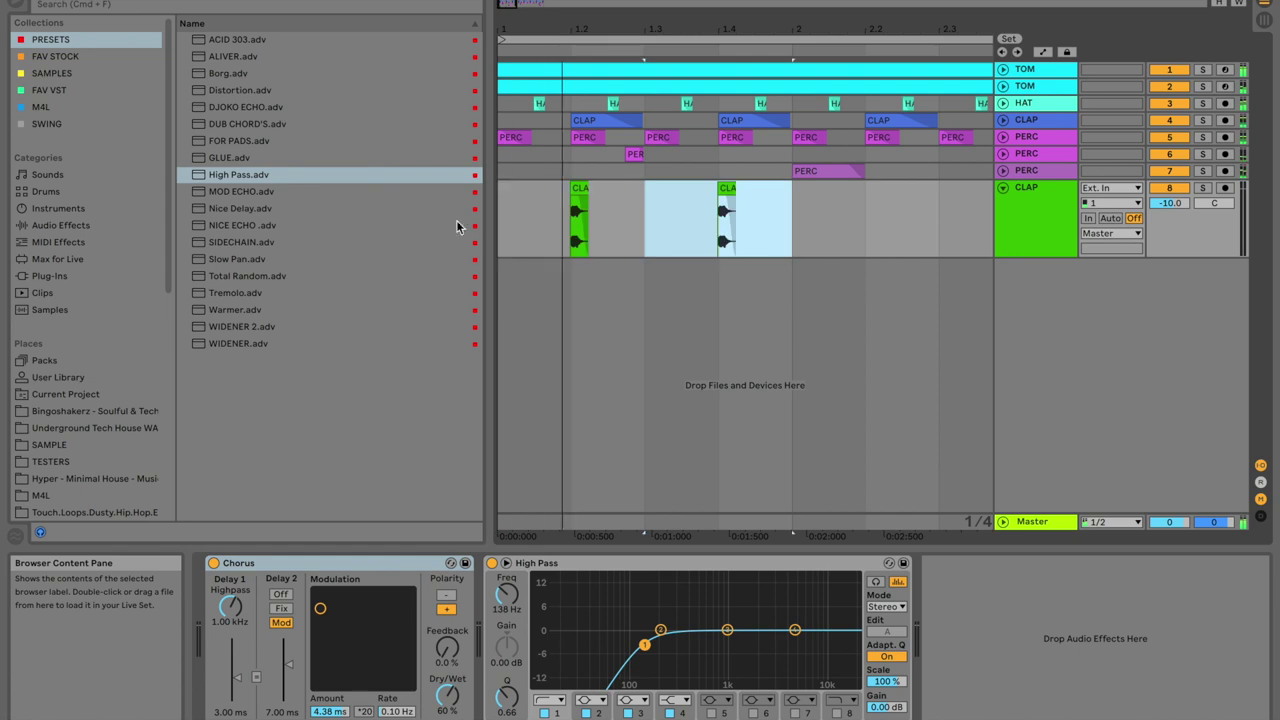
right_click(786, 252)
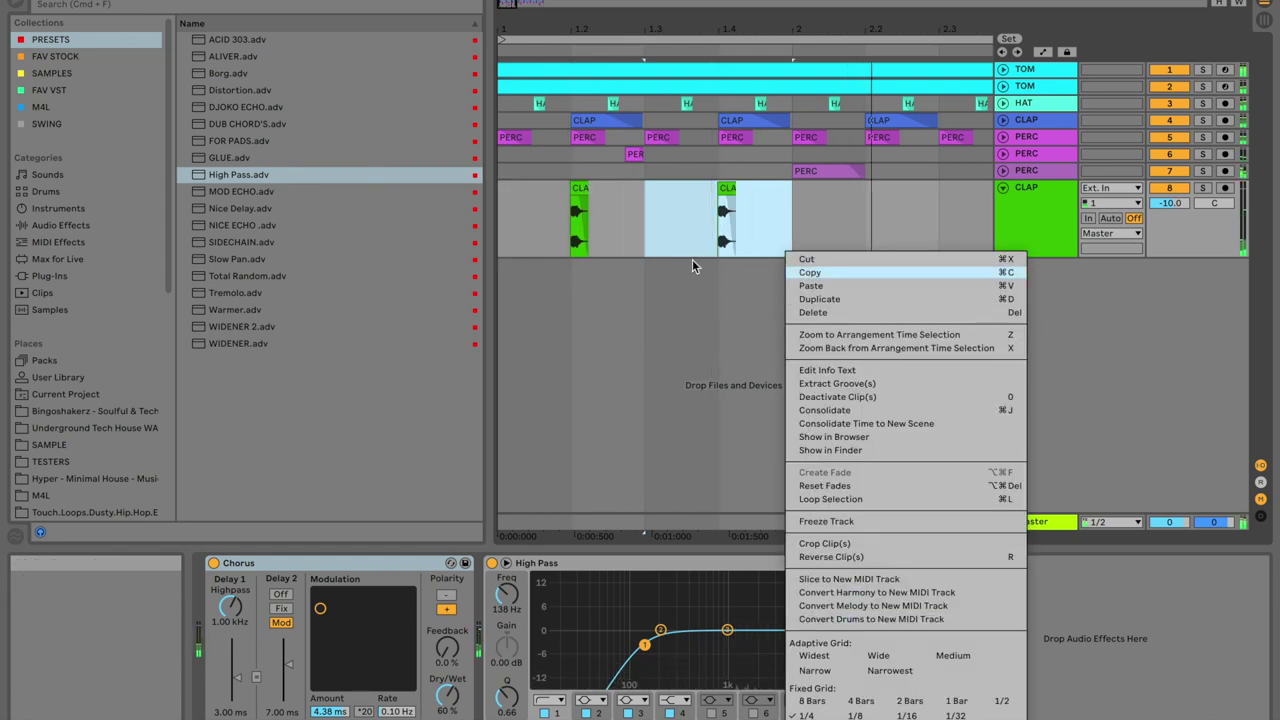
key("super+d")
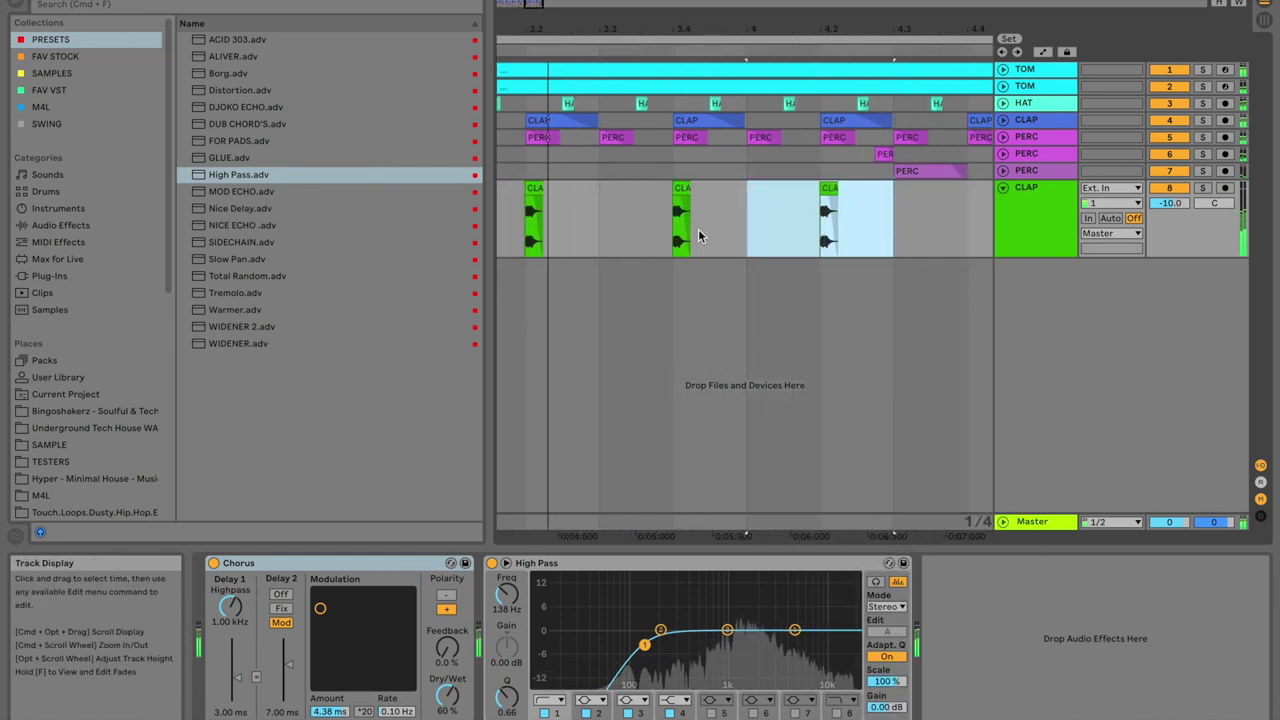
left_click_drag(1172, 203, 1181, 209)
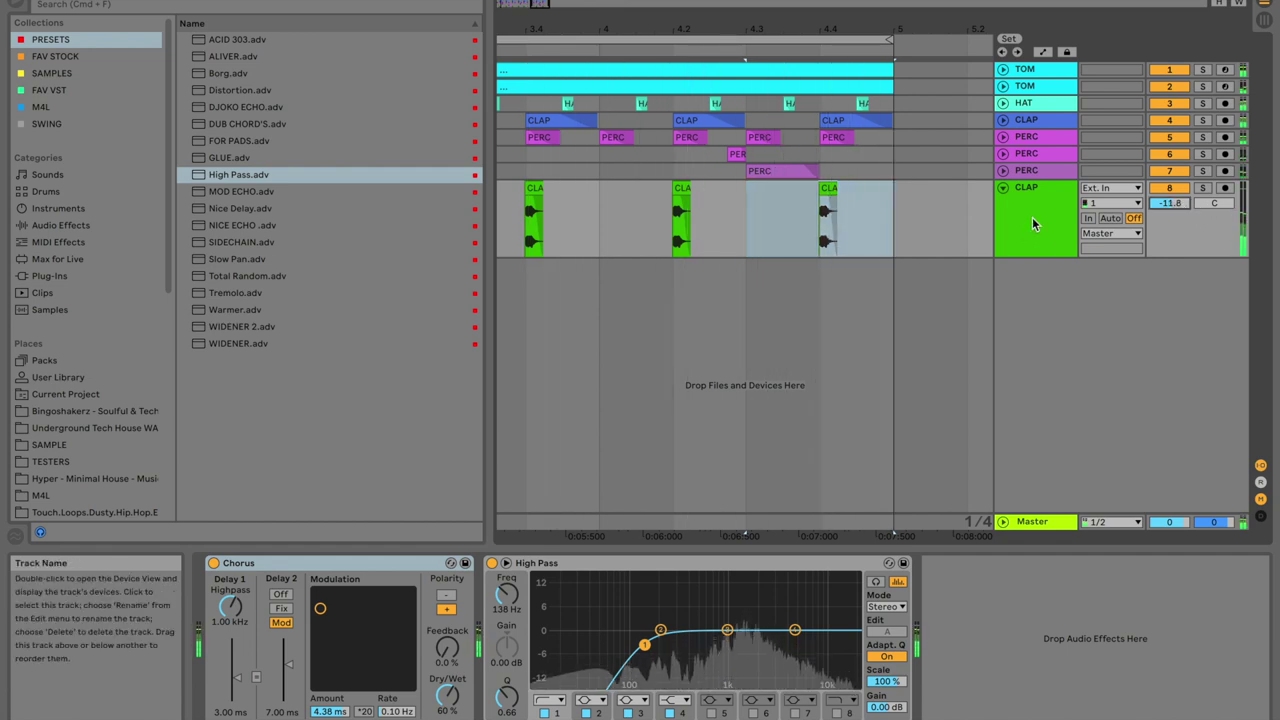
left_click(1003, 186)
Insert a new MIDI track below the green CLAP track and rename it SKIPPY HAT.
right_click(1028, 246)
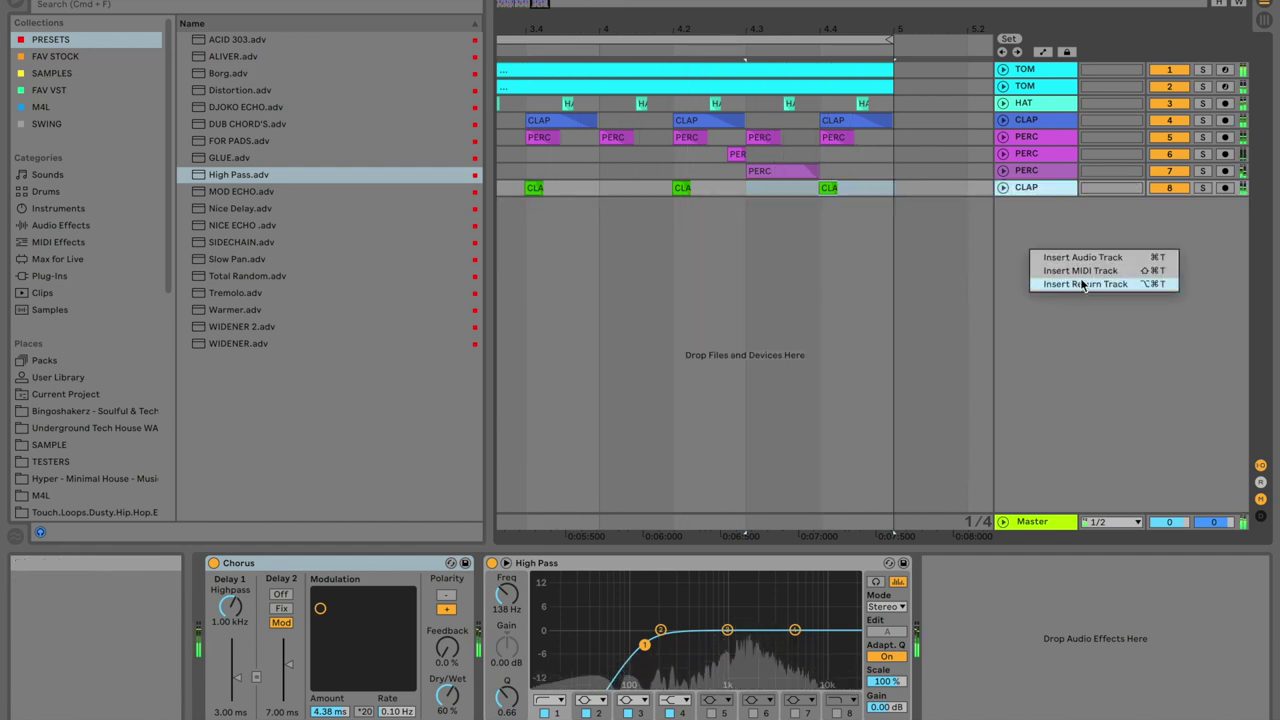
left_click(1080, 270)
right_click(1029, 219)
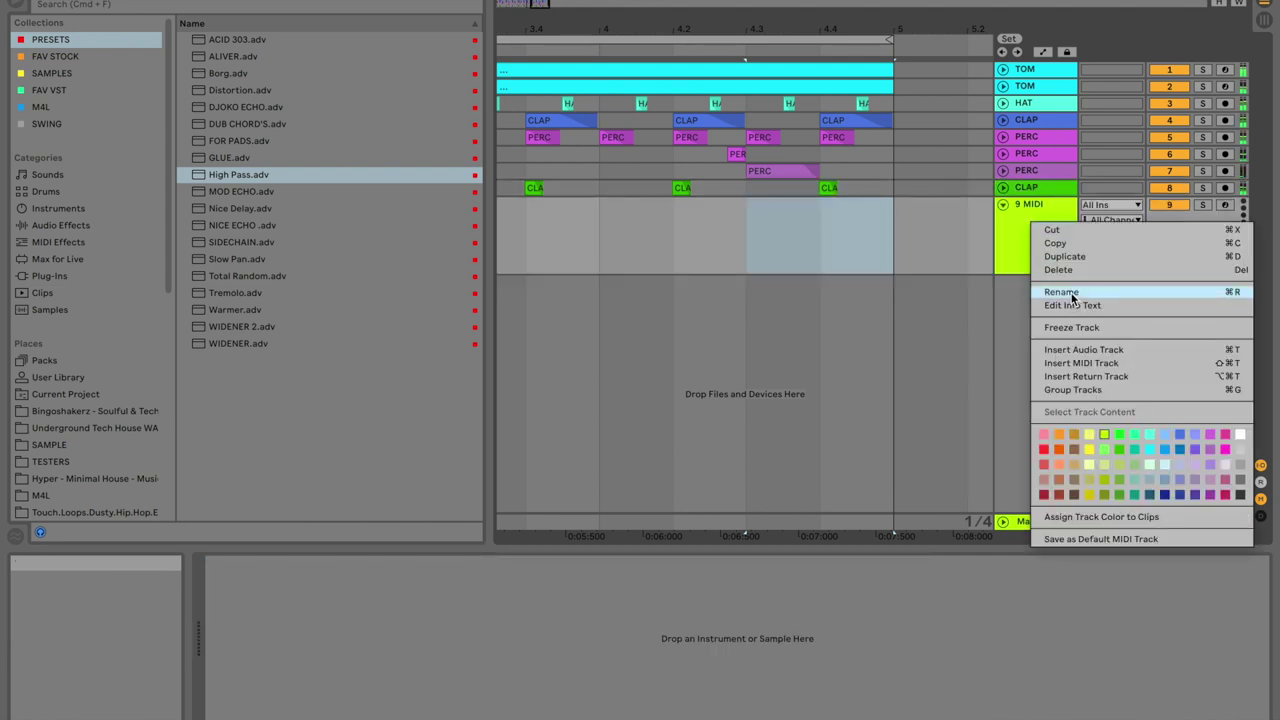
left_click(1071, 292)
type("SKIPPY HA")
key("Return")
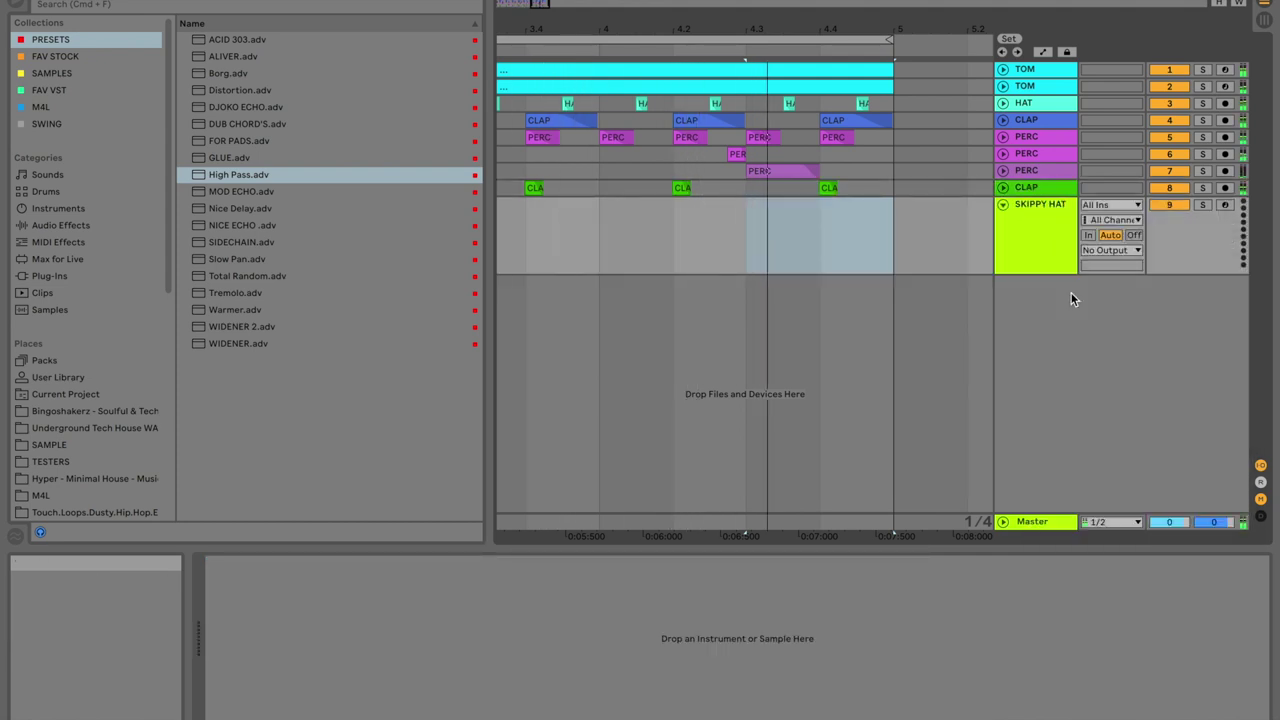
Create a two-bar MIDI clip on SKIPPY HAT with C3 notes at 1.2.2, 1.4.4, 2.2.2 and 2.4.4, plus a soft one at 2.4.2.
left_click(1264, 22)
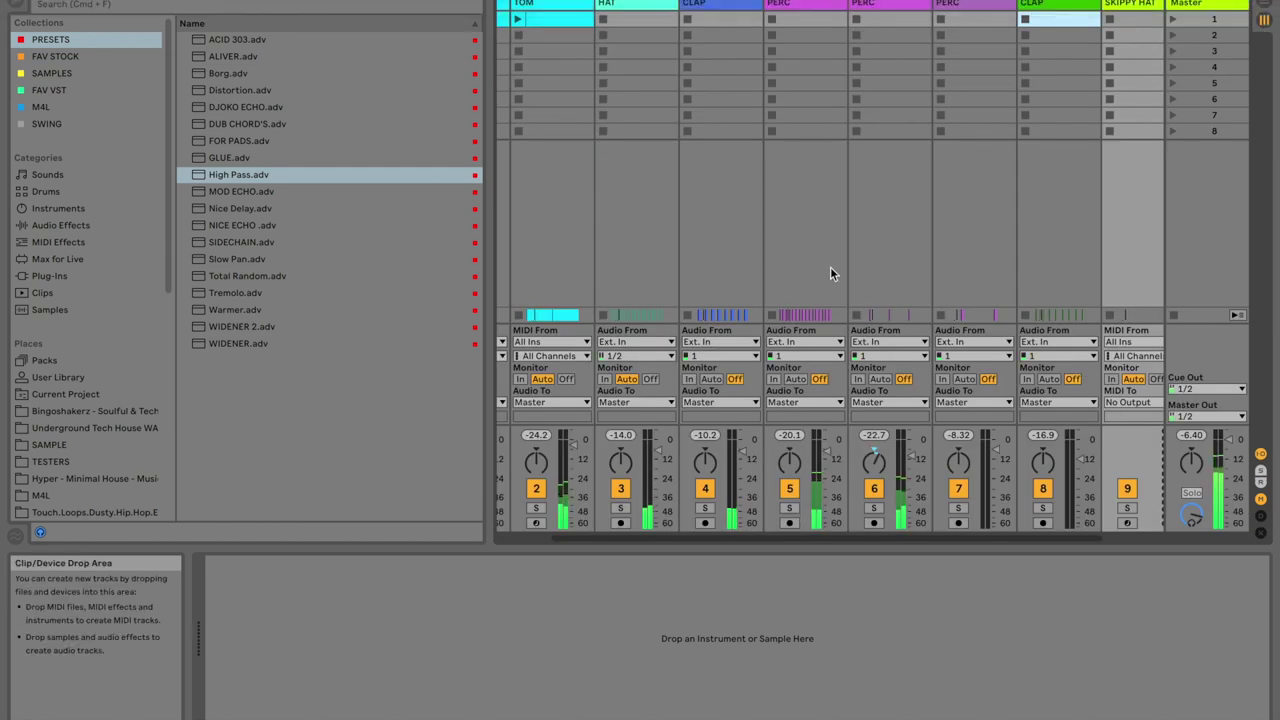
double_click(1062, 22)
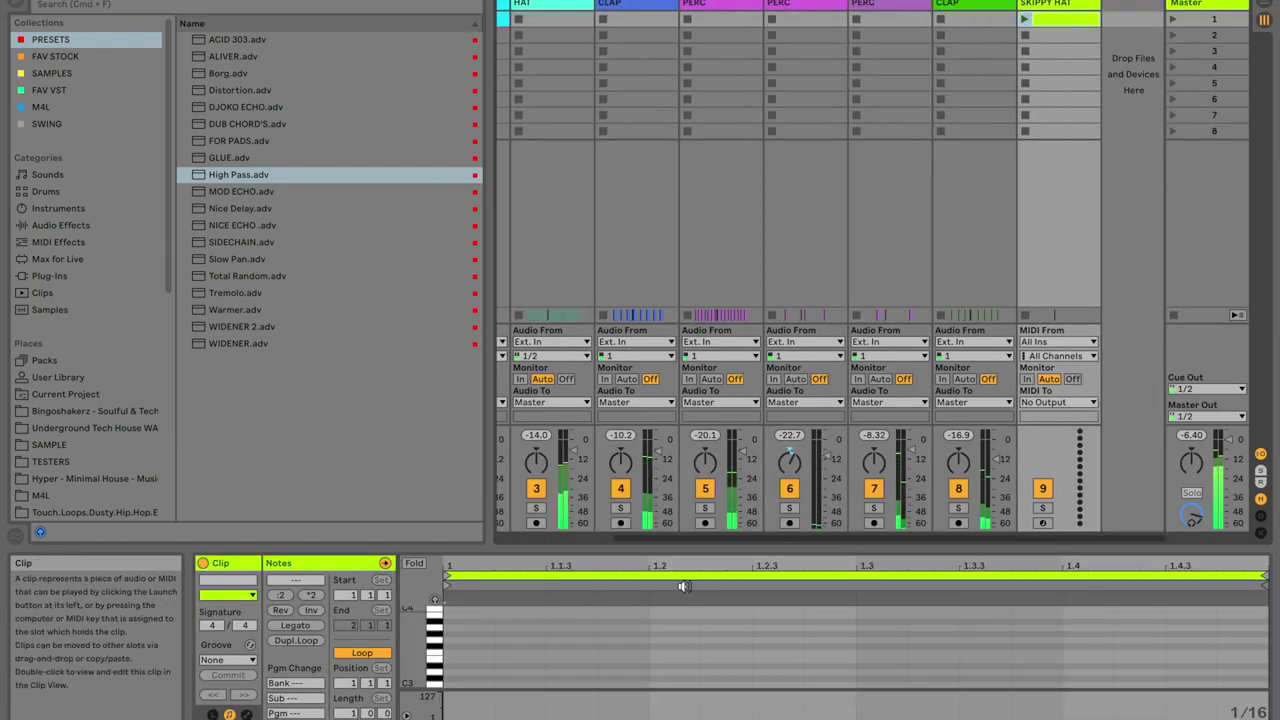
double_click(713, 686)
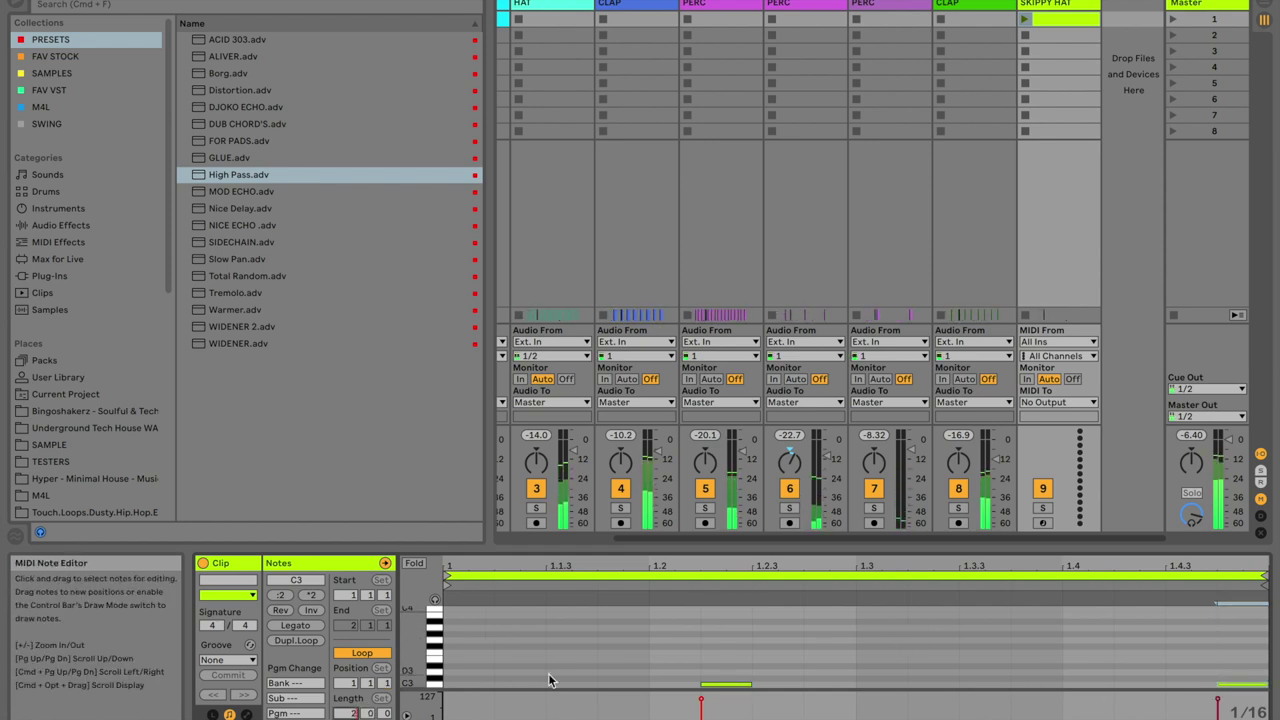
key("minus")
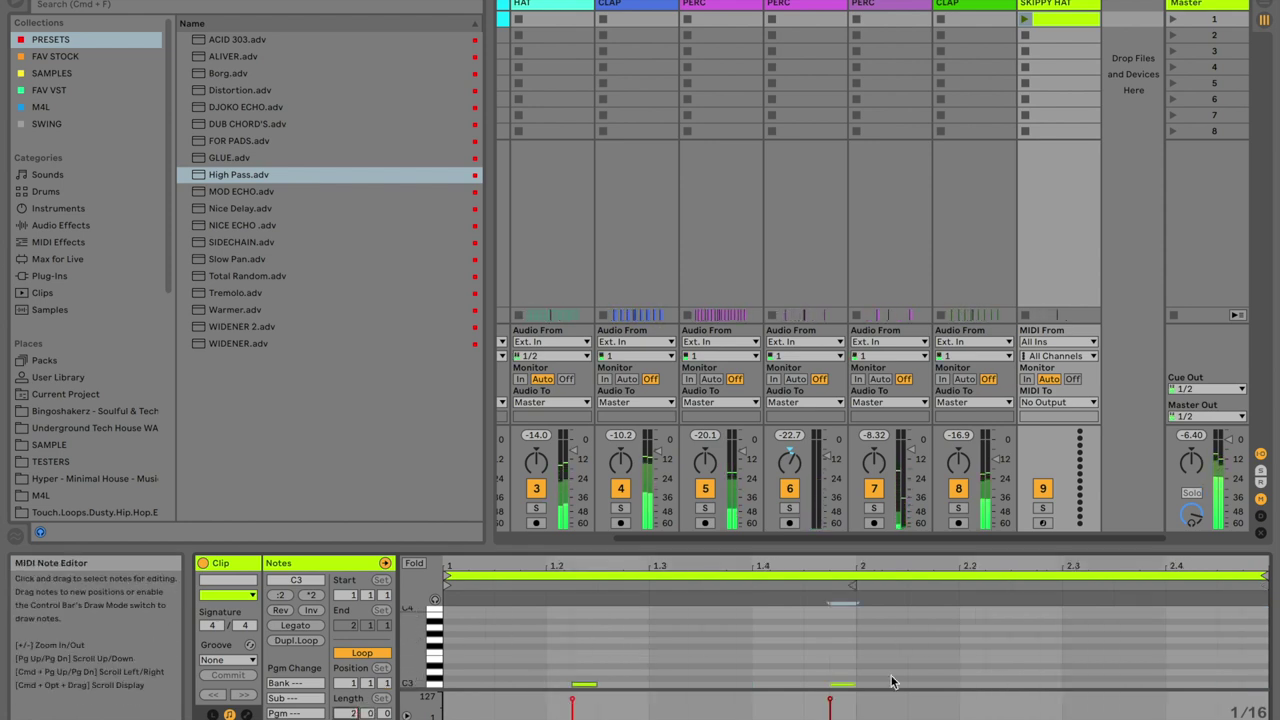
key("super+d")
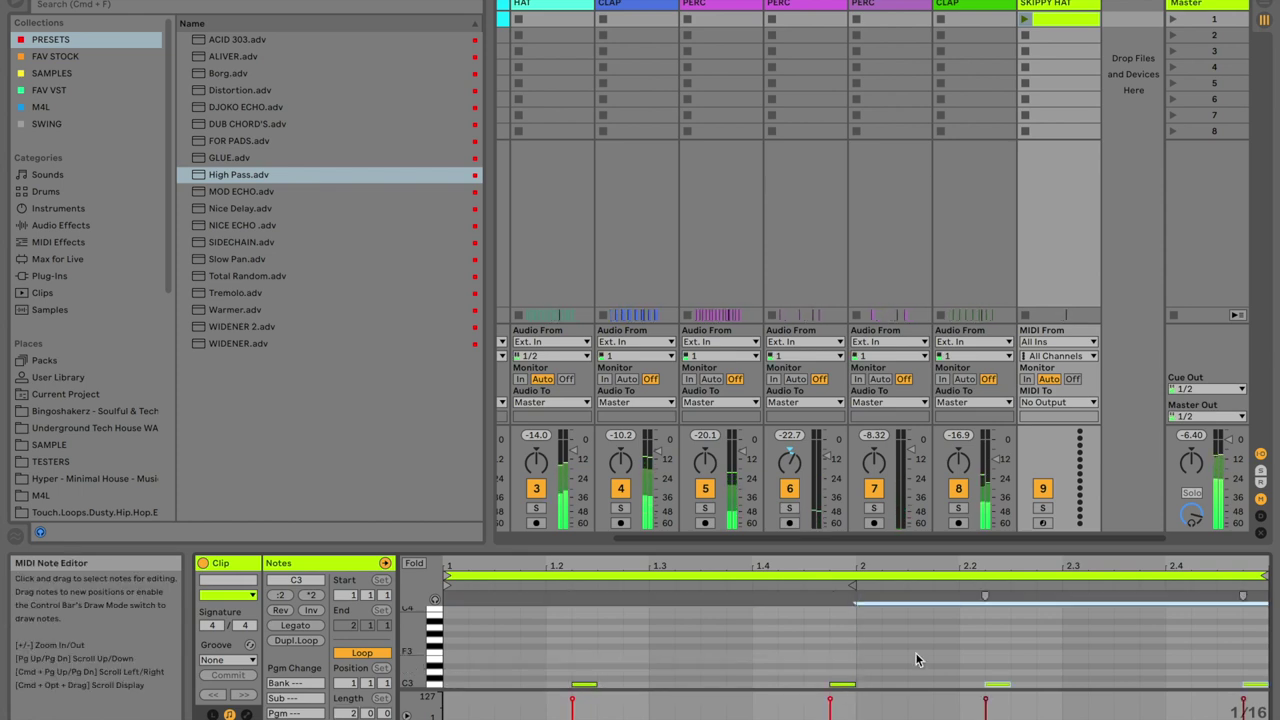
double_click(1198, 688)
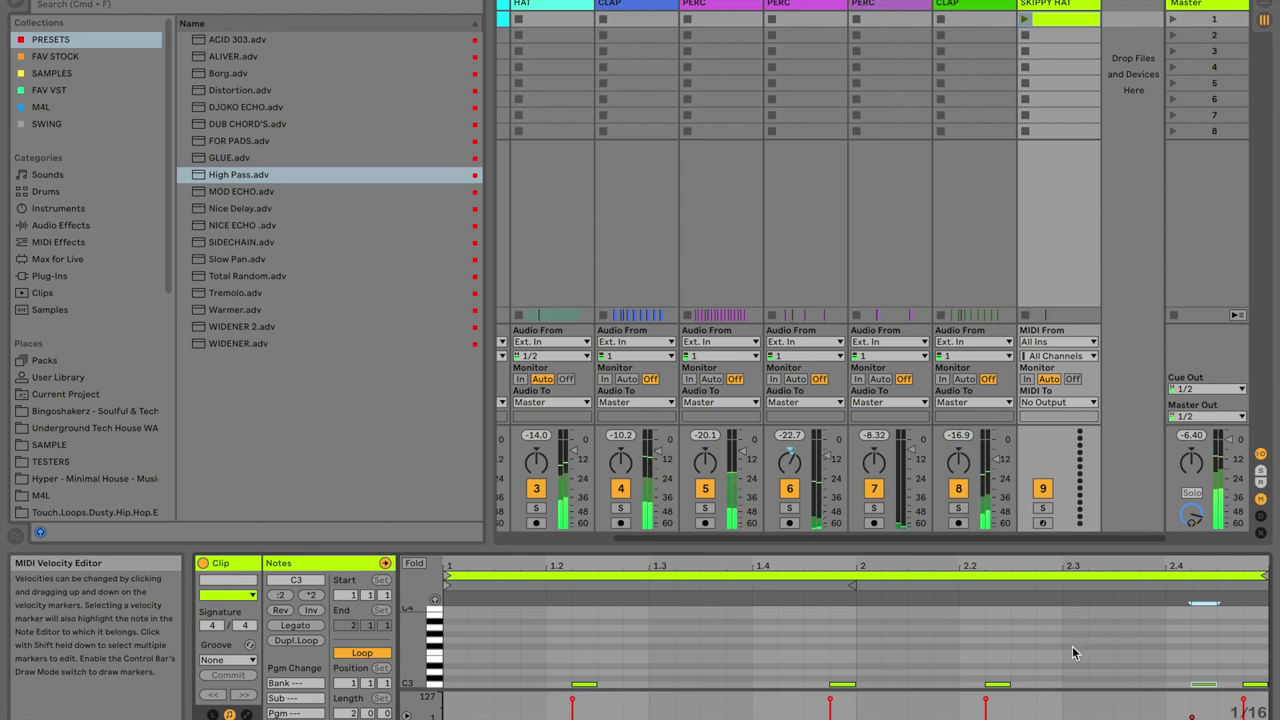
Audition the files in the SAMPLES collection one after another, down to VMH2 Noise Vinyl.wav.
scroll(152, 418, "down", 8)
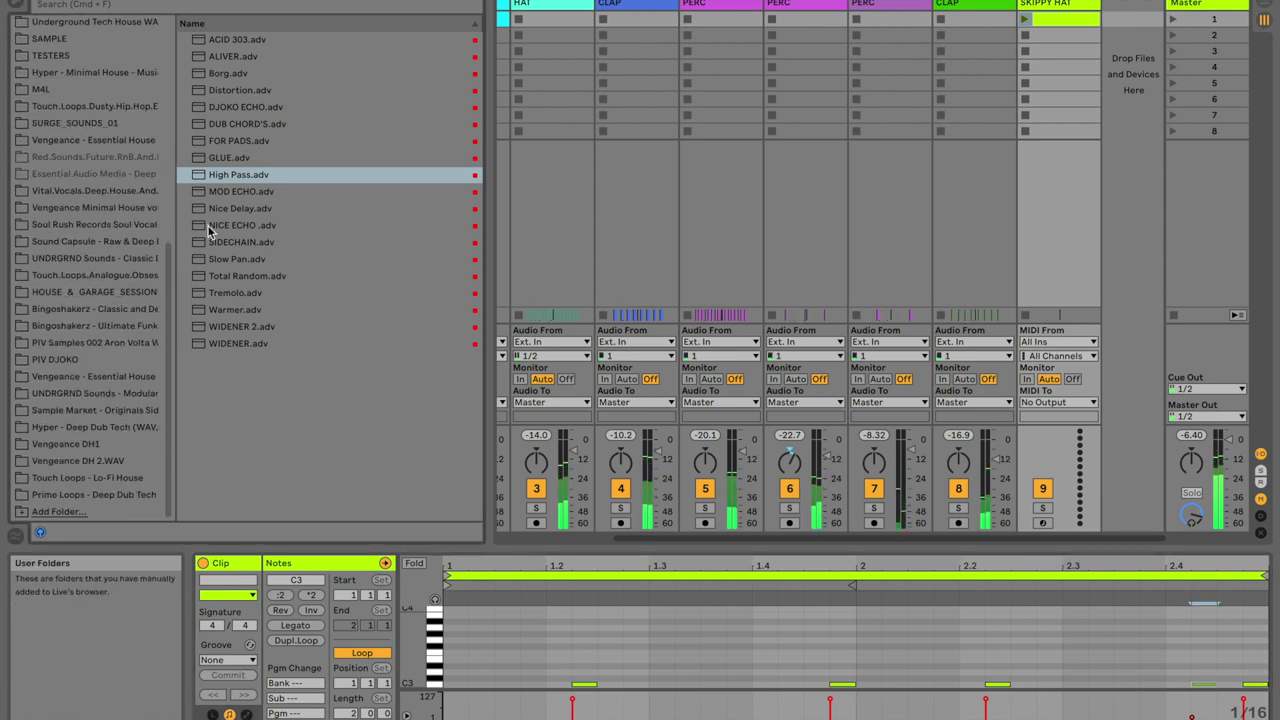
scroll(112, 94, "up", 8)
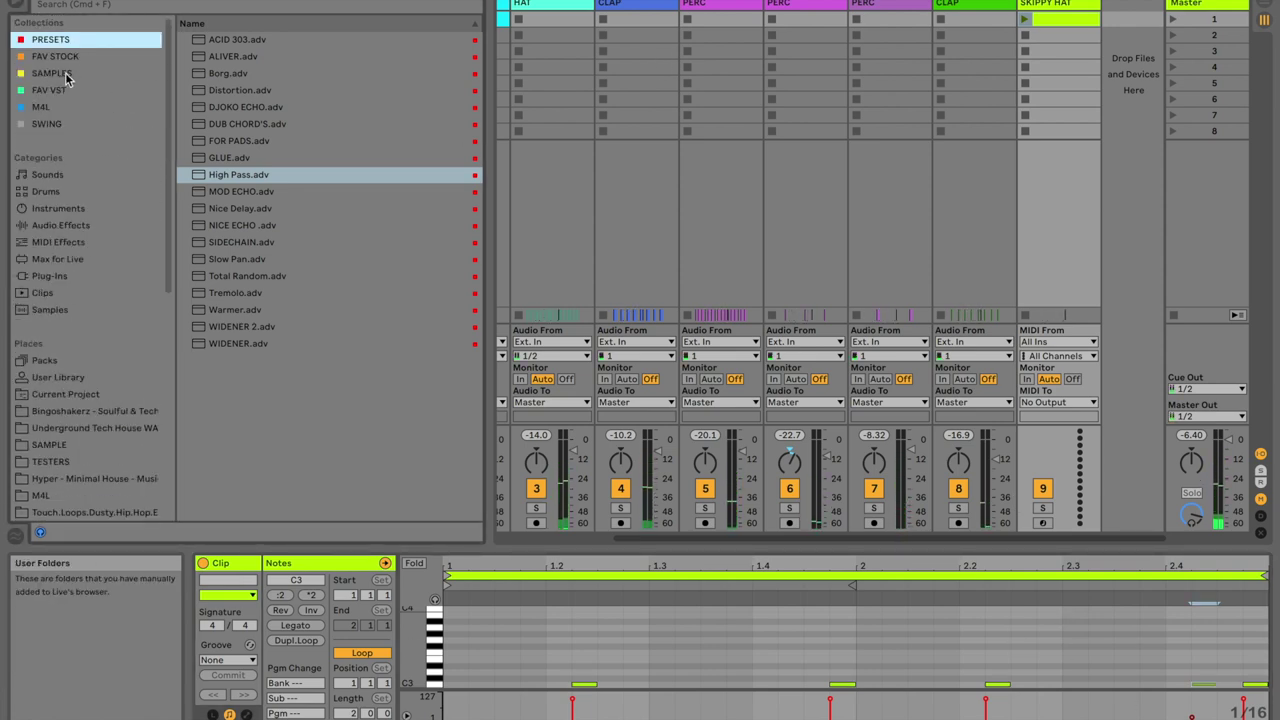
left_click(58, 73)
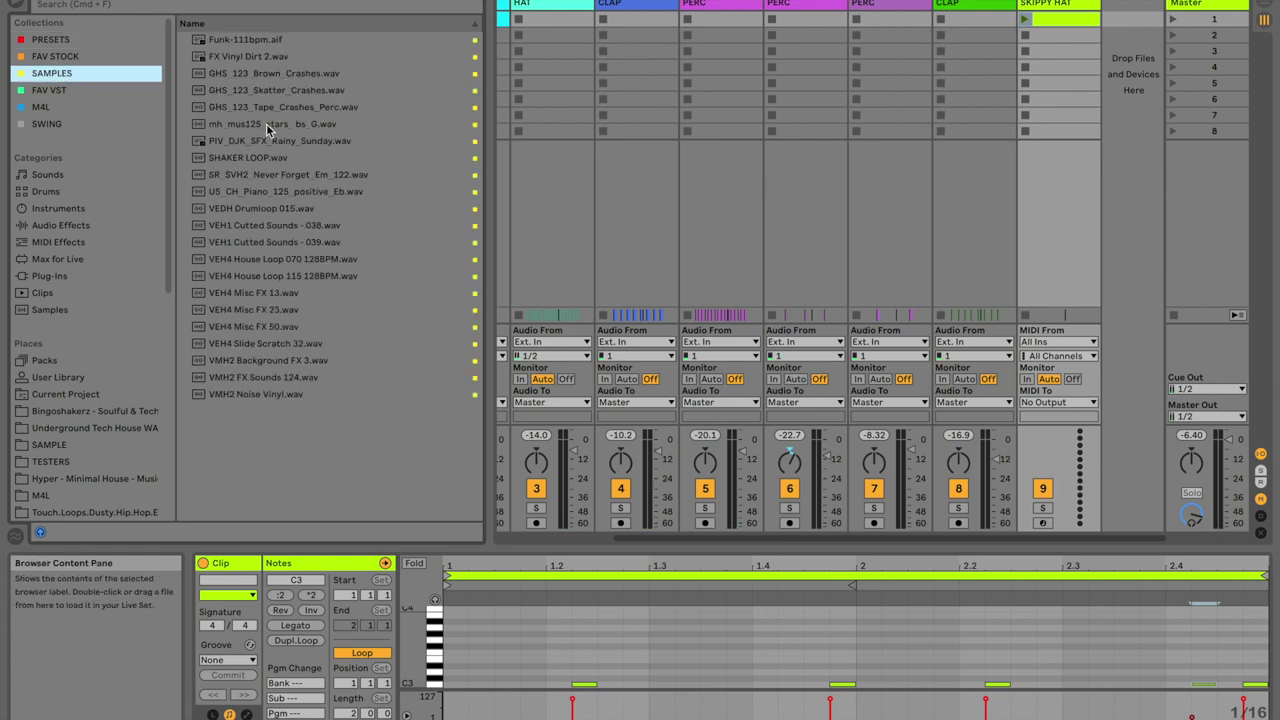
left_click(235, 74)
key("Down")
key("Down")
key("Down")
key("Down")
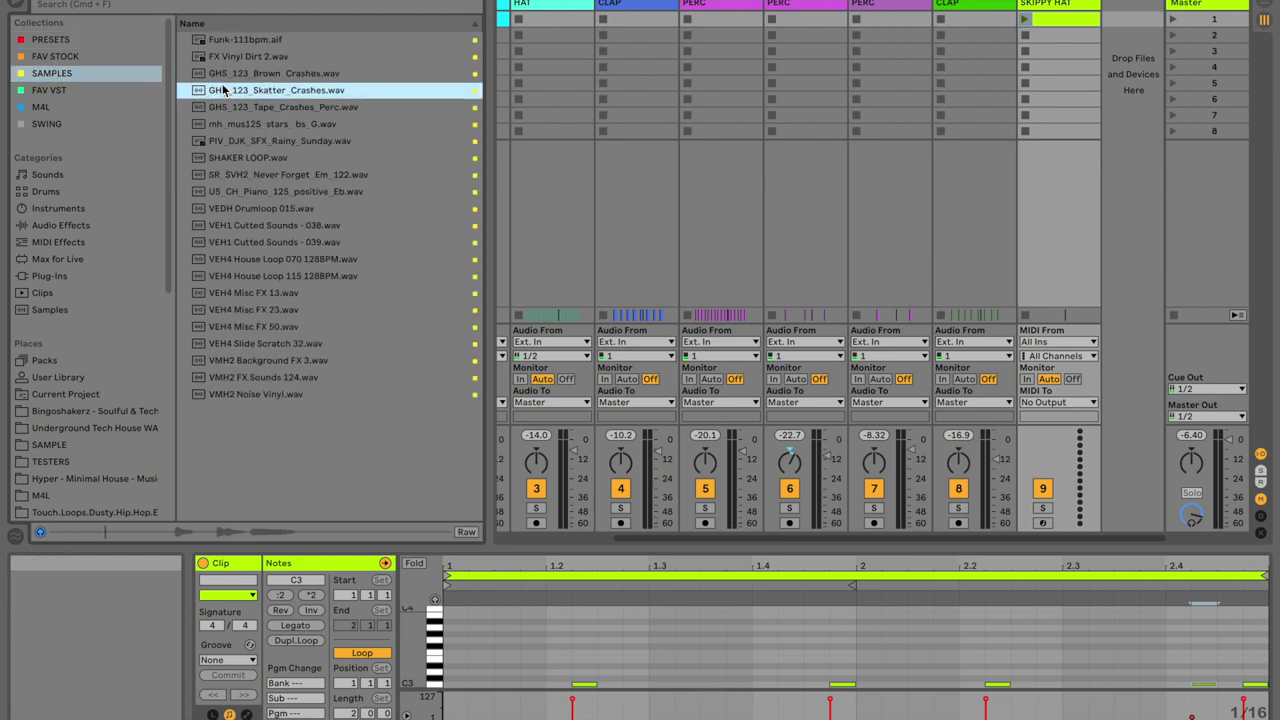
key("Down")
key("Down")
key("Down")
key("Down")
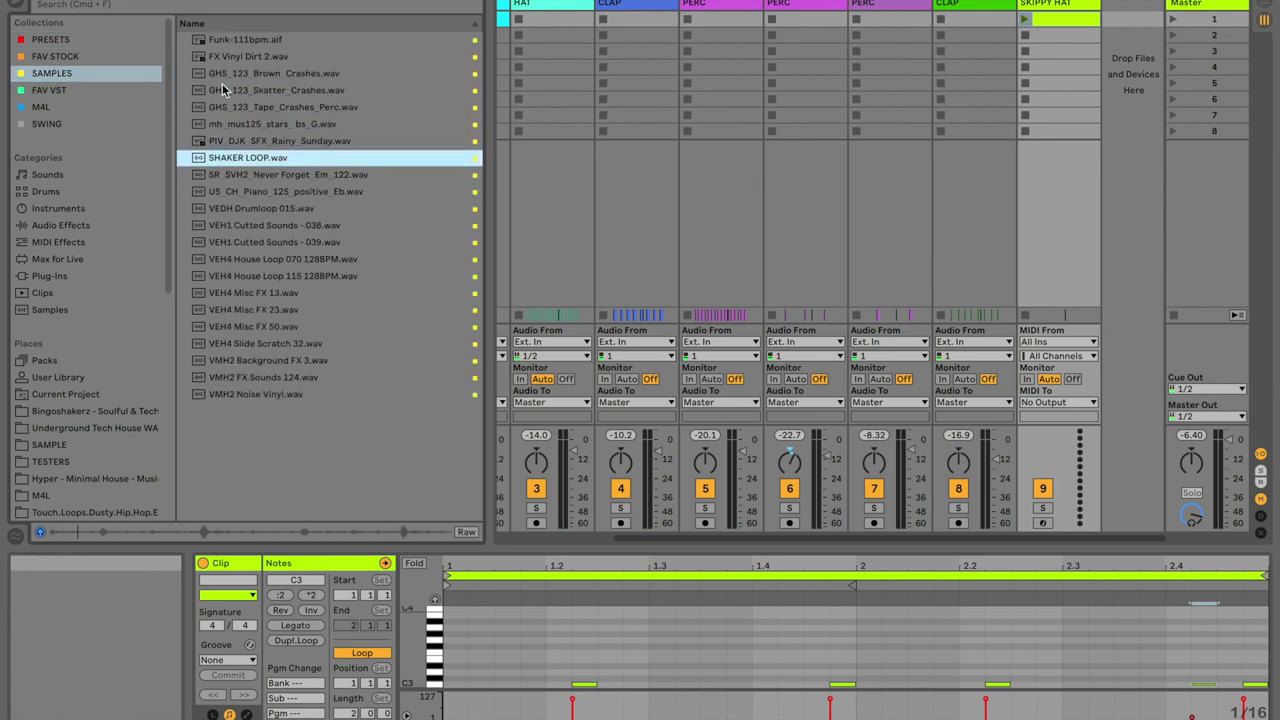
key("Down")
key("Down")
key("Down")
key("Down")
key("Down")
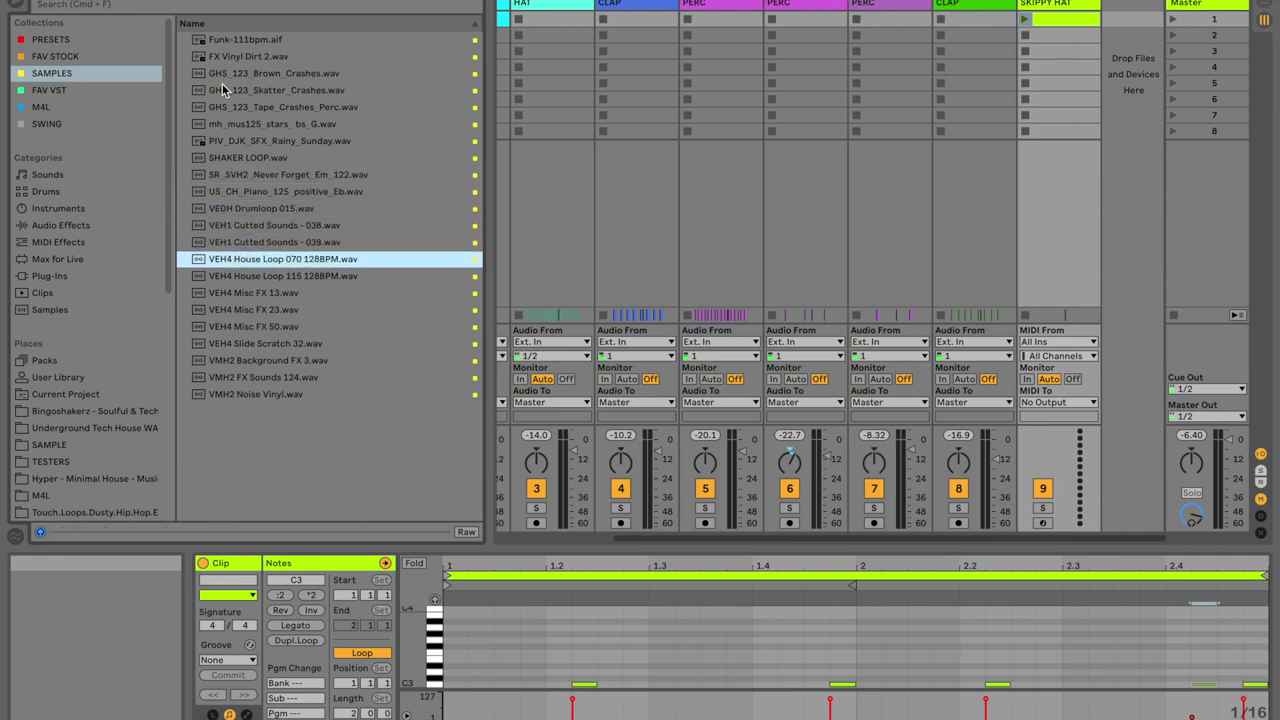
key("Down")
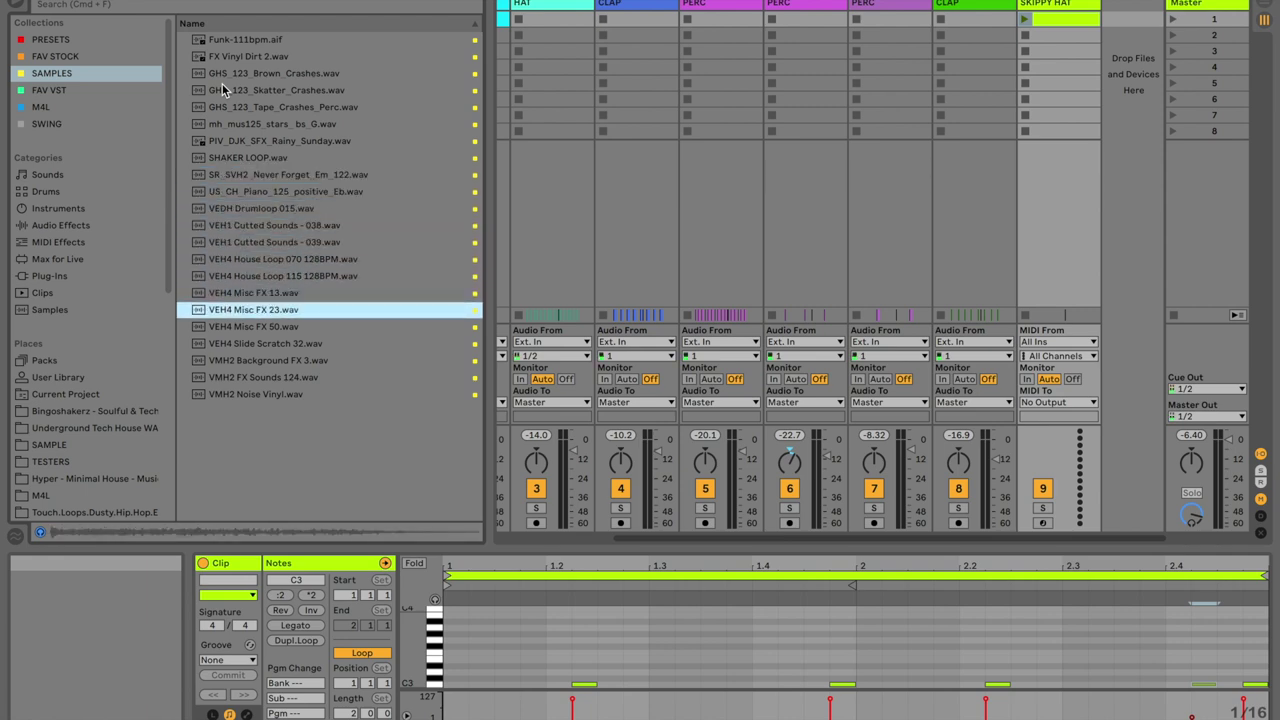
key("Up")
key("Up")
key("Up")
key("Down")
key("Down")
key("Down")
key("Down")
key("Down")
key("Down")
key("Down")
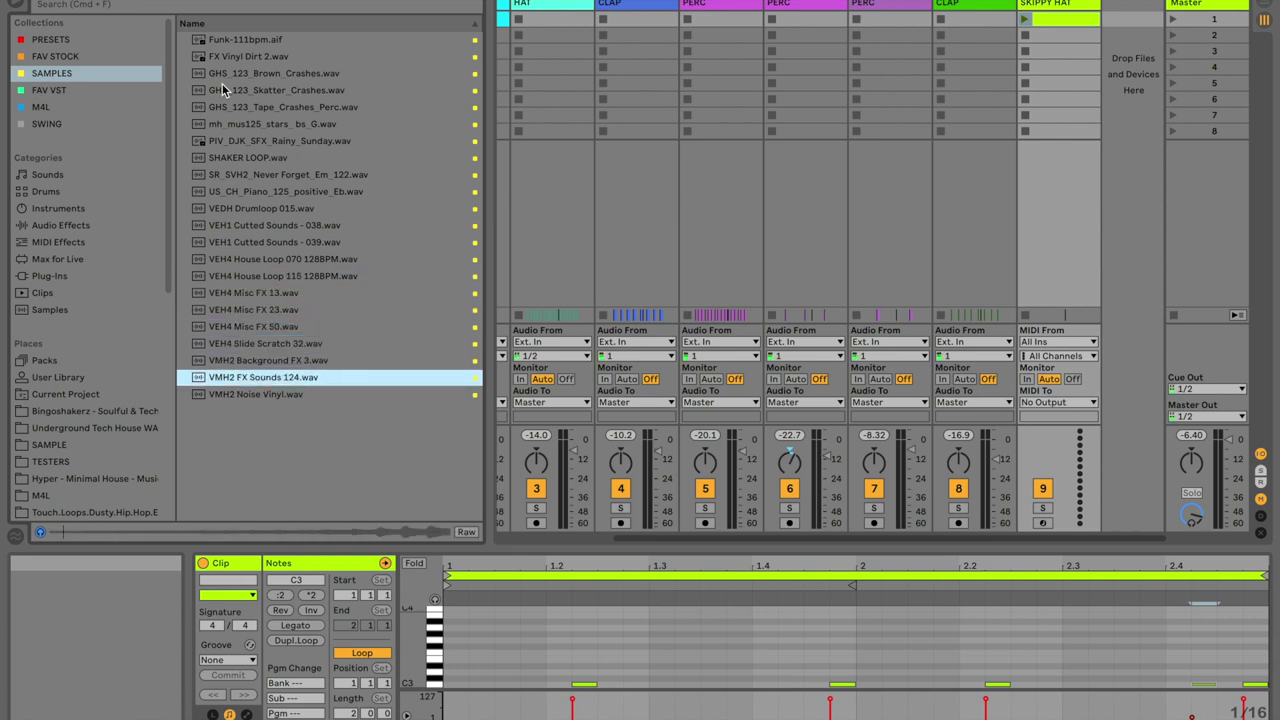
key("Down")
scroll(103, 340, "down", 5)
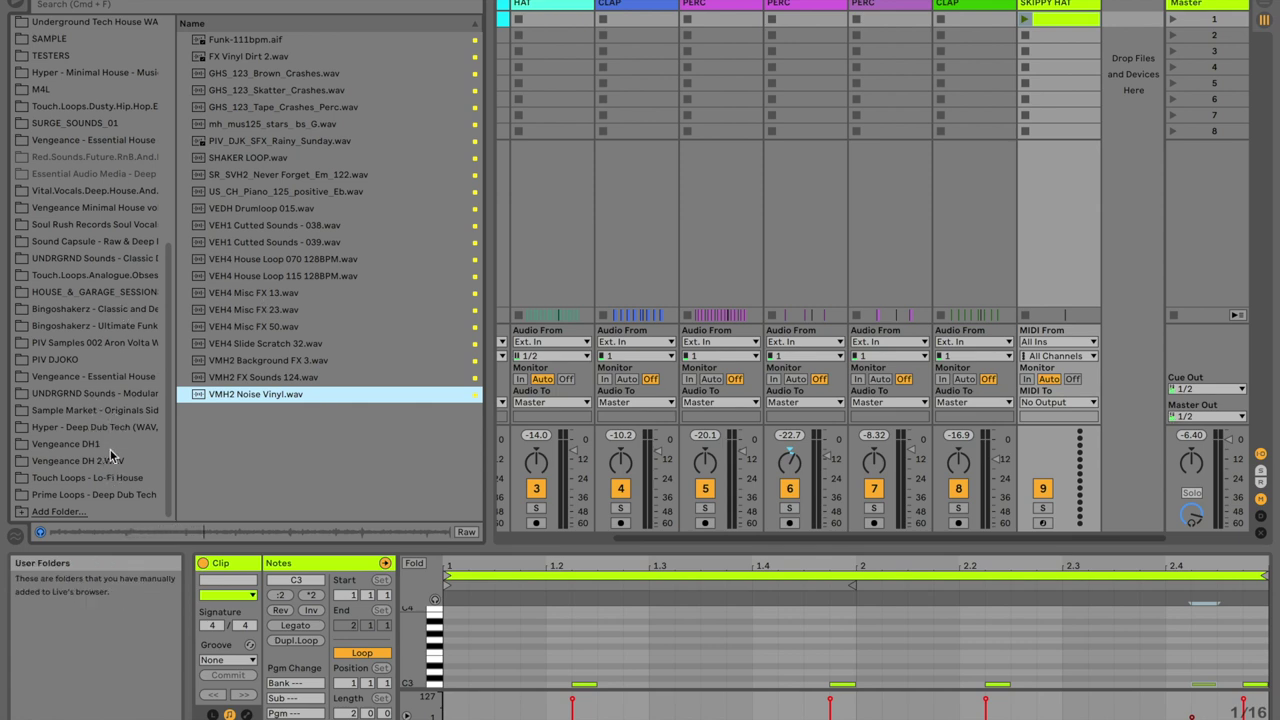
Load VMH2 Noise Vinyl.wav onto a new audio track and move its clip to the start of the arrangement.
left_click_drag(231, 396, 503, 331)
key("Tab")
left_click_drag(525, 7, 525, 2)
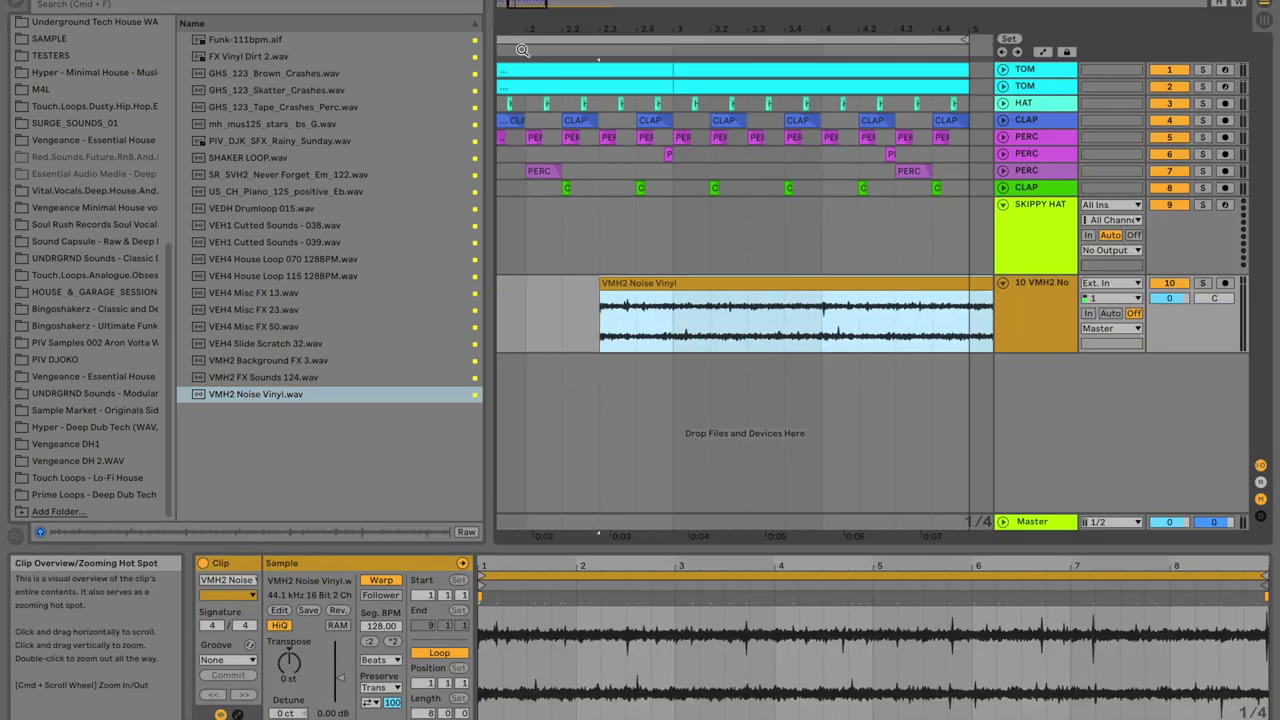
left_click_drag(649, 290, 503, 301)
Rename both the vinyl noise clip and its audio track to NOISE.
right_click(700, 286)
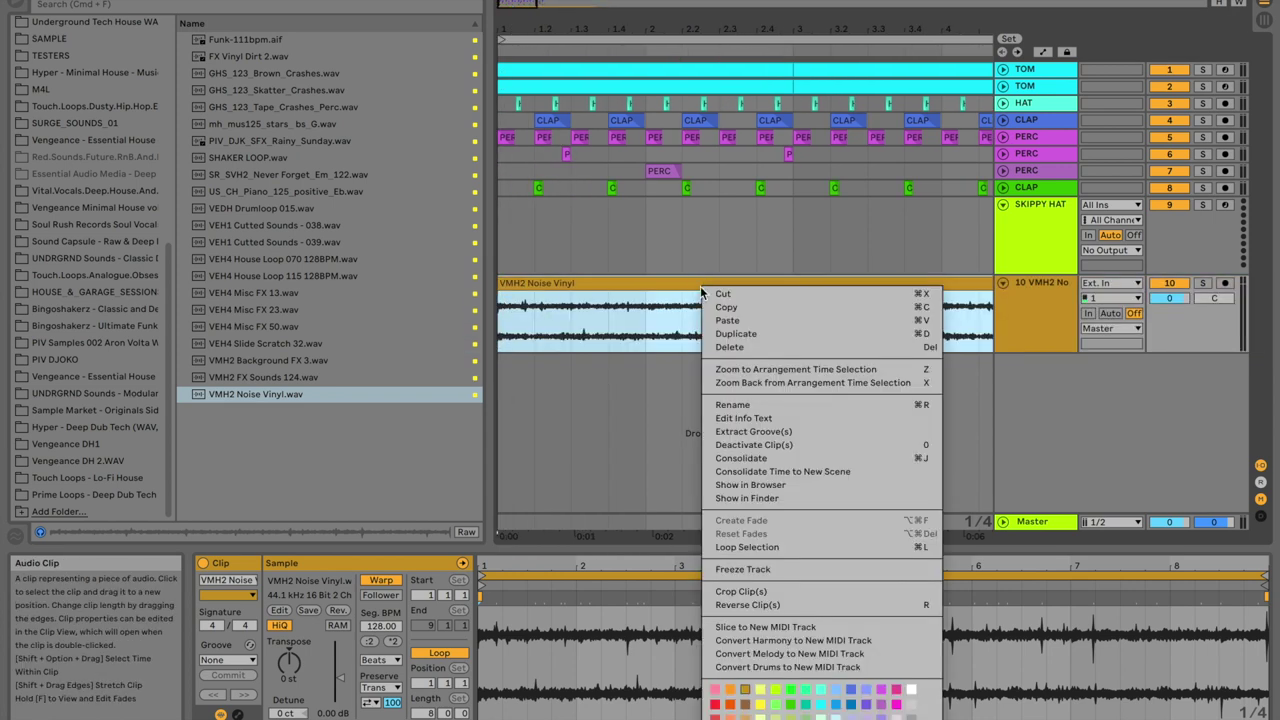
left_click(739, 404)
type("NOISE")
key("Return")
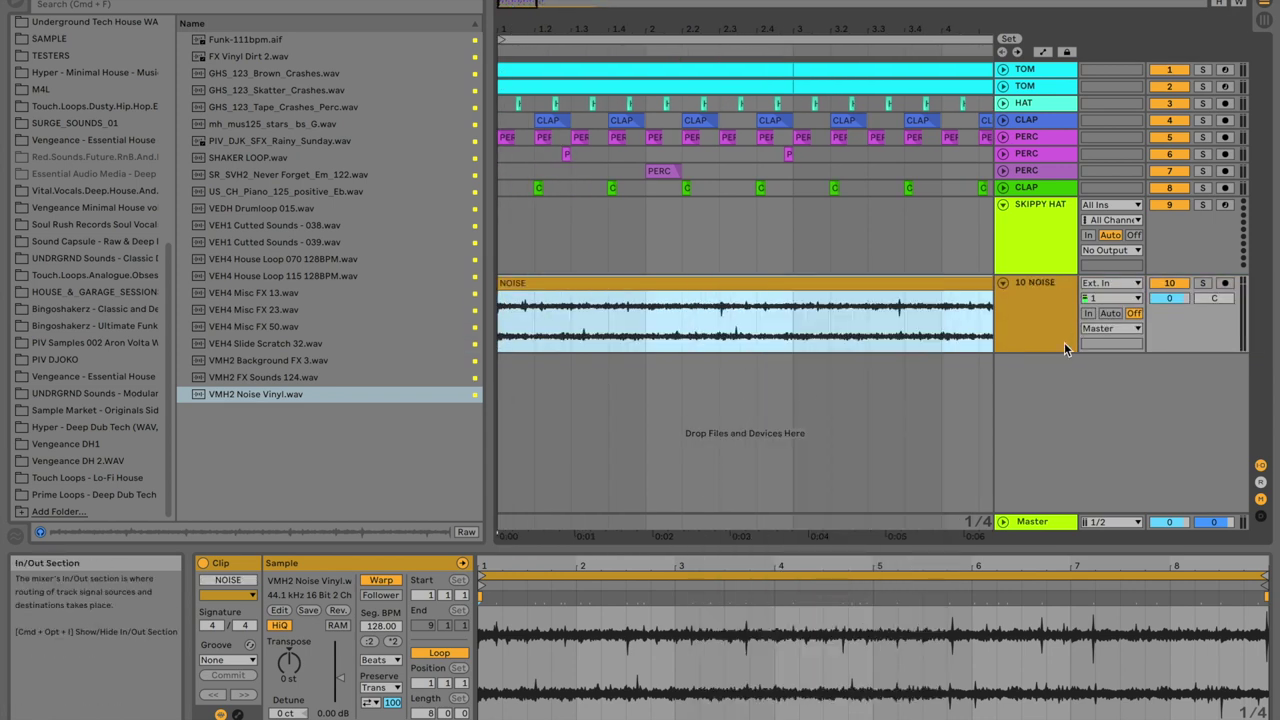
right_click(1037, 331)
left_click(1070, 400)
type("NOISE")
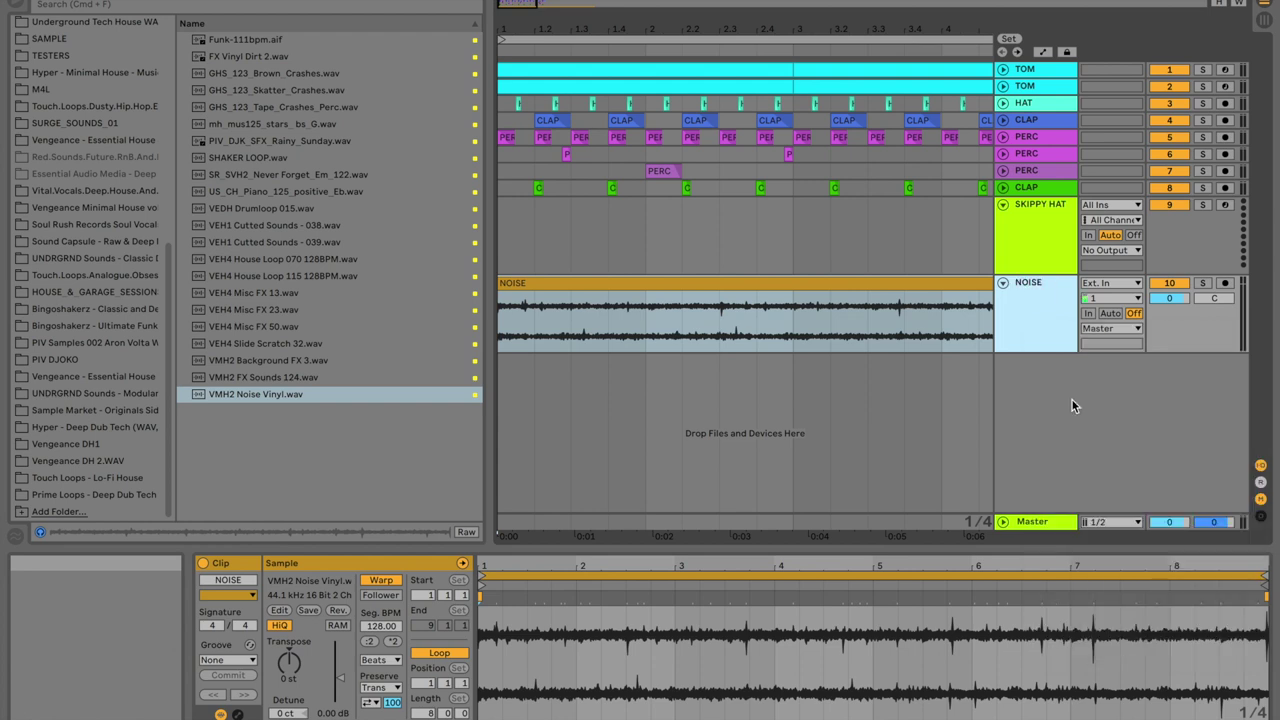
key("Return")
During playback, lower the NOISE clip's gain to -11.9 dB and transpose it to 2 st.
key("space")
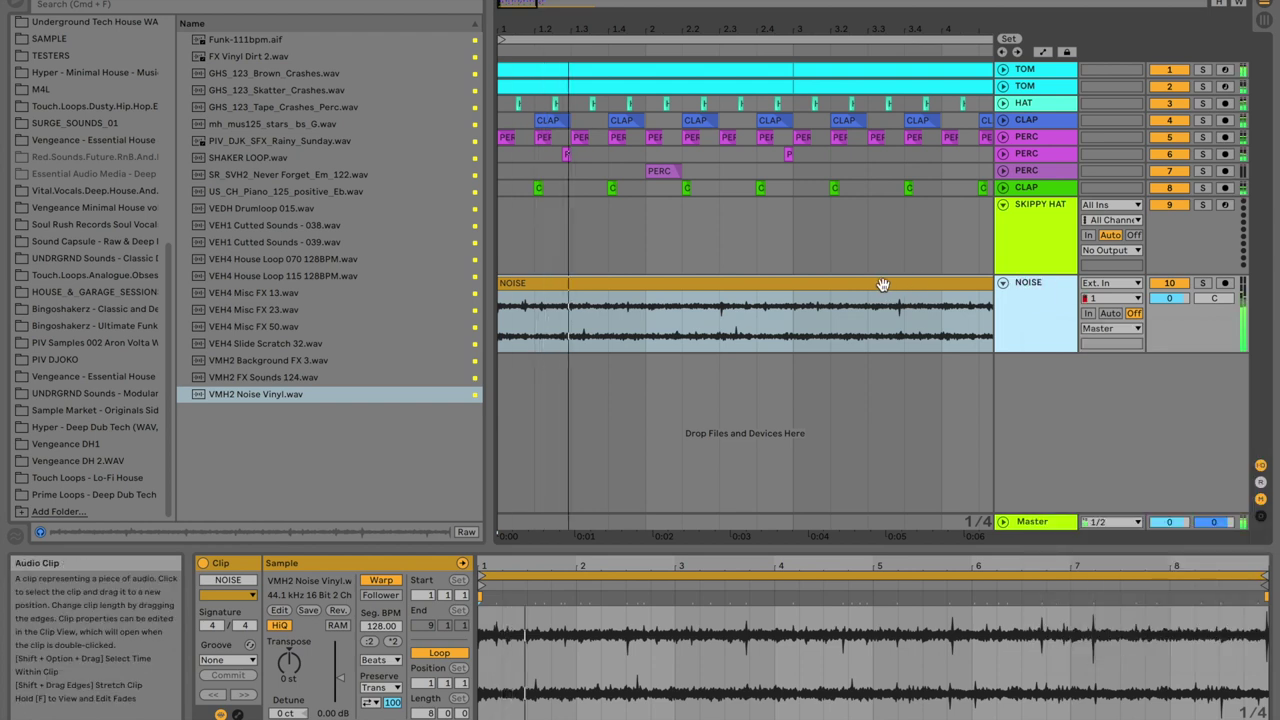
left_click_drag(340, 678, 340, 703)
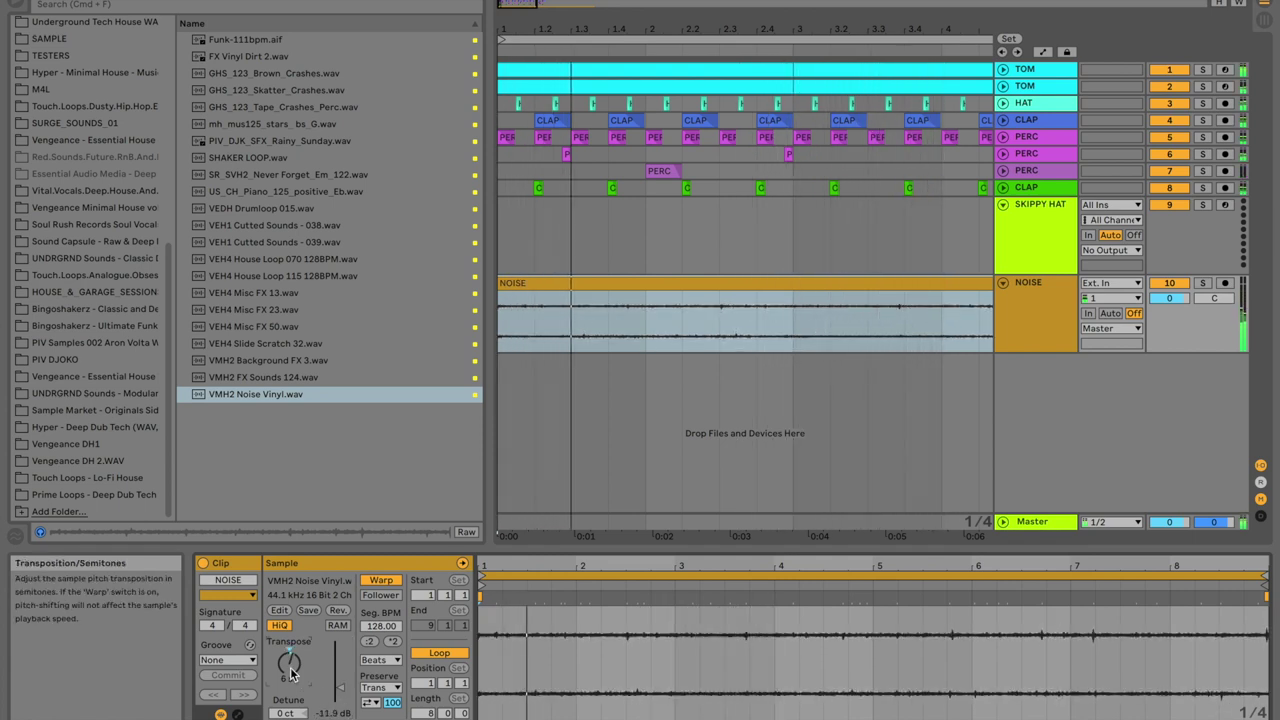
left_click_drag(291, 673, 288, 698)
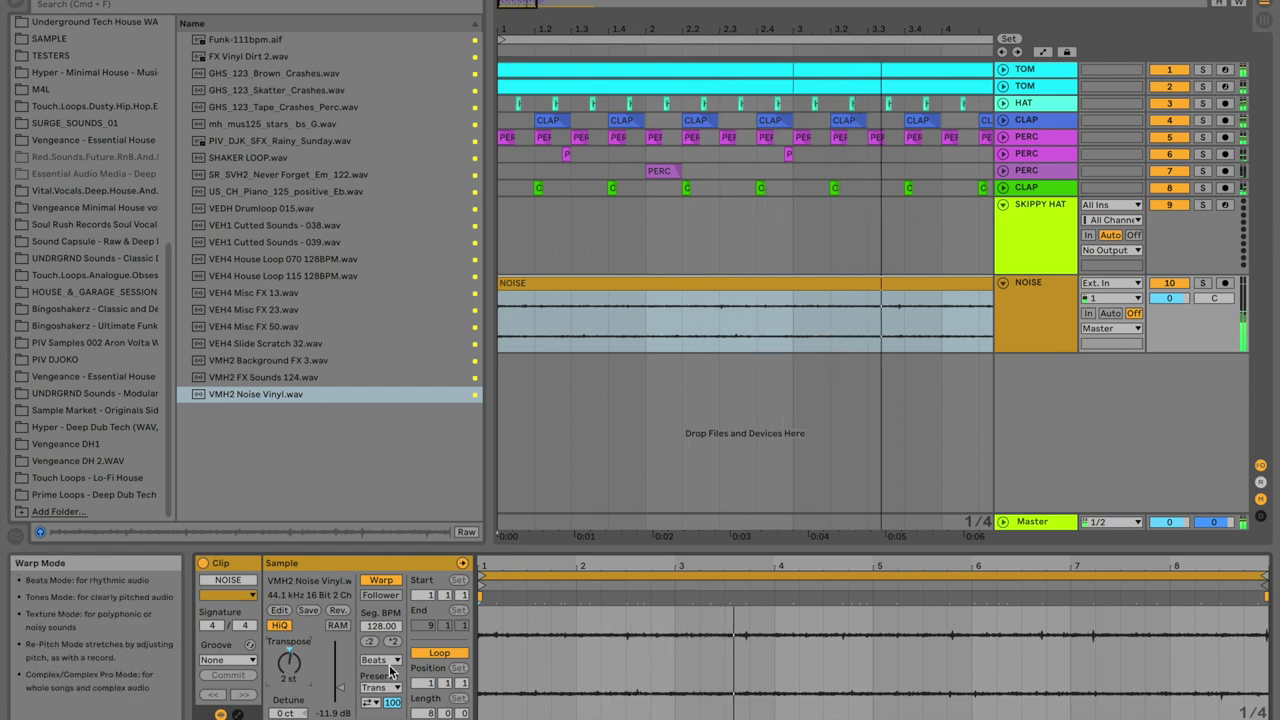
scroll(98, 99, "up", 10)
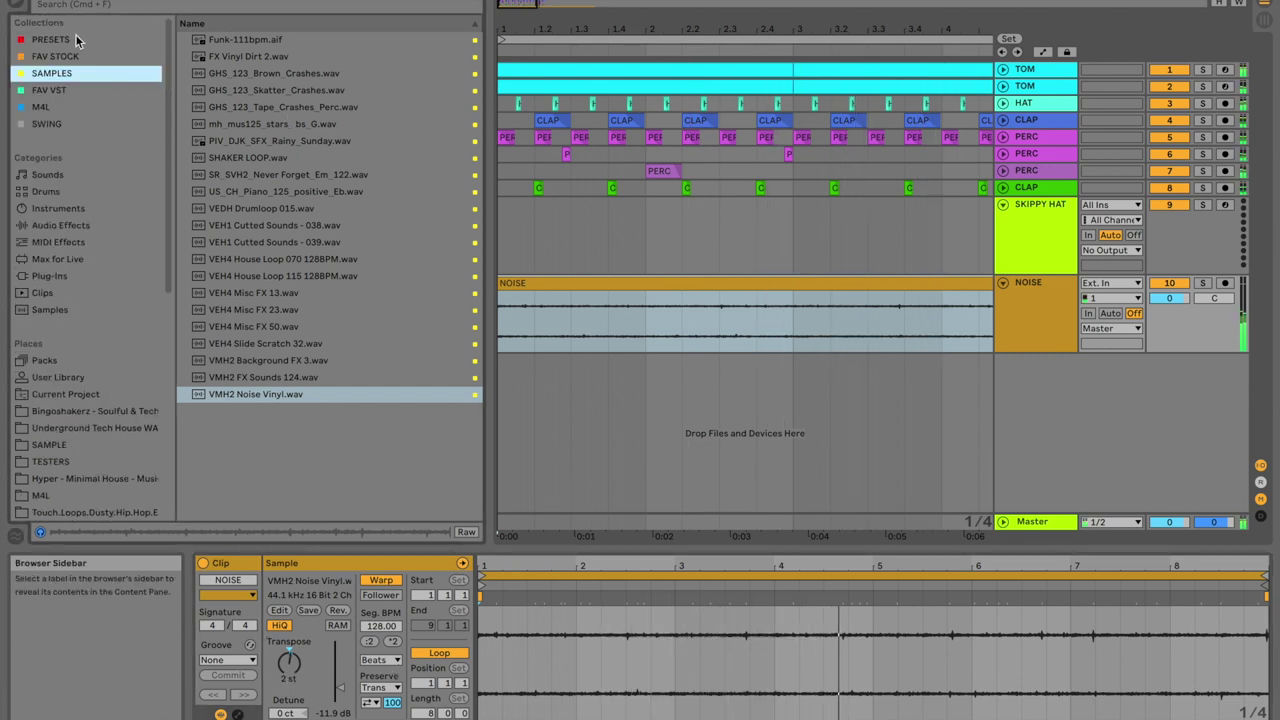
Add the High Pass.adv preset to the NOISE track and raise the cutoff of band 1 to 408 Hz.
left_click(50, 40)
double_click(238, 174)
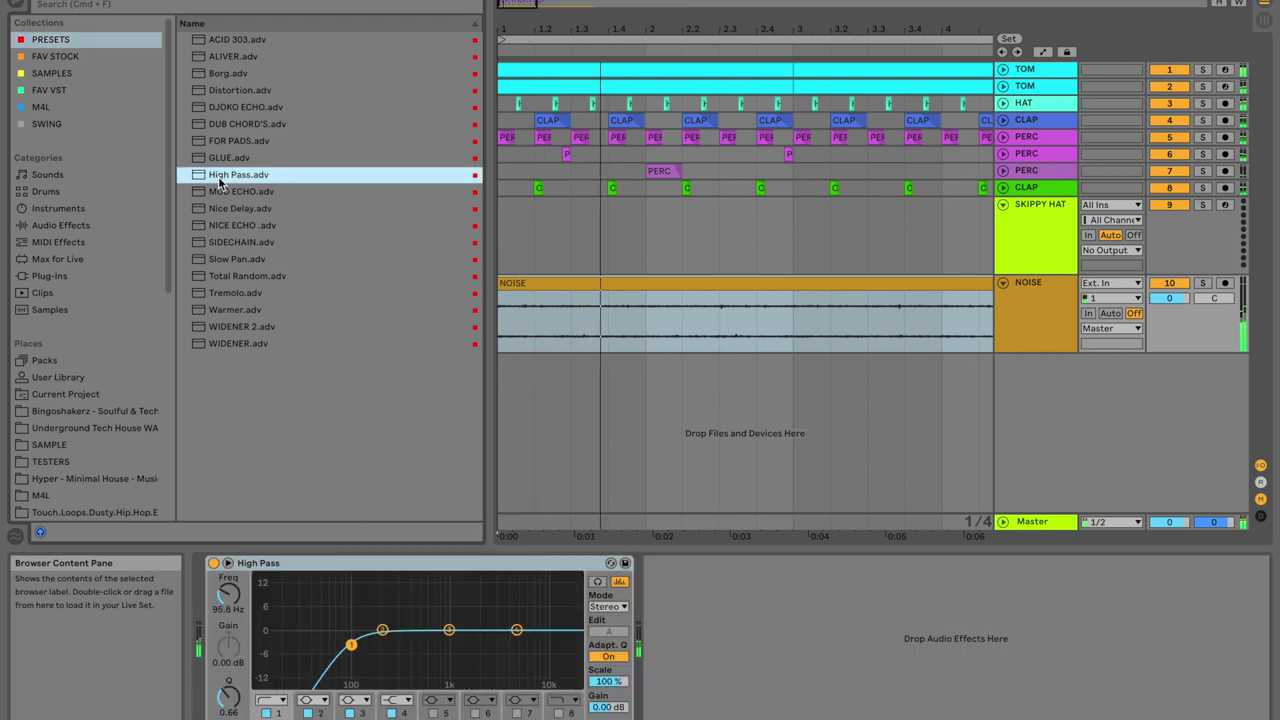
left_click_drag(351, 644, 382, 655)
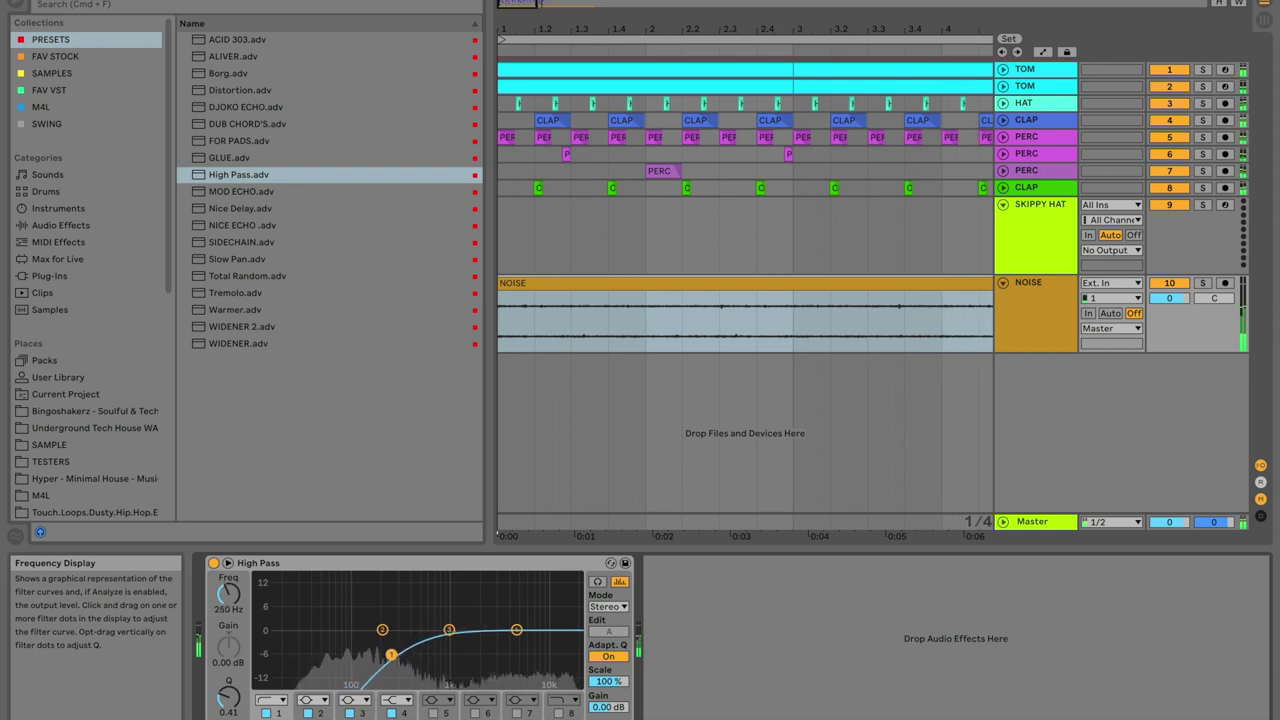
left_click_drag(399, 655, 413, 652)
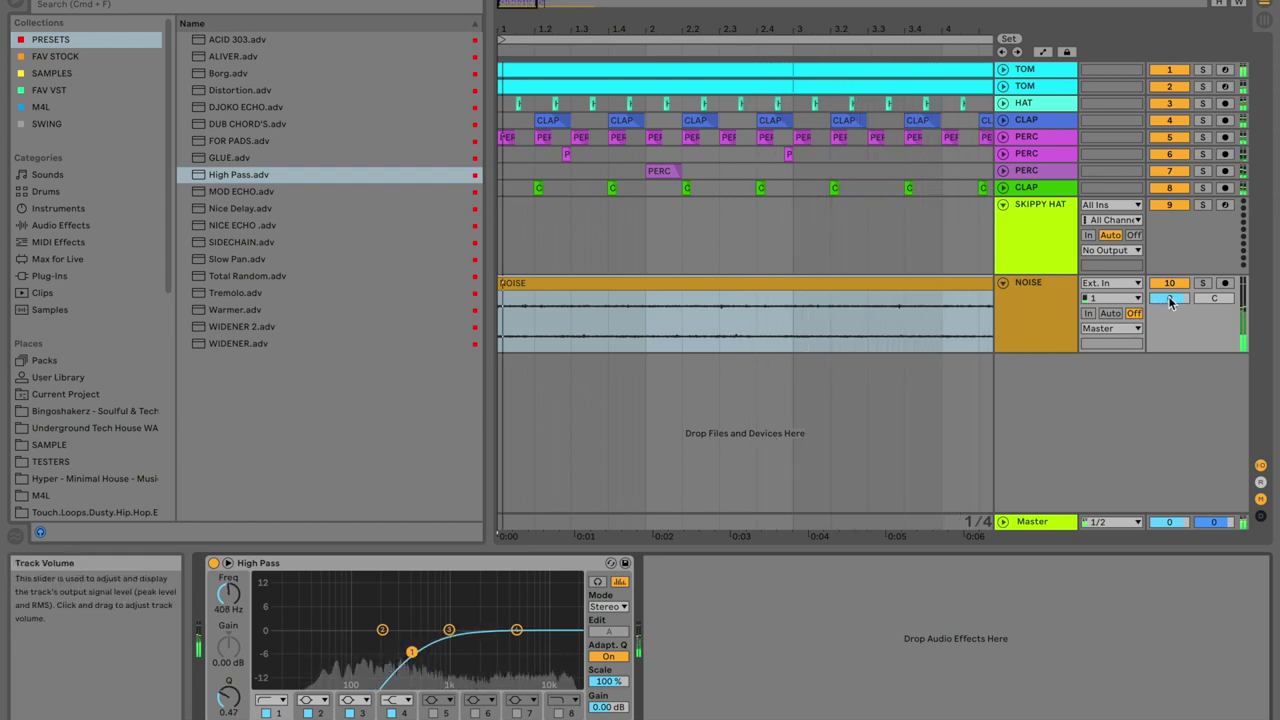
Lower the NOISE track's volume to -9.0 dB and raise the High Pass cutoff to 539 Hz during playback.
left_click_drag(1170, 298, 1170, 306)
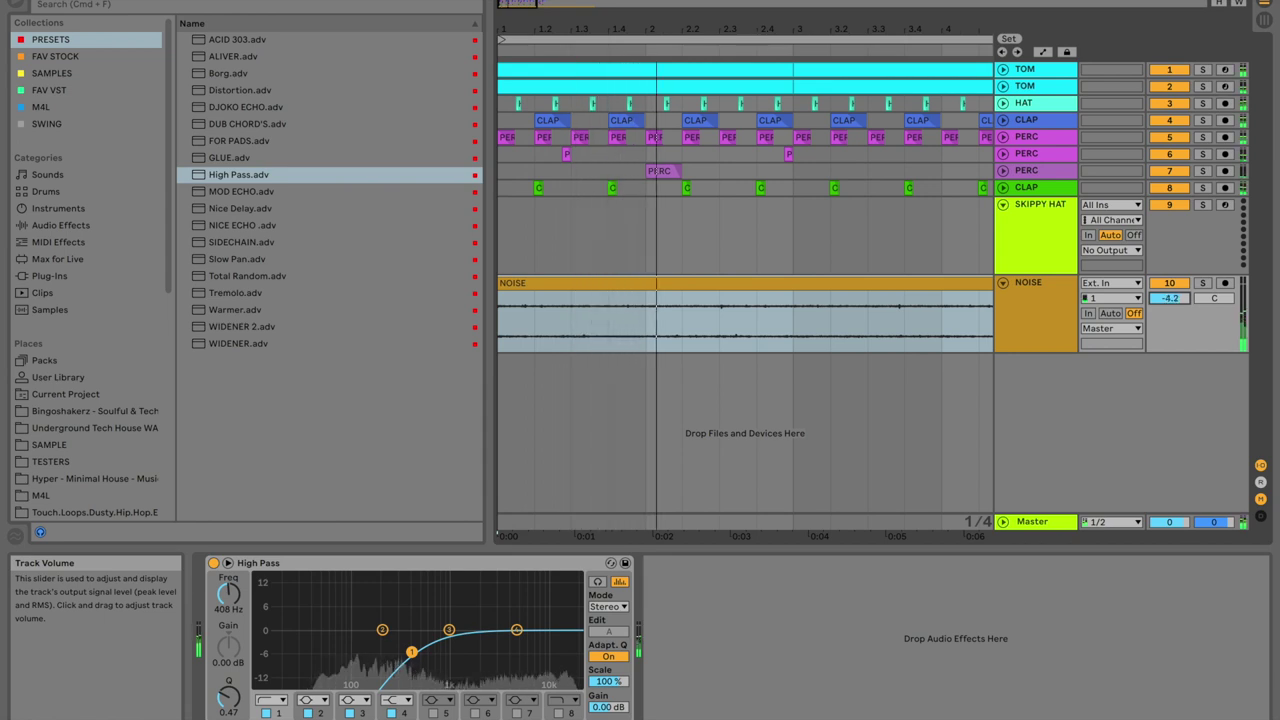
left_click_drag(1170, 306, 1170, 310)
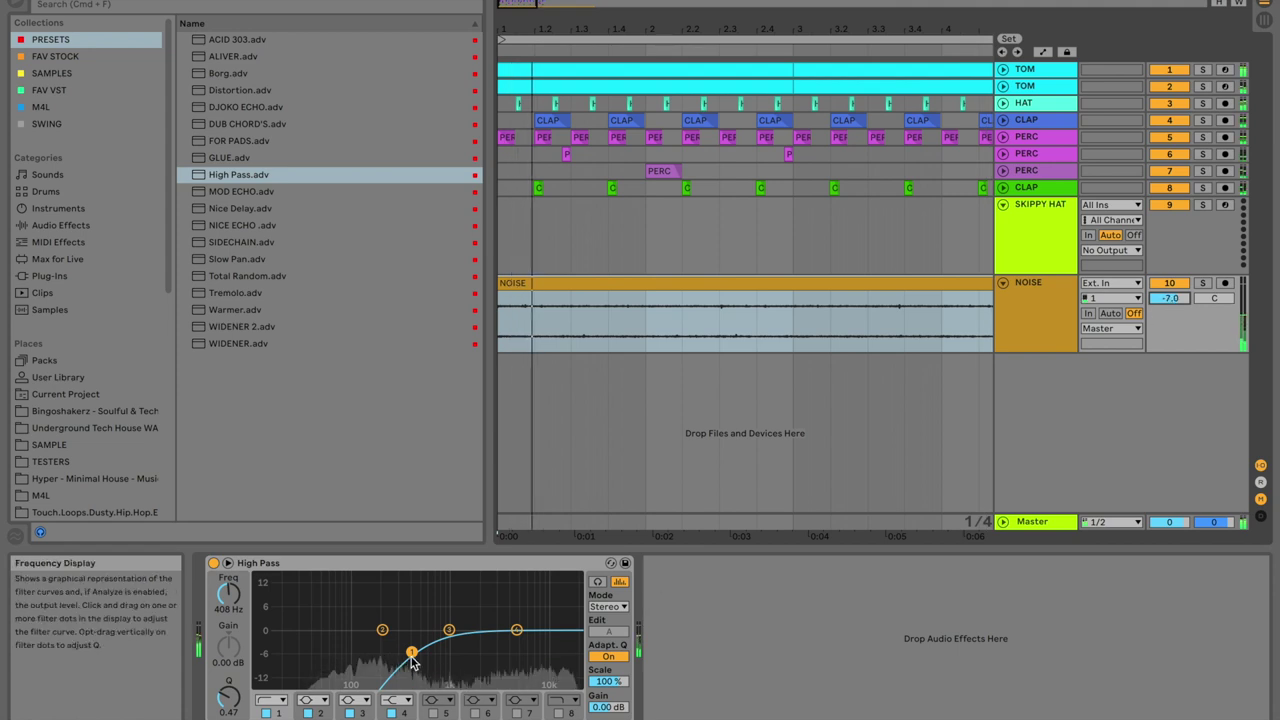
left_click_drag(411, 652, 423, 654)
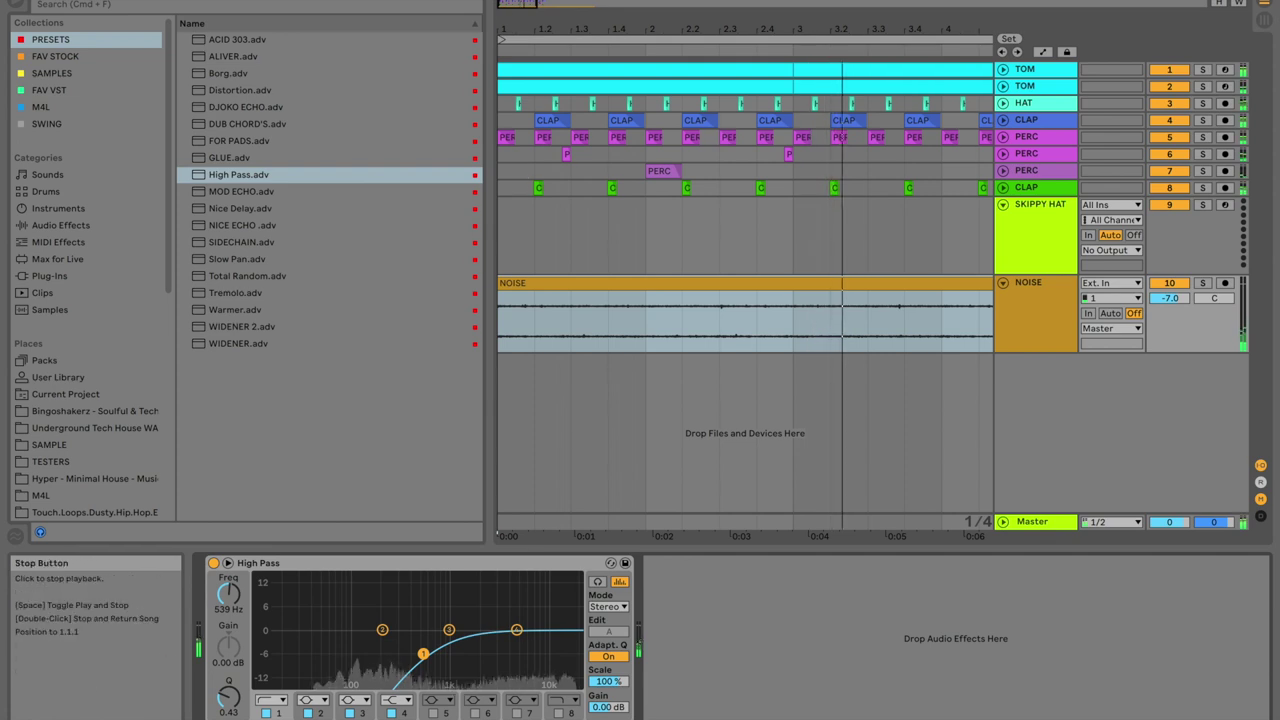
left_click_drag(520, 4, 1098, 366)
left_click(1170, 300)
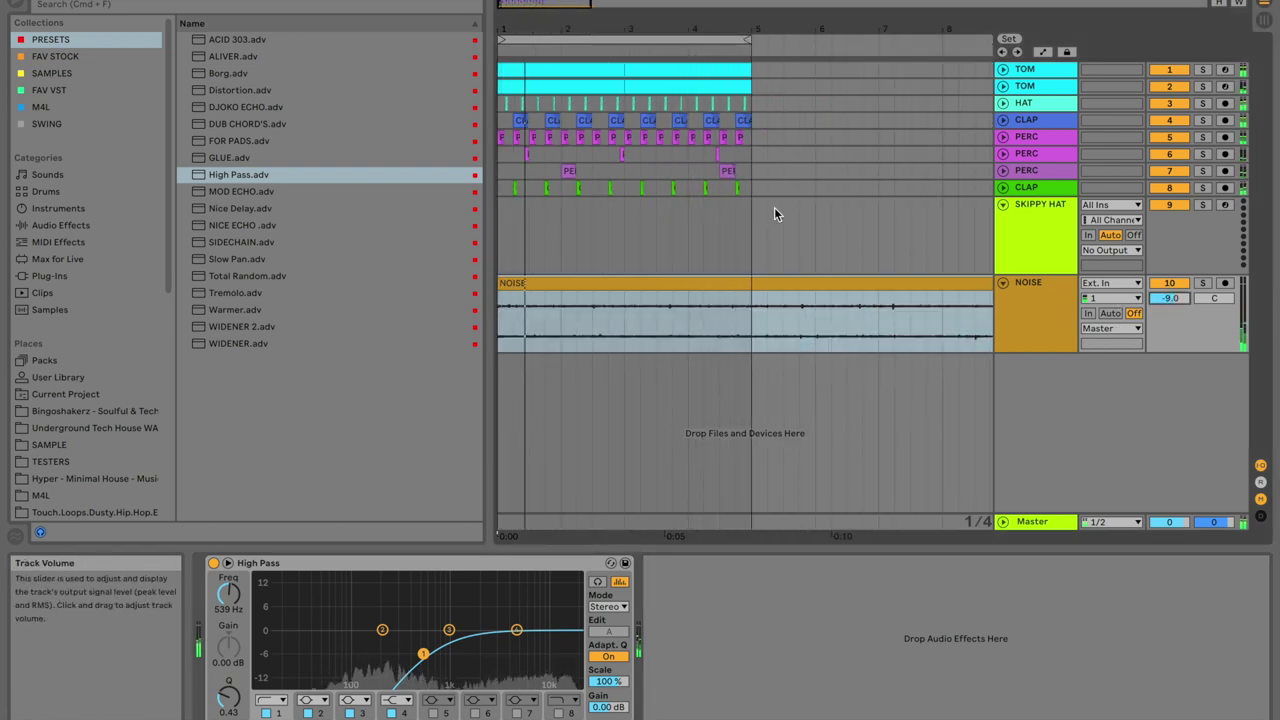
Add WIDENER 2 and WIDENER to the NOISE track, with delays of 7.16 and 2.87 ms on WIDENER 2 and a 15.2 ms right delay on WIDENER.
left_click_drag(549, 3, 616, 195)
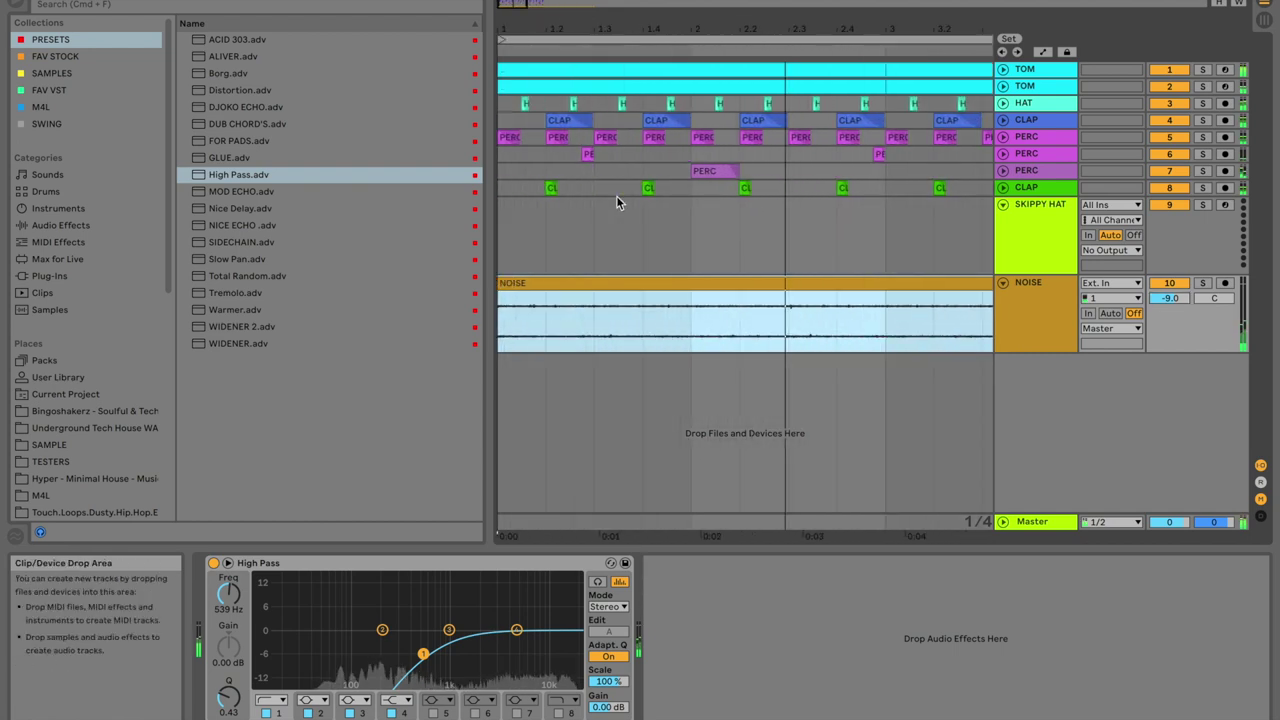
left_click(1007, 293)
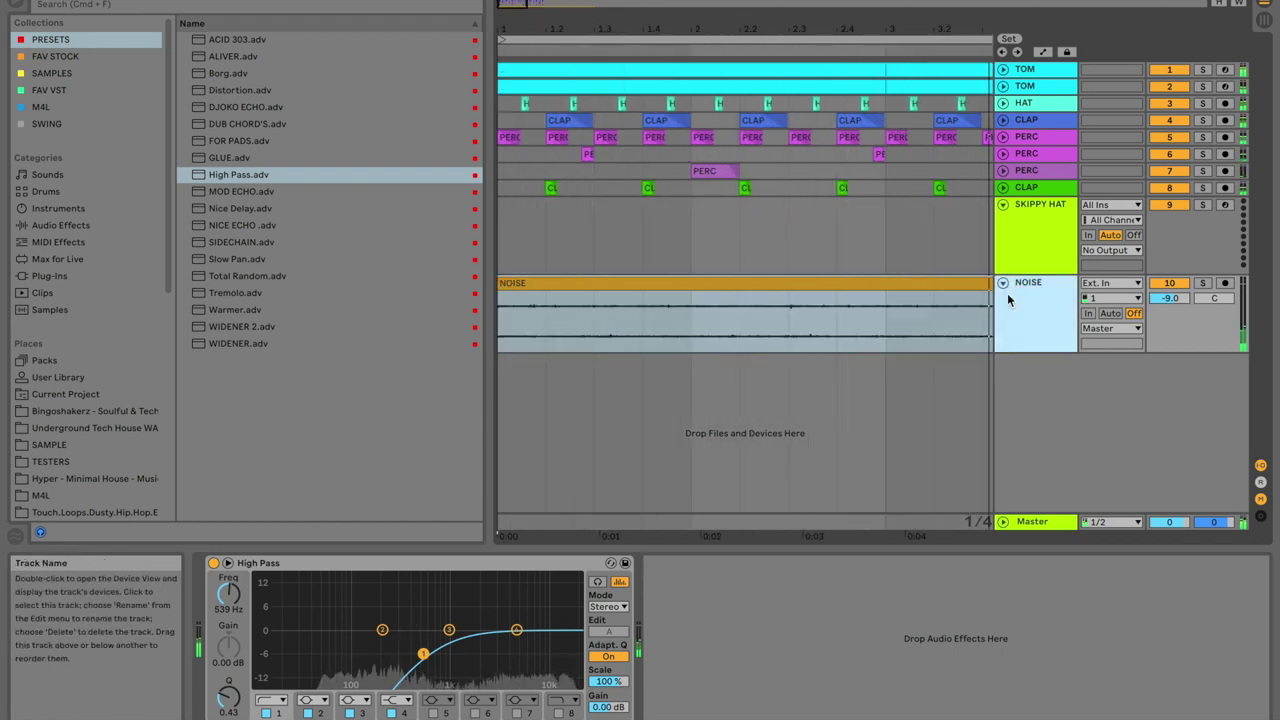
double_click(217, 327)
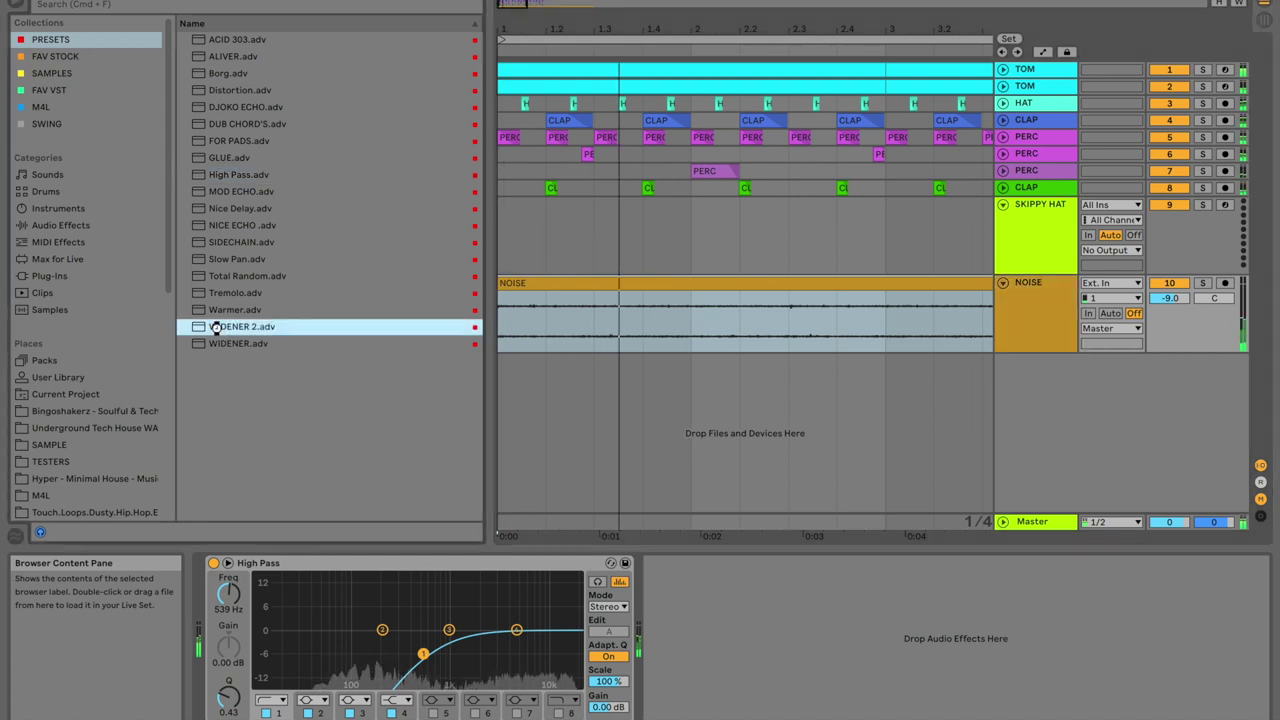
left_click_drag(731, 624, 731, 570)
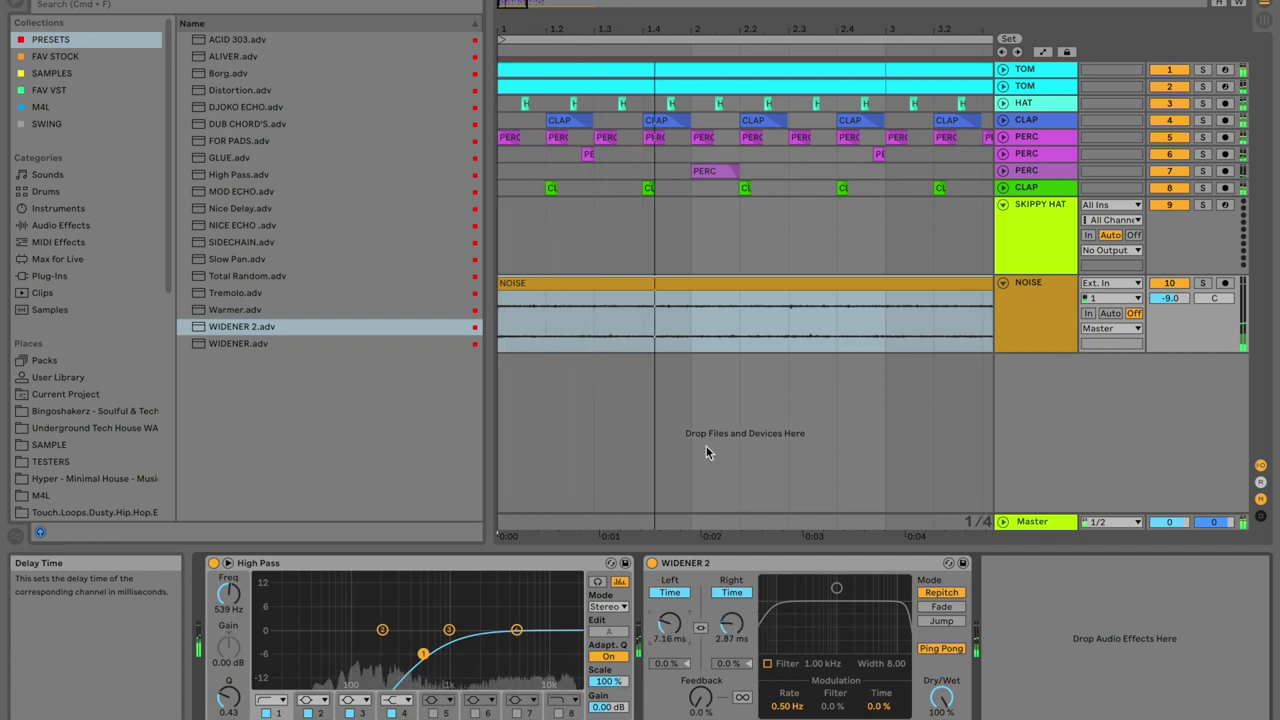
double_click(244, 343)
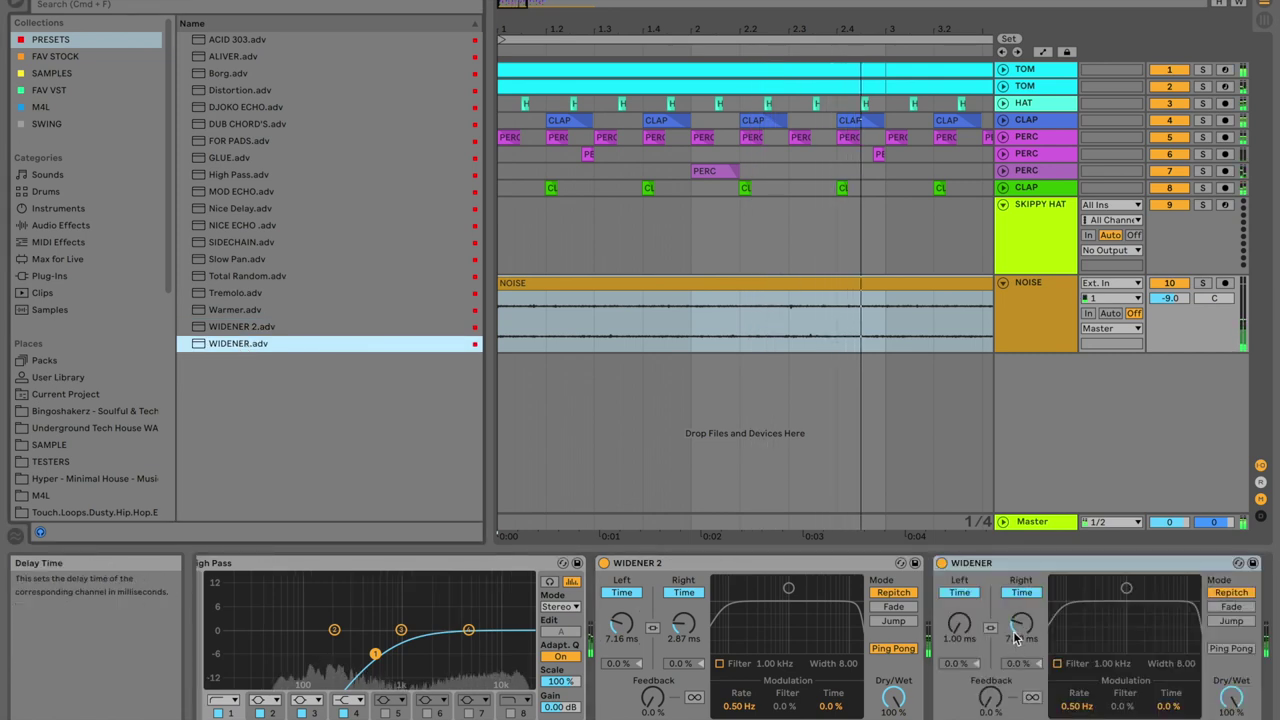
left_click_drag(1021, 625, 1021, 632)
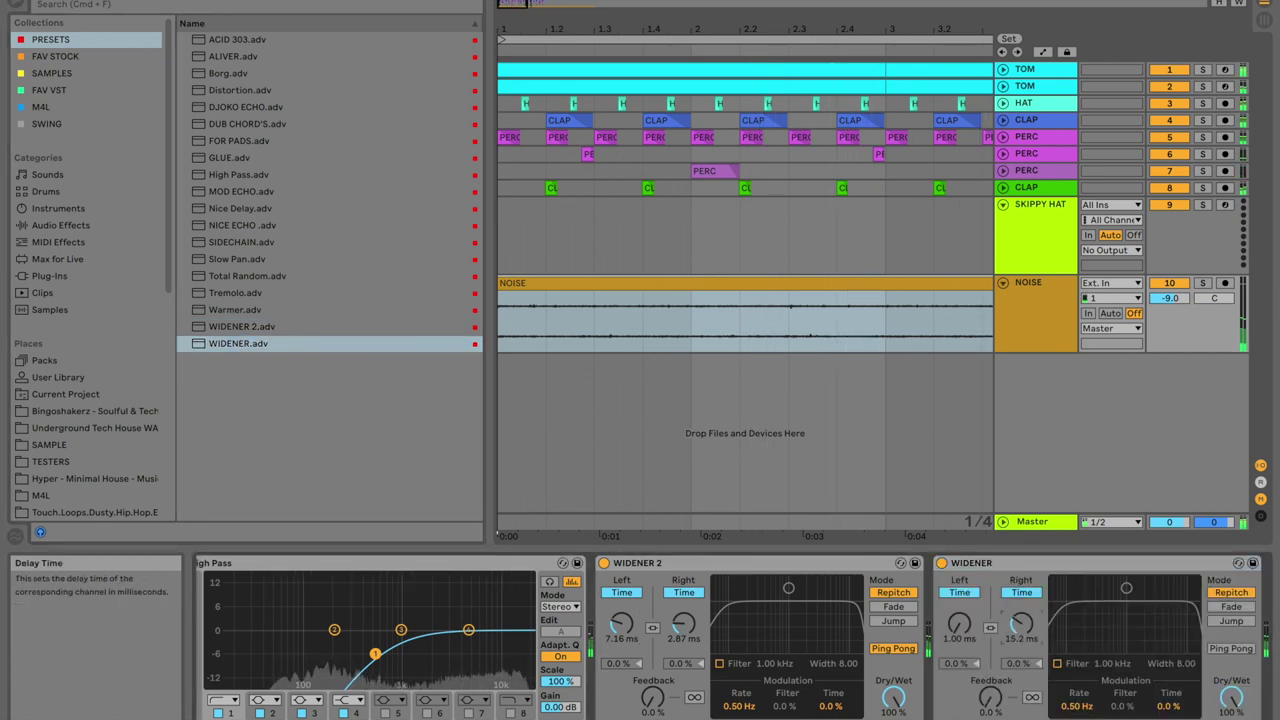
Move the High Pass device behind both wideners in the NOISE chain and raise its cutoff to 653 Hz.
left_click(404, 563)
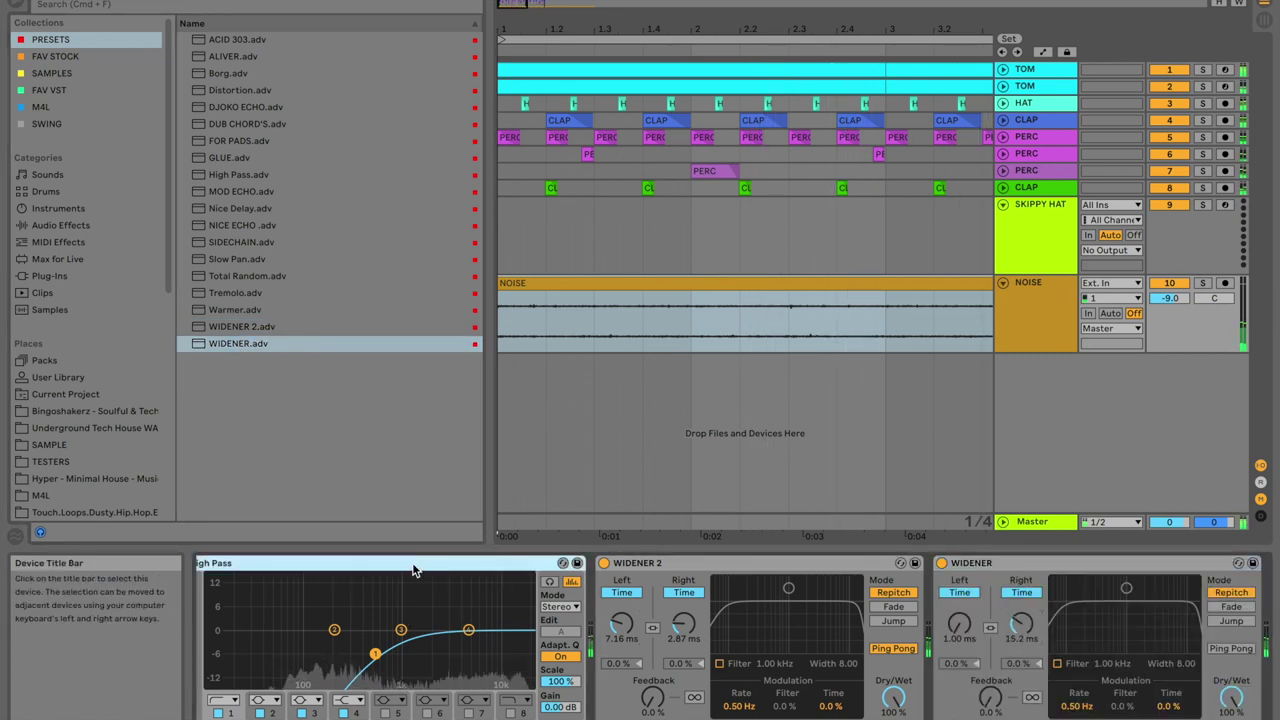
left_click_drag(404, 563, 1218, 637)
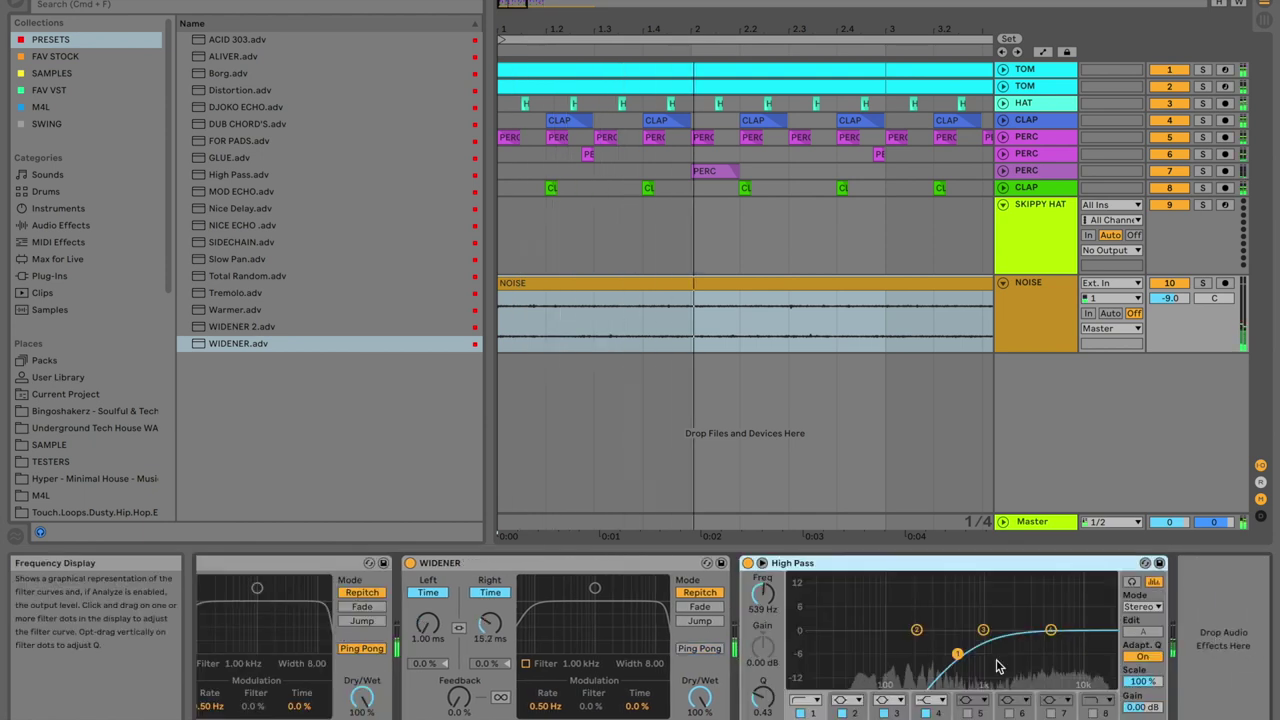
left_click_drag(958, 656, 971, 653)
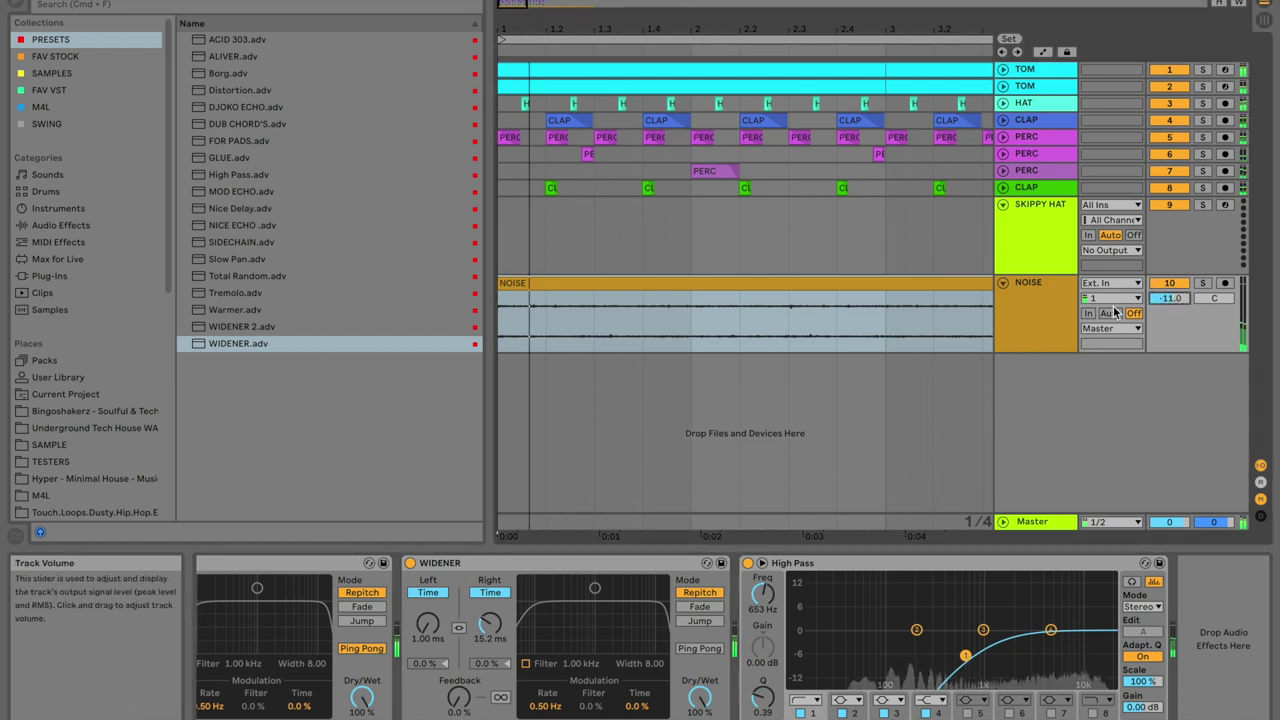
Fold the NOISE and SKIPPY HAT tracks, and set band 4 of the High Pass device to -3.60 dB at 10.9 kHz.
left_click(1003, 283)
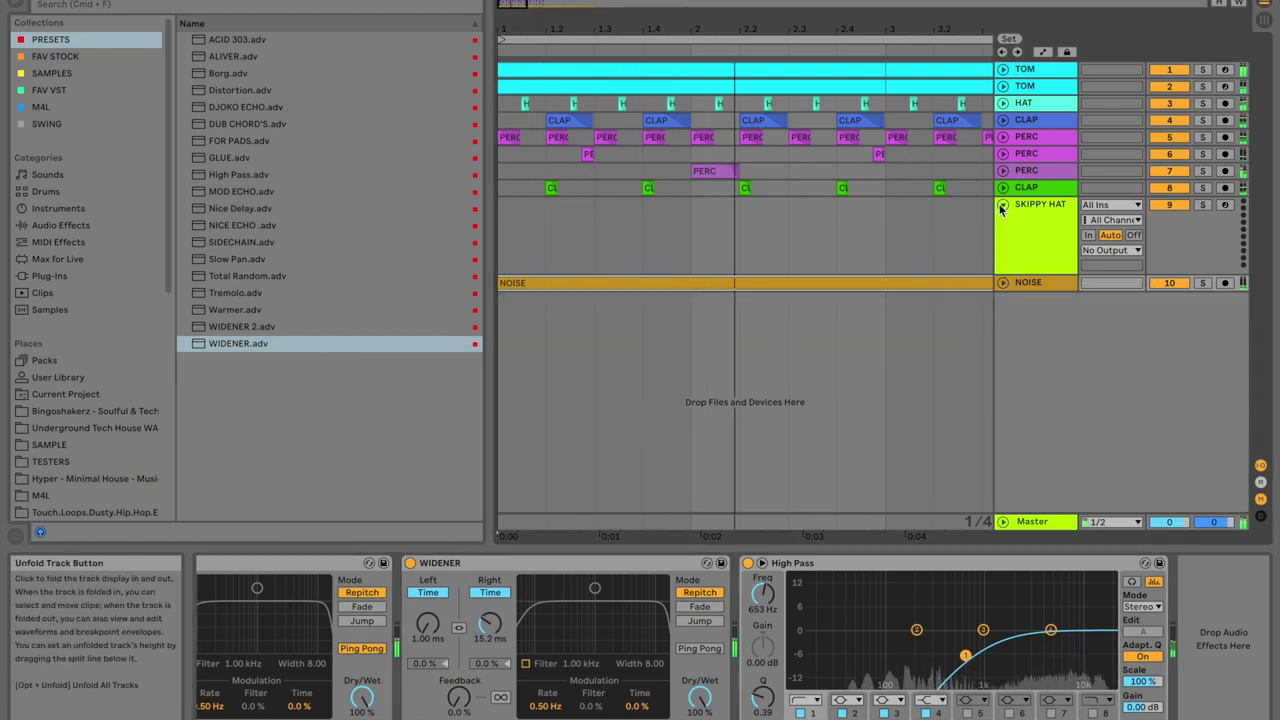
left_click(1003, 204)
left_click_drag(560, 14, 549, 4)
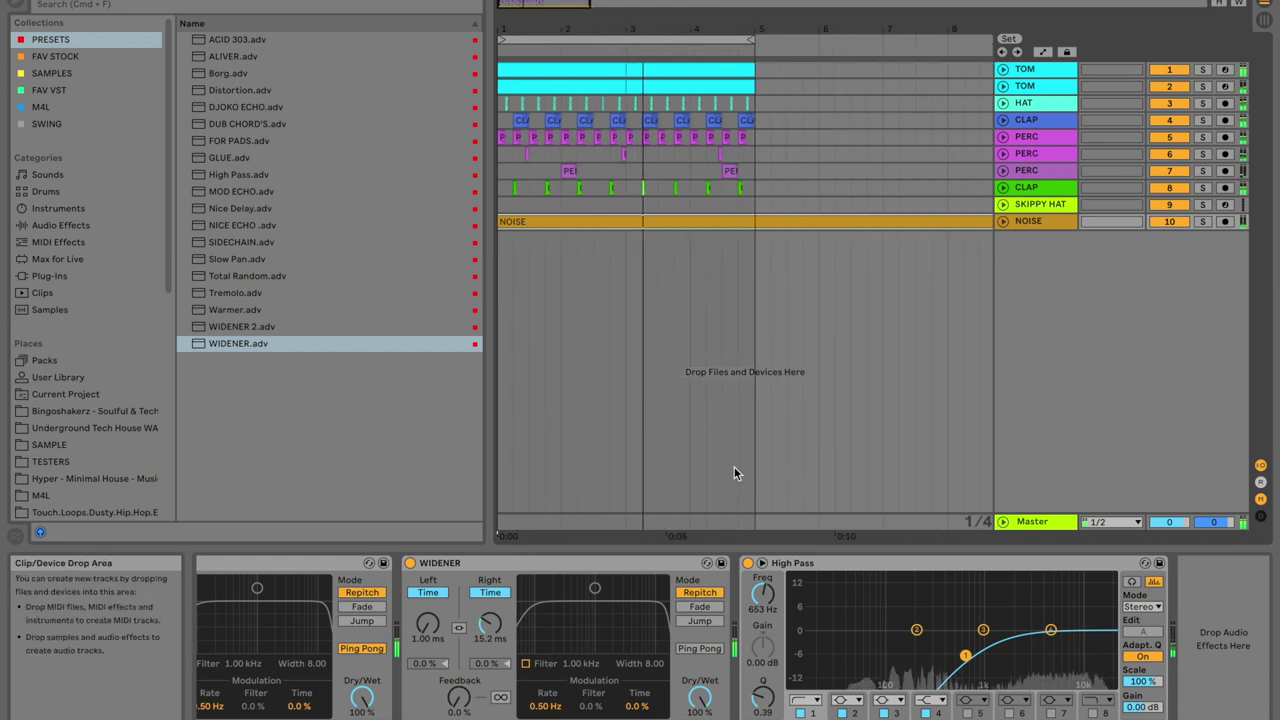
left_click_drag(1050, 630, 1082, 640)
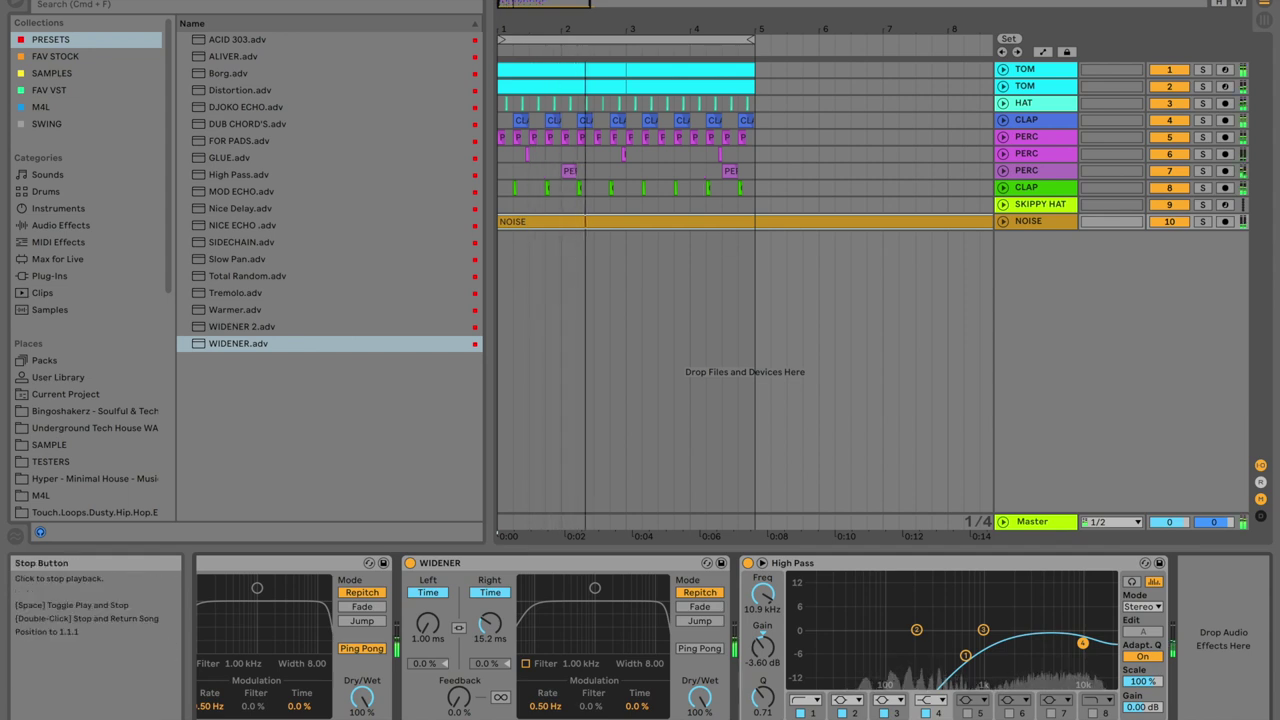
With the grid at 1/4, trim the NOISE clip back to the end of the loop at bar 5.
right_click(805, 237)
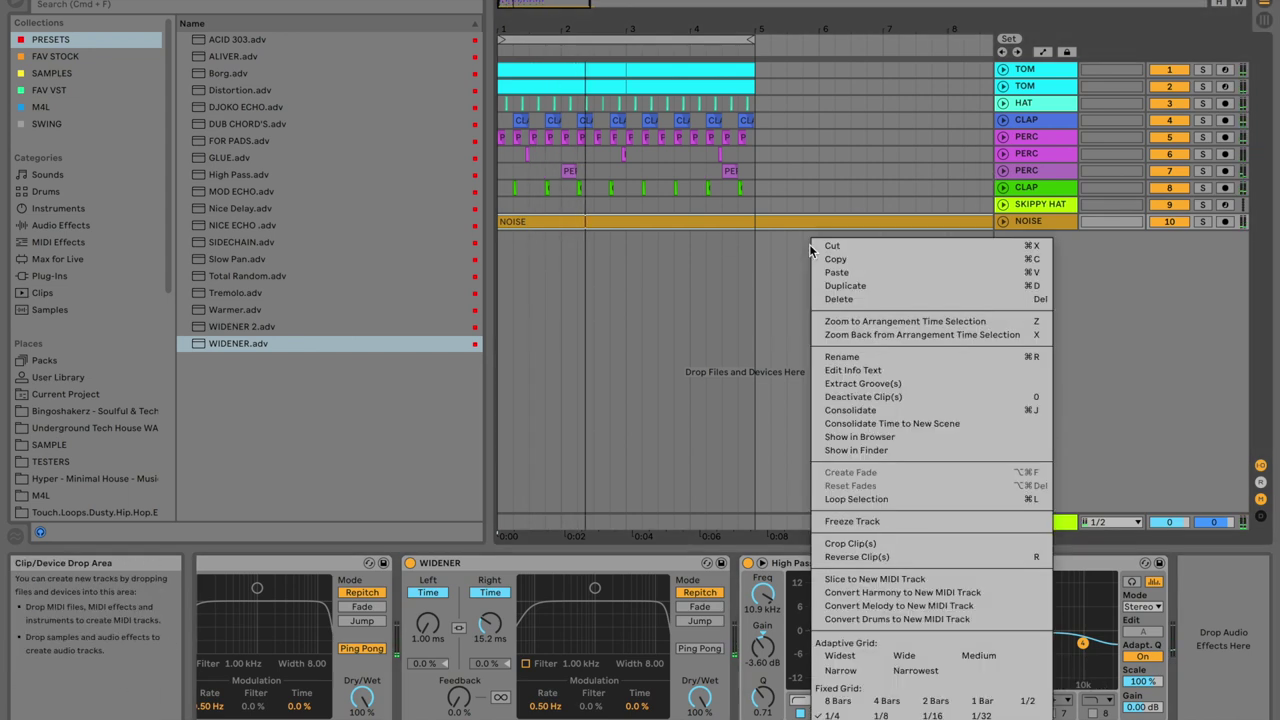
left_click(840, 713)
left_click_drag(867, 205, 757, 222)
left_click(903, 215)
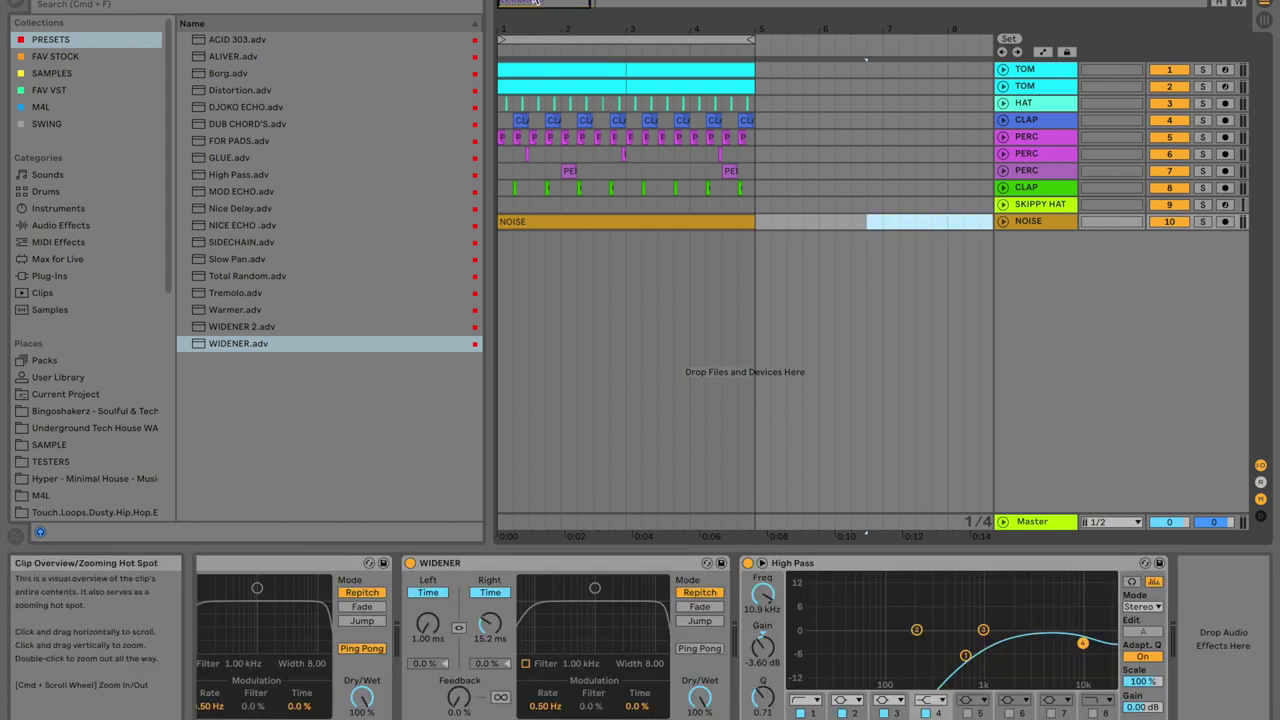
left_click(914, 190)
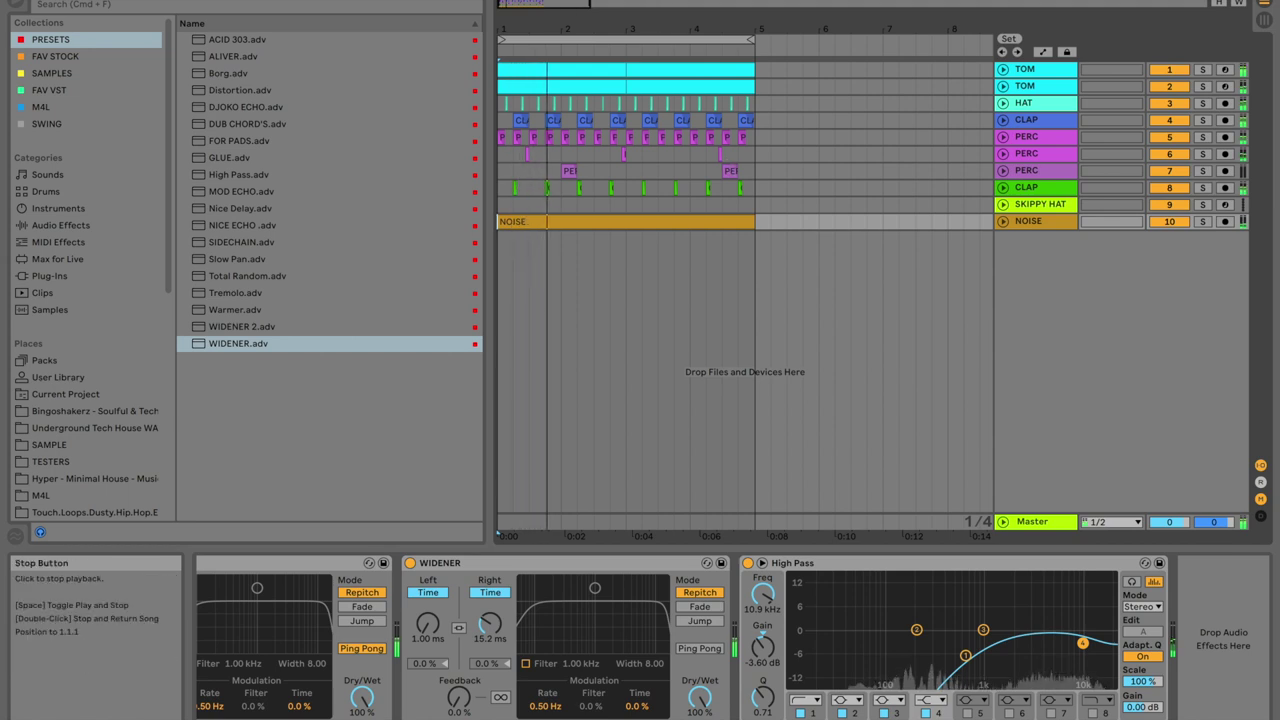
Unfold the NOISE track, lower its volume to -14.0 dB during playback and fold it again.
left_click(1003, 221)
left_click_drag(1169, 237, 1169, 247)
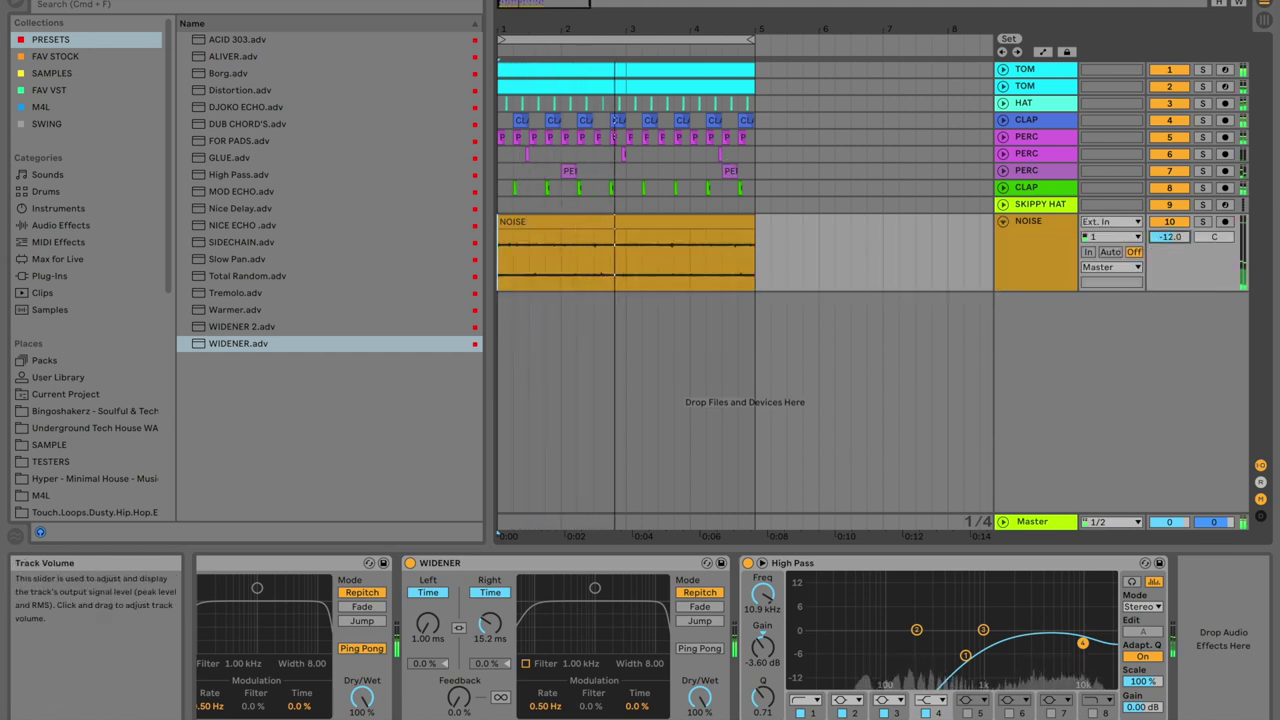
left_click_drag(1169, 237, 1169, 240)
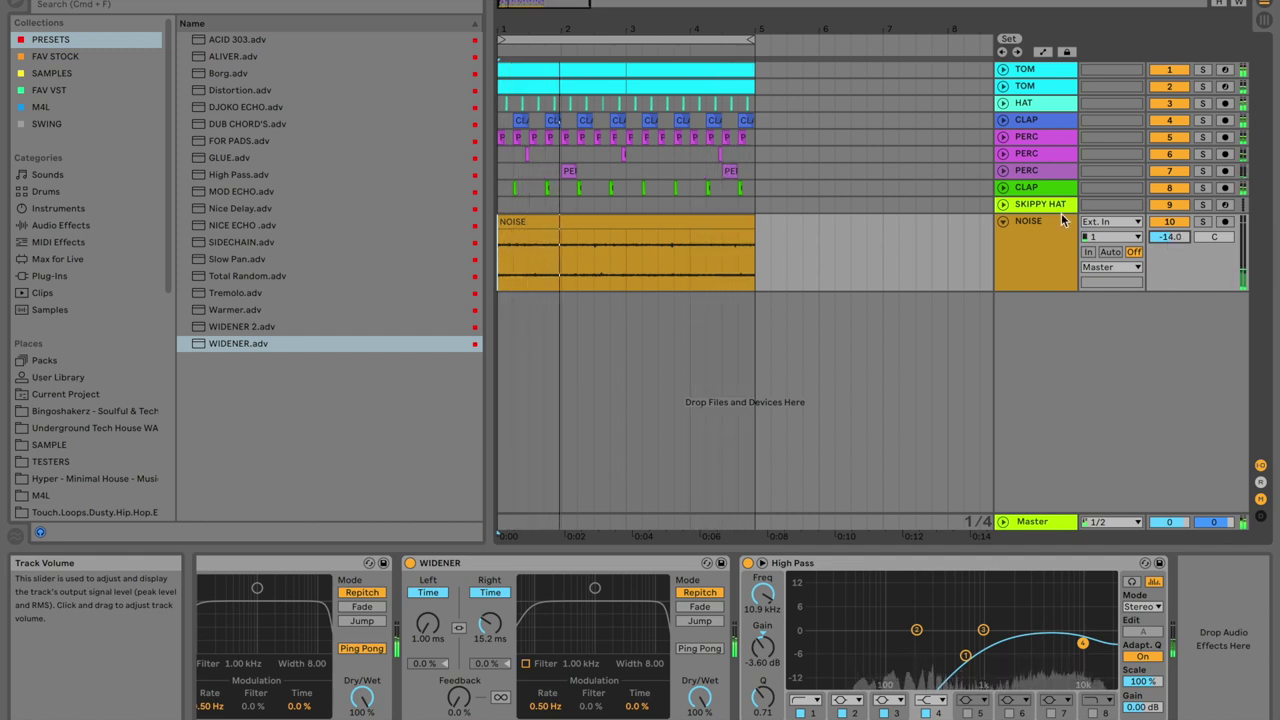
left_click(1003, 221)
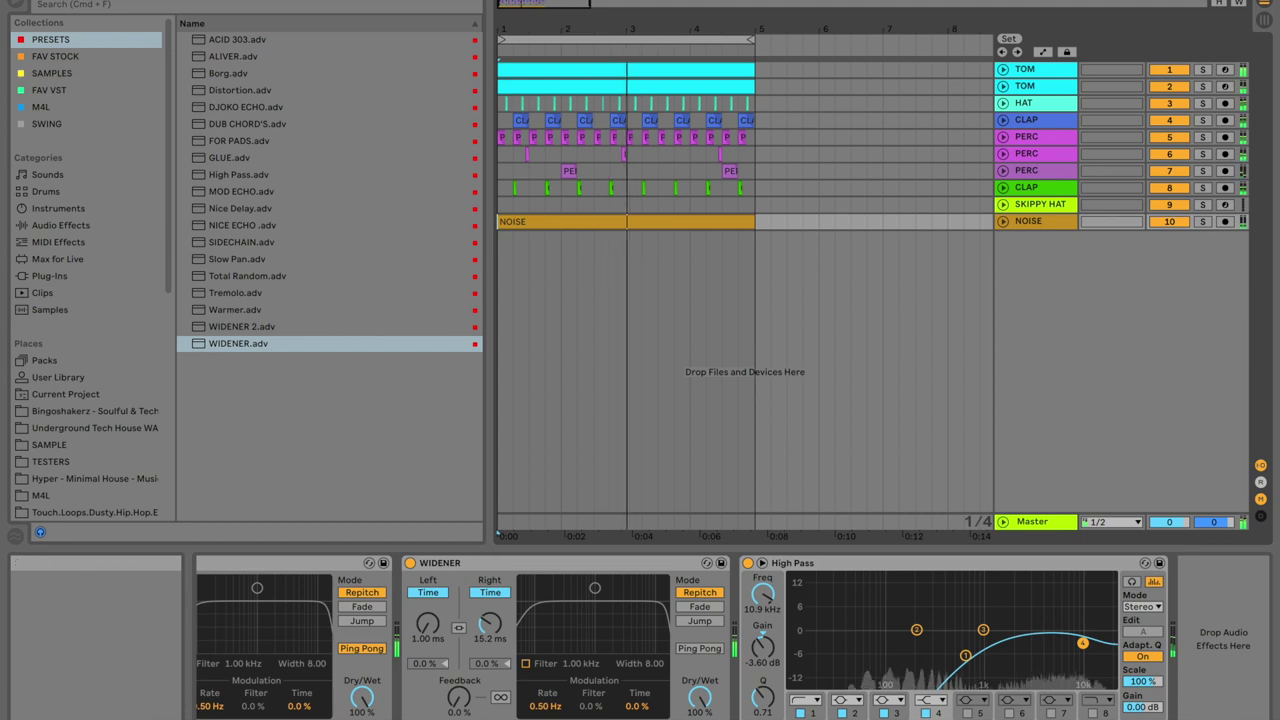
Look through the Vengeance Essential House, Hyper Minimal House and Vengeance Minimal House sample folders.
scroll(137, 353, "down", 10)
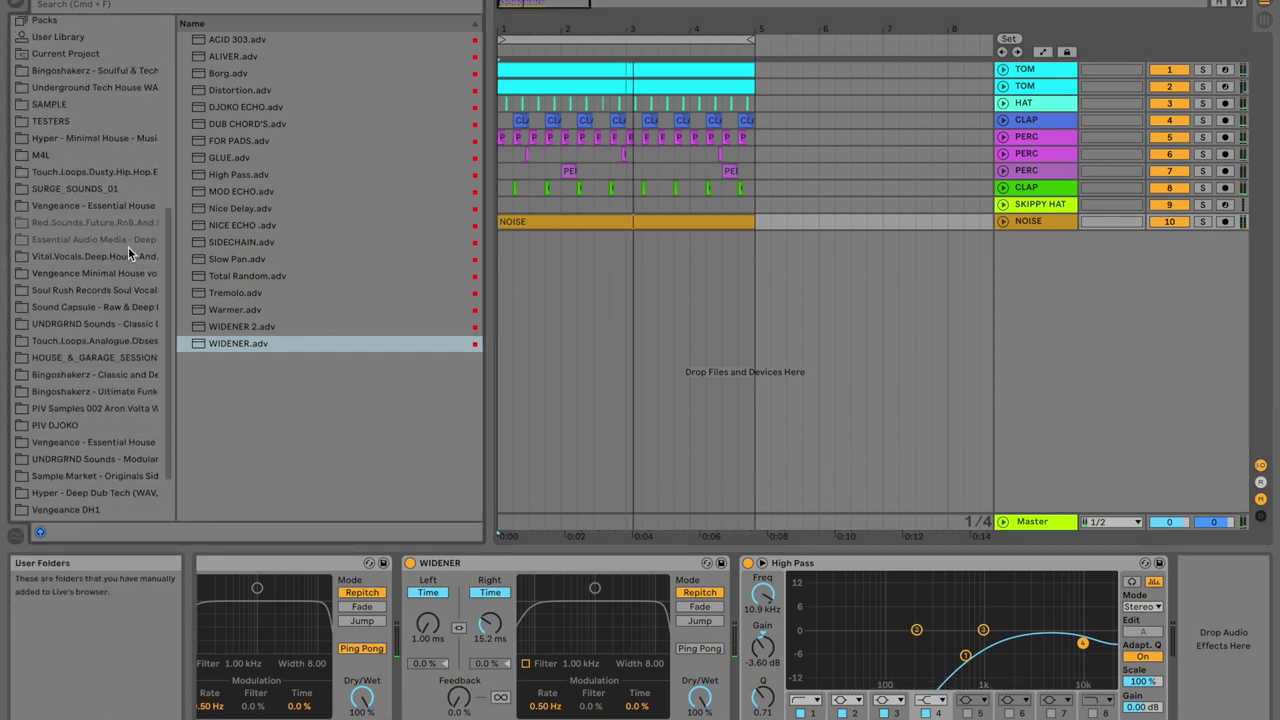
left_click(110, 207)
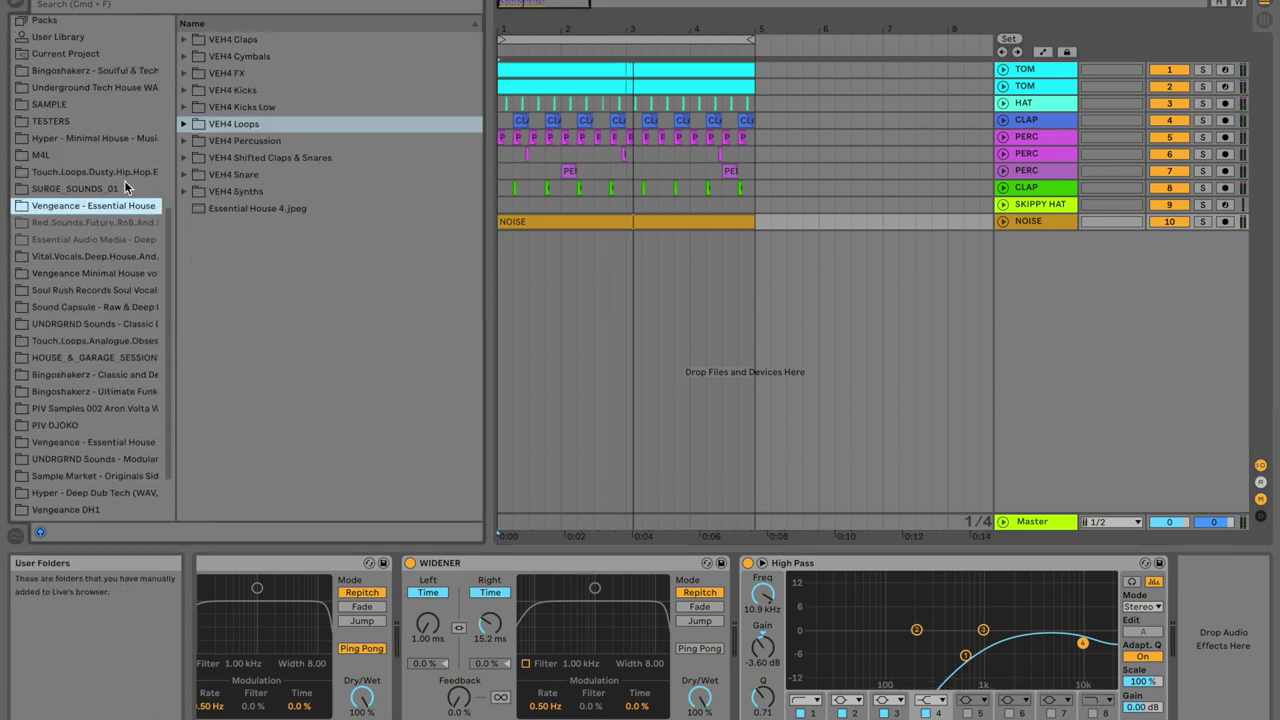
left_click(101, 142)
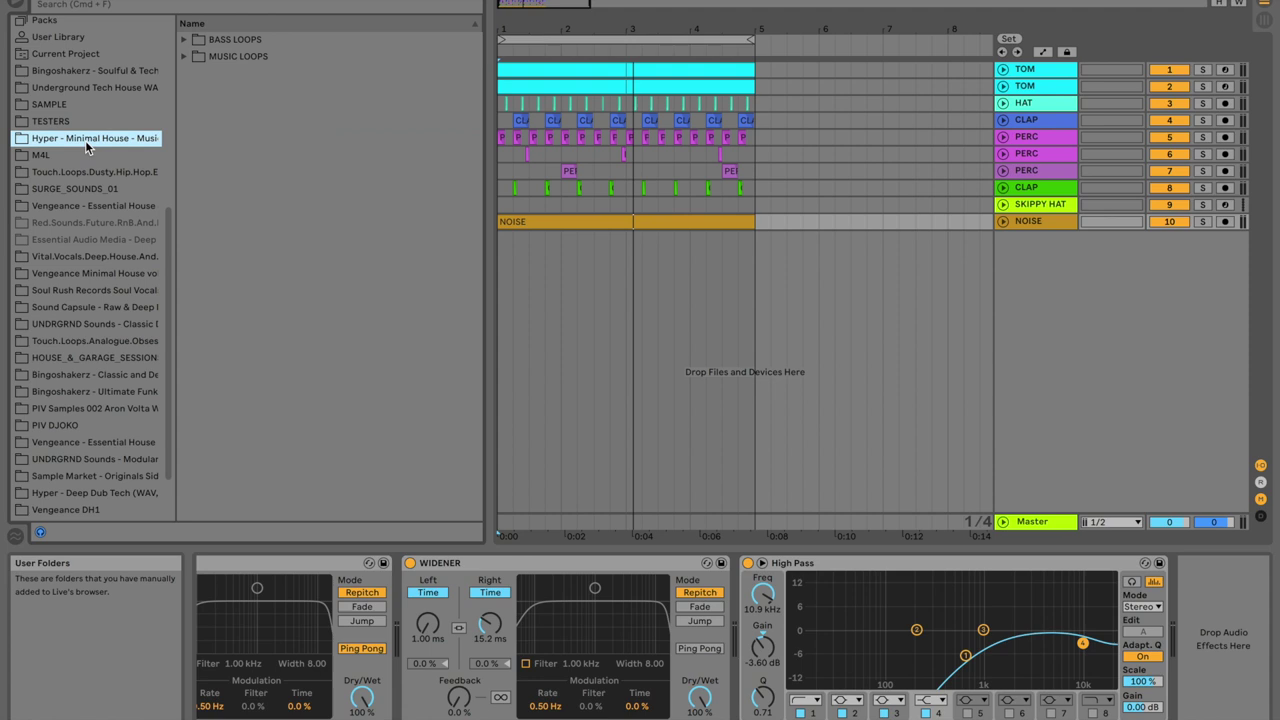
left_click(92, 273)
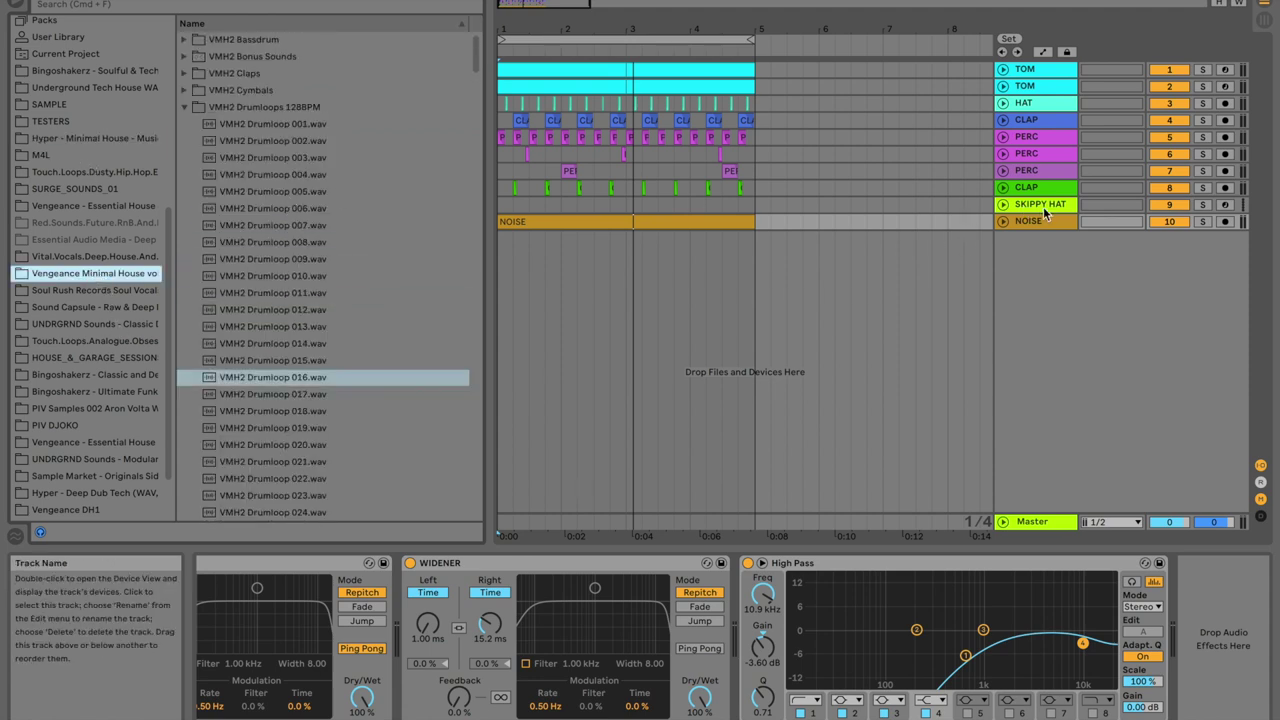
Select and unfold the SKIPPY HAT track, and open the VEDH Drumloops 120 BPM folder inside Vengeance DH1.
left_click(1043, 206)
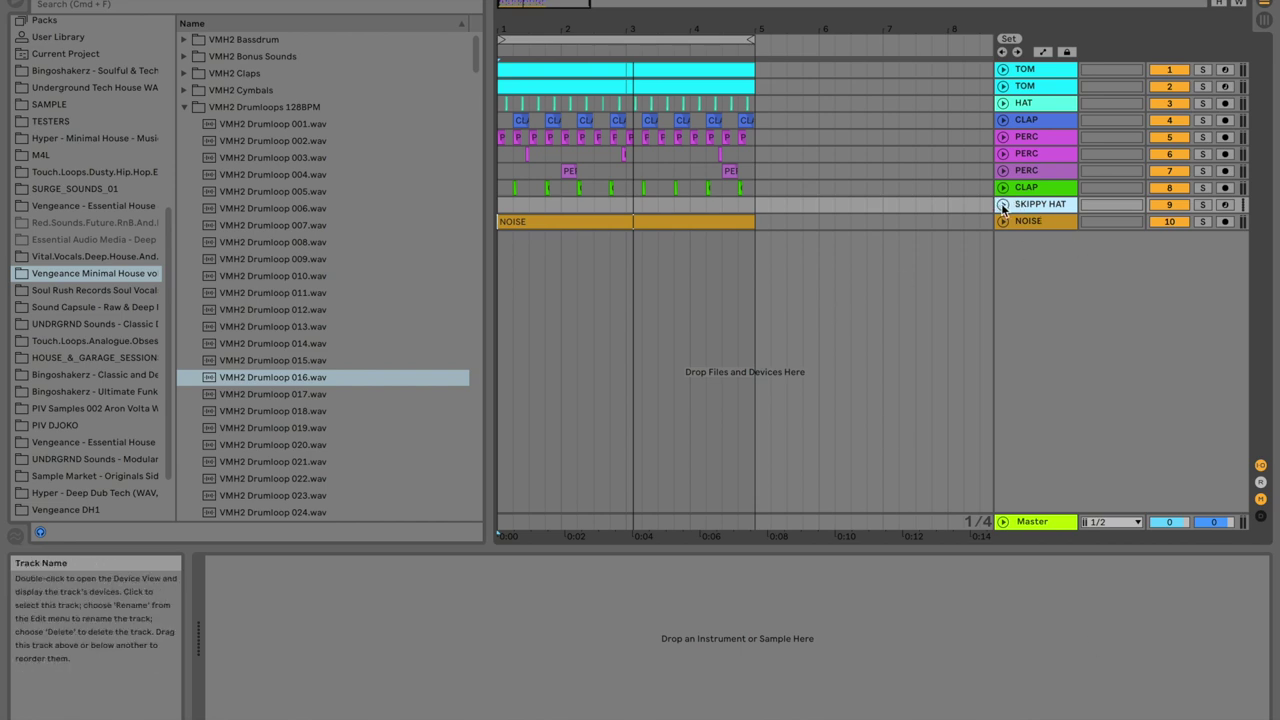
left_click(1002, 205)
scroll(75, 364, "down", 2)
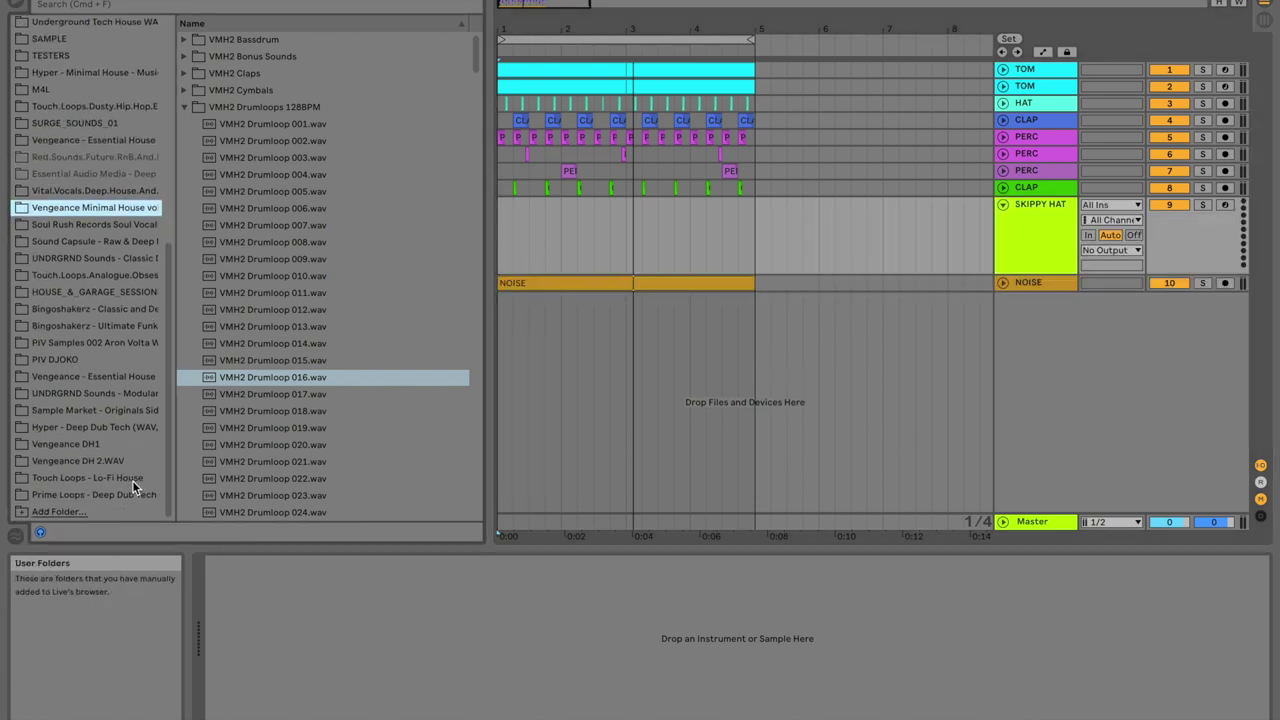
left_click(82, 444)
left_click(184, 91)
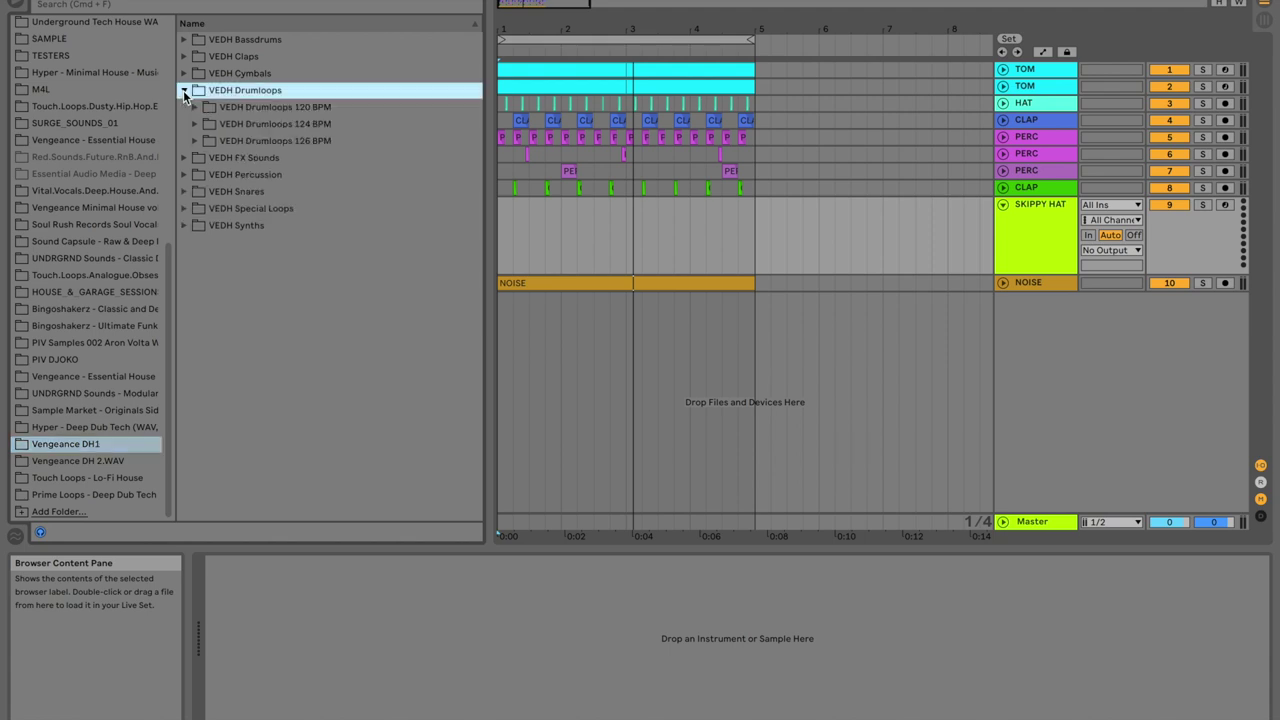
left_click(195, 108)
Audition the drum loops from VEDH Drumloop 001 to 005 and load VEDH Drumloop 005.wav onto the SKIPPY HAT track.
left_click(248, 124)
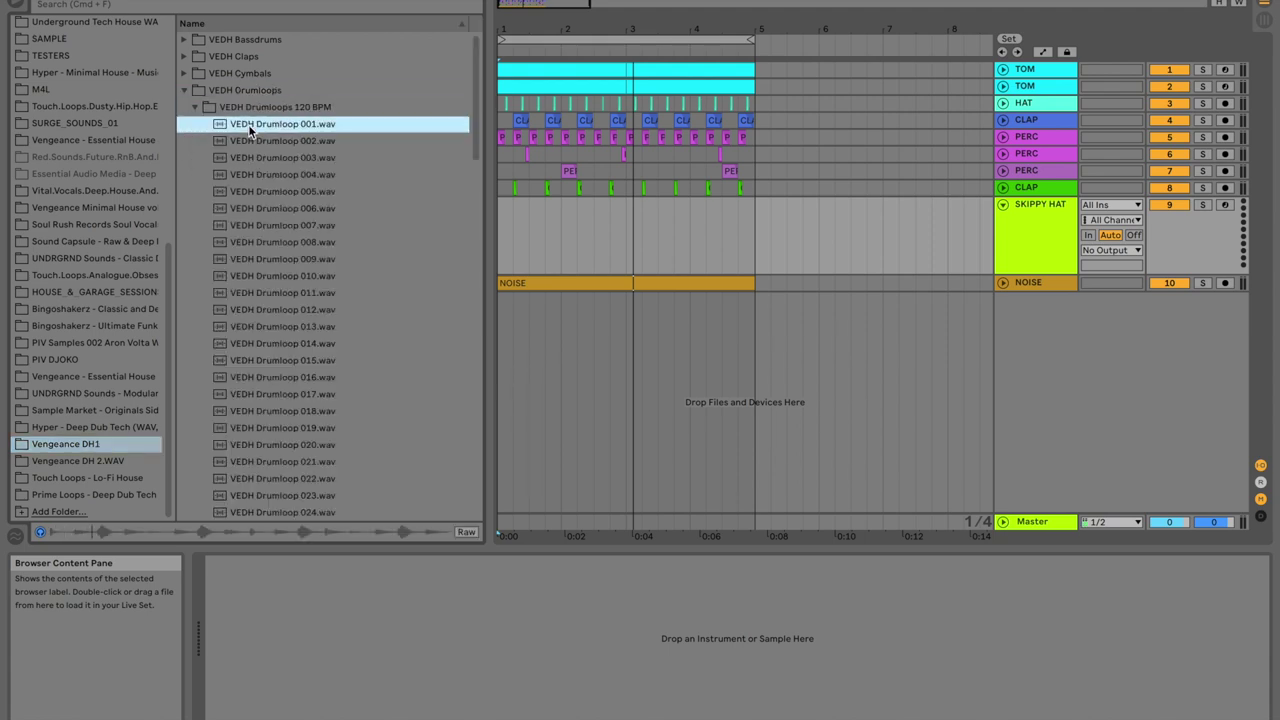
key("Down")
key("Down")
key("Down")
key("Down")
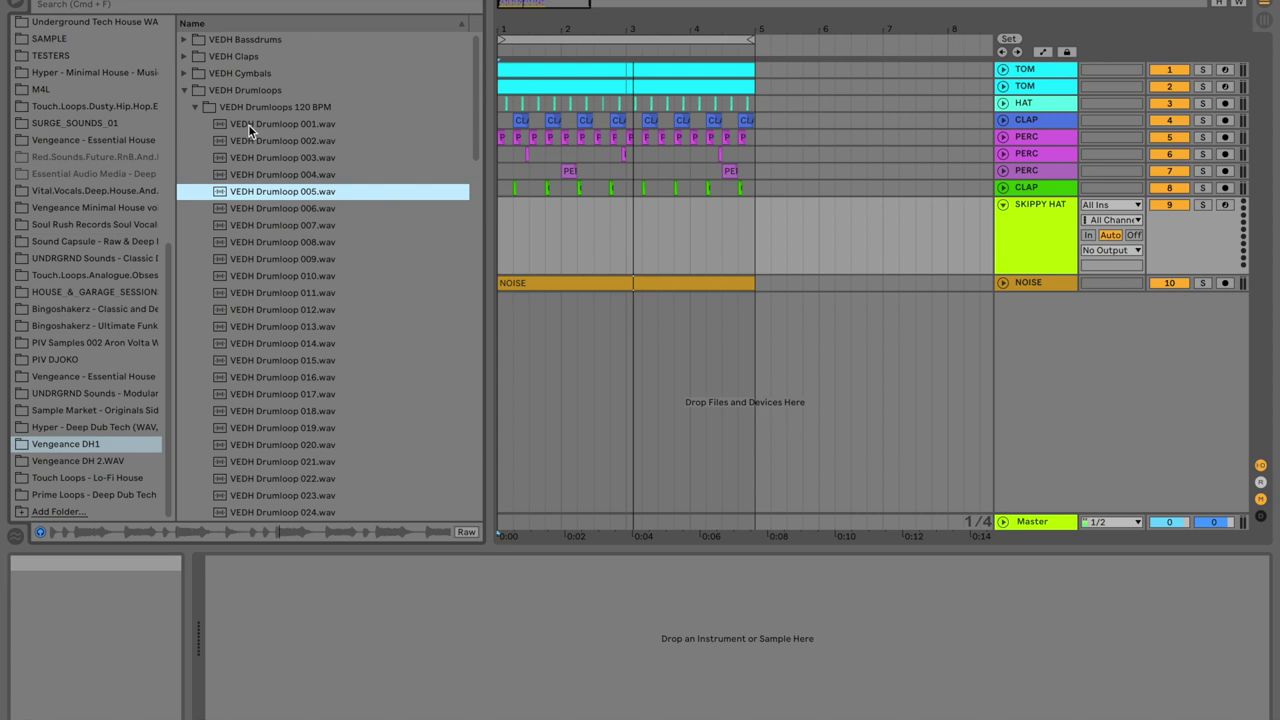
double_click(258, 196)
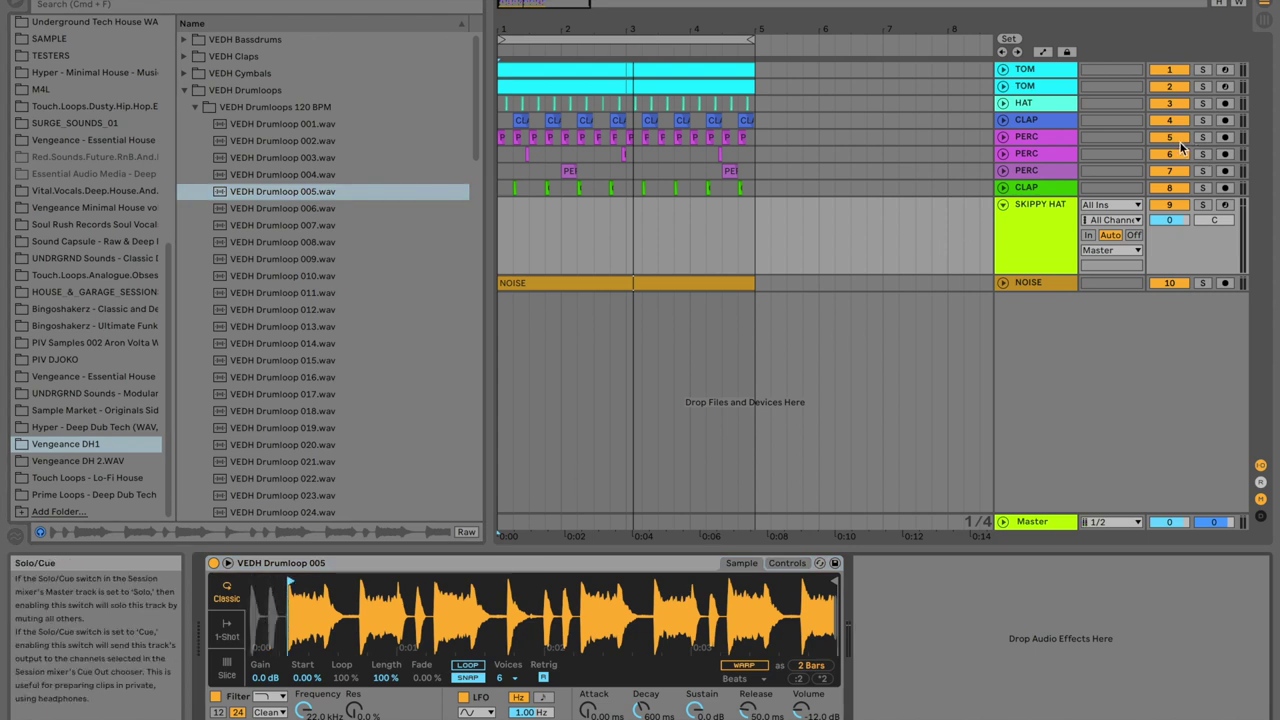
Play the SKIPPY HAT clip in Session View and shape its sampler's amplitude envelope to 520 ms decay with sustain at -inf dB.
key("Tab")
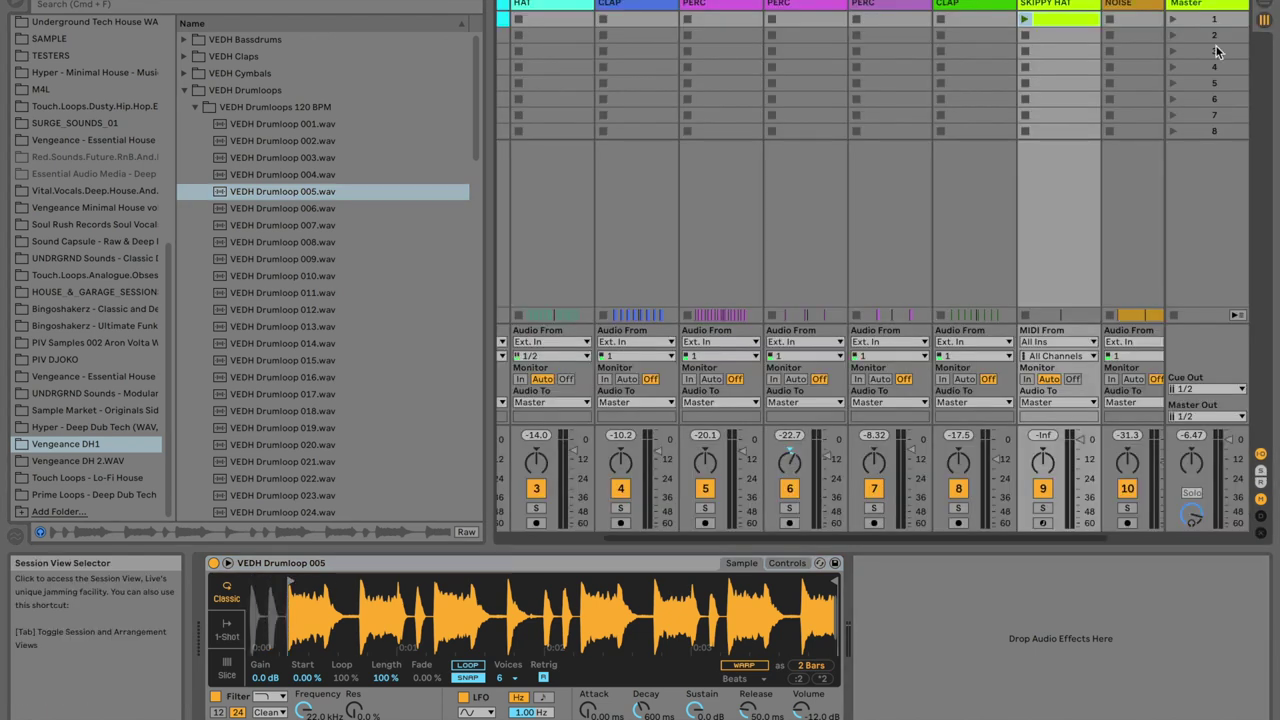
left_click(1025, 19)
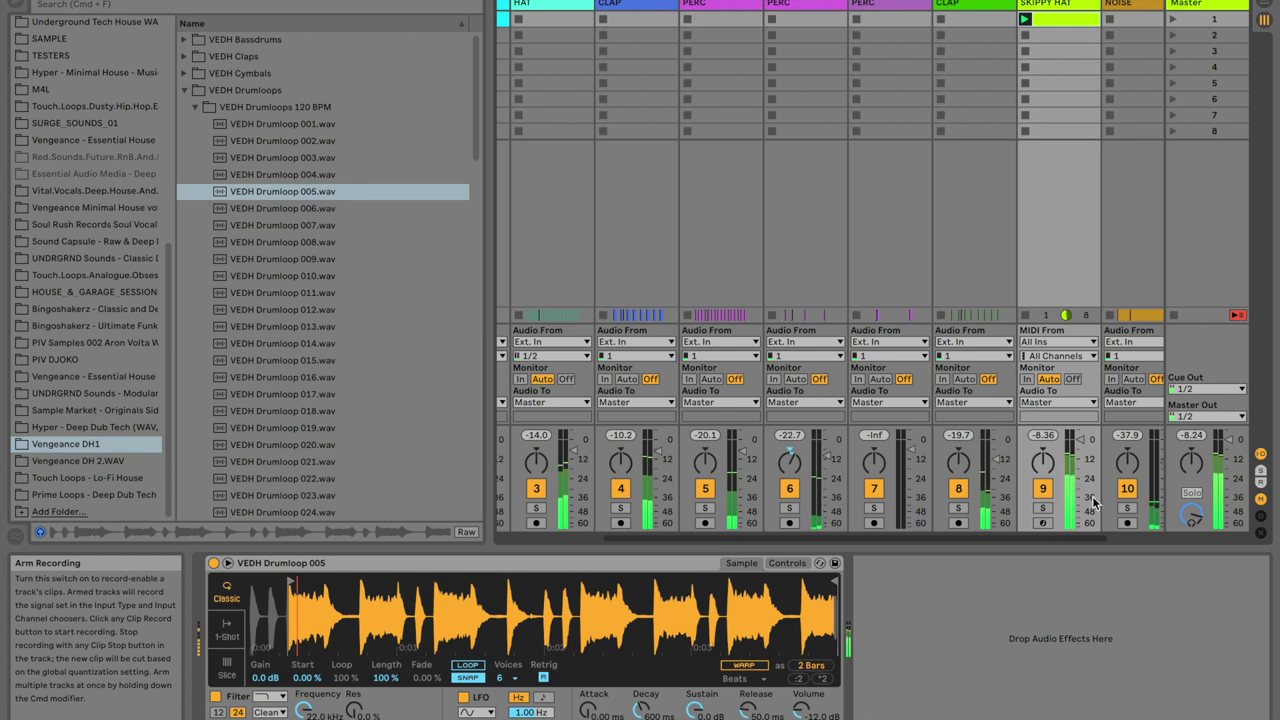
left_click(787, 563)
left_click_drag(627, 598, 631, 641)
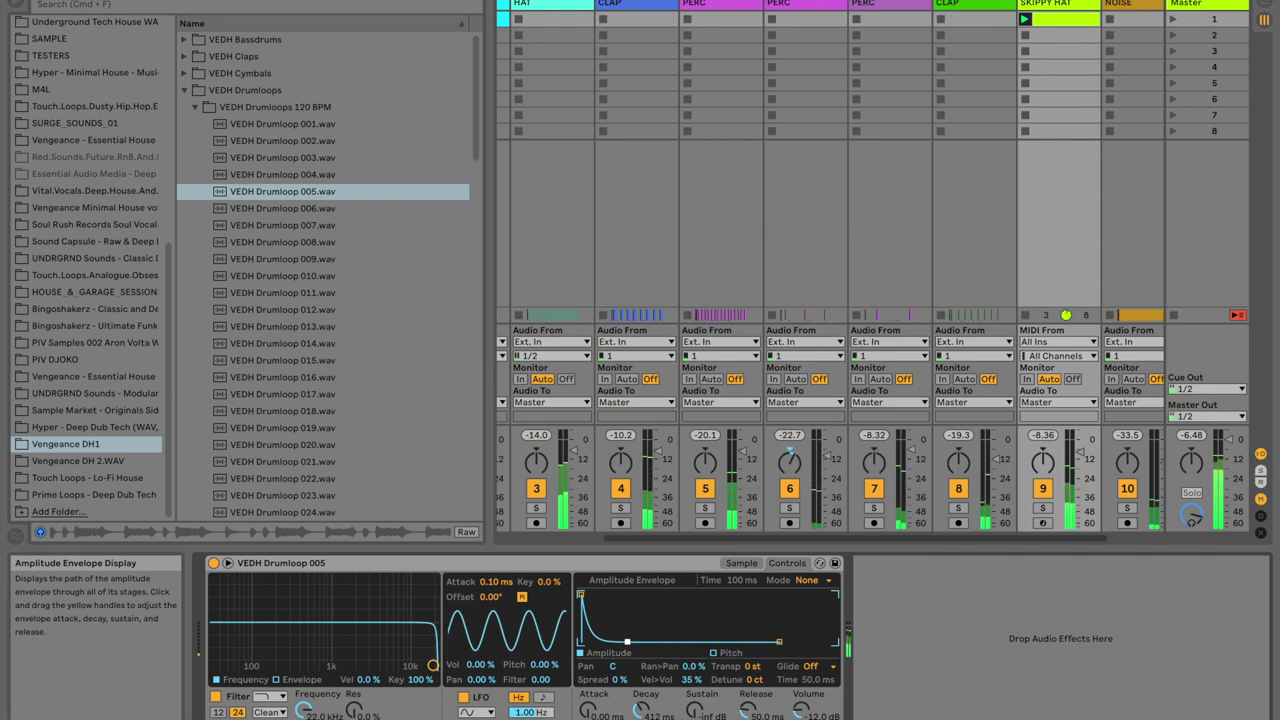
Apply the Notator 16D Swing groove to the SKIPPY HAT clip and set the Groove Pool's Global Amount to 80%.
left_click(16, 535)
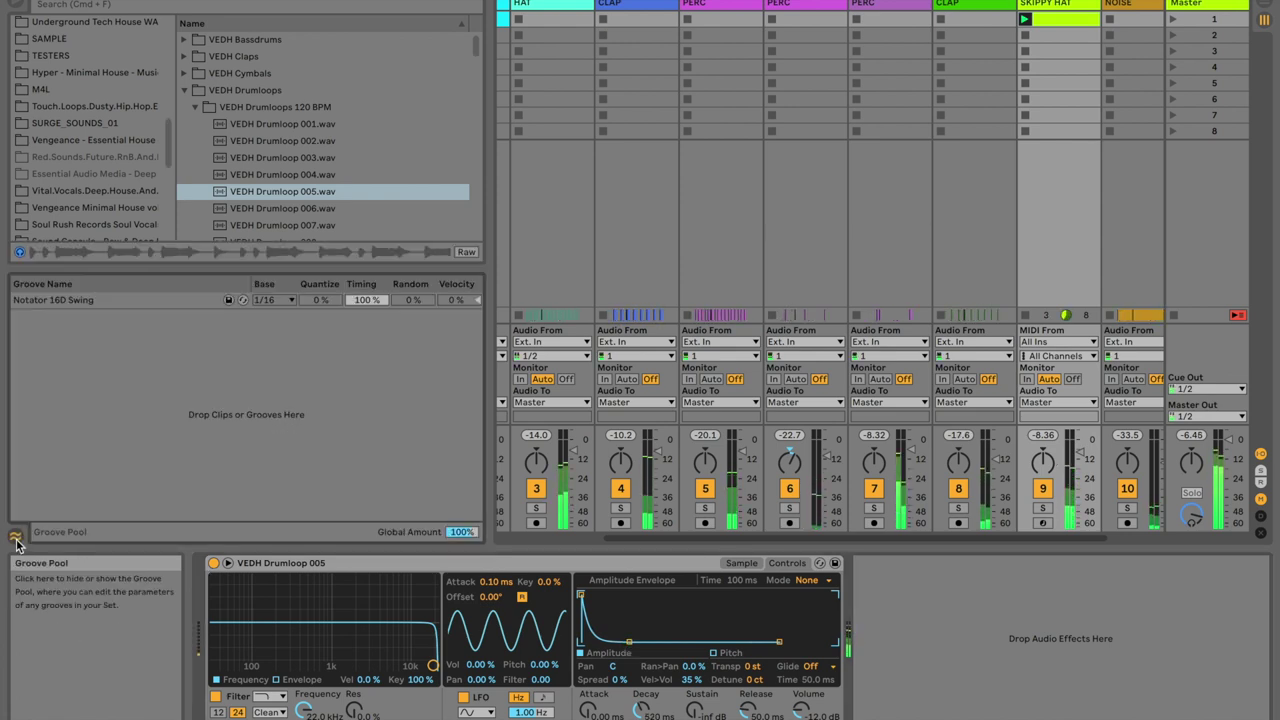
left_click_drag(79, 303, 812, 115)
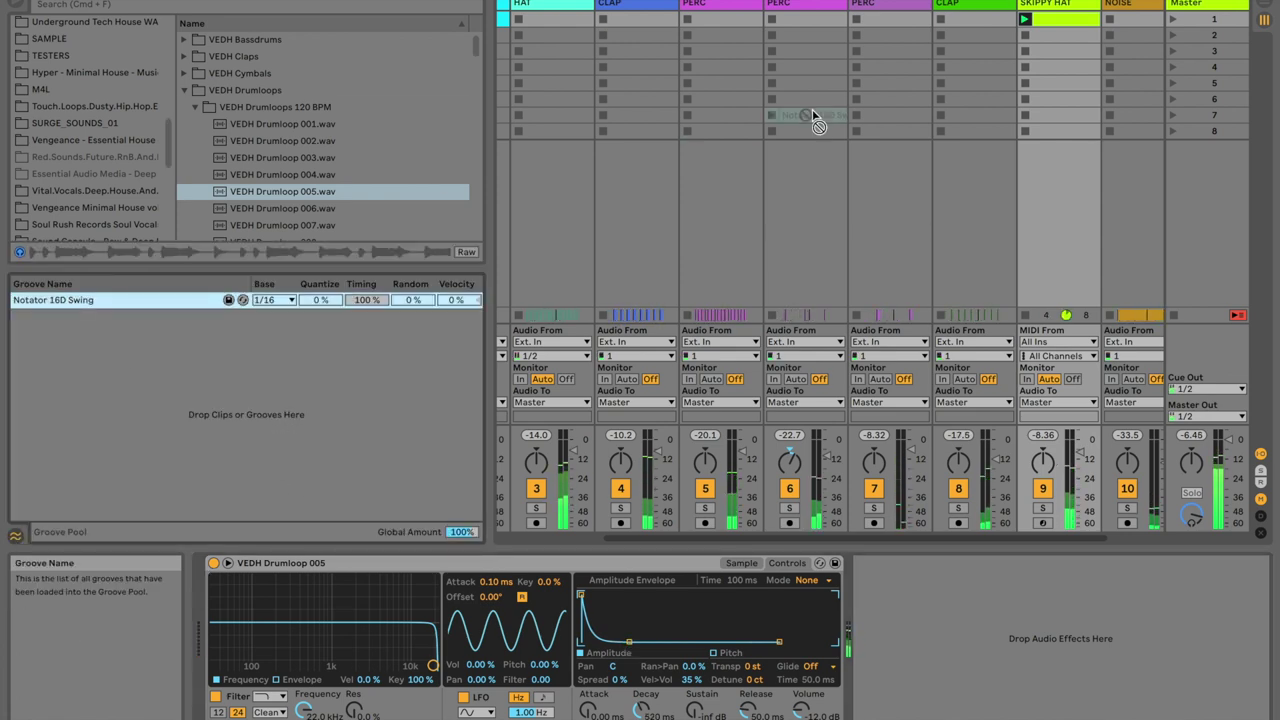
left_click_drag(1025, 66, 1058, 20)
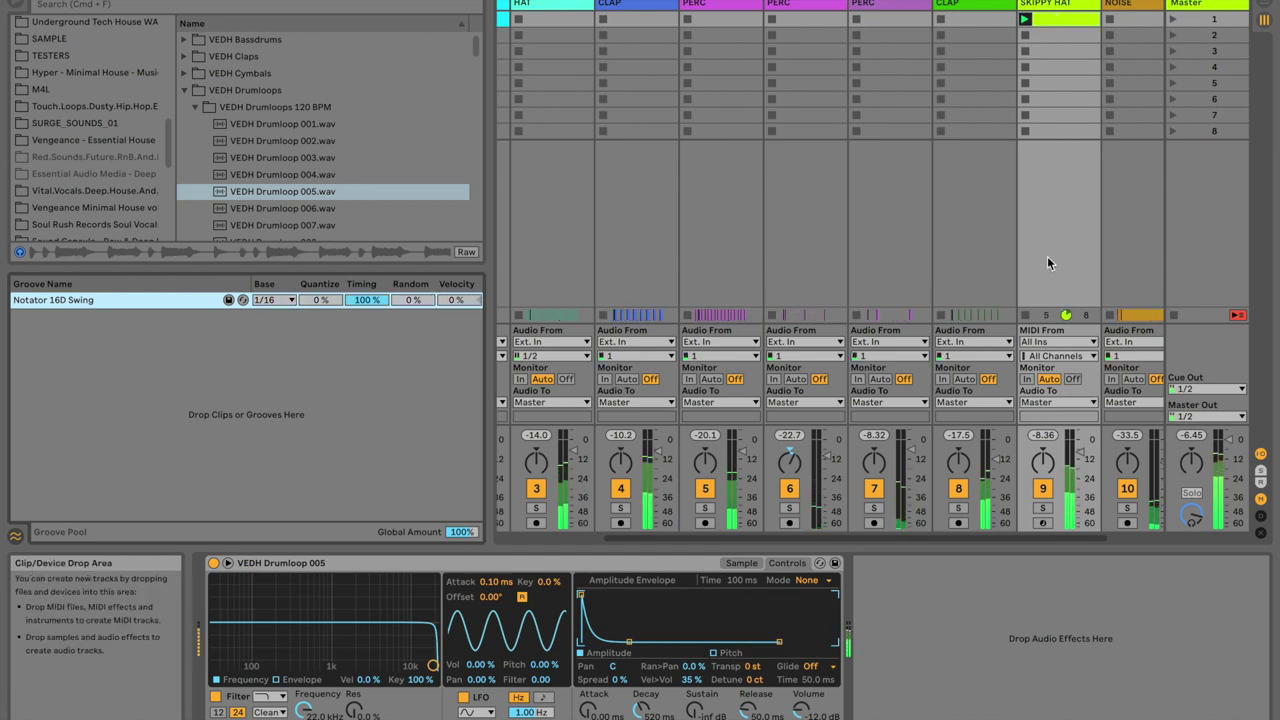
key("Tab")
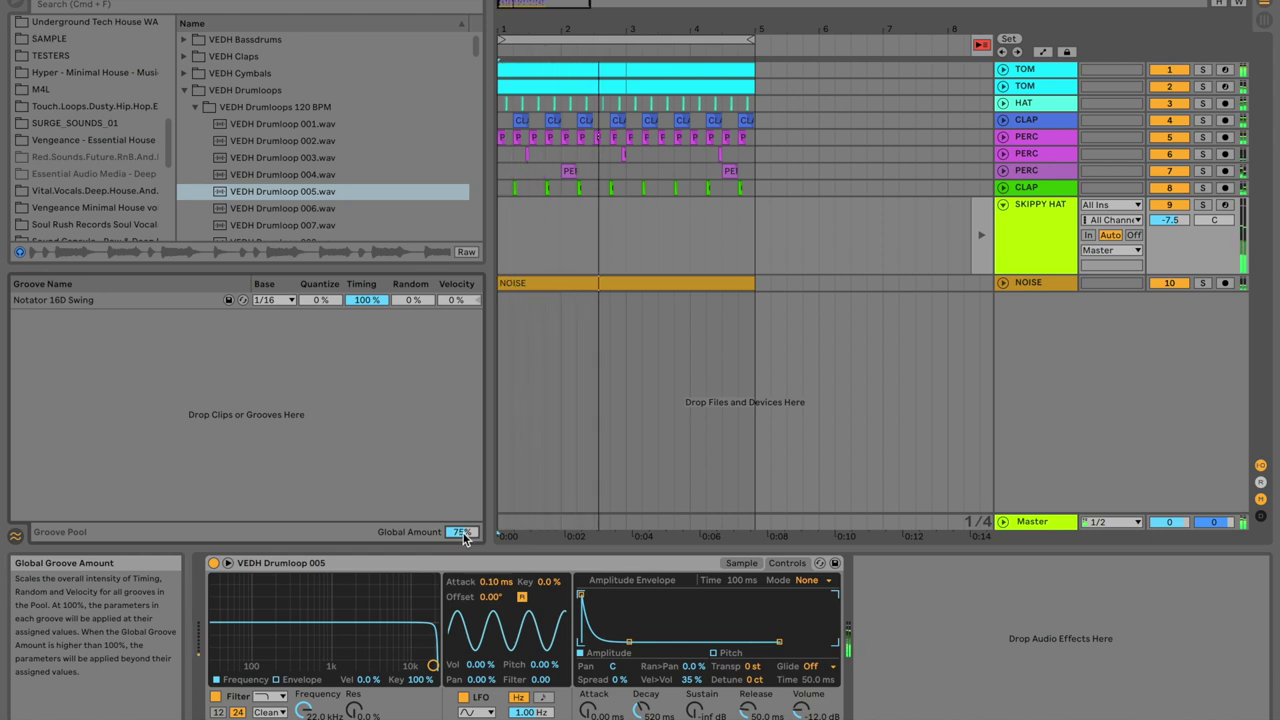
left_click_drag(465, 537, 465, 530)
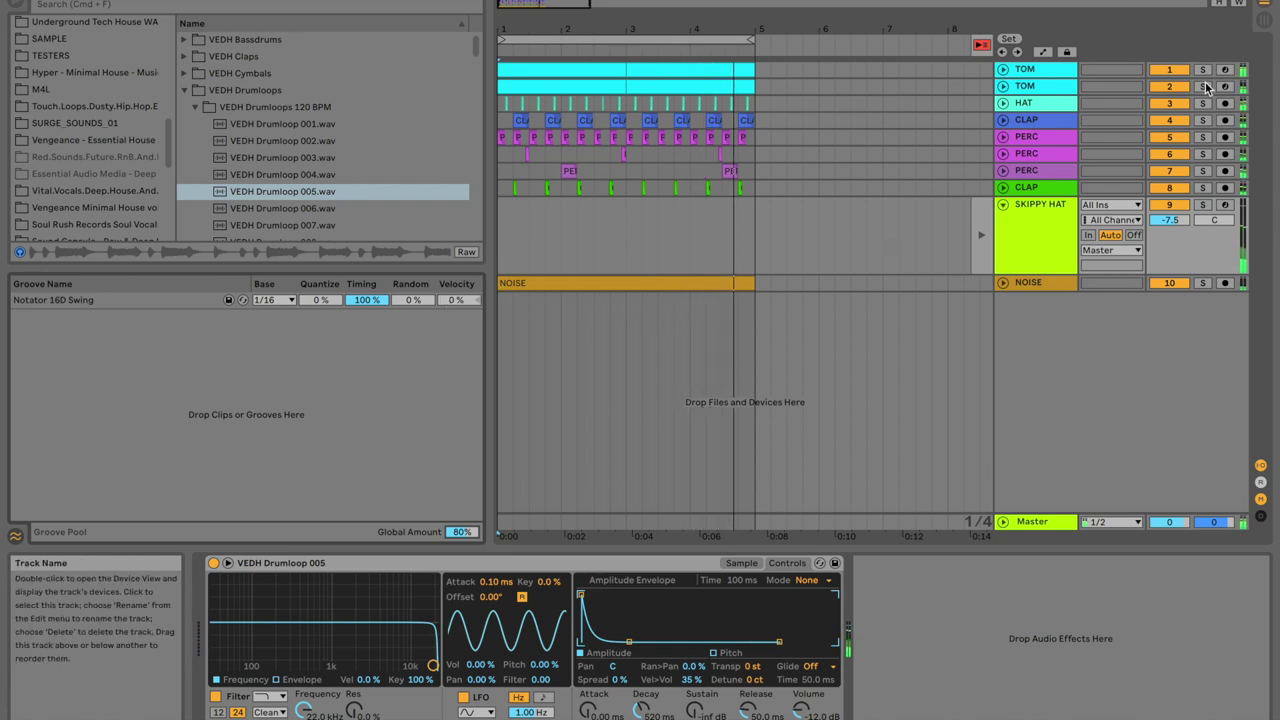
Place the SKIPPY HAT clip at bar 1 of the arrangement, duplicate it to fill four bars, reactivate arrangement playback and hide the Groove Pool.
left_click(1265, 27)
left_click_drag(1085, 30, 498, 212)
key("super+d")
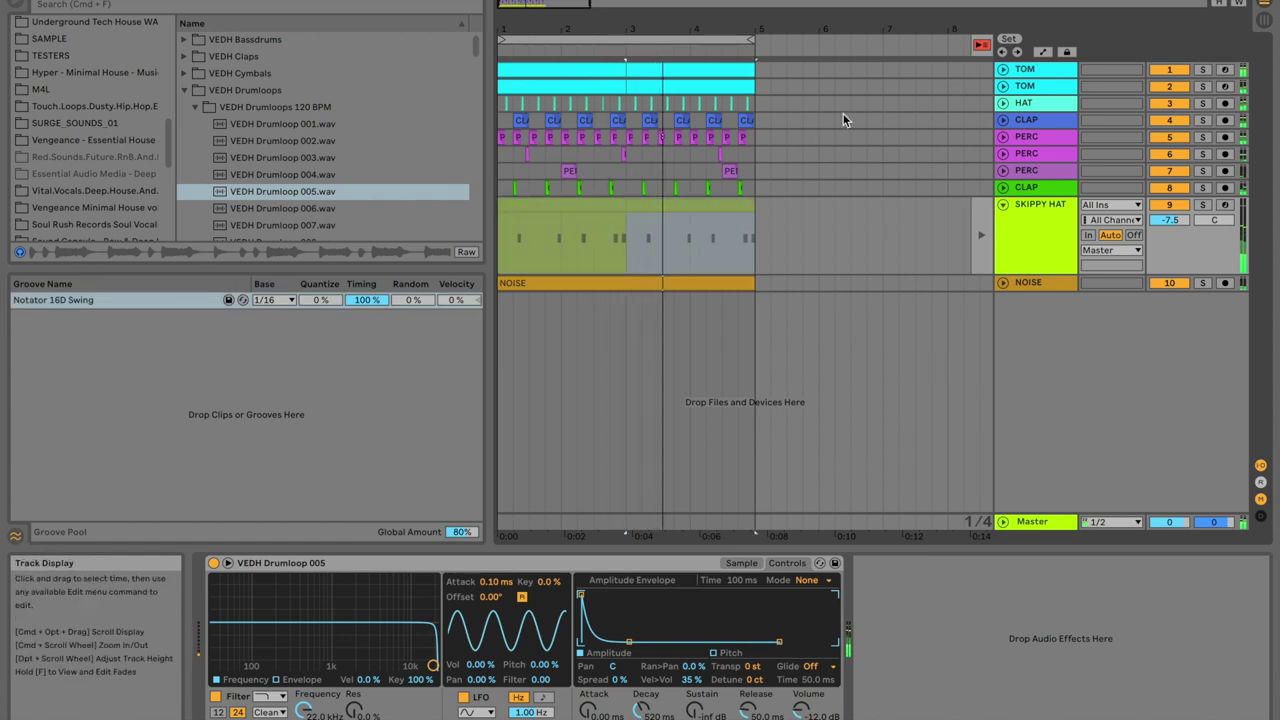
left_click(981, 44)
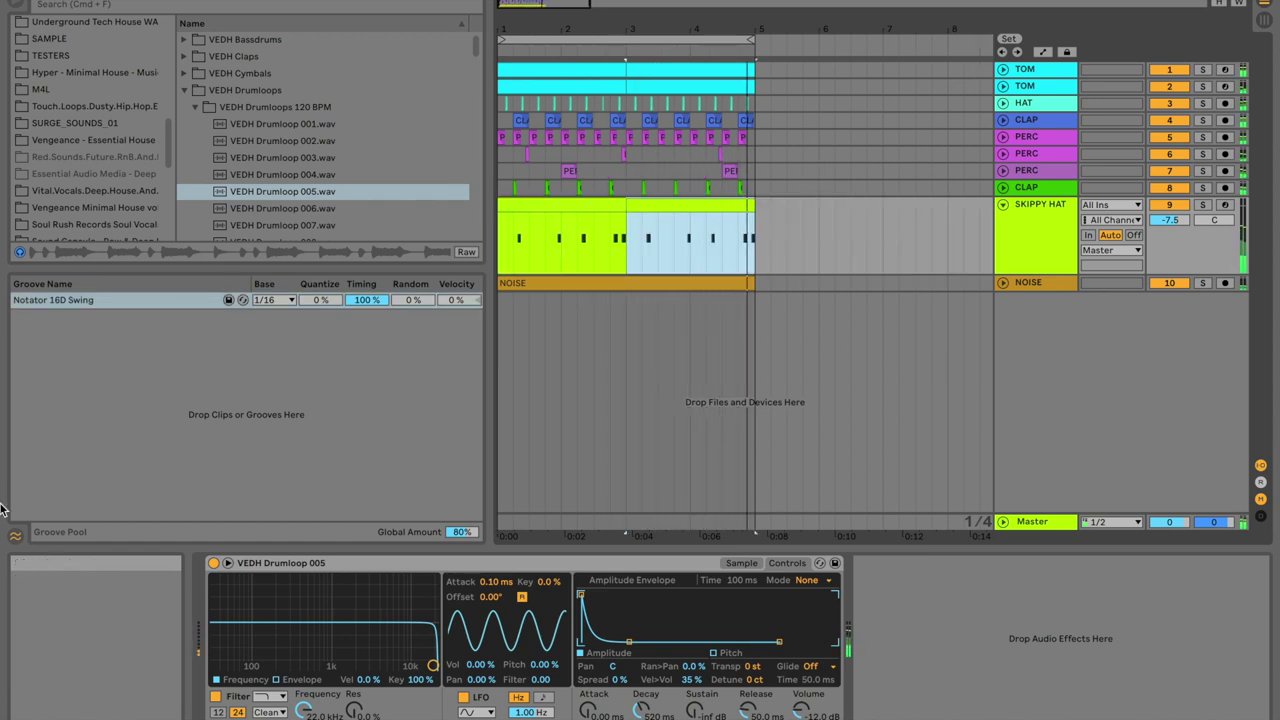
key("super+alt+g")
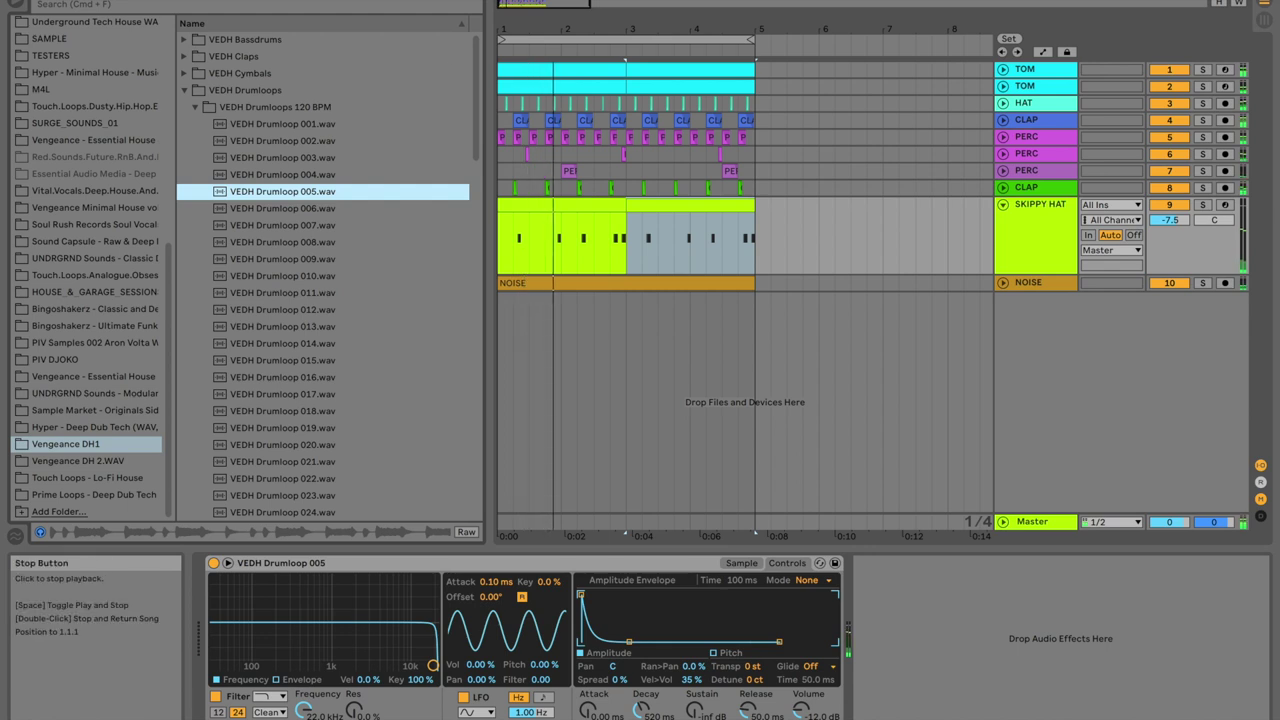
Audition the drum loops from VEDH Drumloop 006 to 033 and swap VEDH Drumloop 033.wav into the SKIPPY HAT sampler.
left_click(300, 208)
left_click(741, 563)
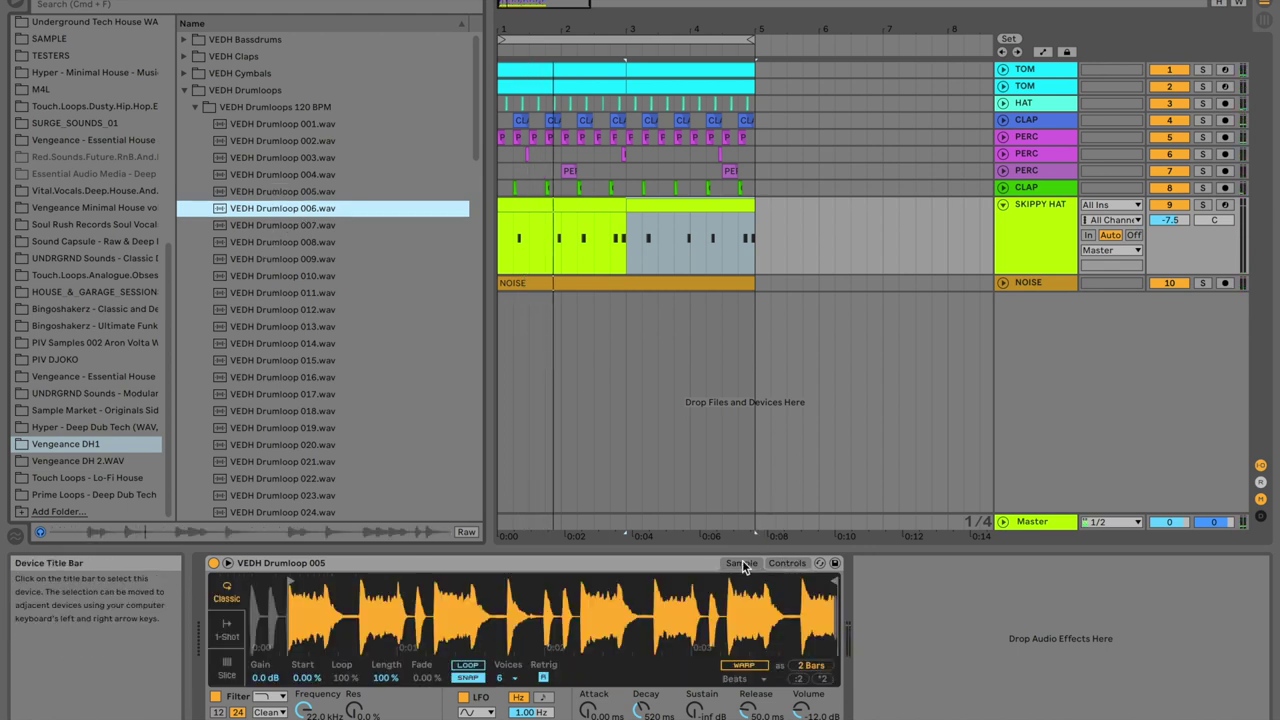
left_click(313, 228)
left_click(293, 244)
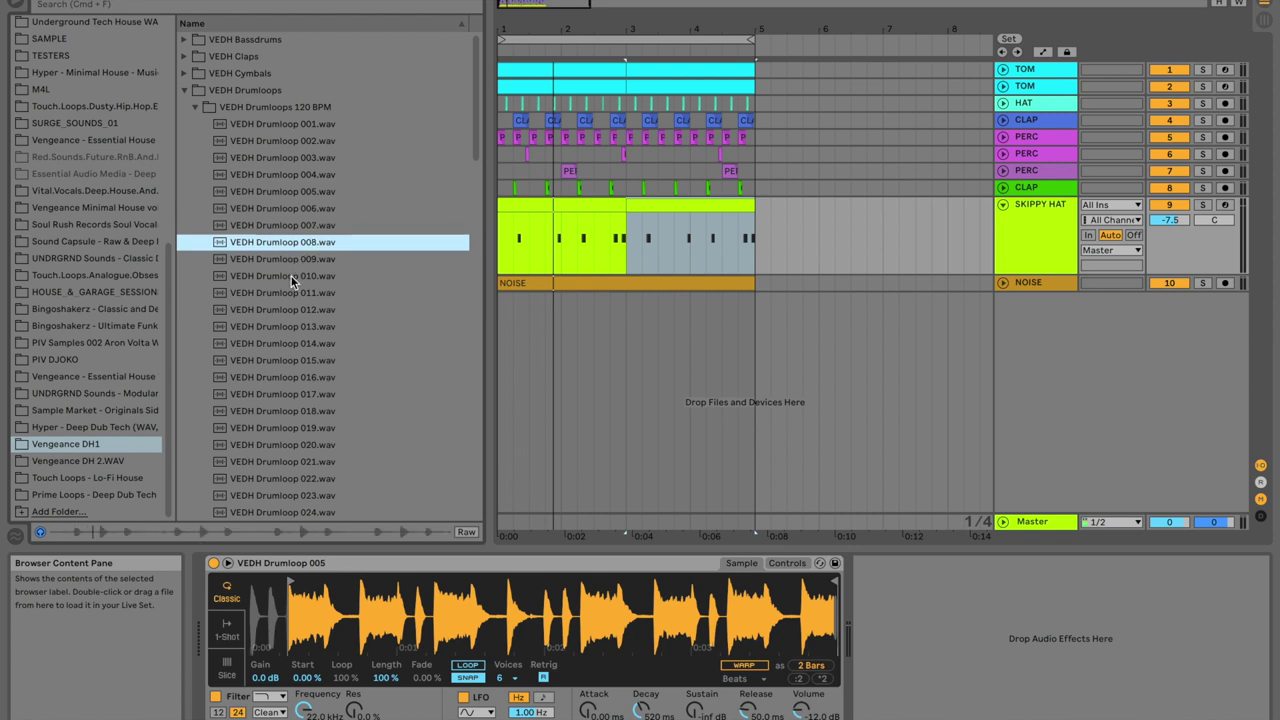
left_click(265, 262)
left_click(250, 276)
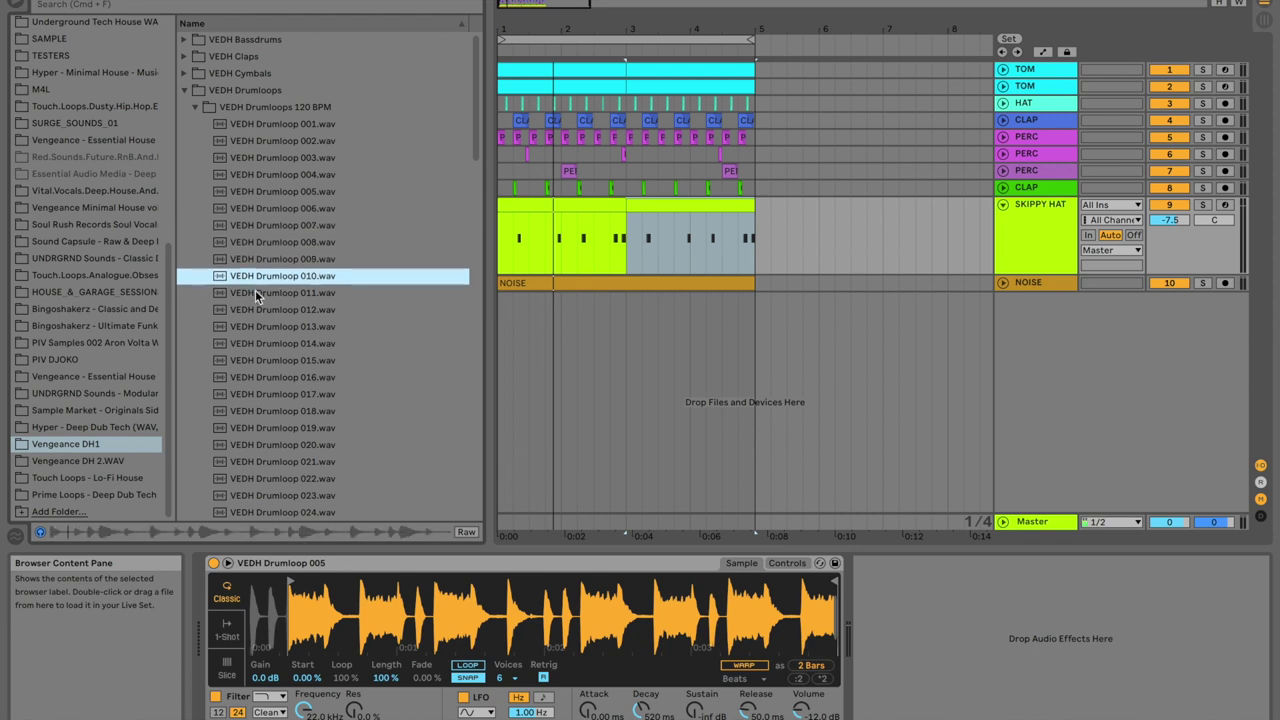
left_click(265, 293)
left_click(265, 312)
left_click(292, 355)
key("Up")
key("Up")
key("Down")
key("Down")
key("Down")
key("Down")
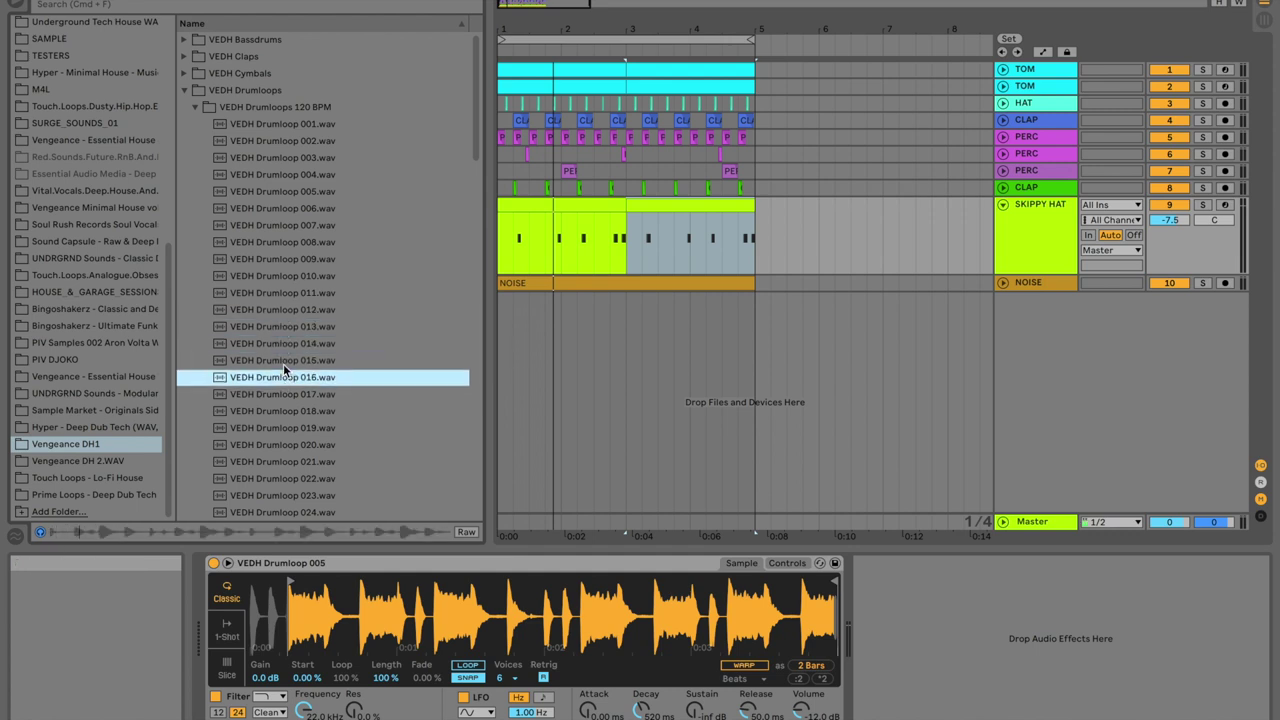
key("Down")
key("Down")
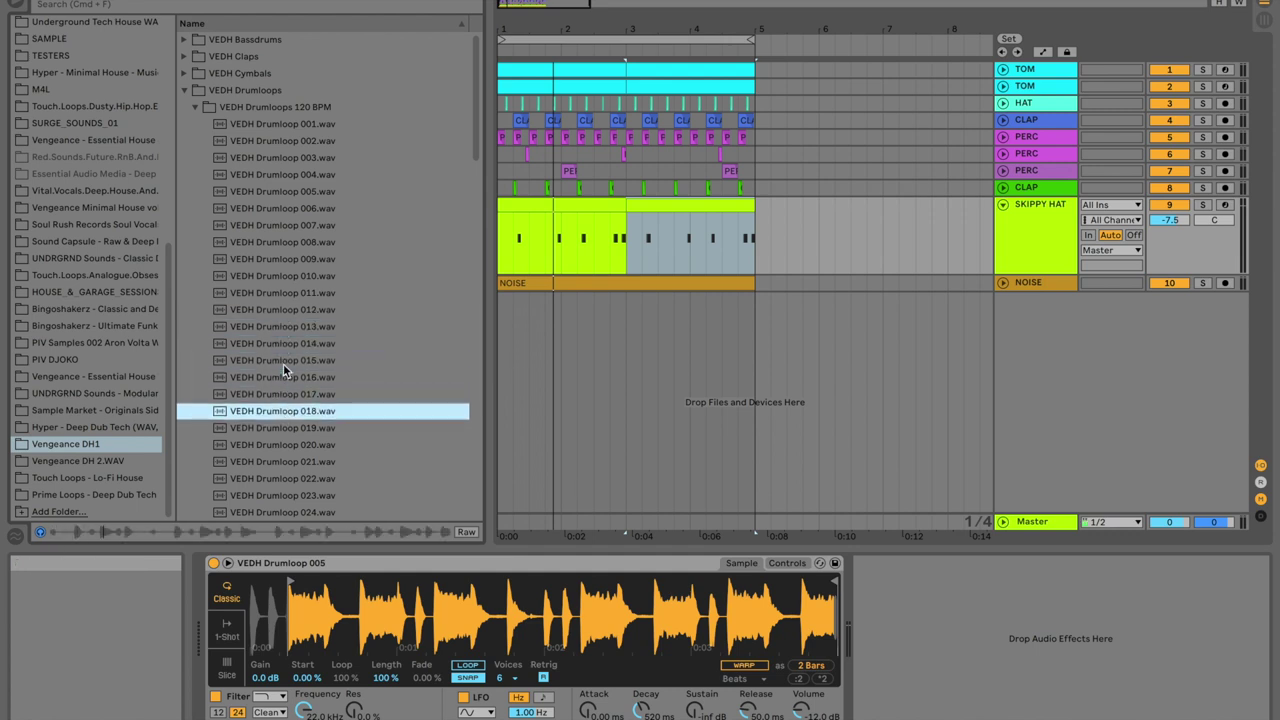
key("Down")
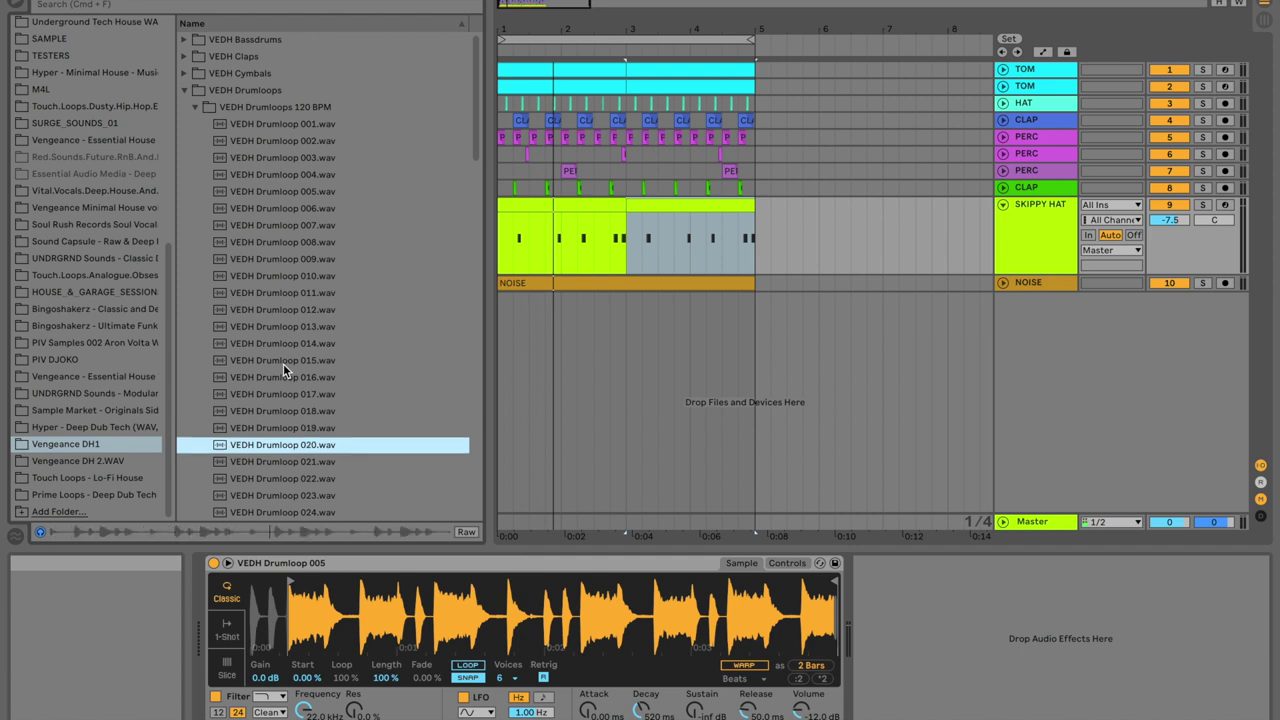
key("Down")
key("Down")
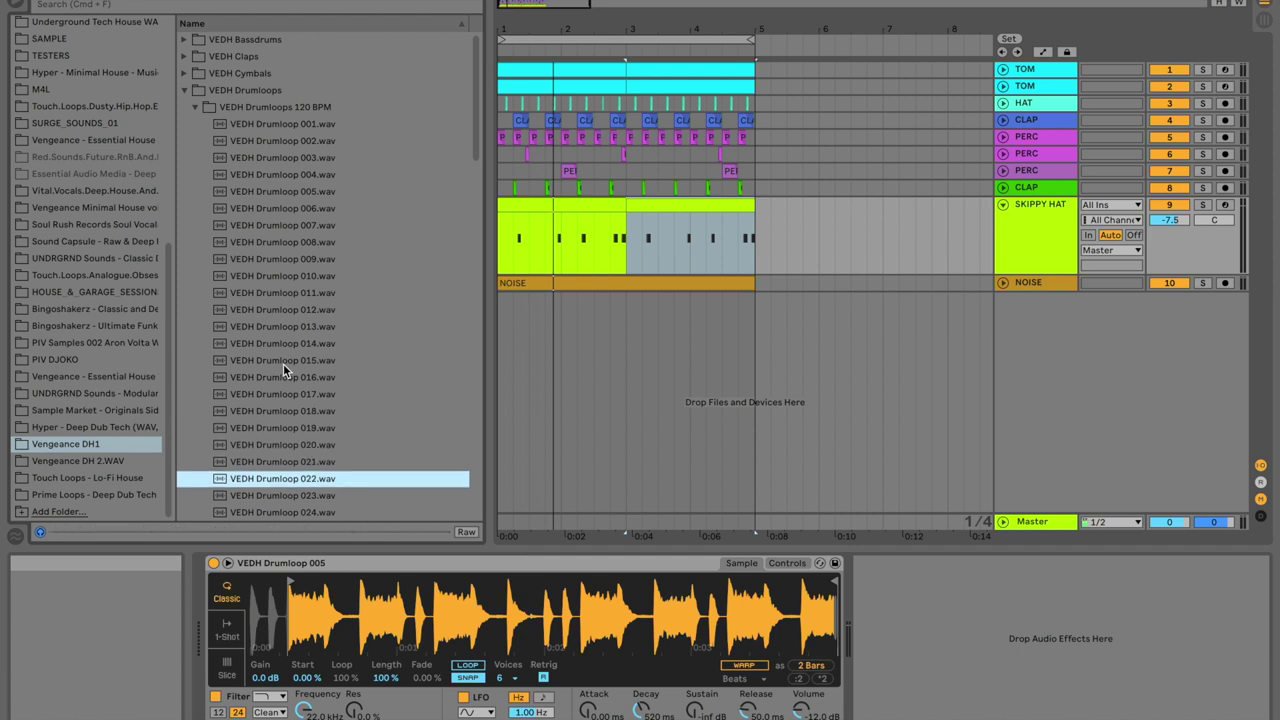
key("Down")
key("Down")
key("Down")
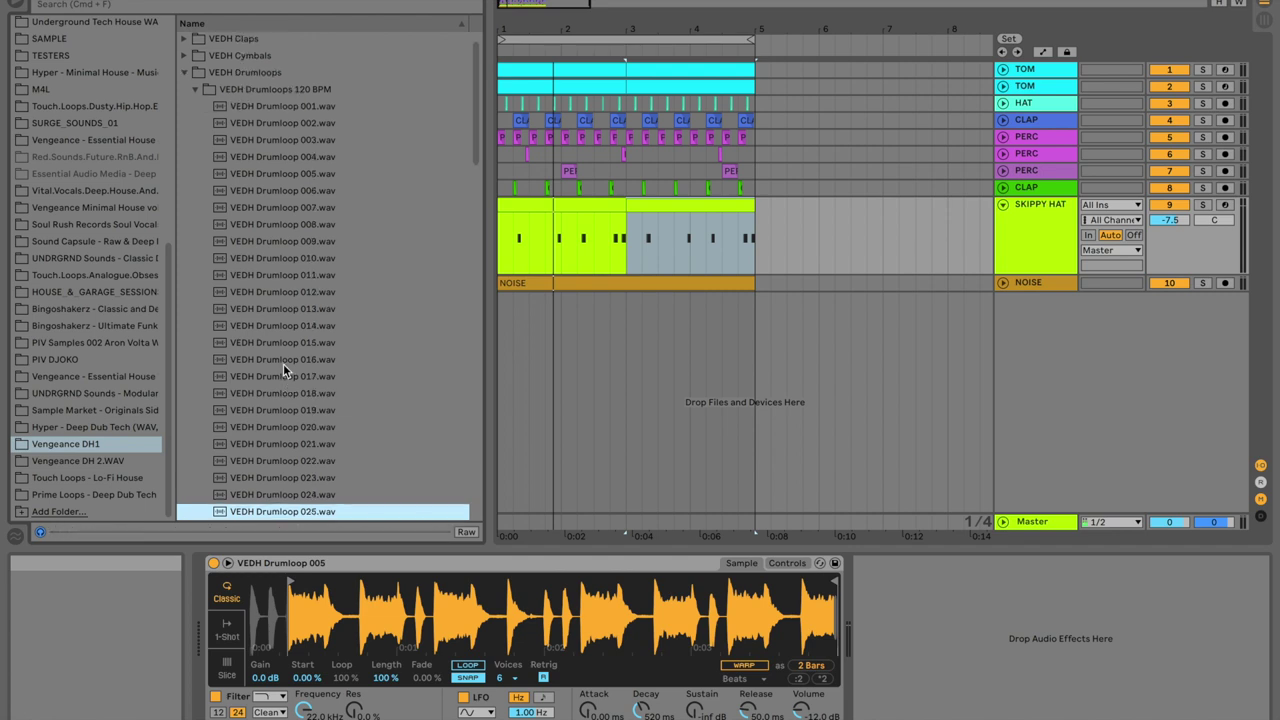
key("Down")
key("Down")
key("Down")
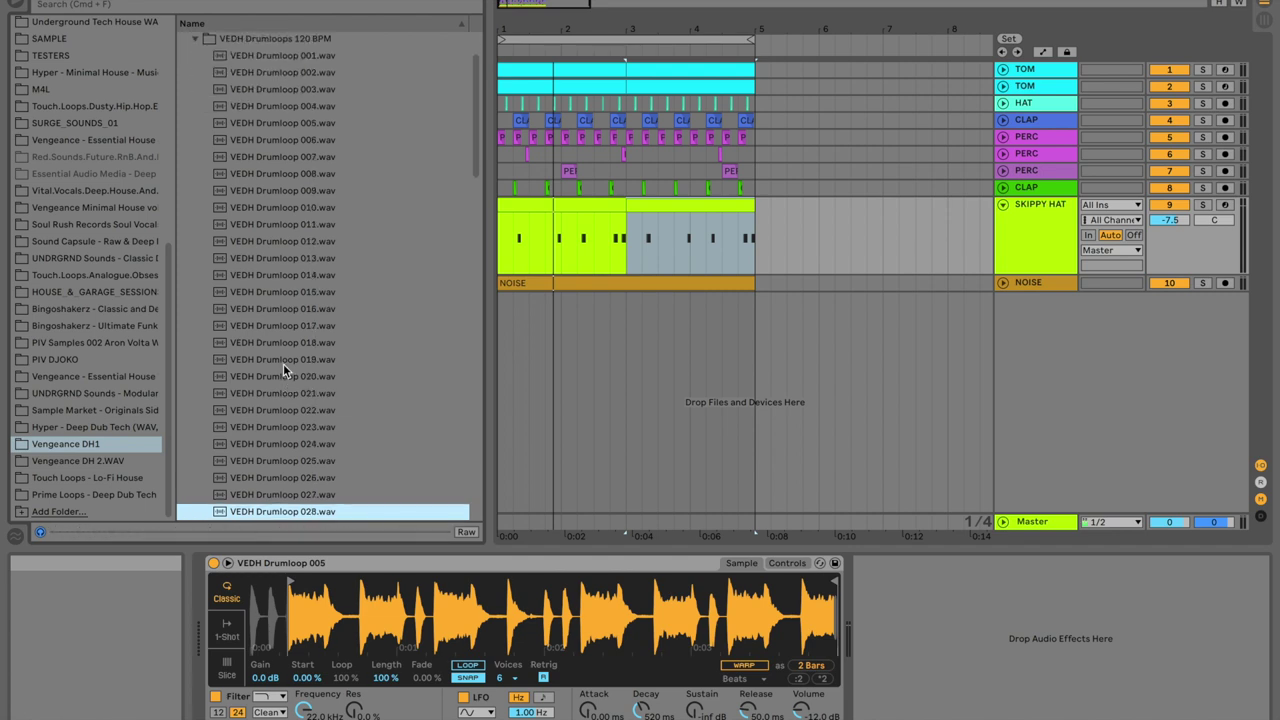
key("Down")
key("Down")
key("Down")
key("Down")
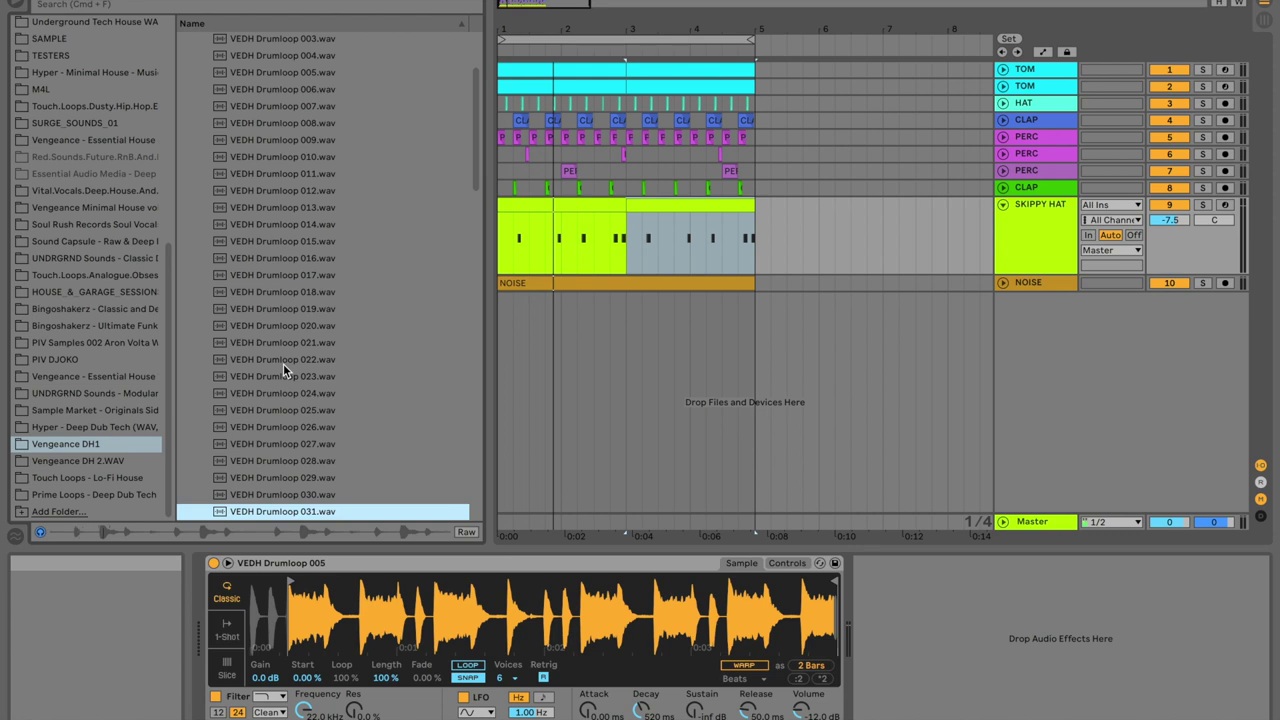
key("Down")
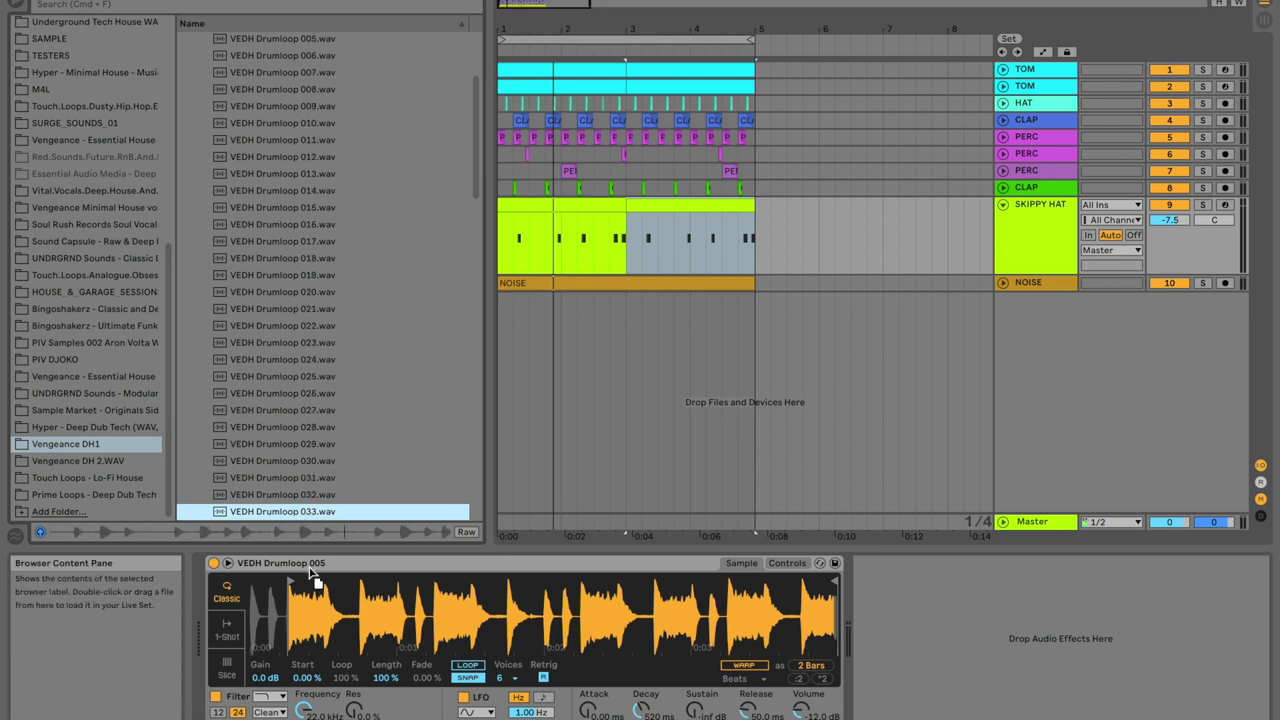
key("Return")
left_click(287, 583)
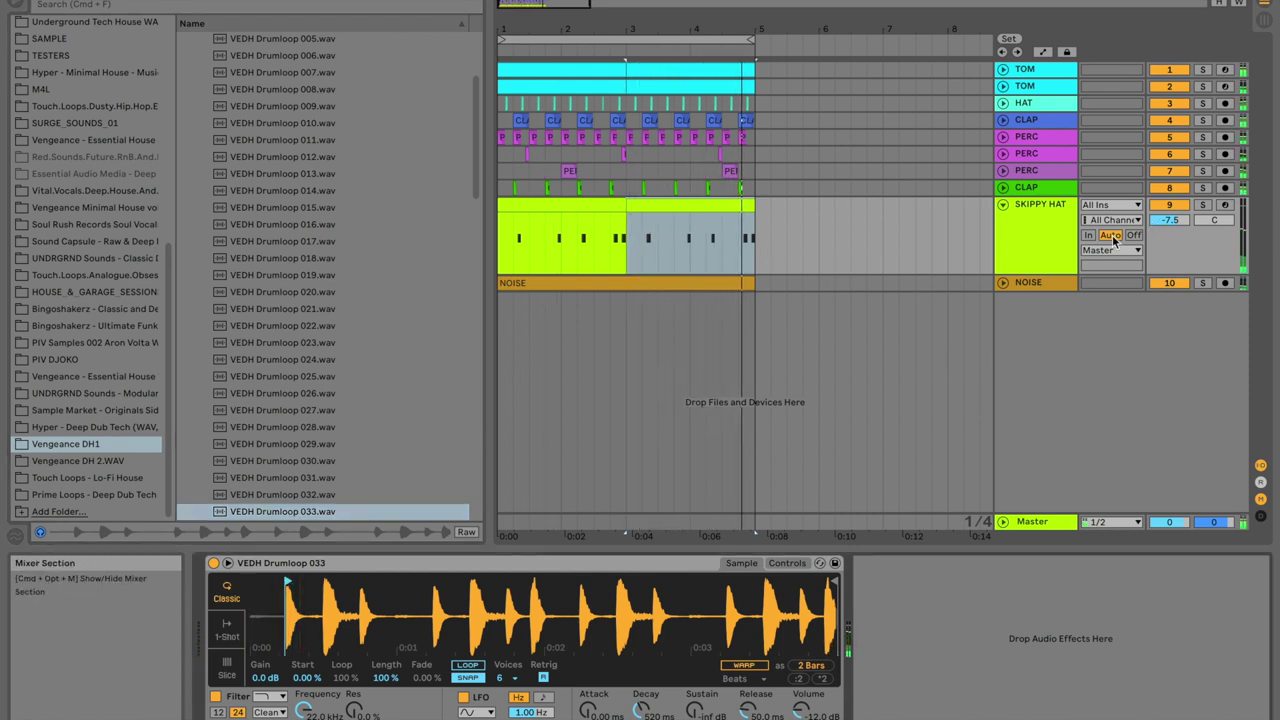
Pan the SKIPPY HAT track to 20L and lower its track volume to -10.8 dB.
left_click_drag(1210, 232, 1210, 238)
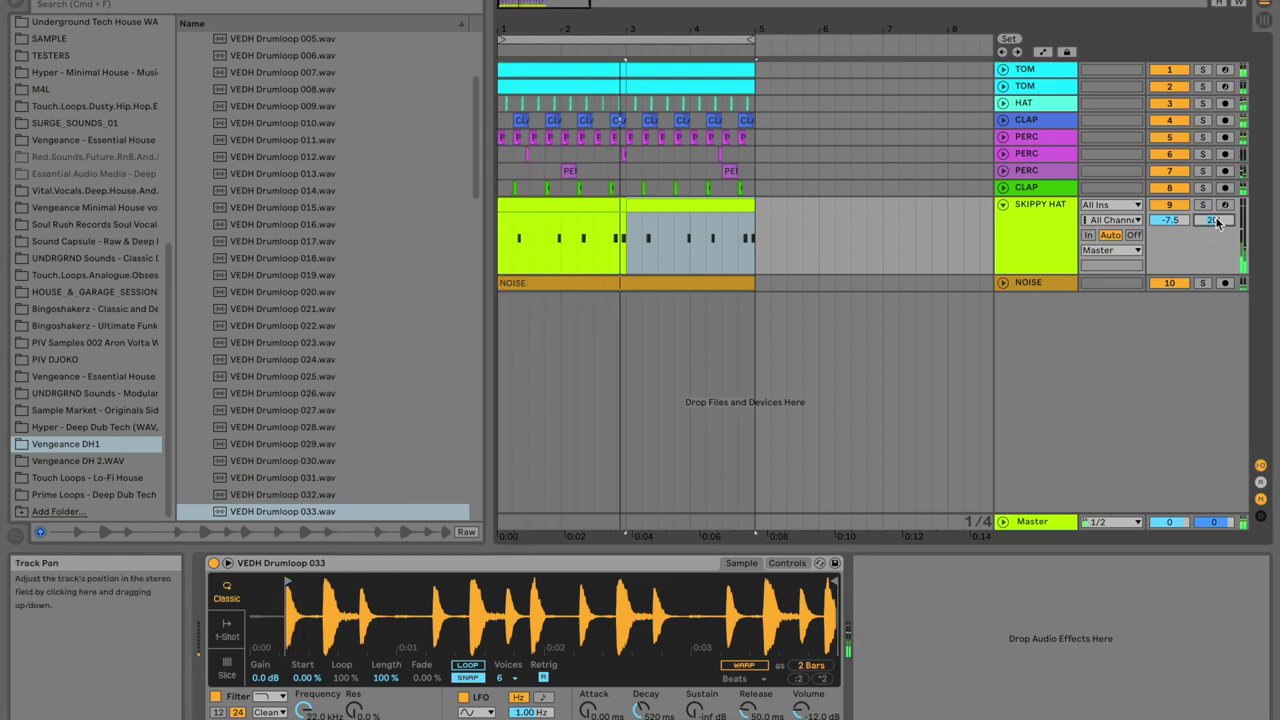
left_click(1004, 206)
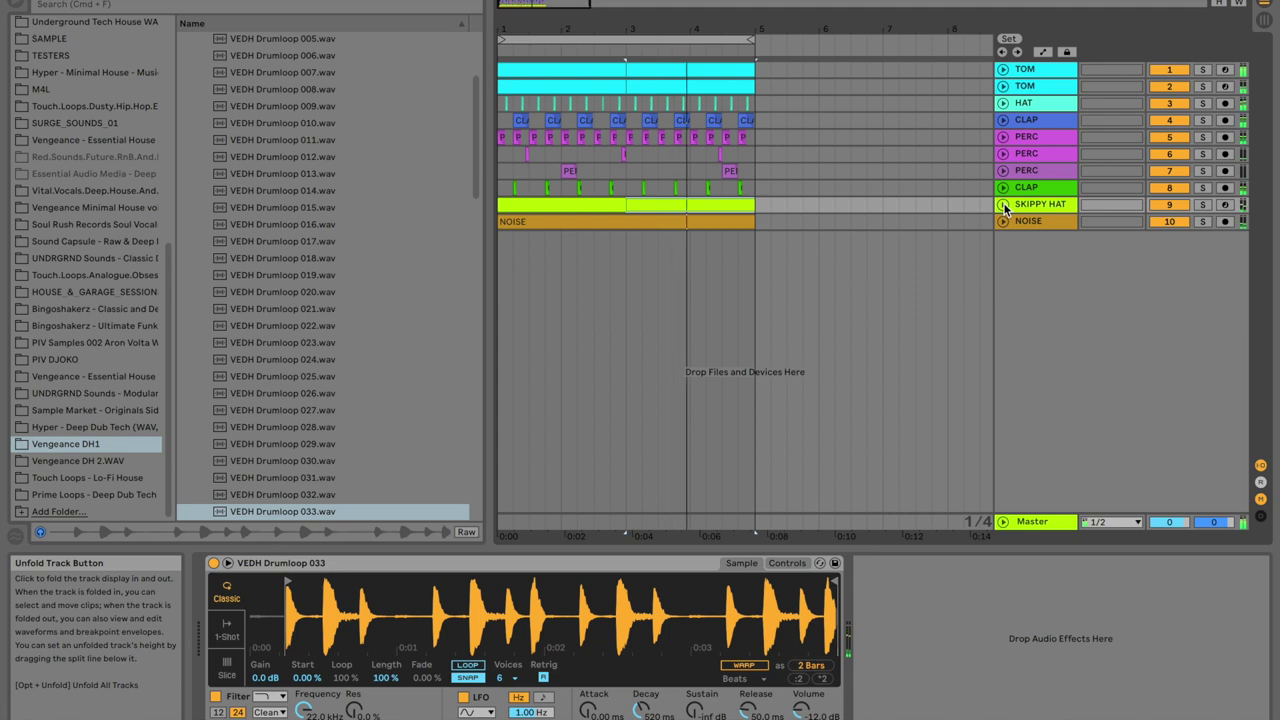
left_click(1004, 206)
left_click_drag(1162, 229, 1162, 240)
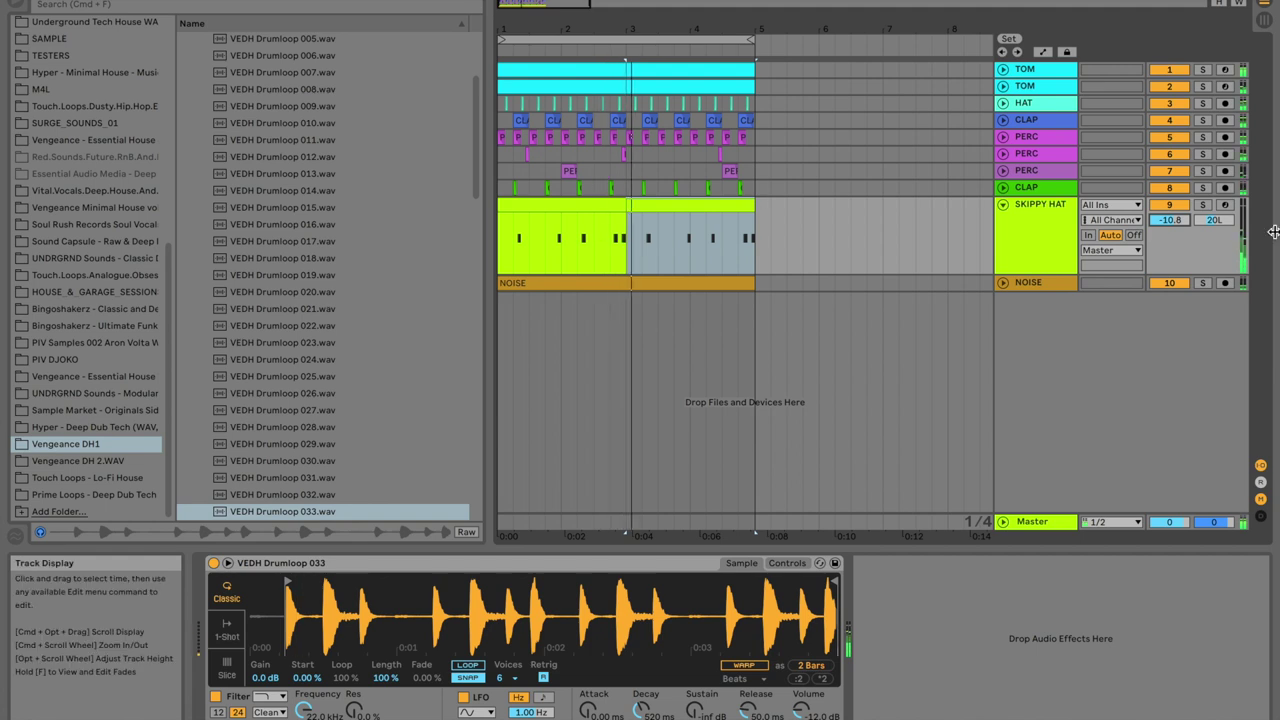
Solo the SKIPPY HAT track to shorten its sampler's decay to 231 ms, and lower the sampler's volume to -14.9 dB.
left_click(1202, 204)
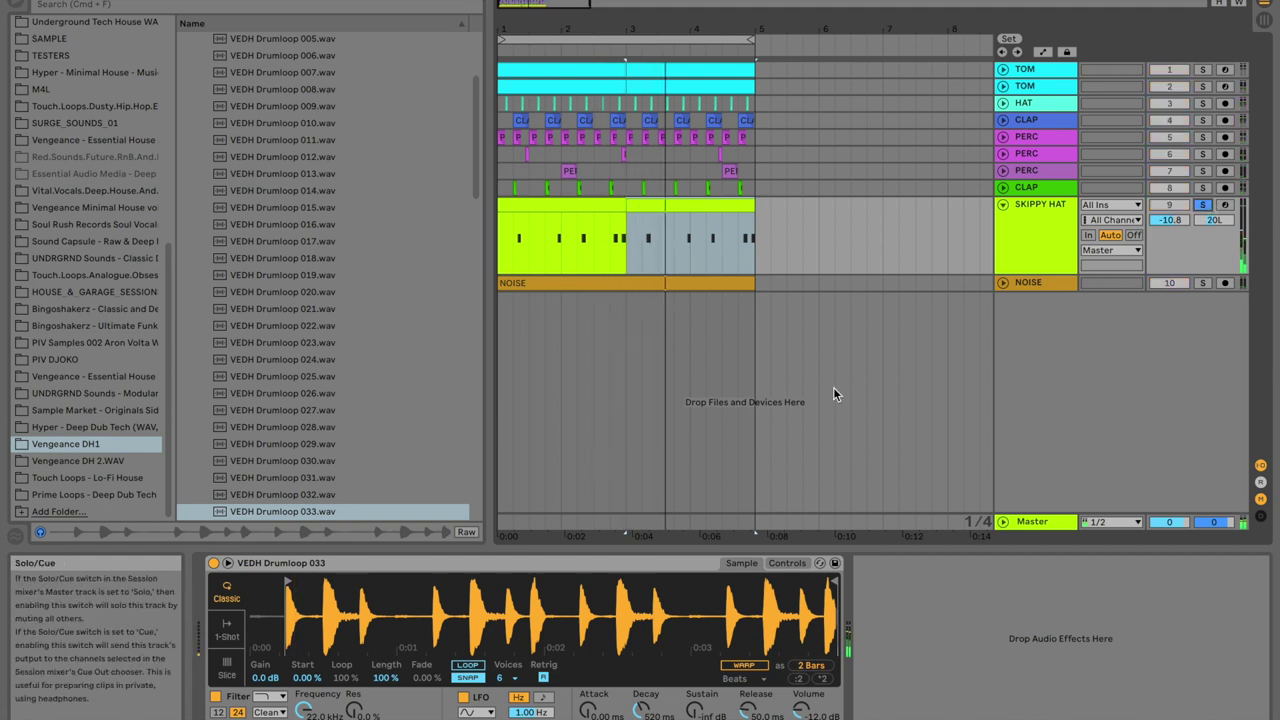
left_click(787, 563)
left_click_drag(649, 641, 627, 641)
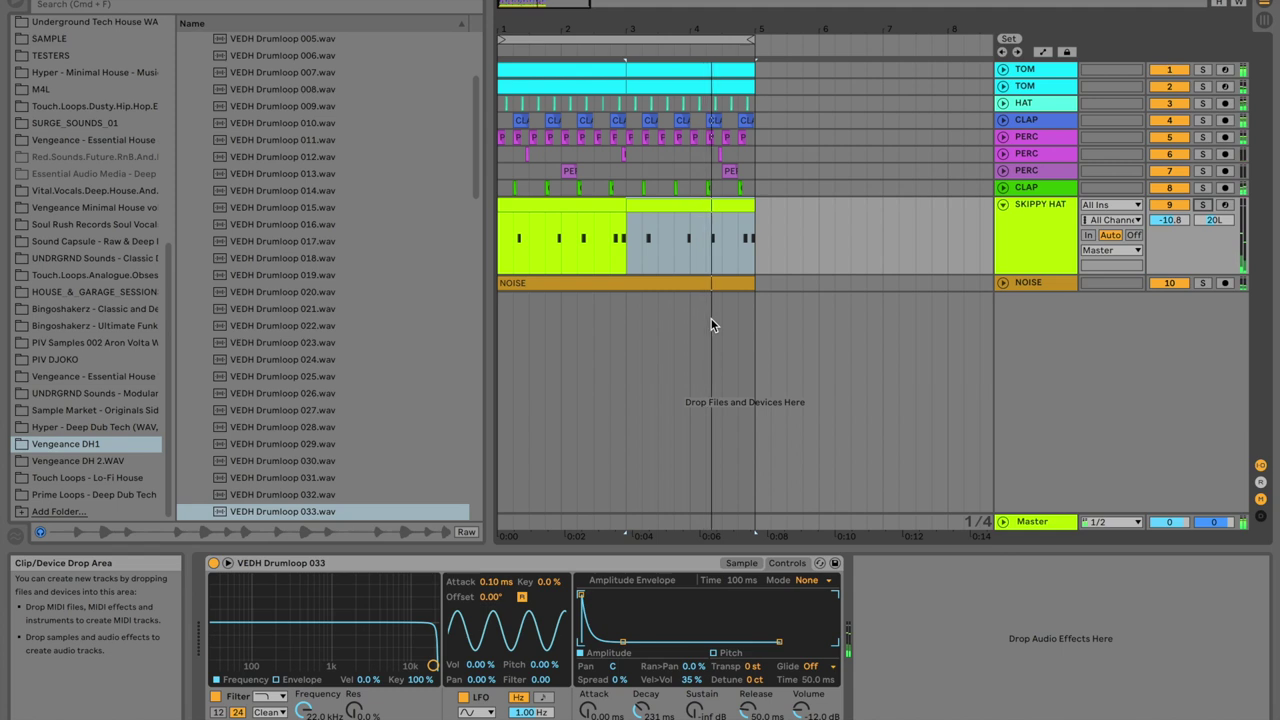
left_click_drag(810, 708, 810, 708)
Solo the SKIPPY HAT track, show its sampler's Decay automation and turn the arrangement grid off.
left_click(1205, 206)
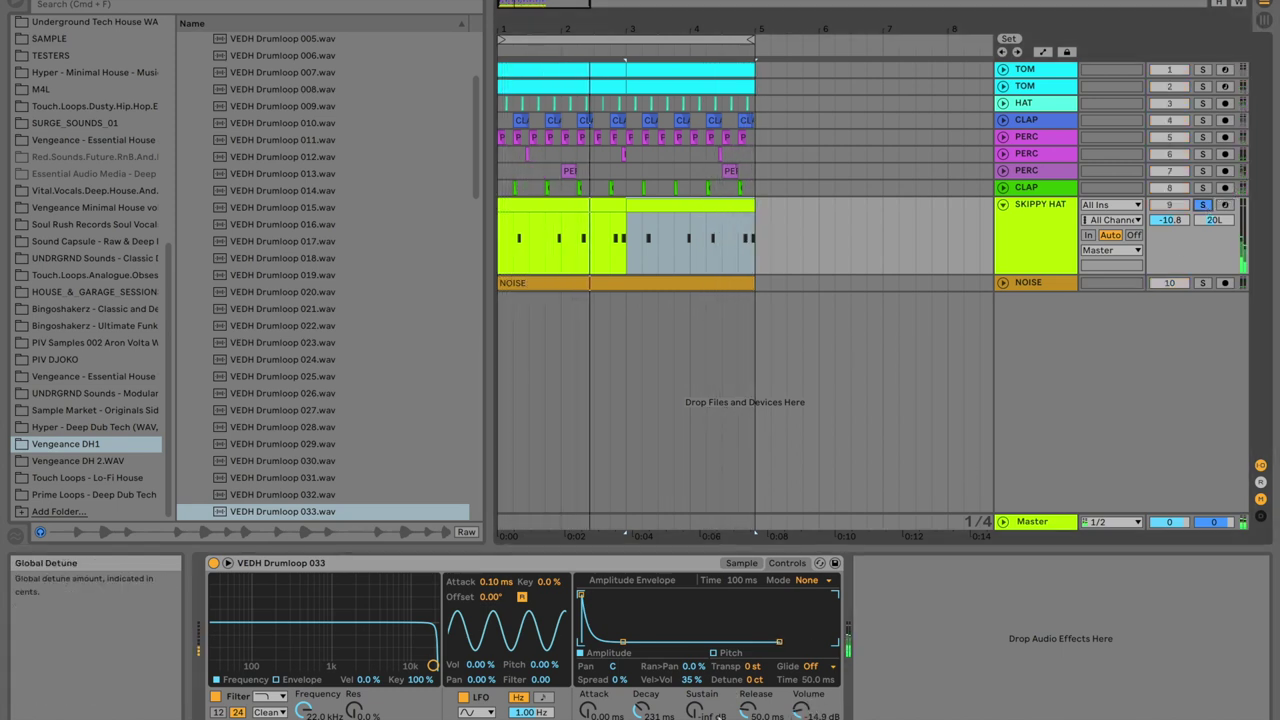
right_click(643, 708)
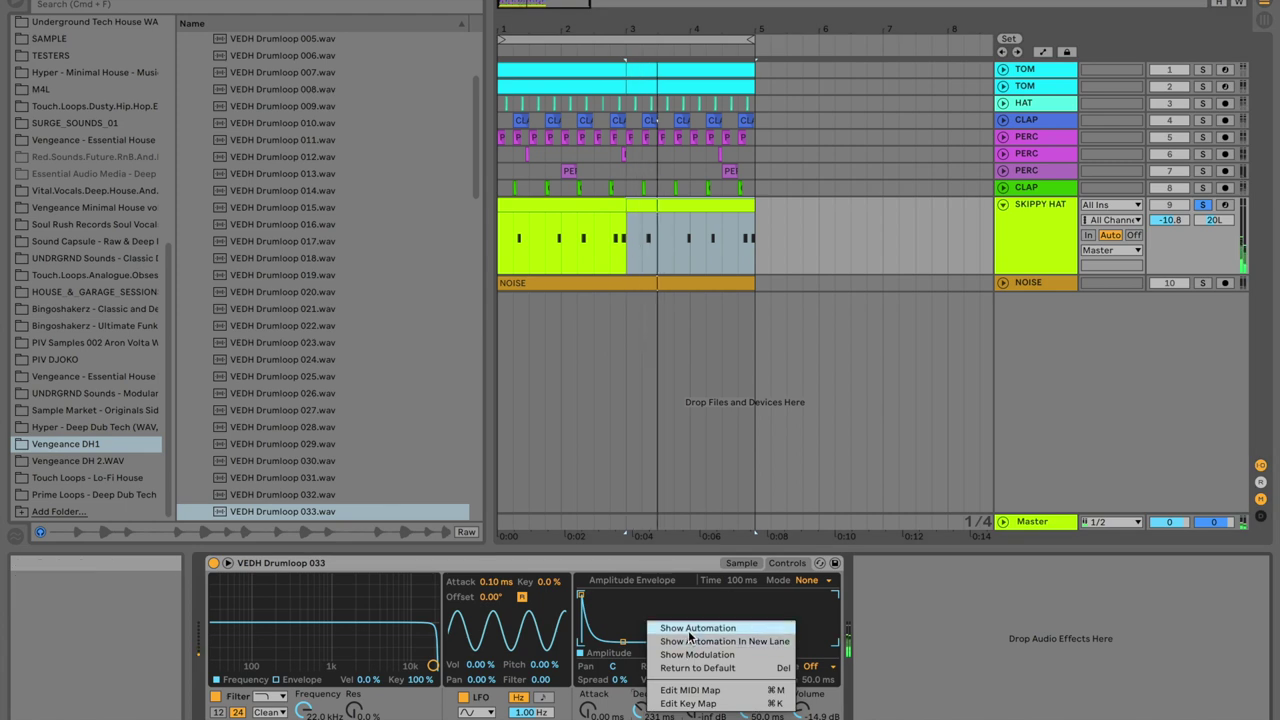
left_click(697, 628)
right_click(687, 478)
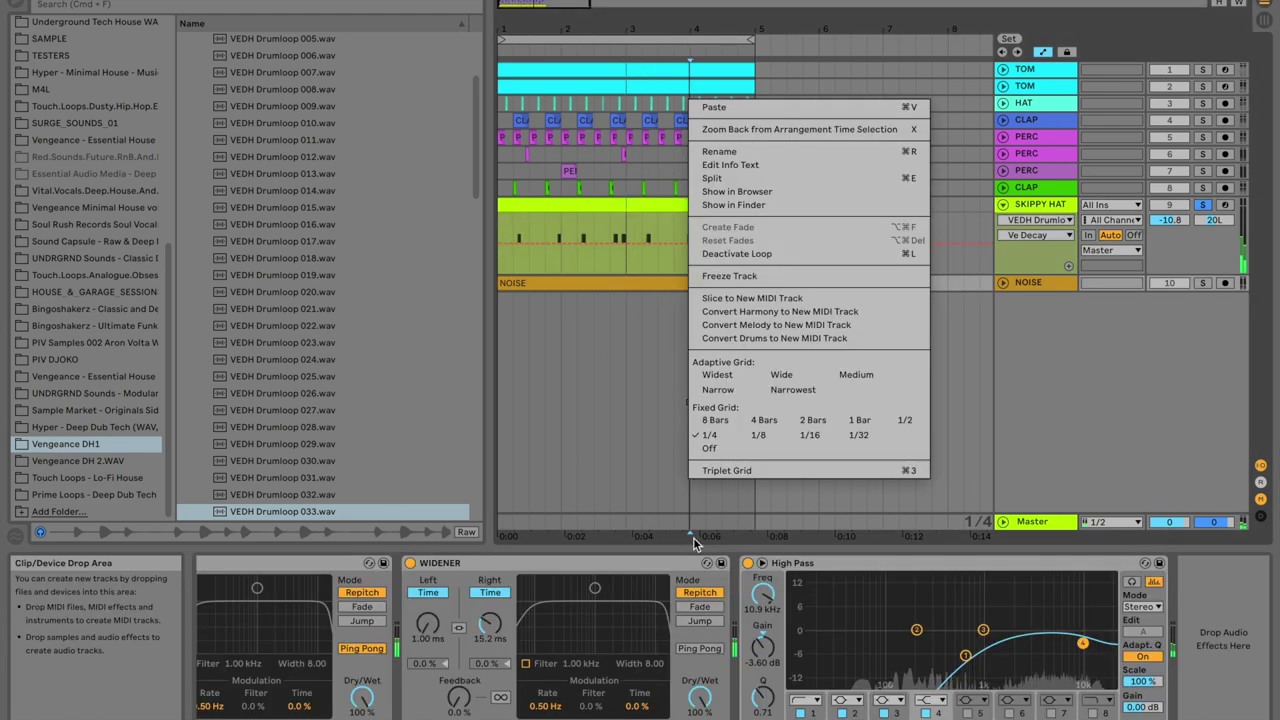
left_click(726, 453)
Draw a small freehand rise in the Decay automation around the hat hit just after 2.2 and play it back.
left_click_drag(565, 4, 573, 147)
scroll(580, 175, "left", 5)
key("b")
left_click(715, 240)
left_click_drag(715, 240, 729, 240)
key("space")
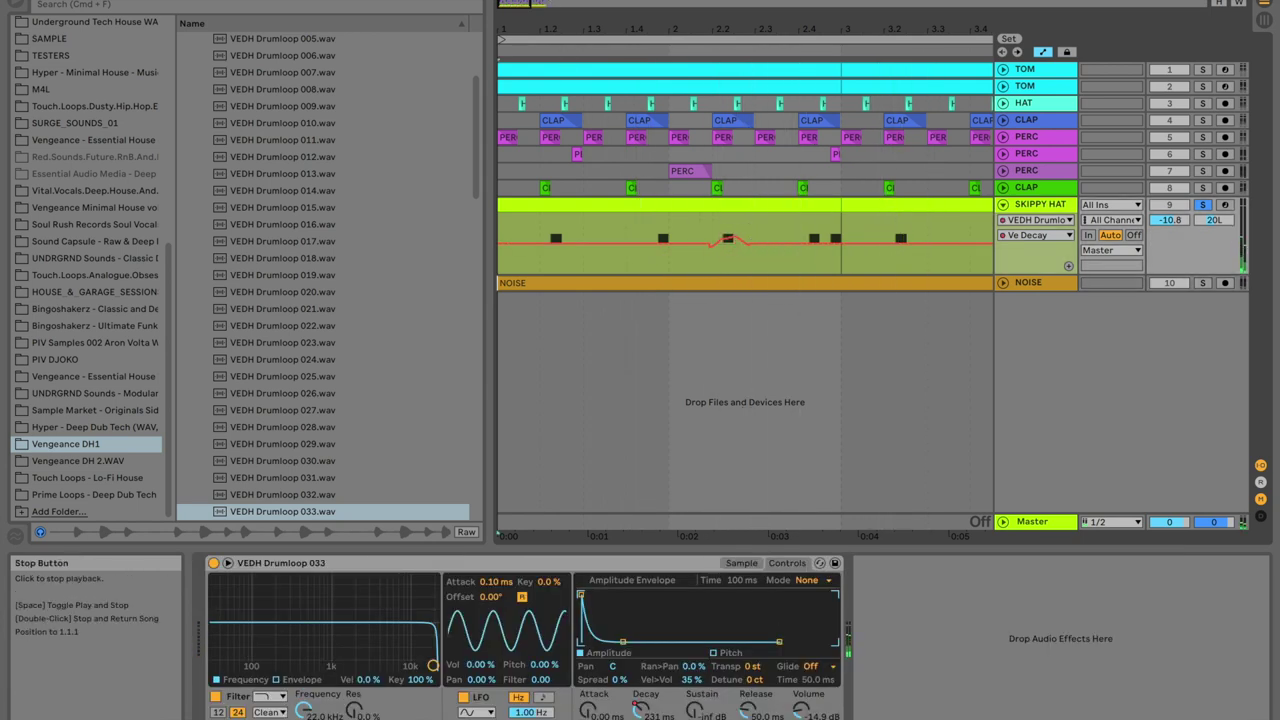
key("space")
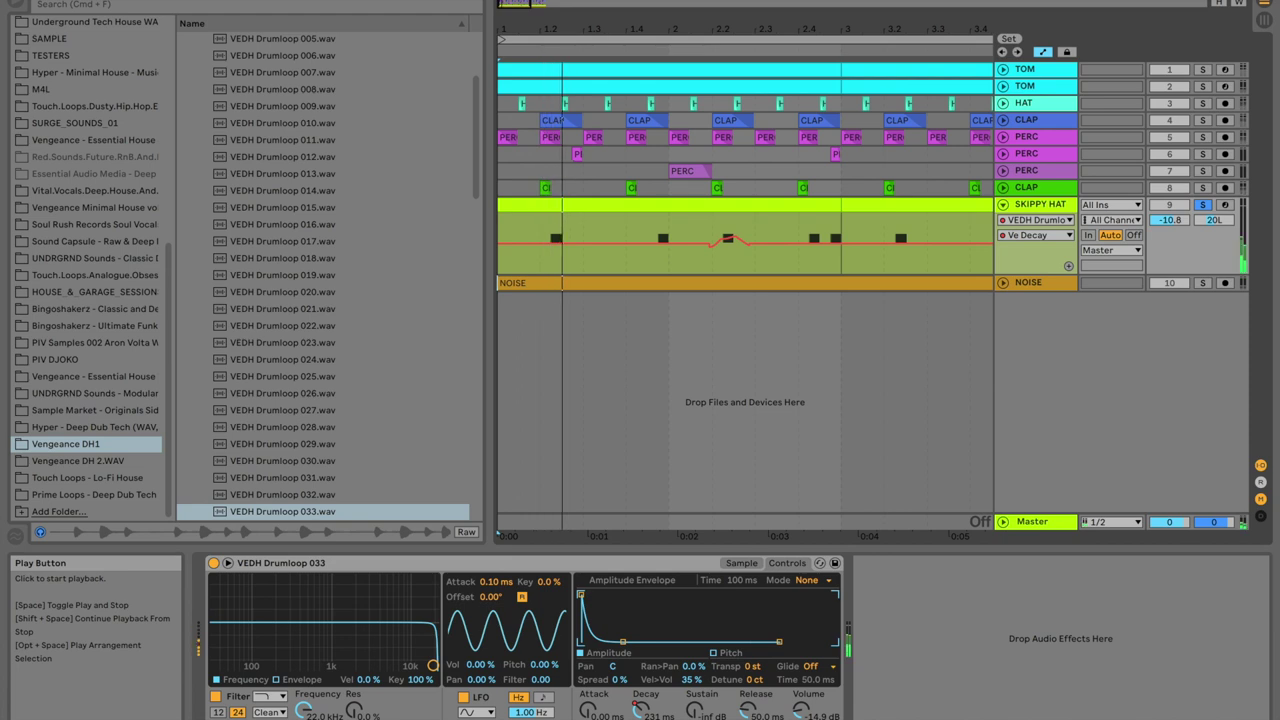
Draw small freehand dips in the SKIPPY HAT Decay automation around the hits just before bars 2, 3 and 4.
left_click_drag(655, 238, 685, 244)
left_click_drag(833, 243, 850, 241)
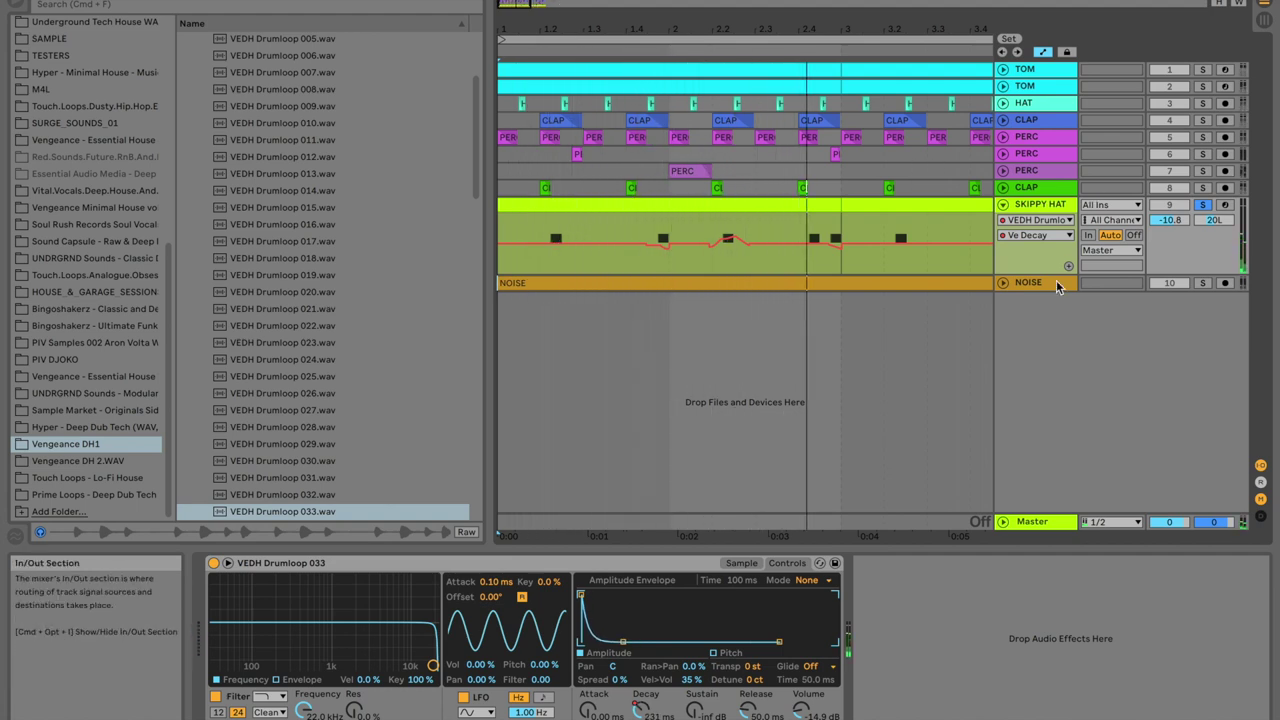
scroll(932, 276, "right", 2)
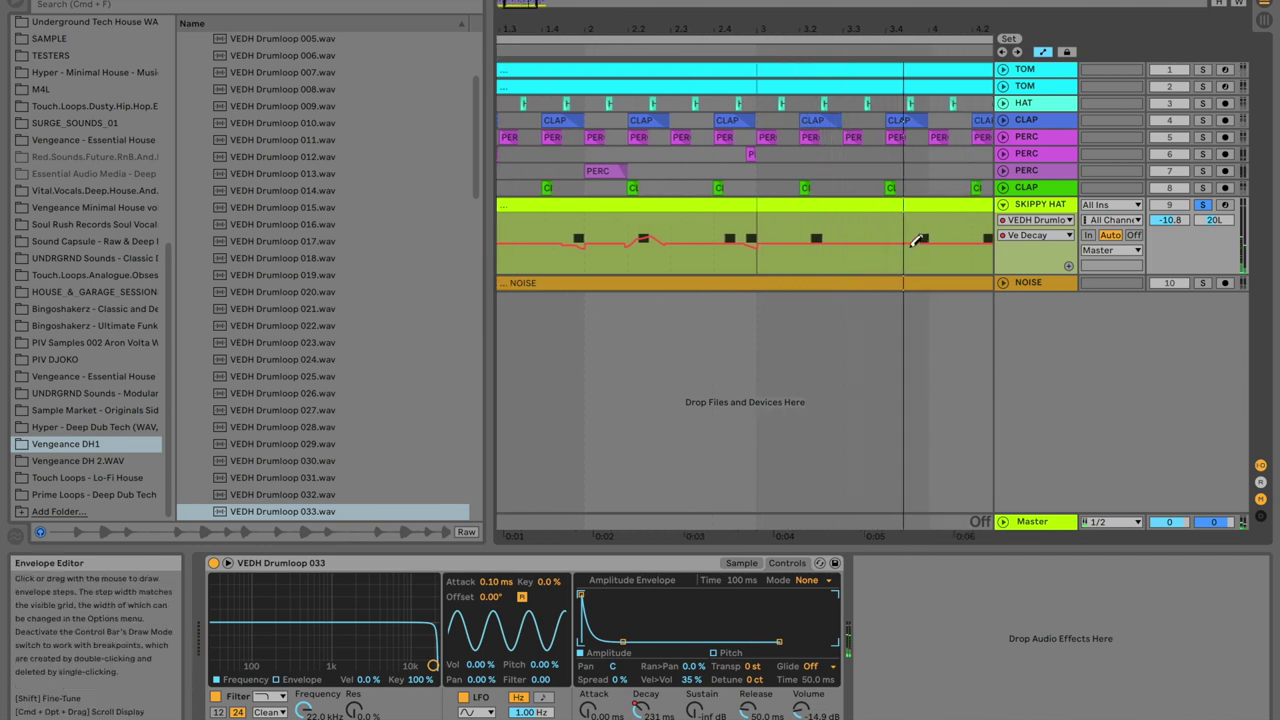
left_click(919, 242)
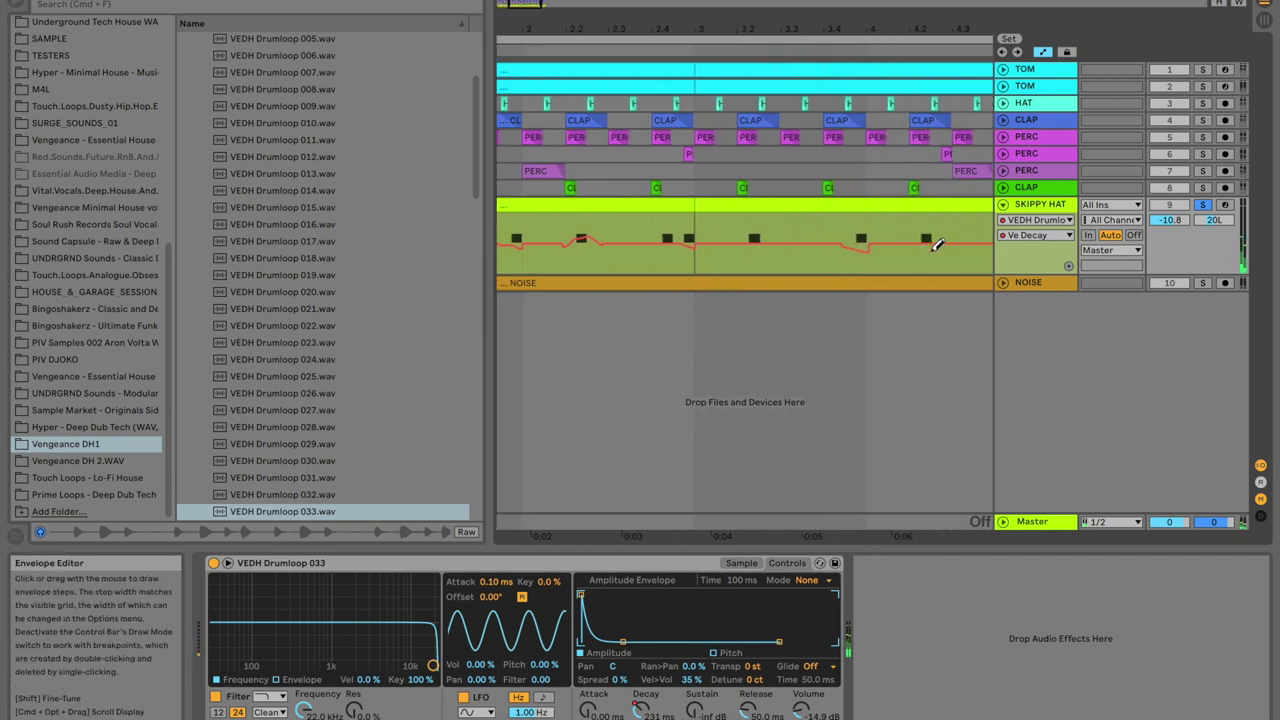
Draw a freehand rise in the Decay automation around the hit after 4.2, plus a dip and rise across the last two hits before bar 5.
scroll(928, 240, "right", 2)
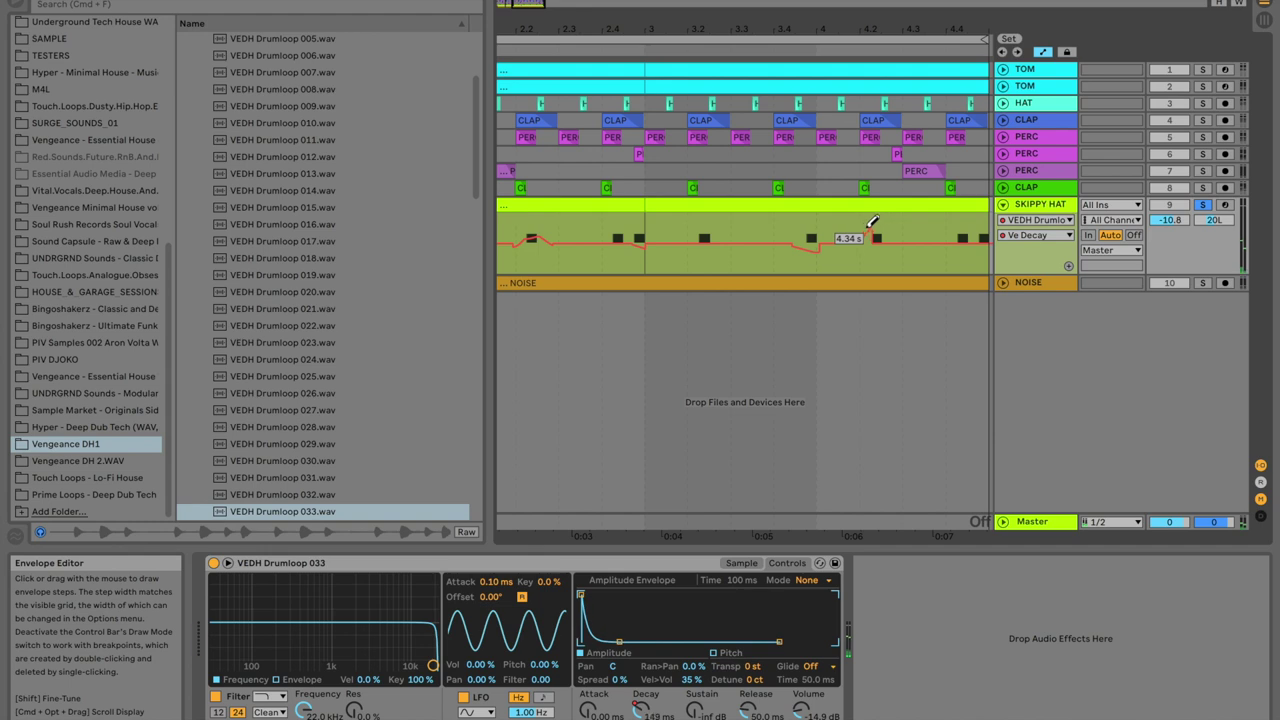
scroll(880, 238, "right", 3)
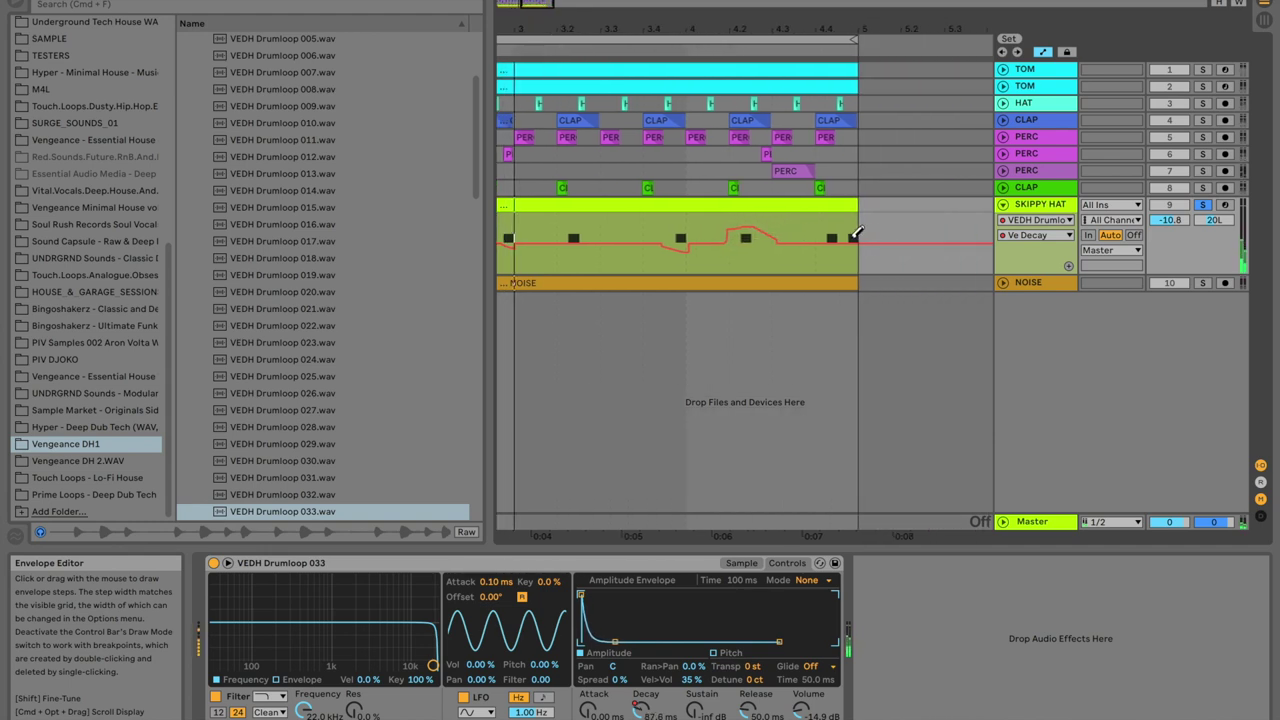
left_click(846, 241)
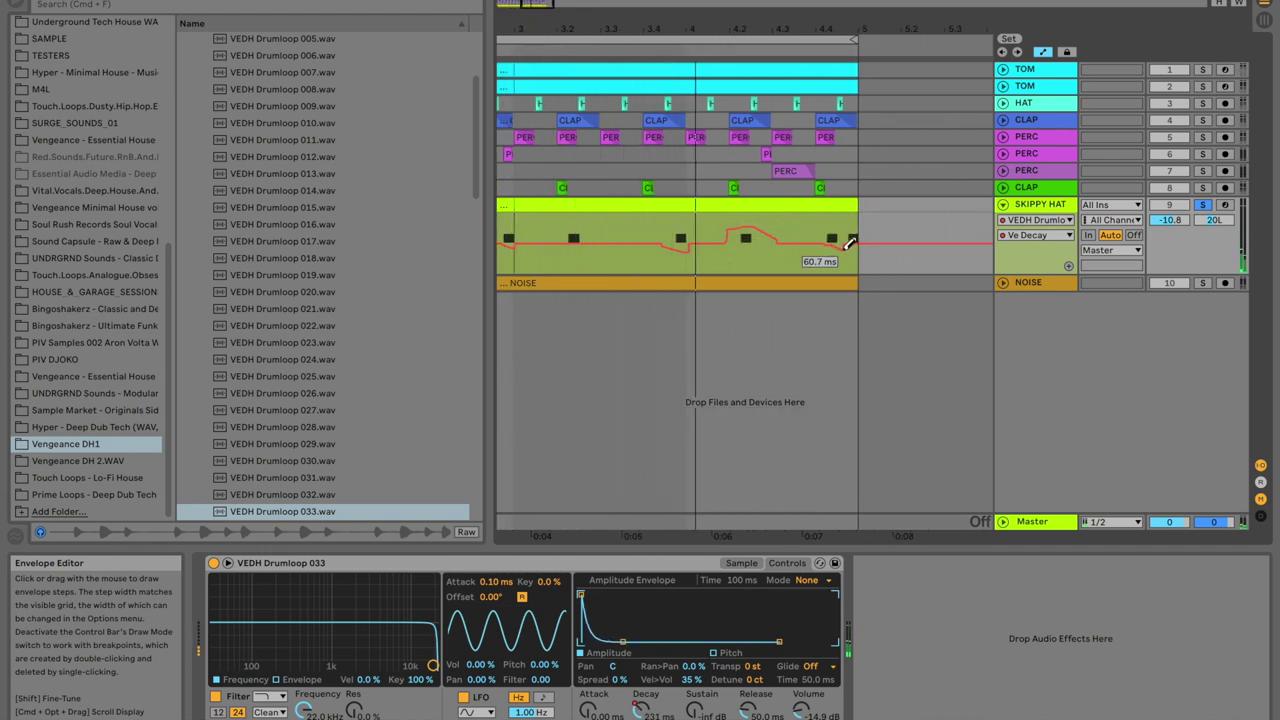
left_click_drag(848, 230, 852, 238)
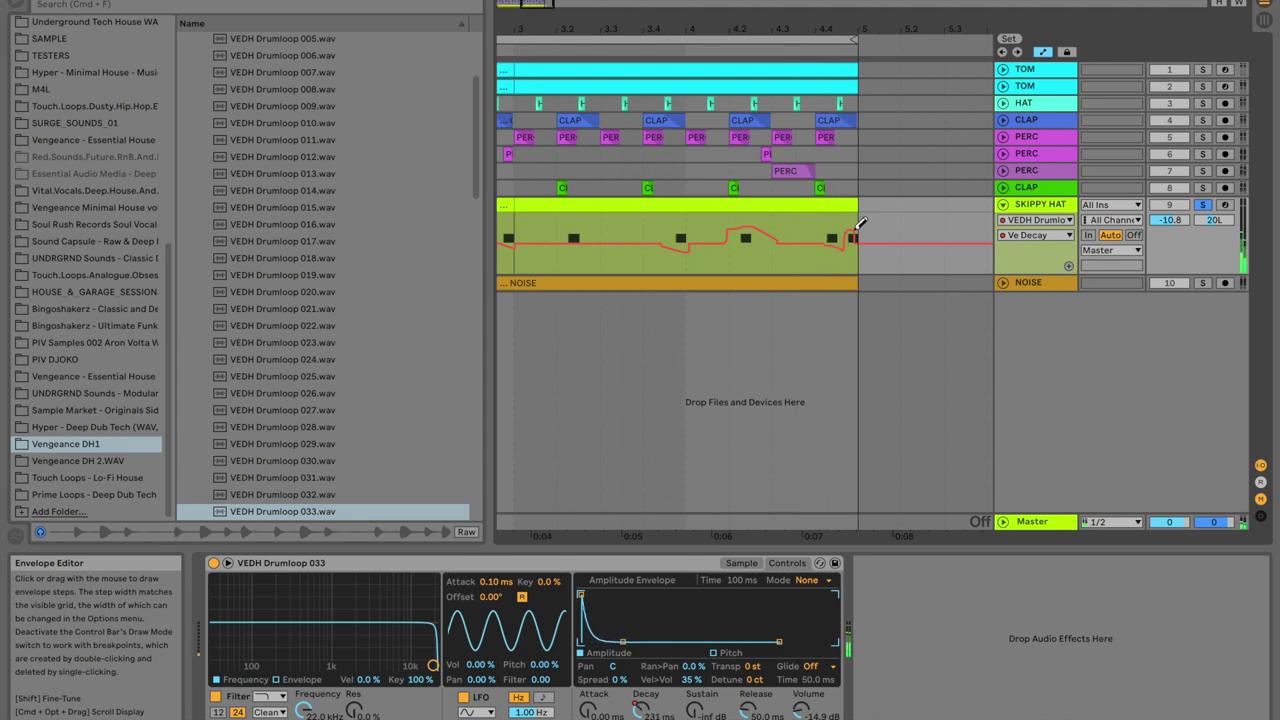
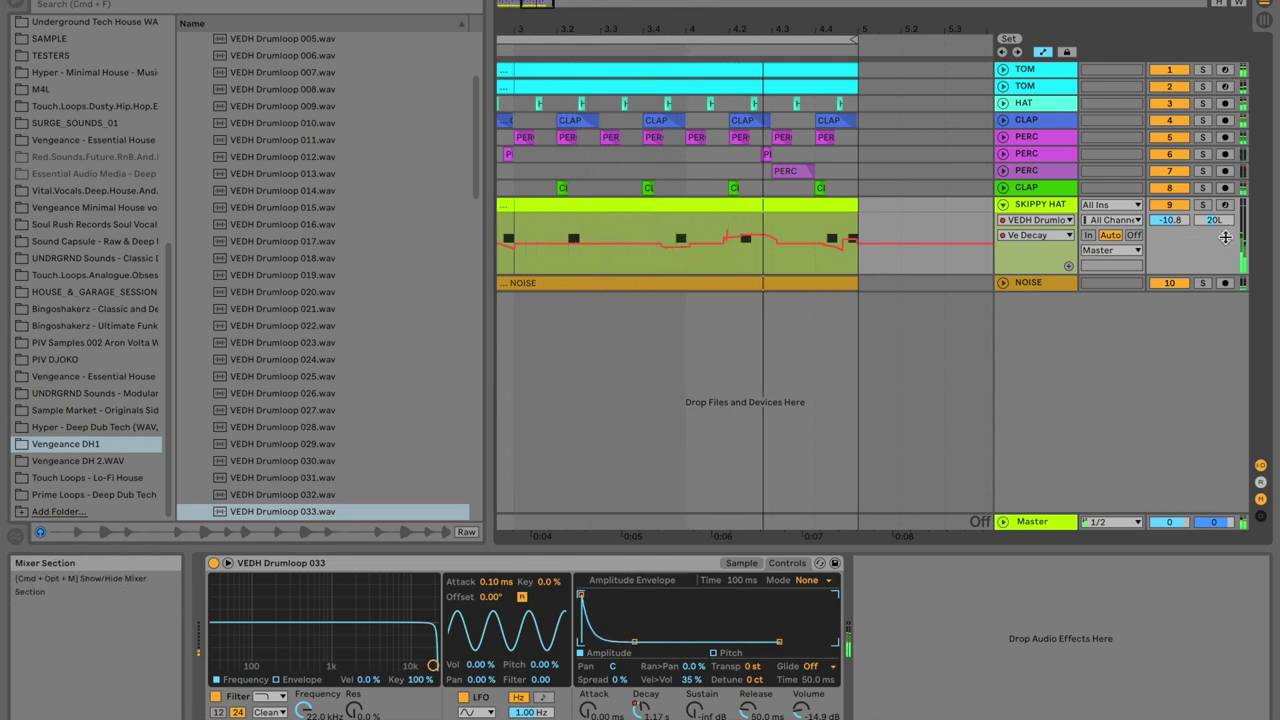
Lower the SKIPPY HAT track volume to -12.3 dB, pan it to 16L and fold the track.
left_click(1203, 204)
left_click(1203, 204)
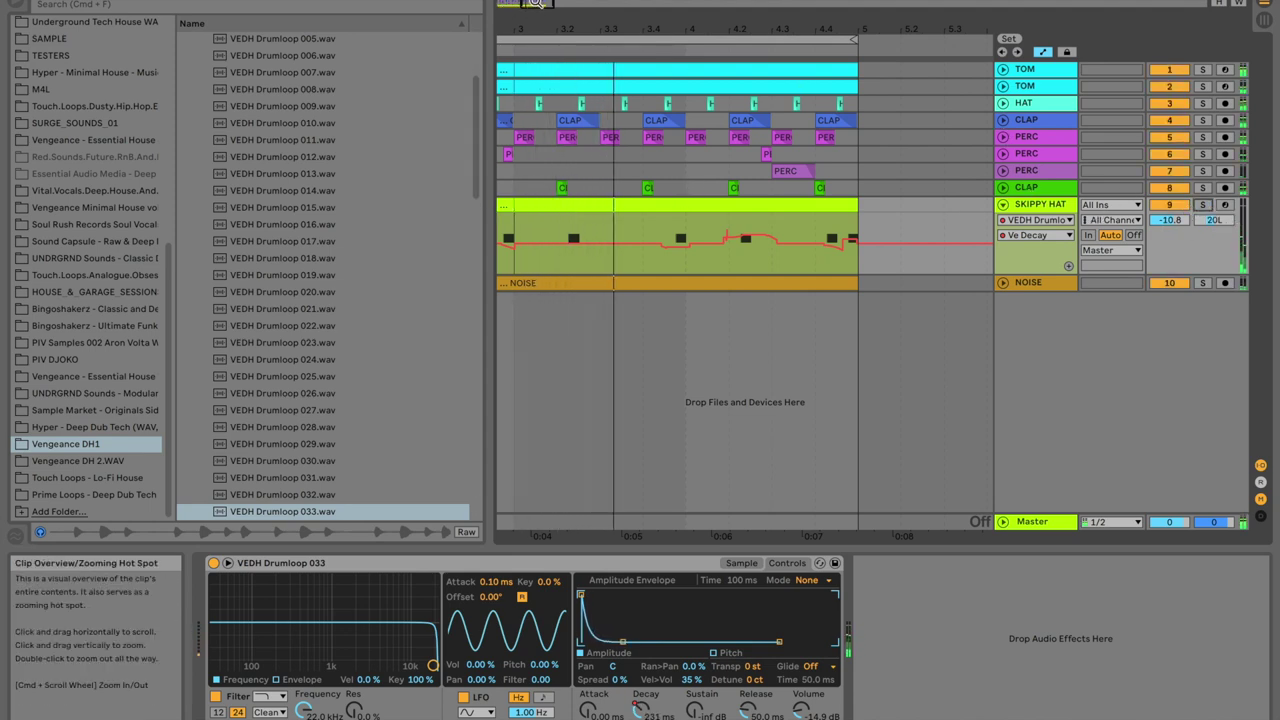
left_click_drag(536, 4, 585, 82)
left_click_drag(1169, 219, 1213, 222)
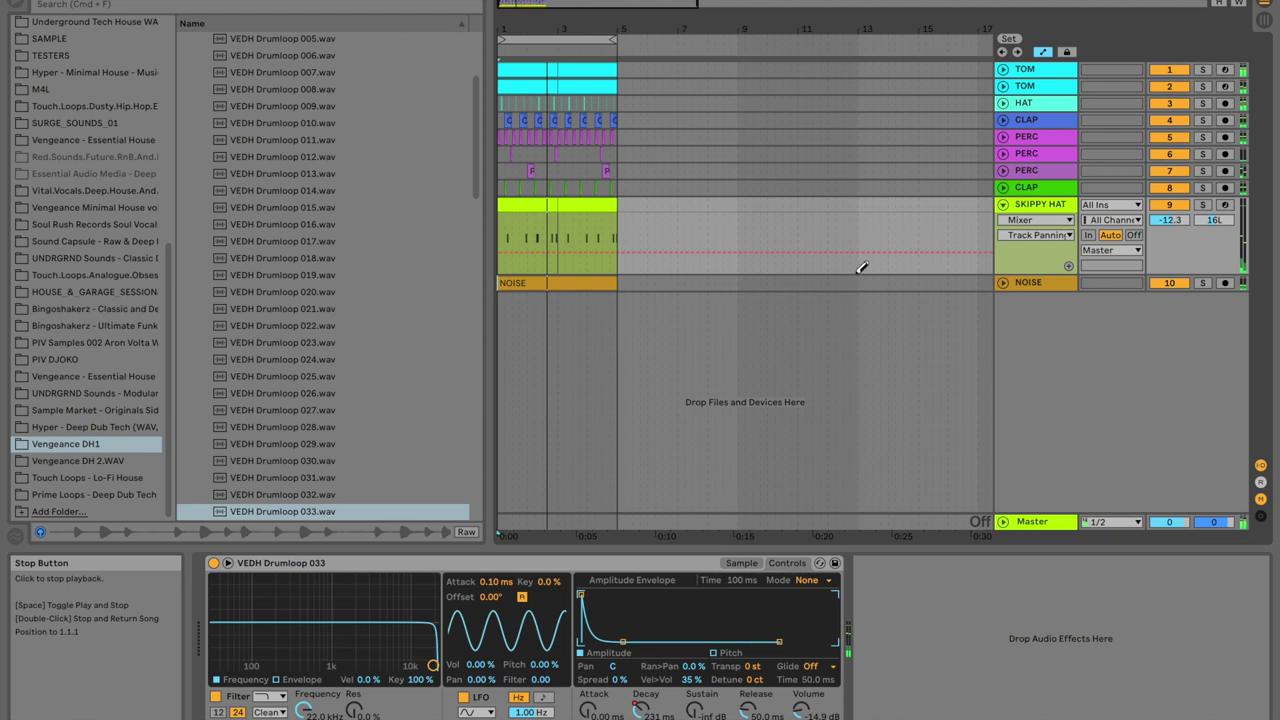
left_click(1002, 204)
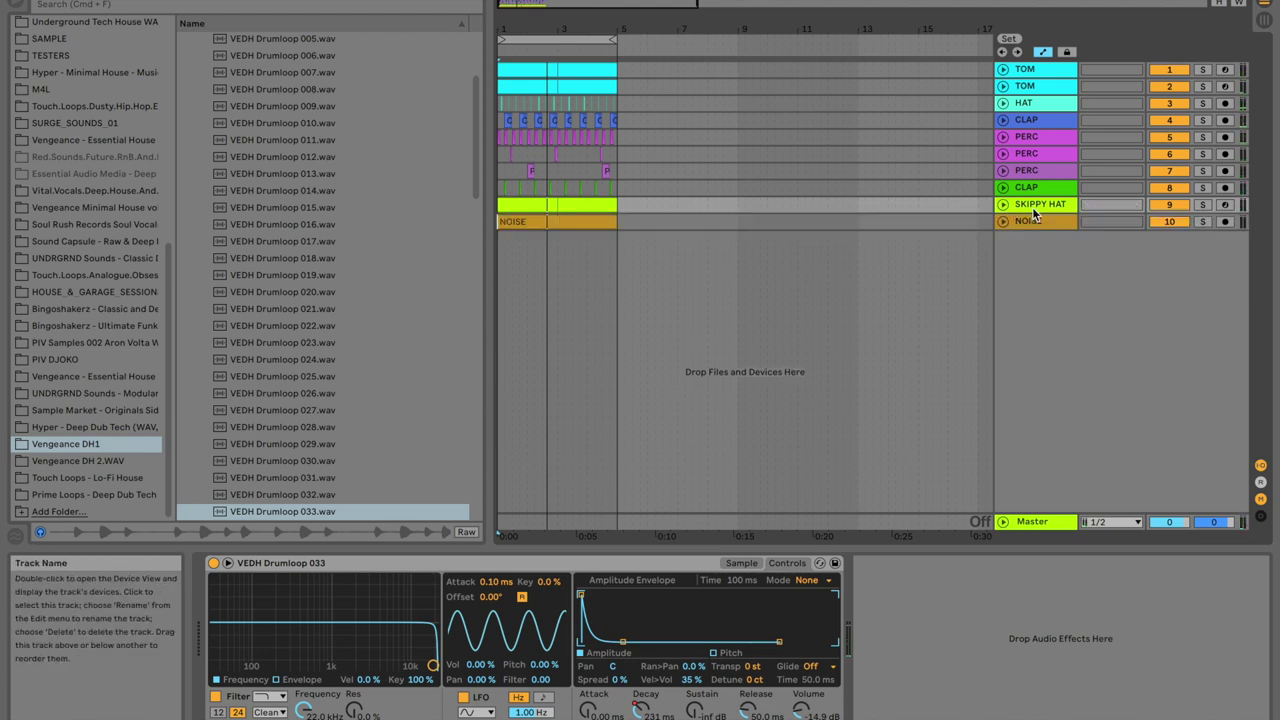
Duplicate the SKIPPY HAT track, solo the copy and delete its clip from the arrangement.
key("super+d")
key("s")
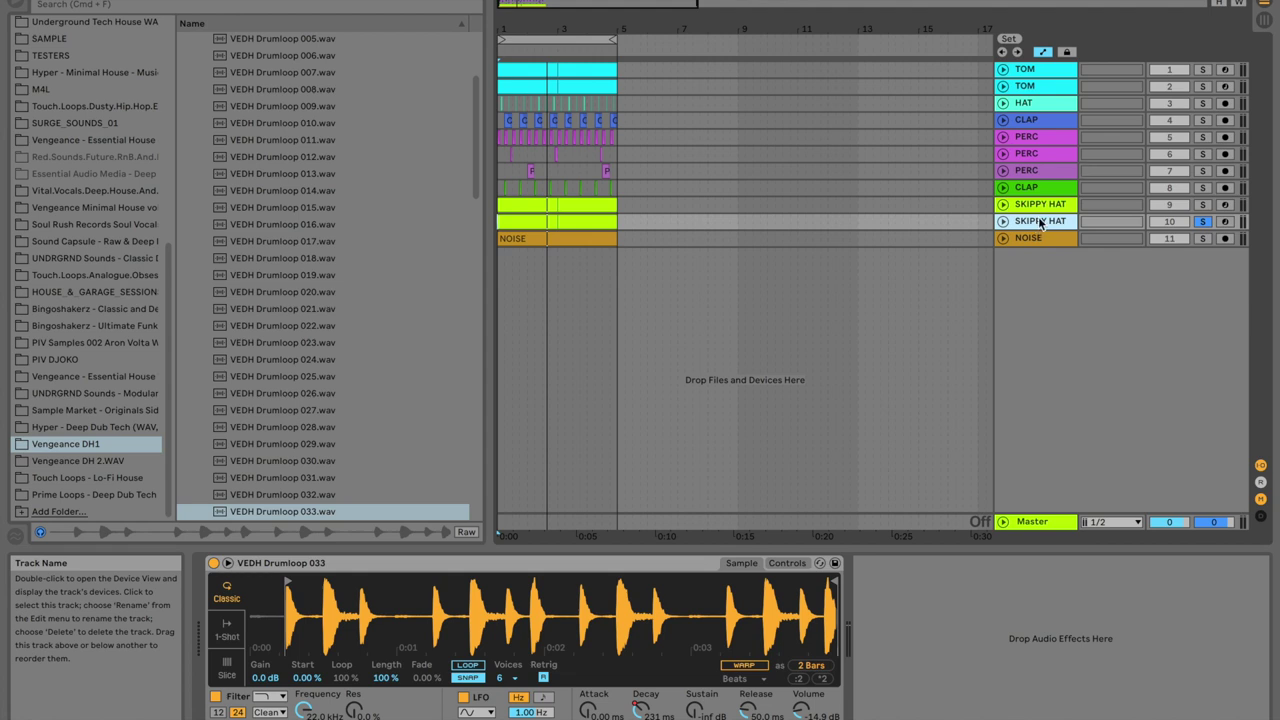
key("Delete")
right_click(530, 361)
left_click(566, 698)
right_click(598, 468)
key("Escape")
Open the duplicated SKIPPY HAT track's session clip and shift all its notes two sixteenths earlier.
key("Tab")
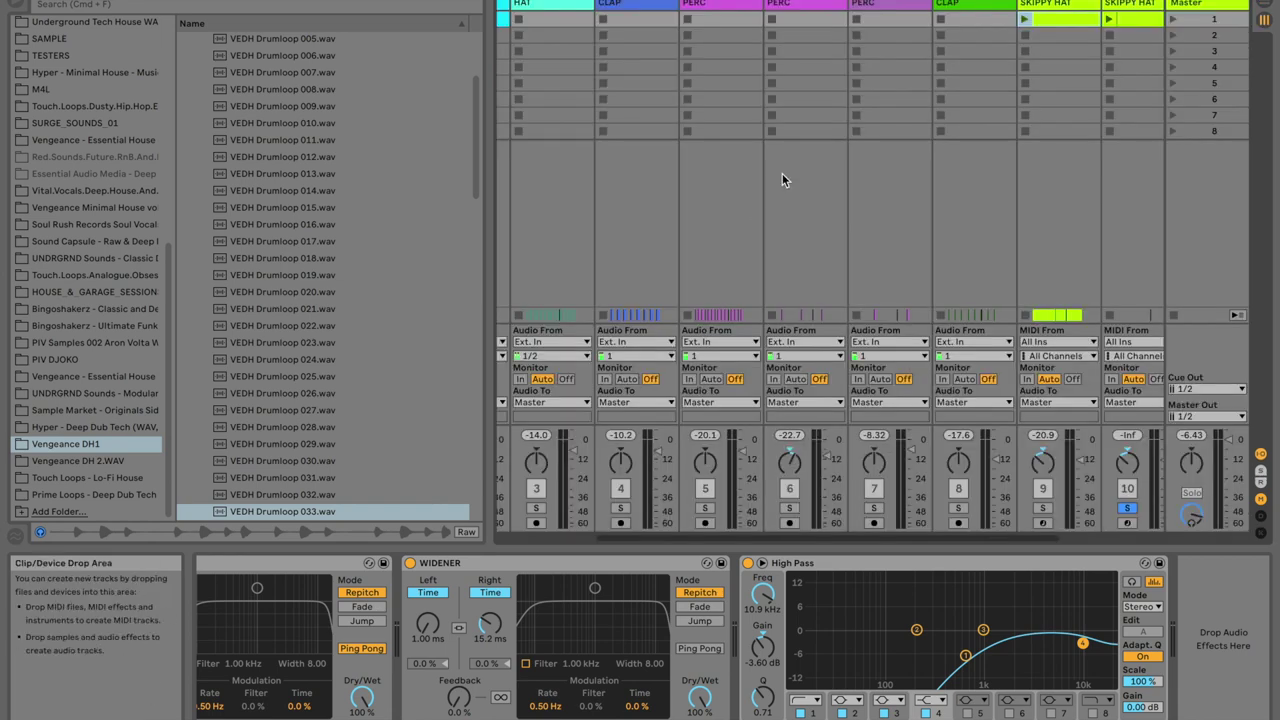
scroll(1028, 49, "right", 4)
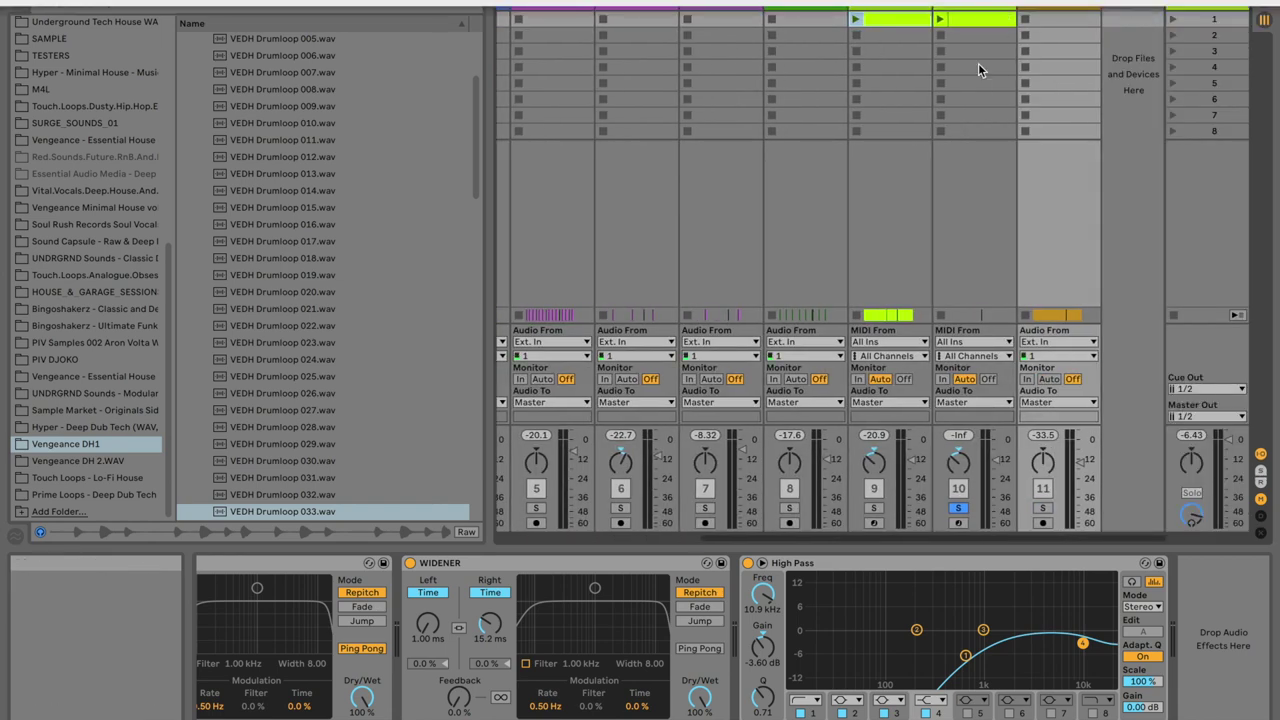
left_click(971, 20)
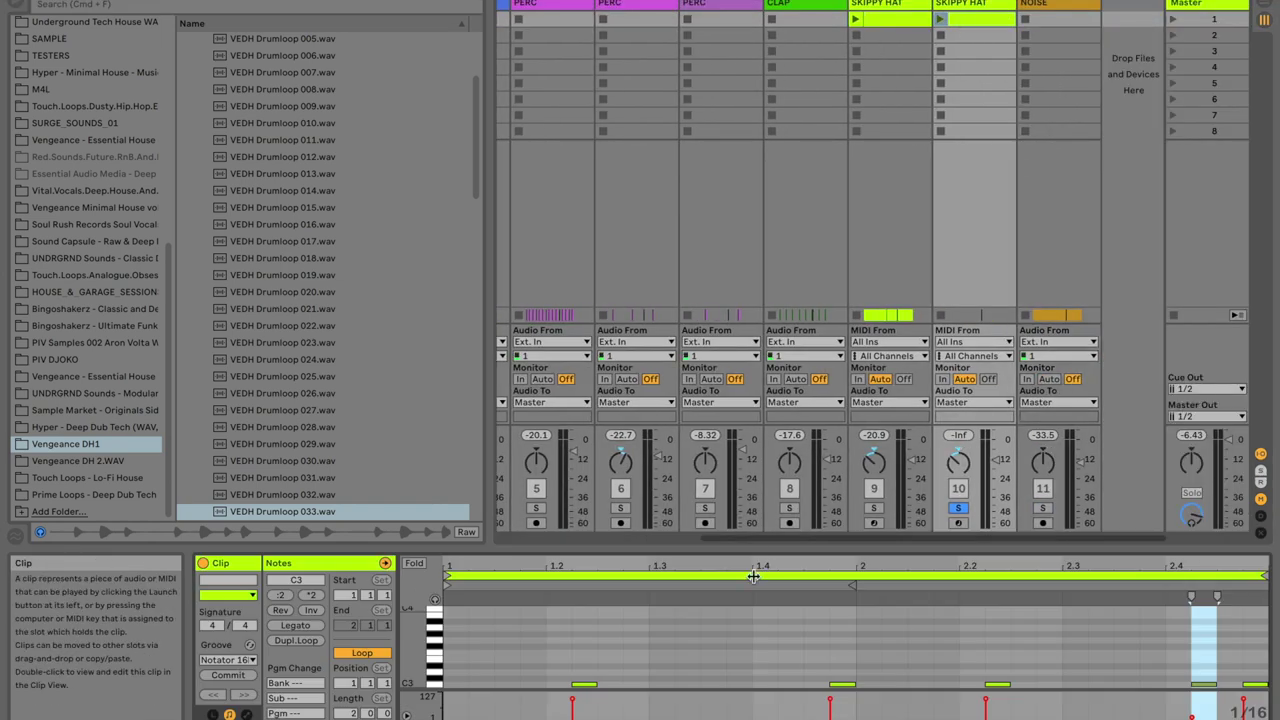
left_click(531, 647)
key("super+a")
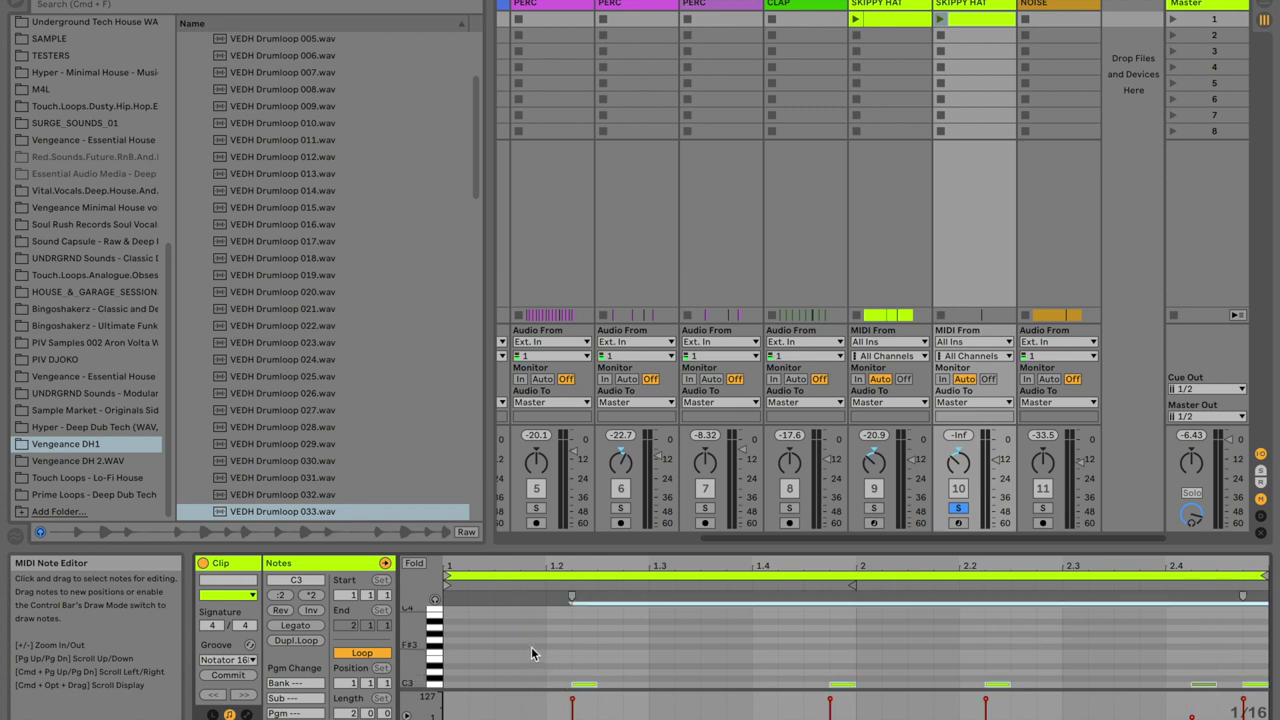
key("Left")
key("Left")
key("Left")
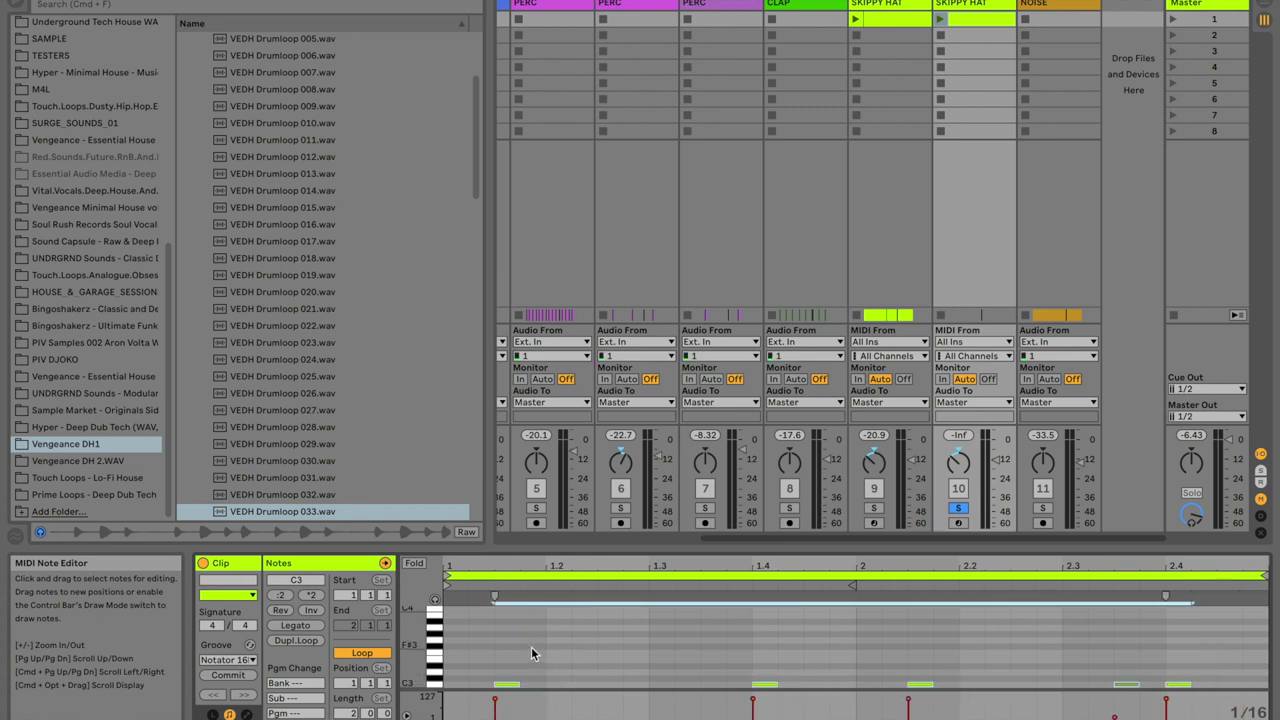
key("Left")
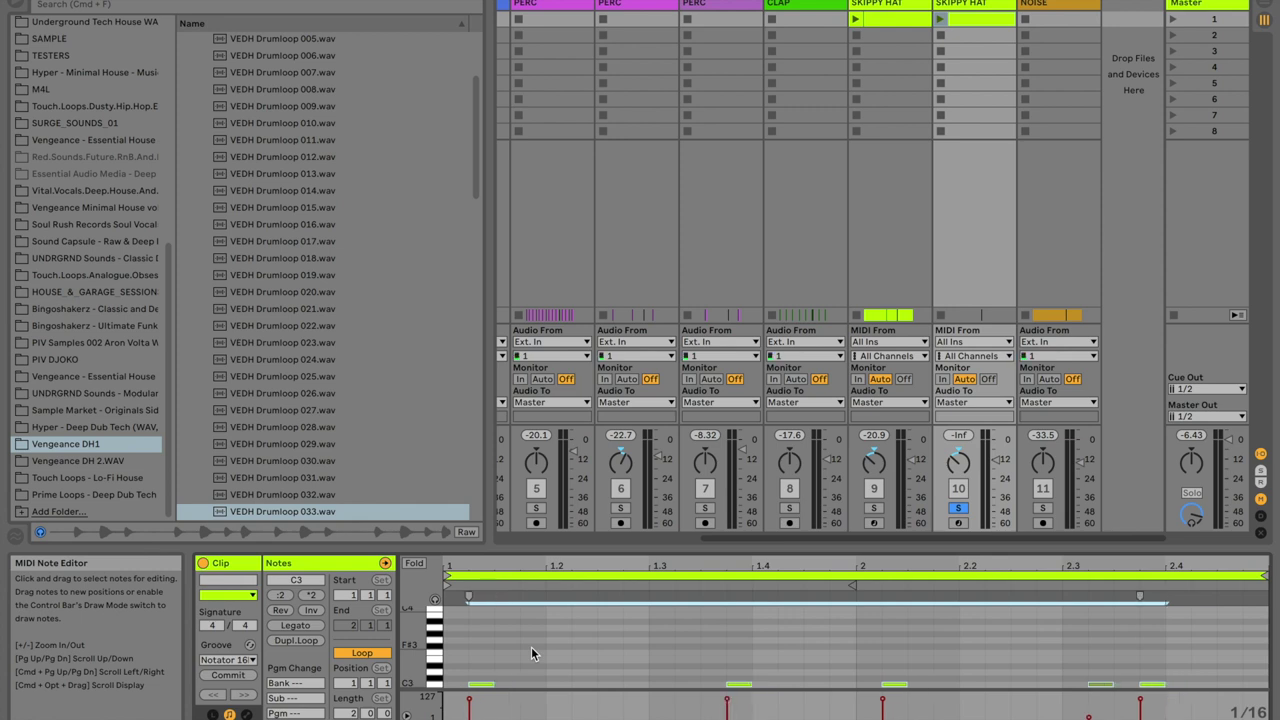
key("Right")
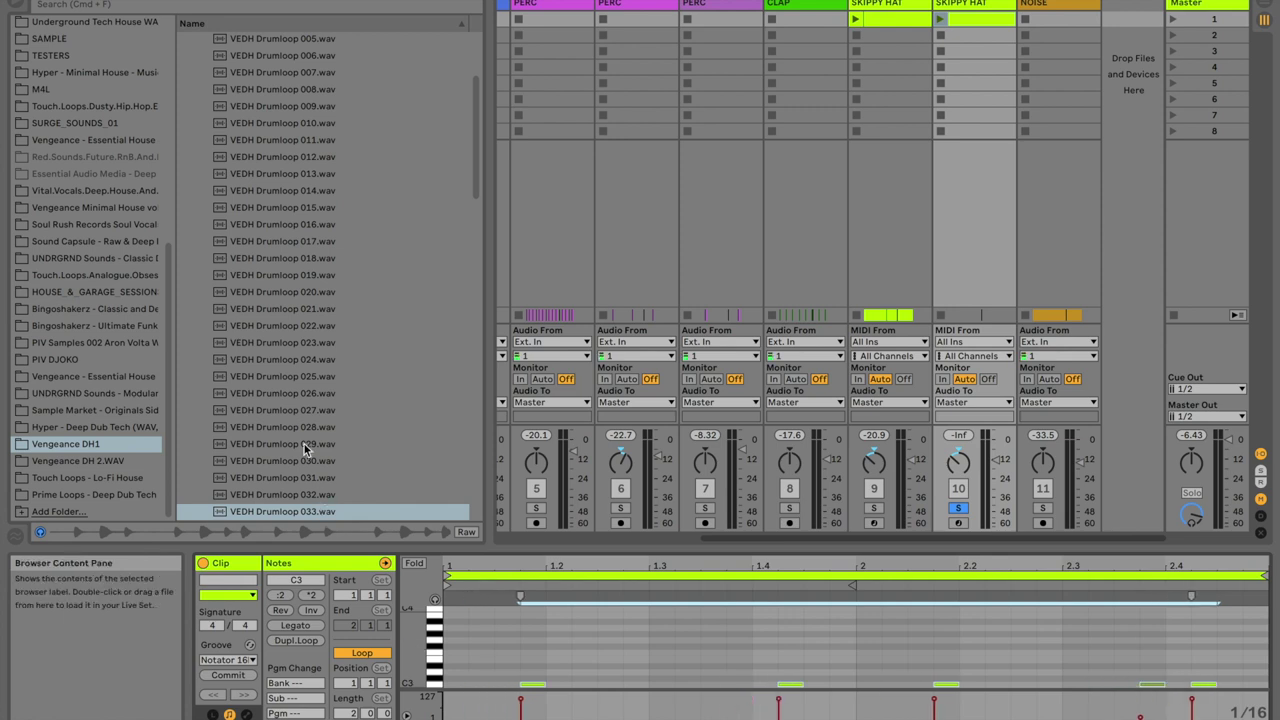
Audition the drum loops from VEDH Drumloop 034 to 047 for a new hat sound.
scroll(304, 444, "down", 5)
left_click(306, 264)
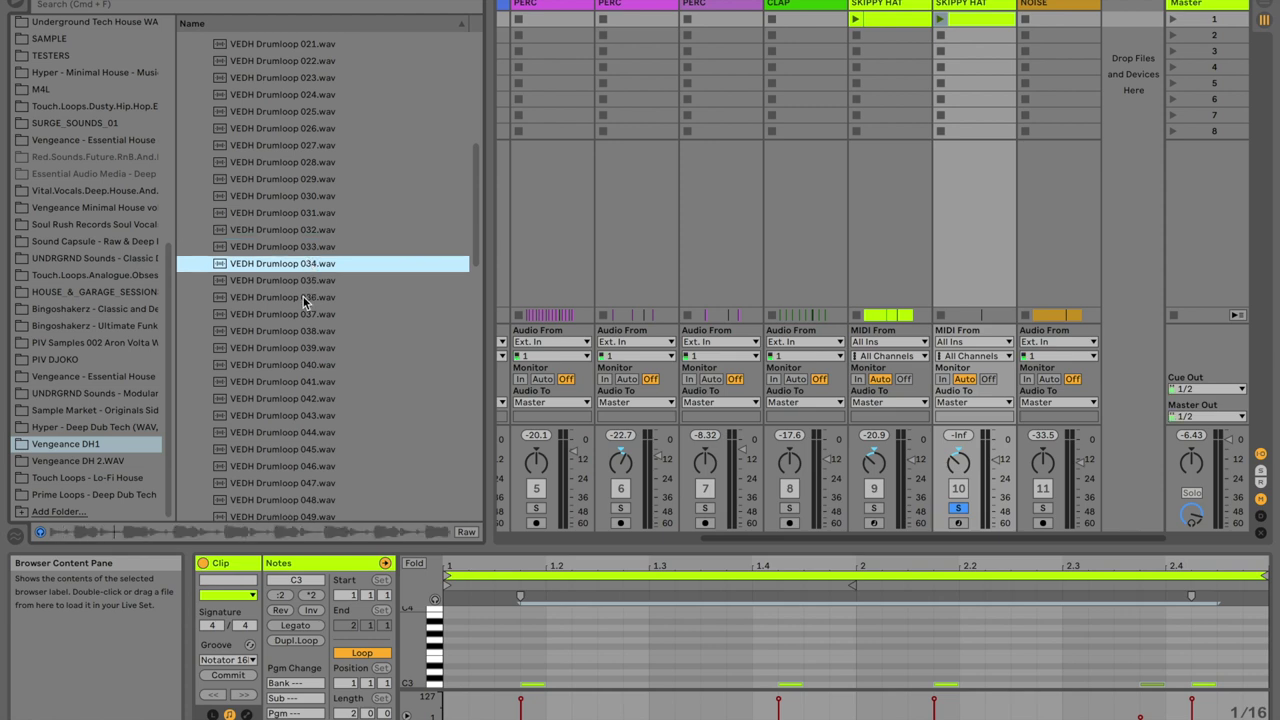
key("Down")
key("Down")
key("Down")
key("Down")
key("Down")
key("Down")
key("Down")
key("Down")
key("Down")
key("Down")
key("Down")
key("Down")
key("Down")
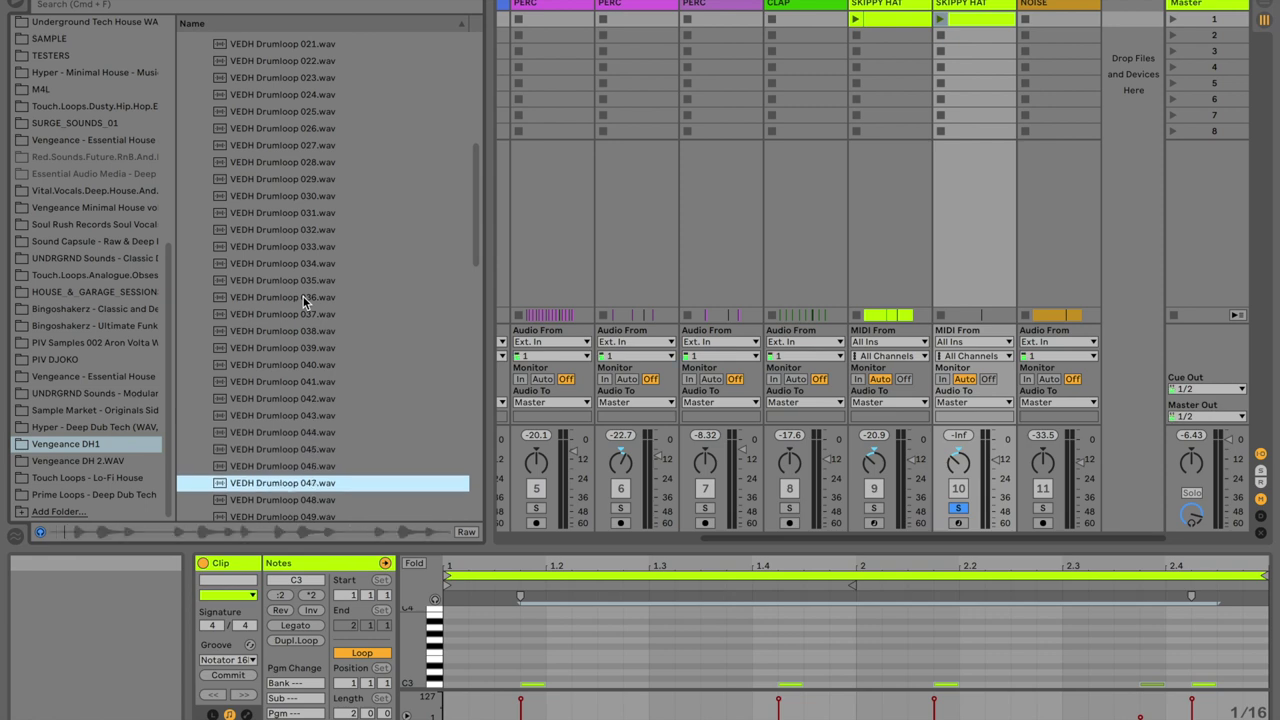
Expand the VEDH Drumloops 124 BPM folder and audition its first three loops.
key("Left")
left_click(194, 108)
left_click(193, 124)
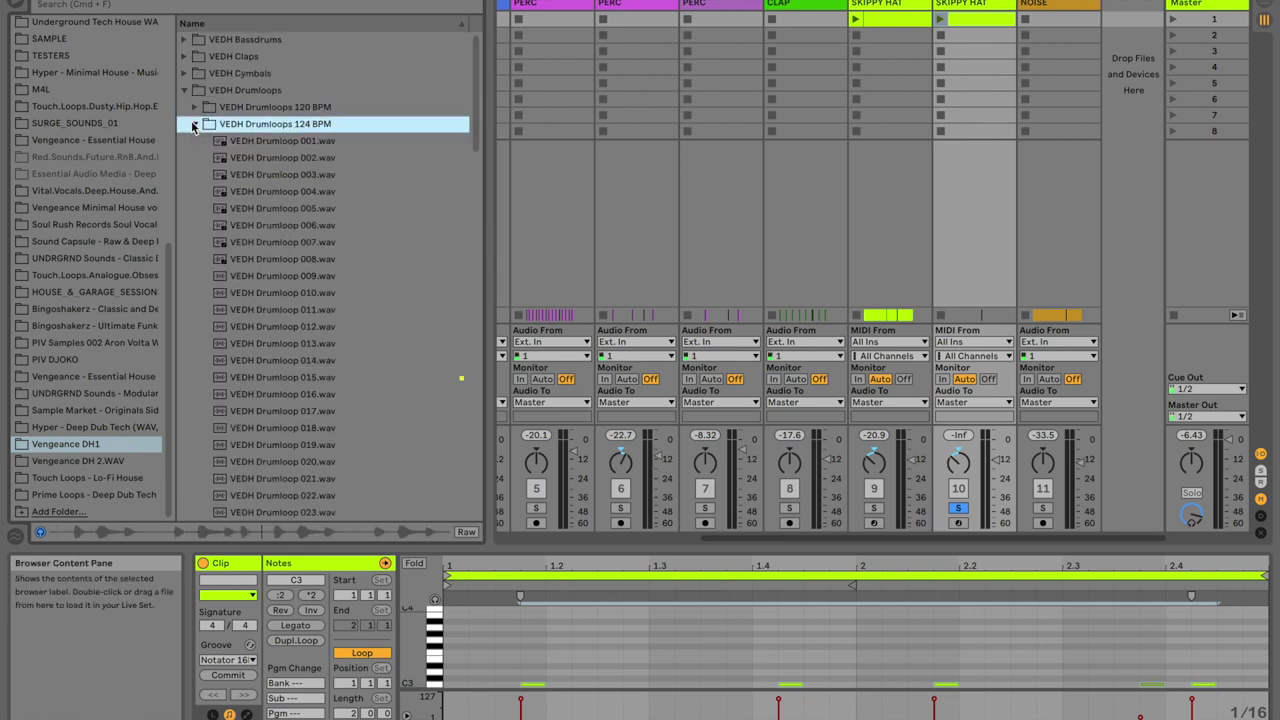
left_click(295, 148)
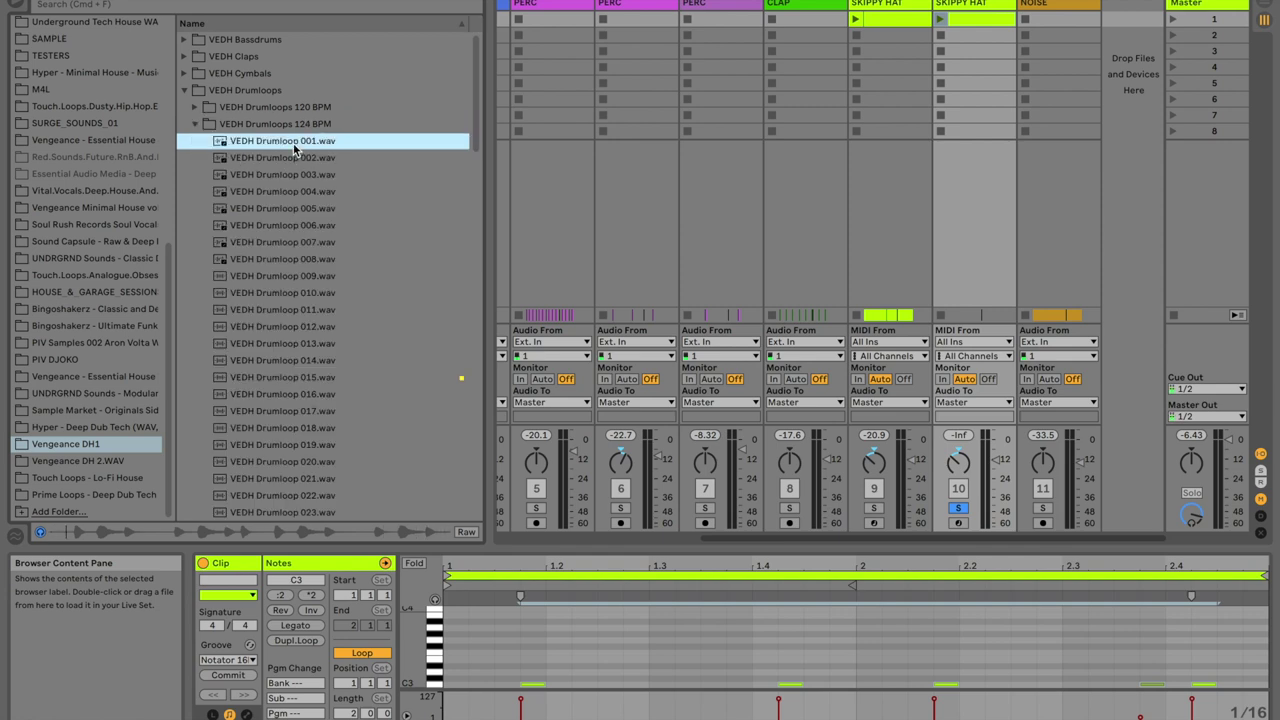
key("Down")
key("Down")
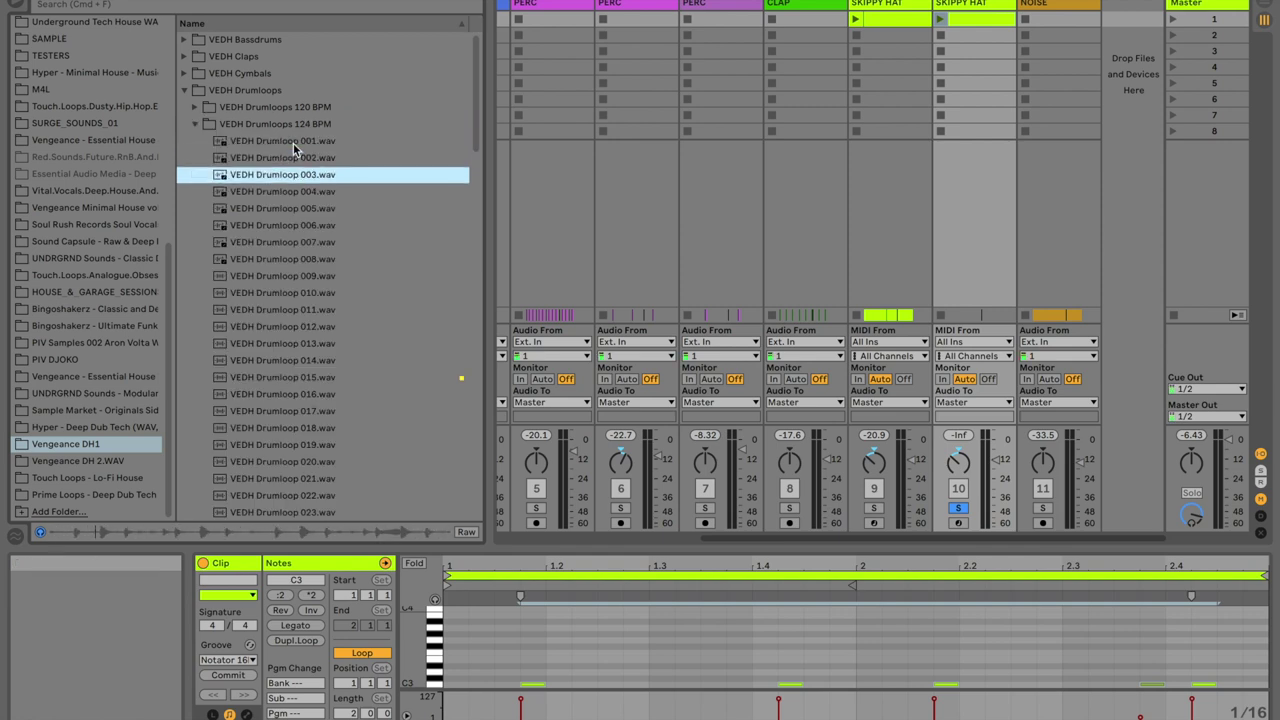
key("Up")
Load the 124 BPM VEDH Drumloop 002 into the duplicated track's sampler and trim the playback region to the first hit.
double_click(285, 158)
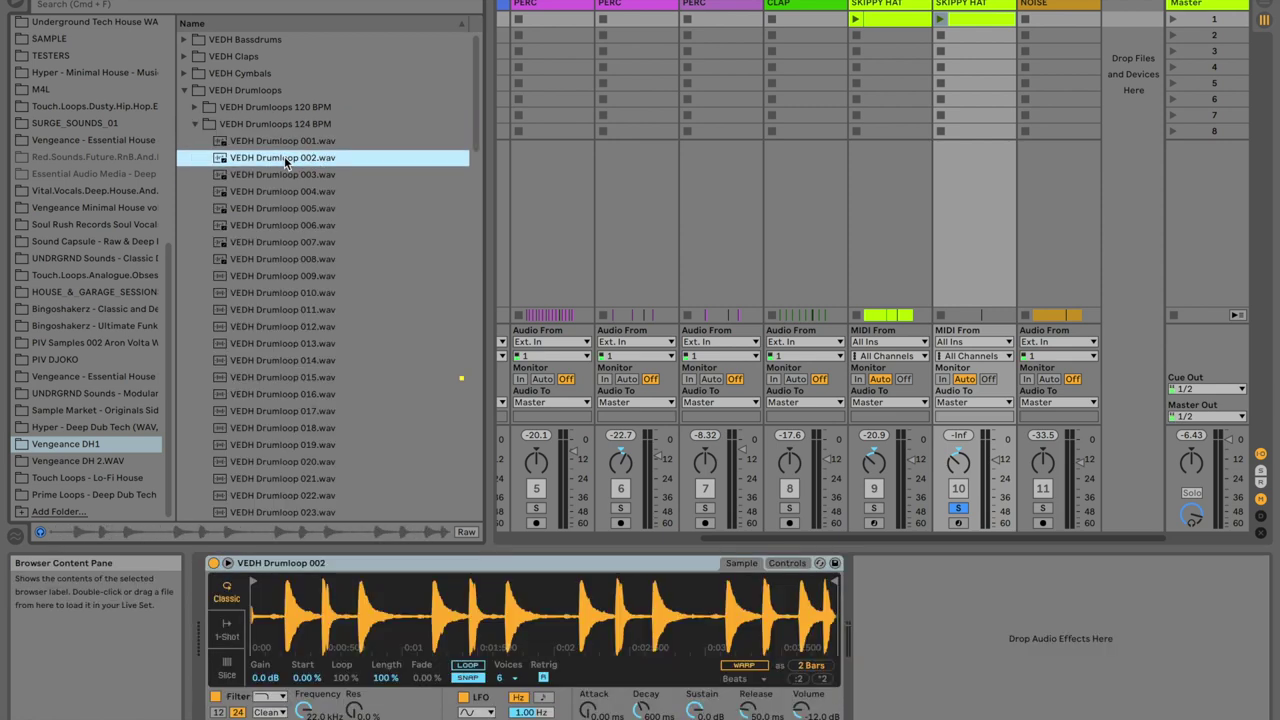
left_click_drag(258, 582, 297, 583)
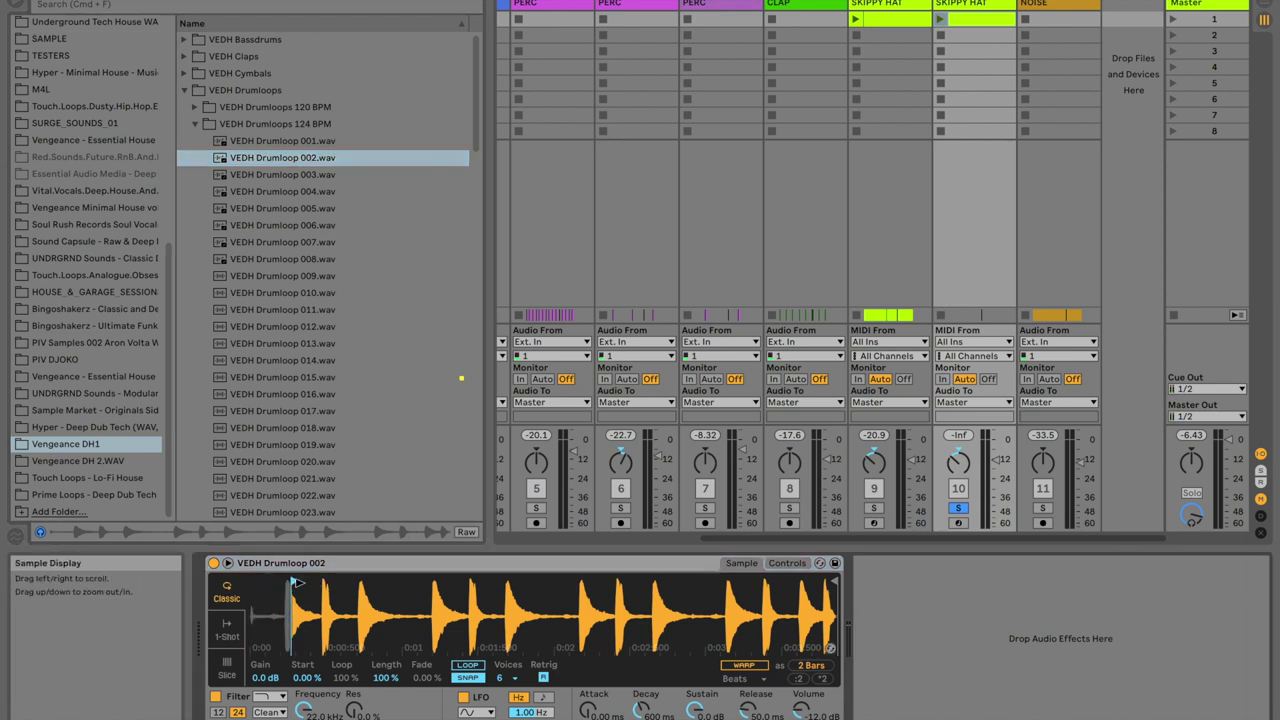
left_click_drag(830, 584, 332, 586)
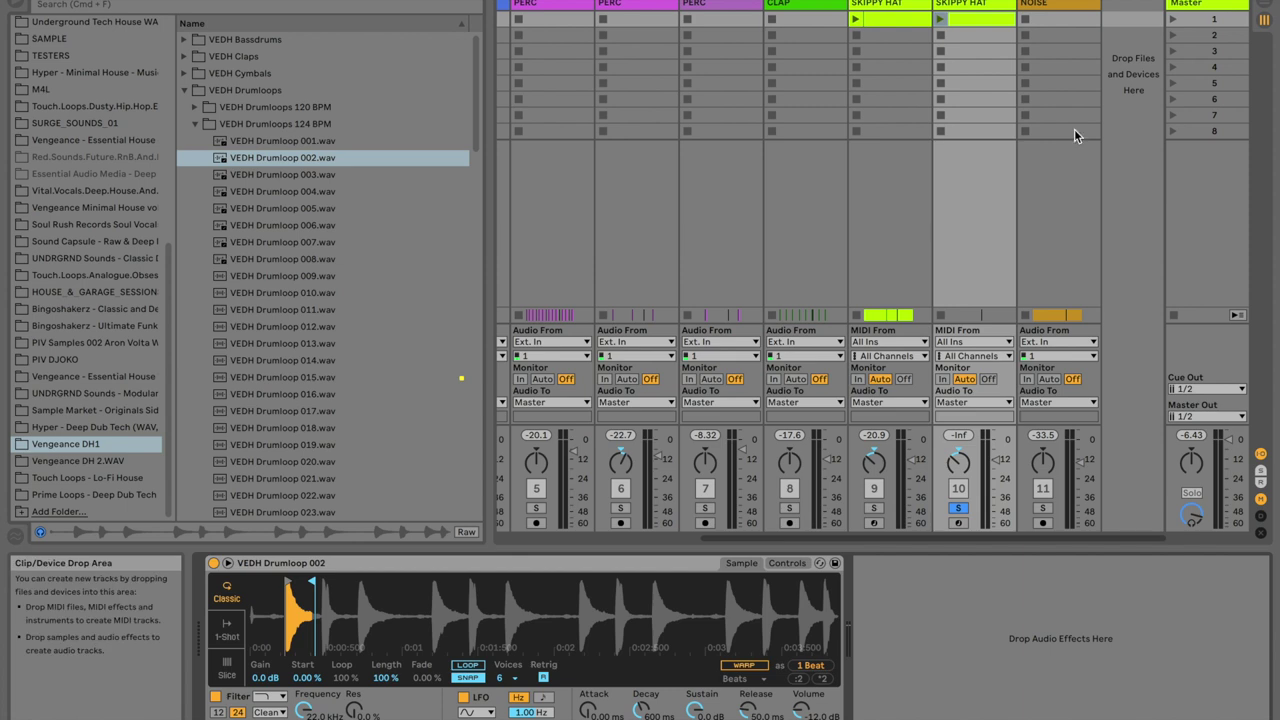
Launch the duplicated hat clip, drop its sampler's sustain to -inf dB with a 584 ms decay, and pan the track to the right.
left_click(940, 20)
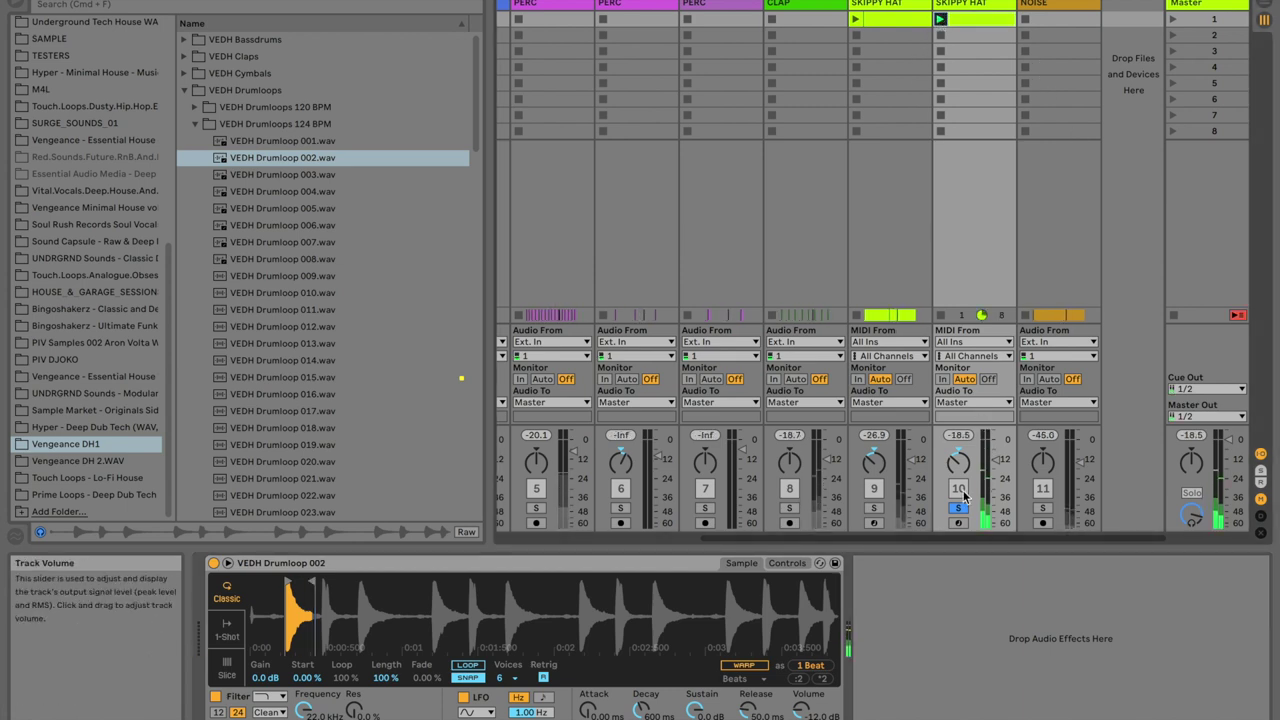
left_click(787, 563)
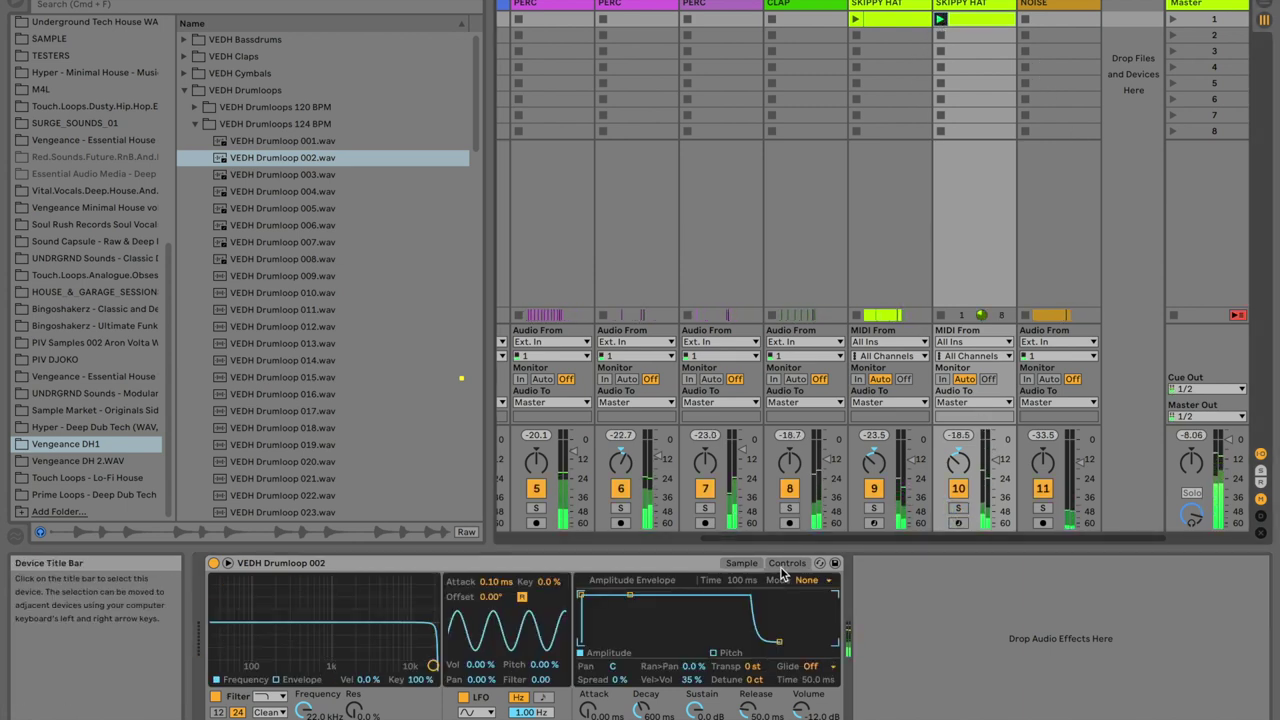
left_click_drag(630, 596, 629, 641)
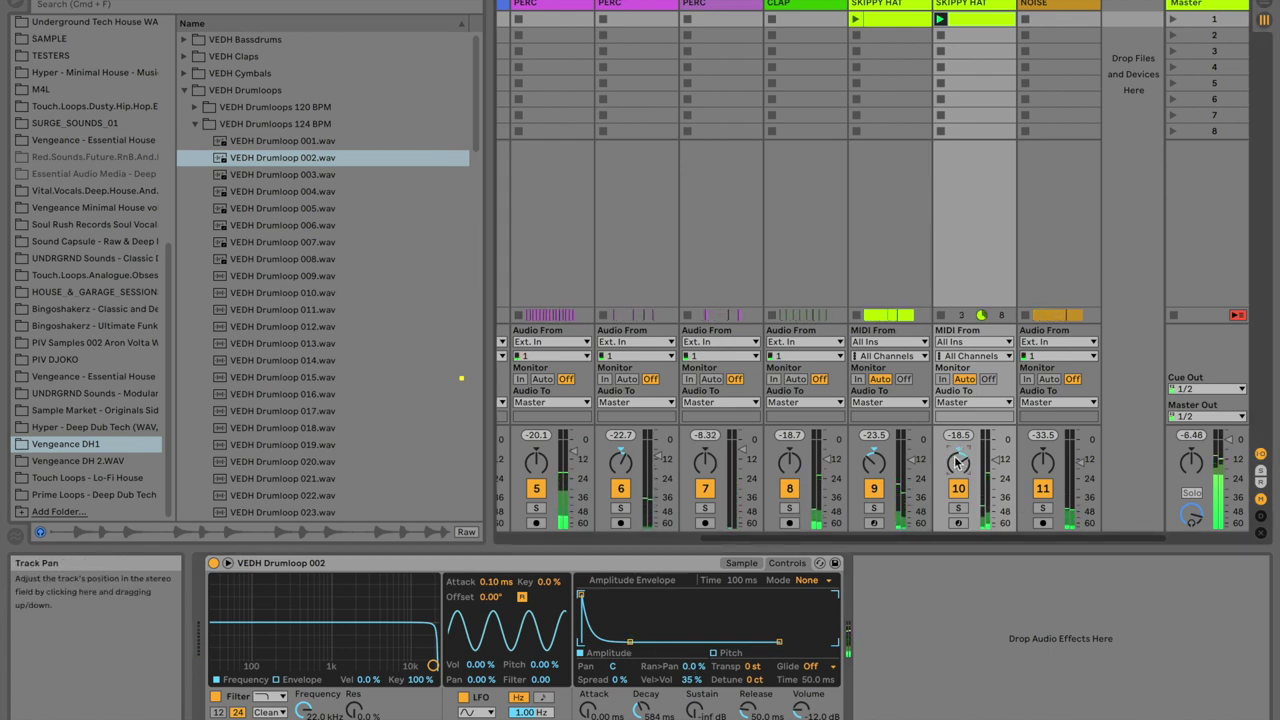
Add C3 ghost notes at 1.4.3 and 1.3.2 with lowered velocities in the duplicated SKIPPY HAT clip.
left_click(975, 19)
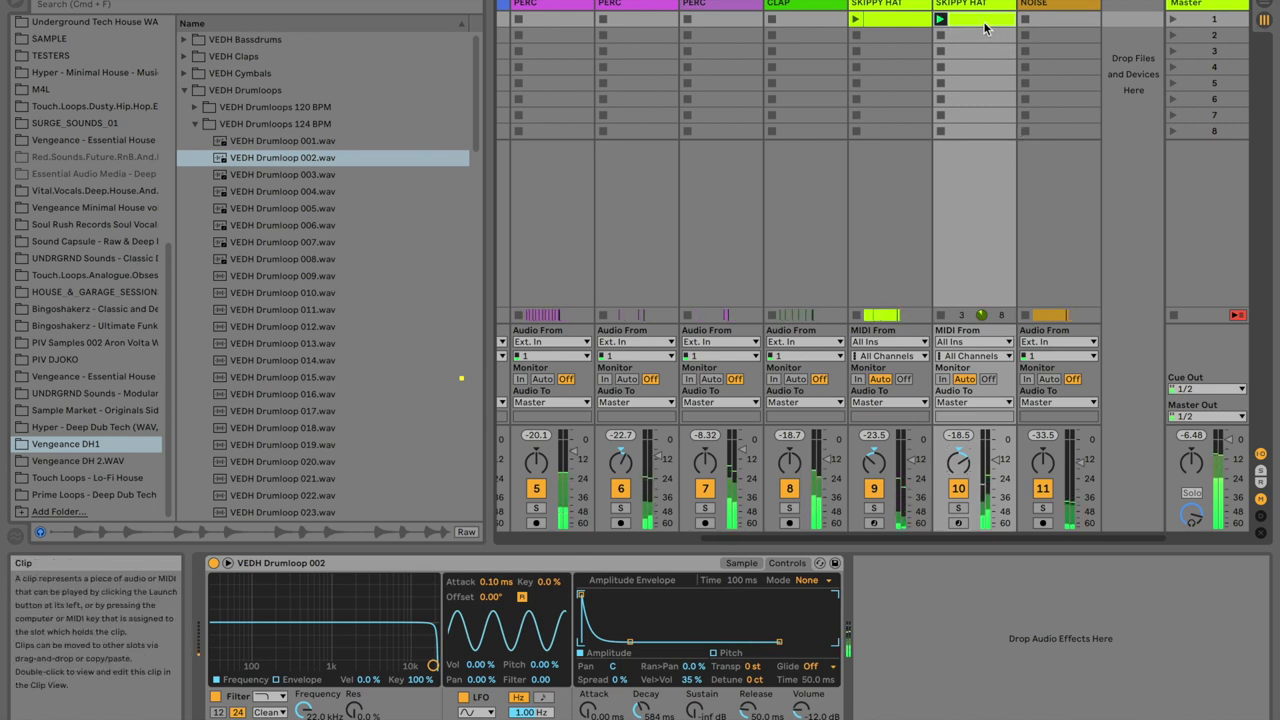
double_click(738, 684)
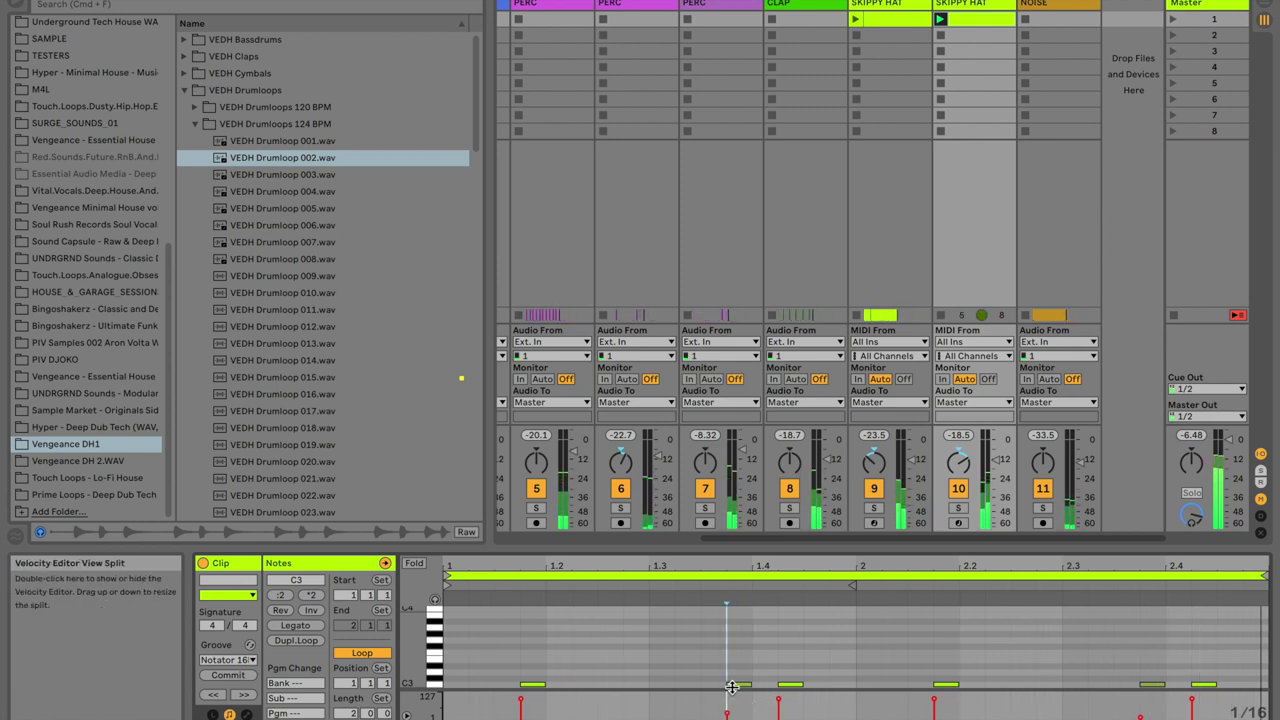
left_click_drag(734, 686, 829, 694)
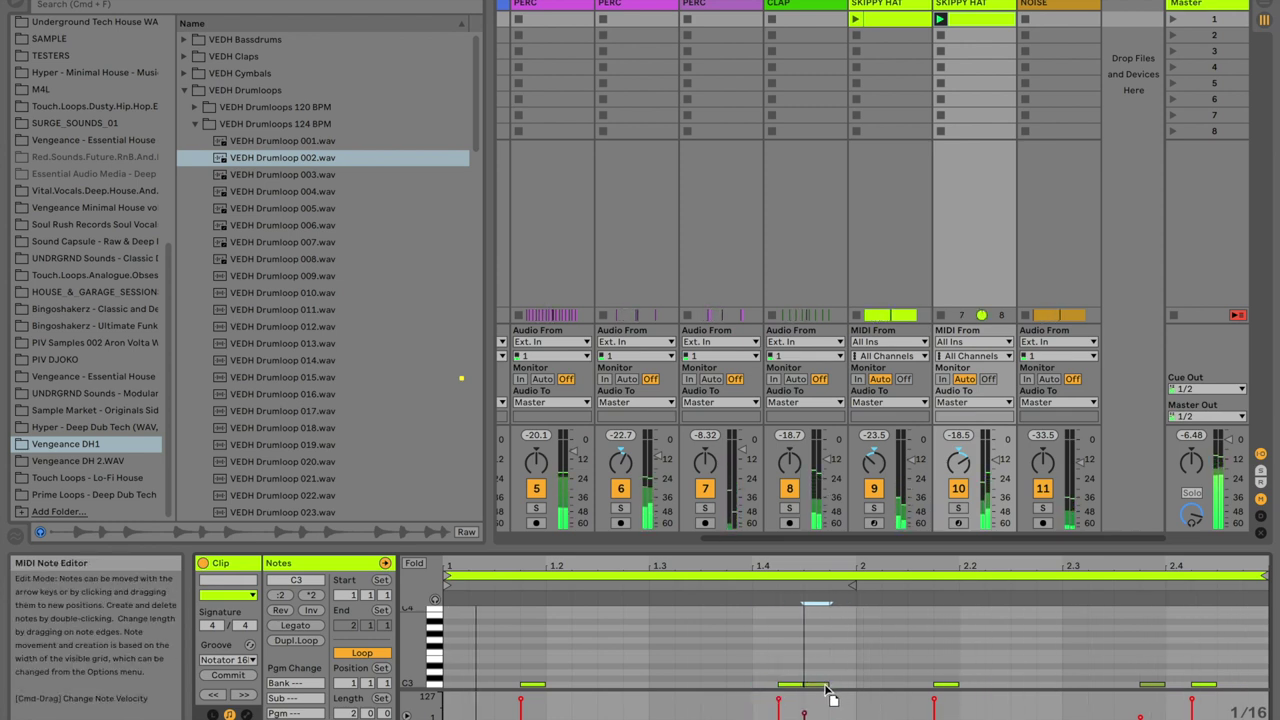
left_click(470, 690)
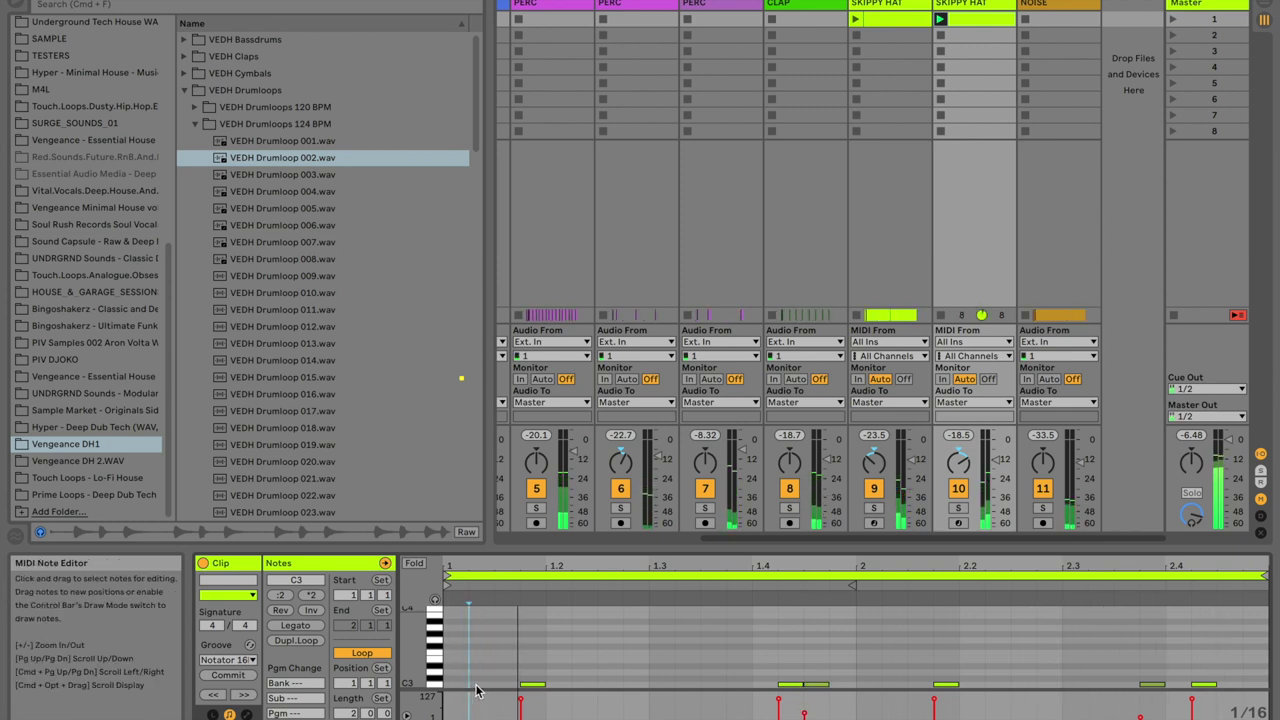
double_click(690, 685)
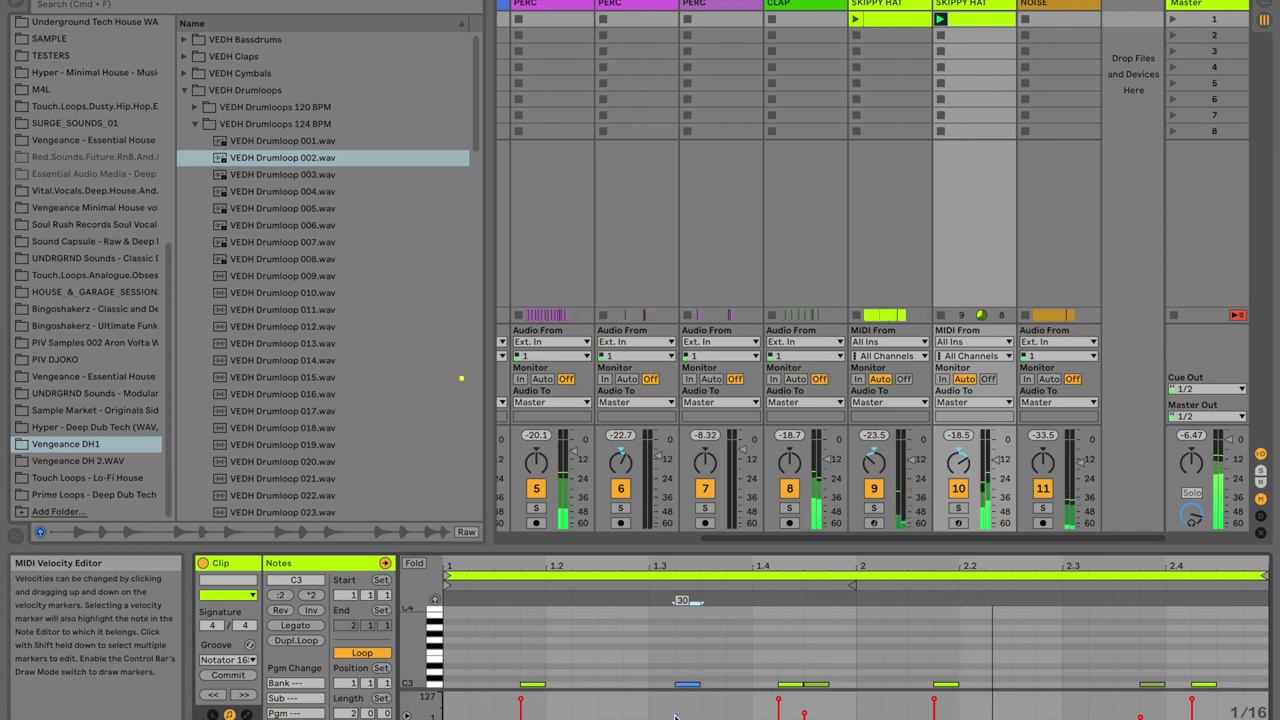
Finish lowering the velocity of the ghost note at 1.3.2 and shorten the sampler's amplitude decay to 188 ms.
left_click_drag(676, 716, 676, 717)
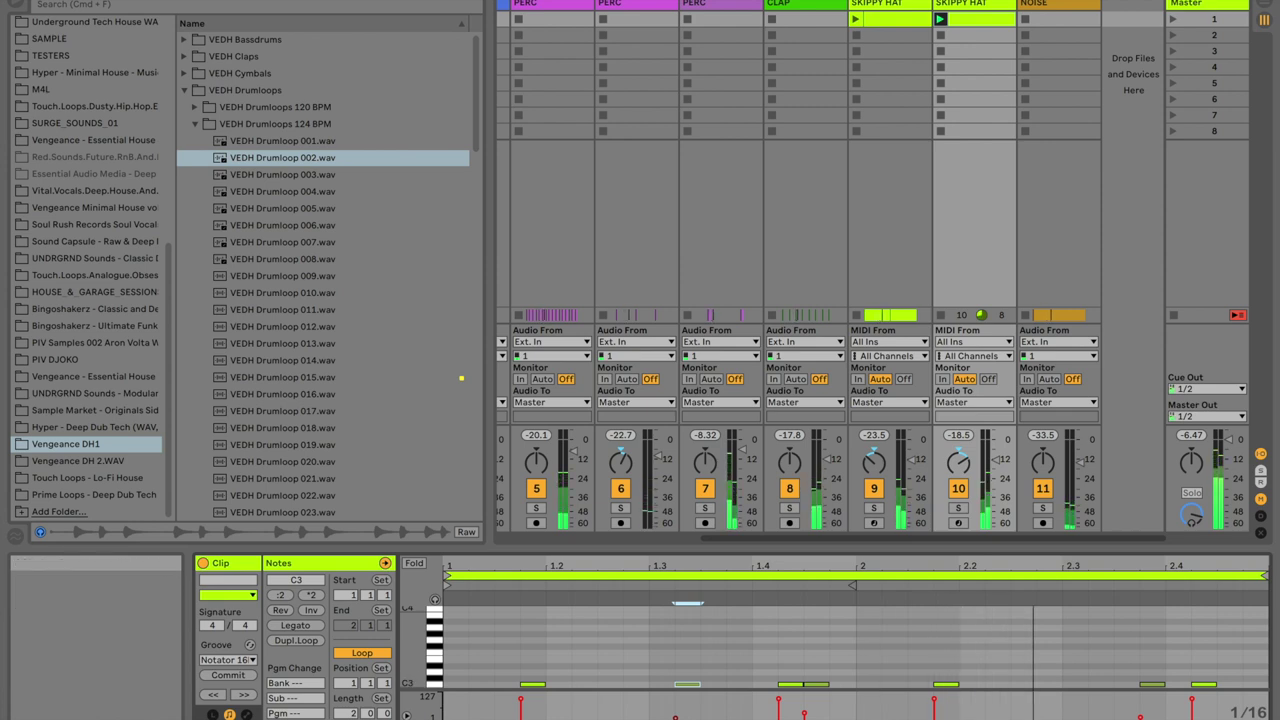
key("shift+Tab")
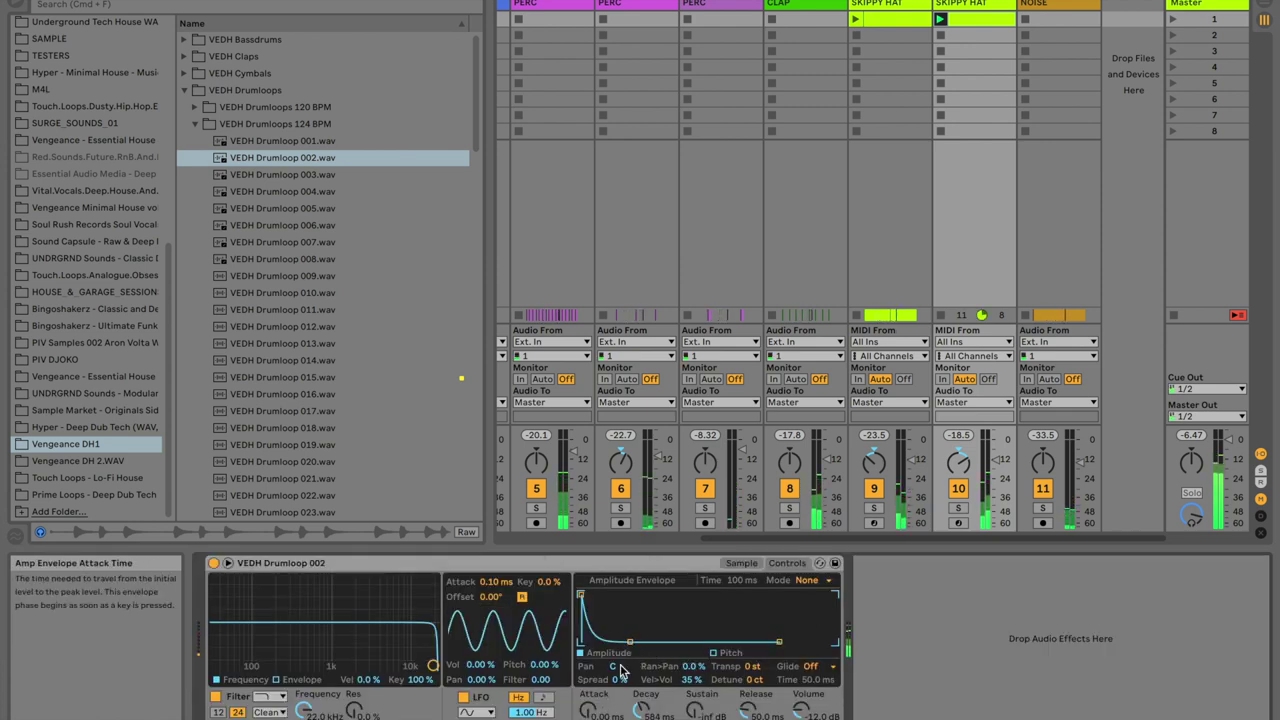
left_click_drag(629, 641, 622, 641)
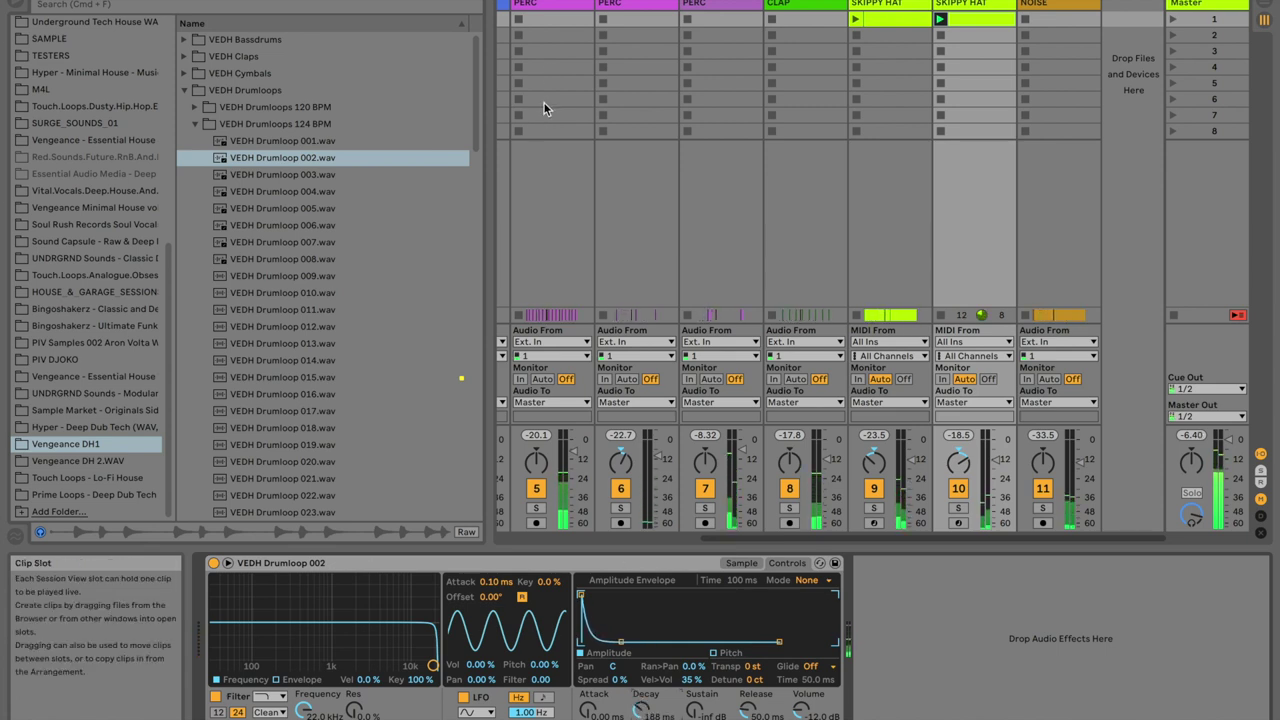
Audition VEDH Drumloops 003 to 009 in the 124 BPM folder.
double_click(289, 178)
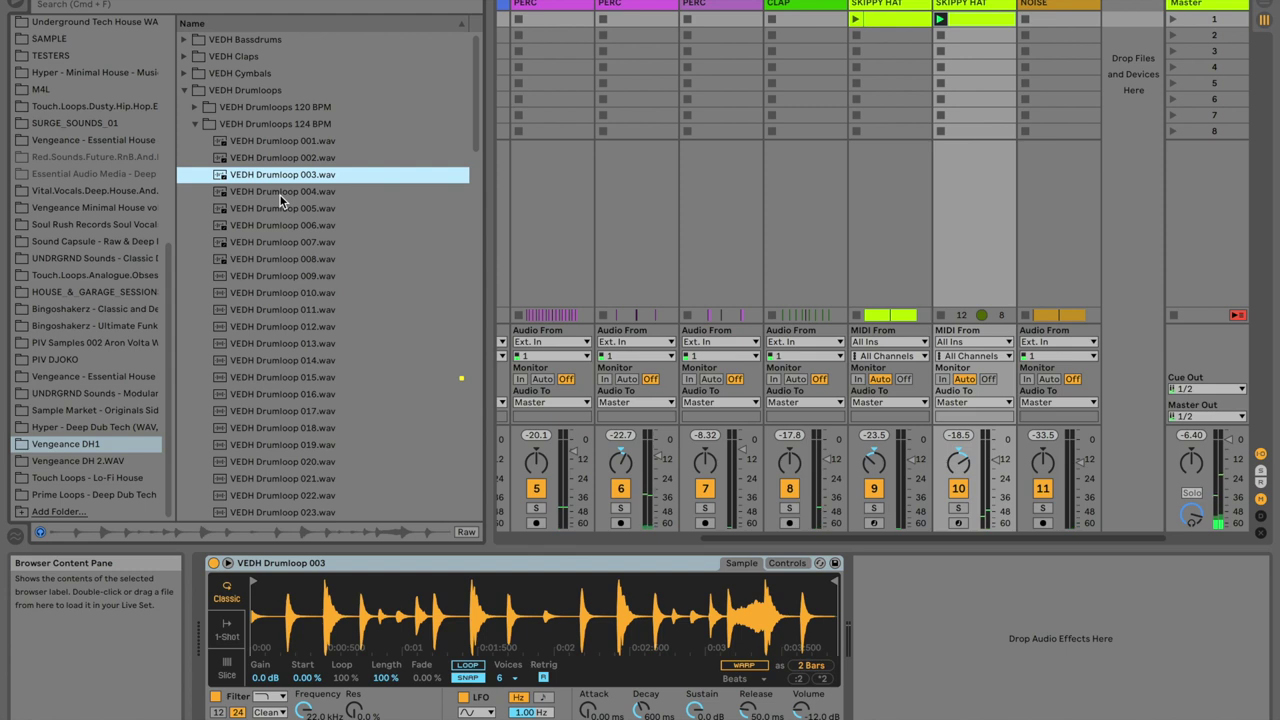
double_click(306, 192)
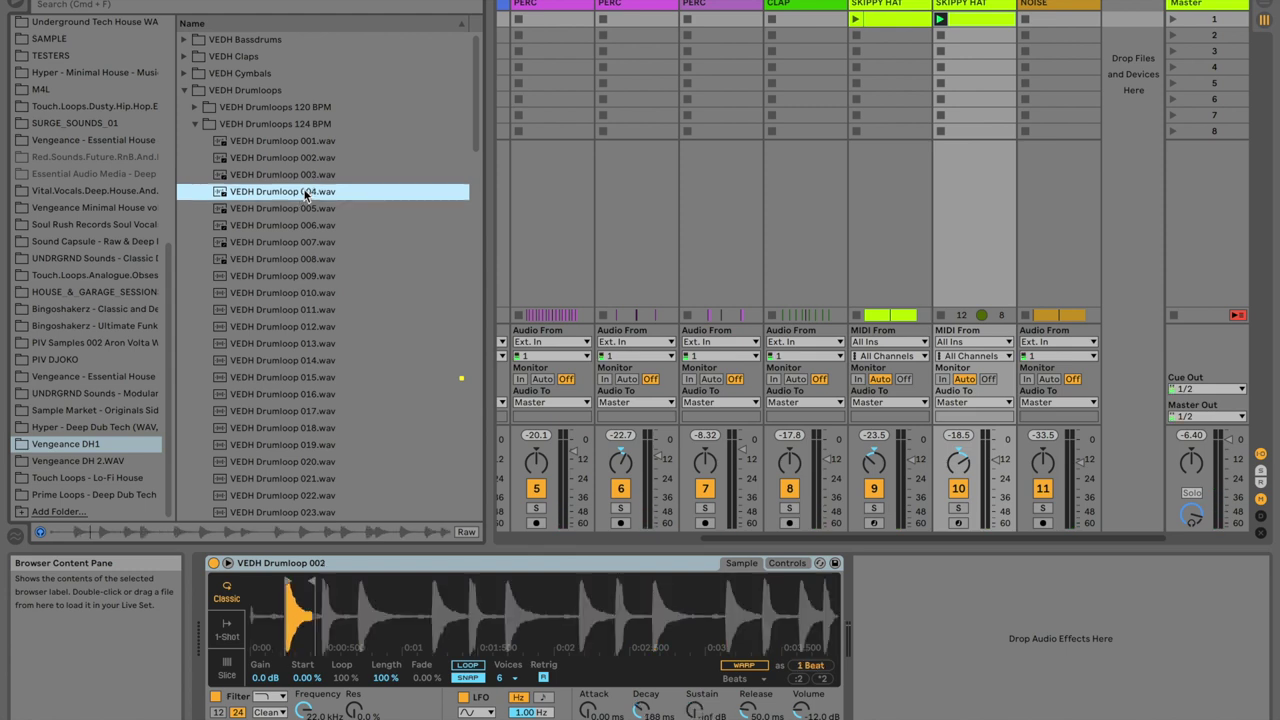
key("Down")
key("Down")
key("Down")
key("Down")
key("Down")
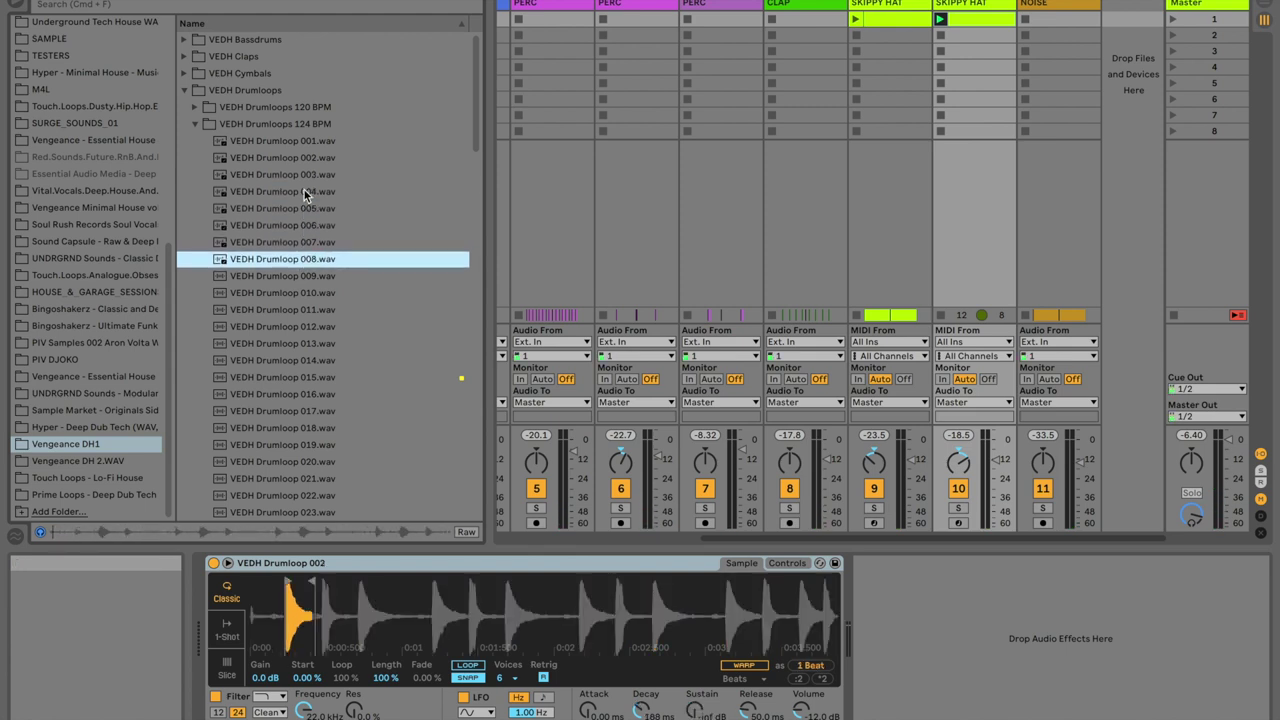
Search the Samples category for "909".
scroll(107, 172, "up", 10)
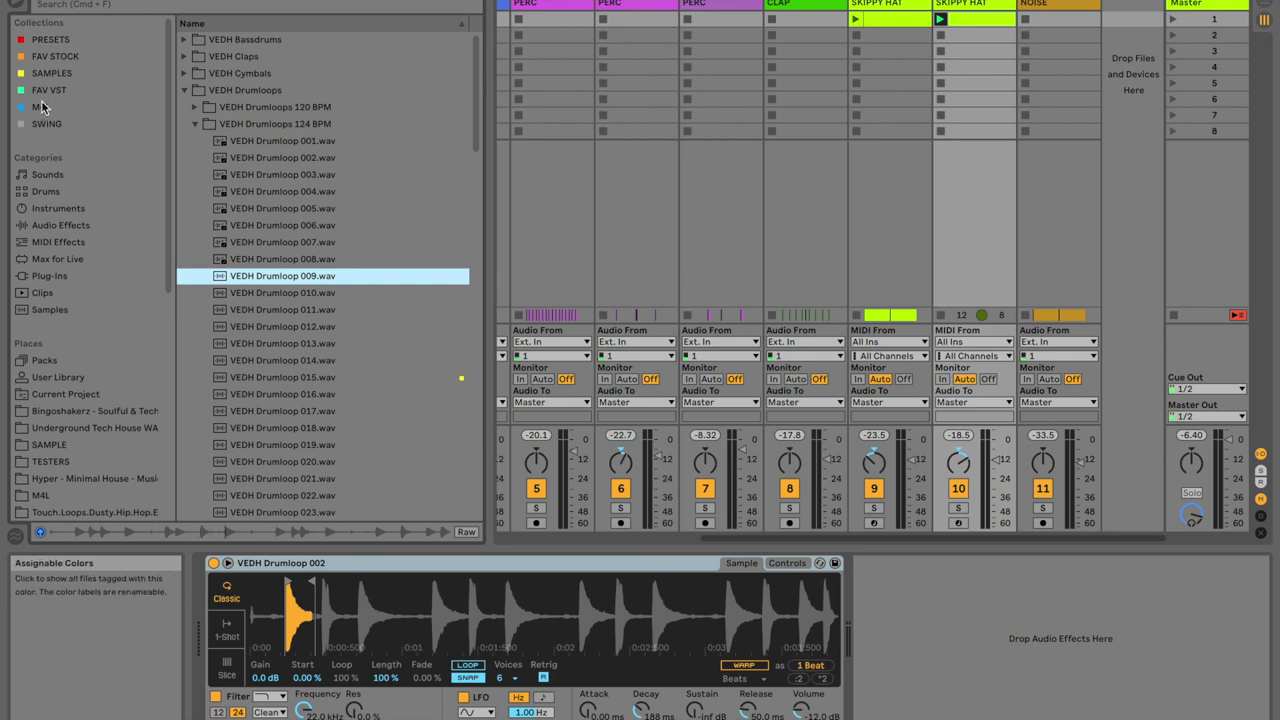
left_click(48, 311)
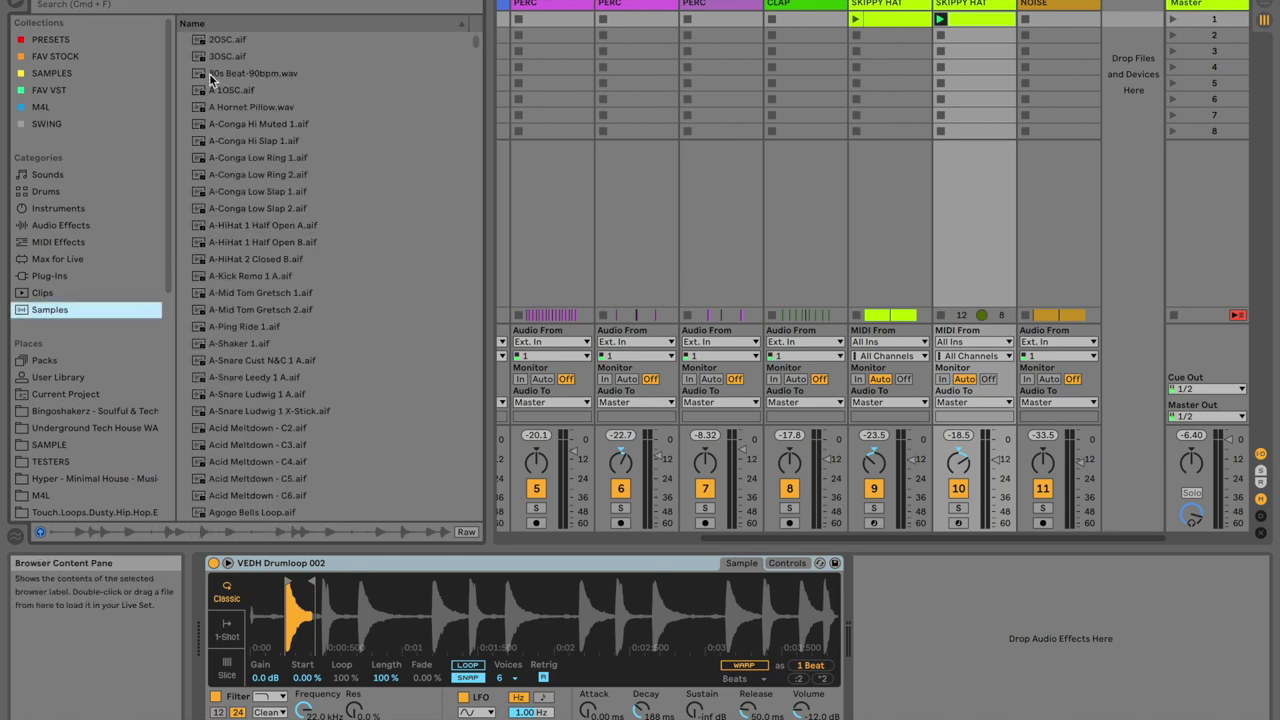
left_click(190, 10)
type("909 hat")
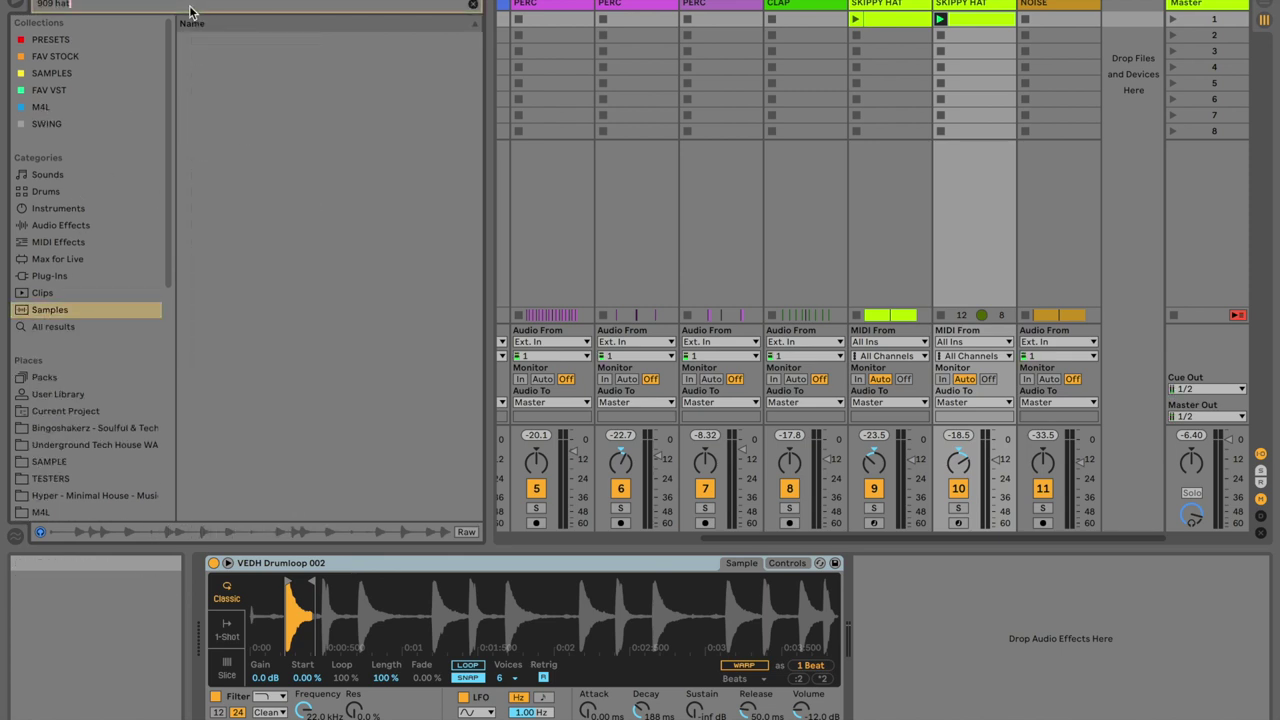
key("BackSpace")
key("BackSpace")
key("BackSpace")
key("BackSpace")
Audition the 909 open and closed hi-hats and their neighbouring samples.
left_click(334, 89)
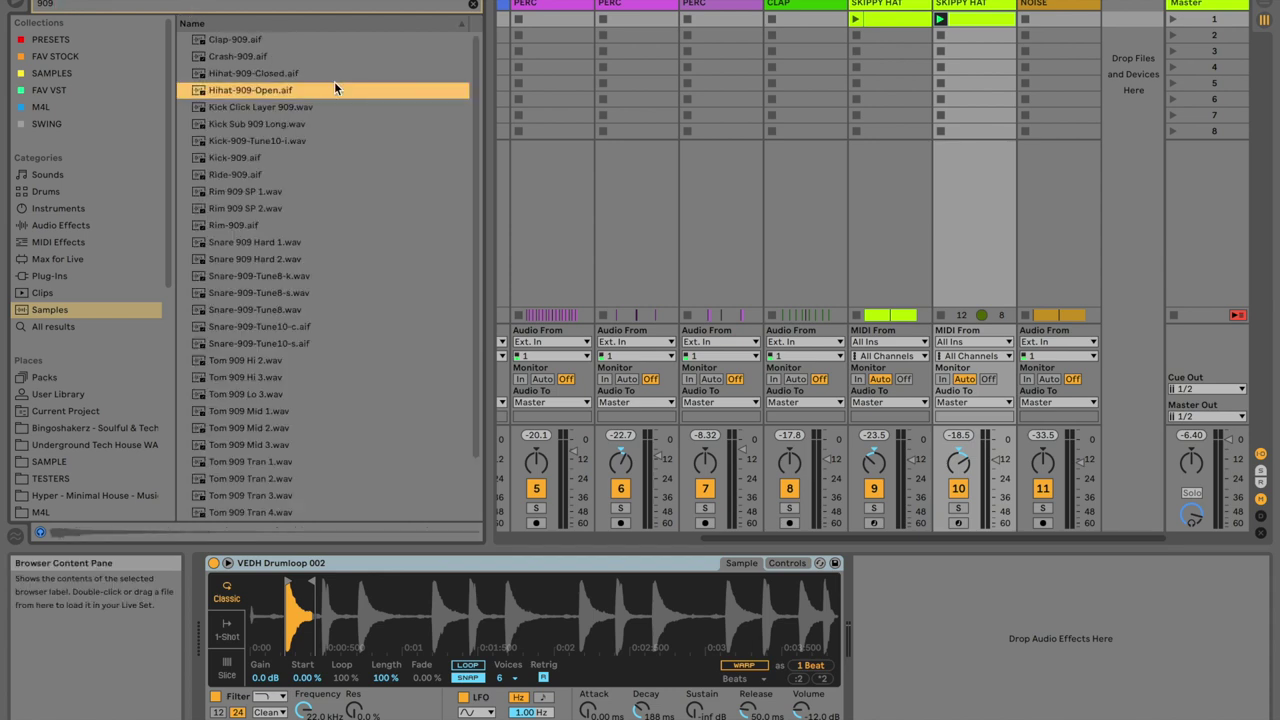
left_click(287, 78)
left_click(284, 90)
left_click(254, 74)
left_click(237, 58)
left_click(227, 40)
left_click(241, 74)
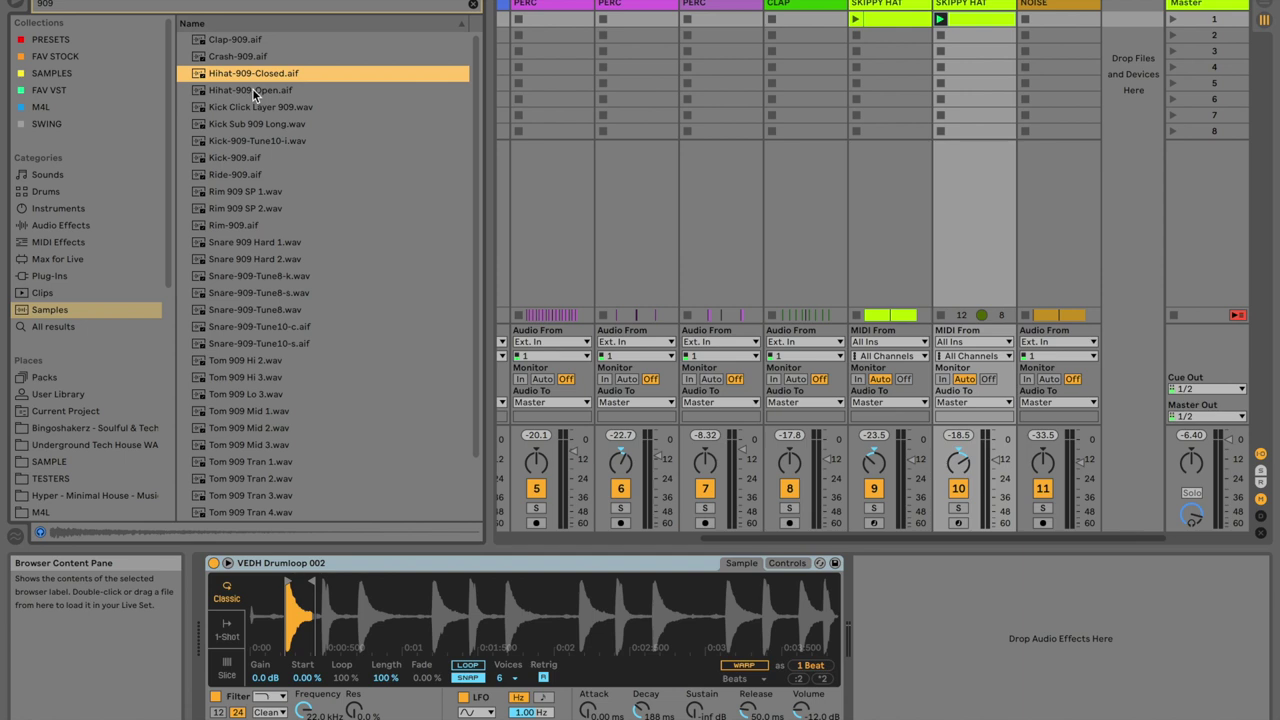
left_click(246, 109)
left_click(233, 92)
Load Hihat-909-Closed.aif into the second SKIPPY HAT track's sampler and set its amplitude decay to 145 ms.
left_click(253, 73)
left_click_drag(376, 638, 378, 638)
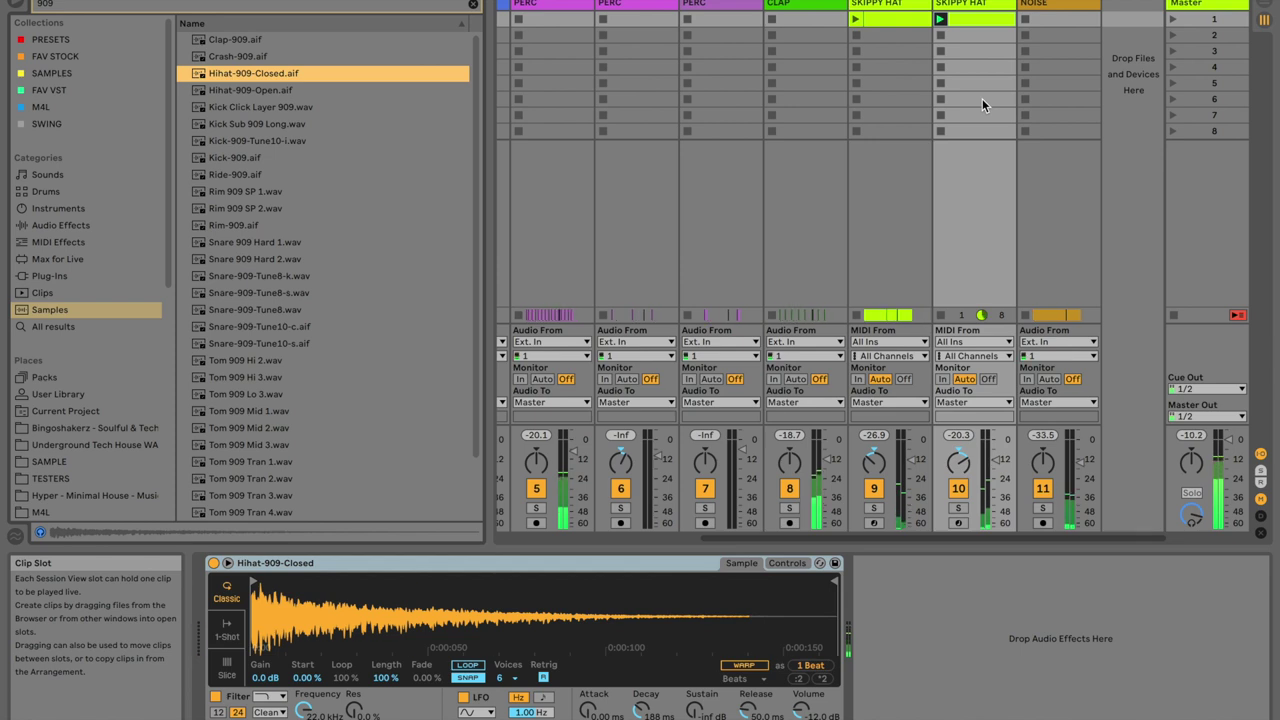
left_click(787, 563)
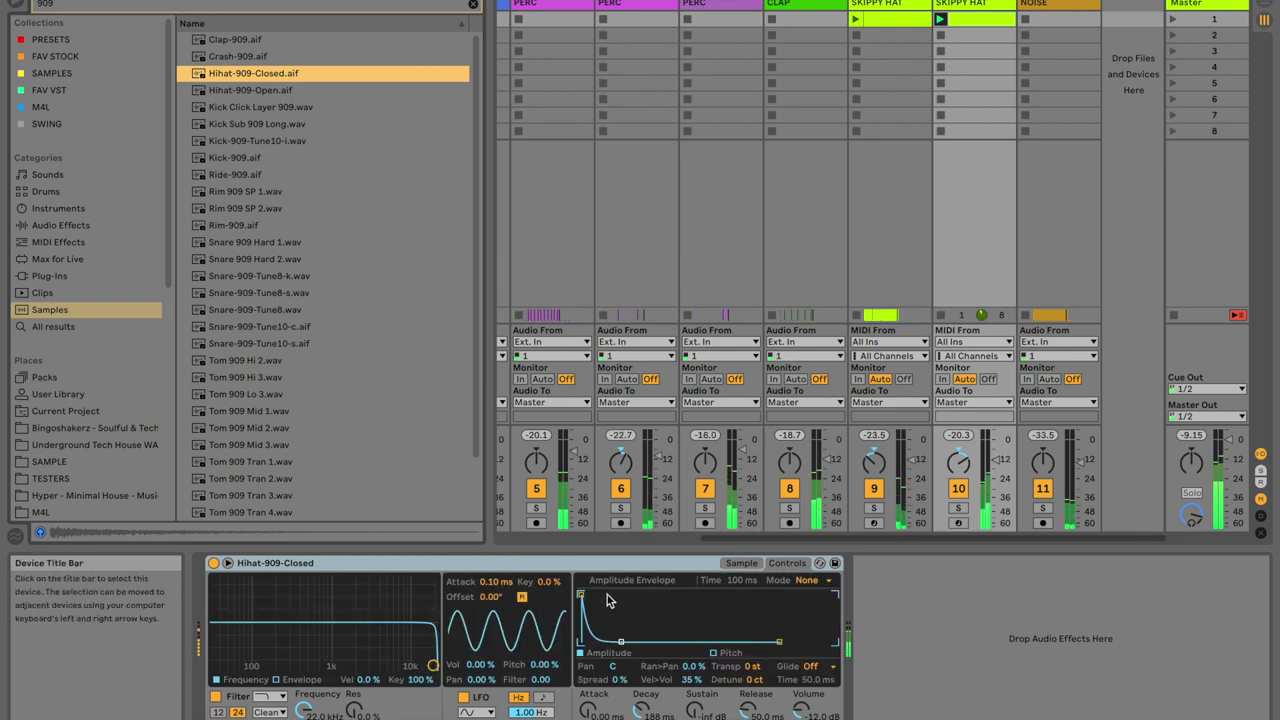
left_click_drag(622, 638, 631, 642)
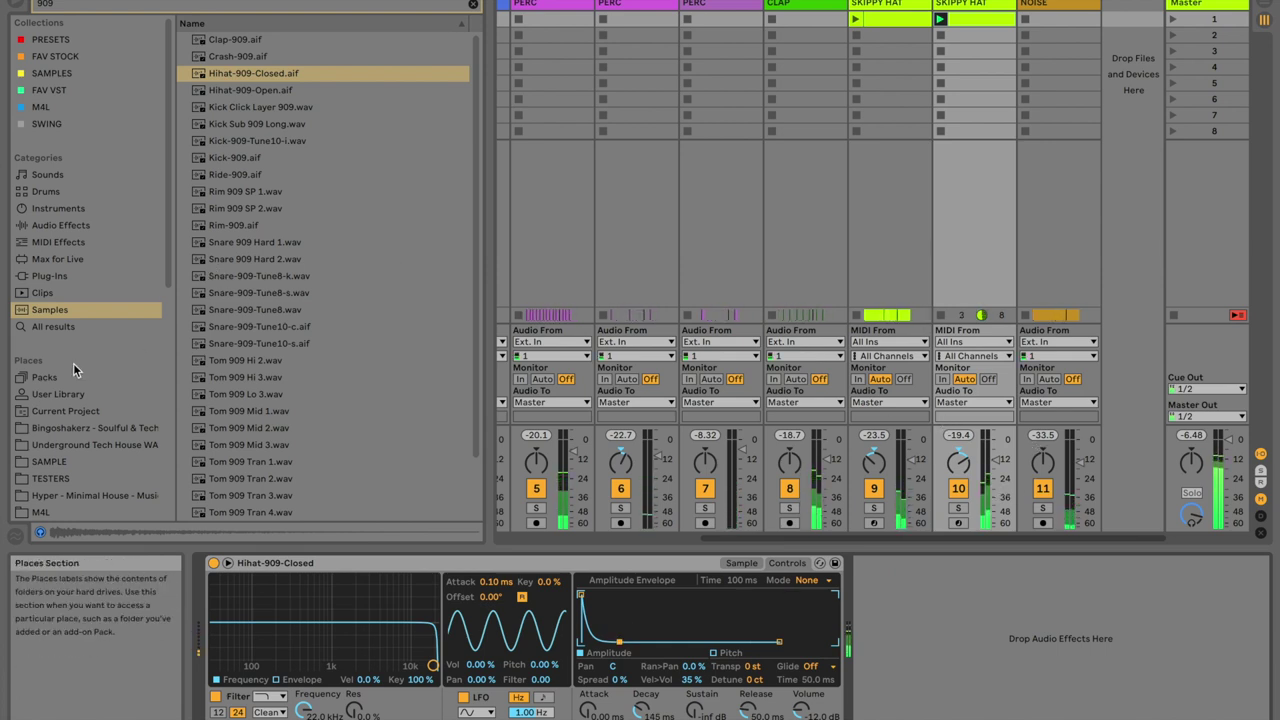
Clear the 909 search and return to the contents of the Vengeance DH1 folder.
scroll(73, 368, "down", 8)
left_click(70, 445)
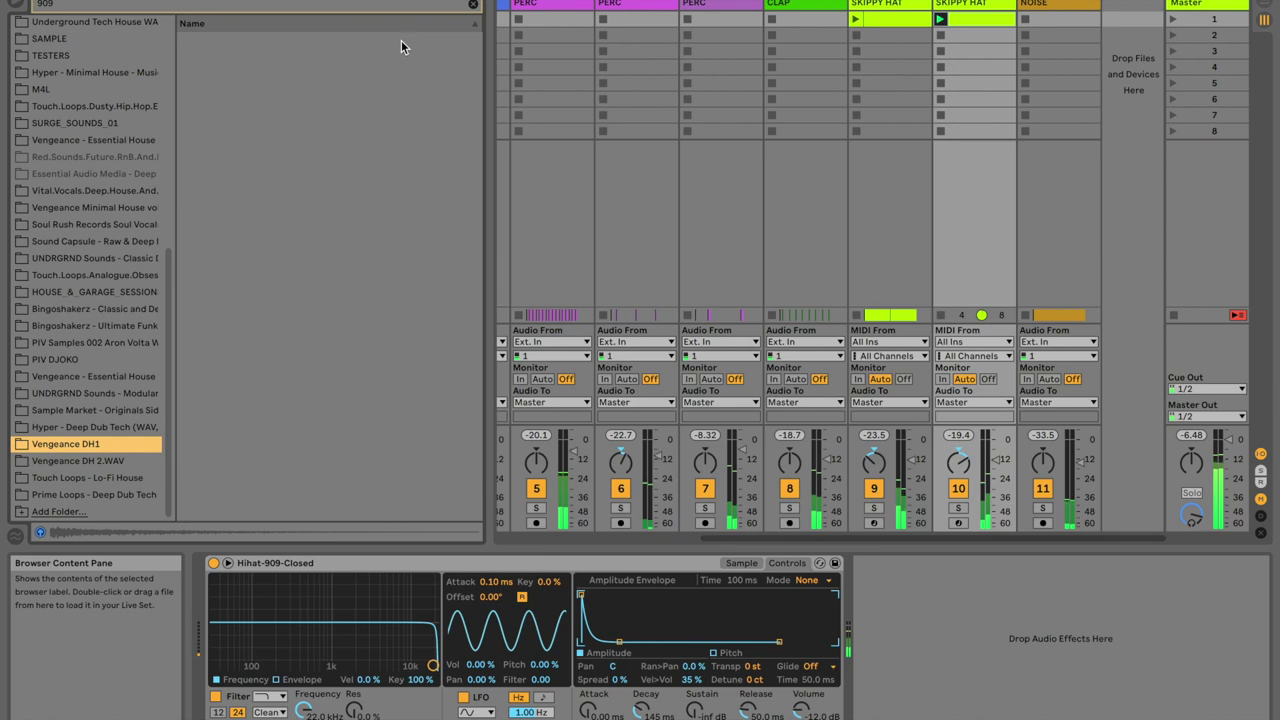
scroll(90, 450, "up", 2)
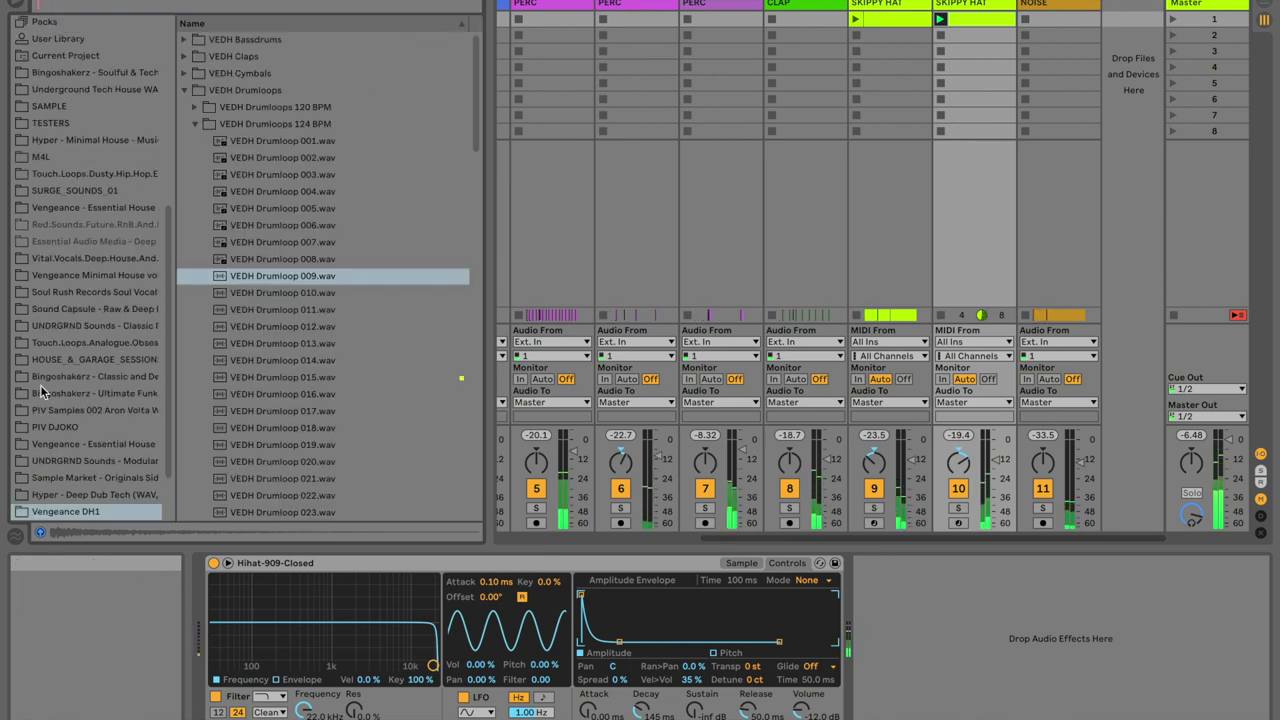
scroll(90, 450, "down", 2)
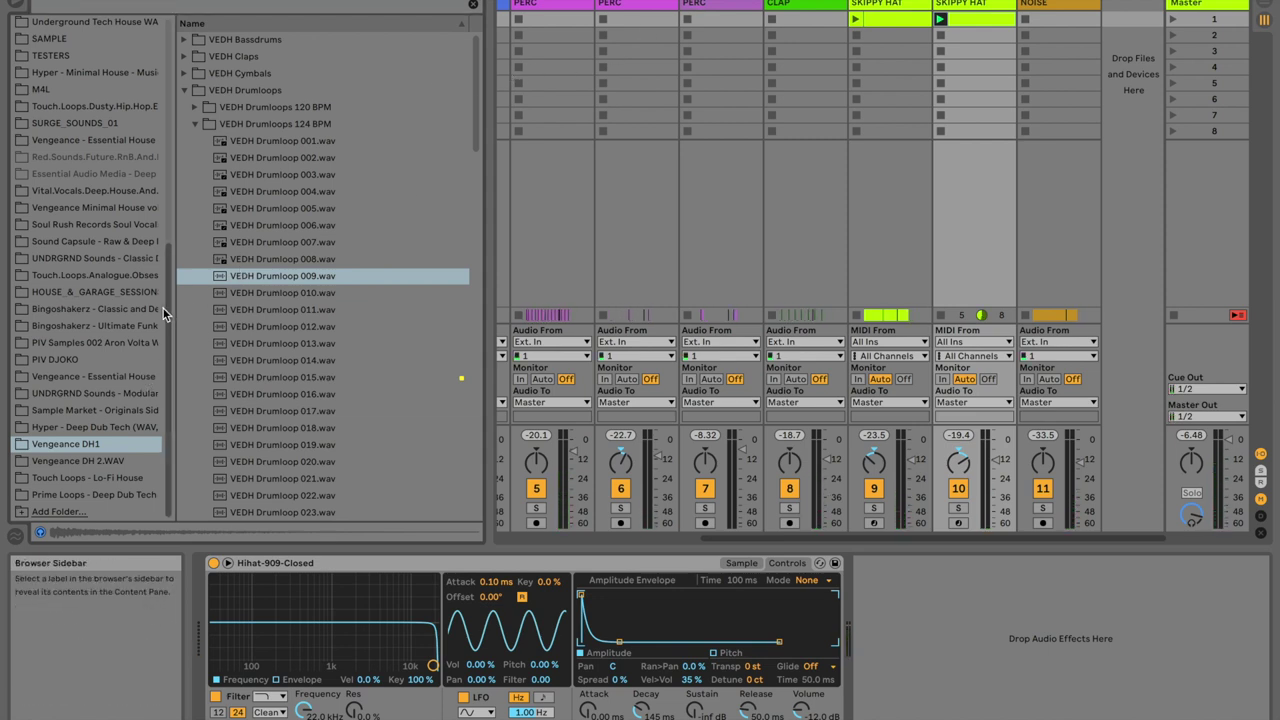
left_click(115, 477)
left_click(109, 493)
left_click(105, 460)
left_click(79, 444)
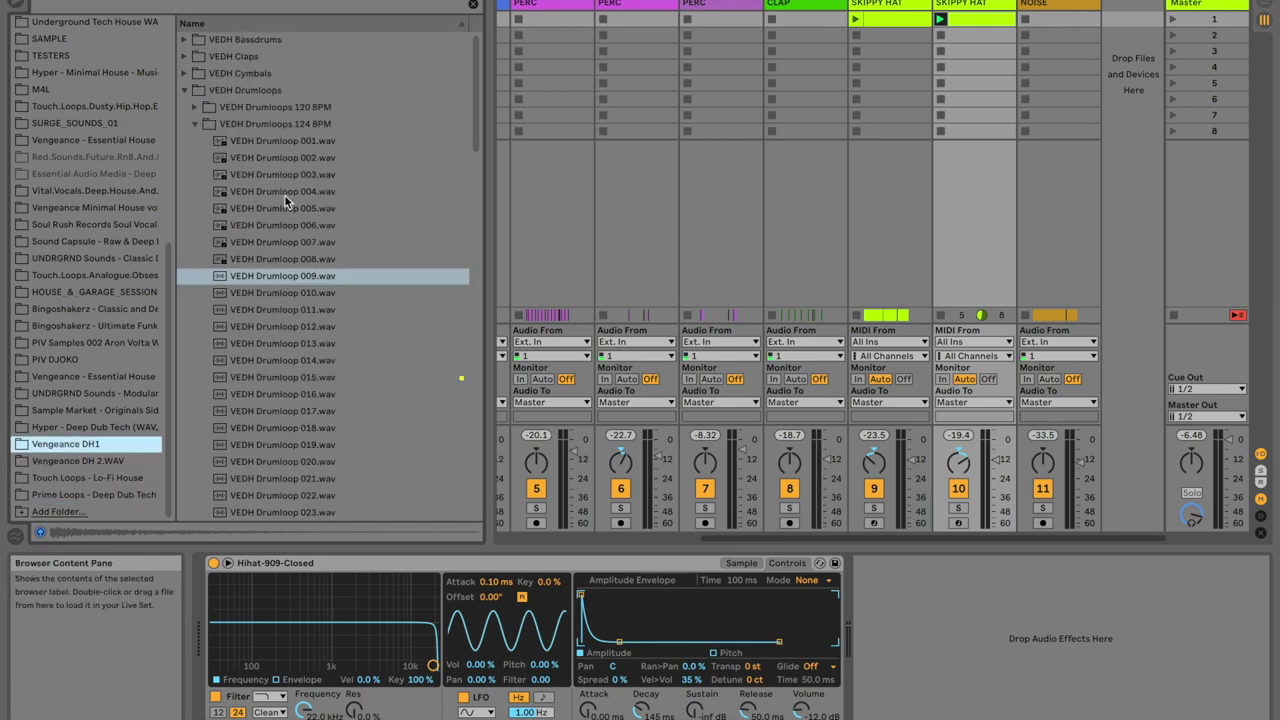
Collapse VEDH Drumloops, expand VEDH Cymbals down to its open hi-hats, and audition samples between 019 and 024.
left_click(186, 90)
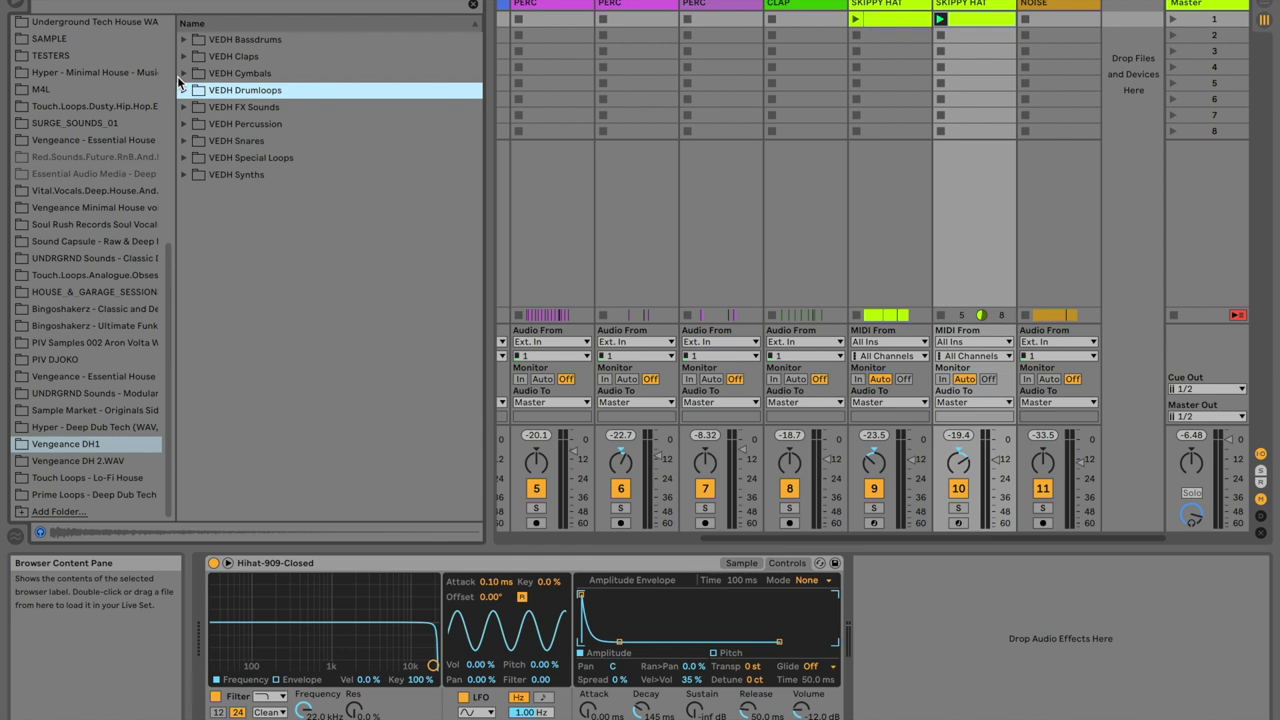
left_click(179, 74)
left_click(199, 124)
left_click(266, 309)
scroll(277, 359, "down", 2)
left_click(277, 359)
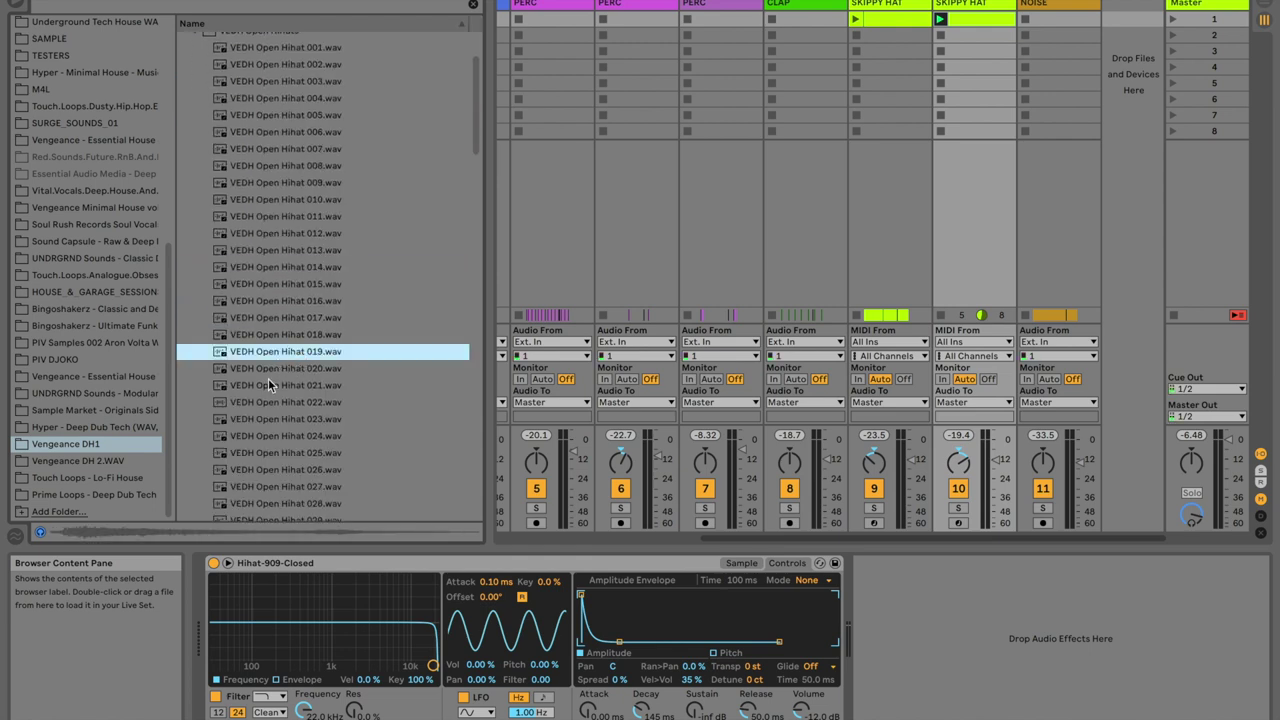
left_click(262, 400)
key("Down")
key("Down")
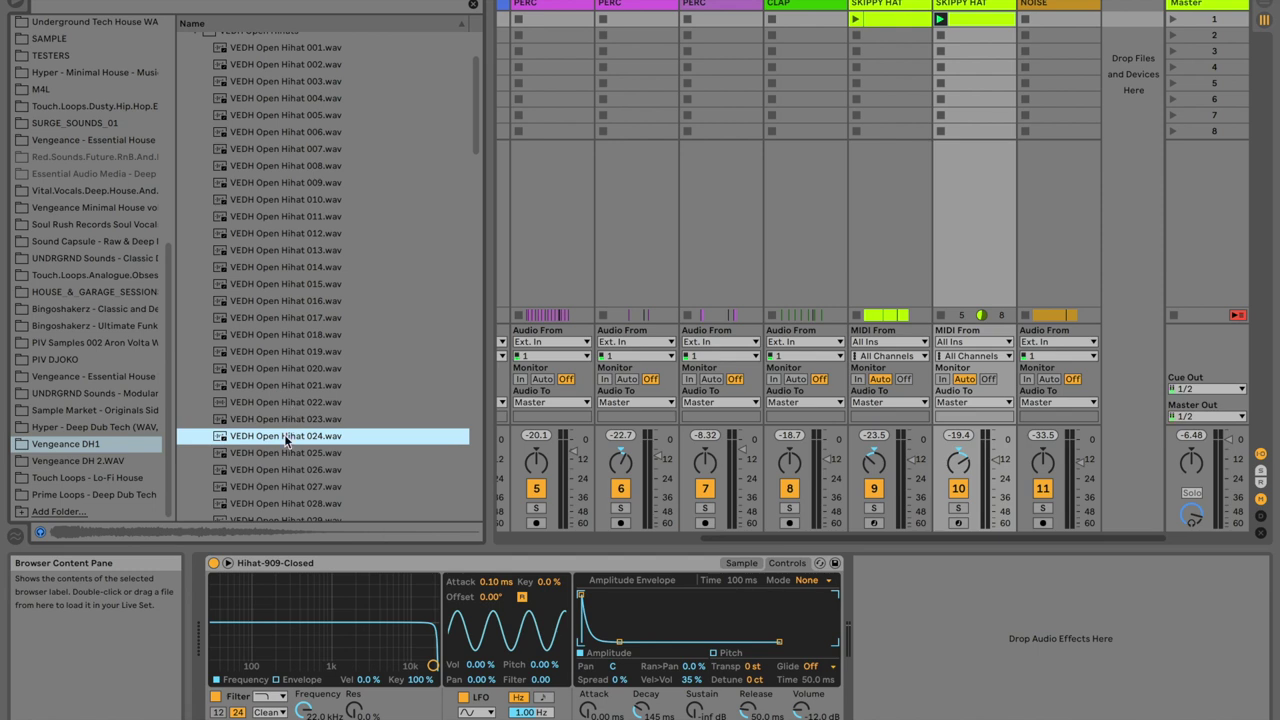
Load VEDH Open Hihat 024 into the sampler and shape its amplitude envelope with -inf dB sustain and 183 ms decay.
double_click(286, 438)
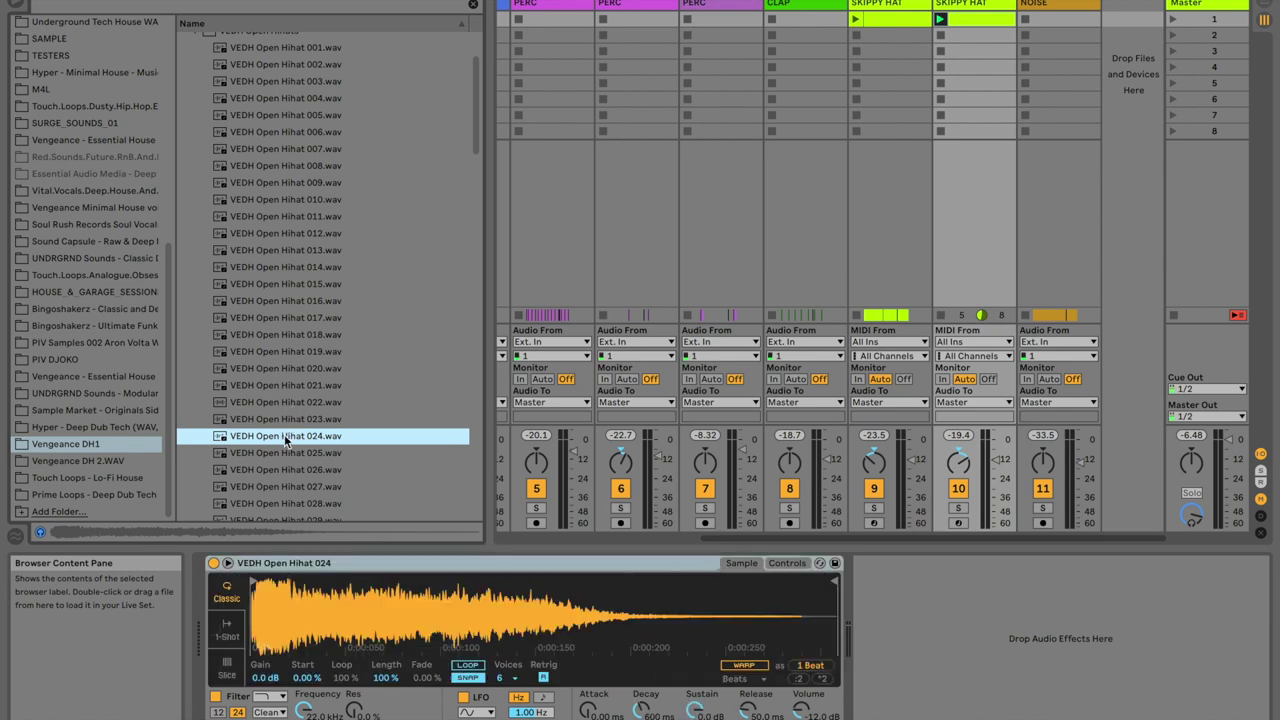
left_click(786, 563)
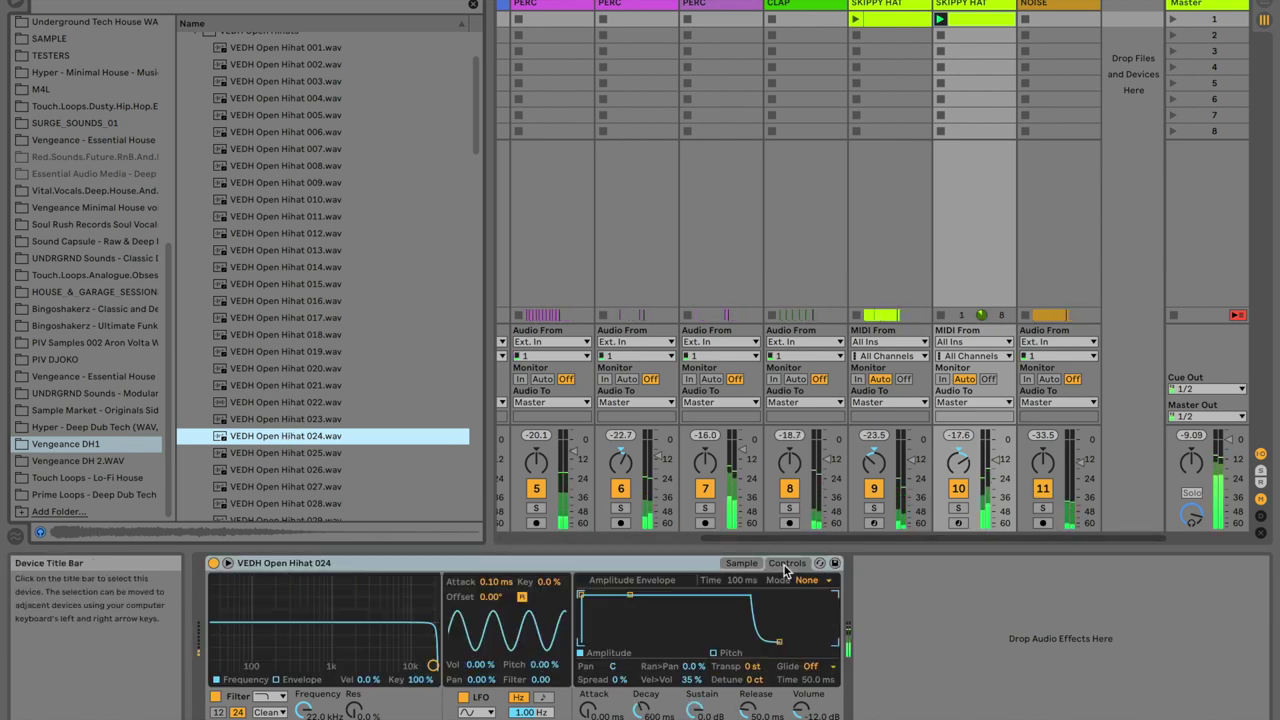
left_click_drag(629, 595, 620, 641)
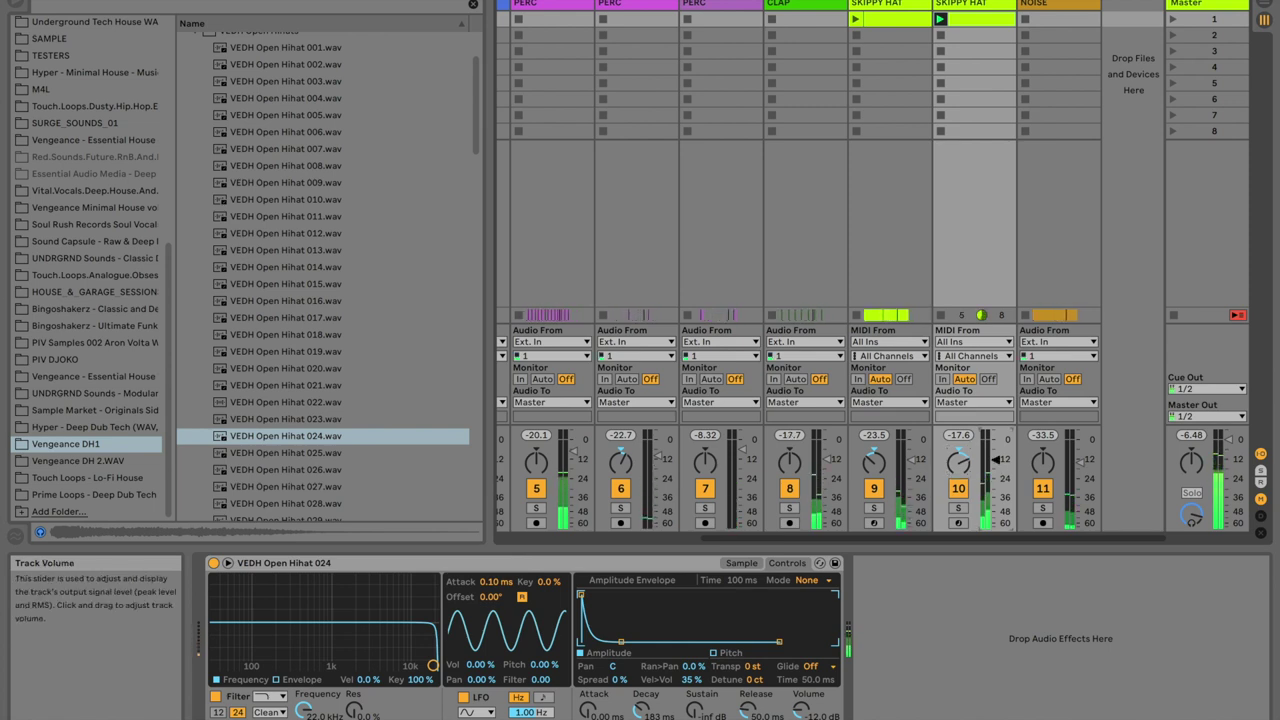
Try VEDH Open Hihats 025, 026, 027 and 028 in the sampler as replacements for the current sample.
left_click(741, 563)
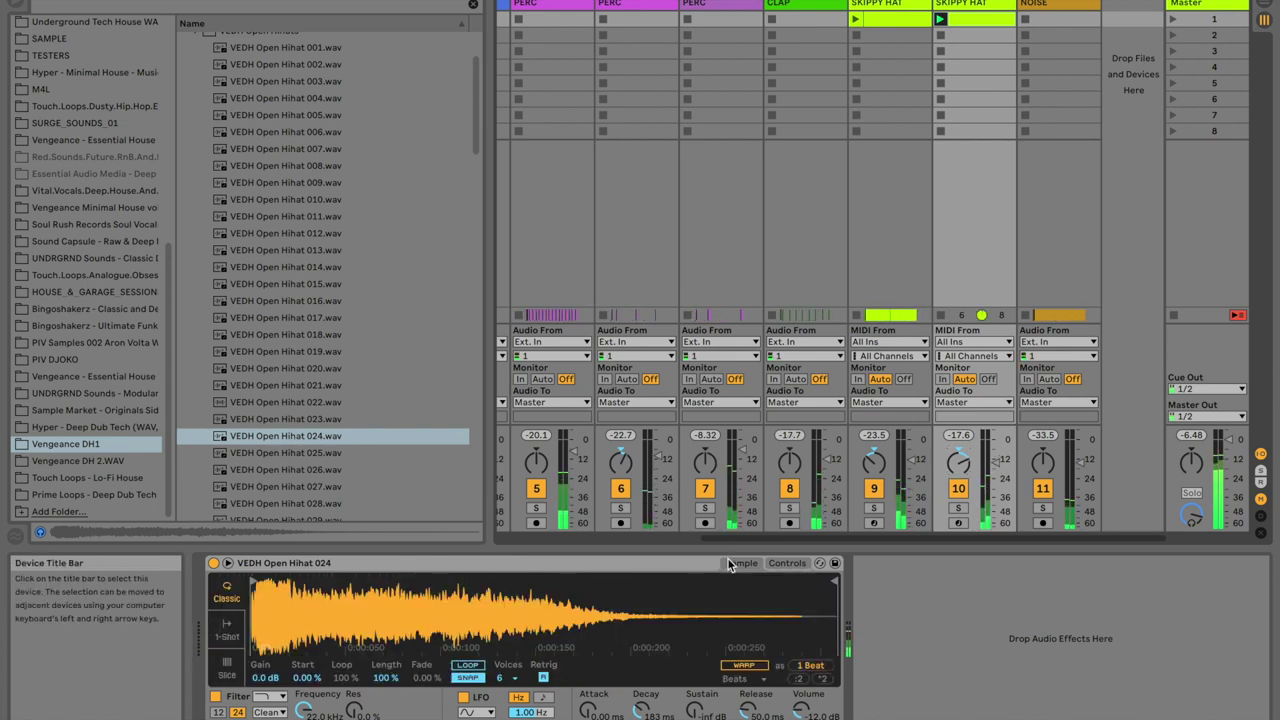
key("Down")
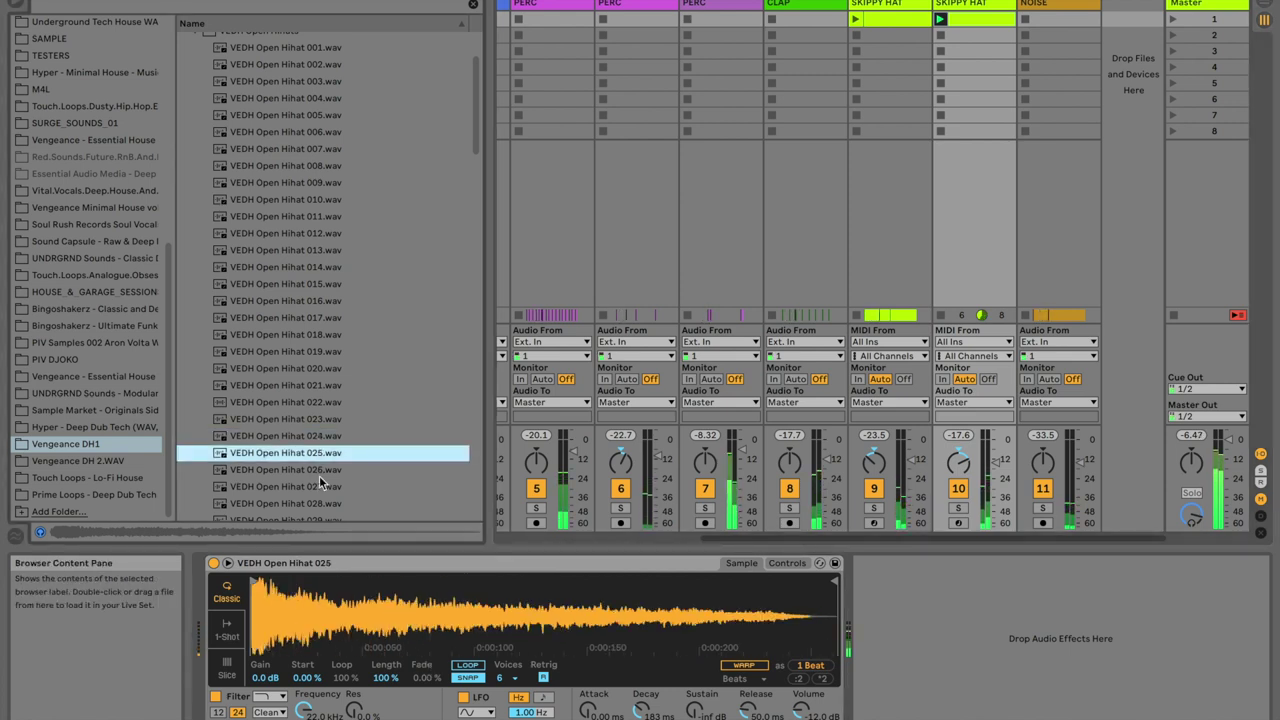
scroll(318, 450, "down", 3)
left_click(310, 410)
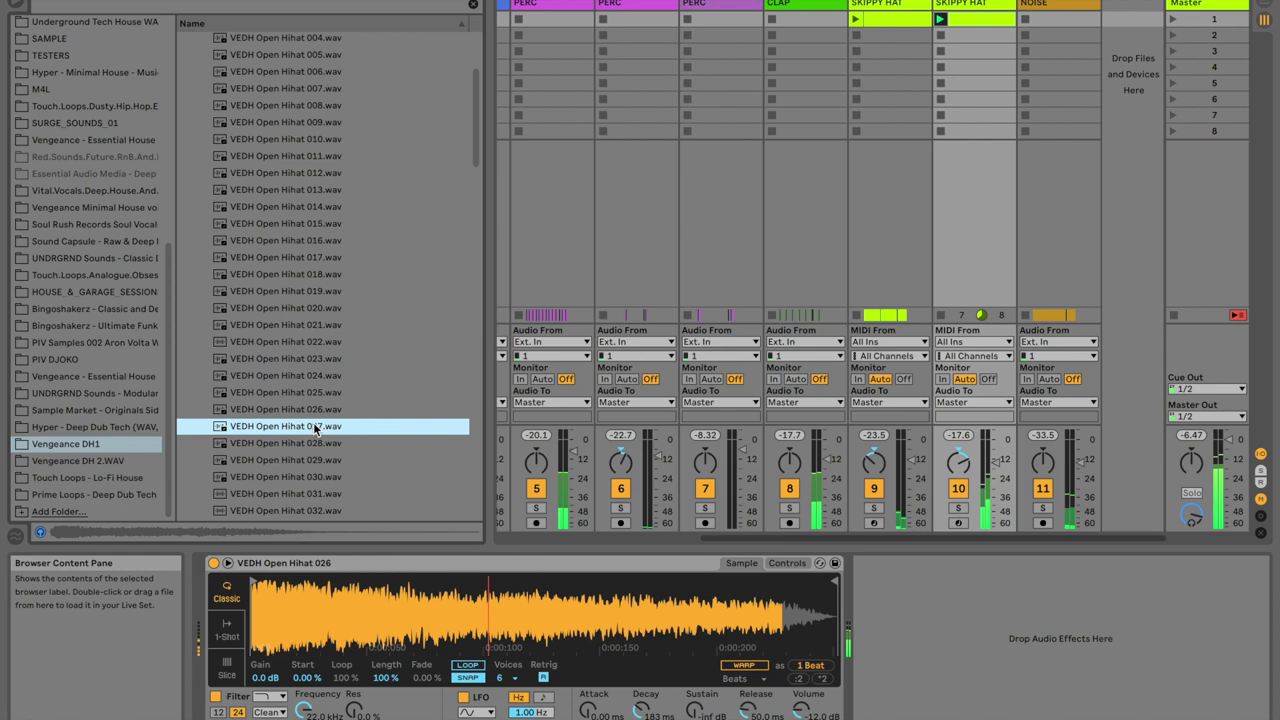
left_click(368, 423)
scroll(375, 486, "down", 1)
scroll(375, 486, "down", 1)
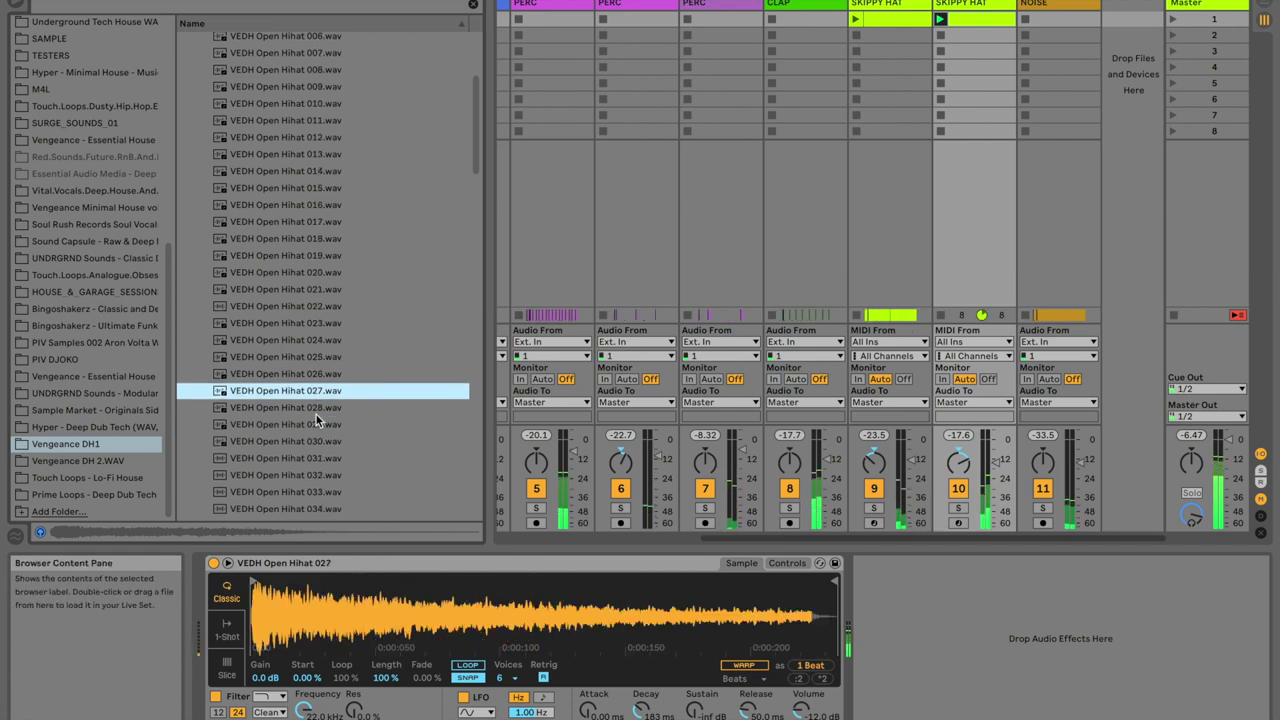
left_click(318, 410)
scroll(350, 474, "down", 2)
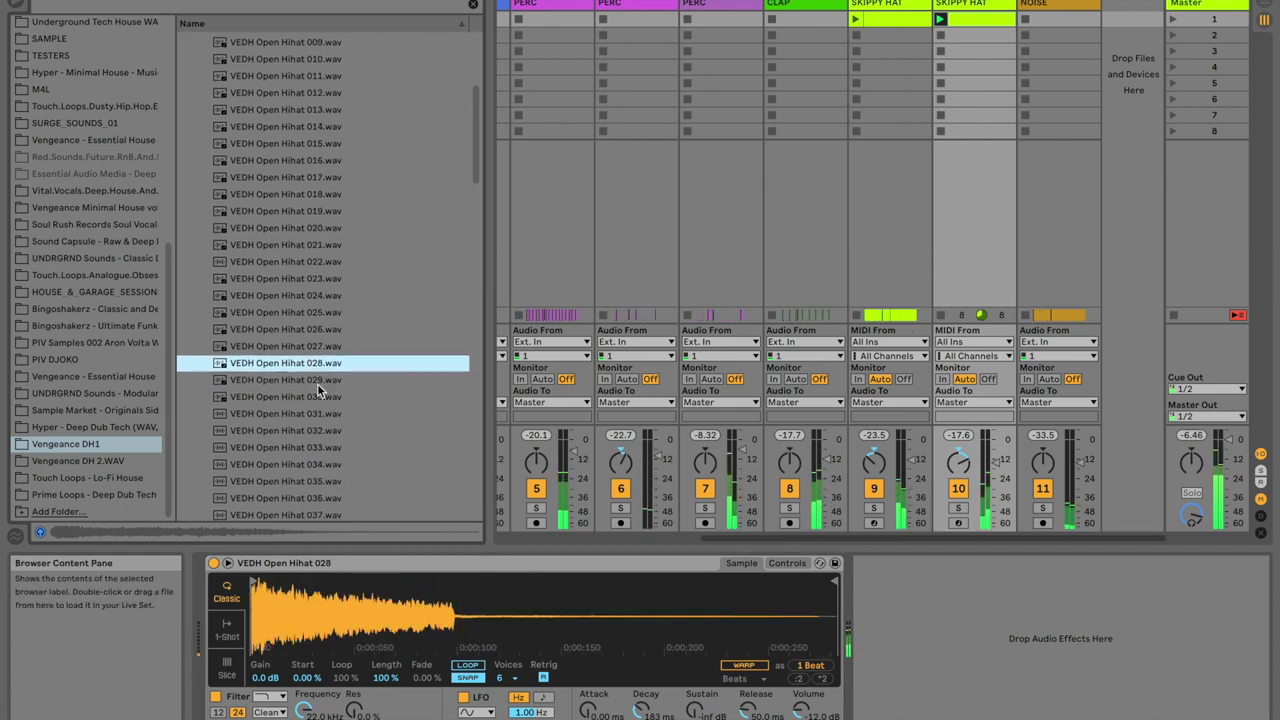
Step through the VEDH Open Hihats from 029, settle on 033 in the sampler, and display its envelope controls.
key("Down")
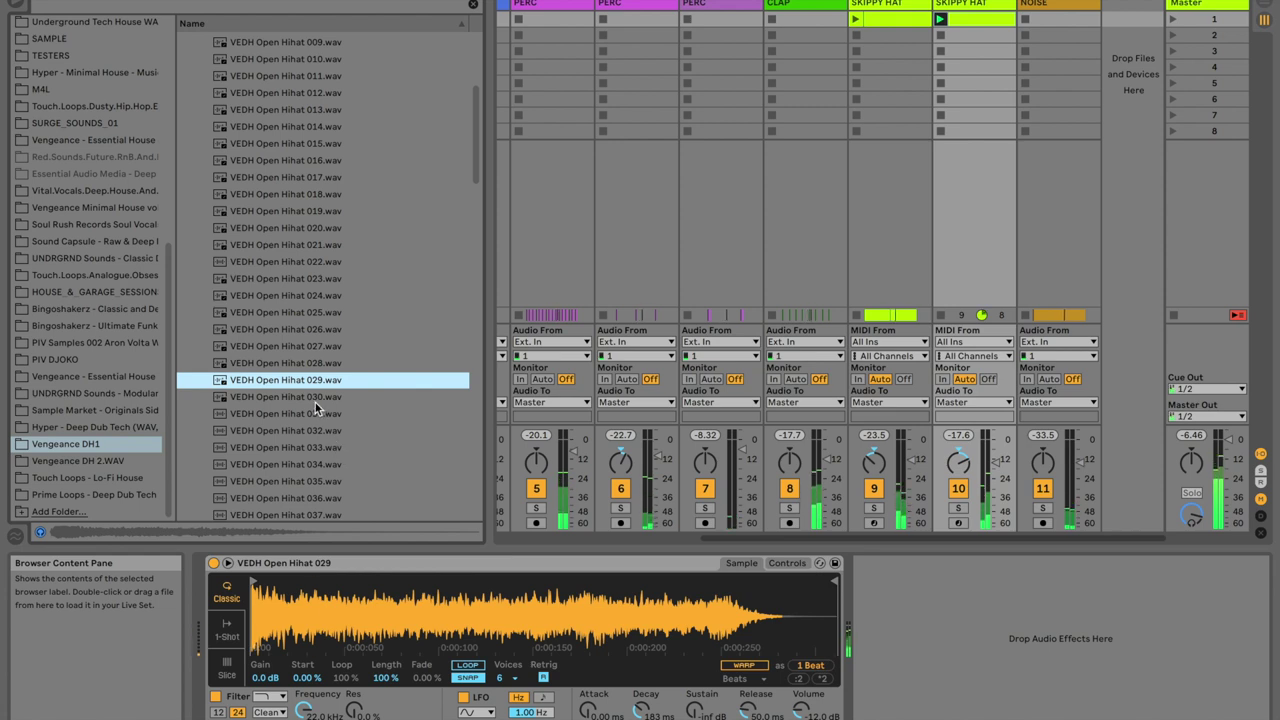
left_click(313, 401)
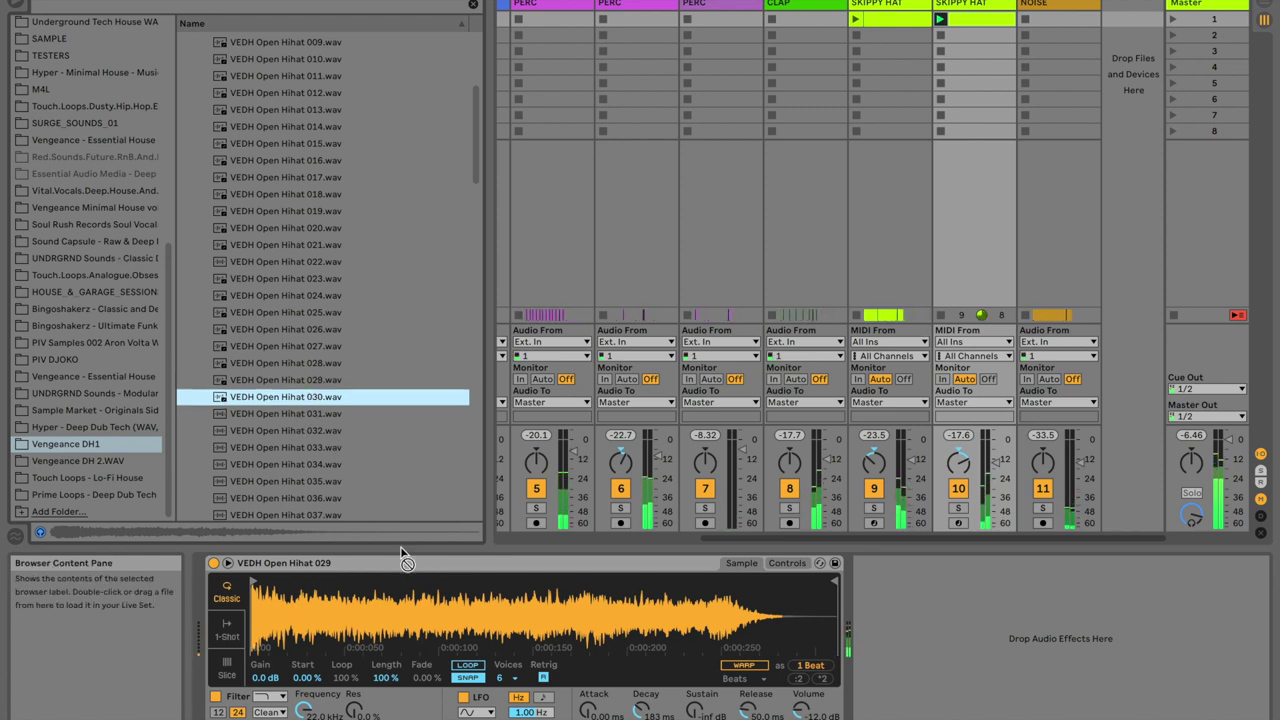
left_click(318, 414)
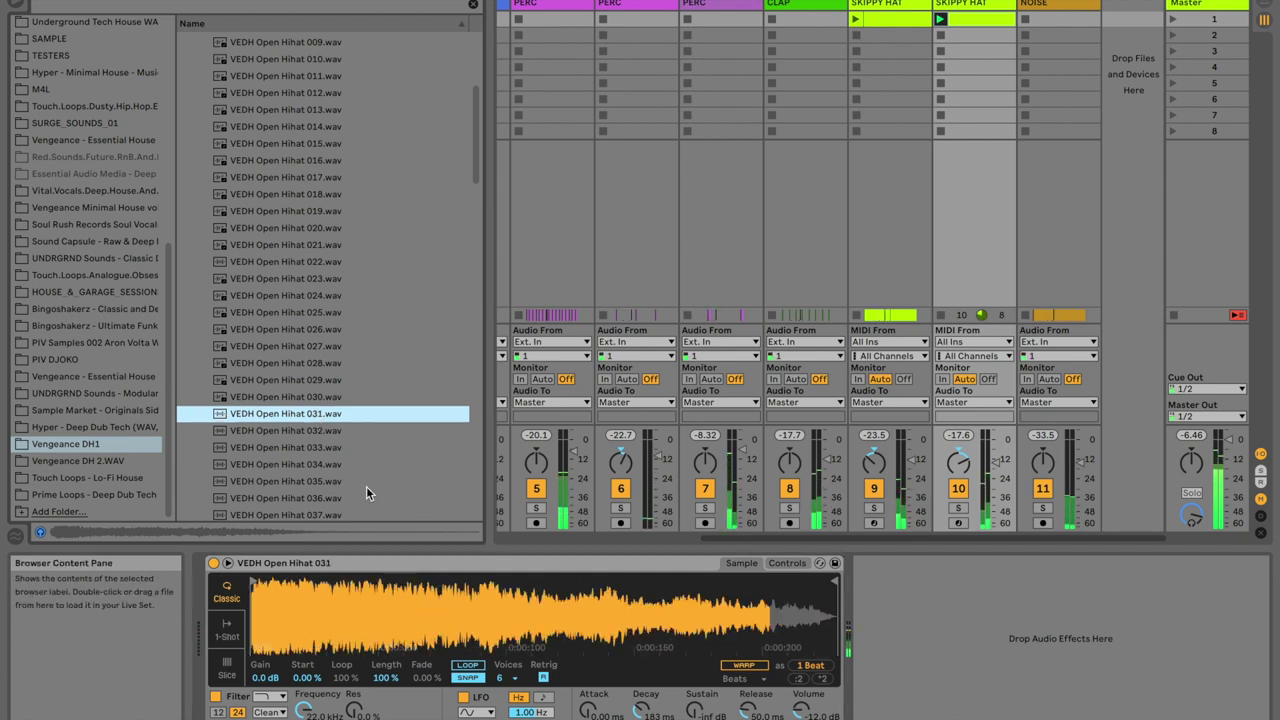
left_click(298, 432)
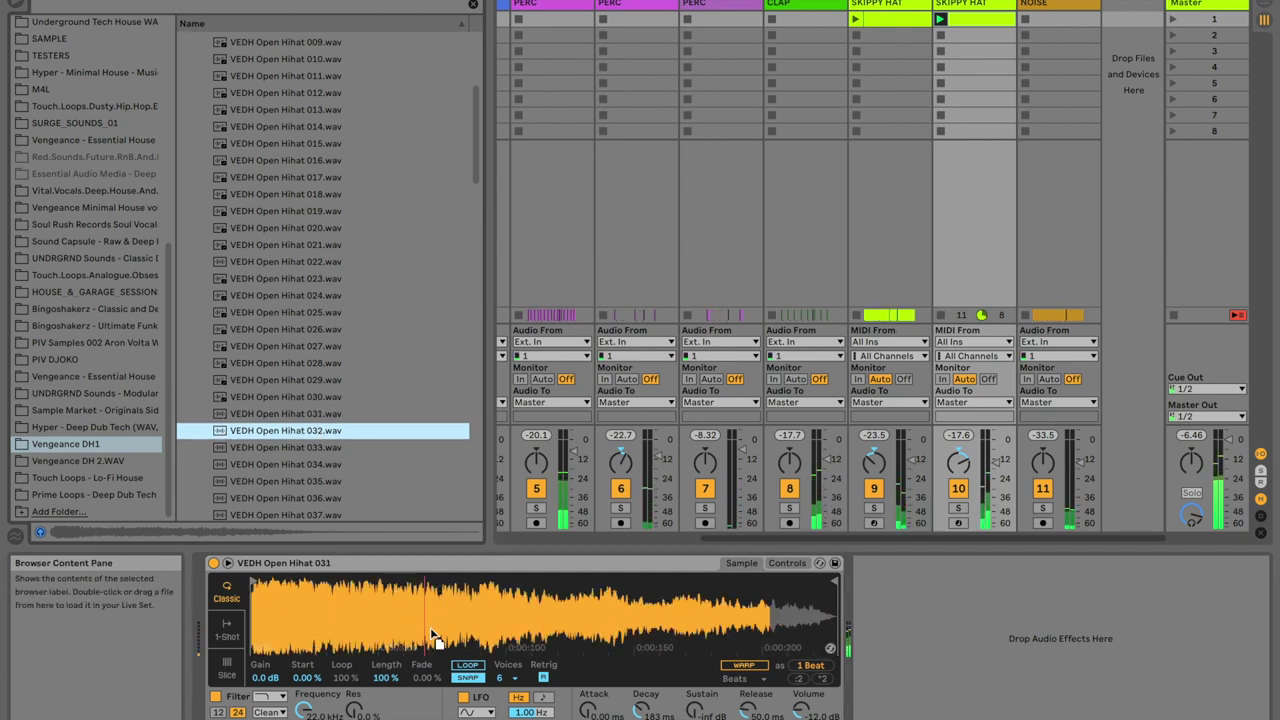
left_click(308, 449)
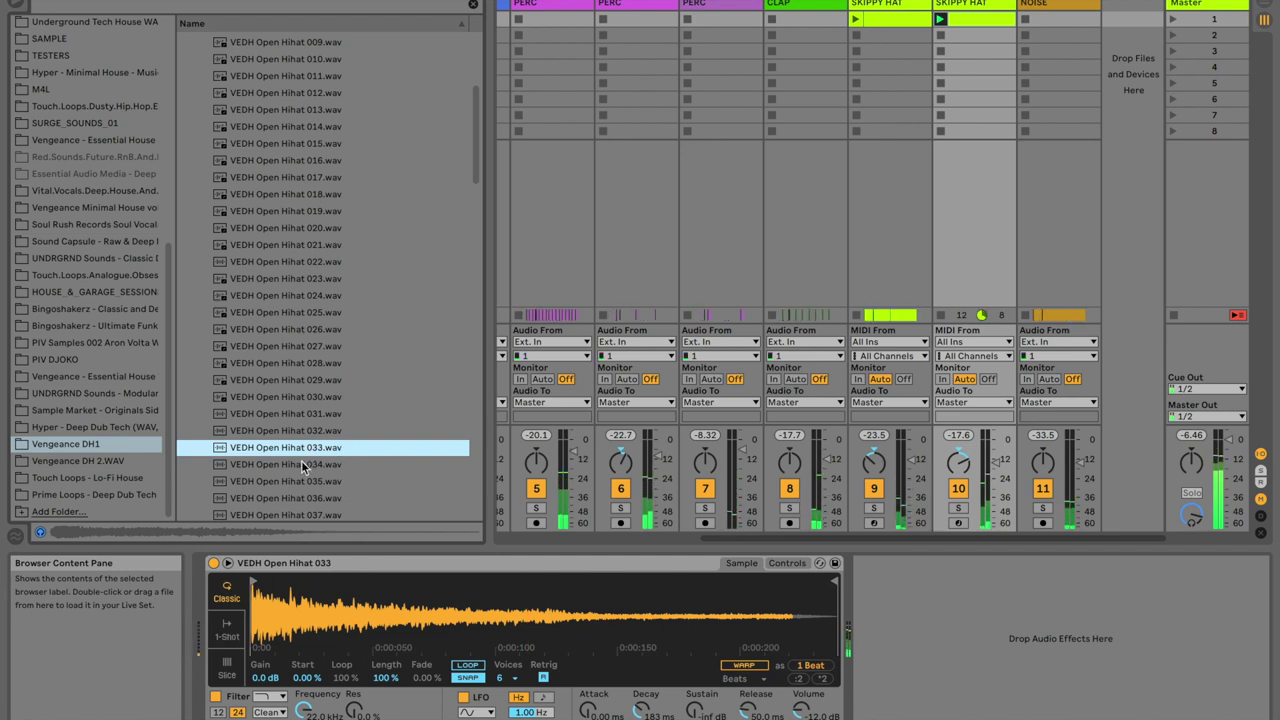
left_click(787, 562)
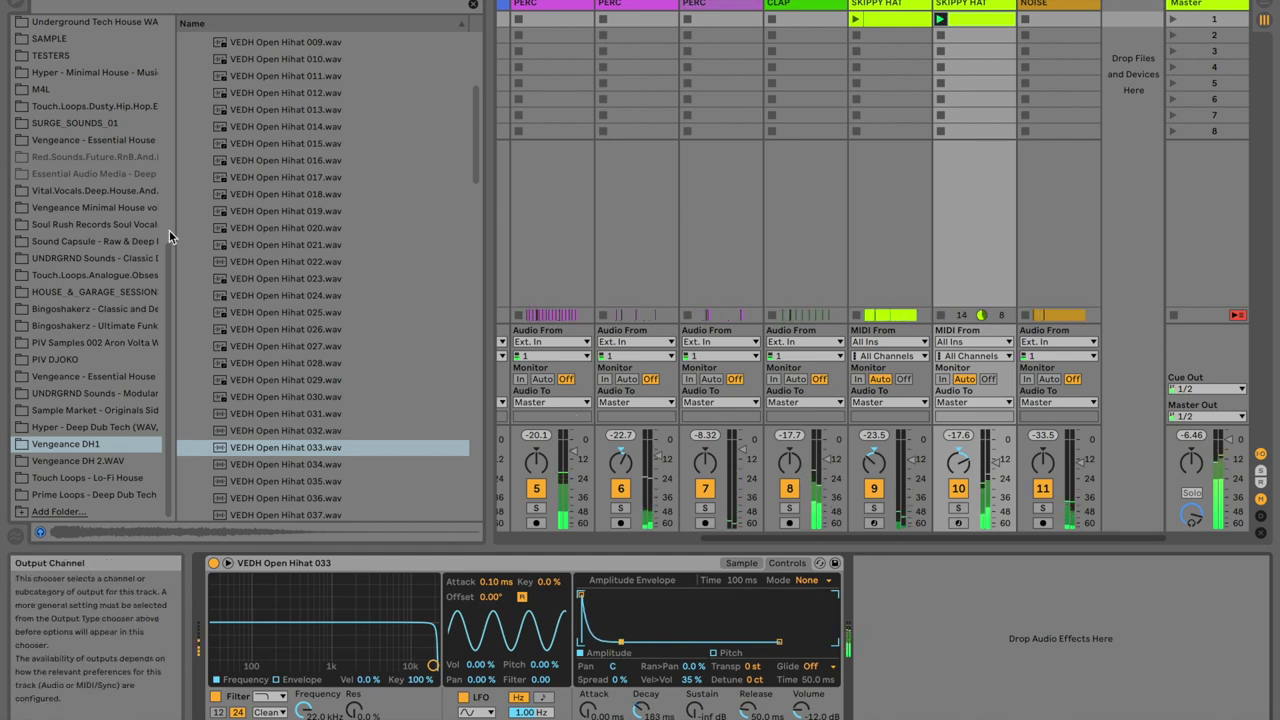
Load the Total Random preset from the PRESETS collection onto skippy hat track 10 and set its Random amount to 39.
scroll(100, 250, "up", 8)
left_click(54, 39)
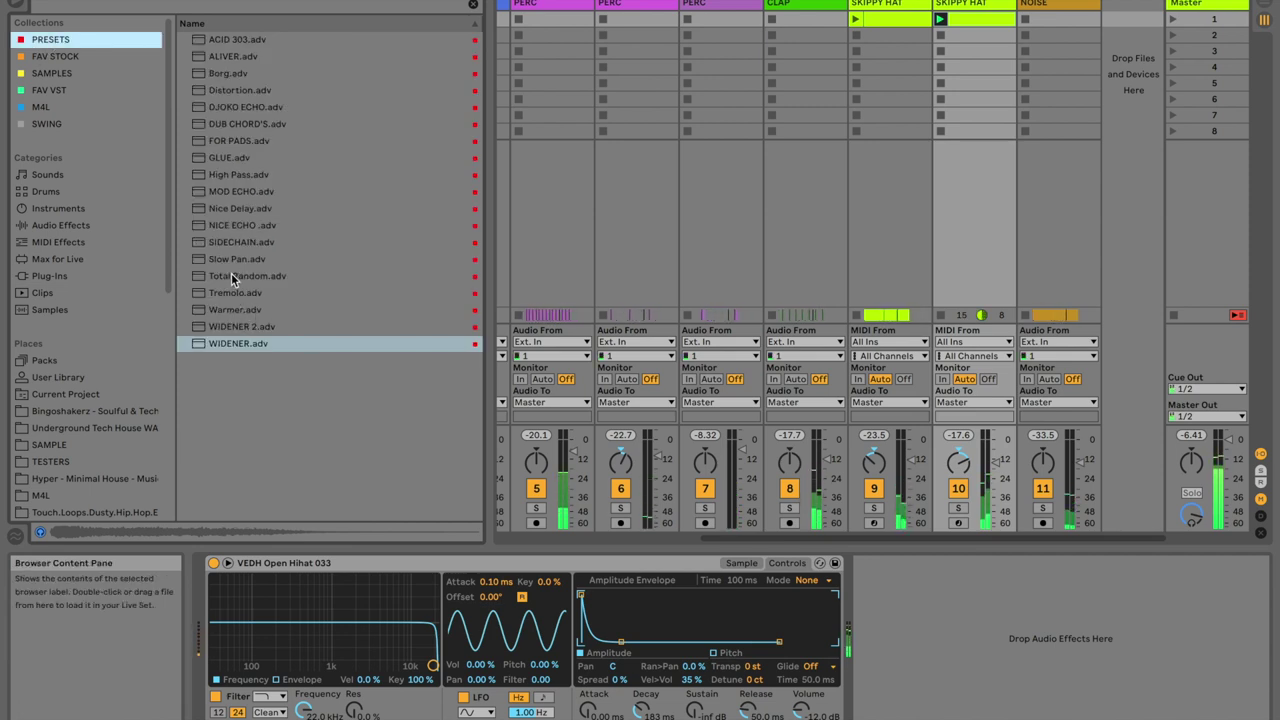
double_click(231, 276)
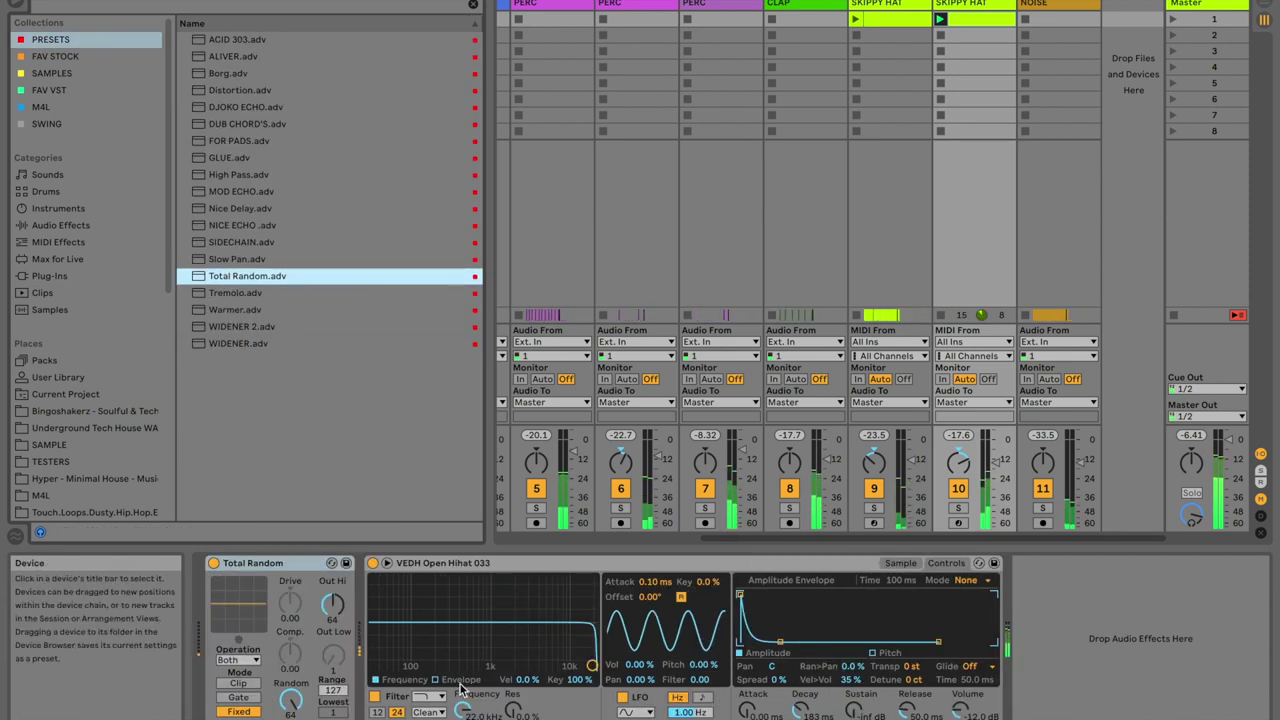
left_click(290, 700)
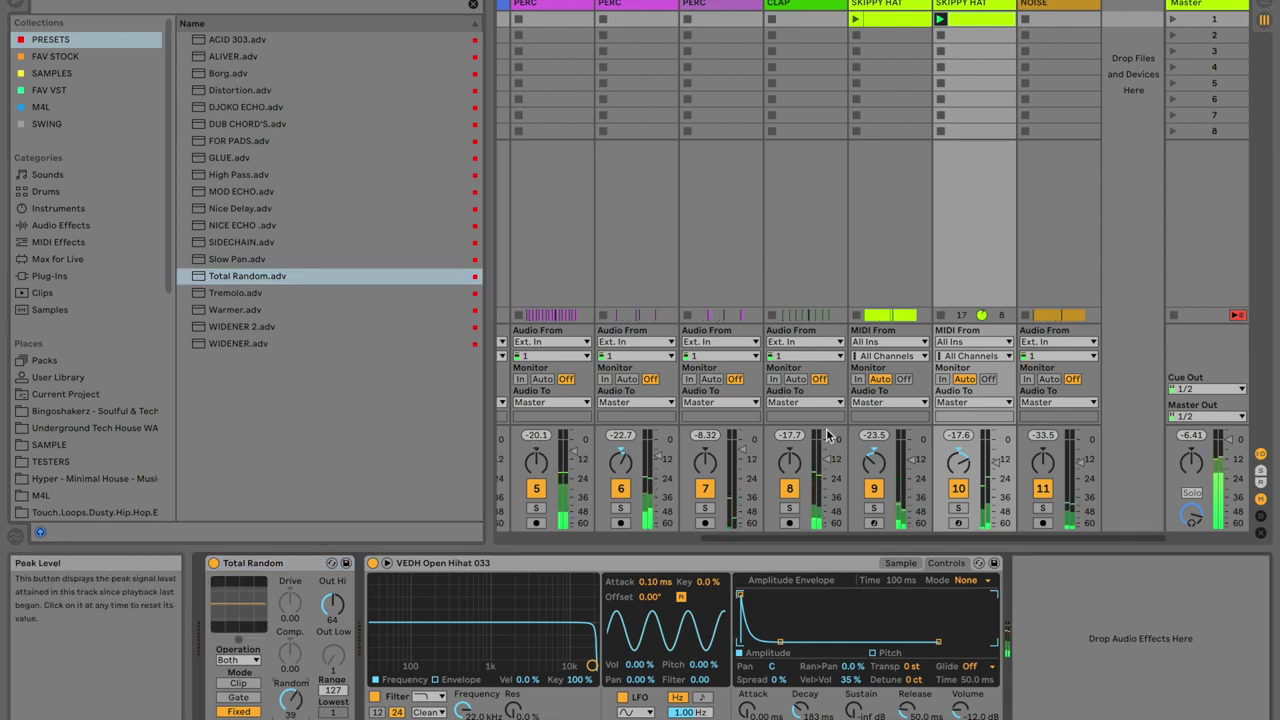
Show the arrangement, unfold PERC track 5 and set the fixed grid to 1/16.
left_click(899, 35)
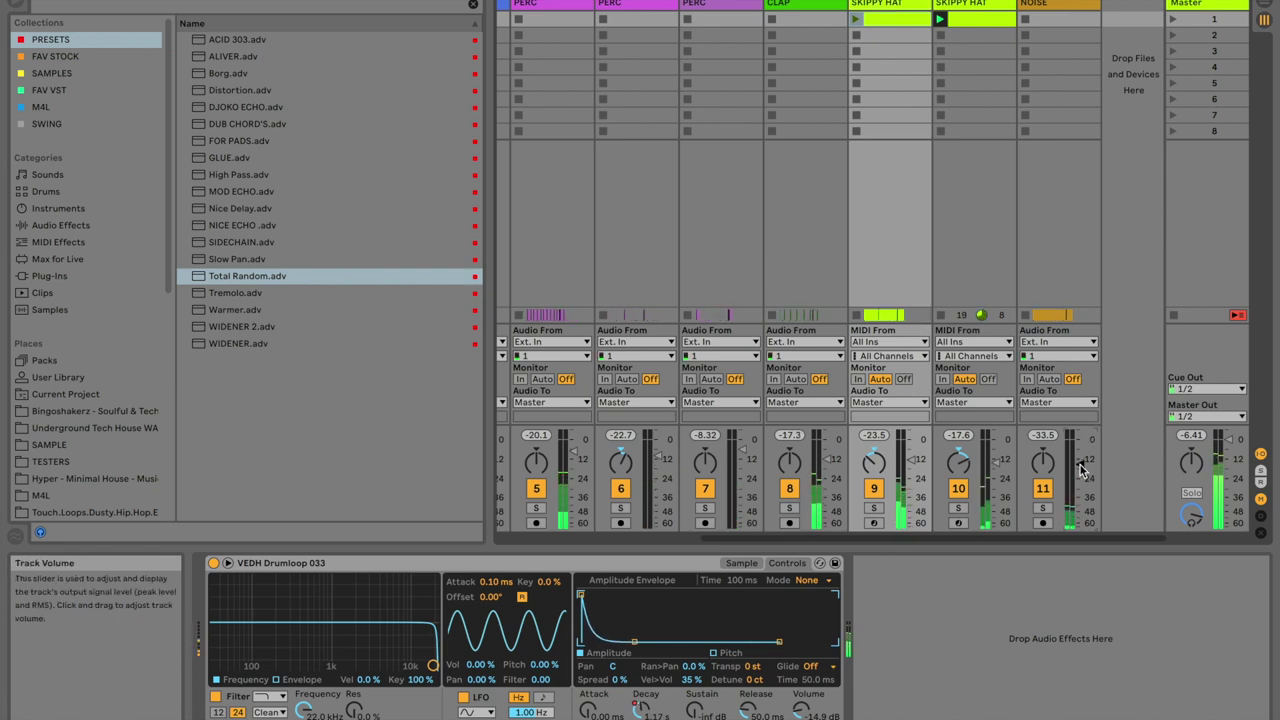
key("Tab")
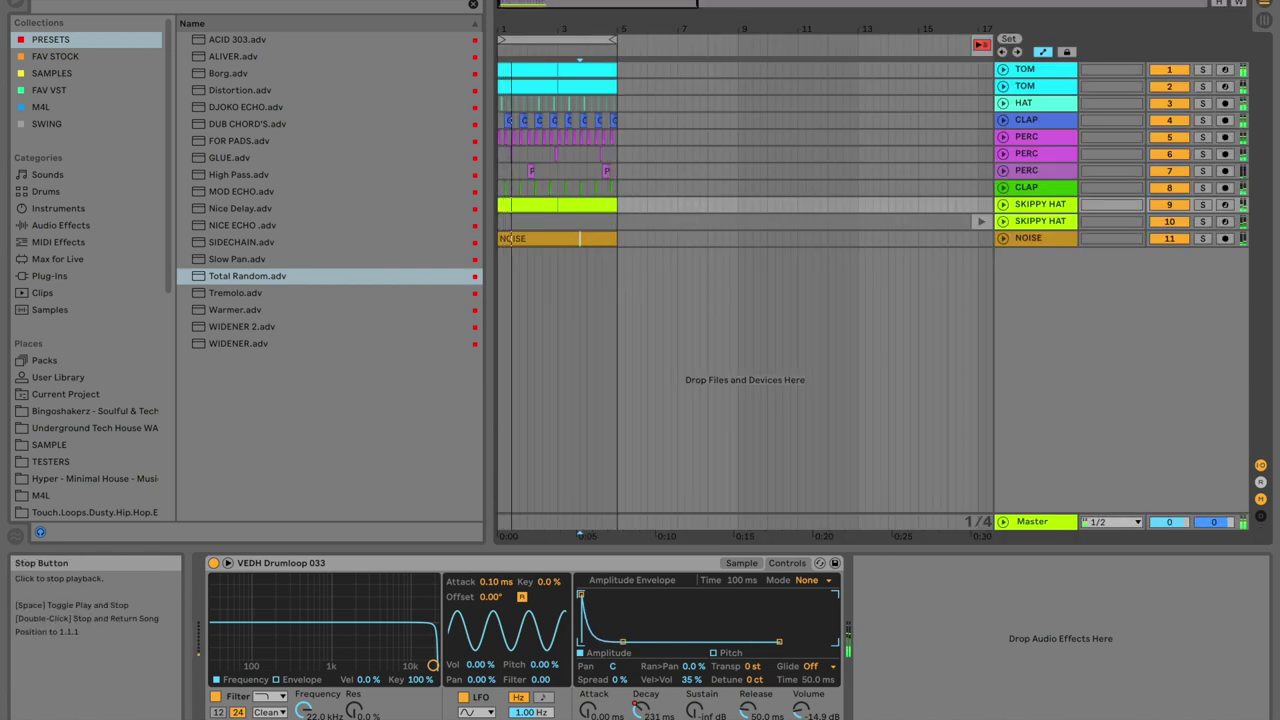
scroll(617, 116, "up", 5)
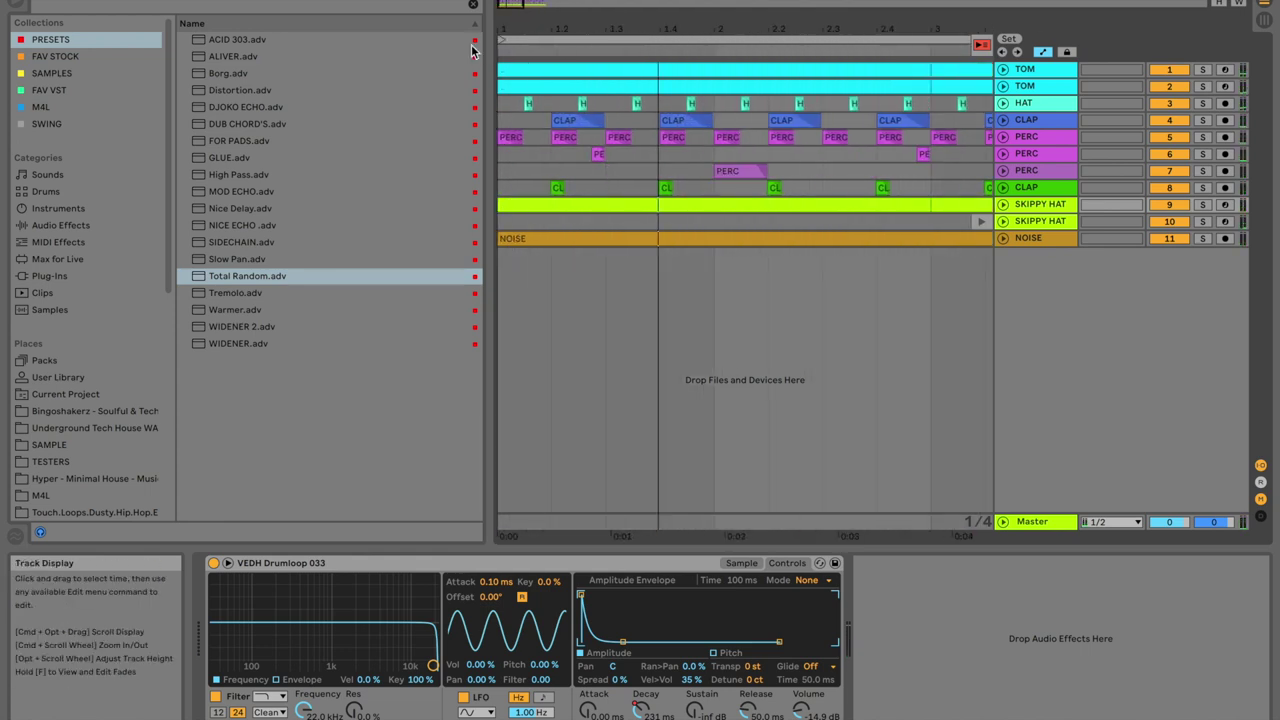
left_click(1003, 137)
right_click(514, 216)
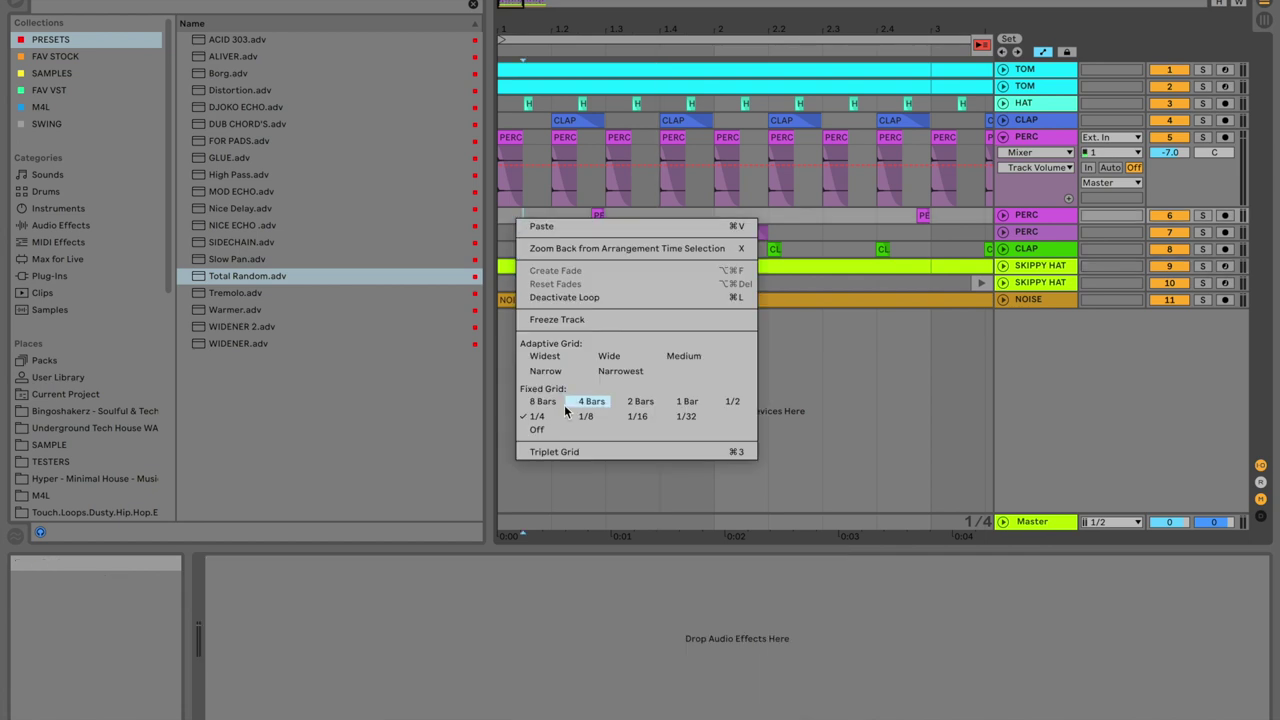
left_click(637, 416)
left_click_drag(550, 40, 554, 70)
key("space")
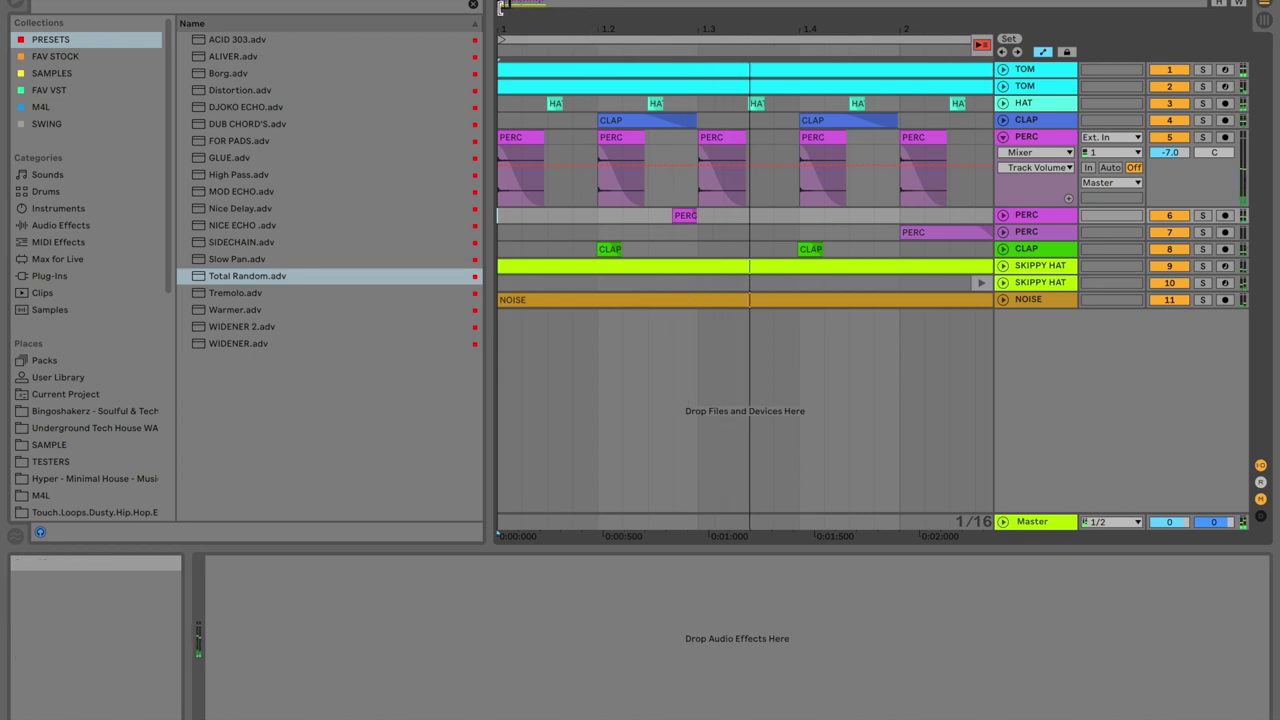
left_click_drag(505, 5, 688, 125)
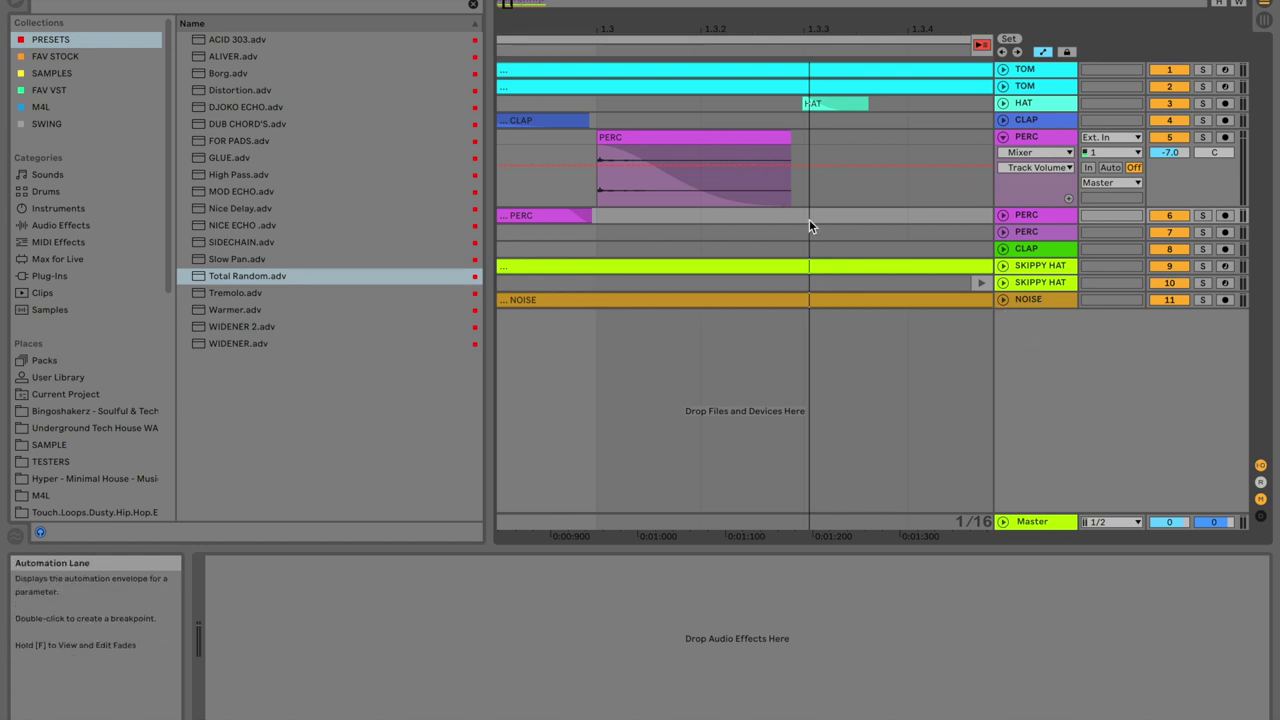
scroll(827, 240, "right", 2)
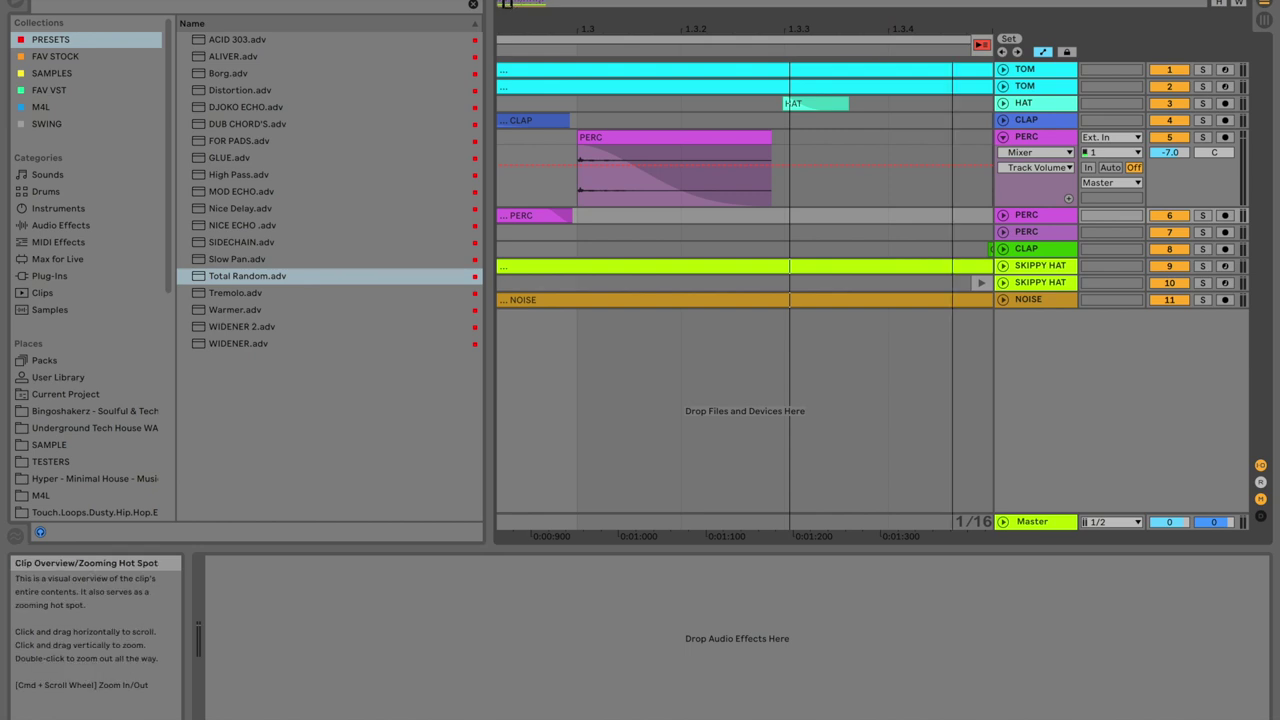
Transfer the skippy hat clip of track 10 into the arrangement, fill it from bar 1 to bar 5, and resume arrangement playback.
double_click(515, 4)
key("Tab")
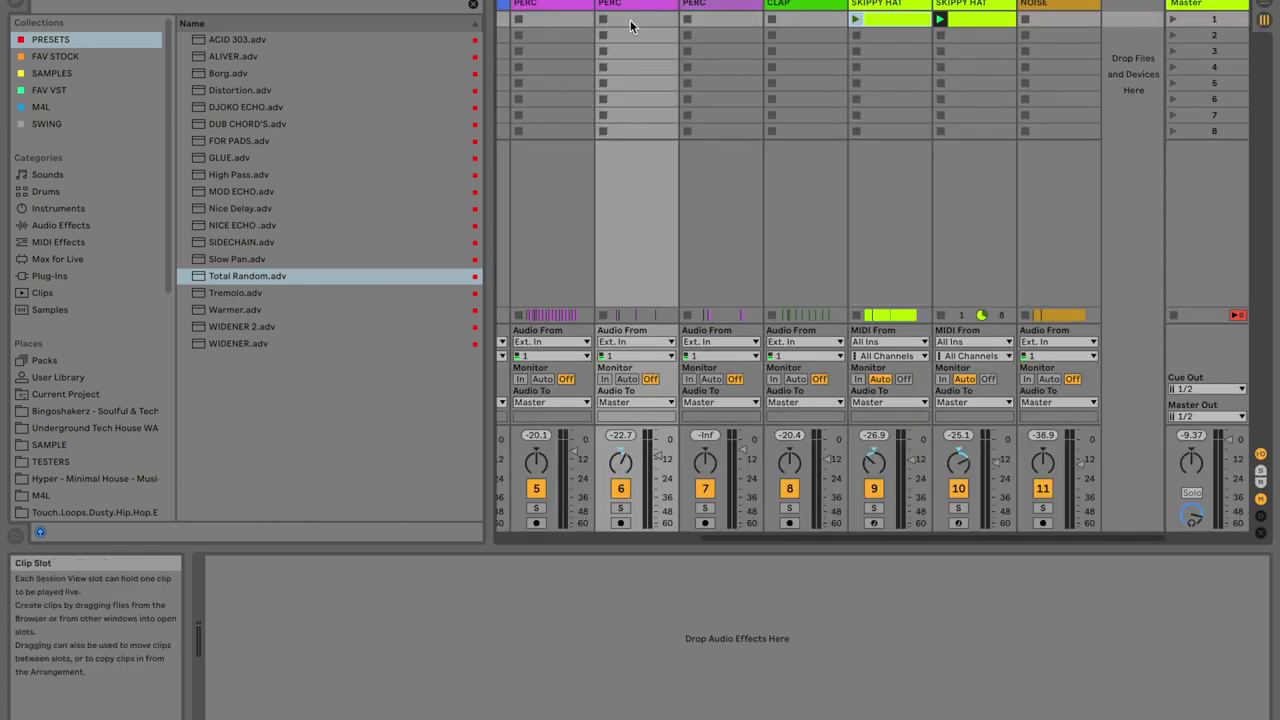
key("Tab")
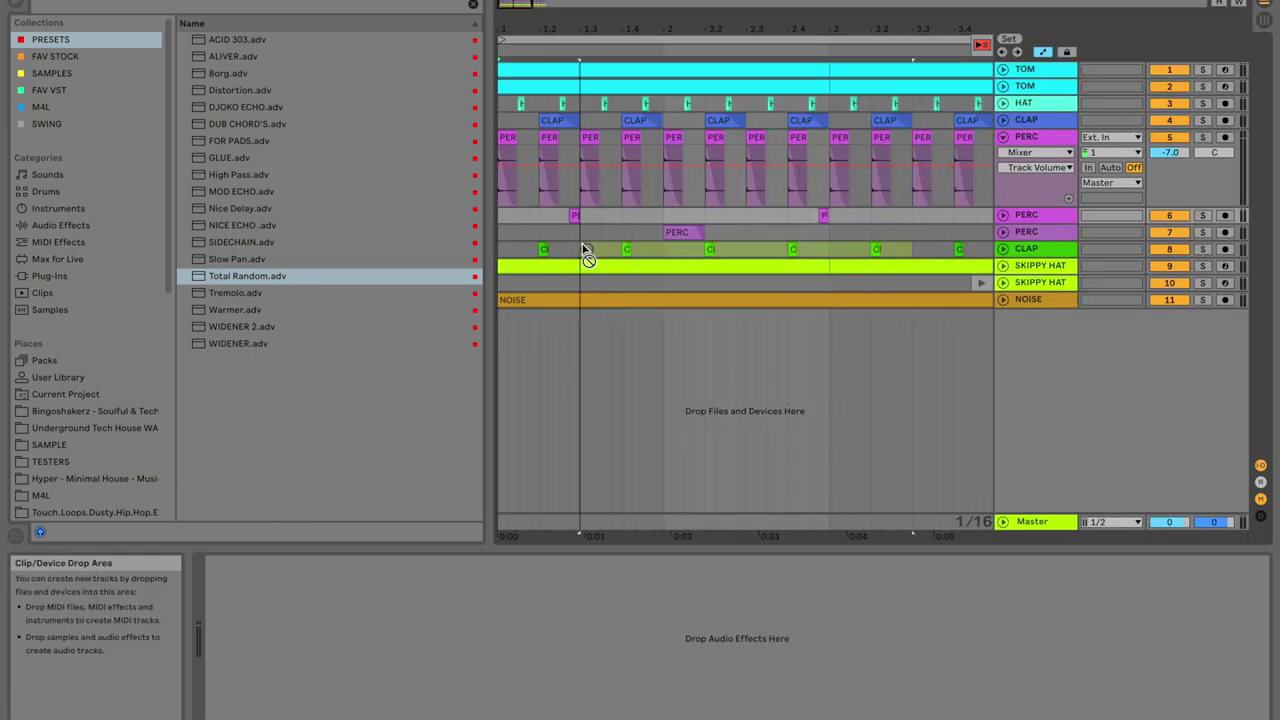
left_click_drag(572, 248, 500, 281)
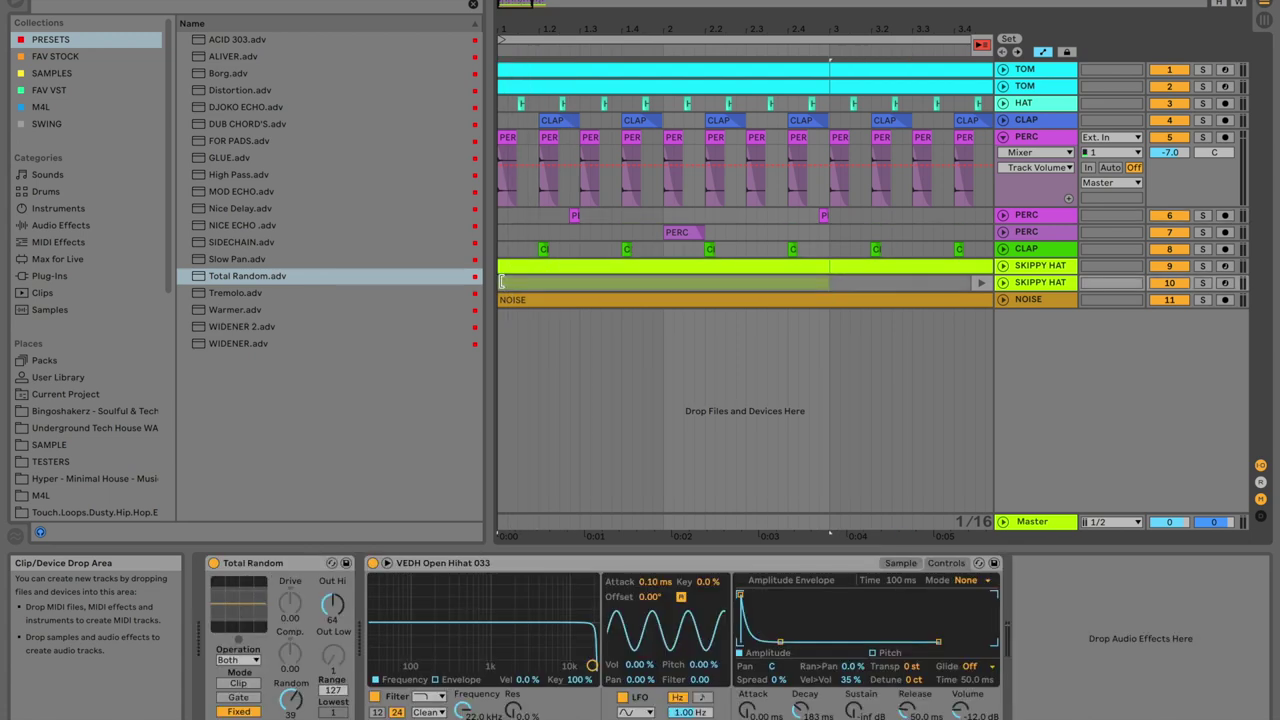
left_click(981, 44)
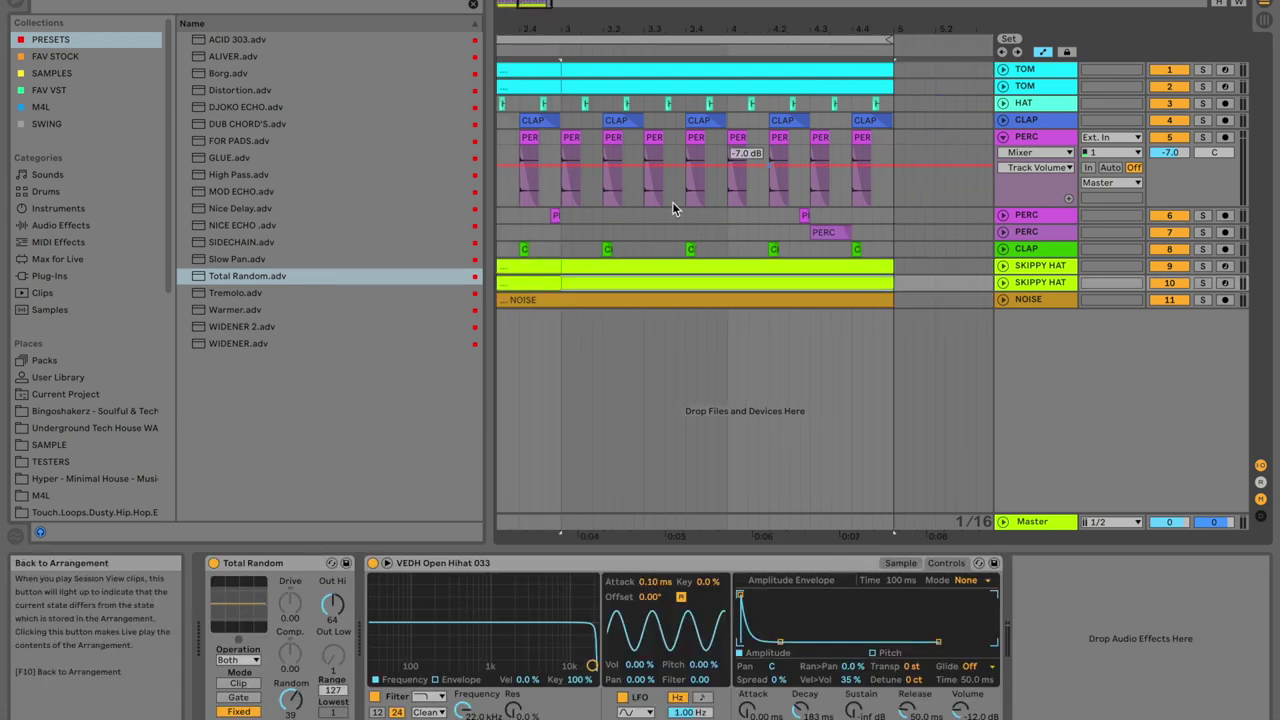
Consolidate the PERC clip at beat 1.3 on track 5 into its own audio clip without the fade.
scroll(700, 80, "left", 5)
scroll(611, 162, "up", 5)
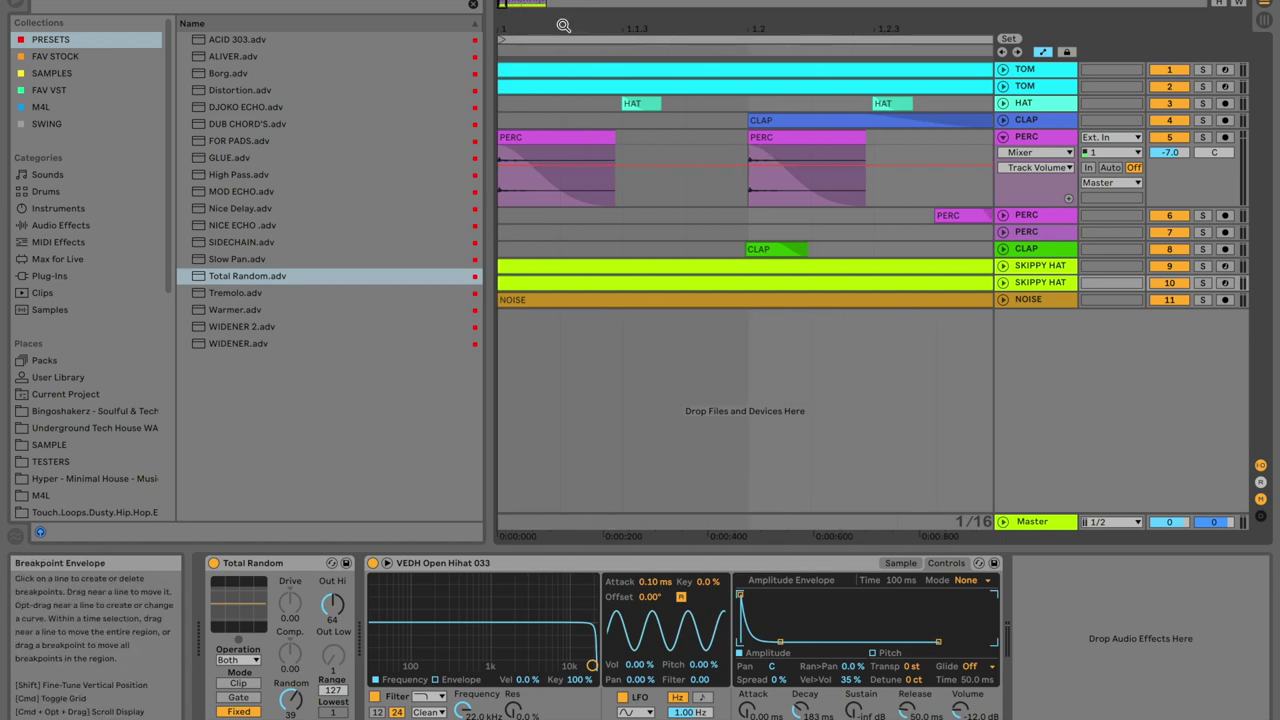
left_click_drag(528, 26, 528, 17)
left_click_drag(806, 26, 806, 55)
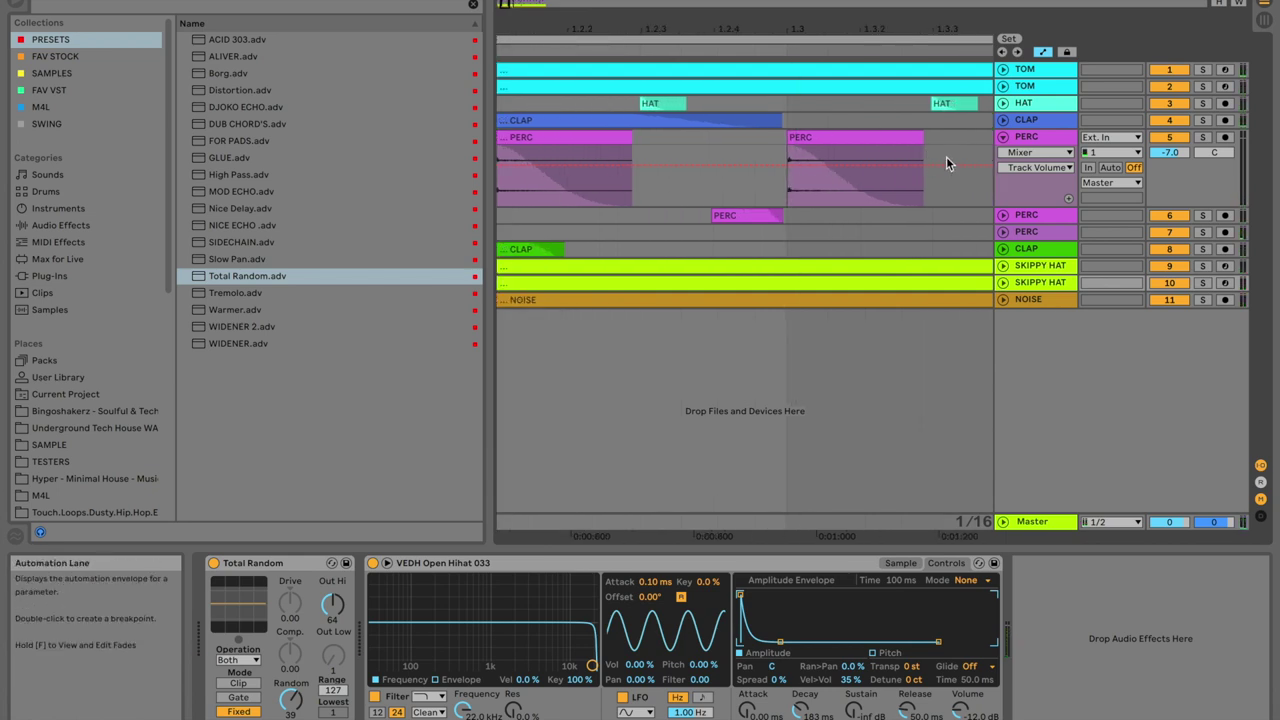
left_click(934, 183)
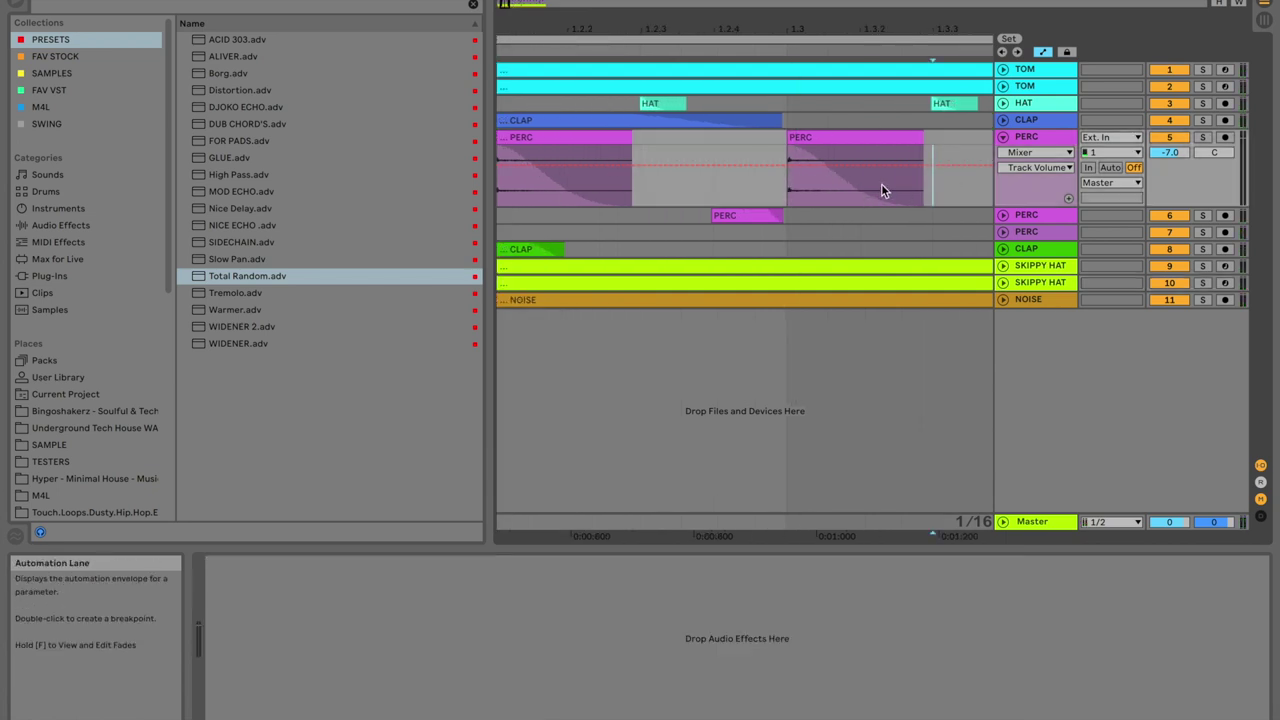
left_click(887, 141)
key("space")
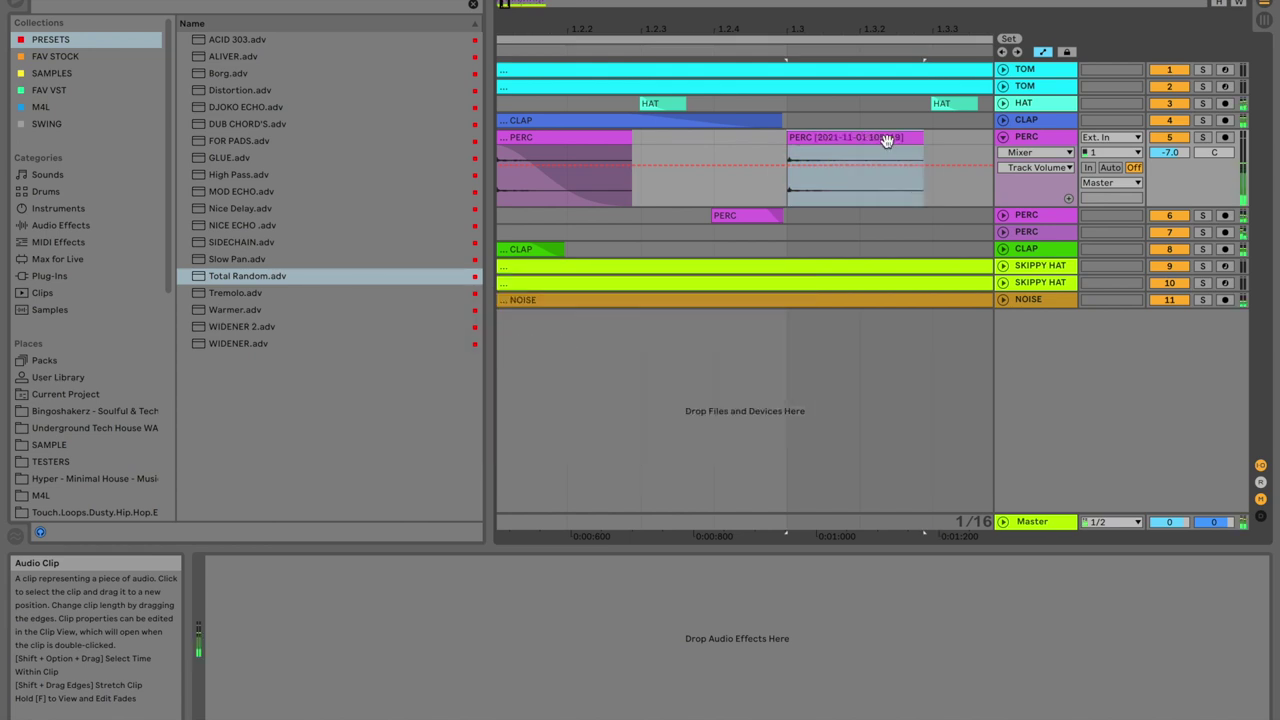
Shorten the consolidated PERC clip at 1.3 to one sixteenth and duplicate it directly behind itself.
left_click_drag(913, 137, 865, 138)
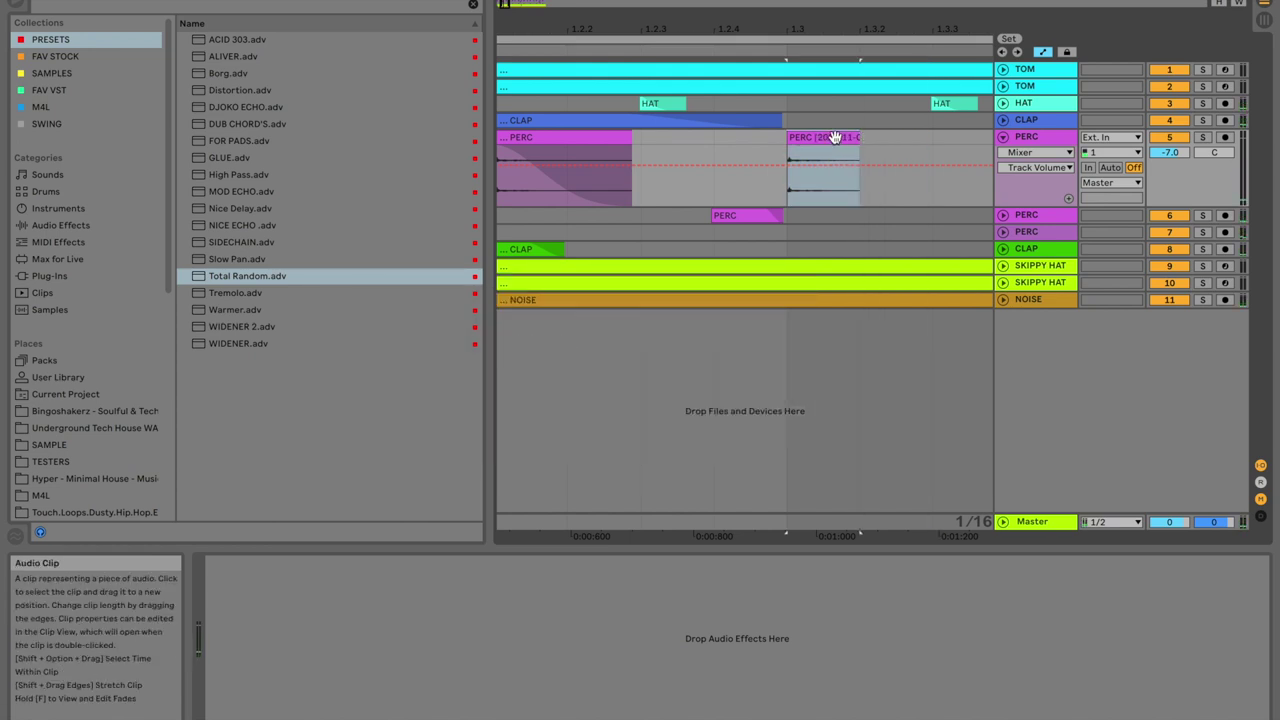
key("super+d")
Turn the grid off and nudge the duplicated PERC clip slightly later than 1.3.2 for an off-grid hit.
left_click(600, 54)
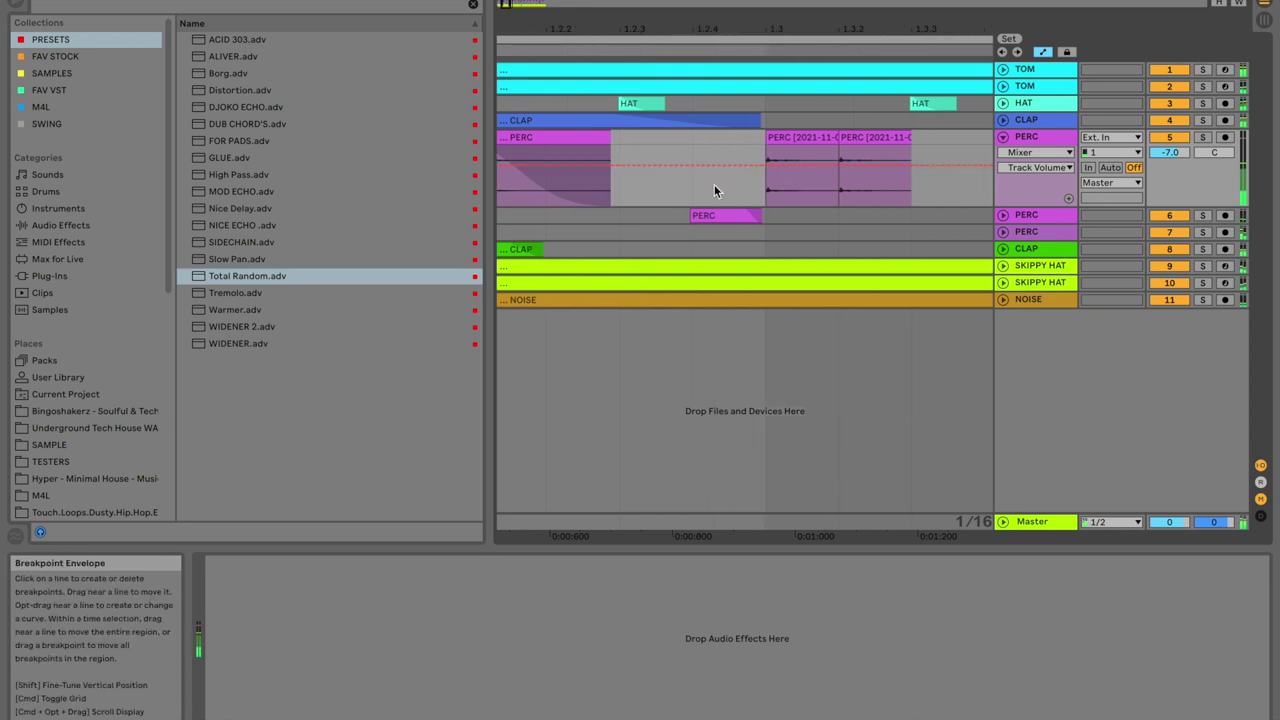
right_click(683, 375)
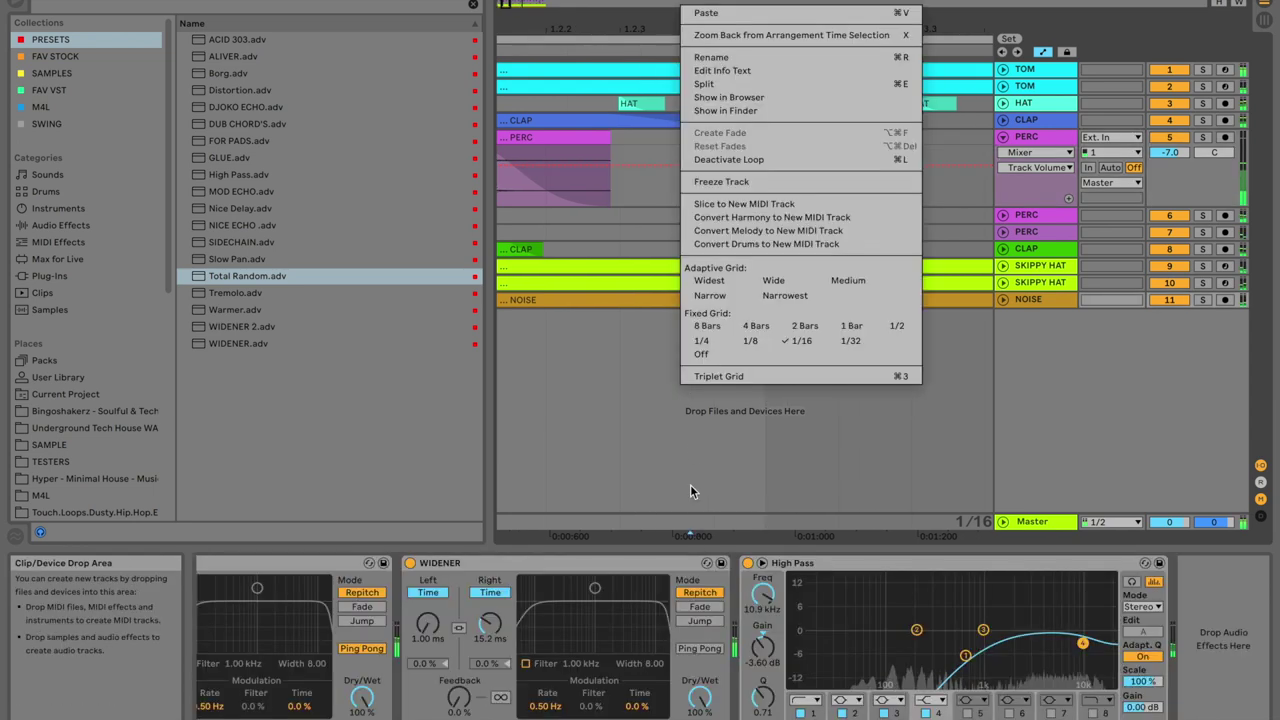
left_click(700, 357)
left_click(858, 138)
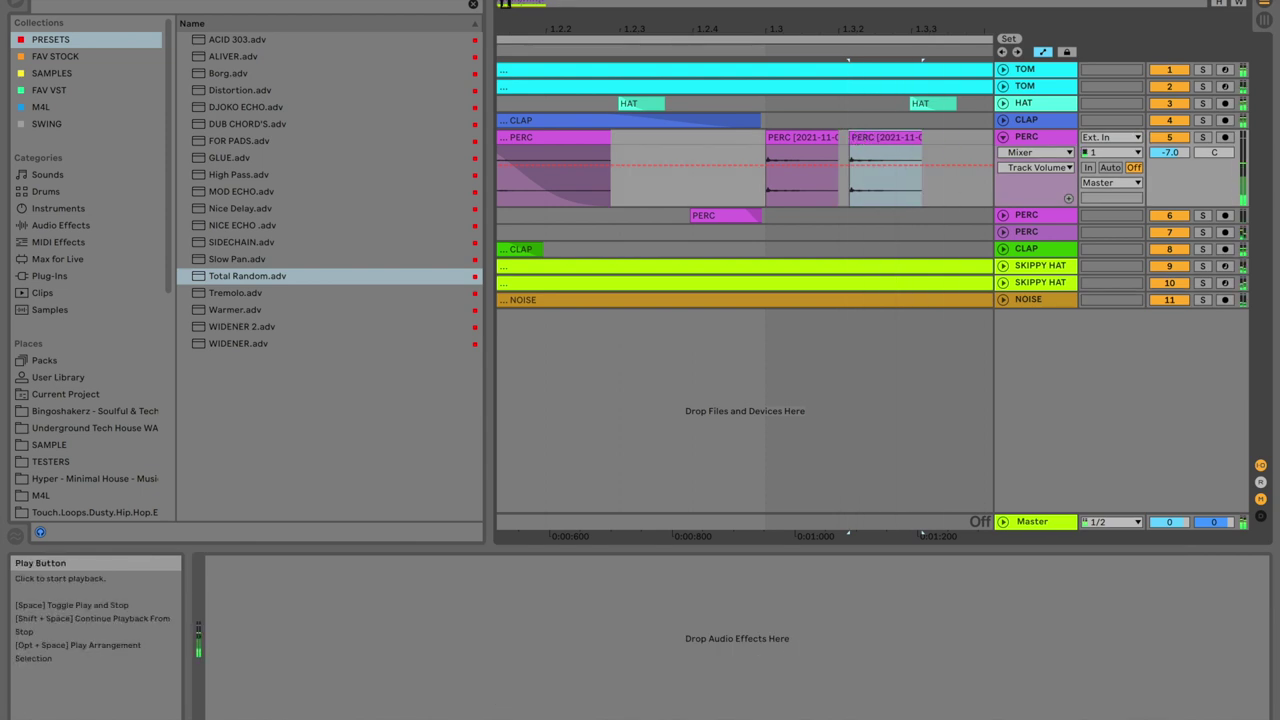
key("Escape")
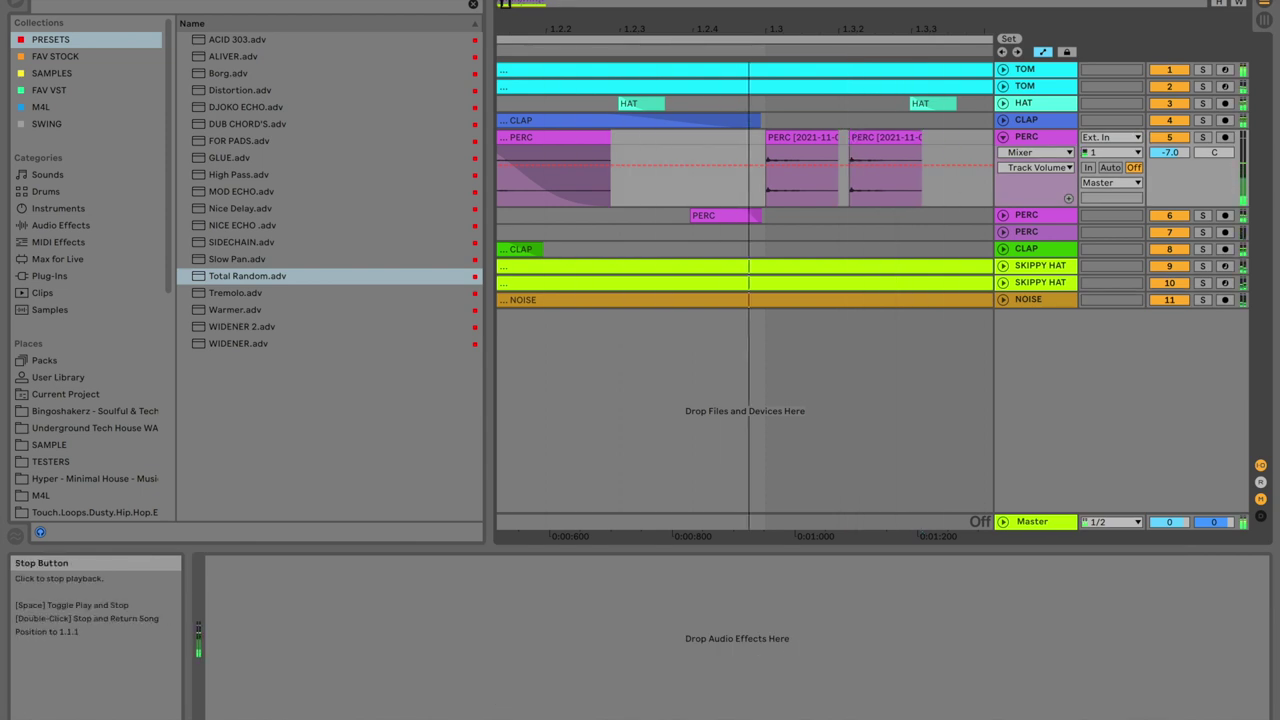
Try placing the duplicated PERC clip slightly ahead of 1.3.2, listen to it, and undo the move.
left_click_drag(860, 139, 838, 139)
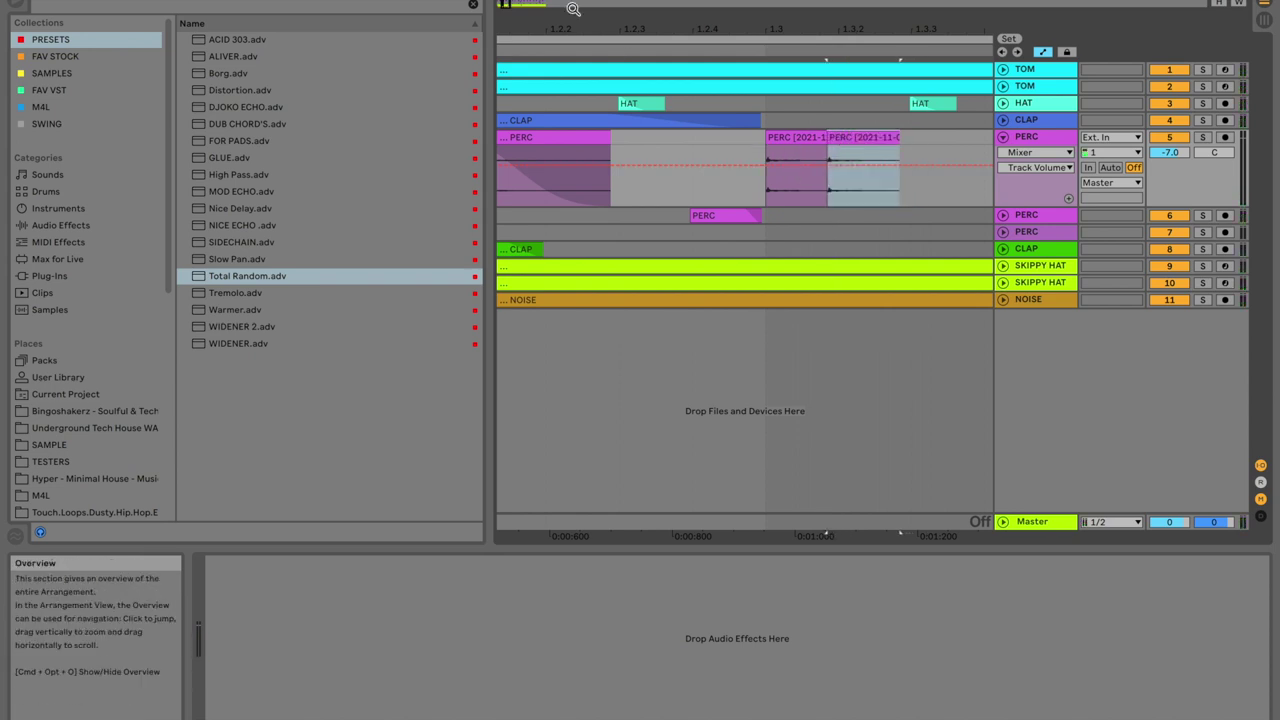
left_click(565, 1)
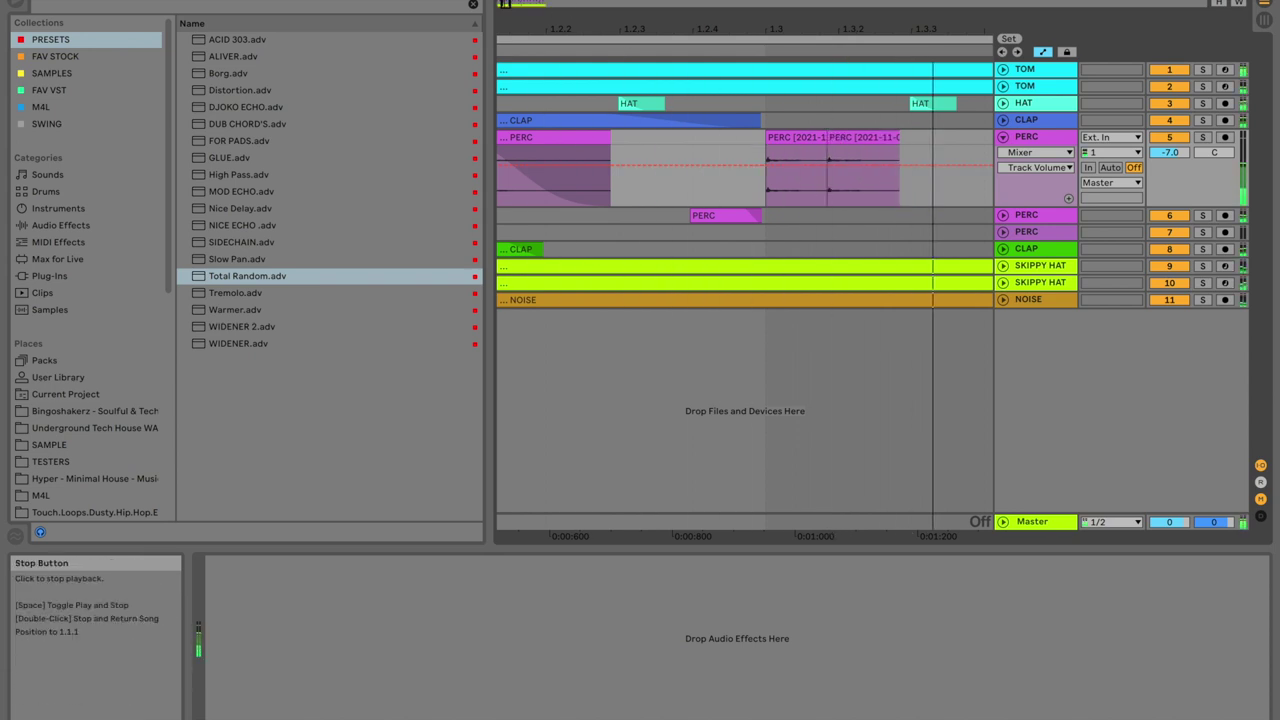
key("super+z")
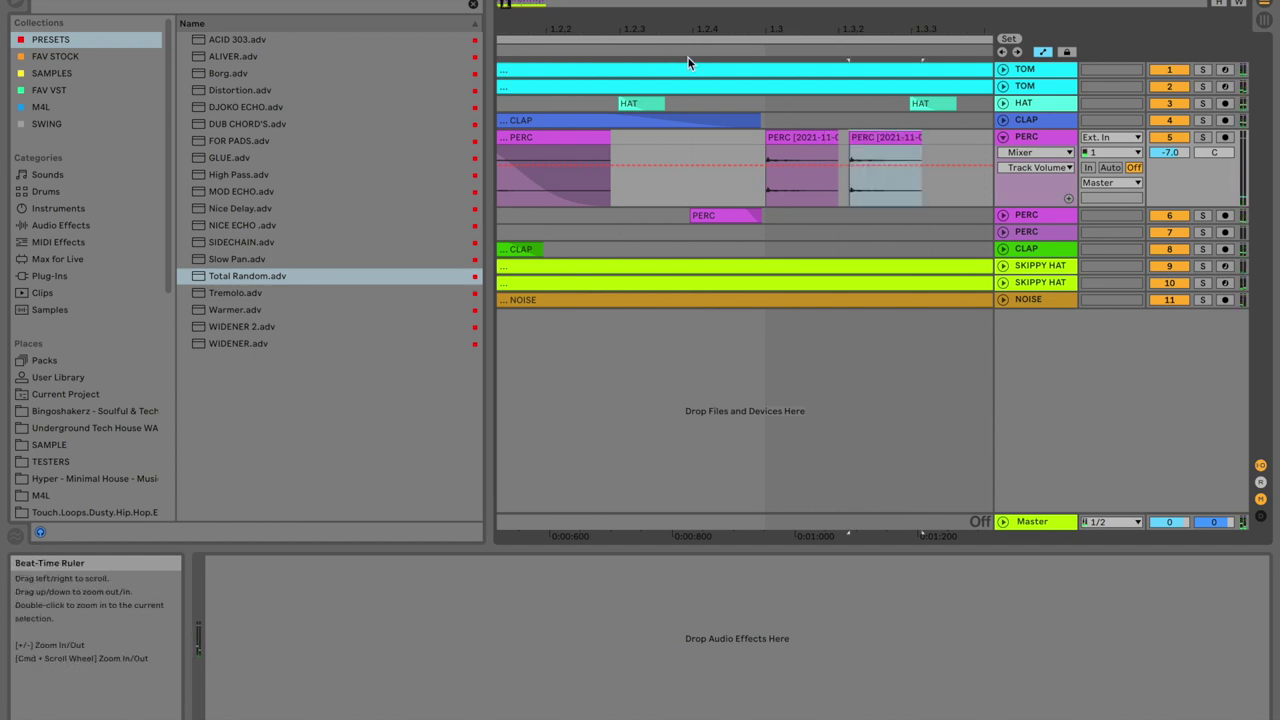
Listen to the groove with the late PERC hit and inspect the track 5 PERC clips across bars 1 to 3.
left_click(558, 22)
left_click_drag(558, 22, 752, 133)
left_click(752, 133)
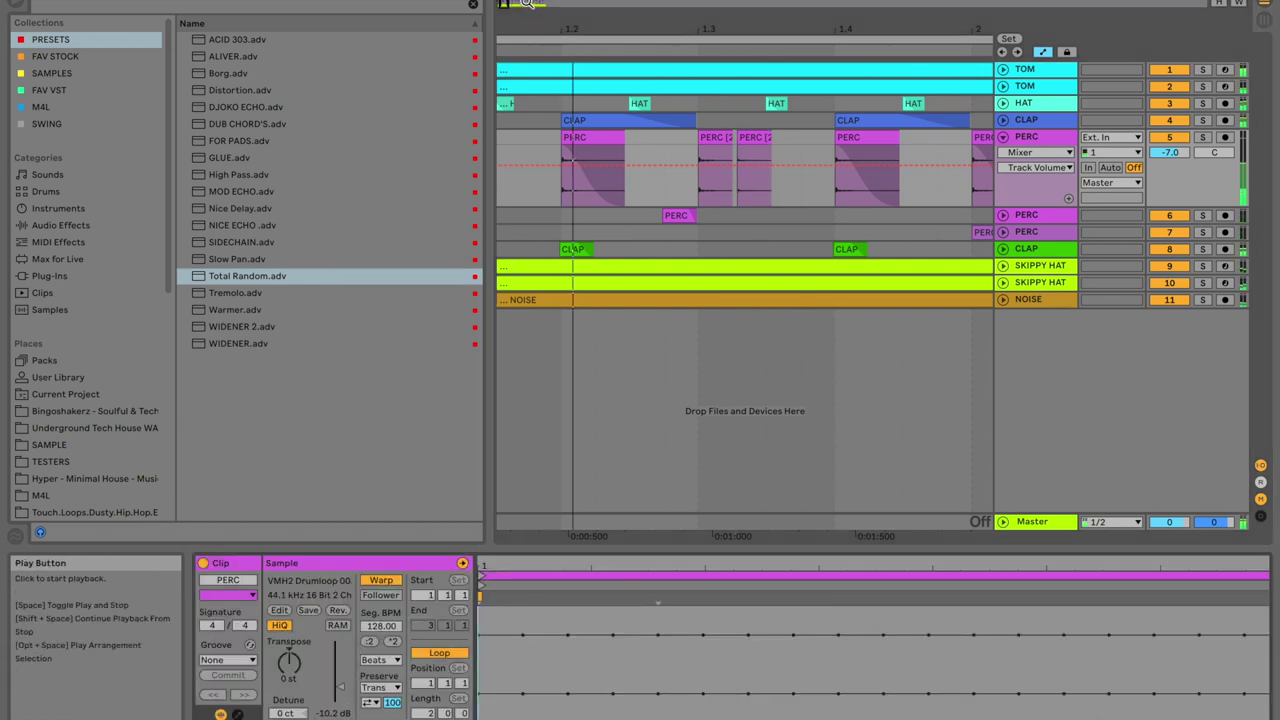
left_click_drag(527, 3, 675, 125)
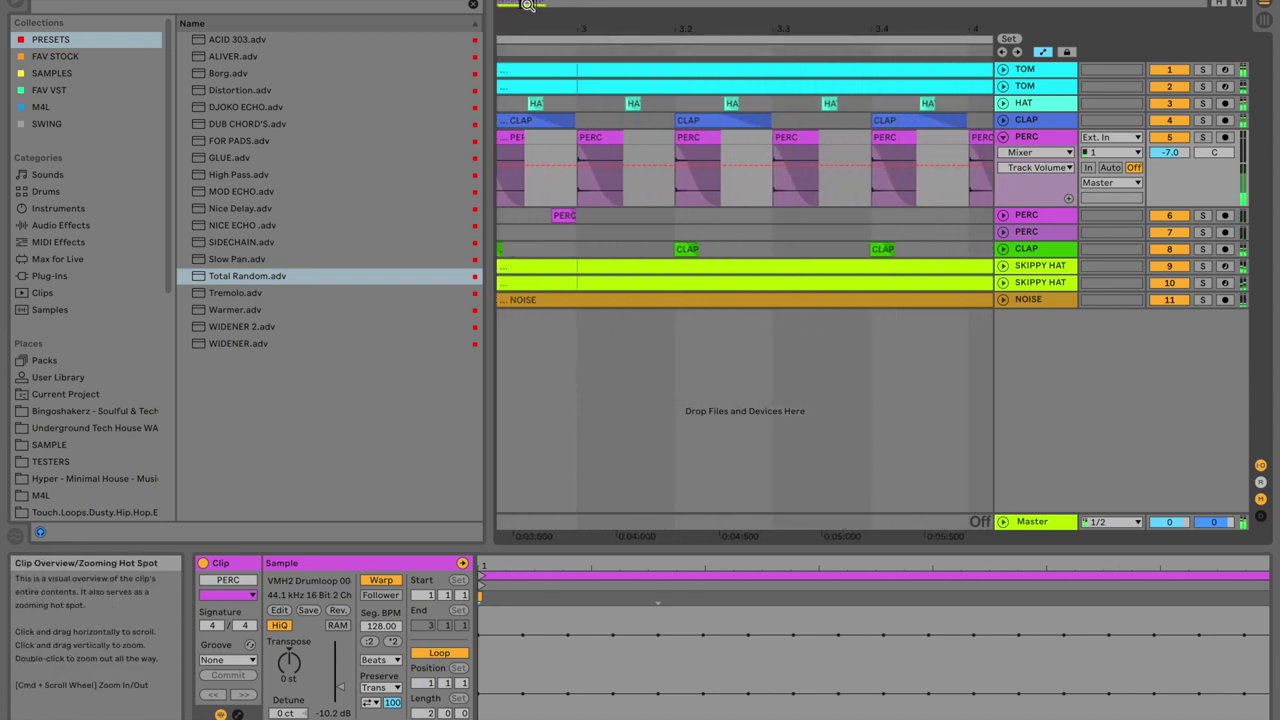
left_click_drag(527, 4, 580, 120)
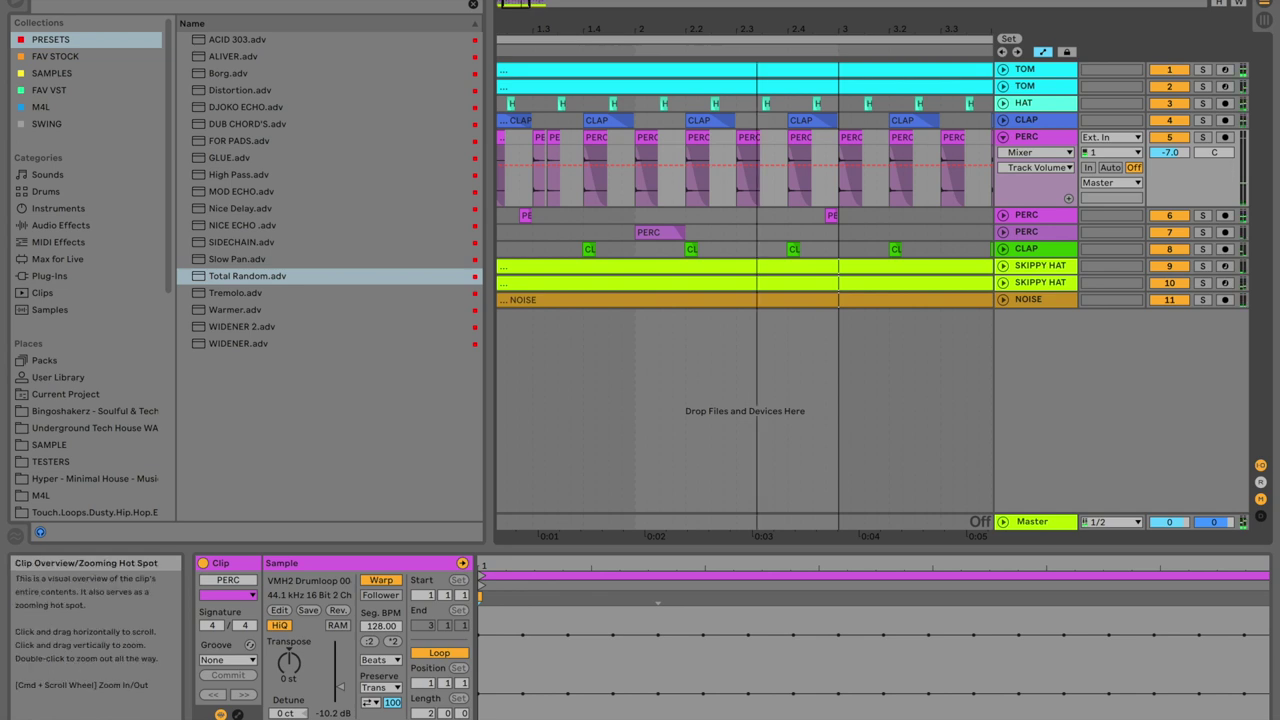
left_click_drag(532, 3, 811, 121)
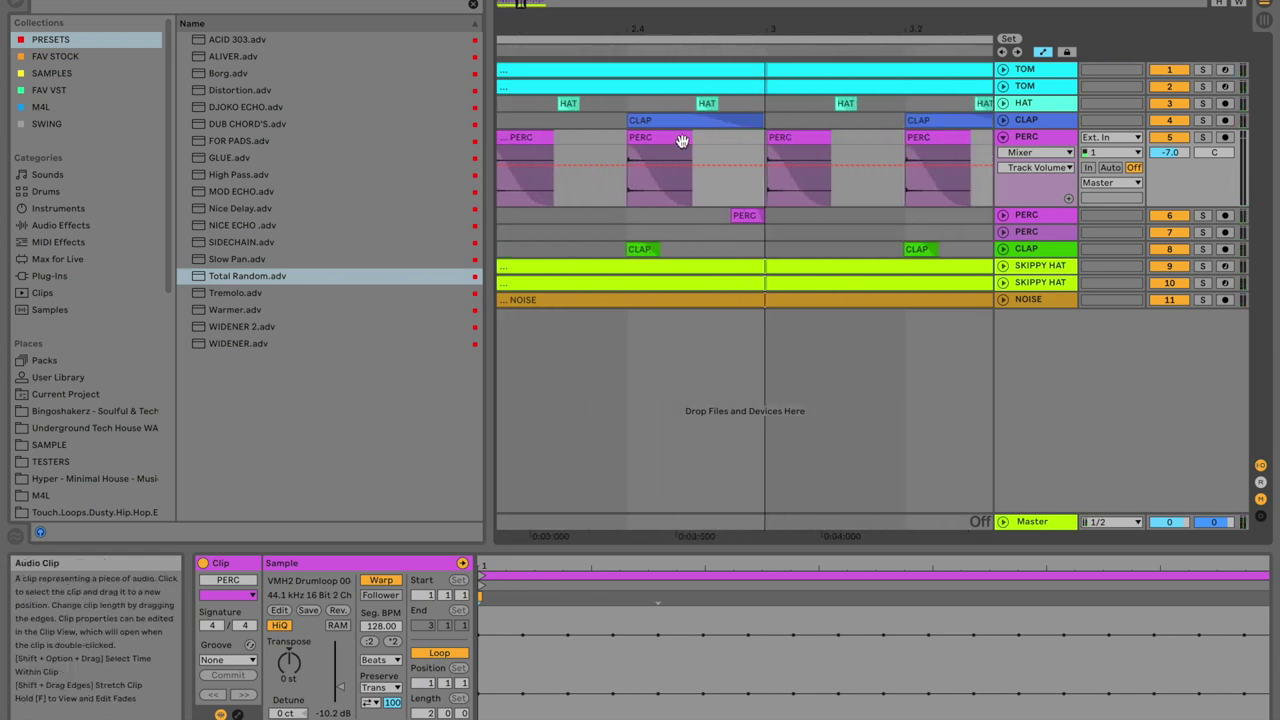
Set the arrangement's fixed grid back to 1/16.
right_click(709, 183)
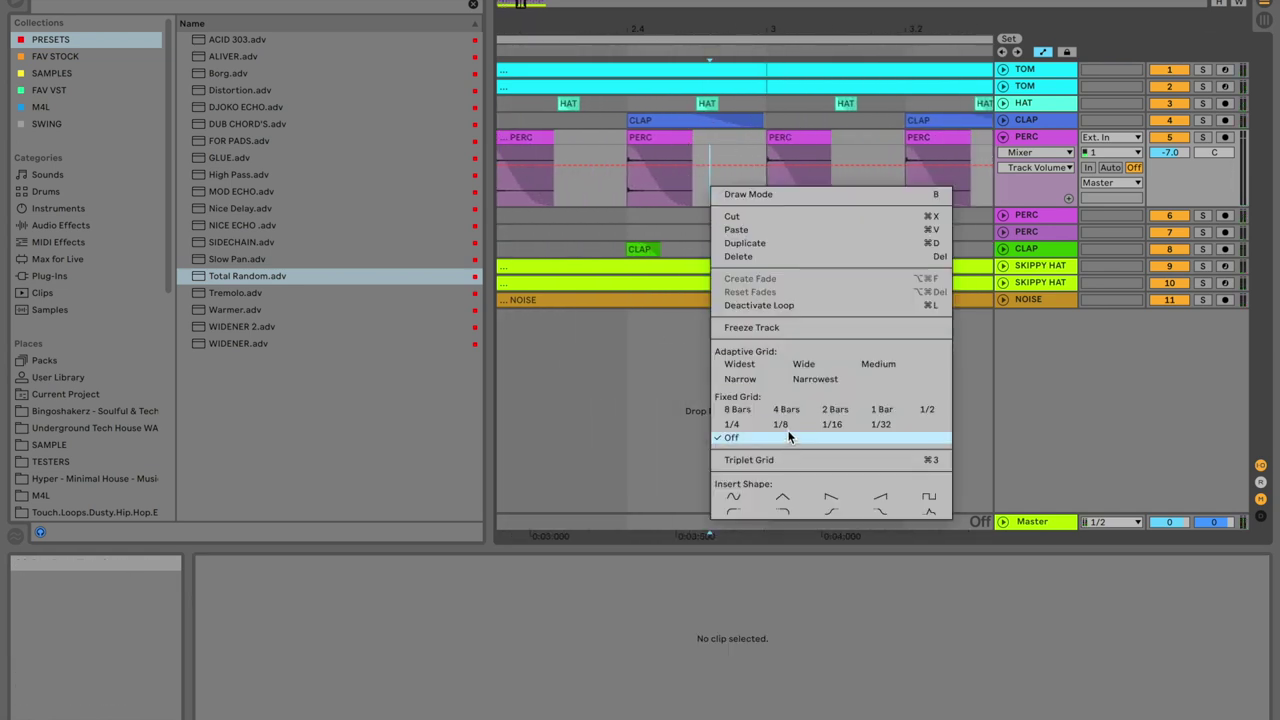
left_click(785, 420)
right_click(729, 178)
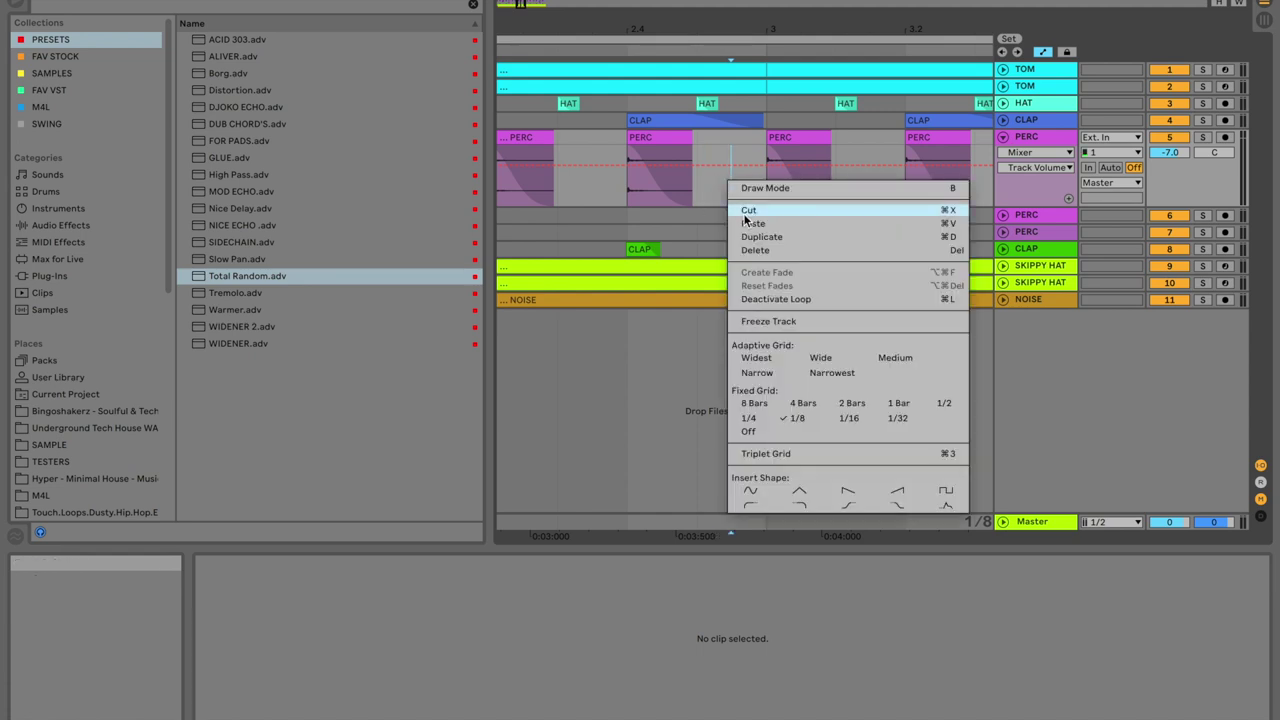
left_click(847, 418)
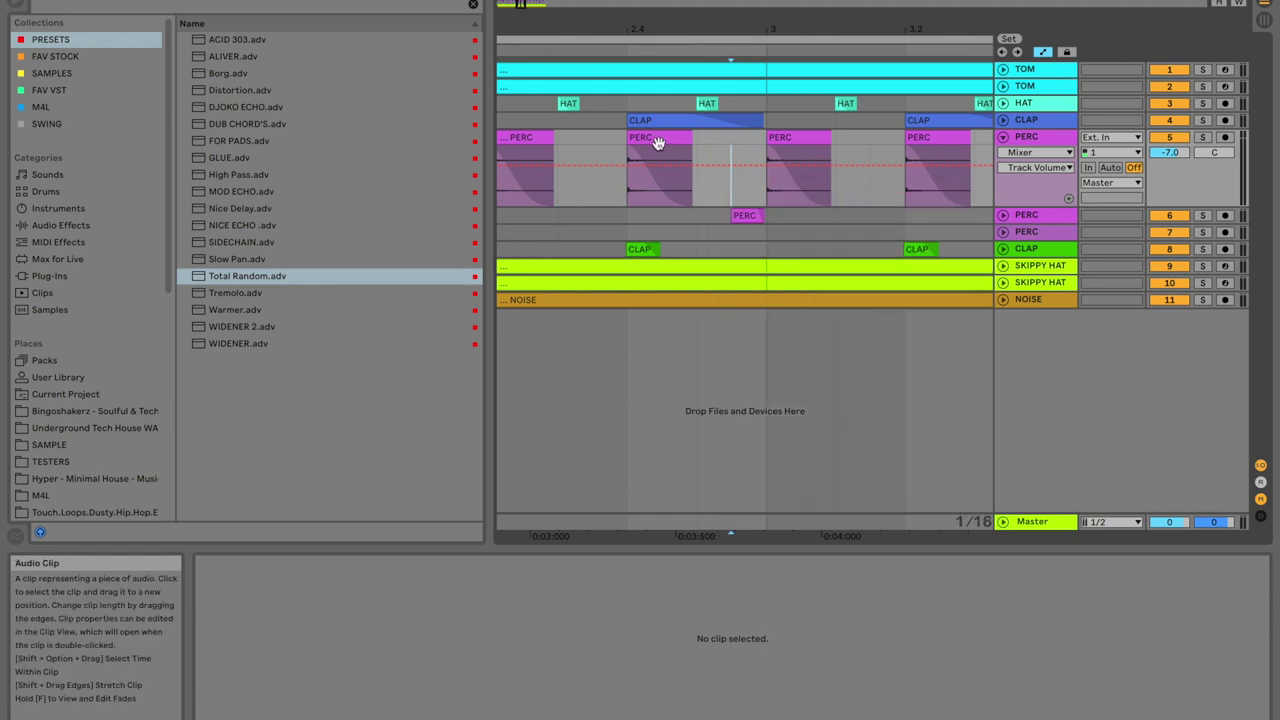
Copy the off-grid PERC clip near 1.3.2 on track 5 and paste it one sixteenth note before bar 3.
scroll(648, 148, "left", 2)
scroll(648, 148, "left", 10)
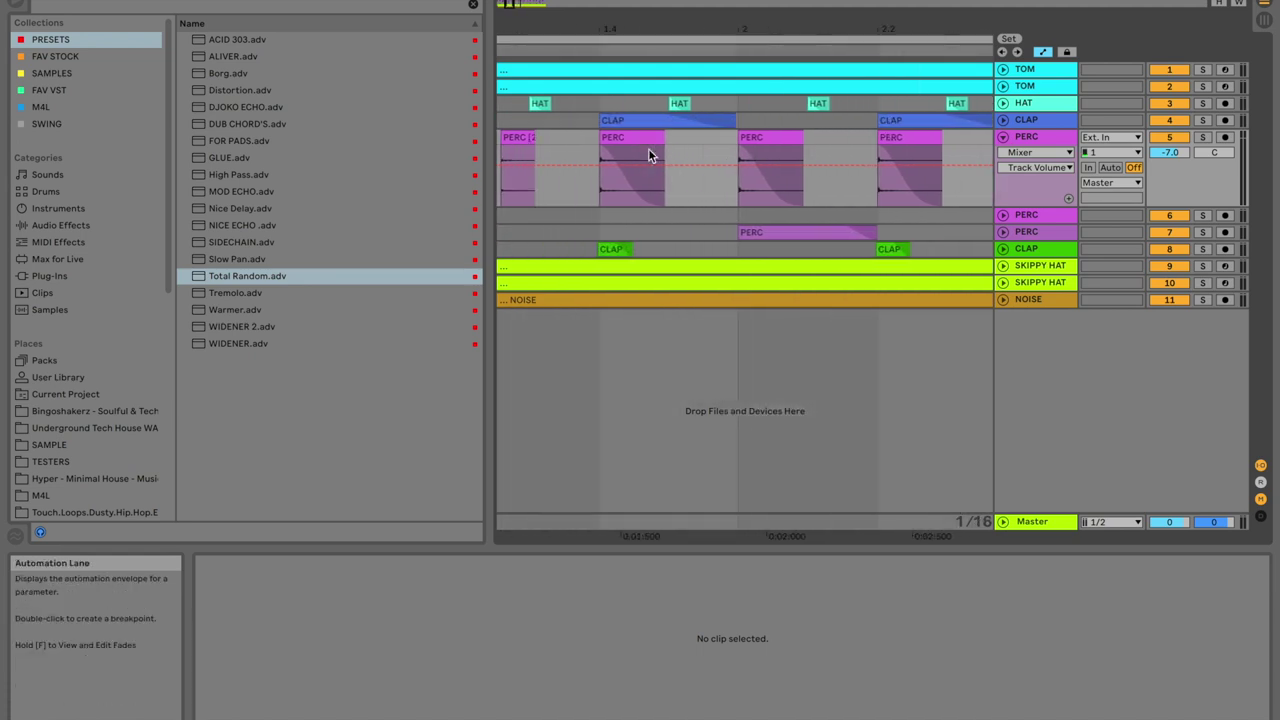
left_click(621, 137)
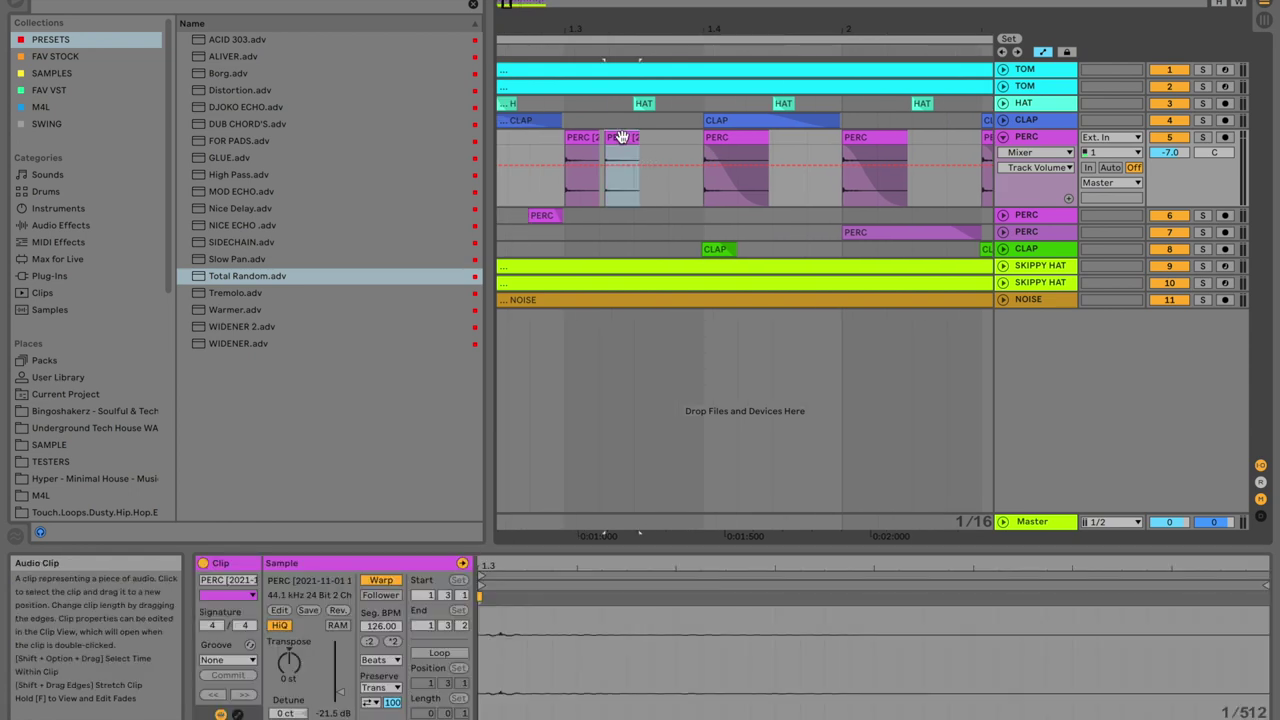
scroll(622, 136, "right", 12)
left_click(725, 145)
key("super+v")
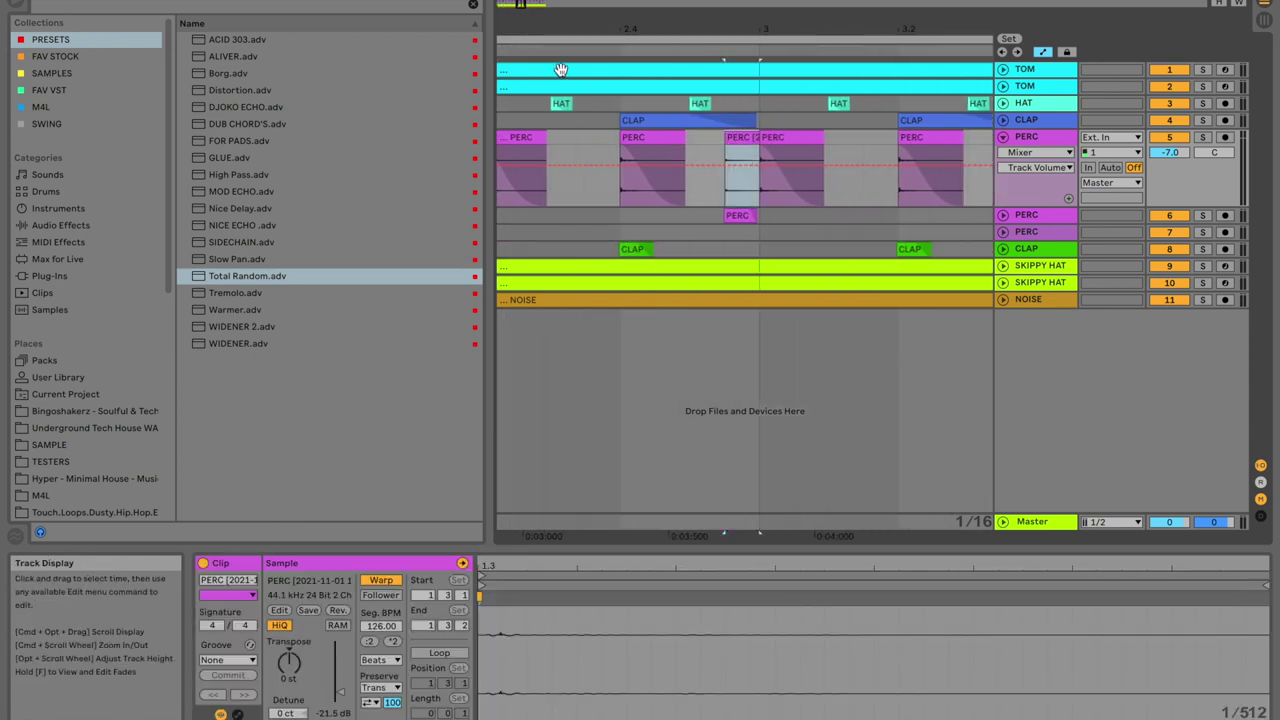
Play the groove with the added PERC hit across bars 2 to 4 and fold up the track 5 PERC lane.
left_click(506, 55)
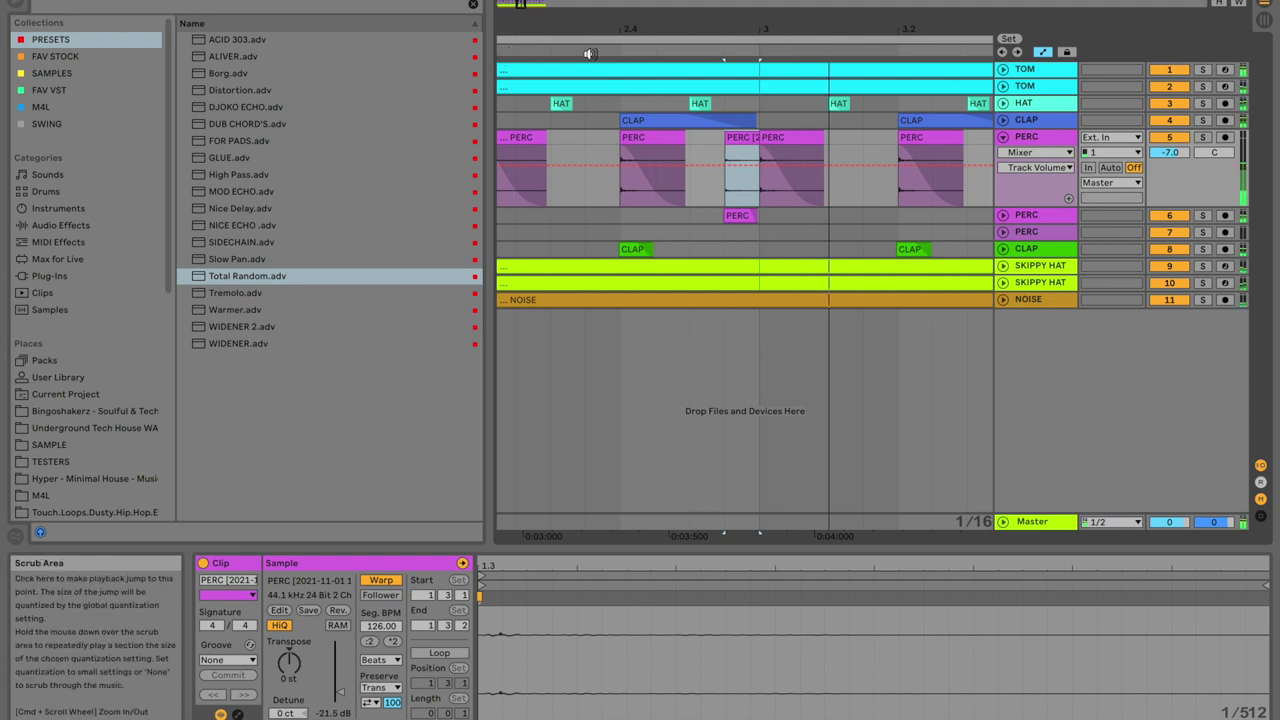
scroll(782, 166, "down", 4)
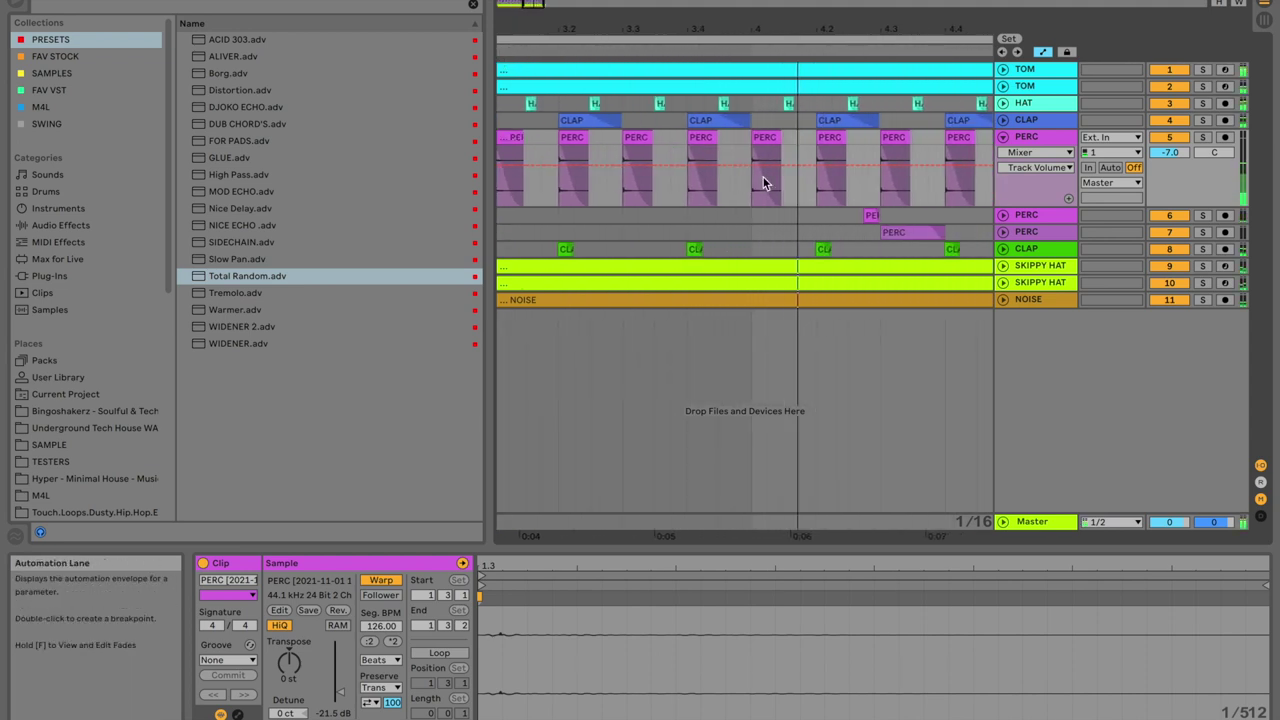
scroll(763, 180, "right", 3)
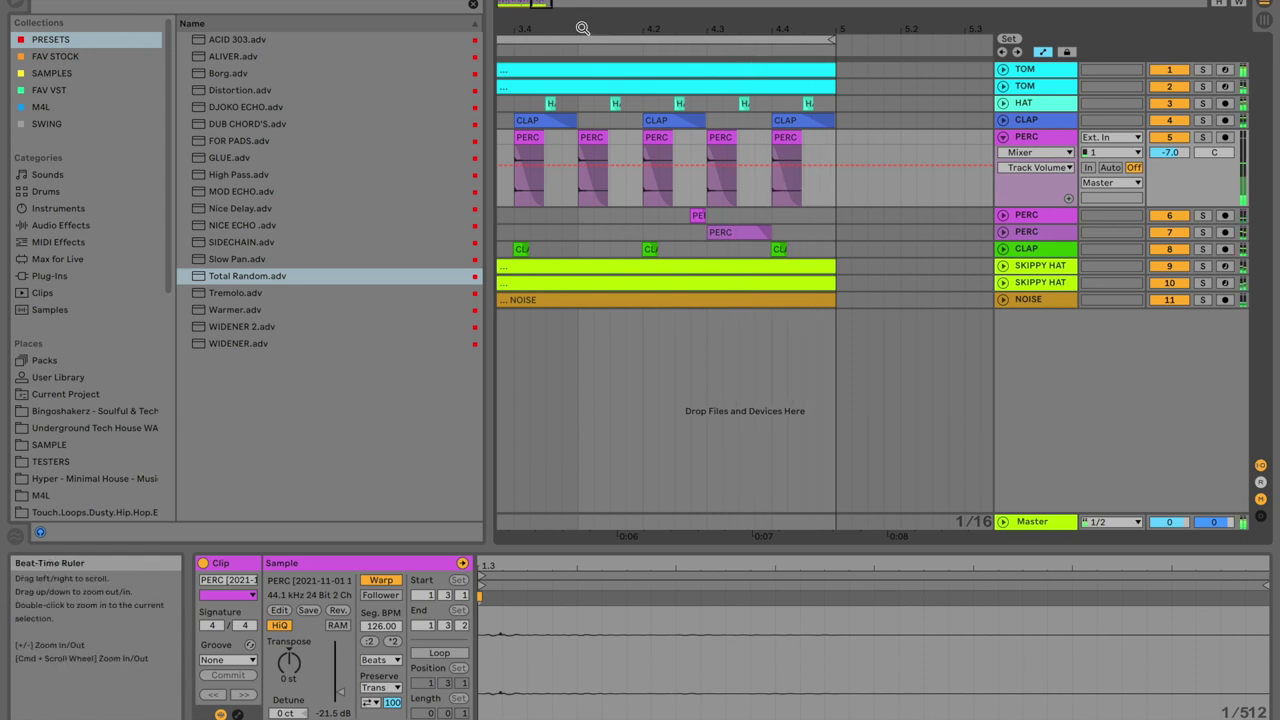
scroll(587, 146, "down", 3)
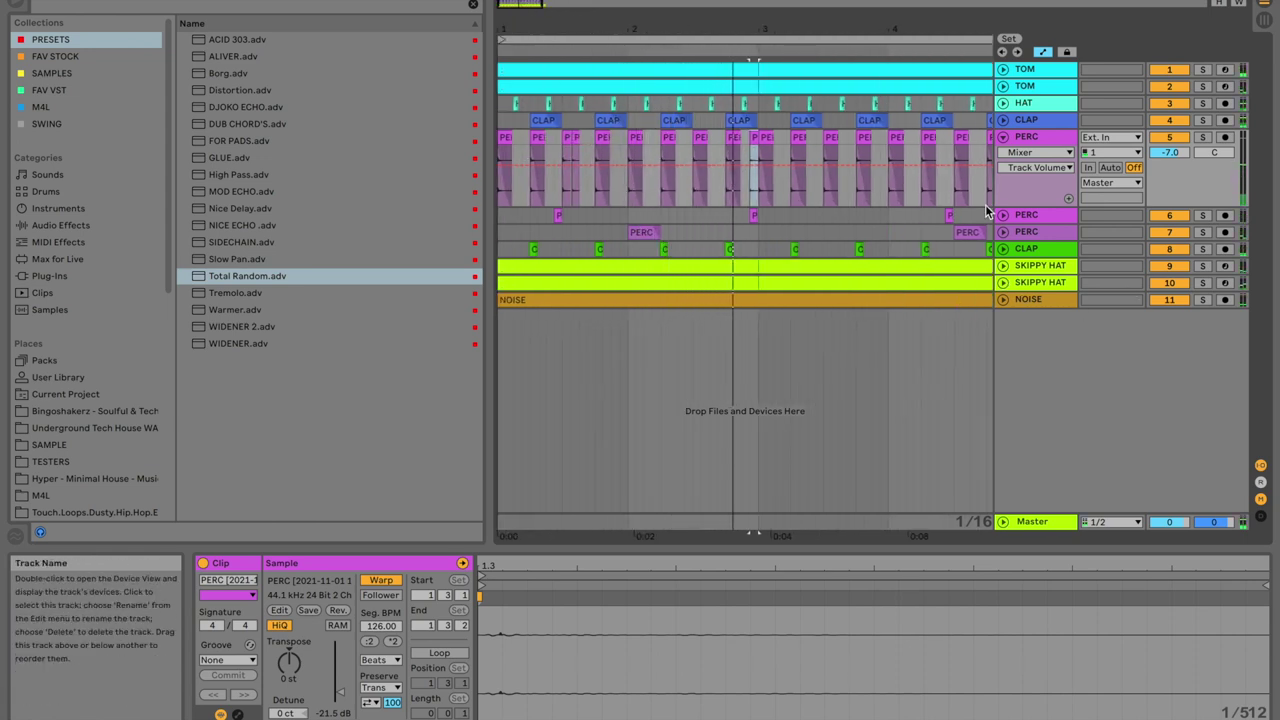
left_click(1003, 136)
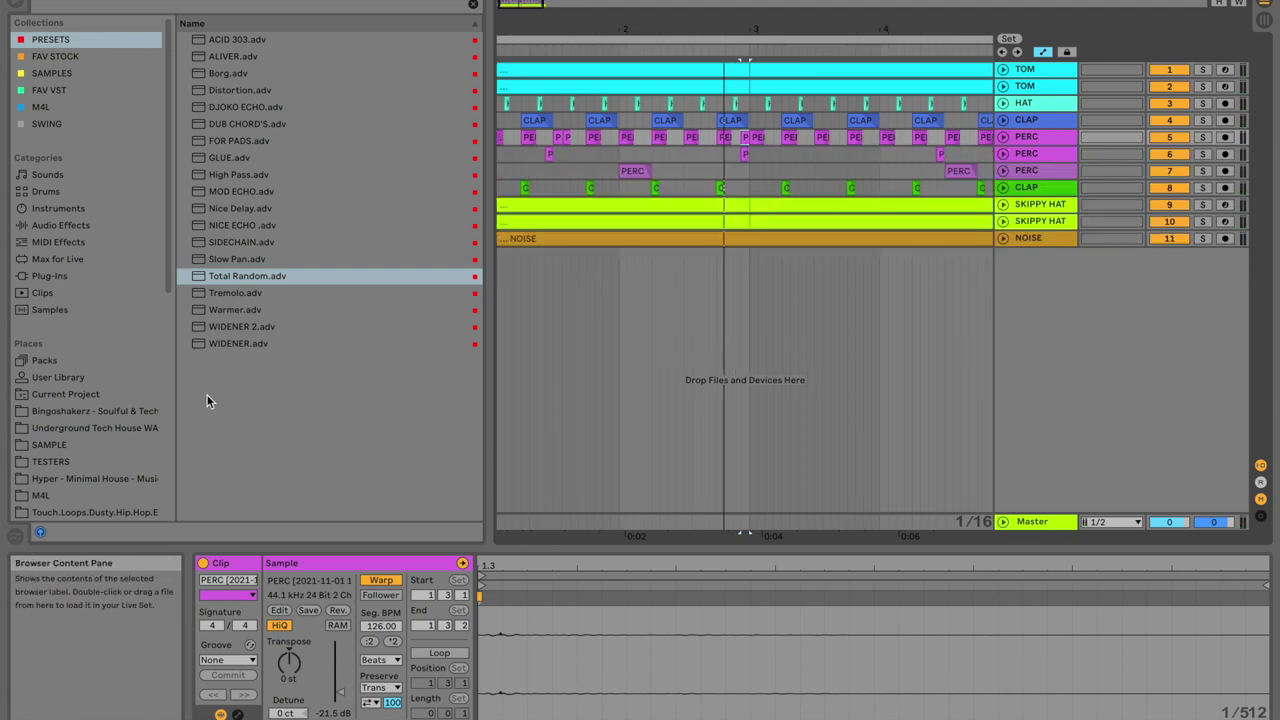
Insert a new MIDI track below NOISE and name it HAT ROLL.
scroll(127, 427, "down", 5)
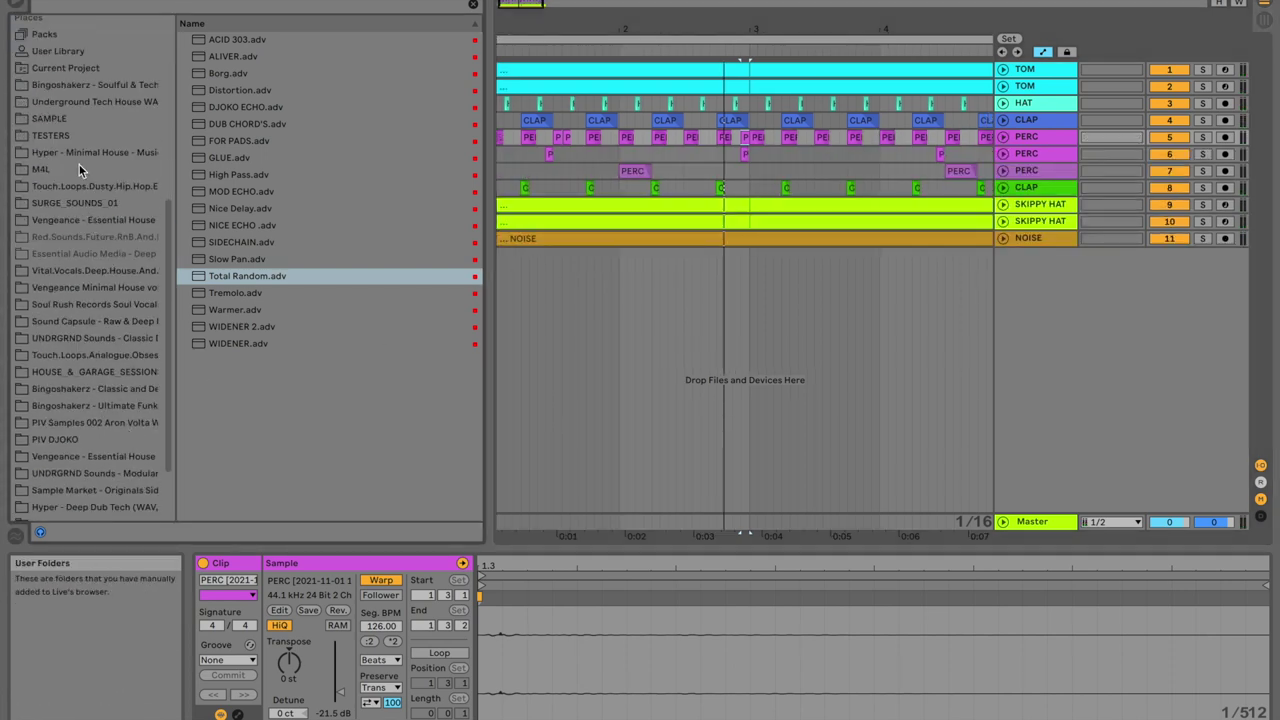
key("minus")
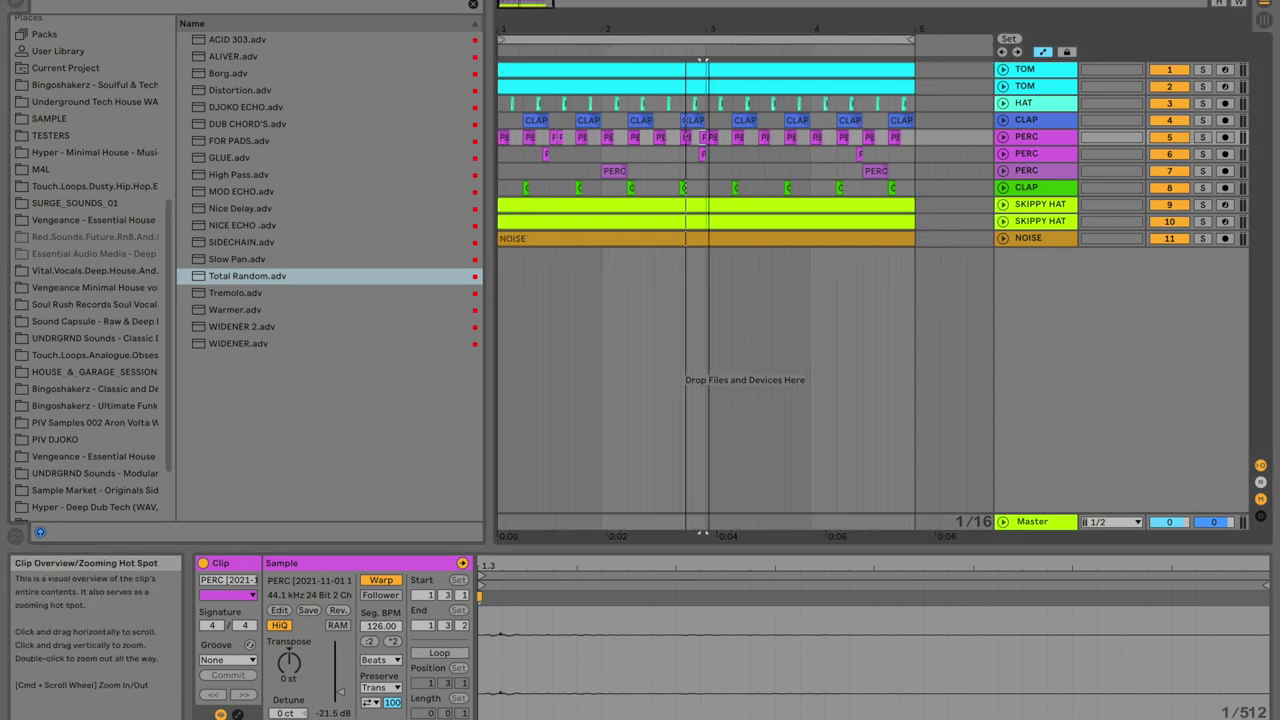
right_click(1043, 285)
left_click(1094, 308)
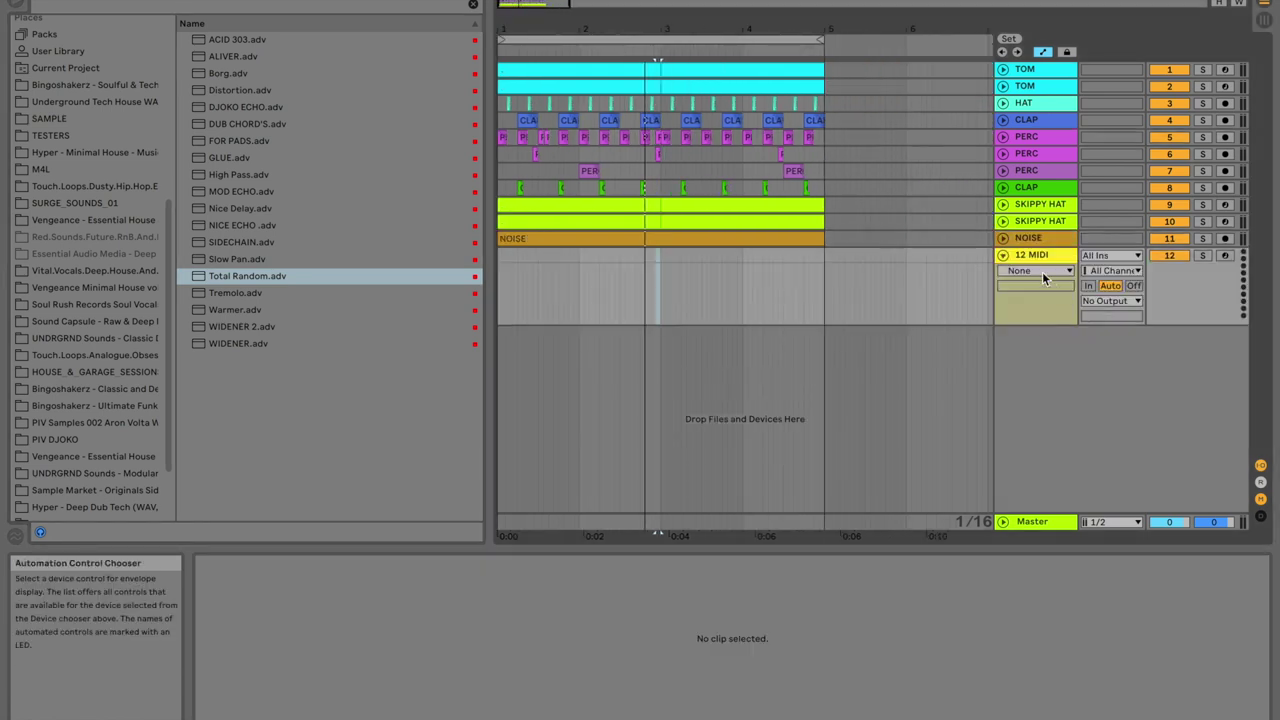
right_click(1037, 259)
left_click(1071, 319)
type("hat")
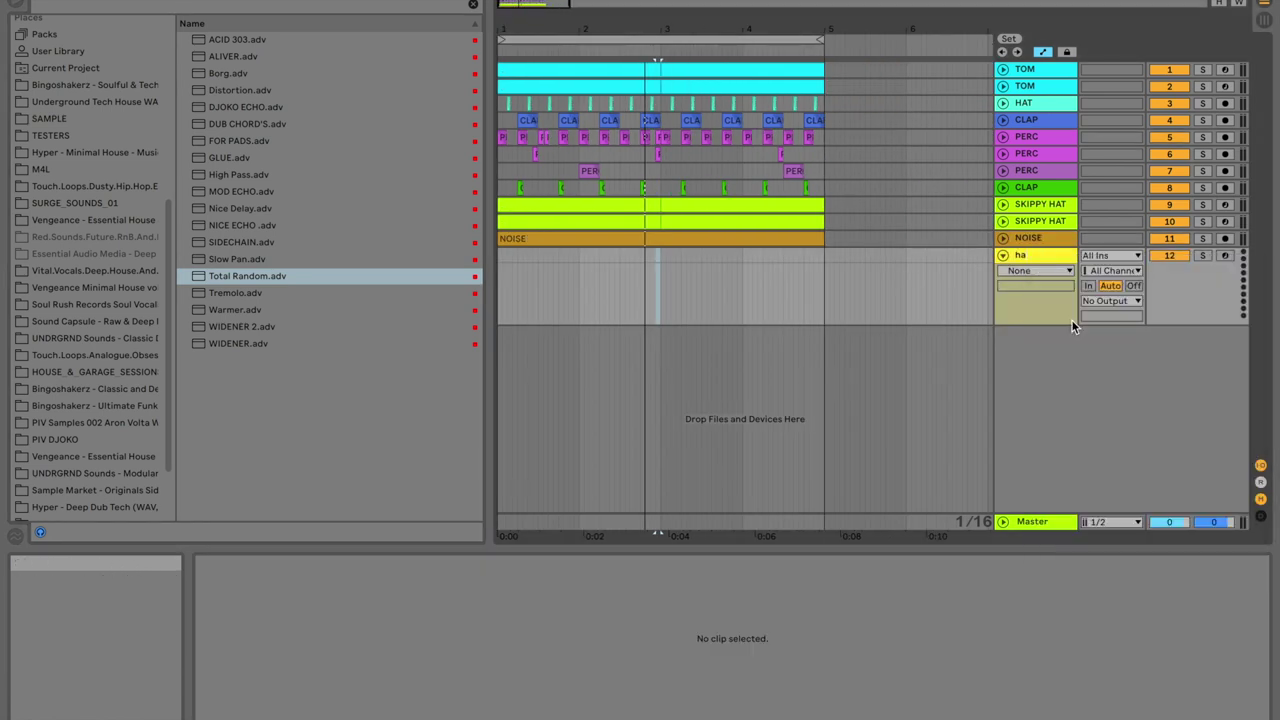
key("BackSpace")
key("BackSpace")
key("BackSpace")
type("HAT")
key("Return")
type("ROLL")
In Session View, create a one-bar MIDI clip in HAT ROLL's first slot and fill it with sixteenth-note C3 hits.
left_click(1264, 20)
scroll(830, 126, "right", 3)
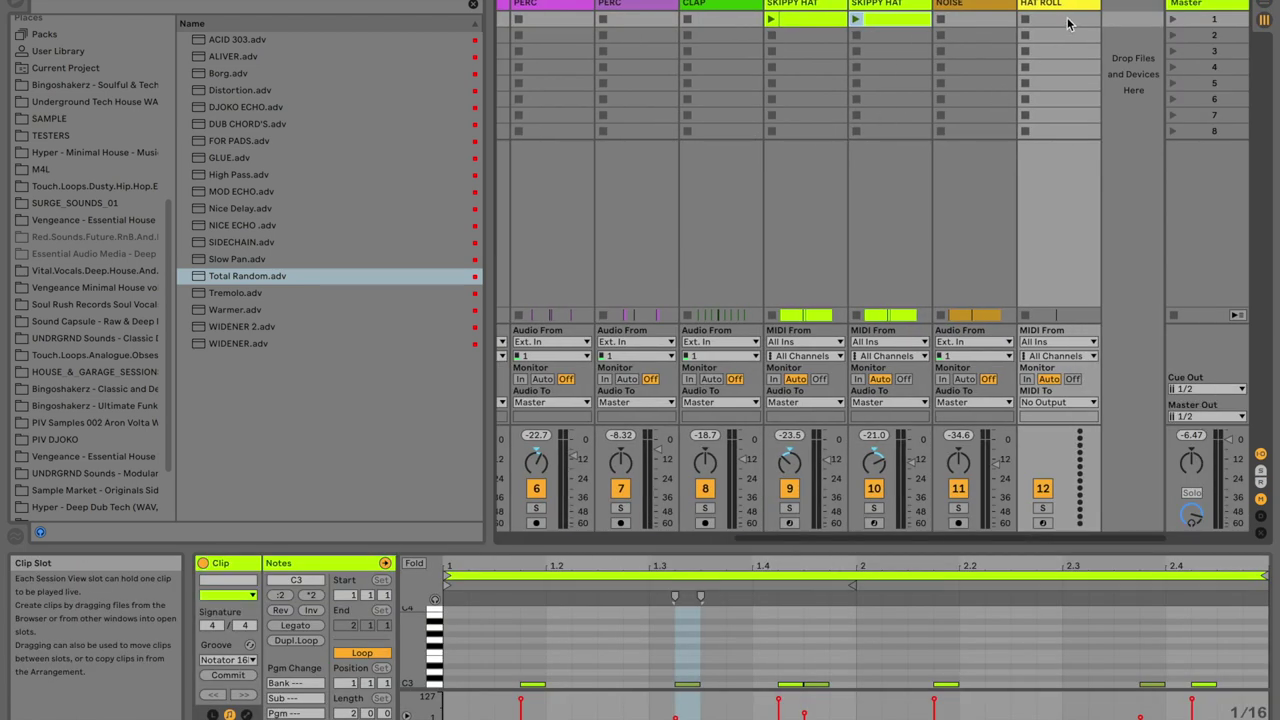
key("super+shift+m")
double_click(491, 686)
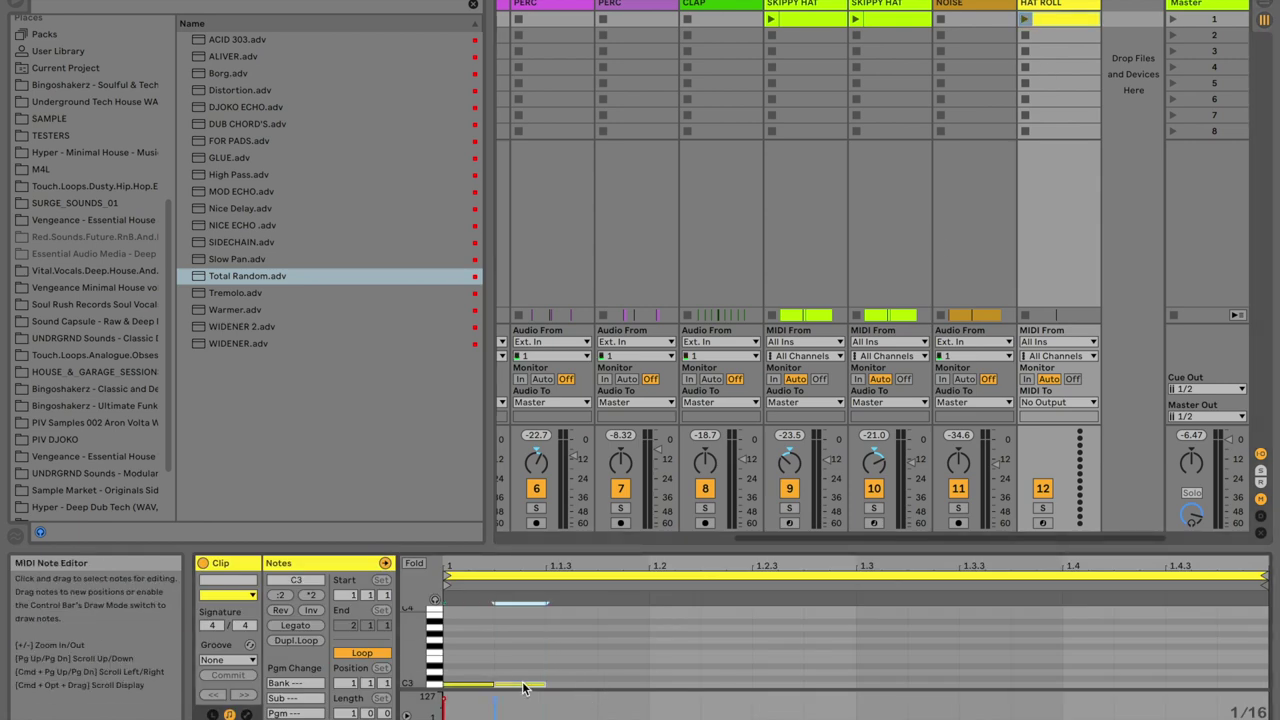
key("super+a")
key("super+d")
key("super+d")
key("super+d")
key("super+d")
key("super+d")
key("super+d")
key("super+d")
Browse the sample folders, audition the Underground Tech House top loops, and load hdth_125tops_vote.wav as the HAT ROLL instrument.
scroll(125, 352, "down", 3)
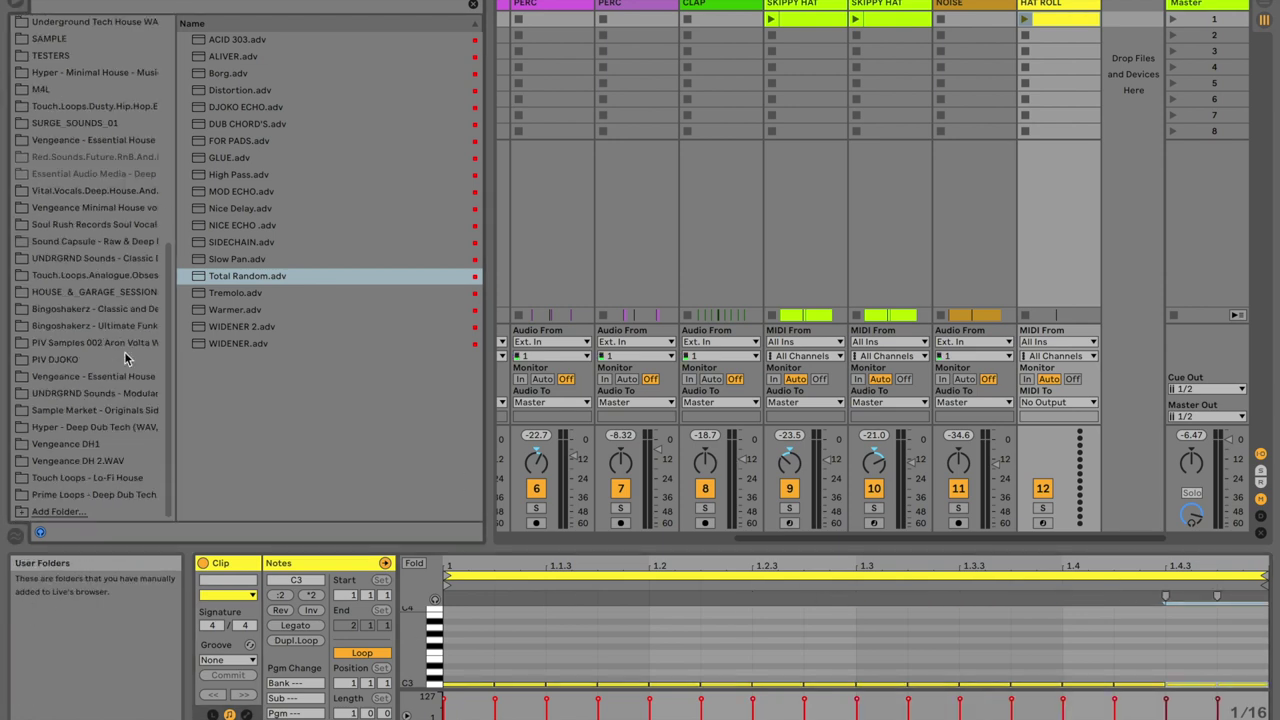
left_click(115, 463)
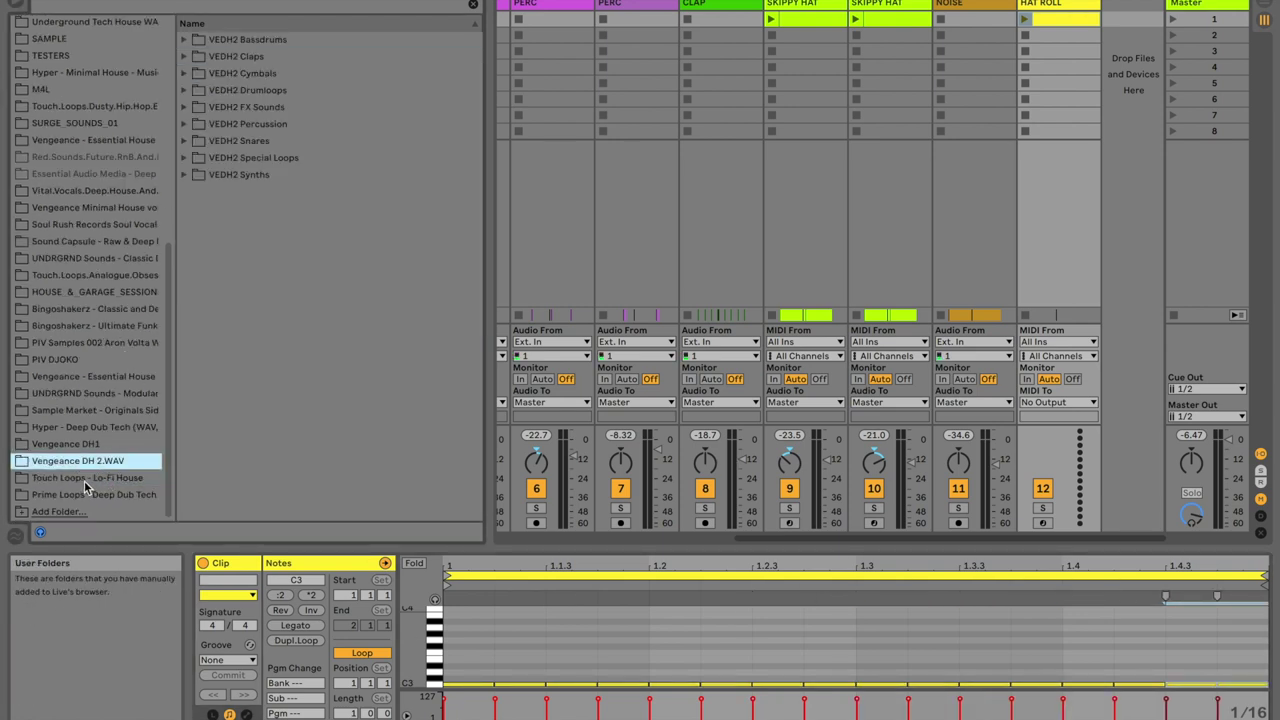
left_click(84, 480)
scroll(108, 283, "up", 5)
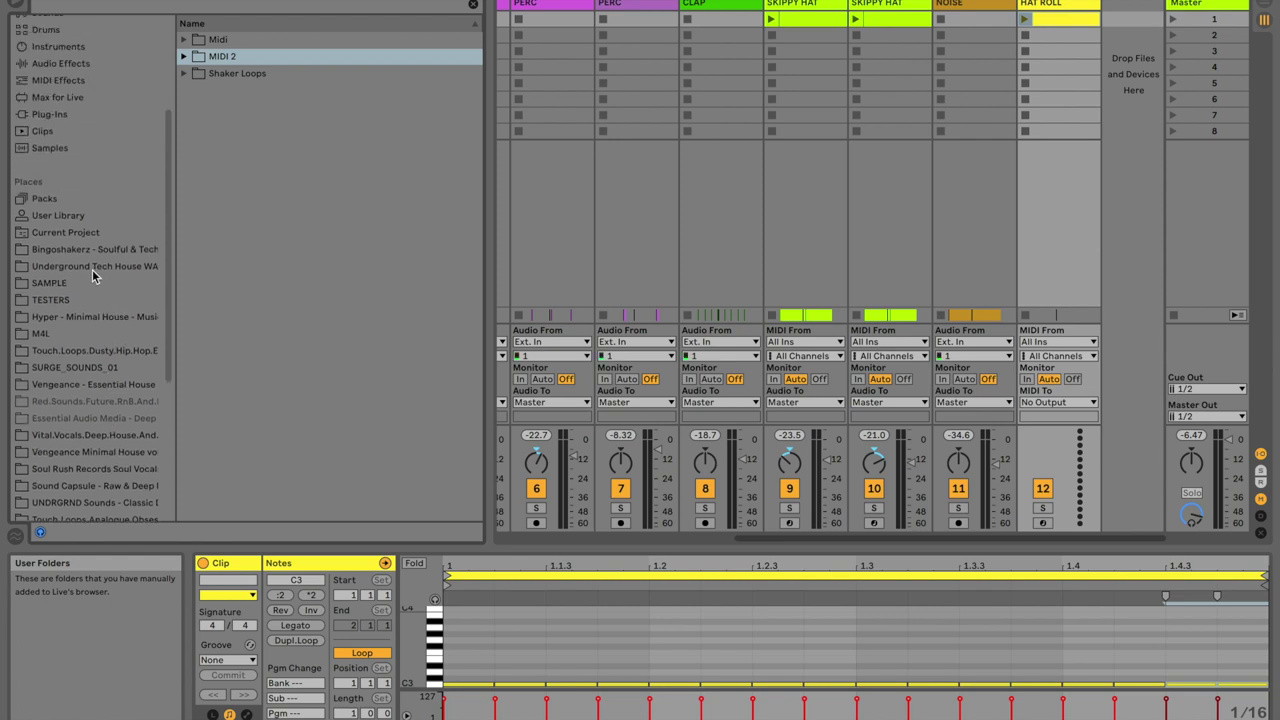
left_click(92, 267)
left_click(305, 309)
left_click(295, 327)
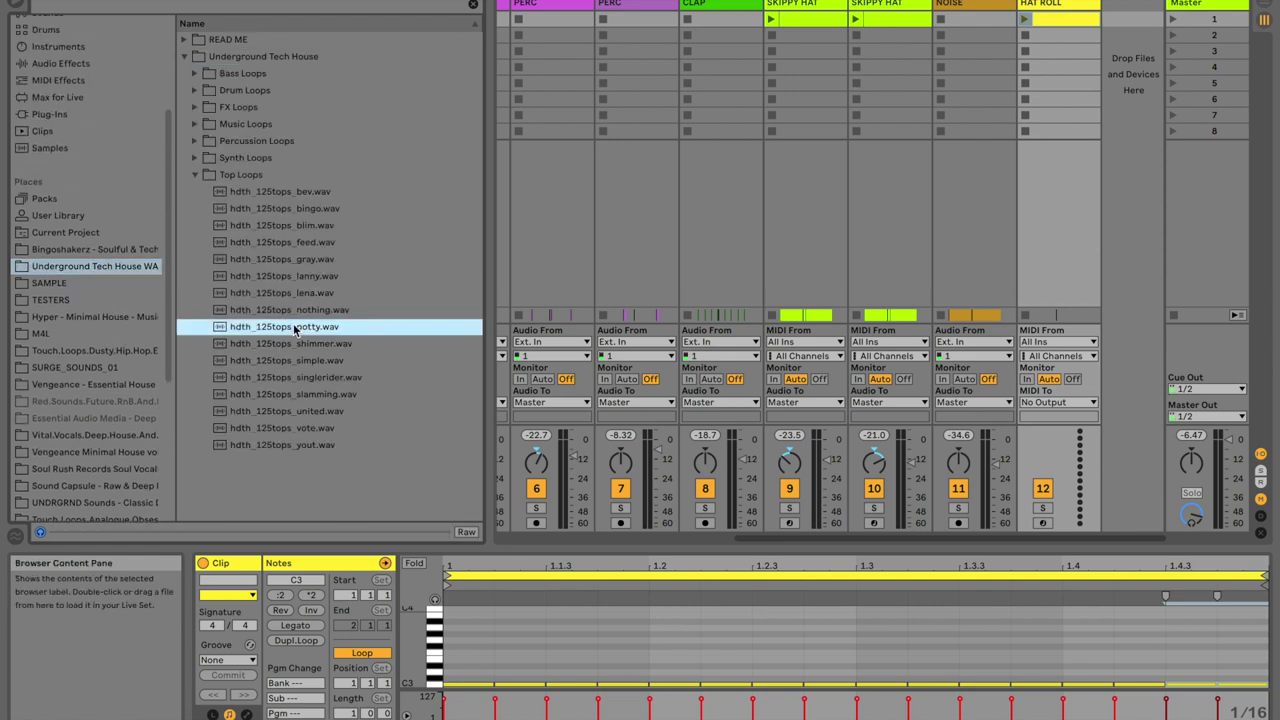
left_click(295, 343)
left_click(287, 377)
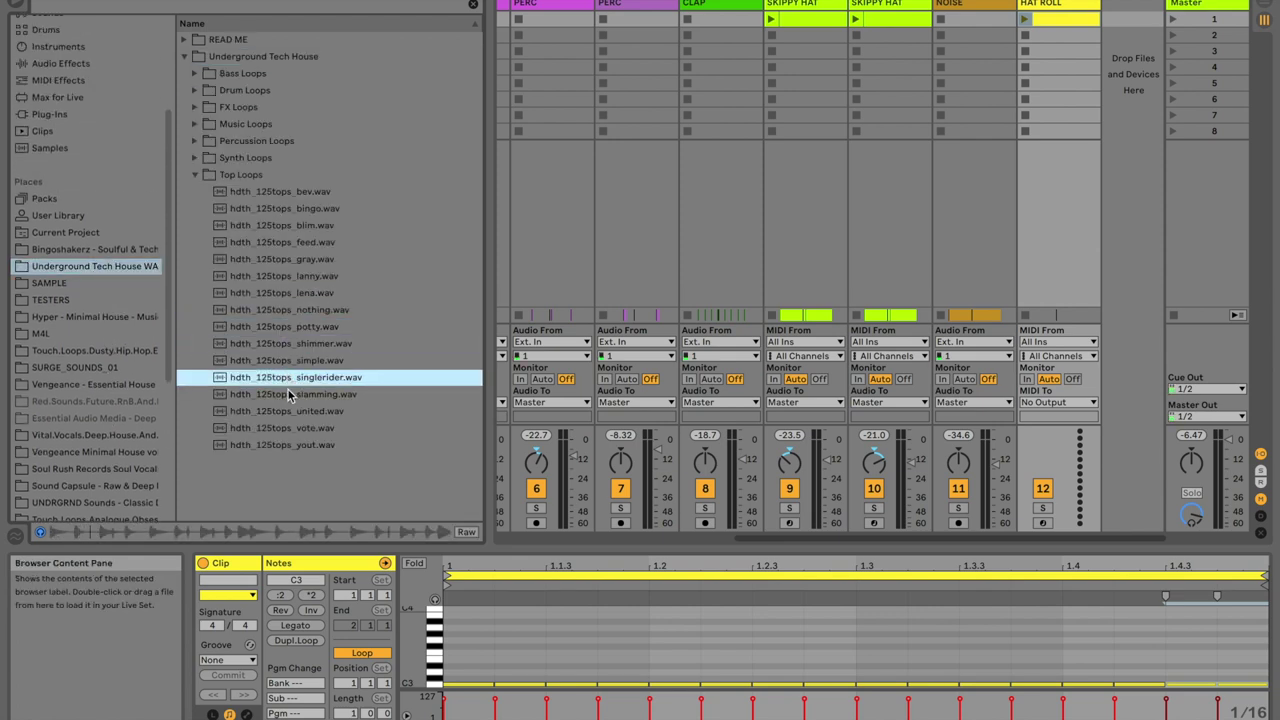
left_click(288, 394)
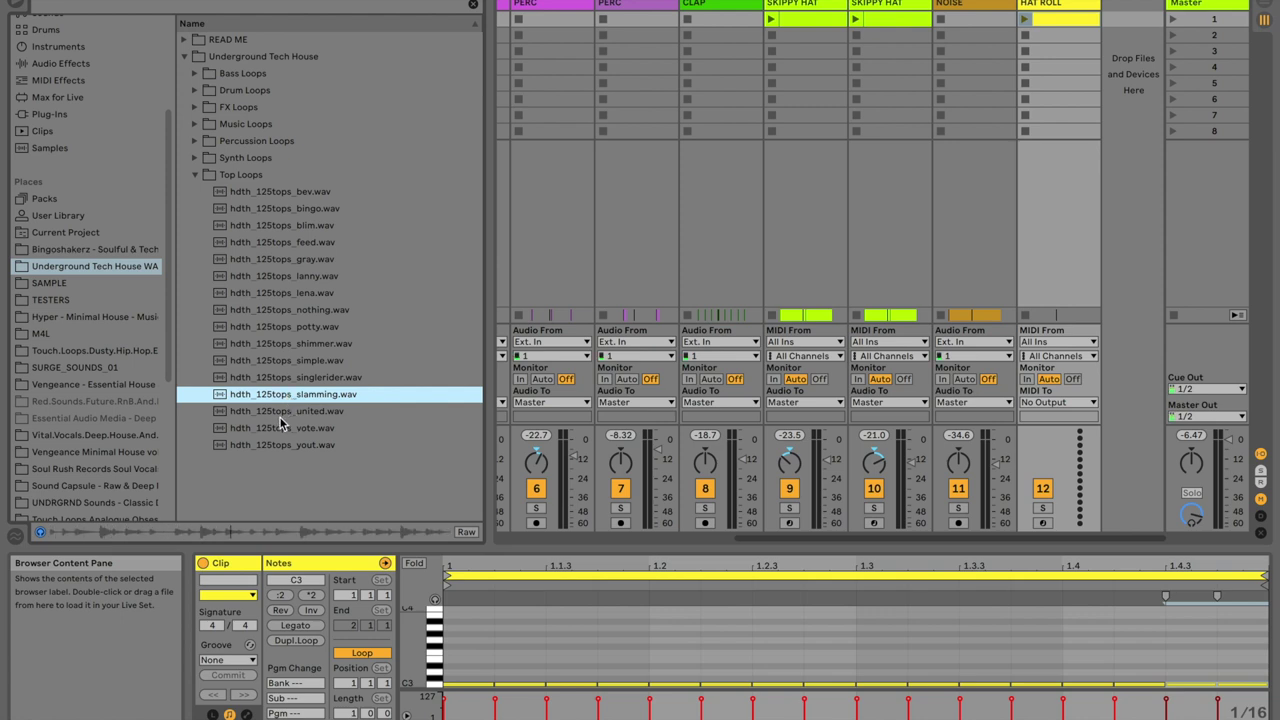
left_click(302, 412)
left_click(293, 430)
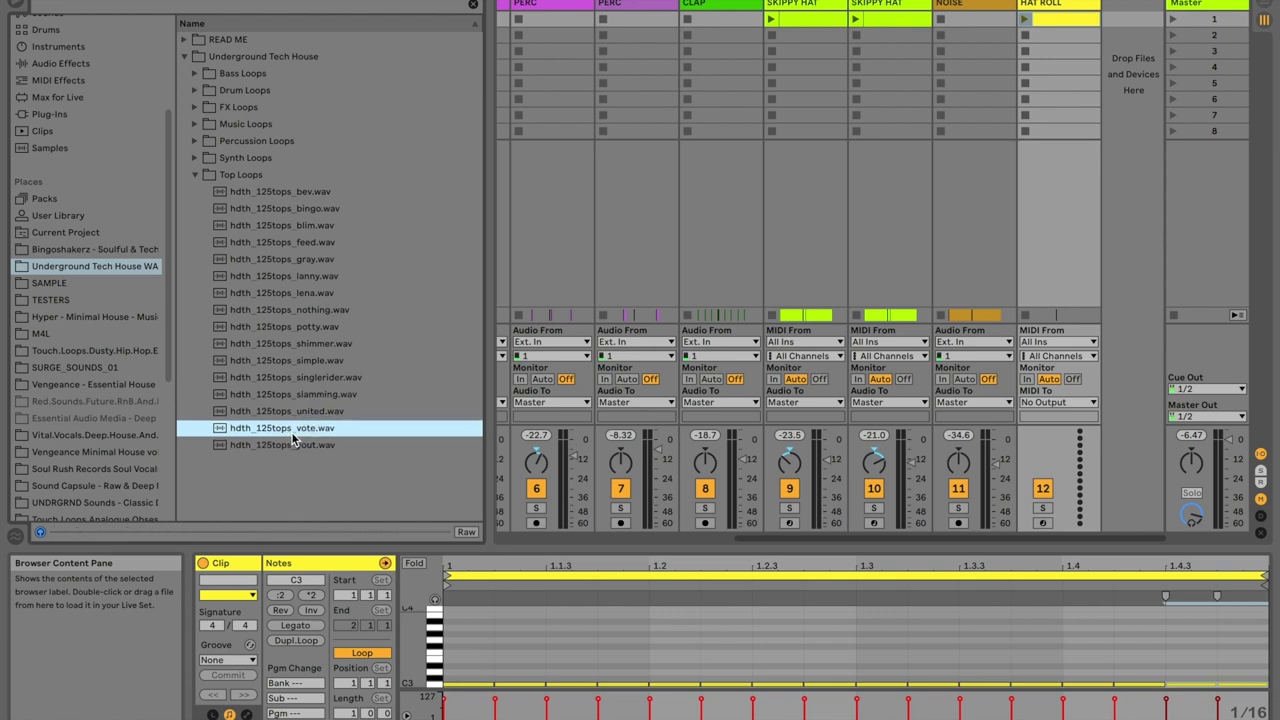
double_click(275, 430)
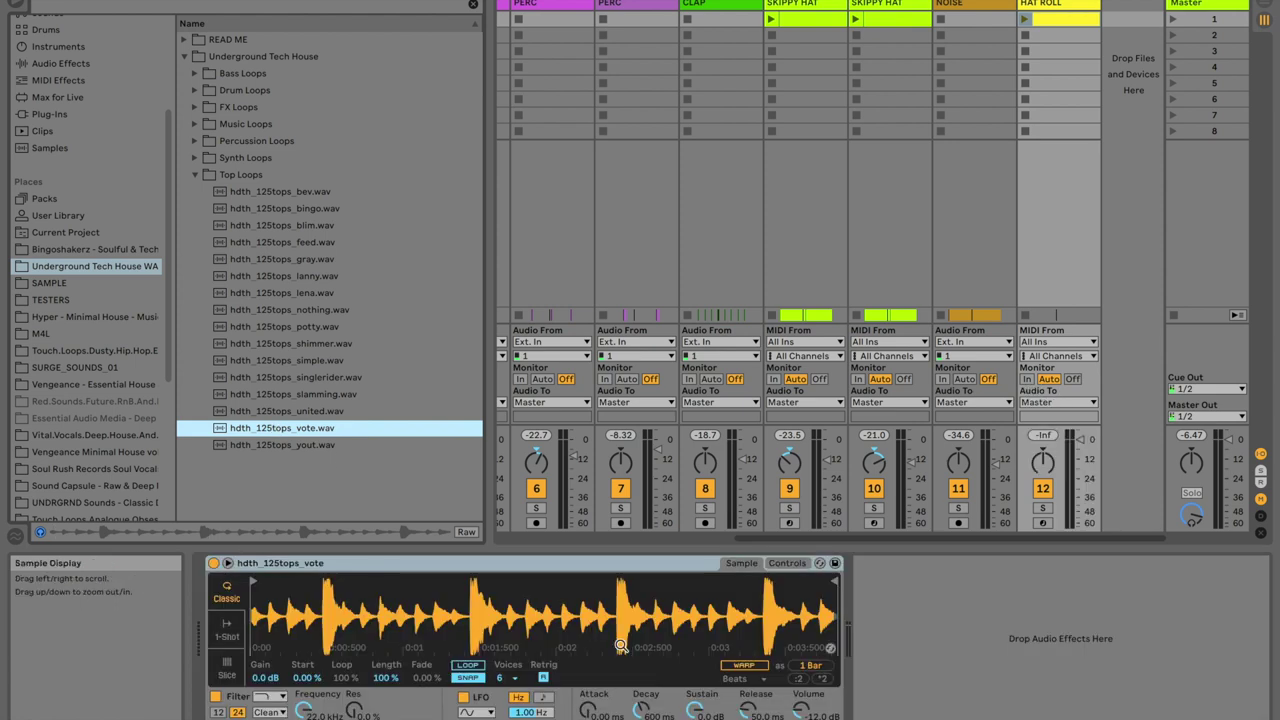
Launch the HAT ROLL clip and shape the sampler's amplitude envelope to 0 ms attack, 103 ms decay and -inf dB sustain.
key("space")
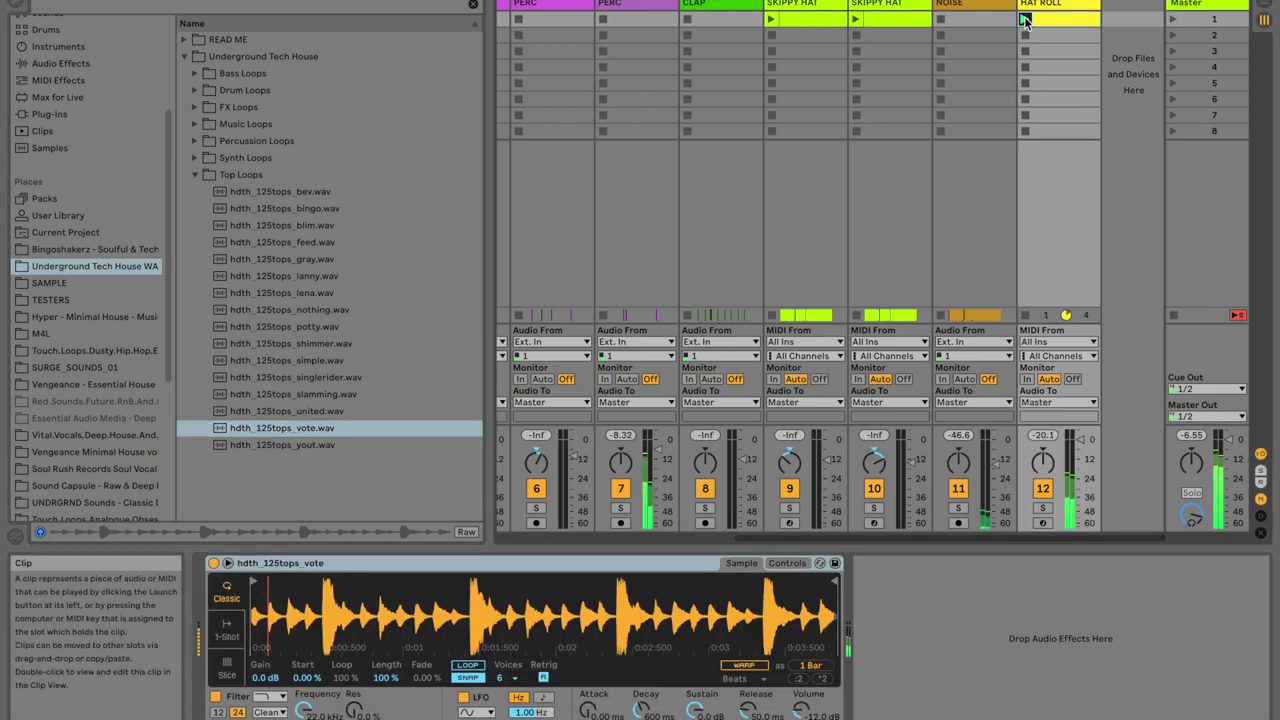
left_click(787, 563)
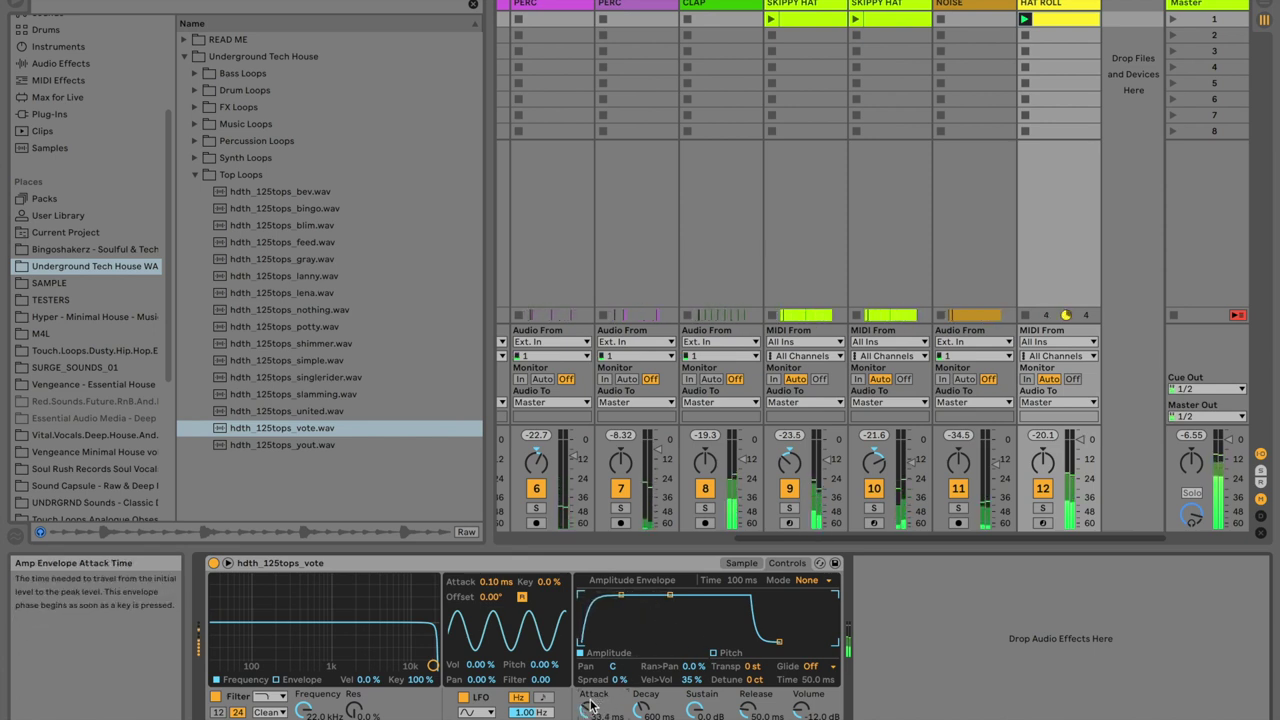
left_click_drag(631, 598, 618, 641)
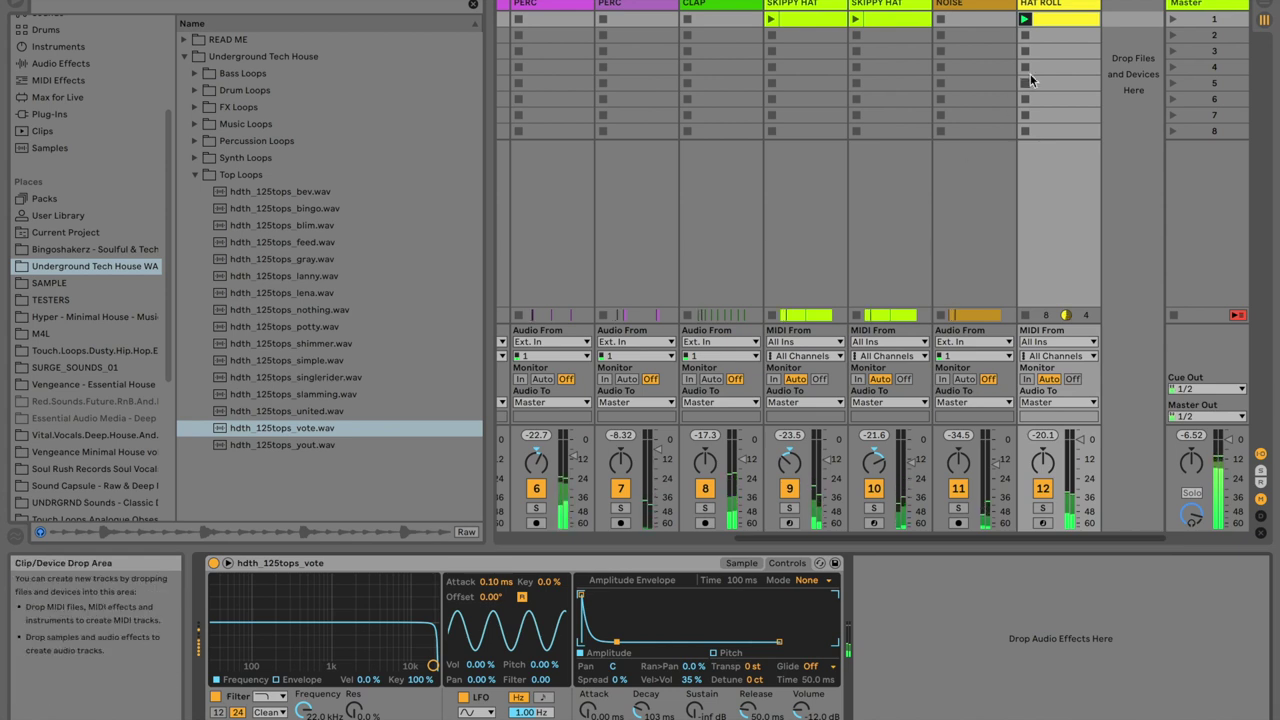
Assign the Notator 16 groove to the HAT ROLL clip.
key("shift+Tab")
left_click(227, 660)
left_click(245, 690)
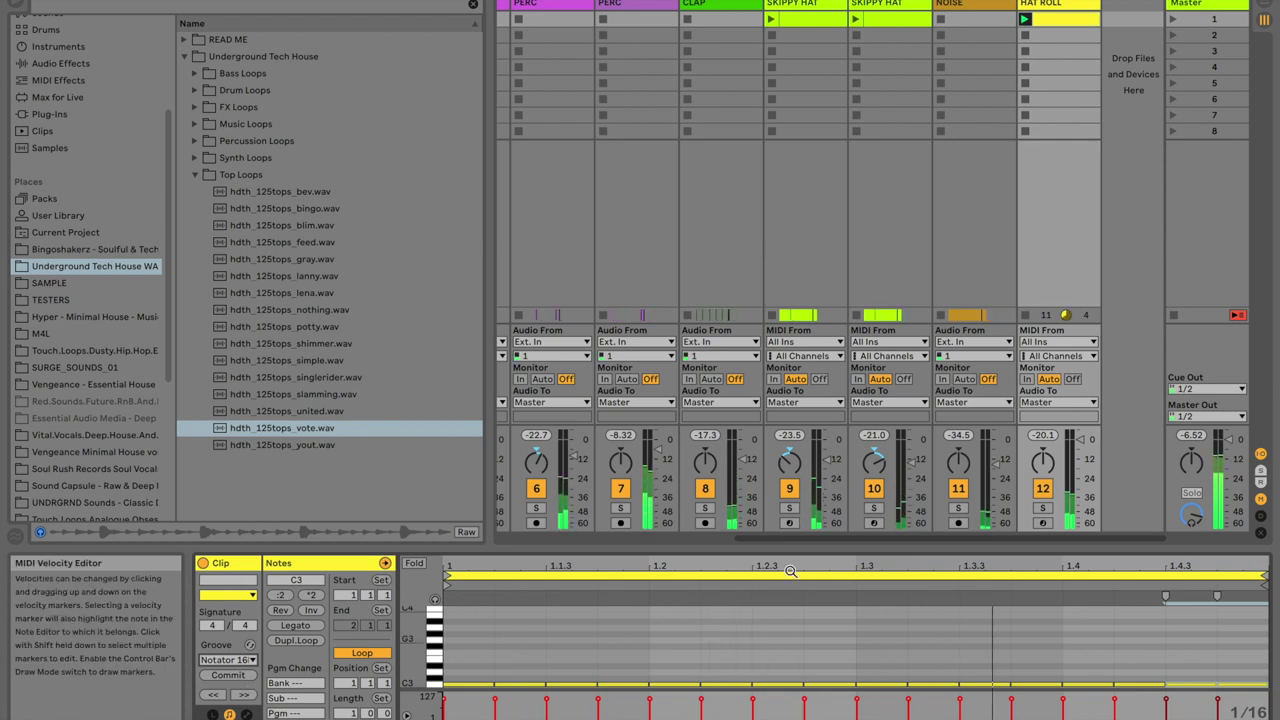
Add the Total Random velocity preset before the HAT ROLL sampler, checking it soloed and in the full mix.
left_click(1043, 510)
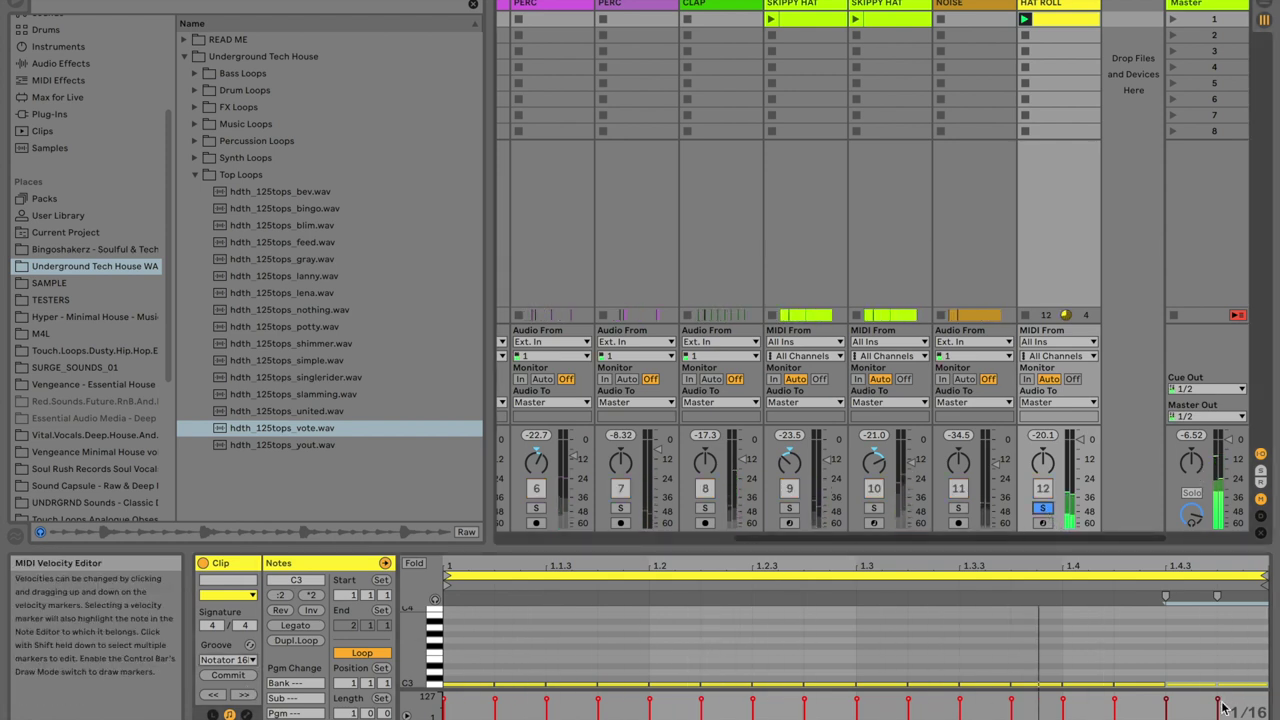
key("shift+Tab")
scroll(53, 51, "up", 5)
left_click(50, 39)
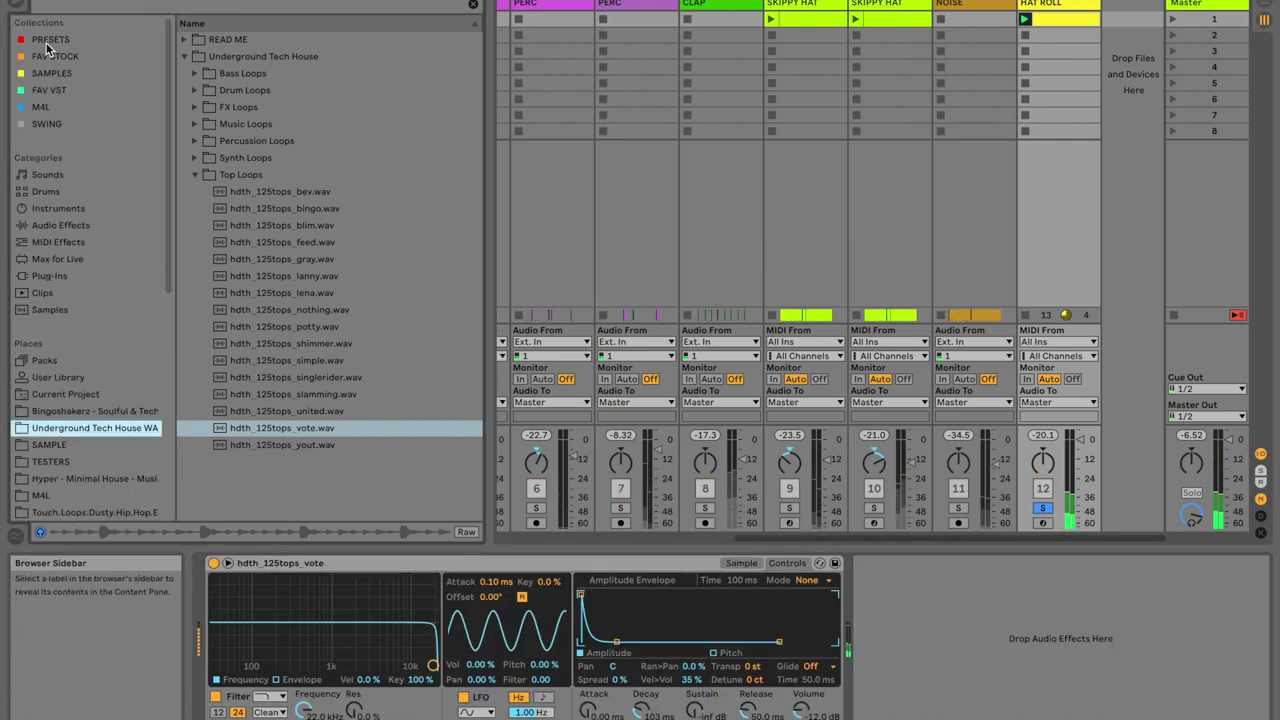
left_click(210, 276)
double_click(248, 279)
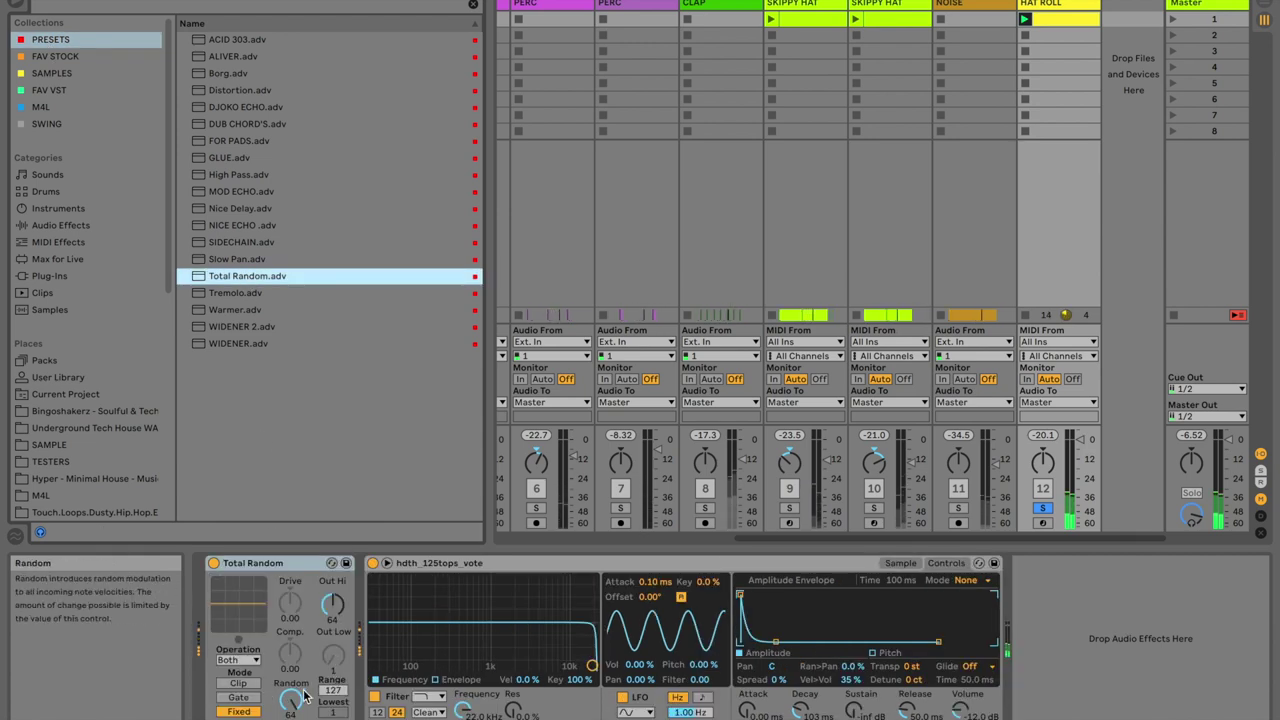
left_click(1042, 508)
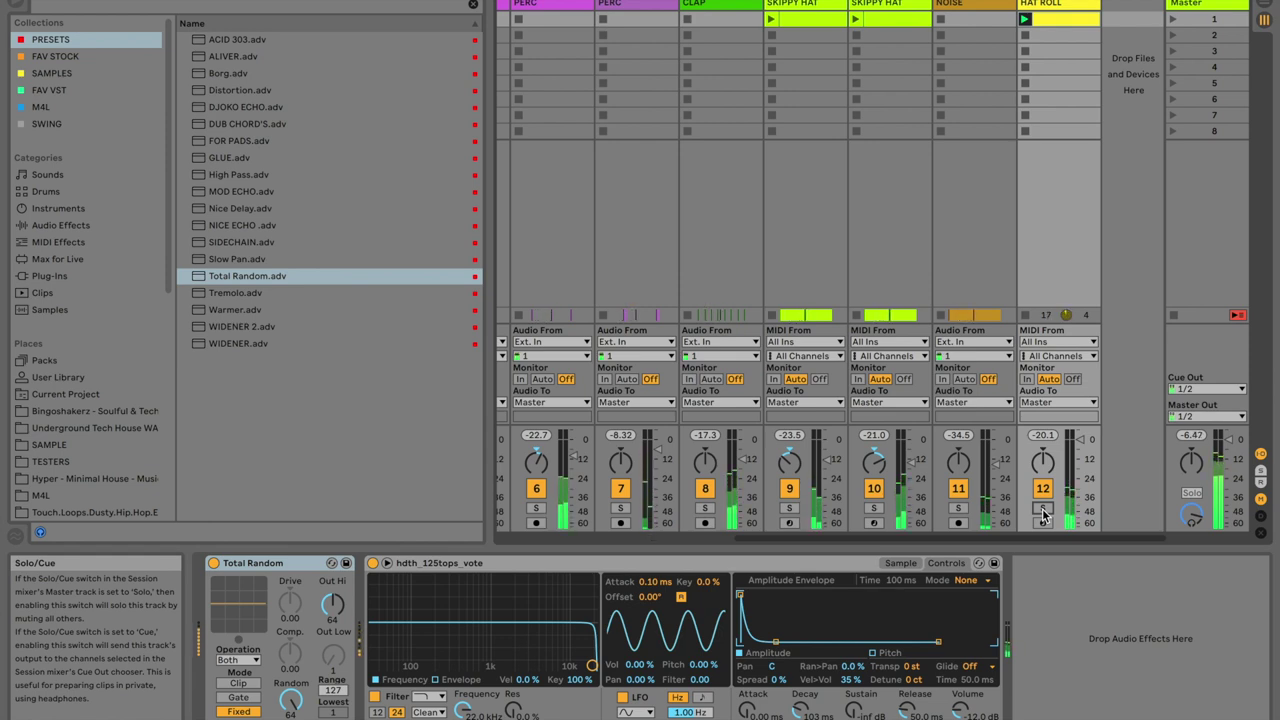
Try the WIDENER preset on HAT ROLL, replace it with WIDENER 2, and set its right delay time to 4.23 ms.
double_click(252, 343)
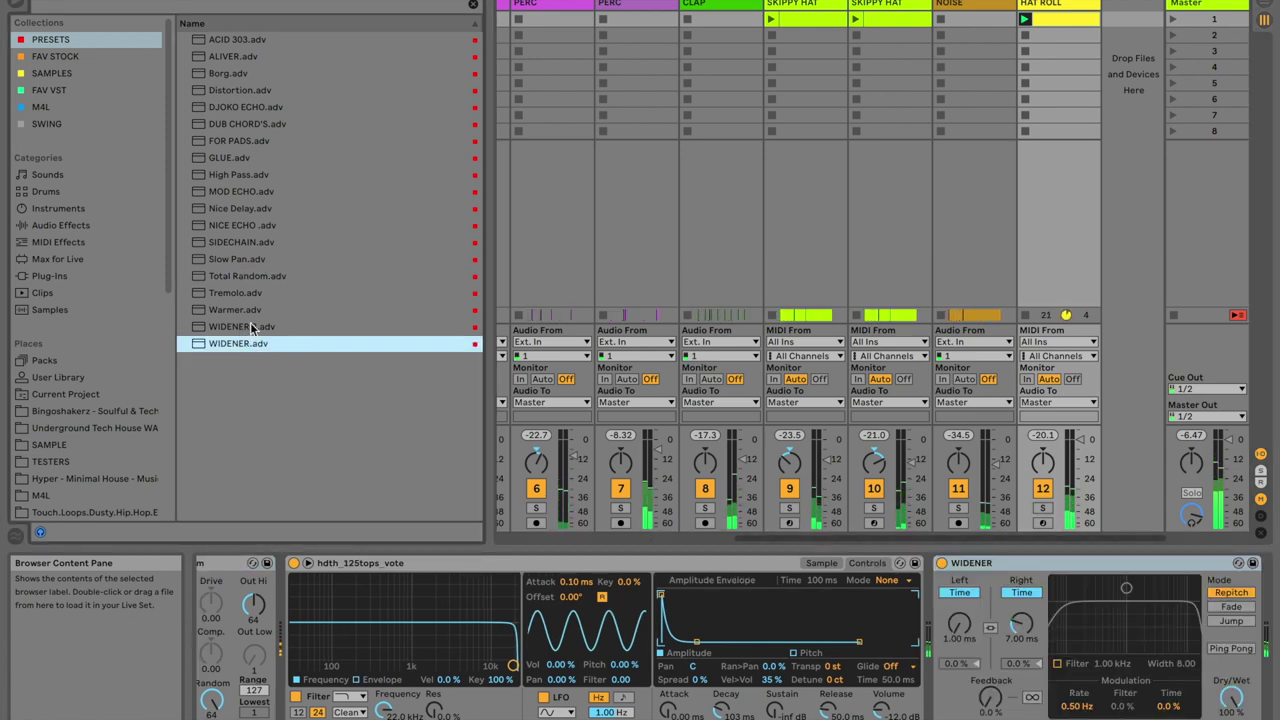
left_click_drag(252, 328, 568, 512)
left_click_drag(995, 567, 994, 568)
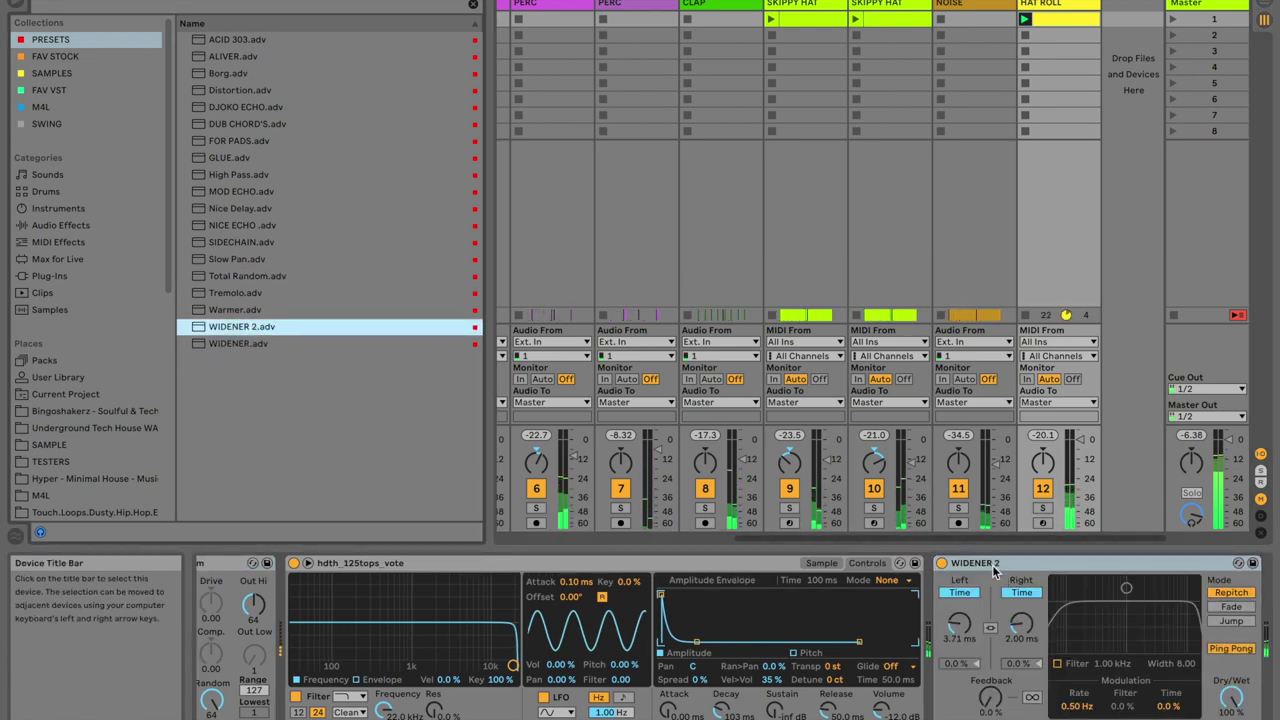
left_click_drag(1020, 625, 1020, 618)
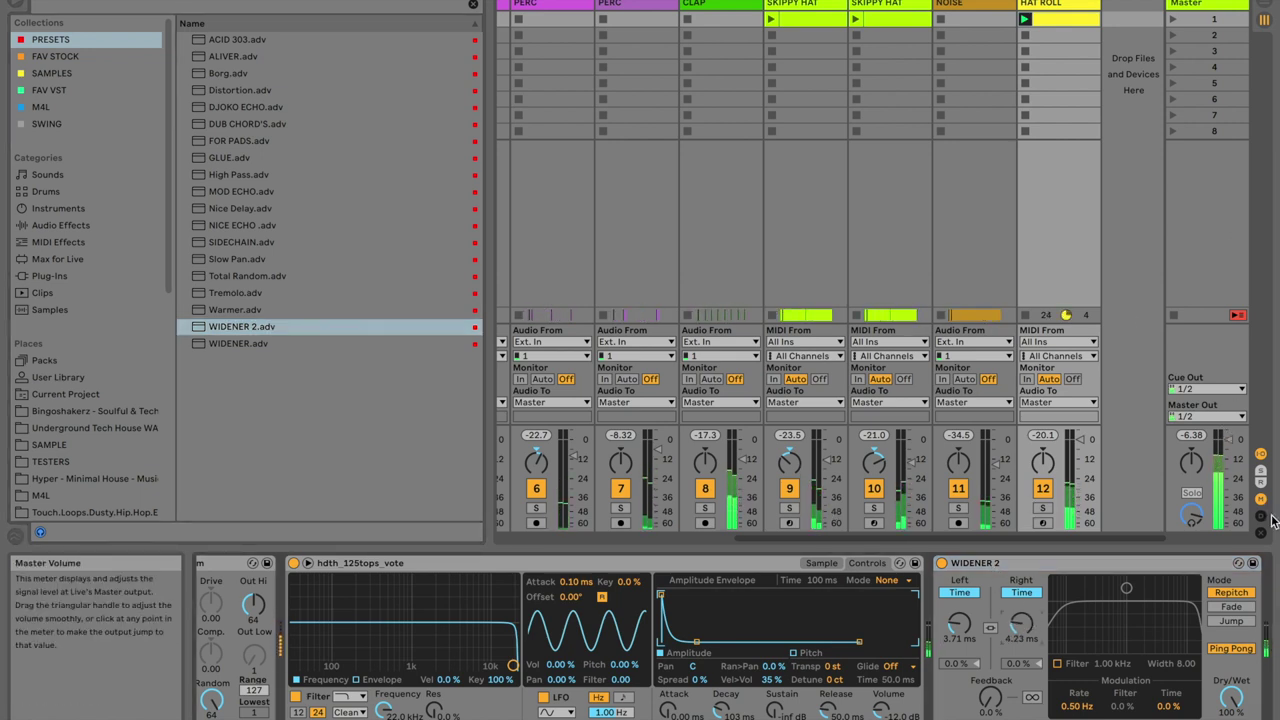
Solo the HAT ROLL track and listen to the widened hats on their own.
scroll(843, 505, "left", 5)
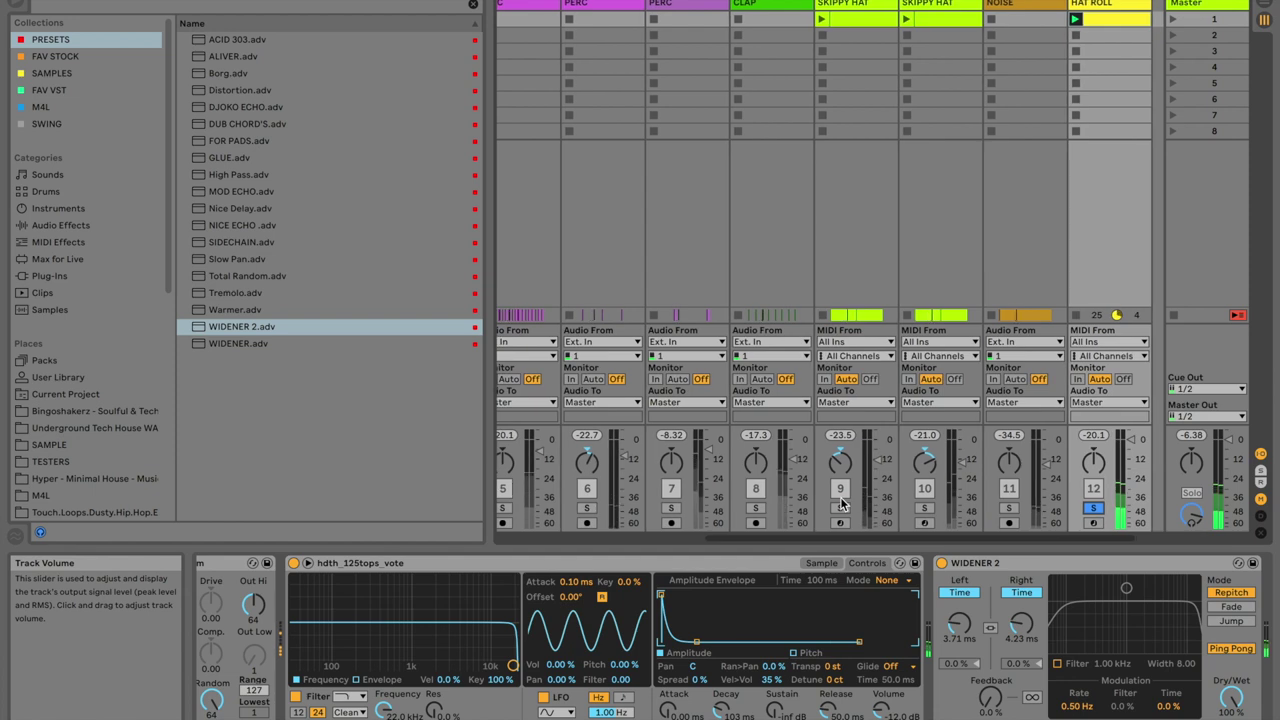
left_click(658, 508)
scroll(1043, 484, "right", 5)
left_click(1042, 508)
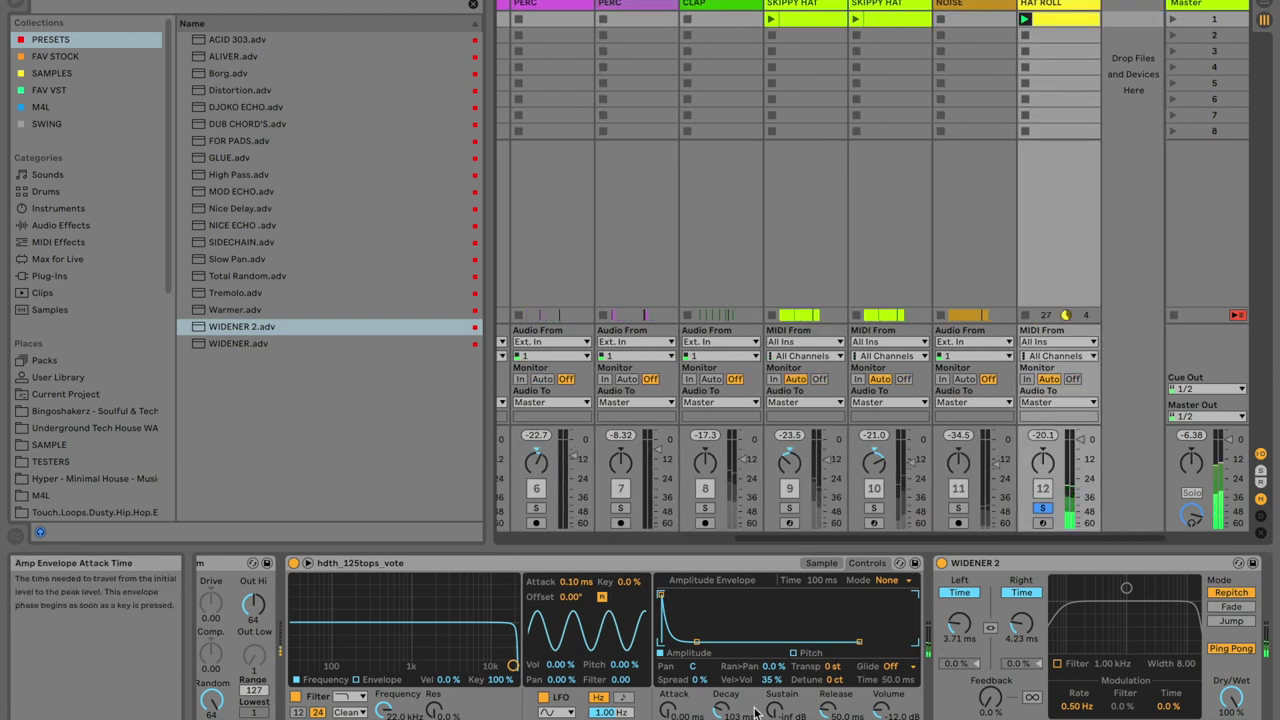
Switch to the Arrangement, restore its playback, and shorten the HAT ROLL sampler's amp envelope decay to about 66 ms.
left_click_drag(721, 710, 721, 719)
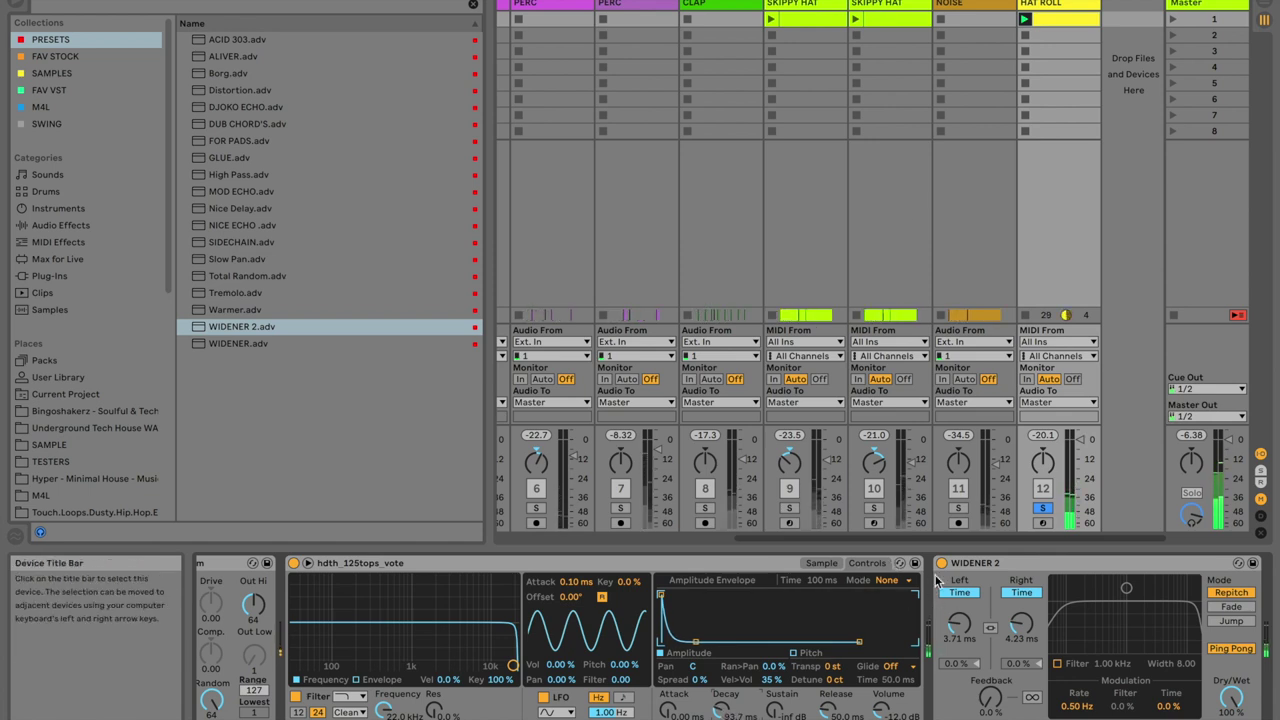
scroll(870, 600, "right", 3)
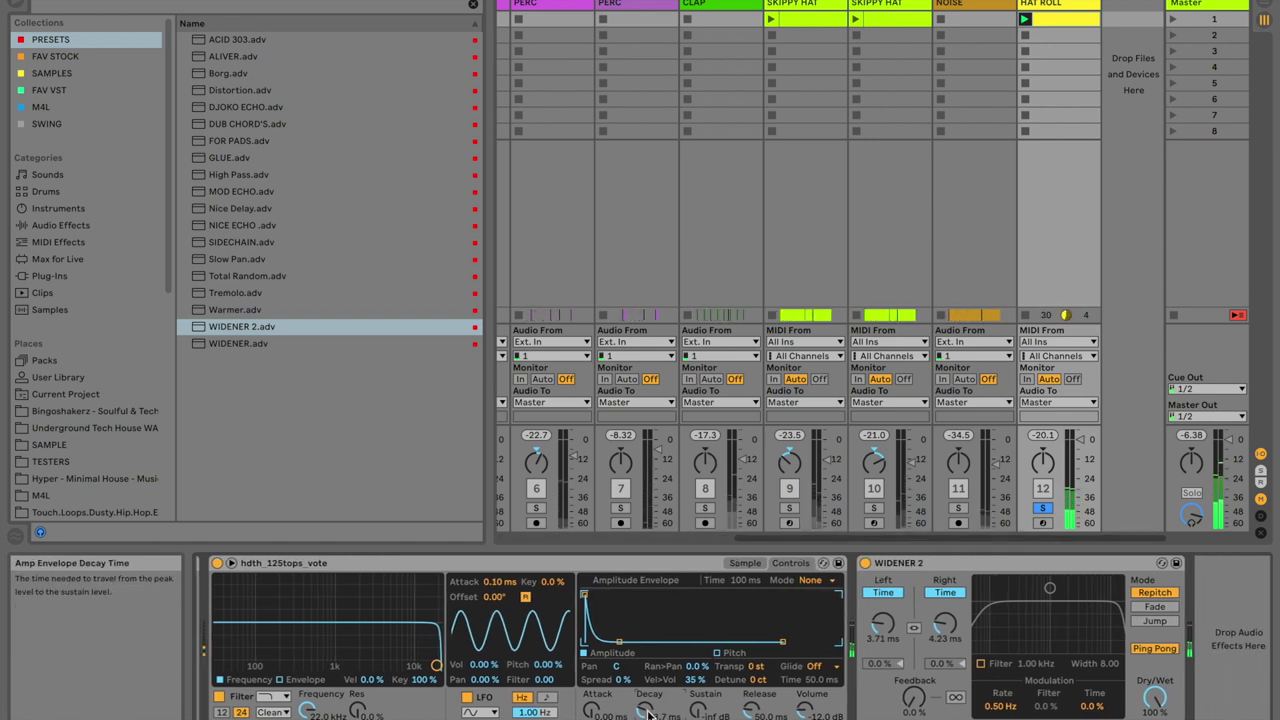
key("Tab")
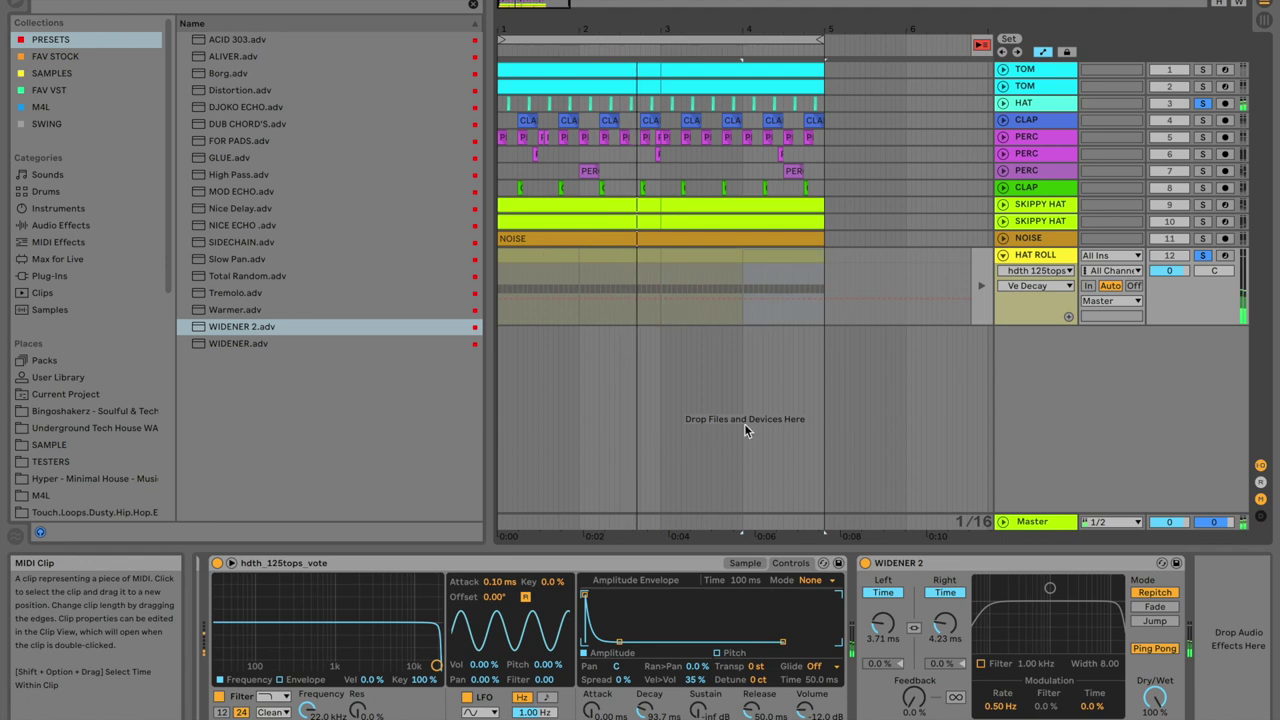
left_click(981, 44)
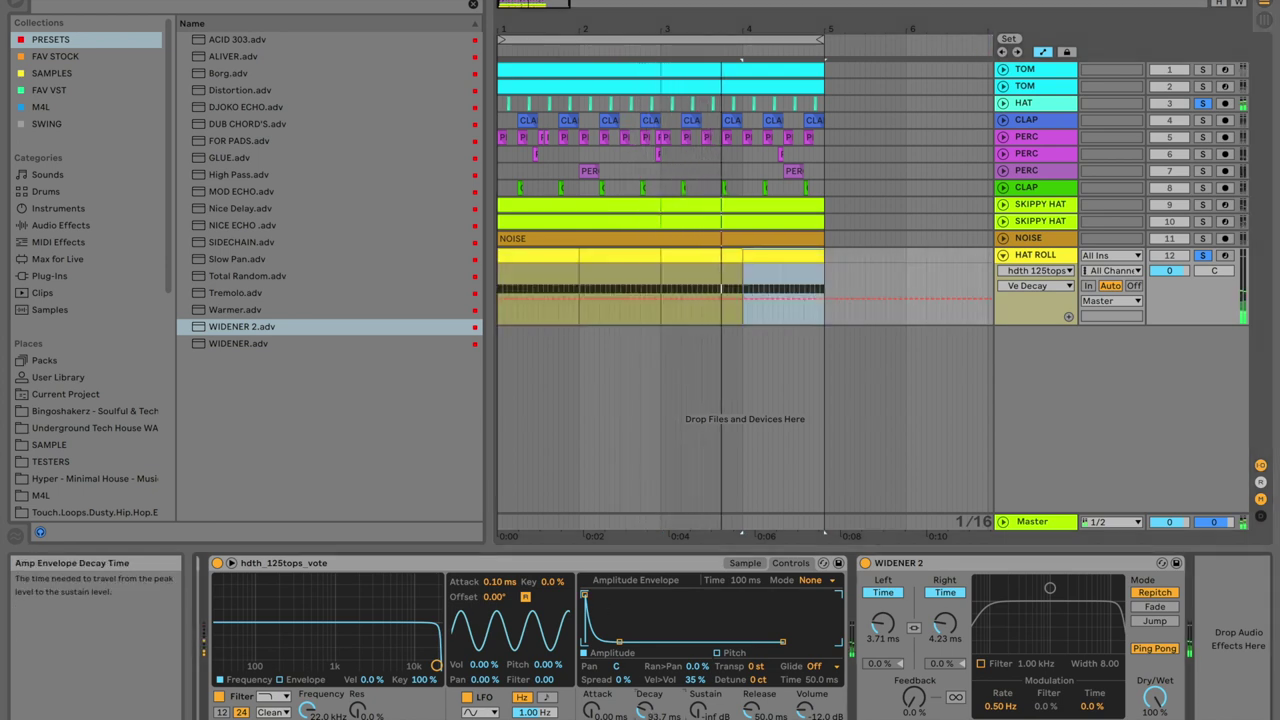
left_click_drag(645, 710, 645, 716)
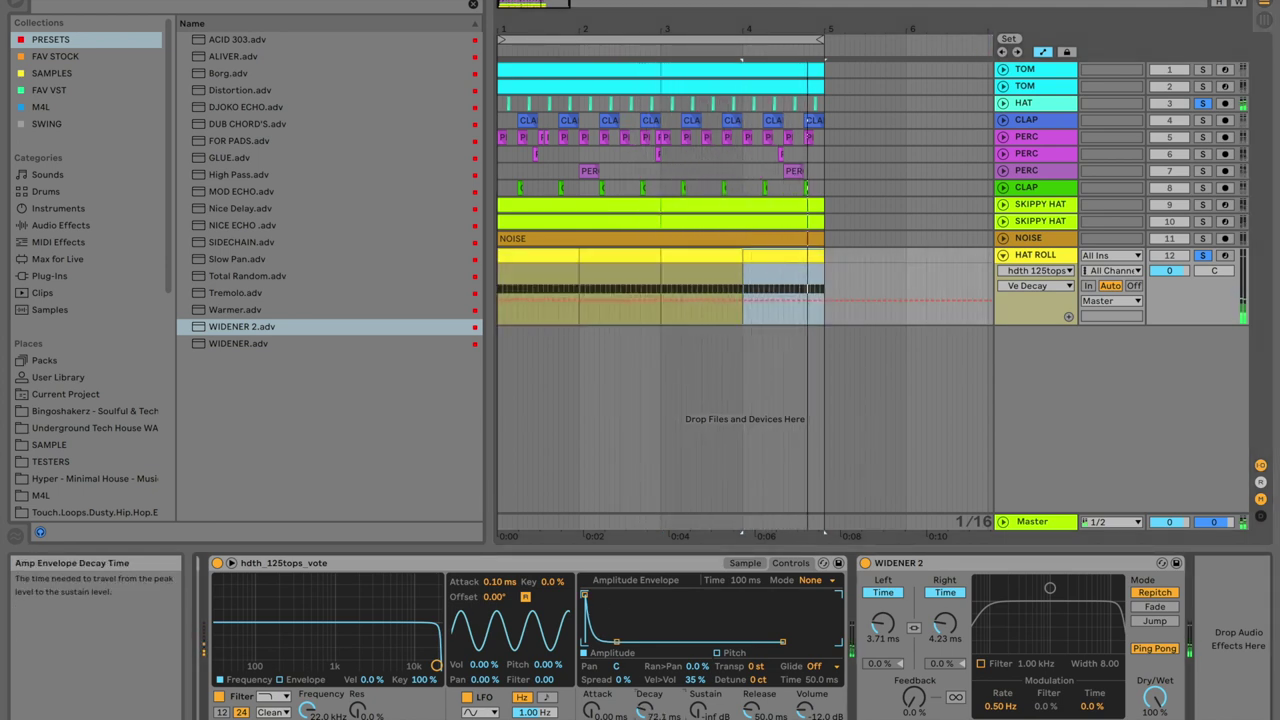
Turn the grid off and draw freehand, fluctuating Ve Decay automation across all four bars of HAT ROLL.
right_click(645, 712)
left_click(701, 629)
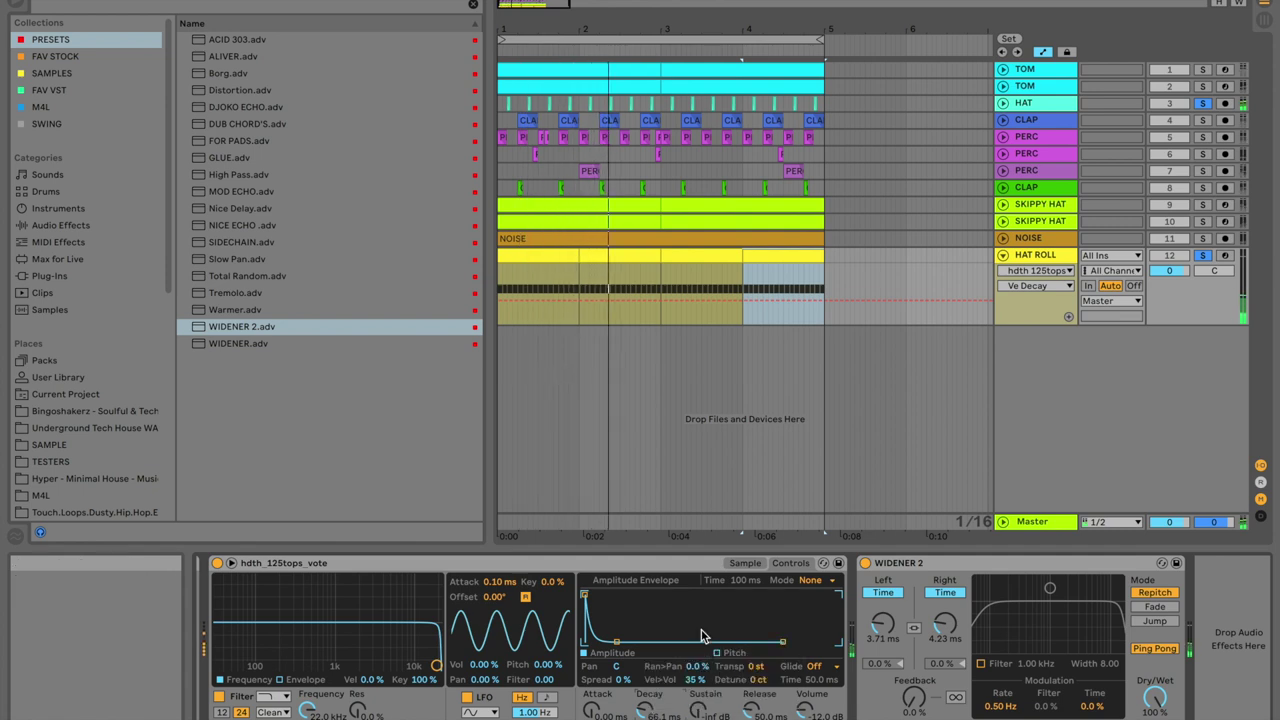
right_click(636, 420)
left_click(651, 670)
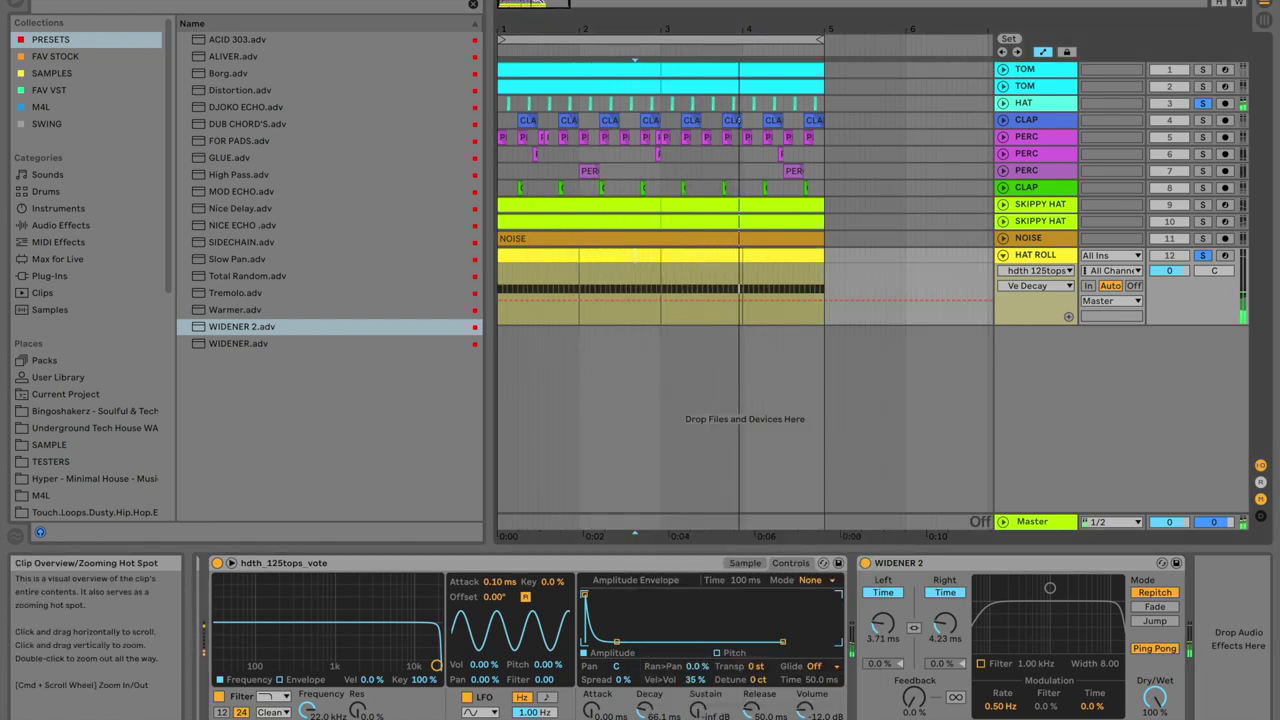
scroll(602, 190, "up", 5)
mouse_move(500, 299)
left_mouse_down()
mouse_move(612, 309)
mouse_move(701, 280)
mouse_move(740, 298)
left_mouse_up()
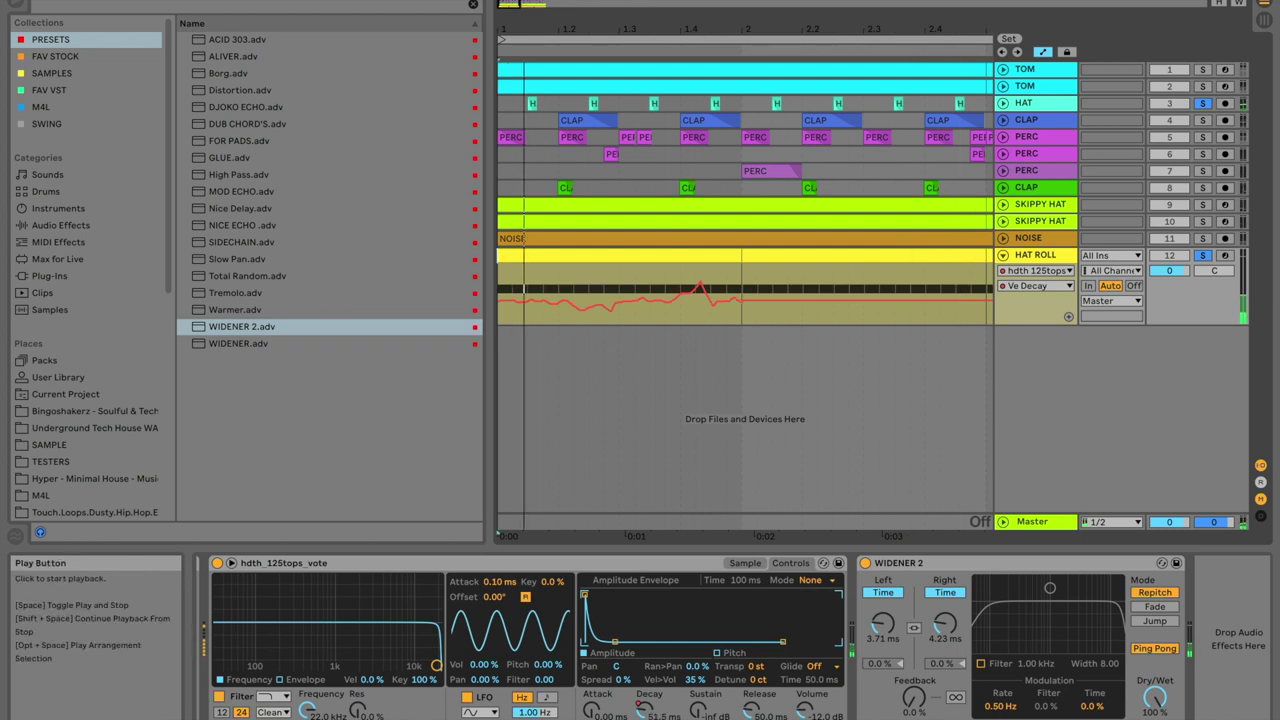
left_click_drag(574, 300, 688, 290)
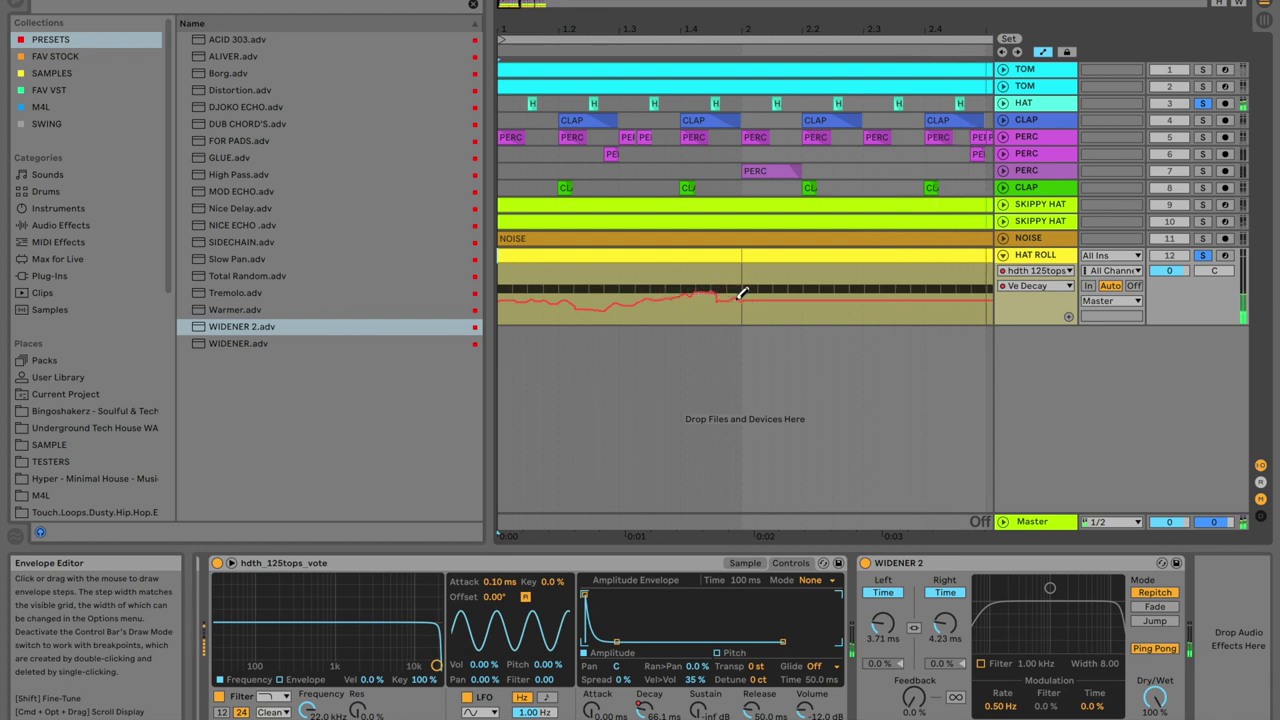
left_click_drag(848, 302, 965, 291)
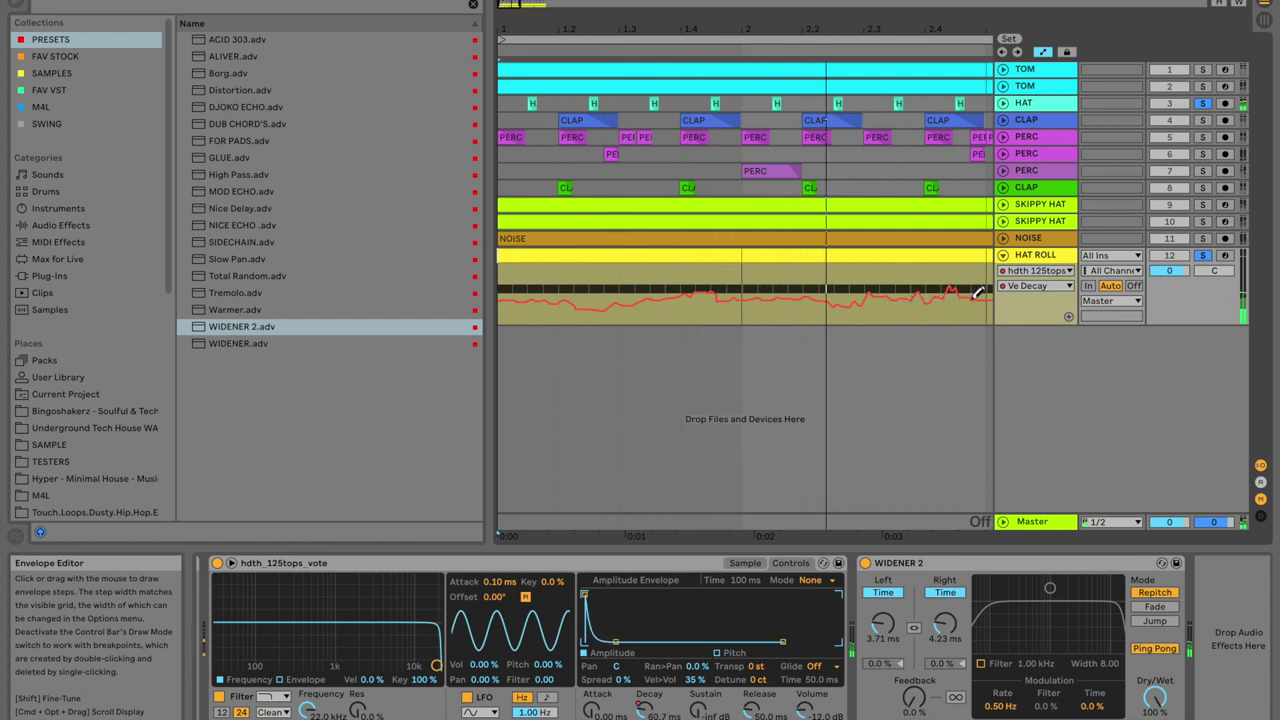
left_click_drag(731, 296, 853, 297)
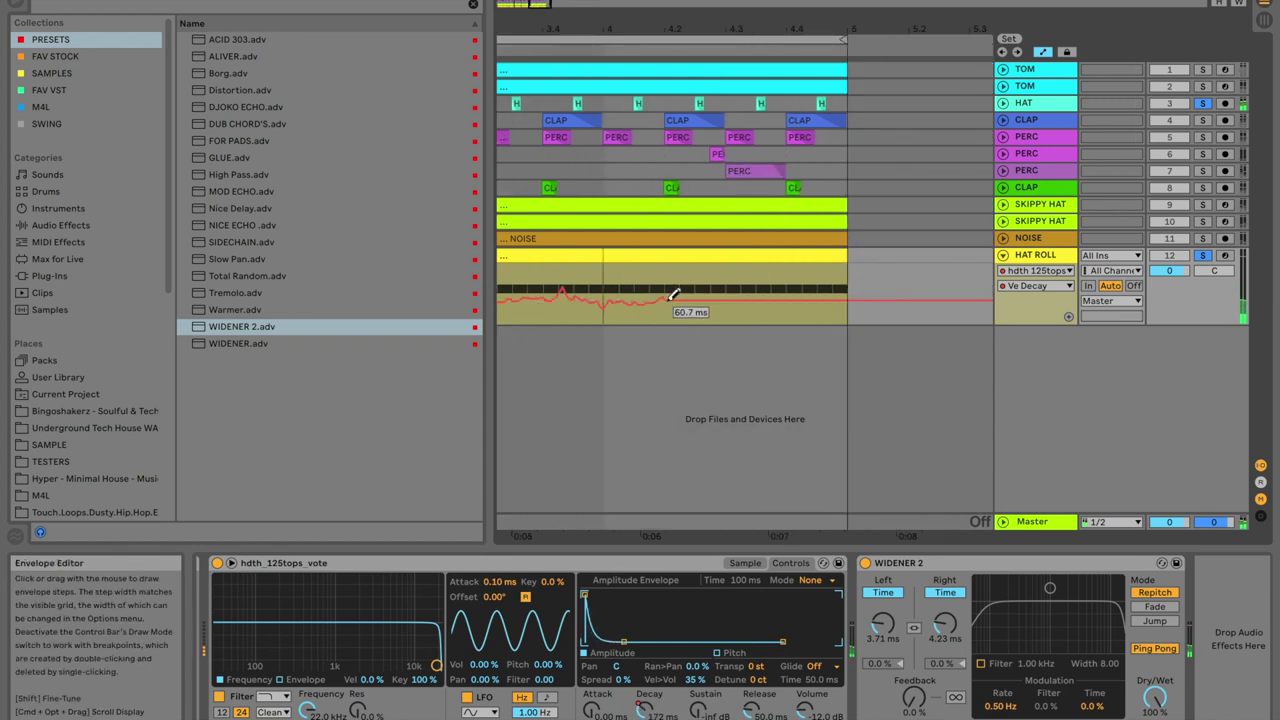
left_click_drag(773, 297, 837, 297)
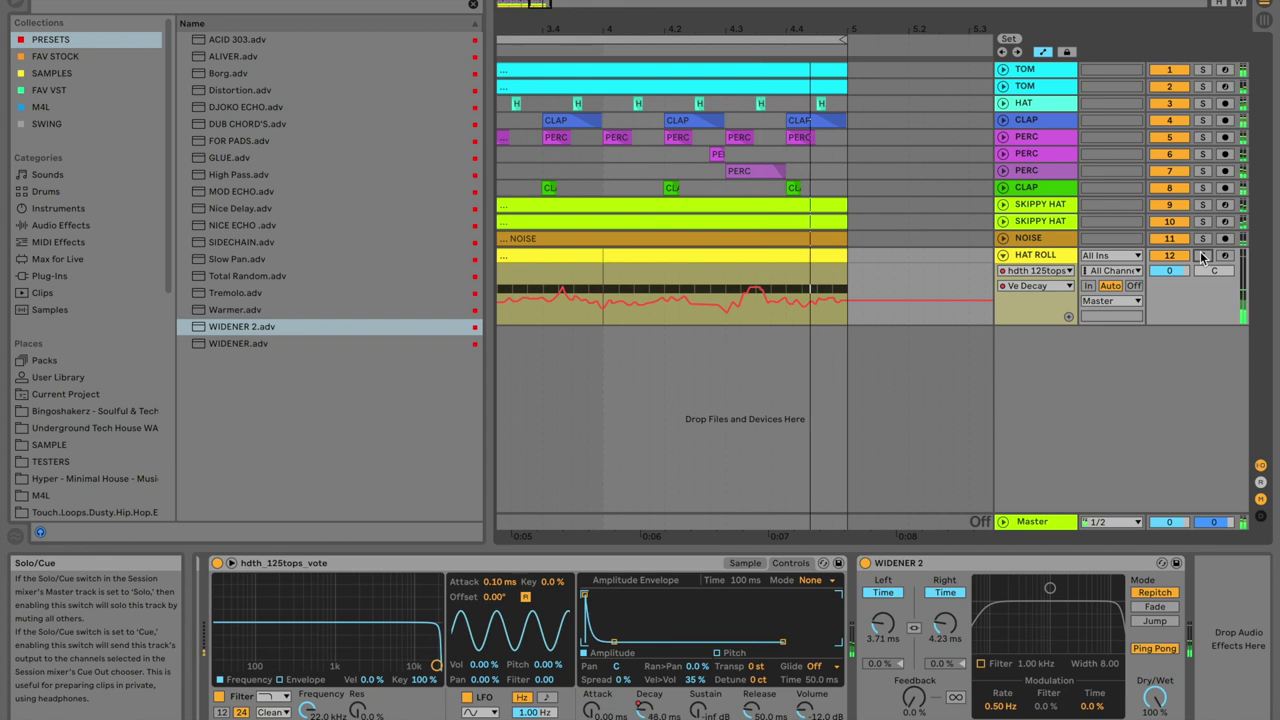
Unsolo HAT and HAT ROLL to hear the full mix, and collapse the HAT ROLL track.
left_click(1110, 255)
key("Escape")
left_click(1003, 255)
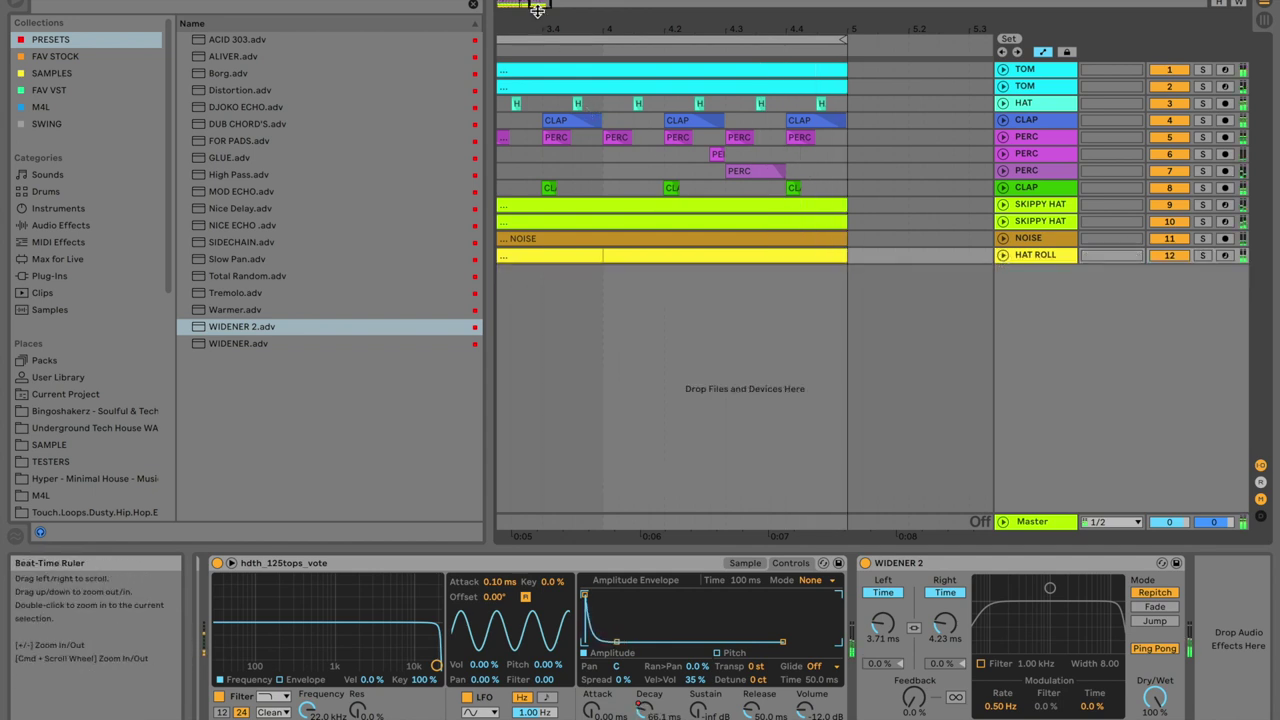
key("minus")
Lower the NOISE track's volume to -17.9 dB and collapse the track again.
left_click(1015, 240)
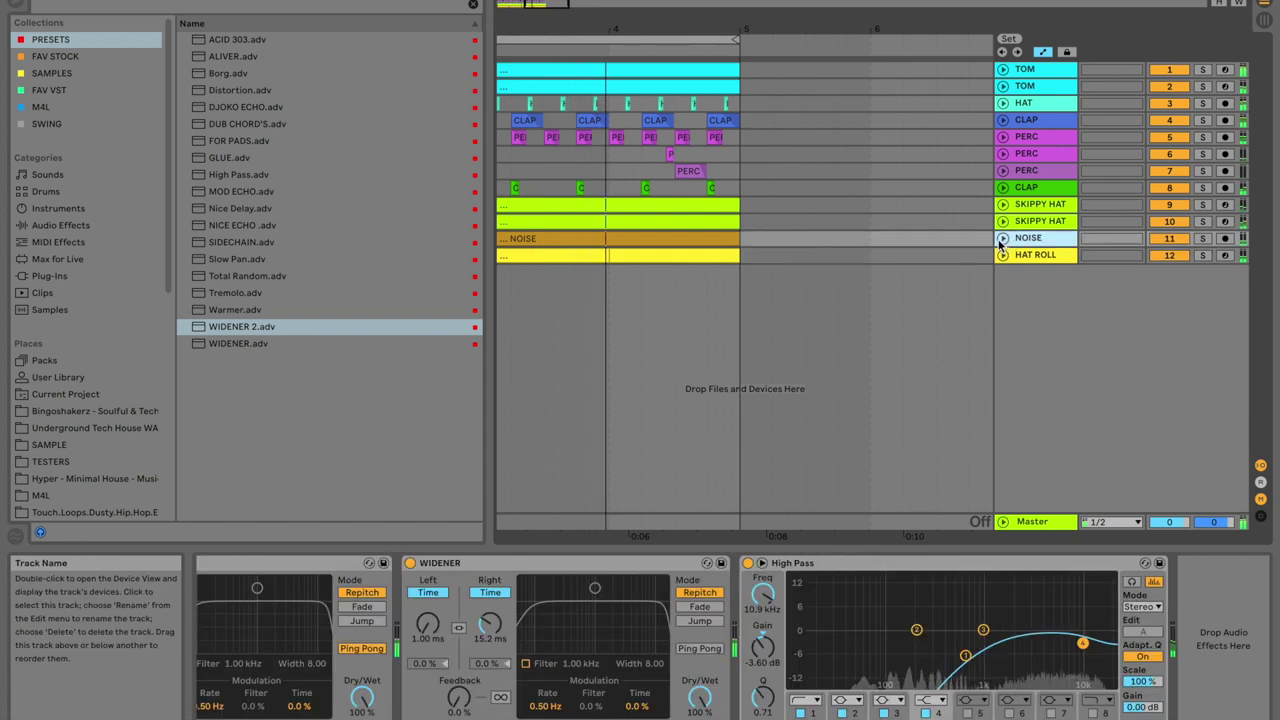
left_click(1003, 238)
left_click_drag(1170, 254, 1170, 262)
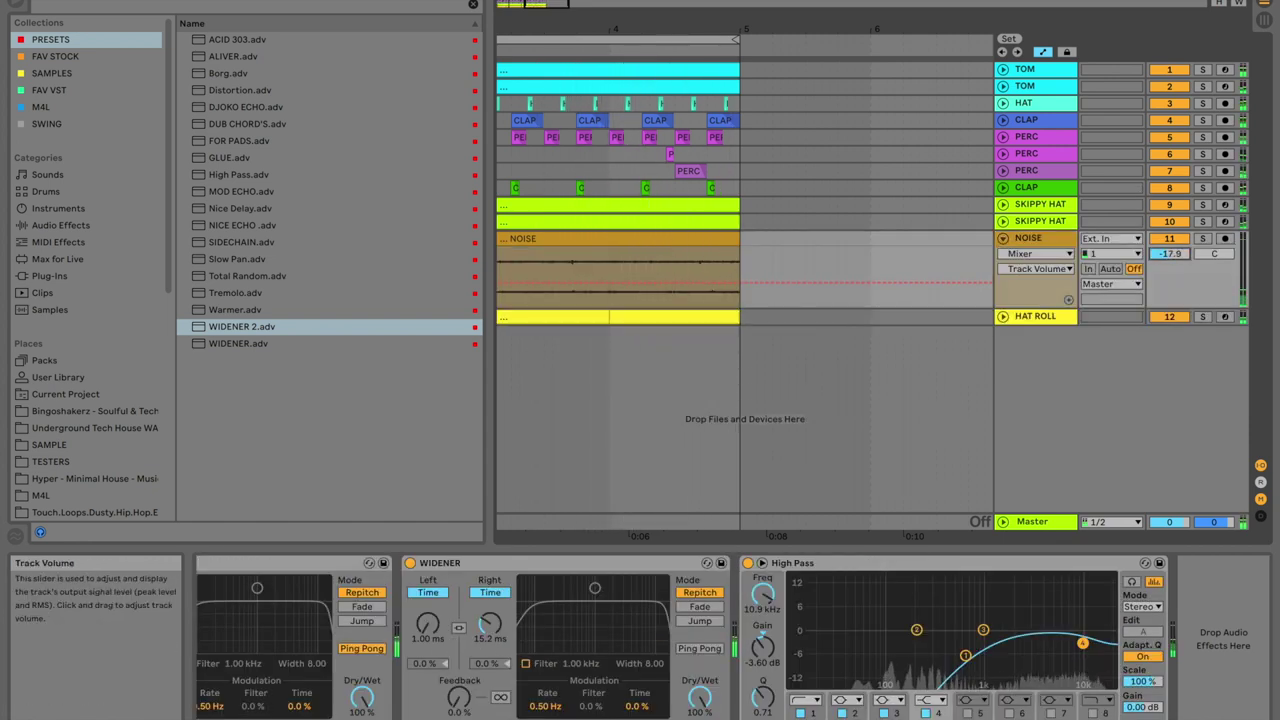
left_click(1003, 238)
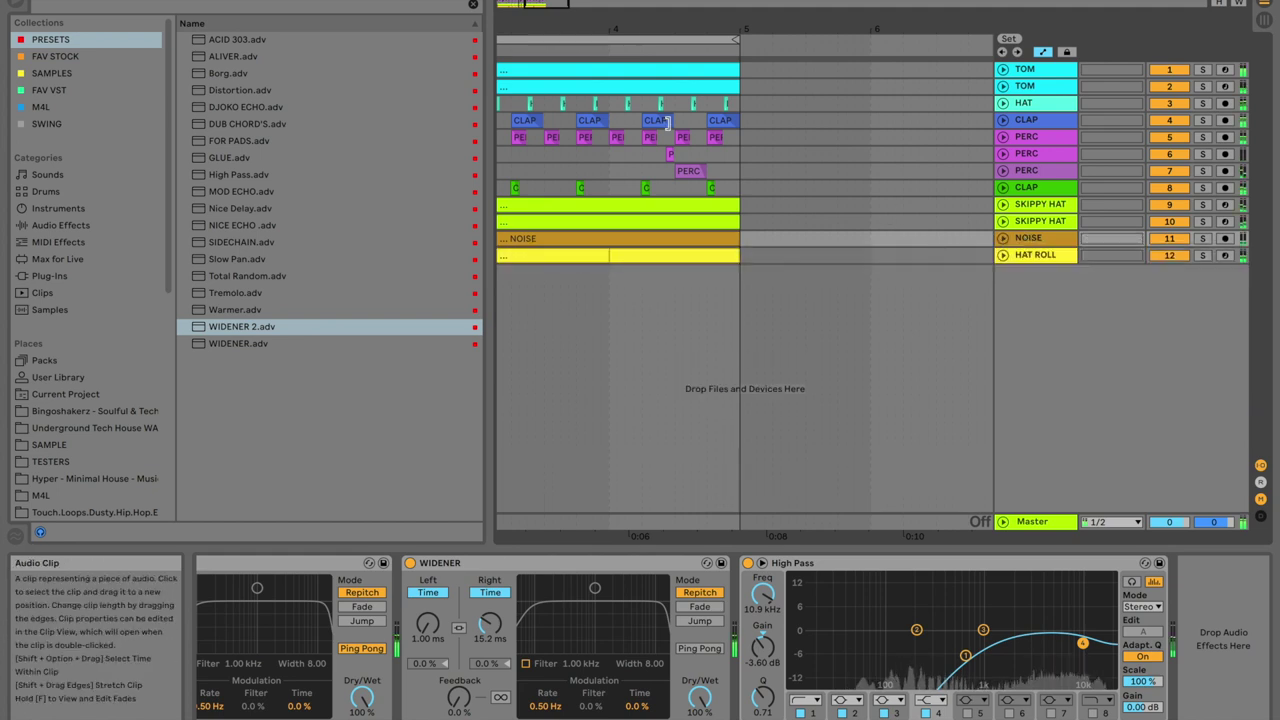
Set the grid to 1/4 and lower the HAT ROLL track's volume to -3.0 dB, collapsing the track again.
right_click(868, 333)
left_click(935, 646)
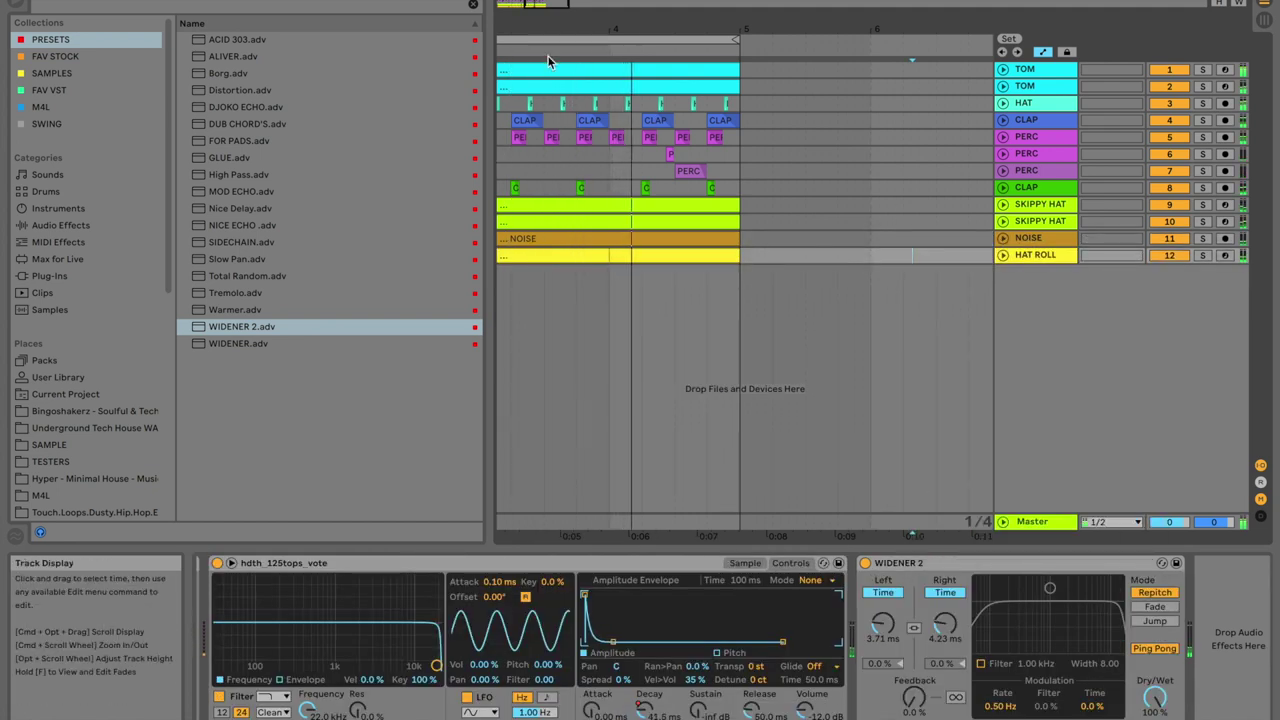
left_click_drag(550, 30, 552, 8)
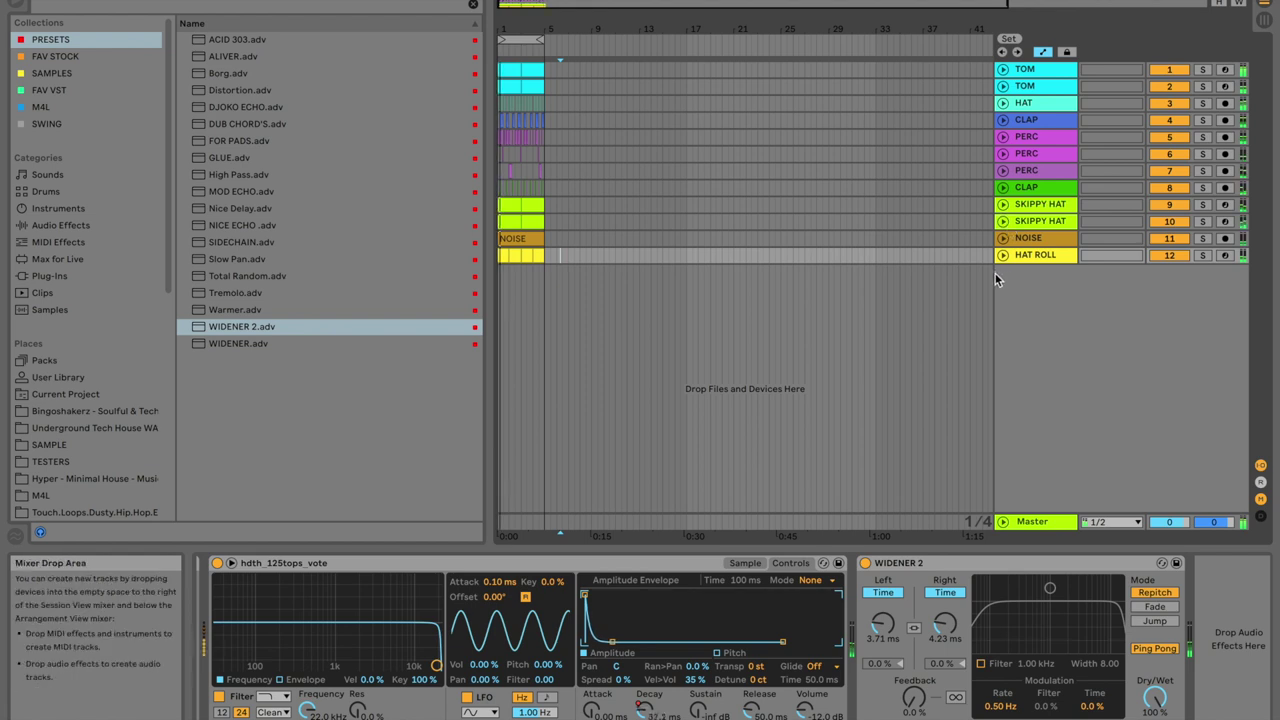
left_click(1003, 256)
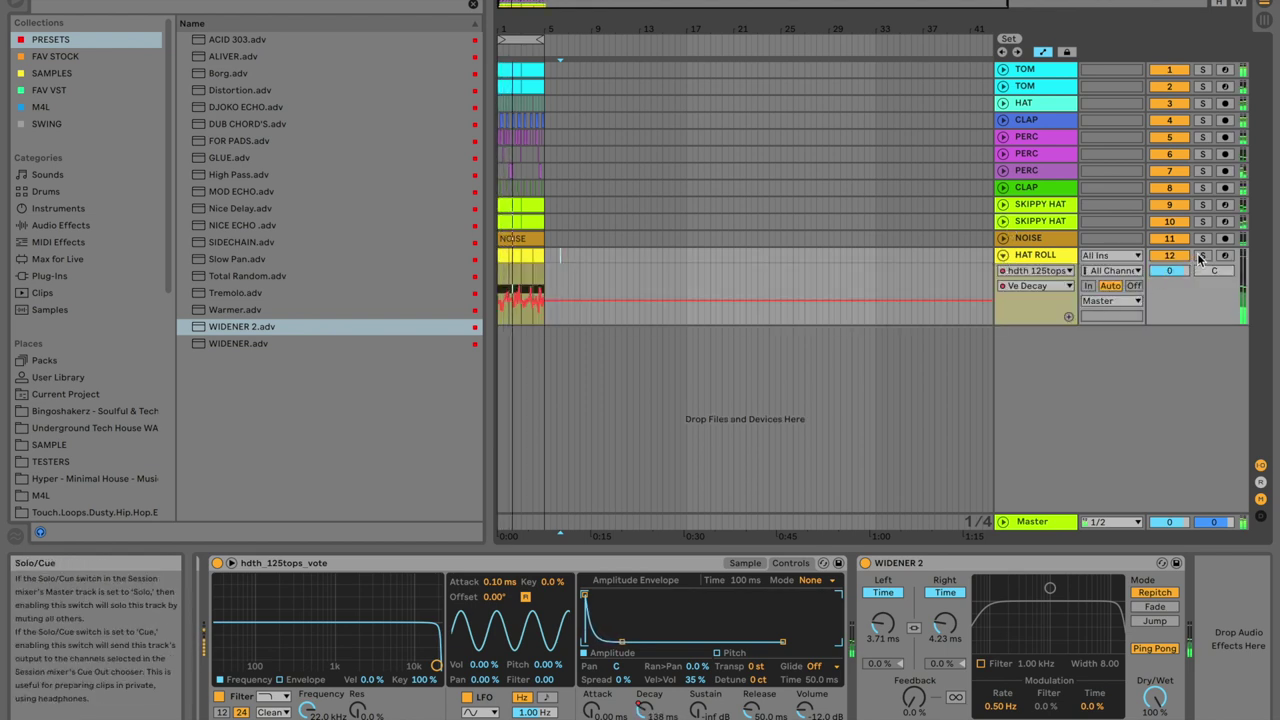
left_click_drag(1169, 270, 1170, 283)
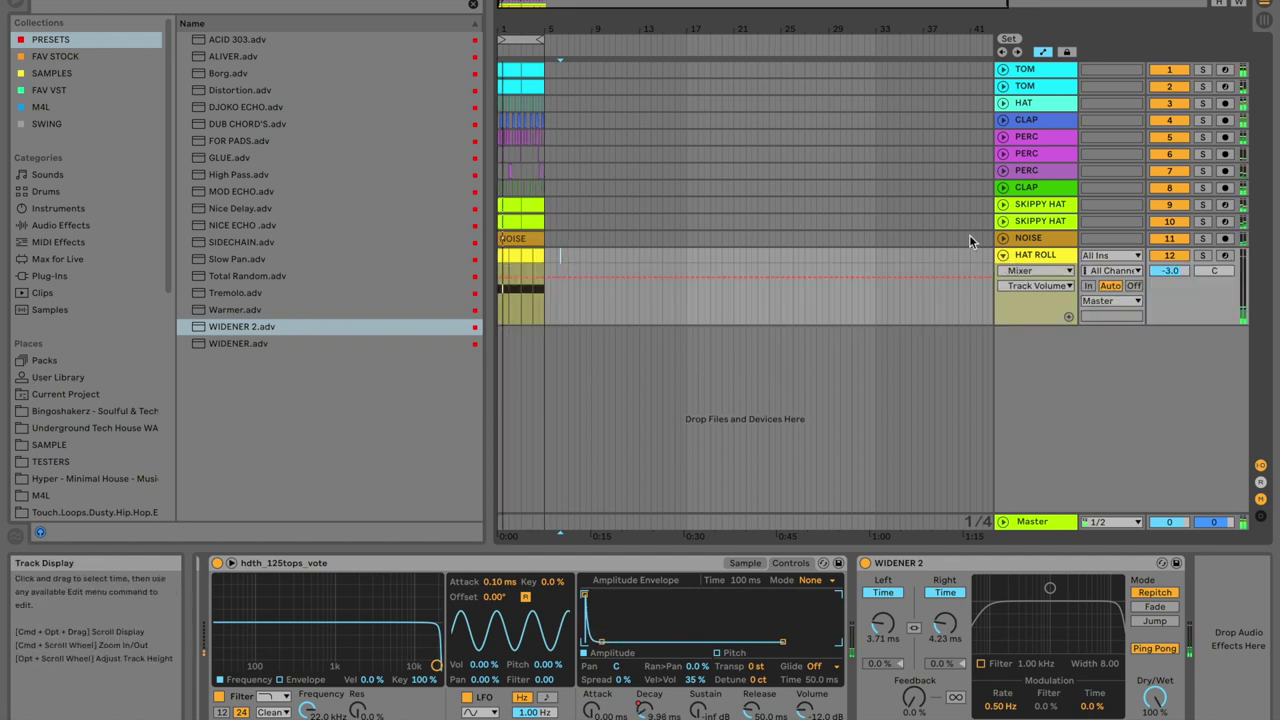
left_click(1002, 255)
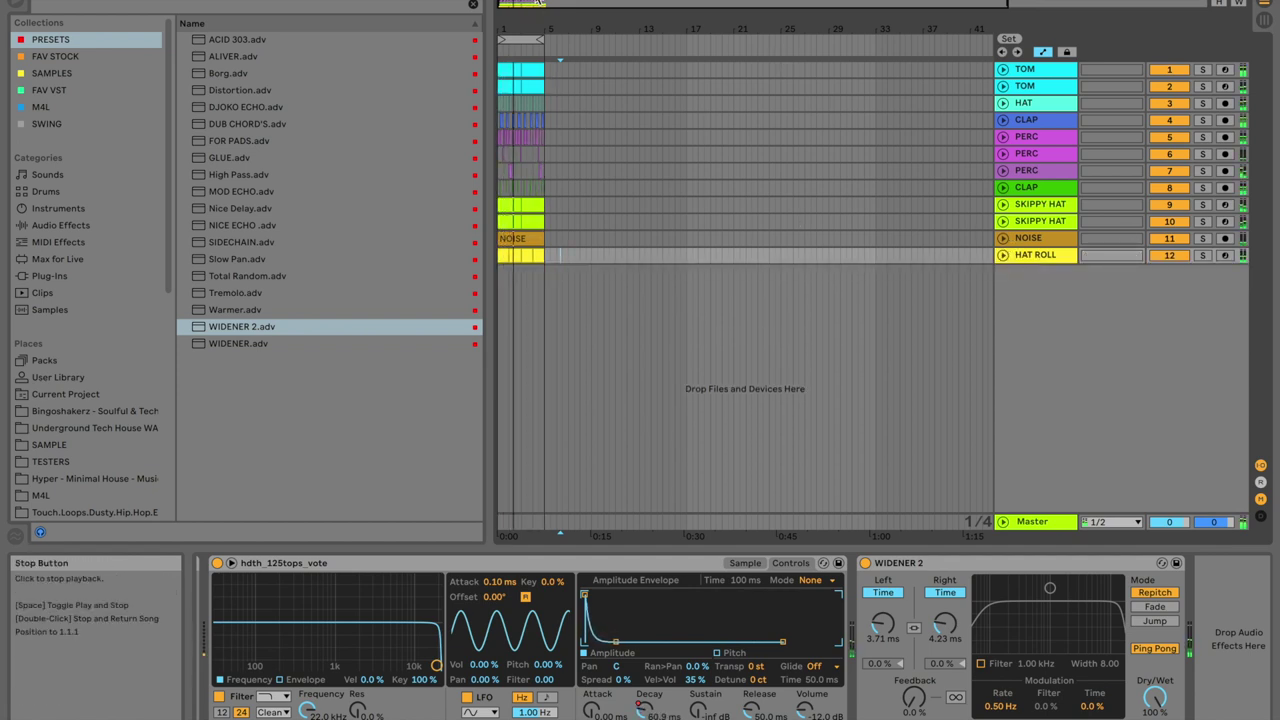
scroll(540, 130, "up", 5)
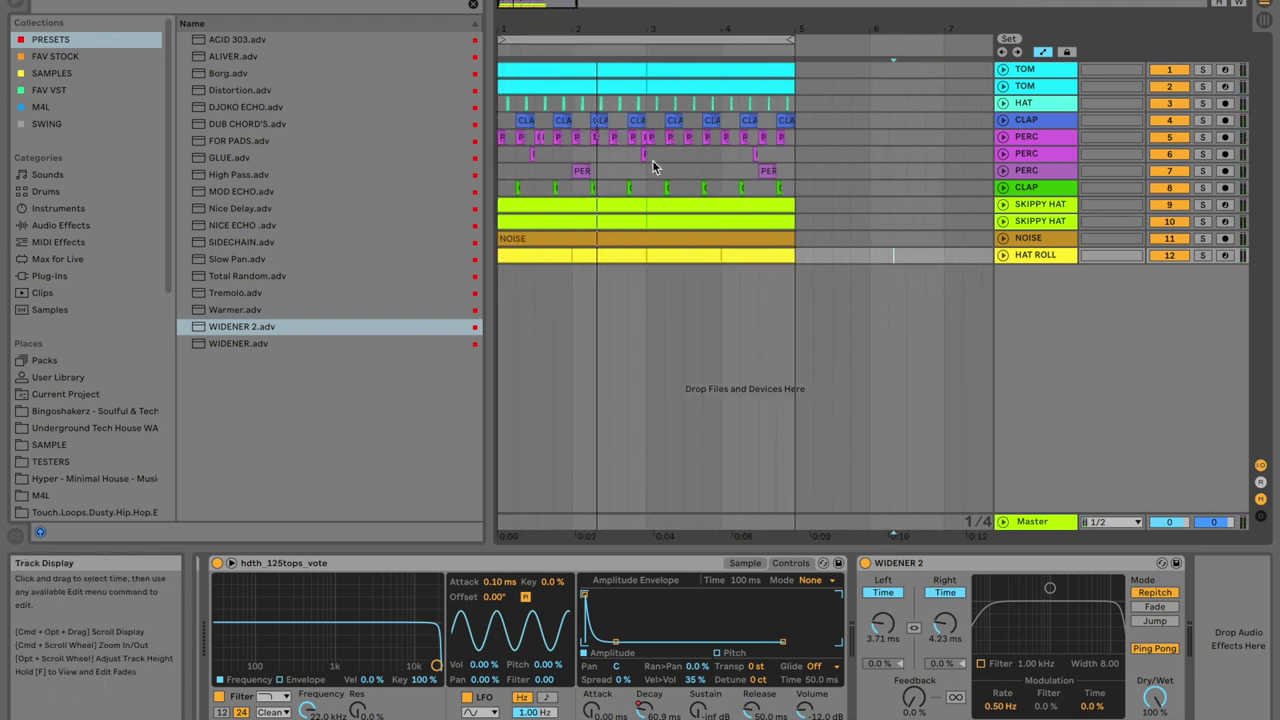
Look through the Vengeance Minimal House and Underground Tech House sample folders, ending on the Bingoshakerz Micro Tribal percussion loops.
left_click(889, 338)
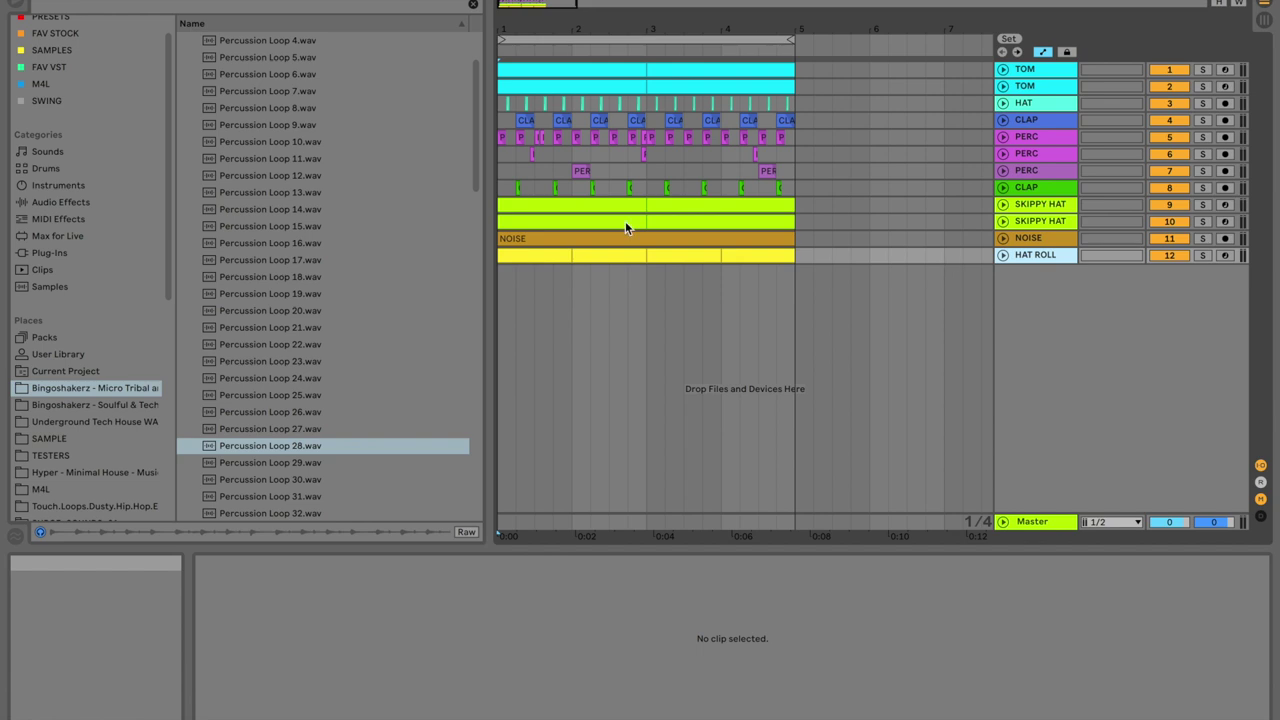
left_click(40, 472)
scroll(47, 464, "down", 3)
left_click(47, 460)
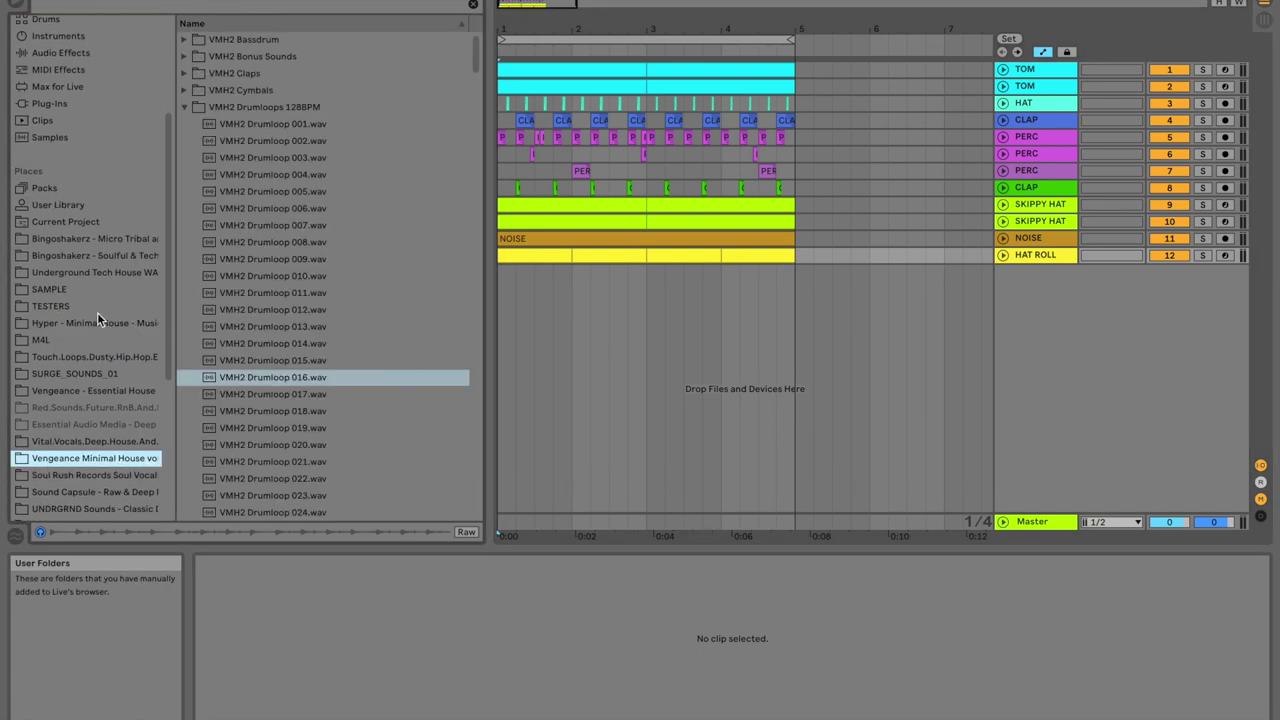
left_click(98, 292)
left_click(98, 271)
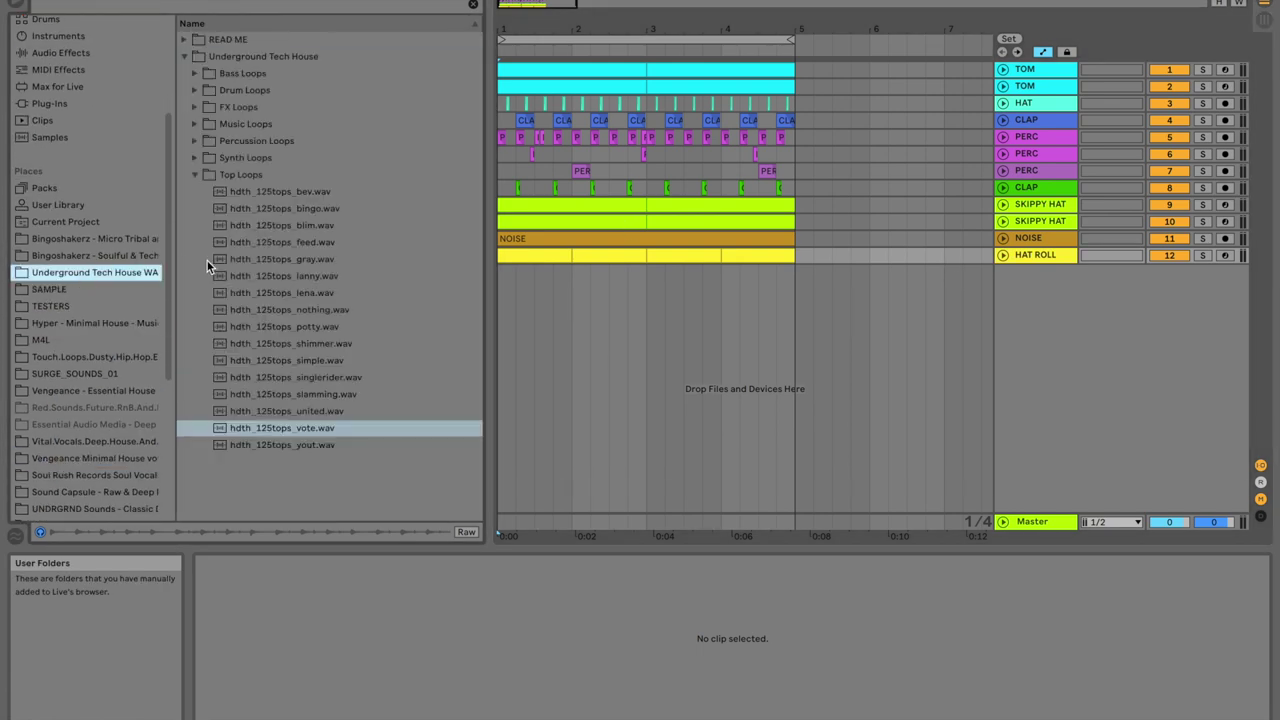
left_click(77, 240)
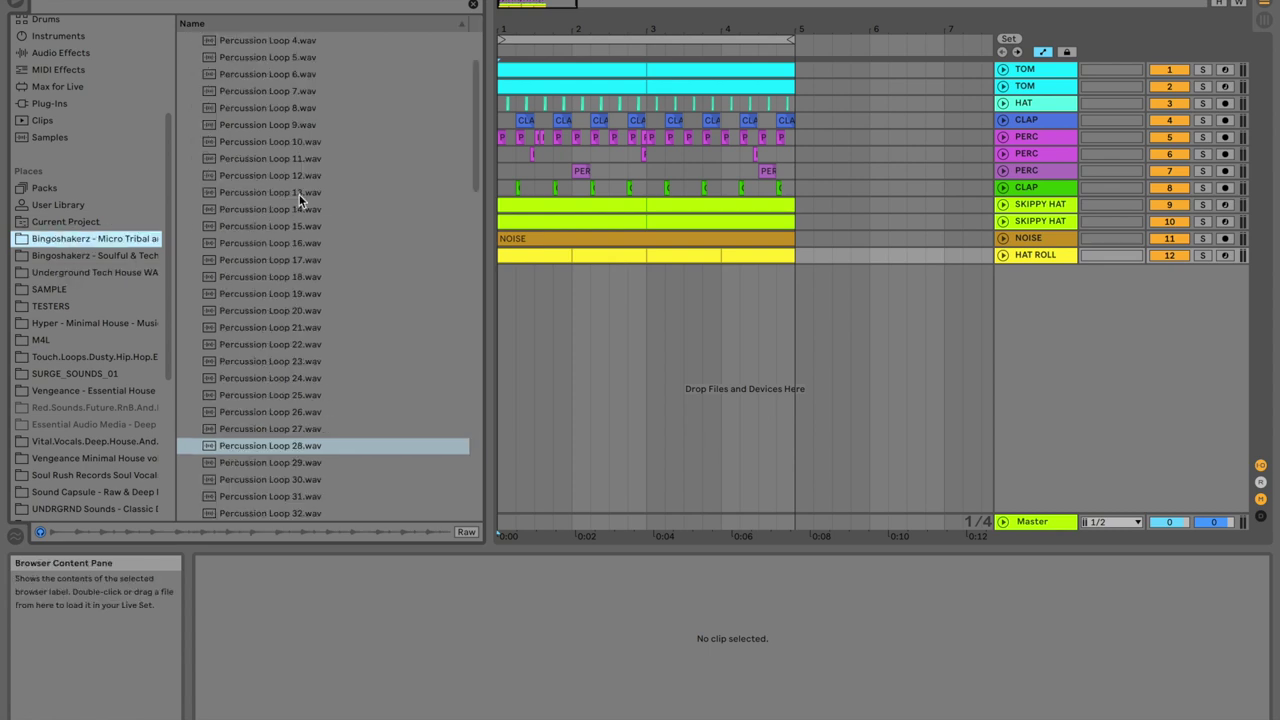
Audition percussion loops, place Percussion Loop 25.wav on a new audio track at bar 1, and trim it to two bars.
left_click(319, 209)
left_click(312, 303)
scroll(312, 302, "down", 2)
left_click(312, 302)
left_click_drag(296, 307, 508, 298)
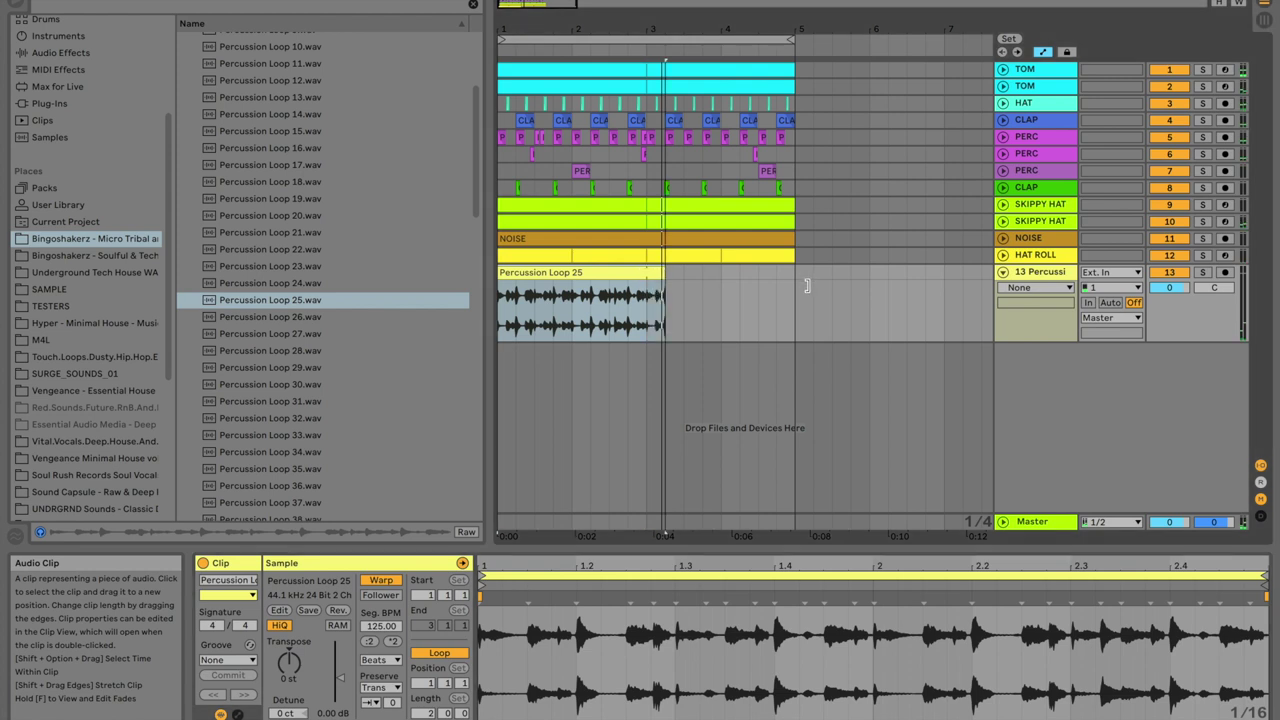
left_click_drag(674, 272, 652, 274)
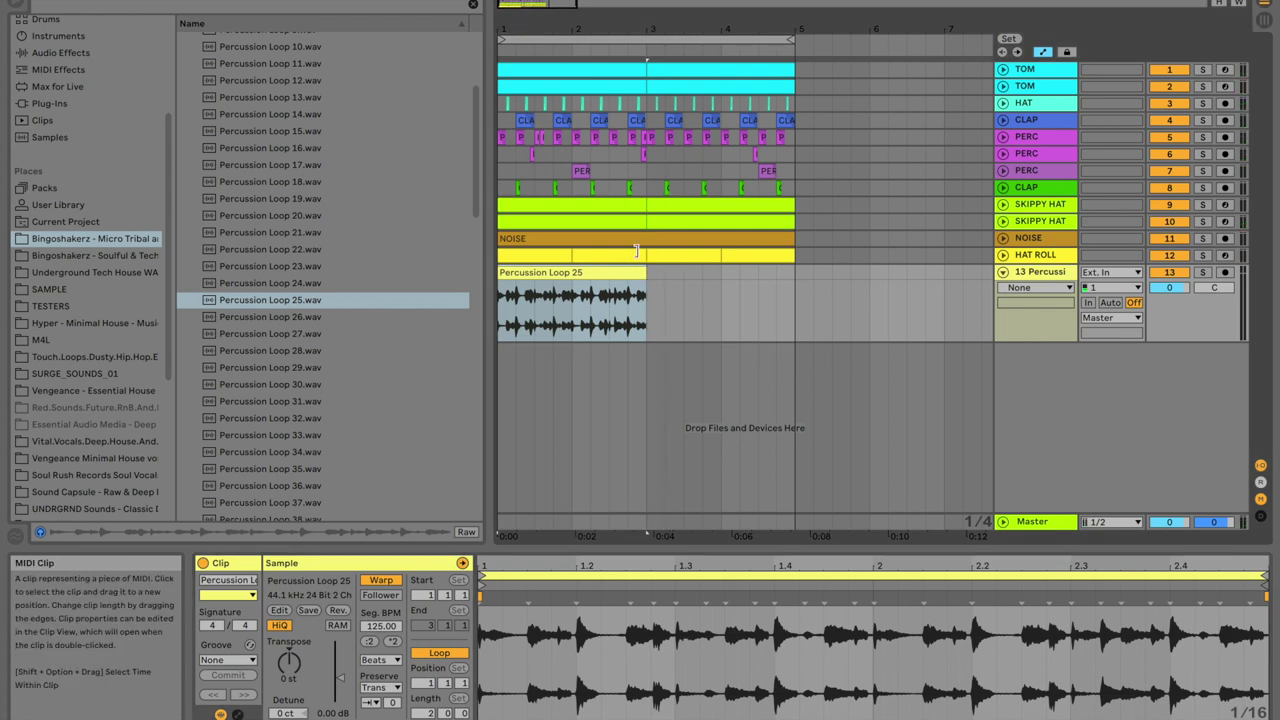
mouse_move(541, 10)
left_mouse_down()
mouse_move(525, 34)
mouse_move(533, 18)
left_mouse_up()
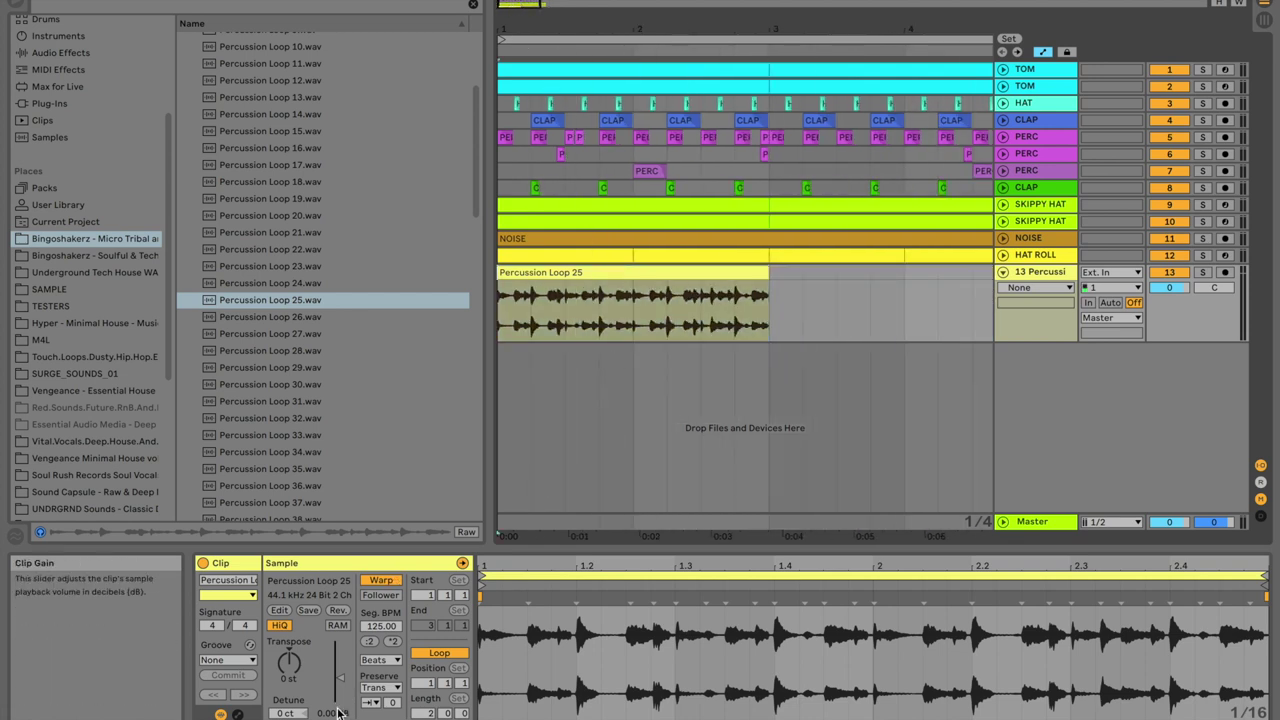
Lower the Percussion Loop 25 clip gain to -5.00 dB and play it with the full groove.
left_click_drag(338, 712, 338, 717)
key("space")
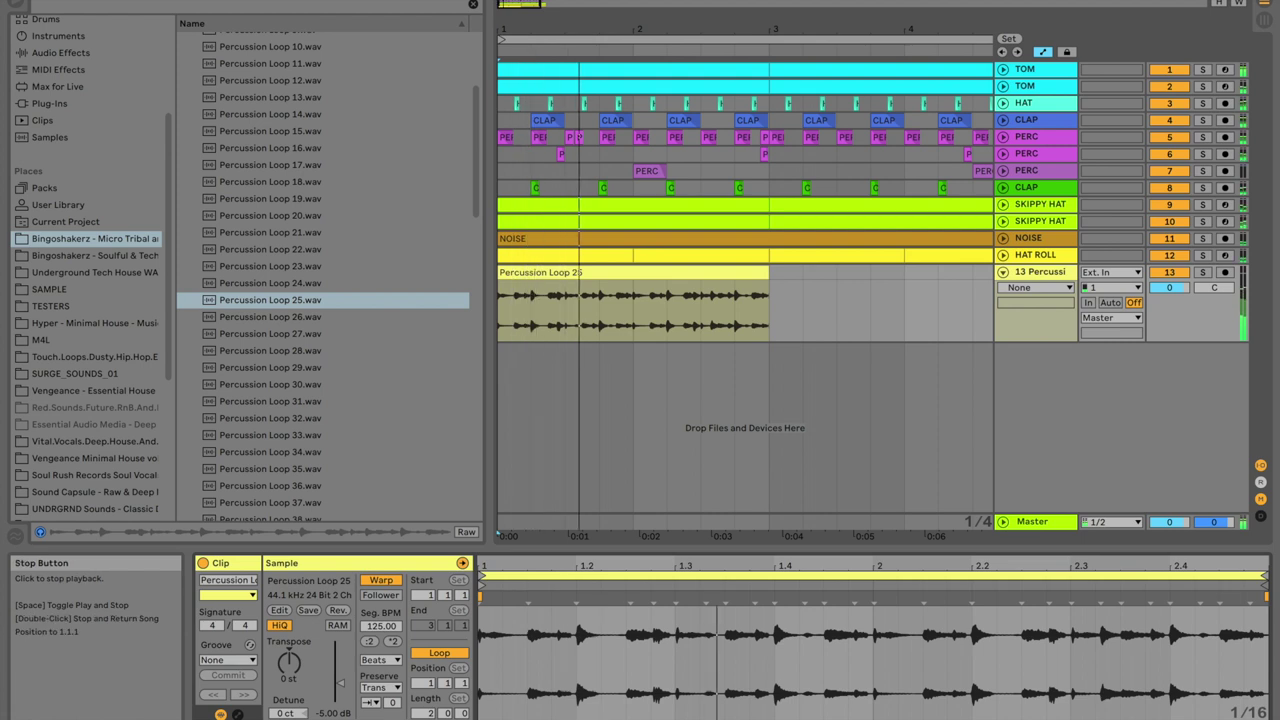
key("plus")
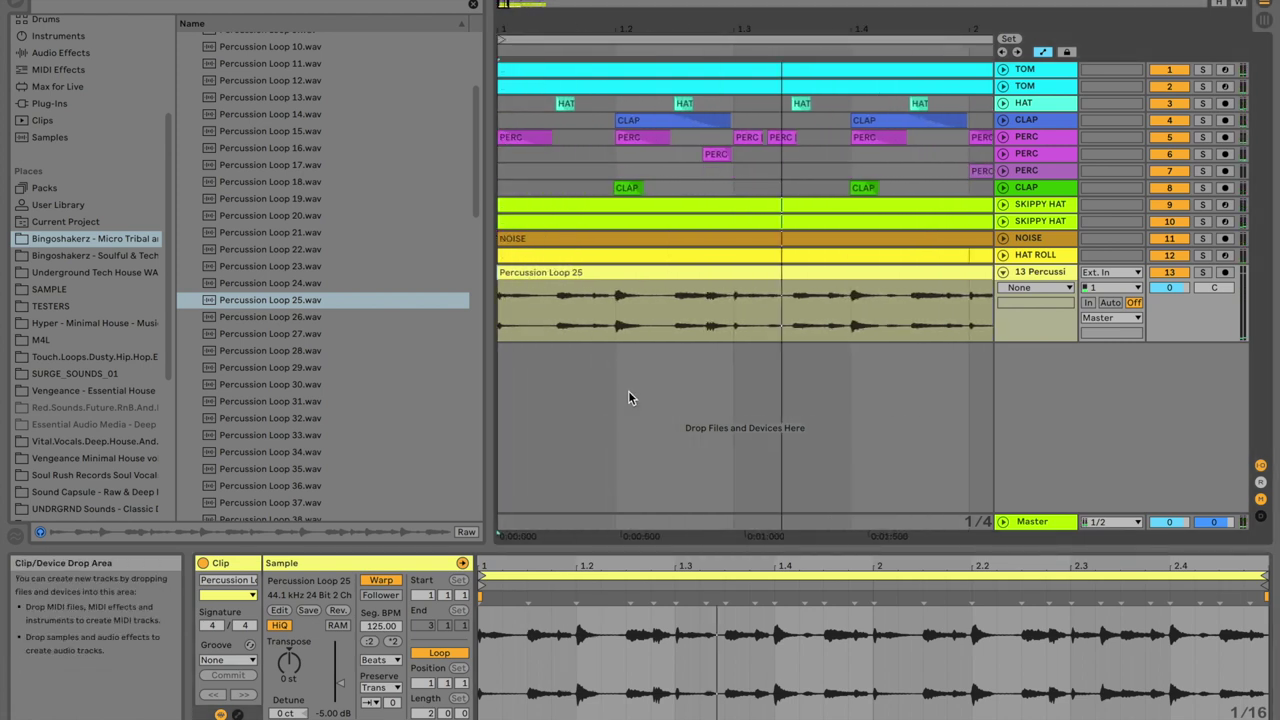
Insert a MIDI track below the percussion loop track and rename it PERC.
right_click(1053, 414)
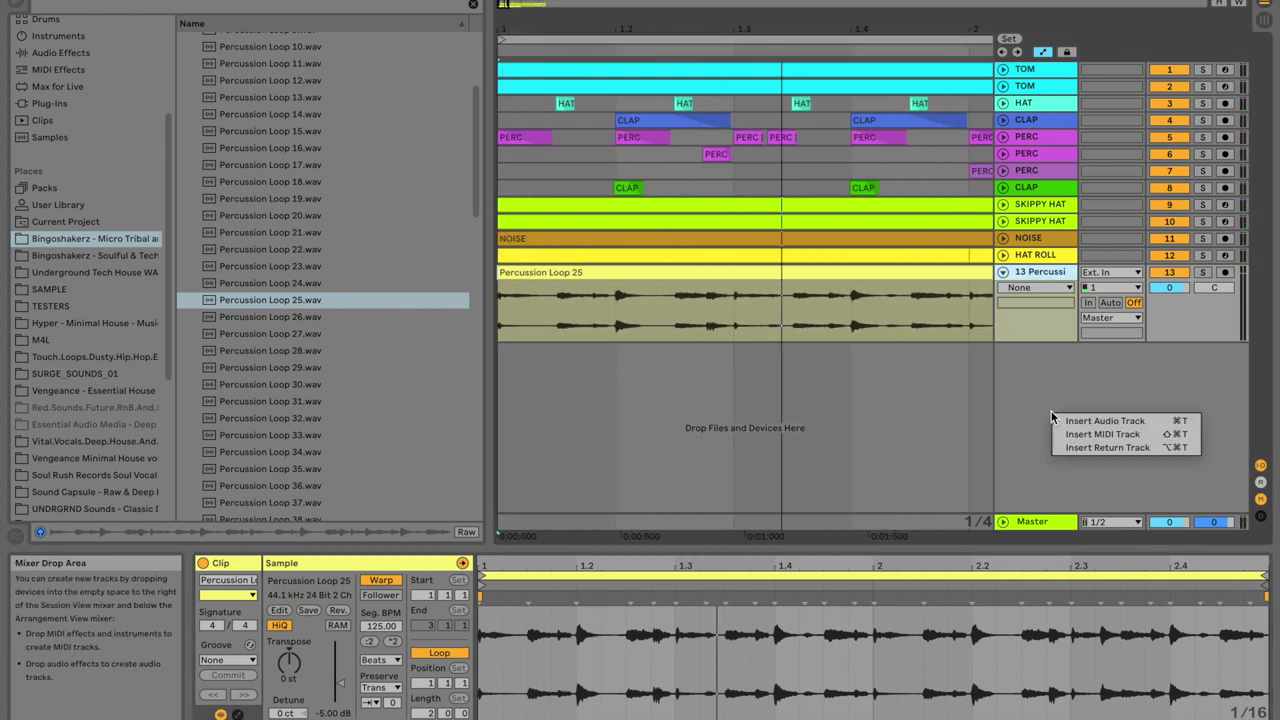
left_click(1093, 440)
right_click(1036, 352)
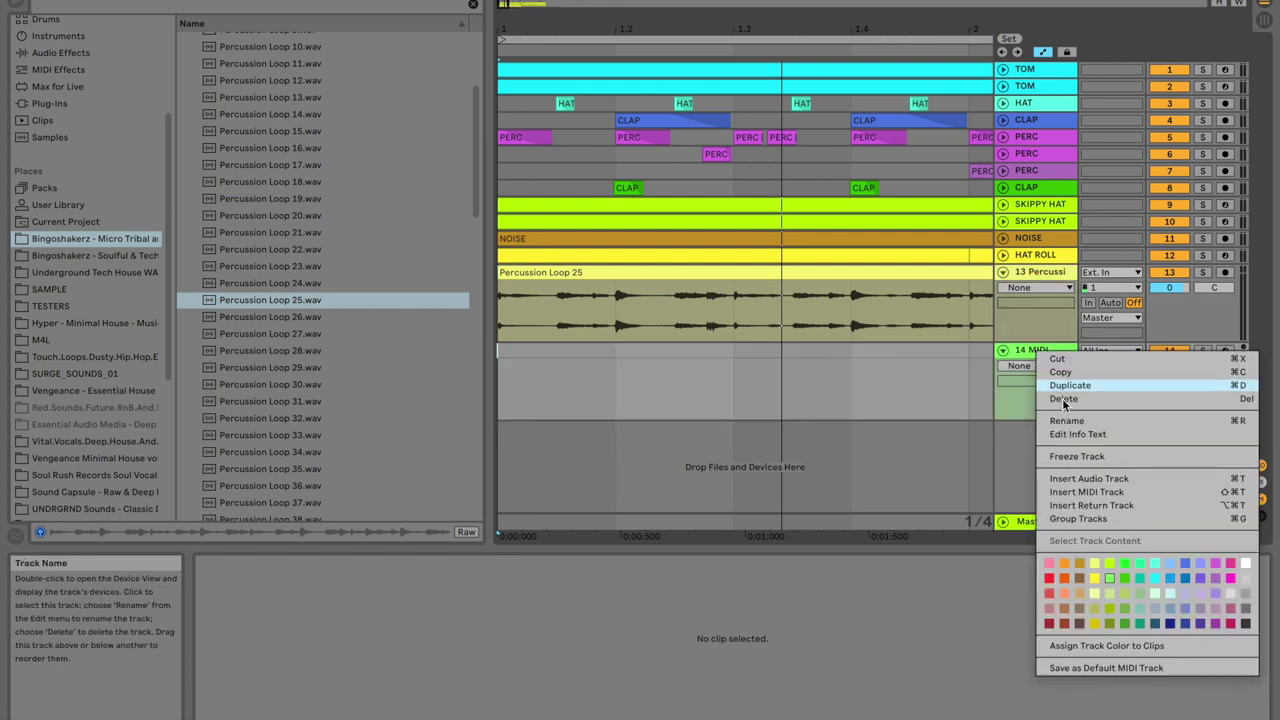
left_click(1066, 421)
type("PERC")
key("Return")
Load the Percussion Loop 25 sample into a Simpler on the PERC track.
left_click(751, 270)
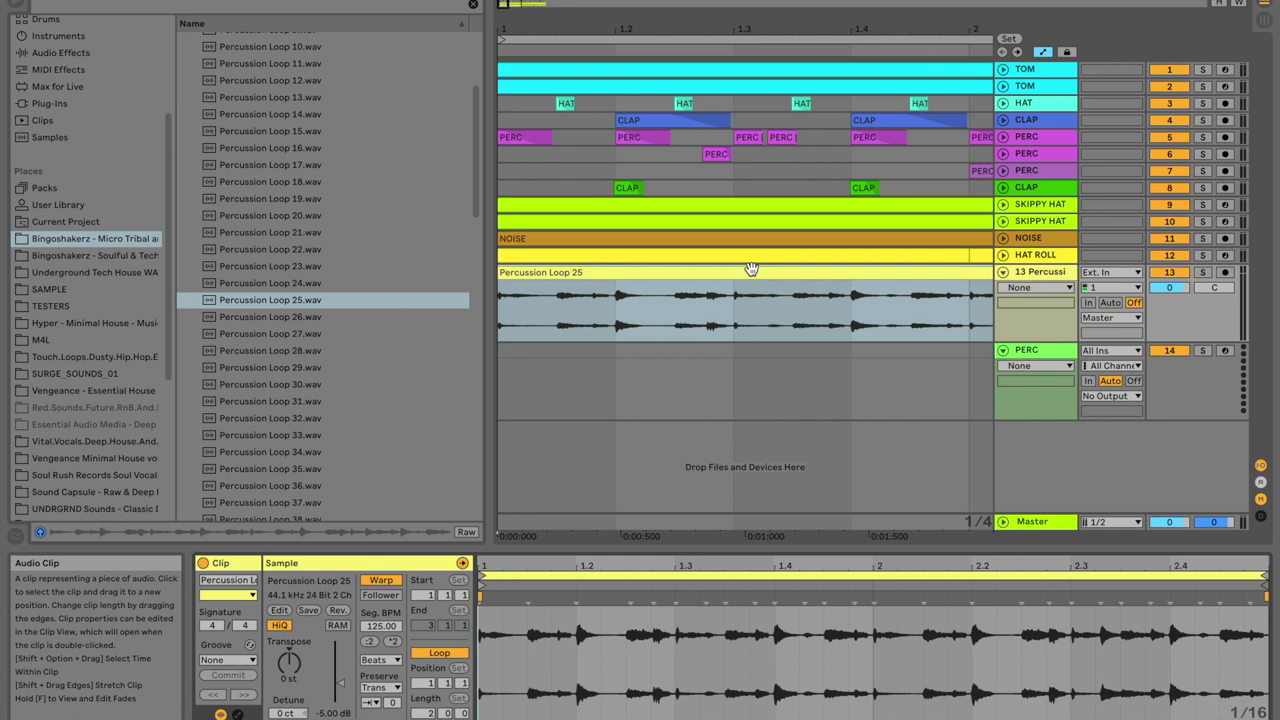
key("Tab")
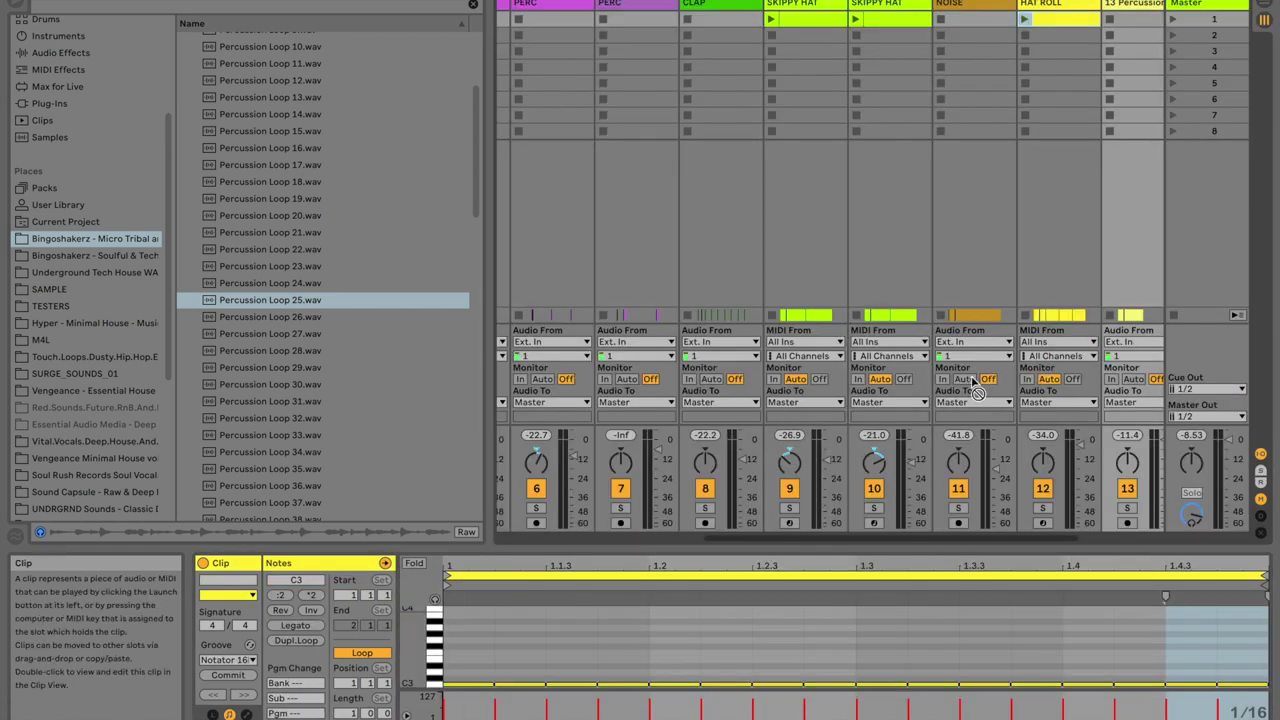
scroll(1133, 14, "right", 4)
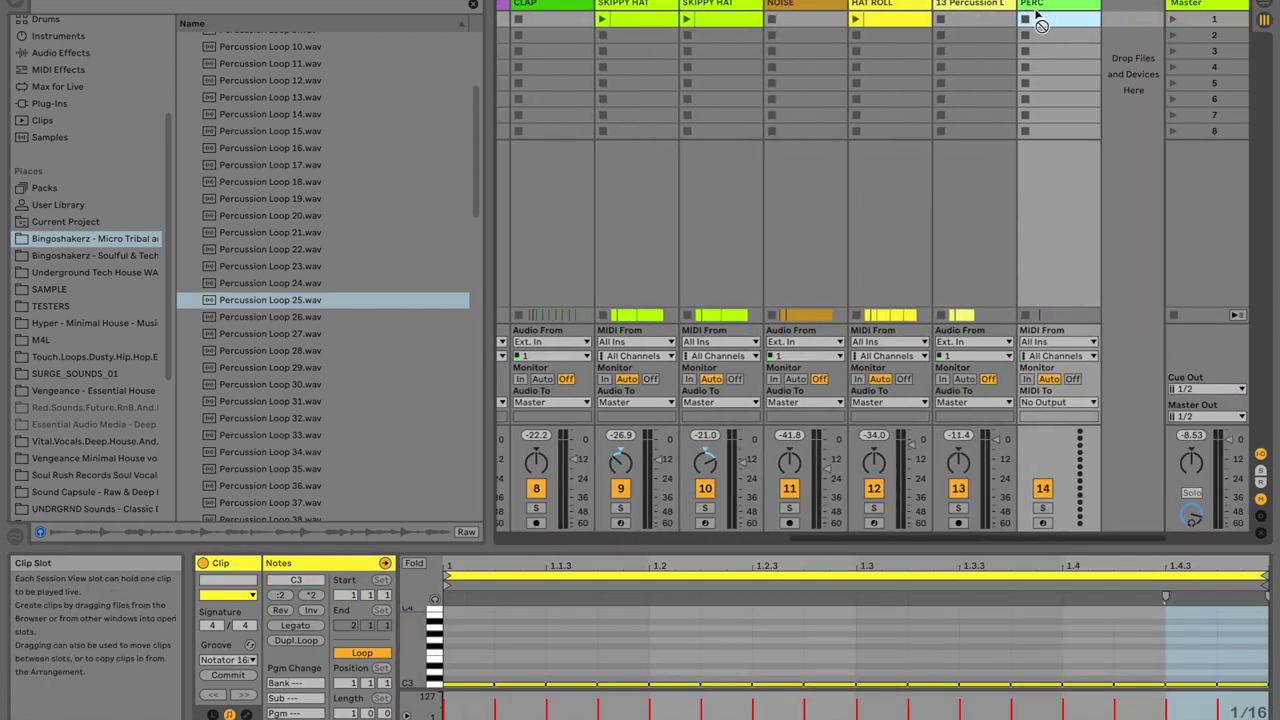
left_click_drag(1190, 708, 1100, 640)
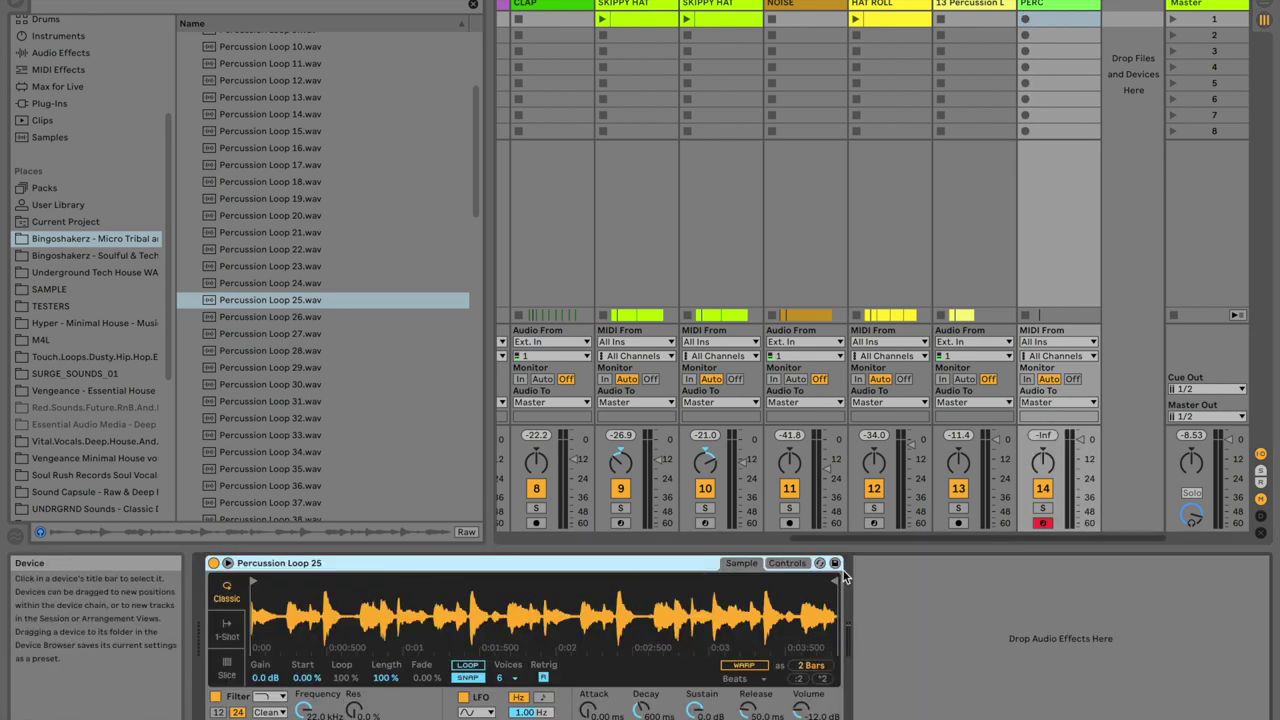
Create a one-bar MIDI clip in the first PERC slot with C3 sixteenth notes of varied velocity on beats 1 to 4.
left_click(1053, 20)
double_click(1053, 20)
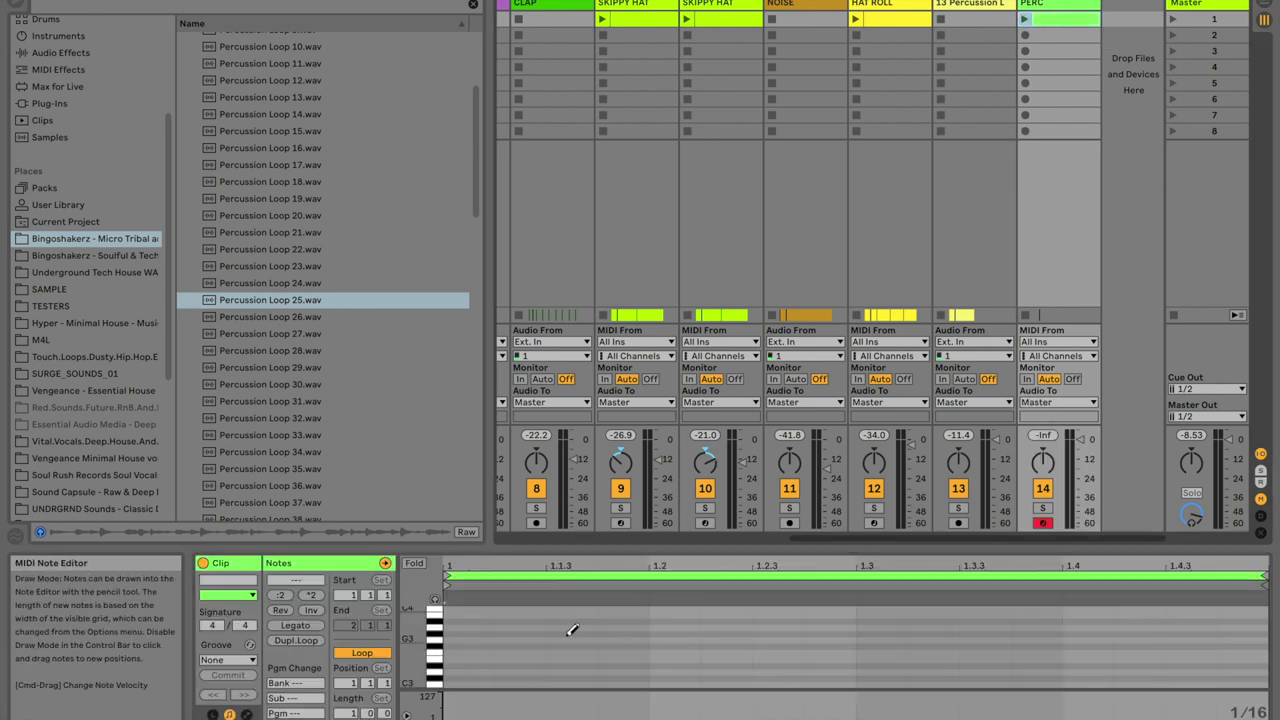
left_click(463, 681)
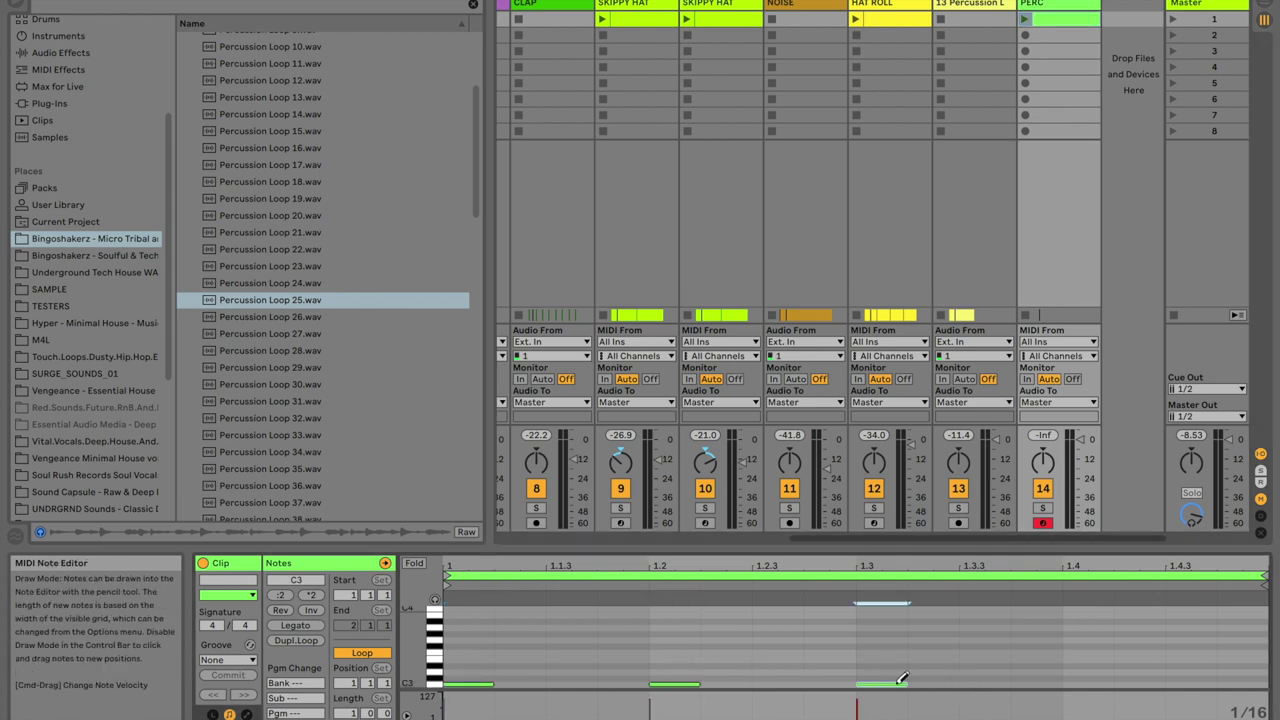
left_click(1076, 684)
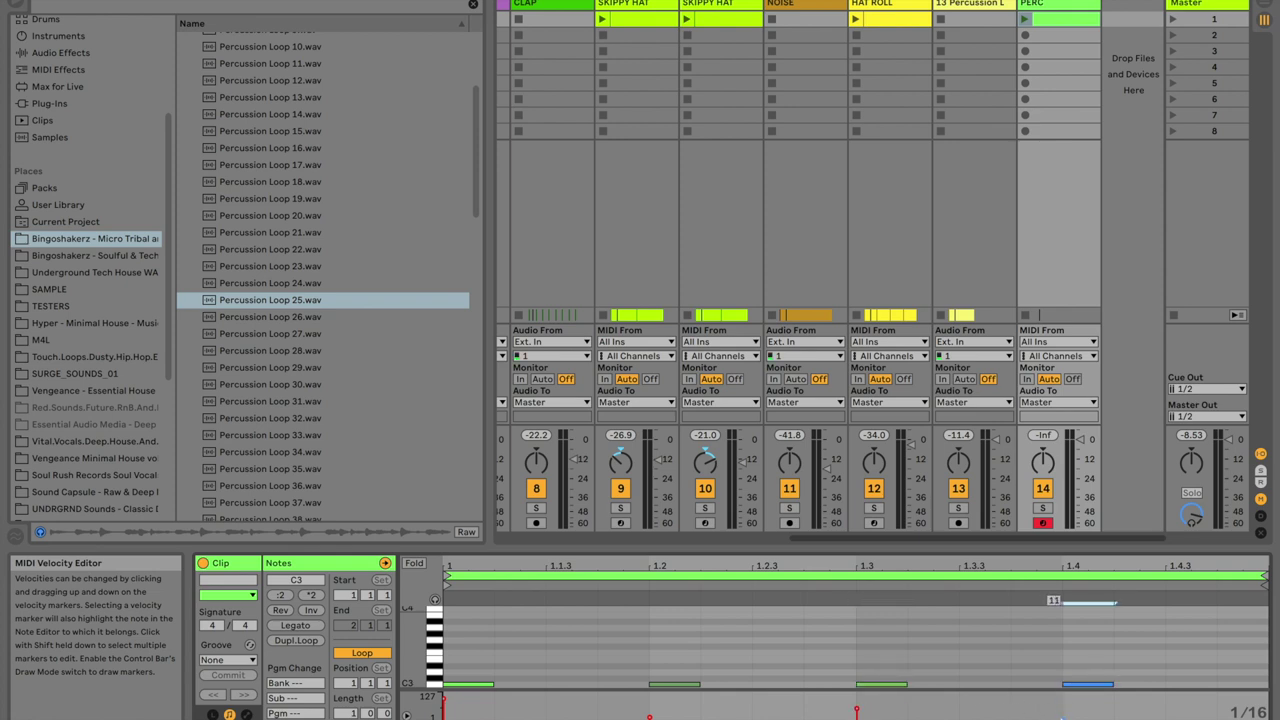
With PERC soloed and its clip playing, set the Simpler's decay to 367 ms, sustain to -inf dB and volume to -15.4 dB.
left_click(1042, 508)
left_click(1024, 19)
left_click(1262, 718)
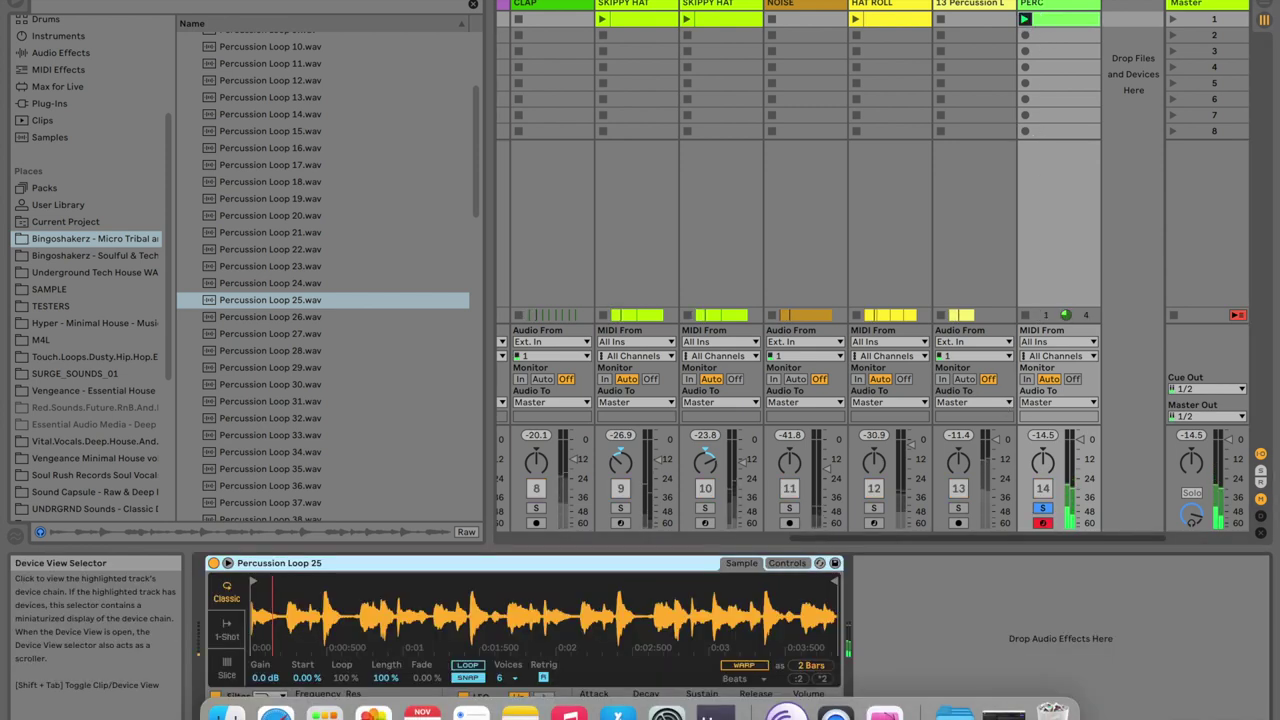
left_click(819, 563)
left_click_drag(631, 598, 632, 641)
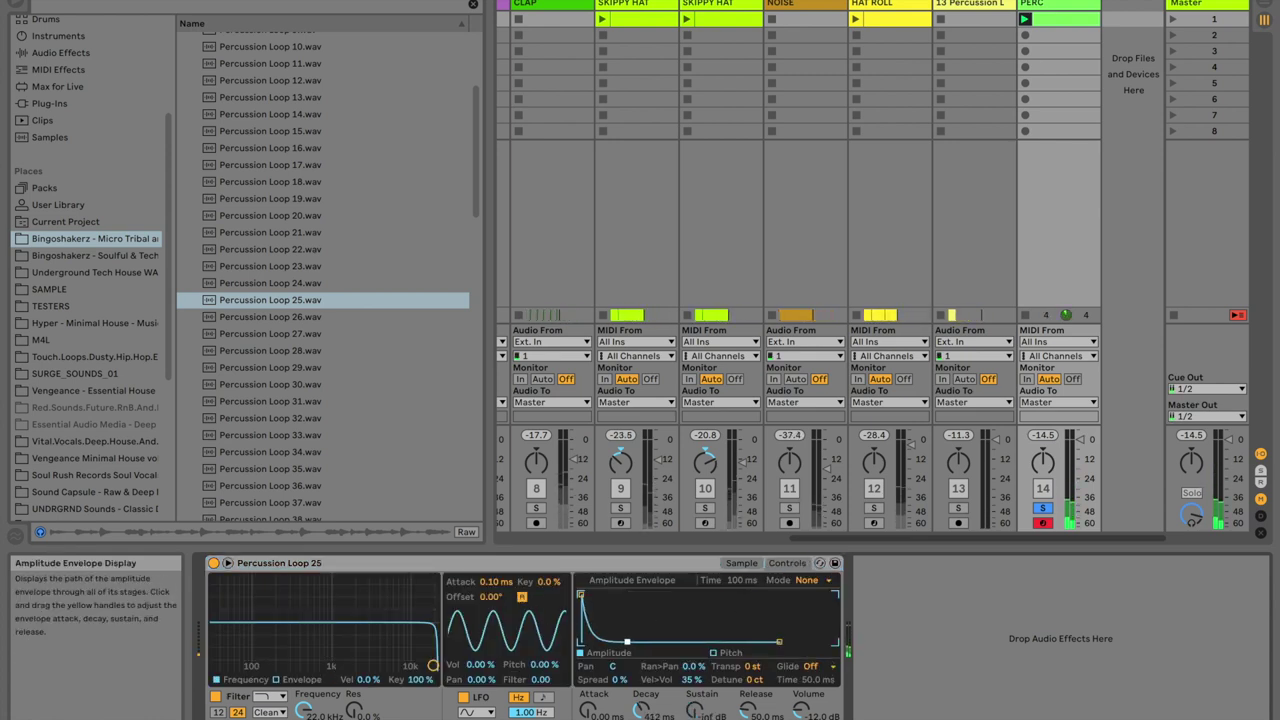
left_click_drag(627, 641, 625, 642)
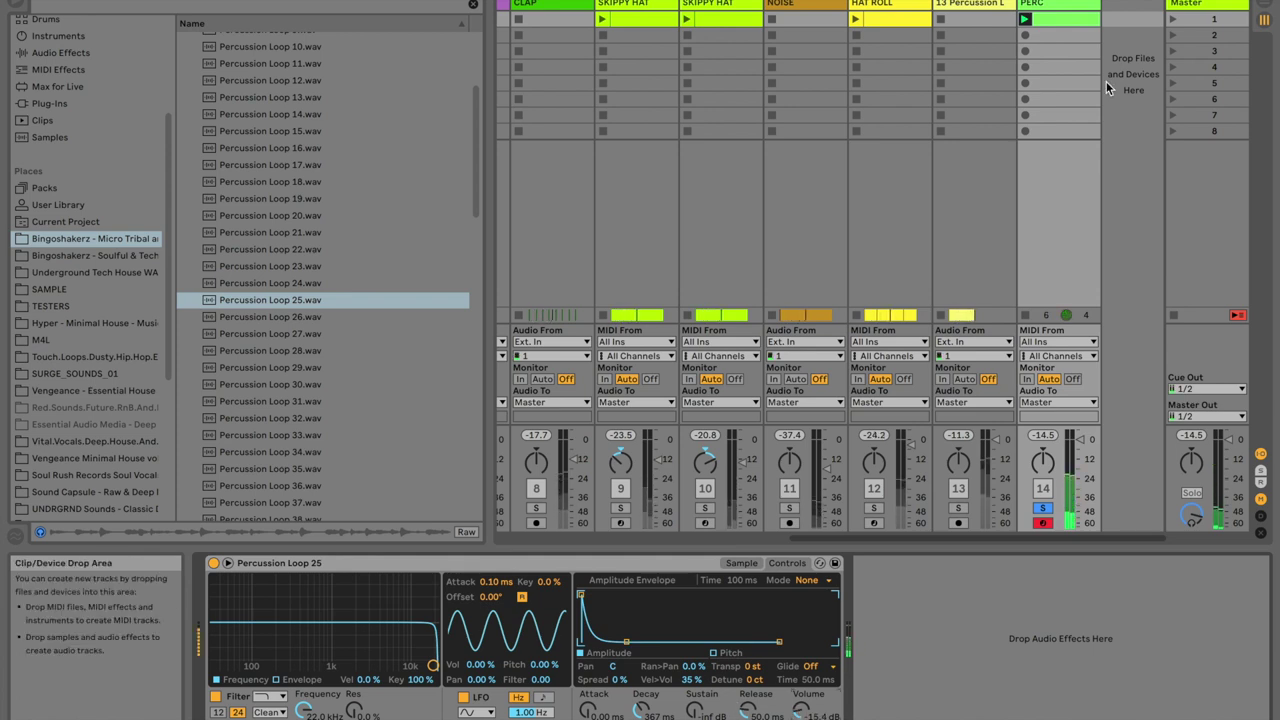
Place the PERC MIDI clip in the arrangement at bar 1 and repeat it through bar 4.
key("Tab")
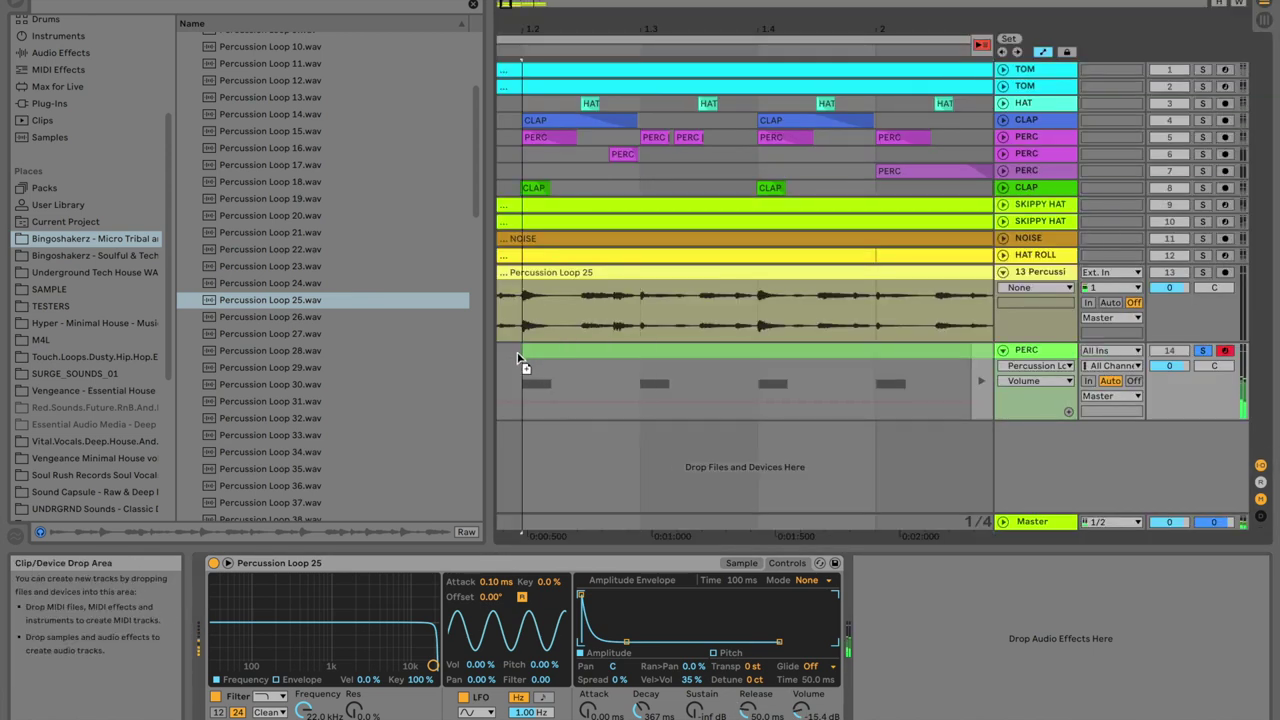
scroll(509, 360, "left", 4)
left_click_drag(535, 8, 546, 307)
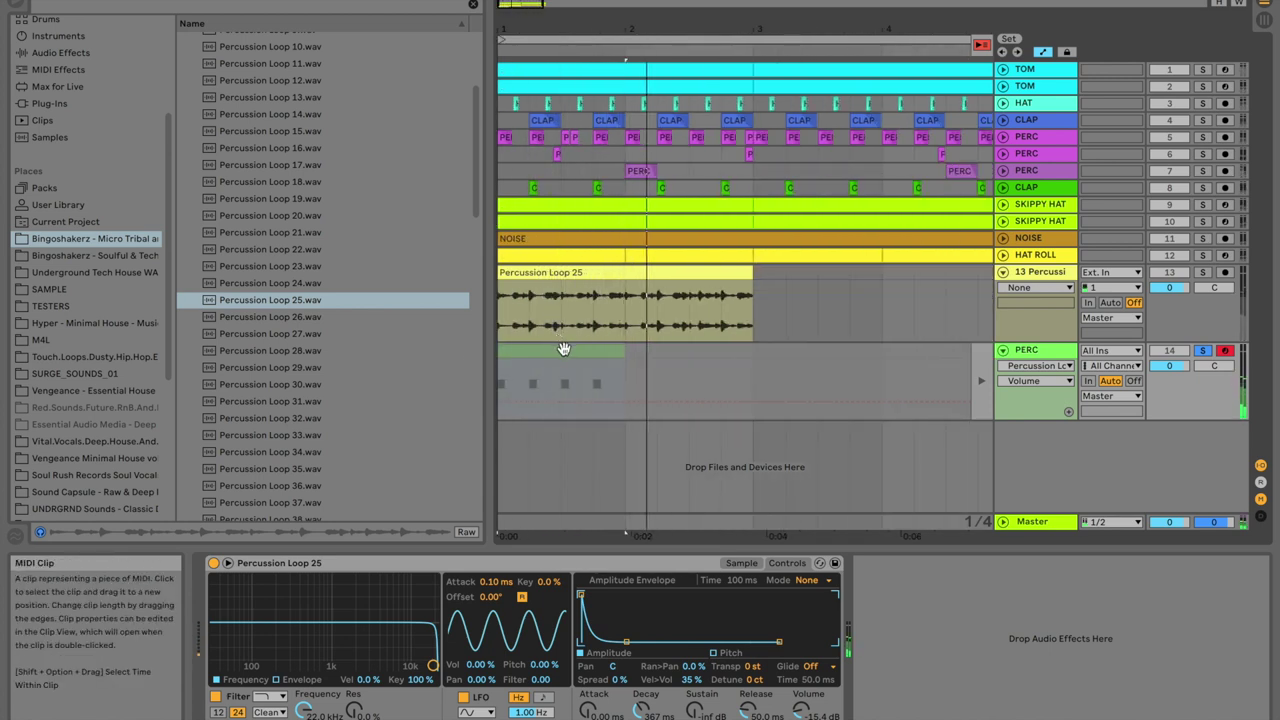
scroll(600, 347, "right", 3)
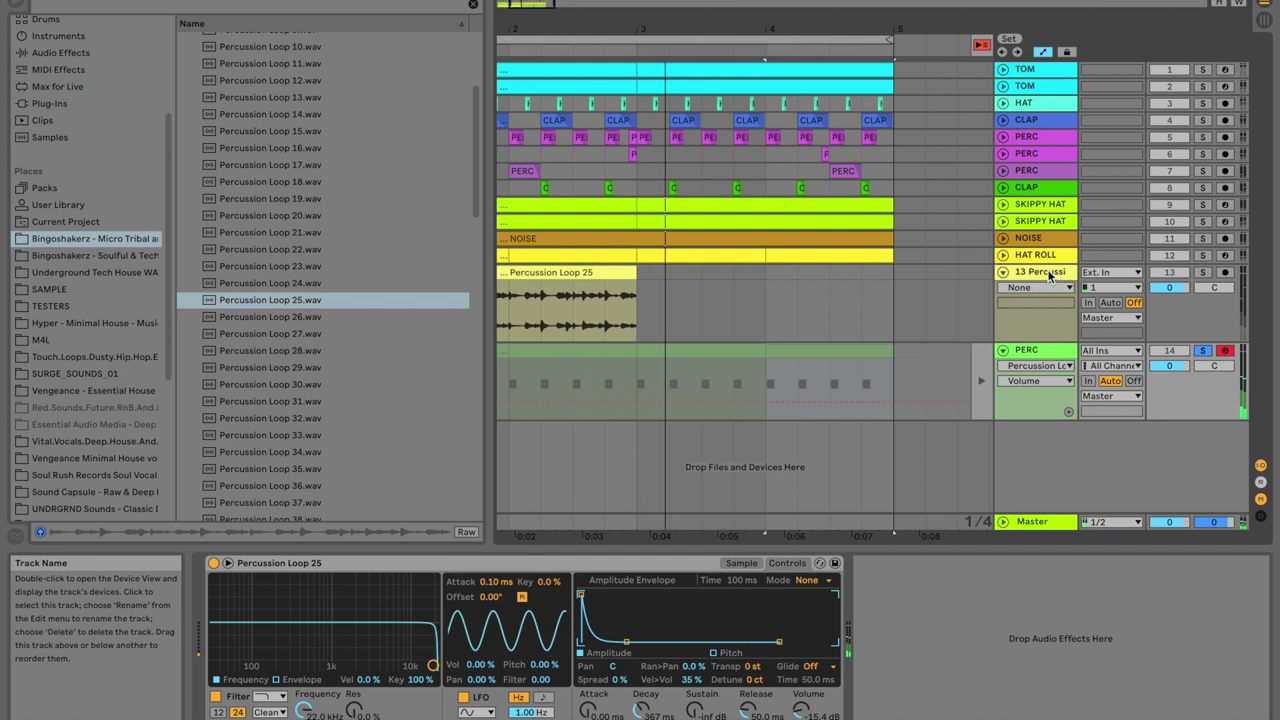
Mute the Percussion Loop 25 track, lower the PERC track volume to -3.7 dB and return playback to the arrangement.
left_click(1169, 272)
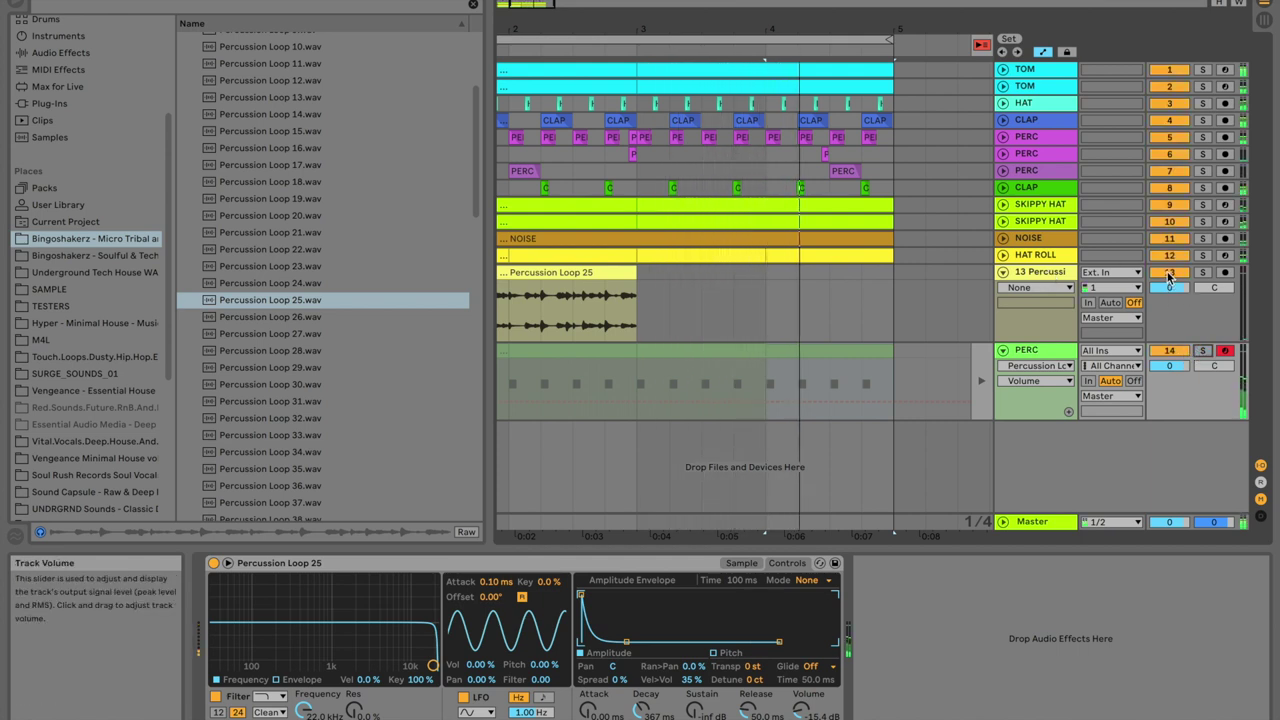
left_click(1003, 350)
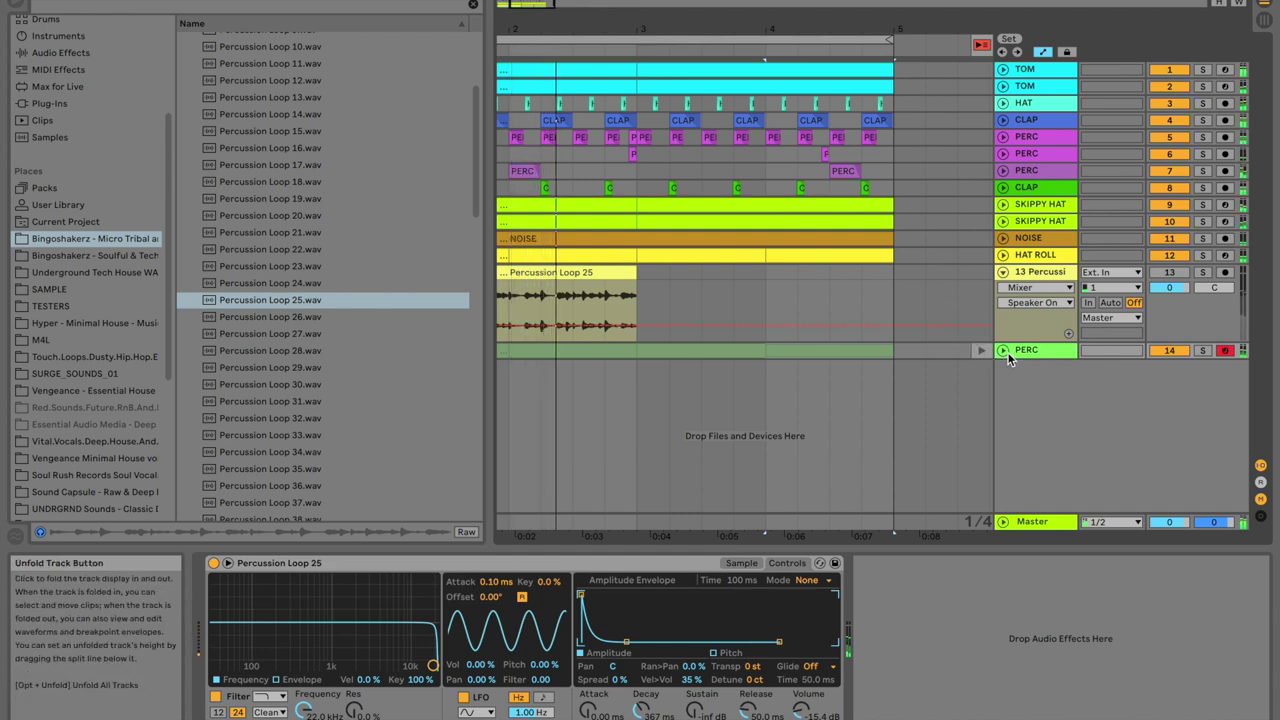
left_click(1003, 350)
left_click_drag(1169, 365, 1169, 371)
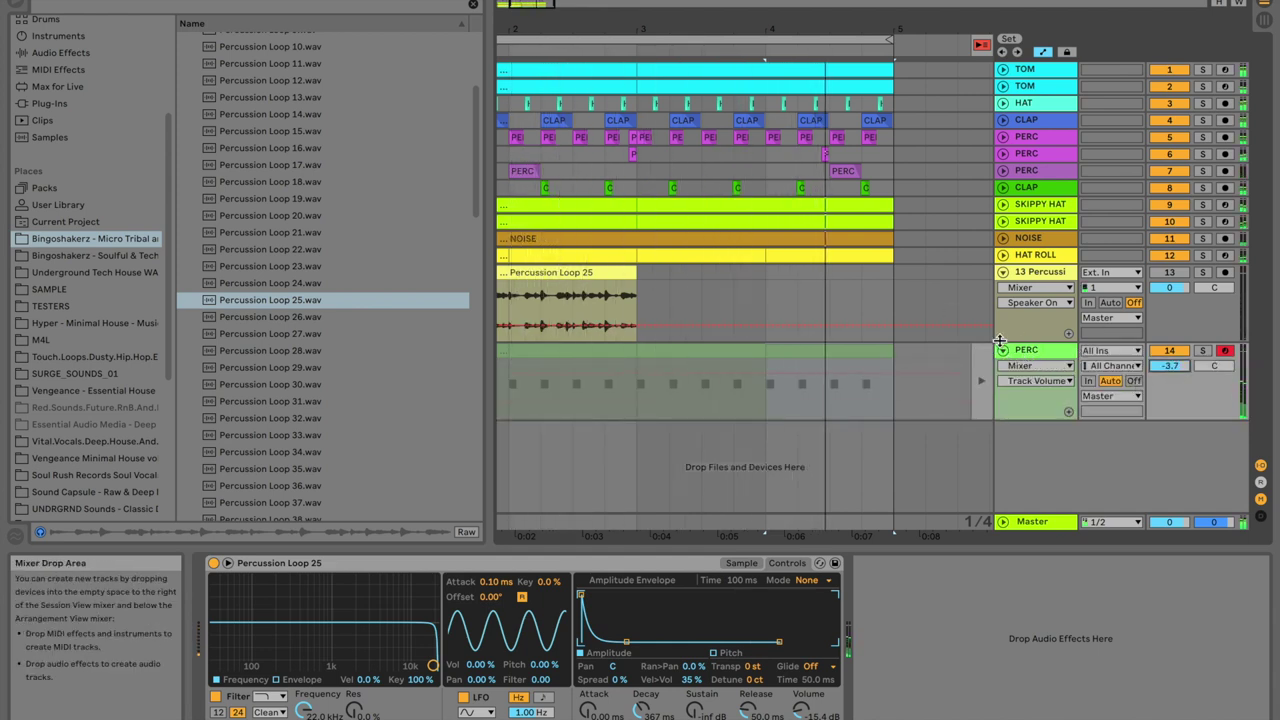
left_click(981, 45)
left_click(1004, 350)
scroll(866, 320, "left", 3)
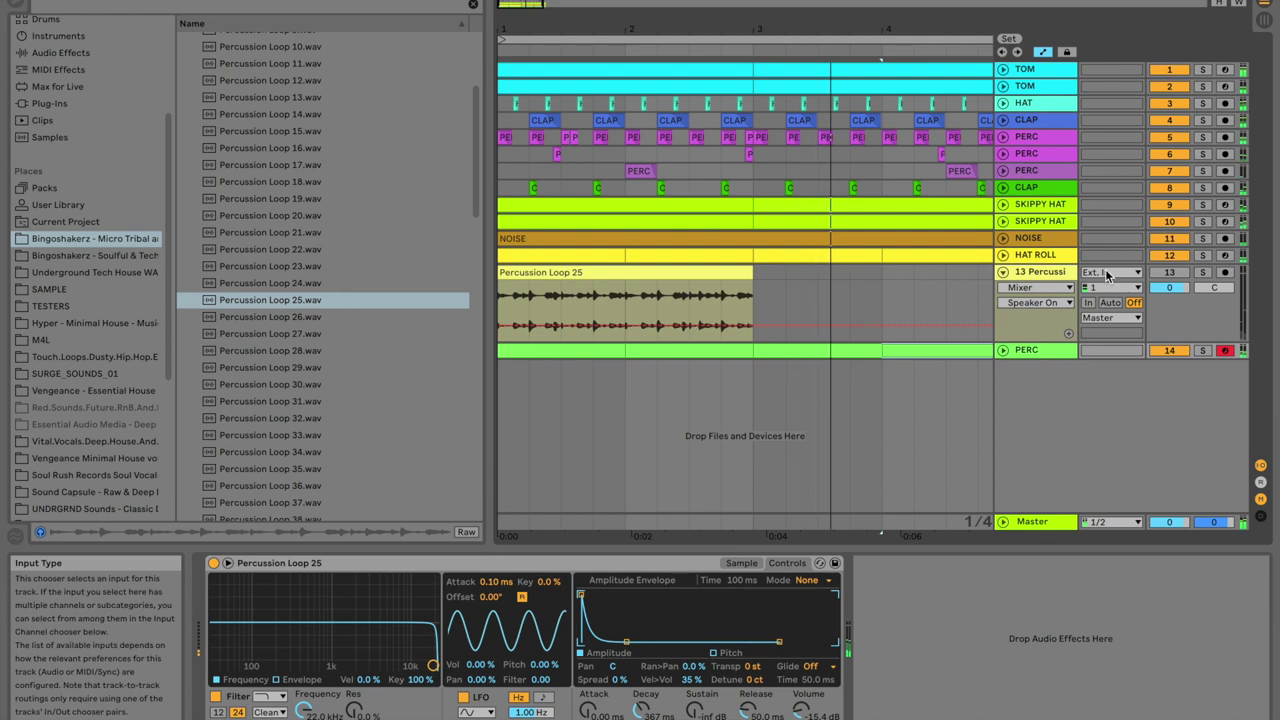
Extend the Percussion Loop 25 clip to four bars while listening to it in solo.
left_click(1201, 273)
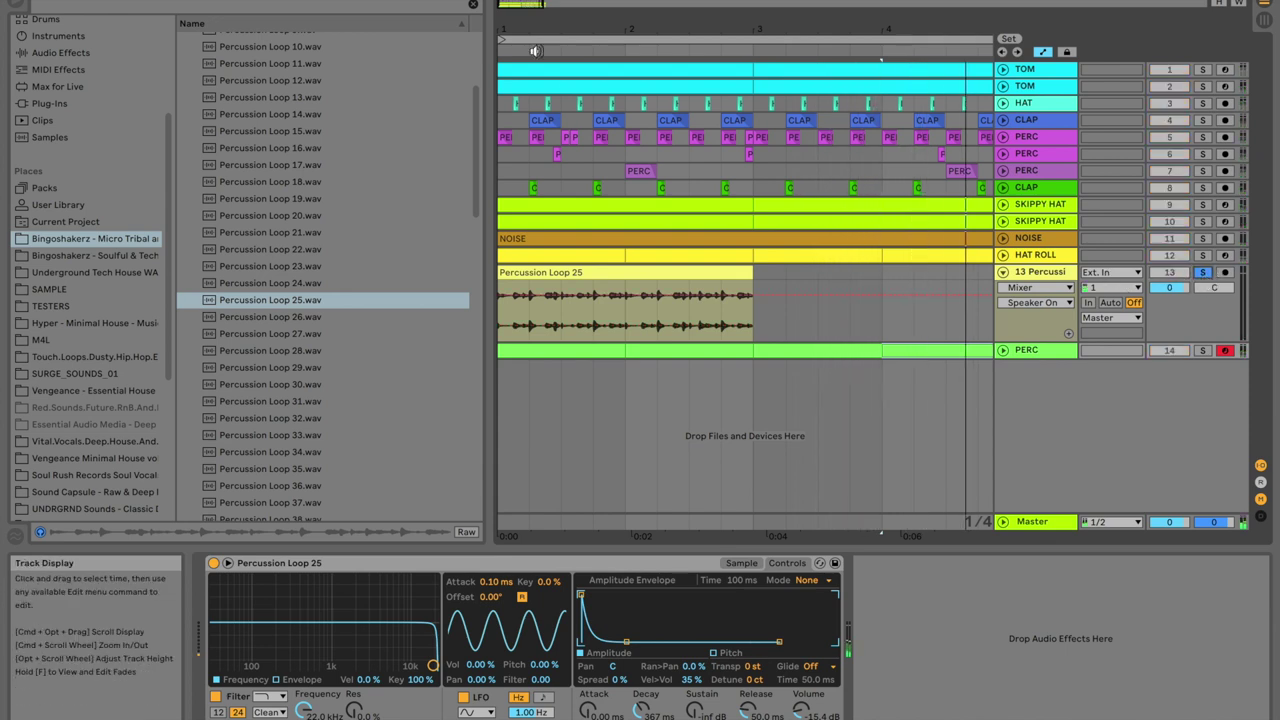
left_click_drag(531, 4, 606, 5)
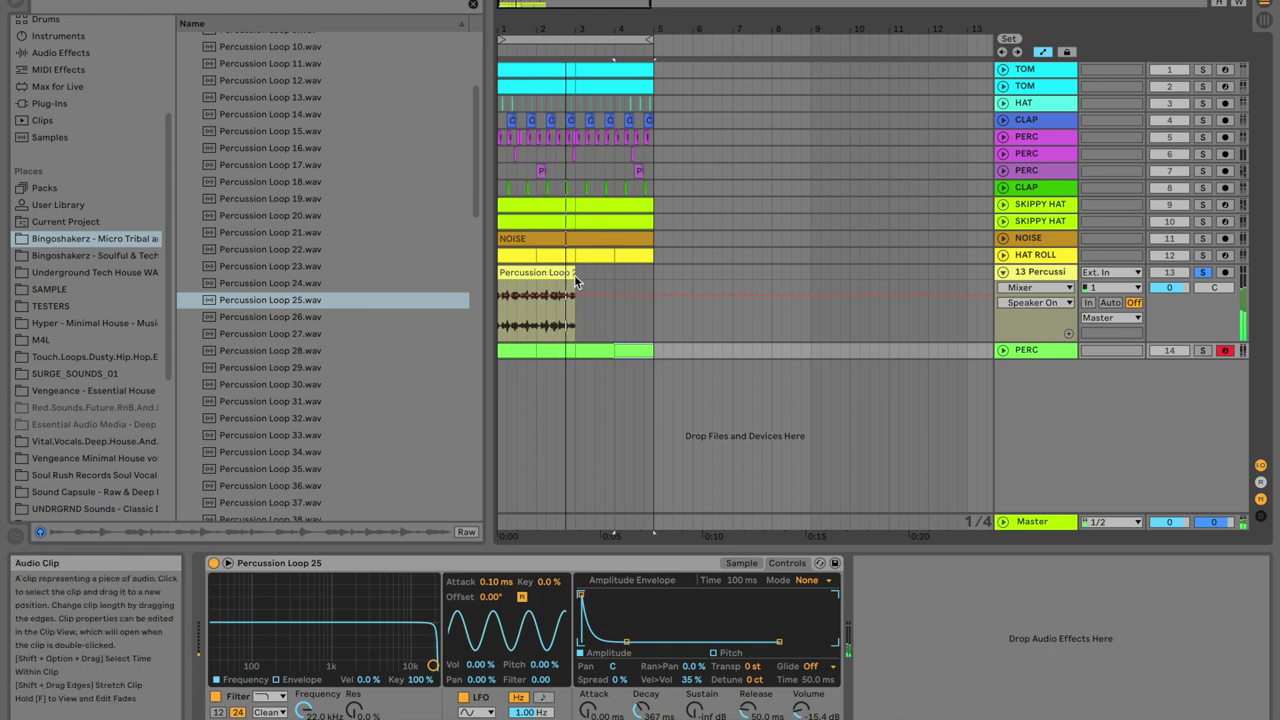
left_click_drag(574, 274, 653, 292)
left_click(1204, 274)
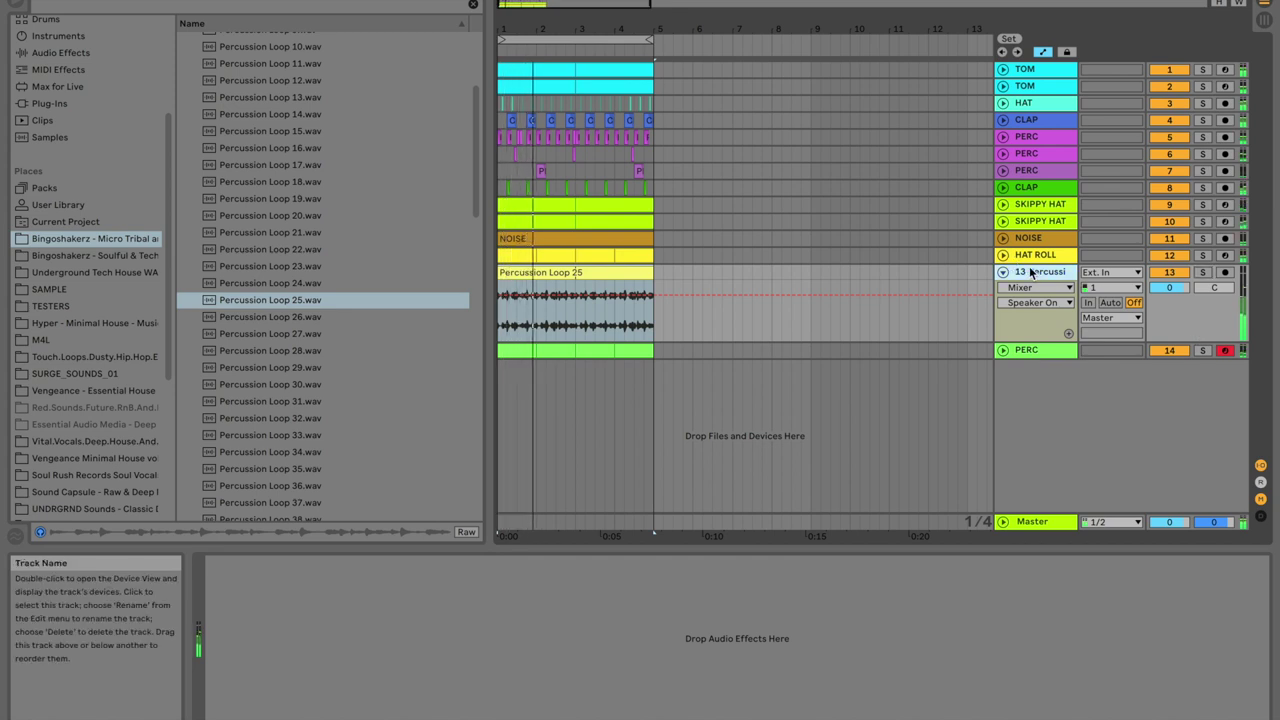
Try Percussion Loops 26 and 27 as the loop clip's sample and assign the Notator 16D Swing groove.
left_click(600, 310)
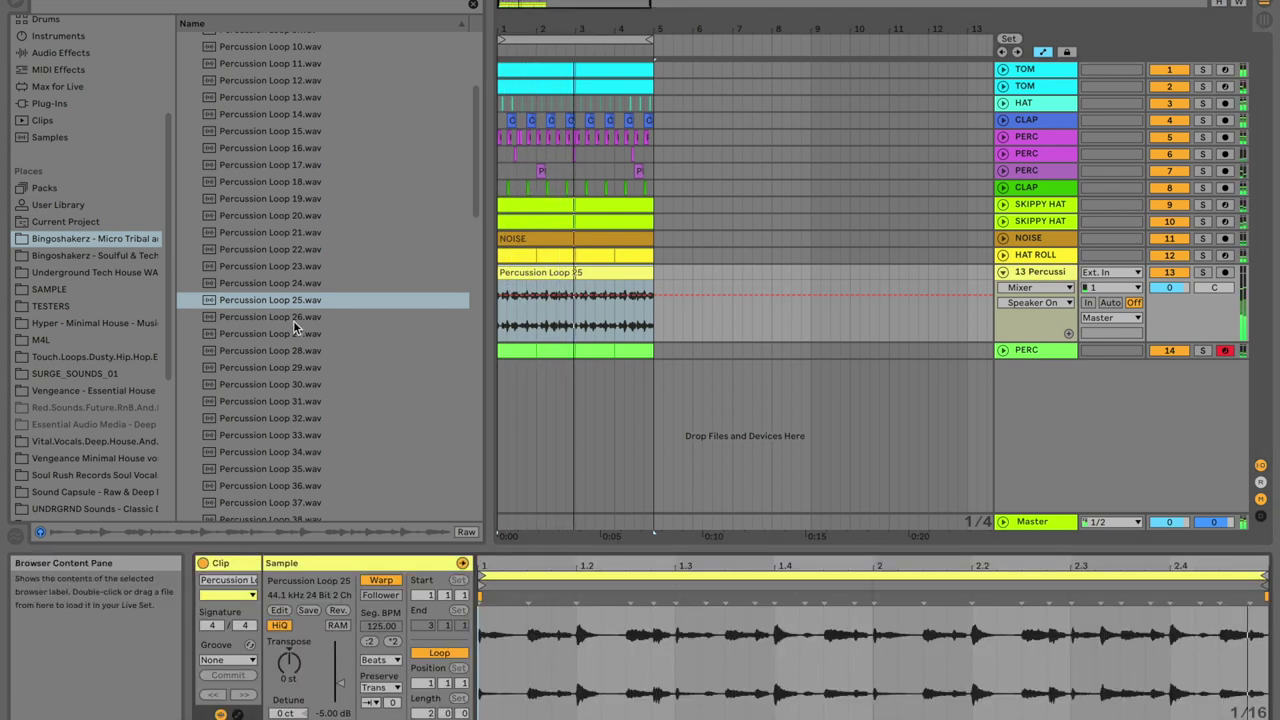
left_click(293, 318)
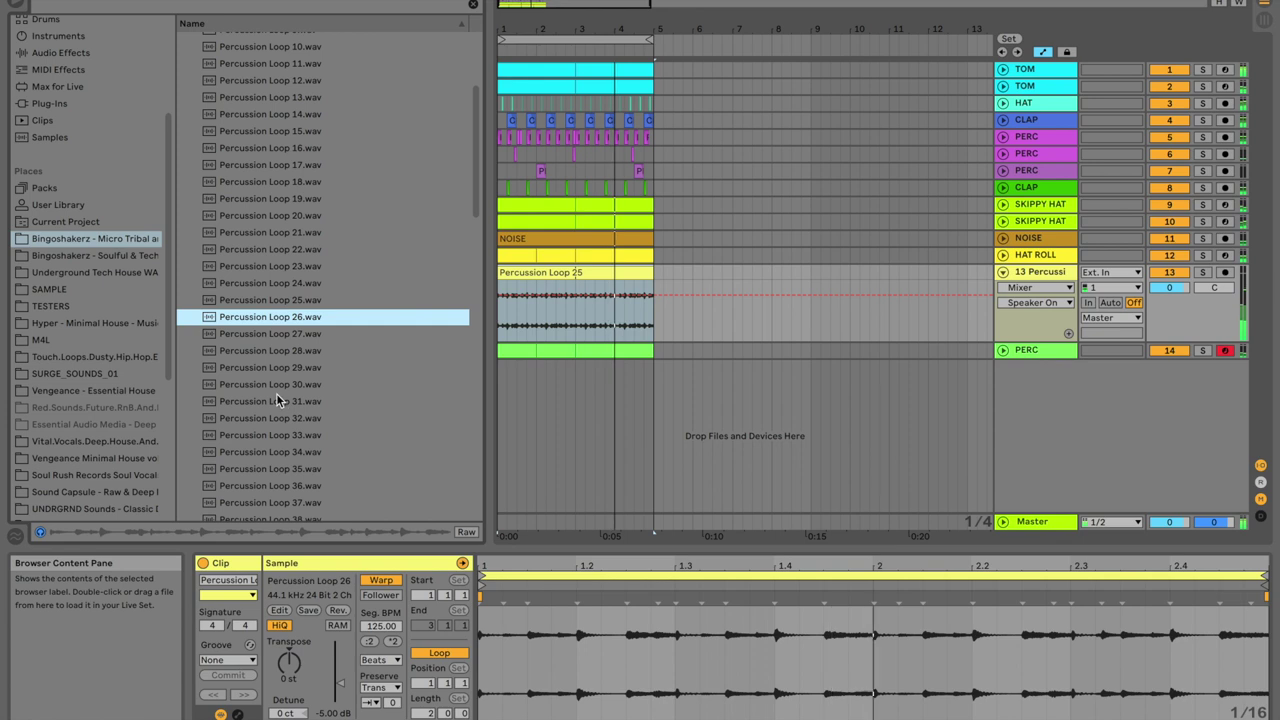
left_click(322, 336)
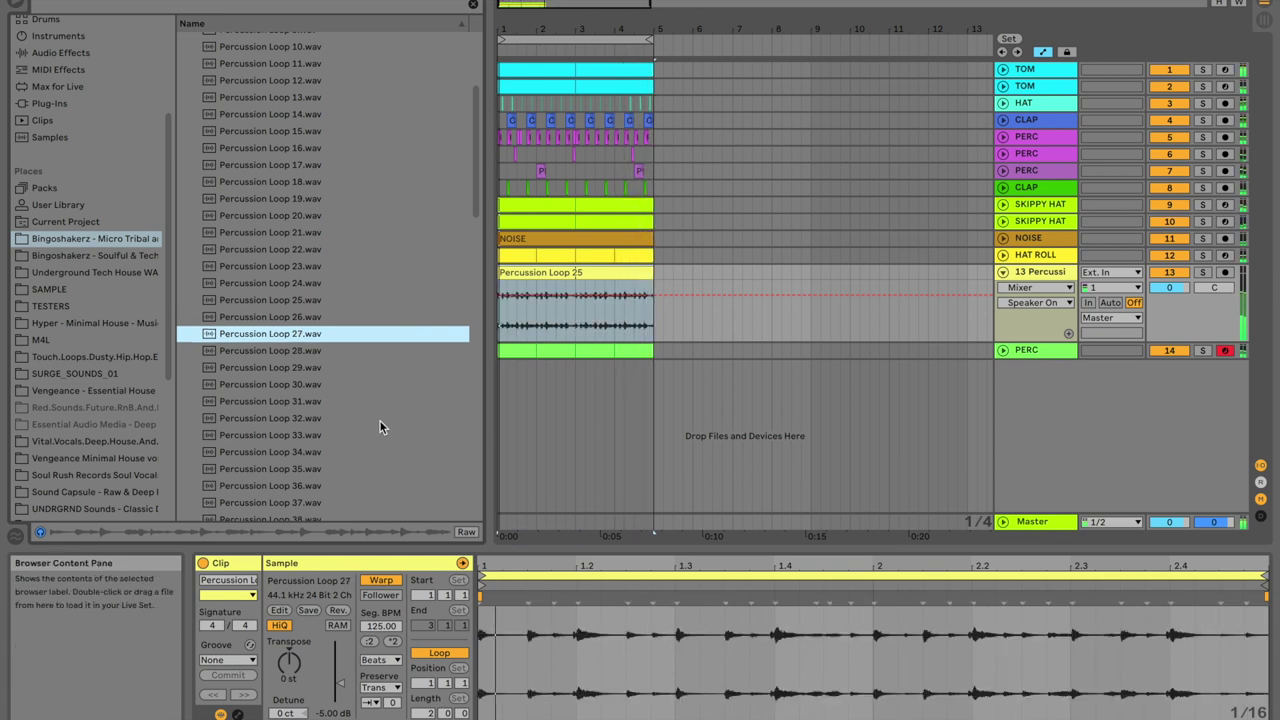
left_click(318, 351)
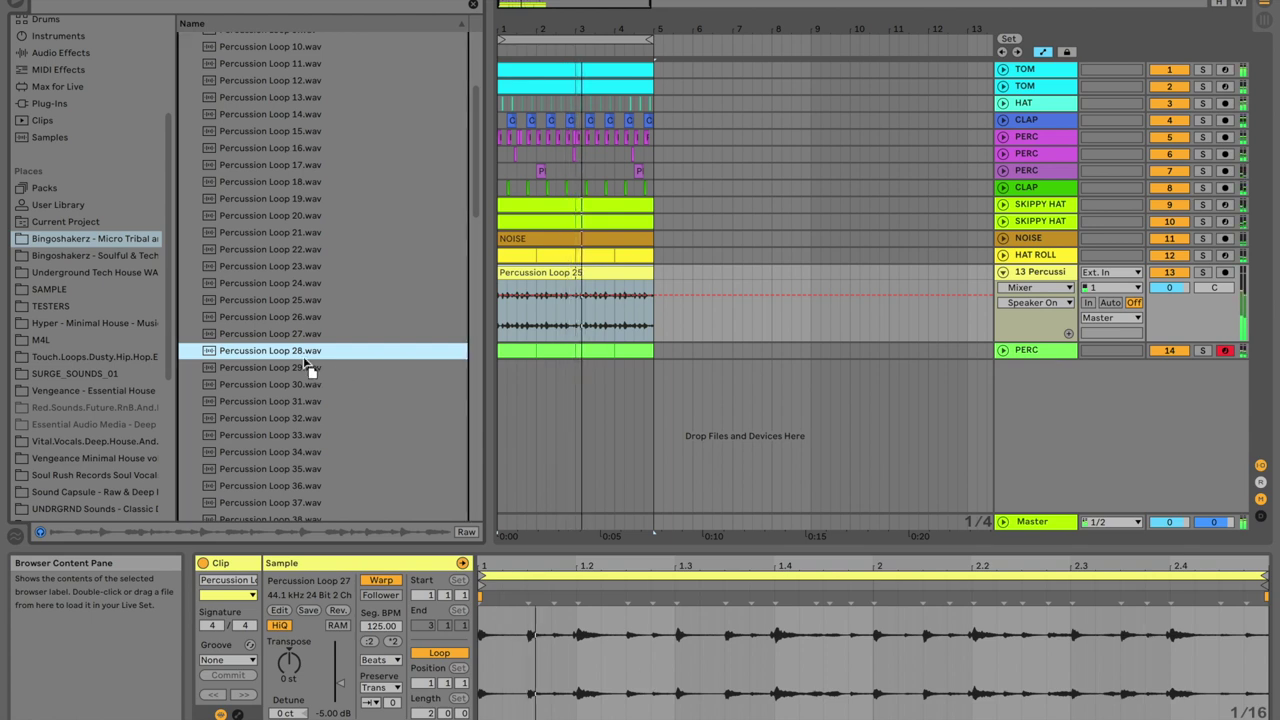
left_click(251, 661)
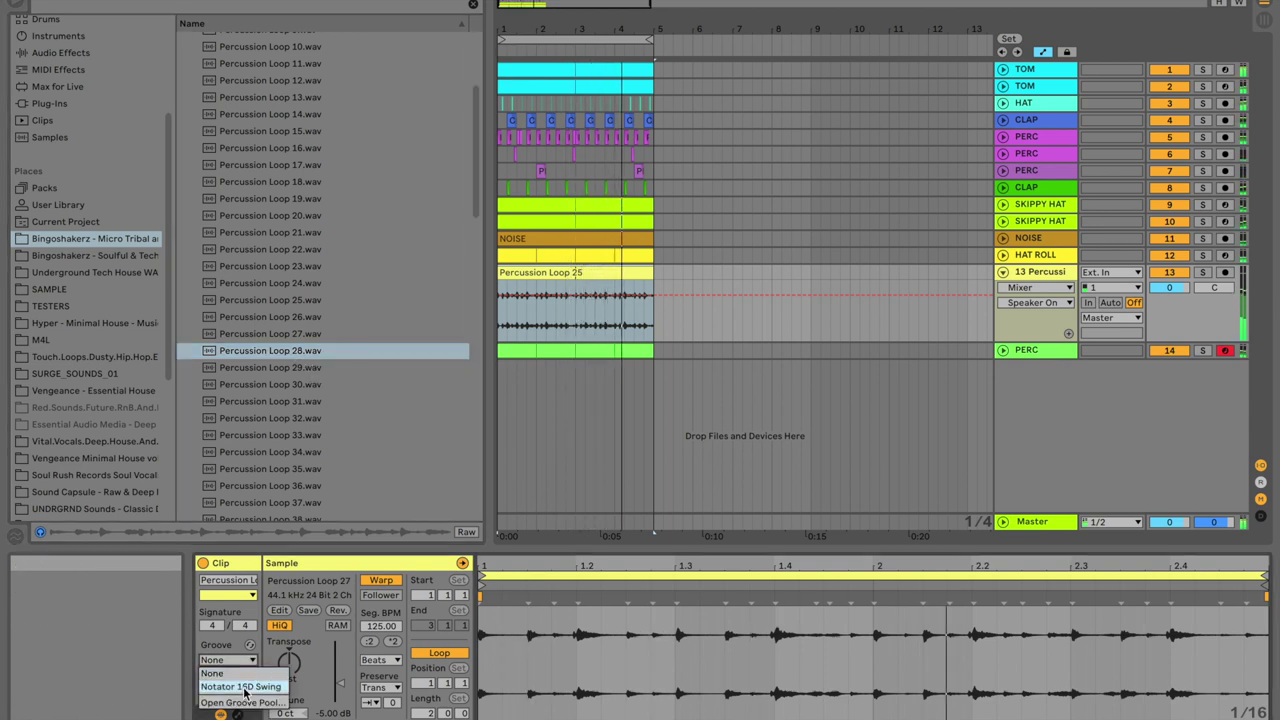
left_click(240, 686)
Swap the clip's sample through Percussion Loops 29 to 32, keep Percussion Loop 32, and set its groove to Notator 16D Swing.
left_click(296, 368)
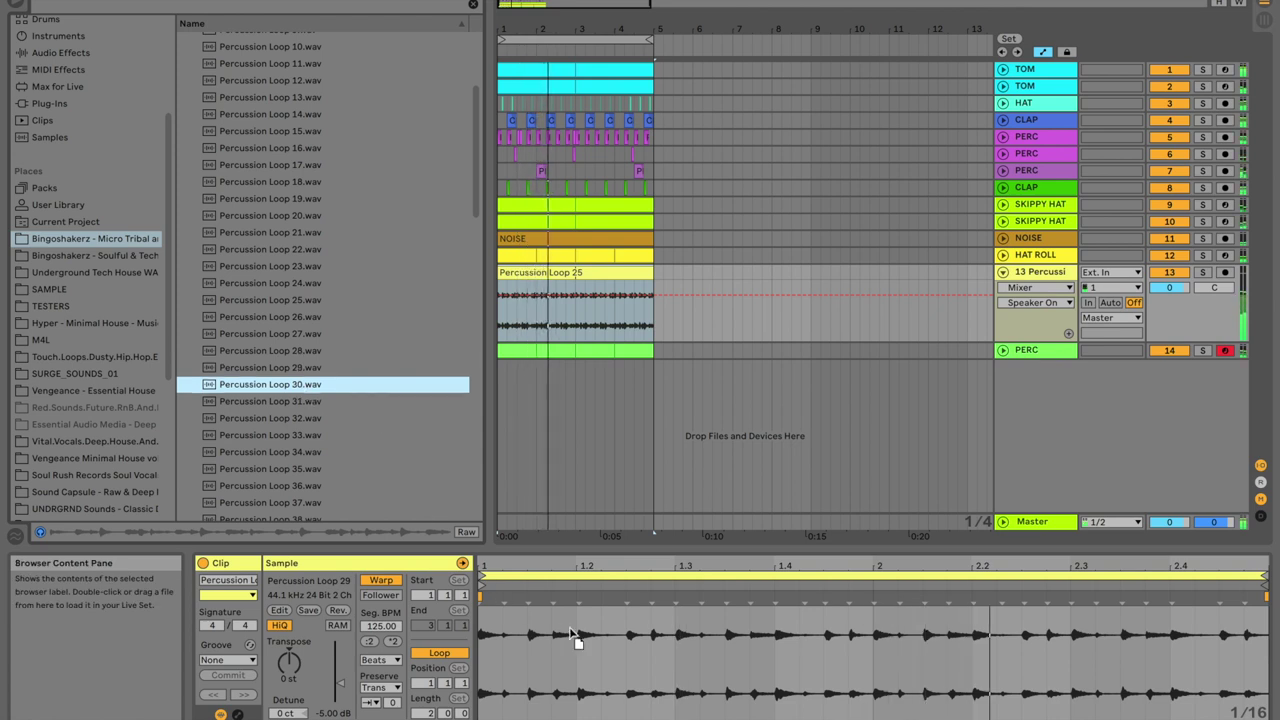
left_click(304, 386)
scroll(303, 386, "down", 1)
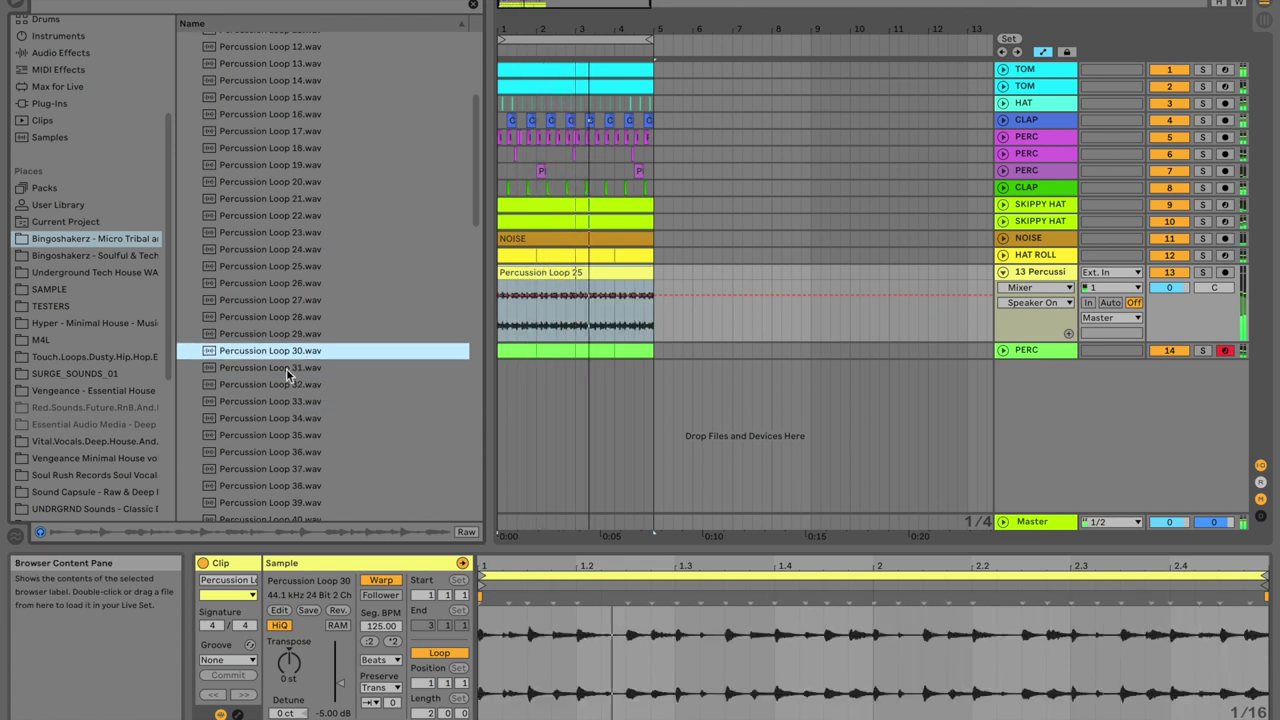
left_click(286, 368)
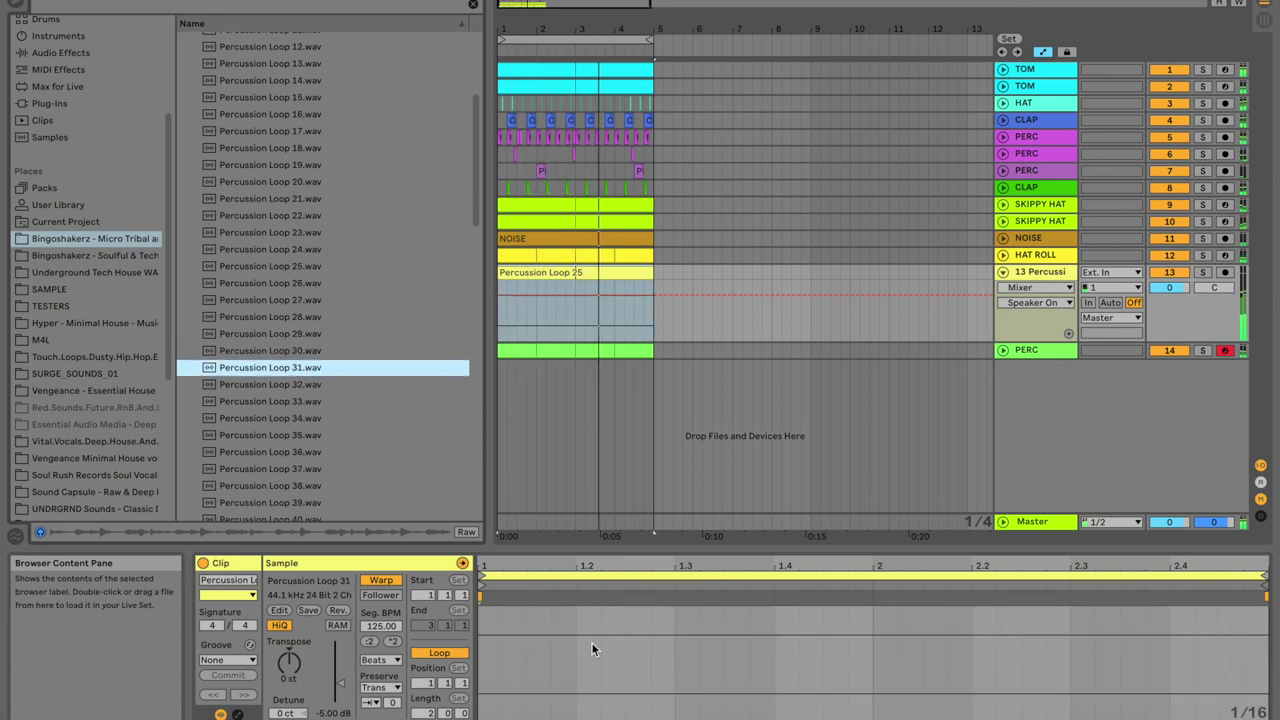
left_click(288, 386)
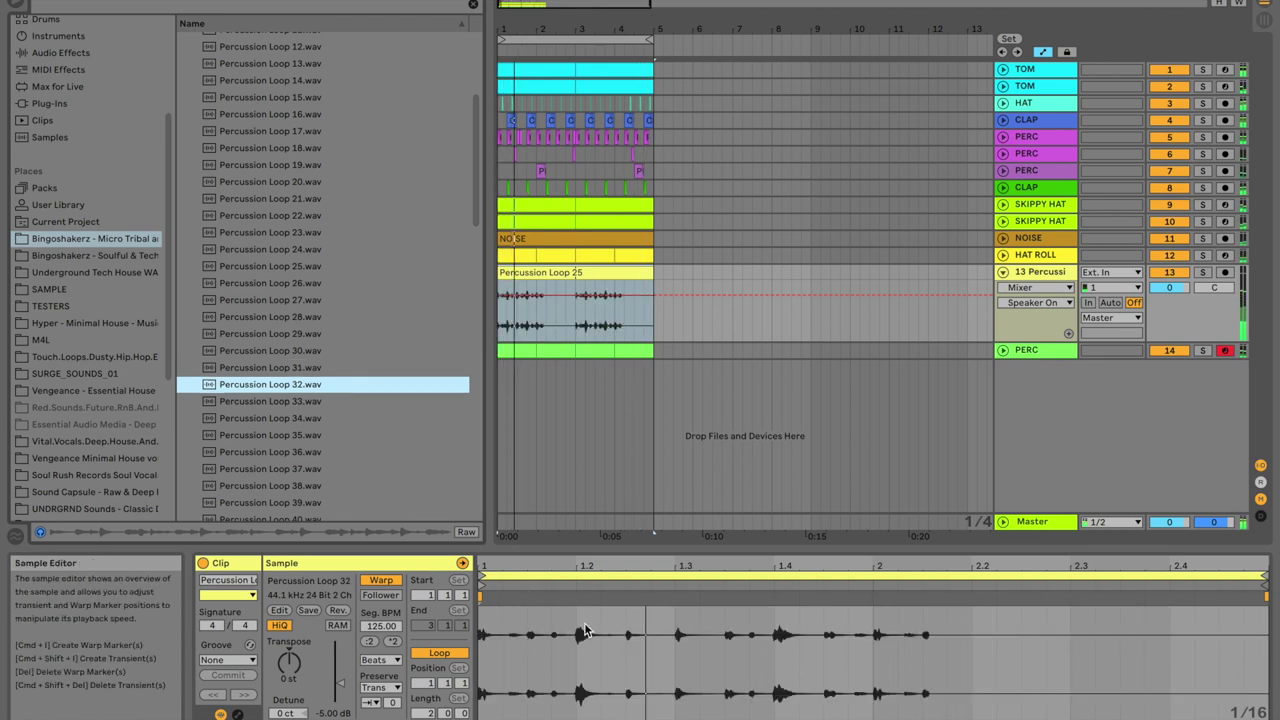
left_click(292, 401)
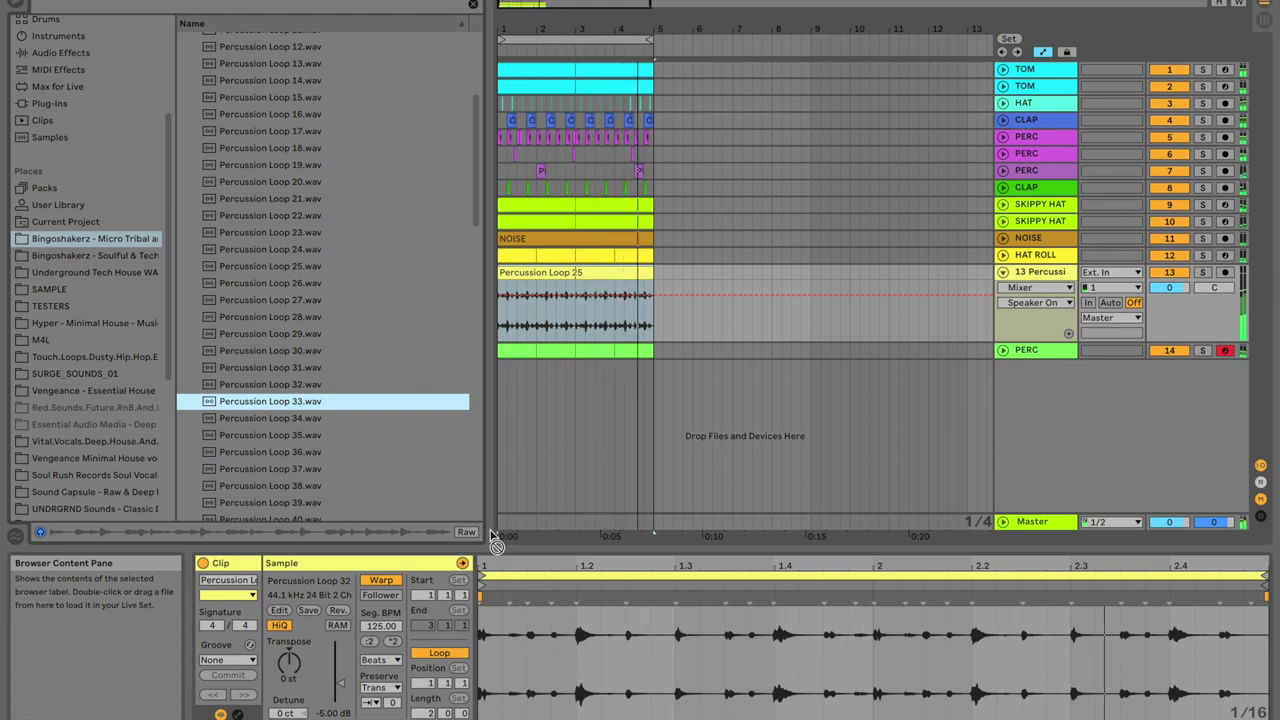
left_click(228, 660)
left_click(235, 605)
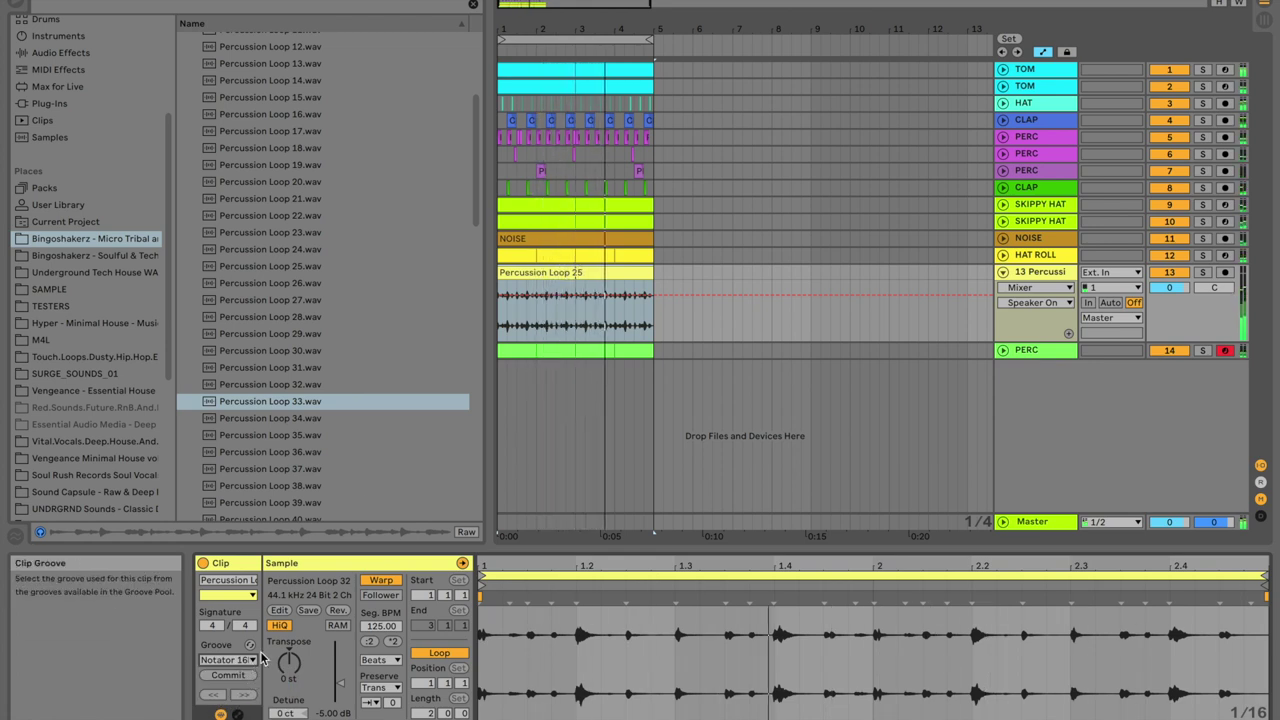
Duplicate the percussion loop audio track and play the duplicate in solo.
left_click_drag(535, 14, 606, 218)
left_click_drag(690, 219, 1096, 418)
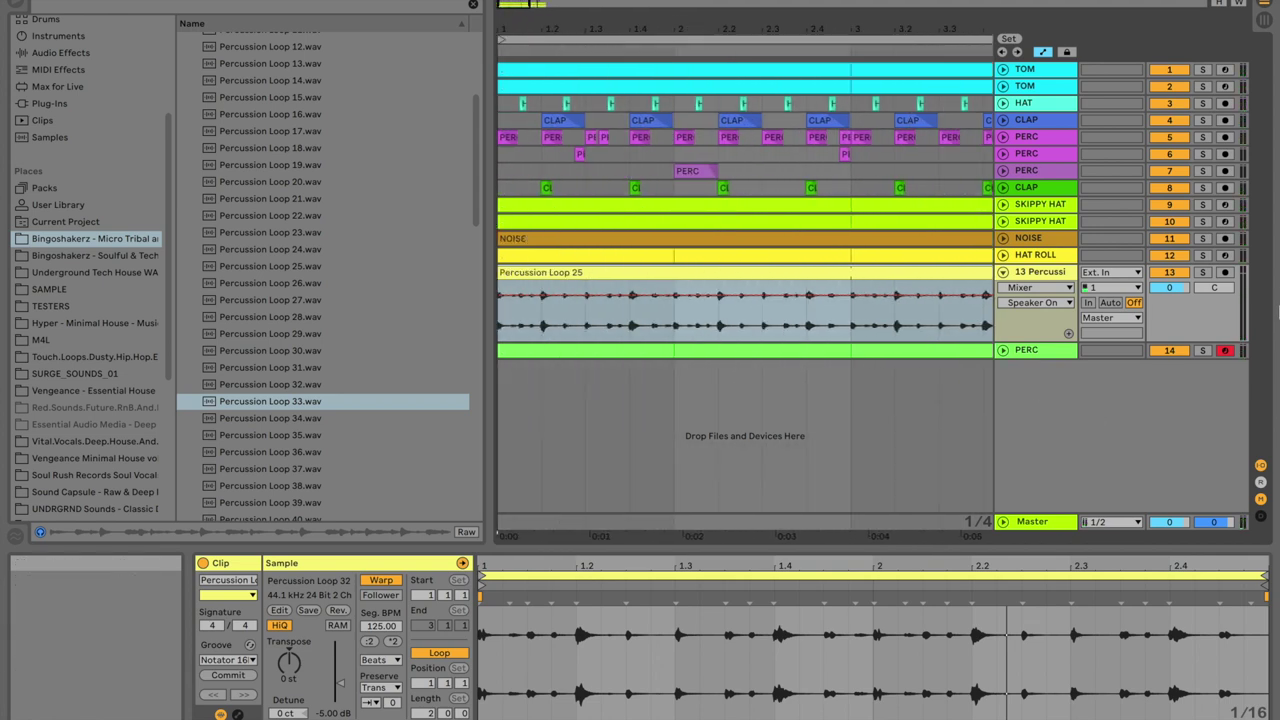
key("super+d")
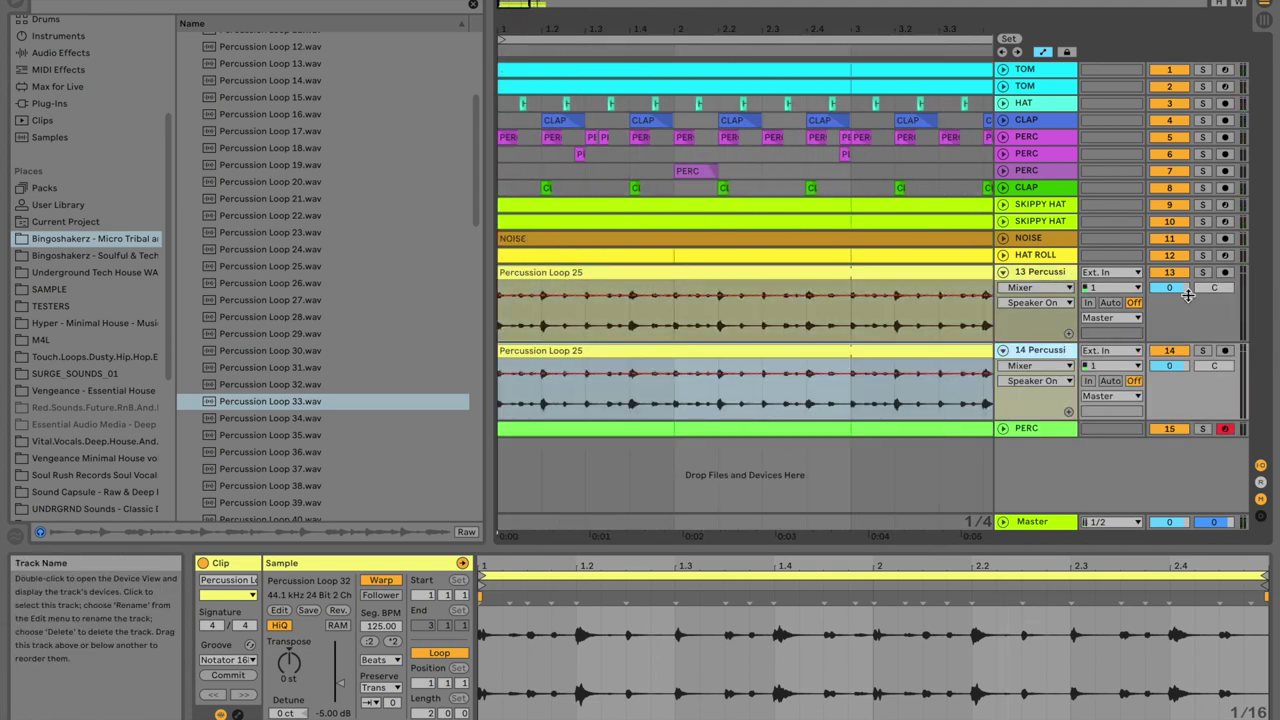
left_click(1201, 350)
key("space")
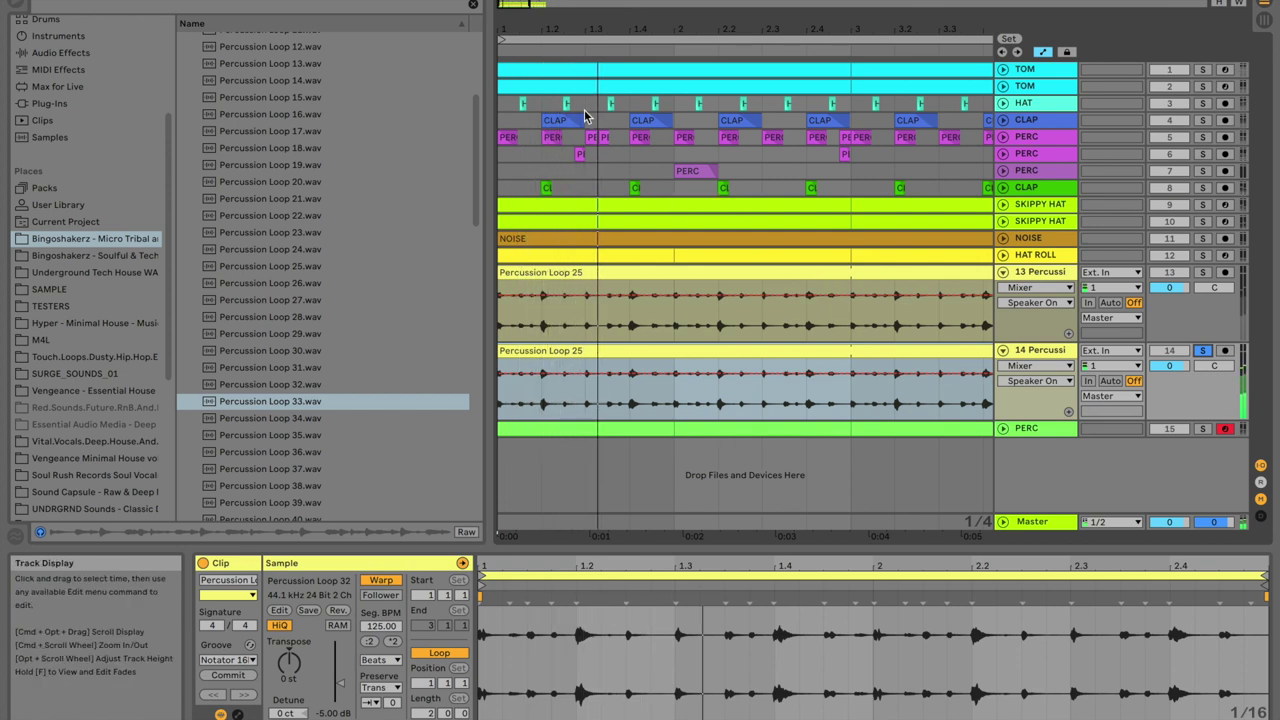
scroll(642, 338, "up", 5)
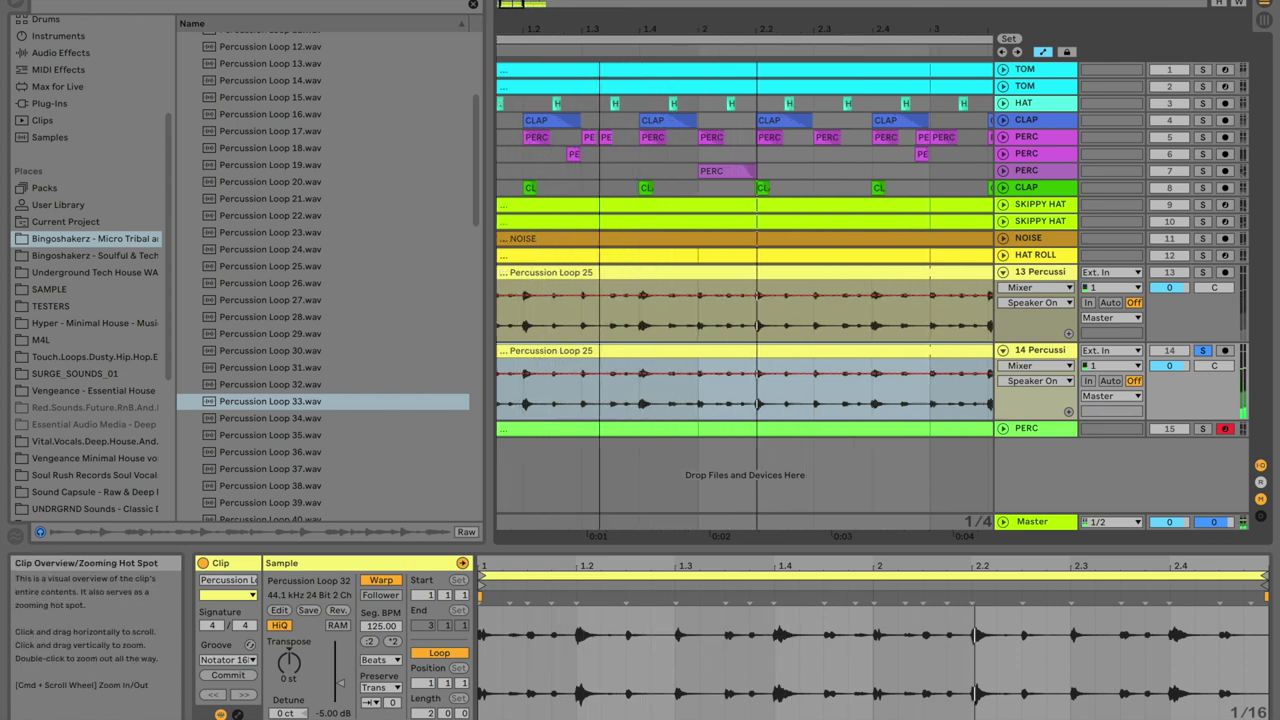
Stop playback, turn the grid off, trim the track 13 percussion loop to start at 1.1.3, and rename the clip PERC.
key("space")
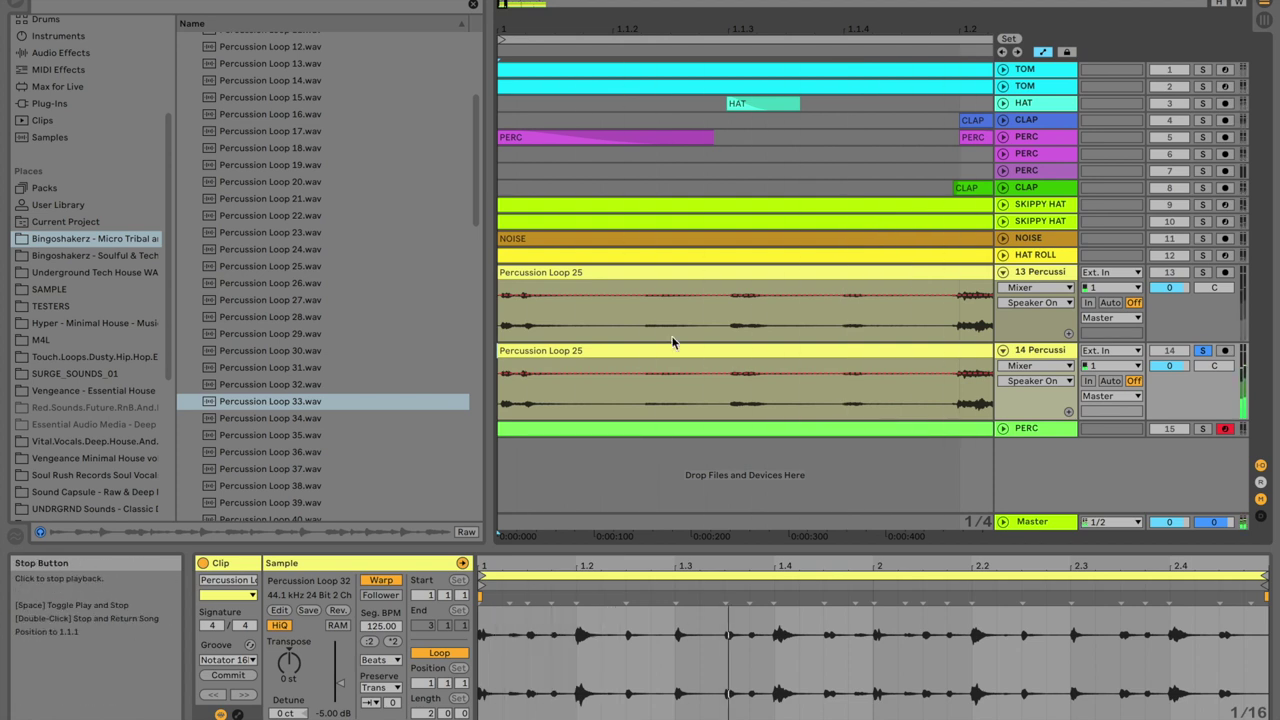
right_click(798, 428)
left_click(736, 646)
left_click(577, 289)
left_click_drag(536, 280, 728, 280)
right_click(748, 272)
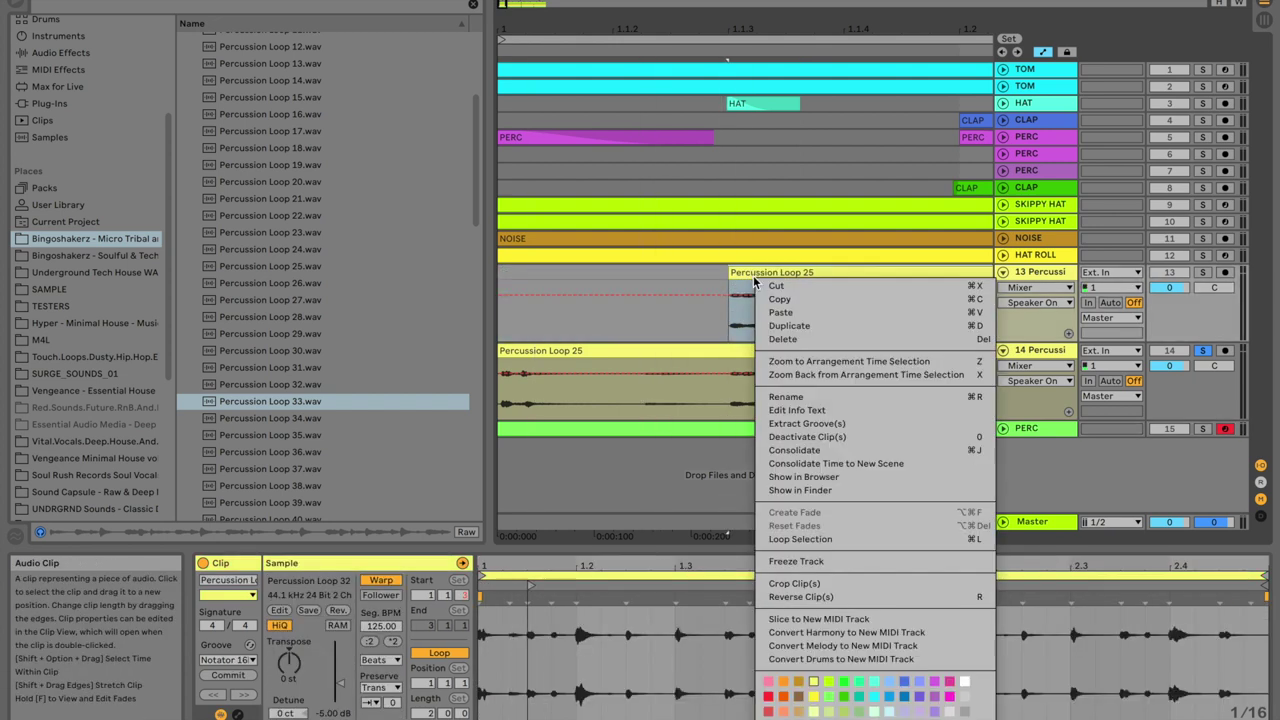
left_click(790, 403)
type("PERC")
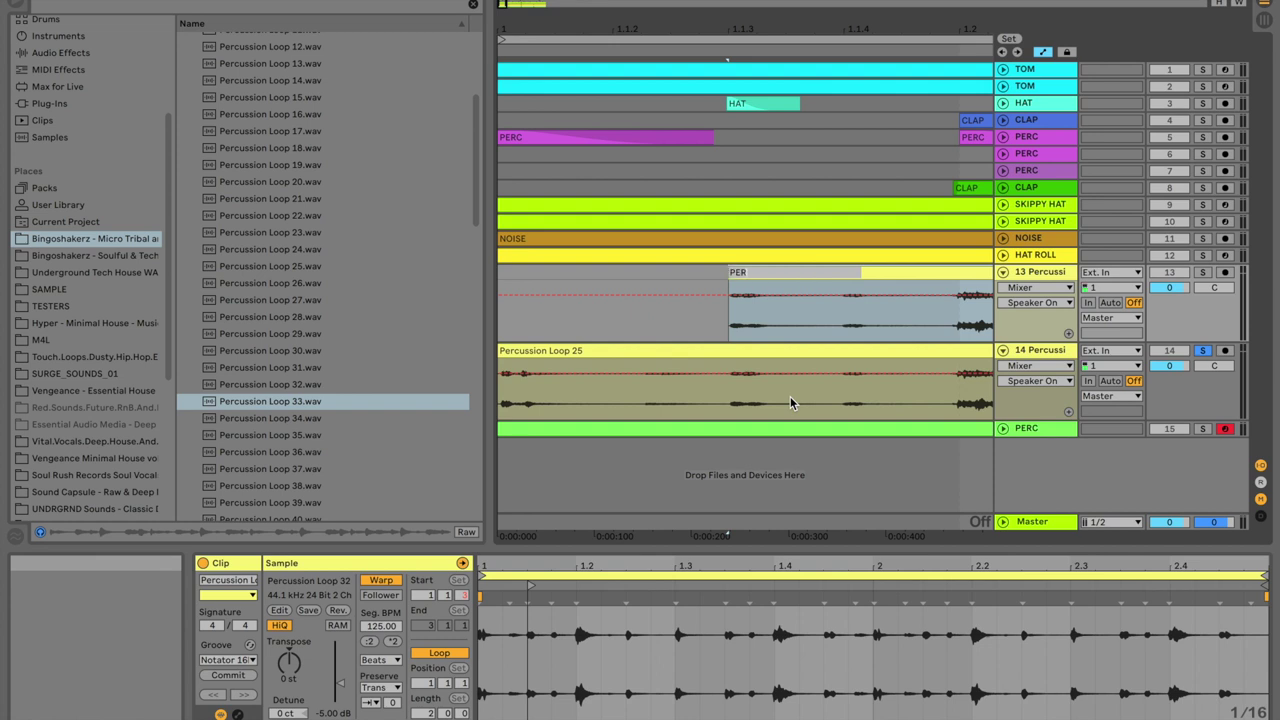
key("Return")
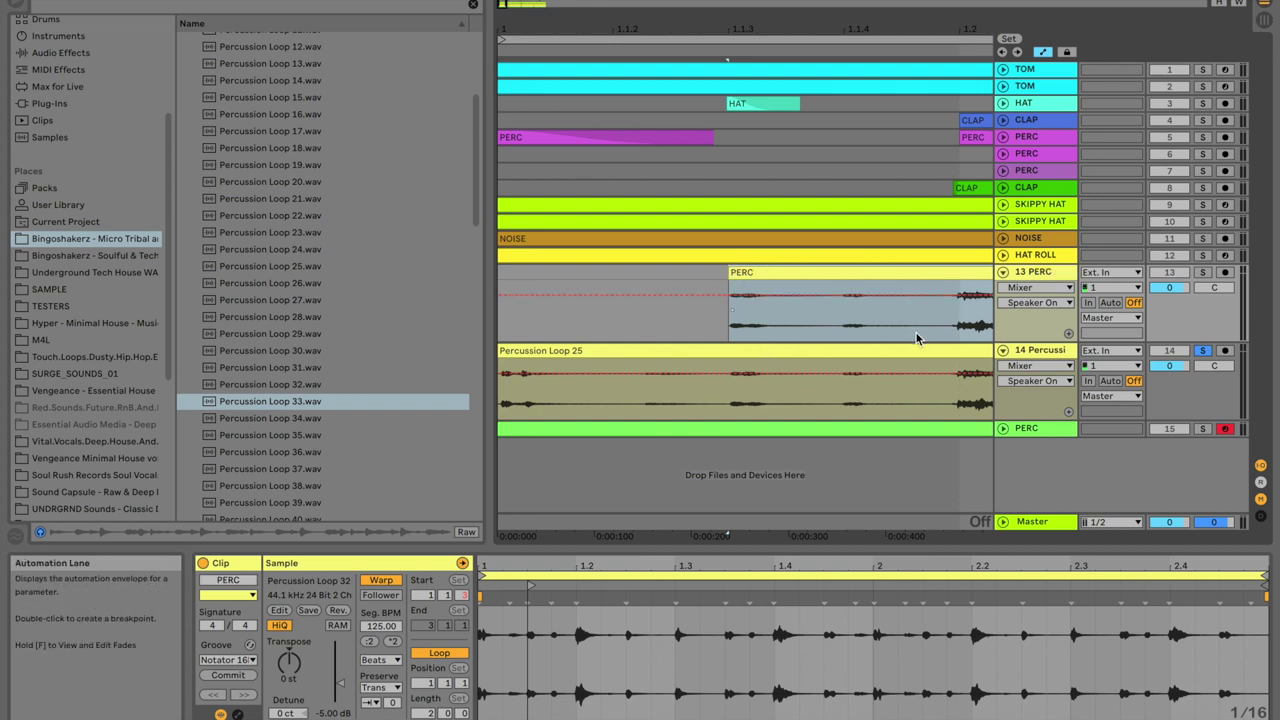
Isolate the hit at 1.1.3 by deleting the rest of the clip just before 1.1.4 onward, and give it a short fade-out.
left_click_drag(916, 338, 843, 279)
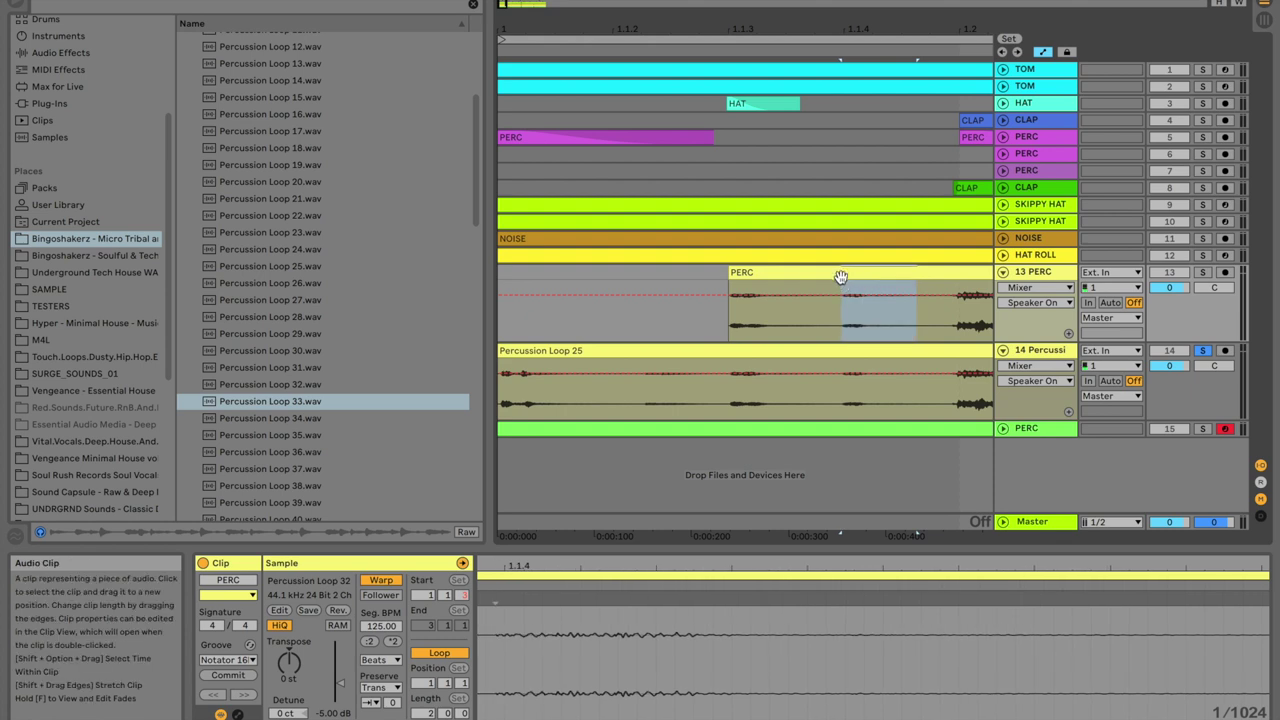
key("Delete")
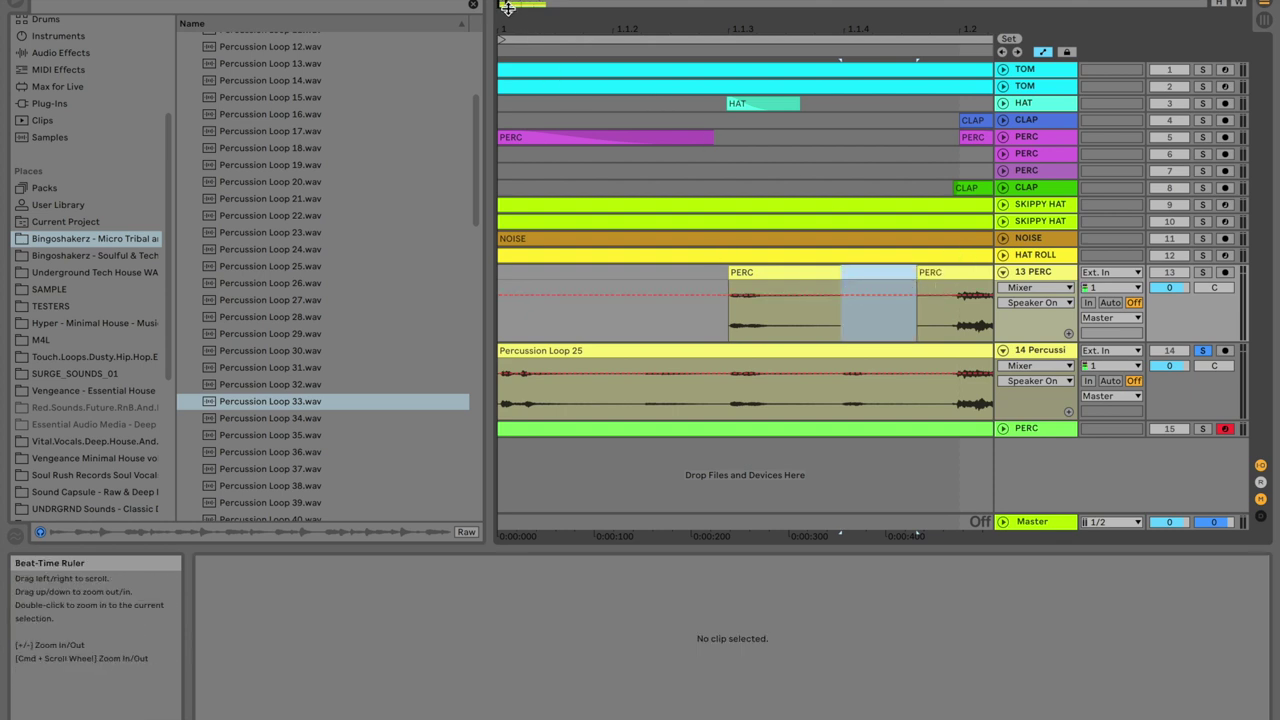
key("minus")
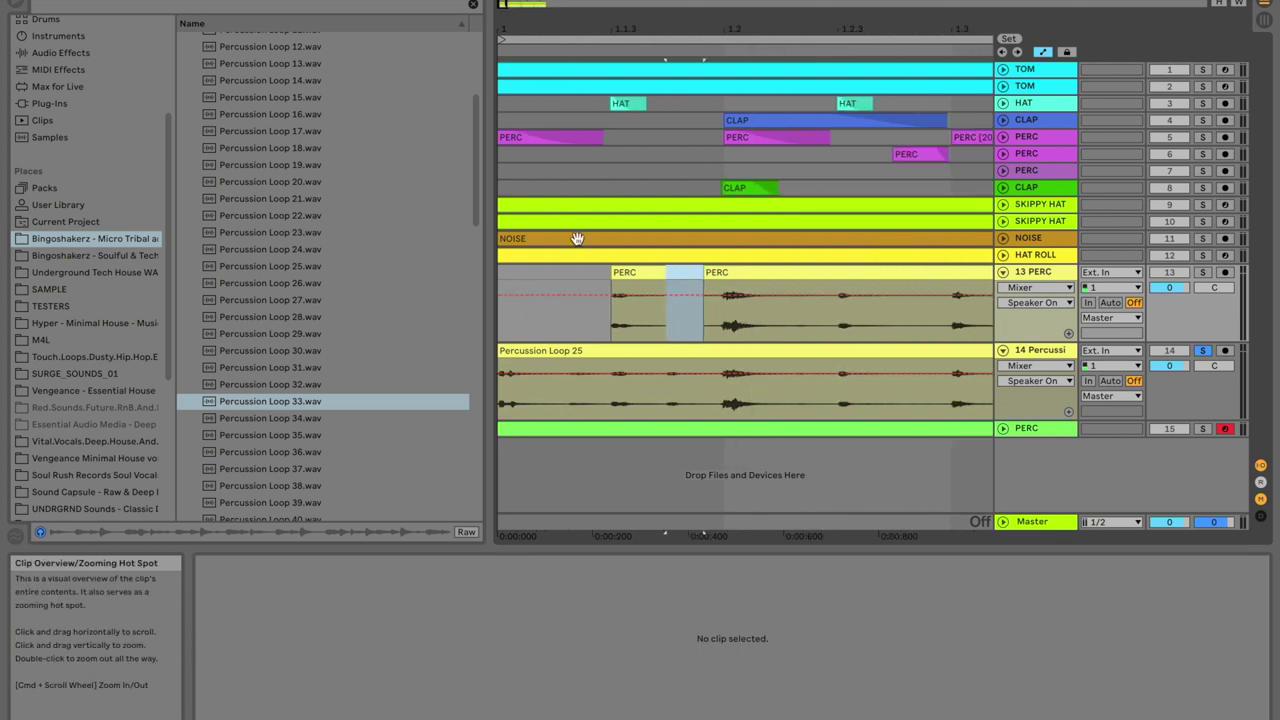
left_click(661, 295)
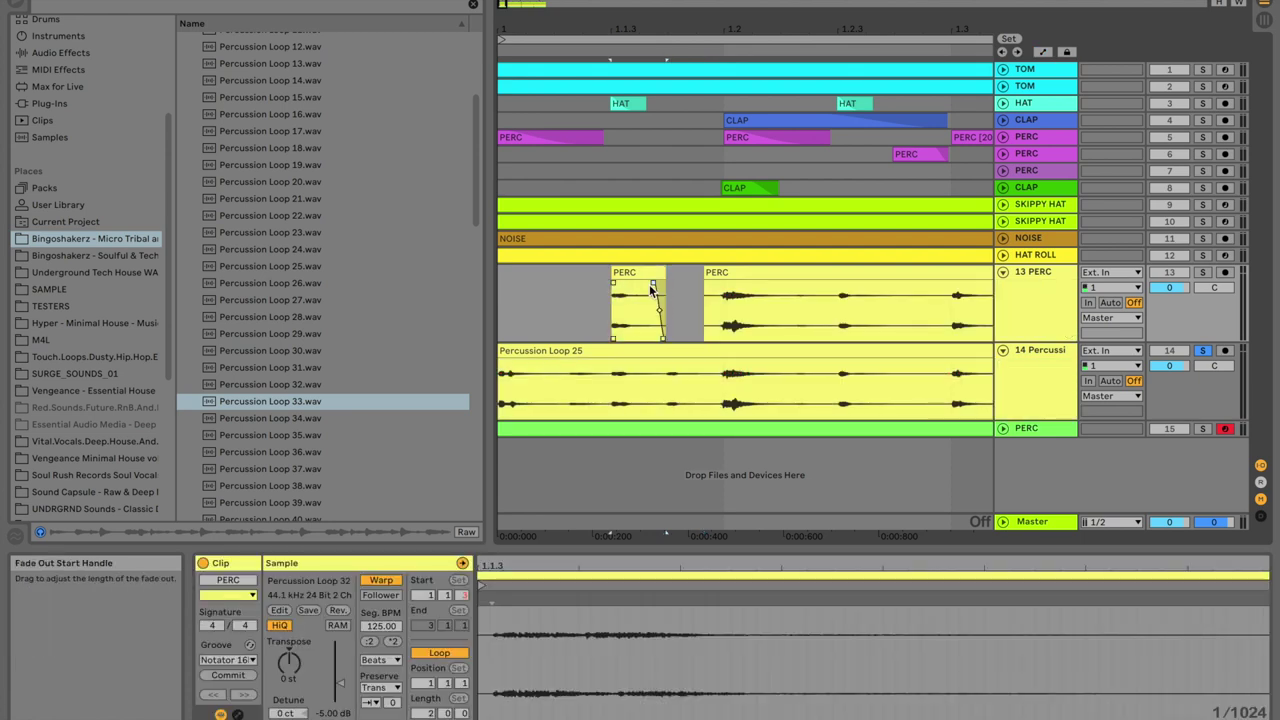
left_click(764, 285)
key("Delete")
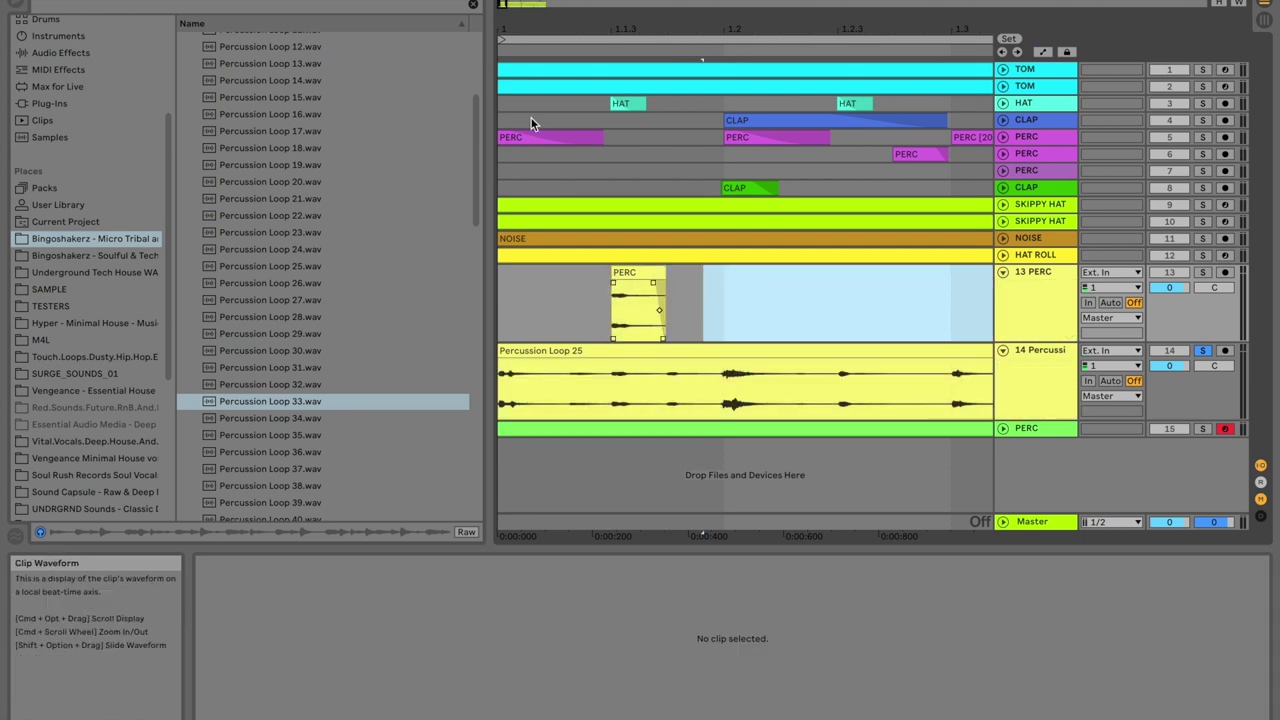
Set the grid to 1/4 and copy the first beat containing the PERC hit to 2.4 on track 13.
key("minus")
key("minus")
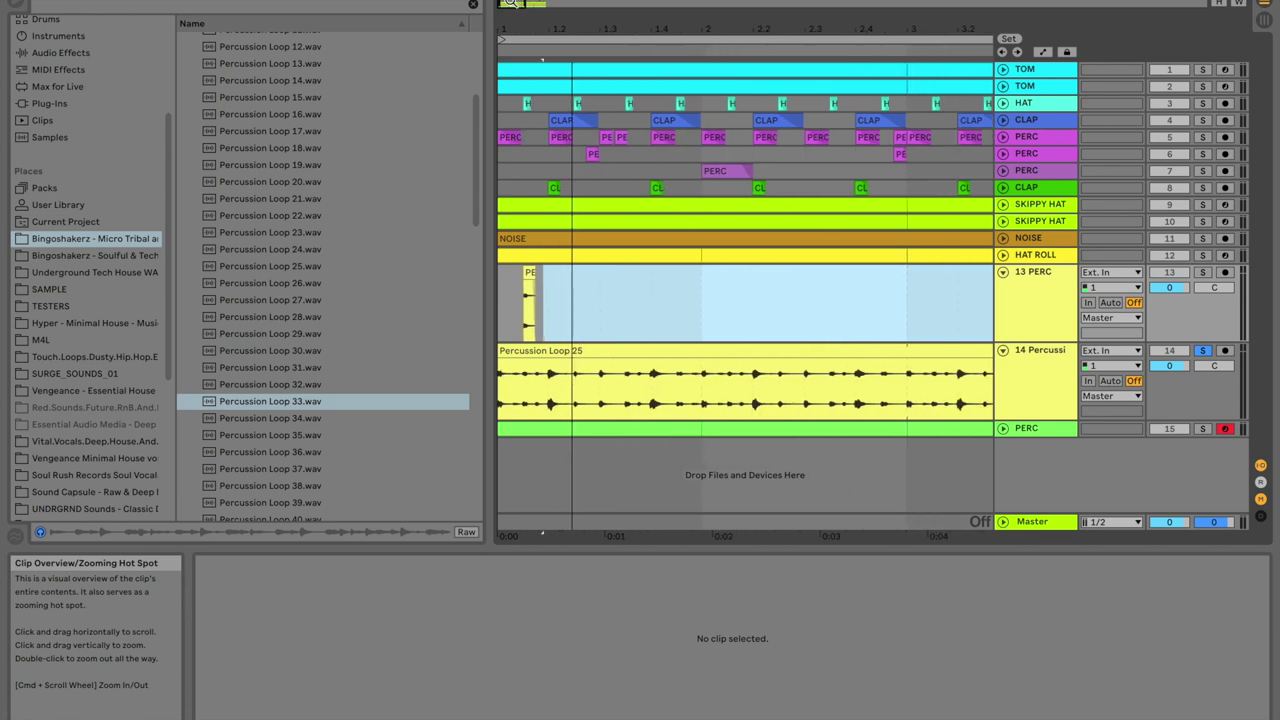
right_click(611, 316)
left_click(662, 515)
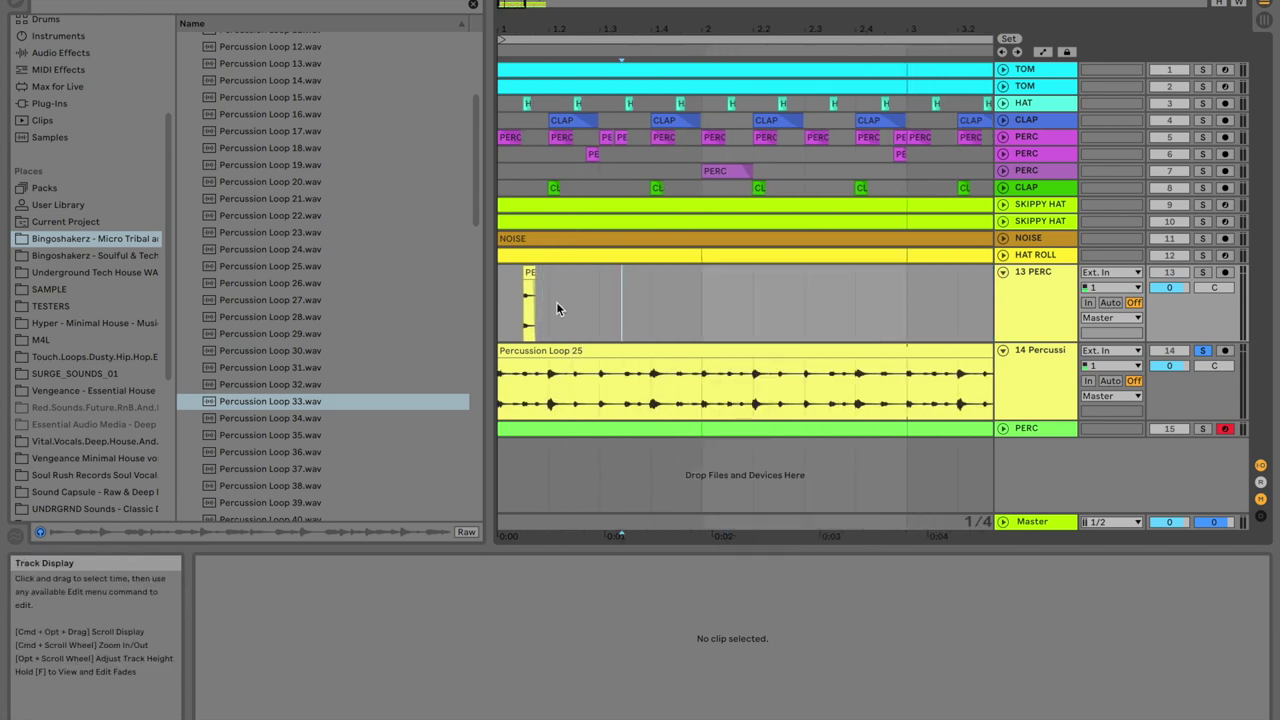
left_click_drag(548, 297, 466, 292)
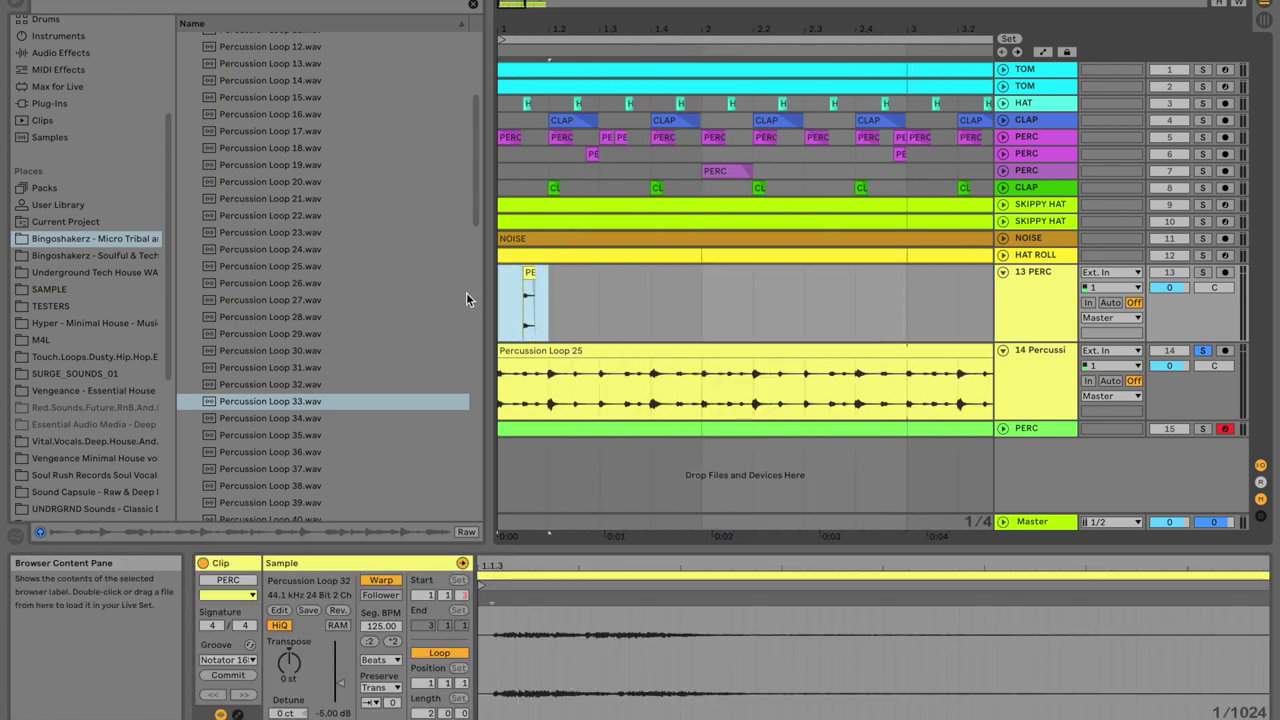
left_click(861, 298)
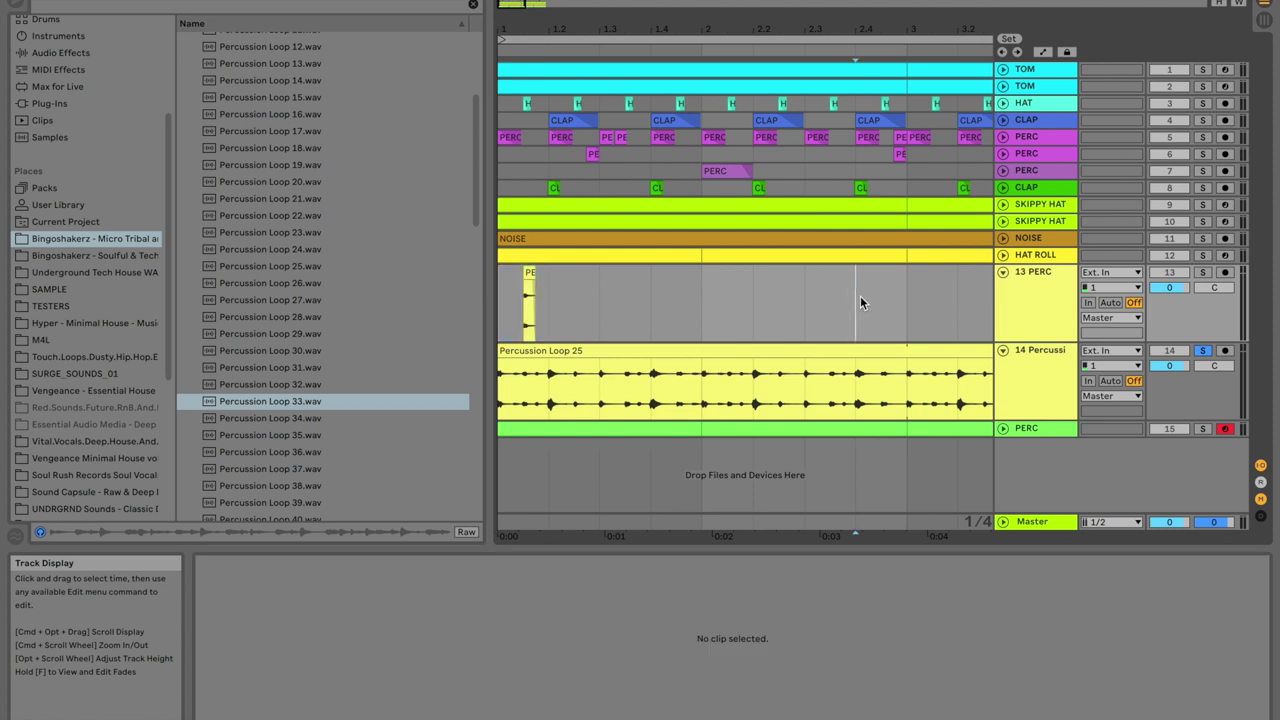
key("ctrl+v")
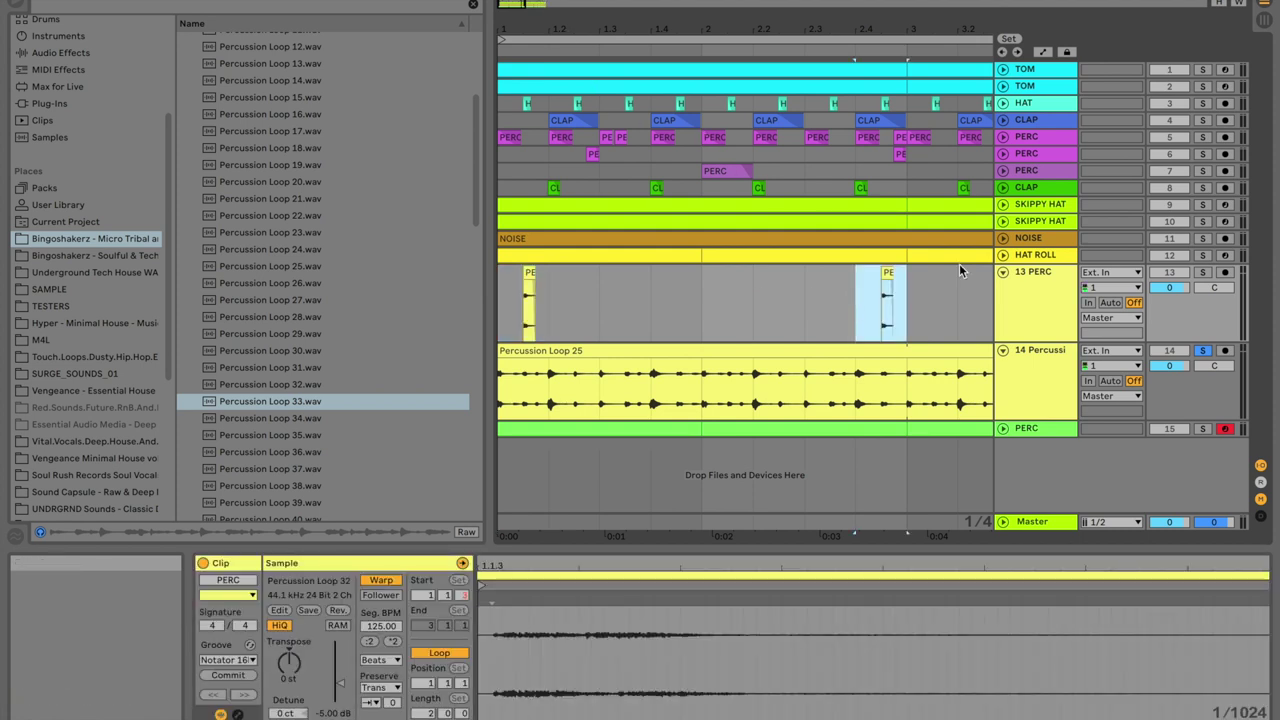
Unsolo and mute the full percussion loop on track 14, play the whole groove, and solo track 13.
left_click(1203, 350)
left_click(1169, 350)
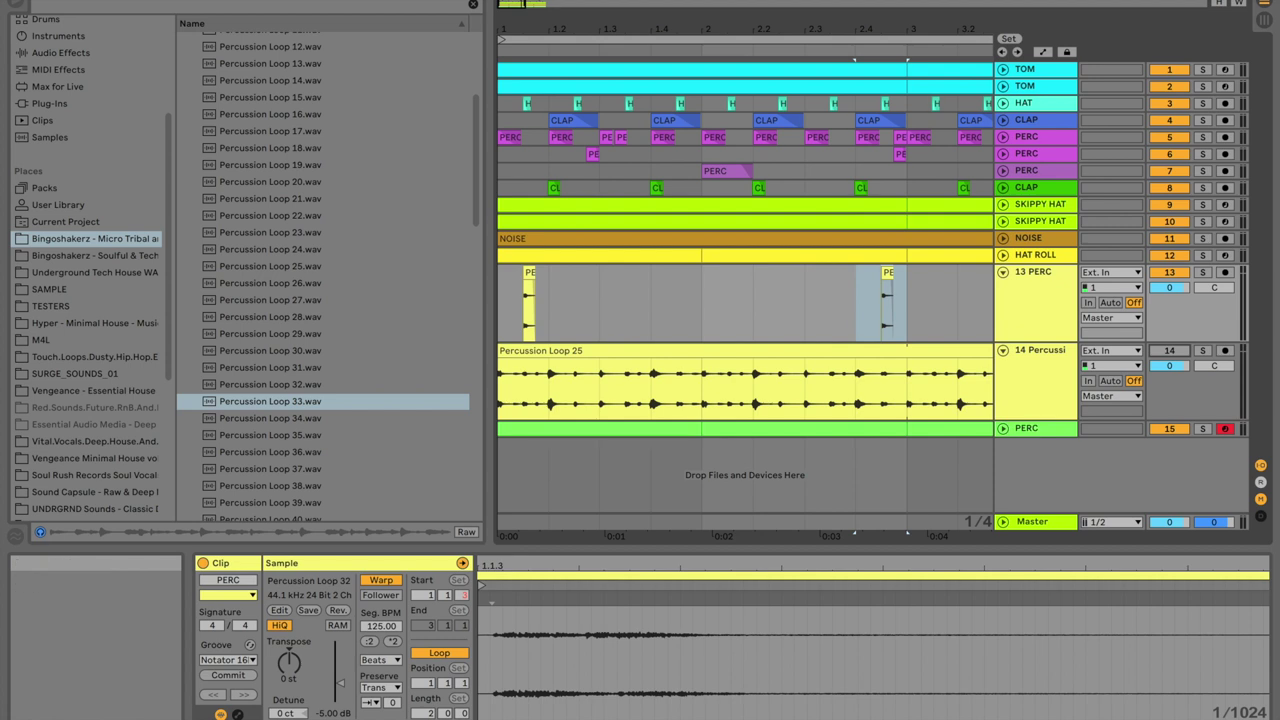
key("space")
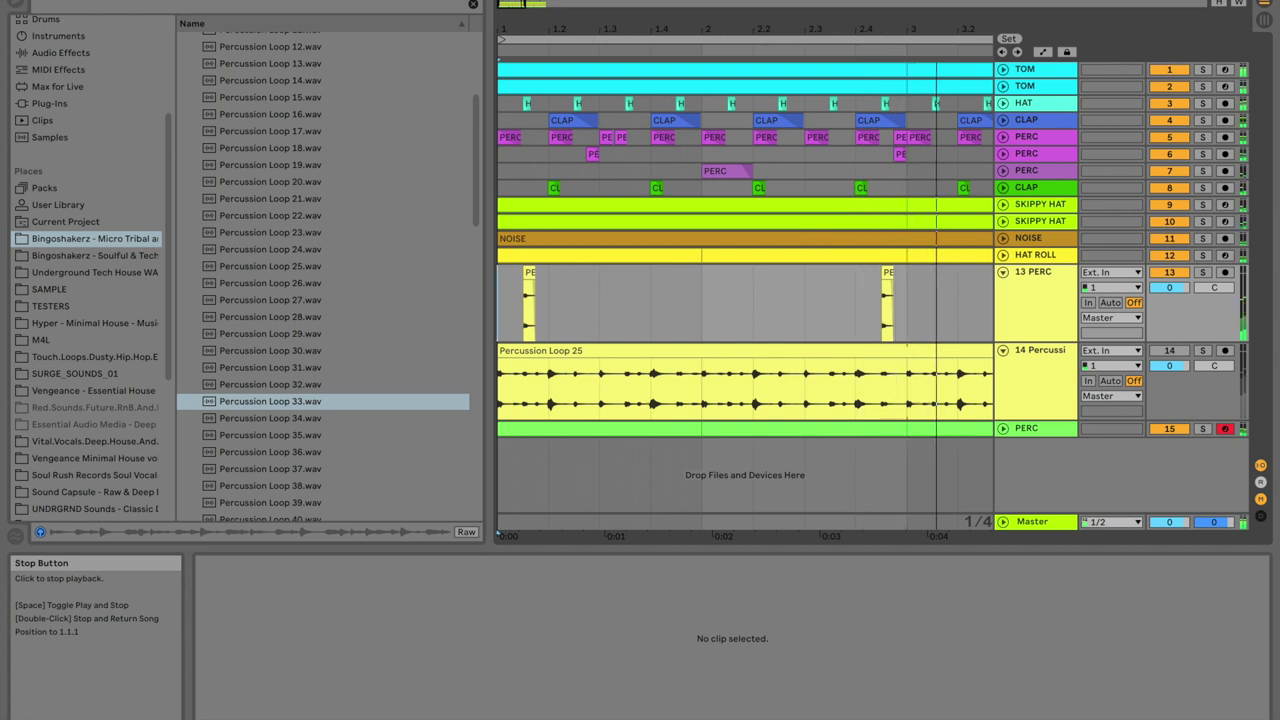
left_click(1203, 273)
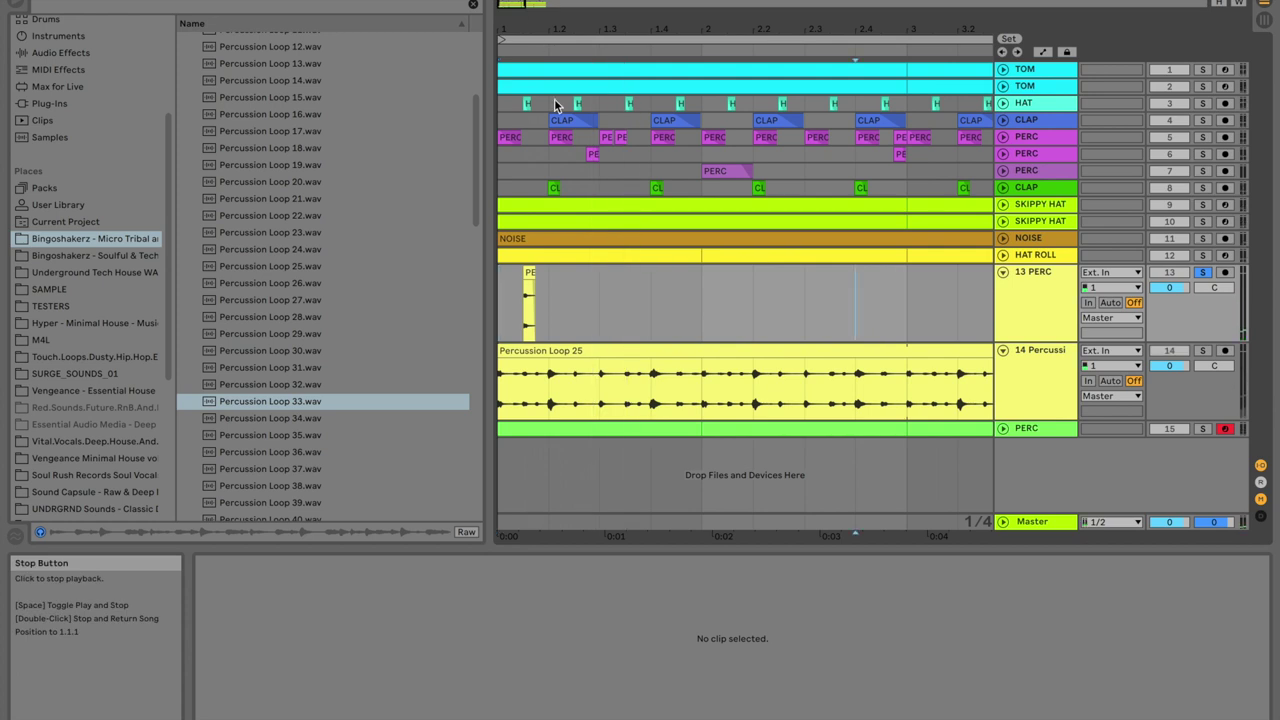
Undo the cuts and clip rename on track 13 to restore the full percussion loop, and listen to it in solo.
key("ctrl+v")
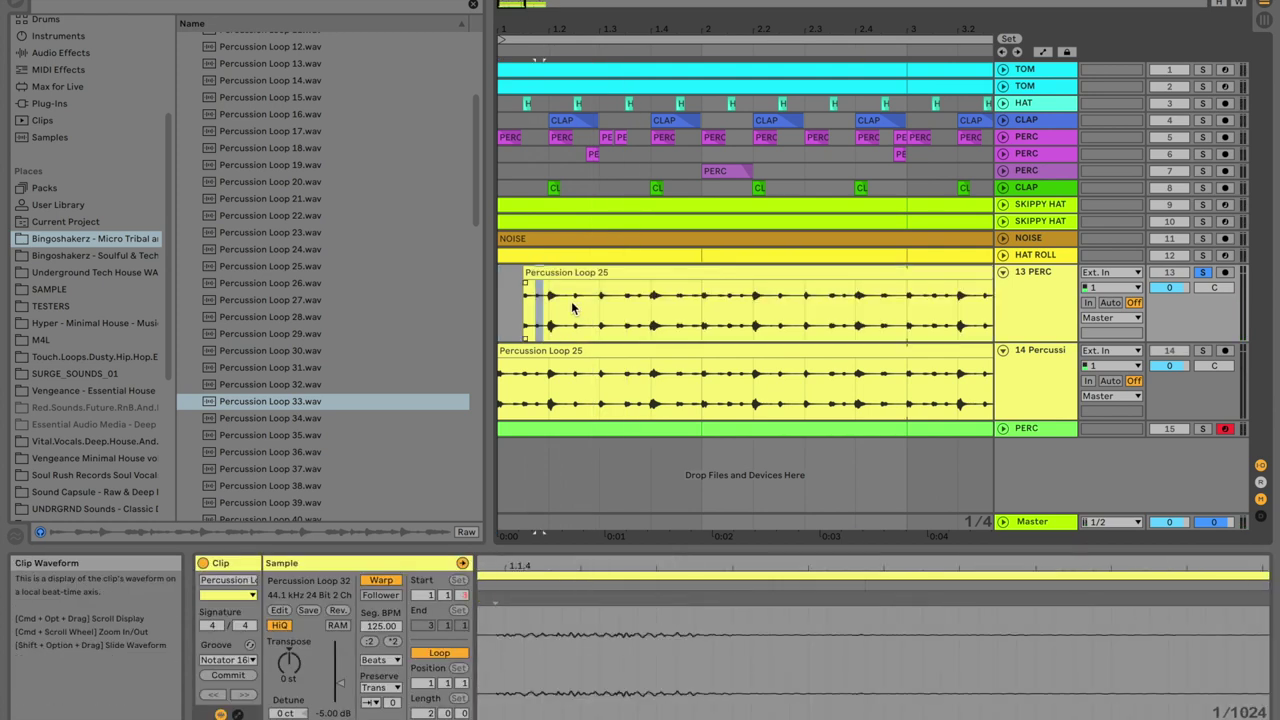
left_click_drag(572, 308, 570, 307)
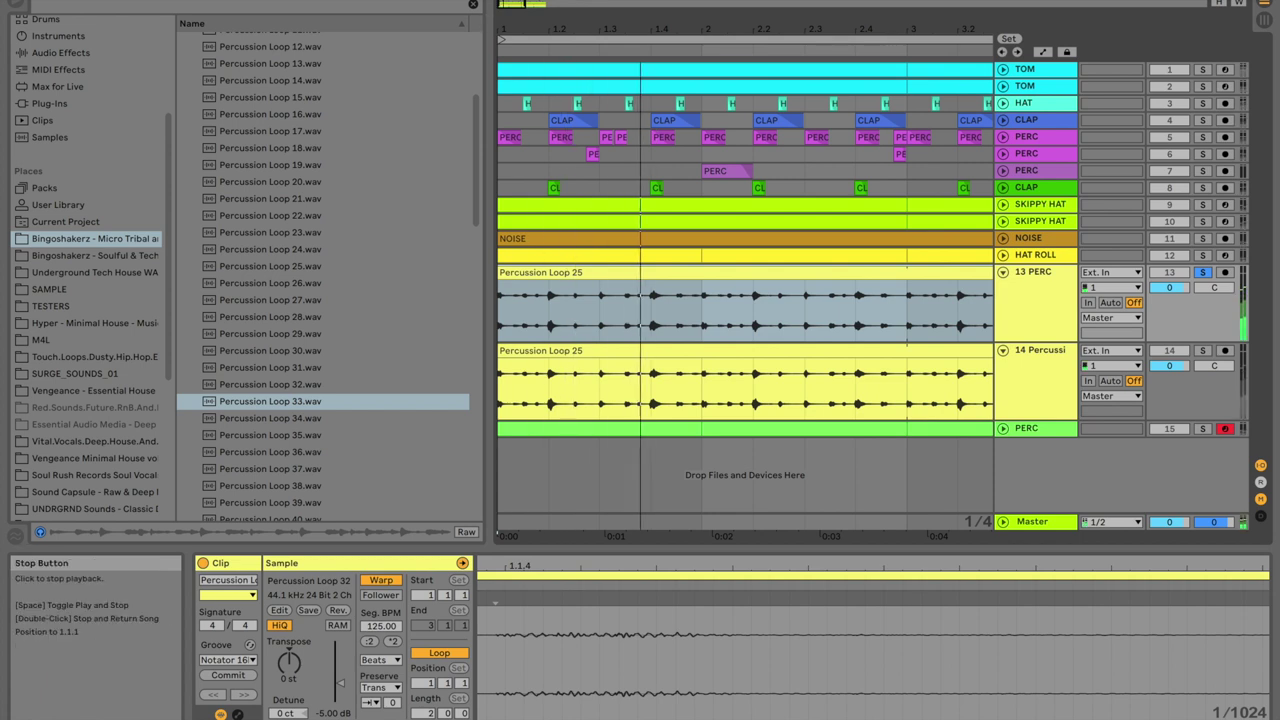
scroll(609, 242, "up", 5)
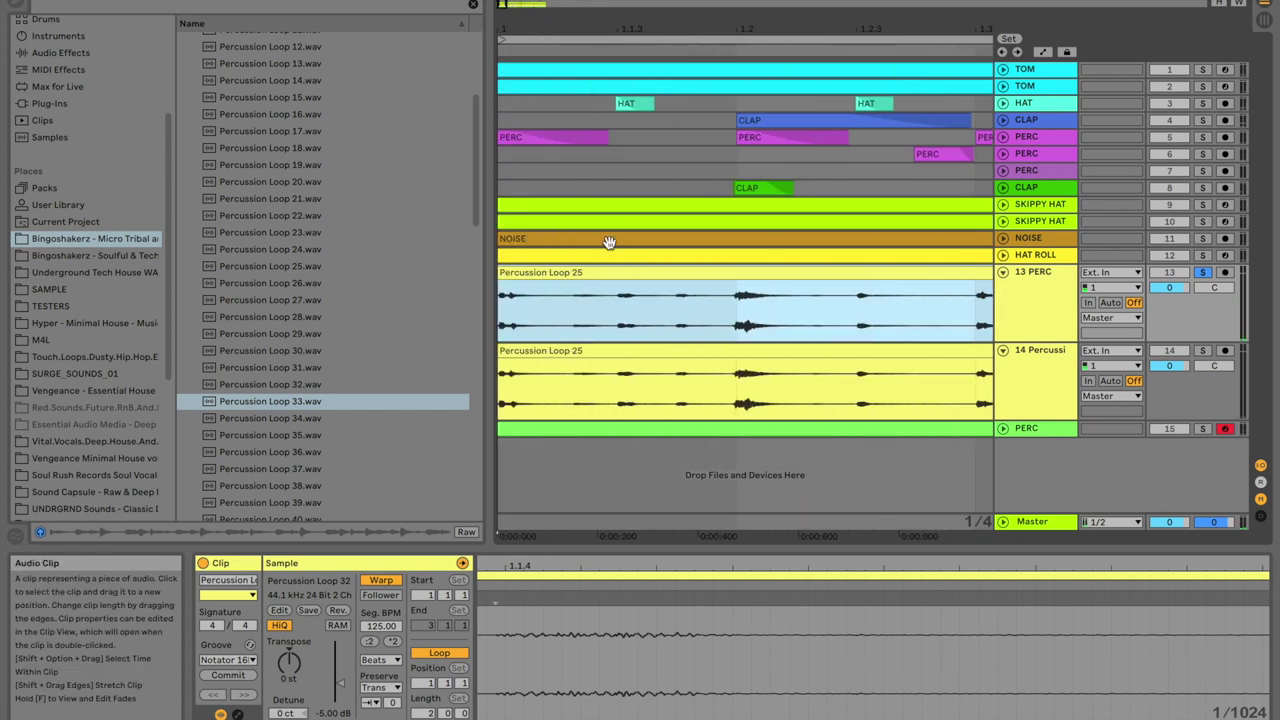
scroll(620, 650, "down", 3)
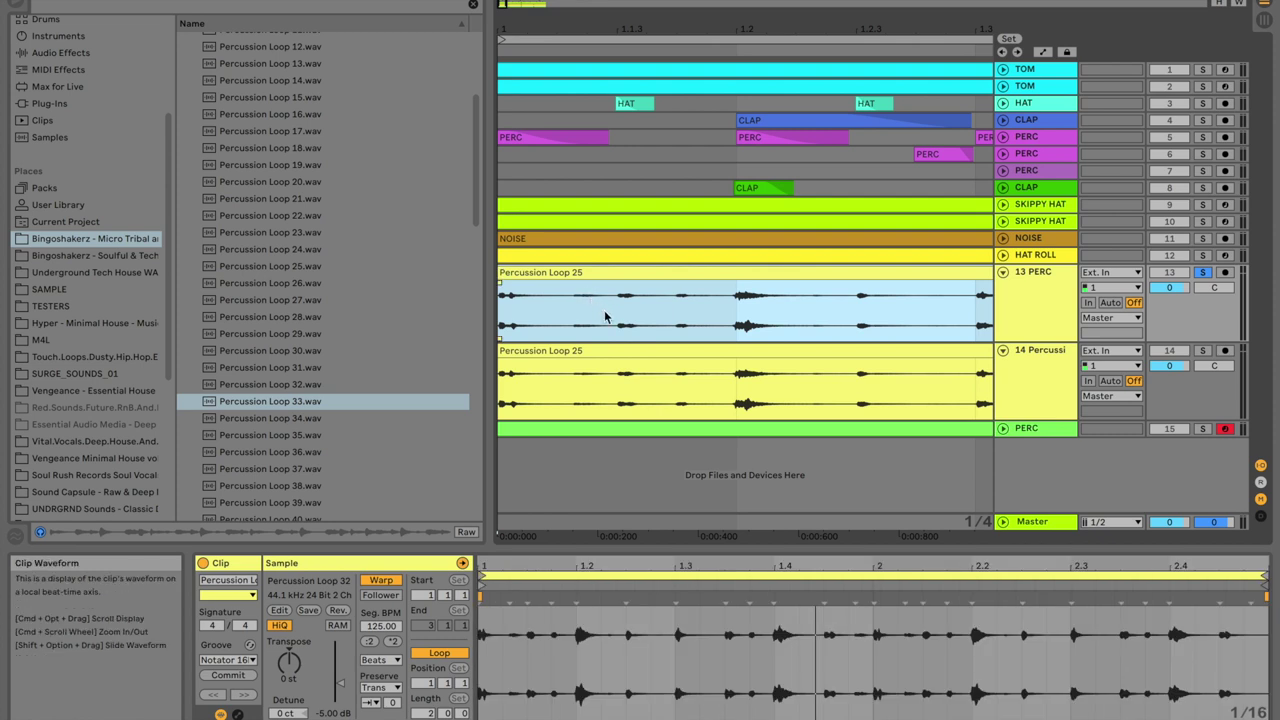
Trim the track 13 loop down to the single hit at 1.1.4, ending just before 1.2 with a fade-out.
right_click(610, 650)
key("Escape")
left_click_drag(500, 312, 760, 318)
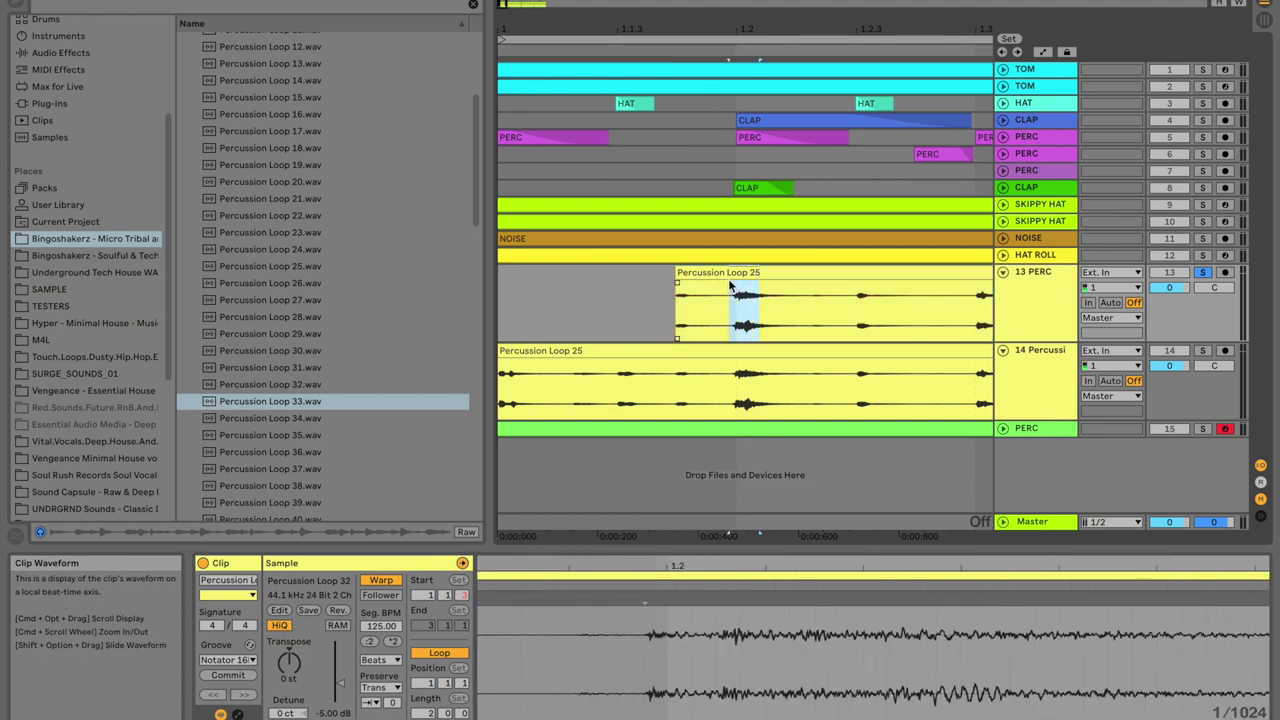
key("Delete")
left_click(725, 287)
left_click(751, 288)
Rename the isolated hit clip on track 13 to PERC.
right_click(711, 275)
left_click(742, 392)
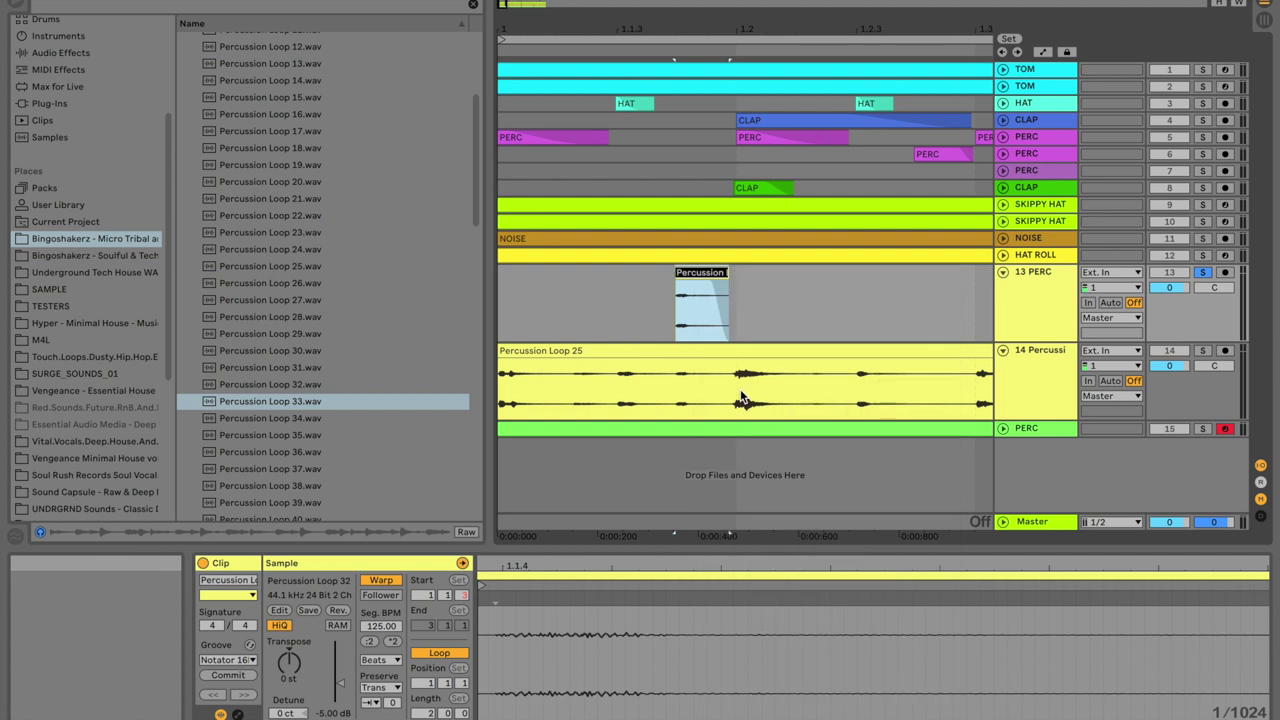
type("PERC")
key("Return")
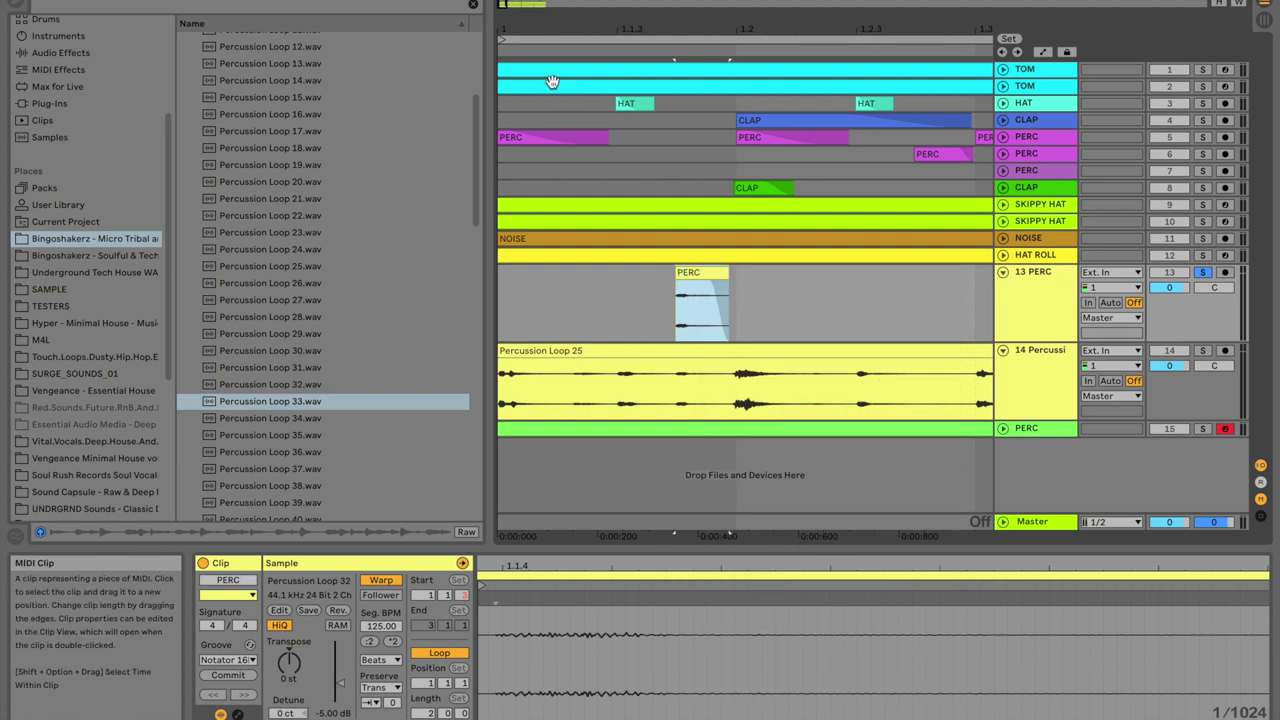
Set the grid to 1/4 and copy the first beat of track 13, including the space before the PERC hit.
key("minus")
left_click(683, 296)
right_click(683, 296)
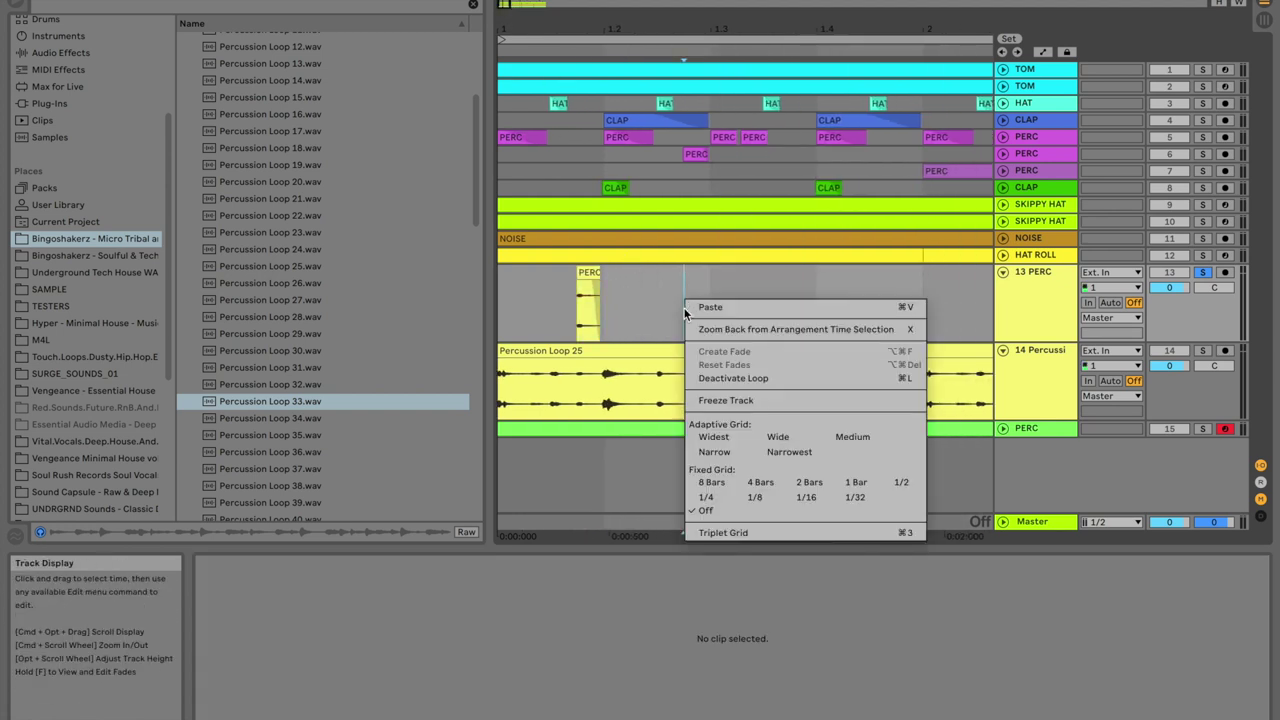
left_click(717, 497)
left_click(596, 291)
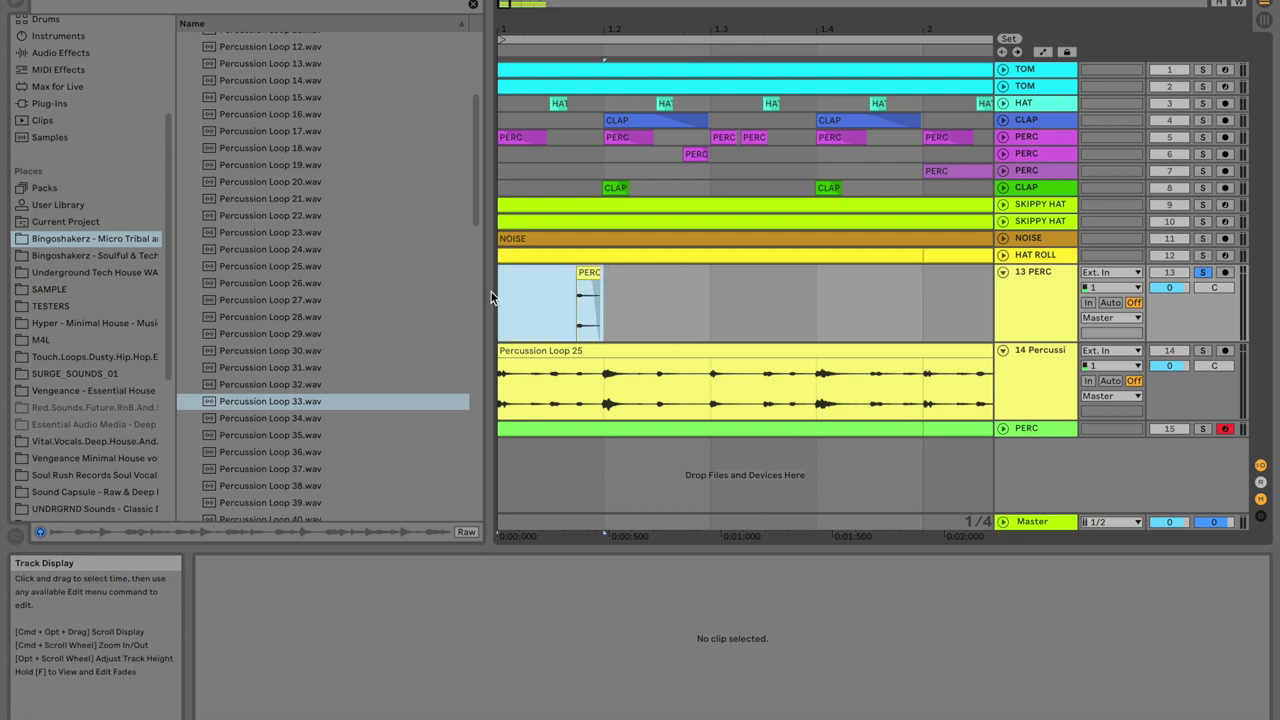
Set the grid to 1/8 and try pasting the copied beat at 2.2.3 on track 13.
scroll(658, 296, "right", 2)
scroll(680, 296, "right", 2)
right_click(712, 295)
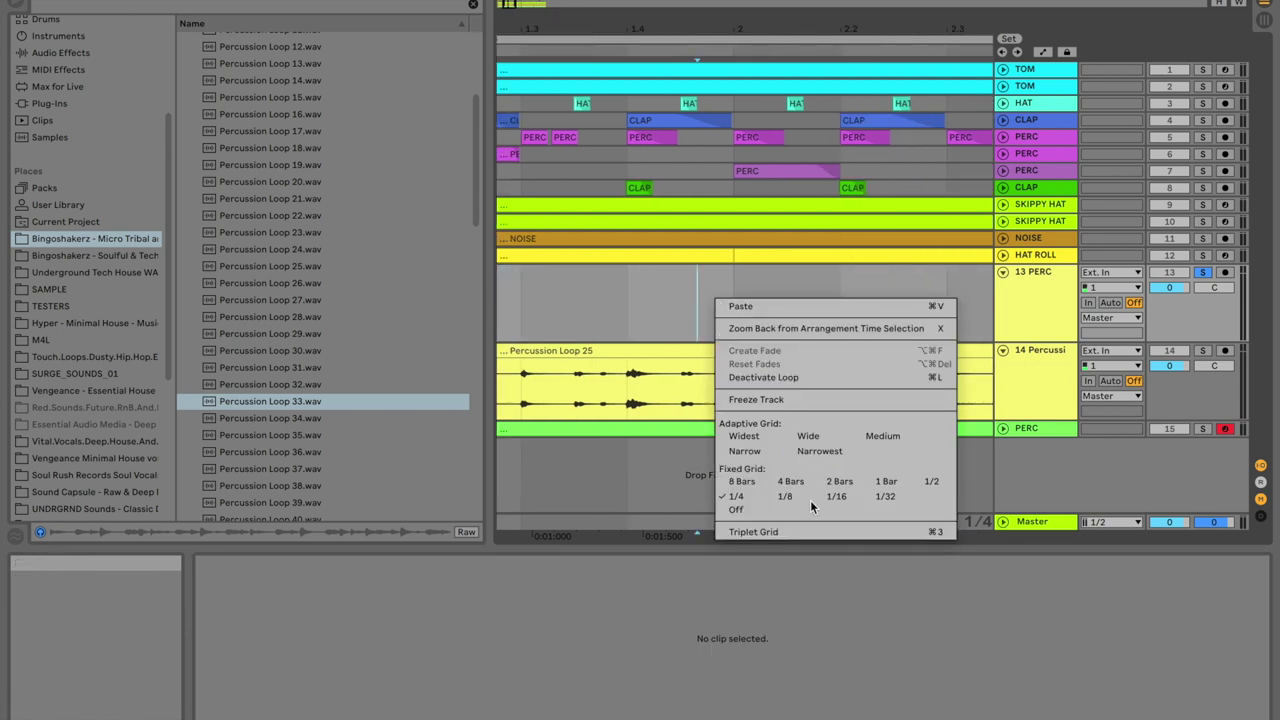
left_click(777, 497)
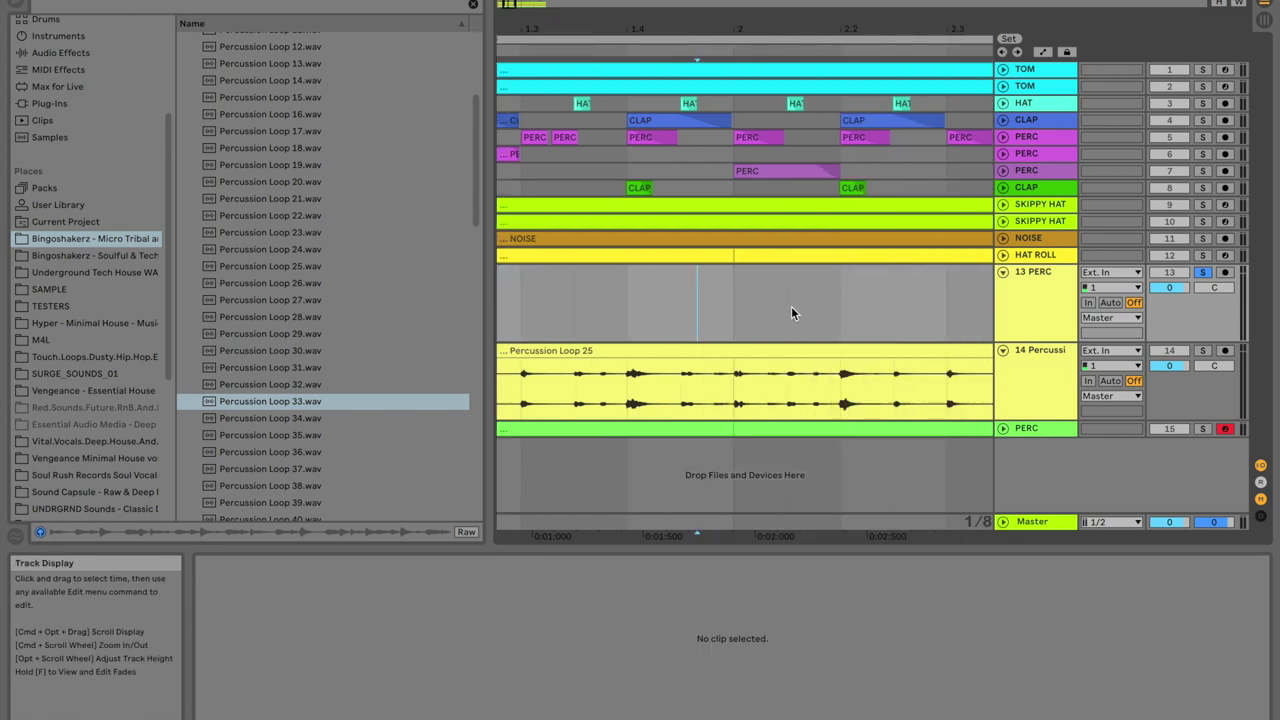
left_click(893, 302)
key("super+v")
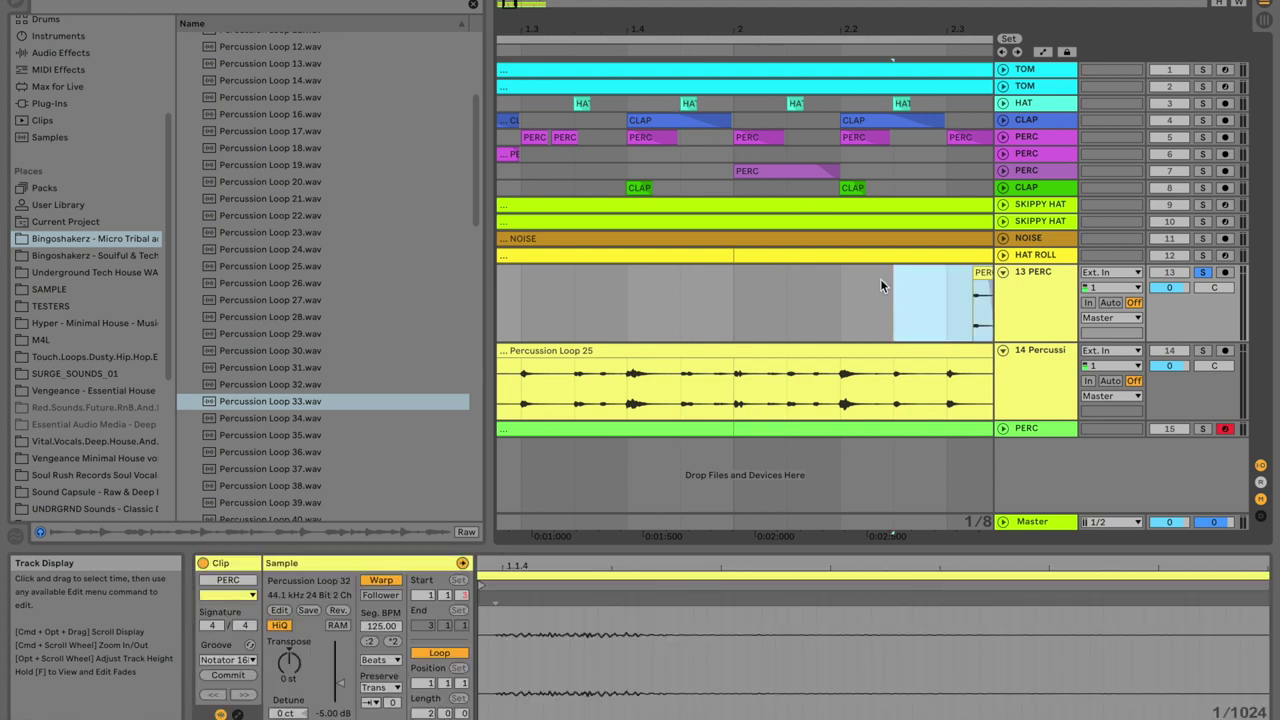
Delete the pasted PERC hit near 2.3 on track 13.
left_click(894, 303)
scroll(928, 294, "right", 3)
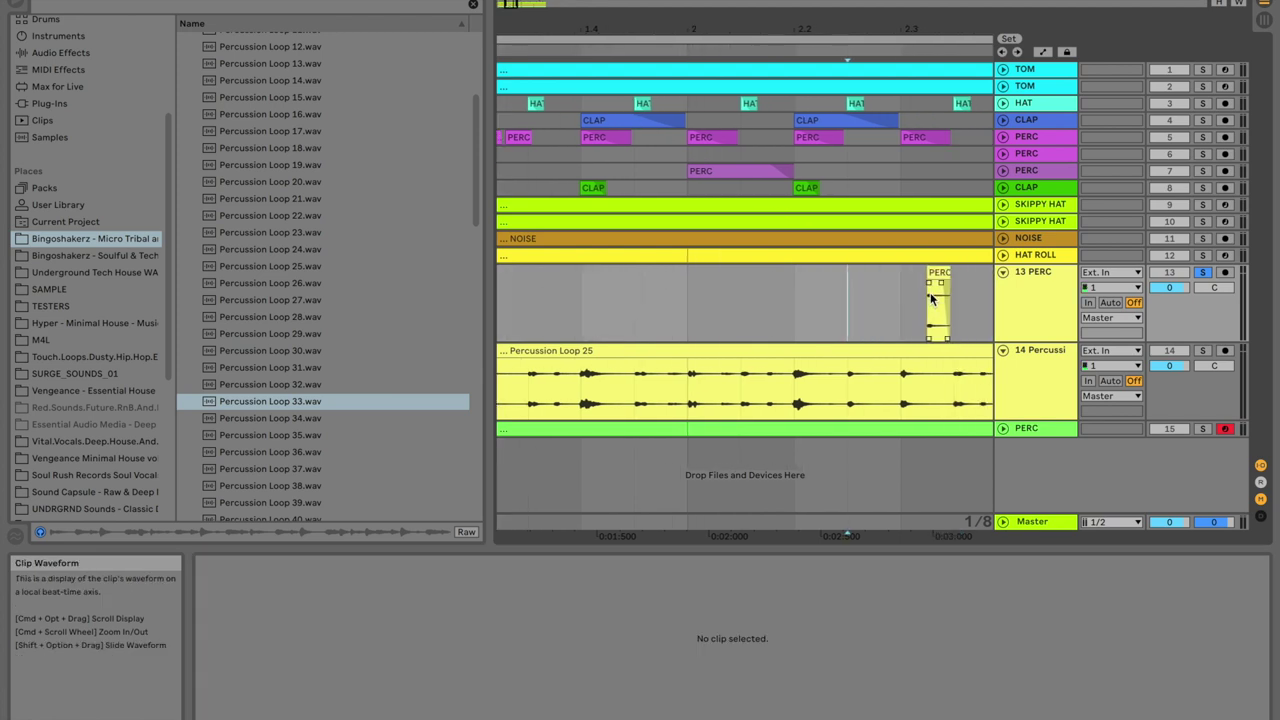
left_click(936, 272)
key("Delete")
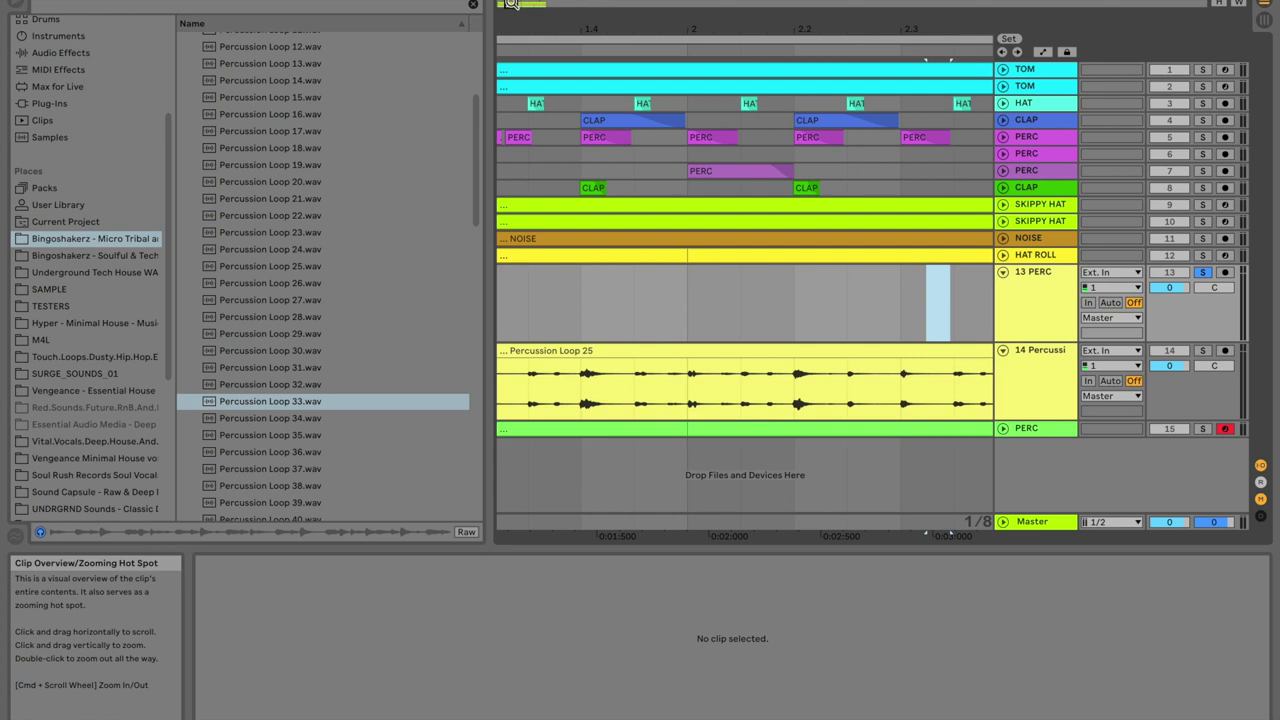
Set the grid to 1/16, paste a copy of the isolated PERC hit at 2.2.2 on track 13, and play it back.
double_click(510, 3)
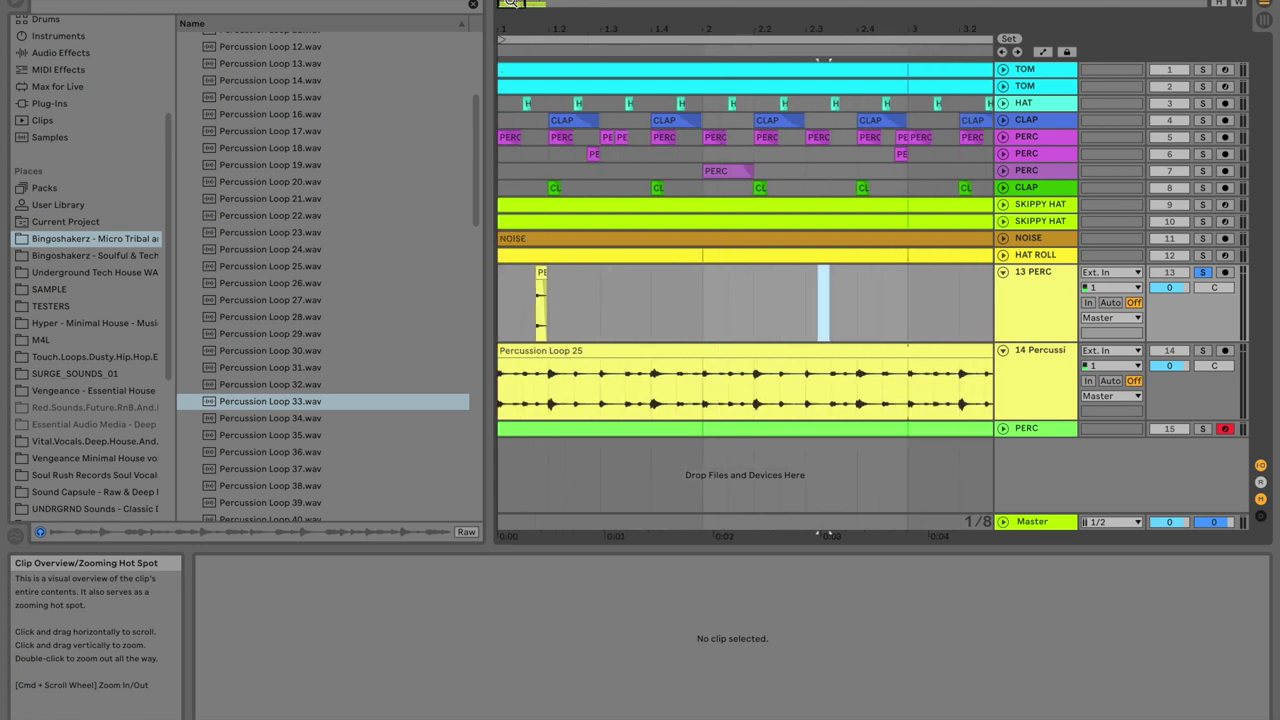
left_click(541, 276)
right_click(646, 308)
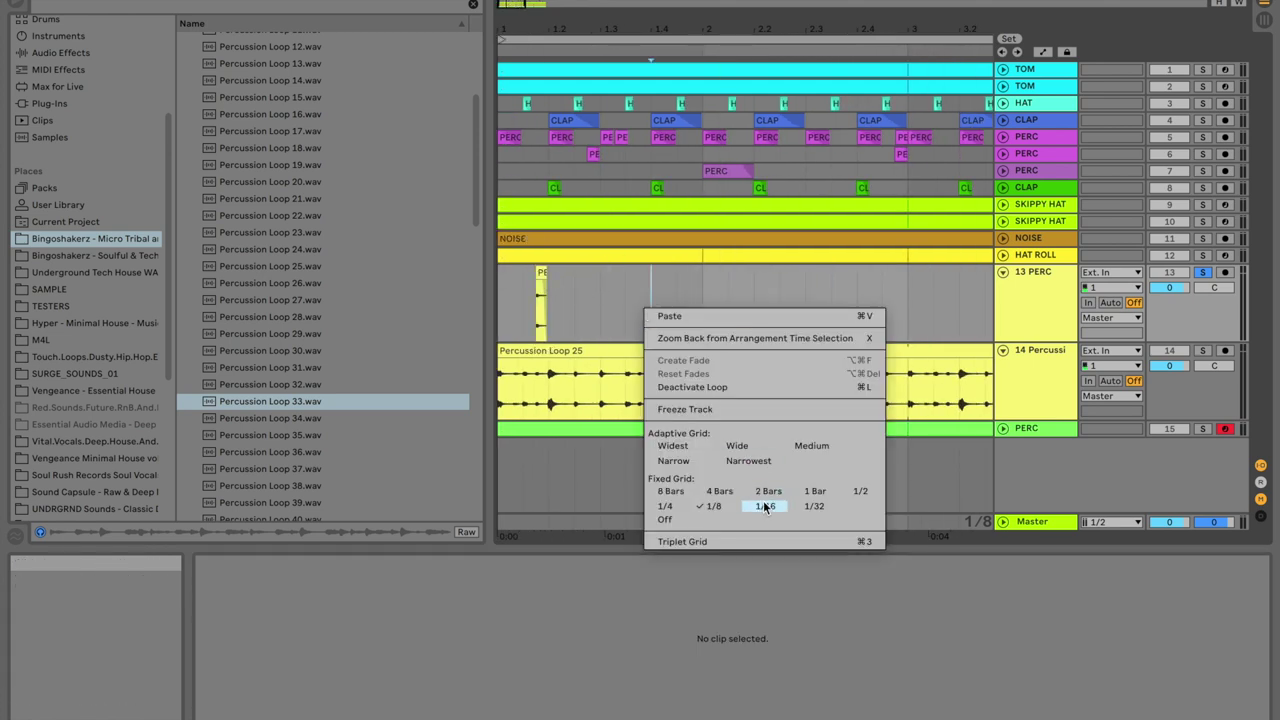
left_click(765, 507)
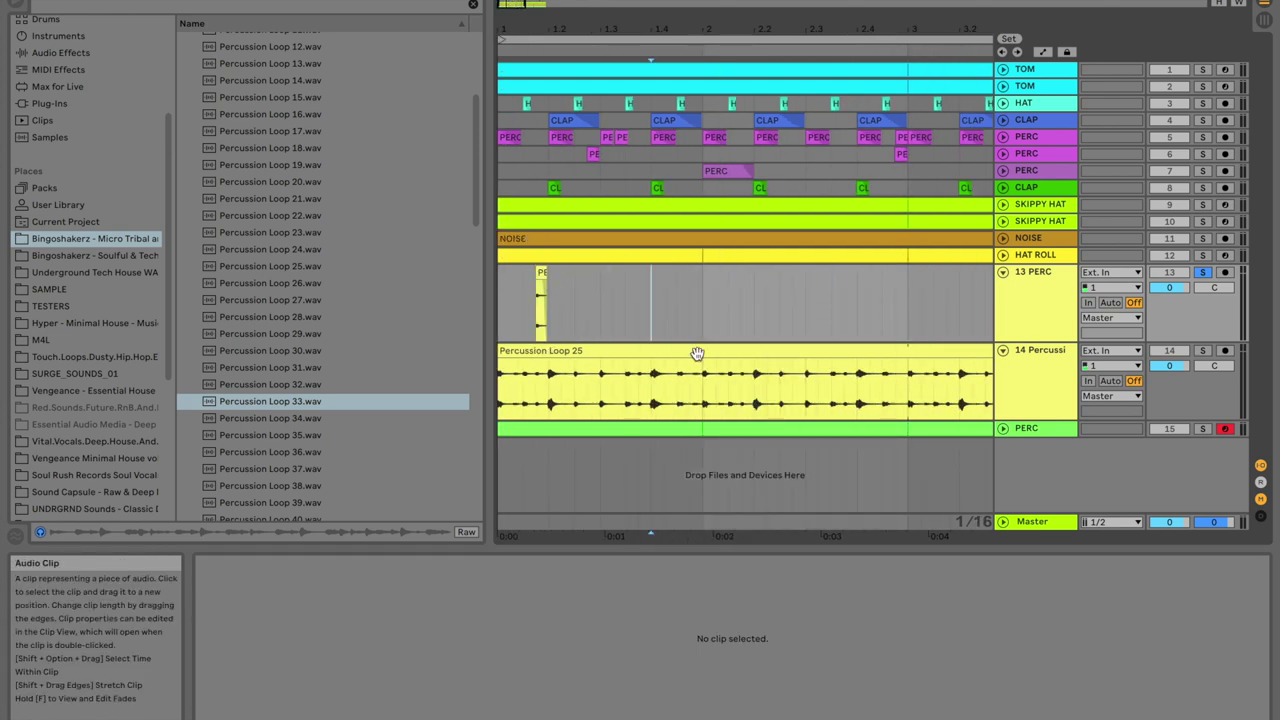
left_click(741, 297)
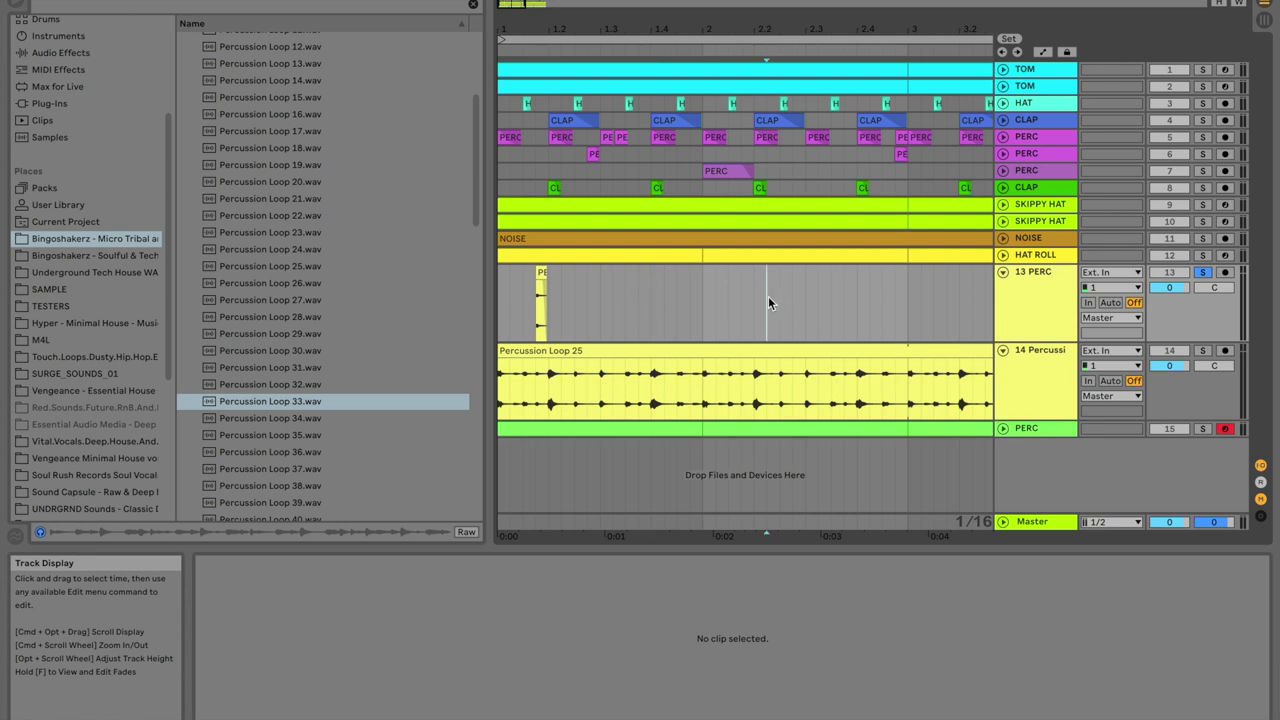
key("super+v")
key("space")
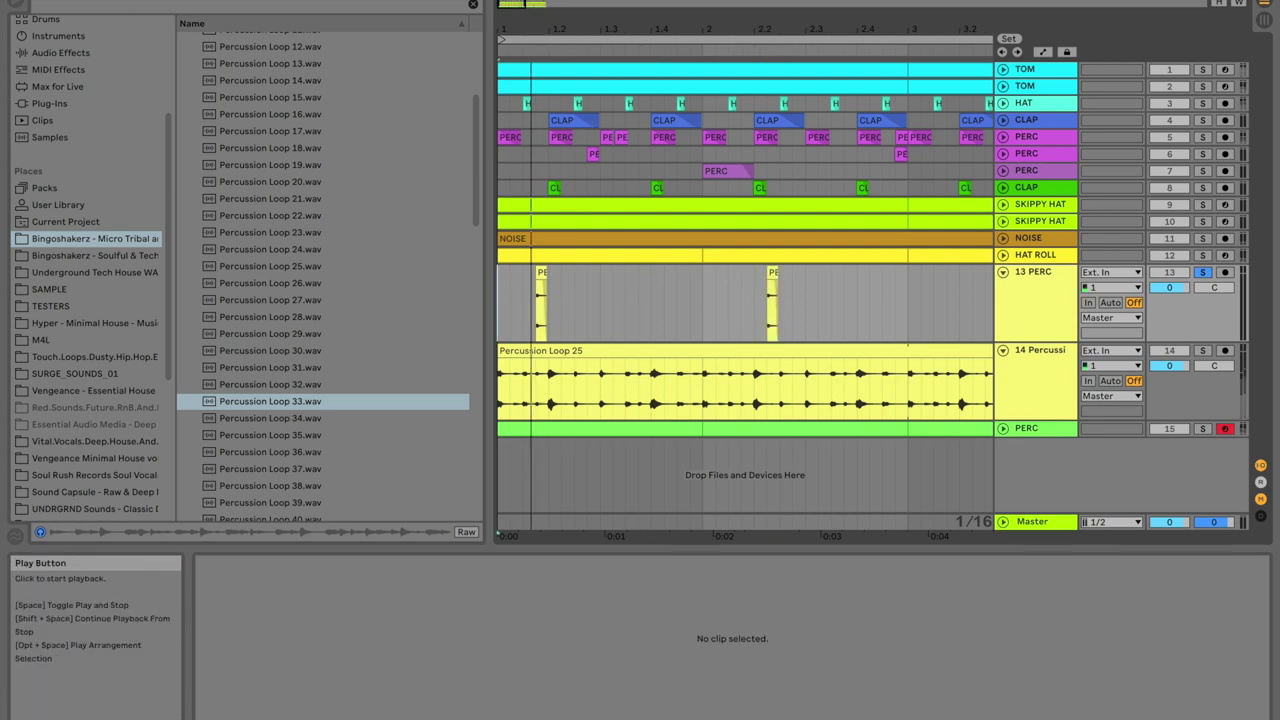
Unsolo track 13 and lower its volume to -2.7 dB against the full groove.
left_click(1202, 272)
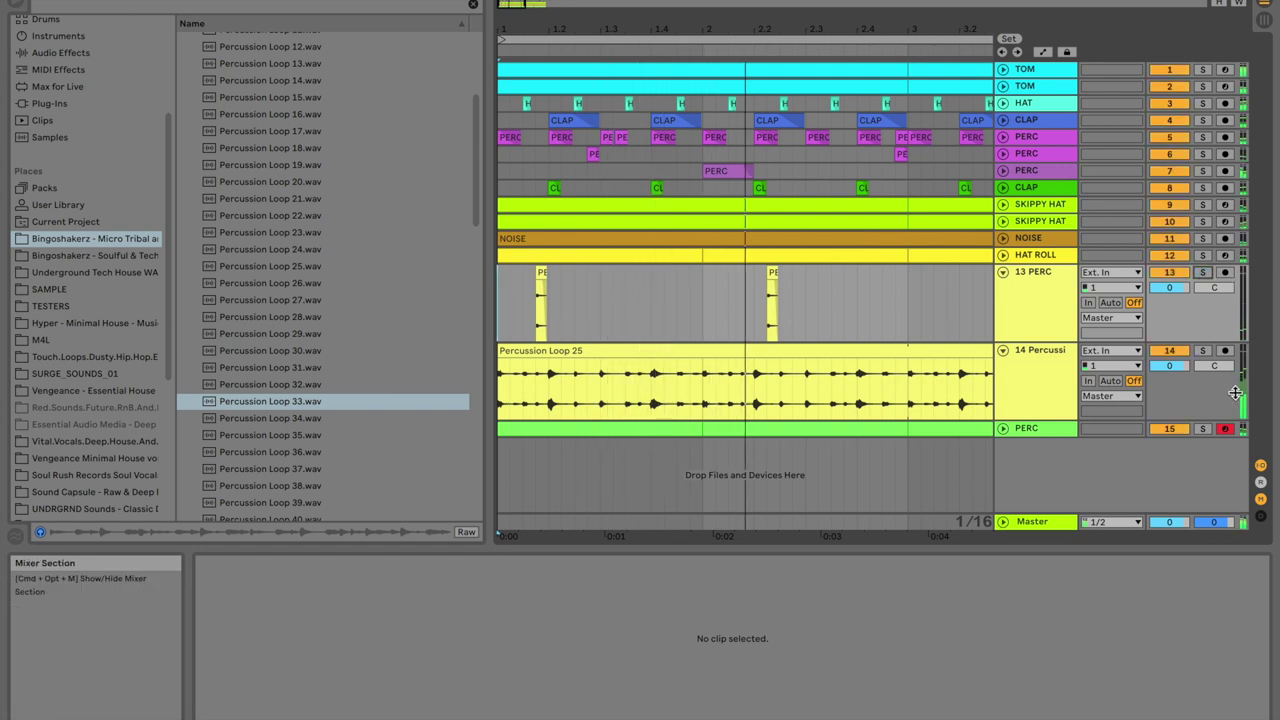
key("space")
key("space")
left_click_drag(1169, 287, 1169, 291)
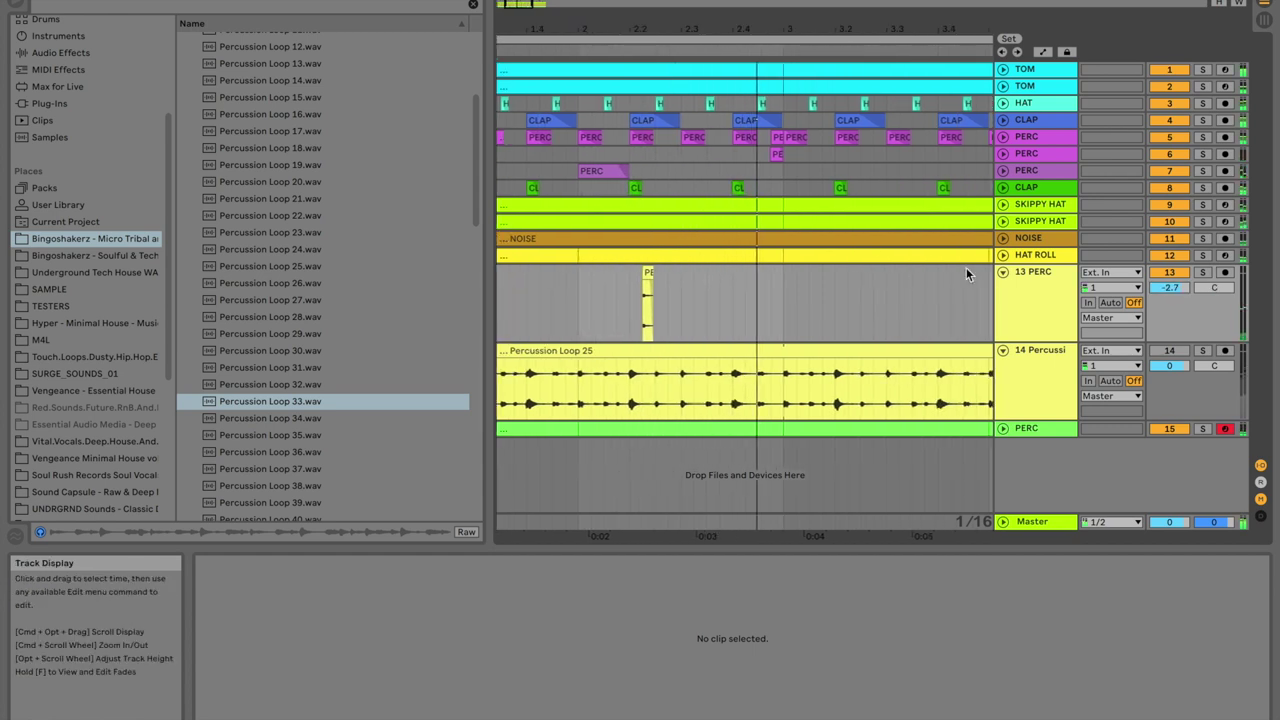
Paste two more PERC hits on track 13, one at 3.4.4 and one at 4.4.2.
left_click(901, 290)
key("ctrl+v")
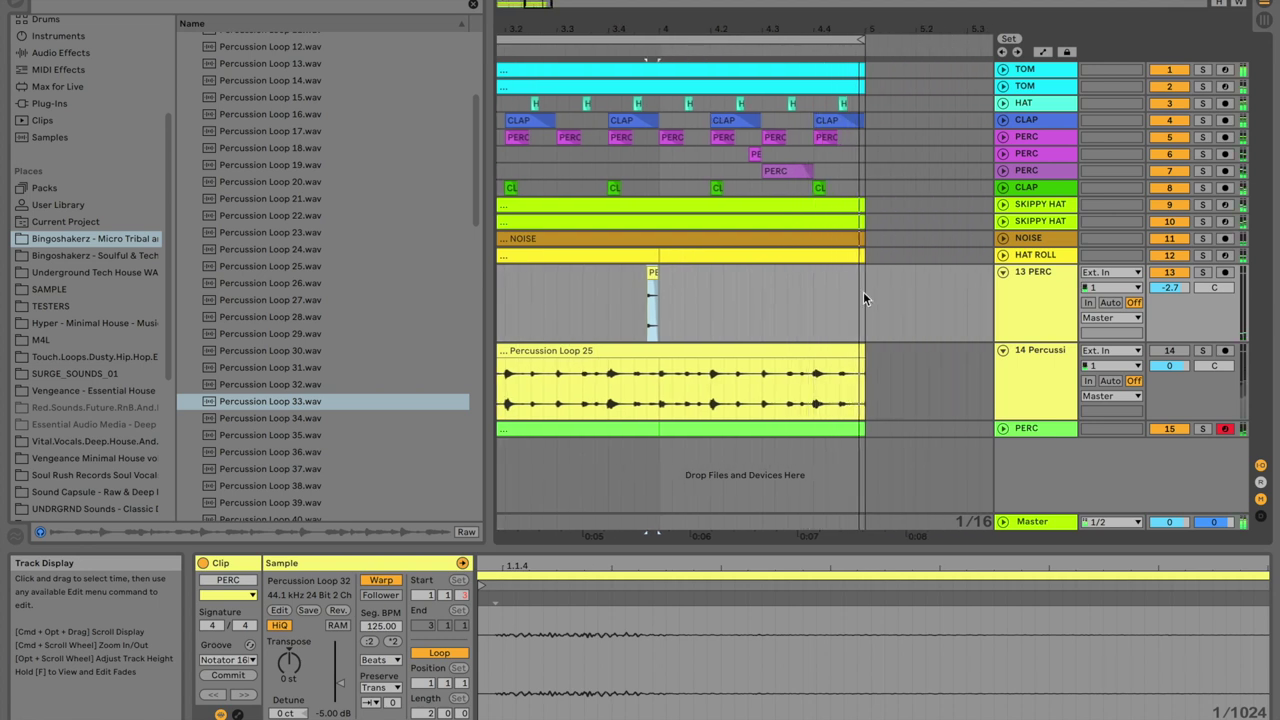
left_click(828, 289)
key("ctrl+v")
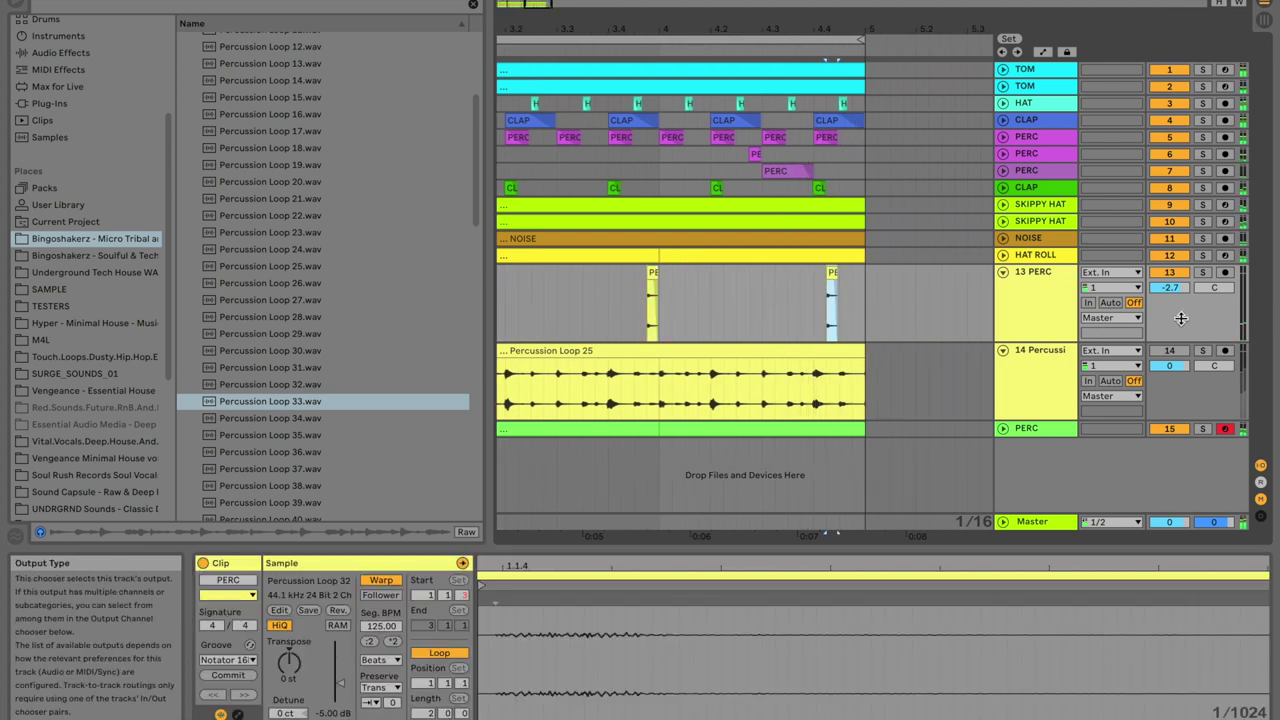
Set track 13's volume to -3.6 dB with its pan at 29L, and rename the track PERC.
left_click_drag(1169, 287, 1169, 295)
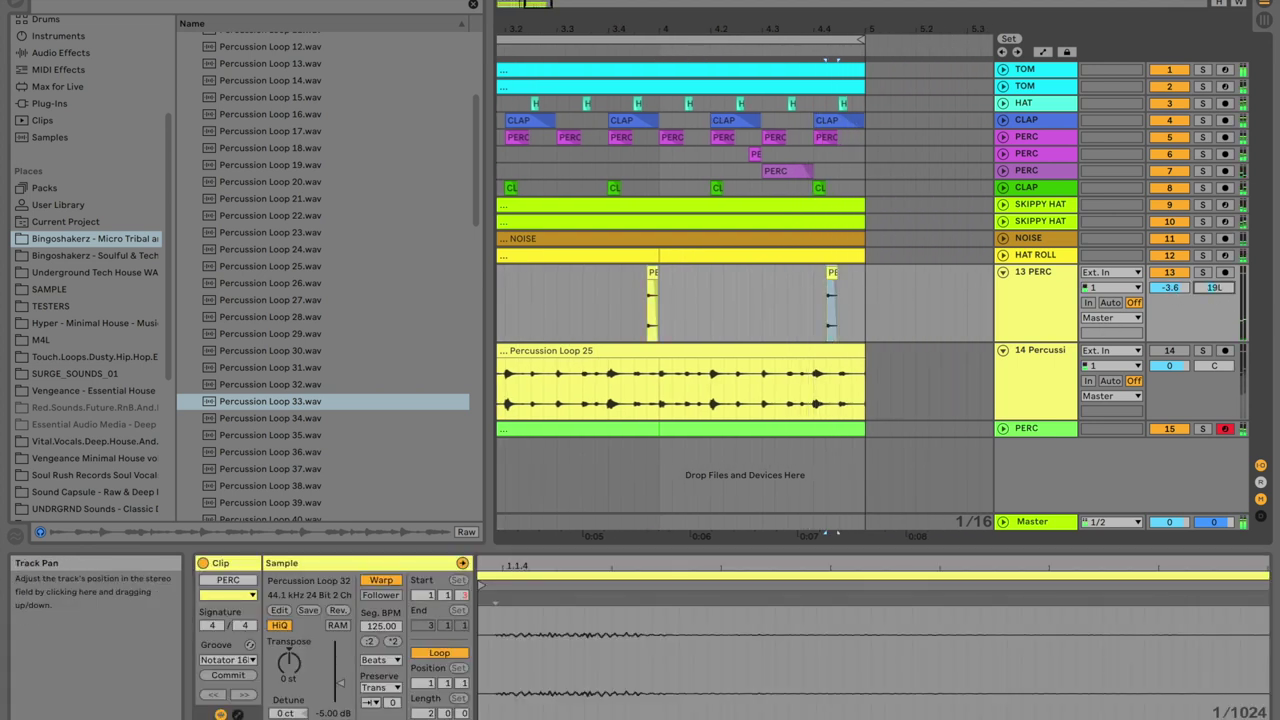
right_click(1037, 282)
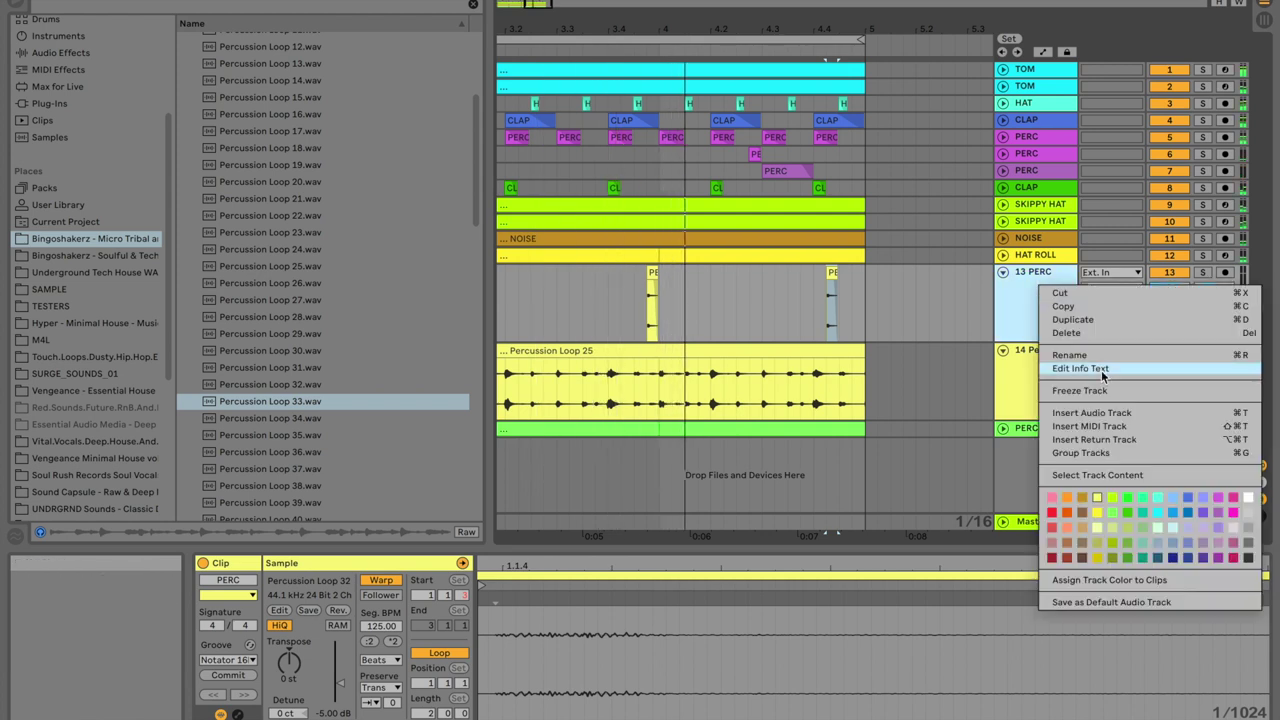
left_click(1075, 357)
type("PERC")
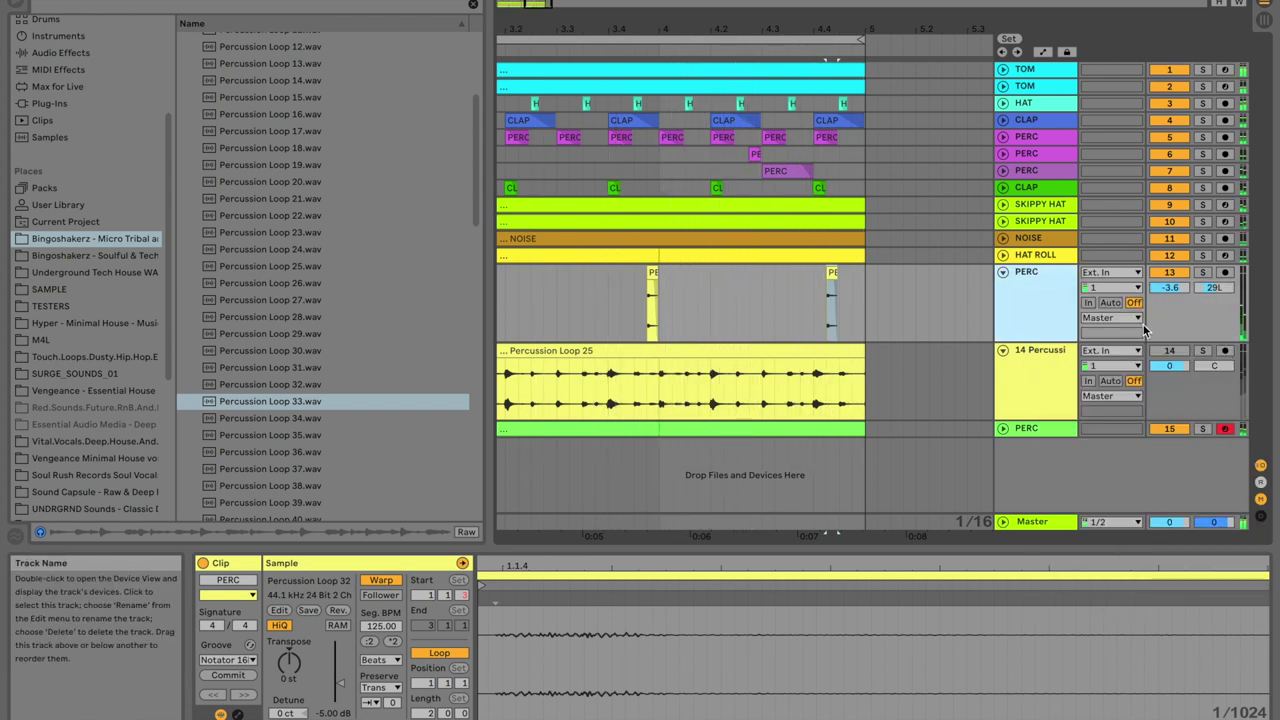
Lower the volume of PERC track 13 to -10.0 dB while the loop plays.
left_click_drag(1169, 287, 1169, 291)
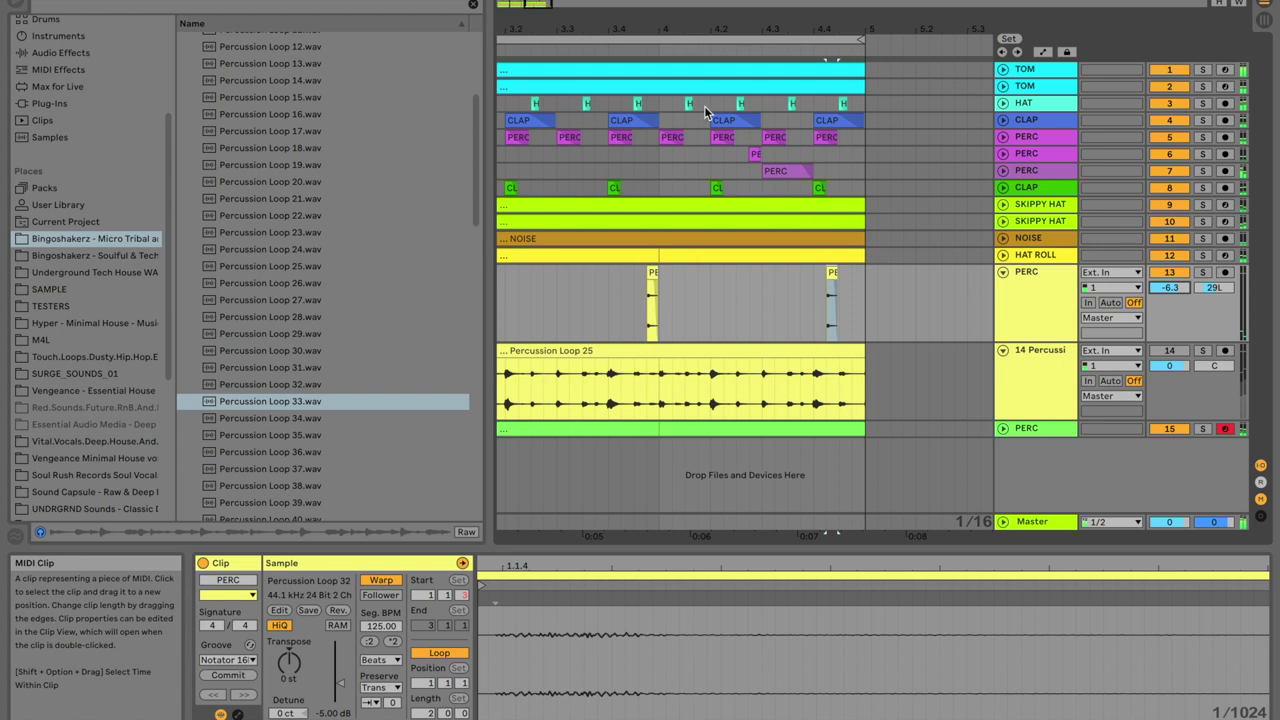
scroll(691, 210, "down", 3)
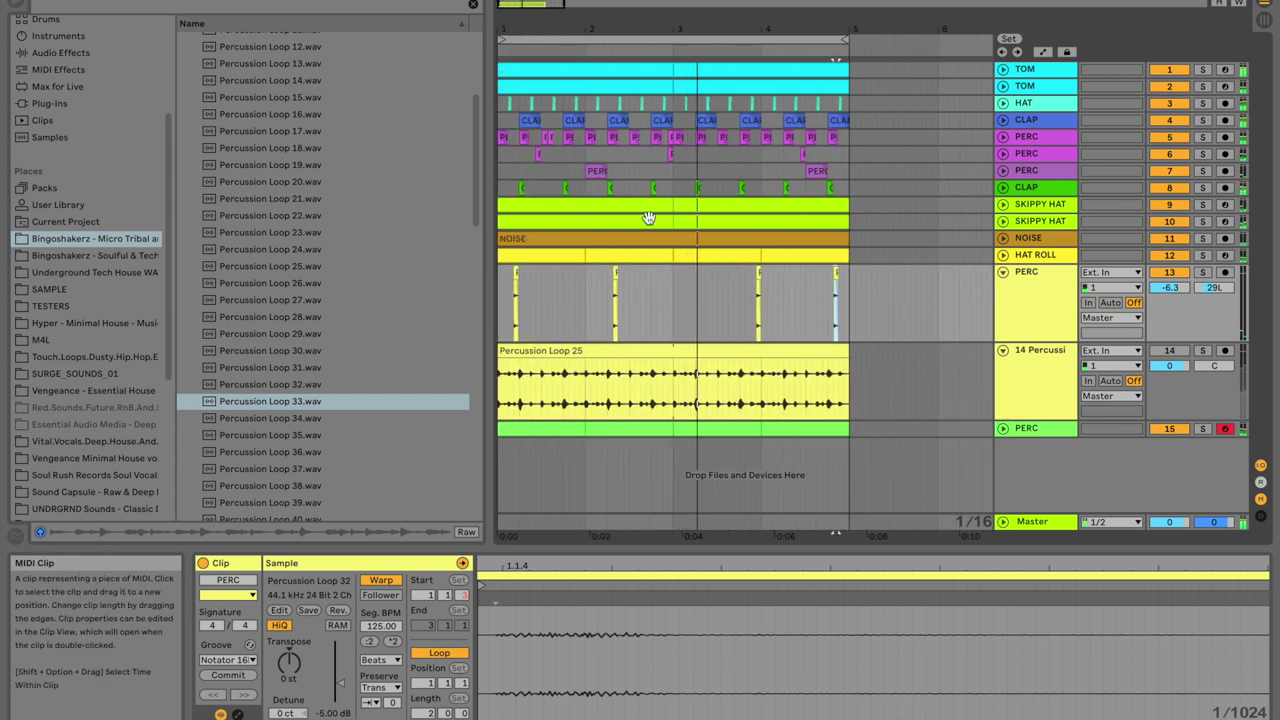
left_click_drag(1169, 287, 1169, 302)
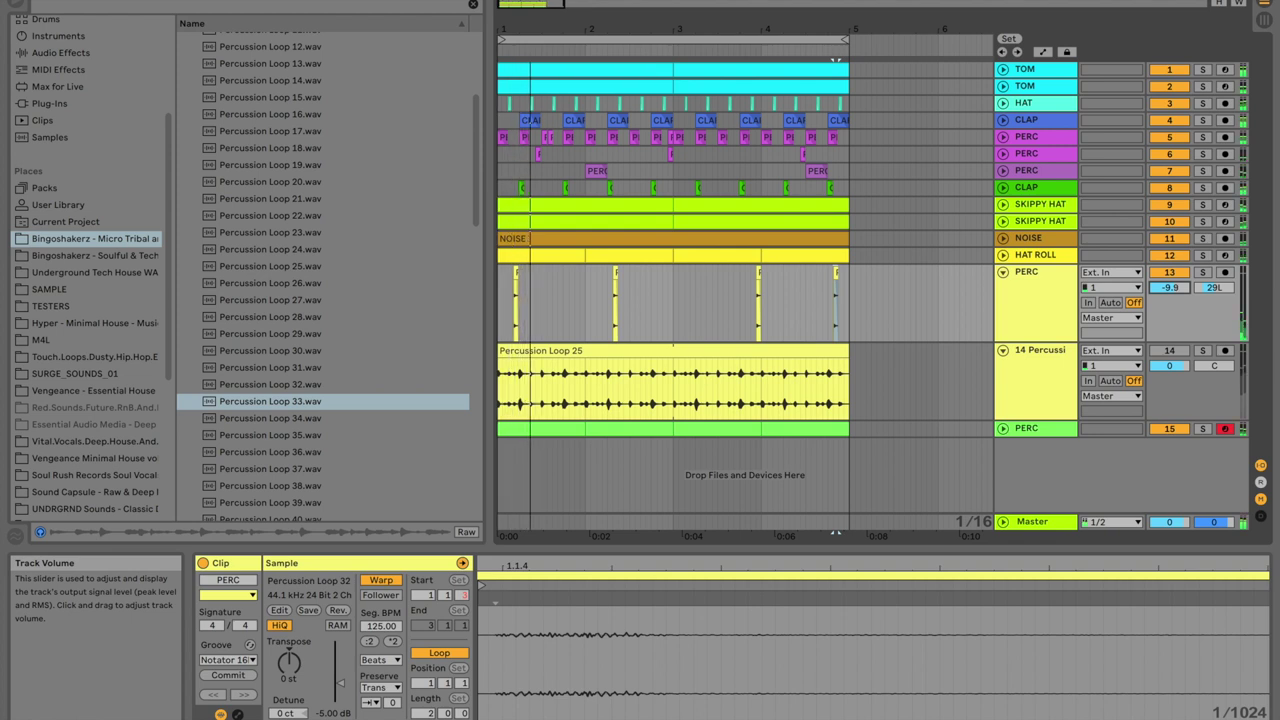
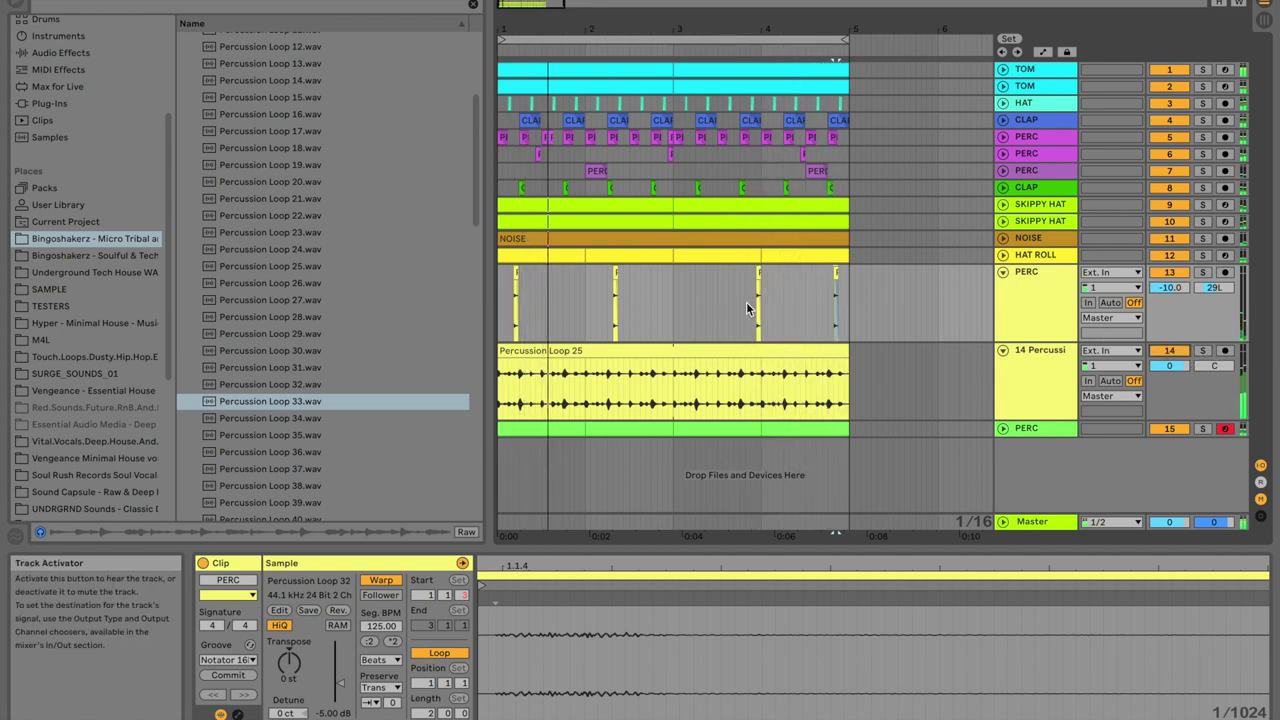
Try Percussion Loops 34 to 38 one after another as the replacement sample in the track 14 clip.
left_click(671, 350)
left_click(303, 421)
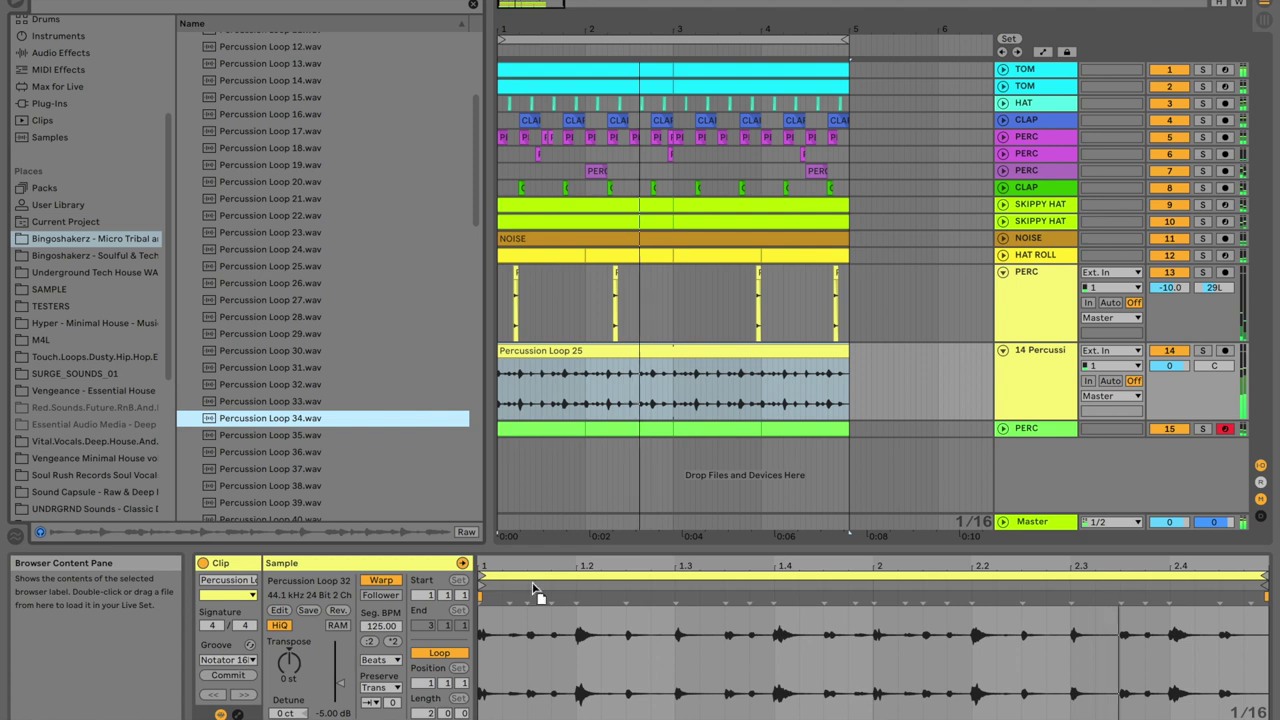
scroll(370, 385, "down", 1)
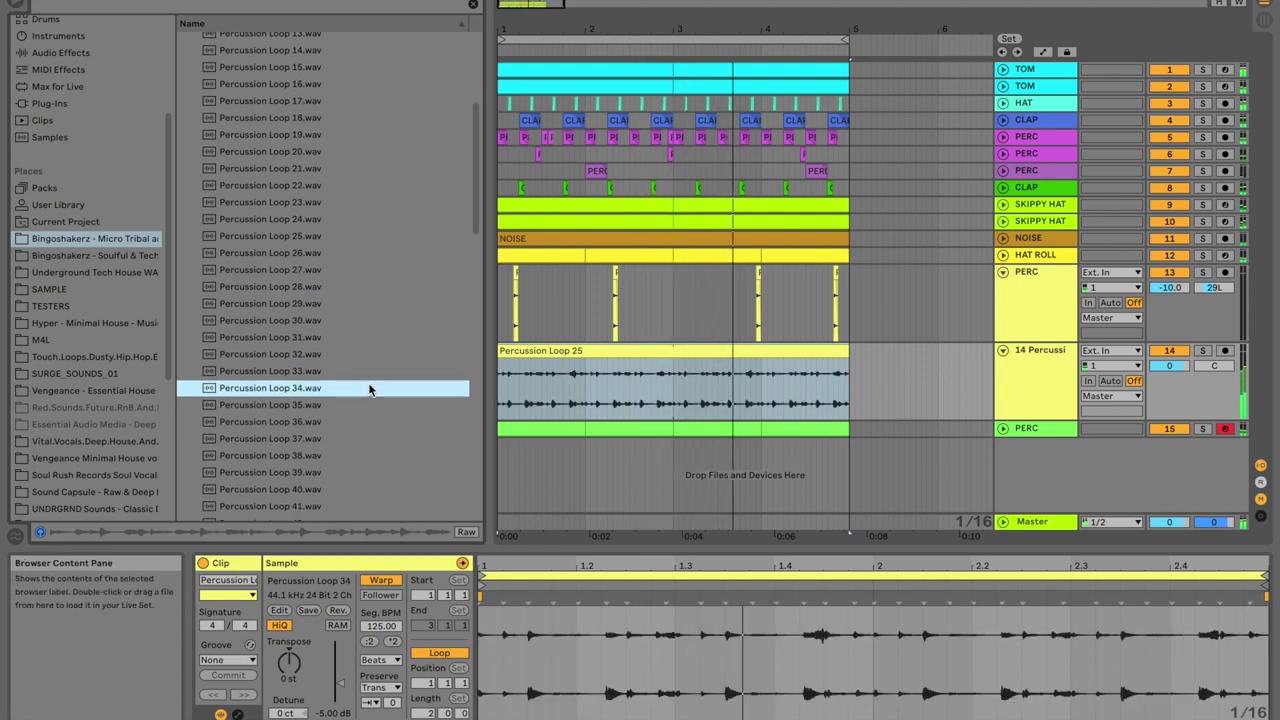
left_click(380, 400)
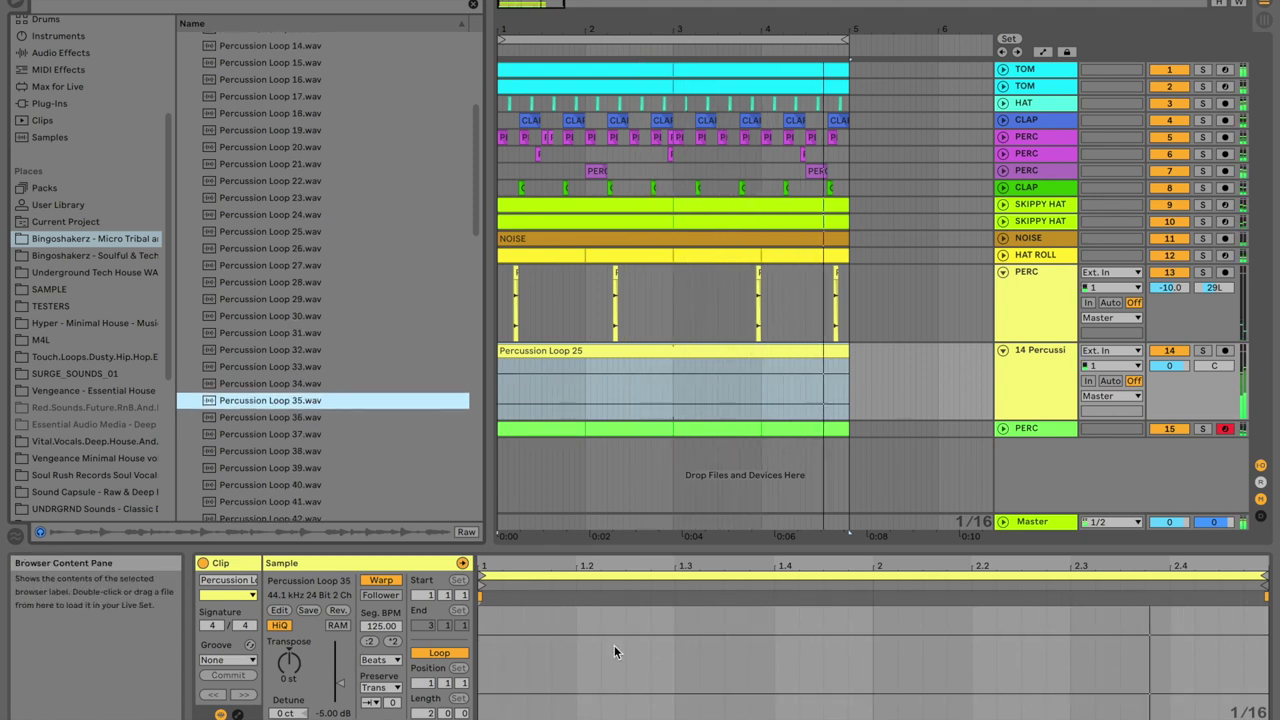
left_click(300, 420)
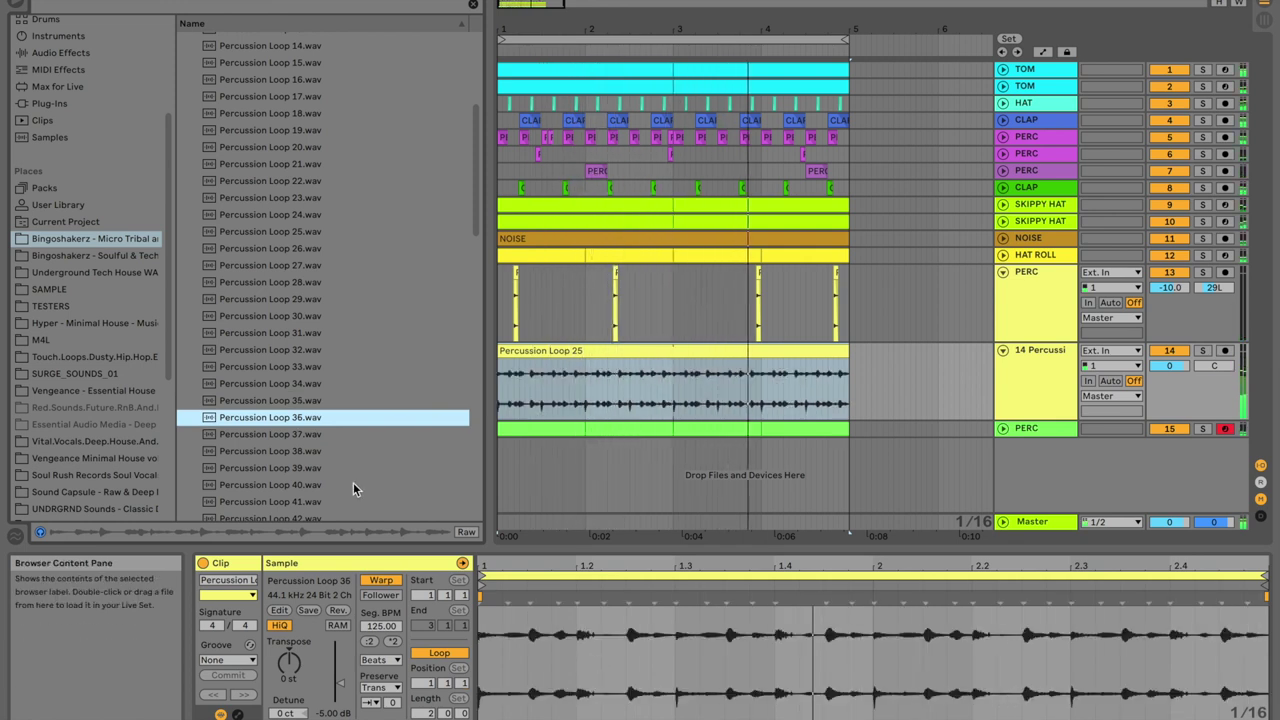
left_click(307, 434)
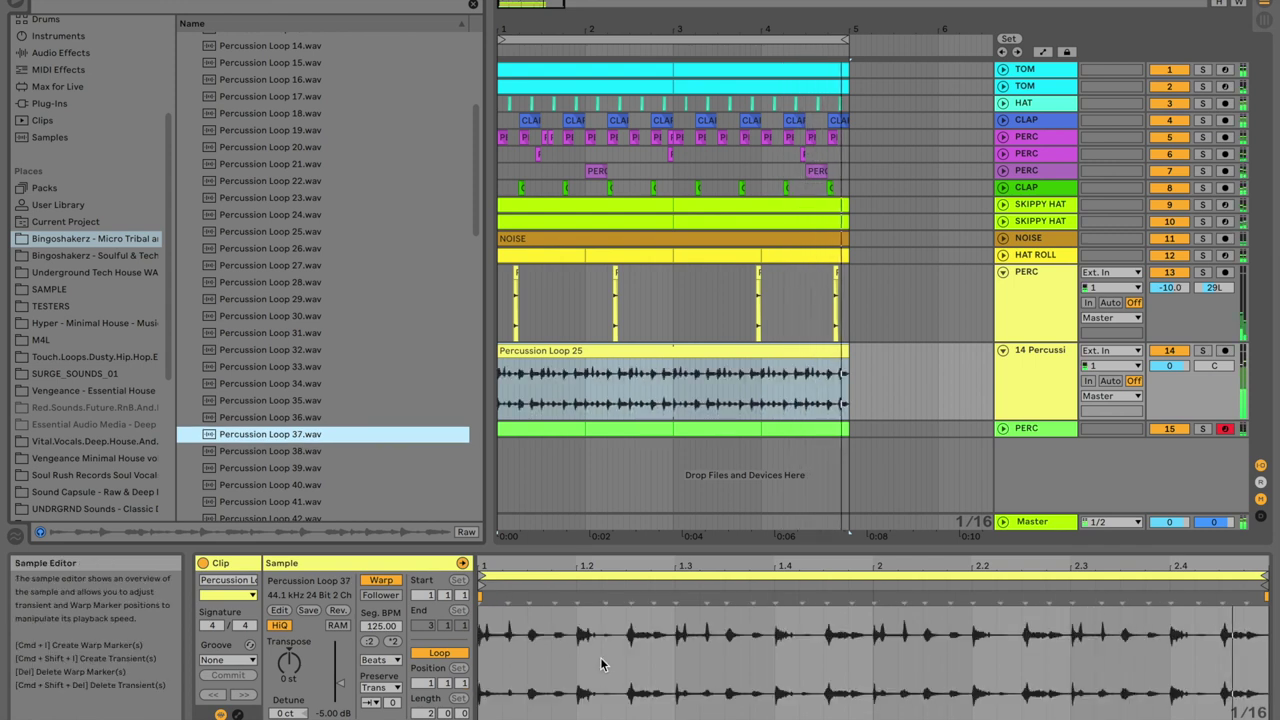
left_click(306, 451)
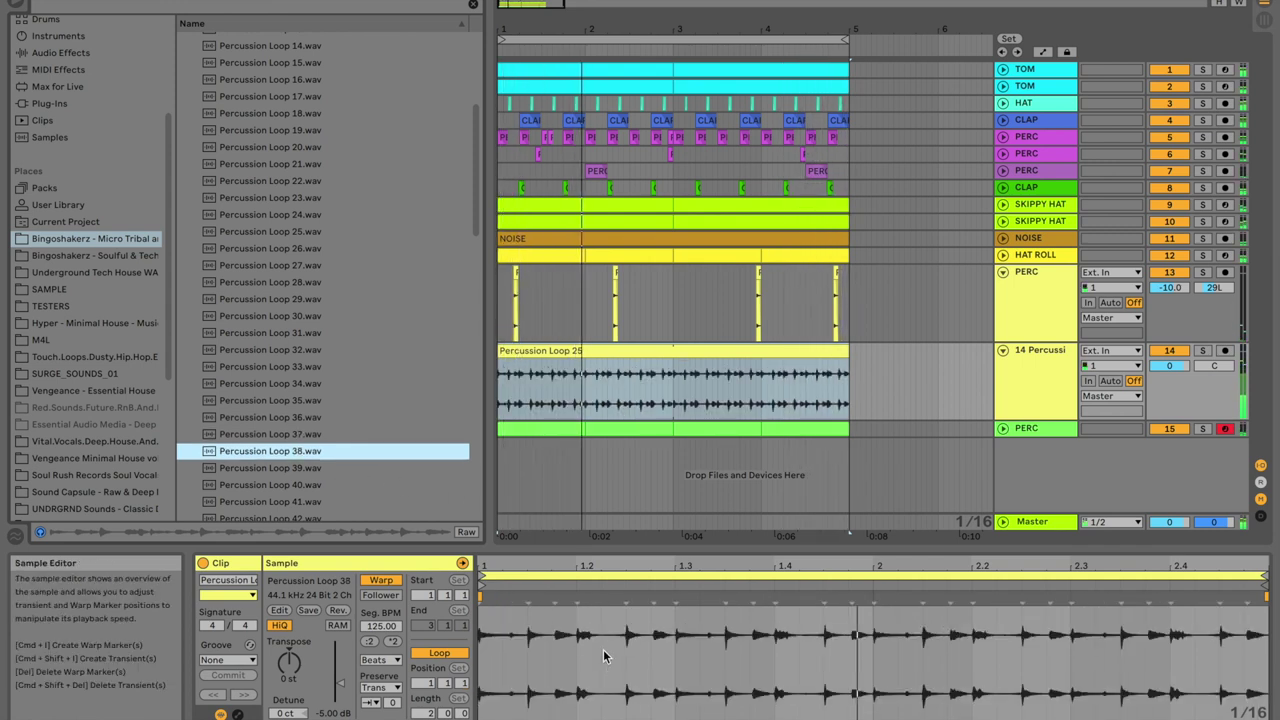
Compare Percussion Loops 39 and 40 in the track 14 clip and use Percussion Loop 39.wav as its sample.
key("Down")
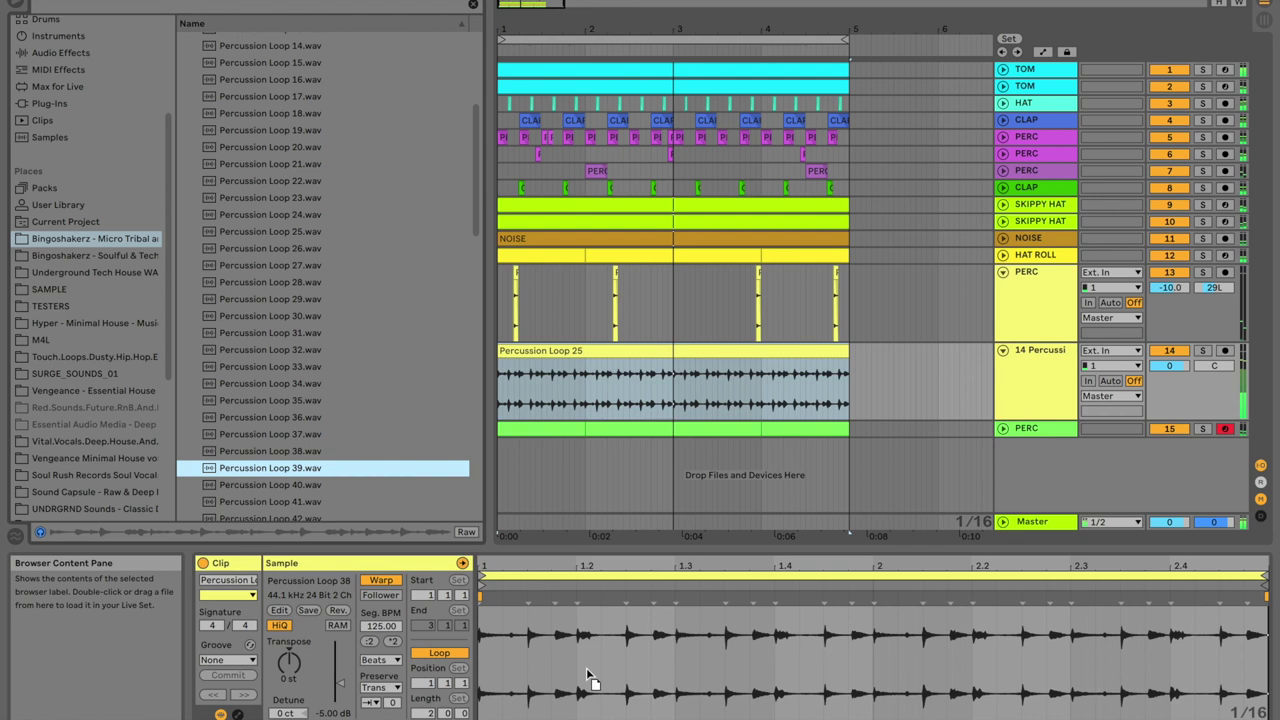
left_click(304, 486)
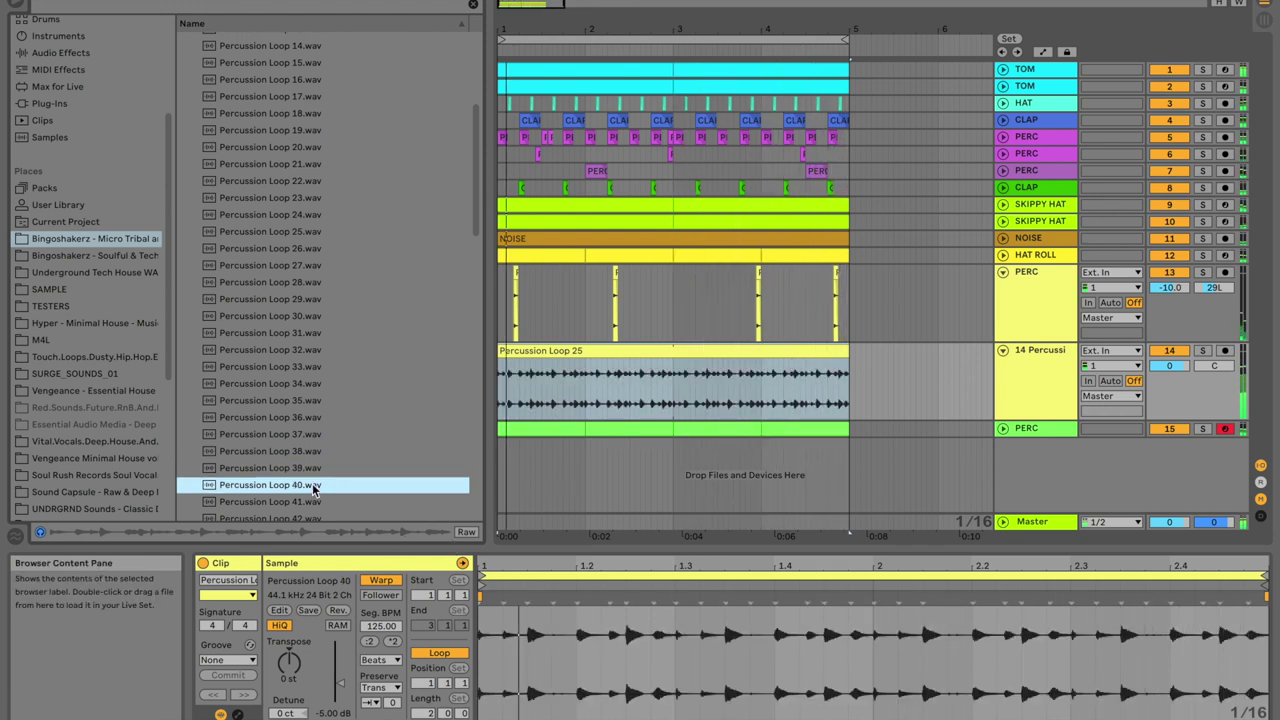
key("Up")
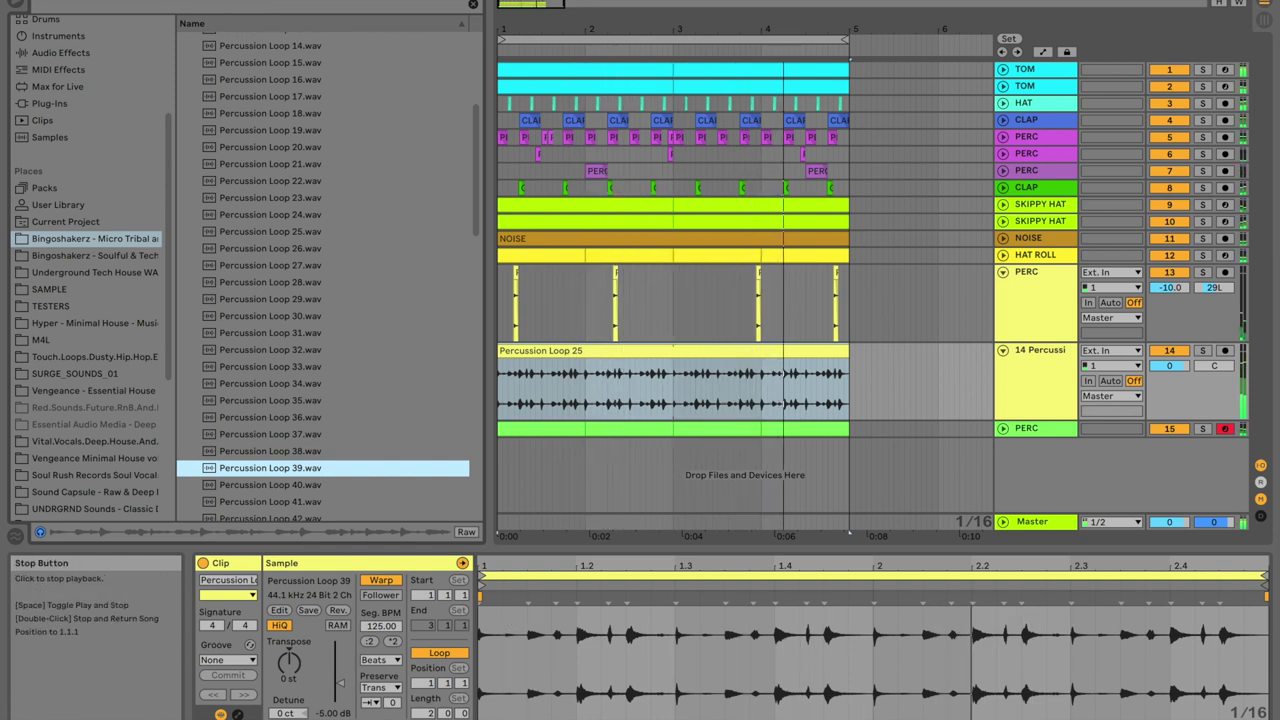
Rename the Percussion Loop 25 clip on track 14 to PERC.
left_click_drag(517, 3, 530, 60)
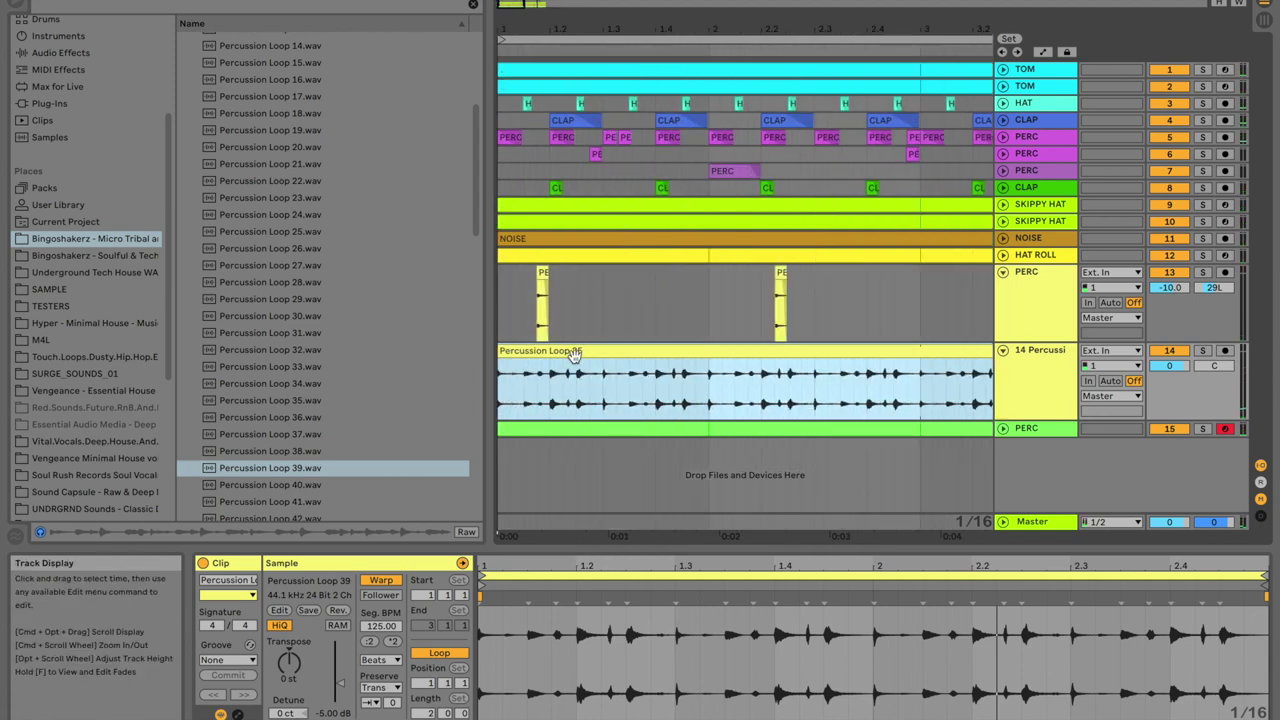
right_click(549, 391)
left_click(513, 366)
right_click(550, 391)
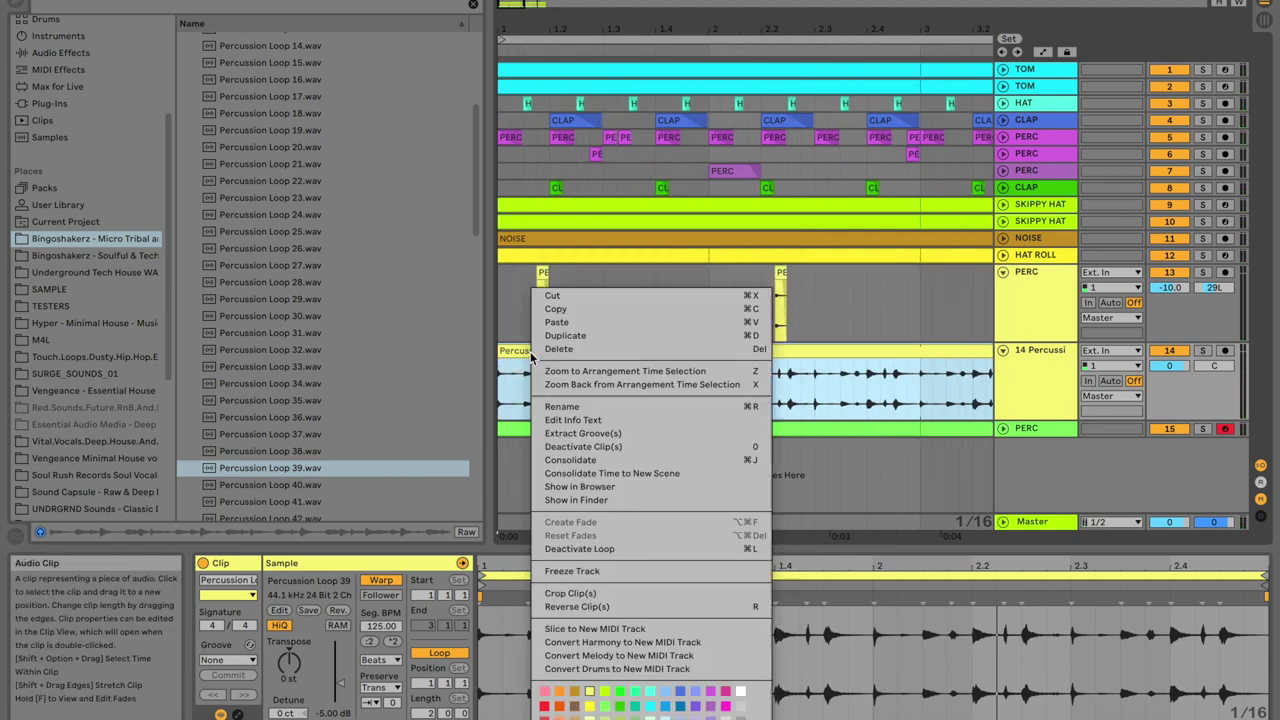
left_click(570, 412)
left_click(577, 414)
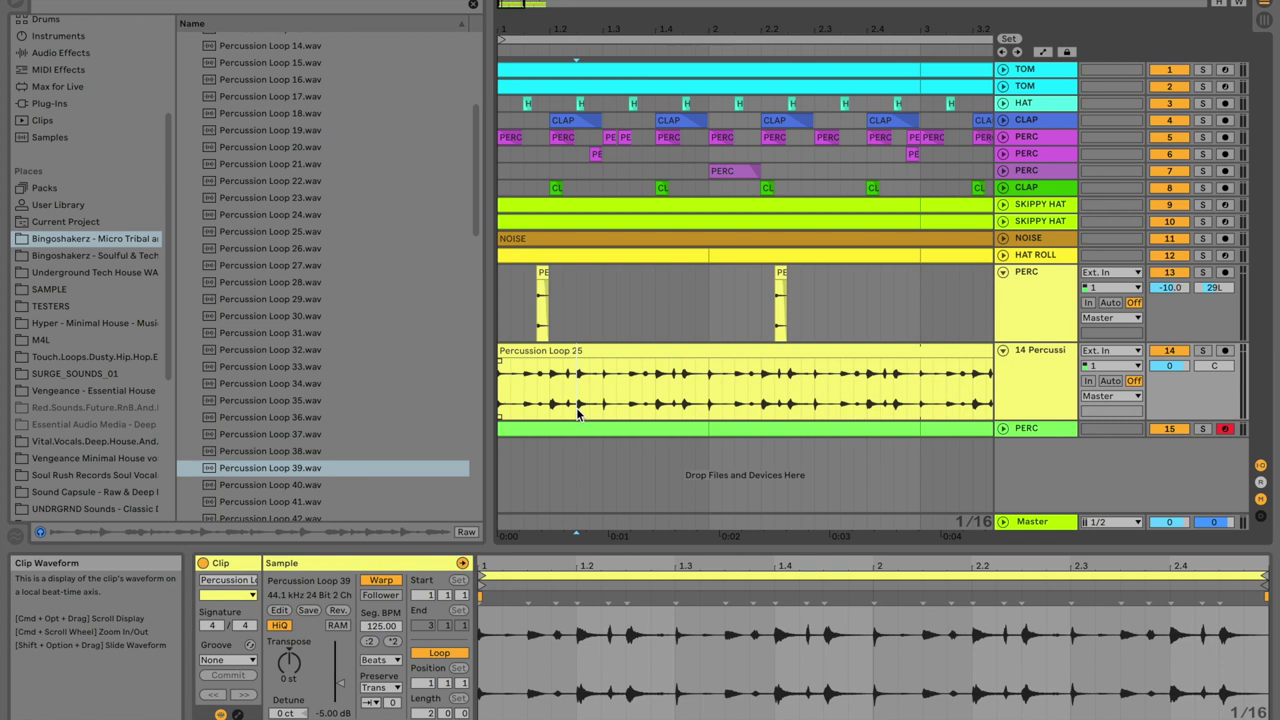
right_click(566, 352)
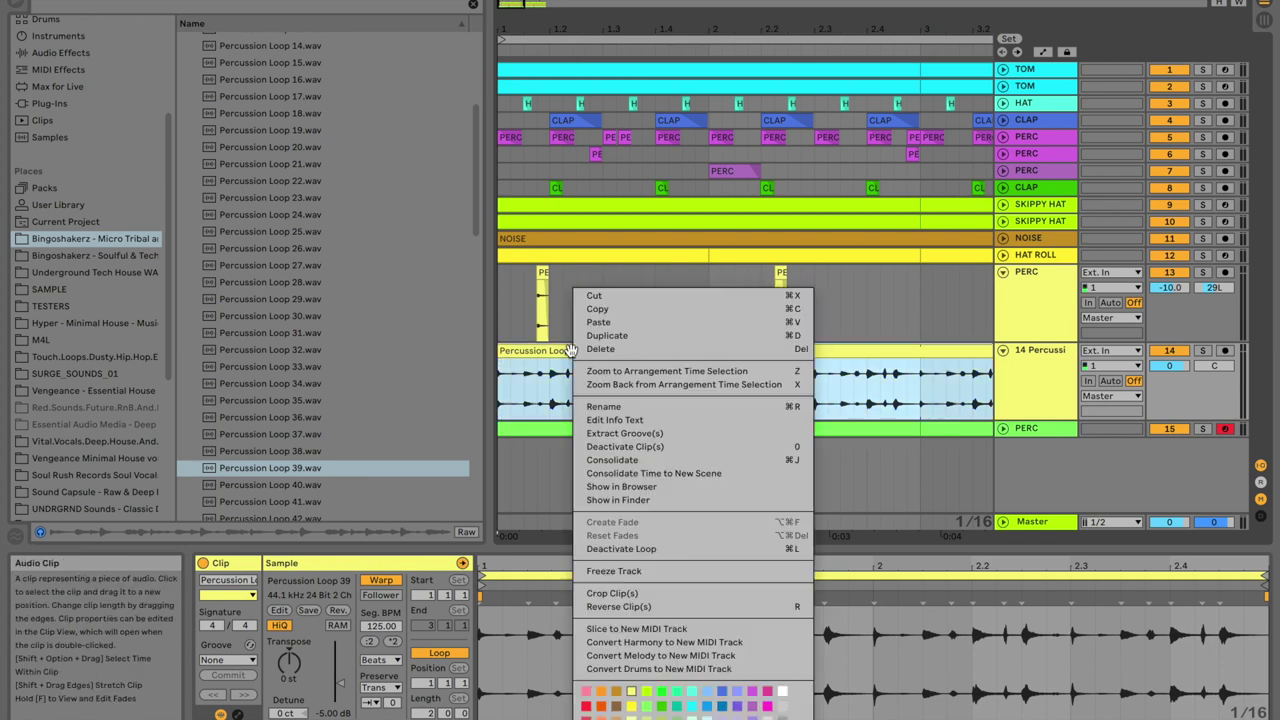
left_click(624, 416)
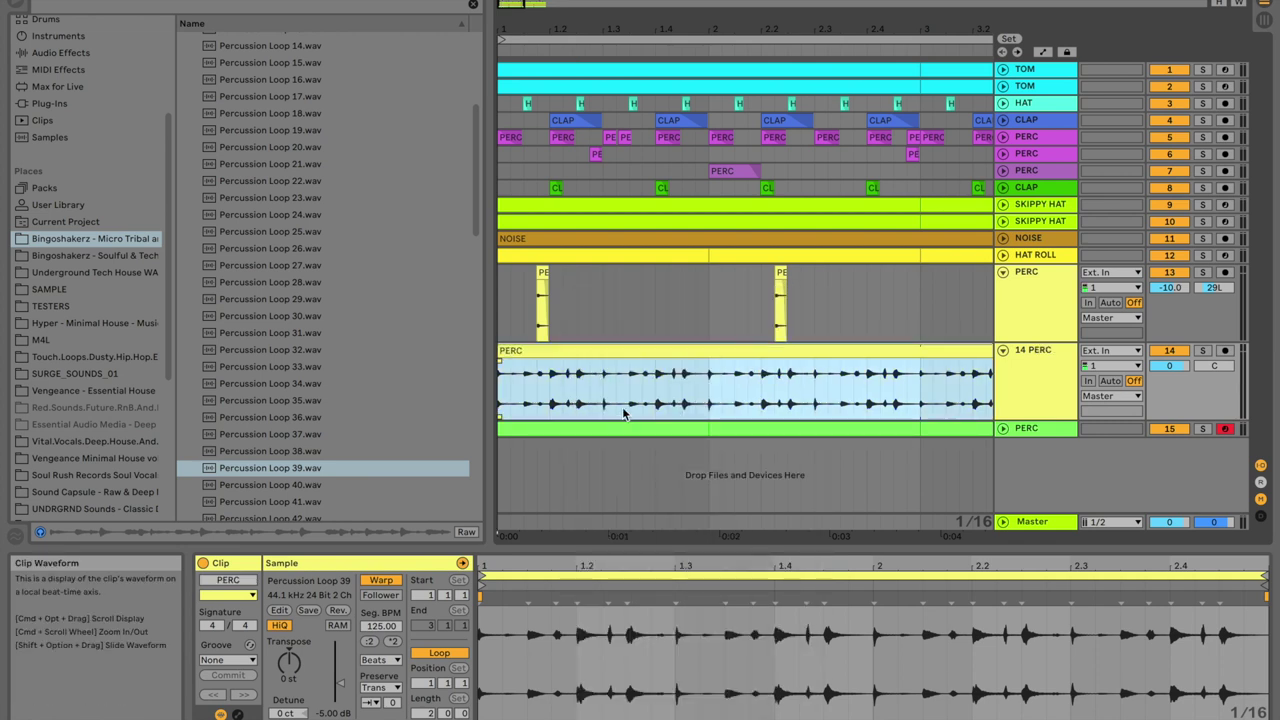
Turn the arrangement grid off and delete all of track 14's audio after the first hit.
right_click(633, 309)
left_click(657, 525)
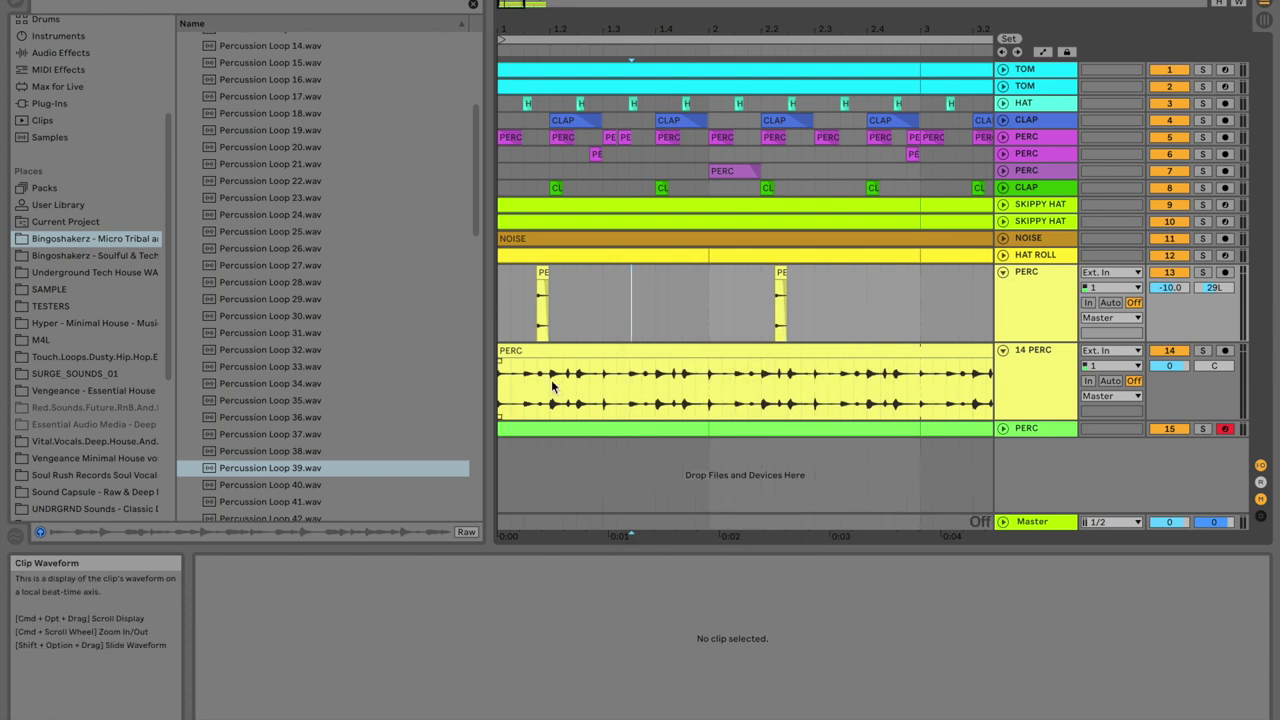
left_click_drag(560, 405, 512, 358)
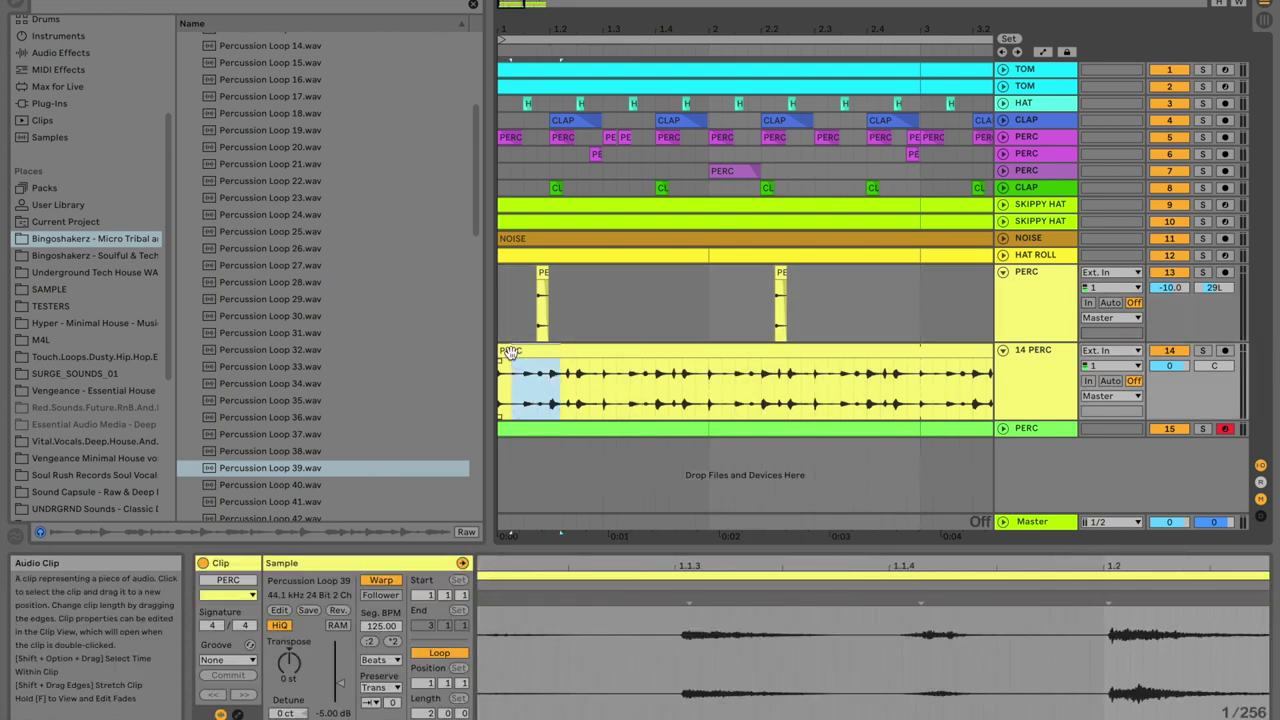
key("Delete")
left_click(608, 354)
key("Delete")
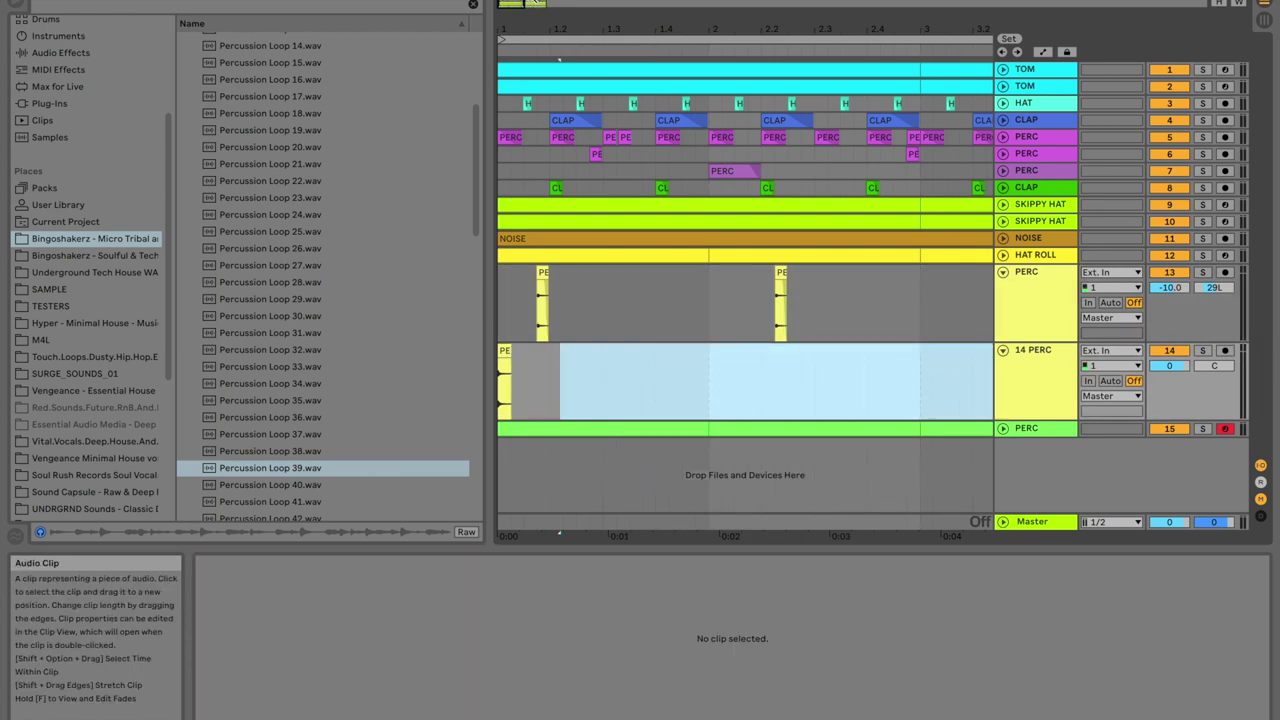
Add a curved fade-out across the short PERC clip at the start of track 14.
scroll(586, 343, "up", 5)
scroll(642, 381, "left", 5)
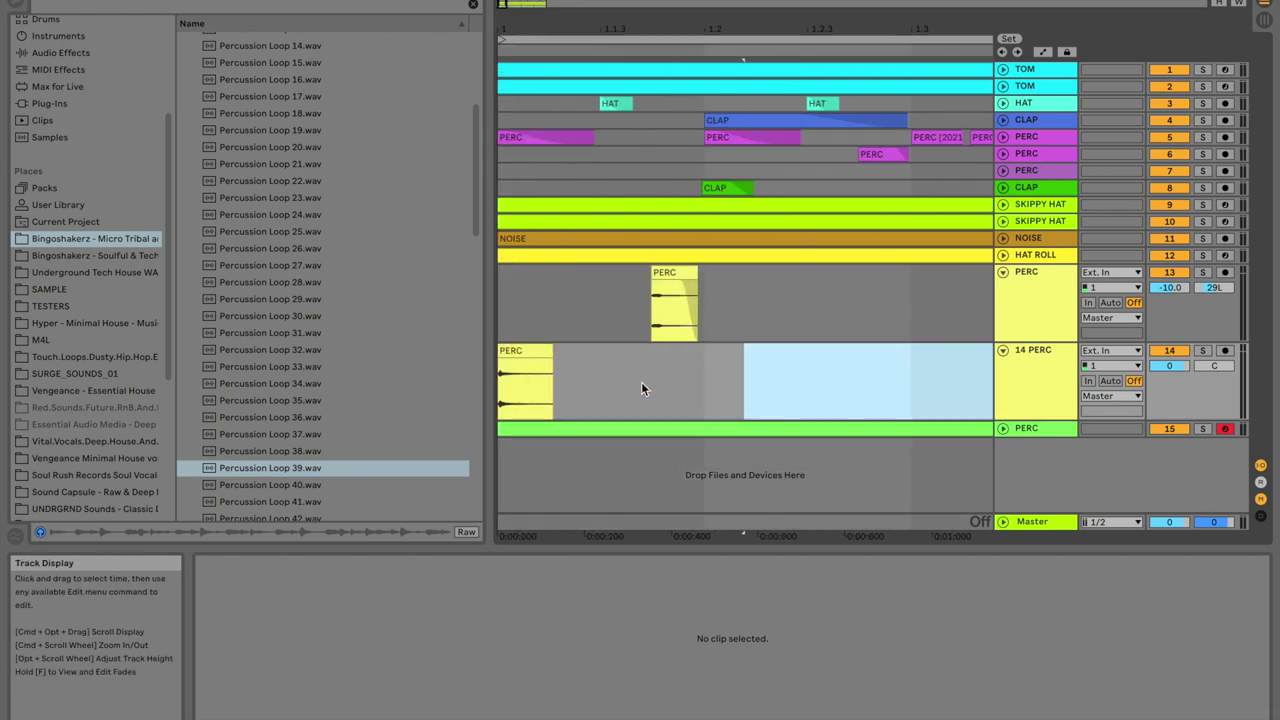
right_click(524, 367)
left_click(546, 359)
left_click_drag(546, 359, 537, 393)
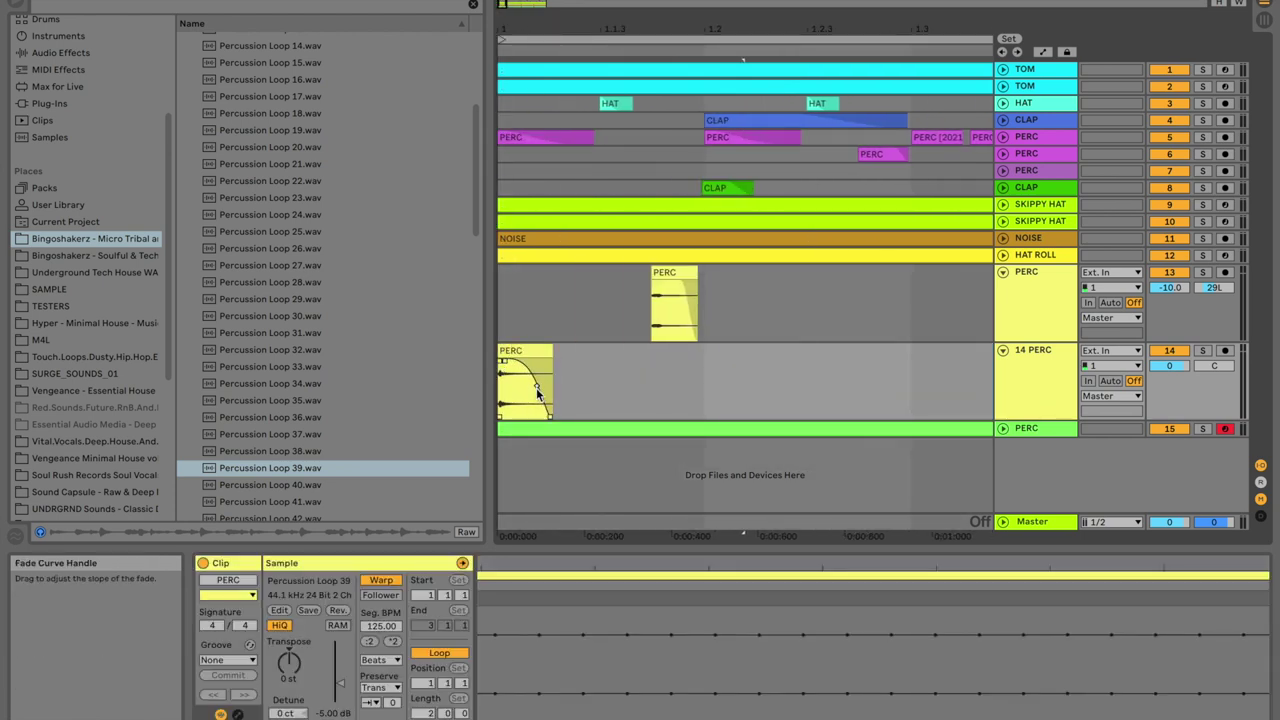
Set the grid to 1/4 and duplicate track 14's first two beats seven times, filling four bars with PERC hits.
right_click(620, 383)
left_click(653, 590)
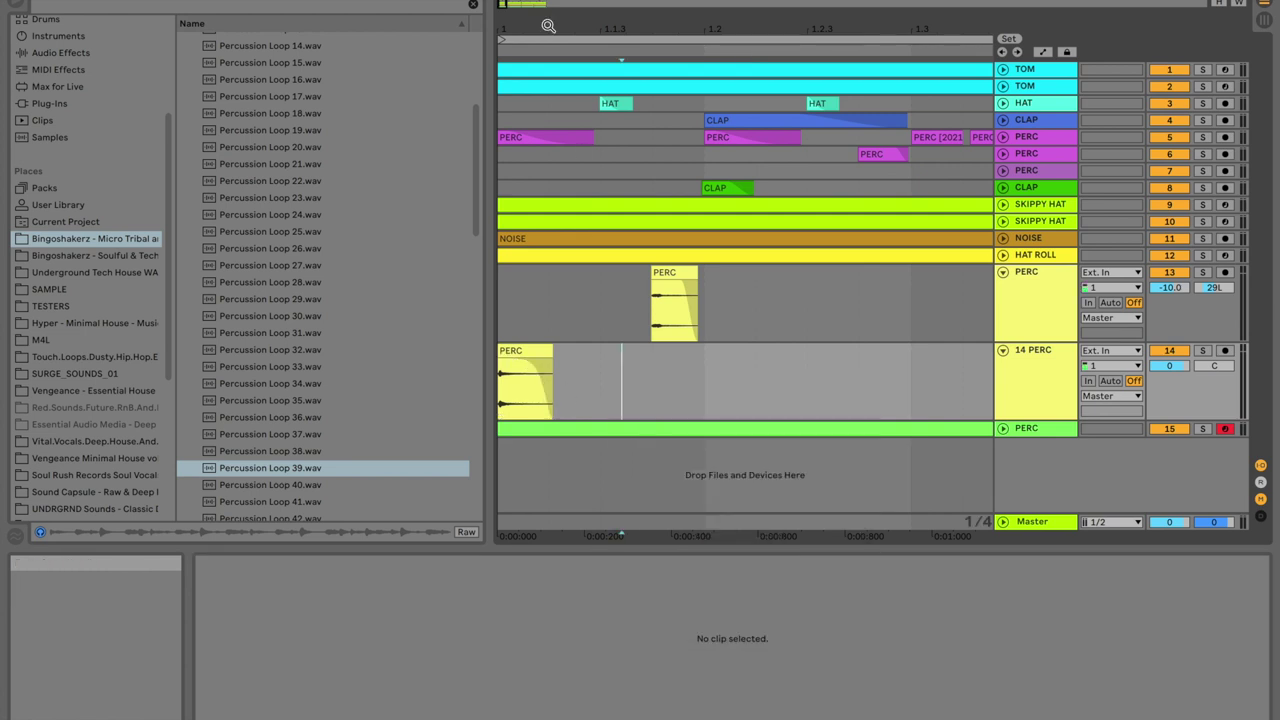
scroll(561, 318, "down", 5)
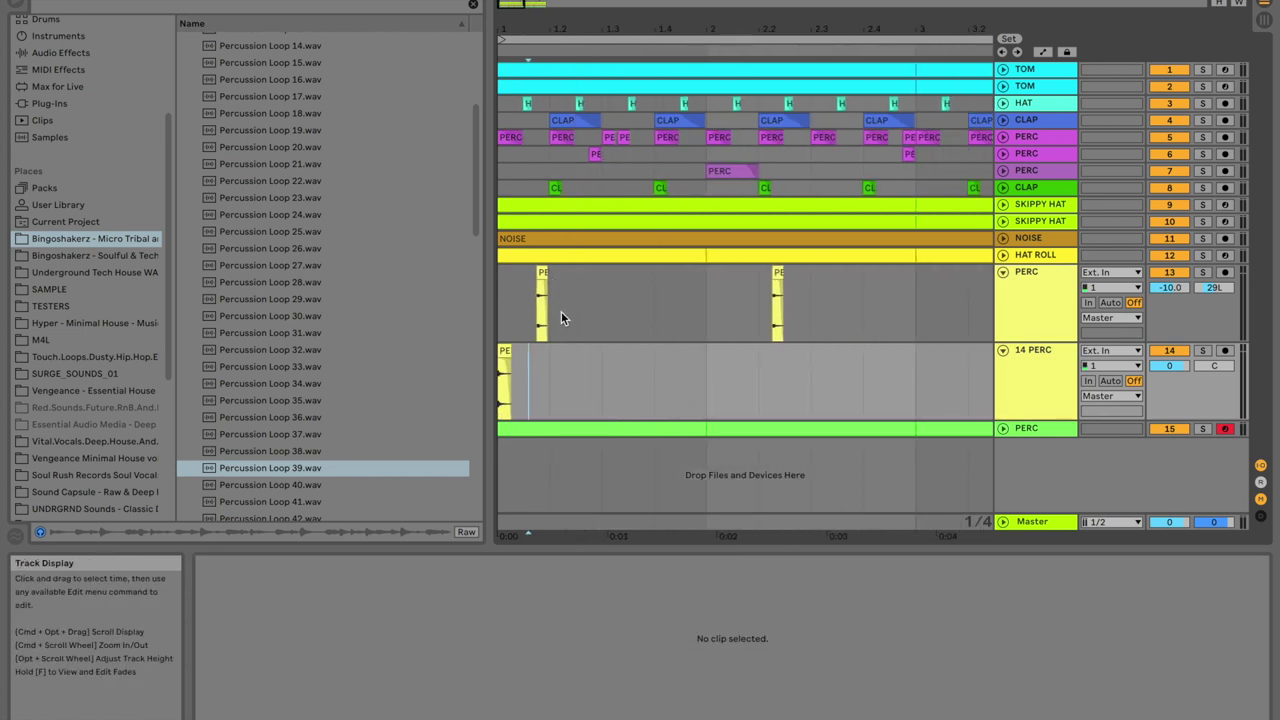
left_click_drag(602, 380, 466, 378)
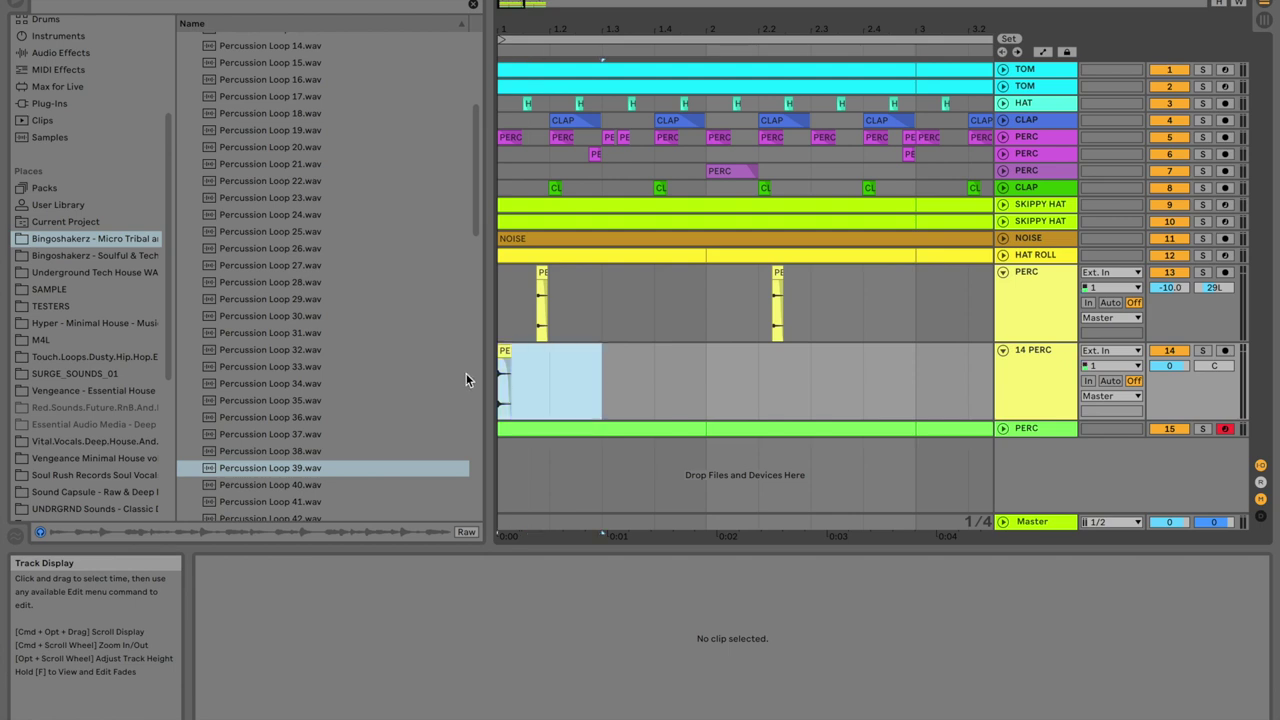
key("super+d")
key("super+d")
key("super+d")
key("super+d")
key("super+d")
key("super+d")
key("super+d")
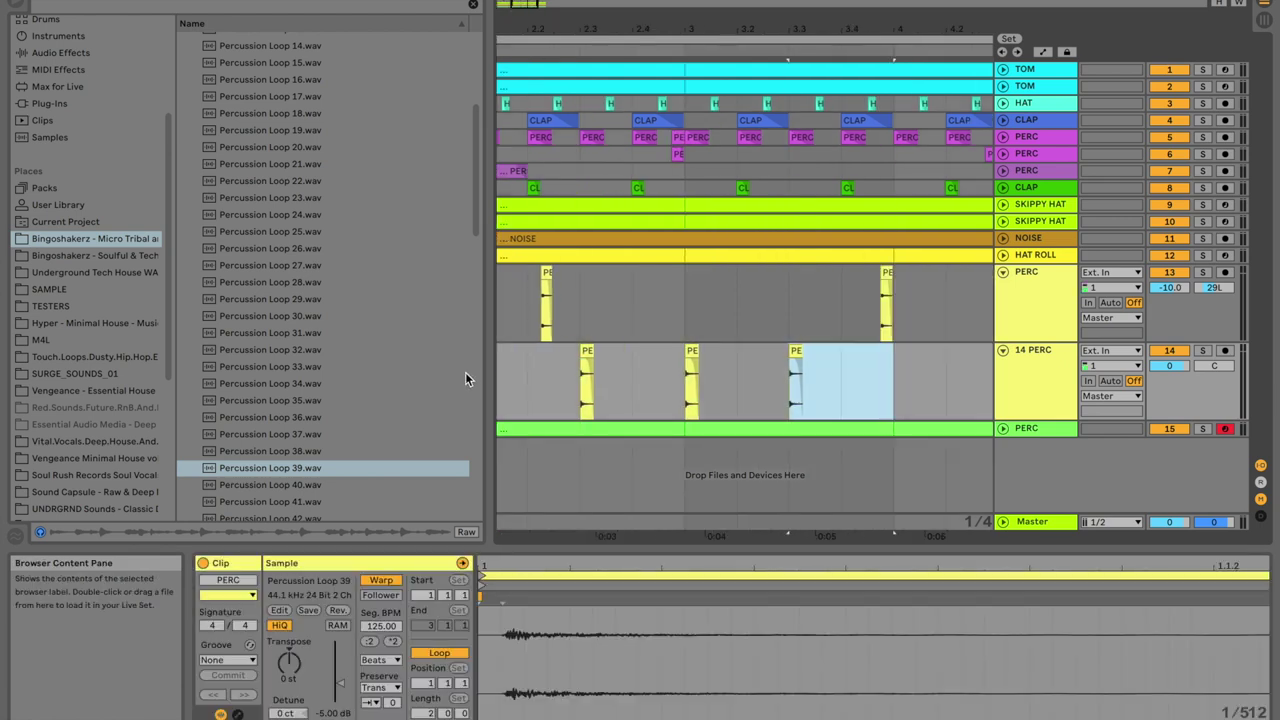
Lower track 14's volume to -3.8 dB during playback and rename the track PERC.
key("space")
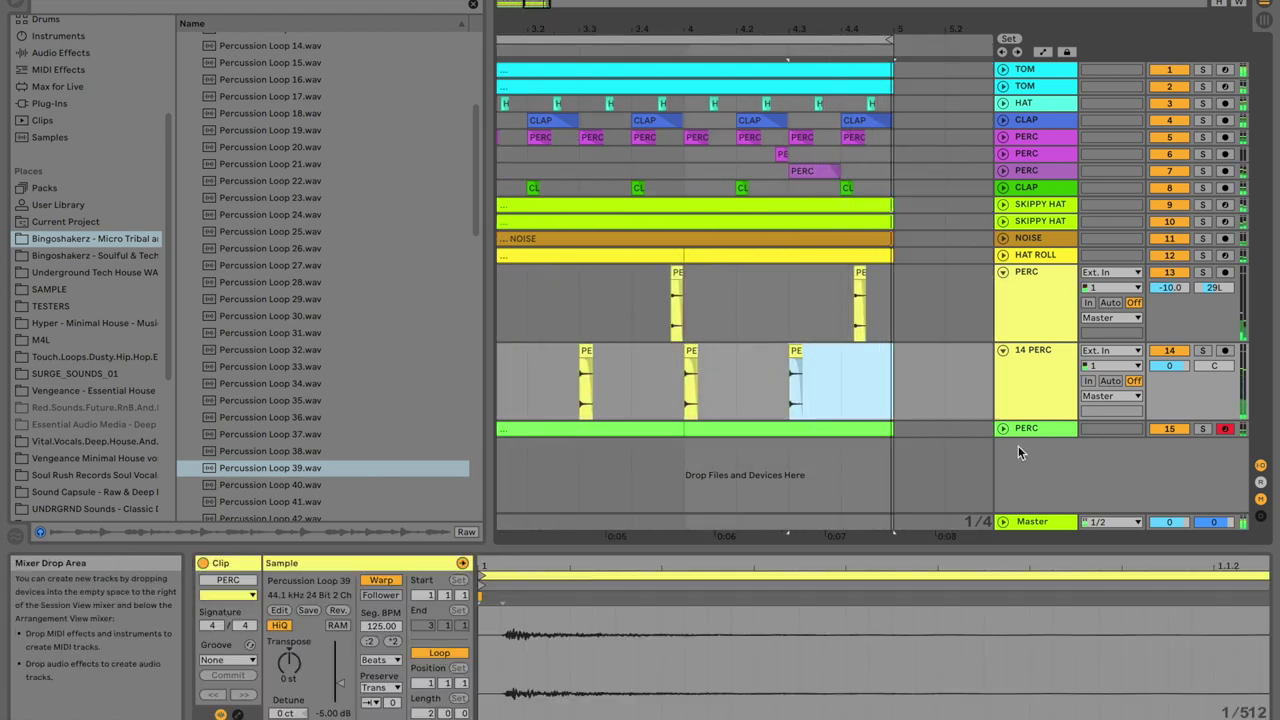
left_click_drag(1176, 368, 1176, 378)
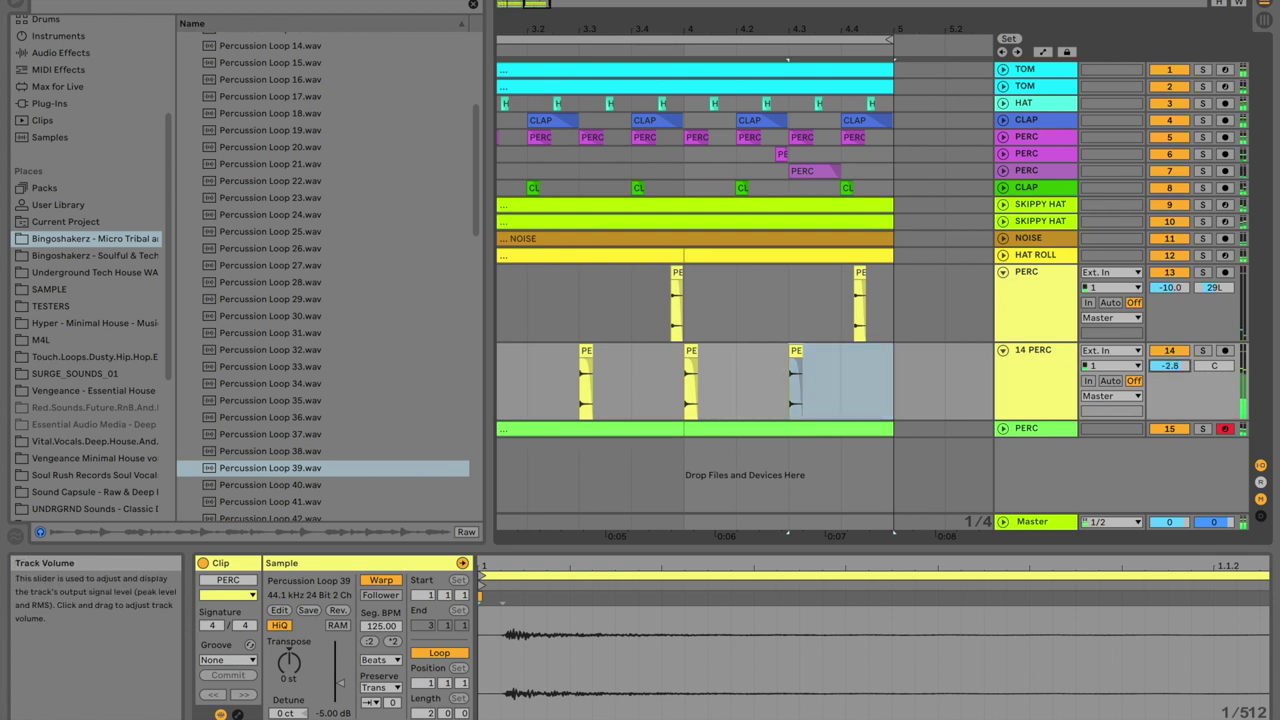
right_click(1025, 377)
left_click(1065, 445)
type("PERC")
key("Return")
Set track 14's volume to -10.0 dB and its pan to 20R, leaving tracks 13 and 14 collapsed.
left_click(1002, 272)
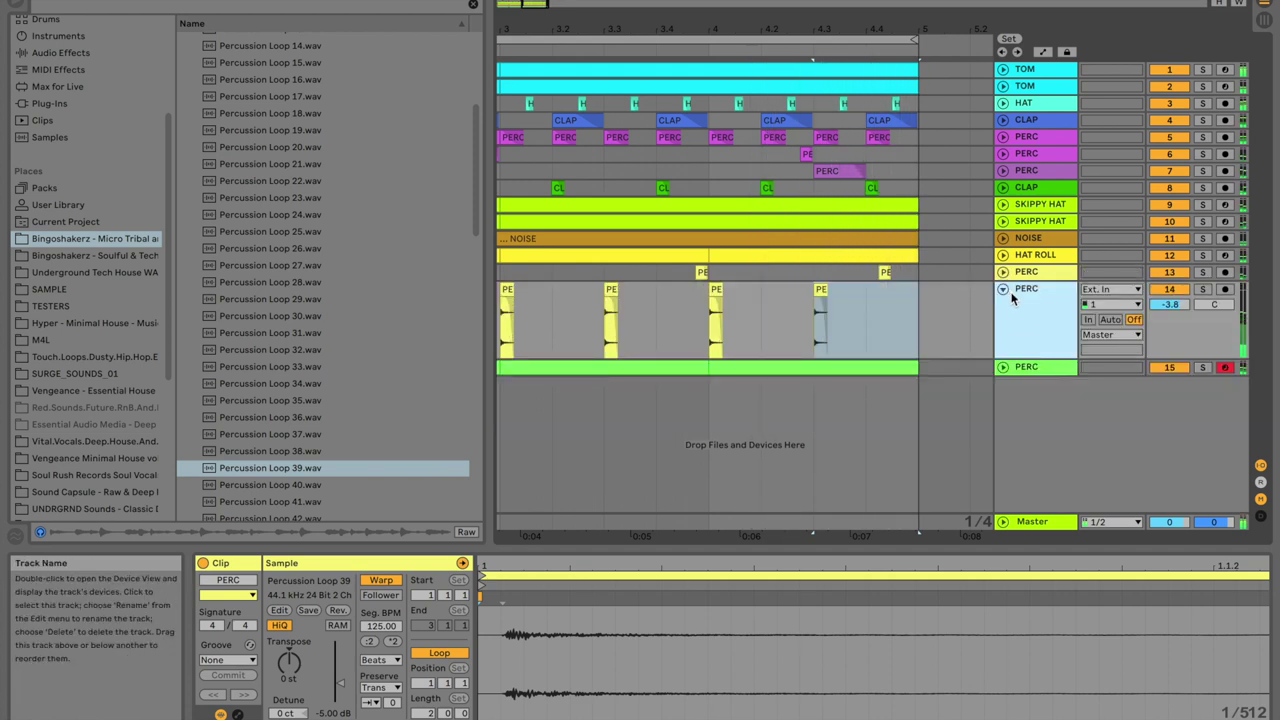
mouse_move(1179, 313)
left_mouse_down()
mouse_move(1179, 330)
mouse_move(1169, 310)
left_mouse_up()
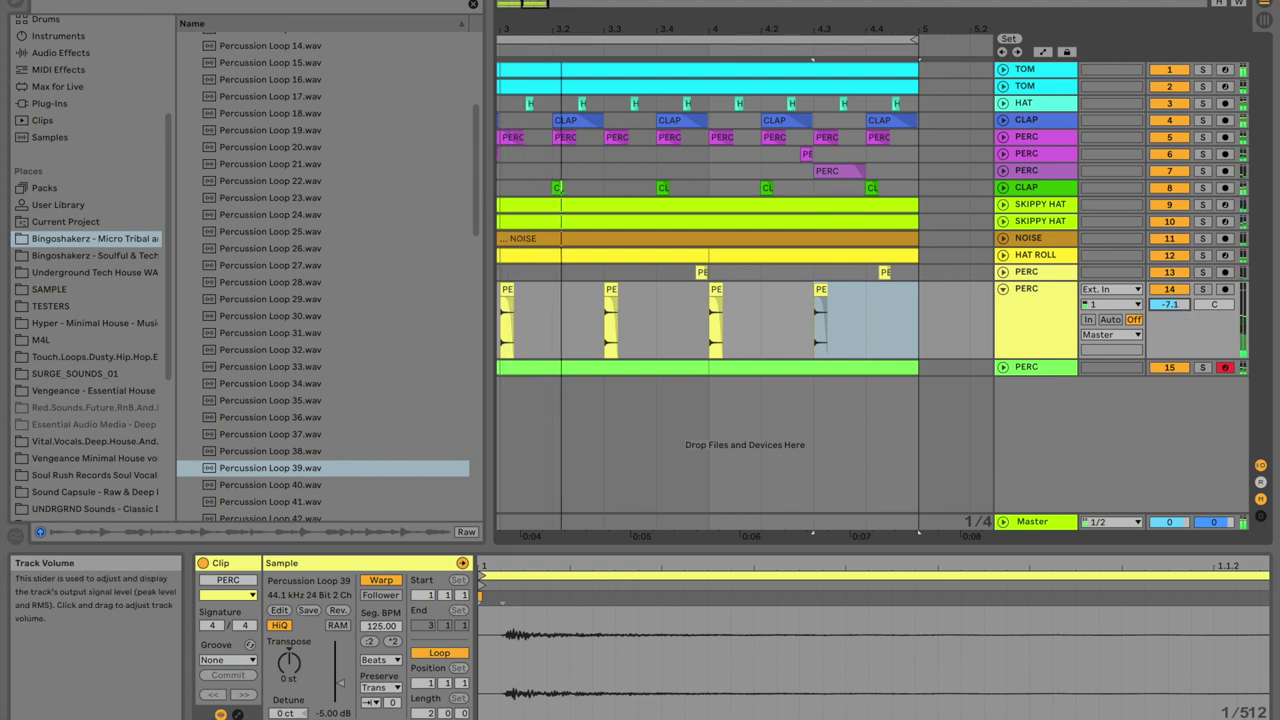
left_click_drag(1213, 304, 1213, 290)
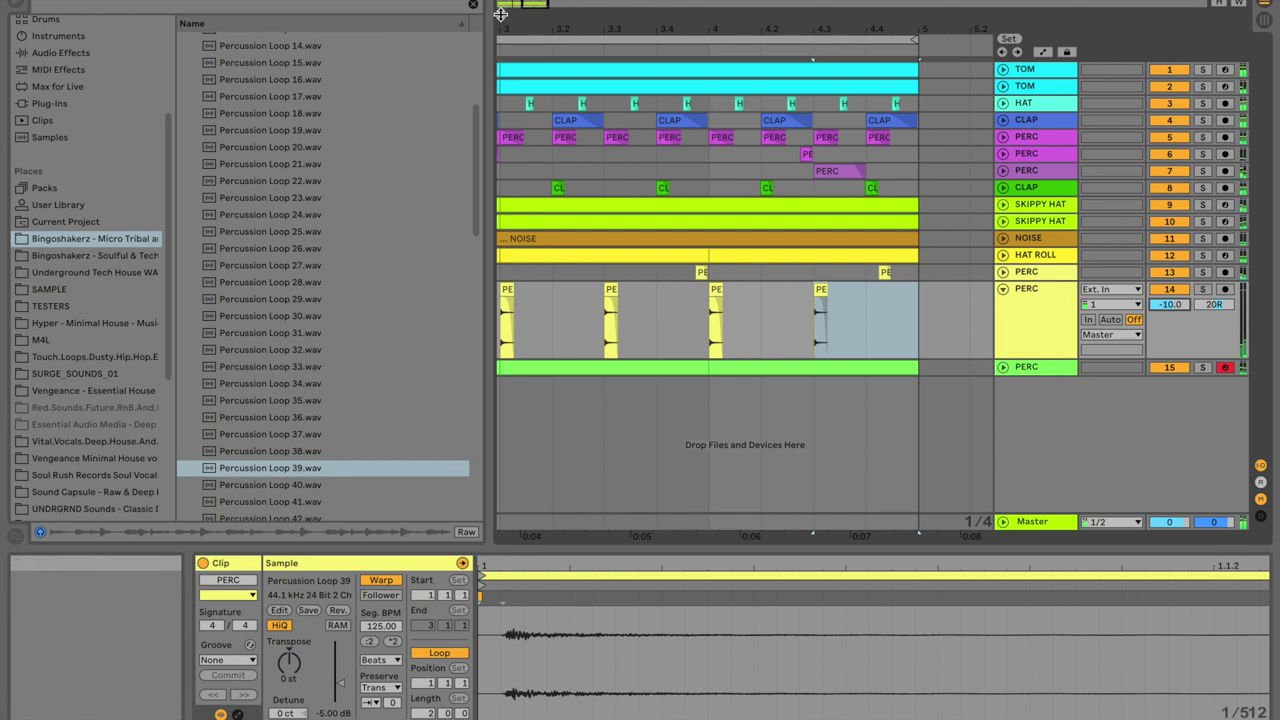
left_click_drag(608, 30, 608, 12)
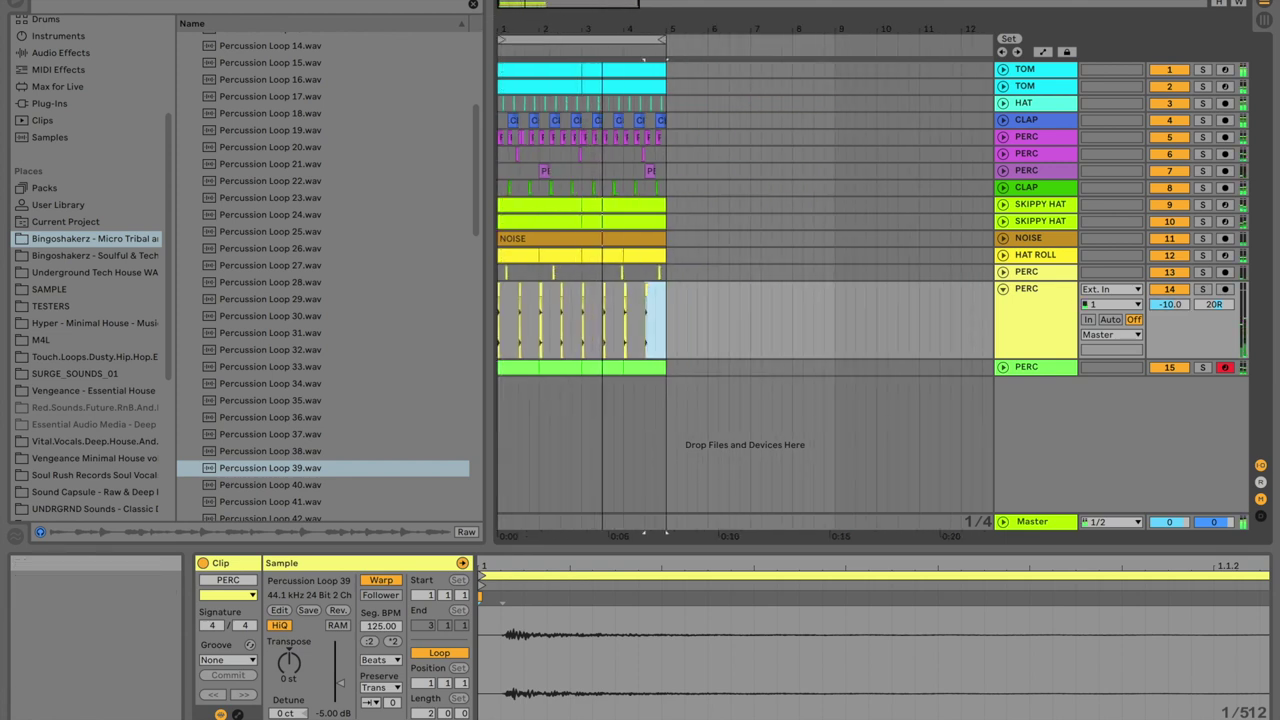
left_click_drag(538, 3, 539, 12)
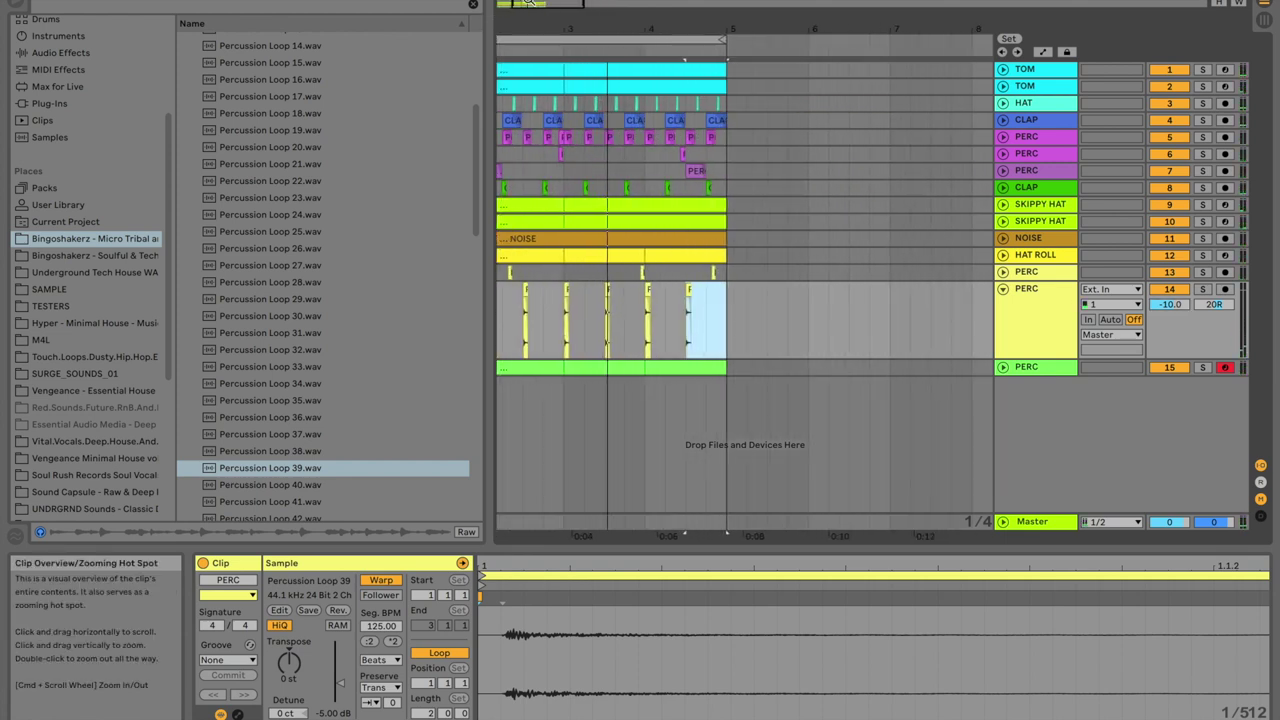
left_click(1002, 289)
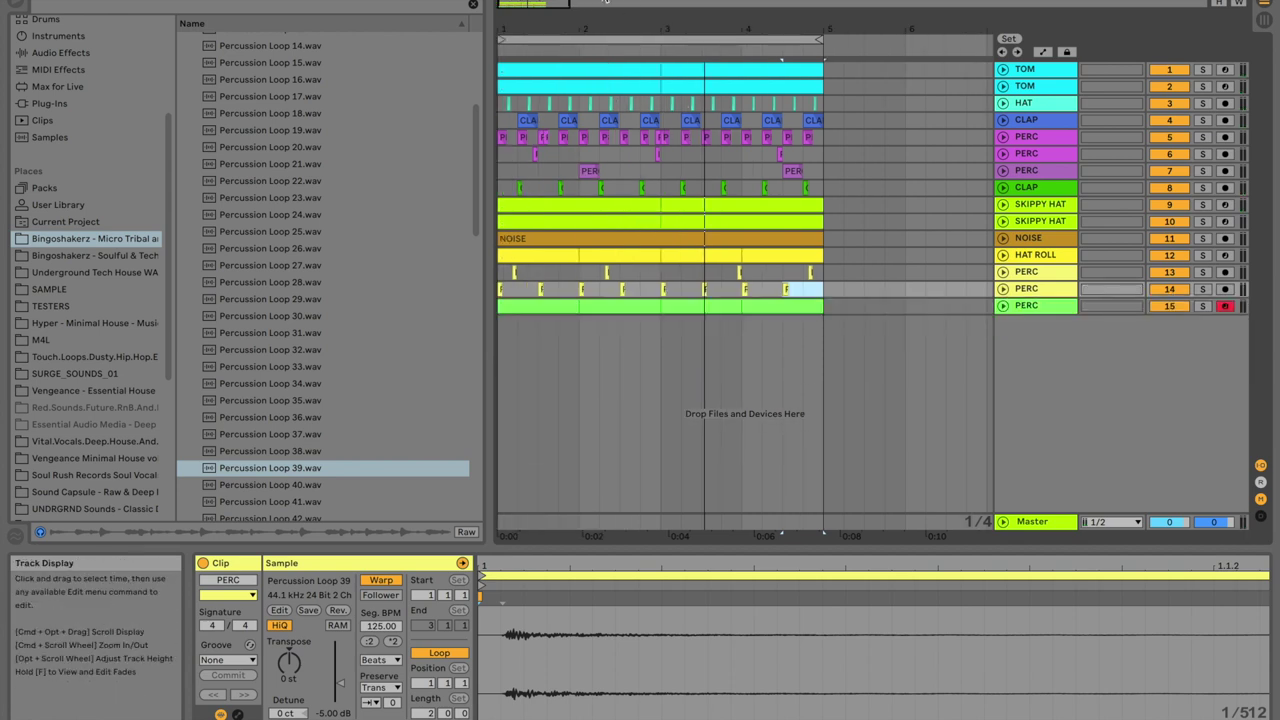
Add Percussion Loop 40.wav at bar 1 on a new track and extend its clip to the end of bar 4.
left_click_drag(299, 484, 507, 343)
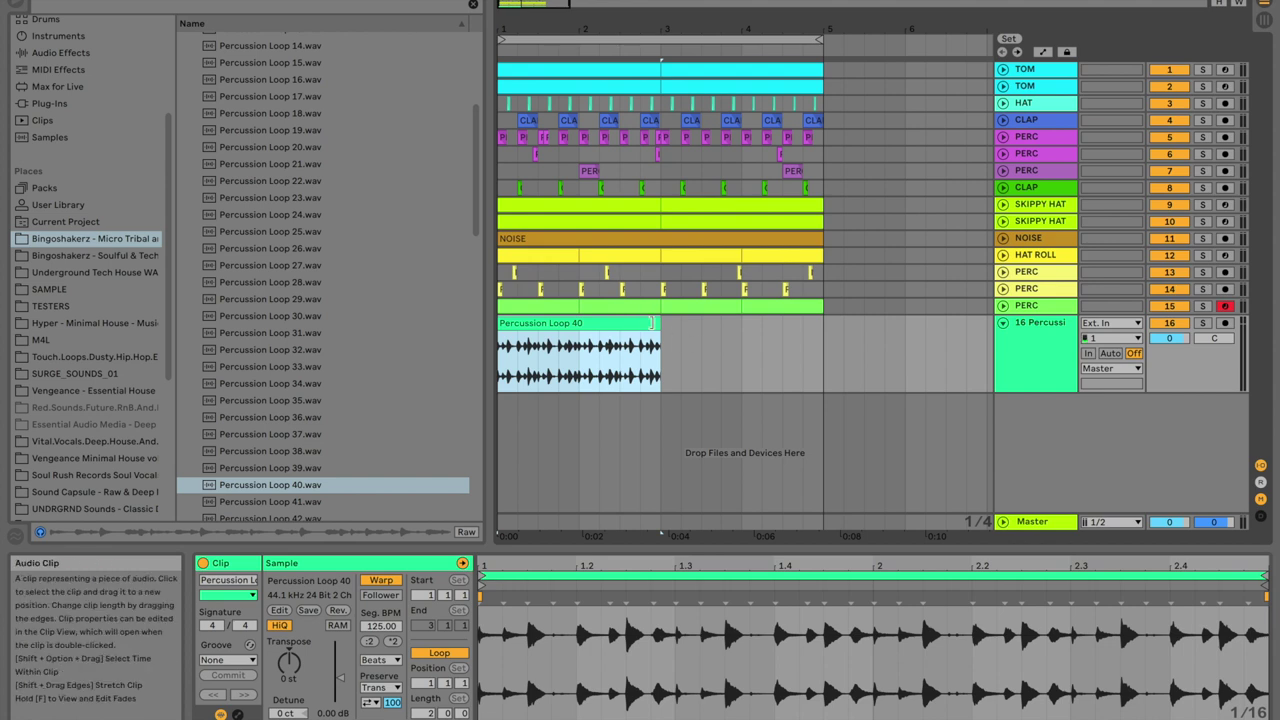
left_click_drag(655, 322, 823, 325)
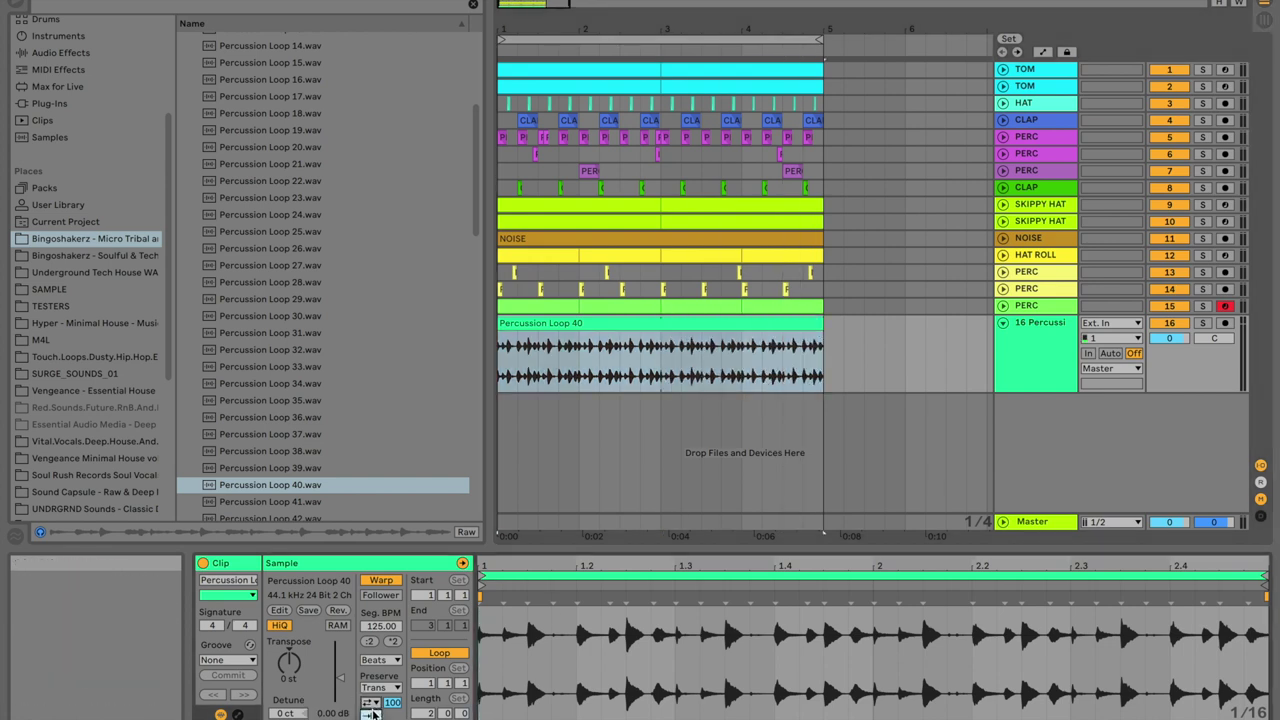
Set the Percussion Loop 40 clip's transient envelope to 0 and lower its gain to -10.3 dB during playback.
type("0")
key("Return")
key("space")
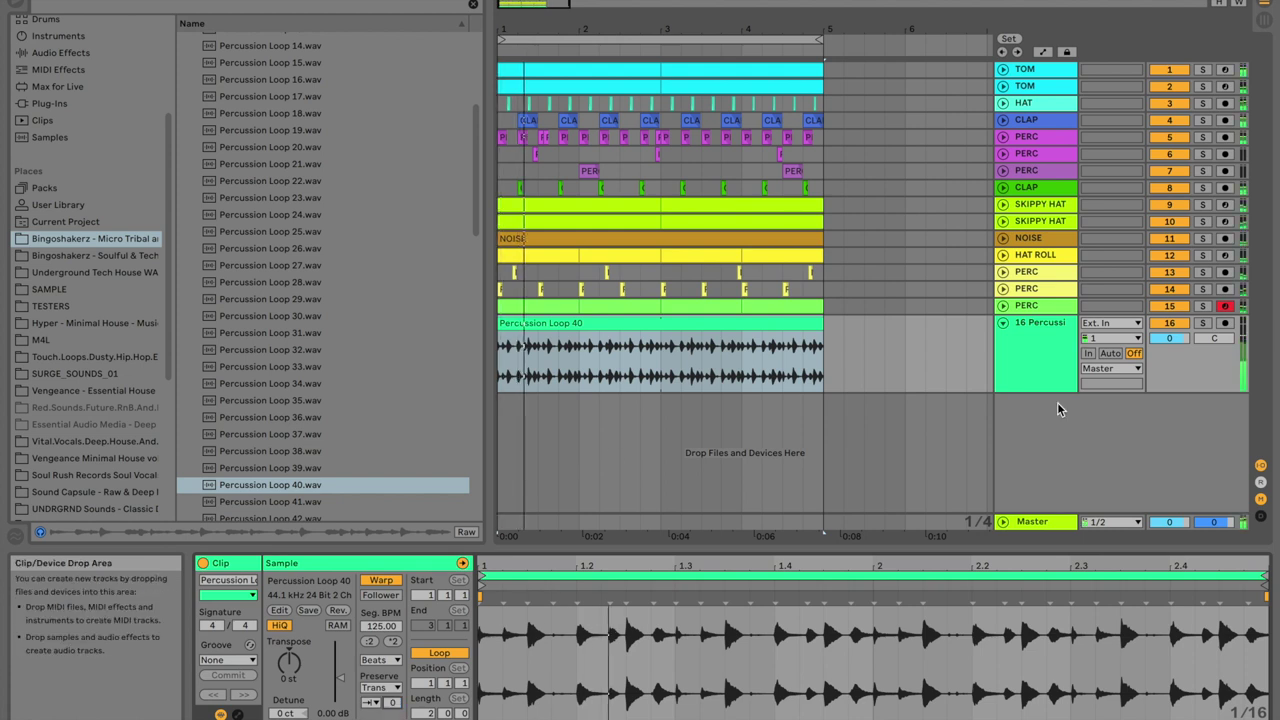
left_click_drag(339, 678, 339, 695)
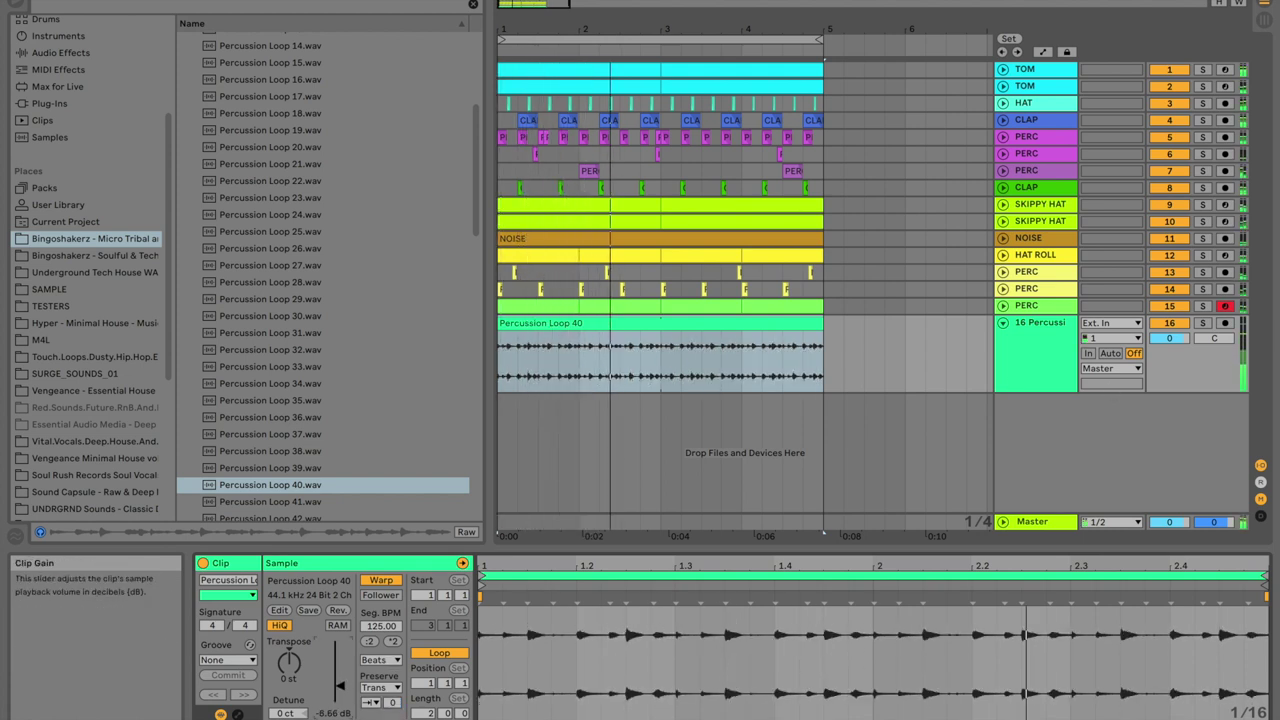
Audition Percussion Loops 41 to 45 in the mix by replacing the track 16 clip's sample with each in turn.
left_click_drag(350, 501, 547, 640)
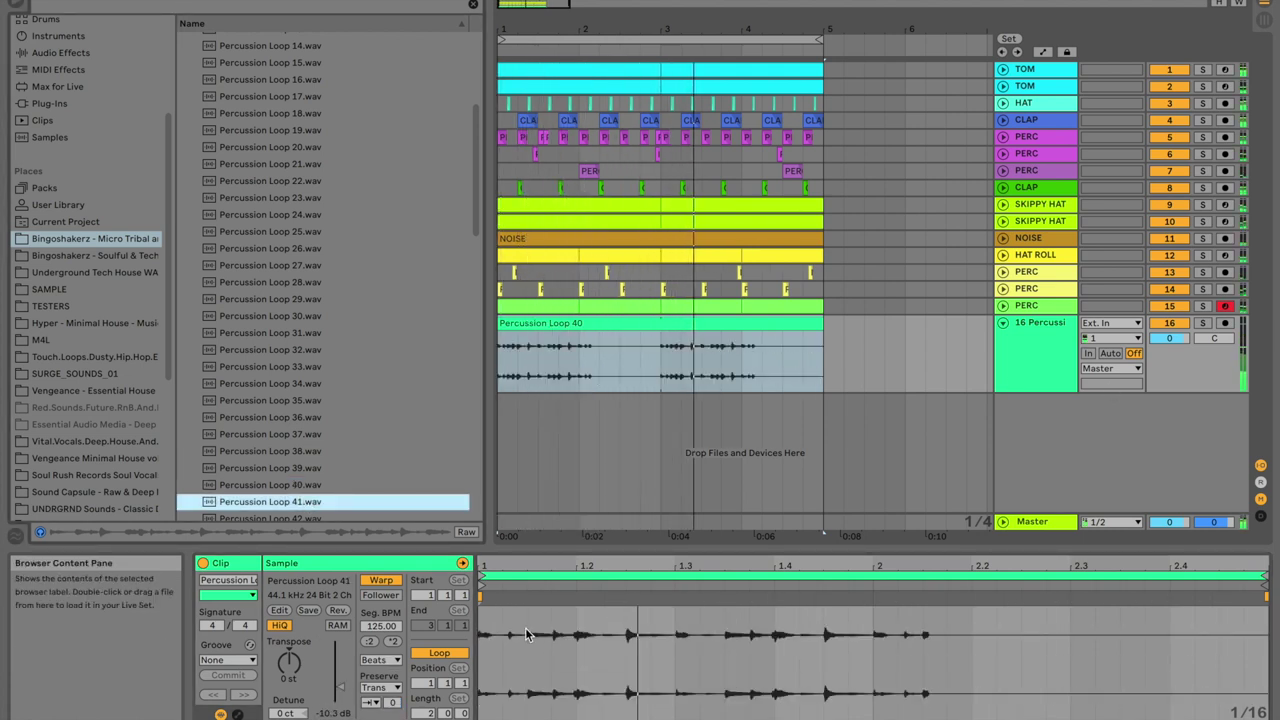
scroll(388, 448, "down", 2)
left_click_drag(388, 448, 494, 637)
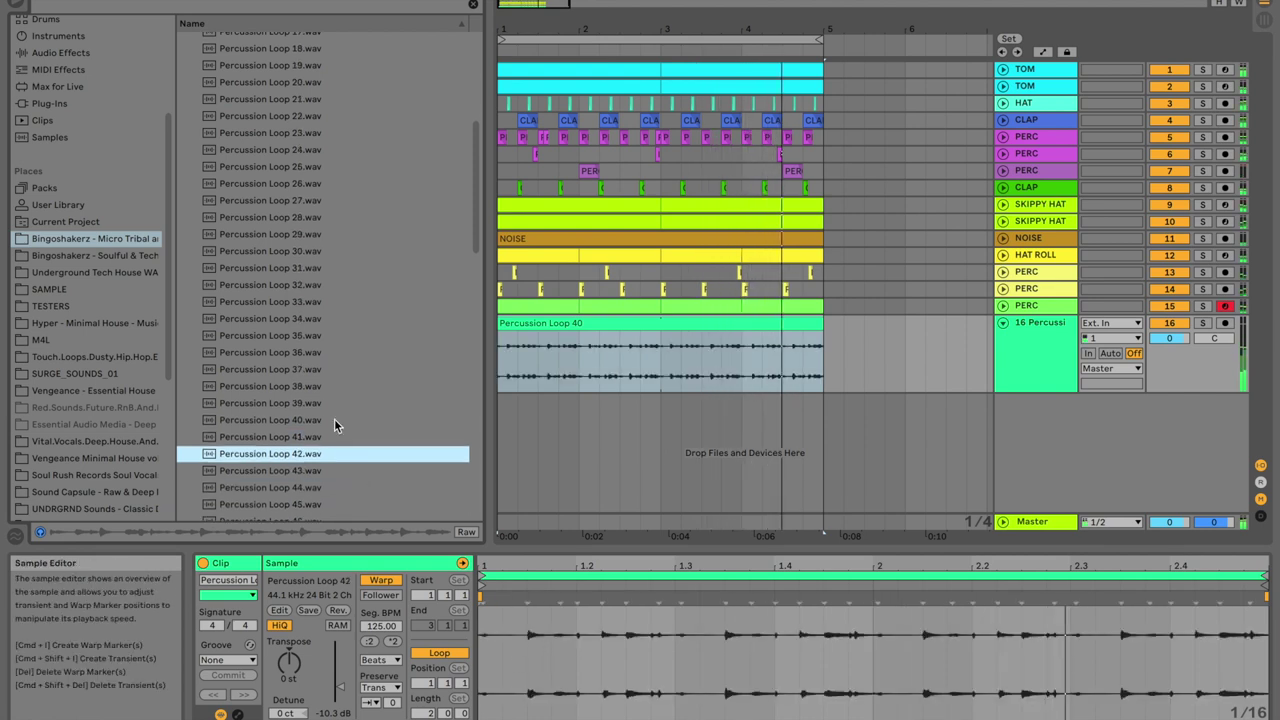
scroll(330, 417, "down", 2)
left_click_drag(310, 392, 545, 630)
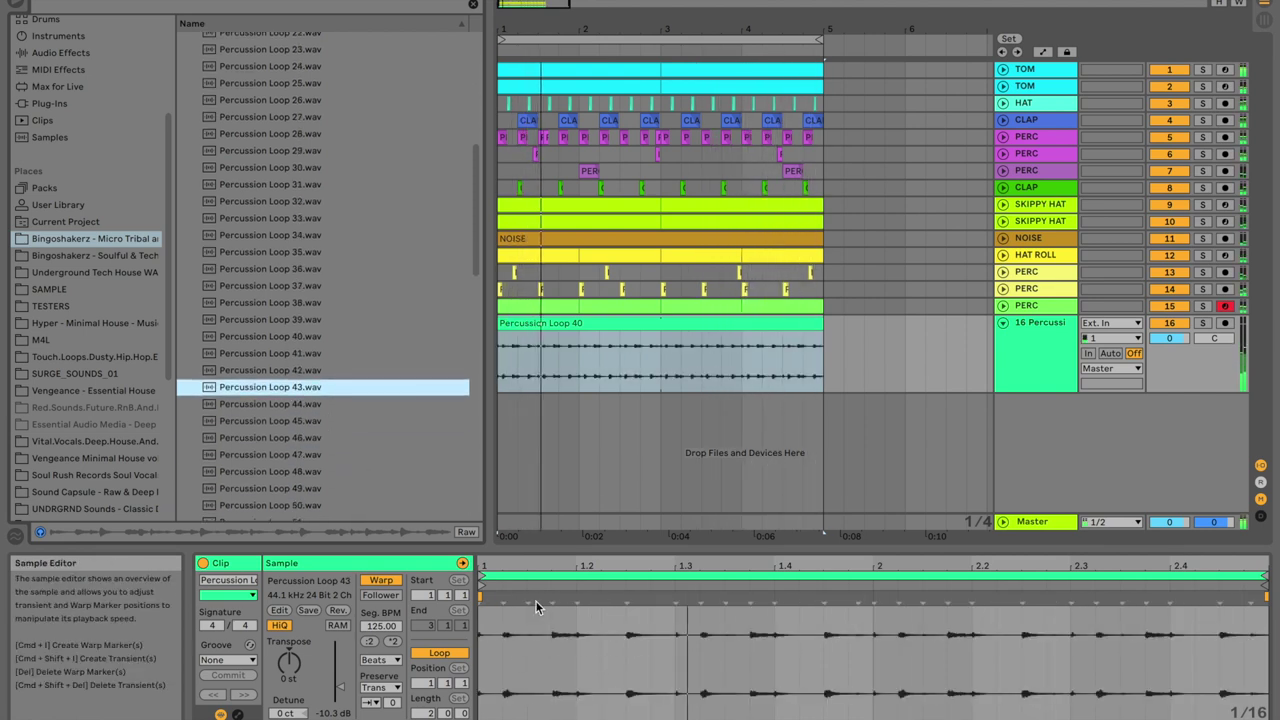
left_click_drag(300, 404, 619, 631)
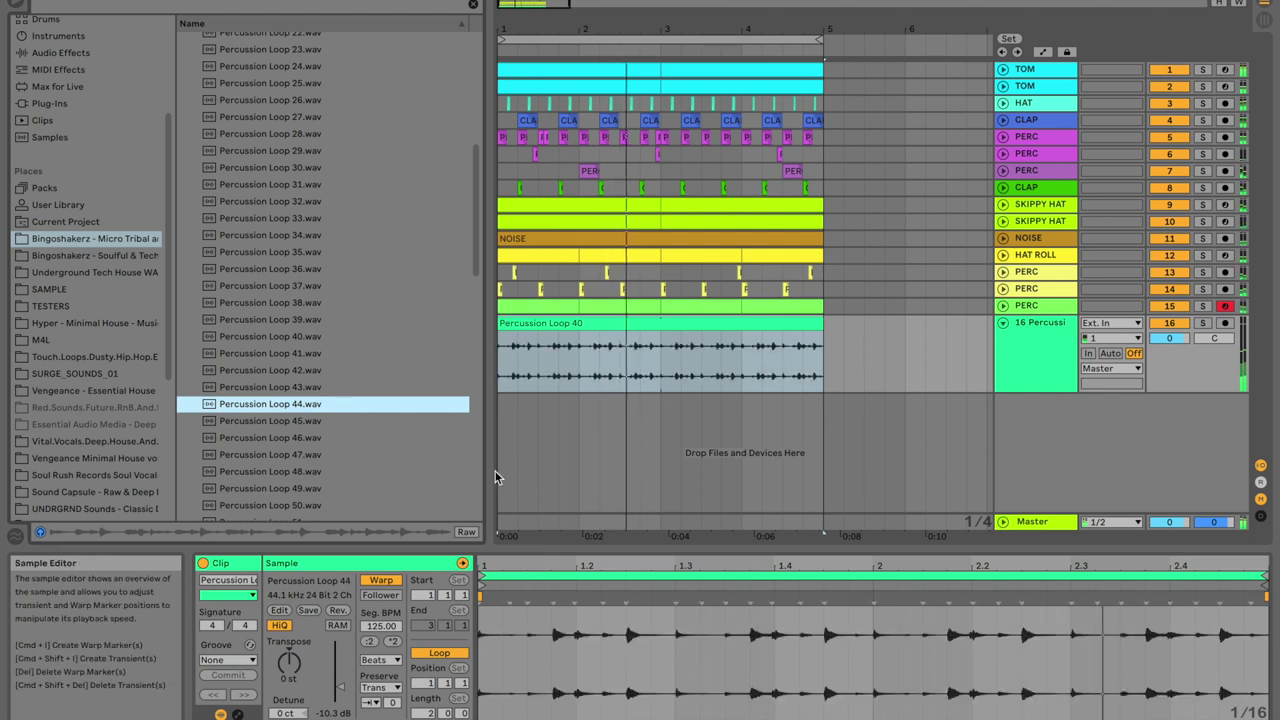
left_click_drag(320, 421, 483, 572)
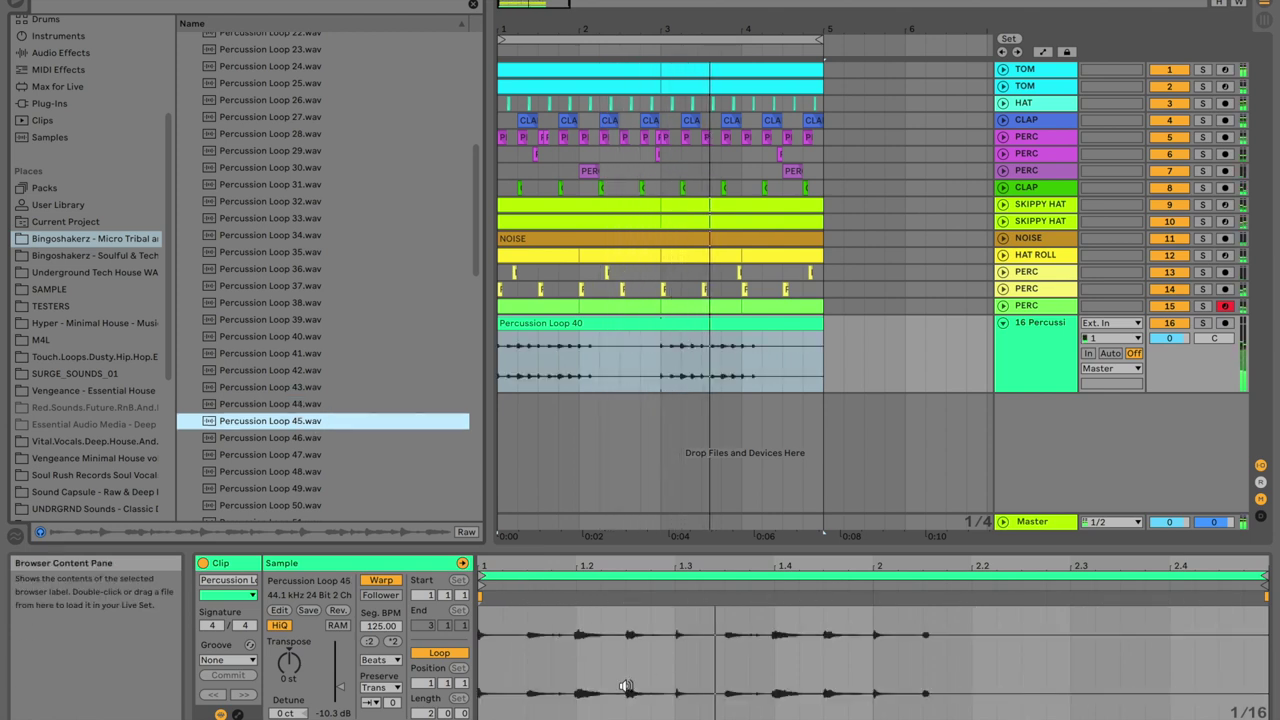
Audition Percussion Loops 46 to 48 in the mix by replacing the track 16 clip's sample with each in turn.
scroll(324, 404, "down", 2)
left_click_drag(311, 400, 540, 593)
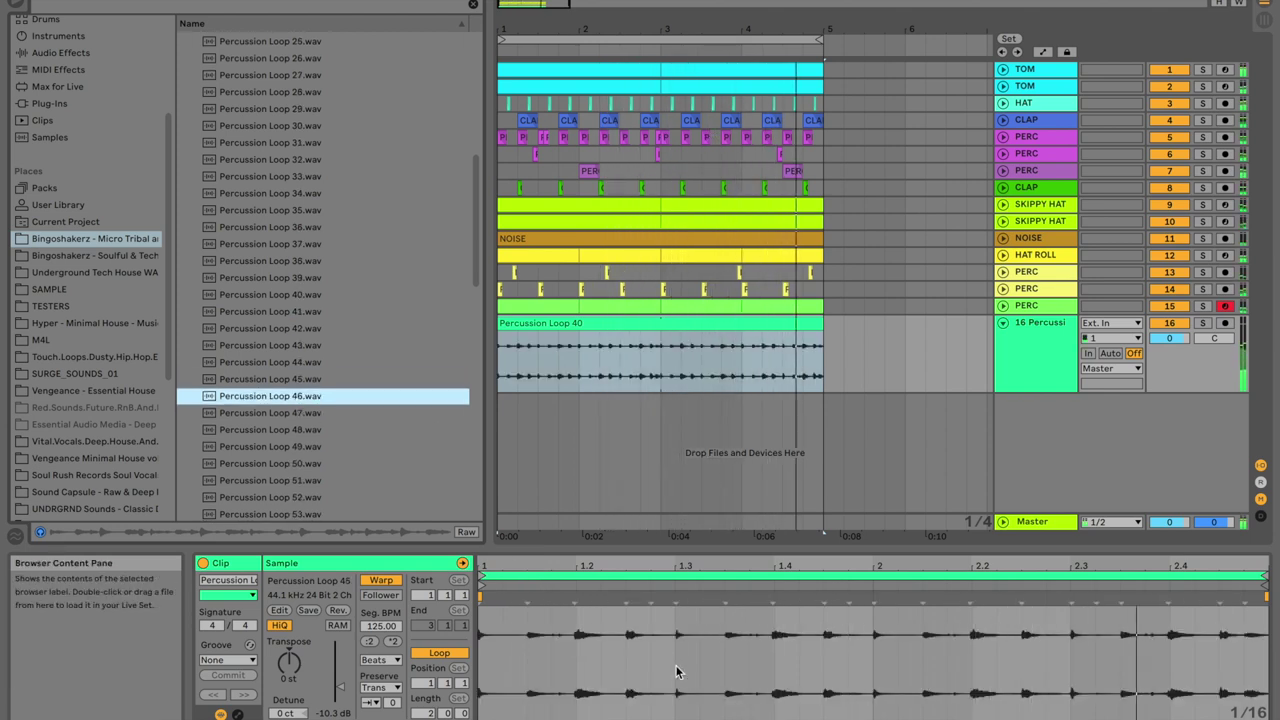
scroll(354, 380, "down", 2)
left_click_drag(299, 380, 618, 641)
scroll(350, 431, "down", 3)
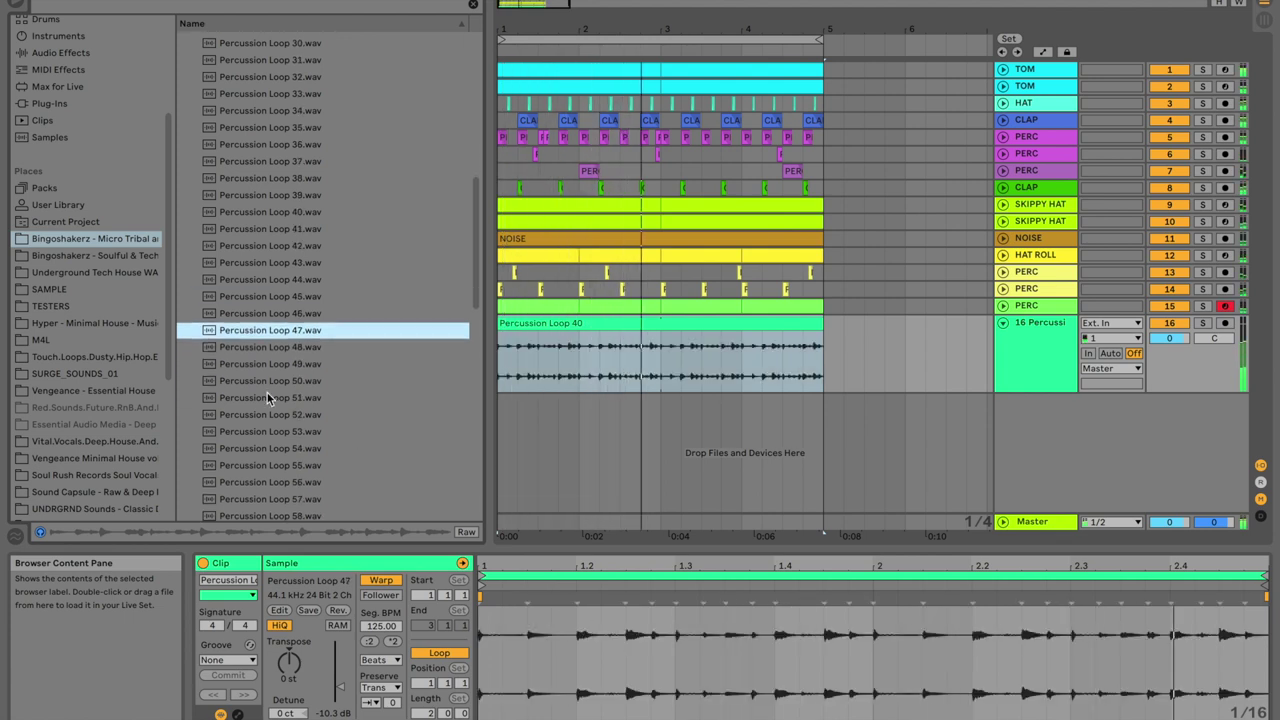
left_click_drag(300, 347, 603, 617)
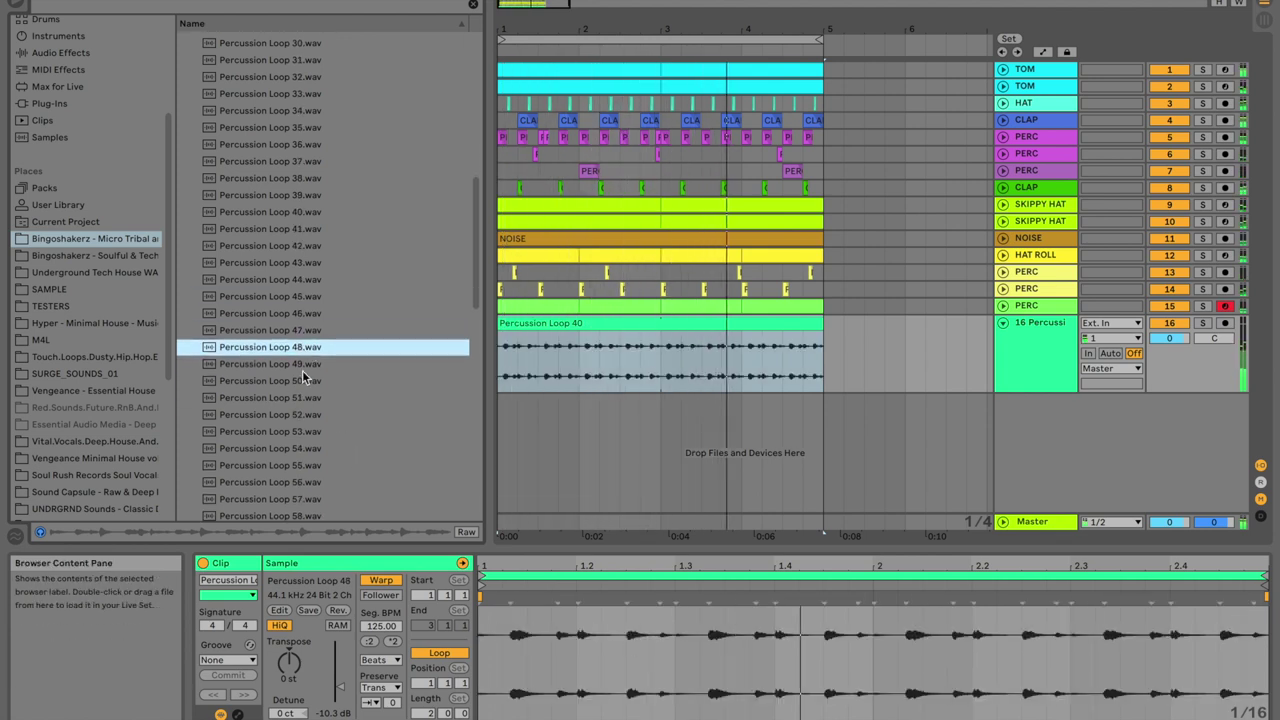
left_click_drag(300, 365, 688, 660)
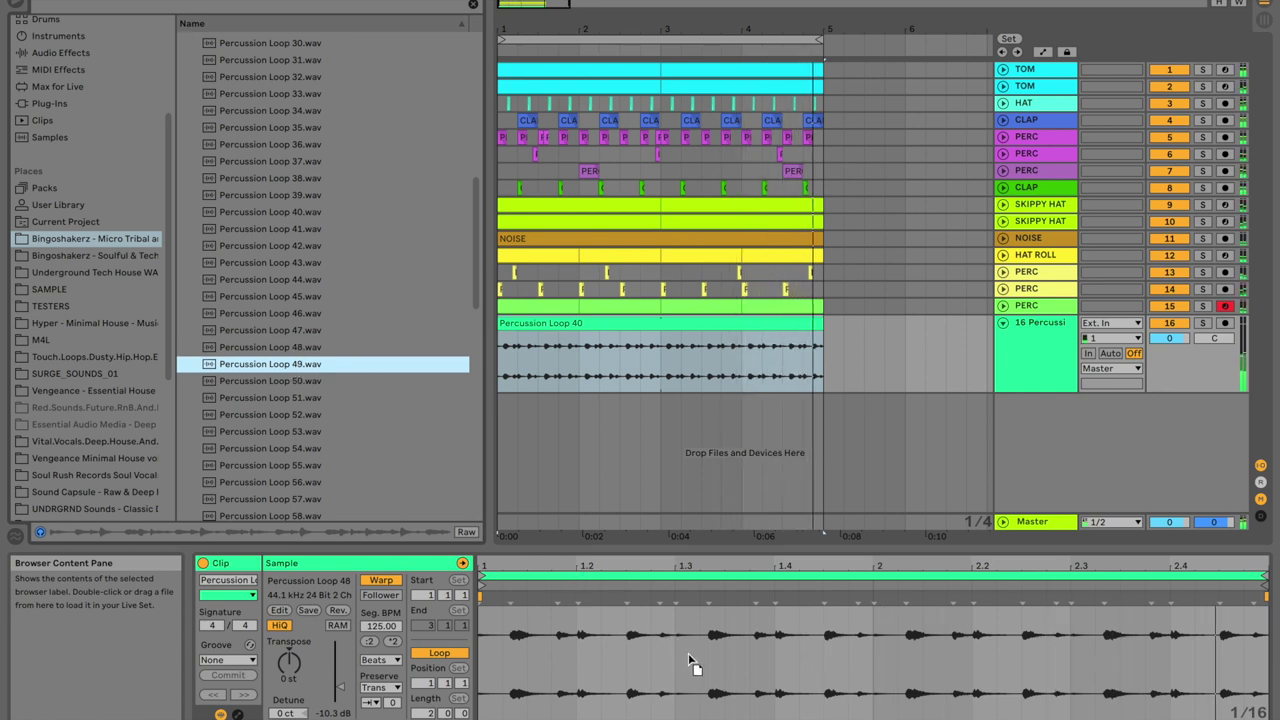
left_click_drag(688, 655, 404, 369)
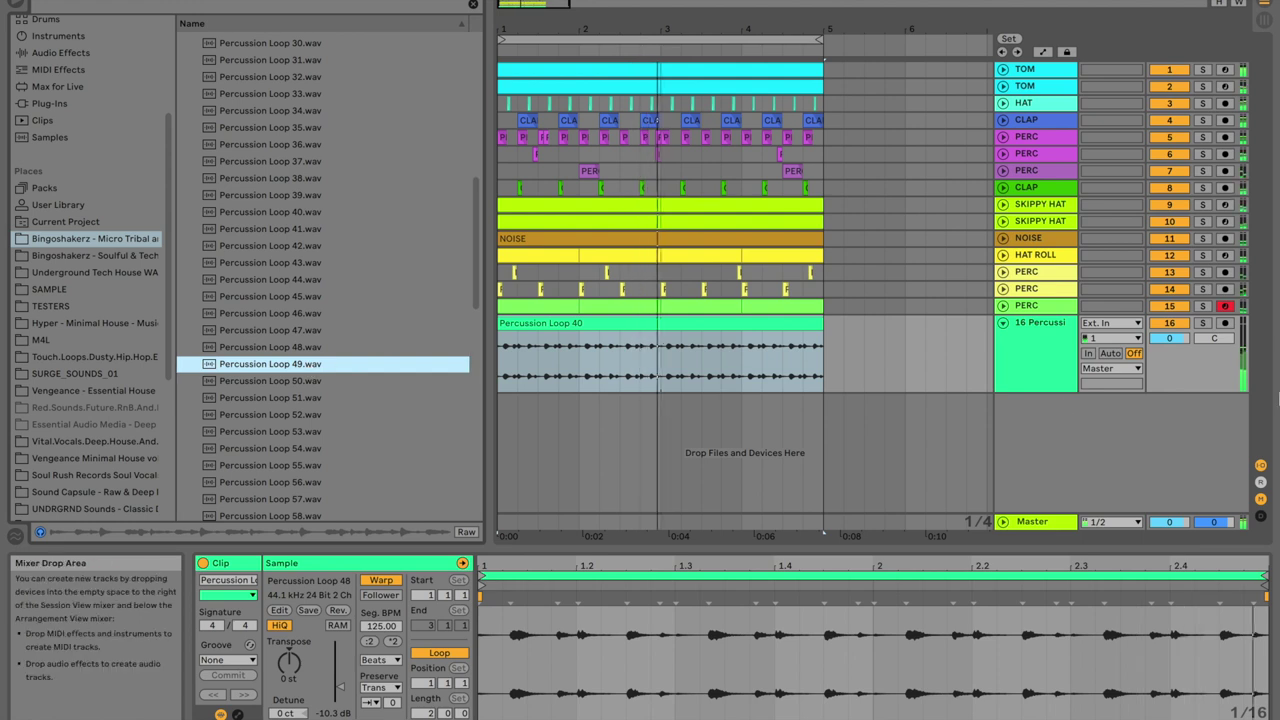
Lower track 16's volume to -5.3 dB and try Percussion Loops 50 to 53 as the clip's sample, settling on Percussion Loop 52.
left_click_drag(1169, 338, 1169, 358)
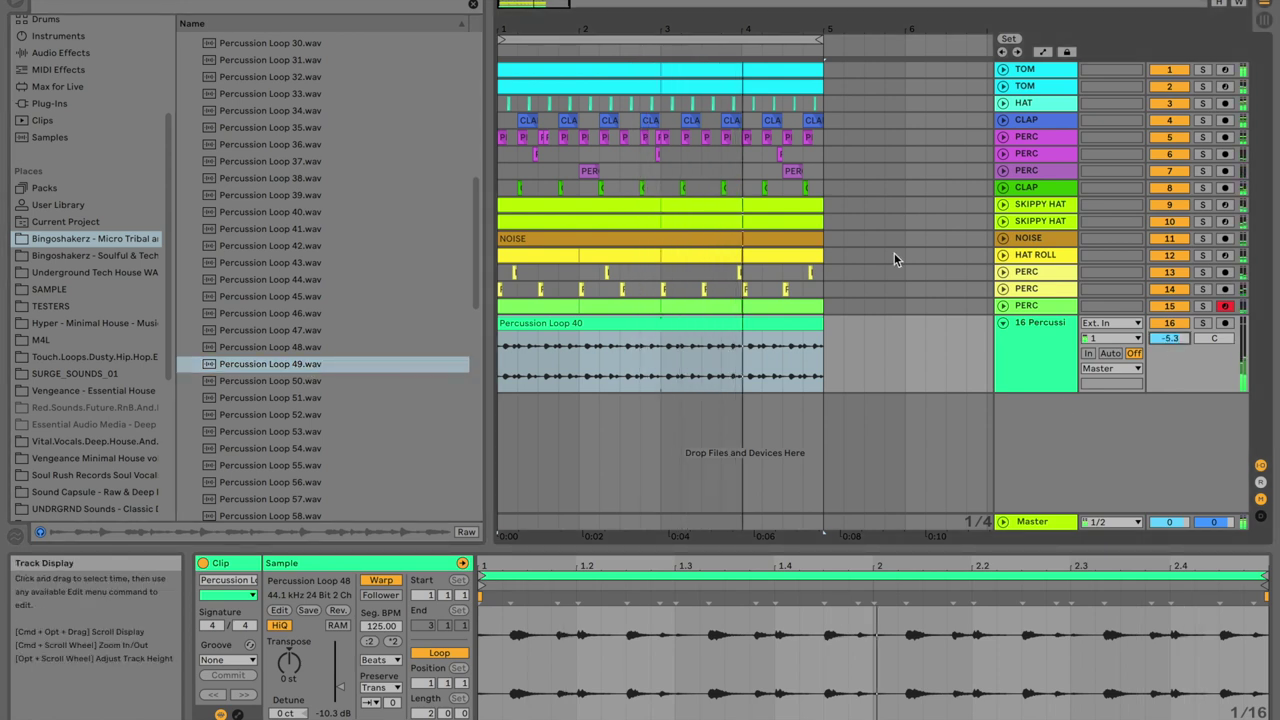
left_click(318, 380)
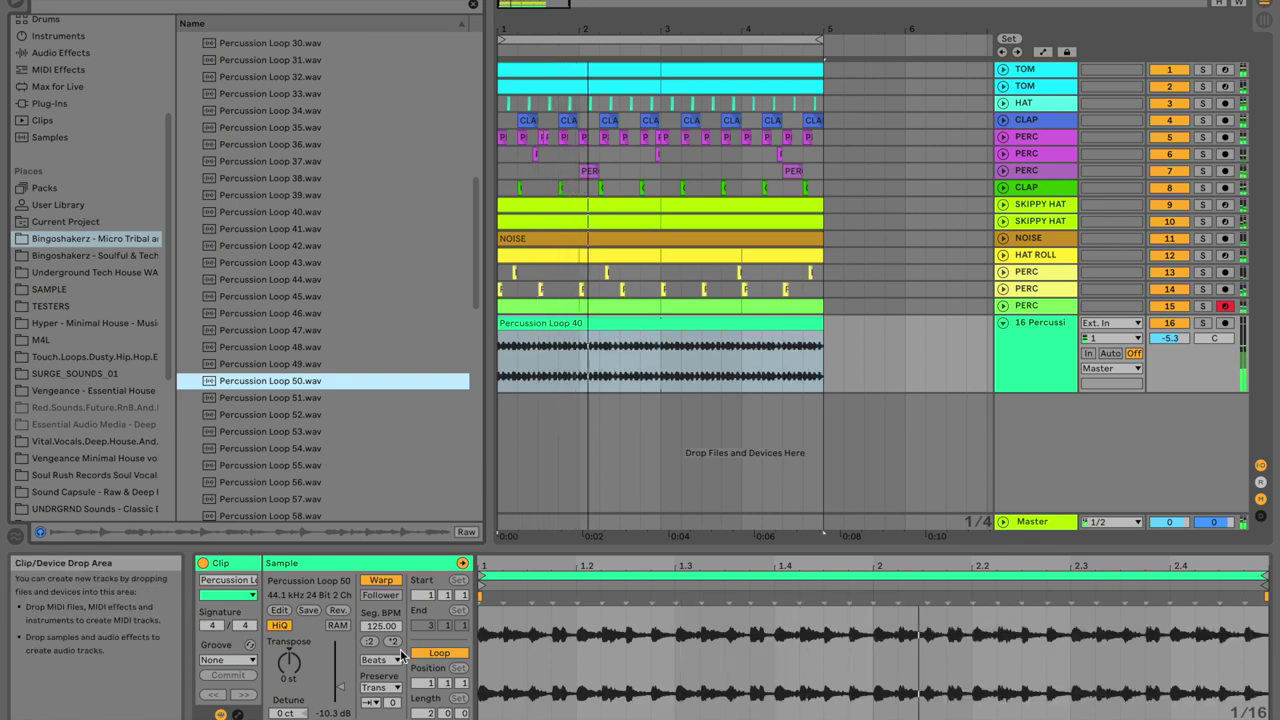
left_click(370, 399)
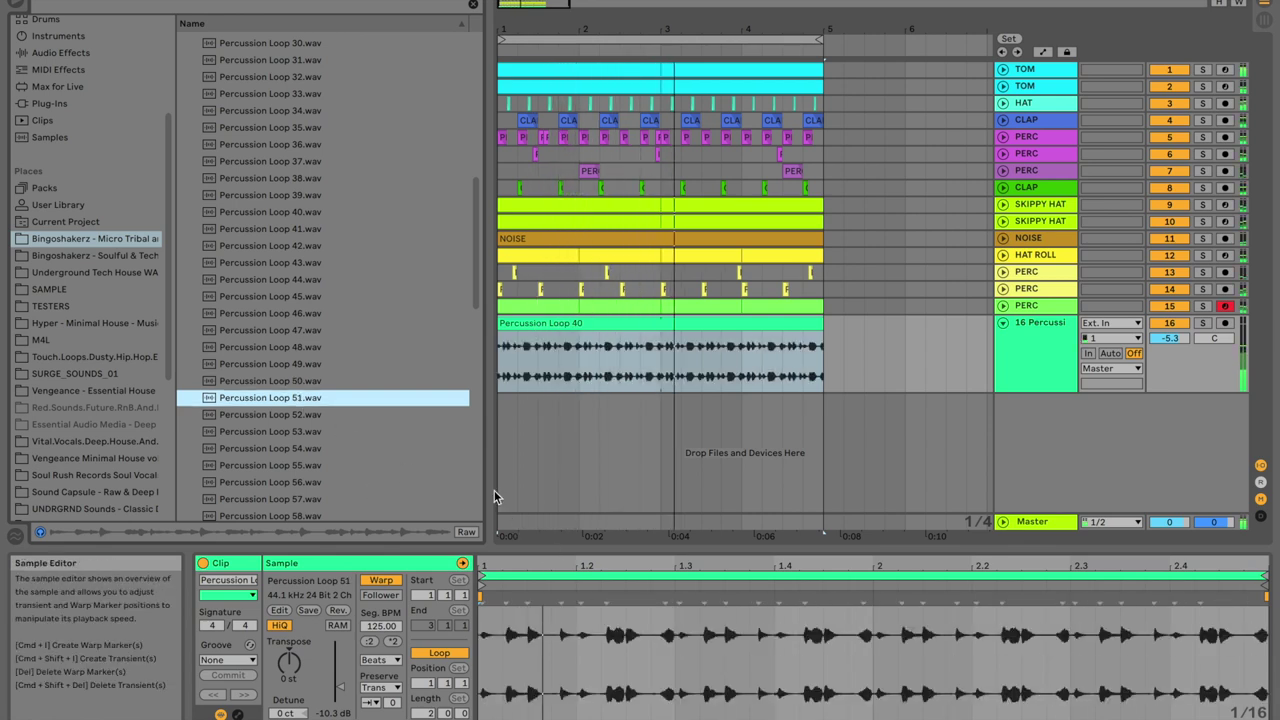
left_click(322, 413)
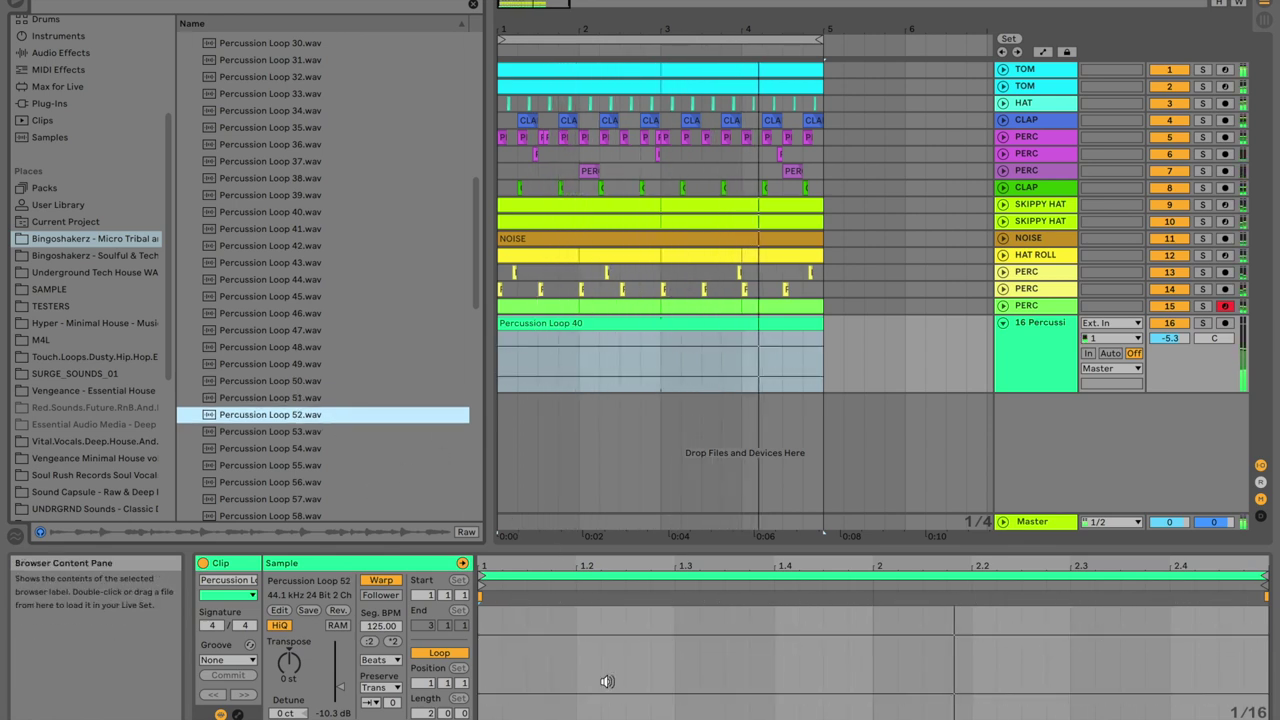
left_click(299, 435)
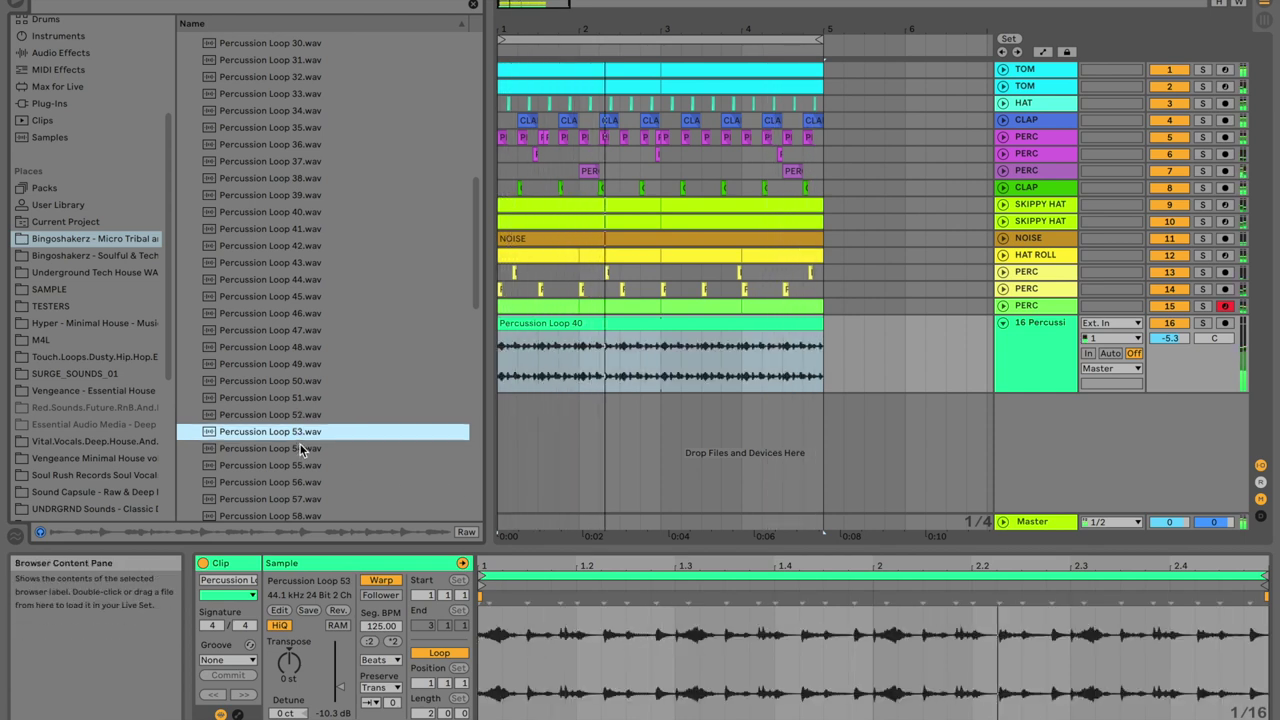
left_click(291, 415)
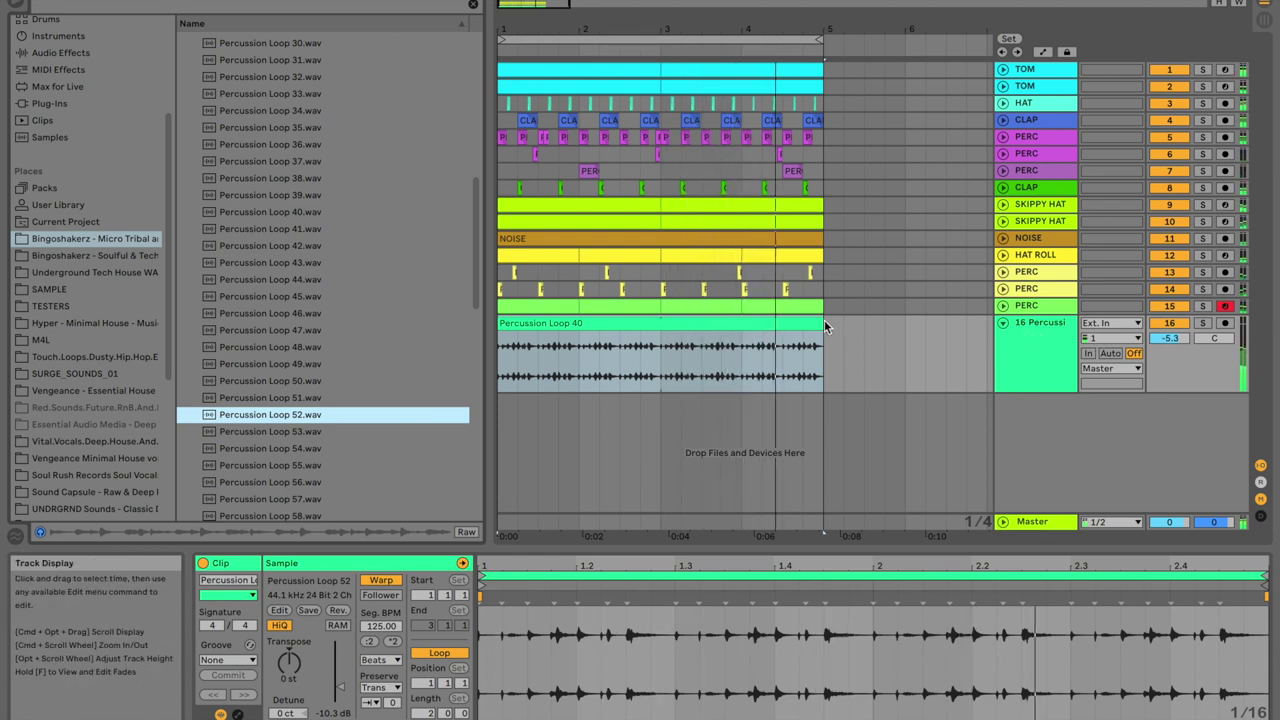
Shorten the track 16 clip to end after bar 2 and rename it PERC LOOP.
left_click_drag(826, 326, 663, 326)
right_click(612, 326)
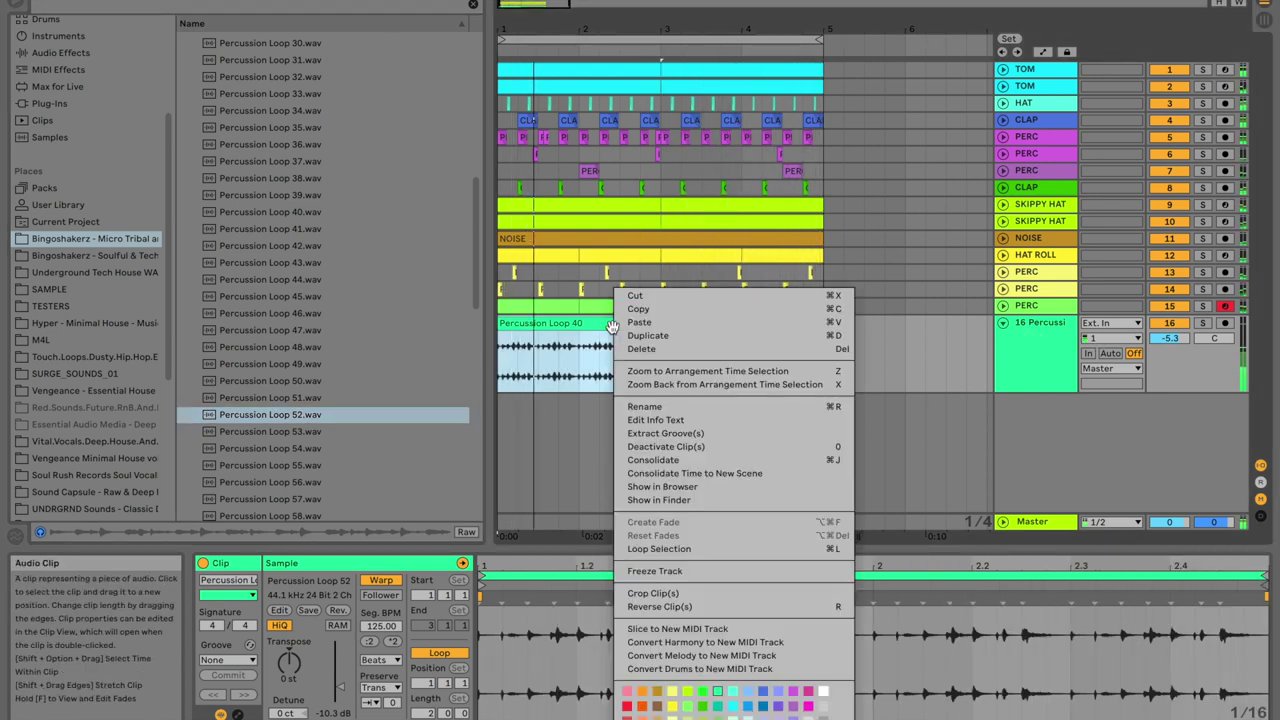
left_click(645, 406)
type("PERC LOOP")
key("Return")
Duplicate the PERC LOOP clip across bars 3 and 4, and rename track 16 as PERC LOOP.
key("super+d")
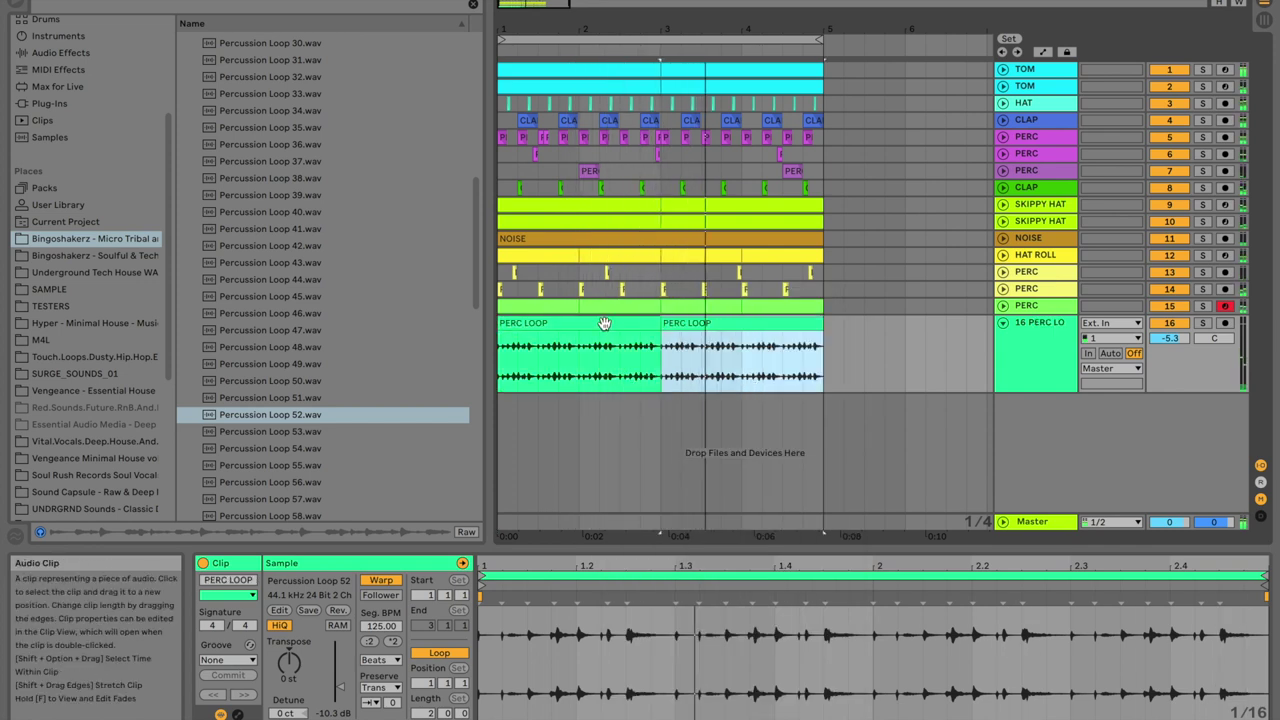
right_click(1062, 344)
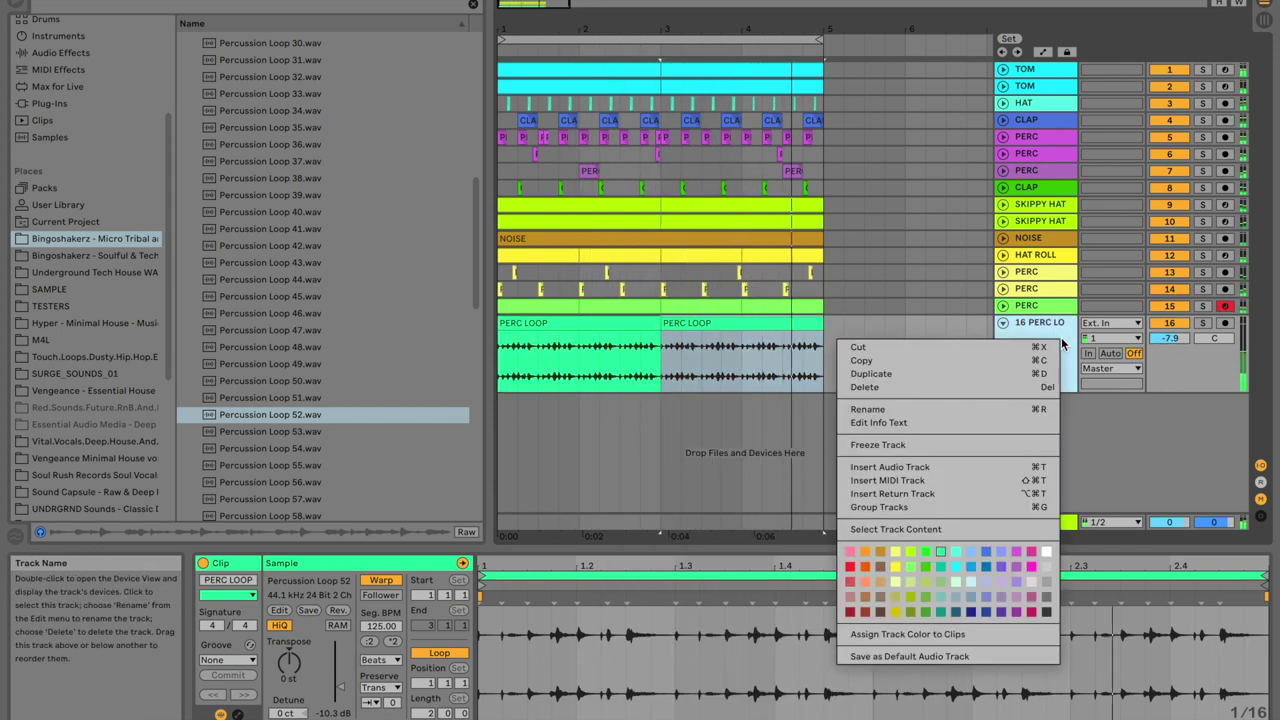
left_click(940, 409)
type("PERC LOOP")
Try the Notator 16D Swing groove on the PERC LOOP clip in solo and in the mix, and undo it.
left_click(1202, 322)
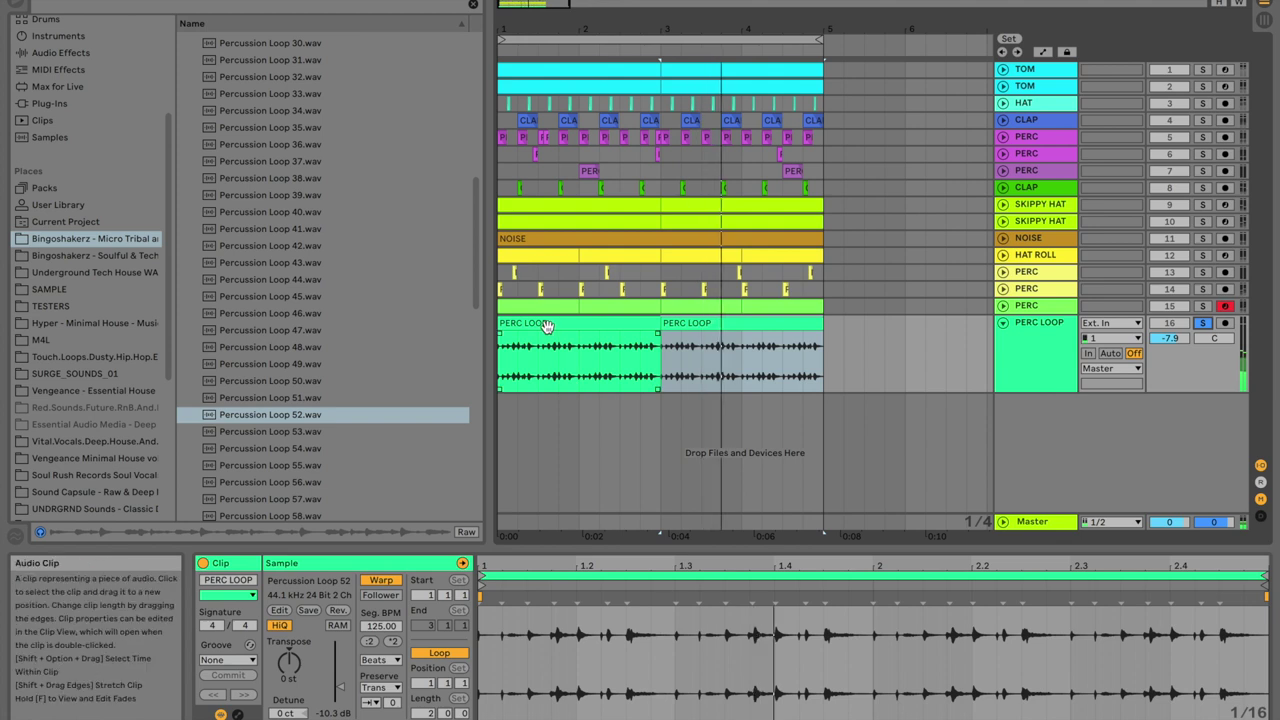
left_click(235, 660)
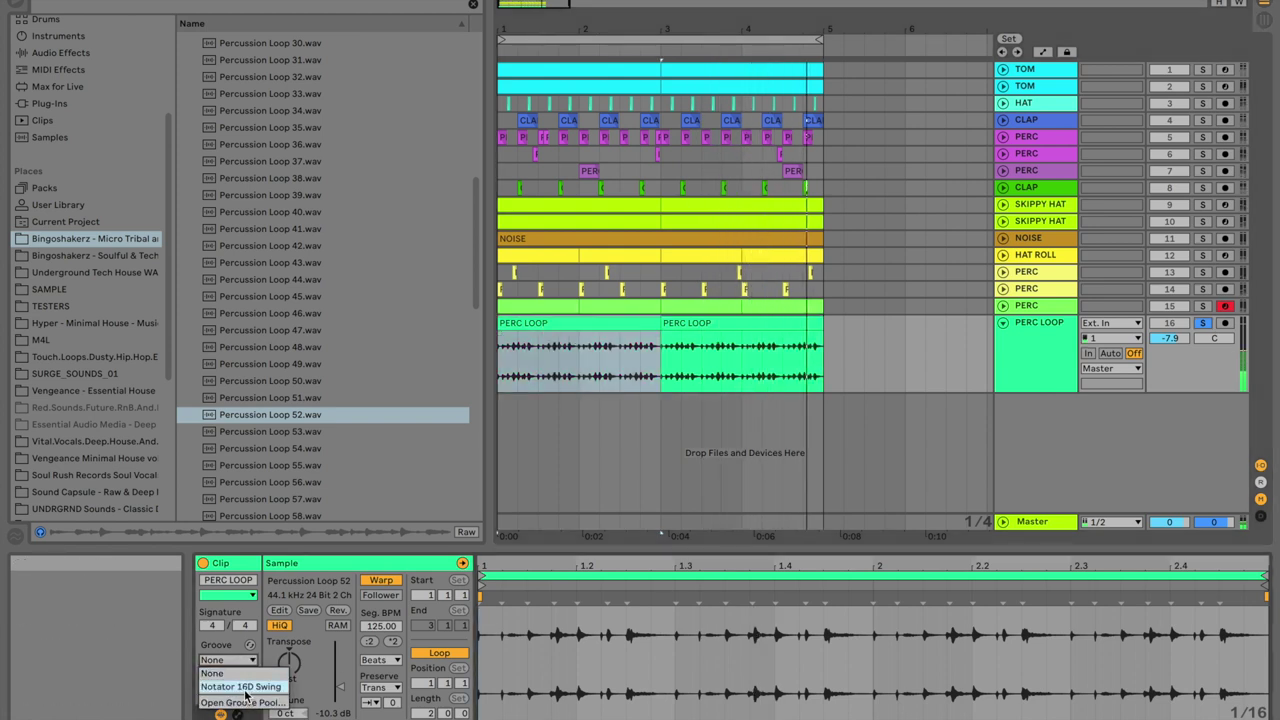
left_click(243, 687)
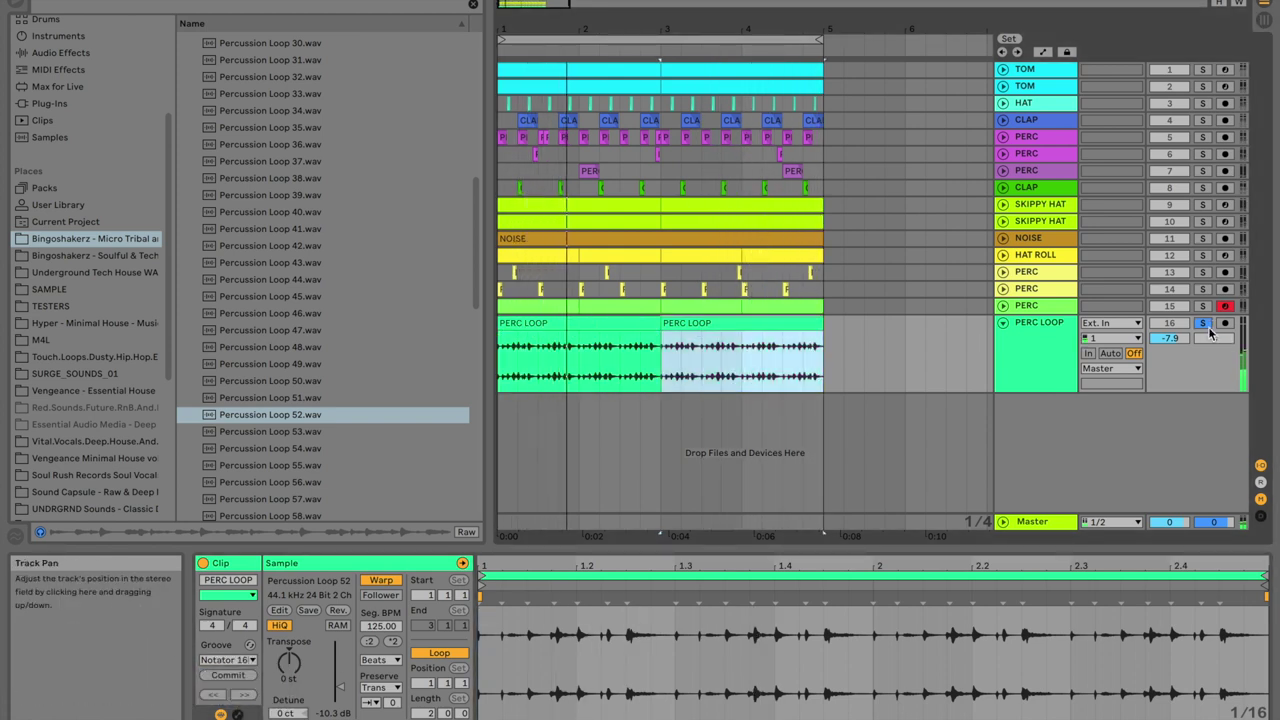
left_click(1205, 325)
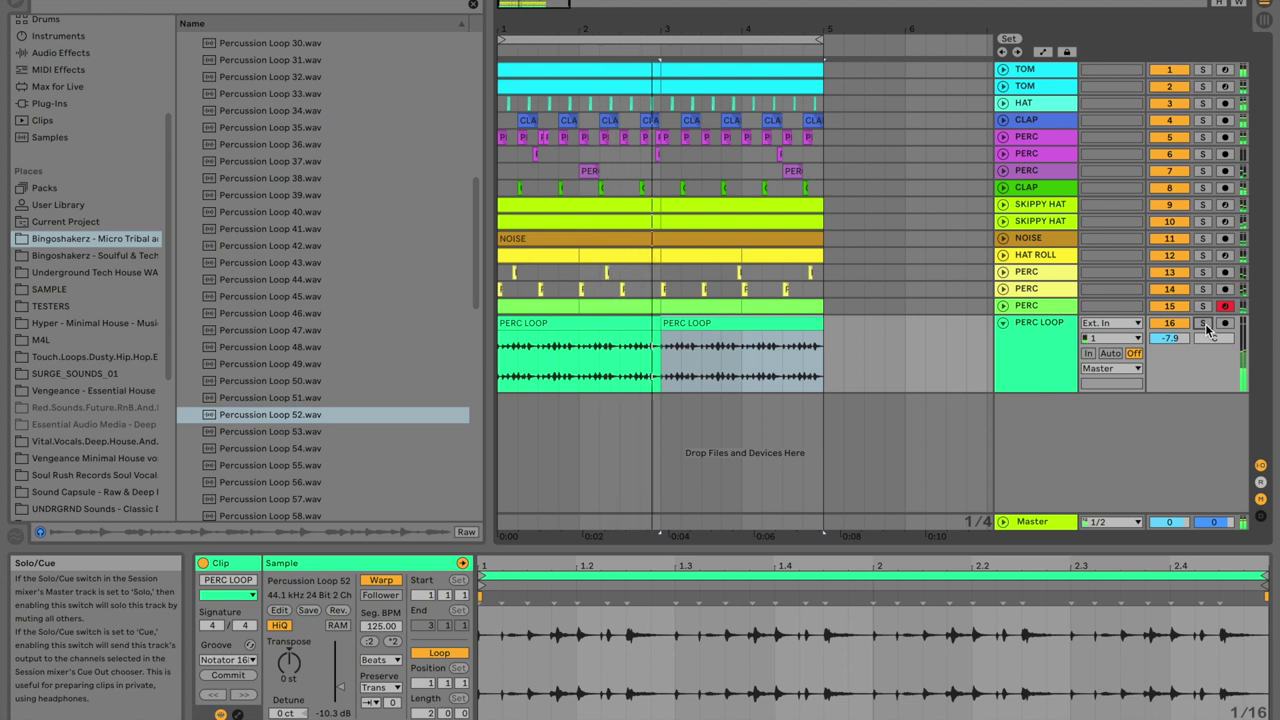
key("ctrl+z")
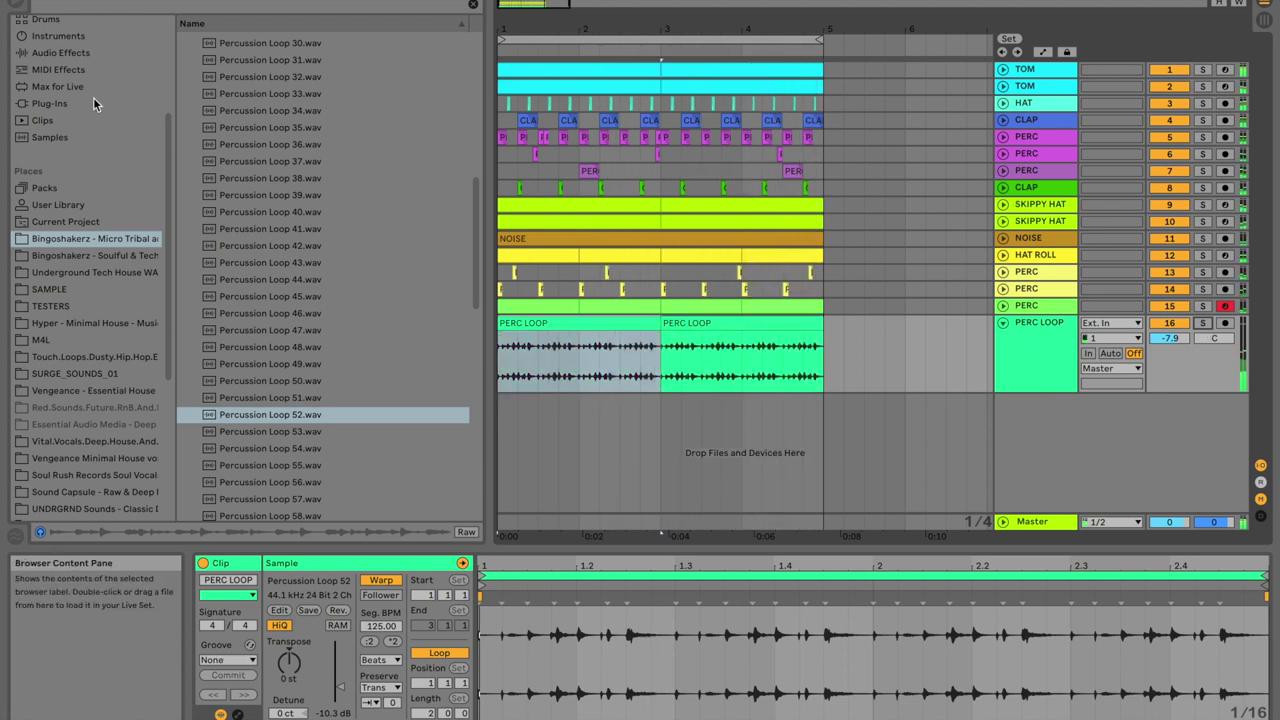
Add the WIDENER preset to the PERC LOOP track and lower the track's volume to -17.1 dB.
scroll(95, 105, "up", 5)
left_click(50, 39)
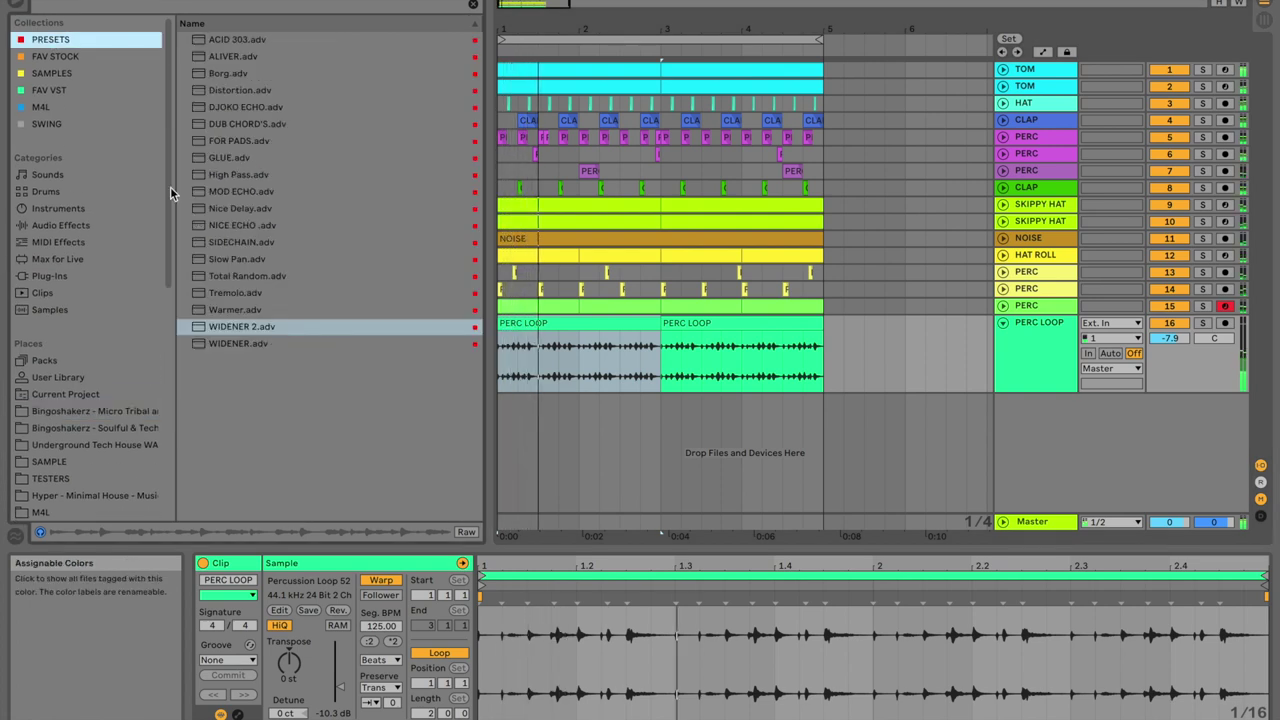
left_click(245, 344)
left_click(1040, 378)
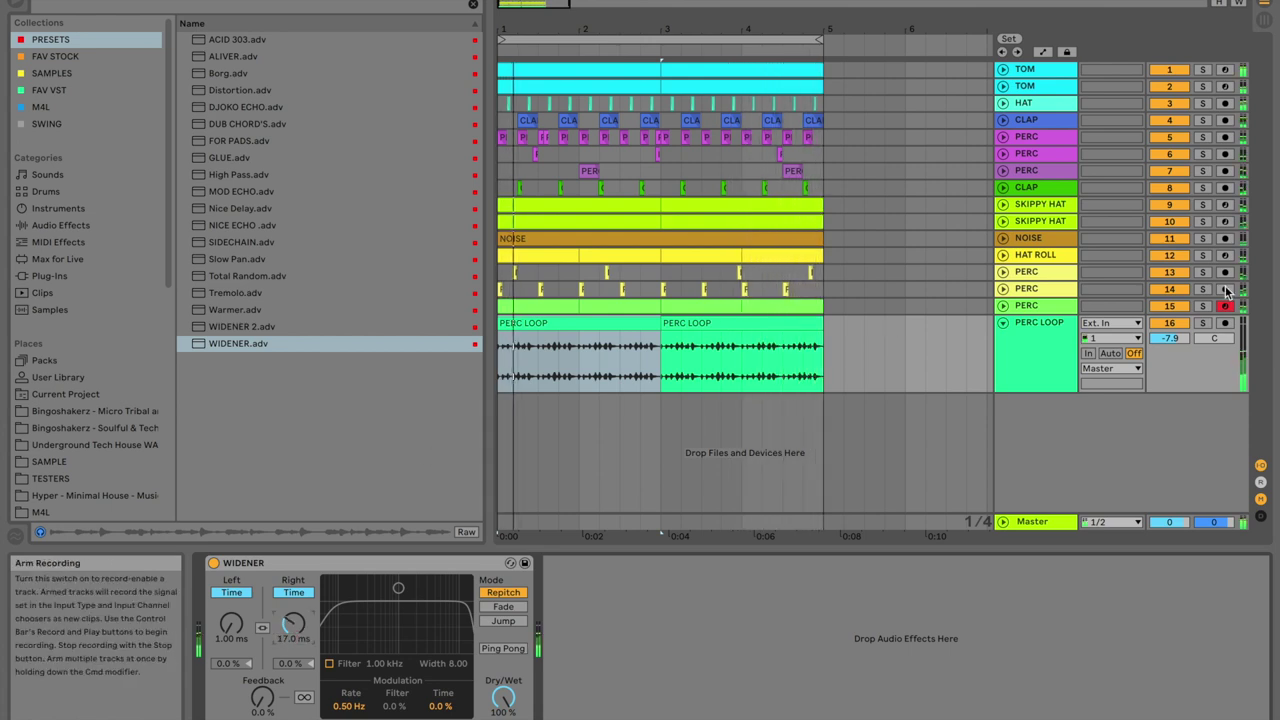
left_click_drag(1169, 338, 1169, 350)
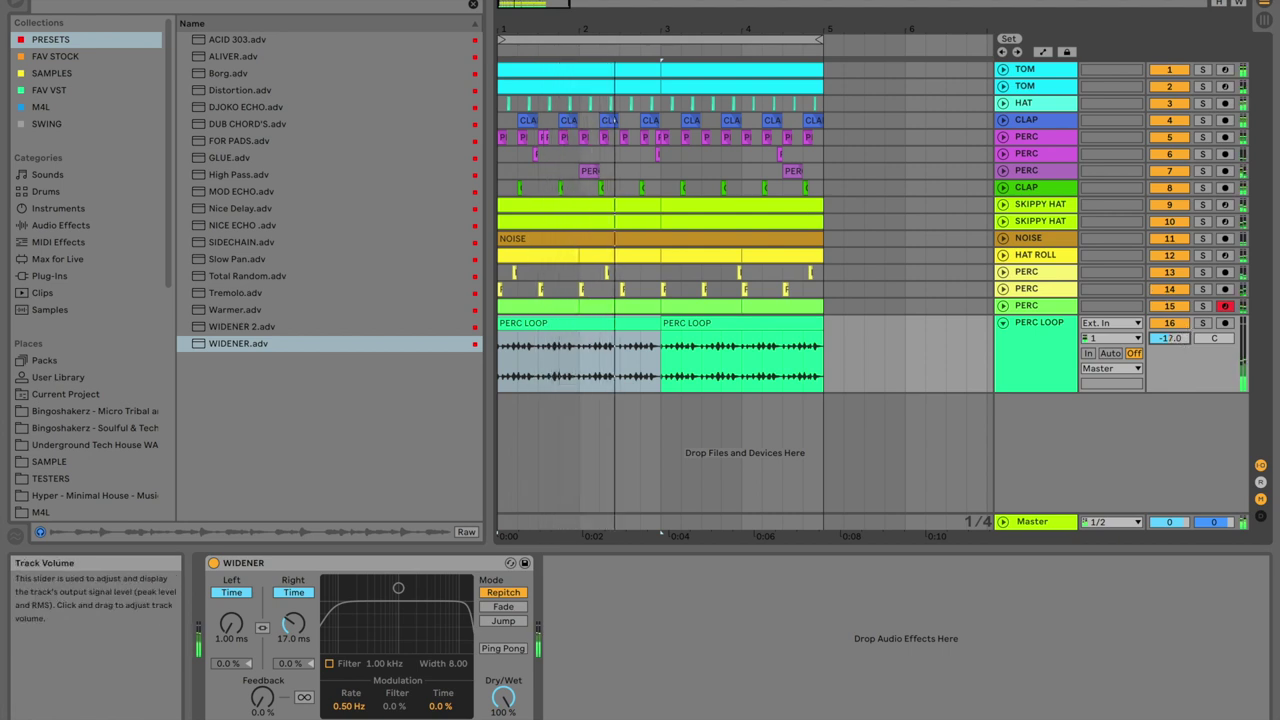
Solo the PERC LOOP track and add an EQ Eight after the WIDENER device.
left_click(1202, 322)
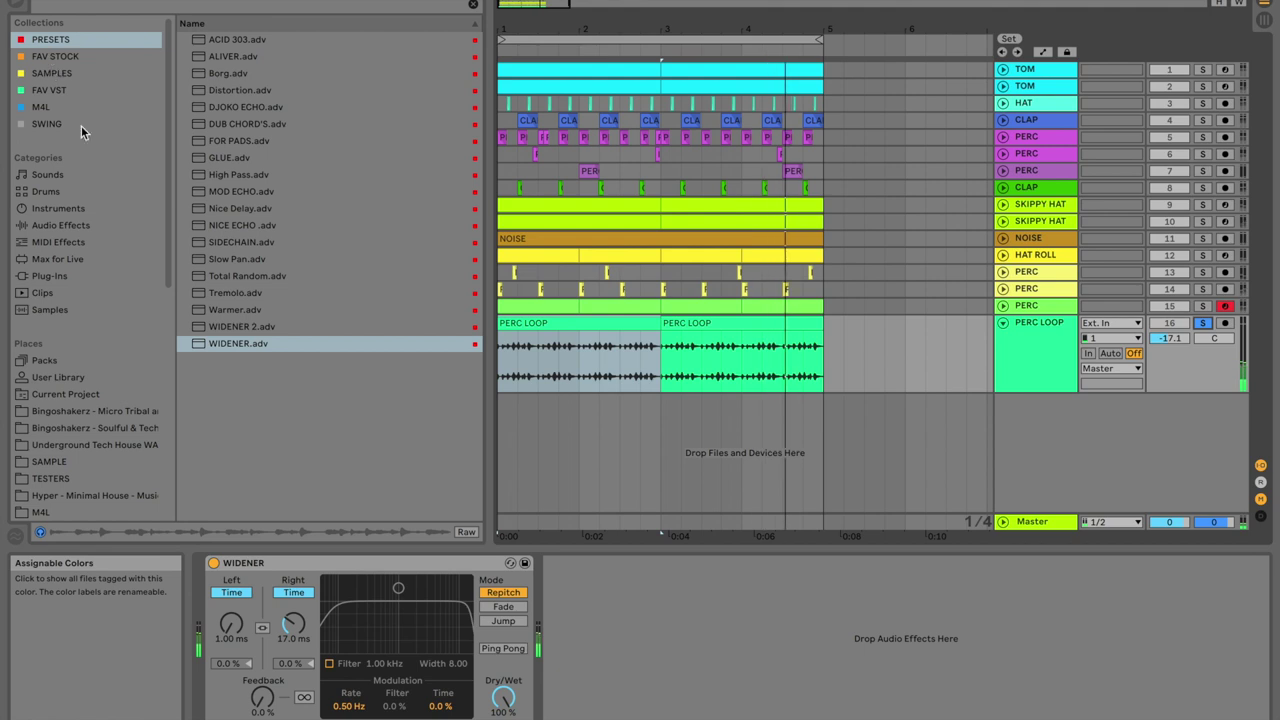
left_click(56, 225)
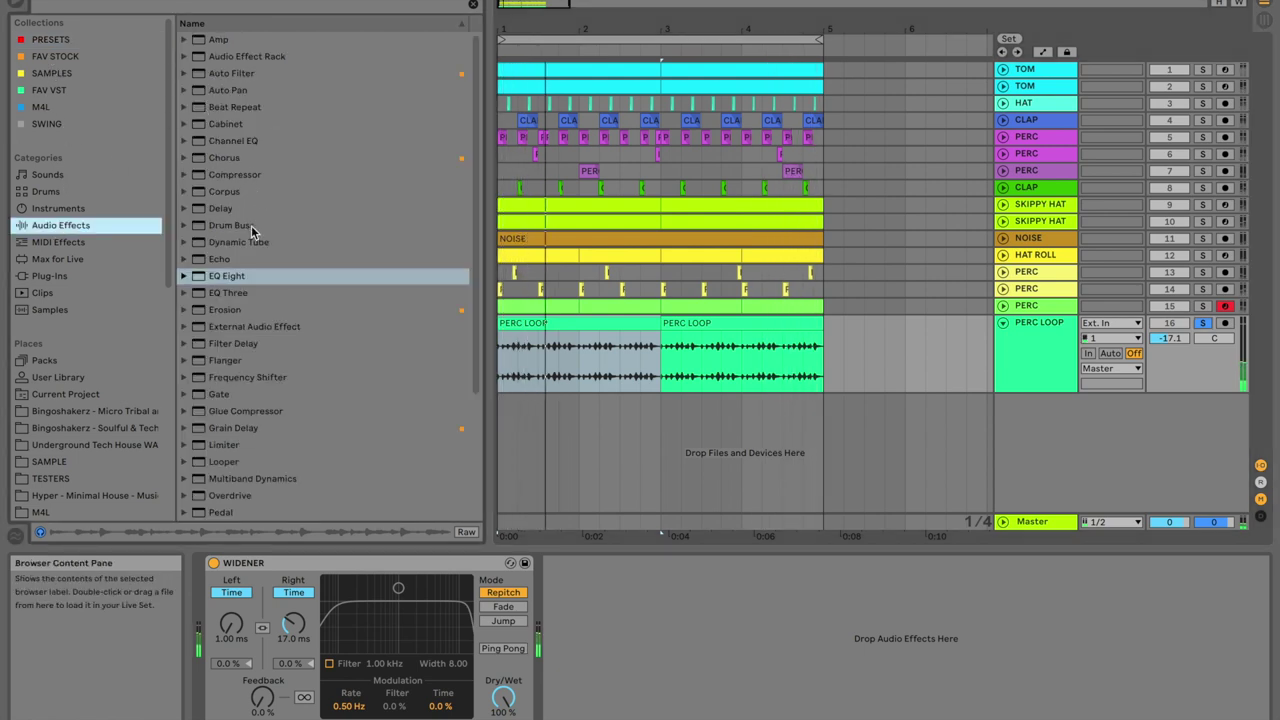
key("Return")
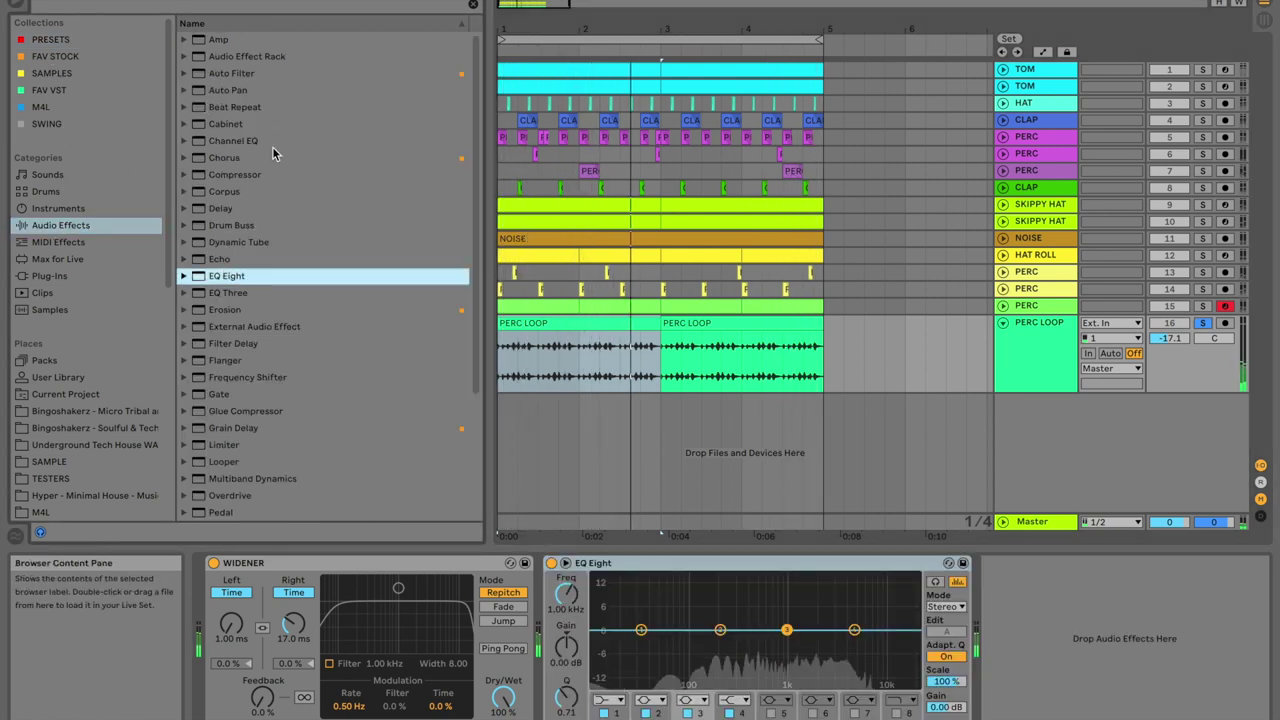
Insert Erosion's Wide and Dirty preset before EQ Eight, set to 3.50 kHz with amount 40.7, and compare the track in the mix.
left_click(188, 313)
left_click(243, 444)
left_click_drag(537, 575, 540, 578)
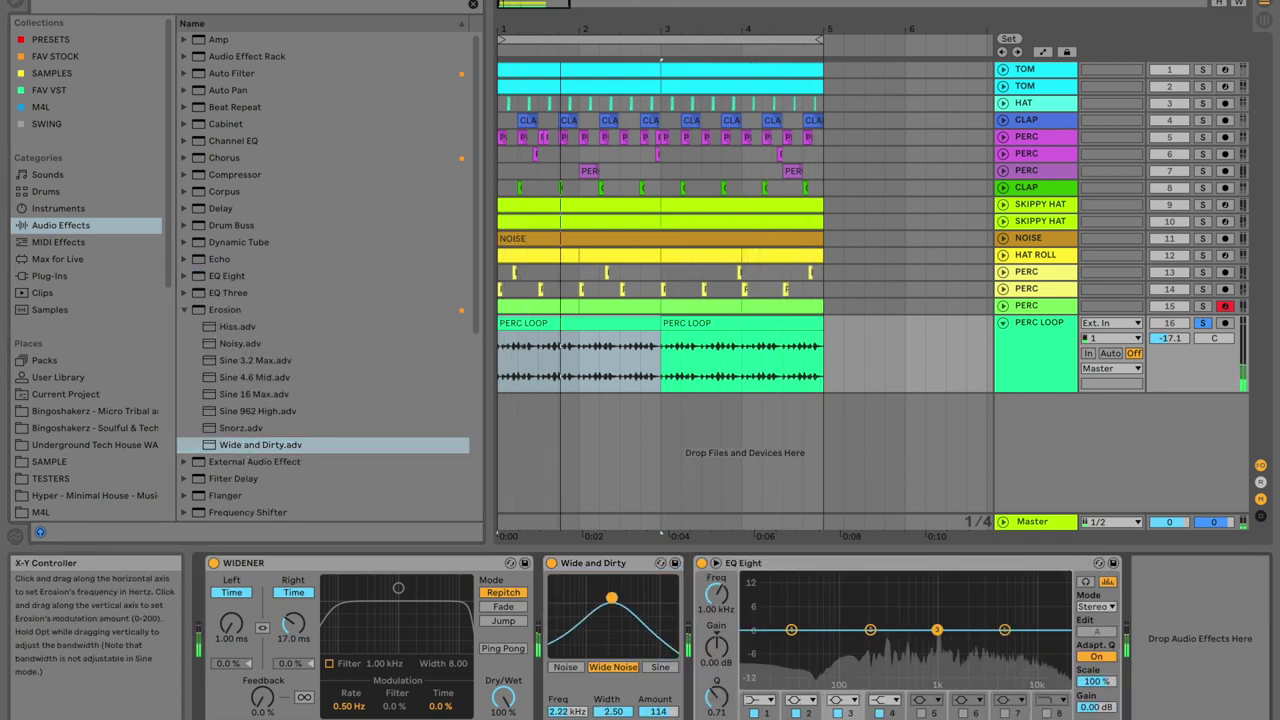
left_click_drag(619, 614, 625, 620)
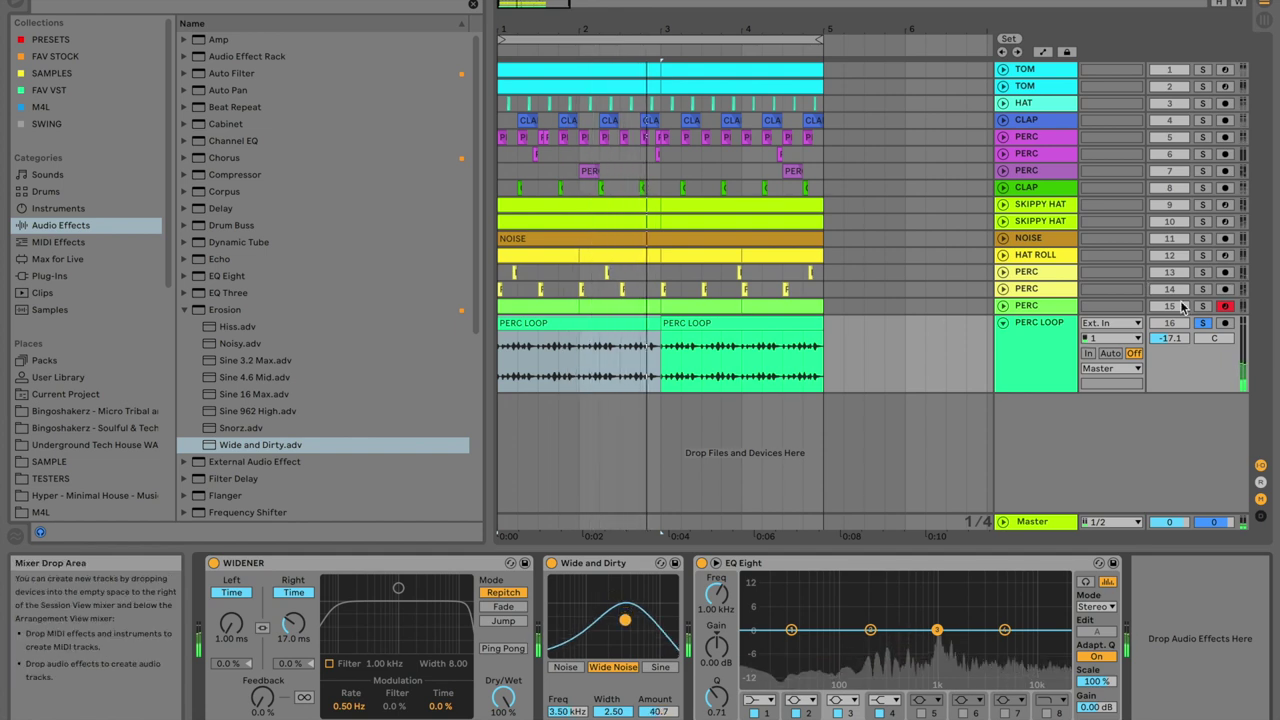
left_click(1201, 324)
left_click(1201, 326)
left_click(185, 310)
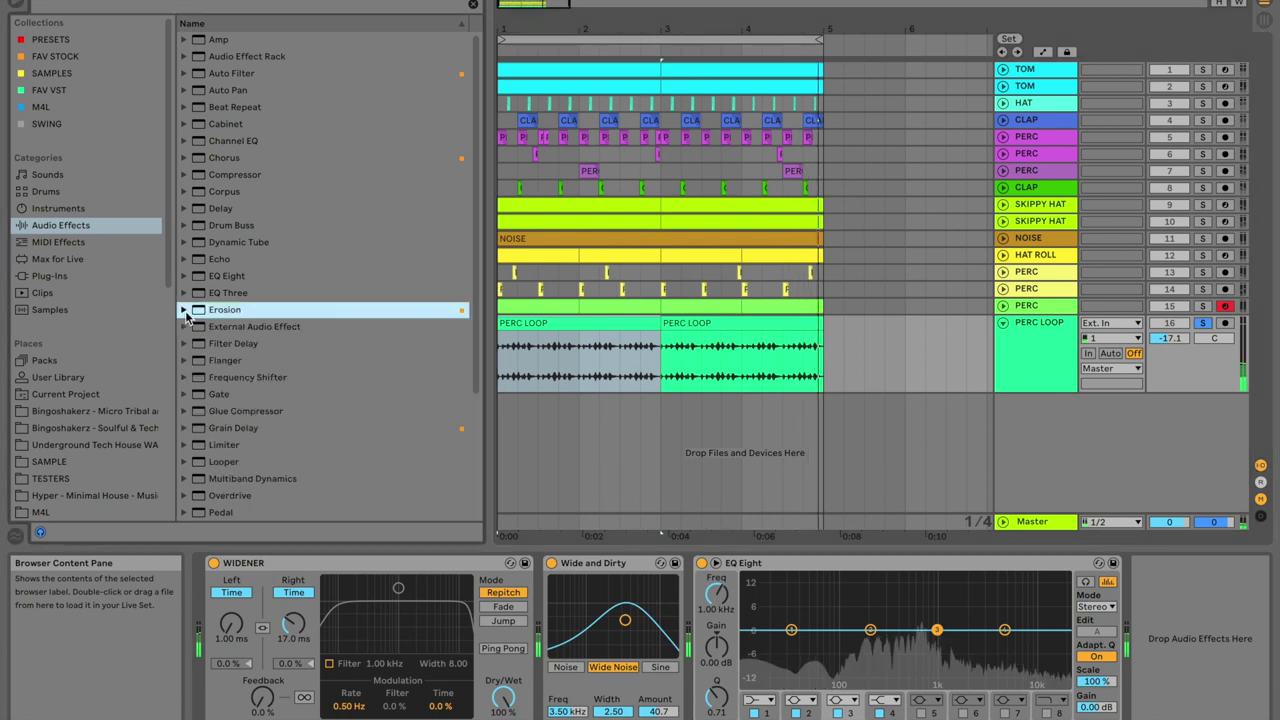
left_click(233, 177)
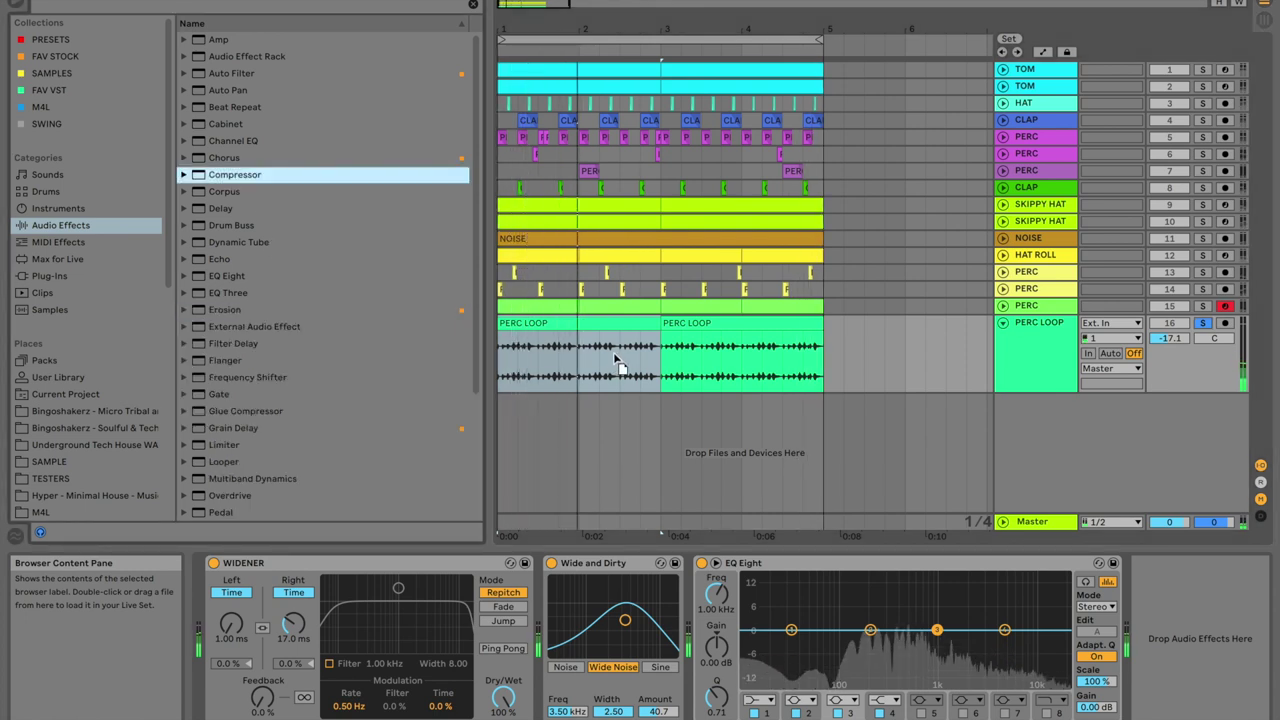
scroll(340, 372, "down", 5)
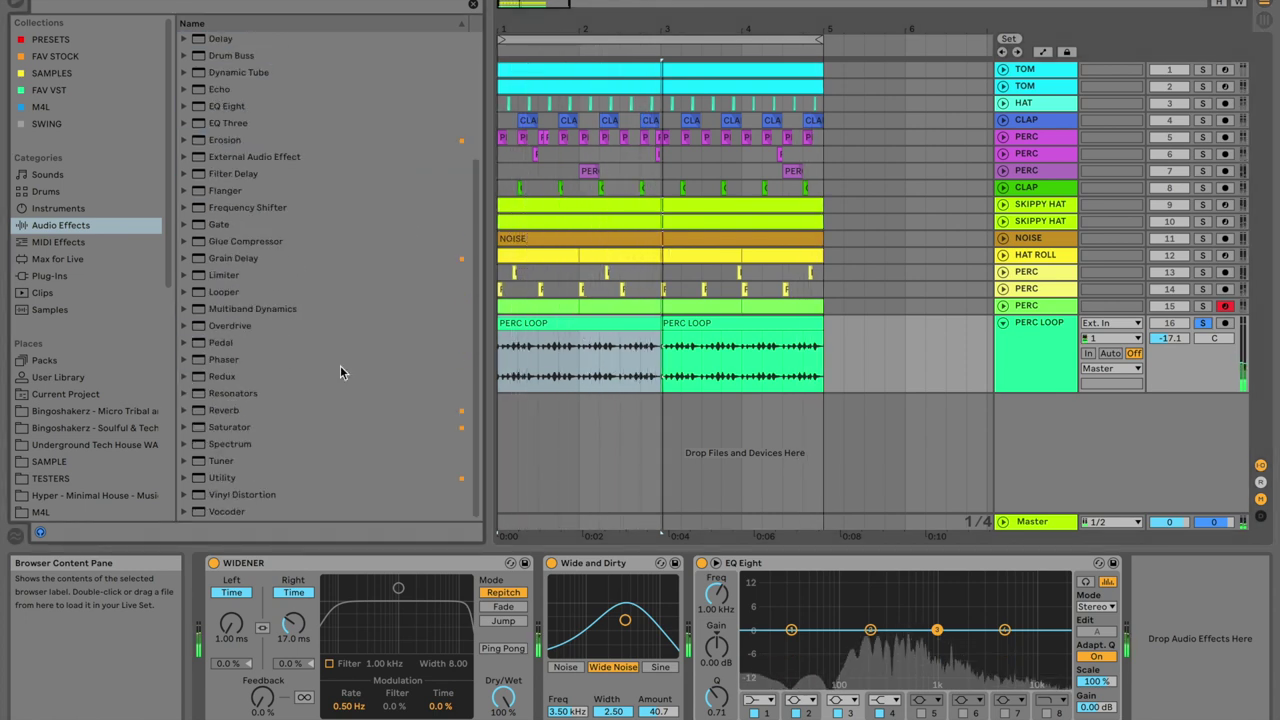
scroll(311, 380, "up", 4)
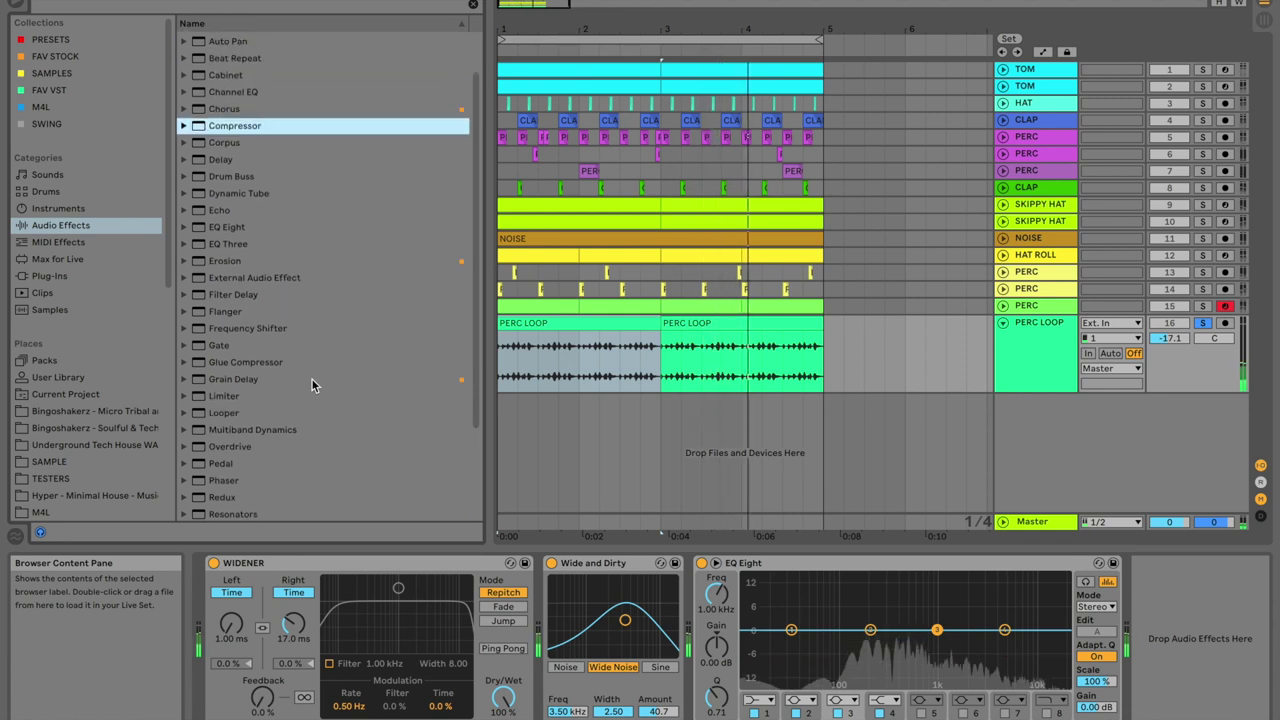
scroll(311, 378, "up", 2)
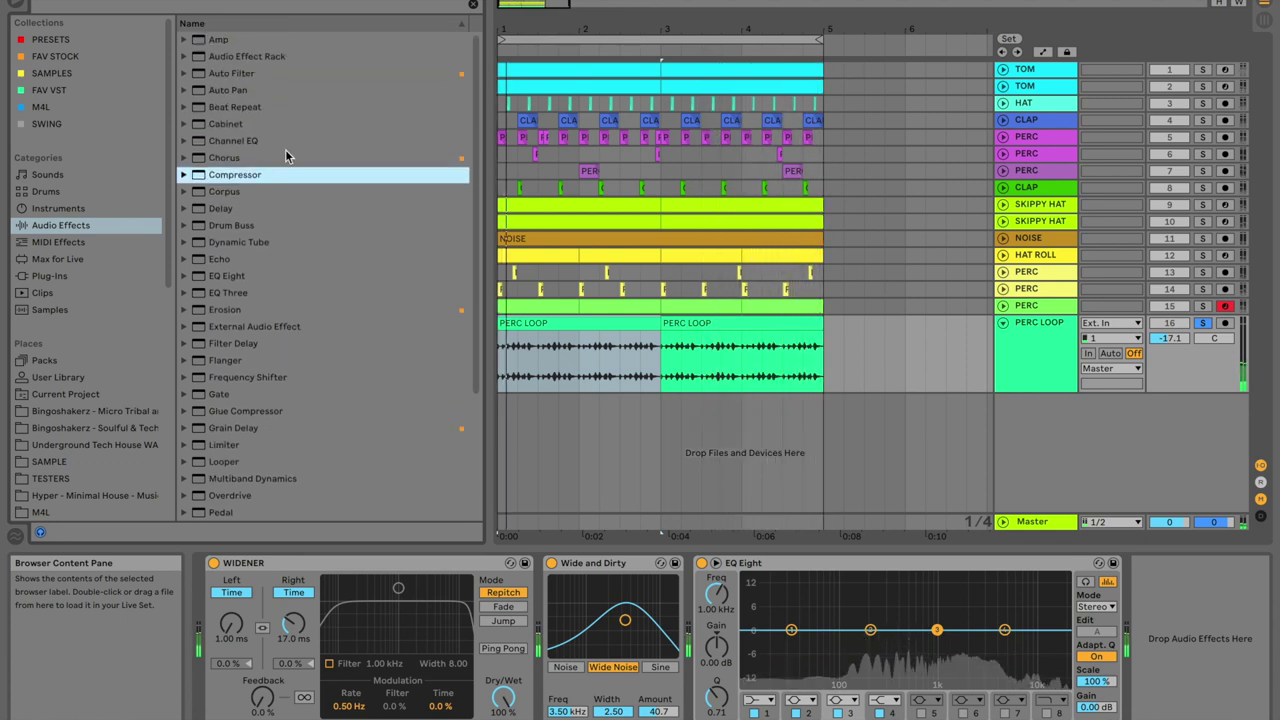
Insert a Chorus before EQ Eight with modulation amount 4.18 ms and rate 0.16 Hz, and unsolo the track.
left_click_drag(224, 162, 692, 630)
left_click_drag(855, 657, 810, 610)
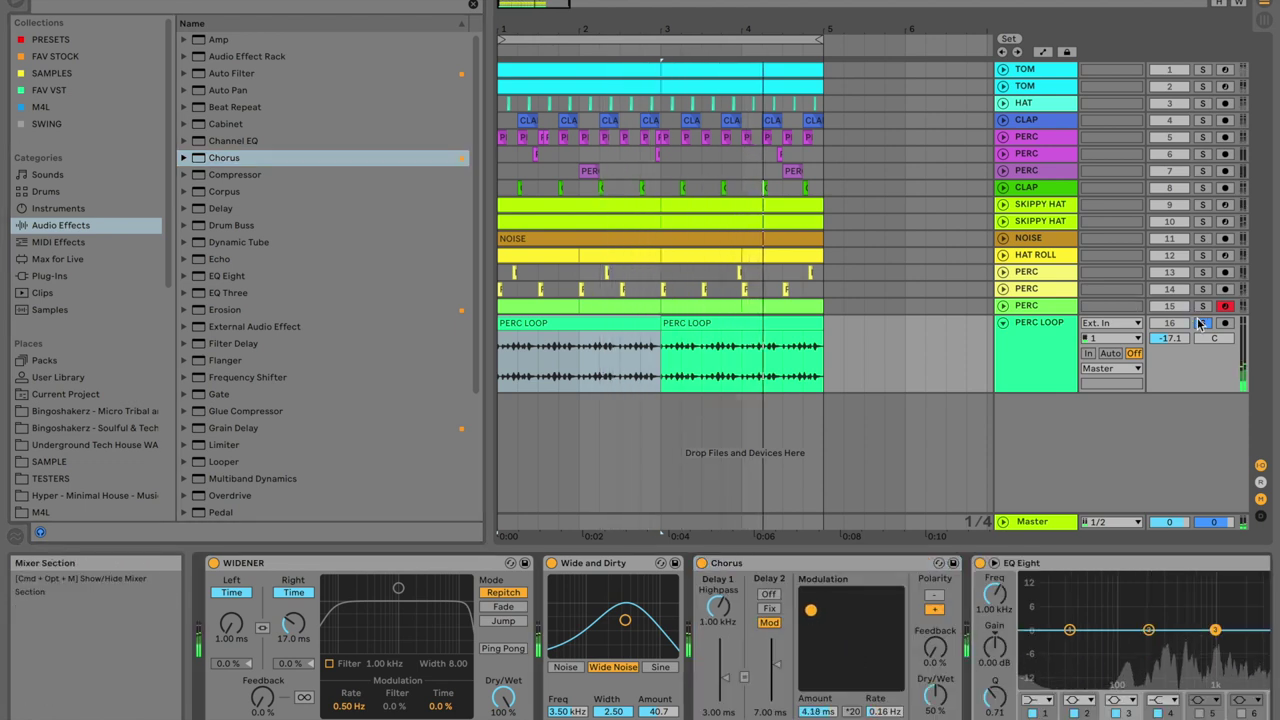
left_click(1202, 322)
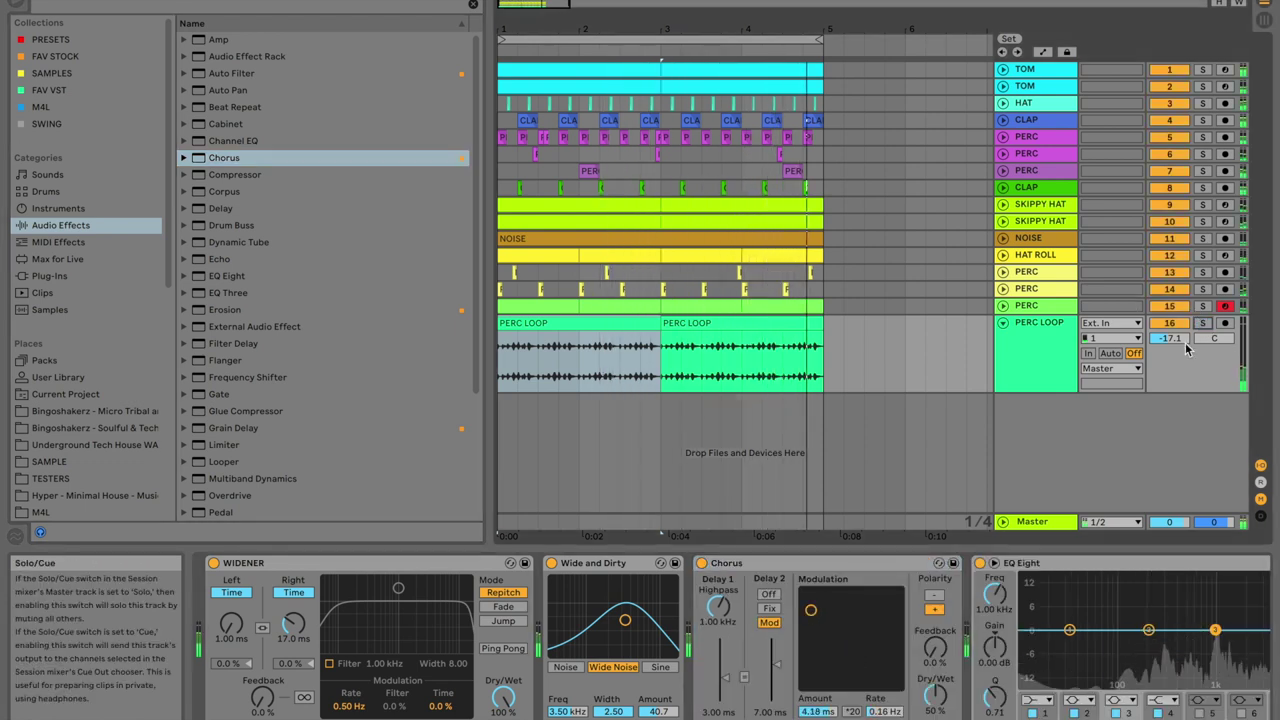
Cut the PERC LOOP track's lows with EQ Eight's first band at 599 Hz with Q 0.72, and fold the track.
left_click(1036, 699)
left_click(1038, 613)
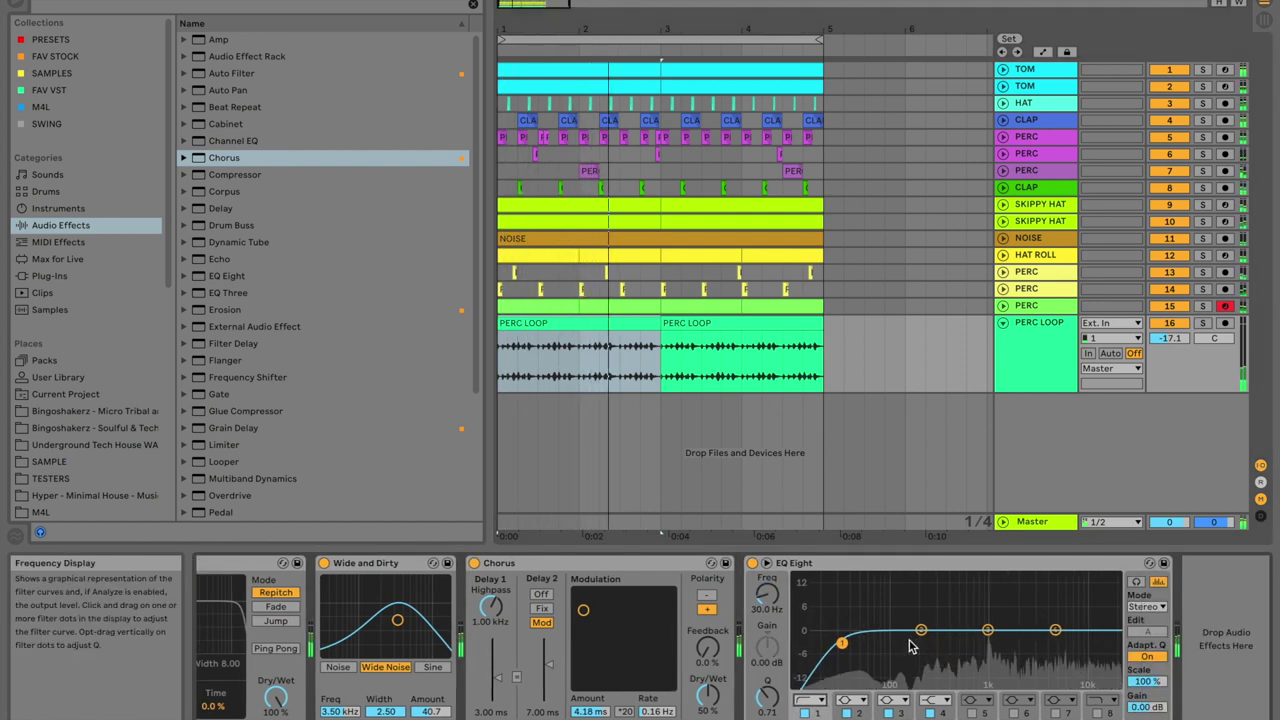
left_click_drag(840, 645, 913, 646)
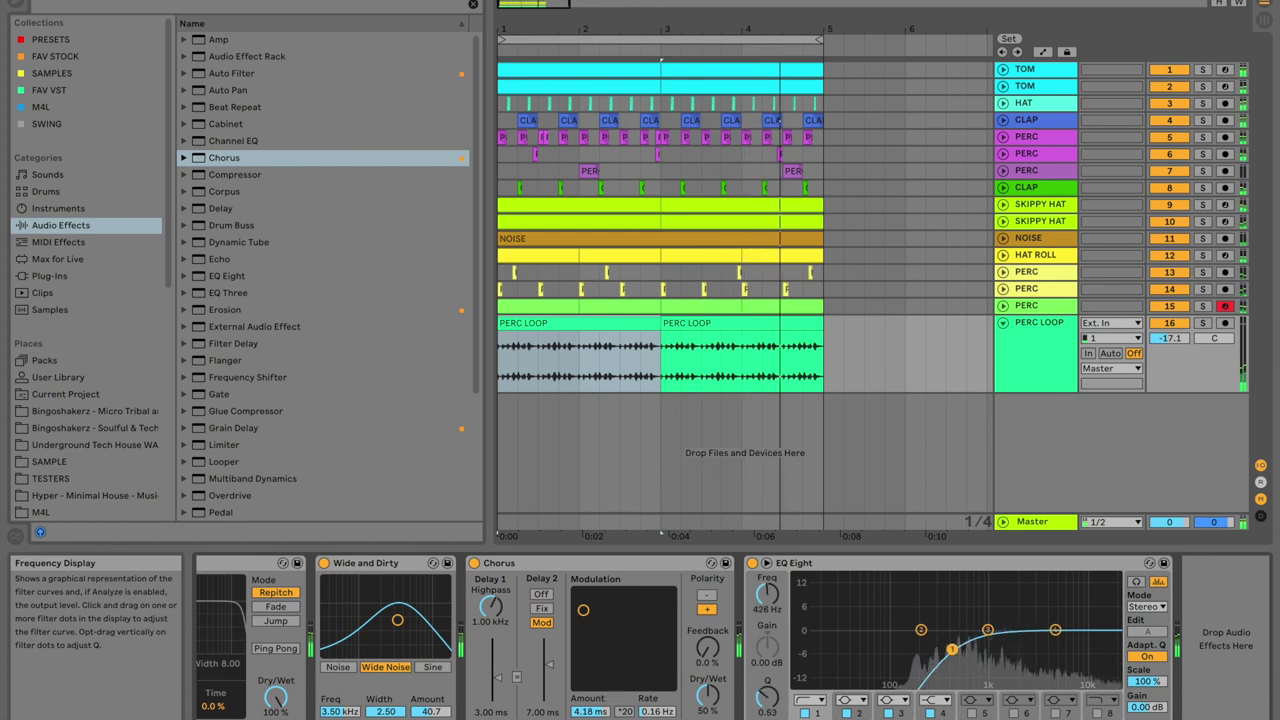
left_click_drag(951, 648, 960, 654)
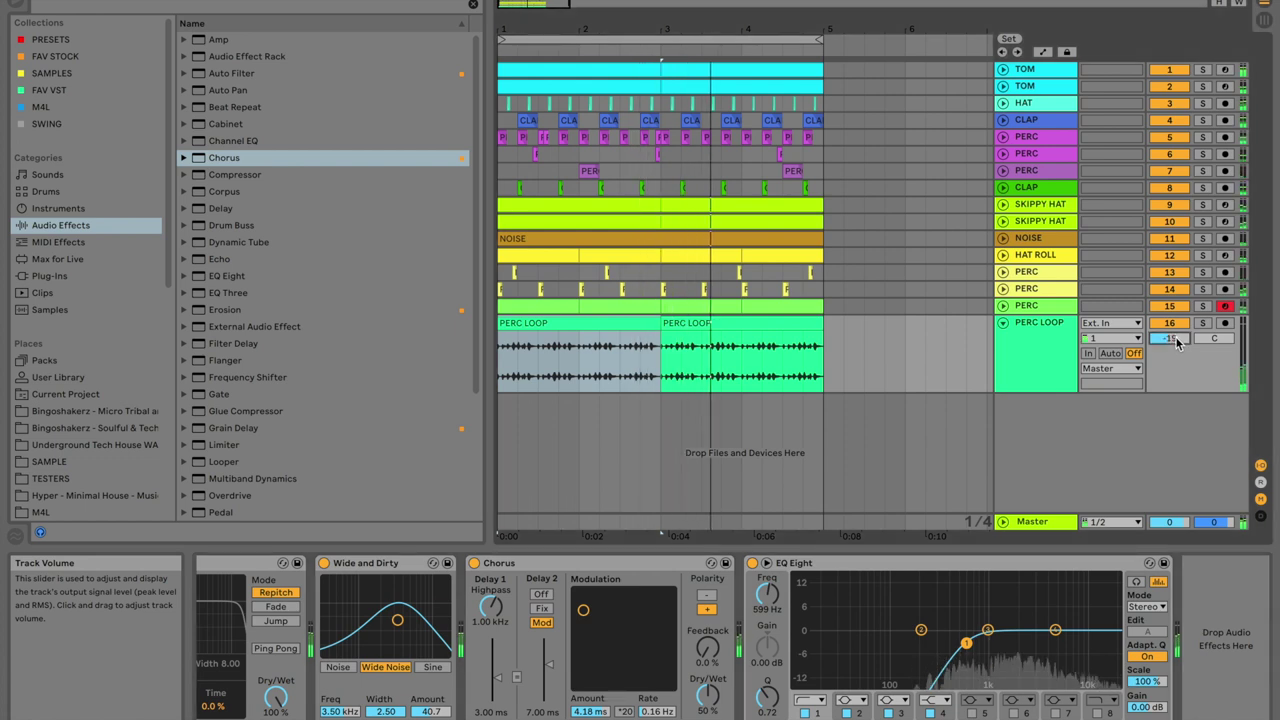
left_click(1002, 323)
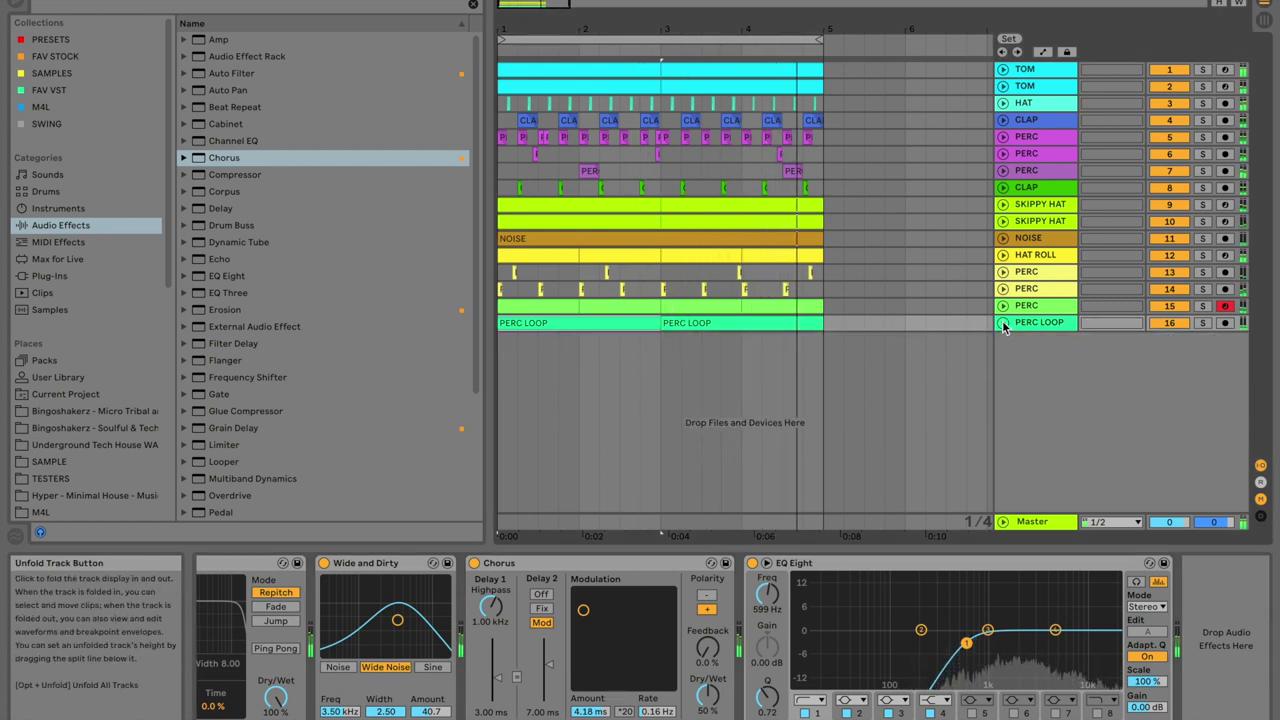
Place Percussion Loop 53.wav from the Bingoshakerz Micro Tribal folder on a new track starting at bar 1.
scroll(115, 402, "down", 1)
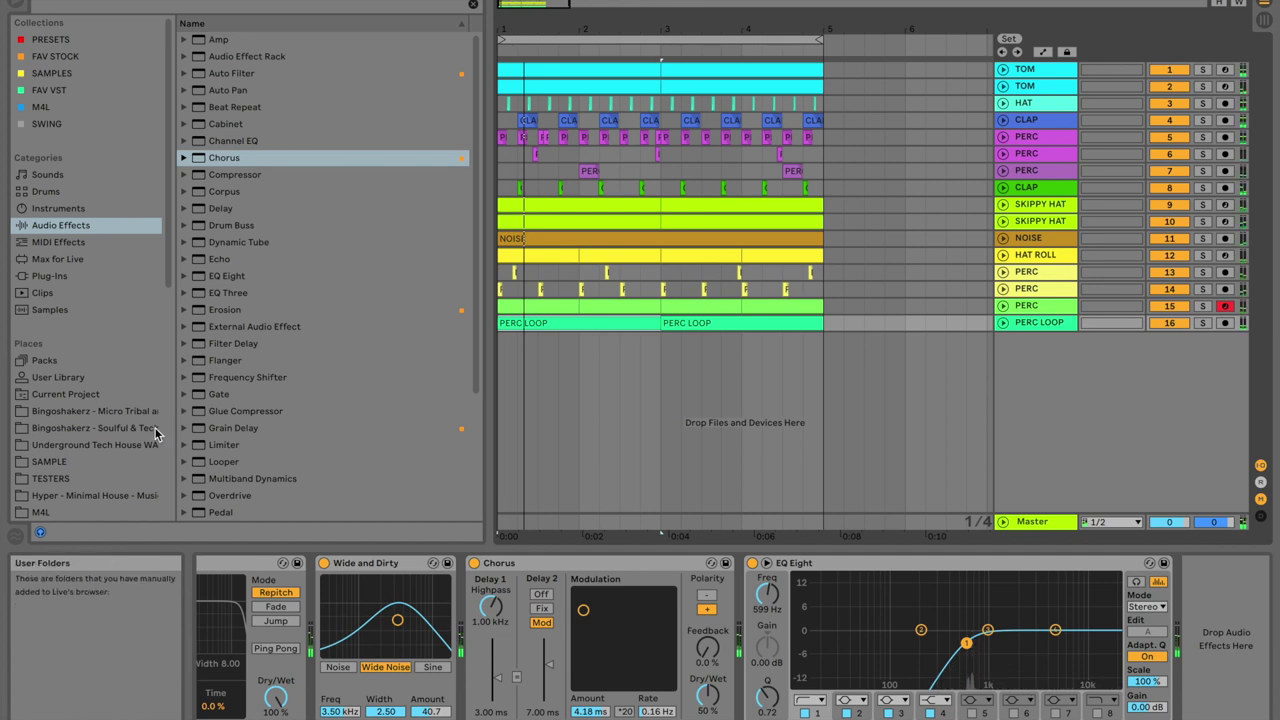
left_click(118, 398)
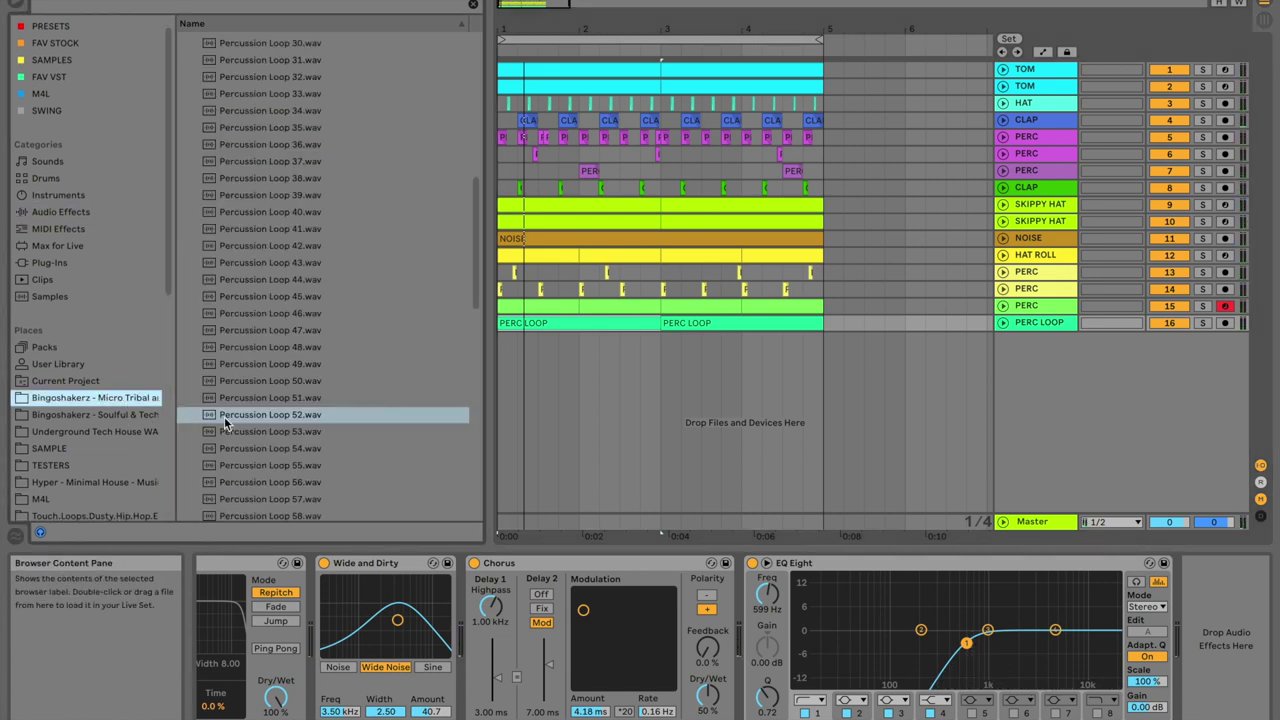
left_click(260, 431)
left_click_drag(268, 435, 551, 338)
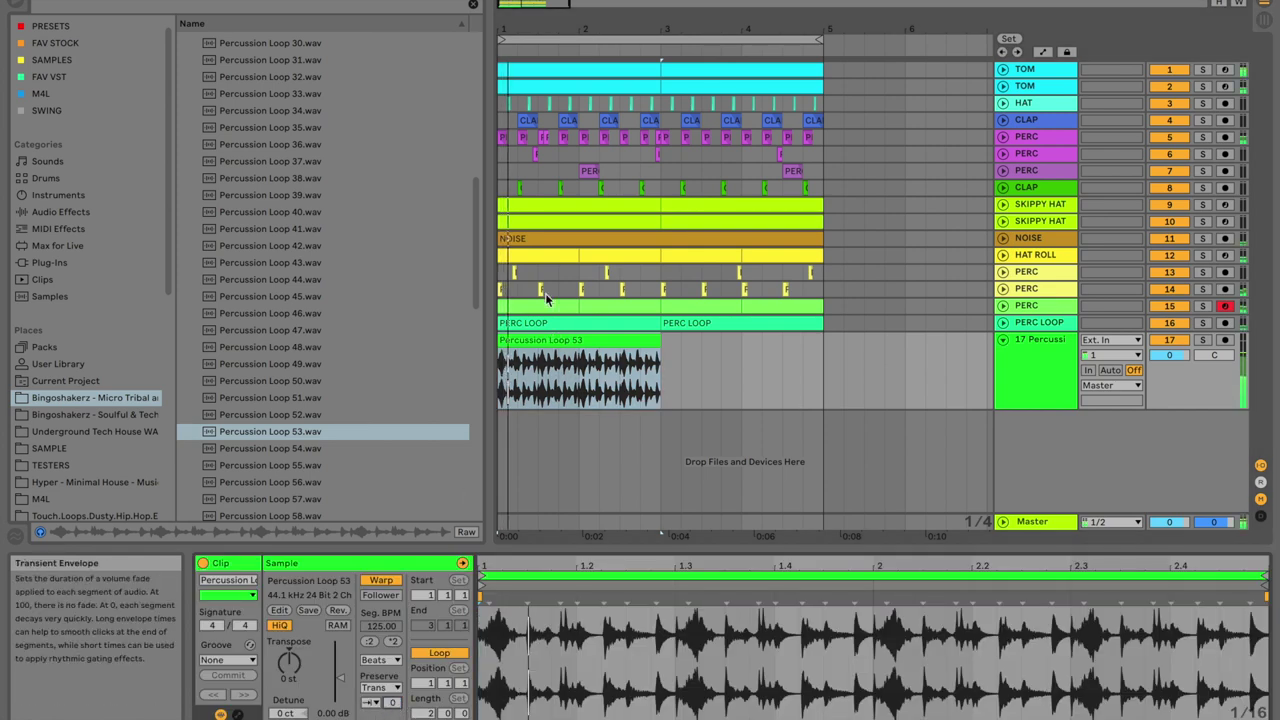
Extend the Percussion Loop 53 clip across the four-bar loop and lower its track volume to -15.1 dB.
key("super+d")
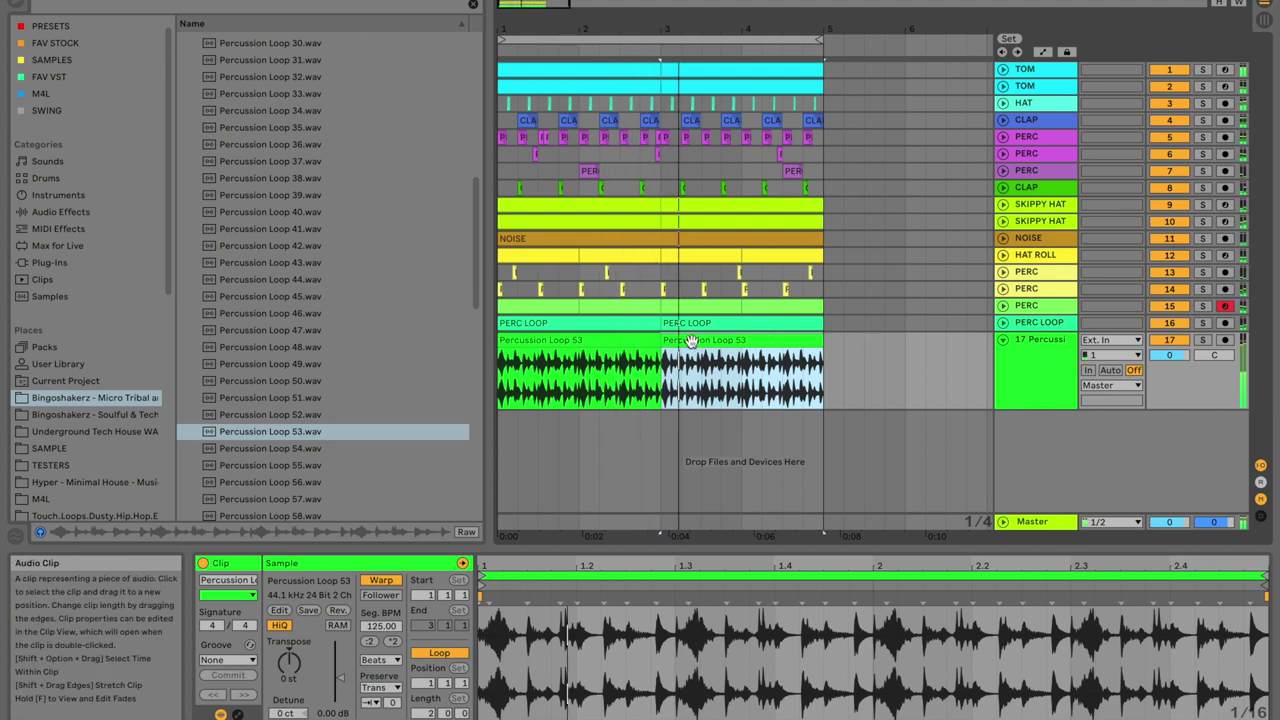
key("Delete")
left_click_drag(663, 370, 835, 358)
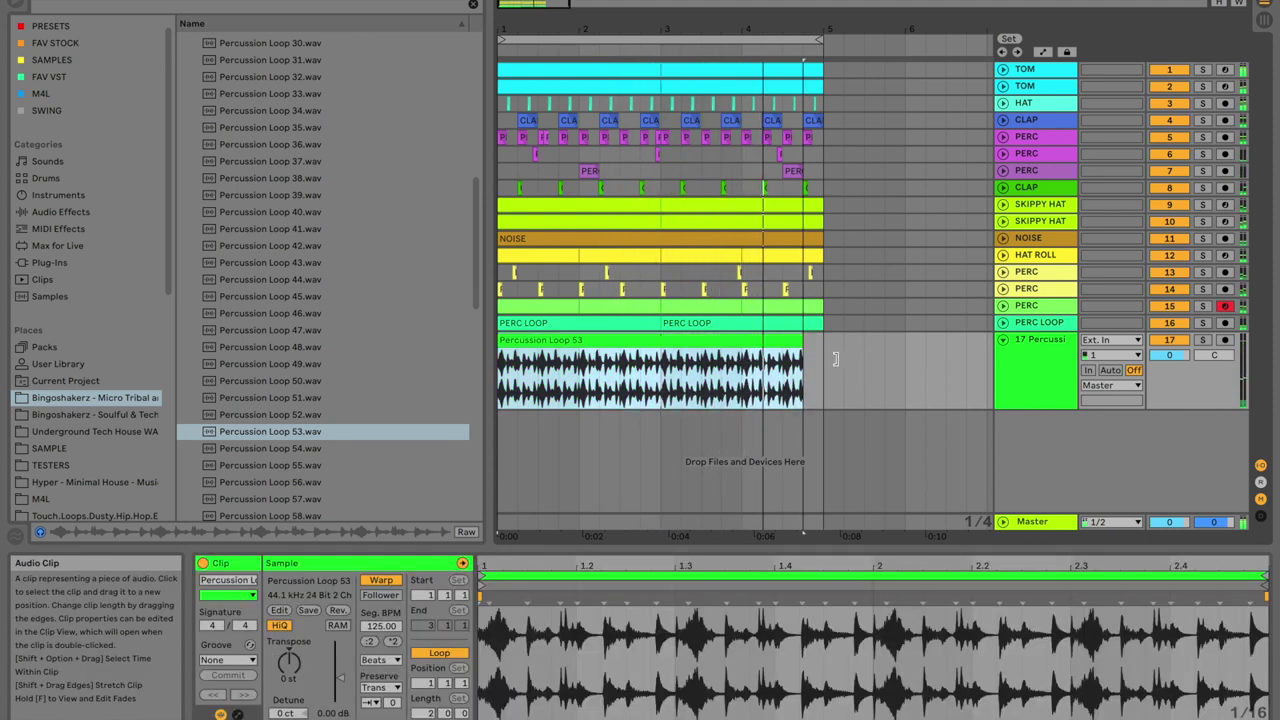
left_click_drag(1165, 356, 1165, 400)
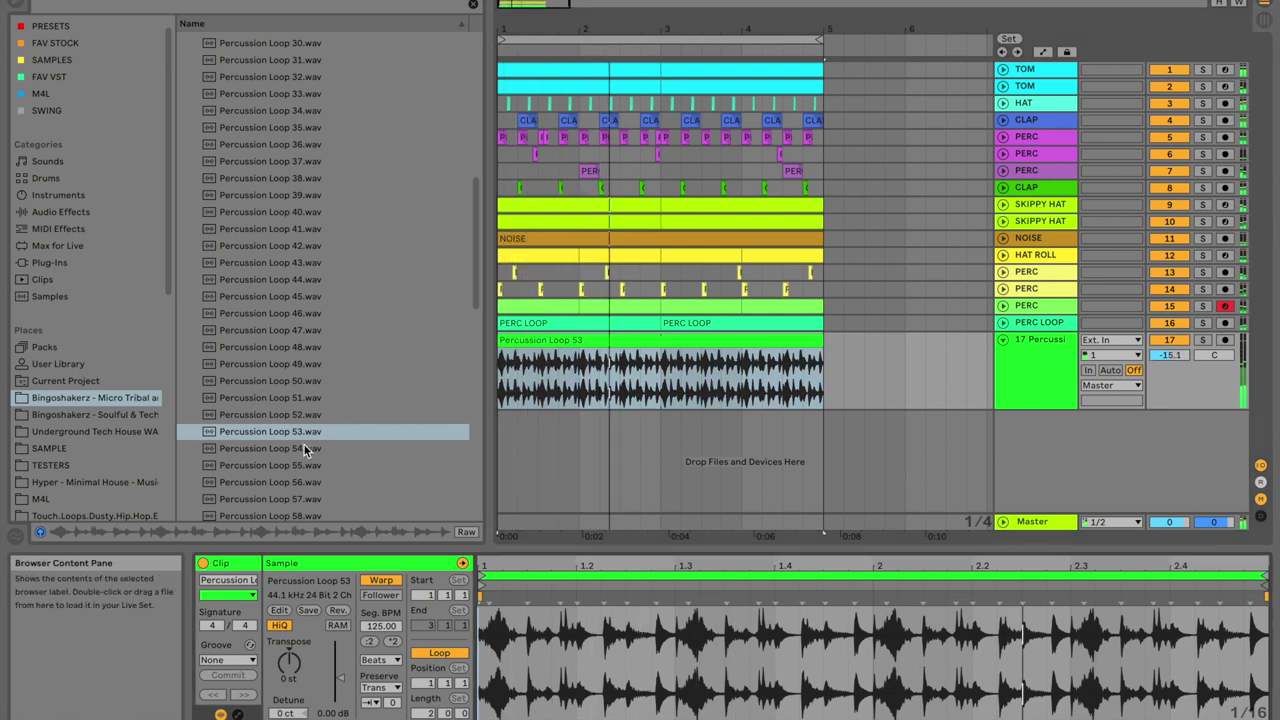
Audition Percussion Loop 54 to 56 in place of the clip's sample, keeping Percussion Loop 56.wav in the clip.
double_click(270, 448)
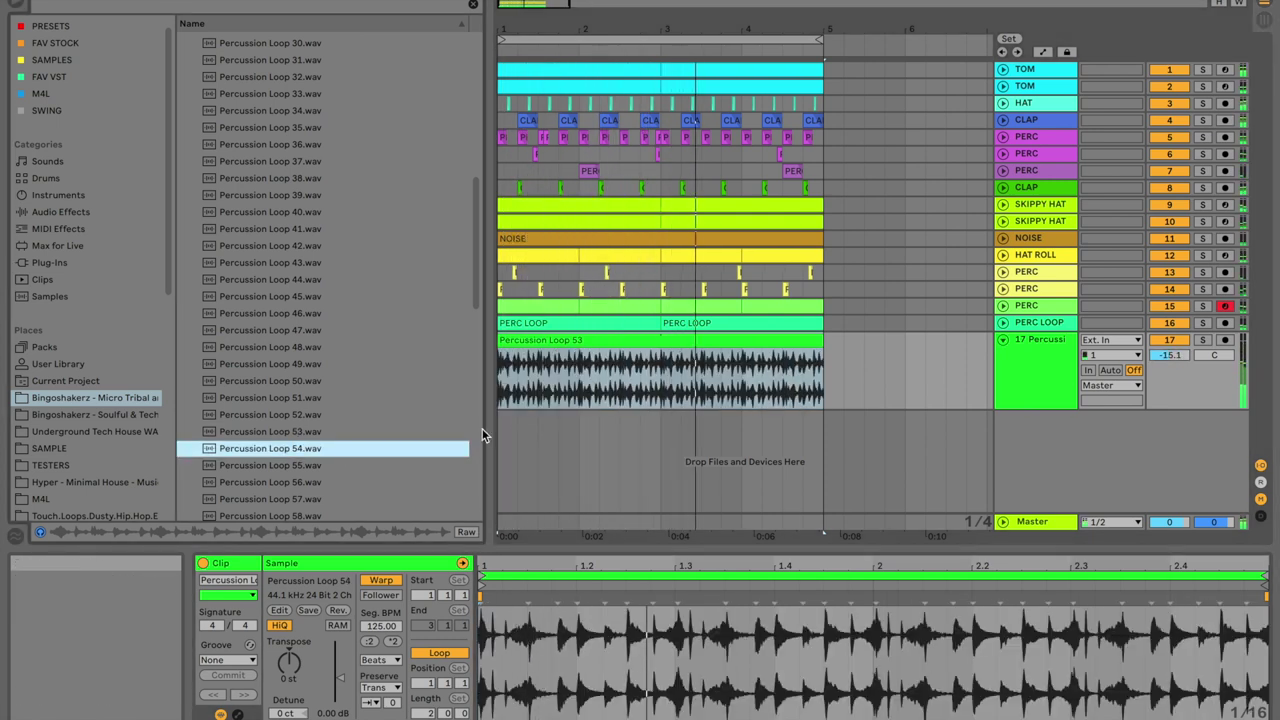
key("Down")
key("Return")
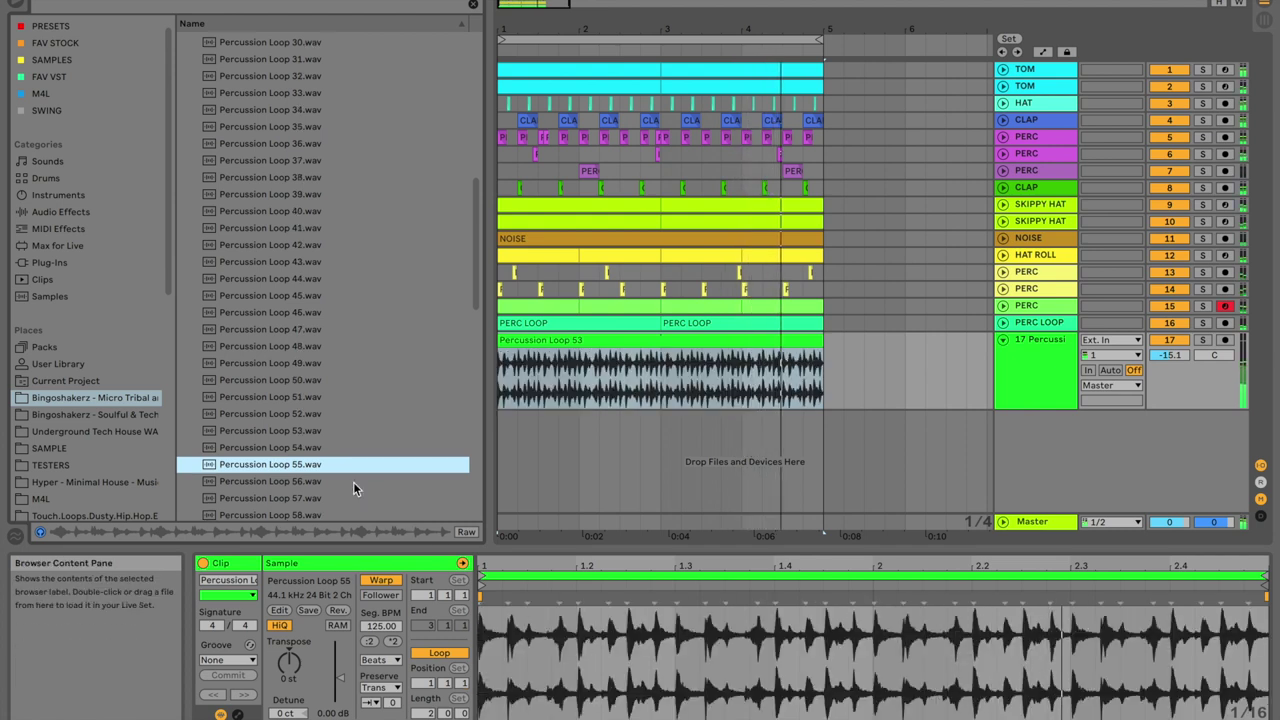
double_click(355, 482)
scroll(320, 440, "down", 2)
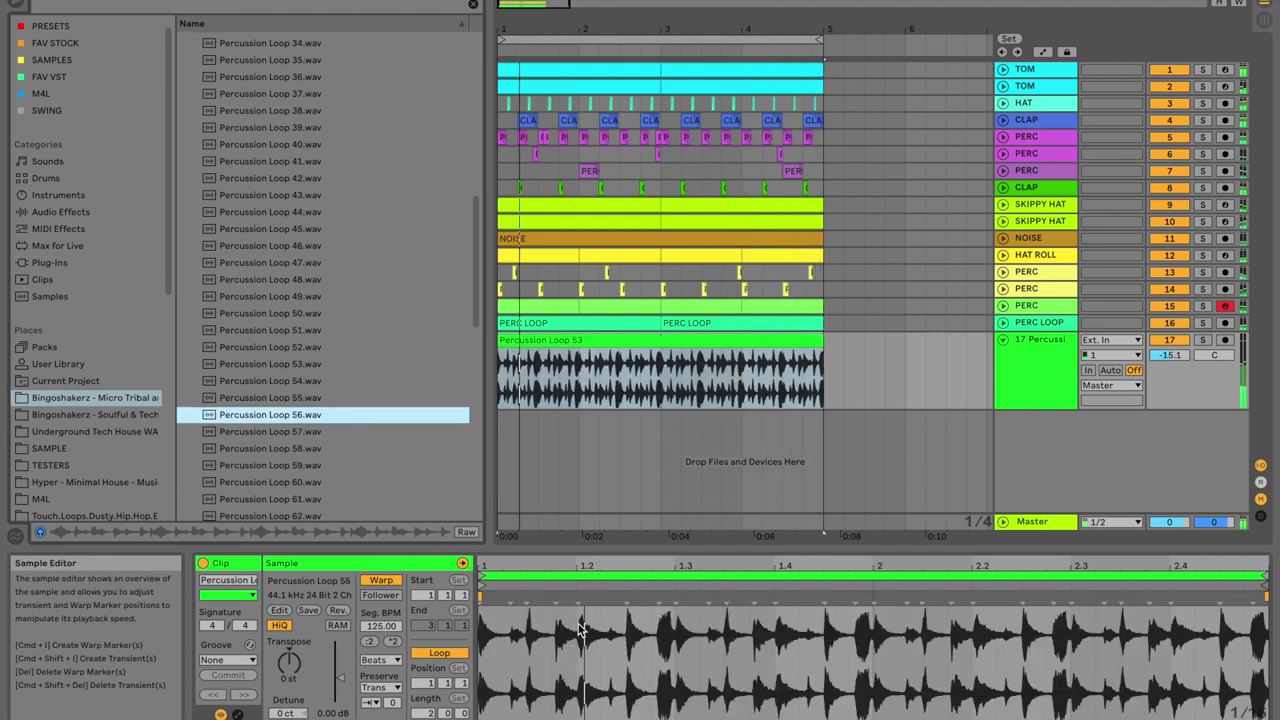
left_click(343, 431)
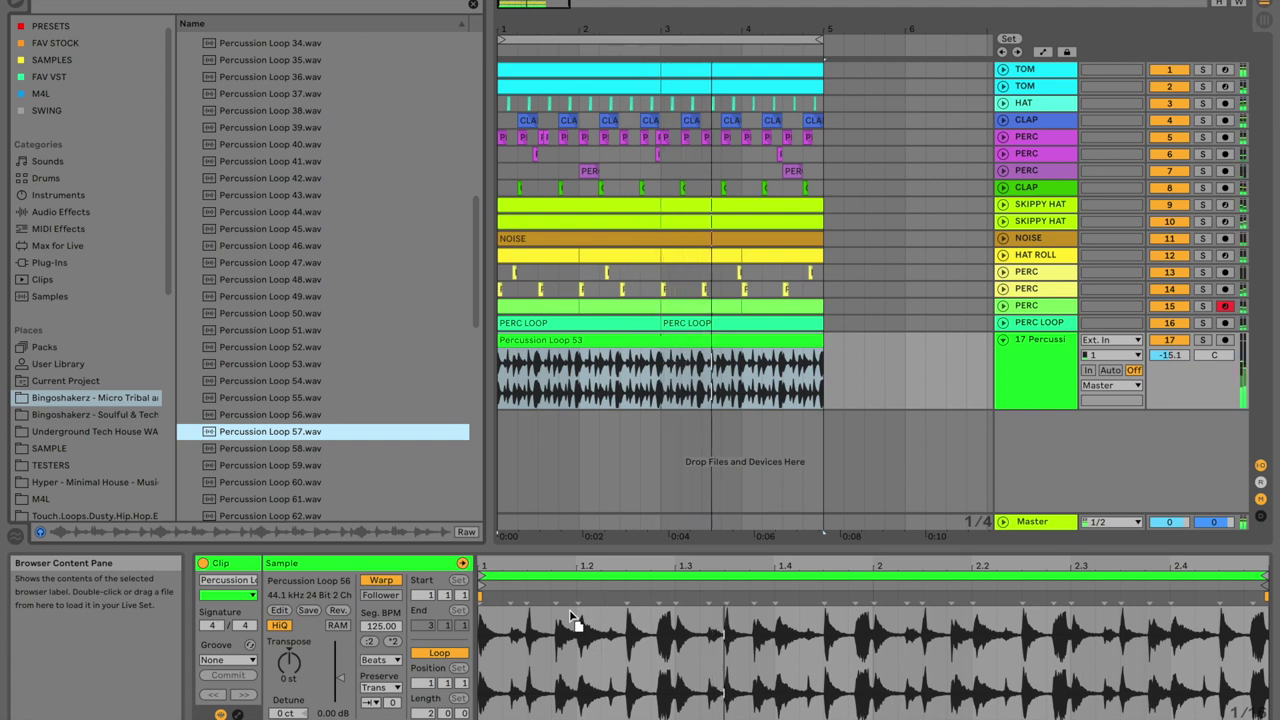
Trim the start of the new loop clip forward to about beat 1.2.
left_click_drag(518, 2, 688, 2)
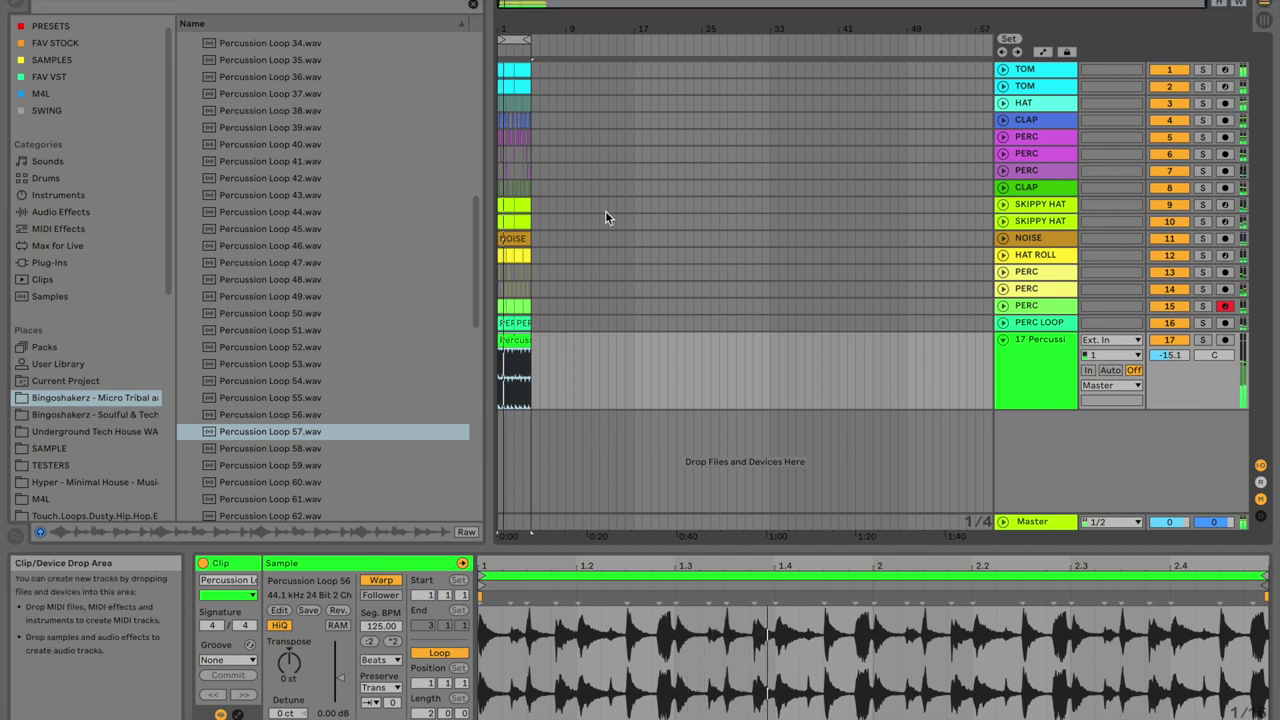
scroll(647, 291, "up", 5)
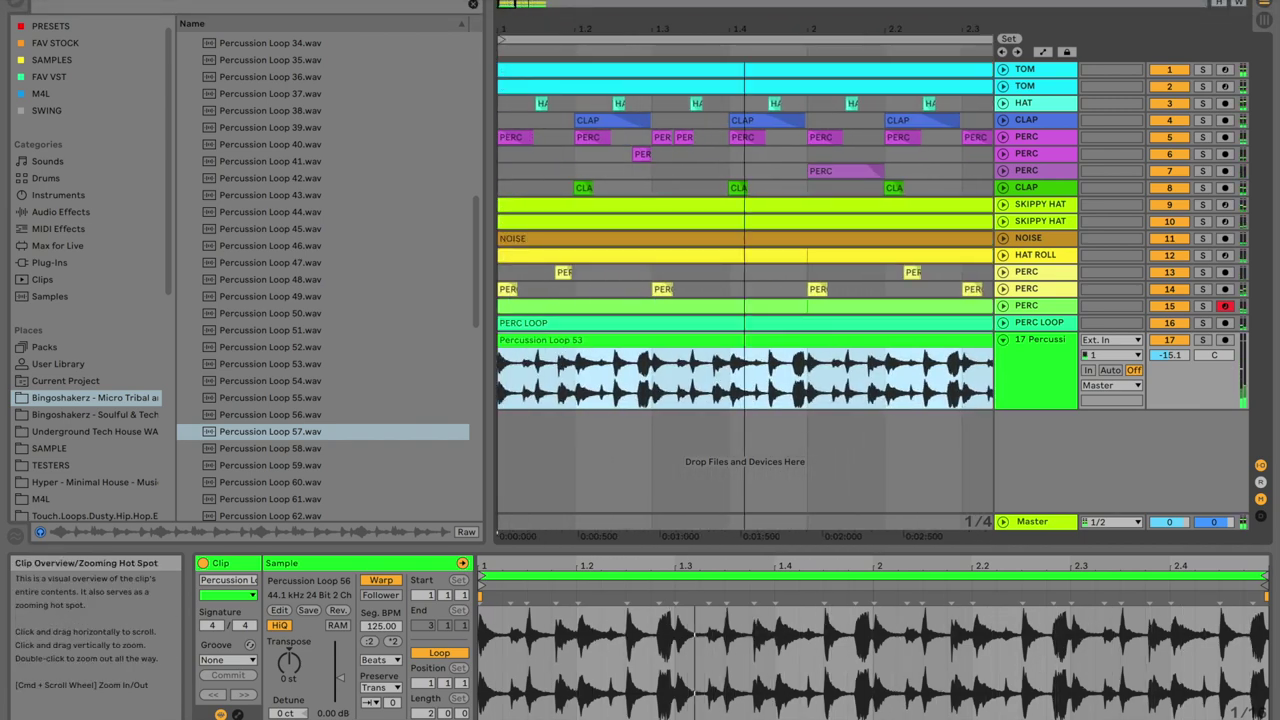
scroll(598, 287, "up", 2)
scroll(591, 458, "left", 5)
right_click(591, 458)
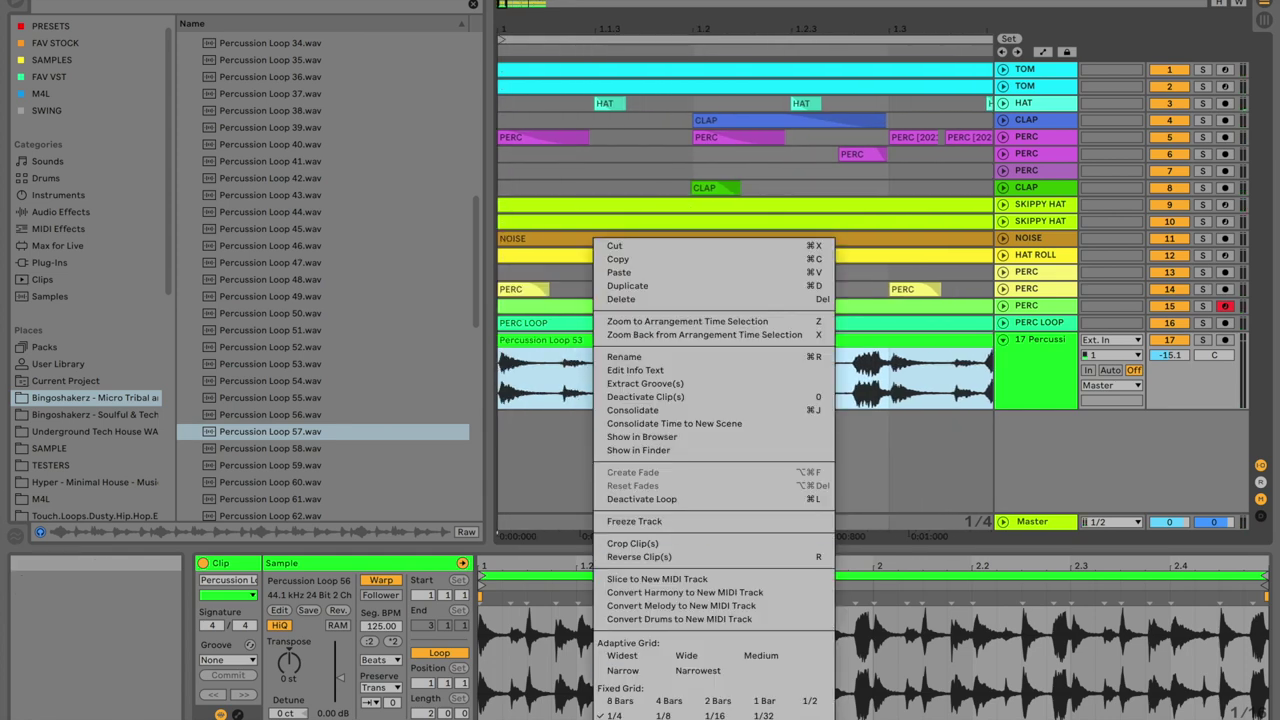
left_click(560, 419)
left_click_drag(499, 371, 688, 371)
Rename the trimmed loop clip PERC.
right_click(768, 342)
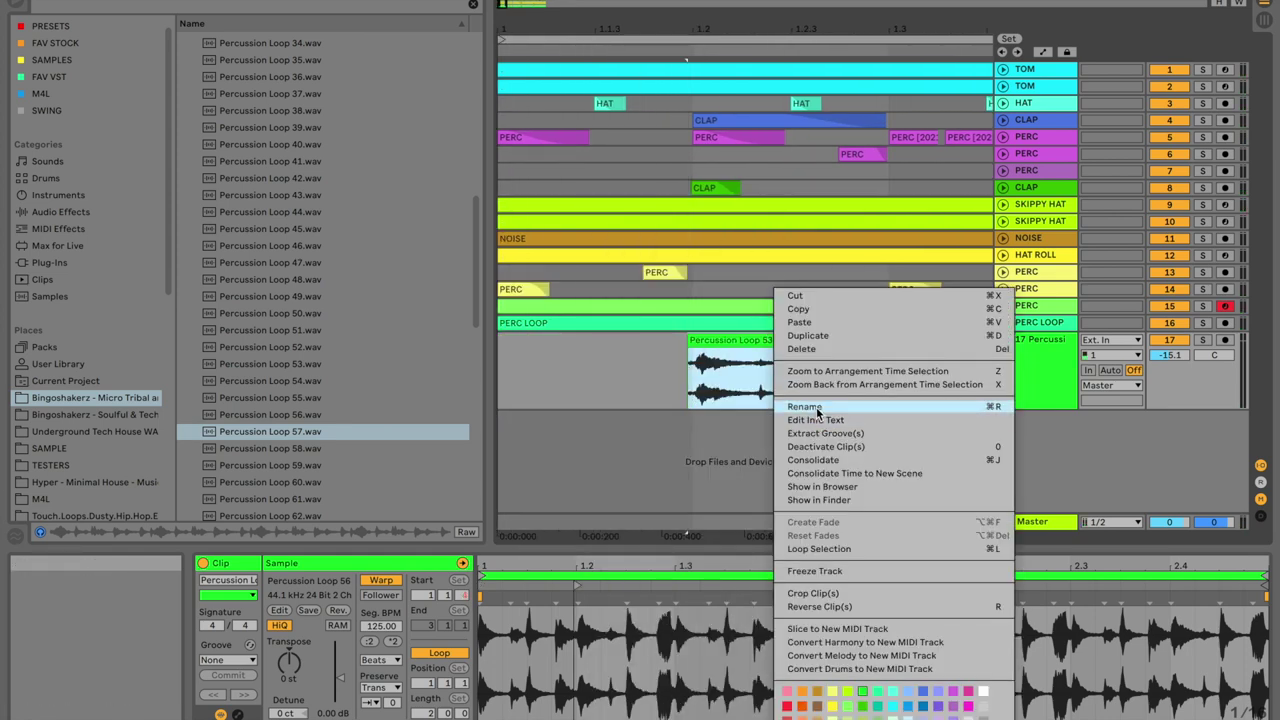
left_click(816, 407)
type("PERC")
key("Return")
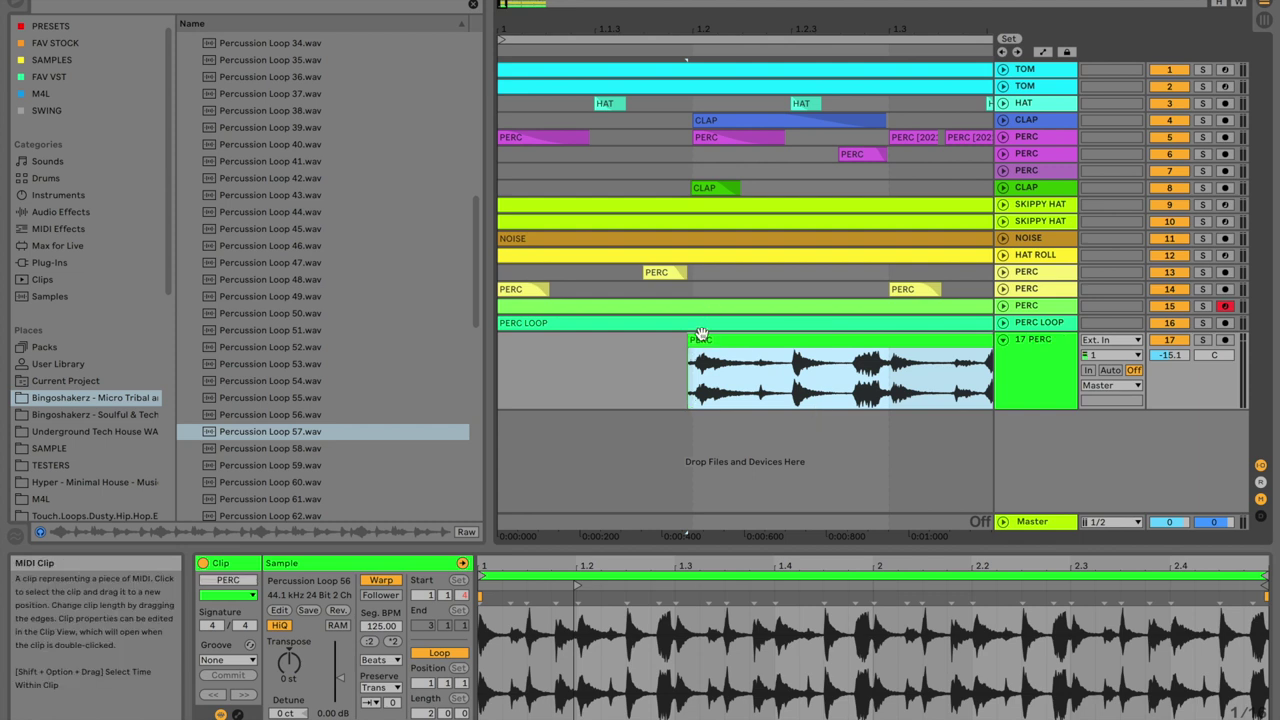
Isolate the single hit just before beat 1.3 by trimming the PERC clip's start and deleting everything after the hit.
left_click_drag(690, 340, 918, 375)
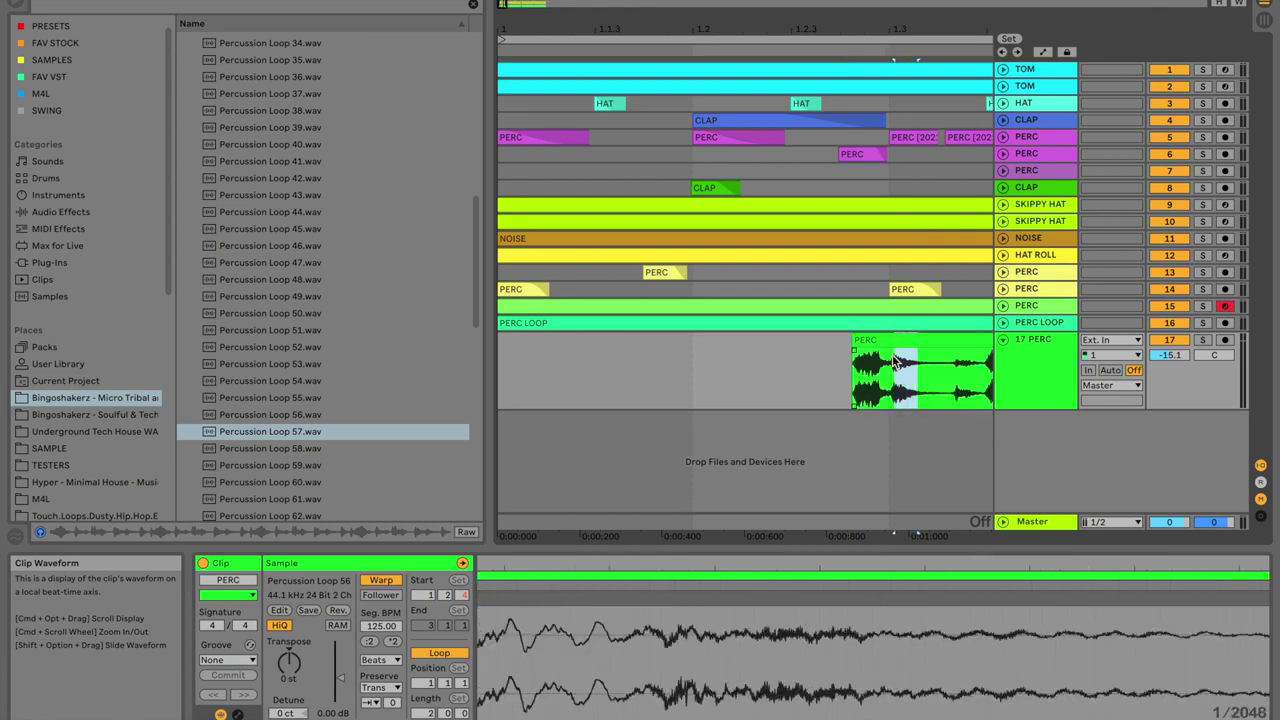
key("Delete")
left_click(957, 355)
key("Delete")
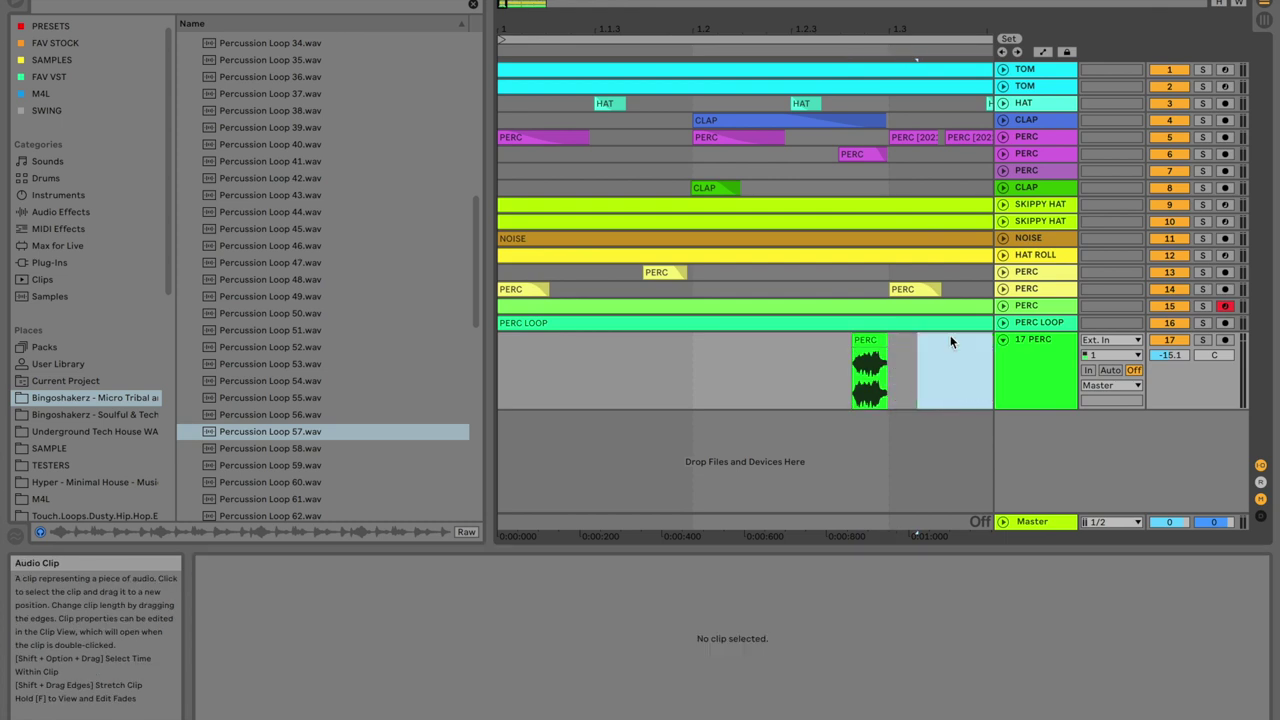
left_click(878, 358)
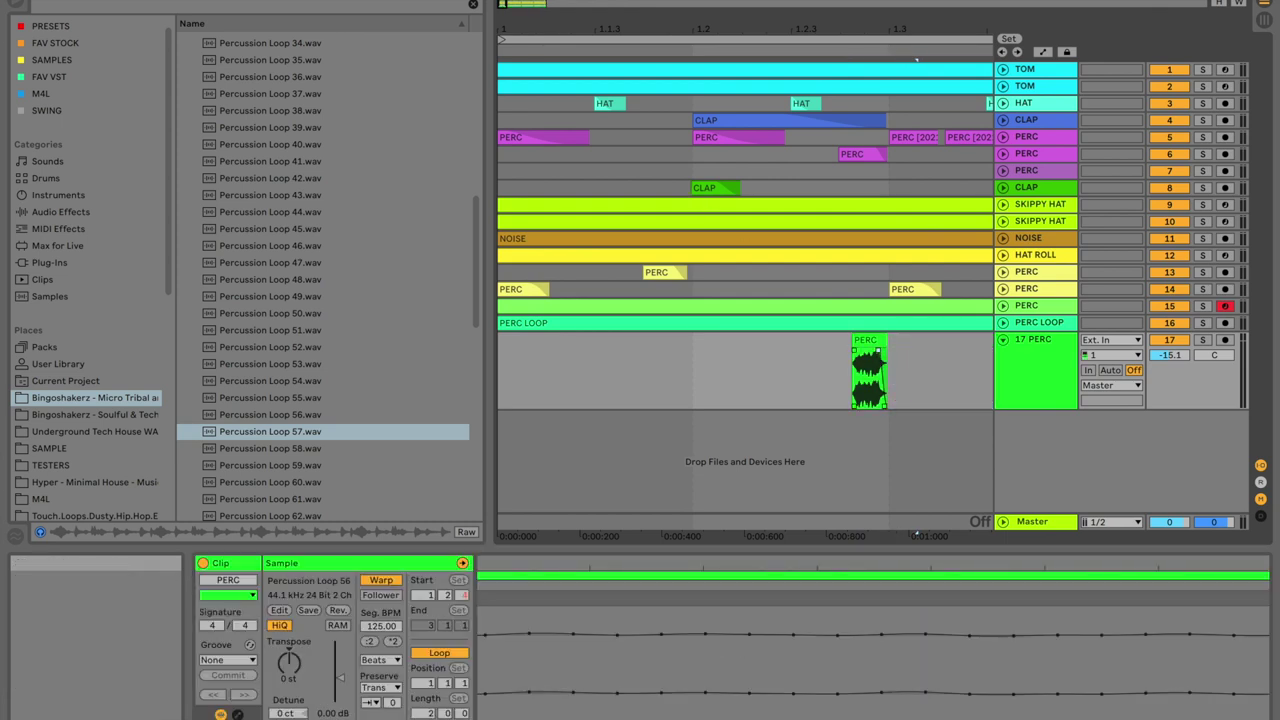
key("Home")
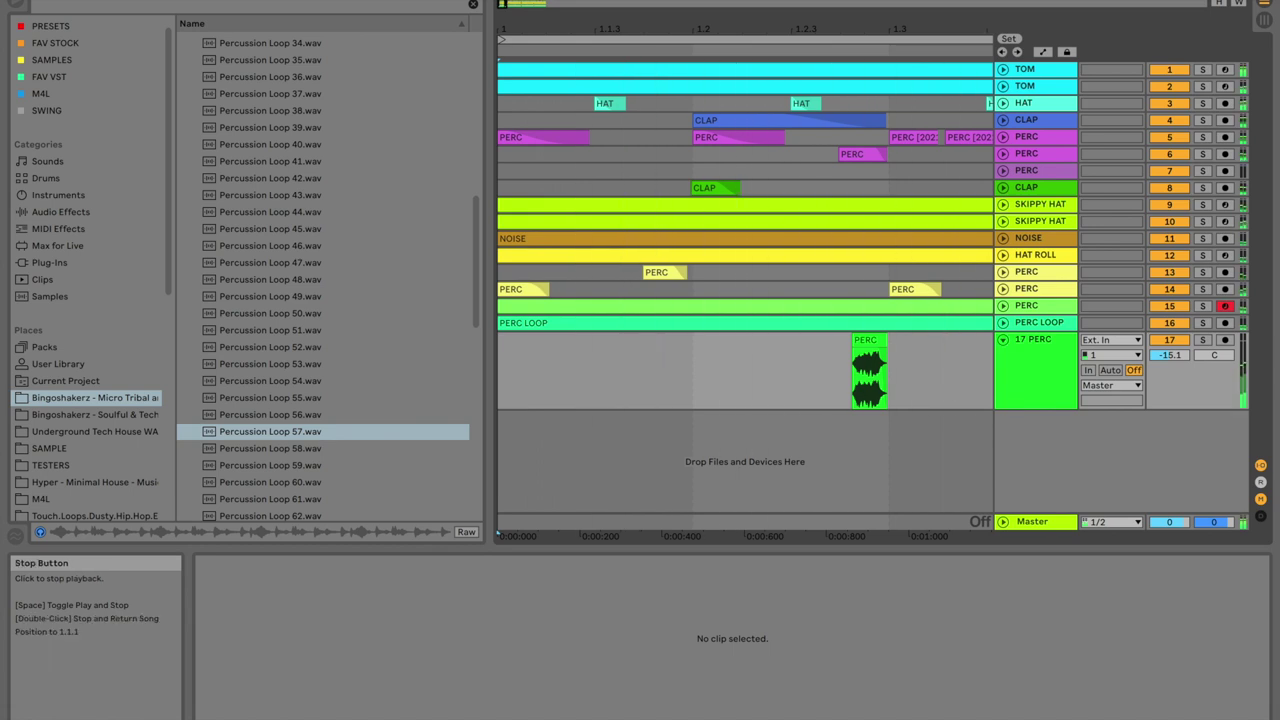
Set the arrangement grid to 1/4 and duplicate bar 1 of the new PERC track into bar 2.
key("minus")
right_click(704, 373)
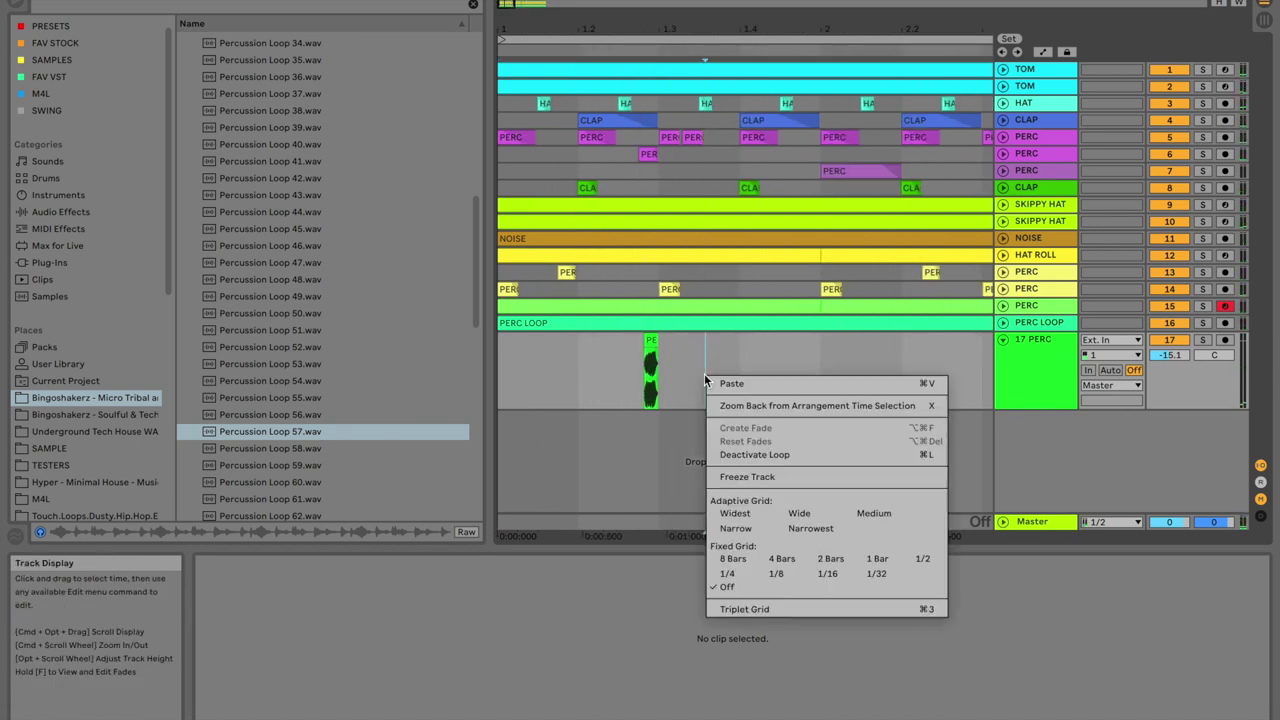
left_click(731, 575)
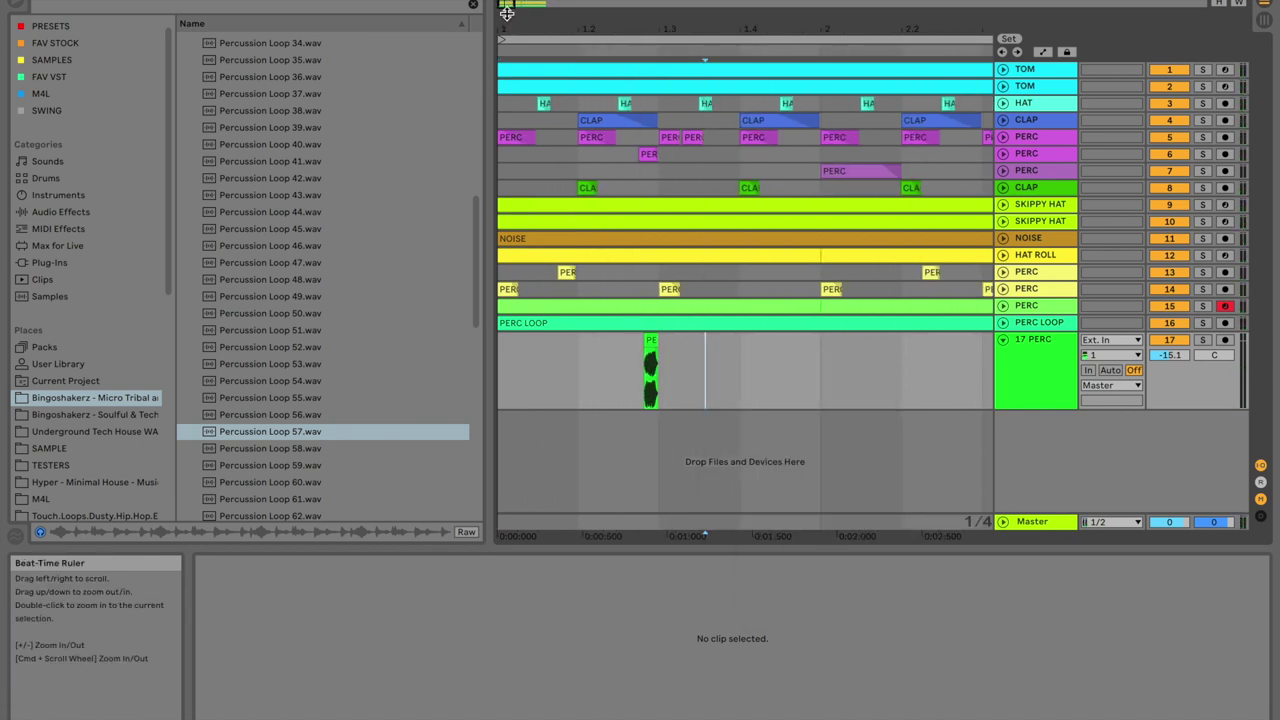
key("minus")
left_click_drag(717, 359, 513, 357)
key("super+d")
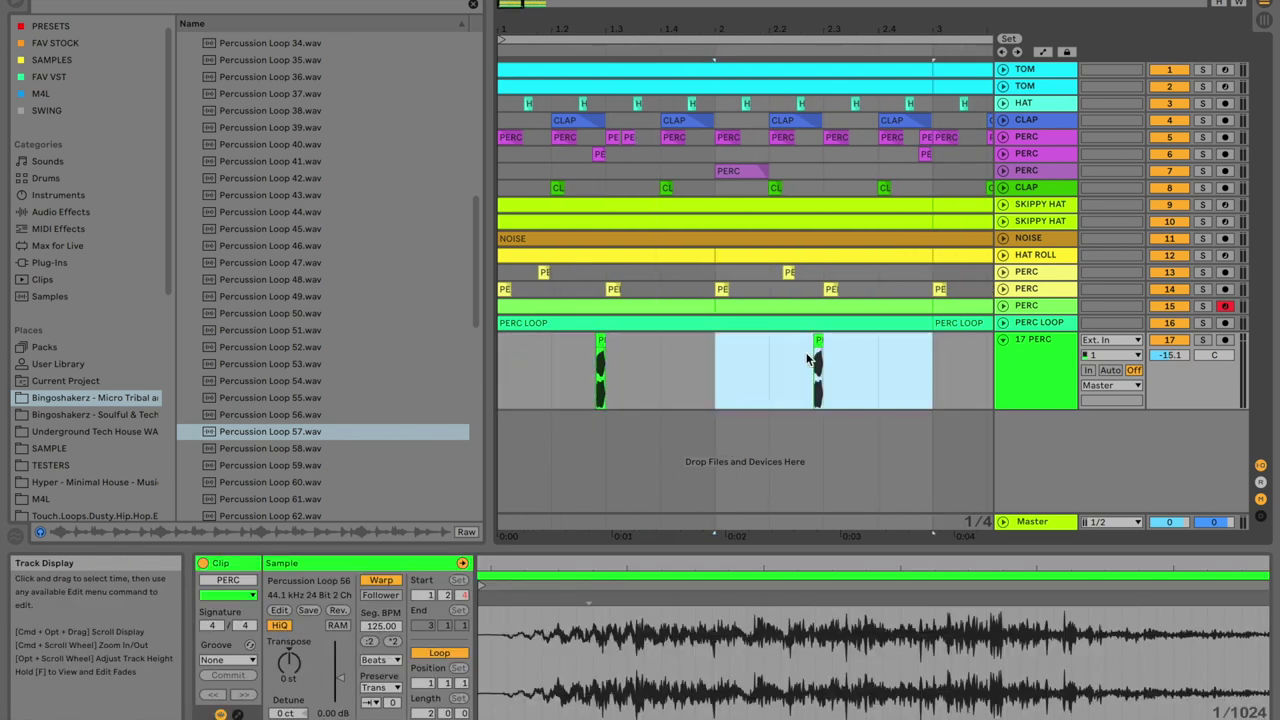
Set the grid to 1/16 and consolidate the bar 2 hit into a one-sixteenth clip ending at beat 2.3.
right_click(874, 393)
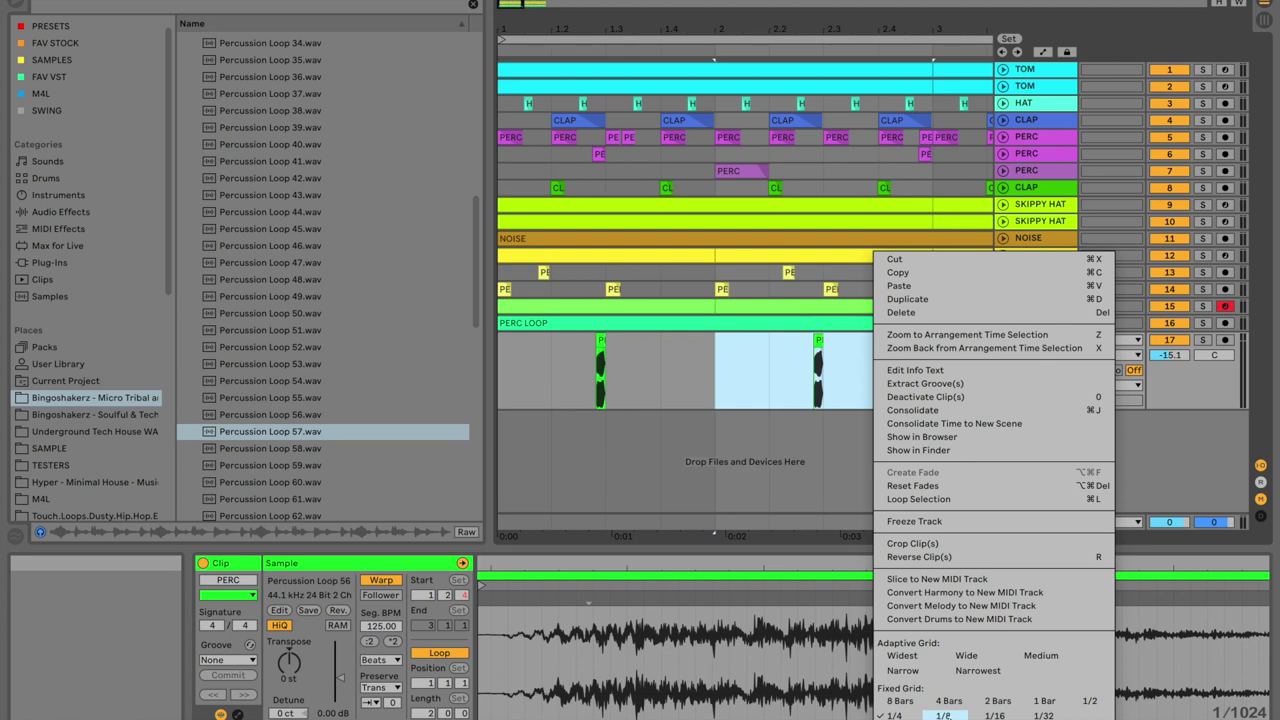
left_click(988, 716)
key("plus")
key("plus")
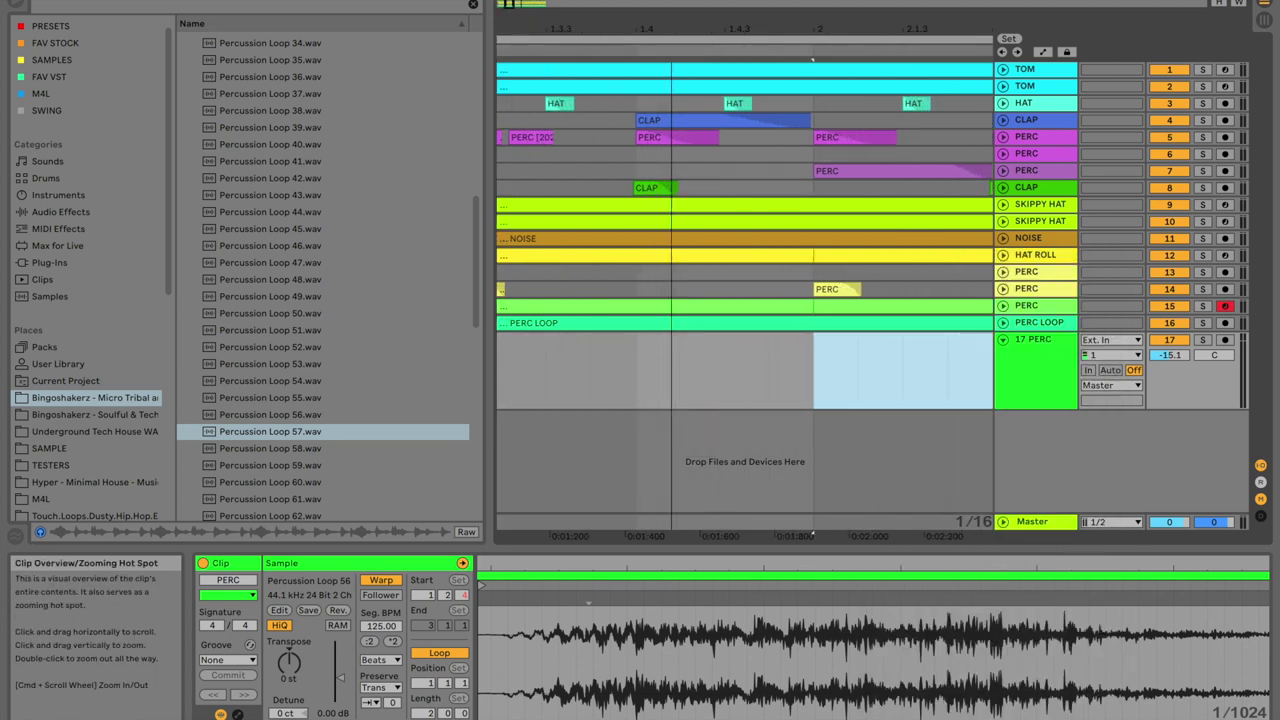
scroll(850, 303, "right", 5)
left_click(798, 389)
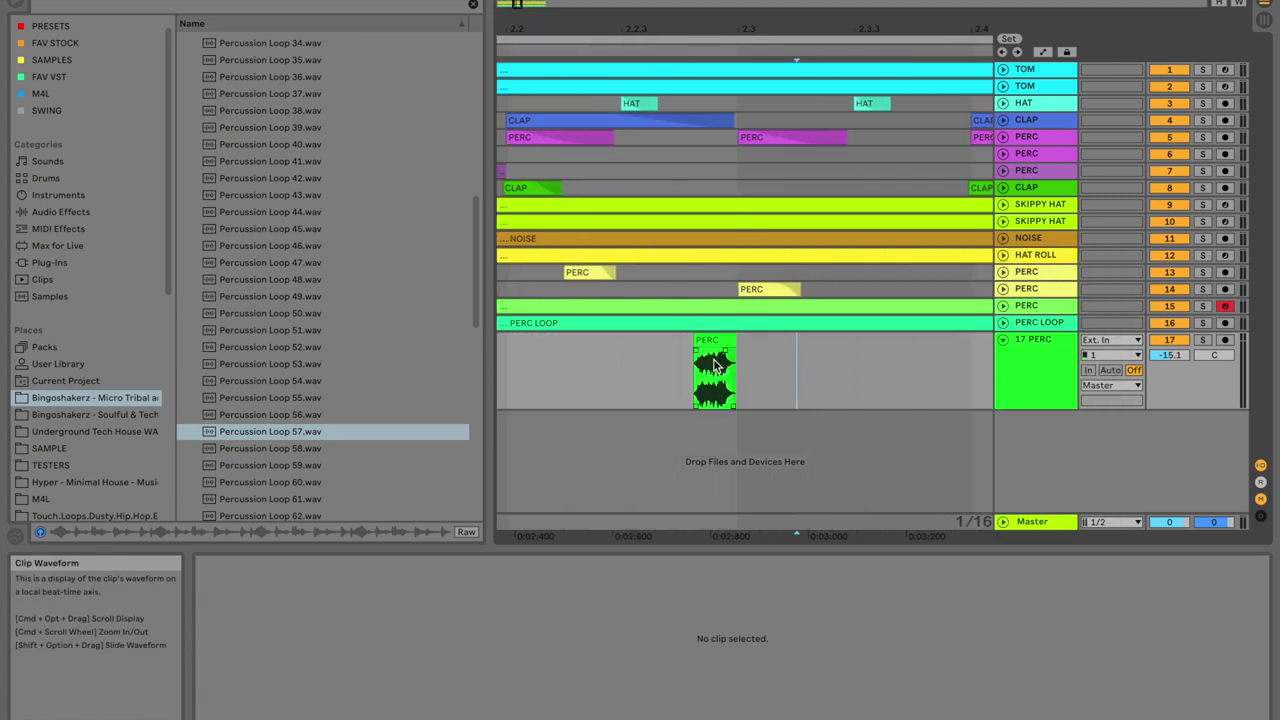
left_click_drag(740, 352, 676, 353)
key("super+j")
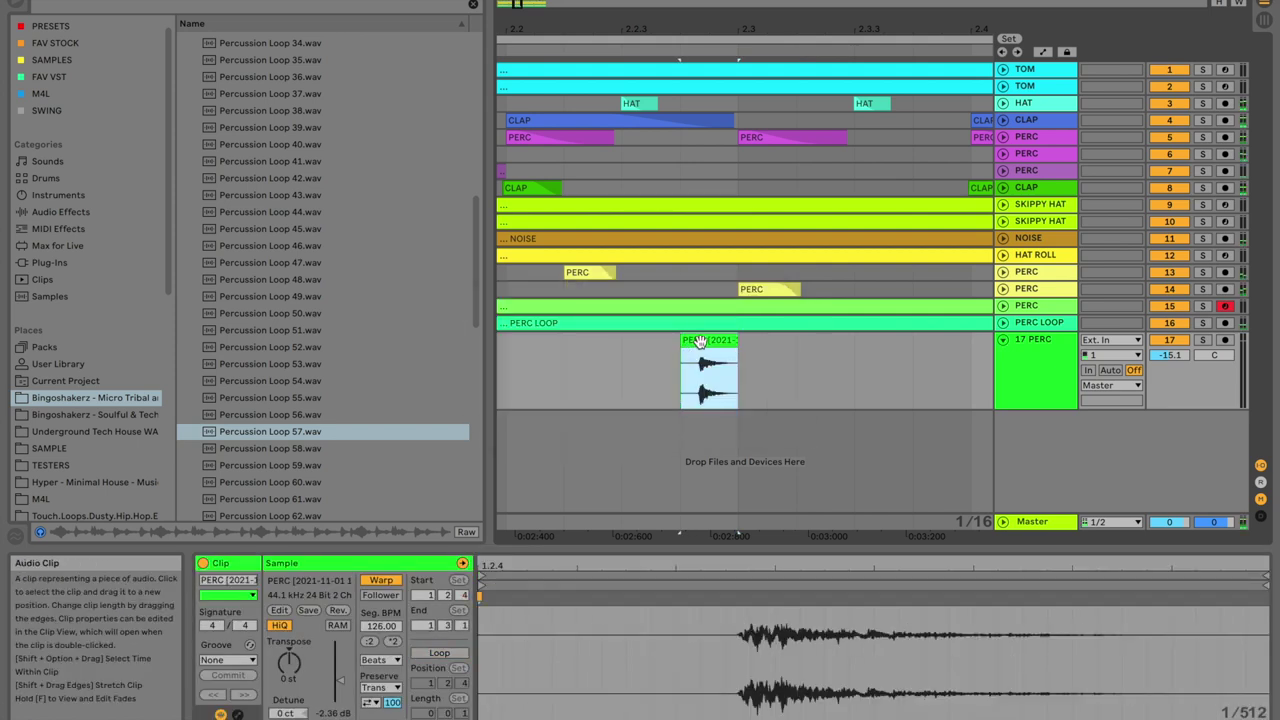
Rename the consolidated hit in bar 2 PERC.
right_click(700, 344)
left_click(745, 420)
type("PERC")
key("Return")
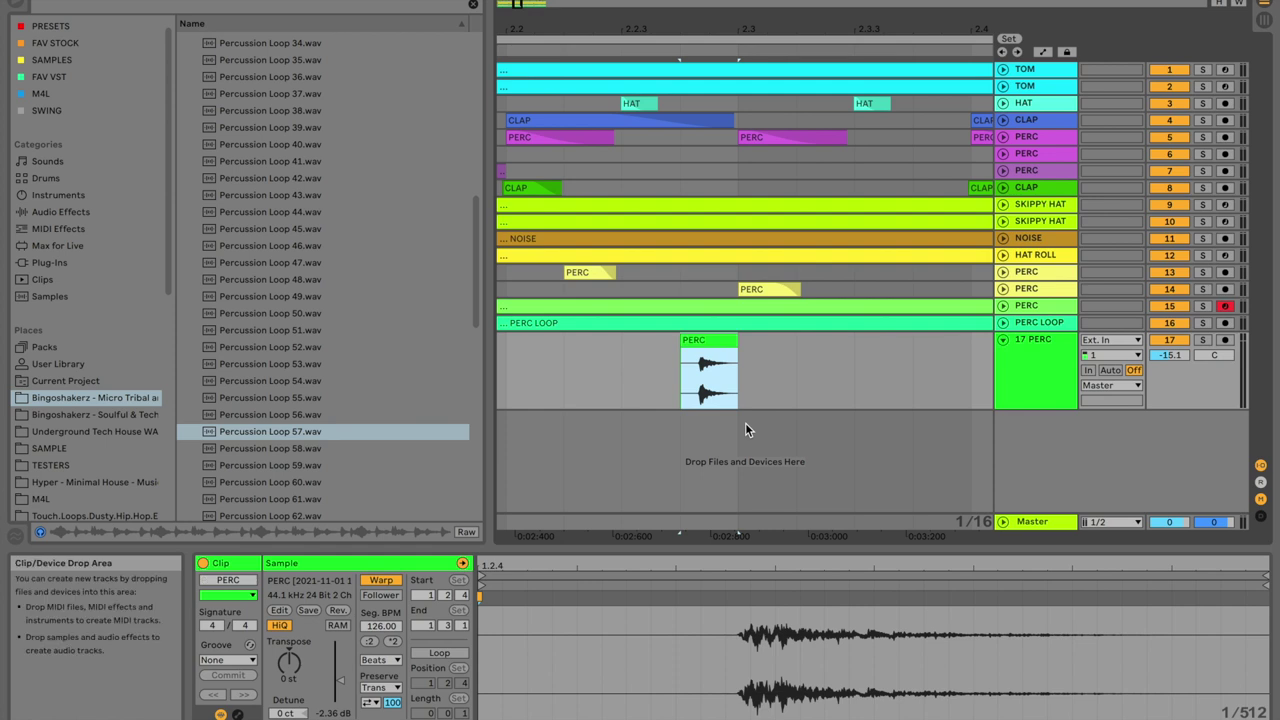
Replace the original bar 1 hit with the consolidated PERC clip, moved to one sixteenth before beat 1.3.
double_click(519, 6)
left_click(589, 345)
key("Delete")
left_click_drag(784, 345, 591, 345)
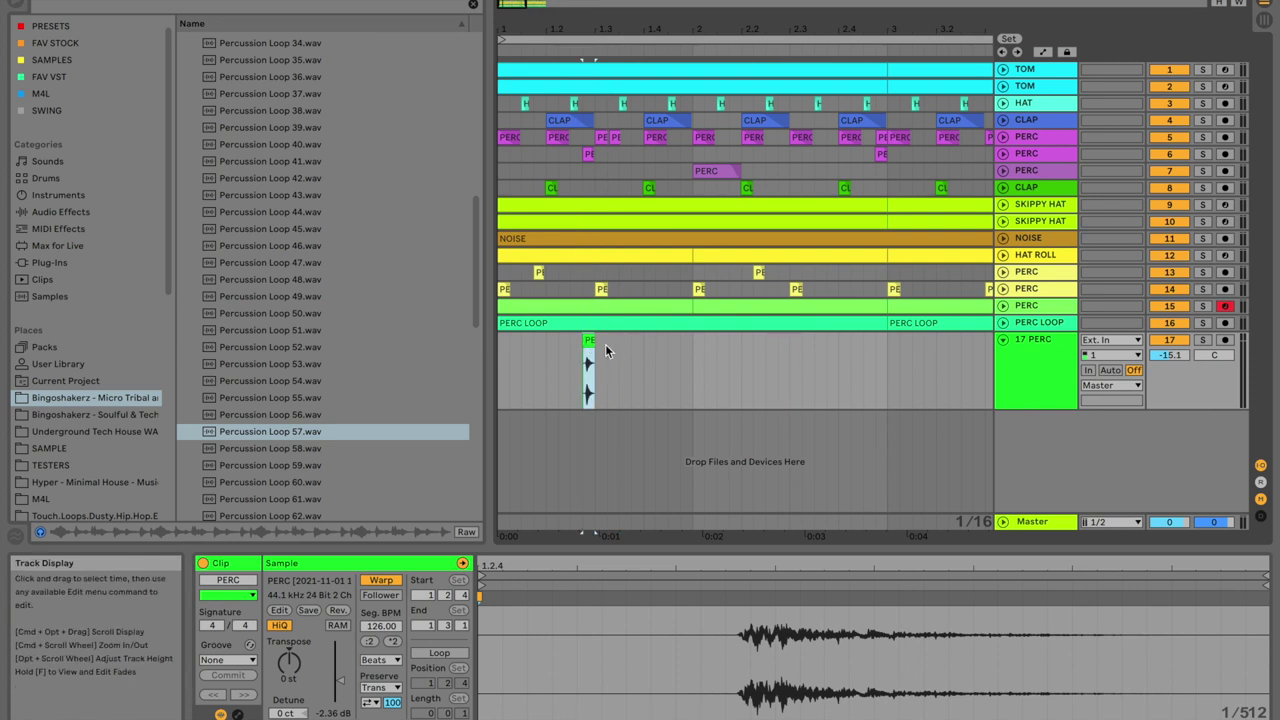
Paste copies of the PERC hit one sixteenth after beat 2.4 and one sixteenth before beat 4.3, checking playback between them.
left_click(851, 359)
key("super+v")
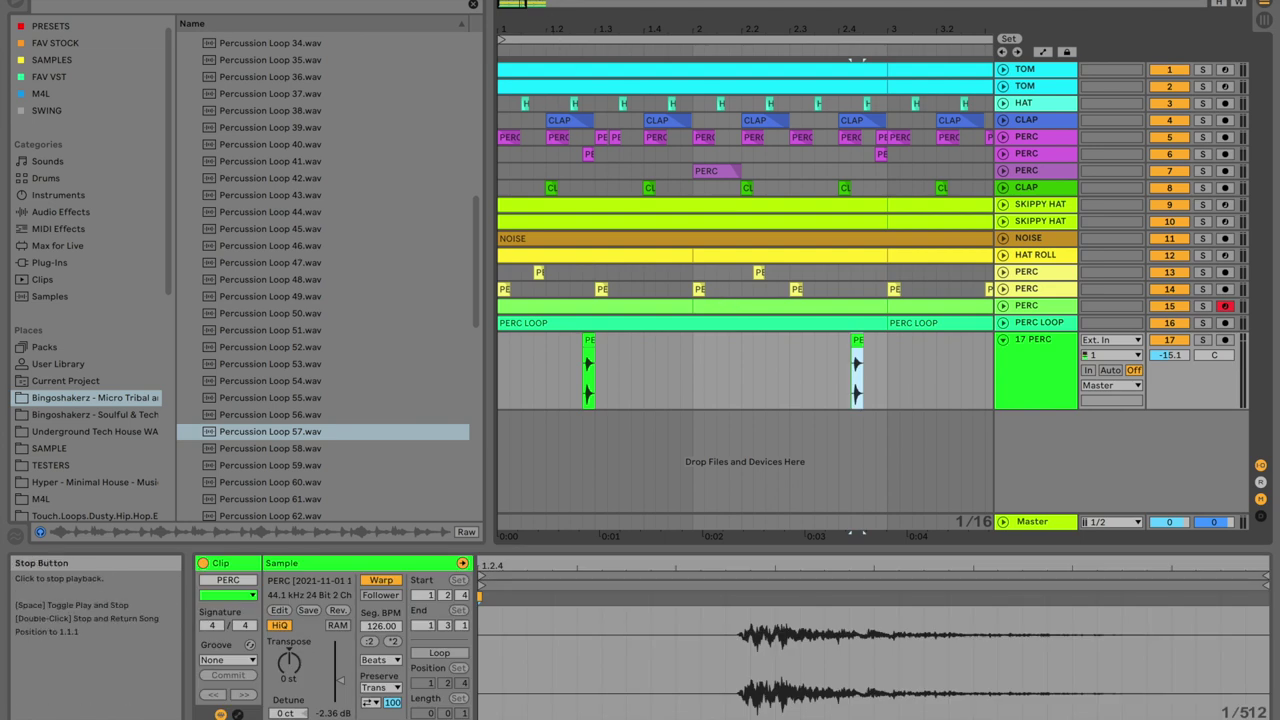
key("space")
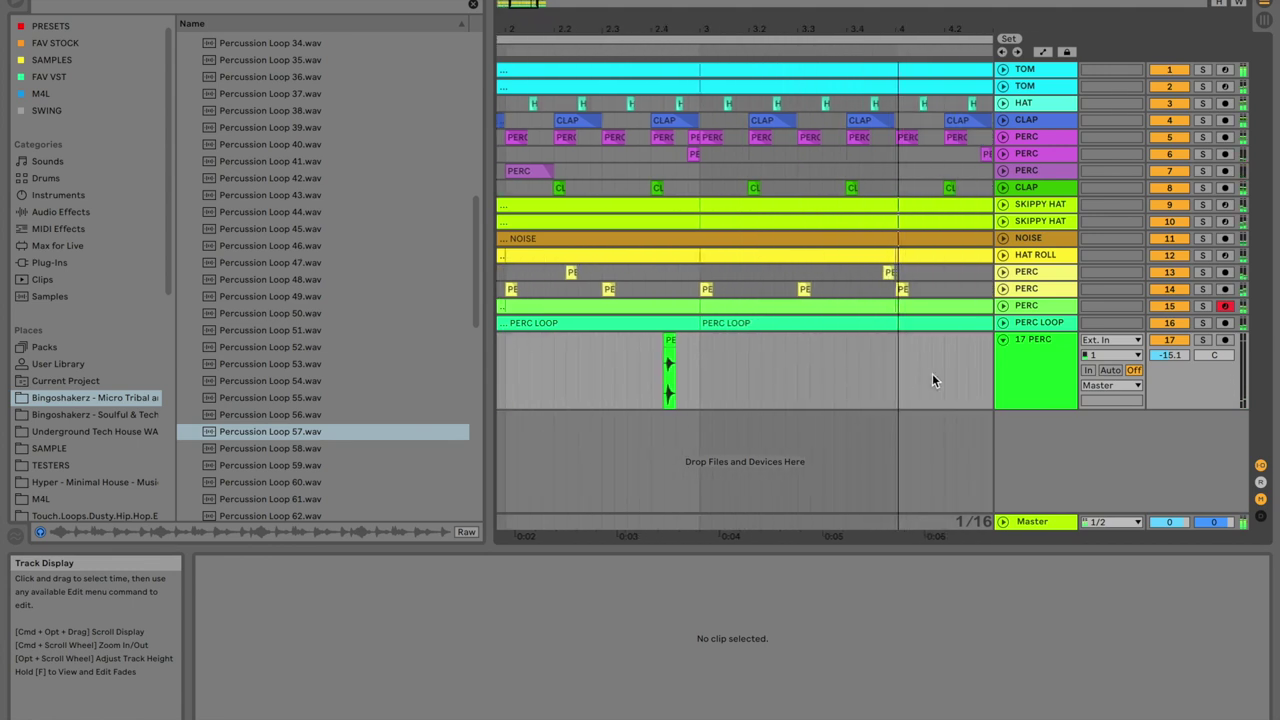
key("space")
left_click(900, 364)
key("super+v")
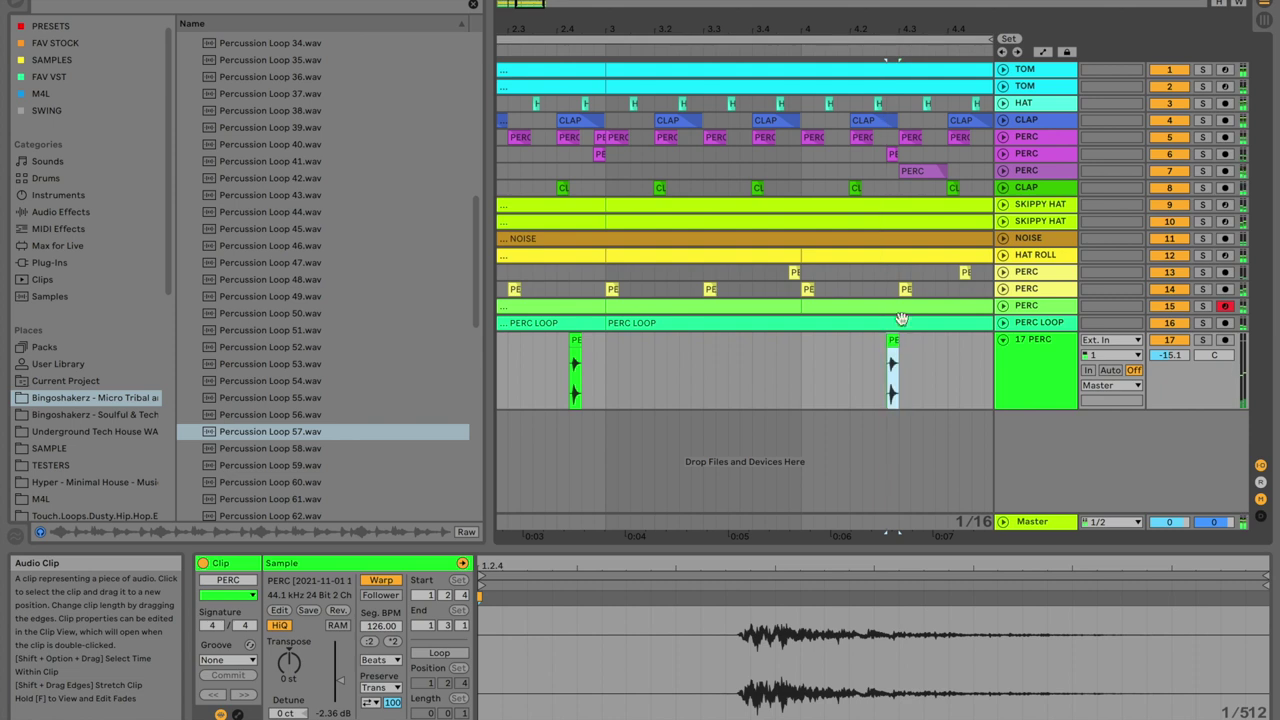
Paste another copy of the PERC hit during playback and move it to one sixteenth before beat 3.4.
key("space")
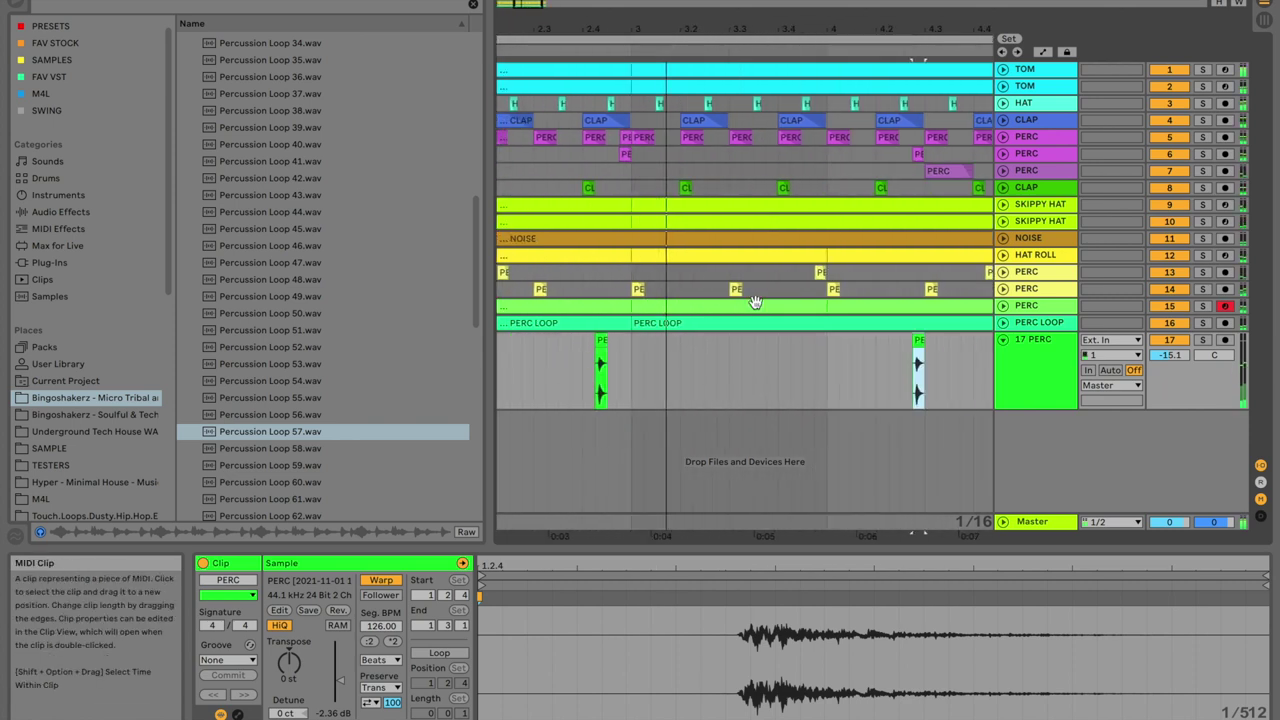
left_click(797, 360)
key("super+v")
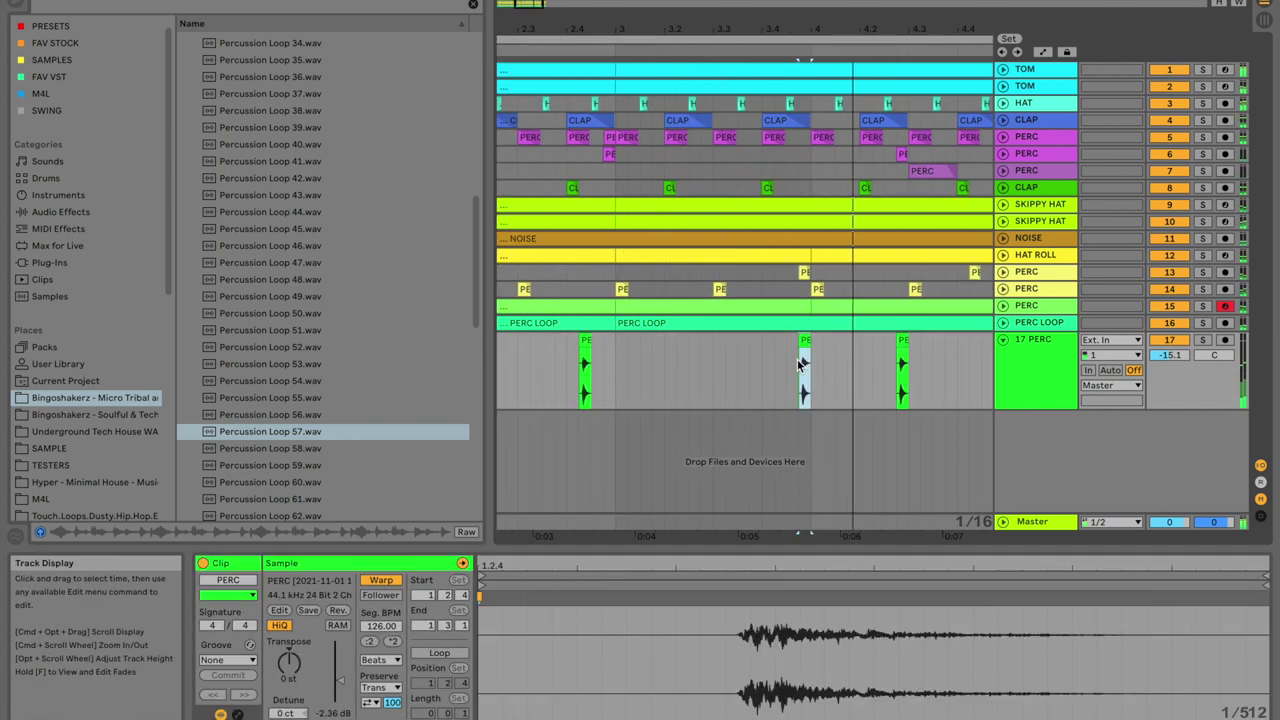
left_click_drag(803, 344, 755, 345)
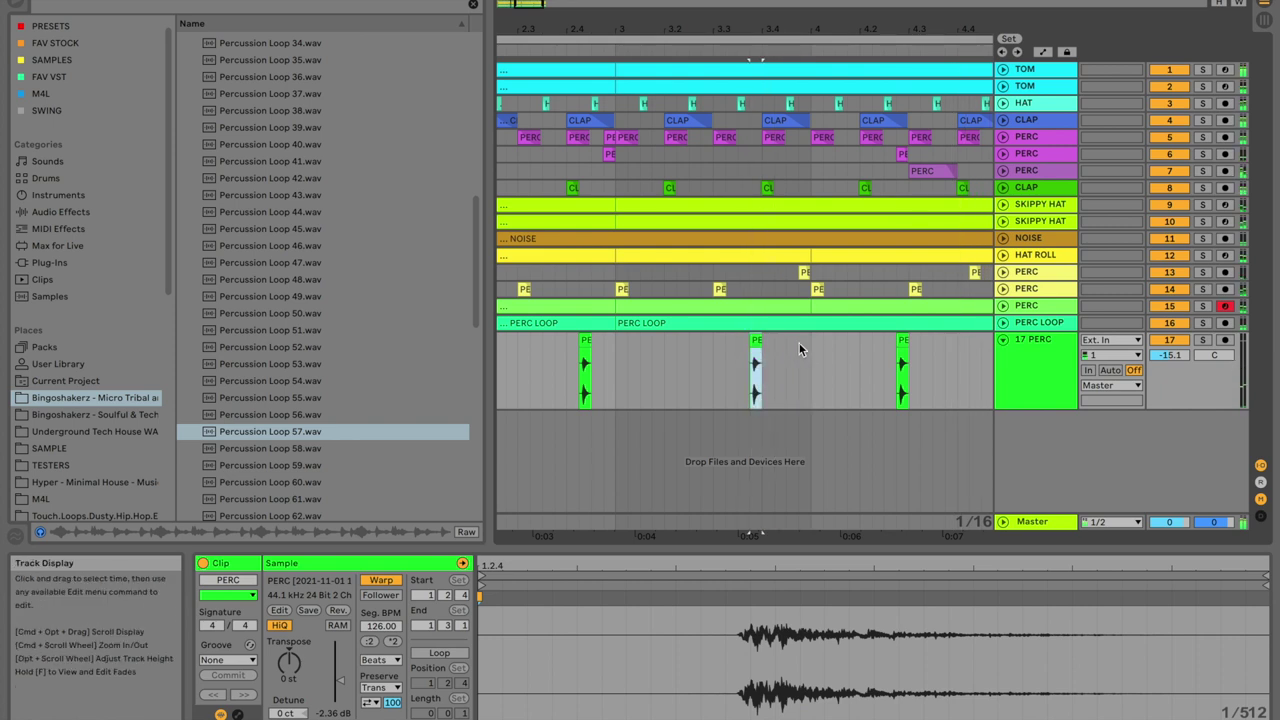
Rename track 17 PERC.
right_click(1036, 348)
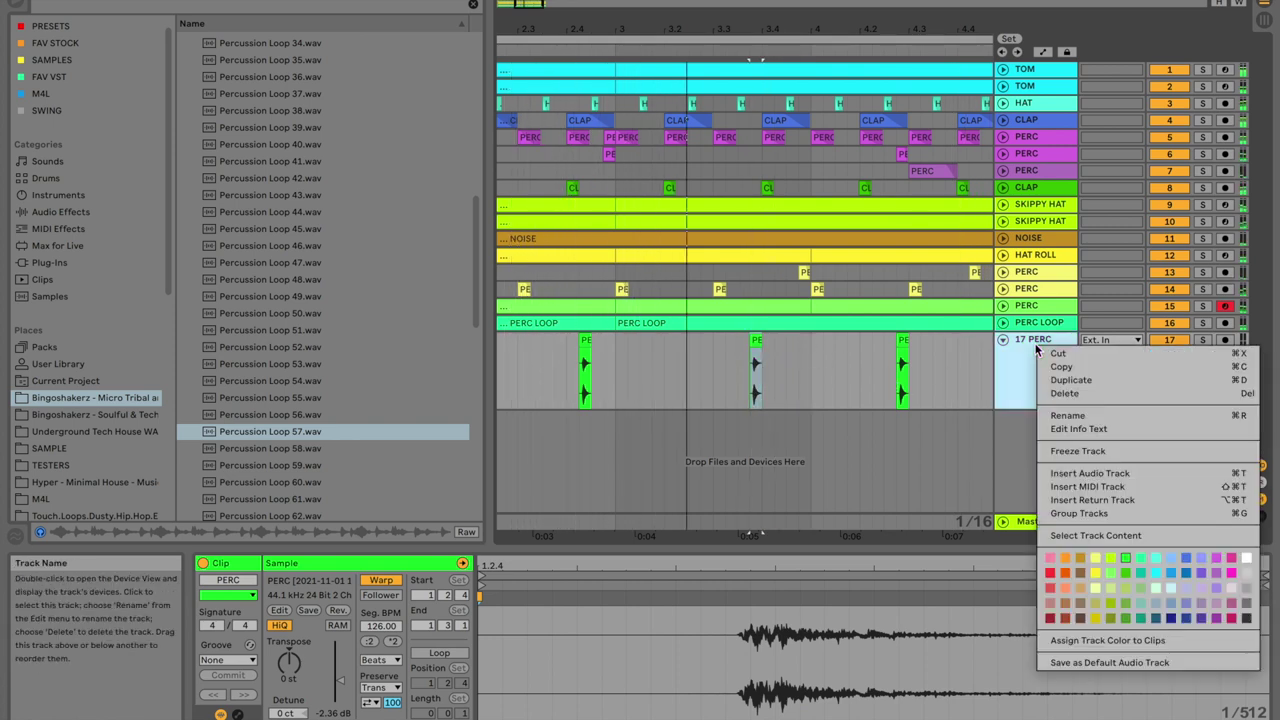
left_click(1068, 415)
key("Return")
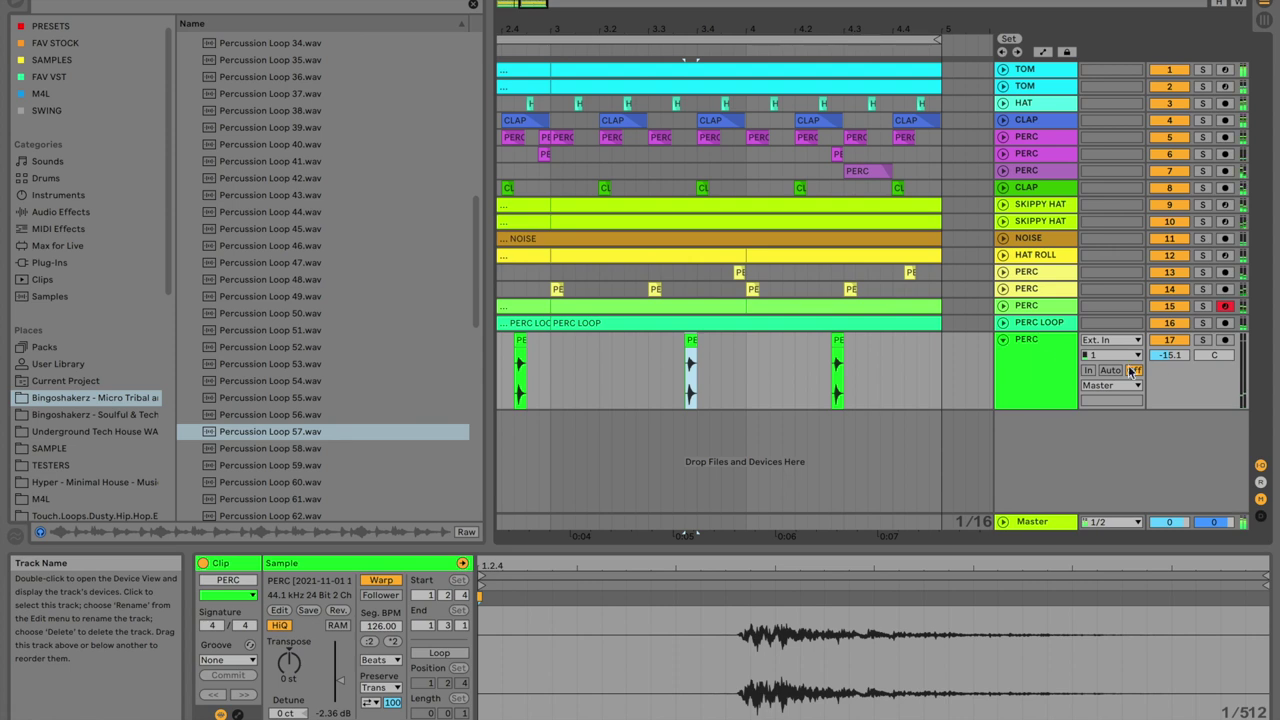
Pan track 17 to 25R, set its volume to -17.9 dB, and collapse the track.
left_click_drag(1214, 355, 1214, 346)
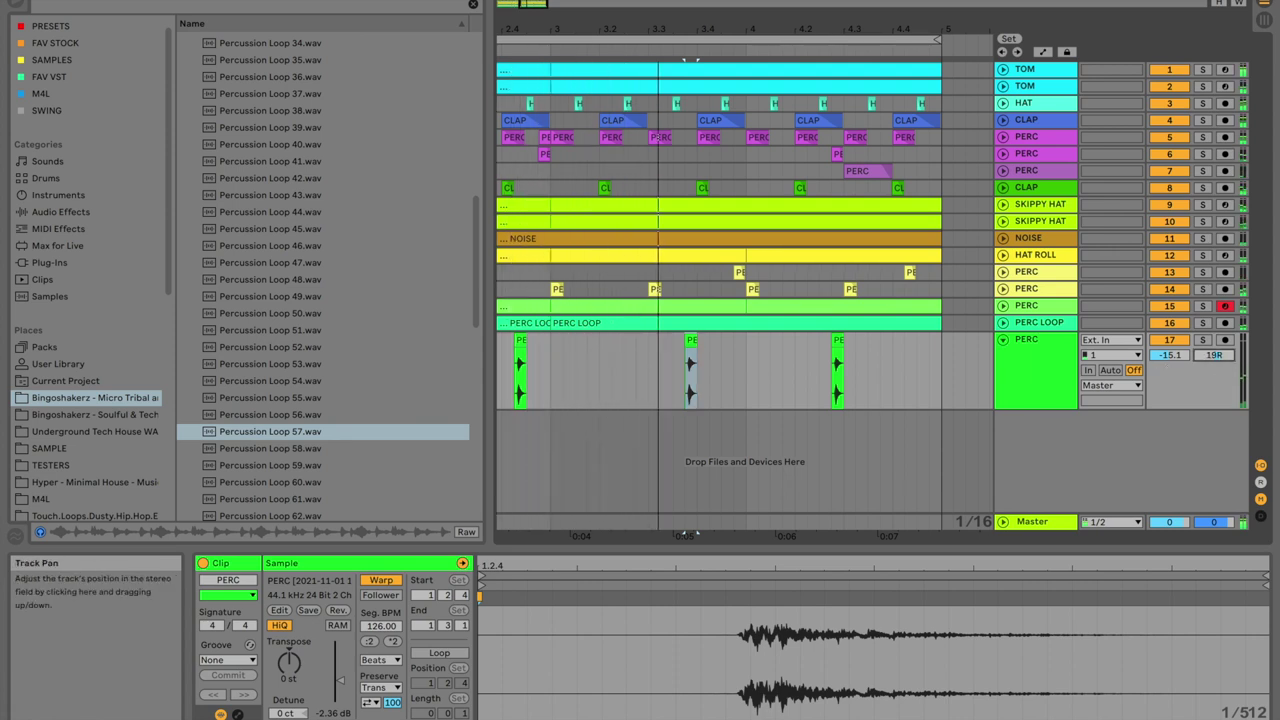
left_click_drag(1169, 355, 1169, 361)
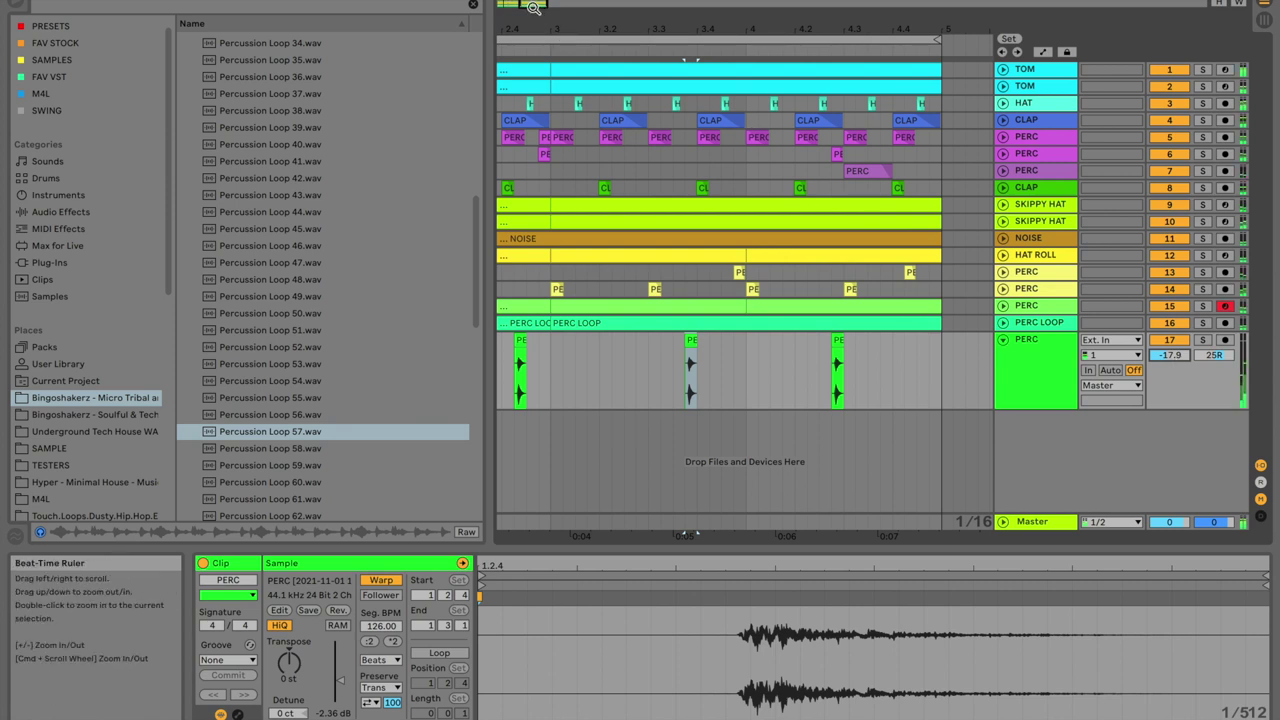
scroll(586, 171, "down", 3)
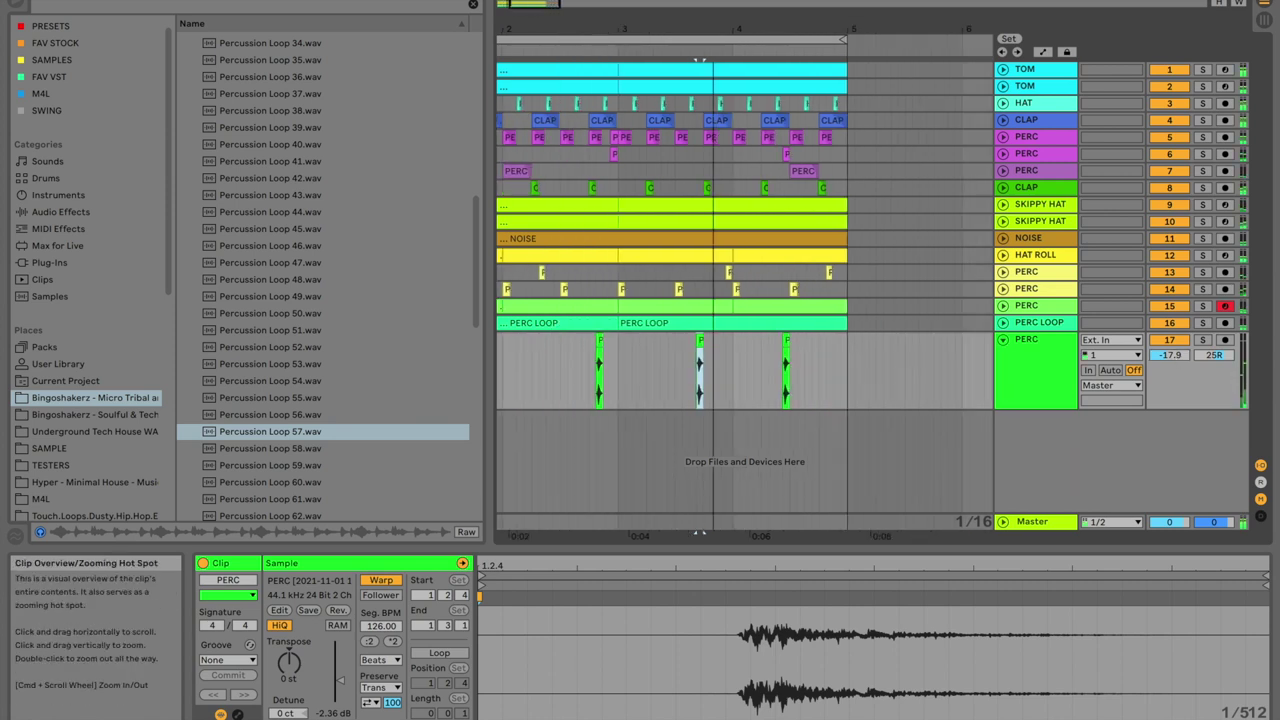
left_click(1002, 339)
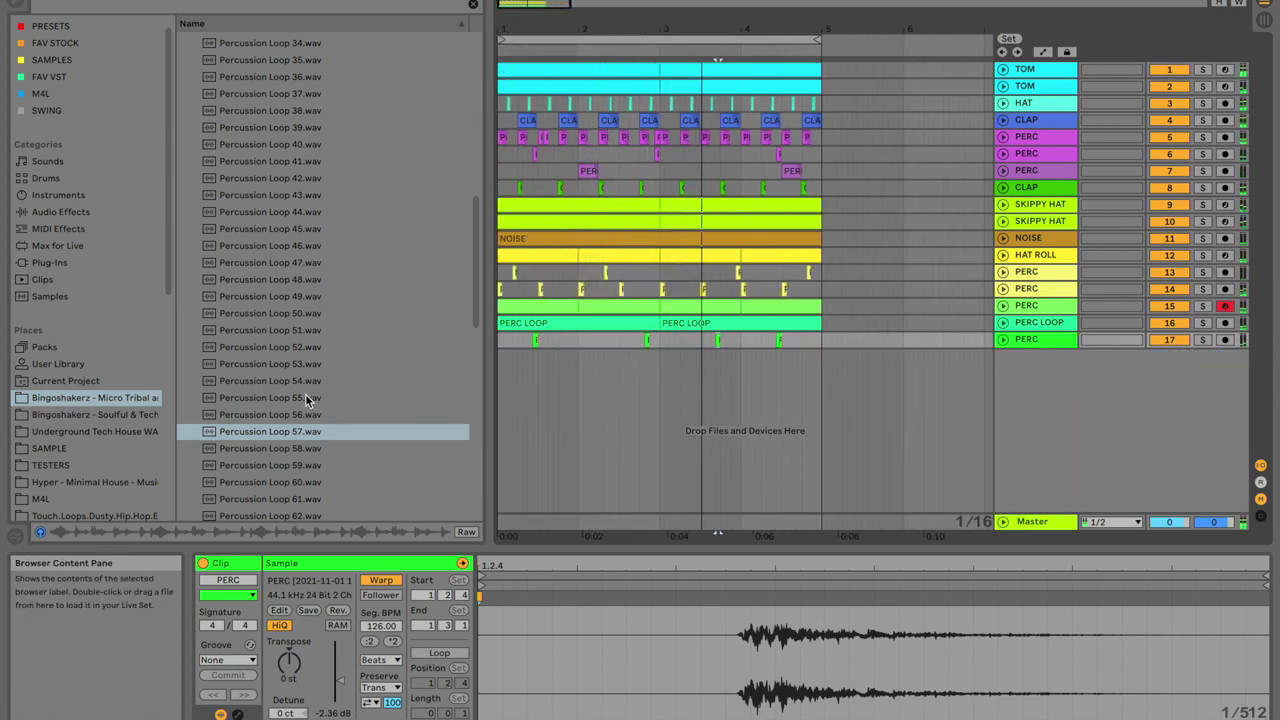
Place Percussion Loop 58.wav on a new audio track at bar 1 and rename its clip PERC.
left_click(281, 448)
scroll(281, 449, "down", 1)
left_click_drag(277, 401, 540, 352)
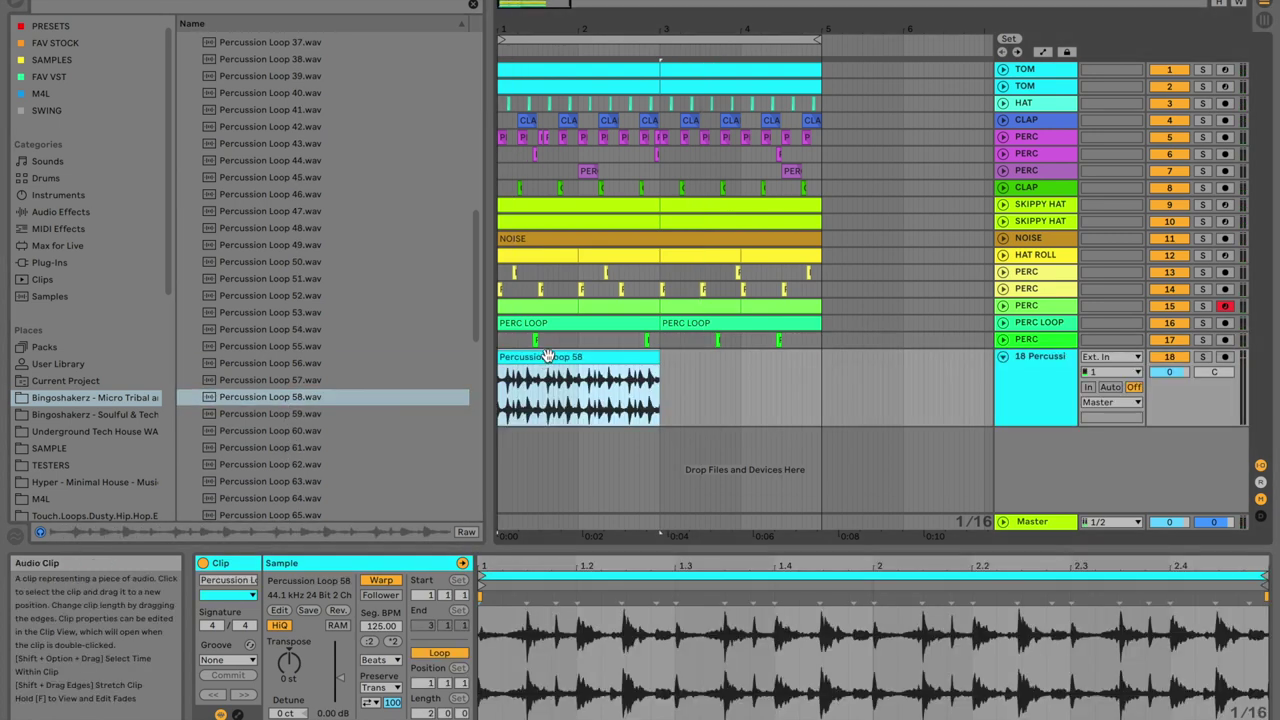
right_click(540, 352)
left_click(601, 415)
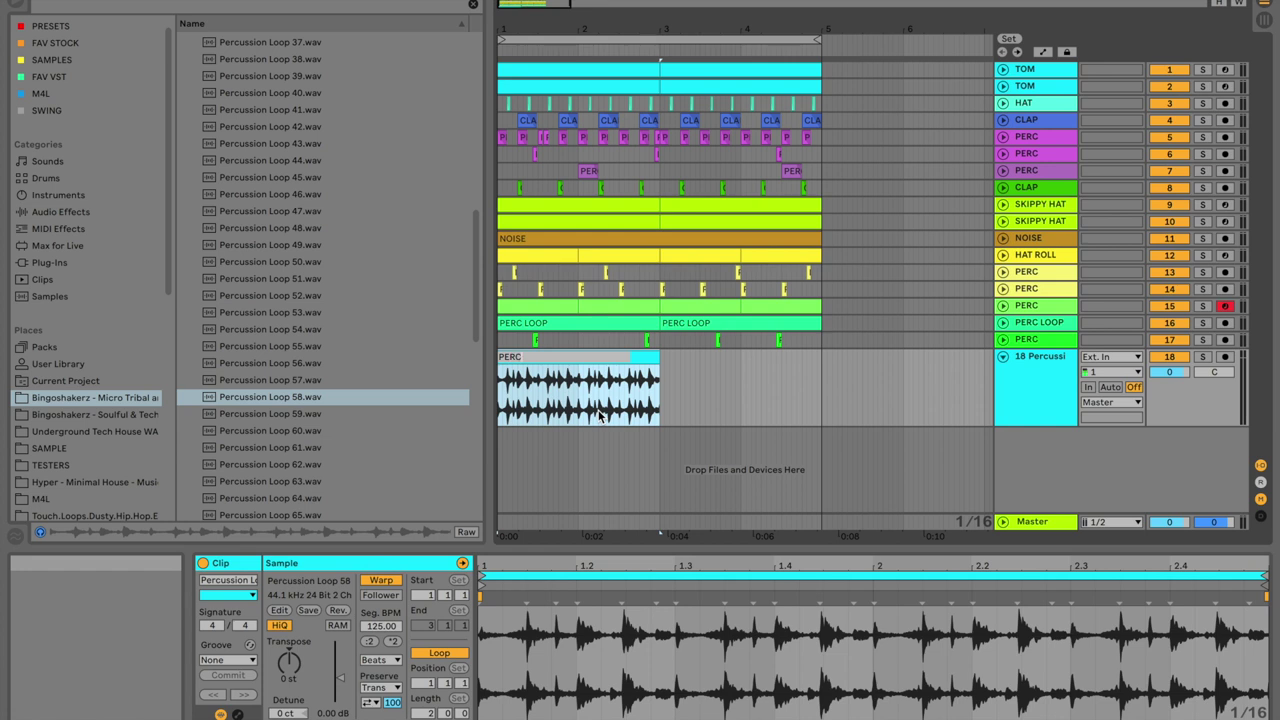
type("PERC")
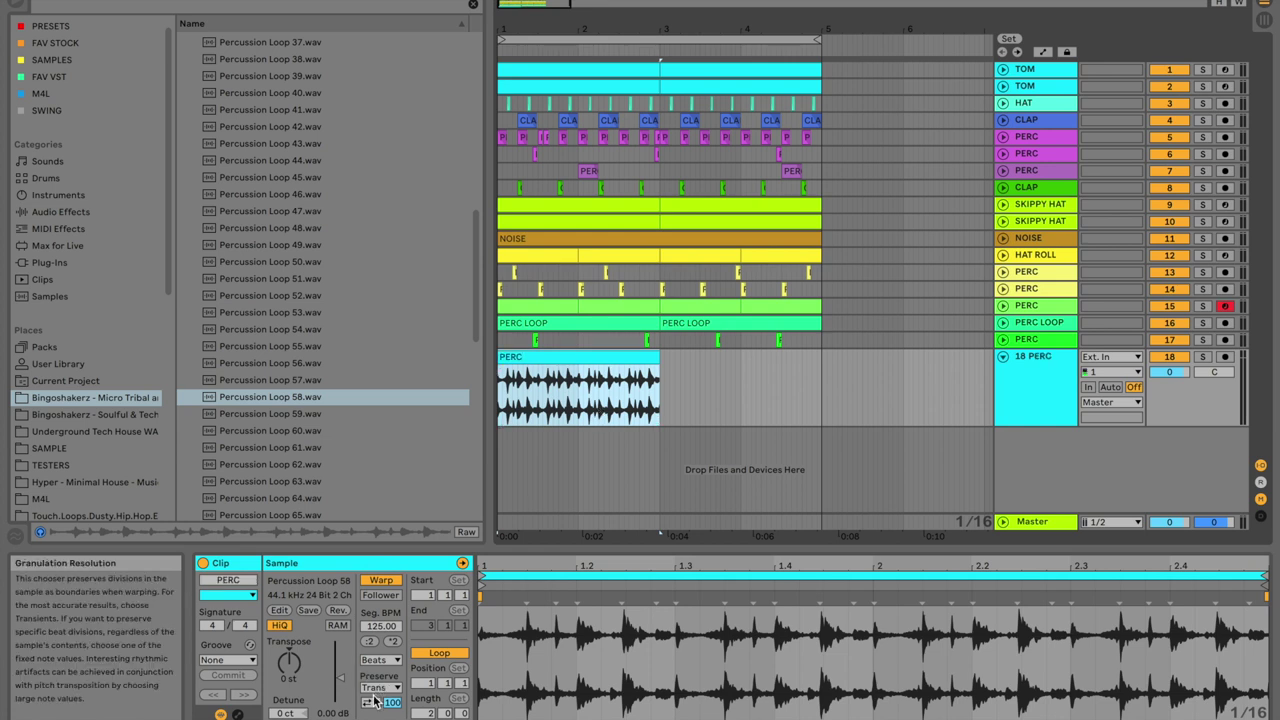
Turn off transient looping with the envelope at 0 and set the new PERC clip's gain to -7.00 dB.
key("Return")
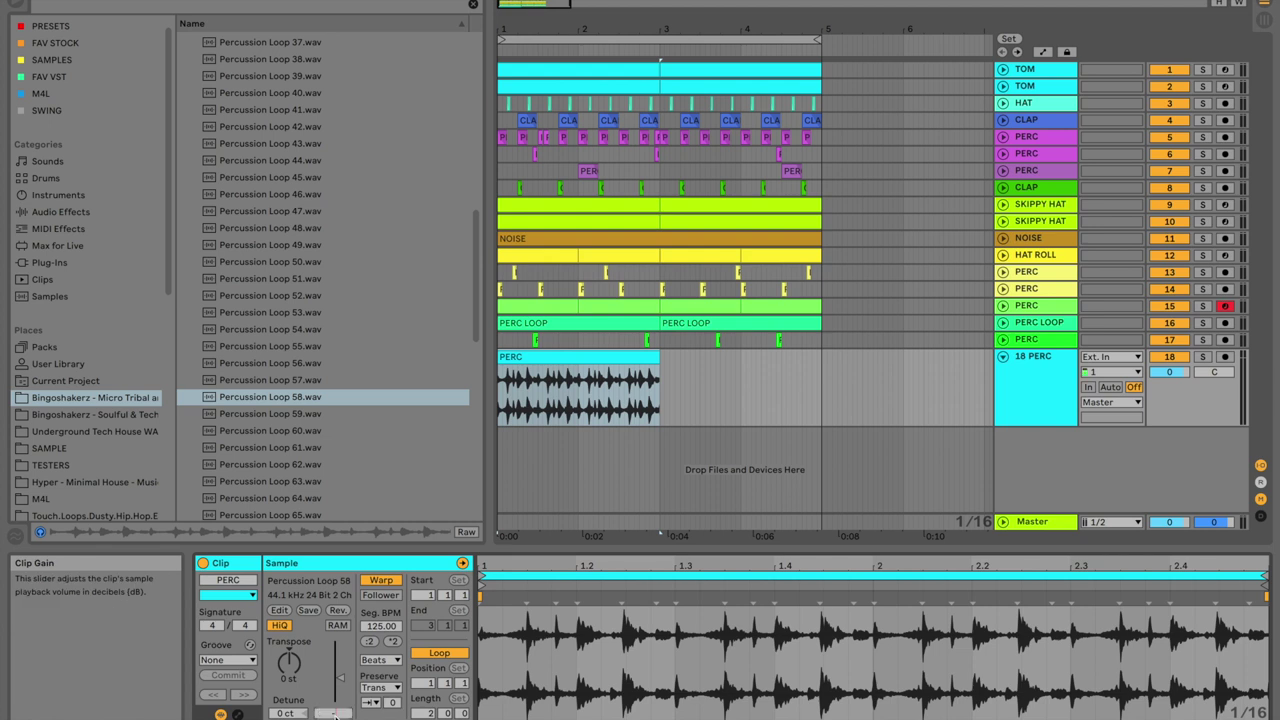
left_click_drag(333, 713, 333, 719)
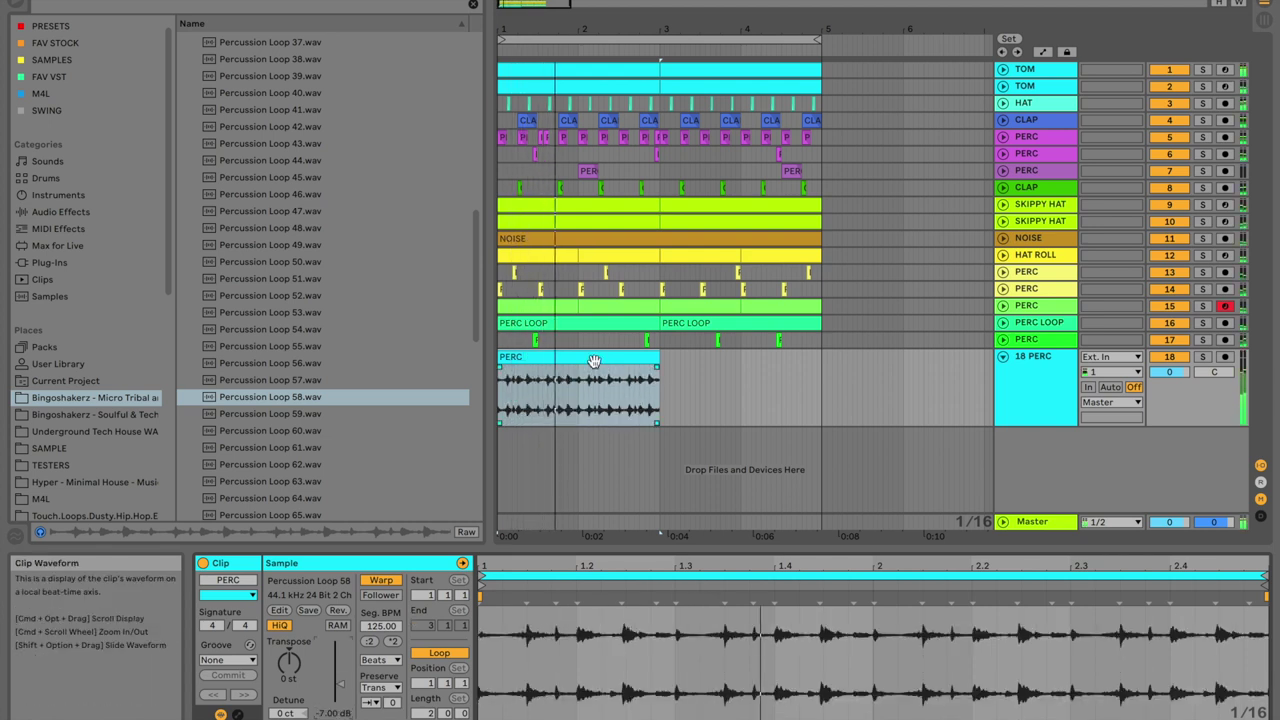
Duplicate the PERC clip on track 18 to bar 3 and try Percussion Loop 59.wav in the copy.
key("super+d")
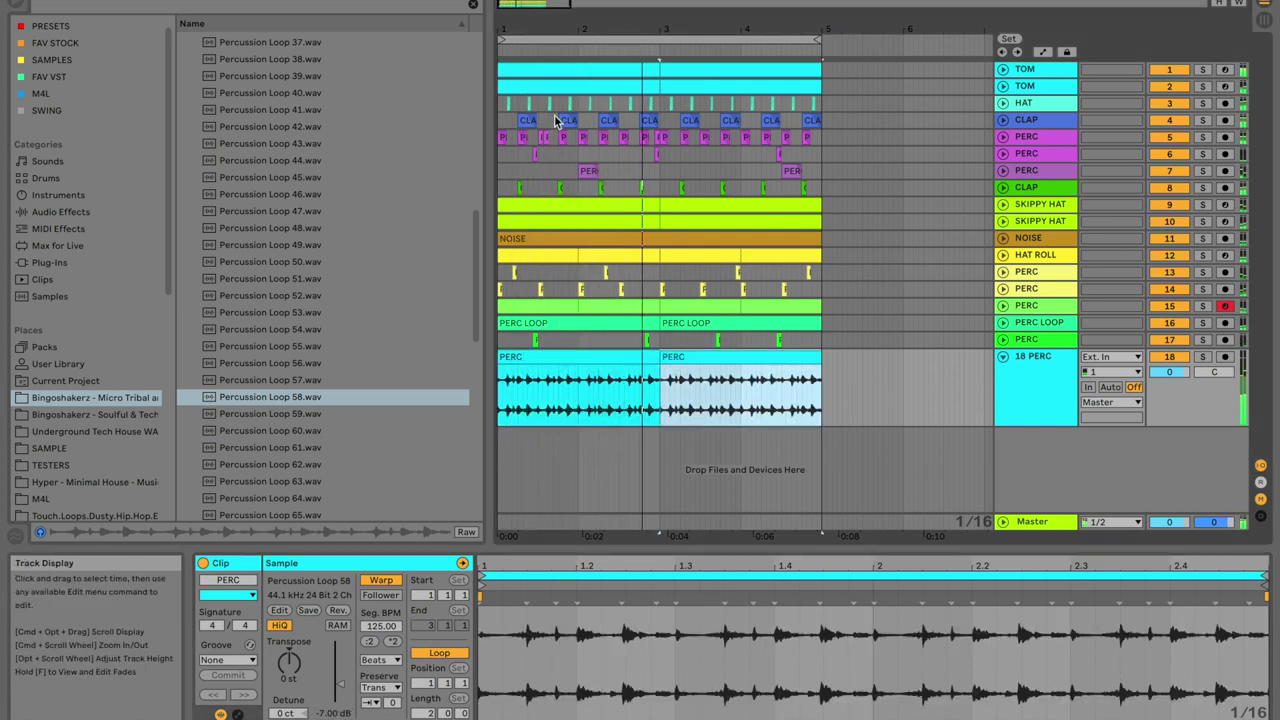
scroll(550, 61, "up", 3)
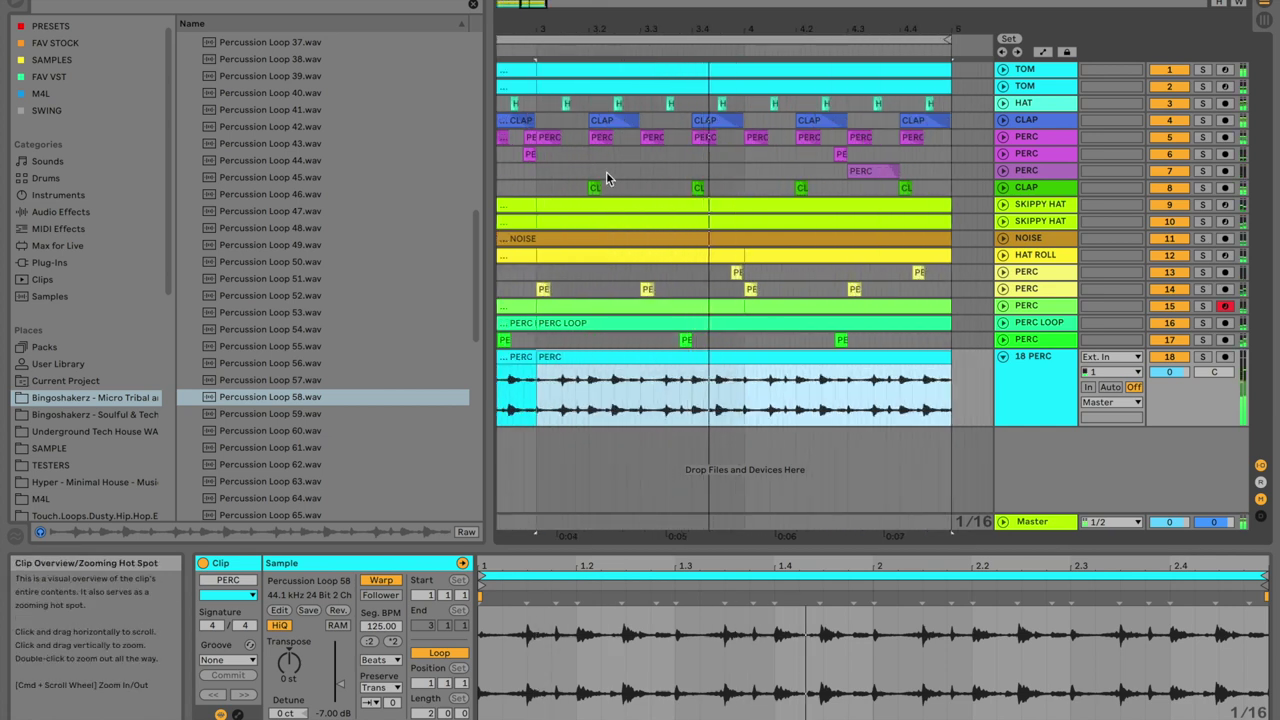
double_click(291, 418)
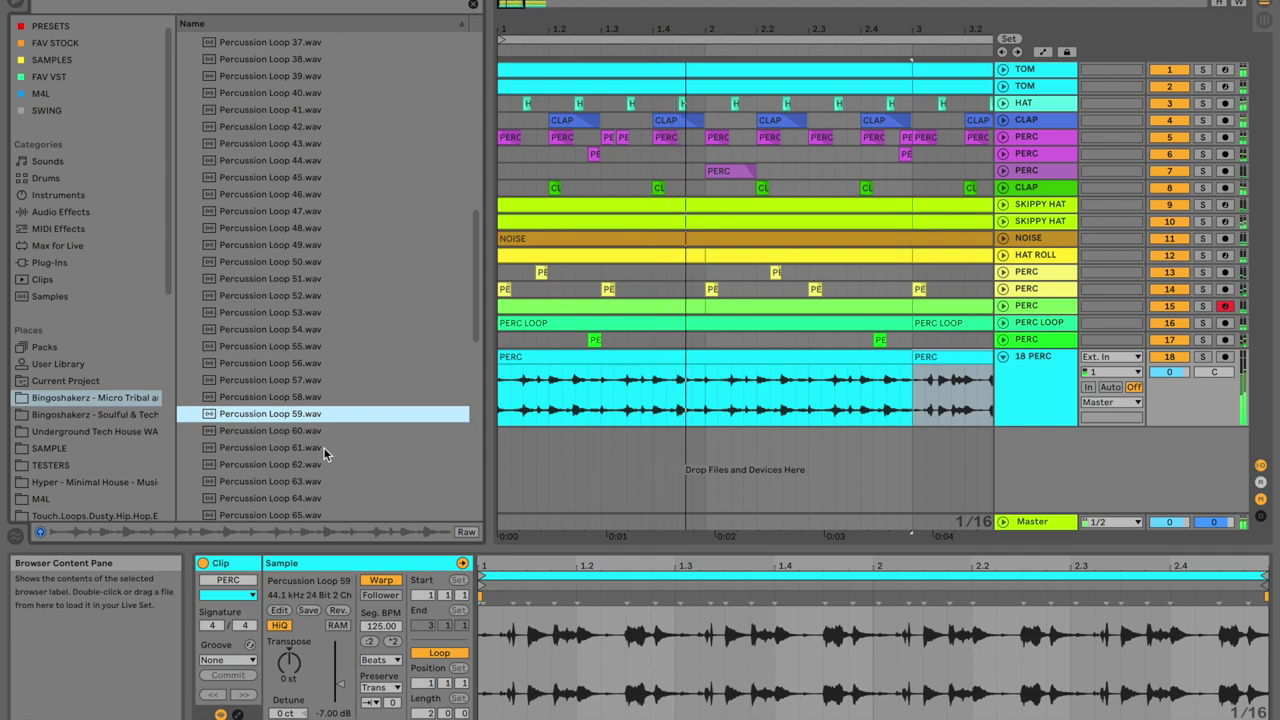
Delete the duplicate at bar 3 and extend the first PERC clip on track 18 to the end of bar 4.
double_click(531, 5)
key("Delete")
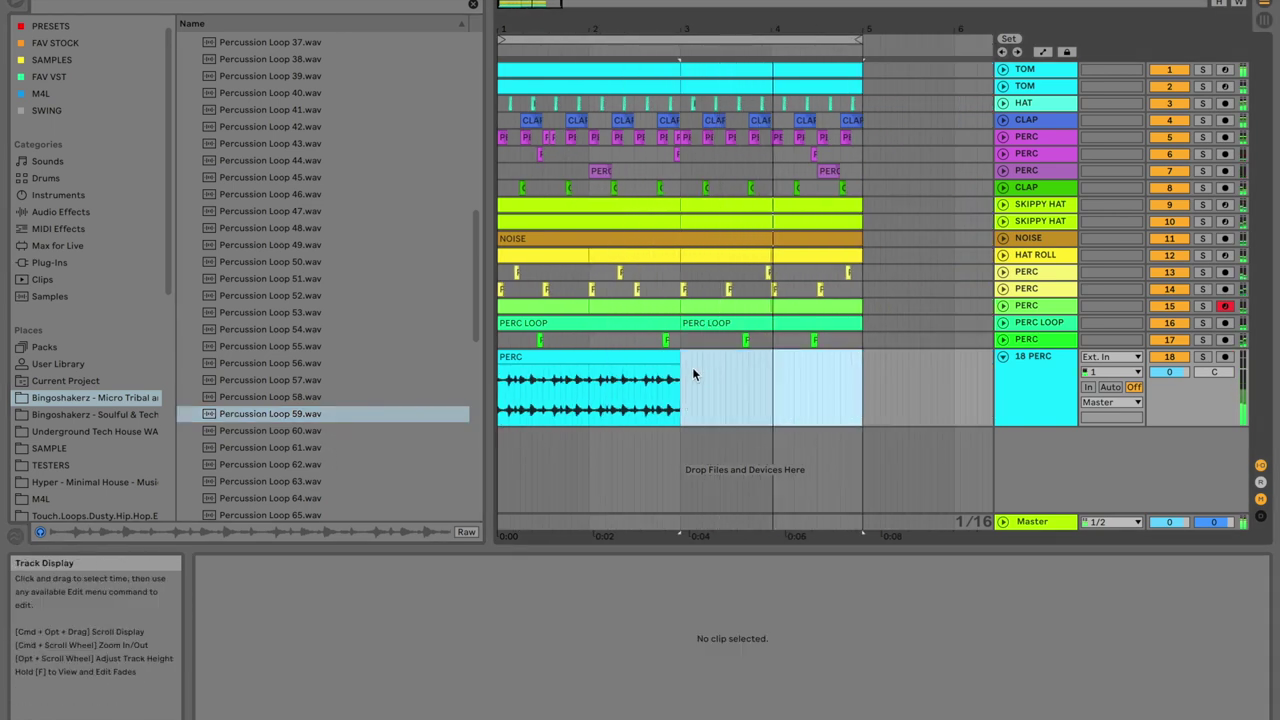
left_click_drag(681, 367, 862, 367)
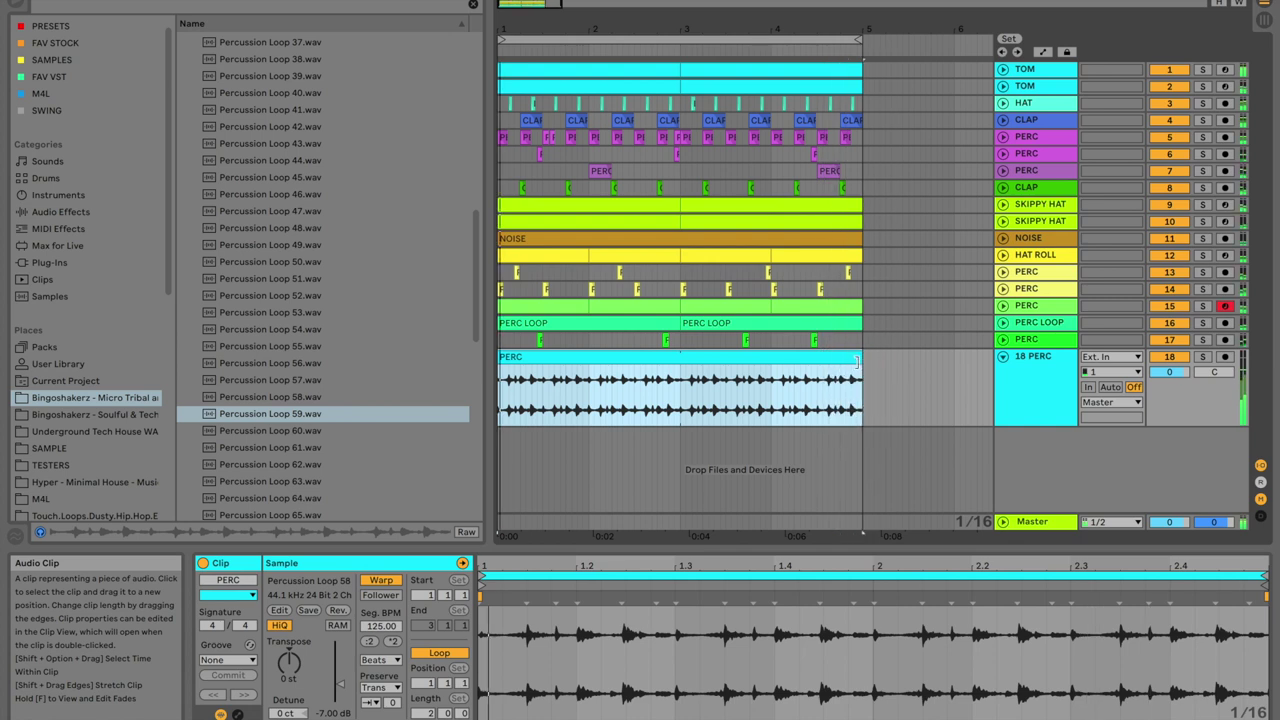
Audition Percussion Loops 60 to 64 as replacement samples for the track 18 clip, keeping Percussion Loop 63.
left_click_drag(297, 432, 614, 645)
left_click_drag(287, 450, 530, 630)
left_click_drag(300, 464, 610, 605)
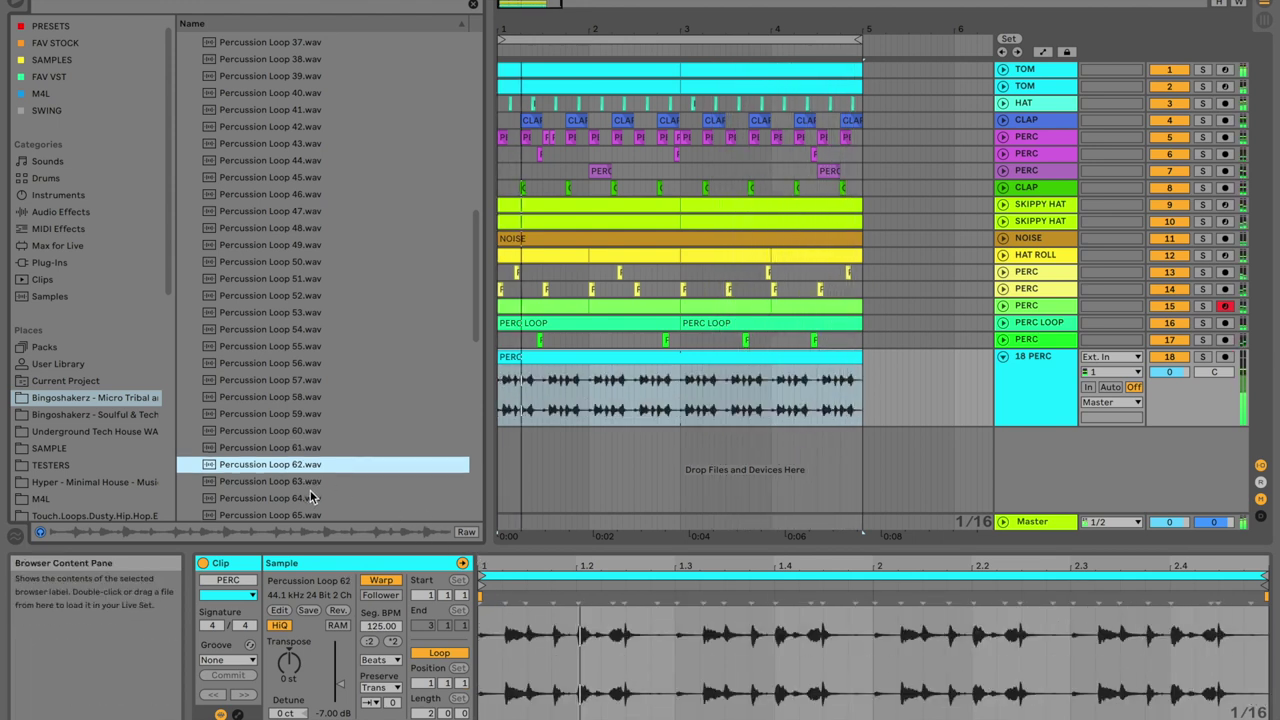
left_click_drag(295, 481, 593, 649)
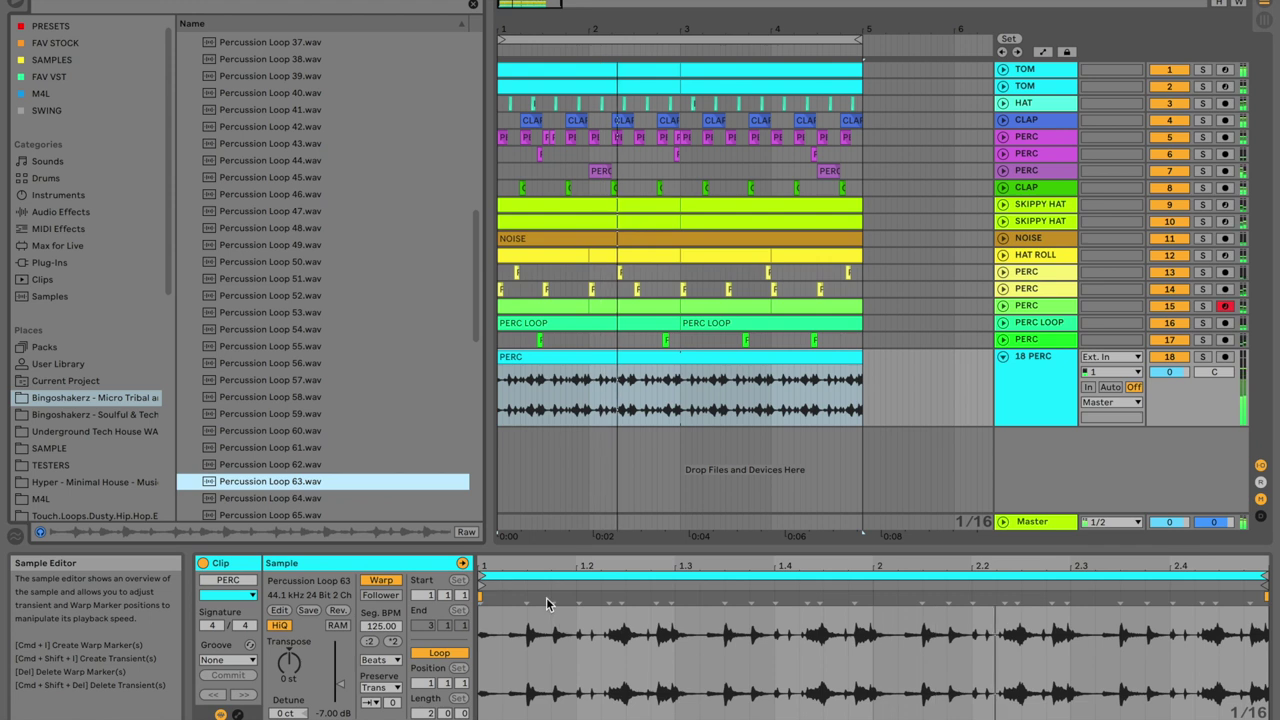
left_click(309, 502)
left_click_drag(556, 611, 286, 491)
Set the sample grid to 1/16 and quantize all of the Percussion Loop 63 clip to it.
right_click(708, 648)
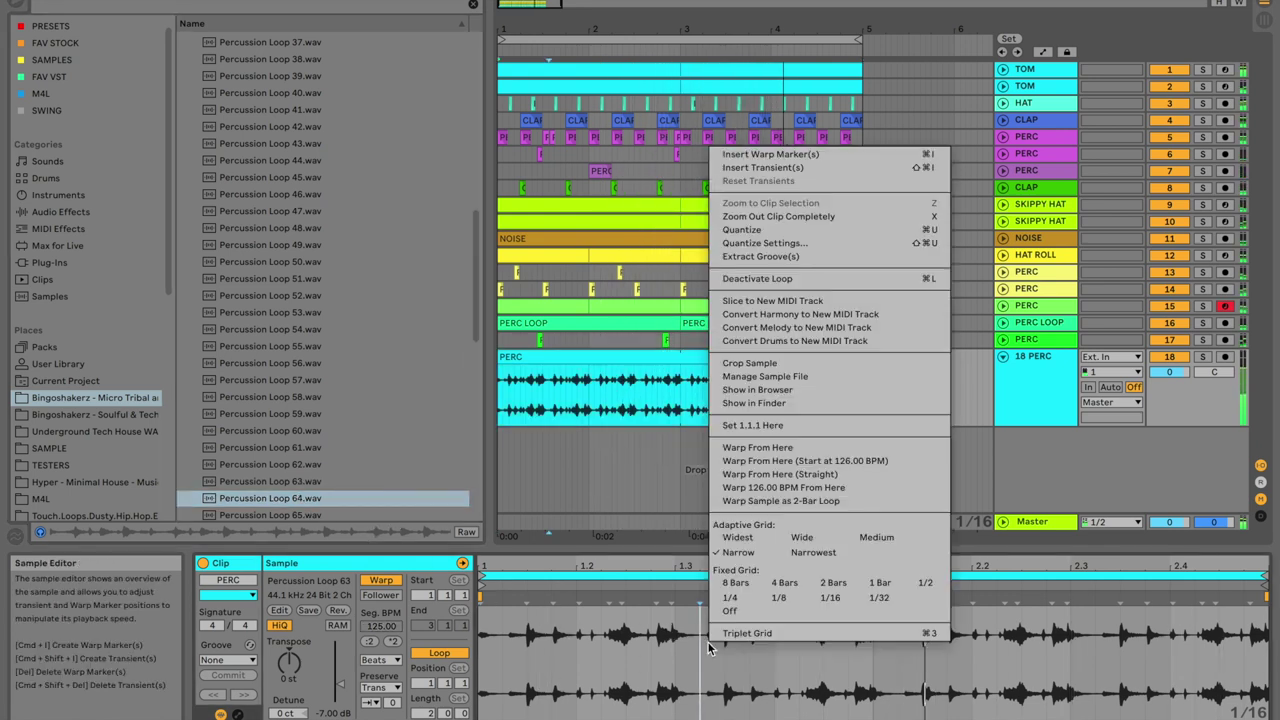
left_click(830, 597)
key("super+a")
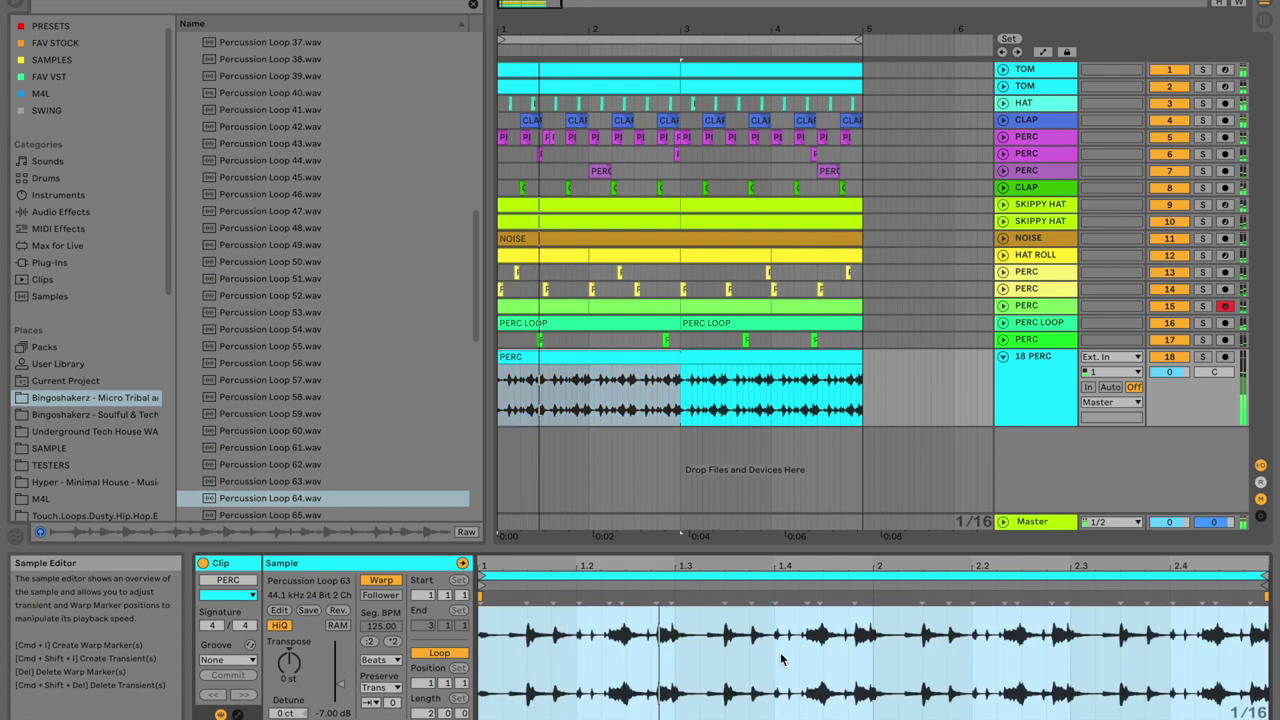
key("super+i")
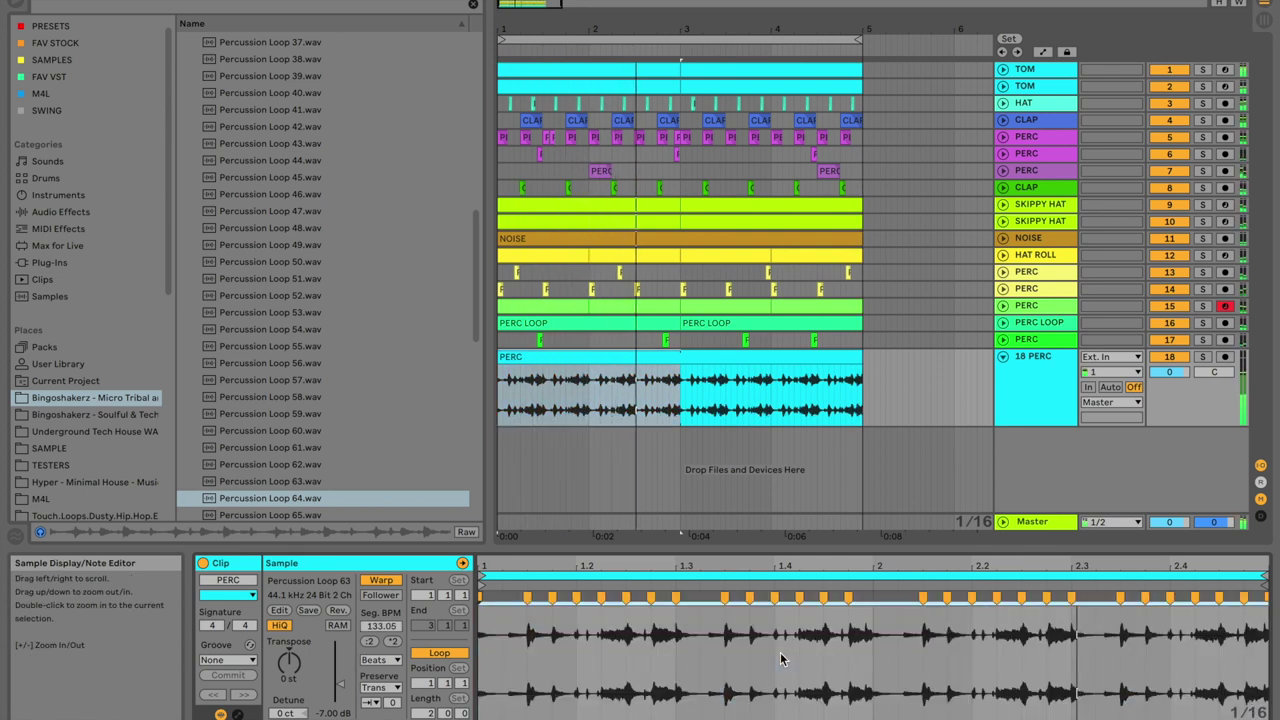
Swap the track 18 clip's sample to Percussion Loop 65.wav.
scroll(312, 460, "down", 3)
left_click(312, 455)
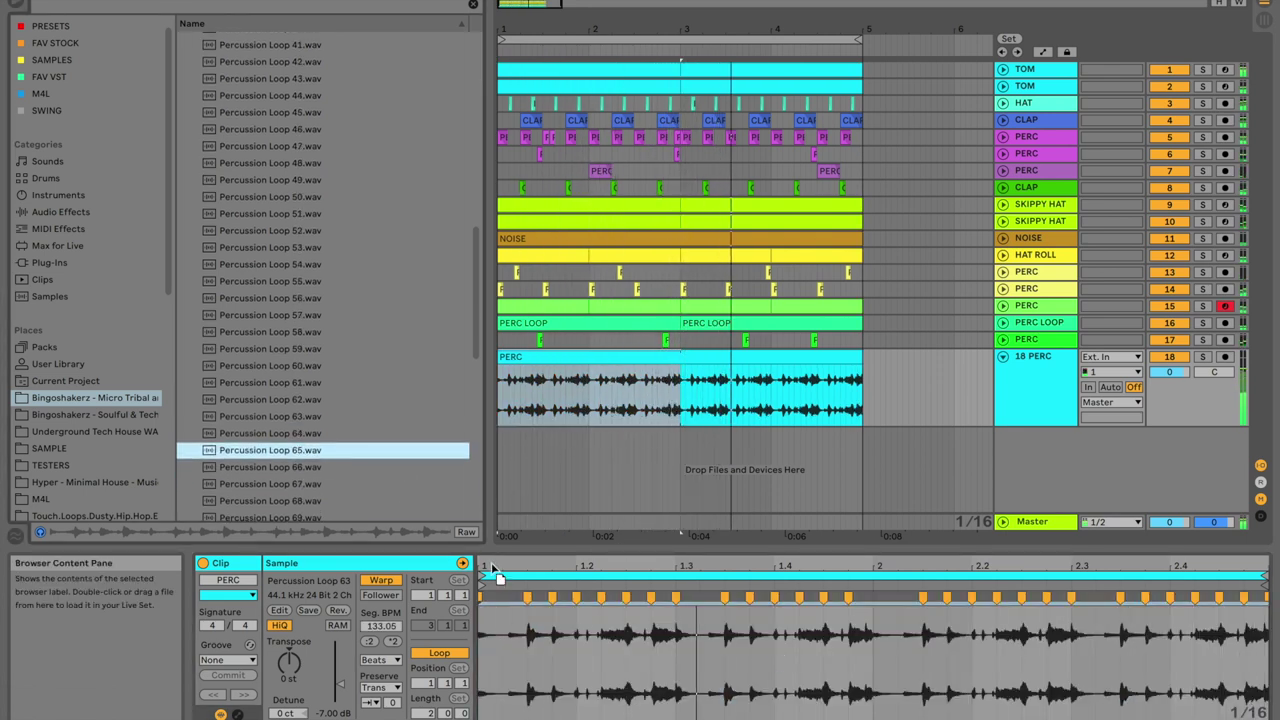
left_click_drag(585, 632, 607, 643)
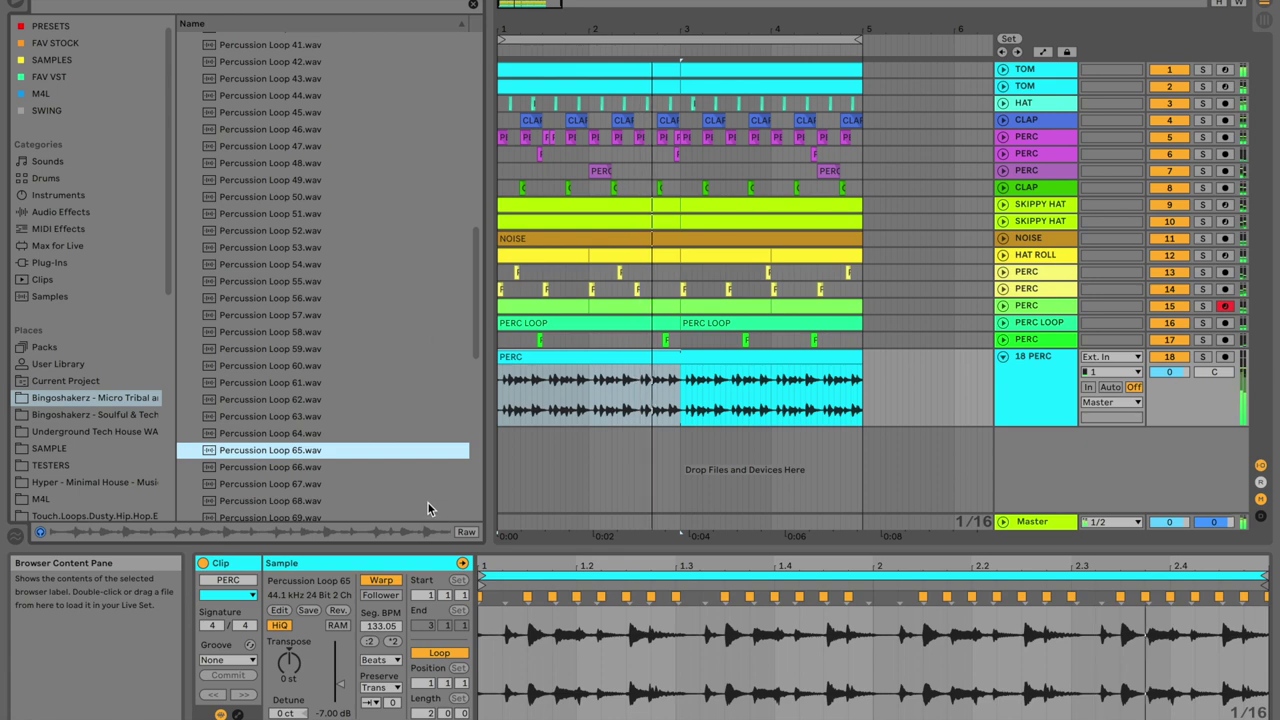
Solo track 18 and play it, undoing and reapplying the swap to Percussion Loop 65 to compare.
left_click_drag(541, 4, 592, 272)
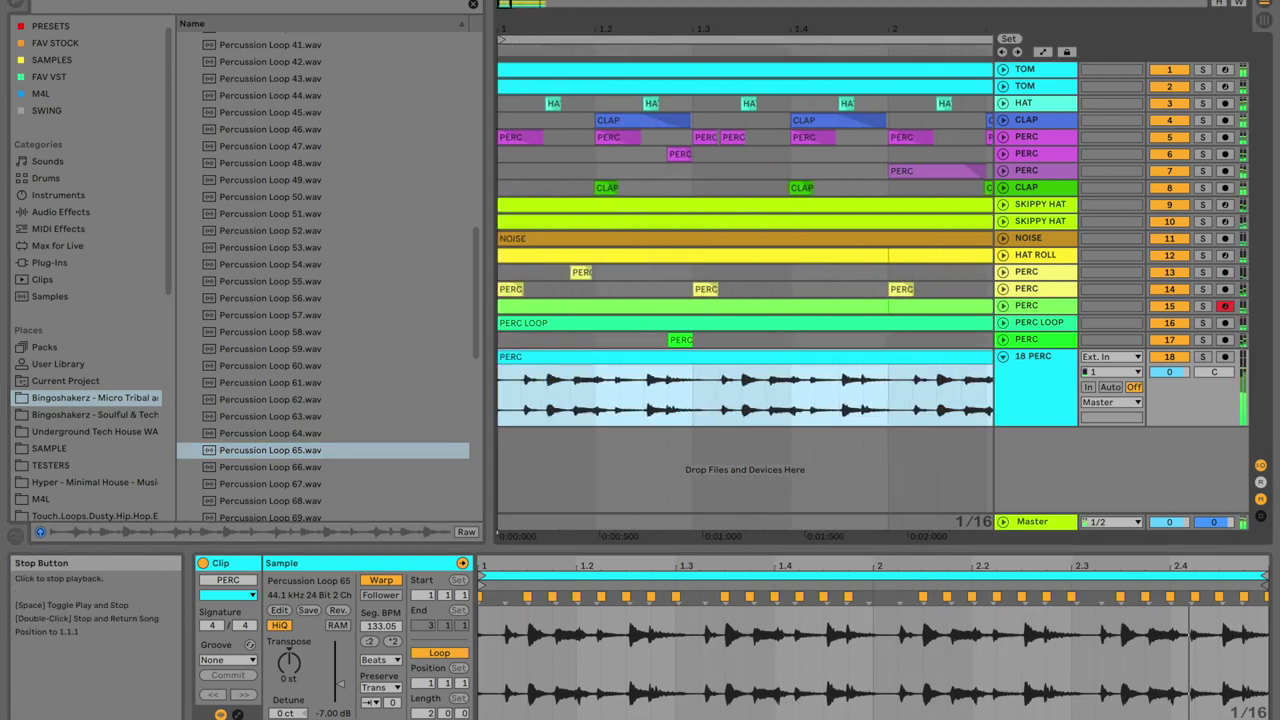
left_click_drag(540, 44, 577, 344)
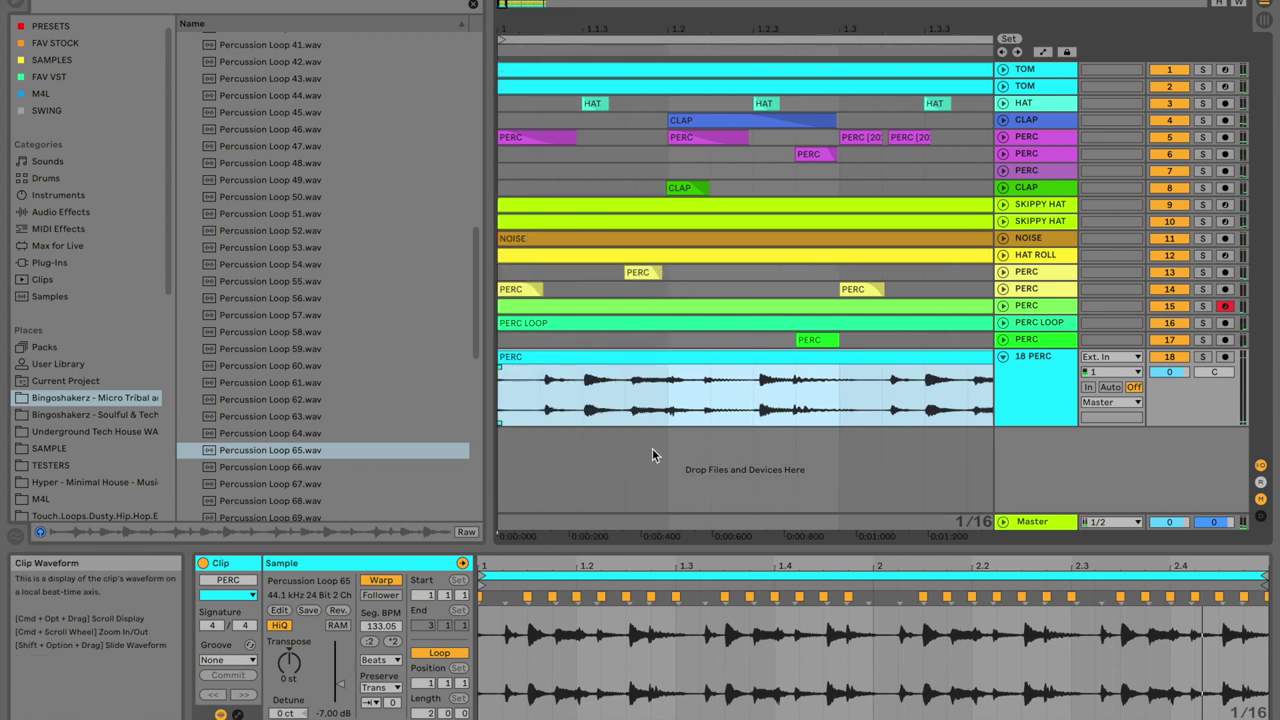
left_click(1202, 356)
key("space")
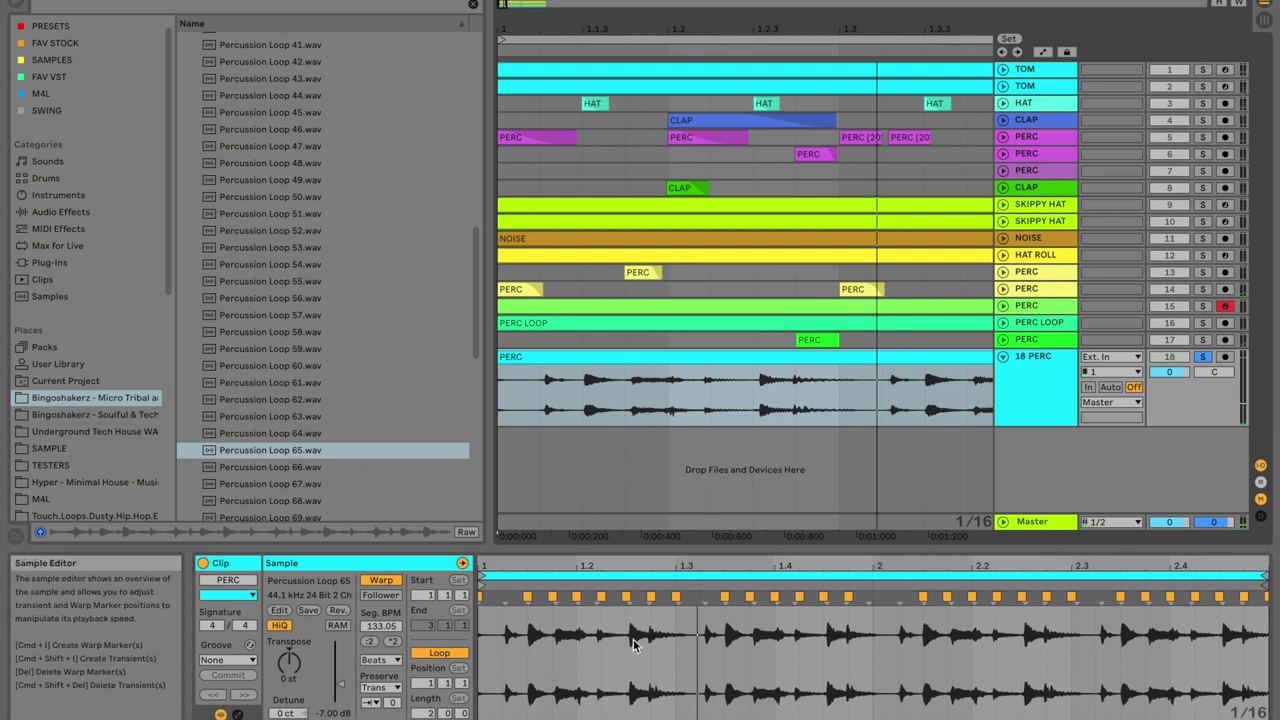
key("super+z")
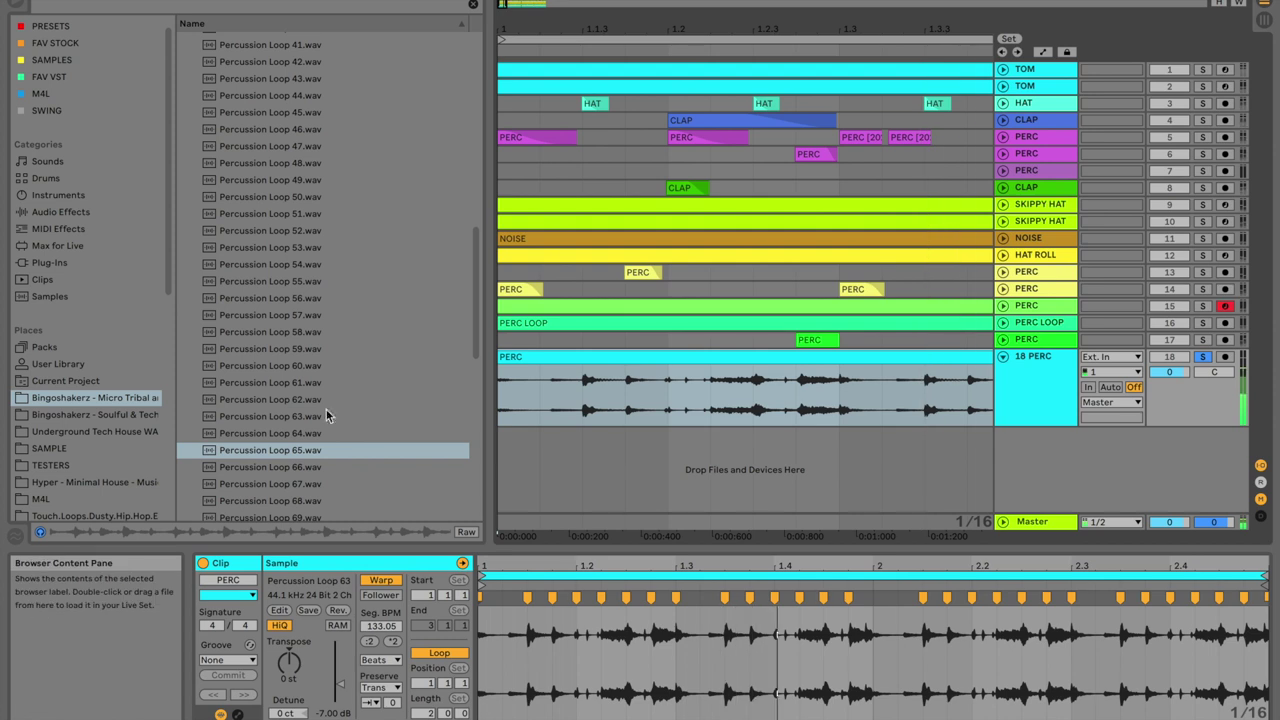
double_click(282, 452)
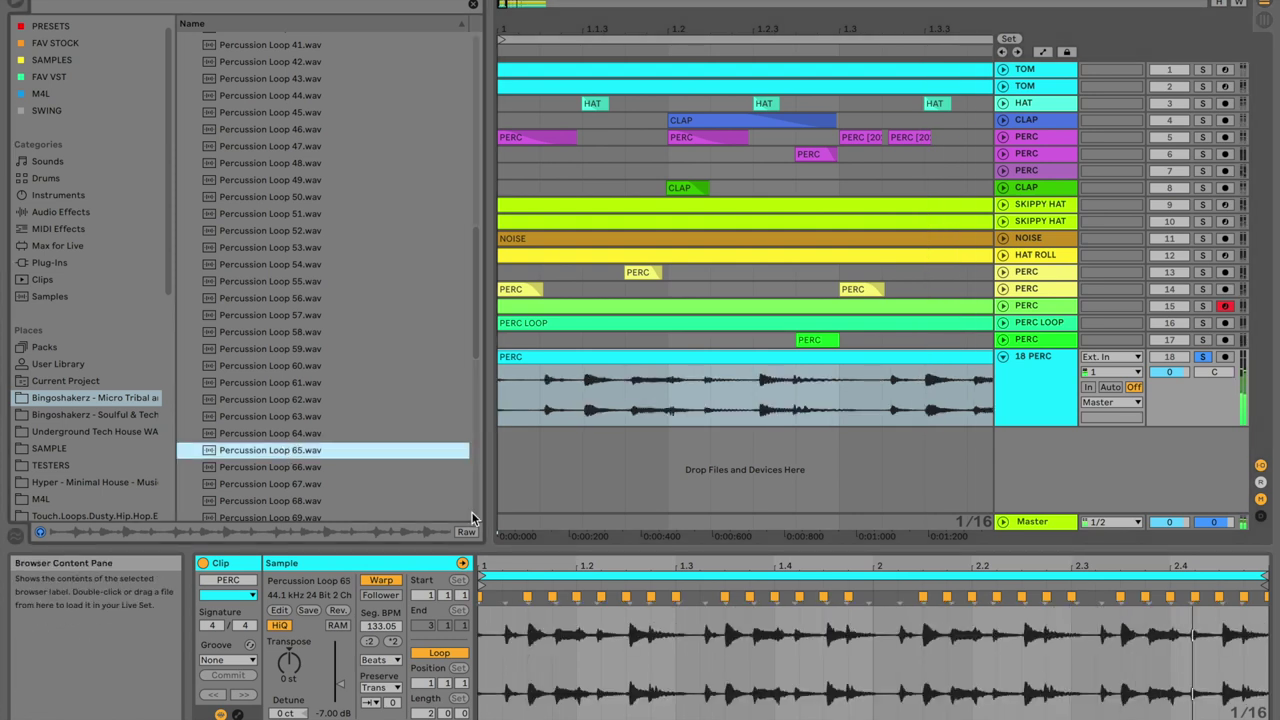
Replace the track 18 clip with a fresh copy of Percussion Loop 65.wav at bar 1 and rename it PERC.
left_click(638, 356)
key("Delete")
left_click_drag(280, 450, 505, 382)
right_click(564, 398)
left_click(610, 407)
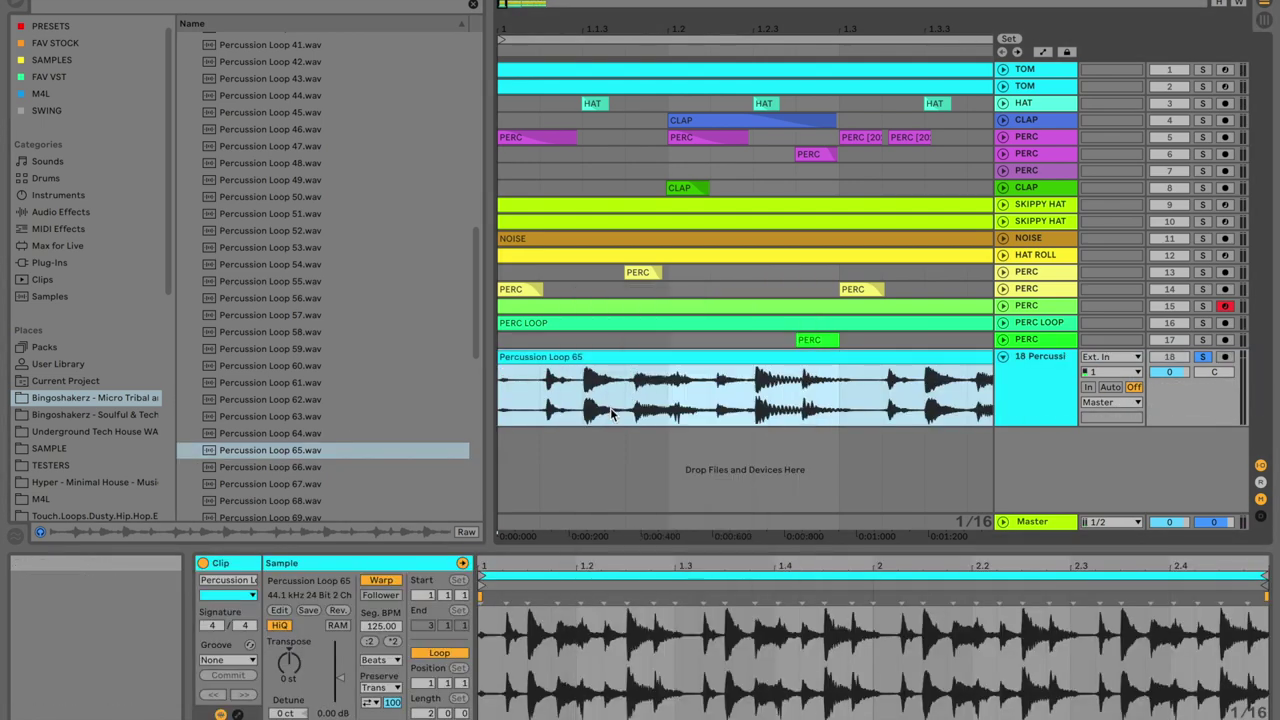
type("PERC")
key("Return")
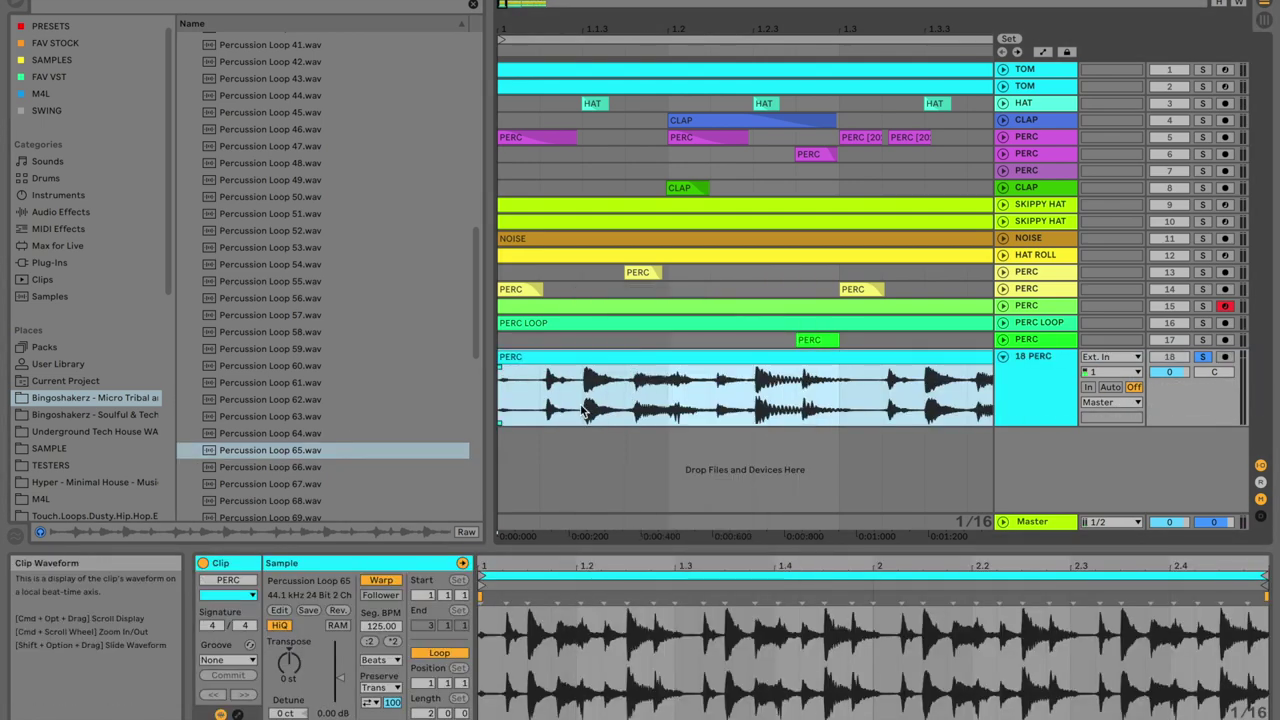
Play the soloed clip from bar 1, turning off its transient looping and setting the transient envelope to 0.
left_click(573, 355)
key("space")
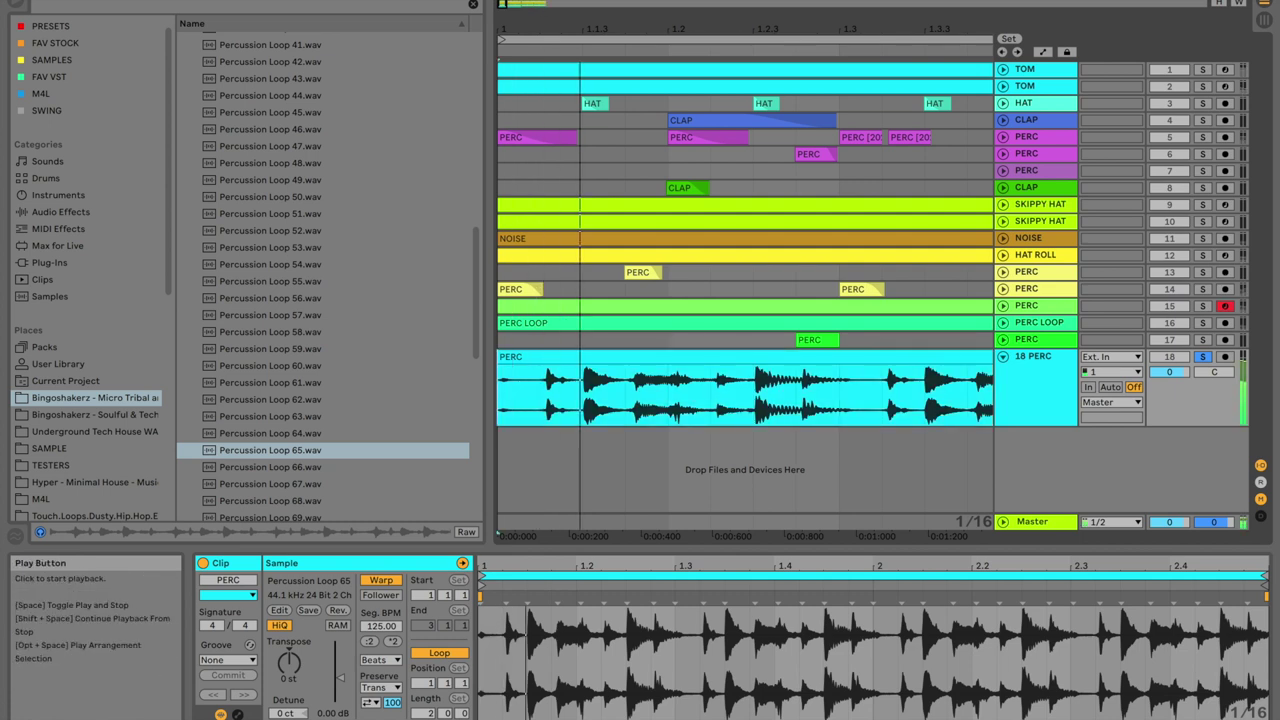
left_click(393, 706)
key("Return")
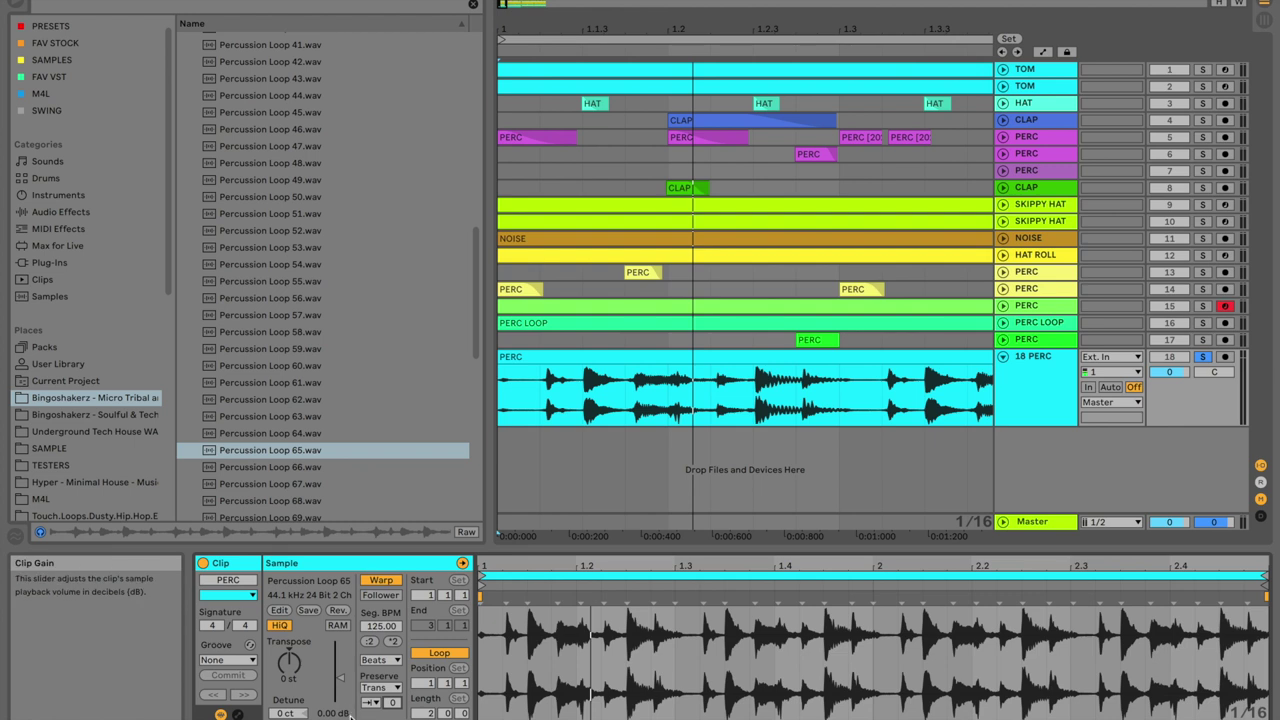
Lower the gain of the PERC clip on track 18 to -9 dB and delete the track.
left_click_drag(334, 713, 334, 719)
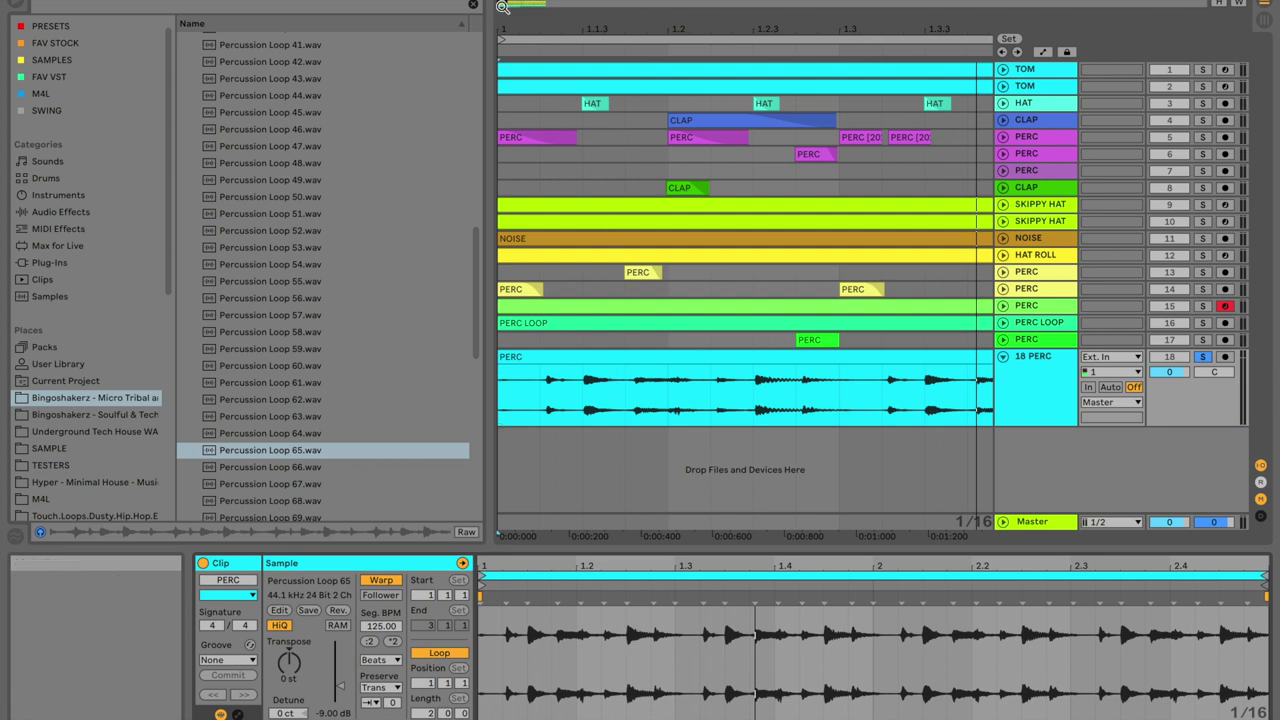
key("minus")
key("minus")
right_click(1002, 385)
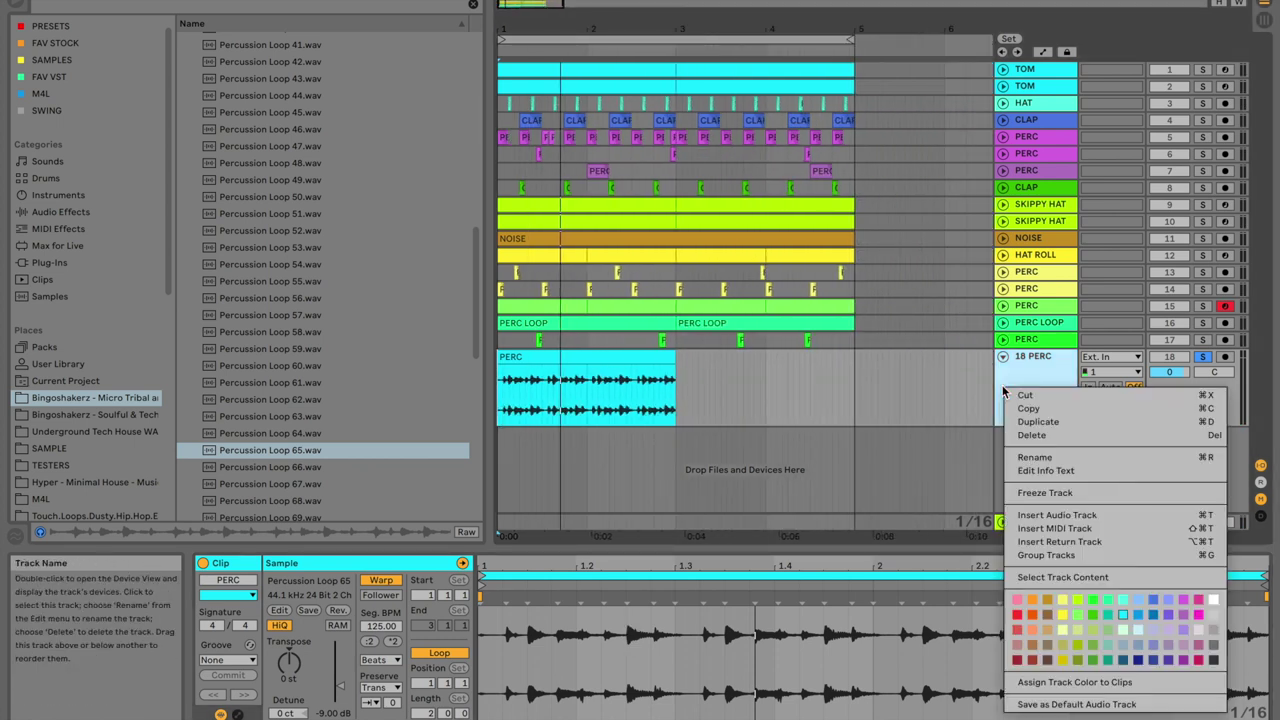
left_click(1031, 436)
Load Percussion Loop 65.wav on a new track at bar 1 as a clip named PERC with its gain at -9 dB.
left_click_drag(347, 449, 503, 366)
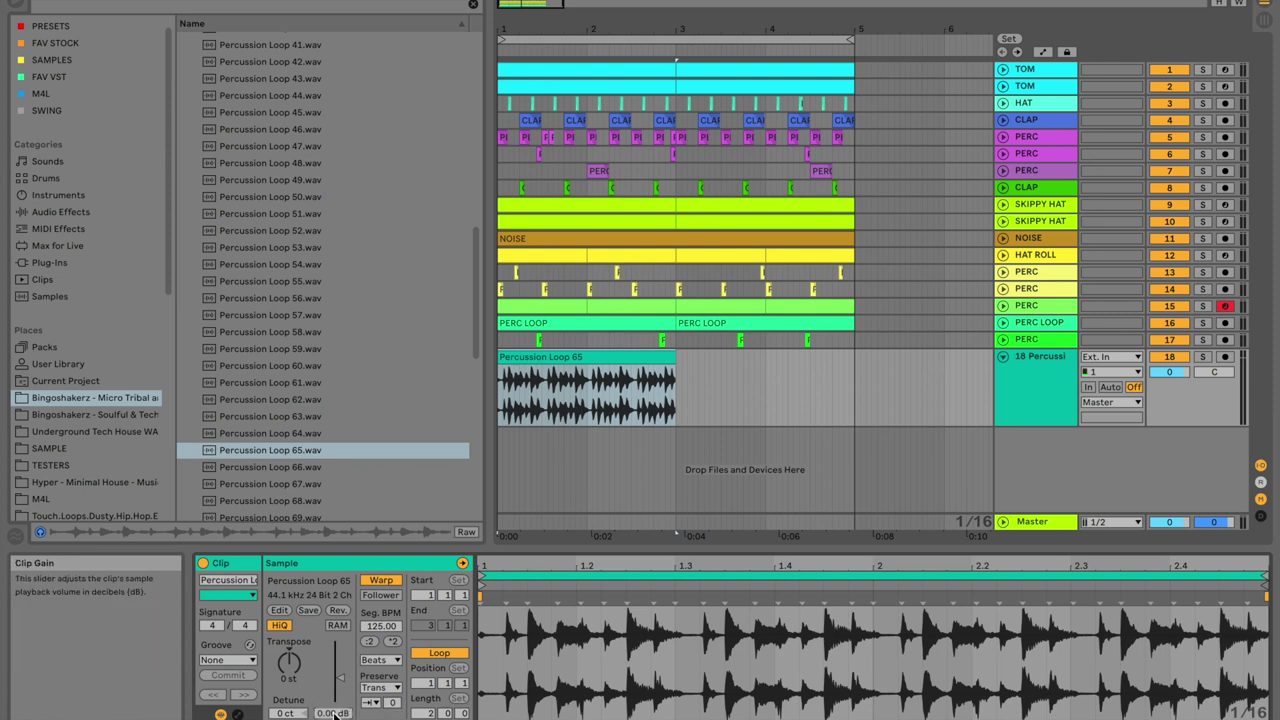
left_click_drag(334, 713, 334, 719)
right_click(557, 362)
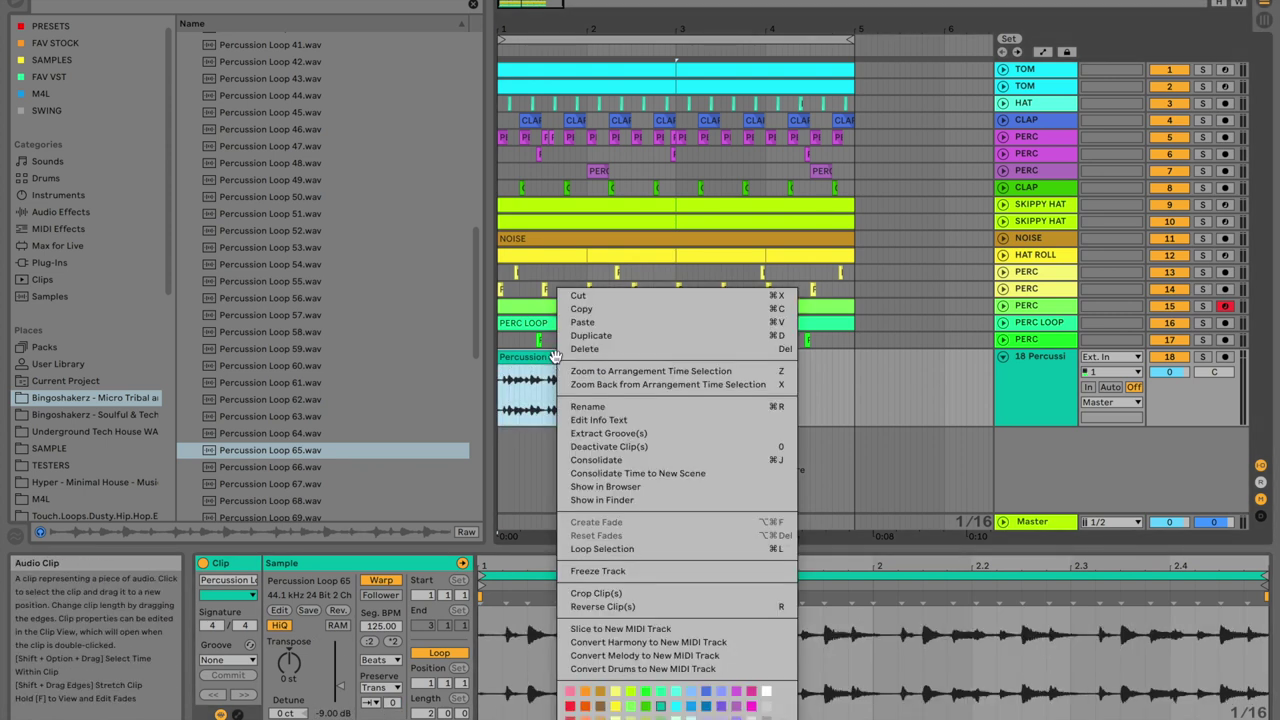
left_click(612, 407)
type("PERC")
key("Return")
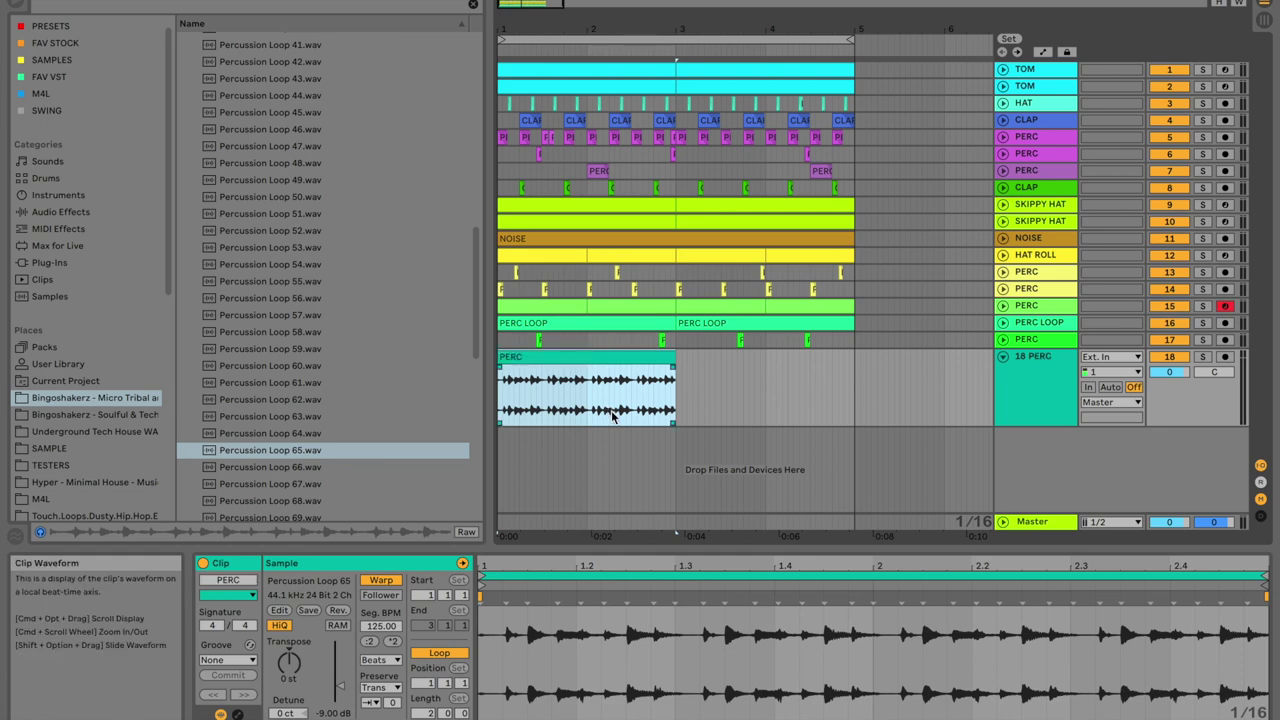
Turn off the arrangement grid and enlarge track 18's waveform around the first hit near 1.1.2.
scroll(591, 357, "up", 5)
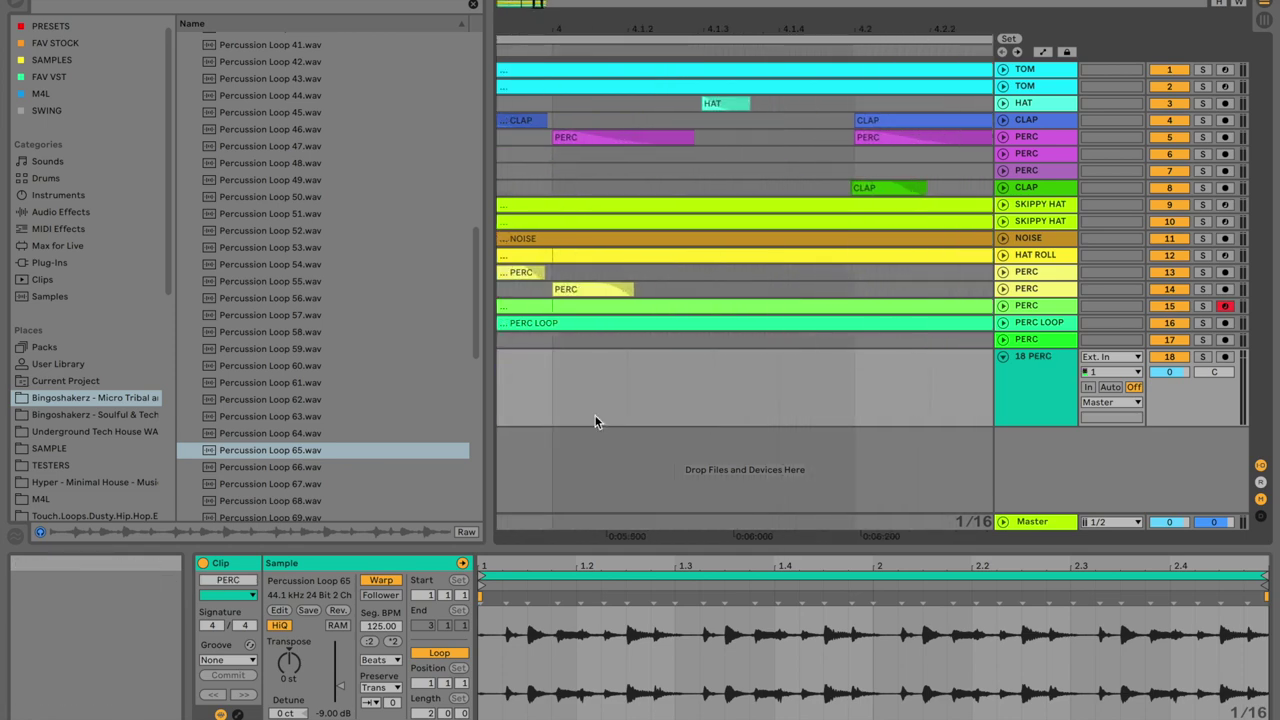
scroll(596, 421, "up", 2)
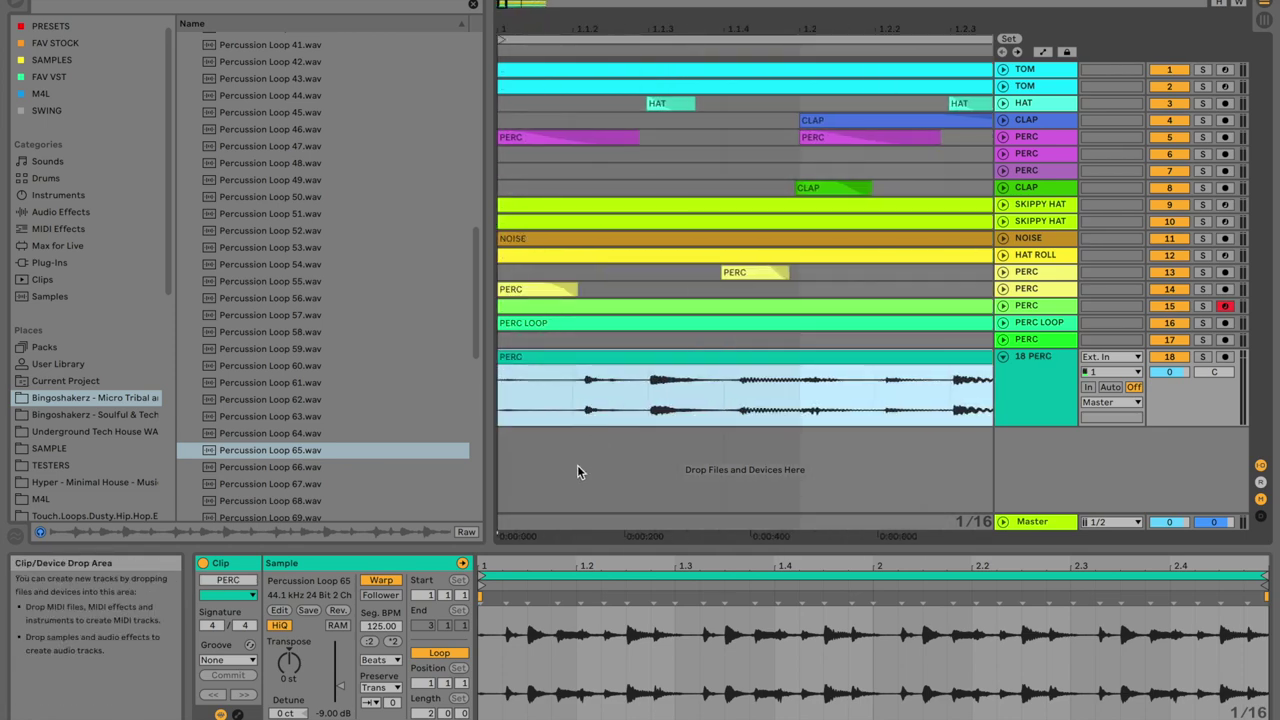
right_click(578, 418)
left_click(797, 716)
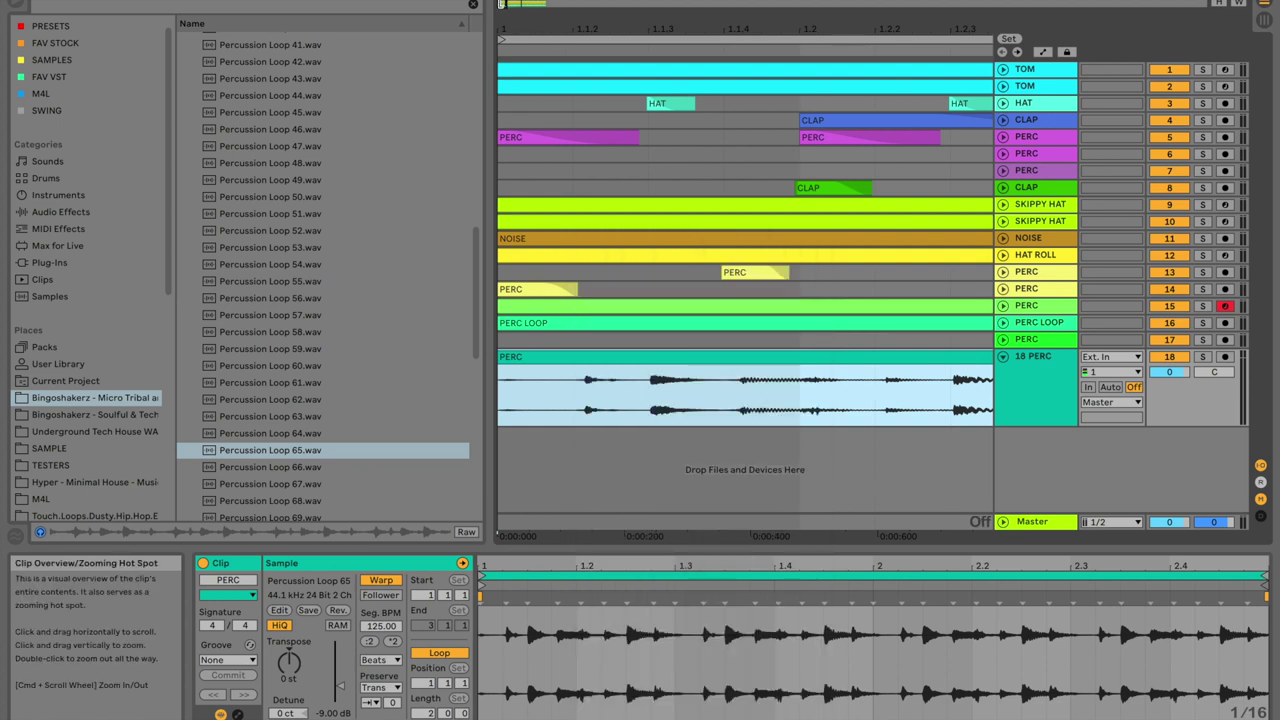
left_click_drag(505, 5, 505, 60)
scroll(683, 448, "up", 2)
scroll(780, 424, "right", 2)
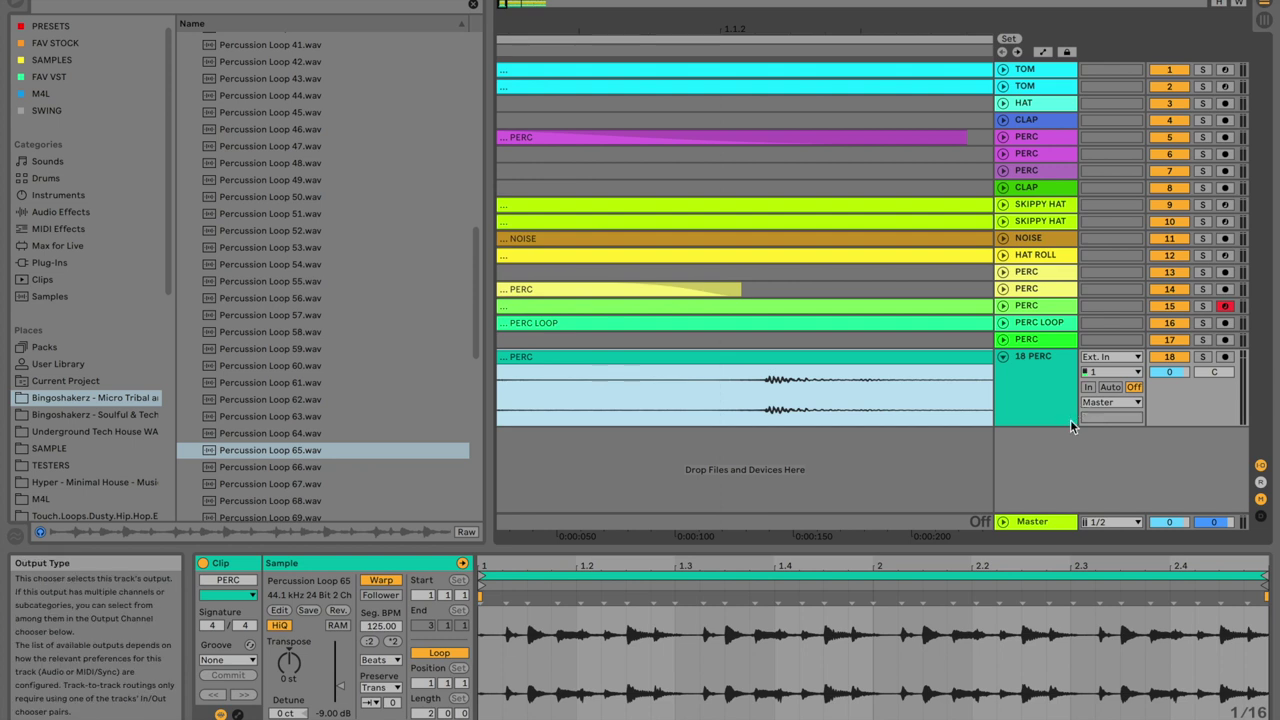
left_click_drag(1049, 425, 1043, 567)
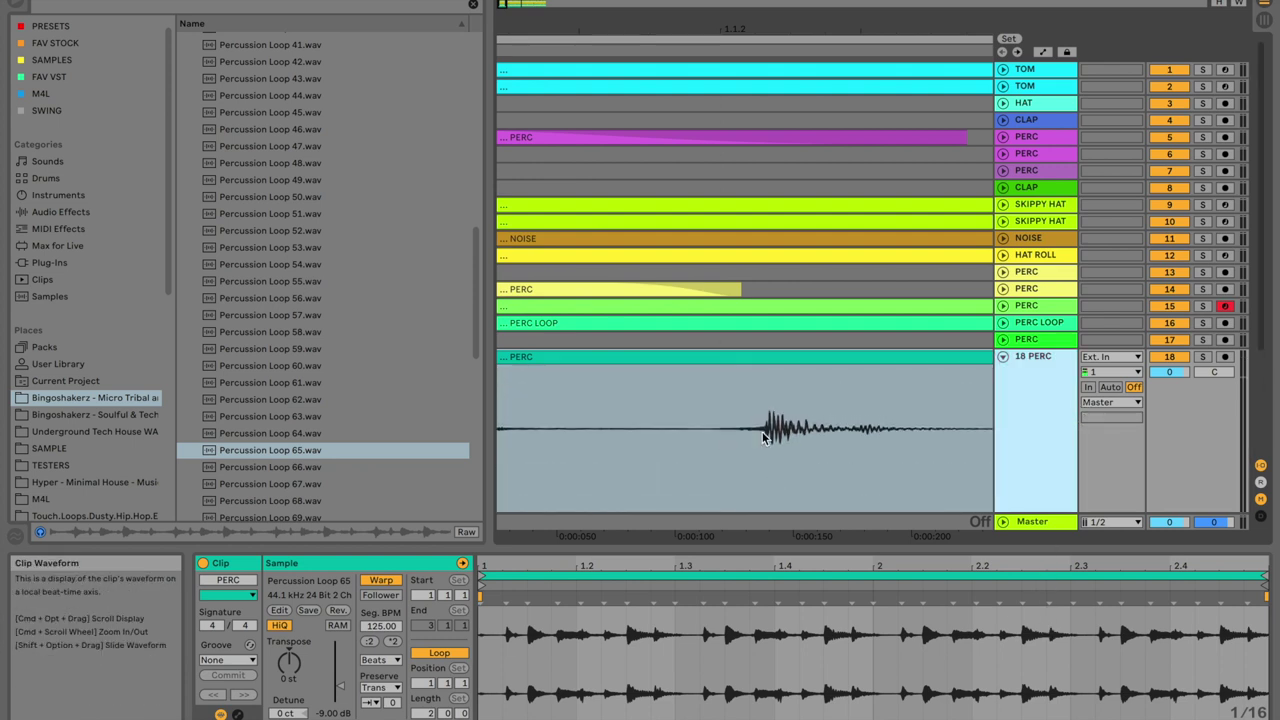
Delete the audio before and after the hit near 1.1.2 on track 18, leaving one short hit with a fade-out.
left_click_drag(763, 433, 735, 363)
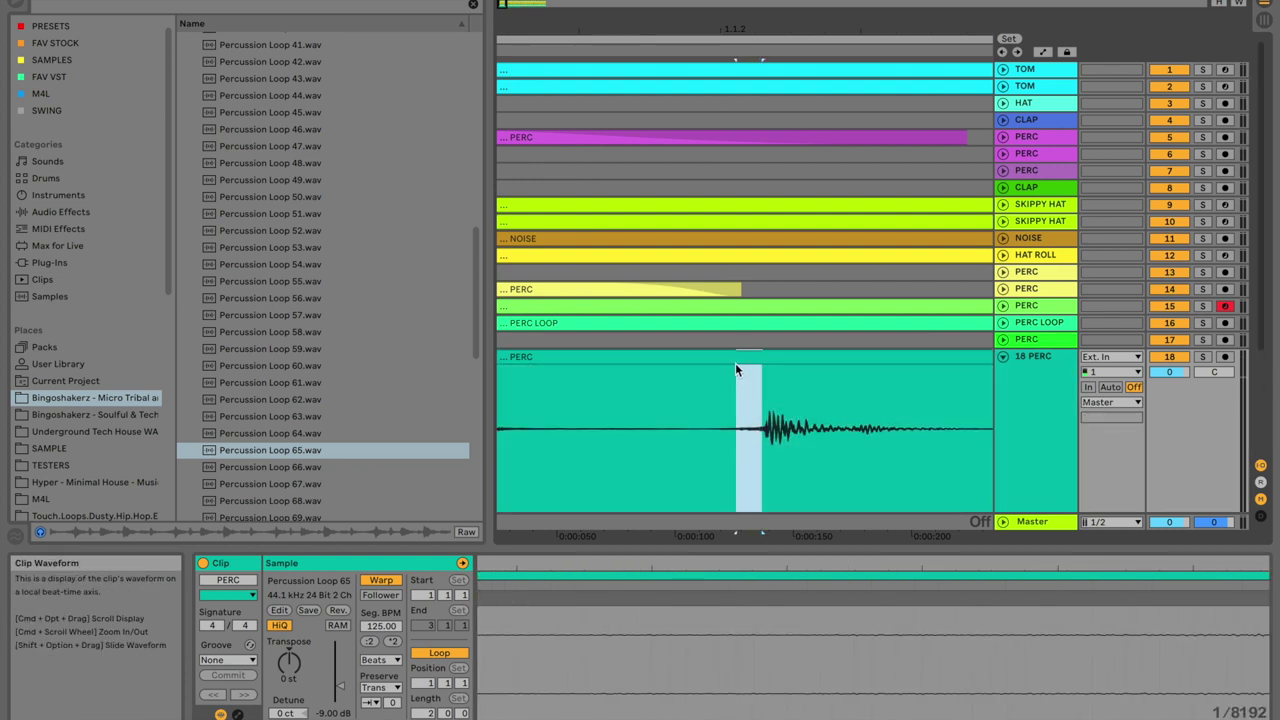
key("Delete")
left_click(705, 360)
key("Delete")
scroll(906, 437, "down", 2)
scroll(906, 437, "right", 3)
mouse_move(822, 408)
left_mouse_down()
mouse_move(710, 342)
mouse_move(670, 346)
left_mouse_up()
key("Delete")
left_click(850, 332)
key("Delete")
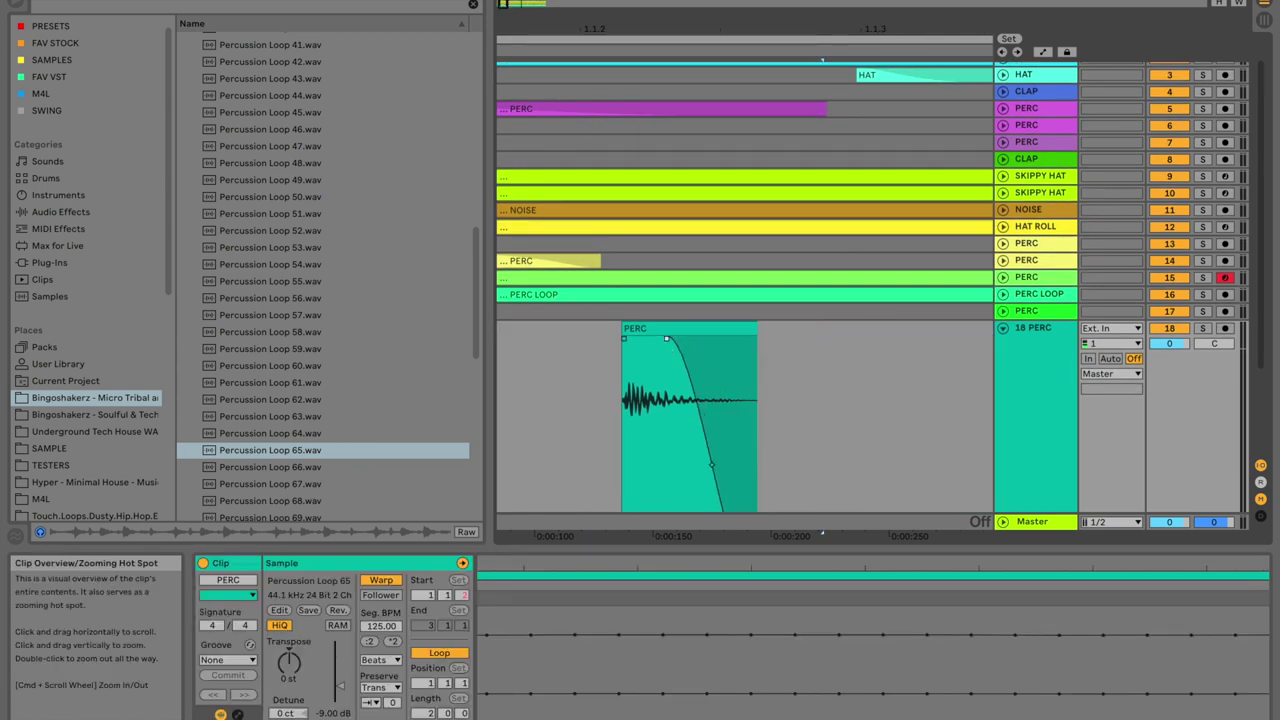
Play the groove from bar 1 with the chopped hit and set the arrangement grid to 1/4.
left_click_drag(541, 40, 541, 20)
key("space")
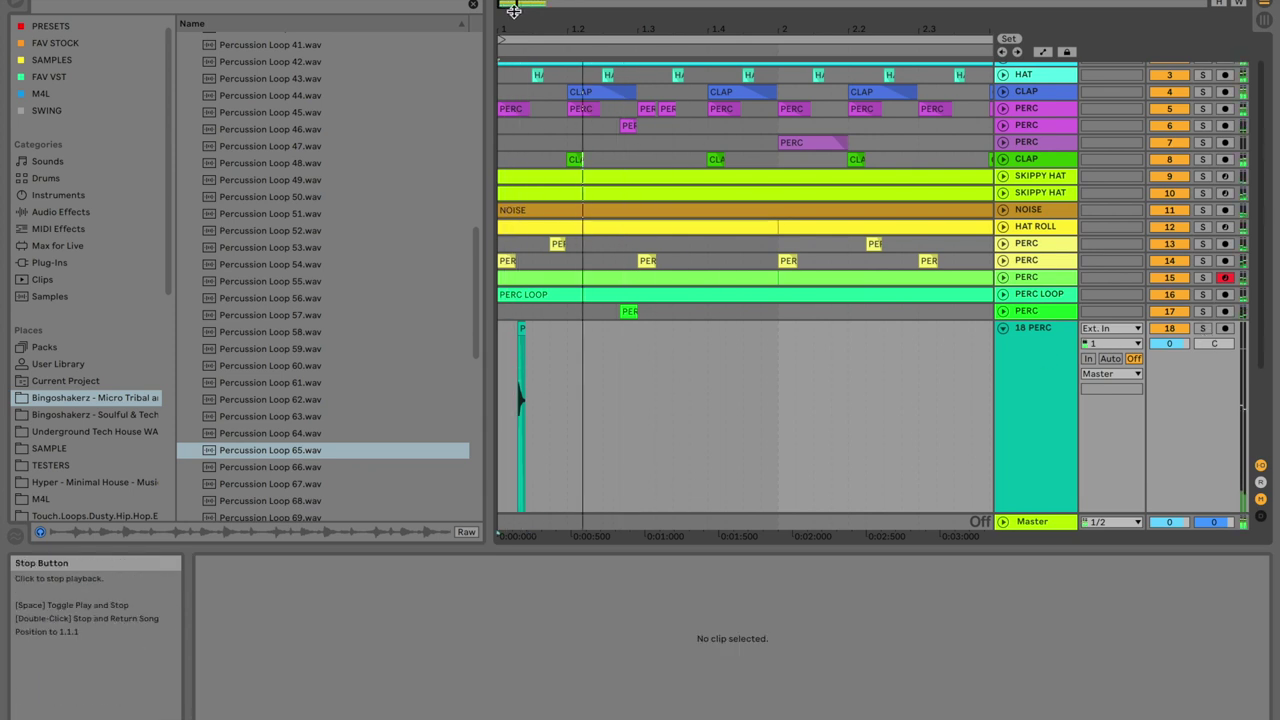
key("z")
right_click(775, 414)
left_click(796, 608)
left_click_drag(503, 7, 512, 2)
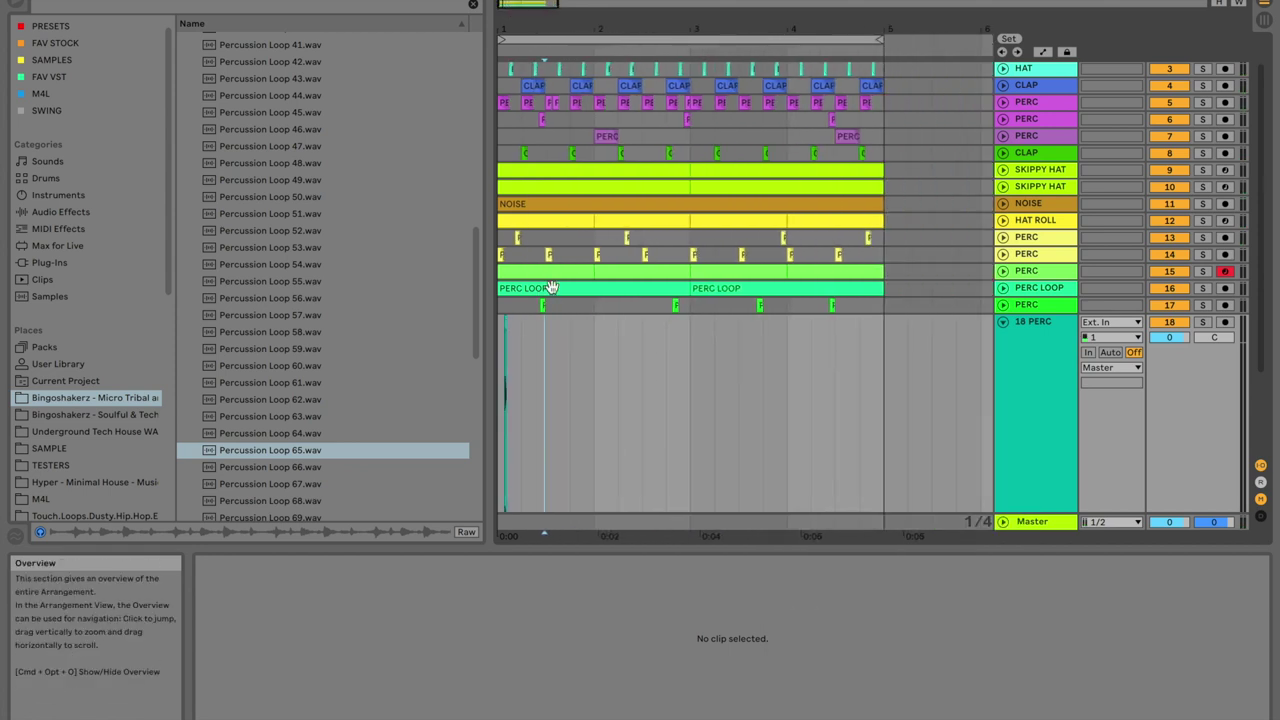
Shrink track 18 back to its former height below the other tracks.
scroll(577, 425, "down", 1)
scroll(1055, 420, "down", 3)
left_click_drag(1037, 499, 1033, 303)
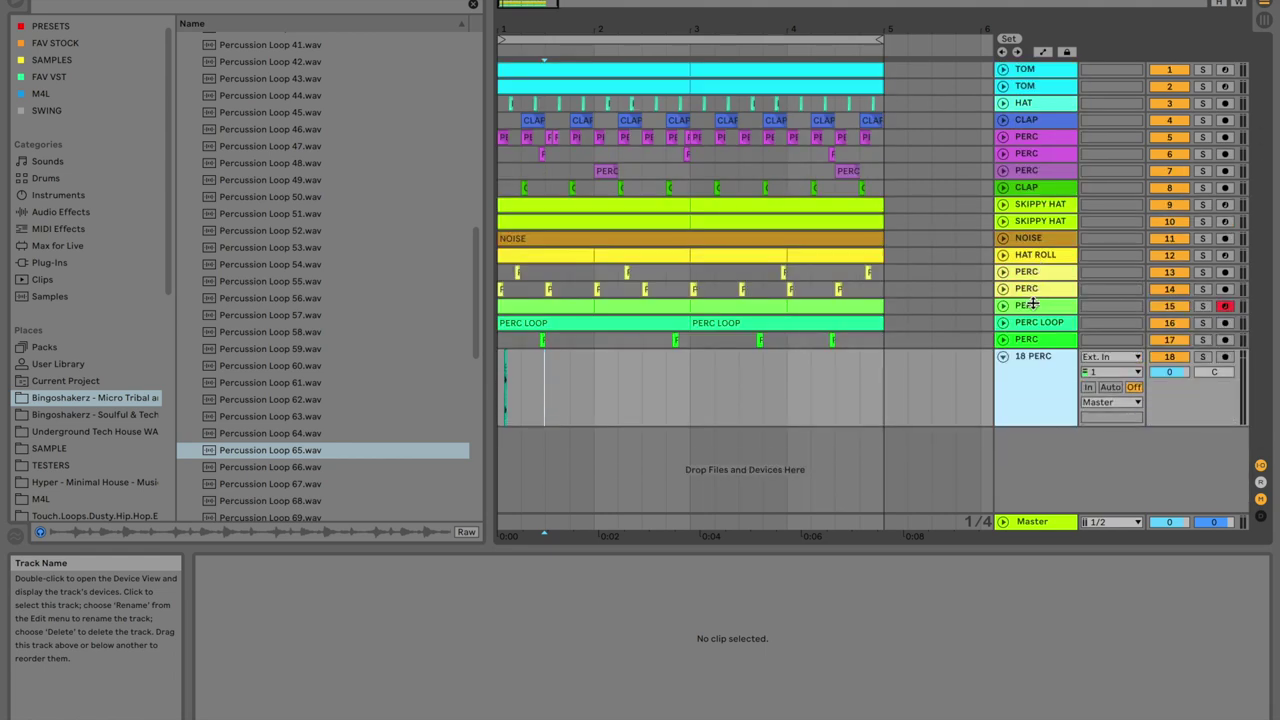
Duplicate the whole of bar 1 on track 18 into bar 2, keeping the 1/4 grid.
left_click_drag(603, 34, 663, 294)
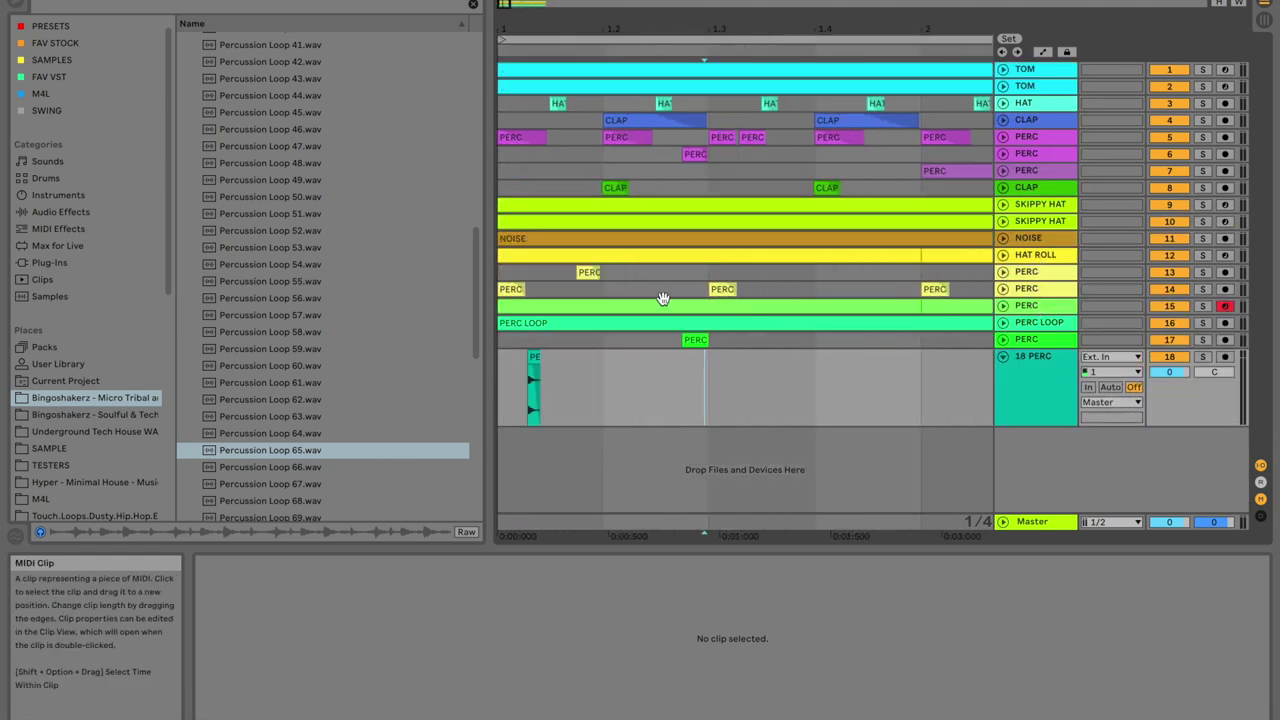
right_click(603, 389)
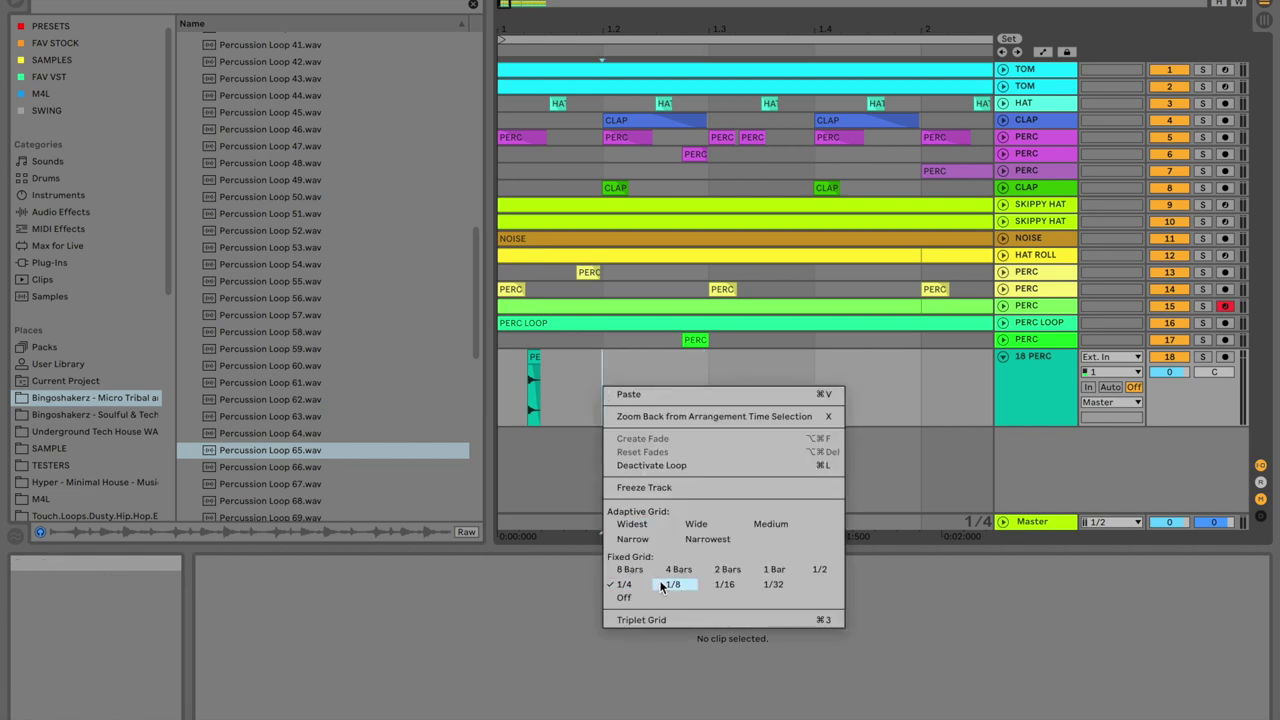
left_click(624, 584)
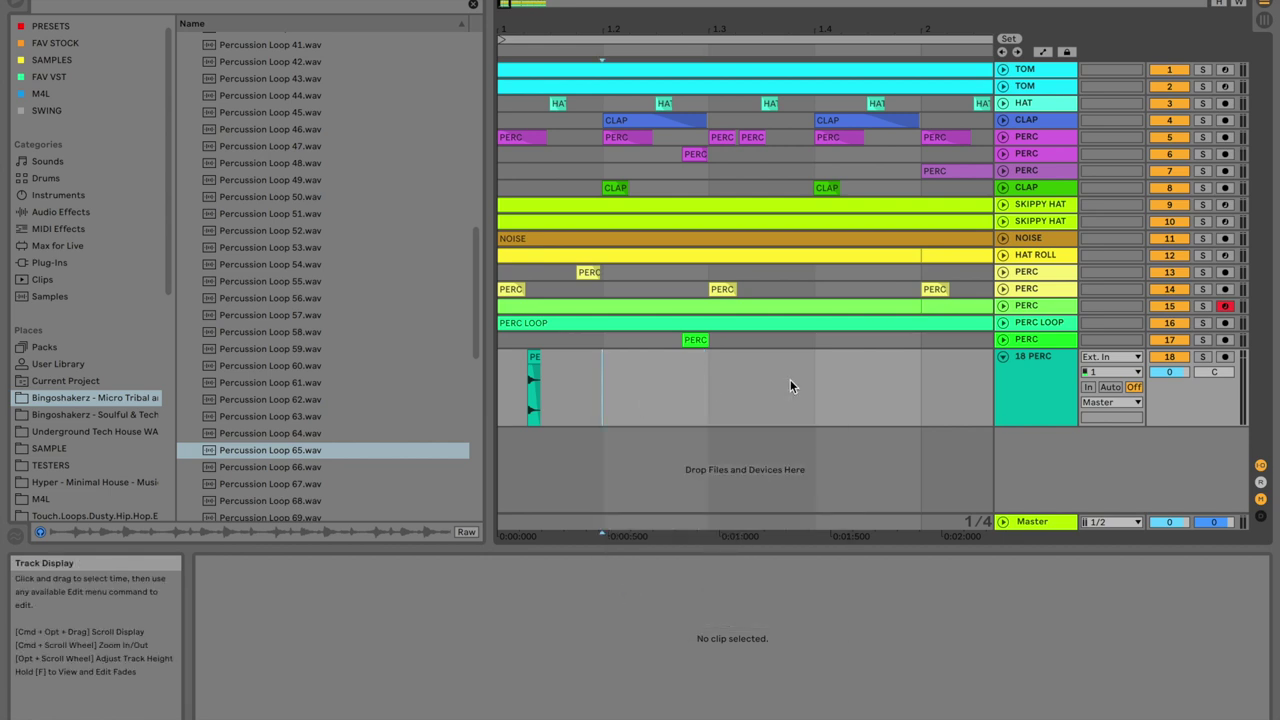
left_click_drag(920, 393, 474, 402)
key("ctrl+d")
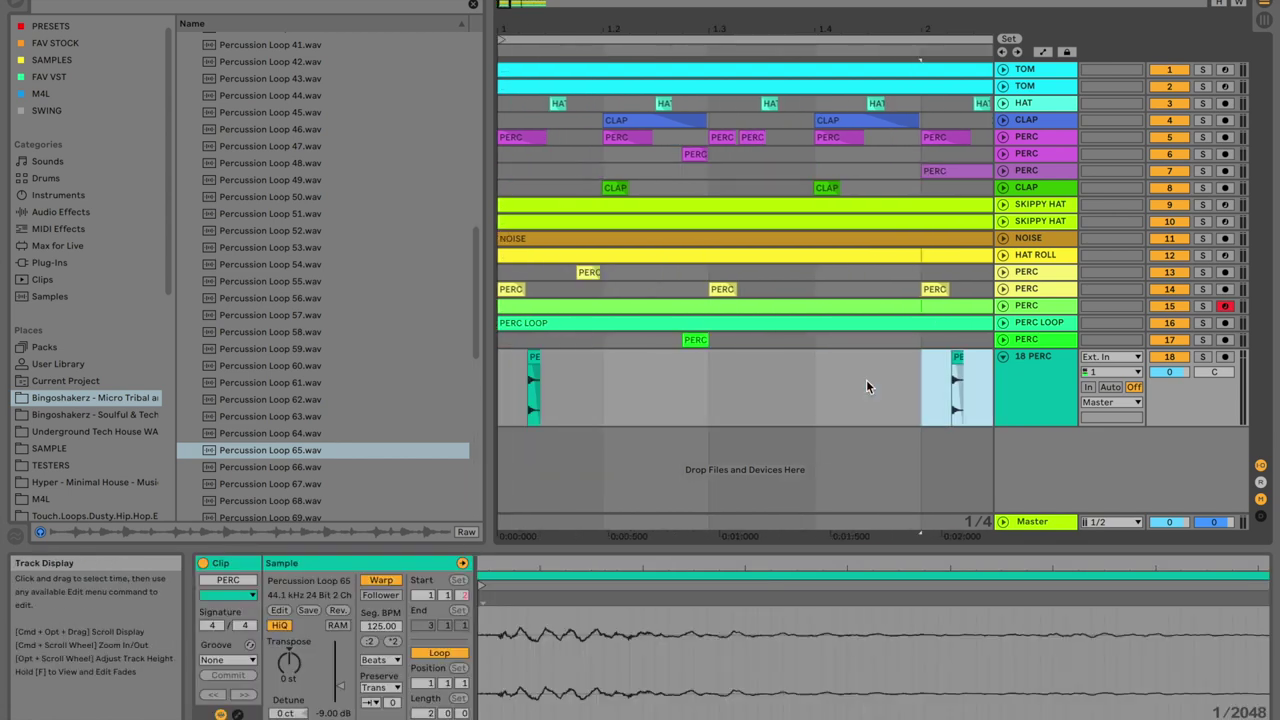
Duplicate the first beat of bar 2 on track 18 to beat 2.2 and delete the original hit in beat 2.1.
left_click_drag(737, 380, 622, 380)
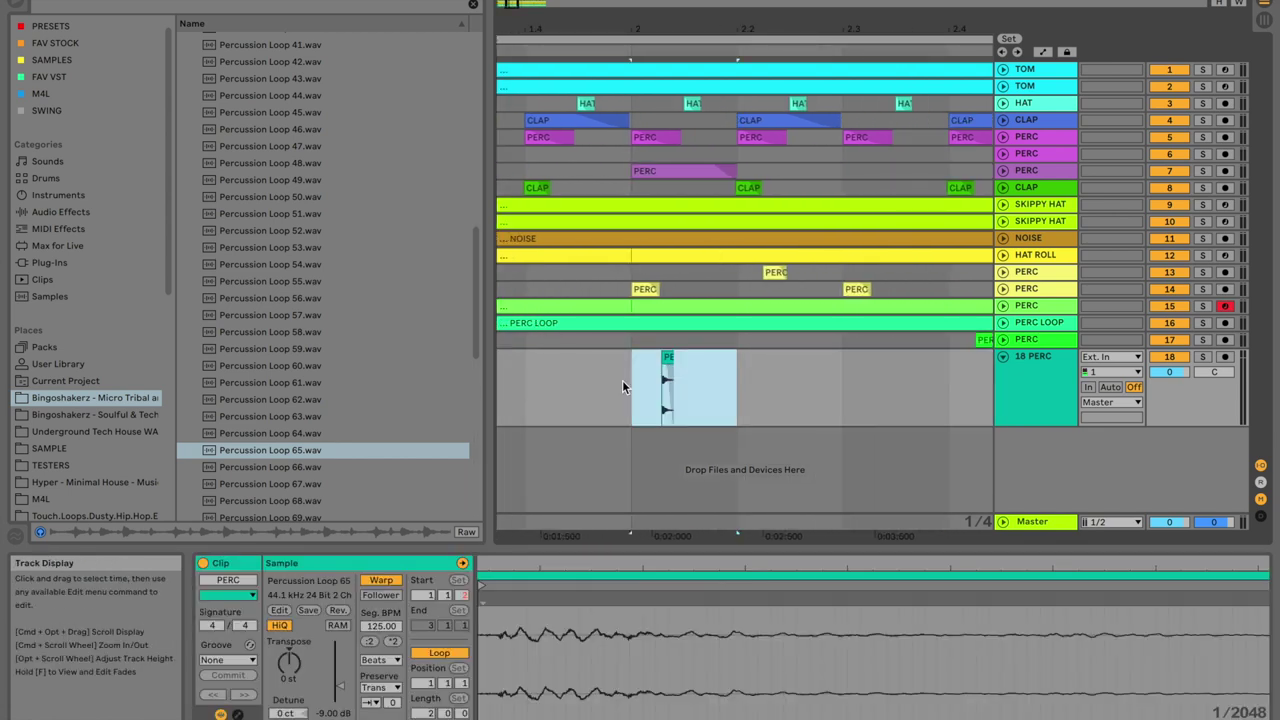
key("ctrl+d")
left_click(668, 360)
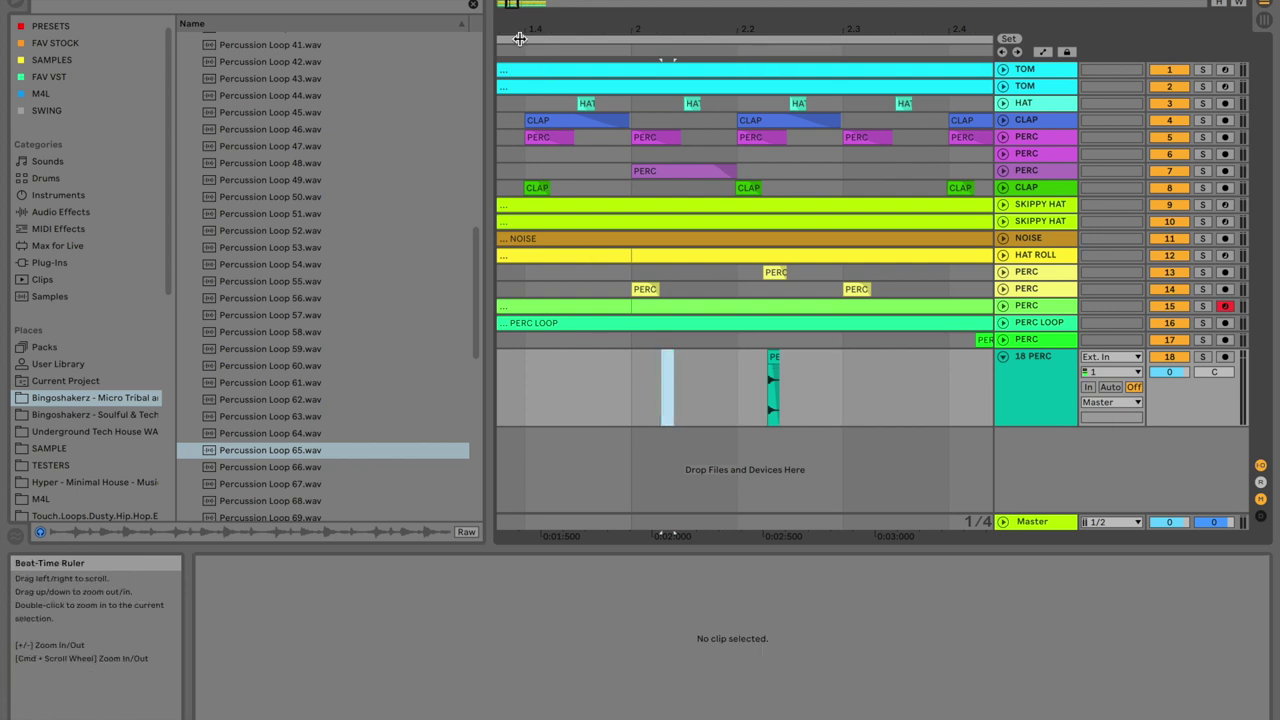
Lower the bar 2 hit's clip gain to -11 dB and duplicate bars 1 and 2 of track 18 into bars 3 and 4.
double_click(520, 5)
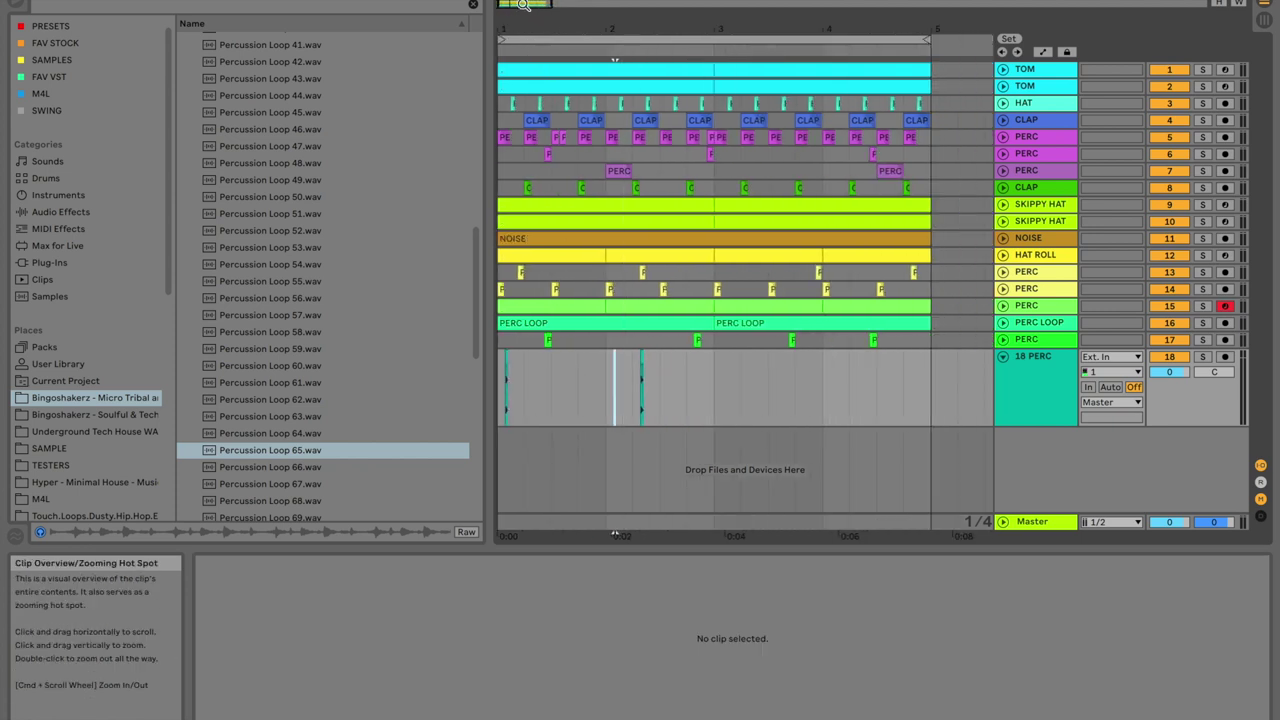
left_click(641, 358)
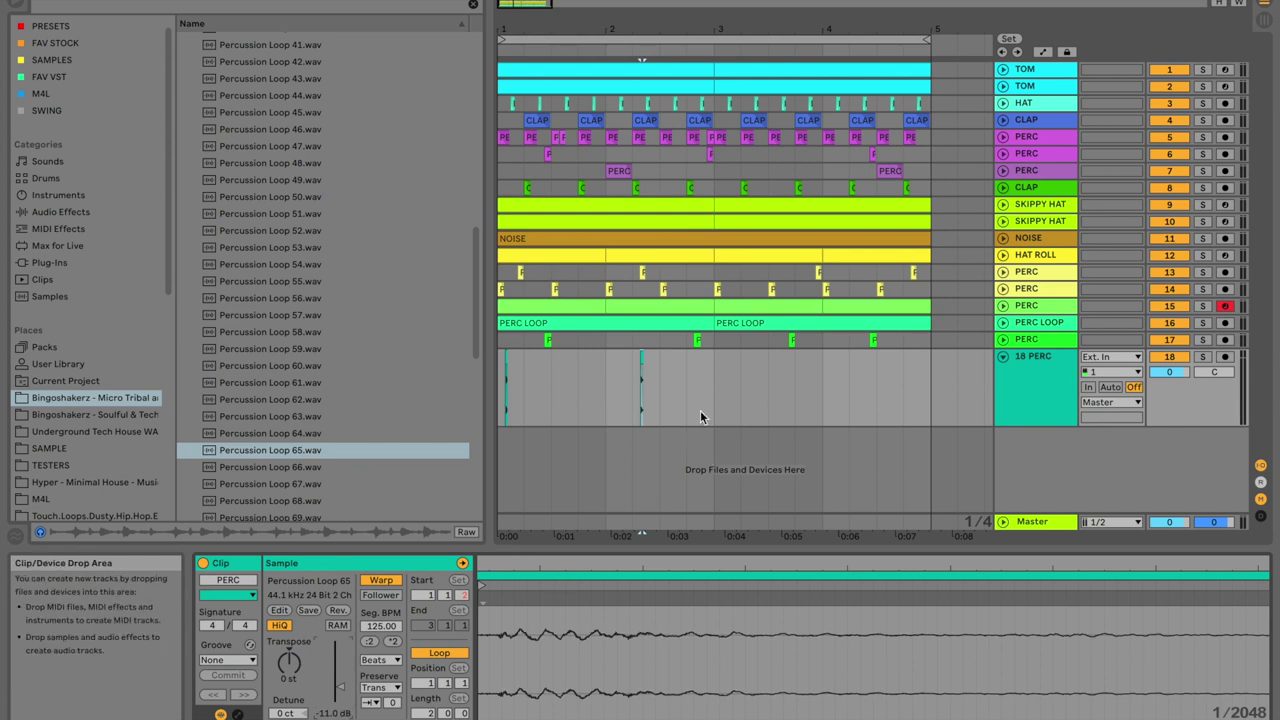
left_click_drag(703, 391, 420, 391)
key("ctrl+d")
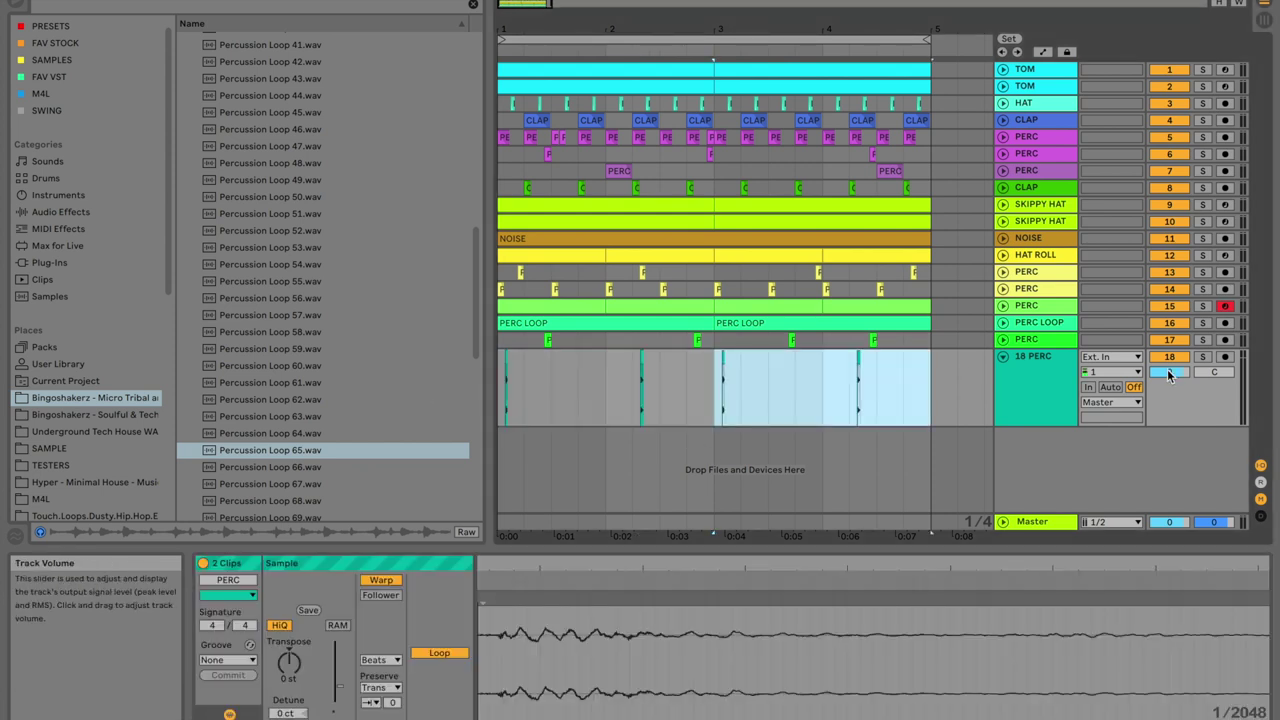
Pan track 18 to 18L and rename the track PERC.
left_click_drag(1213, 378, 1169, 391)
right_click(1030, 358)
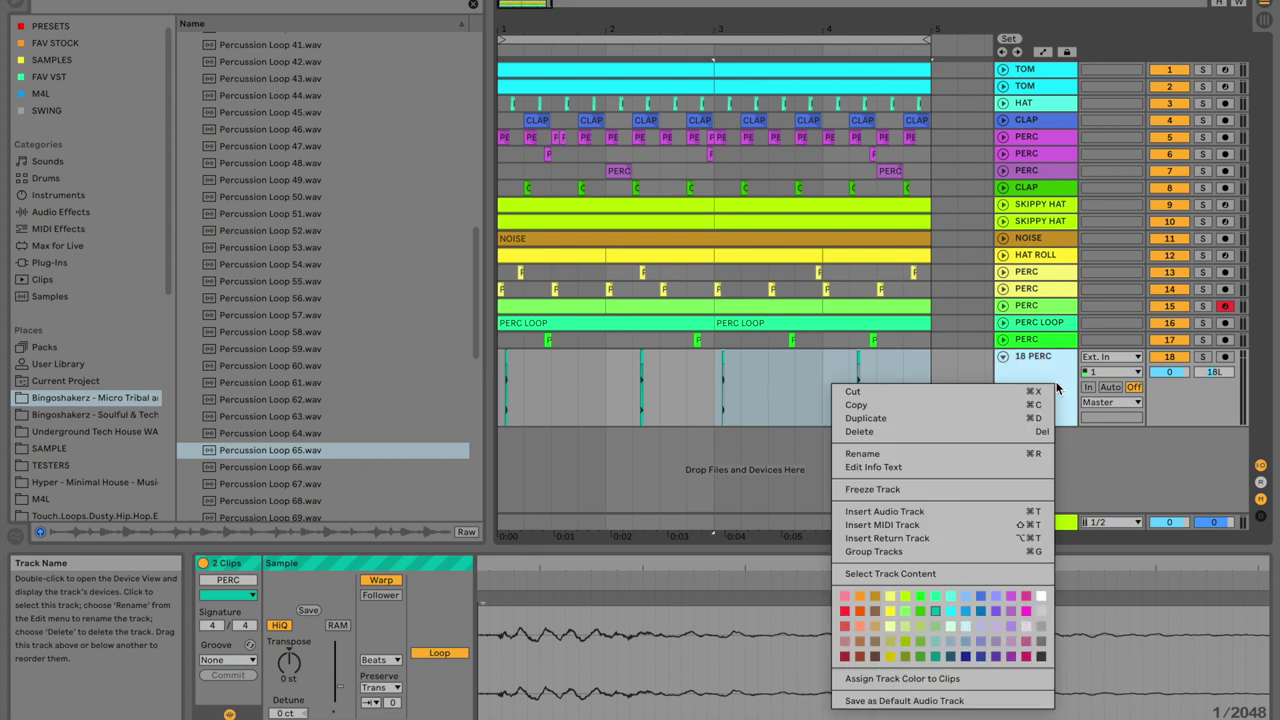
left_click(930, 455)
type("PERC")
key("Return")
Play the full groove and lower track 18's volume to -5.5 dB.
key("space")
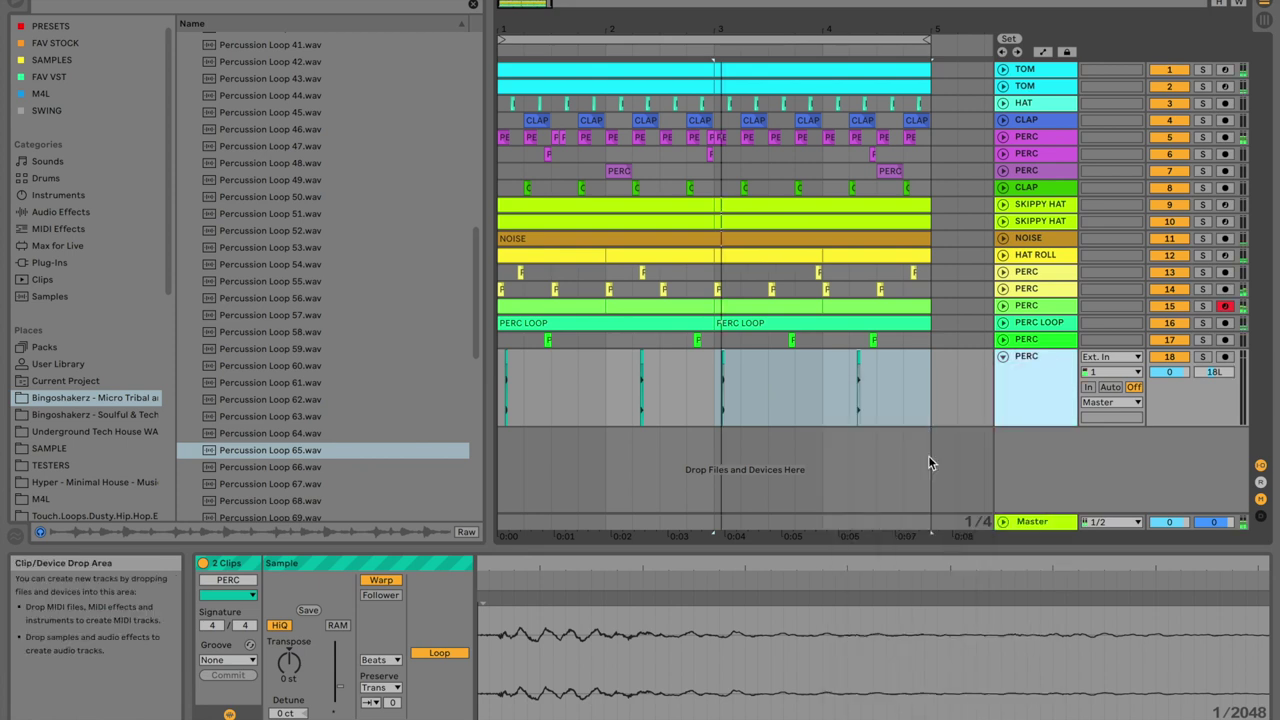
mouse_move(1183, 375)
left_mouse_down()
mouse_move(1183, 395)
mouse_move(1183, 381)
left_mouse_up()
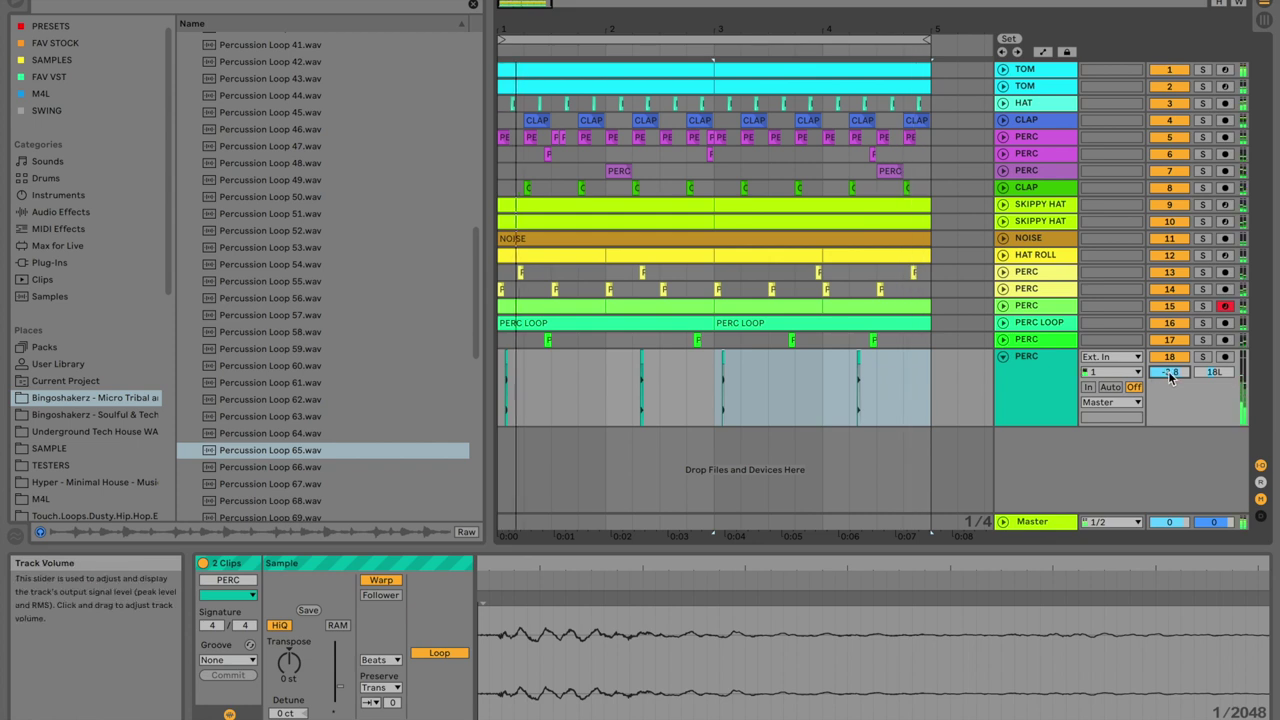
left_click_drag(1168, 371, 1168, 379)
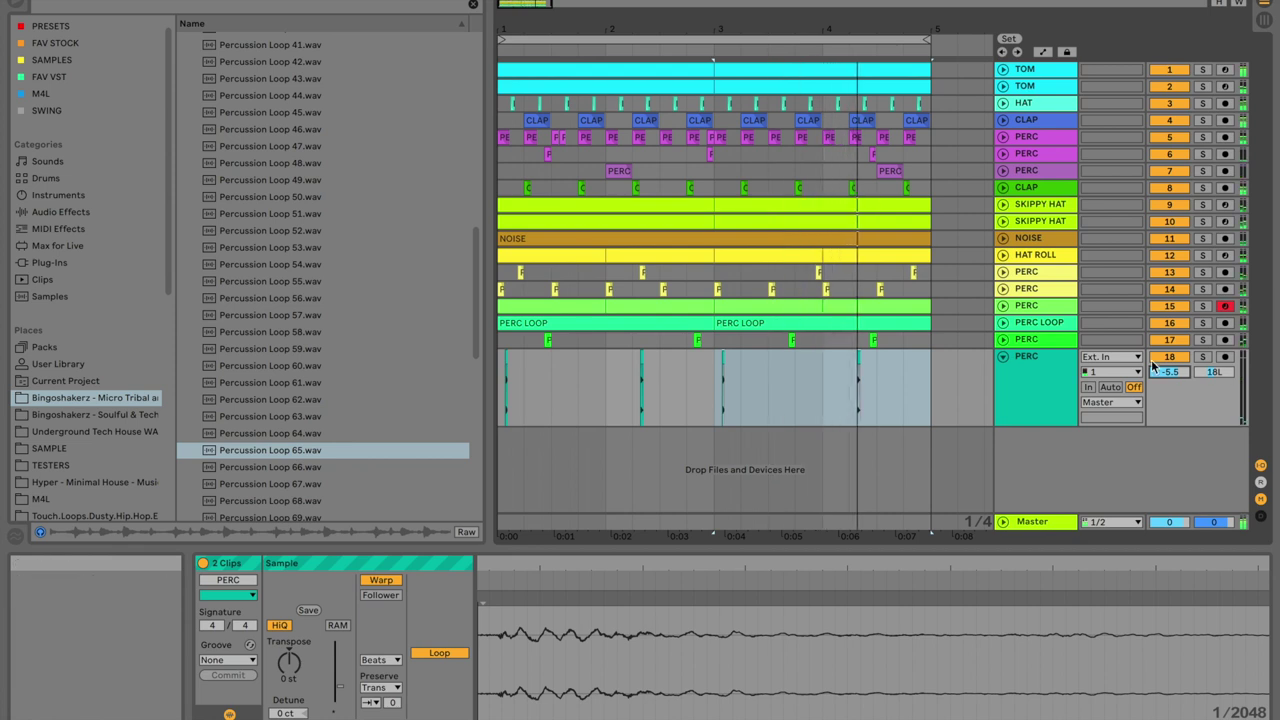
Mute the PERC LOOP track and delete it, and lower the new PERC hit track's volume to -8.0 dB.
left_click(1183, 324)
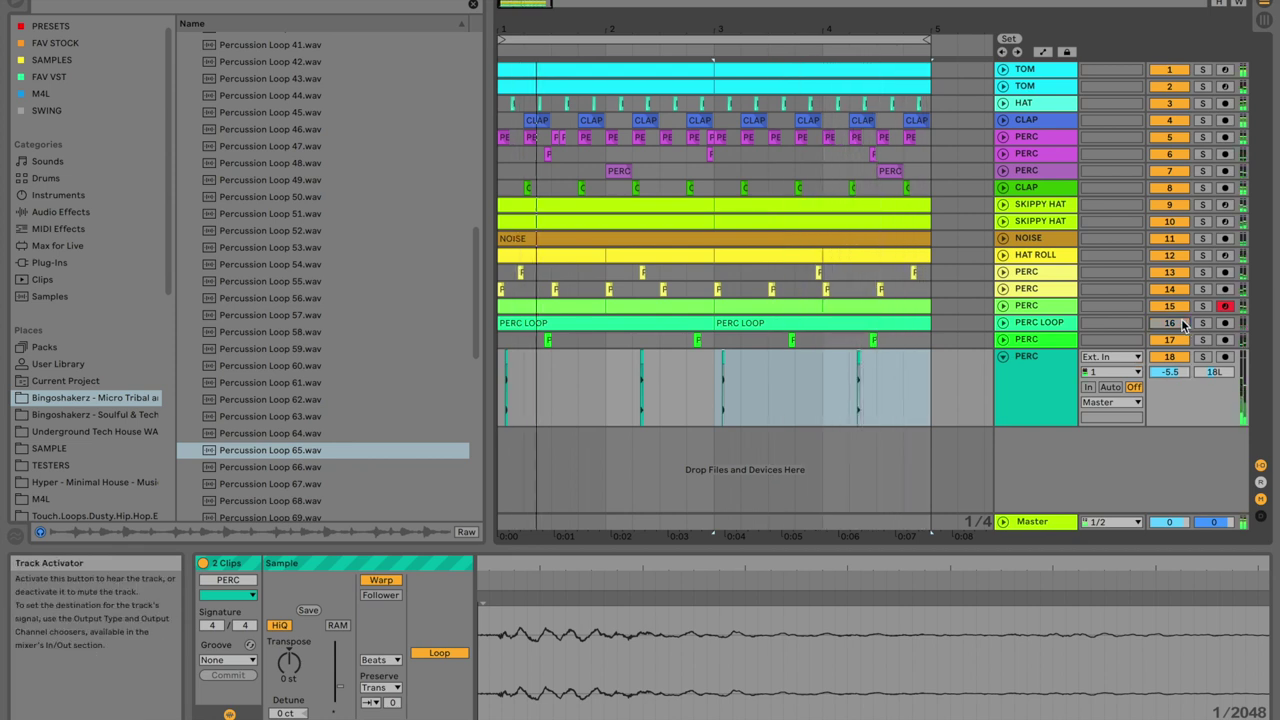
right_click(1050, 323)
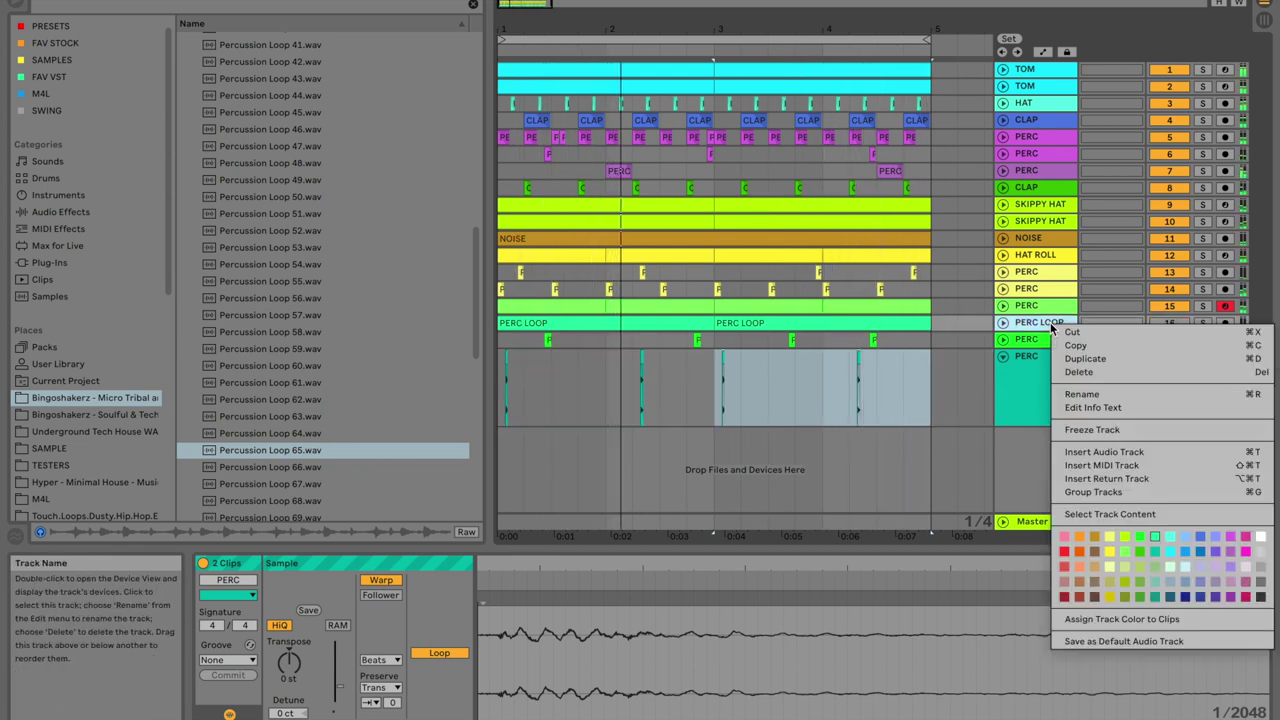
left_click(1085, 372)
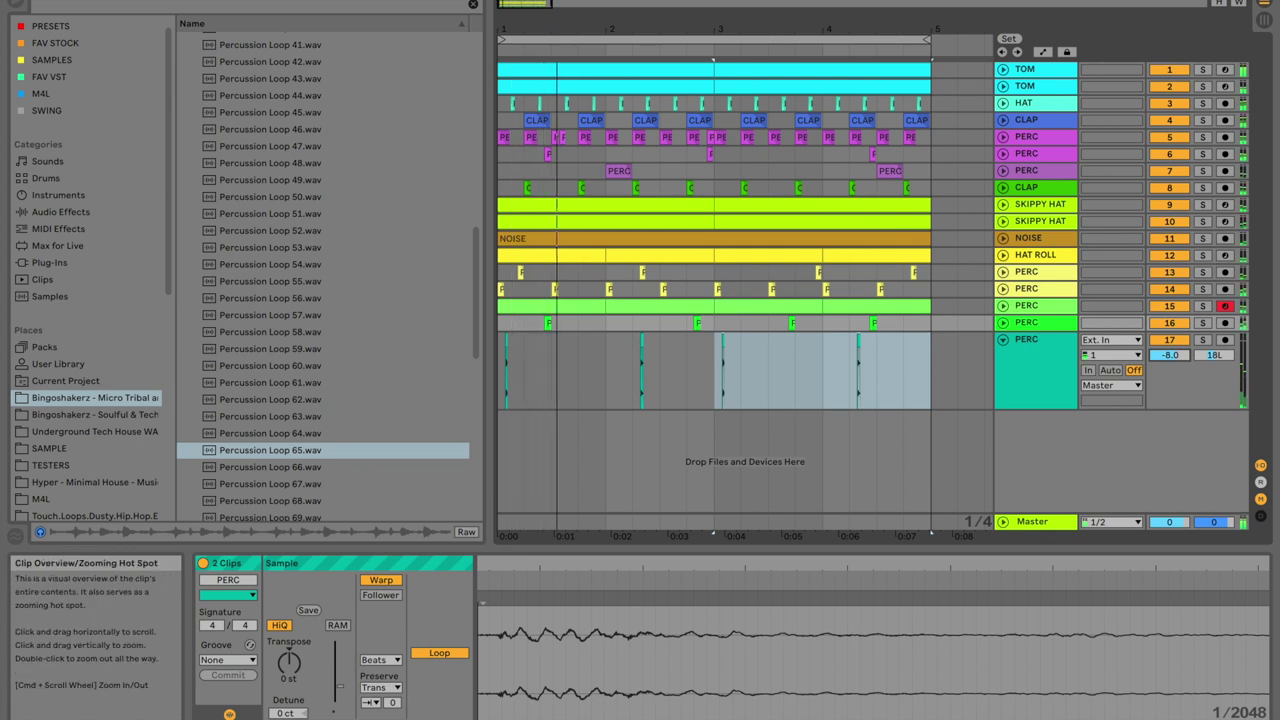
Add Percussion Loop 66.wav on a new track at bar 1 and extend its clip to fill all four bars.
scroll(320, 365, "down", 3)
left_click(294, 380)
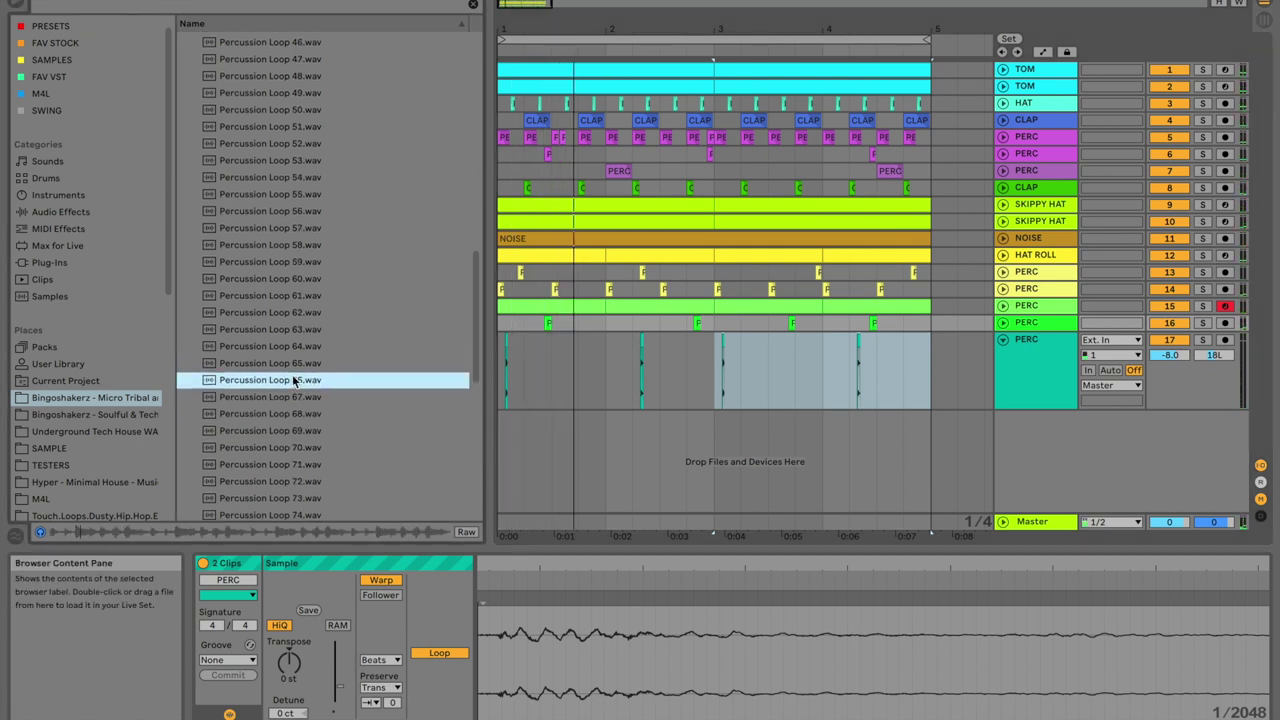
left_click_drag(267, 390, 508, 436)
left_click_drag(715, 420, 904, 424)
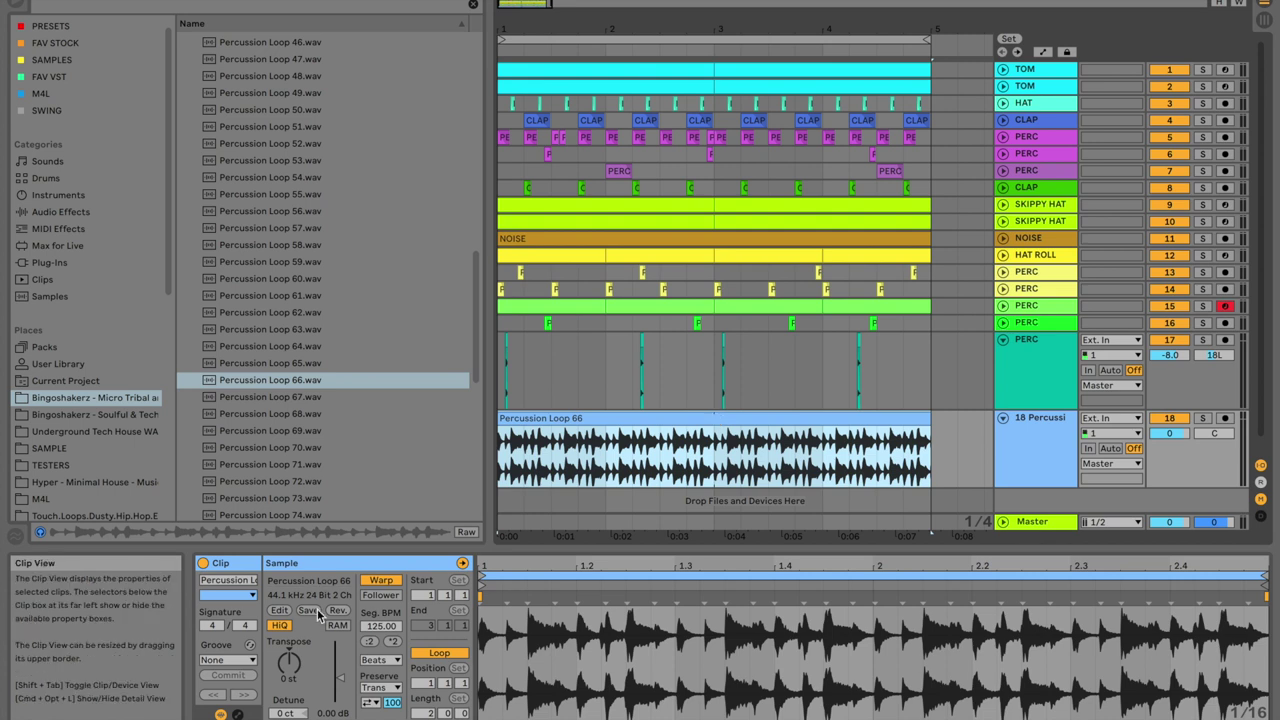
Lower the Percussion Loop 66 clip's gain to -11 dB and change its transient loop mode.
left_click(338, 713)
left_click_drag(338, 714, 338, 719)
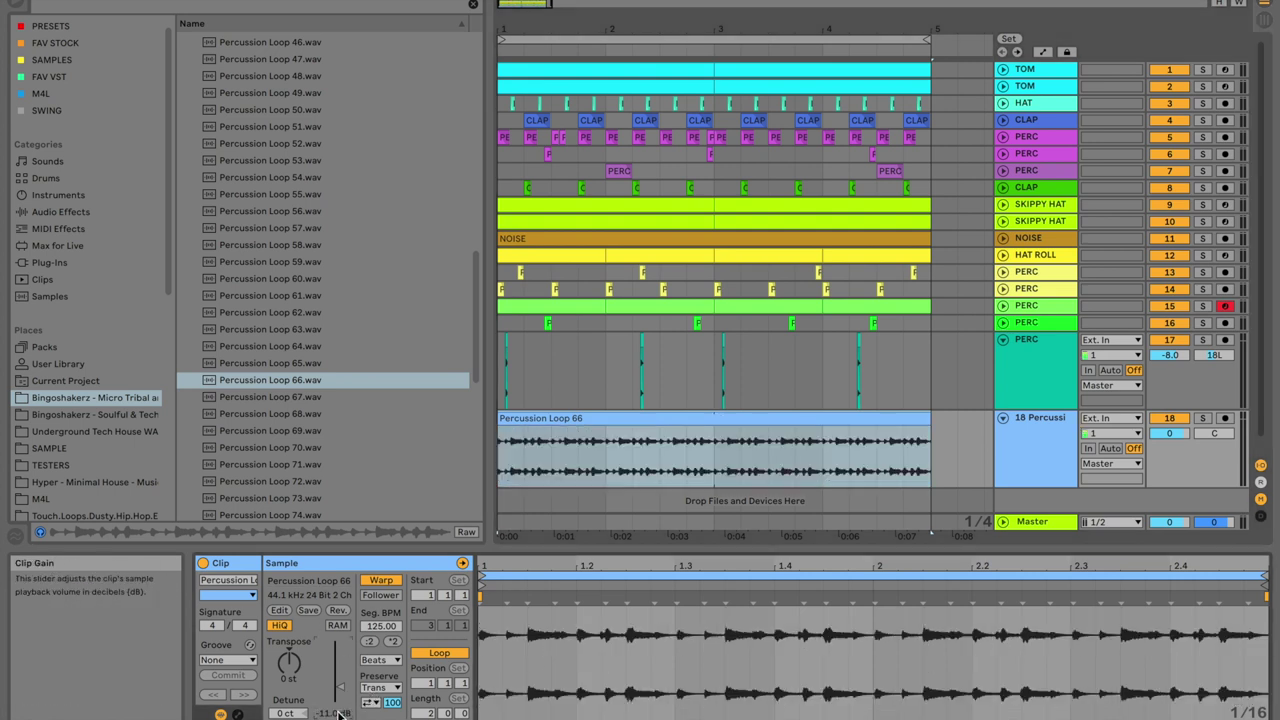
left_click(370, 704)
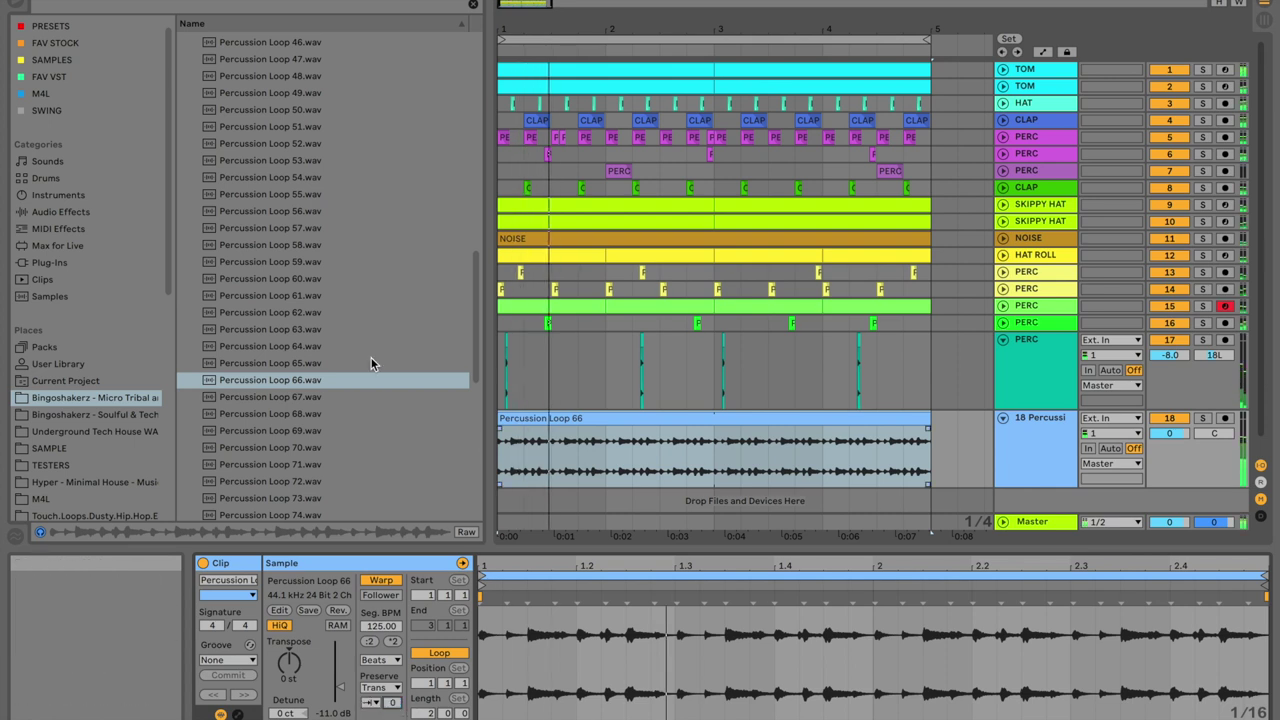
Try Percussion Loops 67, 68 and 69 as replacement samples in track 18's clip.
left_click(299, 399)
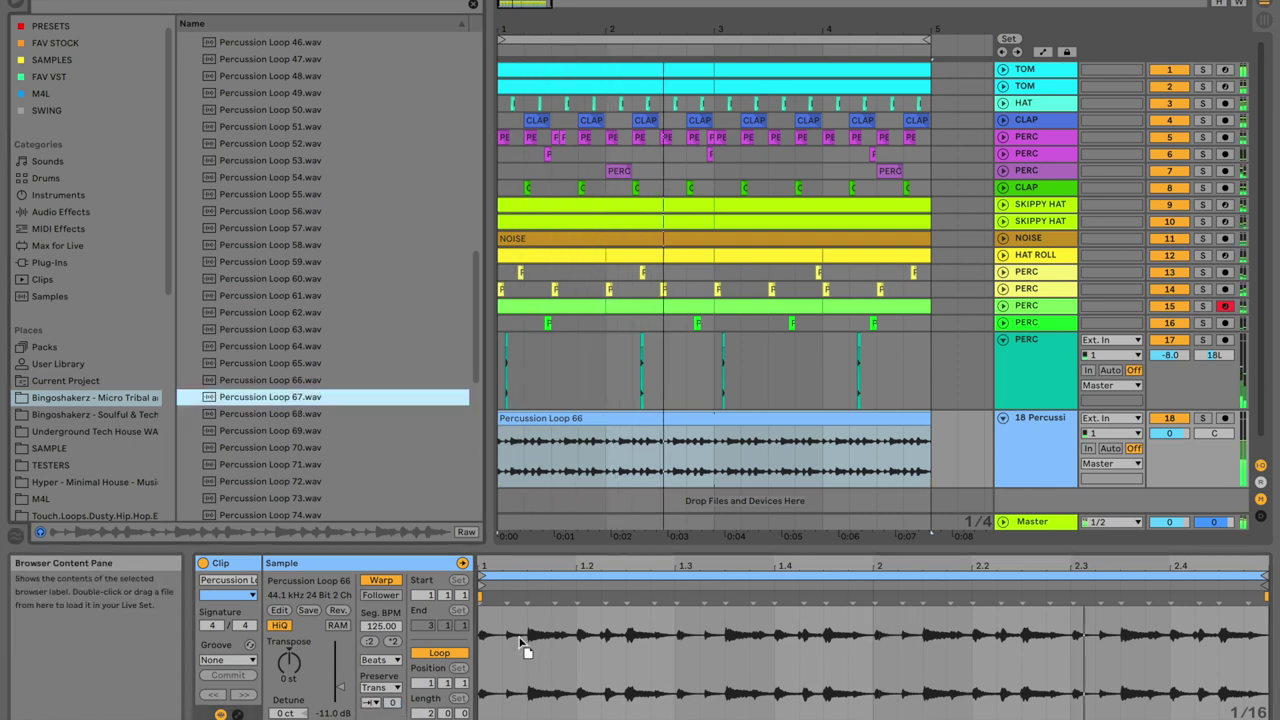
left_click(294, 413)
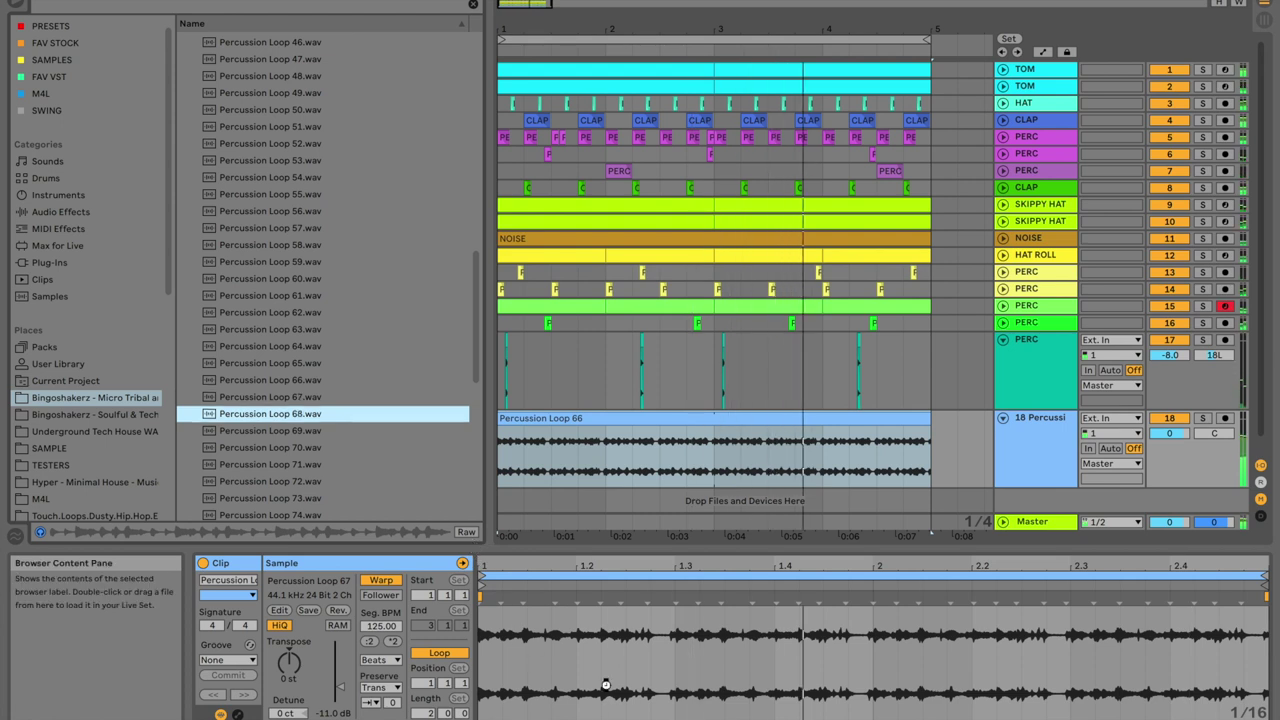
left_click(302, 432)
Audition Percussion Loops 100, 99 and 98 in track 18's clip, then return to Percussion Loop 99.
scroll(339, 416, "down", 10)
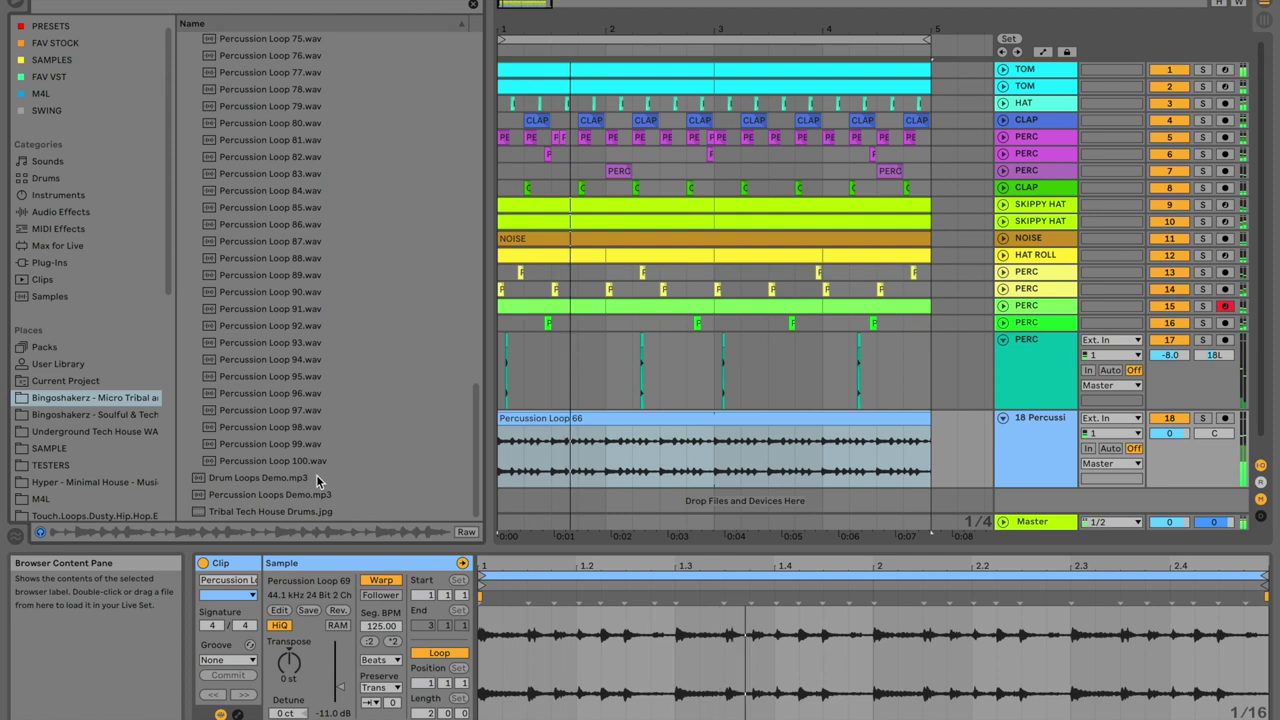
left_click(285, 461)
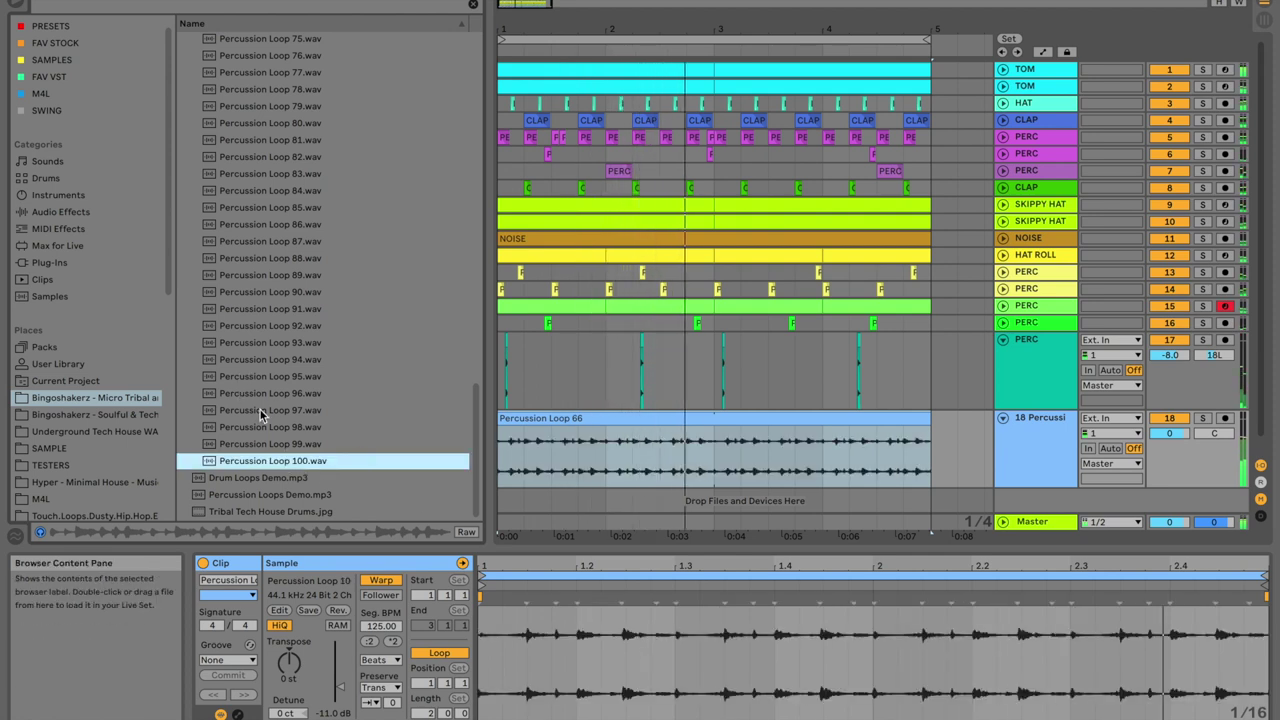
key("Up")
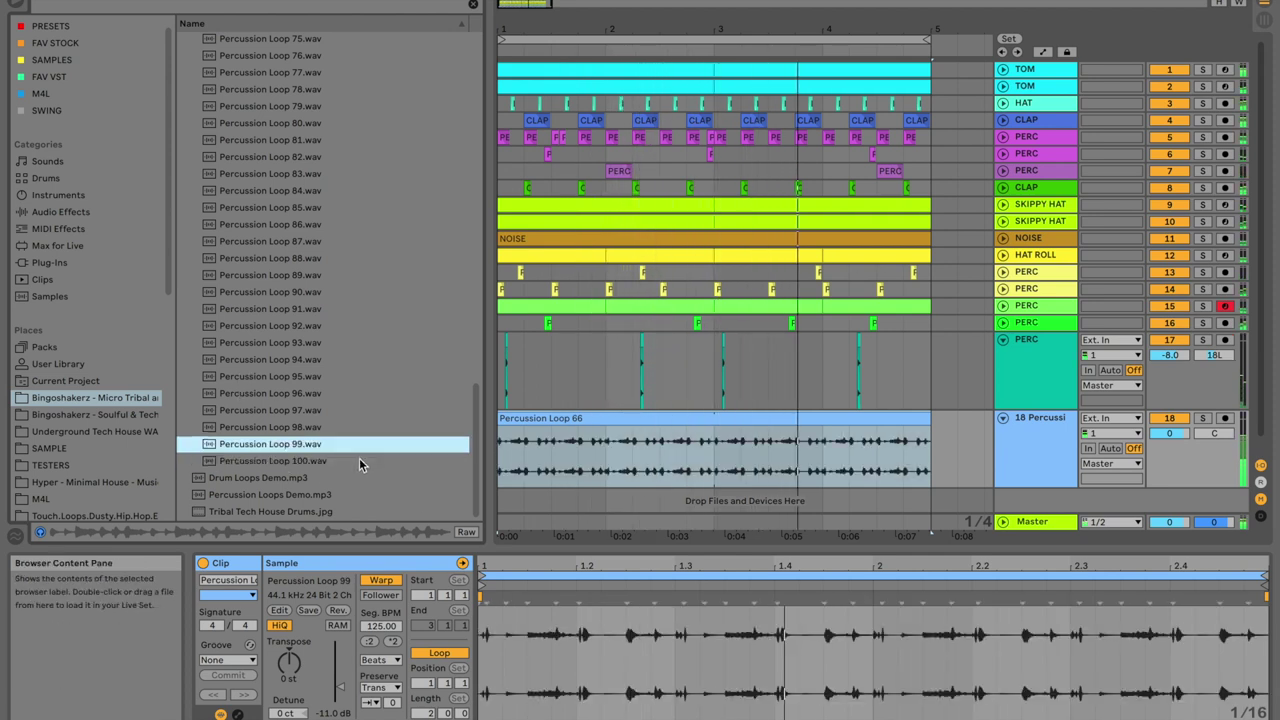
left_click(295, 428)
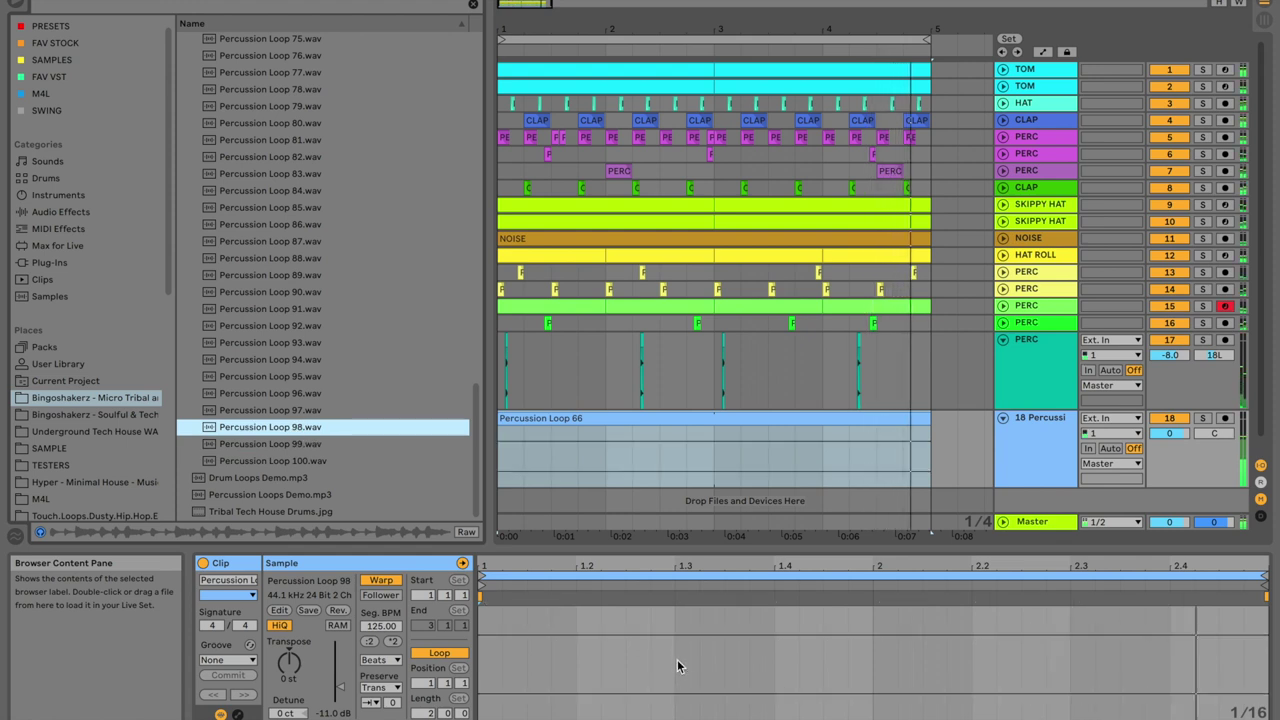
left_click(416, 445)
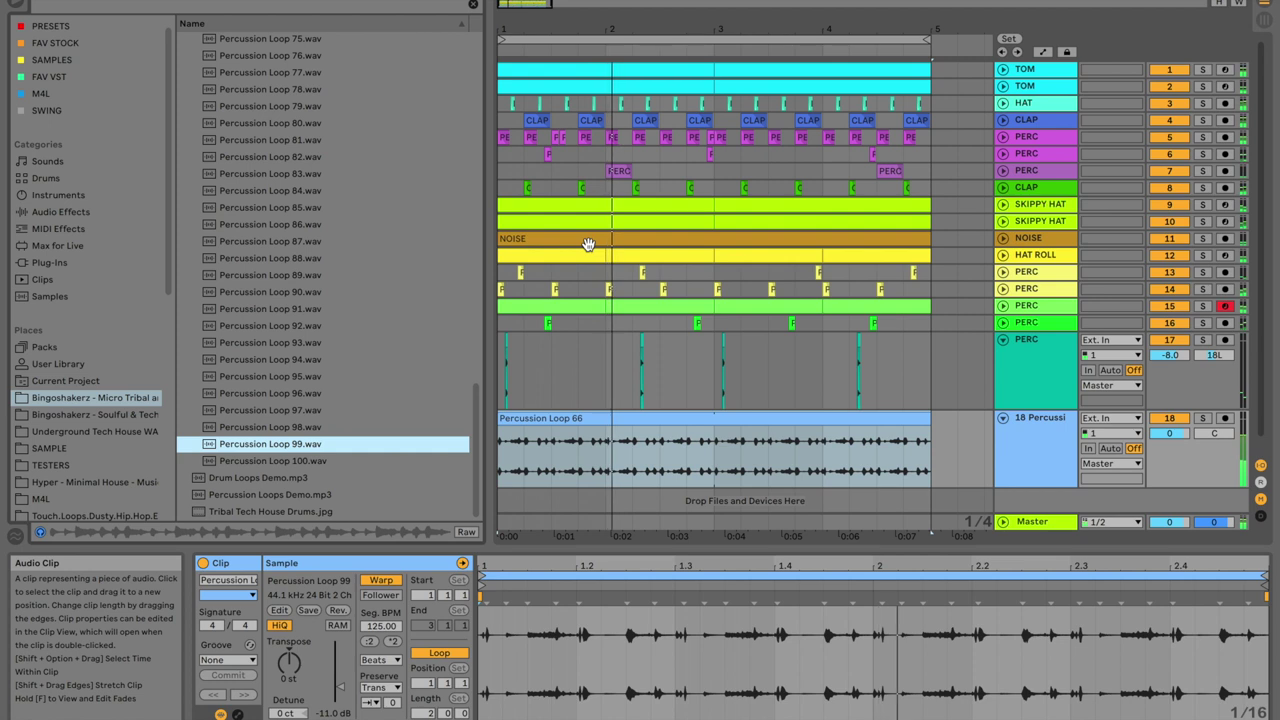
Continue swapping the track 18 clip's sample backwards through Percussion Loops 98 to 94.
left_click(308, 429)
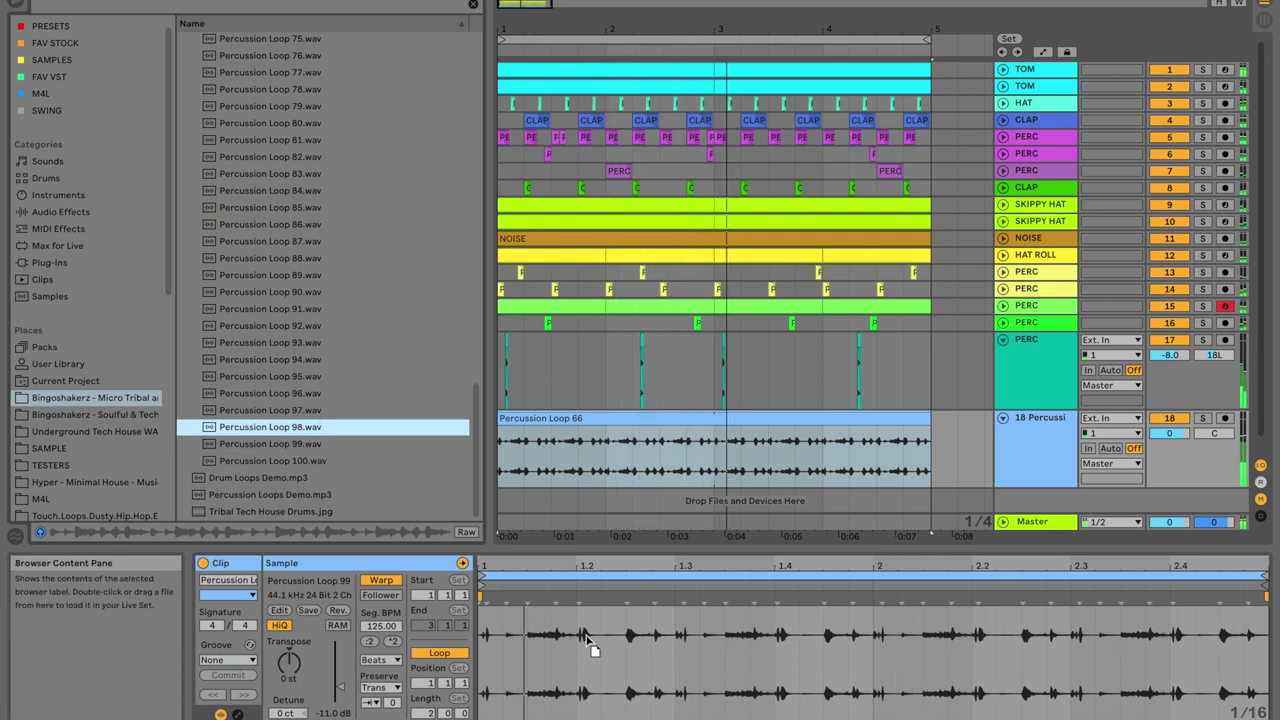
key("Up")
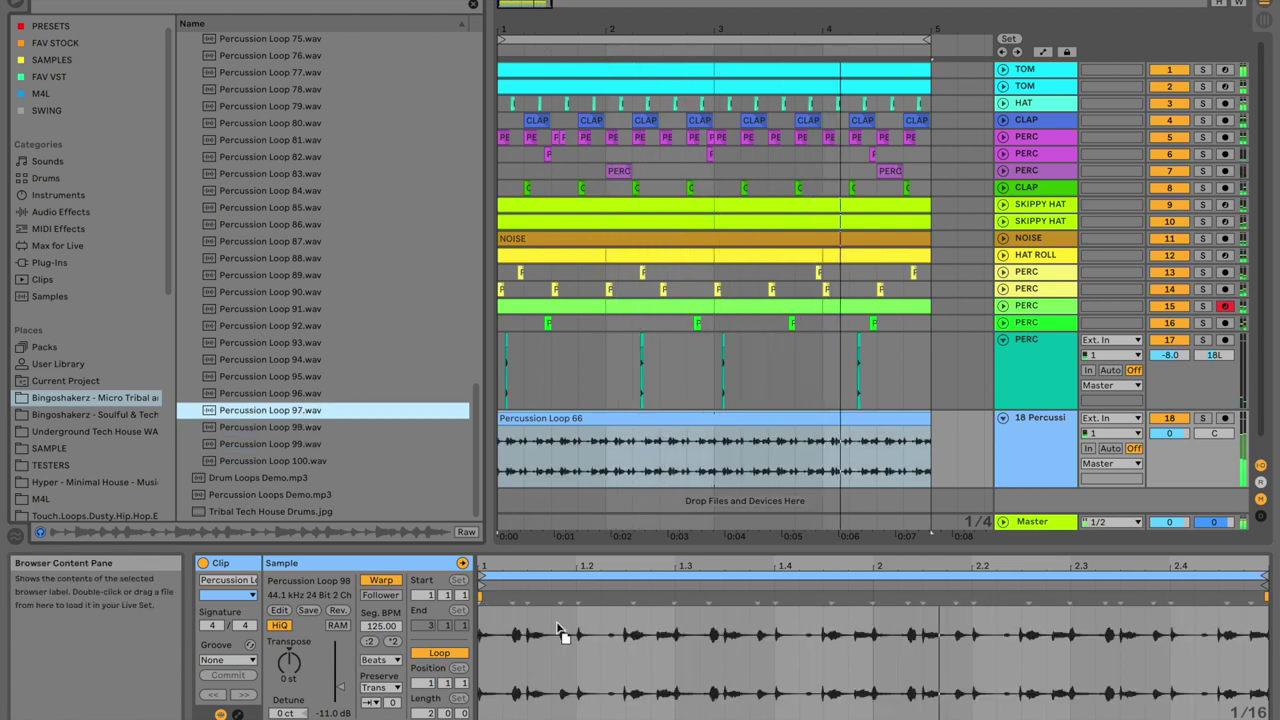
key("Up")
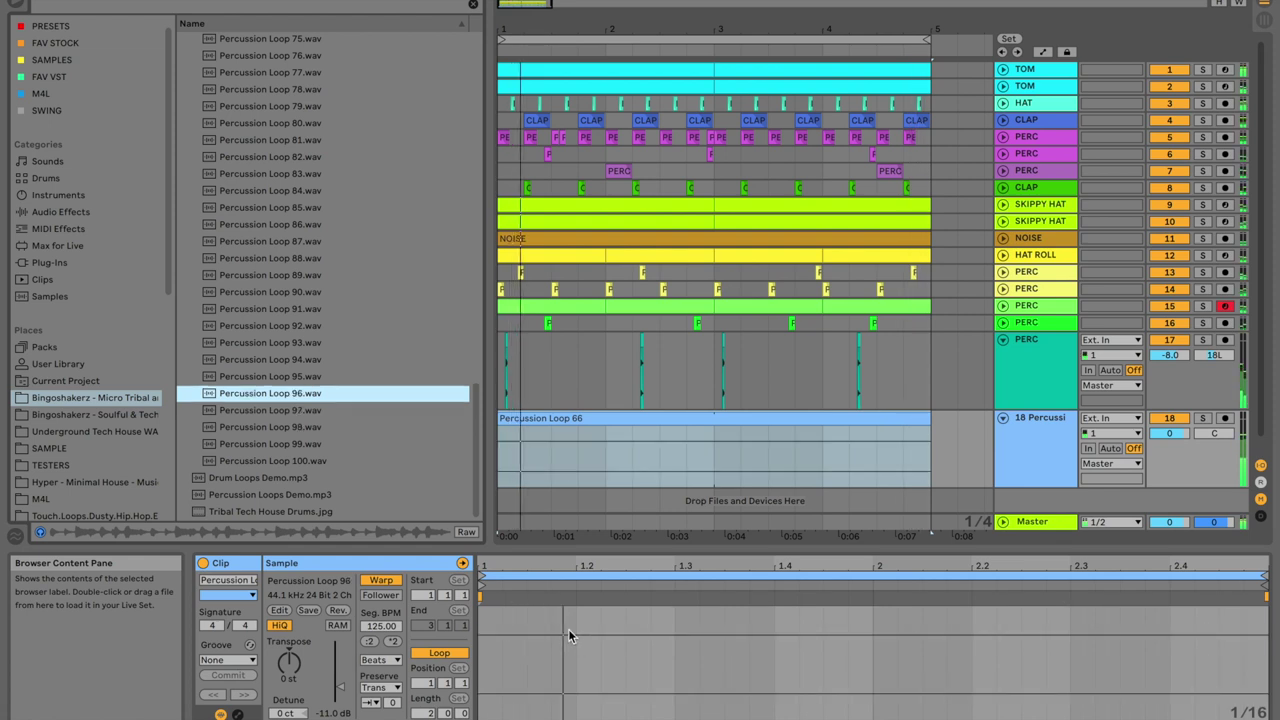
key("Up")
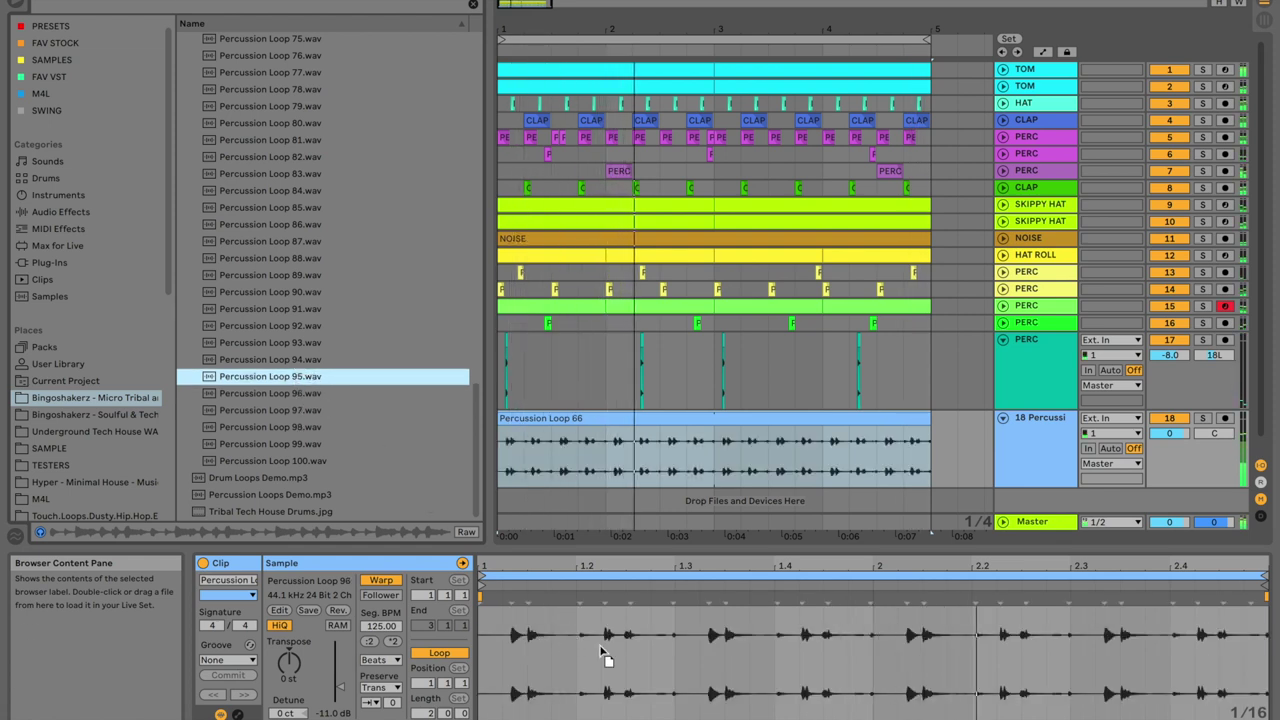
key("Up")
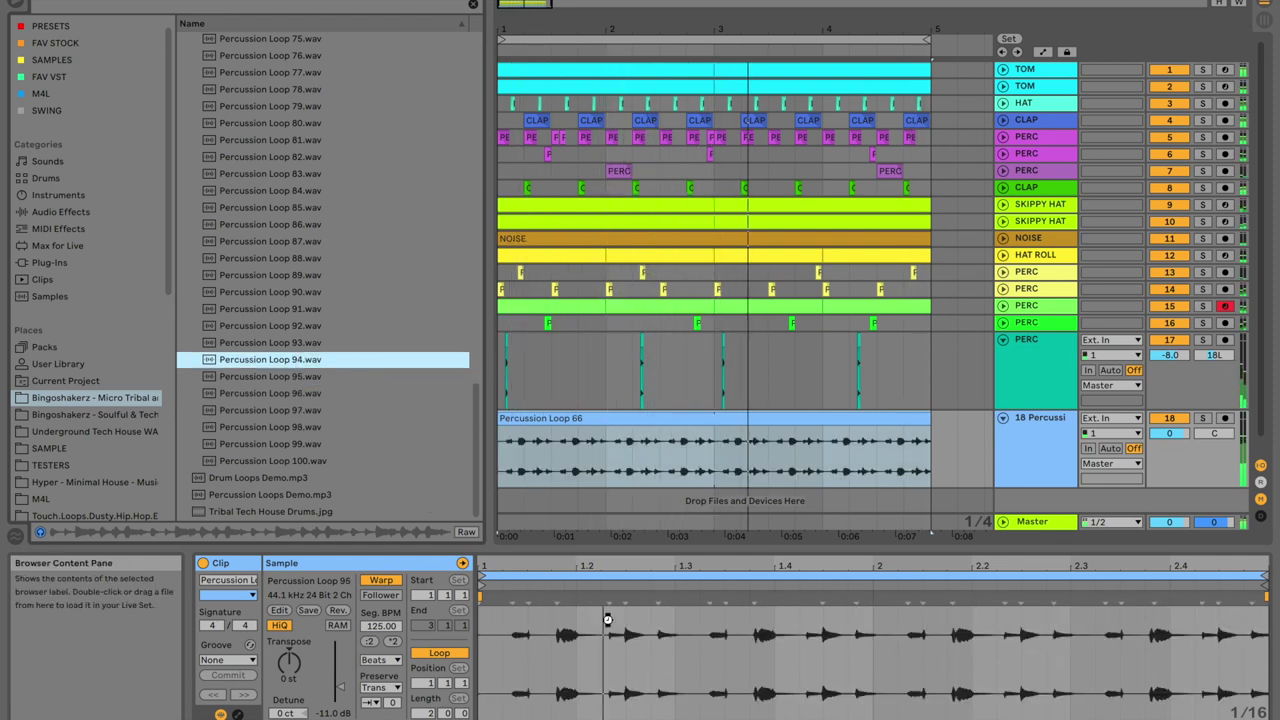
Try Percussion Loops 93, 92 and 91 in the clip and settle on Percussion Loop 90.wav as its sample.
key("Up")
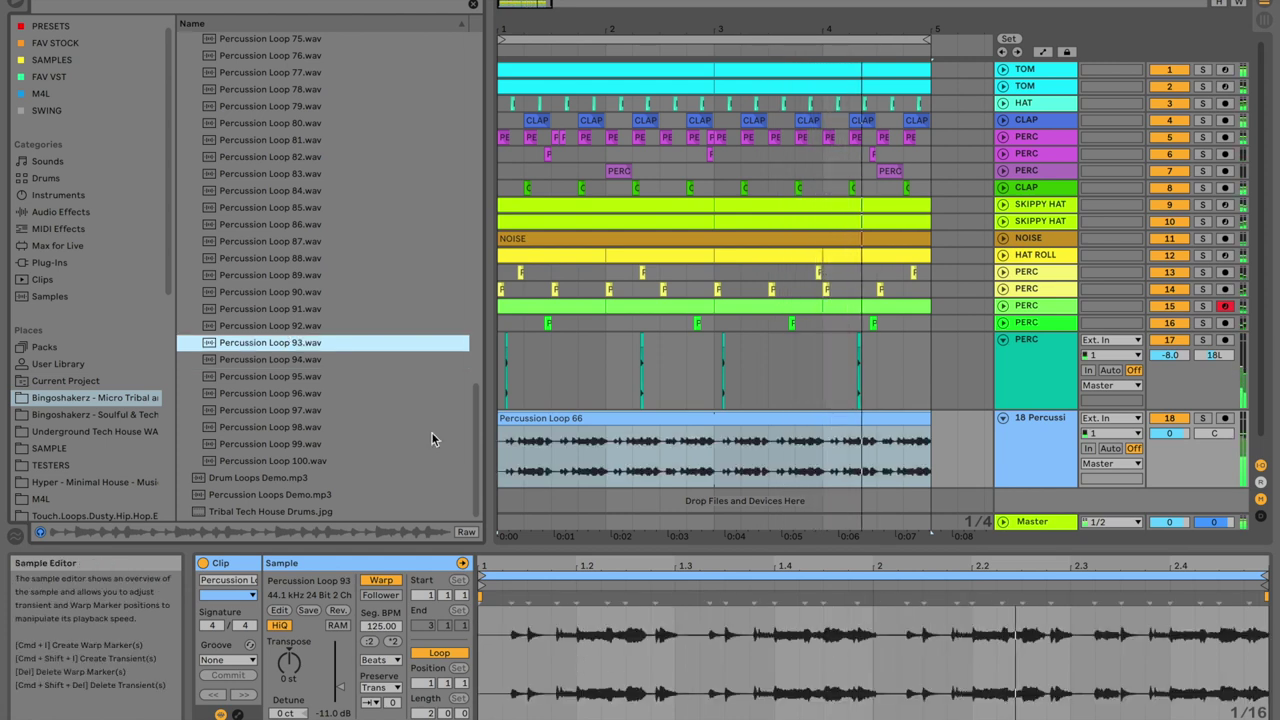
key("Up")
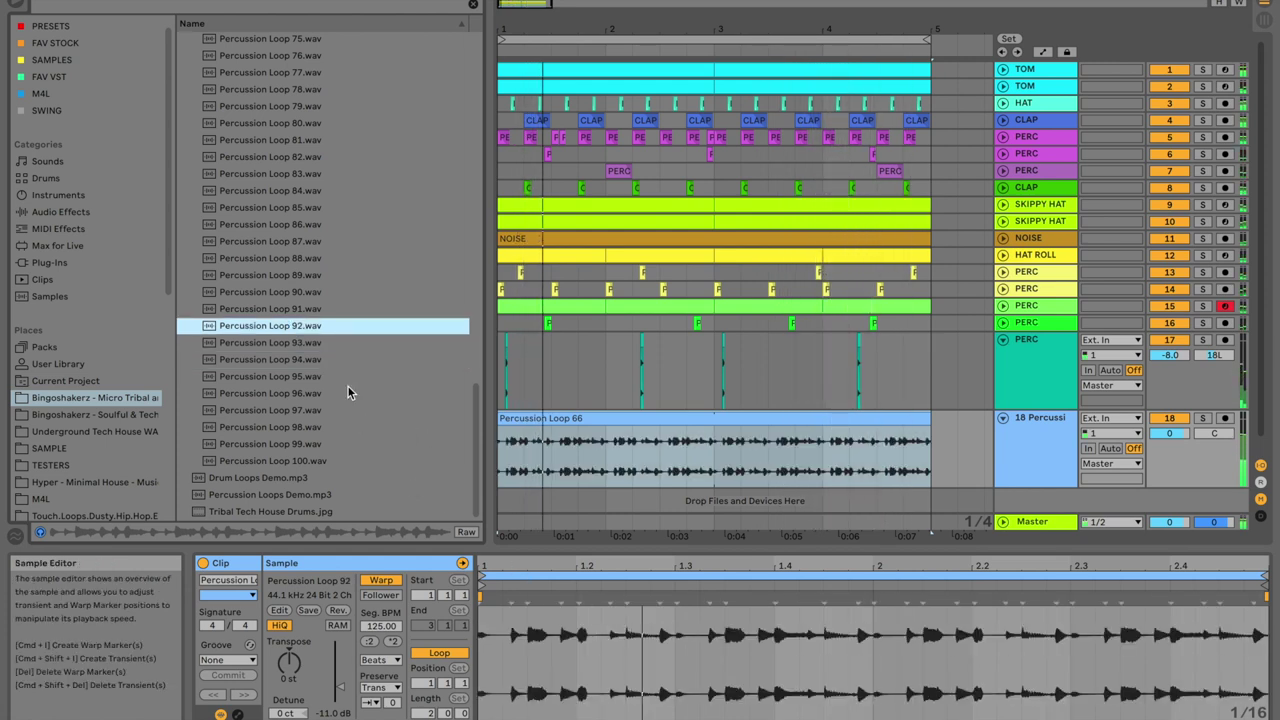
key("Up")
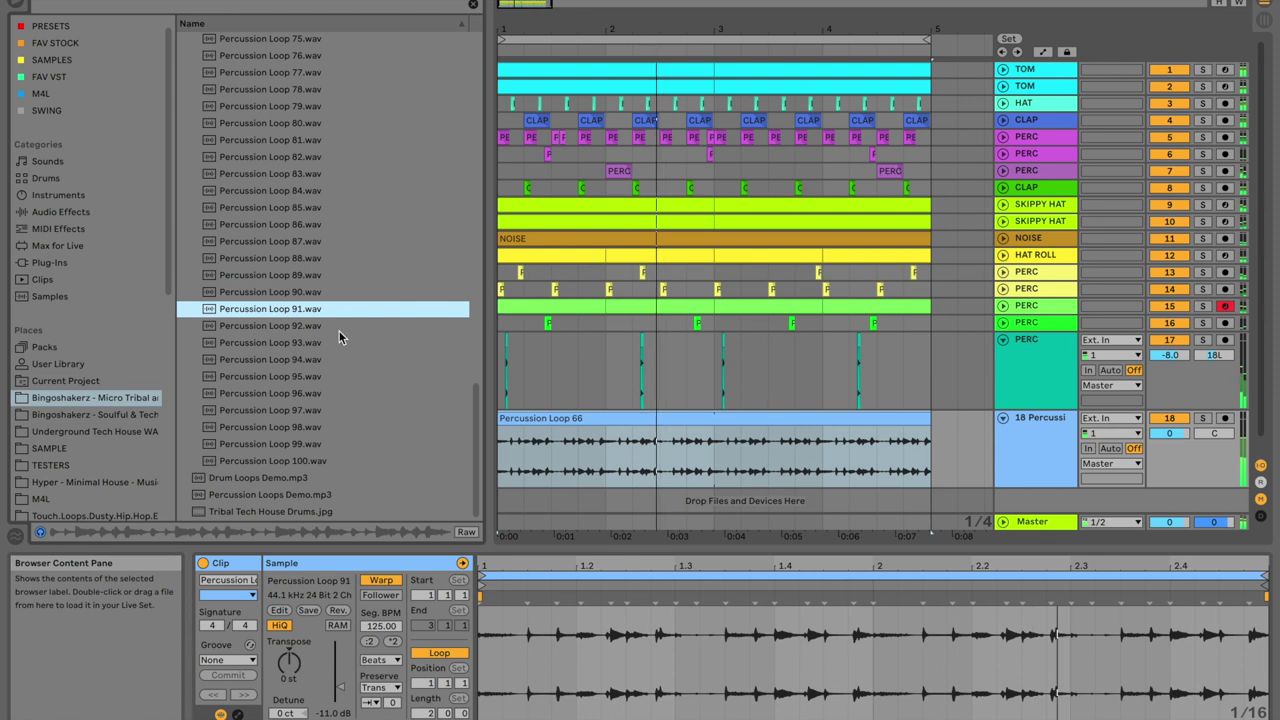
key("Up")
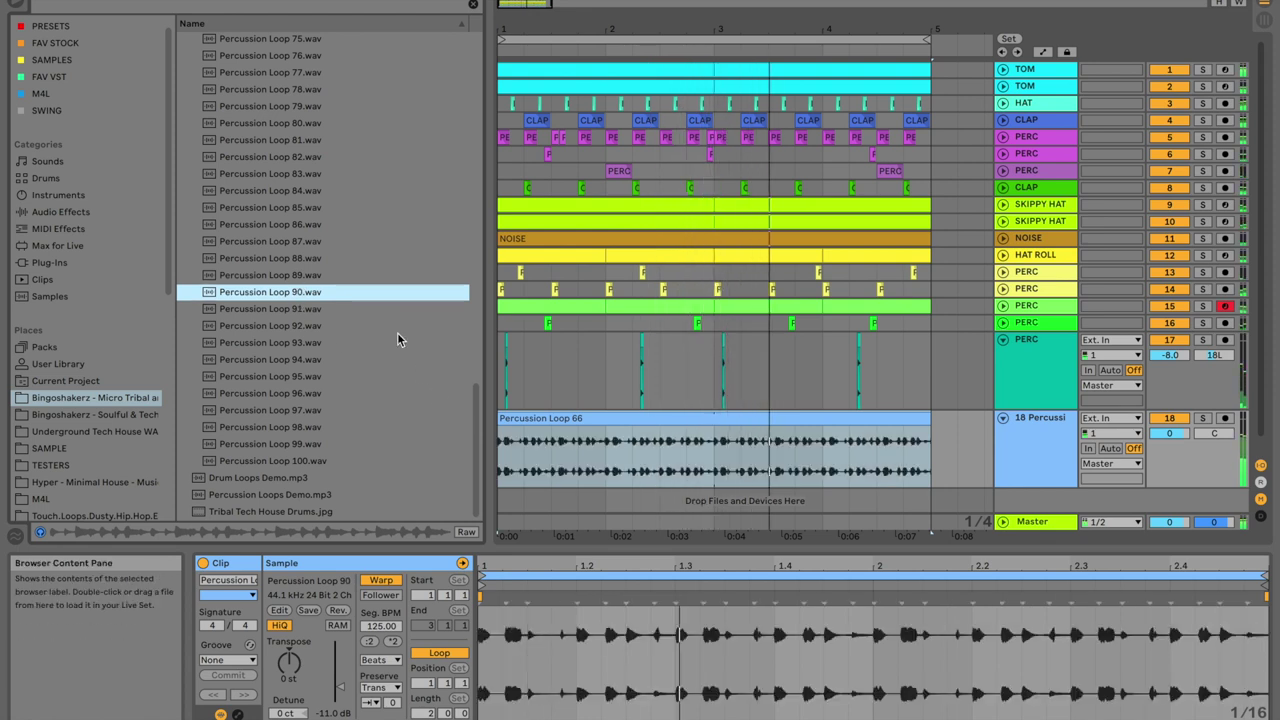
left_click_drag(340, 276, 614, 537)
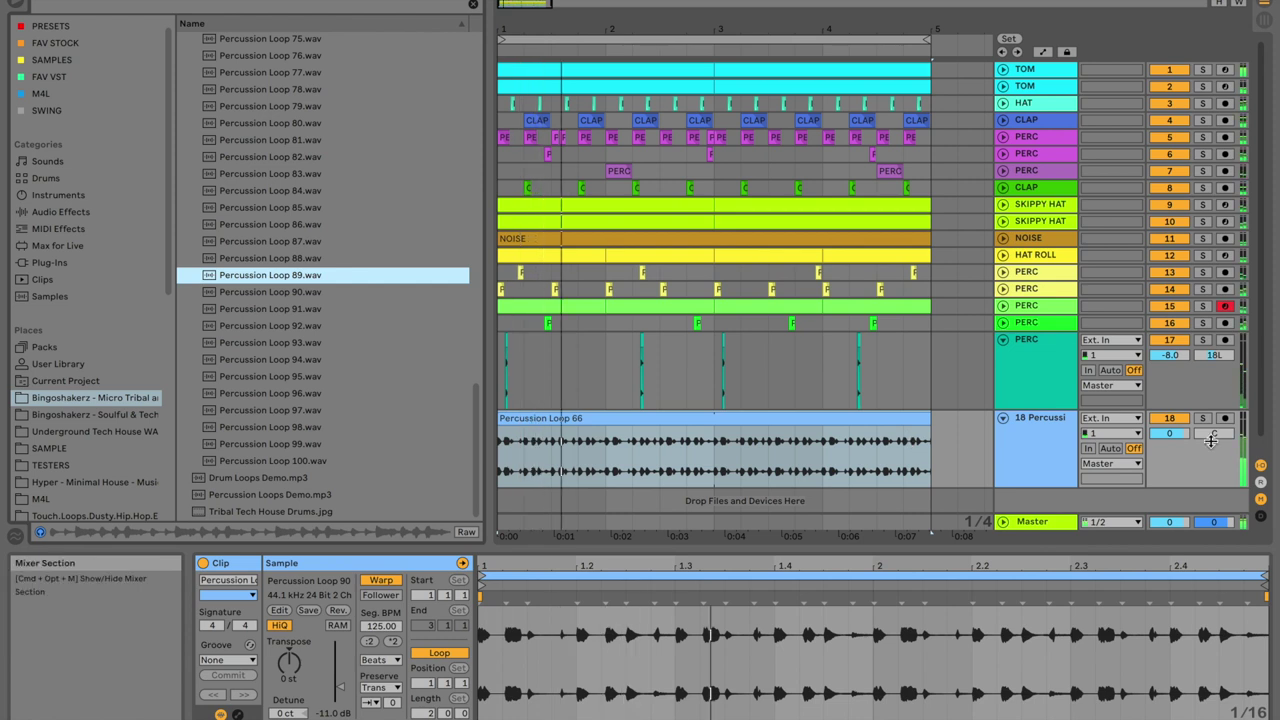
Lower track 18's volume to -9.0 dB and rename the track LOOP.
left_click_drag(1169, 433, 1169, 447)
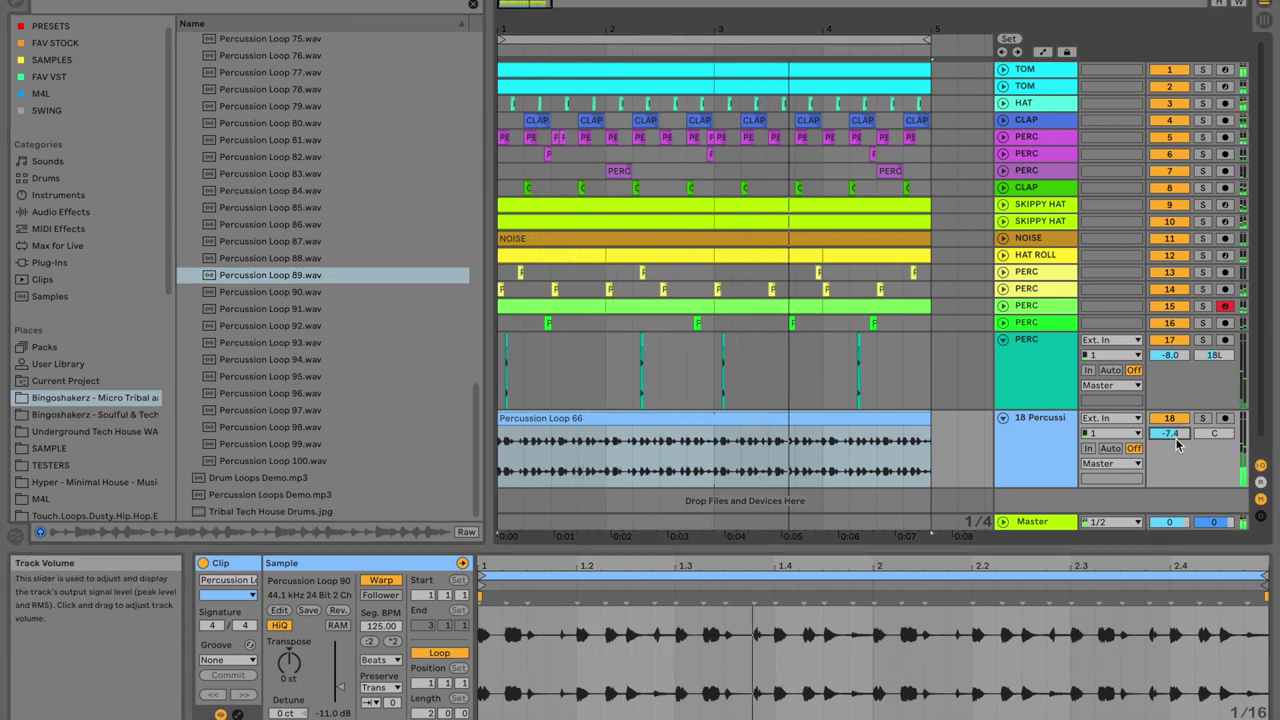
type("-")
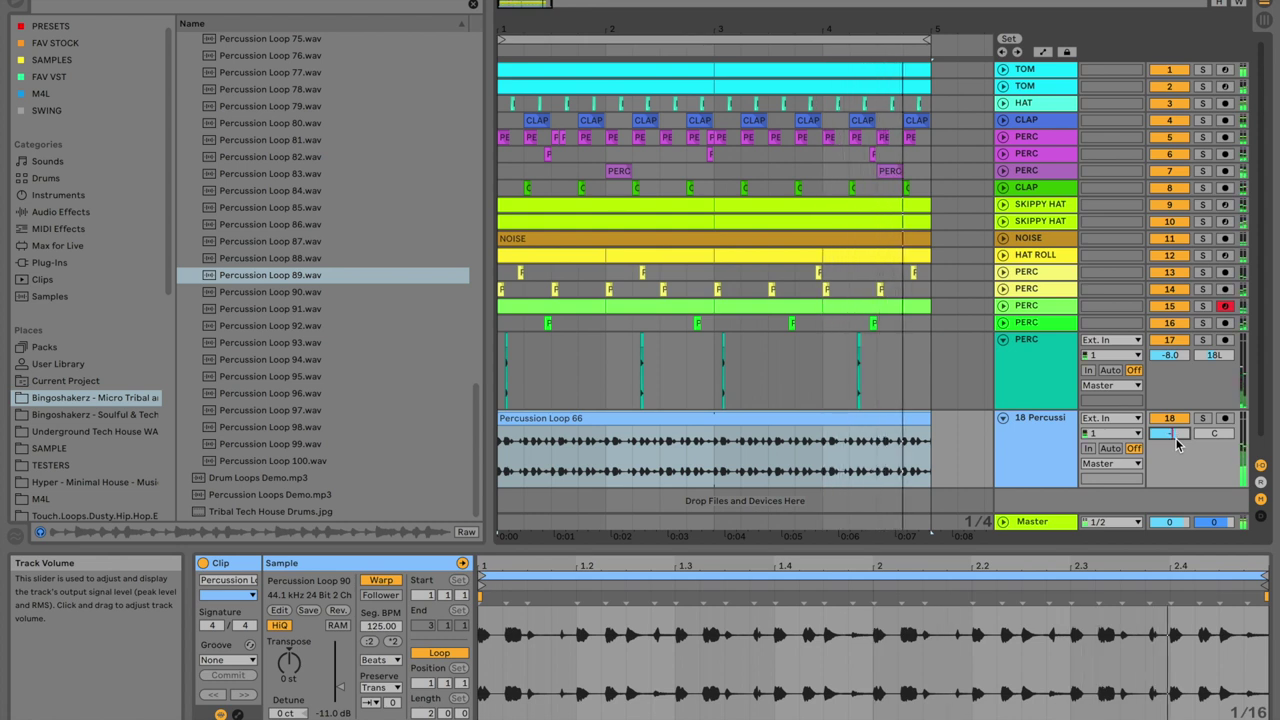
right_click(1040, 437)
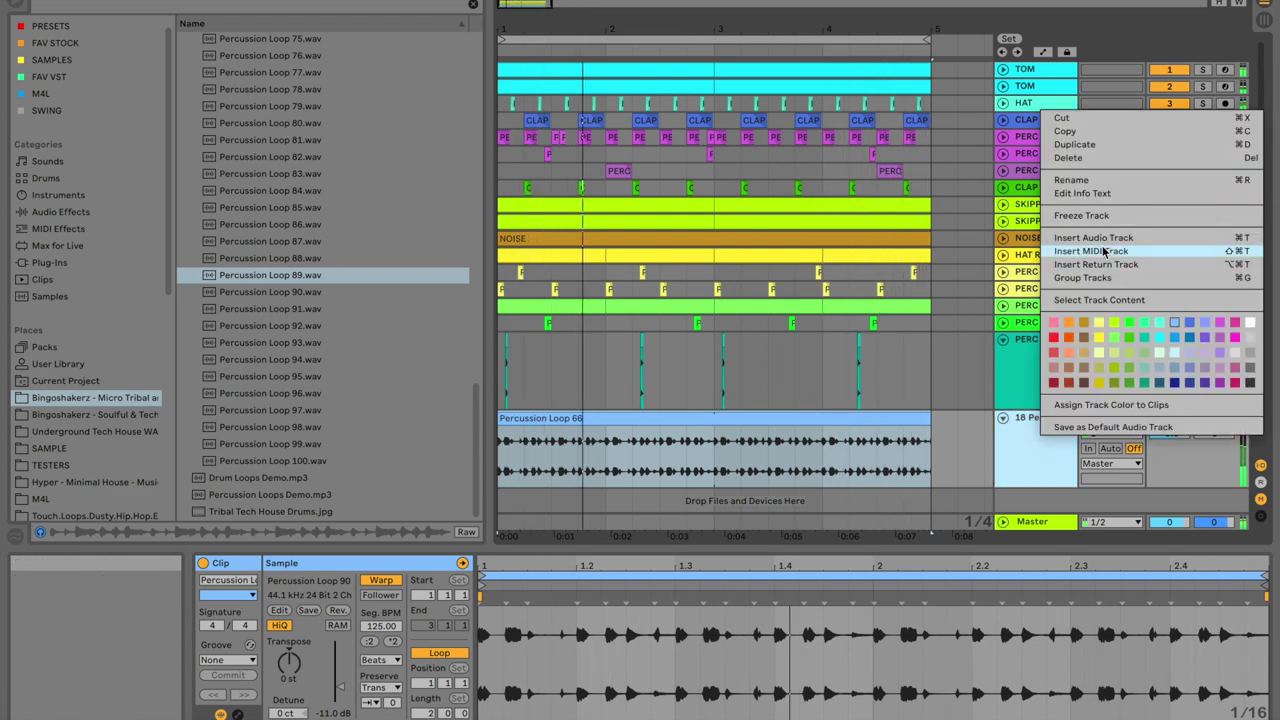
left_click(1073, 186)
type("LOOP")
key("Return")
Rename the audio clip on track 18 as LOOP.
right_click(613, 441)
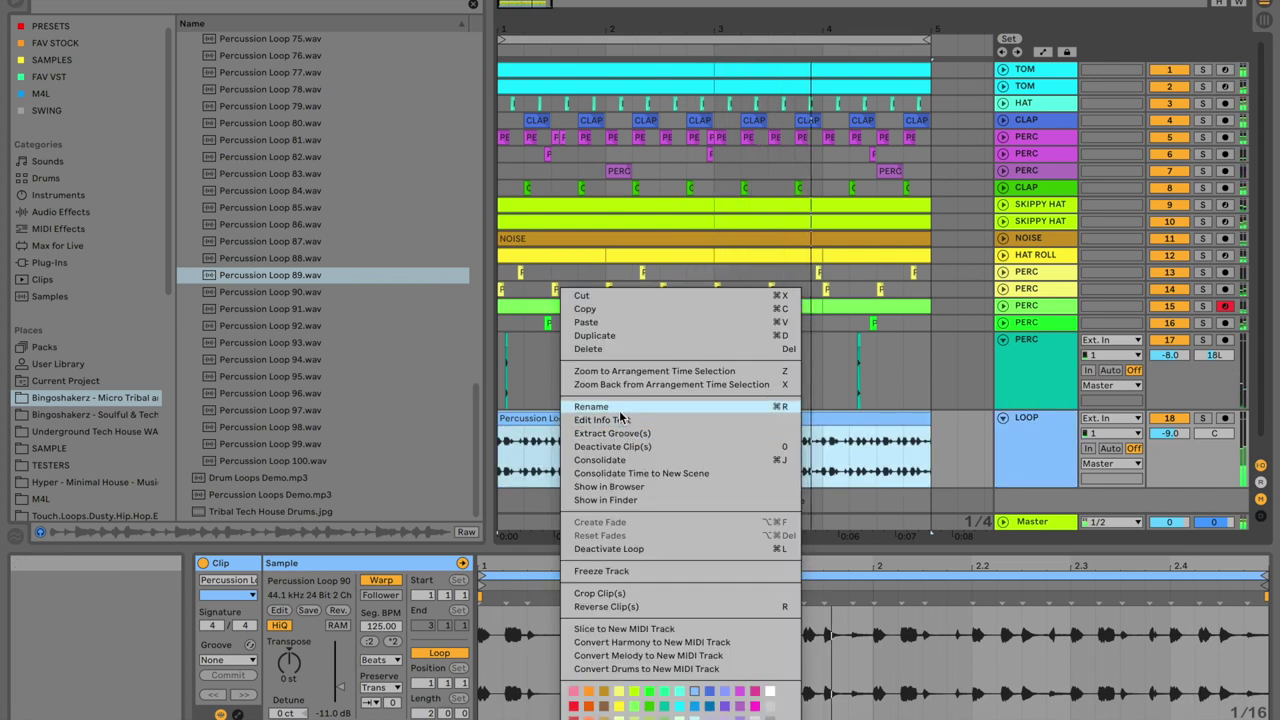
left_click(620, 410)
type("LOOP")
key("Return")
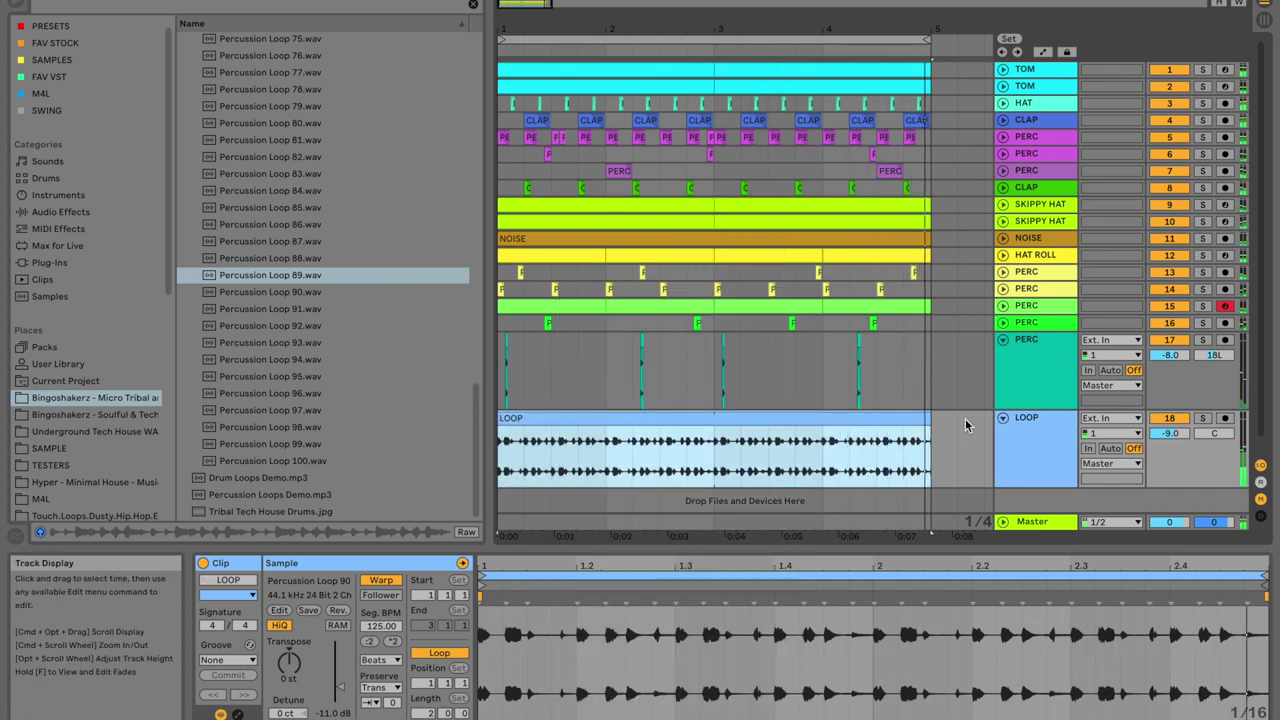
Shorten the LOOP clip to two bars and duplicate it over bars 3 and 4, folding tracks 17 and 18.
left_click_drag(930, 450, 714, 450)
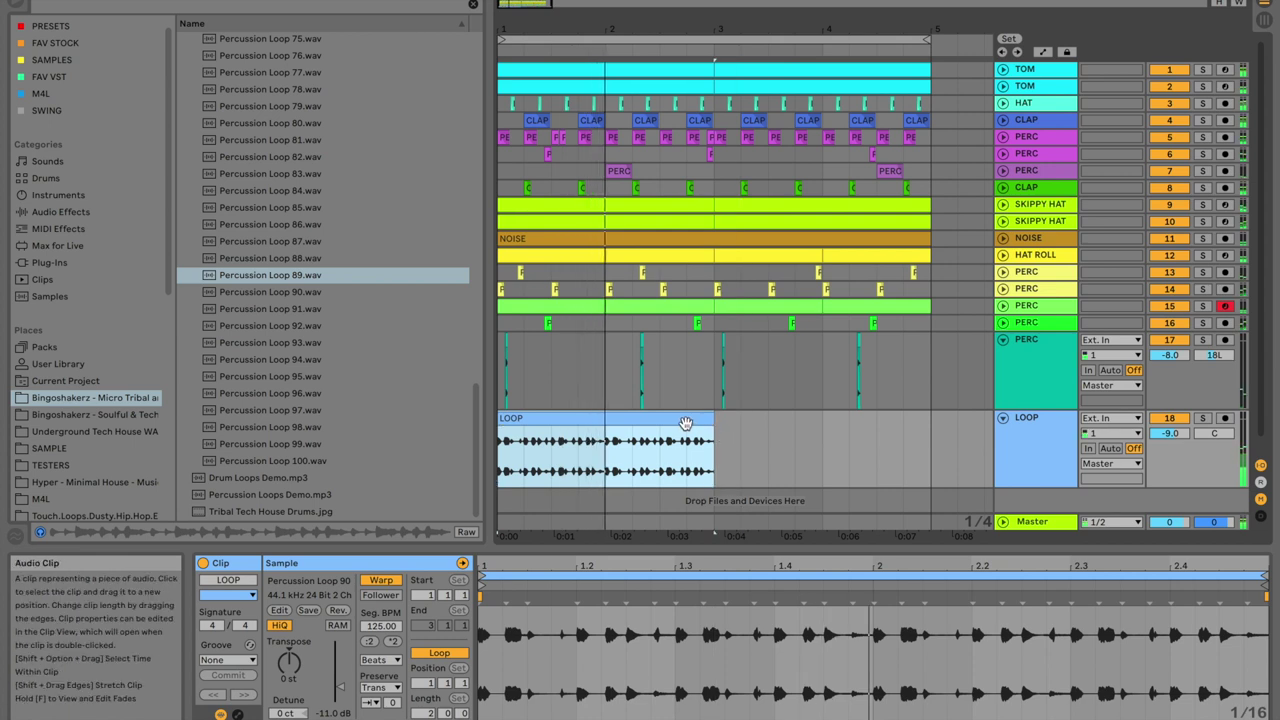
key("super+e")
left_click(1002, 340)
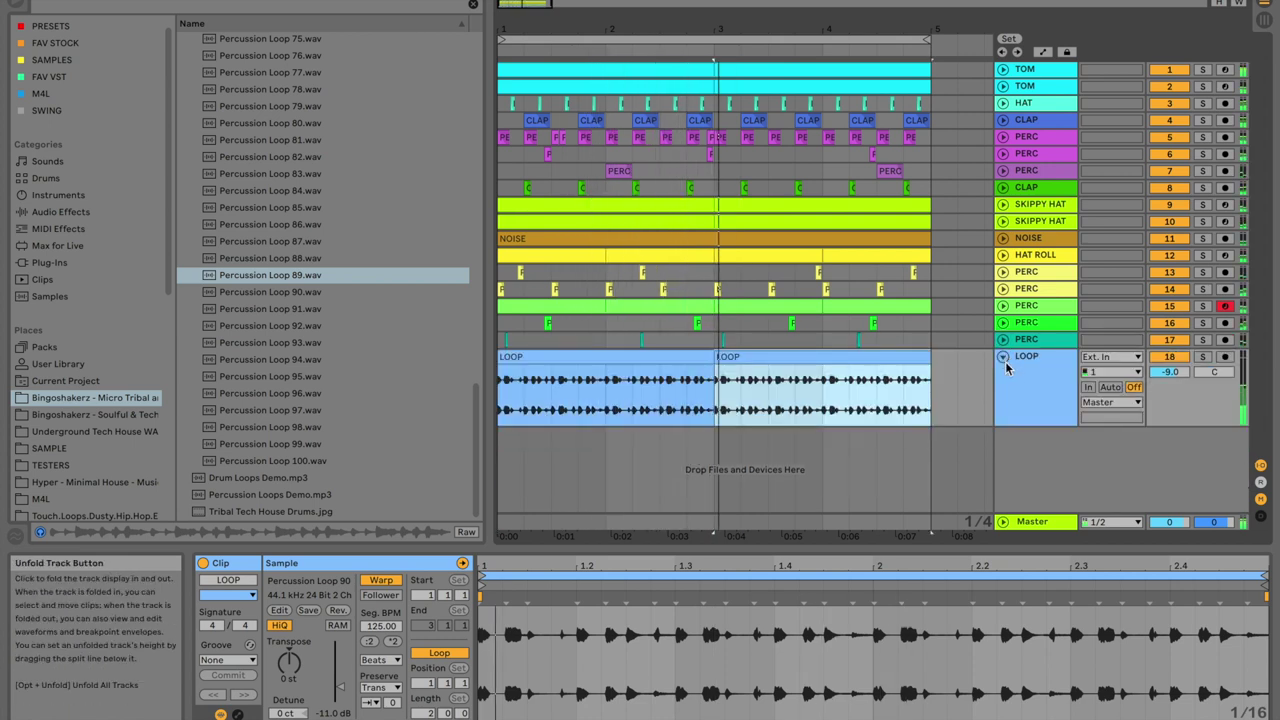
left_click(1002, 356)
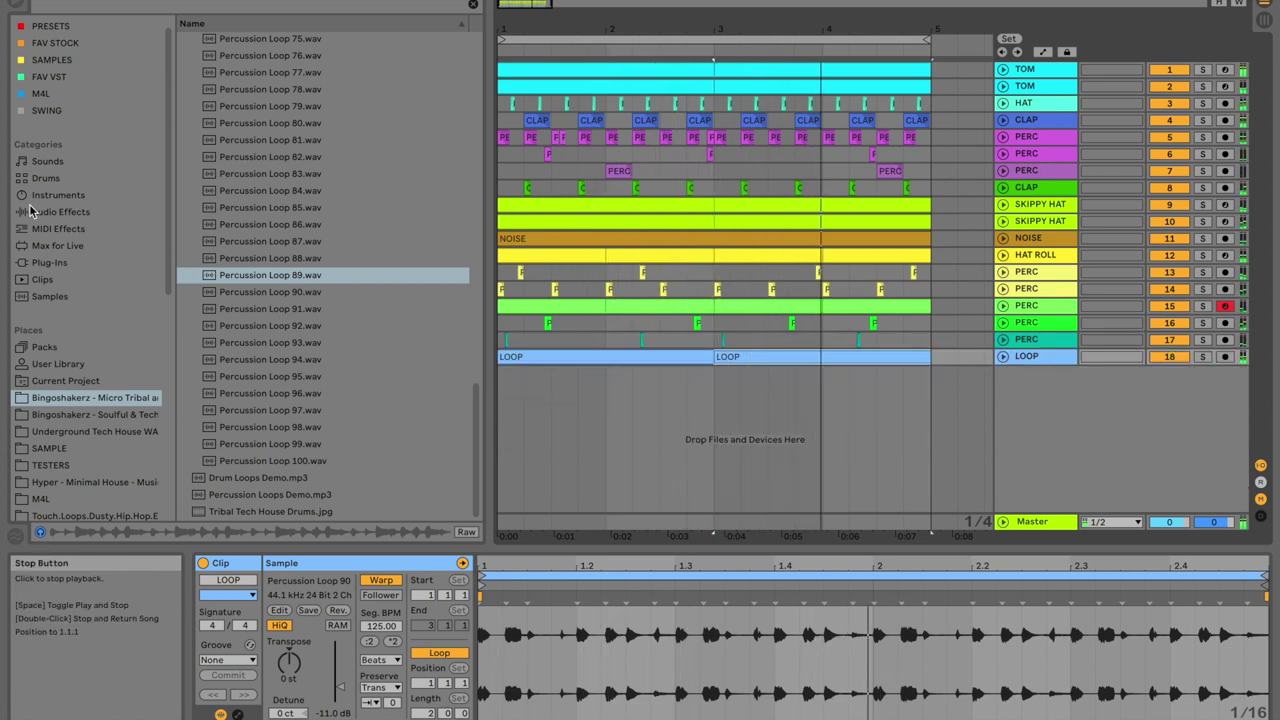
scroll(48, 44, "up", 1)
left_click(48, 40)
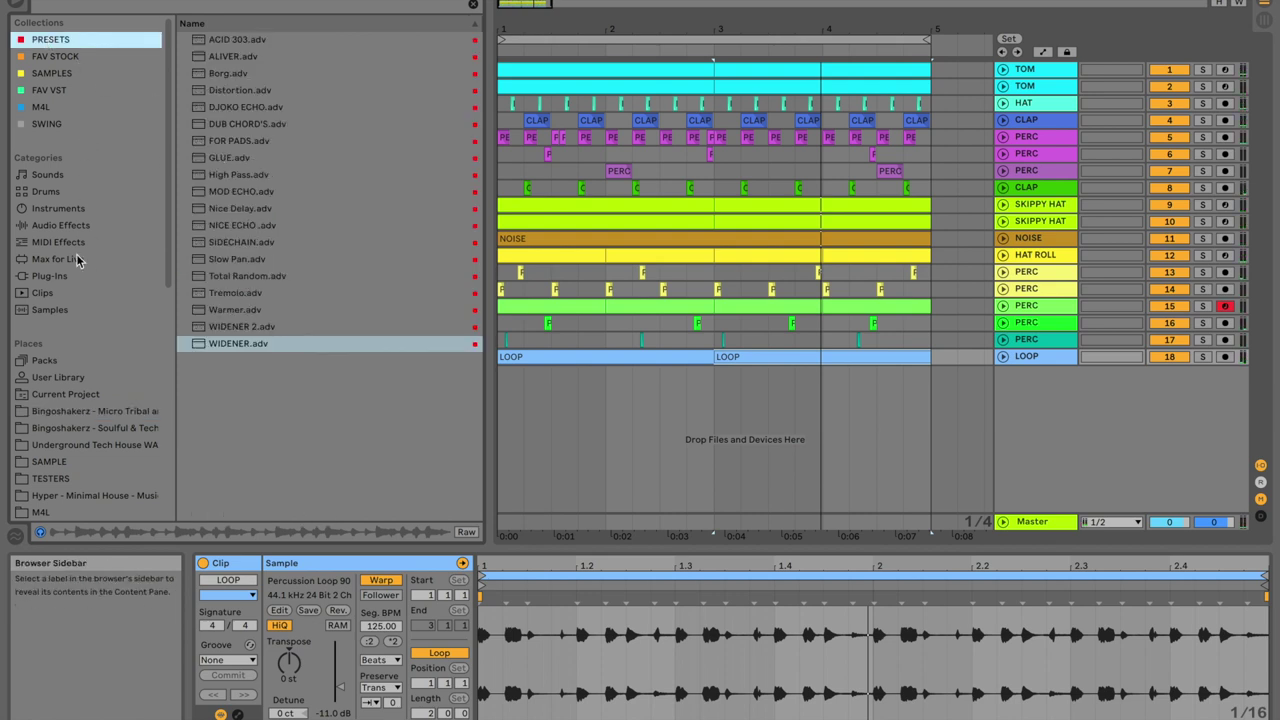
left_click(55, 230)
Add SM_SC_125_Distord909_Kick.wav from the Sample Market kick loops on a new track at bar 1, with clip gain at -8.37 dB.
scroll(83, 359, "down", 8)
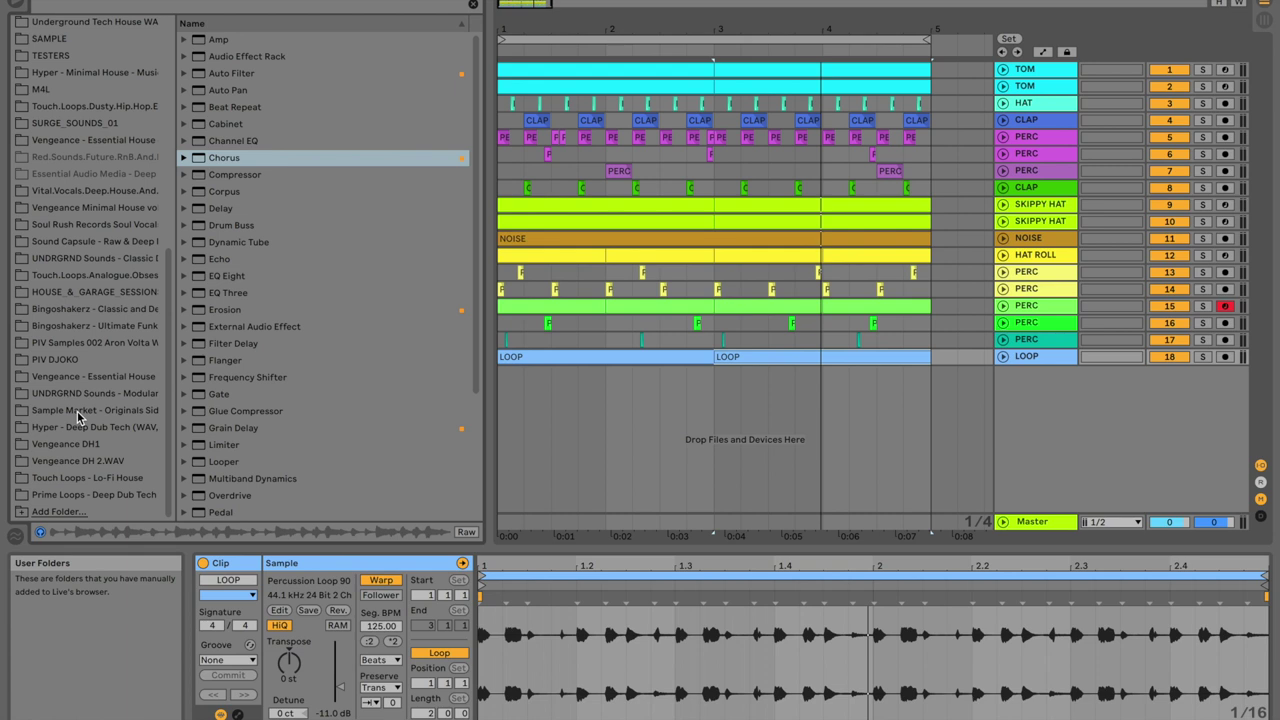
left_click(78, 411)
left_click(184, 57)
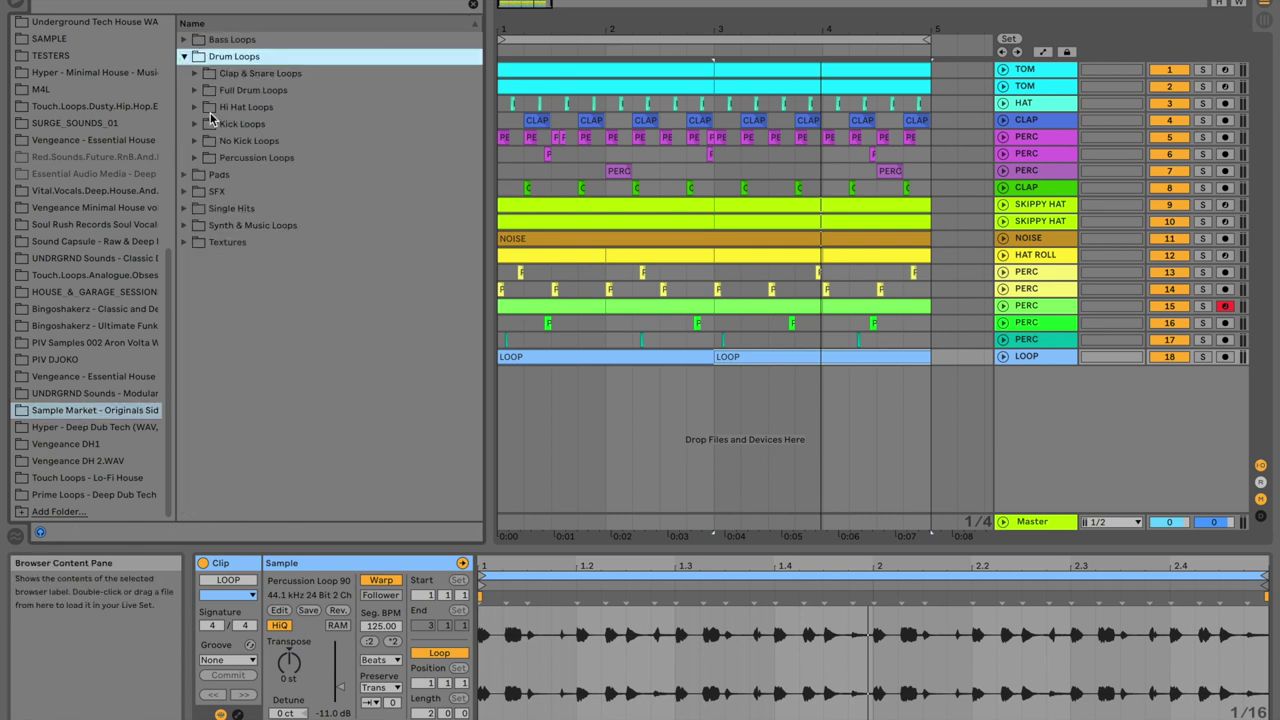
left_click(197, 122)
left_click(264, 143)
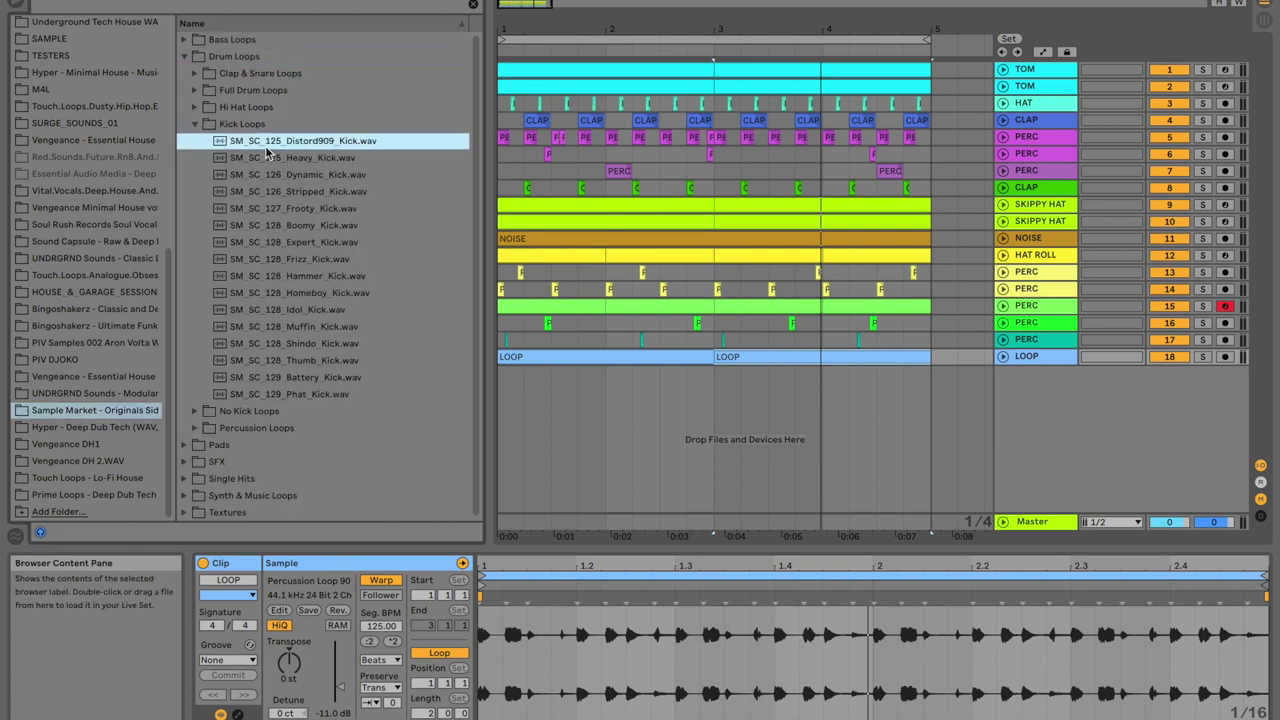
left_click_drag(478, 362, 500, 378)
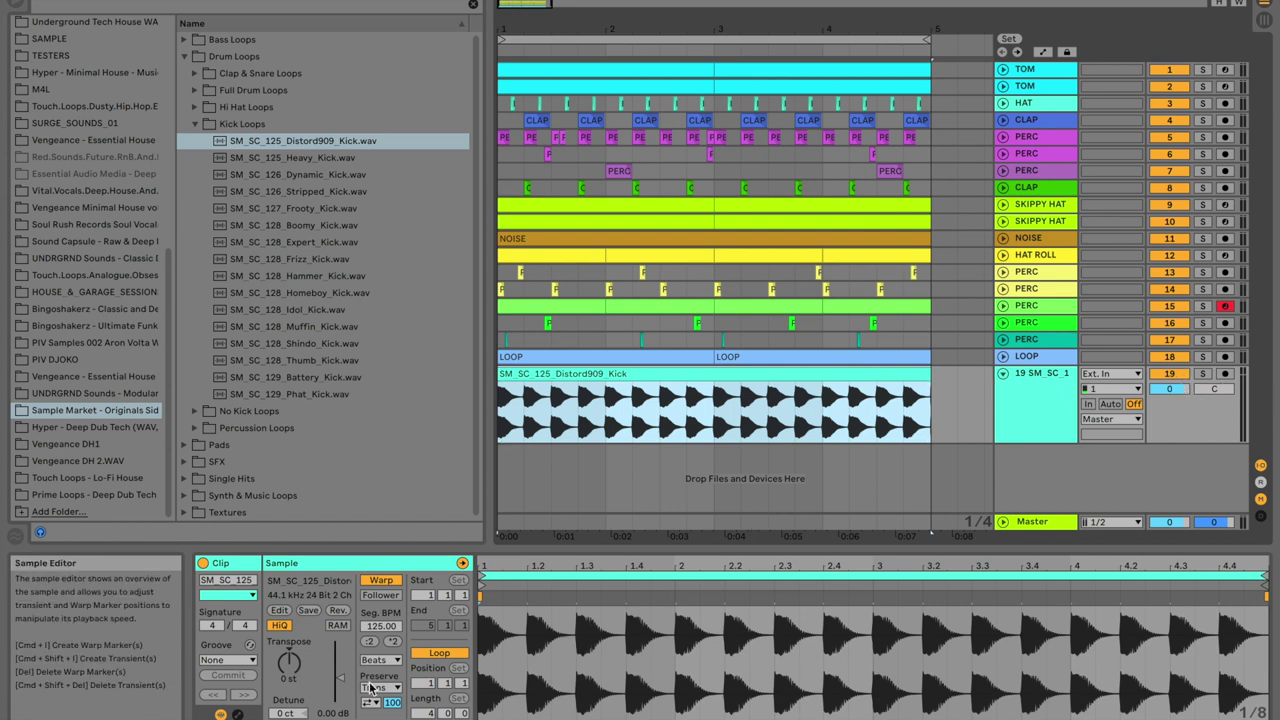
left_click_drag(340, 678, 339, 684)
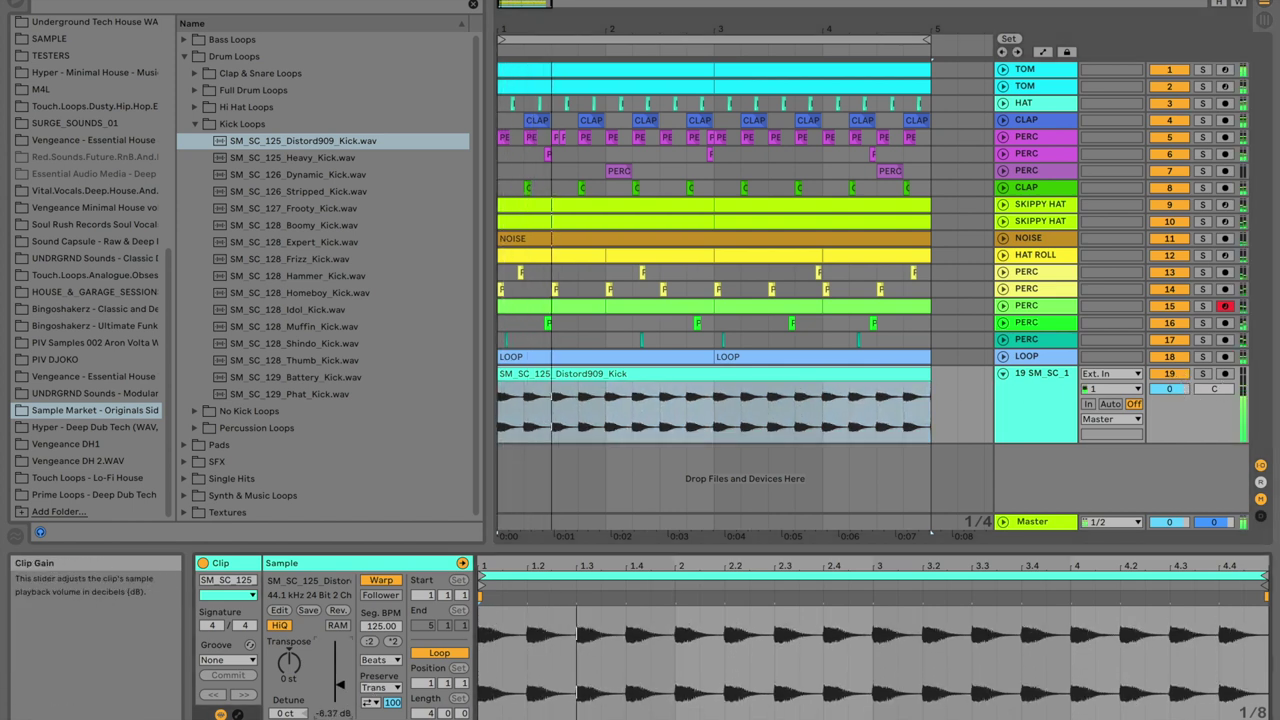
Audition the Sample Market kick loops from SM_SC_125_Heavy_Kick.wav to SM_SC_128_Idol_Kick.wav as replacement samples in the track 19 clip.
left_click(300, 158)
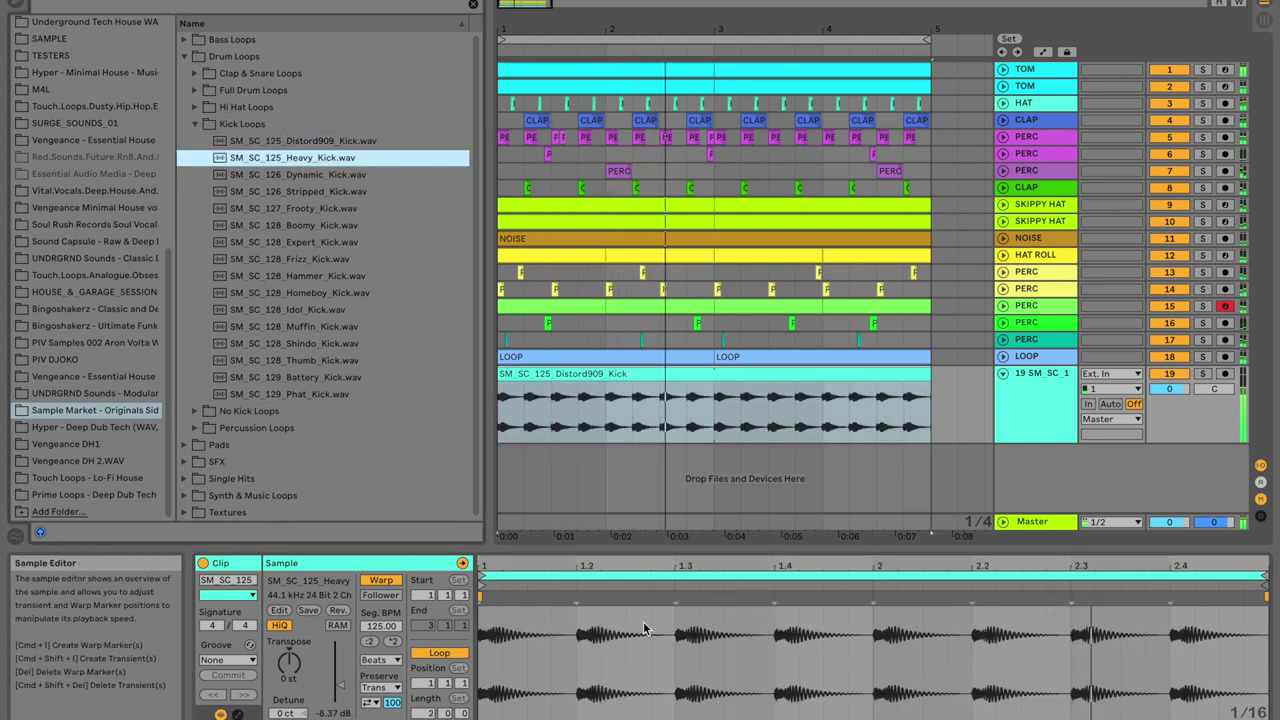
key("Down")
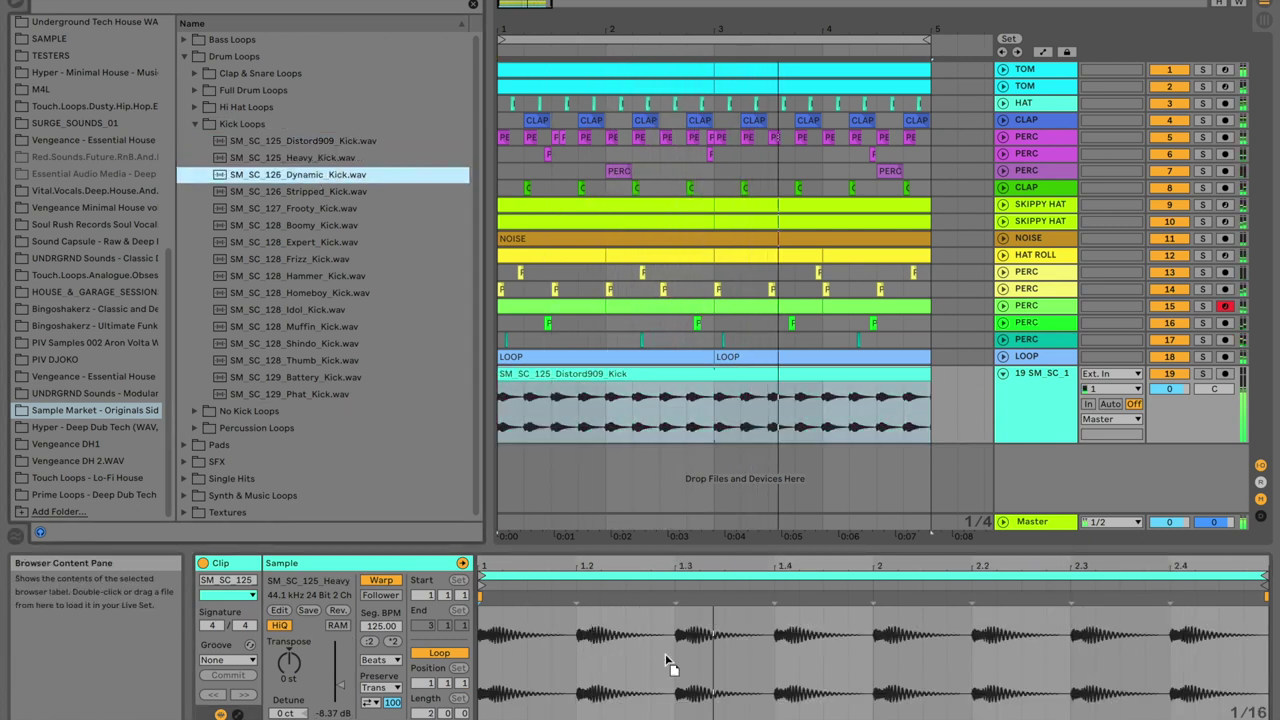
key("Down")
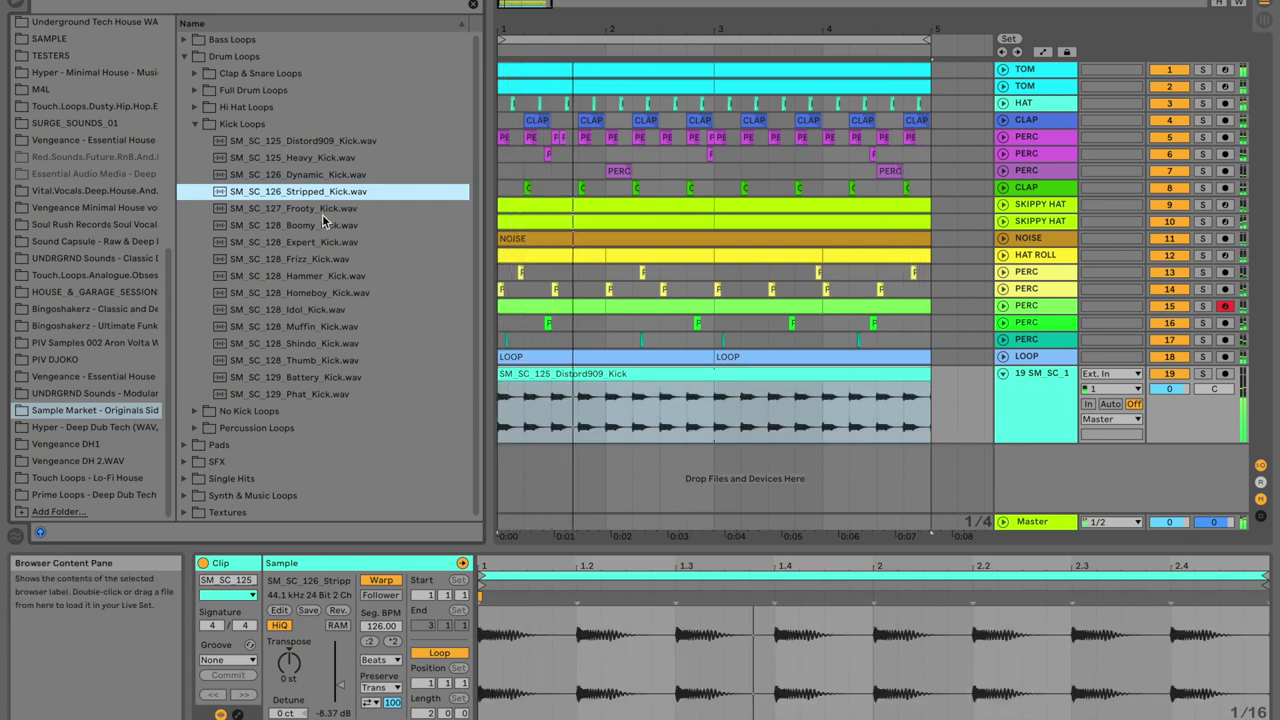
left_click(312, 213)
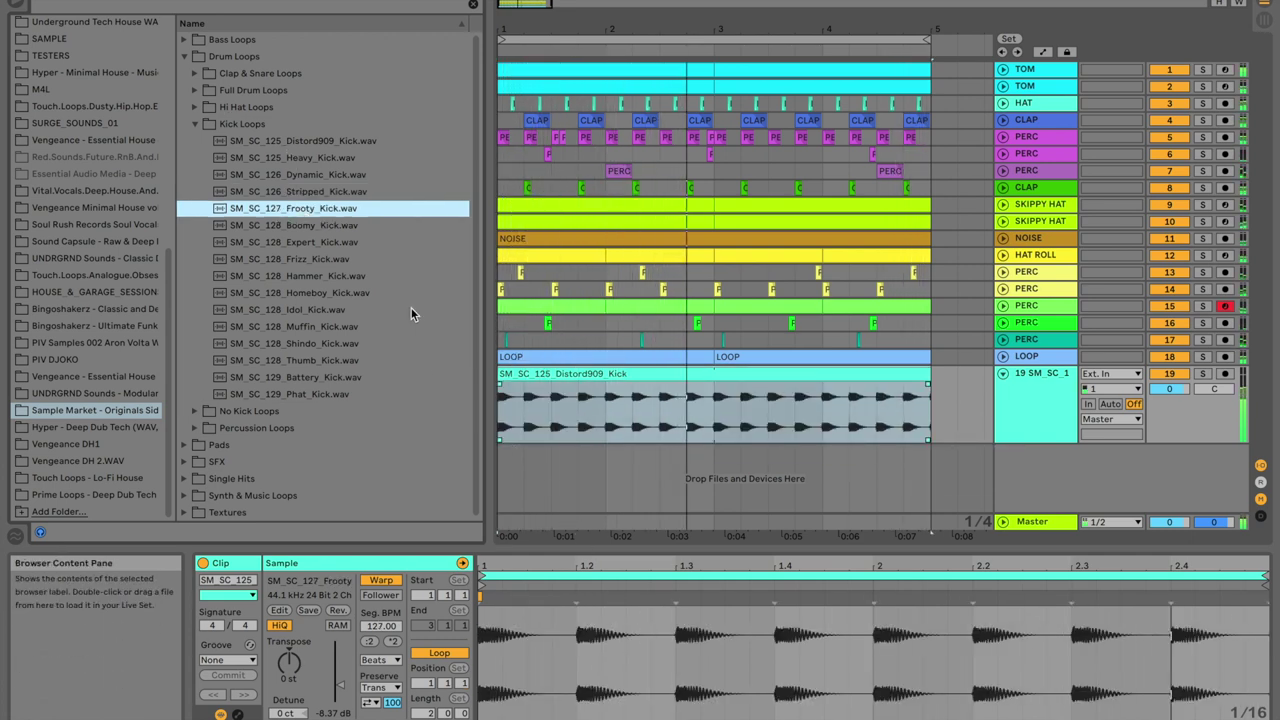
left_click(328, 226)
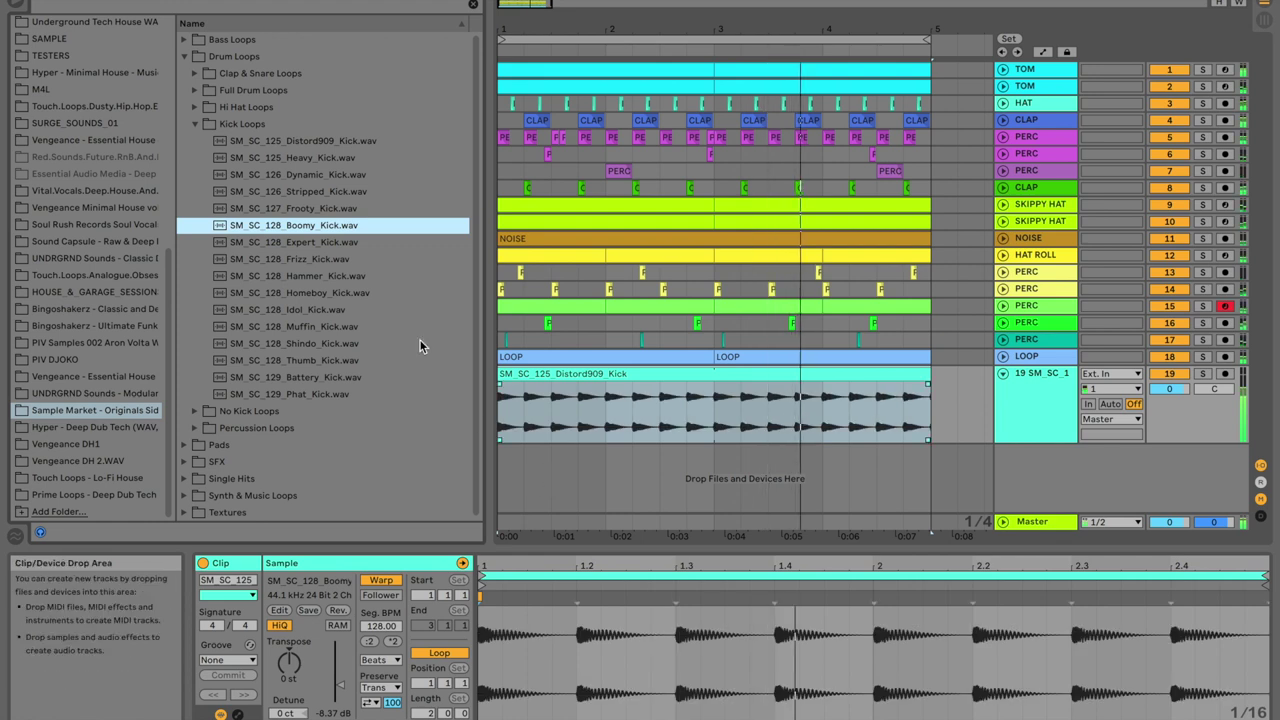
left_click(335, 247)
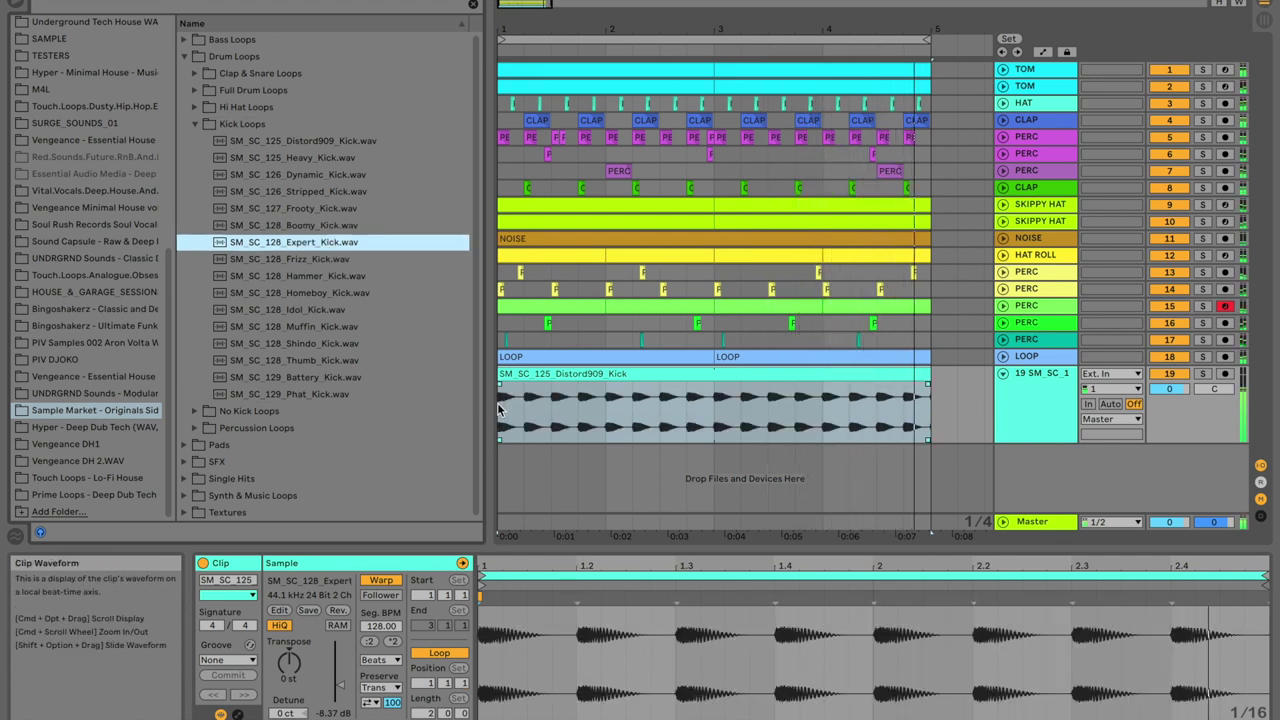
left_click(331, 259)
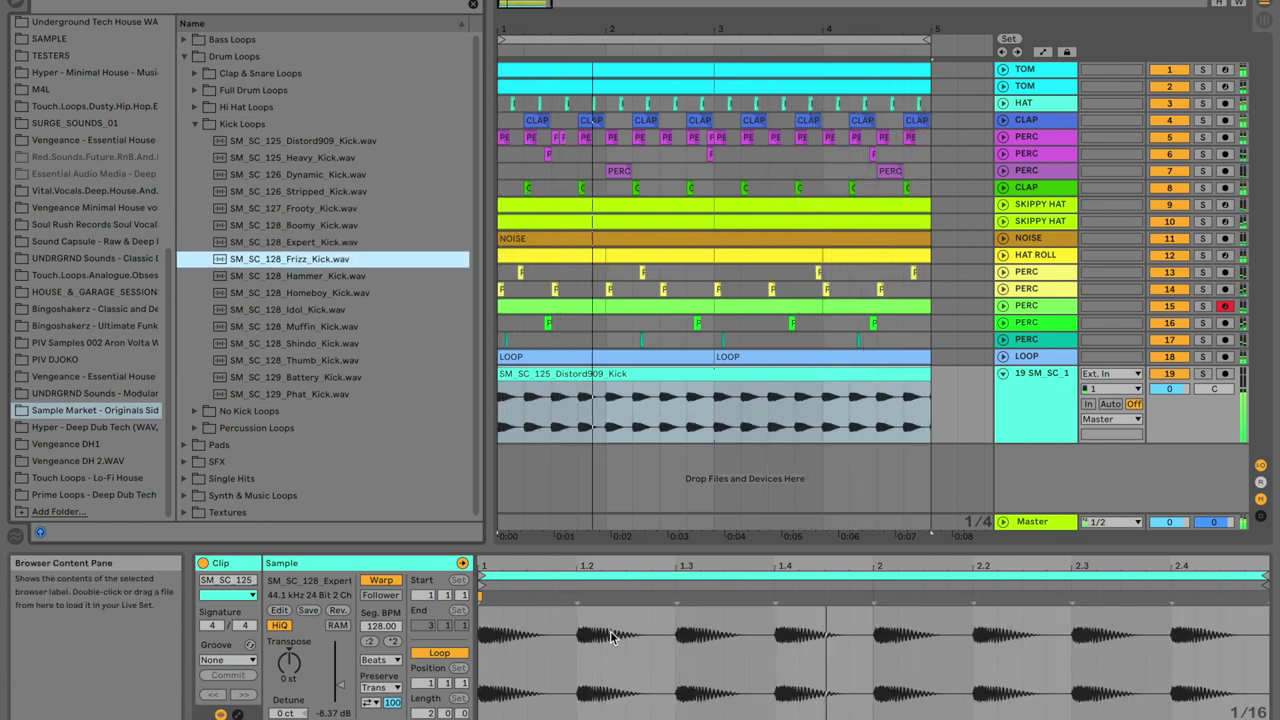
key("Down")
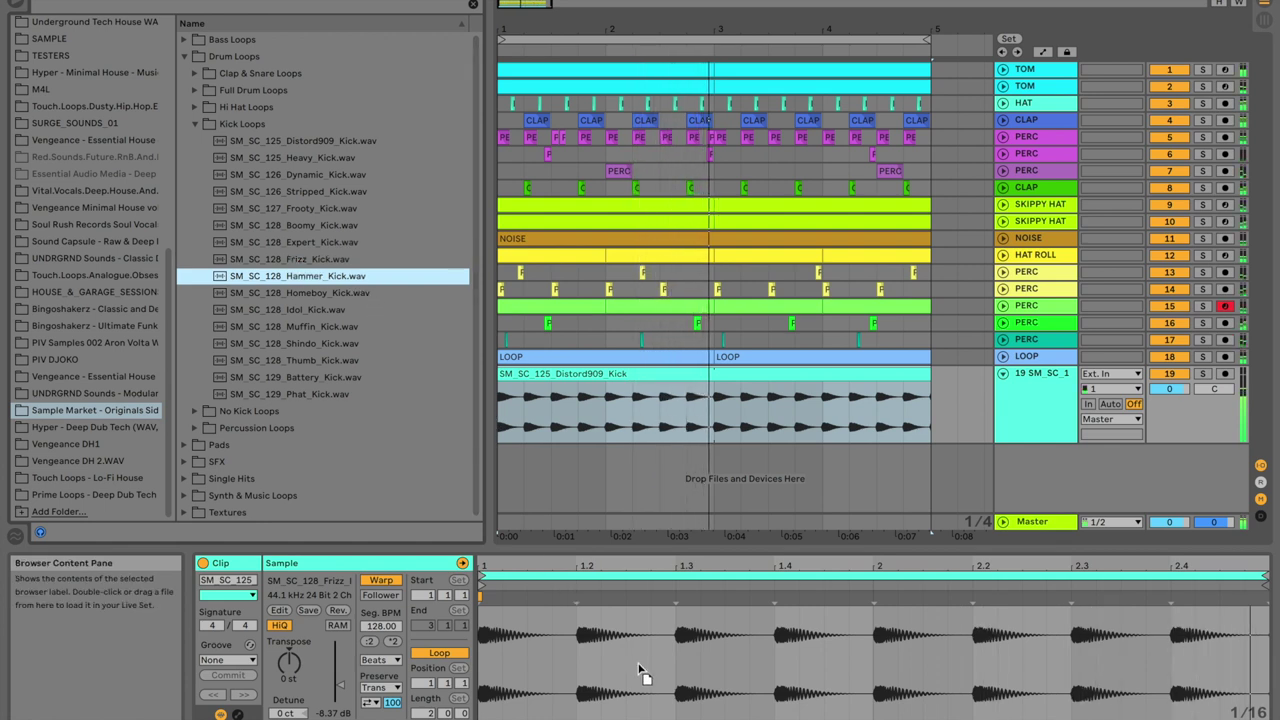
left_click(337, 292)
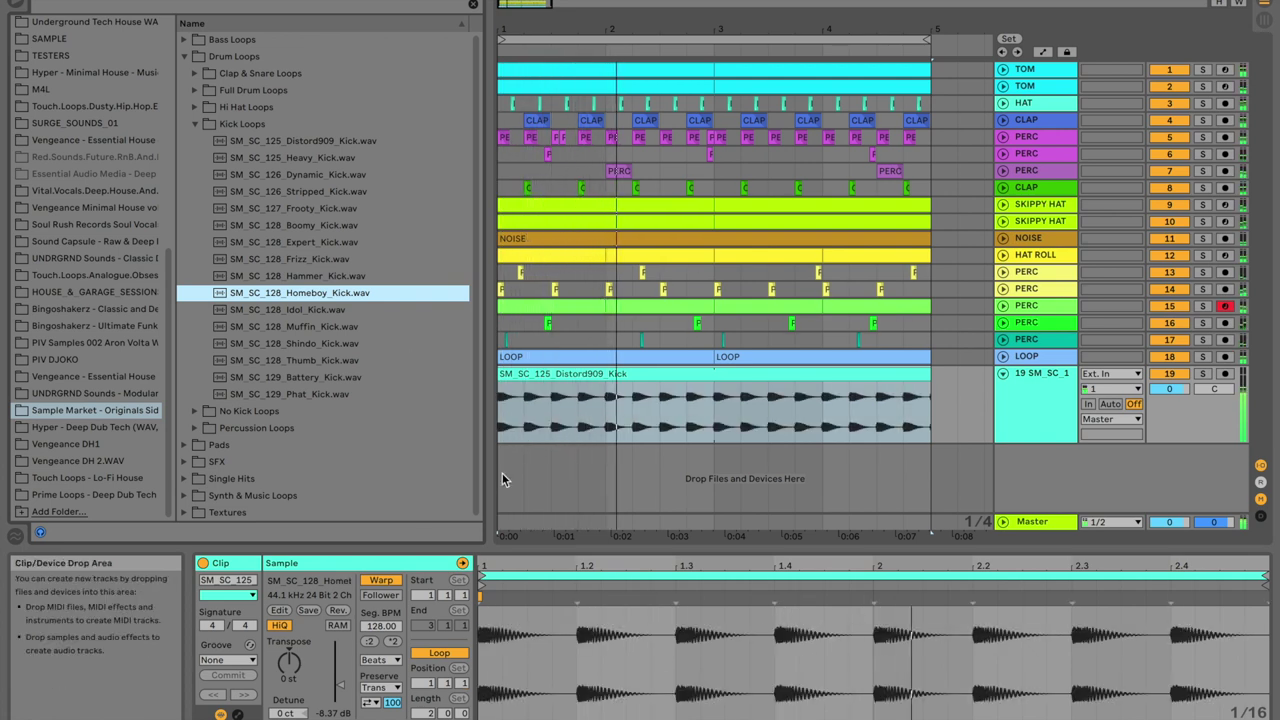
left_click(308, 311)
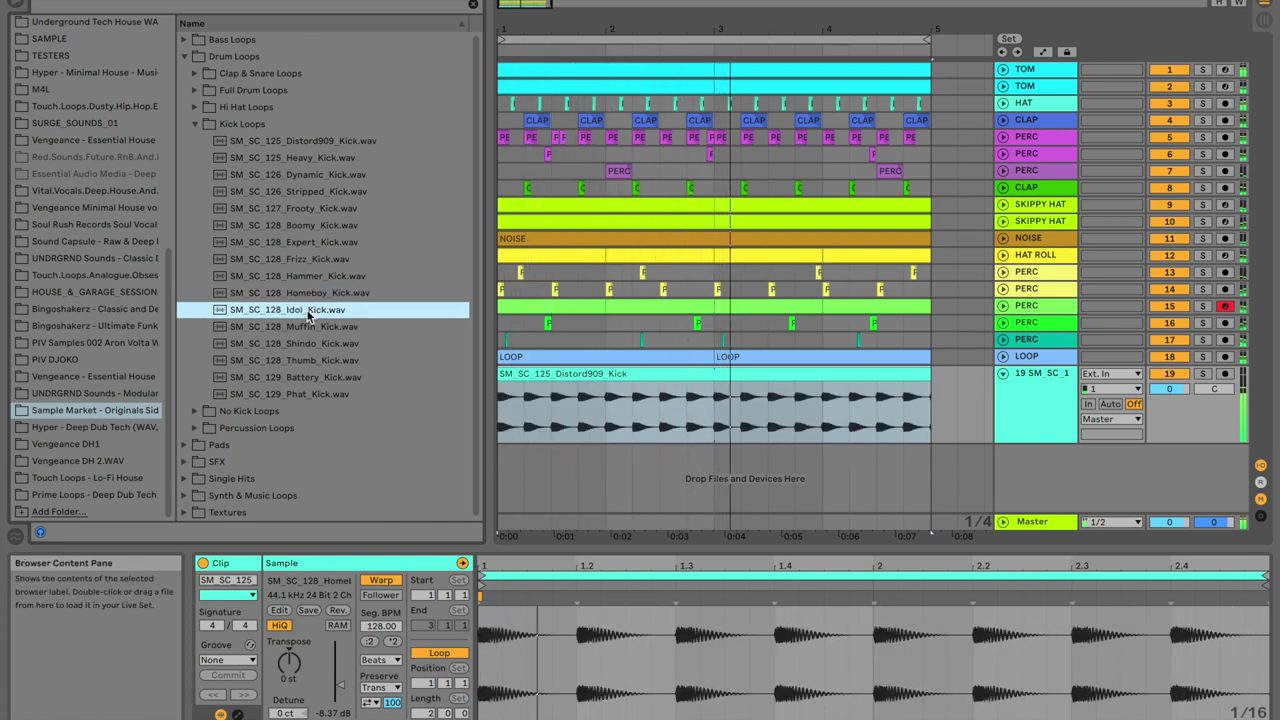
key("Down")
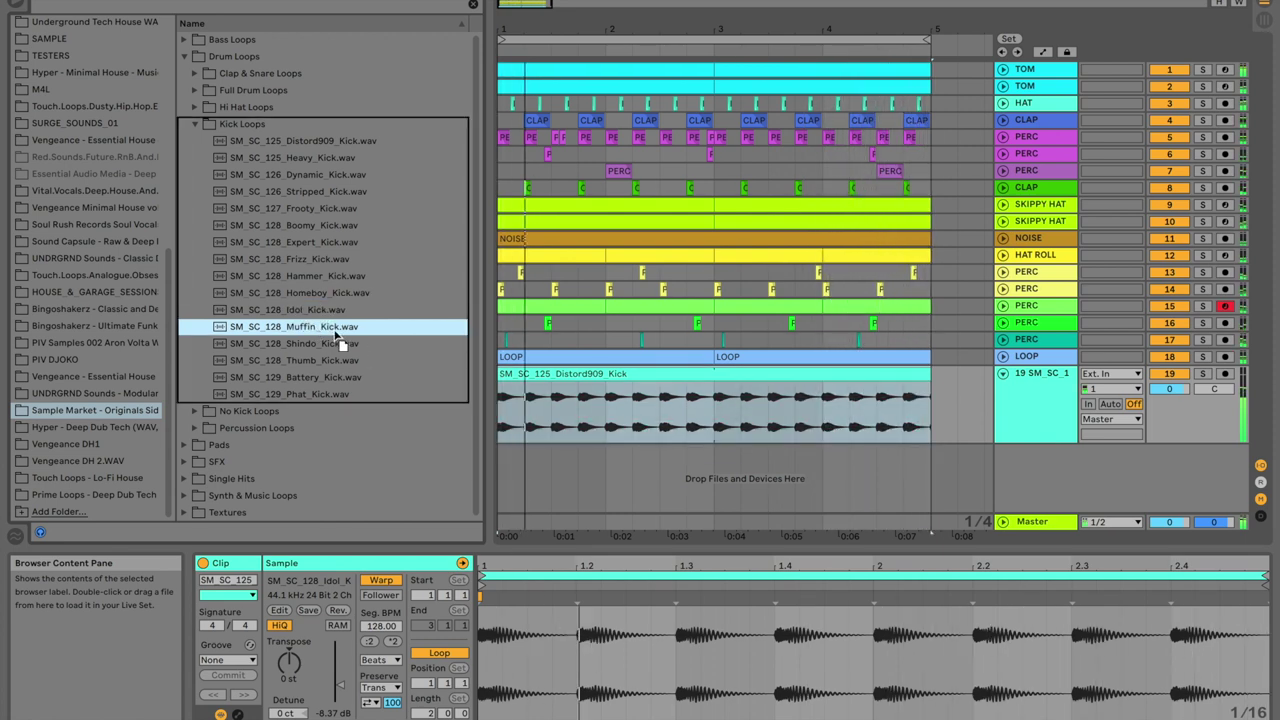
Set the track 19 kick clip's transient envelope to 75 and trim the clip to its first beat.
left_click_drag(390, 703, 390, 712)
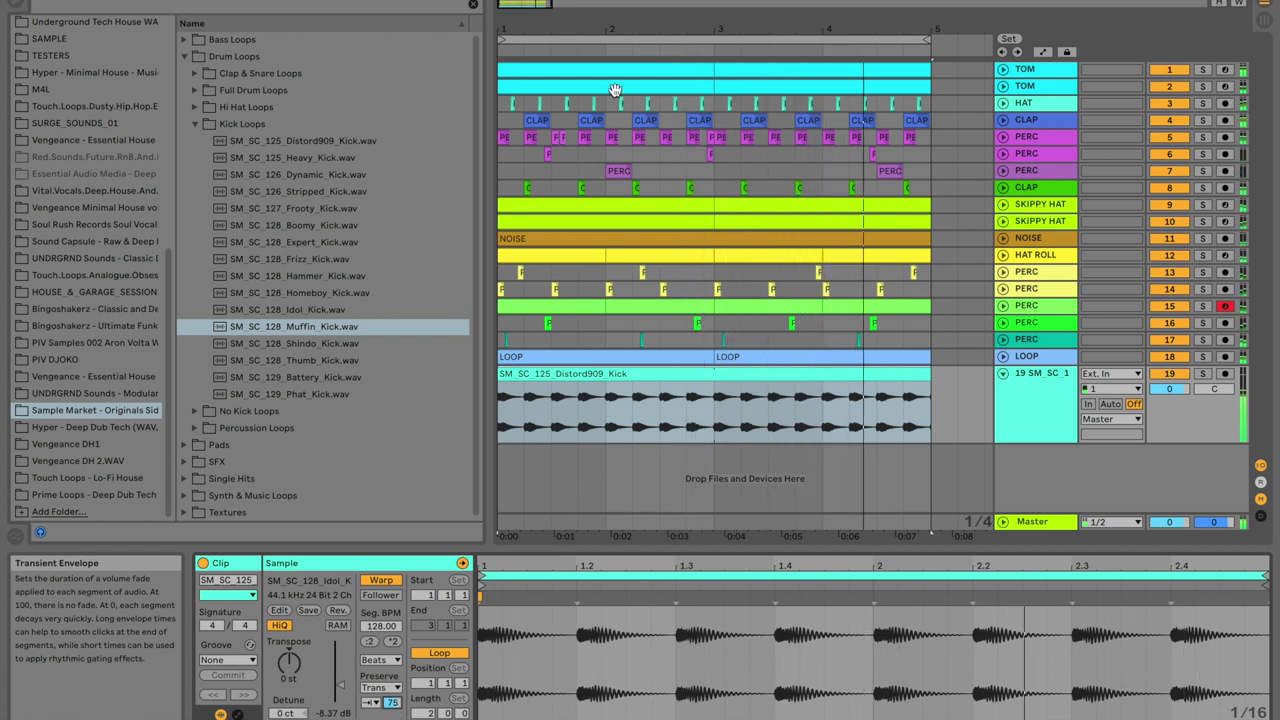
key("plus")
key("plus")
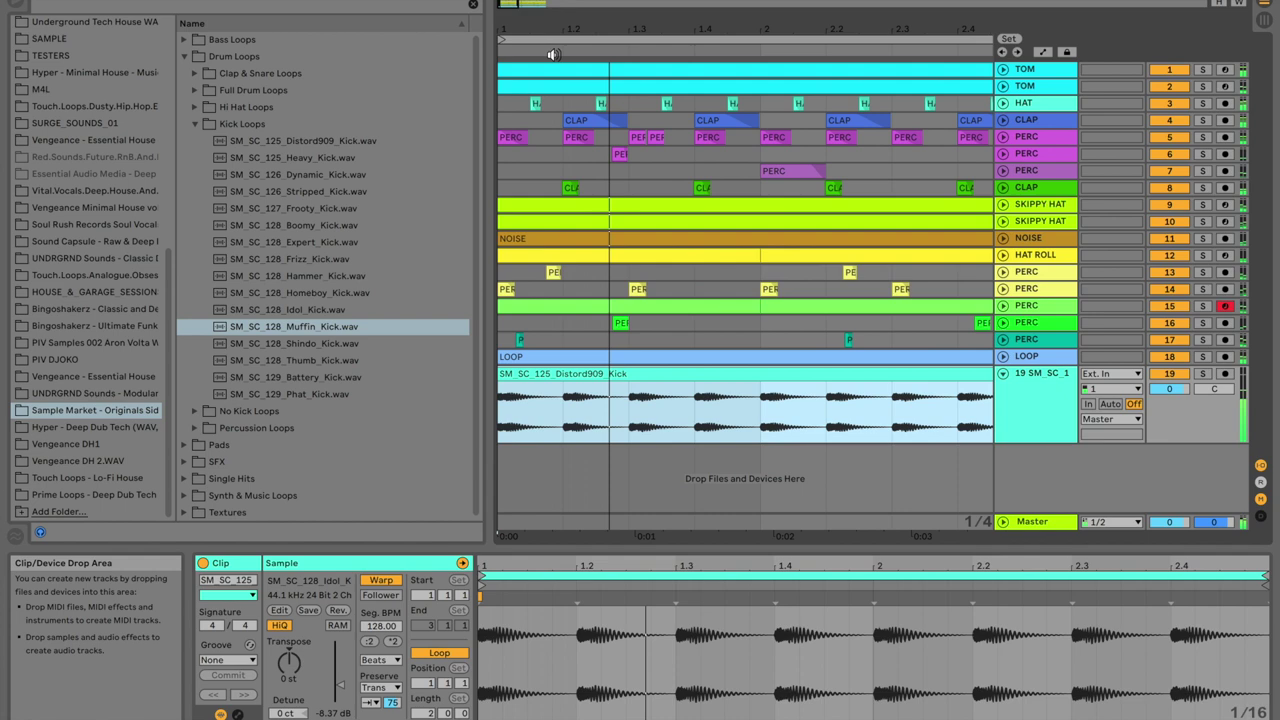
left_click_drag(628, 380, 565, 378)
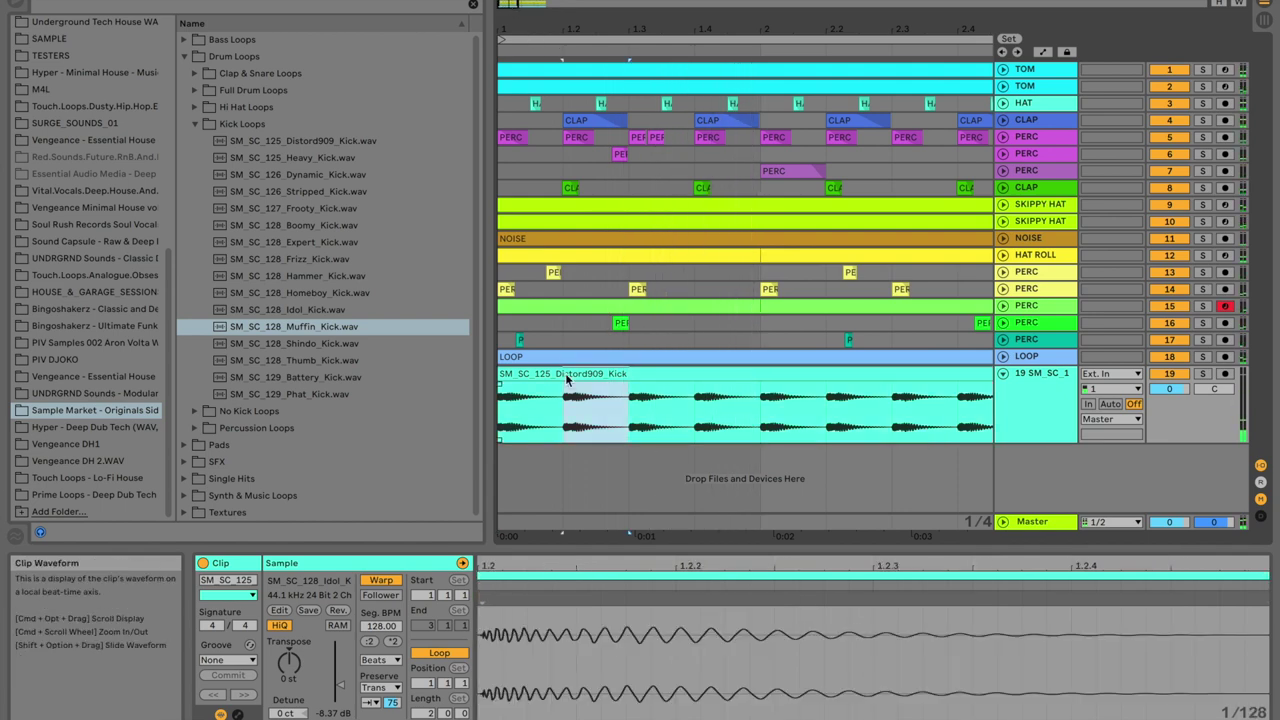
key("shift+Up")
key("ctrl+e")
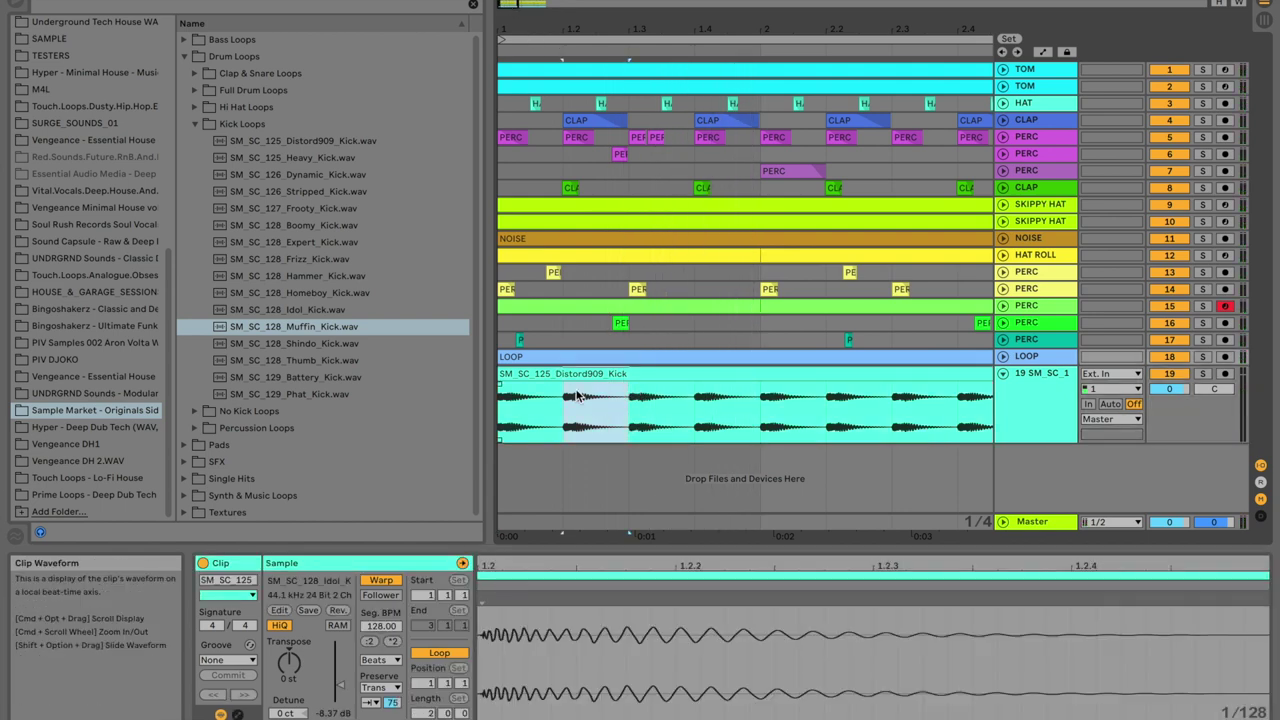
key("Delete")
left_click(640, 410)
key("Delete")
left_click(533, 375)
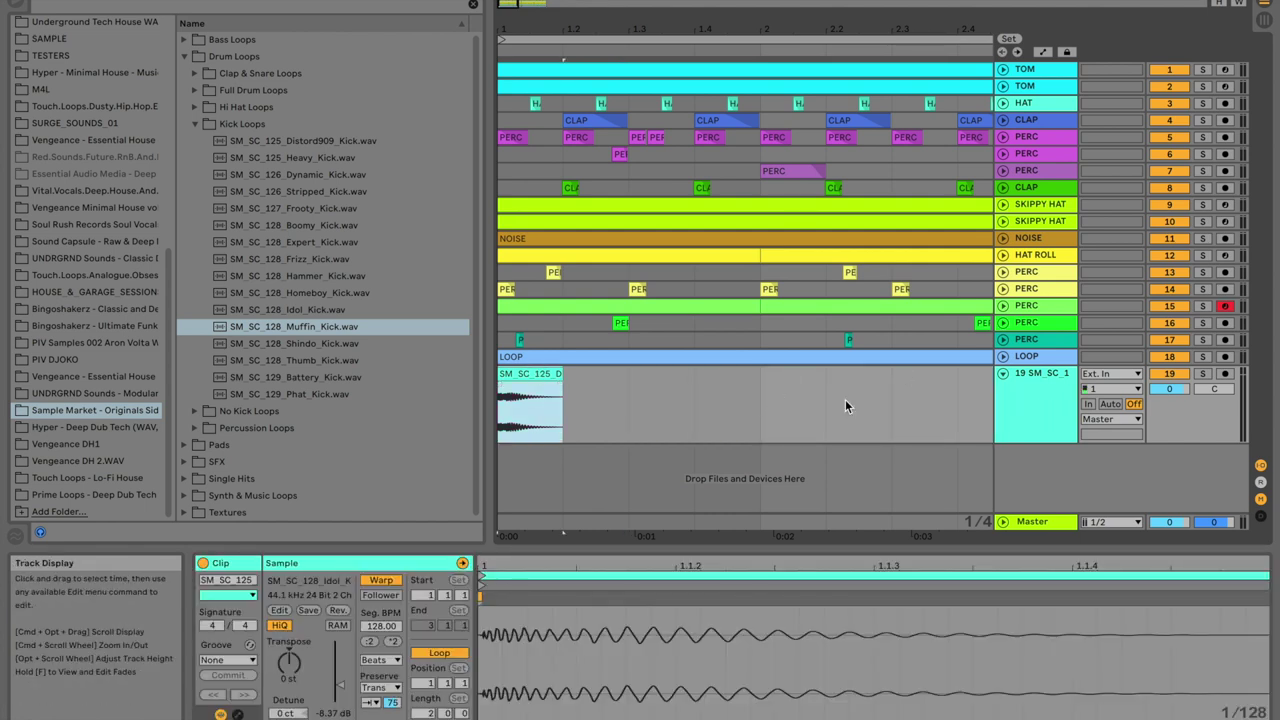
Freeze and flatten track 19 into a new one-beat audio clip and set its clip gain to -6.00 dB.
right_click(1012, 401)
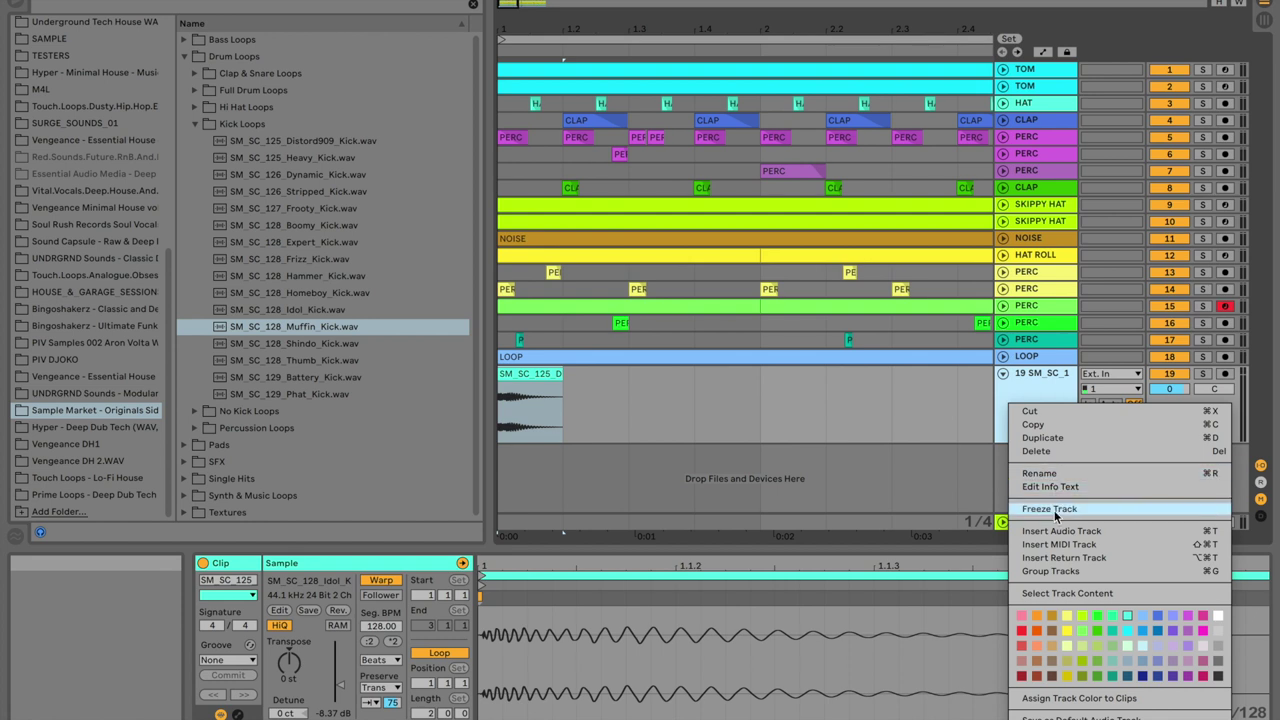
left_click(650, 362)
left_click(525, 375)
key("ctrl+z")
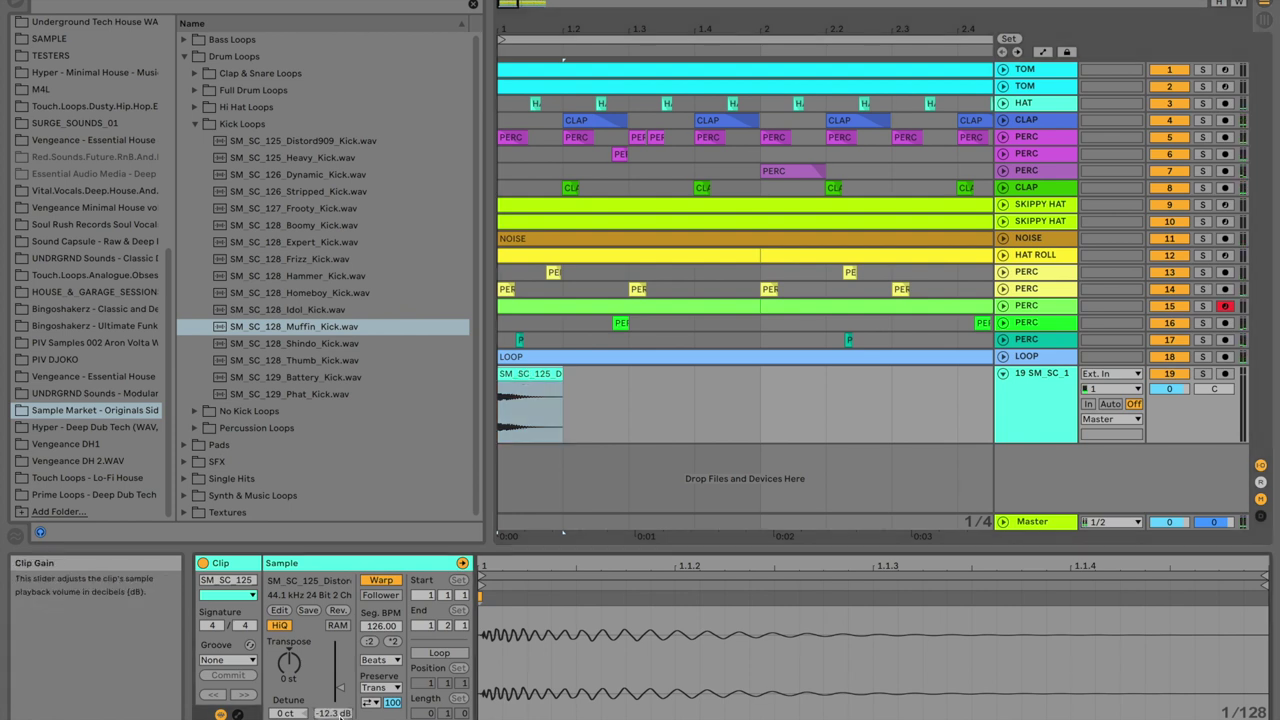
left_click_drag(341, 715, 341, 700)
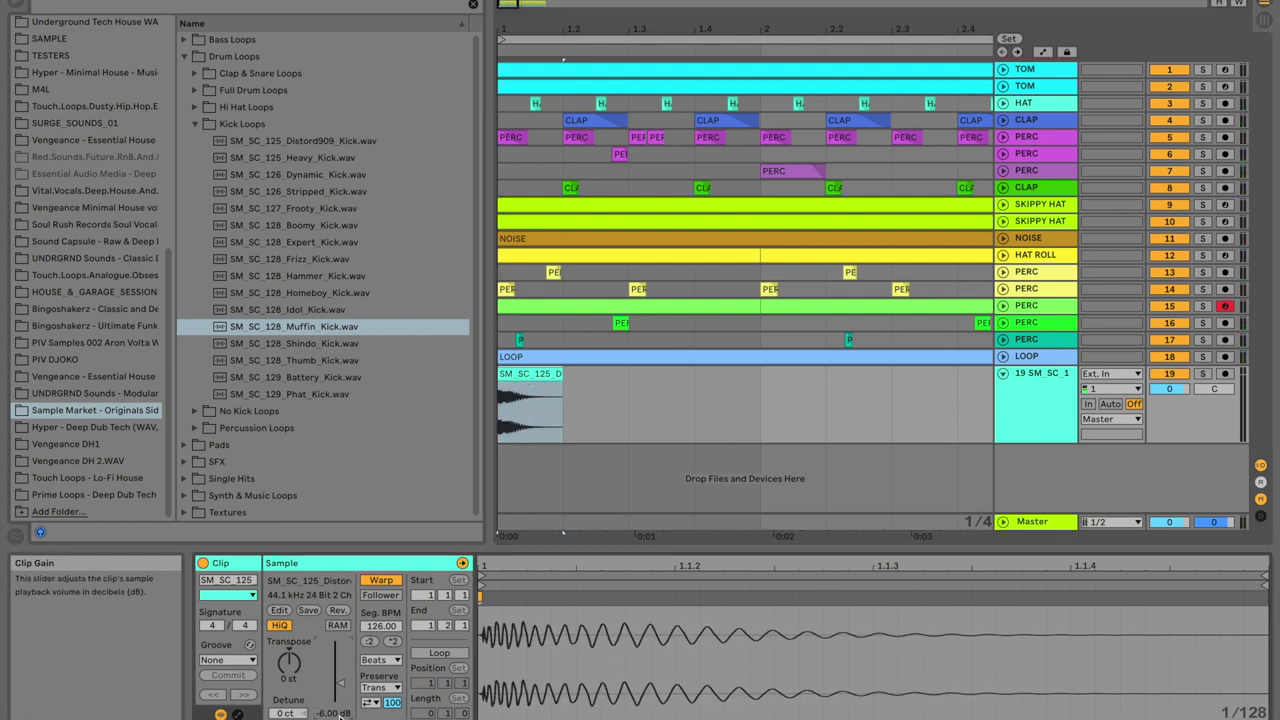
Rename track 19 and its one-beat clip as KICK.
right_click(535, 380)
left_click(587, 407)
type("KICK")
key("Return")
Set the KICK clip's gain to -8.00 dB and check its level against the groove during playback.
key("space")
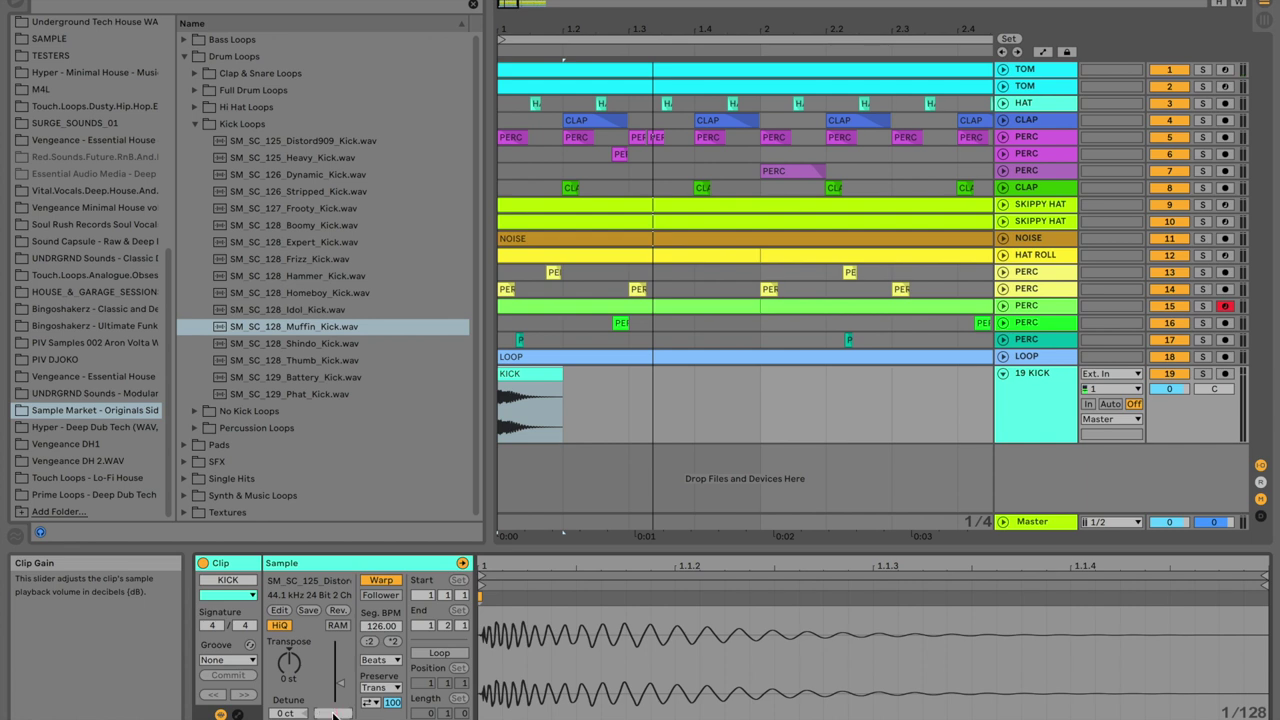
left_click_drag(333, 714, 333, 719)
key("space")
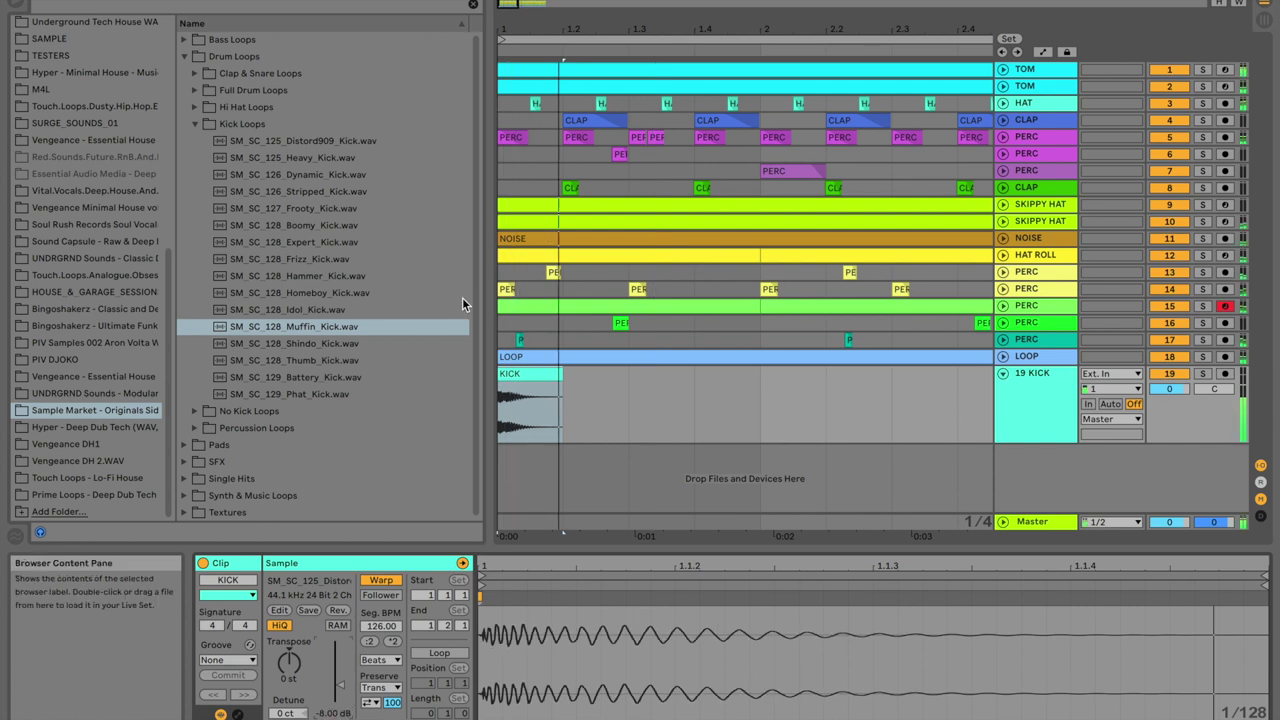
key("space")
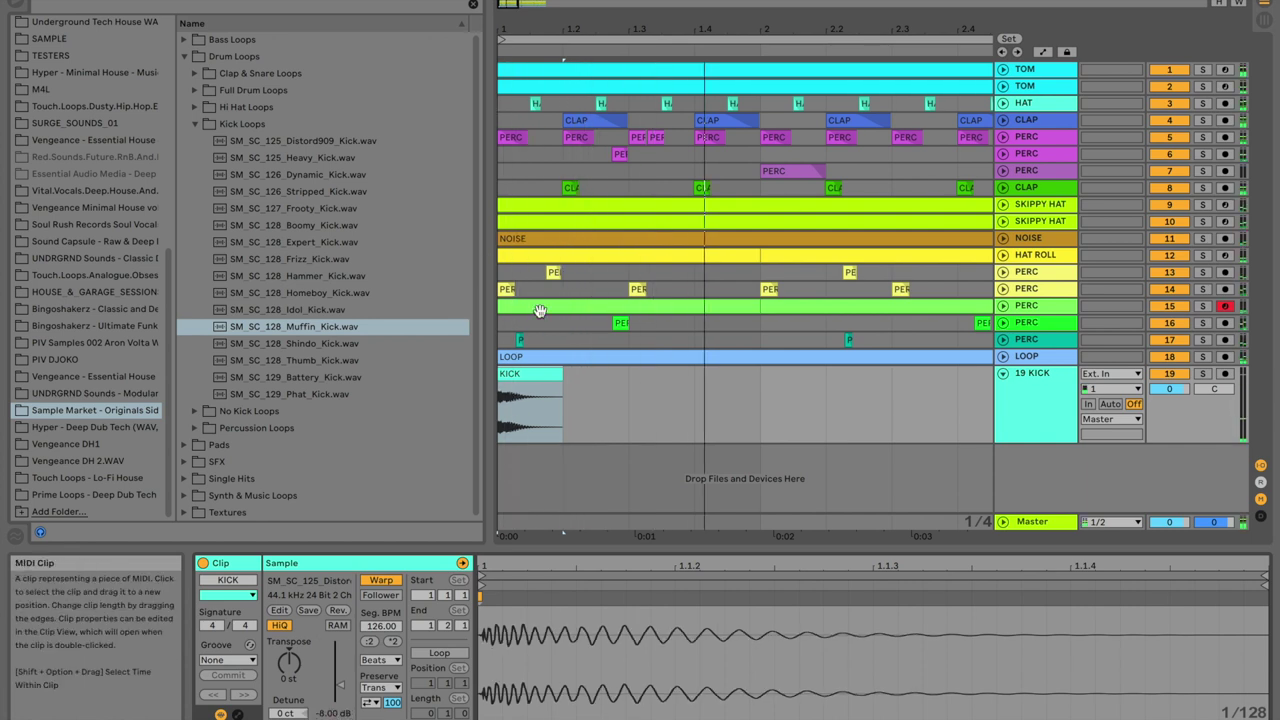
Duplicate the KICK clip onto the second beat and adjust the fade-out of both clips.
left_click(540, 375)
key("ctrl+d")
left_click(540, 392, "shift")
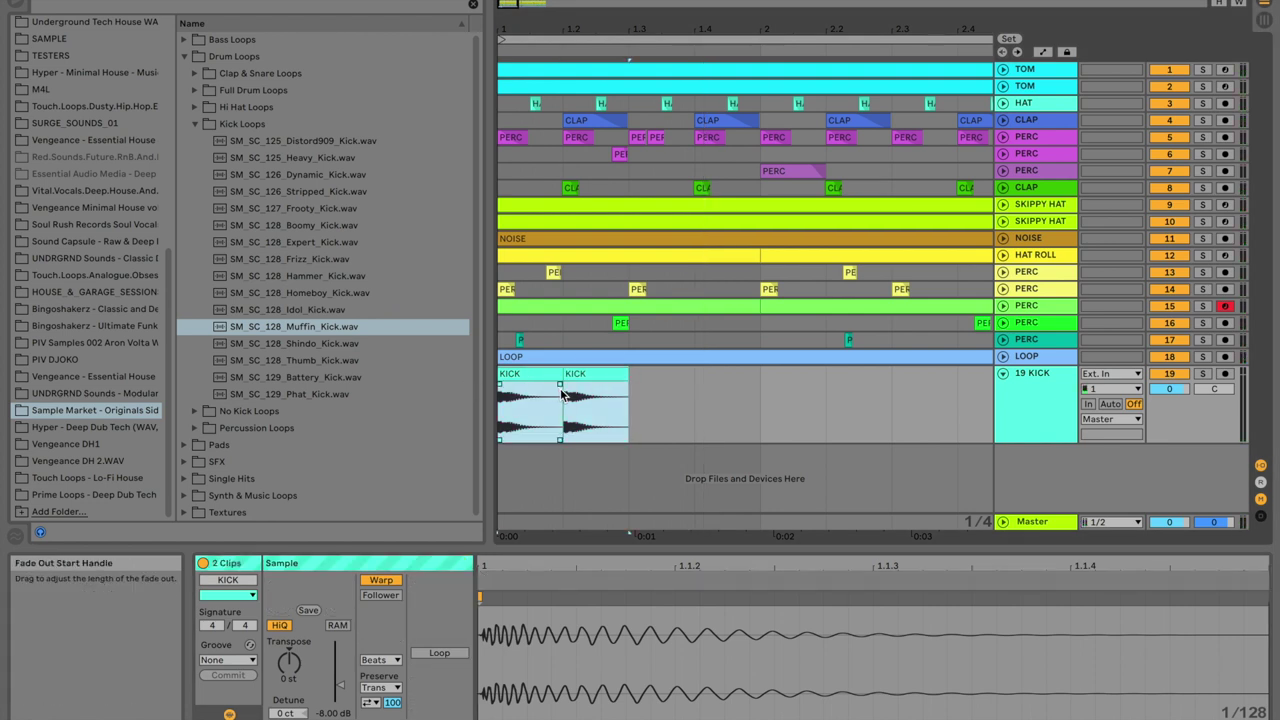
left_click_drag(559, 385, 539, 385)
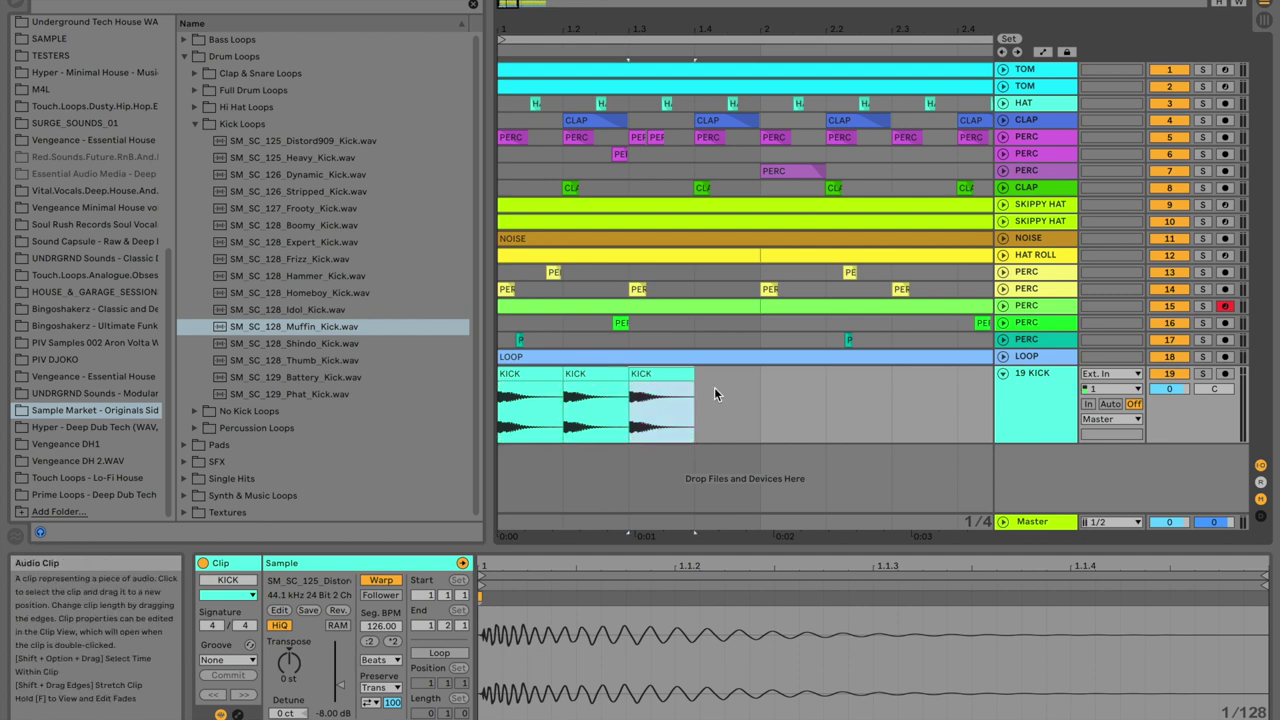
Duplicate the one-beat KICK clips along track 19 to fill all four bars up to bar 5.
key("super+d")
left_click_drag(763, 382, 498, 395)
key("super+d")
key("super+d")
key("super+d")
key("super+d")
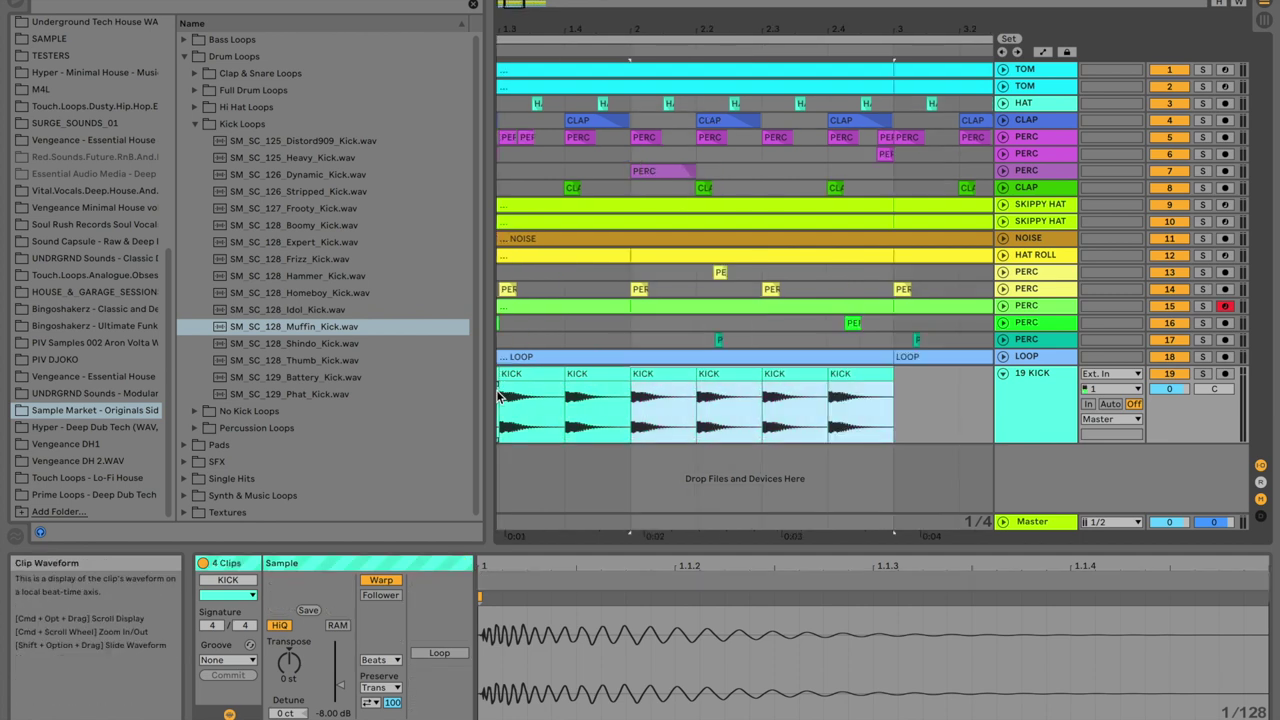
key("super+z")
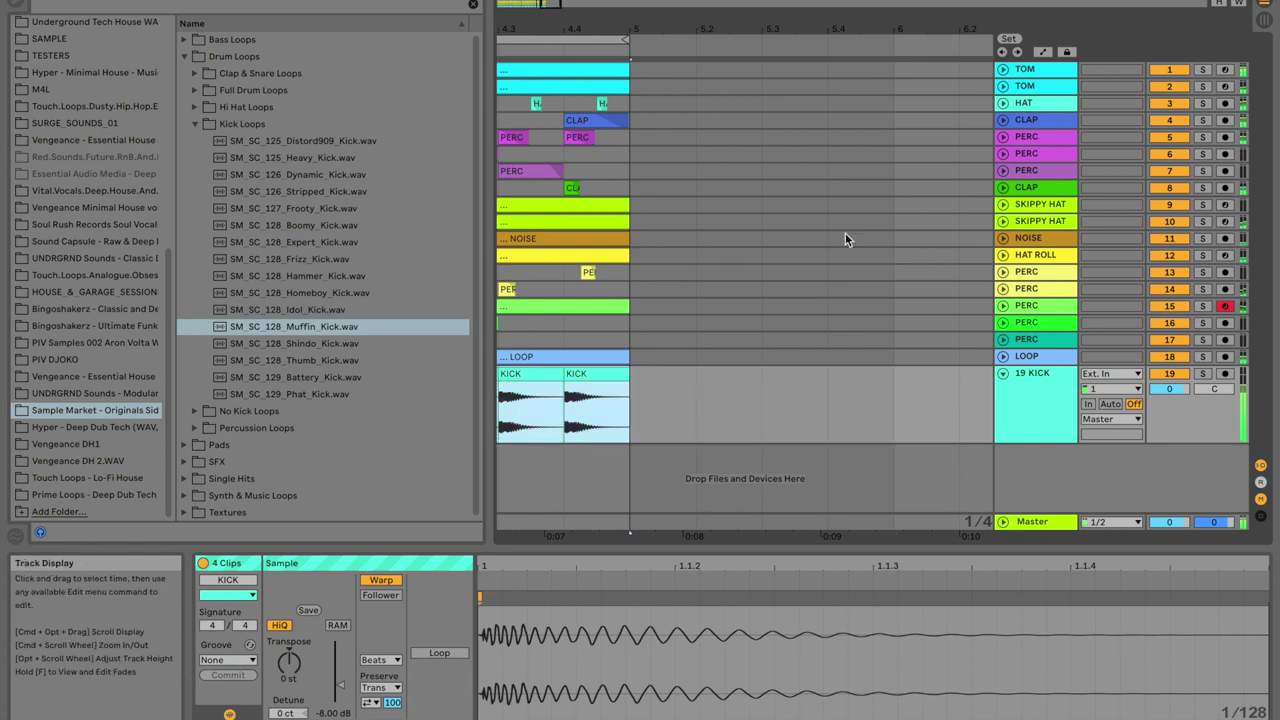
key("minus")
key("minus")
key("minus")
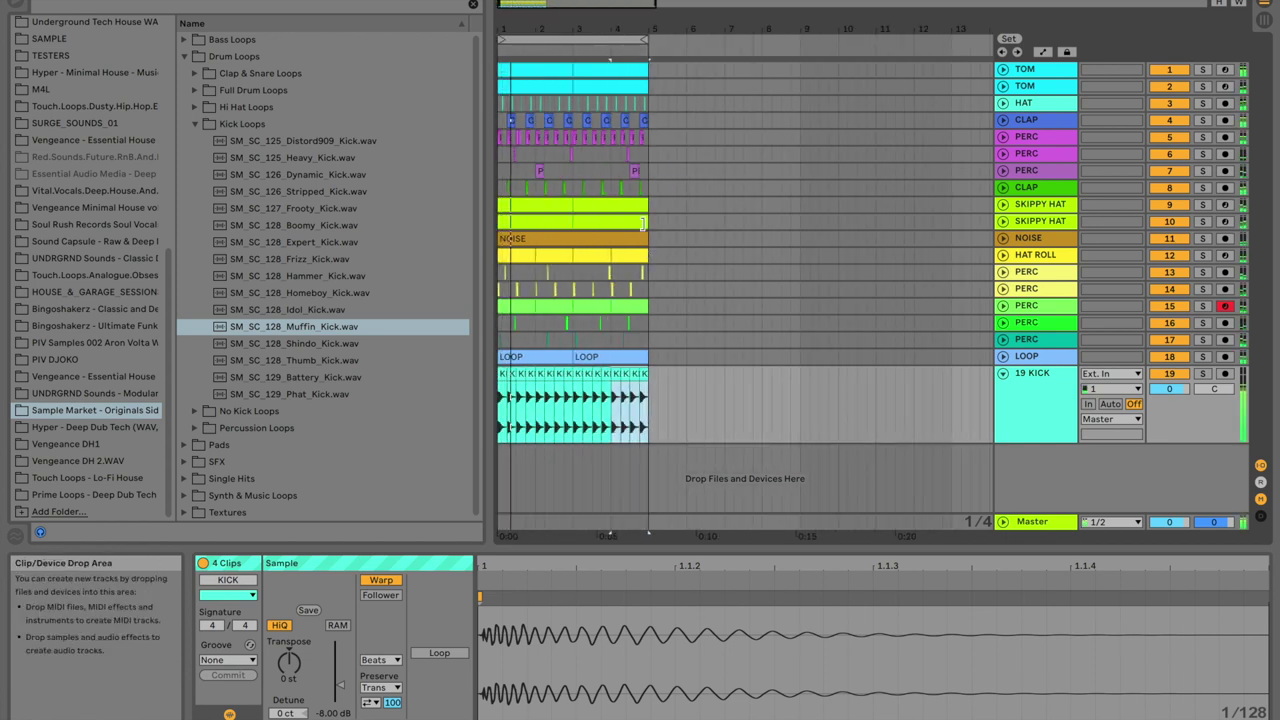
key("equal")
key("equal")
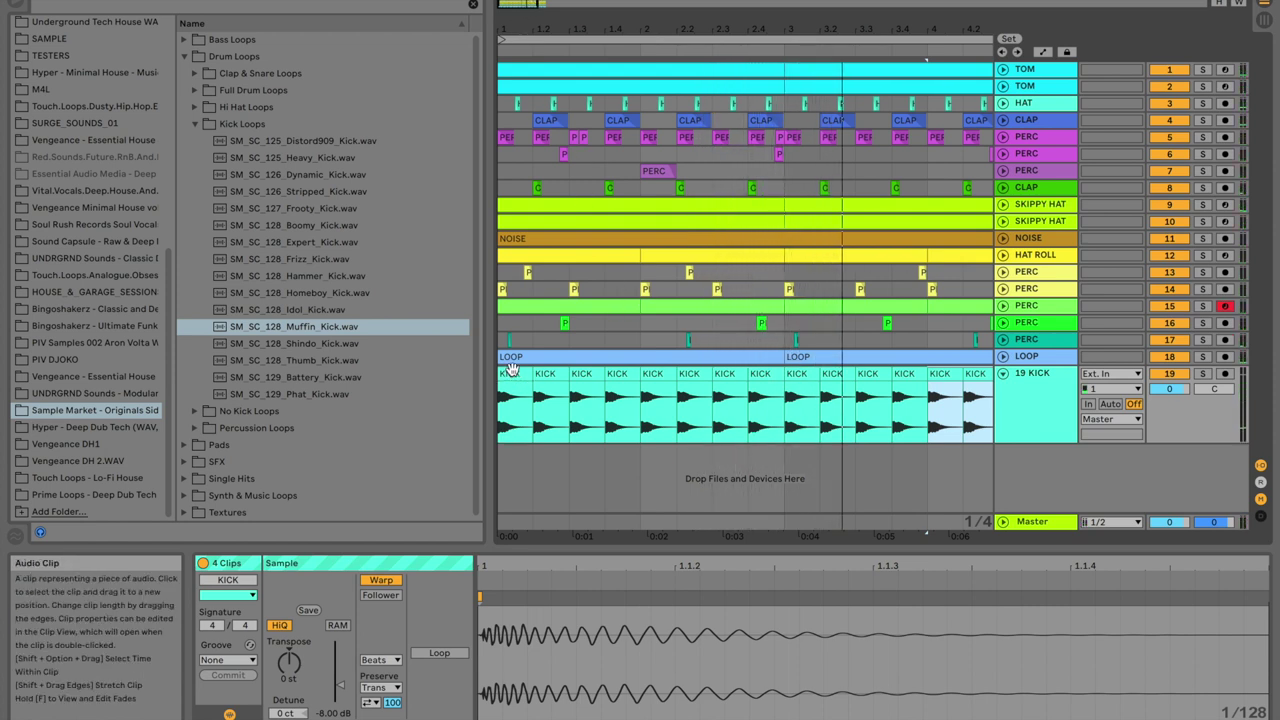
Add SM_SC_128_Muffin_Kick.wav on a new track at bar 1 with clip gain at -5.94 dB, and play it with the KICK track muted.
left_click(299, 331)
left_click(299, 331)
left_click_drag(305, 331, 560, 465)
left_click_drag(340, 678, 340, 686)
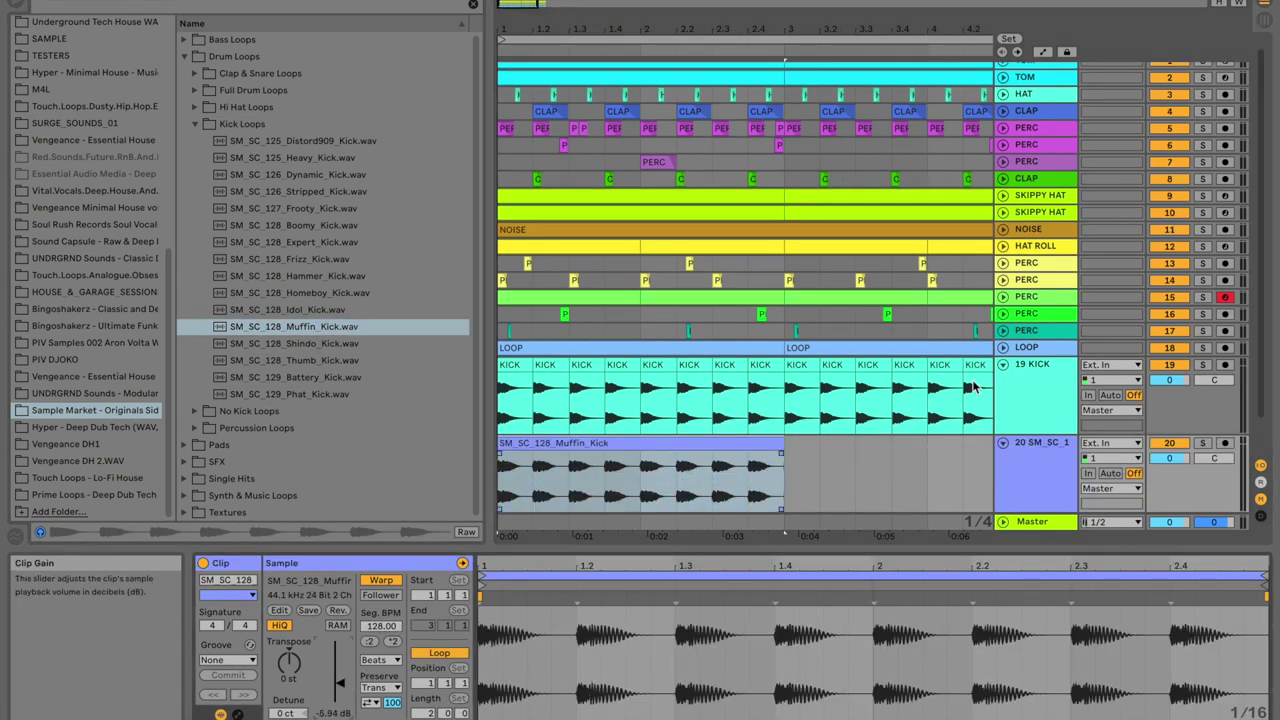
left_click(1171, 366)
key("space")
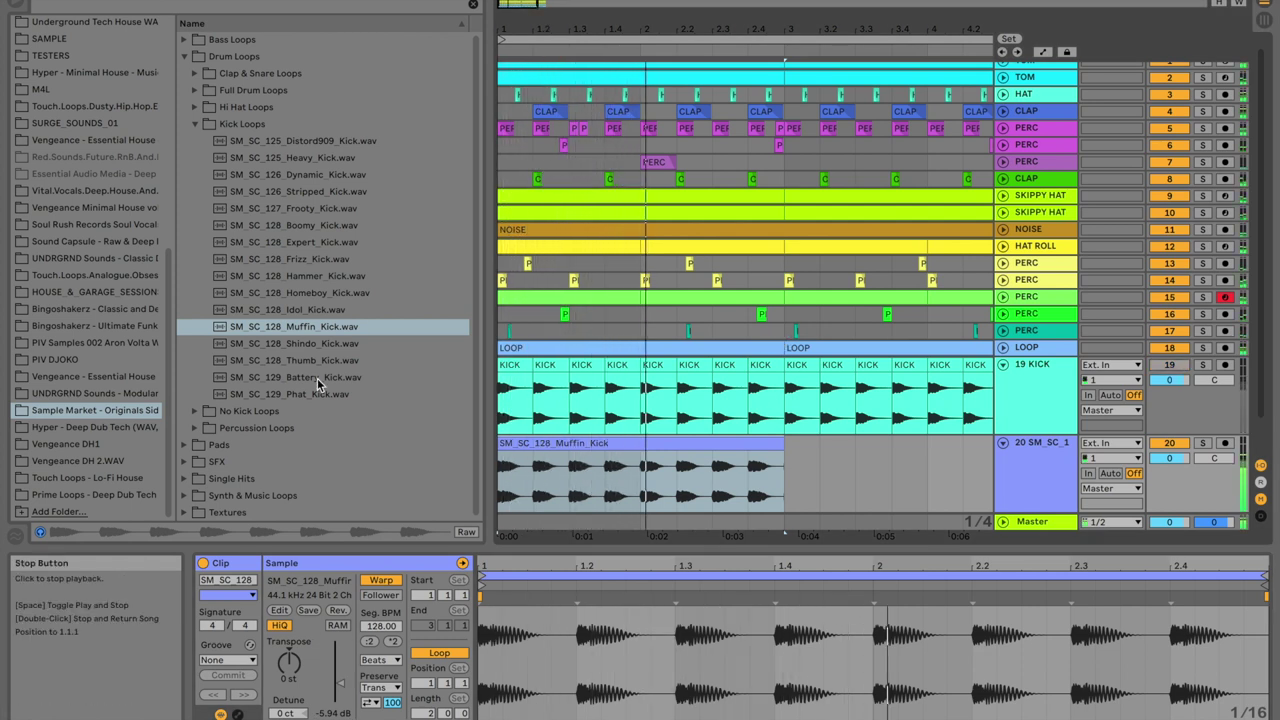
Swap the new kick clip's sample for SM_SC_128_Shindo_Kick.wav and delete the old KICK track.
left_click(310, 345)
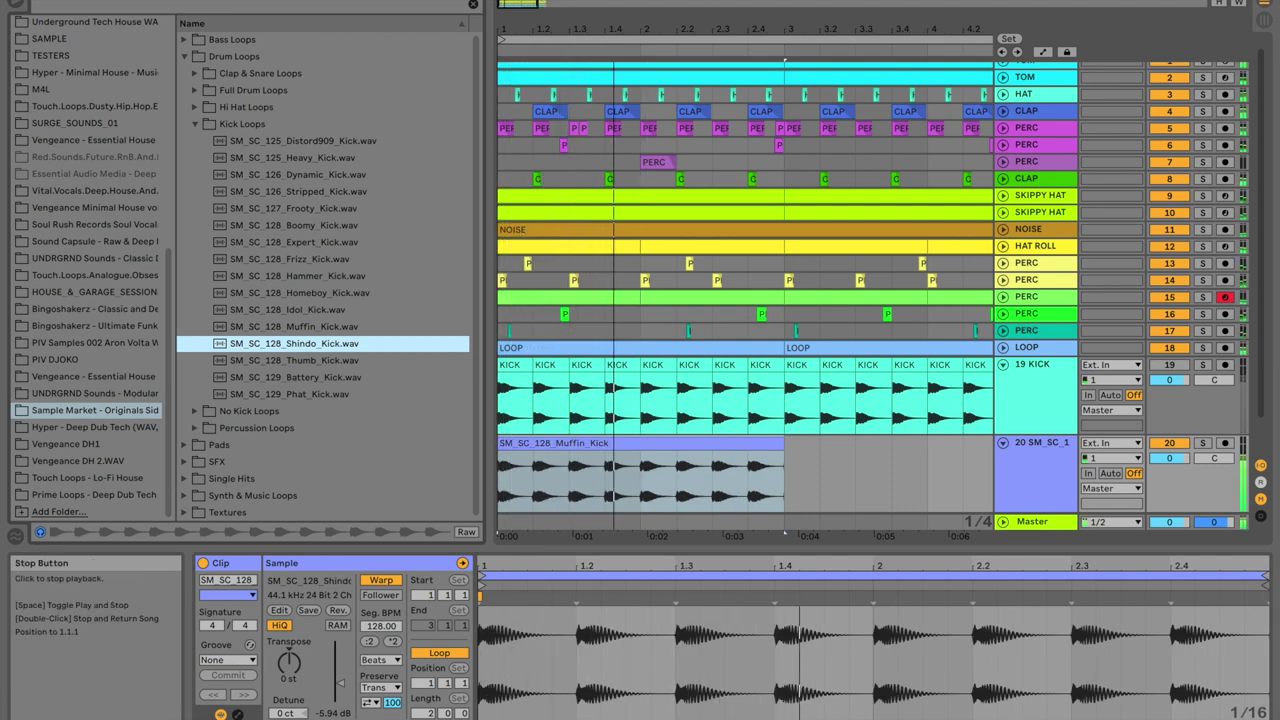
right_click(1055, 402)
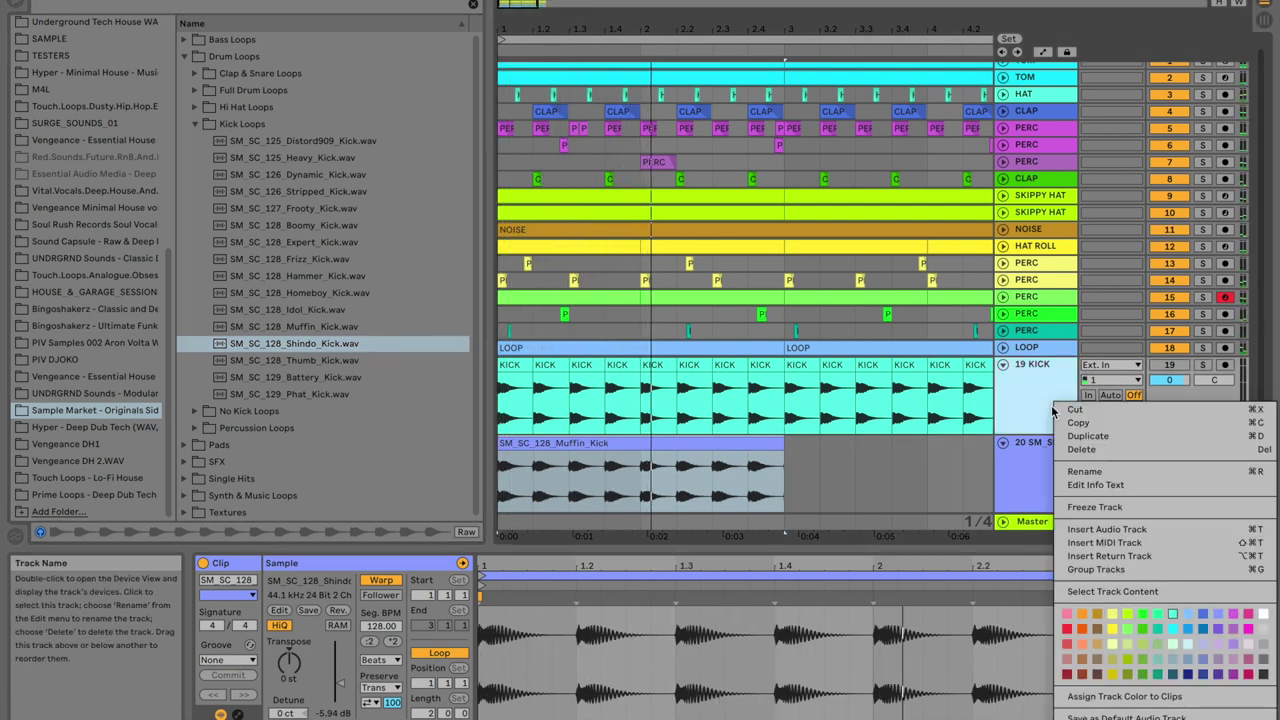
left_click(1093, 458)
Trim the new kick clip to its first beat and give it a short fade-out.
scroll(606, 287, "up", 3)
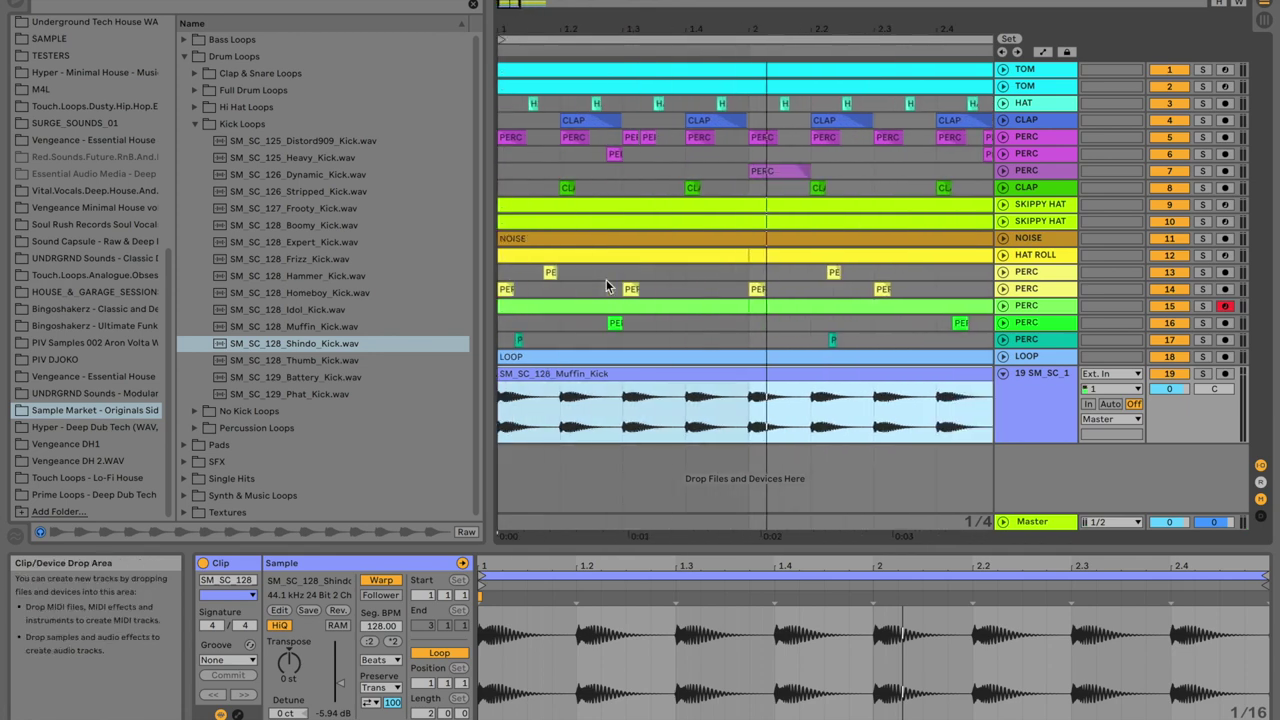
left_click_drag(560, 392, 585, 395)
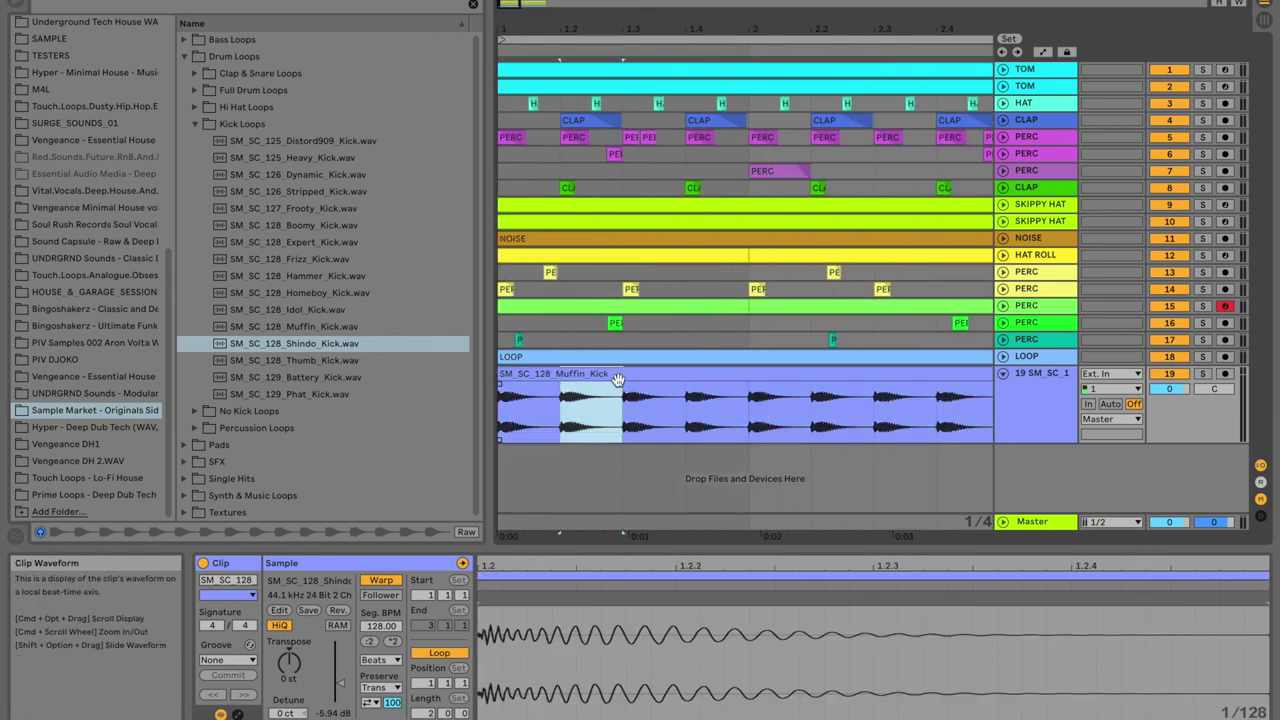
key("Delete")
left_click_drag(559, 393, 540, 388)
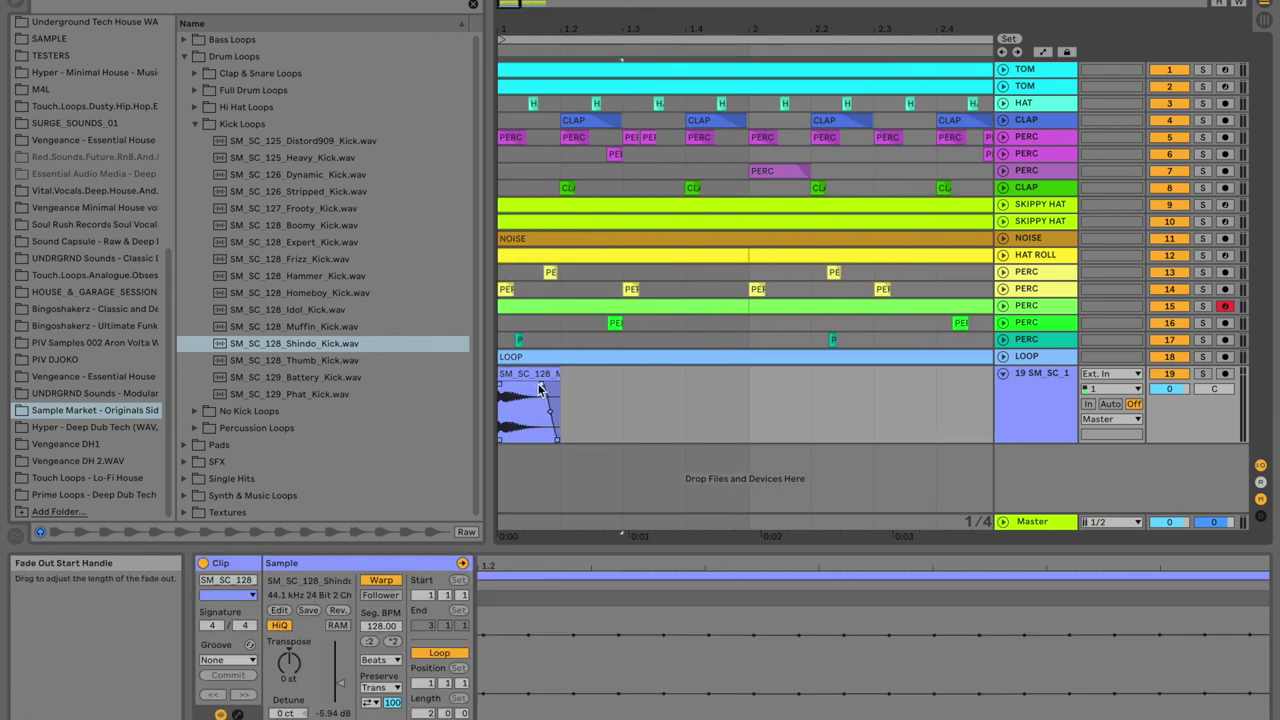
Try a longer fade-out on the one-beat kick clip with a reshaped curve, and play it with the groove.
left_click(540, 388)
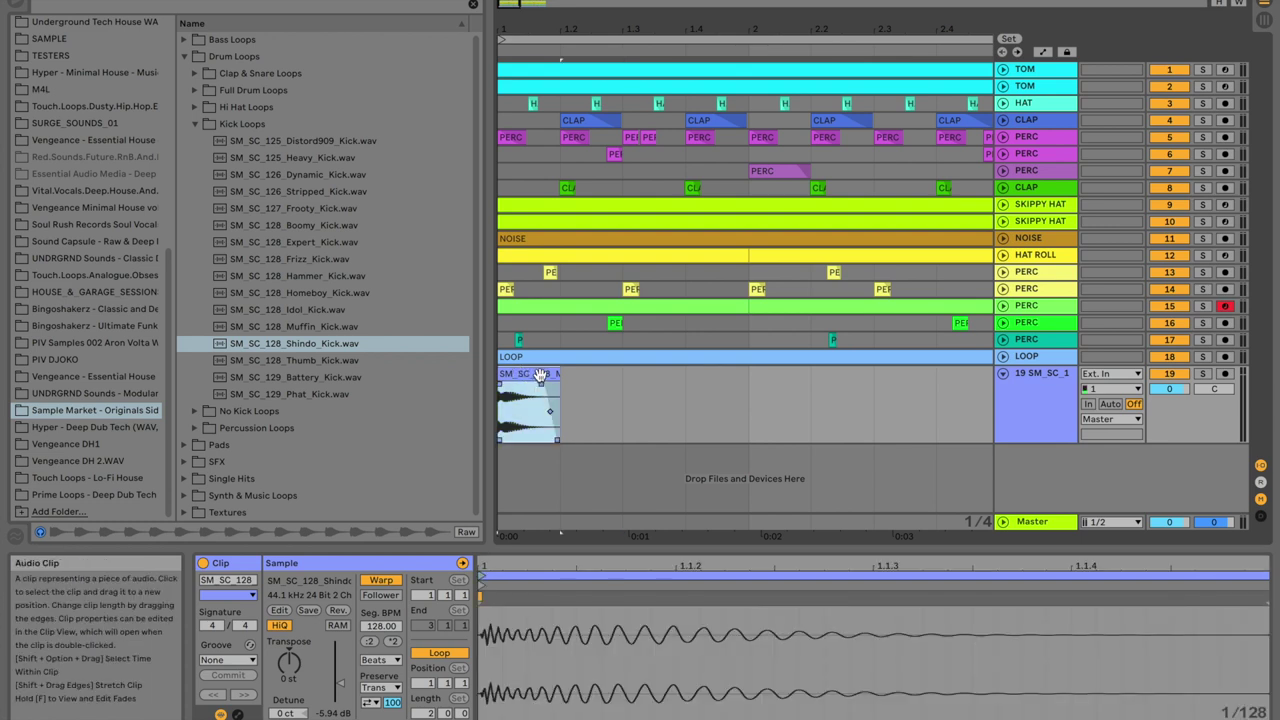
left_click_drag(541, 386, 519, 388)
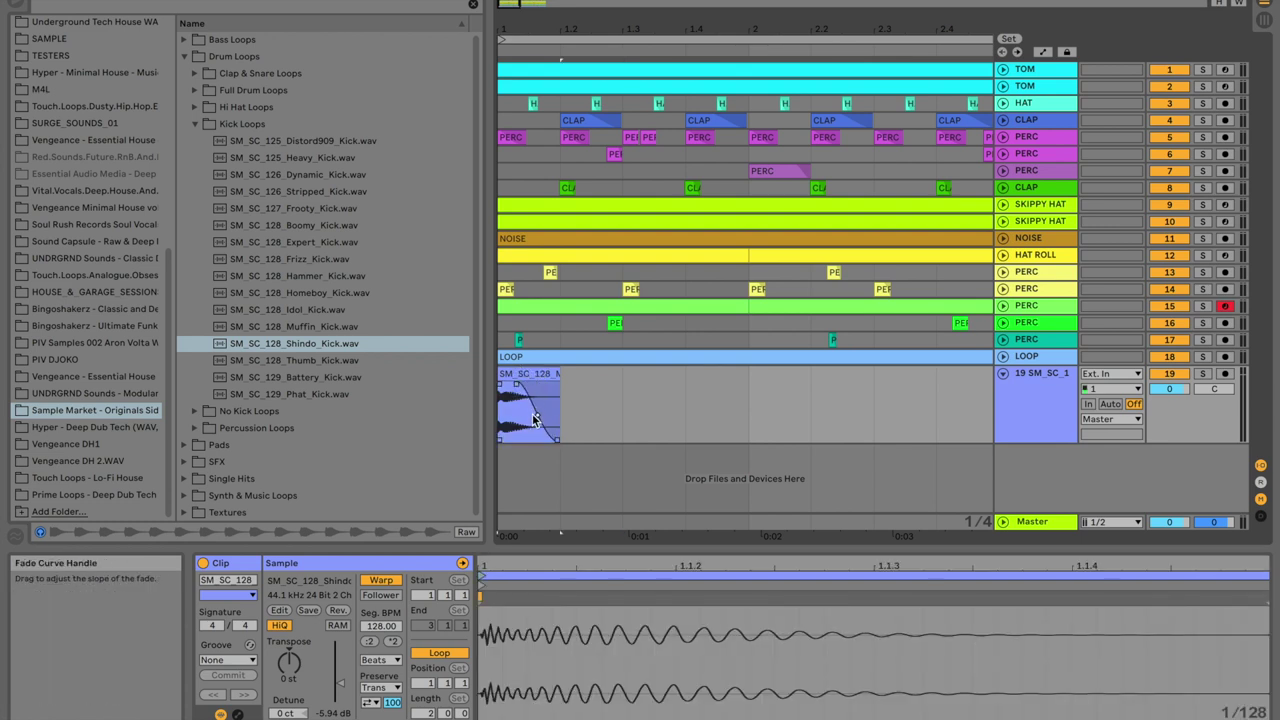
key("space")
key("space")
left_click(537, 426)
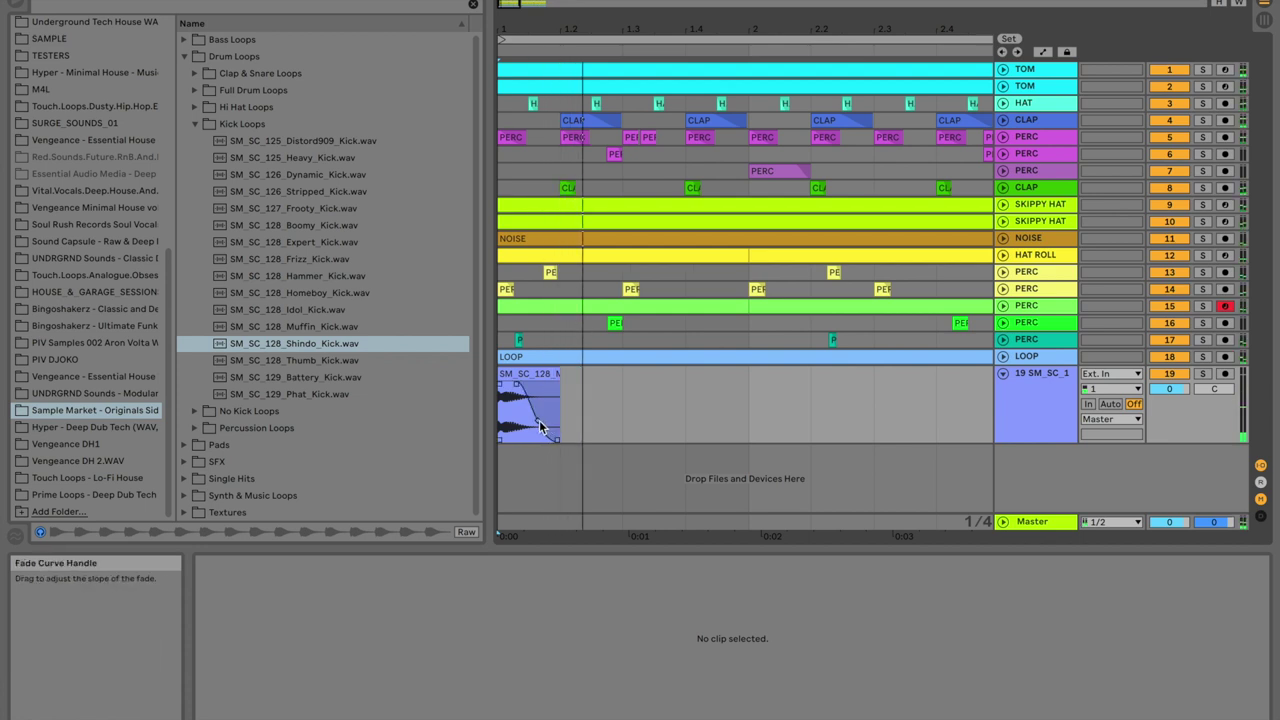
key("space")
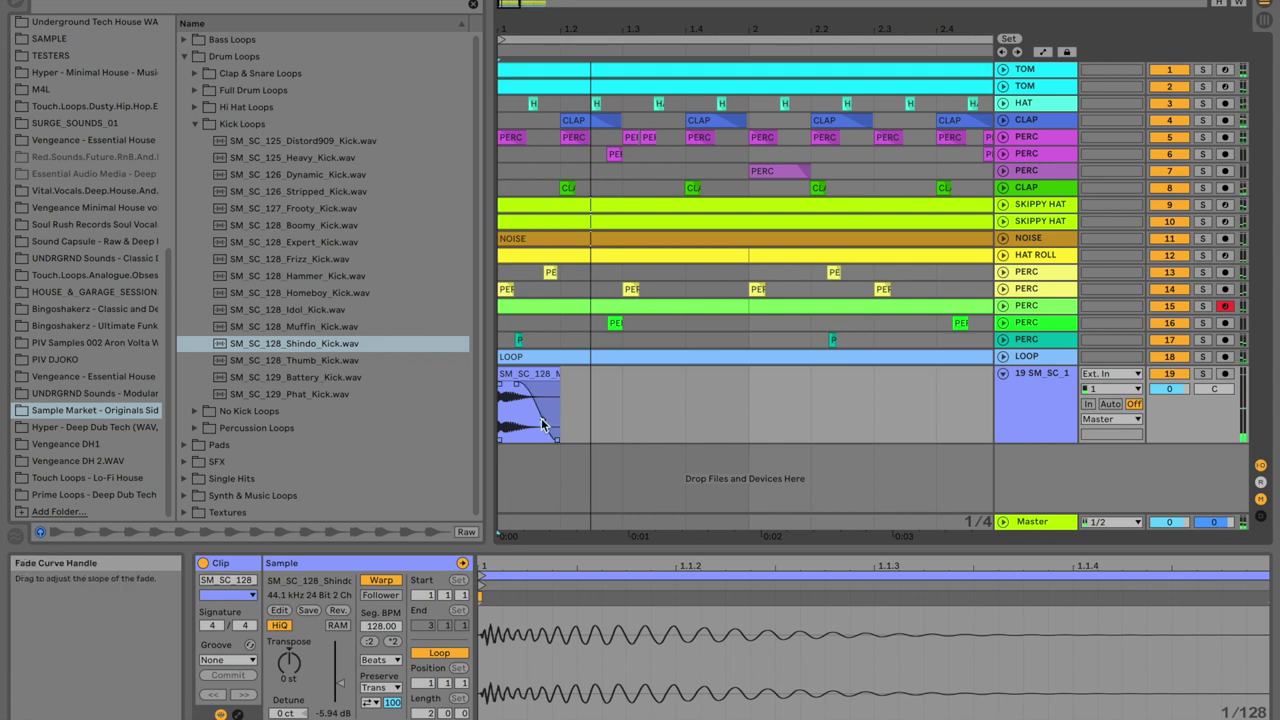
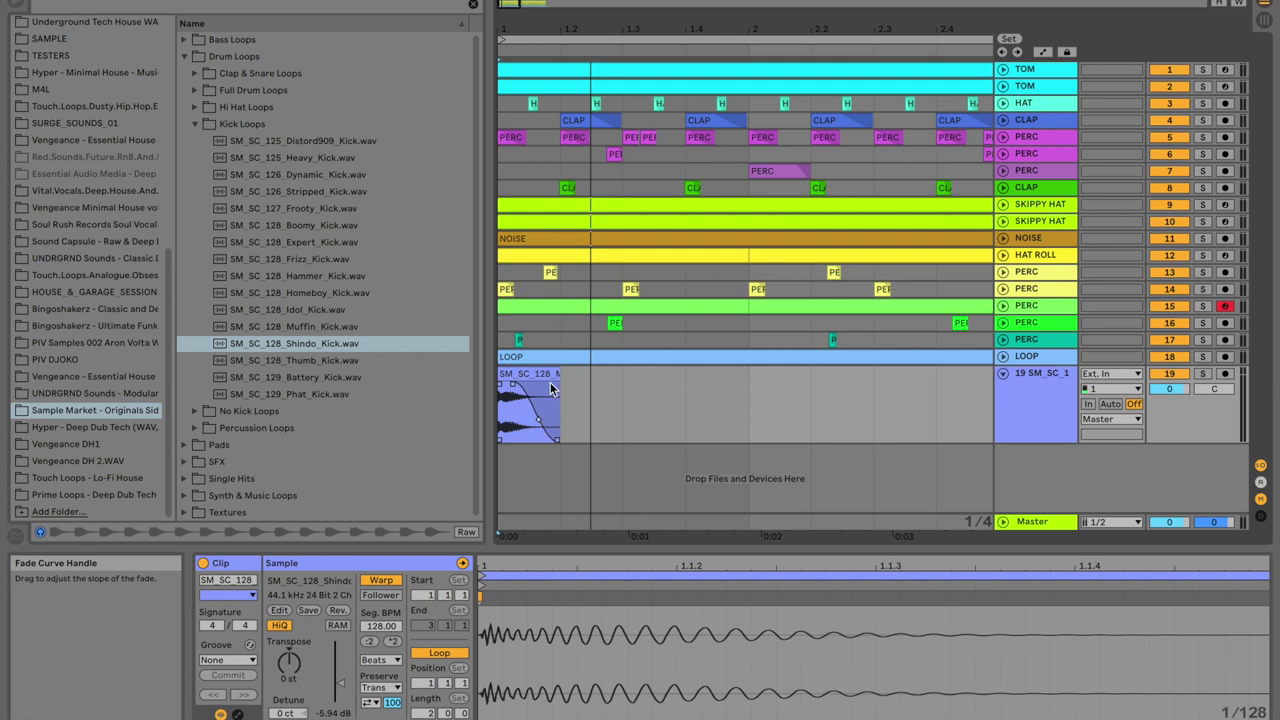
key("space")
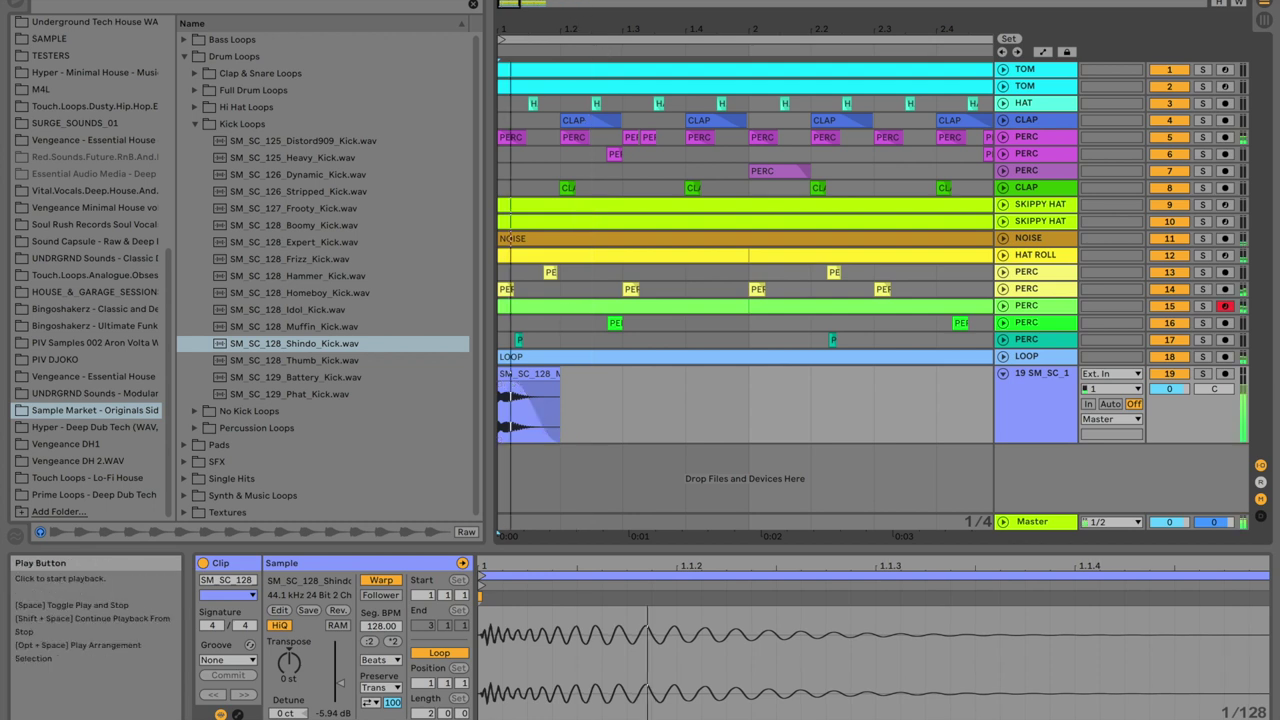
Undo back to the one-beat Muffin kick clip without a fade and set its clip gain to -7.00 dB.
left_click(530, 376)
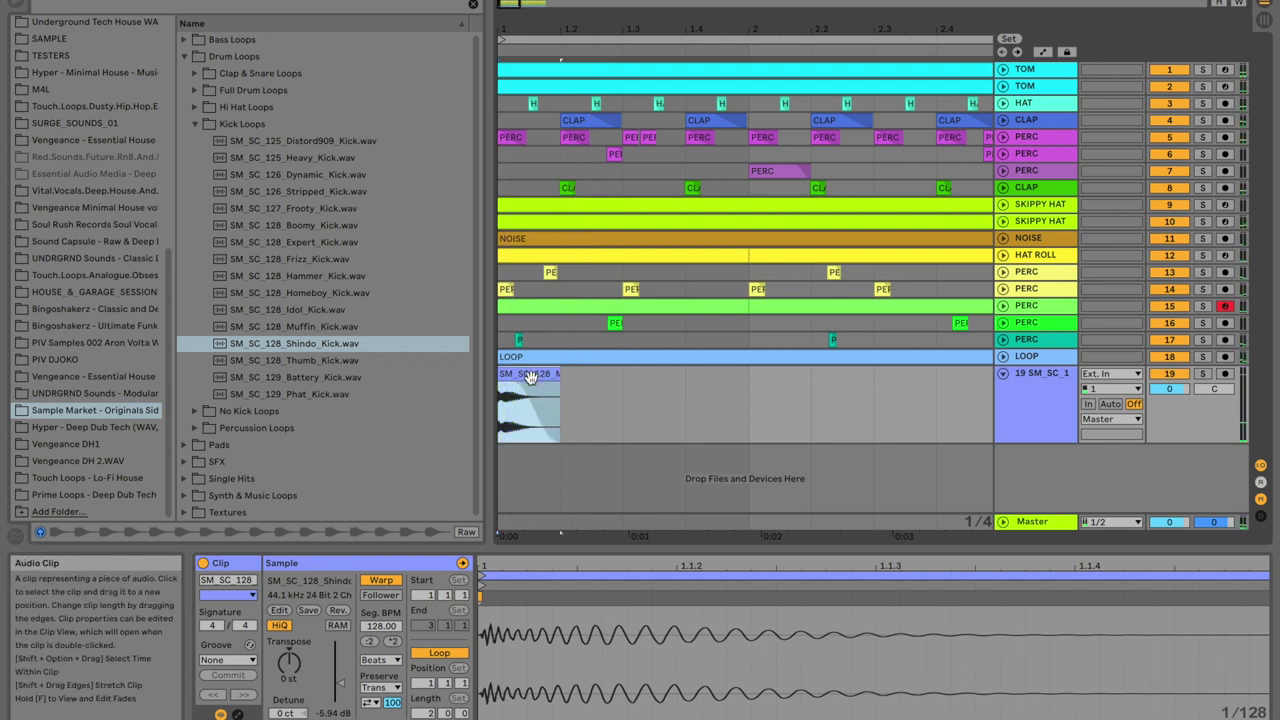
key("ctrl+z")
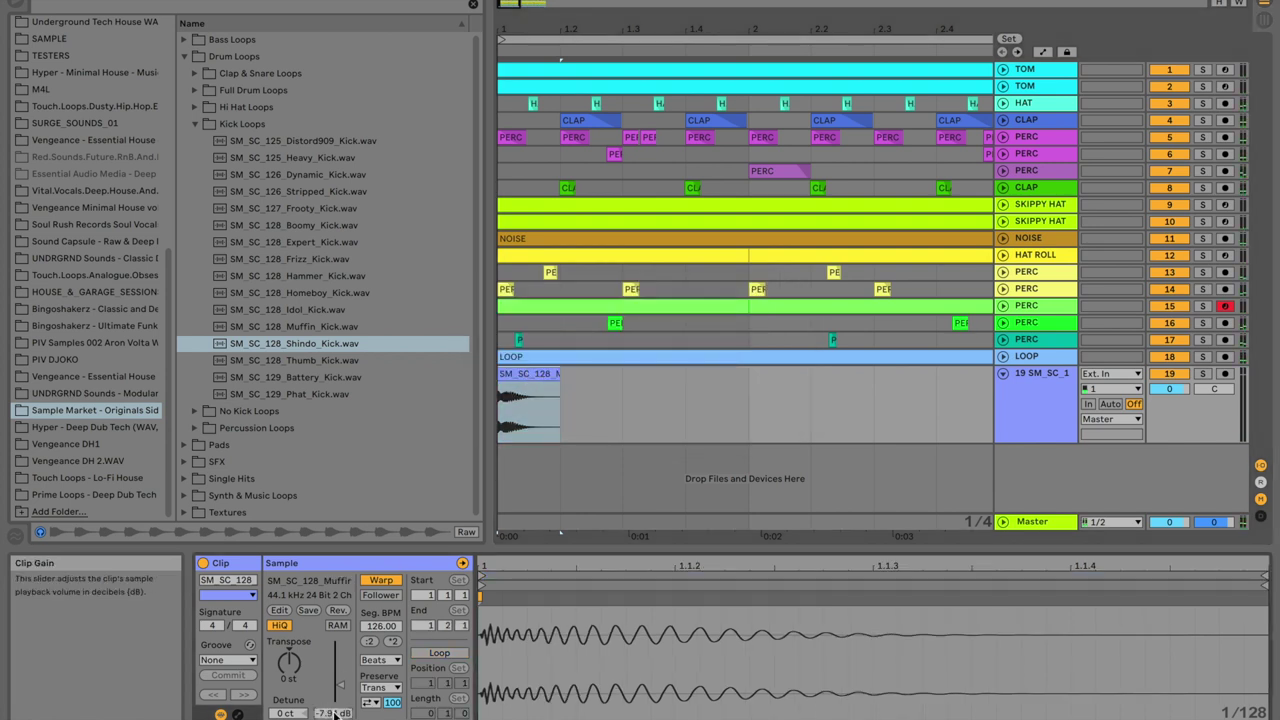
Rename both the Muffin kick clip and its track 19 as KICK.
right_click(545, 412)
left_click(572, 404)
type("KICK")
key("Return")
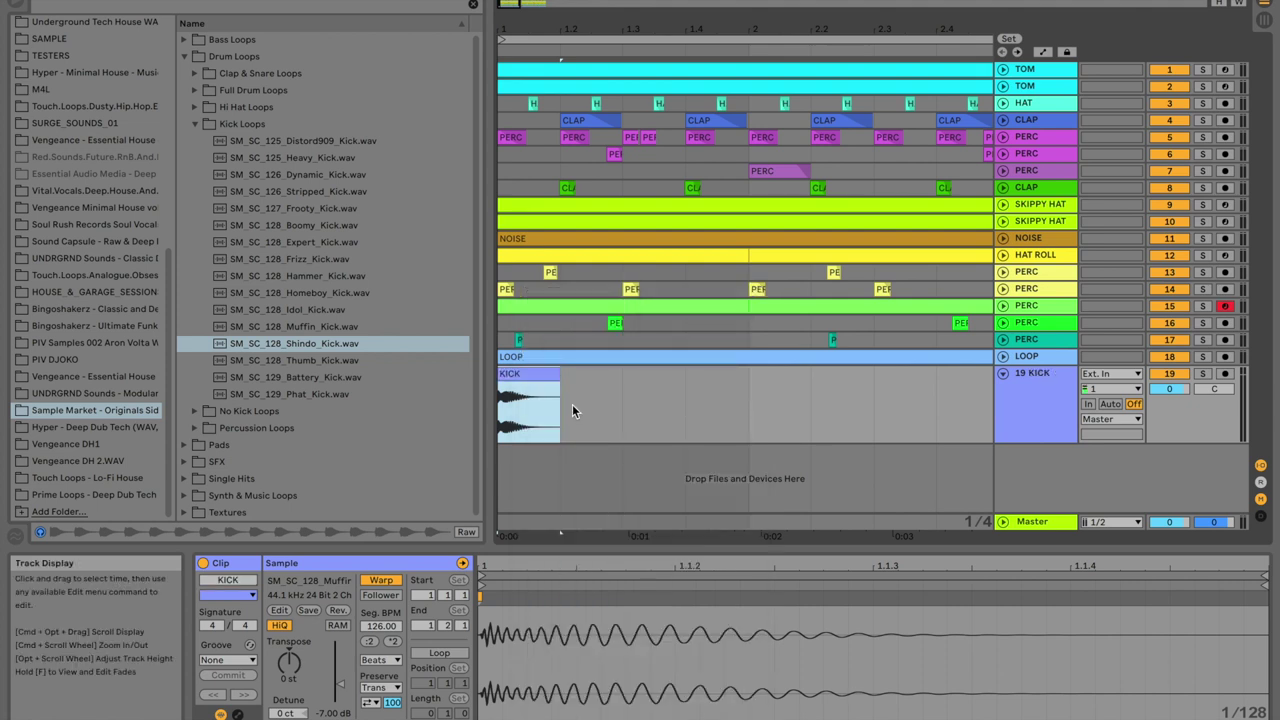
right_click(1058, 399)
left_click(1082, 464)
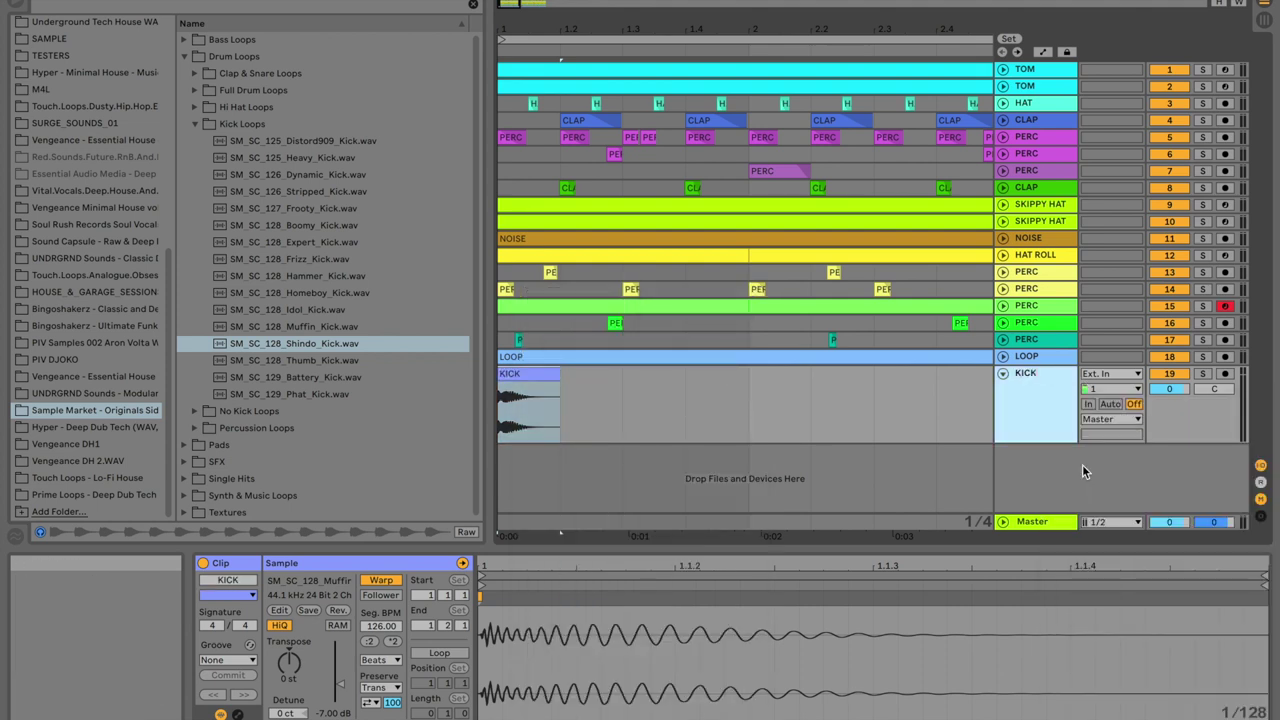
Duplicate the one-beat KICK clip three times to fill the first bar, and play the groove.
left_click(543, 375)
key("super+d")
key("super+d")
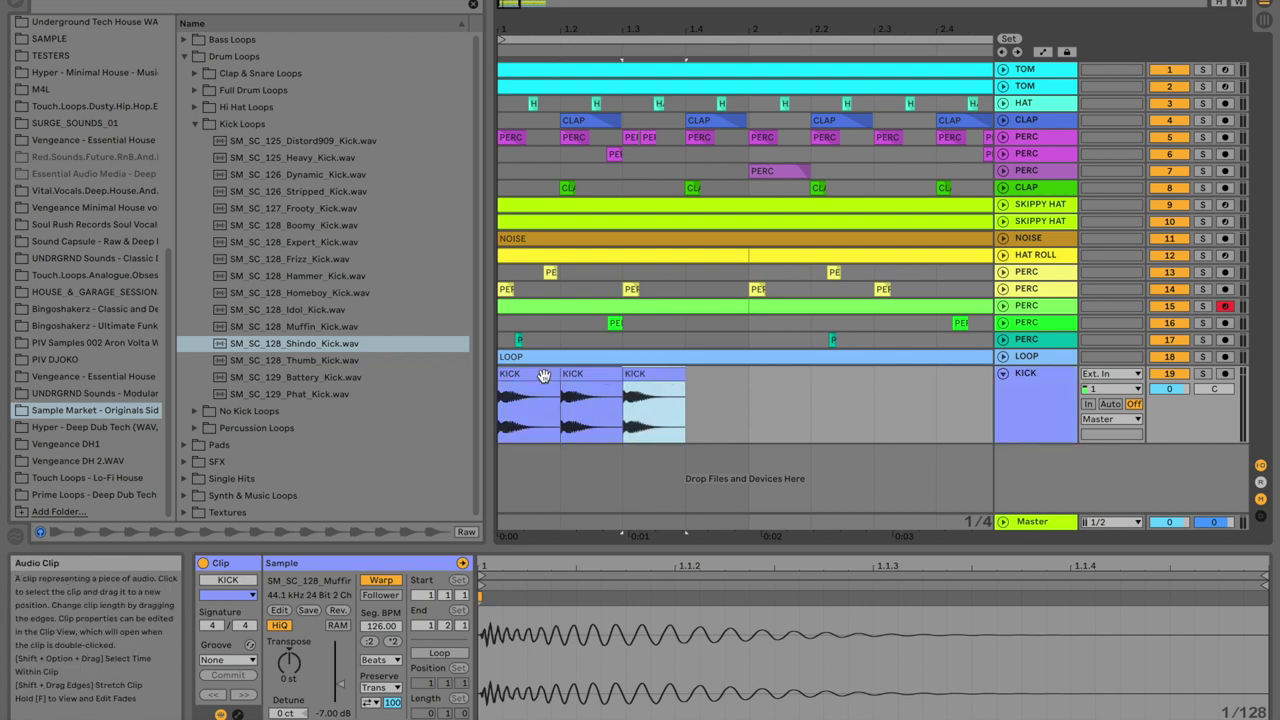
key("super+d")
key("space")
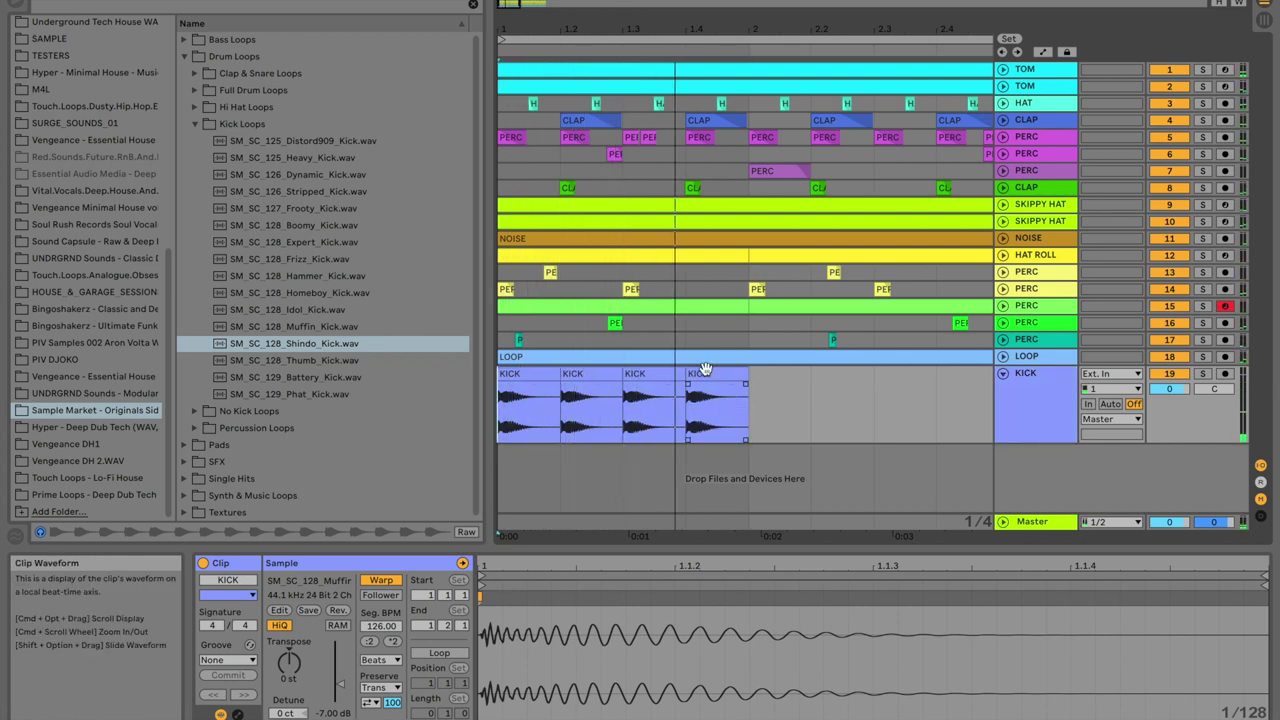
Duplicate the last KICK clip repeatedly along track 19 until the kicks fill all four bars up to bar 5.
left_click_drag(508, 1, 508, 3)
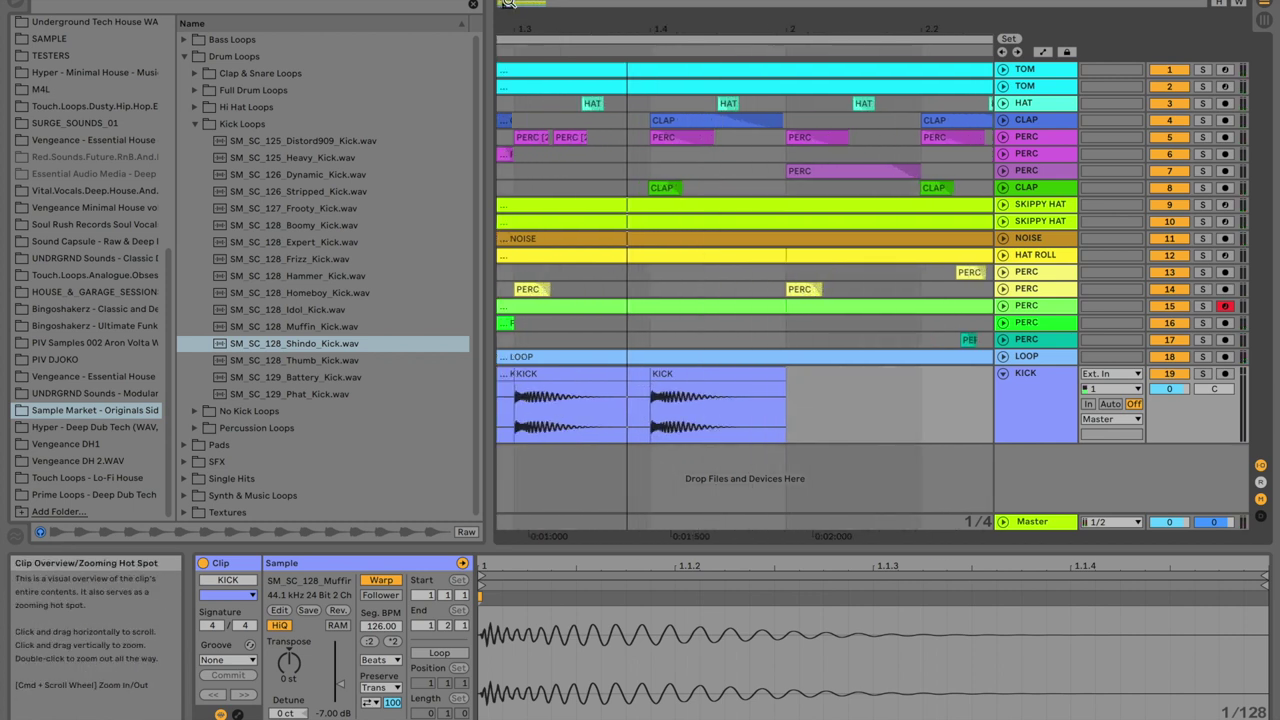
right_click(608, 382)
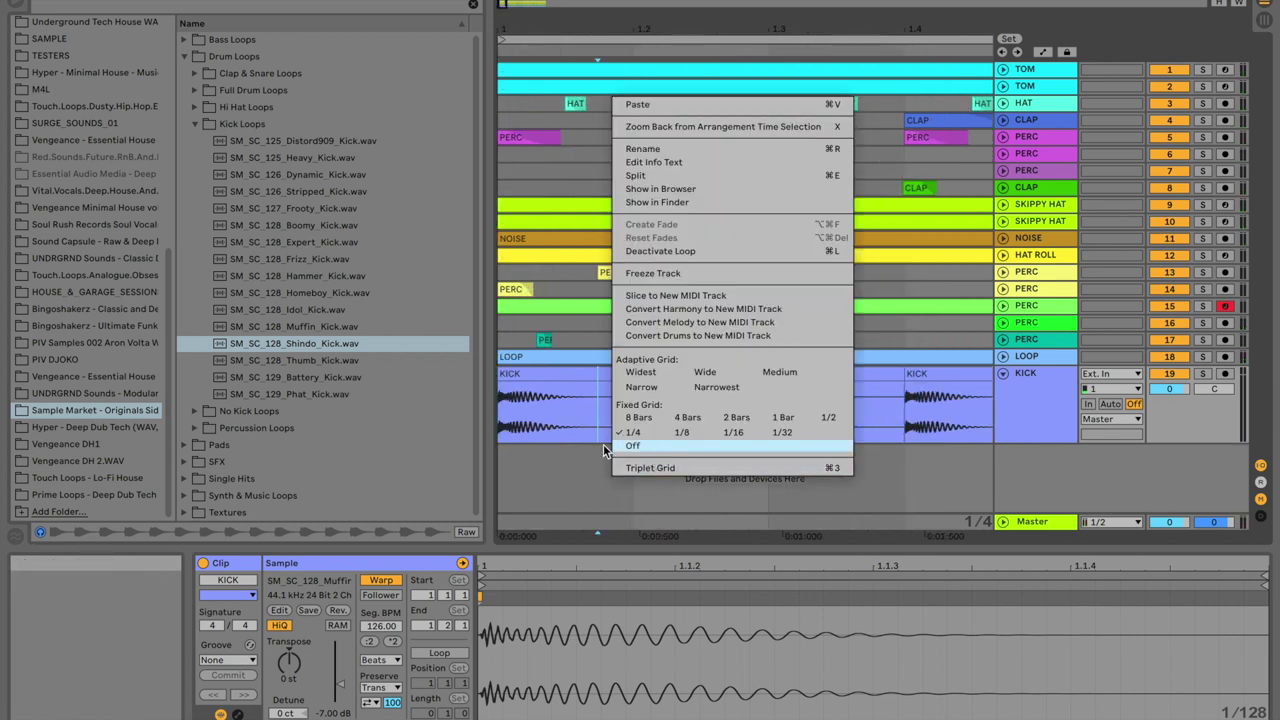
key("Escape")
scroll(690, 372, "right", 3)
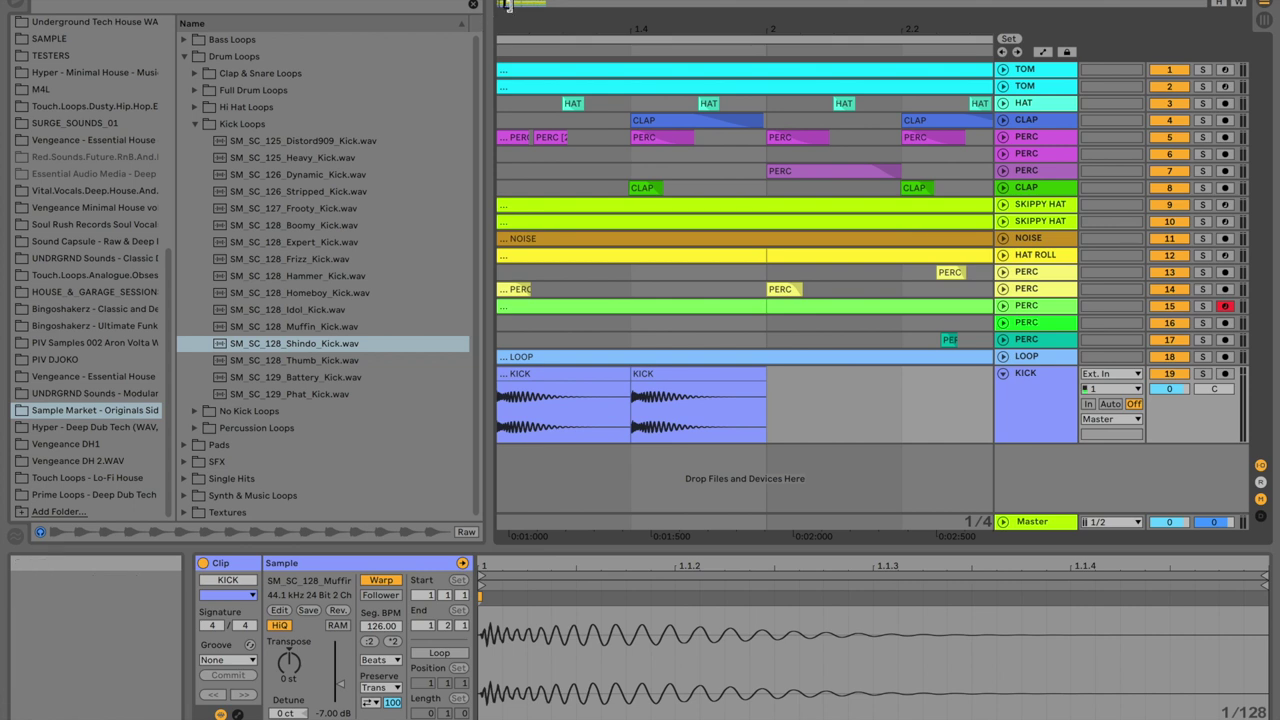
scroll(597, 368, "down", 5)
key("super+d")
key("super+d")
key("super+d")
key("super+d")
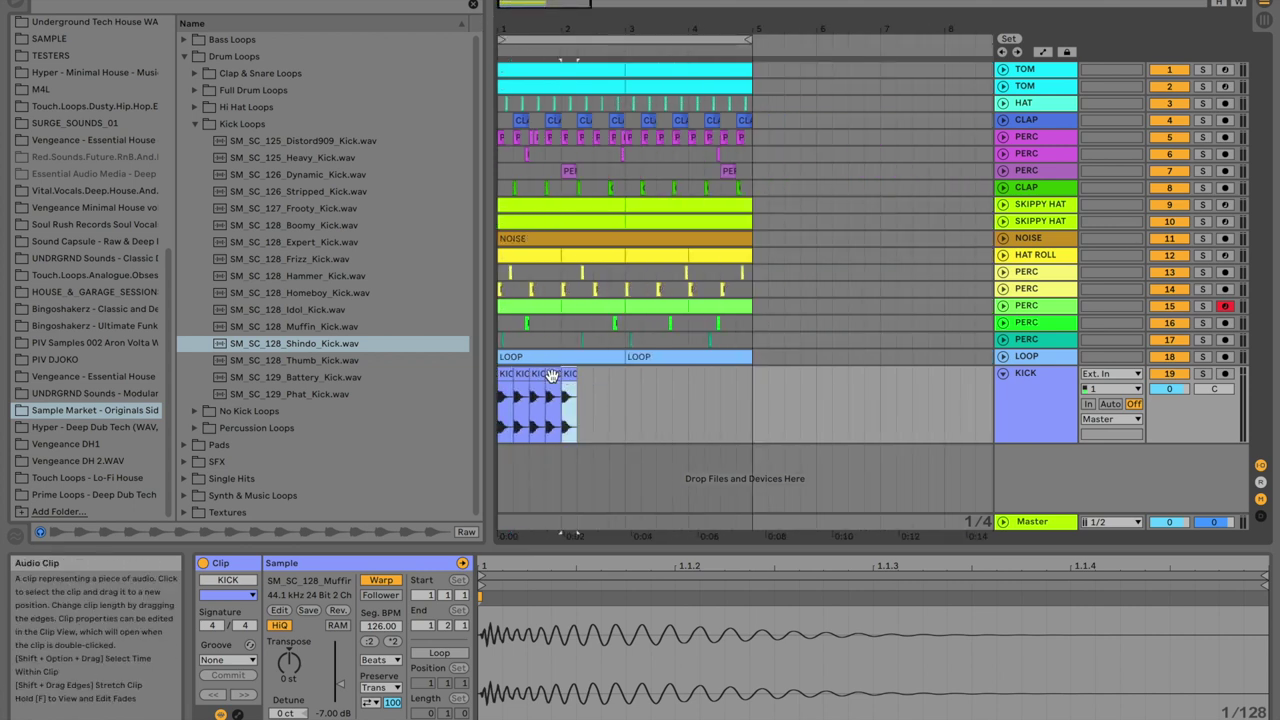
key("super+d")
key("super+d")
key("super+d")
key("super+d")
key("super+d")
key("super+d")
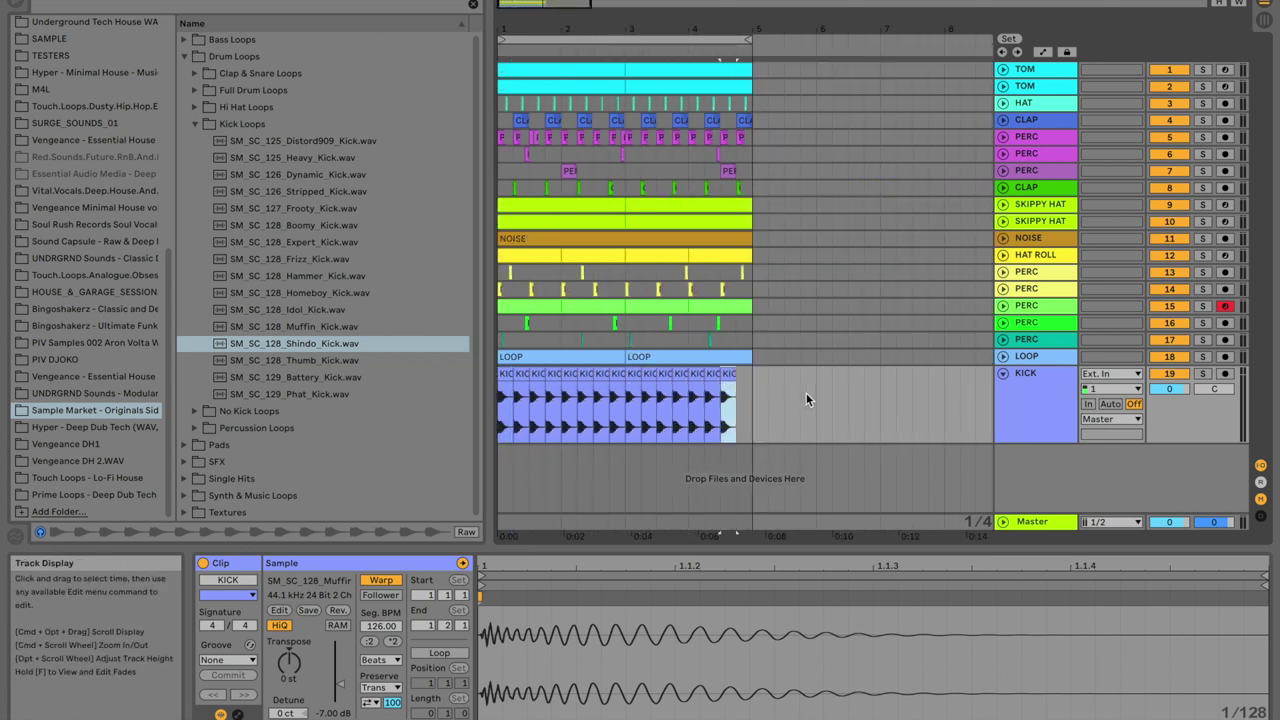
Duplicate the KICK track and delete all the clips on the copy.
right_click(1036, 480)
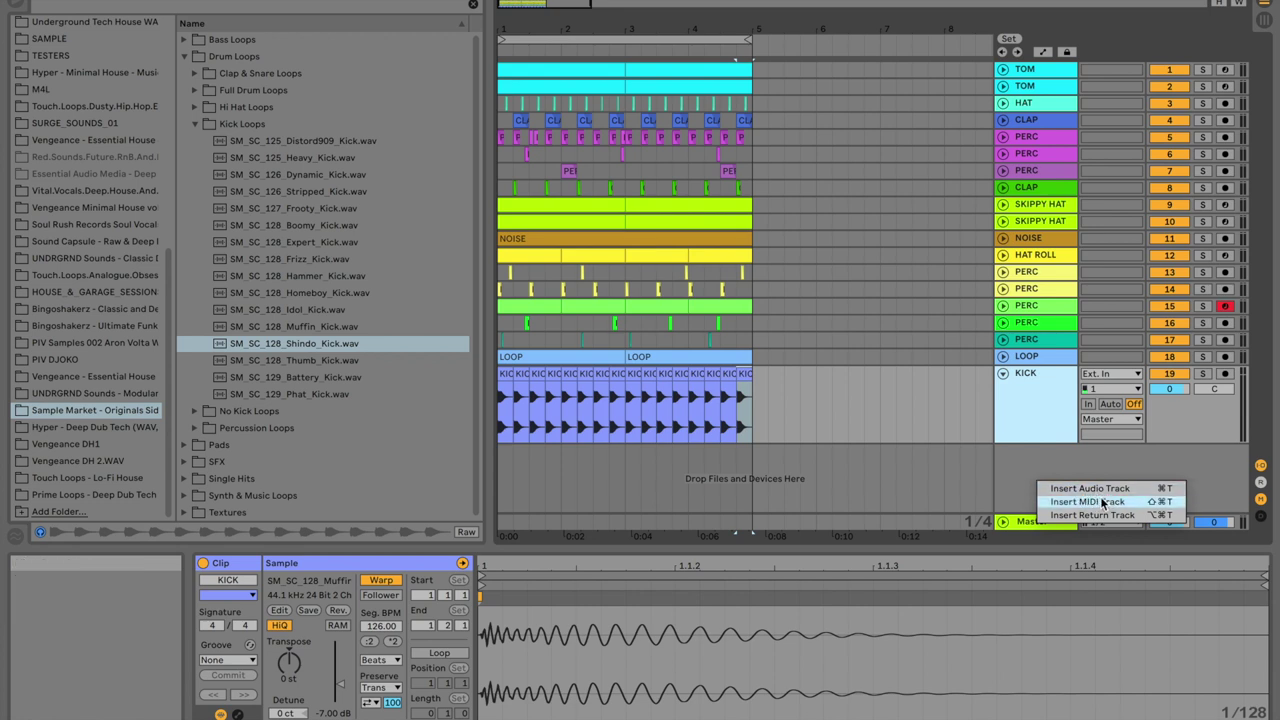
left_click(1028, 458)
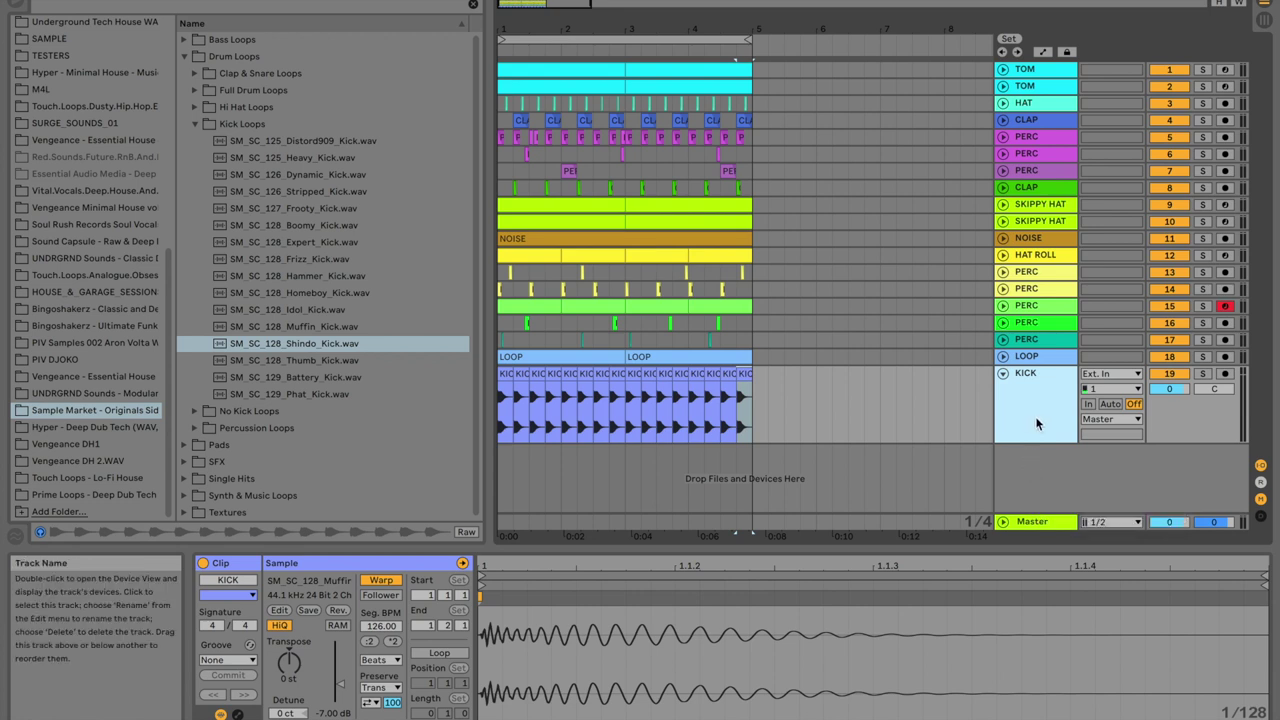
key("super+d")
scroll(997, 465, "down", 2)
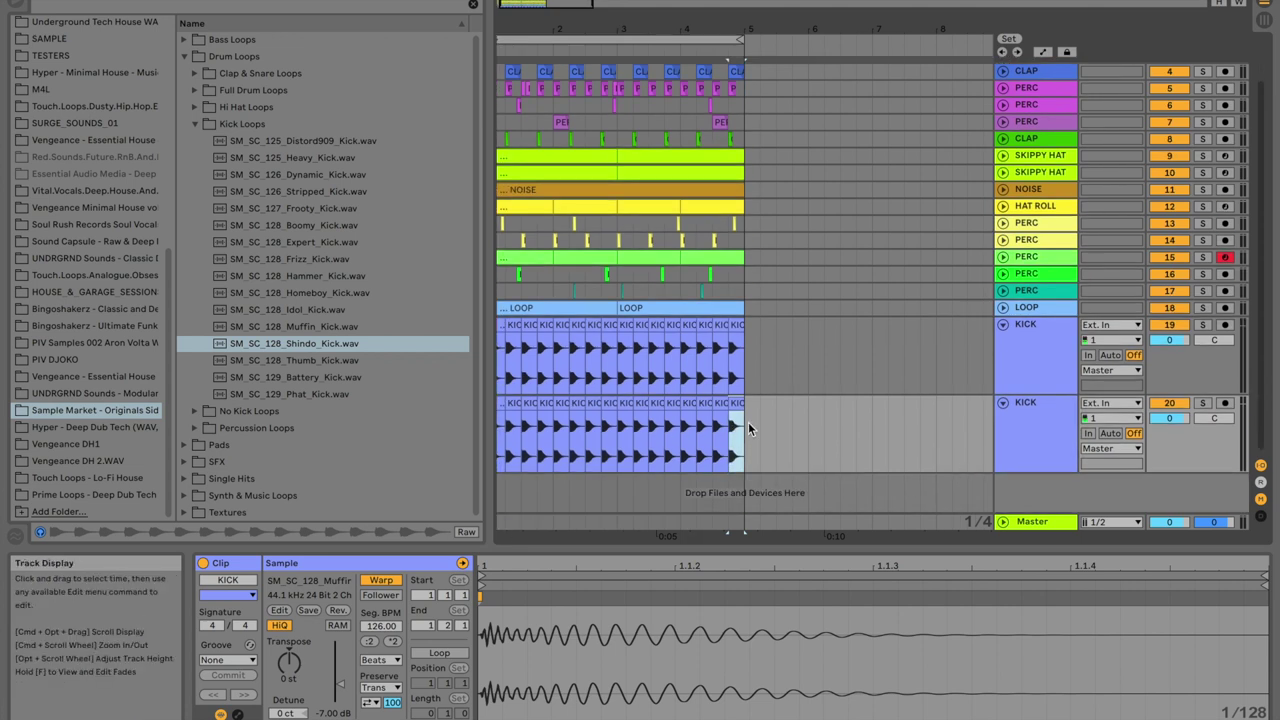
left_click_drag(748, 422, 370, 461)
key("Delete")
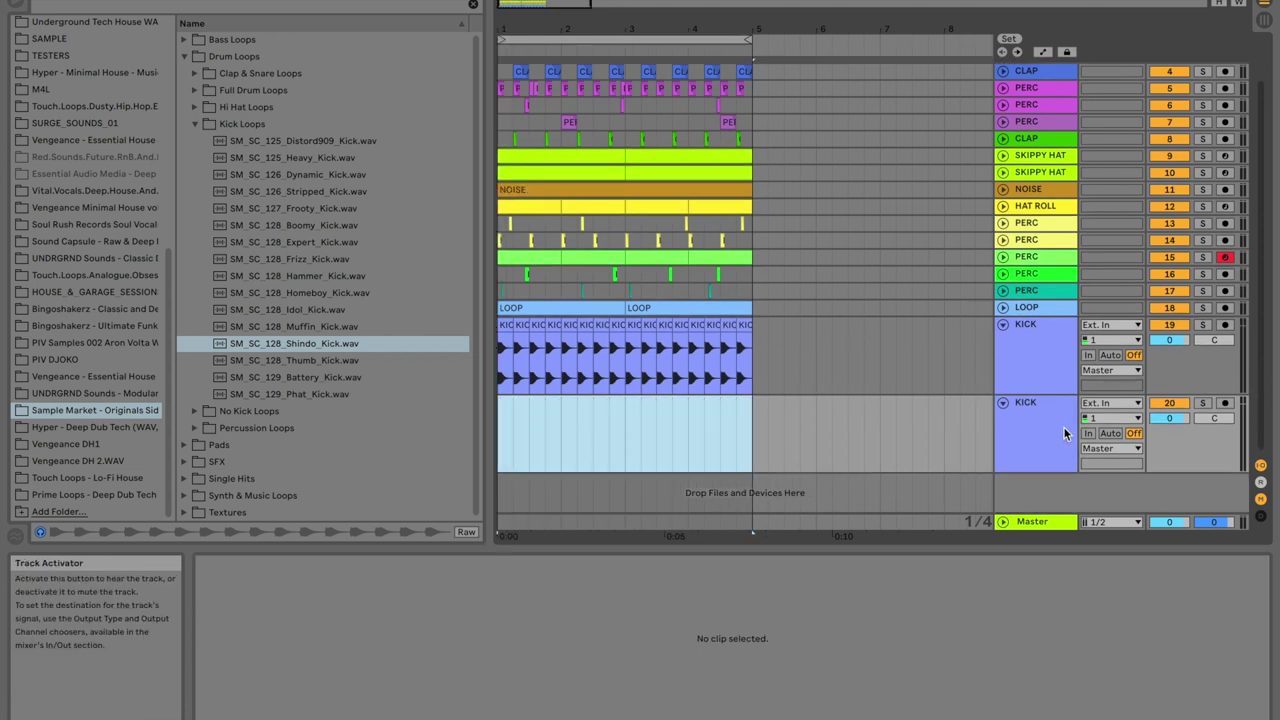
Rename the emptied track 20 as SKIPY KICK.
right_click(1063, 426)
left_click(965, 499)
type("SKIOPP")
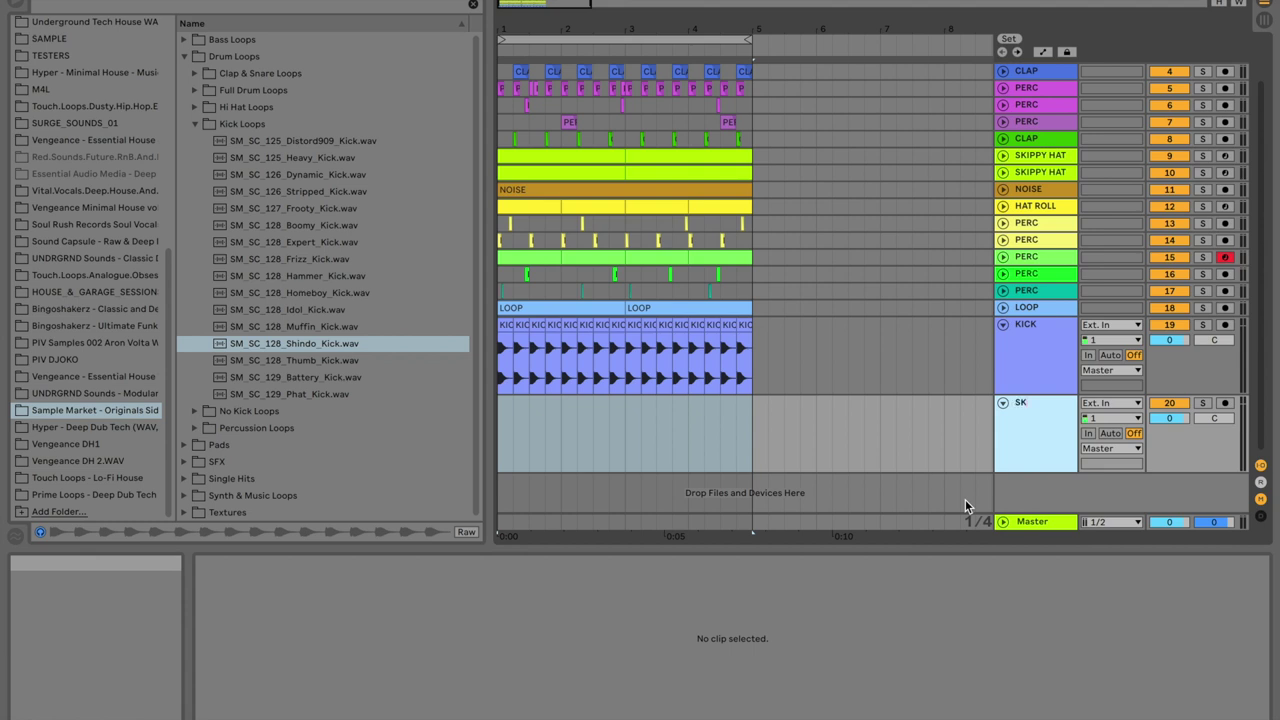
key("BackSpace")
key("BackSpace")
key("BackSpace")
type("P")
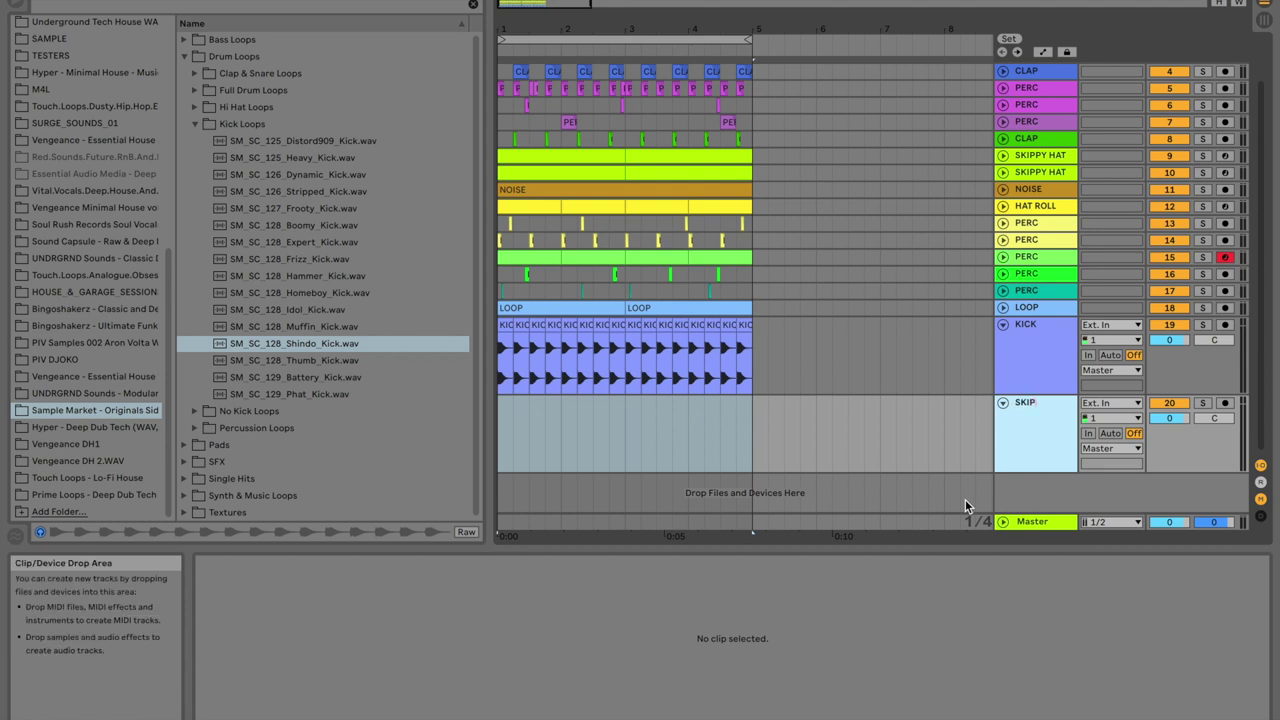
type("Y KICK")
Rename track 20 as KICK 2.
right_click(1028, 423)
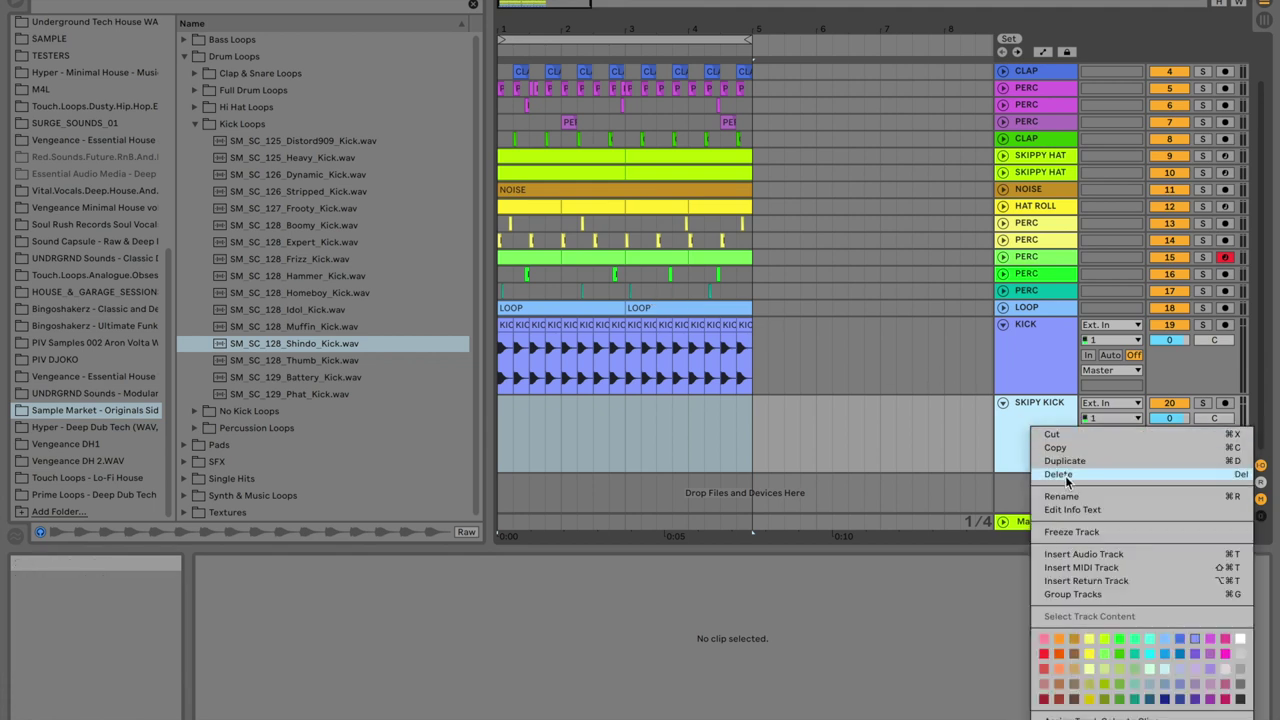
left_click(1068, 496)
type("KICK 2")
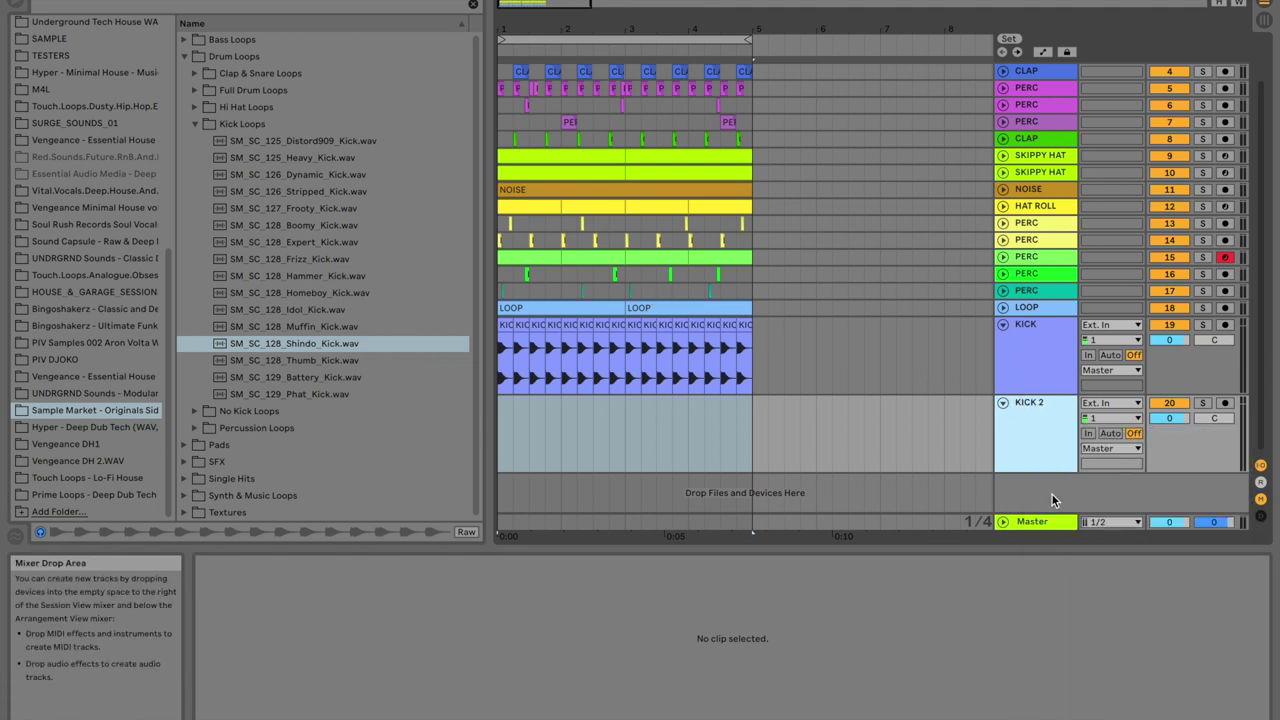
Copy a one-beat KICK clip to bar 1 of the KICK 2 track and give it an early, curved fade-out.
left_click_drag(683, 24, 596, 360)
right_click(596, 456)
key("Escape")
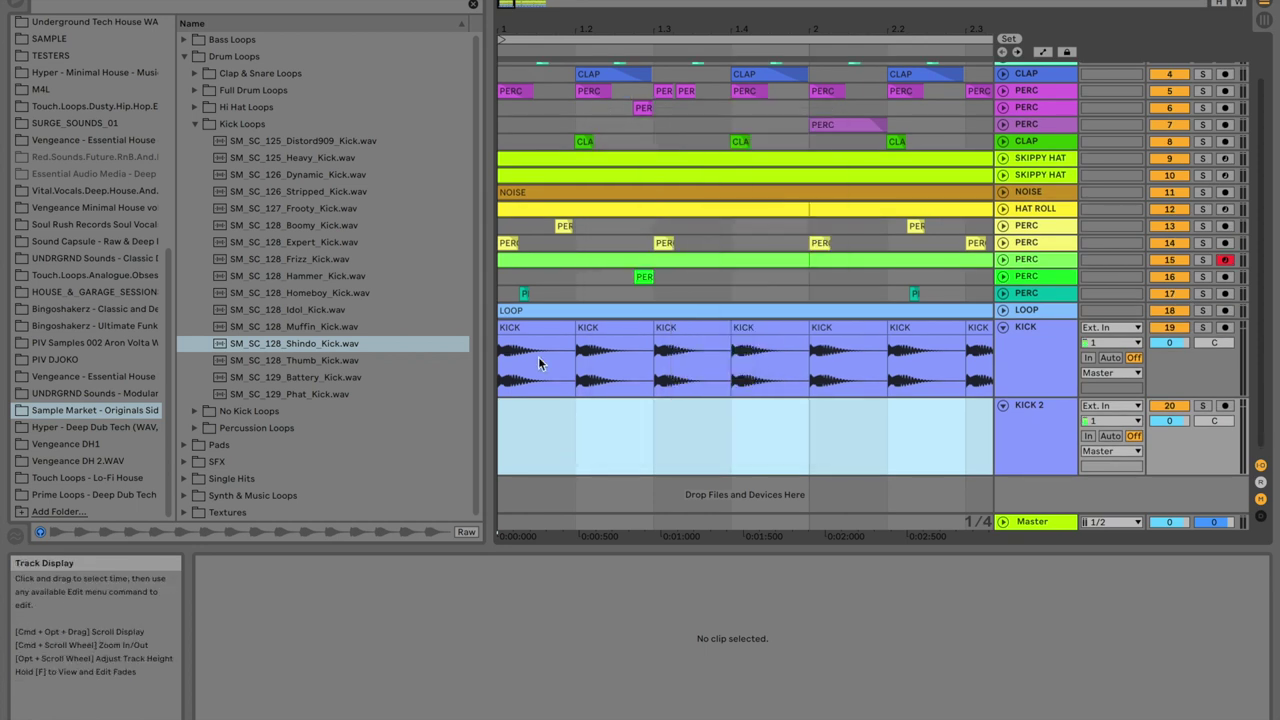
left_click(595, 335)
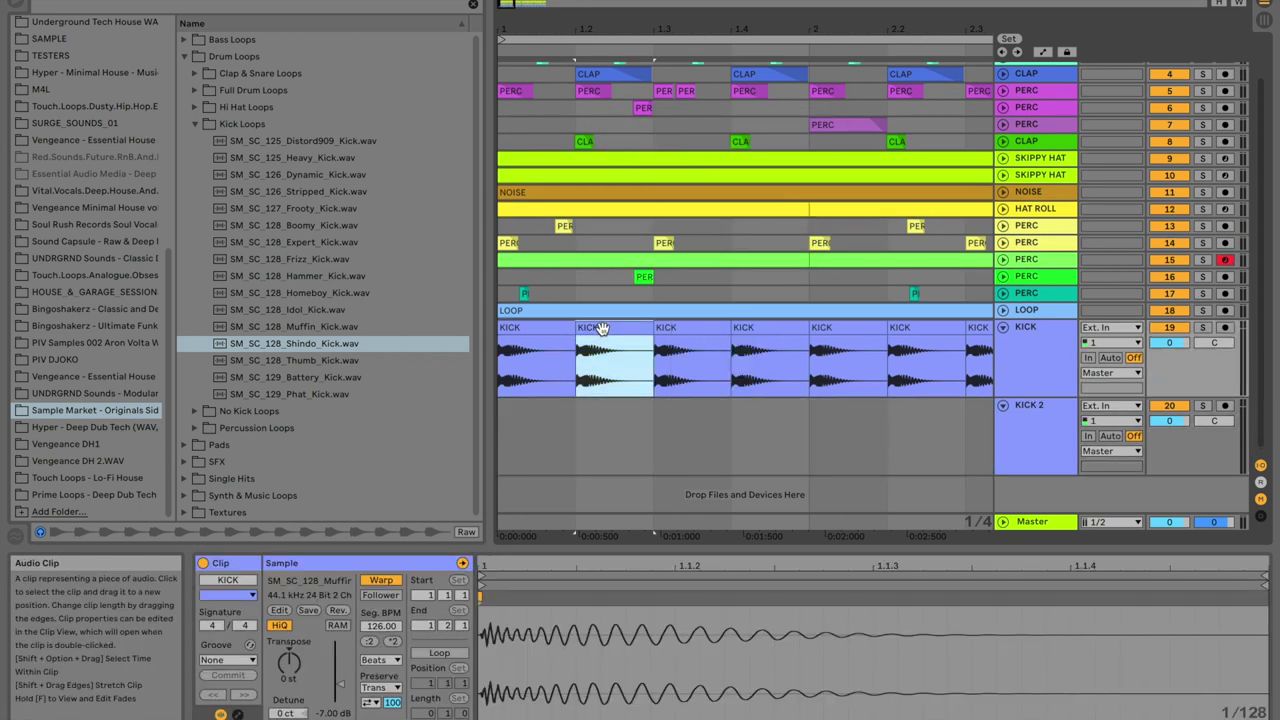
left_click(513, 418)
key("super+v")
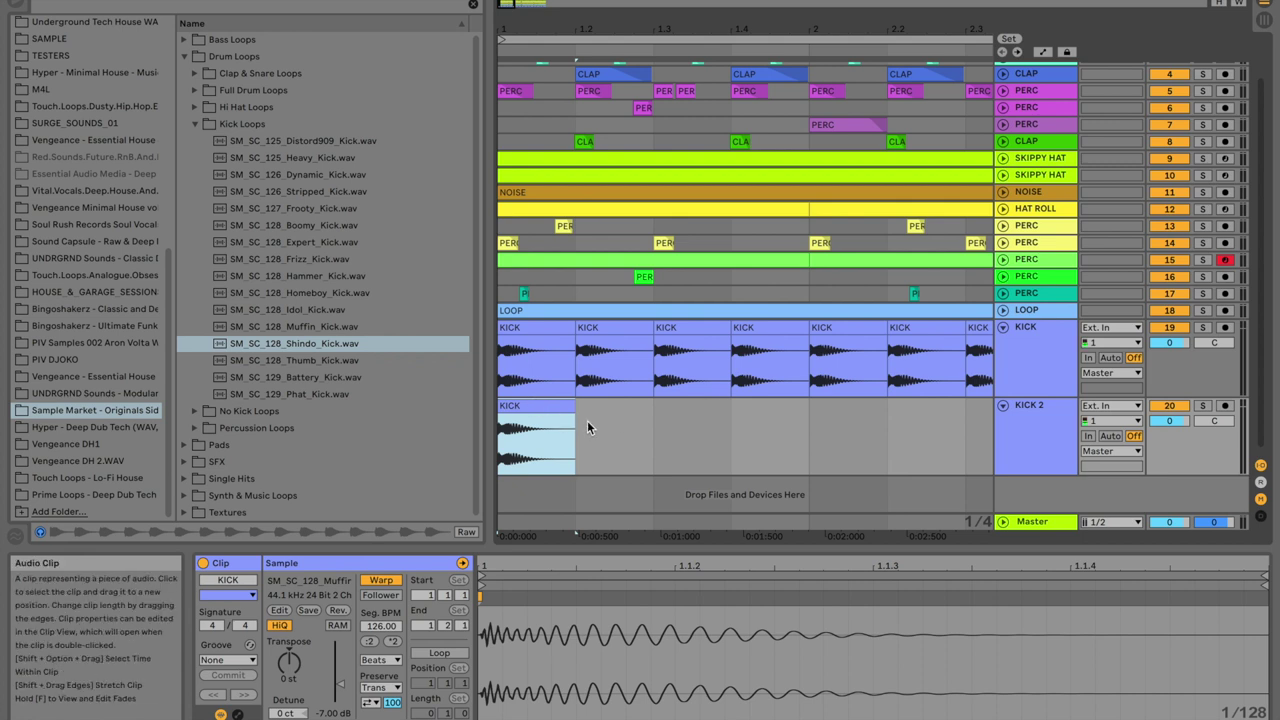
left_click_drag(573, 418, 528, 450)
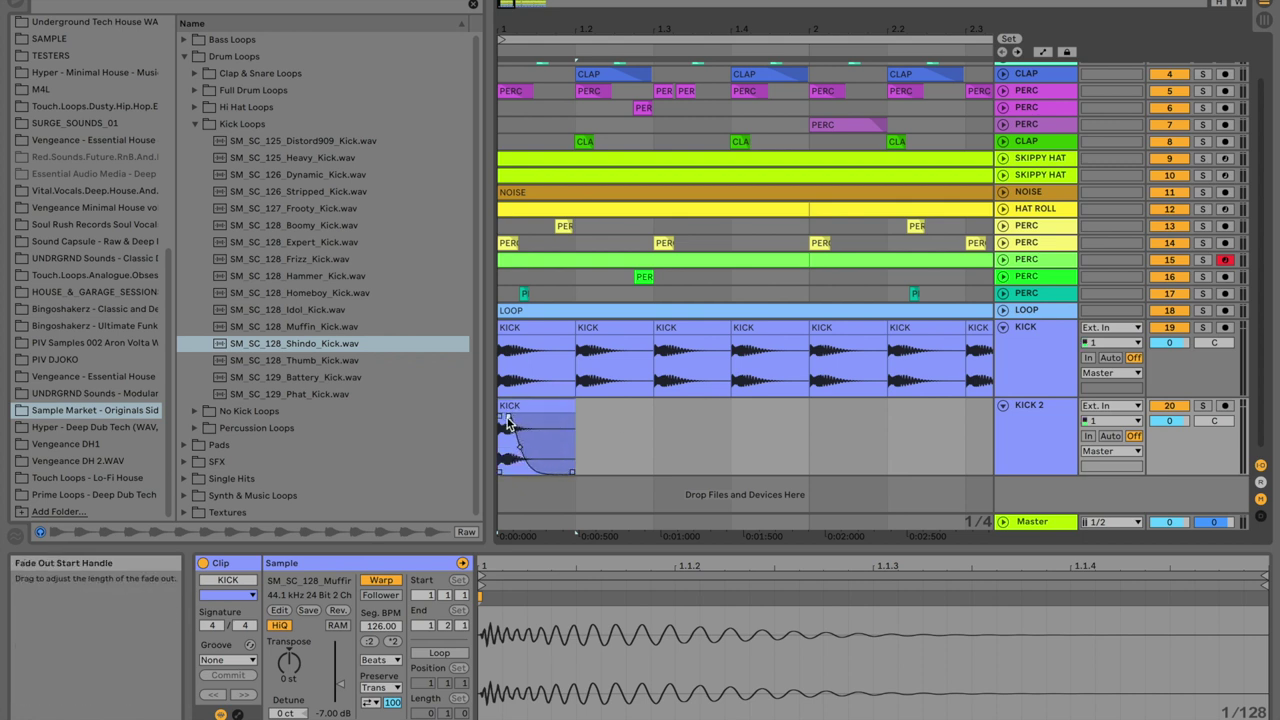
Set the fixed grid to 1/16 and move the KICK 2 track's clip one sixteenth later.
left_click_drag(551, 34, 634, 436)
right_click(836, 428)
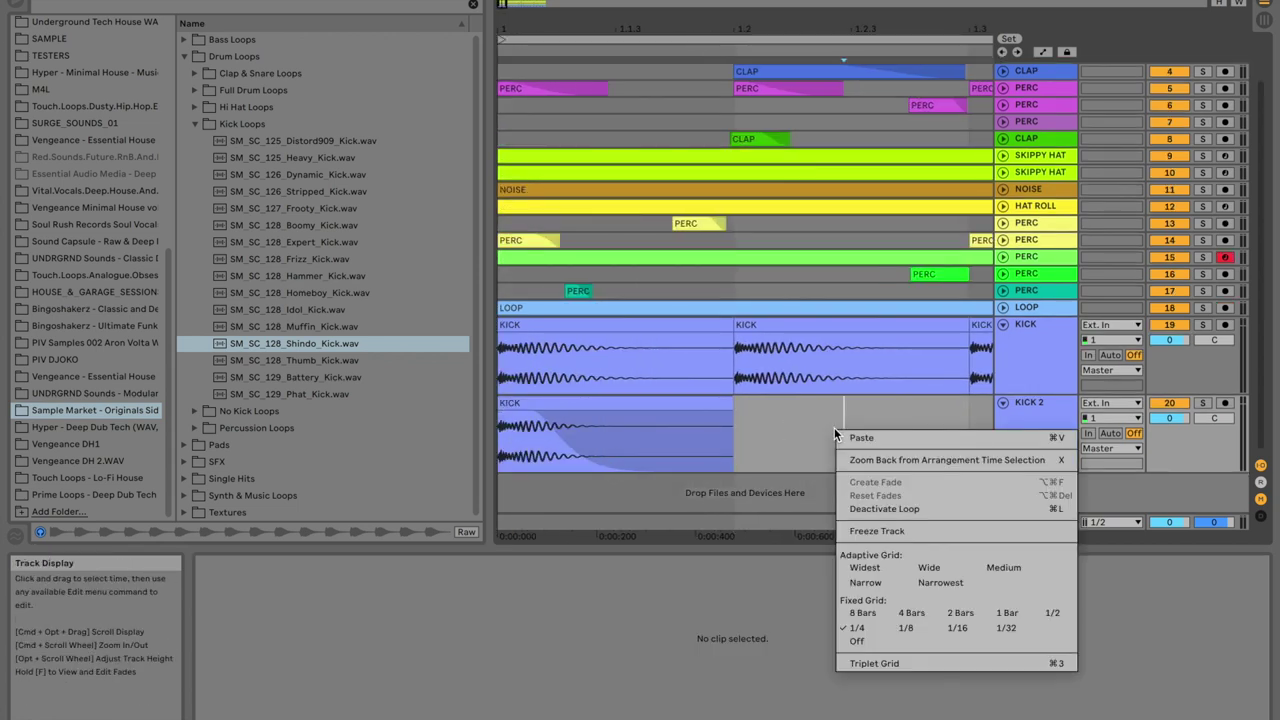
left_click(958, 628)
left_click_drag(545, 402, 603, 402)
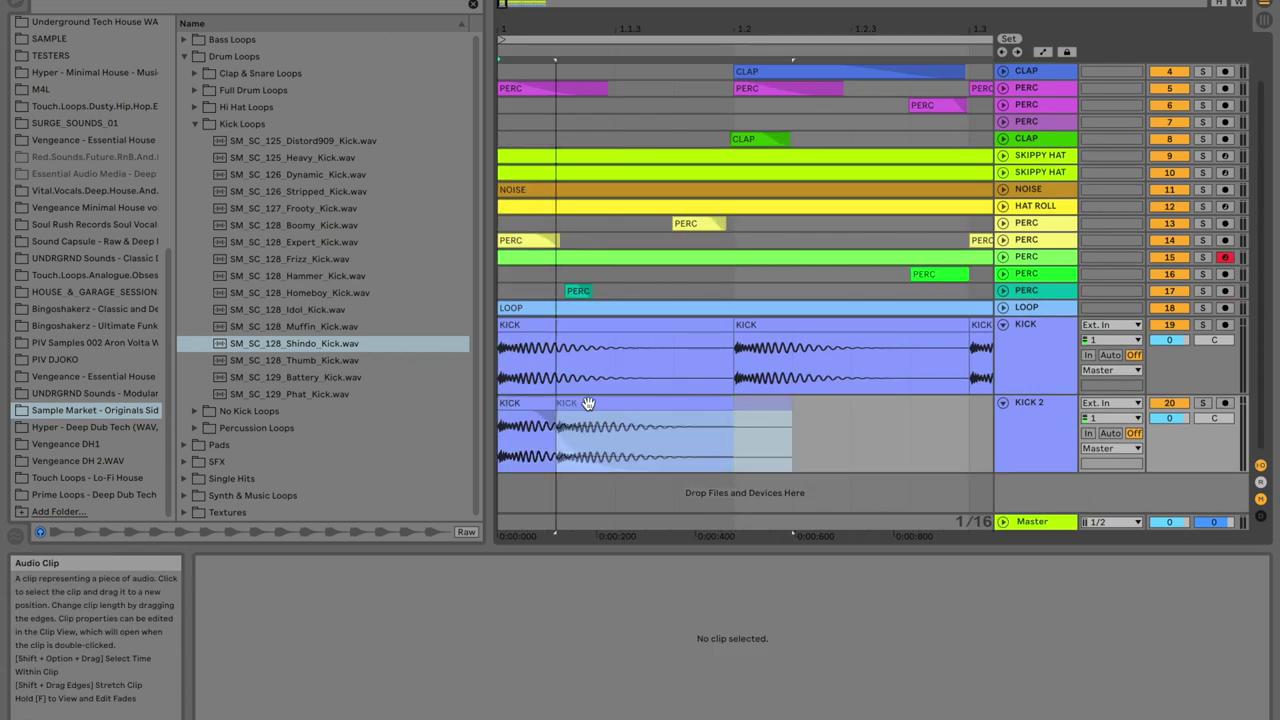
Lower the gain of the KICK 2 track's clip to -14.7 dB, play the groove, and lower it further to -20.0 dB.
left_click_drag(341, 684, 341, 700)
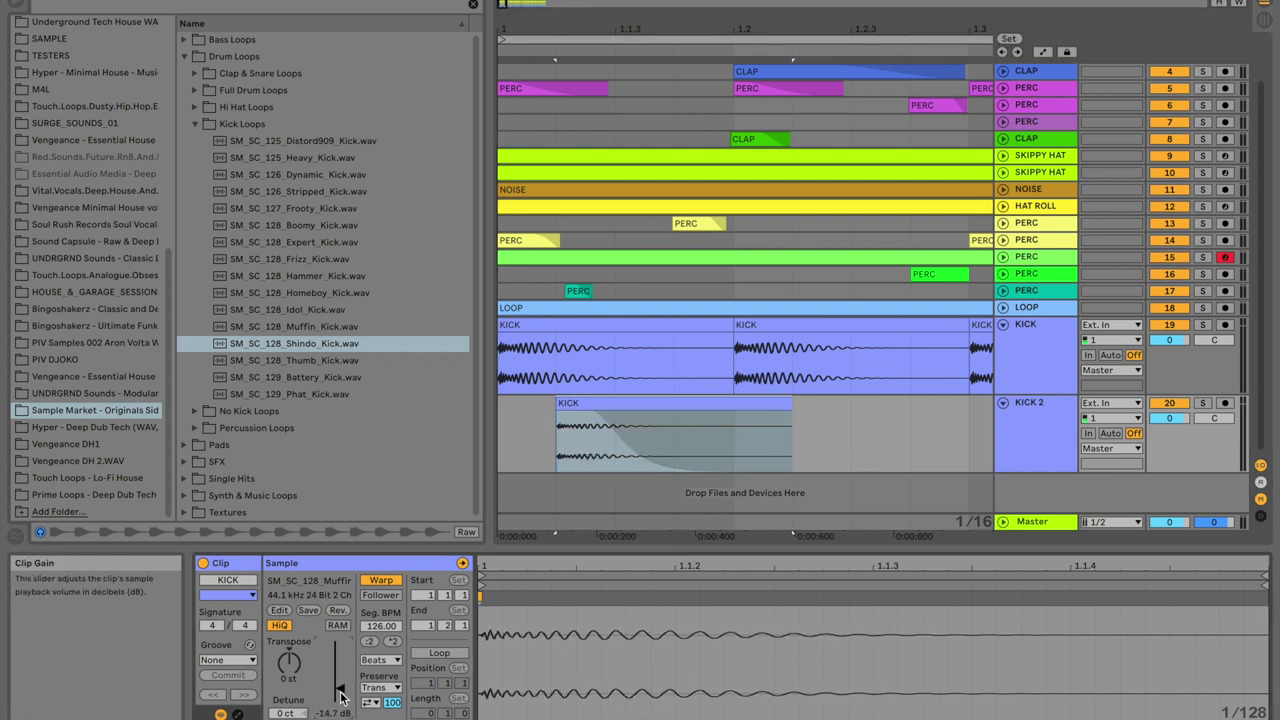
left_click(596, 421)
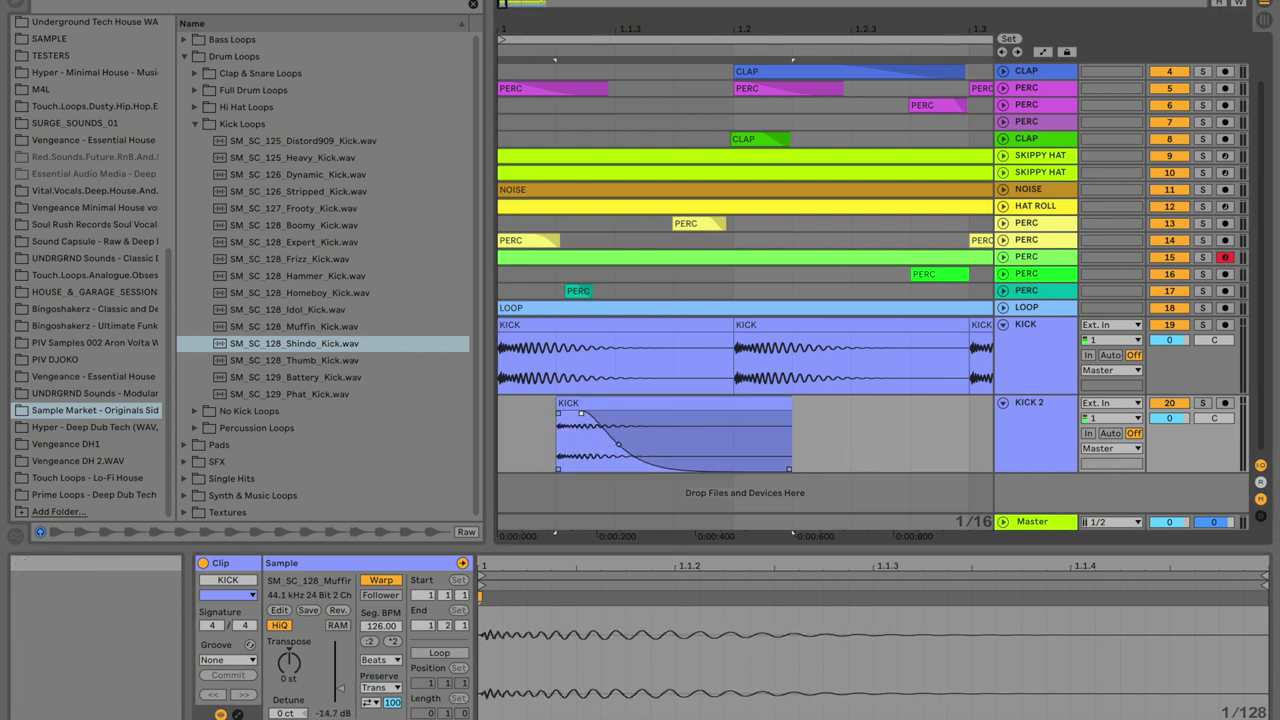
left_click(530, 430)
key("space")
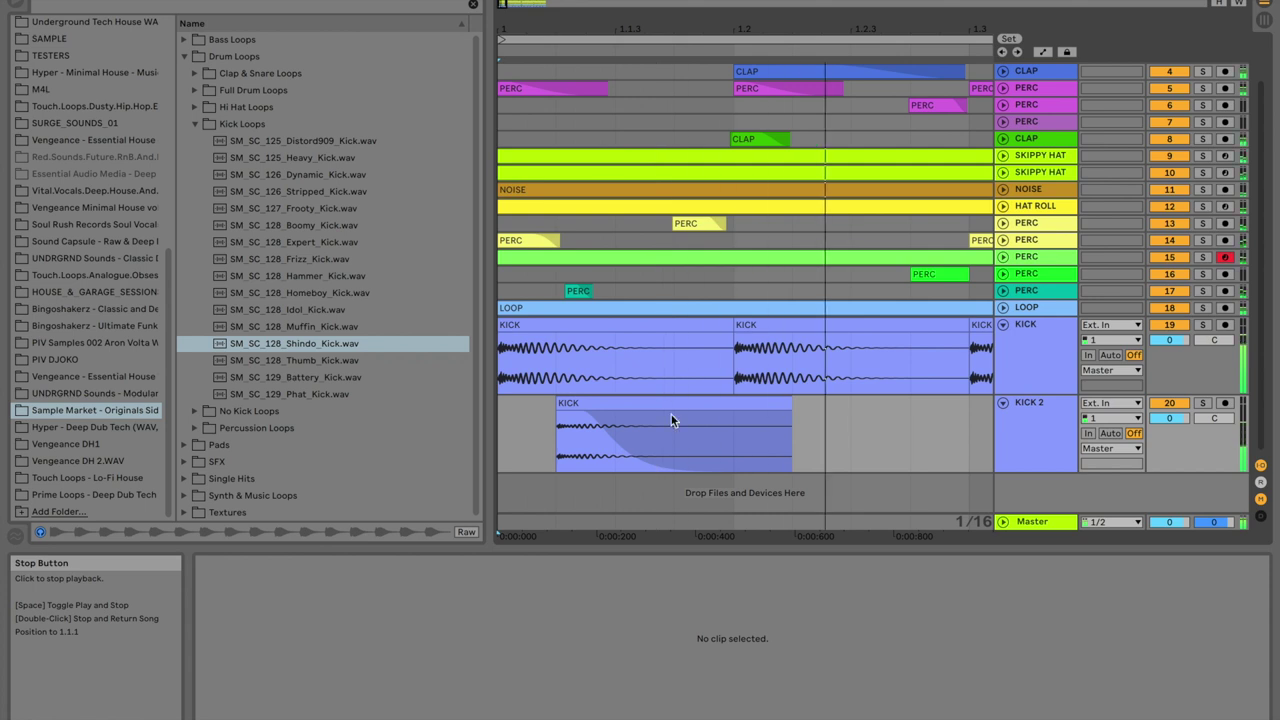
left_click(617, 403)
key("space")
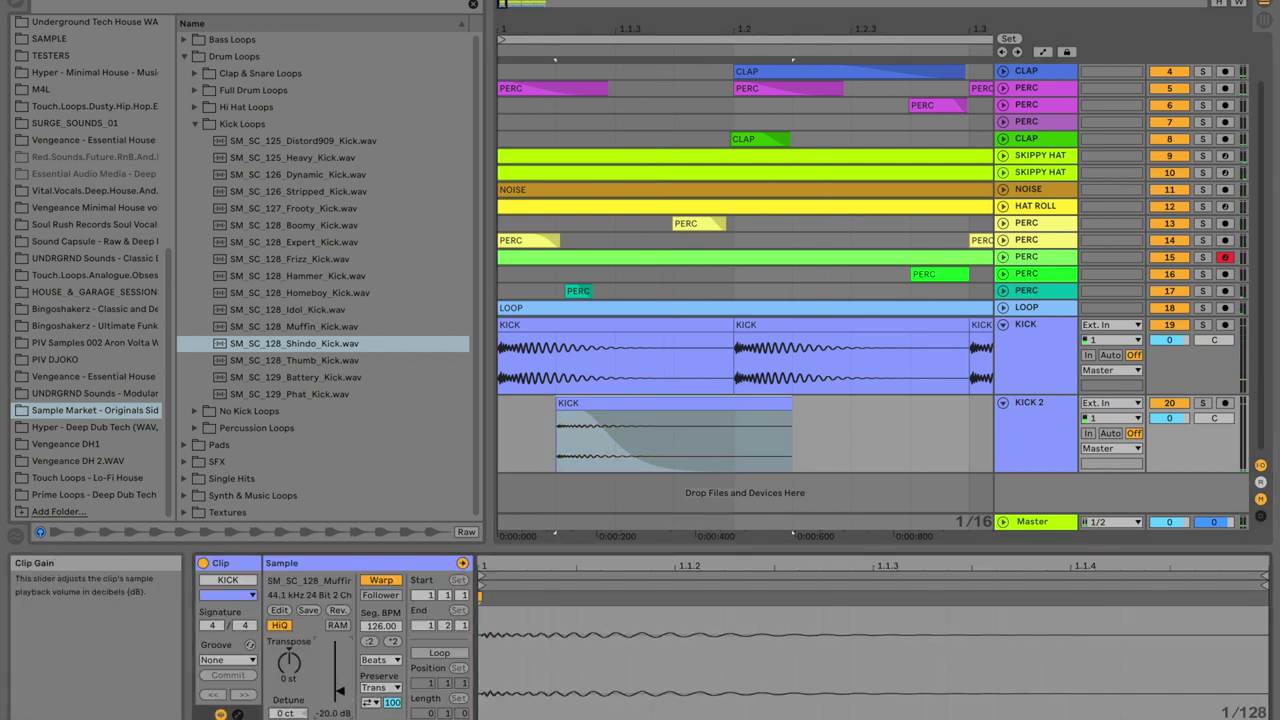
Turn the grid off, nudge the KICK 2 clip slightly later, and lower its gain to -21.0 dB during playback.
key("space")
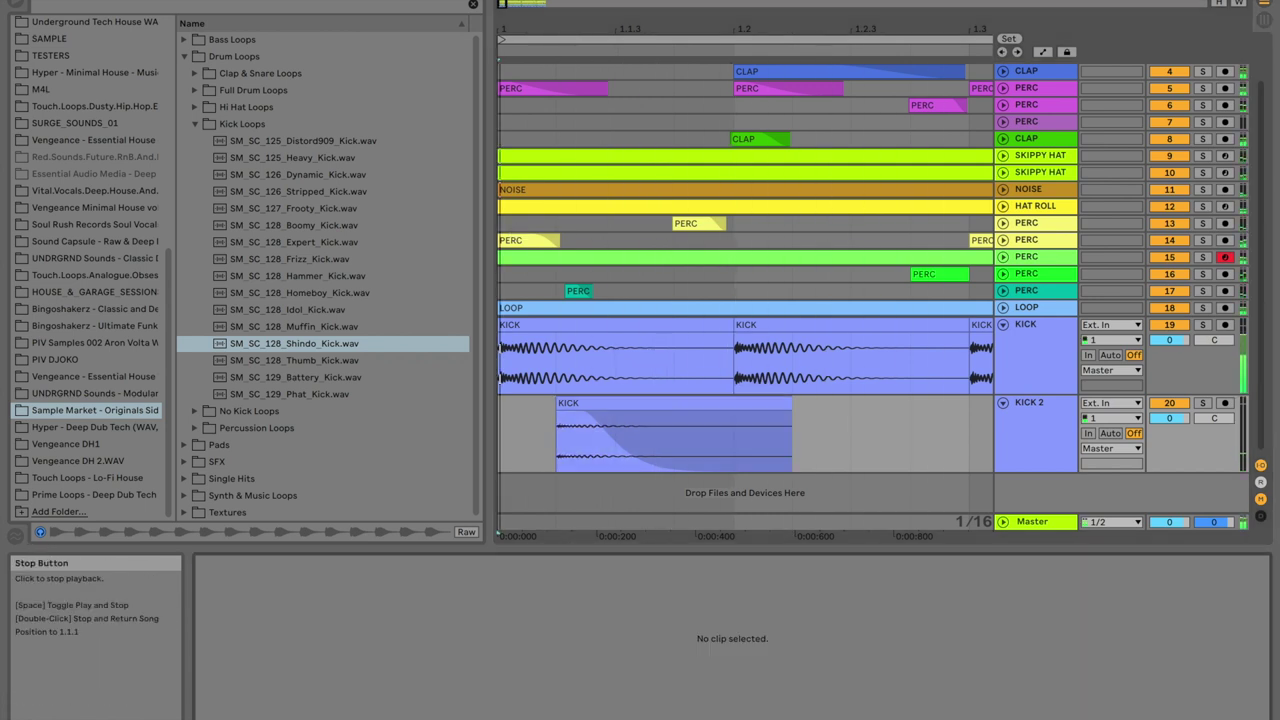
right_click(533, 428)
left_click(558, 388)
left_click_drag(589, 402, 605, 402)
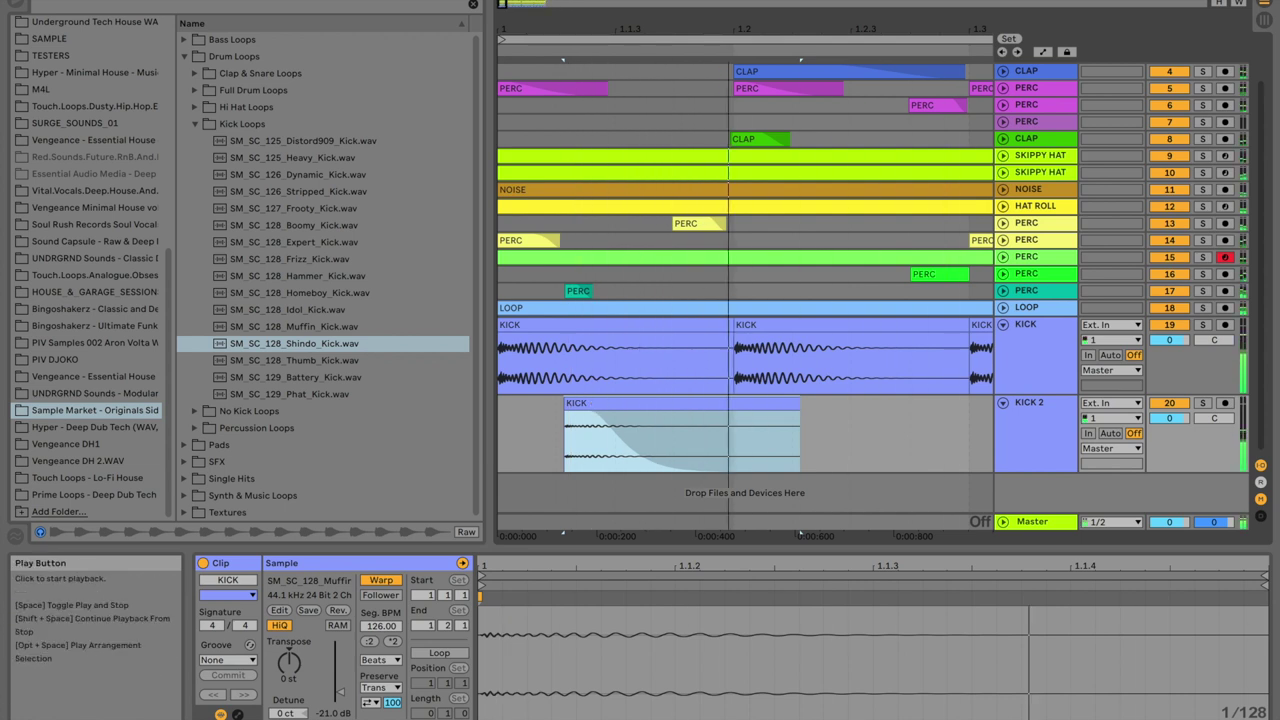
left_click(707, 440)
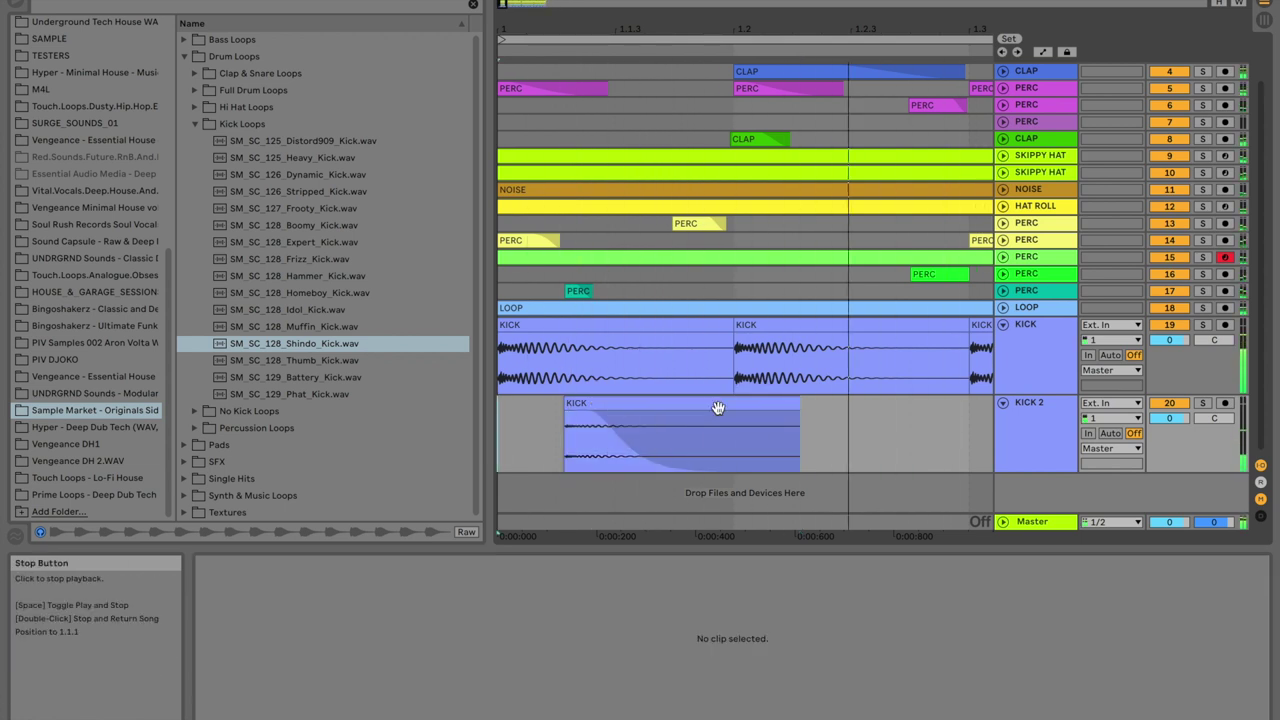
Cut off the KICK 2 clip's tail at beat 1.2 and lower the KICK 2 track volume to -4.7 dB during playback.
left_click_drag(819, 412, 733, 406)
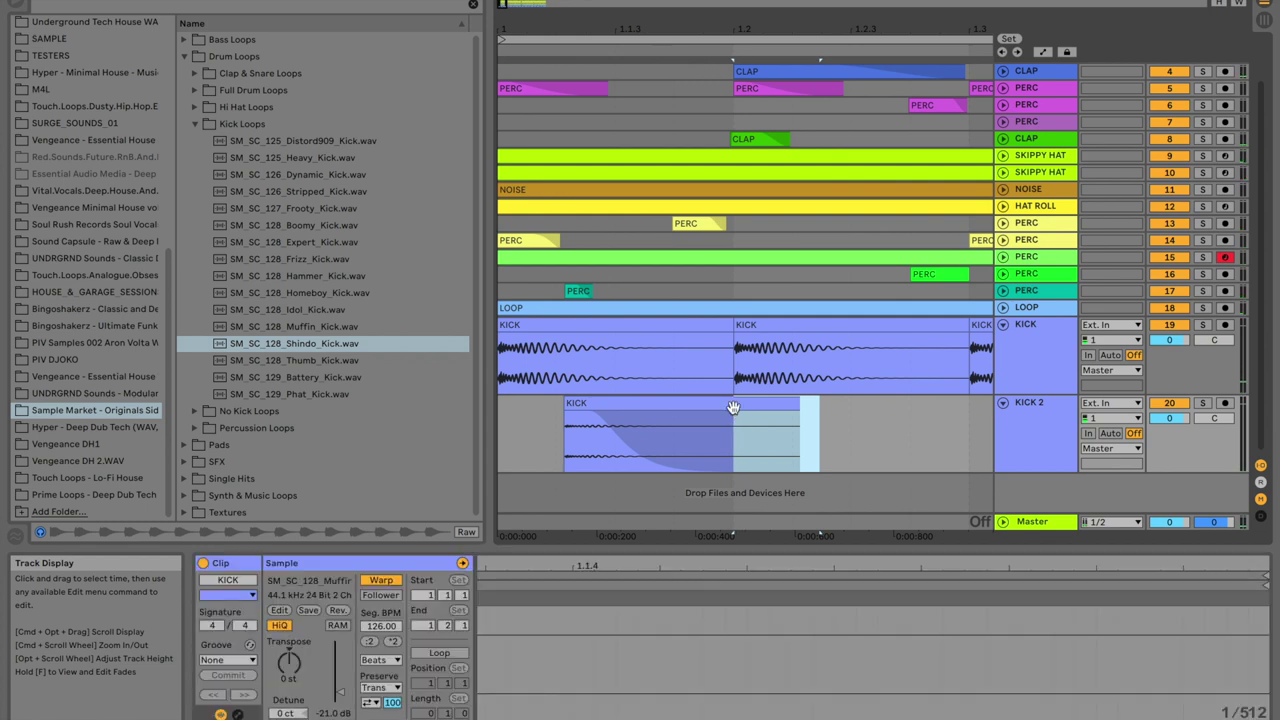
key("space")
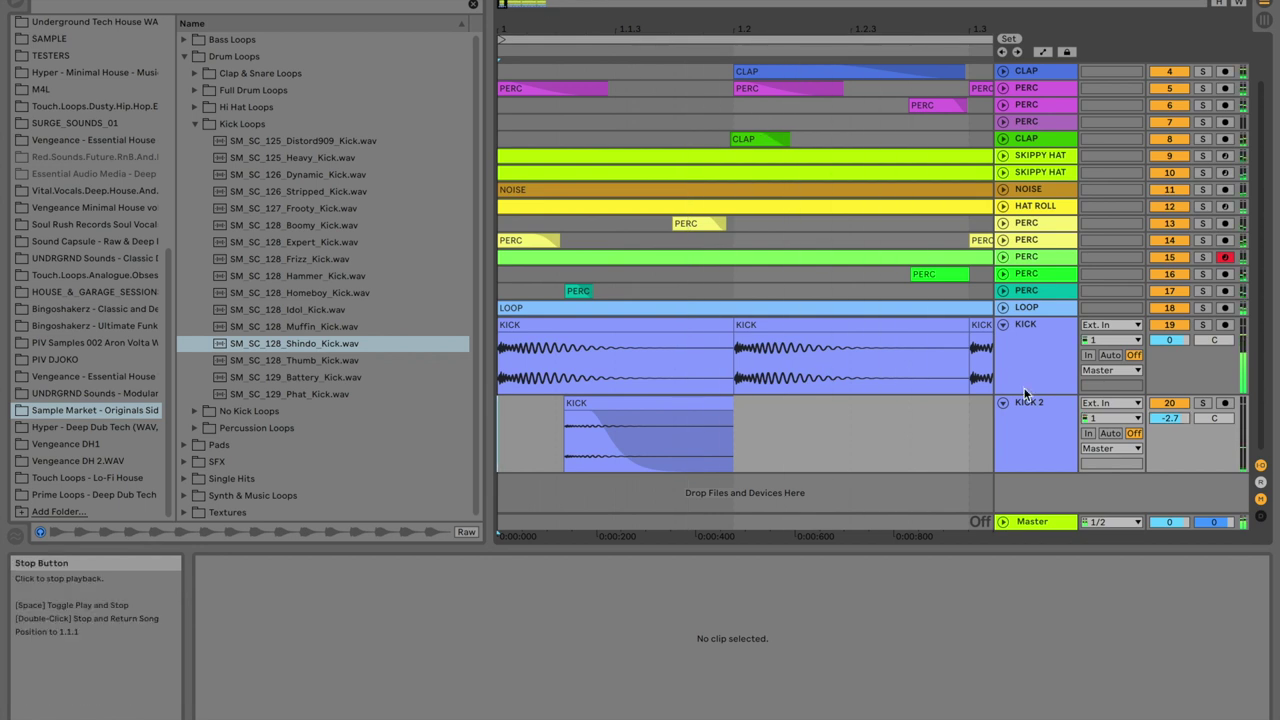
right_click(1172, 419)
left_click(1205, 440)
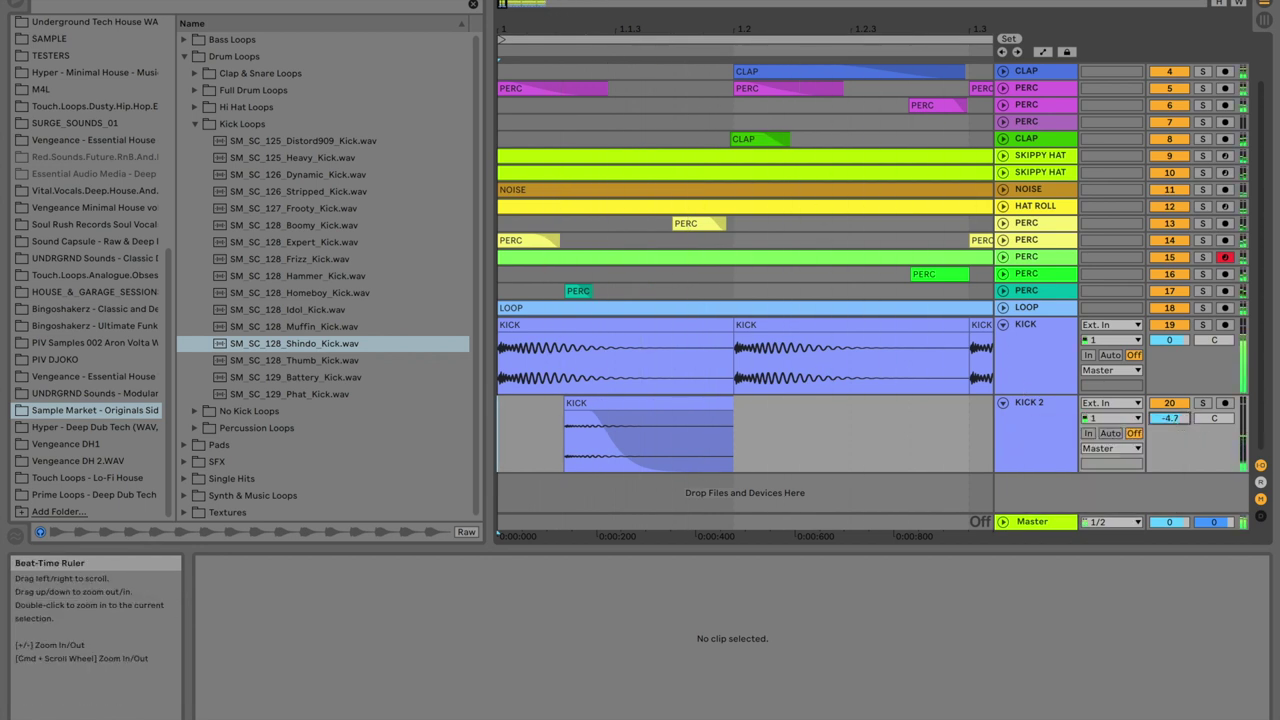
Set the fixed grid to 1/16 and paste a copy of the KICK 2 clip at 1.2.4 on the same track.
left_click_drag(505, 4, 533, 118)
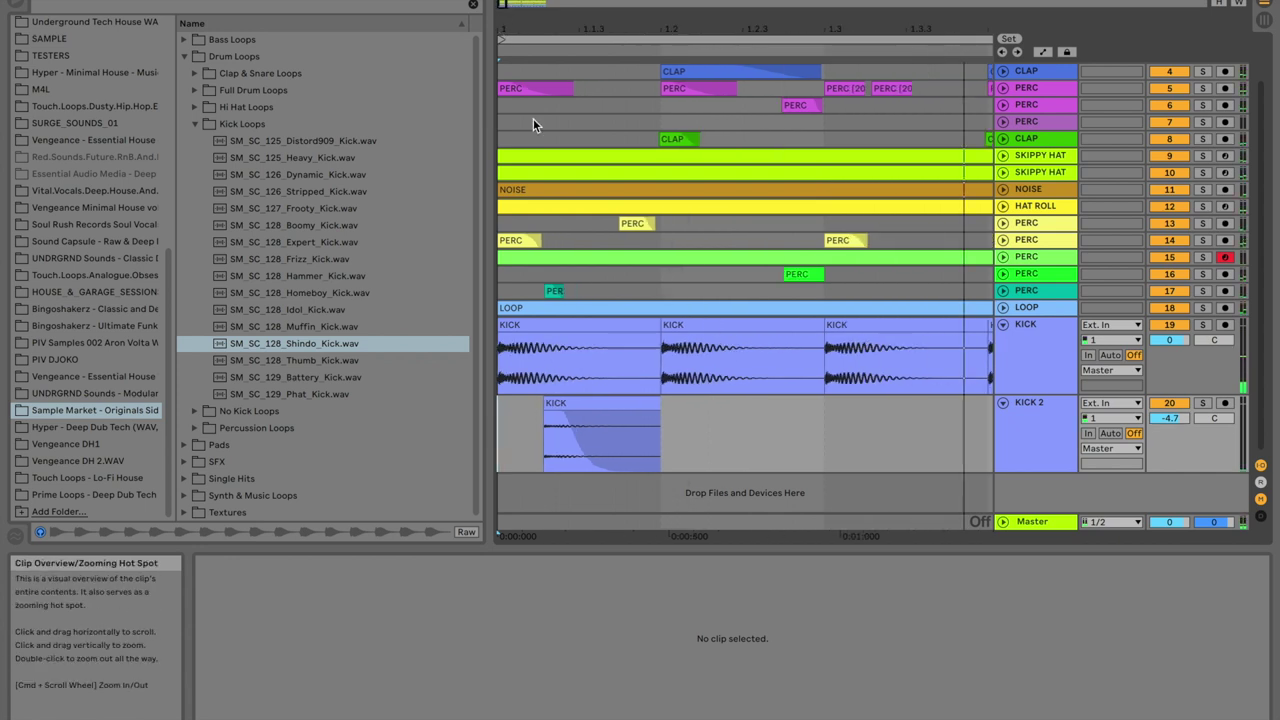
right_click(794, 436)
left_click(905, 633)
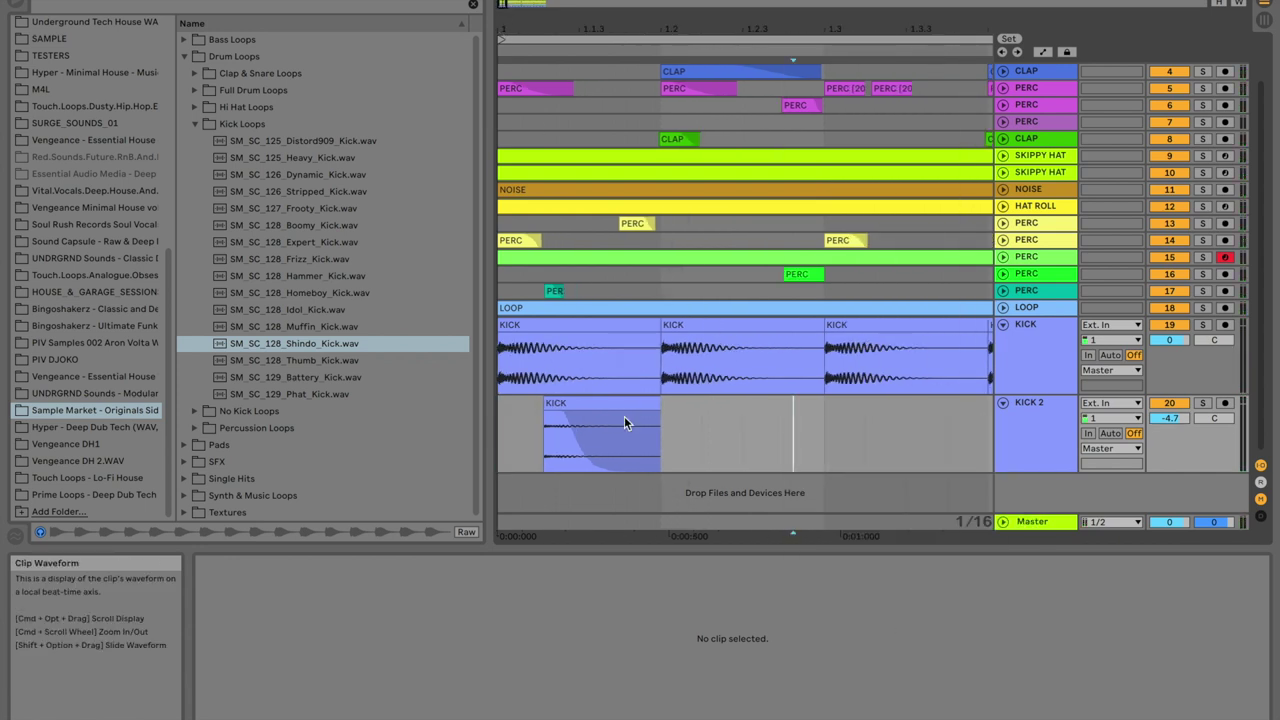
left_click(585, 405)
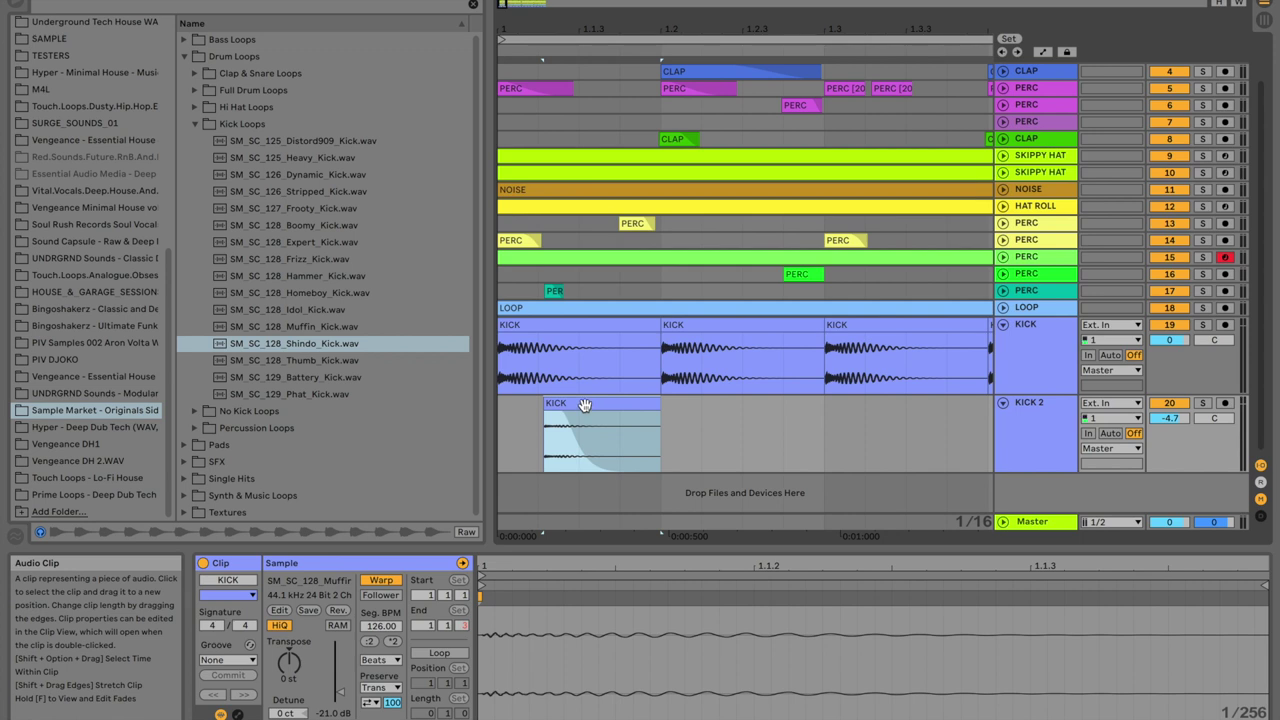
left_click(515, 435)
key("space")
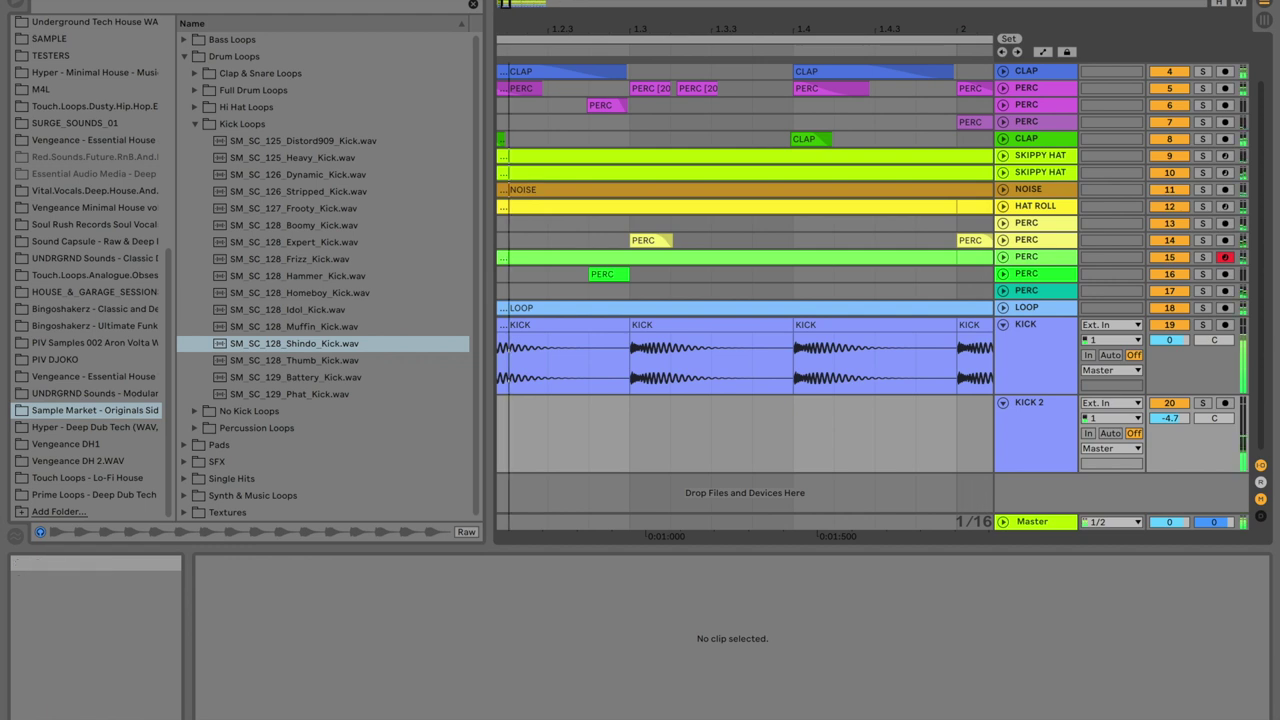
key("space")
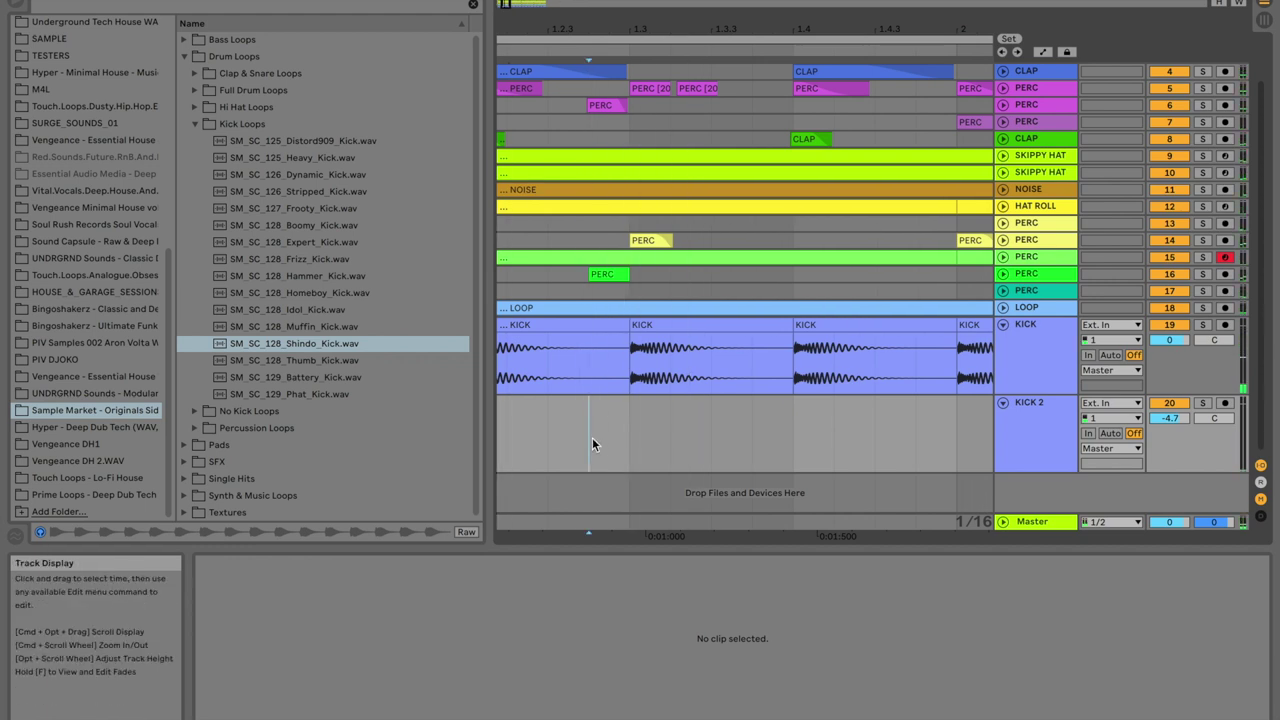
left_click(592, 437)
key("ctrl+v")
key("space")
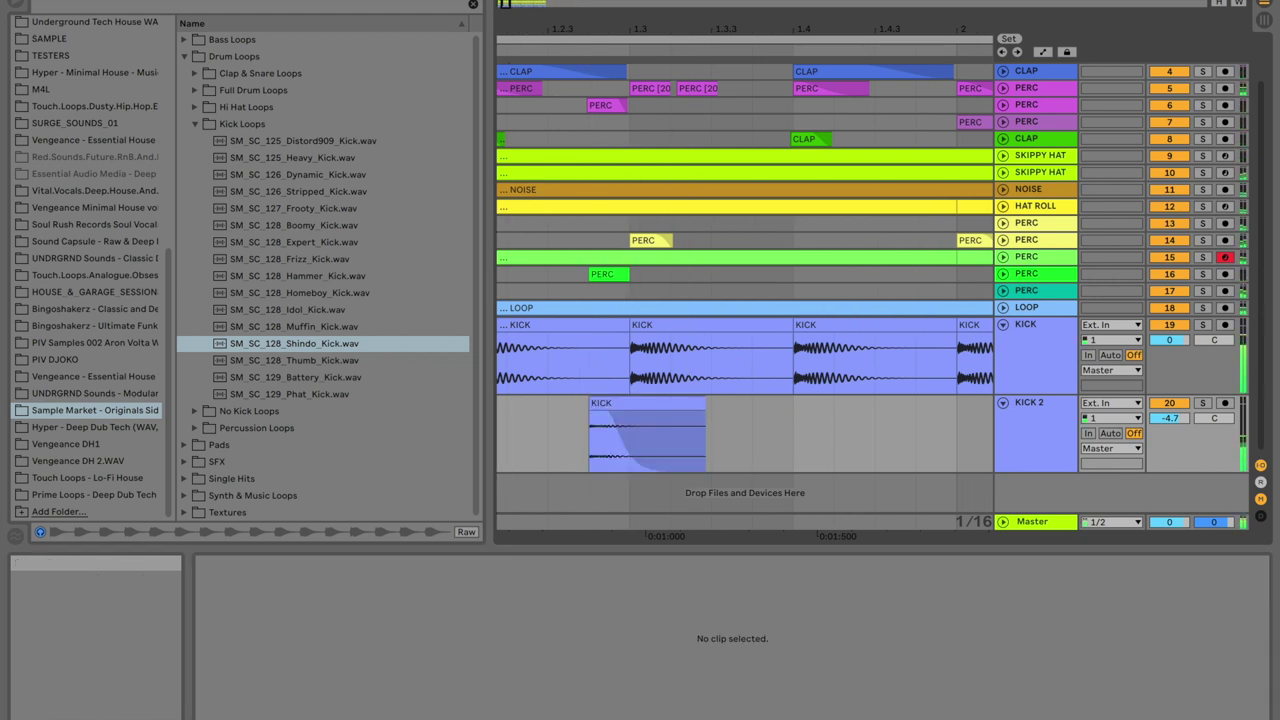
Shorten the second KICK 2 clip to end at 1.3.2 and reshape its fade-out curve while auditioning the groove.
scroll(633, 318, "left", 5)
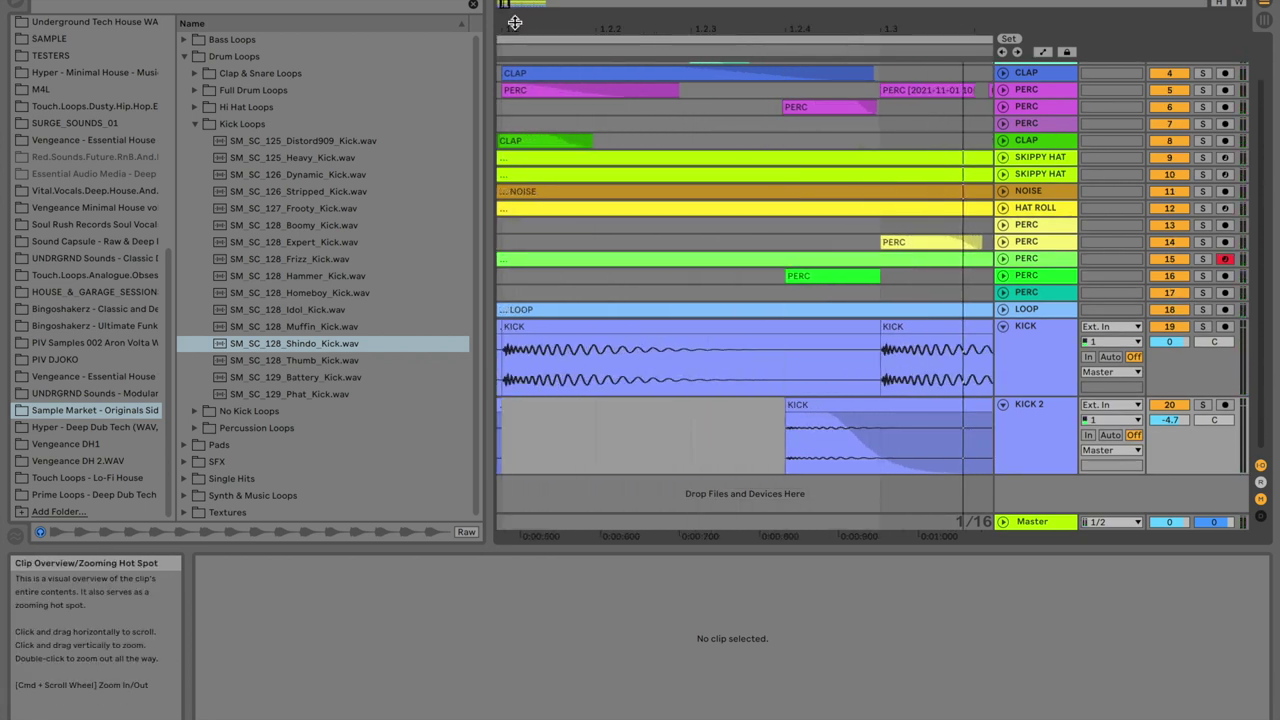
scroll(780, 354, "up", 3)
scroll(791, 371, "right", 2)
scroll(791, 371, "down", 1)
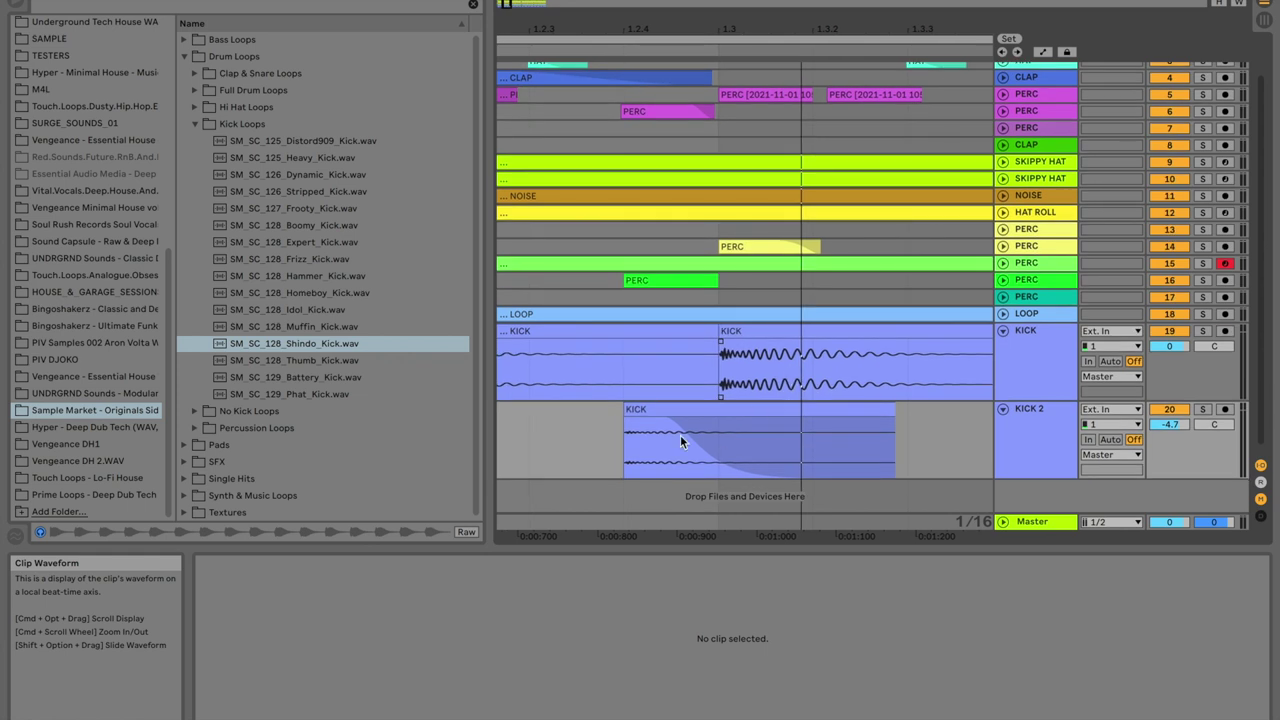
left_click_drag(890, 411, 828, 411)
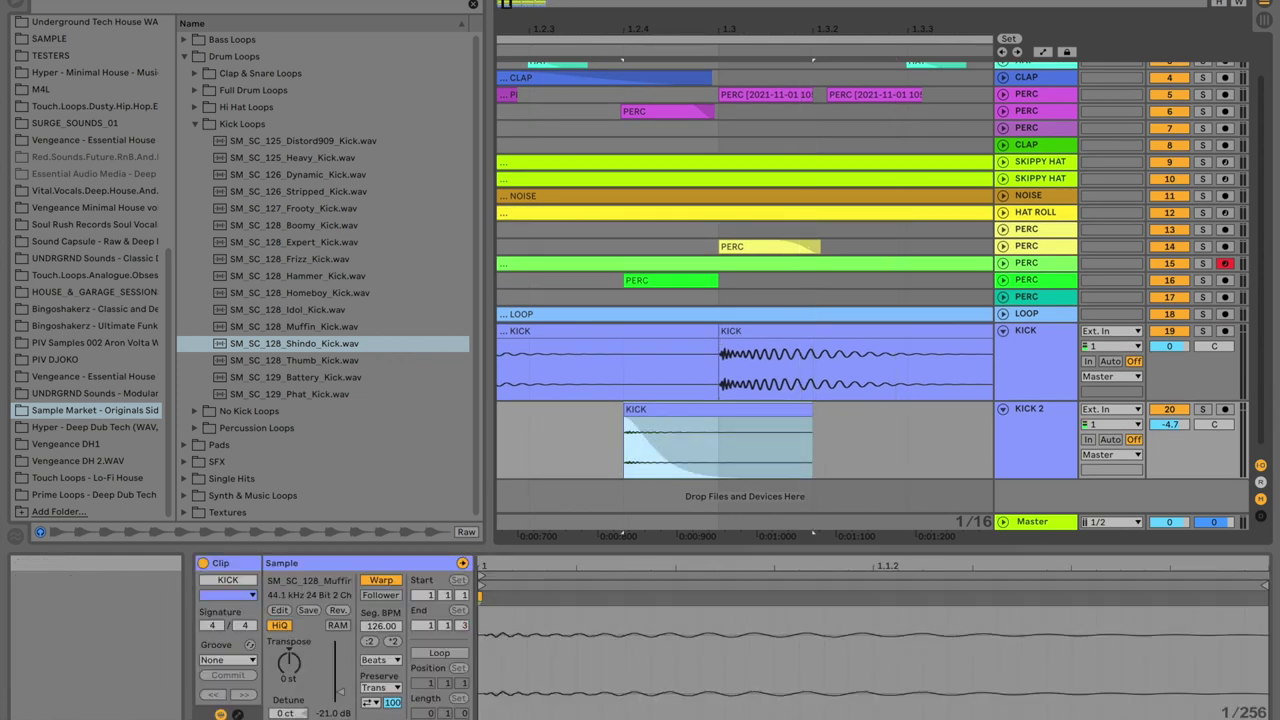
key("space")
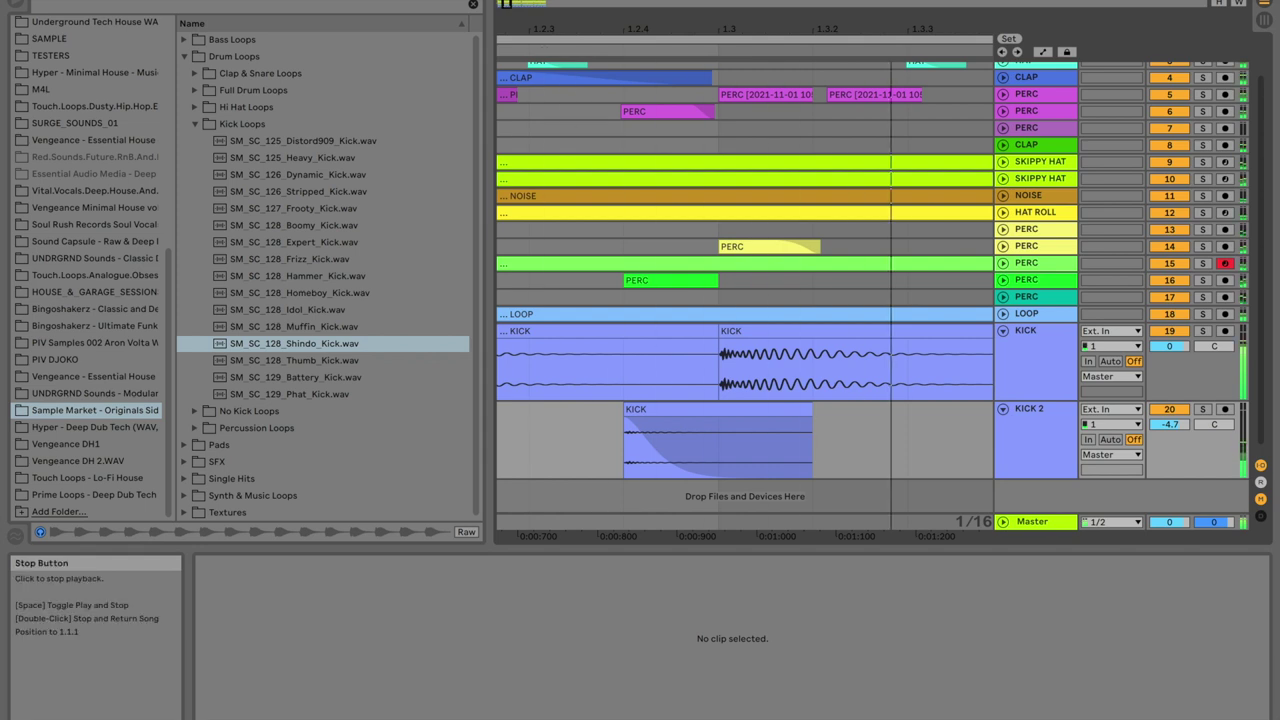
left_click(671, 460)
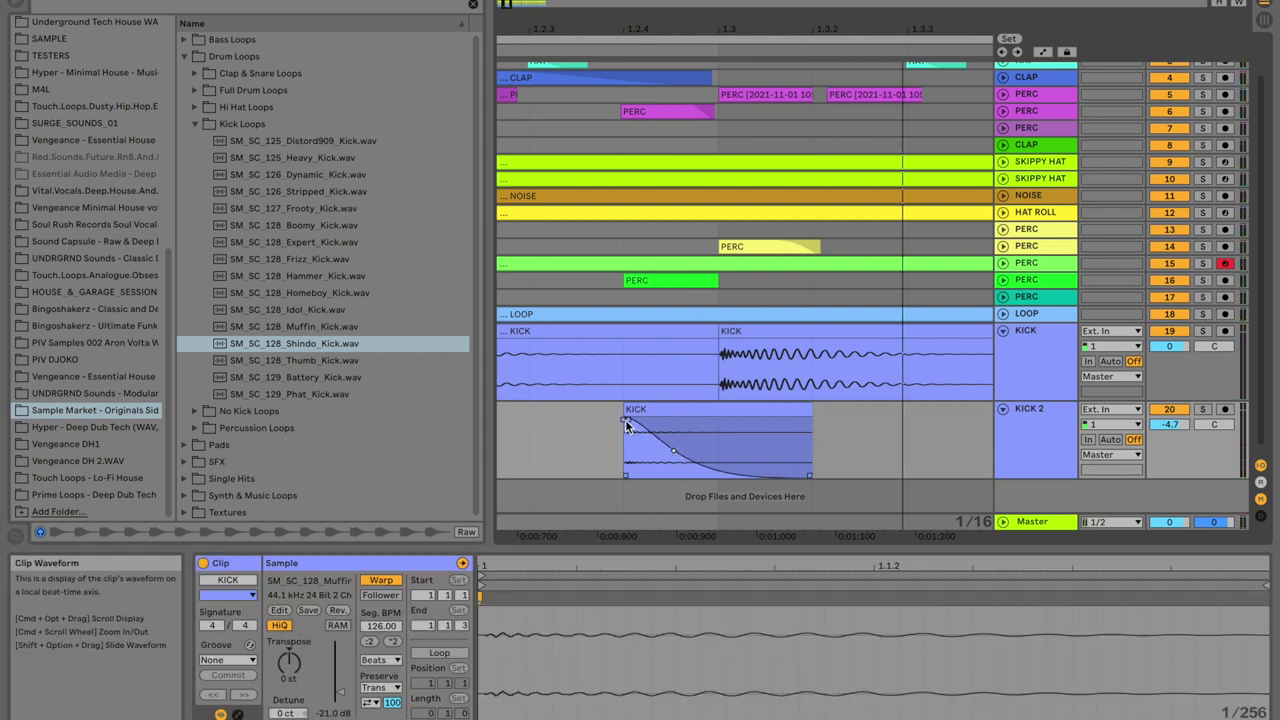
left_click_drag(684, 452, 685, 463)
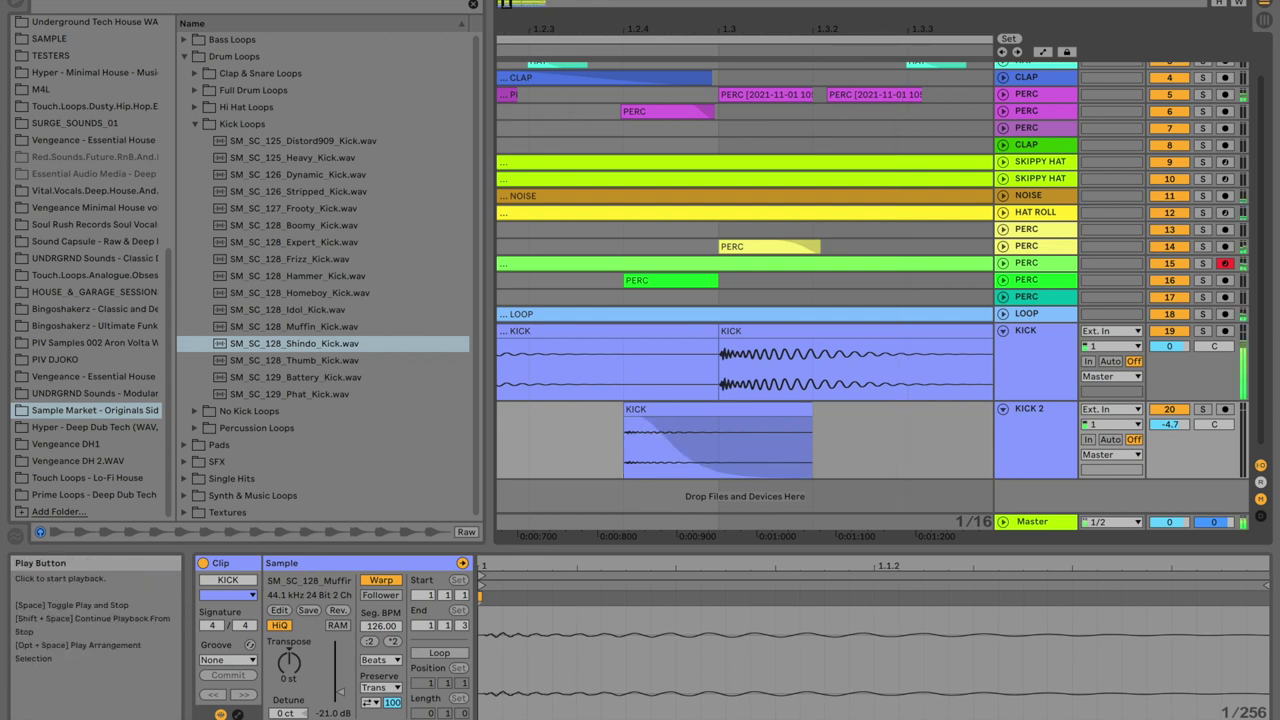
Paste a copy of the shortened KICK 2 clip at 1.3.3.
scroll(784, 470, "right", 3)
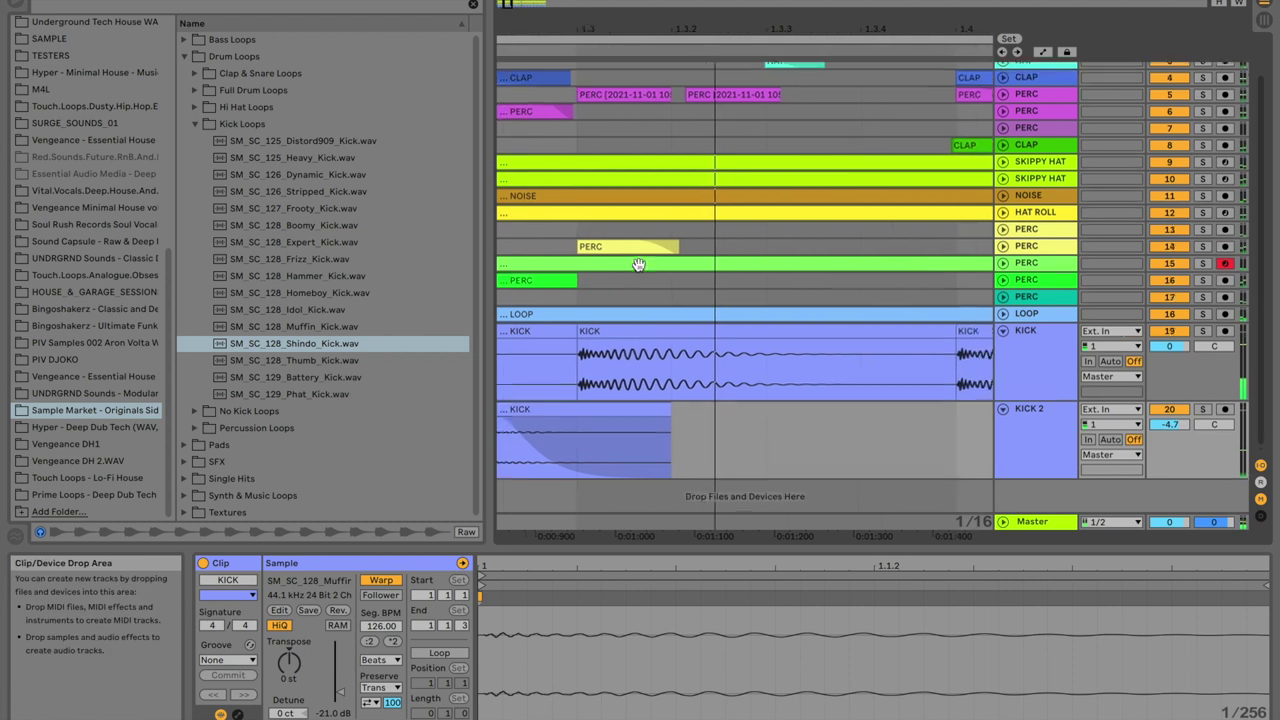
left_click(753, 431)
key("super+v")
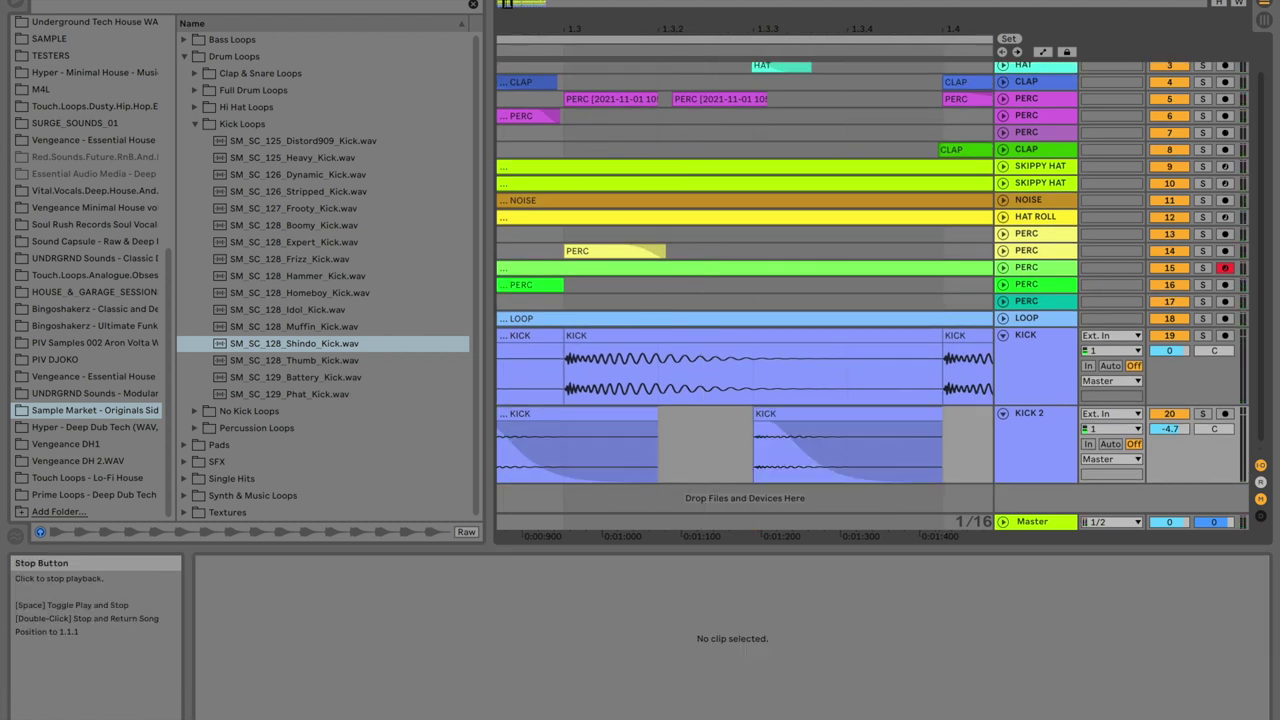
Solo the KICK and KICK 2 tracks, play them together, and raise the KICK 2 track volume to -3.0 dB.
key("minus")
key("minus")
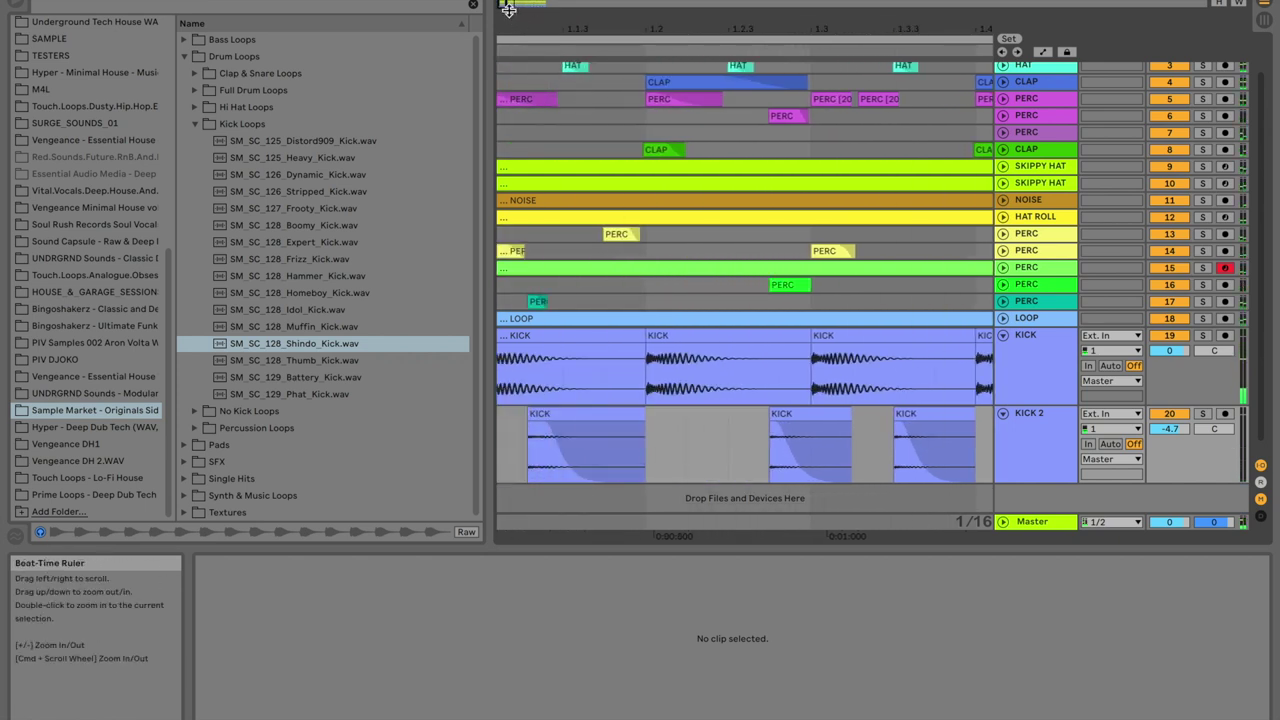
key("minus")
left_click(1203, 413)
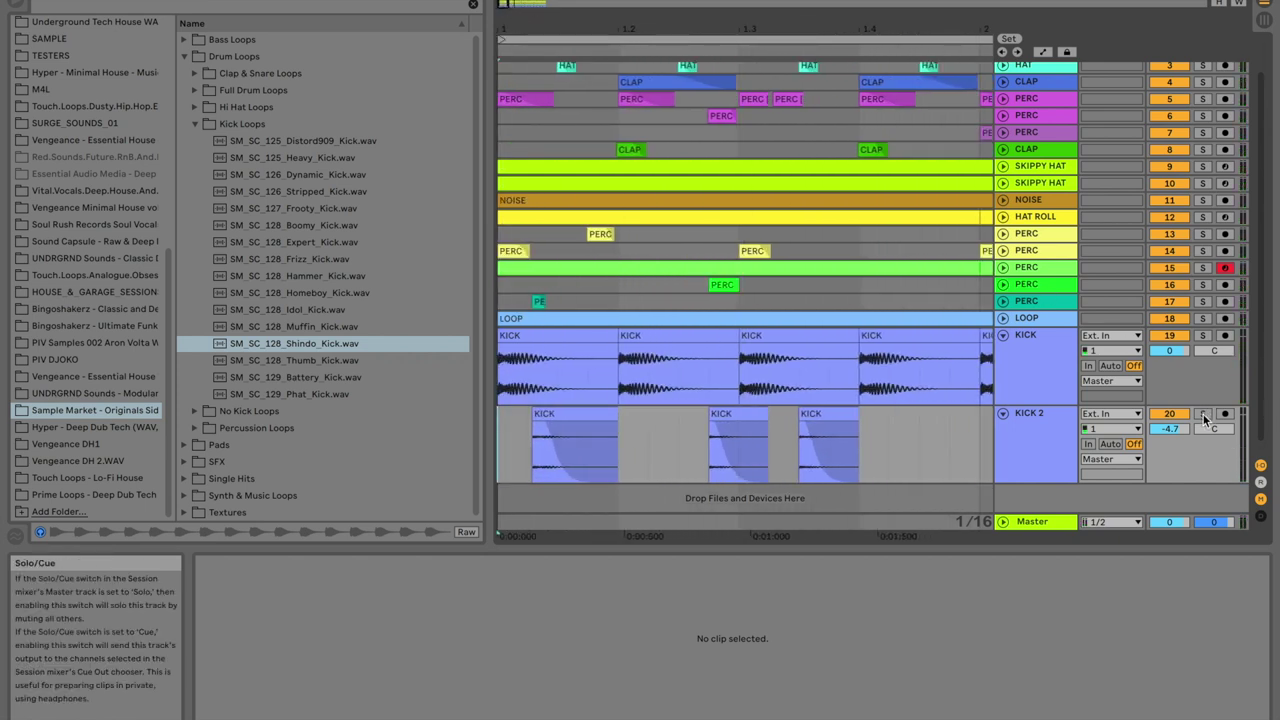
left_click(1202, 336)
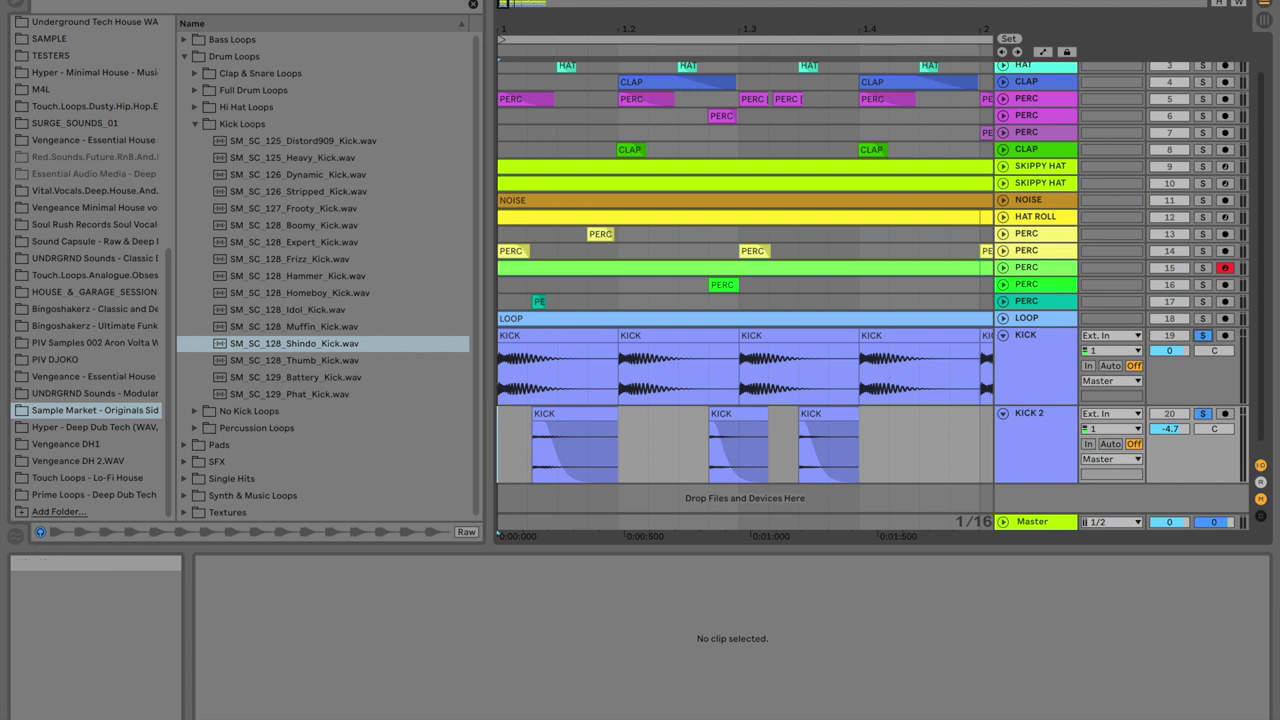
key("space")
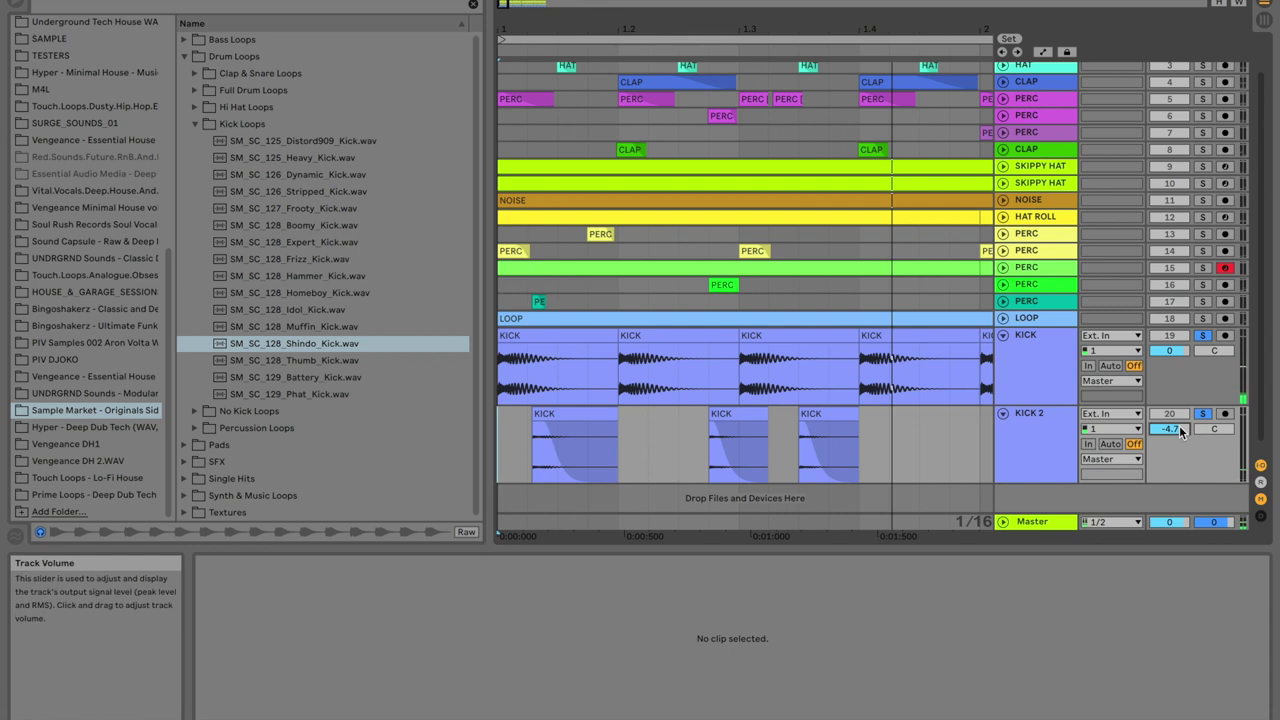
left_click_drag(1180, 430, 1180, 424)
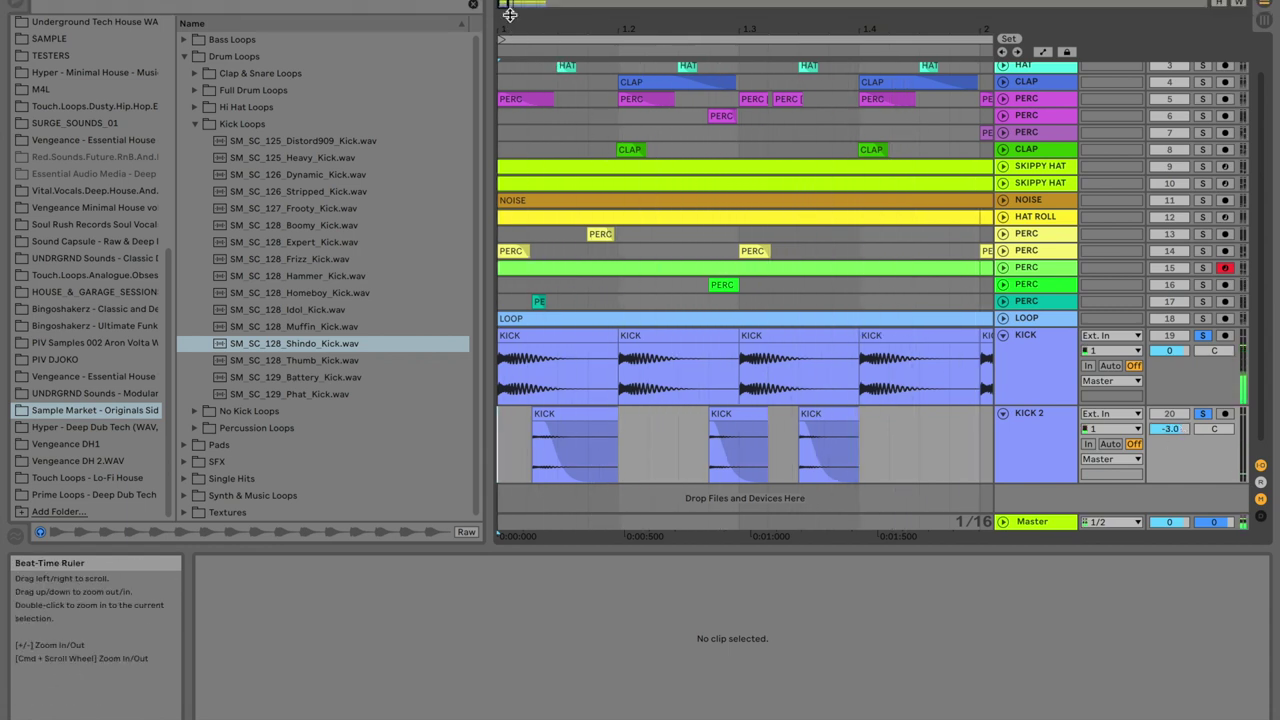
Turn the grid off and nudge the second and third KICK 2 clips slightly later, auditioning the timing.
left_click_drag(505, 3, 734, 290)
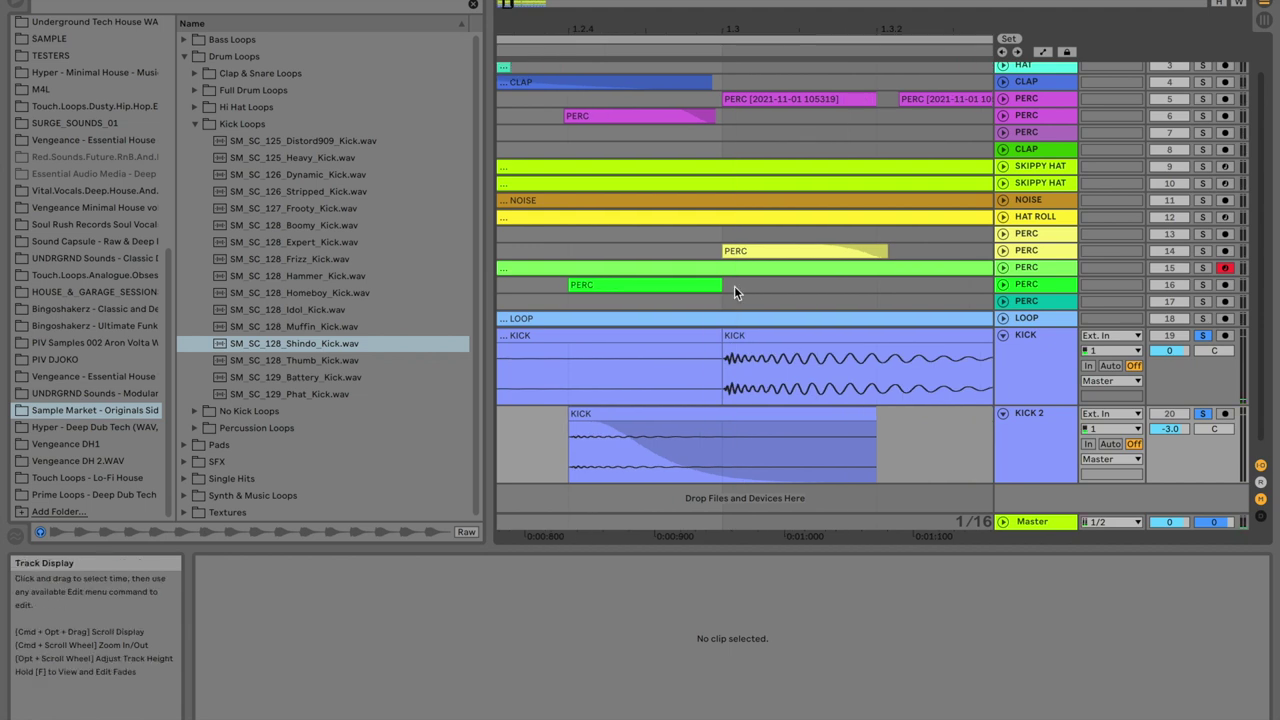
right_click(536, 438)
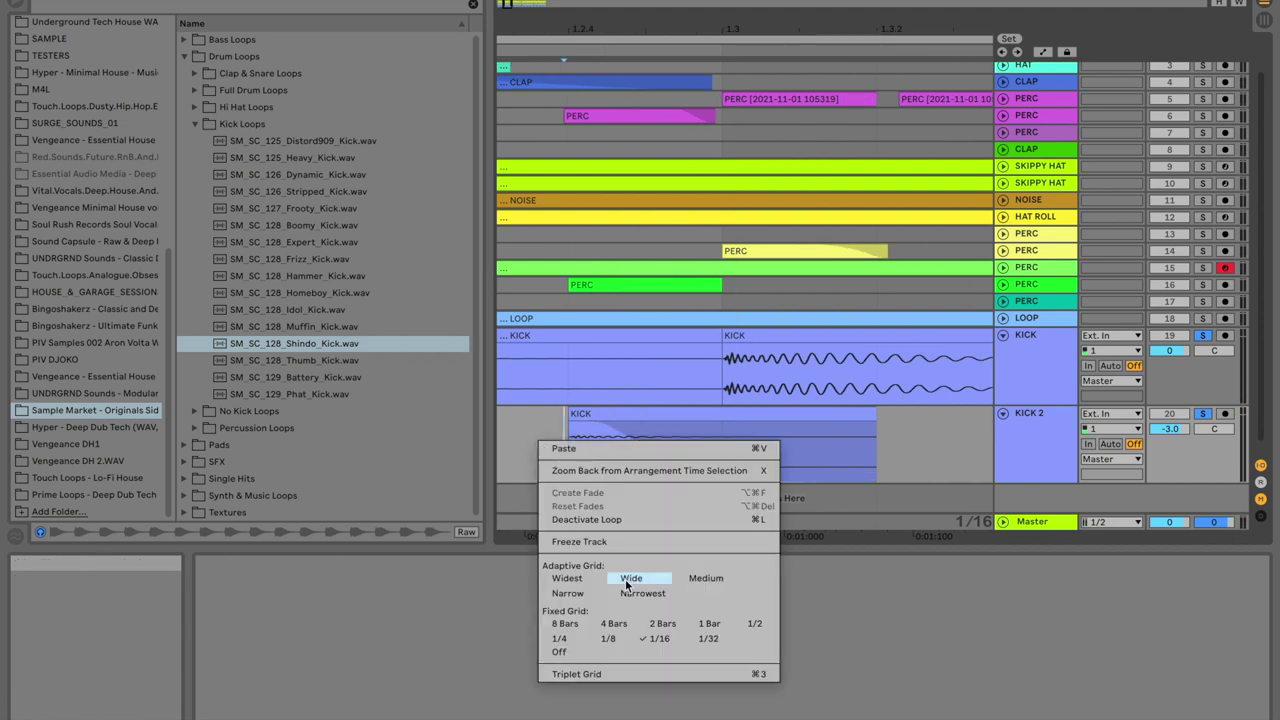
left_click(586, 651)
left_click_drag(609, 416, 636, 418)
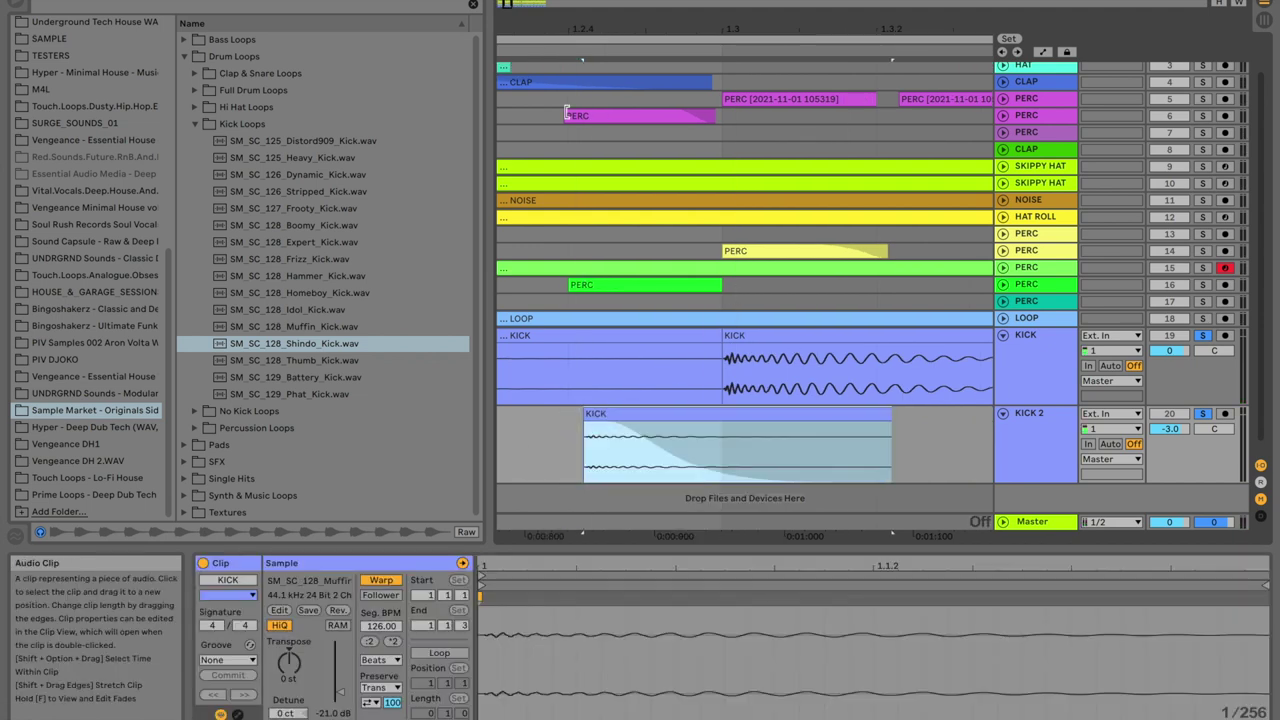
key("space")
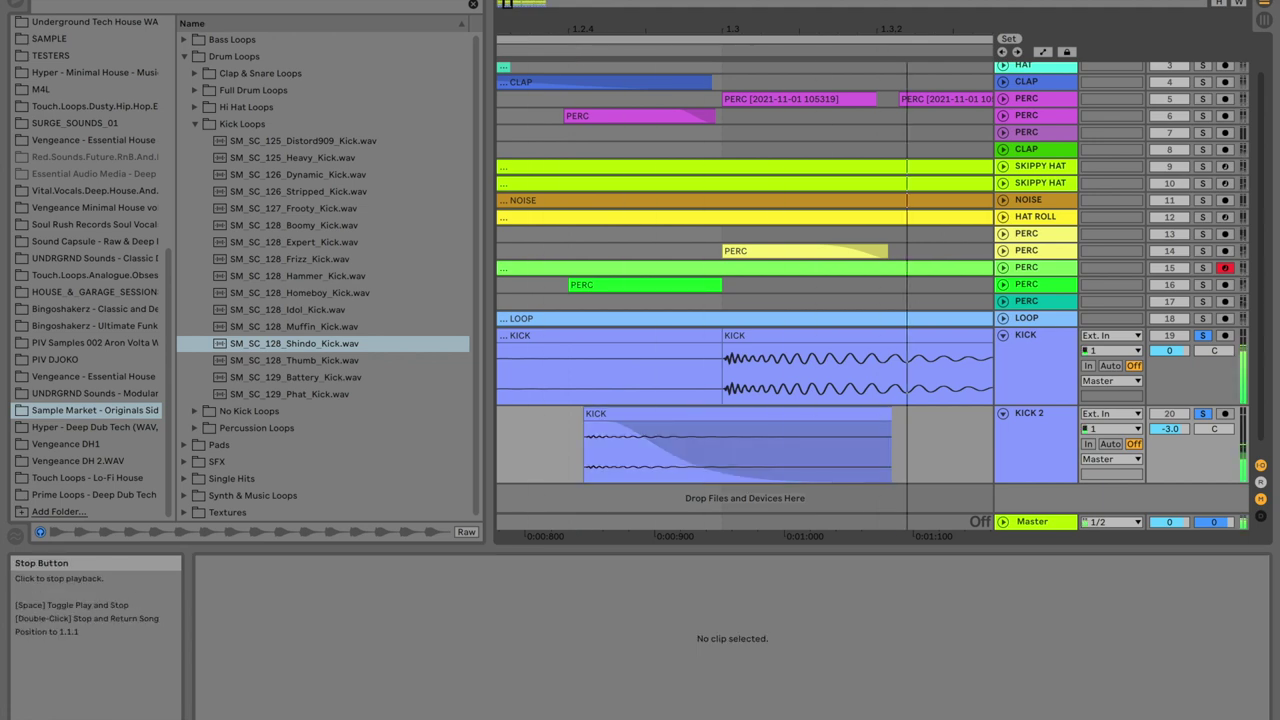
left_click(708, 422)
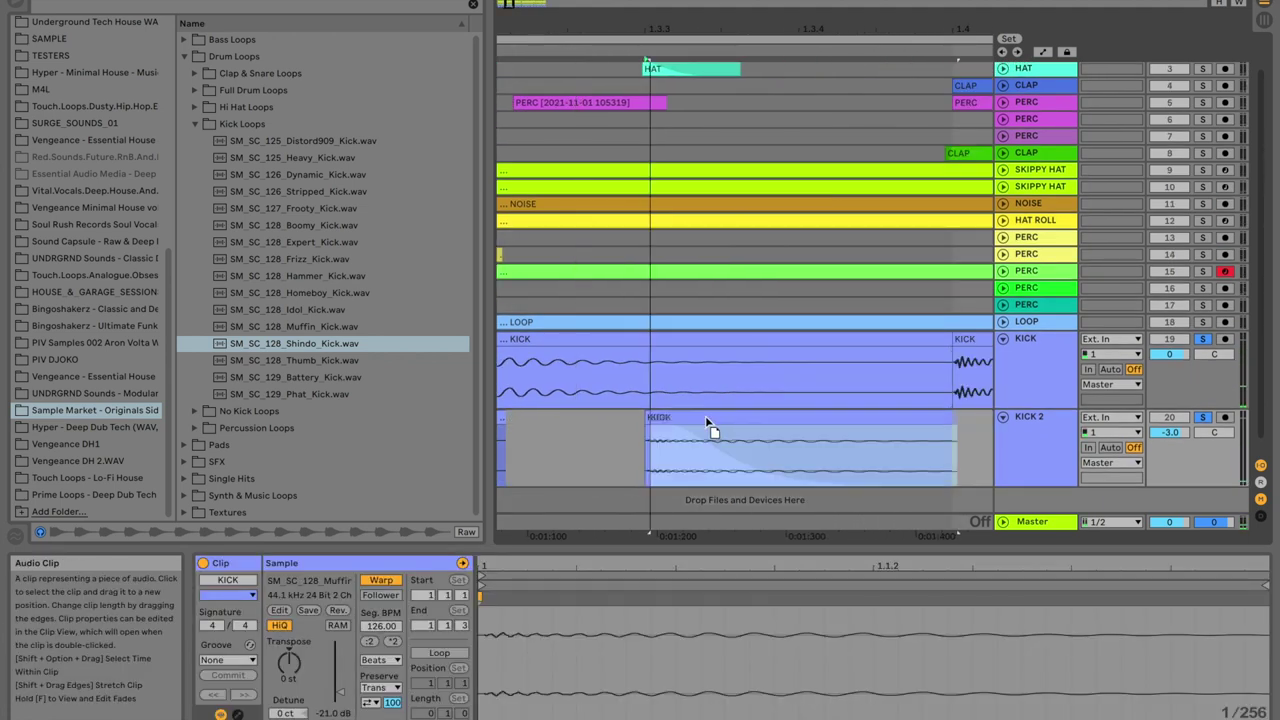
left_click_drag(710, 417, 724, 418)
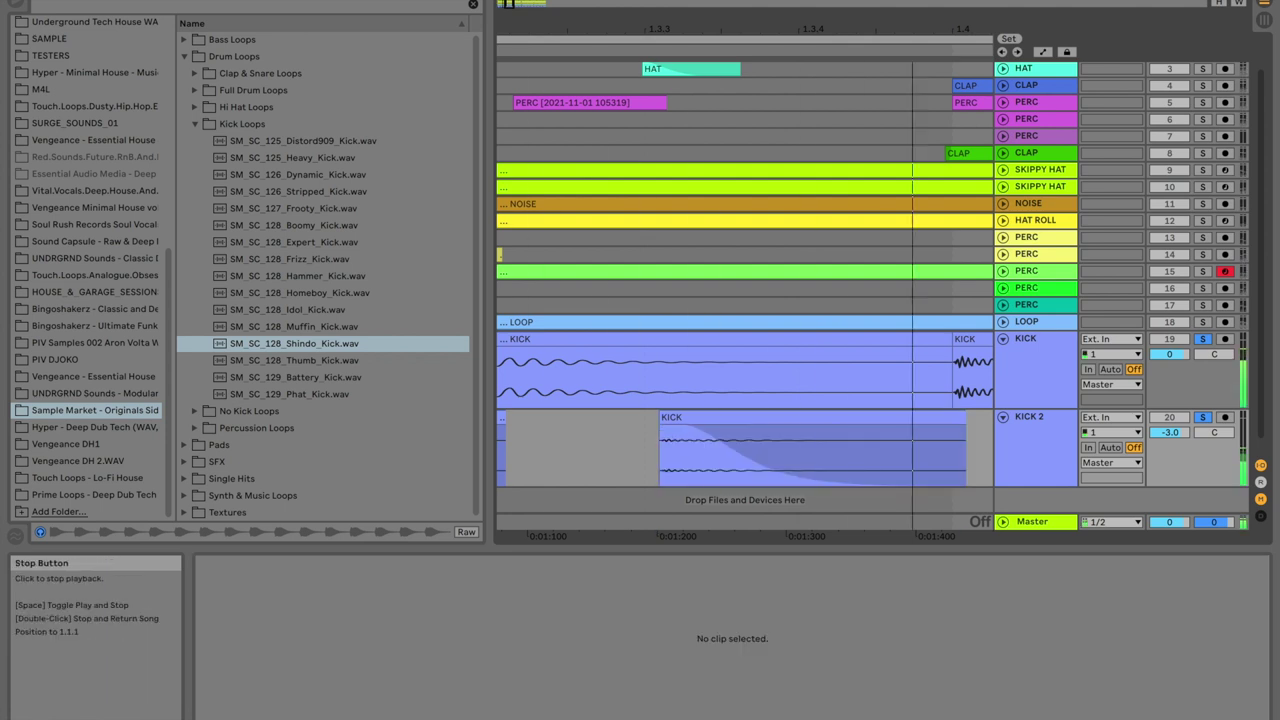
Set the arrangement grid to 1/16 and play the soloed kick tracks from the start.
left_click_drag(520, 4, 510, 10)
right_click(737, 448)
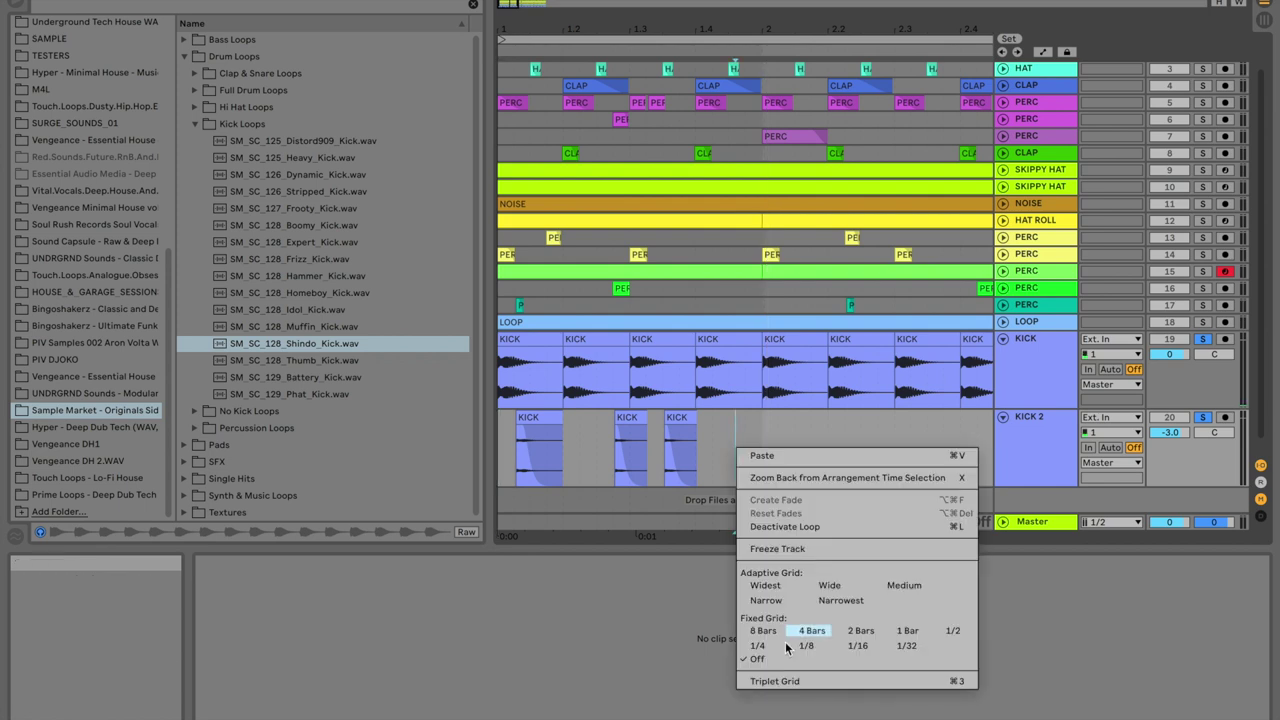
left_click(843, 648)
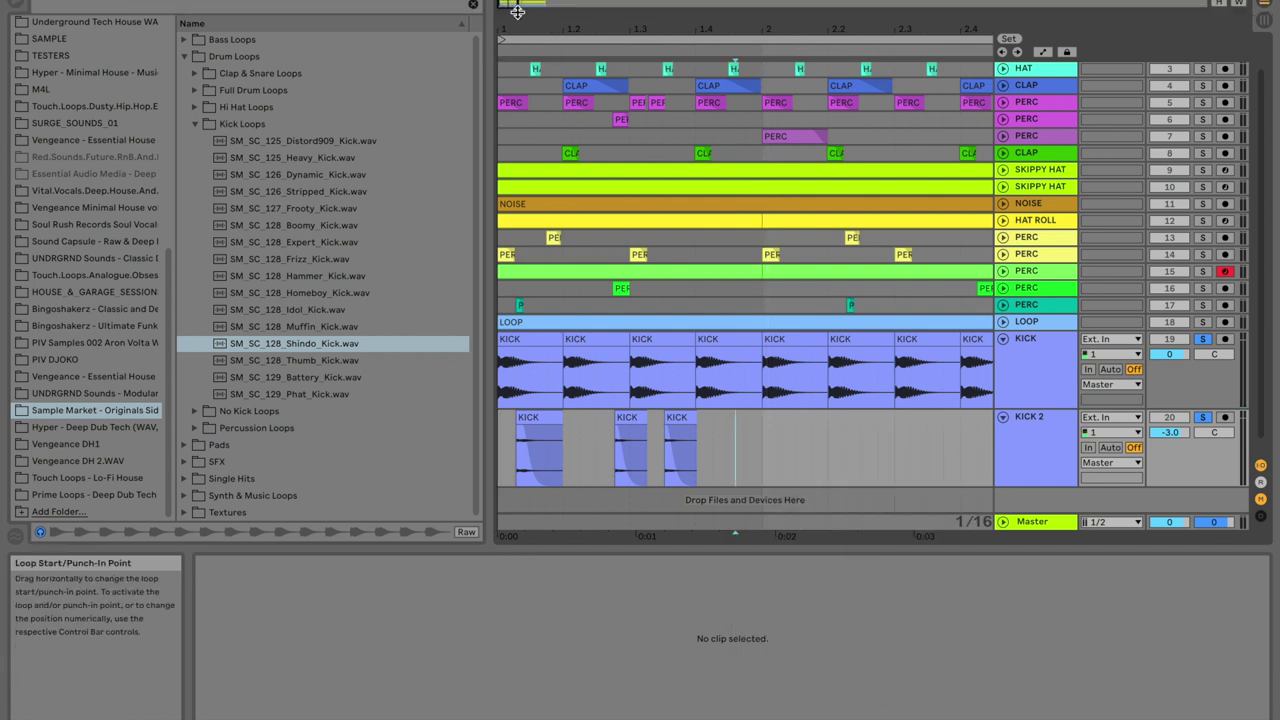
left_click_drag(517, 11, 515, 6)
key("space")
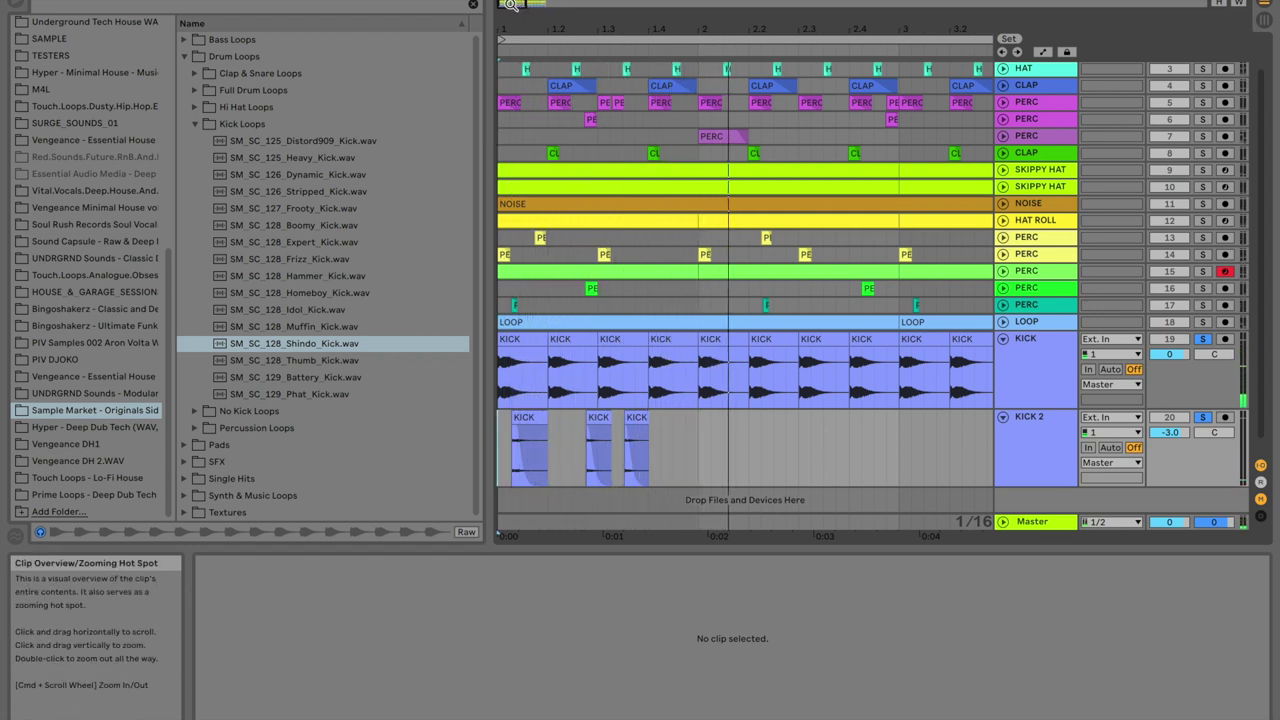
Copy the third KICK 2 clip, paste it at 2.1.4 on the same track, and audition the pattern.
key("plus")
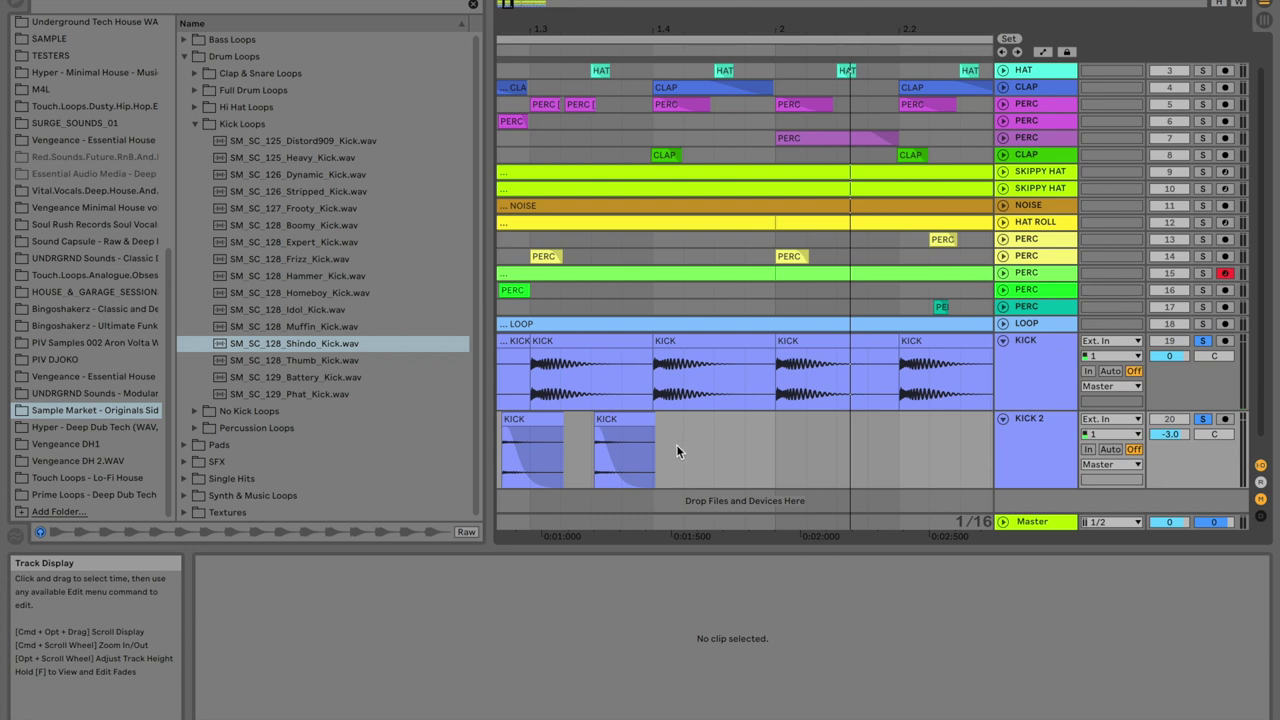
left_click(601, 435)
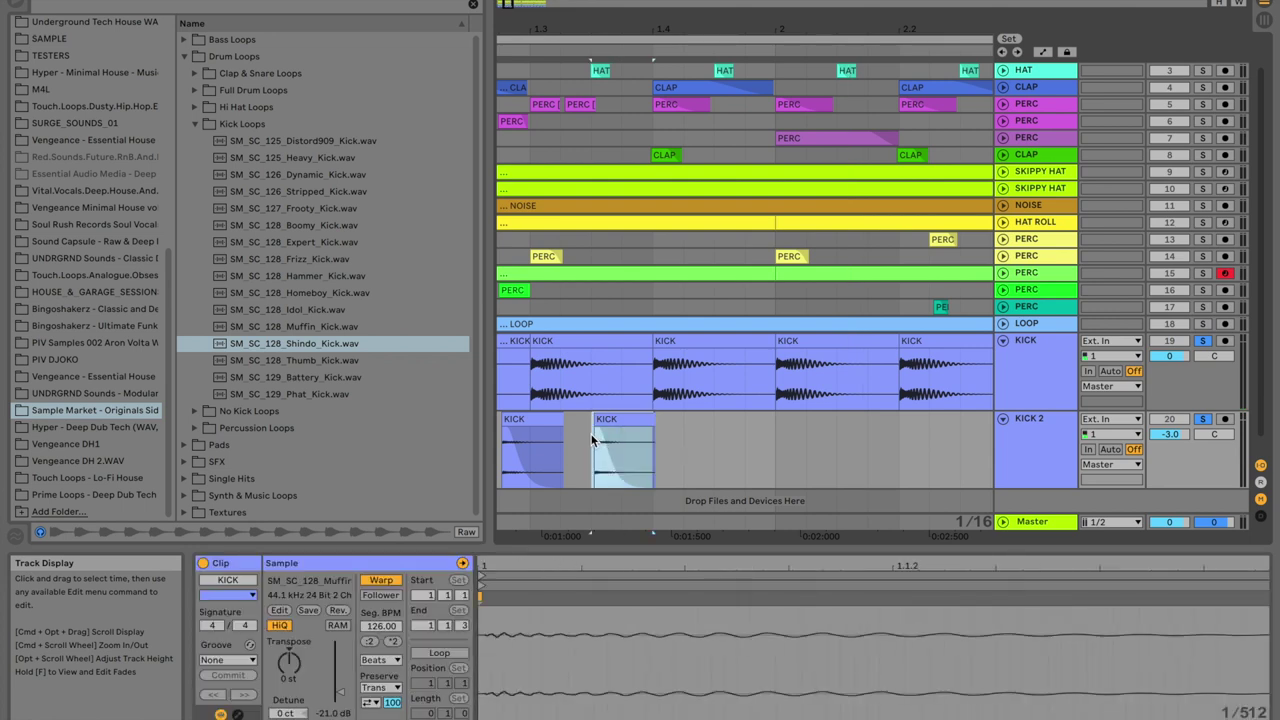
left_click(870, 450)
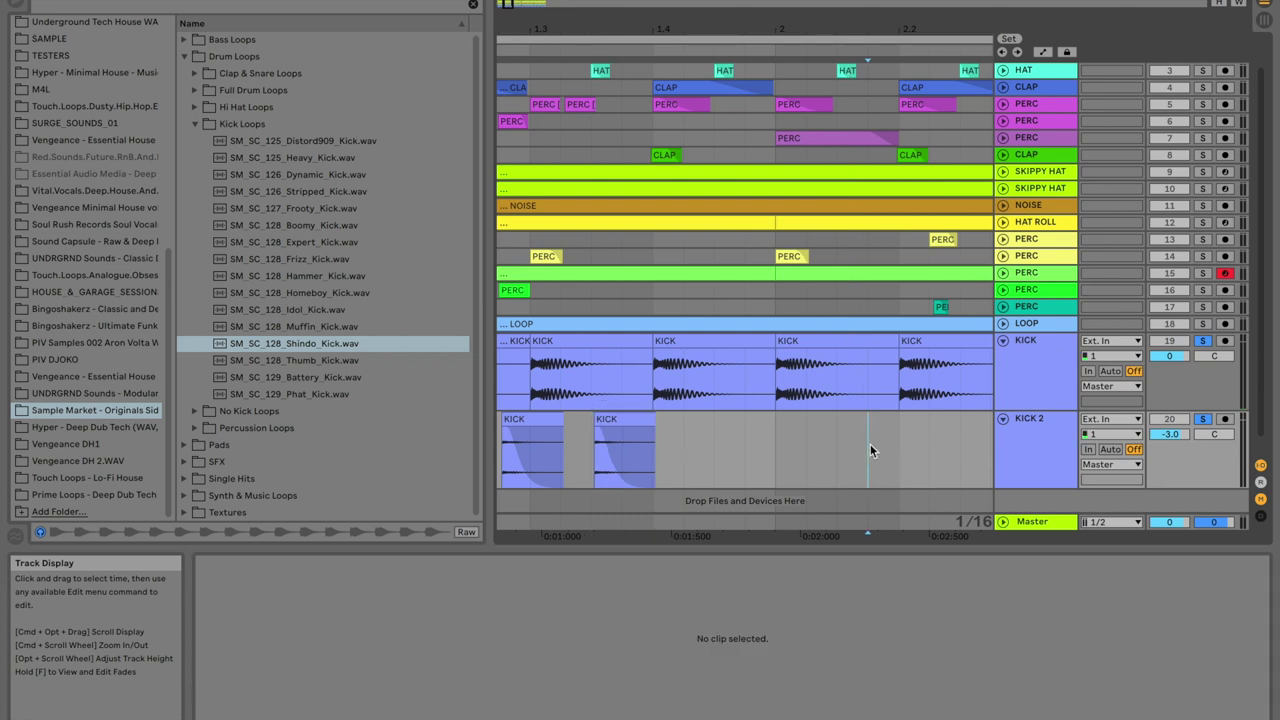
key("super+v")
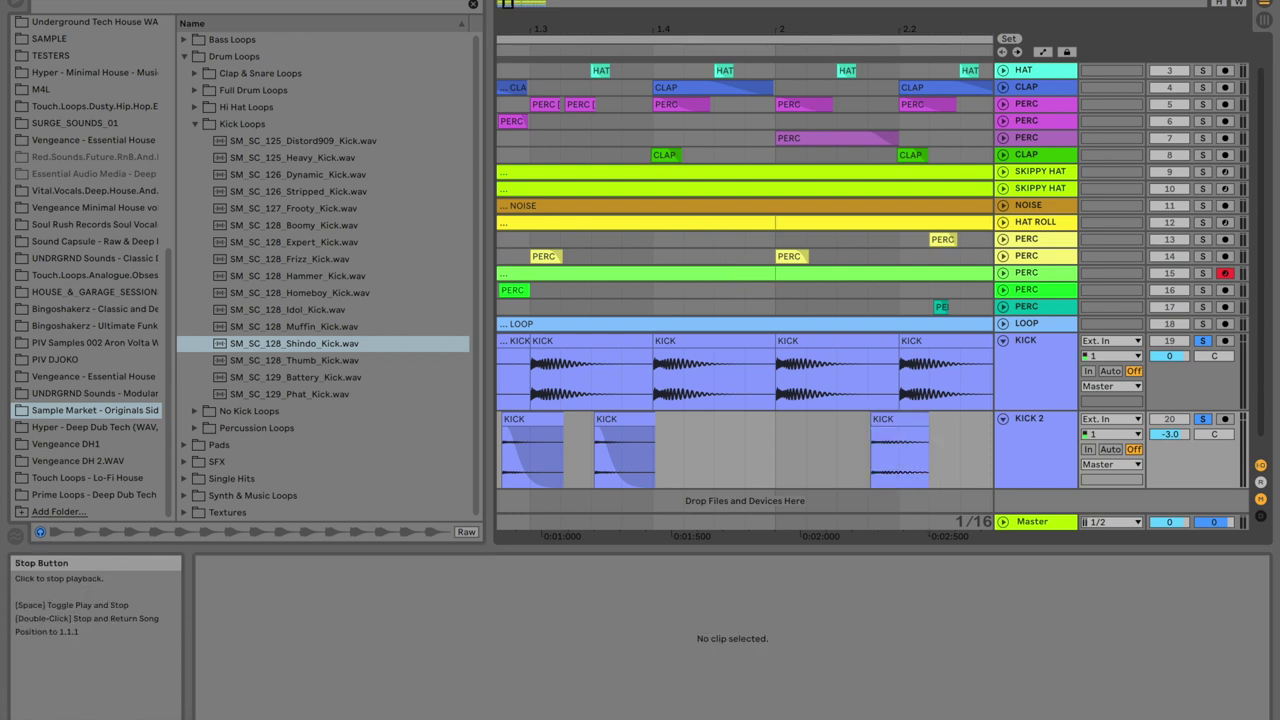
key("Escape")
key("minus")
key("minus")
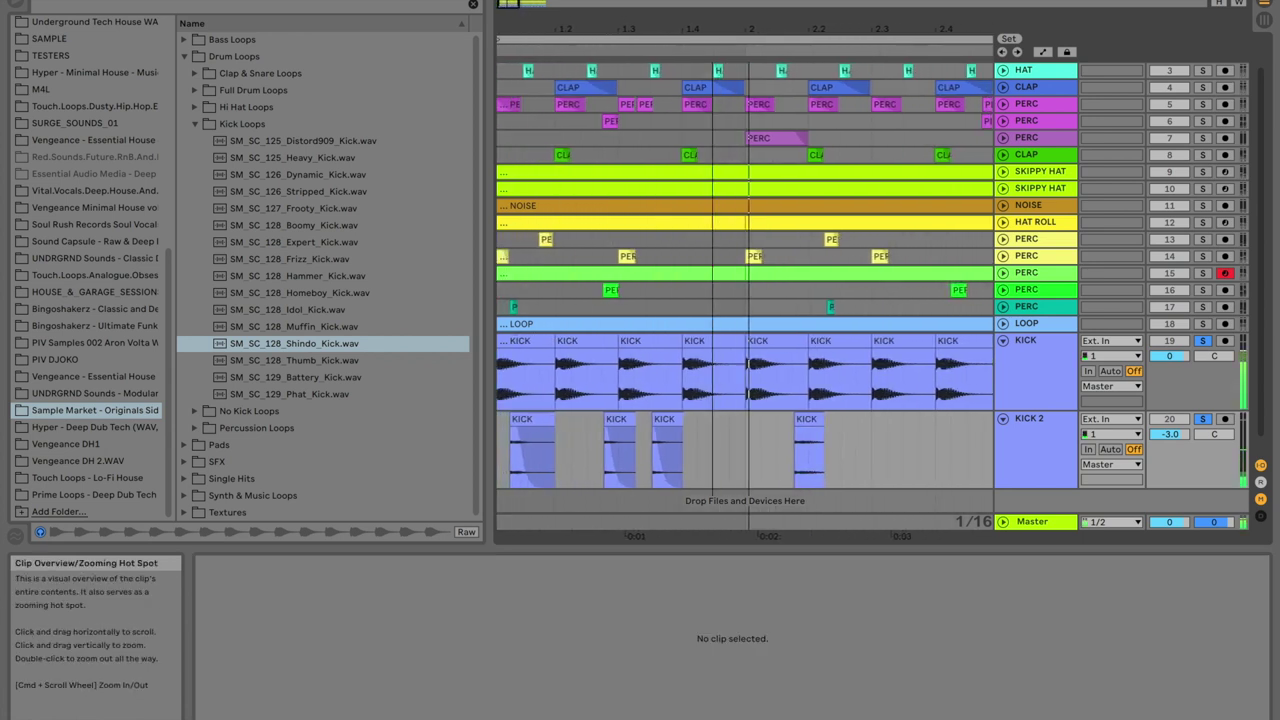
key("space")
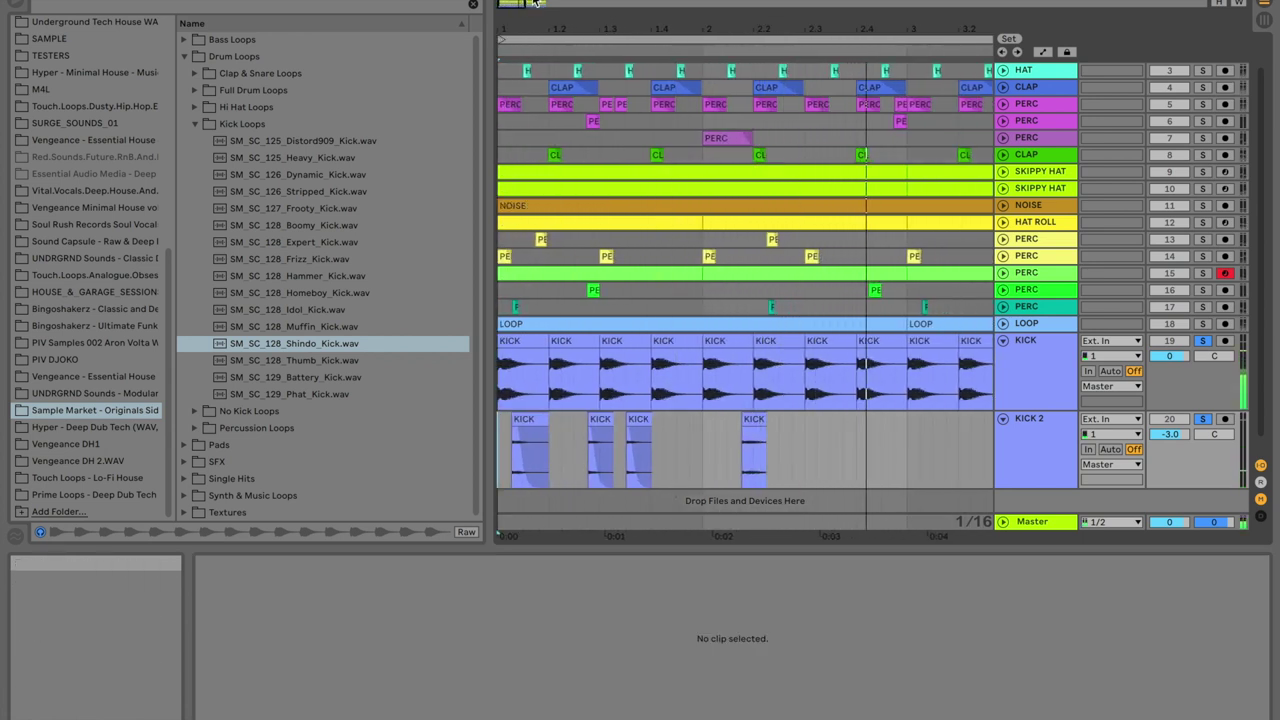
Paste another KICK 2 clip at 2.3.2 and play the pattern.
scroll(800, 296, "up", 3)
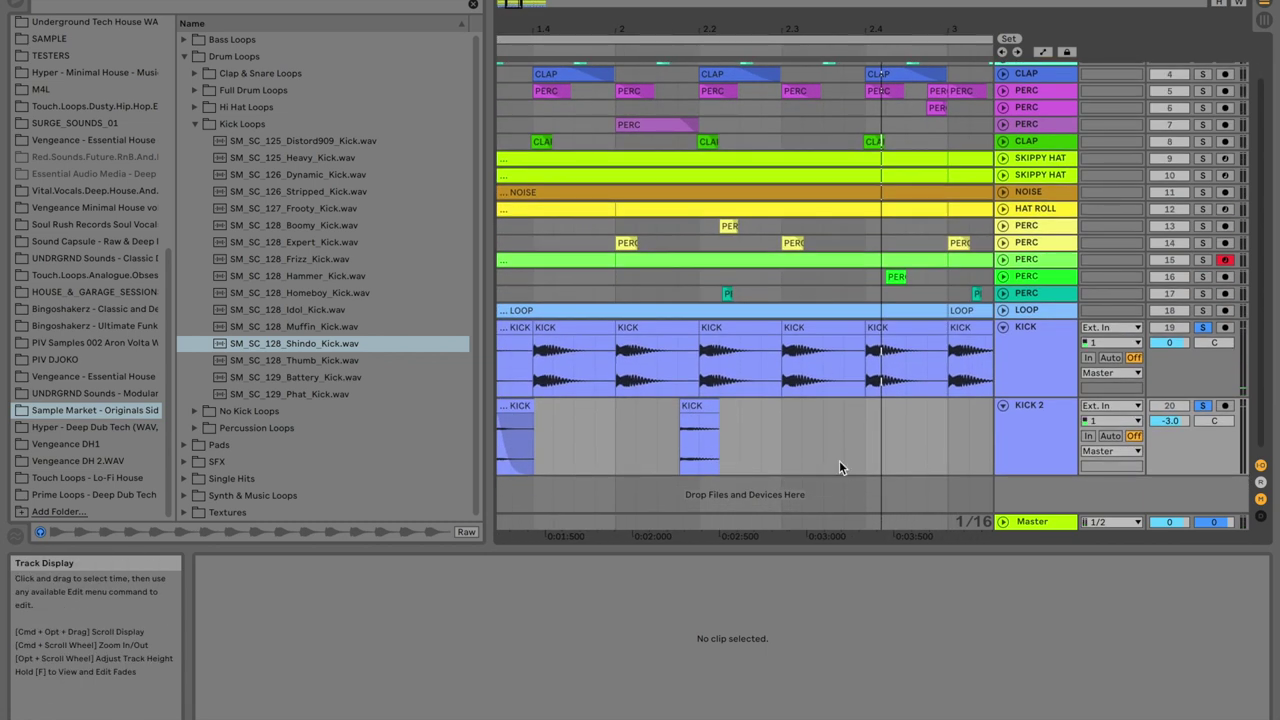
key("super+v")
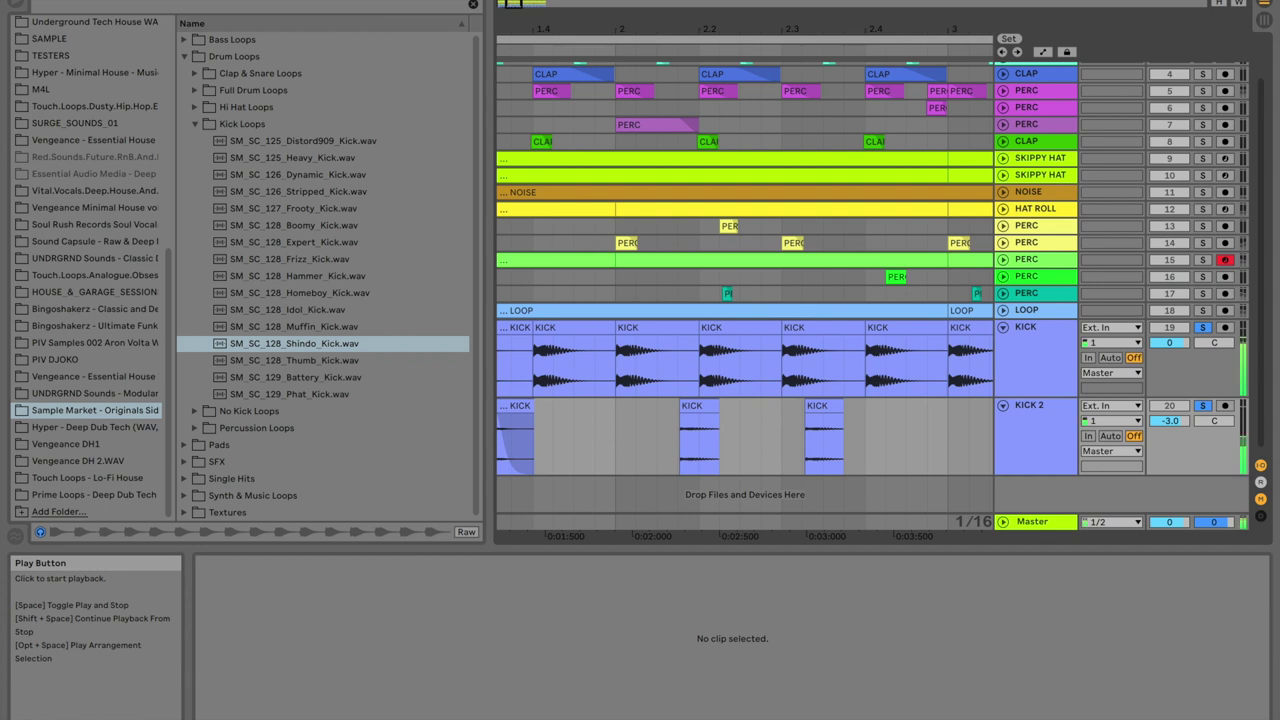
key("space")
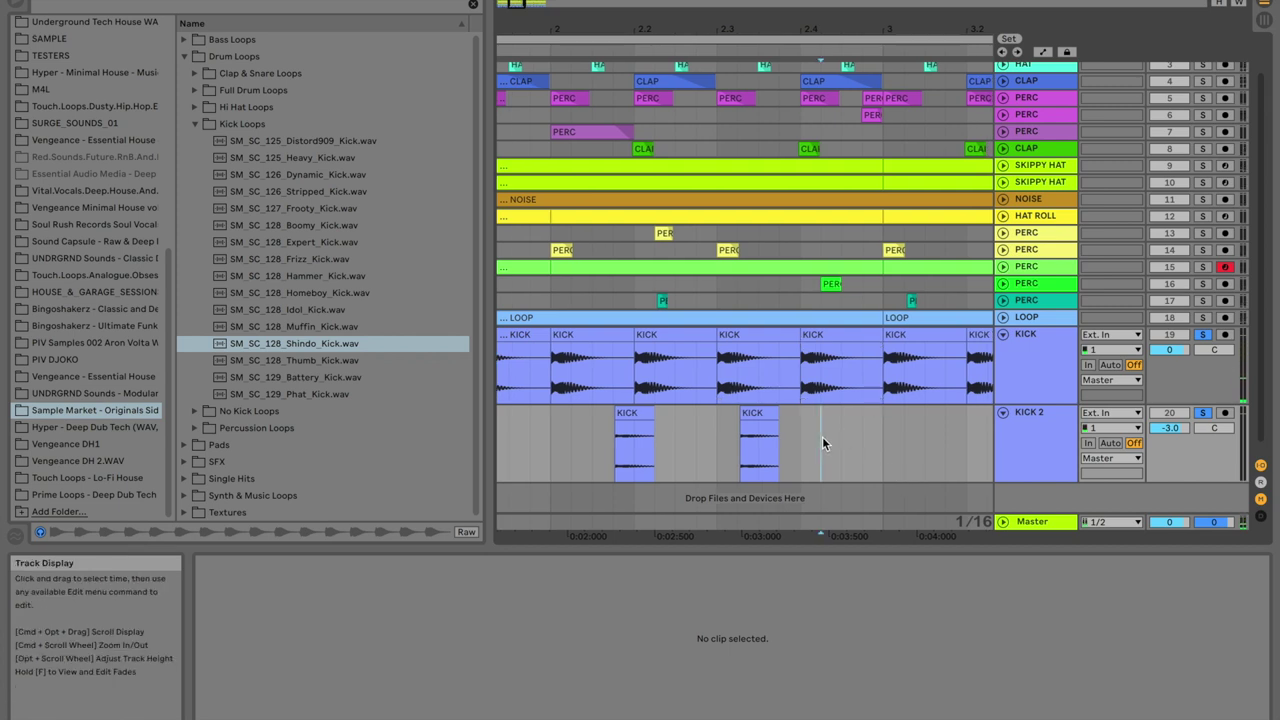
Paste a further KICK 2 clip at 2.4.2 and trim it to end at 2.4.3.
key("super+v")
left_click(881, 430)
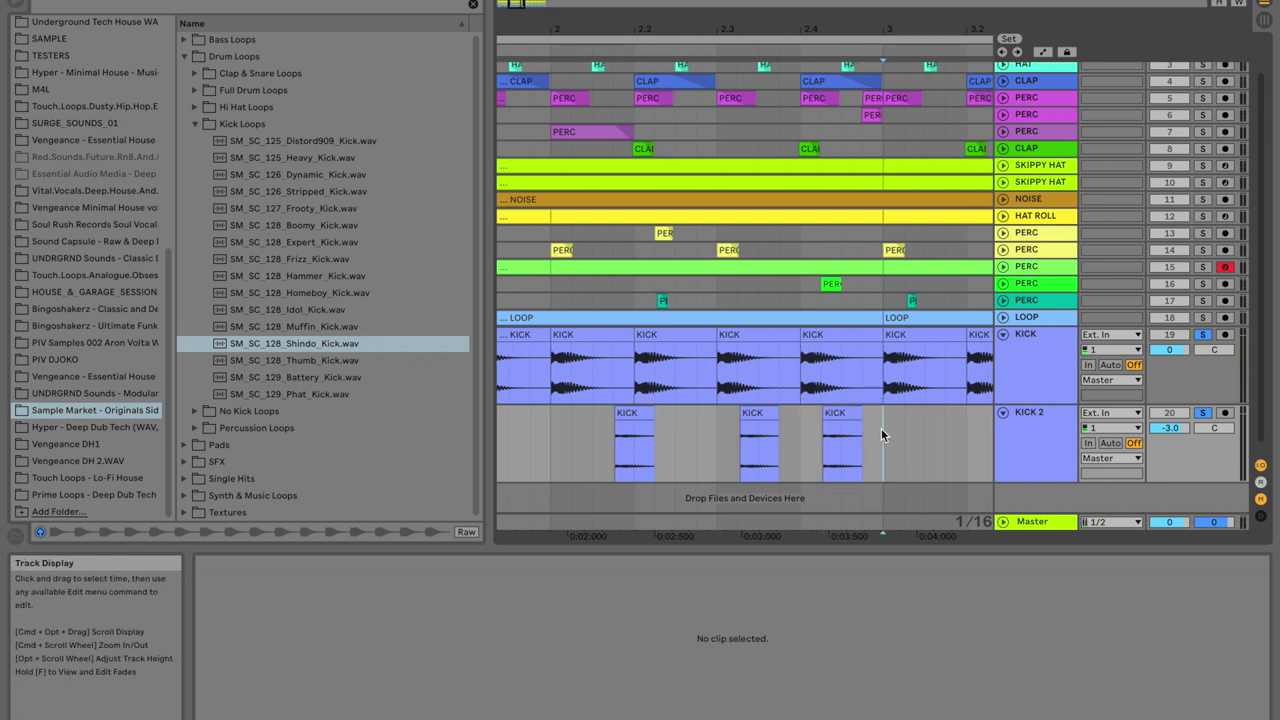
left_click_drag(880, 440, 840, 425)
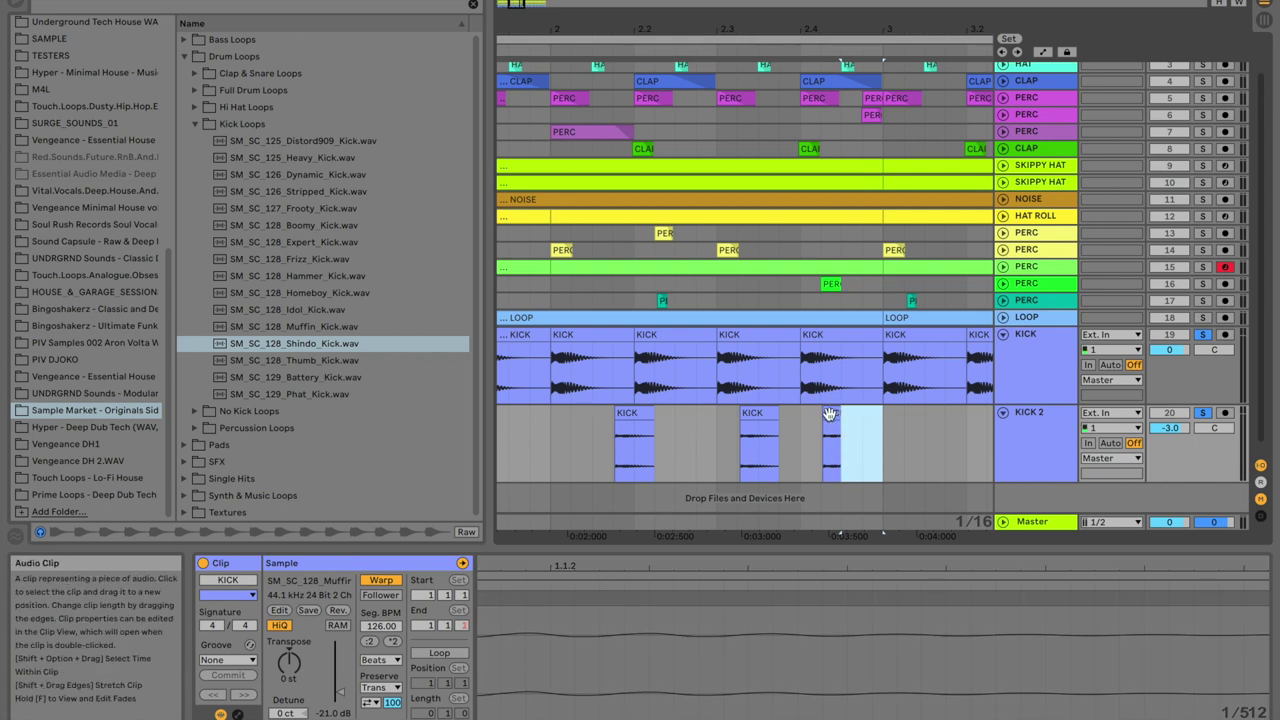
Place a copy of the trimmed KICK 2 clip at 2.4.3 and play from bar 2.
key("super+v")
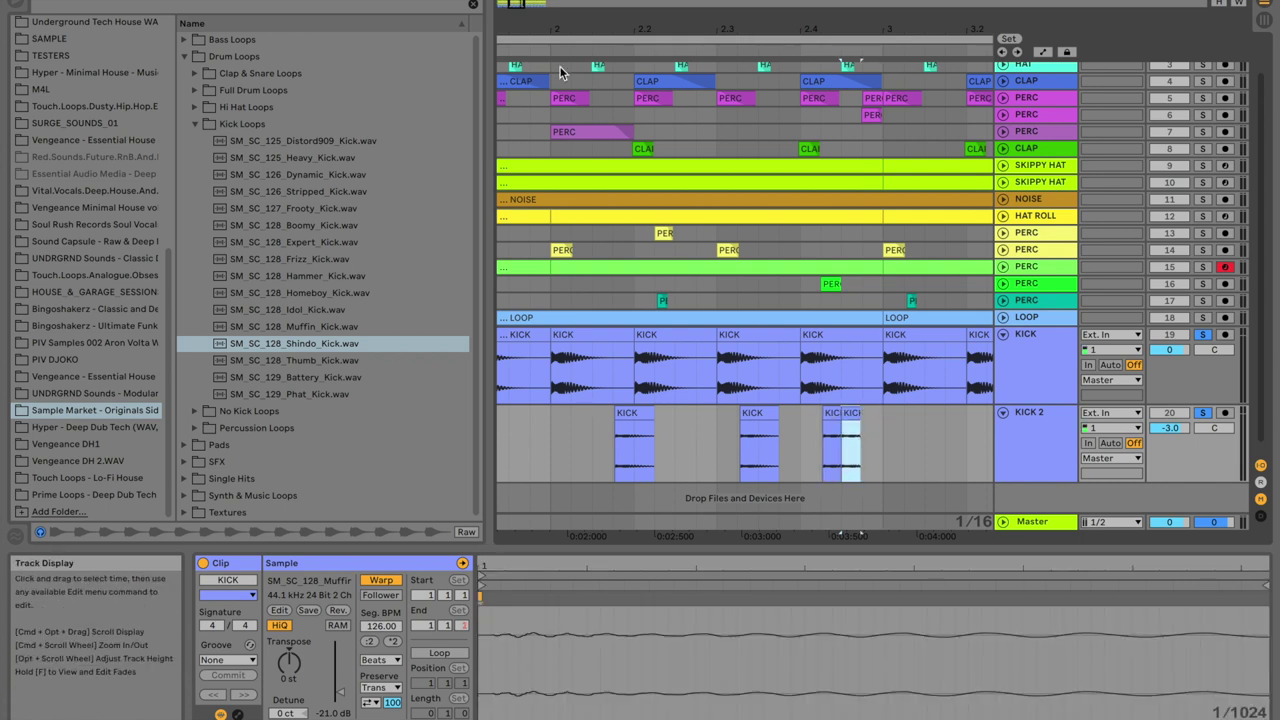
left_click(554, 26)
key("minus")
key("space")
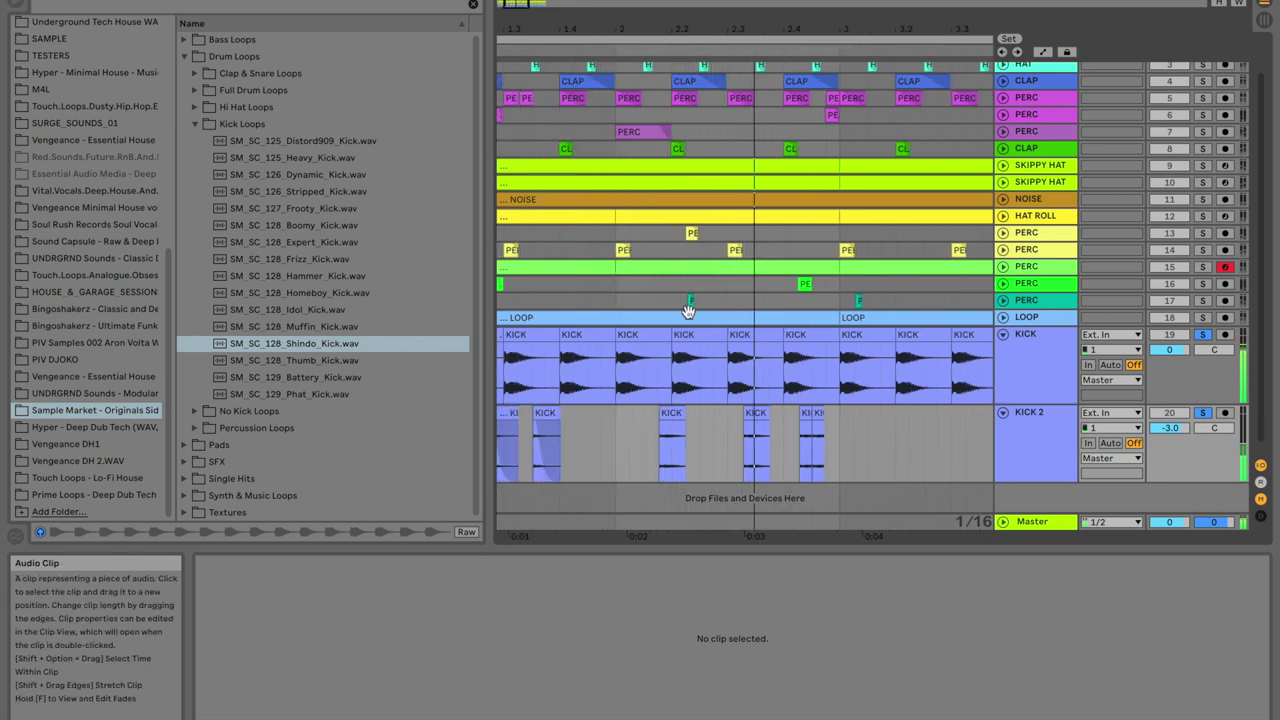
Add a short fade-out to the trimmed KICK 2 clip at 2.4.2 while auditioning the loop.
key("plus")
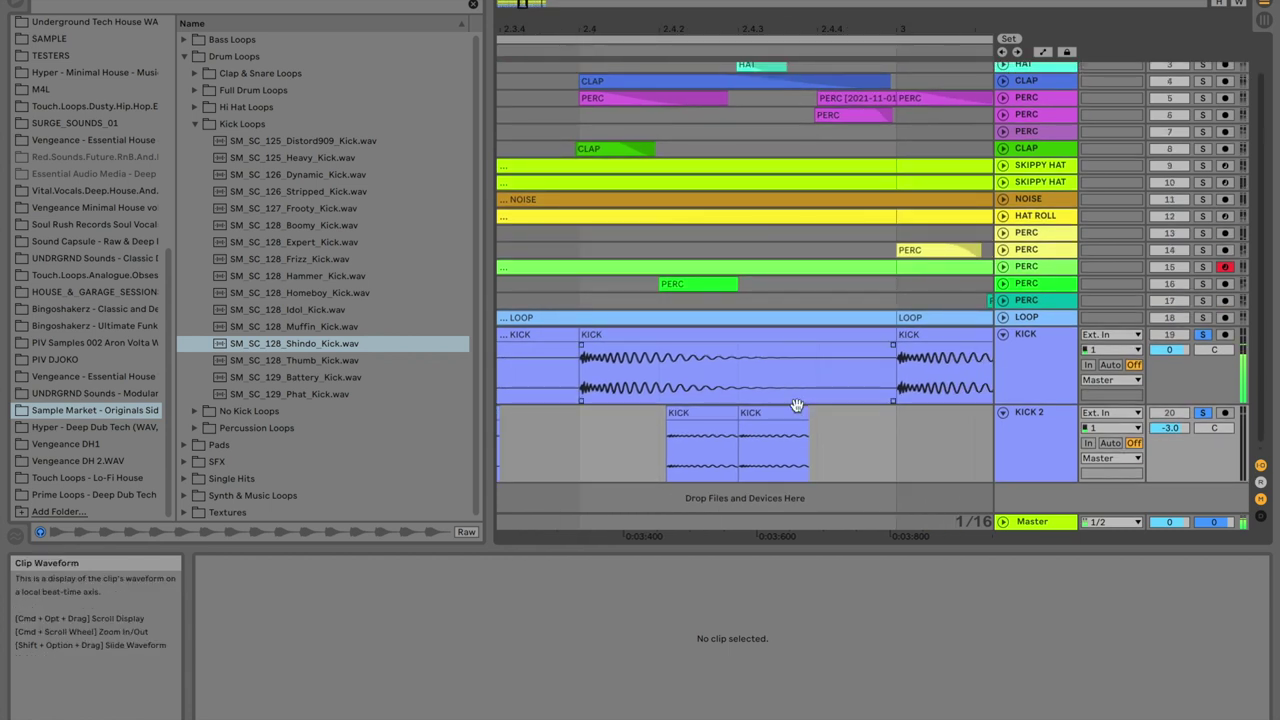
left_click(734, 425)
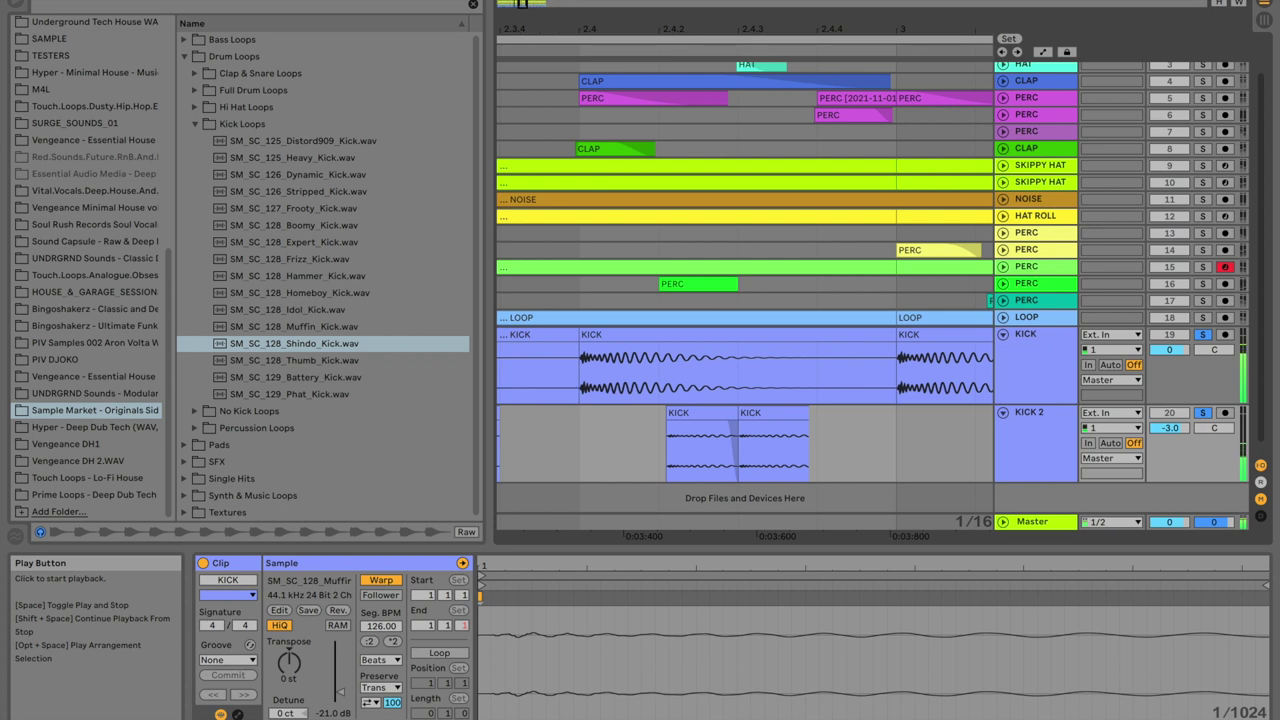
mouse_move(742, 423)
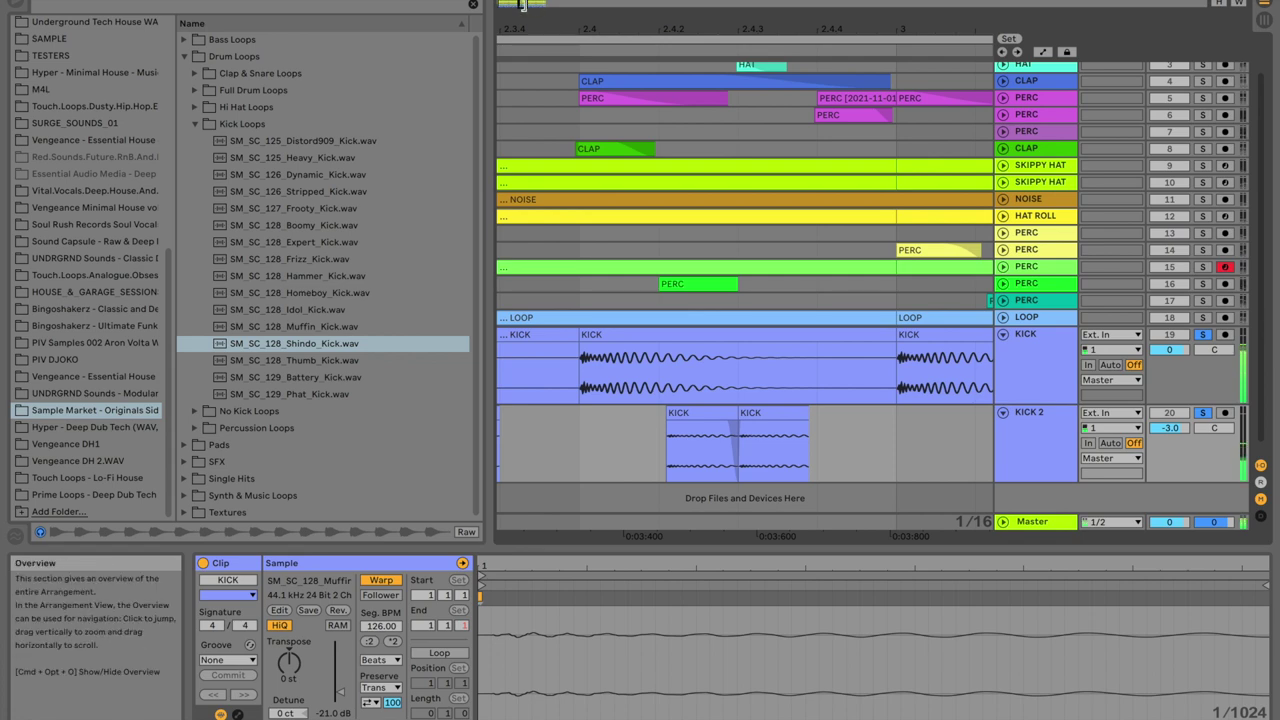
key("minus")
key("minus")
key("minus")
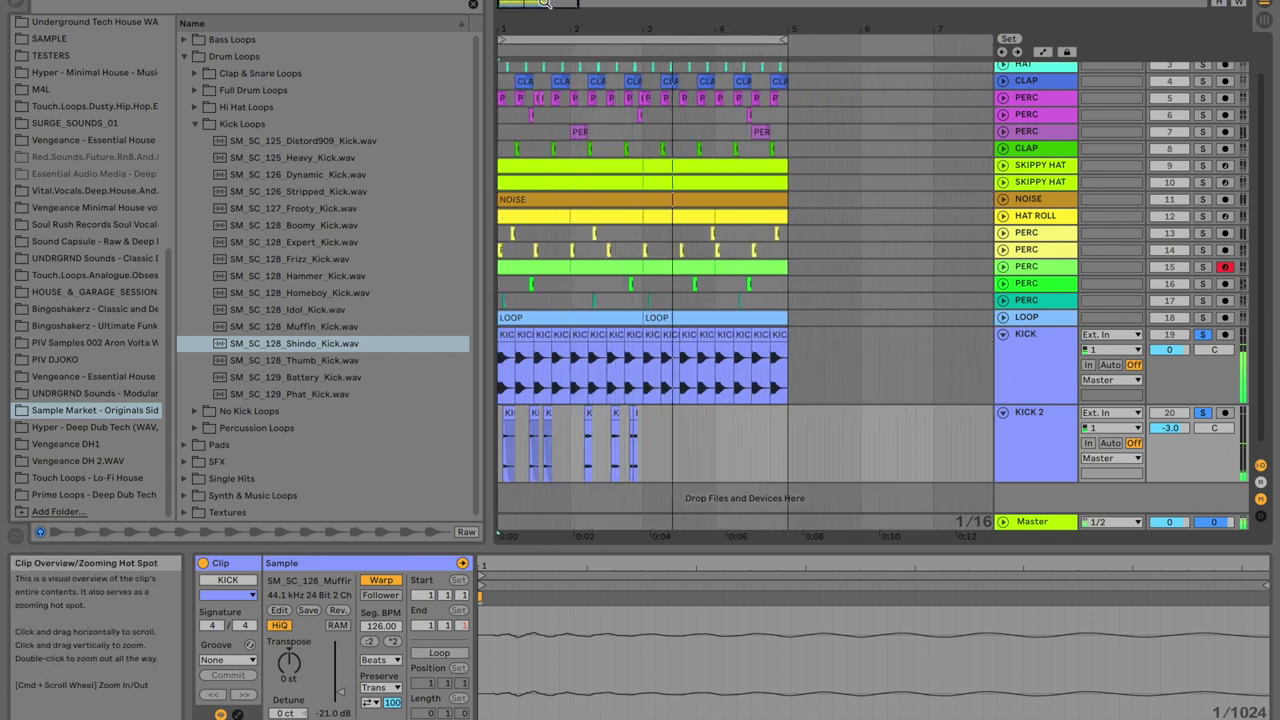
Add a longer fade-out to the last KICK 2 clip at 2.4.3.
key("plus")
key("plus")
scroll(633, 392, "down", 1)
scroll(633, 392, "left", 5)
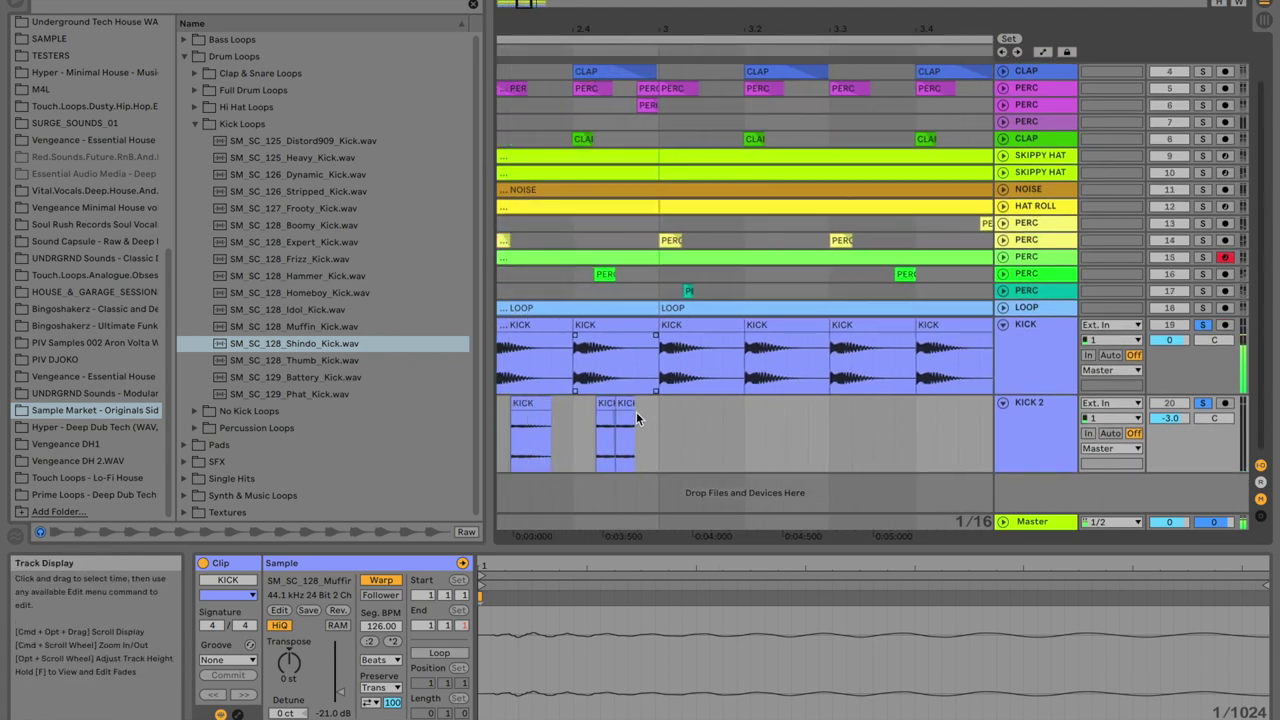
left_click(624, 406)
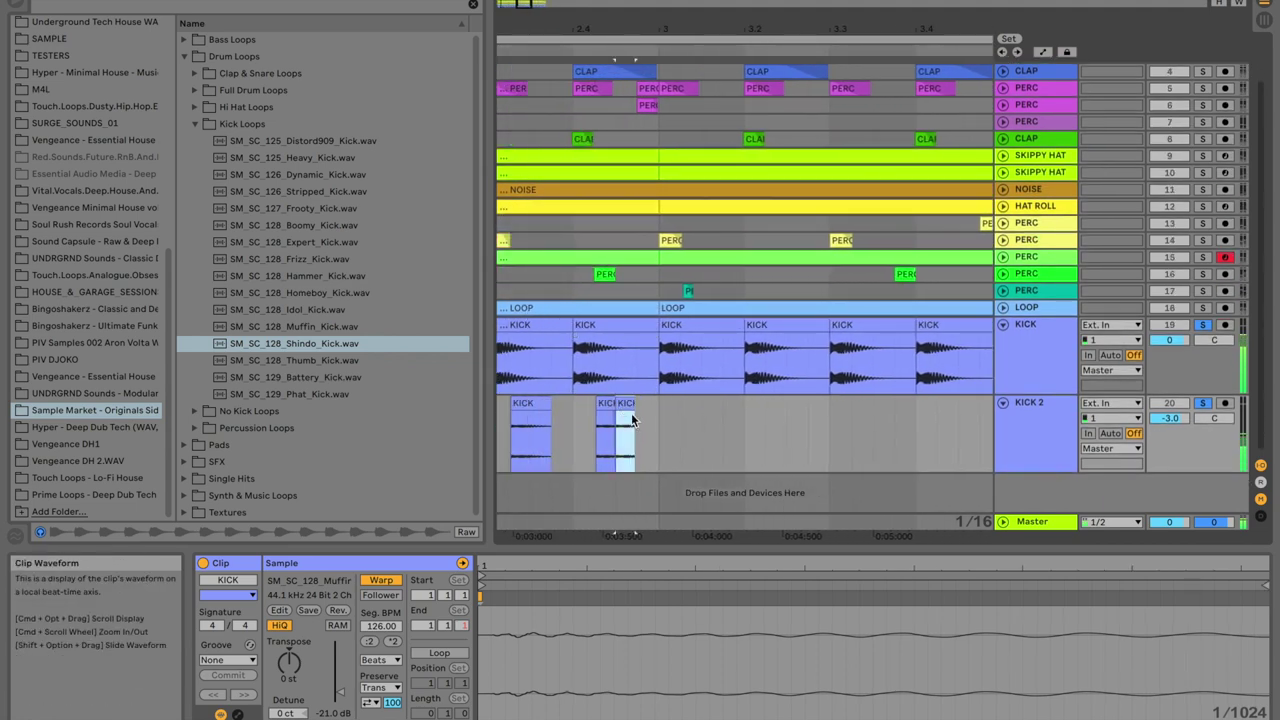
key("plus")
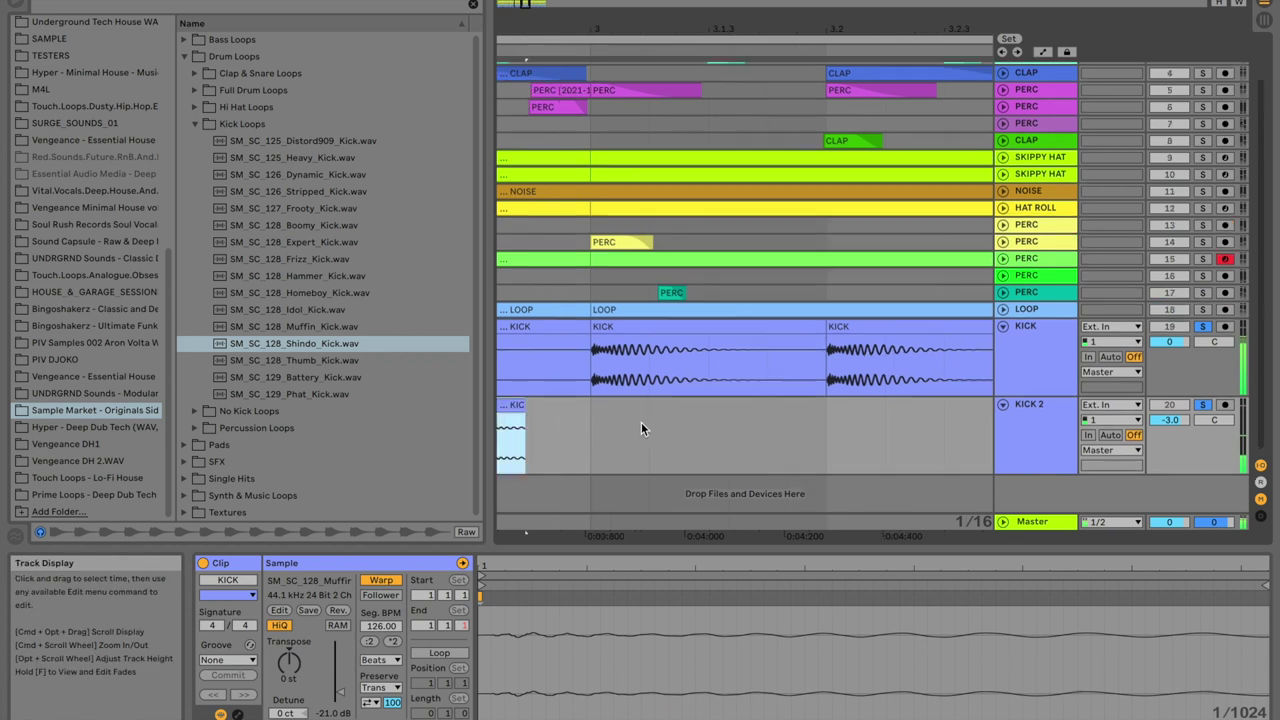
scroll(641, 428, "left", 3)
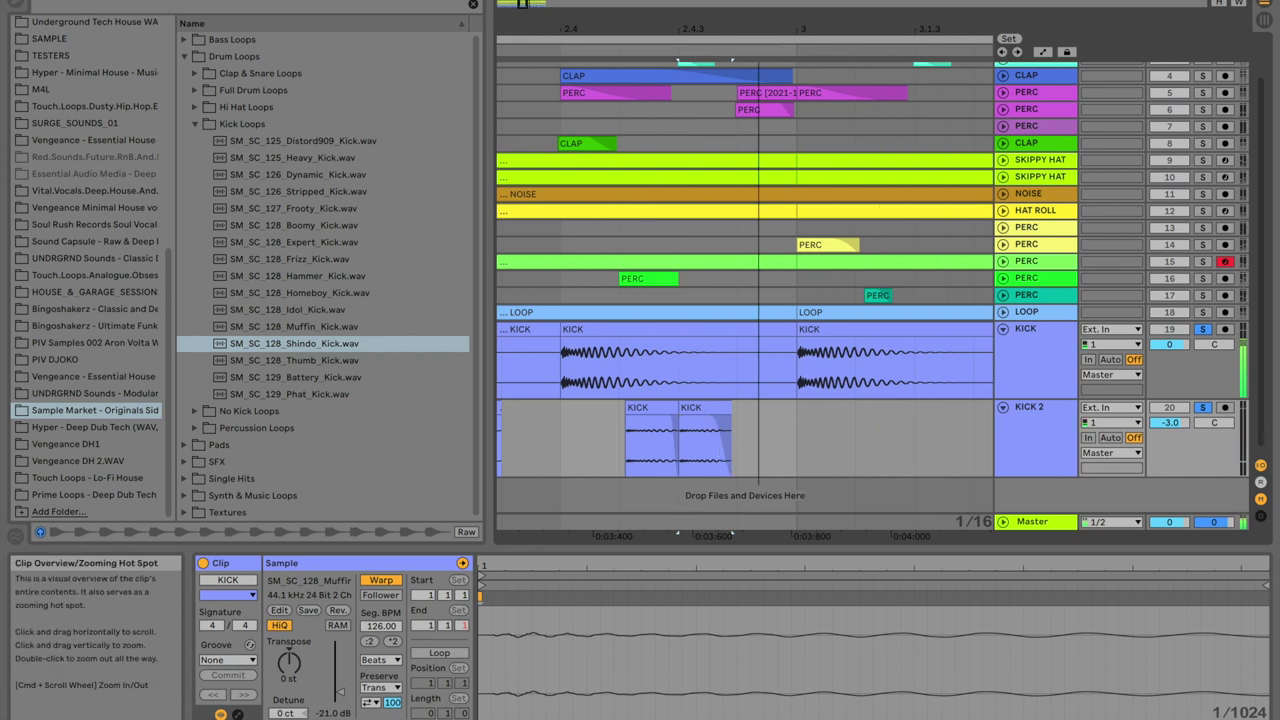
Set the grid to 1/4 and duplicate the first two bars of KICK 2 clips into bars 3 and 4.
double_click(520, 3)
right_click(708, 455)
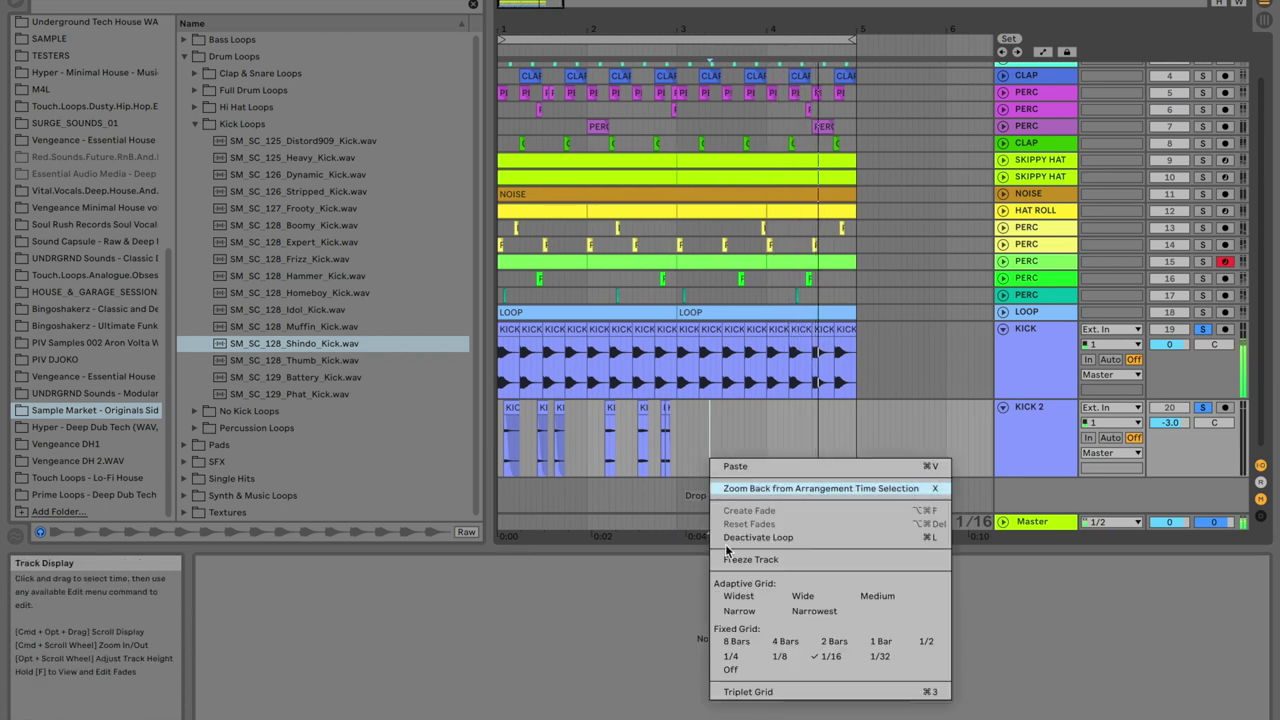
left_click(738, 655)
left_click_drag(675, 414, 474, 415)
key("super+d")
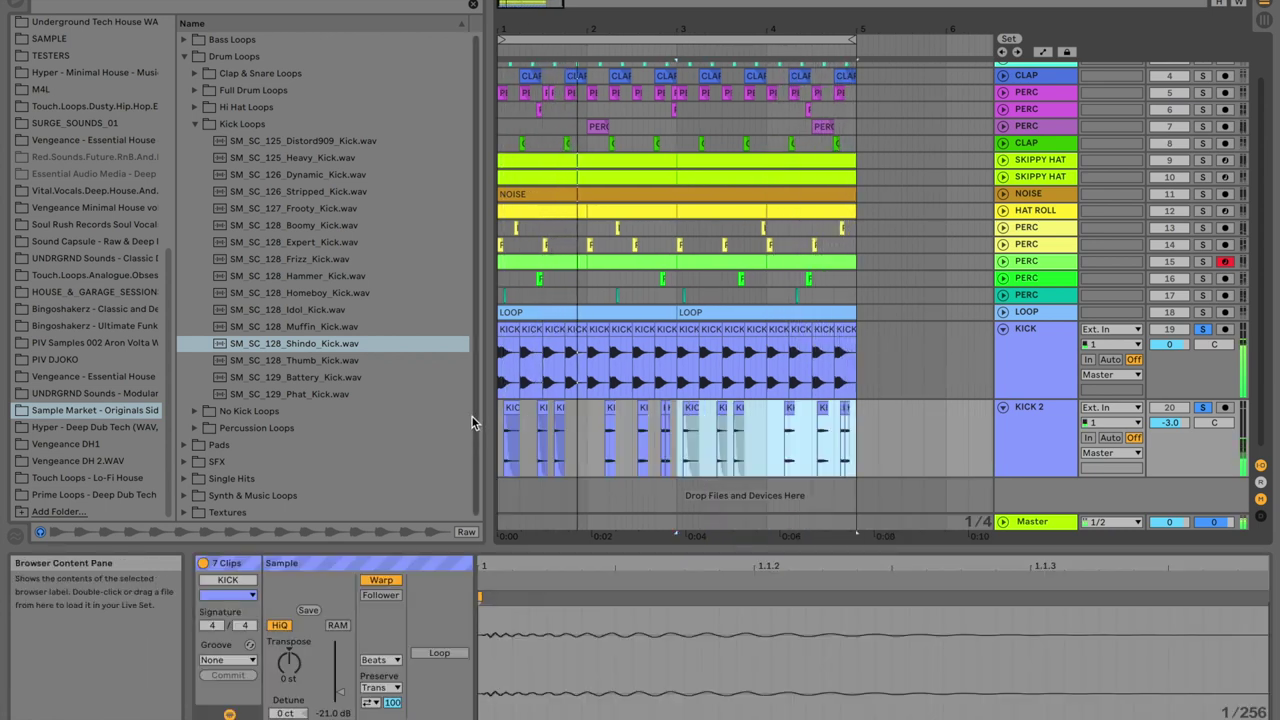
Lower the KICK 2 track volume to -5.0 dB and unsolo the kick tracks to hear the full mix.
left_click_drag(1172, 428, 1172, 436)
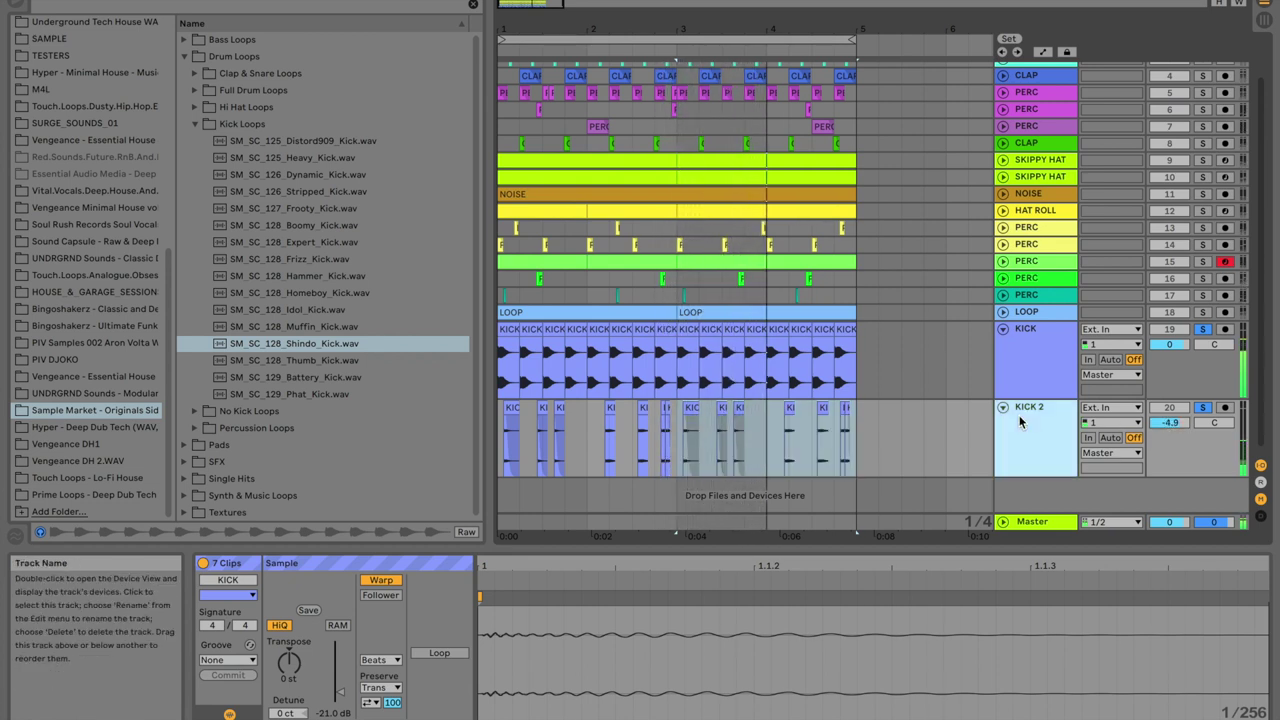
scroll(73, 109, "up", 8)
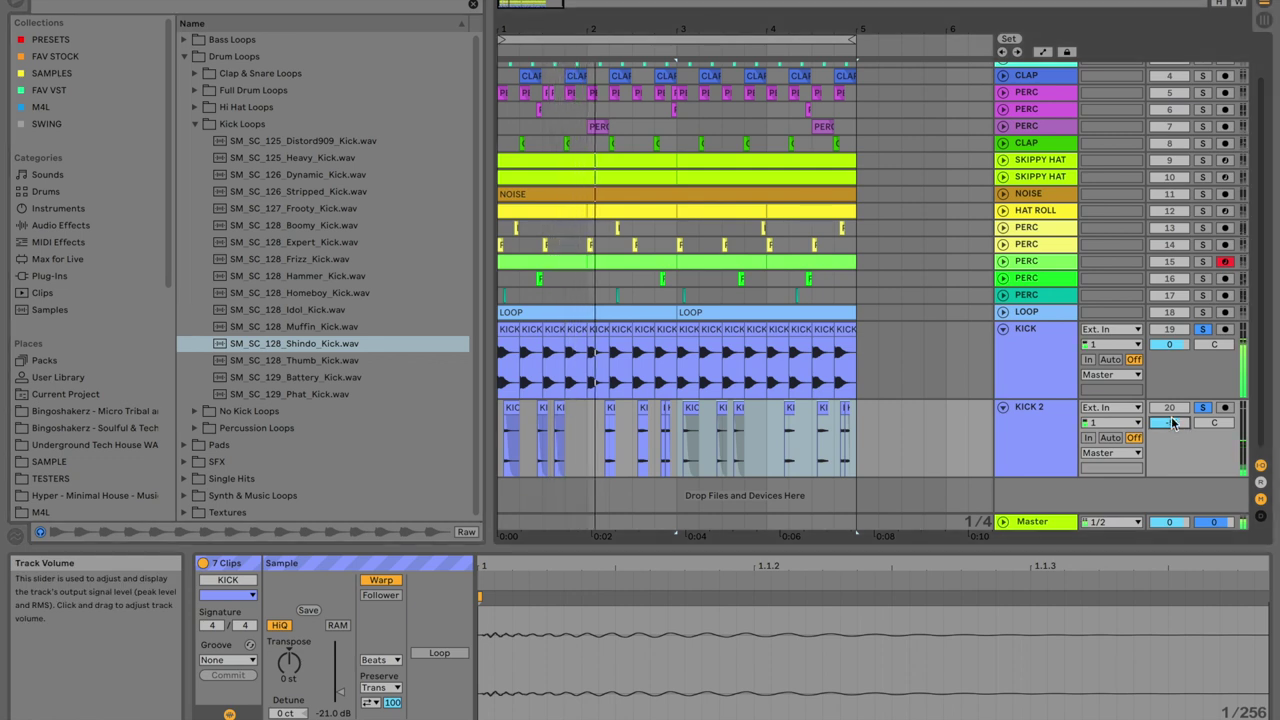
left_click(1203, 407)
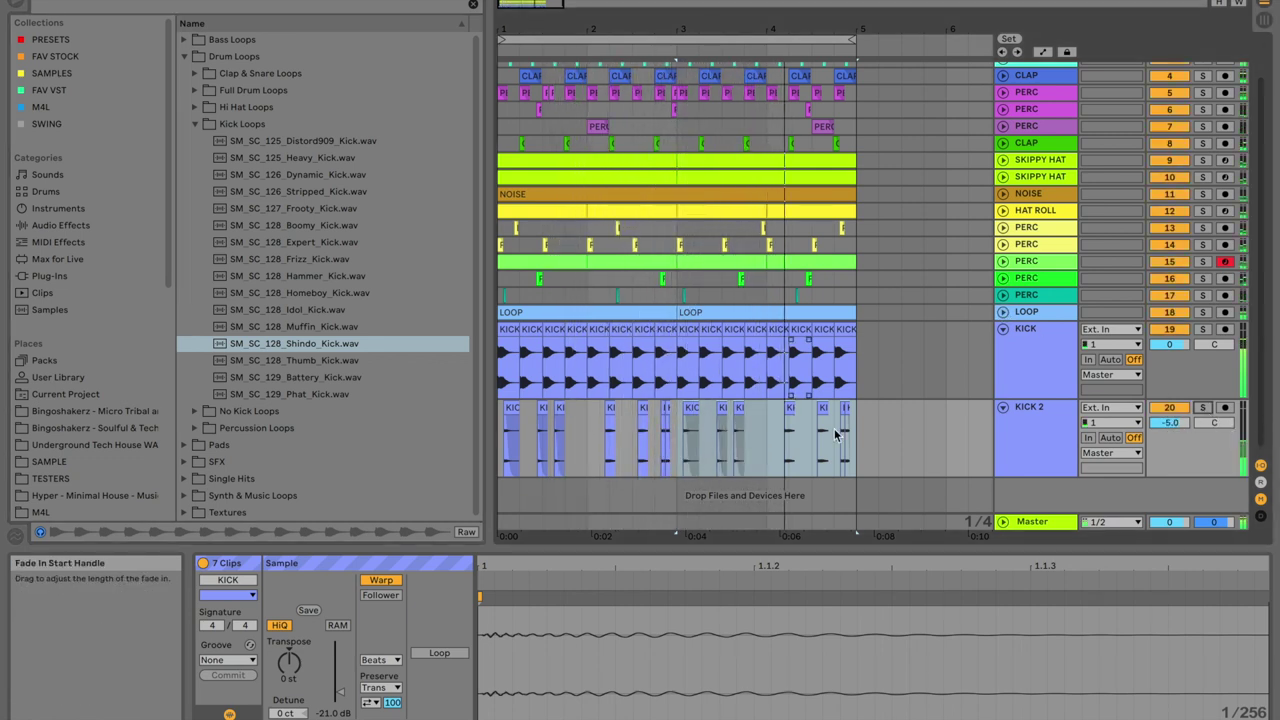
Collapse the KICK and KICK 2 tracks and move both to the top of the track list.
left_click(1002, 328)
left_click(1003, 391)
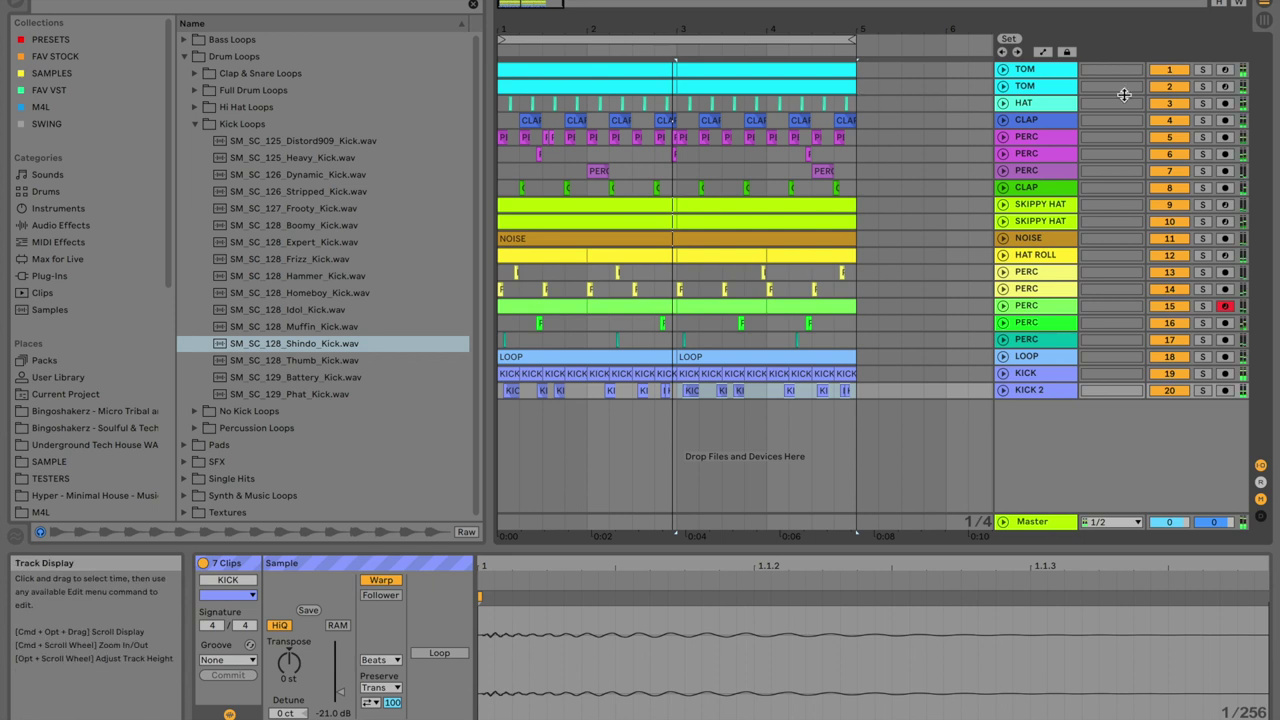
left_click(1033, 374, "shift")
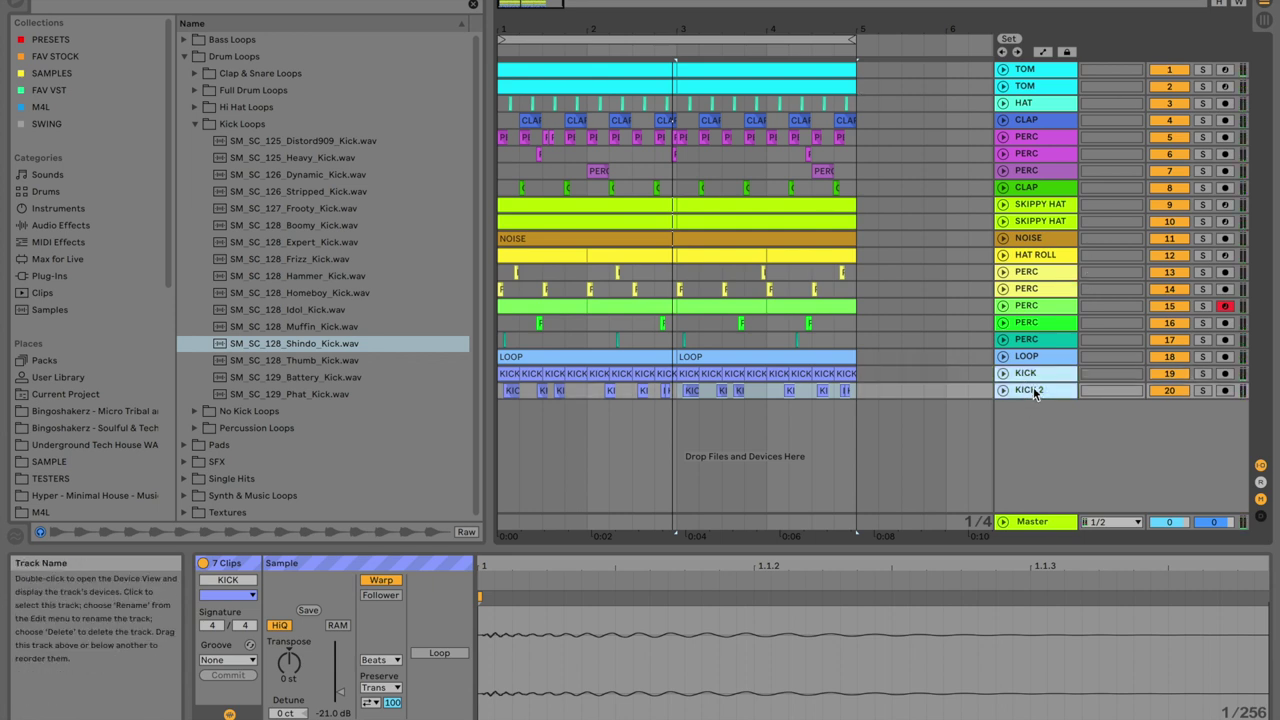
left_click_drag(1040, 381, 1036, 71)
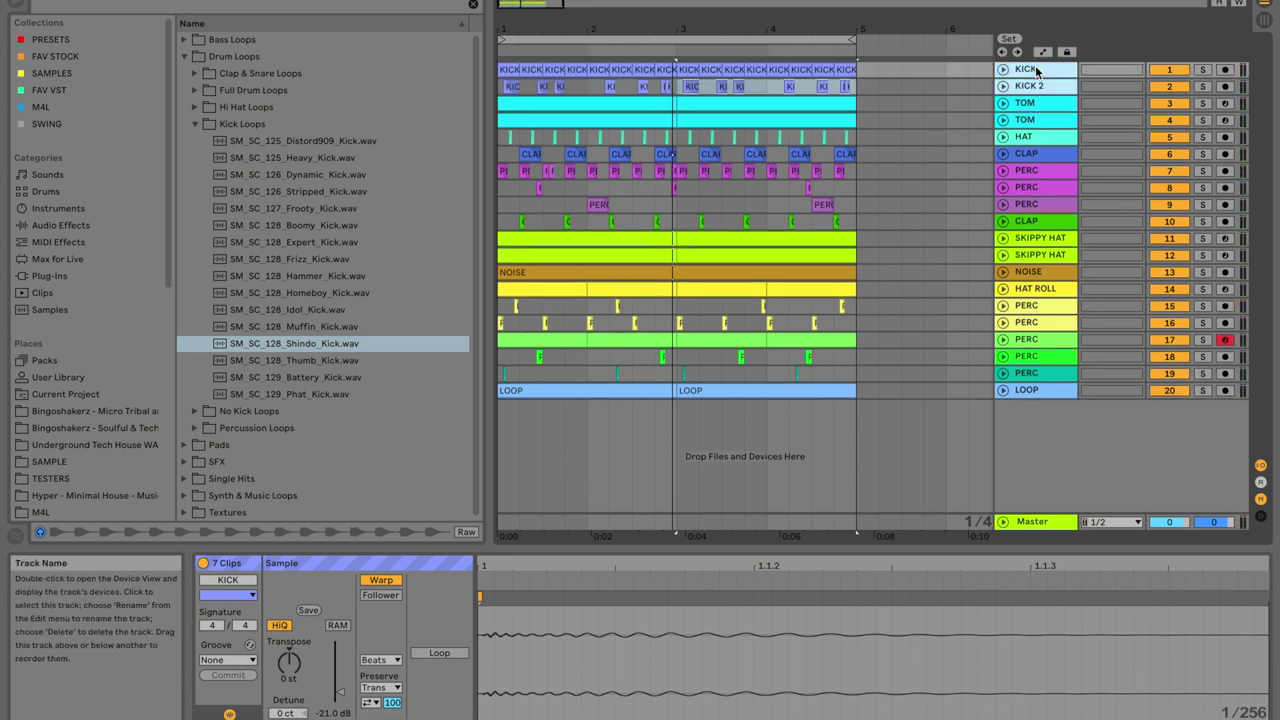
Group the KICK and KICK 2 tracks and name the group KICK.
left_click(1035, 86)
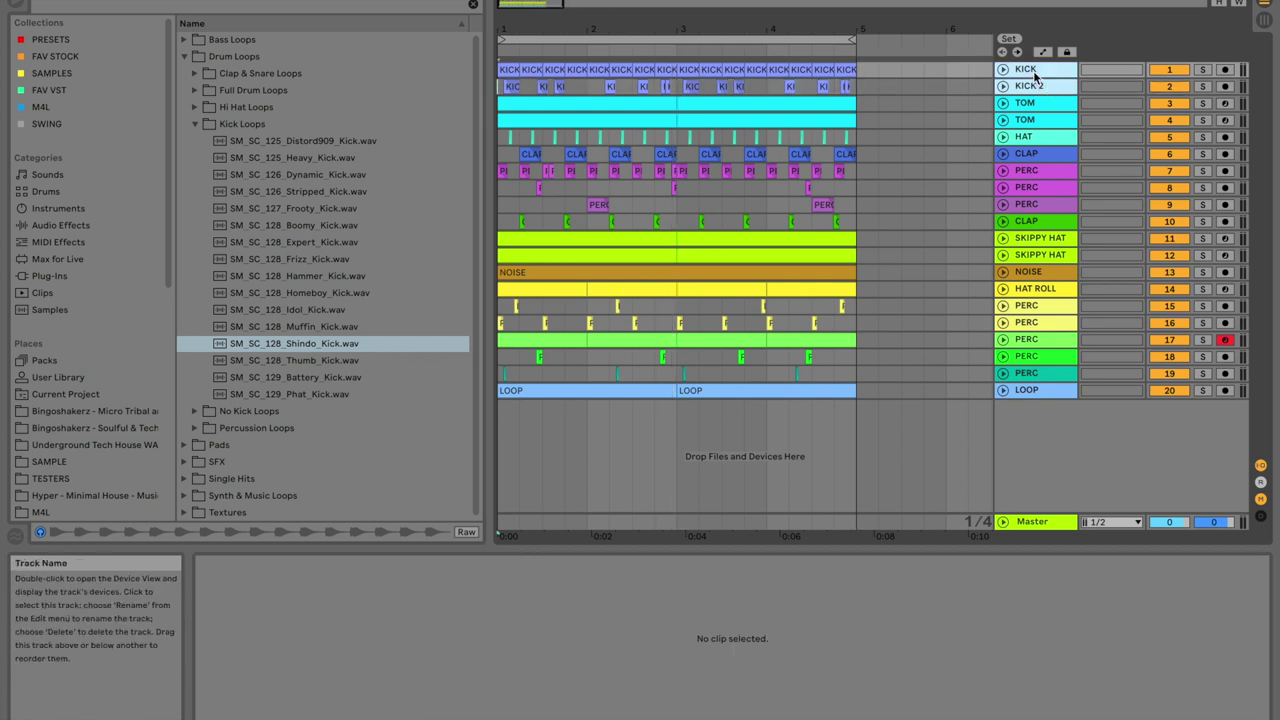
right_click(1034, 75)
left_click(1084, 152)
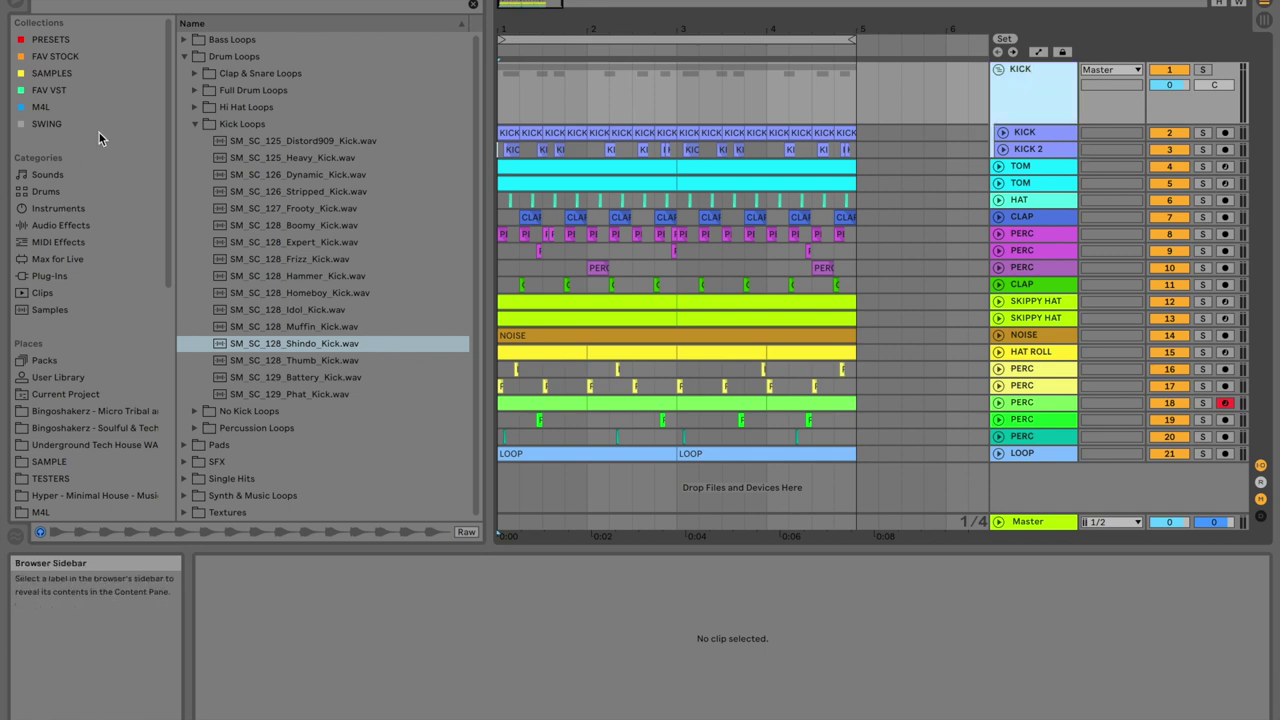
Add a Saturator to the KICK group with Drive at 3.00 dB and Output at -3.00 dB.
left_click(60, 225)
scroll(300, 420, "down", 5)
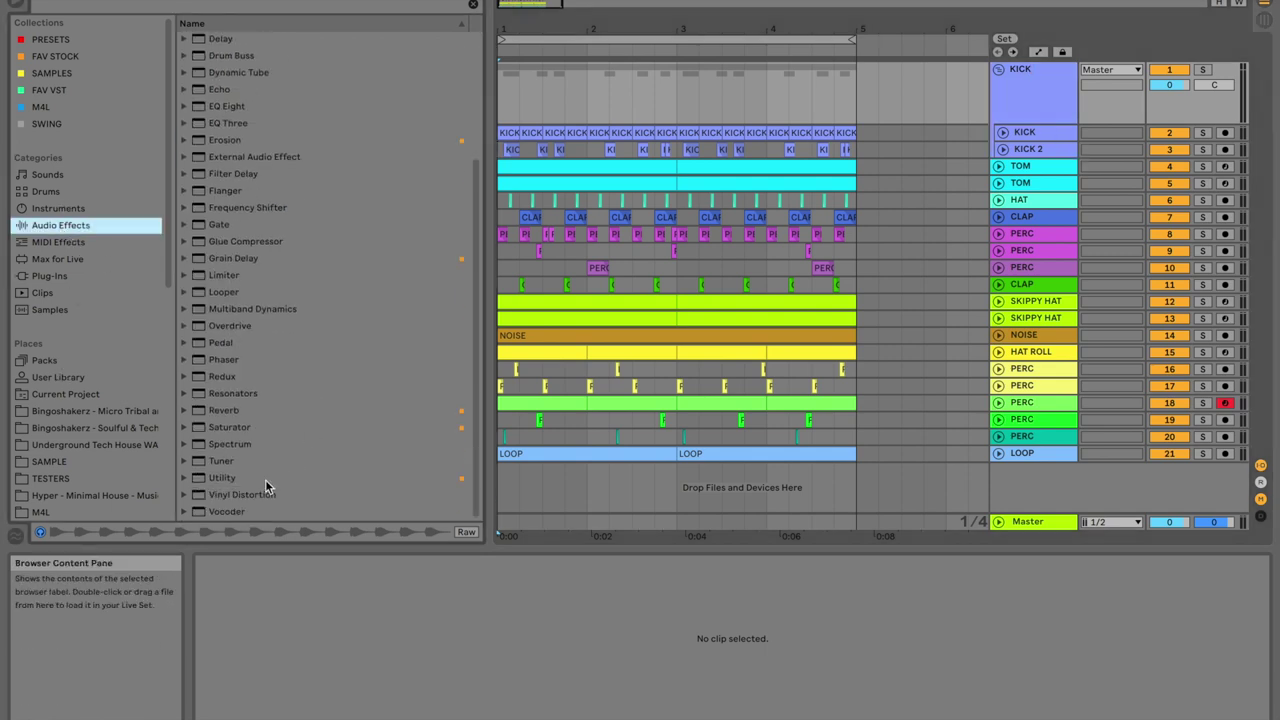
double_click(231, 430)
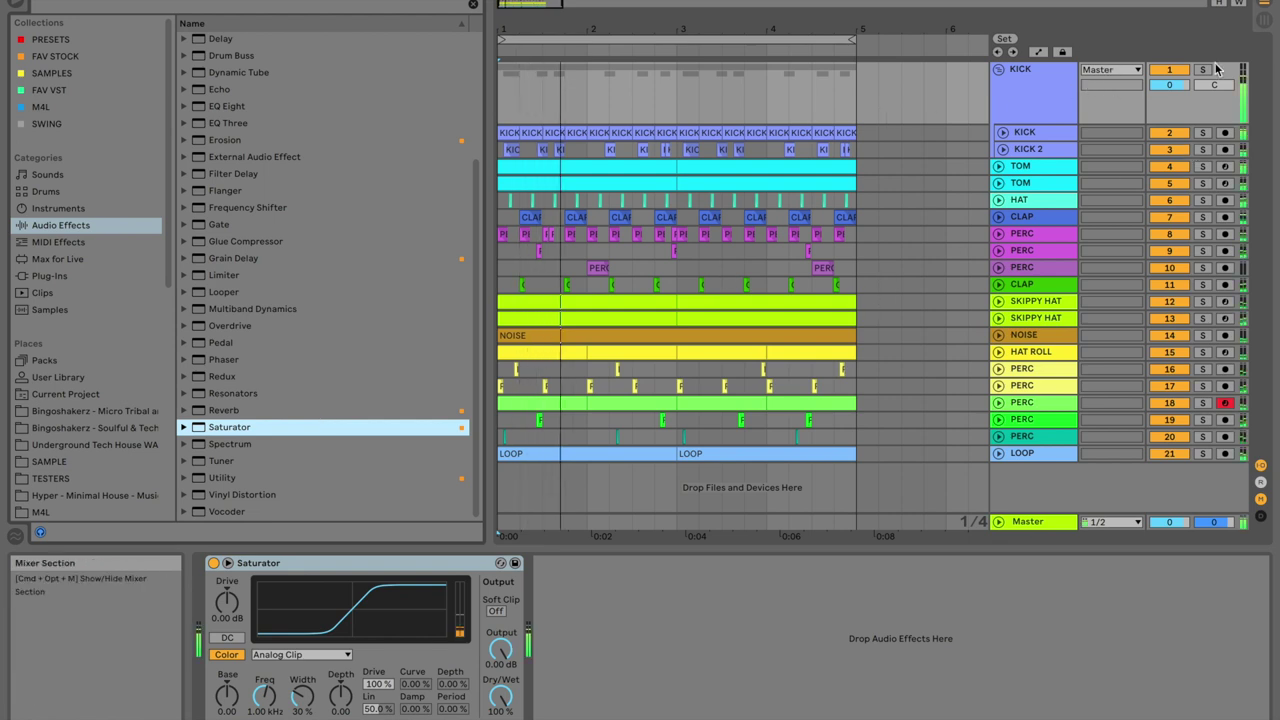
left_click(310, 640)
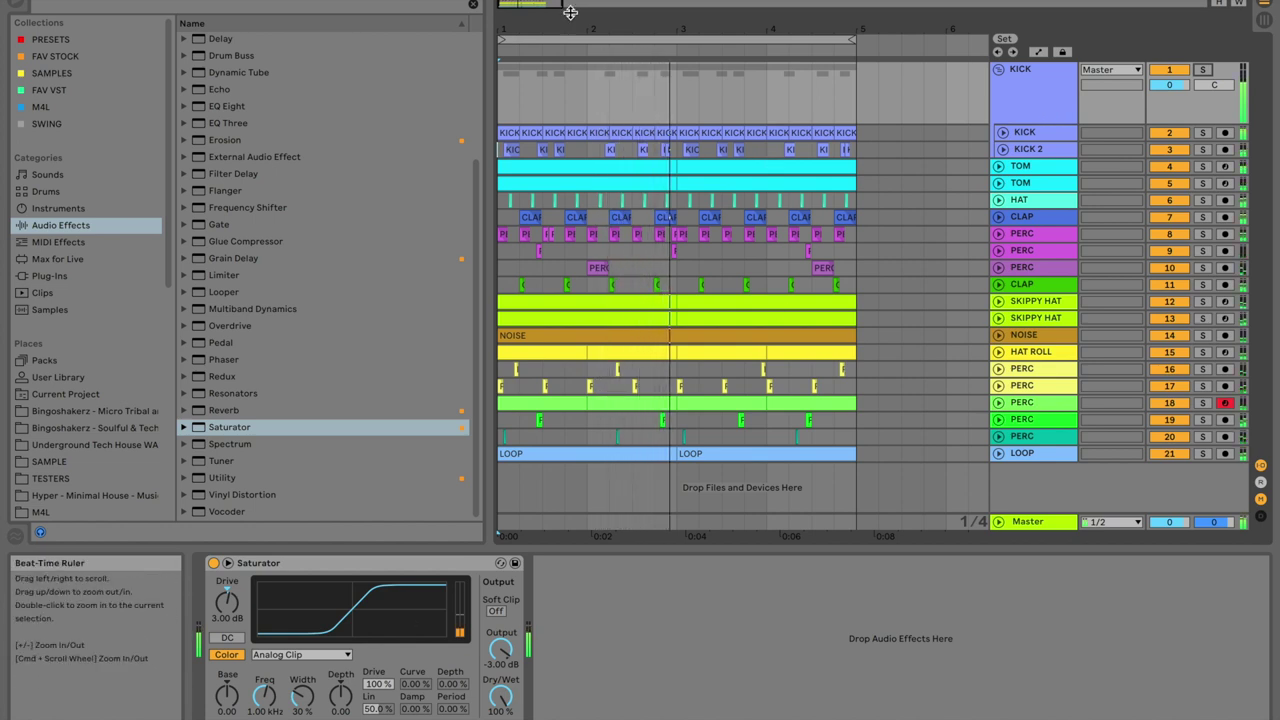
Solo the two TOM tracks and group them.
left_click(1204, 185)
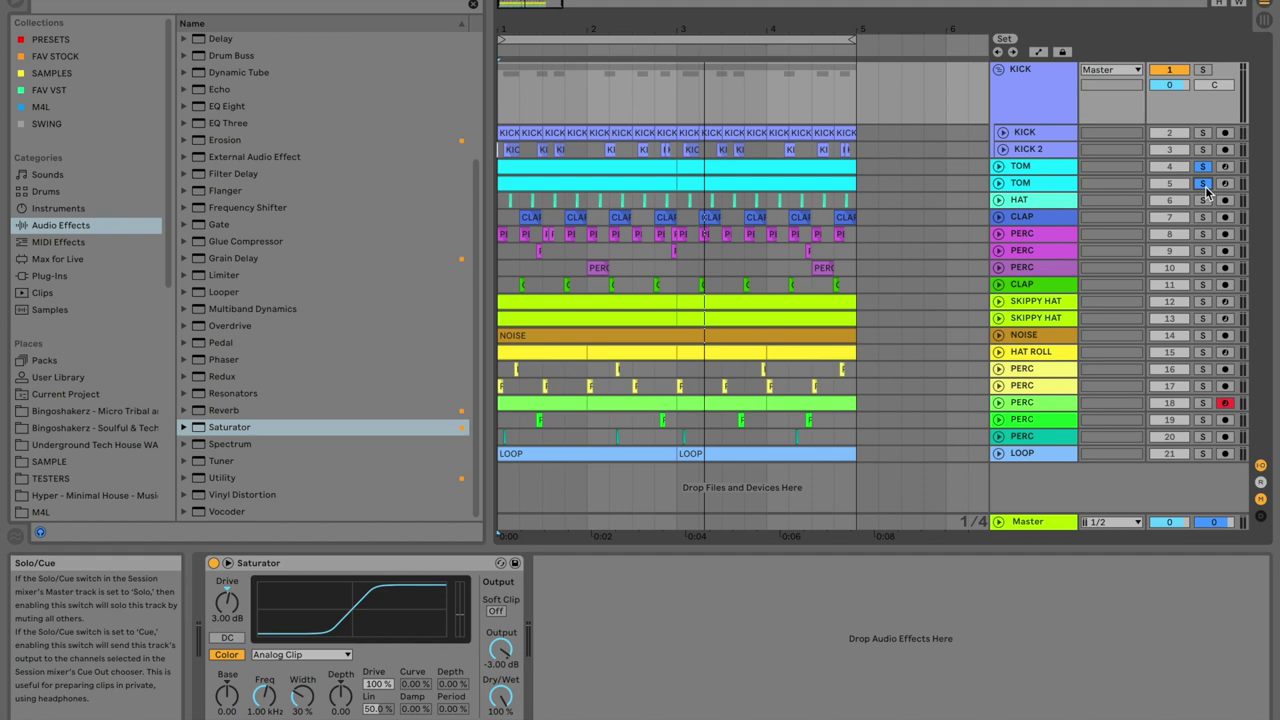
left_click(1043, 184)
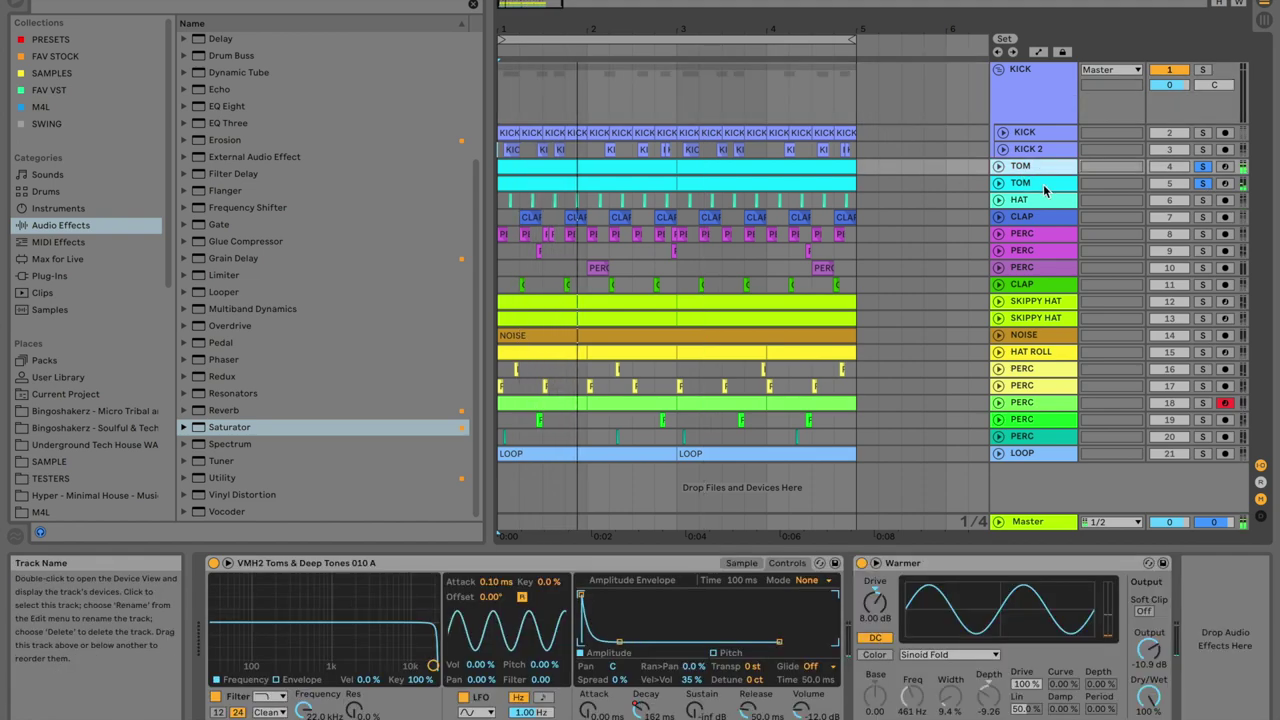
key("ctrl+g")
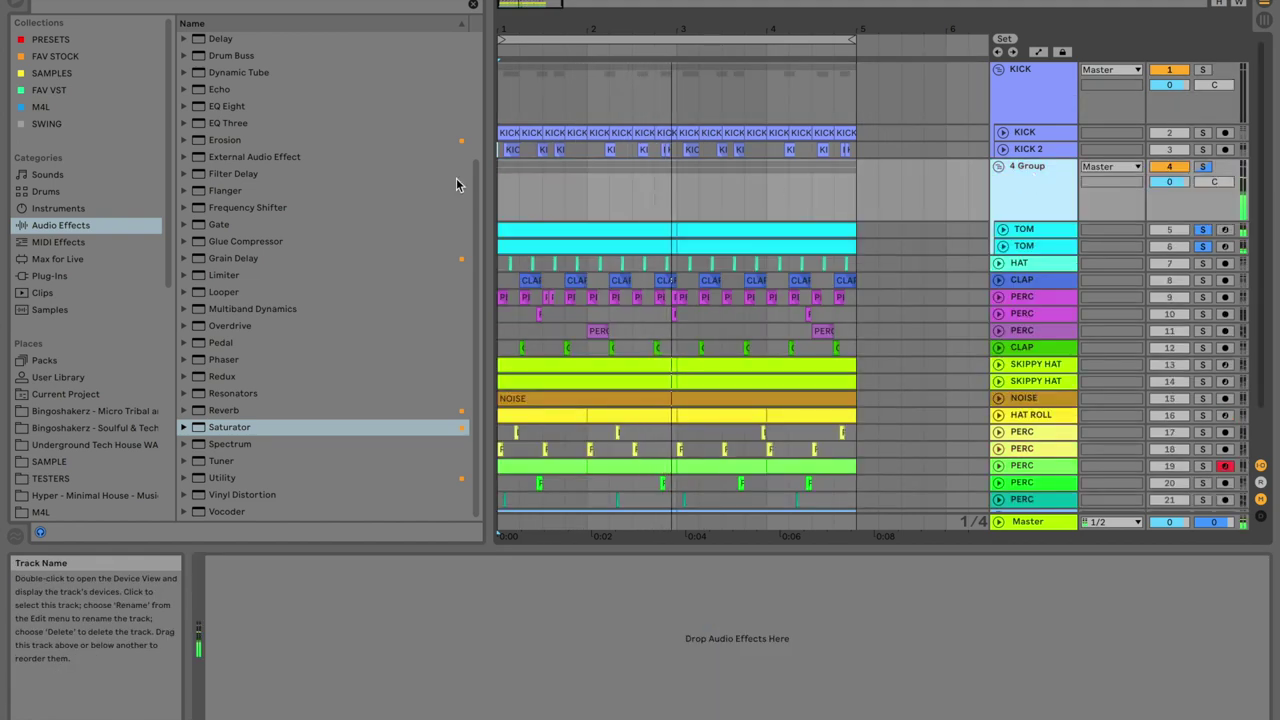
Load the Warmer preset onto the new tom group and set its Drive to 4.00 dB.
left_click(50, 39)
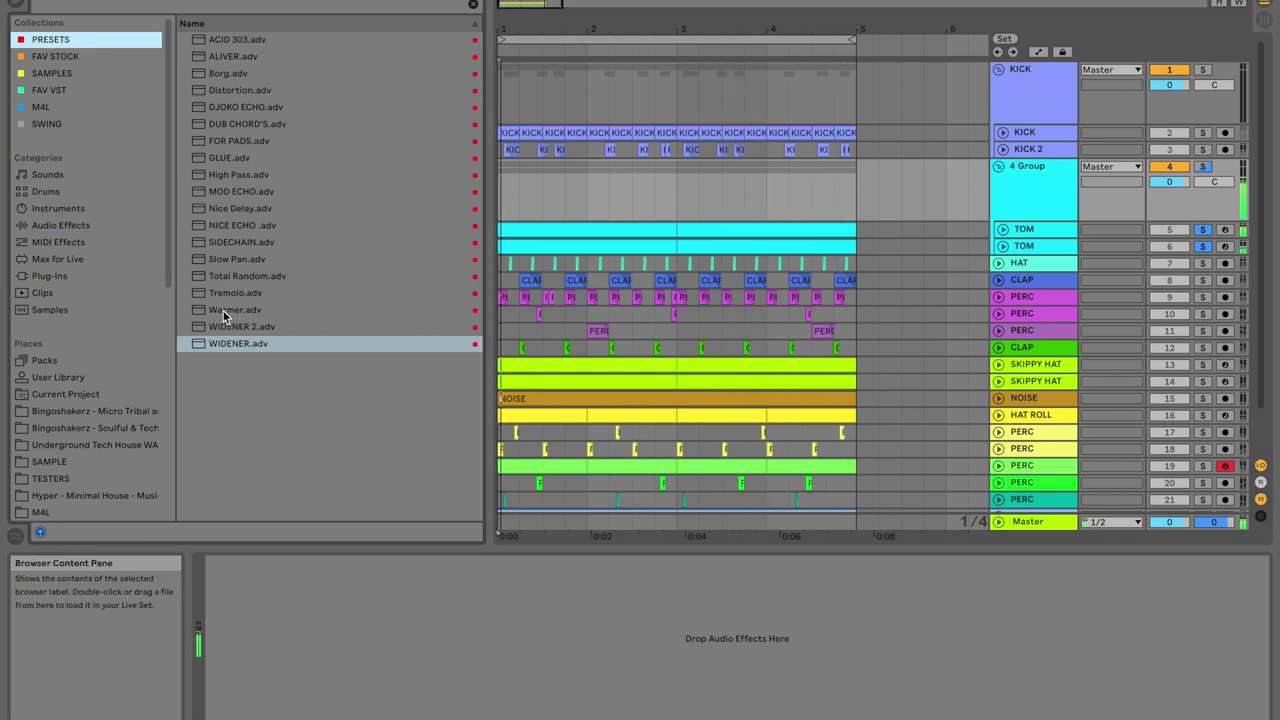
left_click_drag(245, 312, 858, 165)
left_click_drag(1016, 170, 1018, 170)
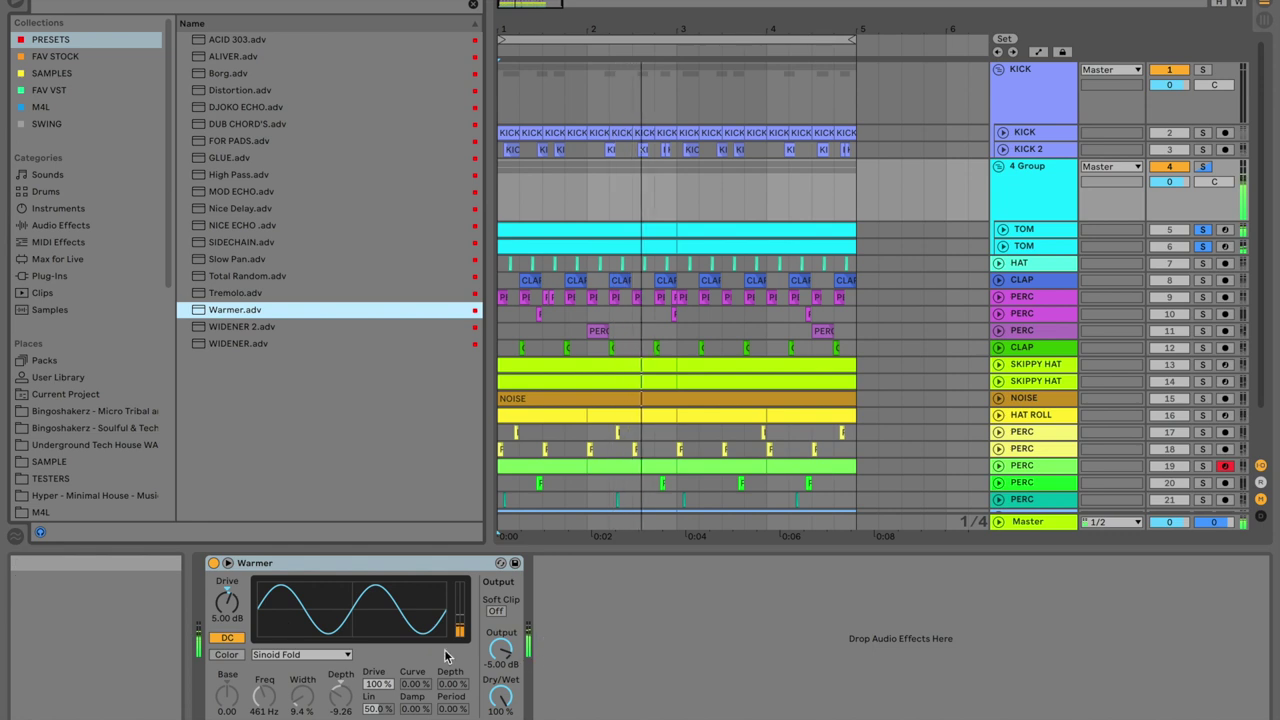
left_click(227, 600)
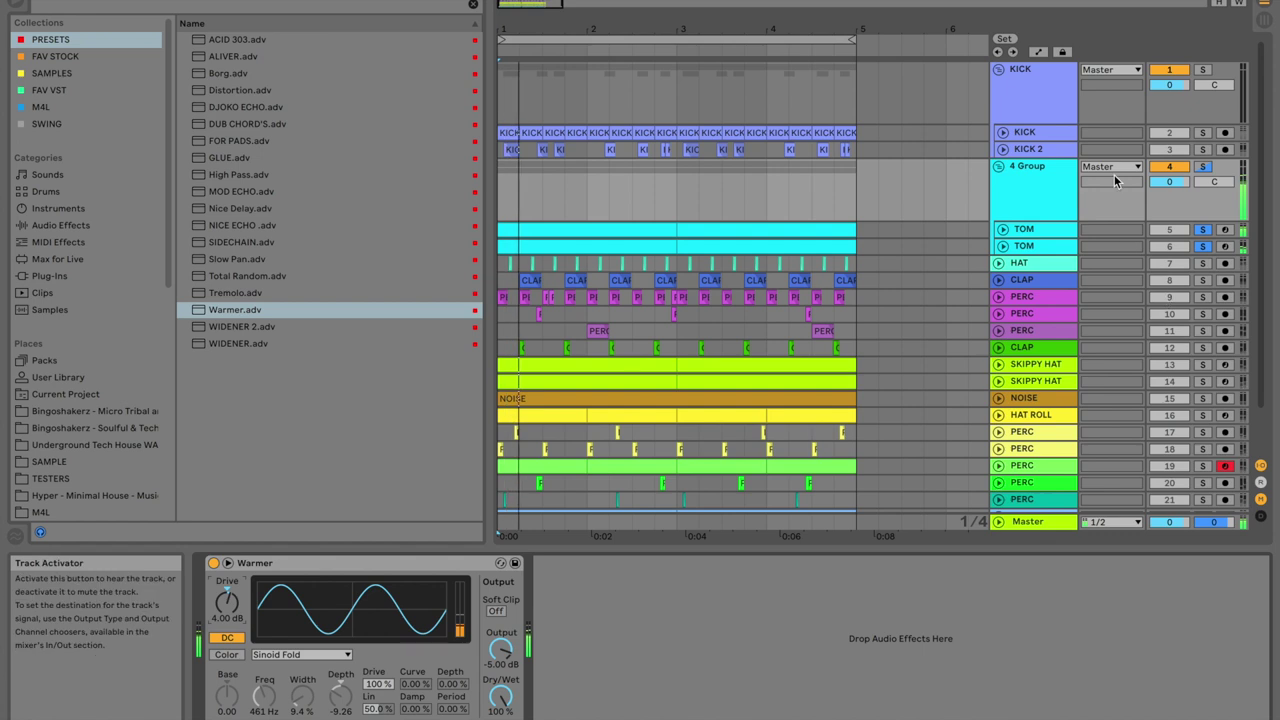
Rename the tom group as TOMS.
right_click(1052, 206)
left_click(1090, 268)
type("TOMS")
key("Return")
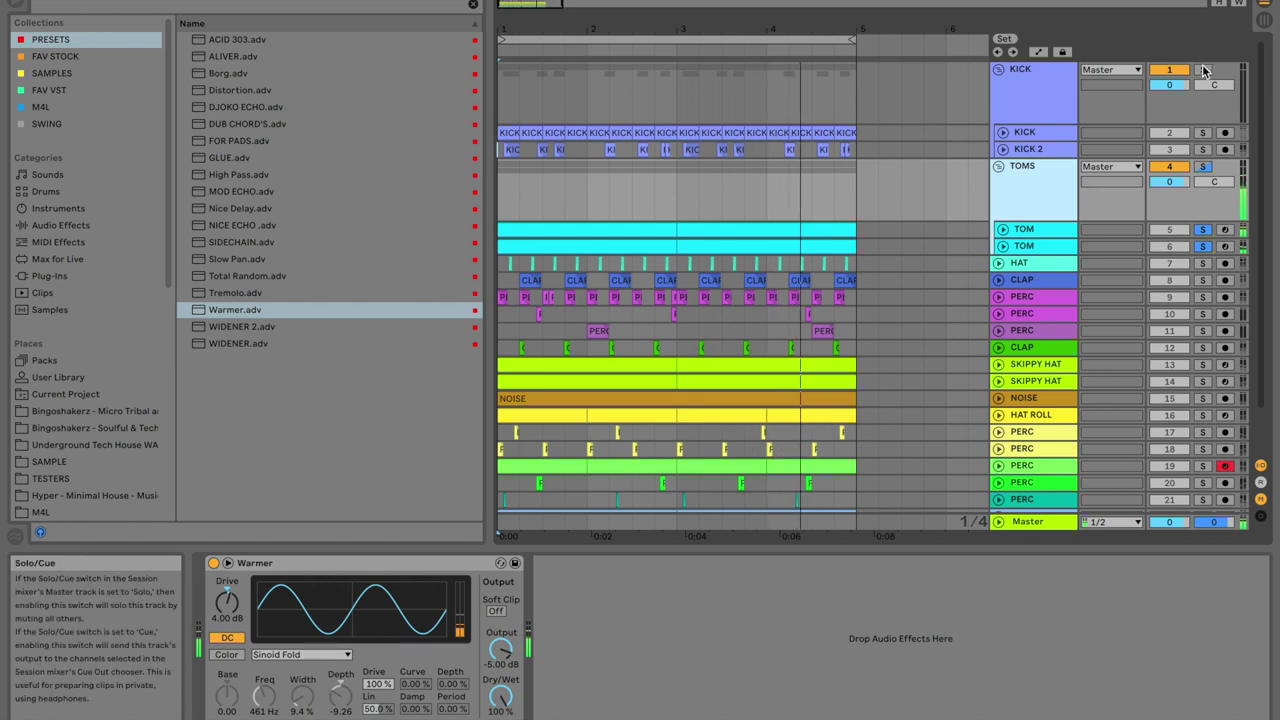
Duplicate the KICK track inside the KICK group, solo the copy and rename it SIDECHAIN.
left_click(1027, 133)
key("ctrl+d")
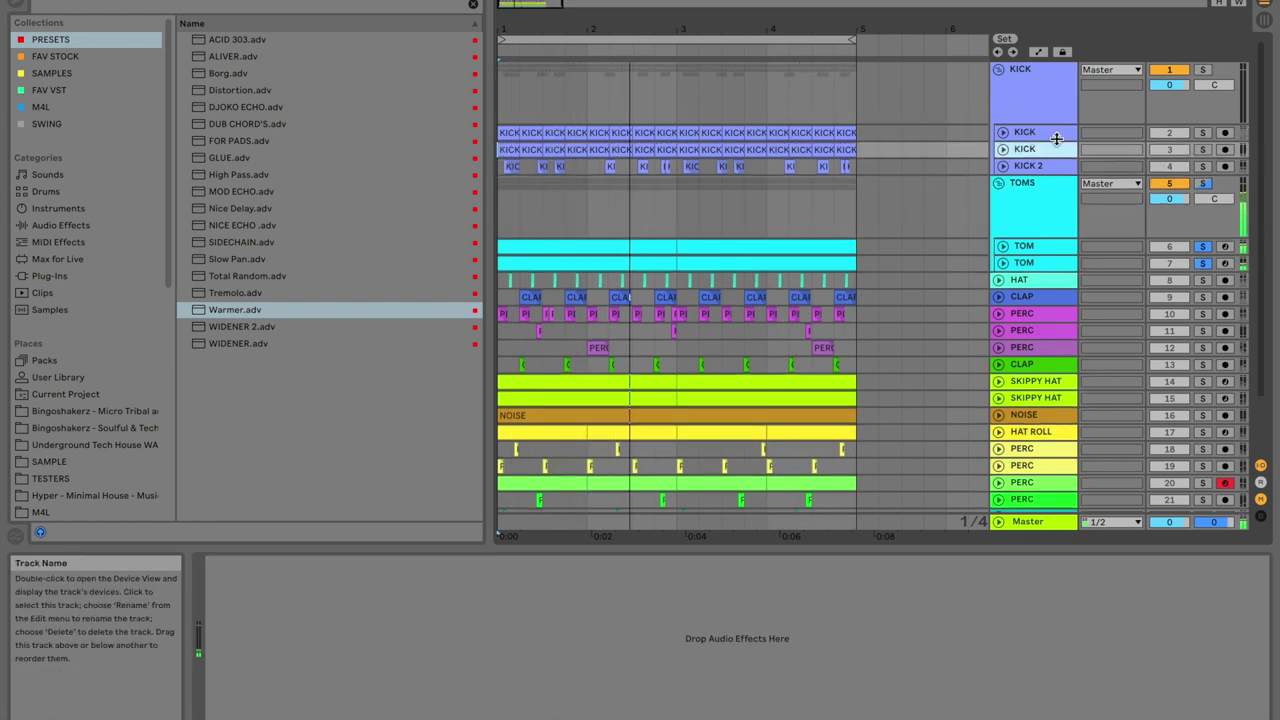
left_click(1203, 150)
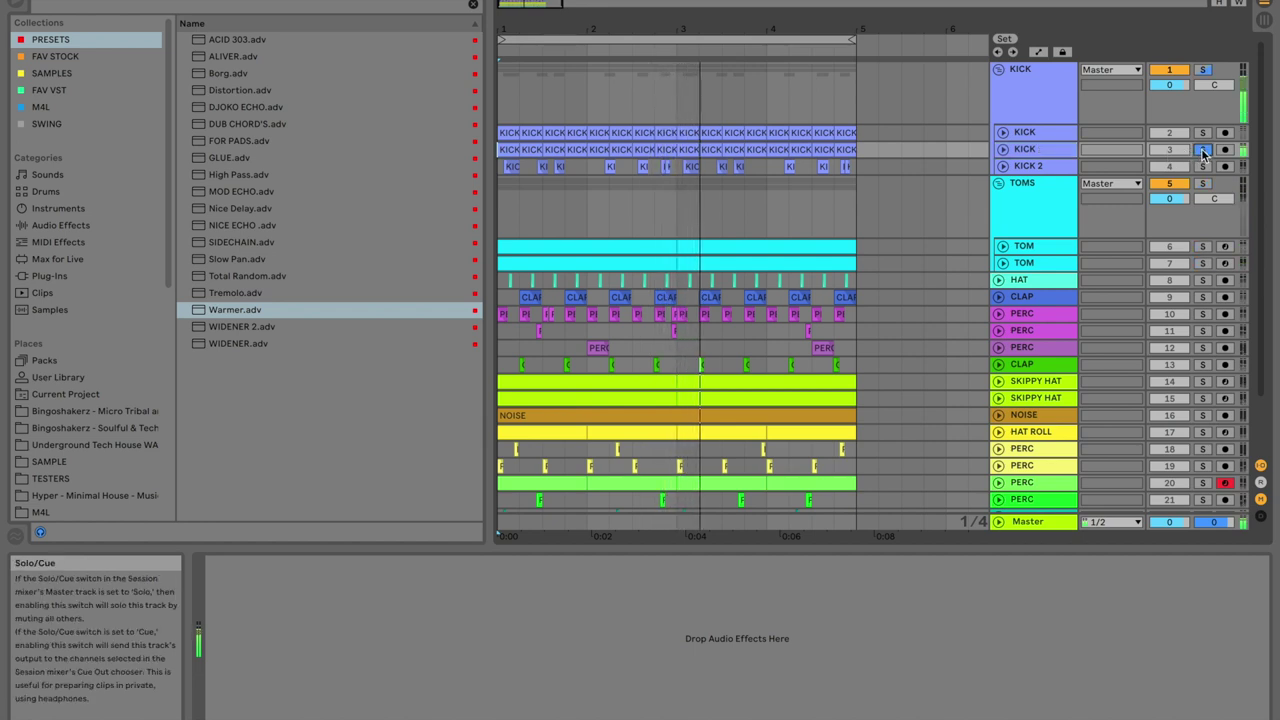
right_click(1050, 150)
left_click(1082, 214)
type("SIDECHAIN")
key("Return")
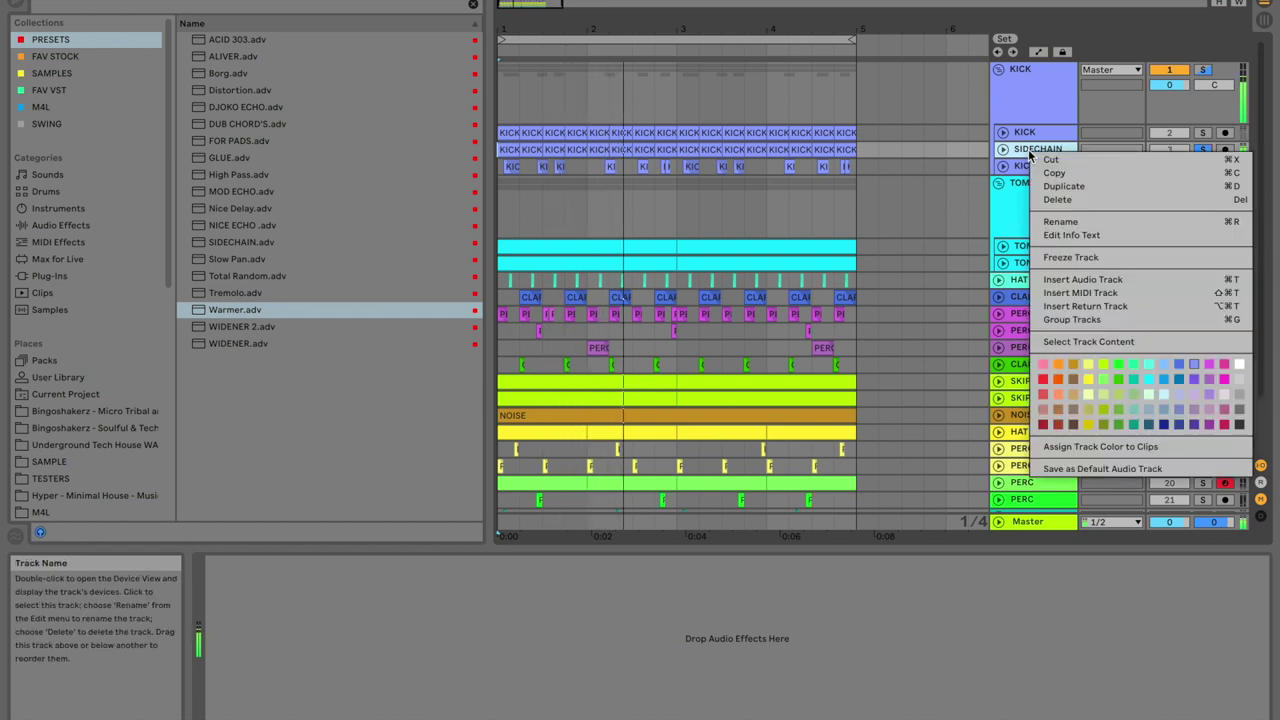
Move the SIDECHAIN track out above the KICK group and colour the track and its clips dark red.
left_click(1043, 425)
left_click_drag(1038, 152, 1034, 73)
left_click(1025, 117)
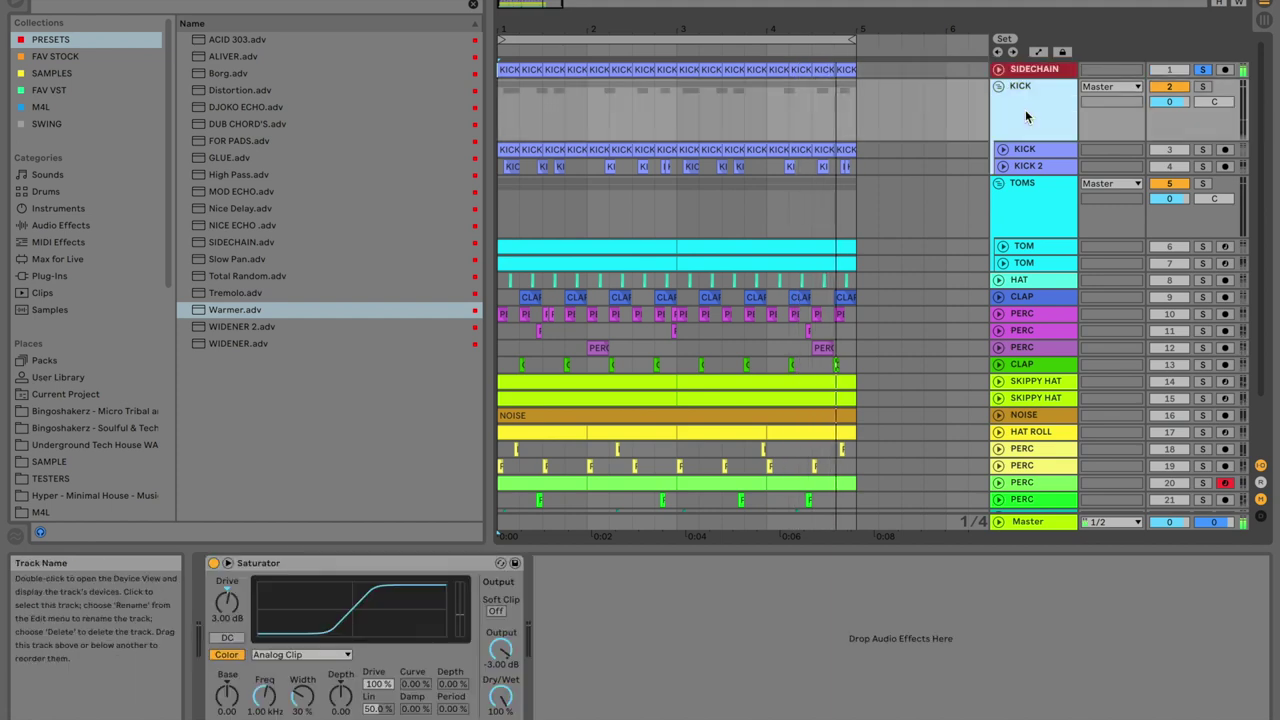
left_click(692, 78)
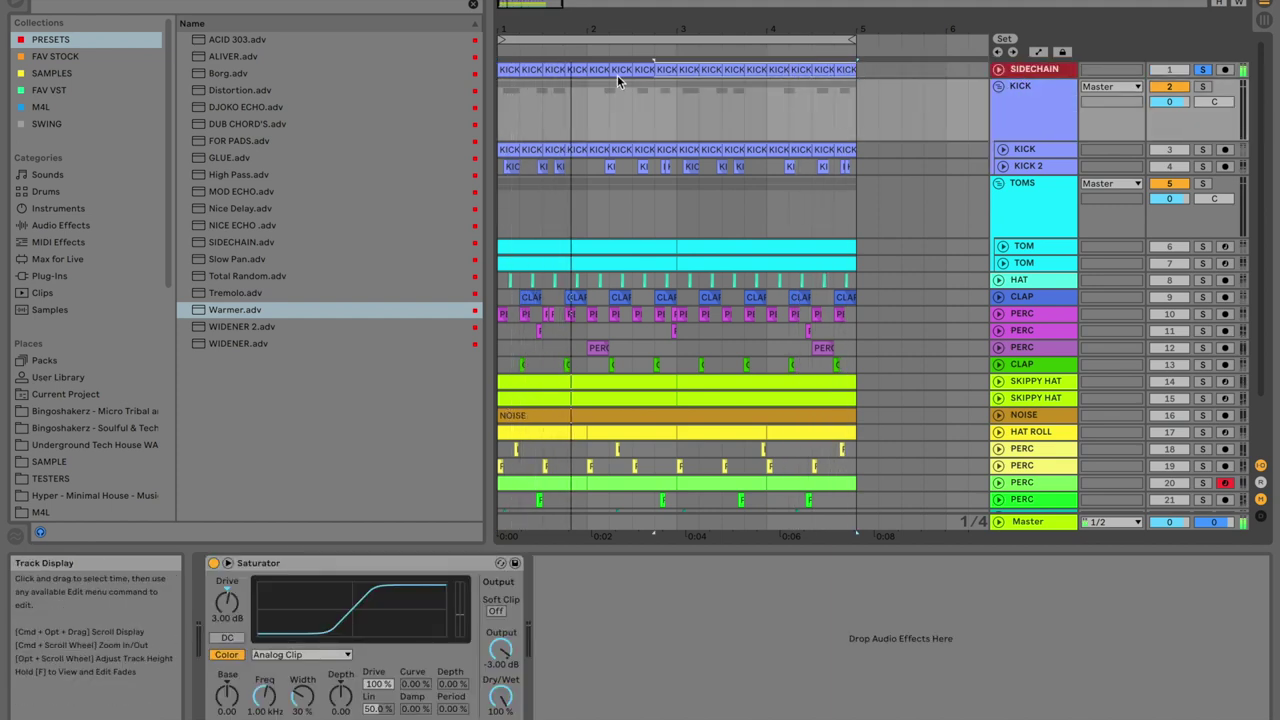
left_click(557, 70)
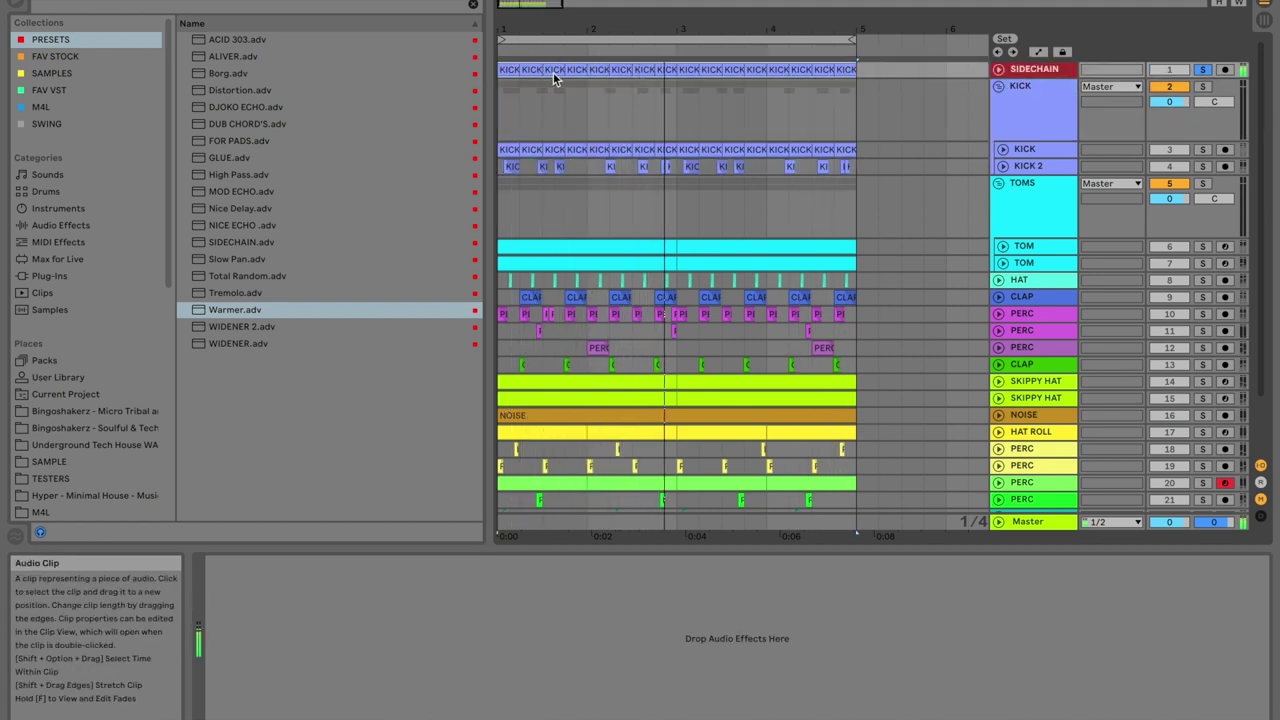
right_click(557, 72)
left_click(568, 423)
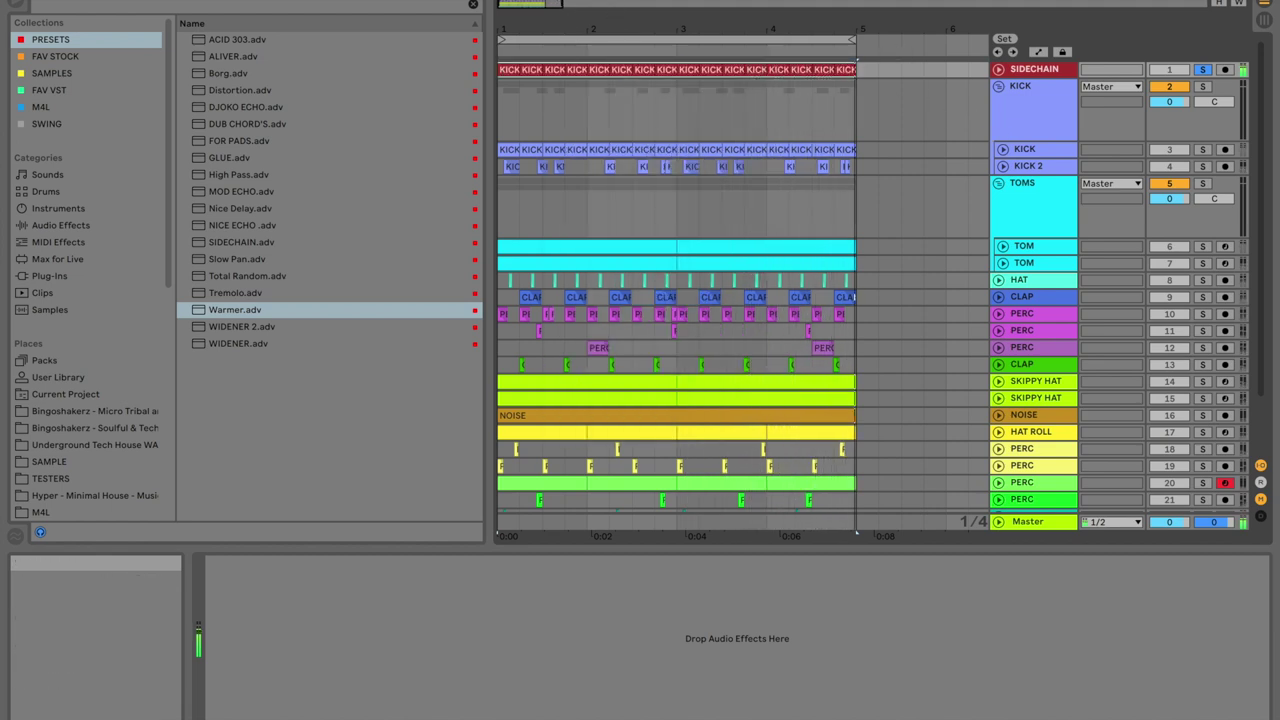
Unfold the SIDECHAIN track, lower its volume to -inf, and solo the TOMS and KICK groups.
left_click(998, 69)
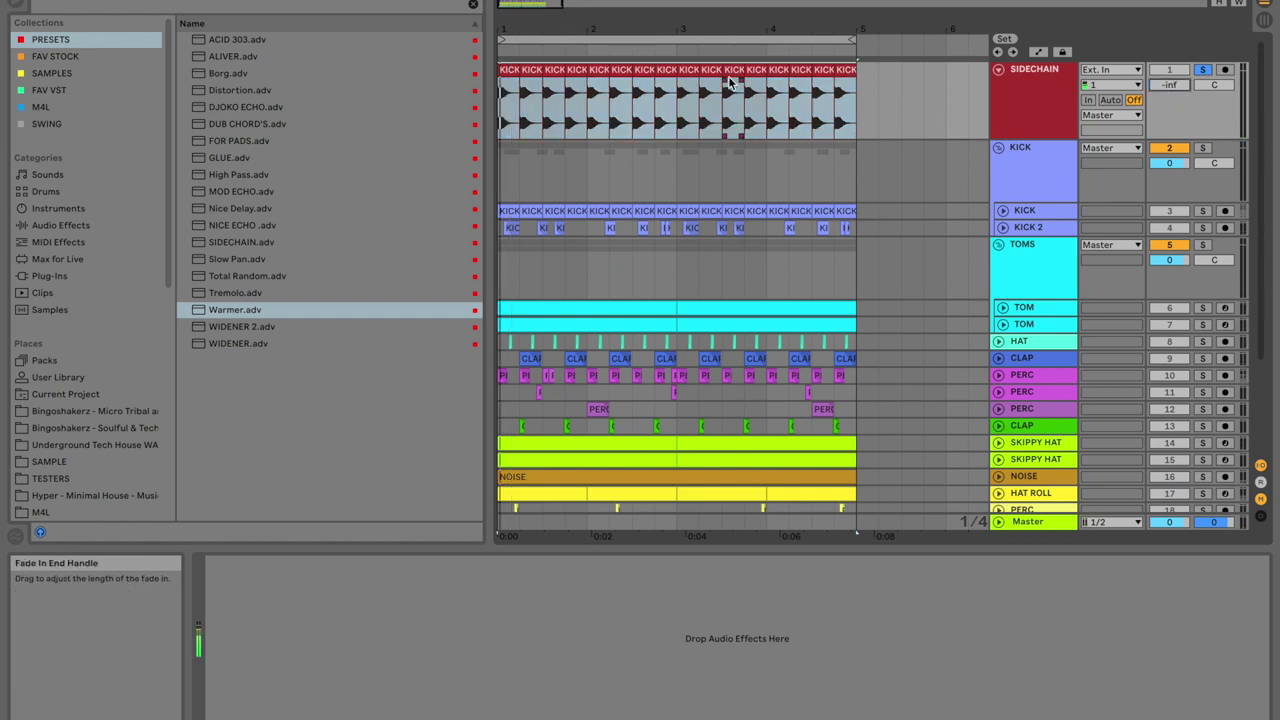
left_click(1203, 249)
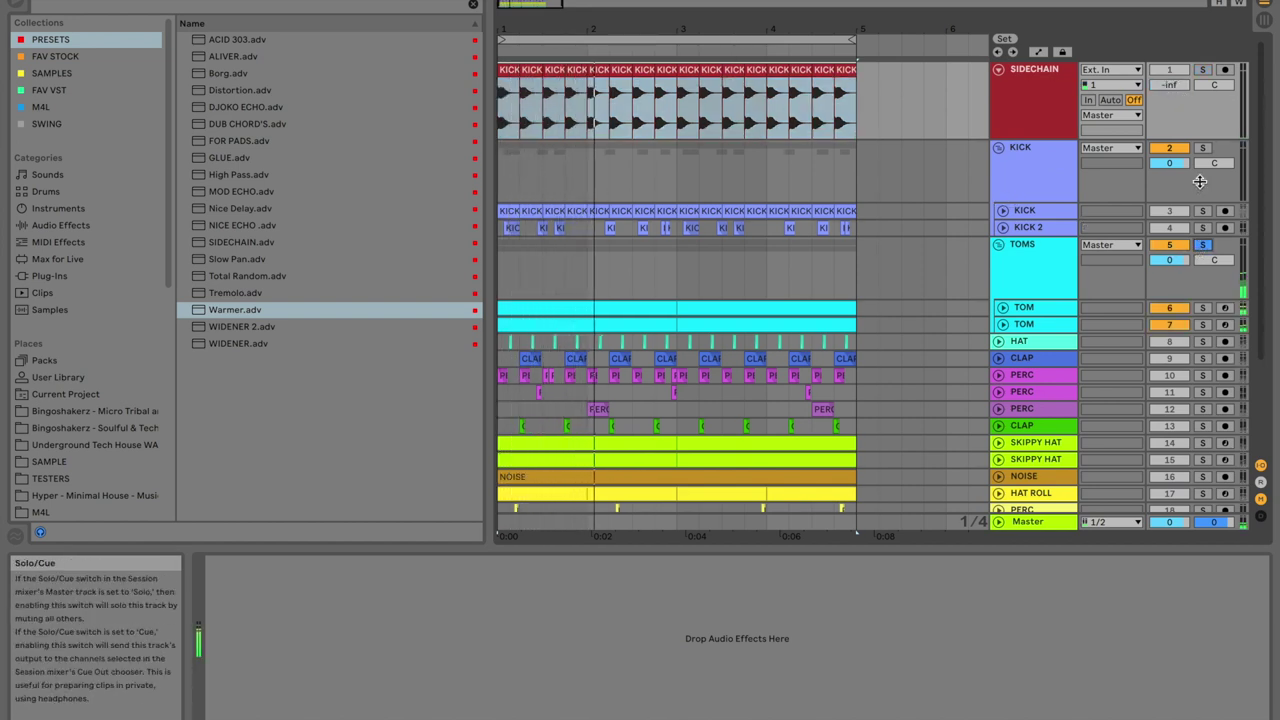
Load the SIDECHAIN compressor preset after Warmer on the TOMS group and choose the SIDECHAIN track as its audio source.
left_click(1027, 251)
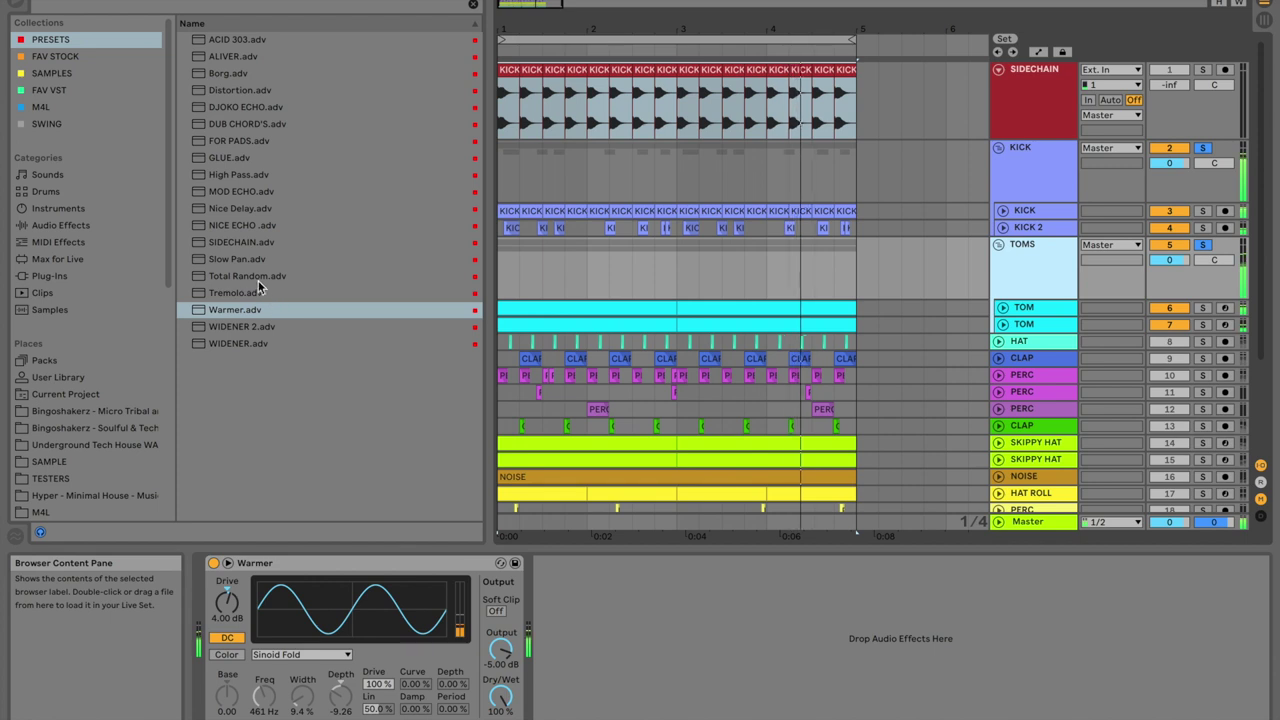
left_click_drag(239, 242, 653, 675)
left_click_drag(605, 613, 600, 611)
left_click(567, 606)
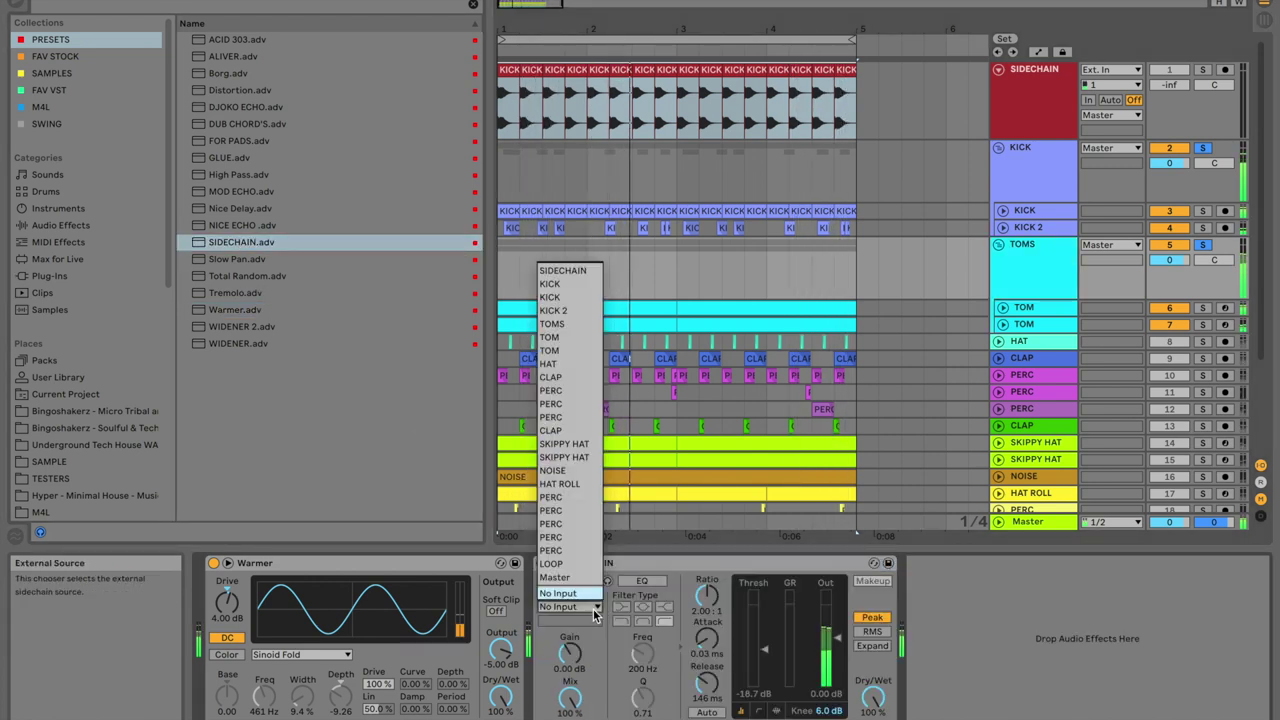
left_click(563, 270)
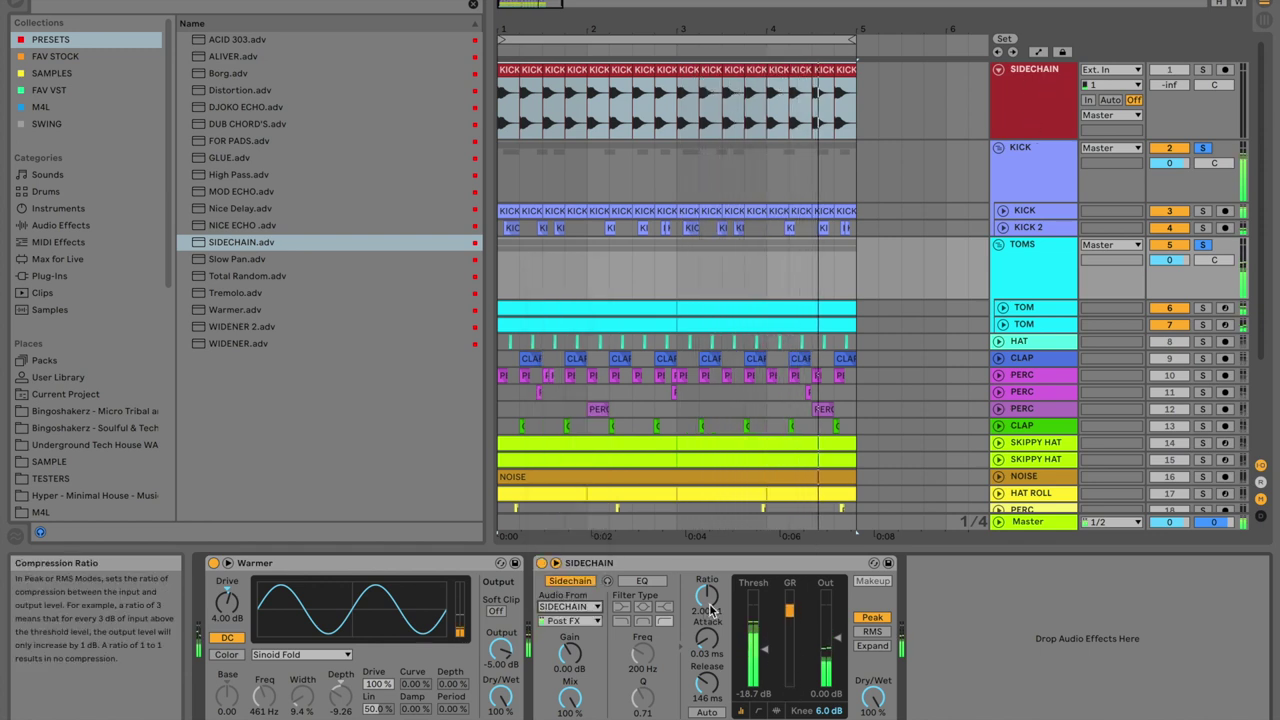
Set the TOMS compressor to ratio 9.00:1, threshold -30.0 dB, release 8.81 ms and Dry/Wet 85%.
left_click_drag(703, 621, 703, 585)
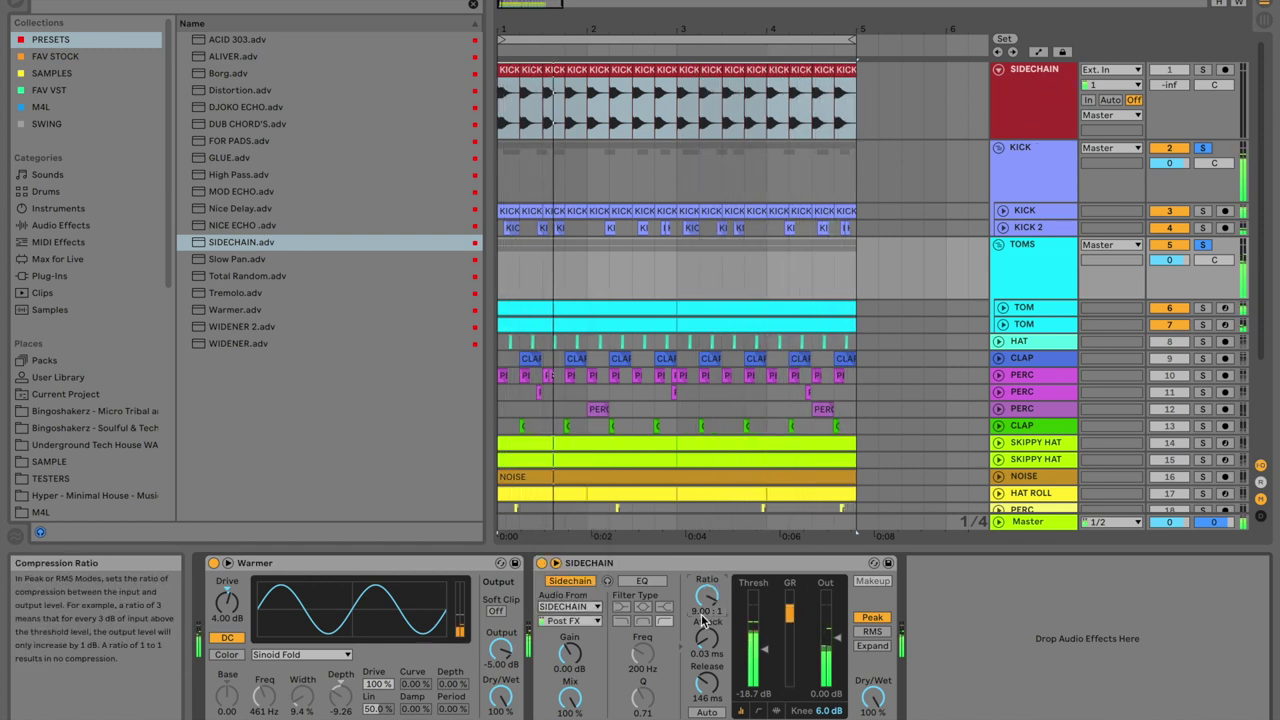
left_click_drag(755, 660, 755, 678)
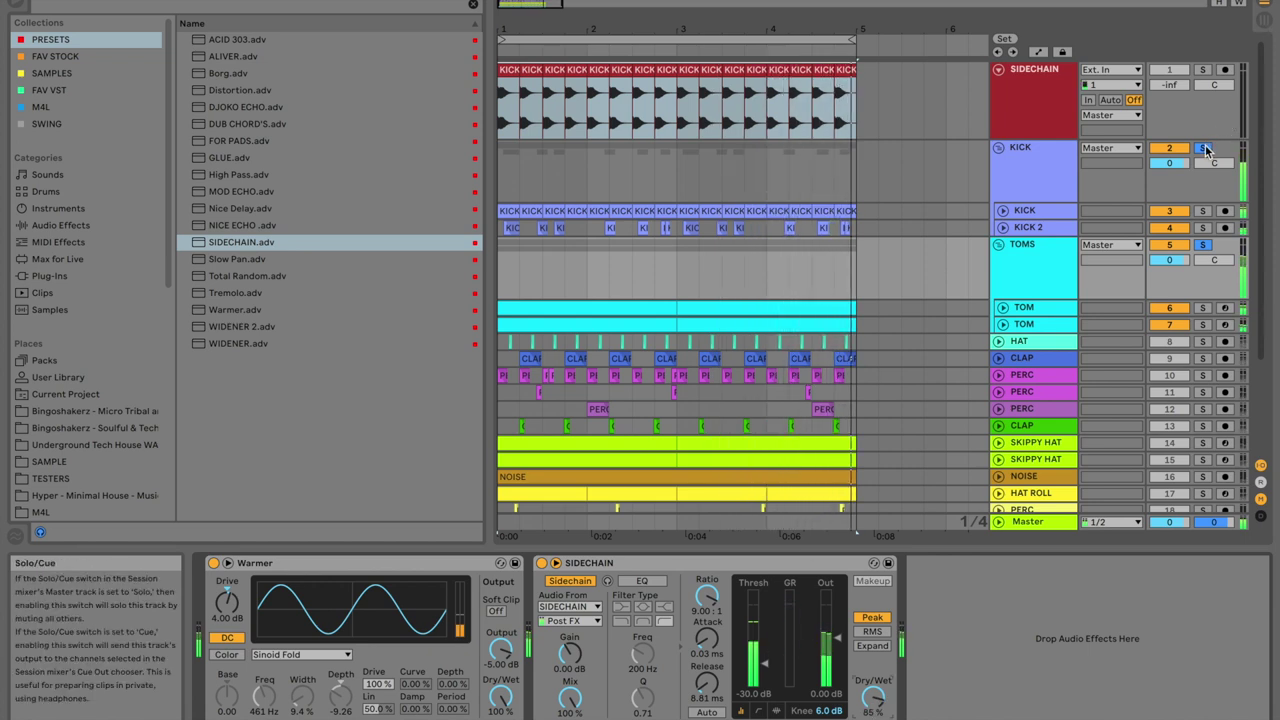
Unsolo the groups, compare the full mix with the TOMS compressor bypassed and active, and reduce its Dry/Wet to 70%.
left_click(1204, 148)
scroll(663, 250, "down", 1)
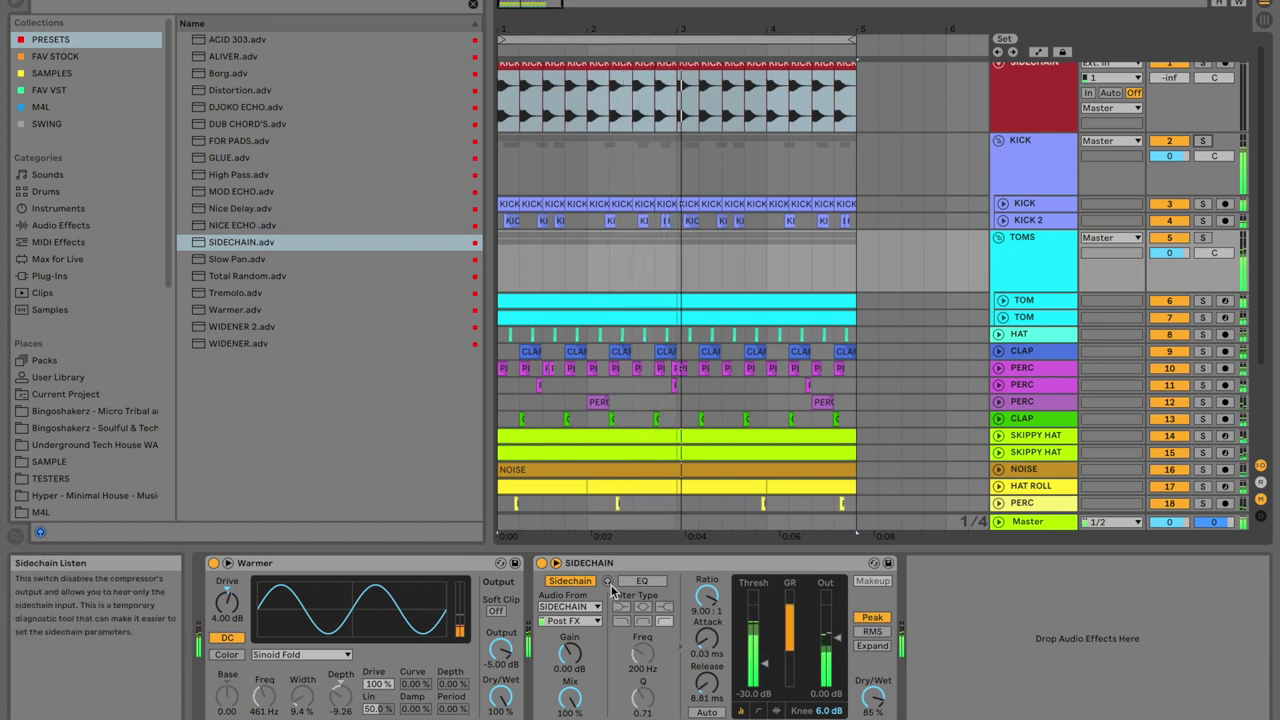
left_click(541, 563)
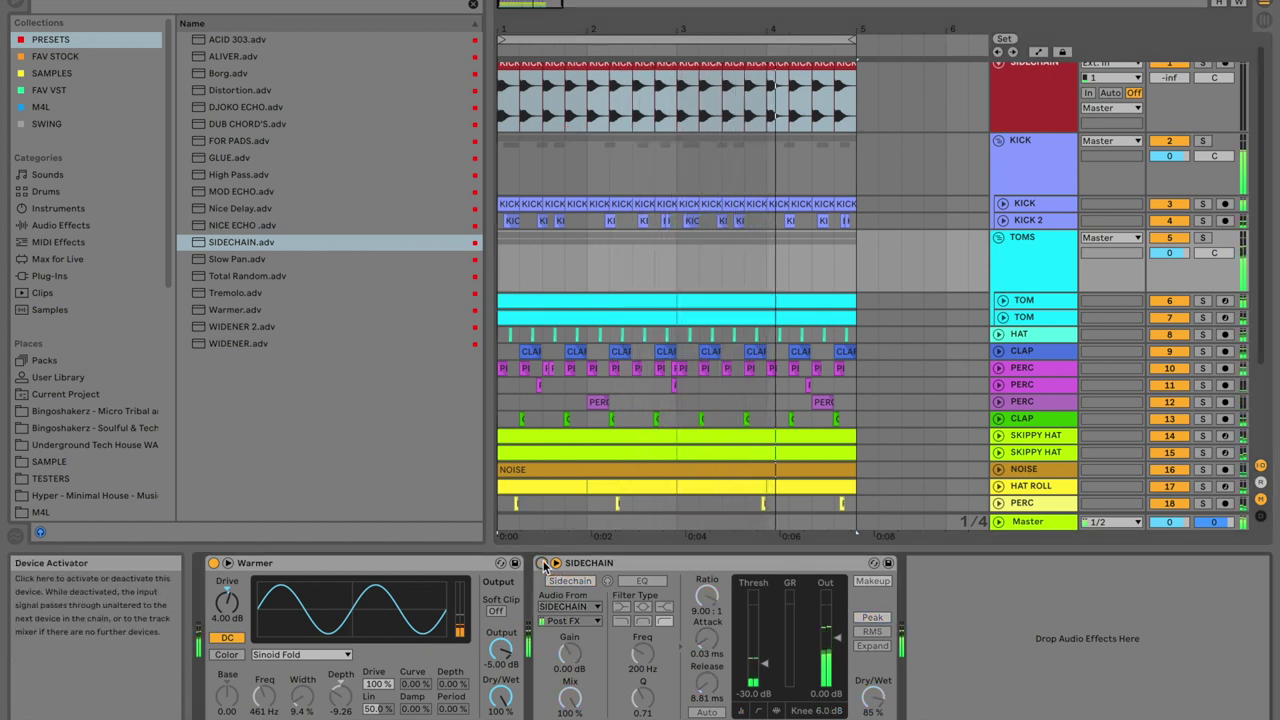
left_click(542, 564)
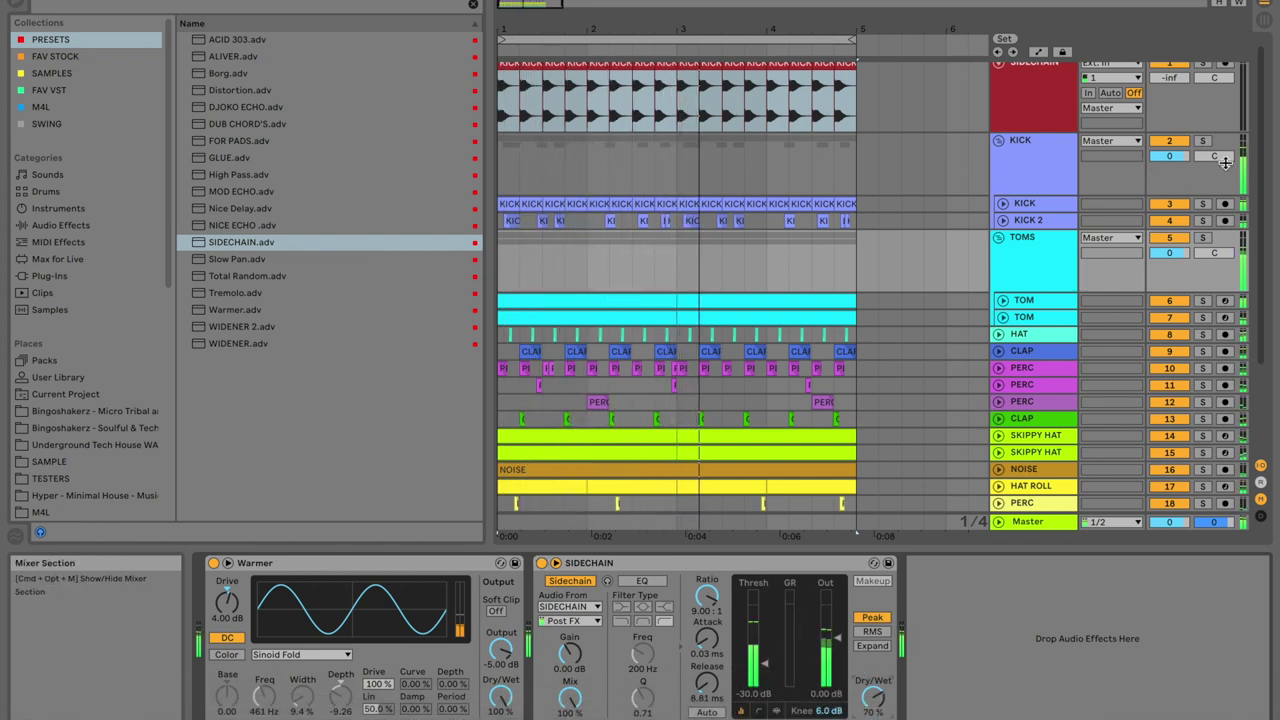
Solo the KICK and TOMS groups and set the TOMS compressor's threshold to -34.2 dB and attack to 0.01 ms.
left_click(1203, 148)
scroll(1203, 148, "up", 1)
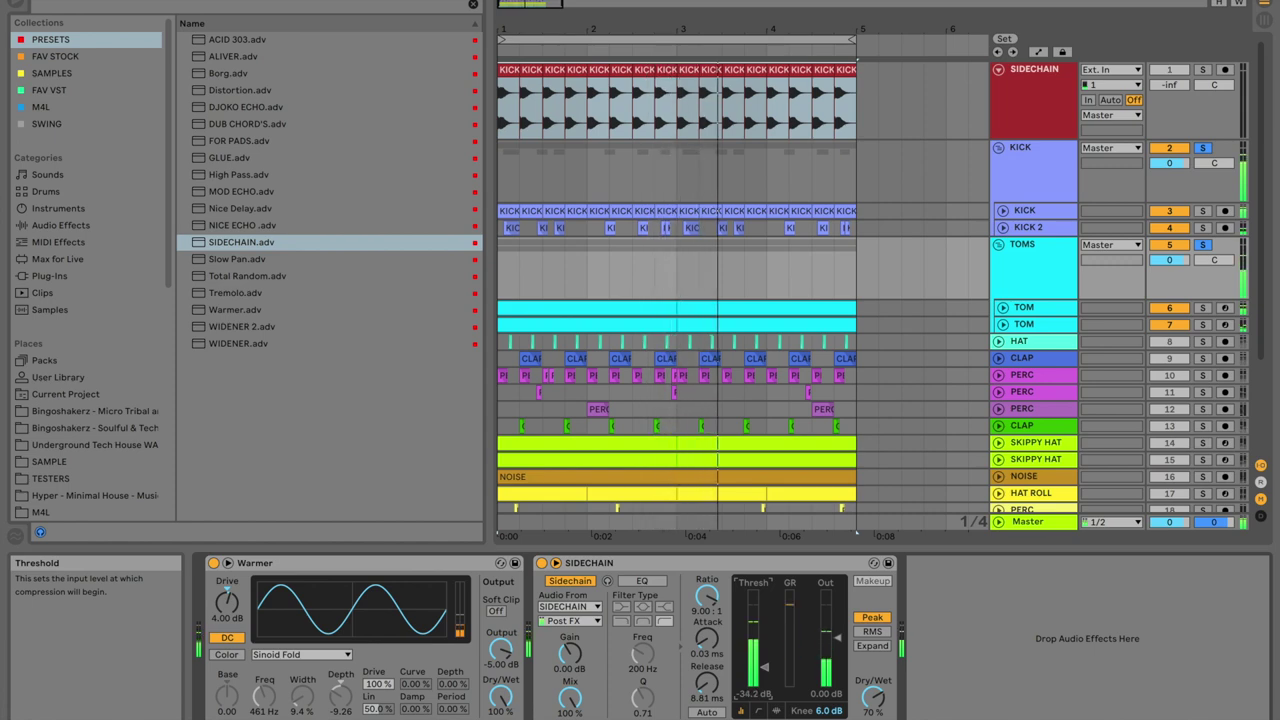
scroll(767, 325, "down", 2)
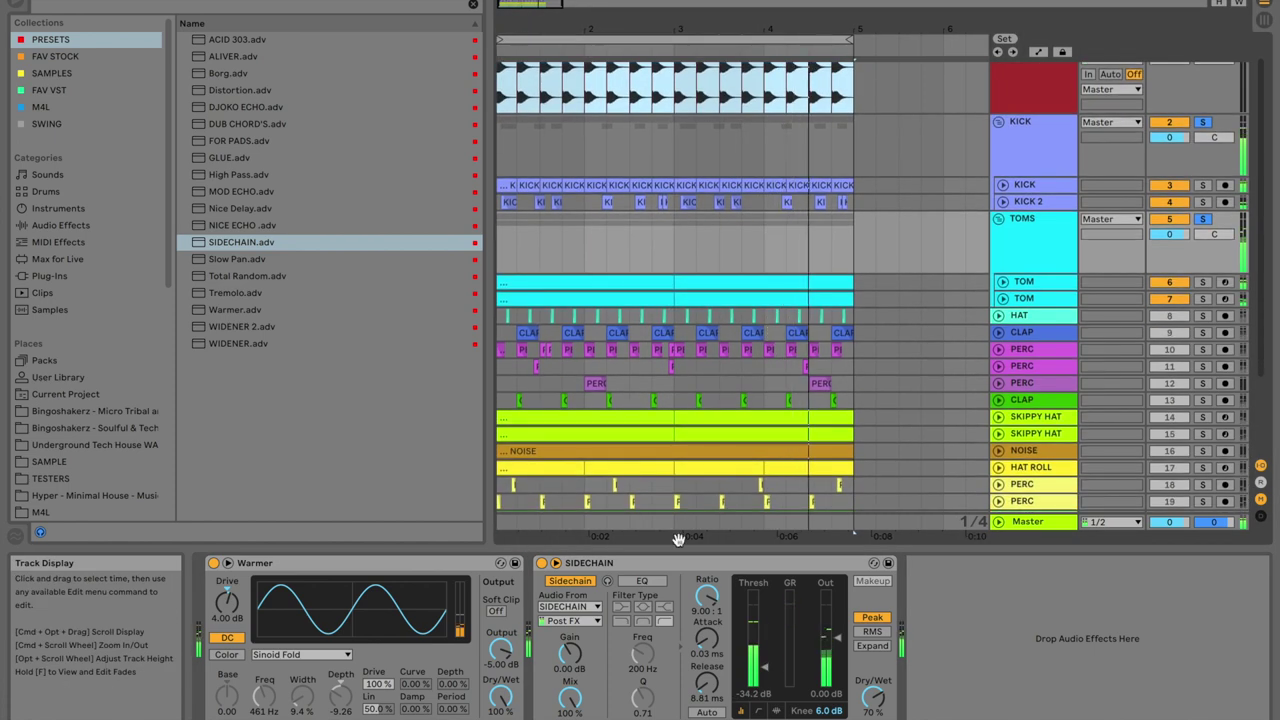
left_click_drag(700, 625, 700, 632)
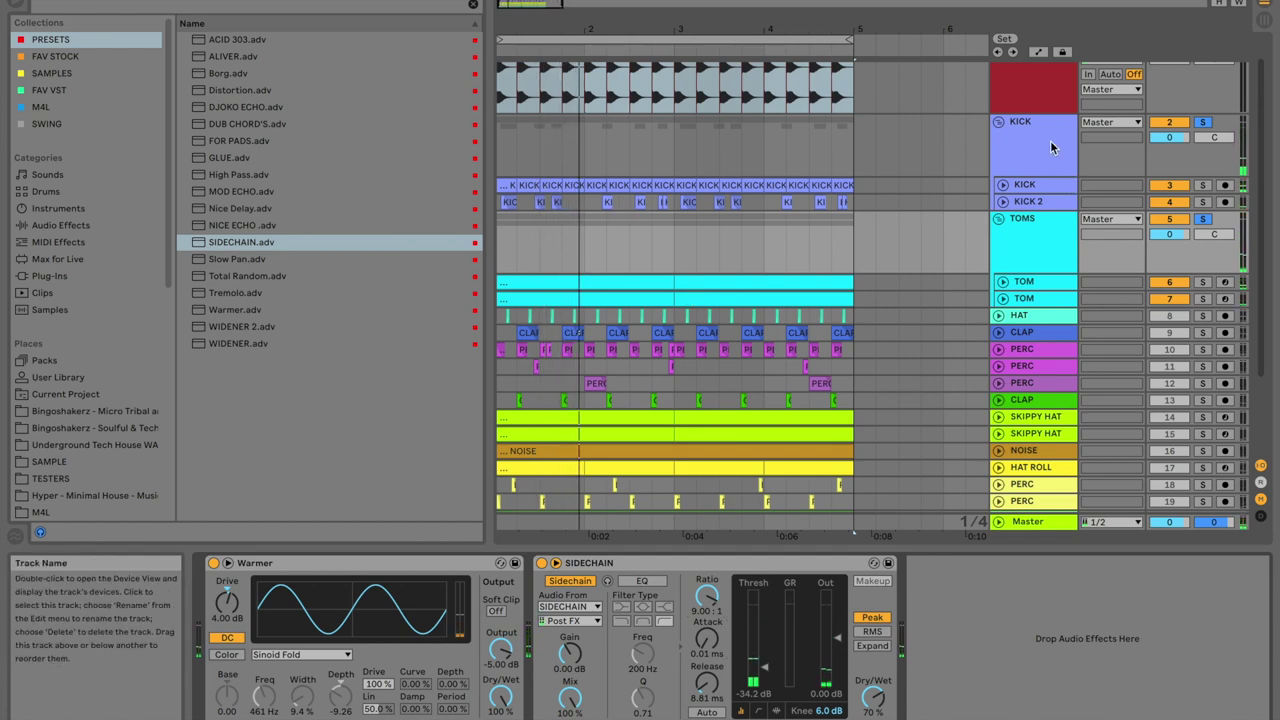
Fold the KICK and TOMS groups so each shows as a single row in the arrangement.
scroll(1050, 145, "up", 2)
left_click(1020, 226)
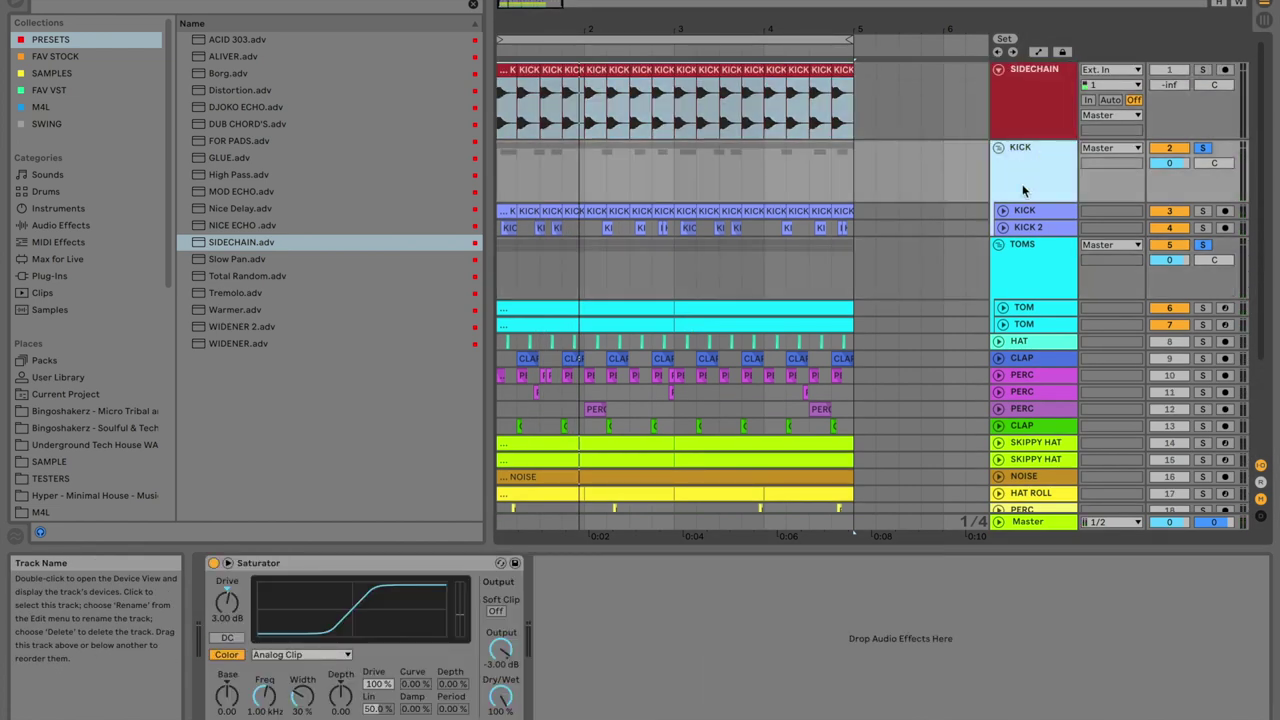
left_click(998, 148)
left_click(998, 164)
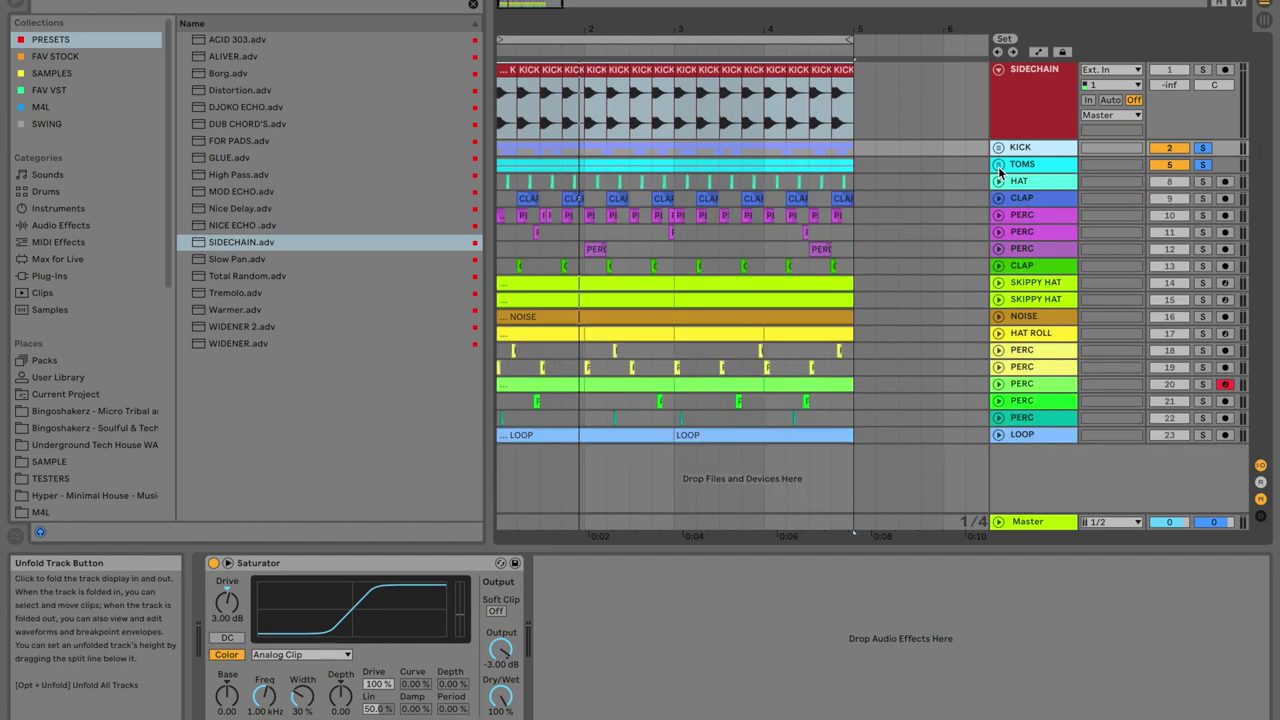
left_click(1020, 168)
left_click(1041, 152)
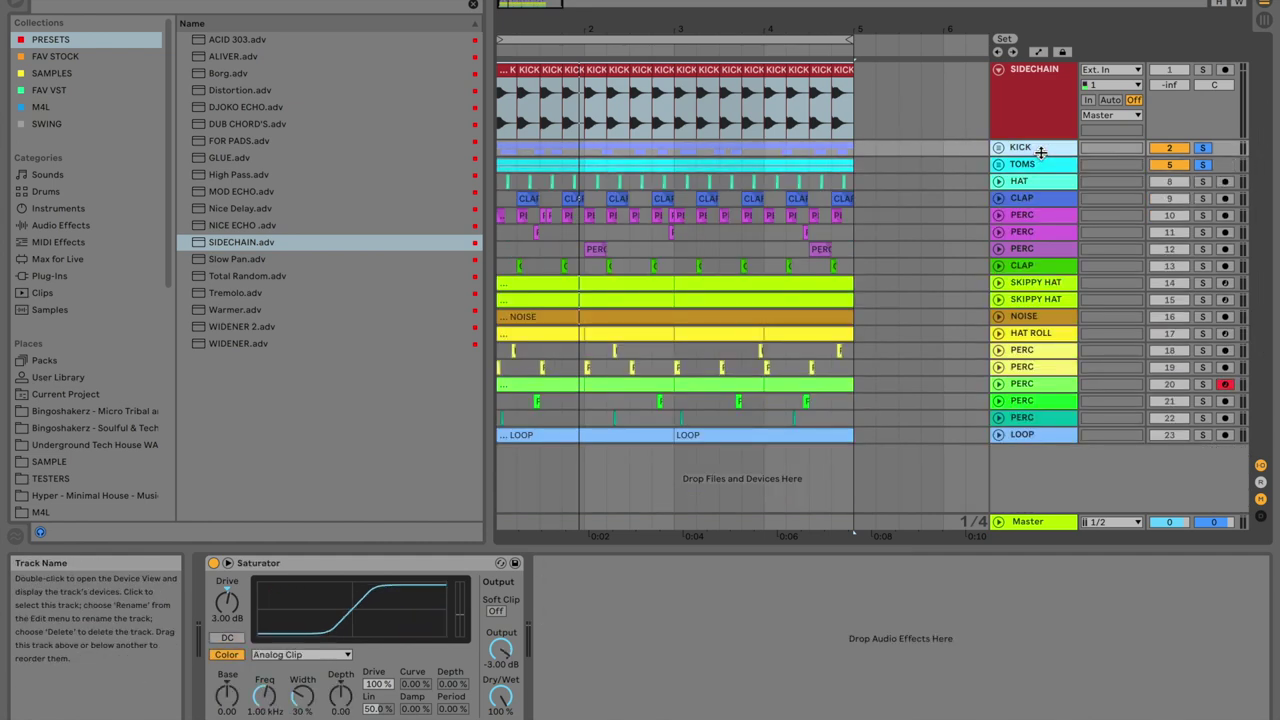
key("ctrl+g")
right_click(1040, 150)
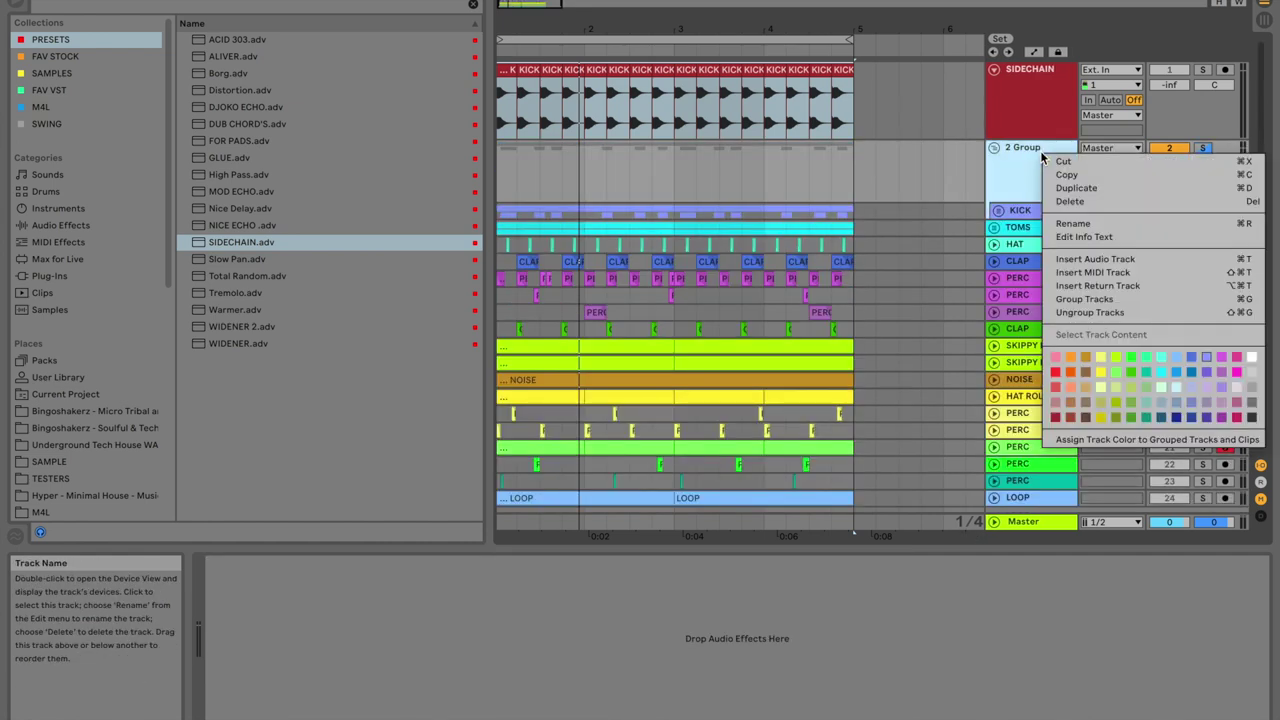
left_click(1090, 223)
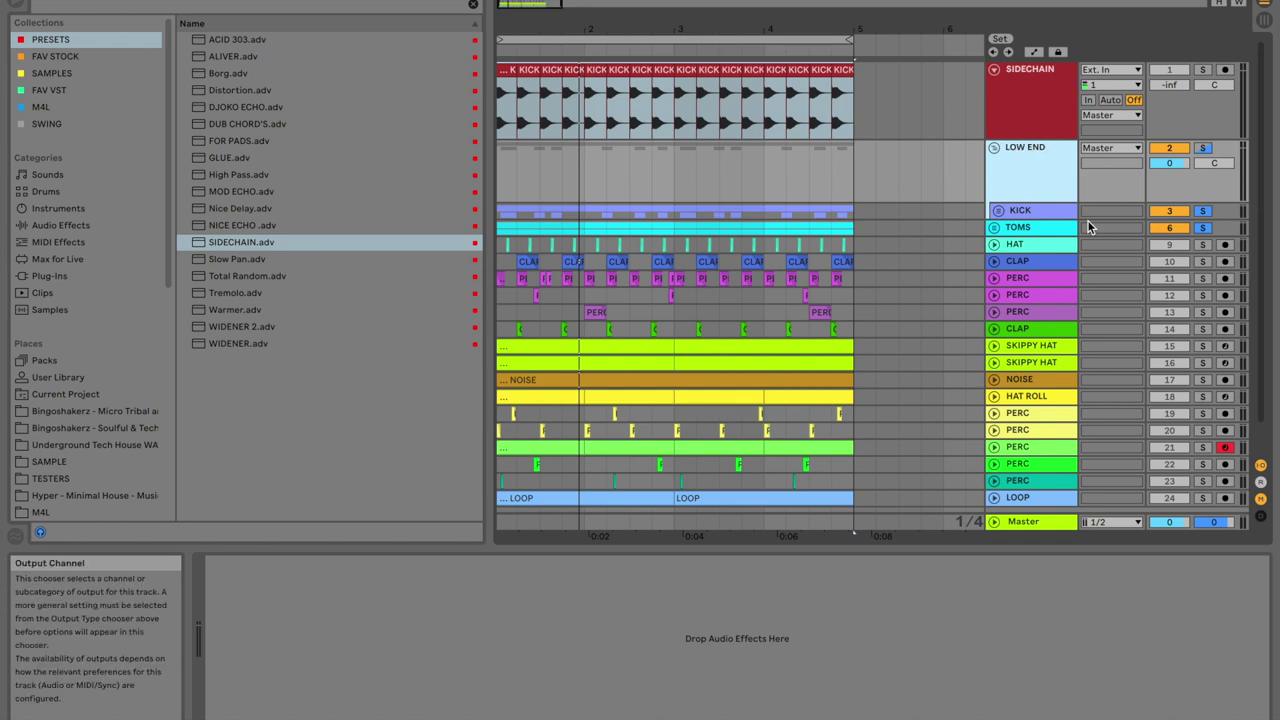
left_click(1206, 149)
left_click(1206, 149)
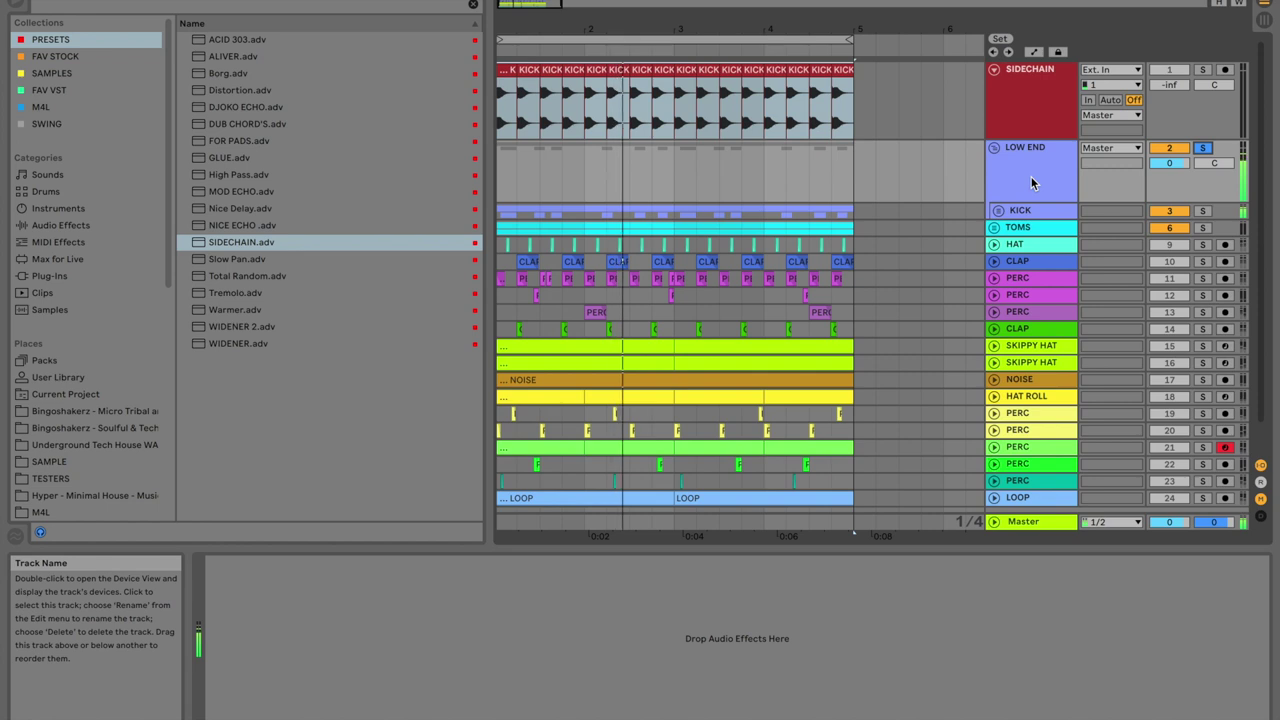
left_click(1037, 228)
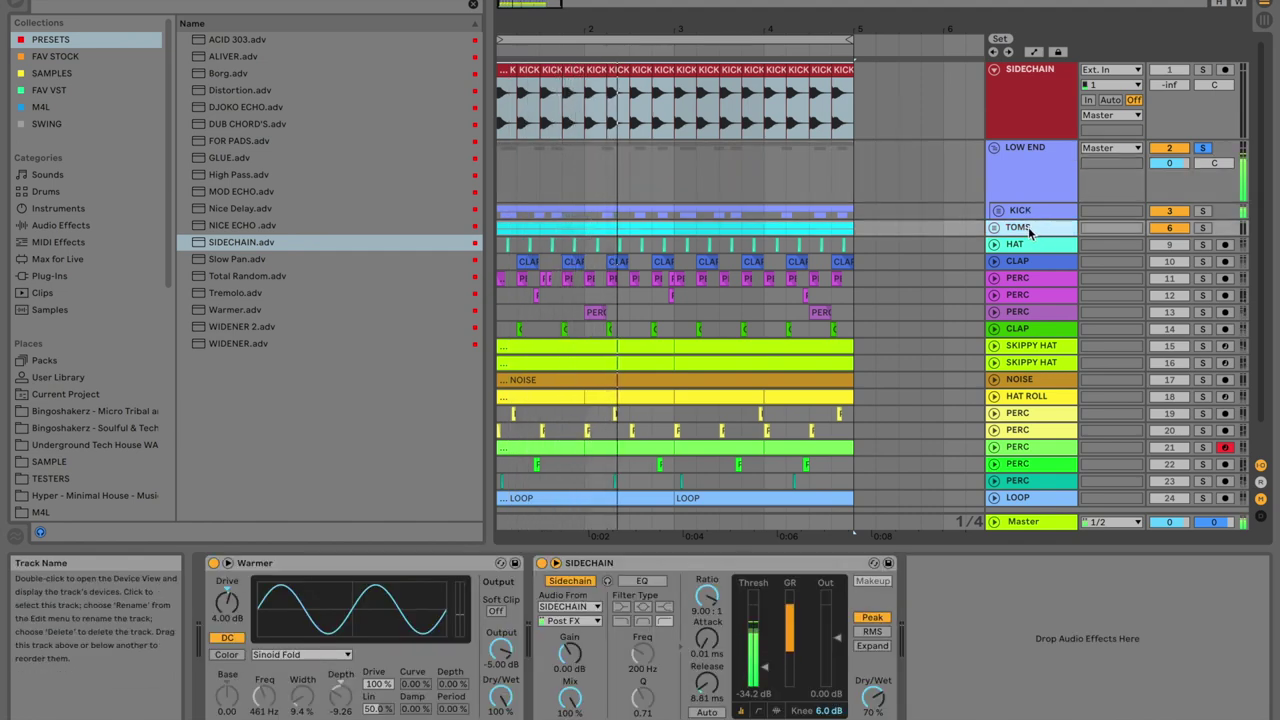
right_click(1018, 176)
left_click(1068, 337)
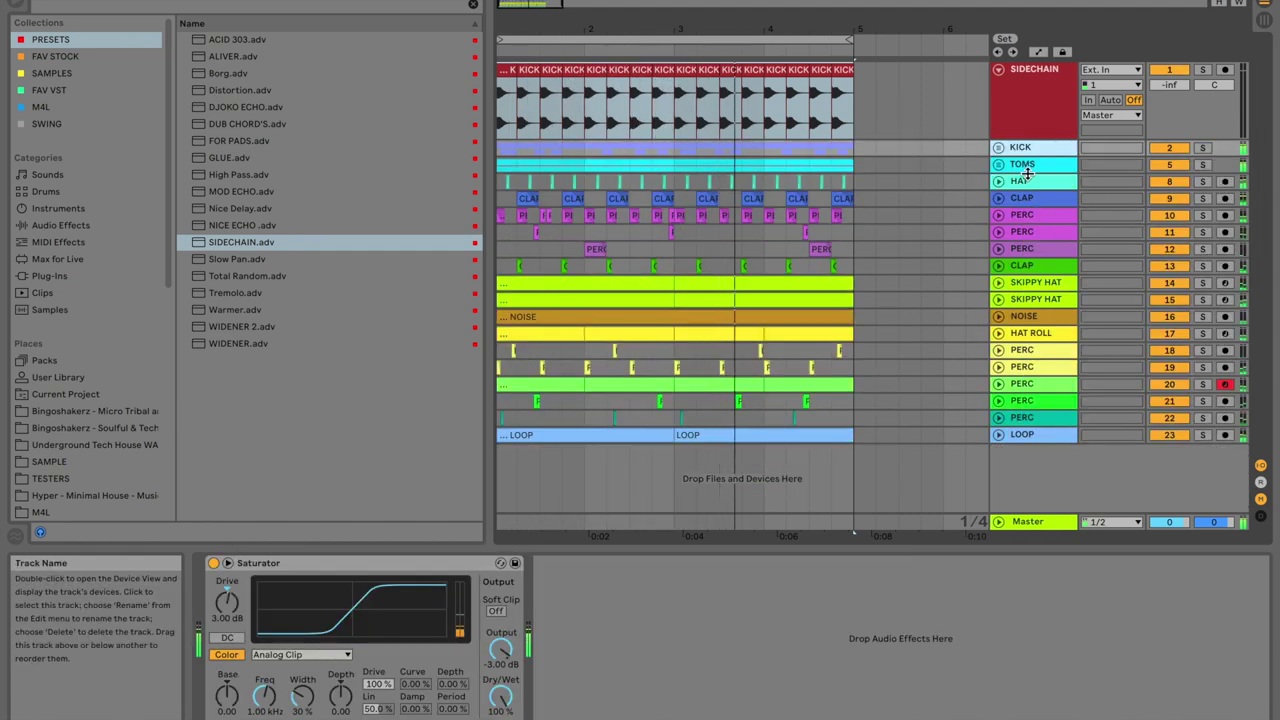
Solo the KICK and TOMS groups and combine both into a parent group named LOW END.
left_click(1202, 147)
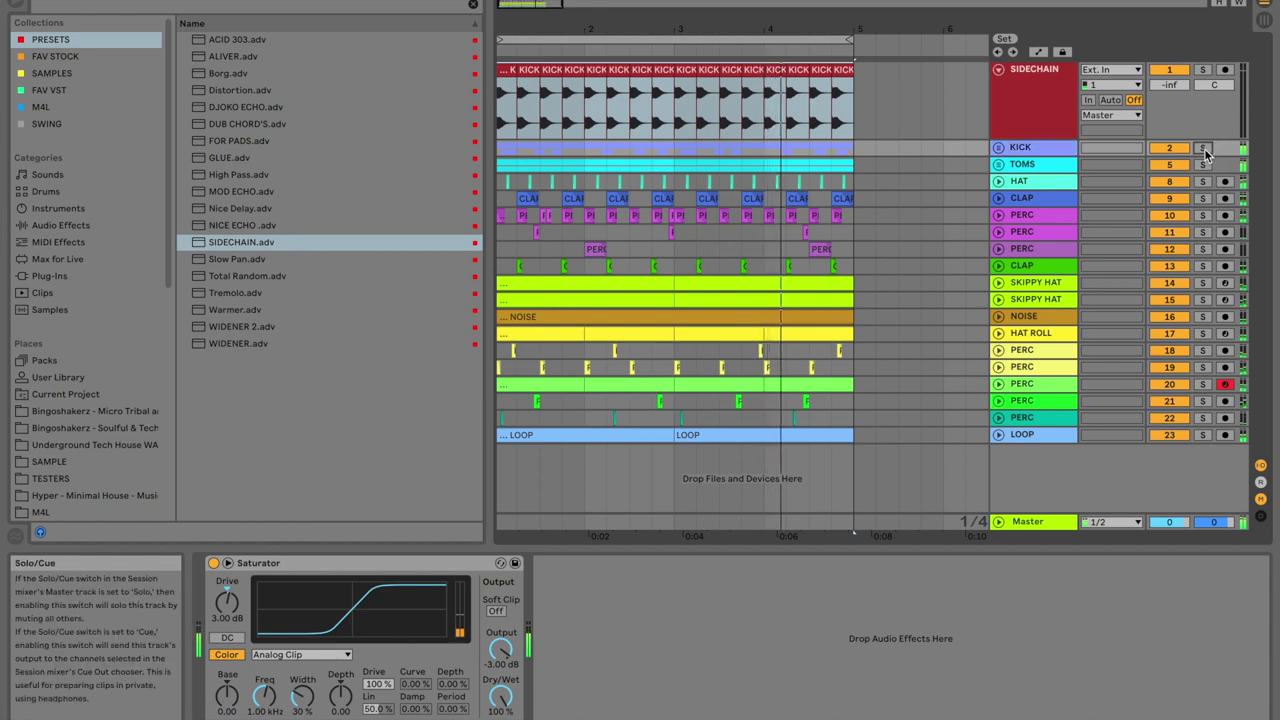
left_click(1039, 162, "shift")
key("ctrl+g")
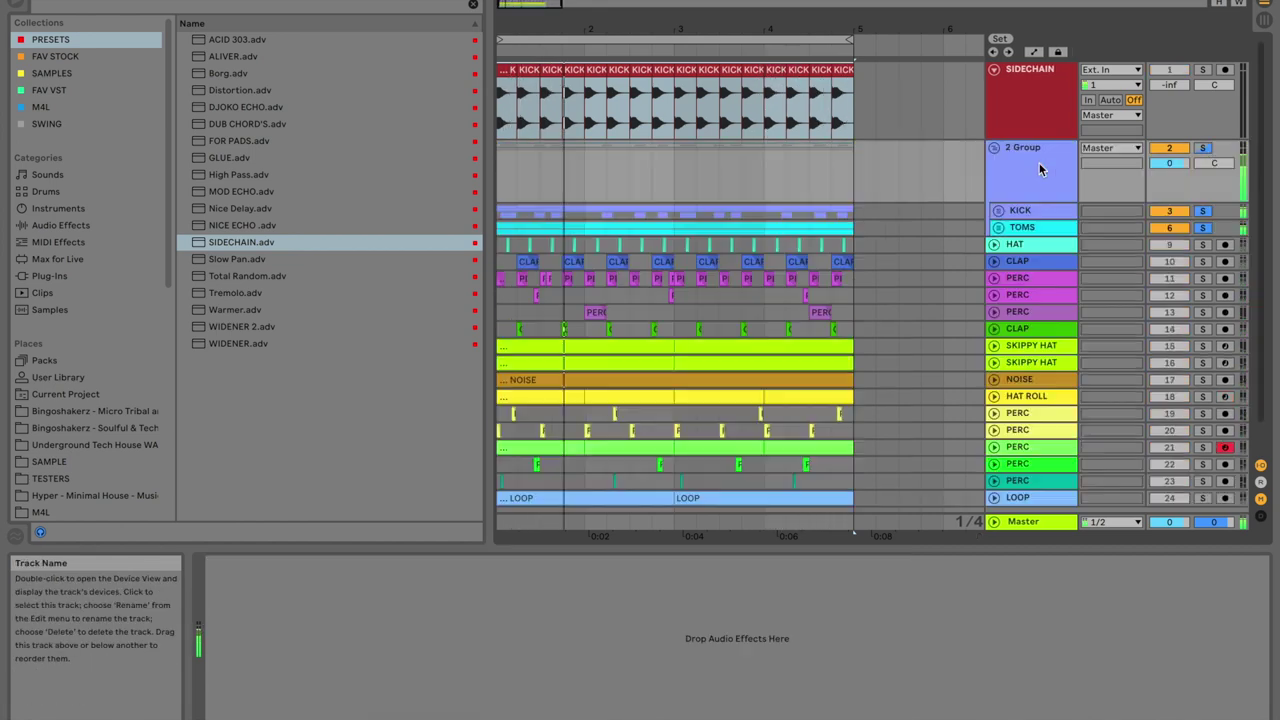
right_click(1039, 170)
left_click(1070, 235)
type("LOW END")
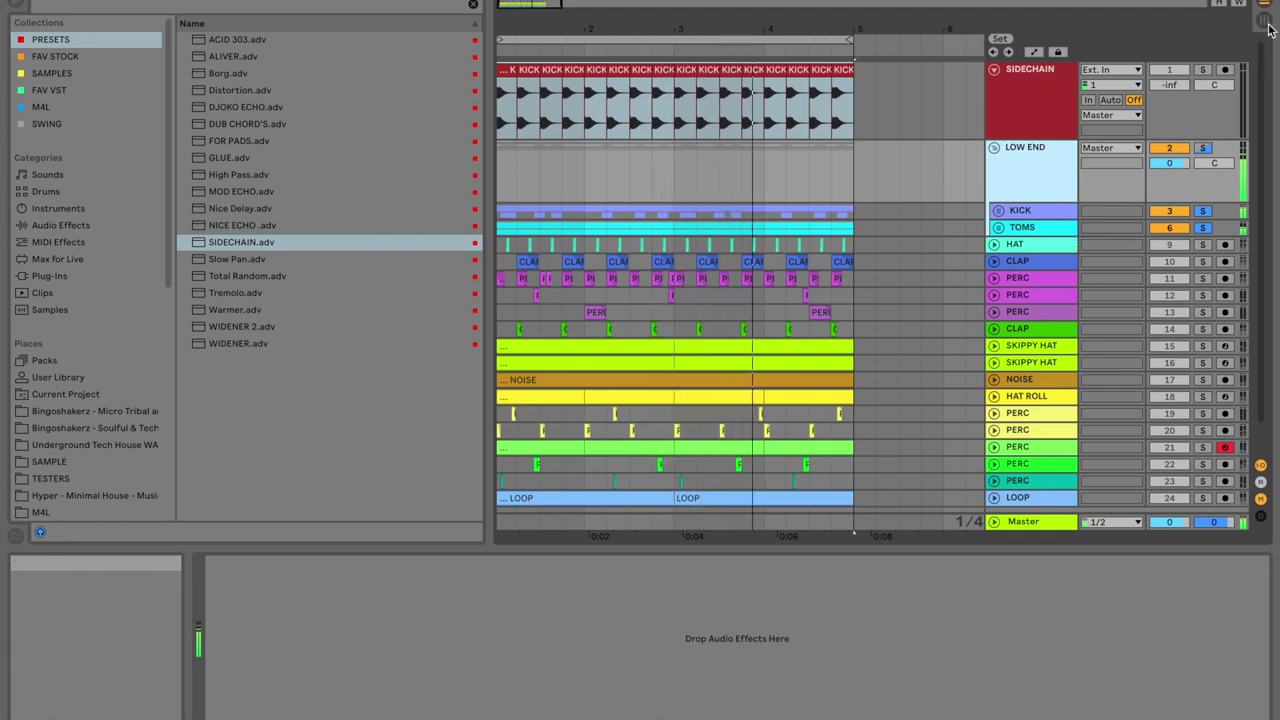
Compare the group levels in Session View and set the Warmer output on TOMS to -5.50 dB.
key("Tab")
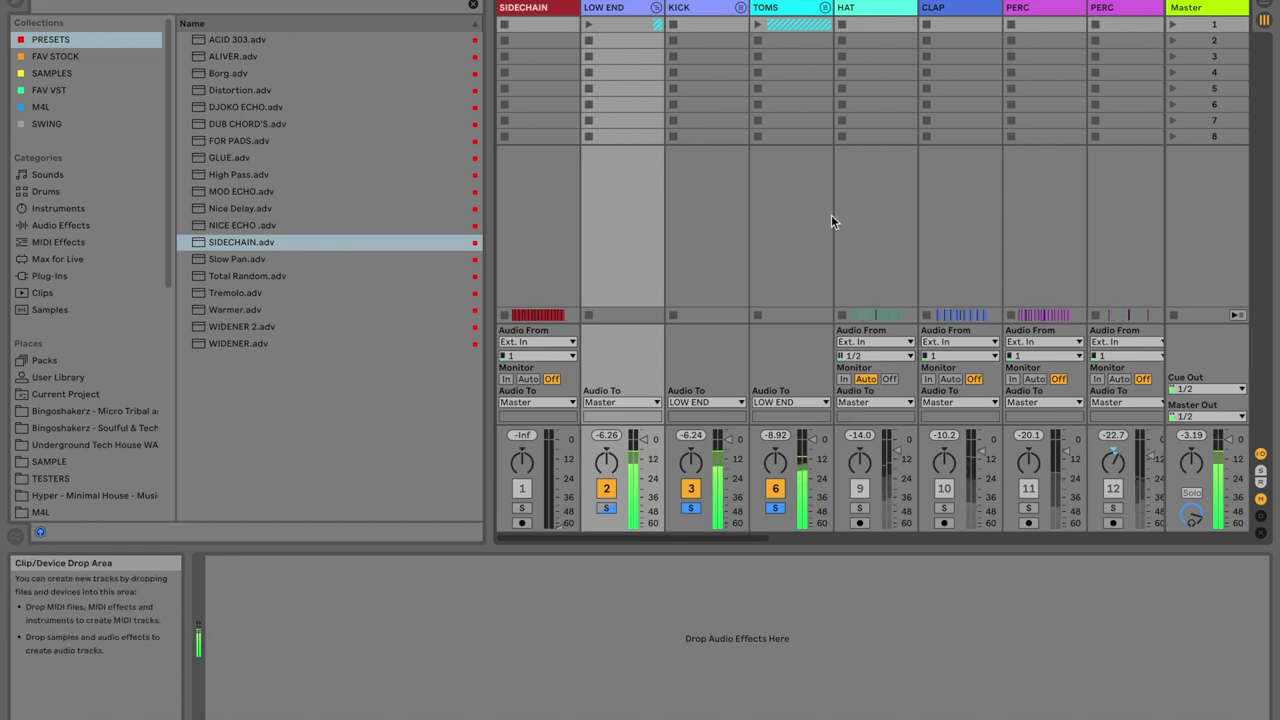
left_click(786, 39)
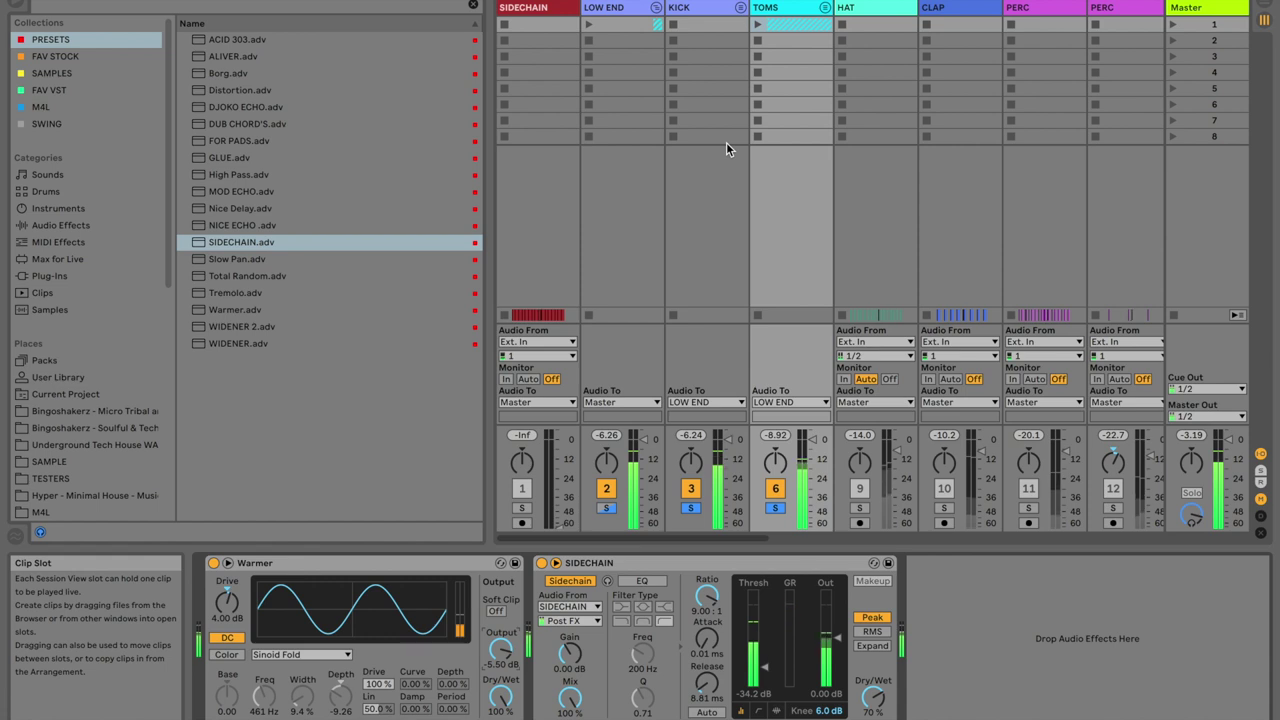
key("Tab")
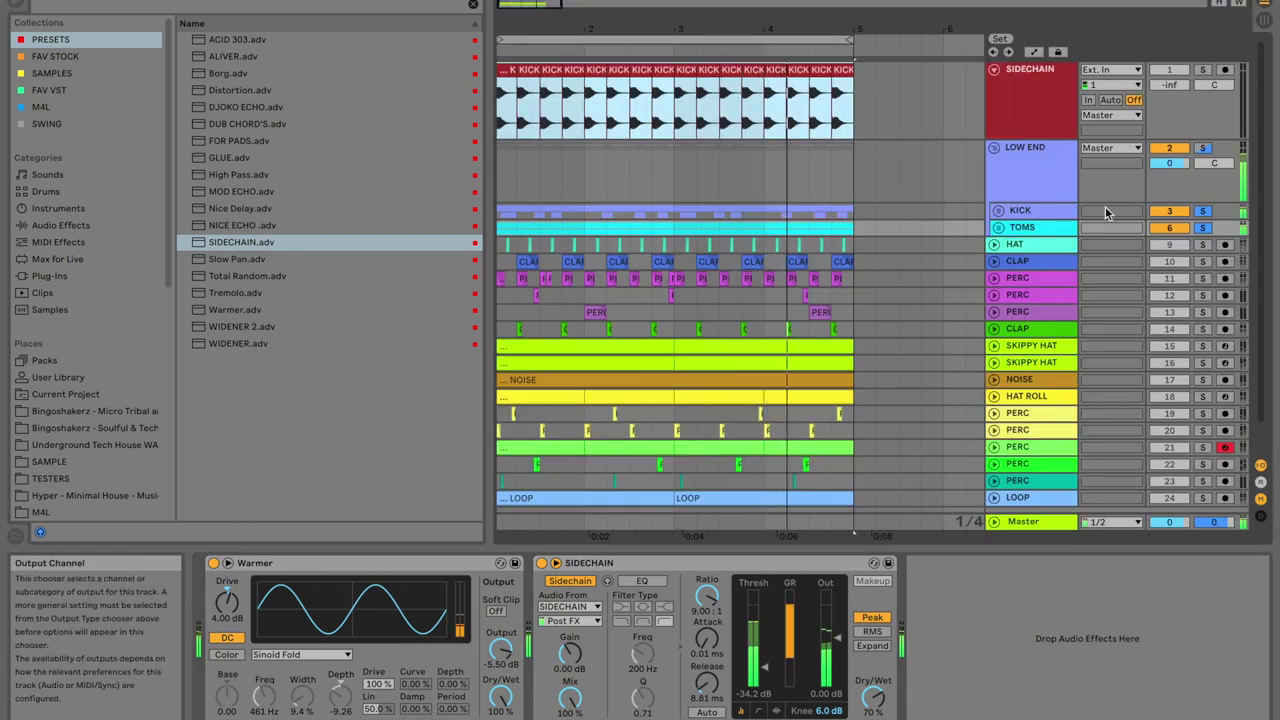
Try the TOMS group's track volume at -0.7.
left_click(1035, 228)
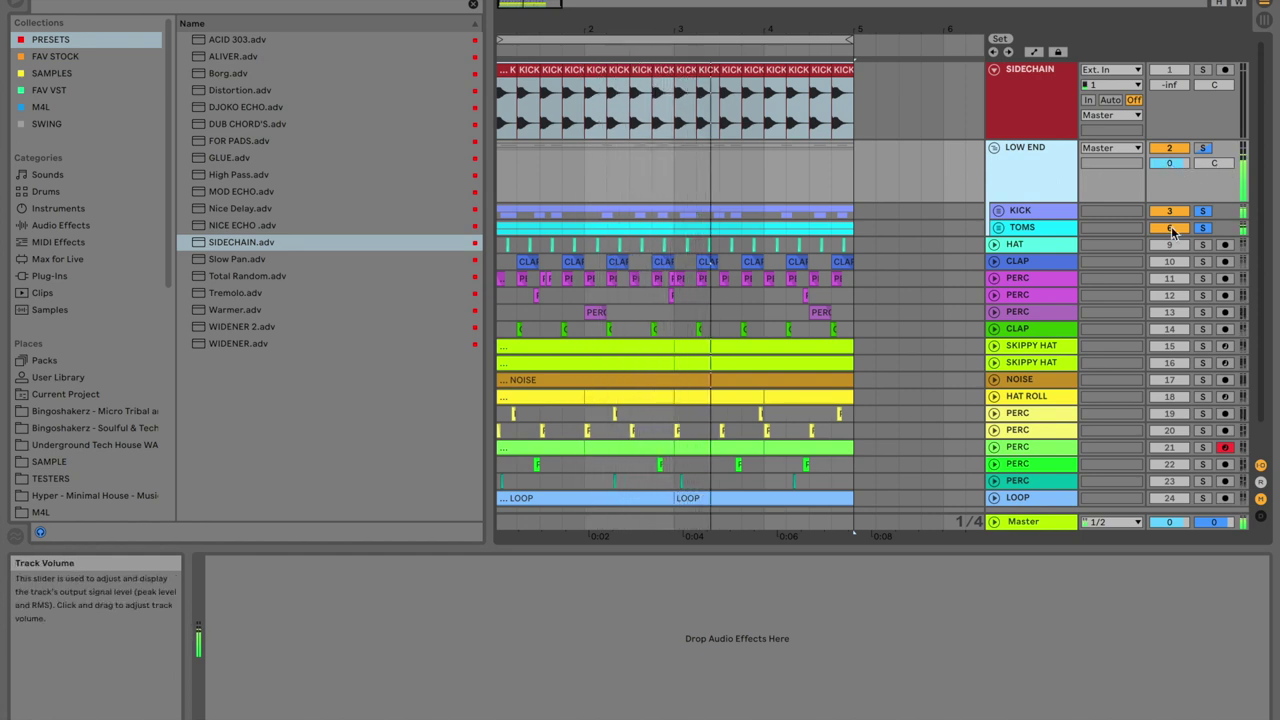
left_click(998, 228)
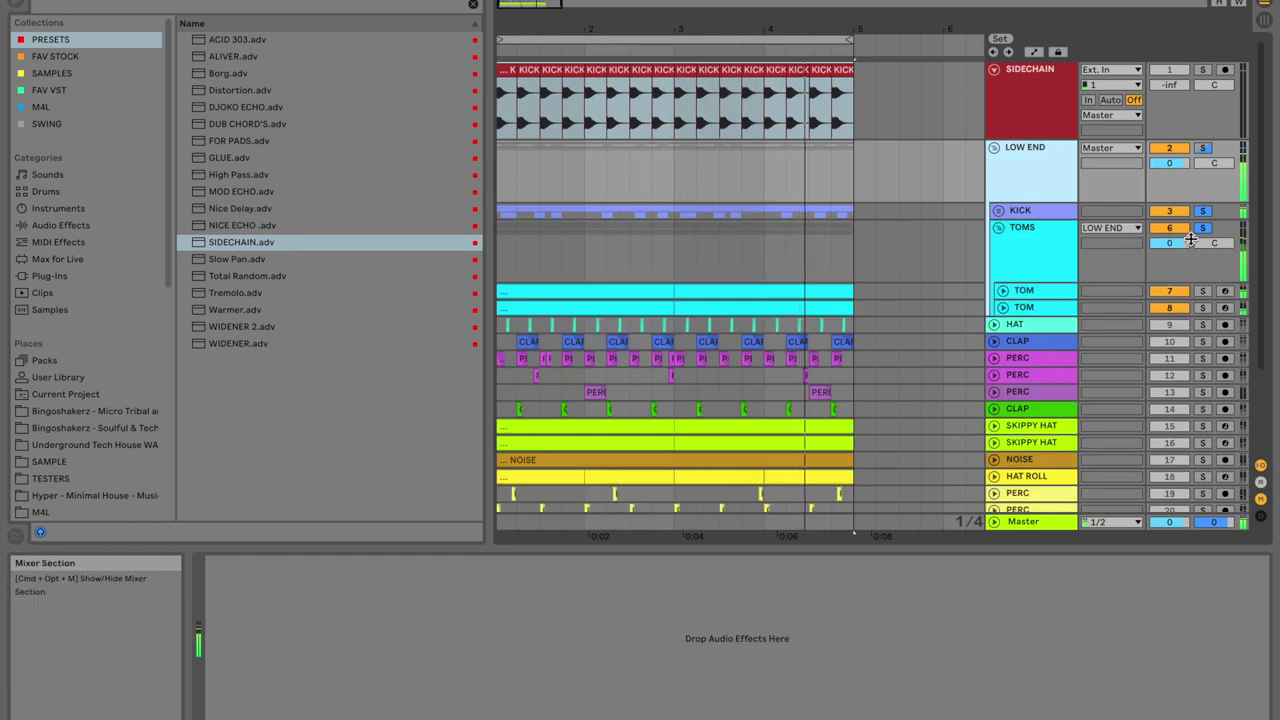
left_click(1190, 240)
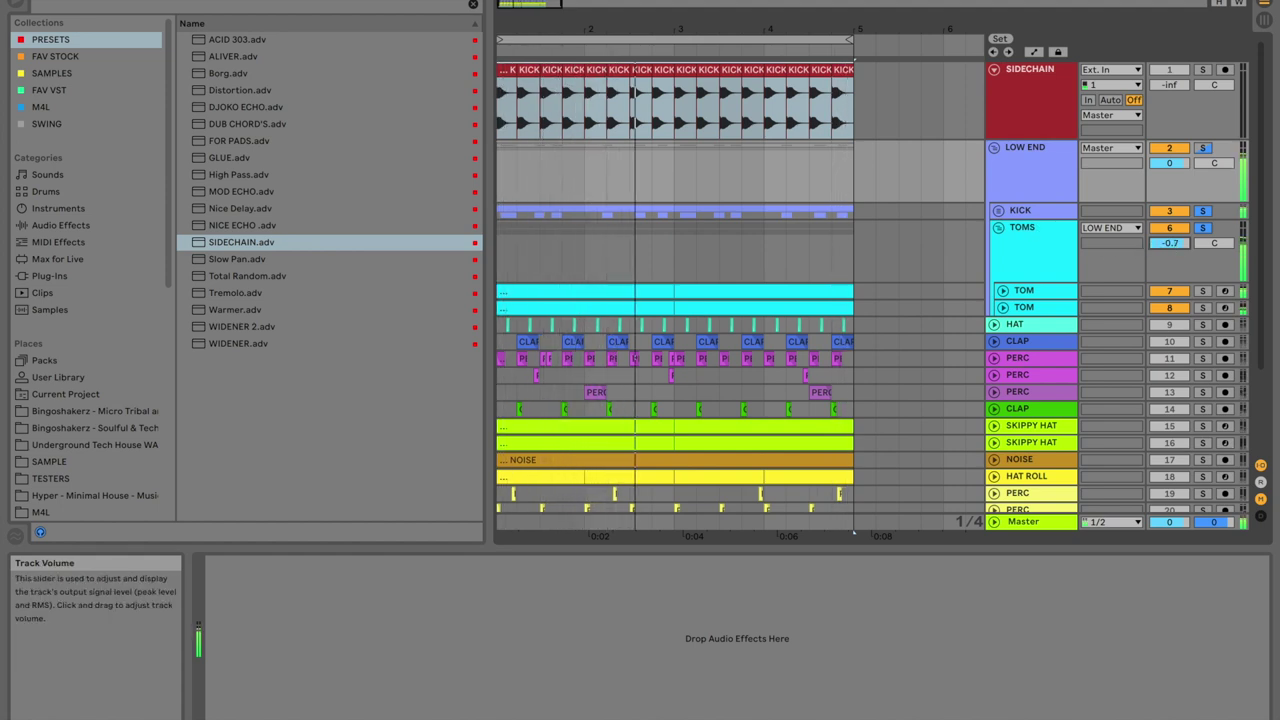
left_click(998, 228)
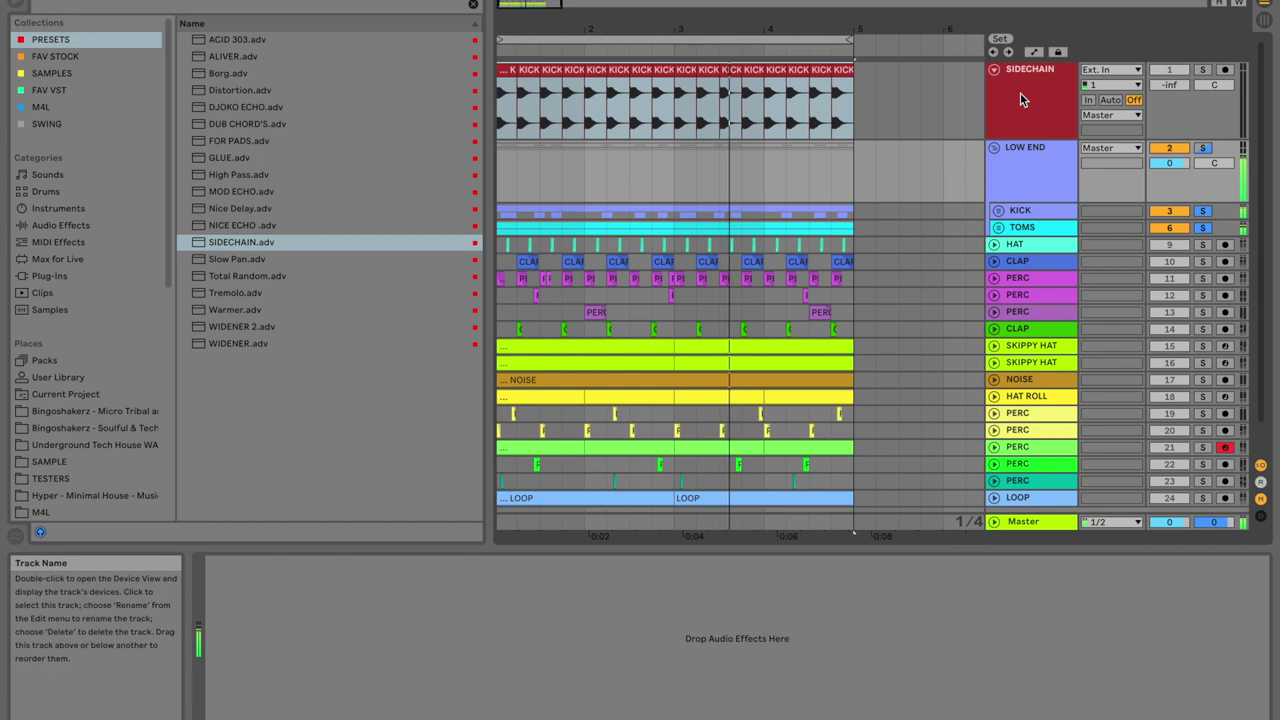
Clear the solos on KICK and TOMS, unfold TOMS, and solo the LOW END group.
left_click(1203, 213)
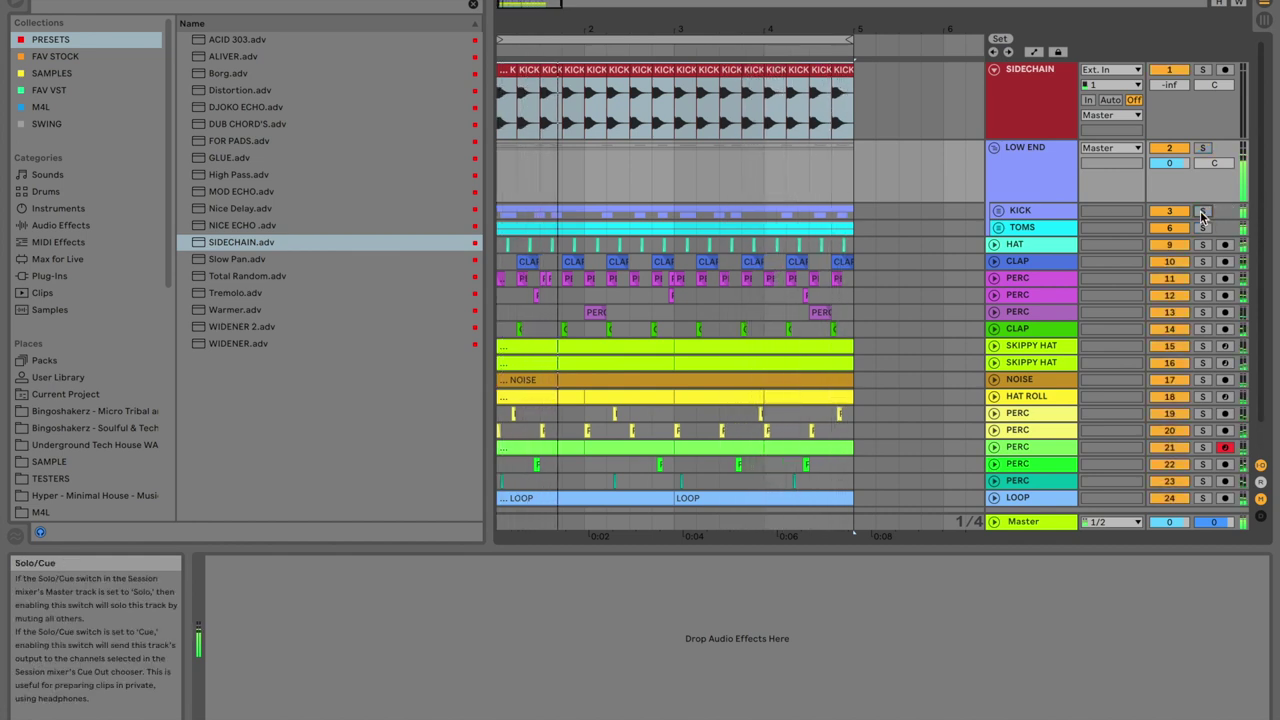
left_click(997, 228)
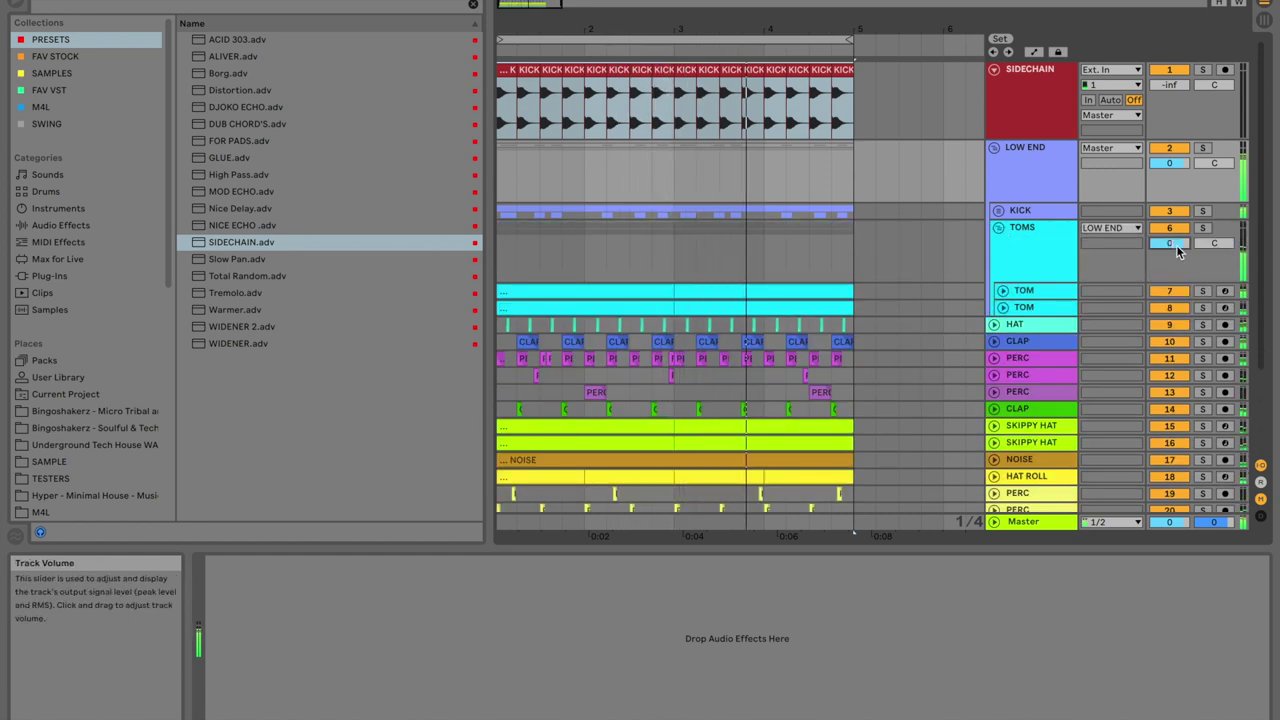
left_click(1202, 147)
Add a Saturator audio effect to the LOW END group.
left_click(1005, 195)
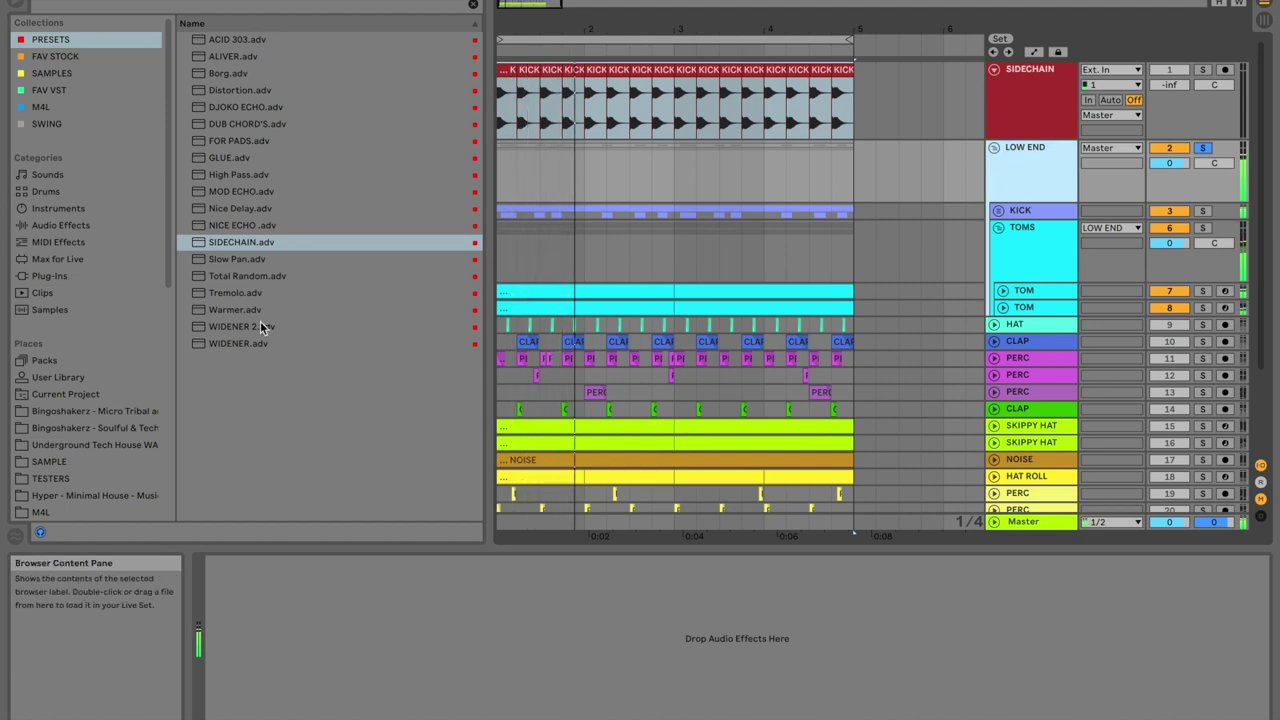
left_click(64, 225)
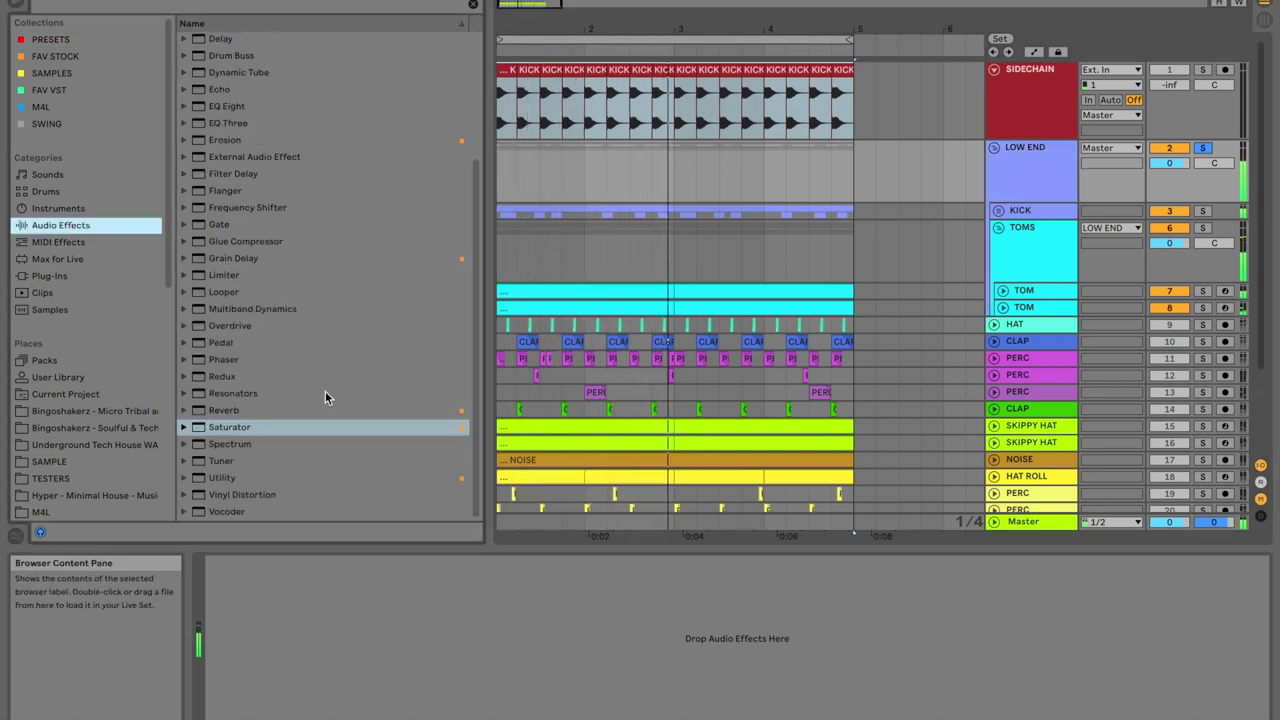
left_click(50, 39)
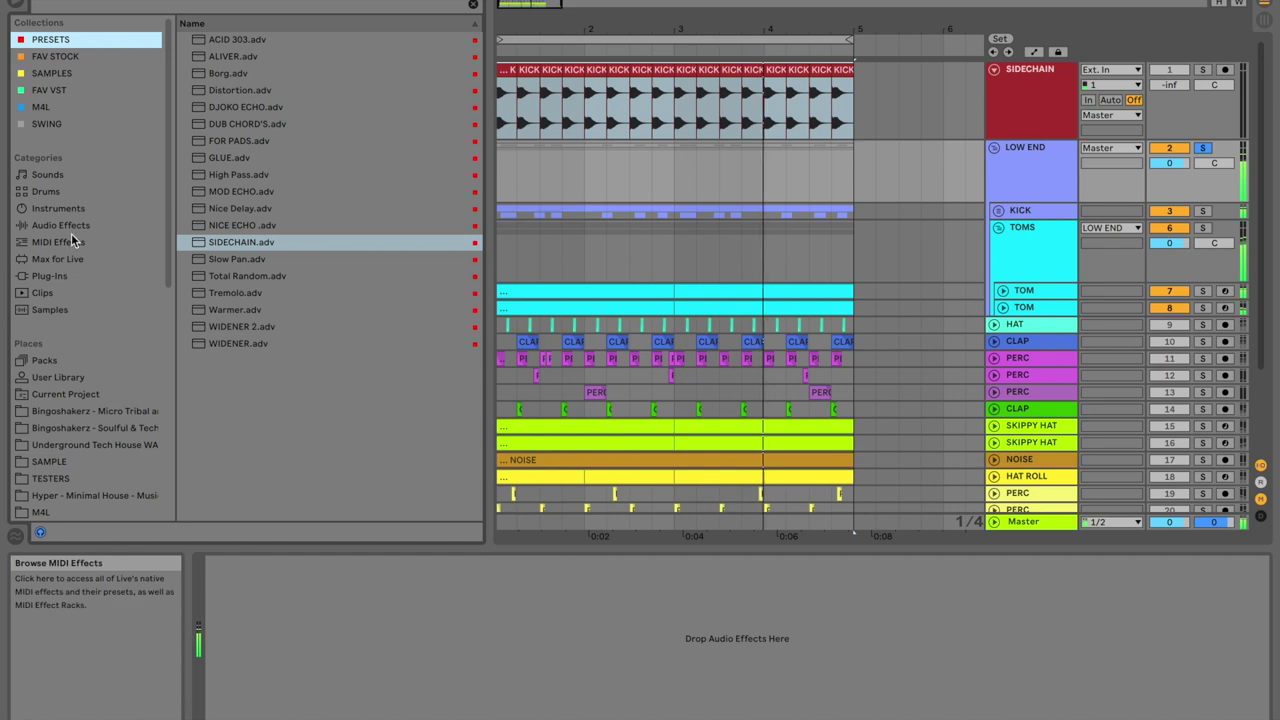
left_click(71, 233)
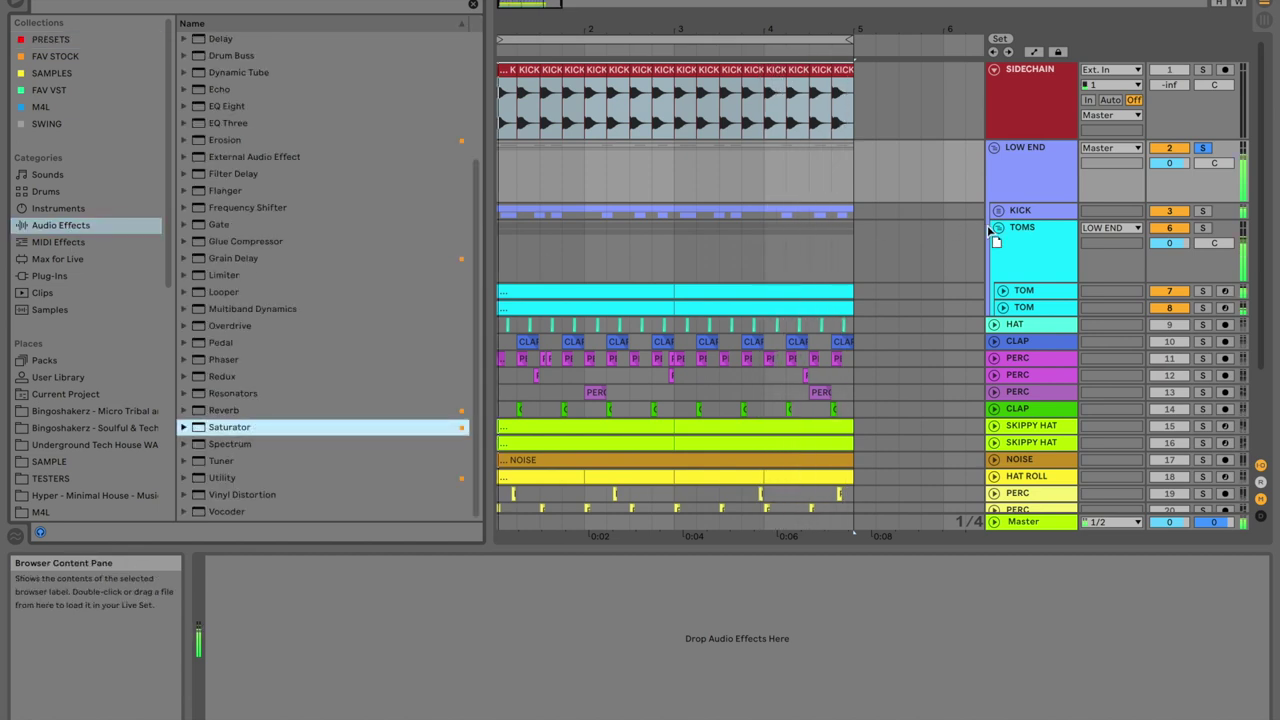
key("Return")
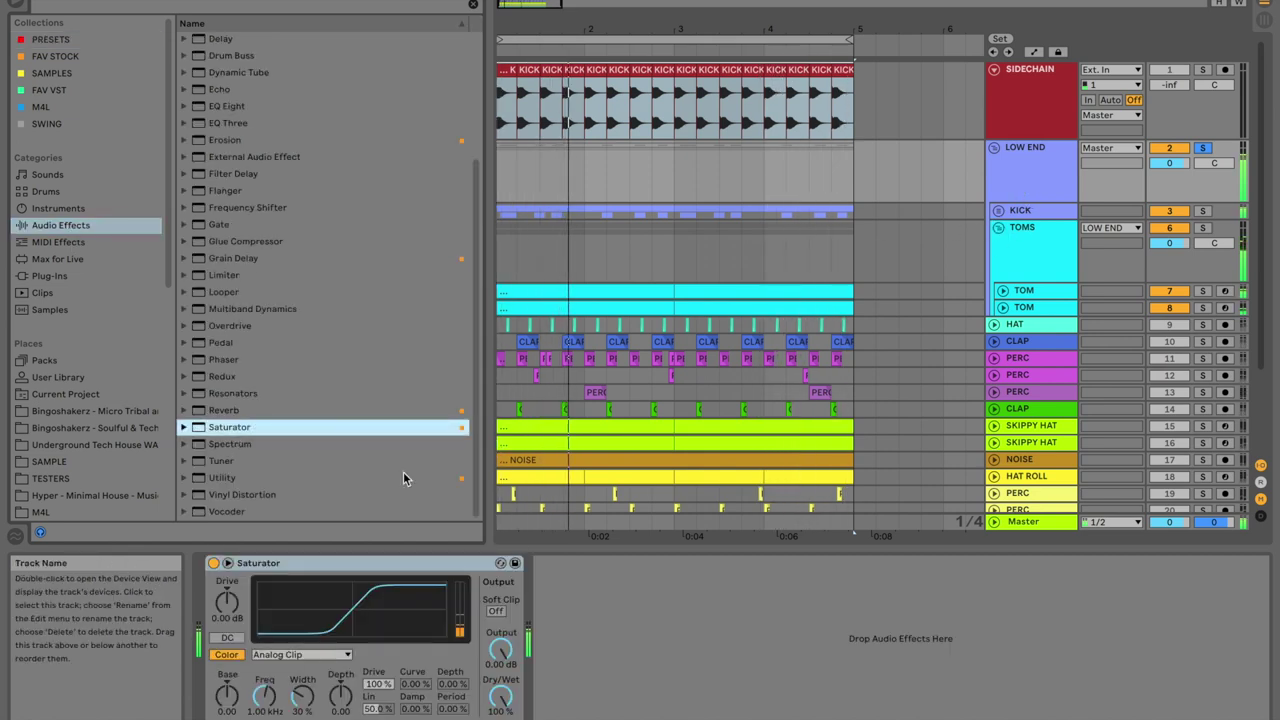
Set the LOW END Saturator's drive to 4 dB and its output to -4 dB.
left_click(225, 618)
type("4")
key("Return")
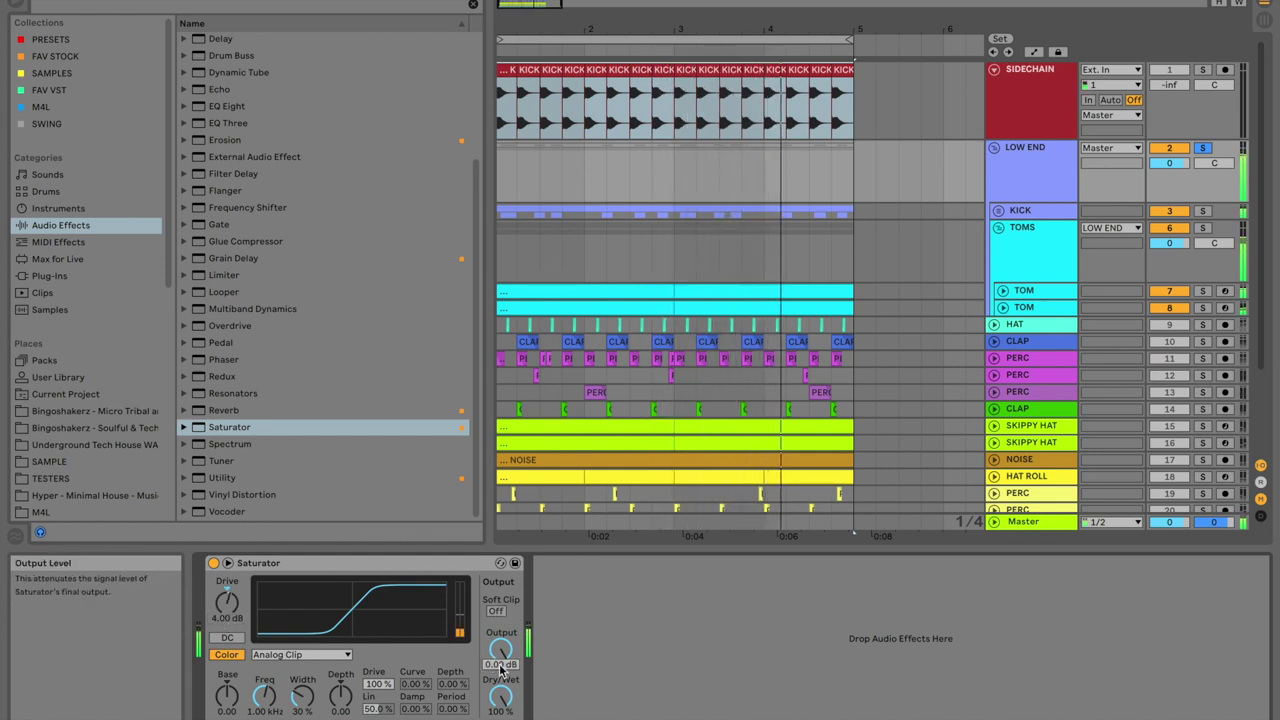
left_click(1054, 188)
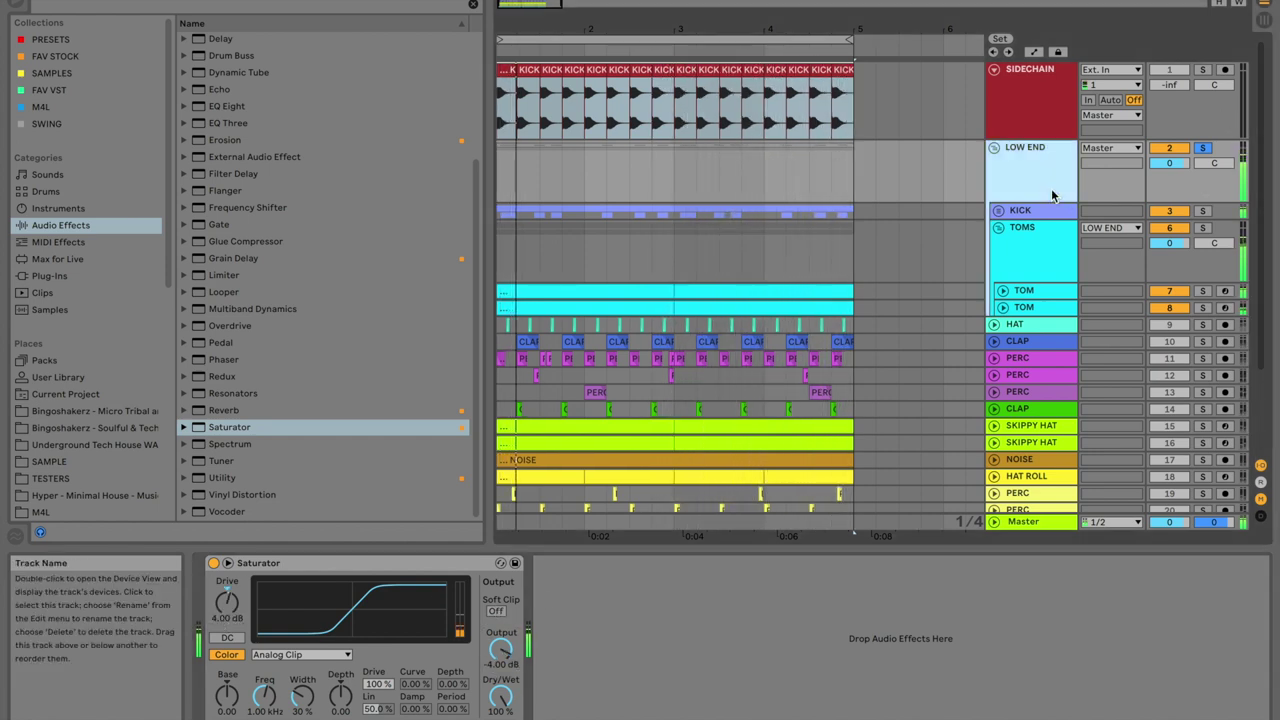
Add the Utility effect's Mono preset after the Saturator on the KICK group.
left_click(994, 149)
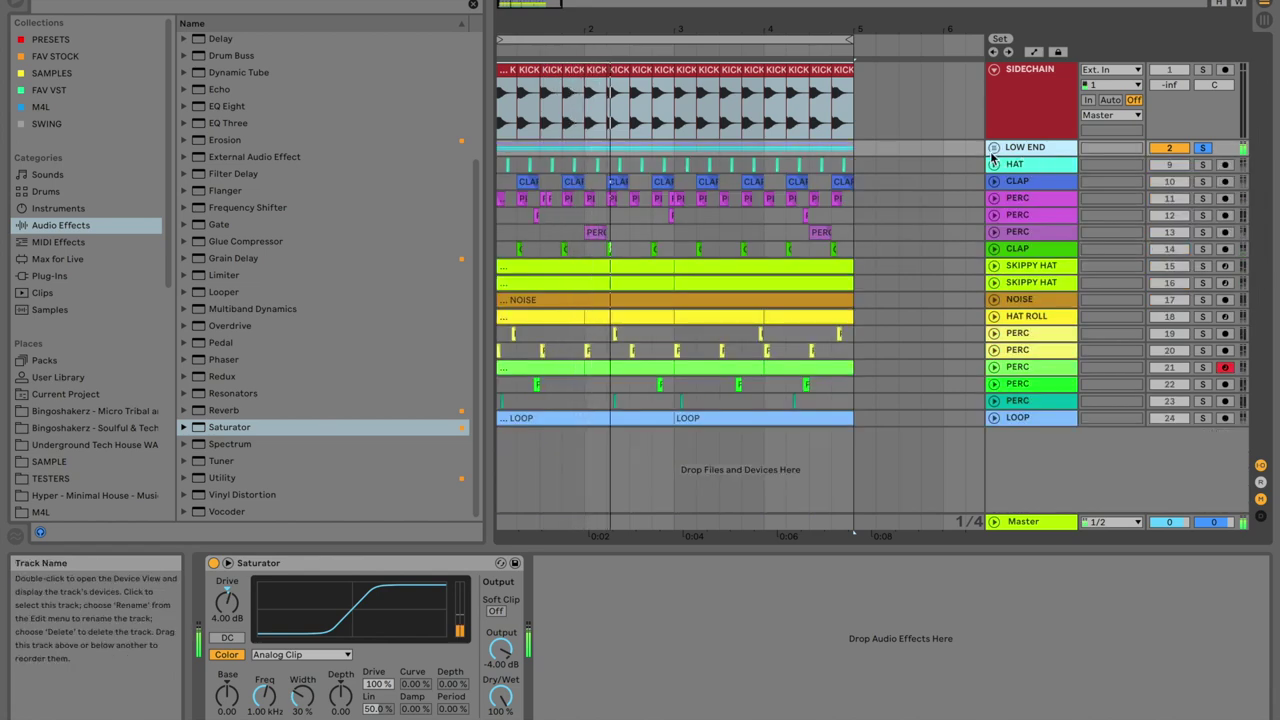
left_click(994, 149)
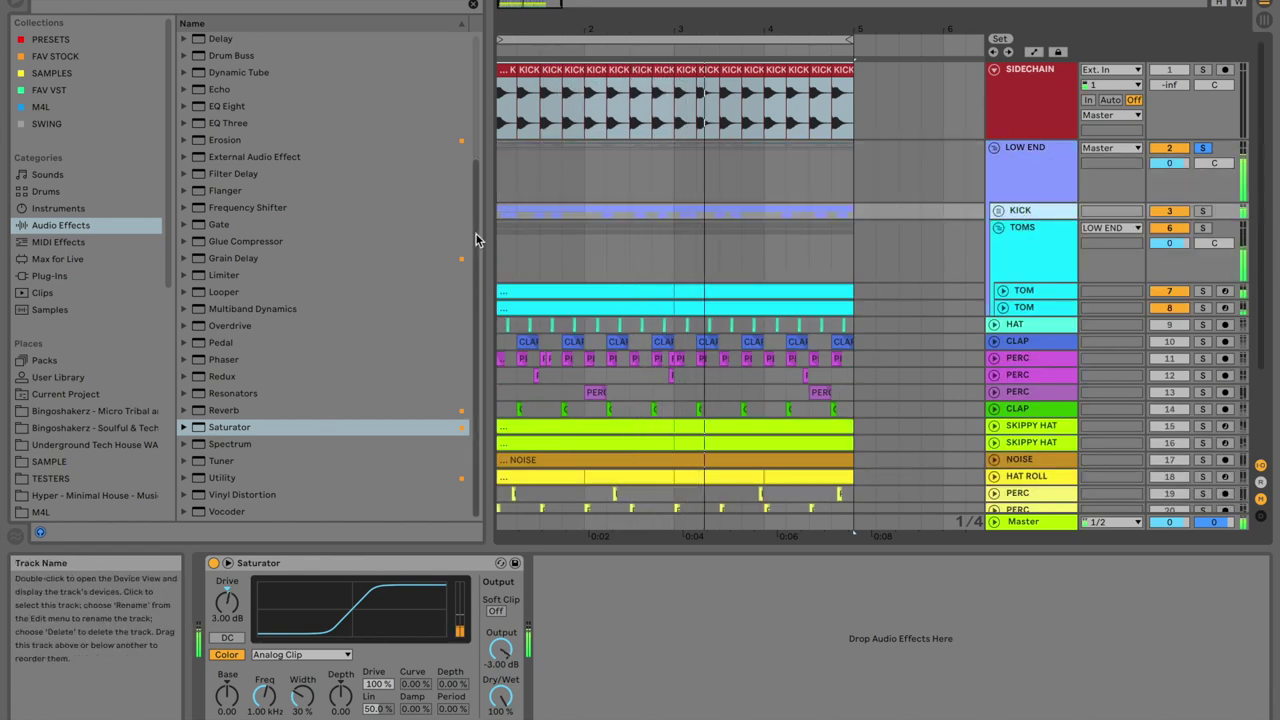
left_click(50, 39)
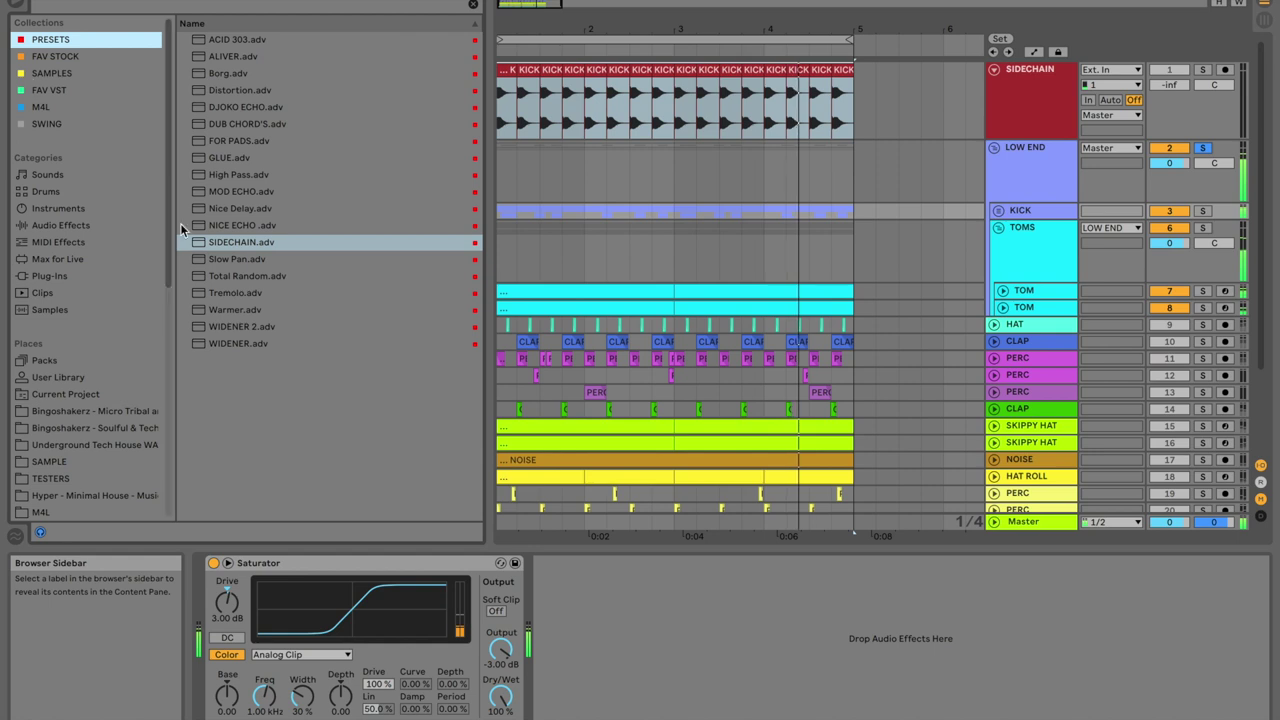
left_click(45, 56)
left_click(185, 140)
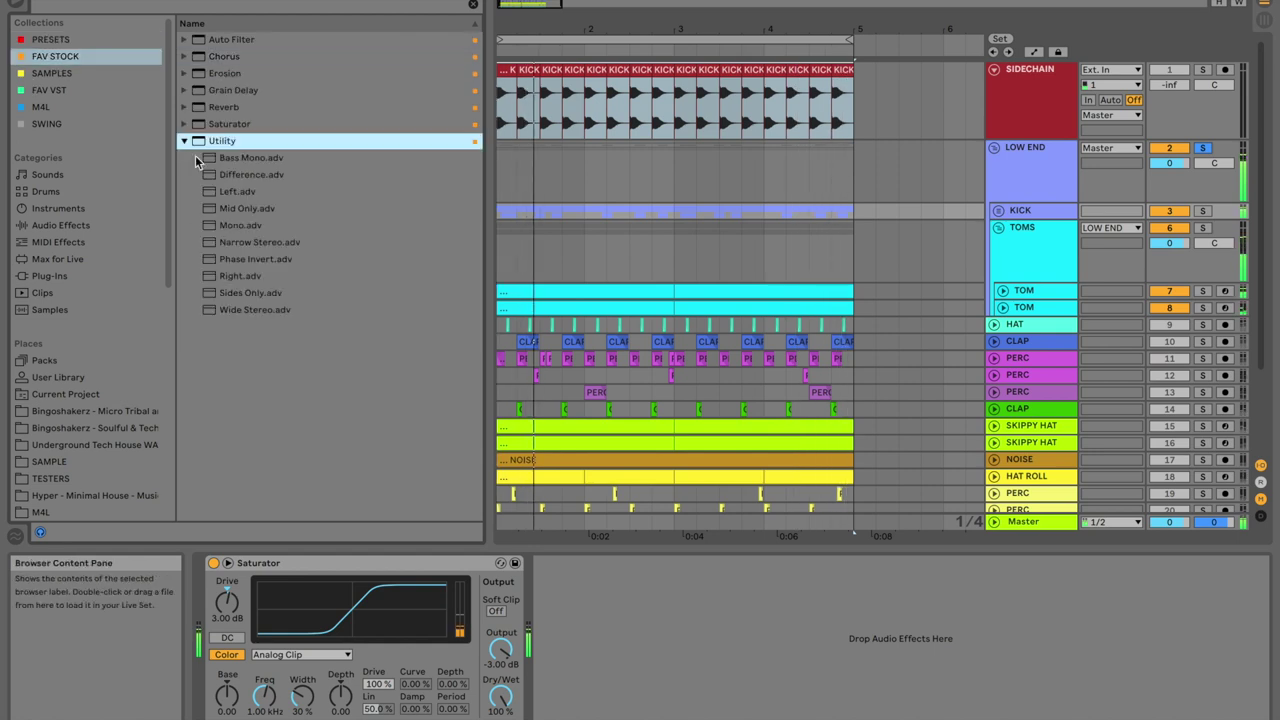
left_click(252, 227)
left_click_drag(649, 626, 649, 630)
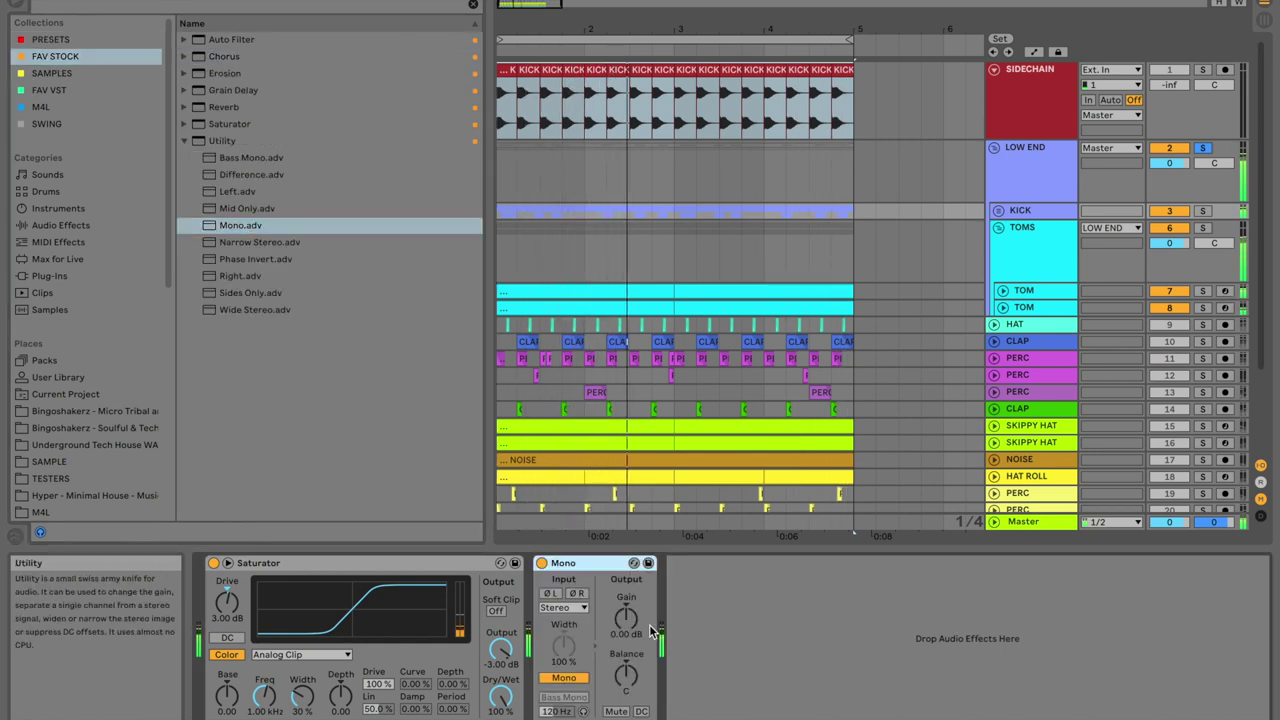
Fold the LOW END group and SIDECHAIN track, and turn off the LOW END solo.
left_click(994, 148)
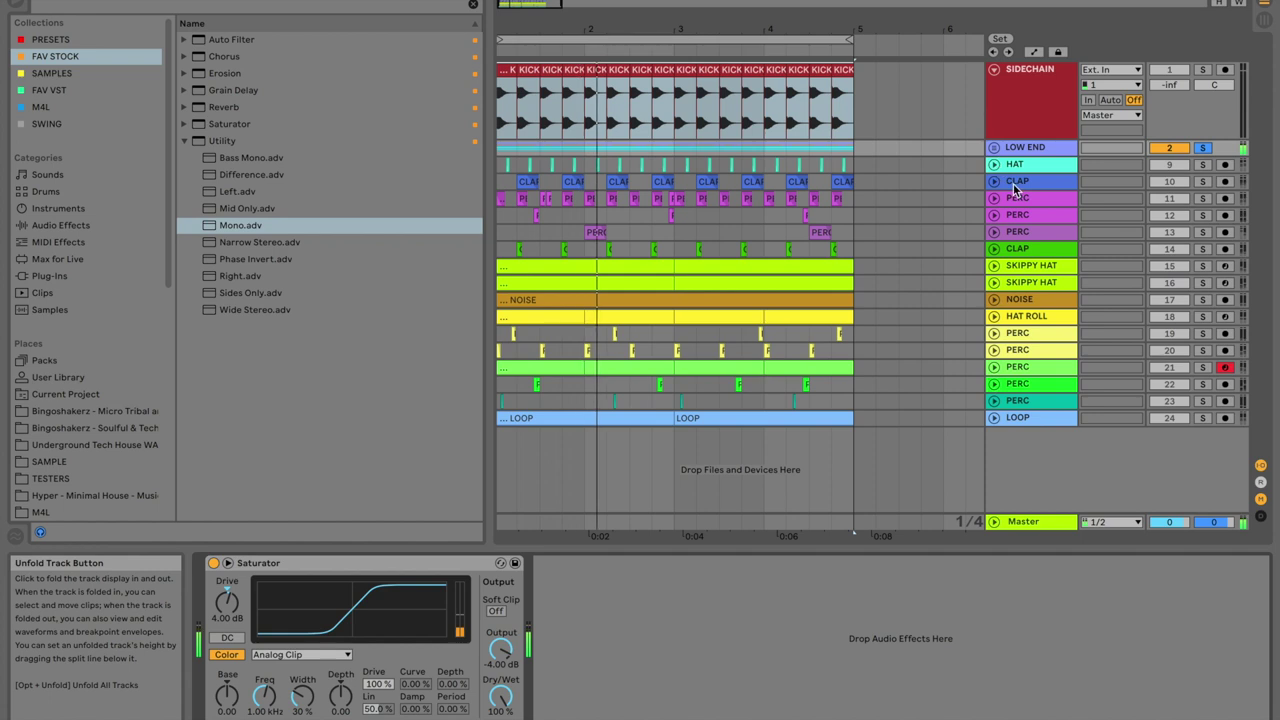
left_click(1203, 148)
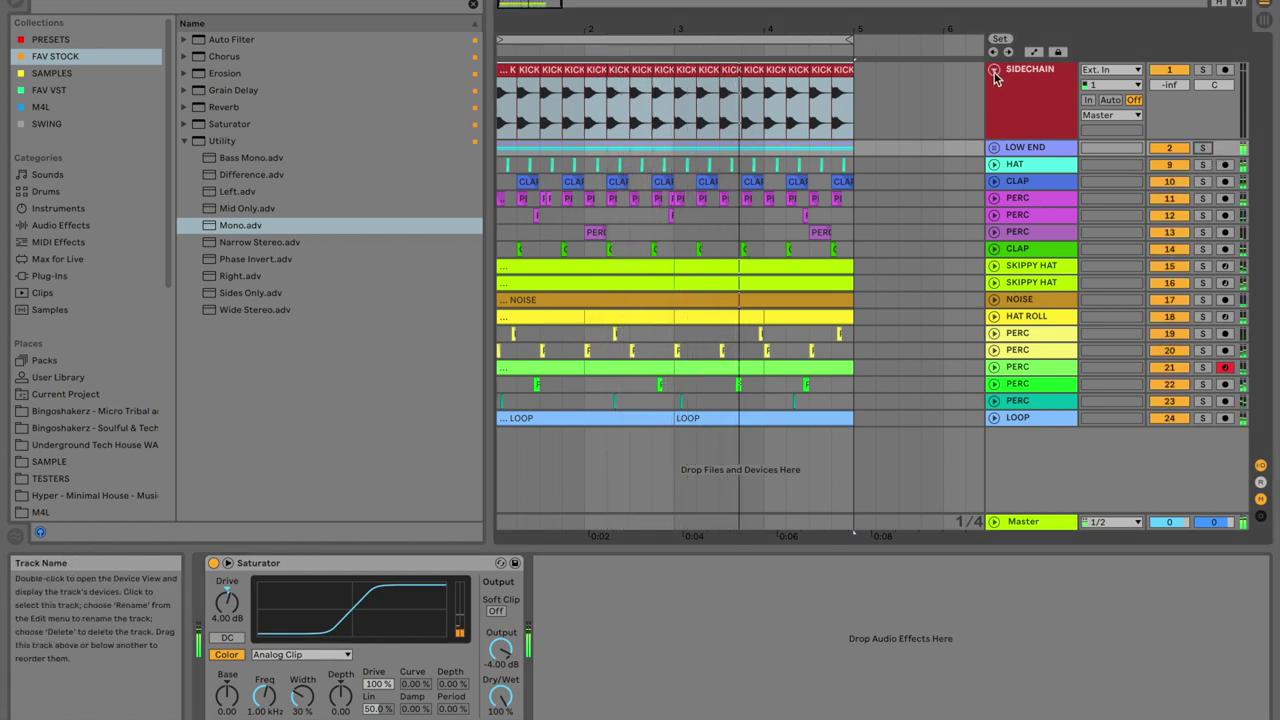
key("Left")
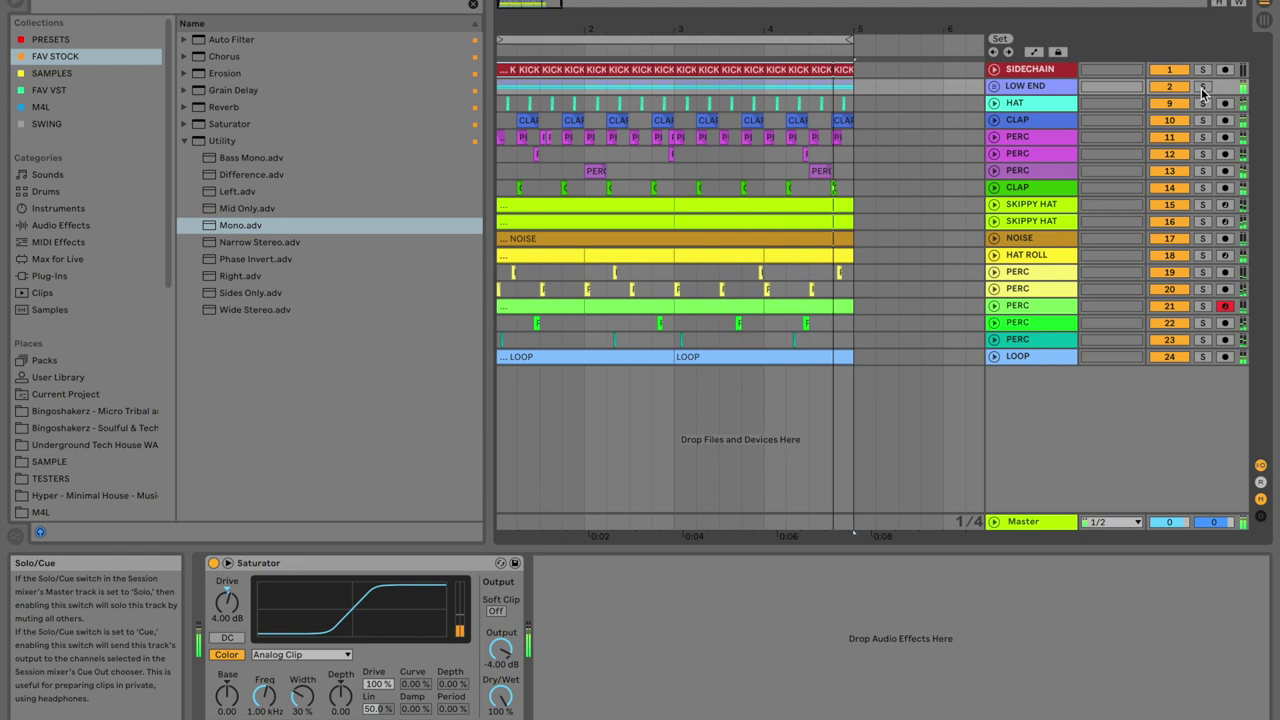
Compare the LOW END group with its Saturator bypassed and active, and set the Saturator's dry/wet to 80%.
left_click(214, 564)
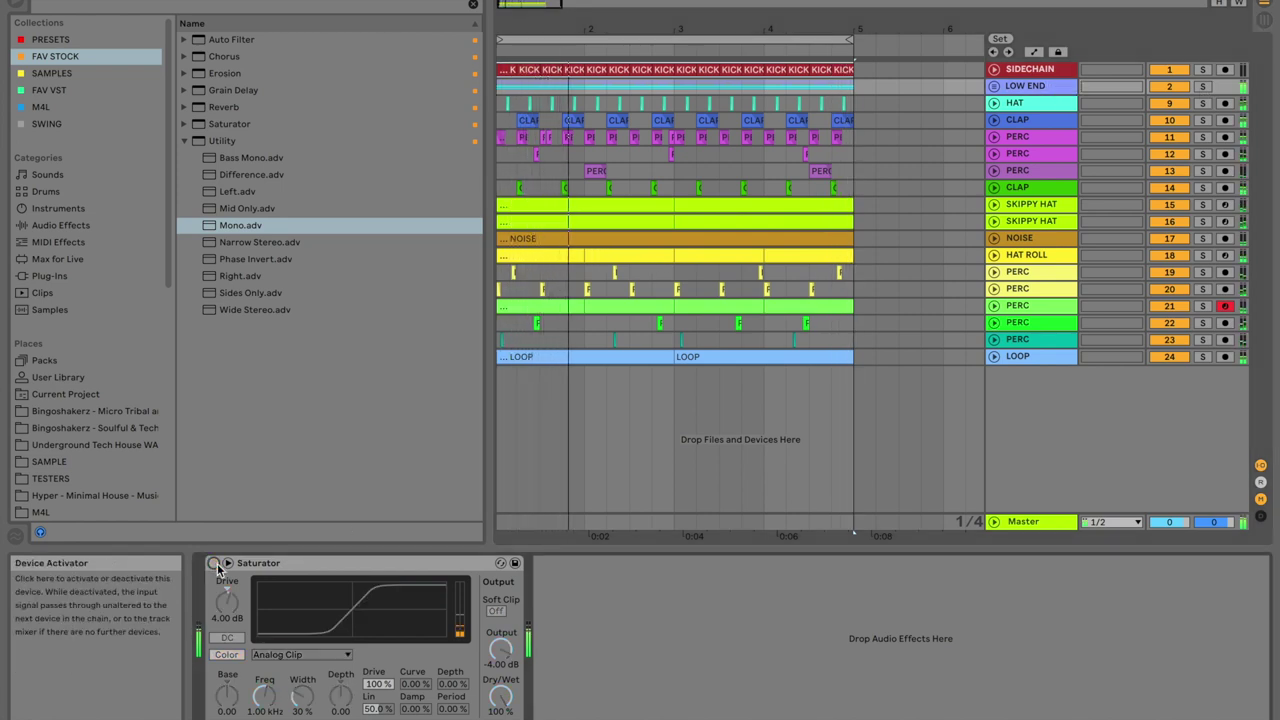
left_click(216, 564)
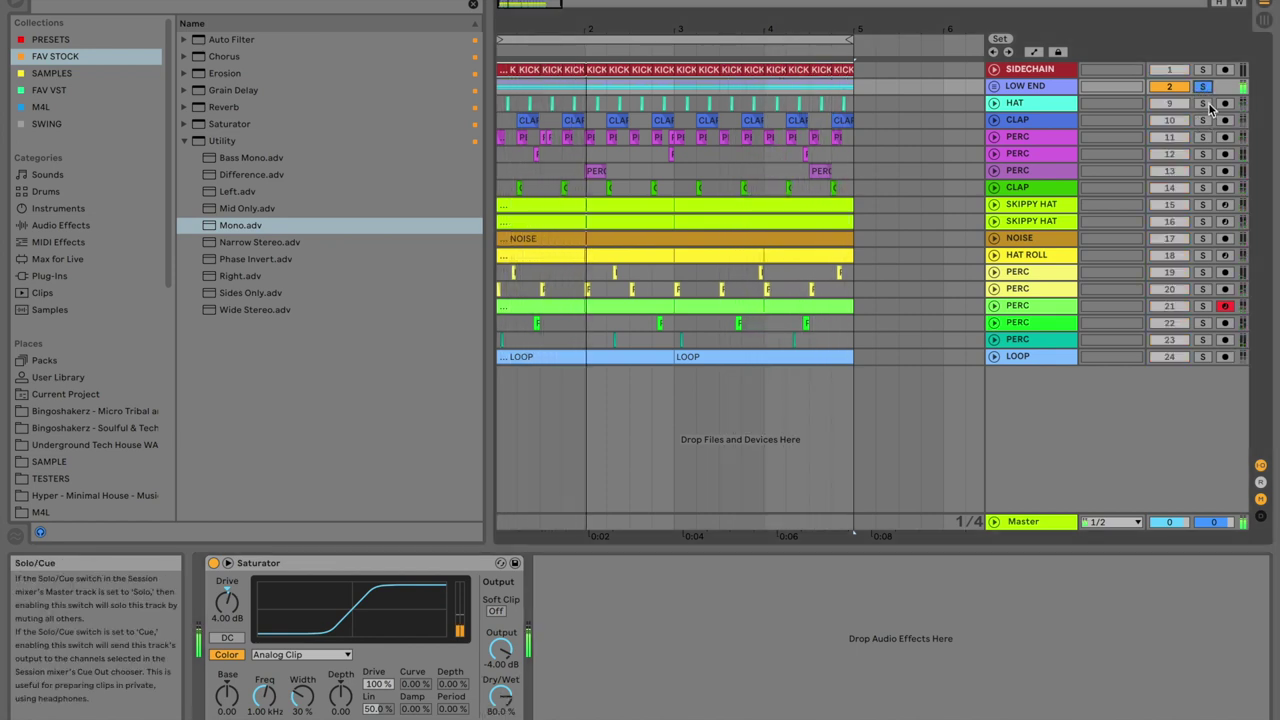
Duplicate the HAT track and rename the copy as REV HAT.
left_click(1020, 104)
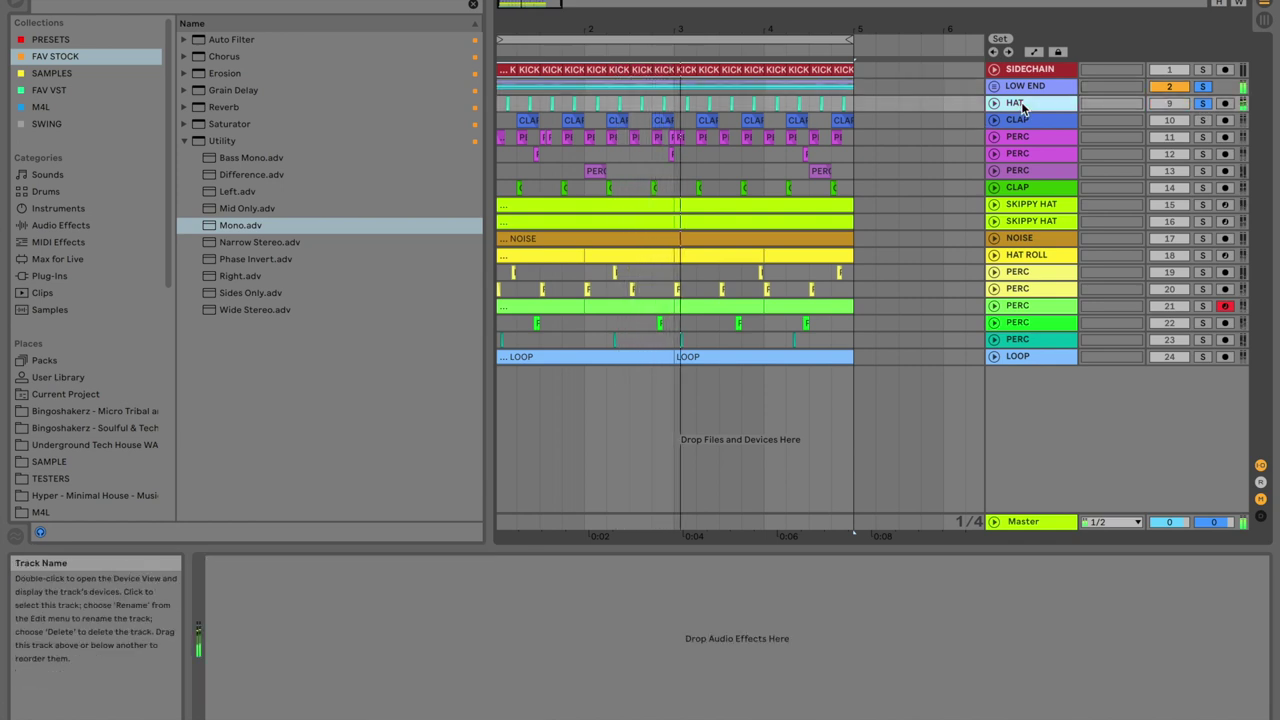
mouse_move(530, 4)
left_mouse_down()
mouse_move(530, 24)
mouse_move(530, 4)
left_mouse_up()
key("super+d")
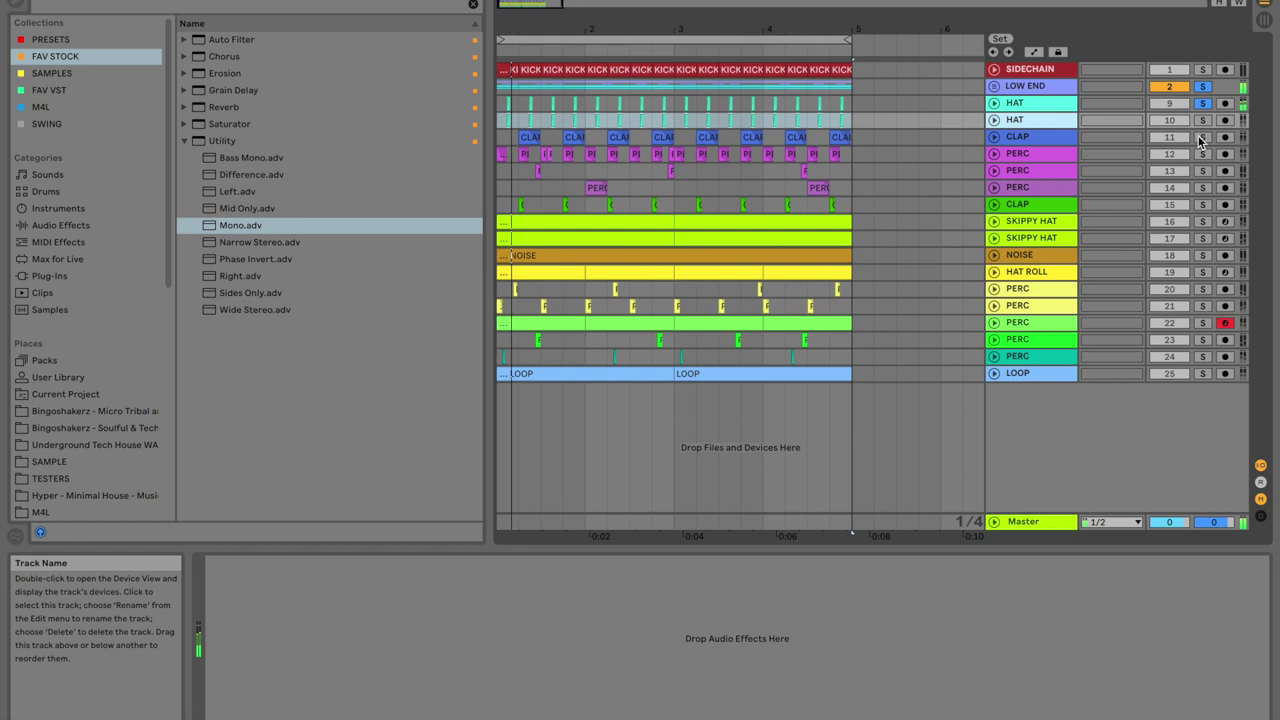
right_click(1030, 121)
left_click(1060, 193)
type("REV HAT")
key("Return")
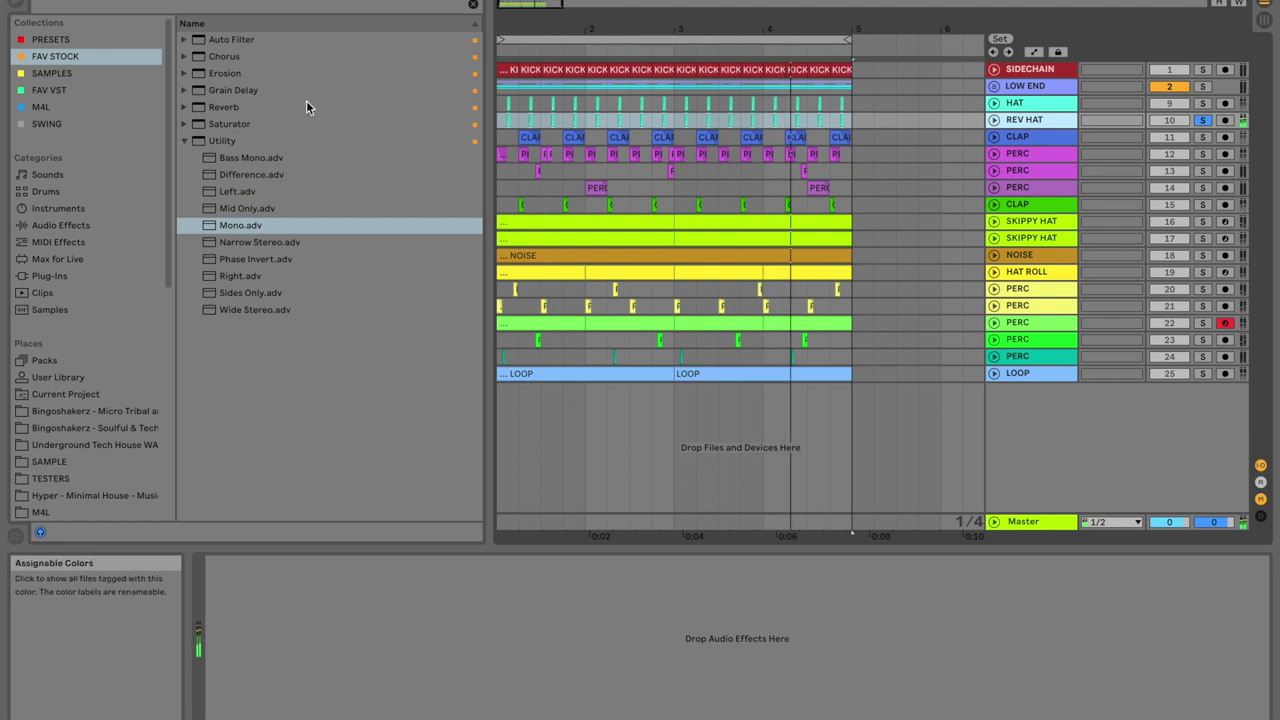
Add a Reverb to the REV HAT track at 100% wet, enable its low cut, and lower the input filter frequency to about 2 kHz.
left_click_drag(205, 107, 502, 110)
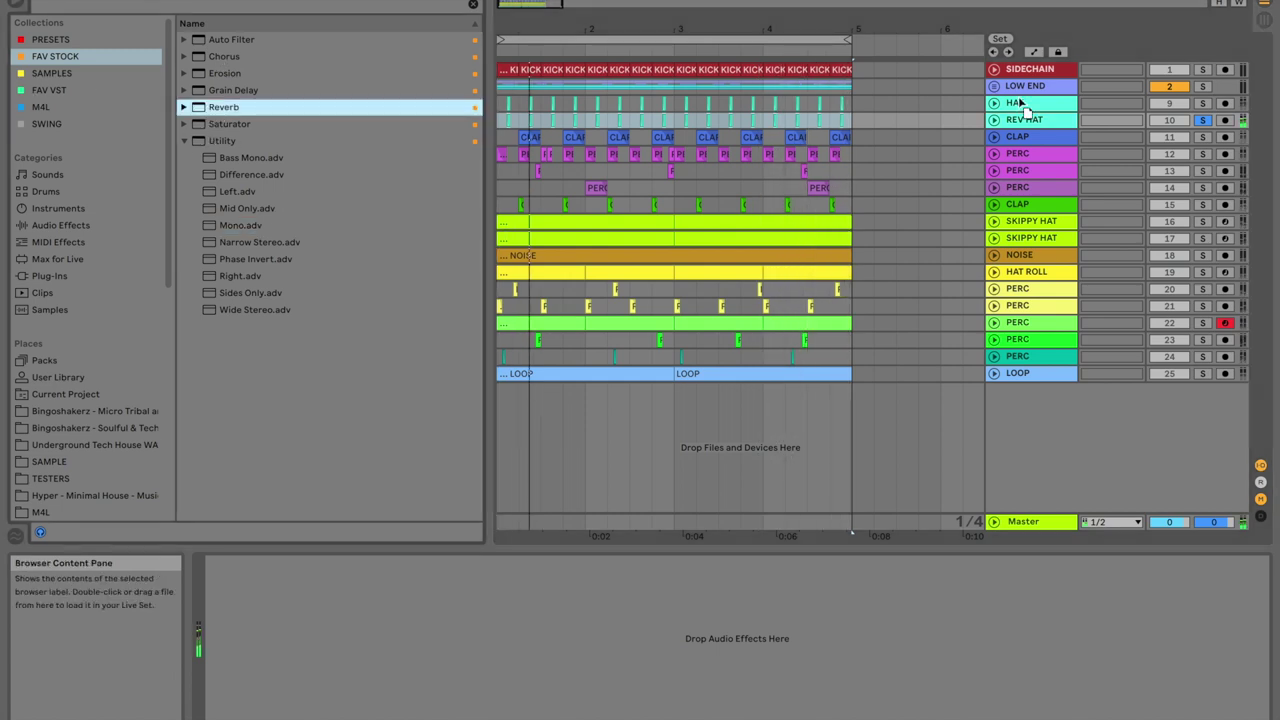
left_click_drag(1045, 130, 1037, 123)
left_click_drag(629, 693, 629, 650)
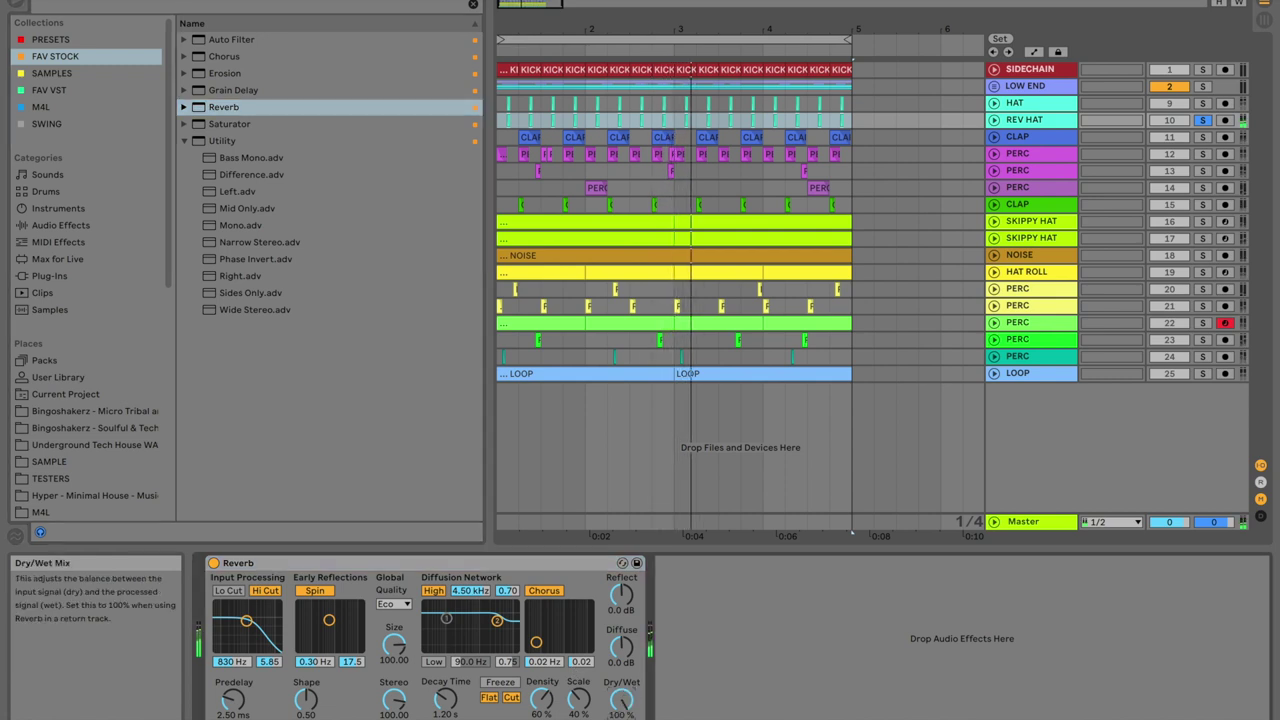
left_click(228, 590)
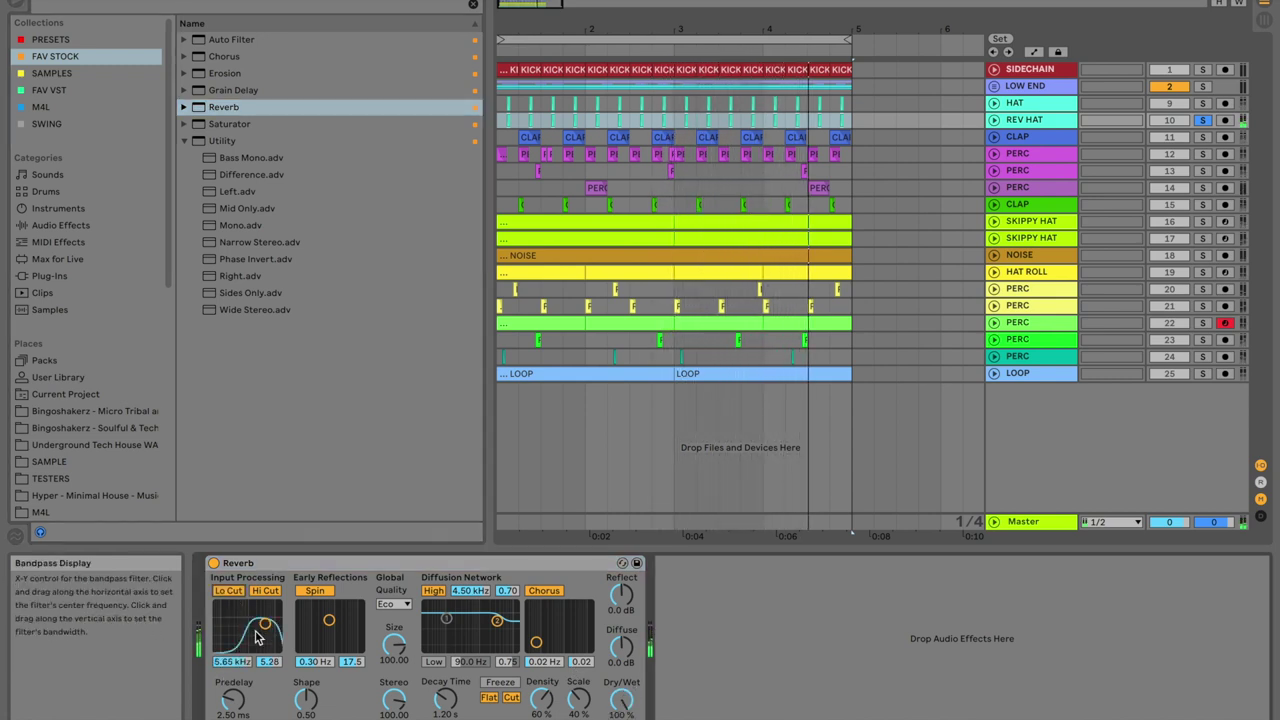
left_click_drag(265, 624, 255, 627)
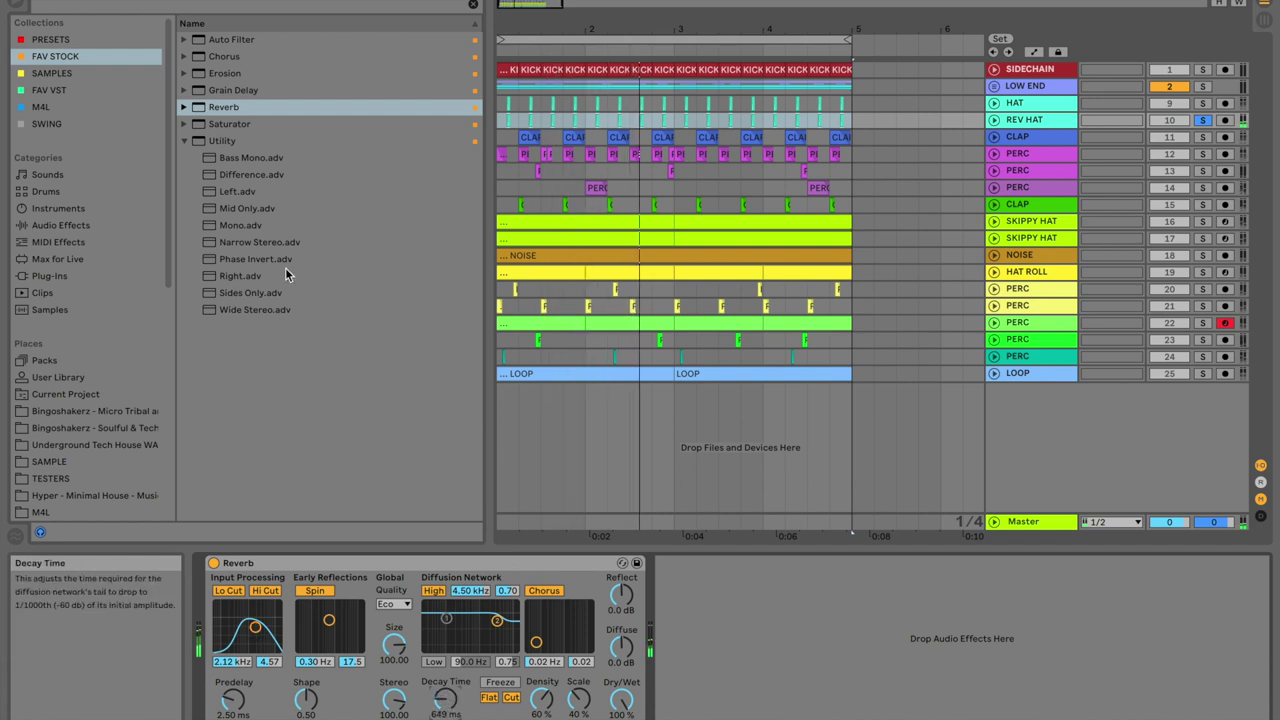
Add the High Pass preset after the REV HAT Reverb and lower the track's volume to -17.4 dB.
left_click(50, 39)
left_click(244, 180)
left_click_drag(246, 187, 730, 620)
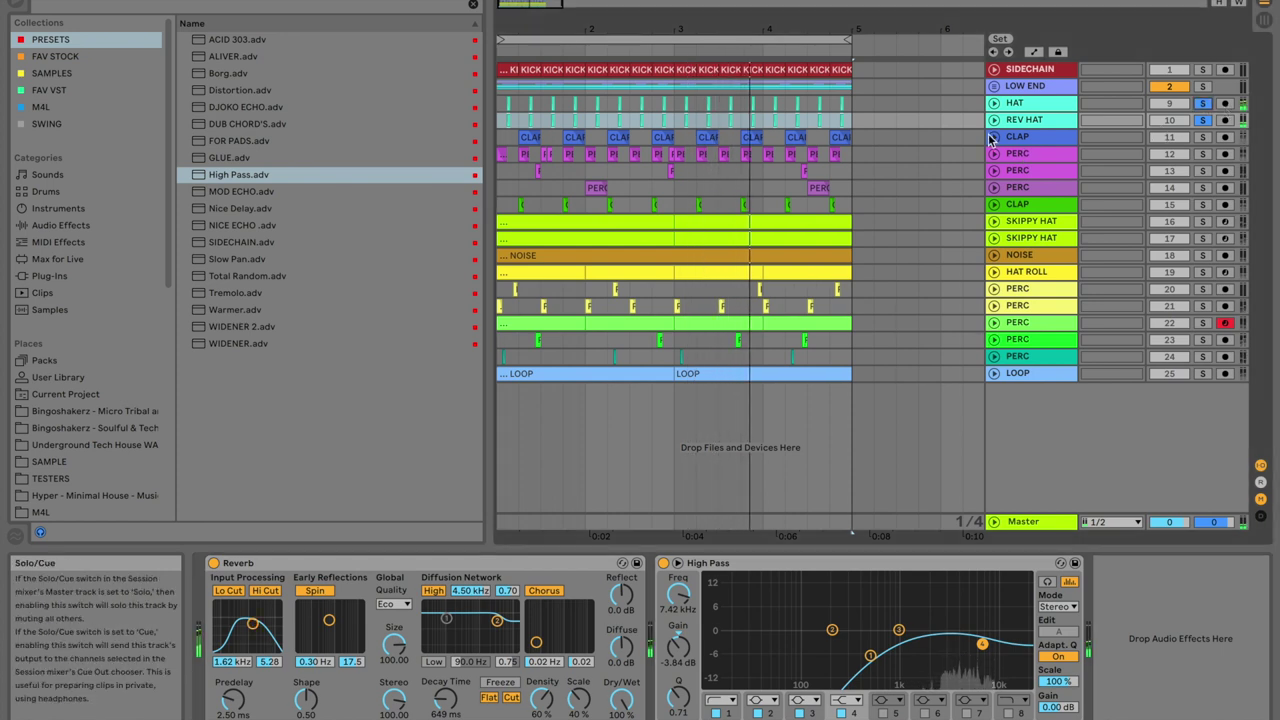
left_click(993, 119)
left_click_drag(1170, 135, 1170, 153)
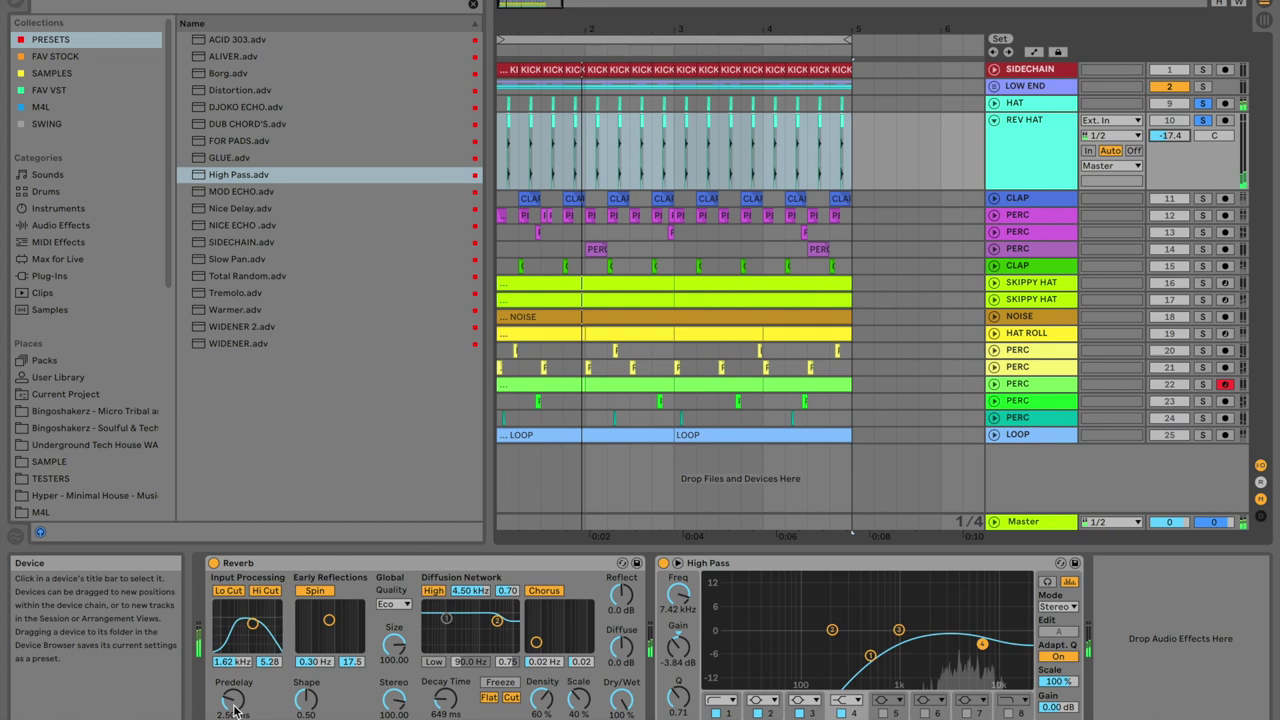
Set the REV HAT Reverb's predelay to 0.50 ms, size to 28.08 and decay time to 539 ms.
left_click_drag(397, 641, 397, 690)
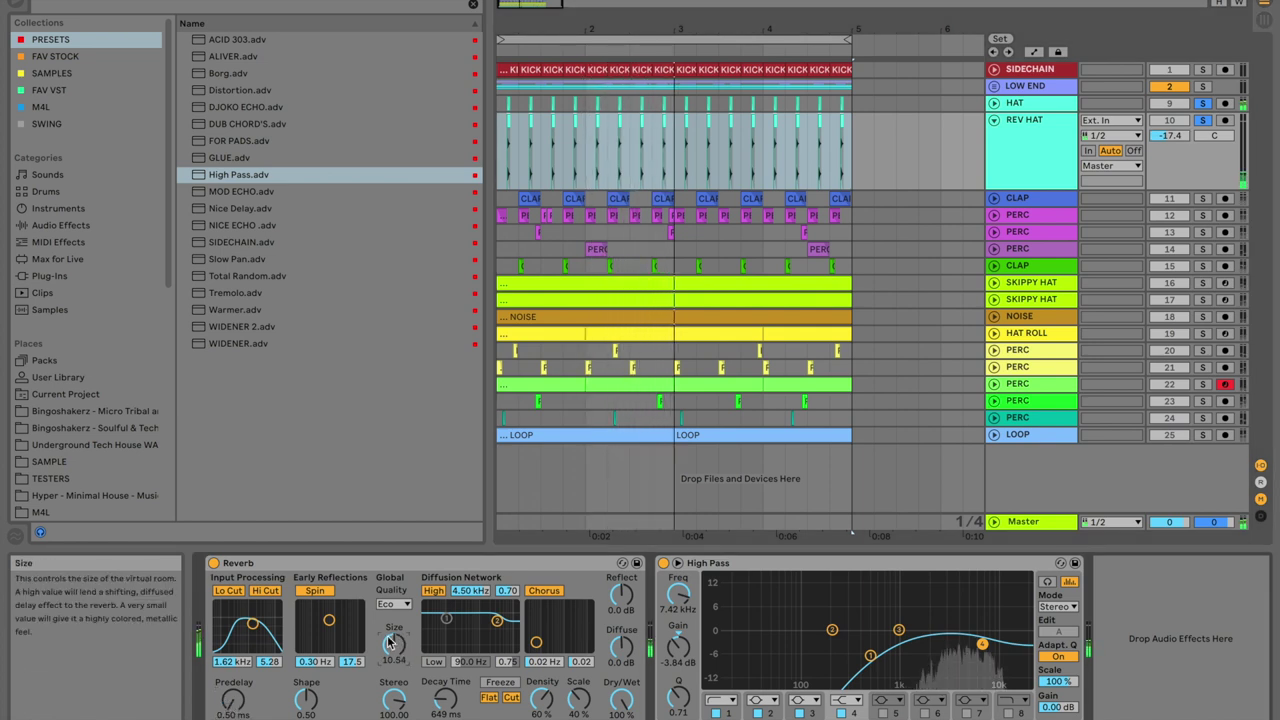
left_click_drag(390, 643, 394, 650)
left_click(445, 700)
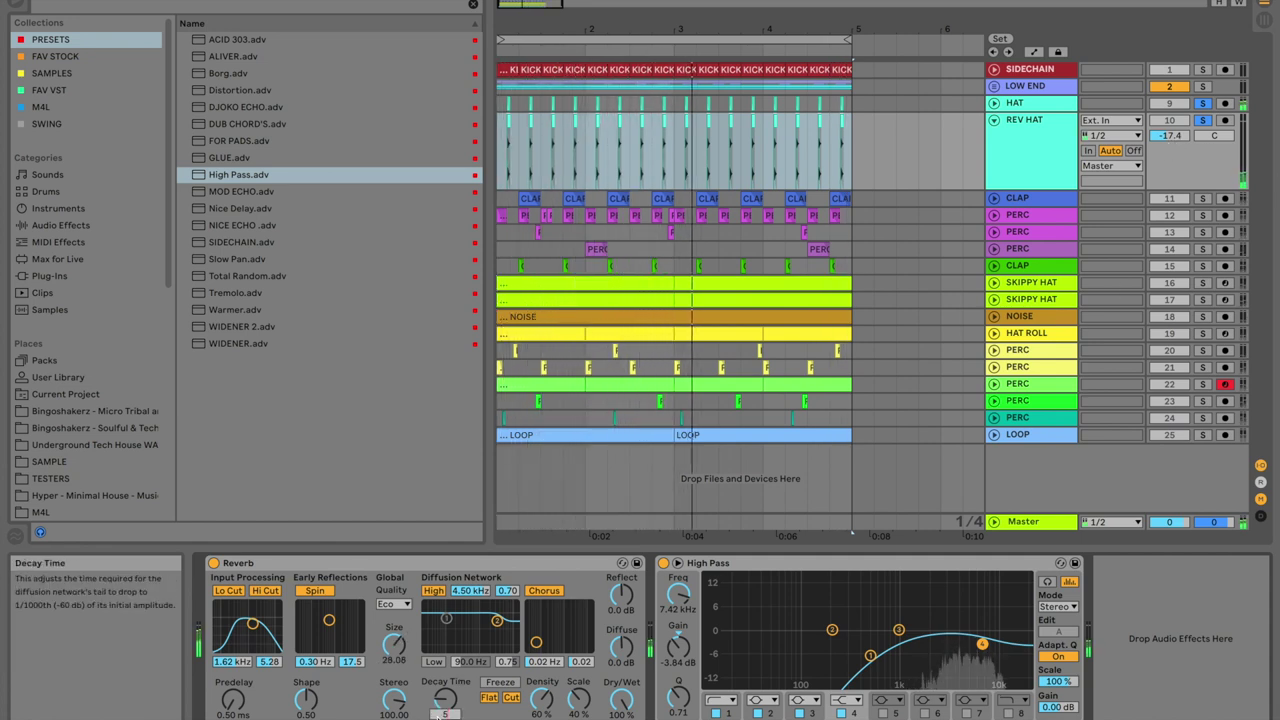
type("539")
key("Return")
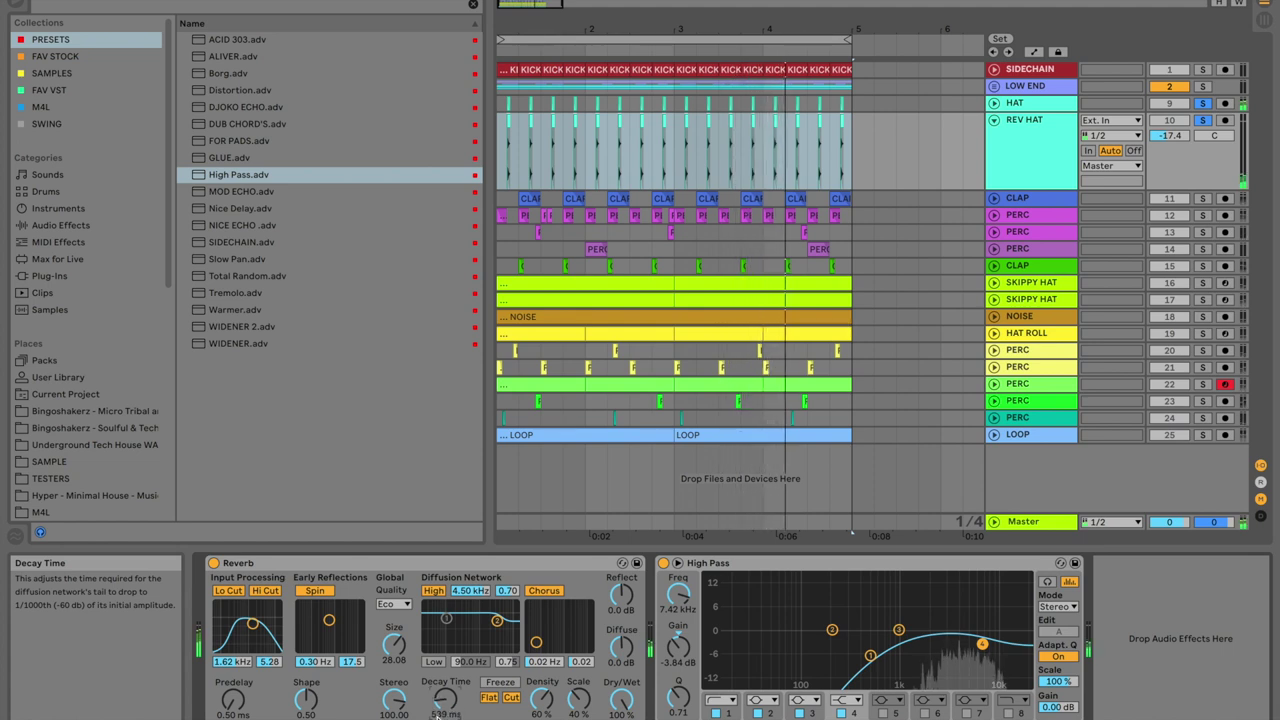
Lower the REV HAT track's volume to -22.6 dB and turn off the active solos.
left_click_drag(1186, 131, 1186, 154)
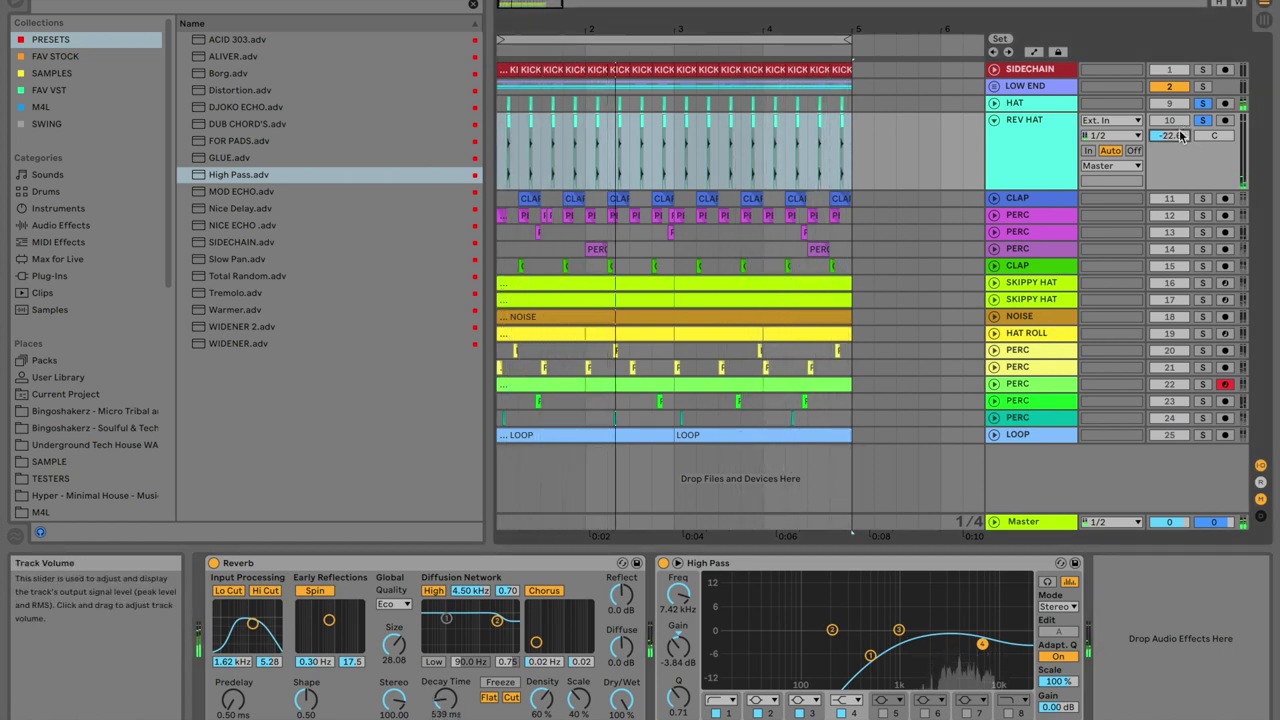
left_click(1204, 102)
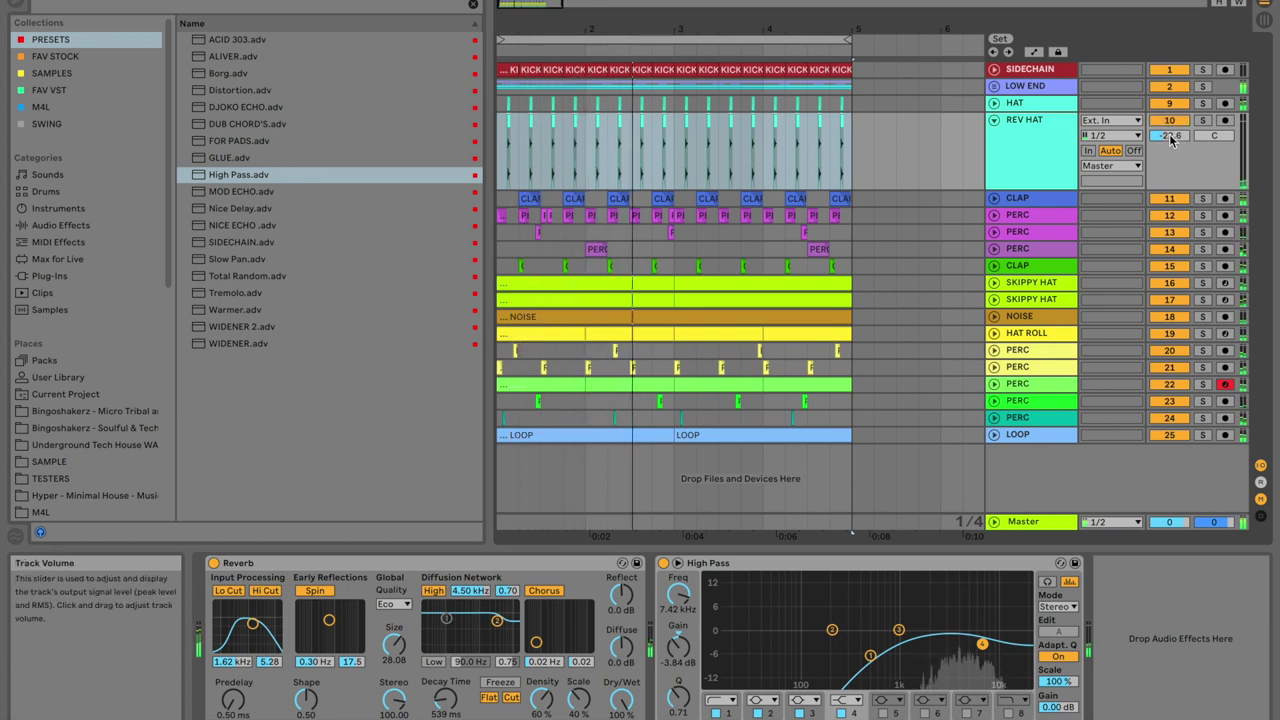
Set the REV HAT Reverb's size to 4.20 and stereo width to 120, and lower the track's volume to -28.5 dB.
left_click_drag(394, 643, 394, 690)
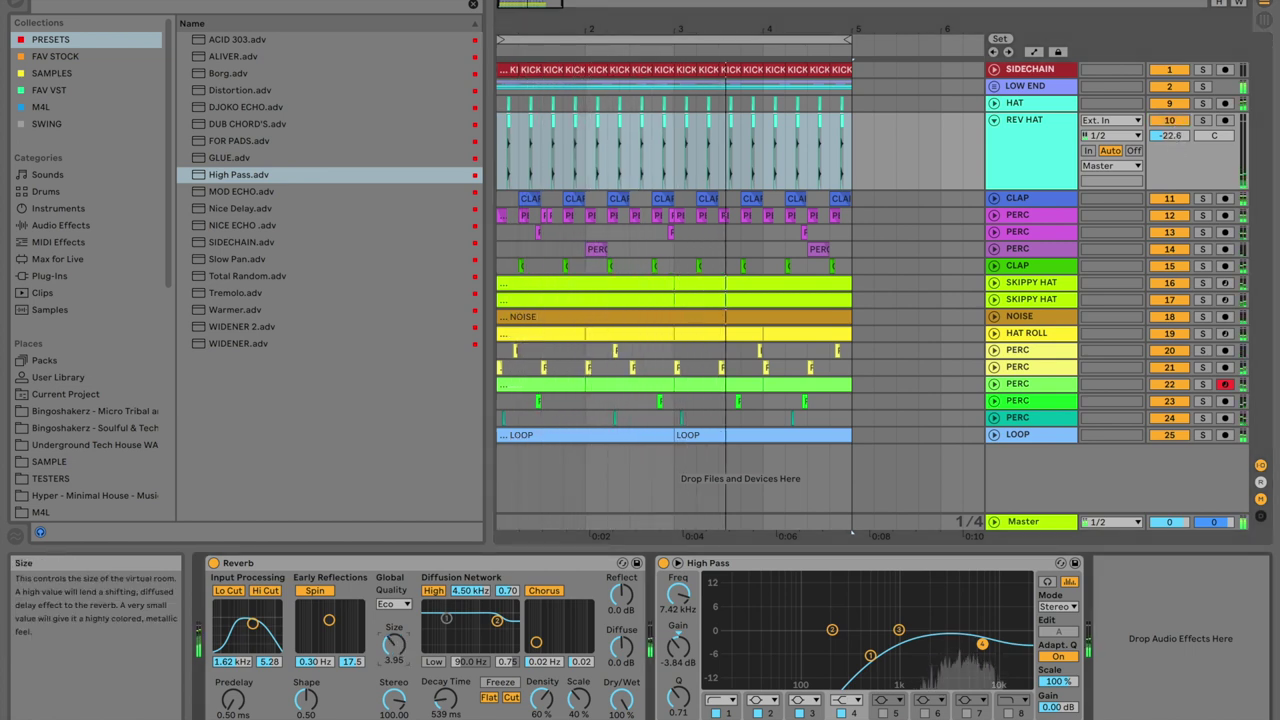
left_click_drag(394, 643, 394, 630)
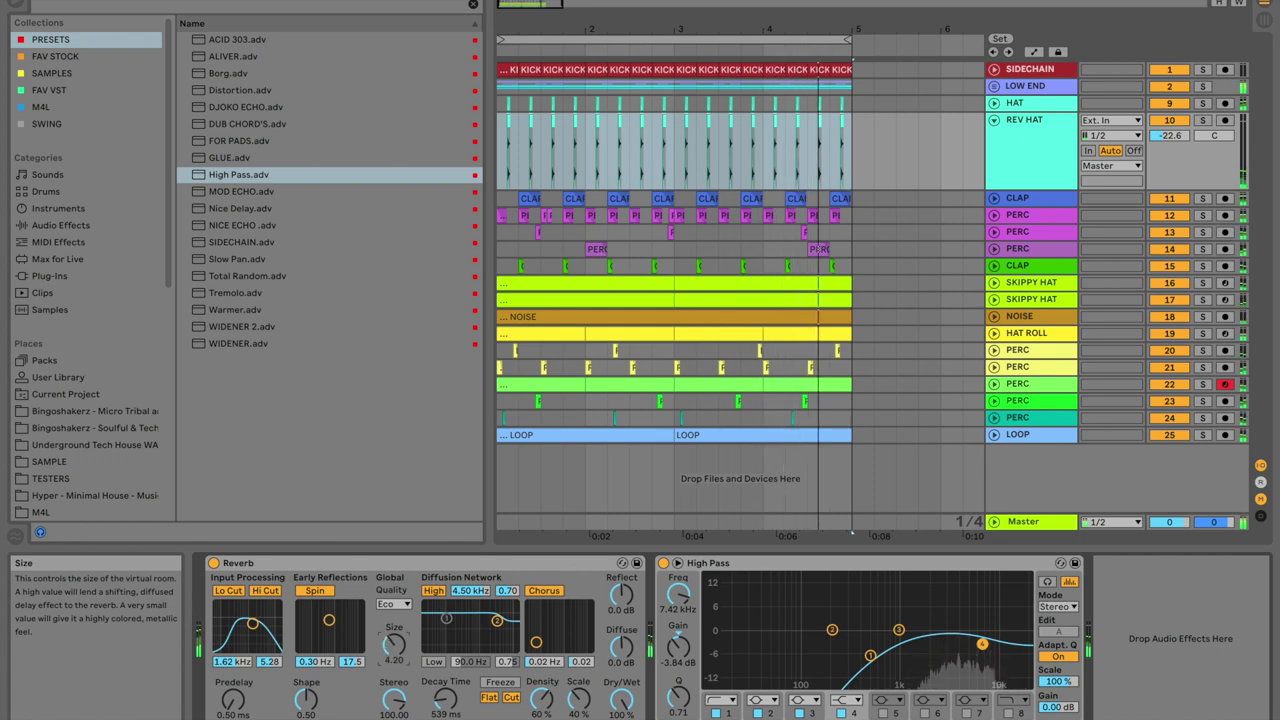
left_click_drag(1169, 135, 1169, 150)
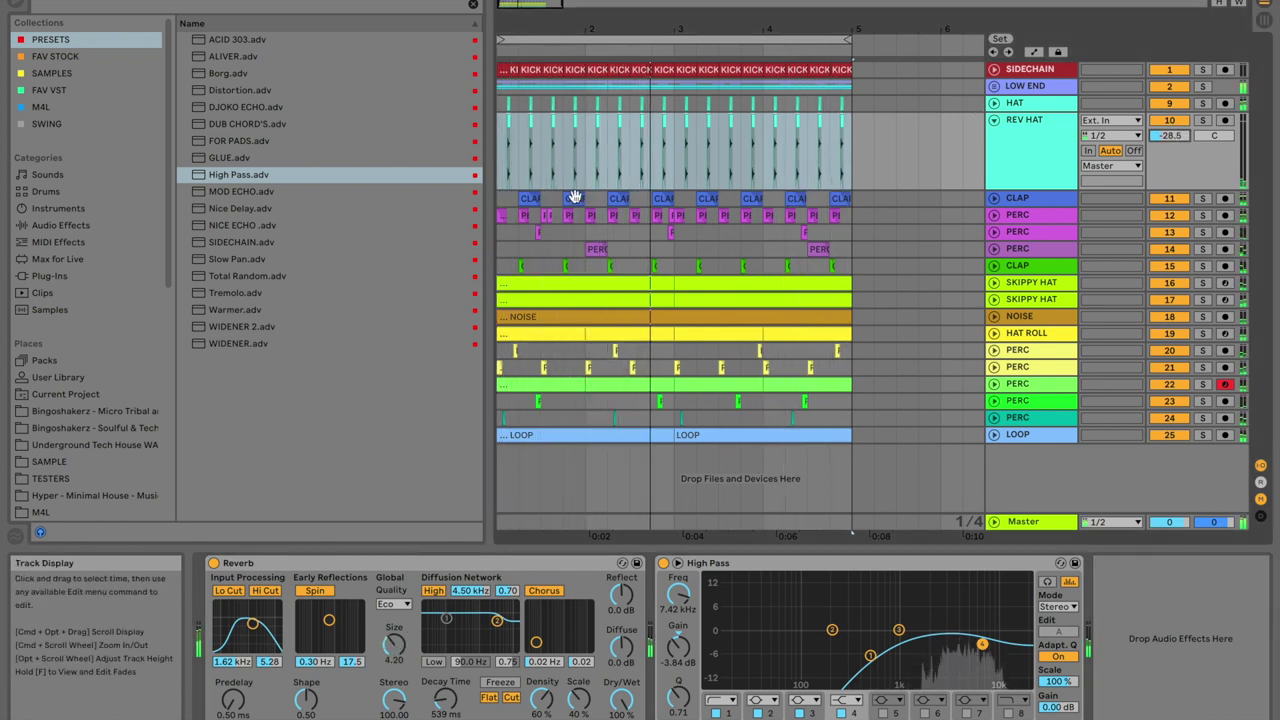
left_click_drag(407, 706, 407, 696)
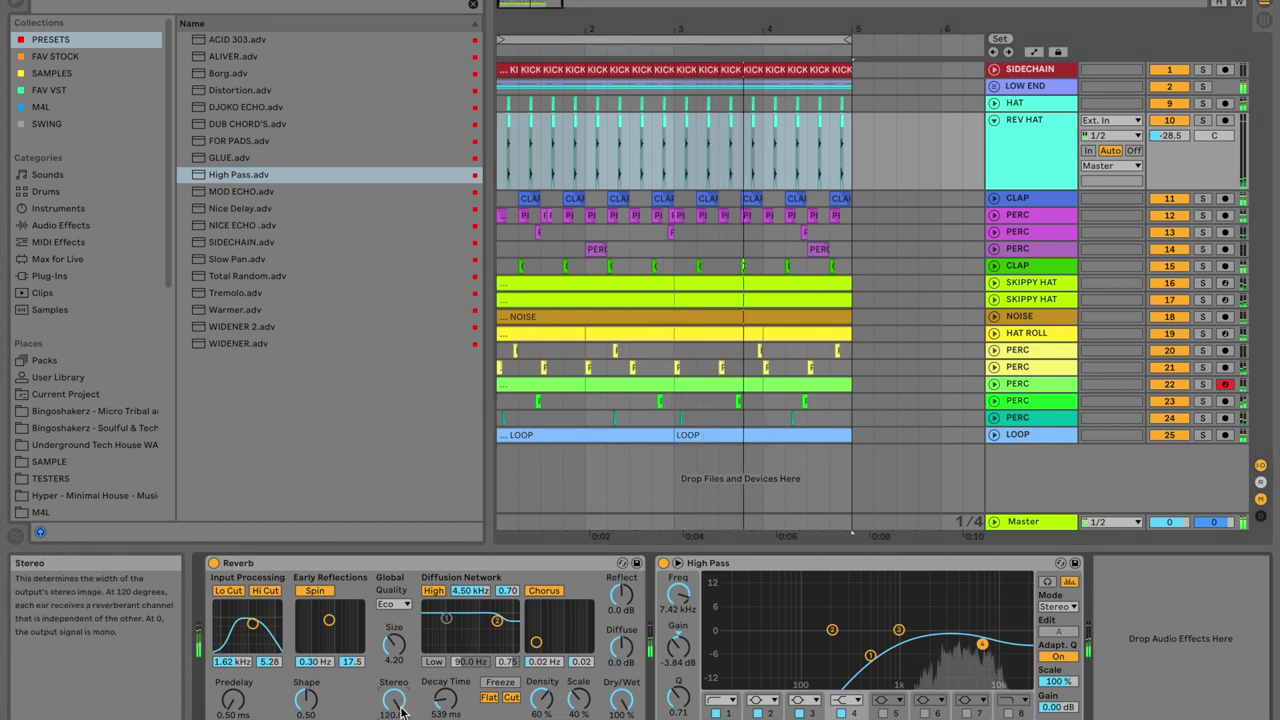
Fold the REV HAT track and restart playback of the arrangement.
left_click_drag(539, 4, 550, 70)
left_click(995, 122)
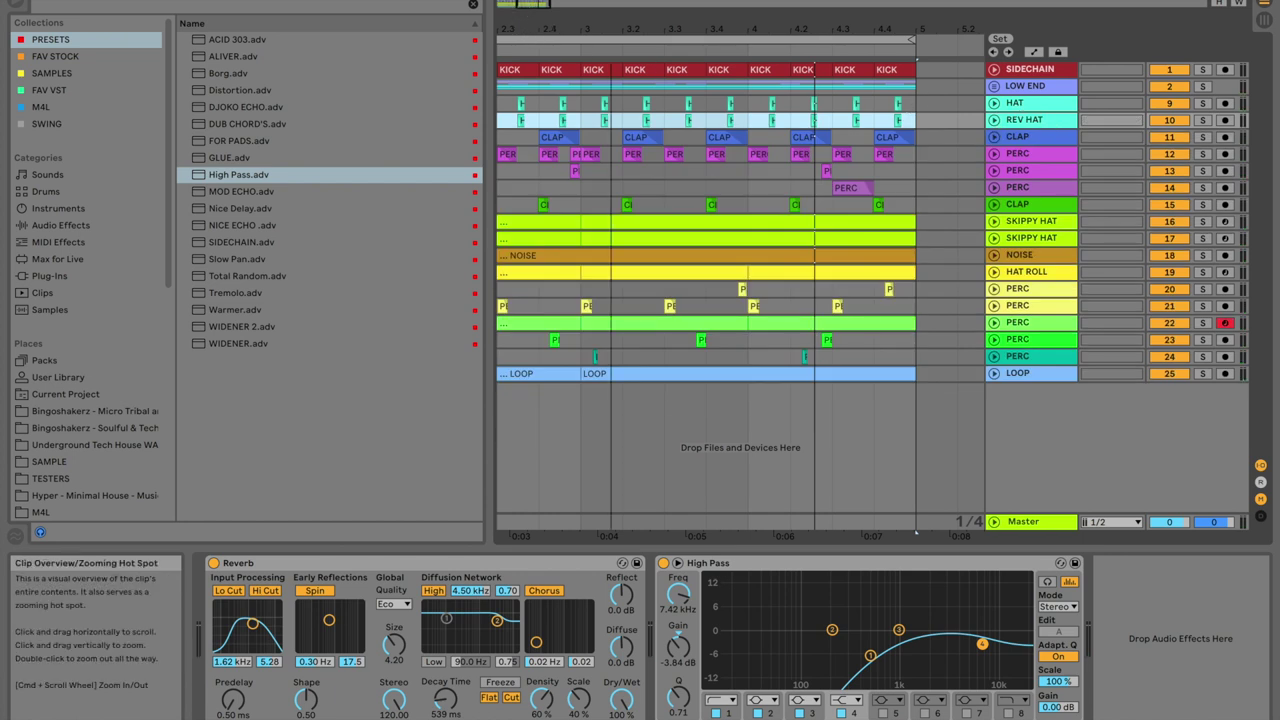
left_click_drag(528, 10, 524, 4)
key("space")
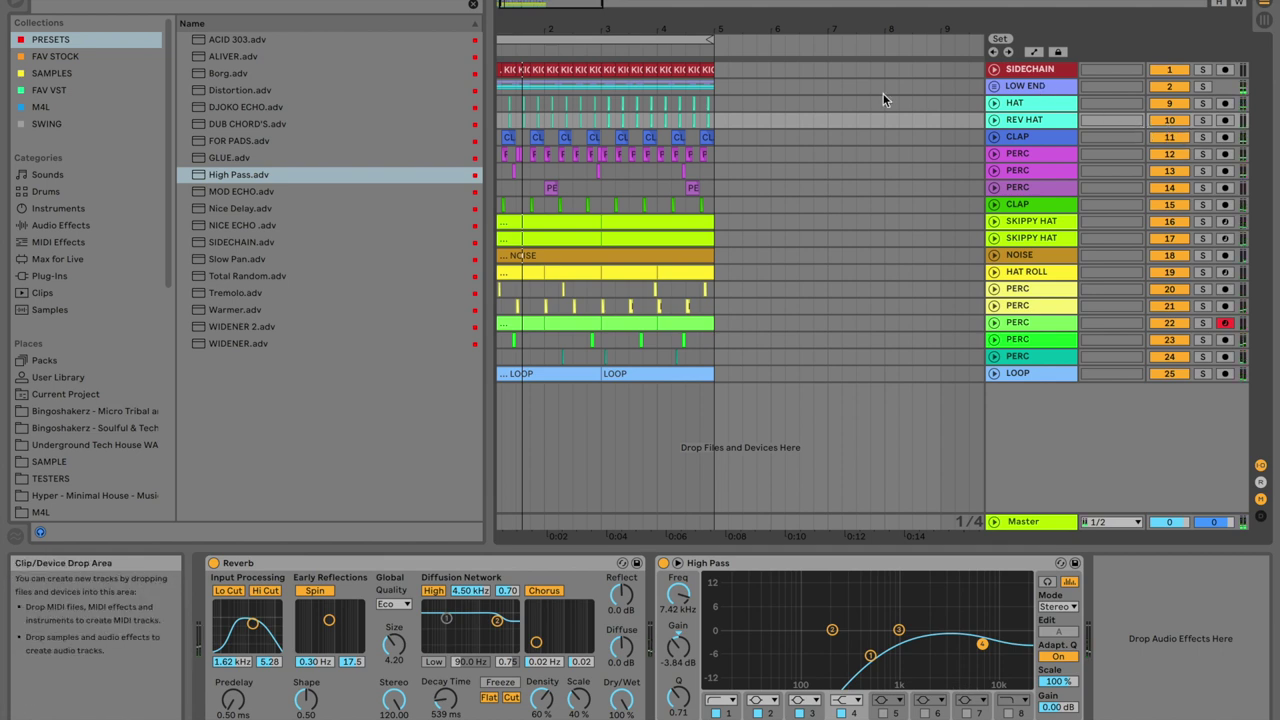
Solo the SIDECHAIN, LOW END, HAT and REV HAT tracks, and shorten the REV HAT Reverb's decay time to 432 ms.
left_click(1169, 86, "ctrl")
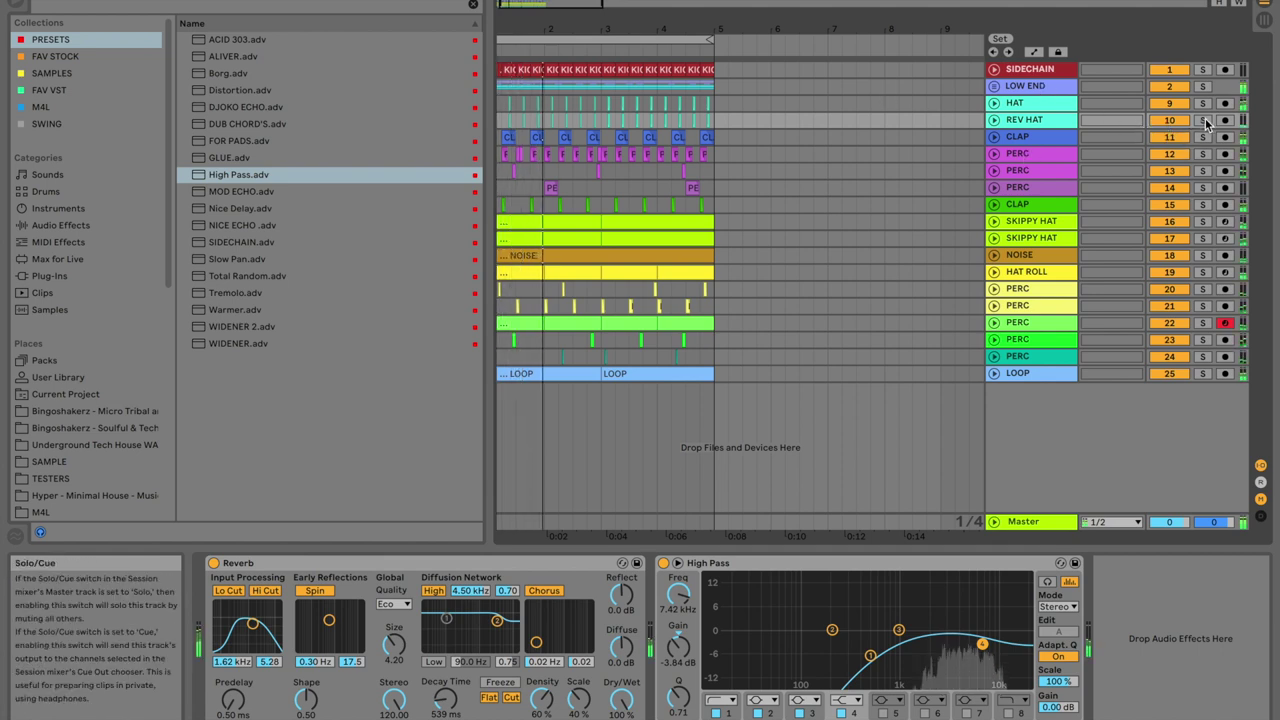
left_click(1203, 86, "ctrl")
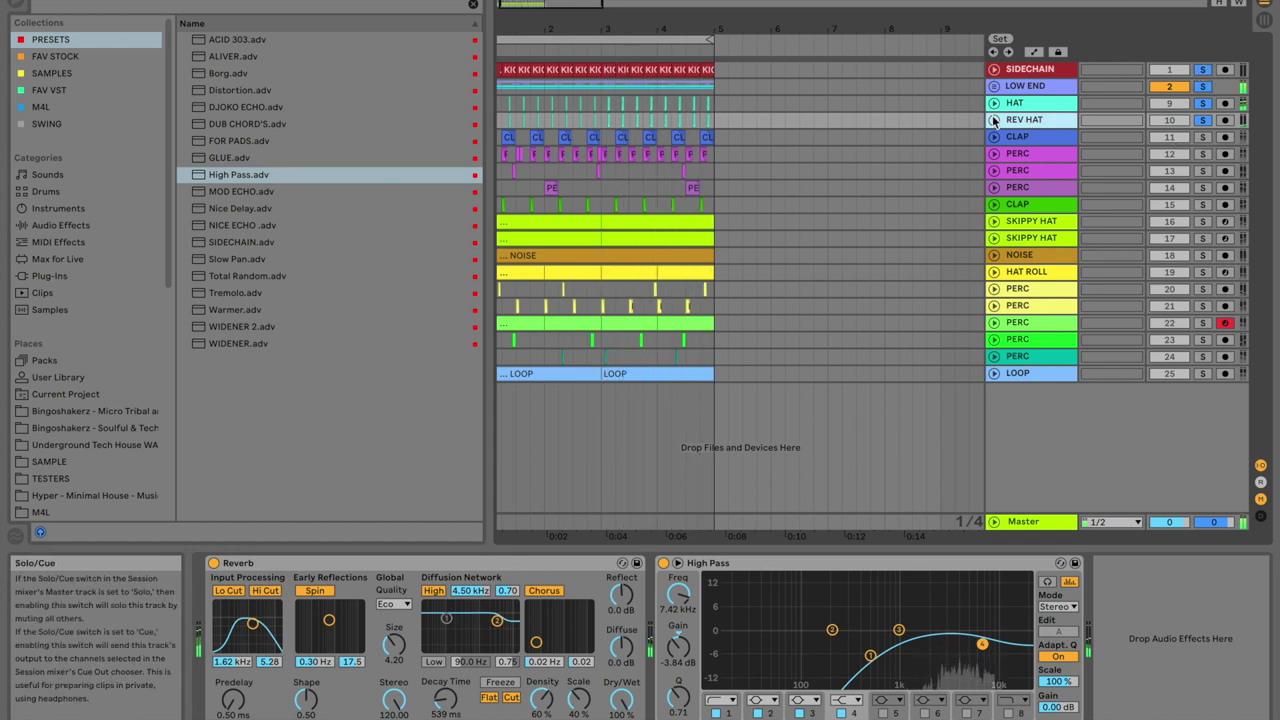
left_click(994, 103)
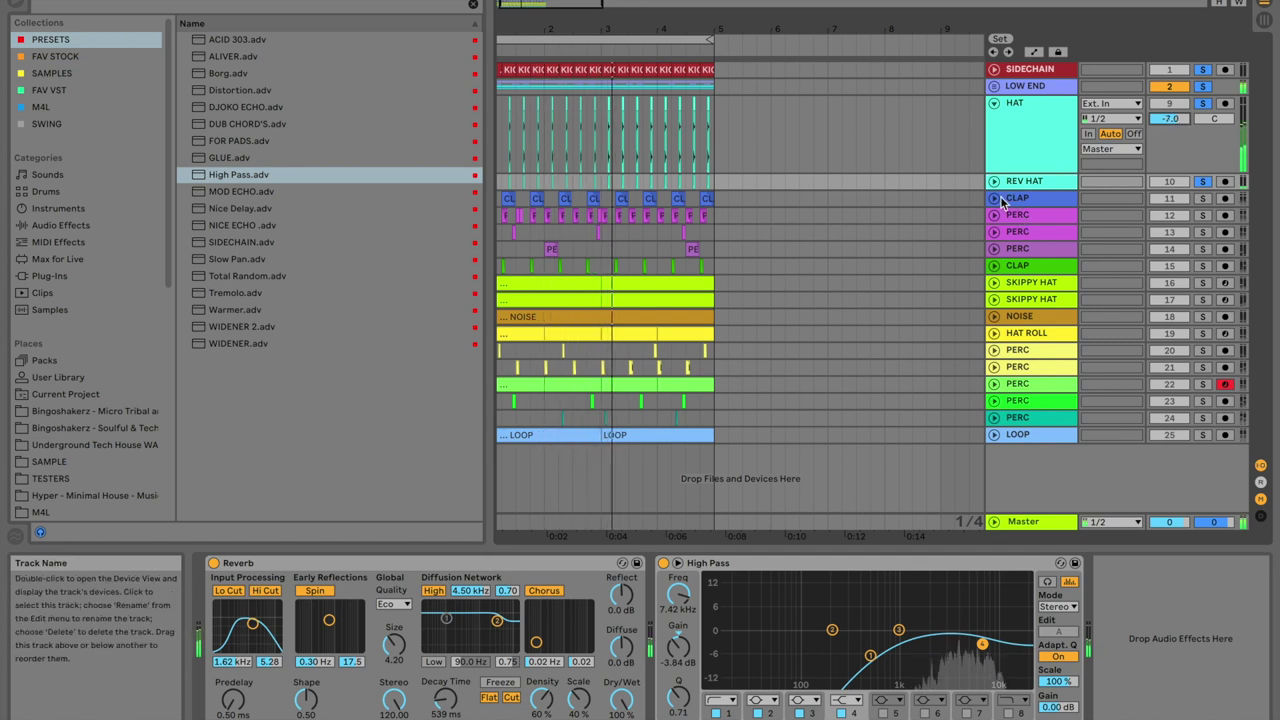
left_click(994, 181)
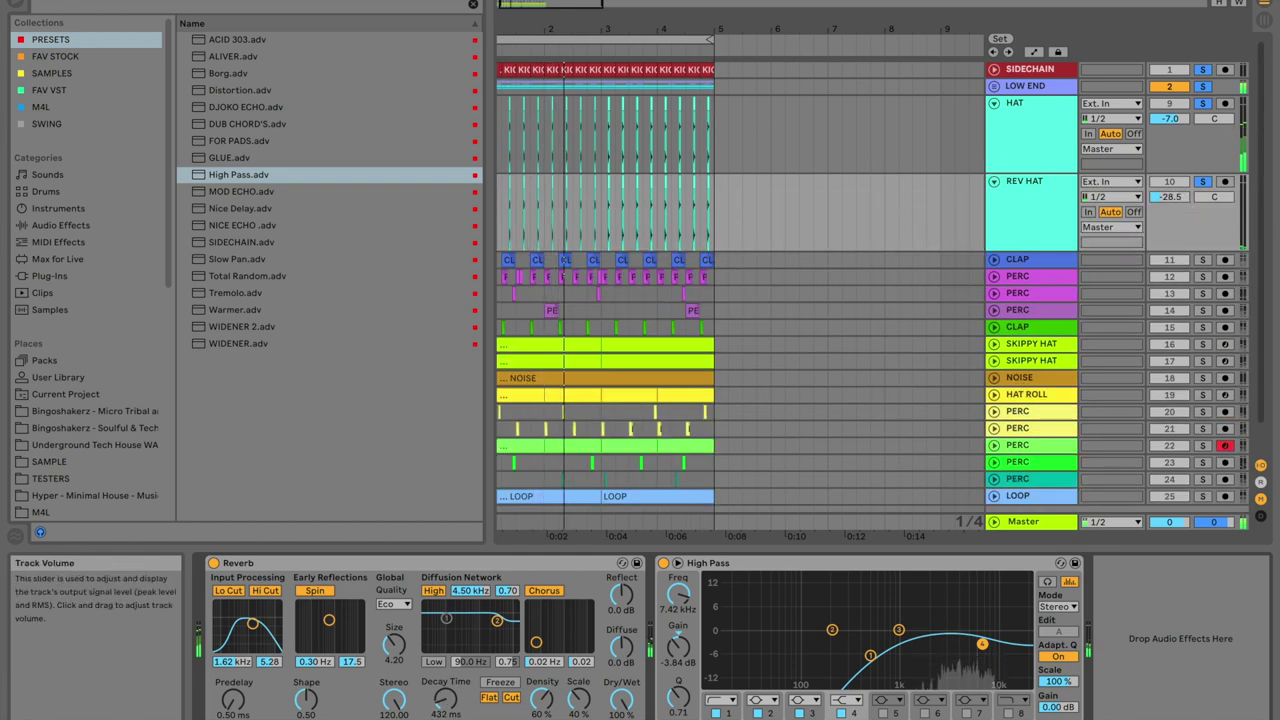
left_click(994, 183)
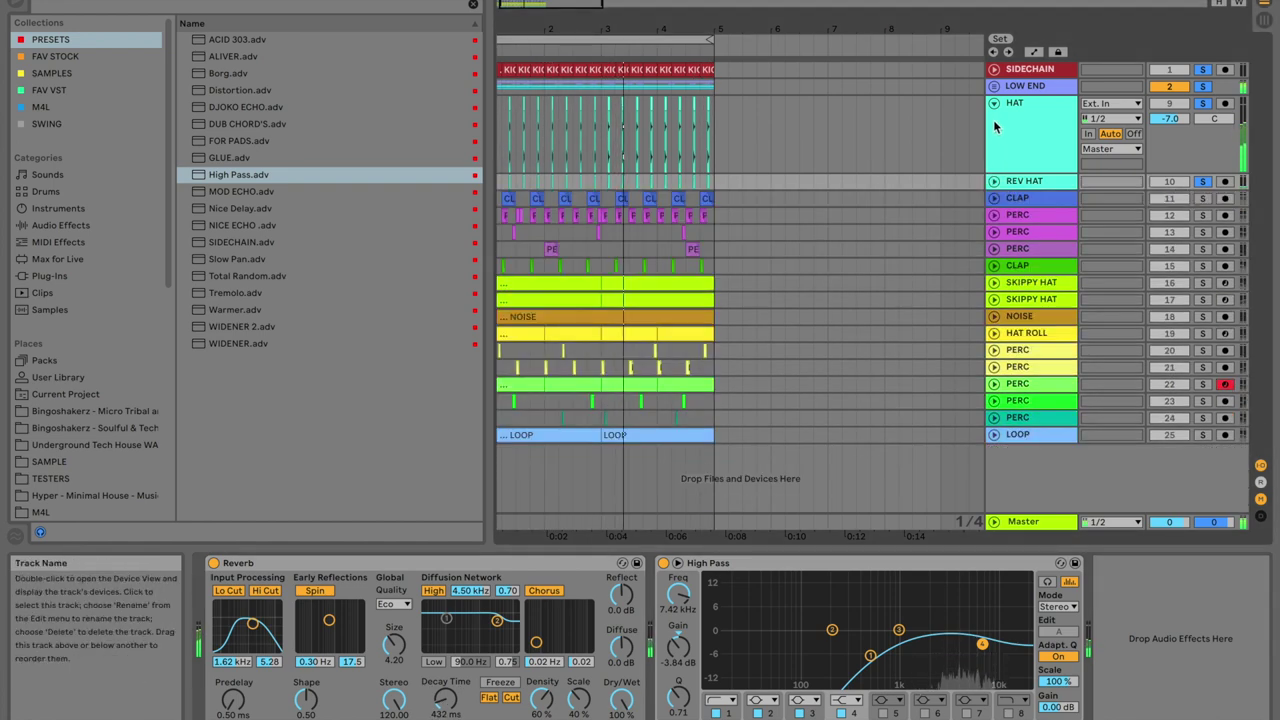
left_click(991, 98)
left_click(994, 103)
Add both CLAP tracks to the solo and set the blue CLAP track's volume to -8 dB.
left_click(995, 139)
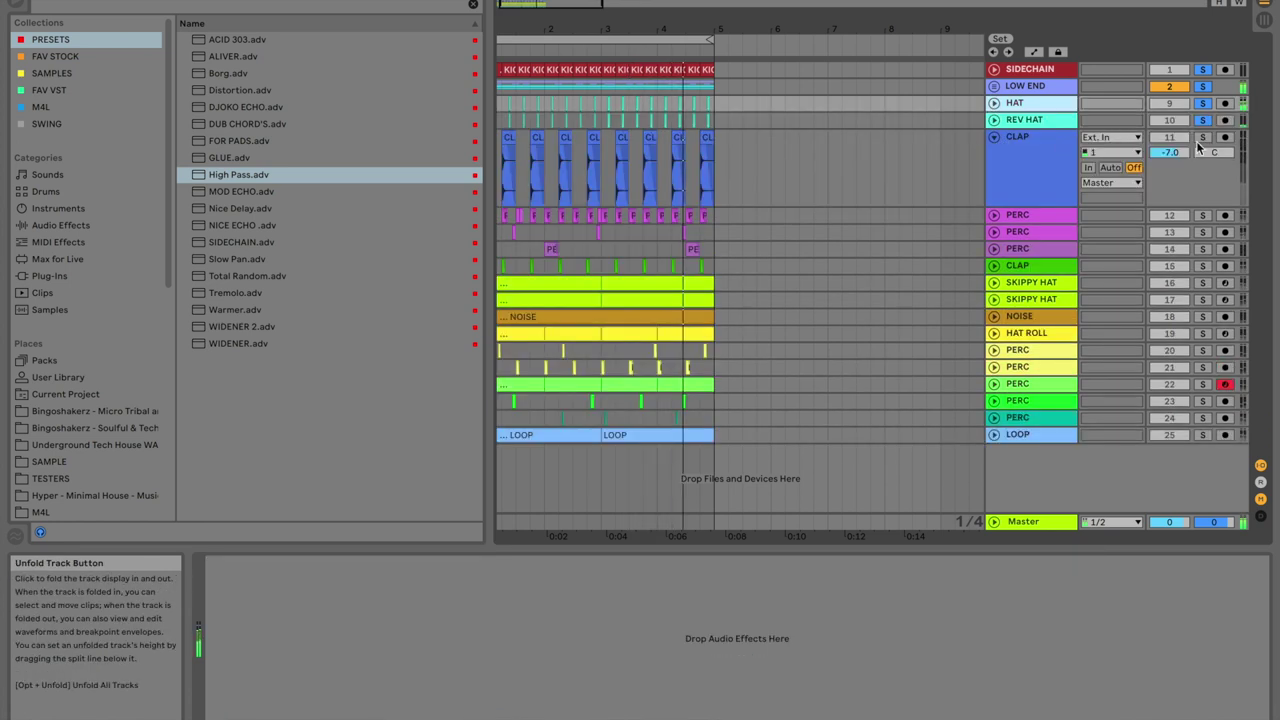
left_click(1066, 150)
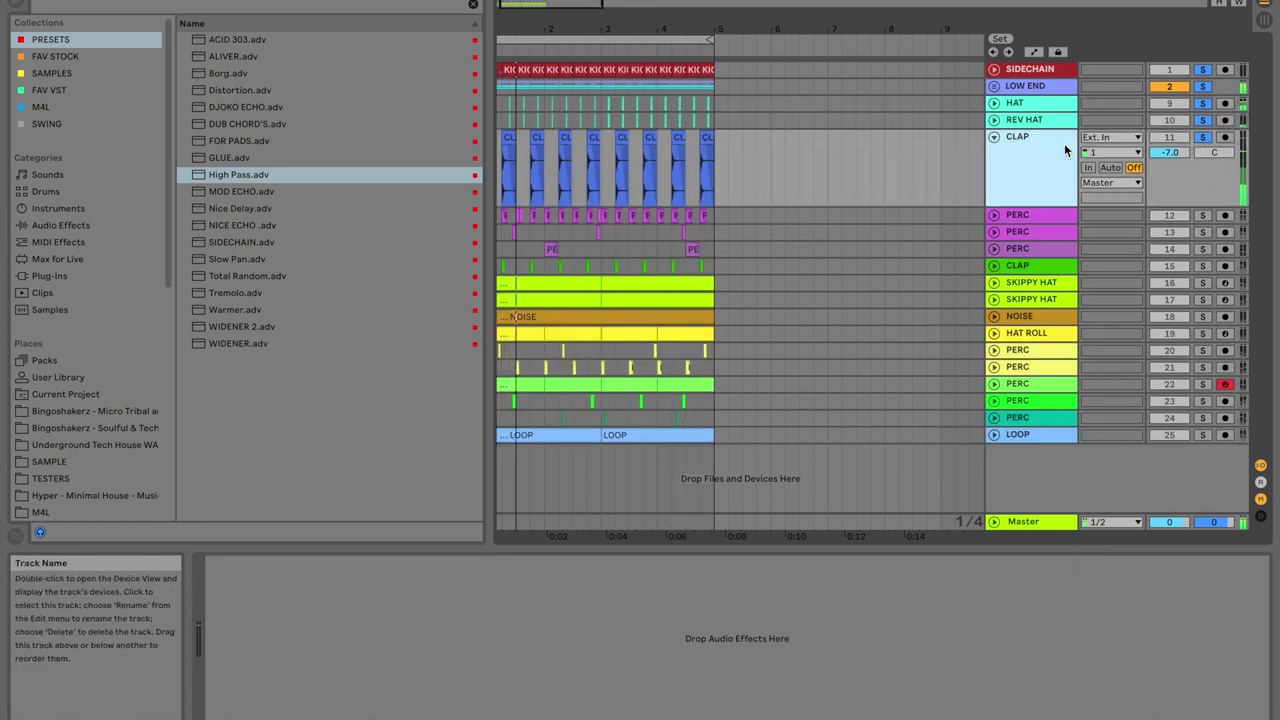
left_click(1160, 153)
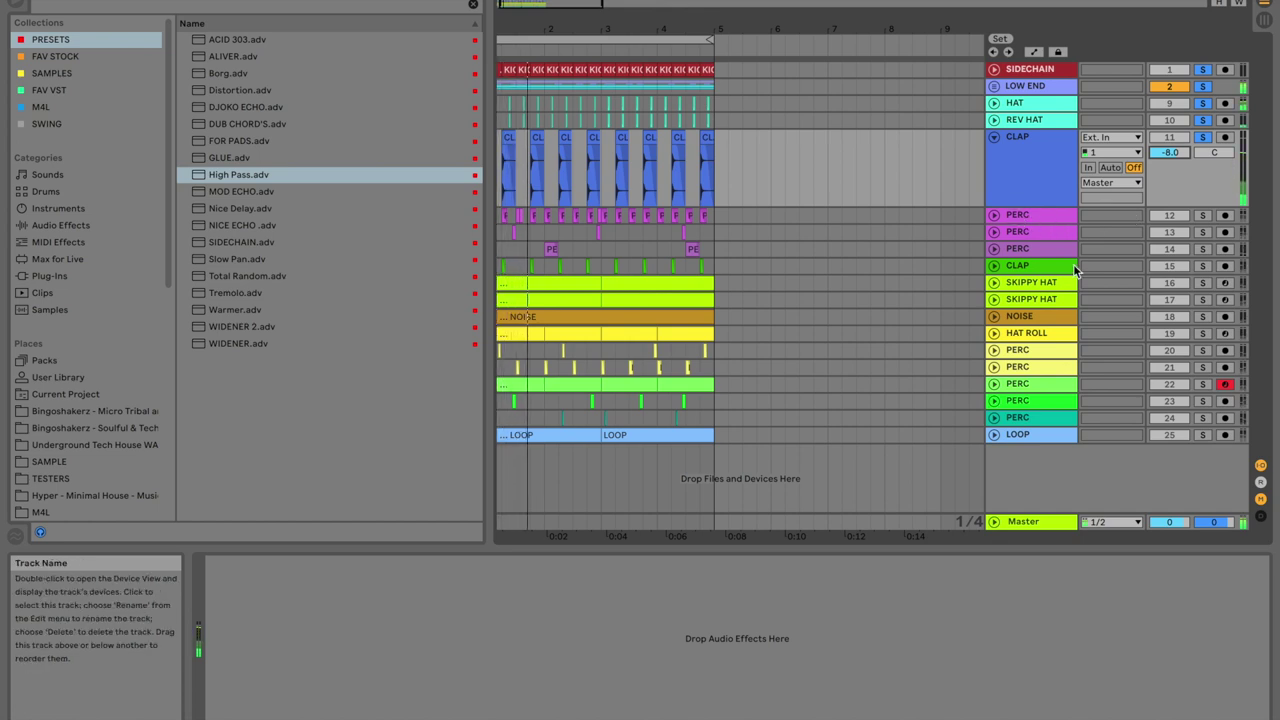
left_click(993, 265)
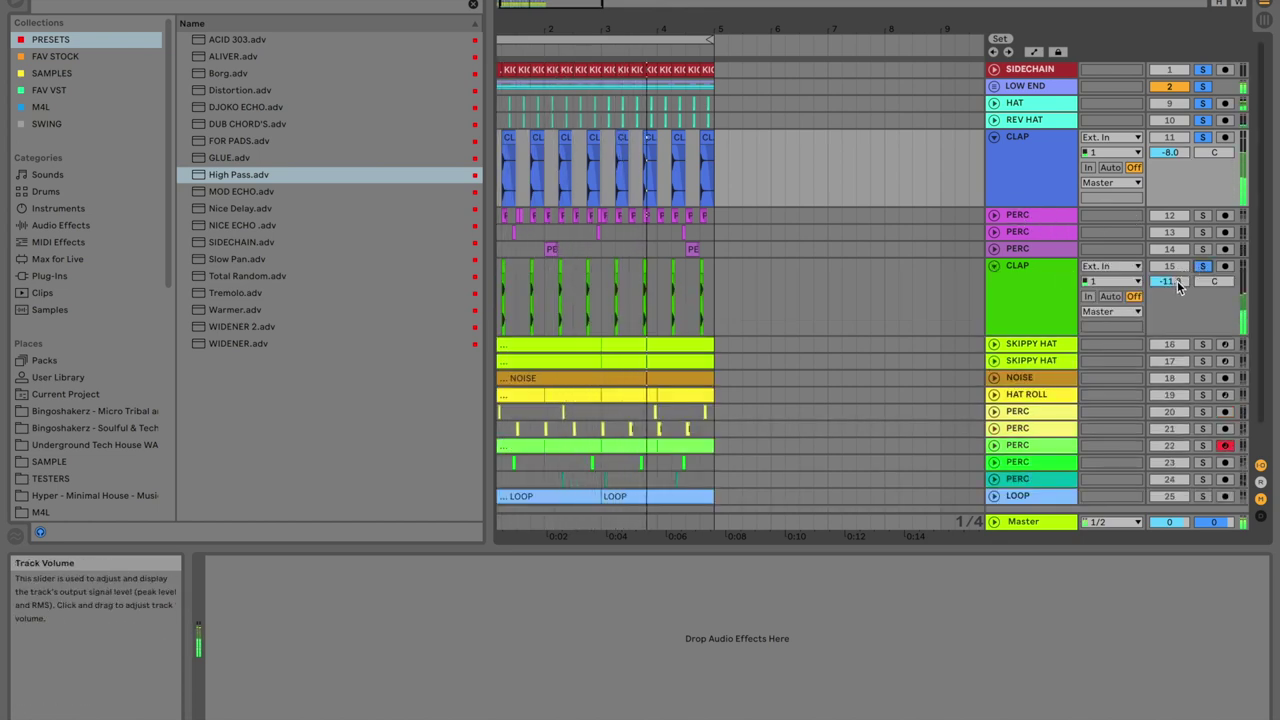
left_click(993, 266)
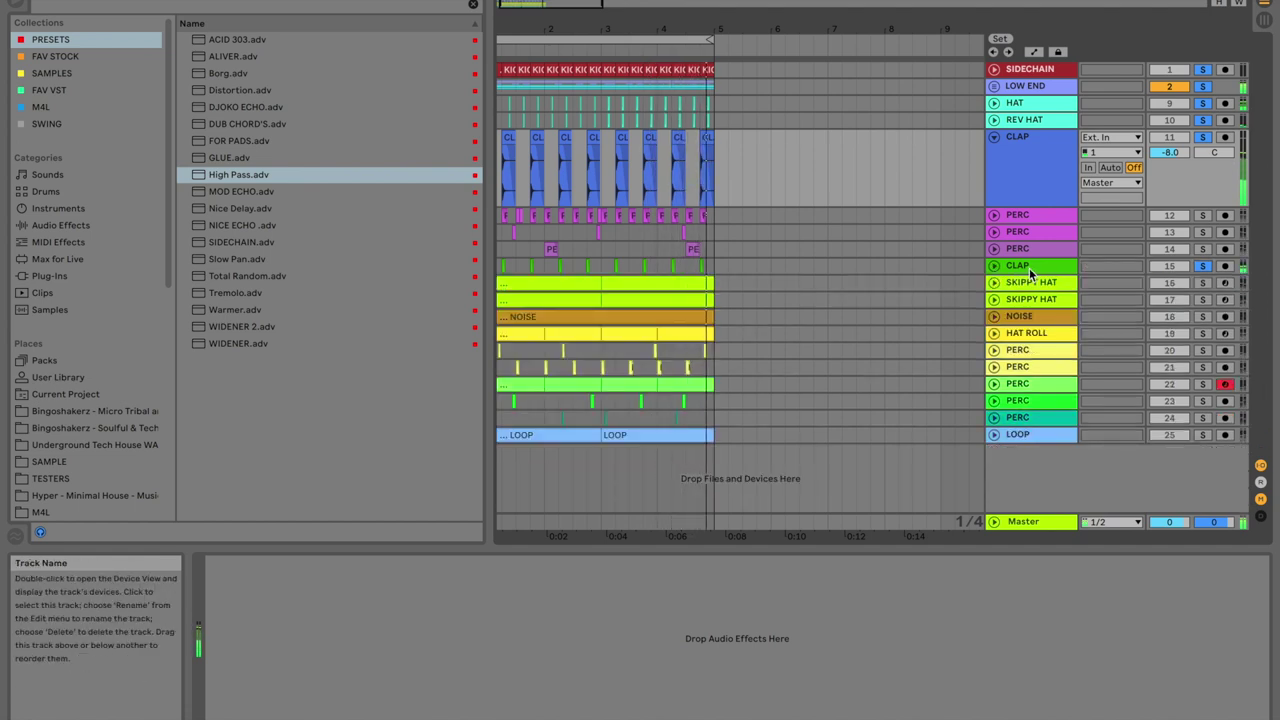
Move the green CLAP track directly below the blue CLAP track and group the two tracks.
left_click(1055, 195)
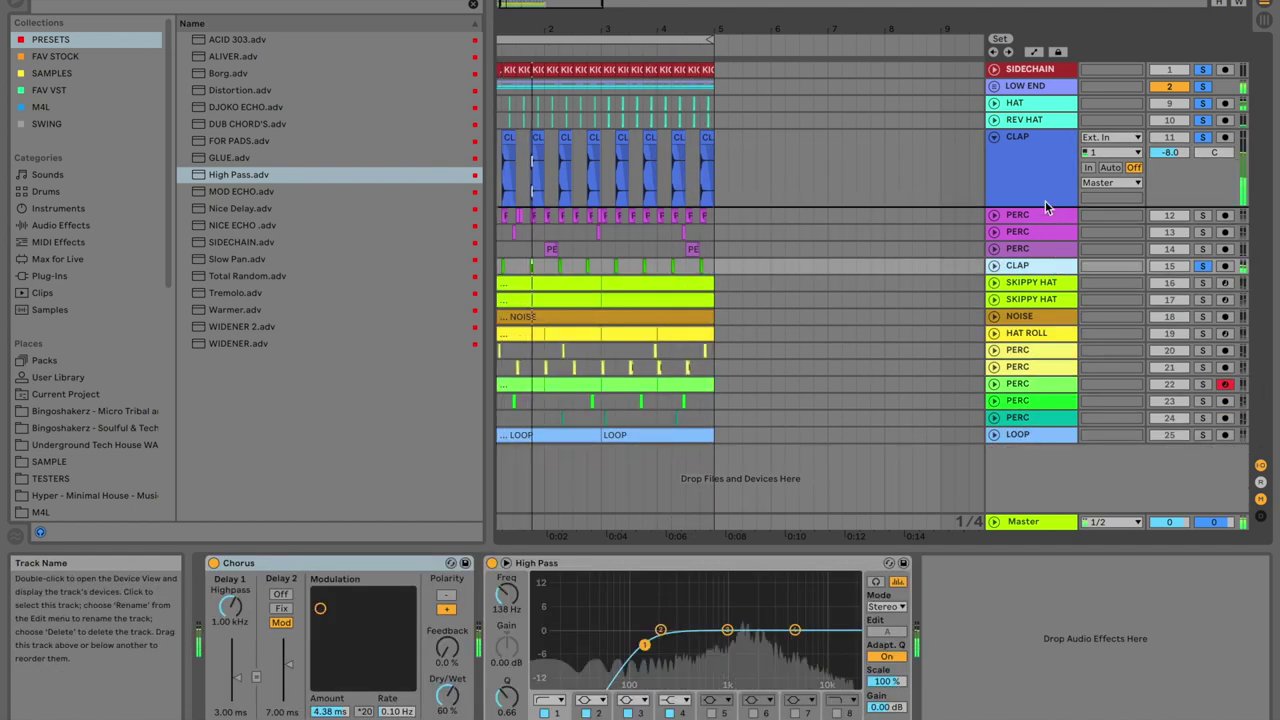
left_click_drag(1017, 265, 1035, 157)
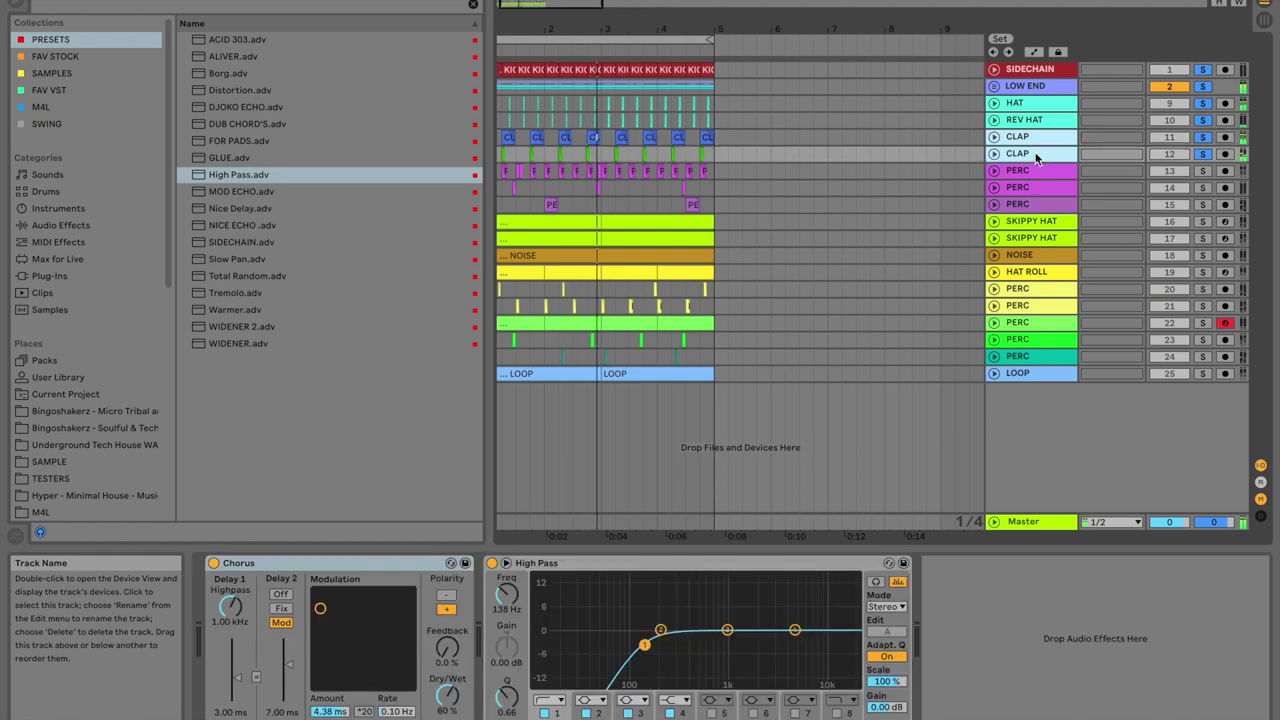
key("super+g")
Rename the new group containing the two clap tracks as CLAP.
right_click(1013, 137)
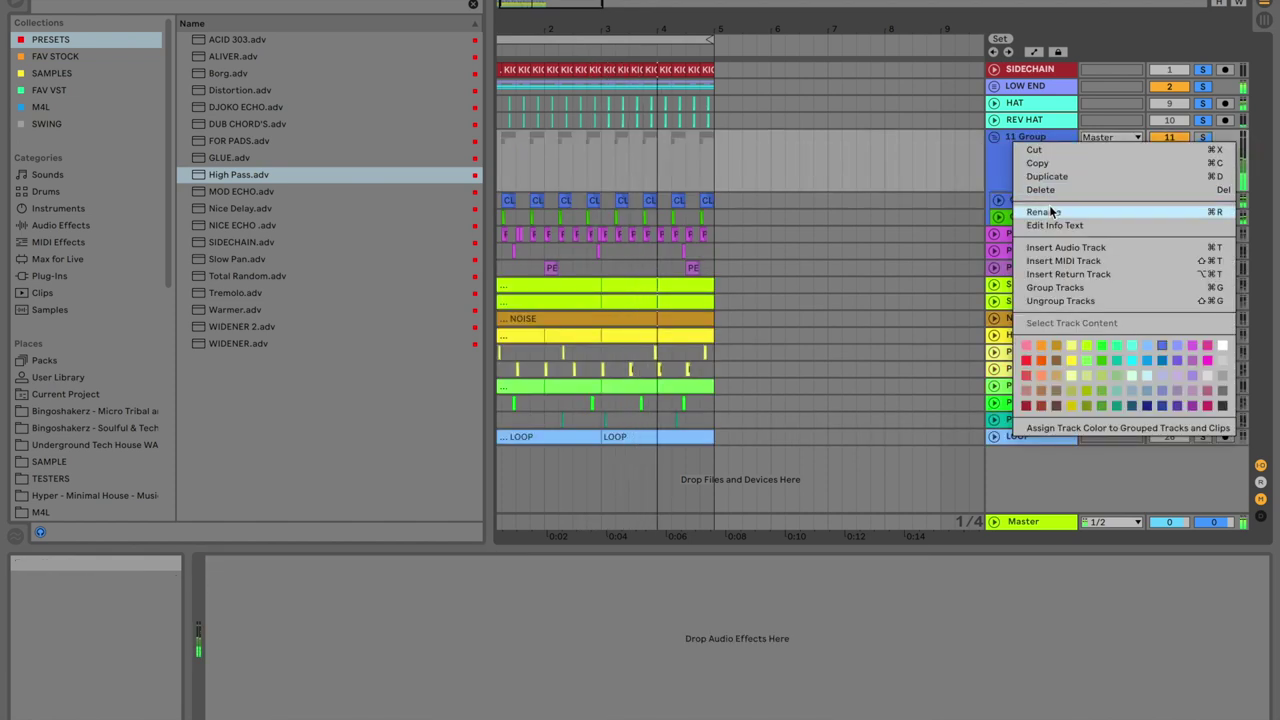
left_click(1045, 212)
type("CLAP")
key("Return")
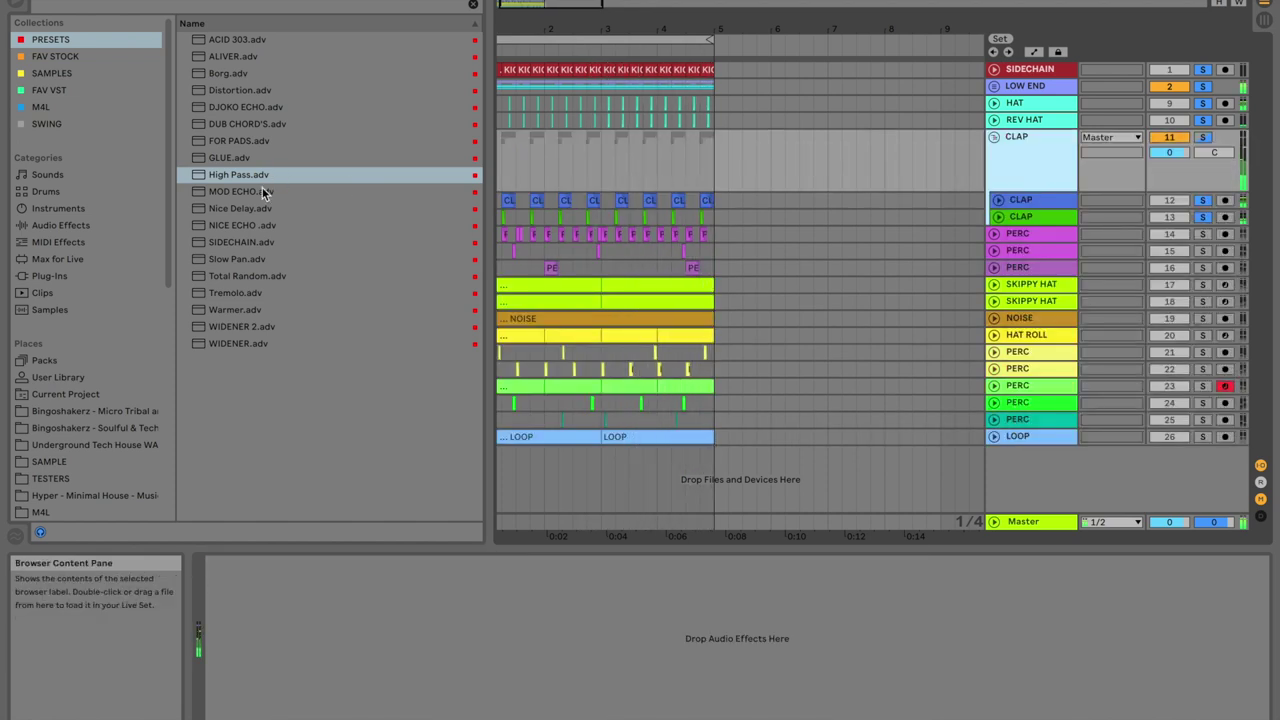
Load the Warmer.adv preset from the PRESETS collection onto the CLAP group.
left_click(53, 72)
left_click(50, 39)
left_click(240, 311)
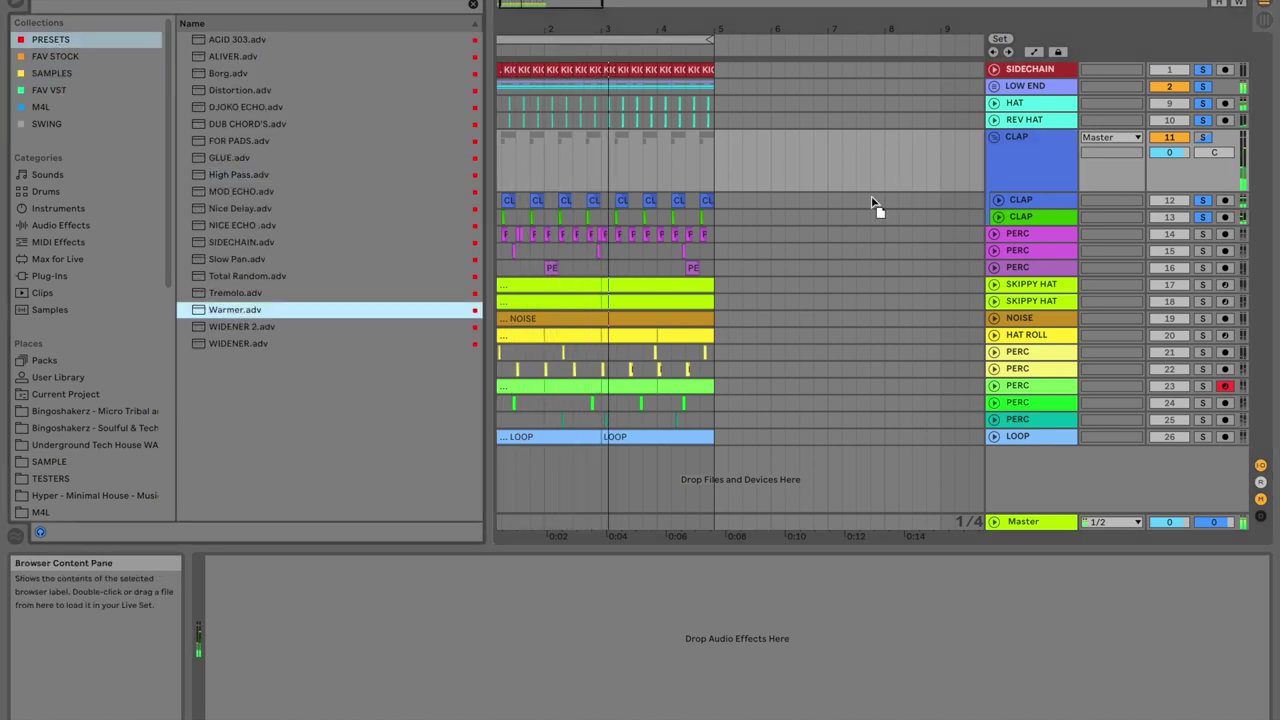
left_click_drag(1044, 166, 1044, 166)
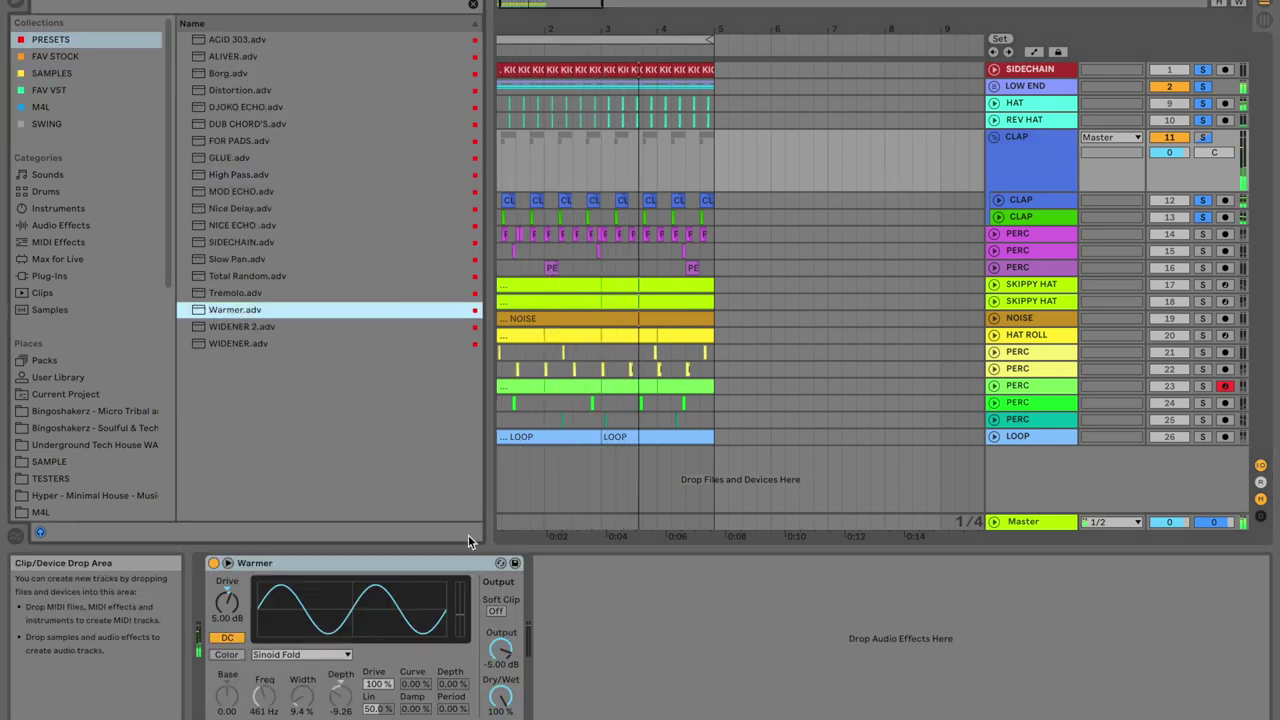
Lower the Warmer's output to -9 dB on the CLAP group, comparing its mixer level with the device bypassed and active.
left_click(501, 650)
left_click_drag(501, 650, 501, 664)
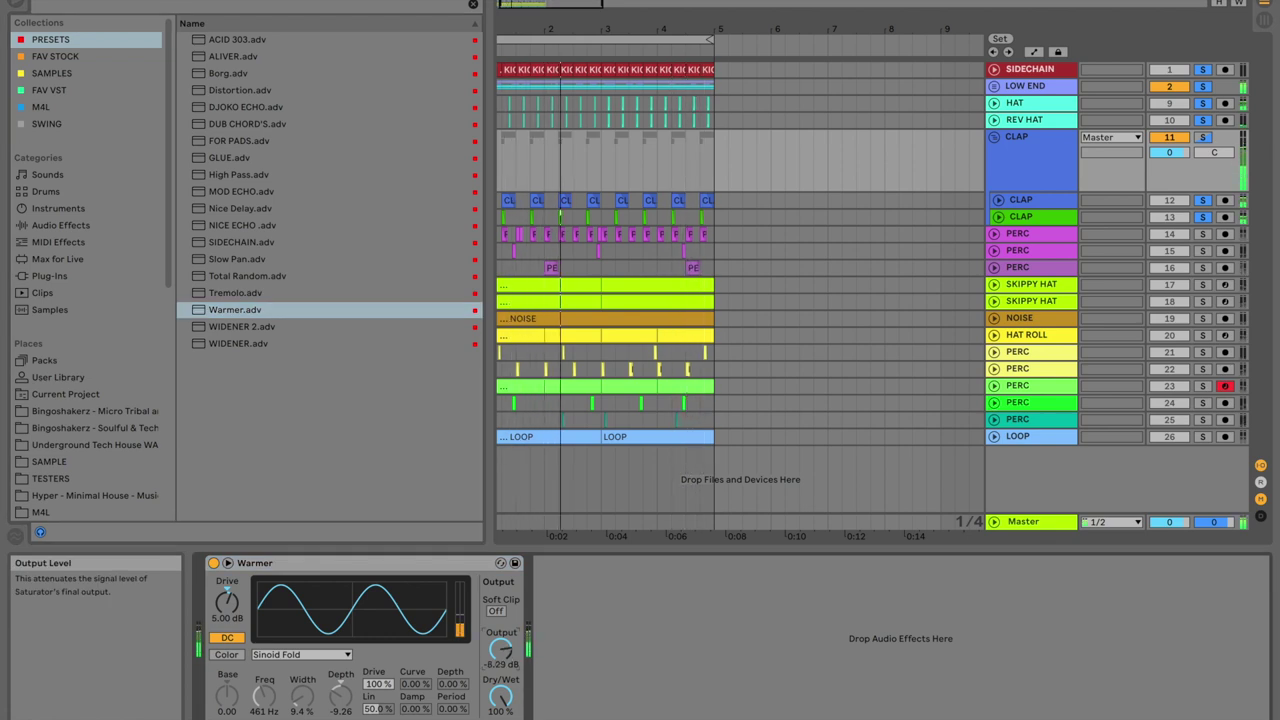
key("Tab")
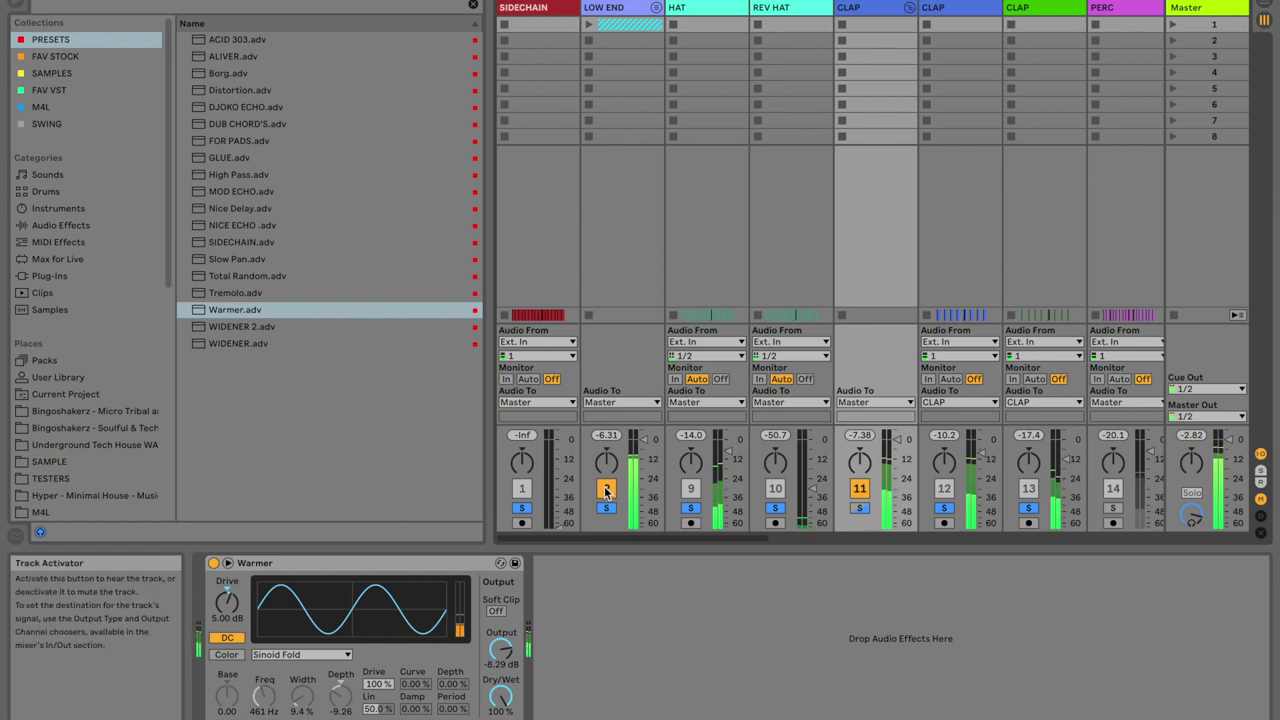
left_click(214, 564)
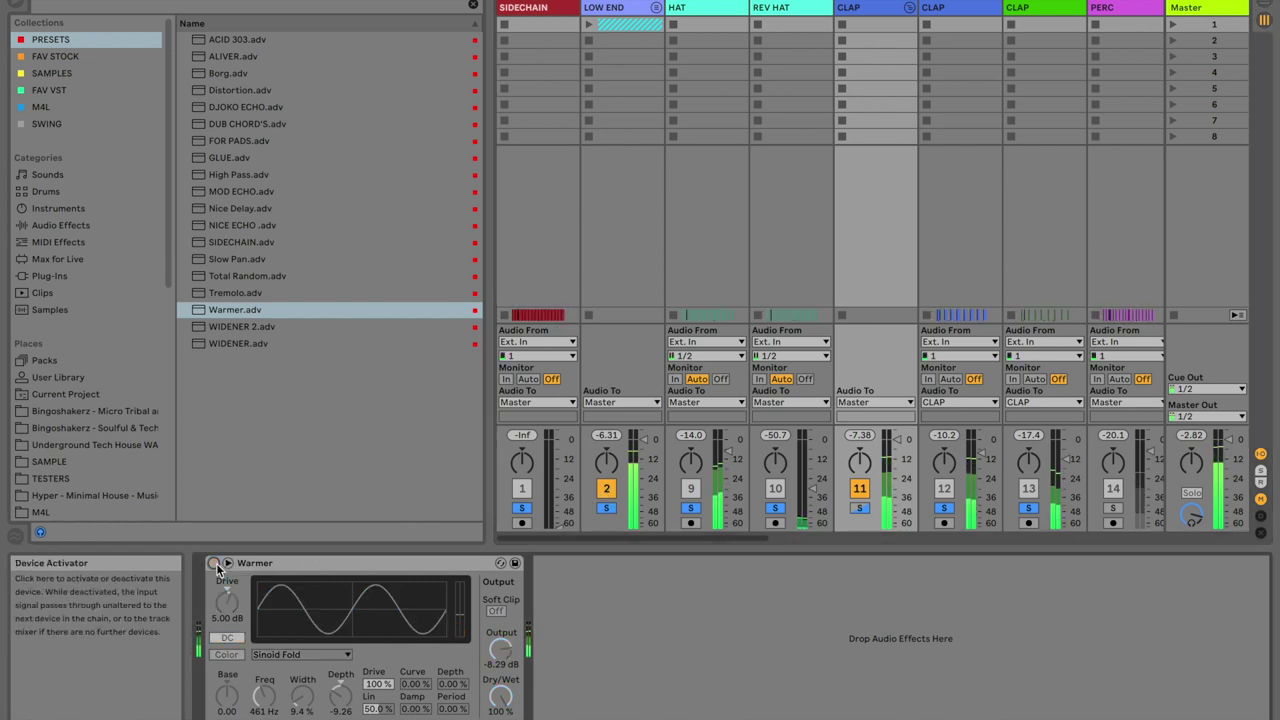
left_click(214, 564)
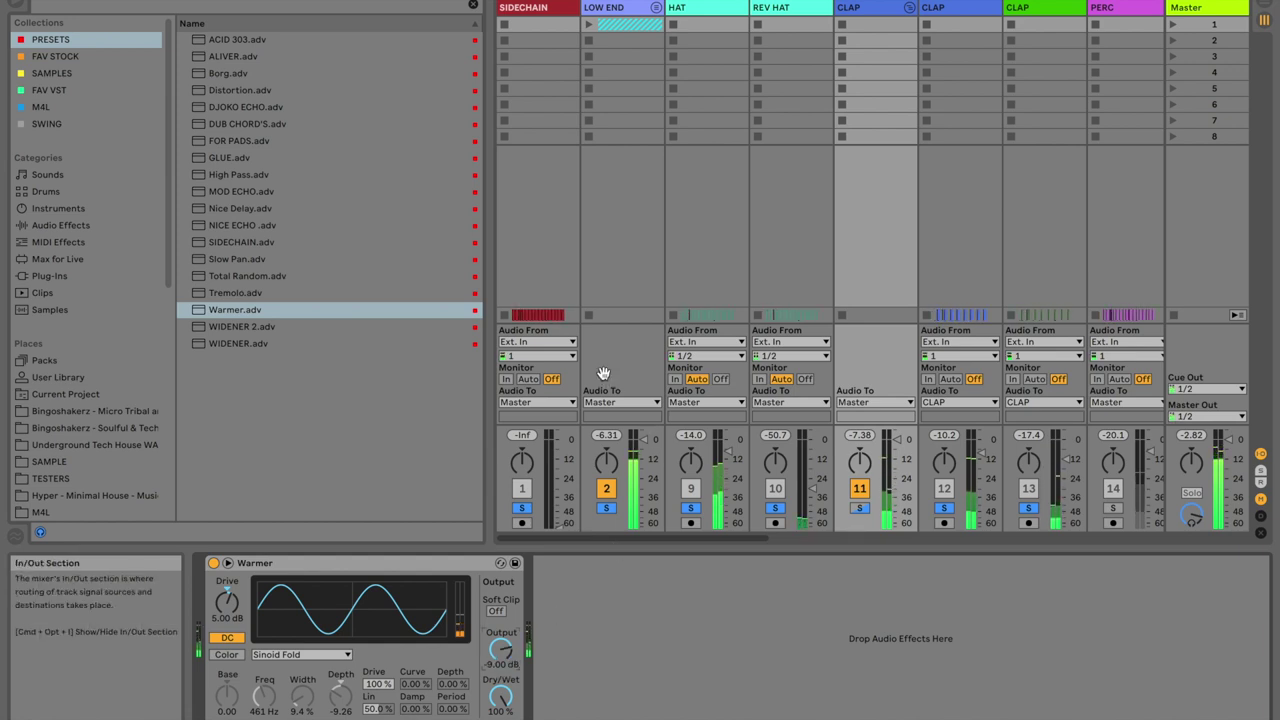
key("Tab")
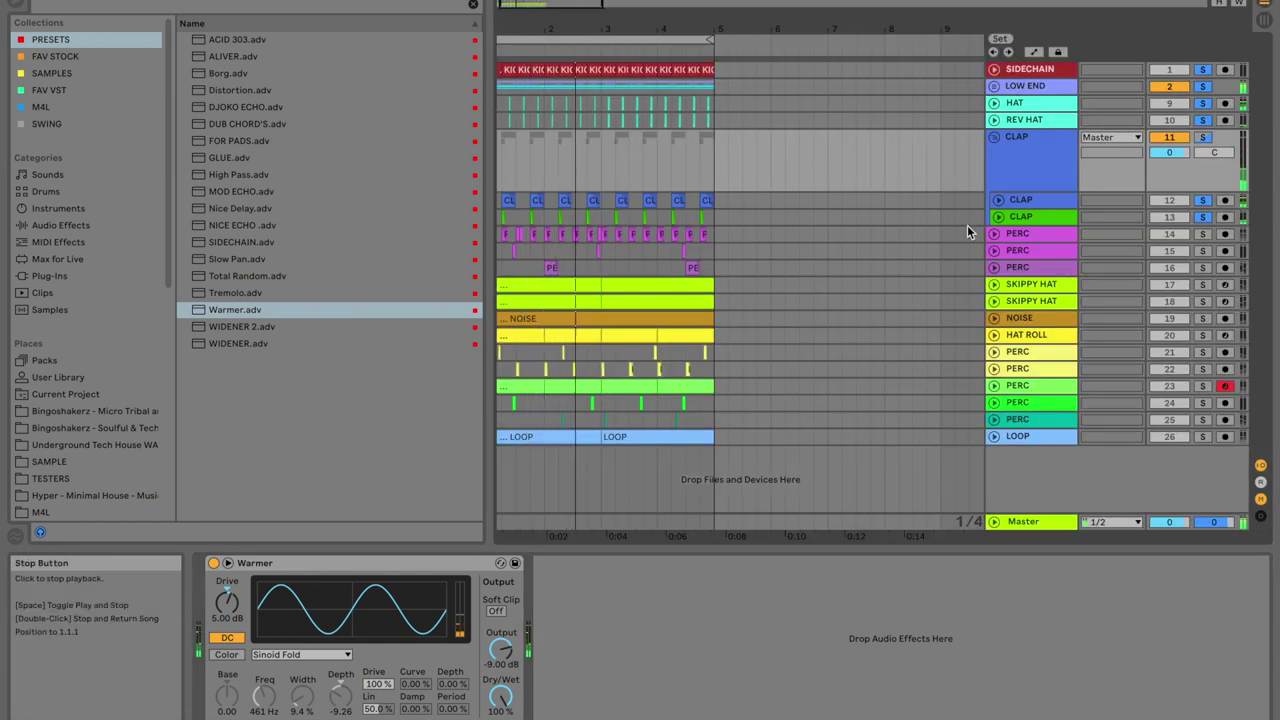
Fold the CLAP group and play SIDECHAIN, LOW END, HAT, REV HAT and CLAP soloed, comparing the mix with CLAP muted and unmuted.
left_click(994, 136)
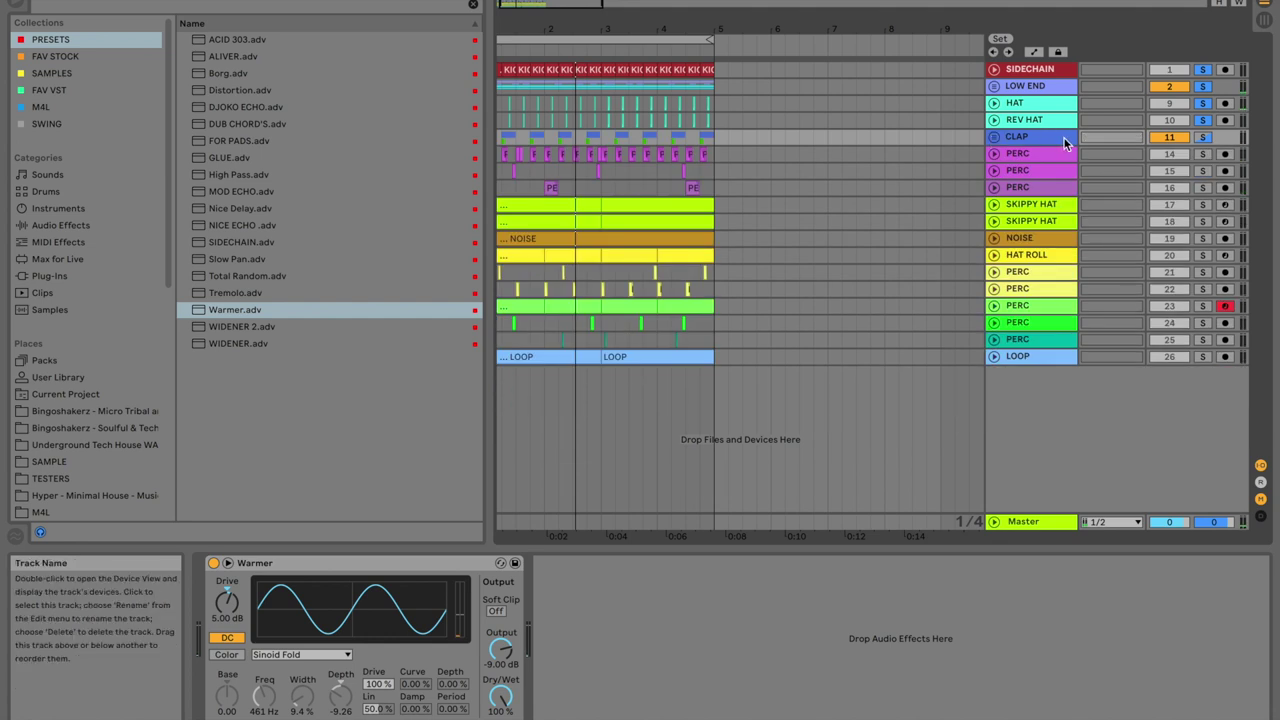
left_click(1201, 204)
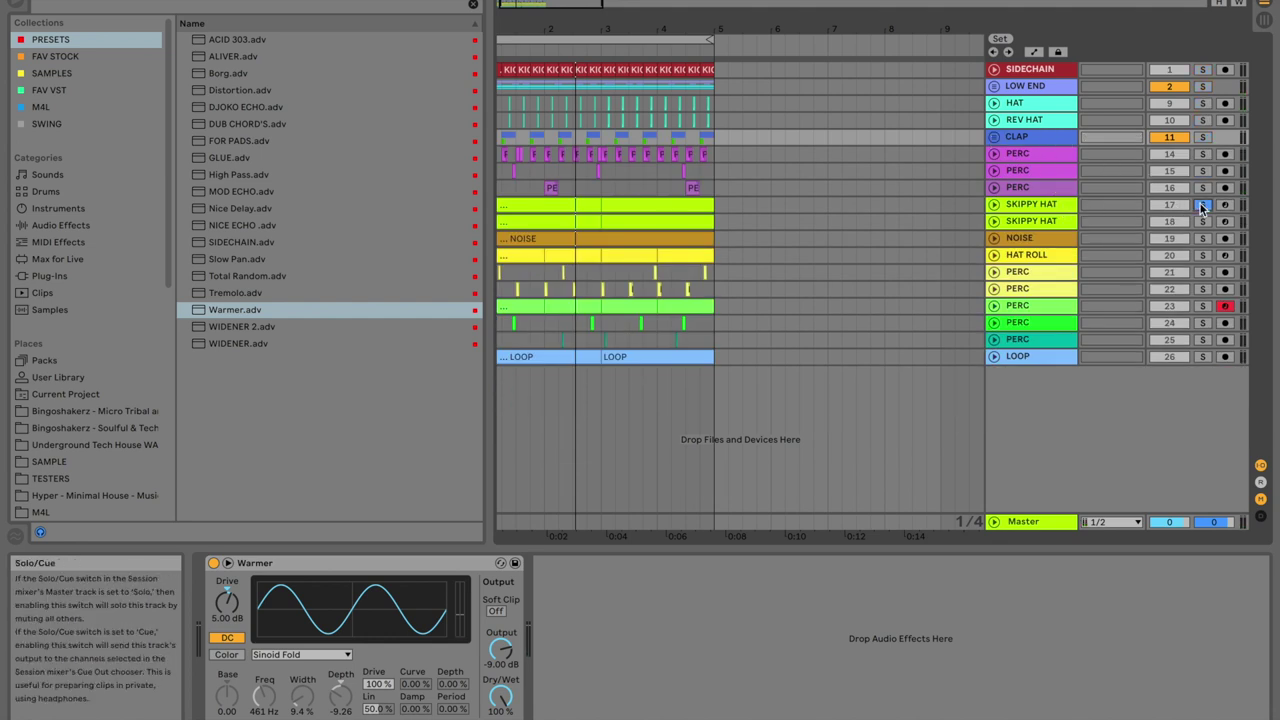
left_click(1184, 137)
left_click(1202, 70)
left_click(1171, 140)
left_click(1203, 104)
left_click(1203, 137)
key("space")
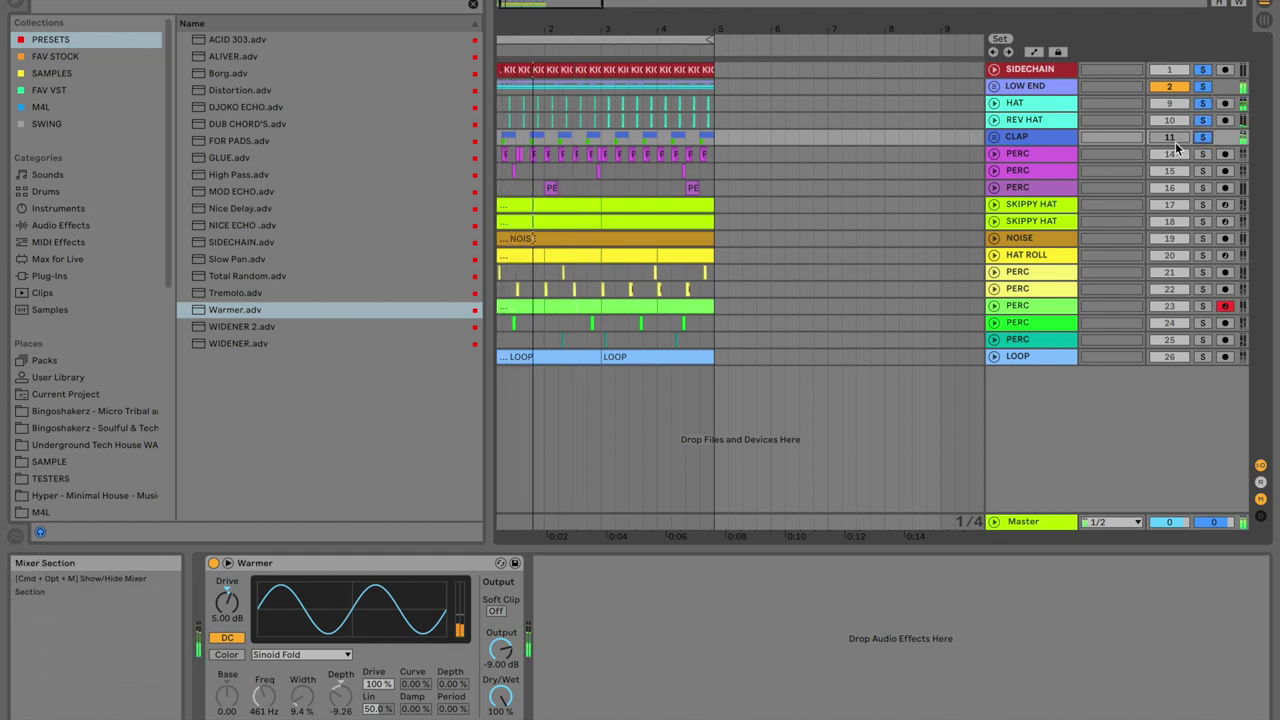
left_click(1173, 140)
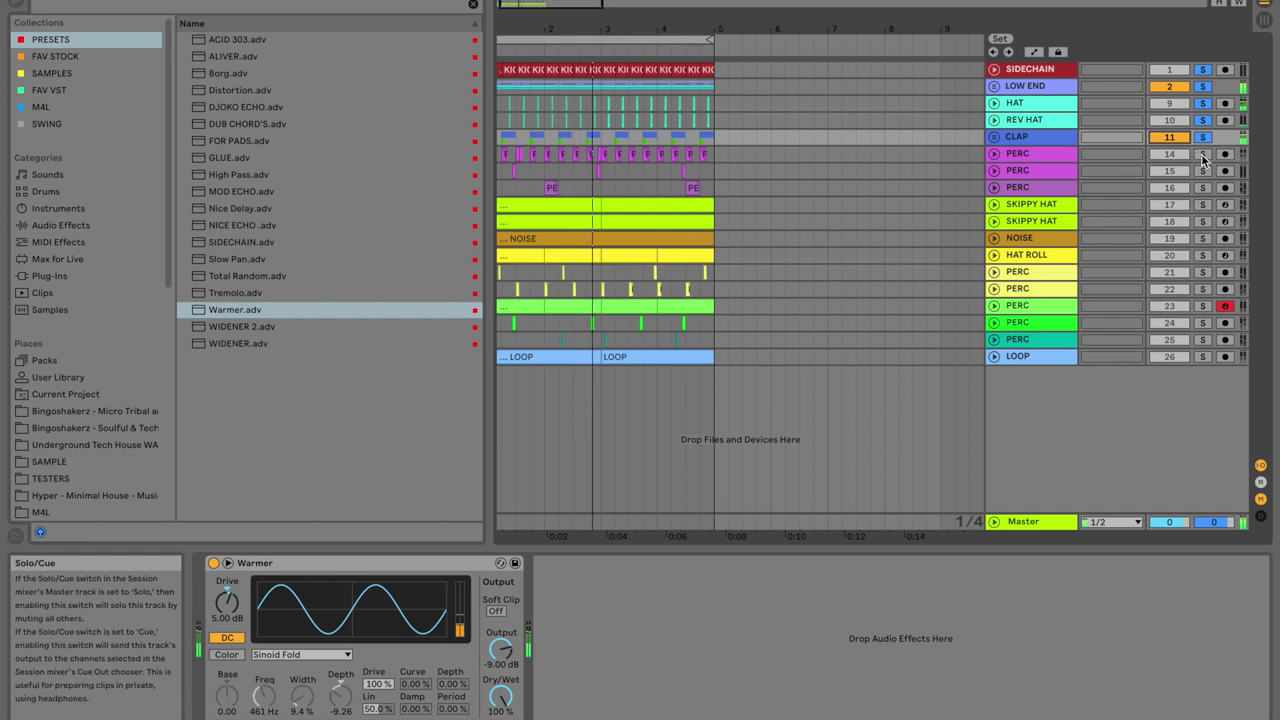
Add both SKIPPY HAT tracks to the solo and check their levels in the mixer.
left_click(1203, 204)
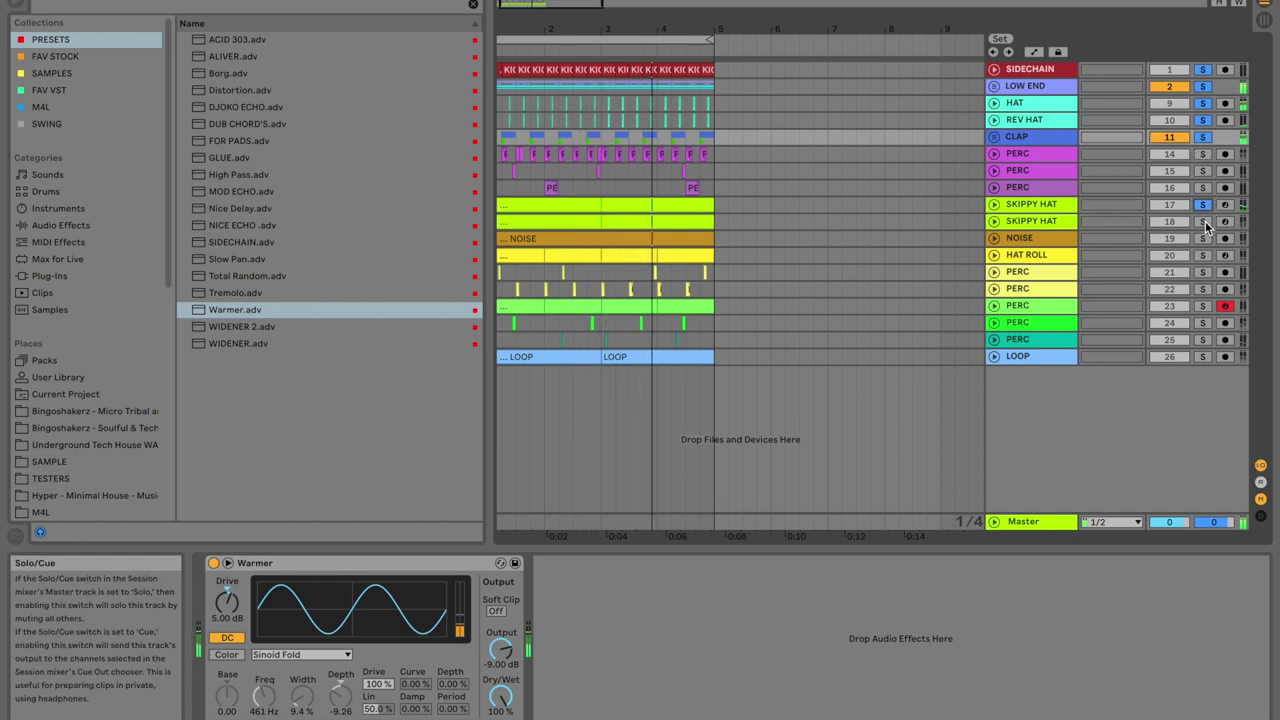
left_click(1204, 221)
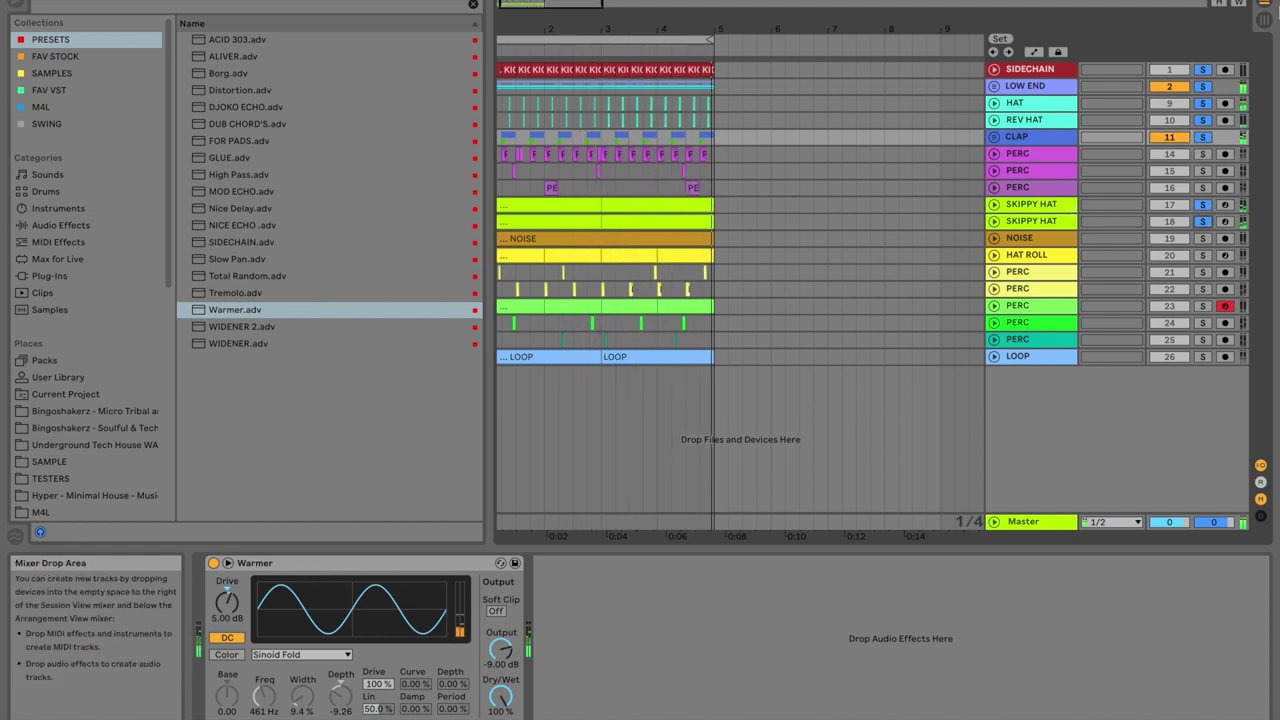
left_click(1264, 24)
scroll(851, 404, "right", 5)
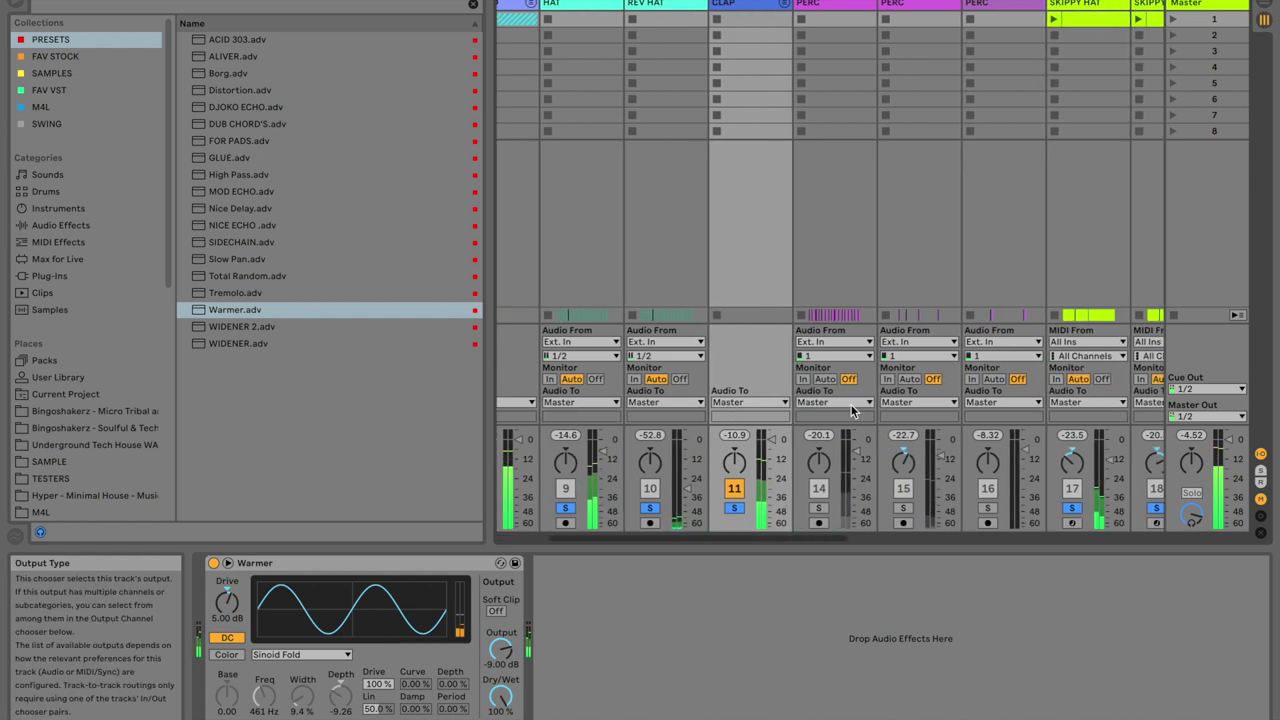
scroll(851, 404, "right", 1)
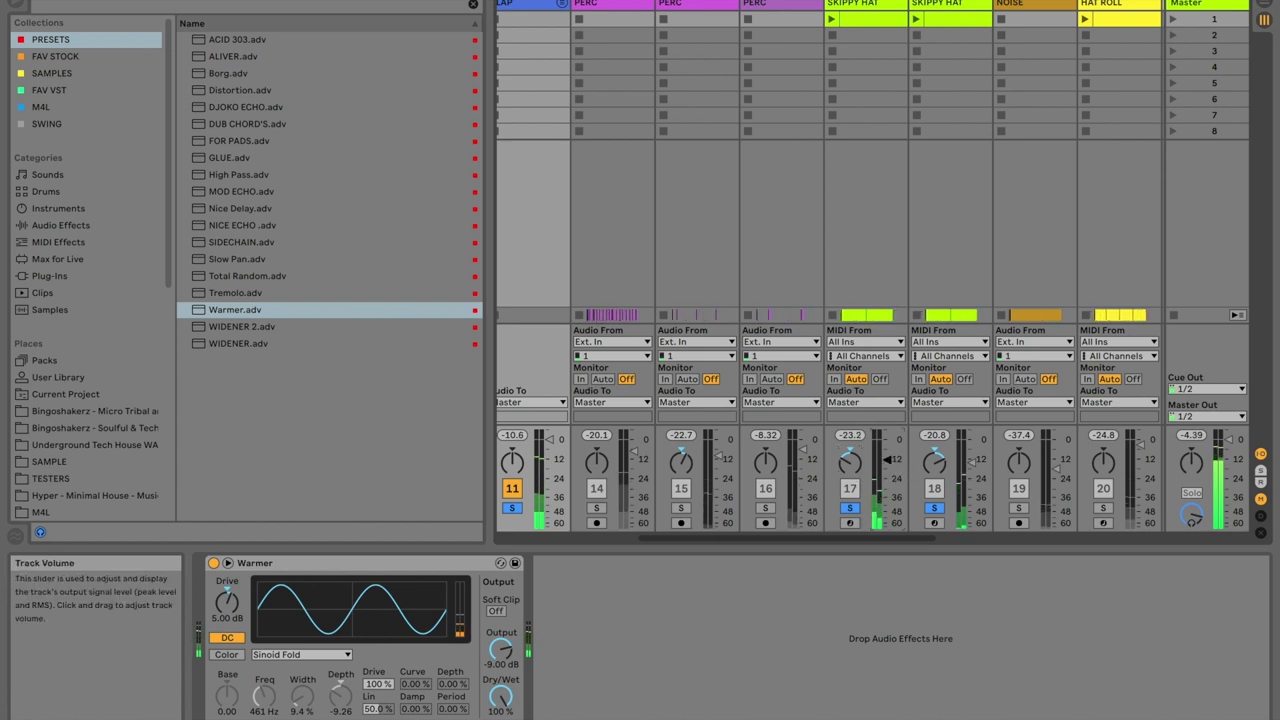
key("Tab")
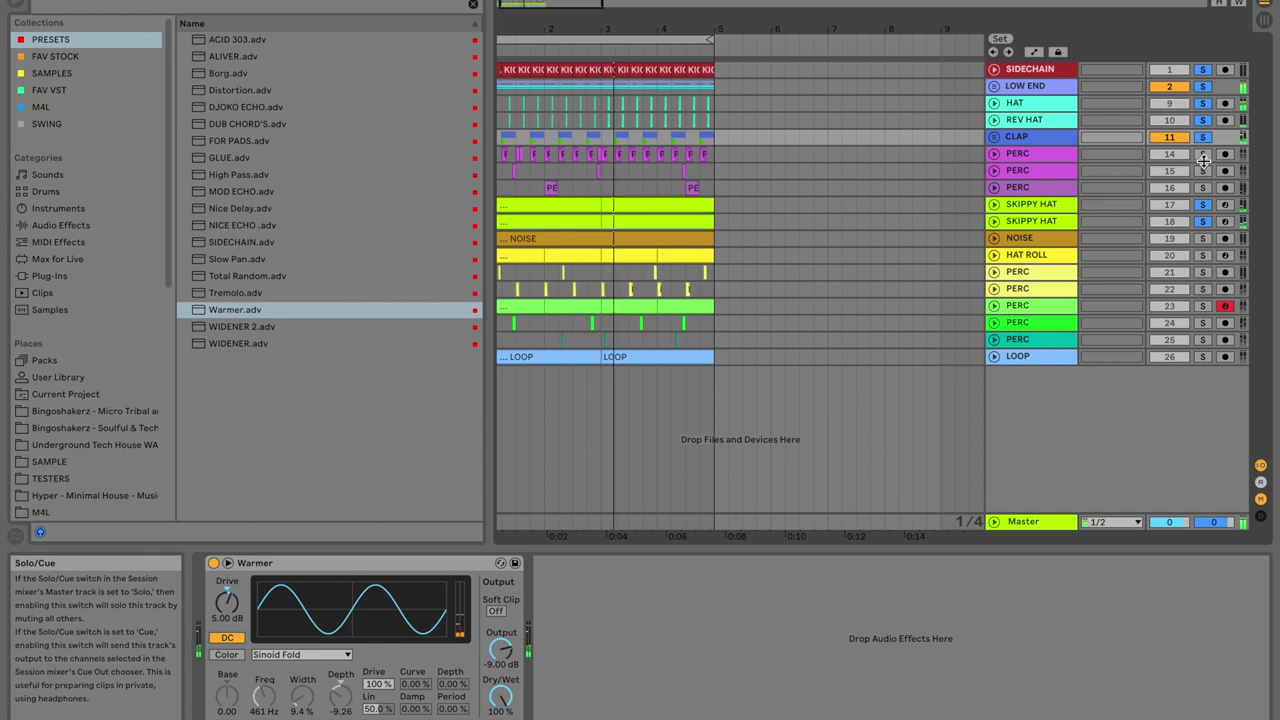
Add the three purple PERC tracks to the solo and return the third one's pan to its default.
left_click(1201, 176)
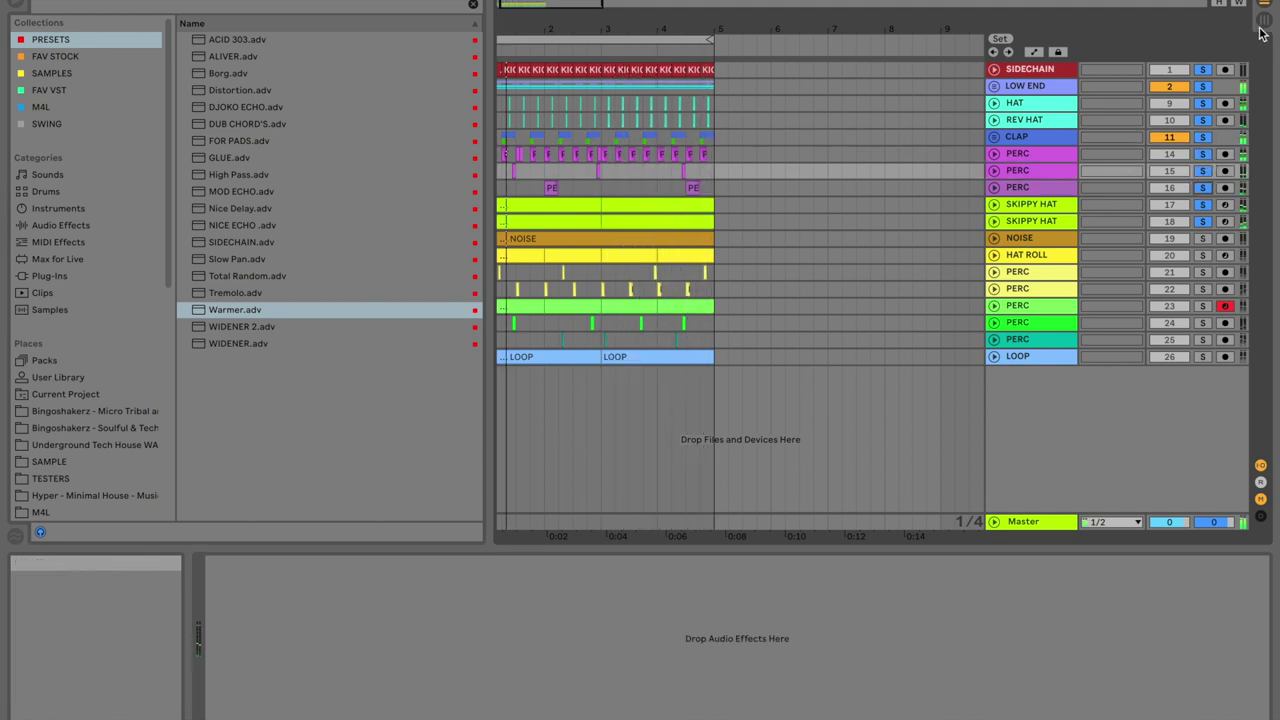
key("Tab")
scroll(642, 284, "left", 3)
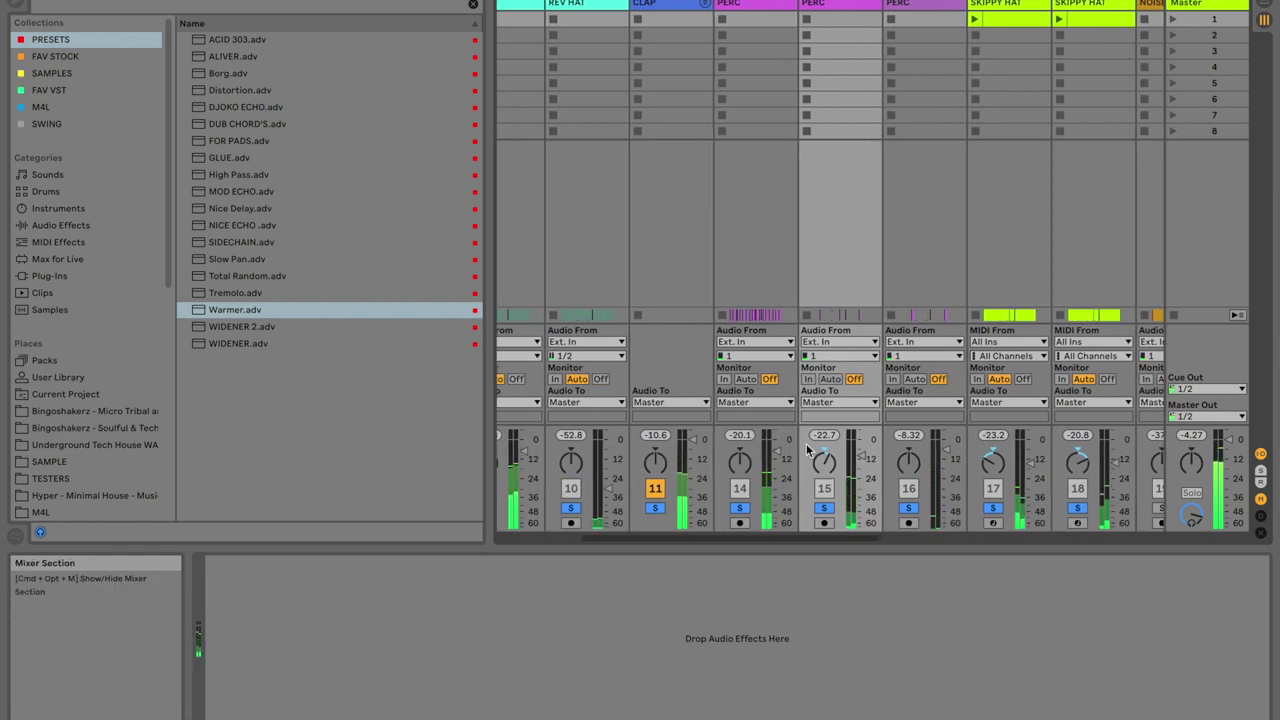
scroll(808, 452, "right", 1)
scroll(808, 452, "right", 5)
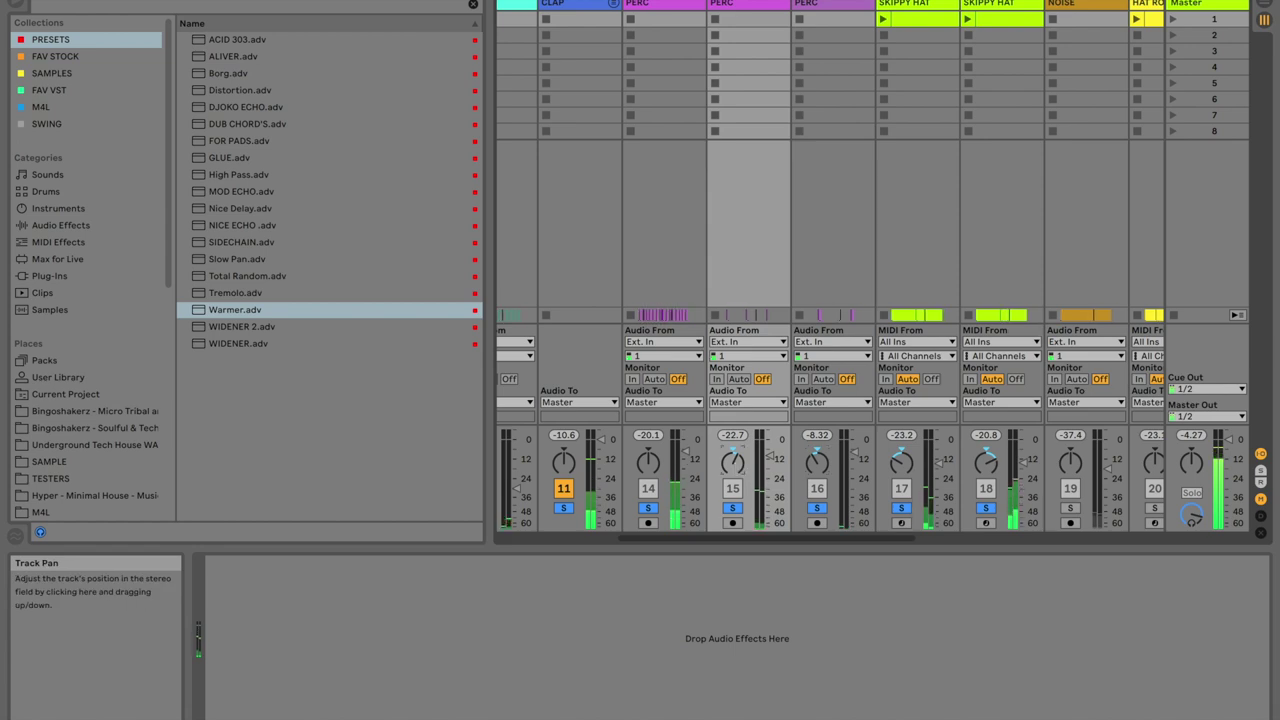
right_click(819, 461)
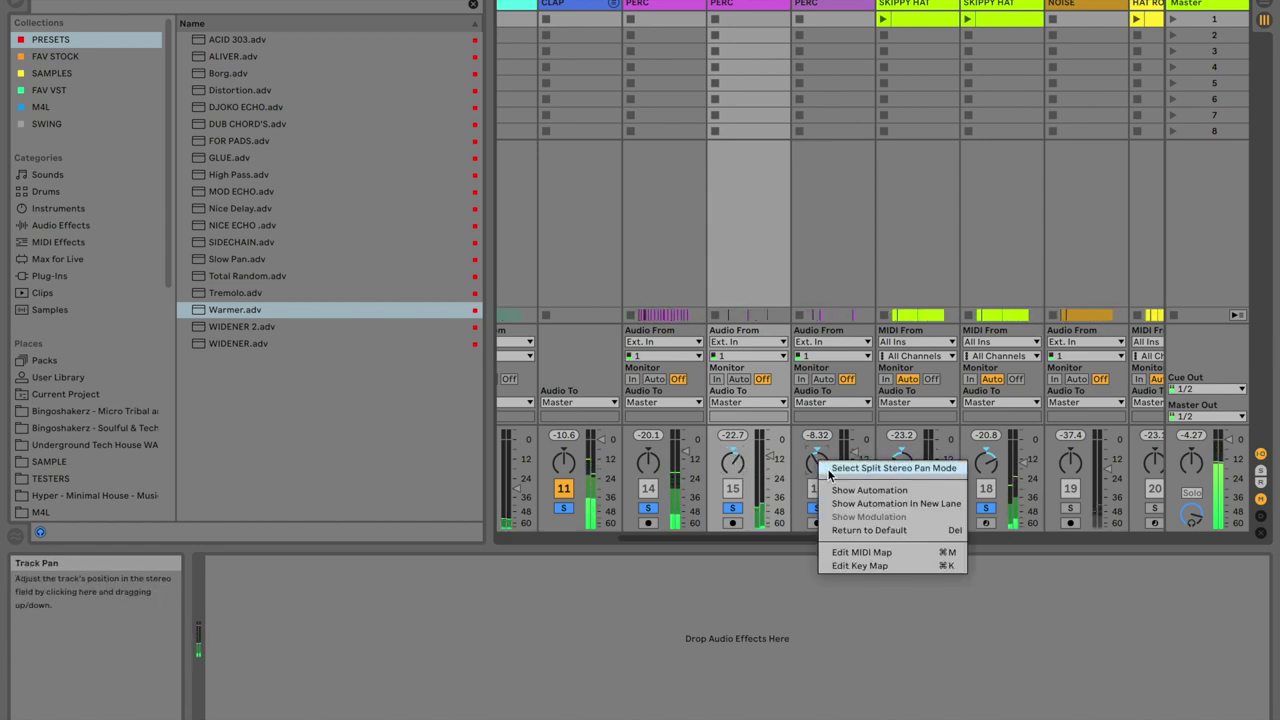
left_click(866, 529)
key("Tab")
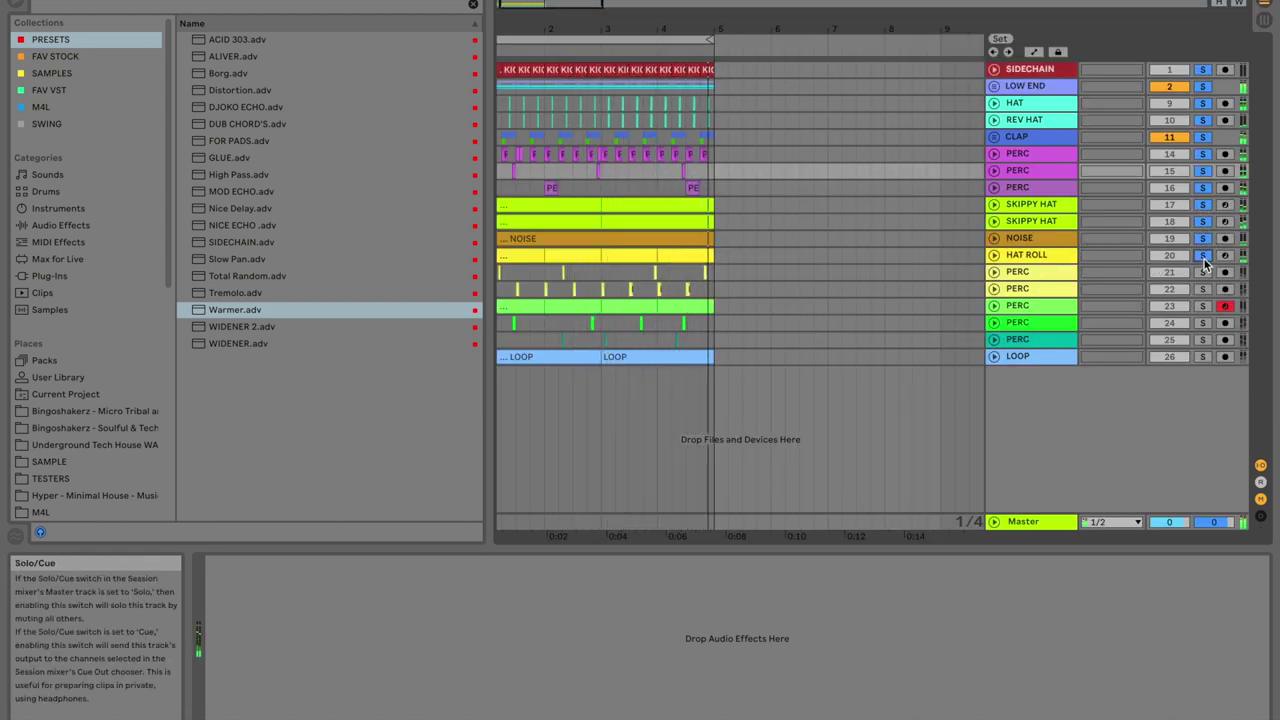
On the HAT ROLL track, compare the sound with WIDENER 2 bypassed and active, and shorten the sampler's decay to 26.7 ms.
double_click(1030, 255)
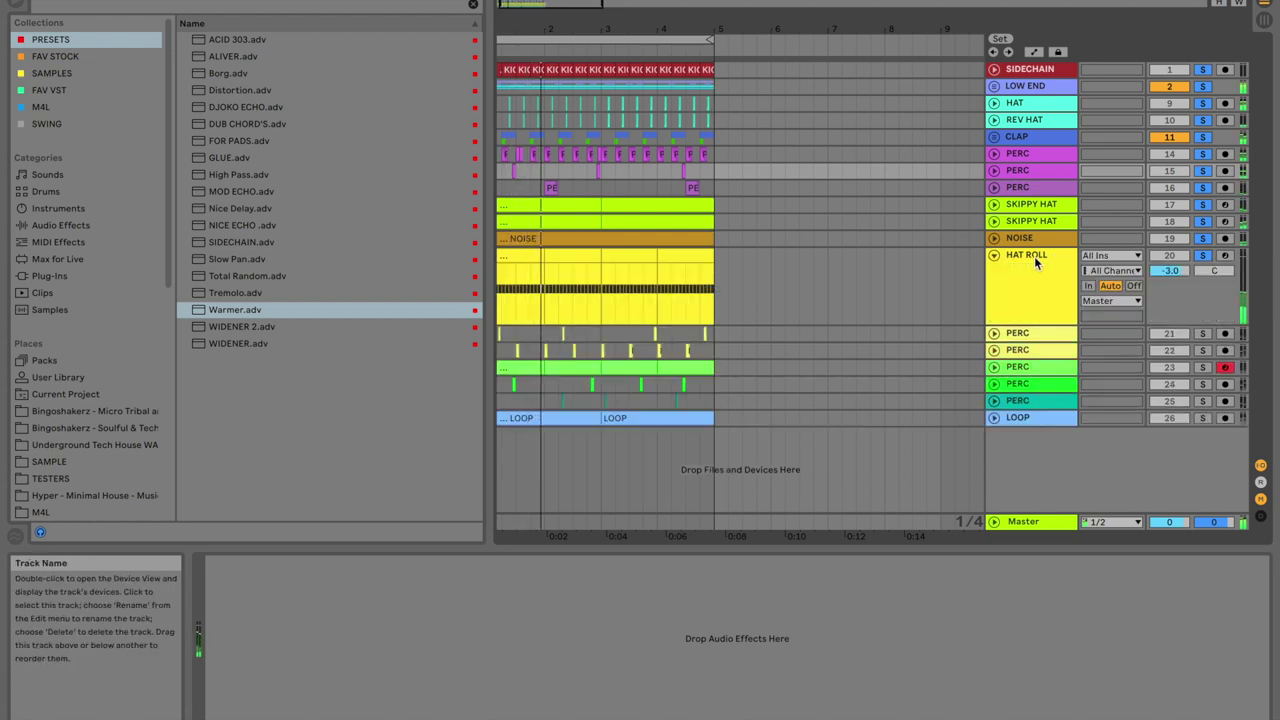
left_click(866, 564)
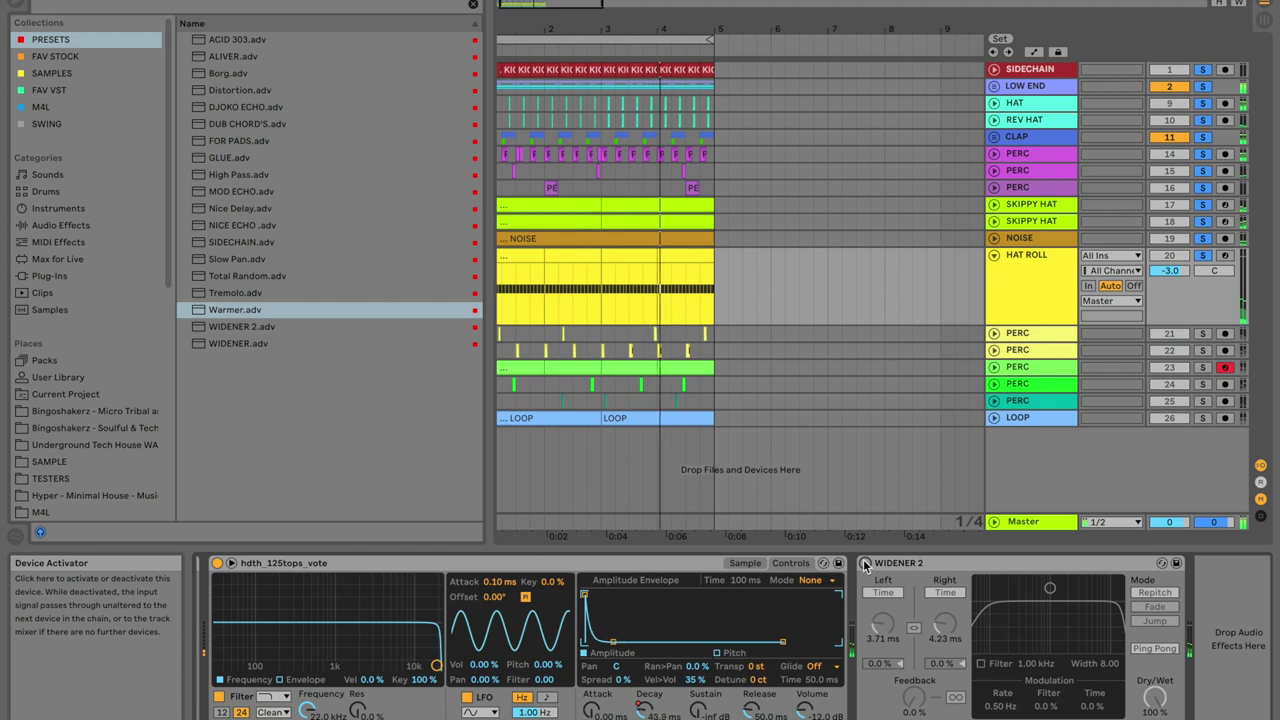
left_click(866, 564)
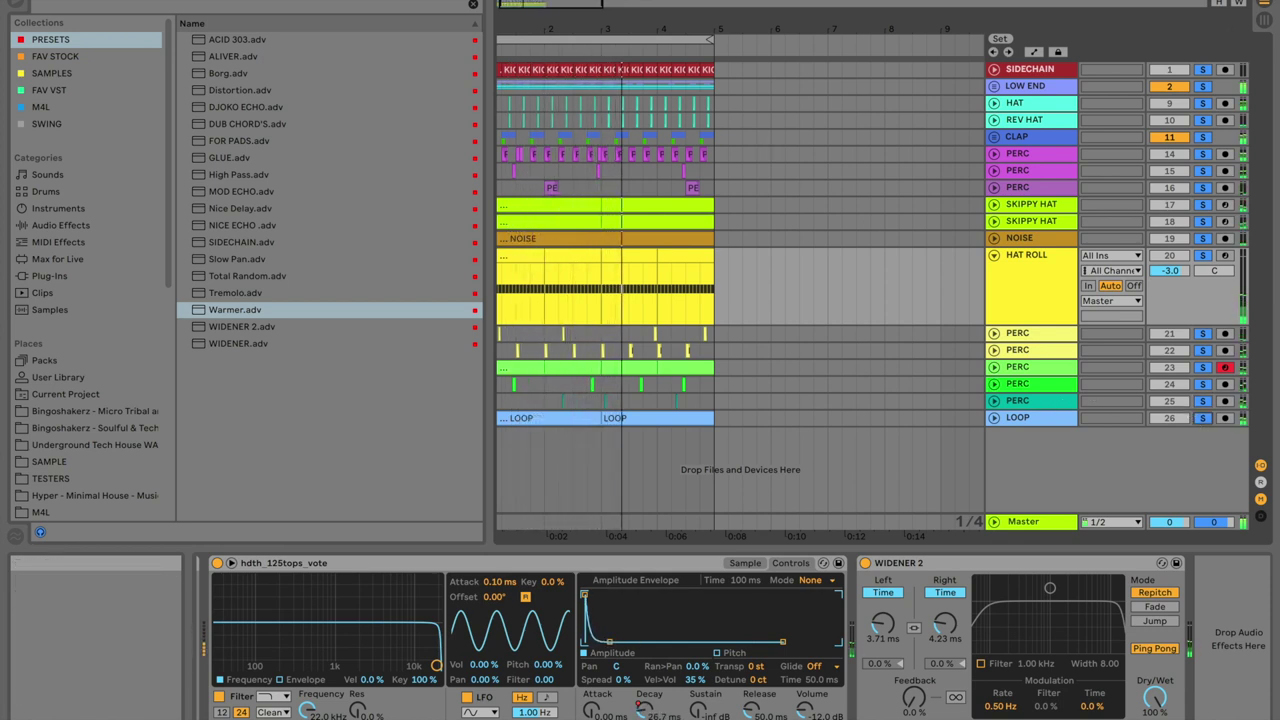
Group the LOOP track together with all eight PERC tracks.
left_click(1036, 403)
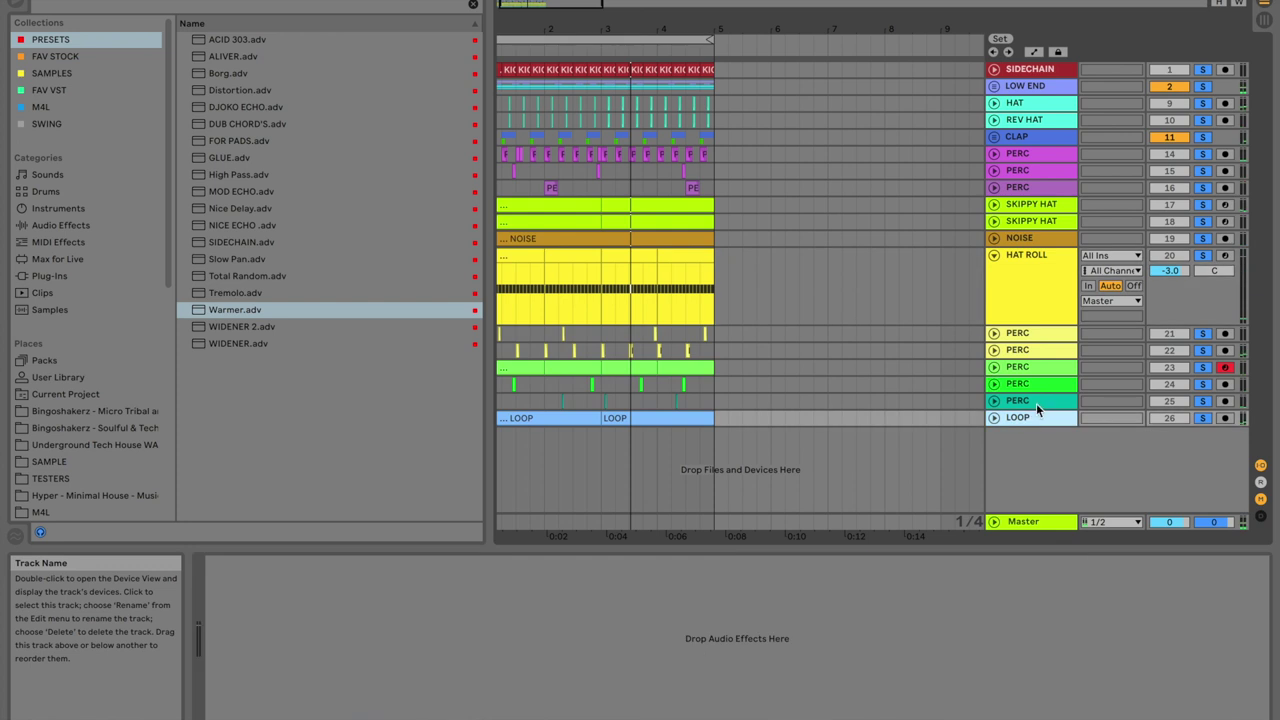
left_click(1030, 386)
left_click(1025, 370)
left_click(1026, 352)
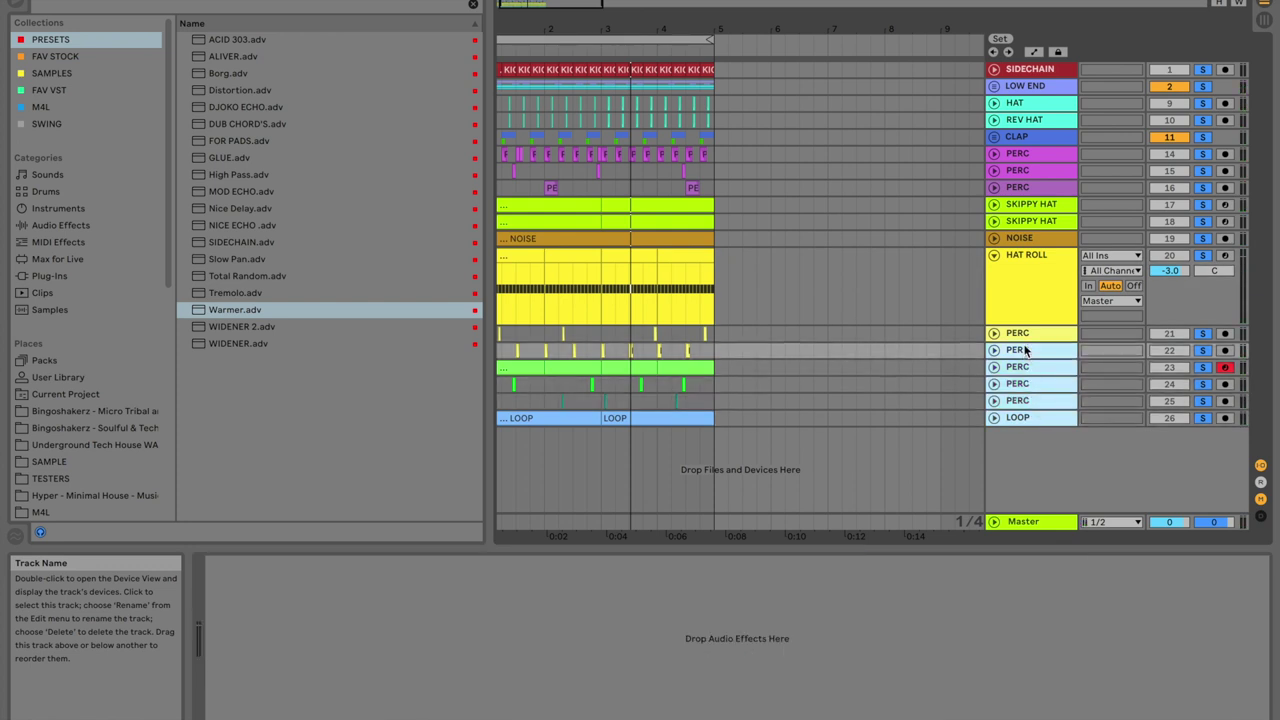
left_click(1025, 337)
left_click(1031, 190)
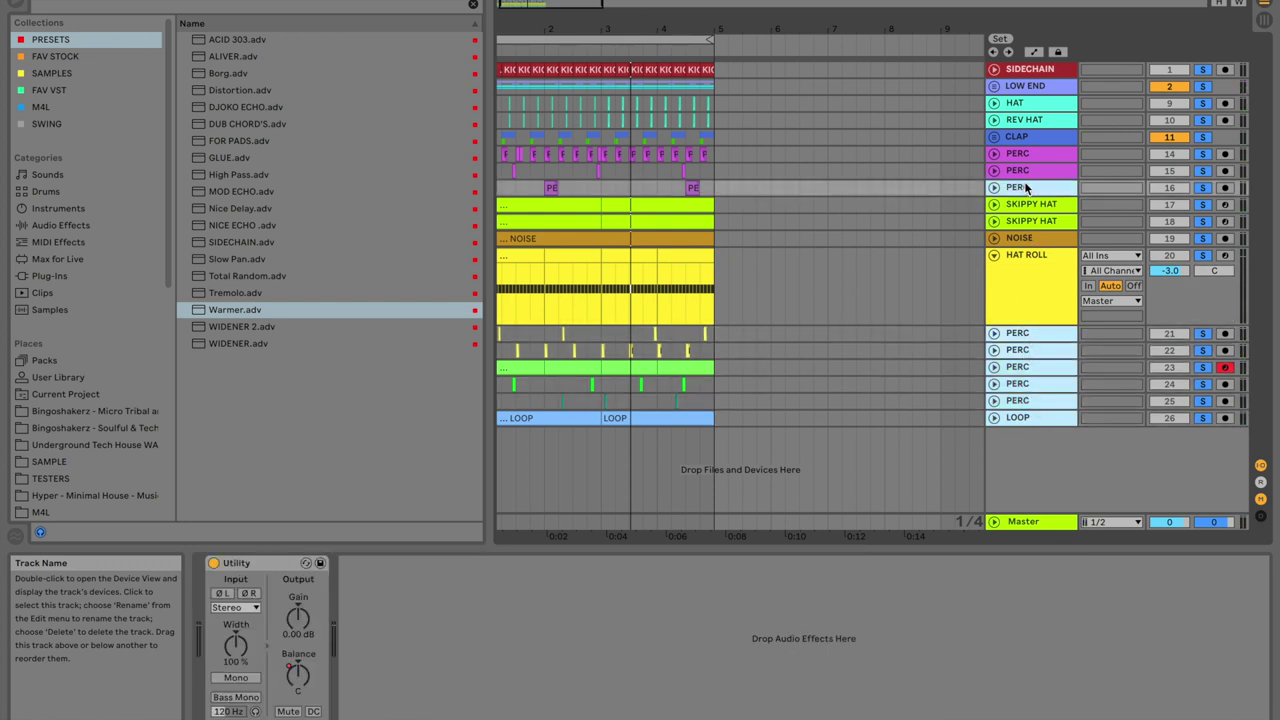
left_click(1023, 172, "shift")
left_click(1022, 157)
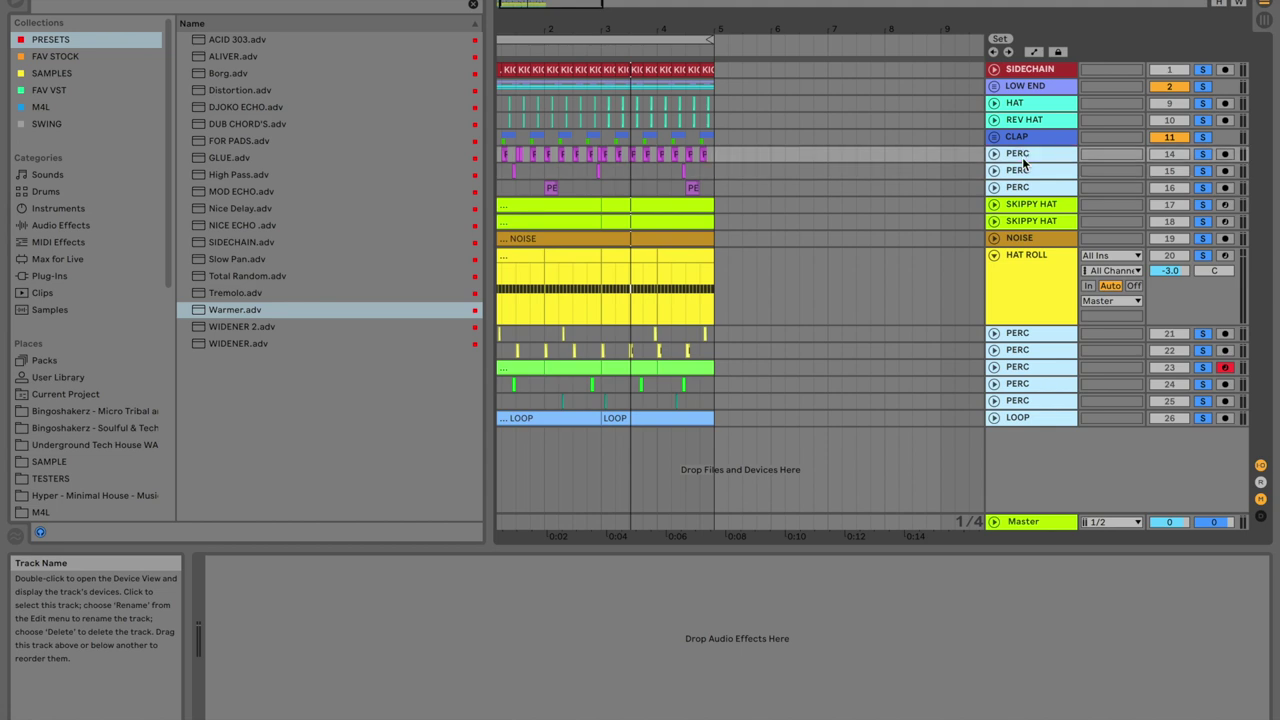
key("super+g")
Rename the new percussion group as PERCUSSION and audition it soloed.
right_click(1032, 208)
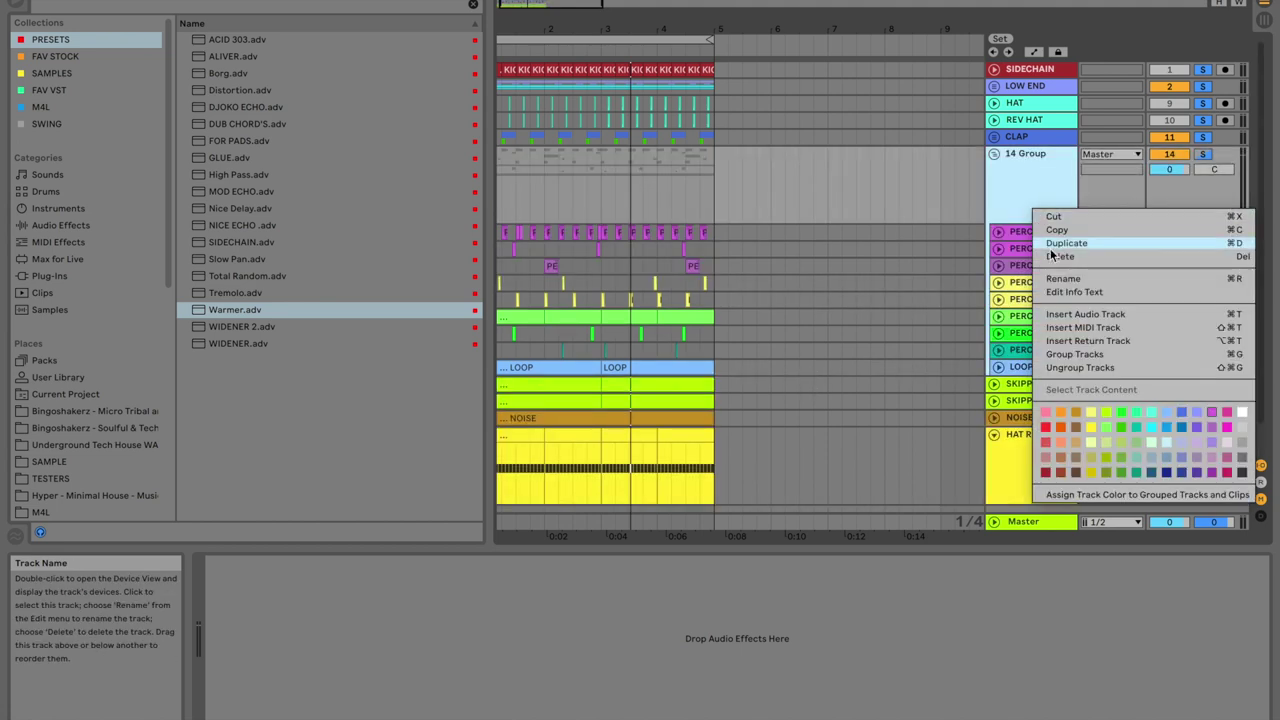
left_click(1064, 279)
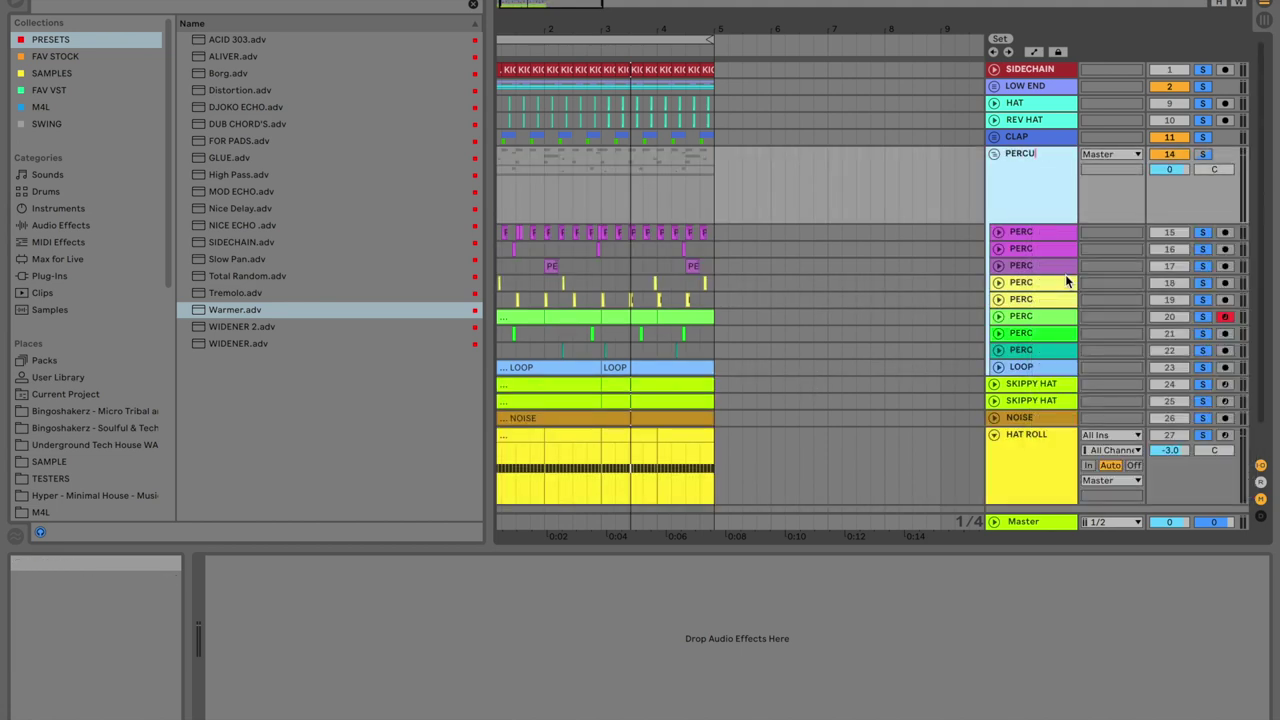
type("PERCUSSION")
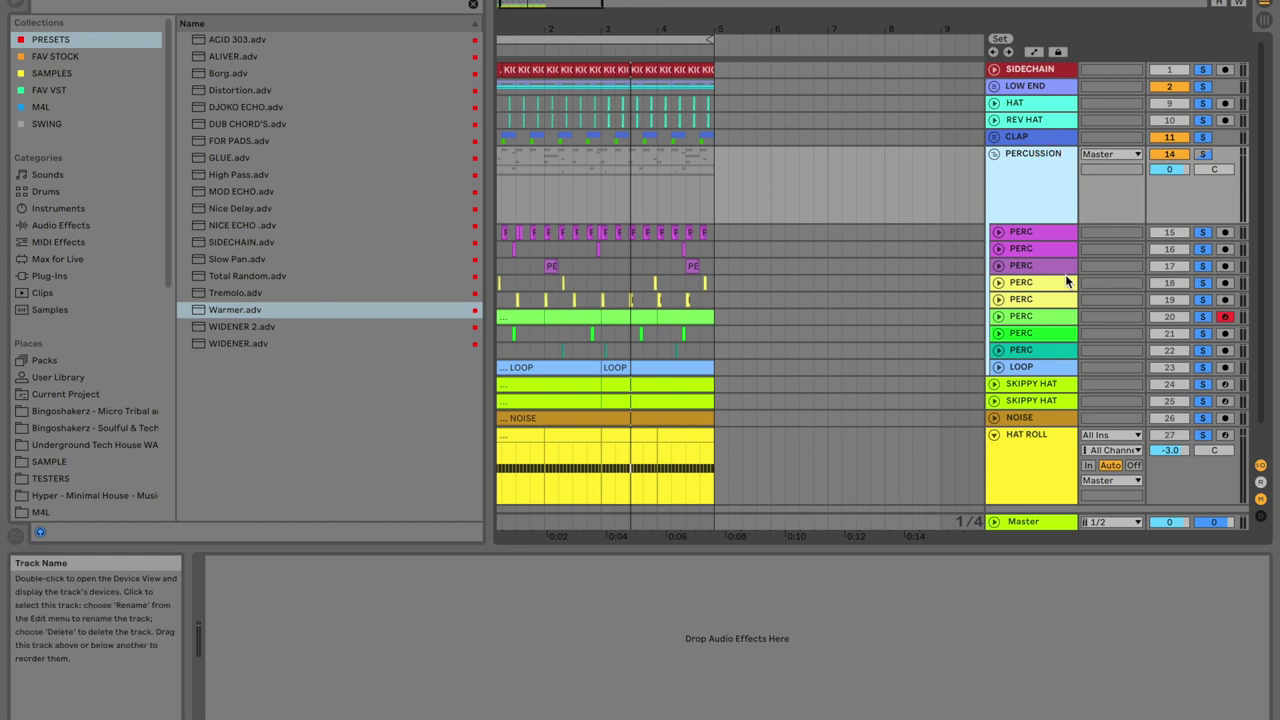
left_click(1206, 155)
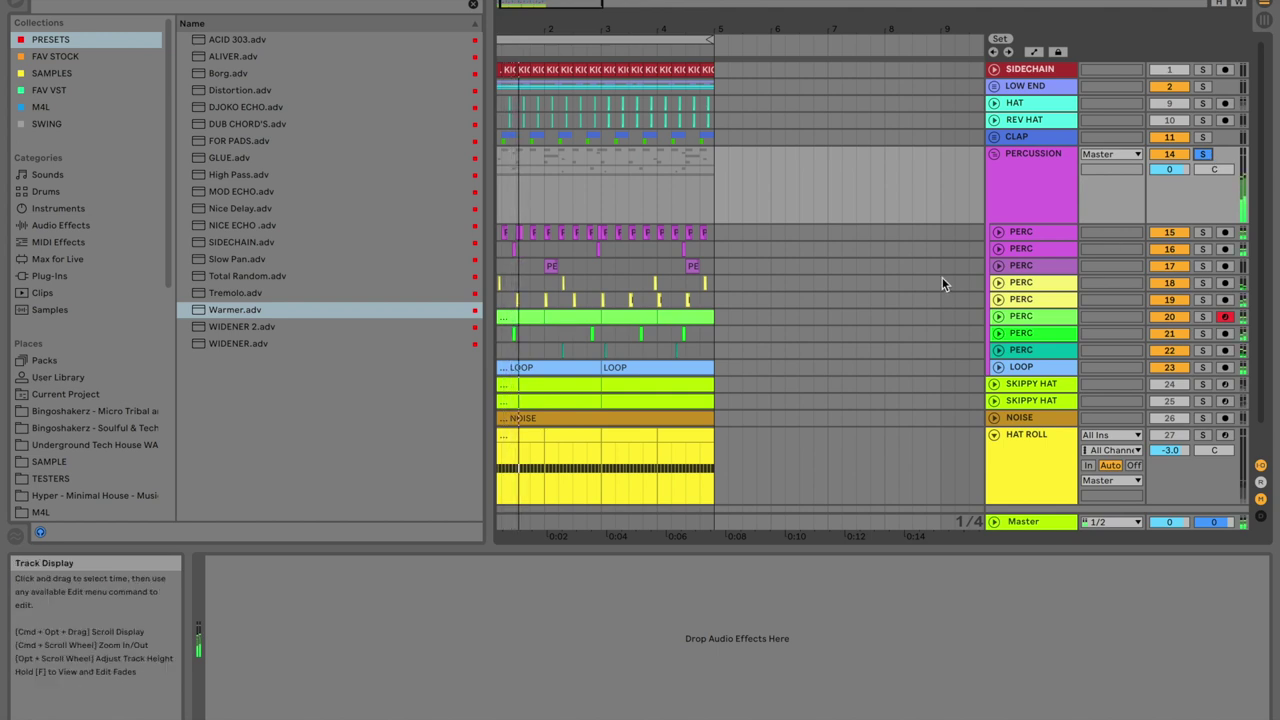
scroll(942, 277, "down", 1)
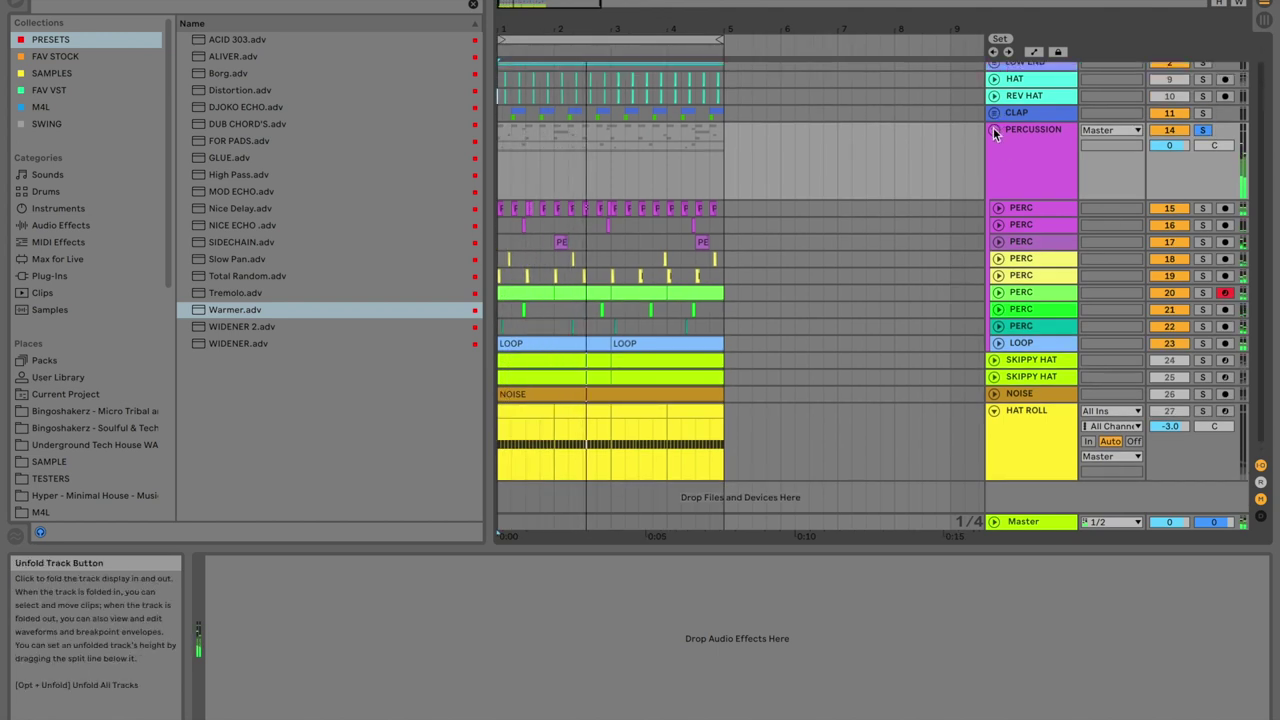
Fold the PERCUSSION group and load the High Pass preset, setting band 1 to 71.1 Hz and band 4 to 11.1 kHz at -2.85 dB.
left_click(994, 121)
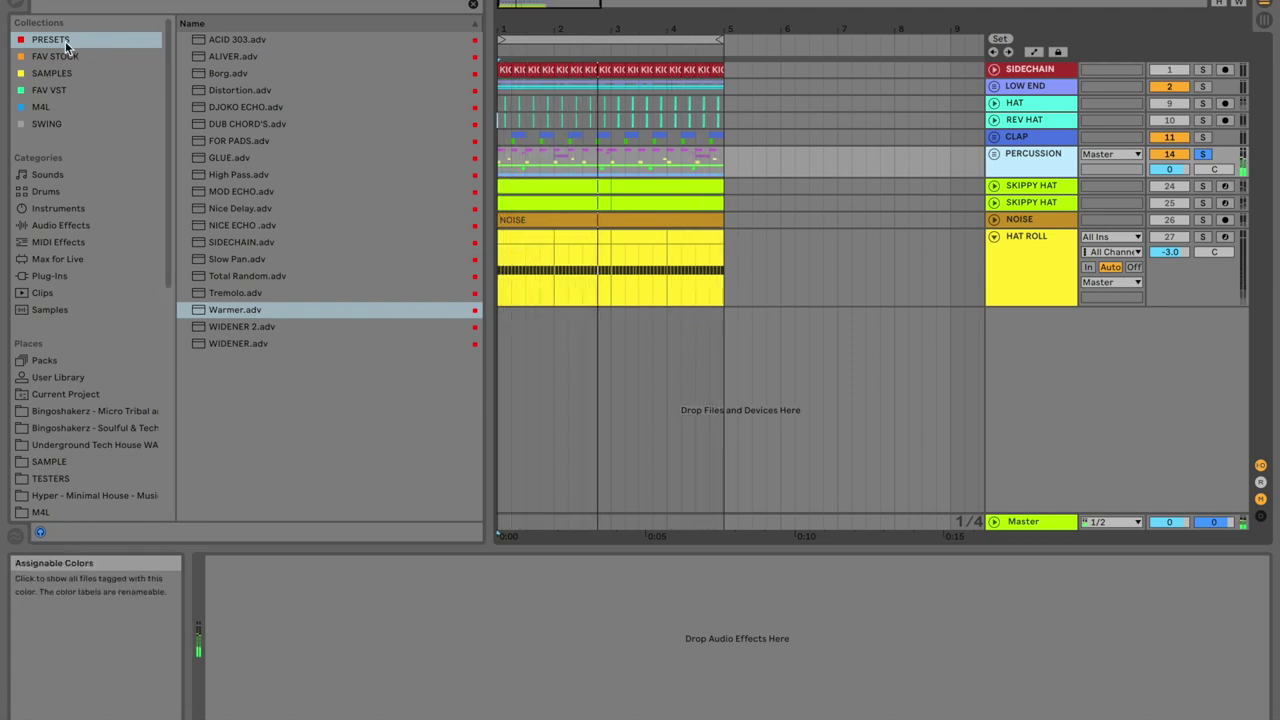
double_click(251, 174)
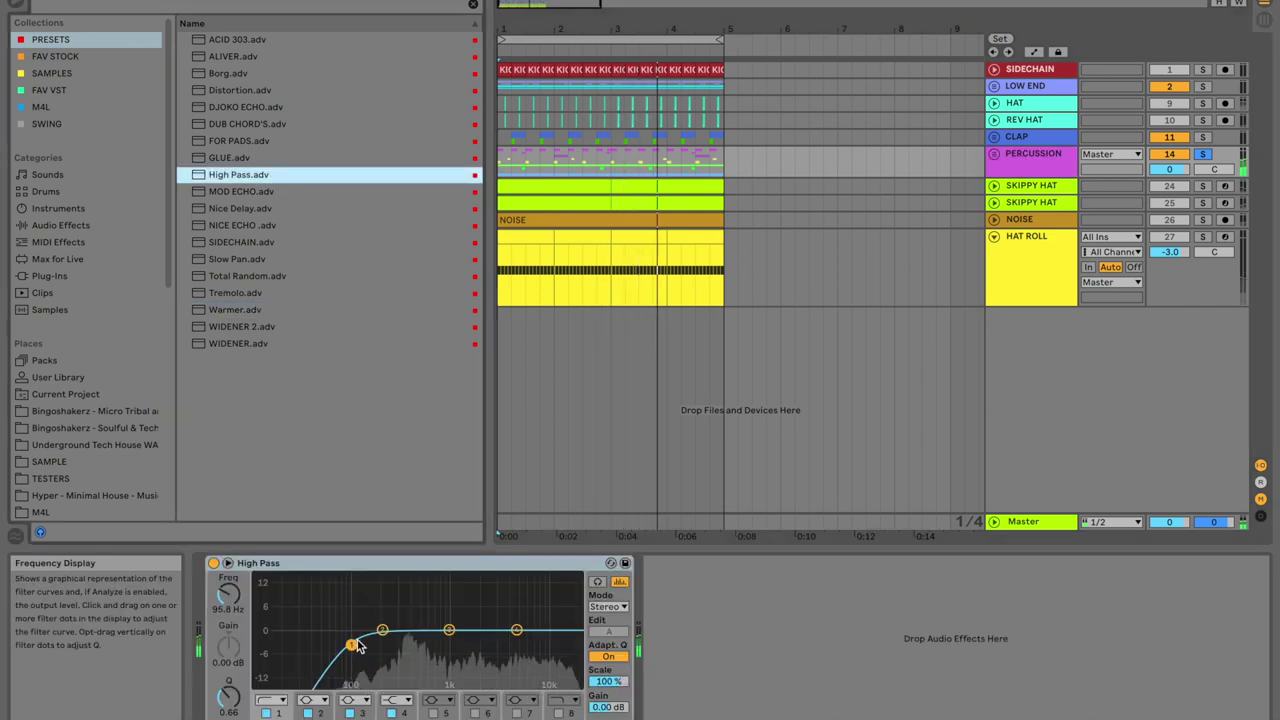
left_click(352, 646)
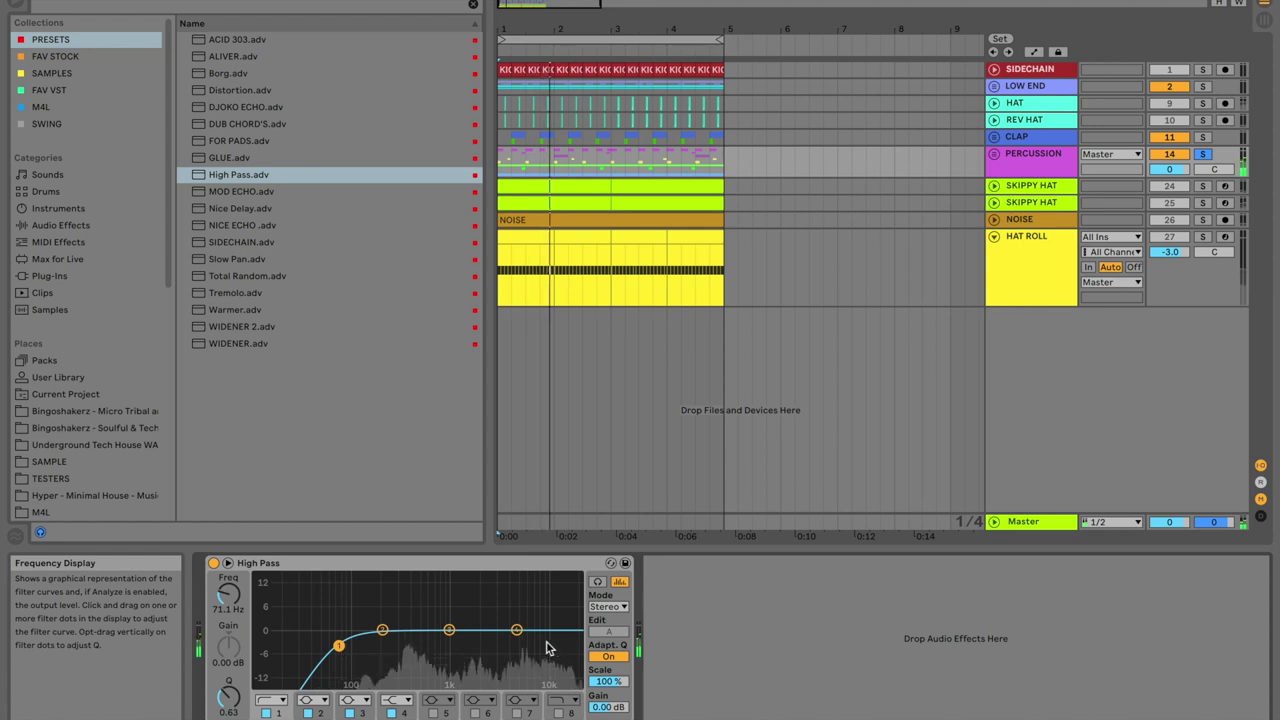
left_click_drag(516, 630, 549, 640)
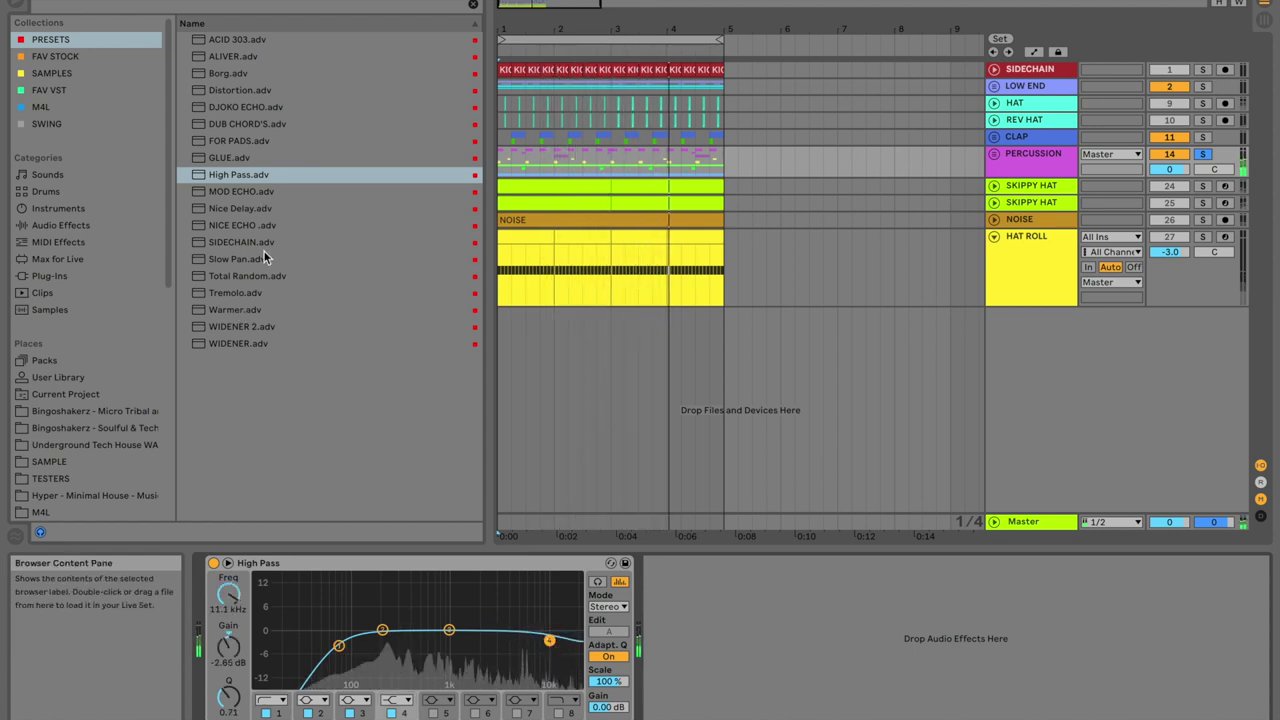
Add the Warmer preset after High Pass on the PERCUSSION group.
left_click(50, 92)
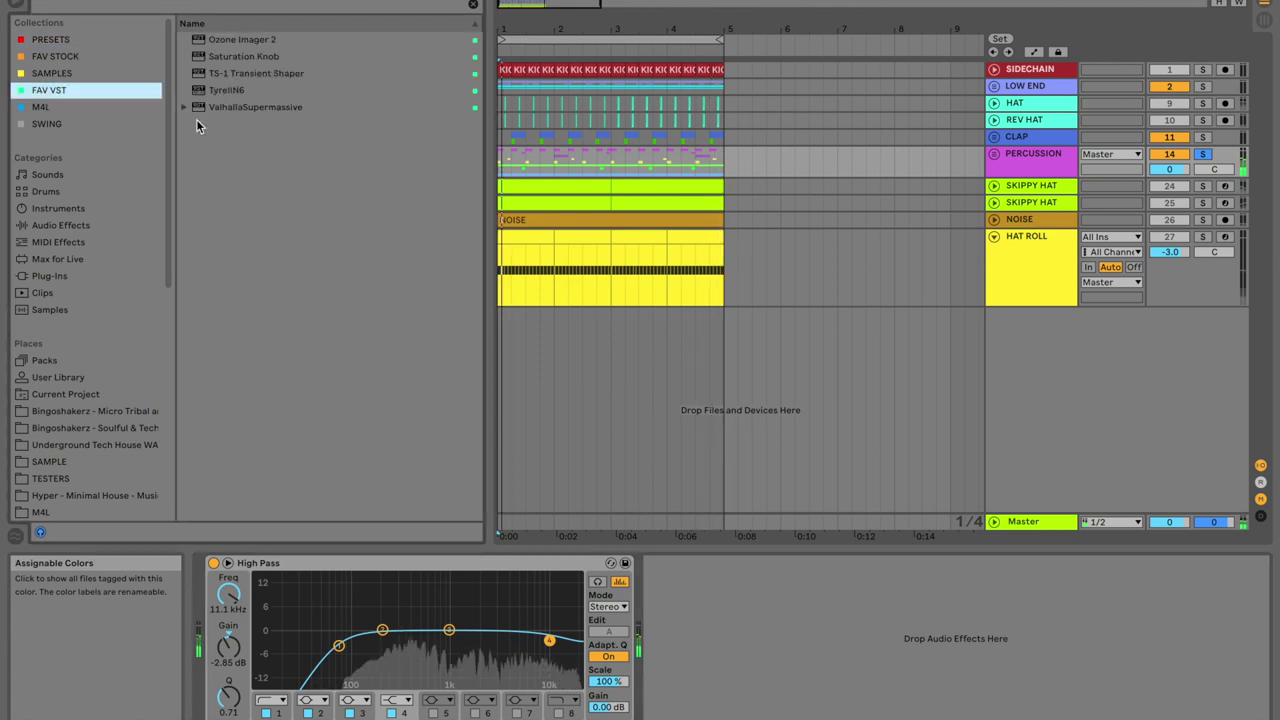
left_click(53, 41)
left_click(244, 309)
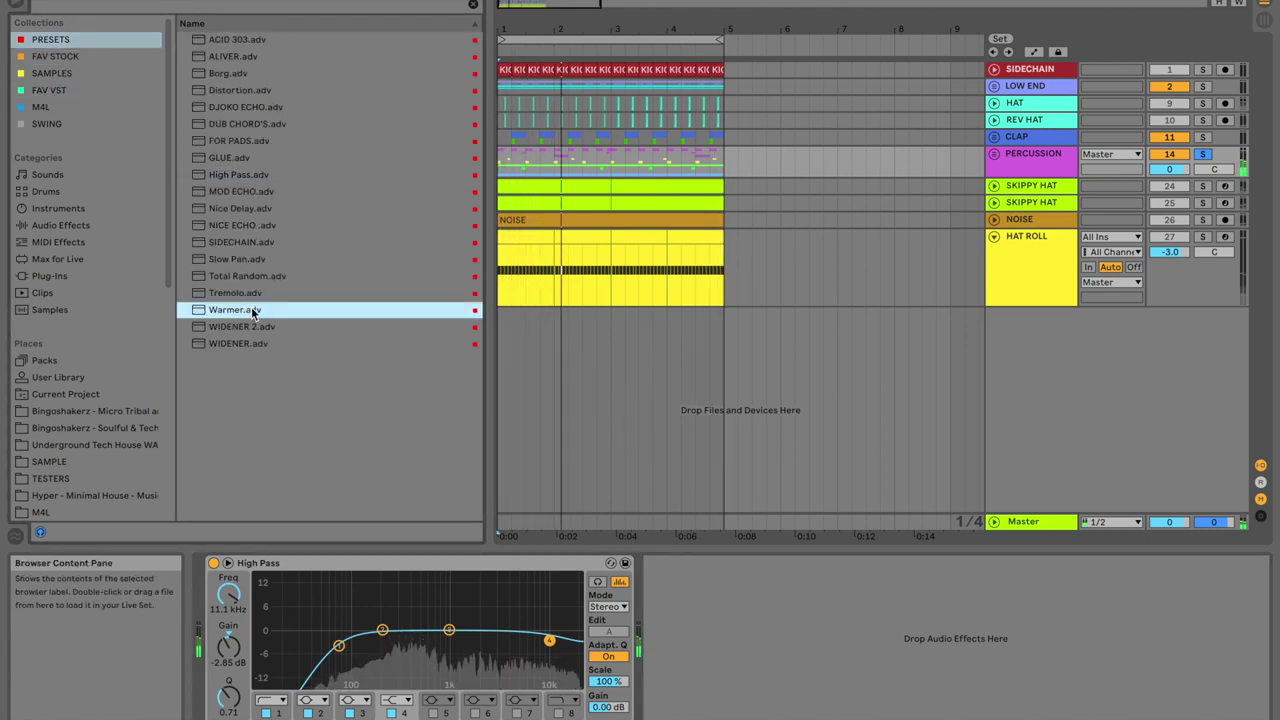
left_click_drag(560, 595, 655, 622)
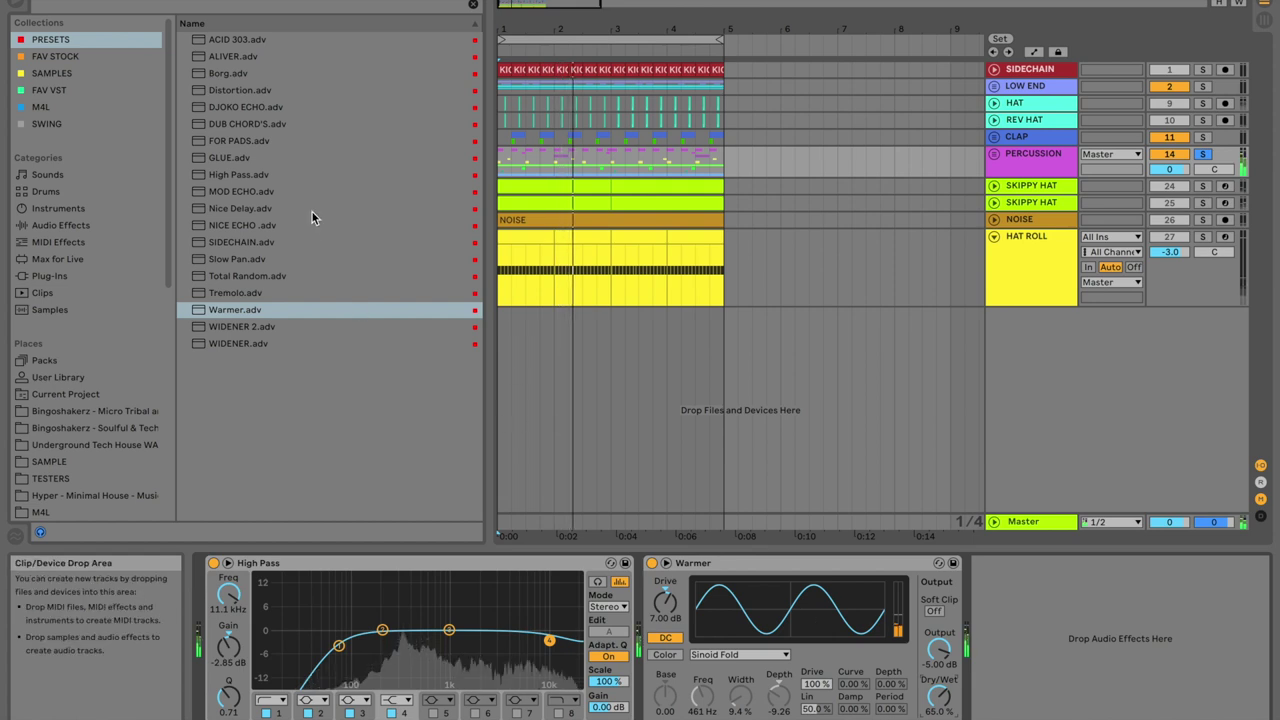
Add a stock Reverb after Warmer on the PERCUSSION group and shorten its decay time to 253 ms.
left_click(55, 56)
left_click(194, 140)
left_click_drag(230, 108, 1005, 660)
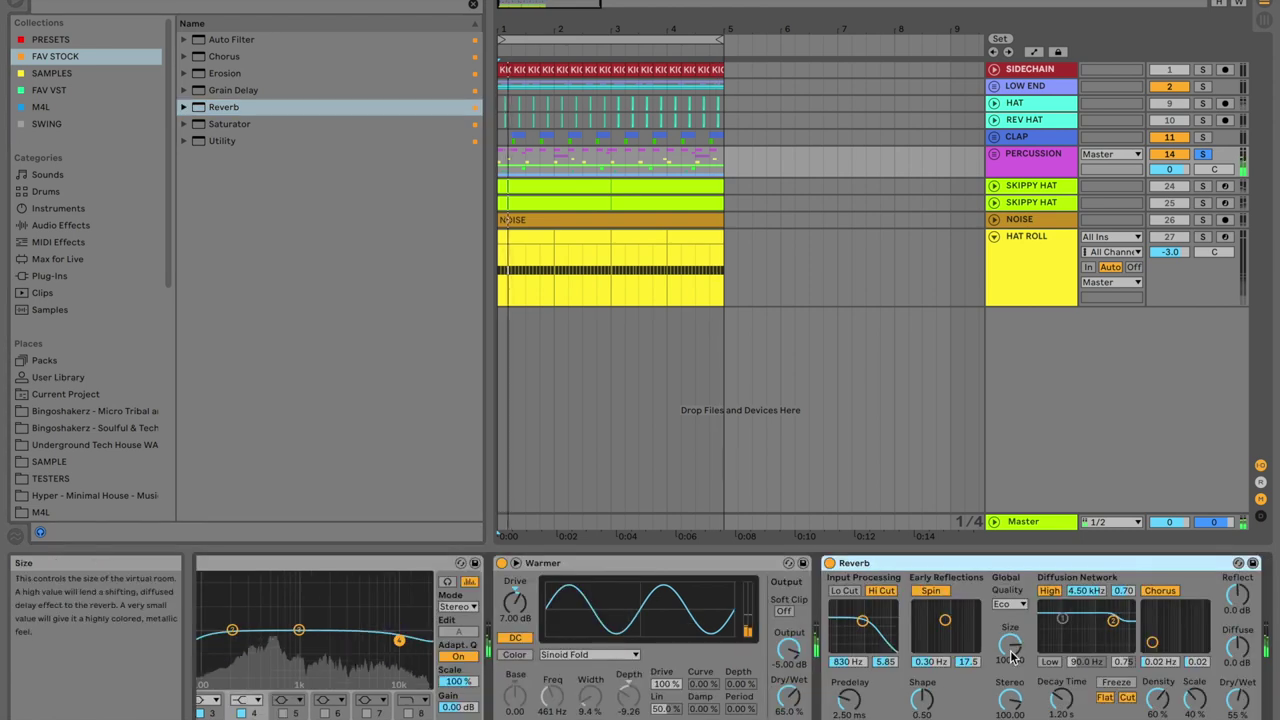
left_click(1062, 706)
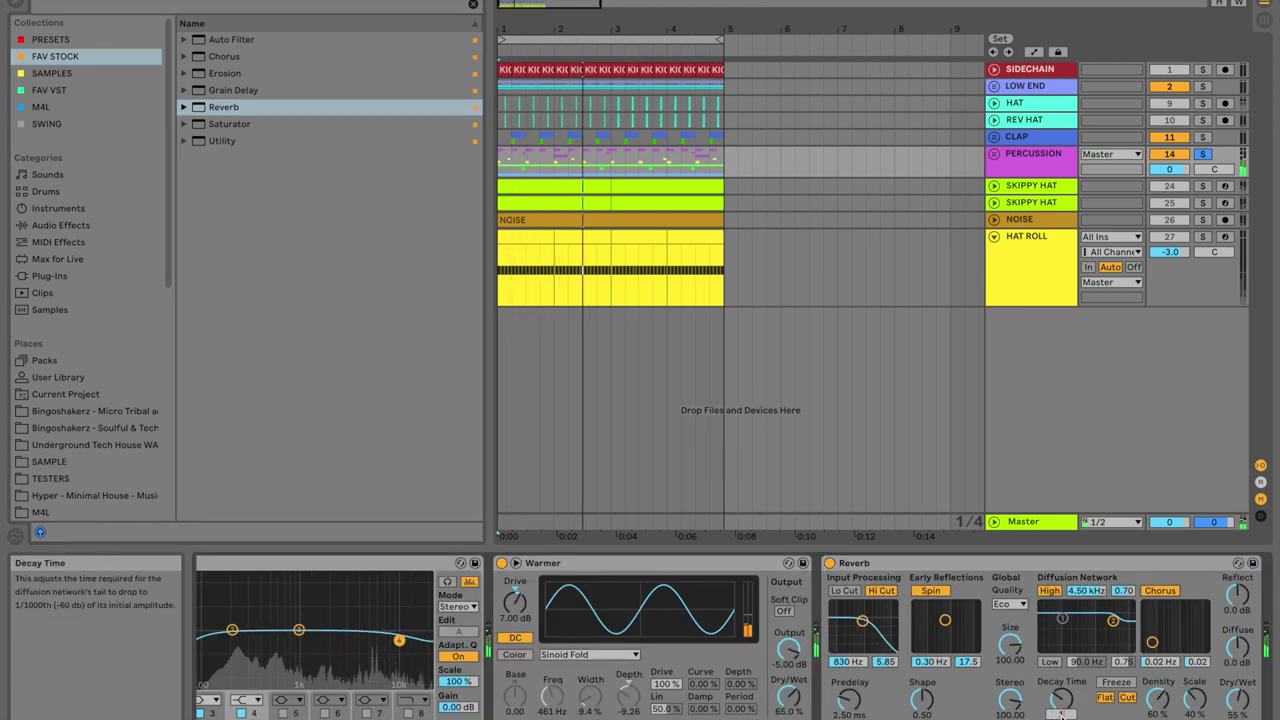
left_click_drag(1062, 706, 1062, 718)
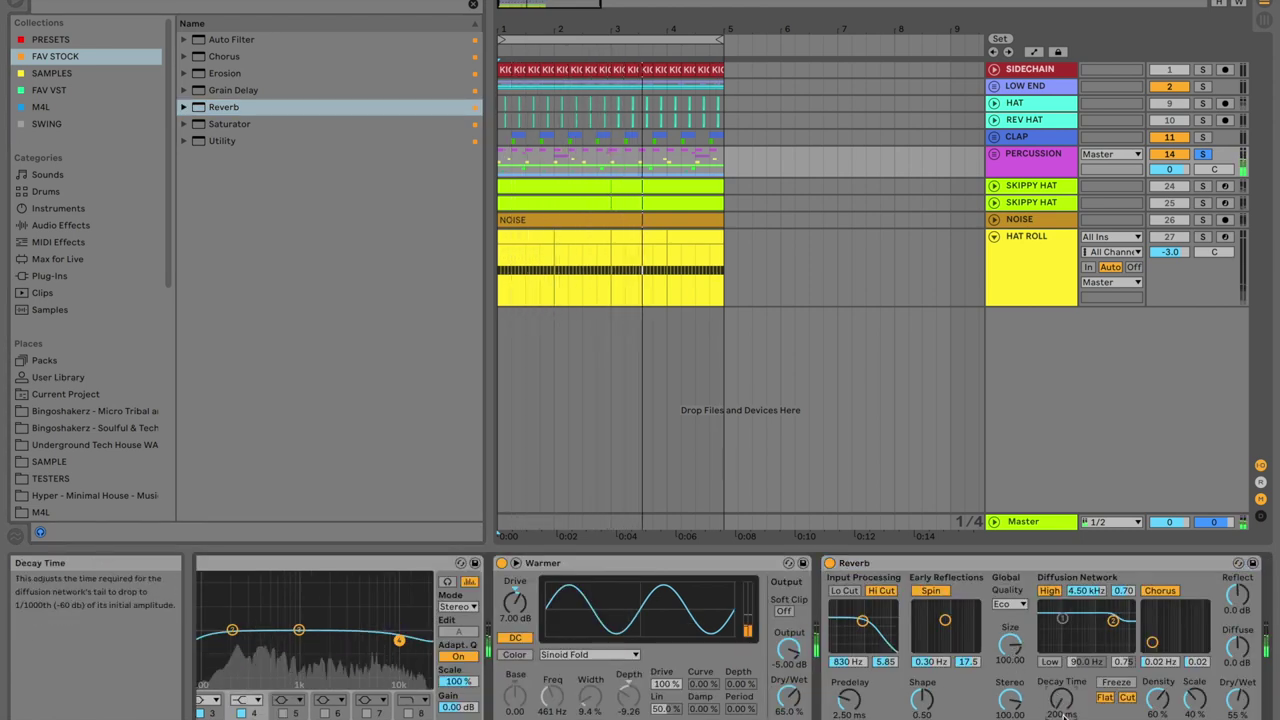
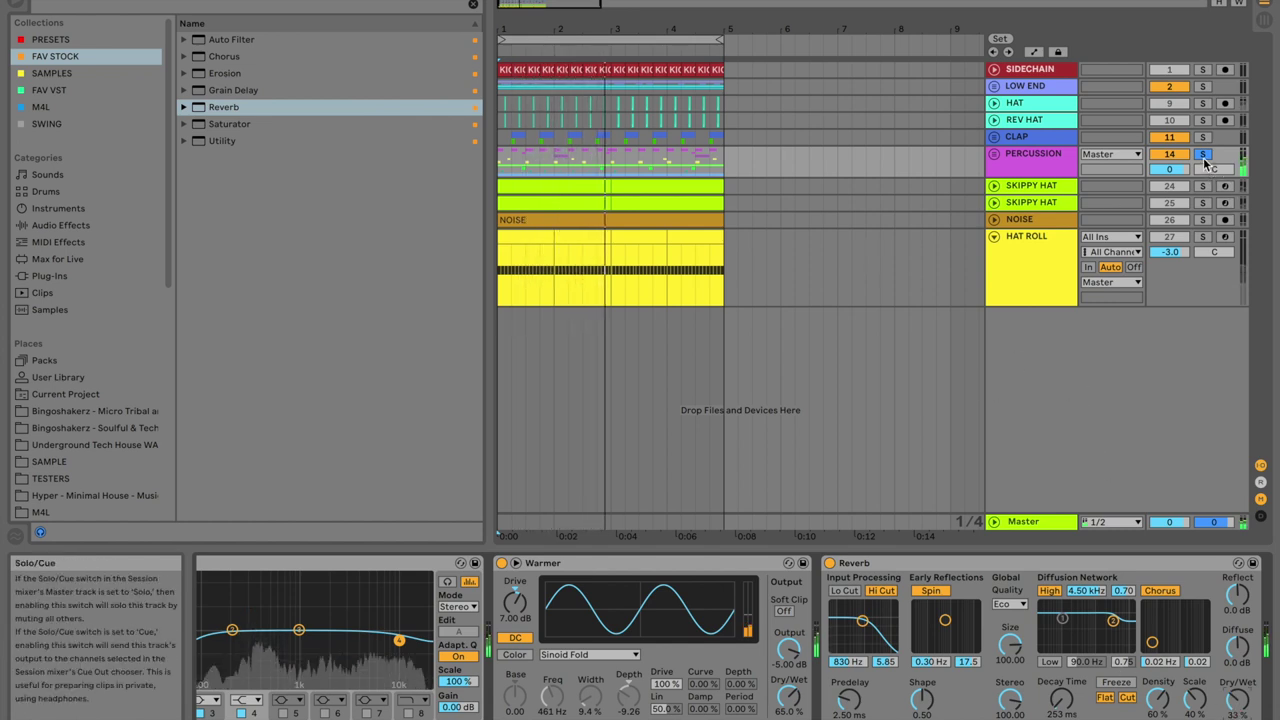
Set the percussion Reverb to 25% dry/wet with low cut on and input filter at 1.48 kHz, bandwidth 7.23, and unsolo PERCUSSION.
left_click_drag(1237, 697, 1237, 706)
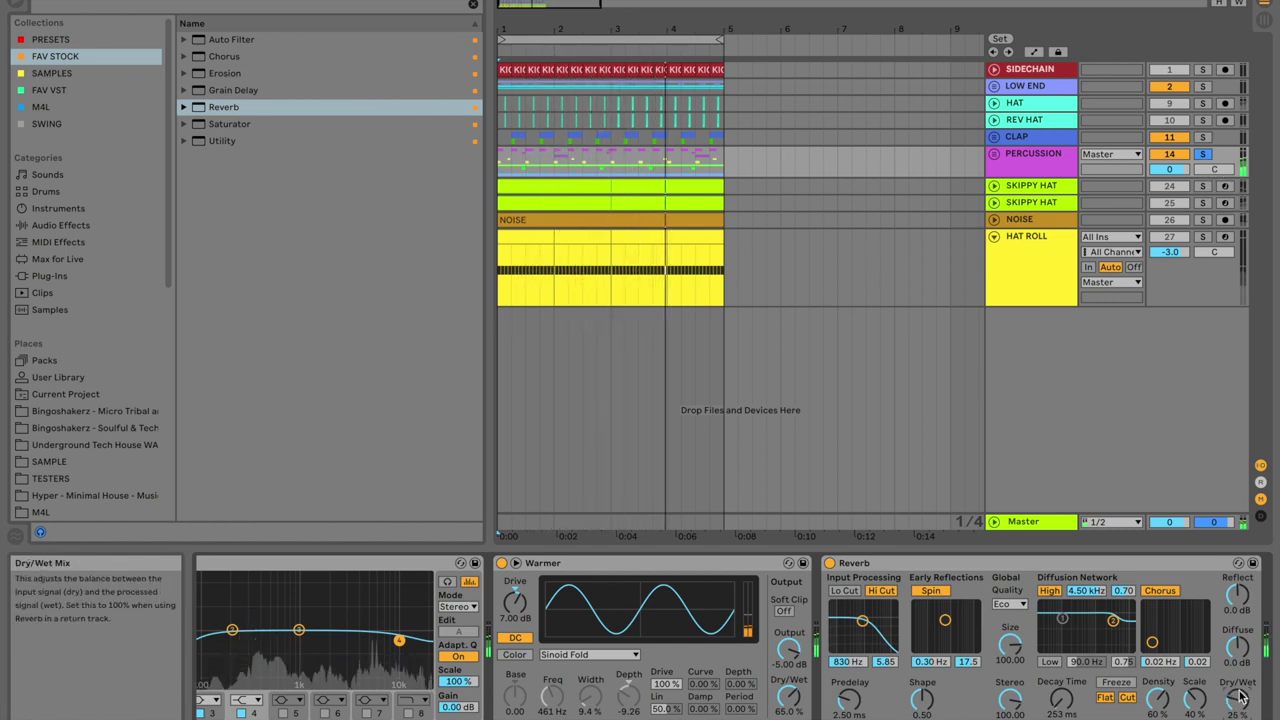
left_click_drag(861, 625, 871, 622)
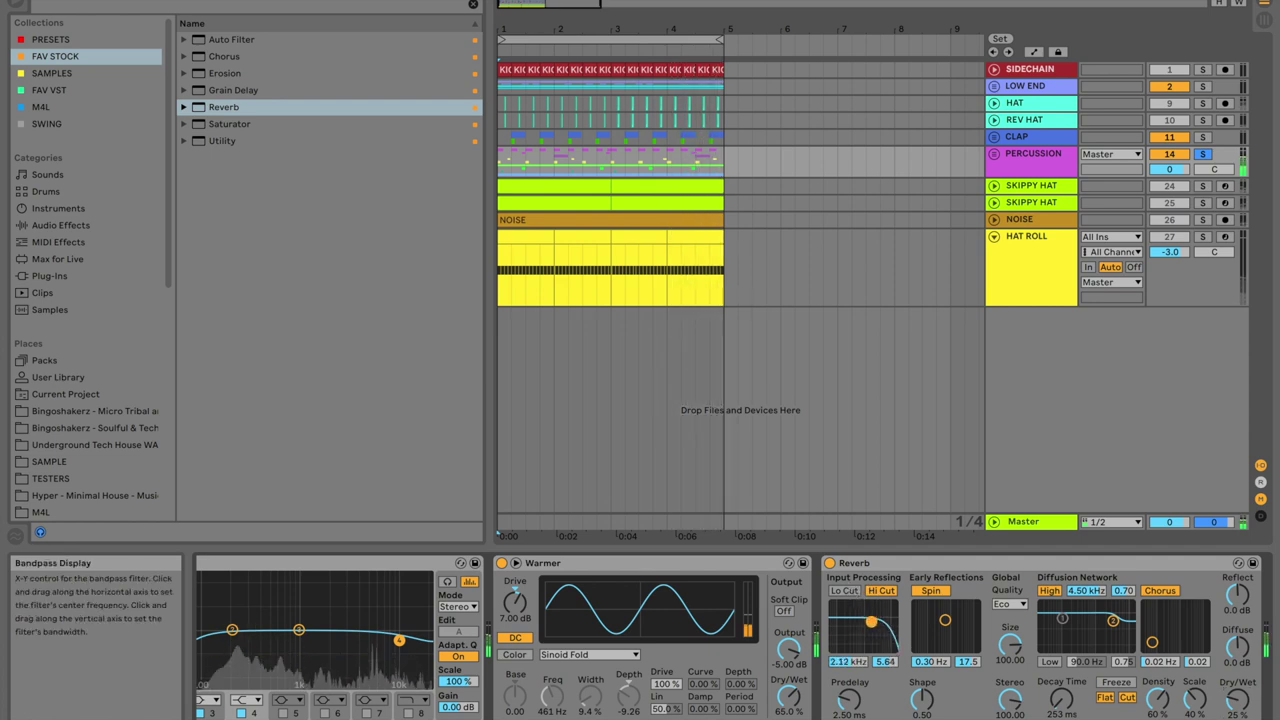
left_click_drag(857, 617, 868, 612)
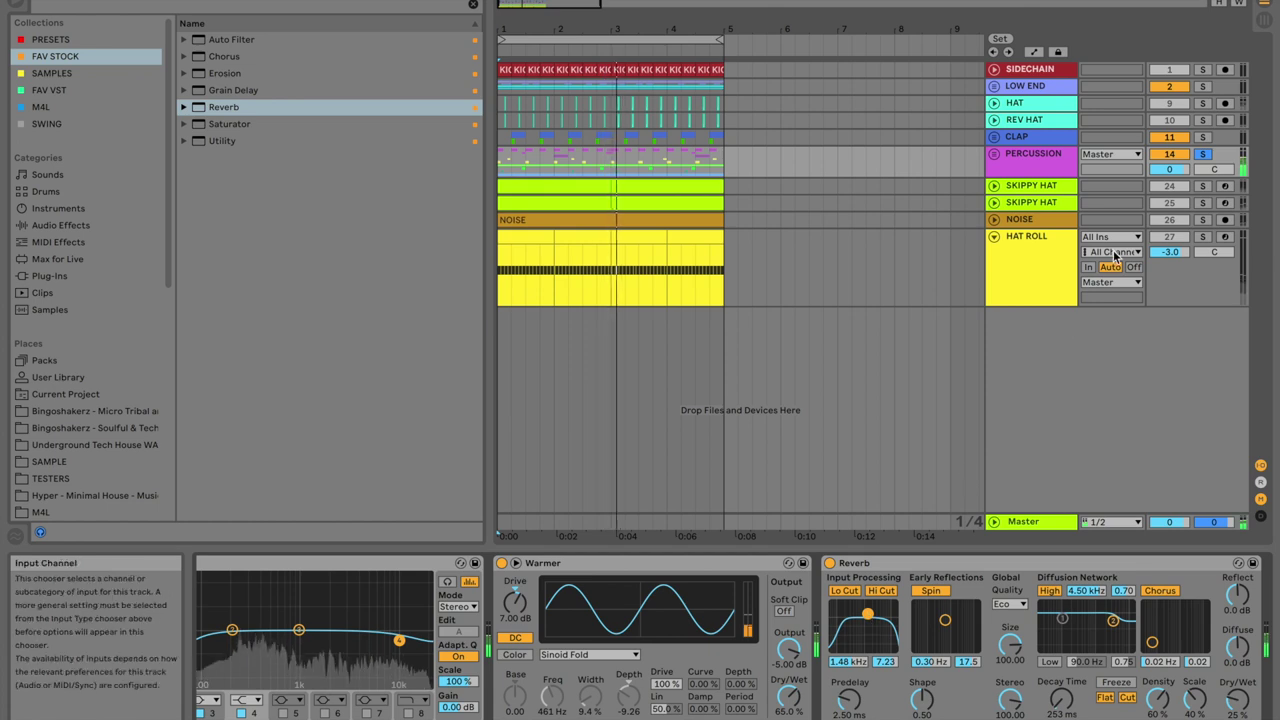
left_click(1203, 153)
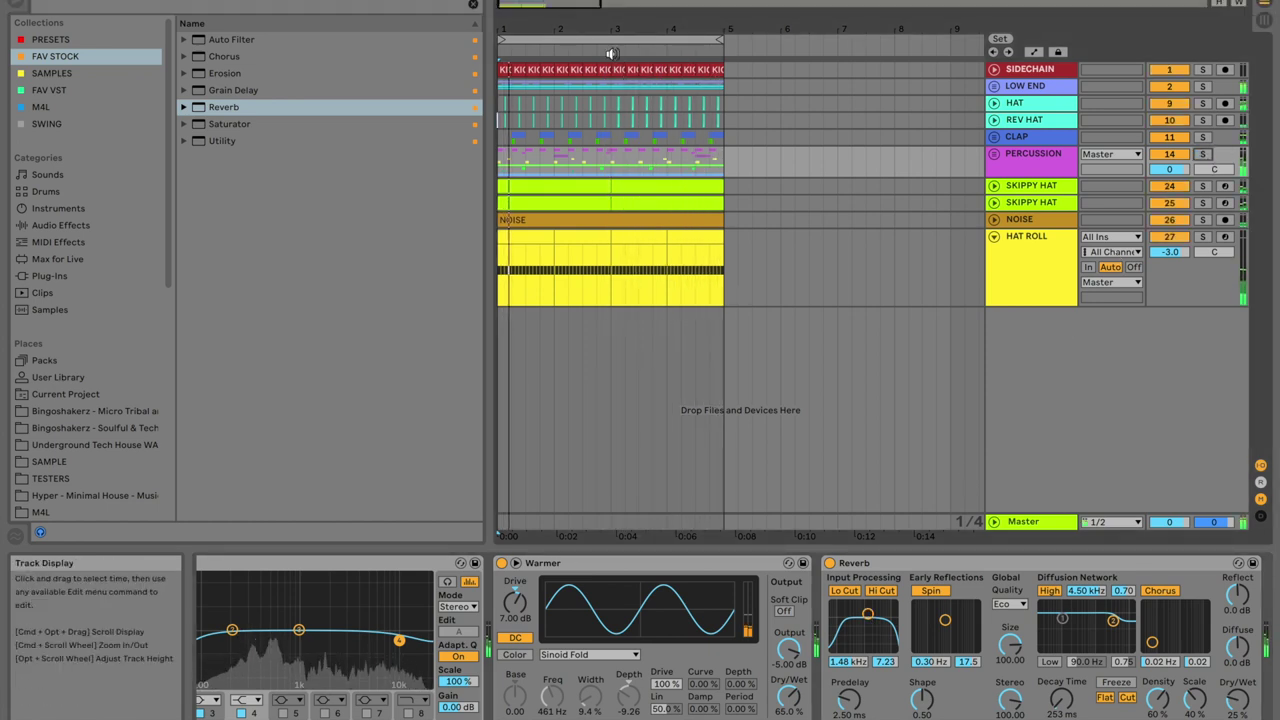
In the Session mixer, compare the mix with PERCUSSION muted and active, and lower the group's volume to -5.0 dB.
left_click(1262, 24)
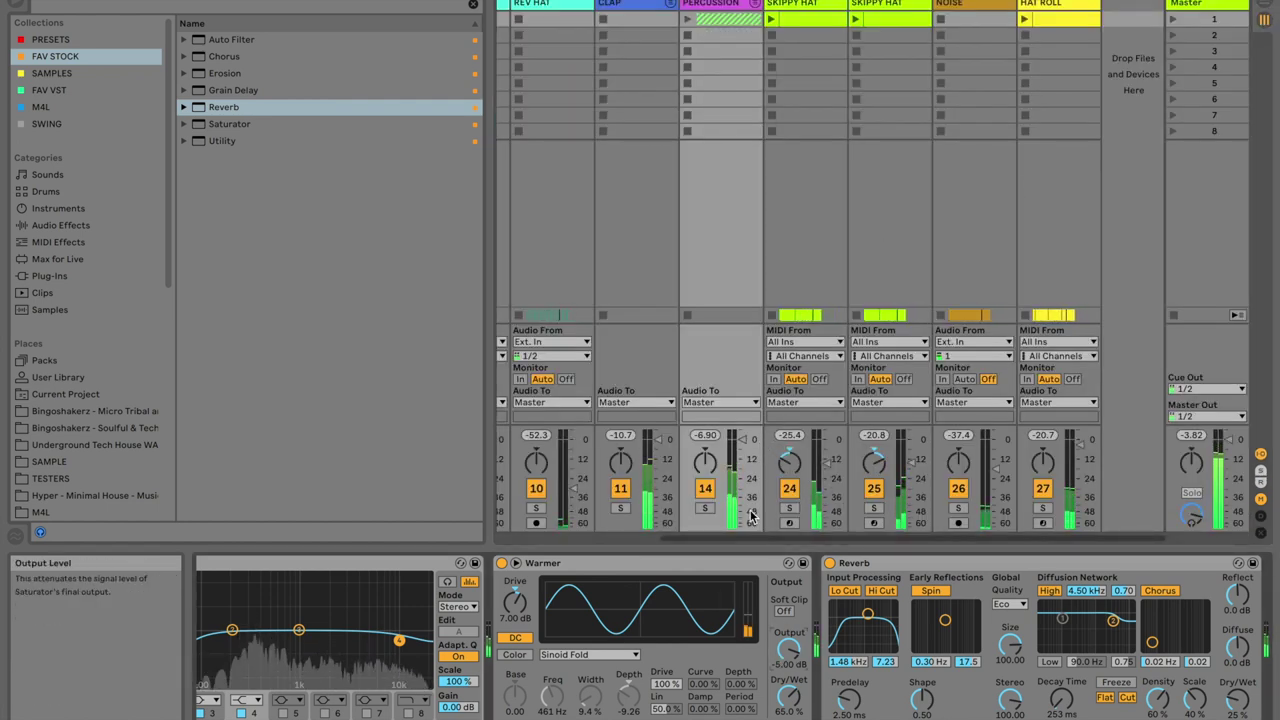
left_click(705, 488)
scroll(705, 490, "left", 2)
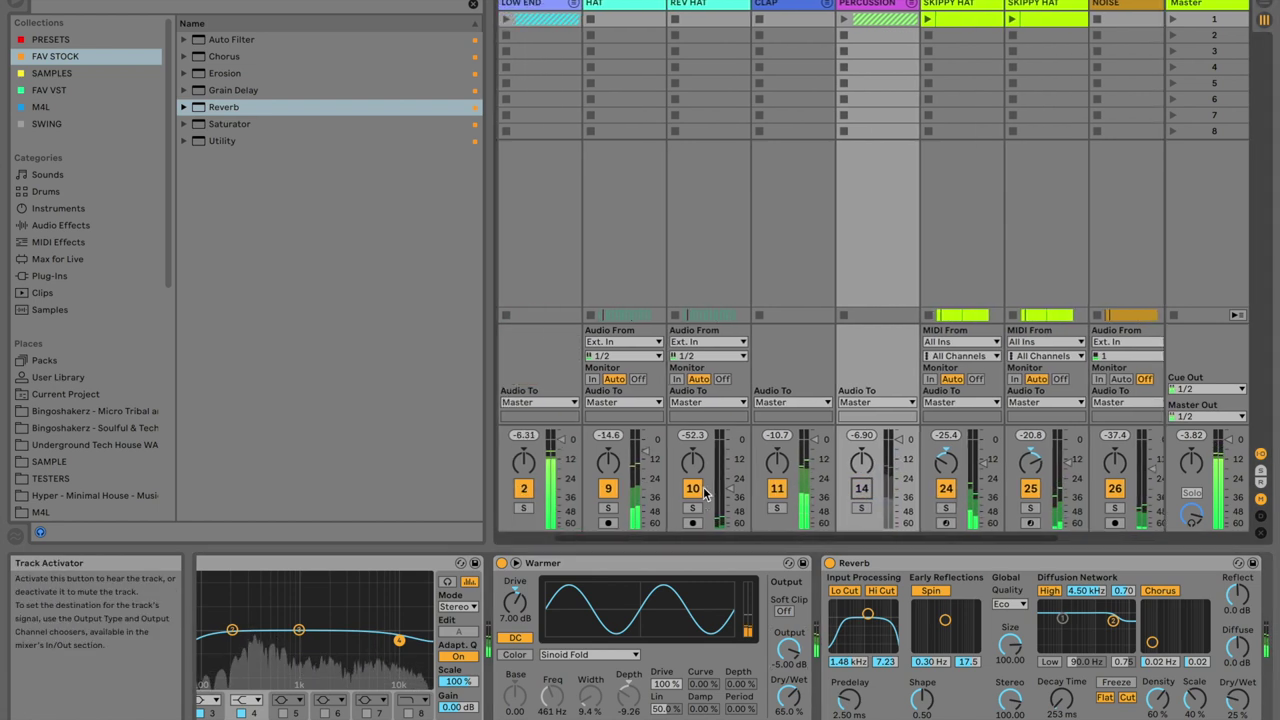
scroll(705, 490, "left", 1)
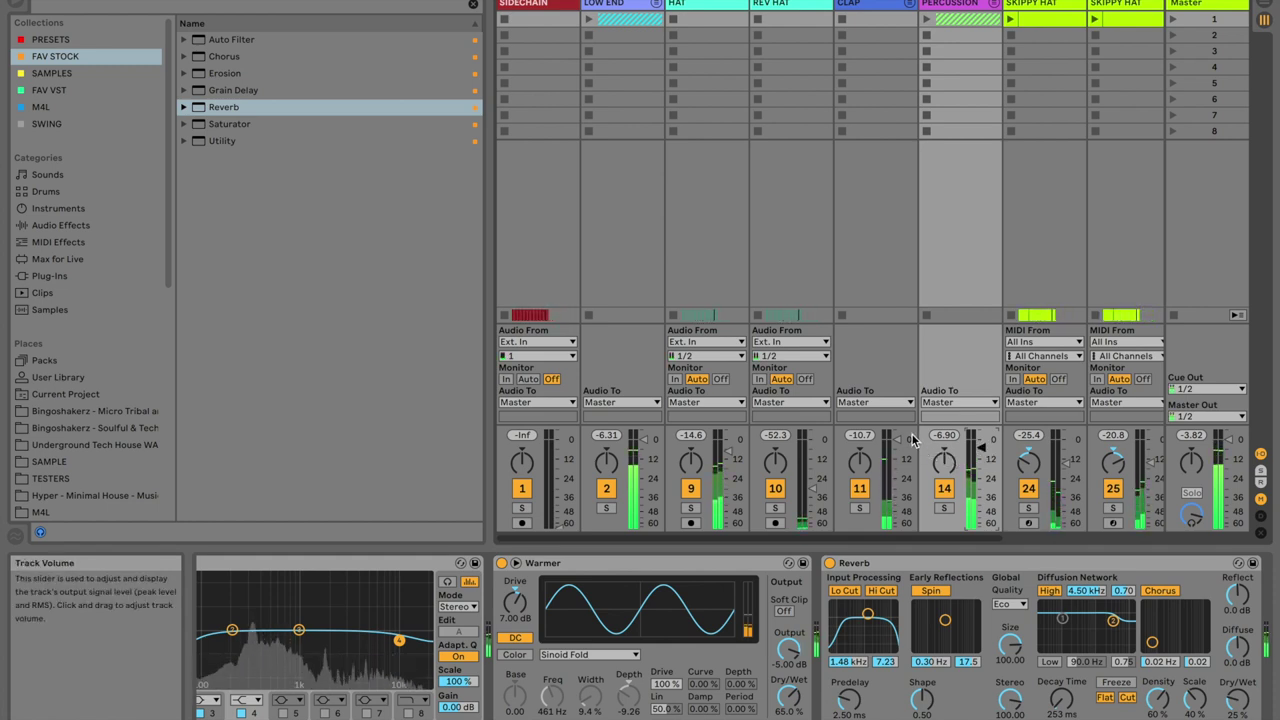
scroll(912, 440, "right", 5)
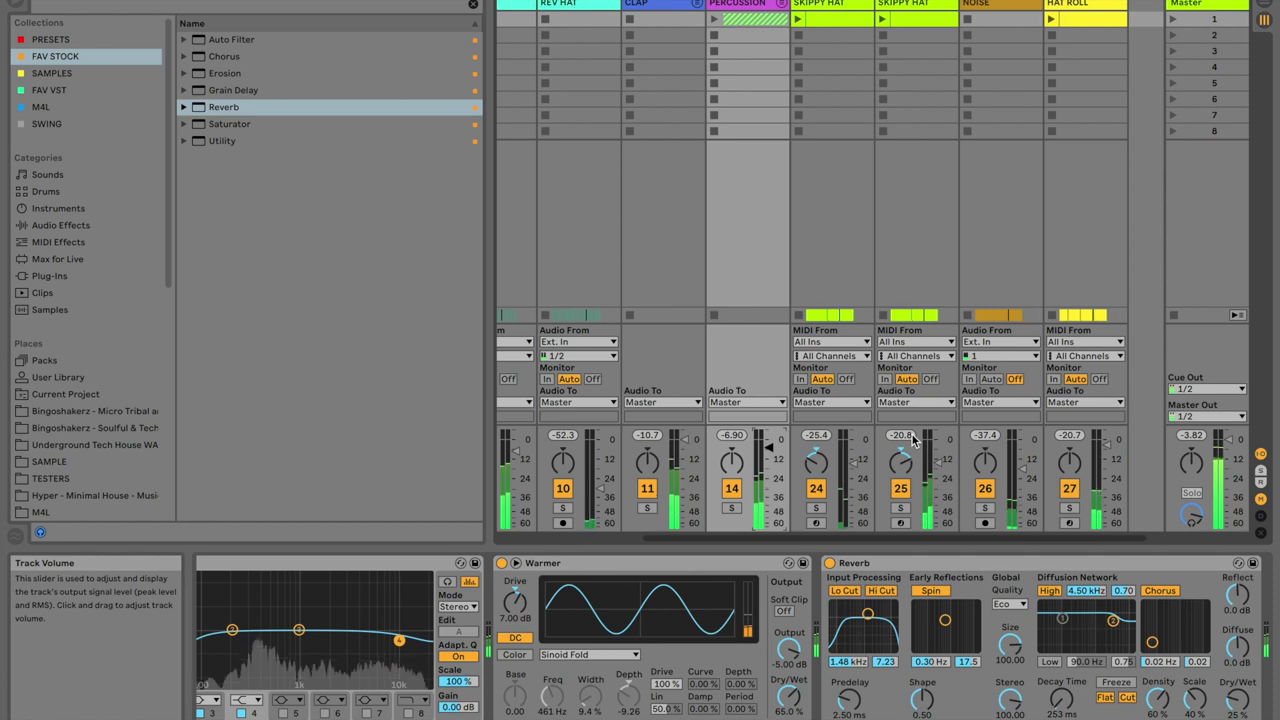
scroll(912, 440, "left", 8)
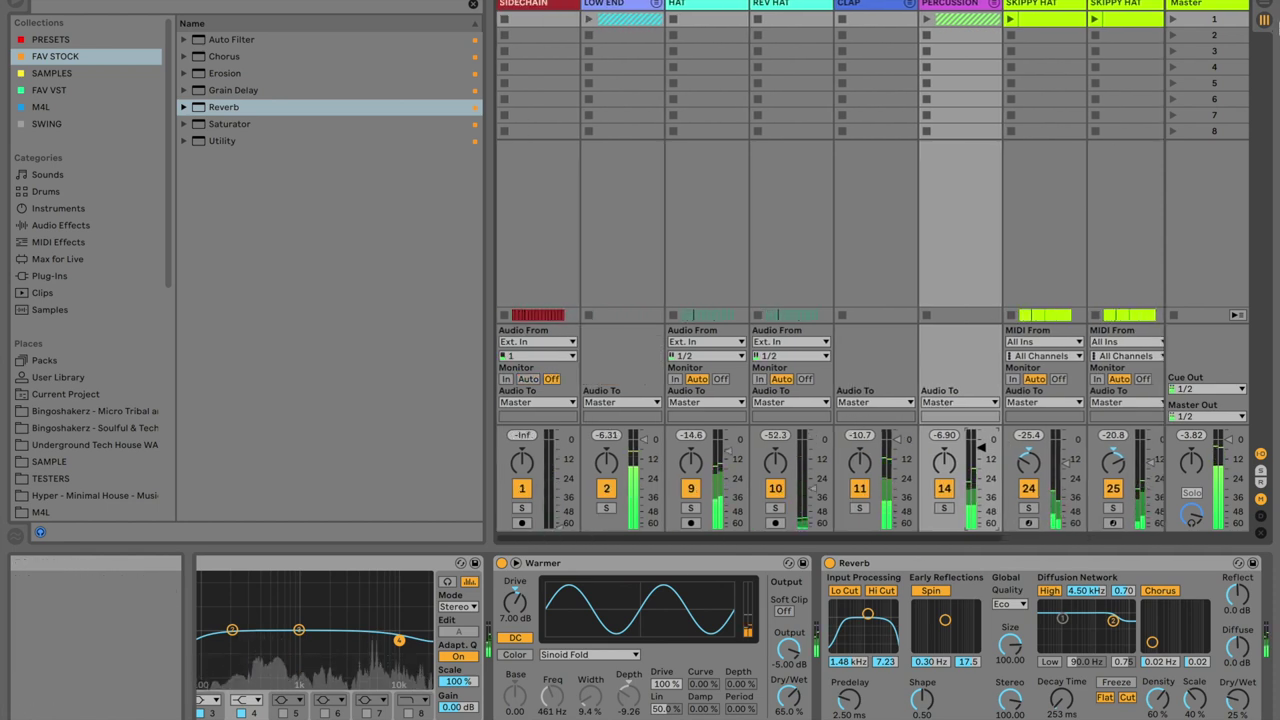
key("Tab")
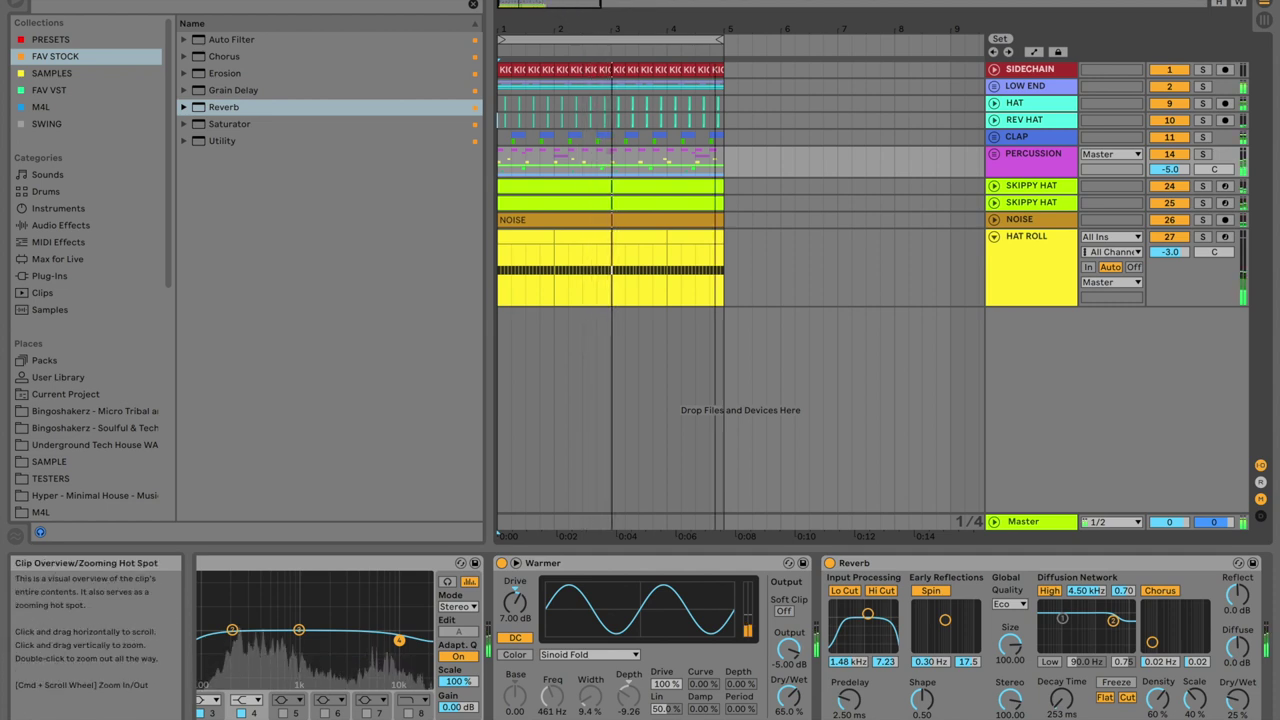
Check the REV HAT track muted and active in the mix, and set its Reverb decay time to 300 ms.
key("minus")
left_click(1168, 121)
left_click(1168, 121)
left_click(1052, 119)
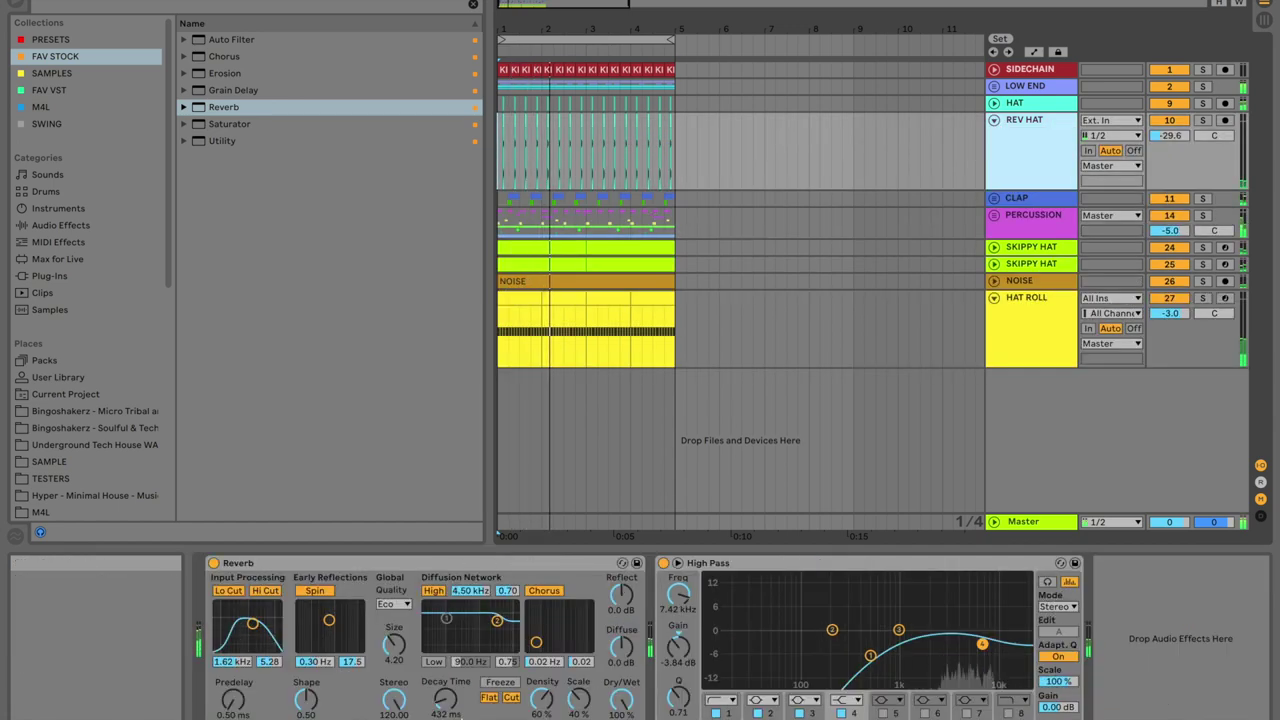
left_click(446, 714)
type("300")
key("Return")
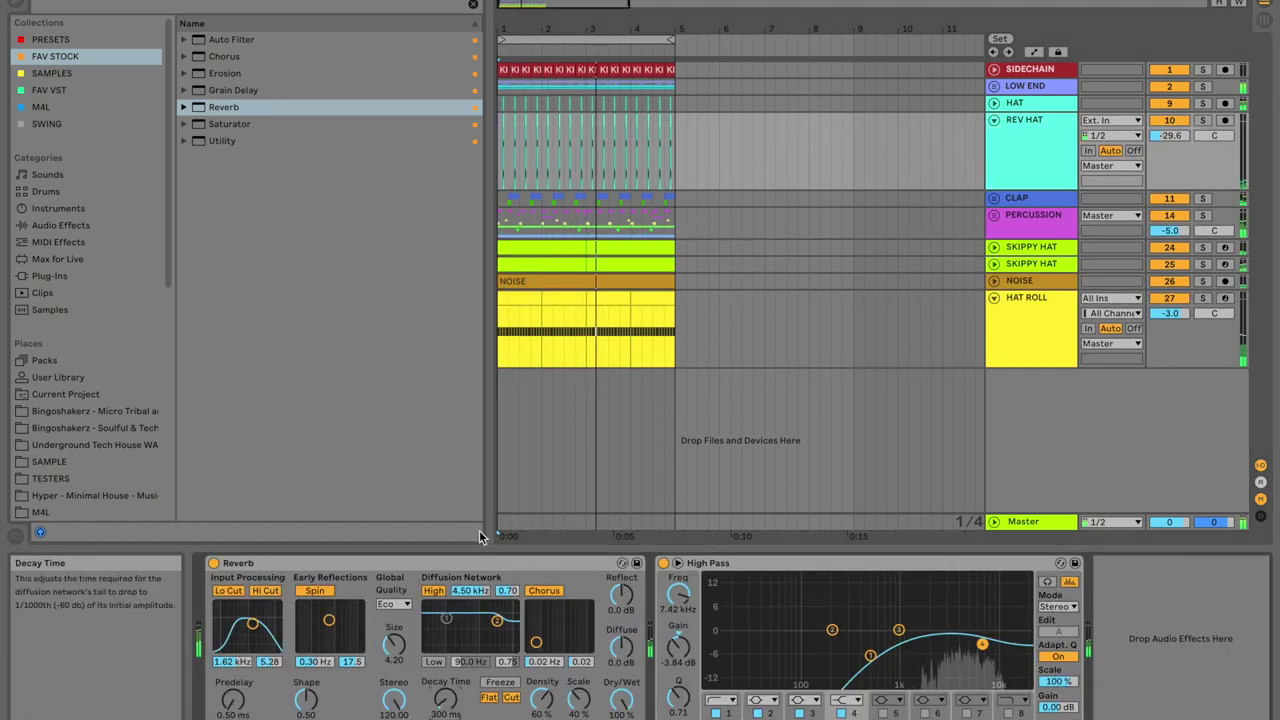
left_click(993, 120)
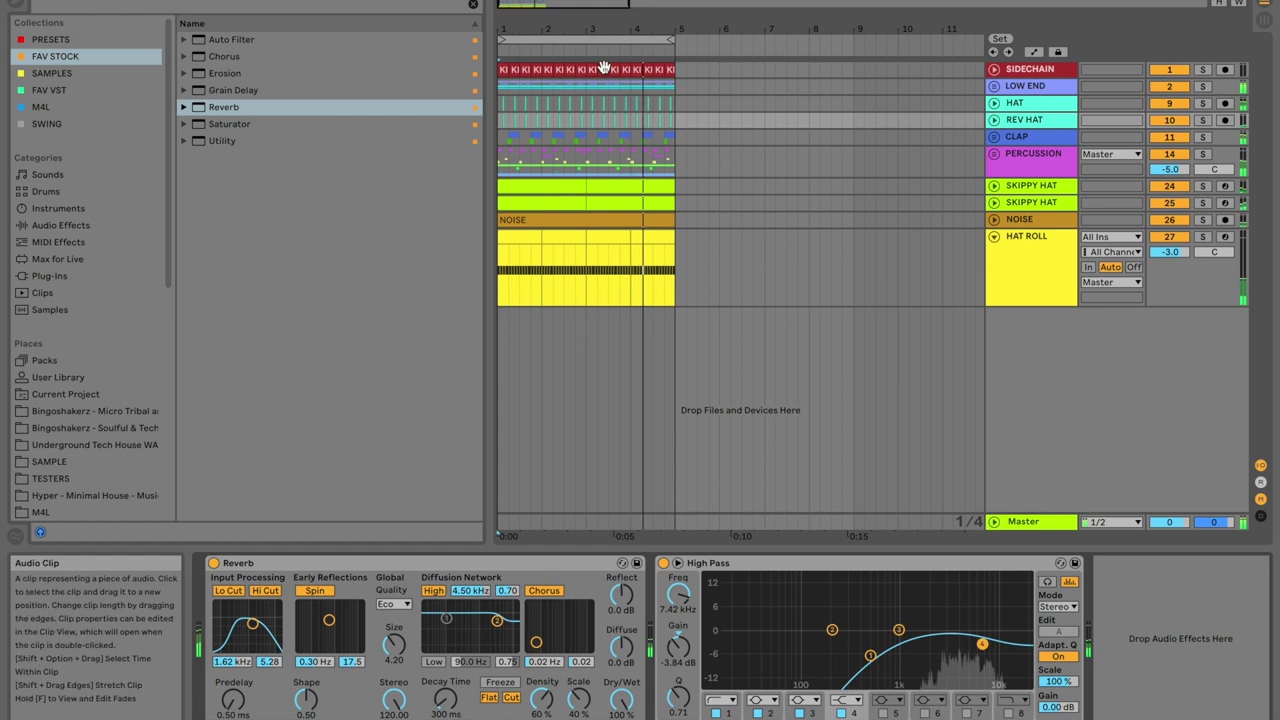
left_click_drag(600, 4, 619, 120)
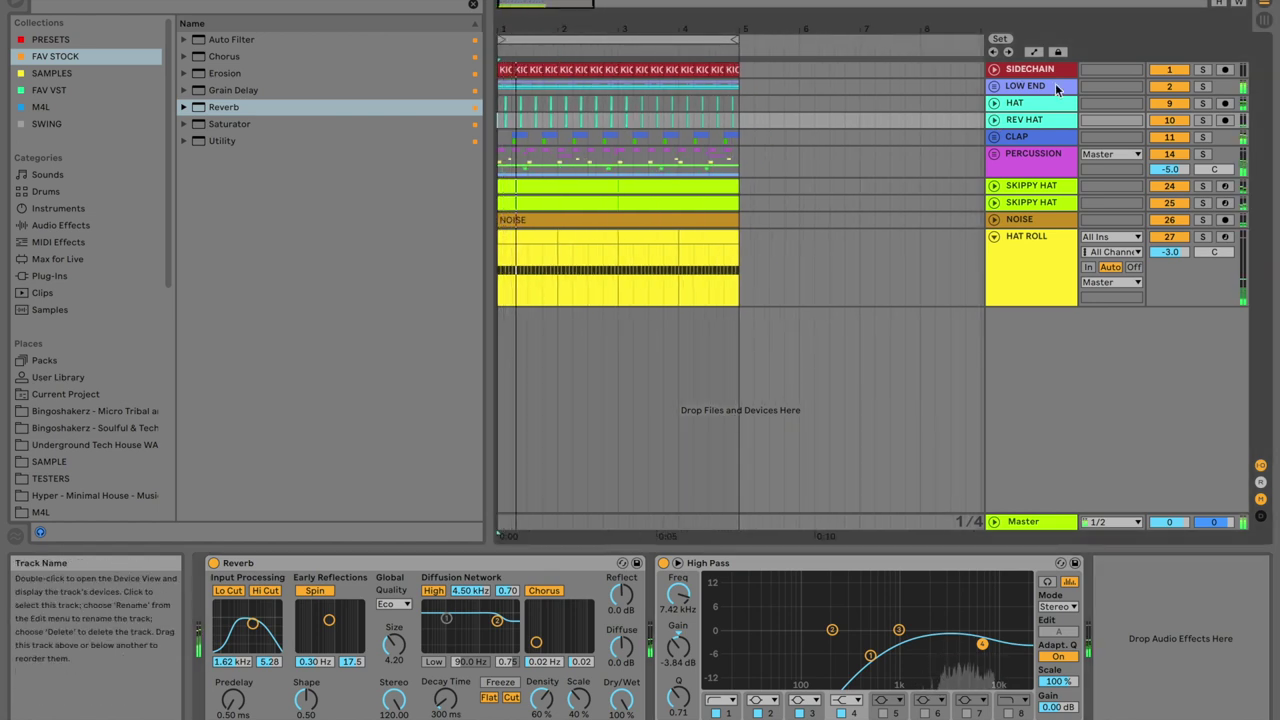
Unfold the LOW END group, compare the mix with TOMS muted, and solo the TOMS group.
left_click(993, 86)
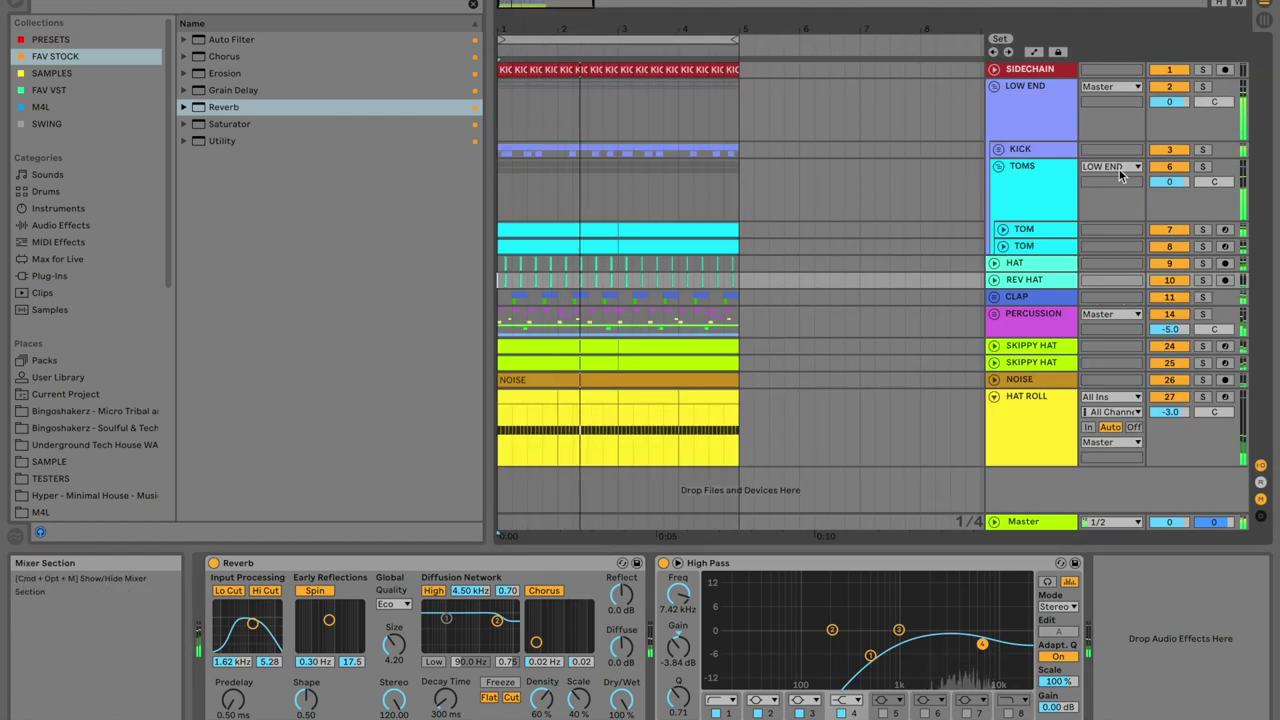
left_click(1172, 167)
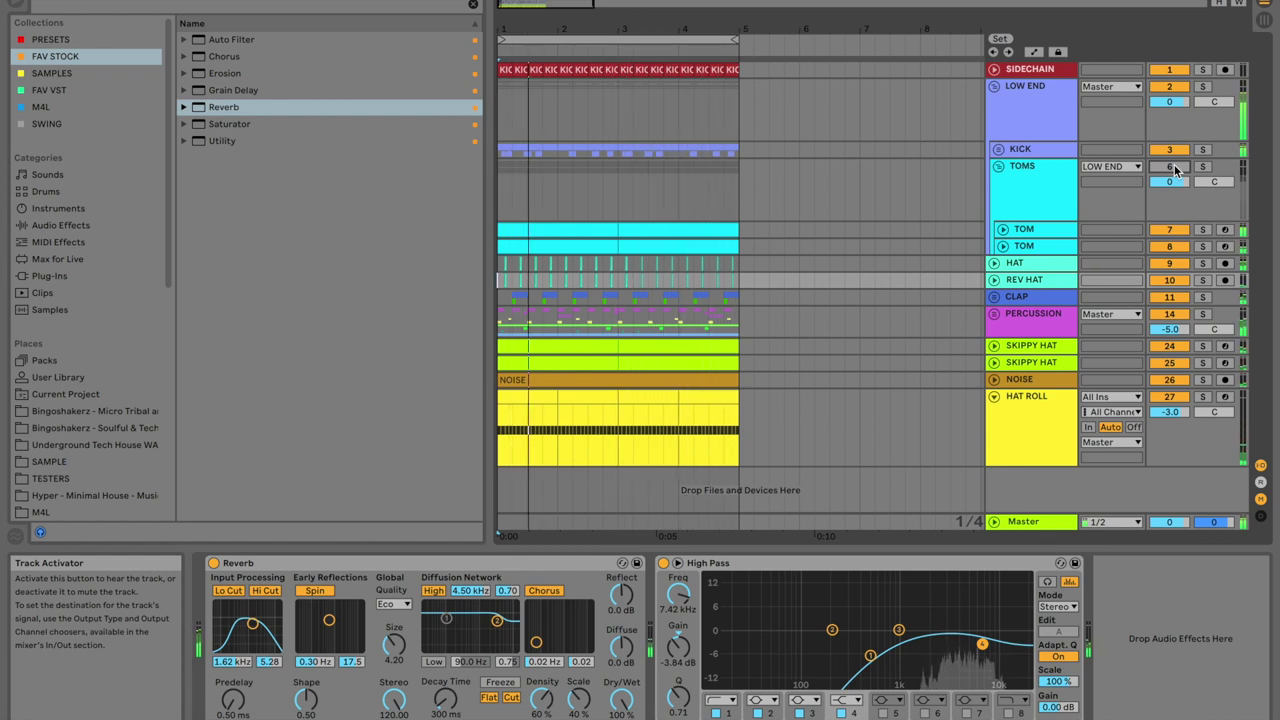
left_click(1202, 166)
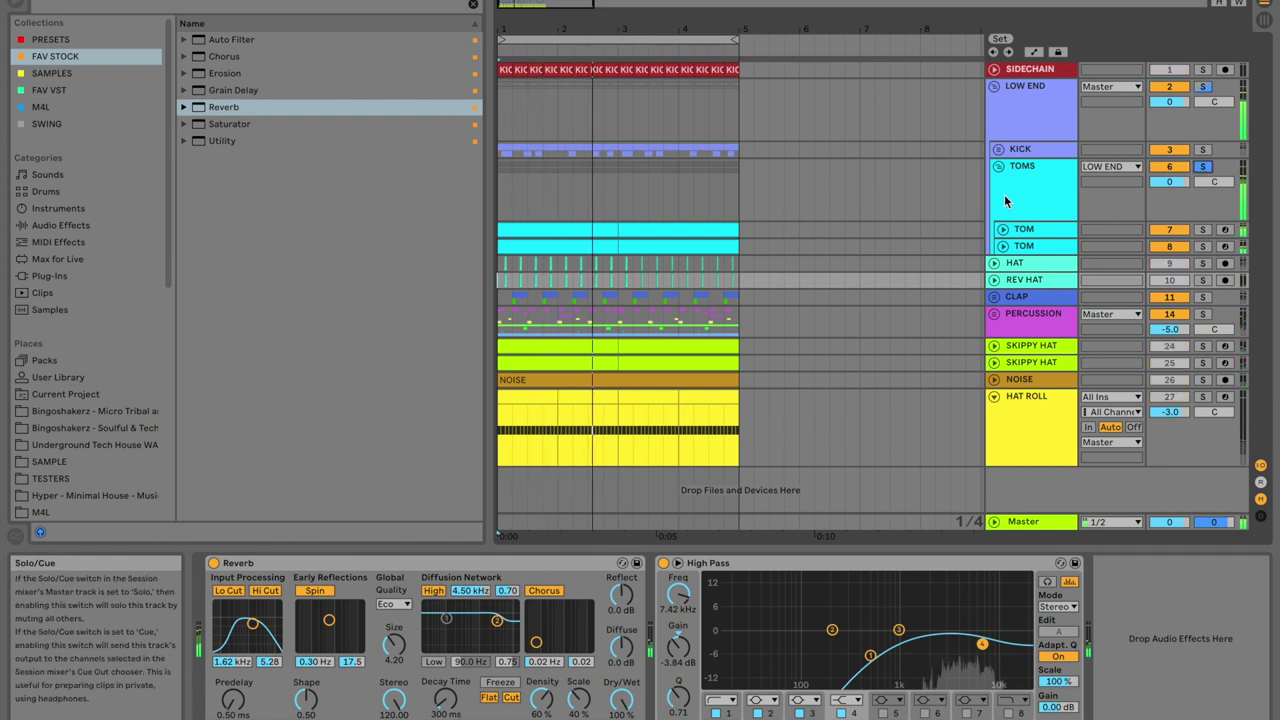
Add the High Pass preset to the TOMS group with band 1 as a 48 dB/octave low cut at 59.9 Hz, and unsolo TOMS.
left_click(1016, 196)
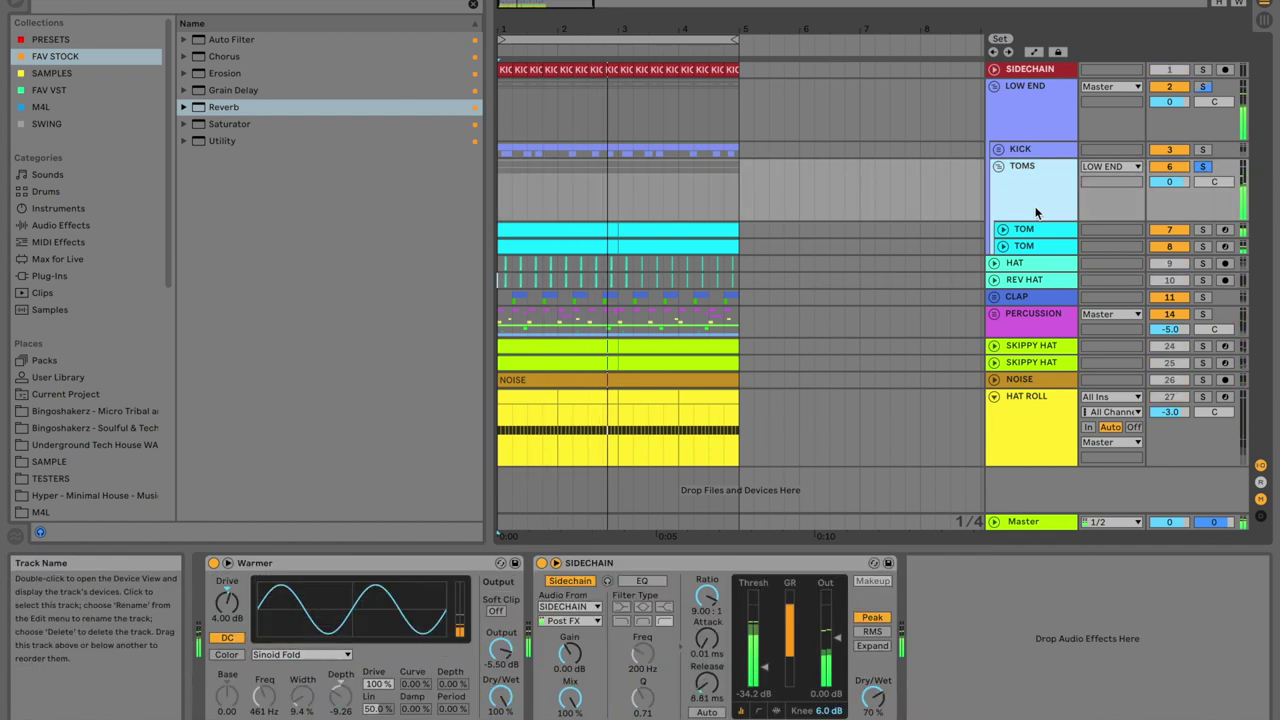
left_click(60, 42)
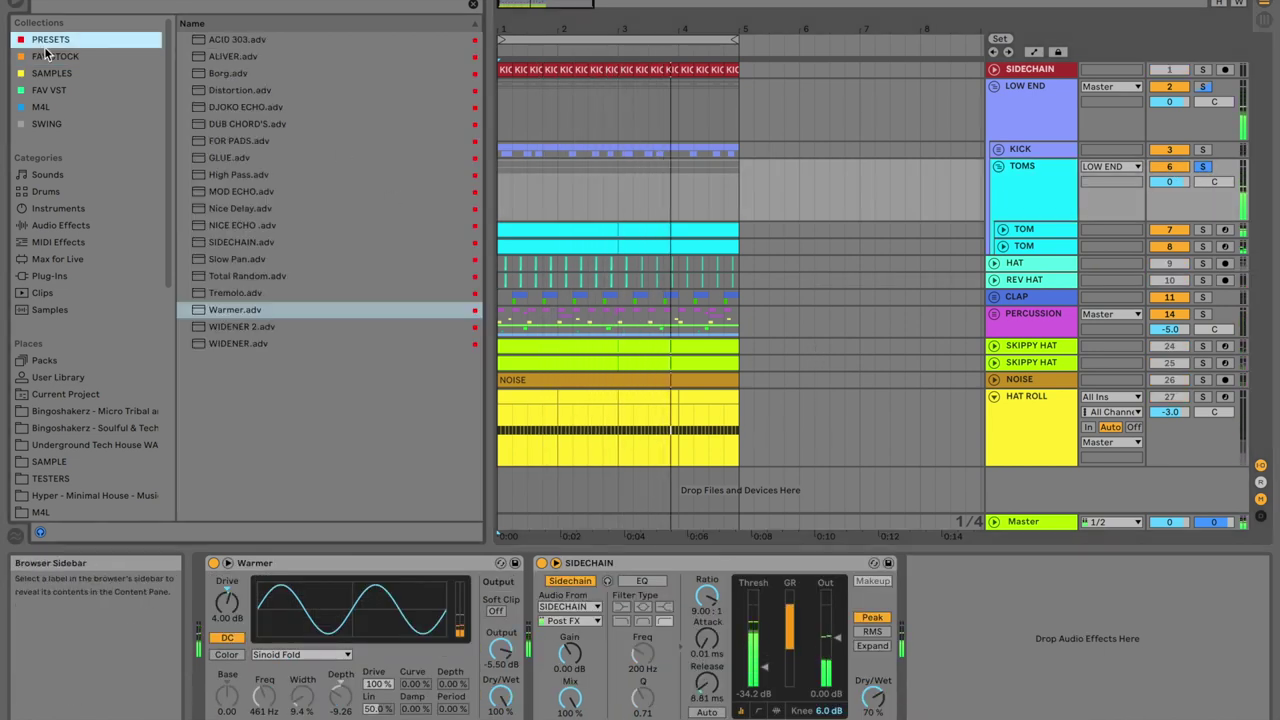
double_click(241, 176)
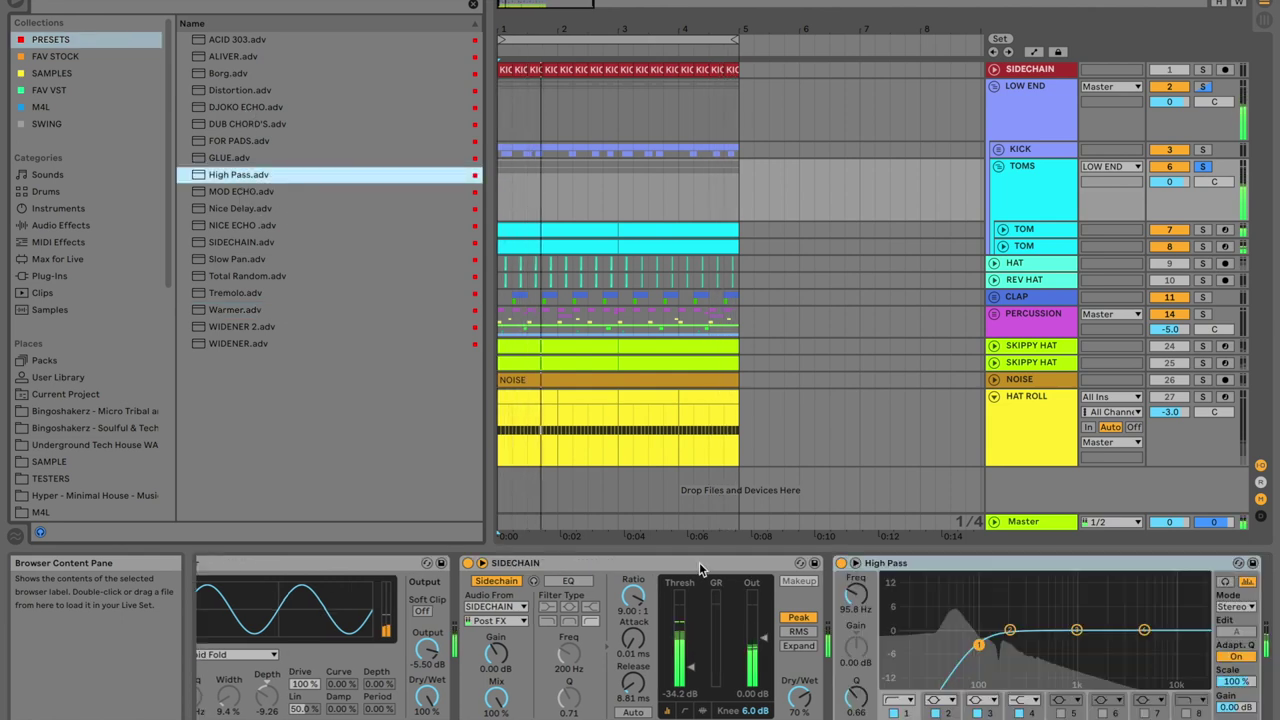
left_click(906, 701)
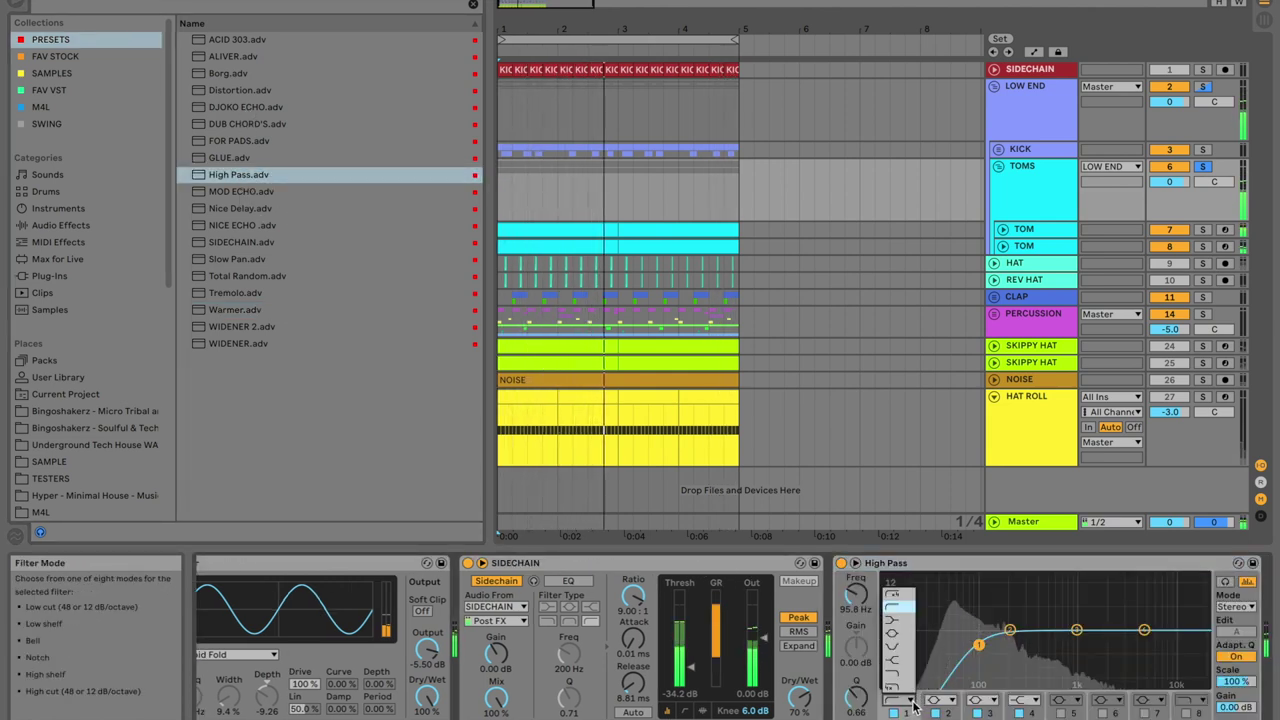
left_click(893, 594)
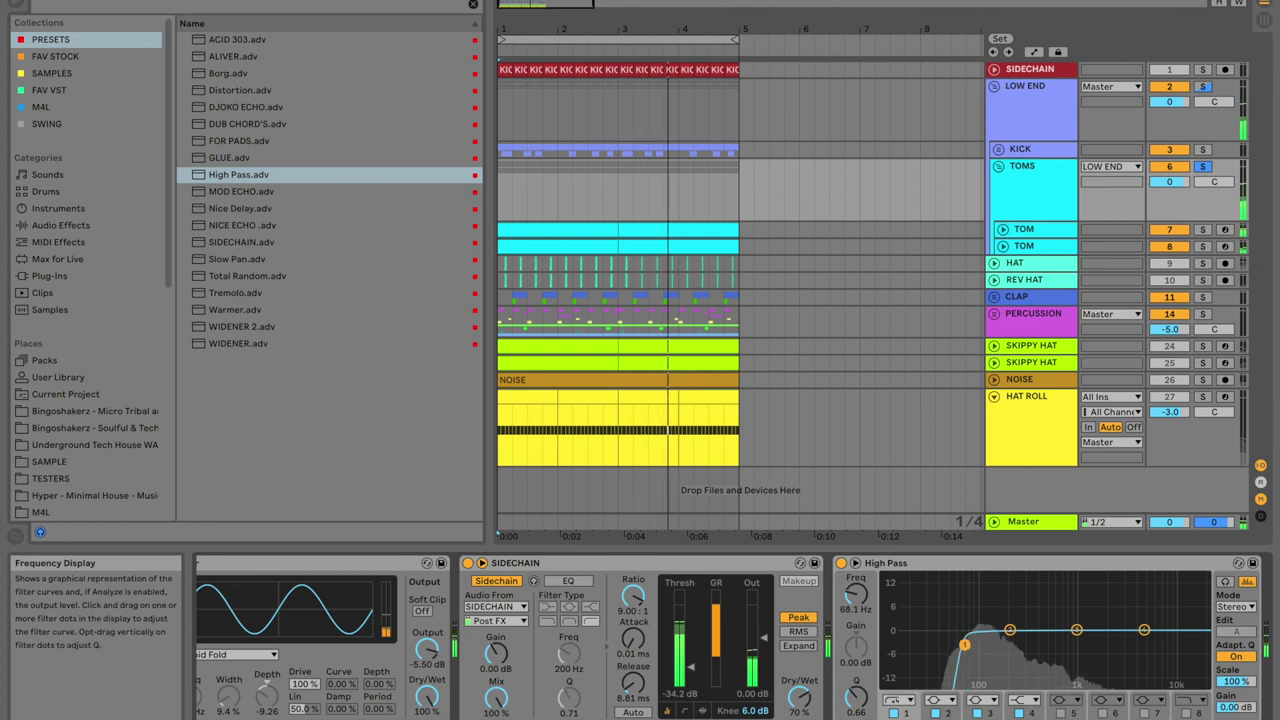
left_click_drag(966, 645, 959, 646)
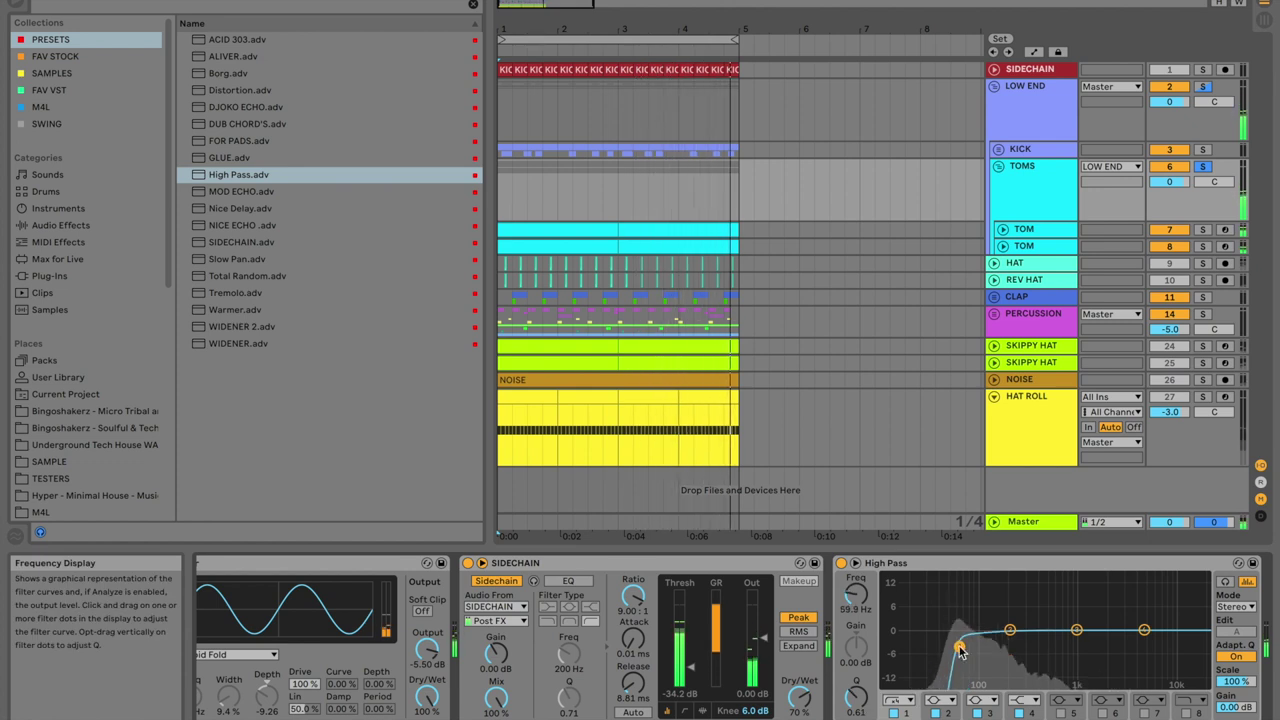
left_click(1204, 167)
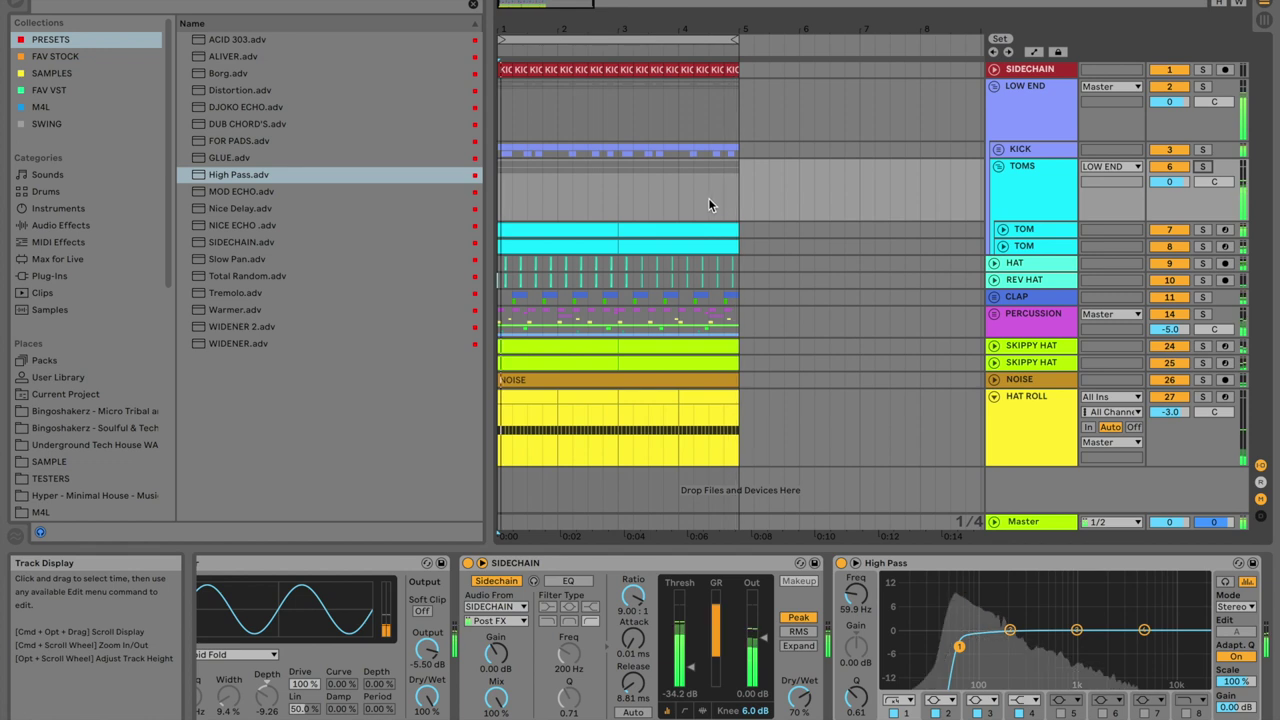
Fold the HAT ROLL track and LOW END group, and group HAT, REV HAT, both SKIPPY HAT tracks and HAT ROLL together.
left_click(994, 397)
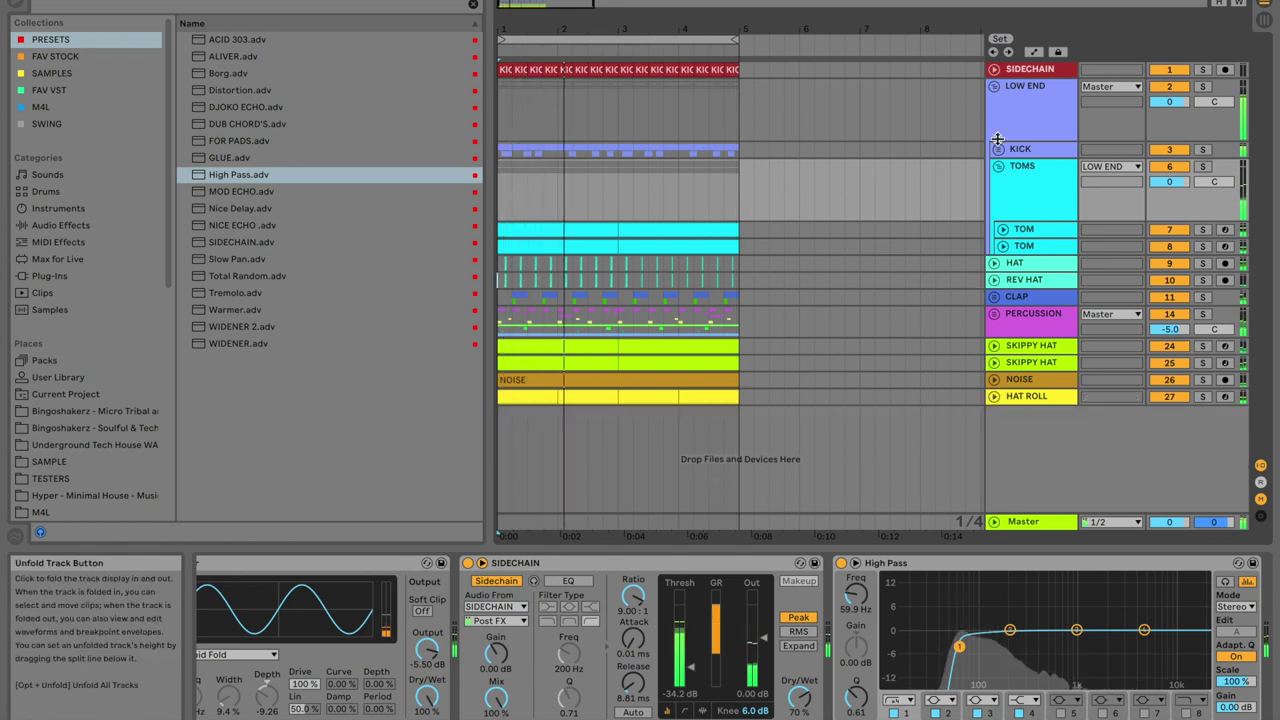
left_click(994, 87)
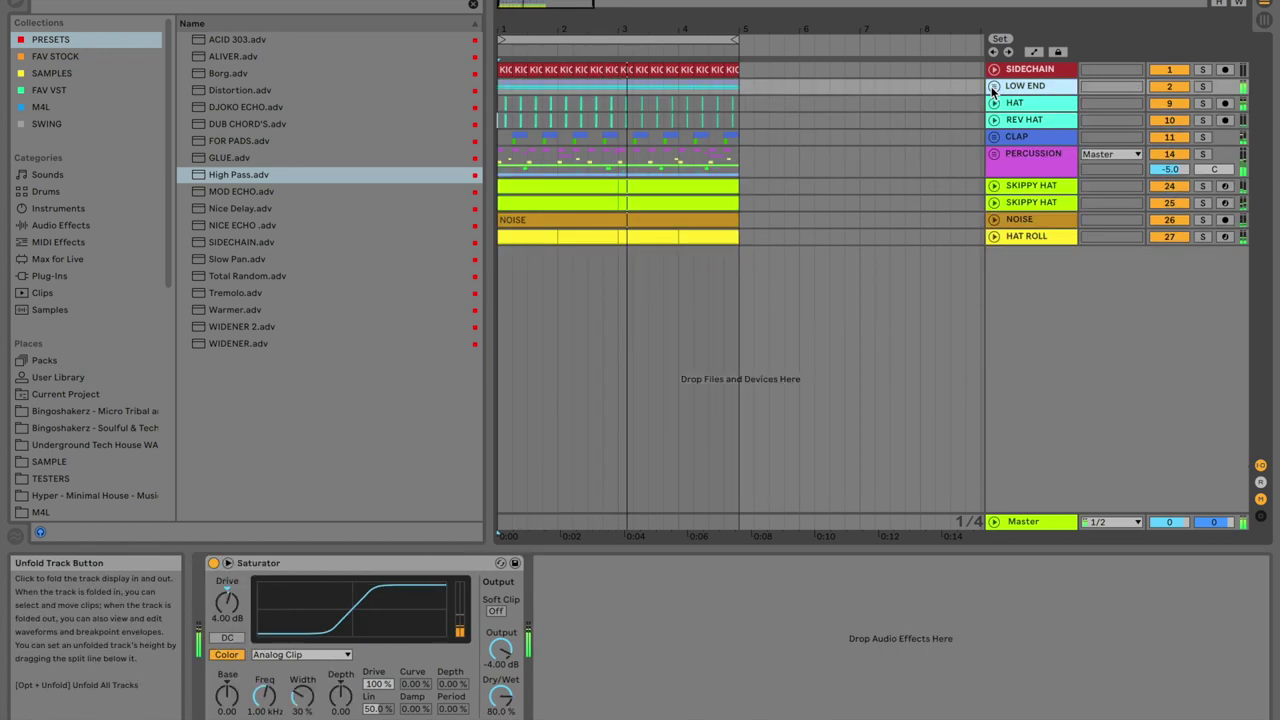
left_click(1026, 100)
left_click(1033, 119)
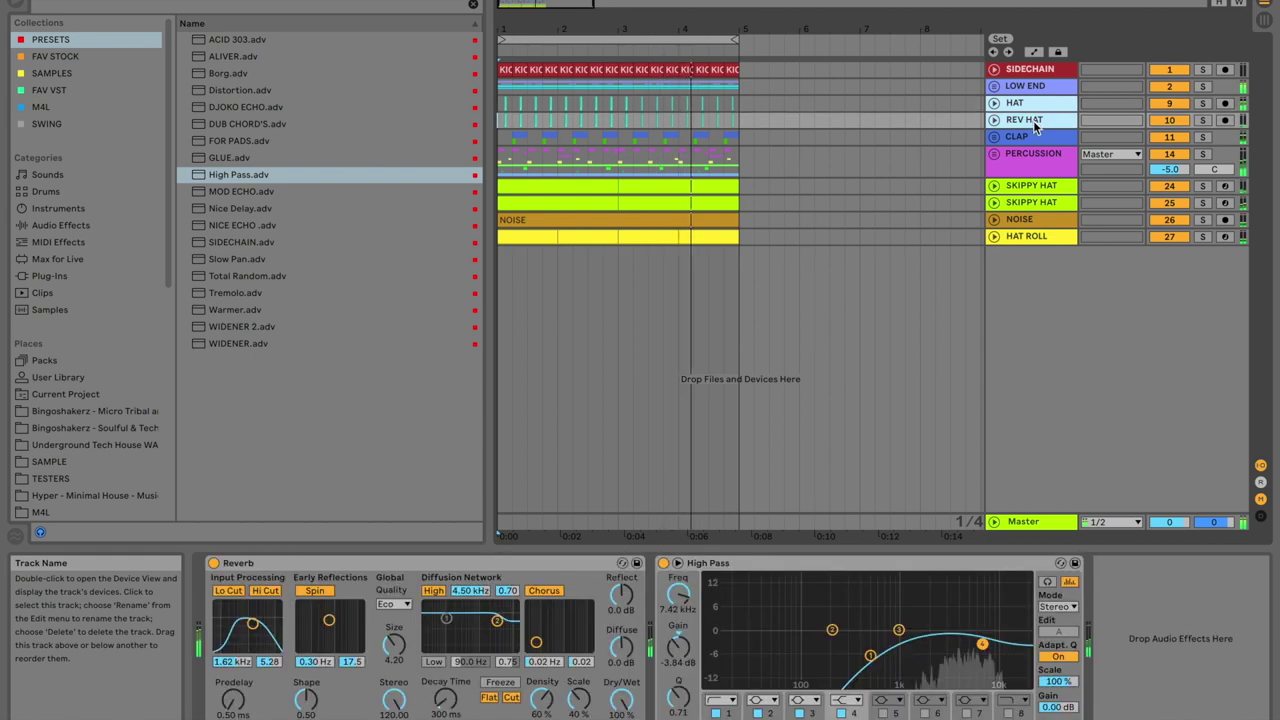
left_click(1031, 186)
left_click(1035, 202)
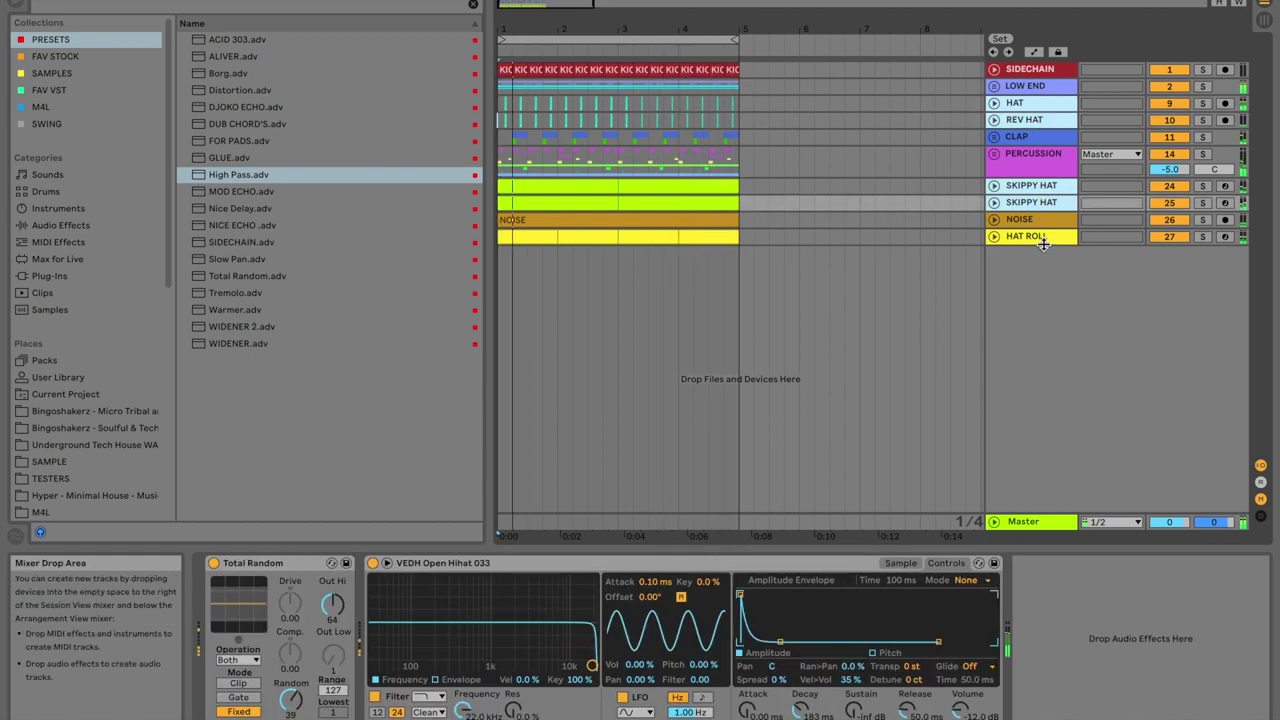
left_click(1034, 236, "ctrl")
key("ctrl+g")
Rename the new hat group as CYMBALS and solo it.
right_click(1020, 127)
left_click(1045, 197)
type("CYMBALS")
key("Return")
left_click(1203, 103)
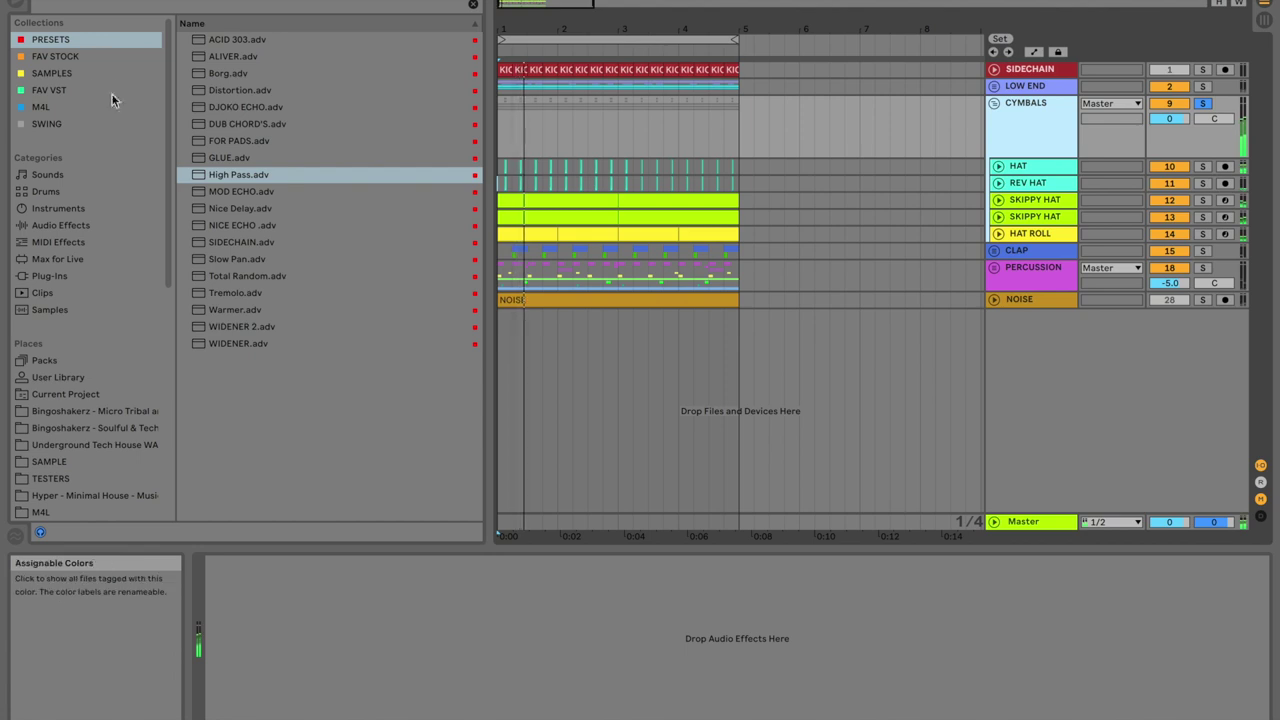
Add the Warmer preset to CYMBALS with drive 9.00 dB and output -11.0 dB, and compare it bypassed and active in the Session mixer.
left_click_drag(240, 309, 908, 121)
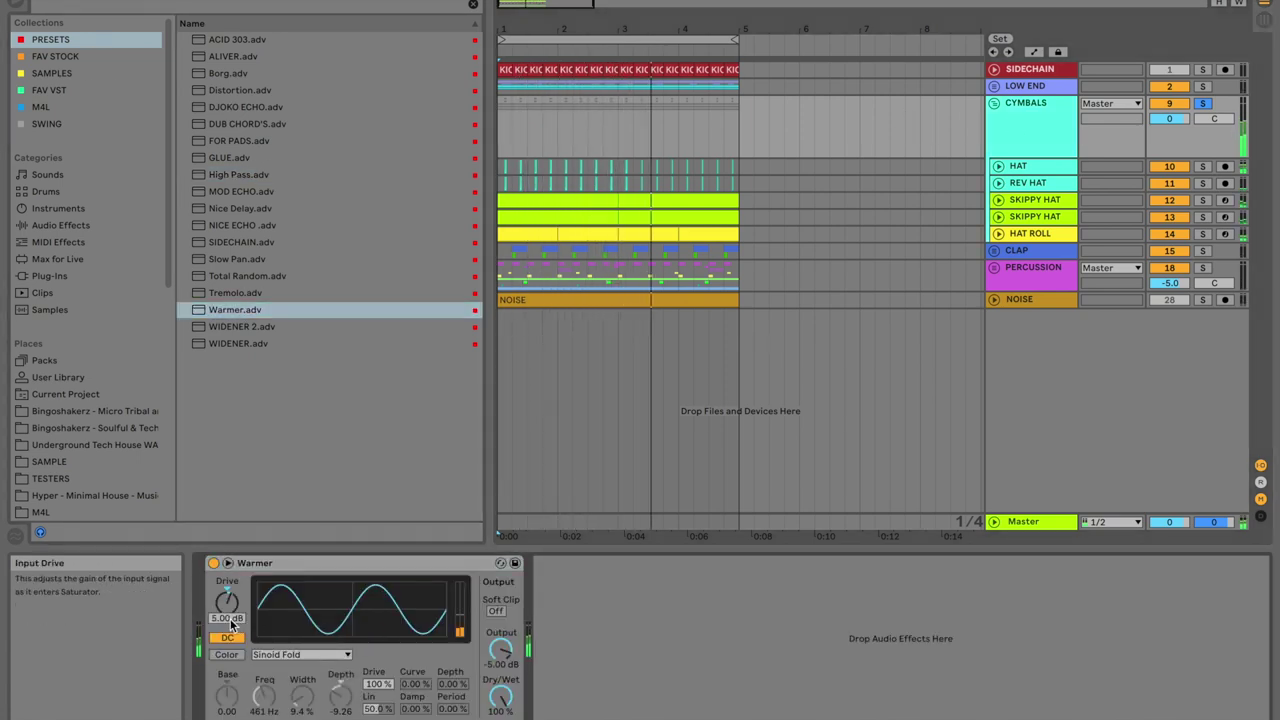
left_click_drag(231, 625, 231, 605)
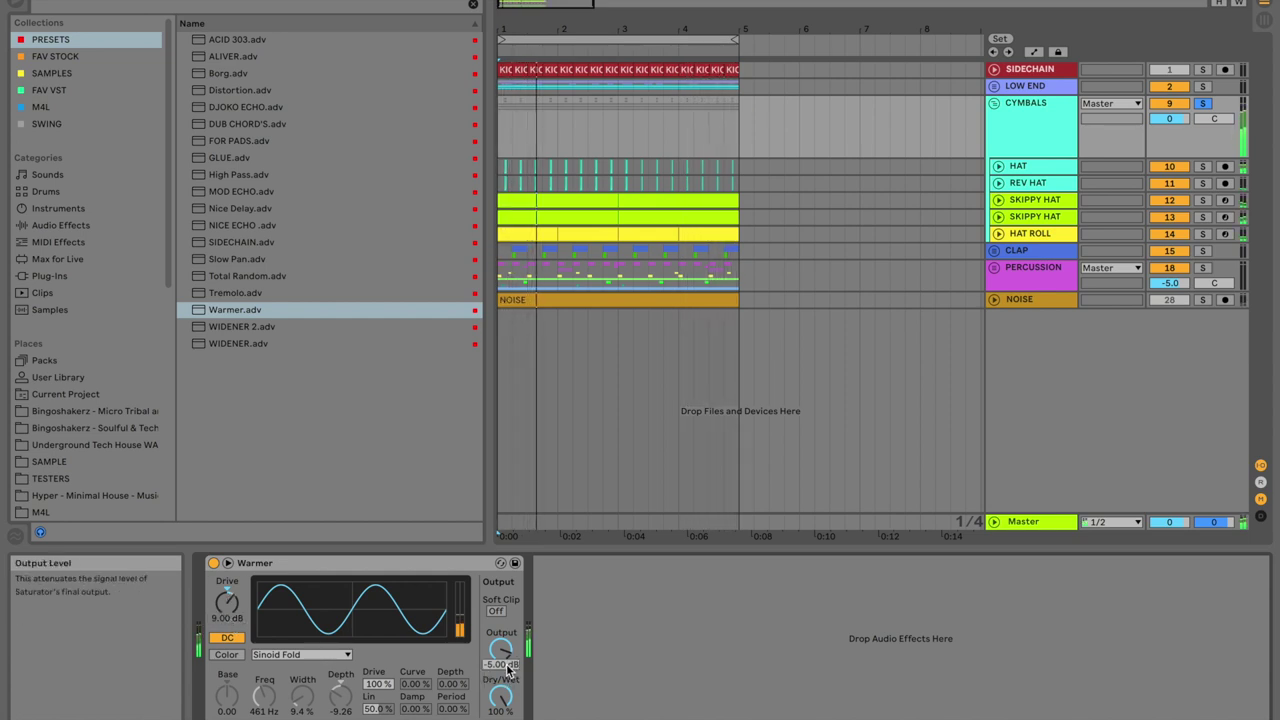
left_click_drag(501, 650, 501, 662)
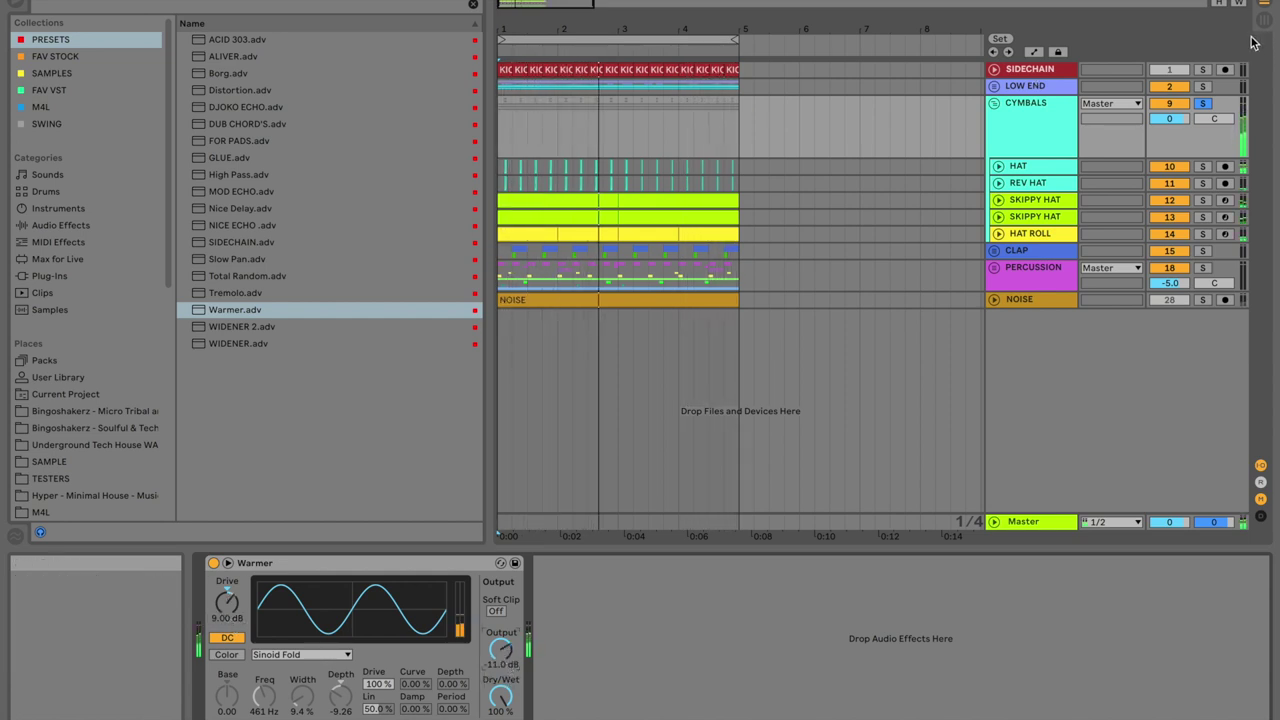
key("Tab")
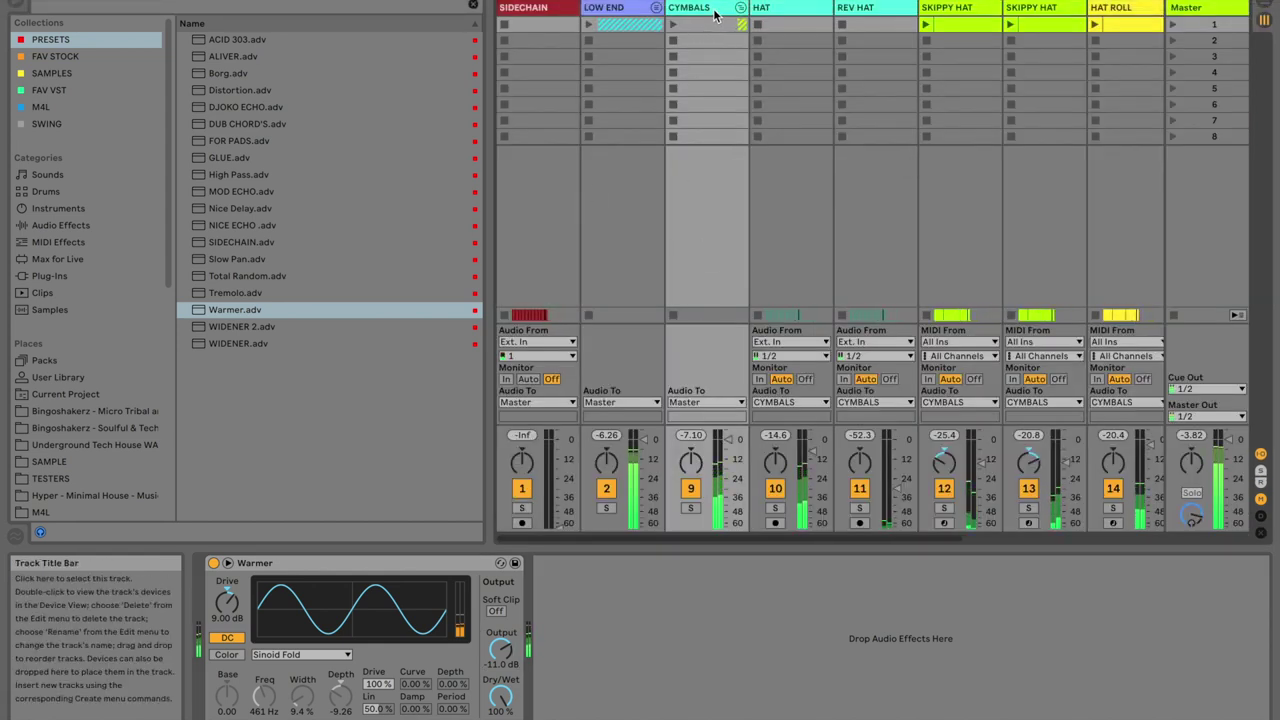
left_click(213, 564)
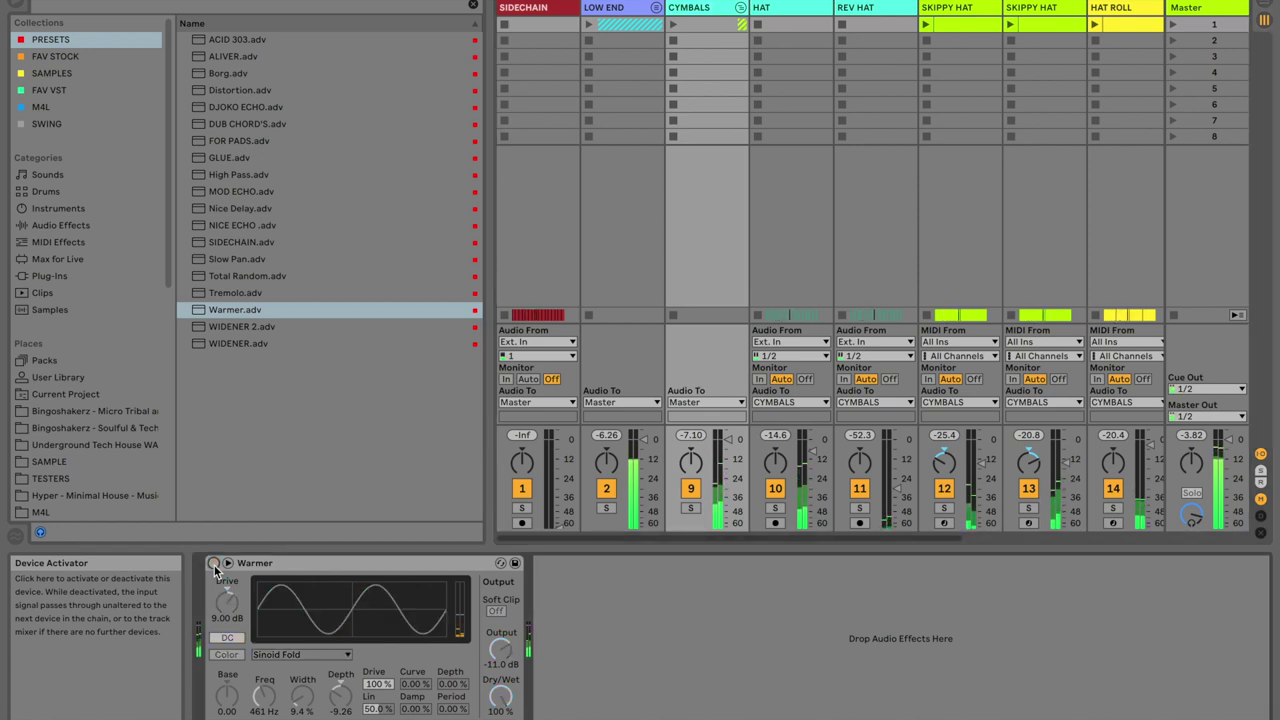
left_click(213, 564)
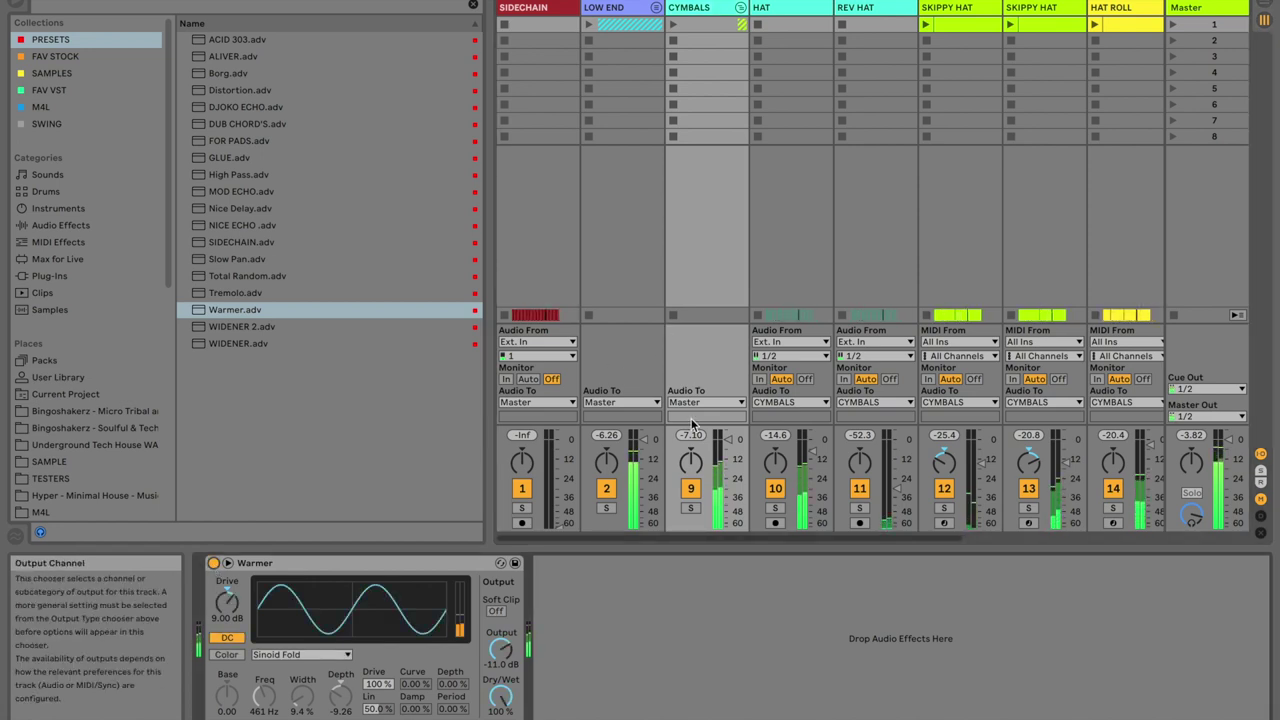
Unfold and solo the LOW END group, and set the TOMS group's Warmer output to -7.71 dB.
scroll(691, 418, "right", 4)
scroll(785, 395, "left", 4)
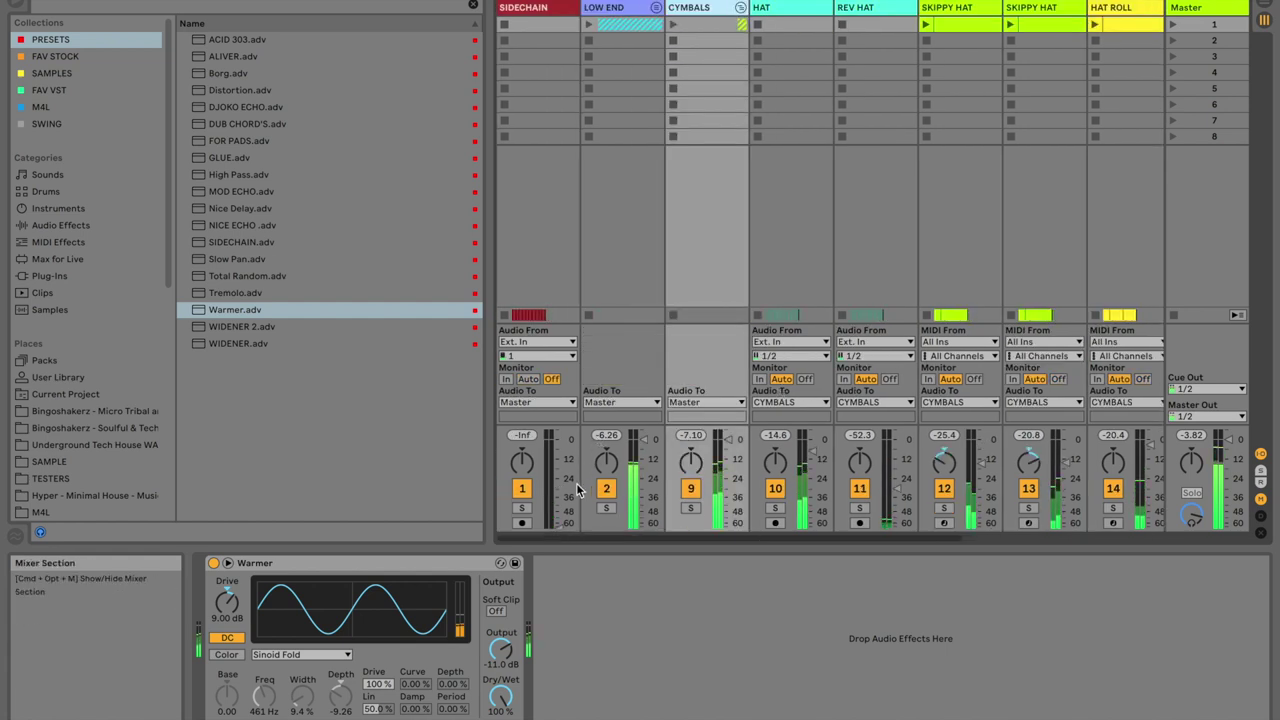
left_click(656, 8)
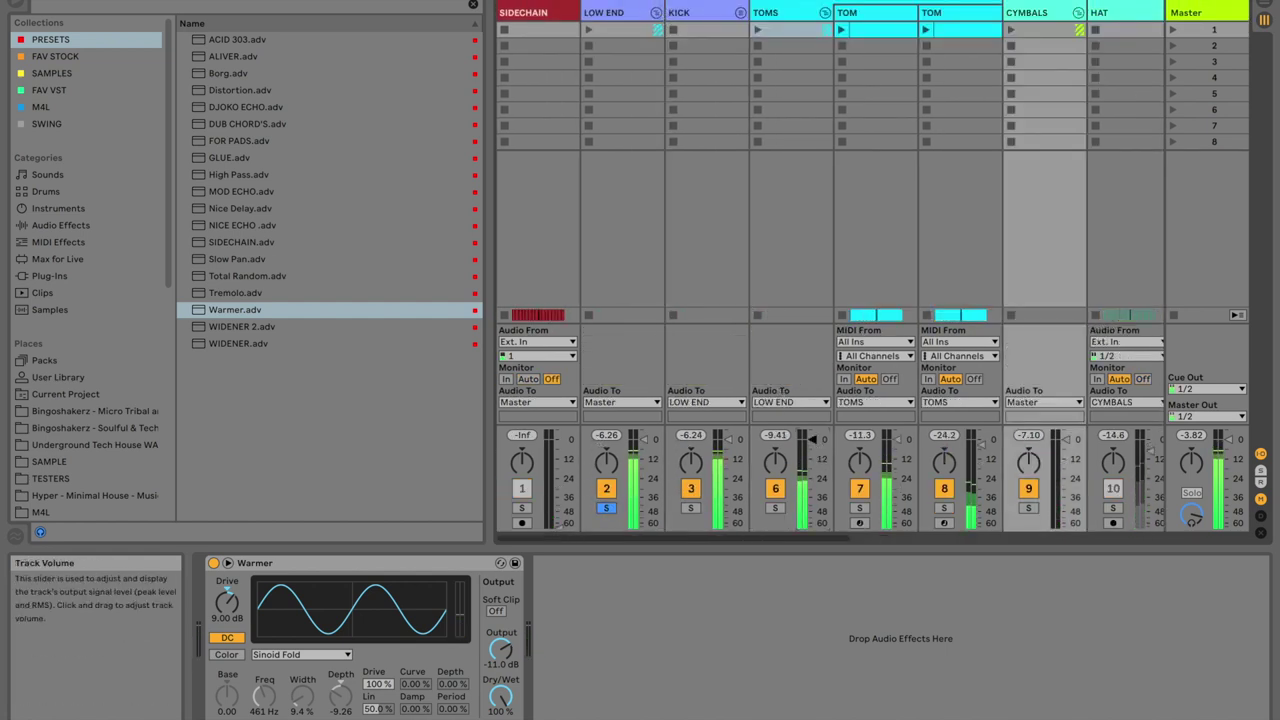
left_click(766, 51)
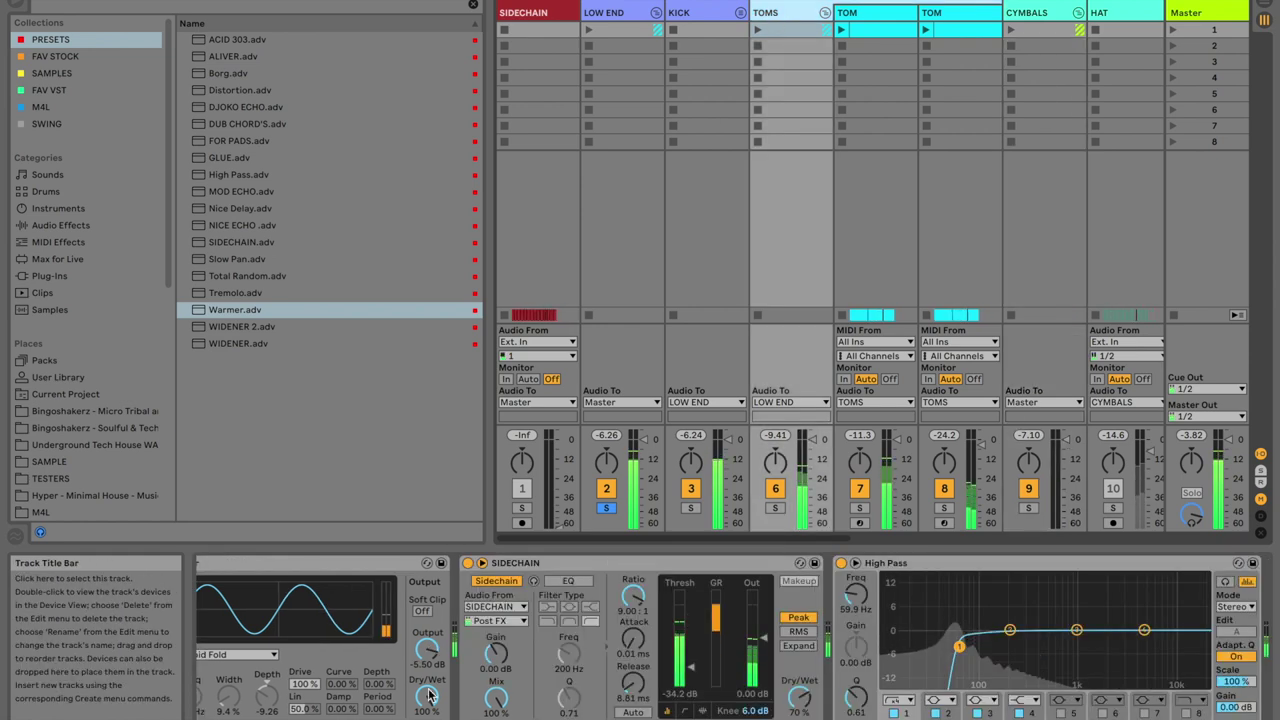
left_click_drag(427, 648, 427, 678)
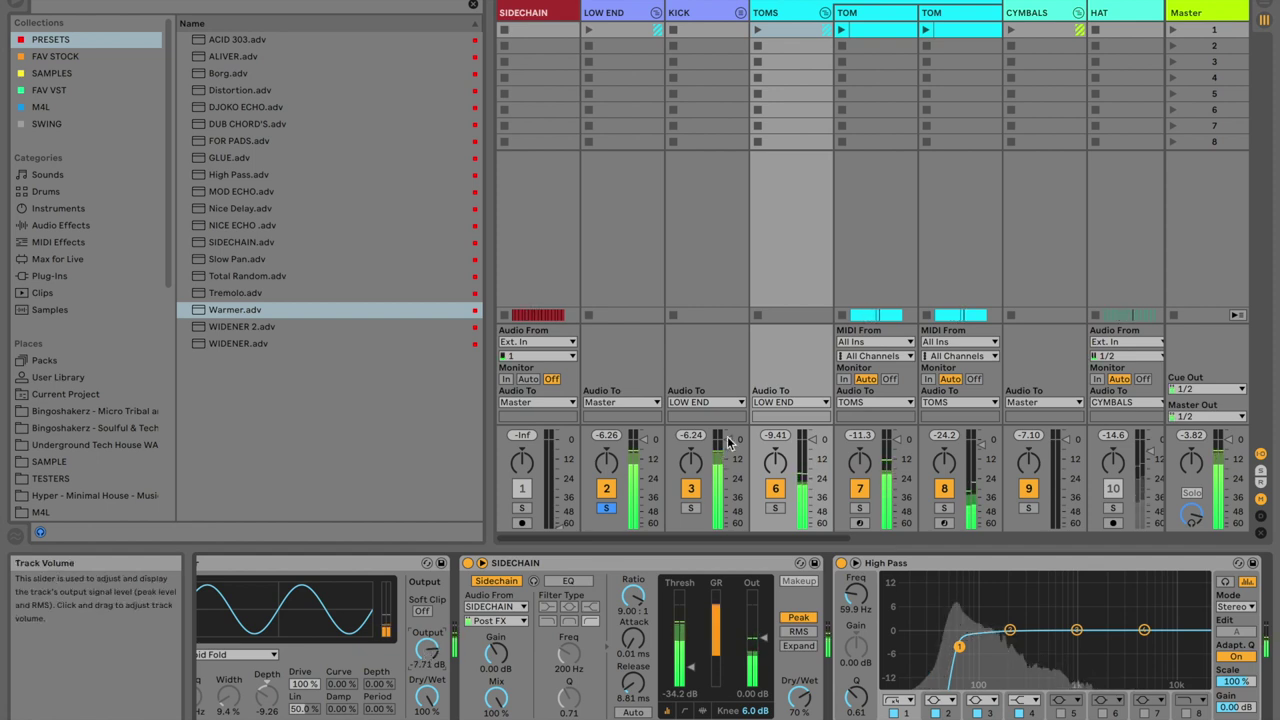
Solo CYMBALS alongside LOW END and lower its Warmer output to -12.4 dB.
scroll(720, 470, "right", 3)
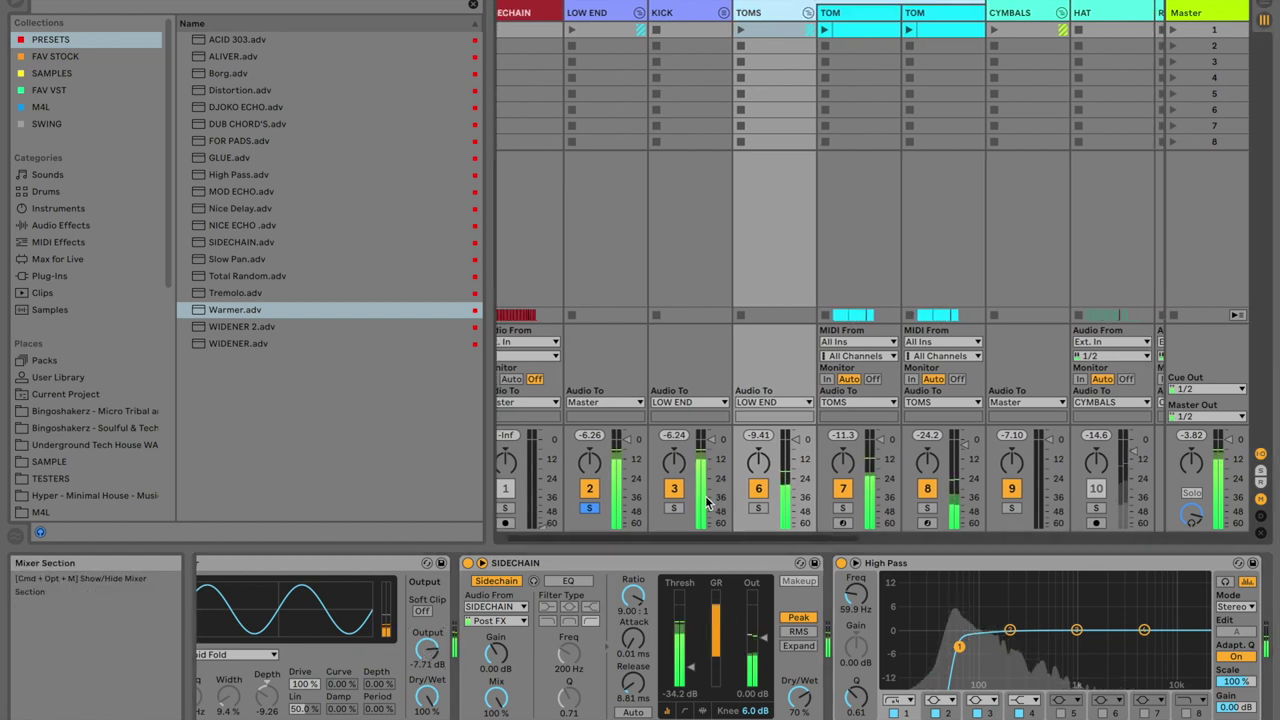
scroll(707, 500, "right", 1)
left_click(895, 508)
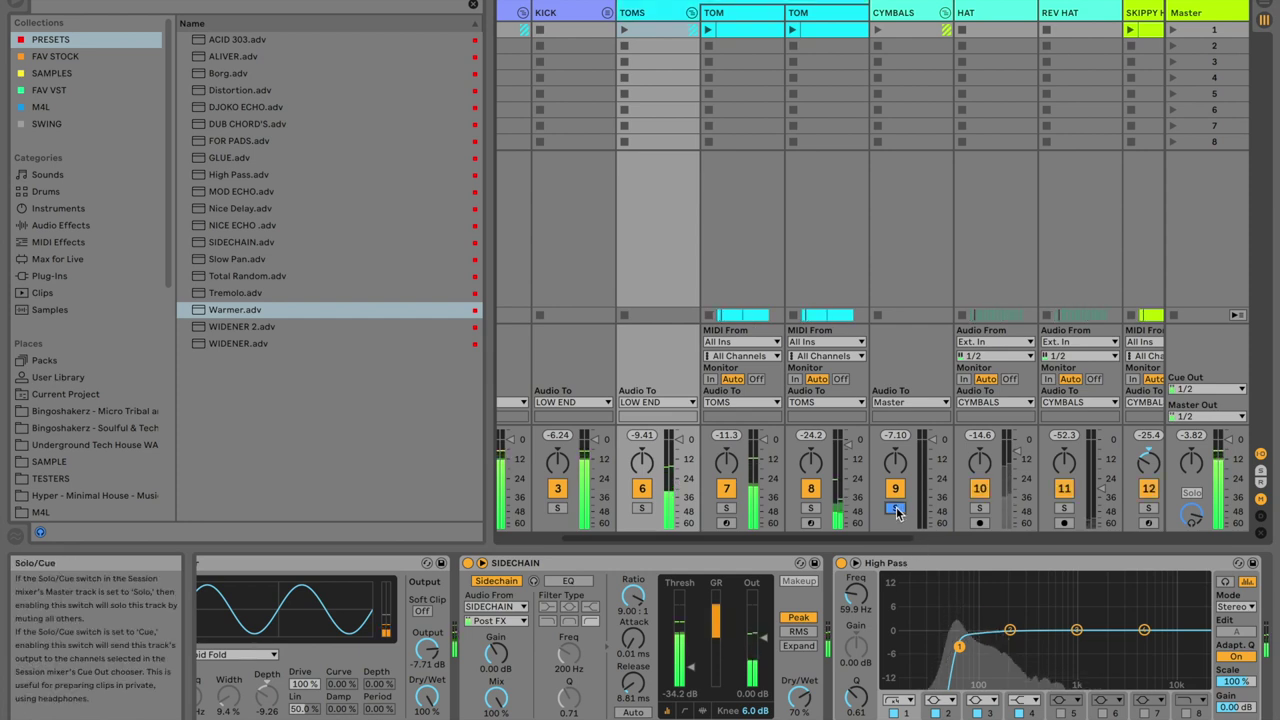
left_click(897, 13)
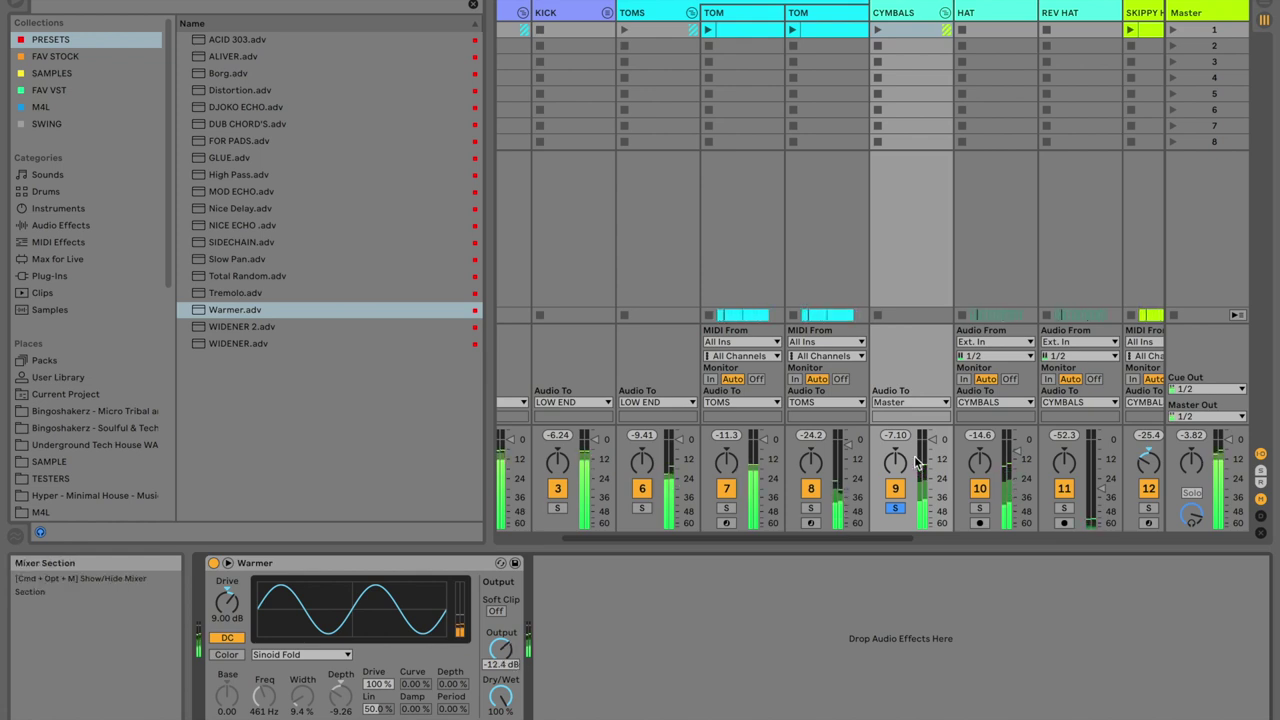
Add the CLAP group to the soloed groups and set its Warmer output to -9.43 dB.
scroll(870, 500, "right", 6)
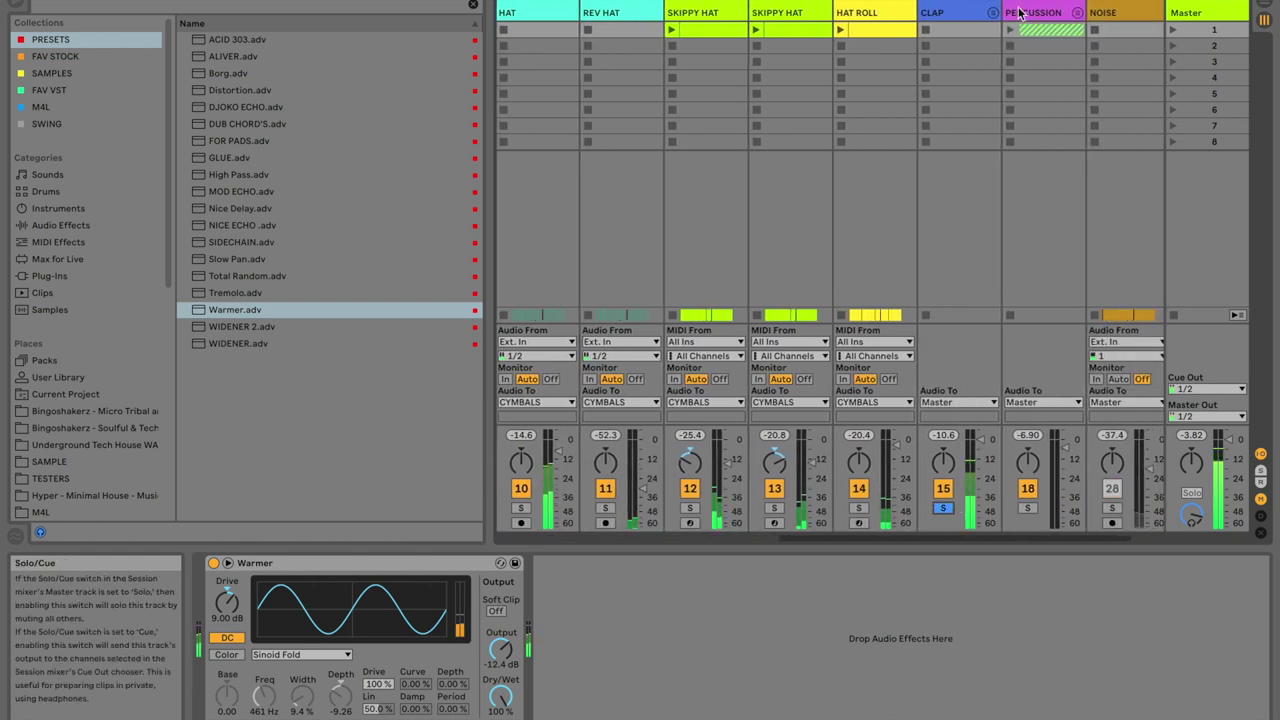
left_click(966, 32)
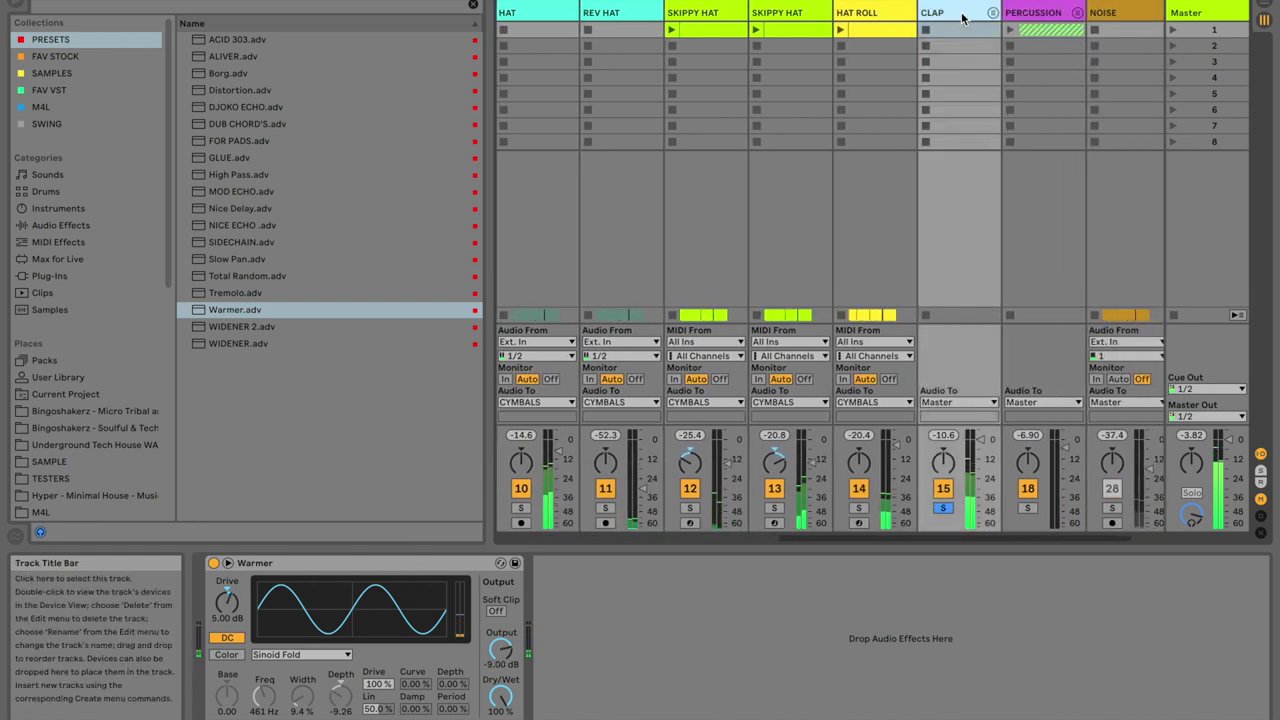
left_click(508, 653)
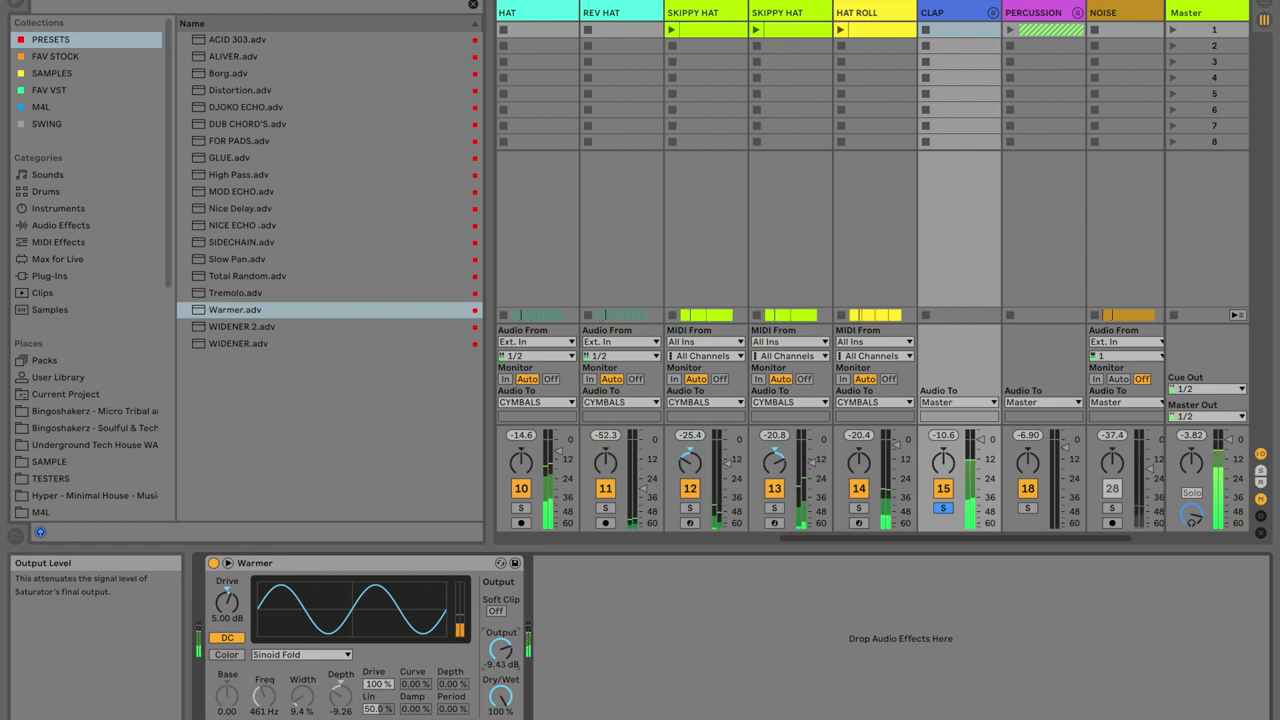
Add a Compressor after Warmer on CLAP with threshold -24.7 dB, attack 11.1 ms and release 13.2 ms.
left_click(60, 225)
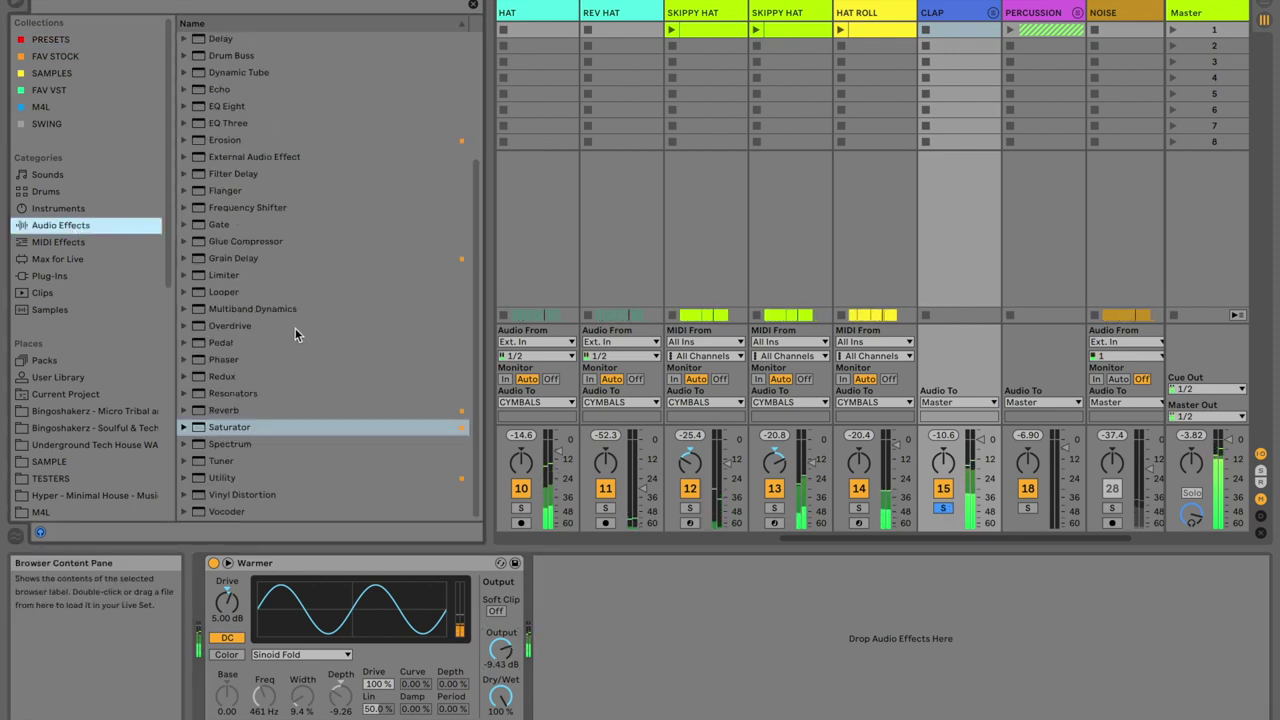
scroll(270, 335, "up", 1)
scroll(289, 210, "up", 5)
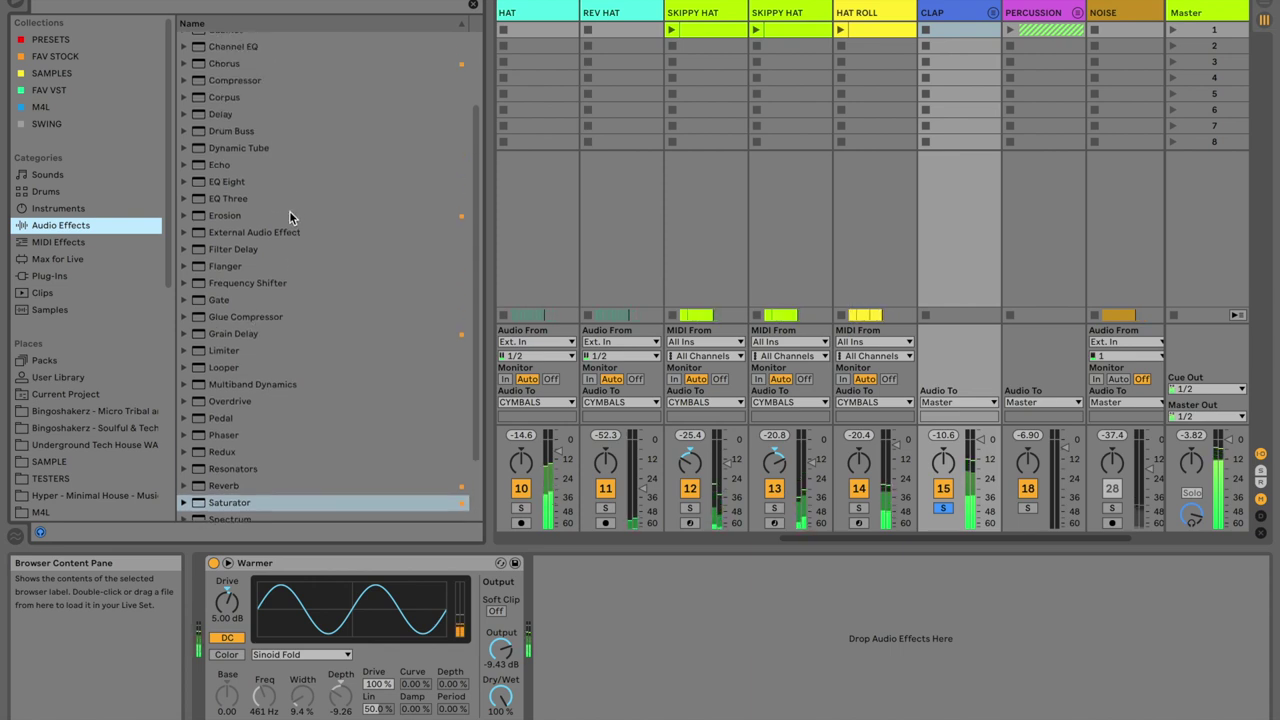
left_click(240, 147)
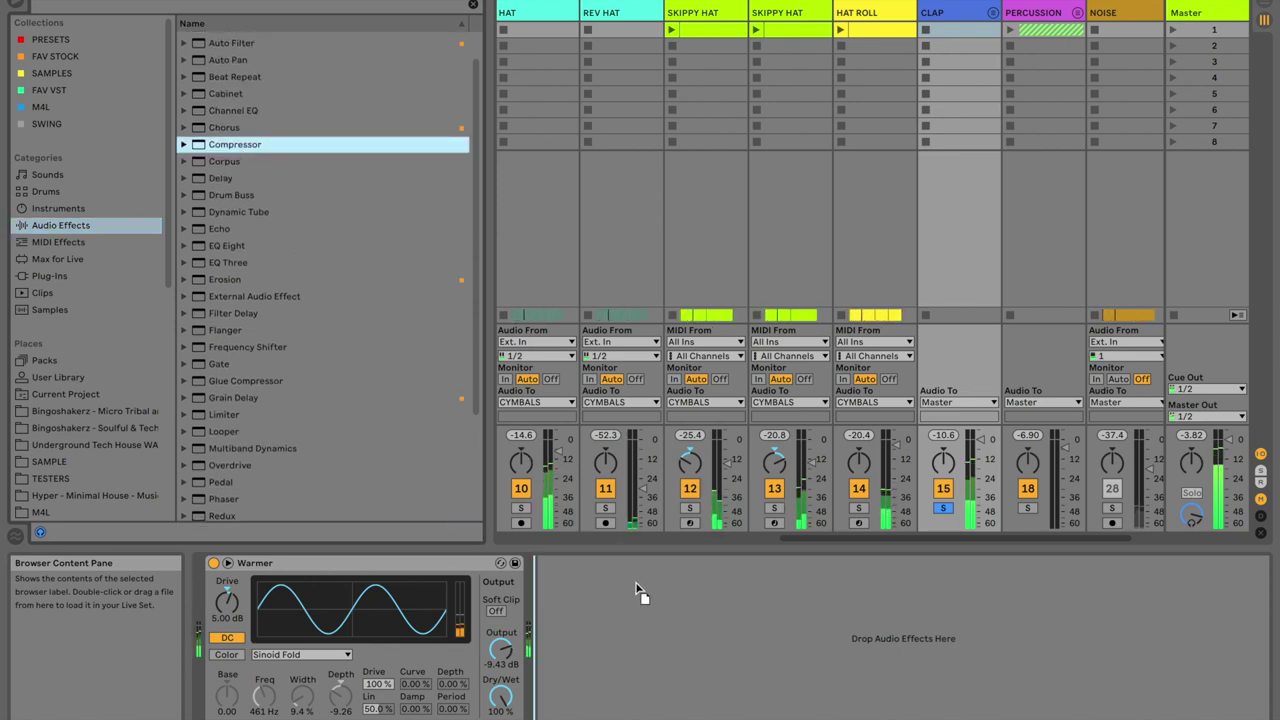
left_click_drag(632, 584, 636, 585)
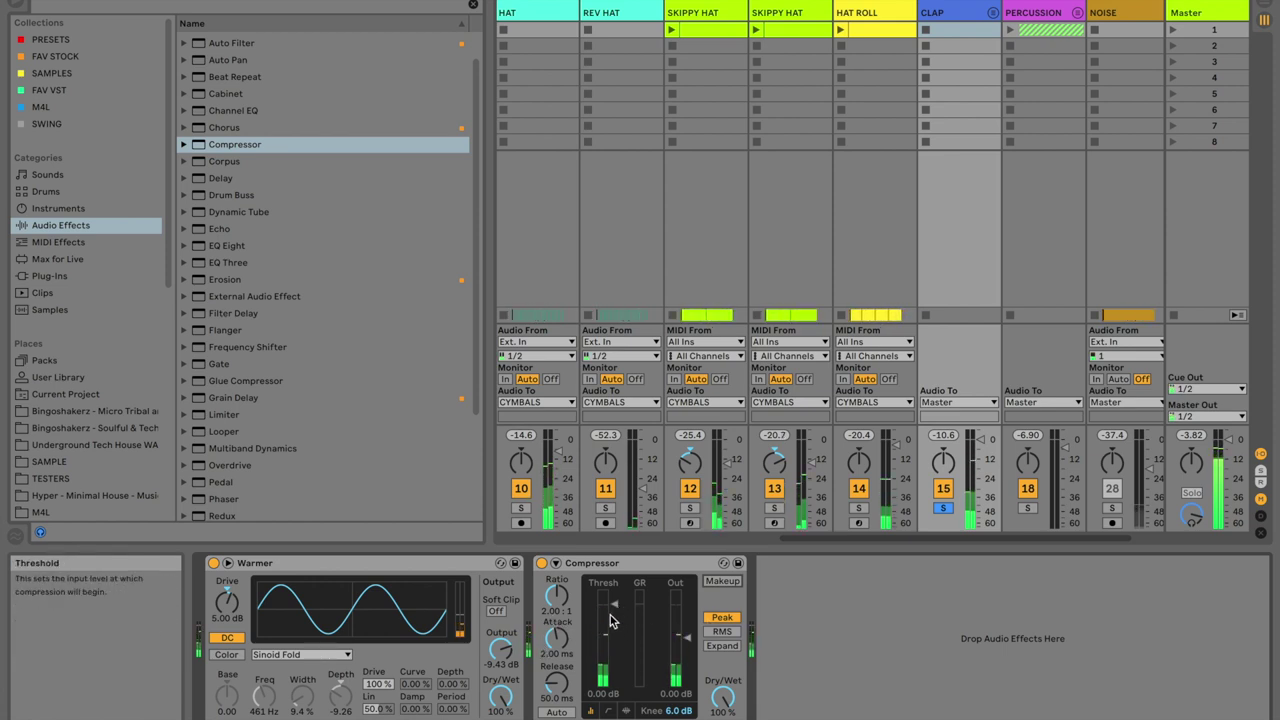
left_click_drag(614, 604, 614, 612)
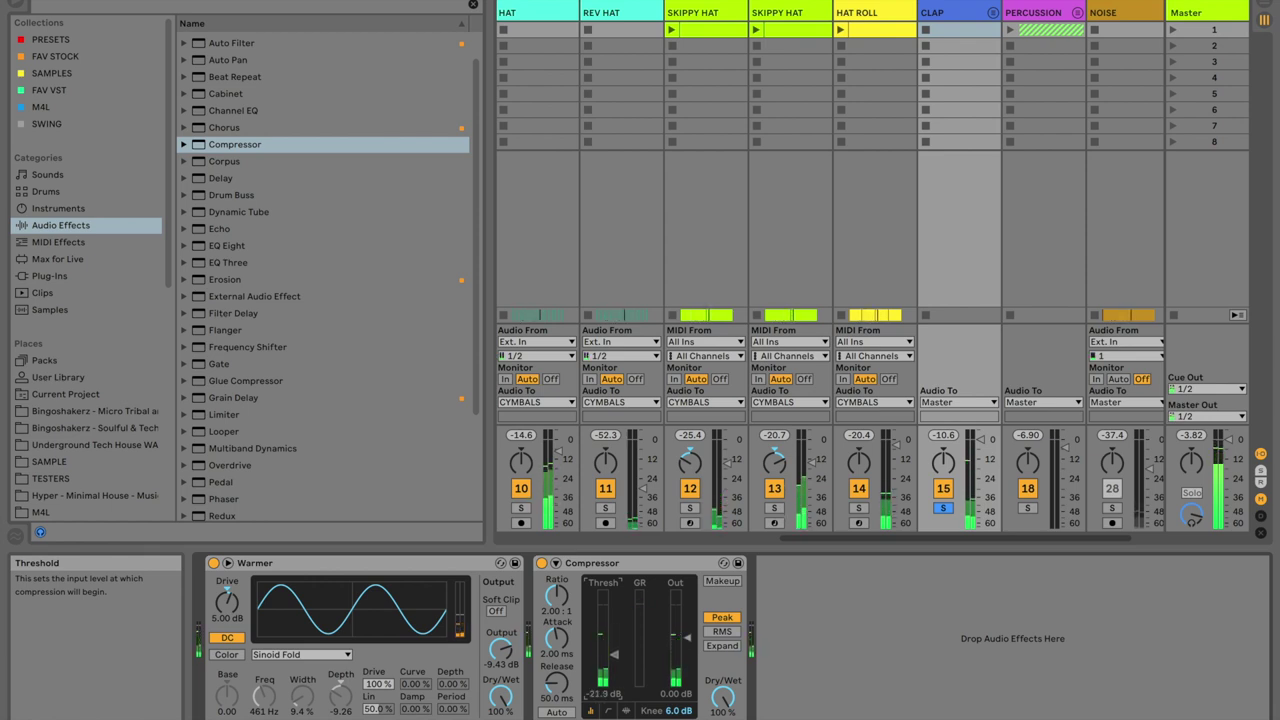
left_click(556, 638)
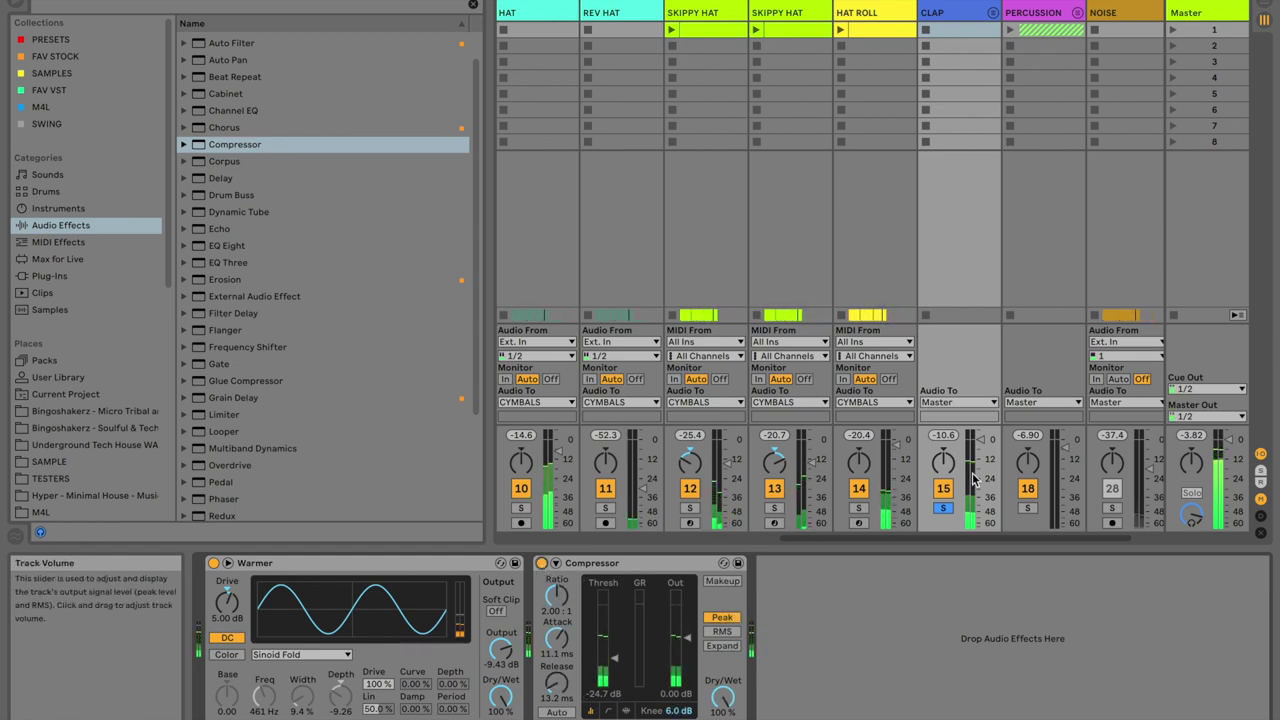
Check the levels across the mixer, and compare the full unsoloed mix with PERCUSSION soloed.
scroll(826, 445, "right", 3)
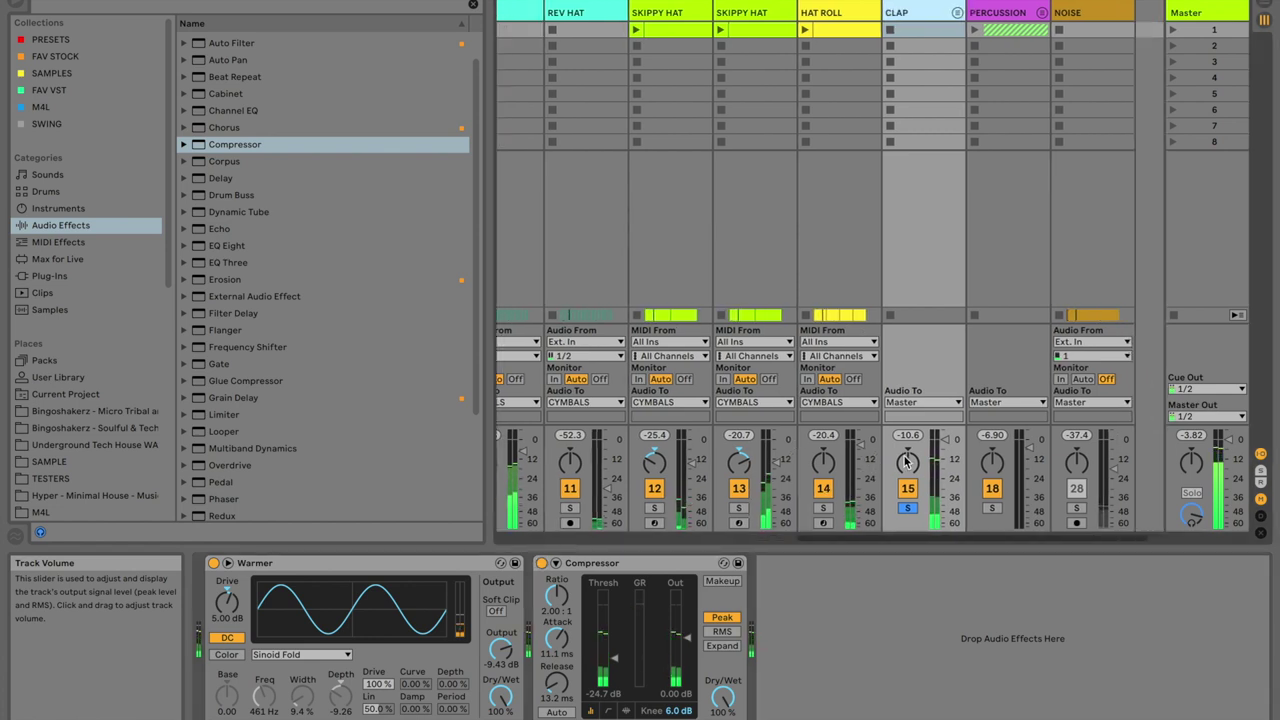
scroll(816, 372, "left", 5)
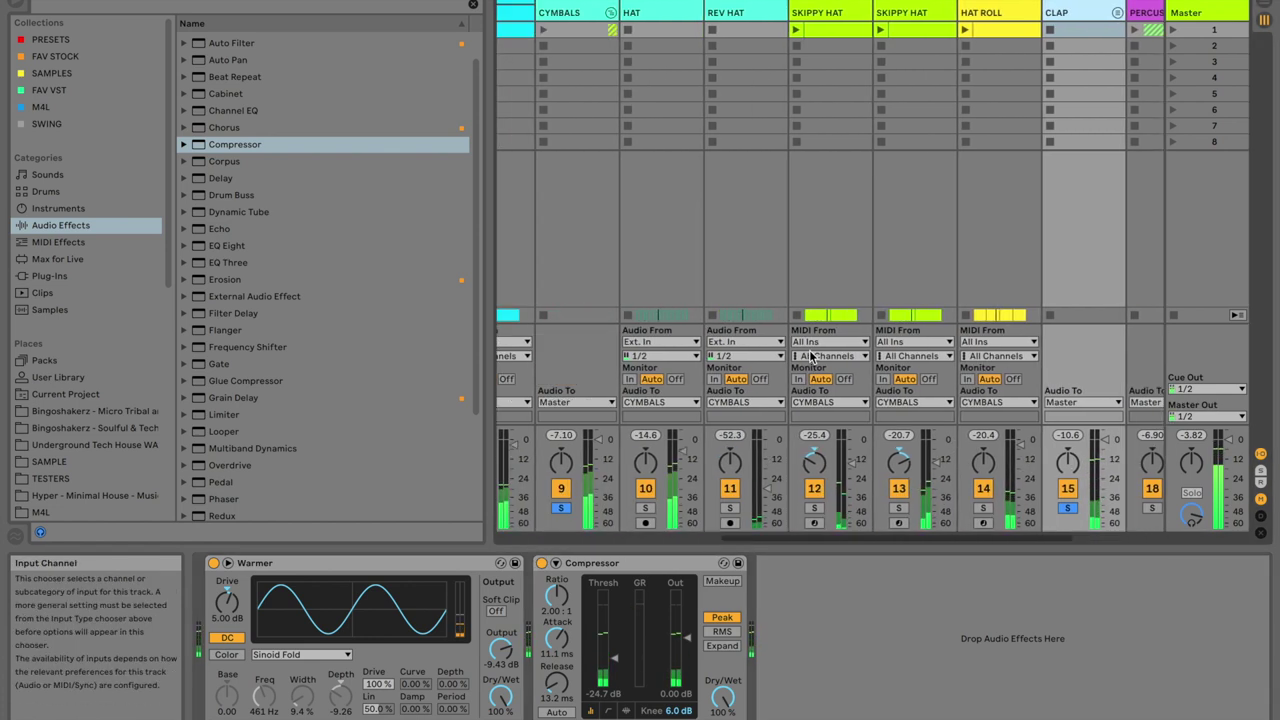
scroll(1000, 385, "right", 5)
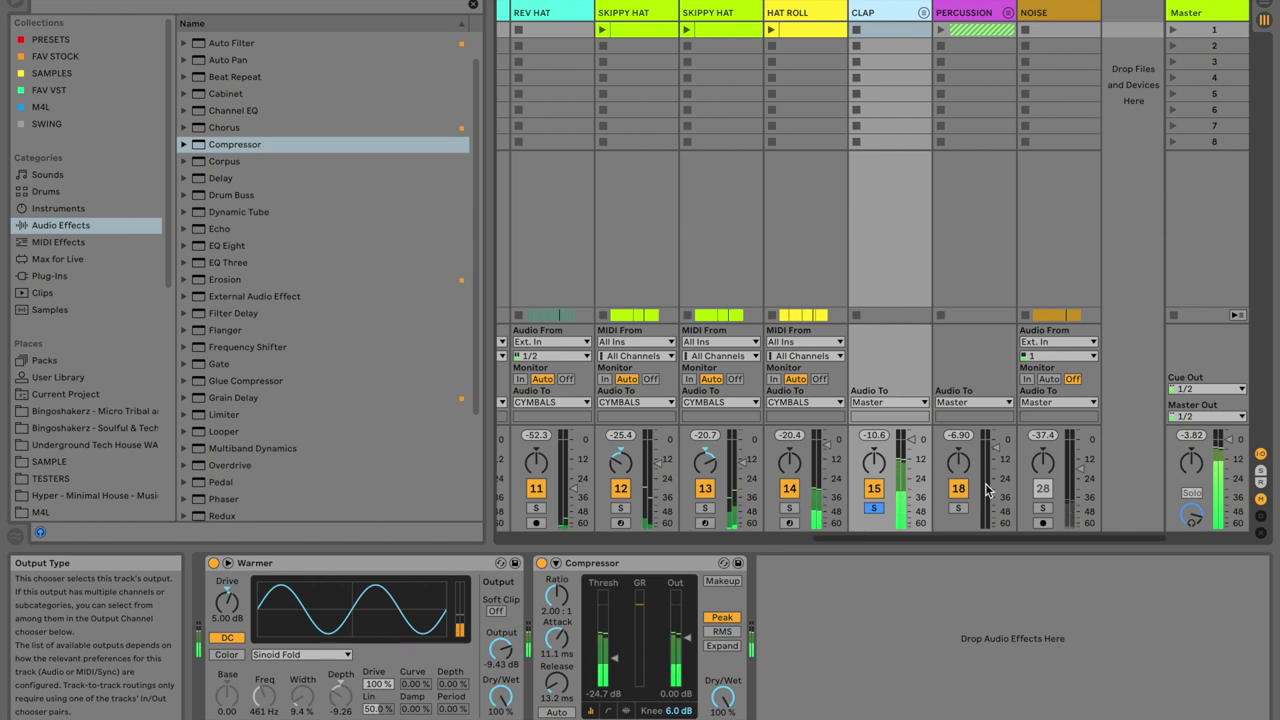
left_click(958, 509)
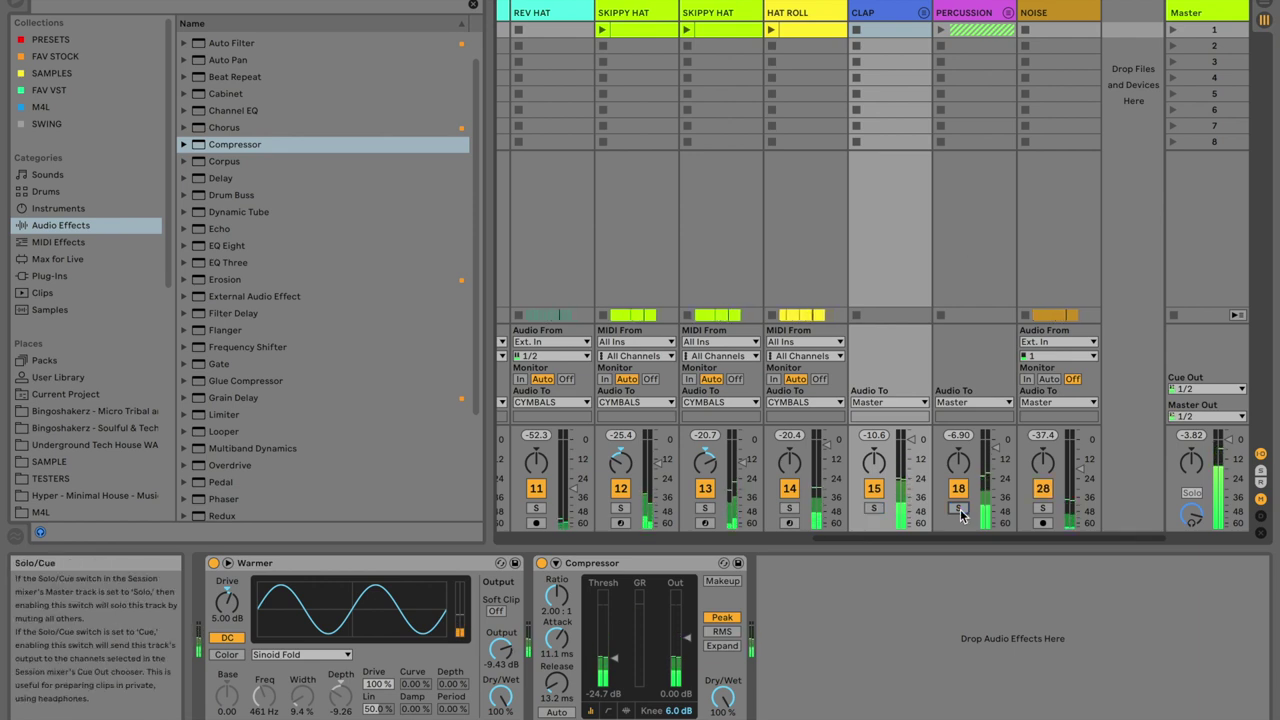
scroll(930, 497, "left", 10)
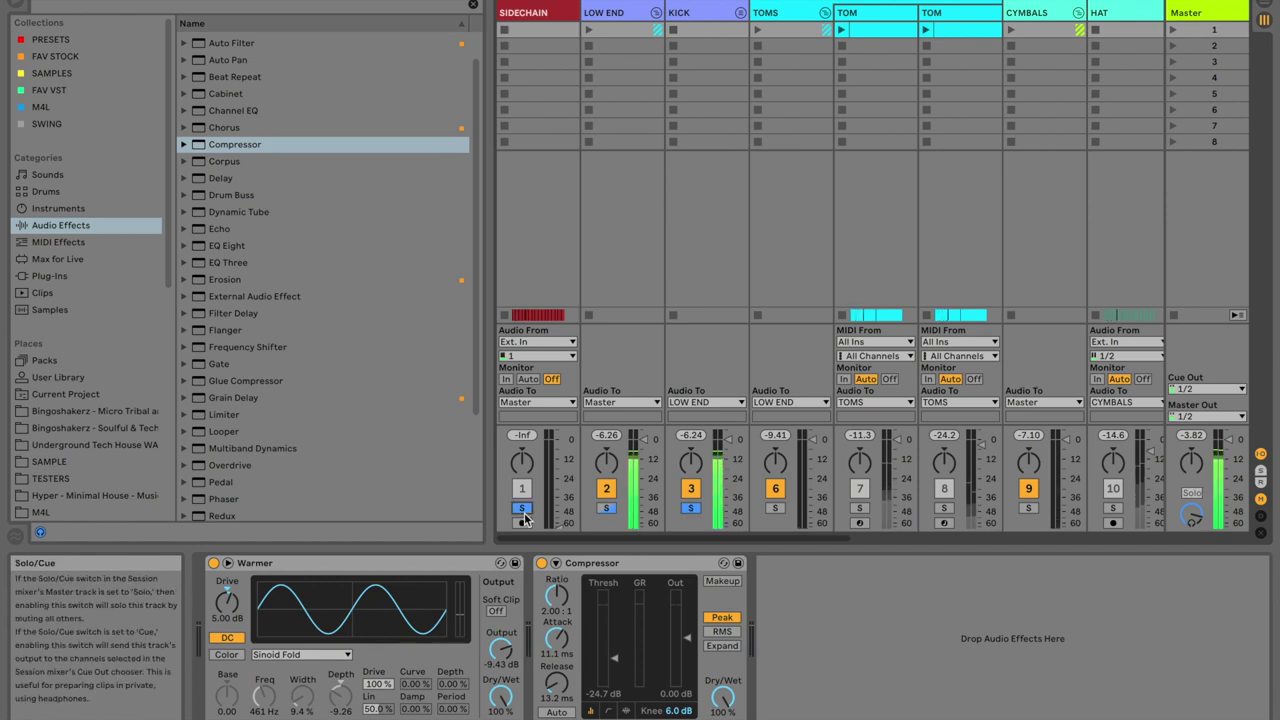
scroll(1022, 381, "right", 3)
scroll(1022, 381, "right", 5)
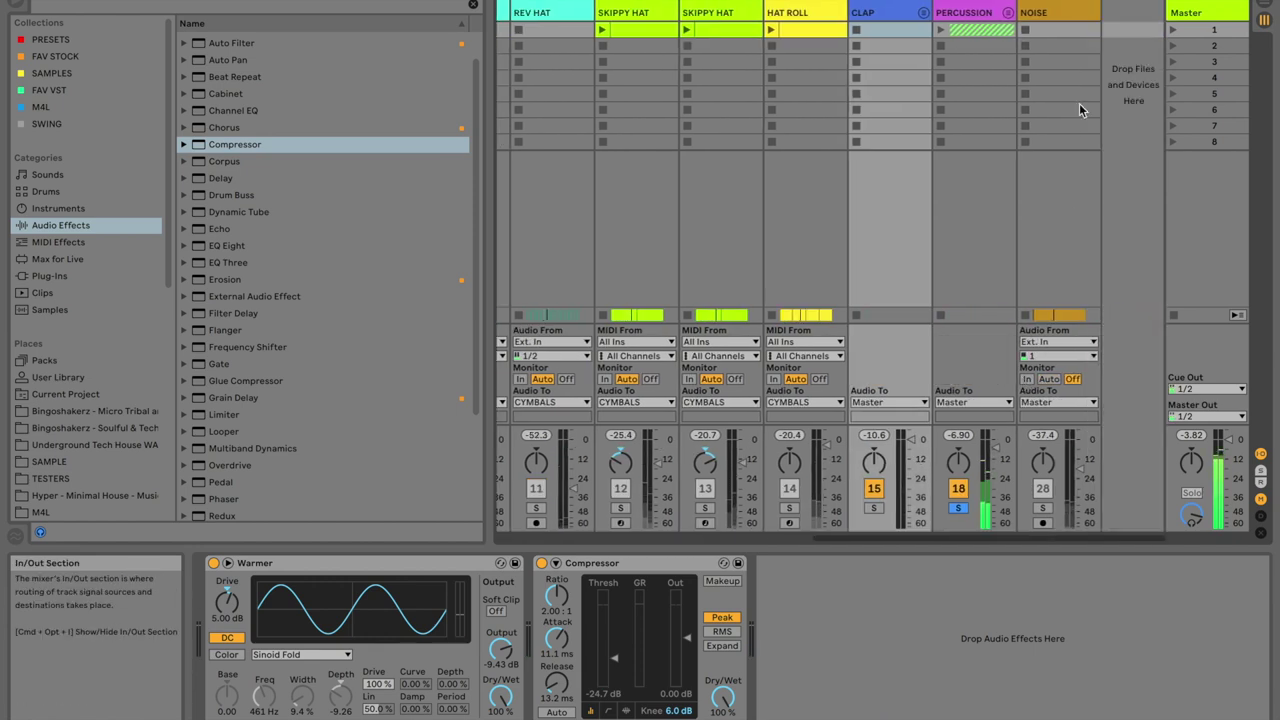
Audition individual tracks inside the PERCUSSION group and leave the LOOP track soloed.
left_click(972, 12)
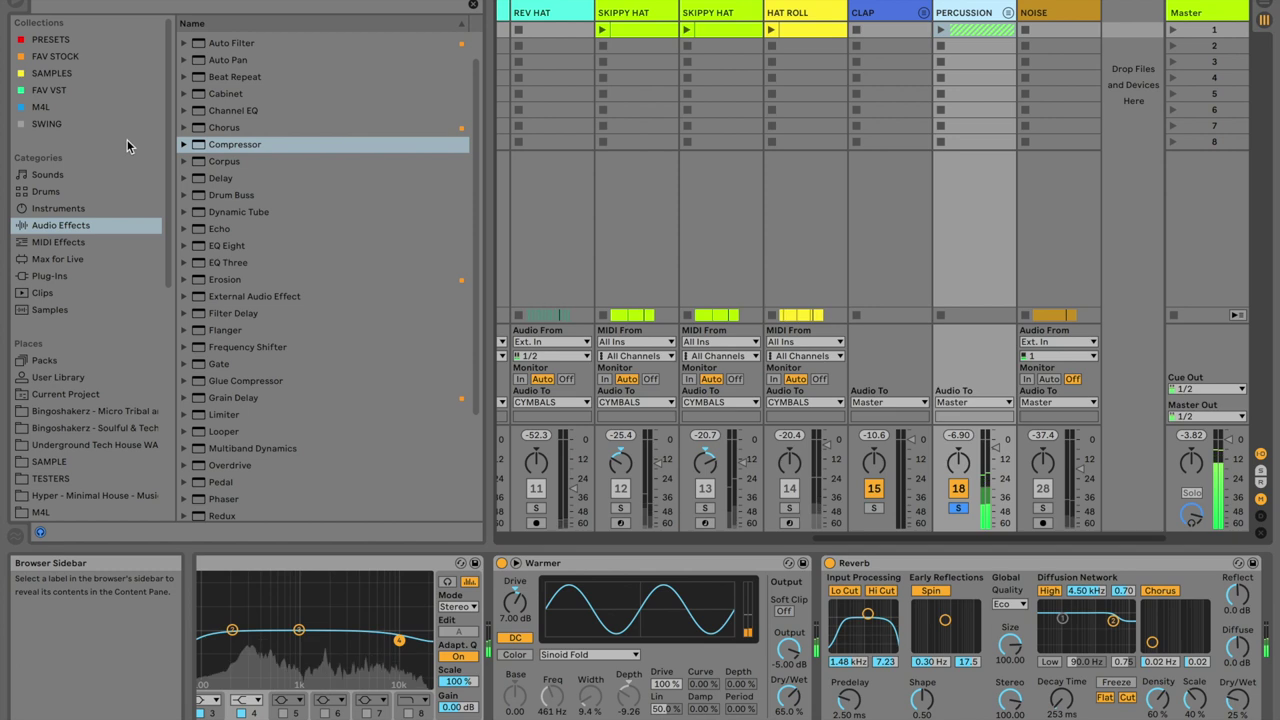
left_click_drag(258, 145, 576, 512)
left_click(648, 510)
left_click(817, 508)
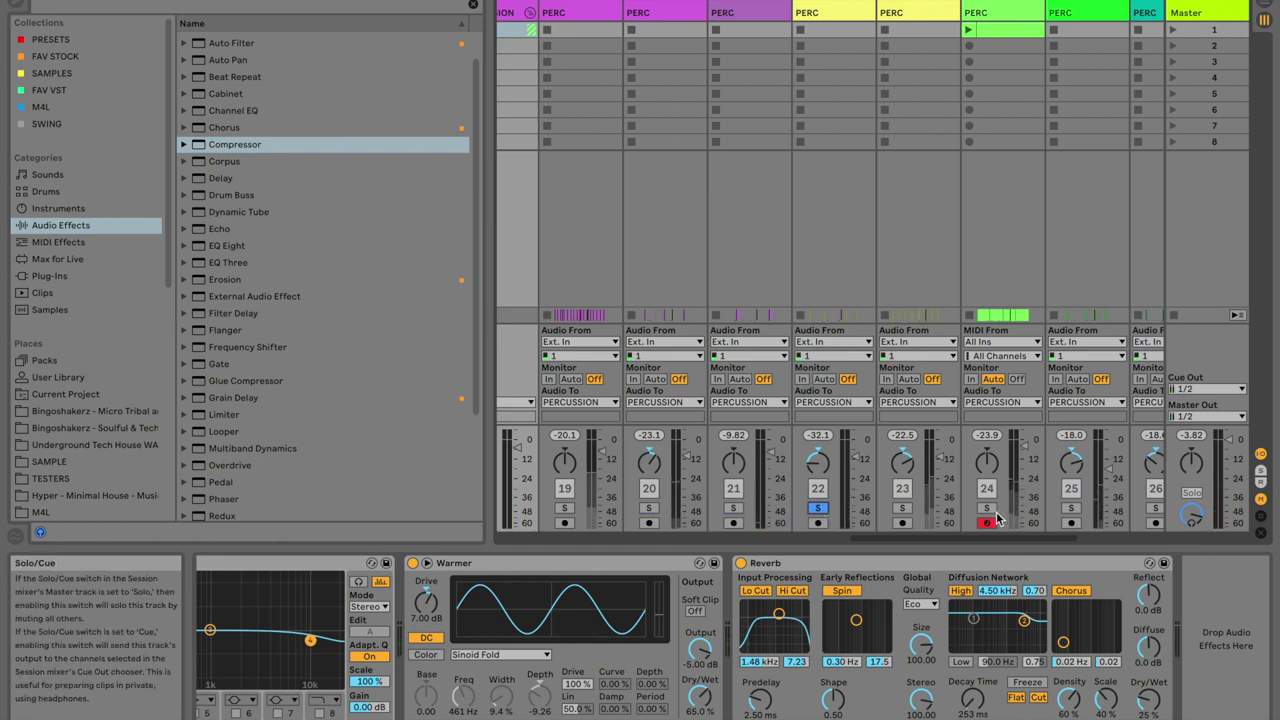
scroll(1000, 480, "right", 5)
left_click(1036, 510)
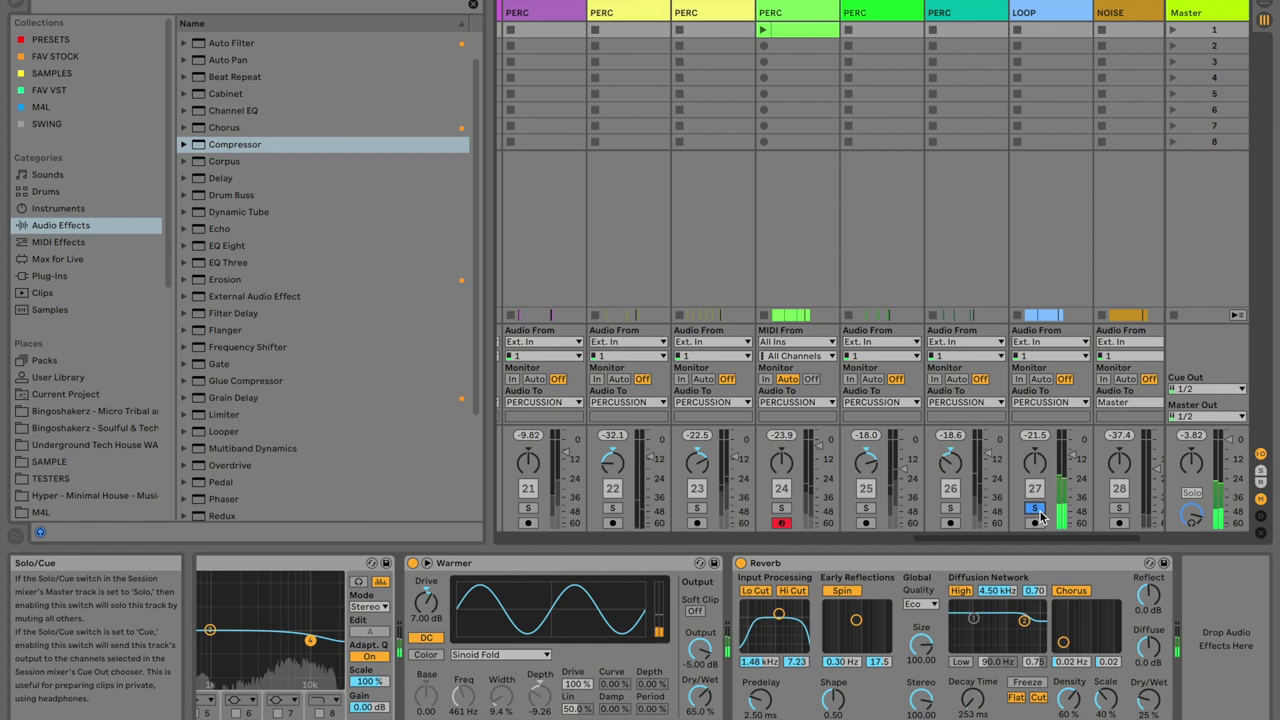
Load the SIDECHAIN preset on the LOOP track, solo the SIDECHAIN track and choose it as the compressor's sidechain input.
left_click(1044, 31)
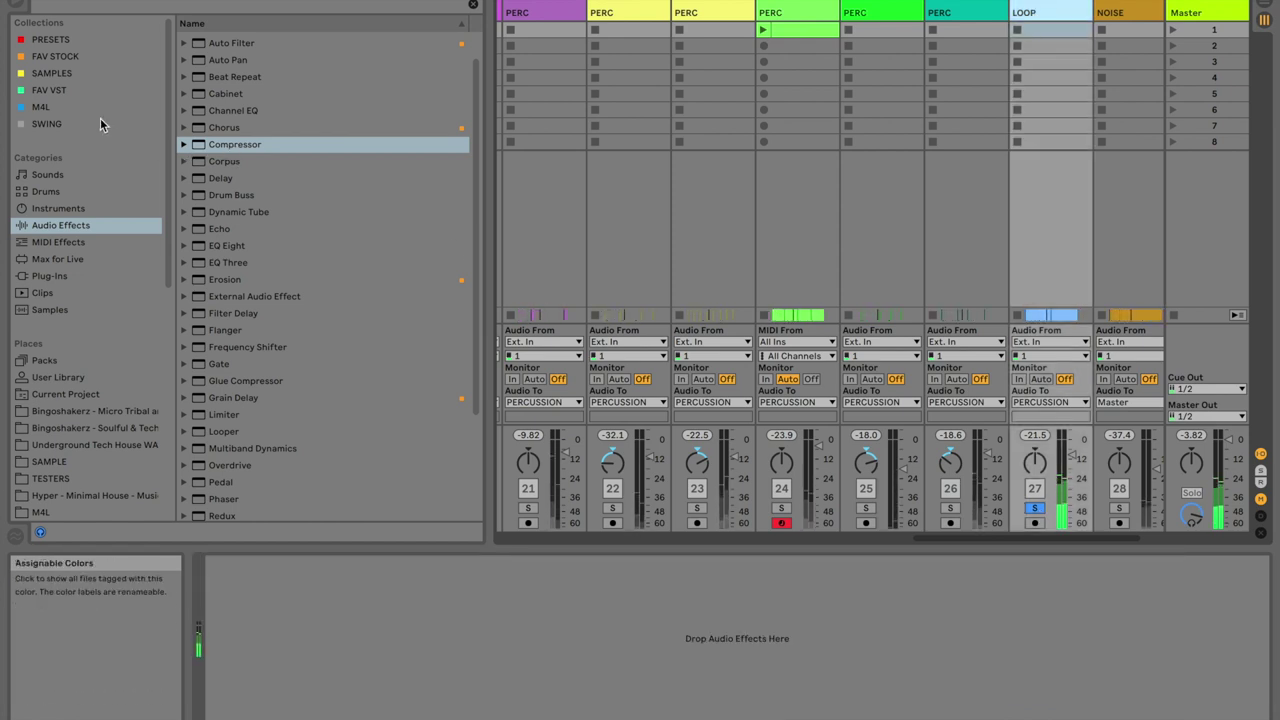
left_click(42, 40)
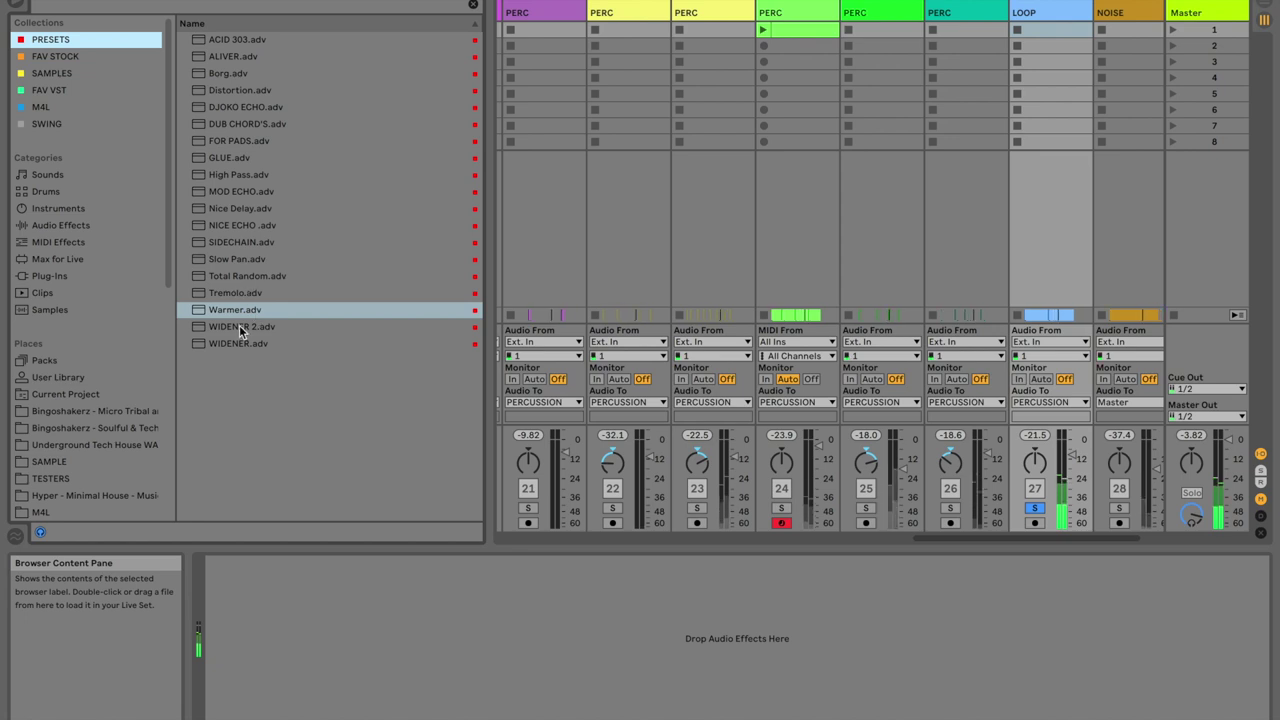
left_click_drag(250, 240, 690, 645)
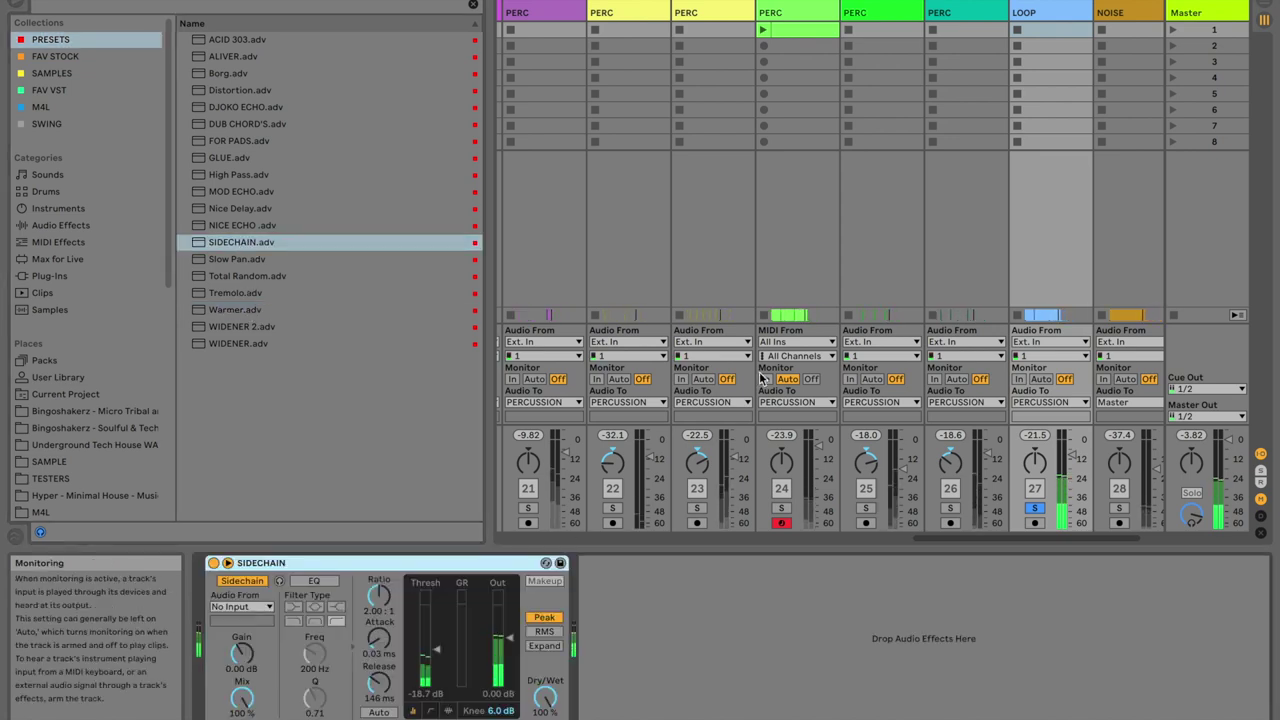
scroll(858, 420, "left", 3)
scroll(858, 420, "left", 10)
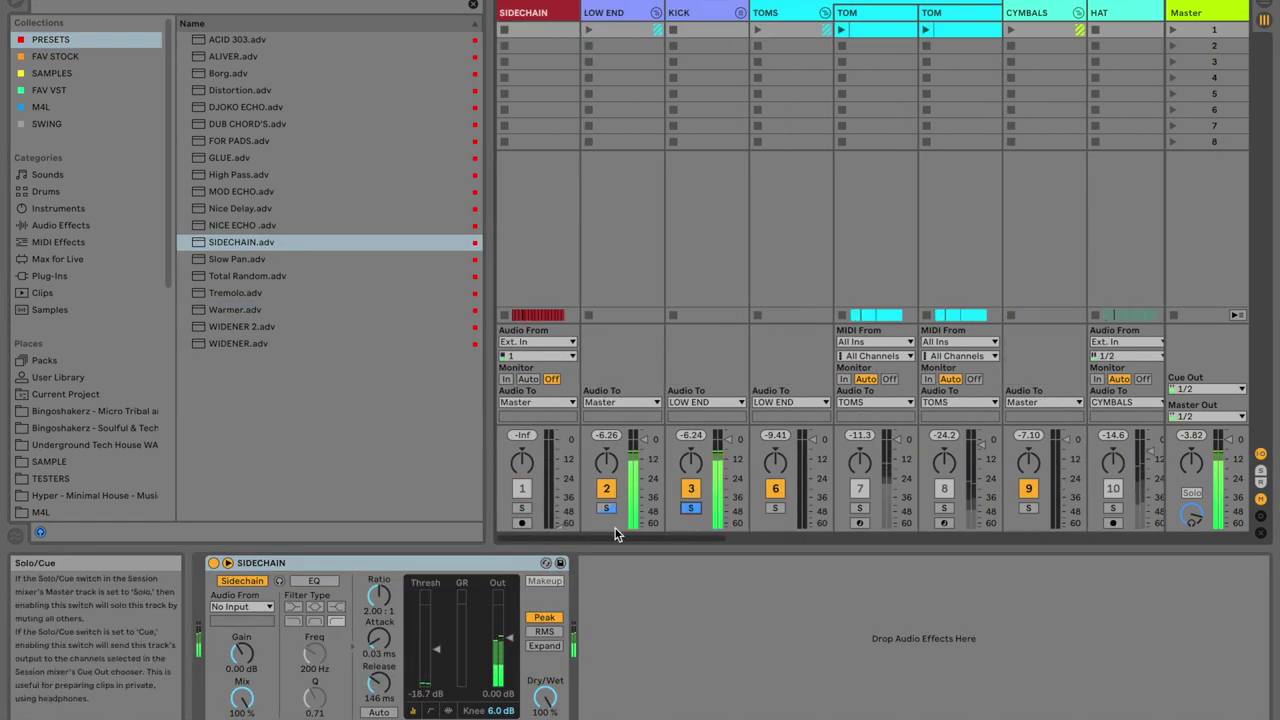
left_click(521, 508)
left_click(241, 606)
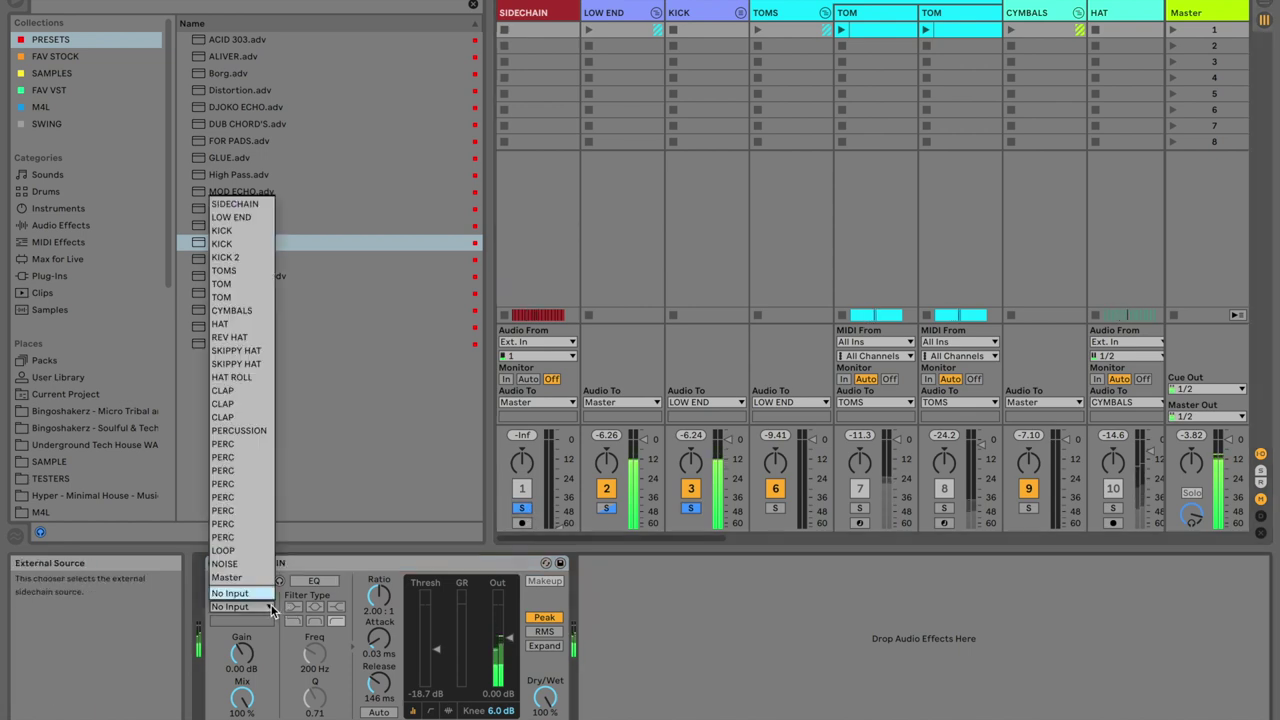
left_click(236, 204)
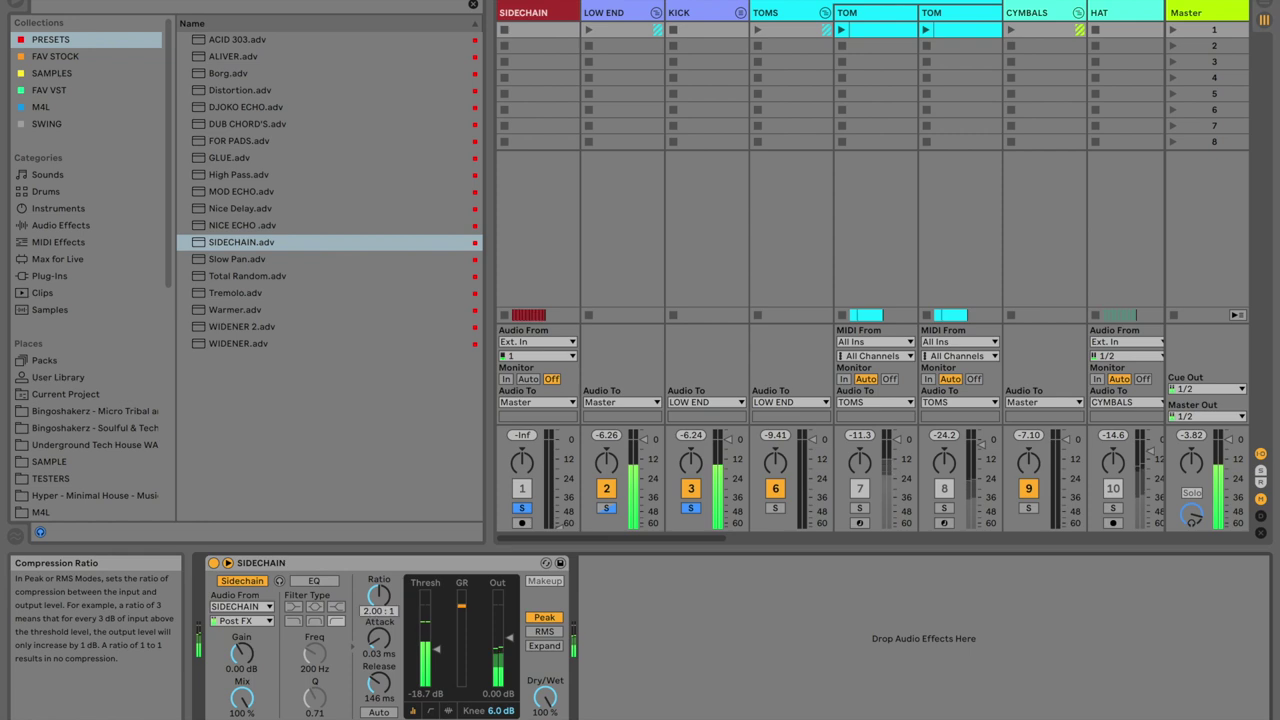
Set LOOP's sidechain compressor to ratio 9:1, attack 0.01 ms, release 6.35 ms, threshold -25.5 dB and 70% dry/wet, comparing it with bypass.
left_click_drag(378, 638, 436, 656)
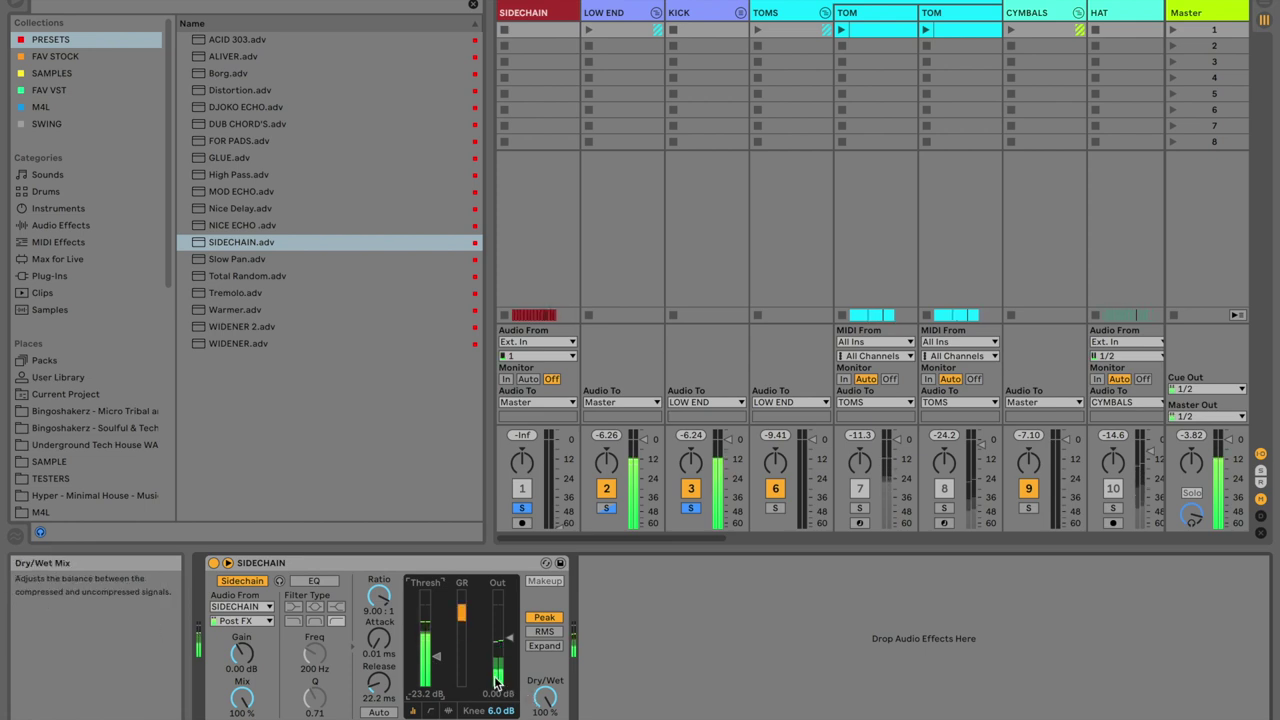
left_click(396, 669)
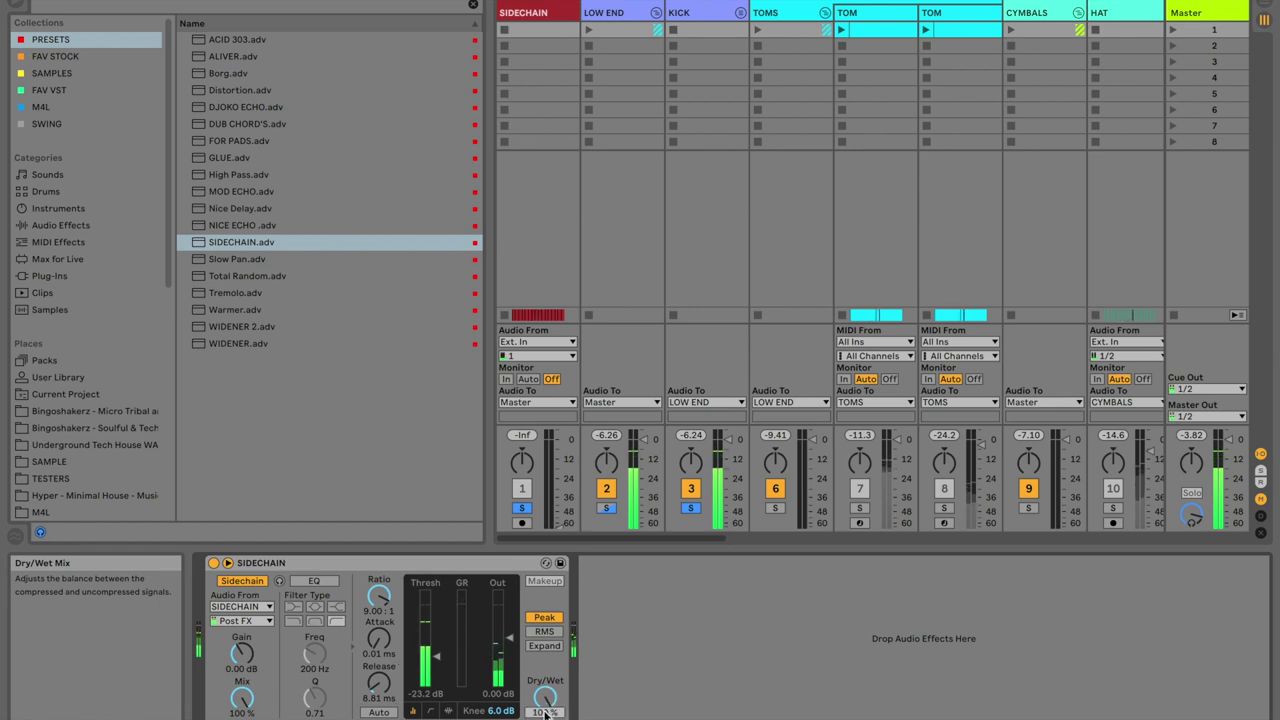
left_click(212, 565)
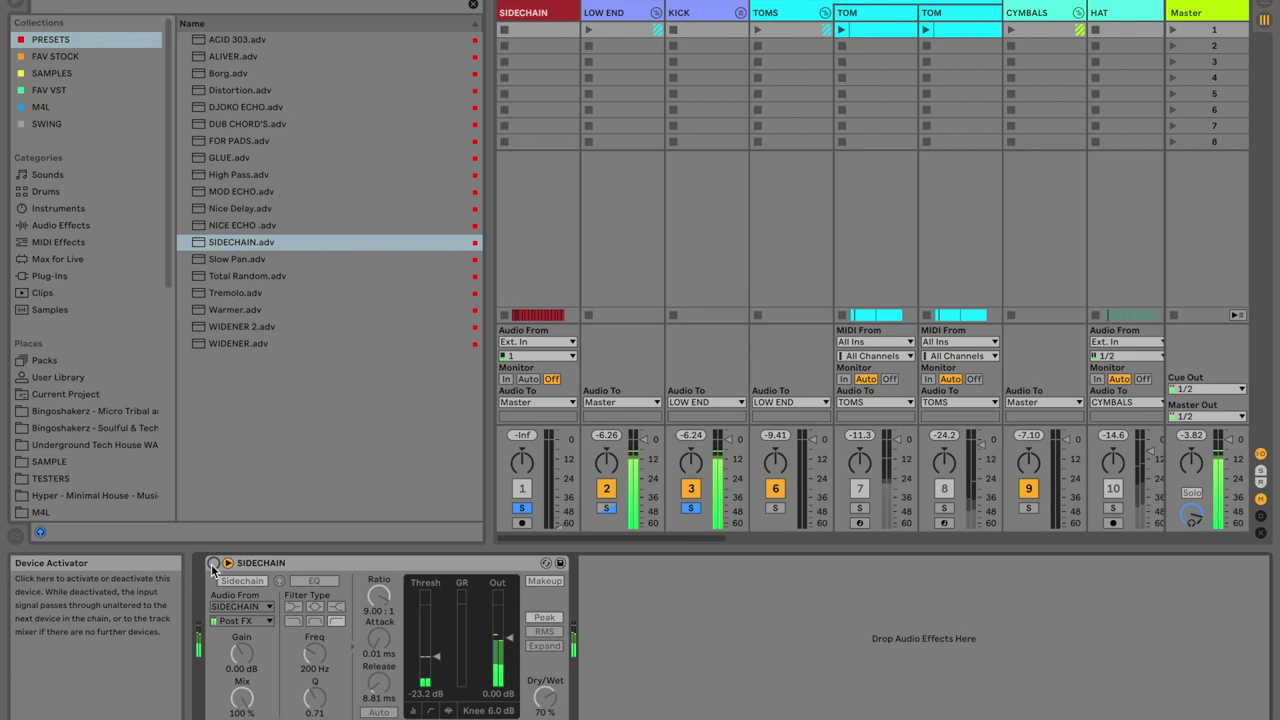
left_click(212, 565)
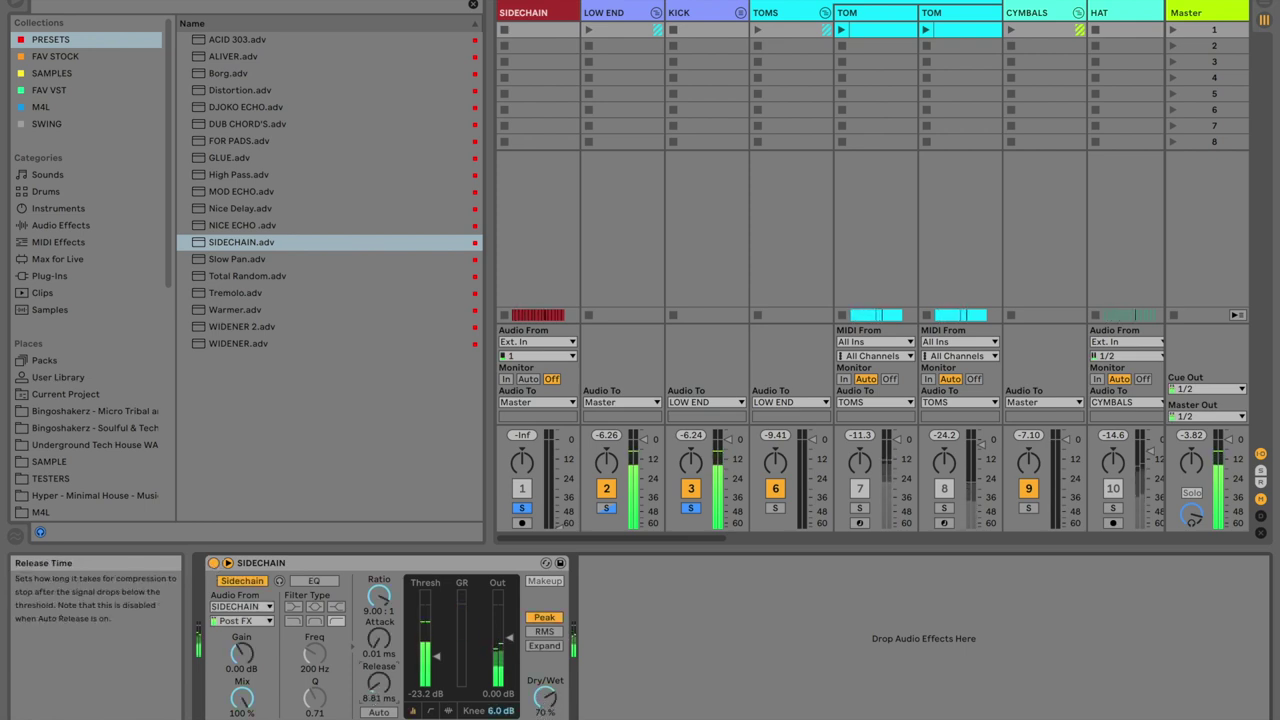
left_click(213, 565)
left_click(213, 565)
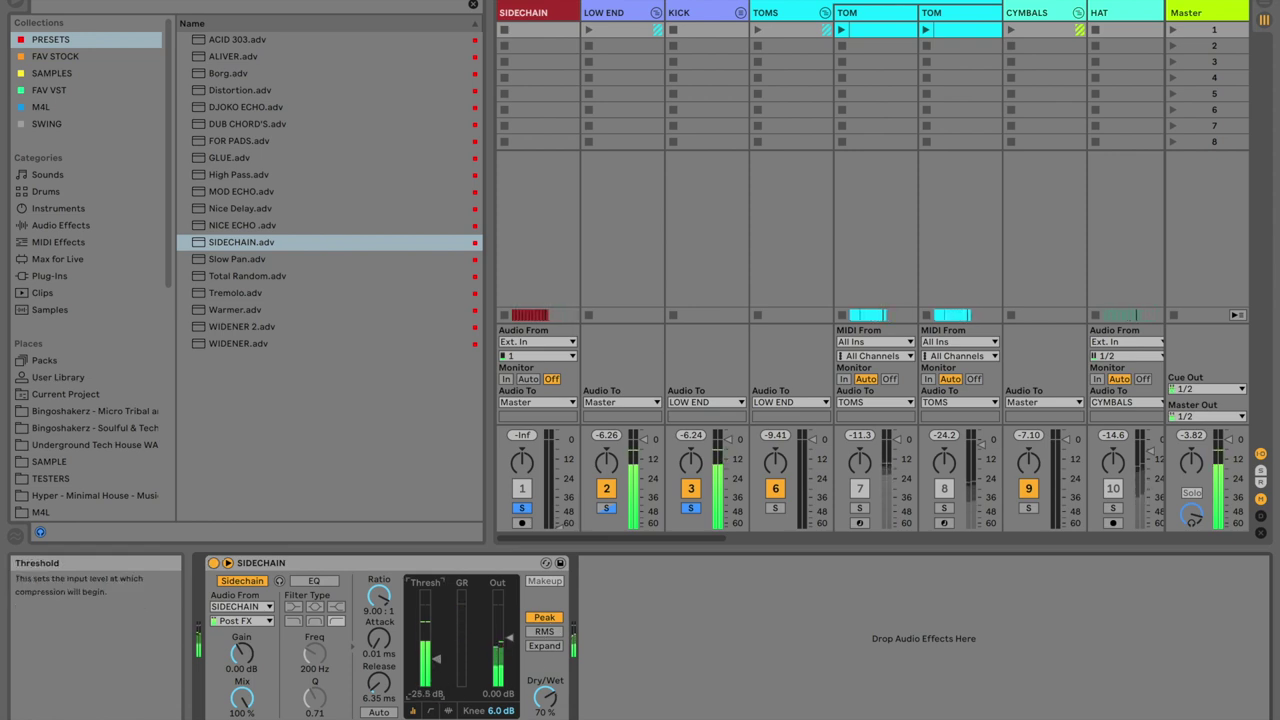
Clear the soloed tracks and fold the PERCUSSION, LOW END and CYMBALS groups in the arrangement.
left_click(695, 513)
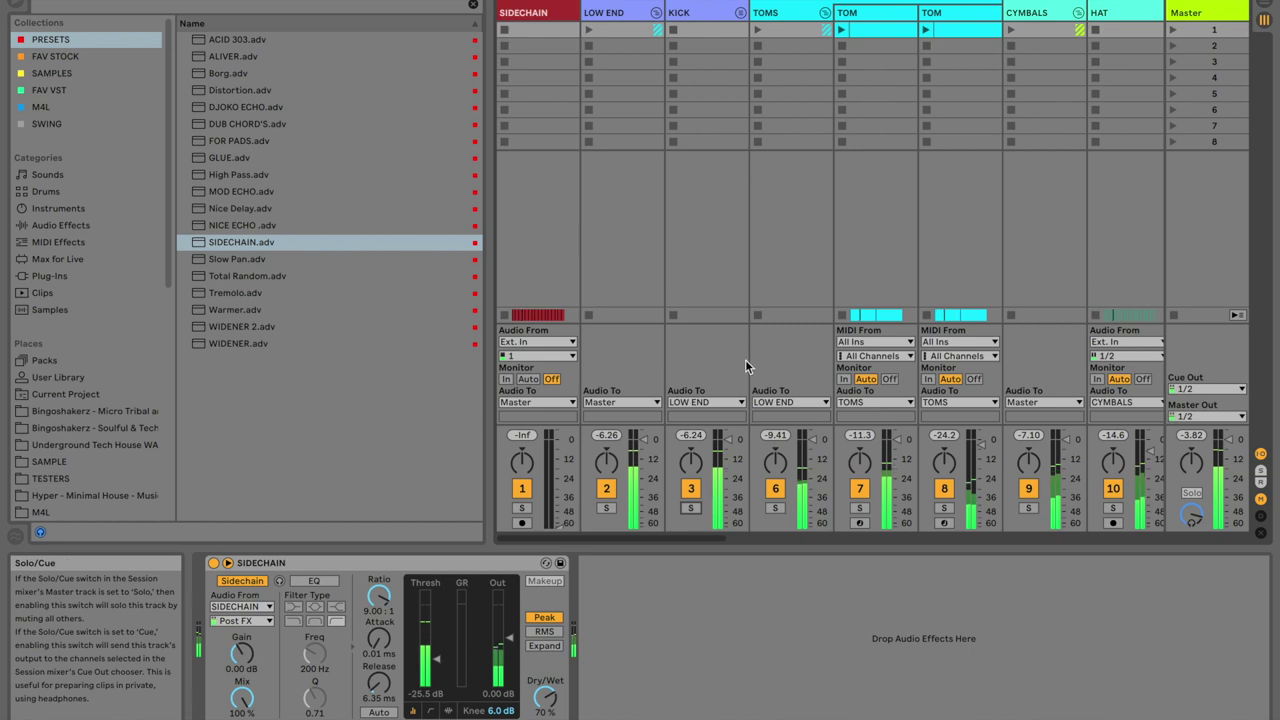
key("Tab")
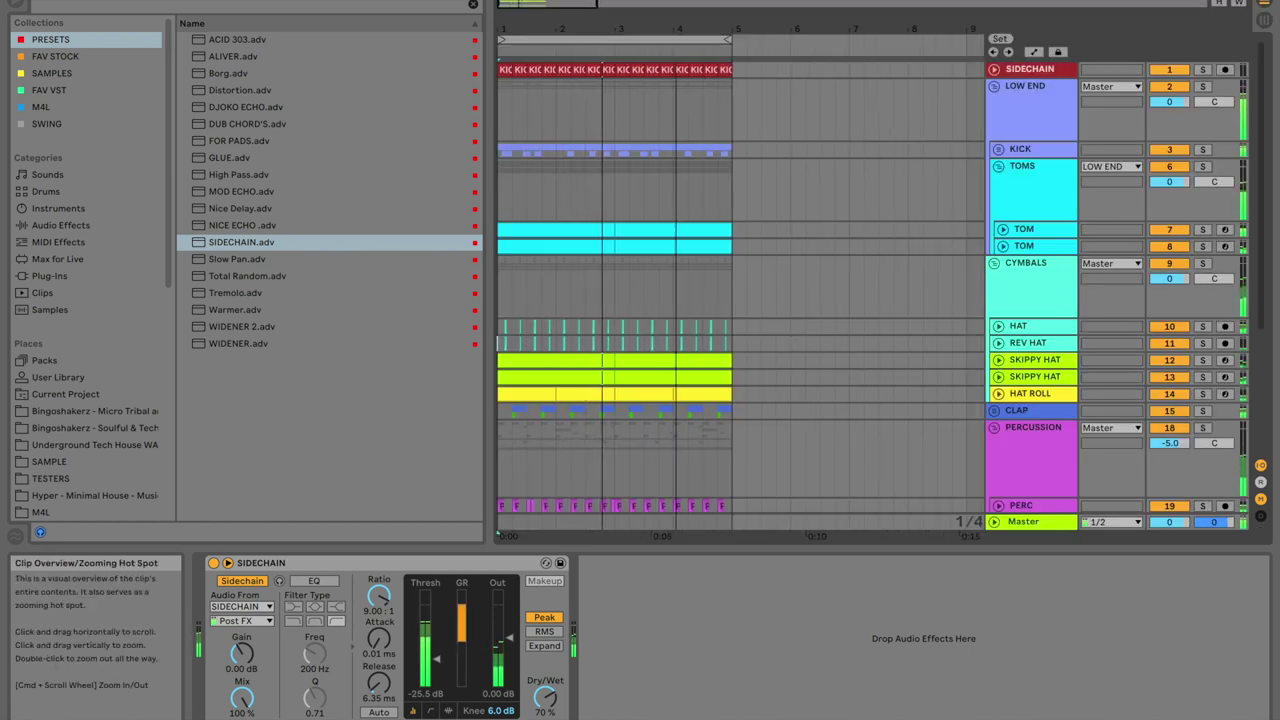
key("minus")
left_click(994, 427)
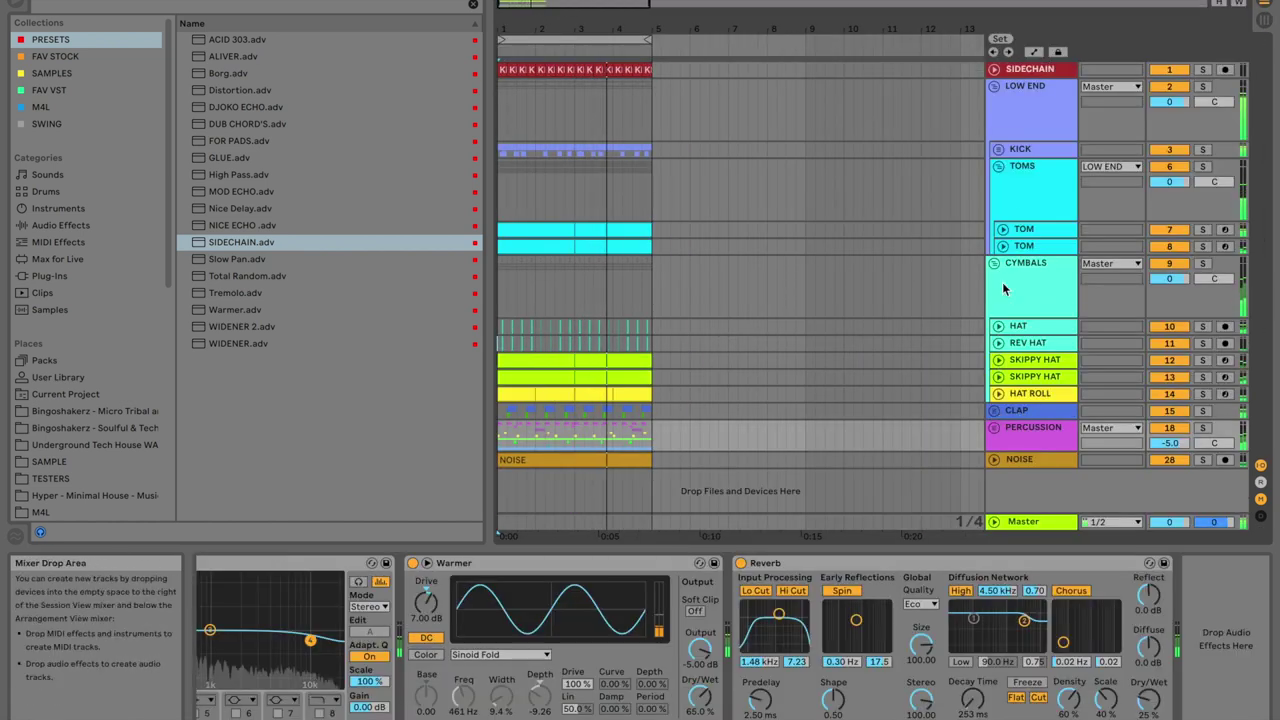
left_click(994, 86)
left_click(993, 103)
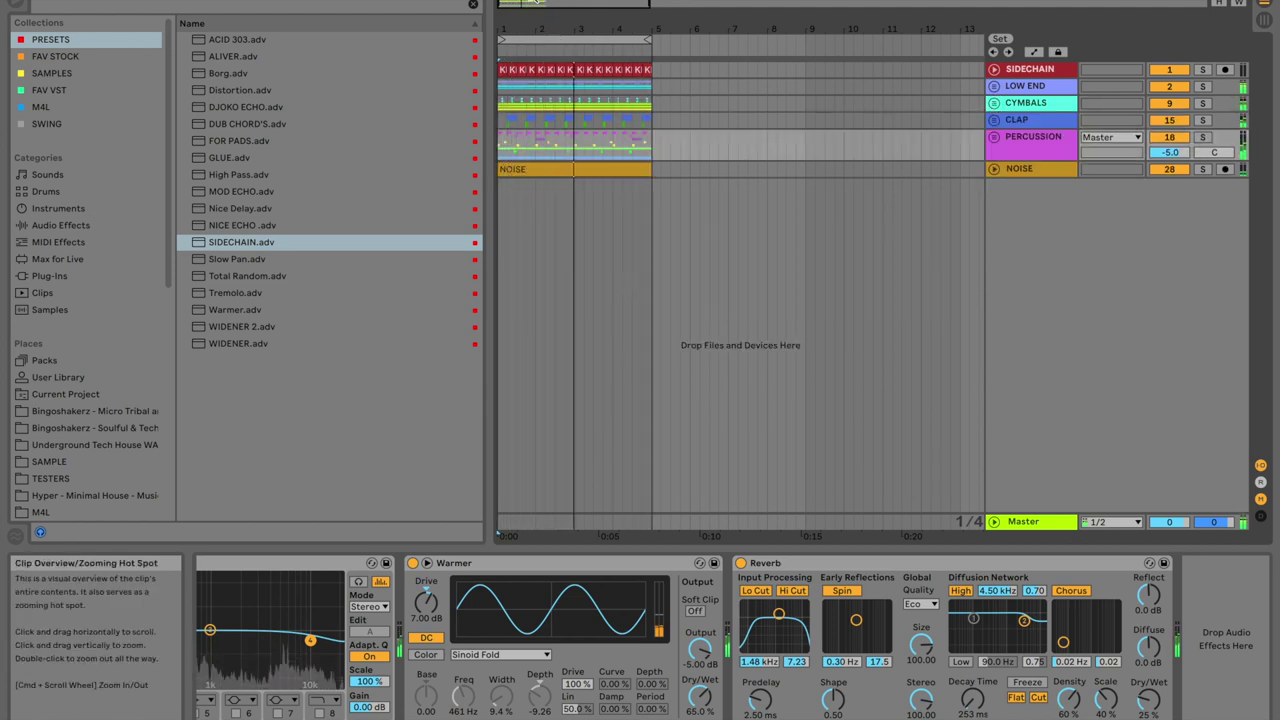
Group the CYMBALS, CLAP and PERCUSSION groups together and rename the new group DRUMS.
left_click(1039, 88)
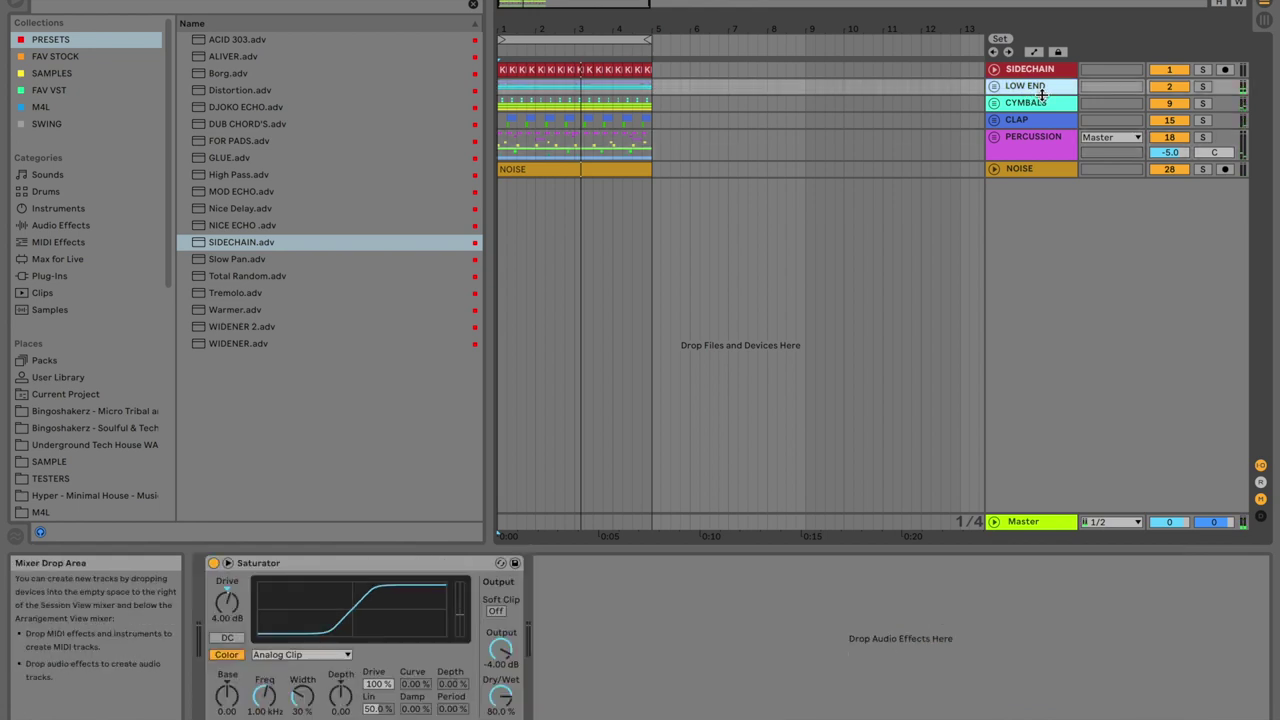
left_click(1025, 105)
left_click(1034, 121)
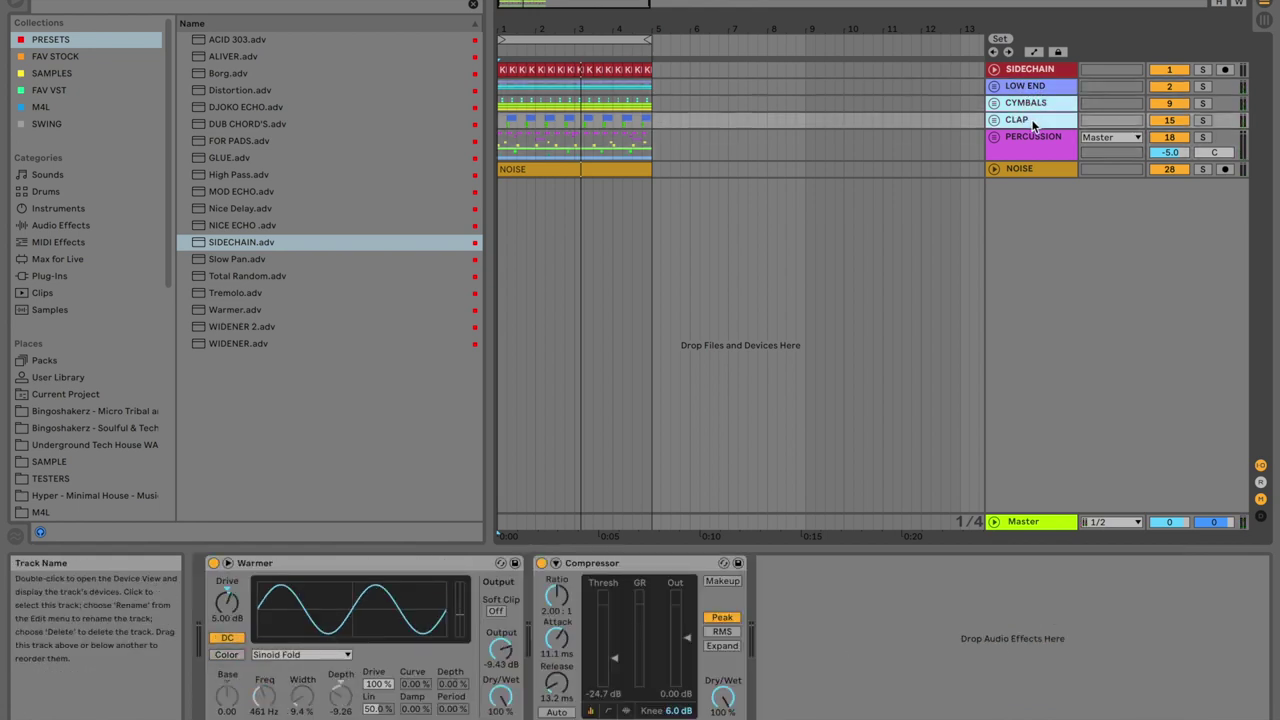
left_click(1040, 150)
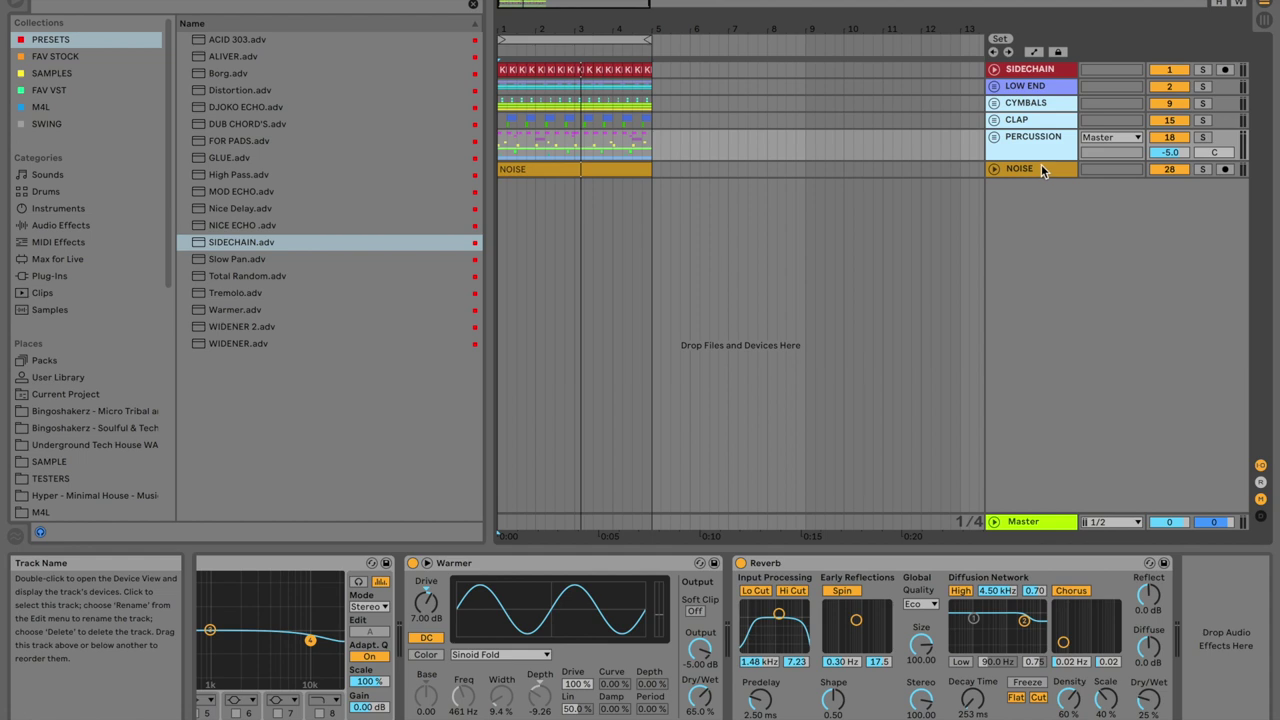
key("super+g")
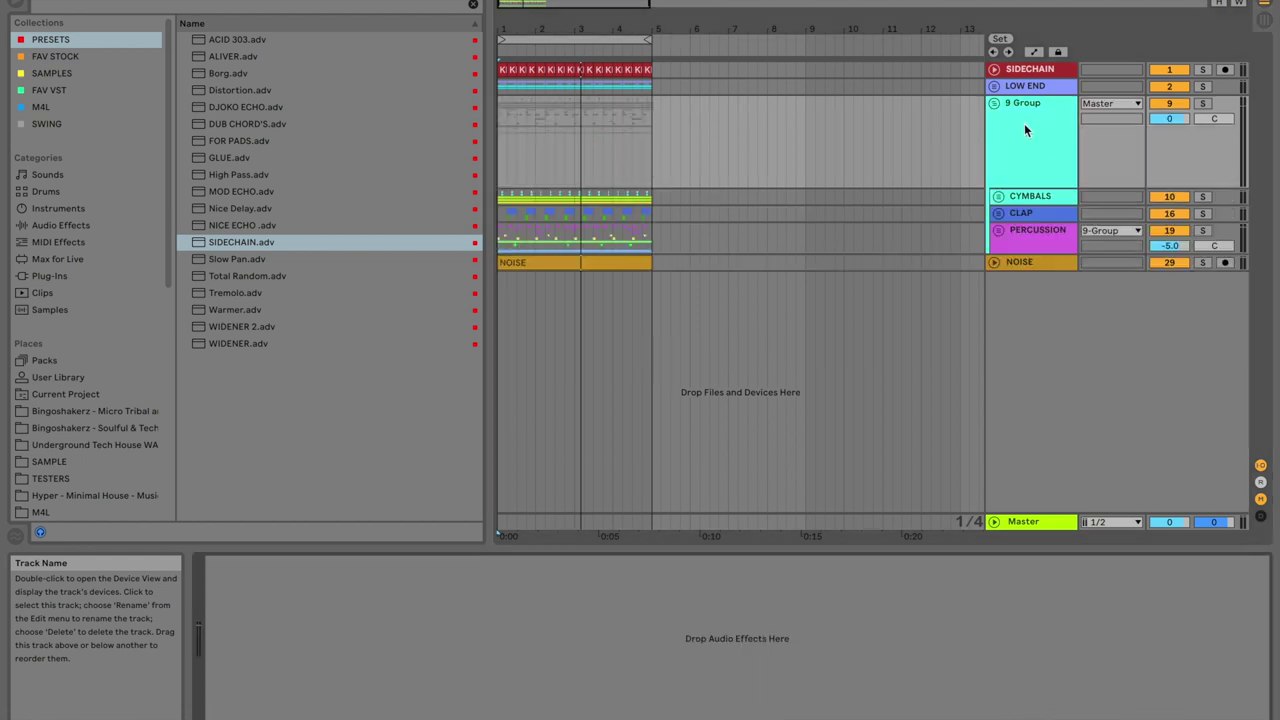
right_click(1020, 133)
left_click(1048, 202)
type("DRUMS")
key("Return")
Solo DRUMS during playback and add the Warmer preset to it with an output of -9.00 dB.
left_click(1203, 103)
key("space")
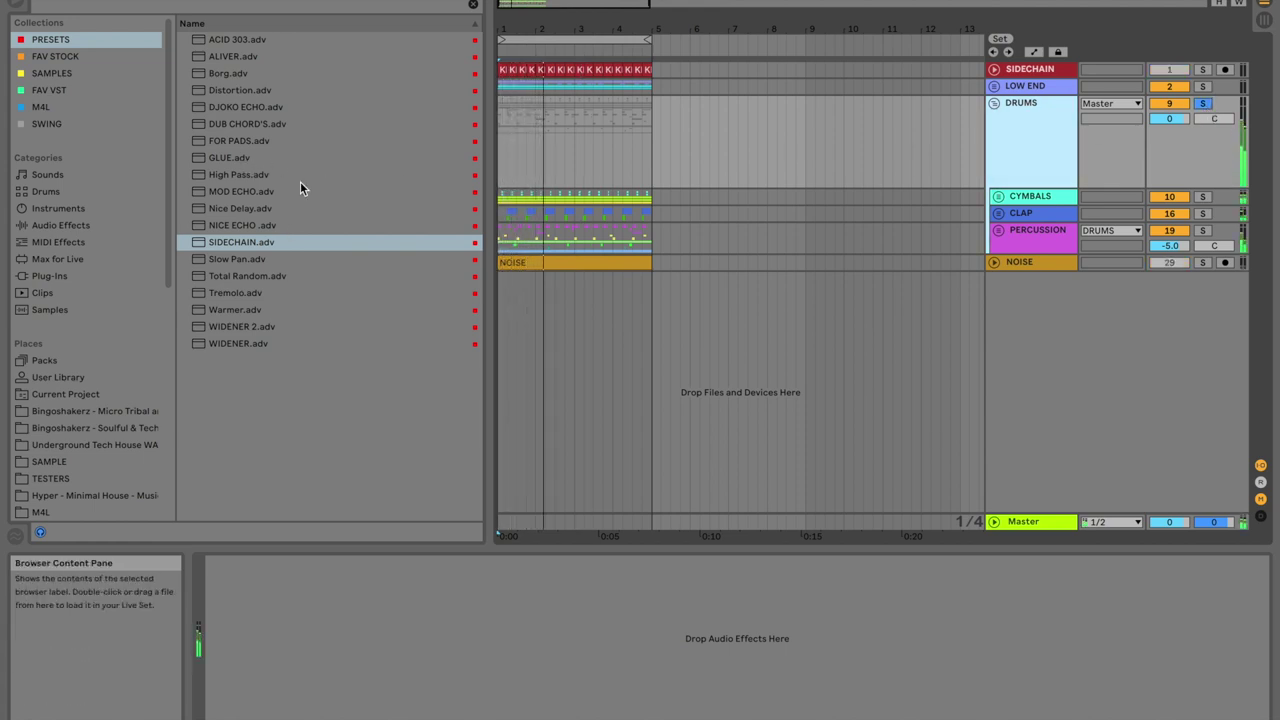
left_click(226, 312)
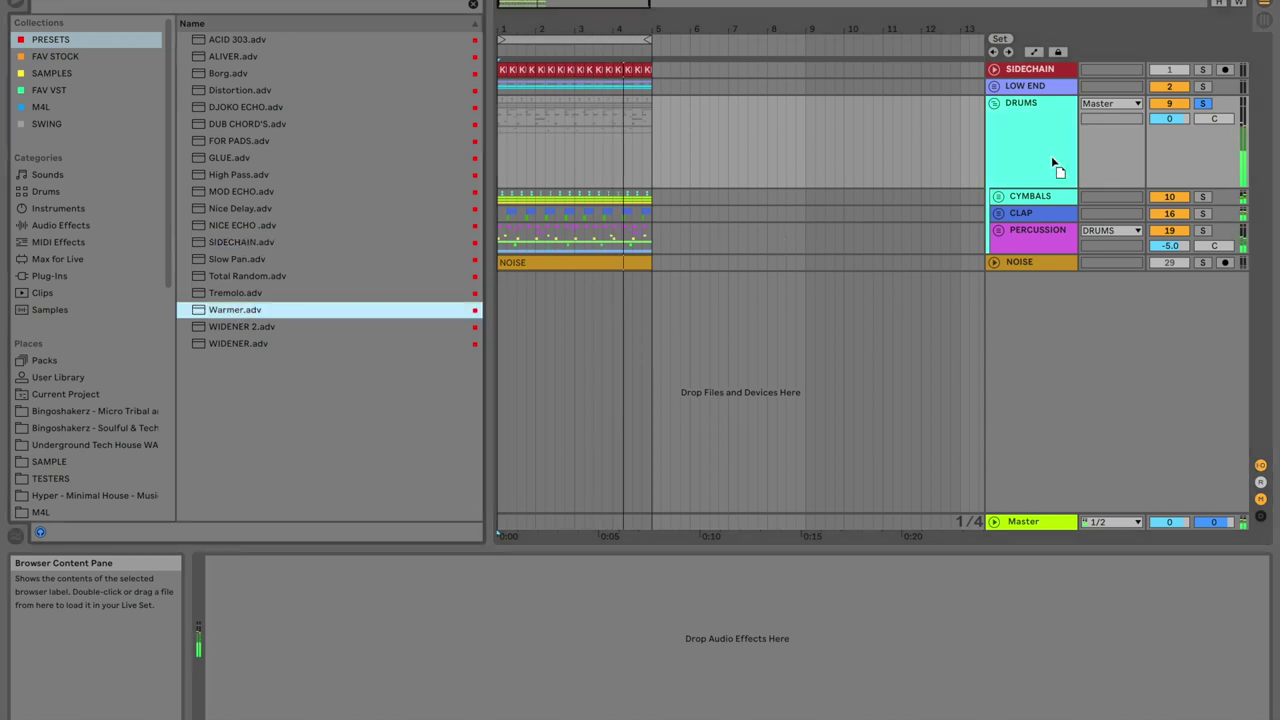
key("Return")
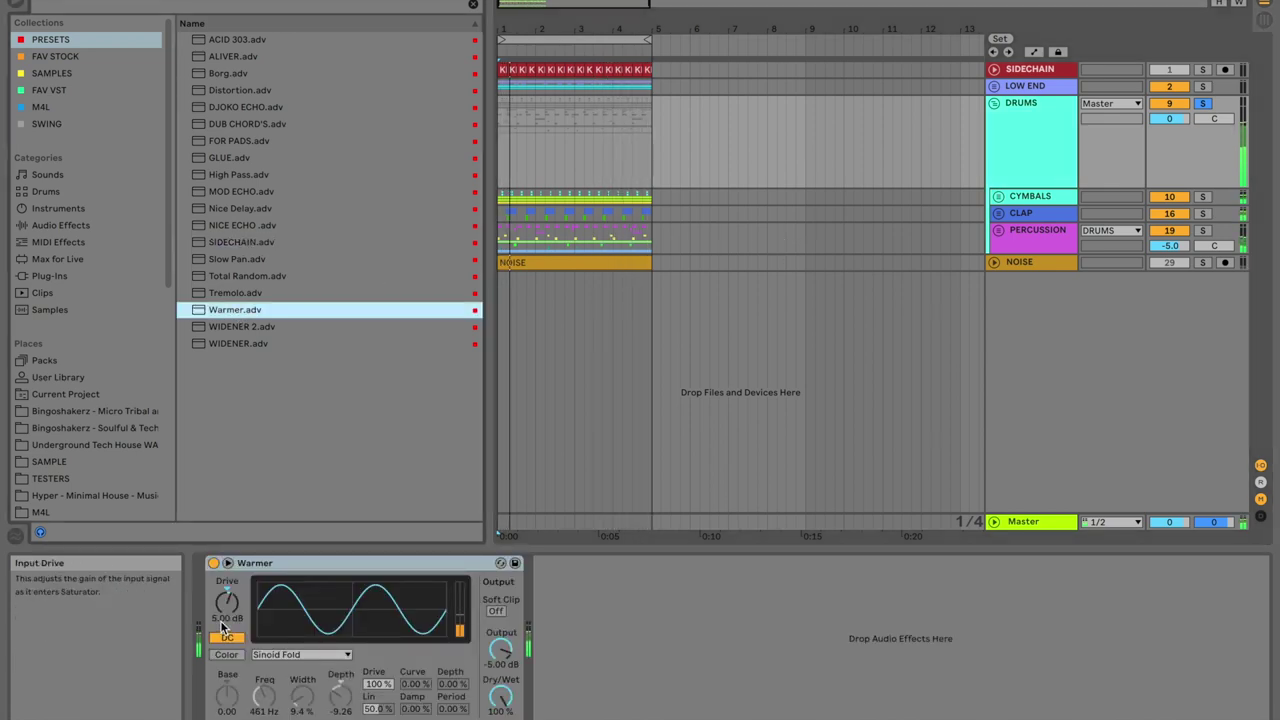
left_click_drag(224, 626, 225, 616)
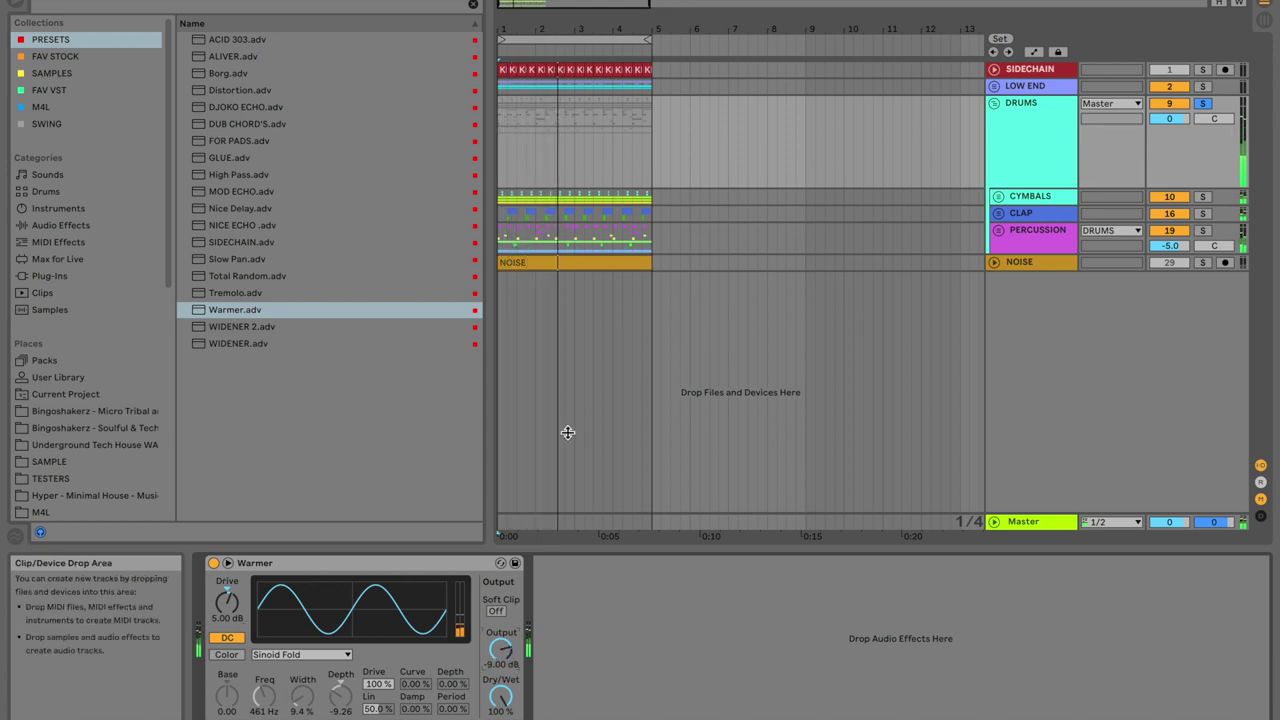
Compare DRUMS with Warmer bypassed and active in the mixer, and set its dry/wet to 78.6%.
key("Tab")
key("0")
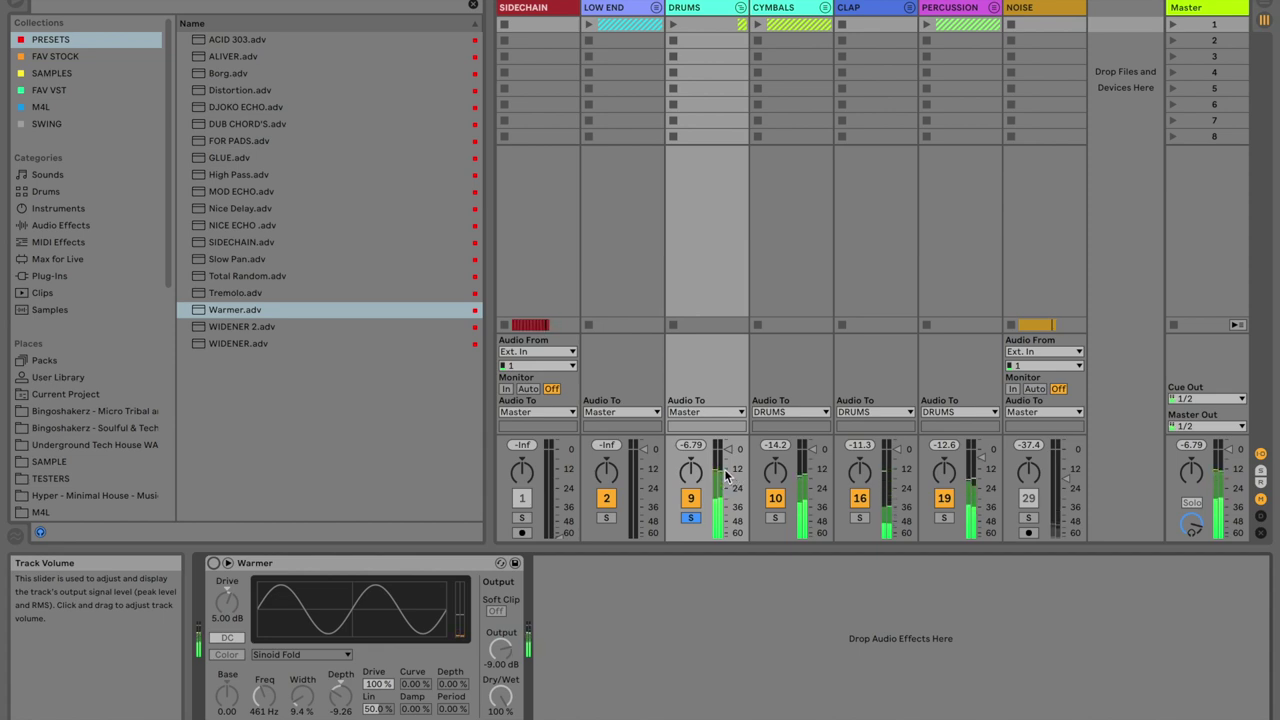
left_click(213, 563)
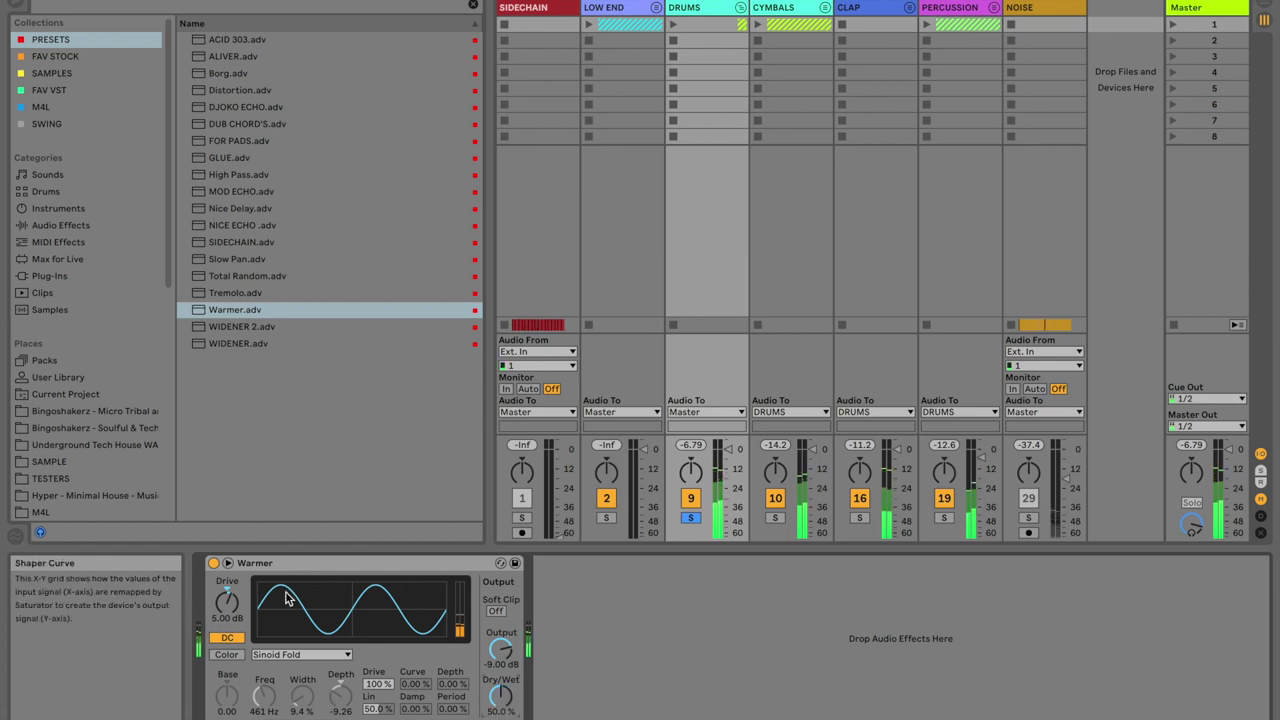
left_click(213, 564)
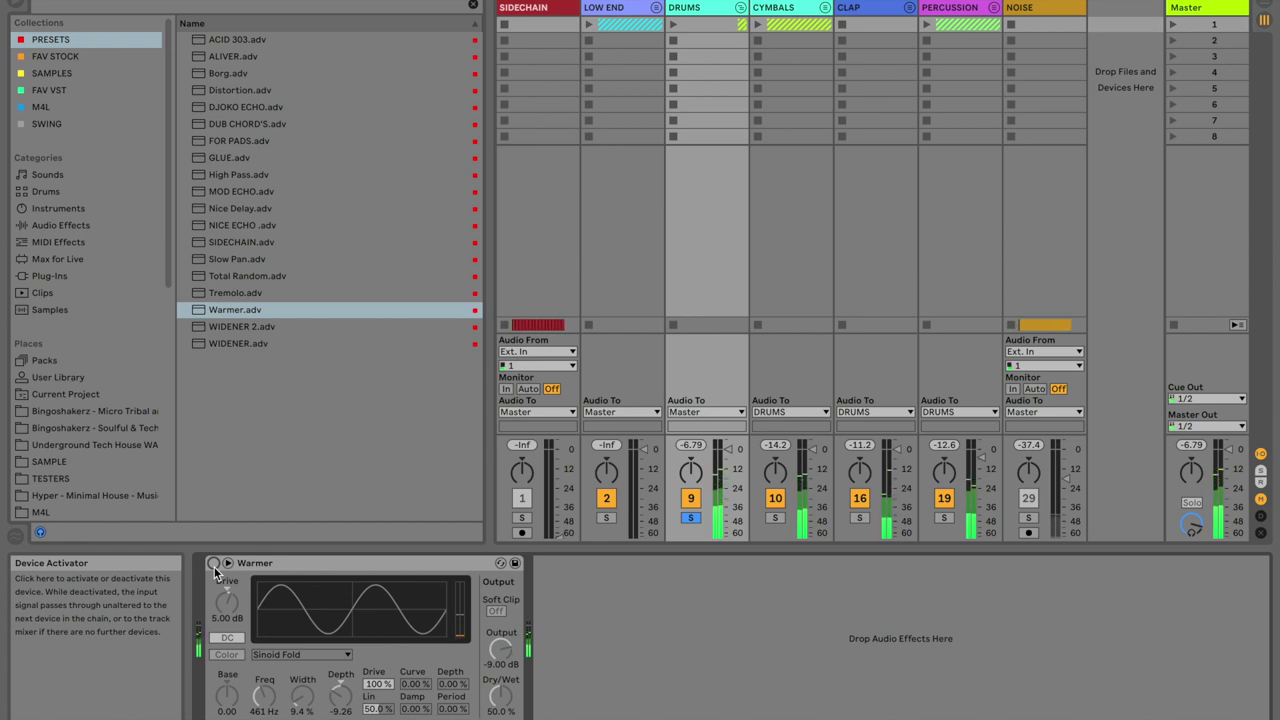
left_click(213, 564)
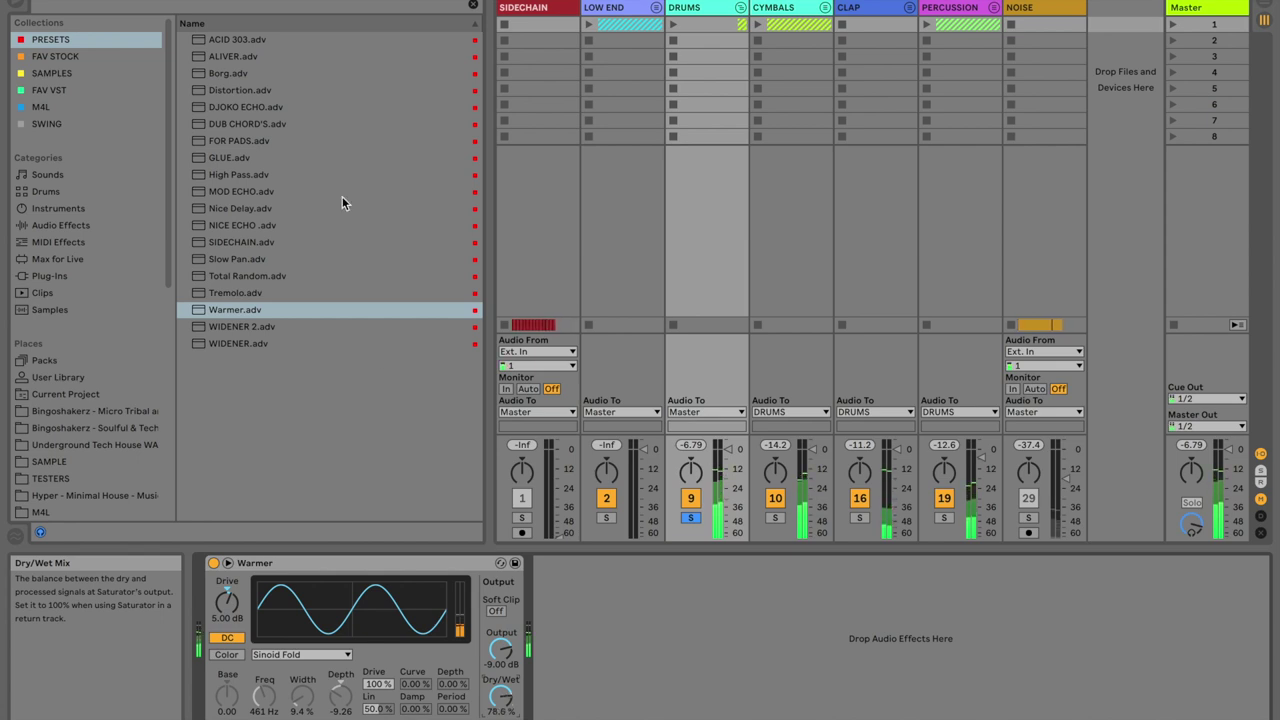
Add a Glue Compressor after Warmer on DRUMS with threshold -11.4 dB and 70% dry/wet, and set Warmer's output to -6.86 dB.
left_click(63, 211)
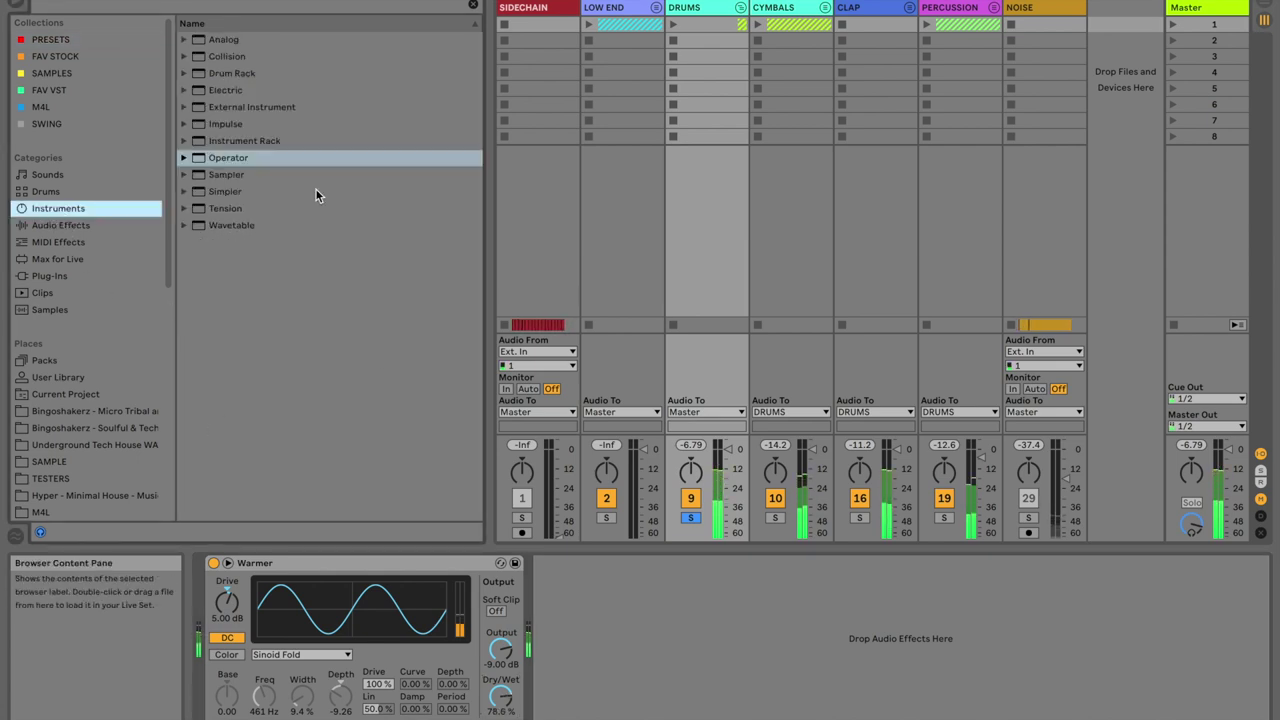
left_click(50, 226)
scroll(285, 345, "down", 3)
scroll(300, 257, "up", 1)
left_click_drag(219, 262, 580, 640)
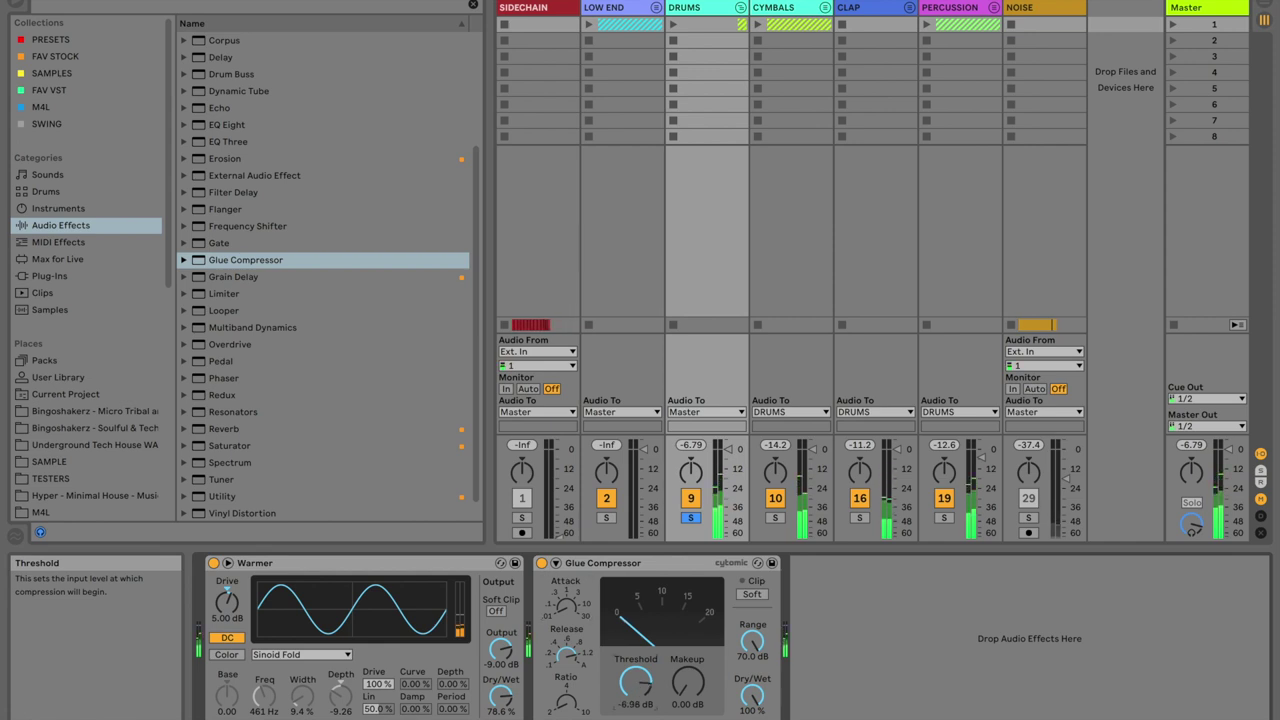
left_click_drag(635, 682, 635, 696)
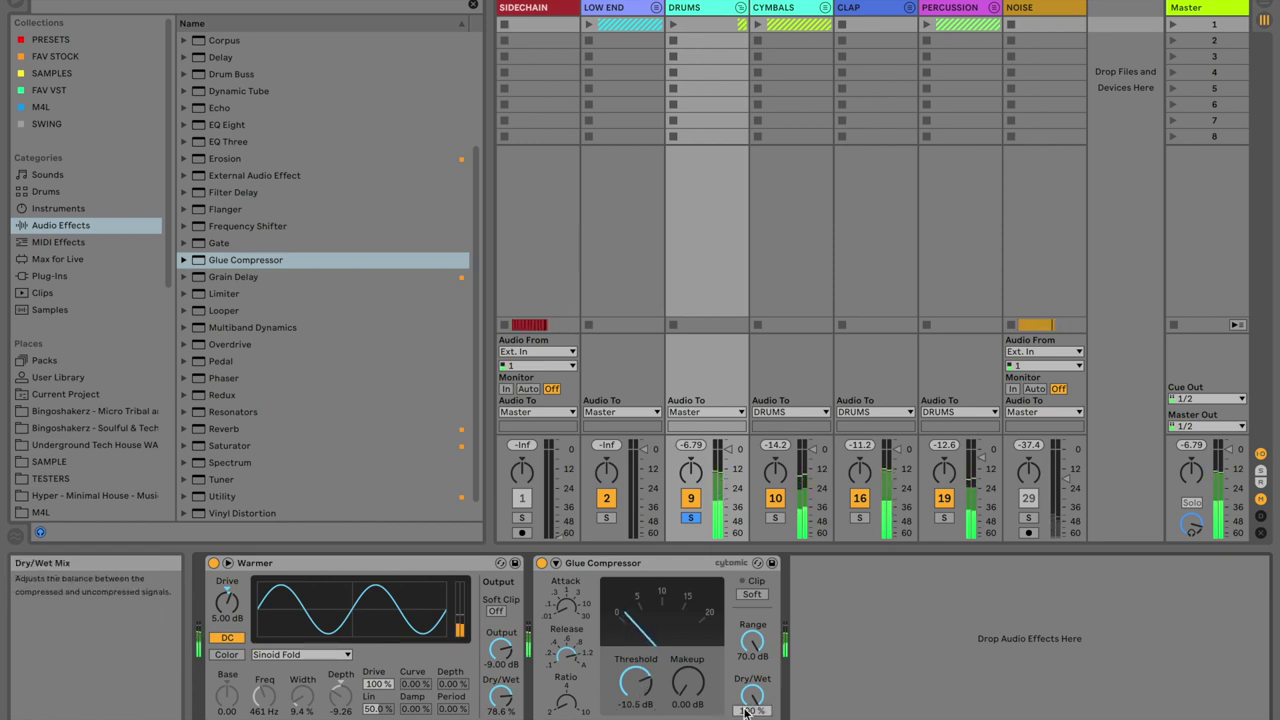
key("Return")
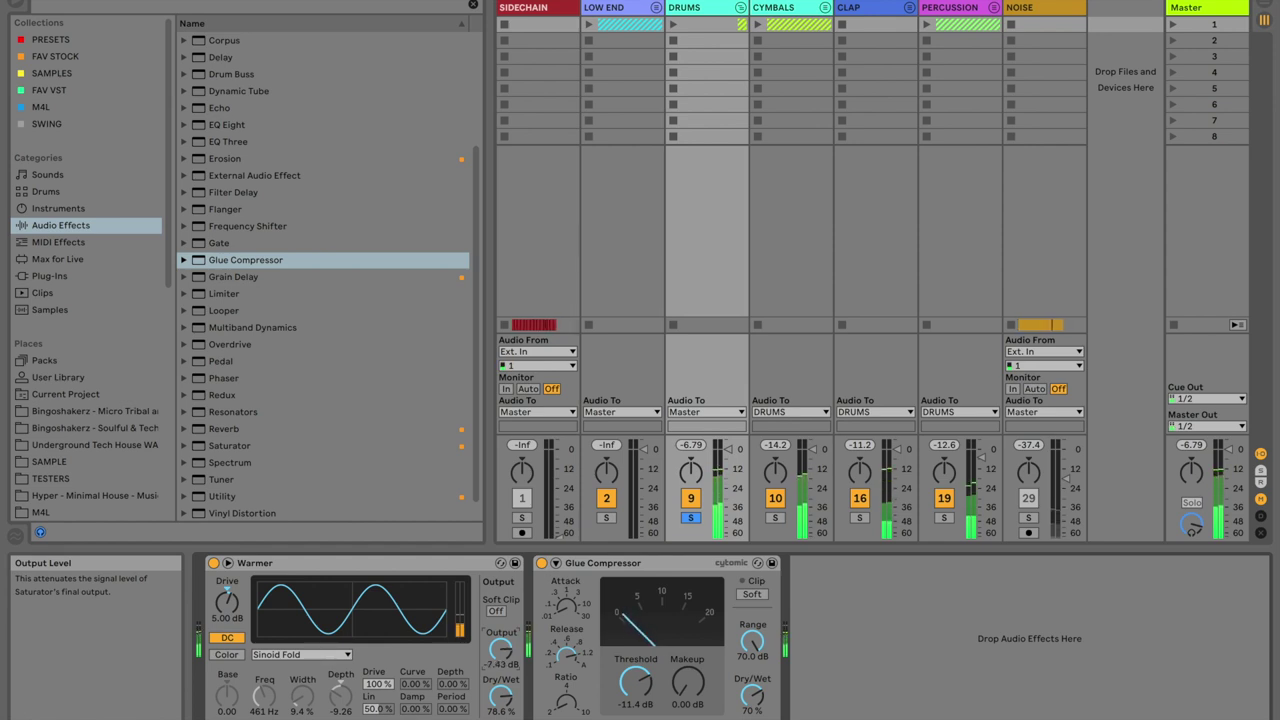
left_click_drag(500, 655, 500, 652)
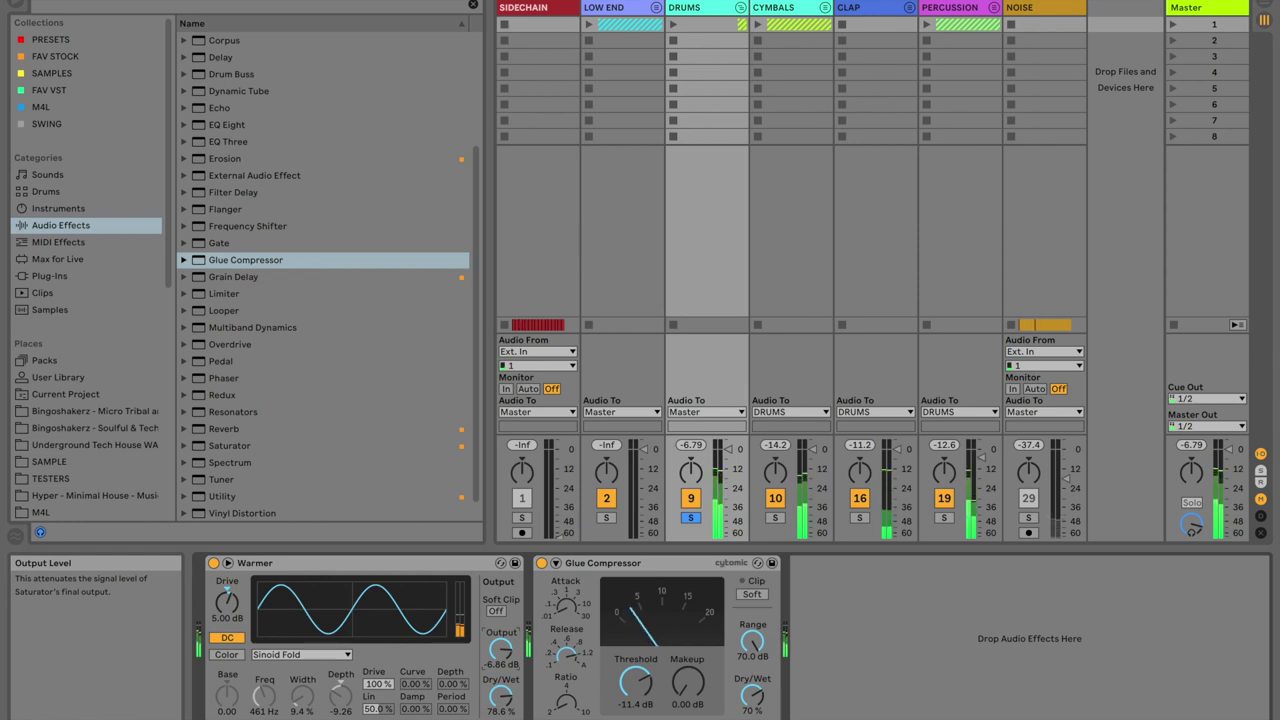
Set Warmer's output to -6.29 dB and compare DRUMS with Warmer and Glue Compressor bypassed and active.
left_click(213, 563)
left_click(542, 564)
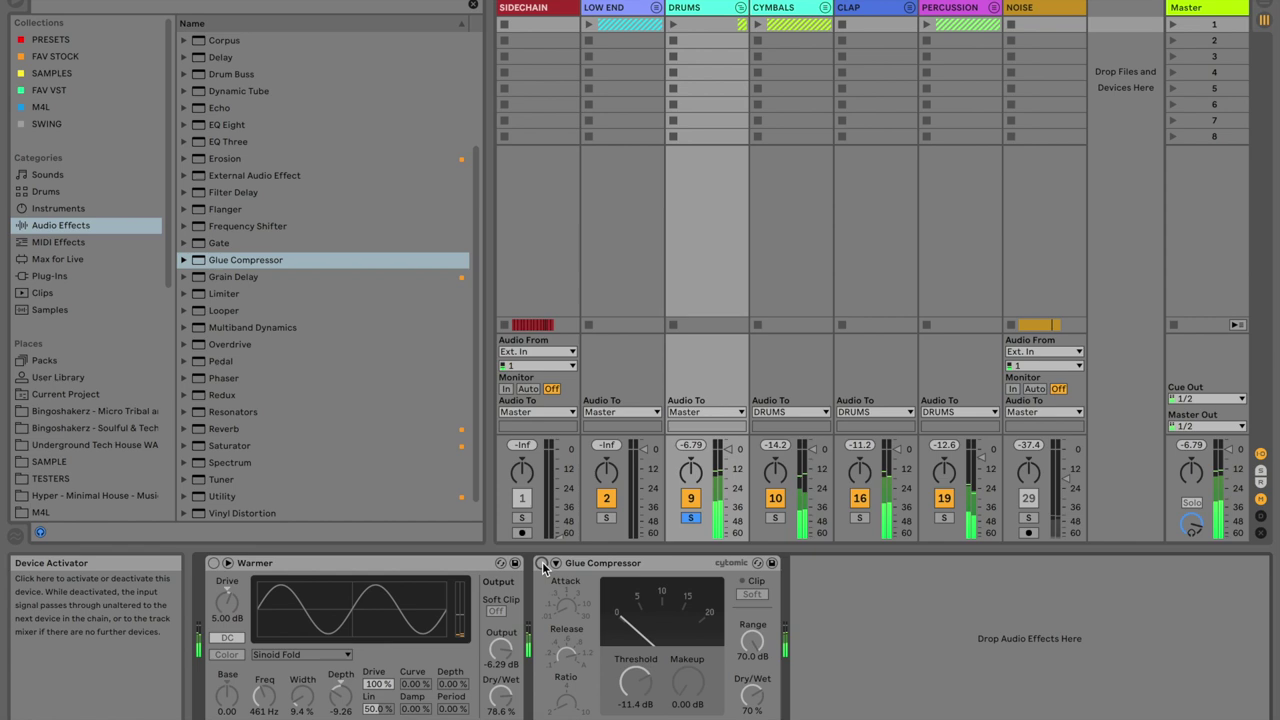
left_click(542, 564)
left_click(213, 563)
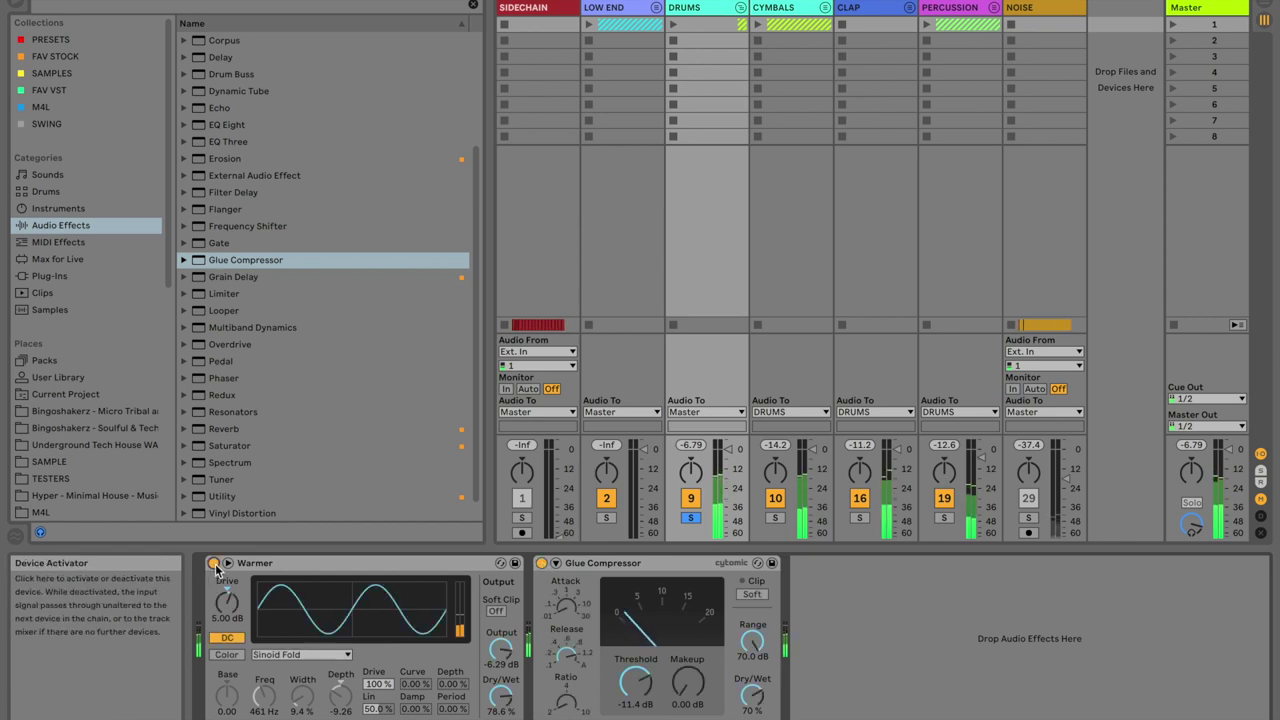
Add the High Pass preset after Glue Compressor on DRUMS, with a steeper low cut at 61.2 Hz.
scroll(288, 181, "up", 3)
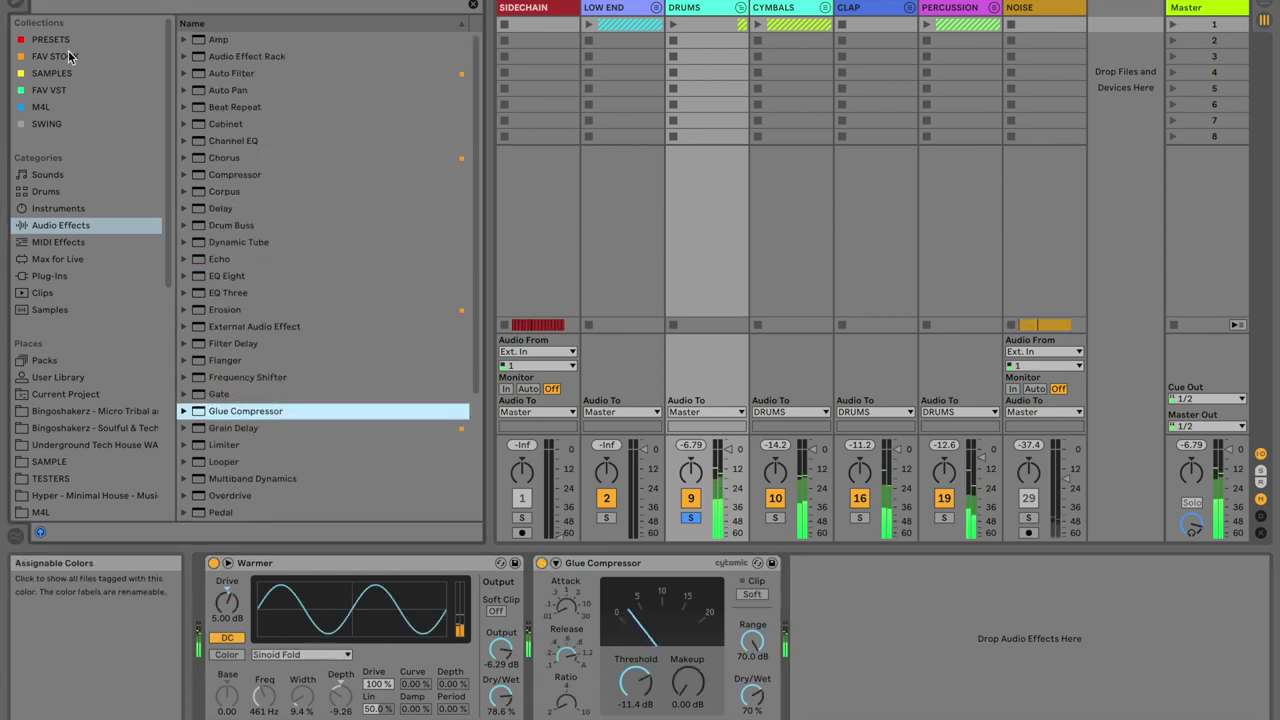
left_click(50, 39)
double_click(240, 174)
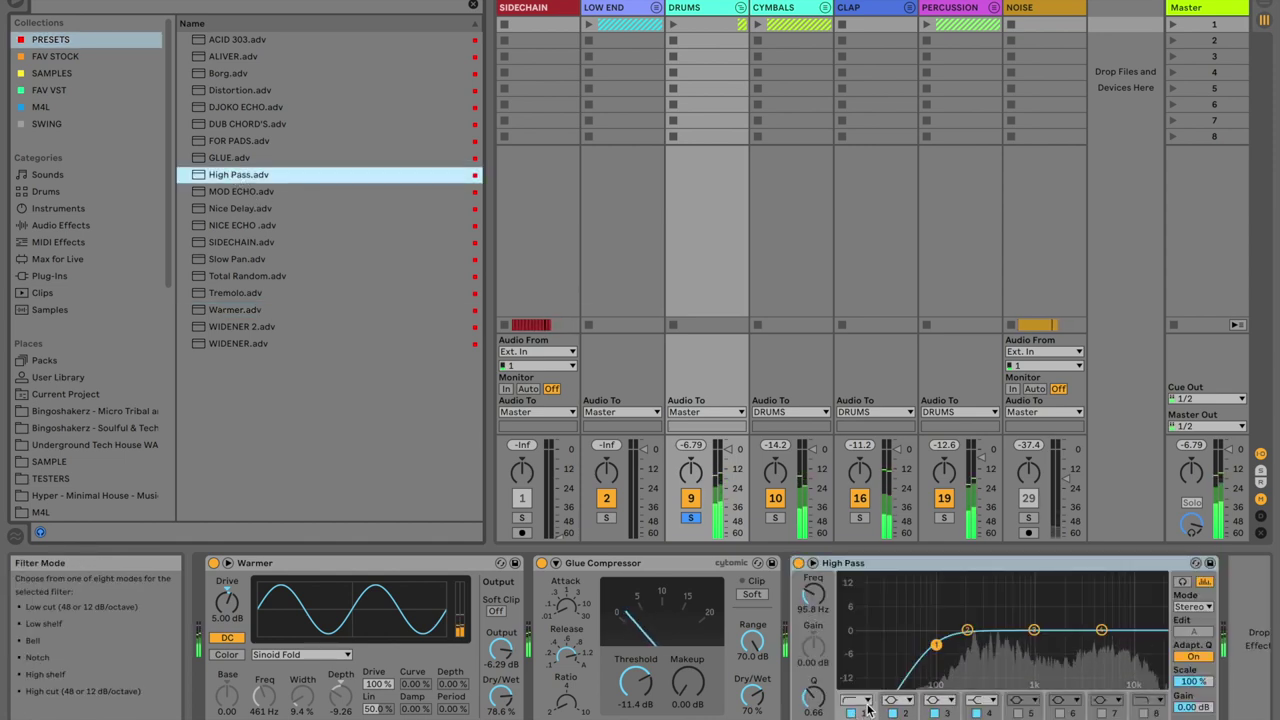
left_click(851, 713)
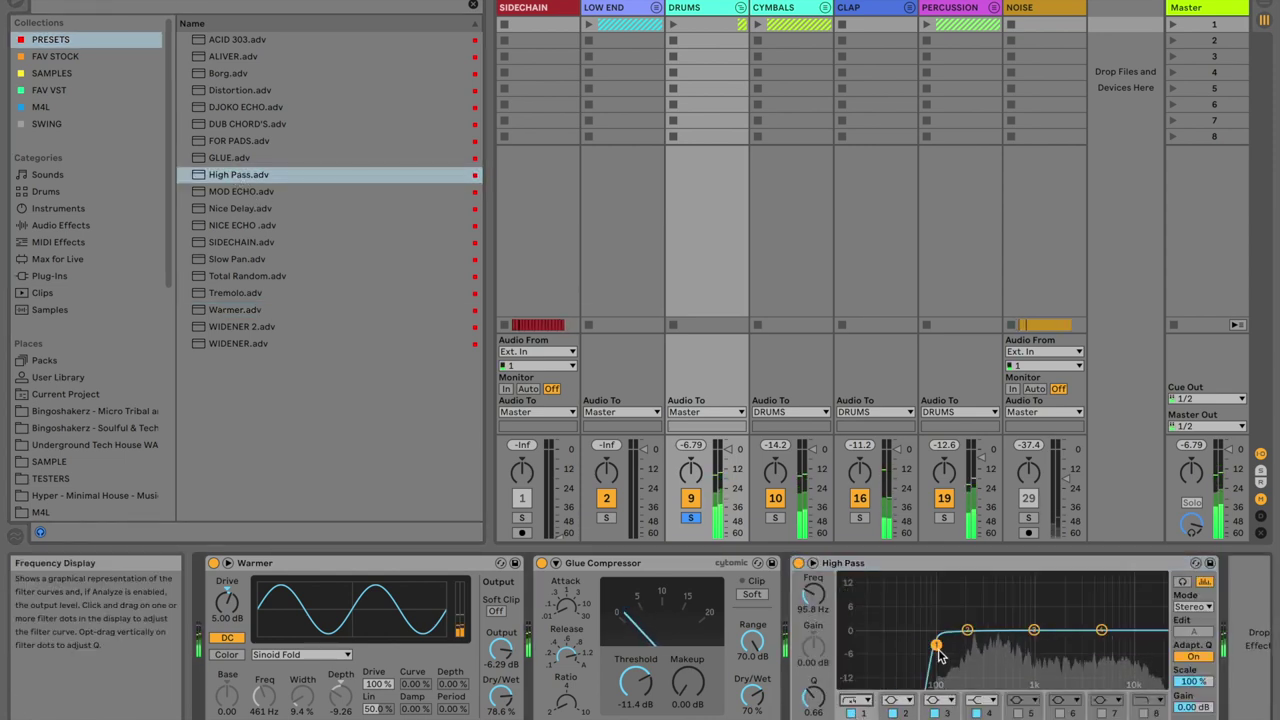
left_click_drag(936, 645, 917, 647)
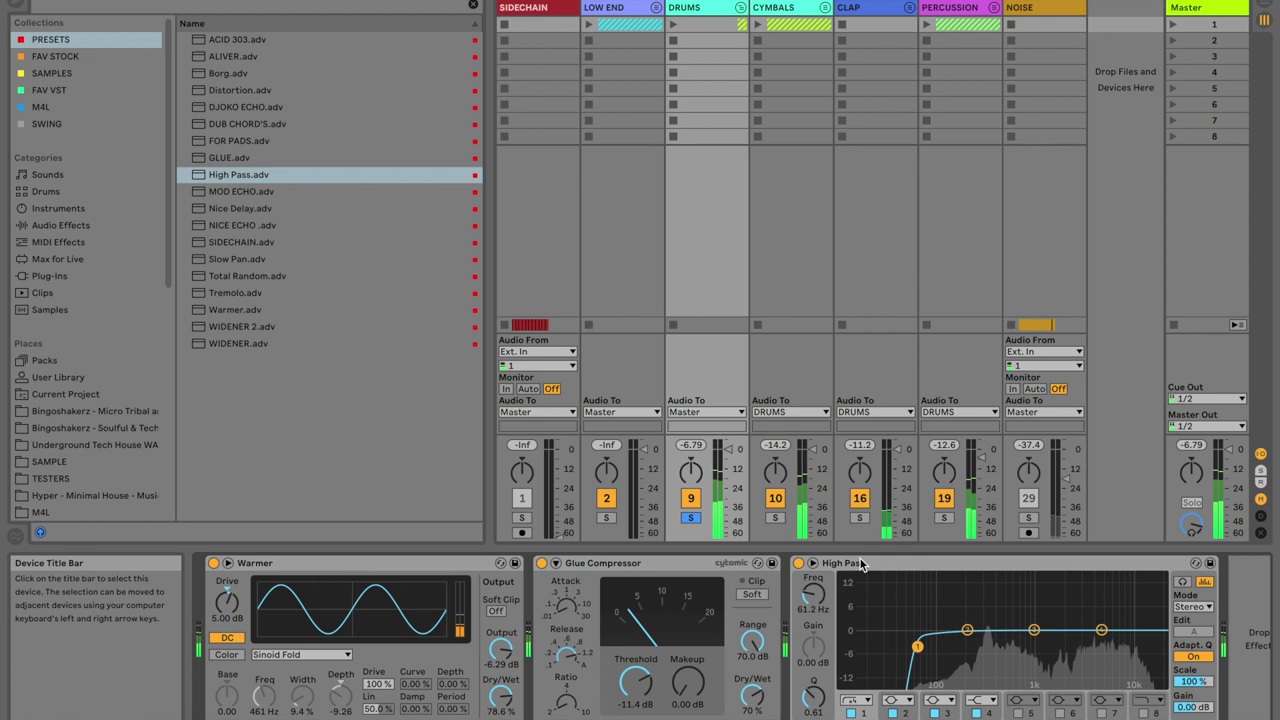
Unsolo DRUMS and delete High Pass after comparing the full mix with it bypassed and active.
left_click(690, 517)
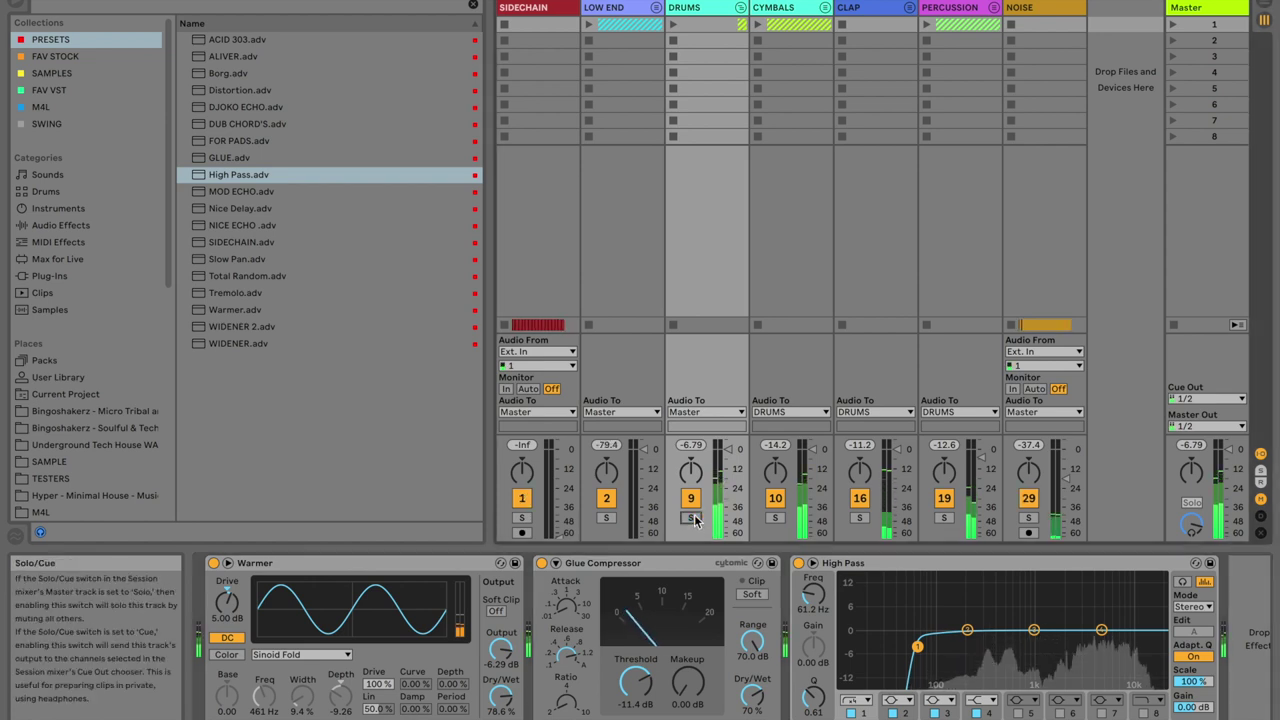
left_click(799, 564)
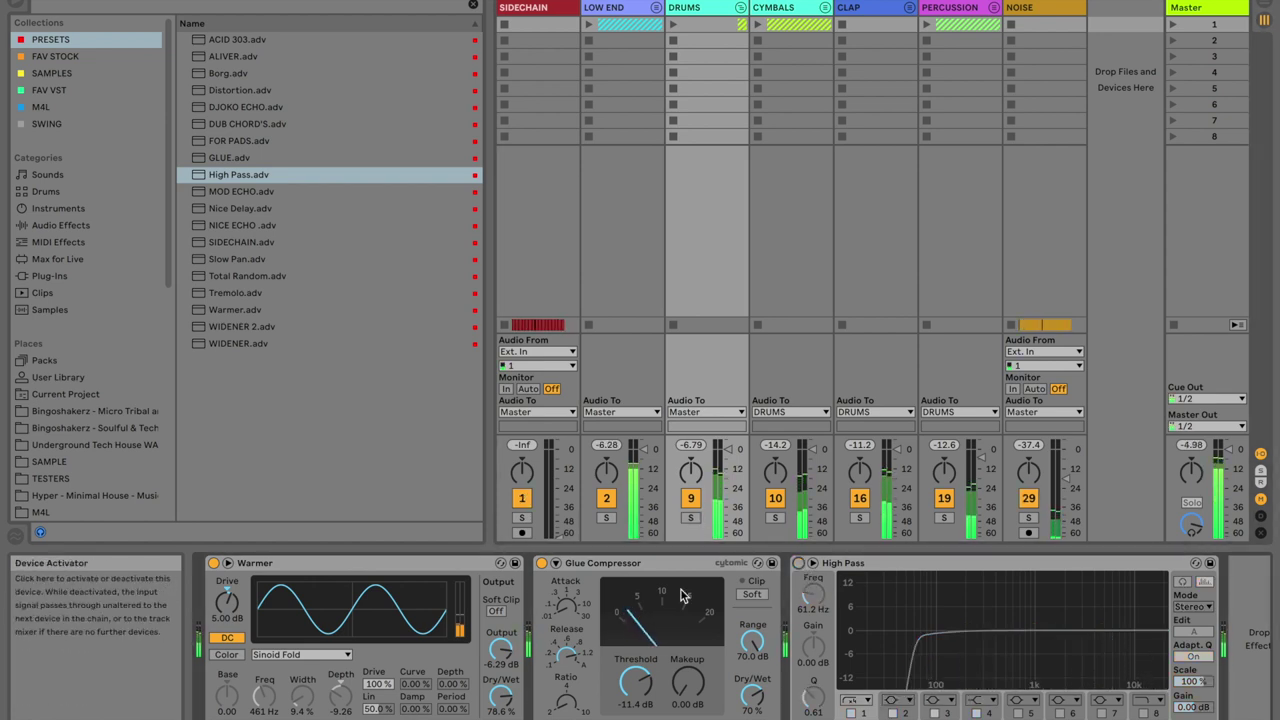
left_click(799, 564)
left_click(799, 564)
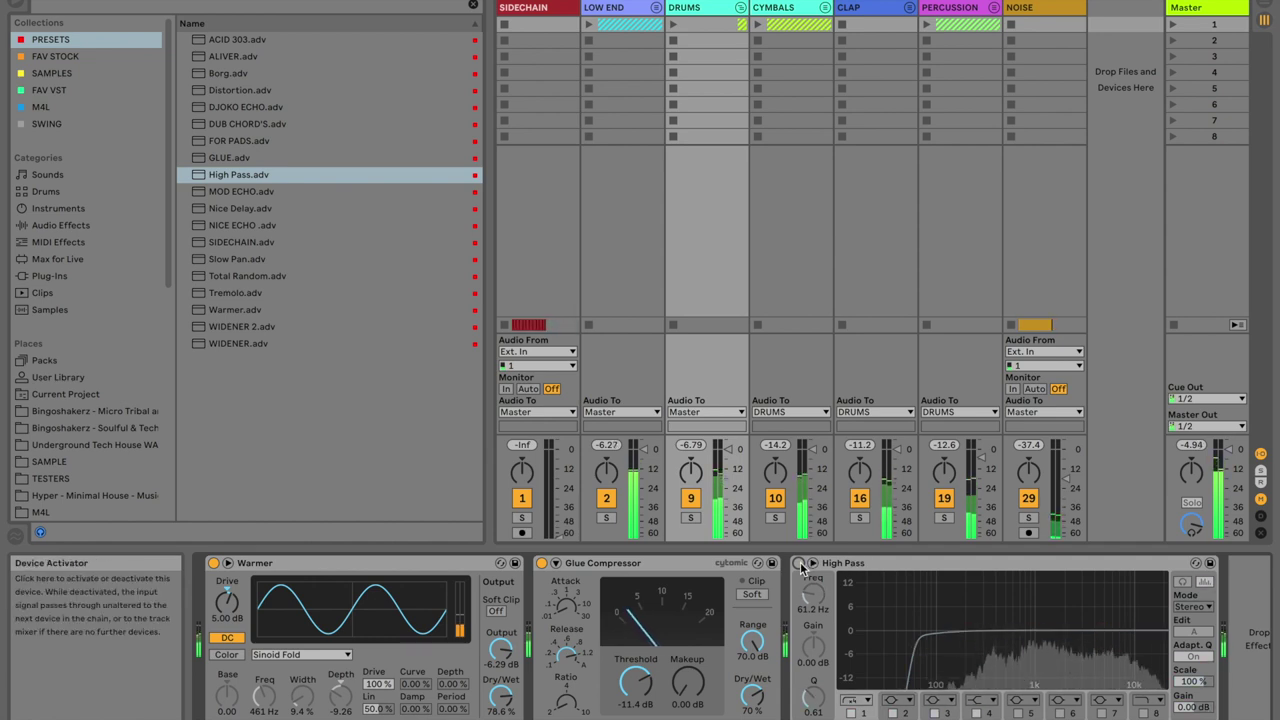
right_click(906, 565)
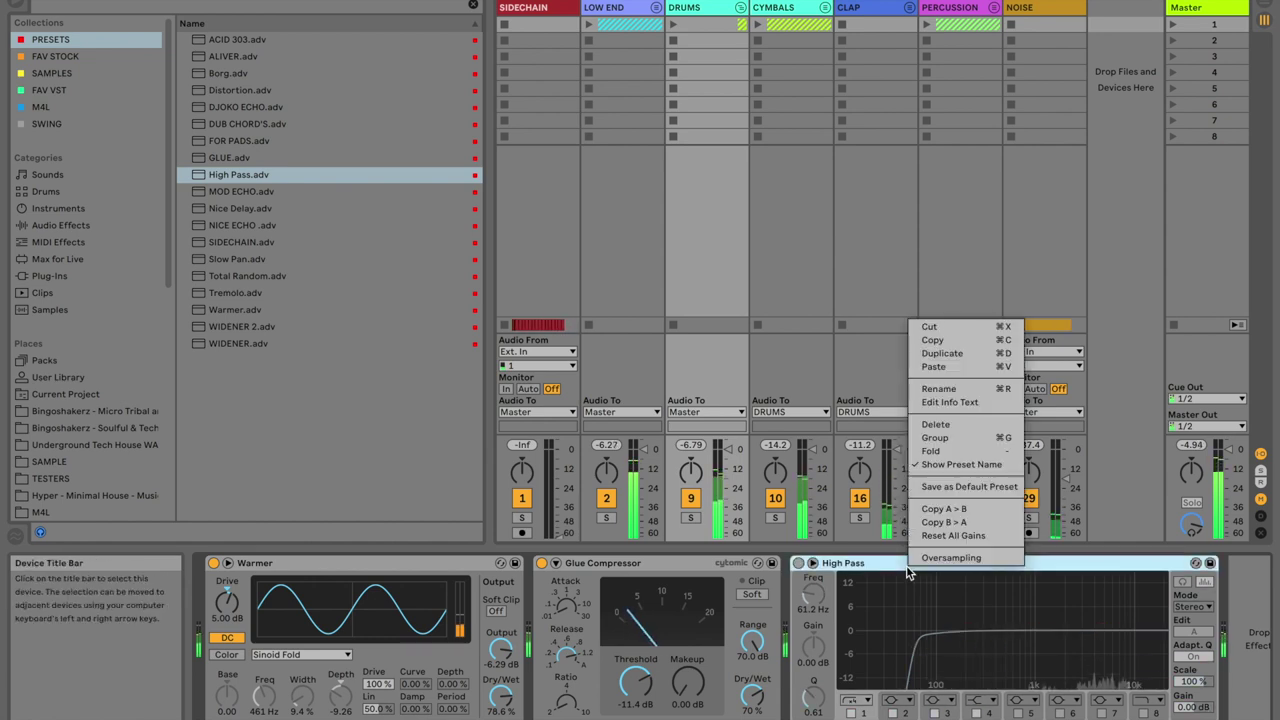
left_click(946, 427)
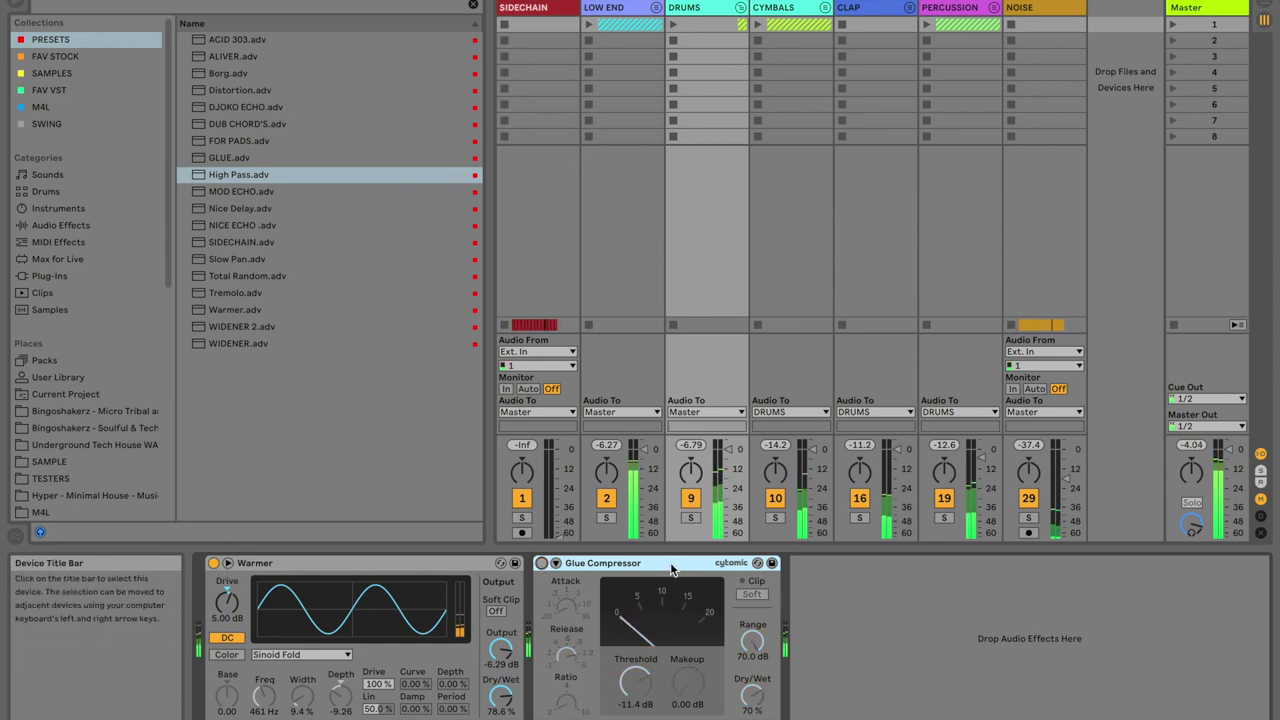
Set Glue Compressor's threshold on DRUMS to -8.25 dB and compare the mix with it bypassed and active.
left_click(541, 563)
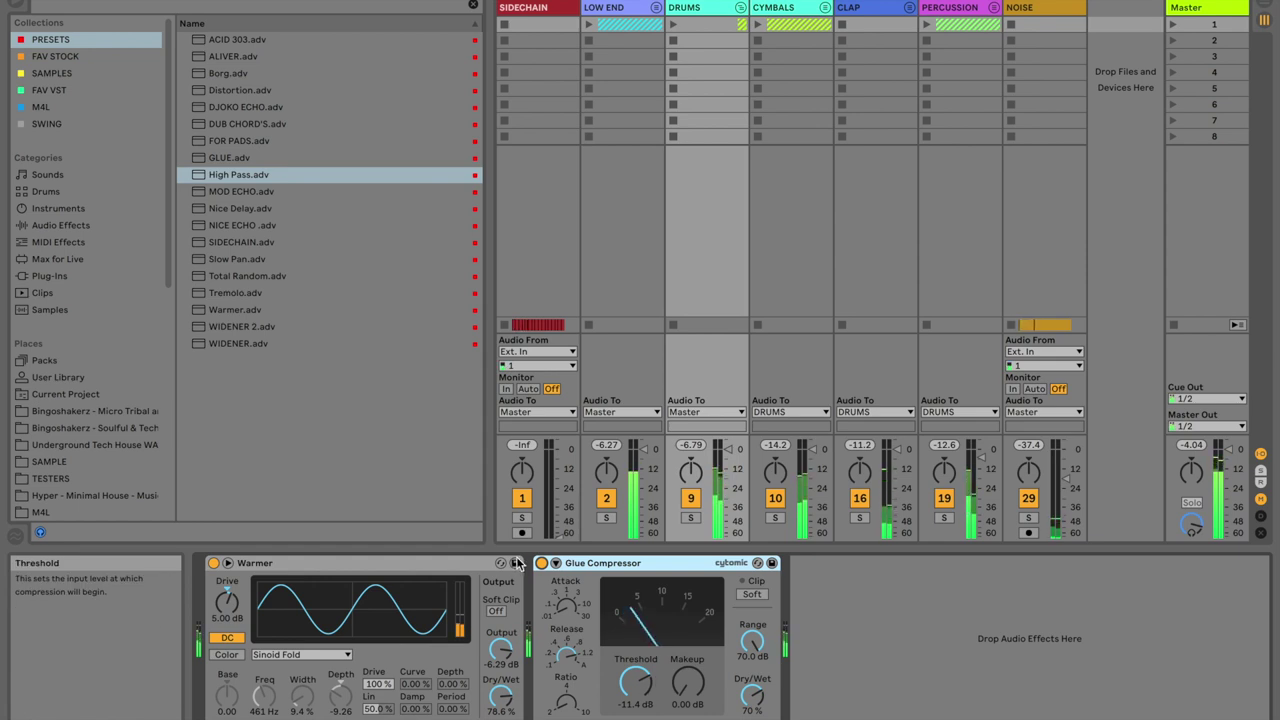
left_click_drag(645, 697, 645, 683)
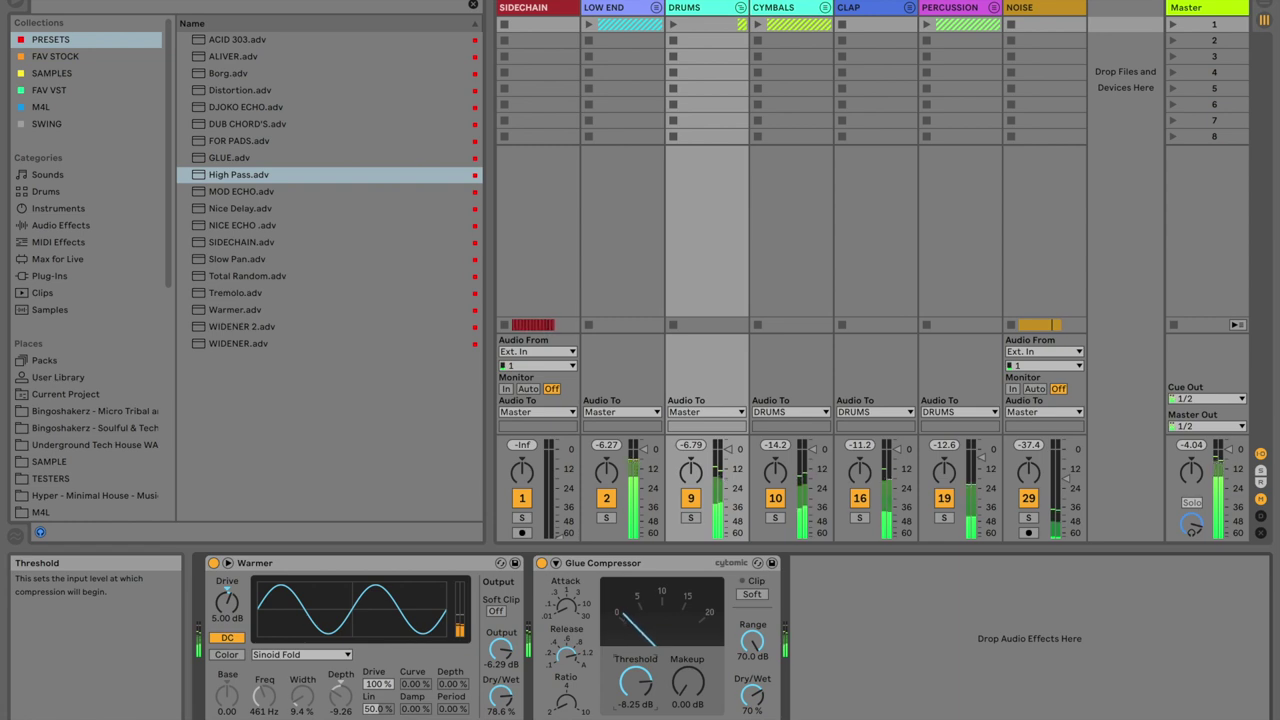
left_click(542, 564)
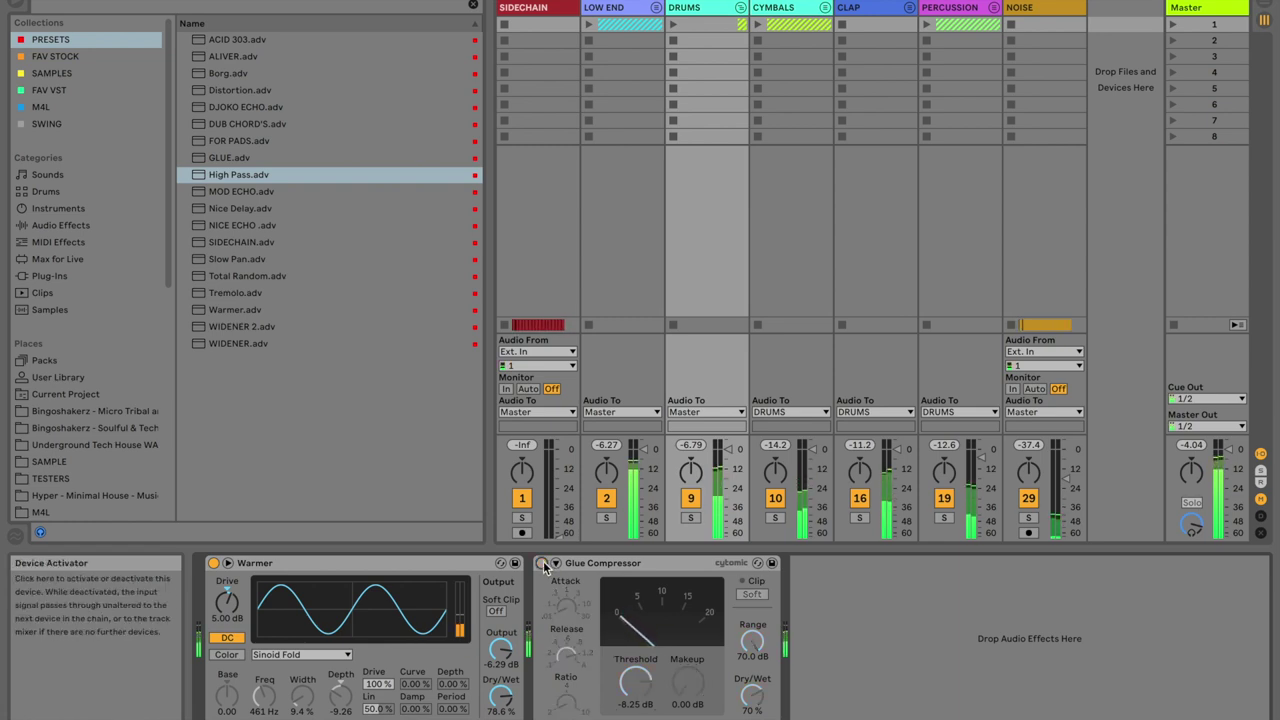
left_click(542, 564)
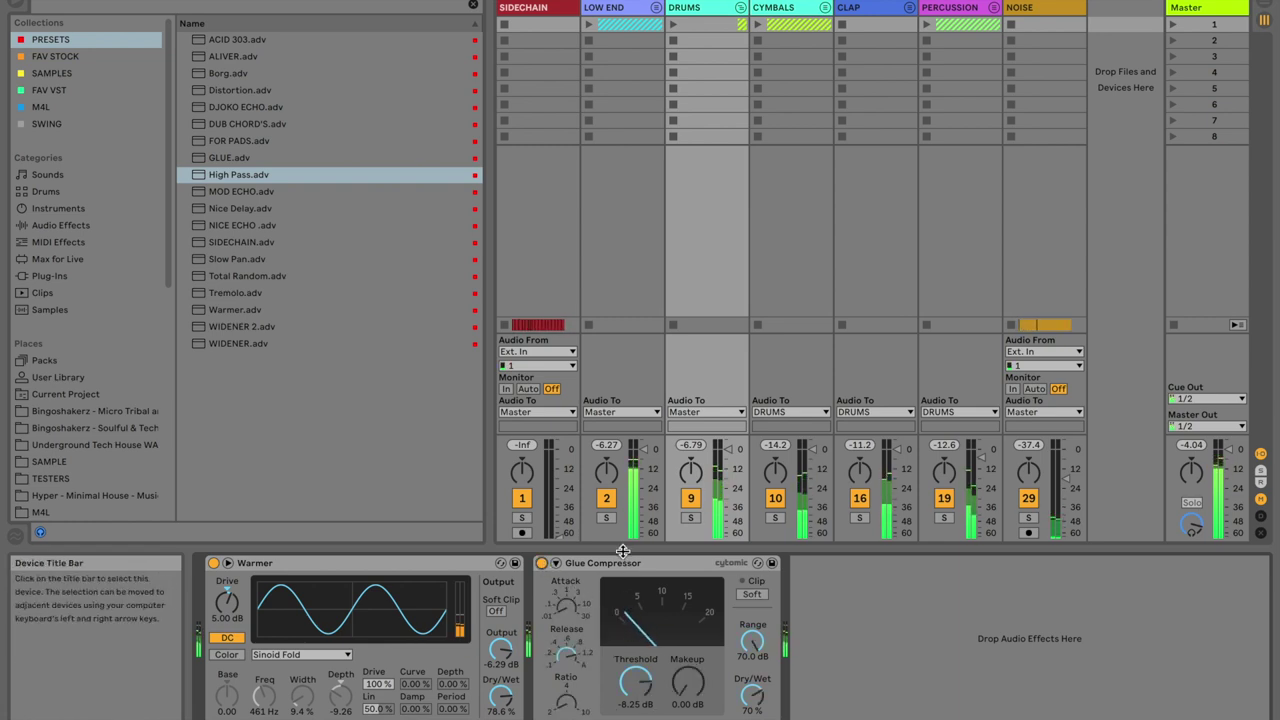
Delete Glue Compressor from DRUMS and compare the mix with Warmer bypassed and active.
right_click(628, 570)
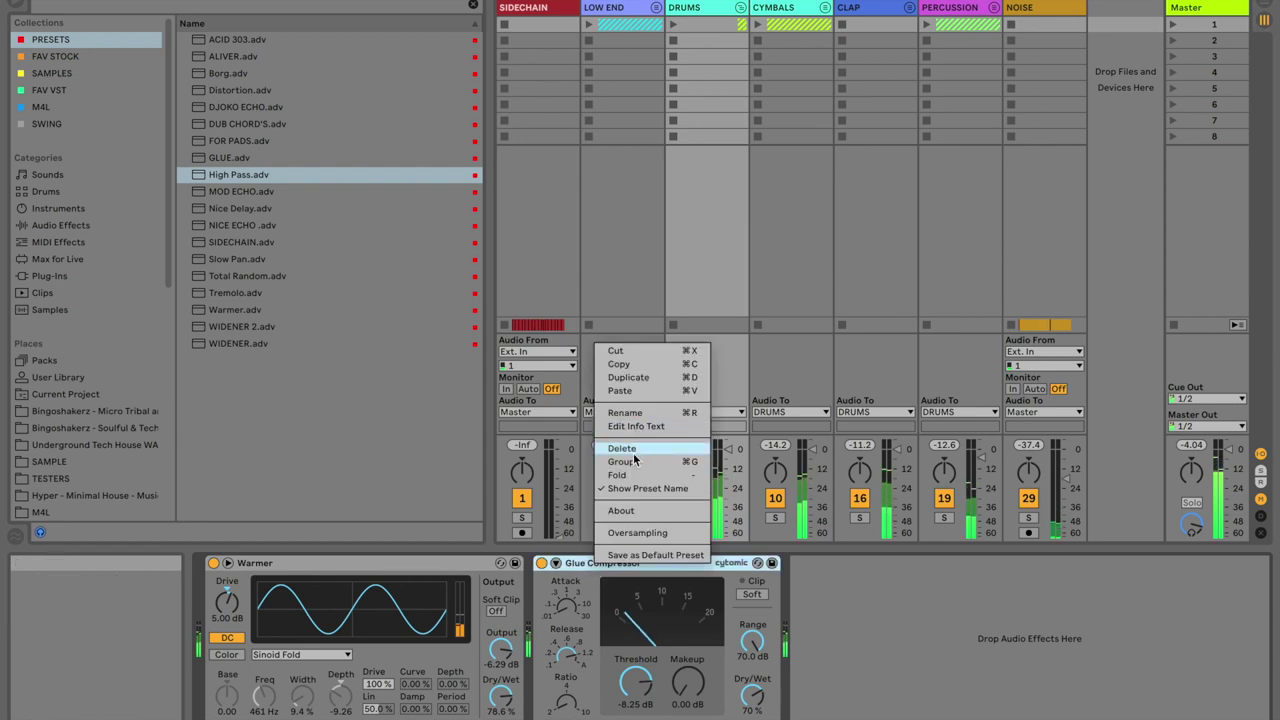
left_click(623, 449)
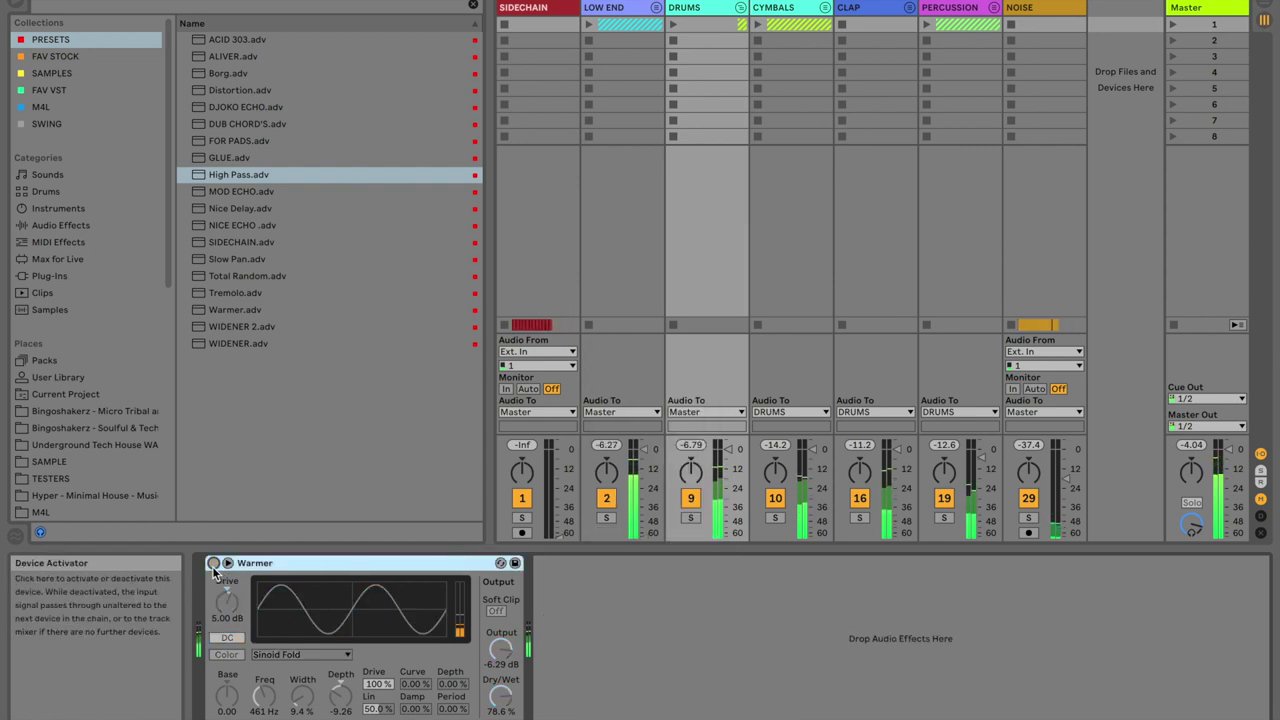
left_click(213, 564)
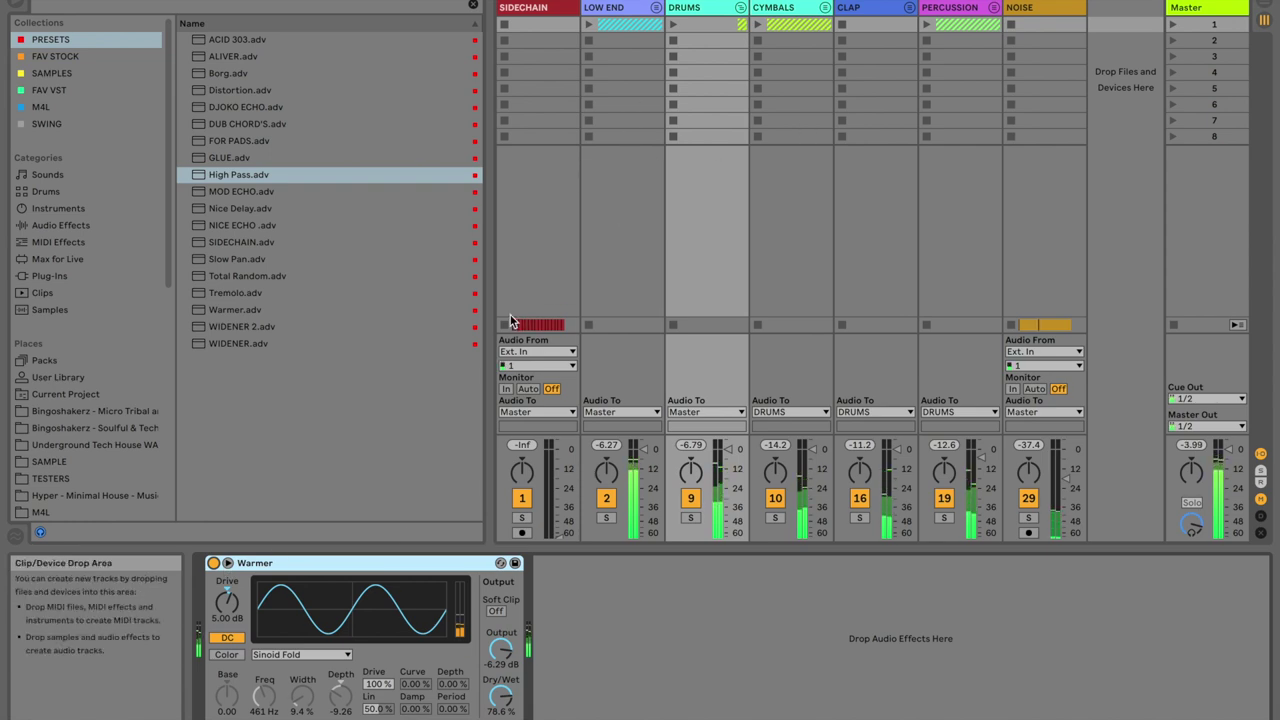
Switch to the arrangement and fold the DRUMS group.
key("Tab")
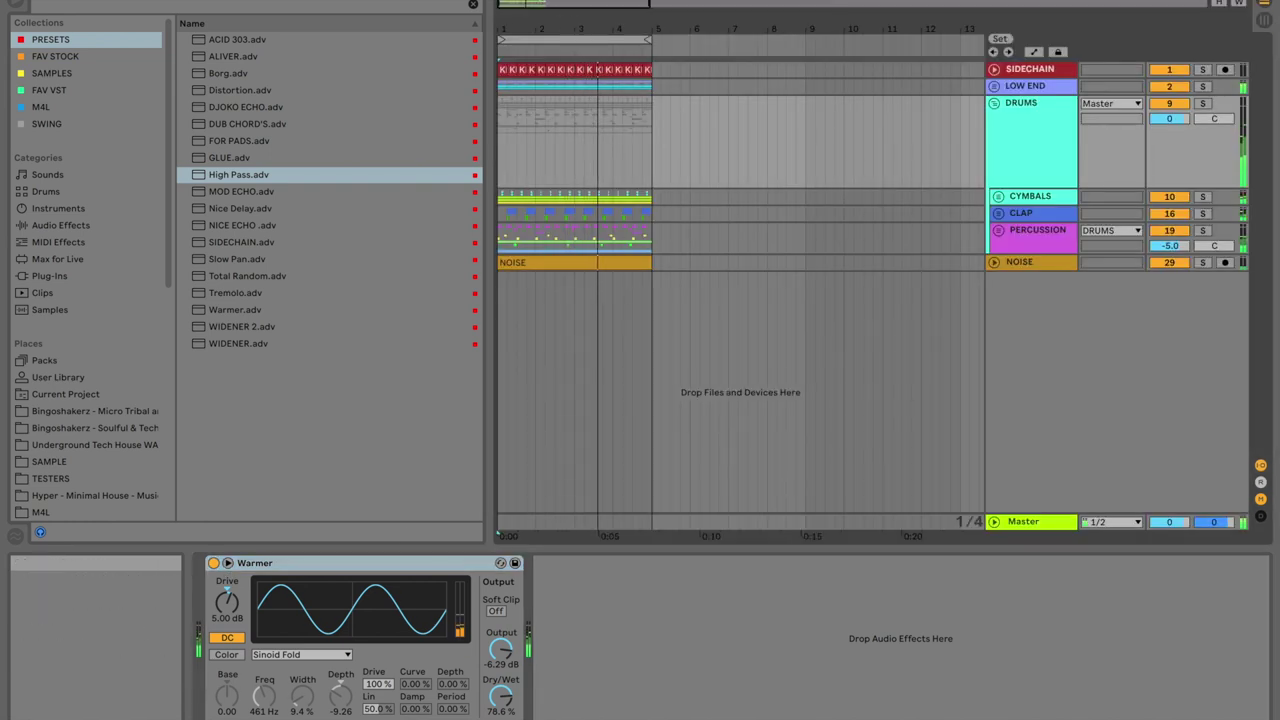
left_click(994, 103)
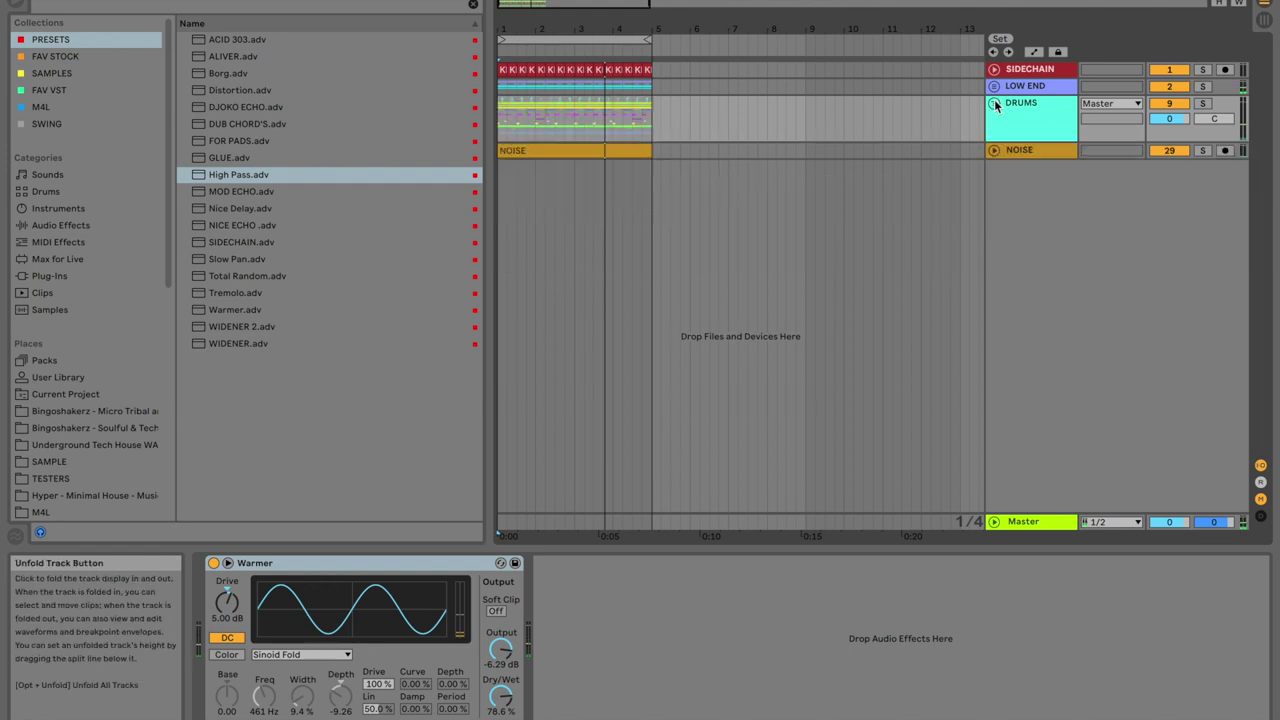
Browse the sample folders and open Hyper - Deep Dub Tech.
scroll(130, 365, "down", 8)
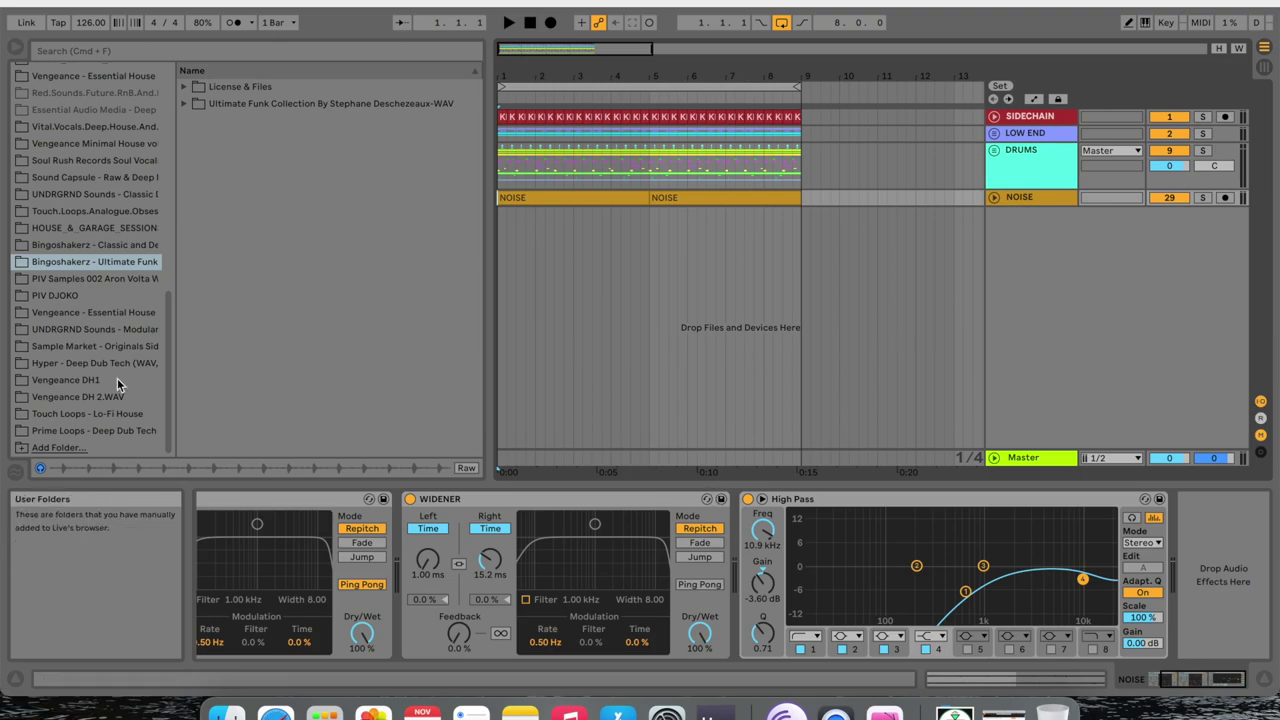
key("Down")
key("Down")
key("Down")
key("Down")
key("Down")
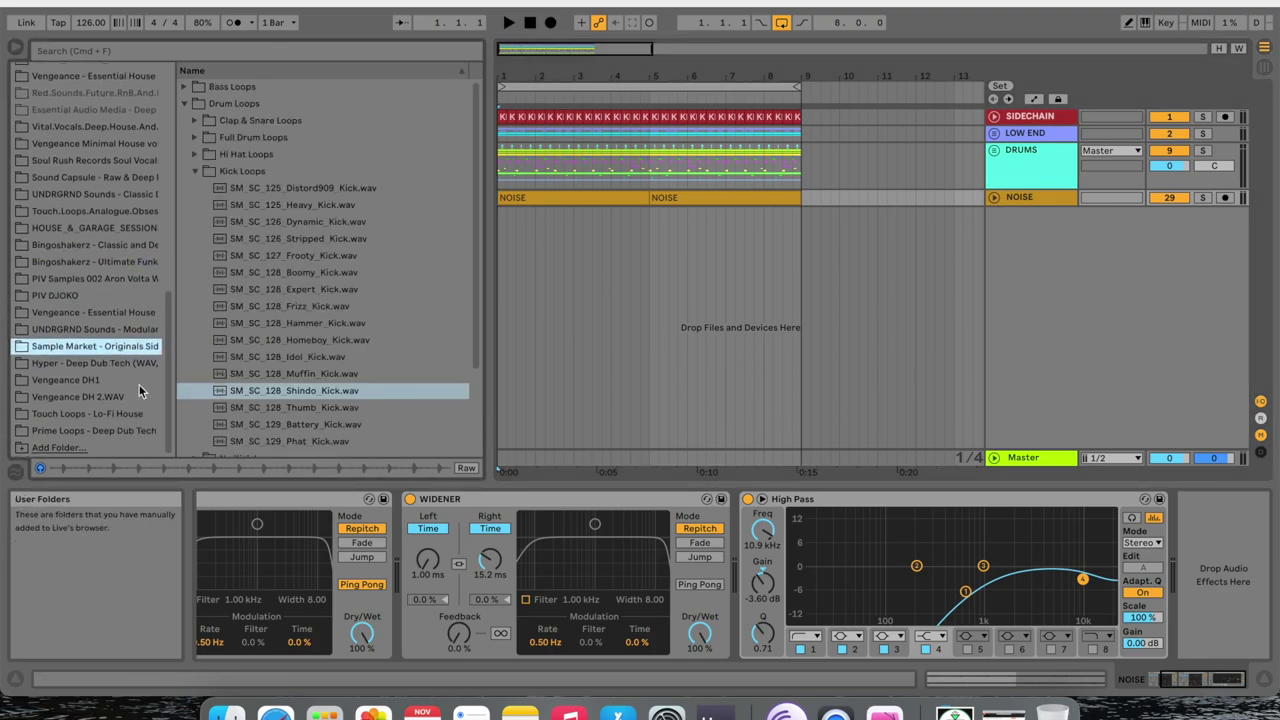
left_click(126, 363)
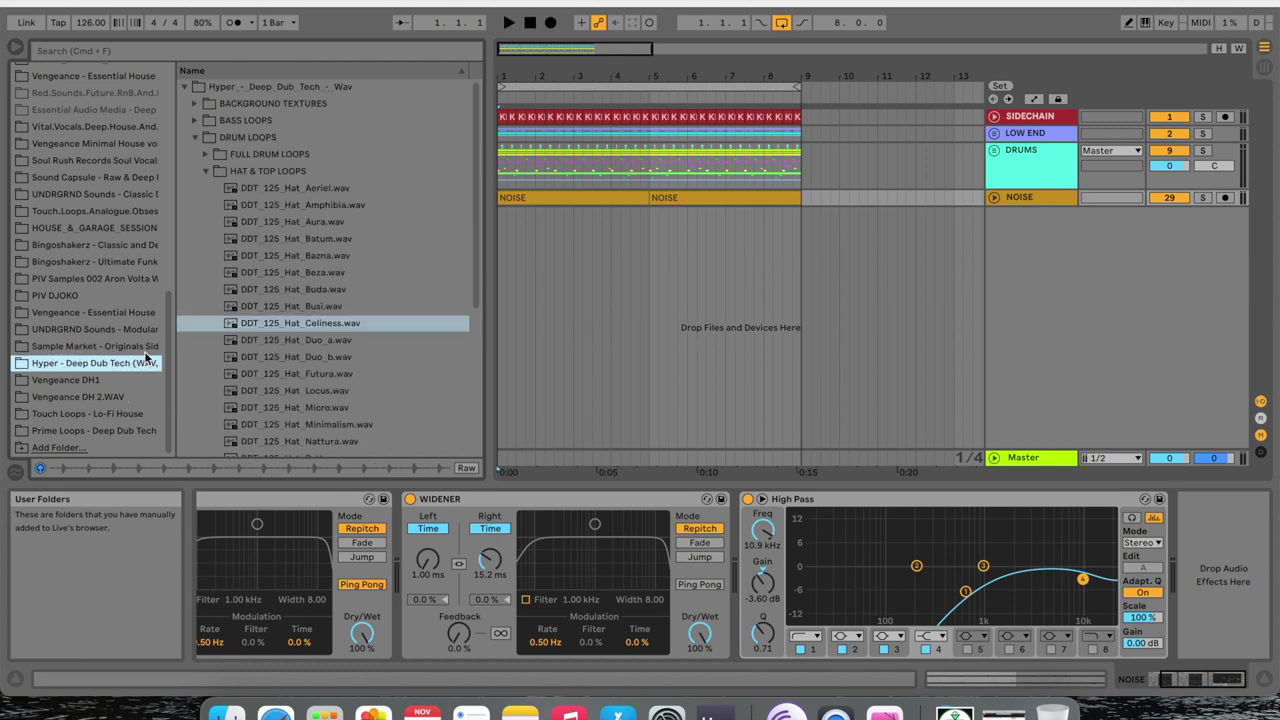
Audition the hat loops in HAT & TOP LOOPS from DDT_125_Hat_Aeriel.wav through DDT_125_Hat_Celiness.wav.
left_click(285, 307)
left_click(316, 193)
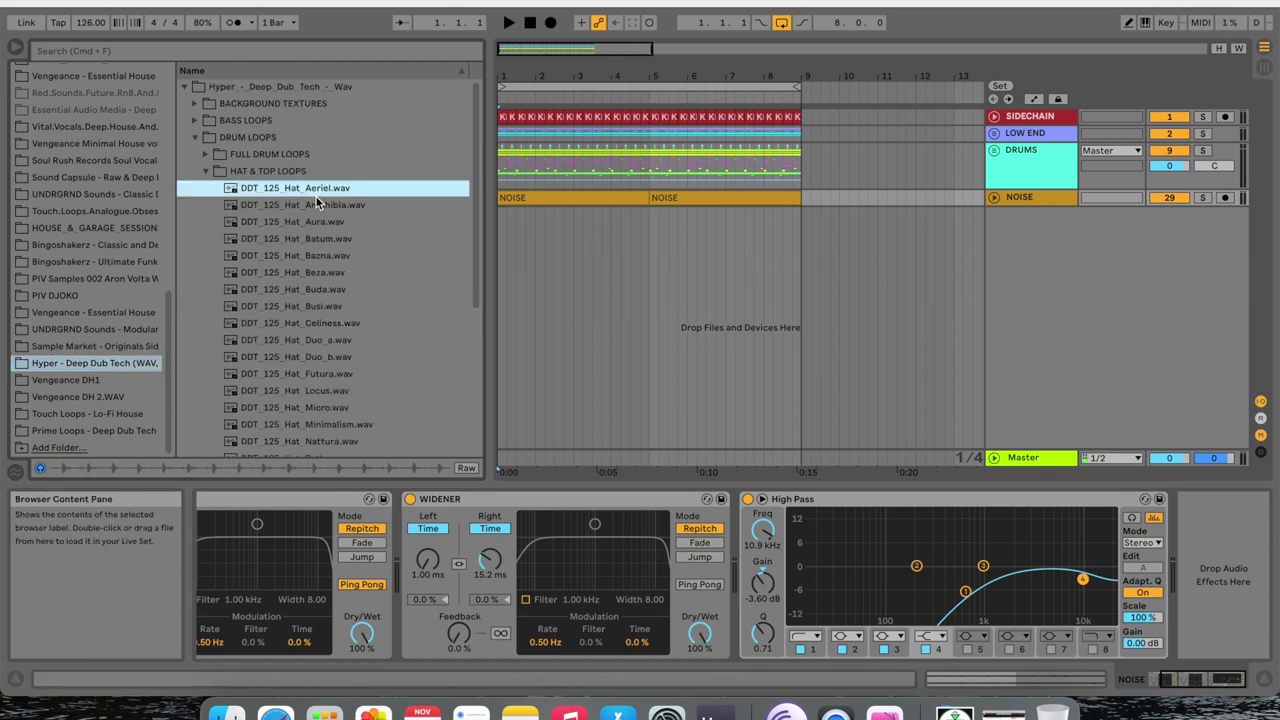
left_click(306, 207)
left_click(312, 224)
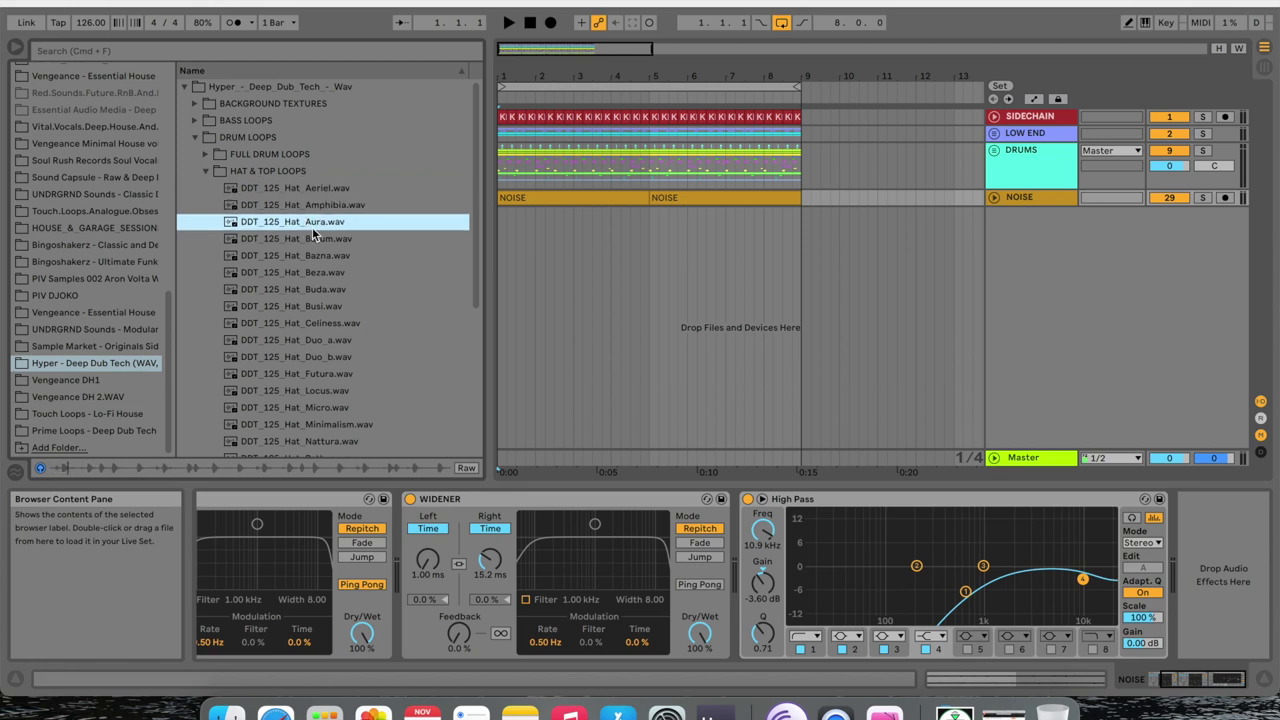
left_click(315, 240)
left_click(305, 256)
left_click(310, 273)
left_click(311, 289)
left_click(312, 306)
left_click(314, 323)
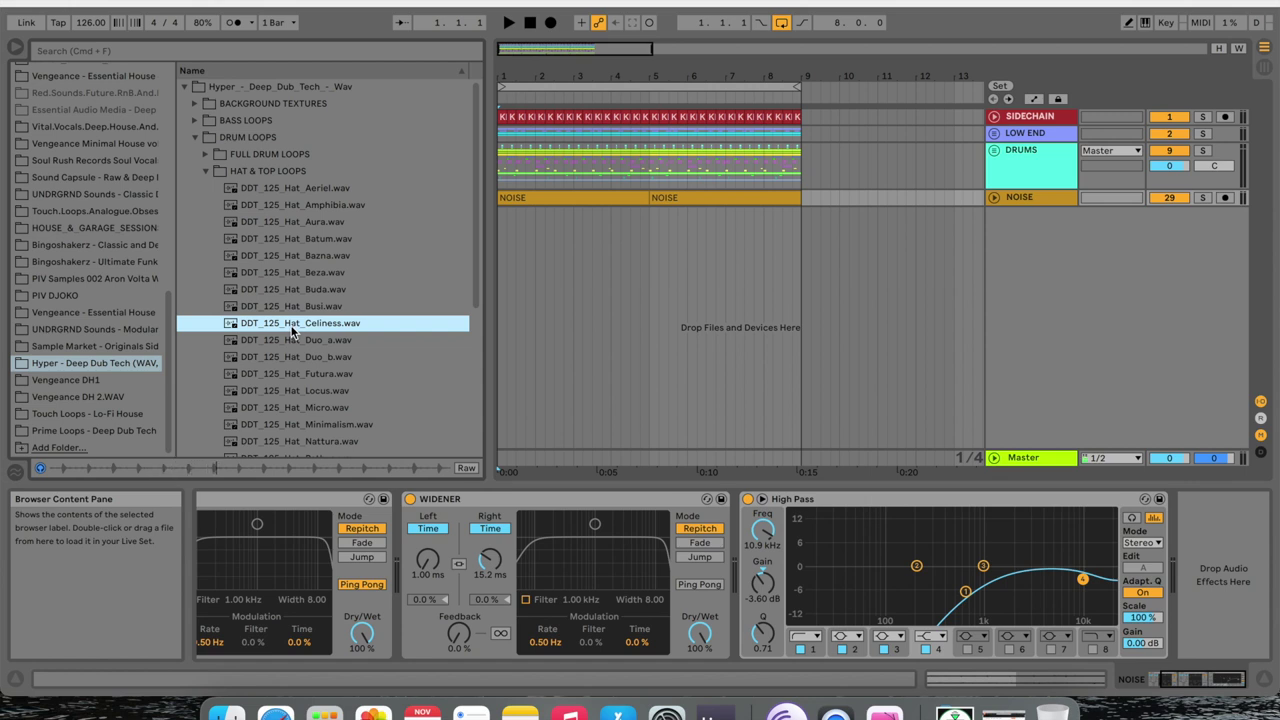
Place DDT_125_Hat_Celiness.wav at bar 1 on a new audio track below NOISE and adjust the system volume.
left_click_drag(505, 265, 500, 244)
key("XF86AudioRaiseVolume")
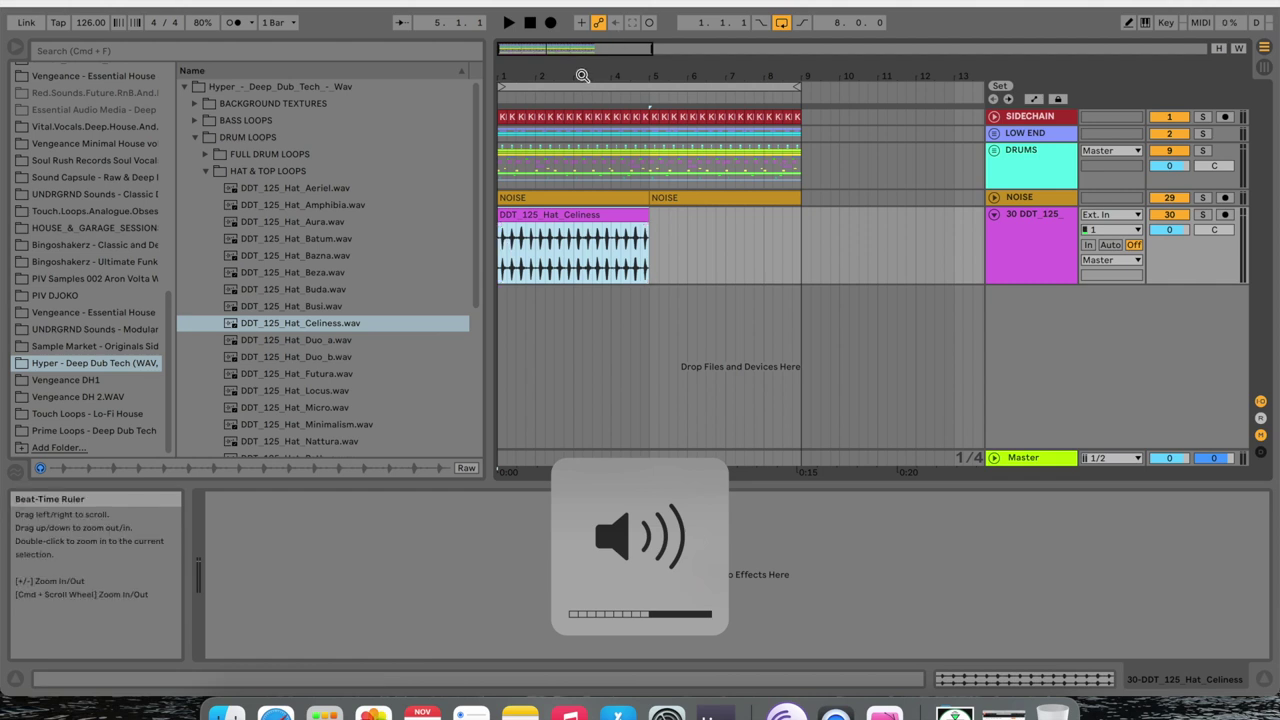
key("XF86AudioLowerVolume")
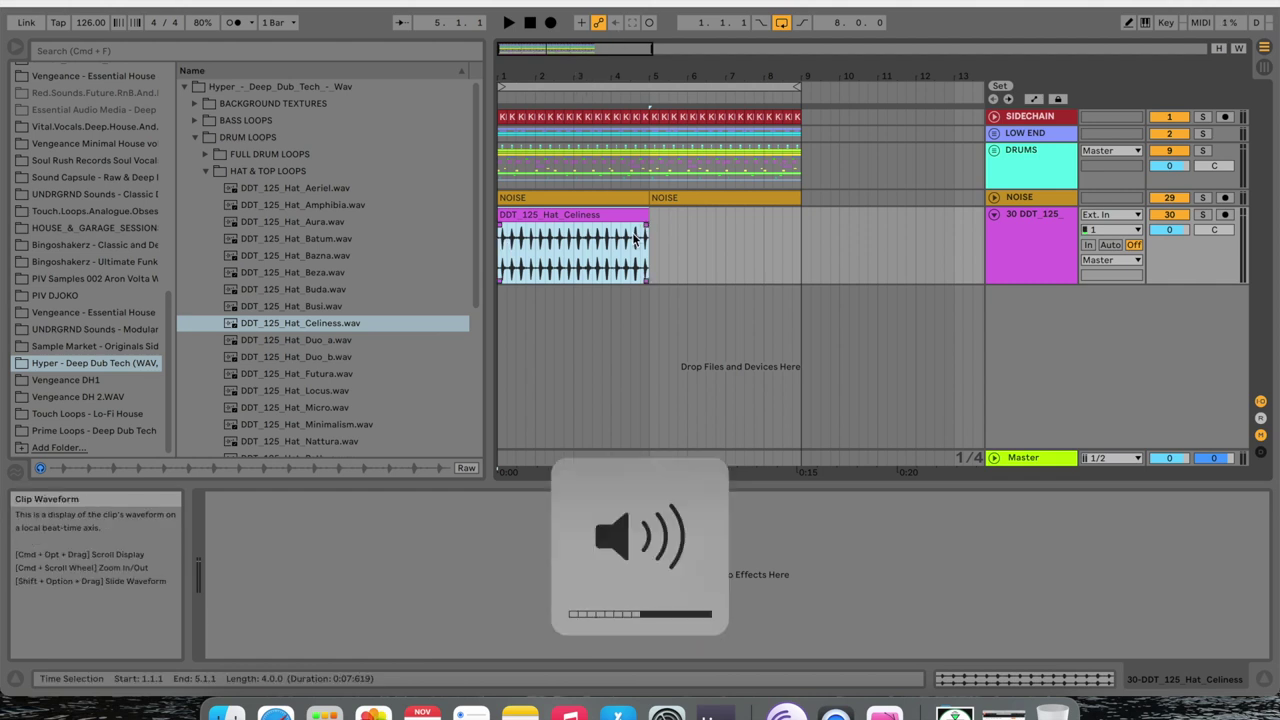
Turn off the arrangement grid and rename the new hat loop clip as OH.
scroll(633, 237, "up", 5)
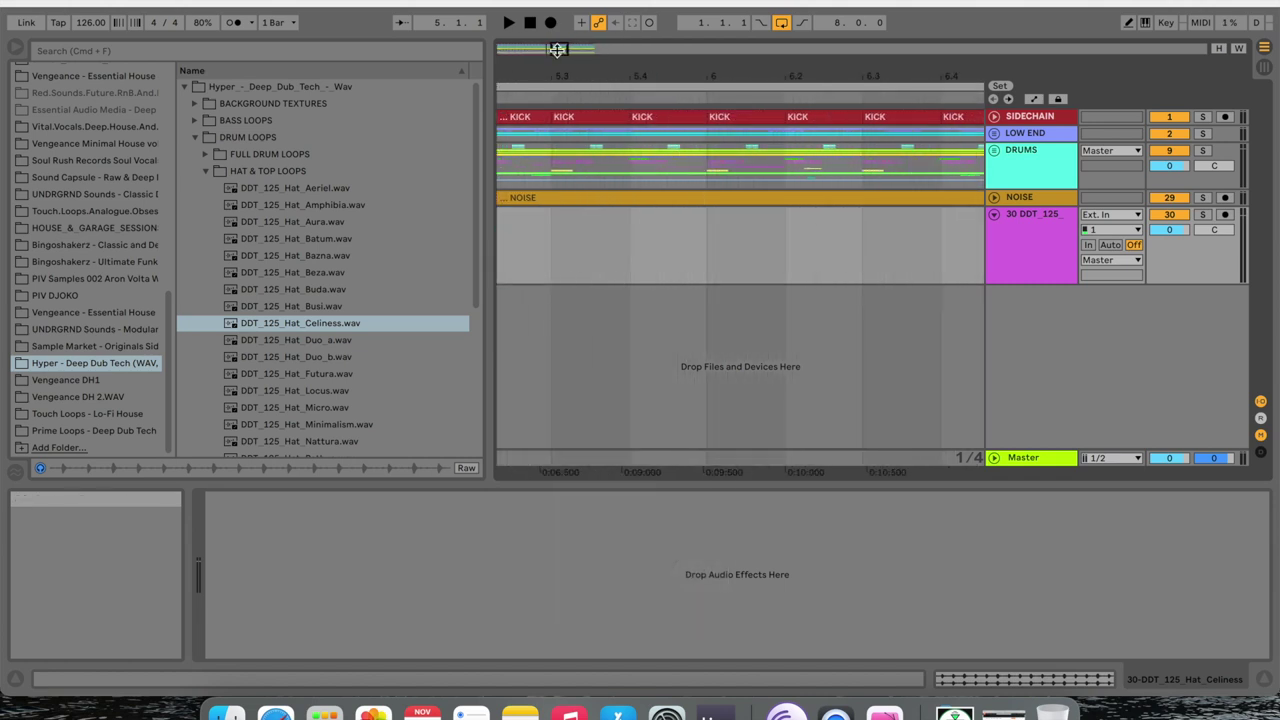
scroll(575, 199, "left", 5)
right_click(538, 252)
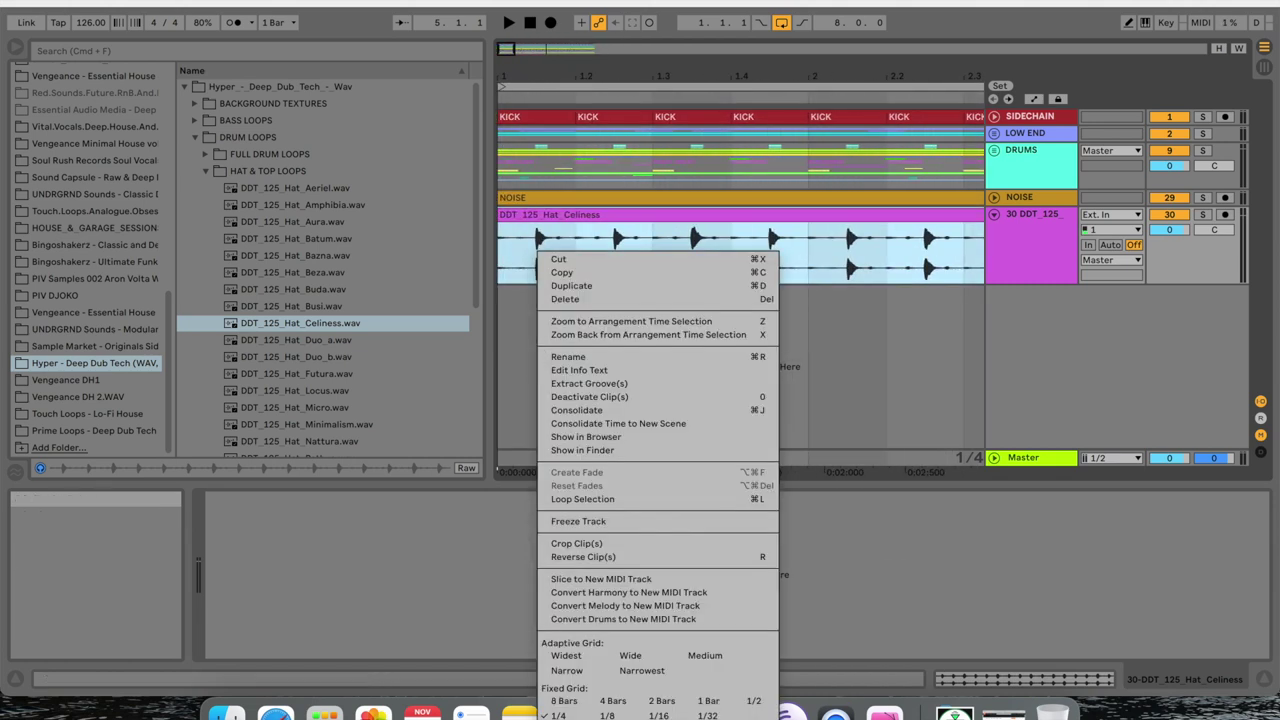
key("Escape")
left_click_drag(507, 46, 614, 294)
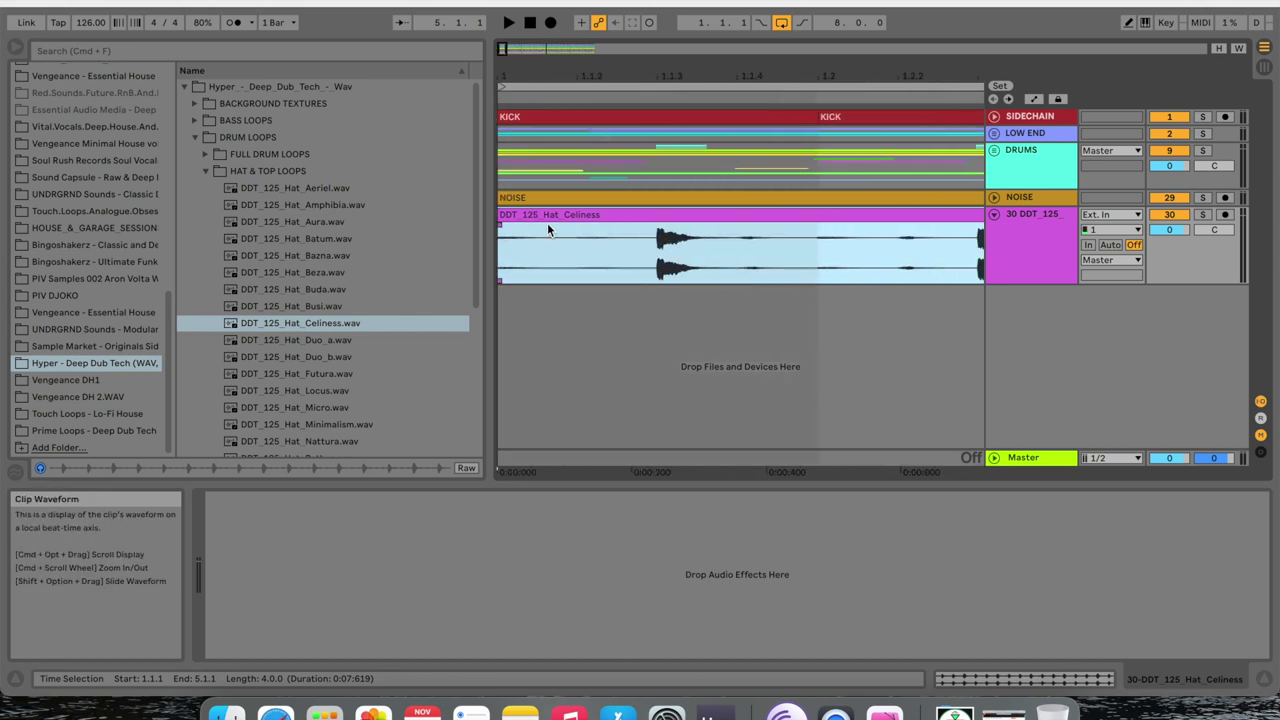
right_click(594, 218)
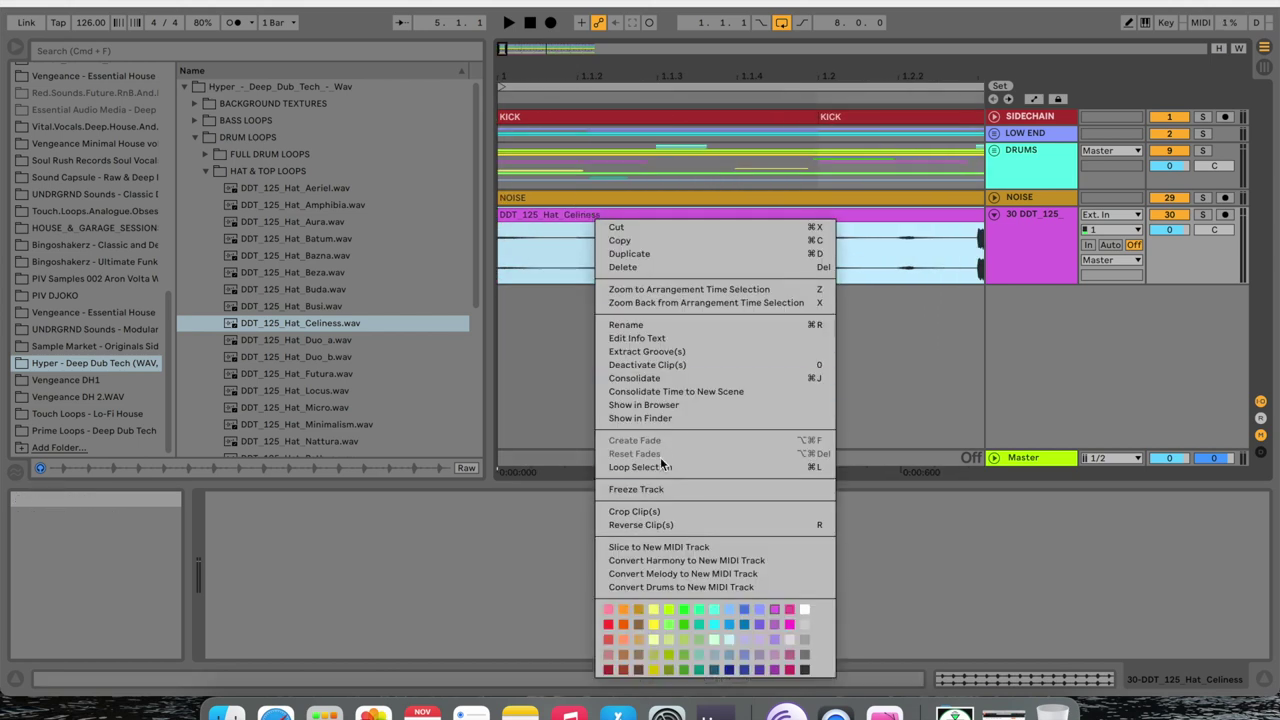
left_click(630, 325)
type("oh")
key("Return")
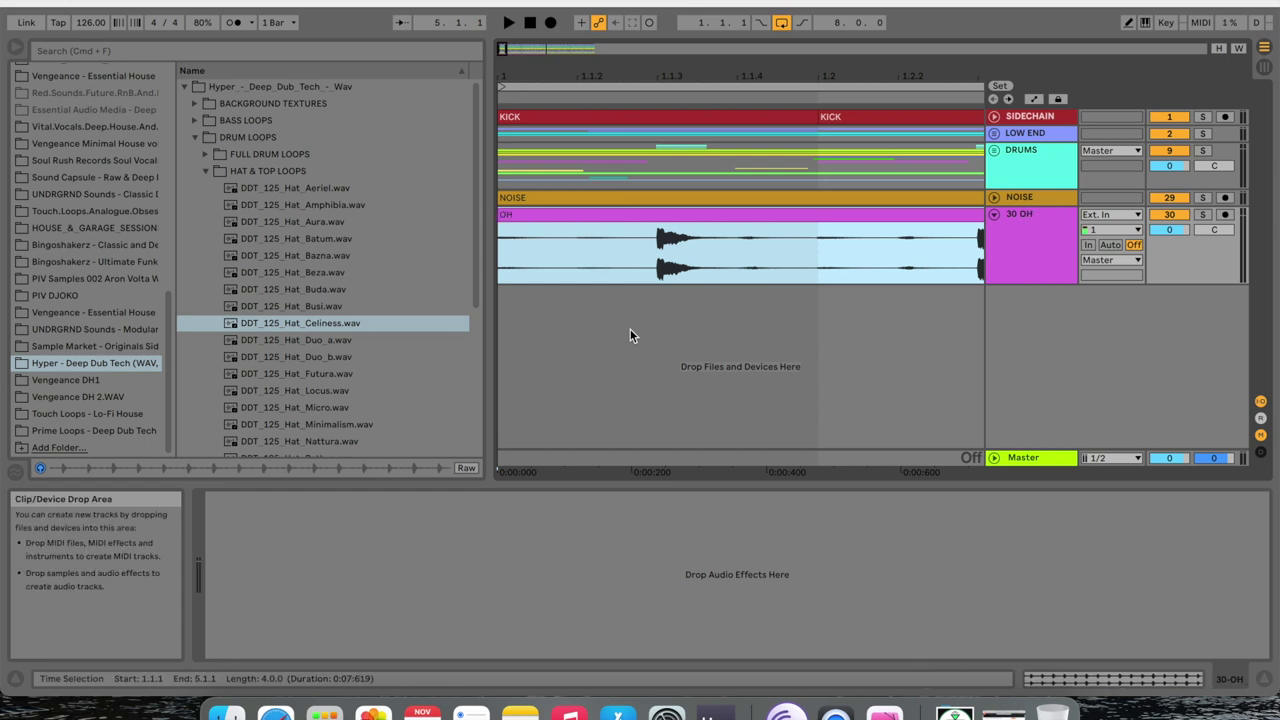
Trim the OH clip to the single open-hat hit at 1.1.3, delete the remaining audio and add a short fade-out.
left_click_drag(499, 214, 656, 249)
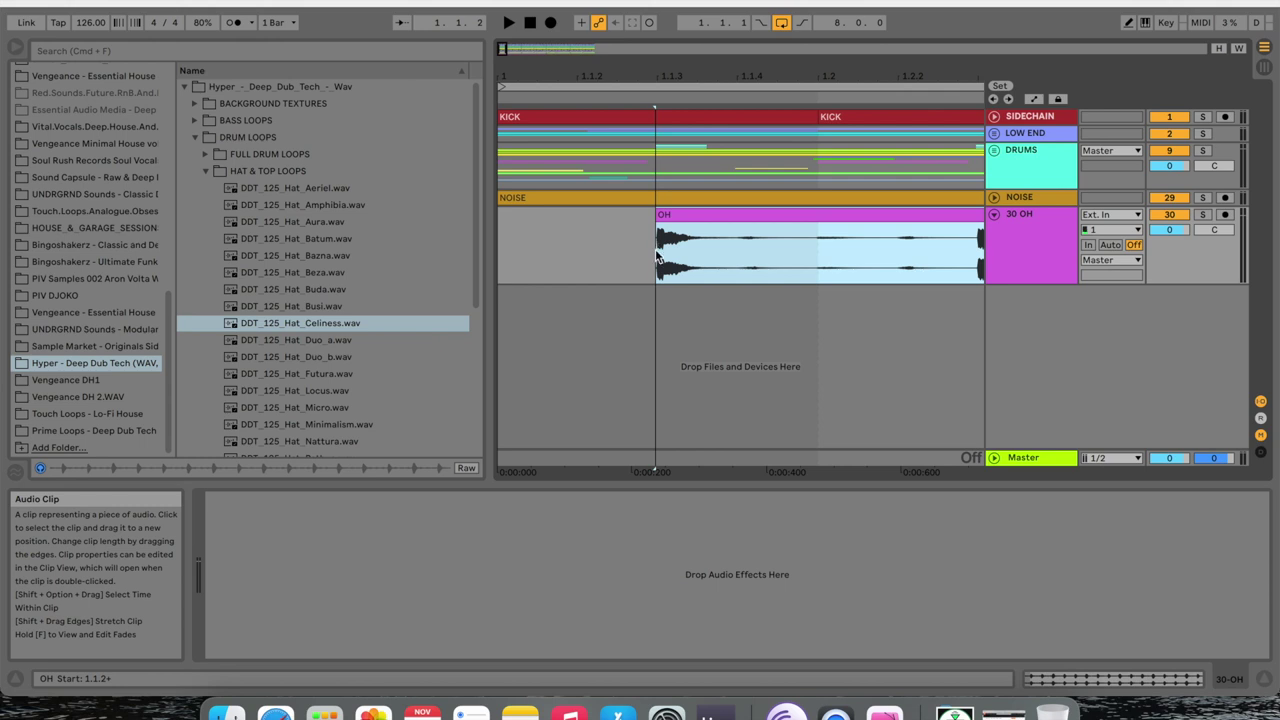
left_click_drag(754, 257, 716, 226)
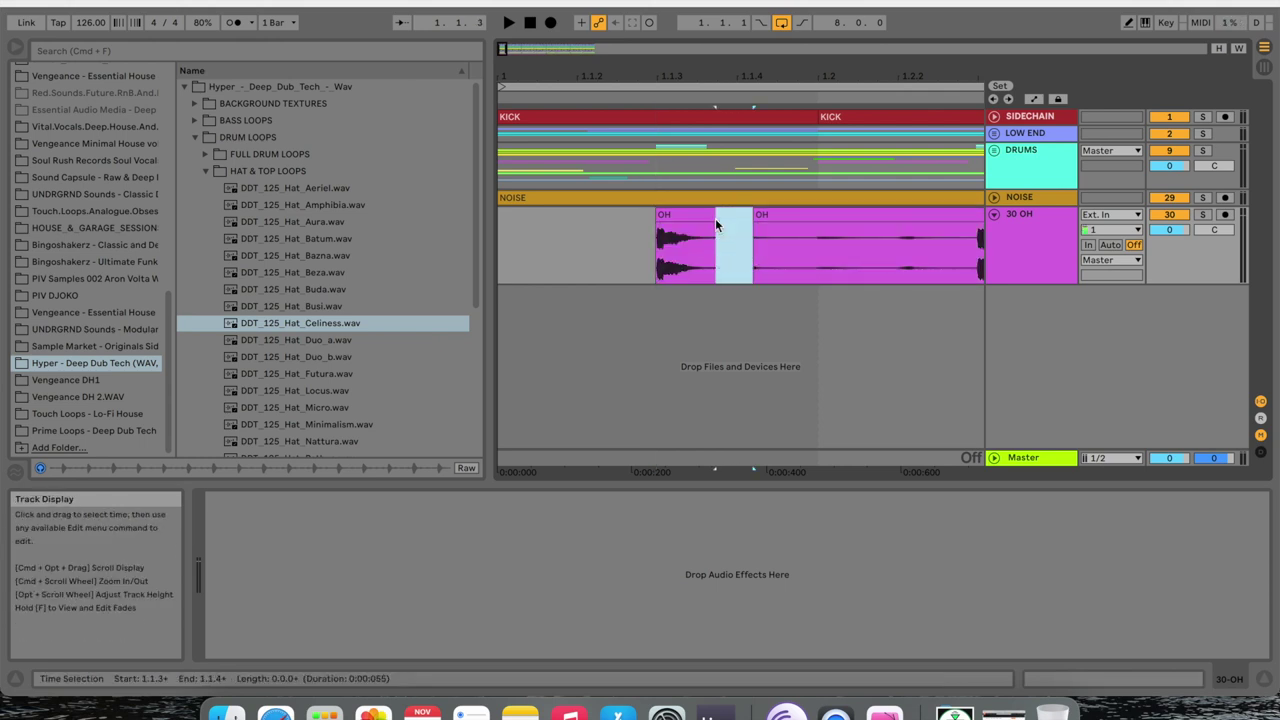
left_click(825, 212)
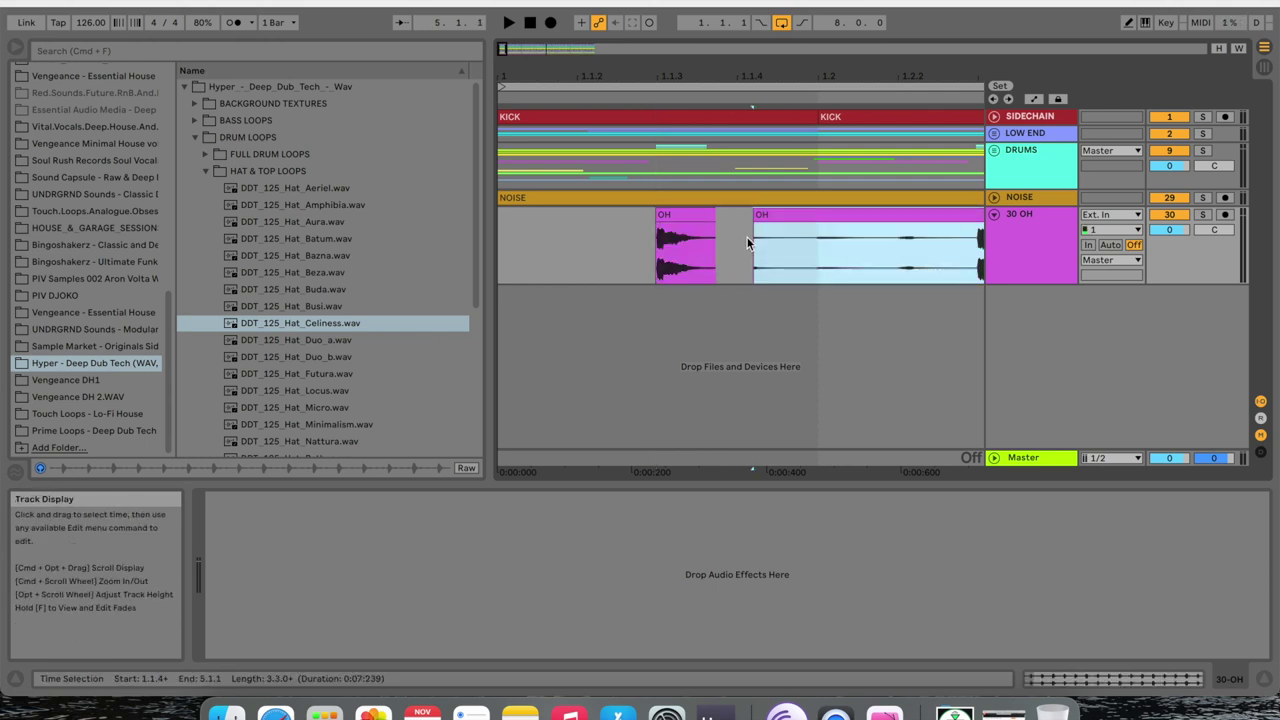
key("Delete")
mouse_move(713, 231)
left_mouse_down()
mouse_move(683, 230)
mouse_move(697, 233)
left_mouse_up()
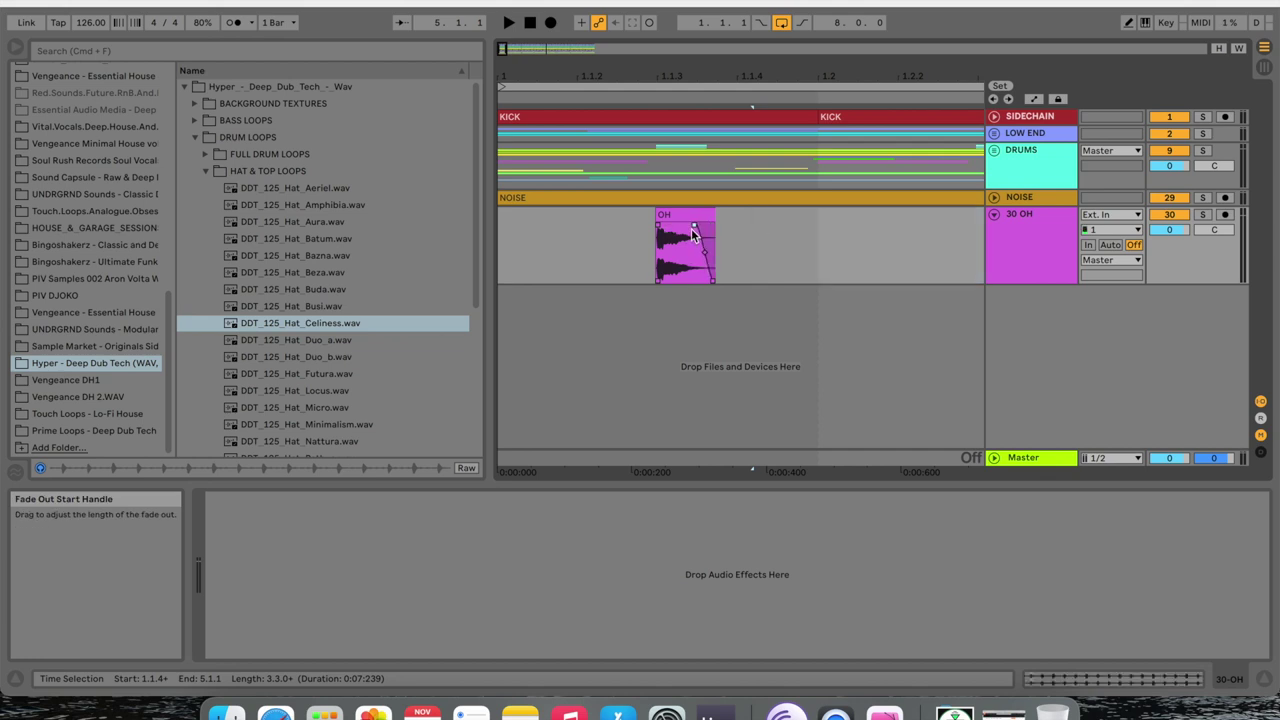
Duplicate the first beat containing the OH hit along its track, filling the arrangement through the end of bar 8.
right_click(806, 240)
left_click(783, 229)
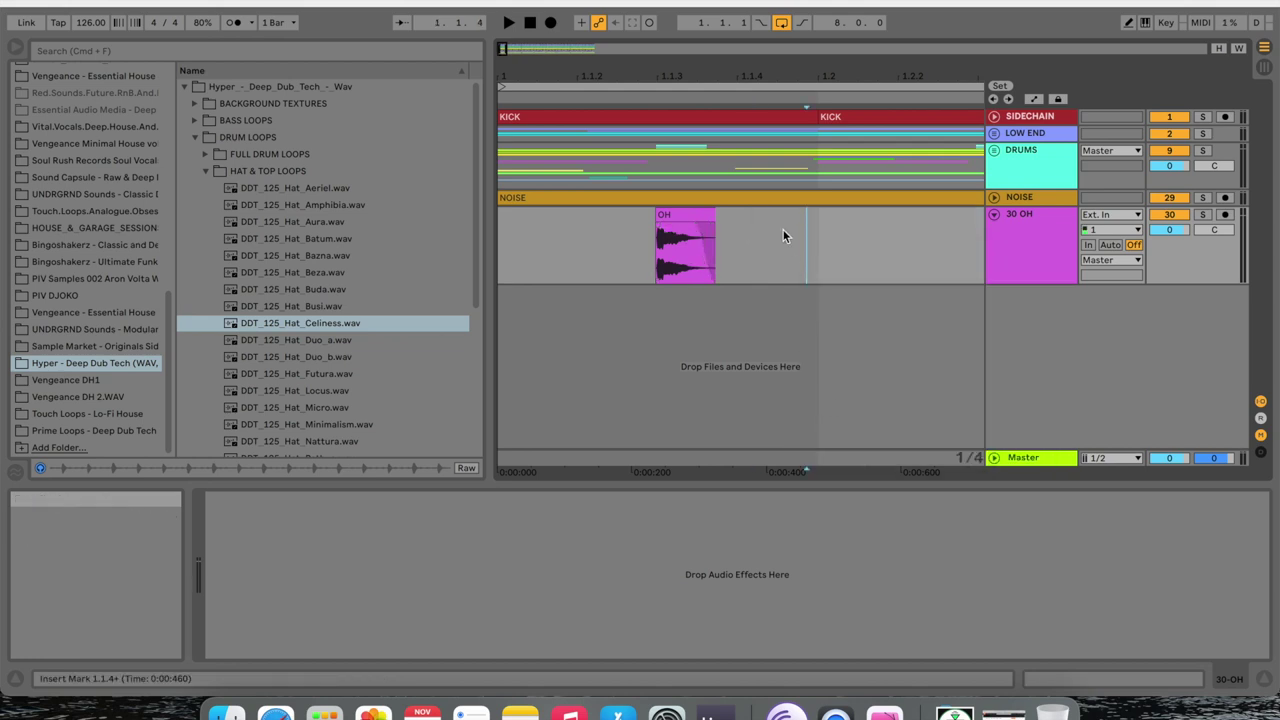
left_click_drag(815, 226, 499, 236)
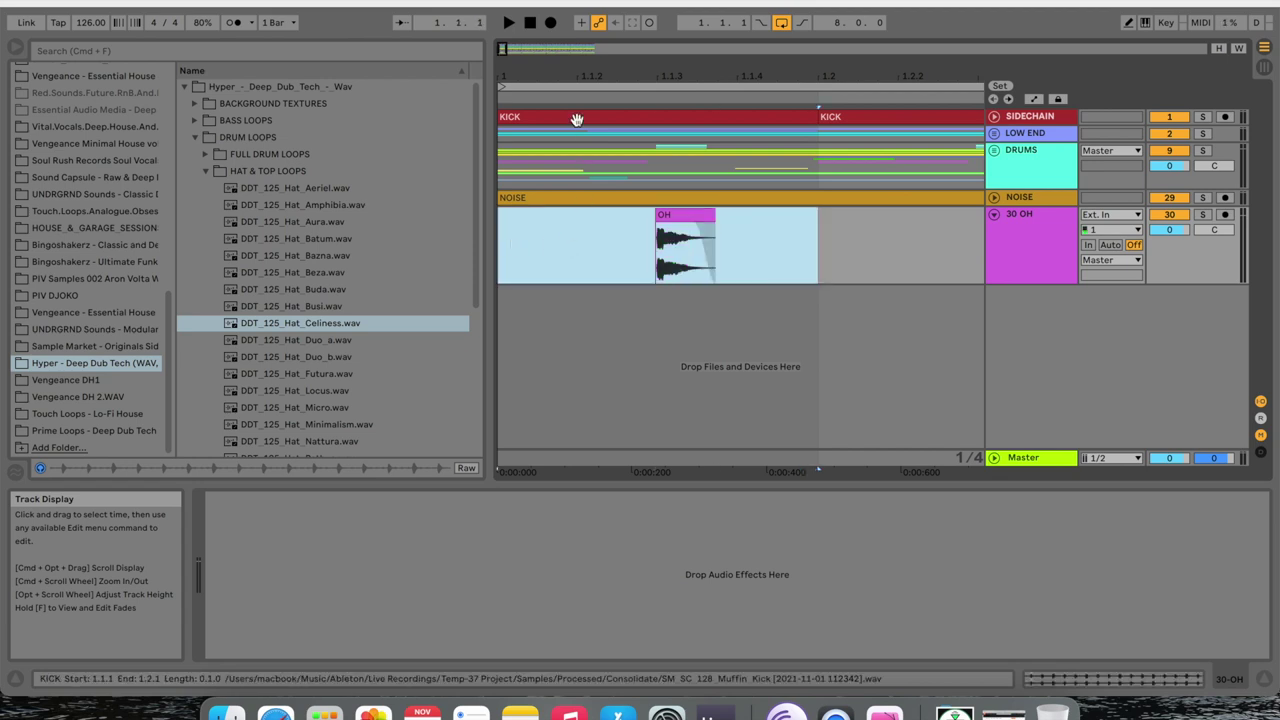
double_click(685, 240)
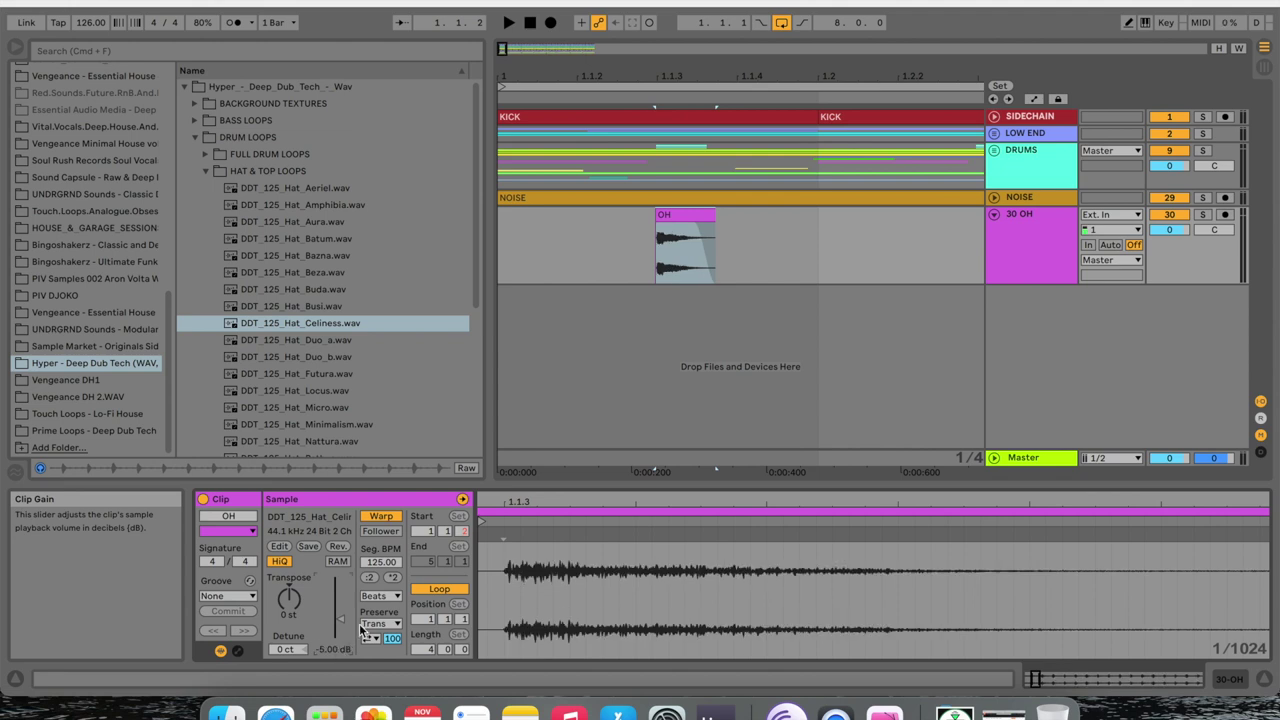
left_click_drag(819, 236, 656, 240)
key("super+d")
key("super+d")
key("super+d")
key("super+d")
key("super+d")
key("super+d")
key("super+d")
key("super+d")
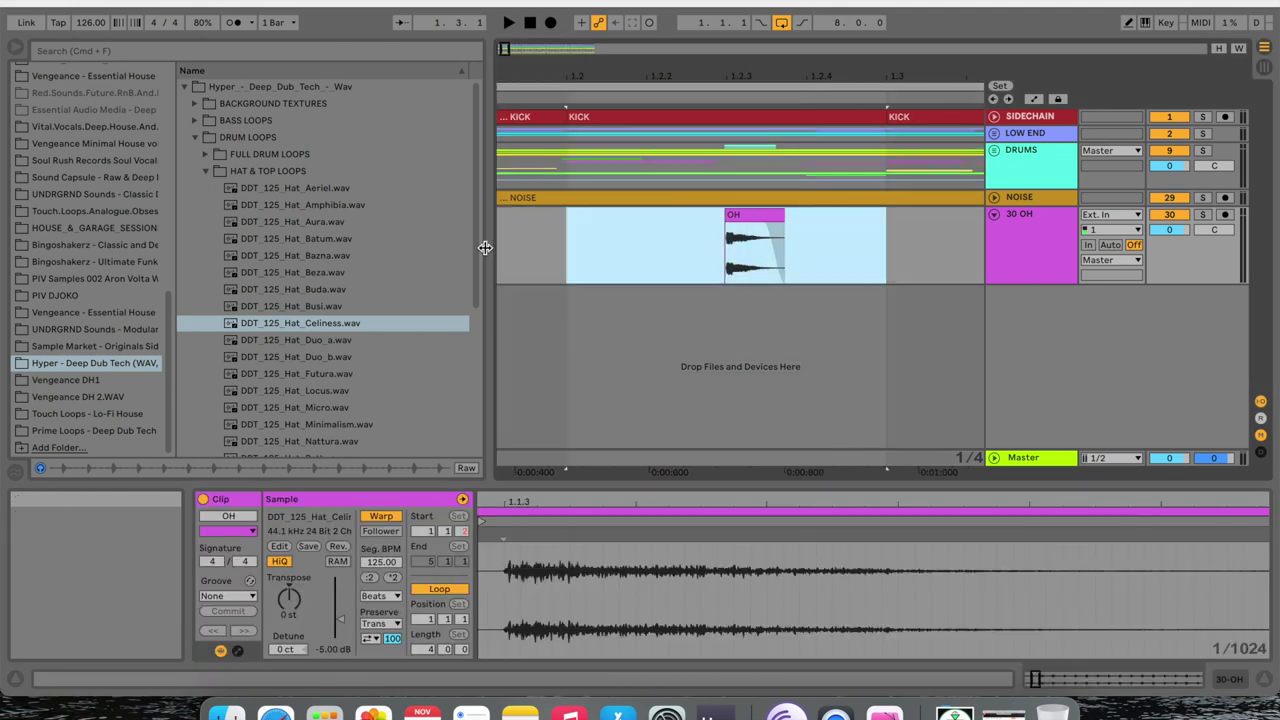
key("super+d")
key("super+d")
key("super+d")
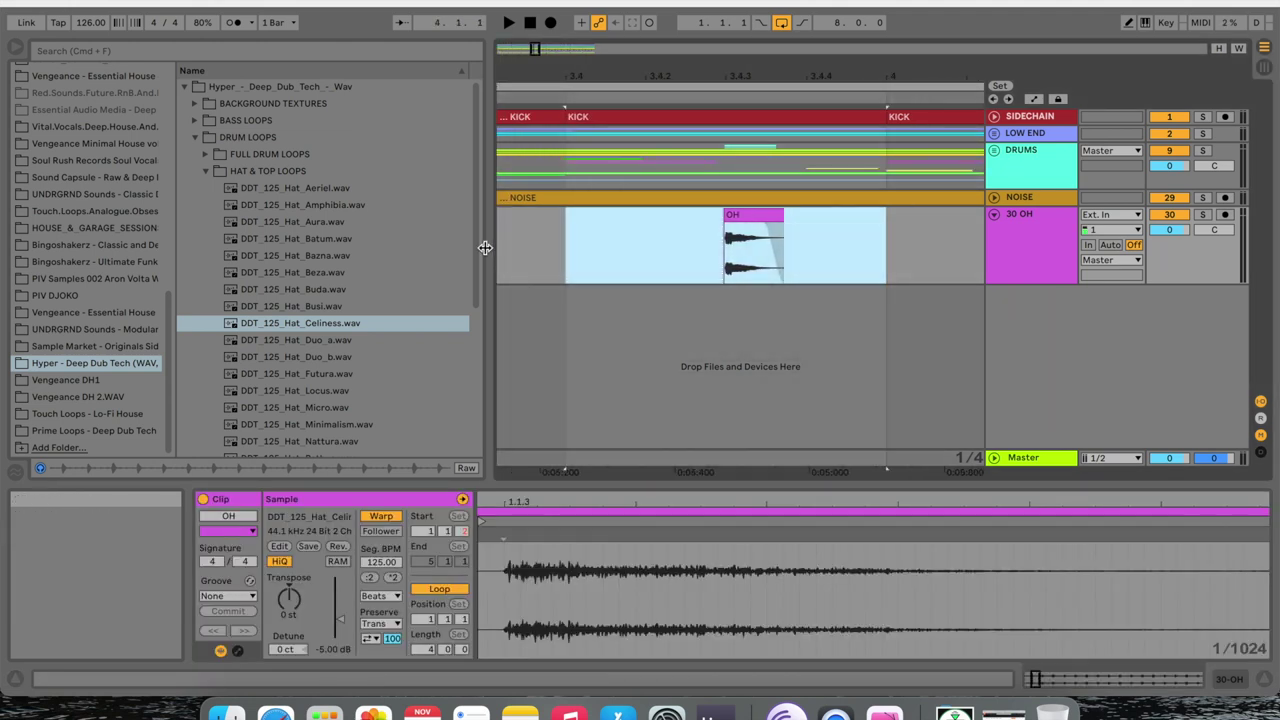
key("super+d")
key("super+d")
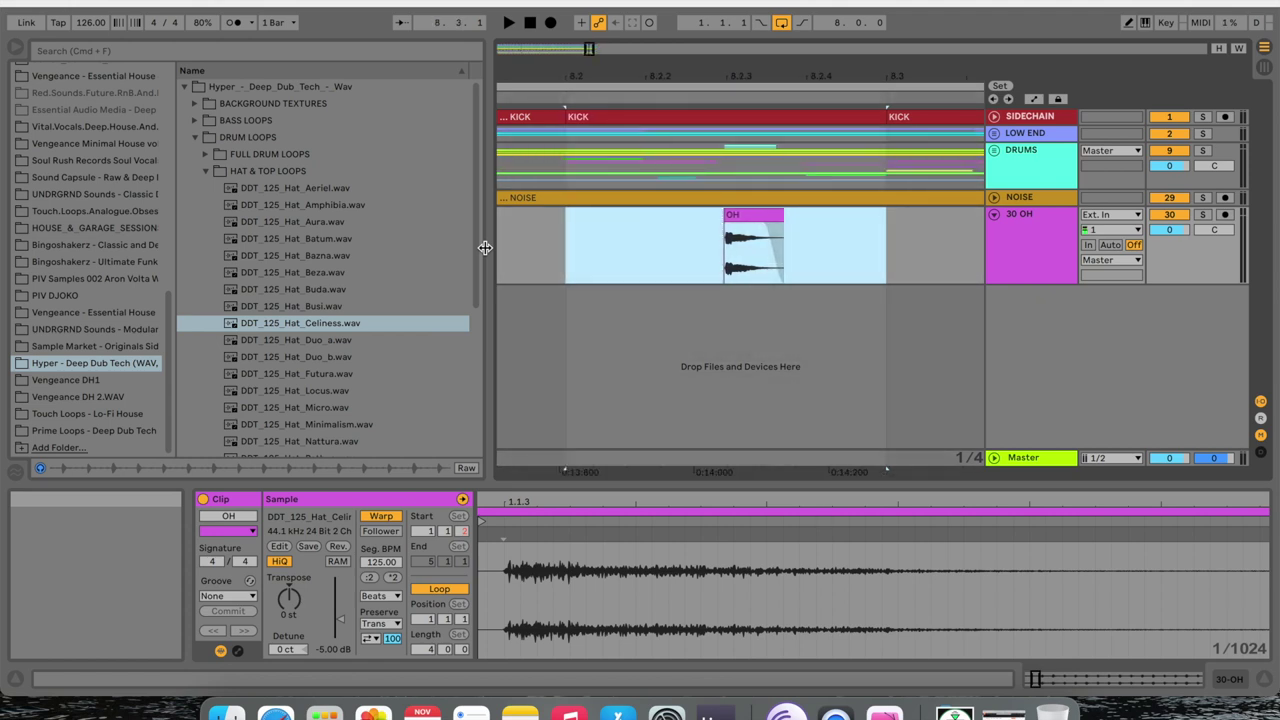
key("super+d")
Play the arrangement with the new hat pattern and rename its track as OH.
key("space")
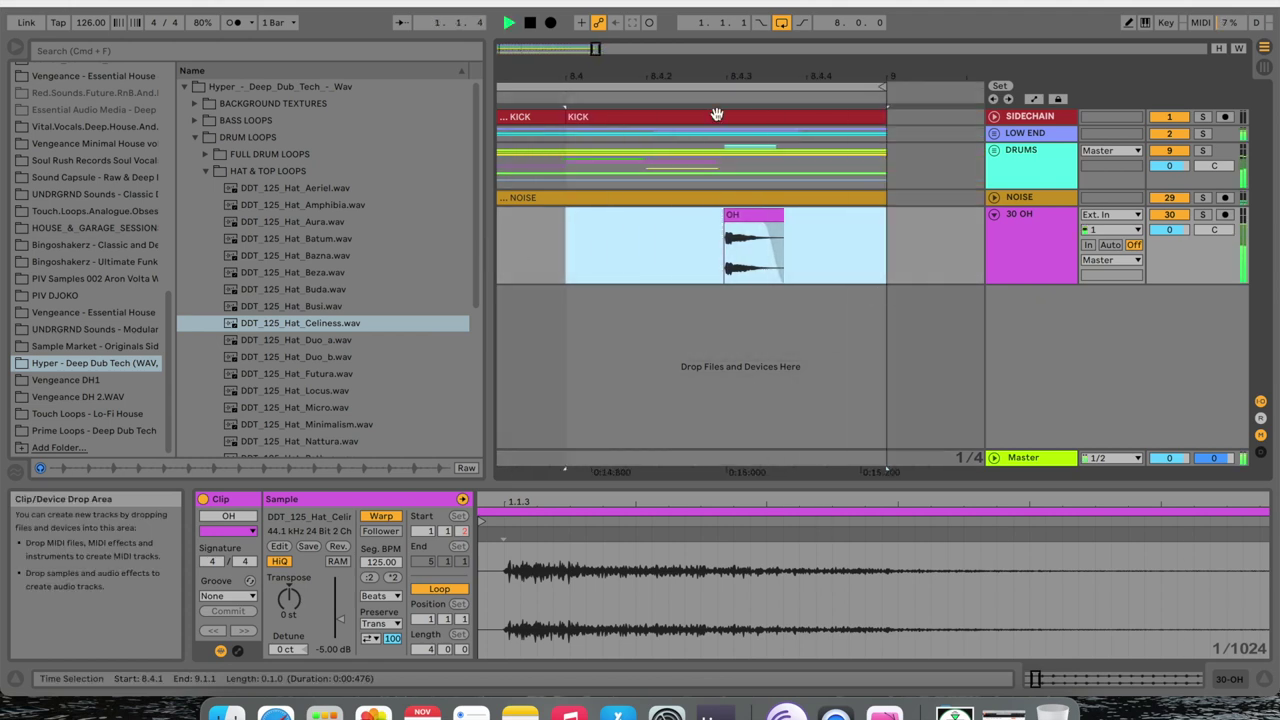
right_click(1049, 236)
left_click(1081, 308)
type("OH")
key("Return")
key("space")
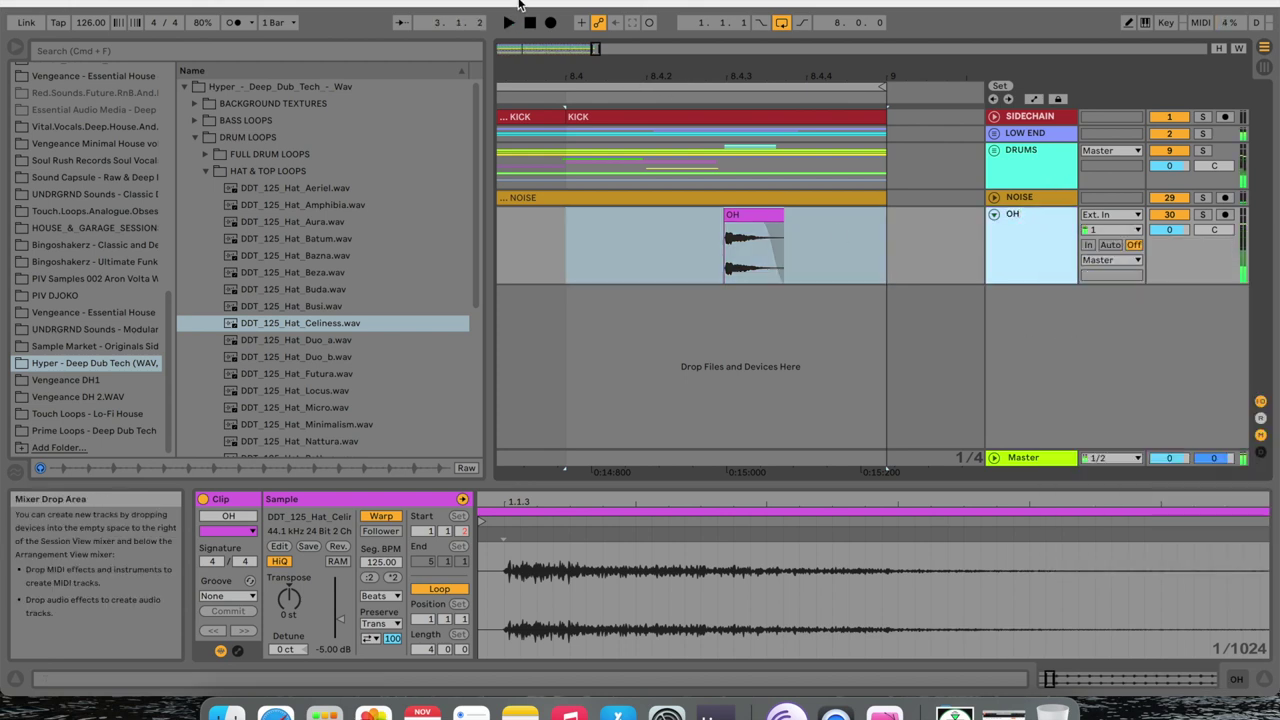
left_click(530, 22)
left_click_drag(574, 44, 569, 14)
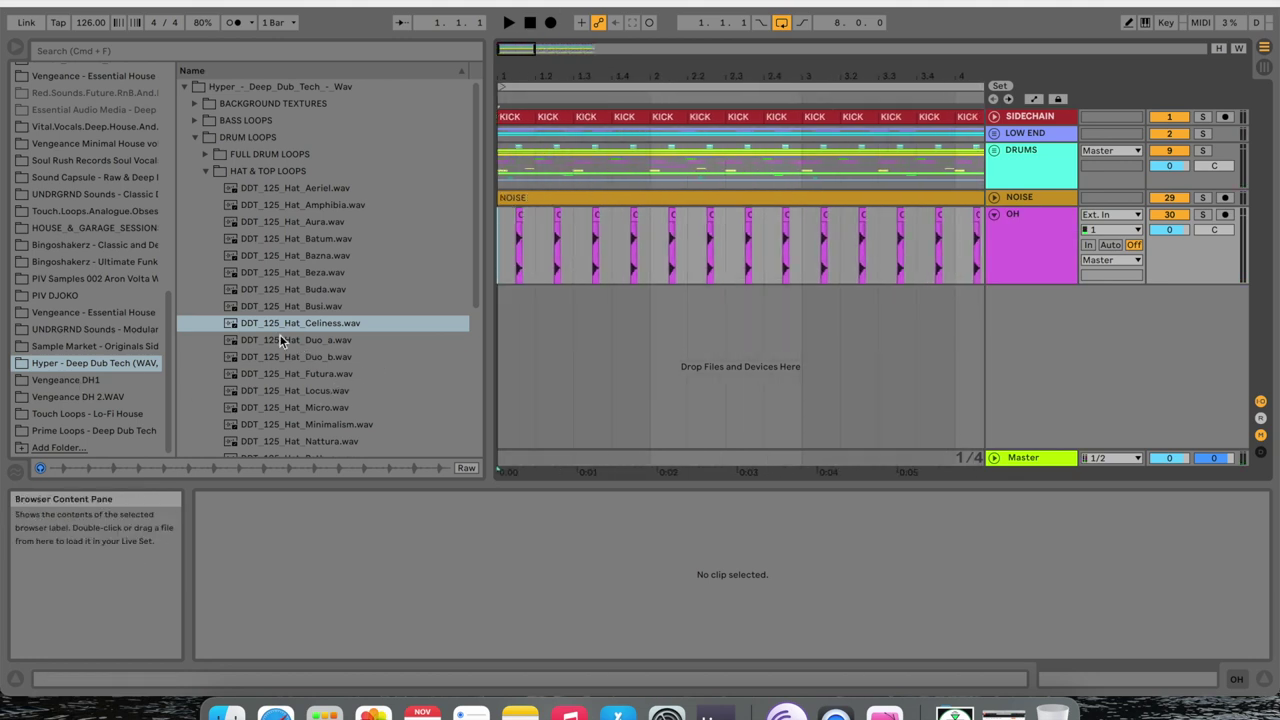
Audition the hat loops from DDT_125_Hat_Duo_a.wav through DDT_125_Hat_Minimalism.wav.
scroll(296, 347, "down", 3)
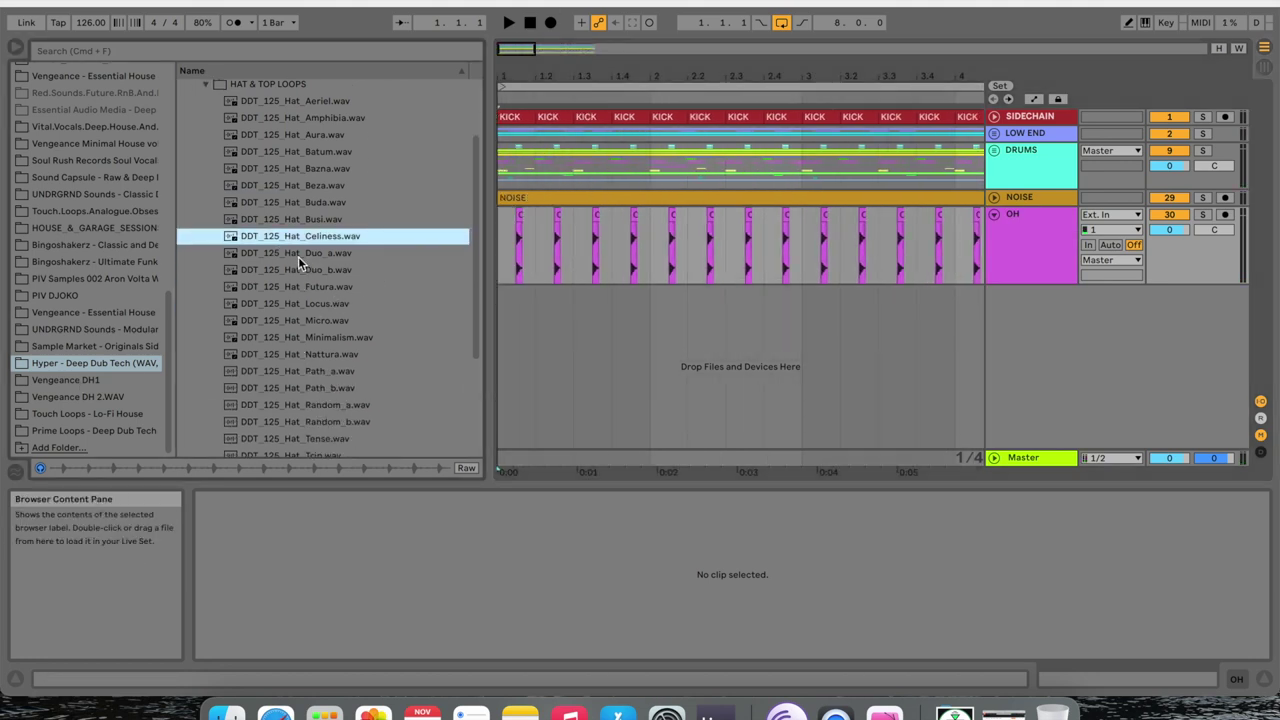
left_click(298, 254)
left_click(307, 276)
left_click(307, 291)
left_click(305, 308)
left_click(302, 324)
left_click(299, 338)
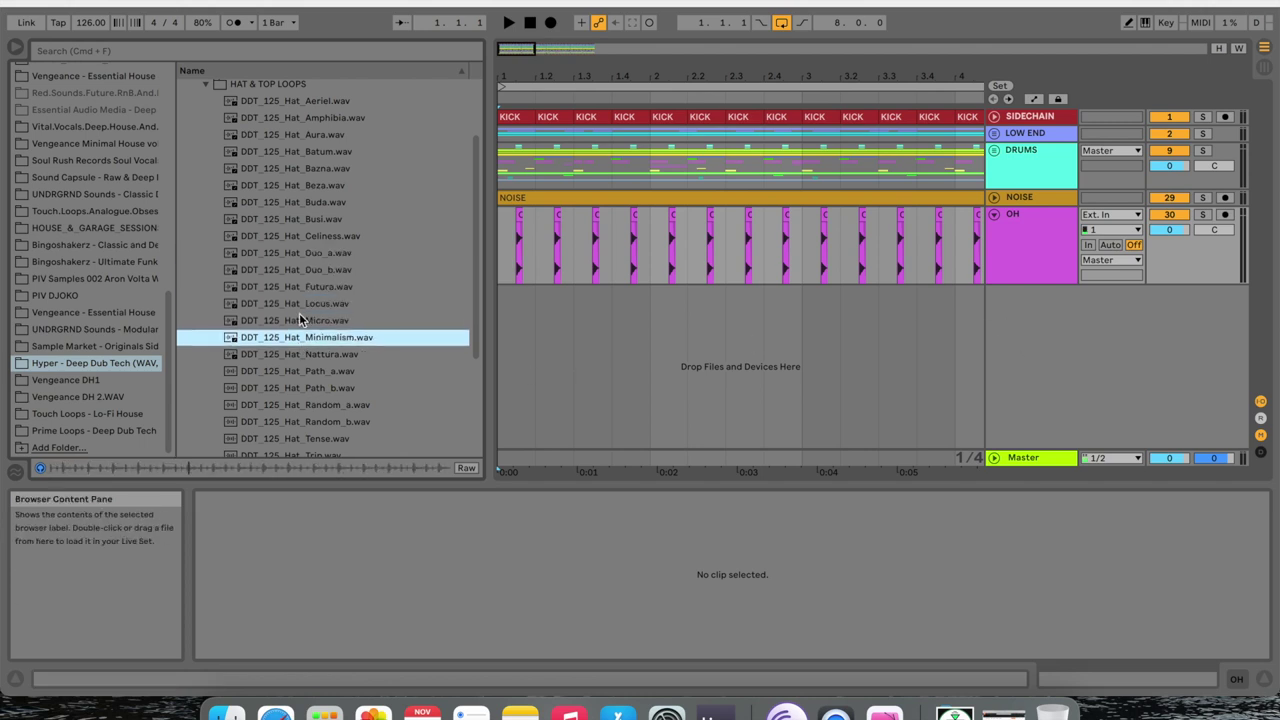
Insert a MIDI track below OH and name it OH 2.
right_click(1059, 339)
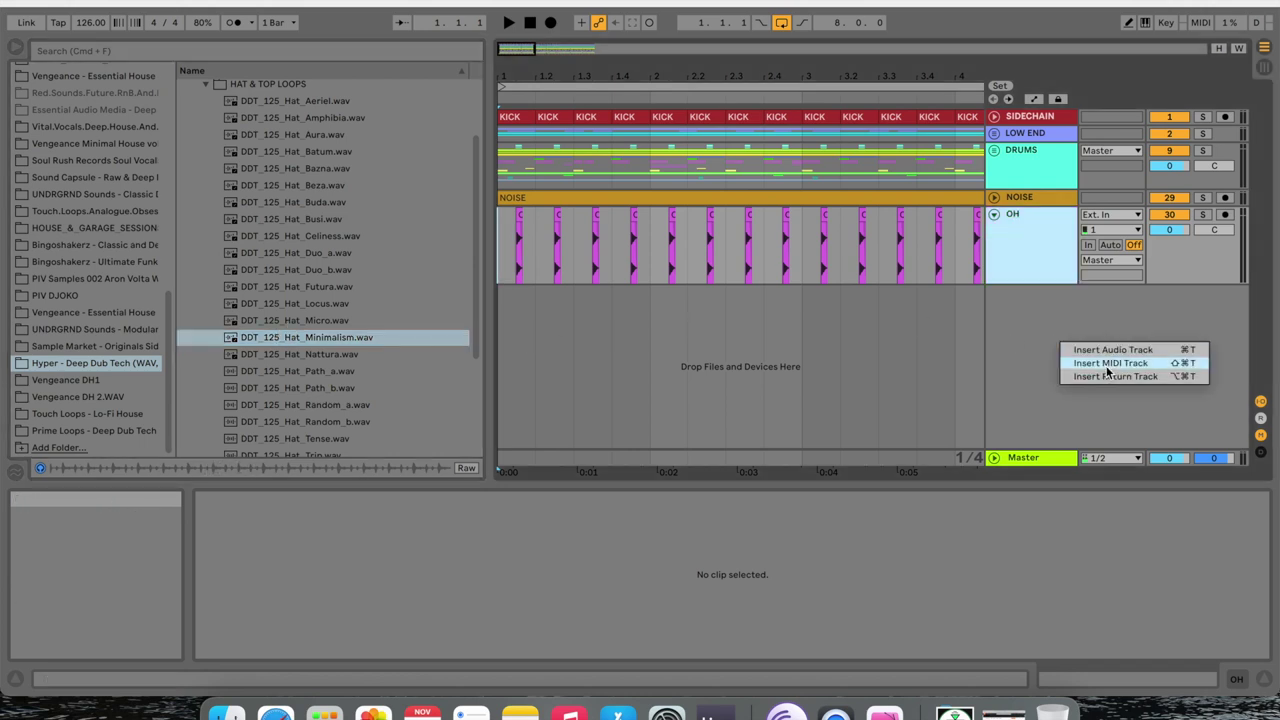
left_click(1065, 360)
right_click(1026, 317)
left_click(1070, 388)
type("OH 2")
key("Return")
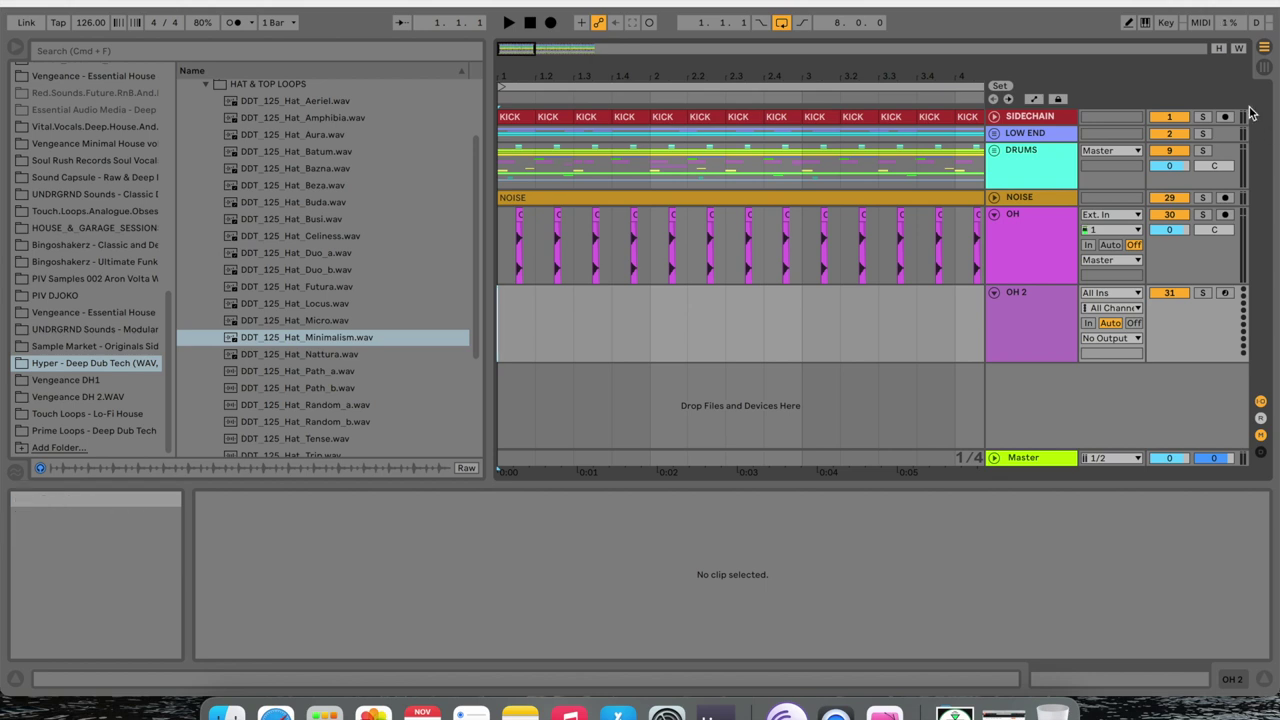
Create a one-bar Session View clip on OH 2 with C3 sixteenth notes at 1.1.3, 1.2.3, 1.3.3 and 1.4.3.
left_click(1263, 66)
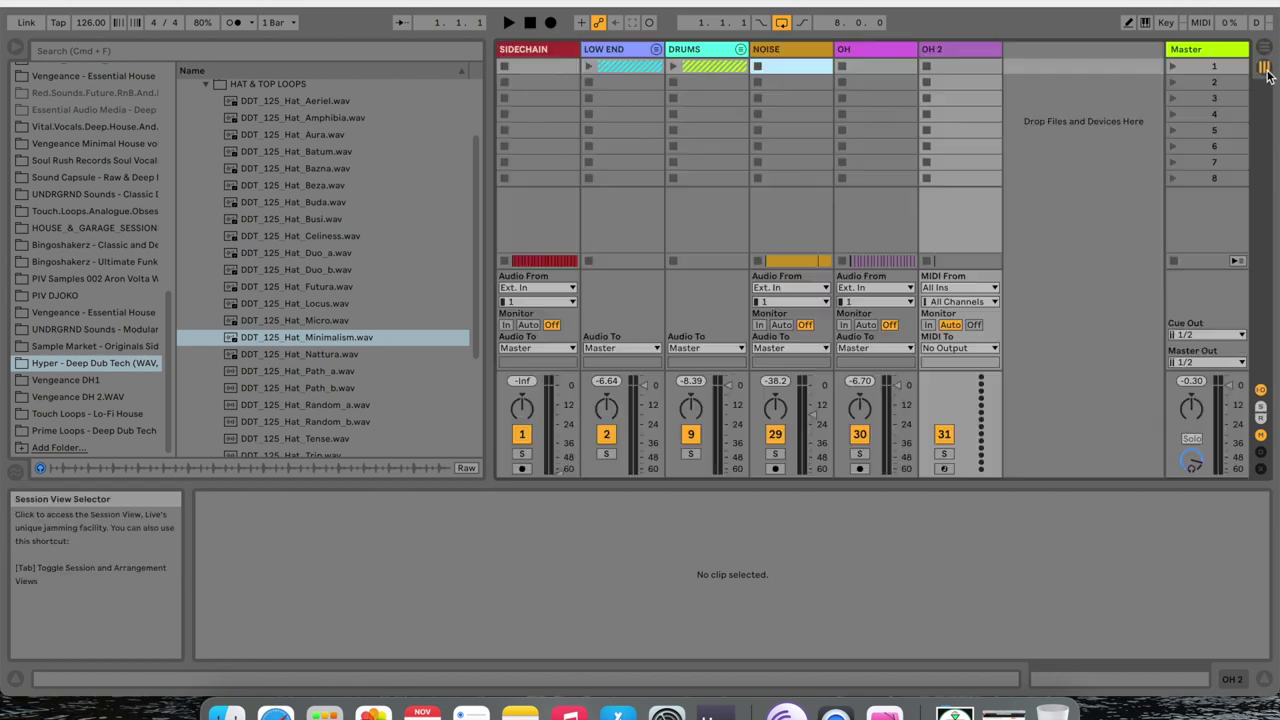
double_click(975, 66)
double_click(571, 621)
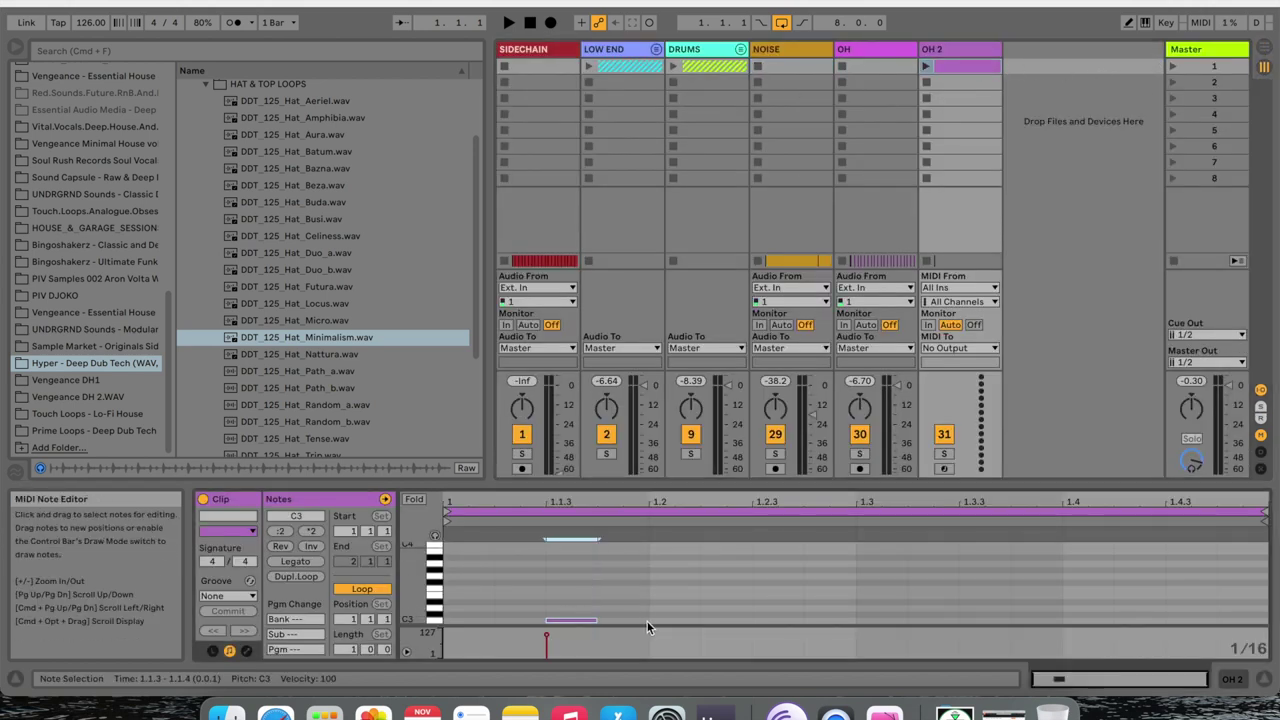
key("super+d")
key("super+d")
key("super+d")
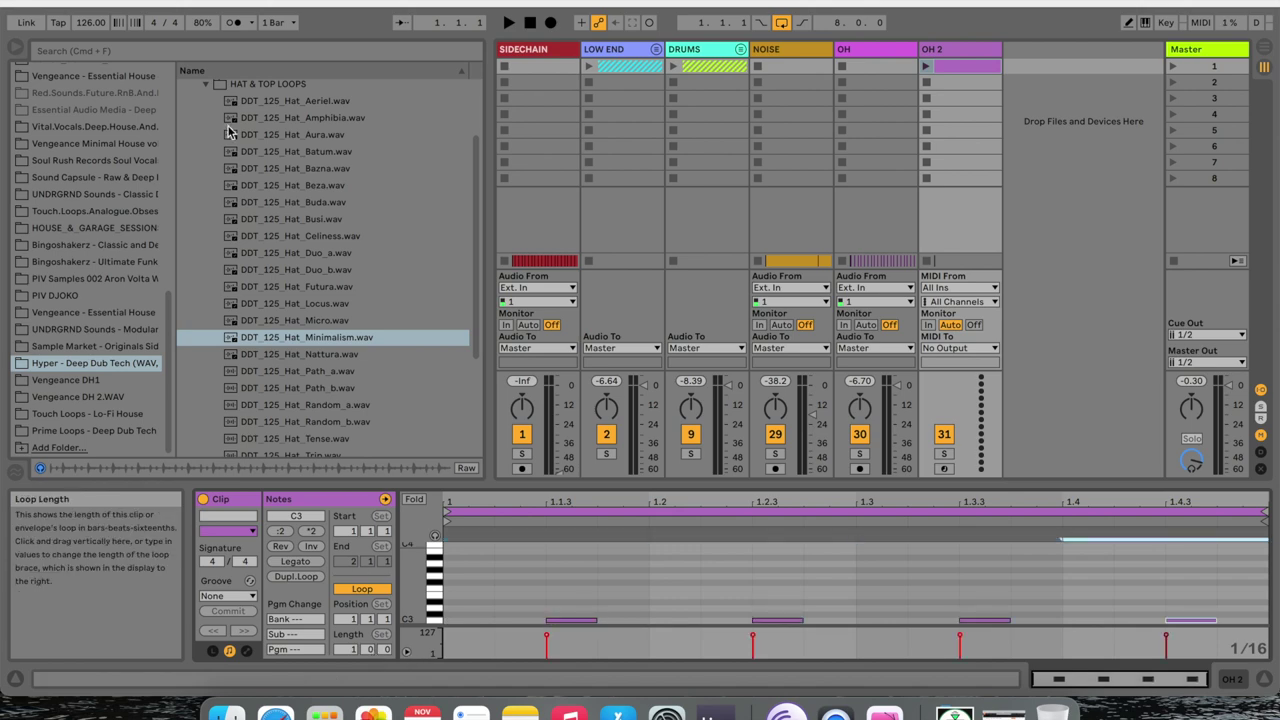
Browse the sample folders and open VEDH2 Open Hihats under VEDH2 Cymbals in Vengeance DH 2.WAV.
scroll(110, 303, "up", 10)
left_click(54, 273)
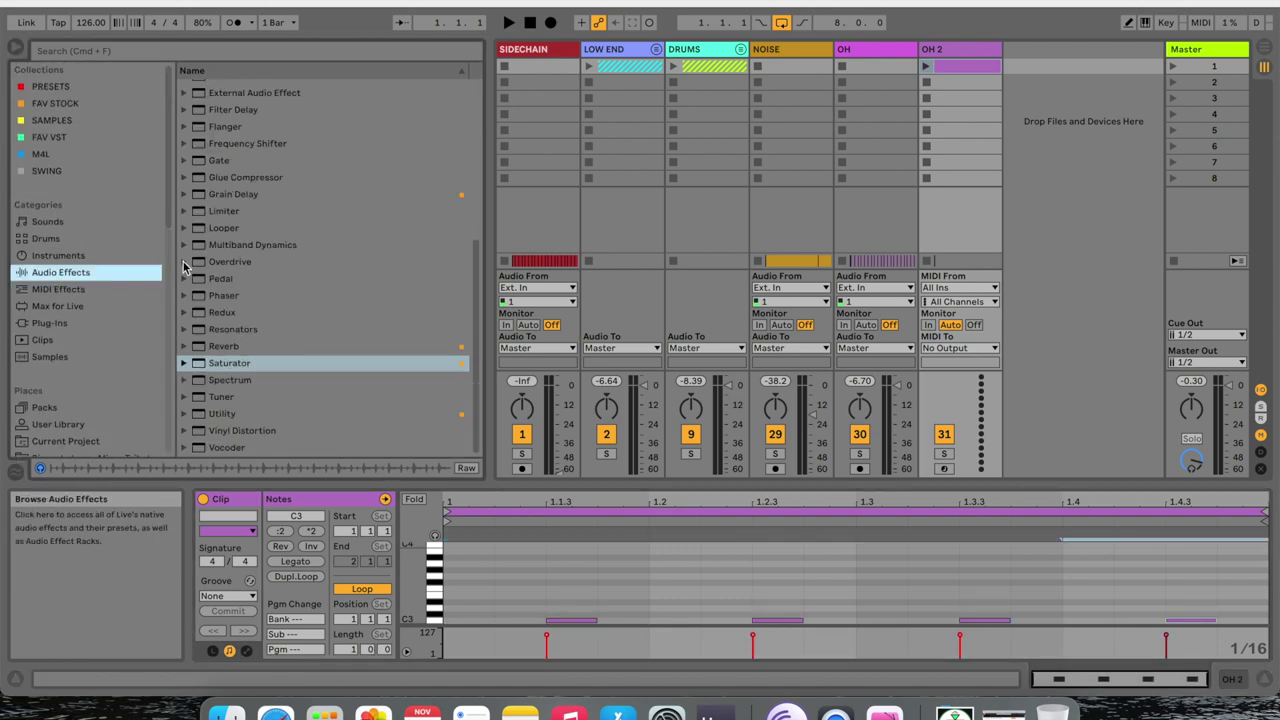
scroll(95, 300, "down", 8)
scroll(98, 307, "up", 8)
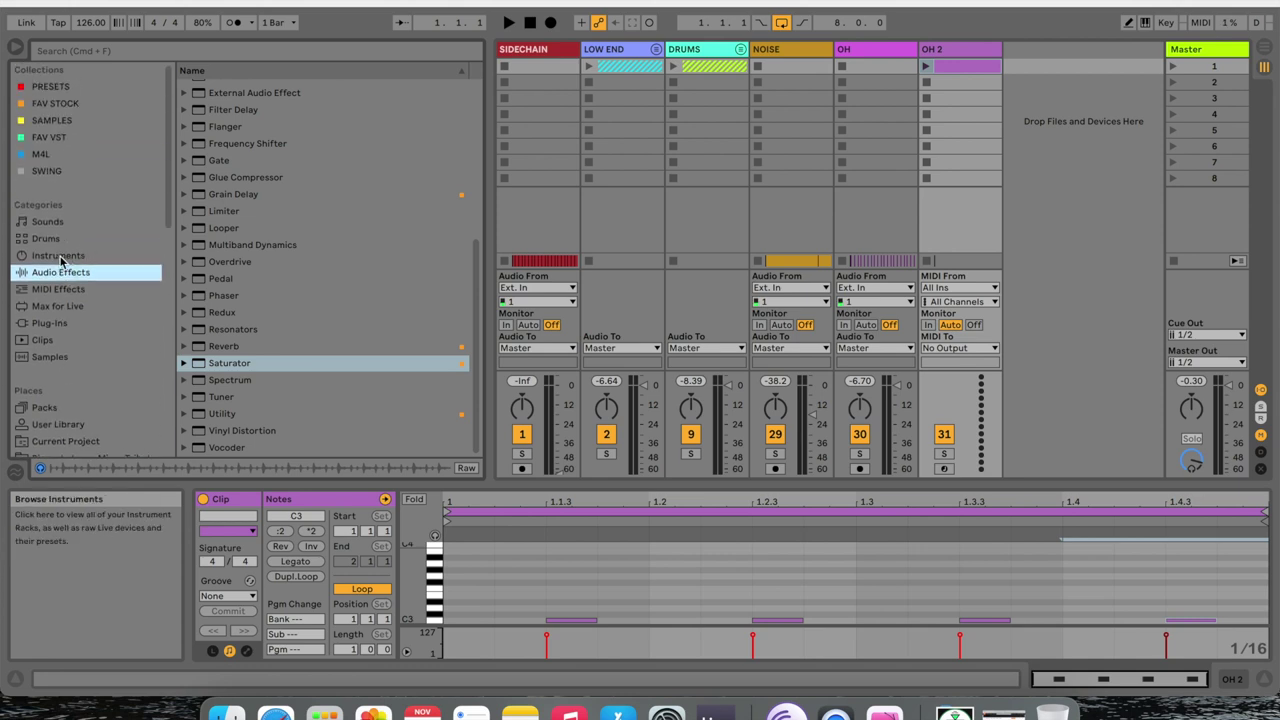
scroll(62, 258, "down", 8)
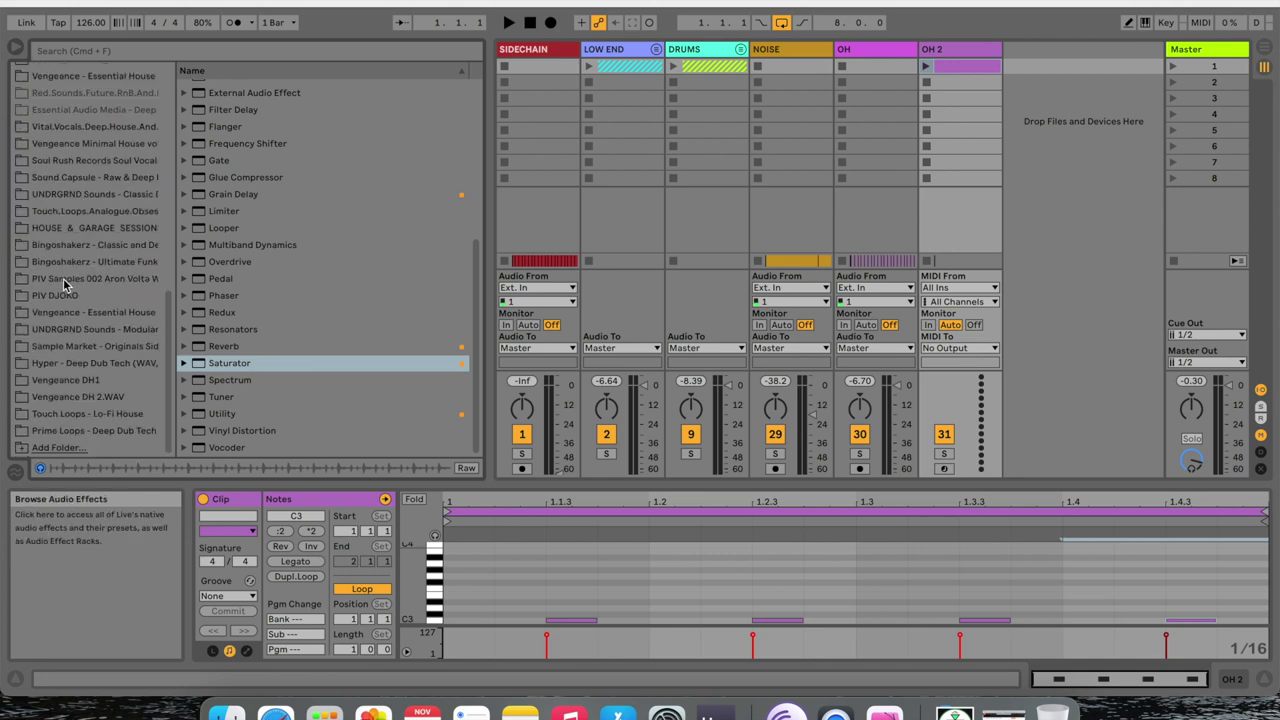
left_click(90, 397)
left_click(183, 121)
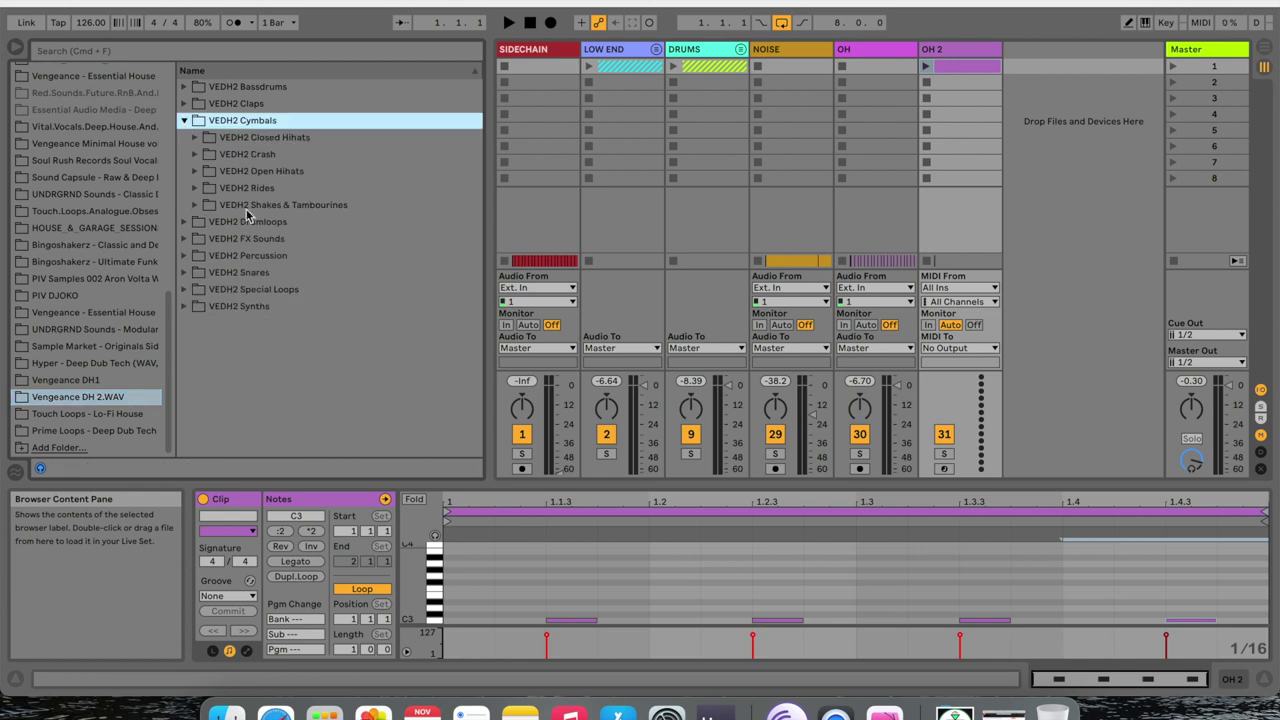
left_click(195, 178)
Audition open hi-hat samples and load VEDH2 Open Hihat 021.wav onto the OH 2 track.
left_click(229, 408)
scroll(268, 408, "down", 4)
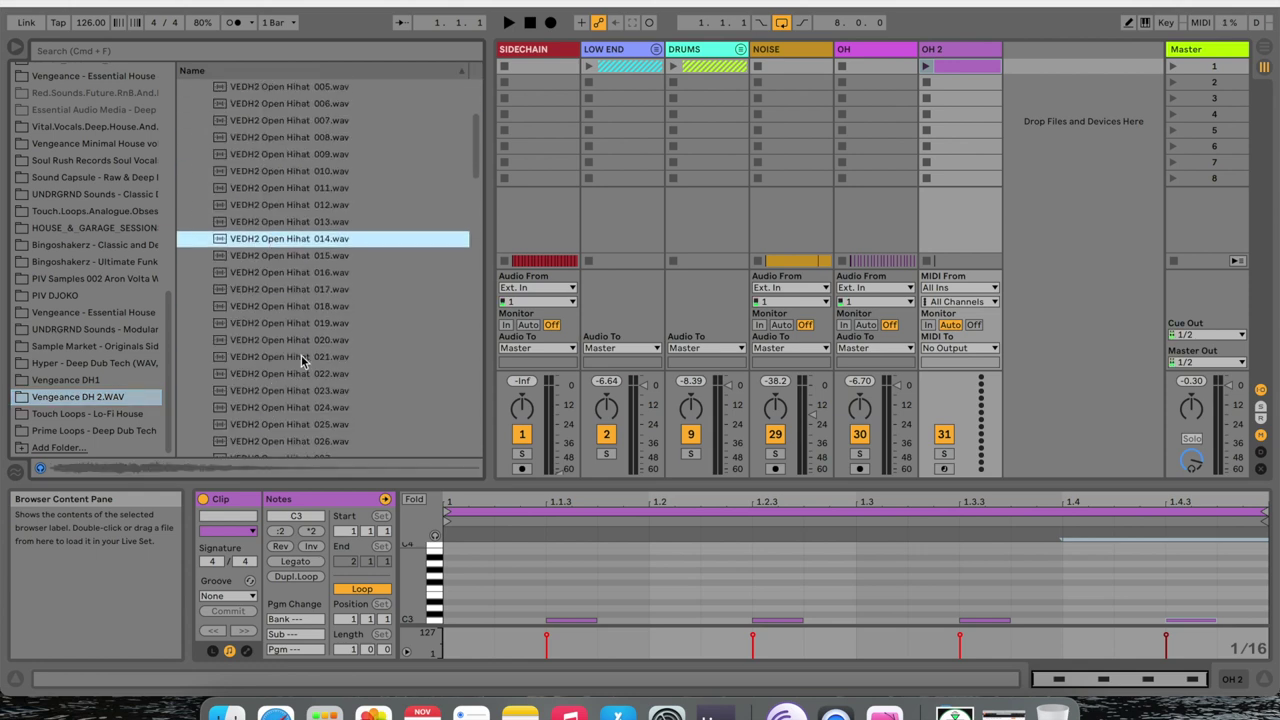
left_click(302, 357)
double_click(283, 357)
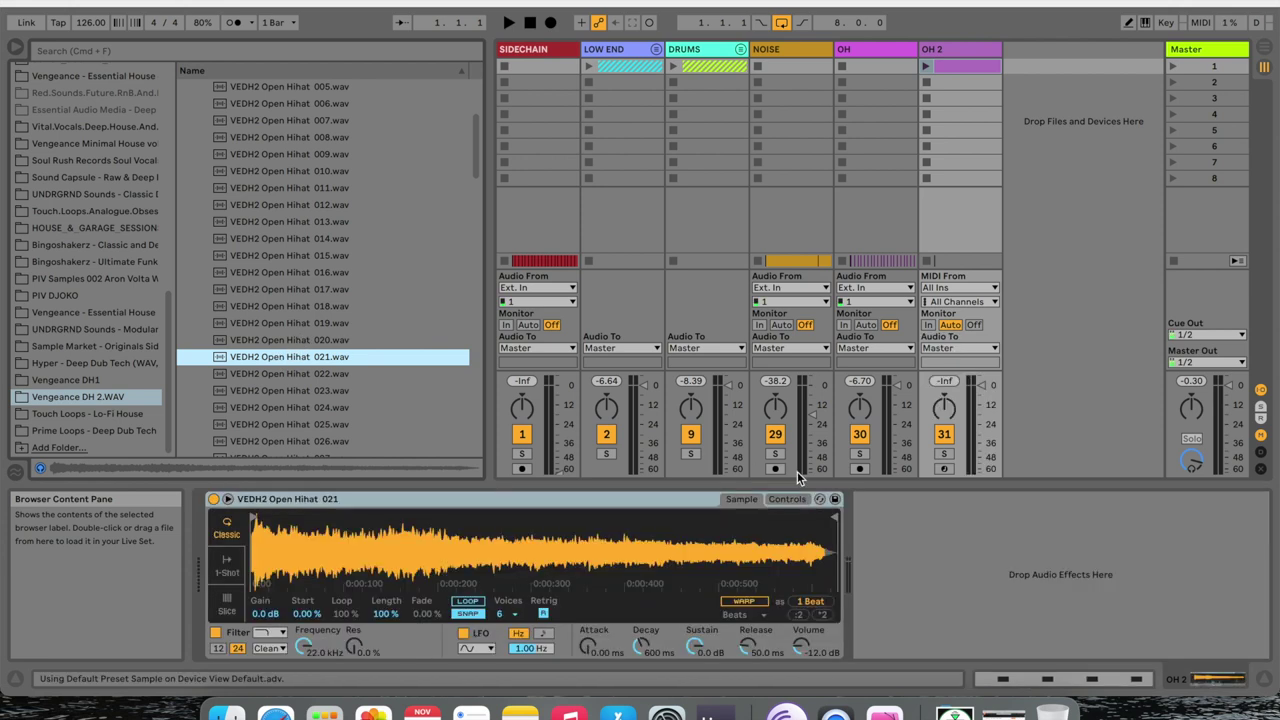
Solo OH 2, launch its clip and shorten the sampler's amplitude envelope to 206 ms decay with -inf dB sustain.
left_click(943, 453)
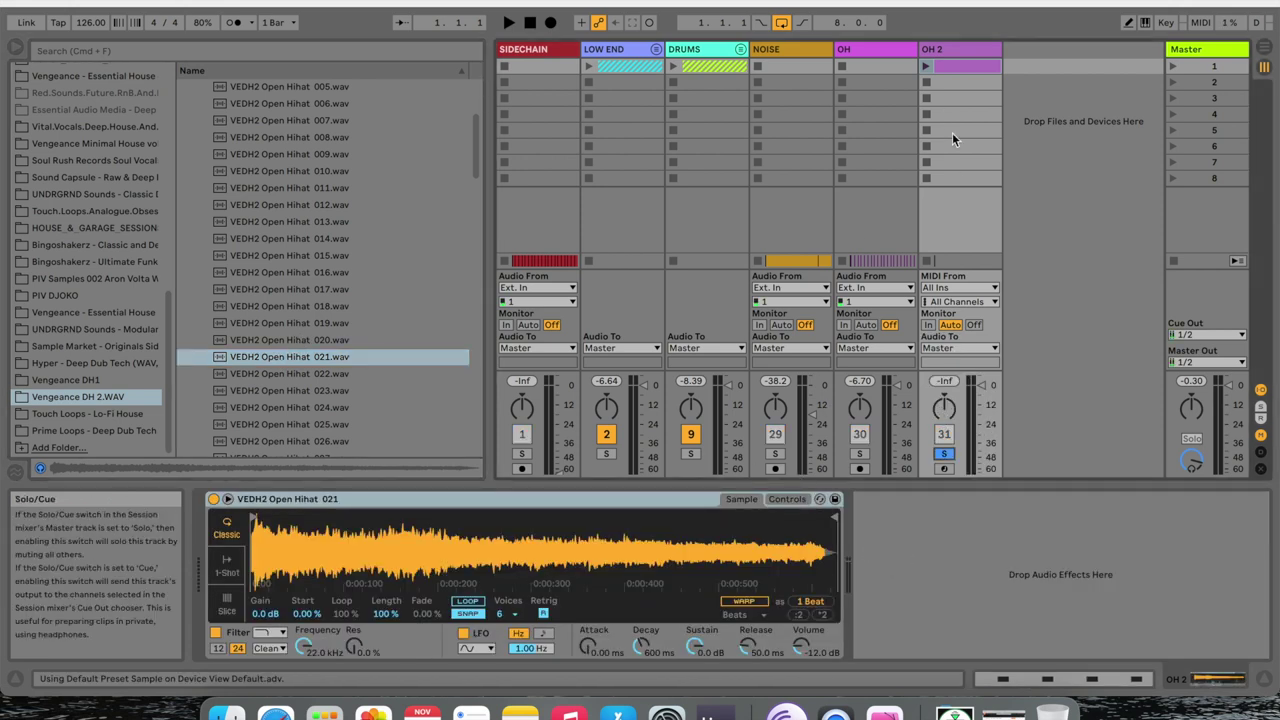
left_click(925, 66)
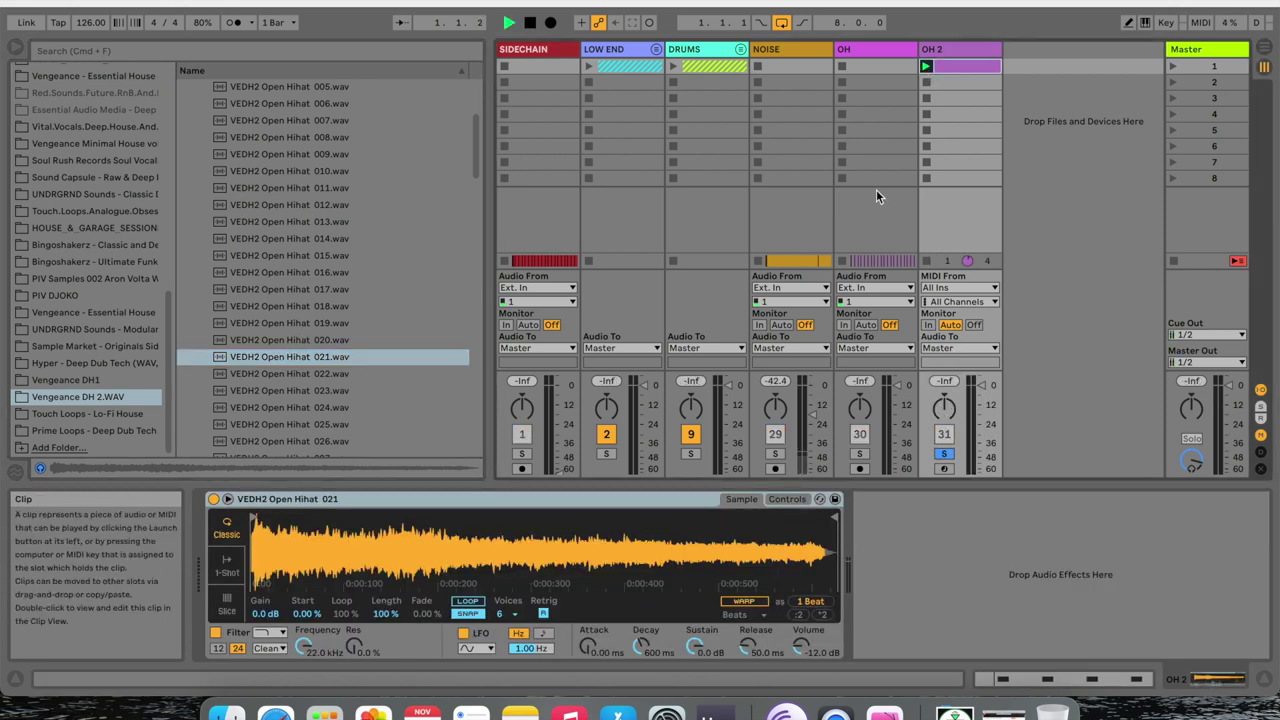
left_click(787, 499)
left_click_drag(632, 538, 626, 578)
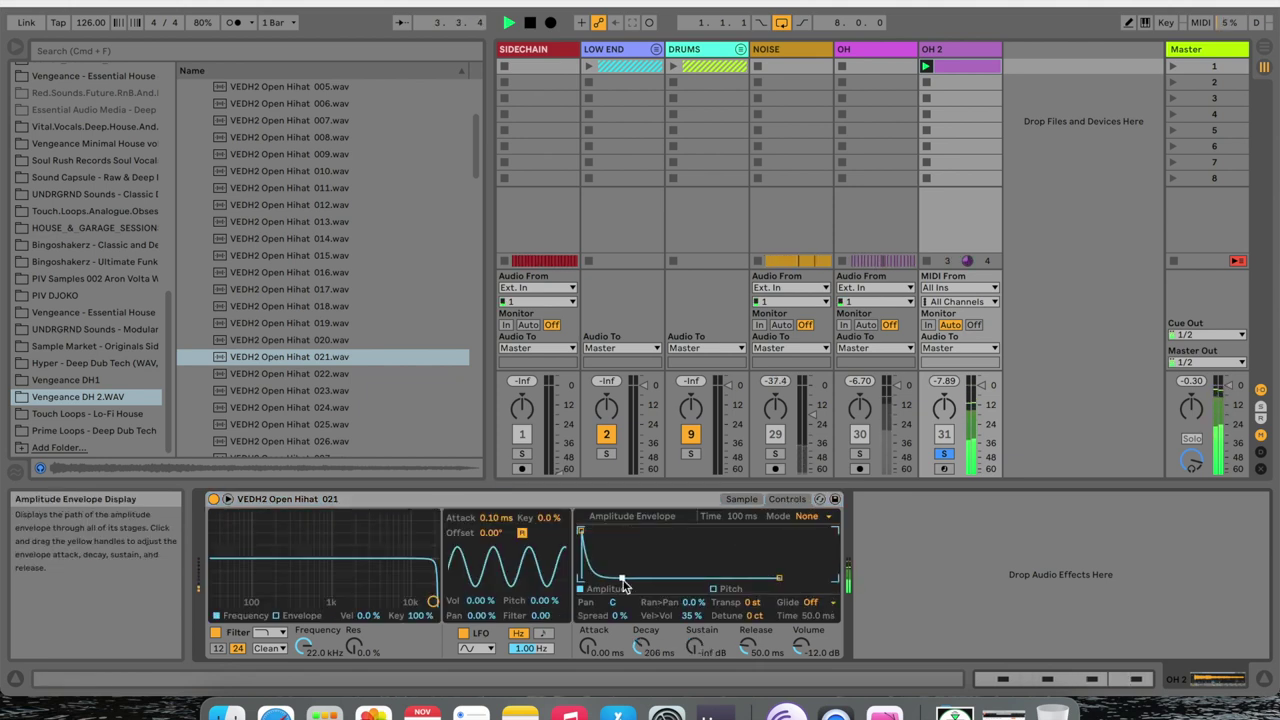
Unsolo OH 2, compare the full mix with and without it, and leave the track muted.
left_click(944, 455)
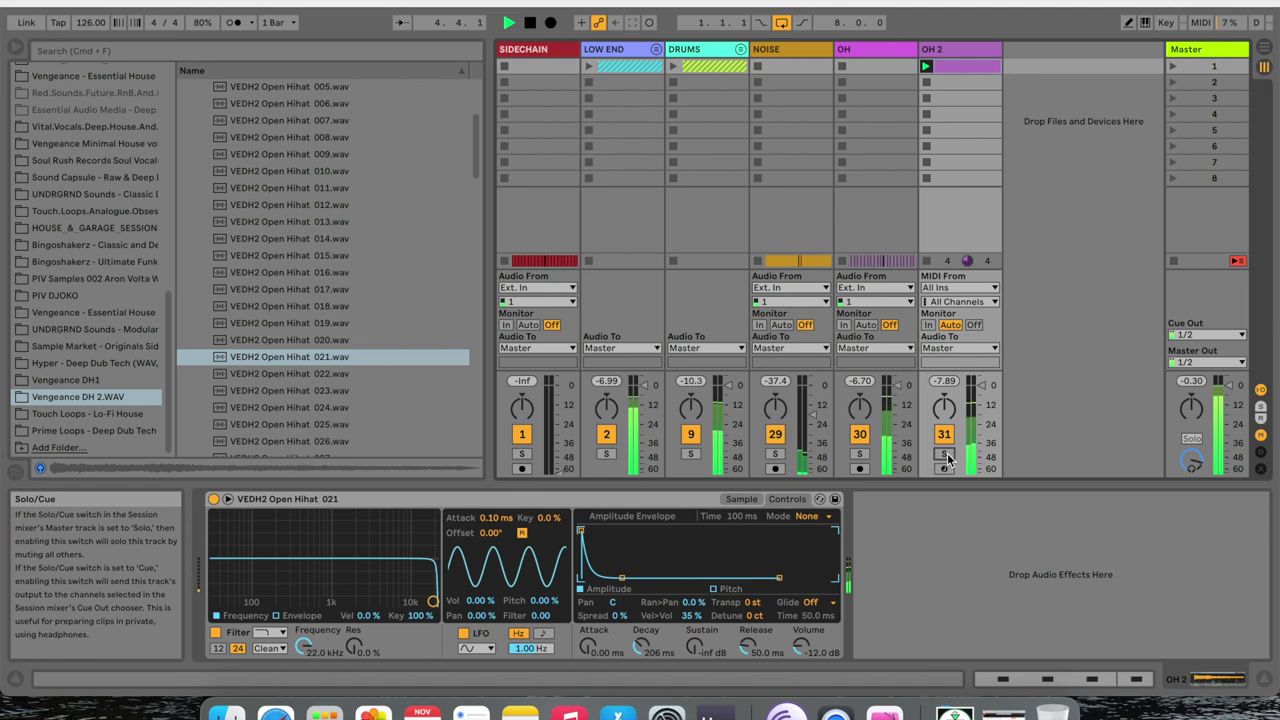
left_click(945, 436)
left_click(945, 437)
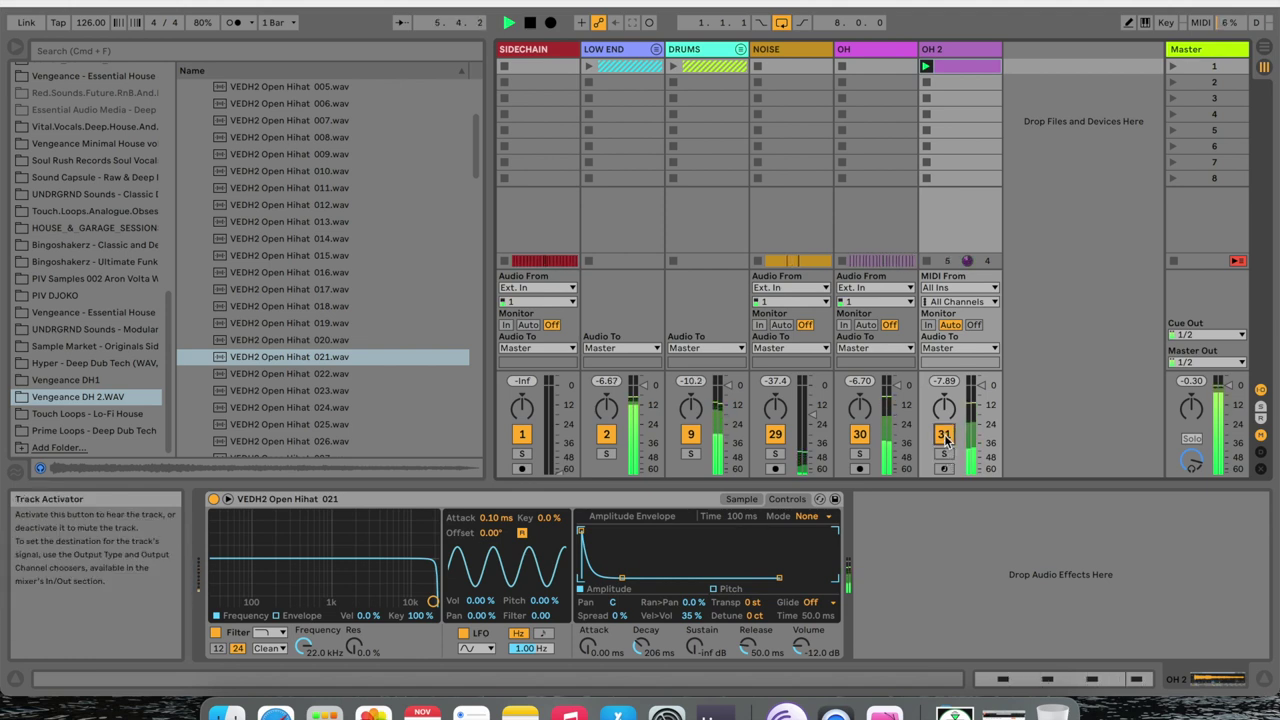
left_click(944, 437)
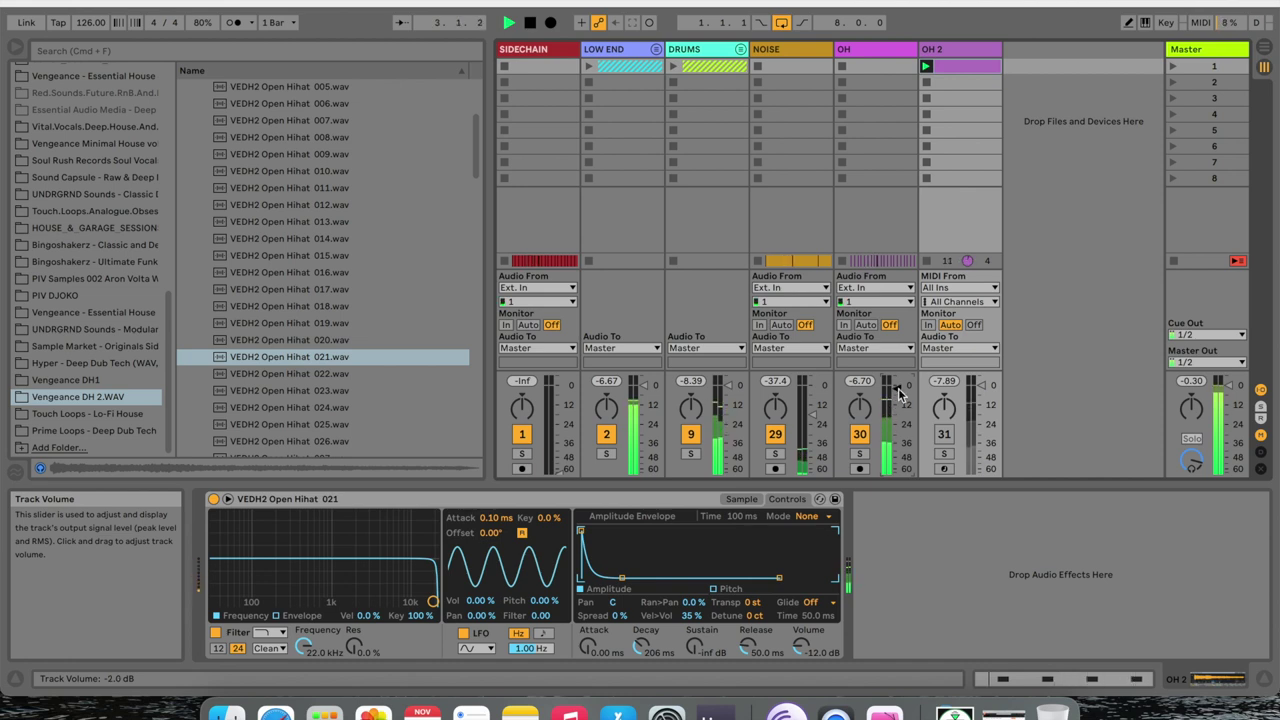
Load the Warmer.adv preset onto the OH track.
left_click(848, 49)
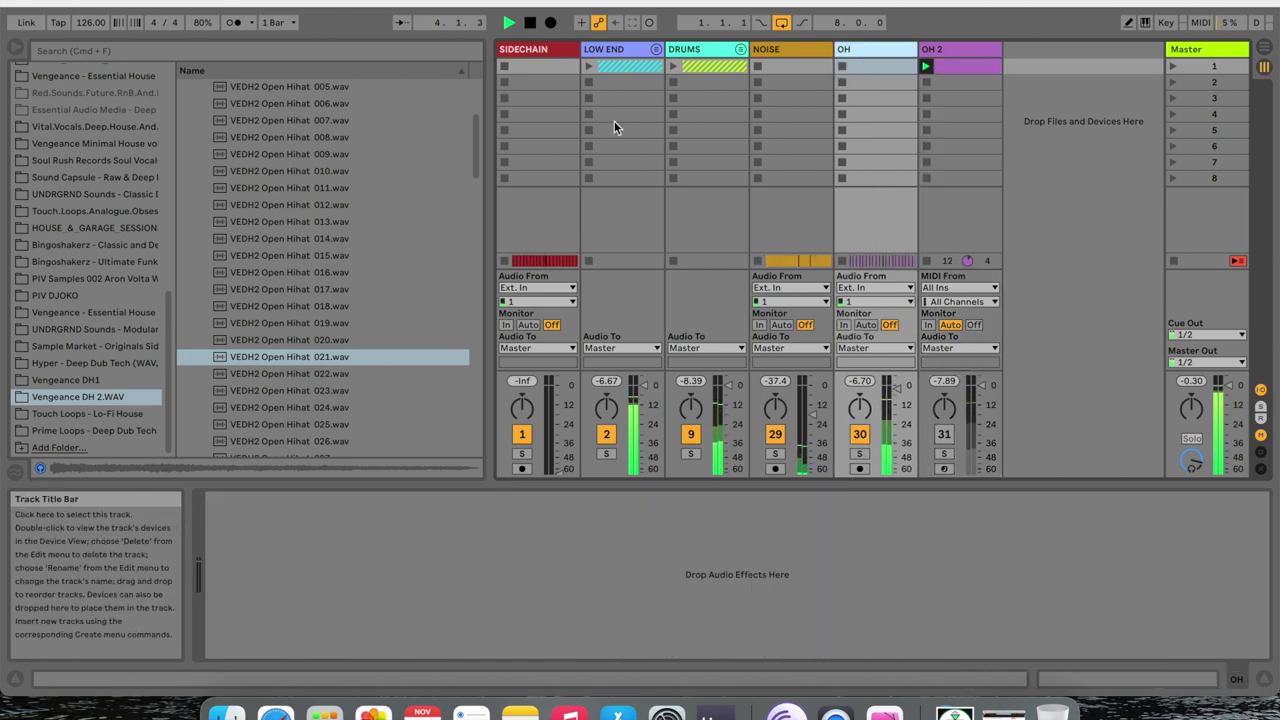
scroll(78, 120, "up", 10)
left_click(50, 87)
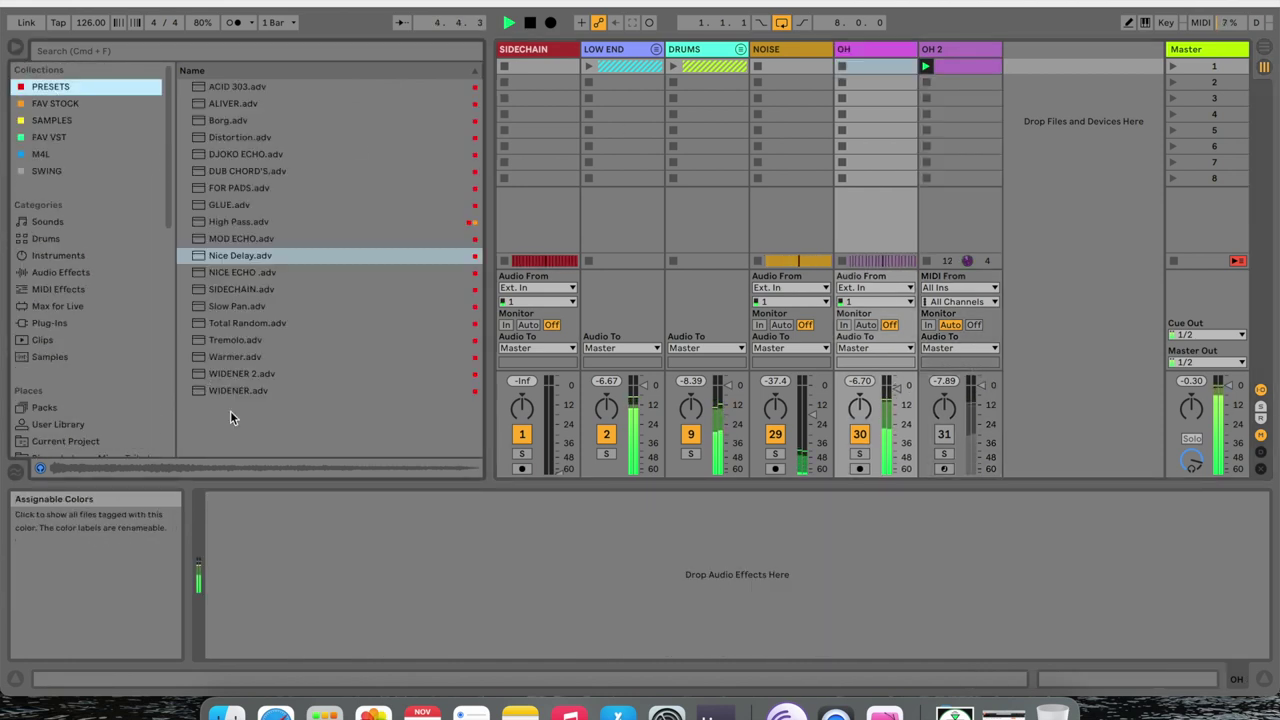
double_click(244, 356)
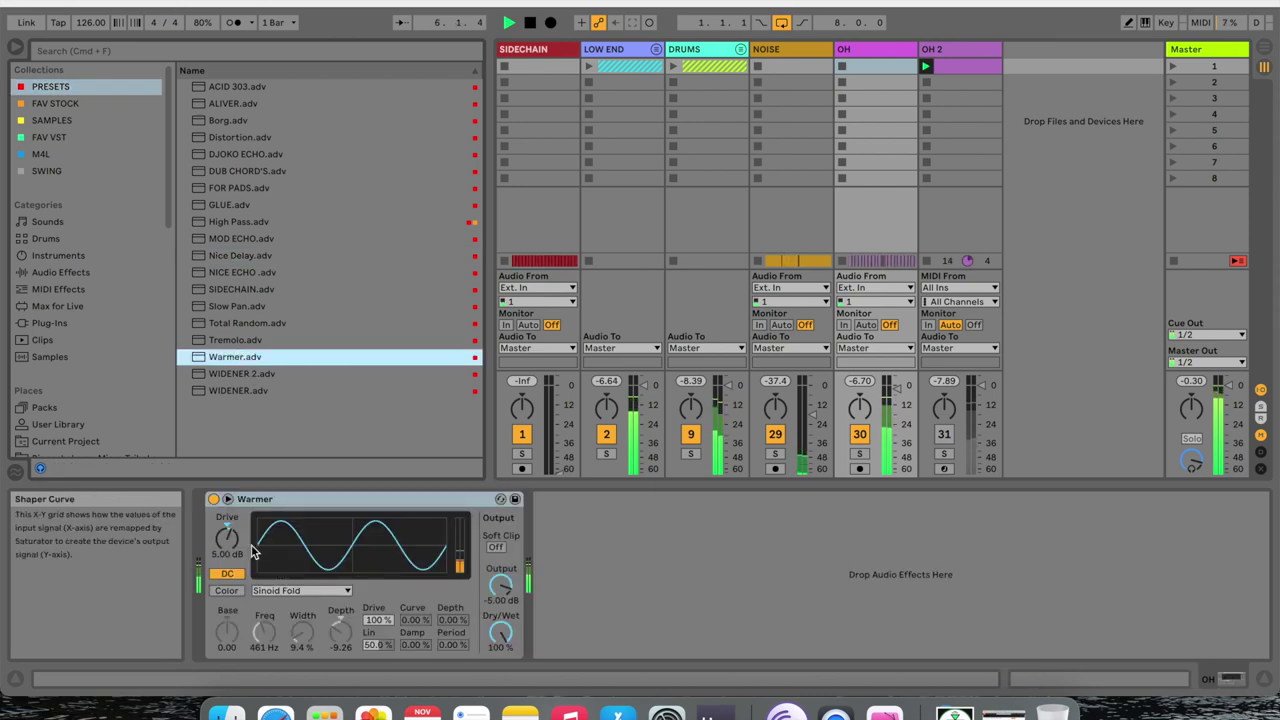
Set the Warmer output on the OH track to -8.00 dB, comparing the sound with the device bypassed.
left_click_drag(500, 585, 500, 592)
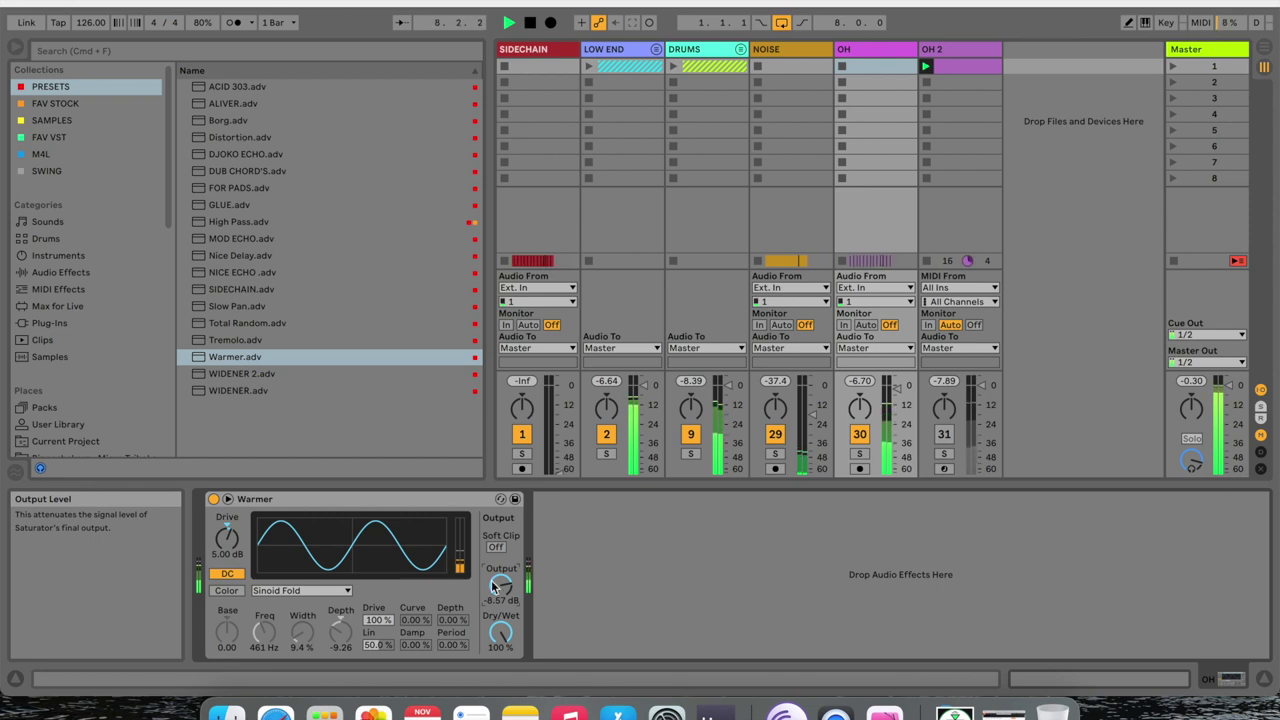
left_click(213, 499)
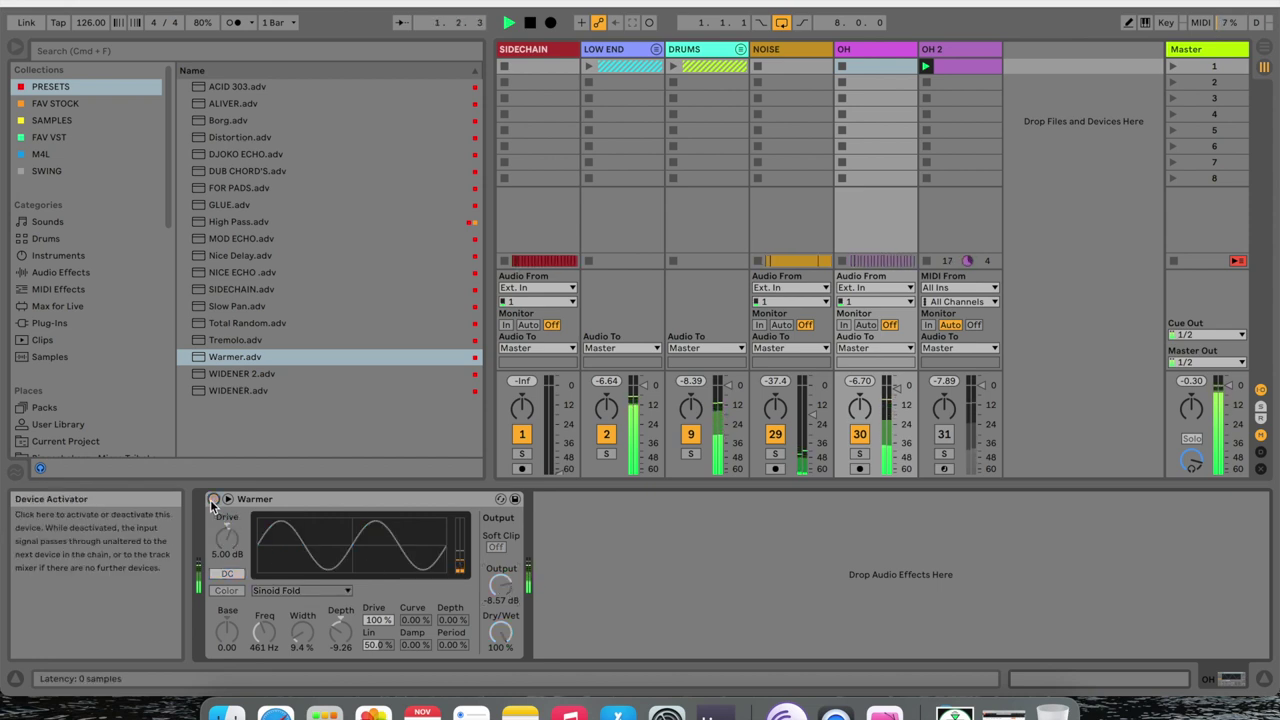
left_click(213, 499)
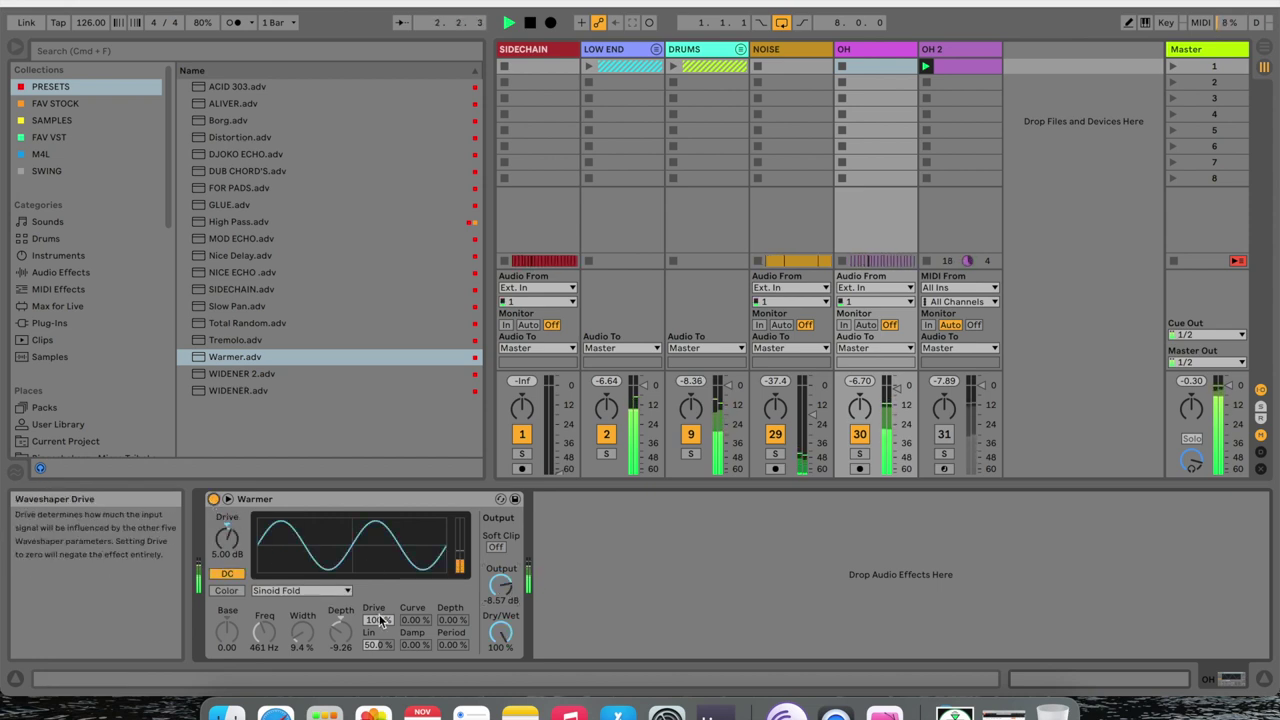
left_click(502, 601)
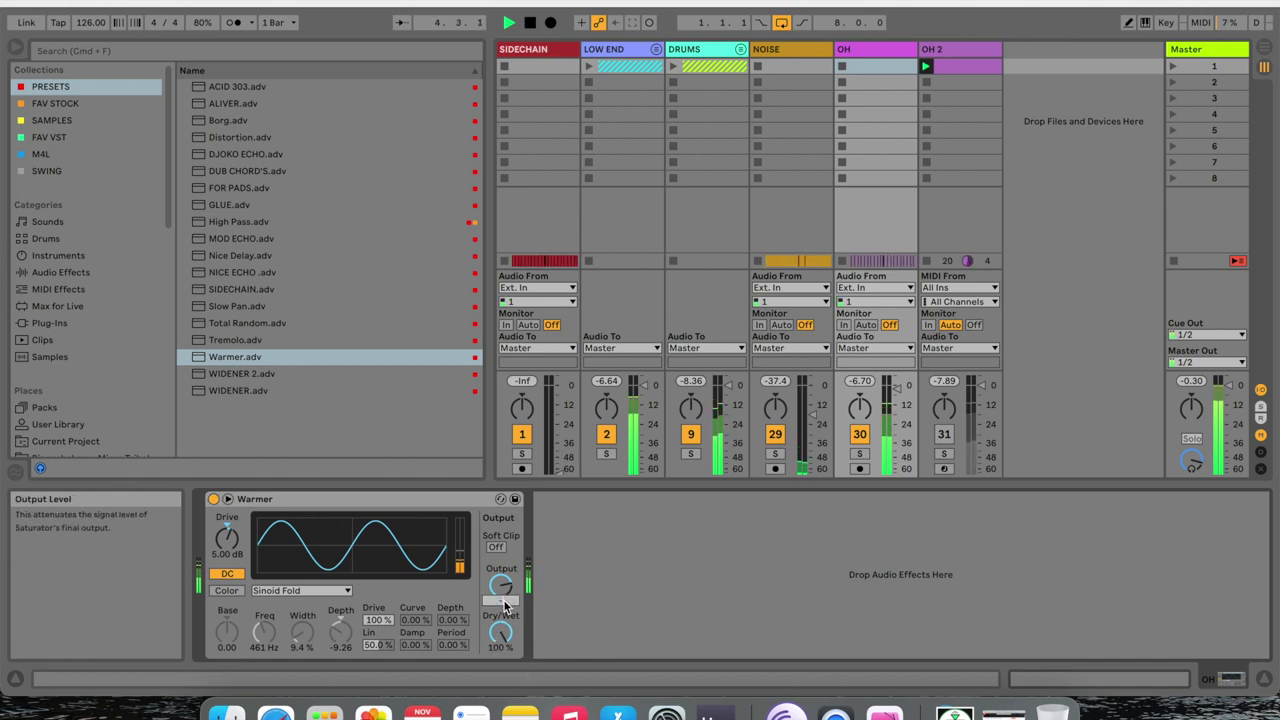
type("-8.00 dB")
key("Return")
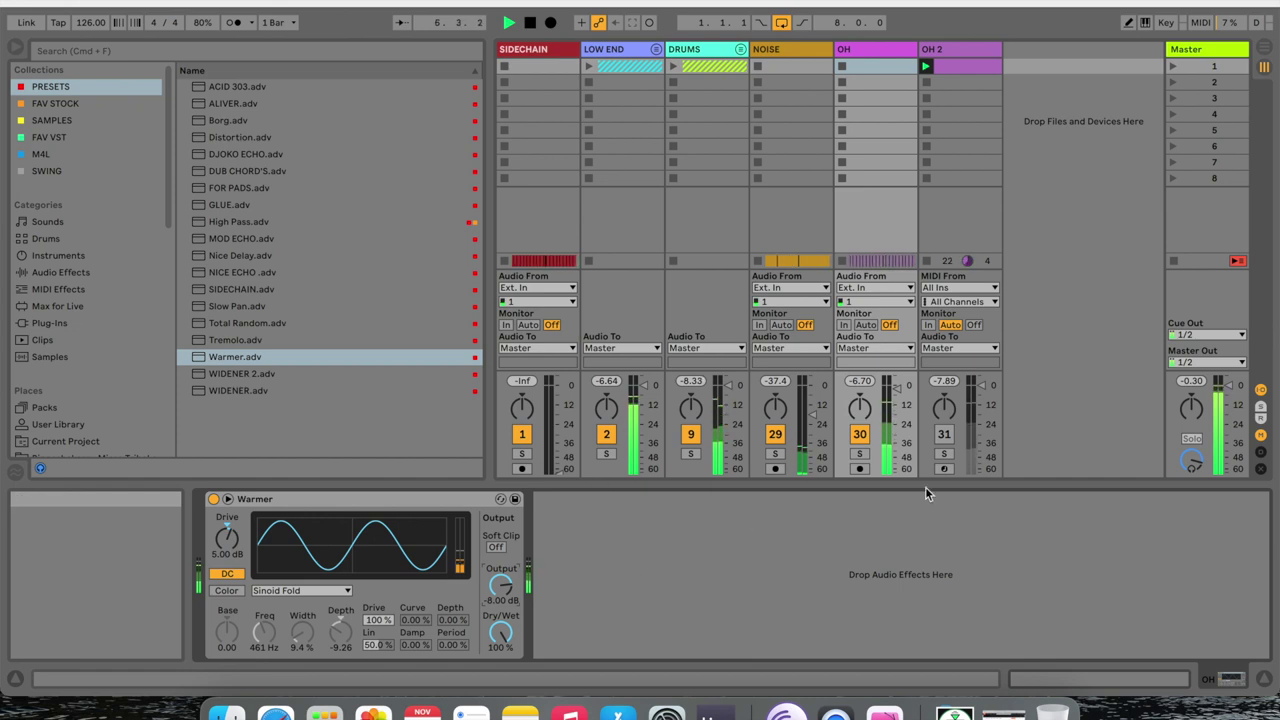
Unmute OH 2 and copy the Warmer device from OH onto the end of its device chain.
left_click(944, 455)
left_click(944, 455)
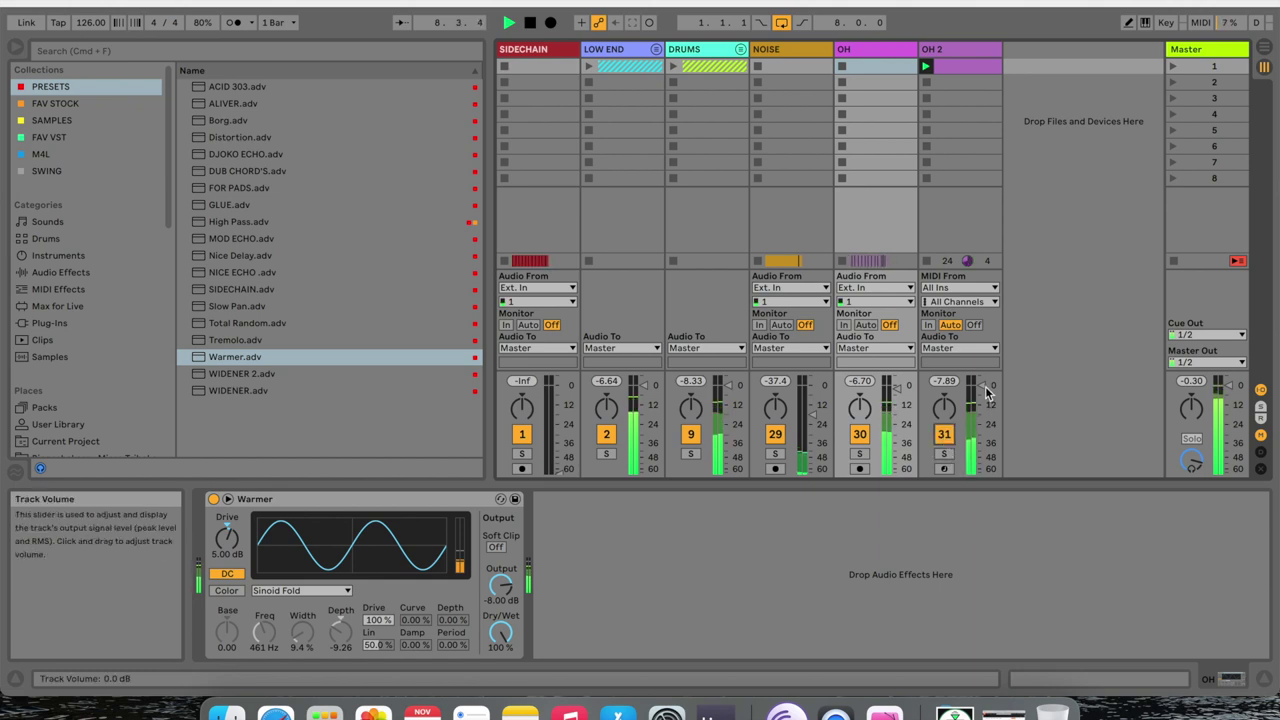
right_click(425, 500)
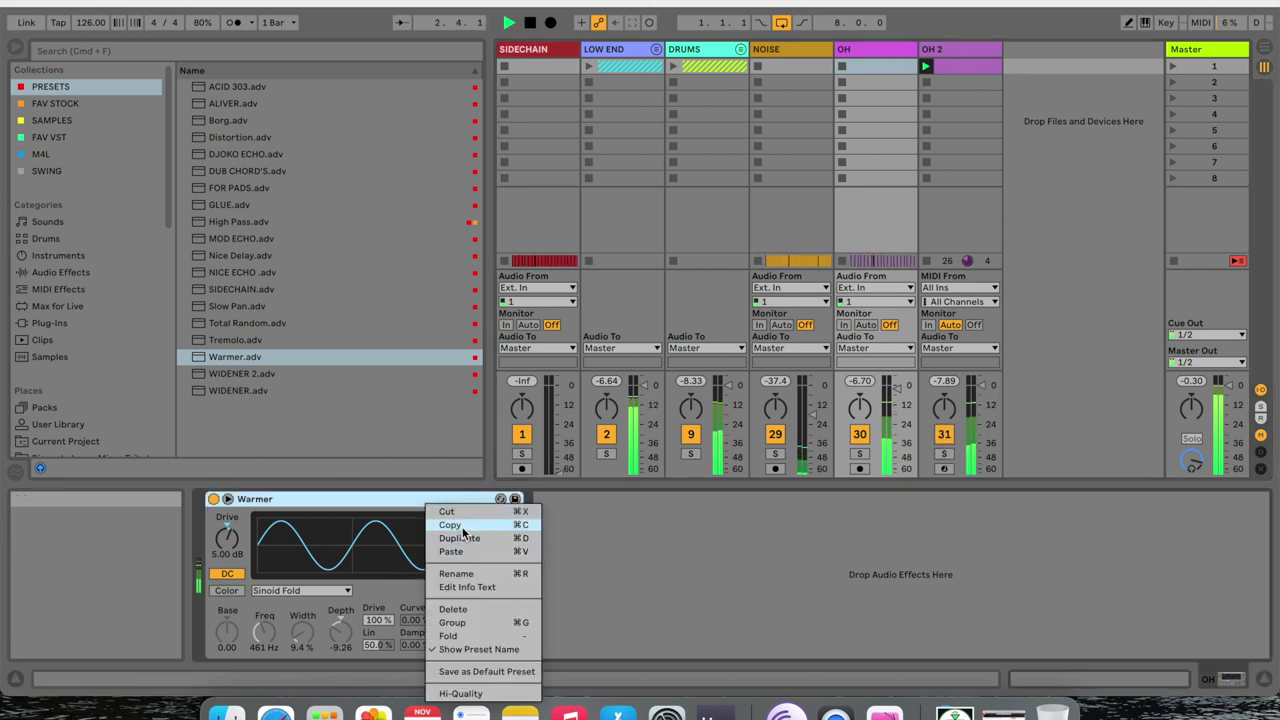
left_click(450, 524)
left_click(950, 49)
right_click(979, 566)
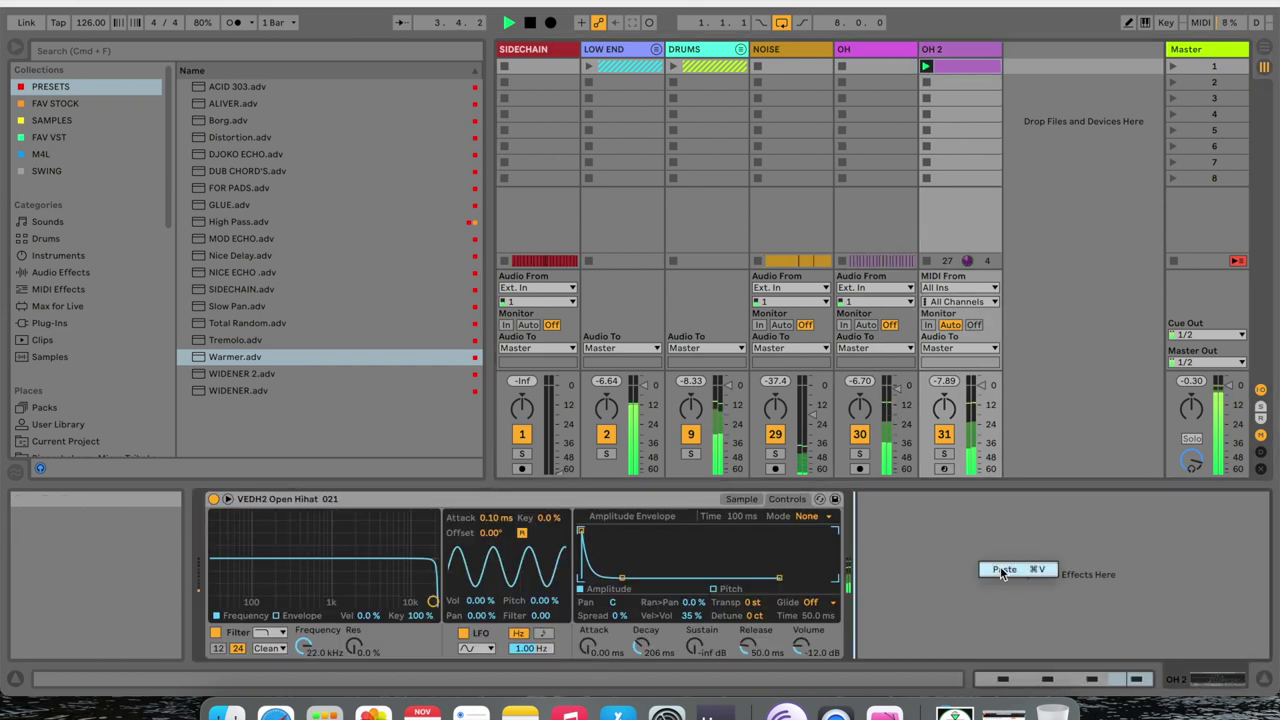
left_click(1000, 570)
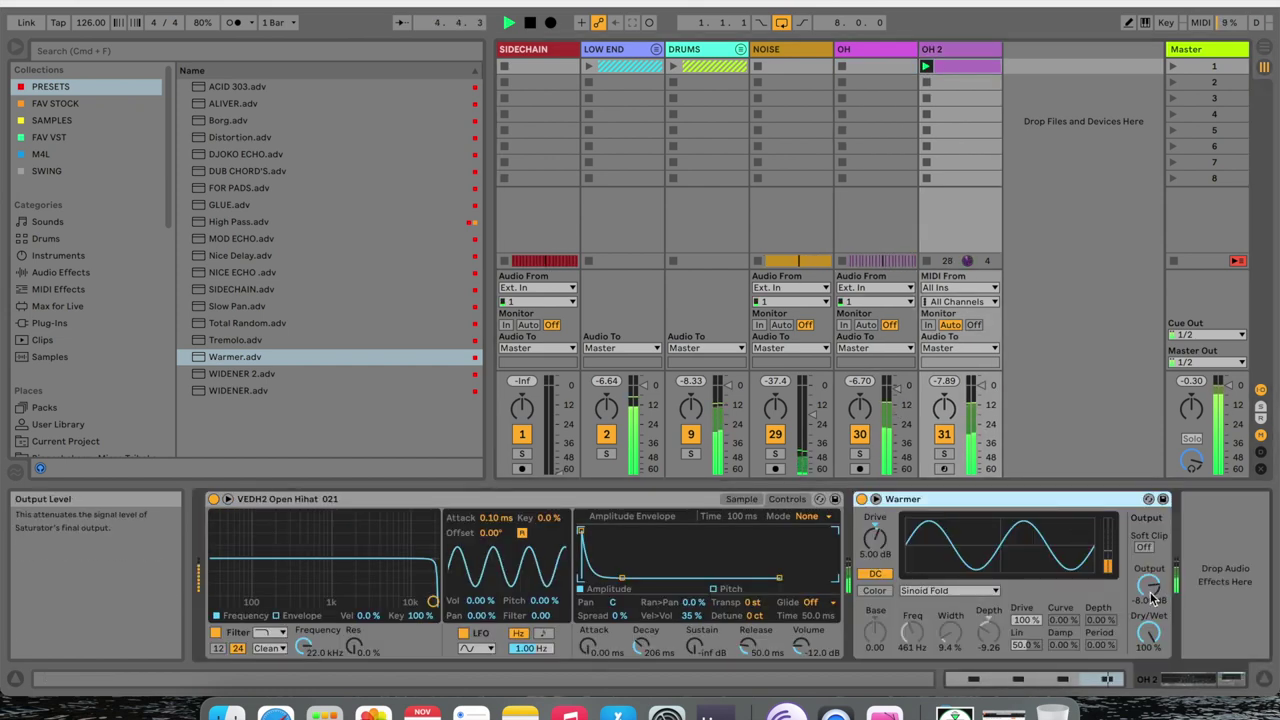
Lower the OH 2 Warmer output to -11.4 dB and the track volume to -2.6 dB, comparing the mix with OH 2 muted.
left_click_drag(1150, 588, 1150, 600)
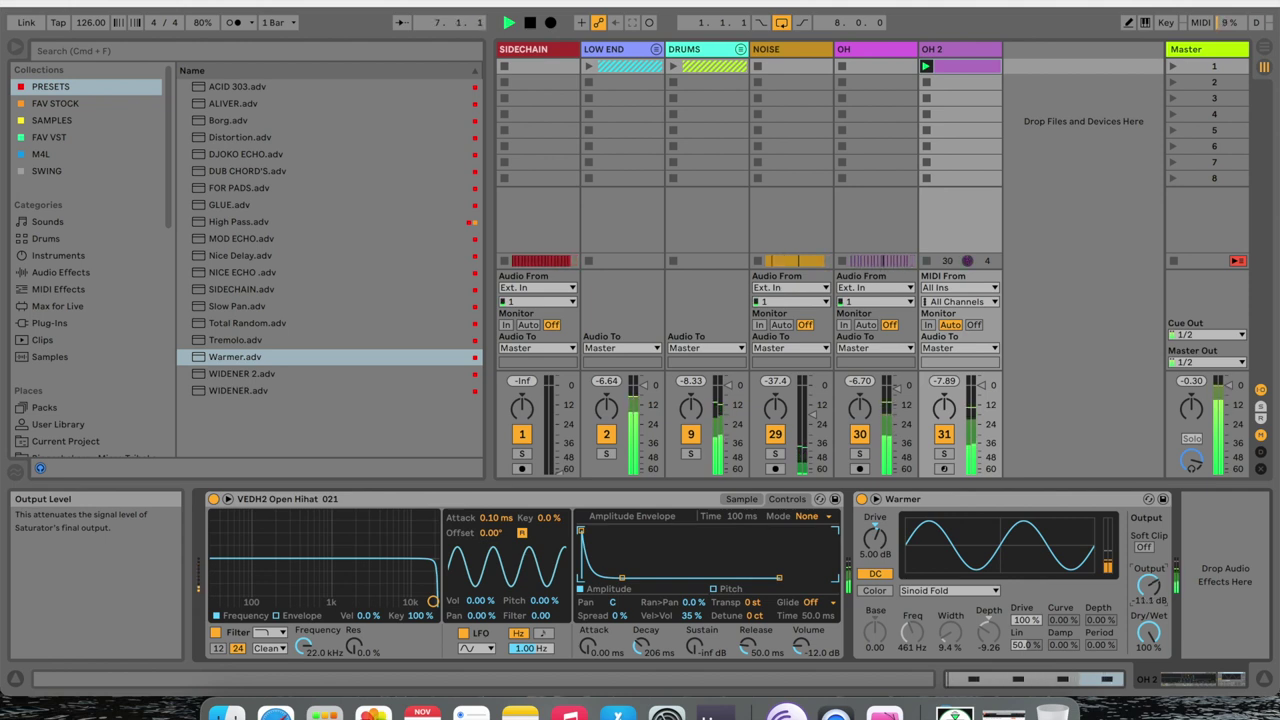
left_click(943, 436)
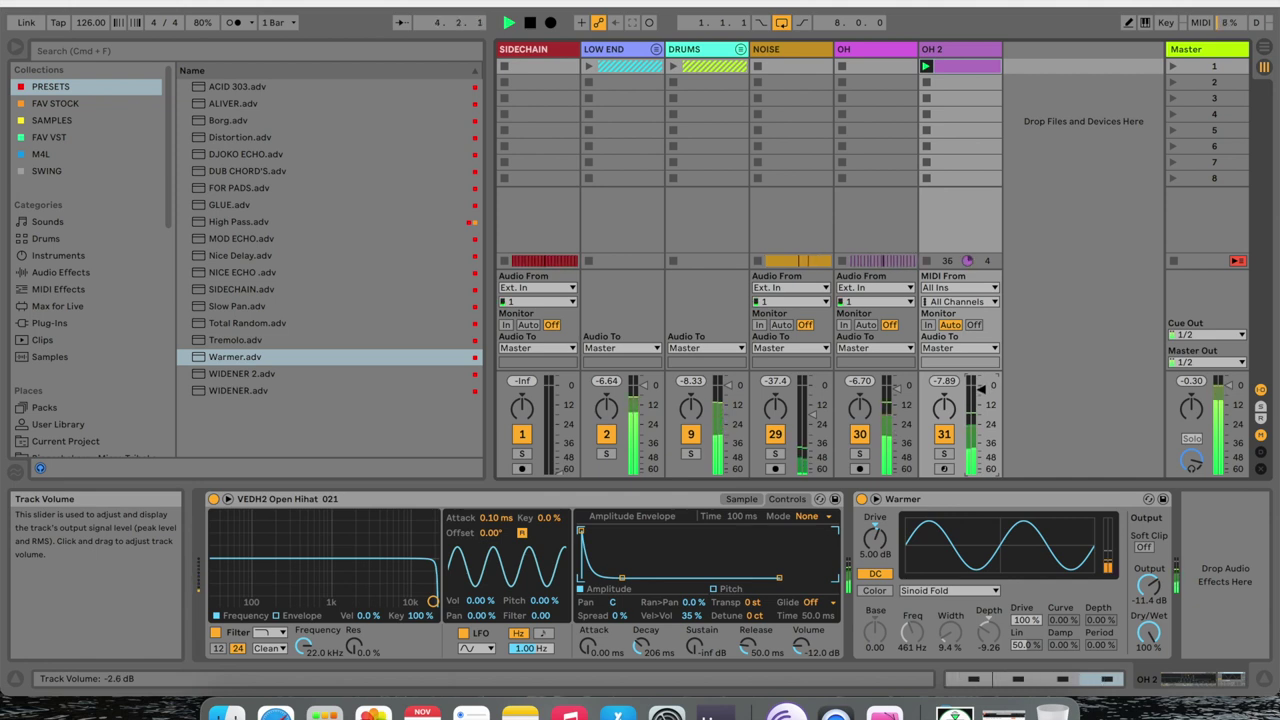
left_click(944, 436)
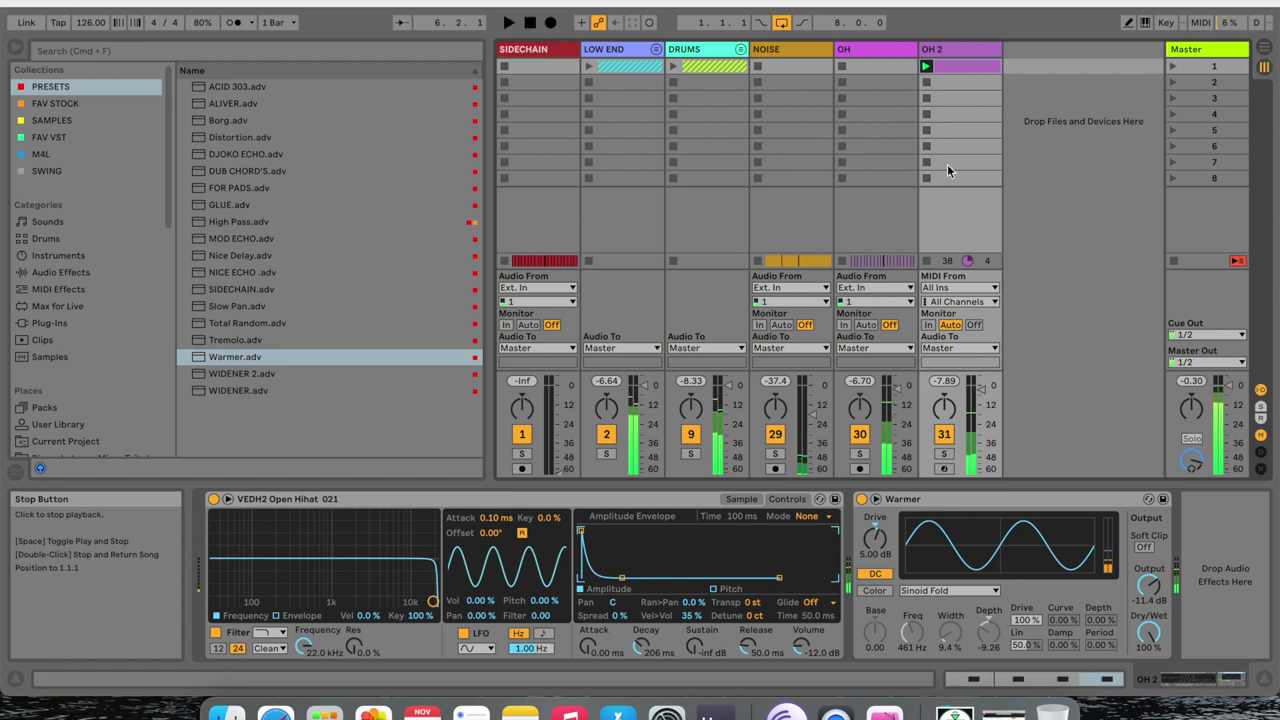
Duplicate the OH 2 track, solo the copy and rename it OH REVERB.
left_click(958, 50)
key("ctrl+d")
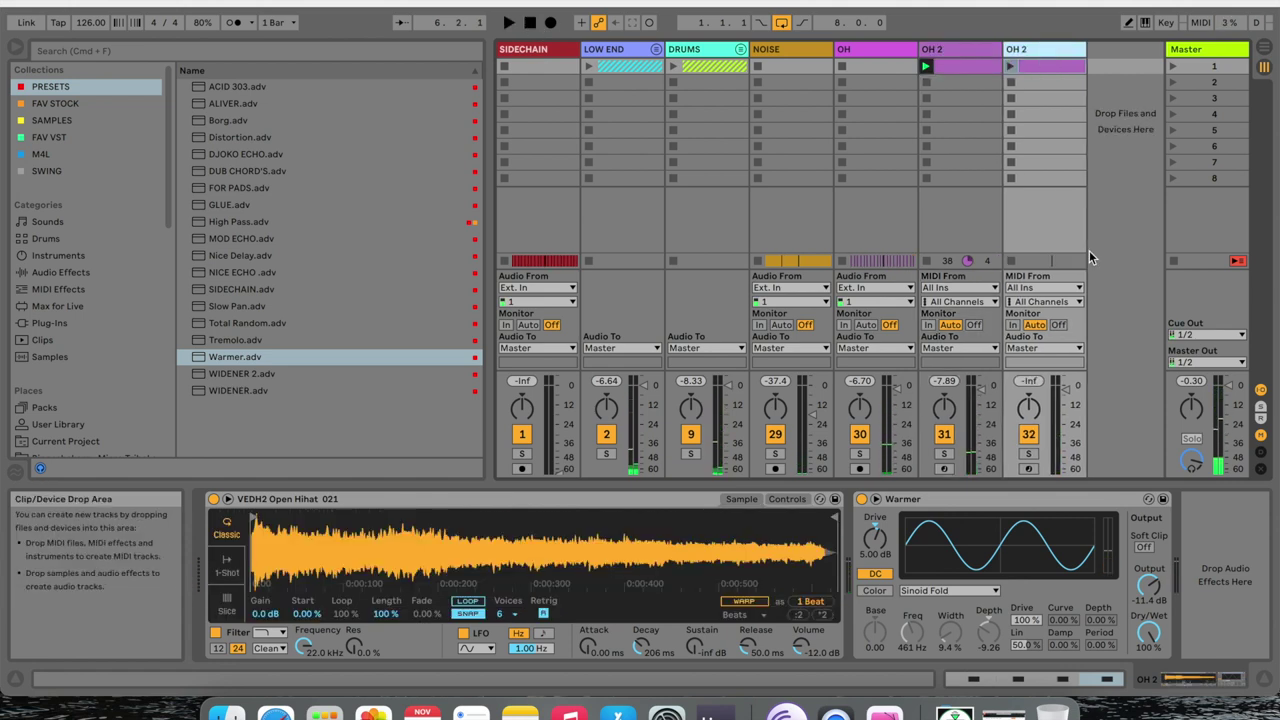
left_click(1028, 454)
right_click(1021, 47)
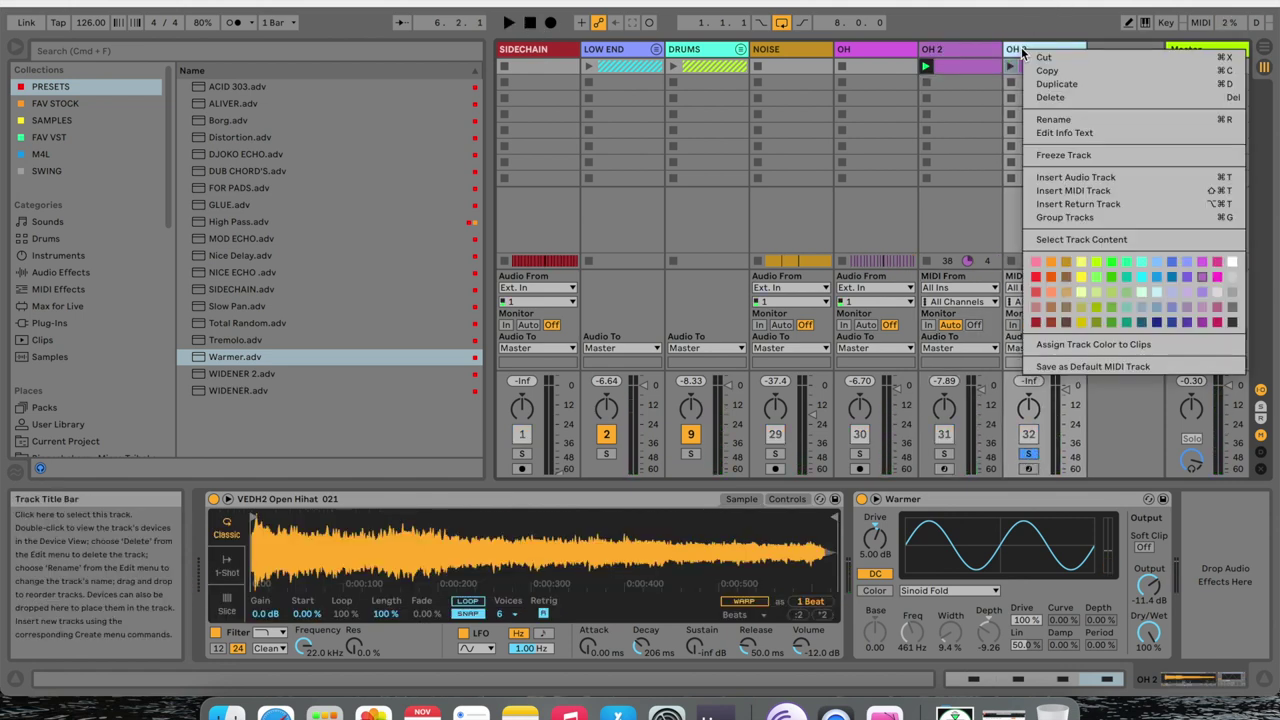
left_click(1067, 119)
type("OG")
key("BackSpace")
type("H REVERB")
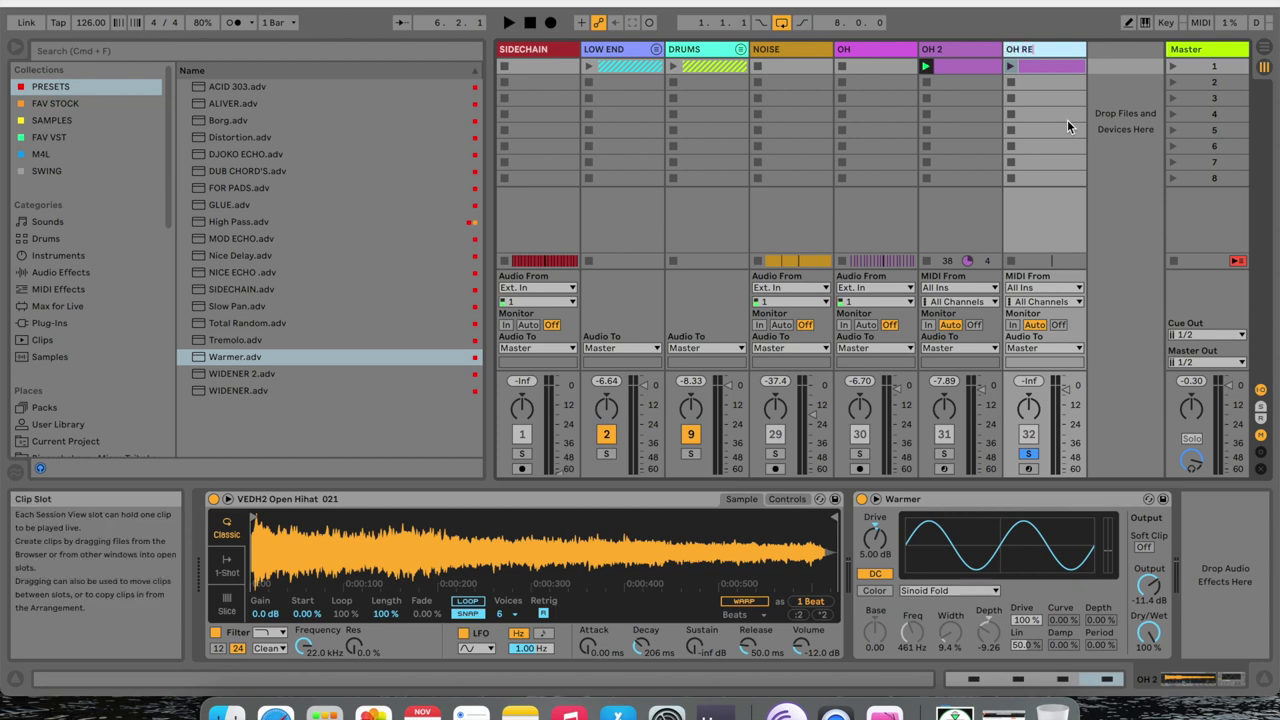
key("Return")
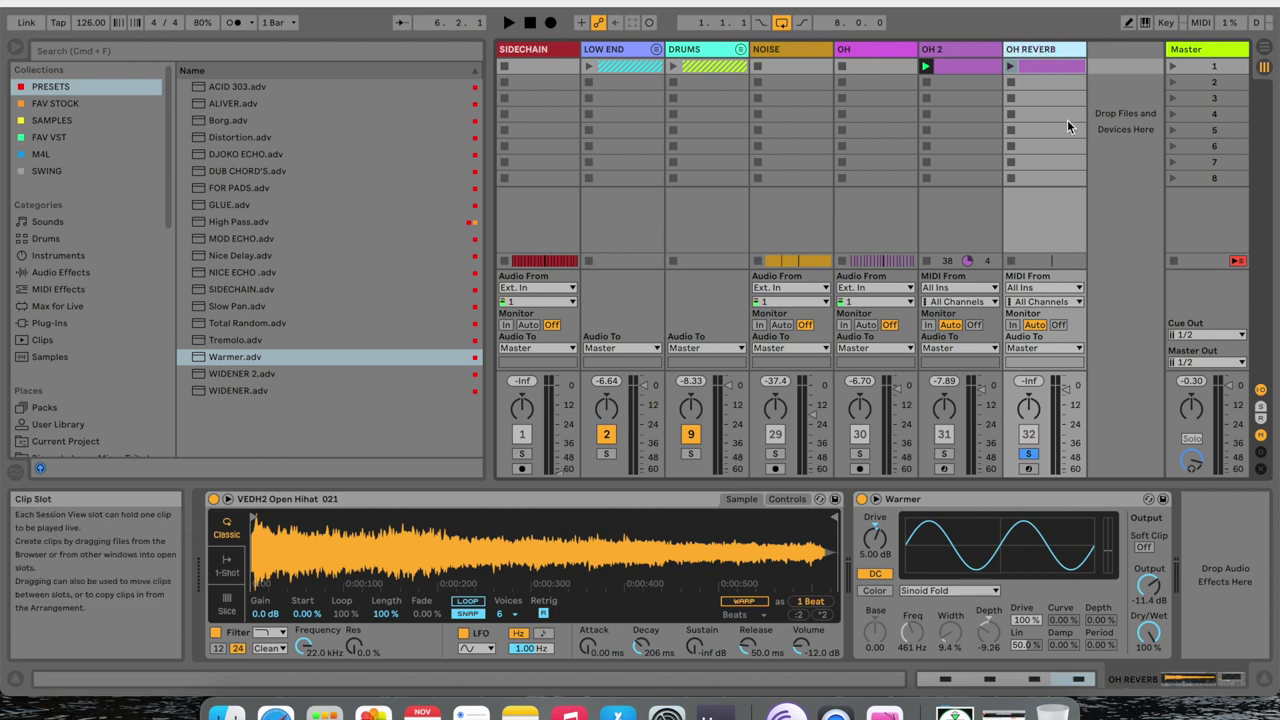
Launch the OH REVERB clip and add a Reverb effect after Warmer with Dry/Wet at 100%.
left_click(1010, 66)
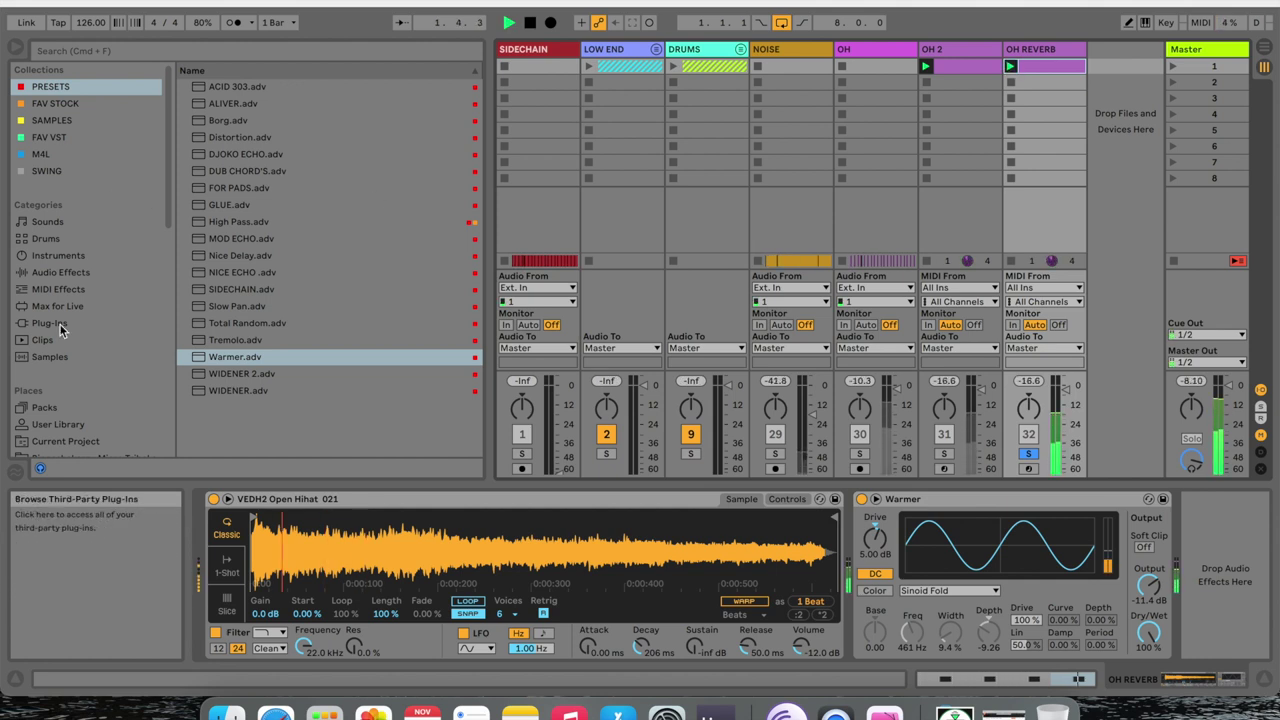
left_click(60, 272)
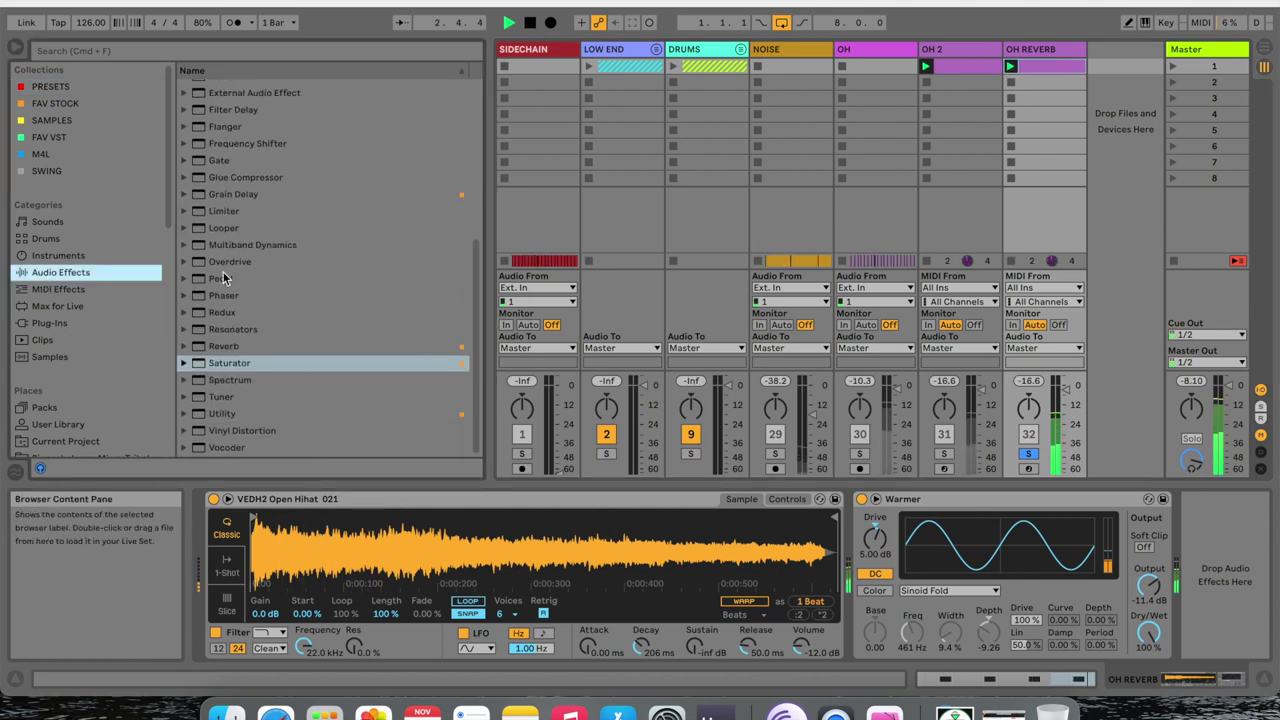
left_click_drag(223, 346, 625, 600)
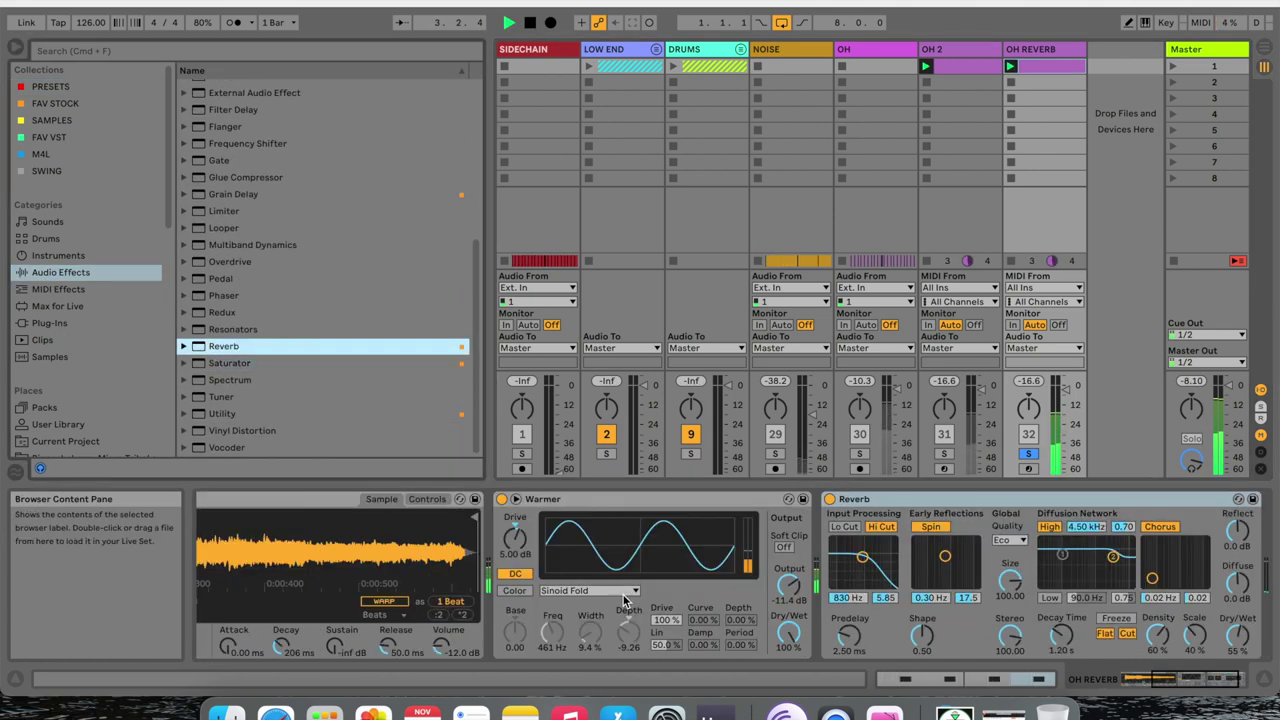
left_click(1238, 648)
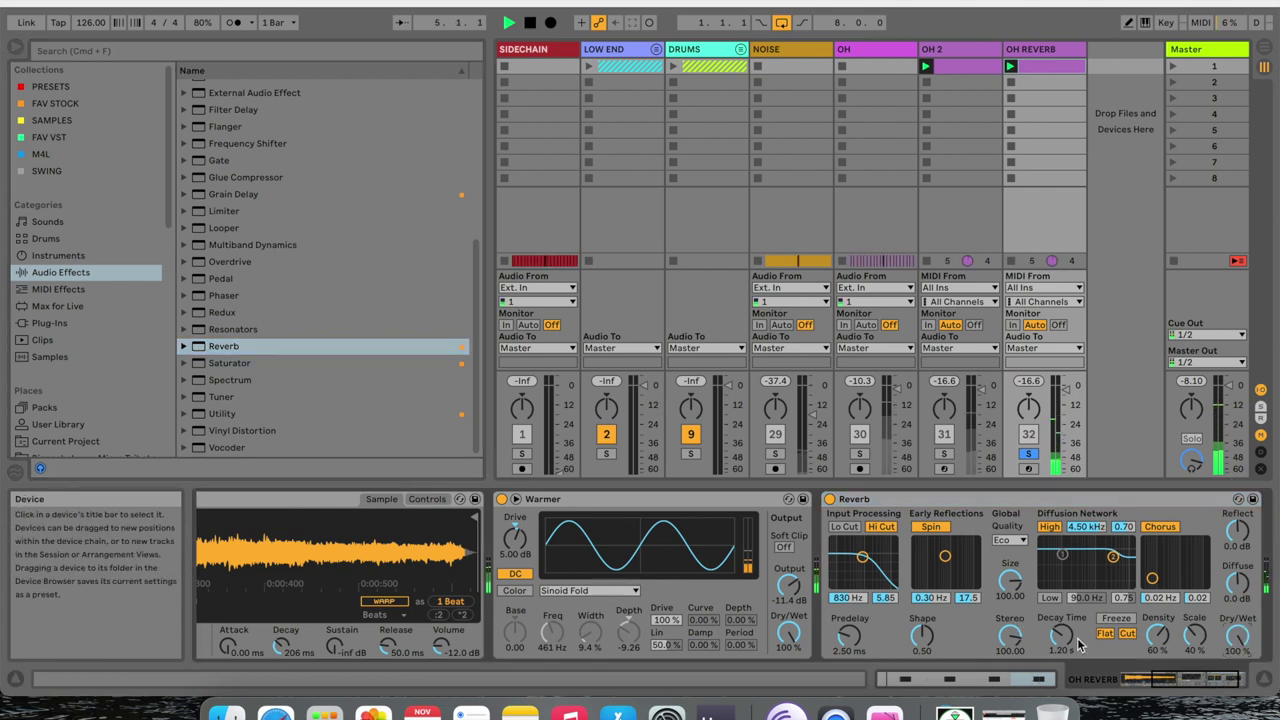
With OH 2 also soloed, set the Reverb to Lo Cut on, 2.77 kHz input filter, 0.50 ms predelay, size 6.86, 310 ms decay and stereo 120.
left_click_drag(1010, 580, 1010, 660)
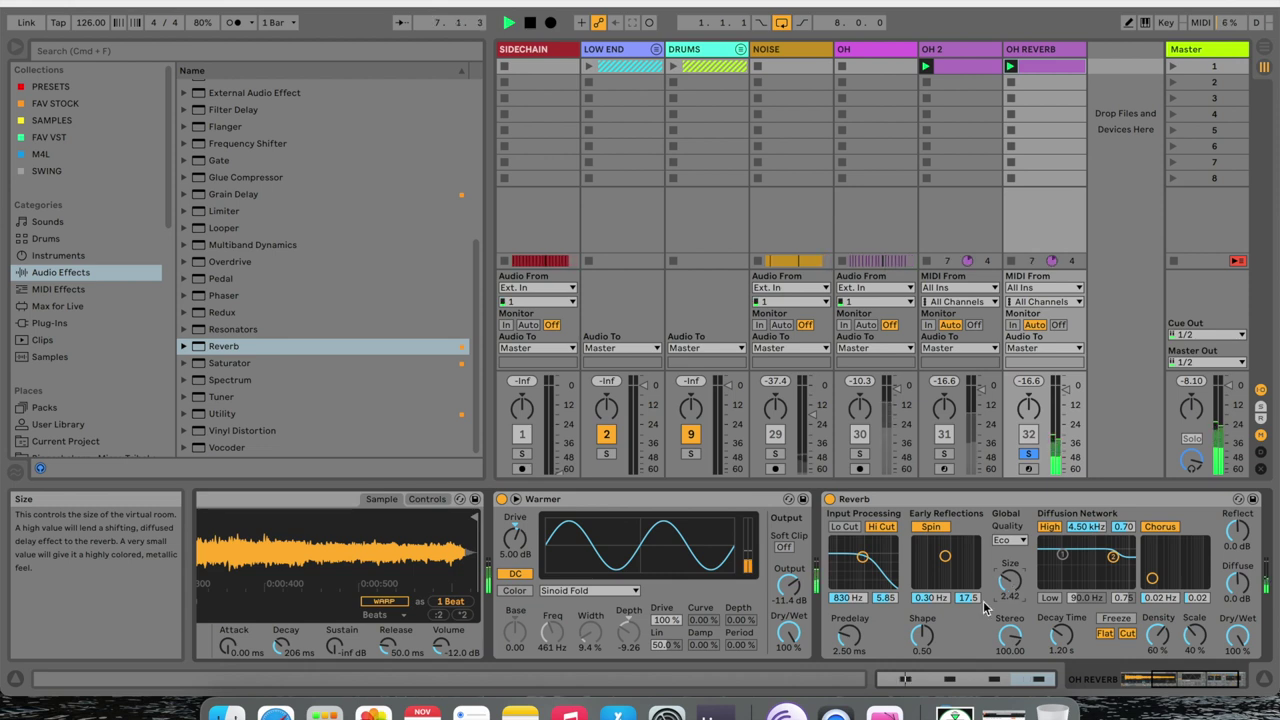
left_click_drag(862, 556, 868, 567)
left_click(844, 526)
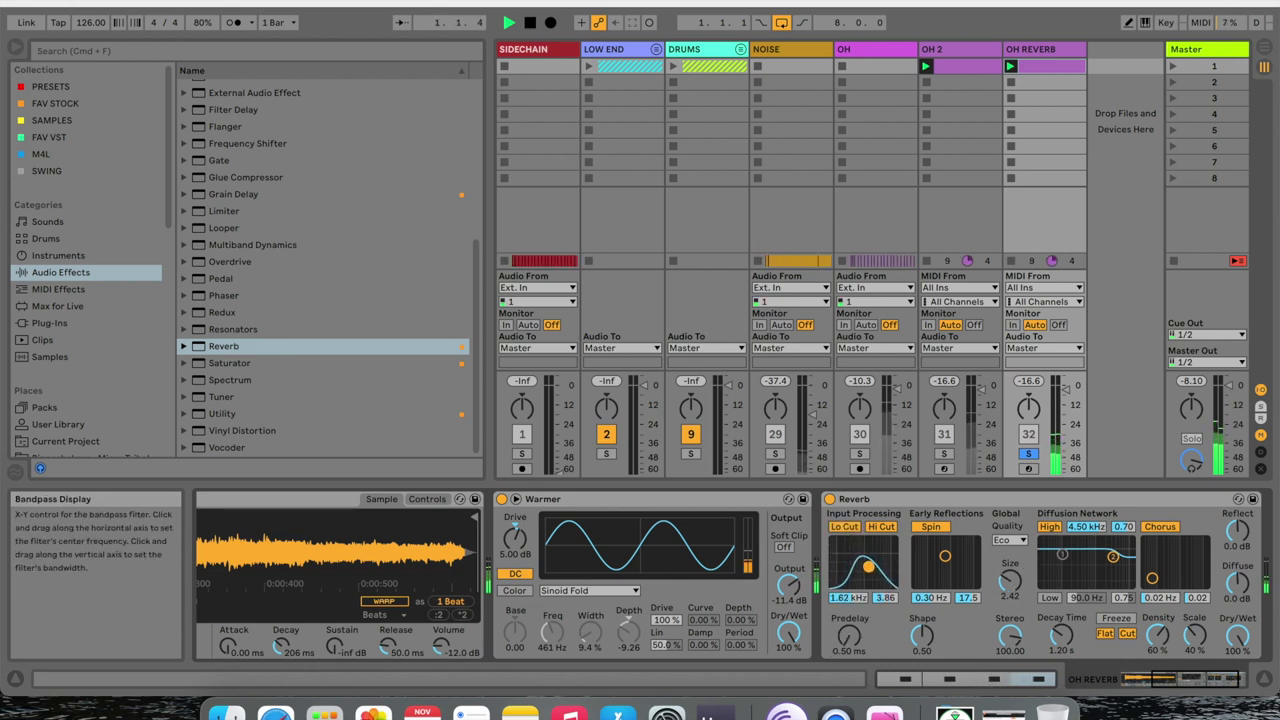
left_click_drag(1009, 580, 1009, 610)
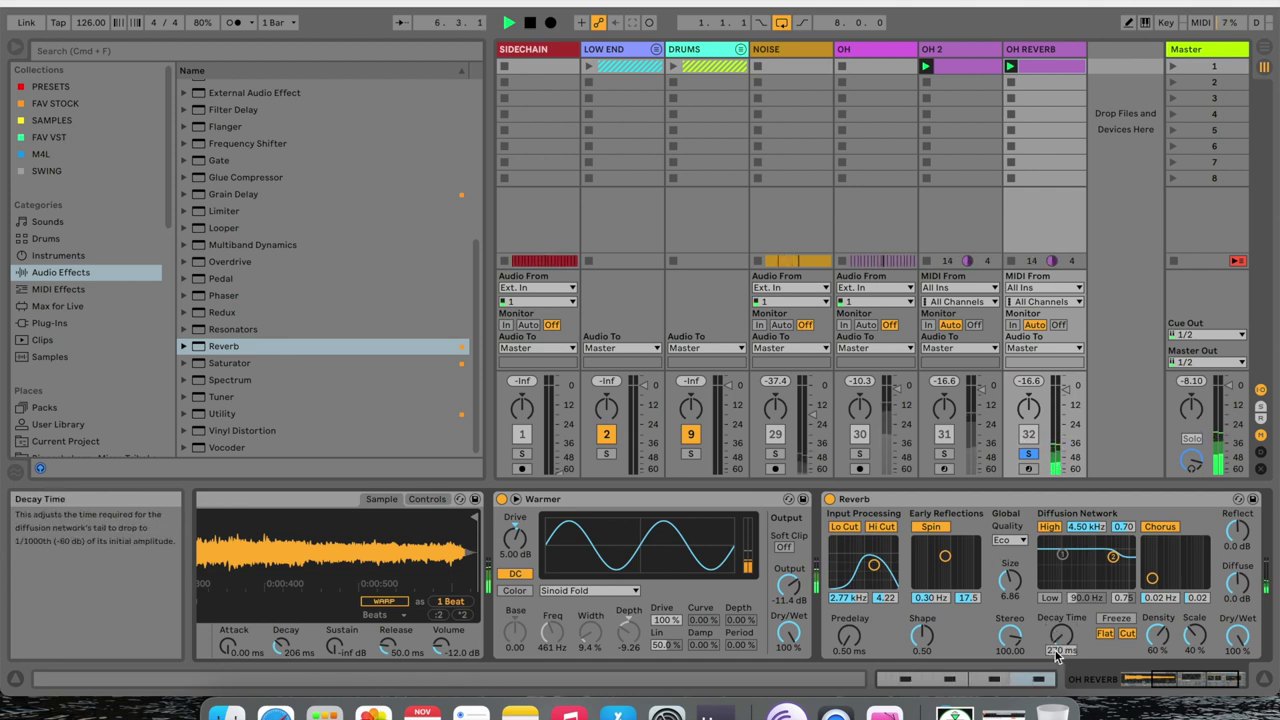
left_click(945, 455)
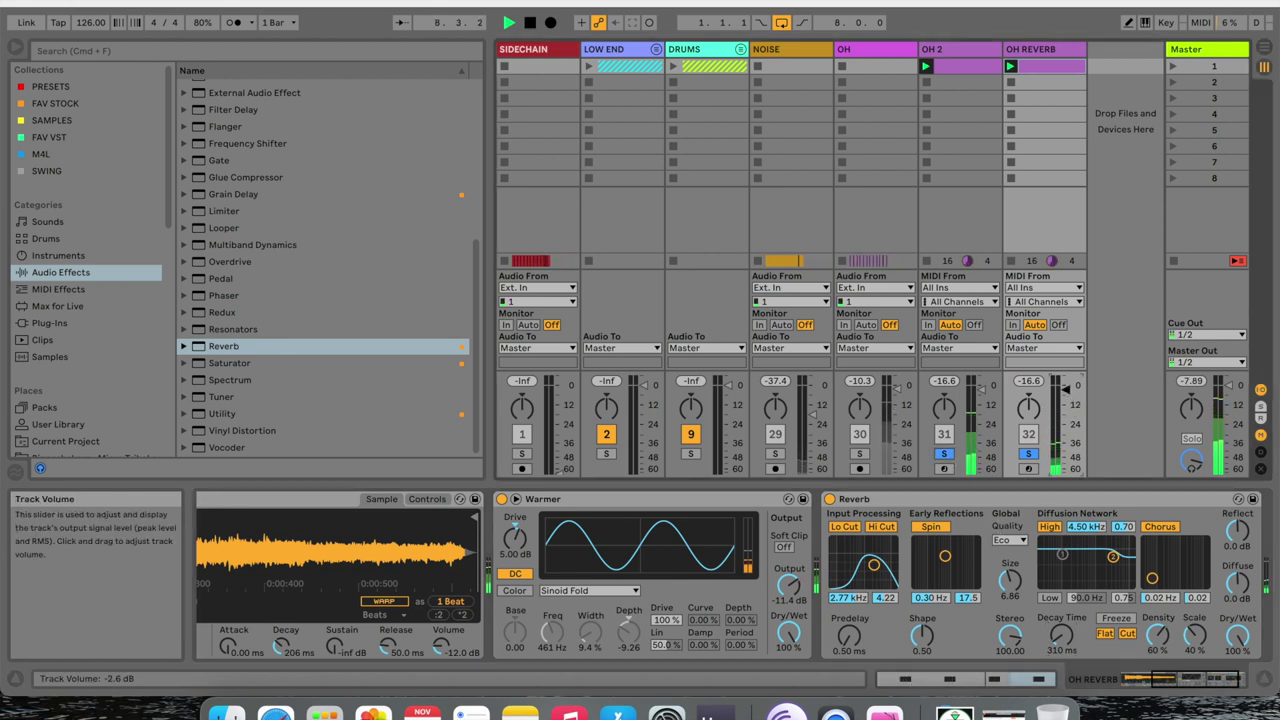
left_click_drag(1012, 636, 1012, 620)
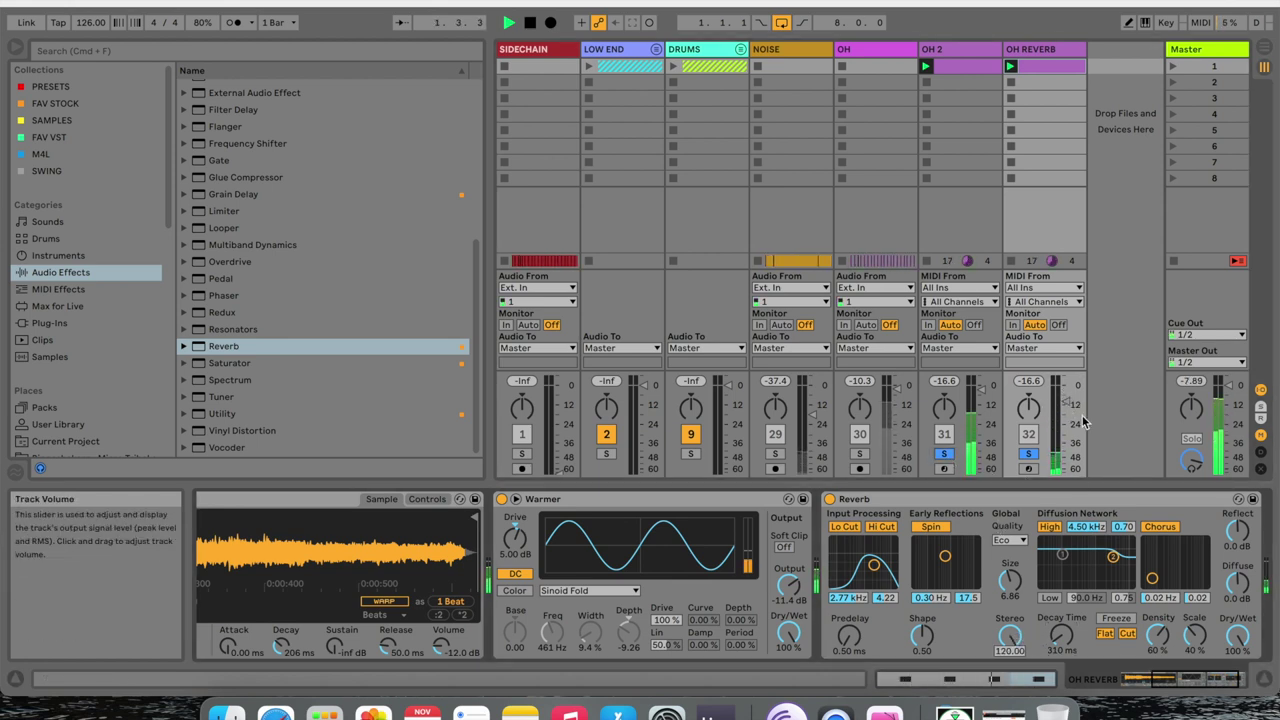
Solo OH with the other open hats, return to the full mix to check the OH REVERB layer, and stop playback.
left_click(859, 455)
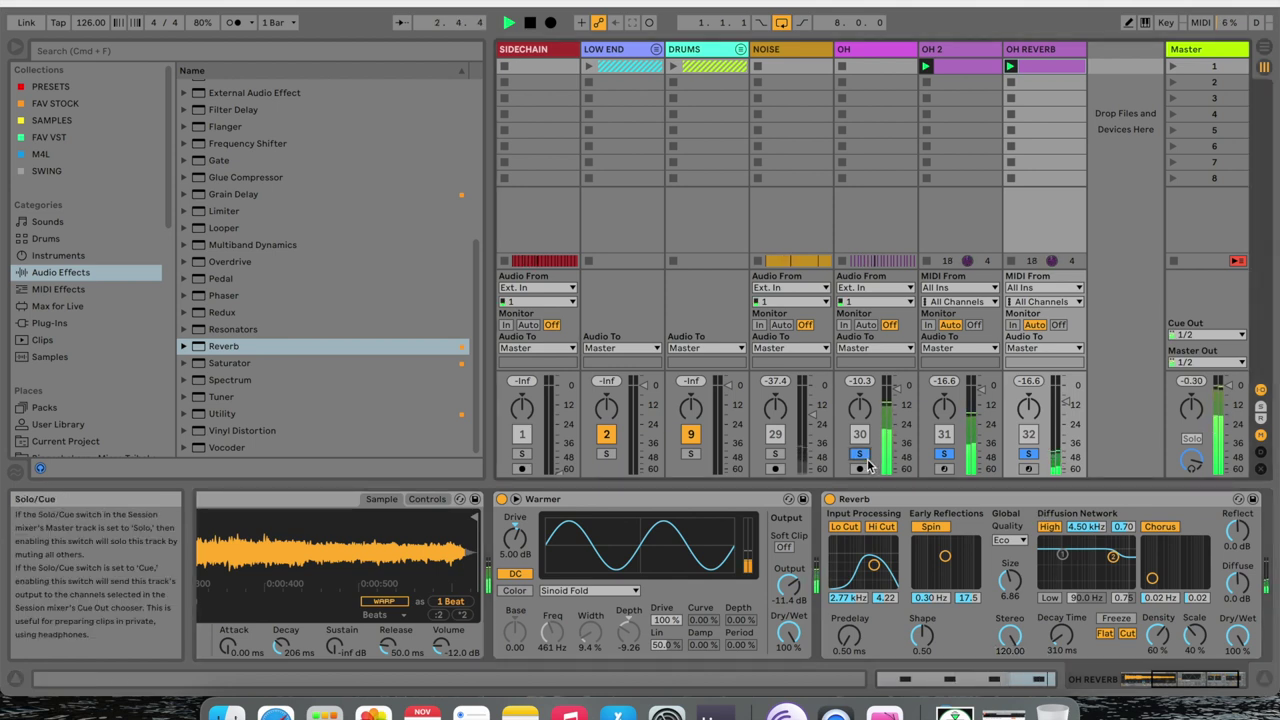
left_click(1028, 455)
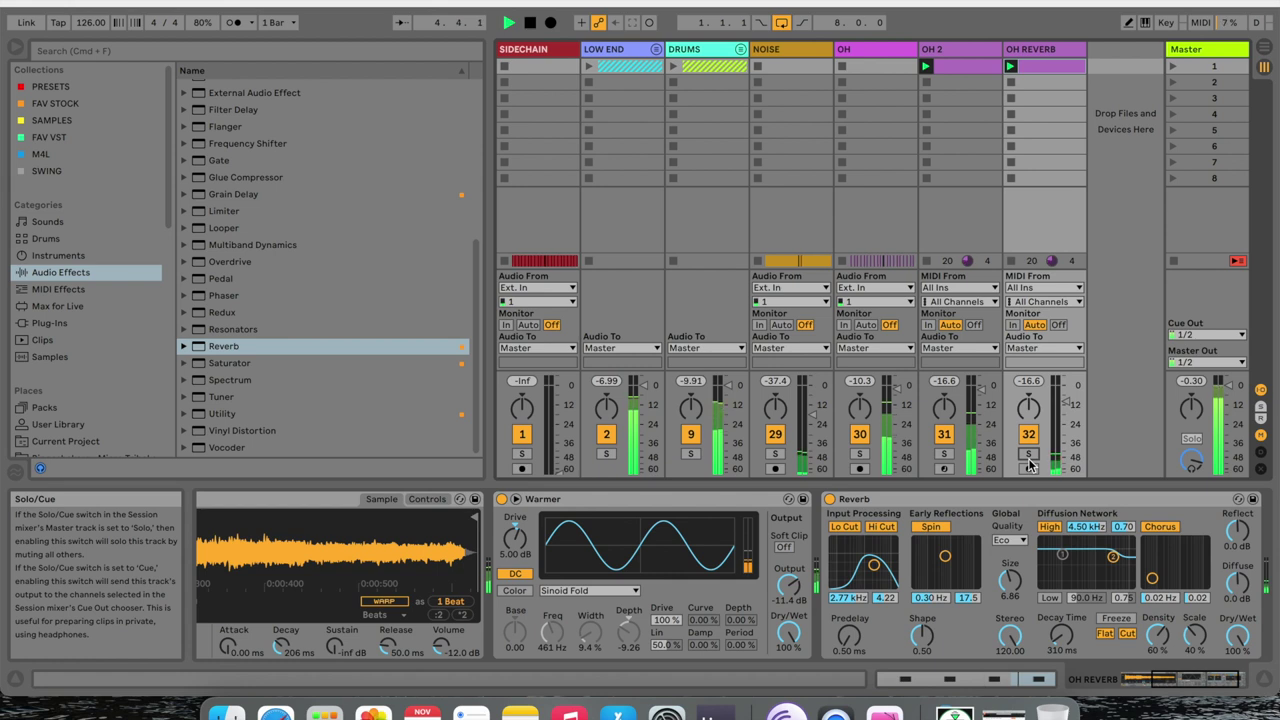
left_click(1029, 437)
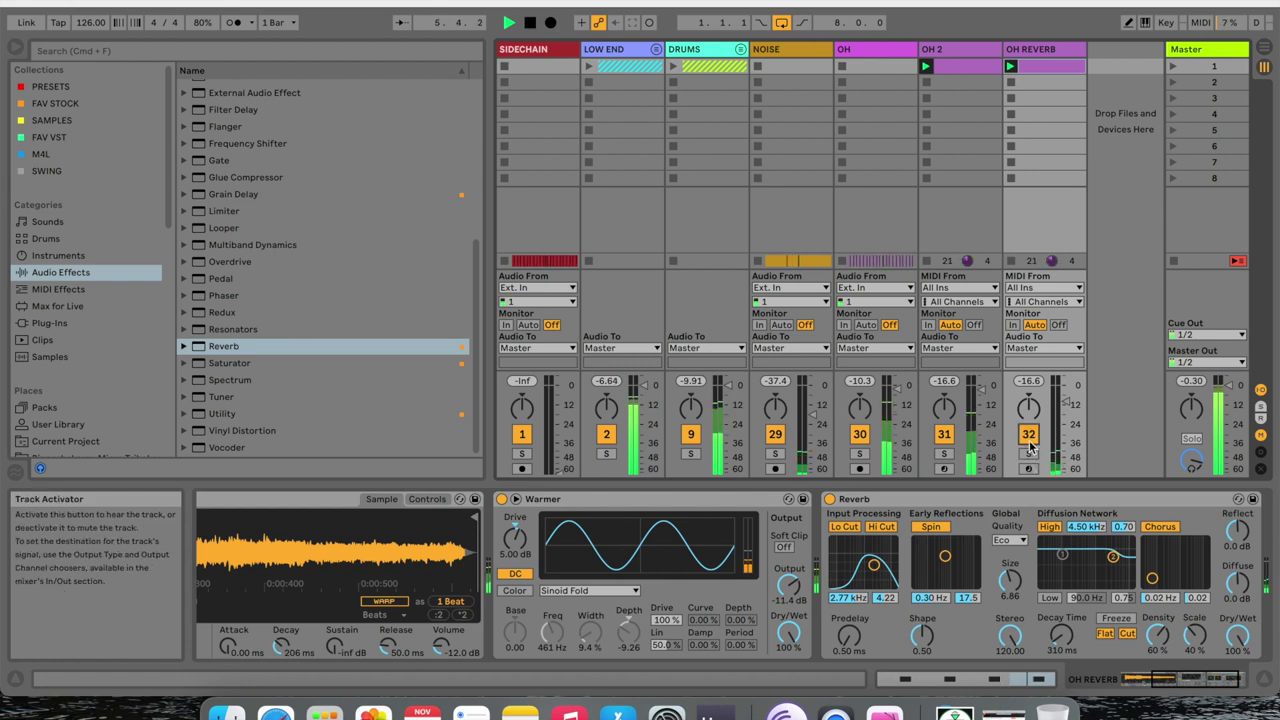
left_click(530, 23)
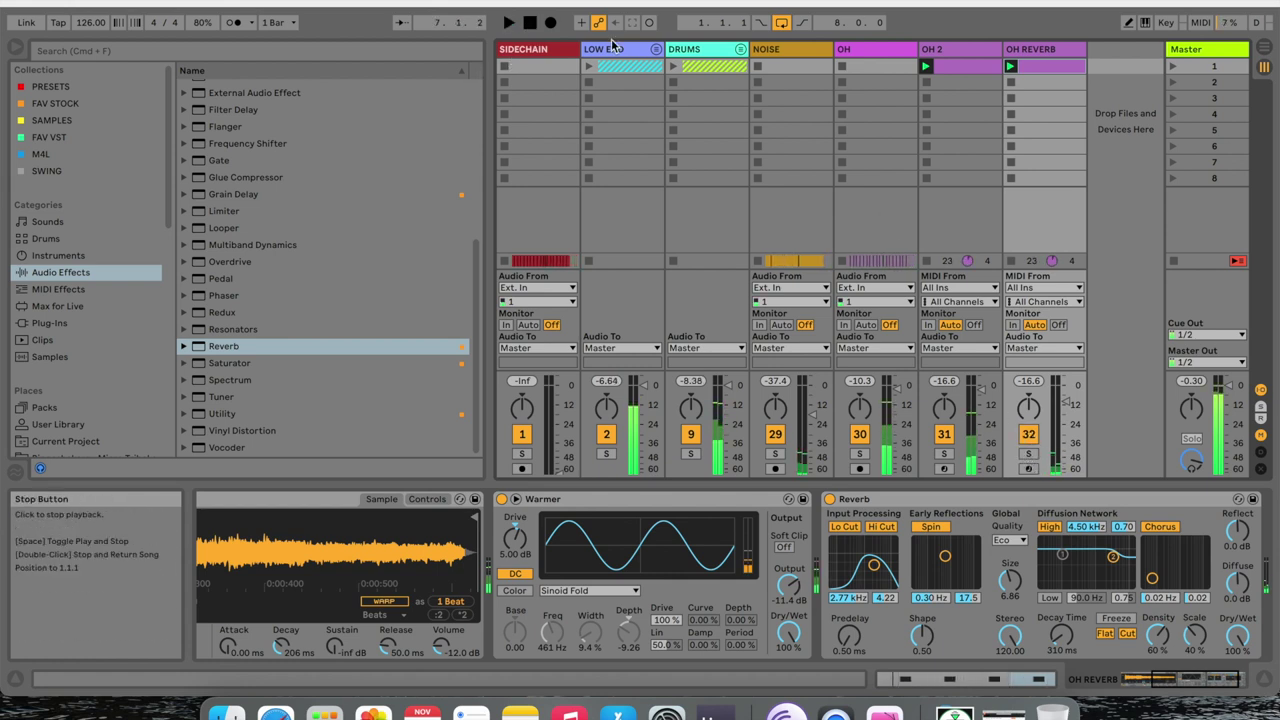
Remove the Warmer device from the OH REVERB, OH 2 and OH tracks.
left_click(675, 507)
key("super+x")
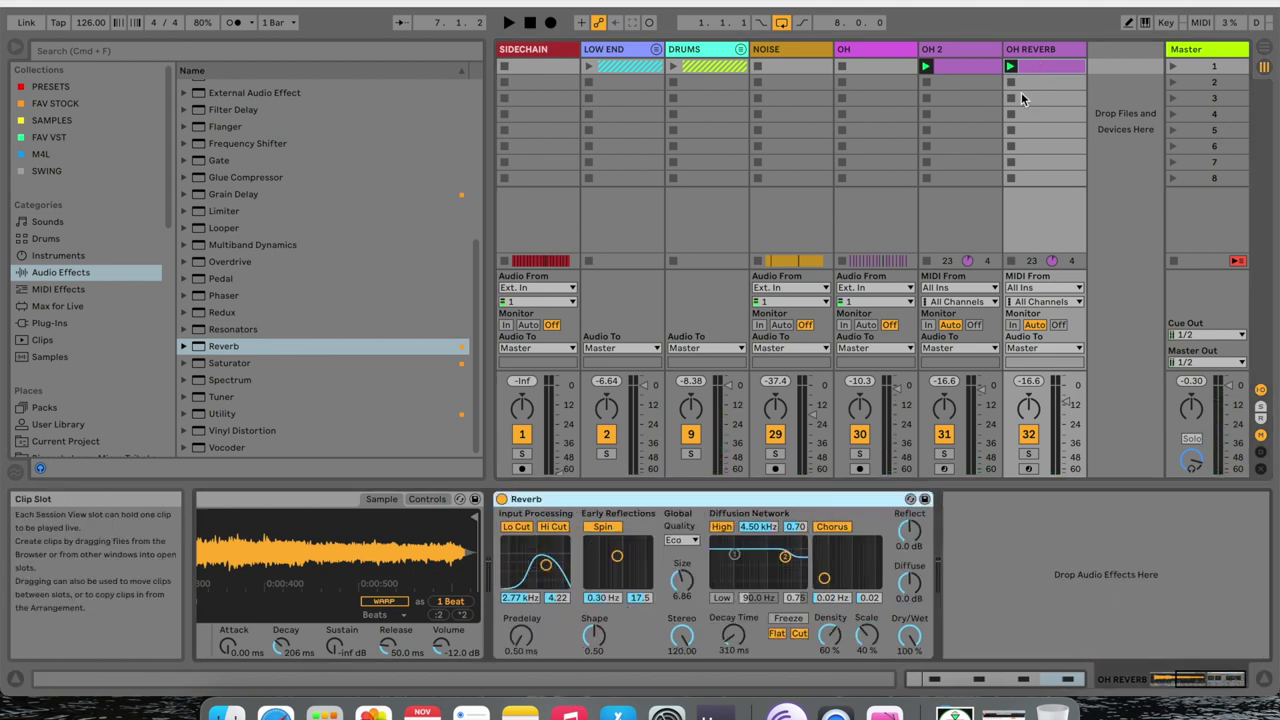
left_click(969, 50)
key("super+v")
left_click(960, 499)
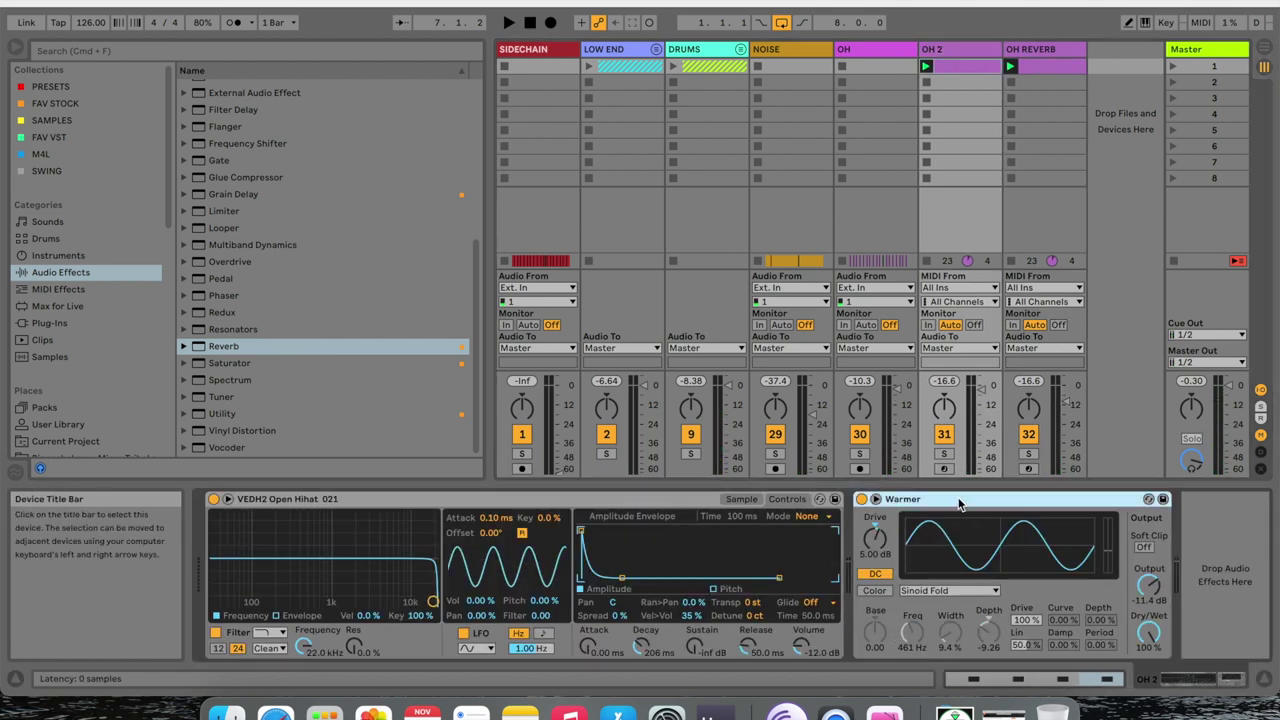
key("Delete")
left_click(894, 49)
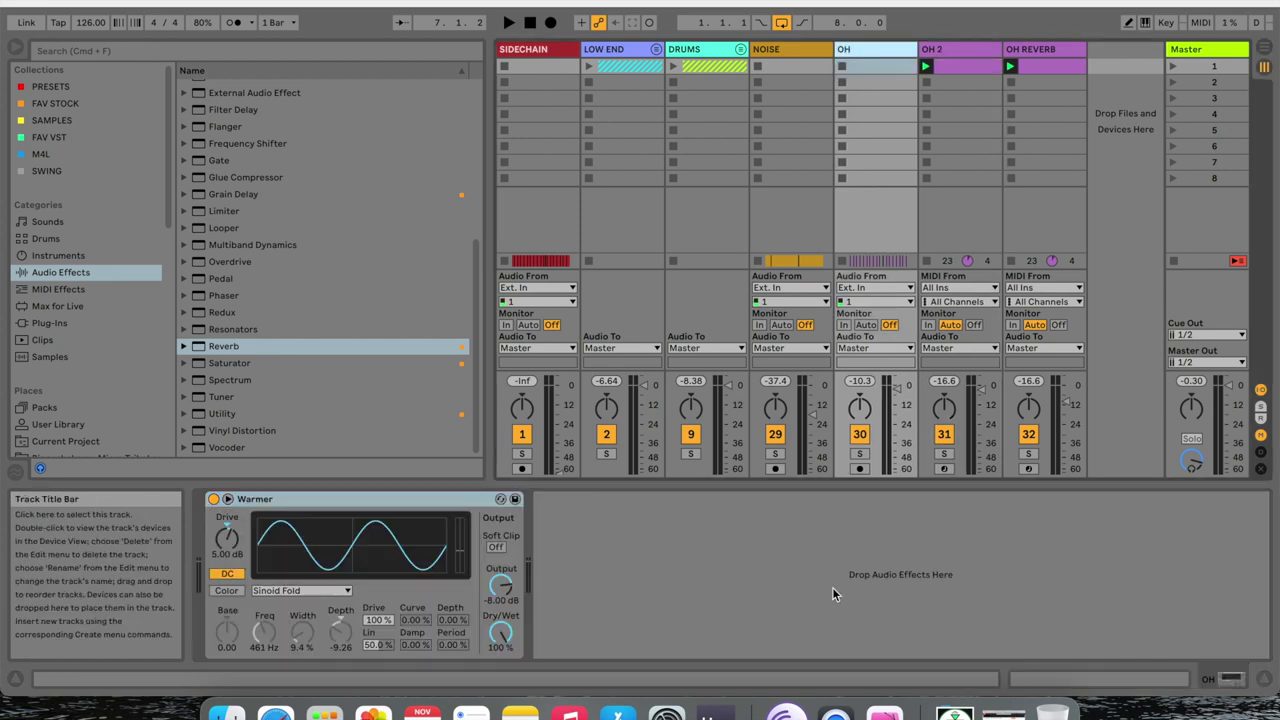
left_click(436, 502)
key("Delete")
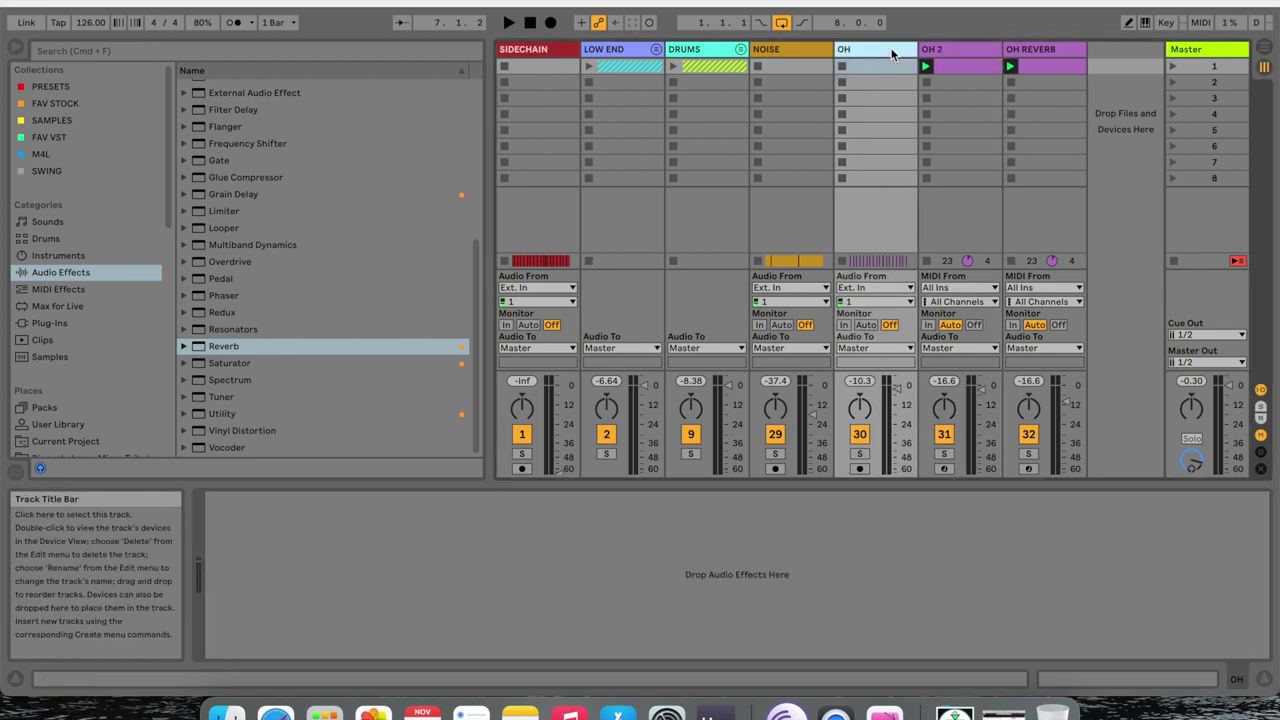
Group the OH, OH 2 and OH REVERB tracks and name the group OH.
left_click(938, 50)
left_click(1030, 47, "shift")
key("super+g")
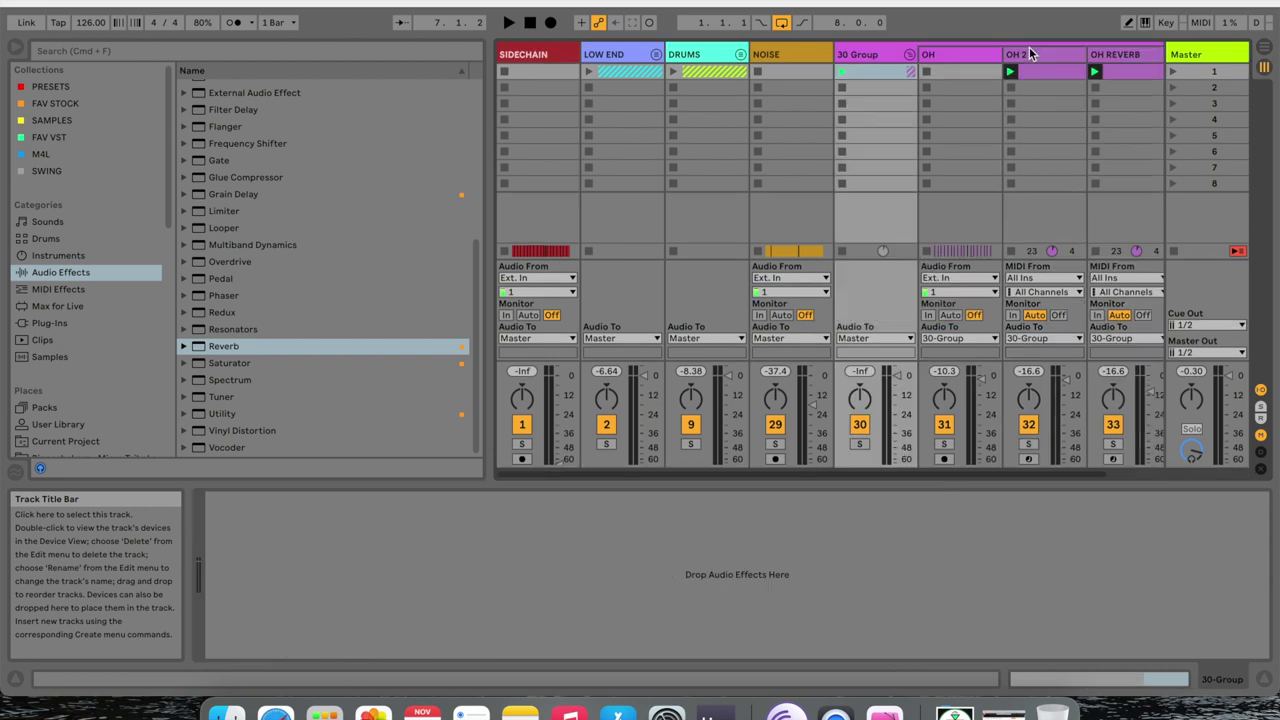
right_click(848, 52)
left_click(896, 115)
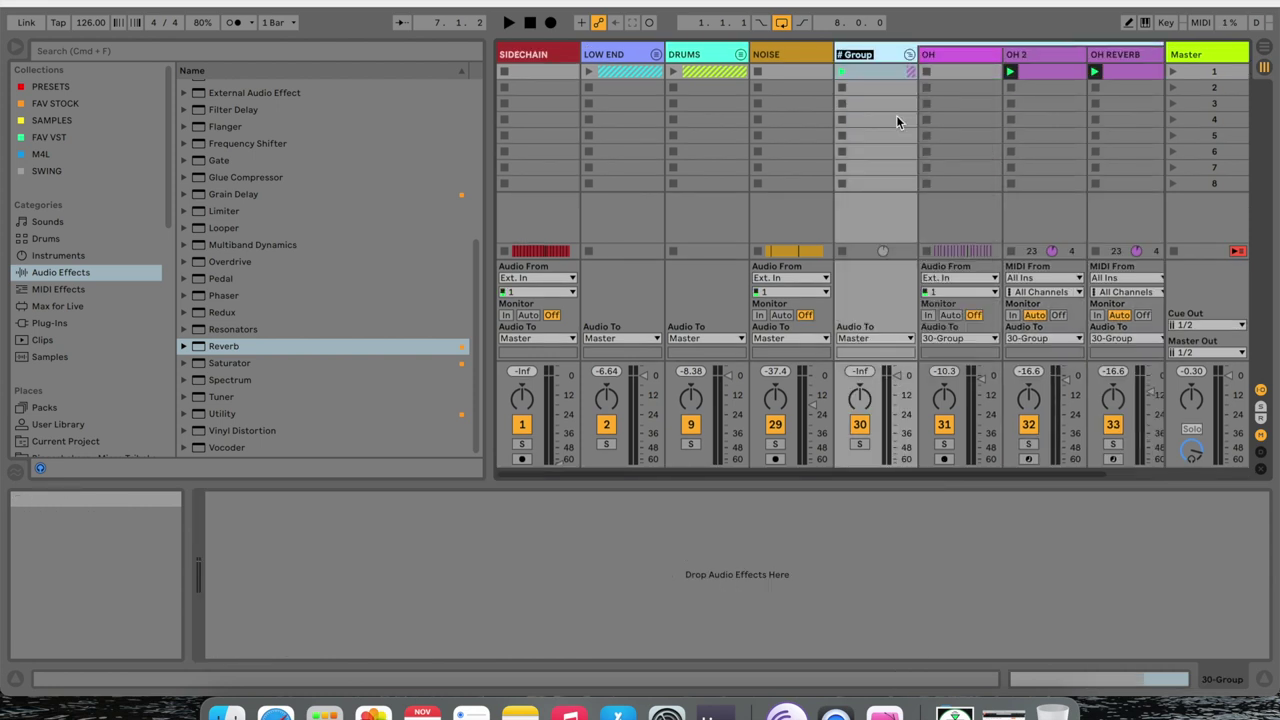
type("OH")
key("Return")
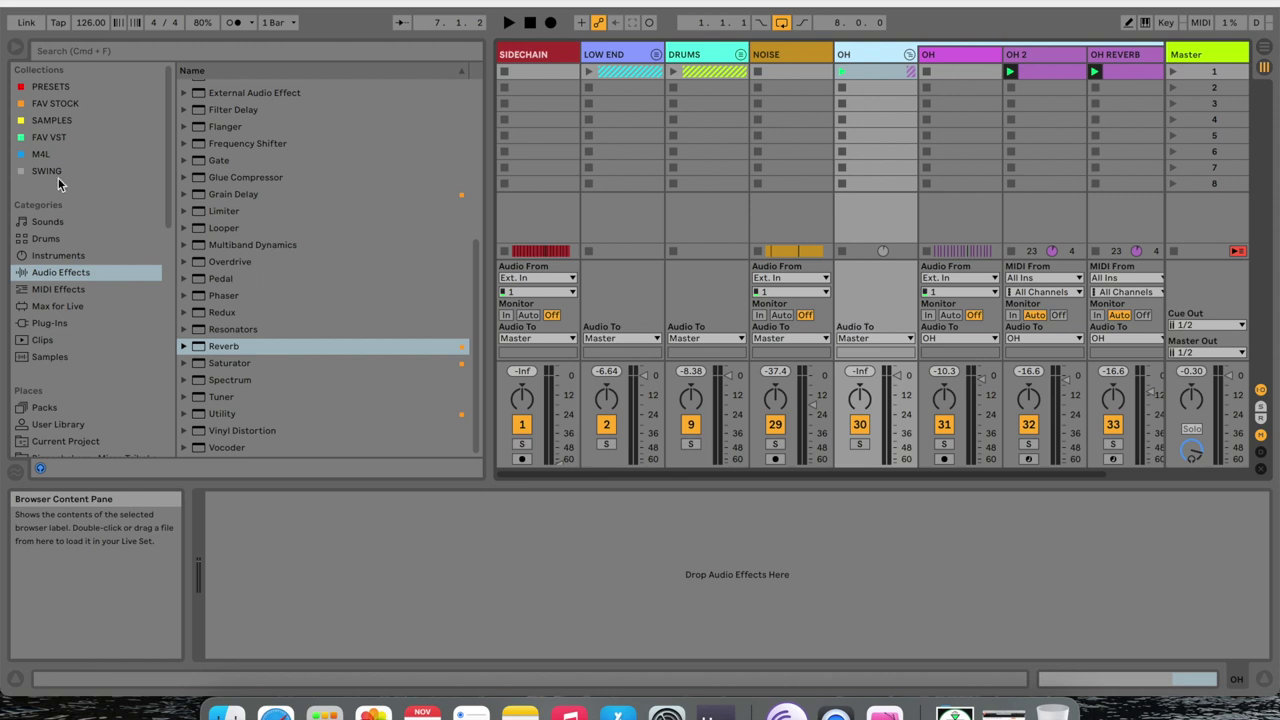
Load the Warmer preset onto the OH group and start playback.
left_click(48, 87)
left_click_drag(233, 357, 1152, 57)
left_click(896, 68)
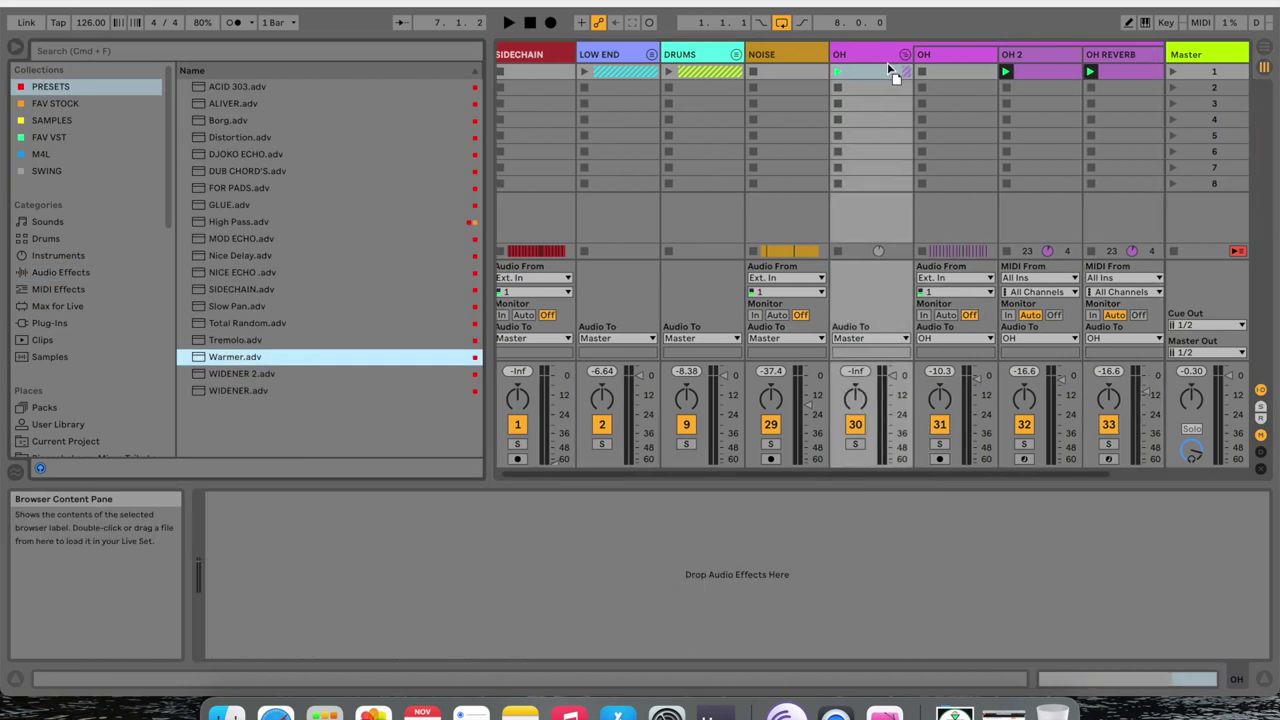
left_click_drag(879, 60, 877, 55)
key("space")
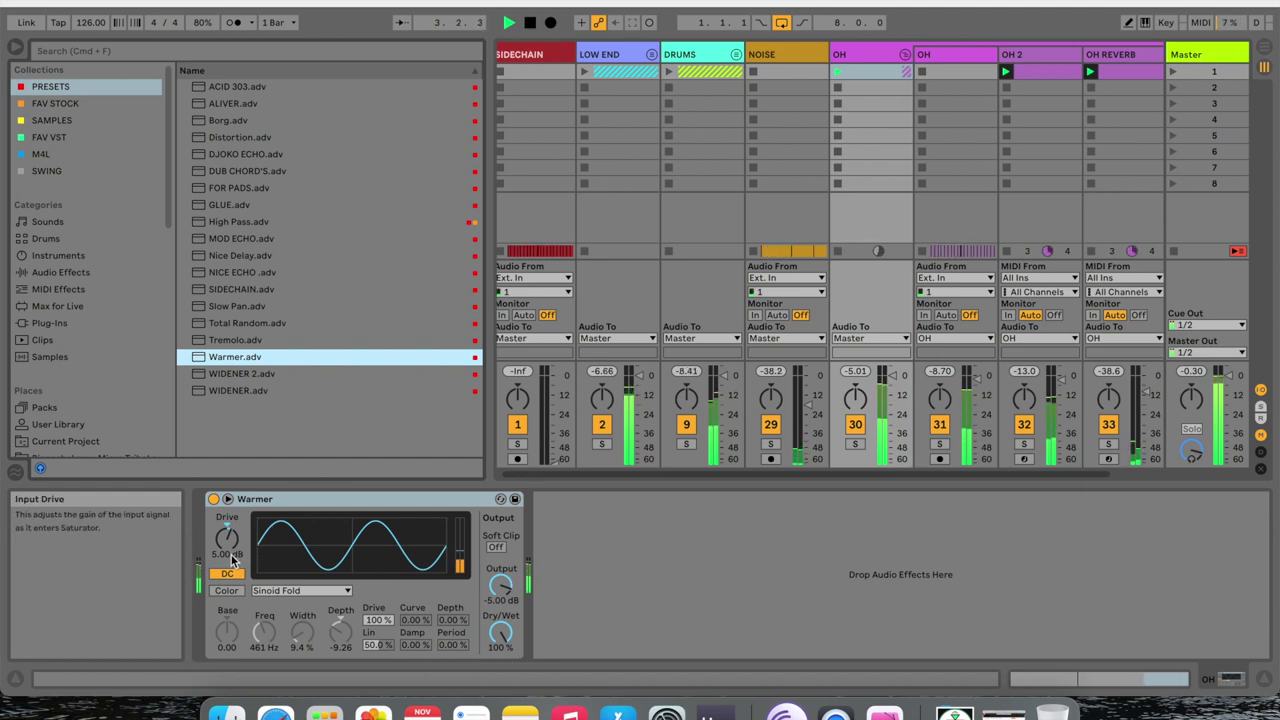
Compare Warmer on the OH group with it bypassed, set Drive to 7.00 dB and Output to -9.71 dB, and stop playback.
left_click_drag(500, 585, 500, 595)
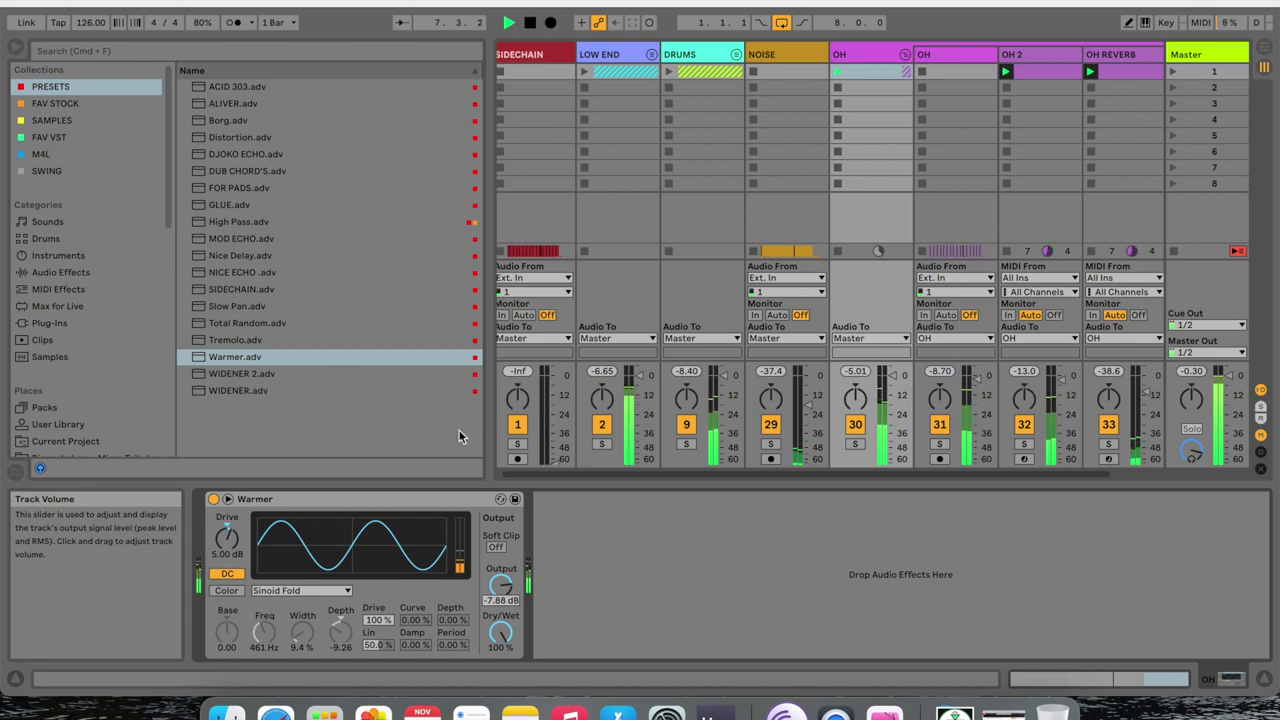
left_click(214, 499)
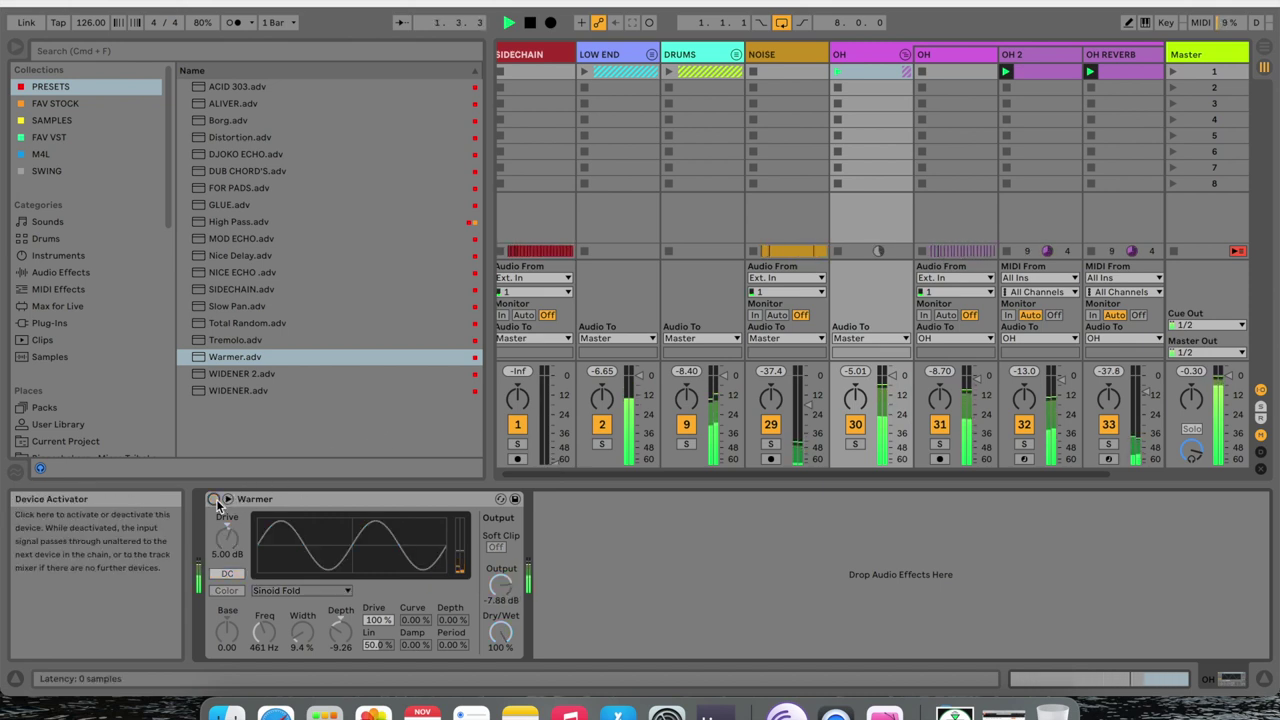
left_click(214, 499)
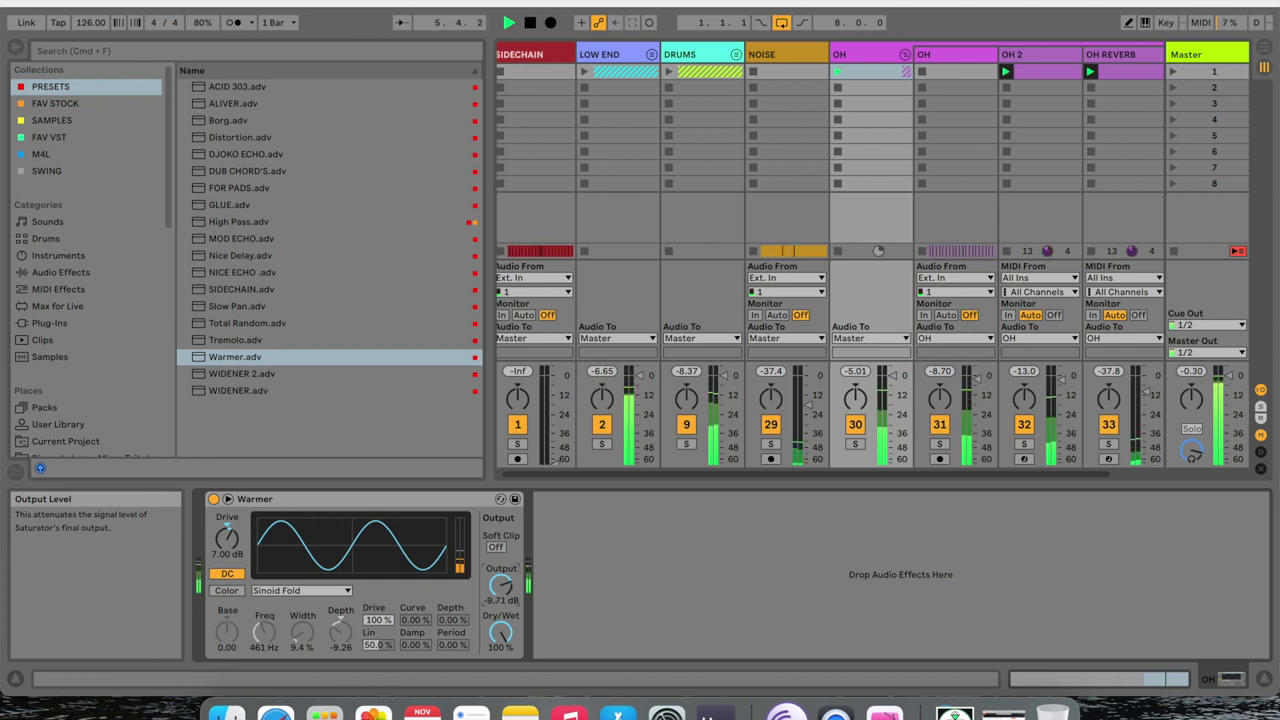
scroll(1080, 218, "right", 2)
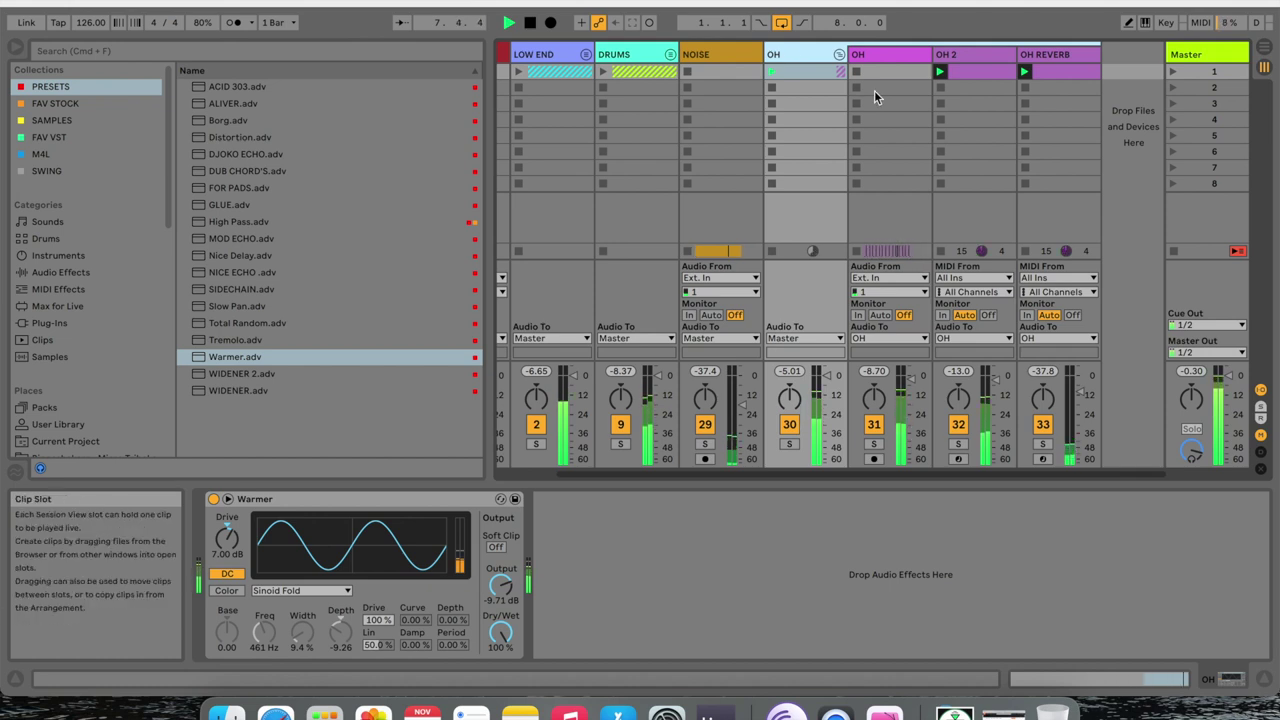
left_click(533, 29)
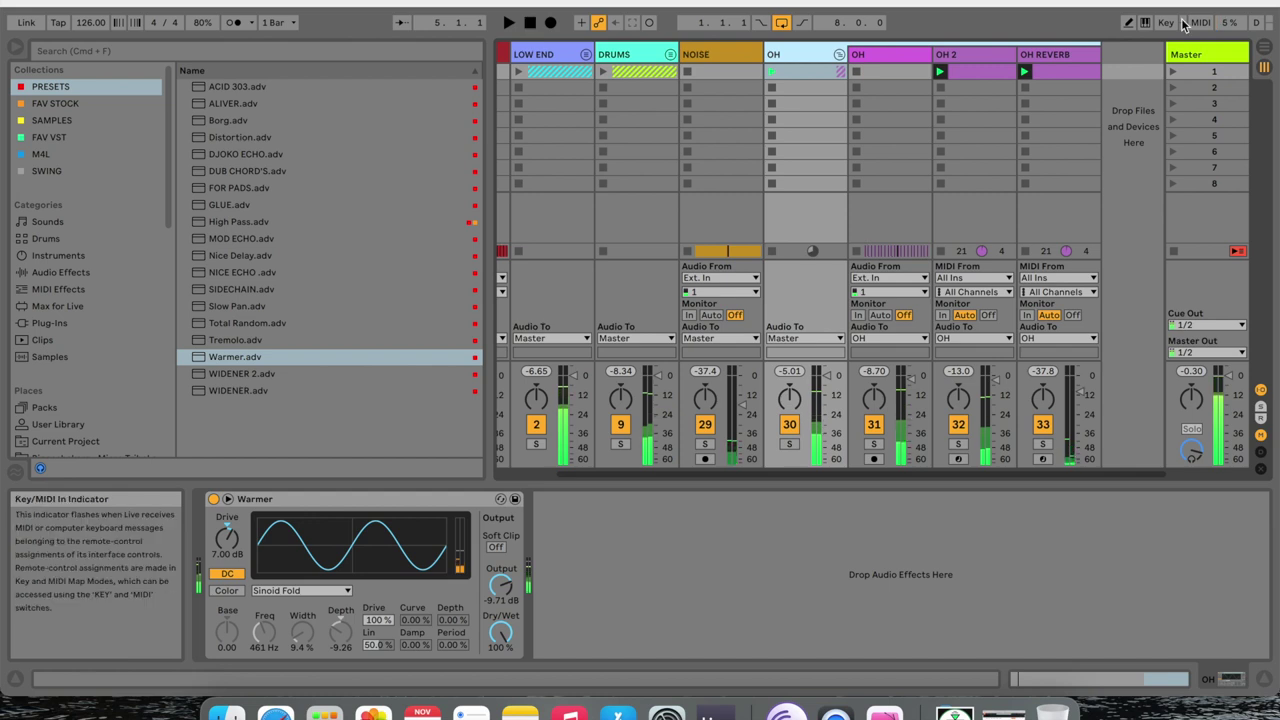
Delete the Saturator and the Limiter from the Master track with the mix playing.
left_click(1194, 55)
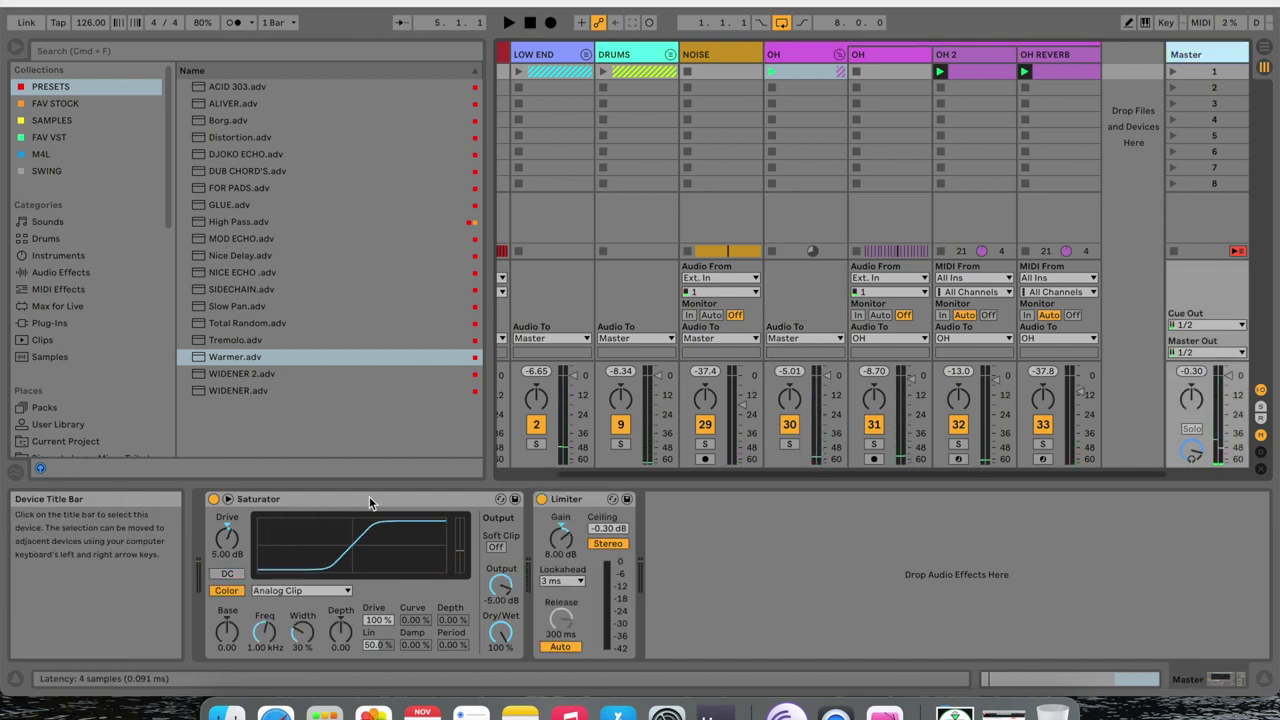
right_click(337, 499)
left_click(374, 607)
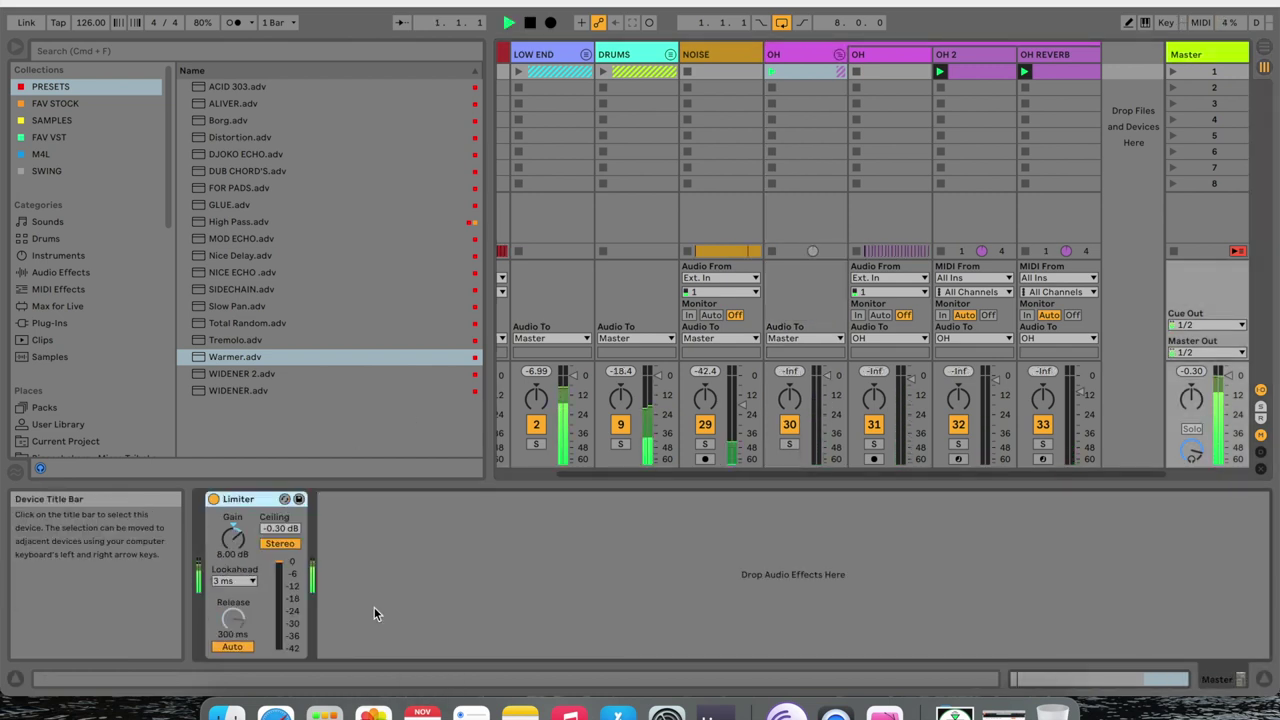
key("space")
right_click(245, 507)
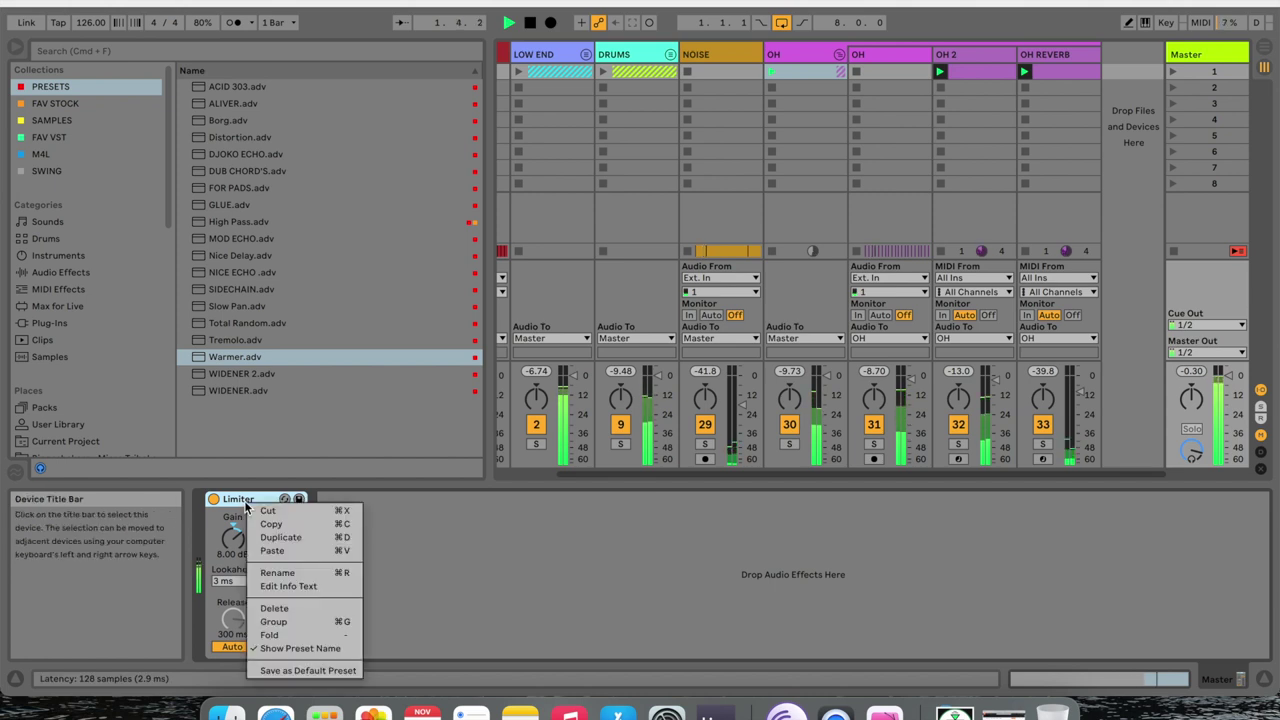
left_click(278, 608)
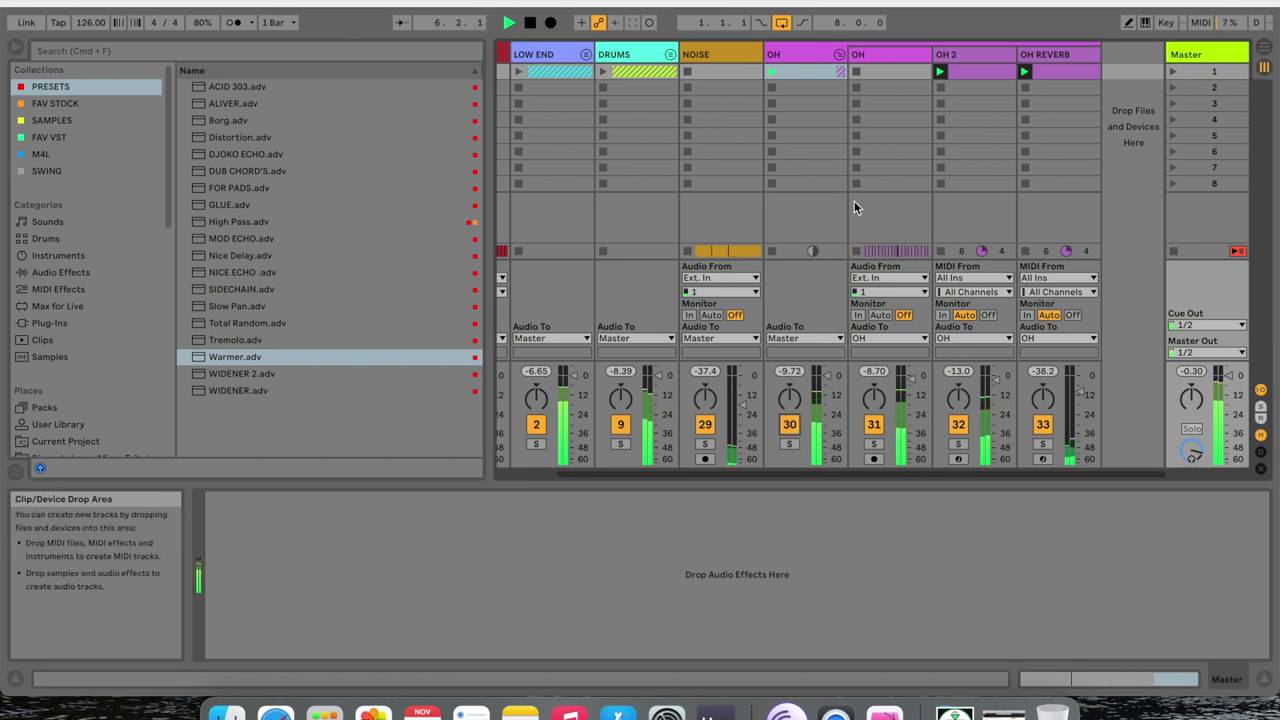
Switch to the Arrangement View and return all tracks to arrangement playback.
key("Tab")
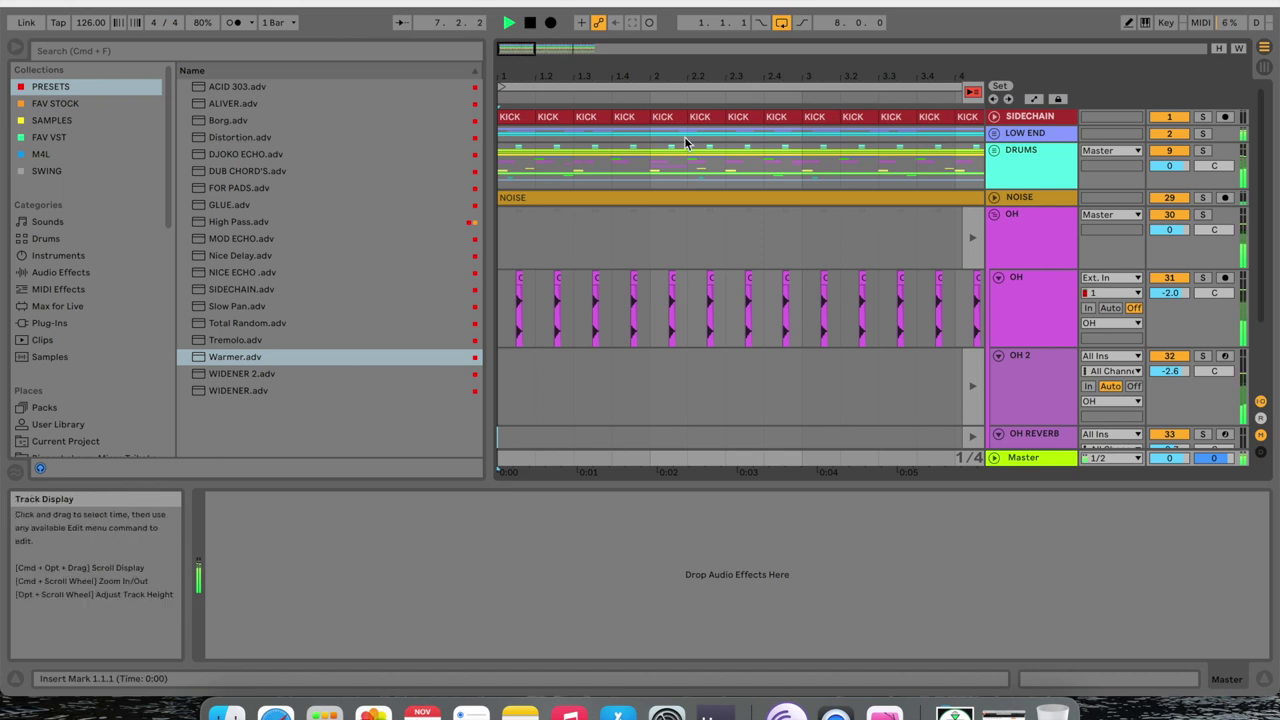
scroll(580, 183, "down", 2)
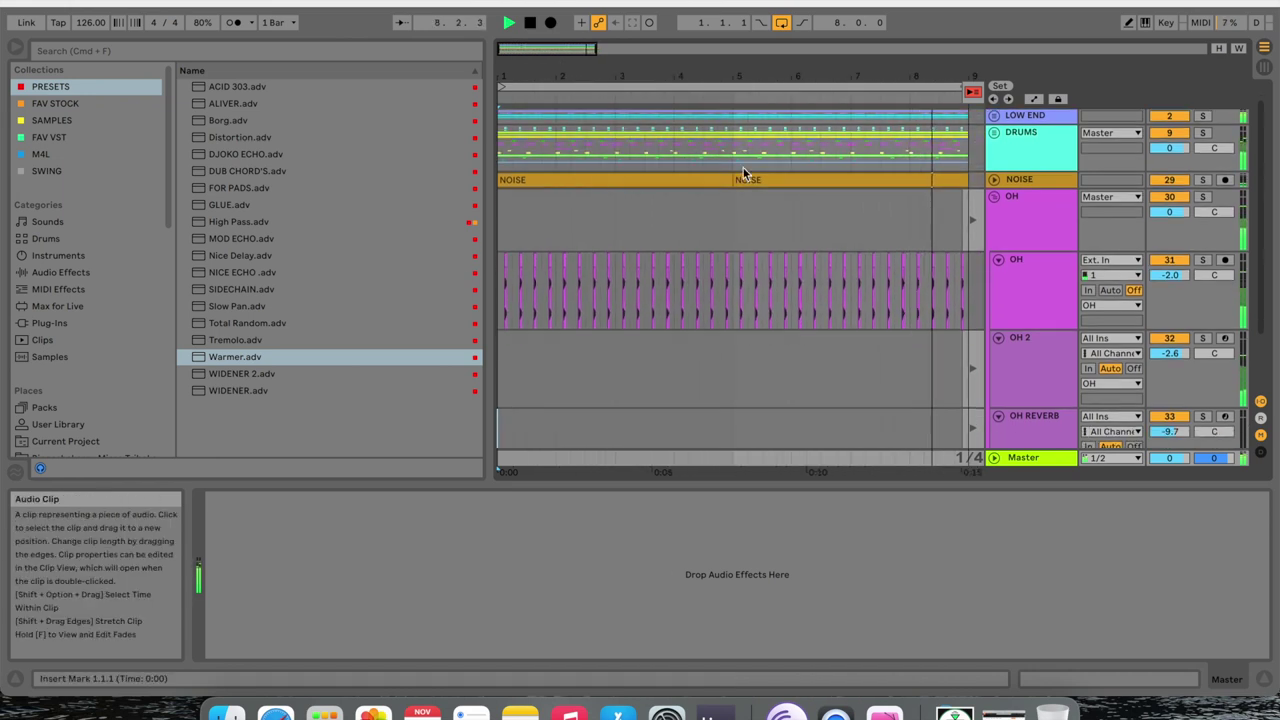
left_click(972, 91)
scroll(830, 230, "down", 3)
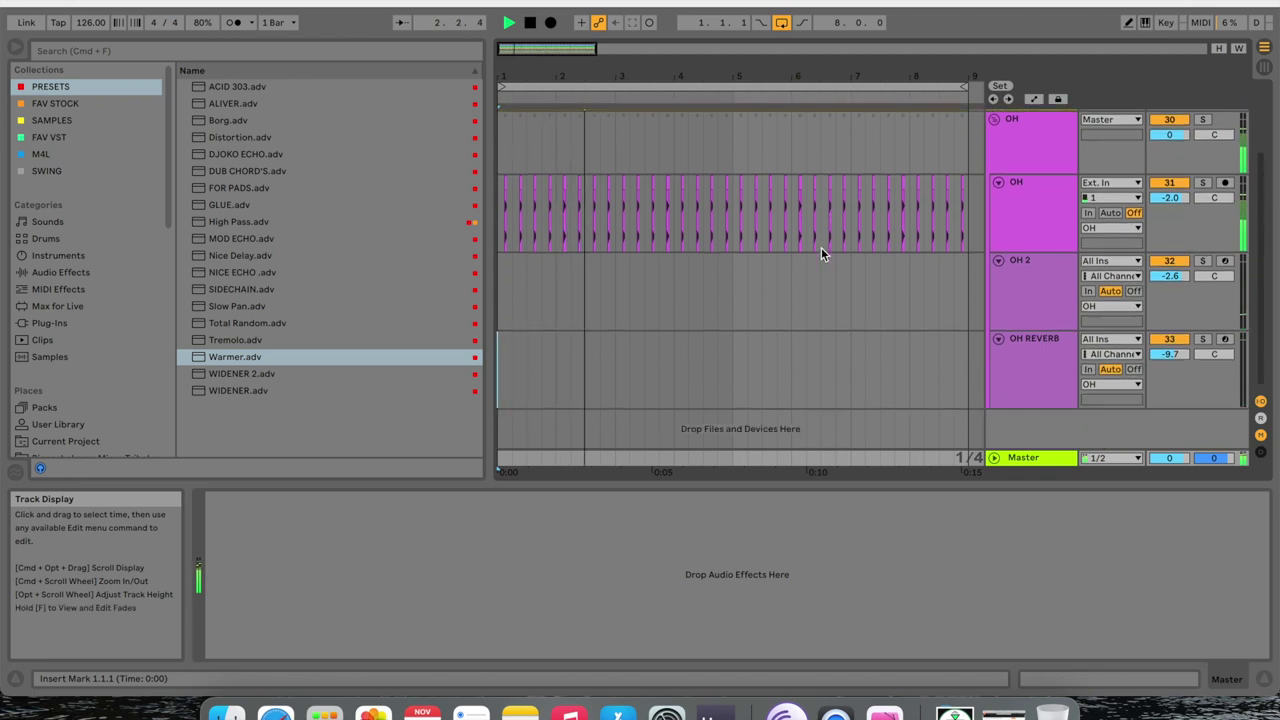
Place the OH 2 session clip at bar 1 of its arrangement track and duplicate it through bar 8.
key("Tab")
left_click(970, 73)
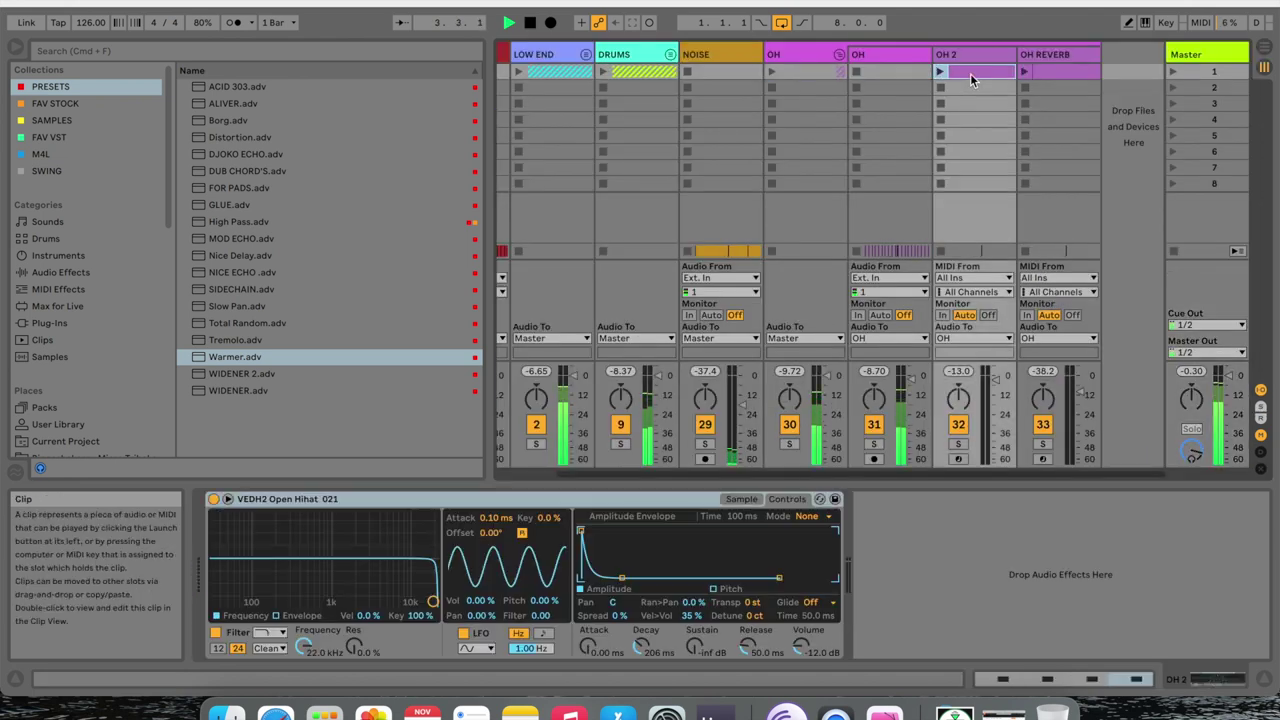
key("Tab")
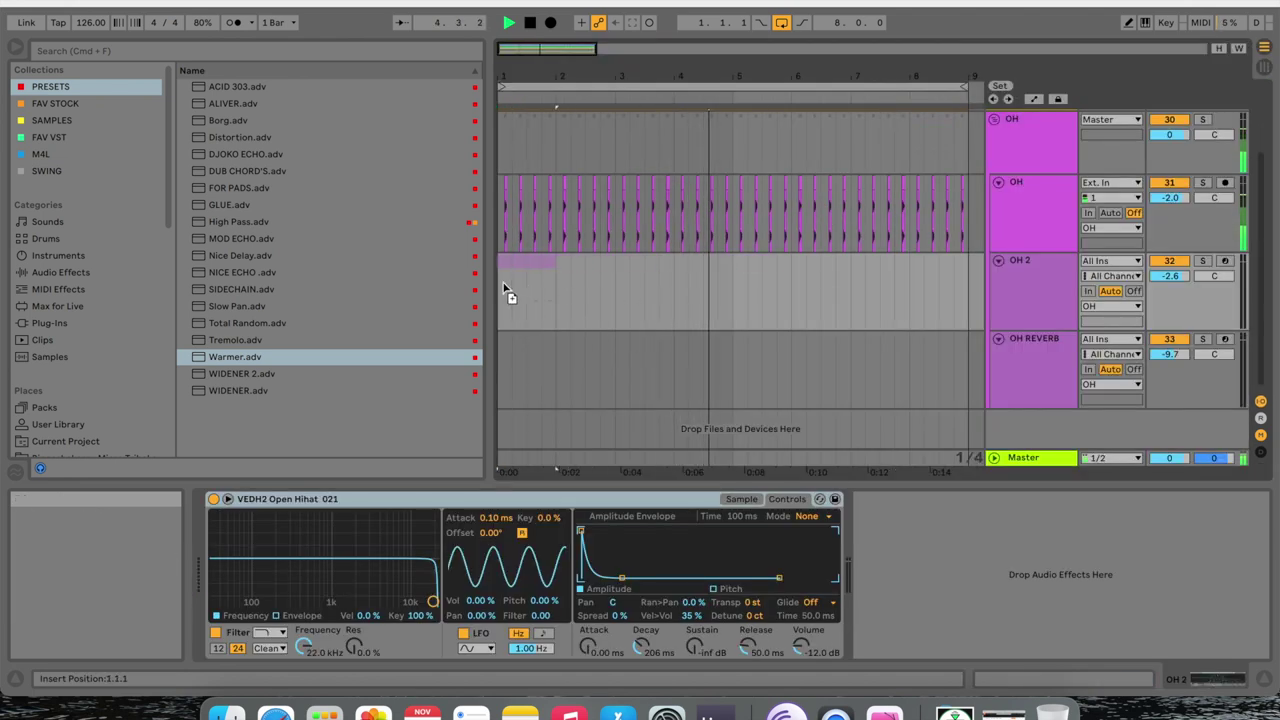
key("super+shift+m")
key("shift+Tab")
key("super+d")
key("super+d")
key("super+d")
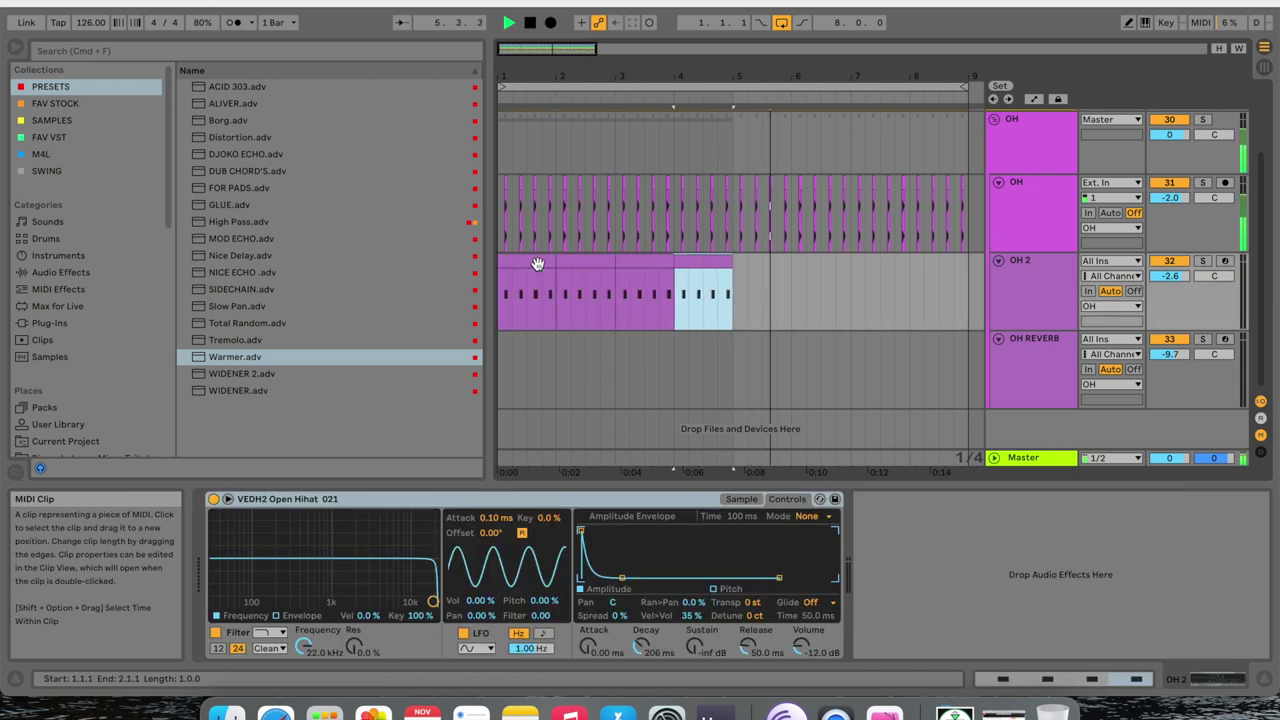
key("super+d")
key("super+d")
key("super+d")
key("super+d")
key("super+d")
Place the one-bar open hat clip at bar 1 of the OH REVERB track and duplicate it through bar 8.
left_click_drag(840, 292, 670, 365)
left_click(503, 365)
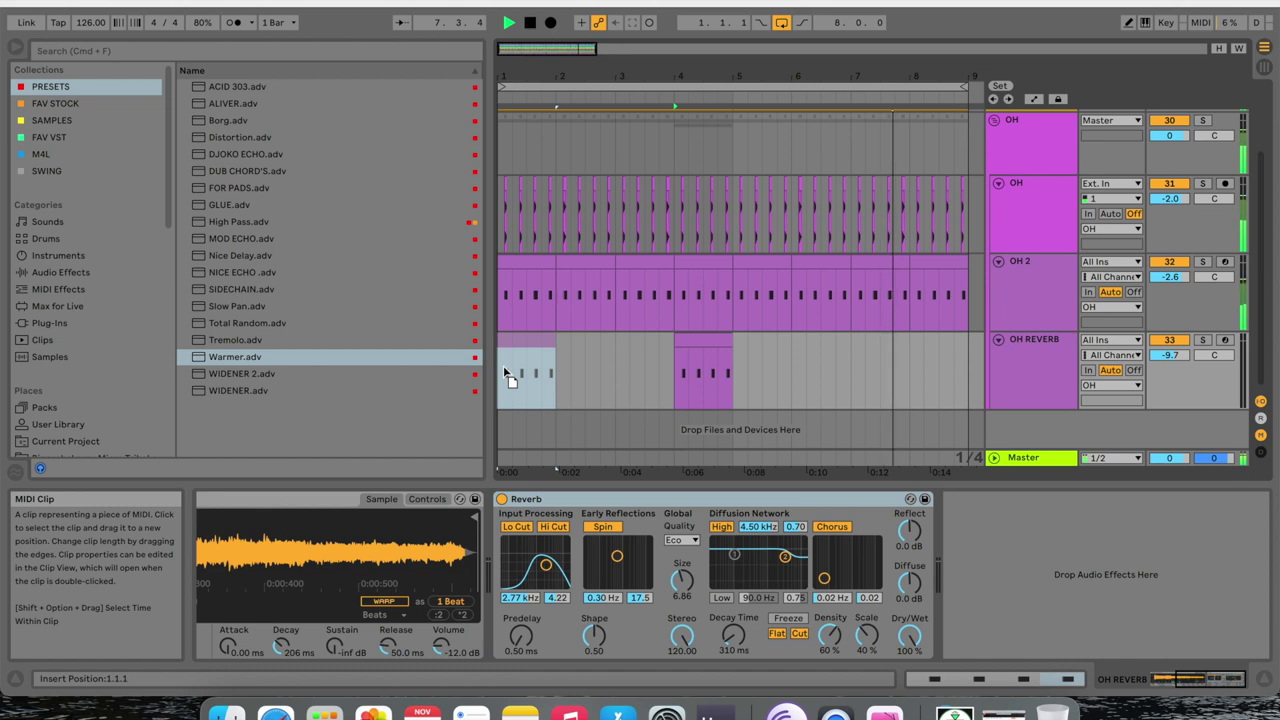
key("super+d")
key("super+d")
key("super+d")
key("super+d")
key("super+d")
key("super+d")
key("super+d")
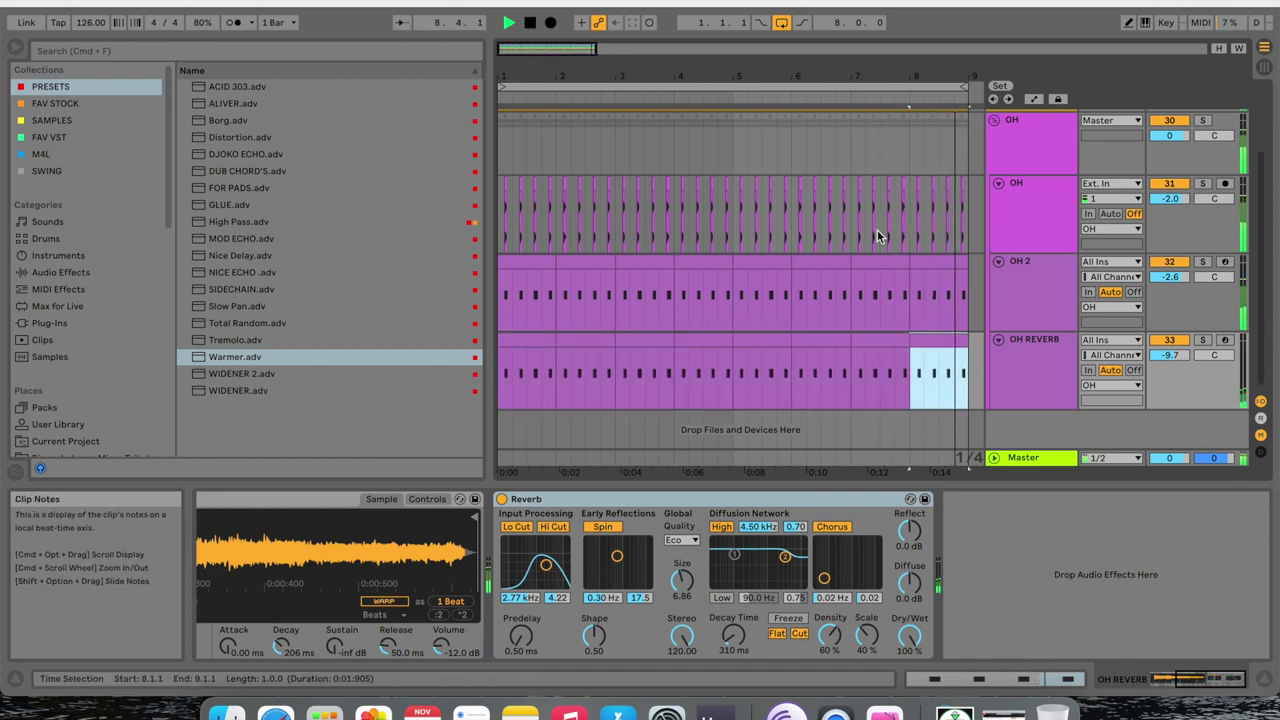
Fold the OH group, widen the visible arrangement beyond bar 15, and restart playback.
scroll(790, 196, "up", 3)
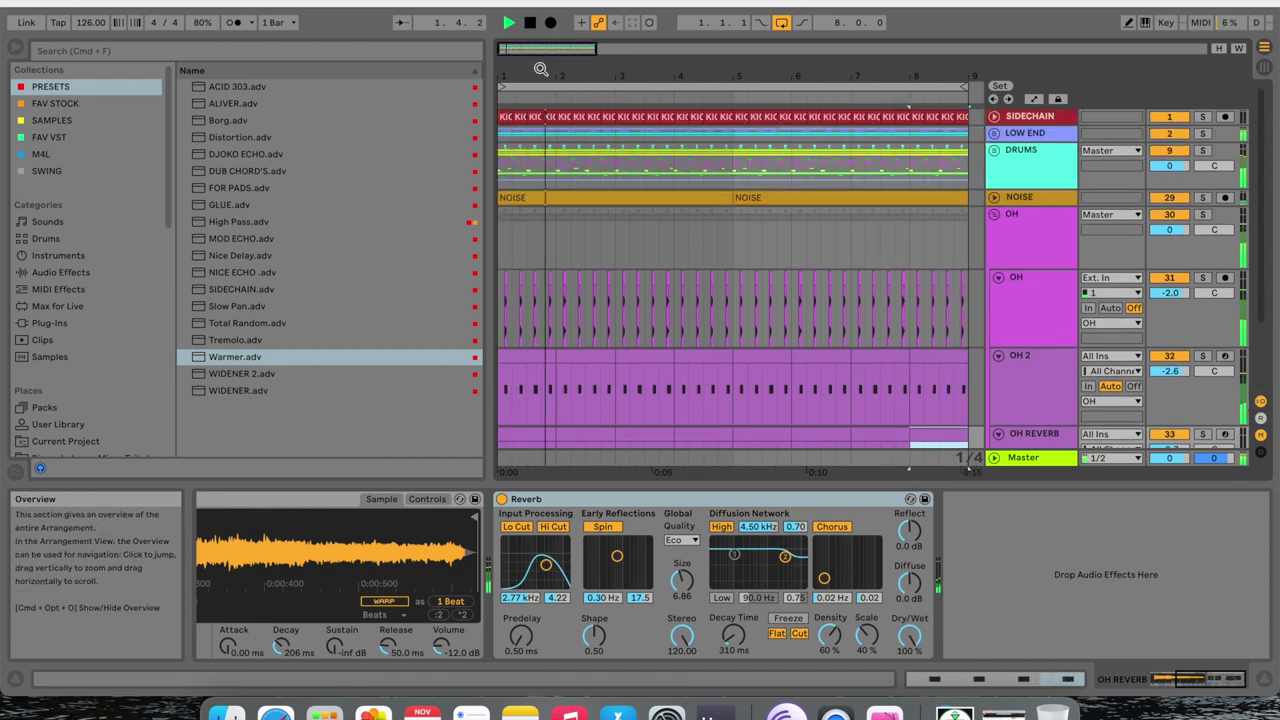
left_click(1015, 222)
left_click(994, 215)
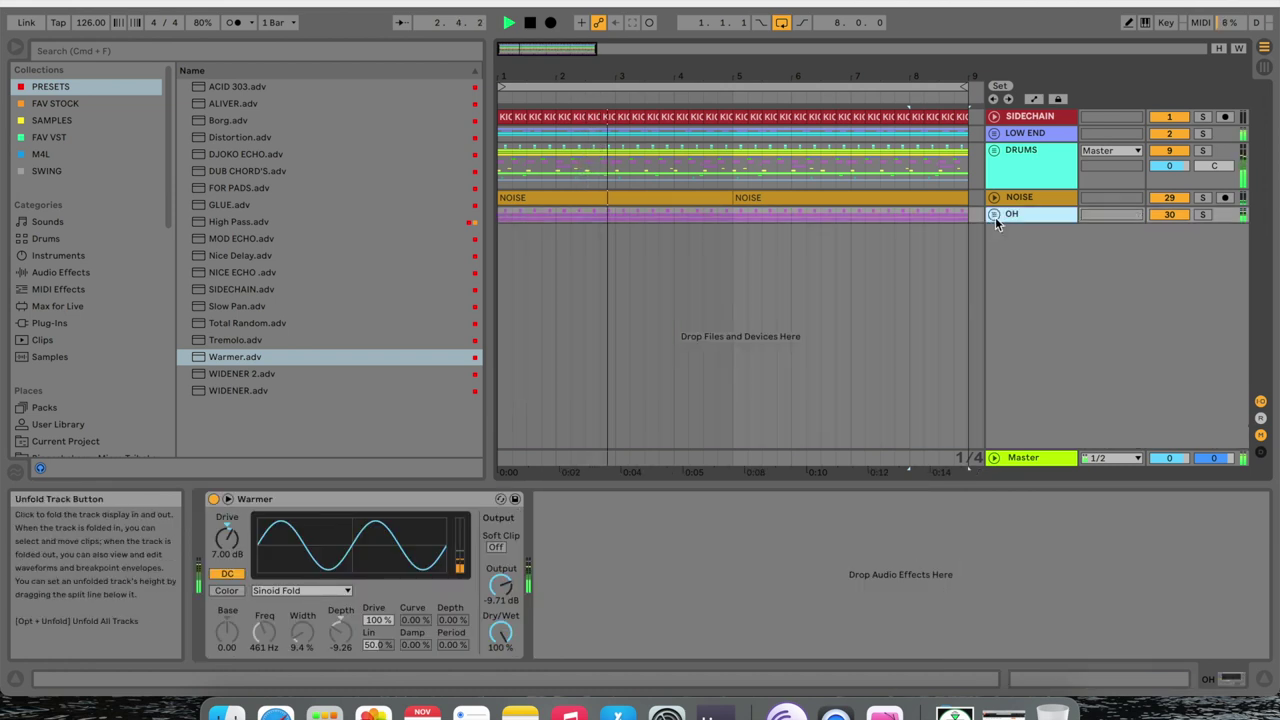
left_click_drag(595, 48, 682, 72)
left_click(530, 22)
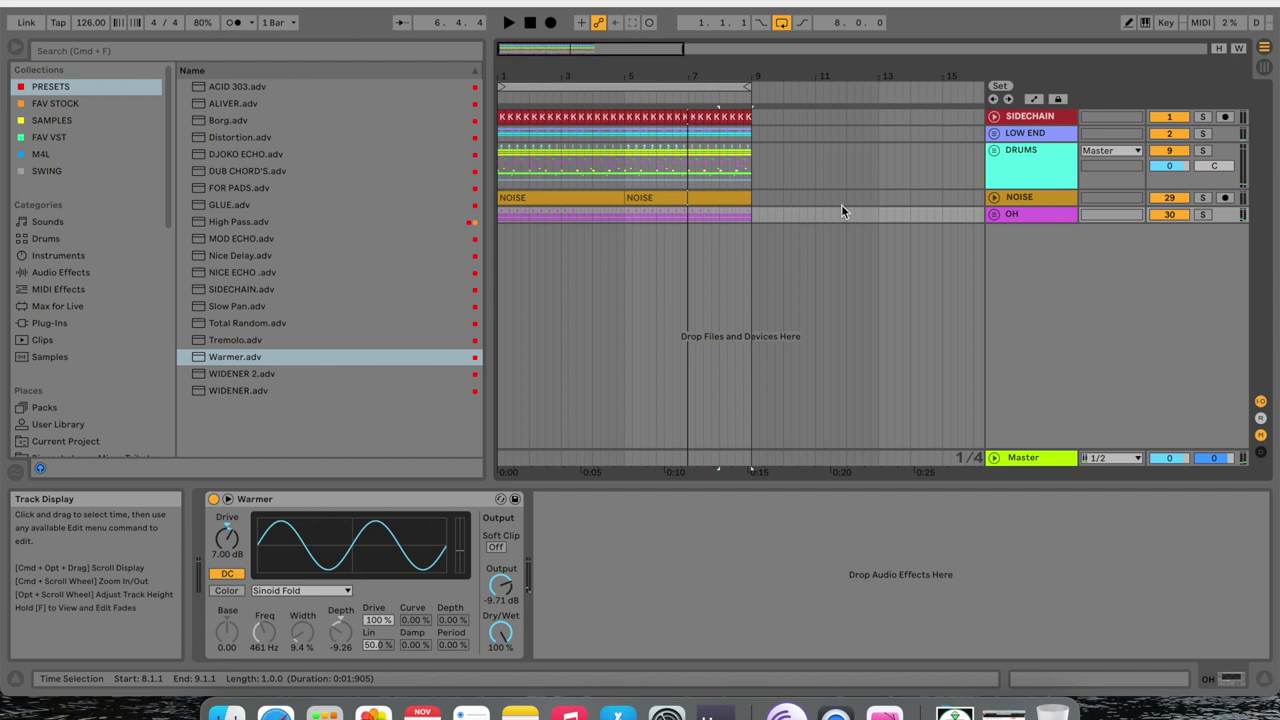
left_click(509, 23)
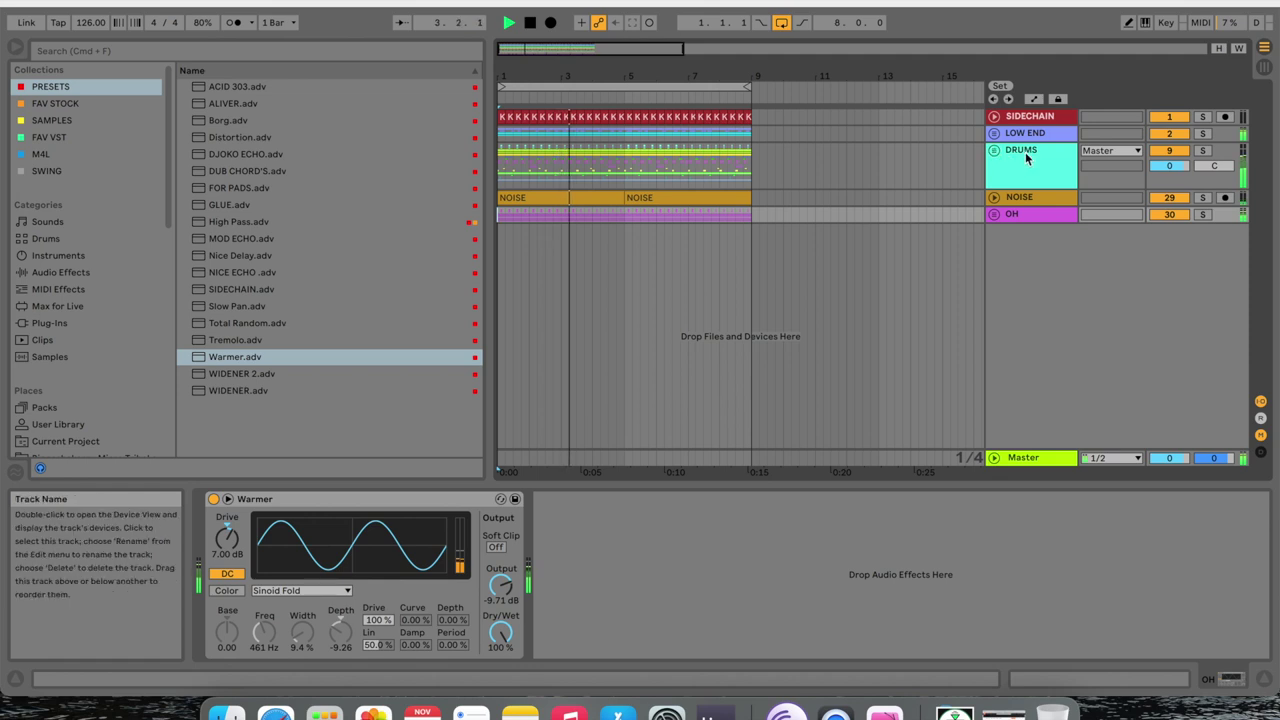
Unfold the OH group, lower its Warmer Output to -10.1 dB, and fold the group again.
left_click(993, 213)
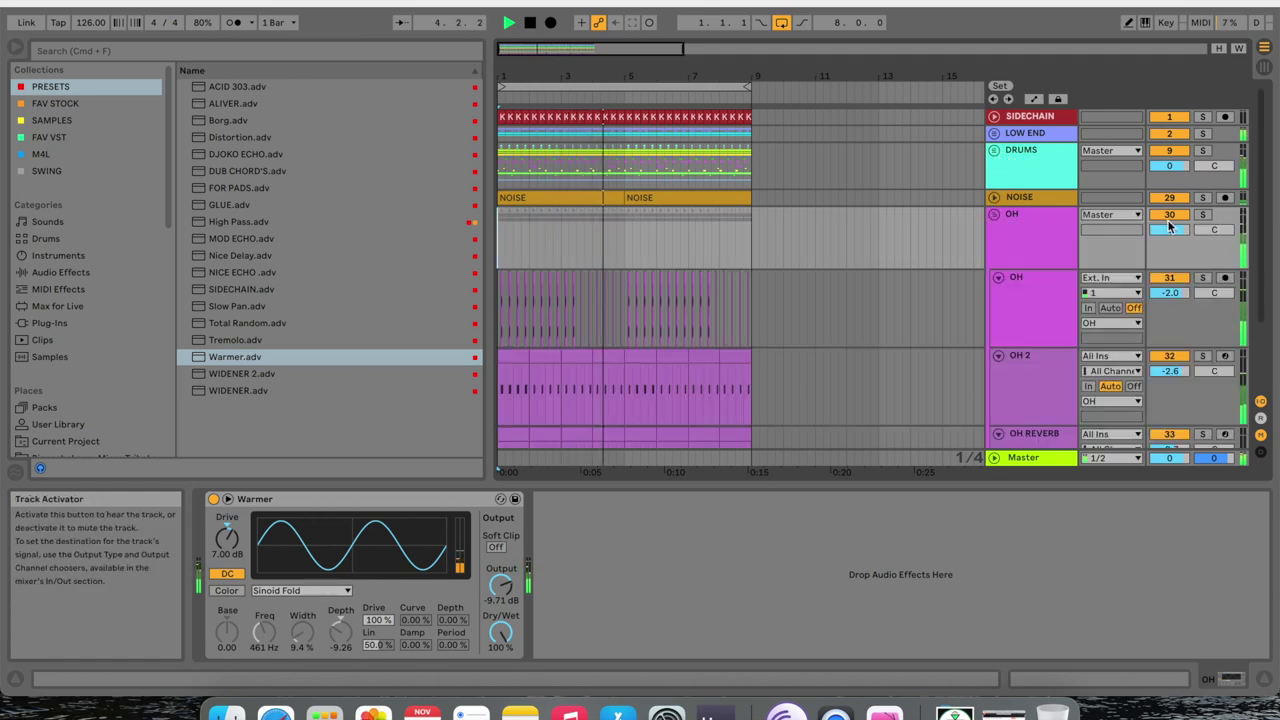
left_click(1051, 231)
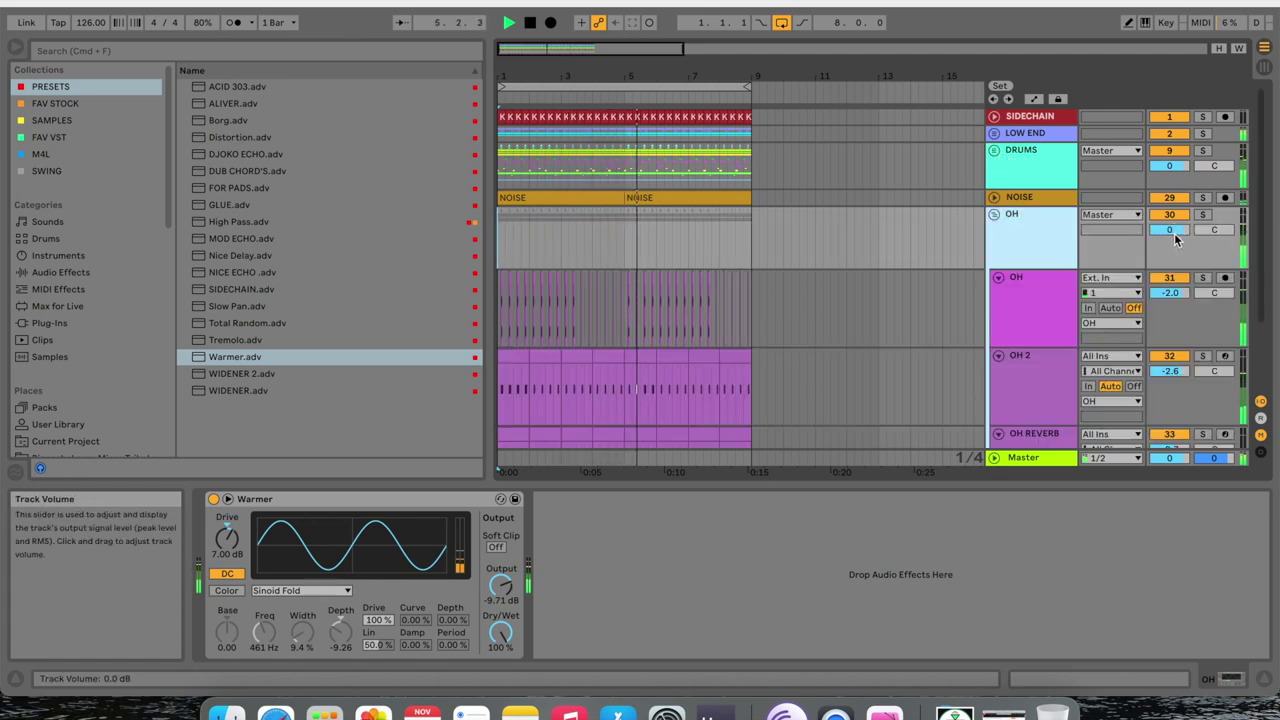
left_click(508, 595)
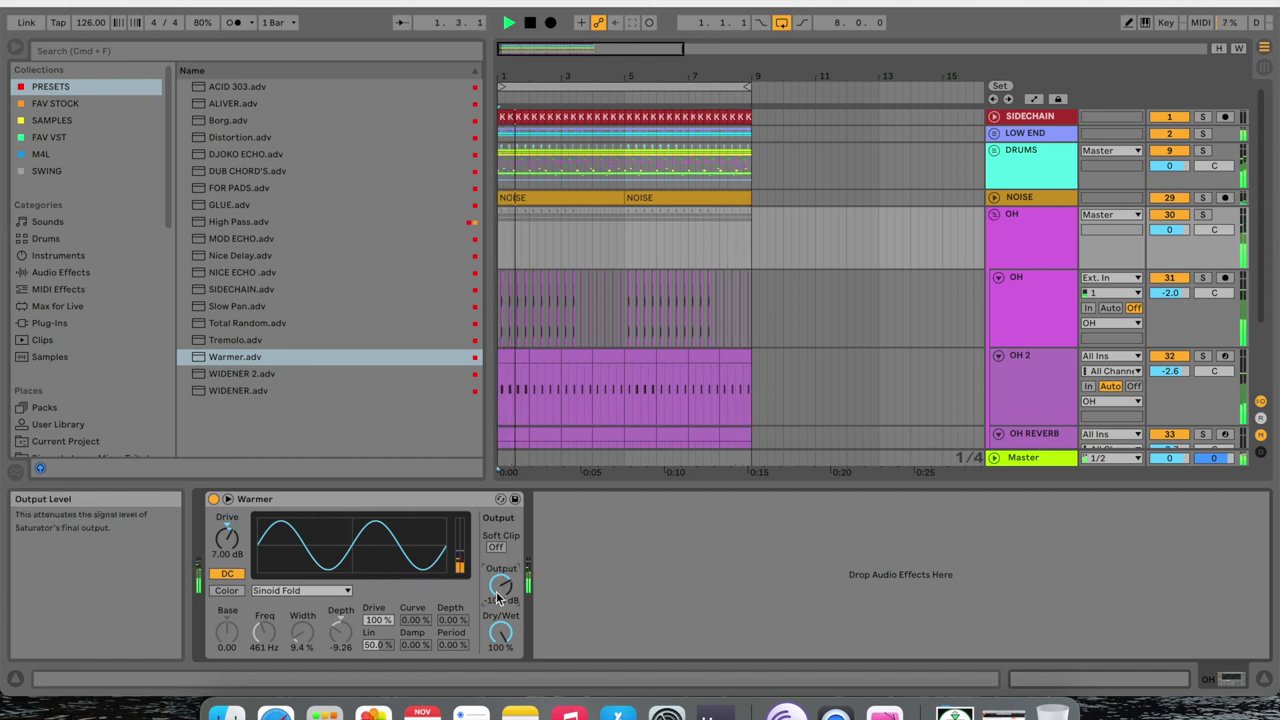
left_click_drag(501, 585, 501, 583)
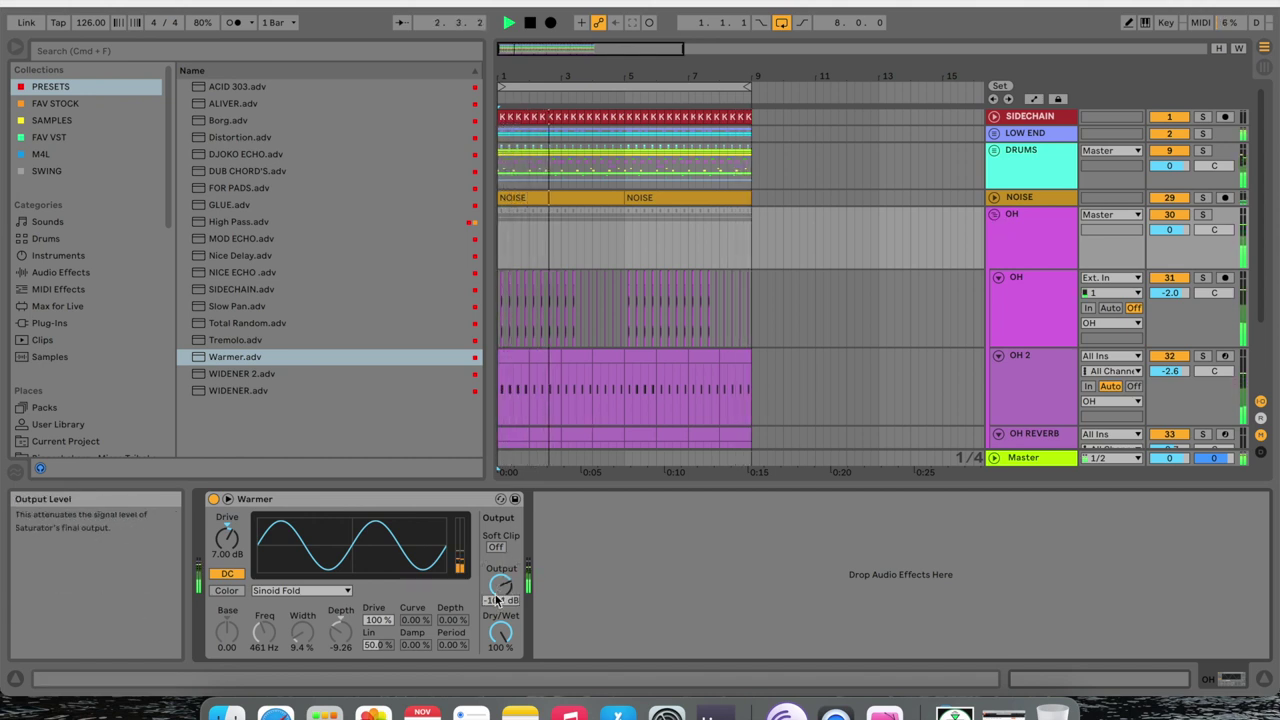
left_click(995, 218)
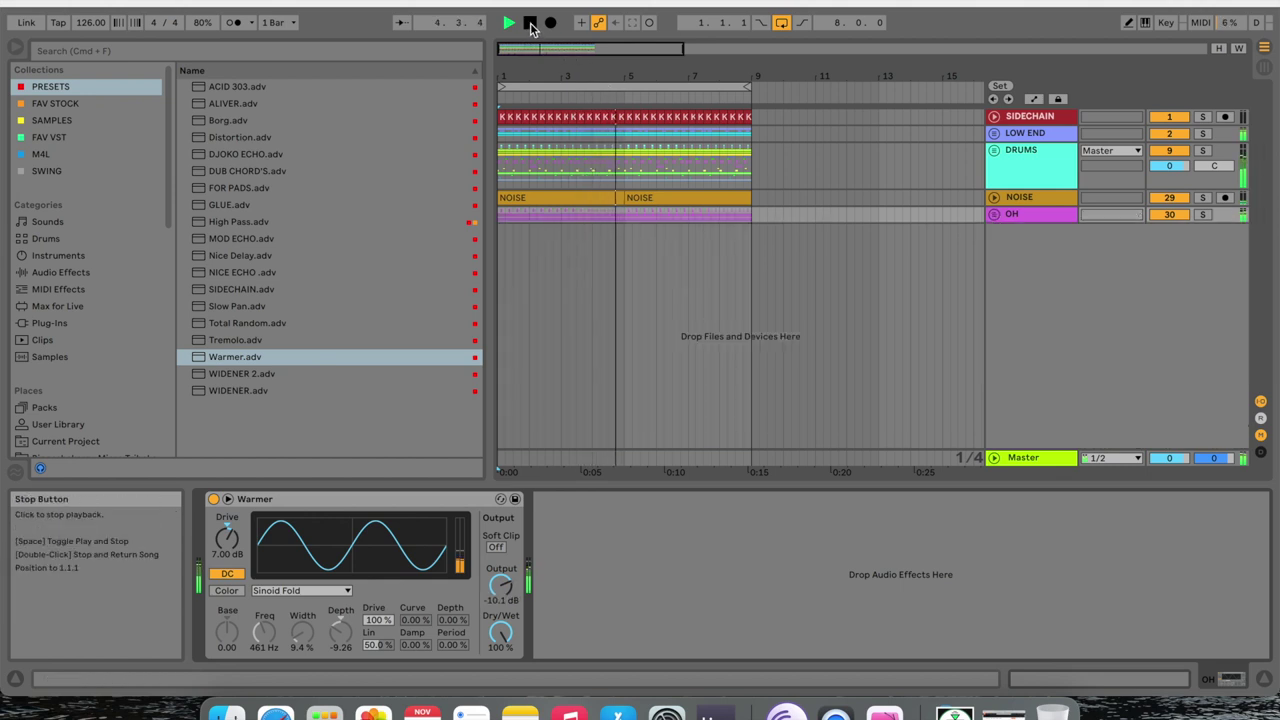
Unfold the DRUMS group, briefly mute PERCUSSION to judge its part in the mix, and unfold that subgroup with its devices shown.
left_click(995, 150)
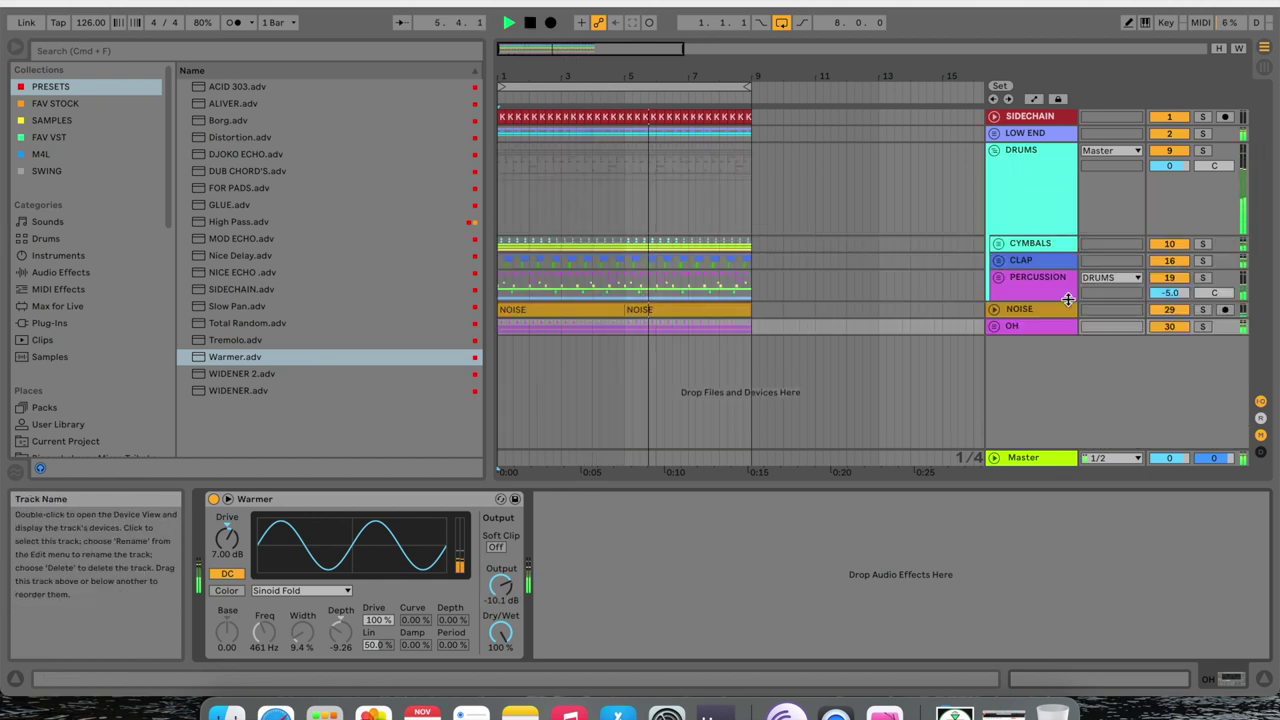
left_click(1168, 277)
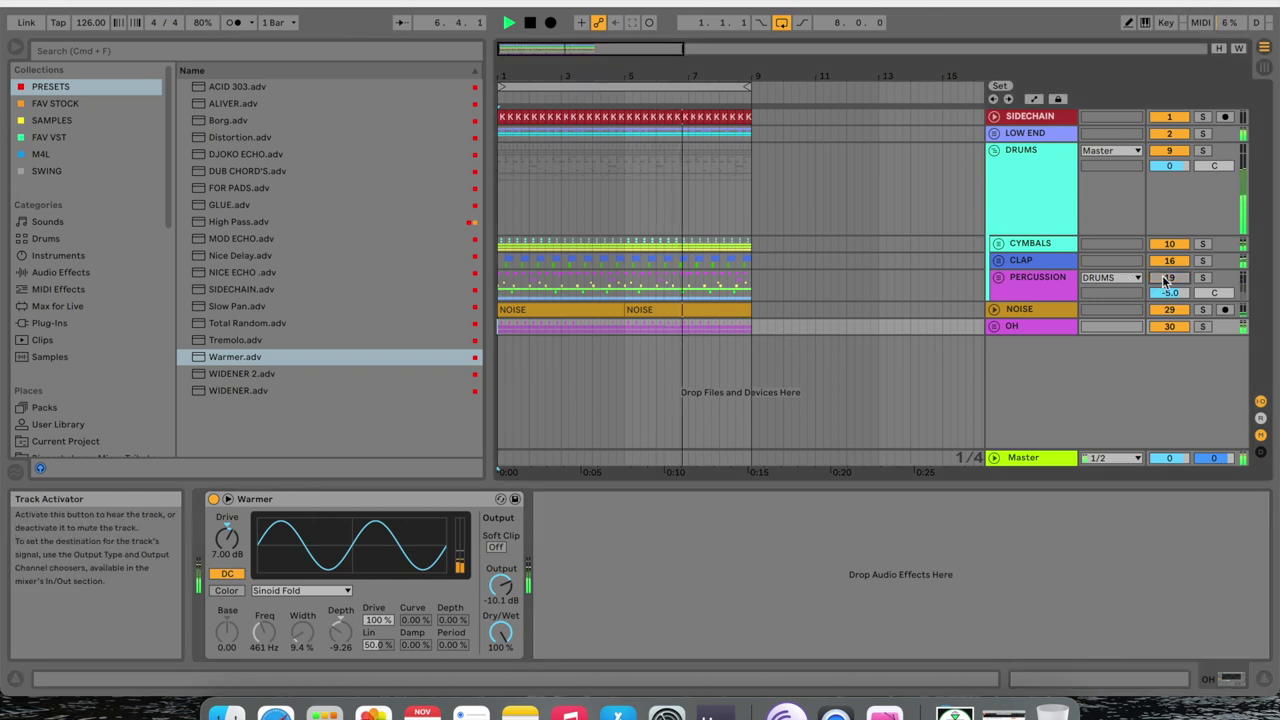
left_click(1167, 279)
left_click(1029, 281)
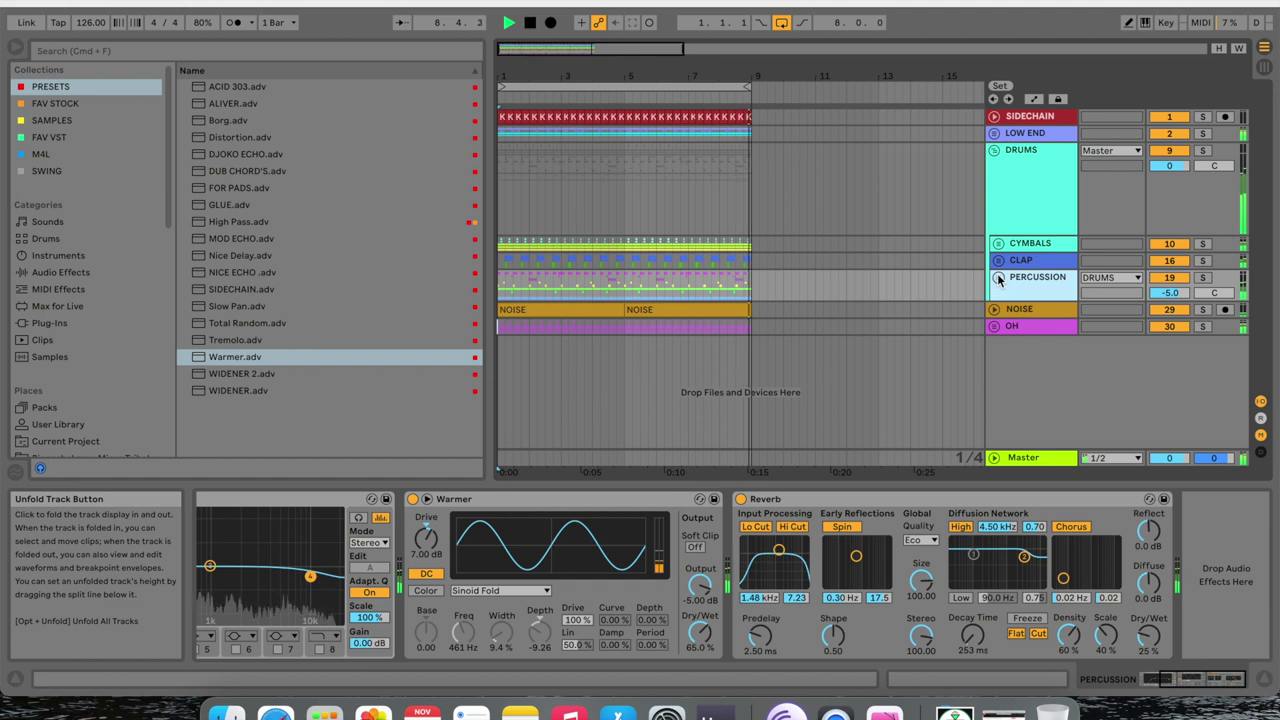
left_click(997, 279)
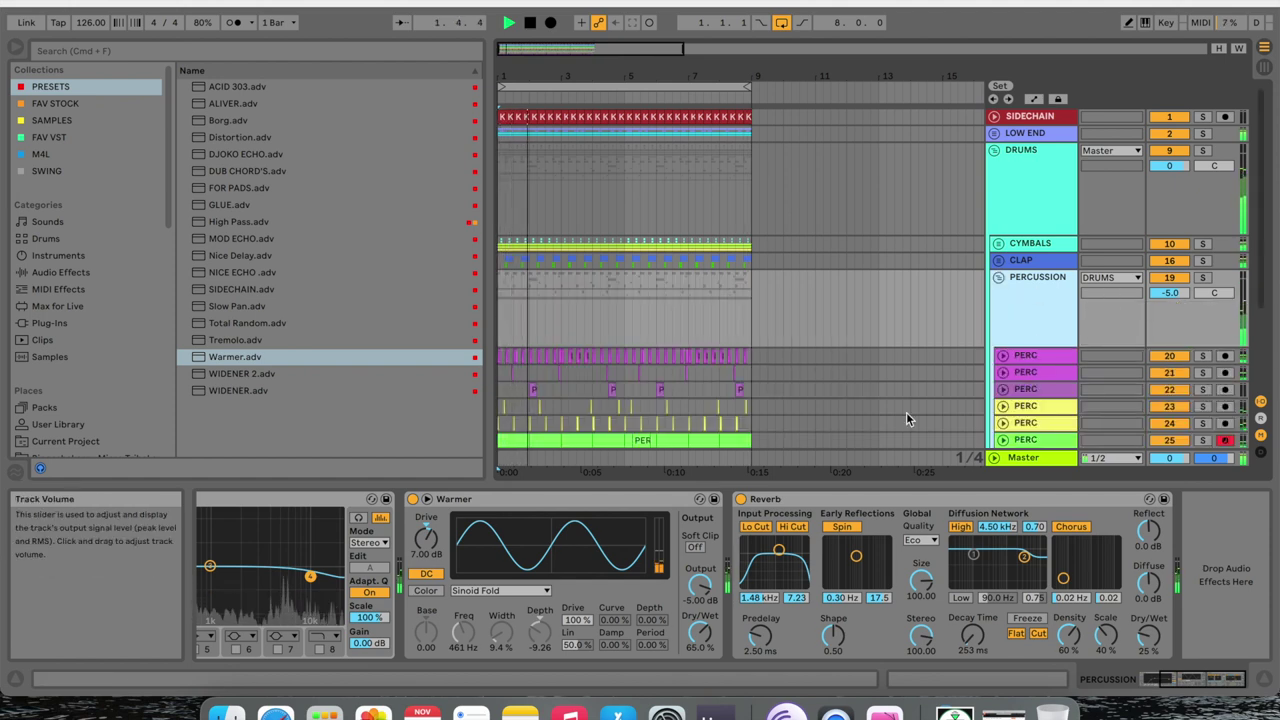
Lower the PERCUSSION group's Warmer Output to -5.25 dB, and stop playback with the song position back at the start.
left_click(712, 595)
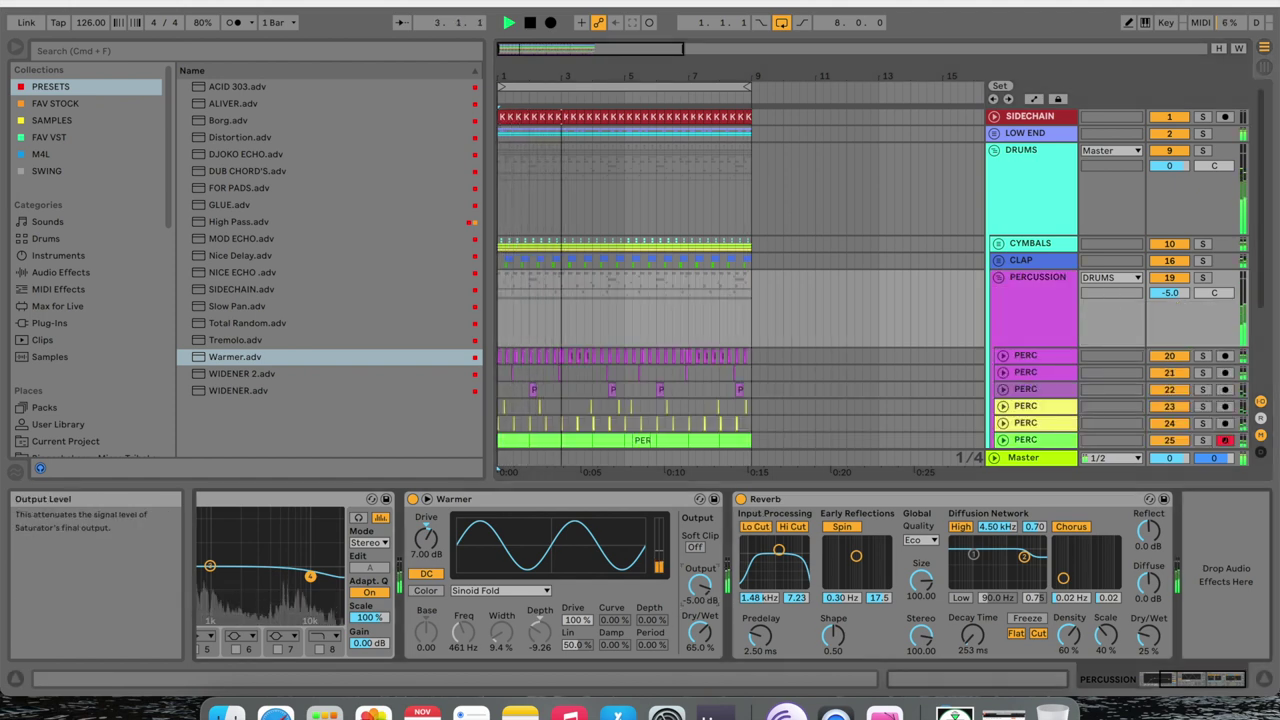
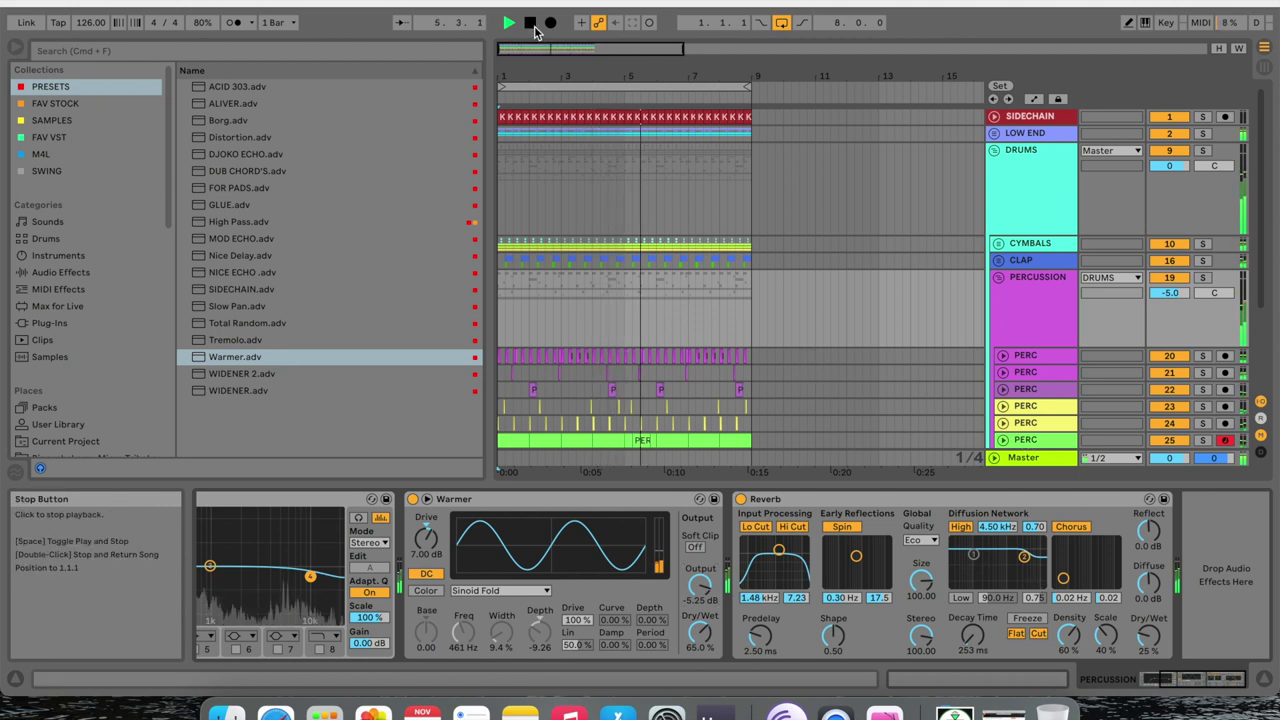
left_click(533, 27)
left_click(993, 150)
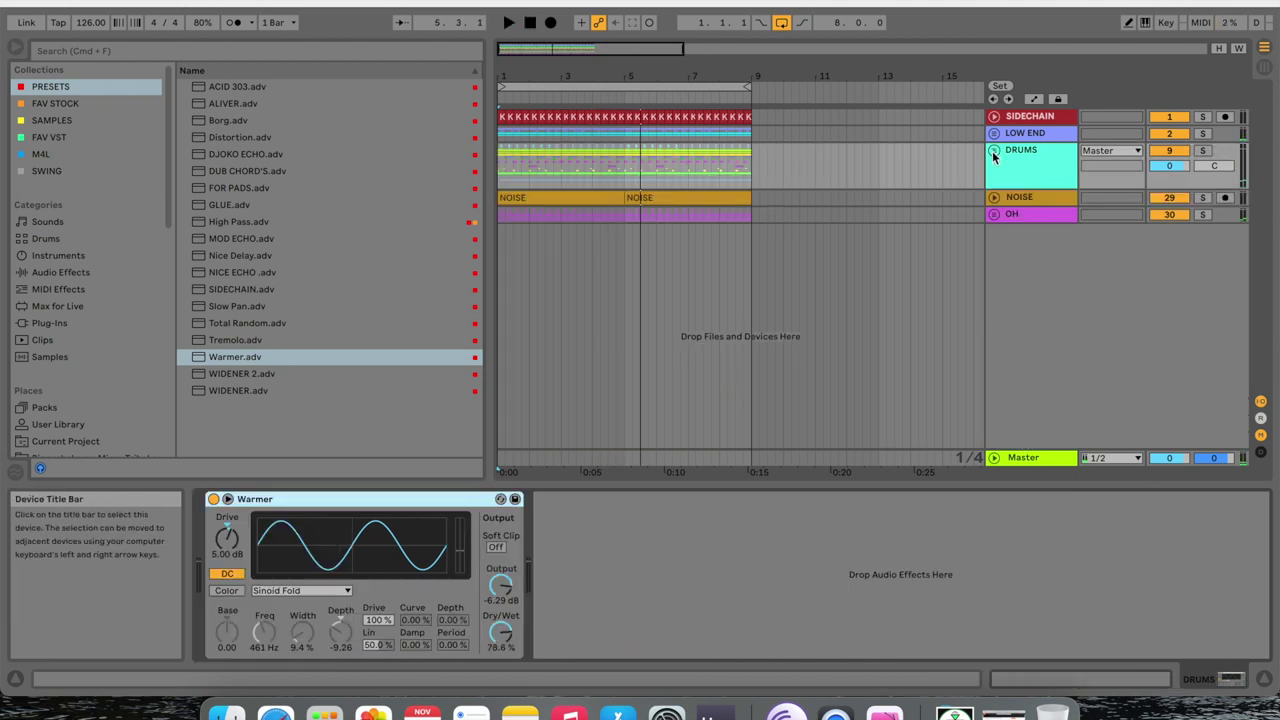
left_click(533, 24)
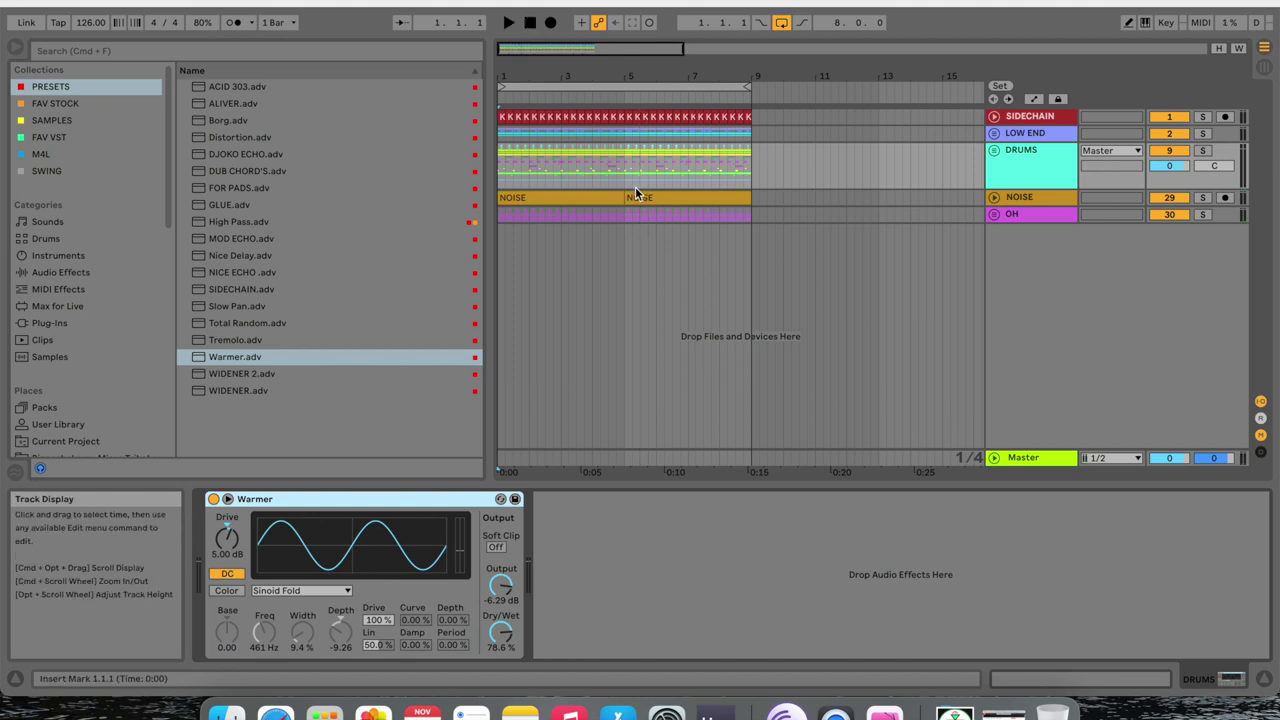
Unfold DRUMS and its CLAP group, solo the group, and play it with only the first CLAP track soloed.
left_click(994, 150)
scroll(1041, 206, "down", 3)
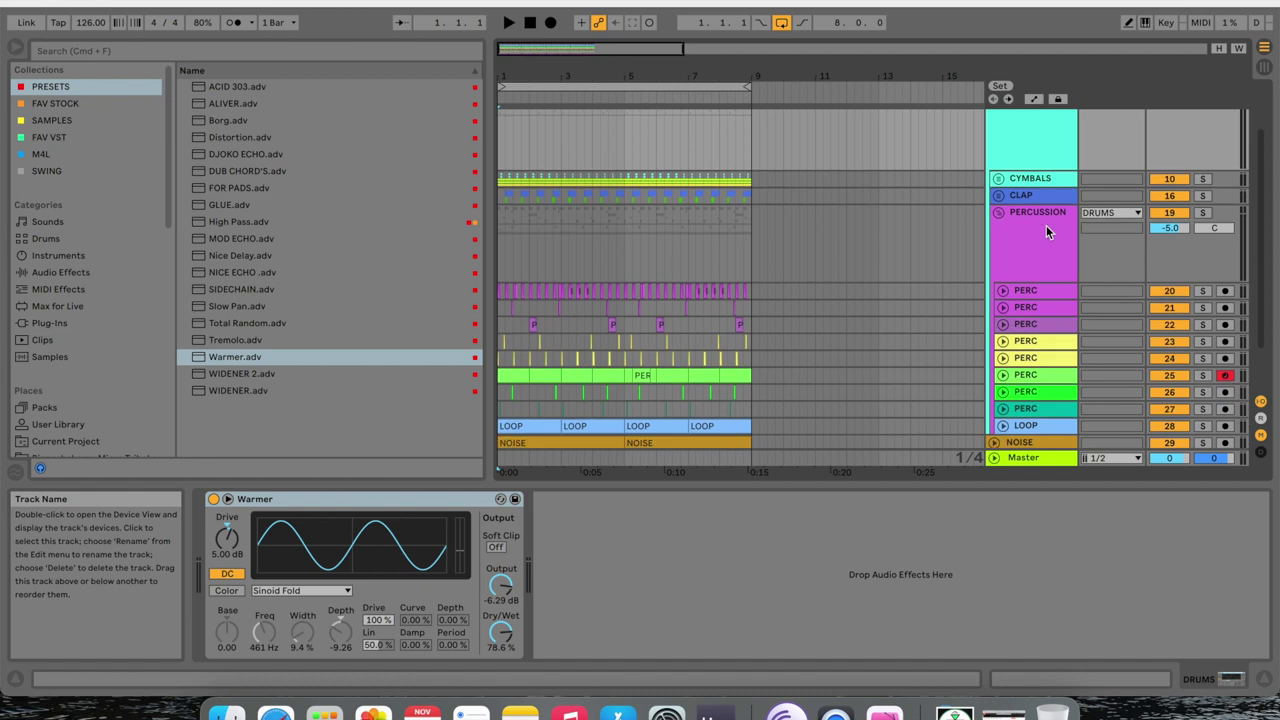
left_click(1202, 195)
key("space")
left_click(997, 195)
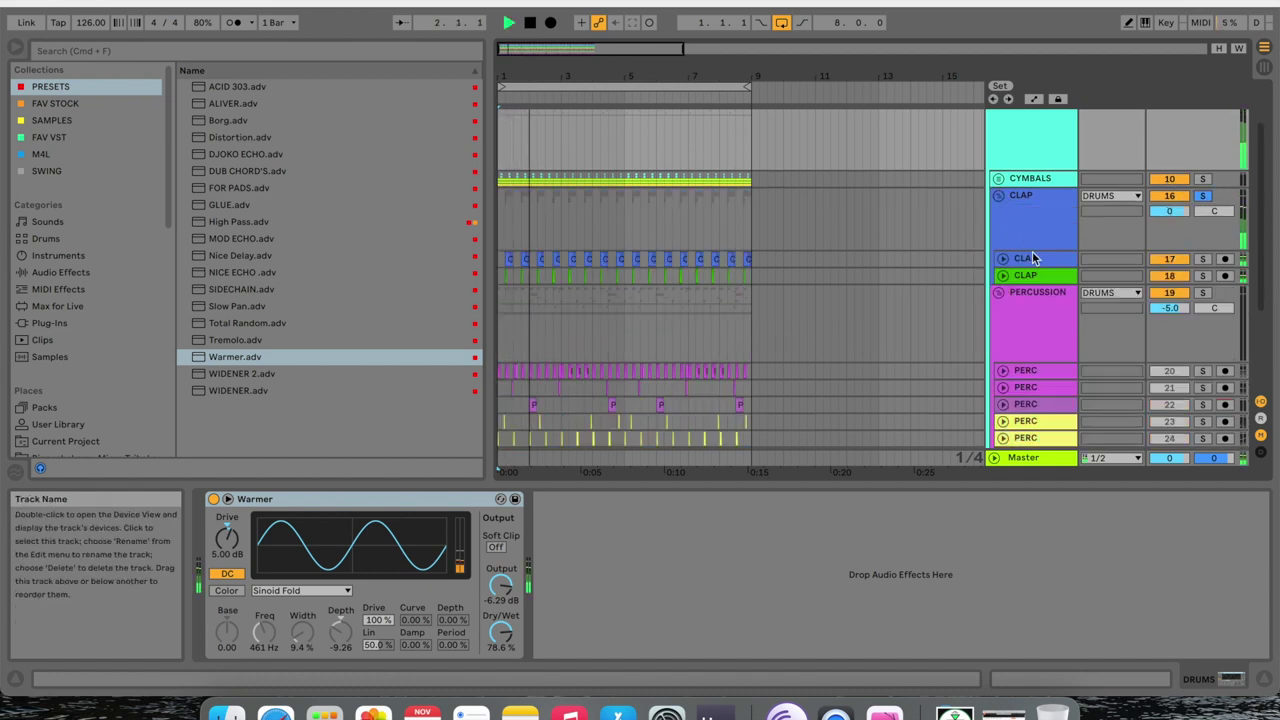
left_click(1202, 275)
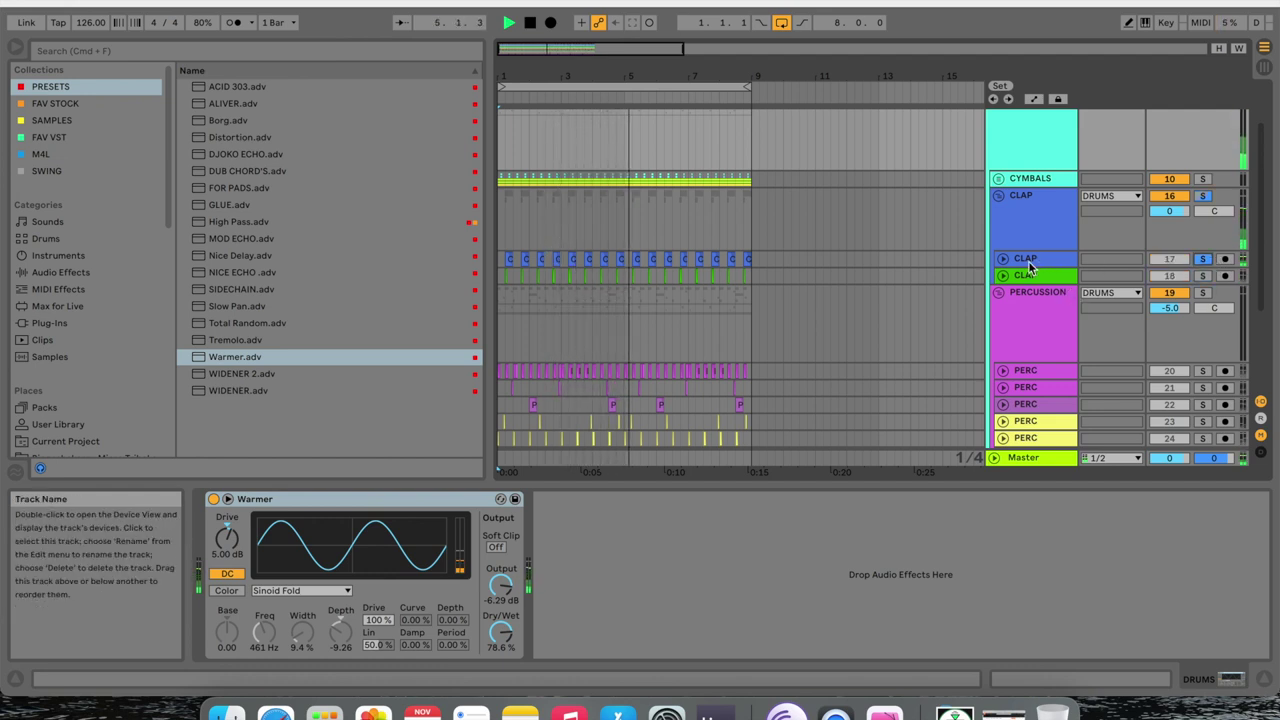
Duplicate the first CLAP track and rename the copy REVERB CLAP.
left_click(1028, 263)
key("super+d")
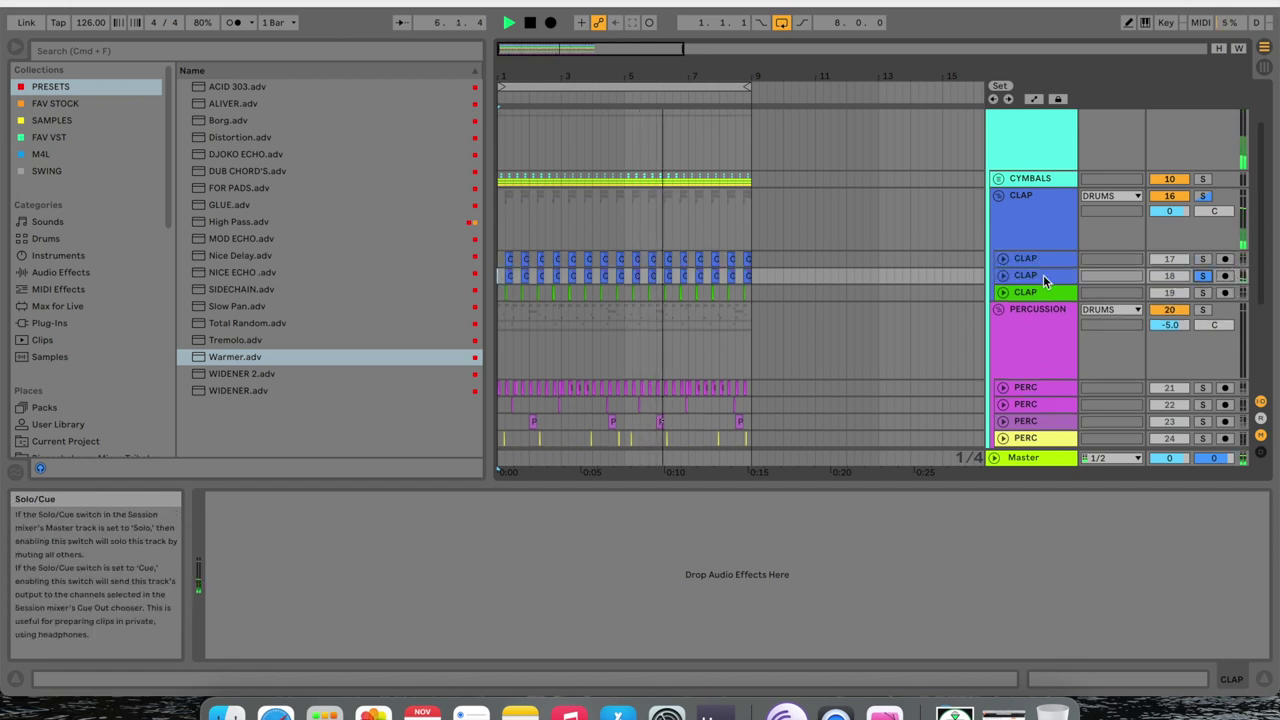
right_click(1039, 284)
left_click(1068, 346)
type("RE")
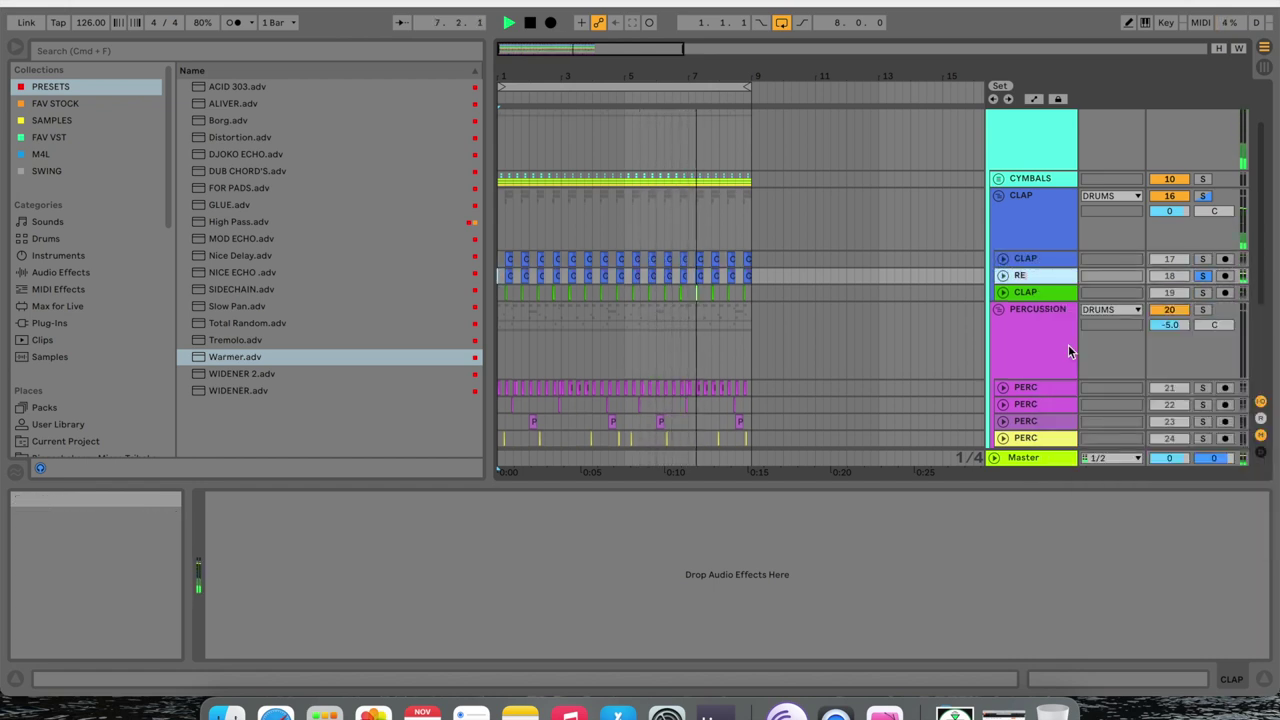
type("VERB C,")
type("LAP")
key("Return")
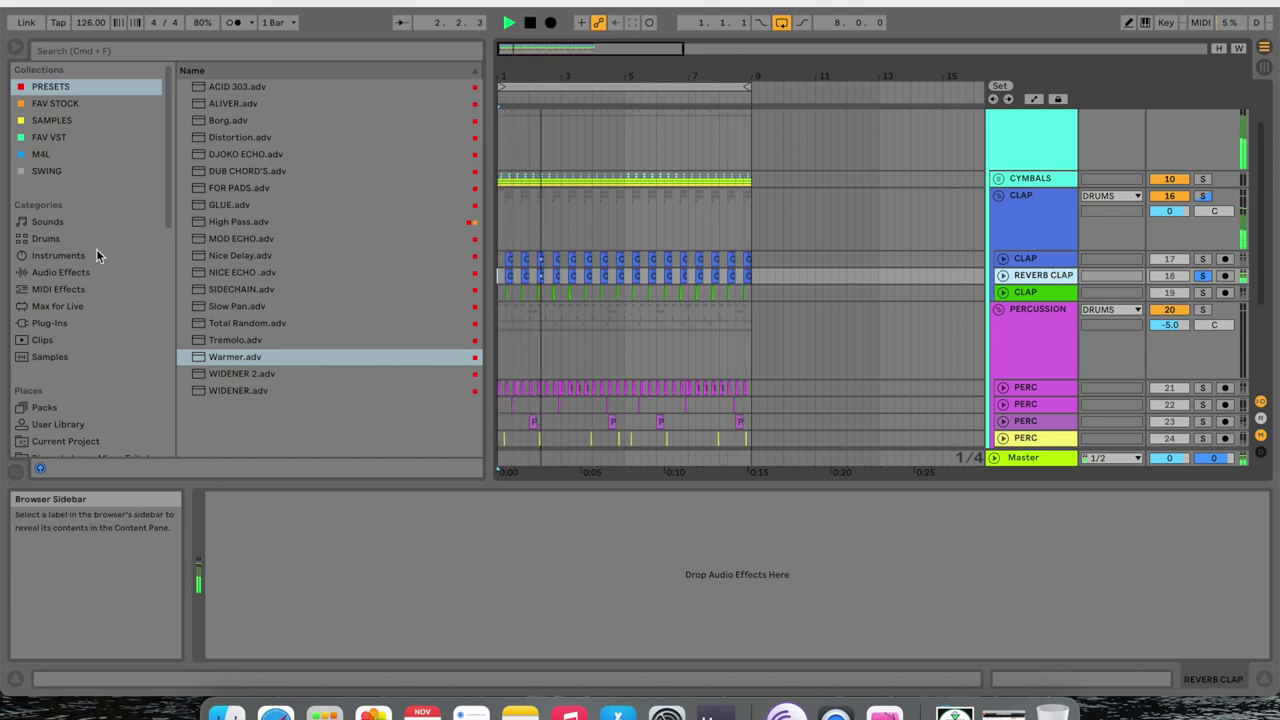
Open the Reverb presets among the audio effects and look through the Special folder for a suitable clap reverb.
left_click(86, 273)
scroll(100, 300, "down", 3)
left_click(184, 347)
scroll(212, 345, "down", 1)
left_click(195, 347)
scroll(197, 354, "down", 8)
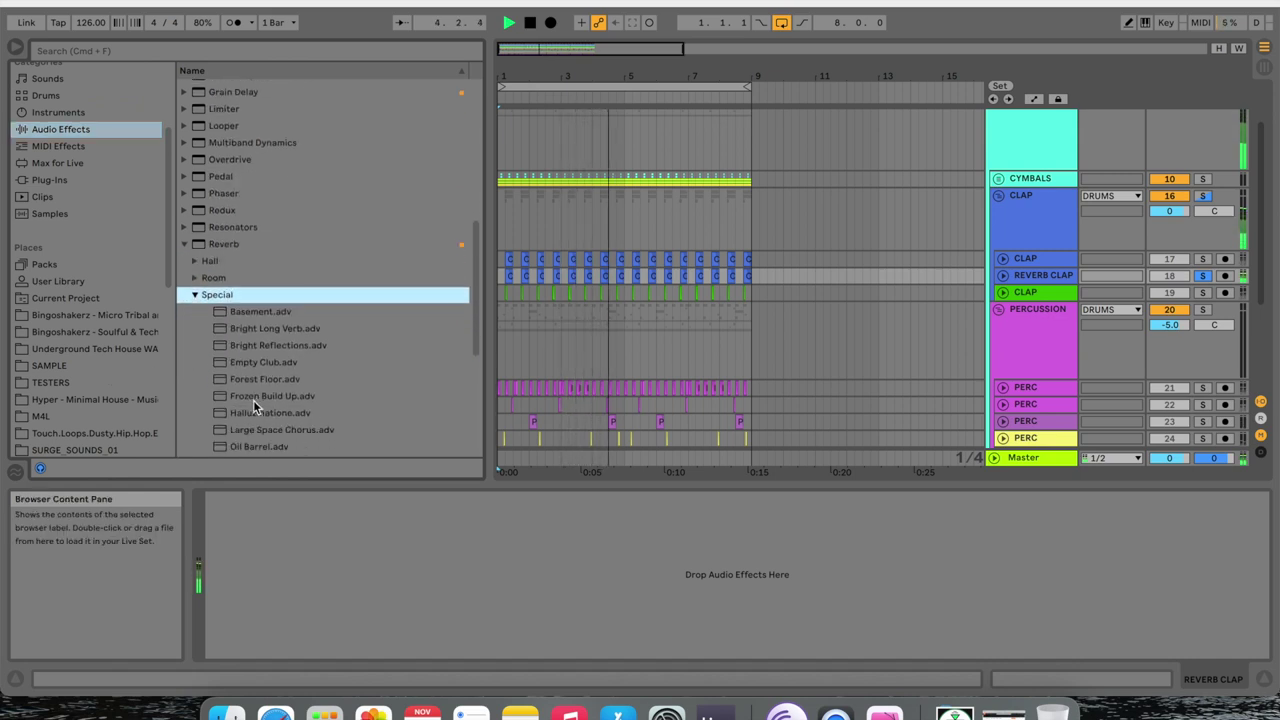
scroll(253, 400, "down", 4)
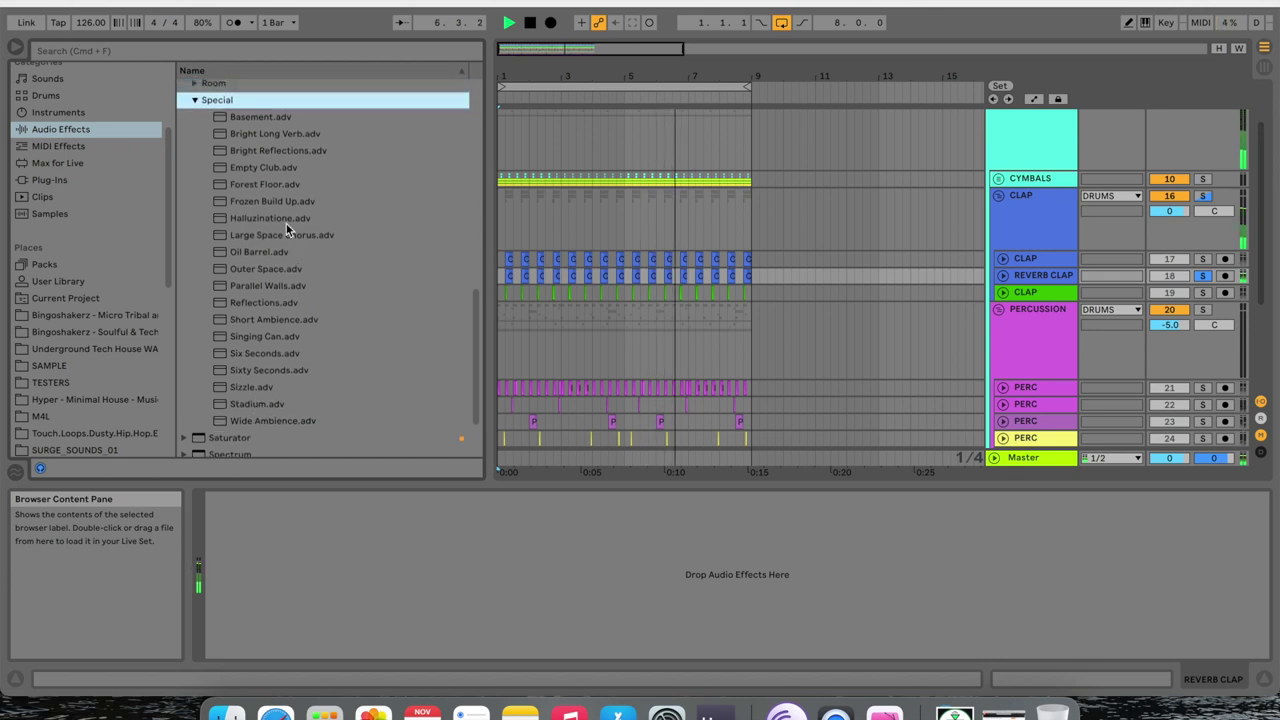
scroll(272, 323, "up", 1)
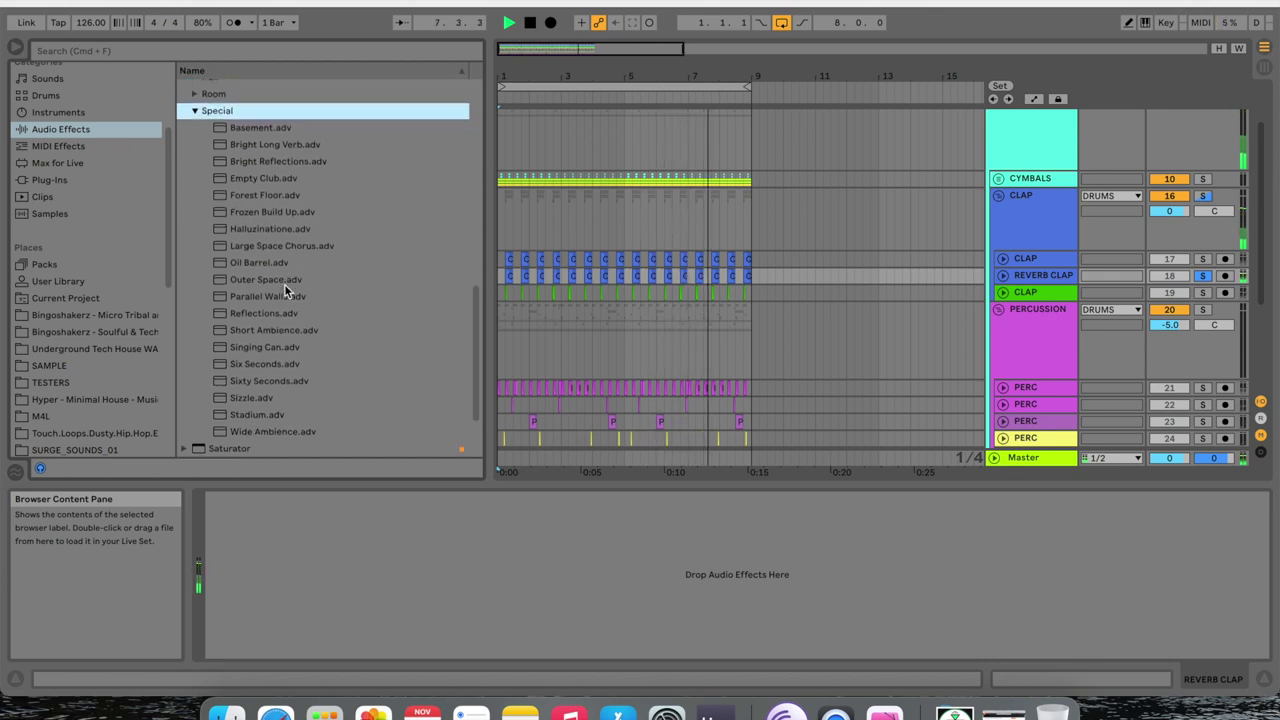
Load the Drums Room preset from the Reverb's Room folder onto the REVERB CLAP track.
scroll(285, 288, "up", 5)
left_click(195, 218)
scroll(275, 407, "down", 5)
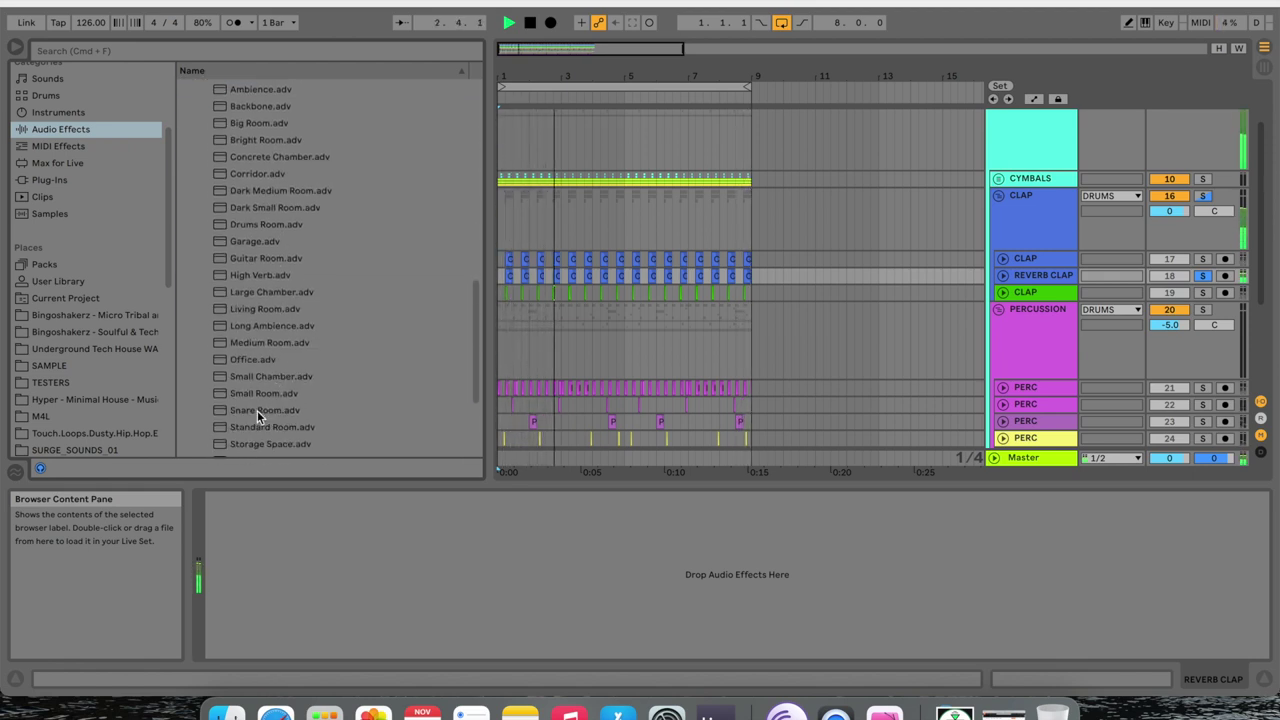
left_click(267, 226)
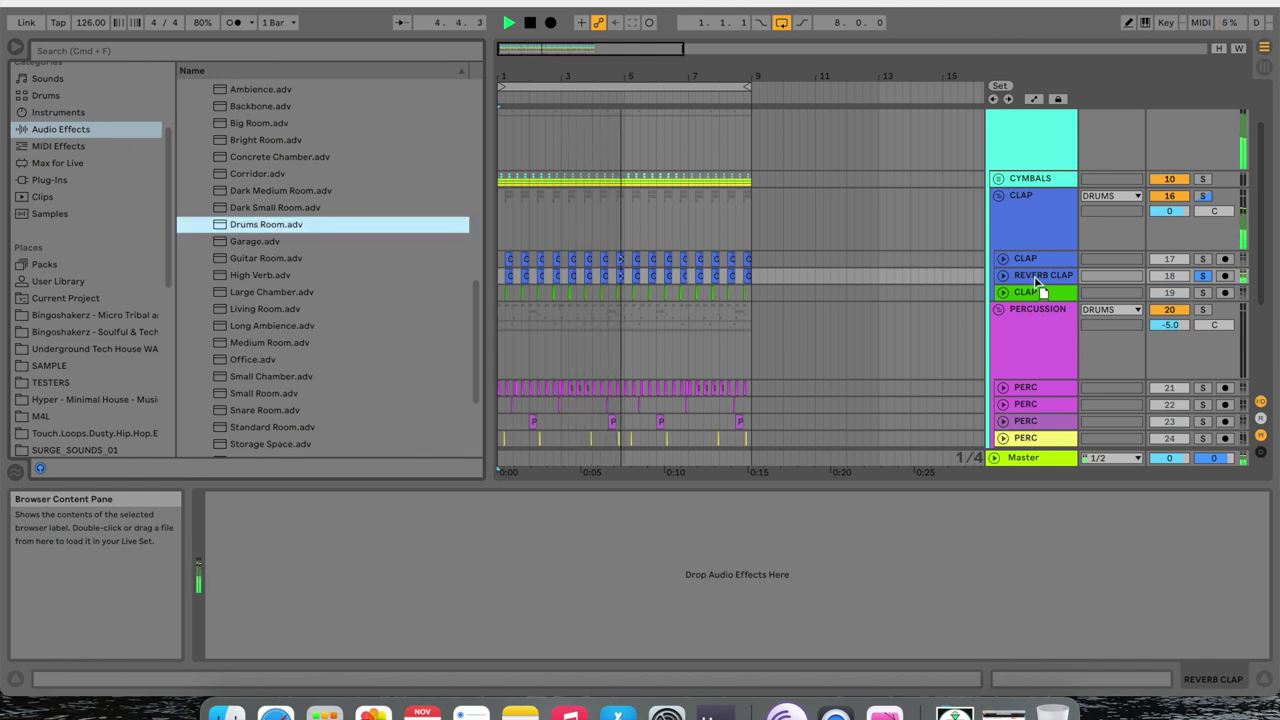
left_click_drag(1040, 287, 1034, 275)
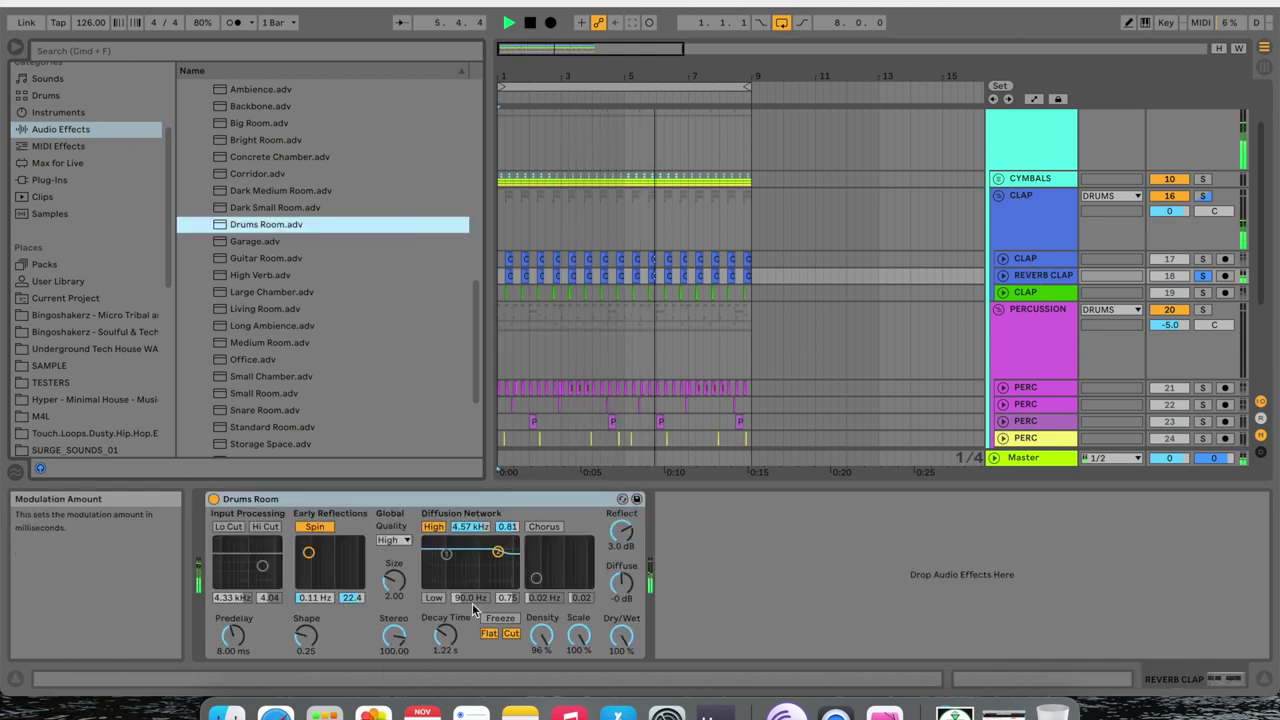
Set the Drums Room reverb's Predelay to 0.50 ms and raise its Size to 24.84.
left_click_drag(394, 580, 394, 568)
left_click_drag(232, 636, 232, 665)
left_click_drag(394, 580, 394, 545)
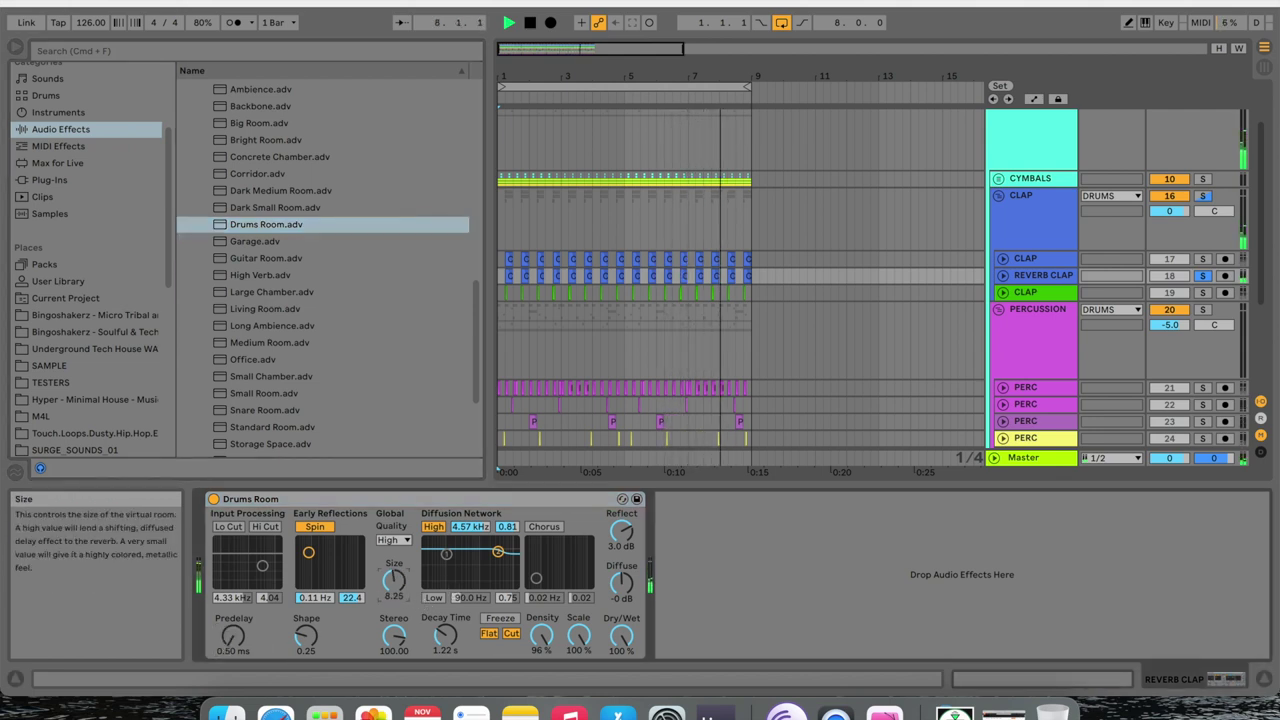
left_click_drag(394, 580, 394, 548)
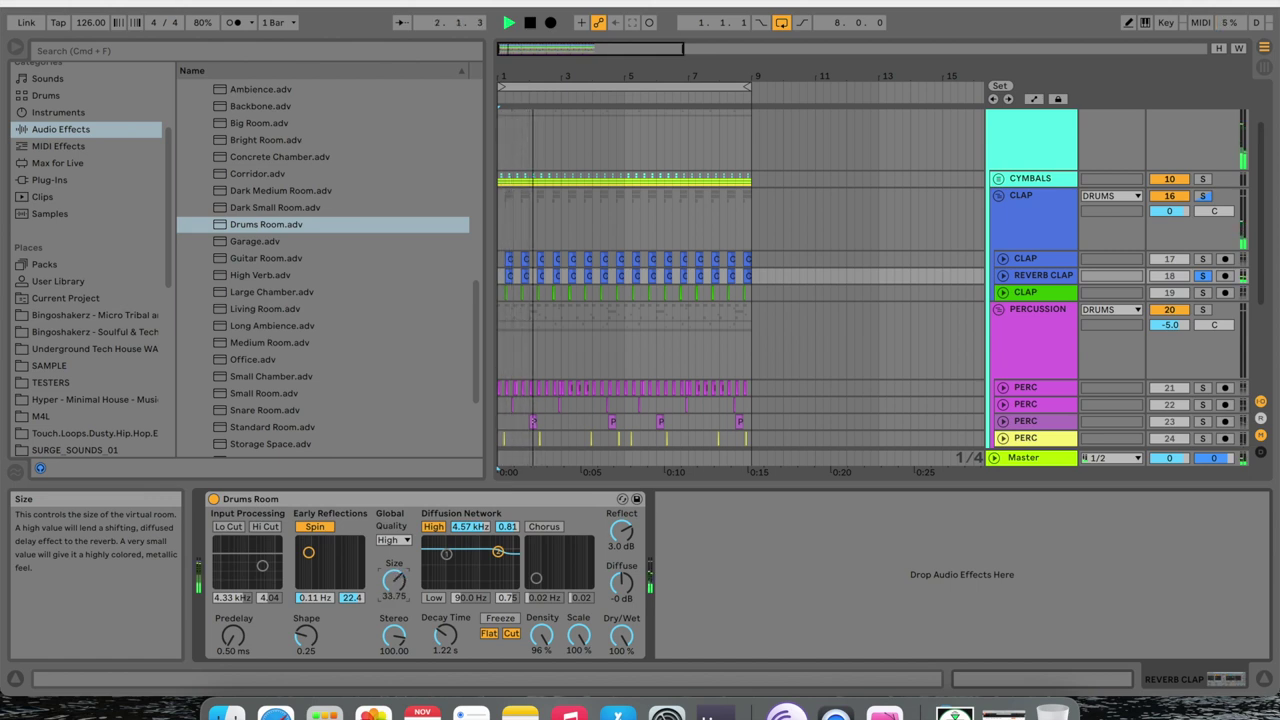
Enable the reverb's Lo Cut input filter at 868 Hz with 4.75 bandwidth, and shorten the Decay Time to 390 ms.
left_click(229, 527)
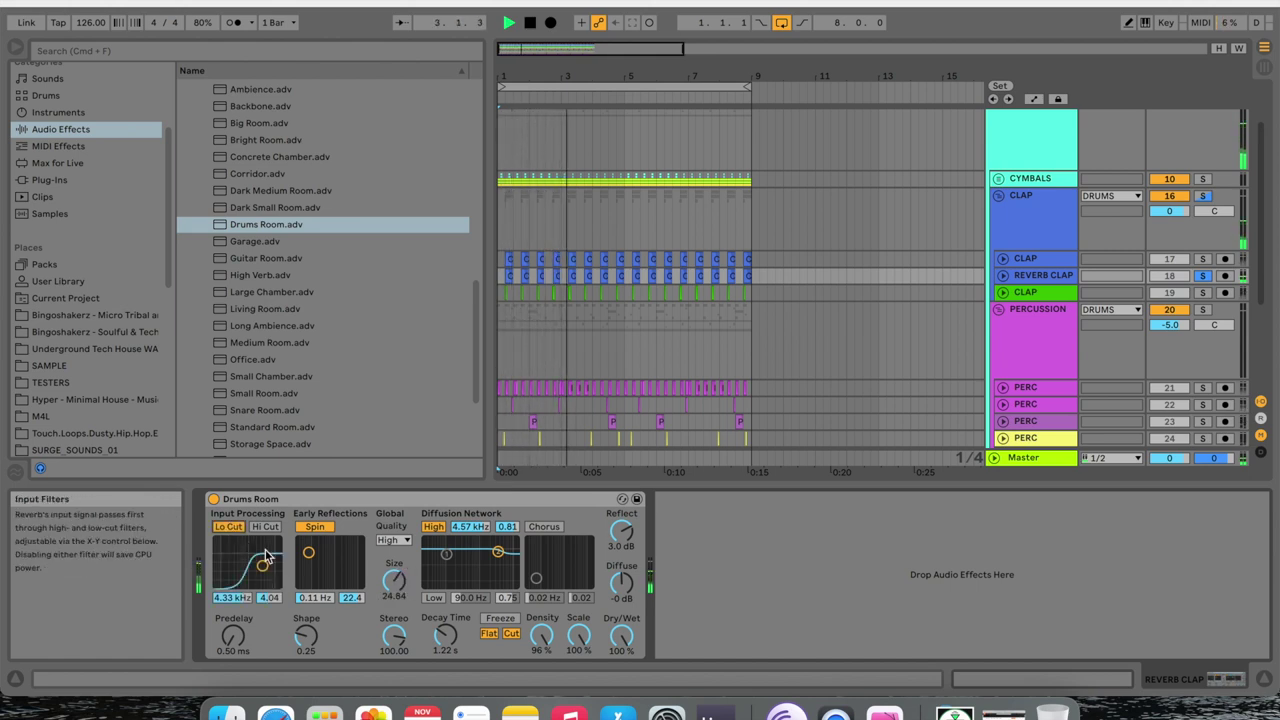
left_click_drag(262, 566, 248, 562)
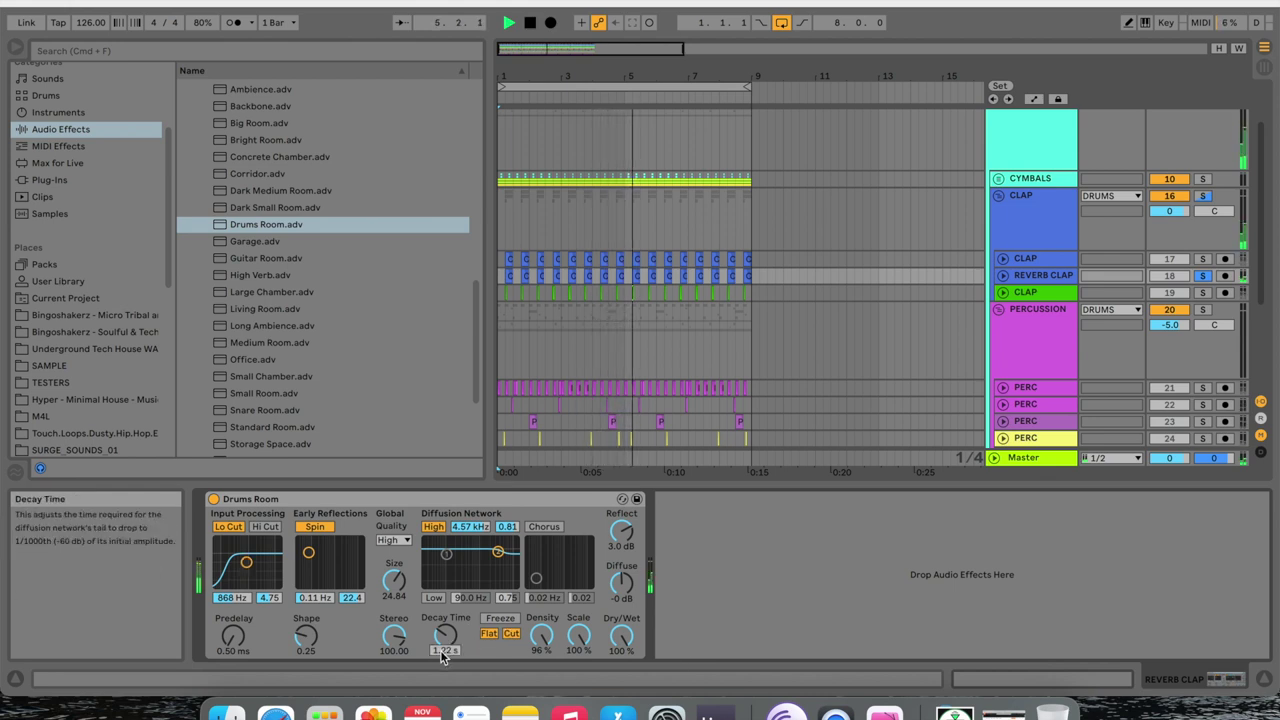
left_click_drag(440, 650, 440, 690)
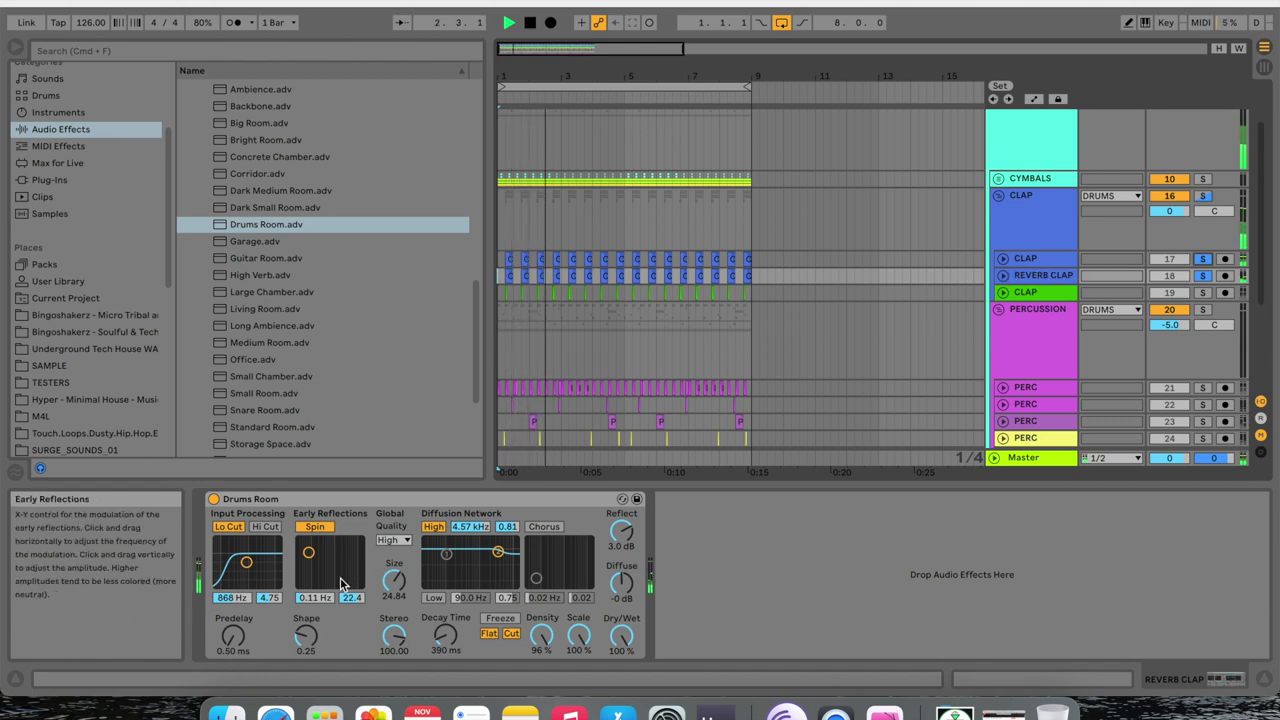
Unfold the REVERB CLAP track to show its routing and volume controls.
left_click(1003, 275)
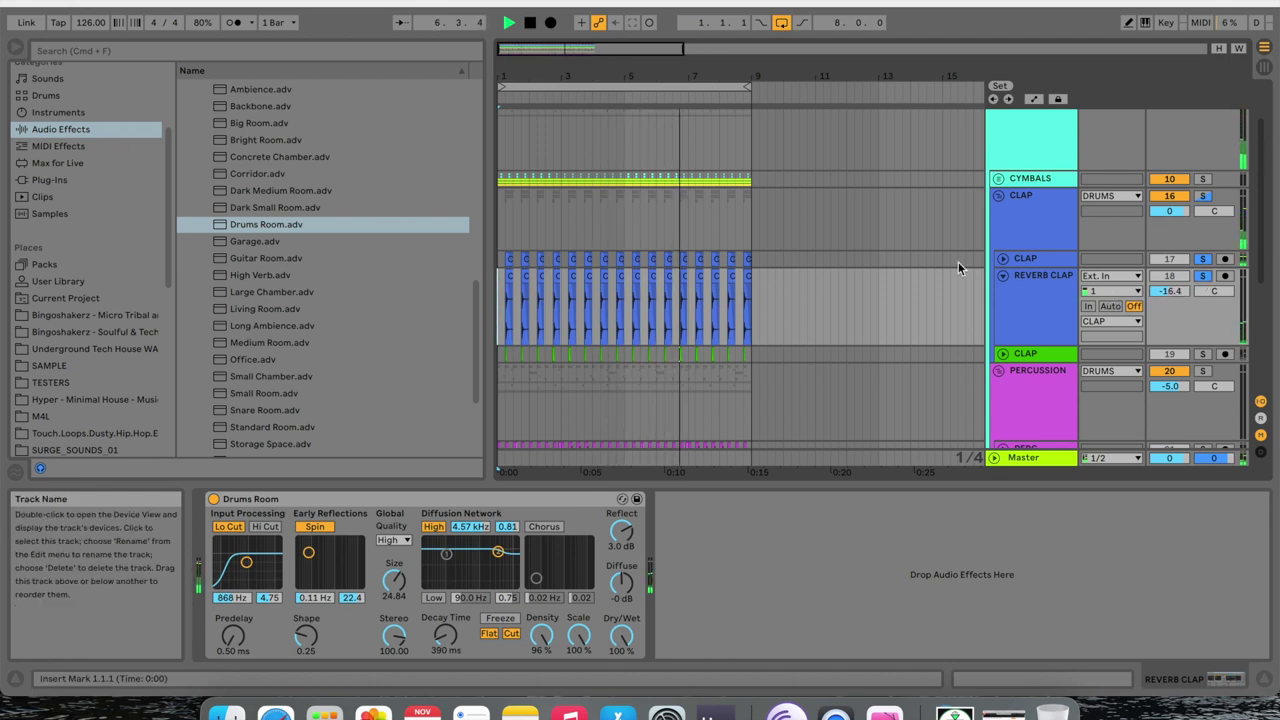
Add the High Pass preset to REVERB CLAP, set its low cut to 215 Hz and band 4 to -1.61 dB at 5.99 kHz.
scroll(103, 114, "up", 4)
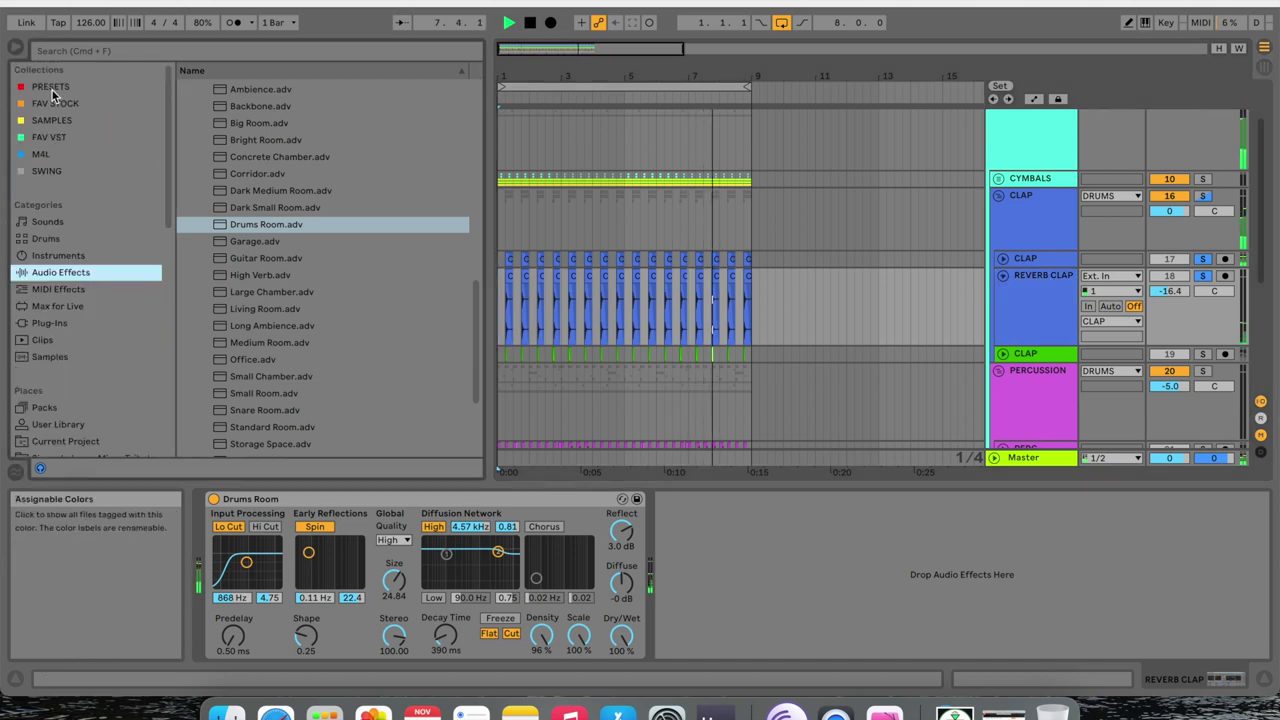
left_click(52, 87)
double_click(228, 224)
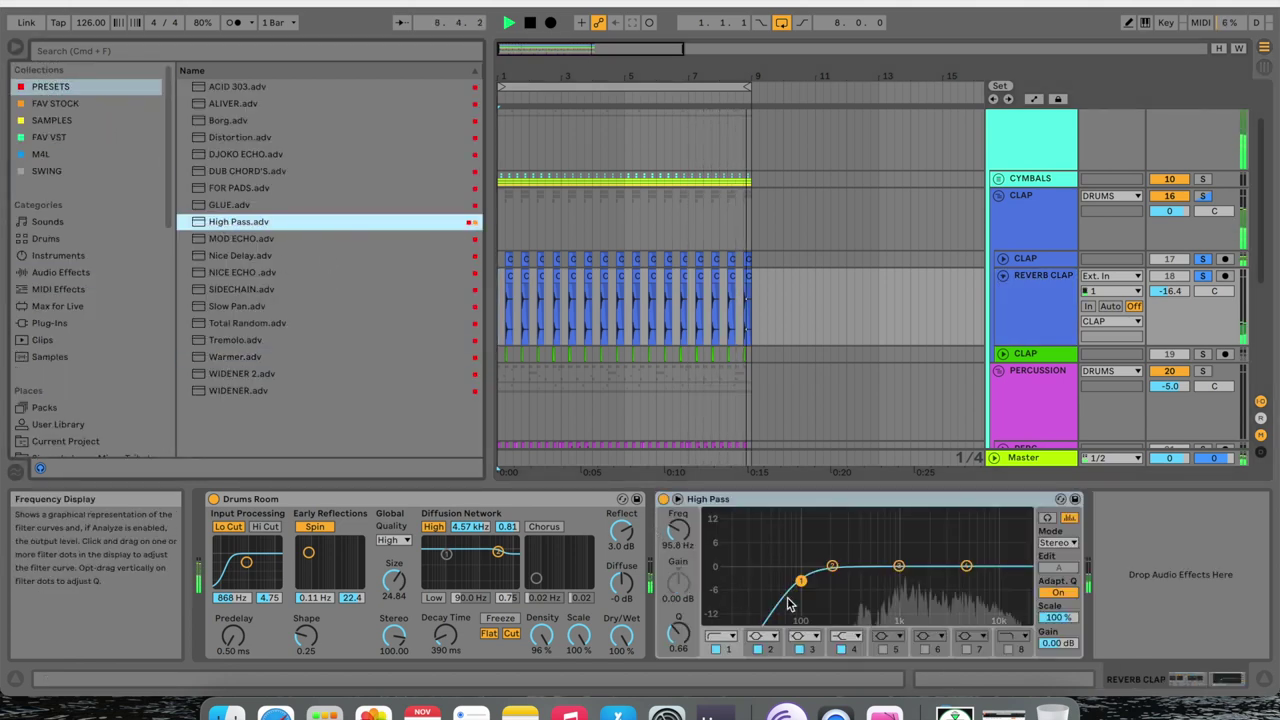
left_click_drag(849, 585, 834, 586)
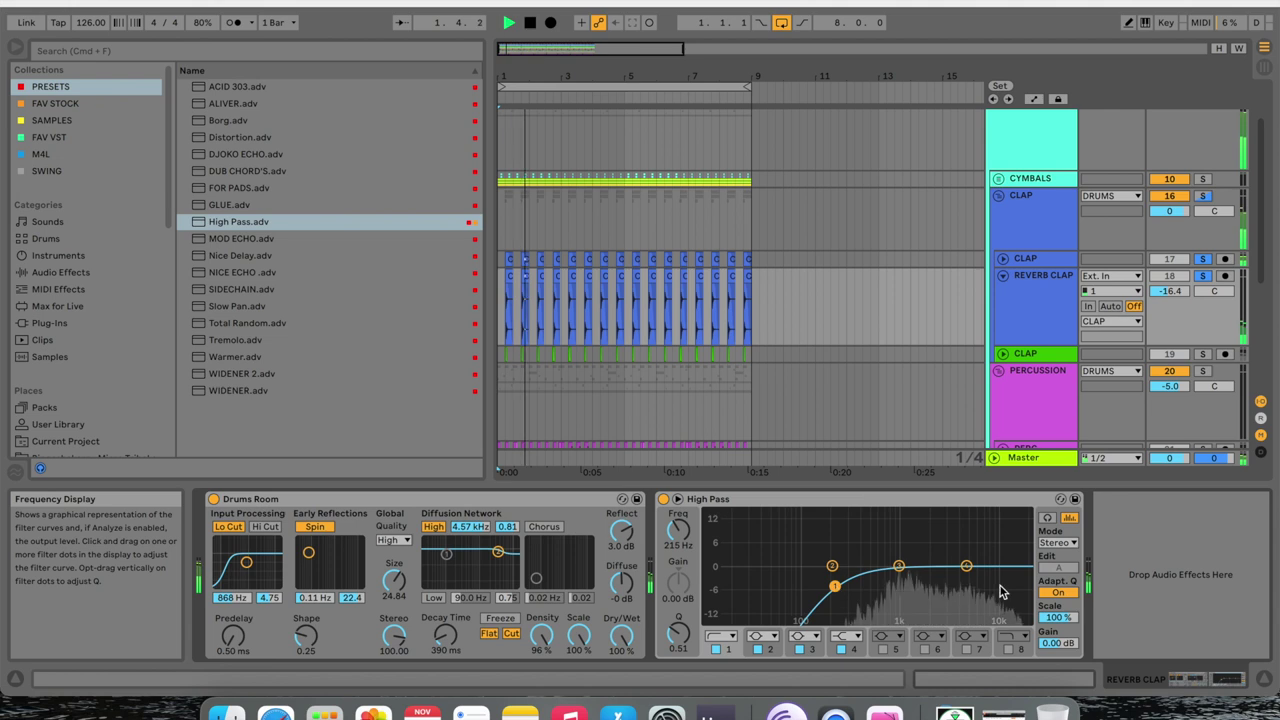
left_click_drag(966, 566, 973, 572)
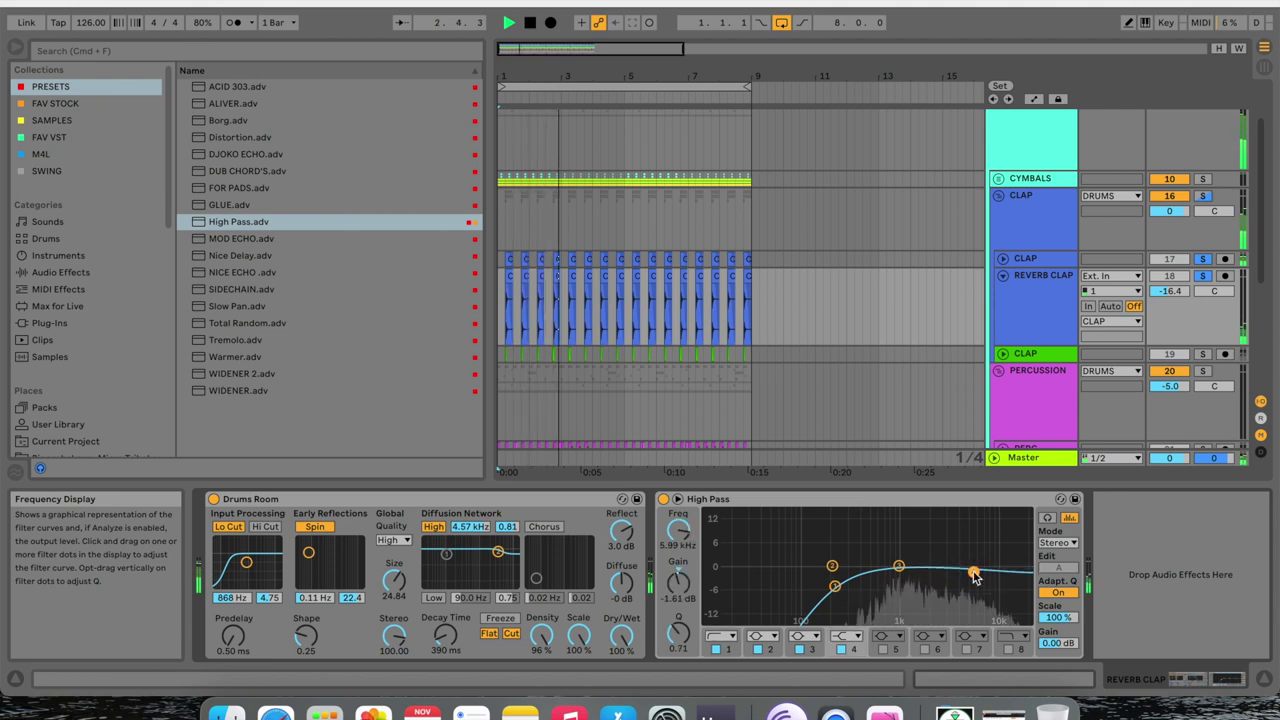
left_click(1203, 277)
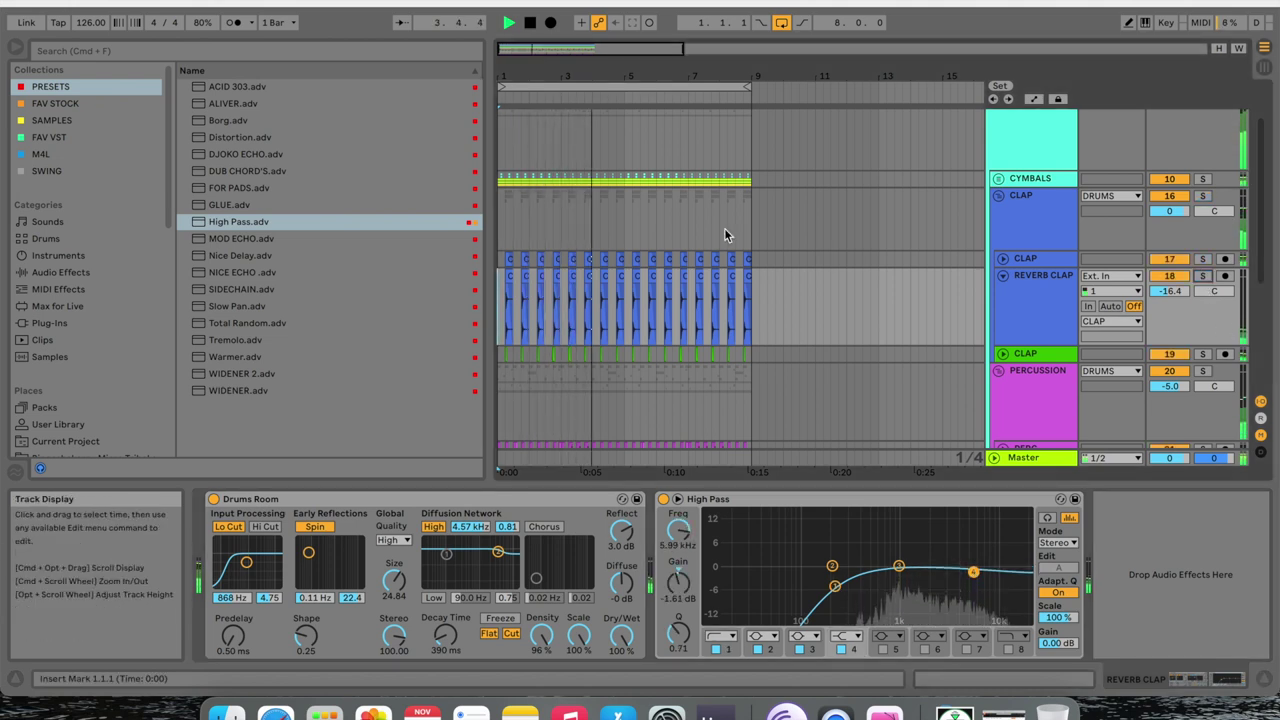
Select and solo the green CLAP track directly below REVERB CLAP.
scroll(1085, 333, "down", 5)
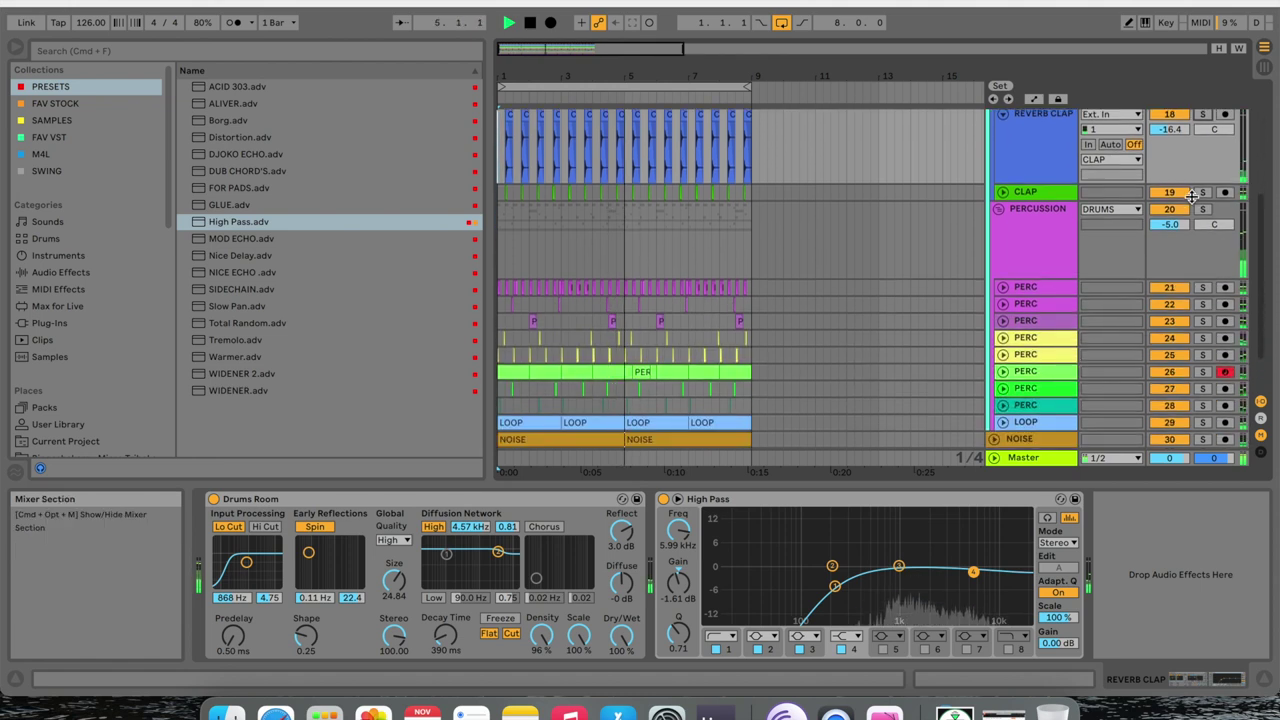
left_click(1068, 193)
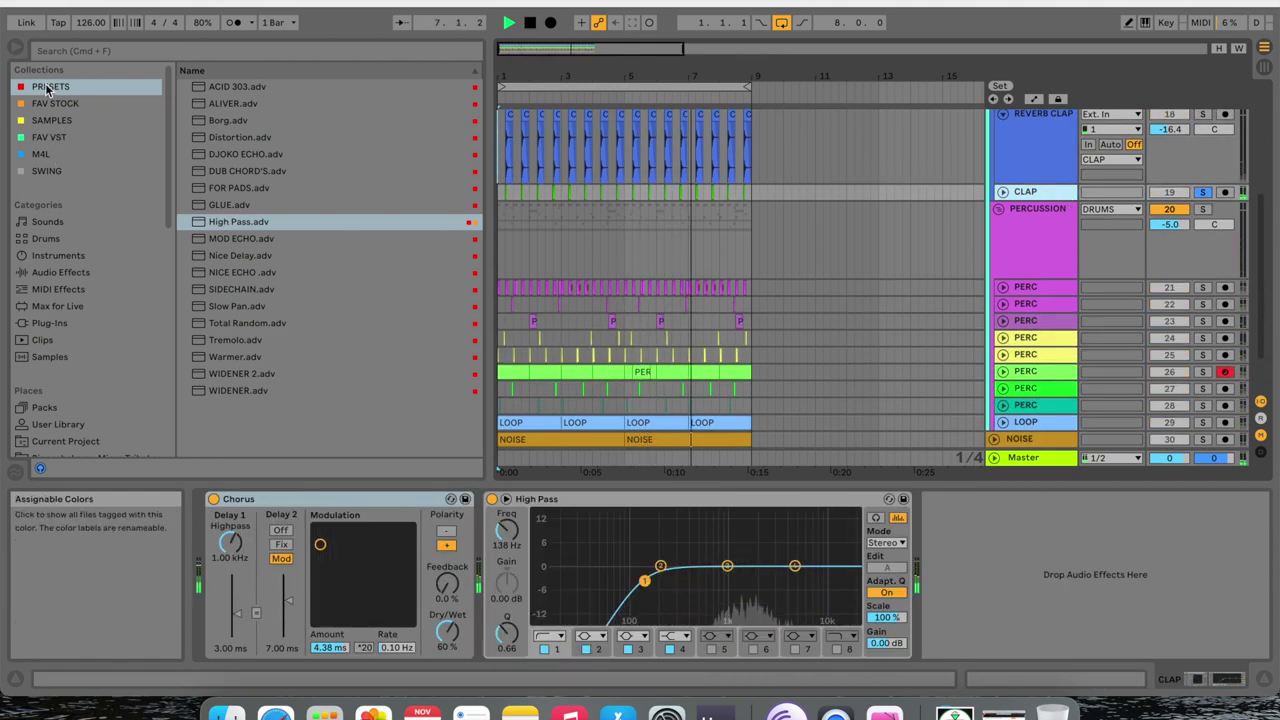
left_click_drag(258, 374, 1010, 600)
right_click(990, 514)
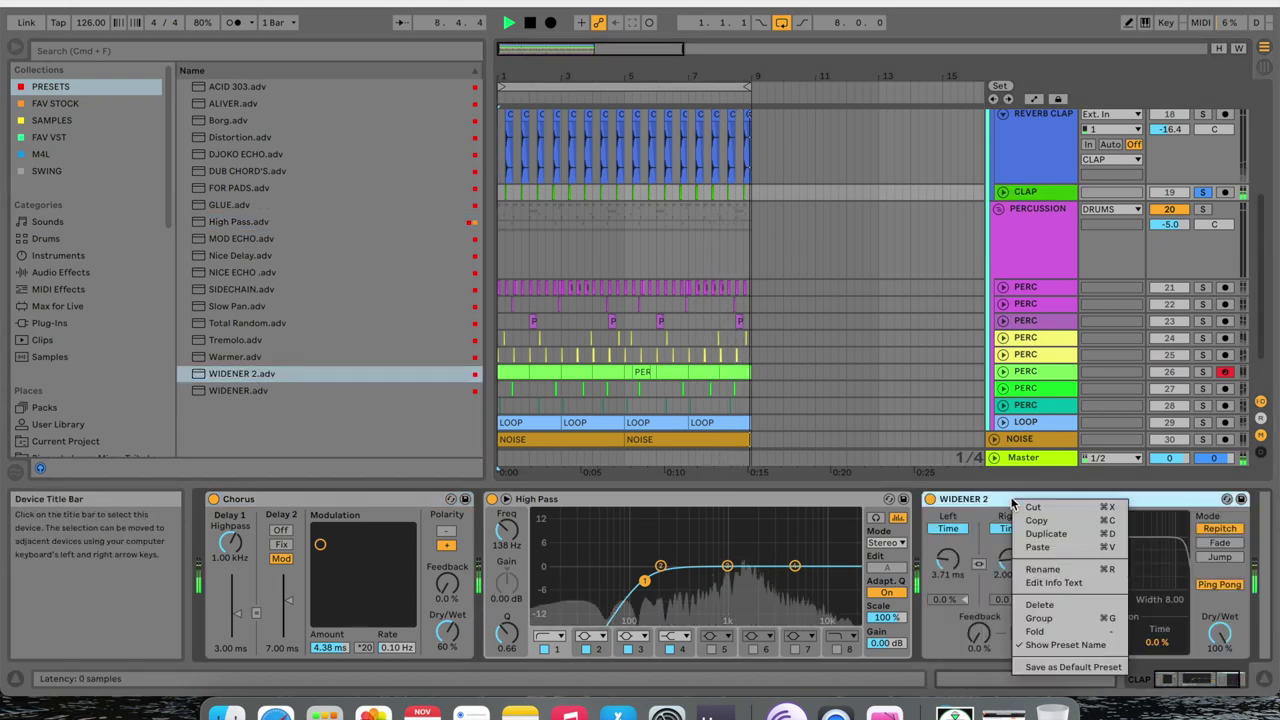
left_click(1035, 606)
Add the WIDENER preset after High Pass on the green CLAP track and set its right delay time to 5.00 ms.
double_click(245, 390)
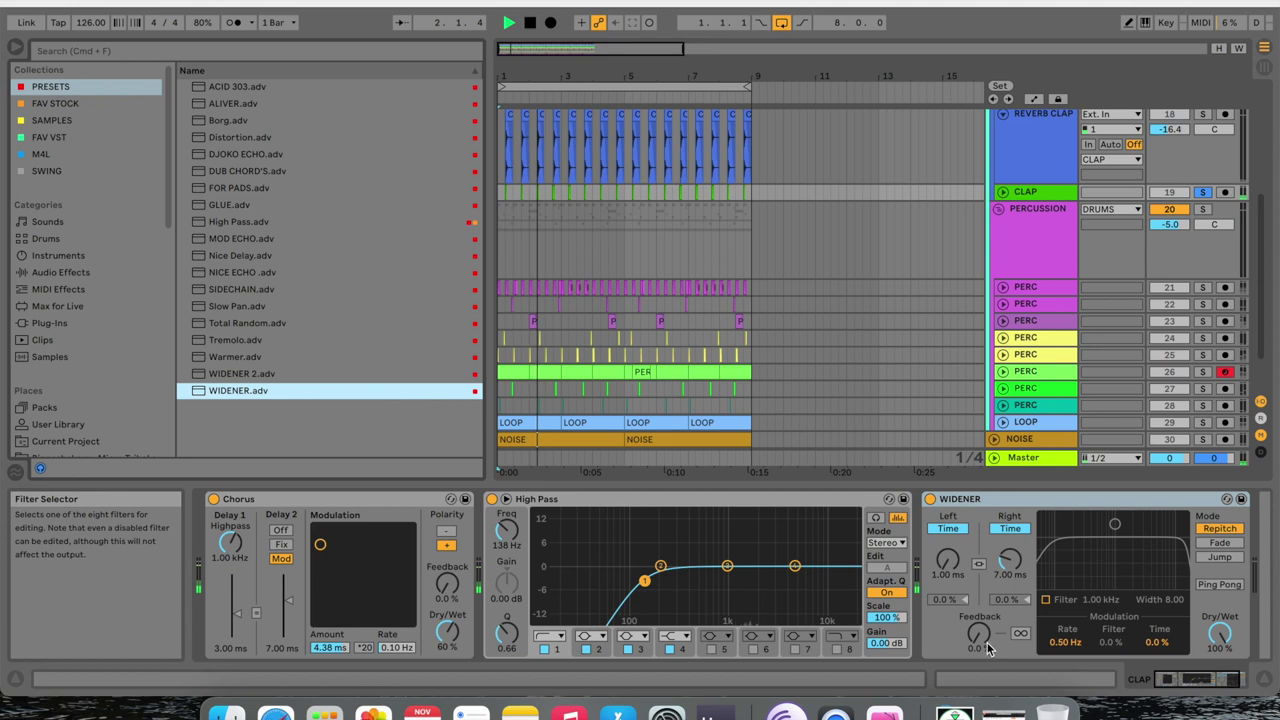
left_click_drag(1002, 575, 1002, 590)
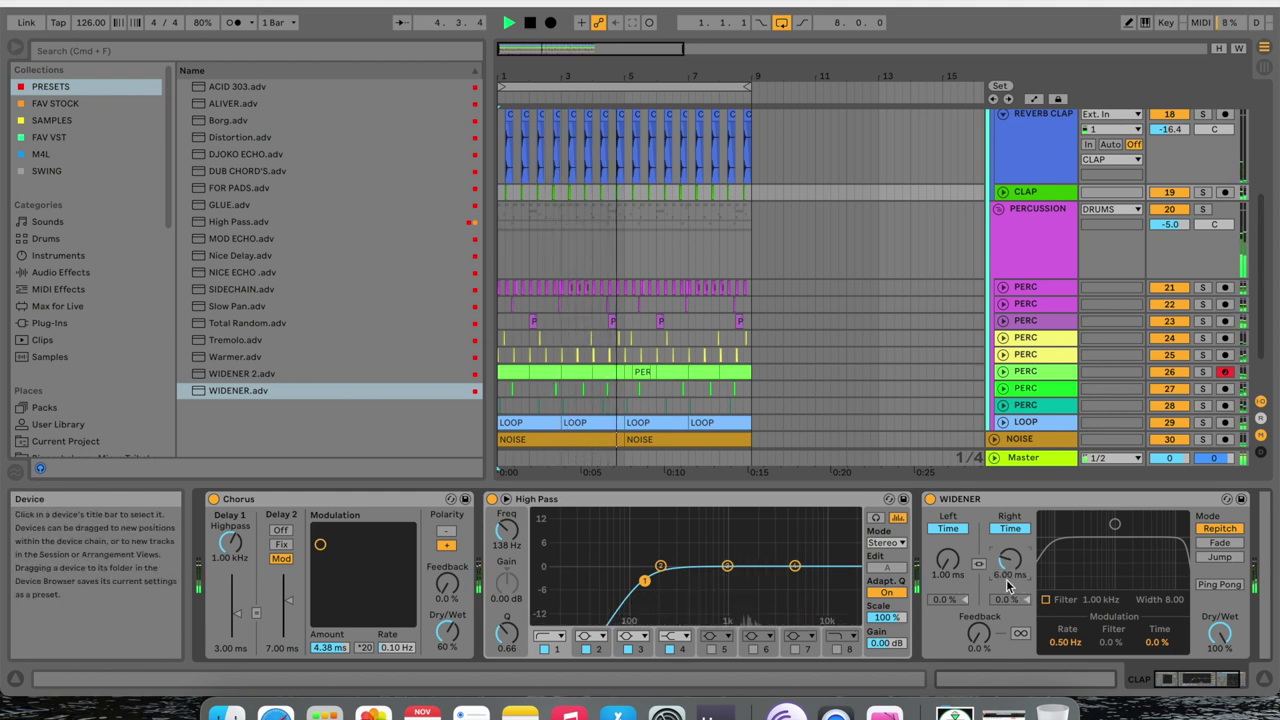
left_click_drag(1003, 575, 1003, 590)
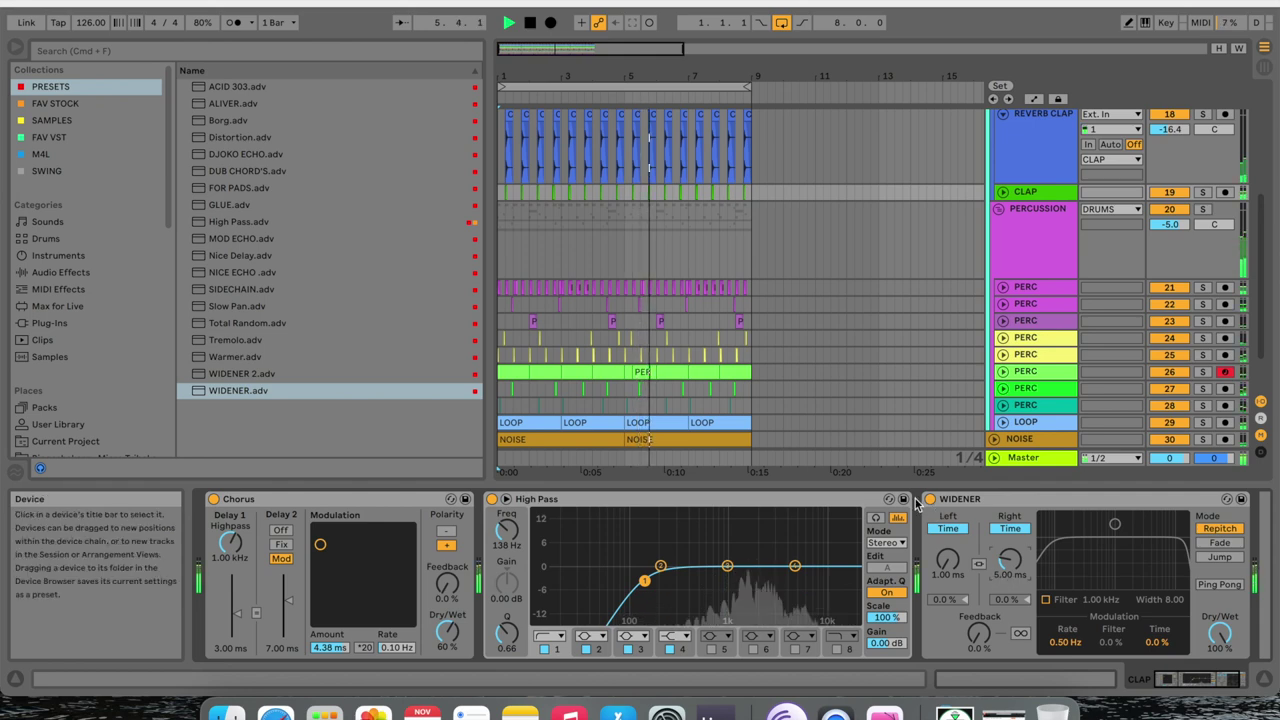
Stop playback, fold the DRUMS group and move the OH group into it.
left_click_drag(607, 76, 607, 60)
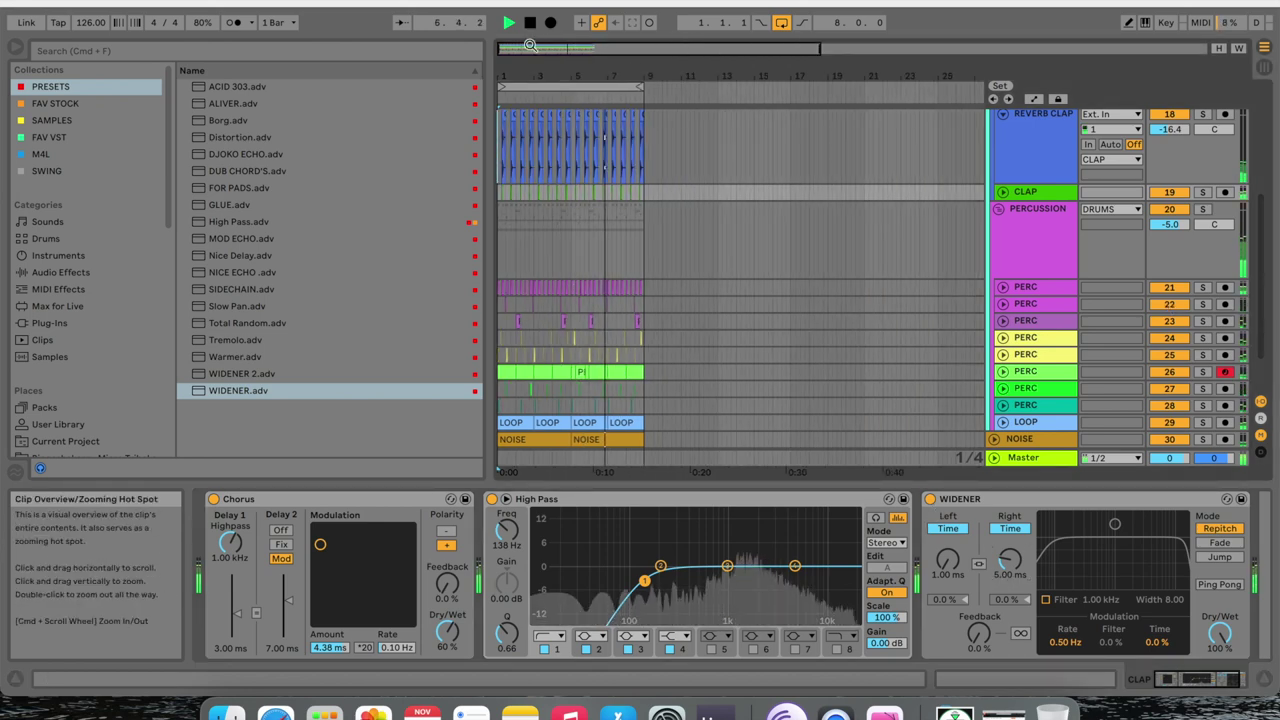
key("space")
scroll(1062, 159, "up", 5)
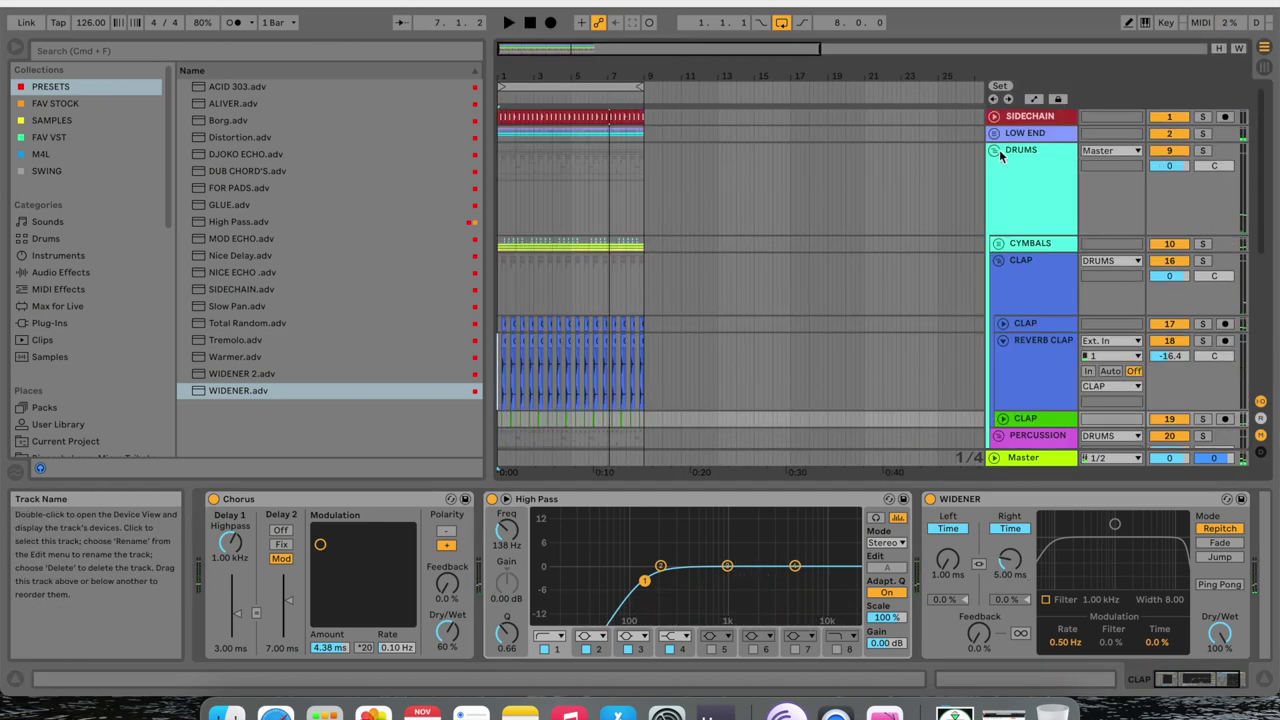
left_click(999, 149)
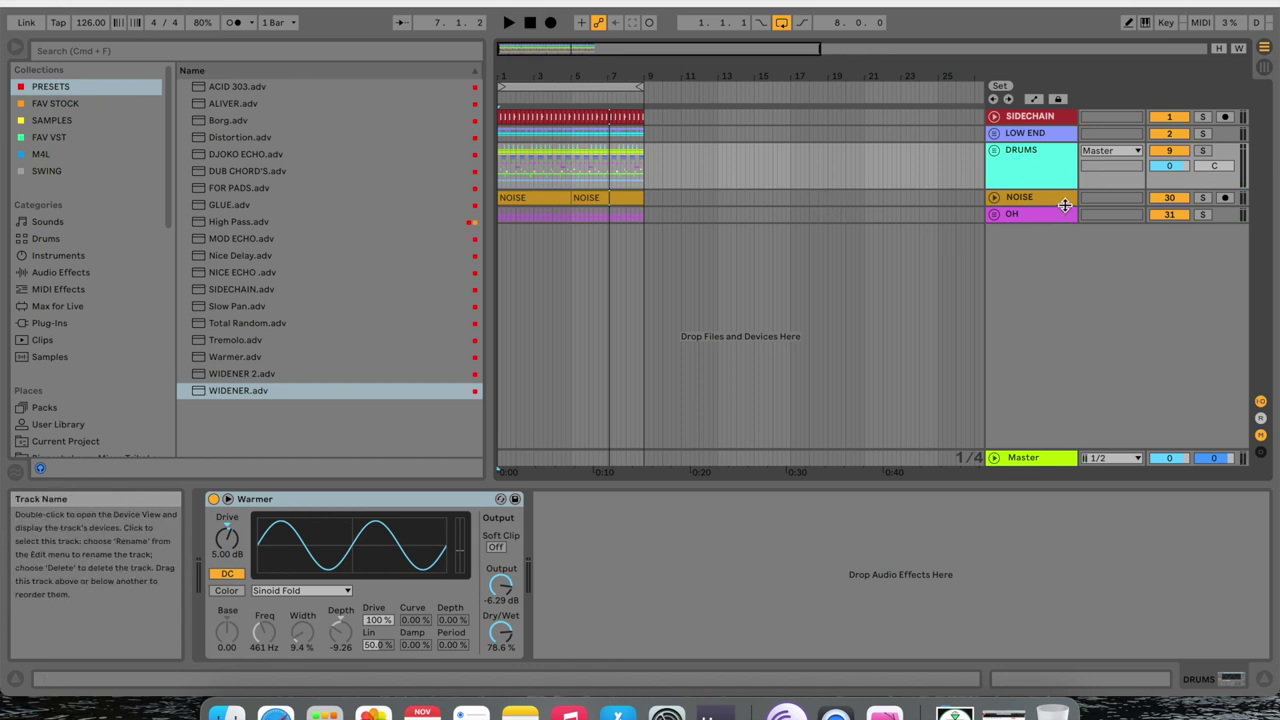
mouse_move(1045, 215)
left_mouse_down()
mouse_move(1056, 215)
mouse_move(1035, 196)
left_mouse_up()
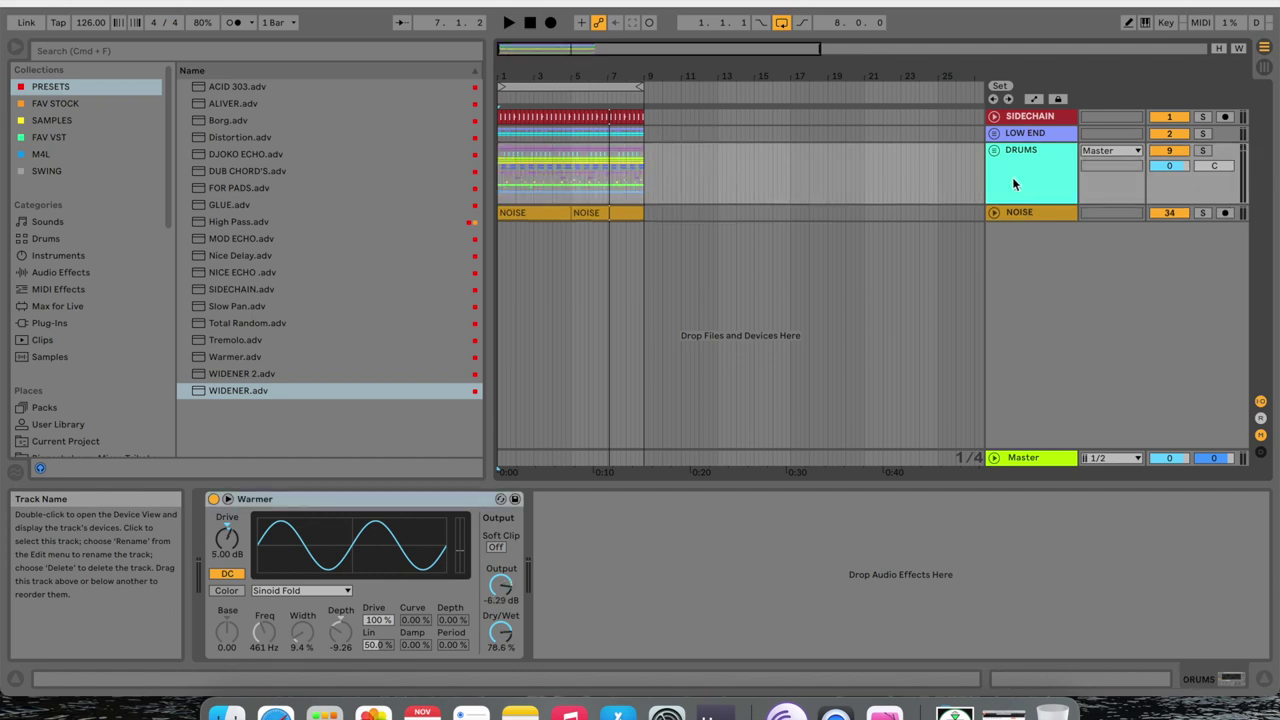
Unfold the DRUMS group, play the arrangement to check the moved OH group, and fold DRUMS again.
left_click(993, 150)
scroll(1027, 195, "down", 1)
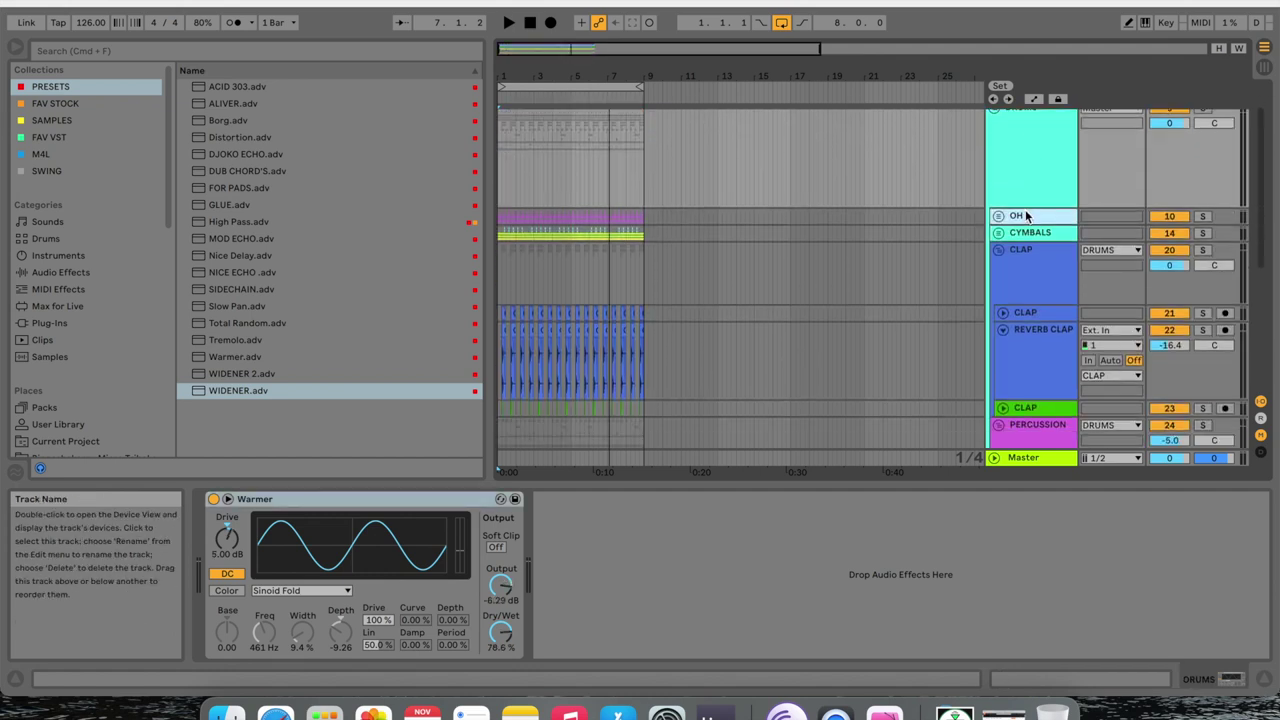
key("space")
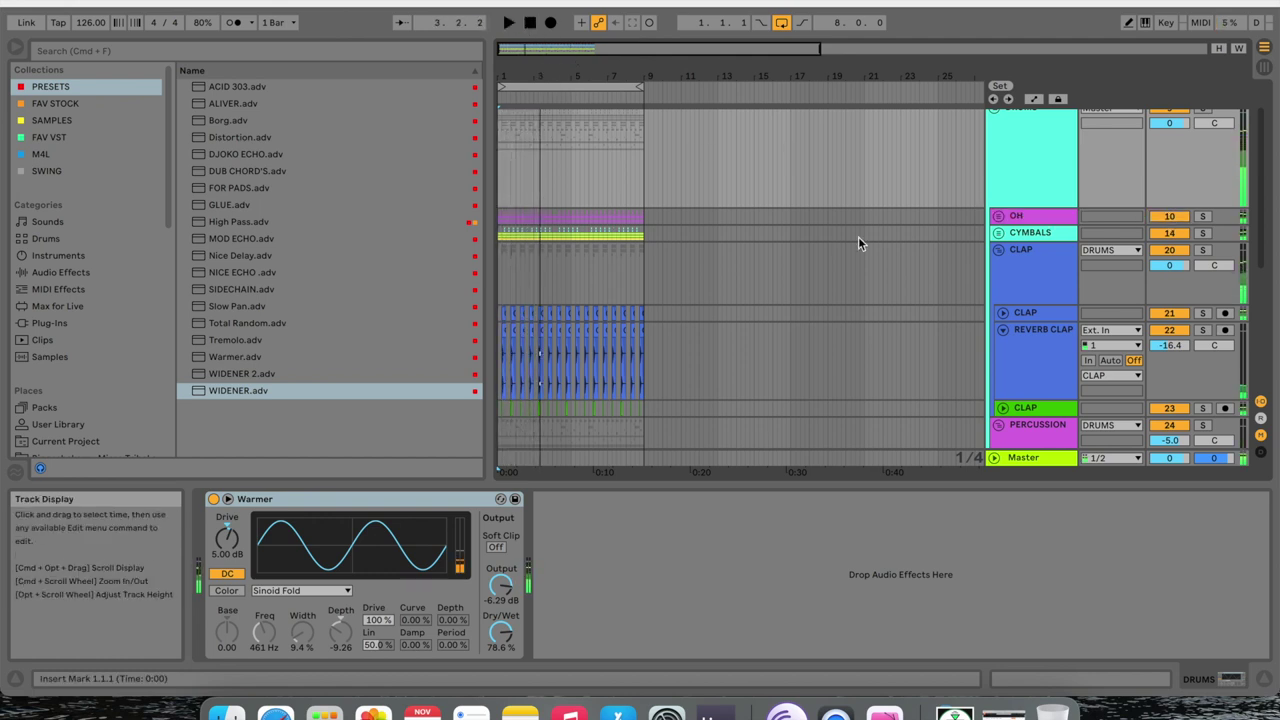
scroll(858, 242, "up", 3)
left_click(994, 150)
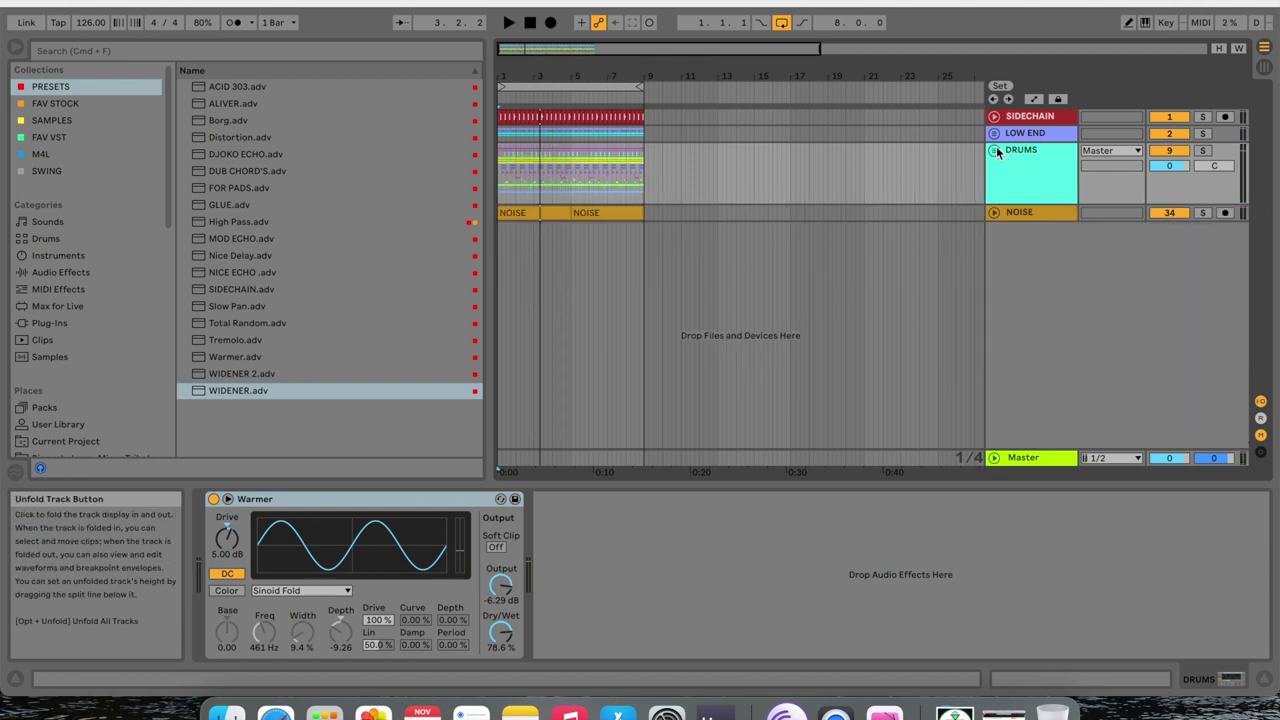
Insert an audio track below NOISE and group the LOW END and DRUMS groups together.
right_click(1033, 301)
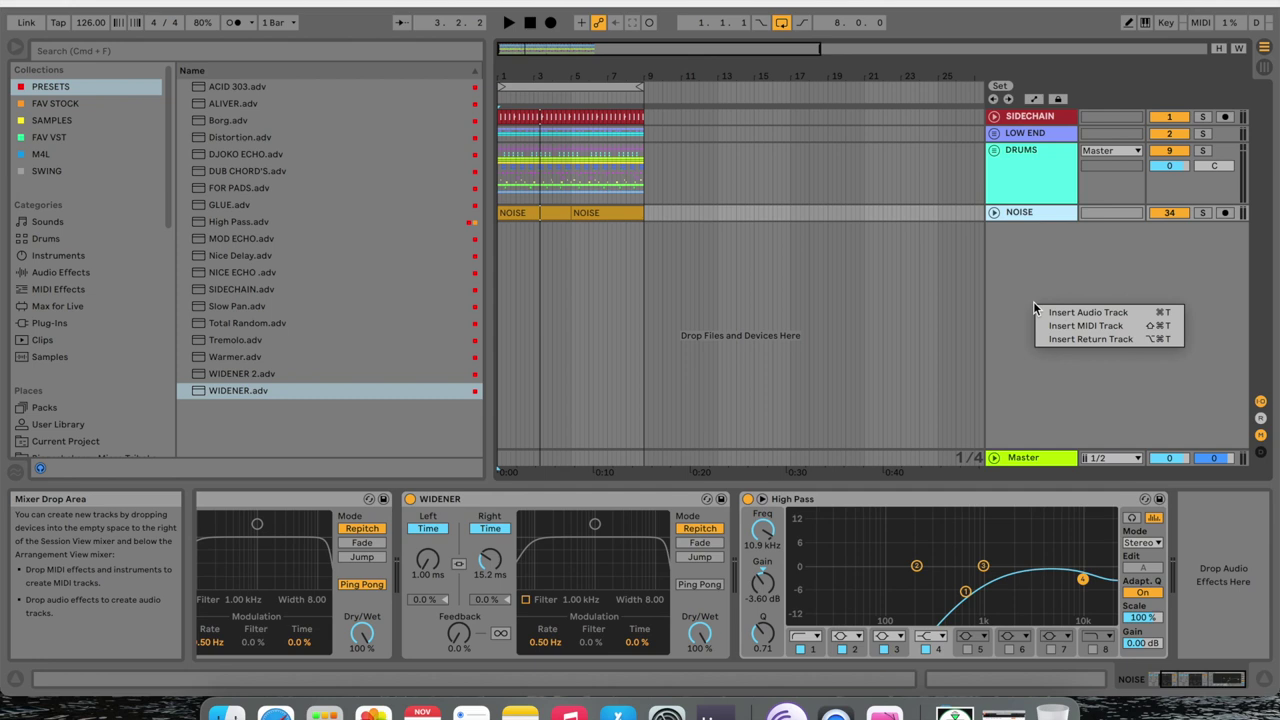
left_click(1078, 316)
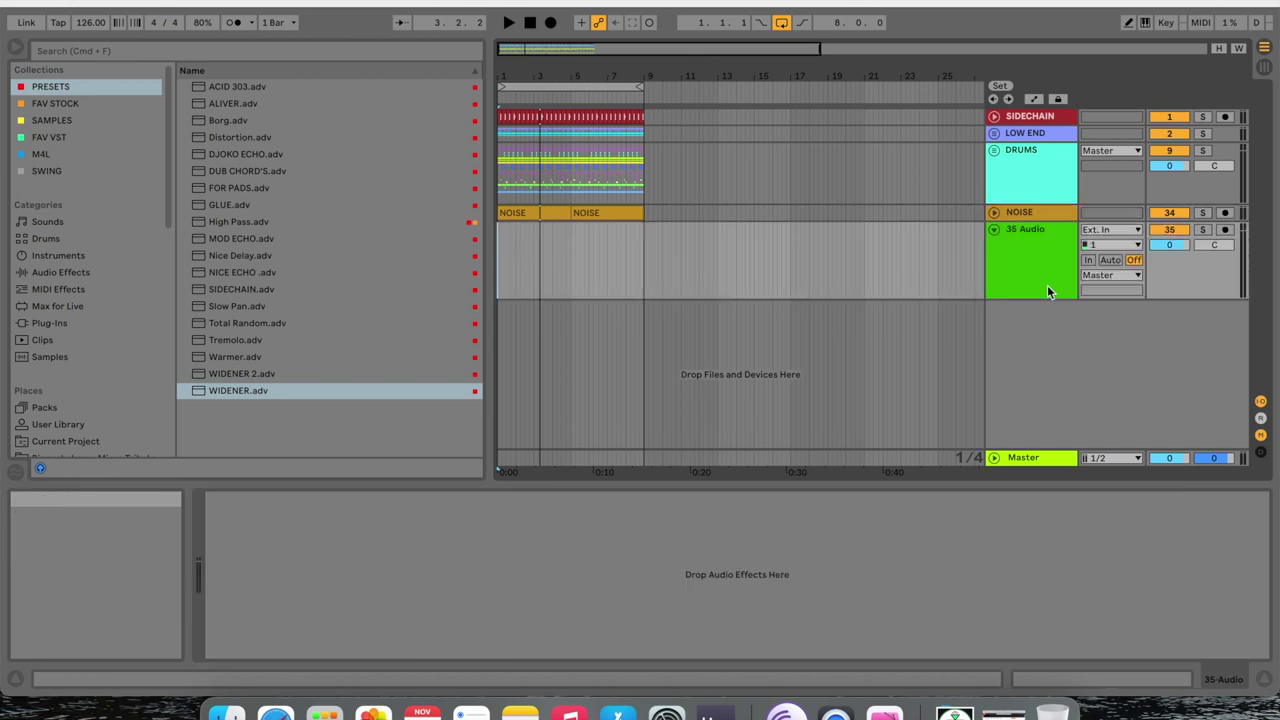
left_click(1035, 179)
left_click(1030, 136)
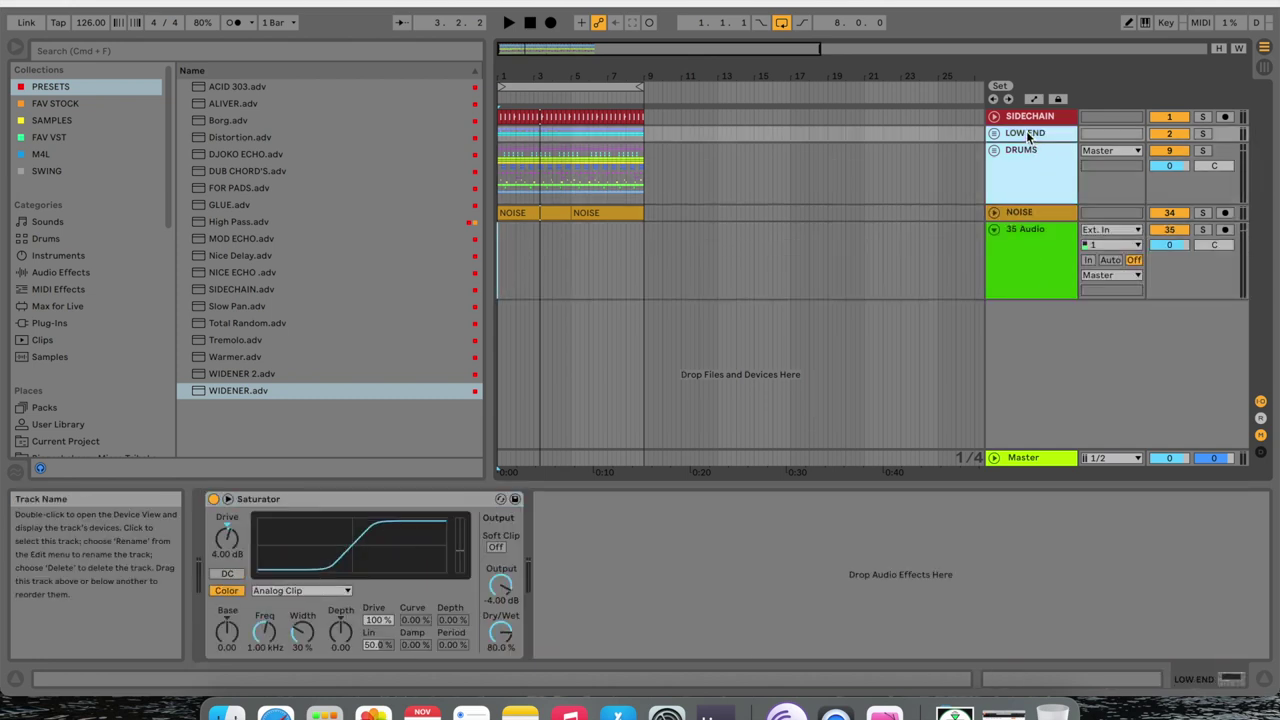
key("super+g")
right_click(1033, 182)
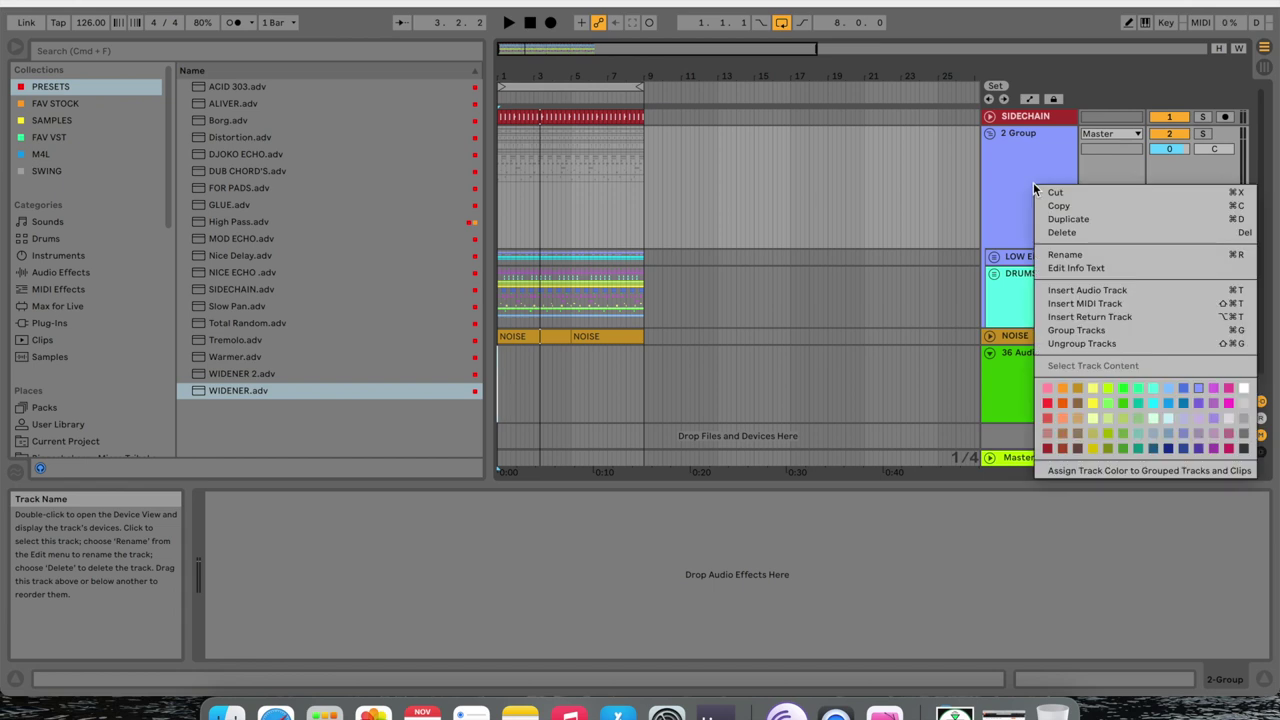
left_click(1066, 257)
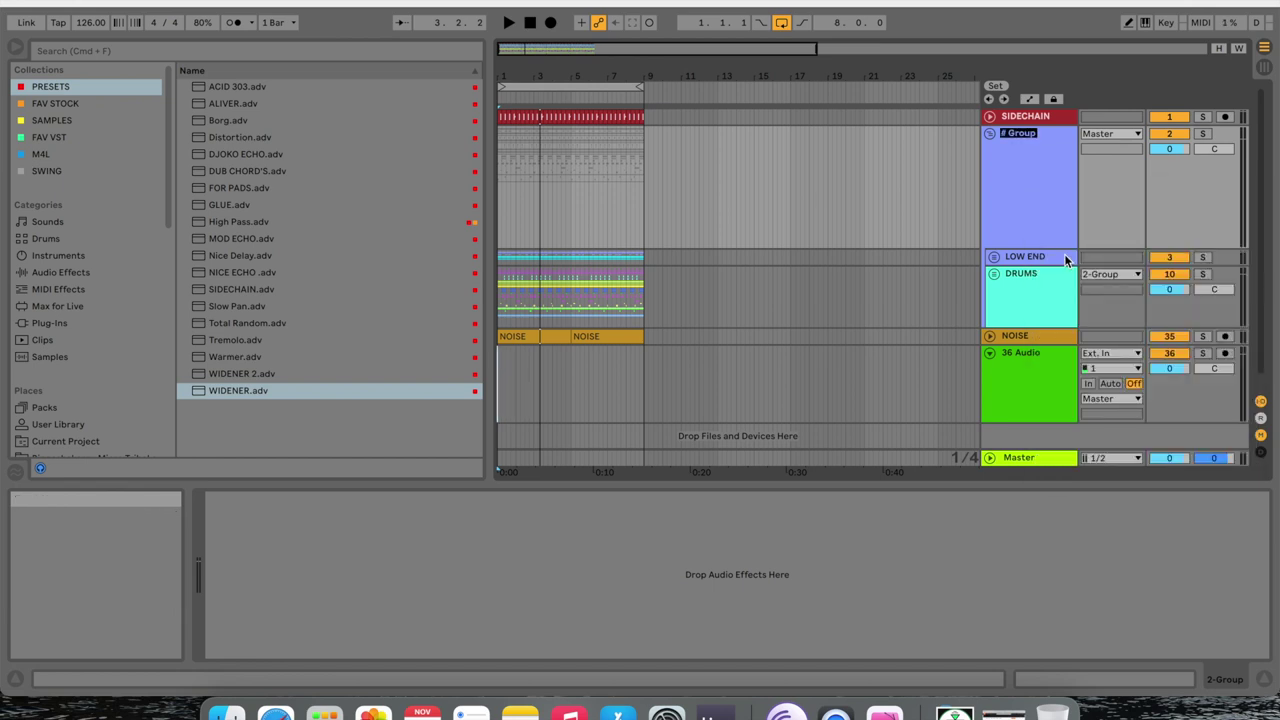
left_click(827, 200)
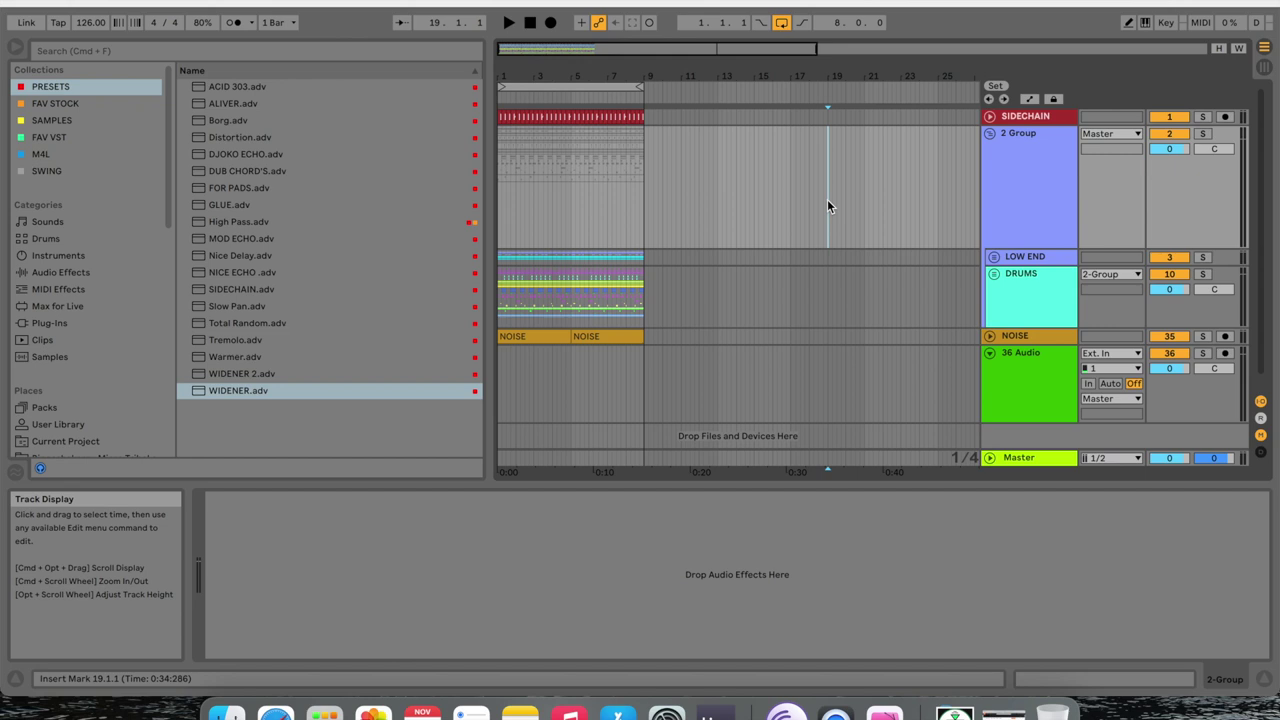
Rename the new group containing LOW END and DRUMS as PARALLEL.
right_click(1001, 165)
left_click(1033, 240)
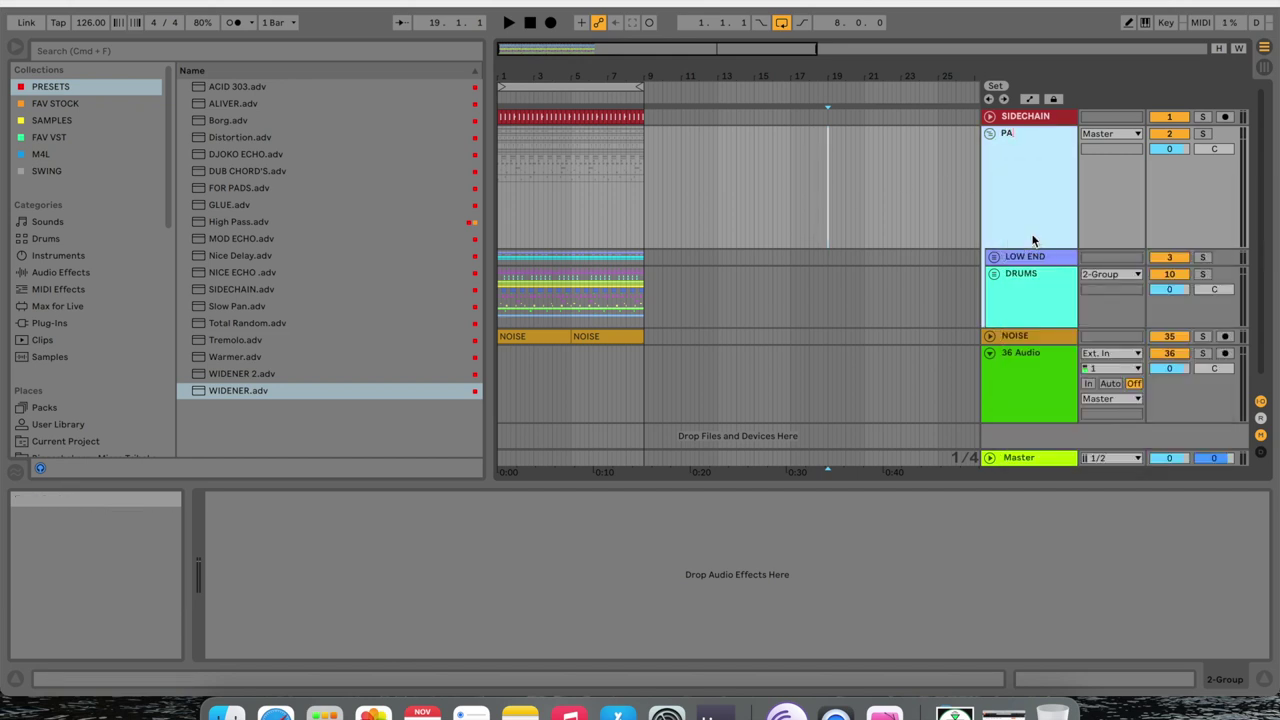
type("PARALLEL")
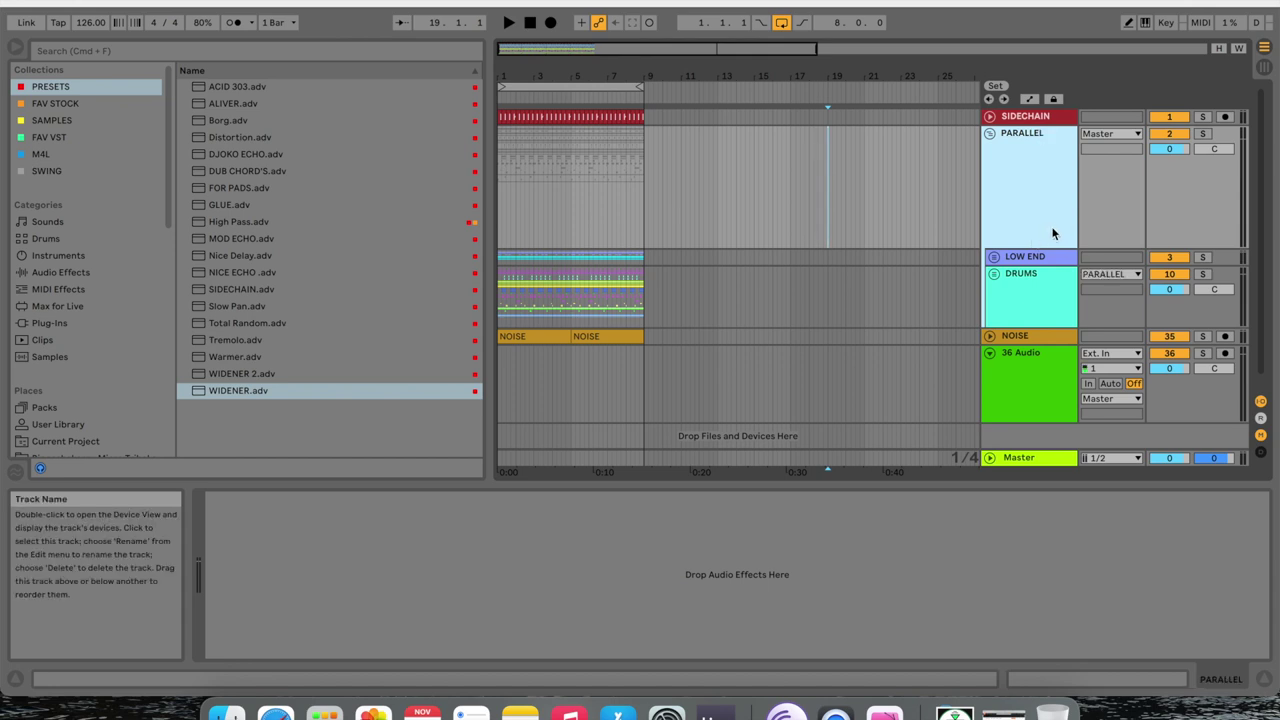
Solo the PARALLEL group and the new audio track, and arm the audio track with PARALLEL as its input.
scroll(1052, 228, "down", 1)
left_click(1203, 119)
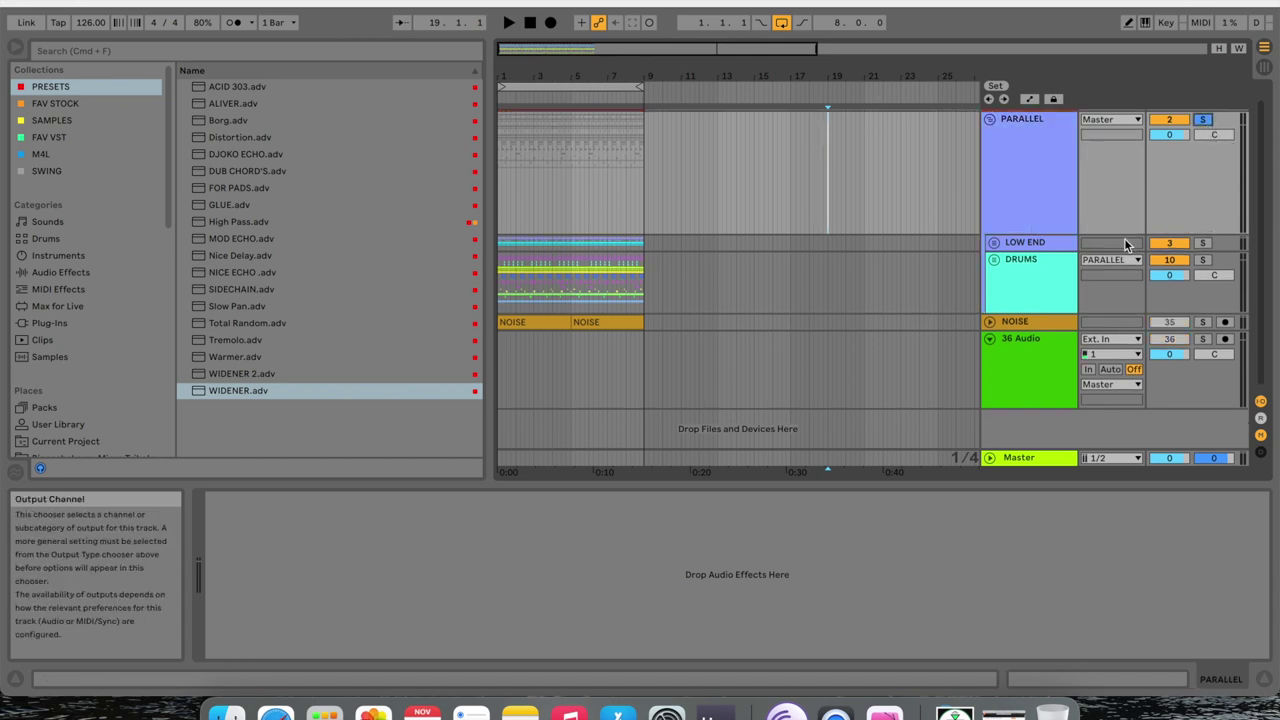
left_click(1203, 339)
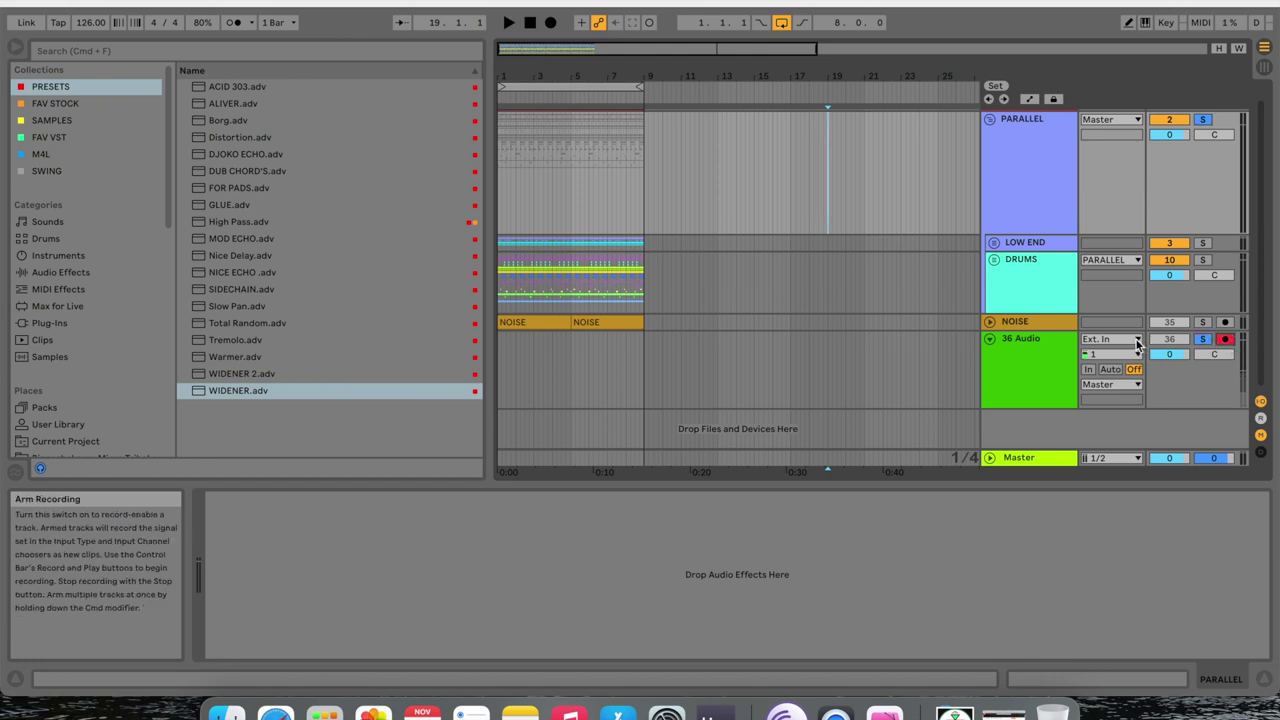
left_click(1137, 340)
left_click(1110, 408)
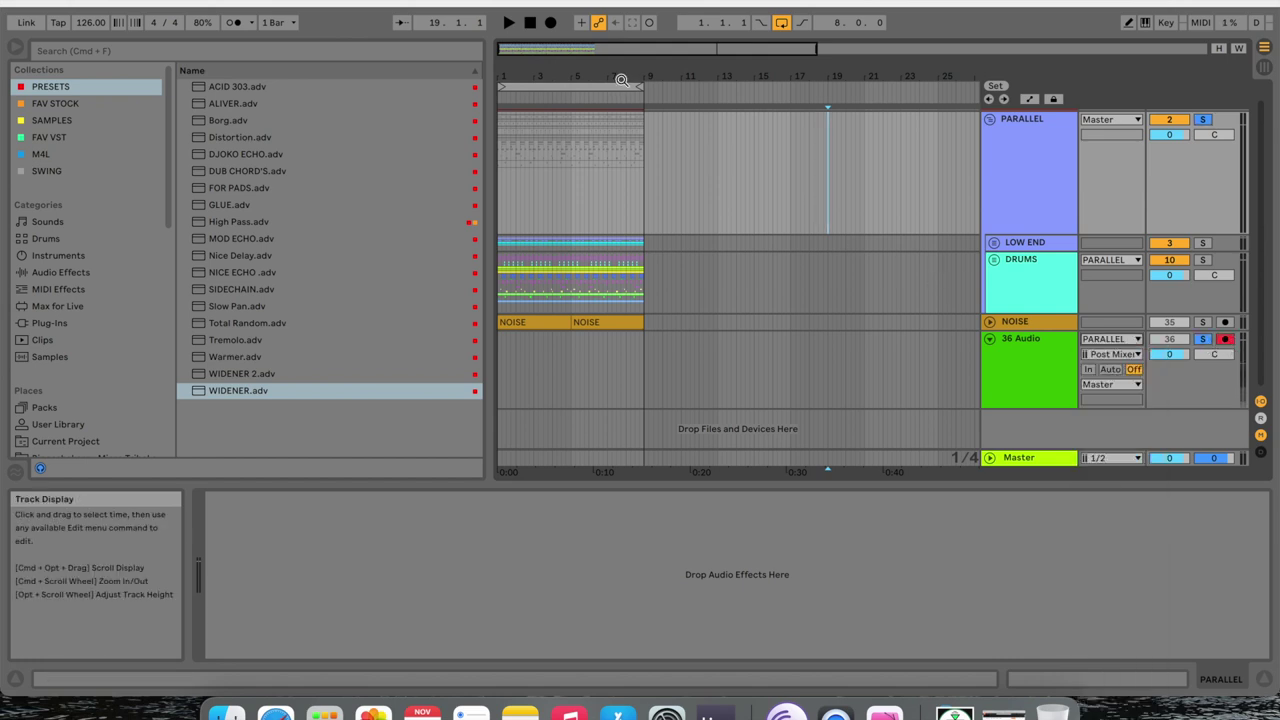
With the loop length extended to 11.3.0, record PARALLEL onto the armed audio track from the start and trim the take at bar 5.
left_click_drag(643, 87, 711, 87)
left_click(530, 23)
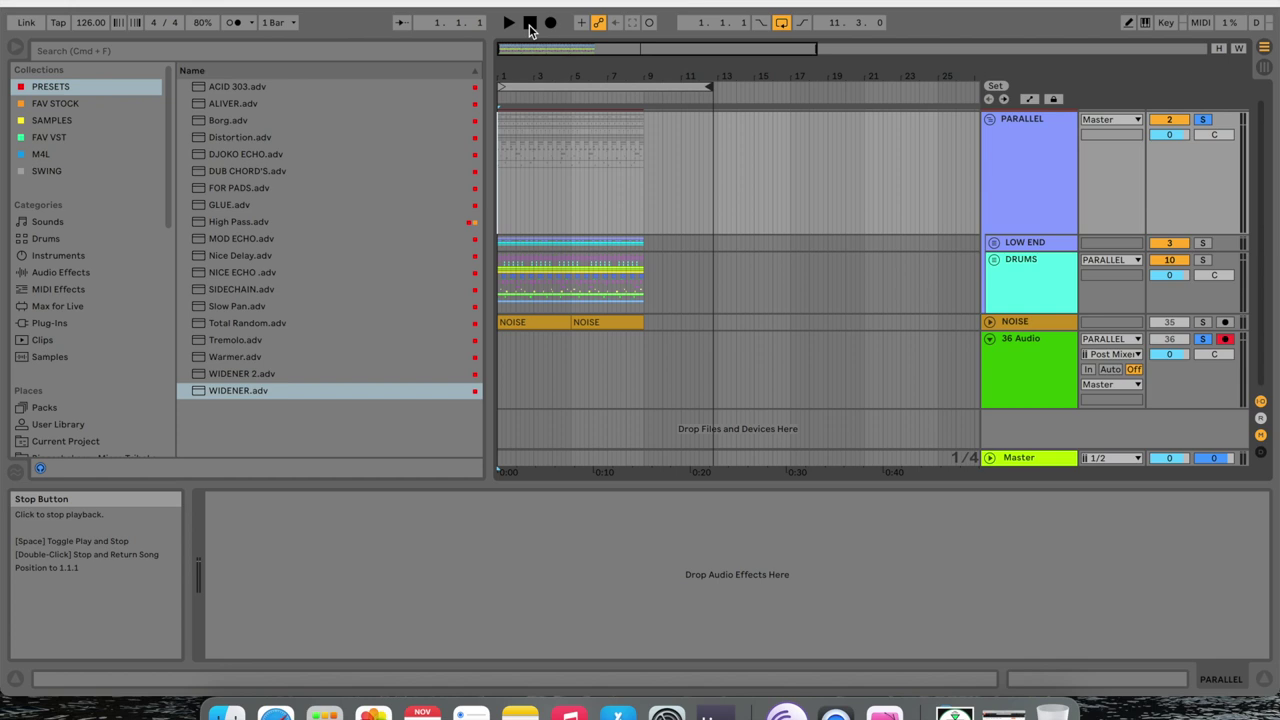
left_click(551, 23)
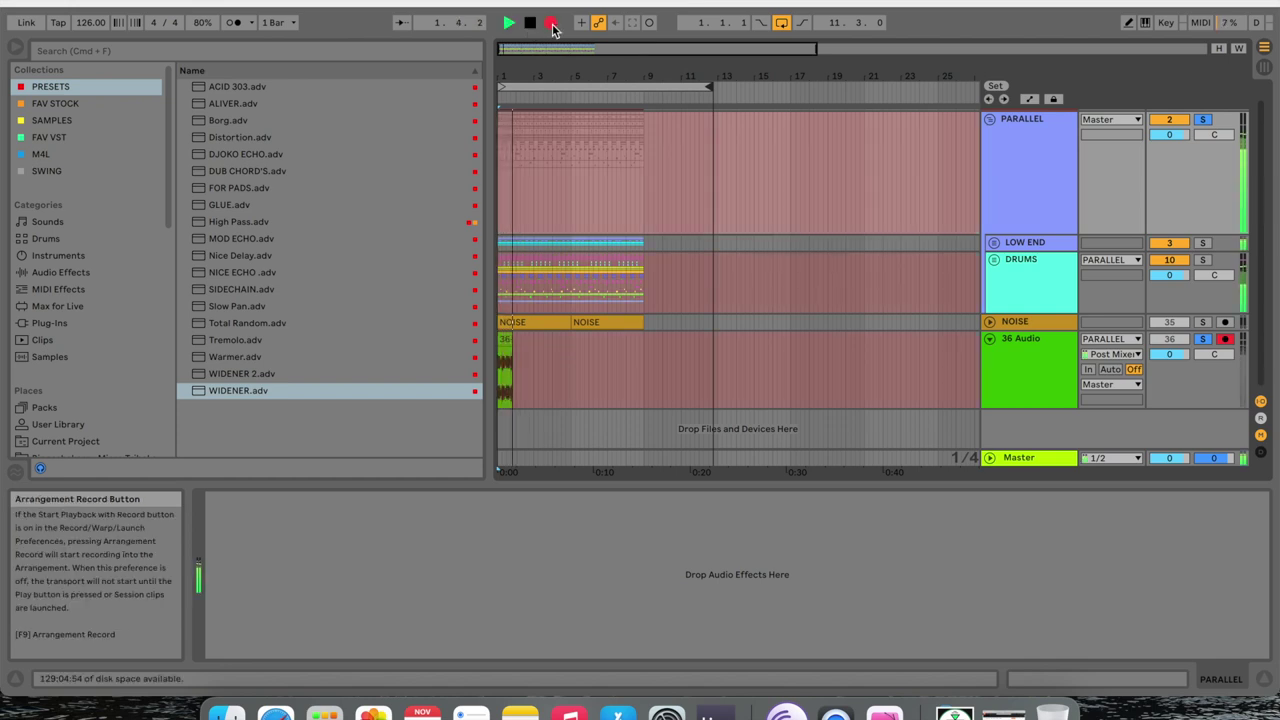
key("plus")
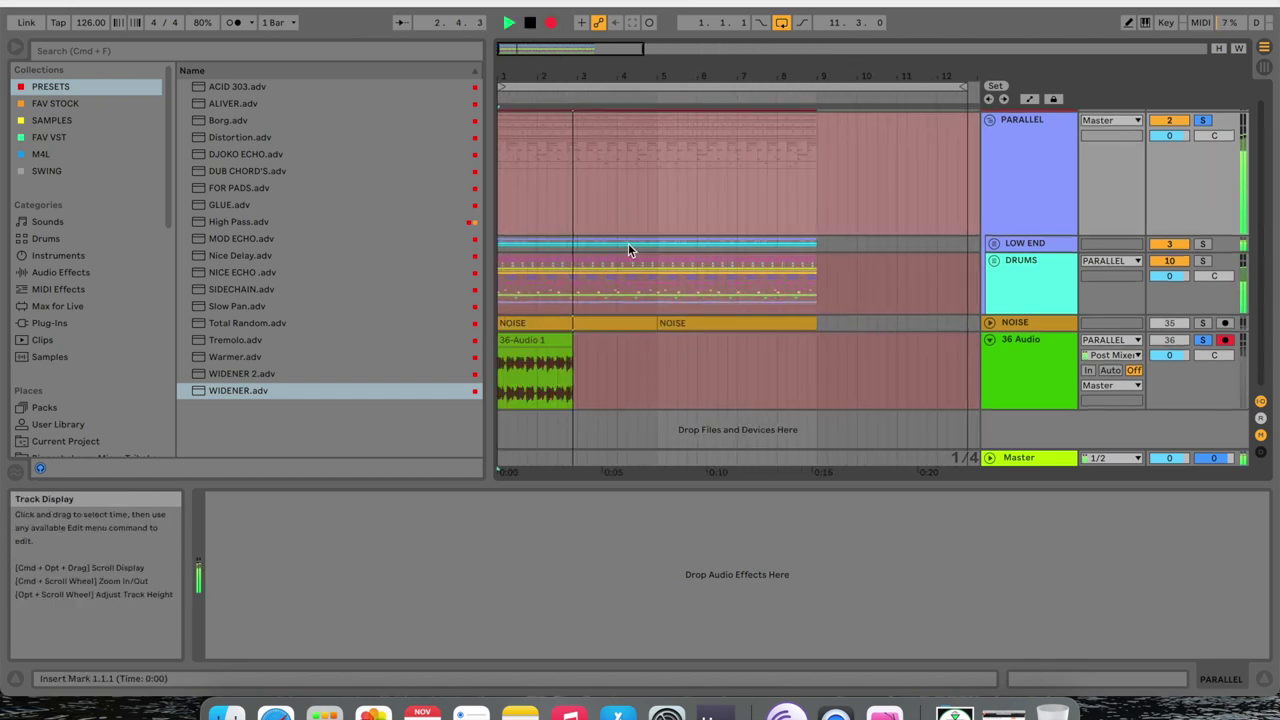
left_click(550, 23)
left_click(530, 22)
left_click_drag(706, 354, 657, 345)
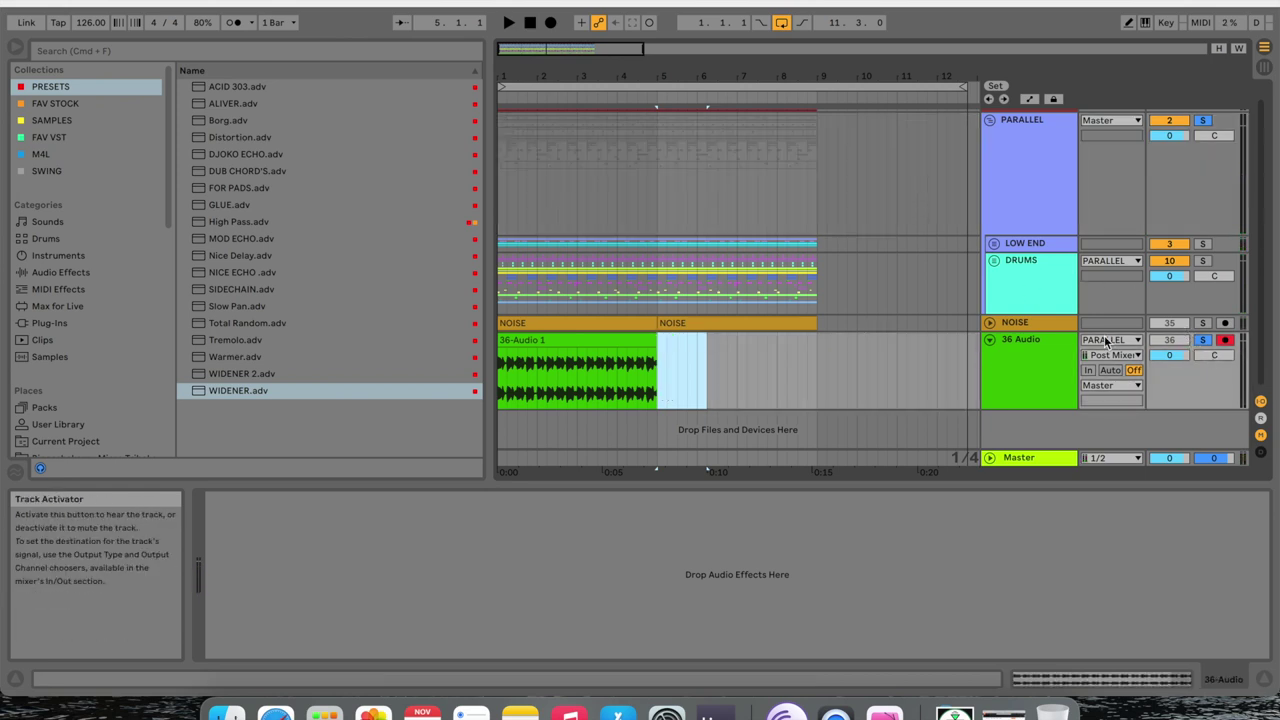
Ungroup the PARALLEL group, leaving LOW END and DRUMS as separate groups.
scroll(1048, 286, "up", 1)
right_click(1022, 211)
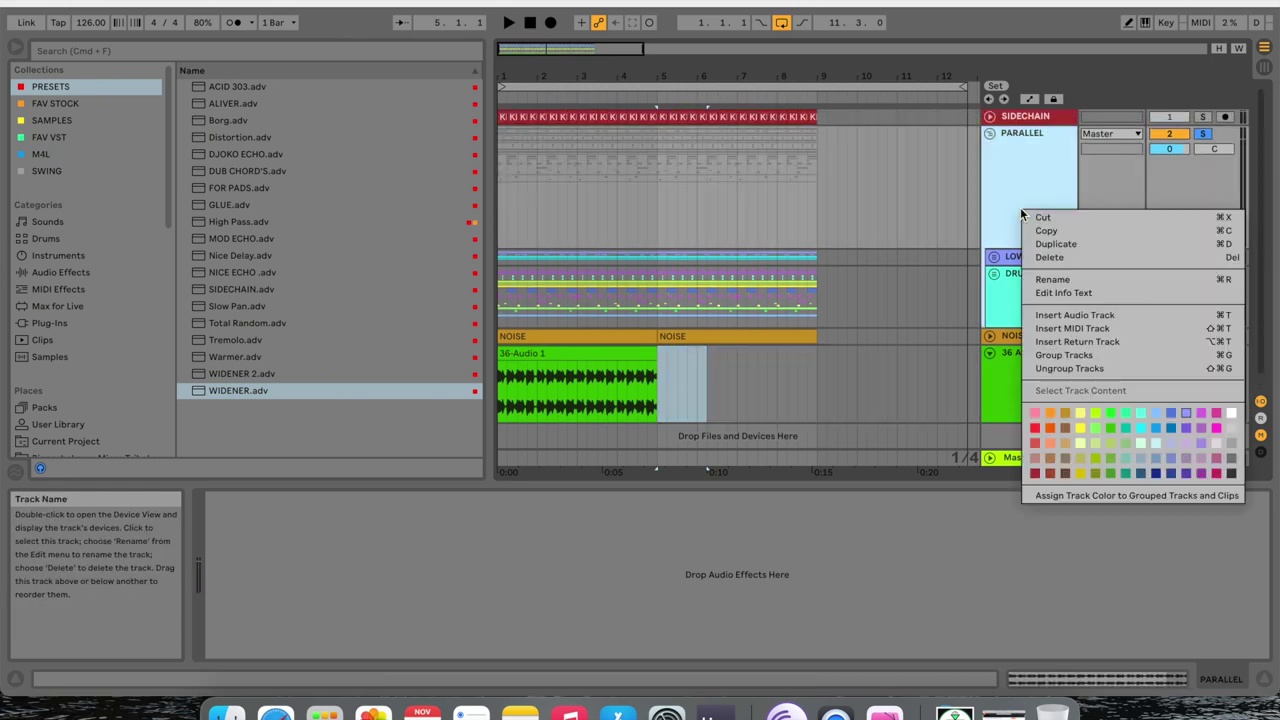
left_click(1085, 368)
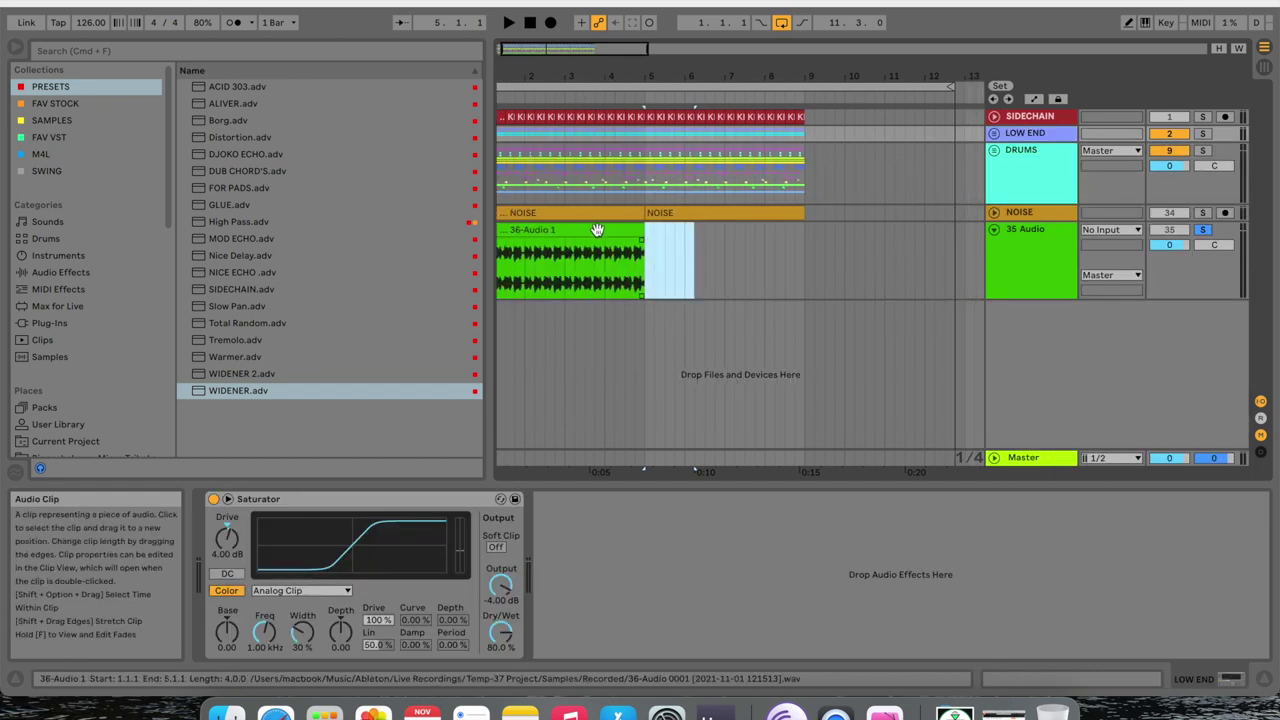
Shorten the loop to 4.0.0 to match the recorded clip, and rename its audio track as PARALLEL DRUMS.
left_click(597, 230)
left_click_drag(946, 88, 650, 93)
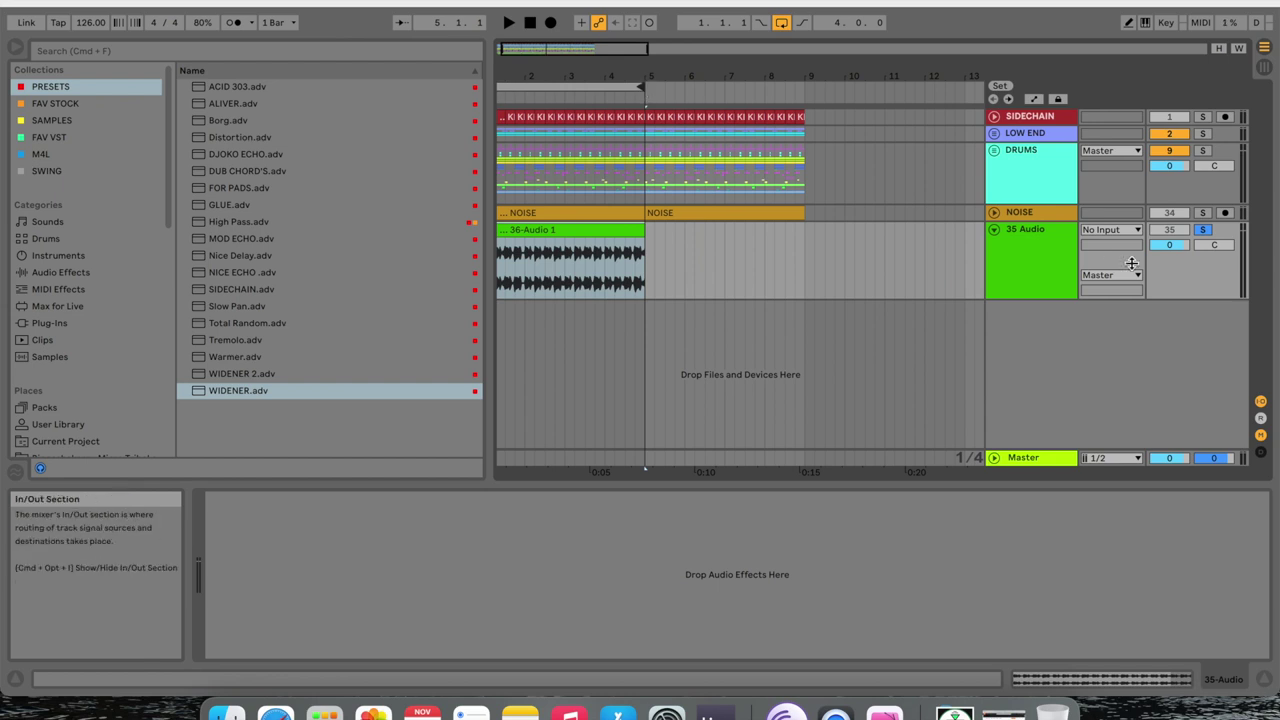
right_click(1028, 258)
left_click(1070, 336)
type("PARALLEL DRUNS")
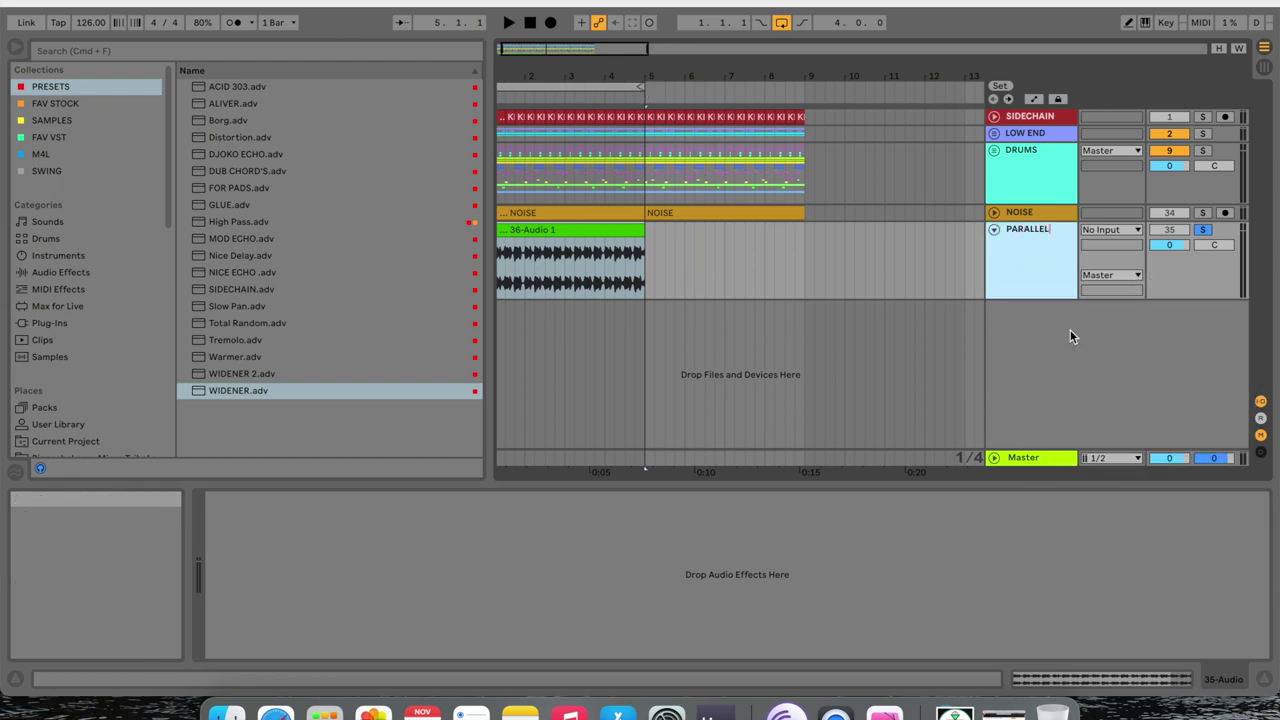
key("BackSpace")
key("BackSpace")
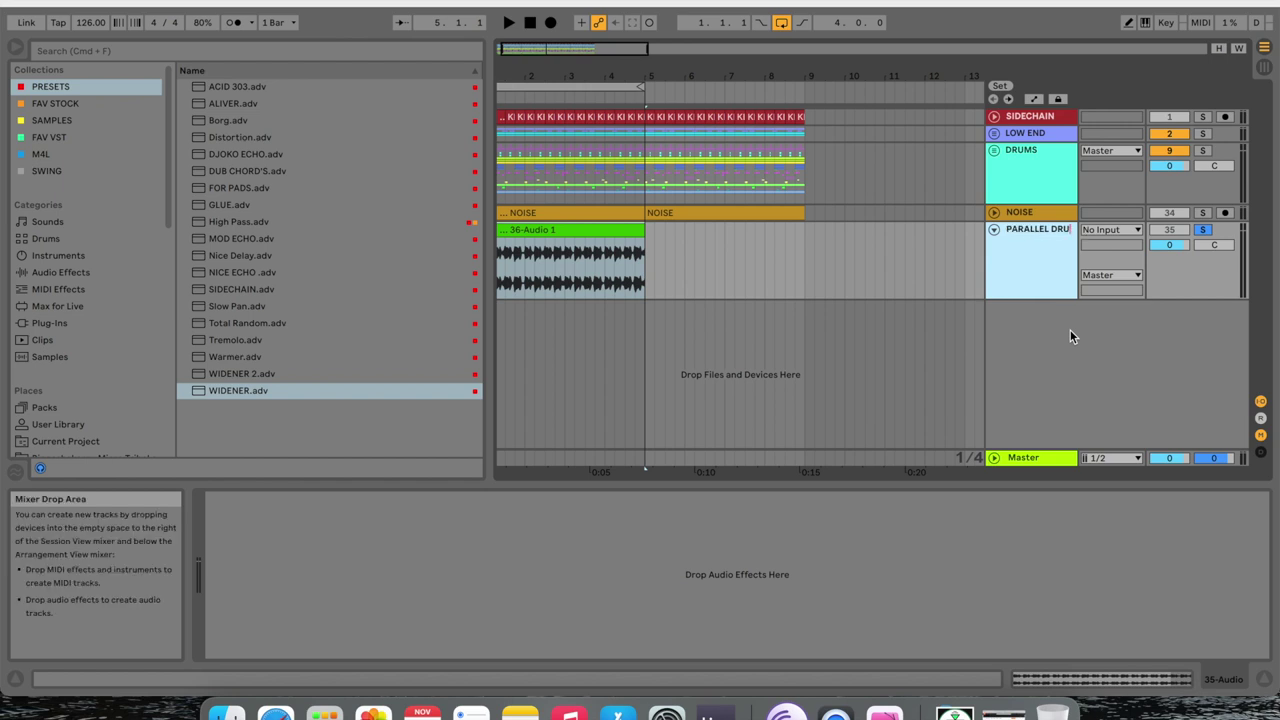
type("MS")
key("Return")
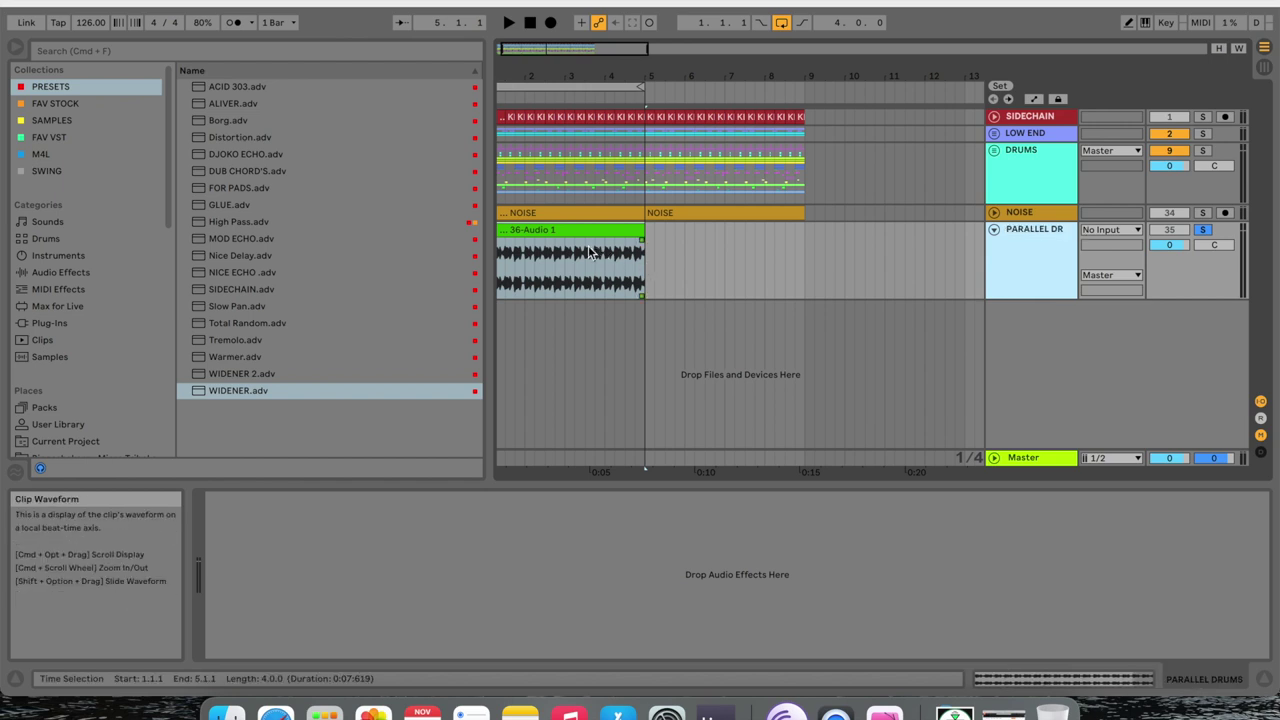
Rename the recorded audio clip on the green track as PARALLEL DRUMS.
right_click(545, 238)
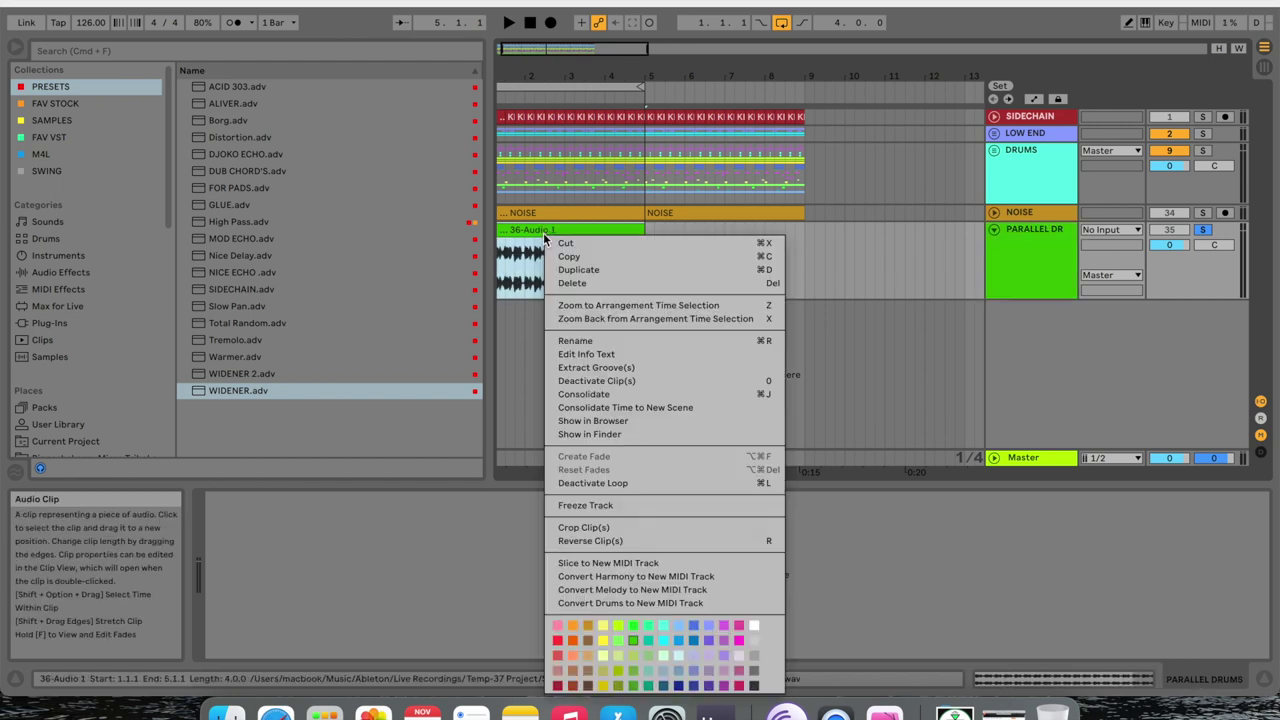
left_click(597, 342)
type("PARALLEL DRUMS")
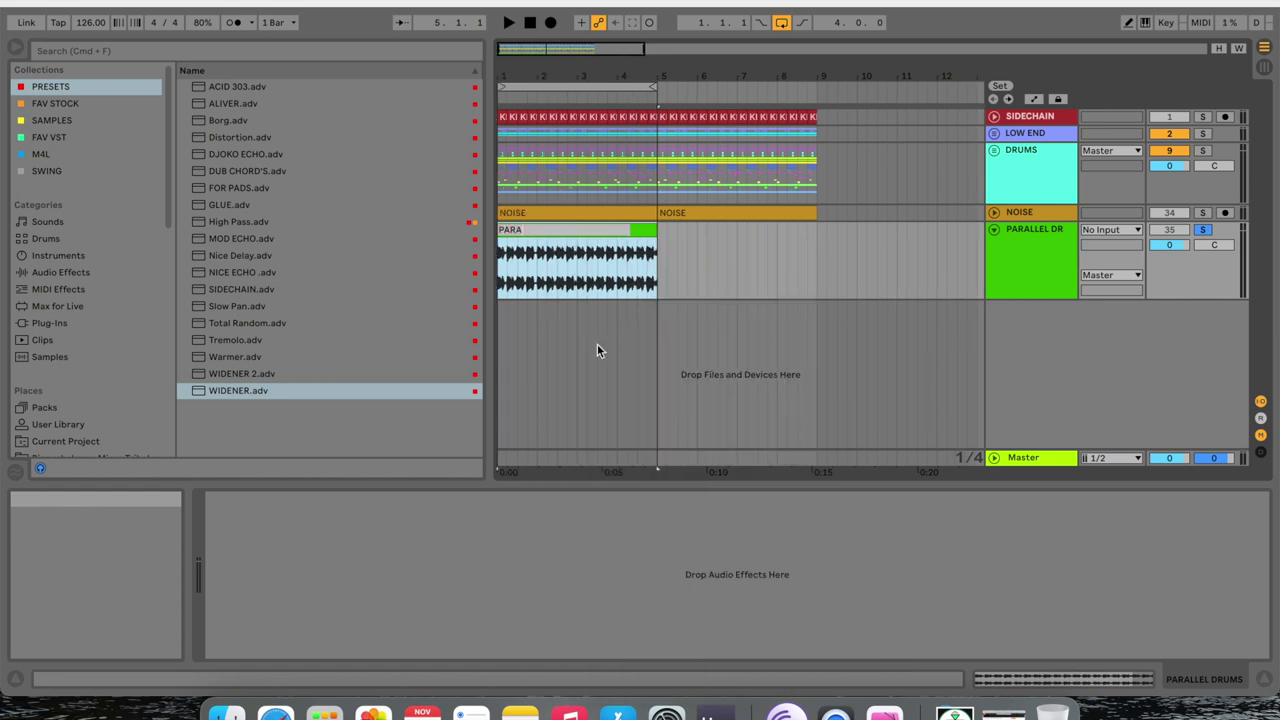
key("Return")
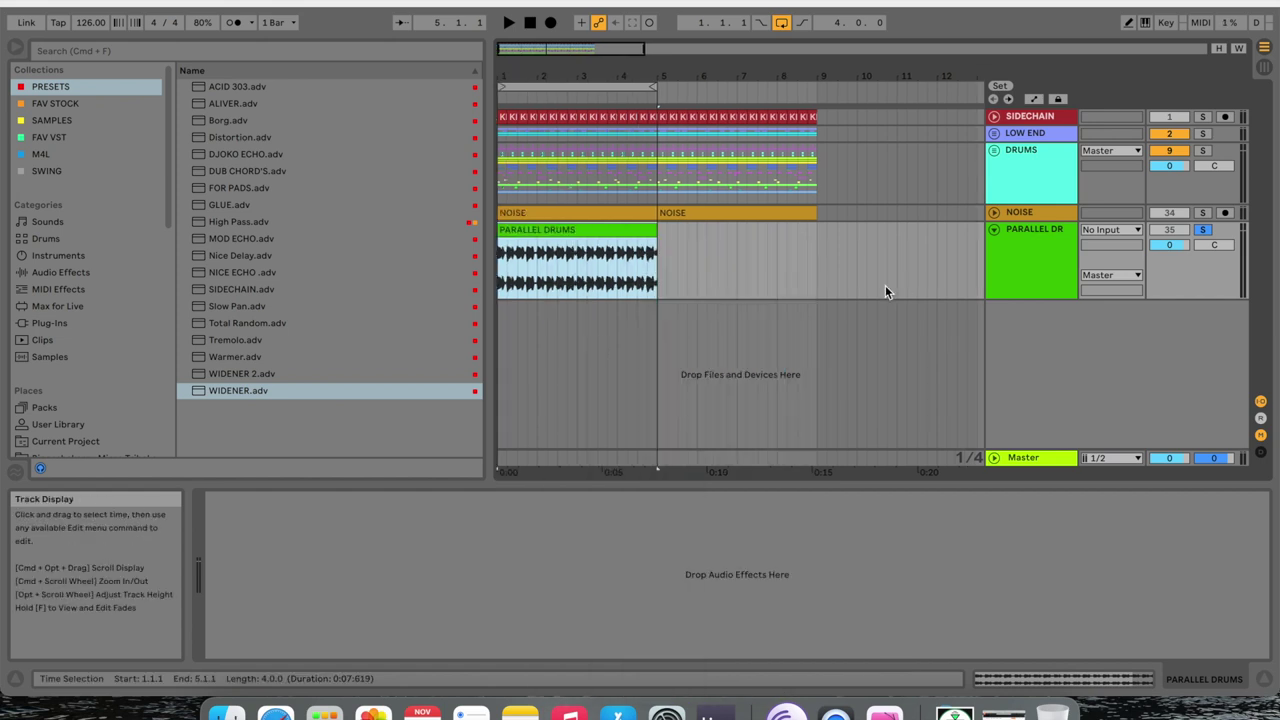
During playback, turn off transient looping in the PARALLEL DRUMS clip's Beats warp settings and set its transient envelope to 35.
left_click_drag(545, 49, 535, 80)
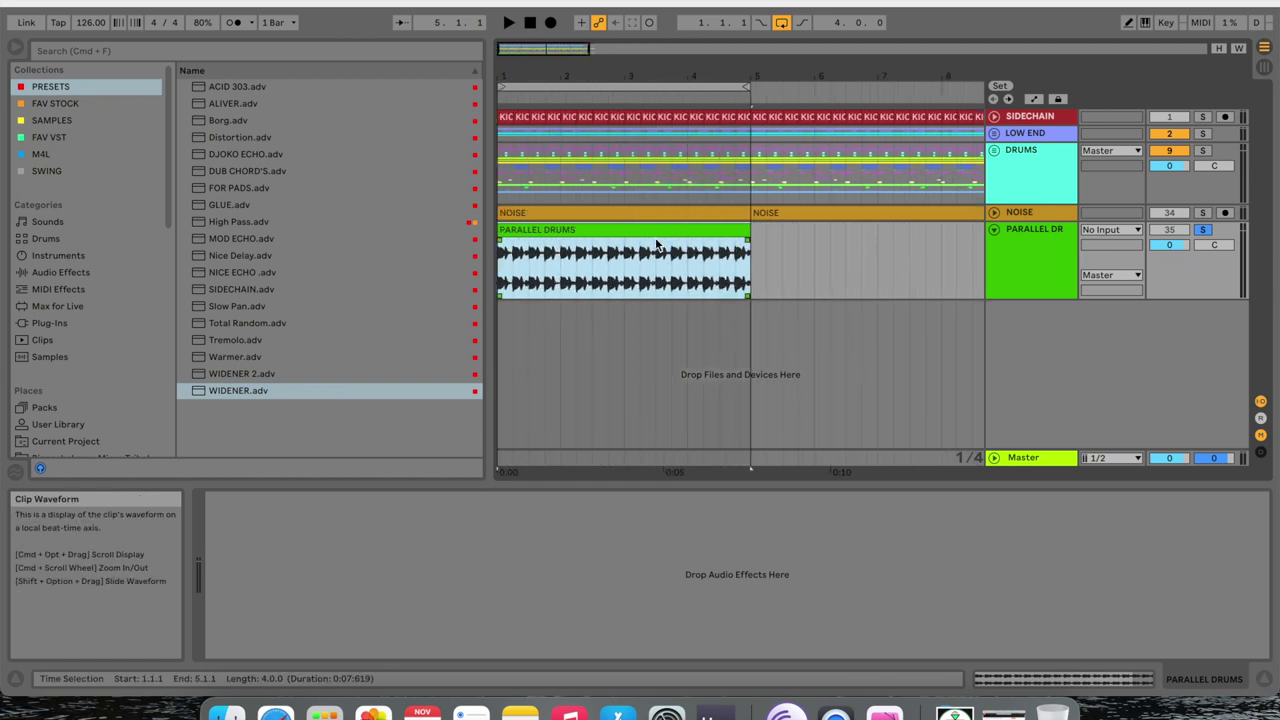
double_click(663, 236)
key("space")
left_click(371, 638)
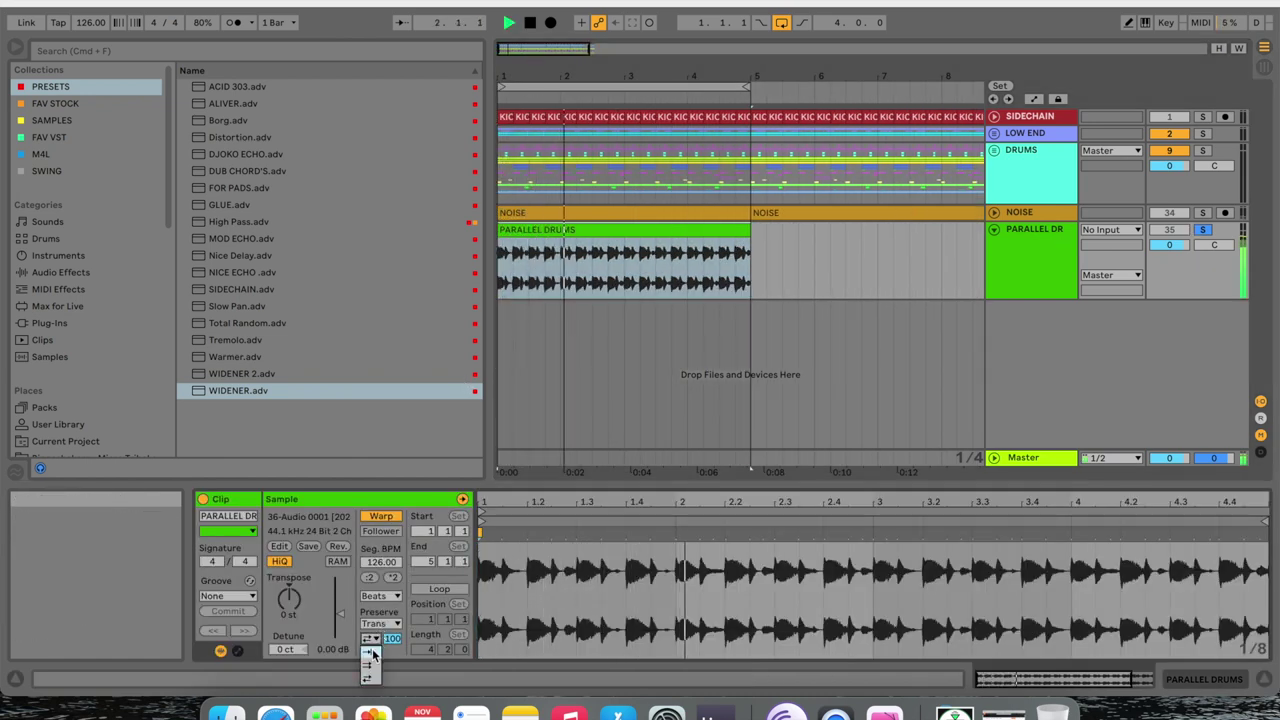
left_click(372, 655)
left_click_drag(391, 638, 391, 660)
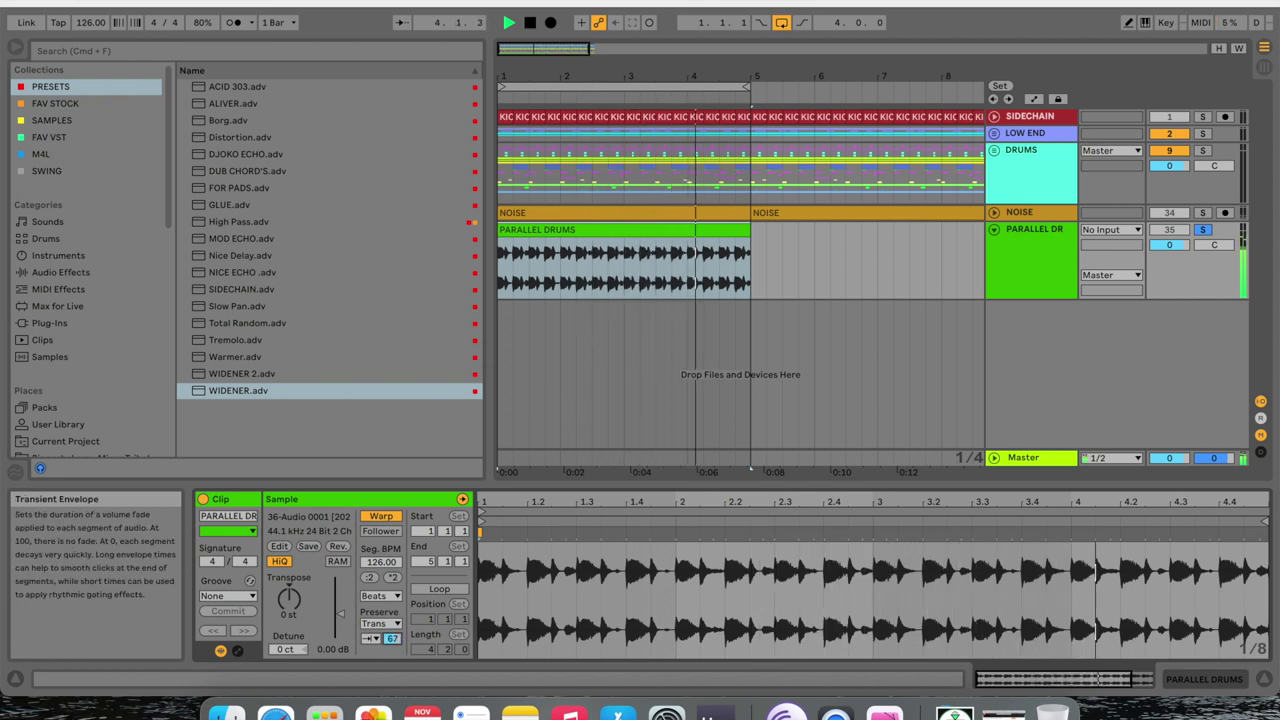
left_click_drag(391, 638, 391, 660)
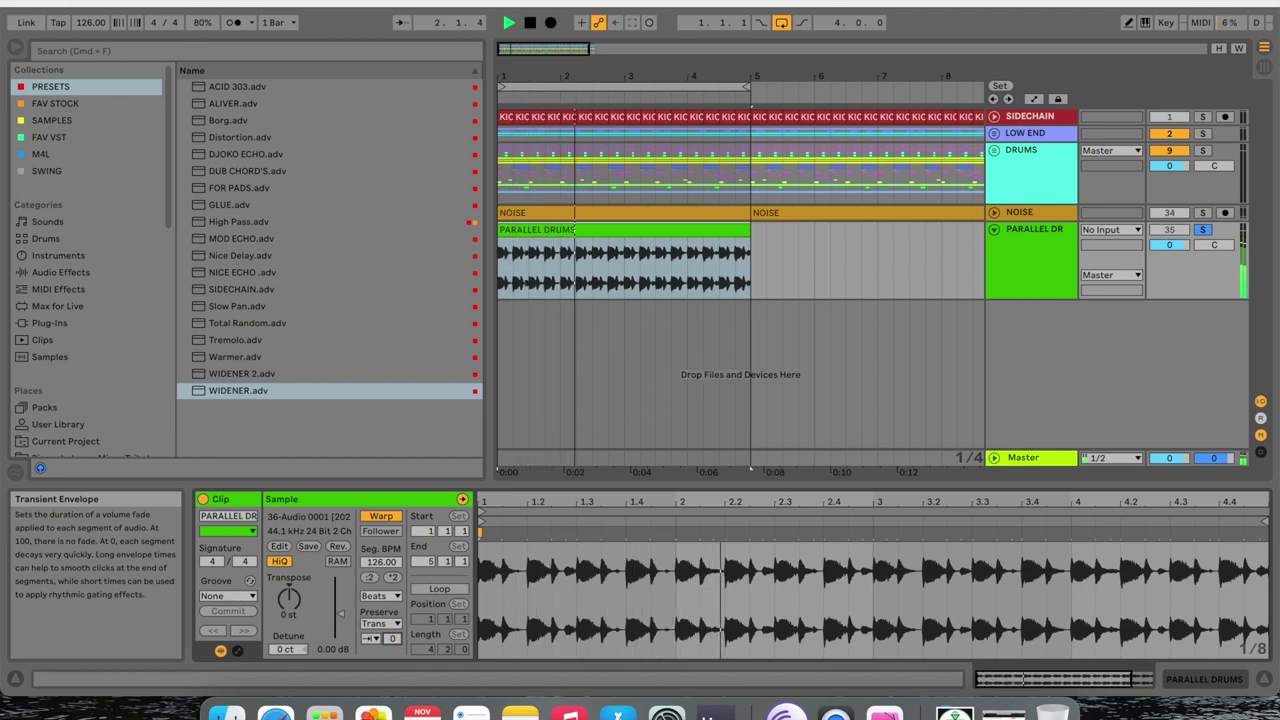
left_click_drag(391, 638, 391, 628)
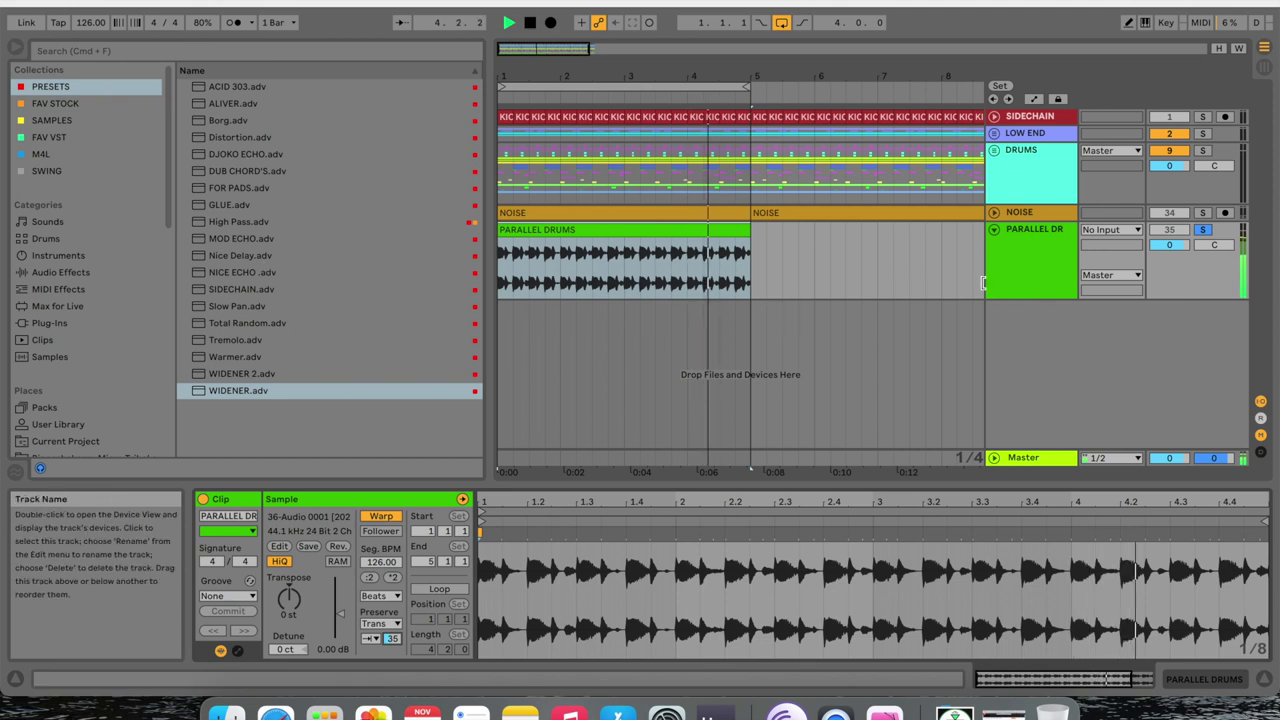
Load the stock Compressor audio effect onto the PARALLEL DRUMS track.
left_click(1008, 247)
left_click(62, 272)
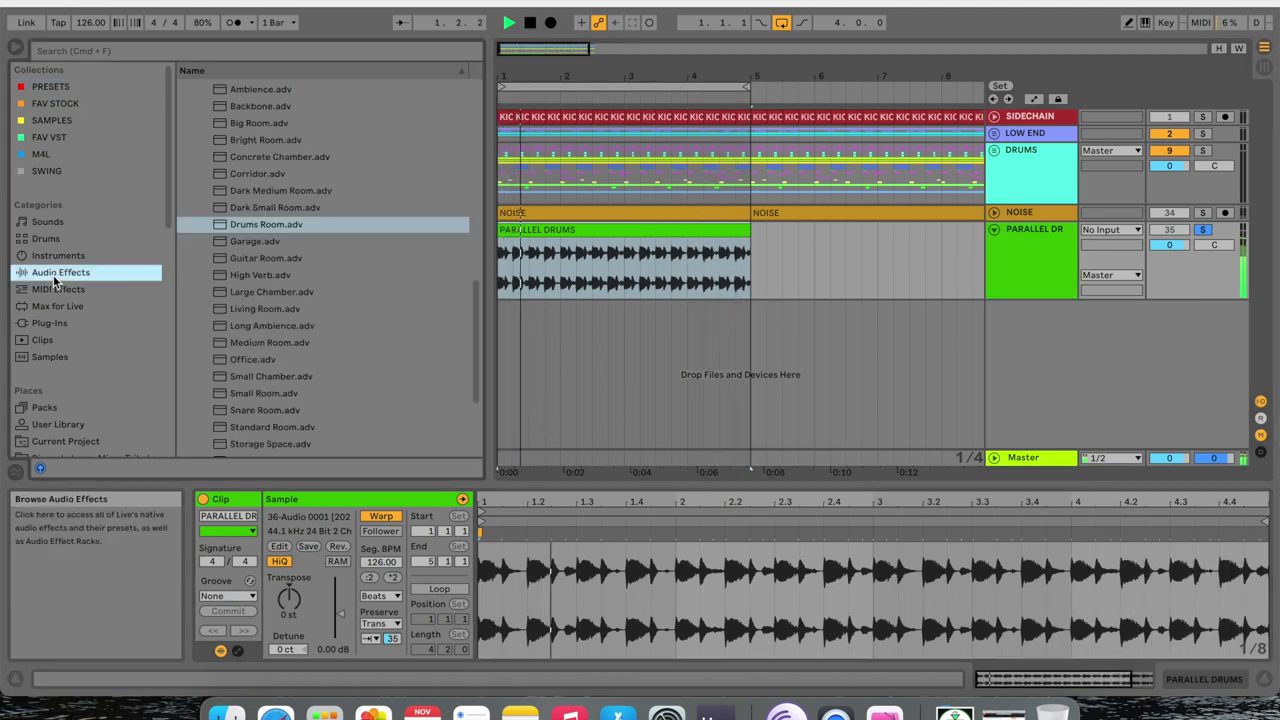
left_click(50, 87)
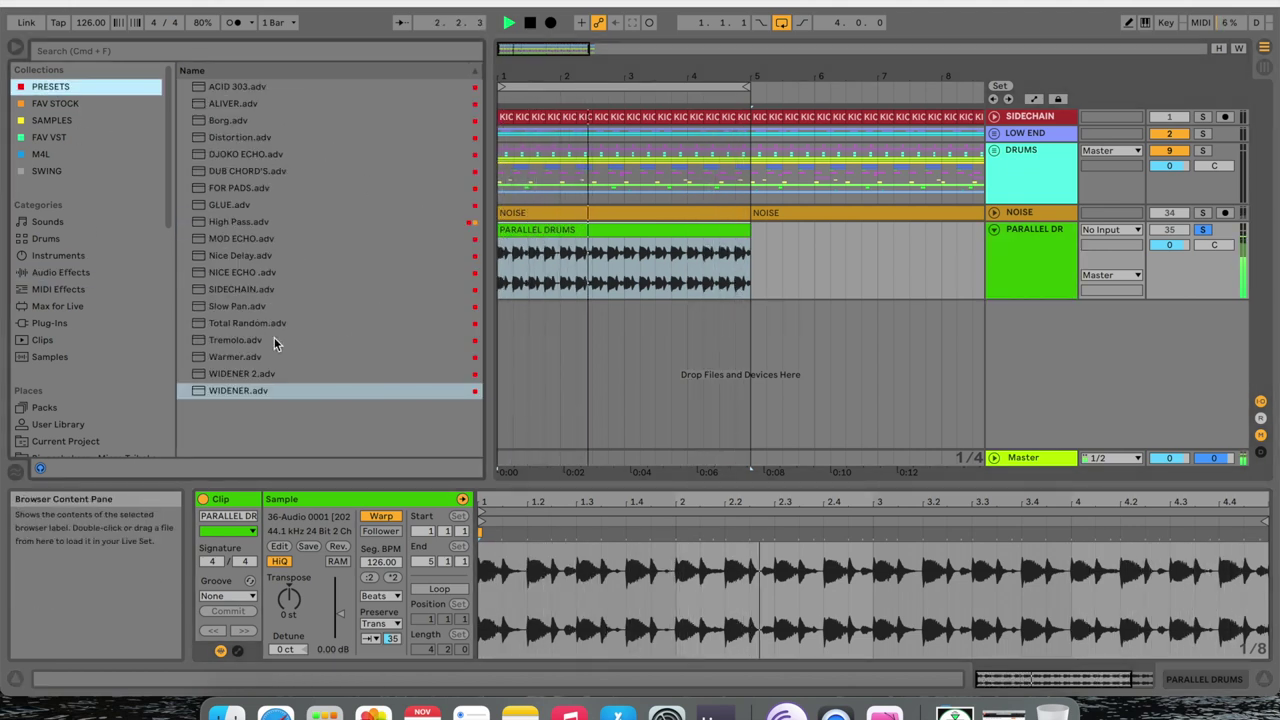
left_click(259, 289)
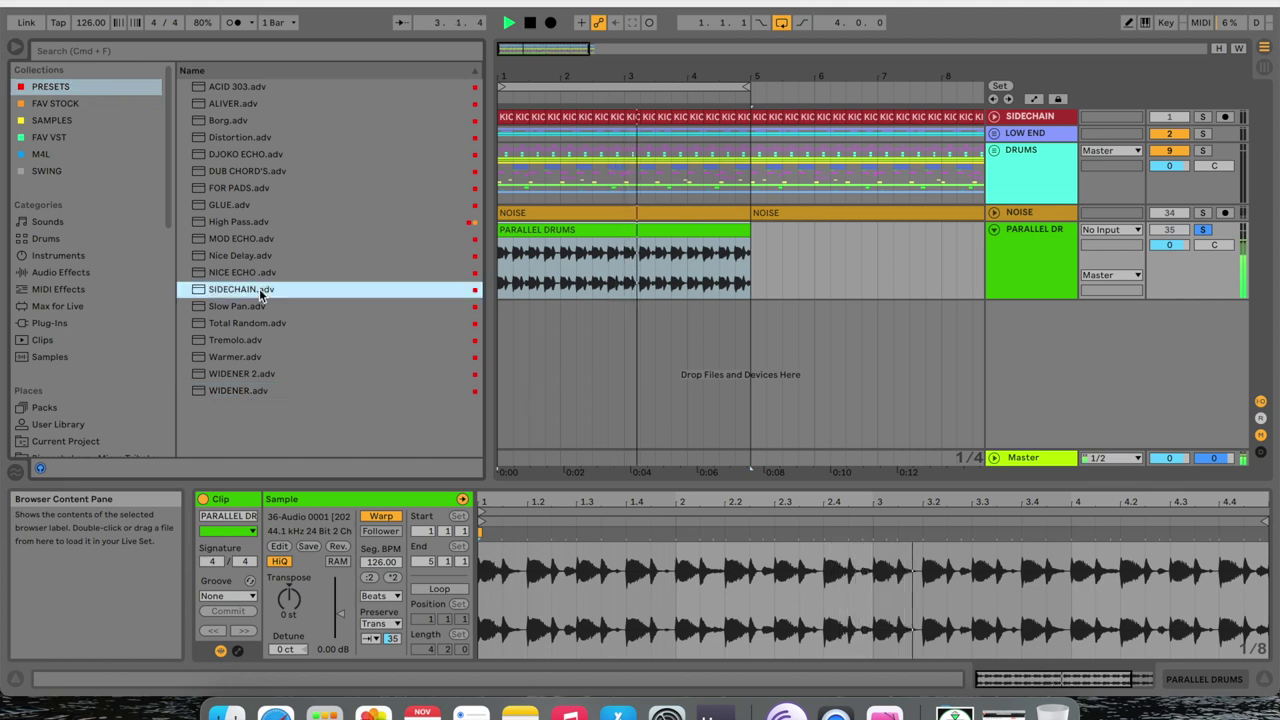
left_click(70, 272)
scroll(340, 310, "down", 3)
scroll(259, 342, "up", 10)
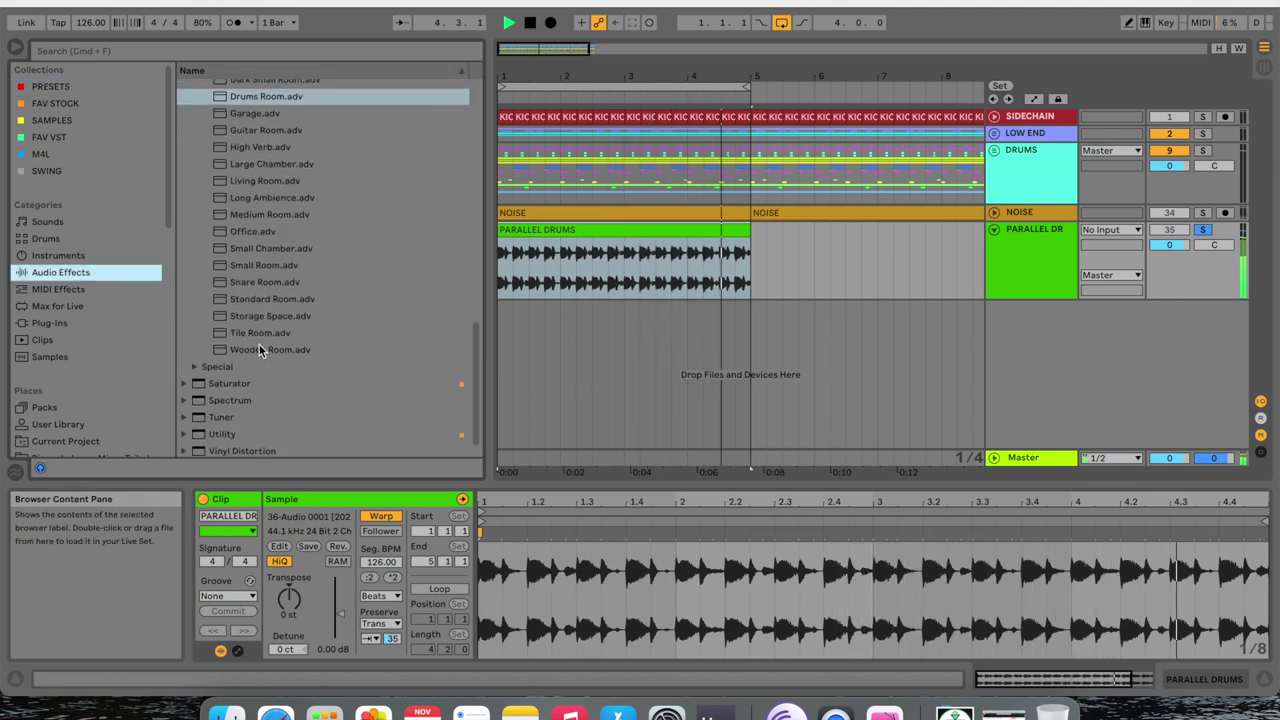
left_click(185, 309)
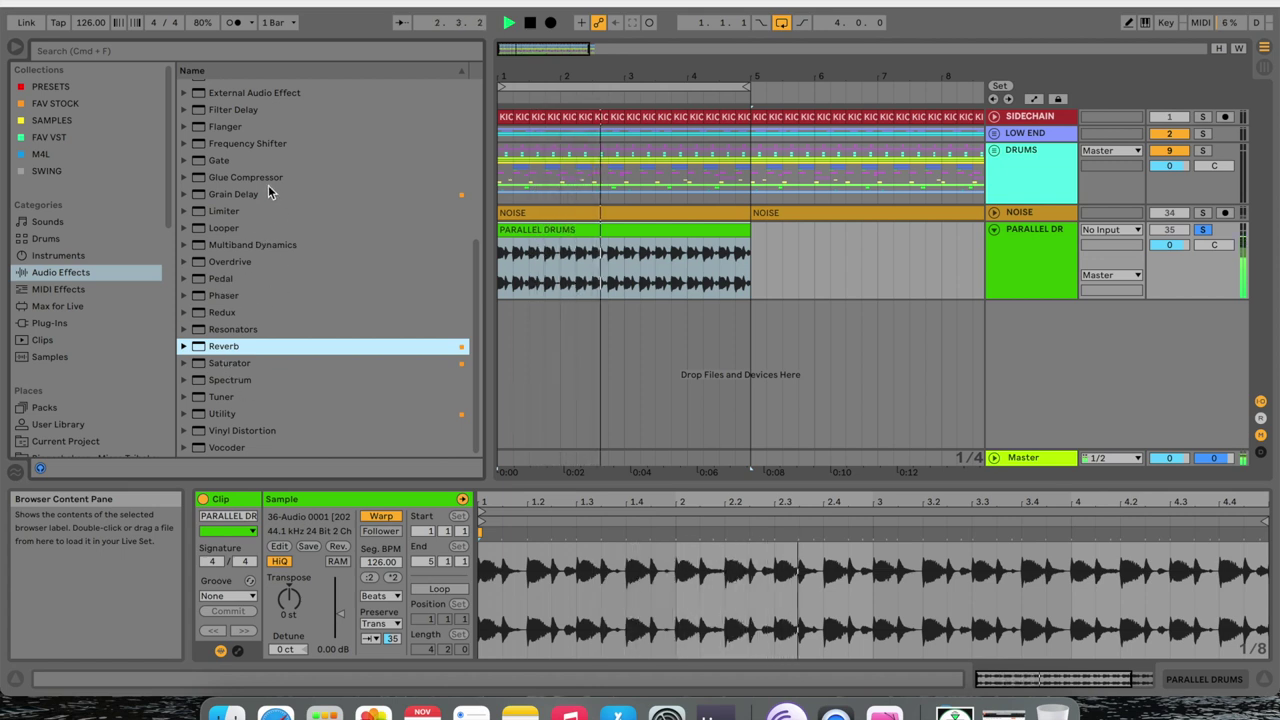
scroll(260, 370, "up", 3)
scroll(245, 131, "up", 5)
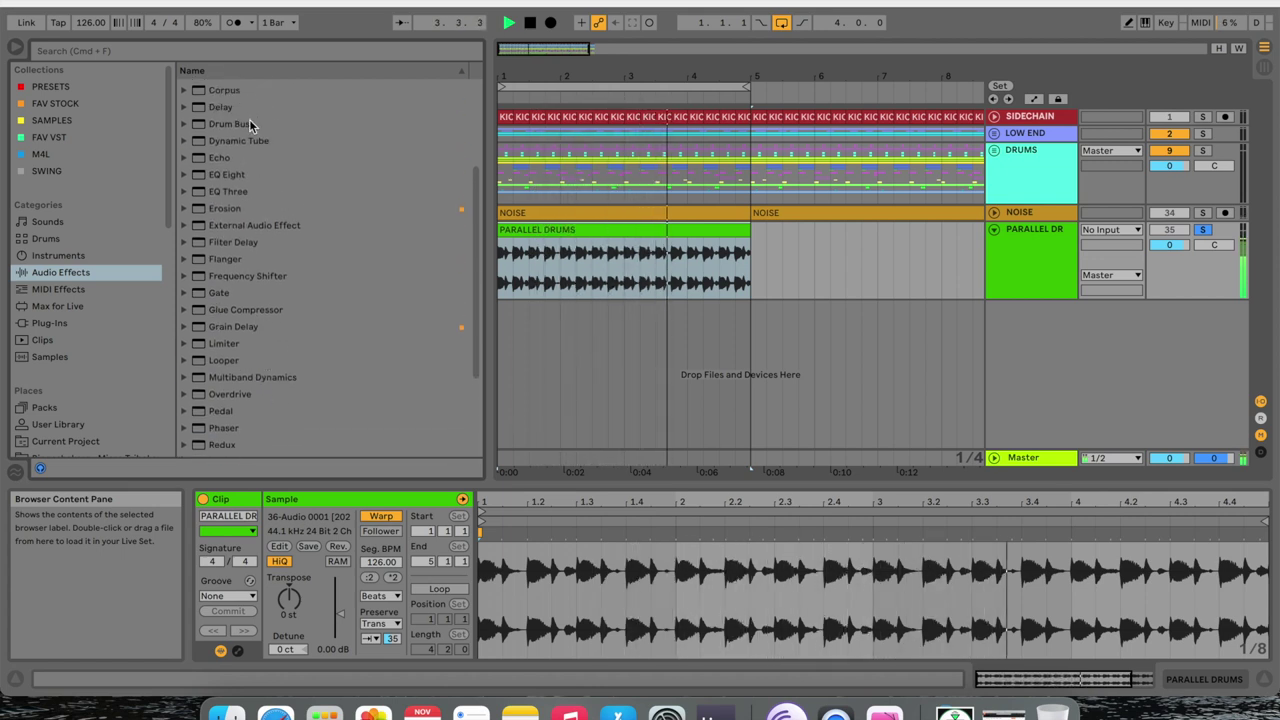
double_click(241, 127)
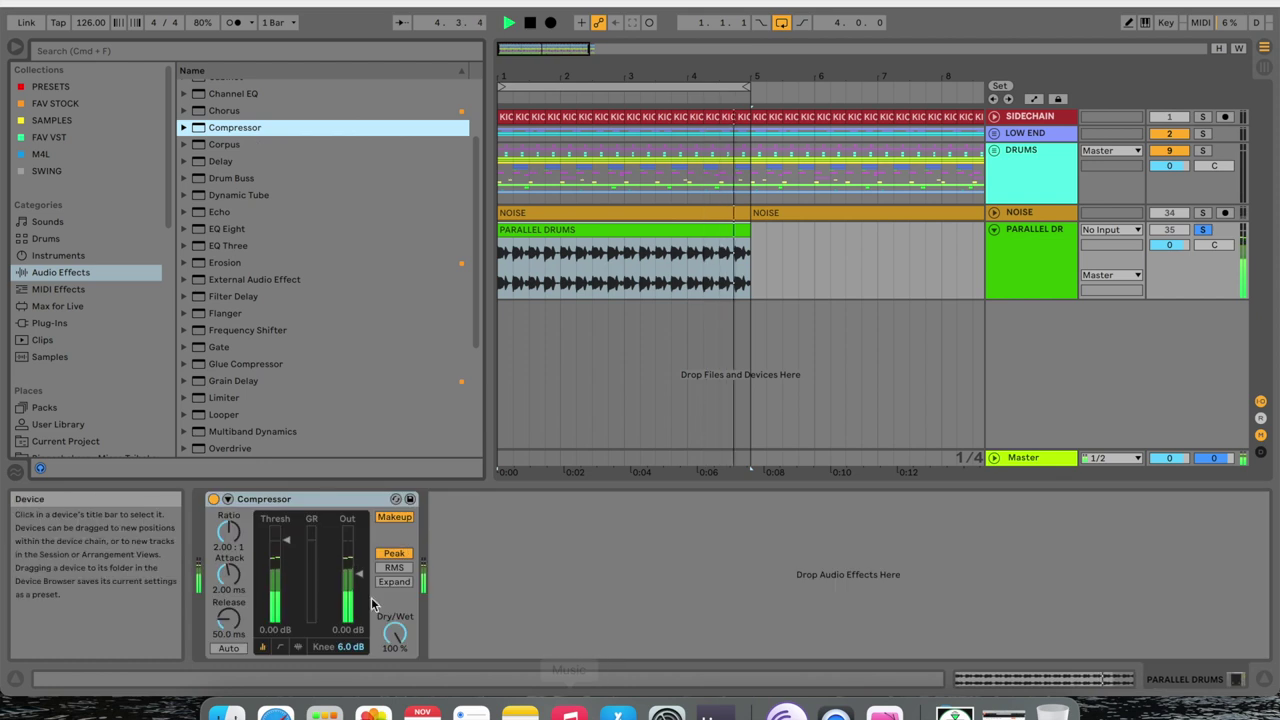
Set the Compressor to ratio 8.00:1, threshold -42.8 dB, attack 13.6 ms and release 19.8 ms, with Makeup off.
left_click(232, 558)
mouse_move(232, 558)
left_mouse_down()
mouse_move(232, 530)
mouse_move(285, 620)
mouse_move(285, 608)
left_mouse_up()
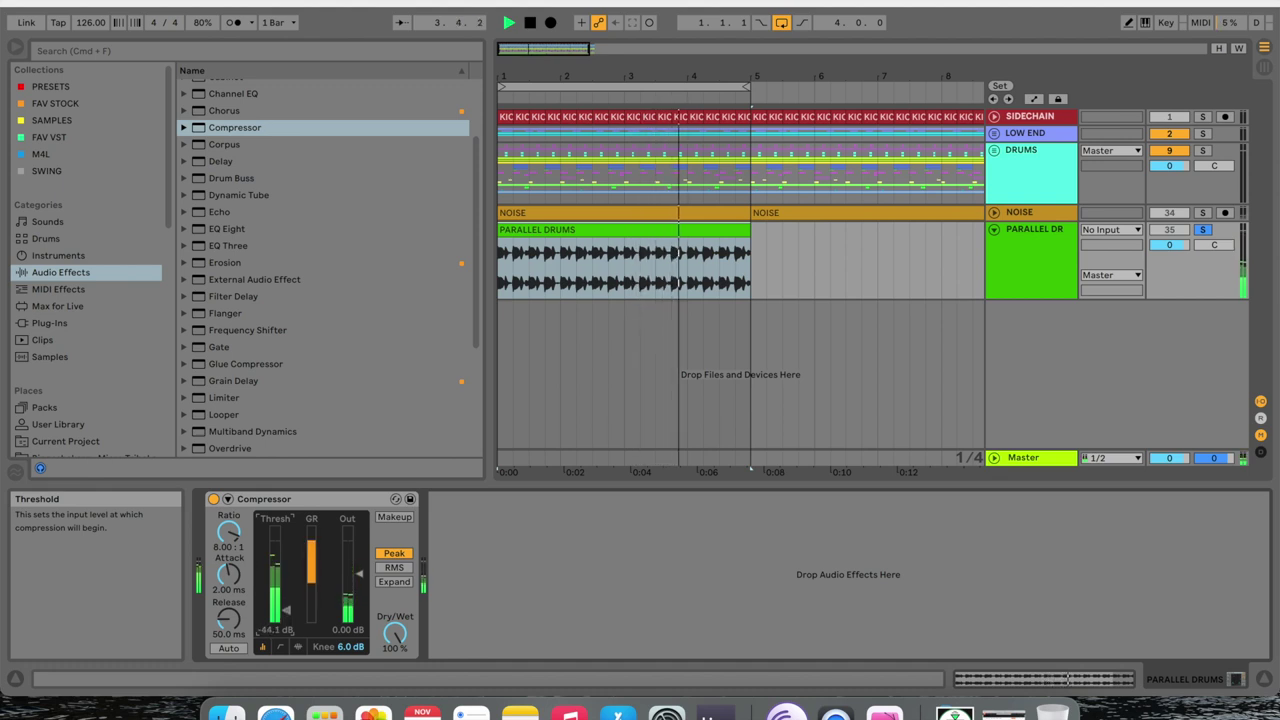
left_click_drag(229, 573, 236, 587)
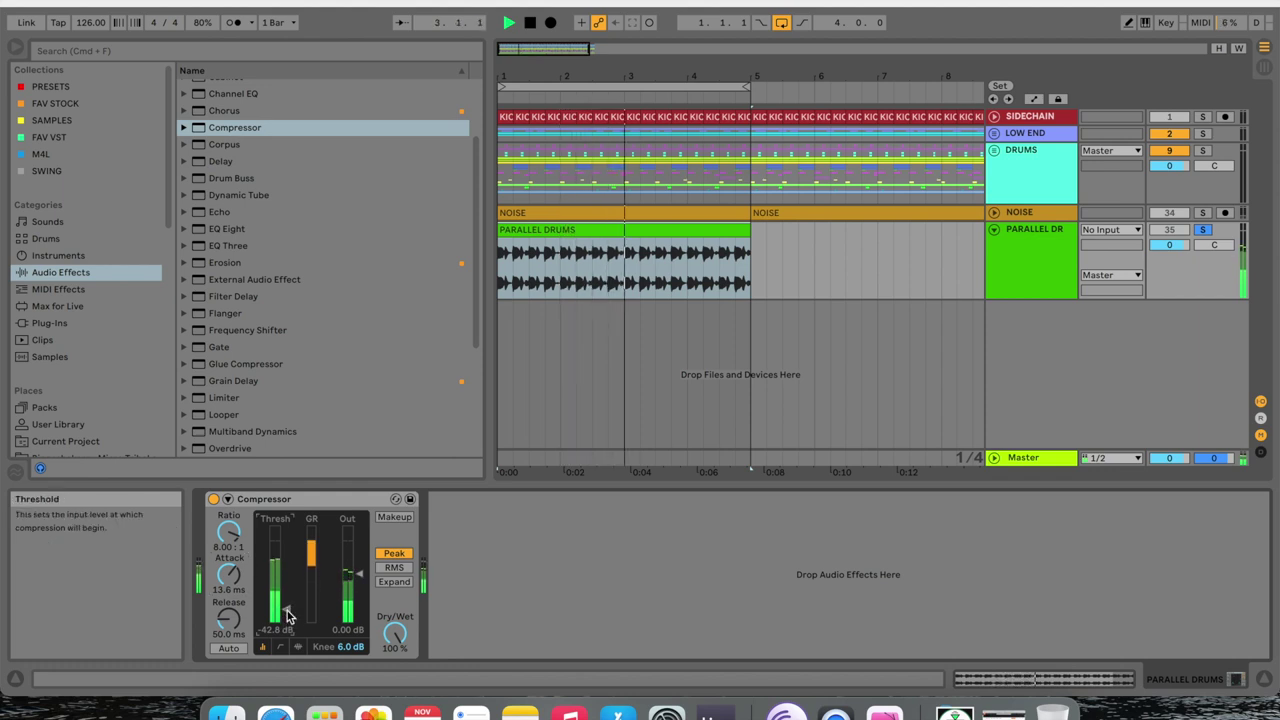
left_click_drag(239, 633, 239, 662)
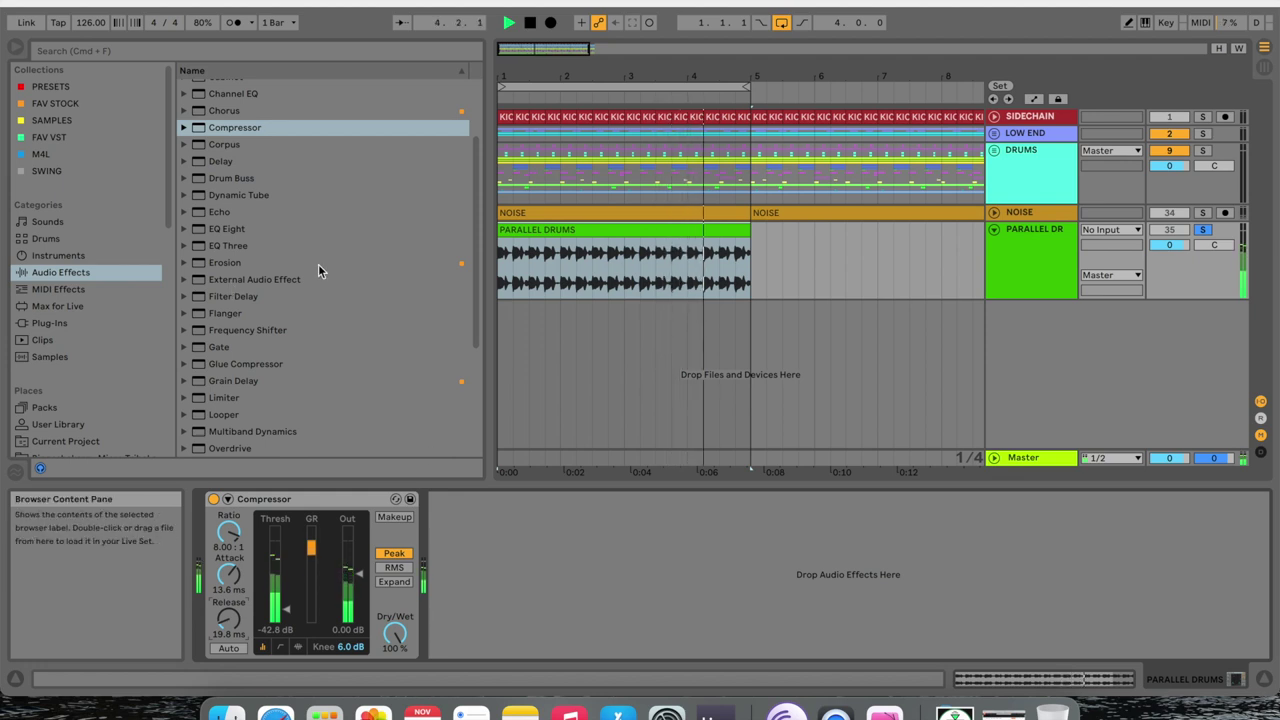
Insert the Warmer preset before the Compressor, with its drive at 9.71 dB and its output at -12.3 dB.
scroll(318, 264, "up", 3)
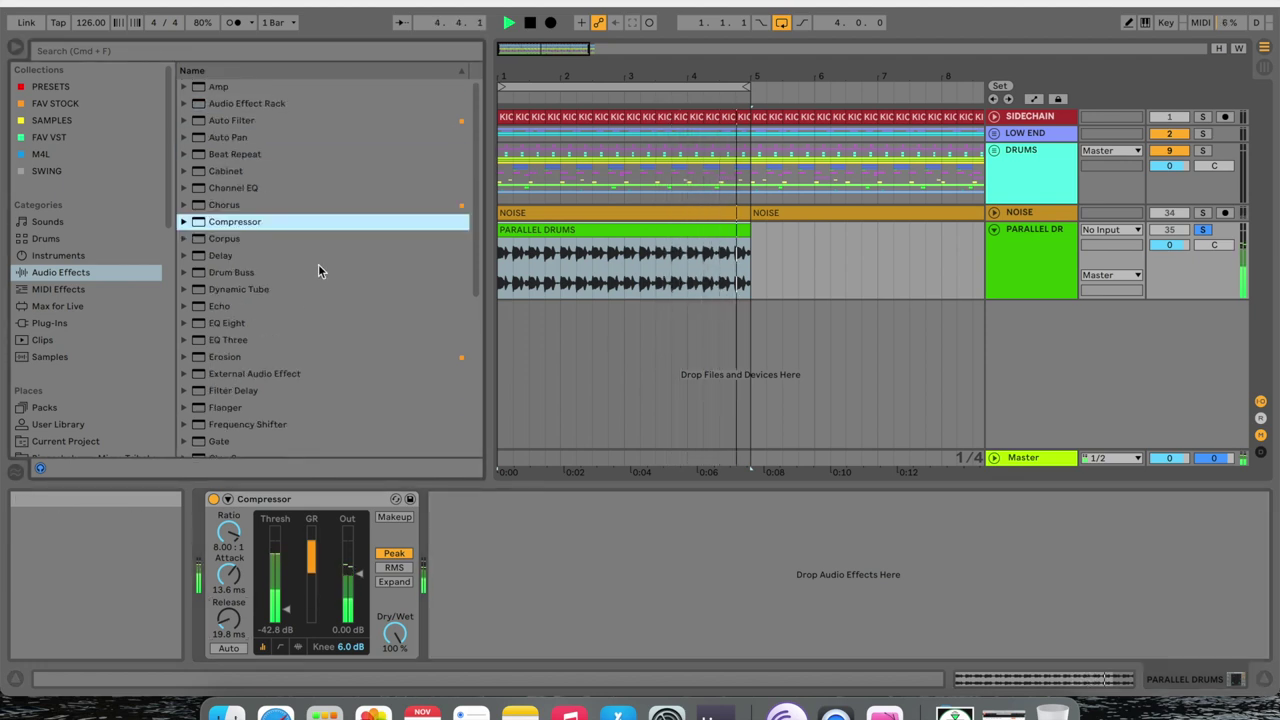
left_click(67, 90)
left_click_drag(245, 357, 207, 568)
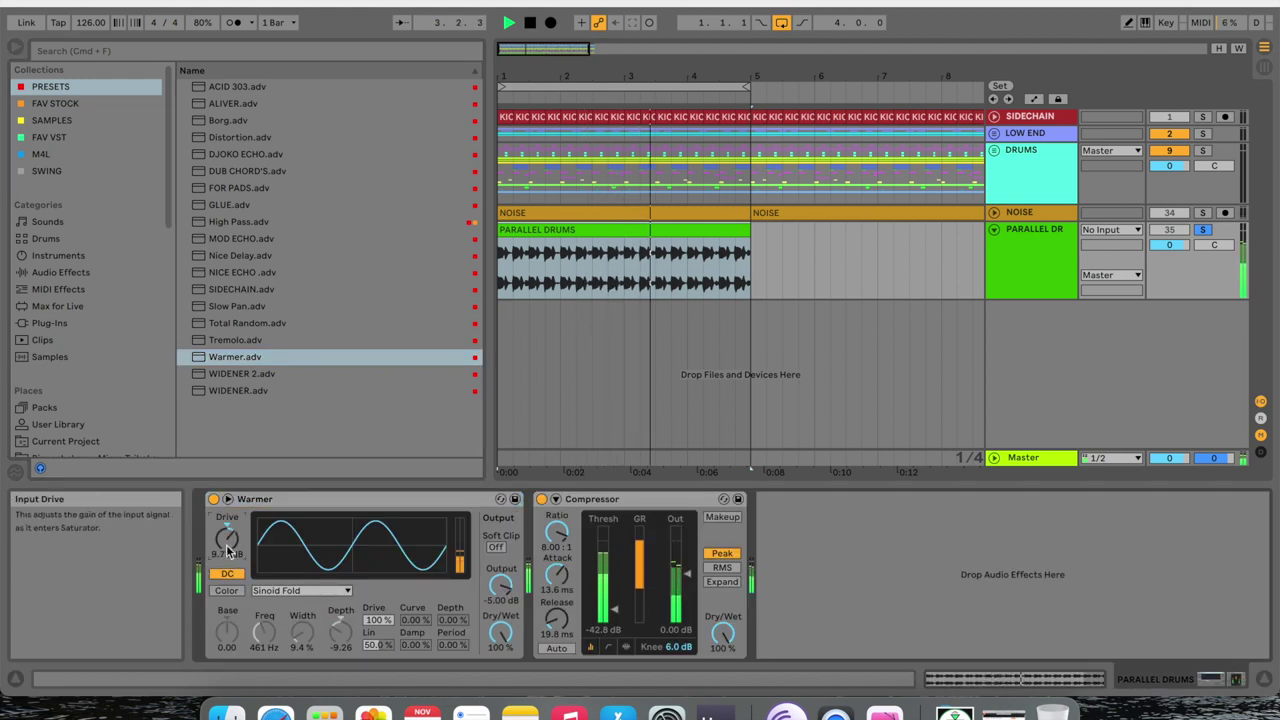
left_click_drag(500, 585, 500, 605)
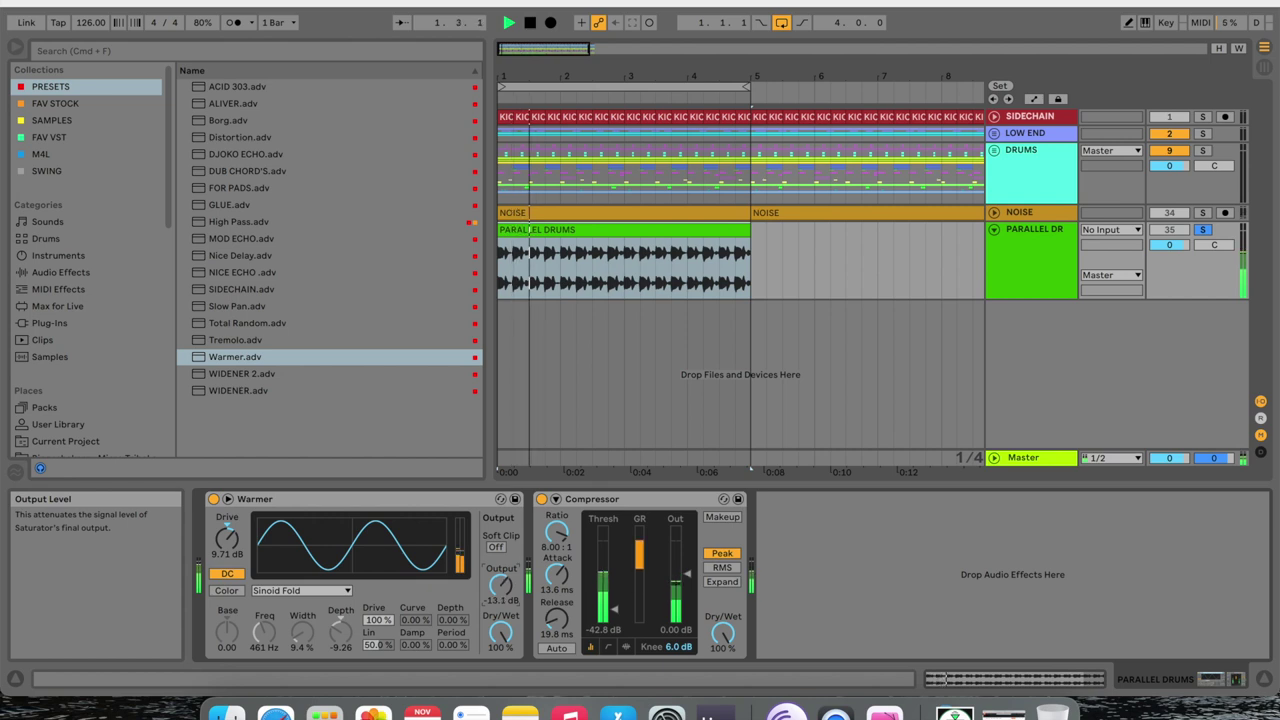
left_click_drag(606, 606, 606, 612)
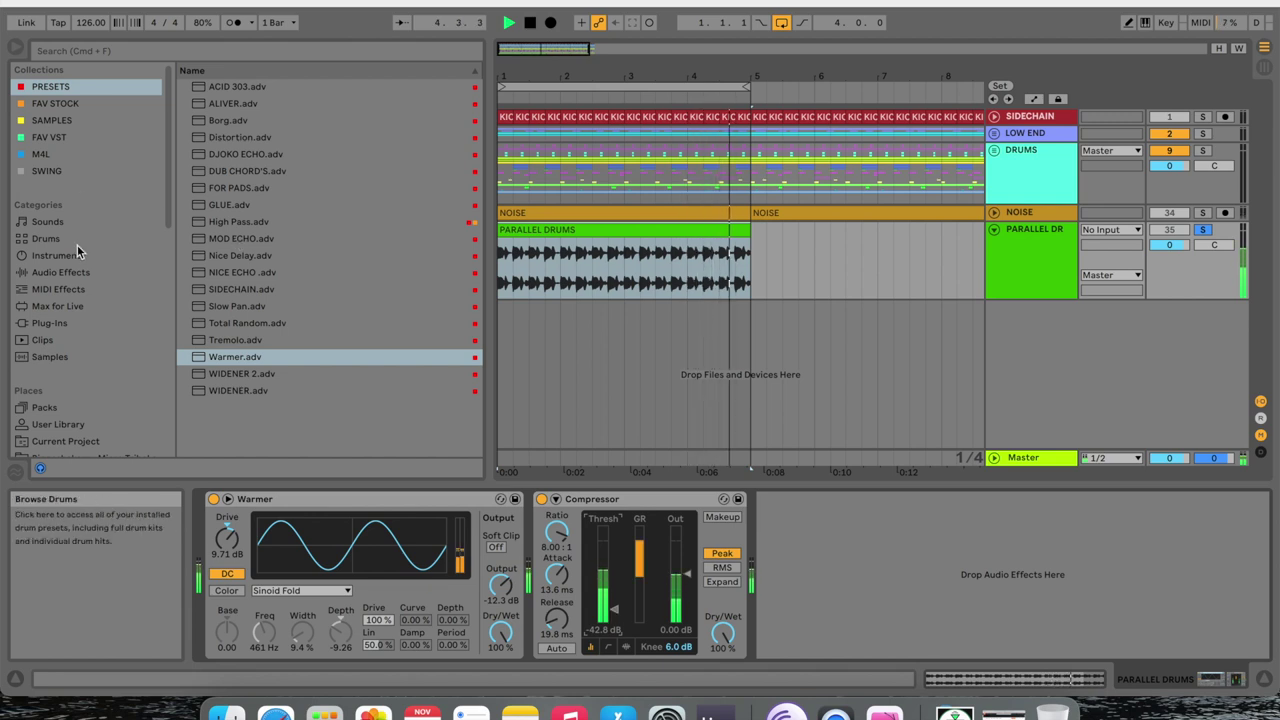
Add the stock Amp effect after the Compressor on the PARALLEL DRUMS track.
left_click(62, 272)
scroll(321, 253, "down", 10)
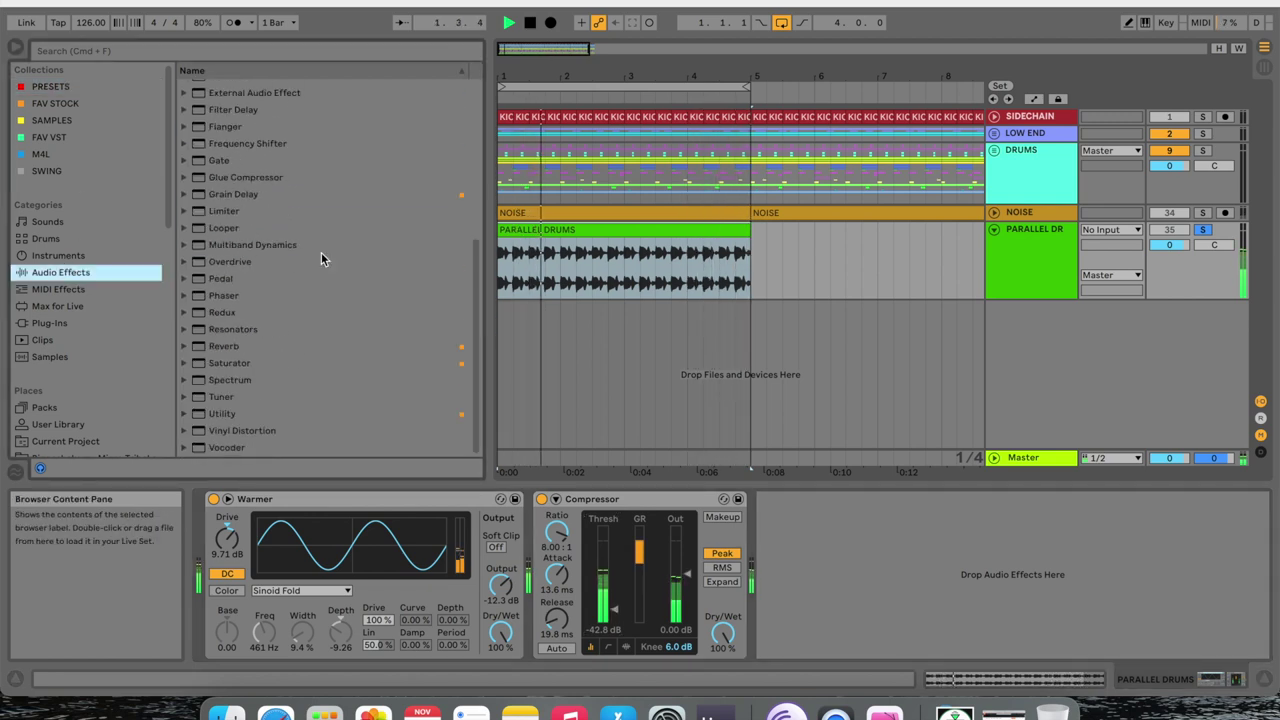
scroll(321, 253, "up", 10)
left_click(70, 87)
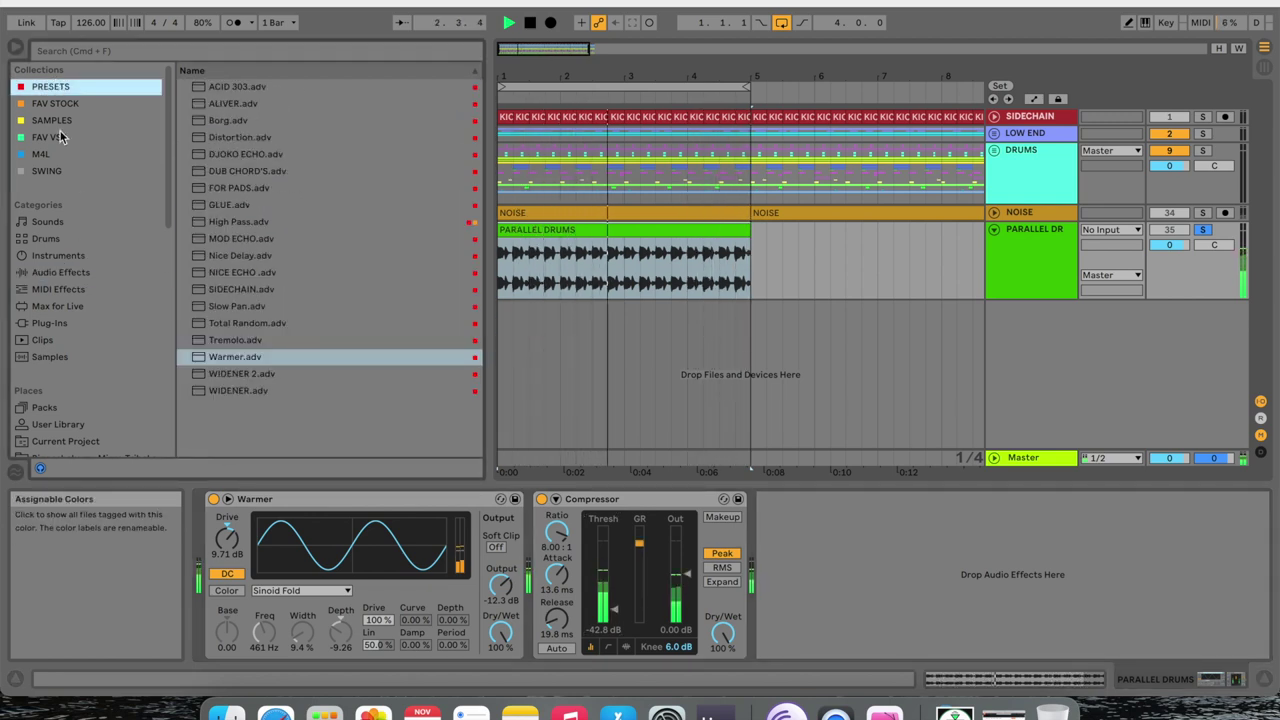
left_click(62, 272)
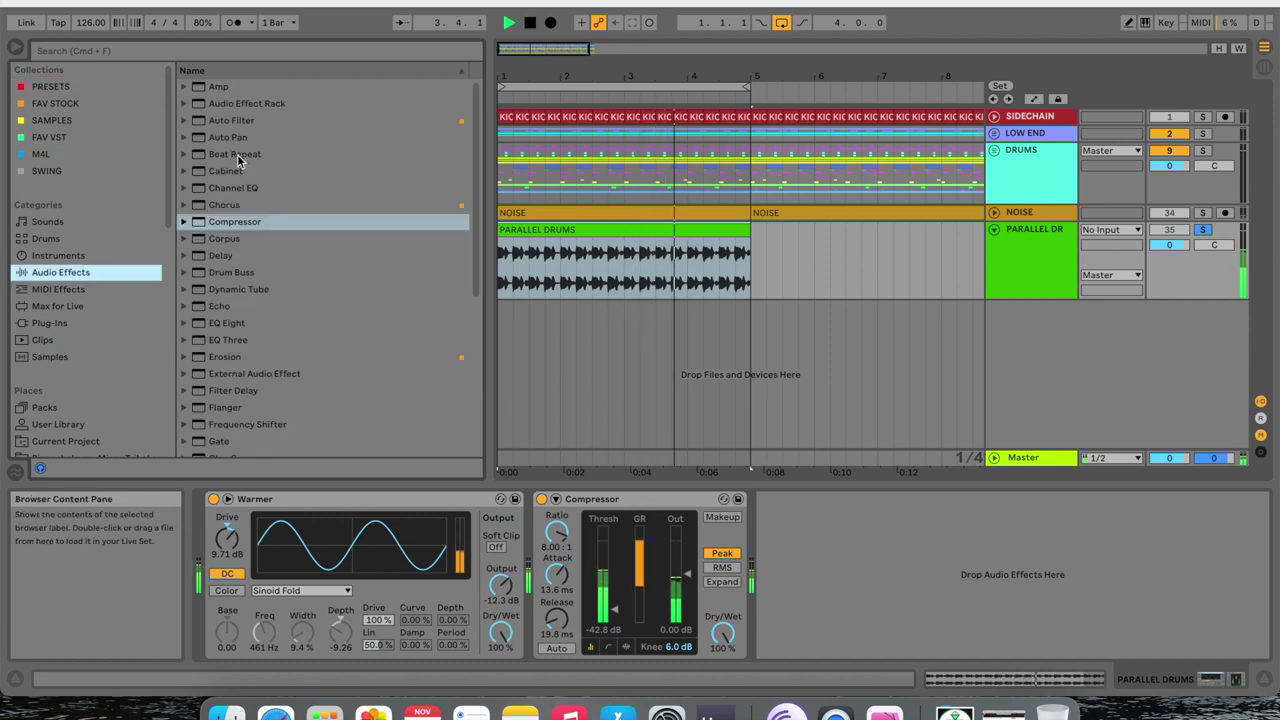
left_click(184, 87)
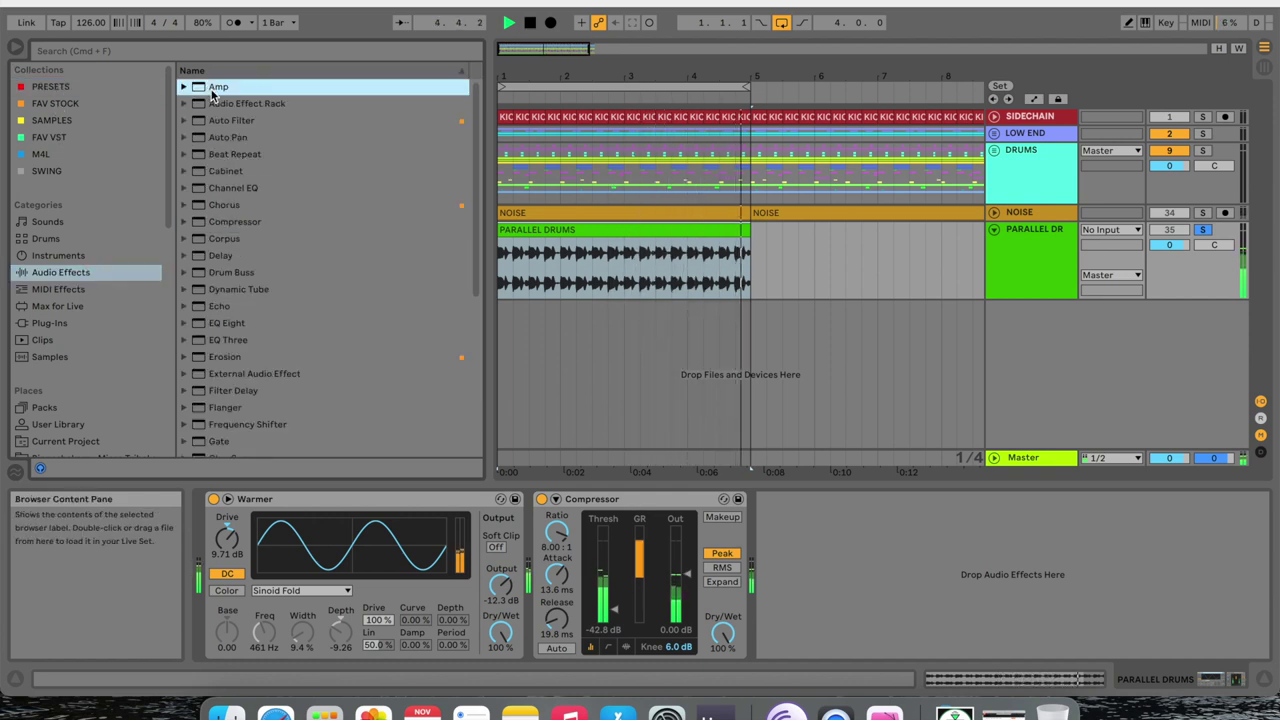
left_click_drag(505, 375, 1012, 574)
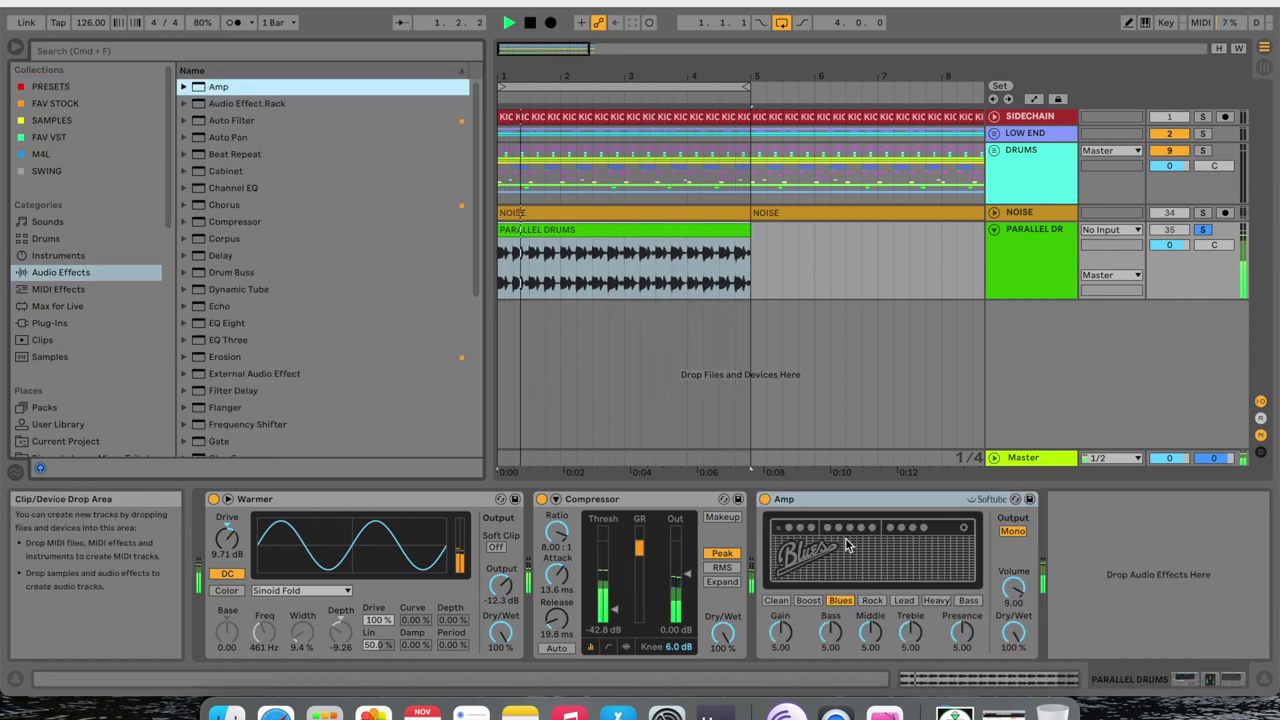
Audition the Amp's Boost model, return to Blues, and set Presence to 5.63, Treble to 7.62 and Dry/Wet to 5.56%.
left_click(808, 600)
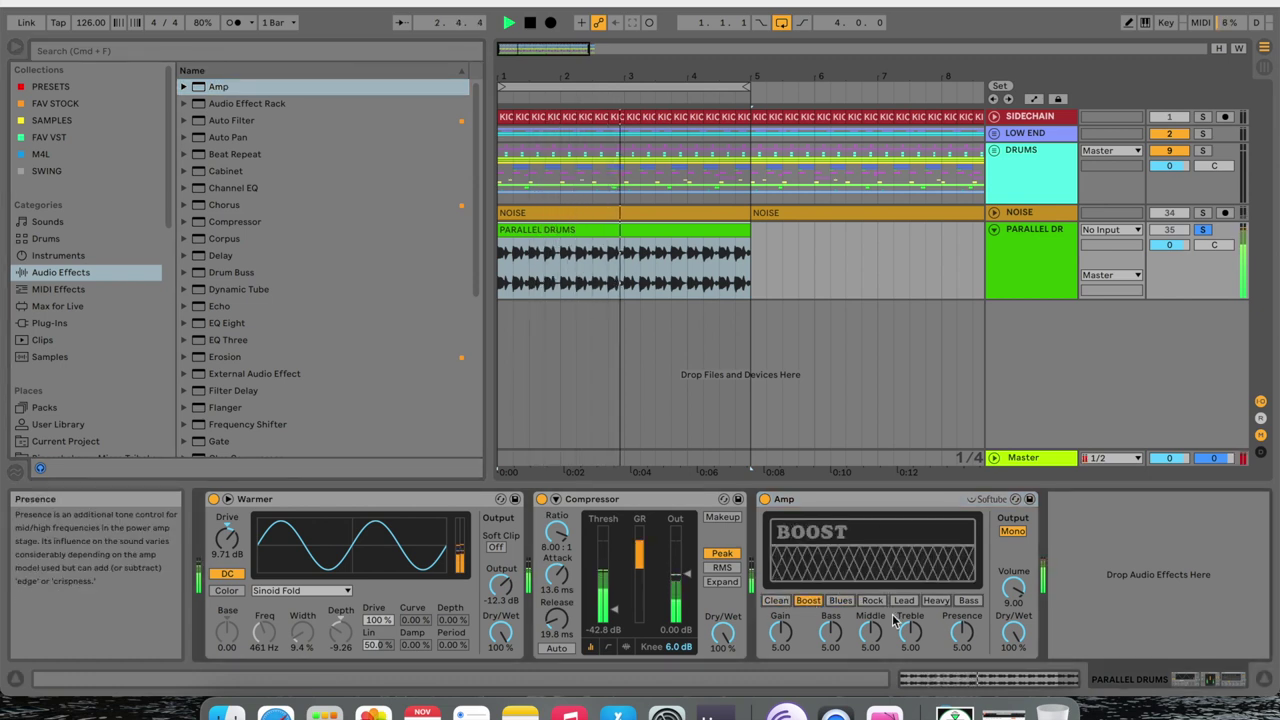
left_click(845, 600)
left_click_drag(1013, 632, 1013, 660)
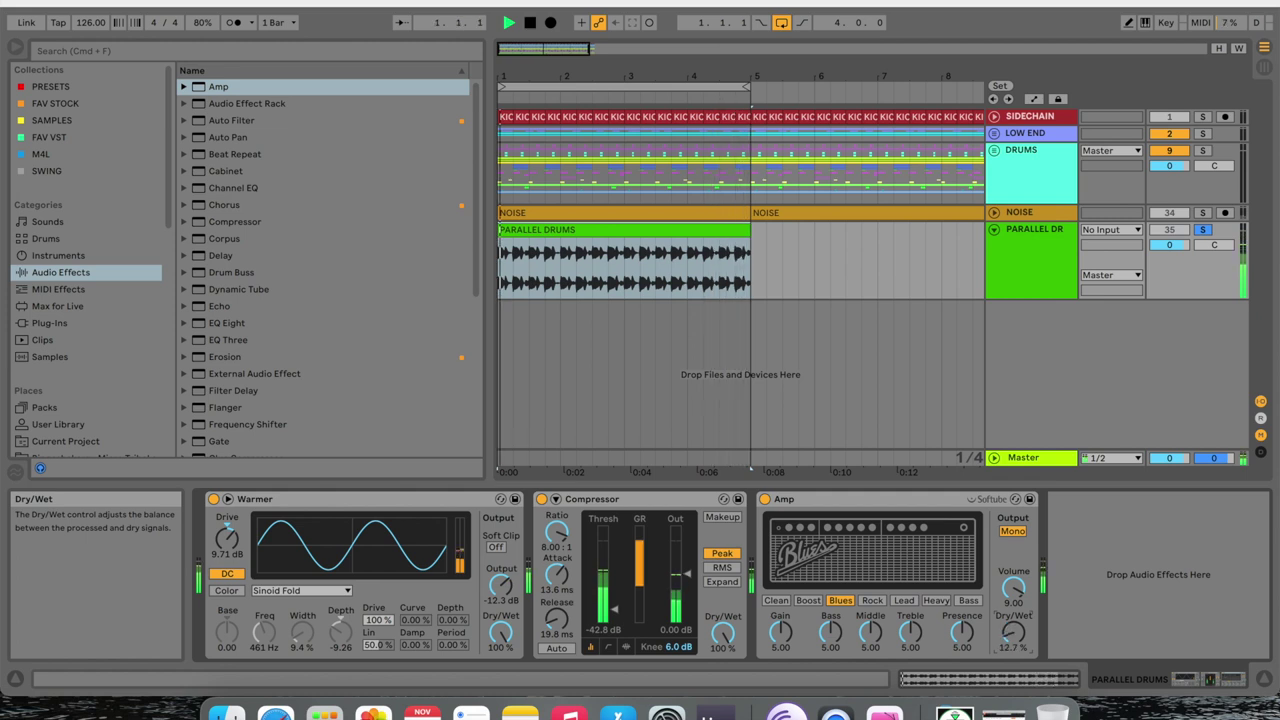
left_click_drag(961, 630, 910, 622)
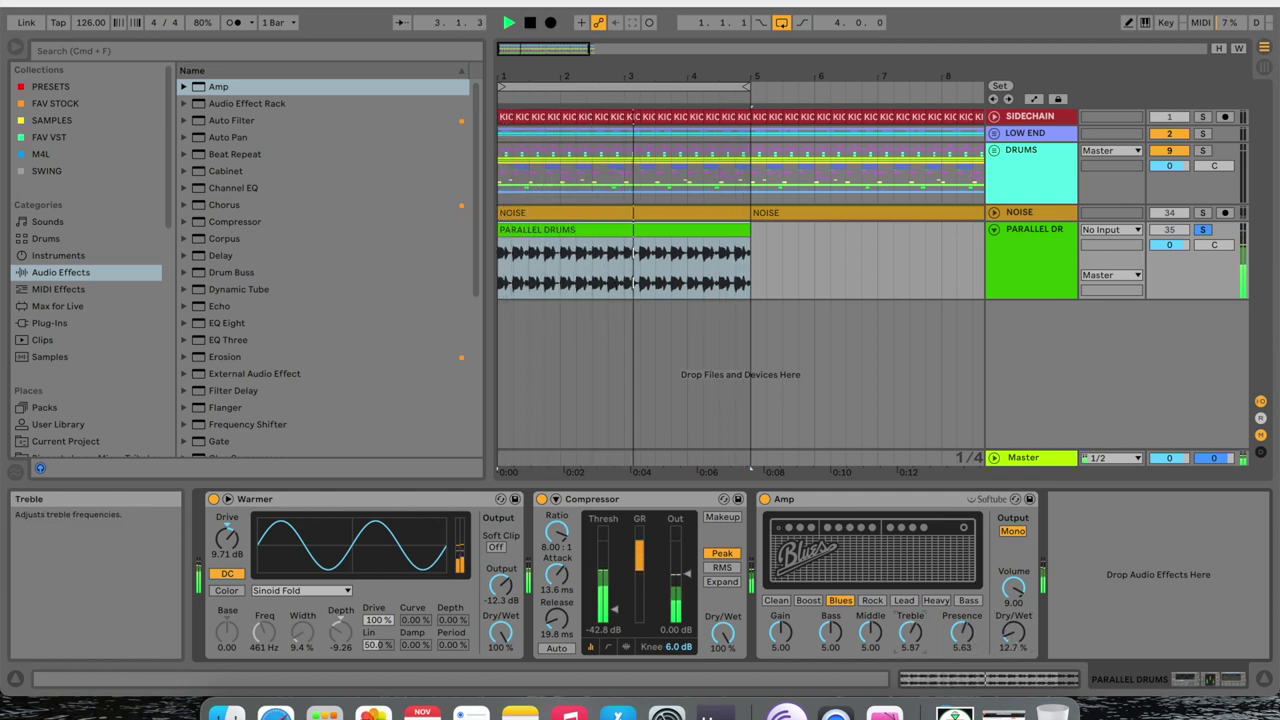
left_click_drag(1013, 630, 1013, 636)
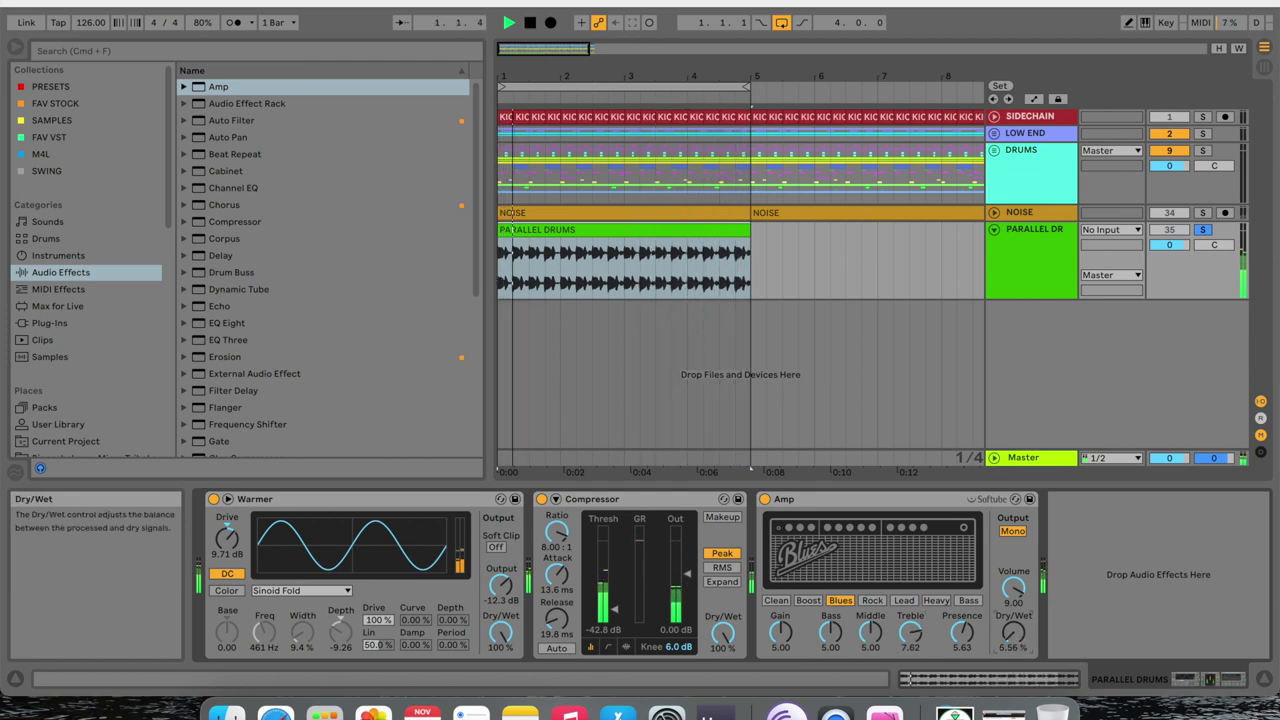
Compare the PARALLEL DRUMS sound with the Amp bypassed and enabled.
left_click(763, 499)
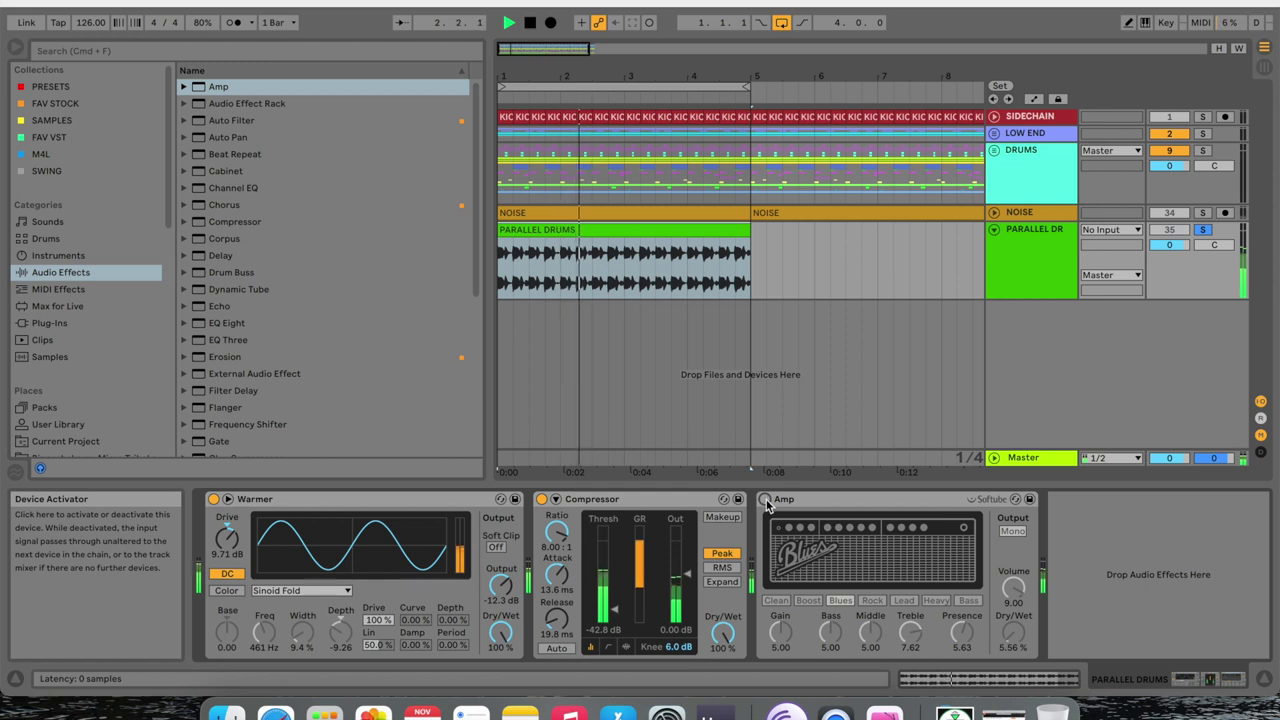
left_click(764, 499)
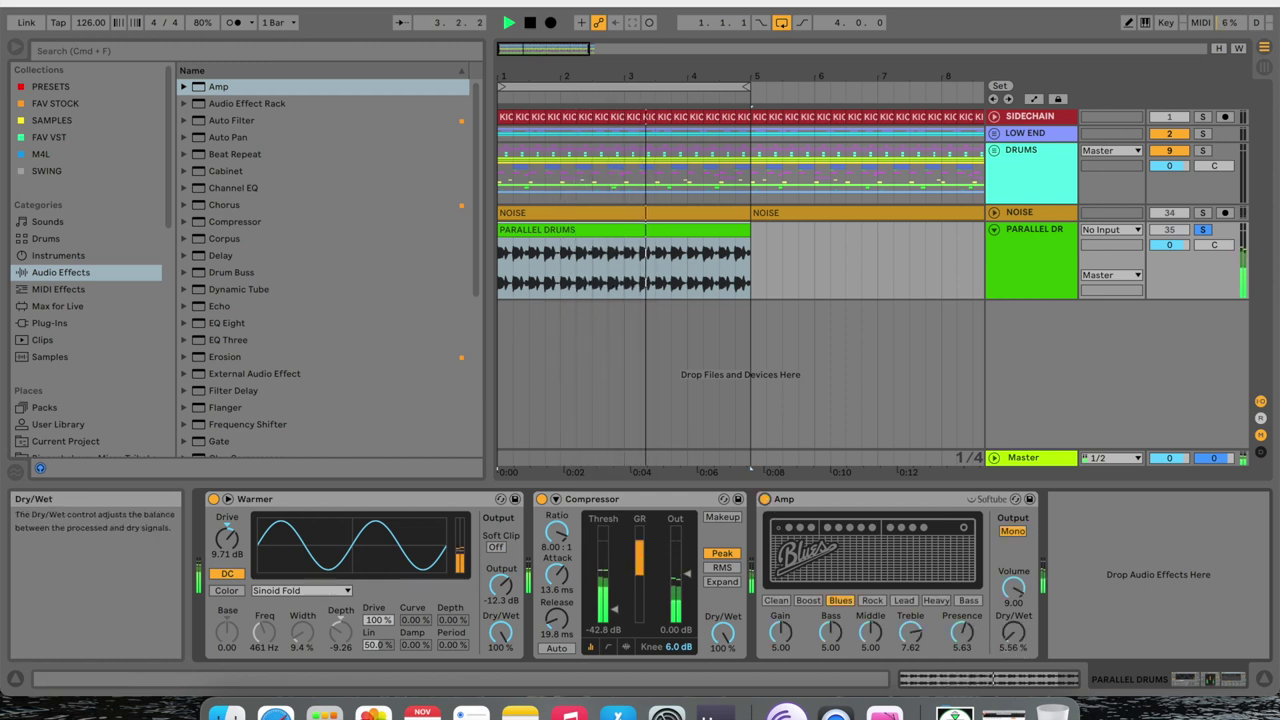
left_click(763, 499)
left_click(763, 499)
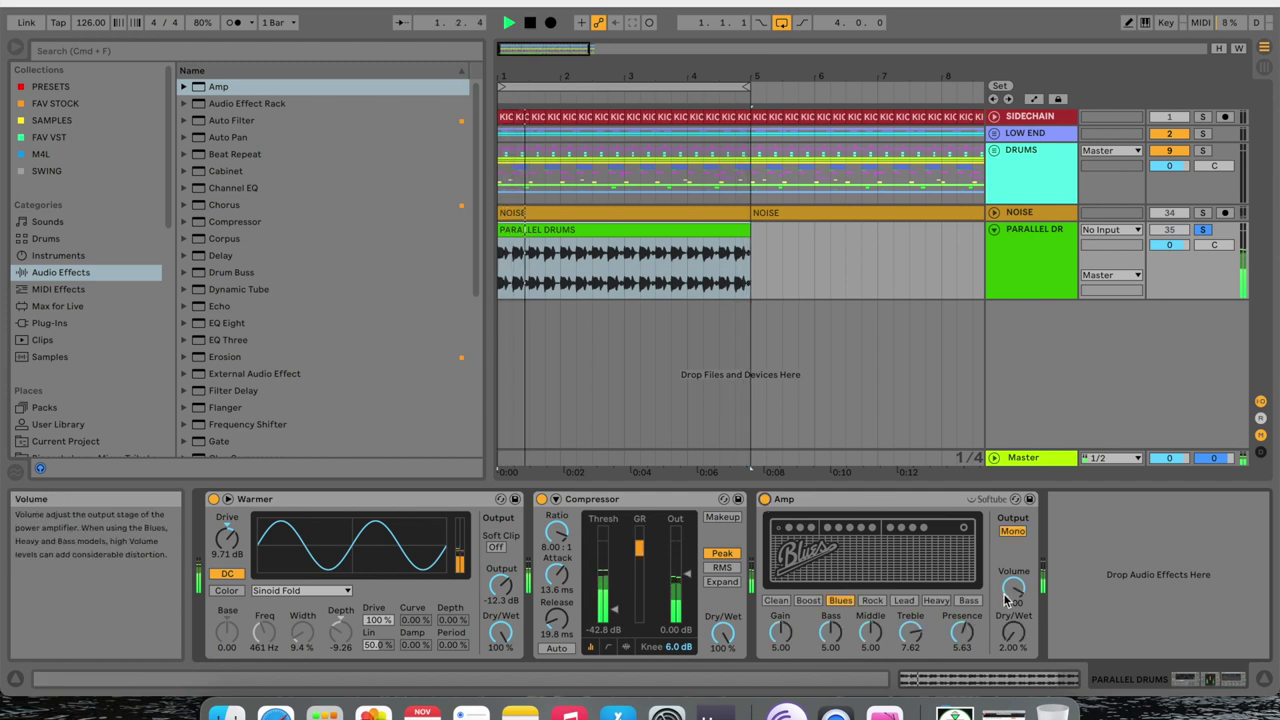
Set the Amp's Dry/Wet to 2.00%, Presence to 6.51, Treble to 8.41, Middle to 4.60, Bass to 0.00 and Gain to 3.00.
scroll(1028, 632, "up", 1)
left_click(1025, 633)
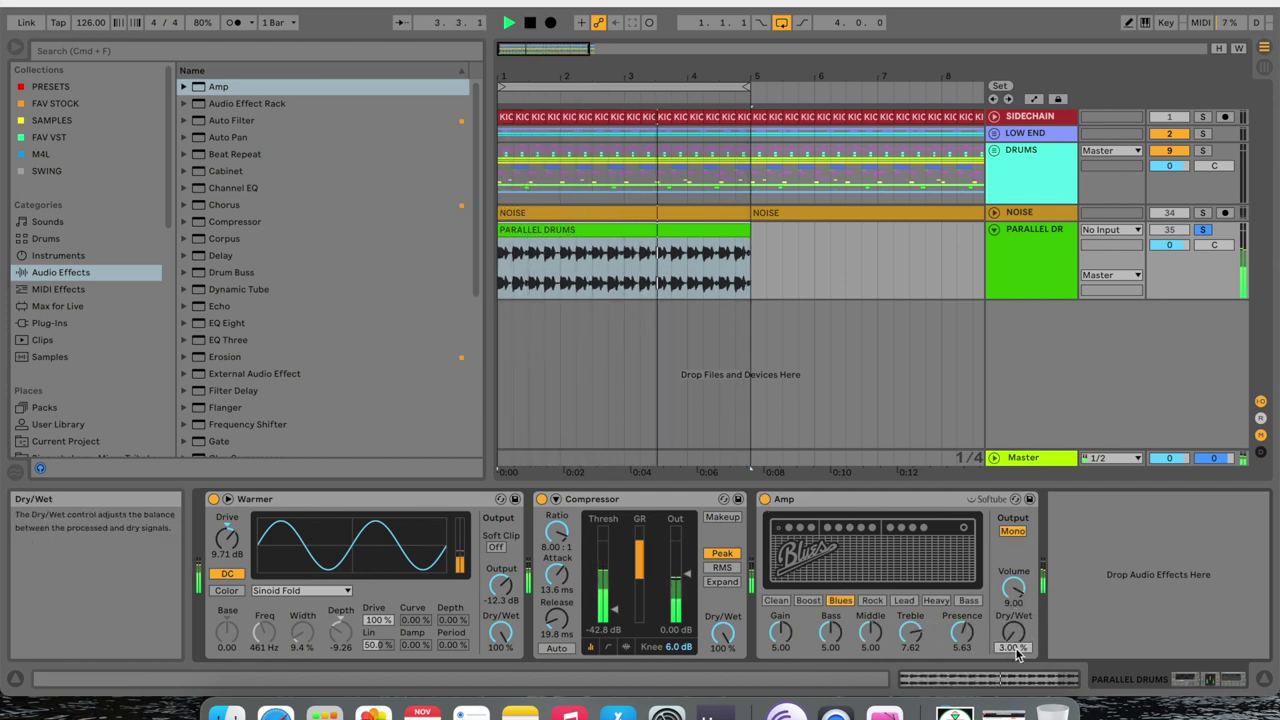
left_click(963, 632)
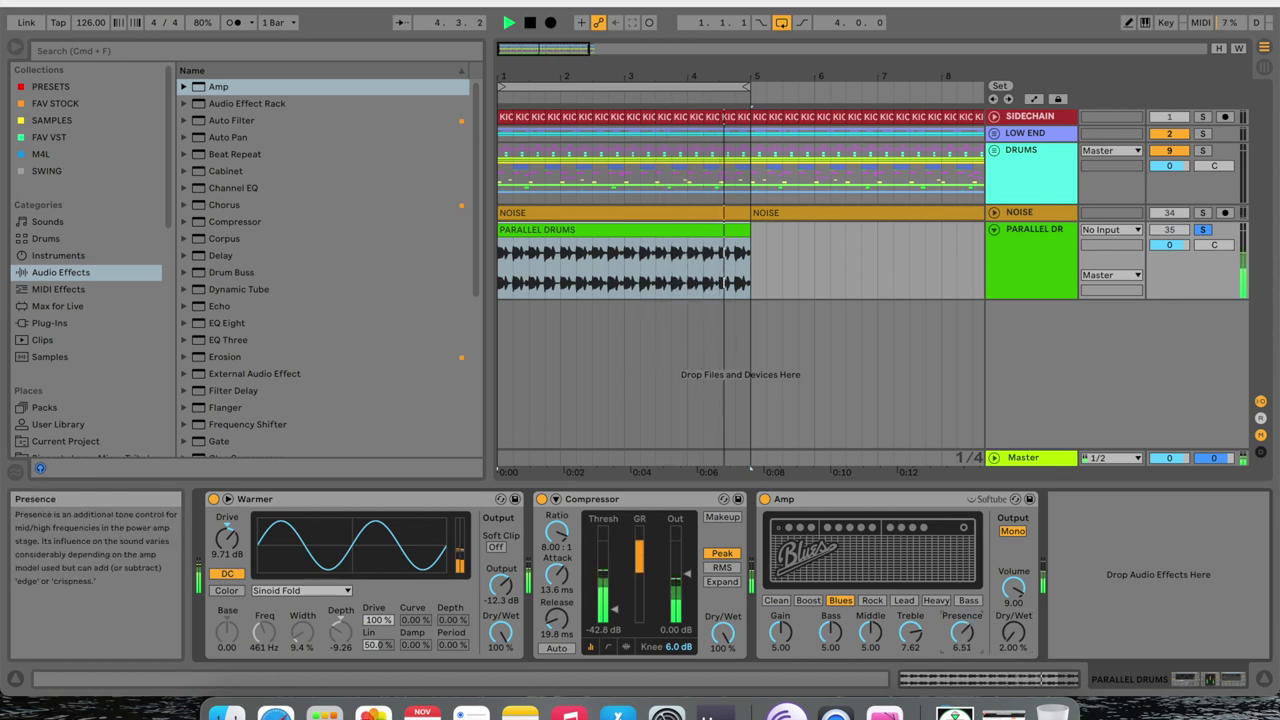
left_click_drag(910, 632, 910, 622)
left_click_drag(831, 632, 871, 612)
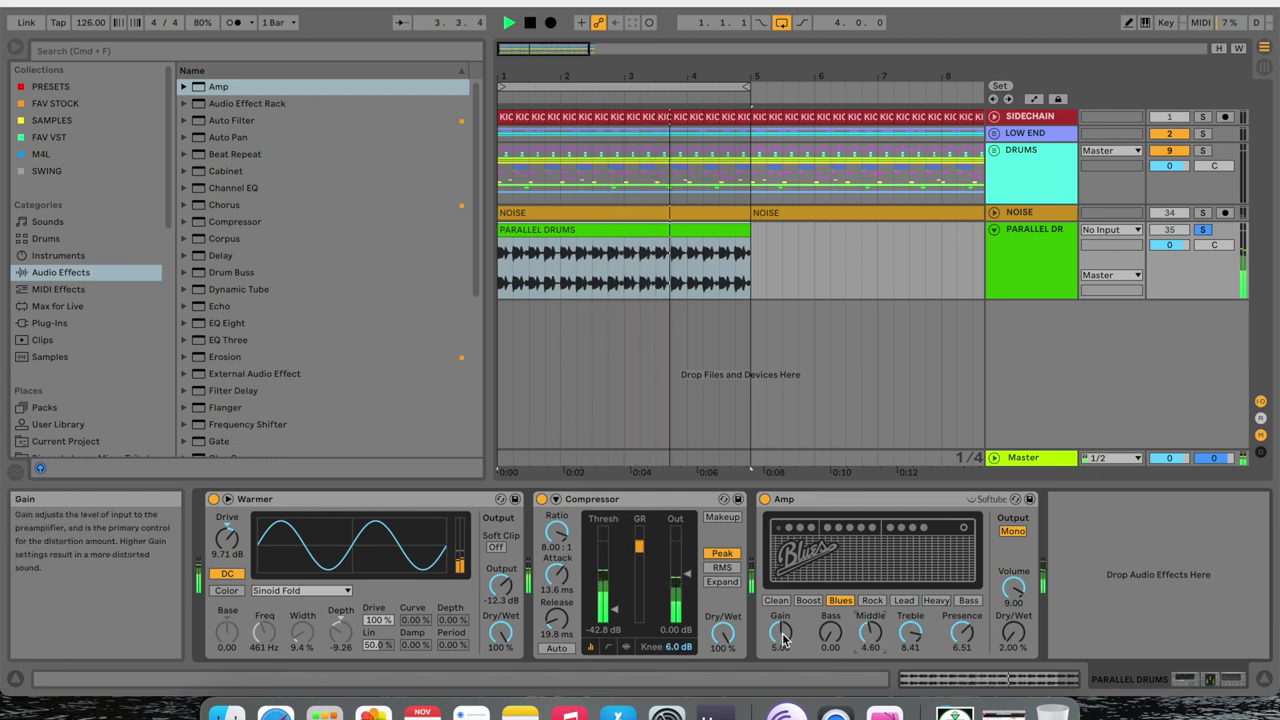
left_click_drag(781, 652, 781, 690)
Compare the Amp bypassed and enabled, and set its Presence to 7.58 and Dry/Wet to 3.00%.
left_click(765, 499)
left_click(765, 499)
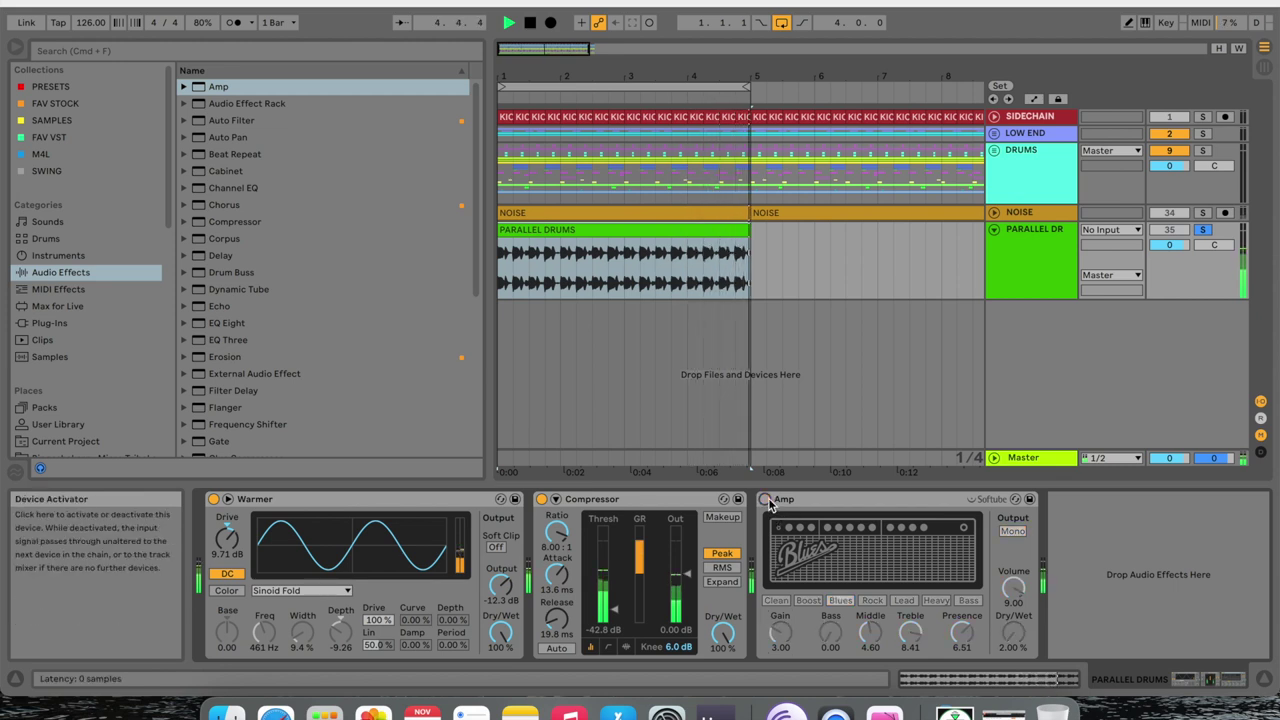
left_click_drag(962, 633, 962, 618)
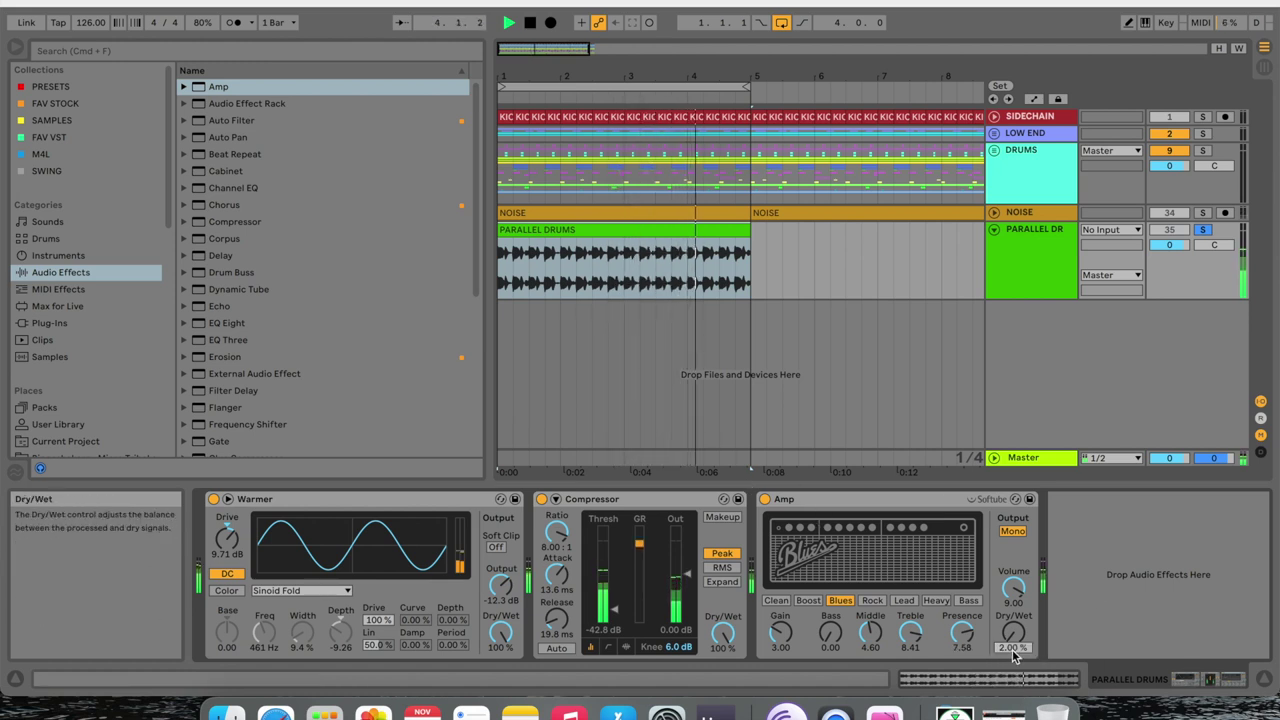
left_click(764, 499)
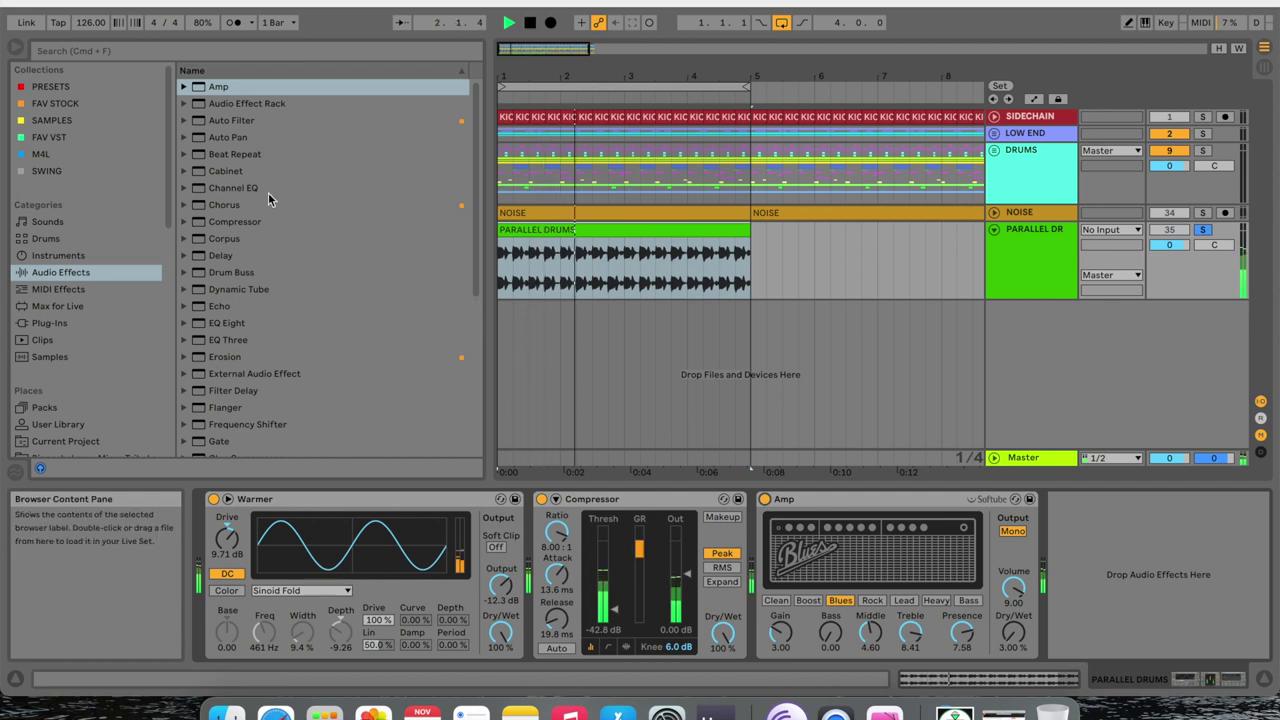
Add the stock Reverb's Snare Room preset after the Amp on the PARALLEL DRUMS track.
scroll(268, 192, "down", 5)
key("0")
left_click(56, 89)
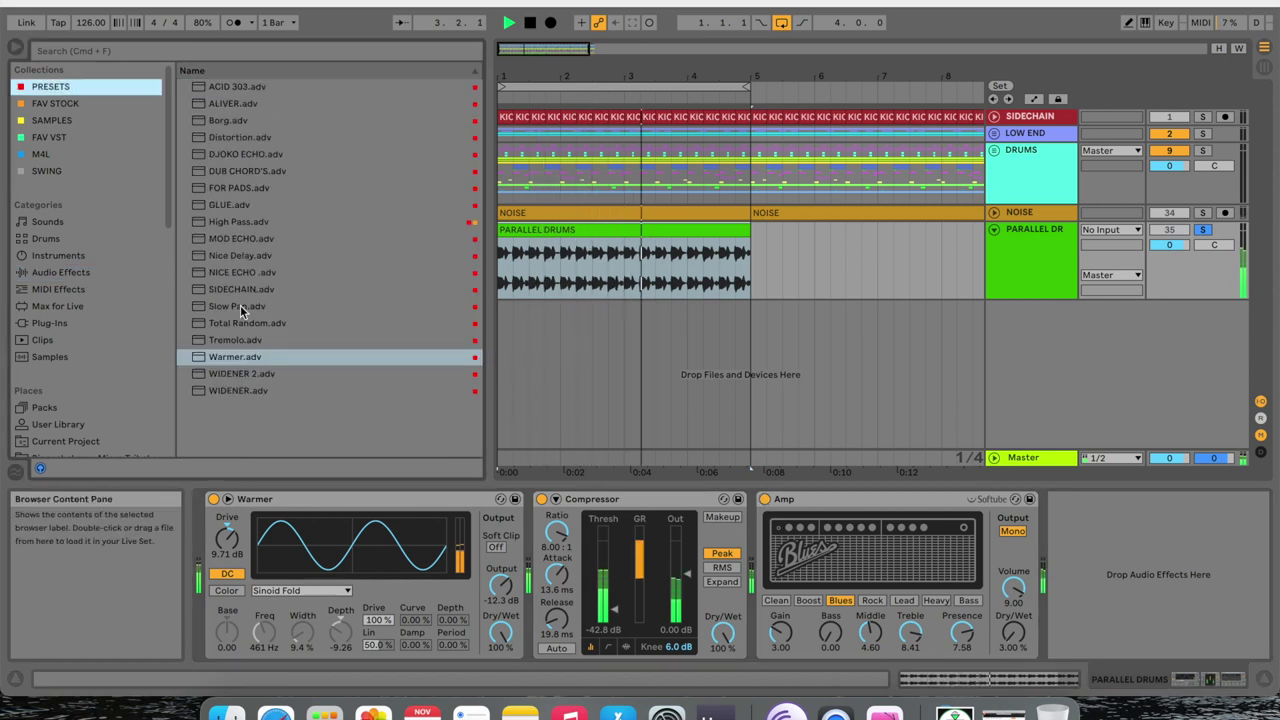
left_click(60, 272)
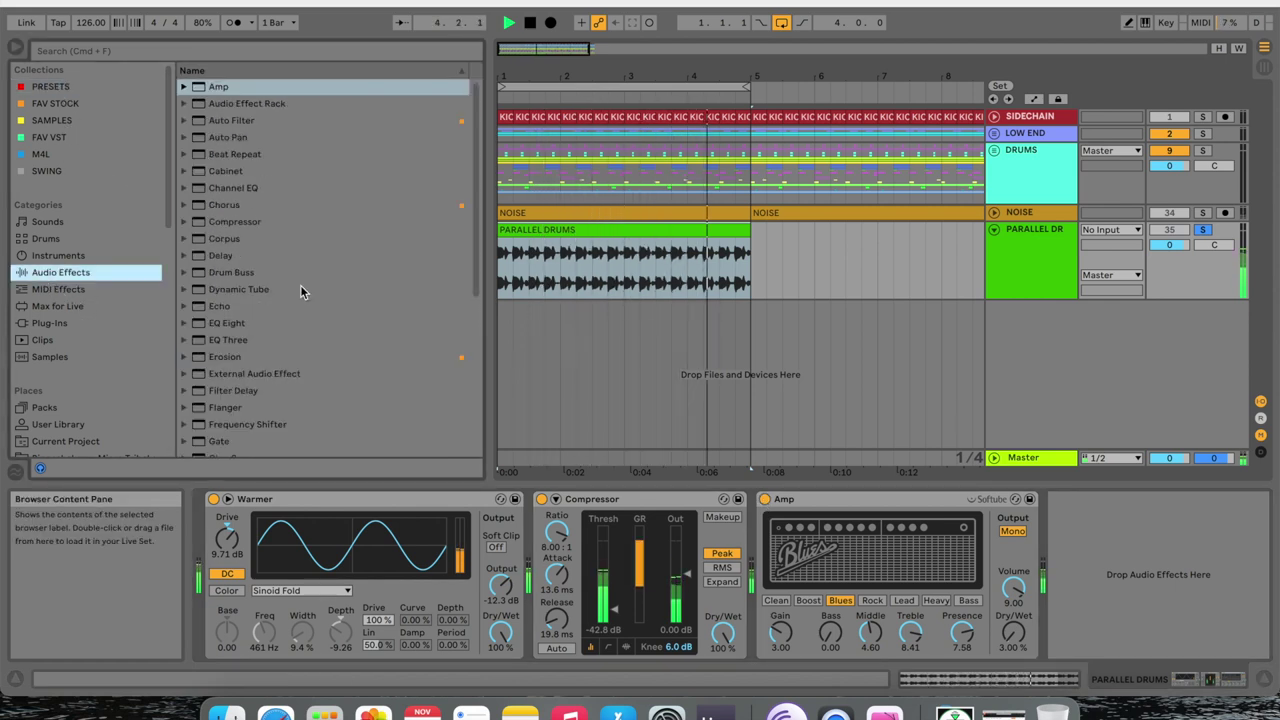
scroll(300, 285, "down", 3)
scroll(300, 285, "down", 3)
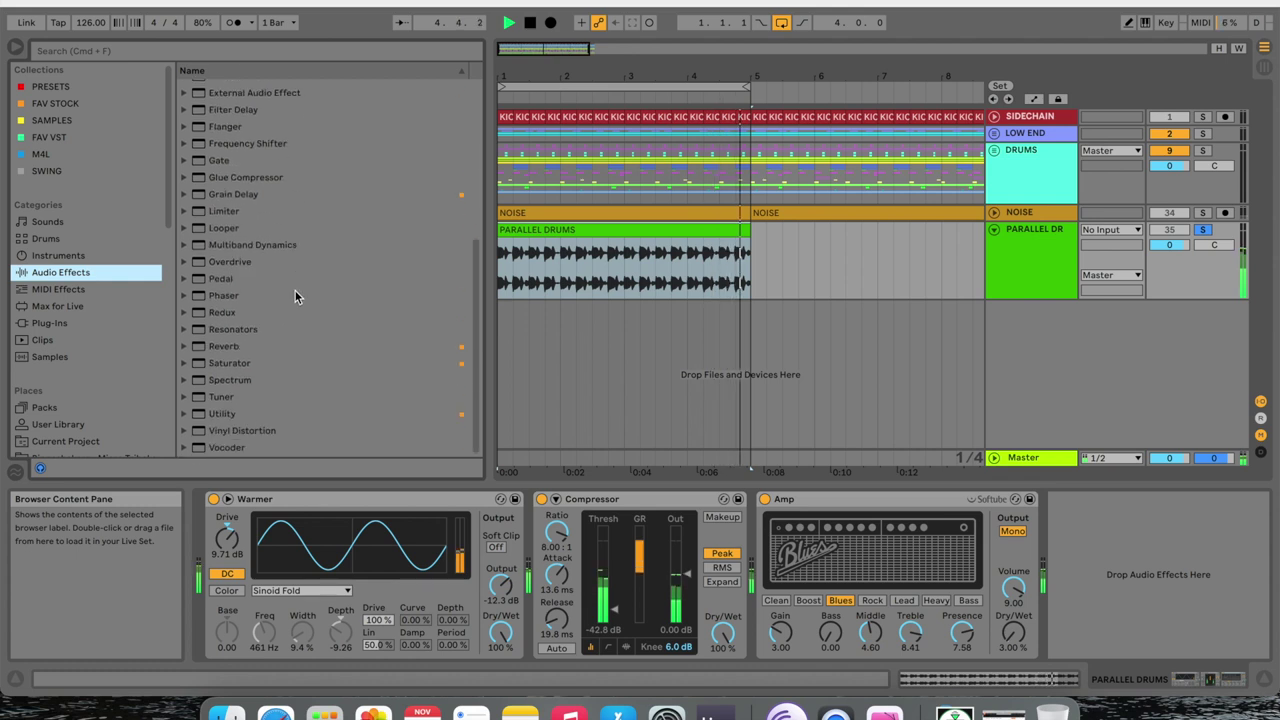
left_click(186, 346)
scroll(226, 353, "down", 3)
scroll(280, 285, "up", 1)
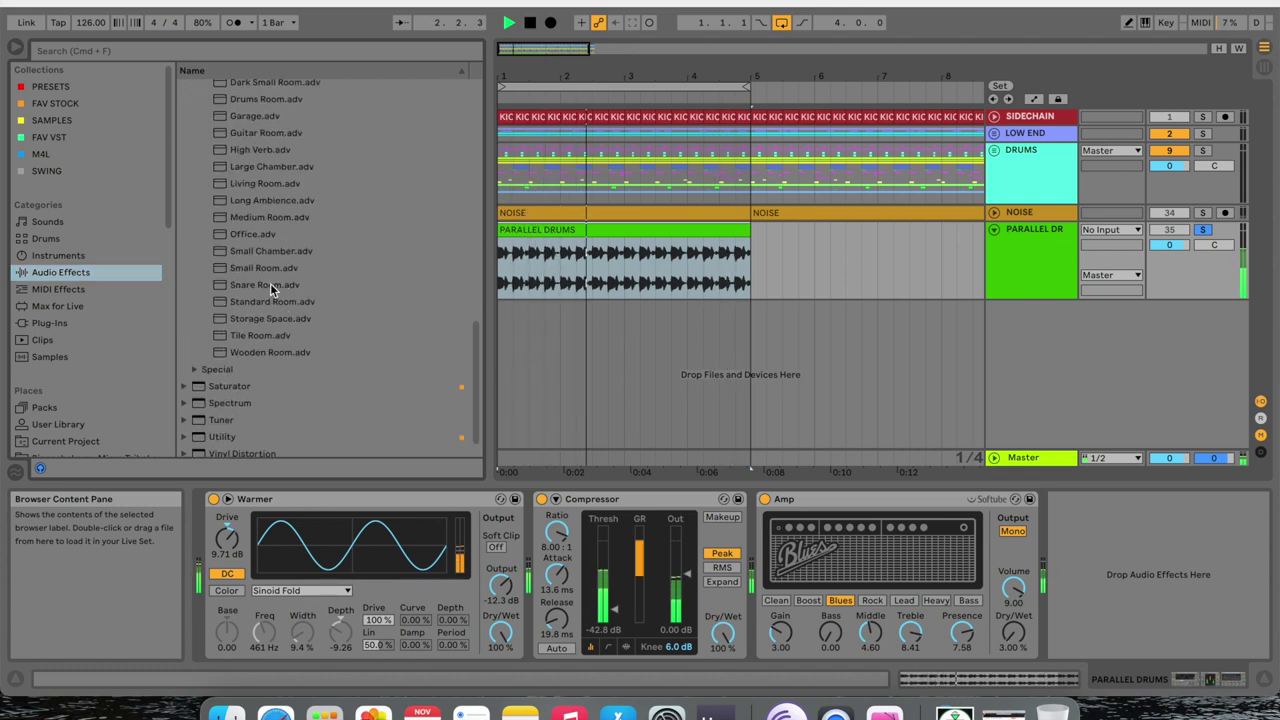
double_click(270, 283)
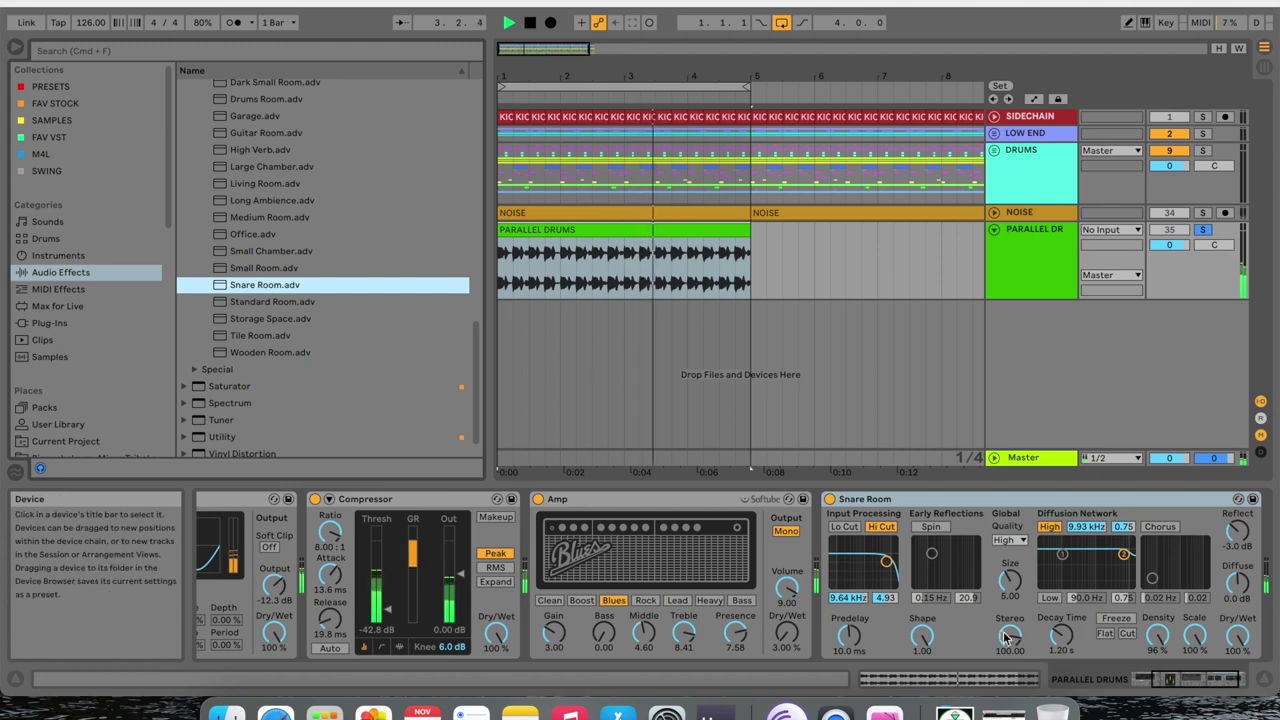
Set the Snare Room reverb to decay 250 ms, predelay 0.50 ms and Dry/Wet 11%, comparing it bypassed and enabled.
left_click_drag(1062, 636, 1062, 690)
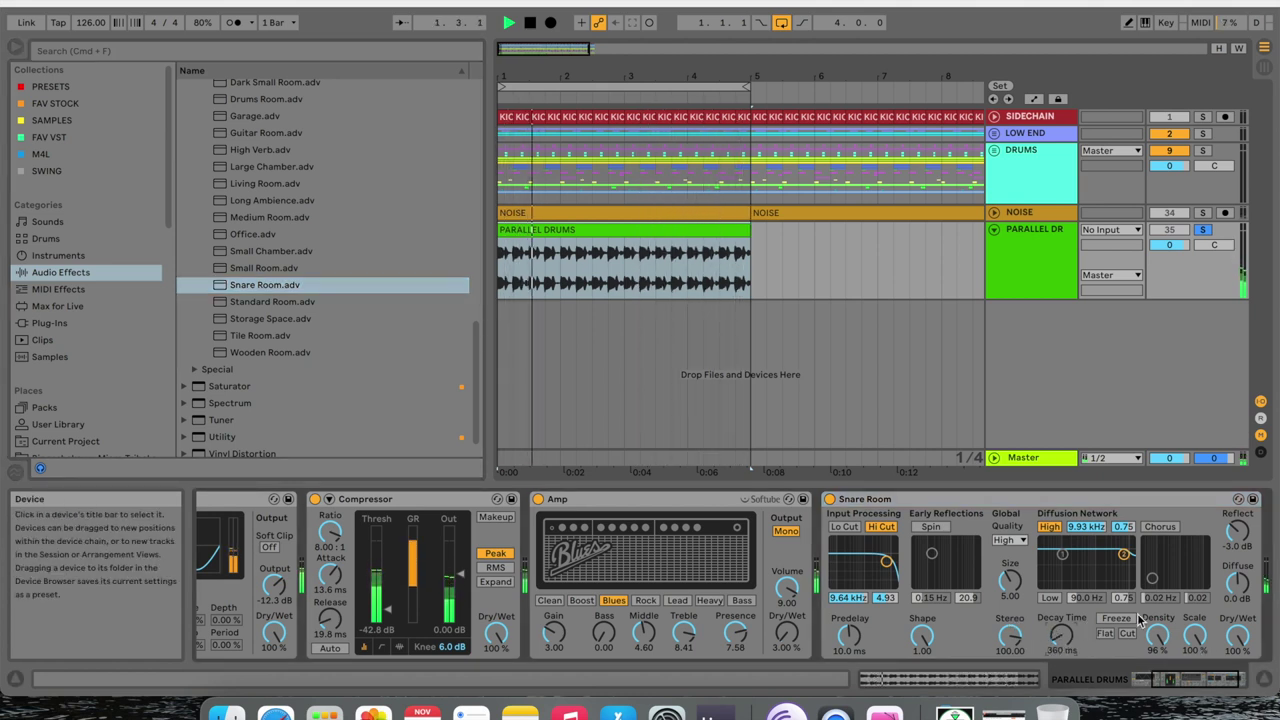
left_click_drag(1237, 636, 1237, 665)
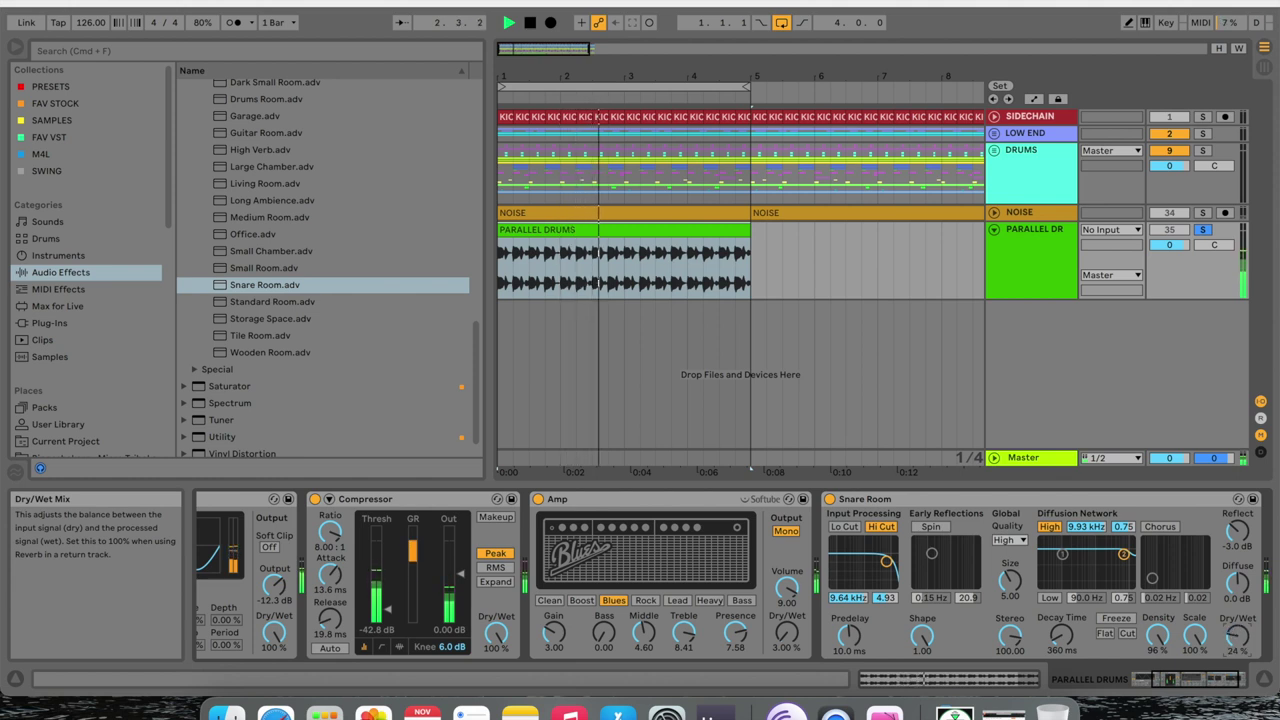
left_click_drag(1245, 650, 1245, 656)
left_click_drag(849, 636, 849, 662)
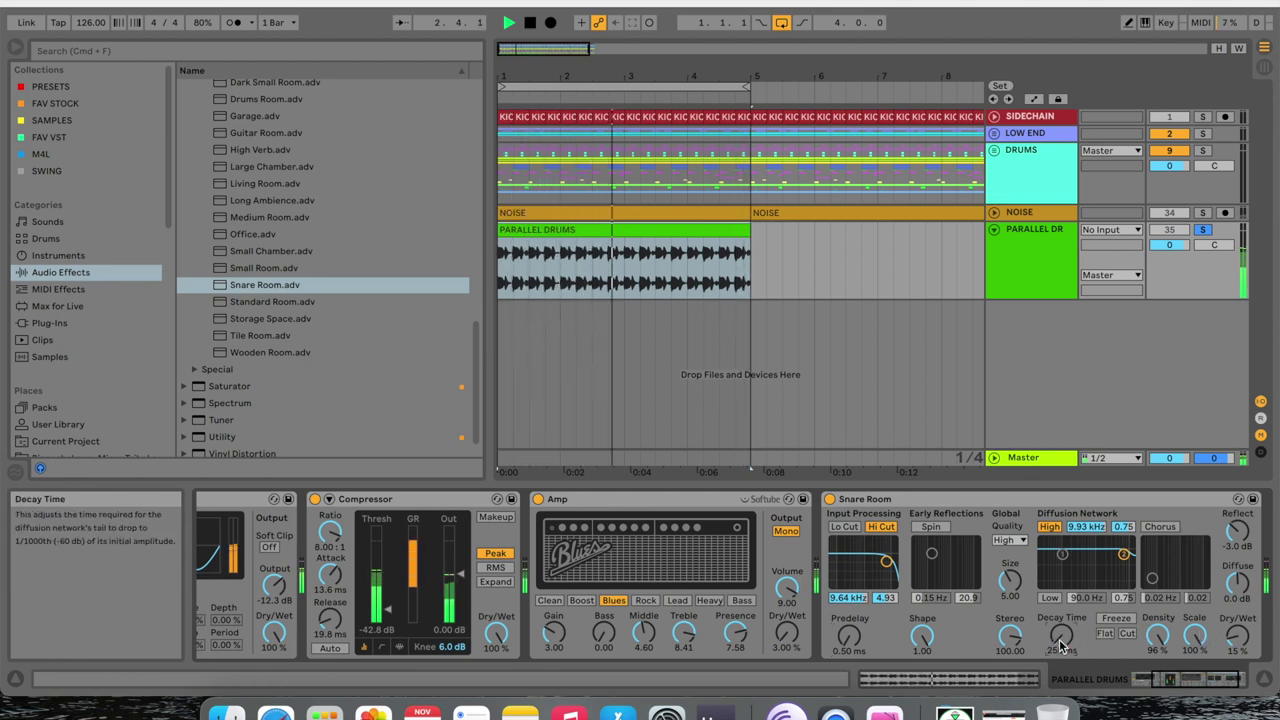
left_click(829, 500)
left_click(829, 500)
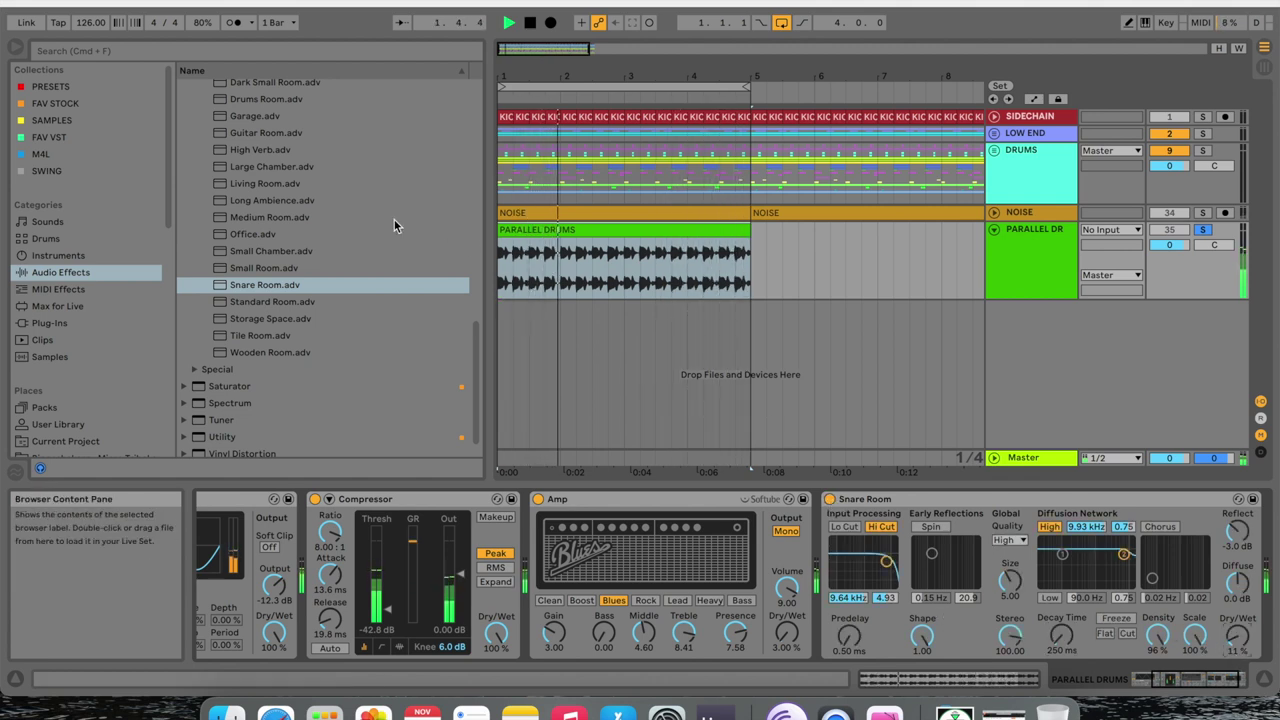
Add the High Pass preset after the Snare Room reverb, with its low cut at 958 Hz.
scroll(437, 234, "up", 10)
left_click(140, 86)
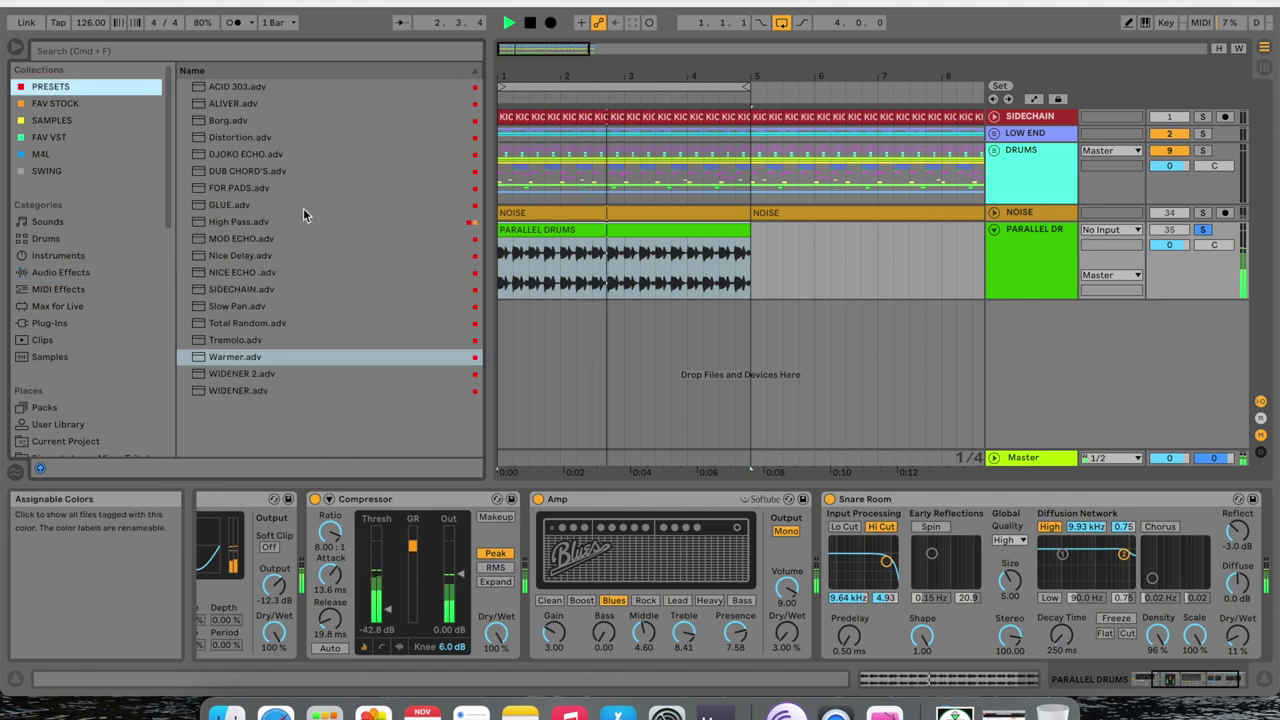
left_click(233, 221)
left_click_drag(534, 403, 1048, 582)
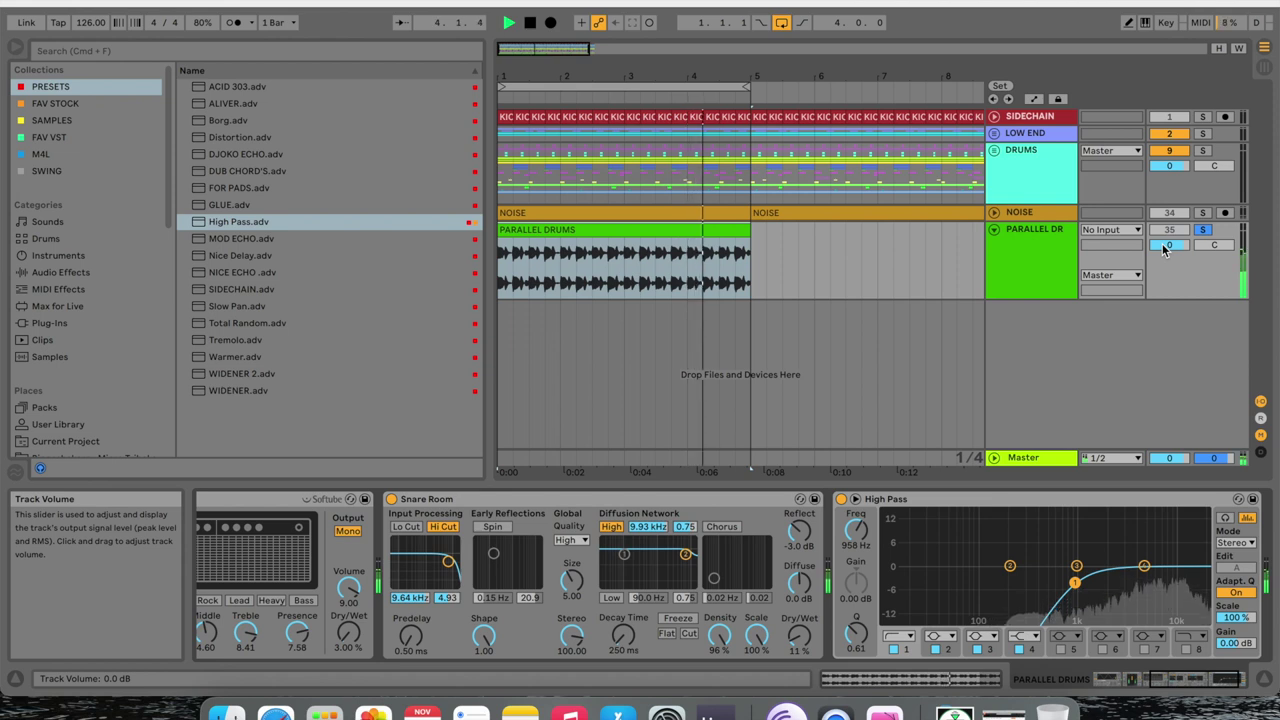
Solo DRUMS together with PARALLEL DRUMS and blend the parallel layer in from -69.0 dB up to -6.0 dB.
left_click_drag(1162, 248, 1162, 330)
left_click(1205, 152)
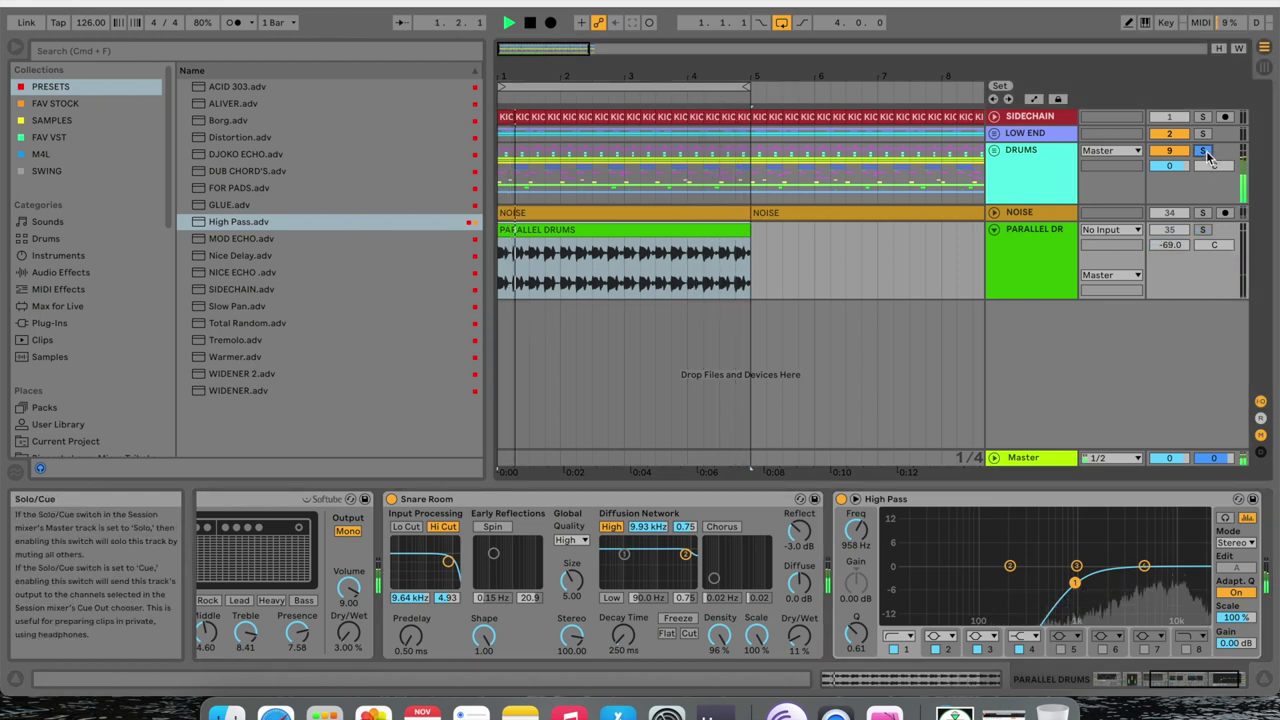
left_click(1203, 229)
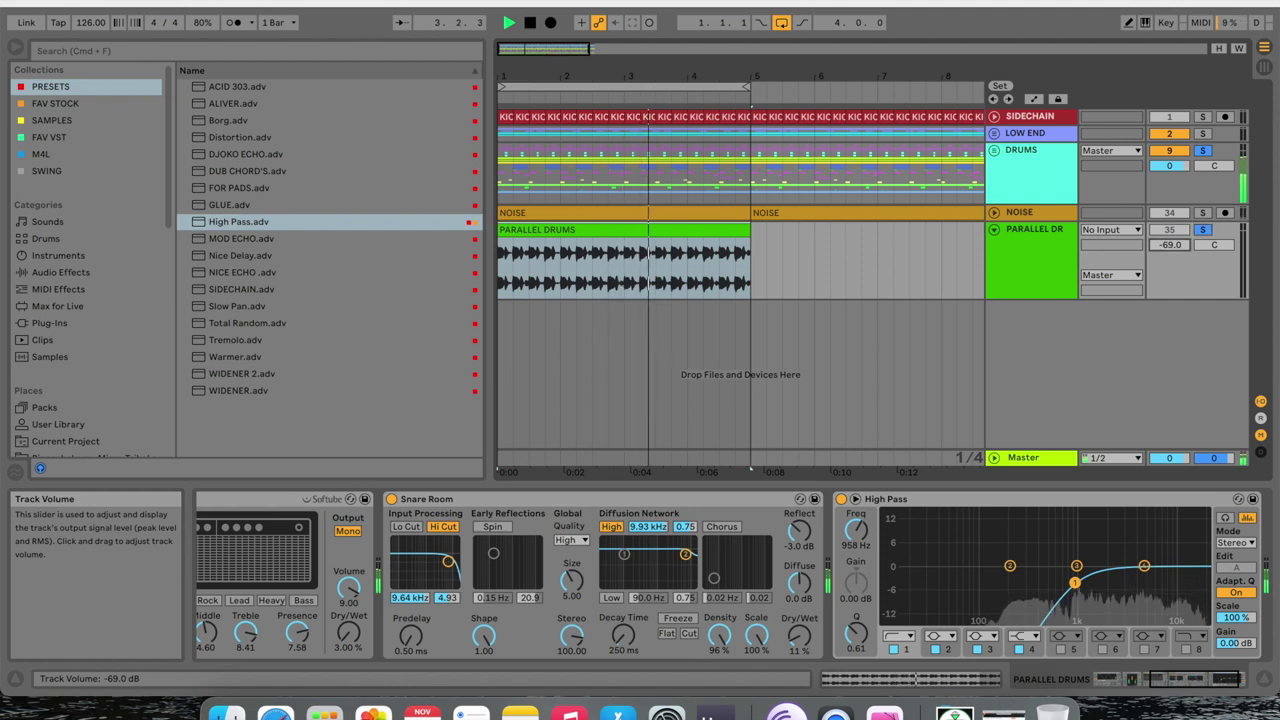
left_click_drag(1170, 244, 1170, 216)
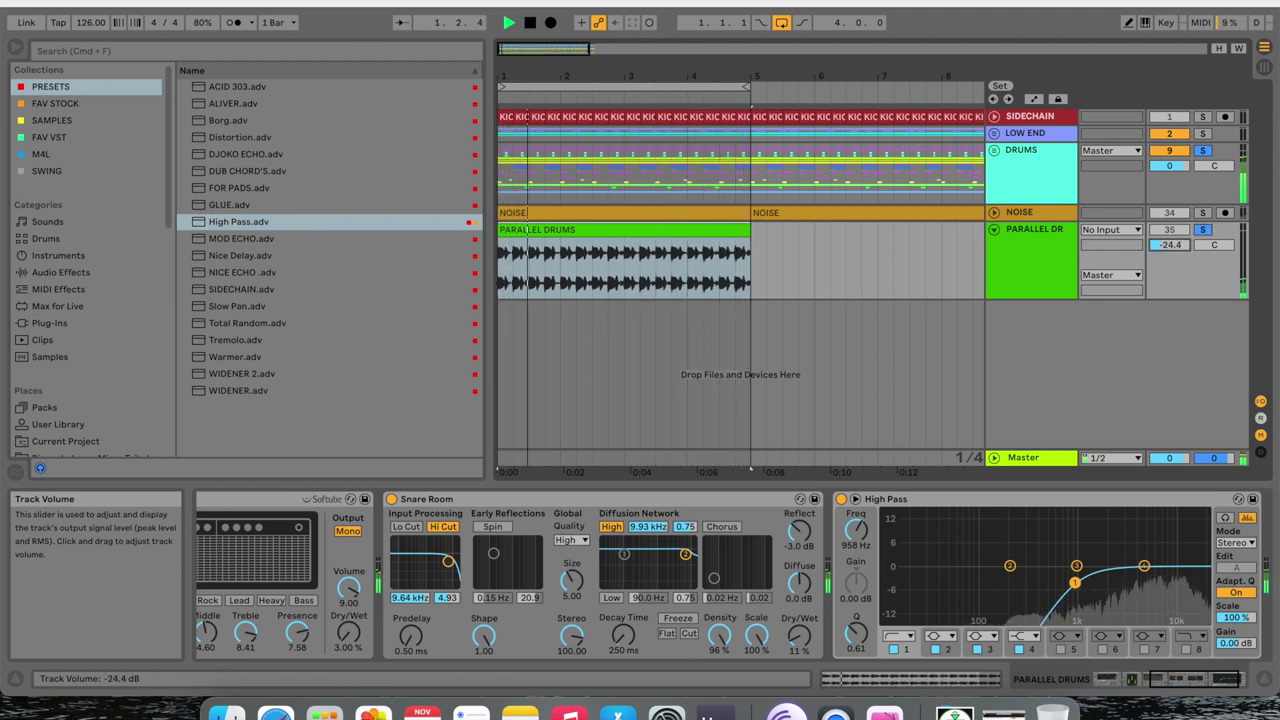
left_click_drag(1170, 244, 1170, 242)
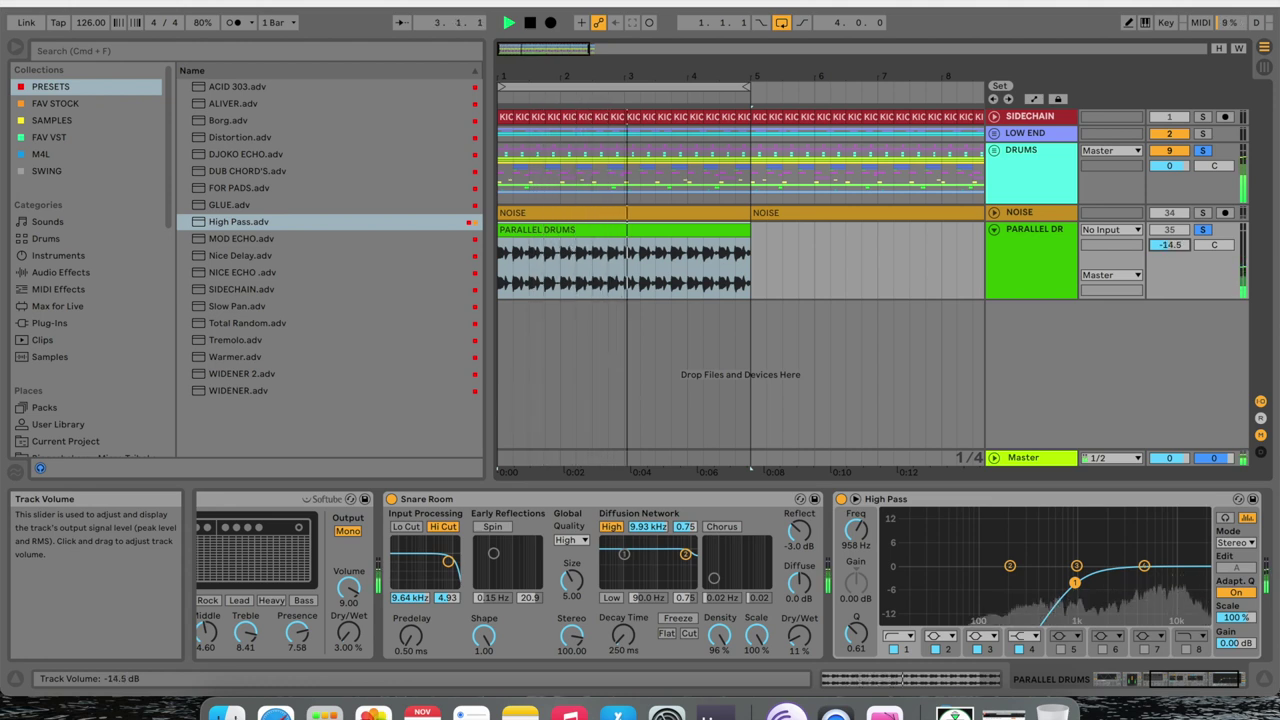
Switch to the Session View mixer and leave only the PARALLEL DRUMS track soloed.
left_click(1263, 48)
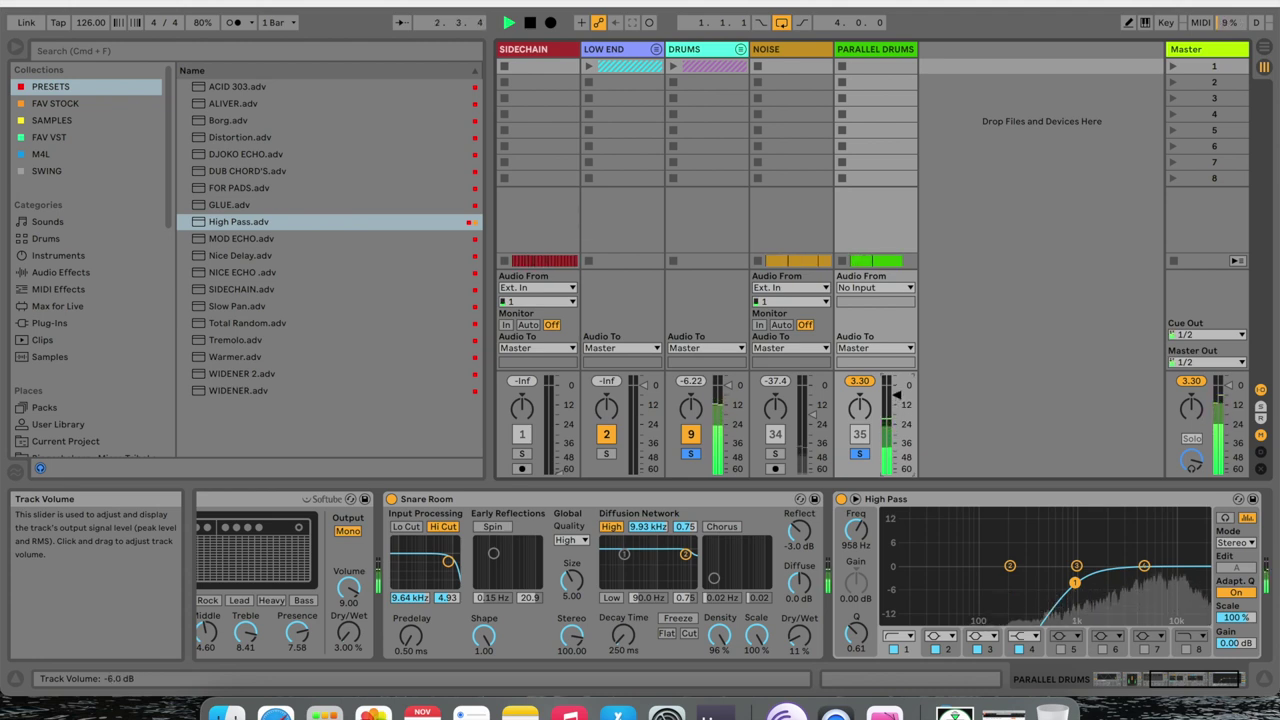
left_click(860, 455)
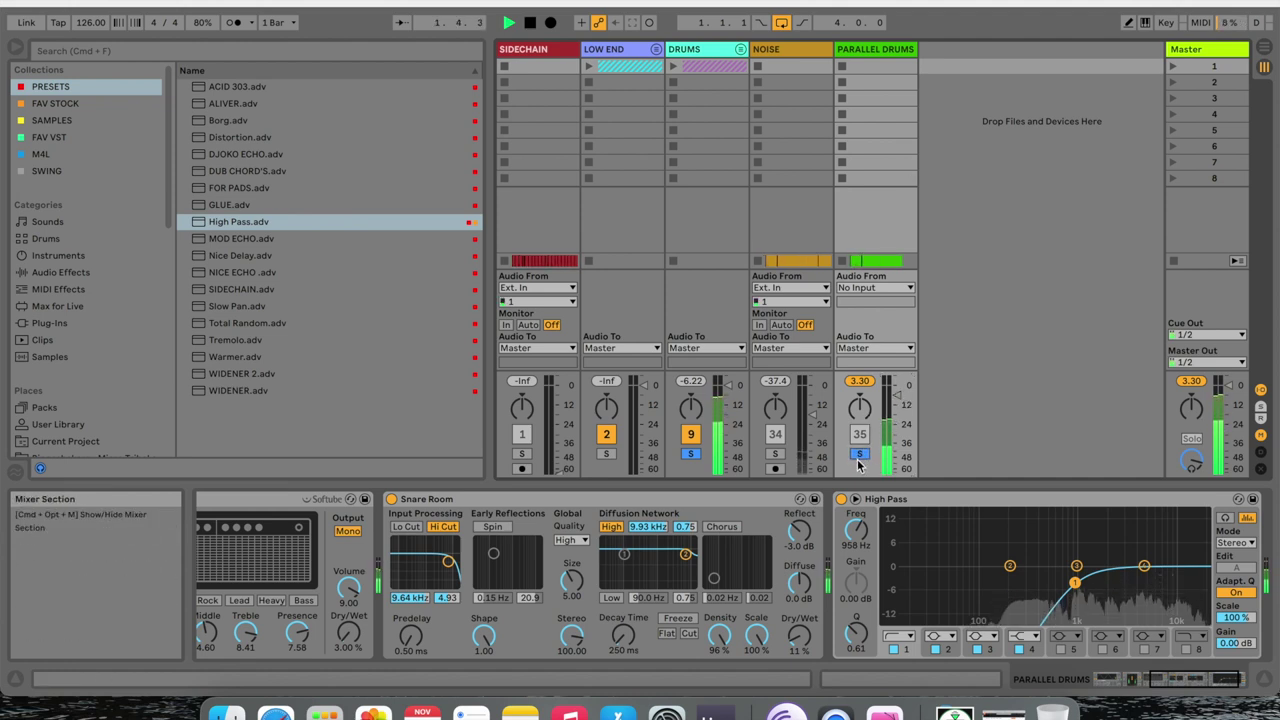
left_click(860, 456)
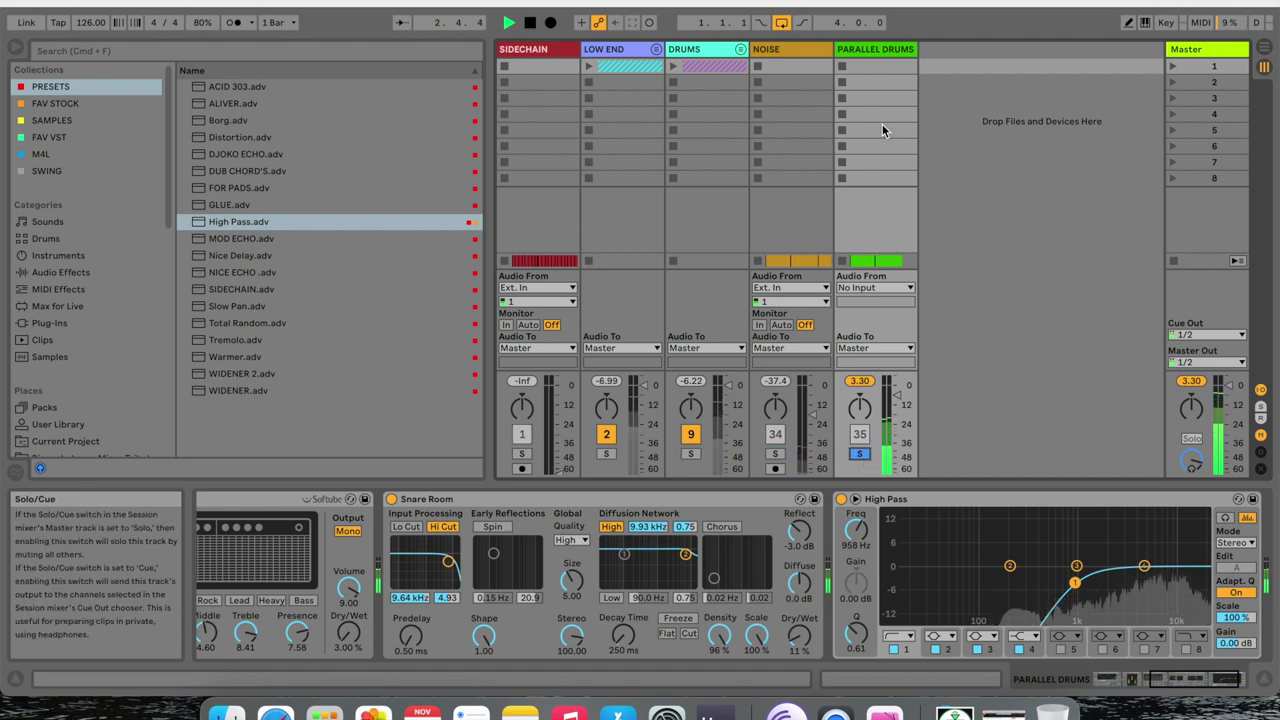
Add a Utility effect at the end of the PARALLEL DRUMS chain and set its Width to 169%.
scroll(1027, 565, "right", 2)
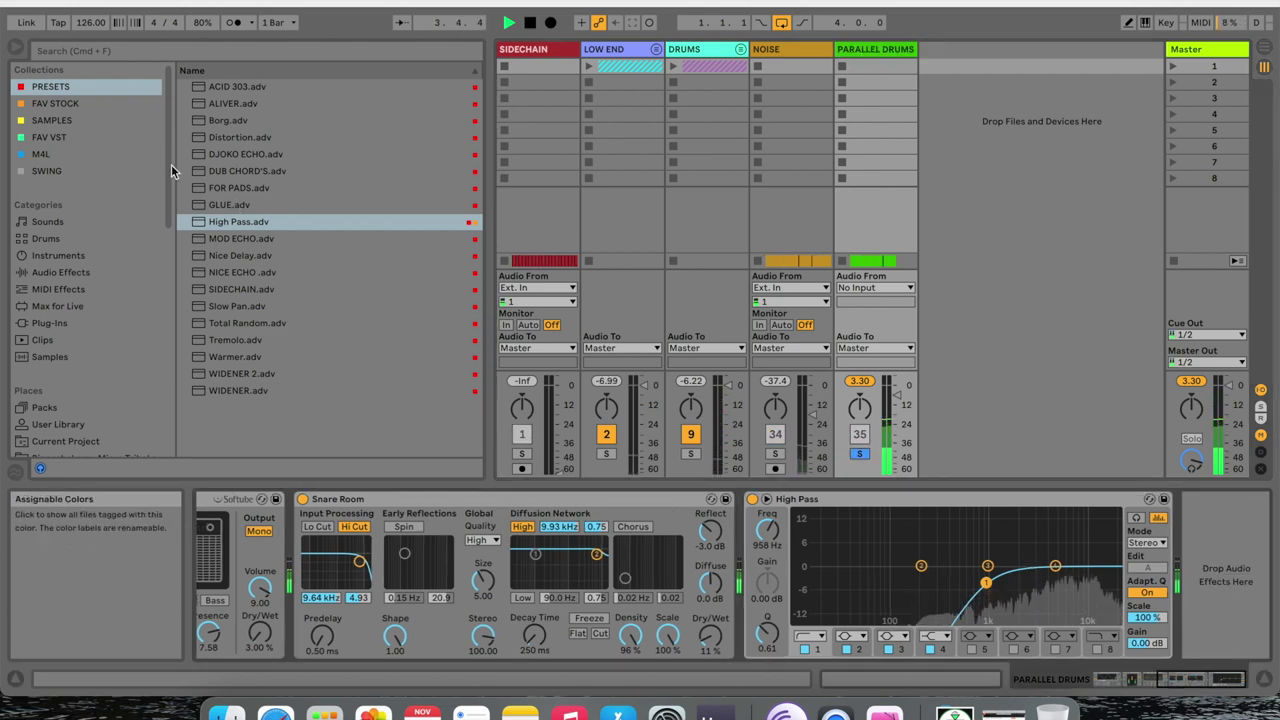
left_click(64, 105)
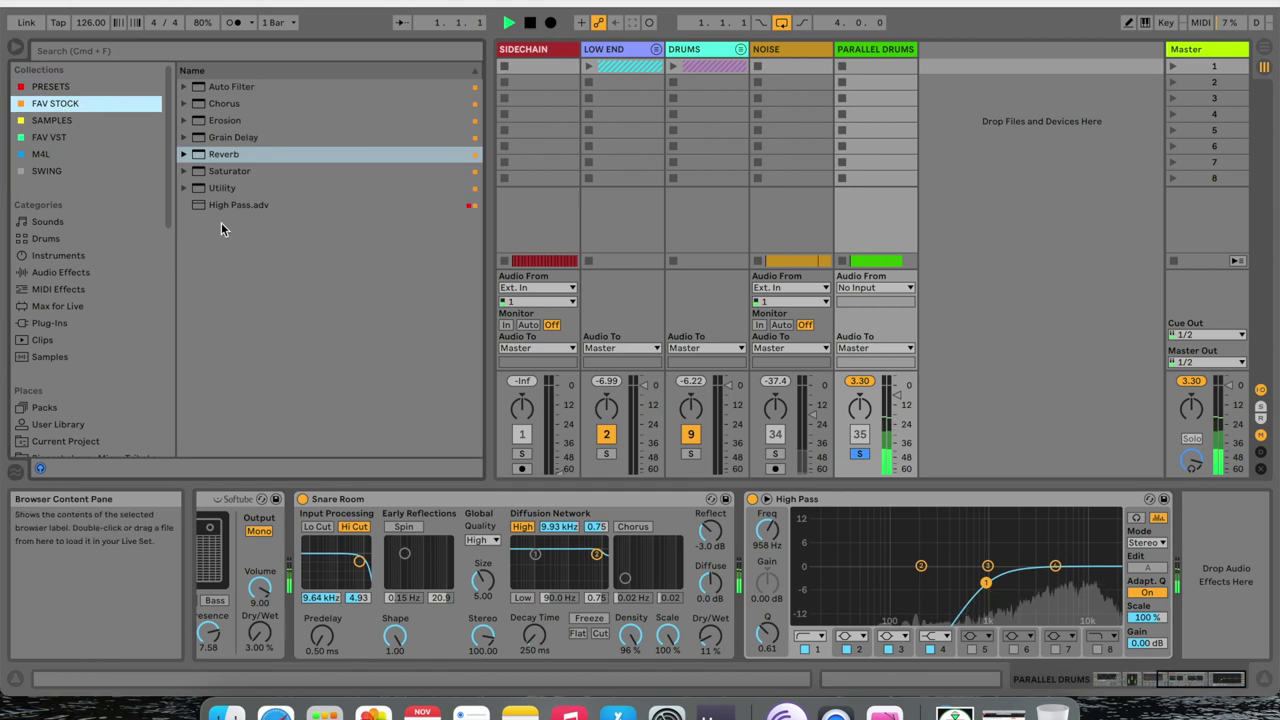
left_click(185, 188)
left_click(186, 187)
left_click(186, 188)
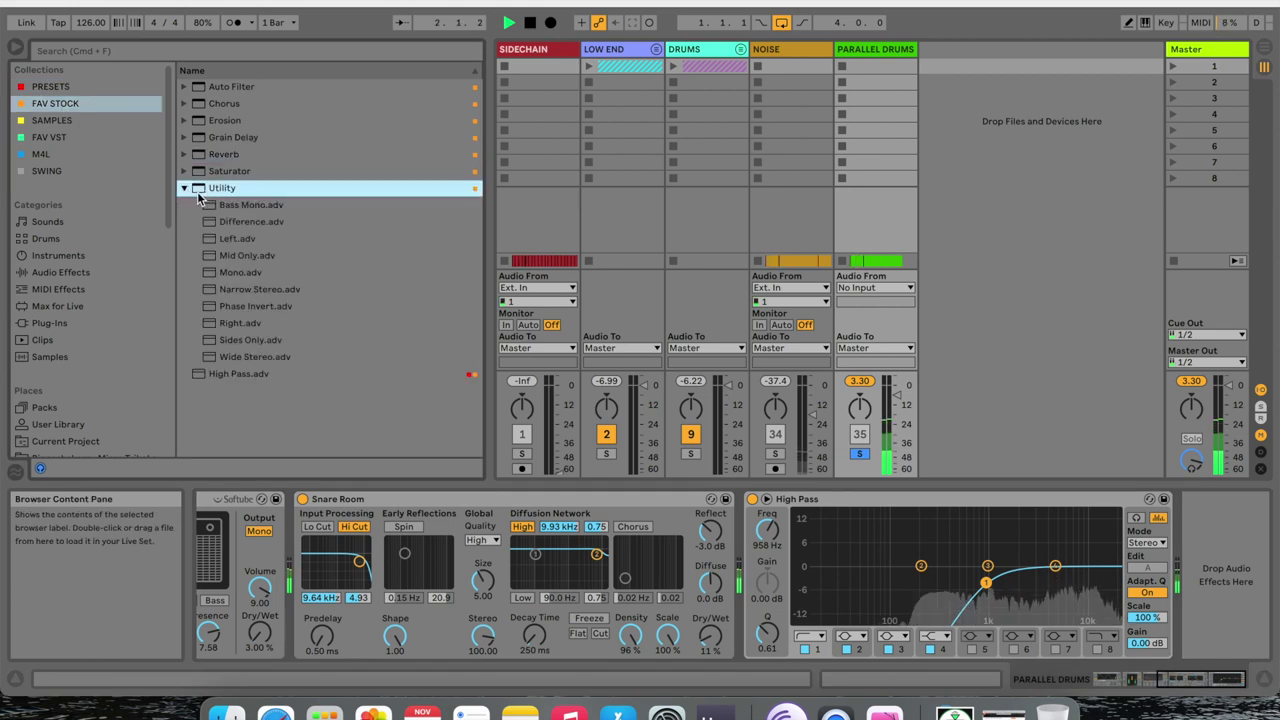
left_click(185, 189)
left_click_drag(715, 467, 1060, 580)
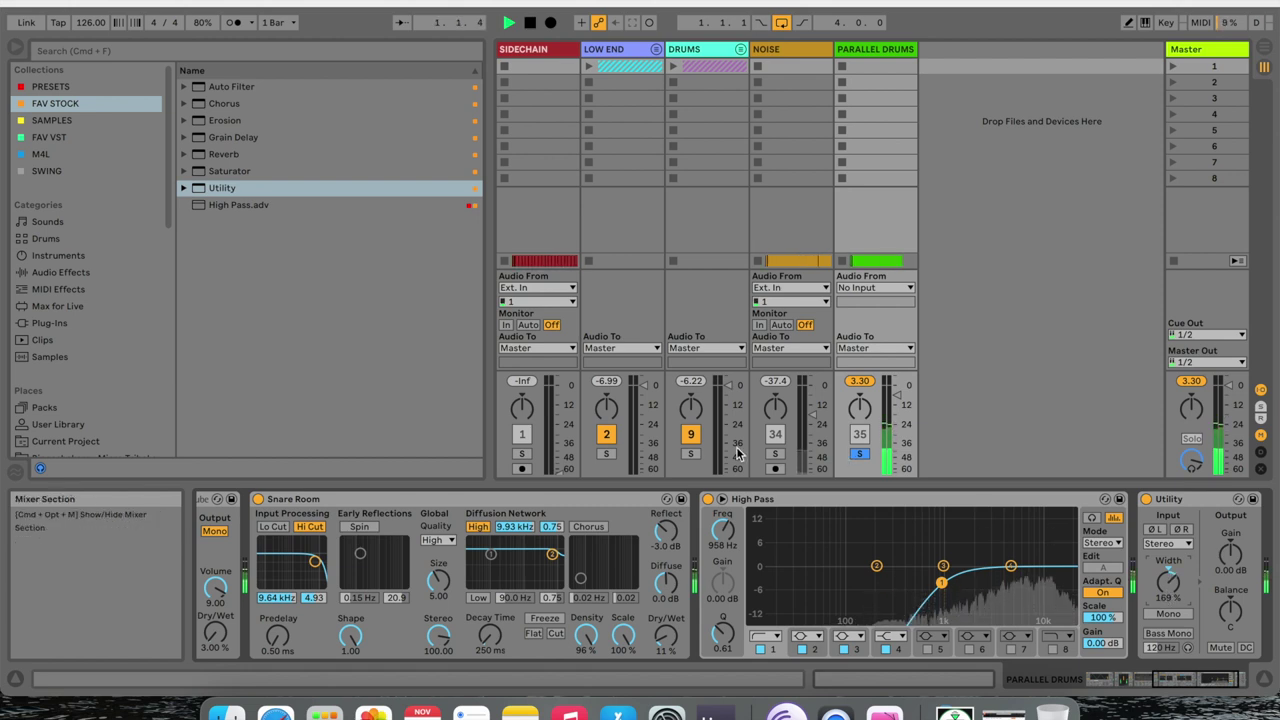
Solo DRUMS as well and compare the beat with the PARALLEL DRUMS layer off and on.
left_click(690, 454)
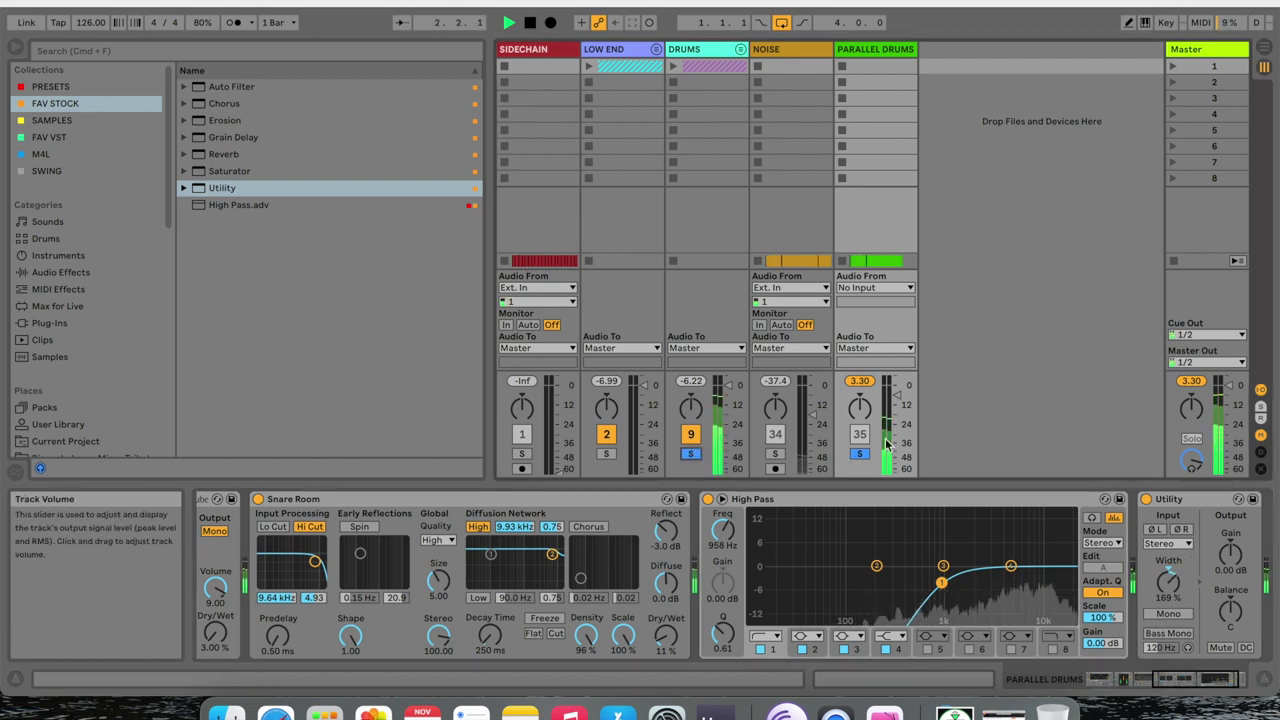
left_click(859, 455)
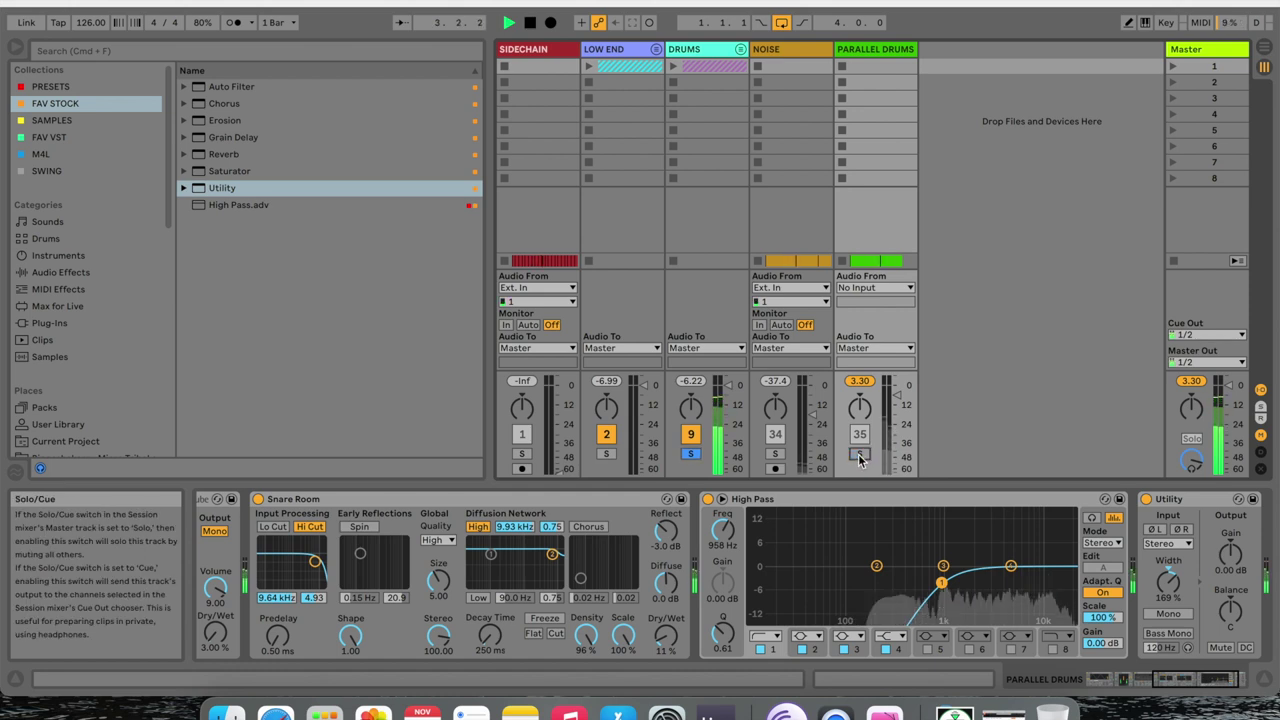
left_click(859, 455)
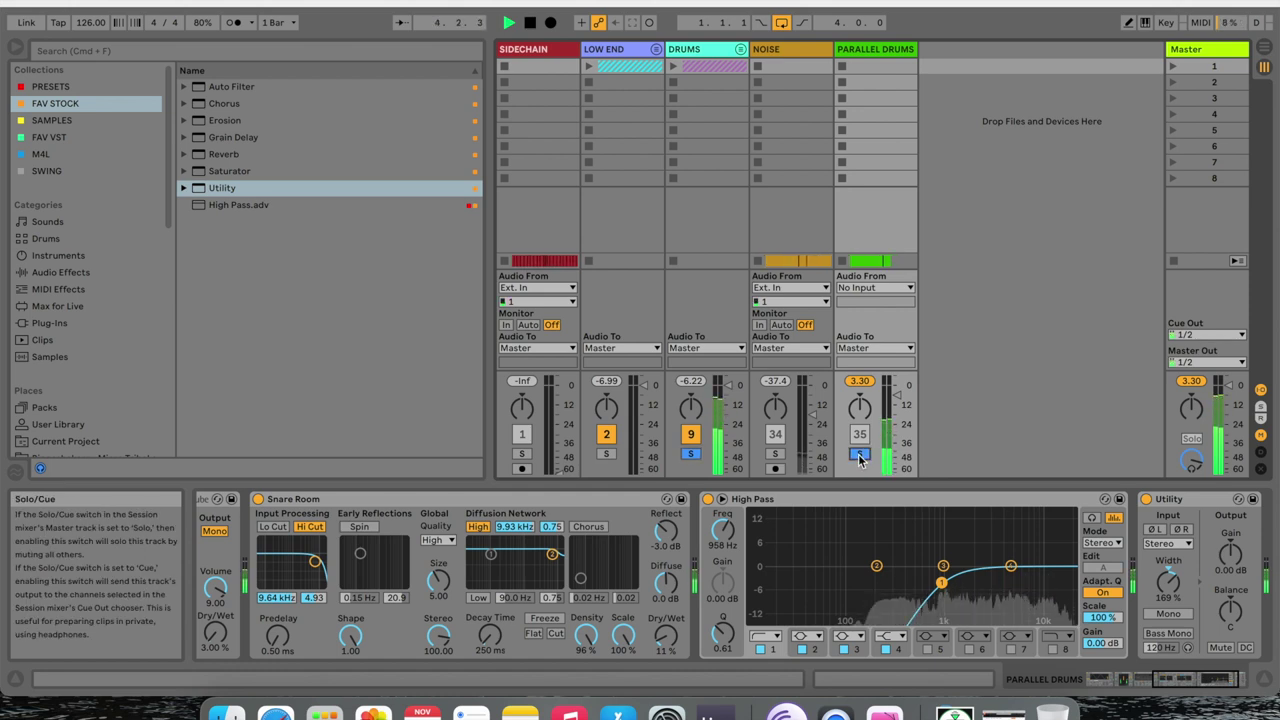
Lower the PARALLEL DRUMS fader slightly and set band 4 of the High Pass EQ to 7.11 kHz at -1.61 dB.
left_click_drag(897, 397, 899, 401)
left_click_drag(1012, 551, 1026, 557)
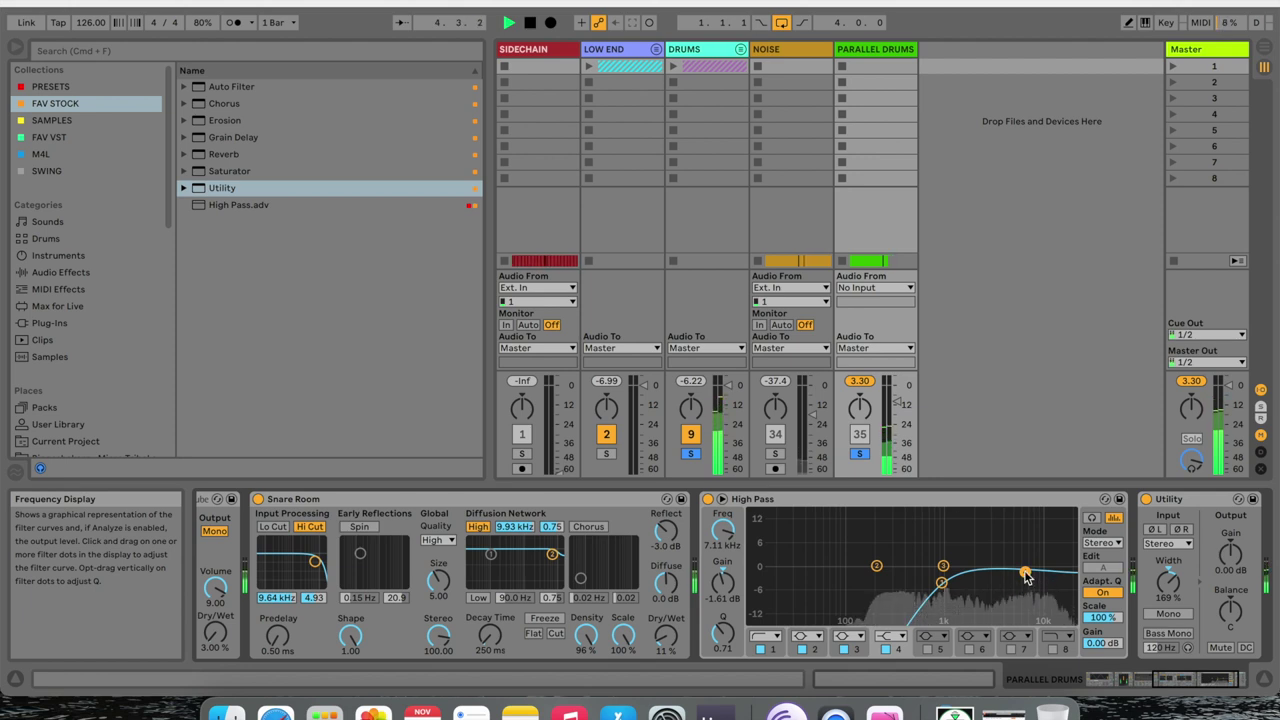
Take PARALLEL DRUMS and DRUMS out of solo so that all tracks play together in the mix.
left_click(860, 454)
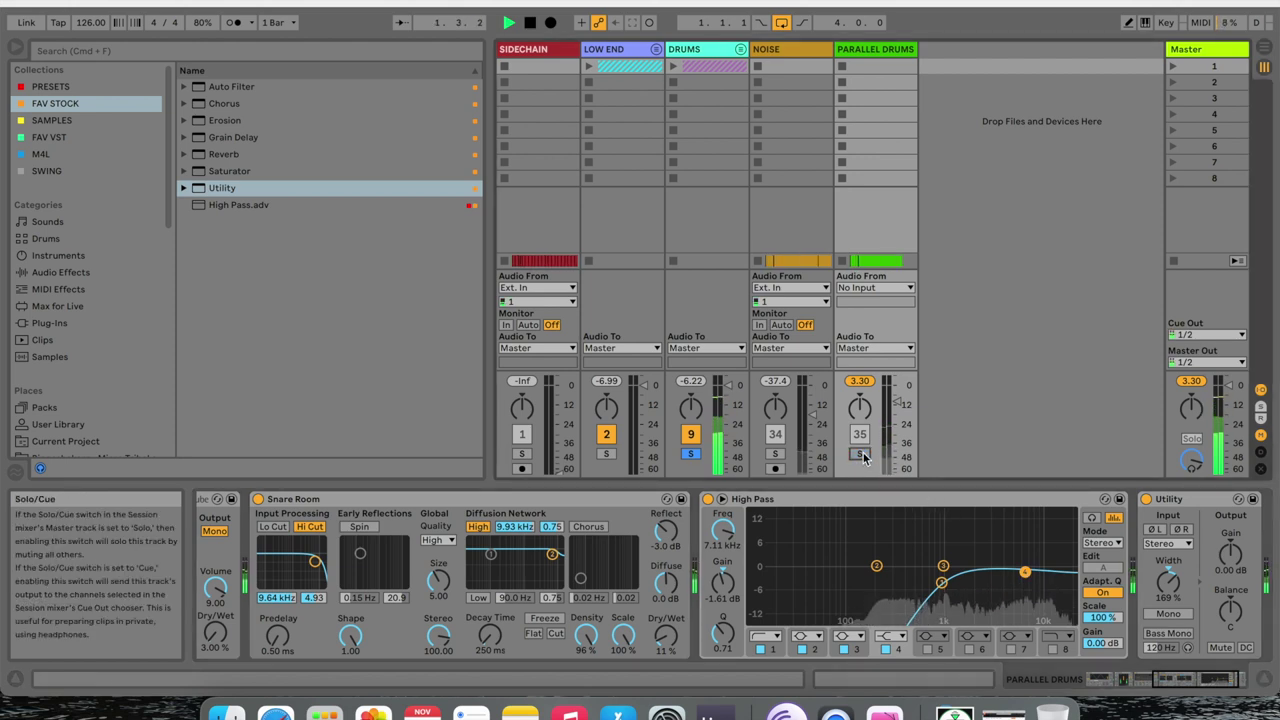
left_click(775, 434)
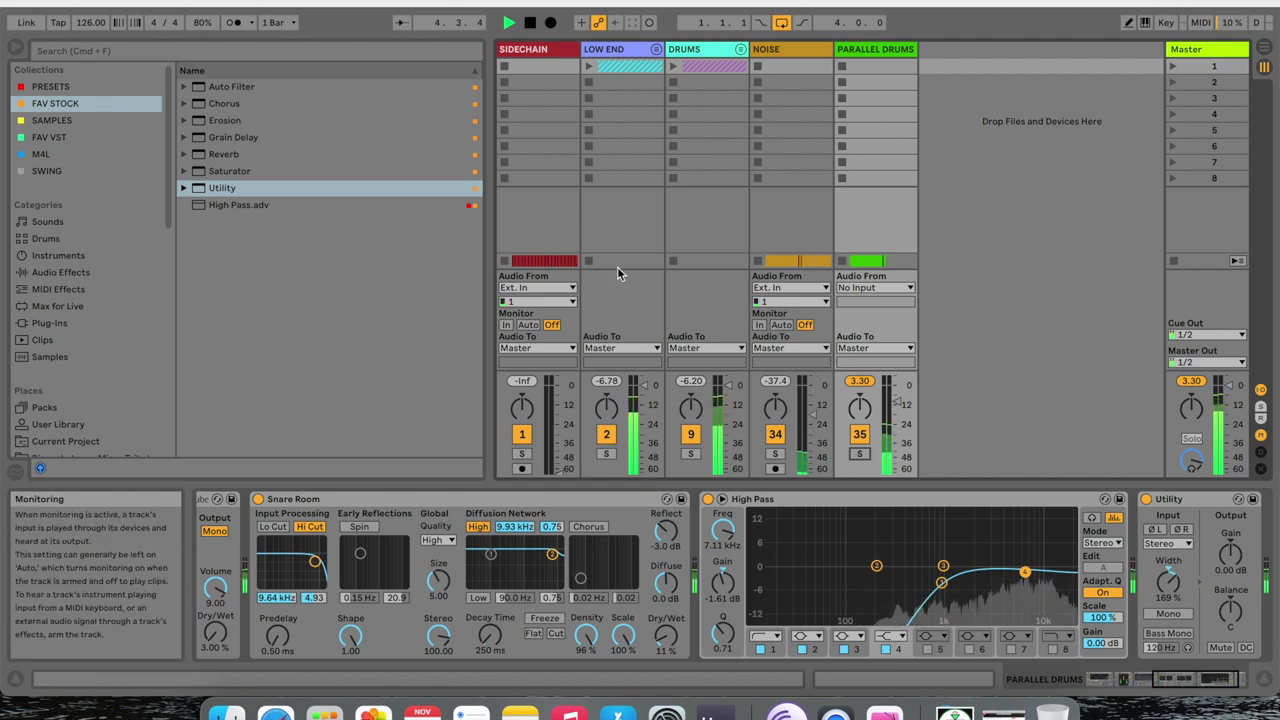
Duplicate the four-bar section of all tracks in the Arrangement, extend the loop to eight bars and return the playhead to the start.
key("Tab")
left_click_drag(575, 80, 580, 46)
key("super+d")
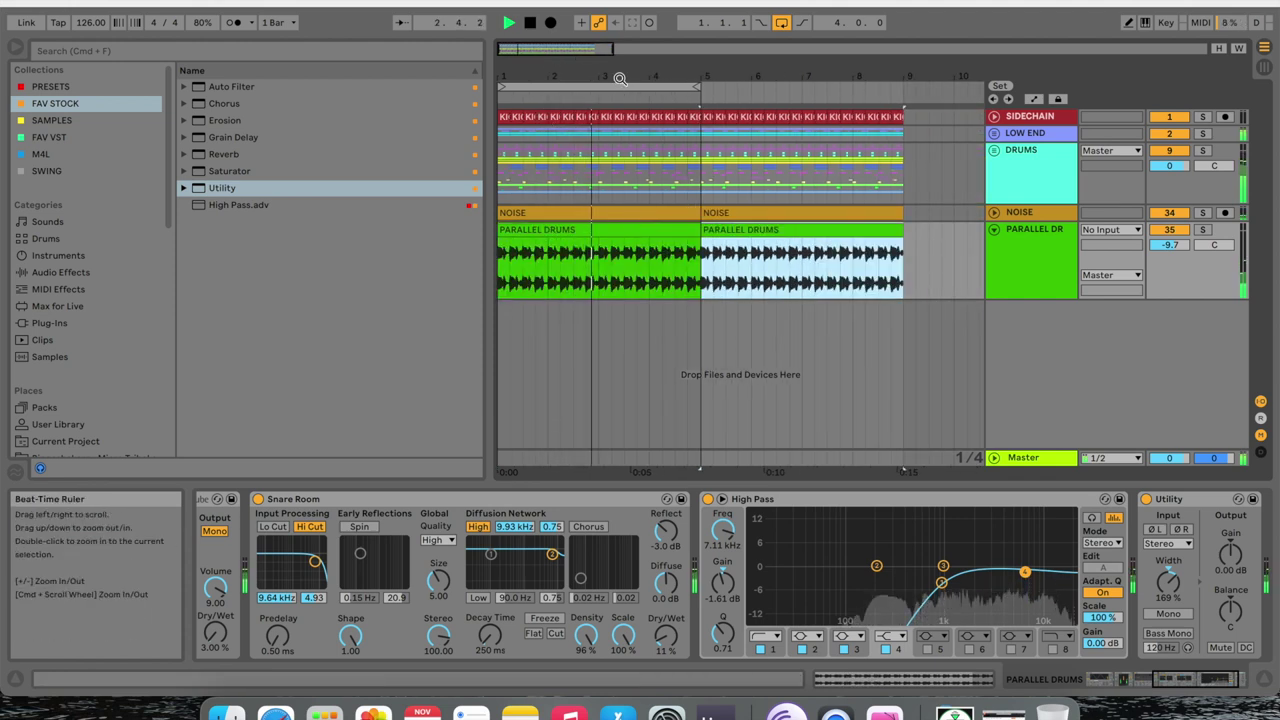
left_click(531, 23)
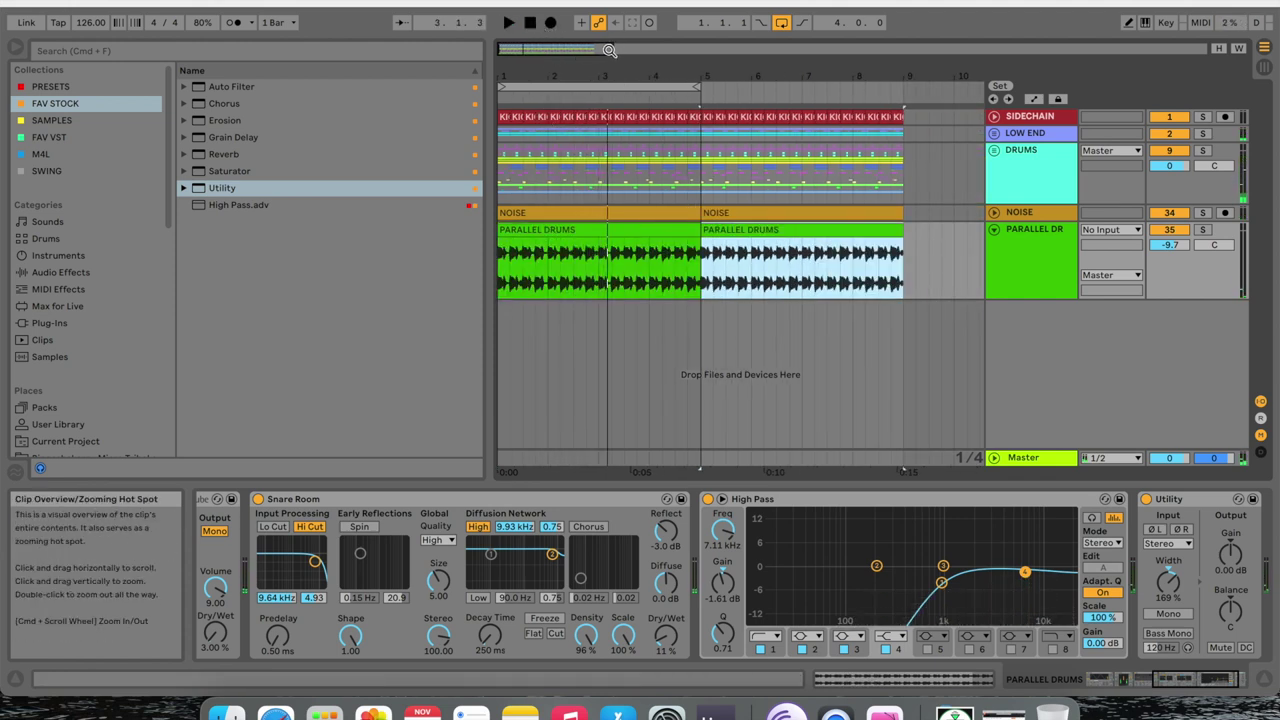
mouse_move(607, 48)
left_mouse_down()
mouse_move(770, 48)
mouse_move(630, 48)
left_mouse_up()
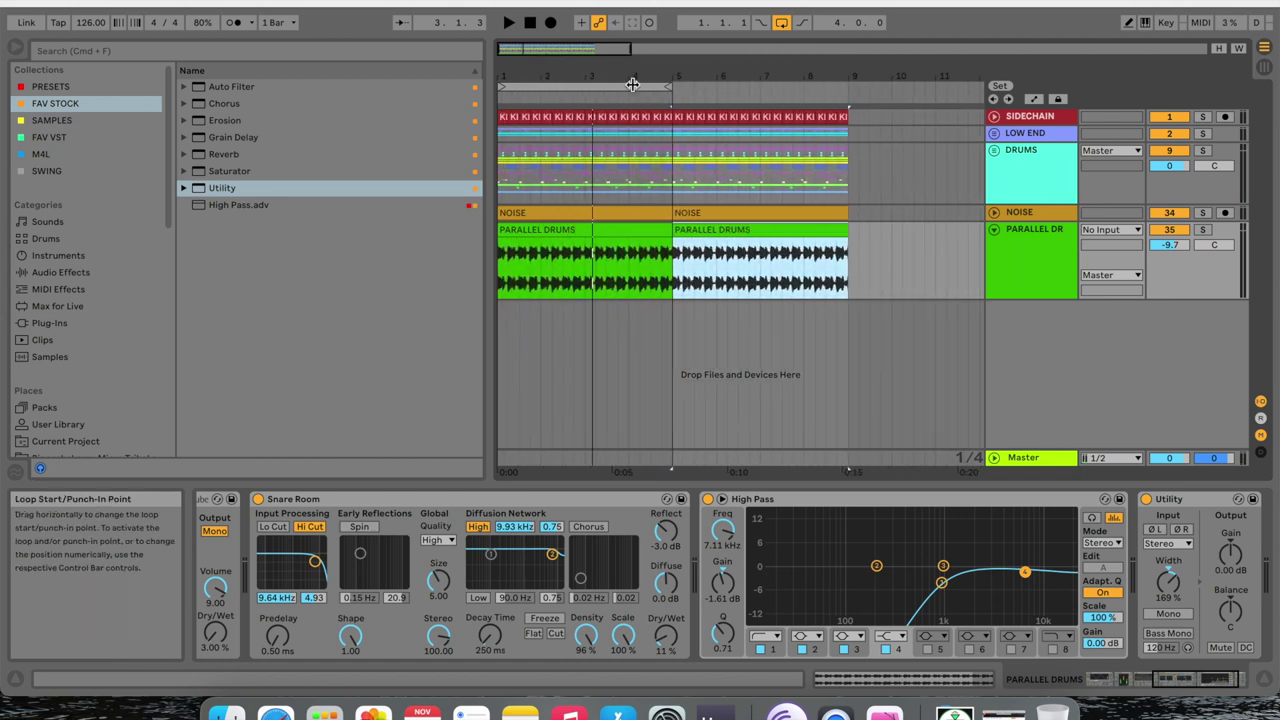
left_click_drag(667, 89, 848, 89)
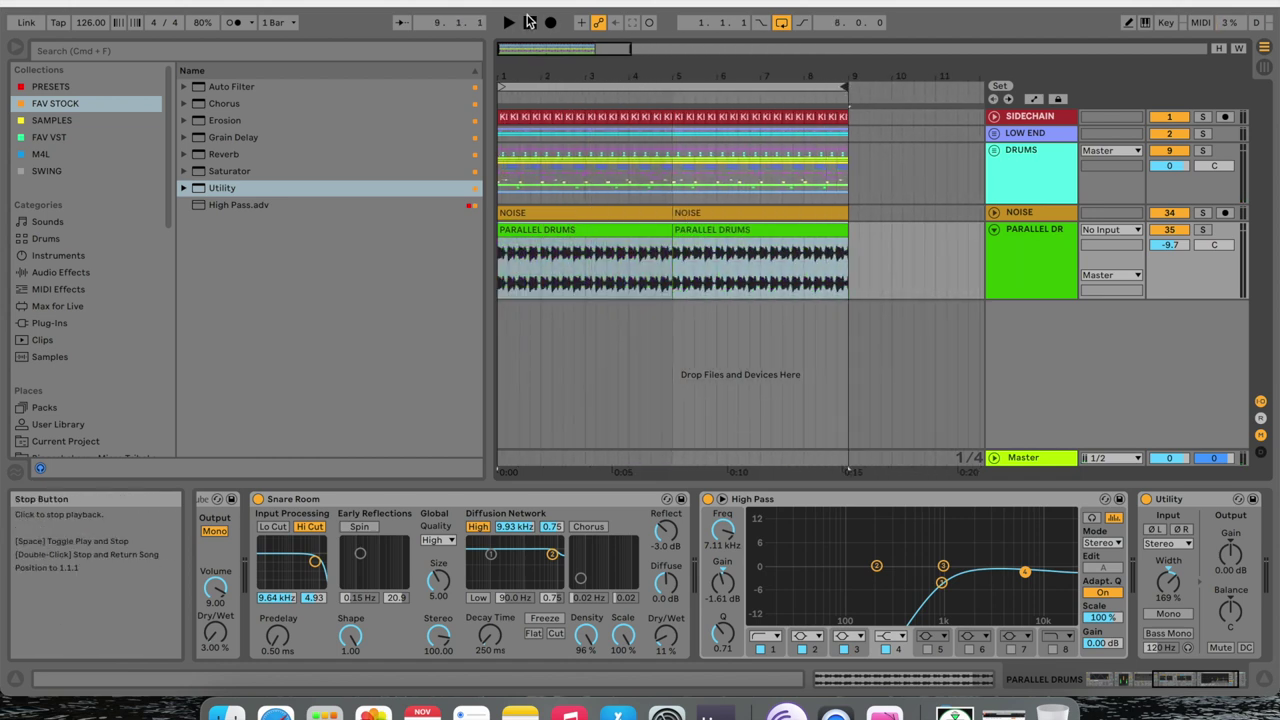
left_click(531, 23)
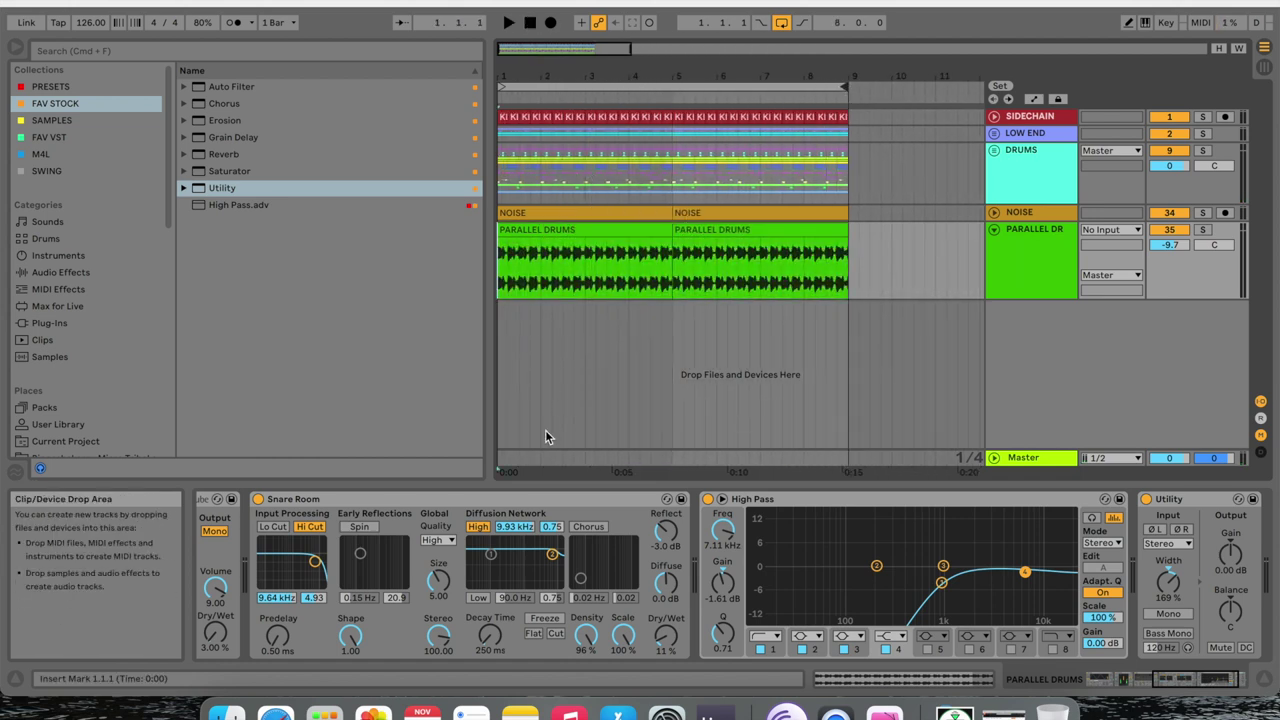
Fold the PARALLEL DRUMS track, show the beginning of its device chain and switch to Session View.
left_click(595, 370)
left_click(993, 230)
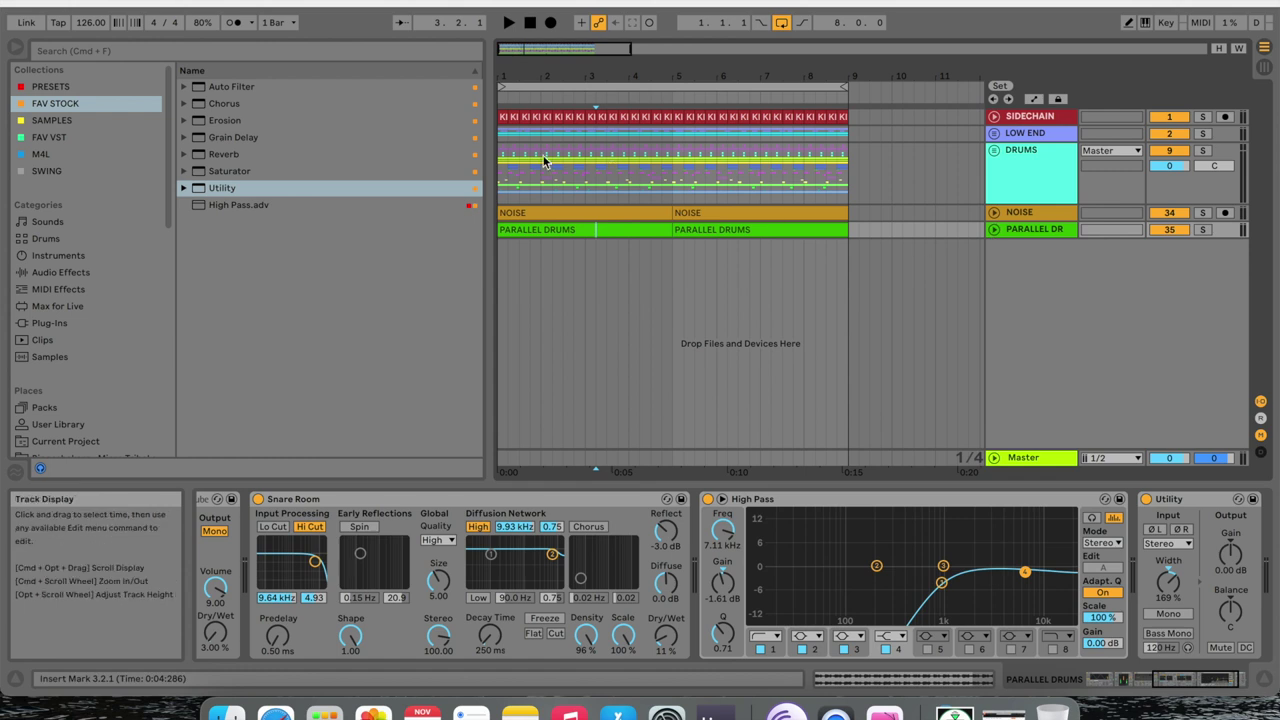
left_click(1044, 233)
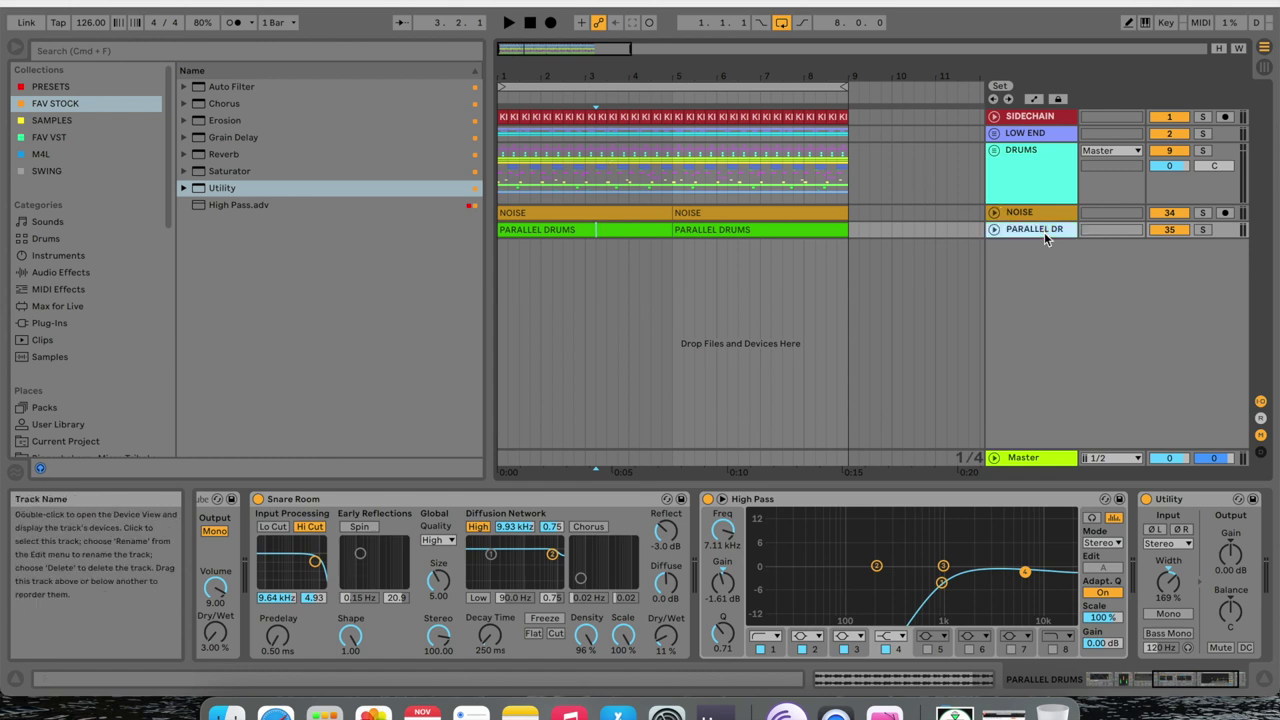
left_click(1128, 680)
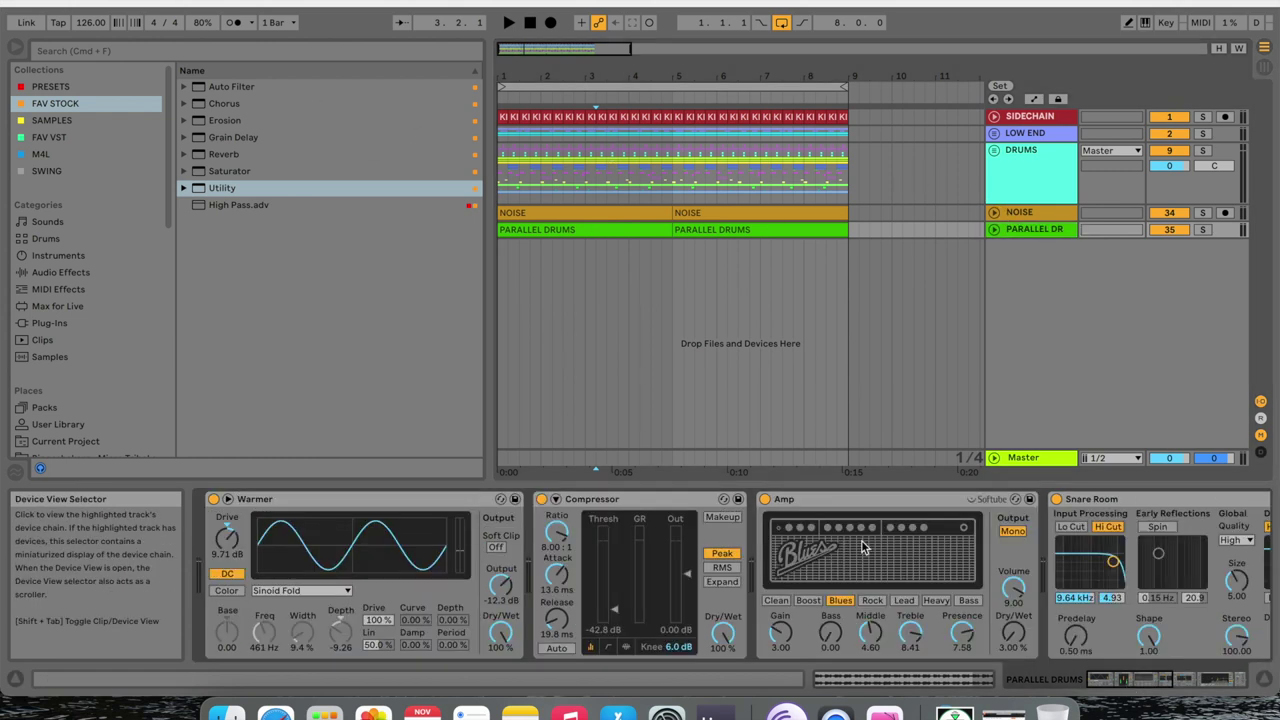
key("Tab")
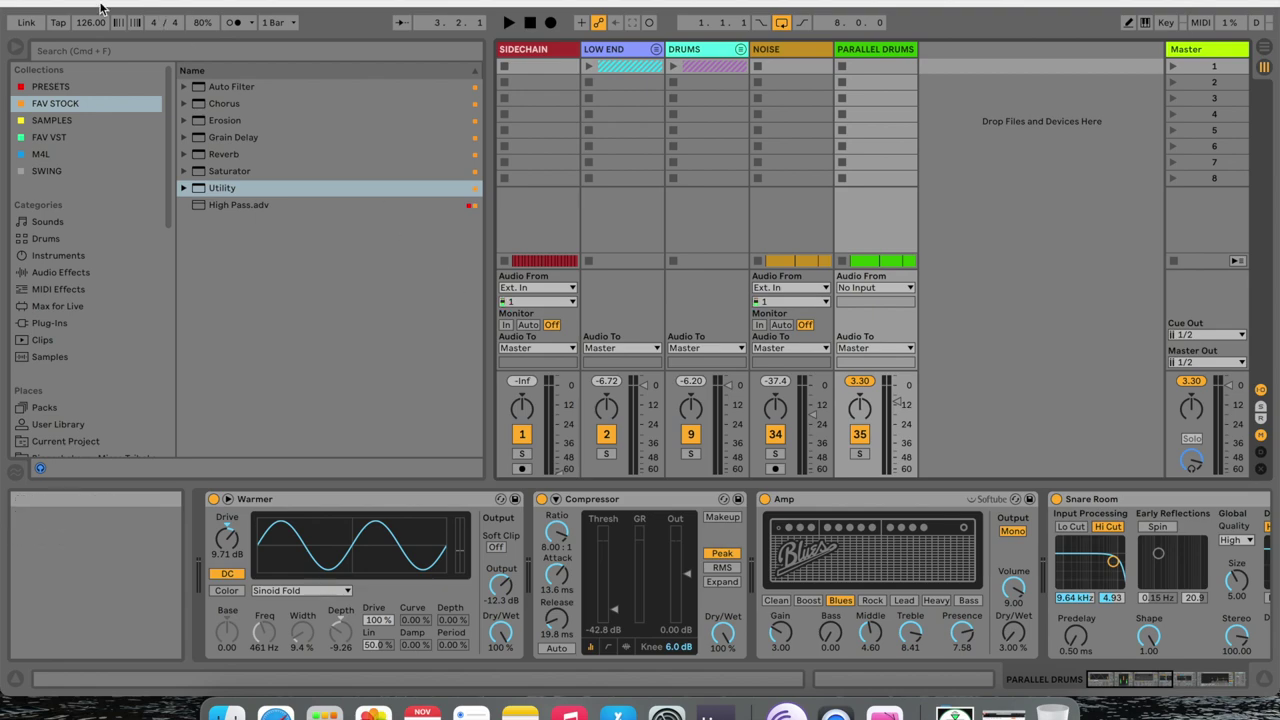
left_click(33, 3)
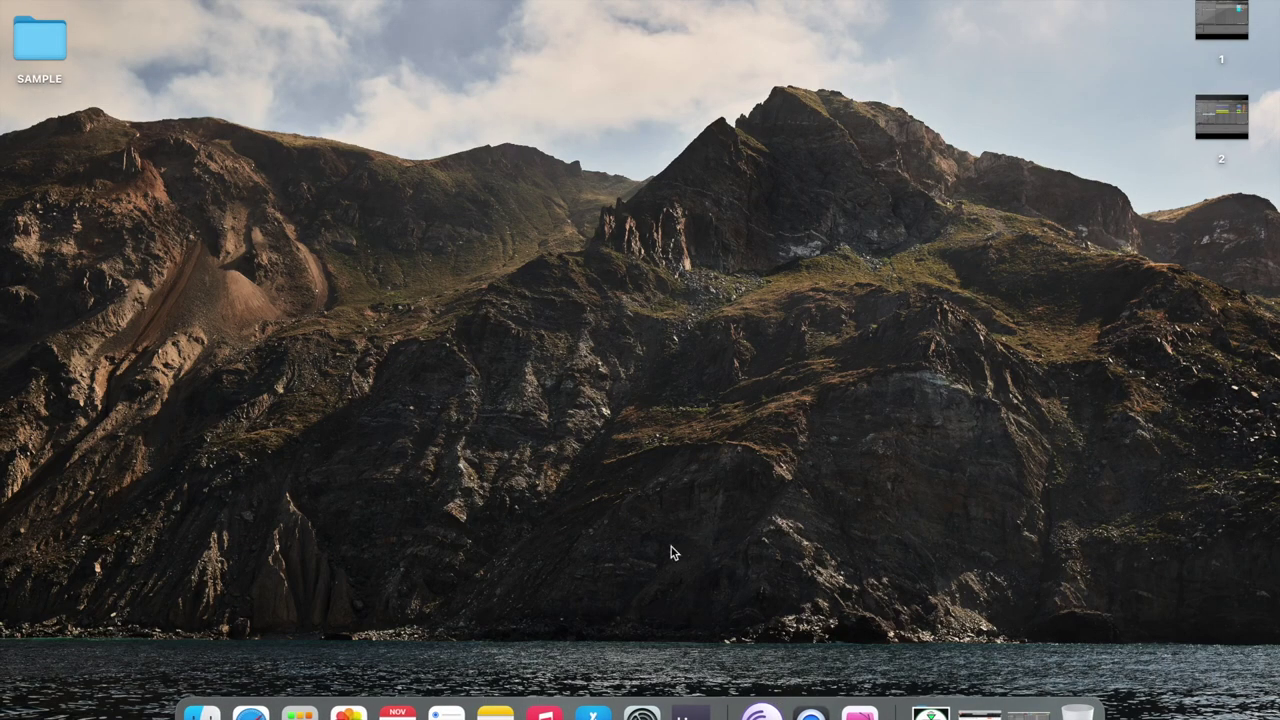
left_click(712, 705)
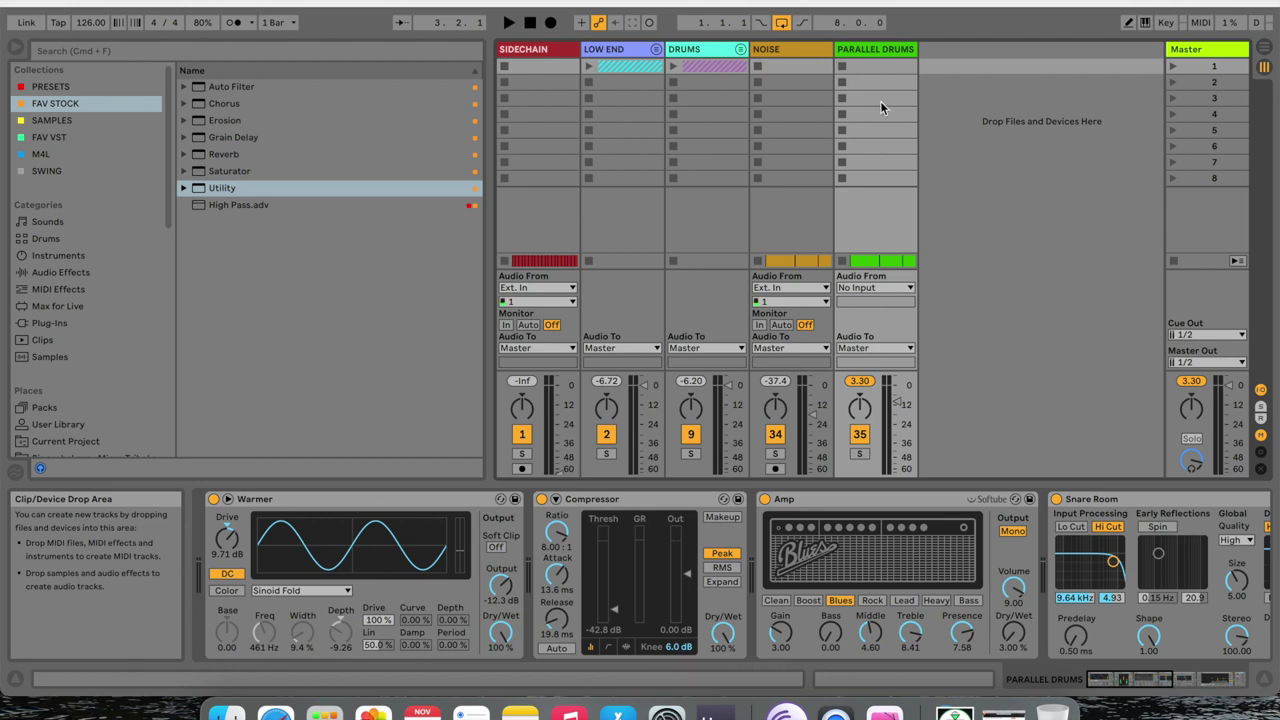
Delete the PARALLEL DRUMS track and play the mix without it.
left_click(883, 50)
key("Delete")
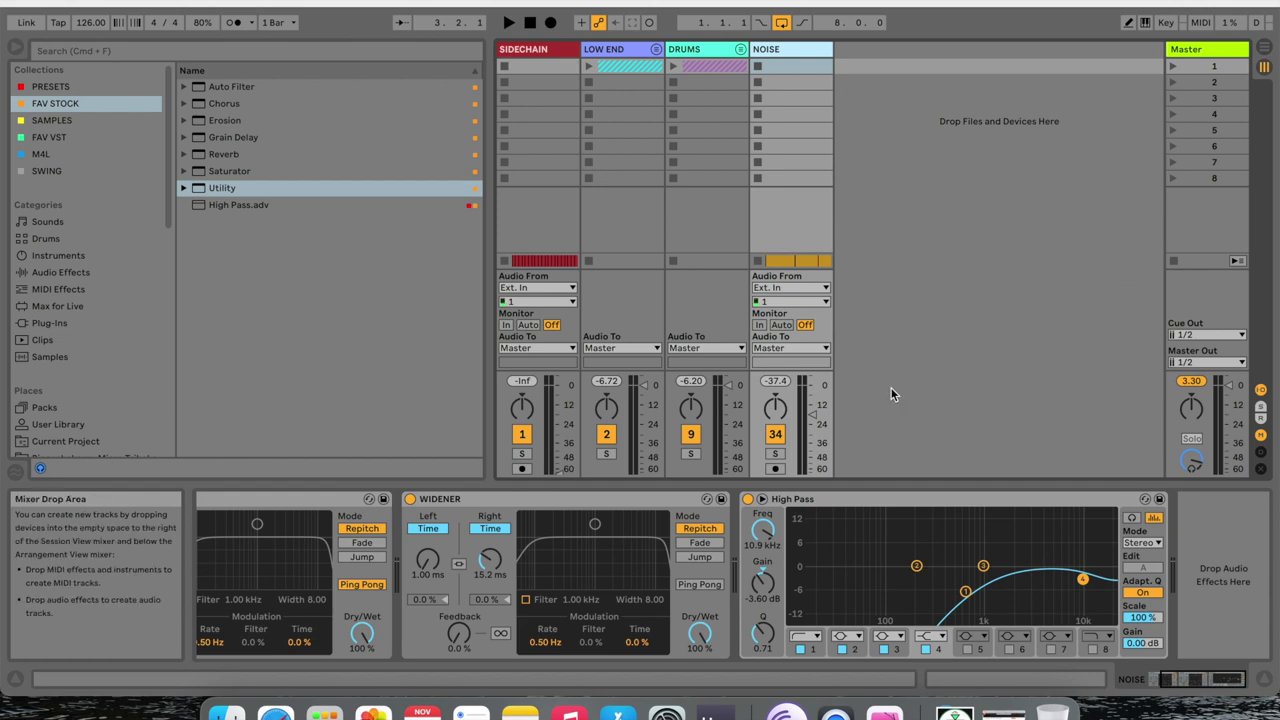
key("space")
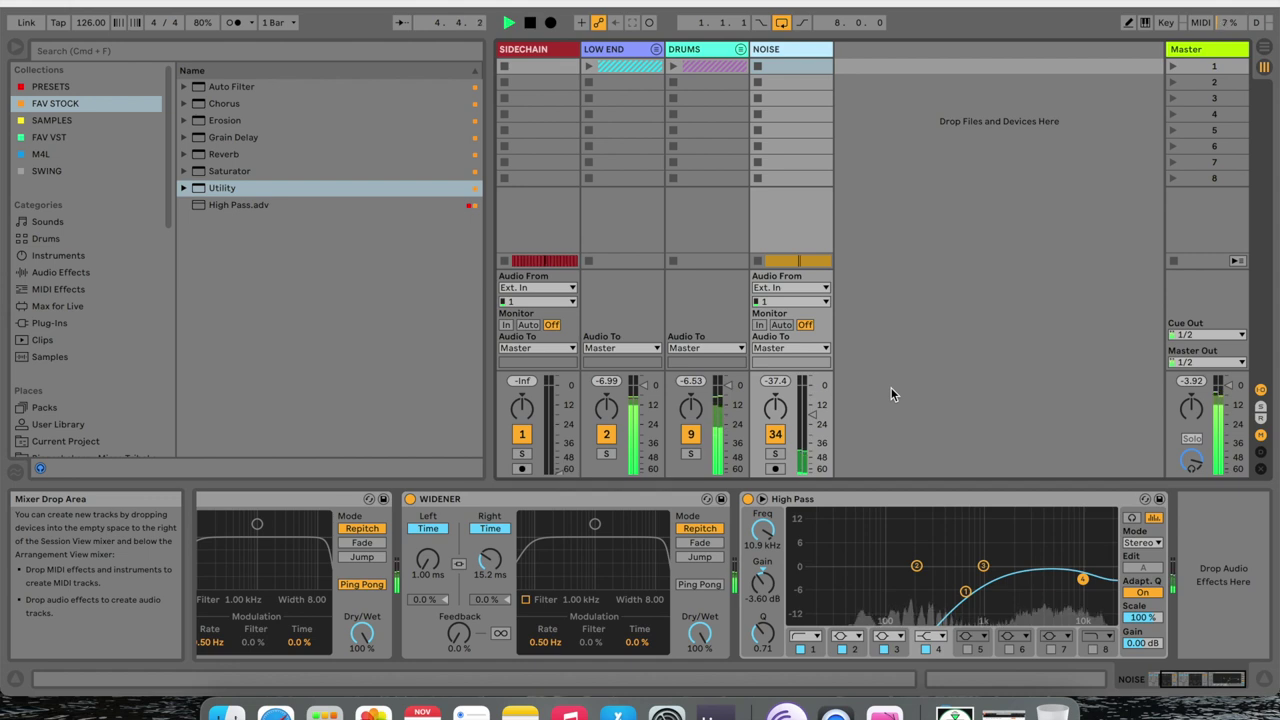
Set the output of the Warmer saturator on the DRUMS group to -7.00 dB, and stop playback in the Arrangement.
left_click(698, 49)
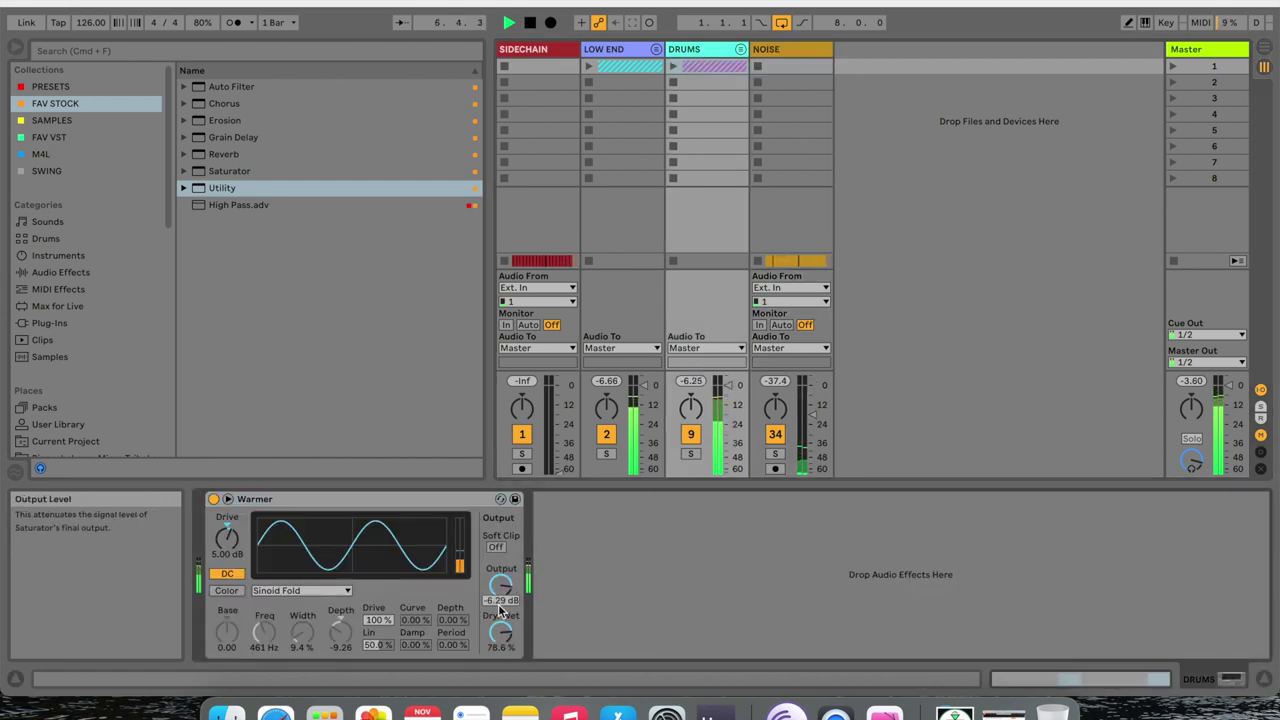
left_click_drag(506, 598, 500, 612)
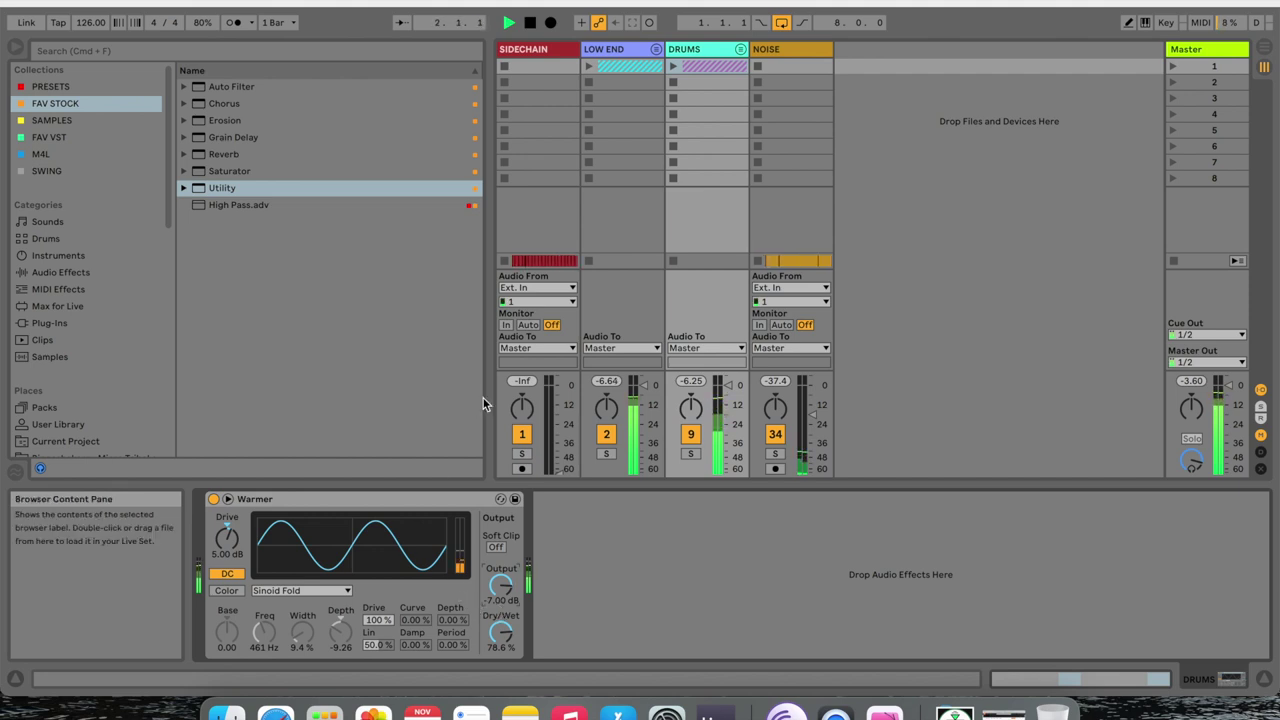
key("Tab")
left_click(533, 23)
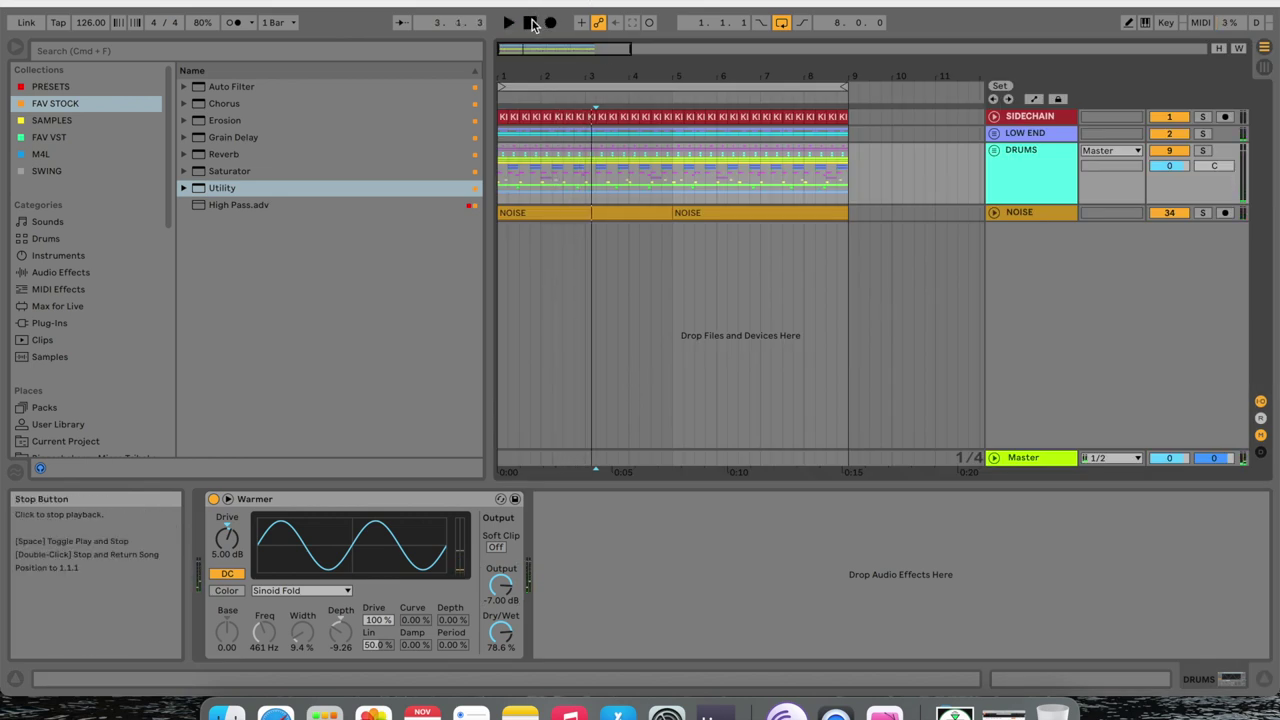
left_click(683, 288)
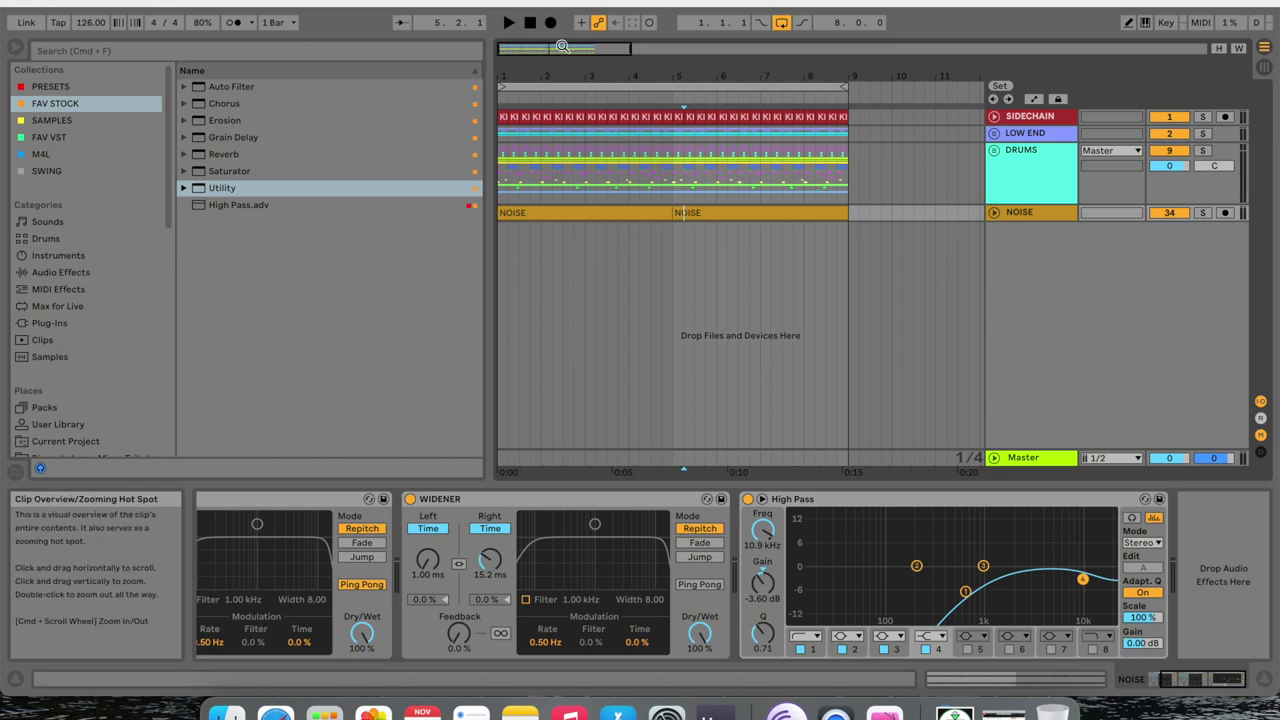
left_click(530, 23)
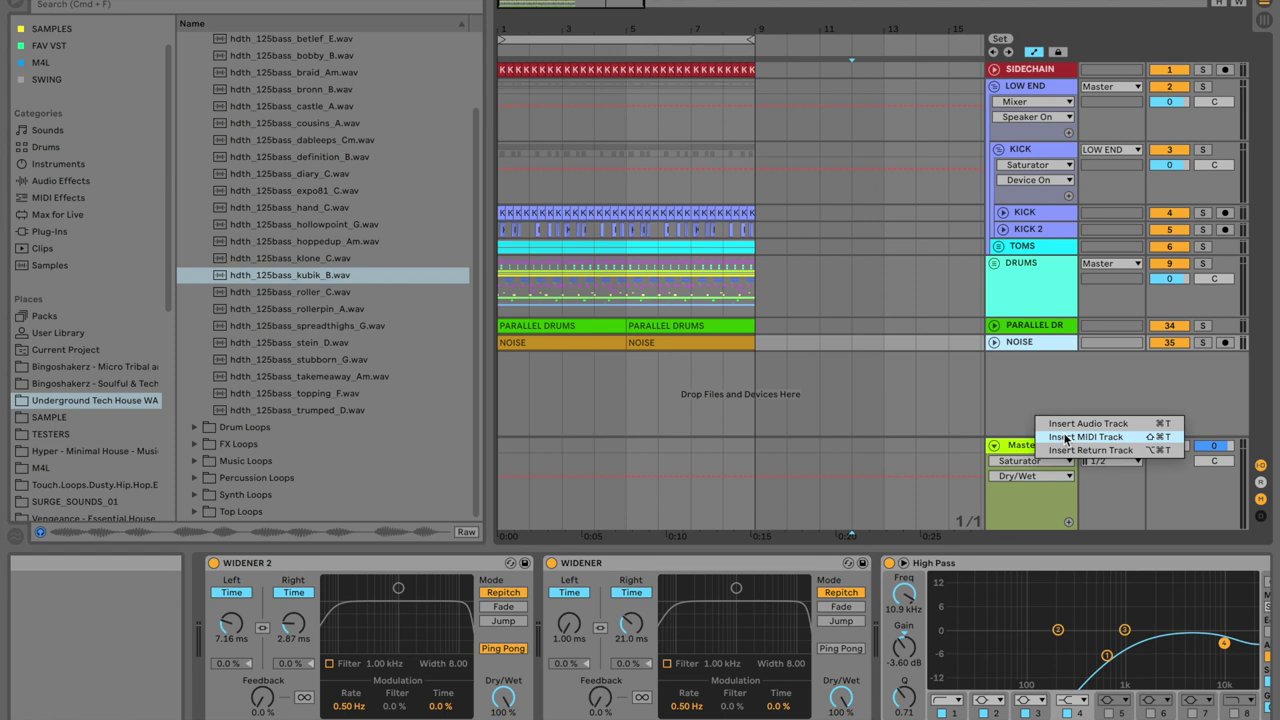
Insert a new MIDI track below NOISE.
right_click(1019, 414)
left_click(1065, 437)
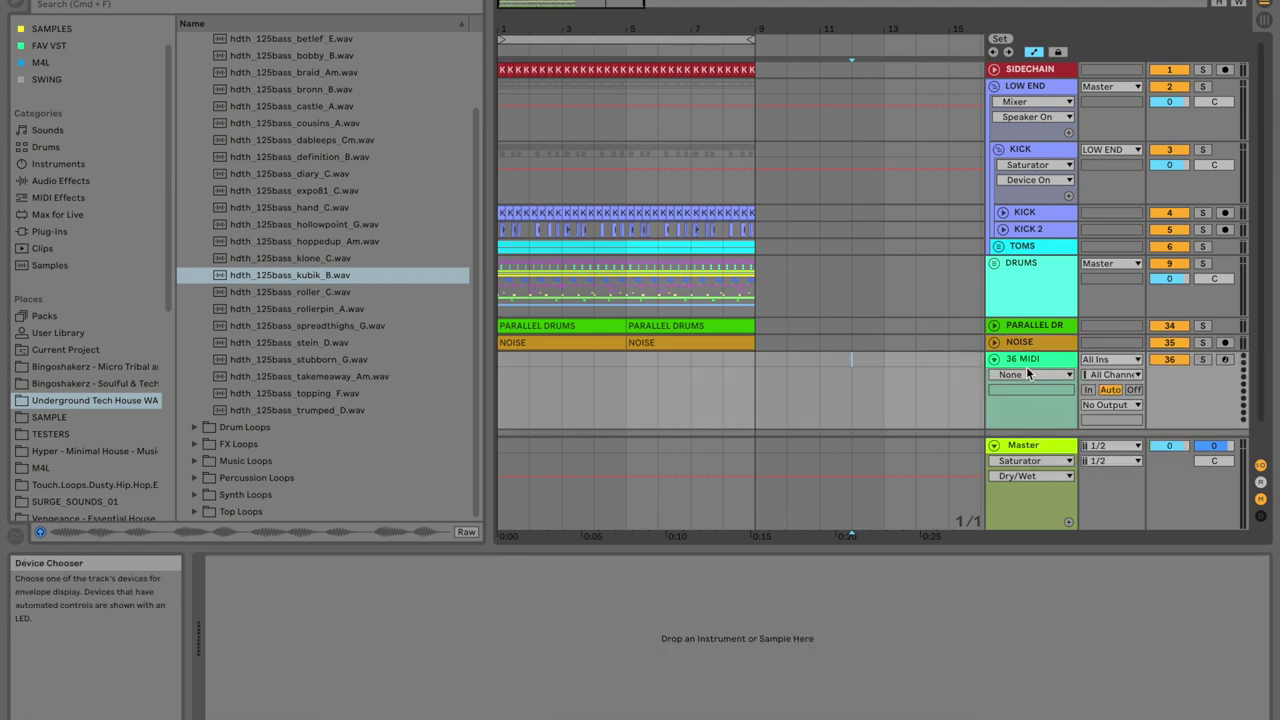
right_click(1018, 358)
left_click(1062, 423)
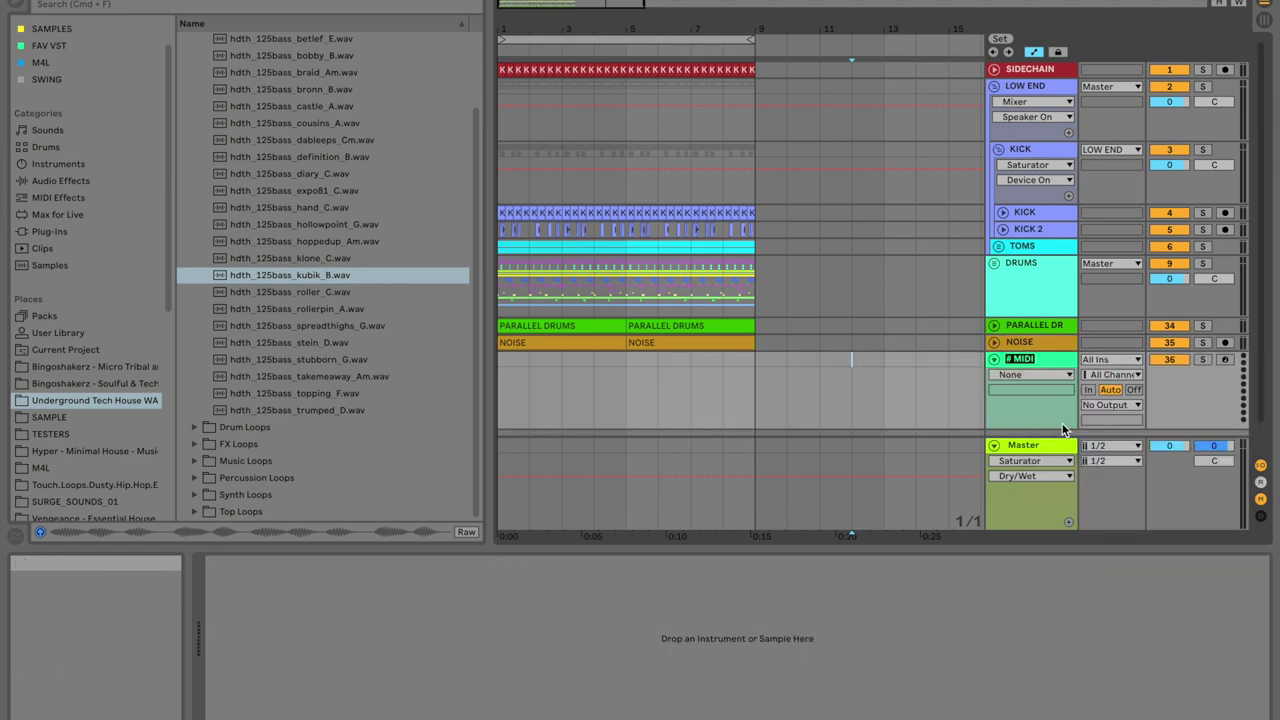
key("Escape")
Solo the new MIDI track and rename it BASS.
right_click(1029, 394)
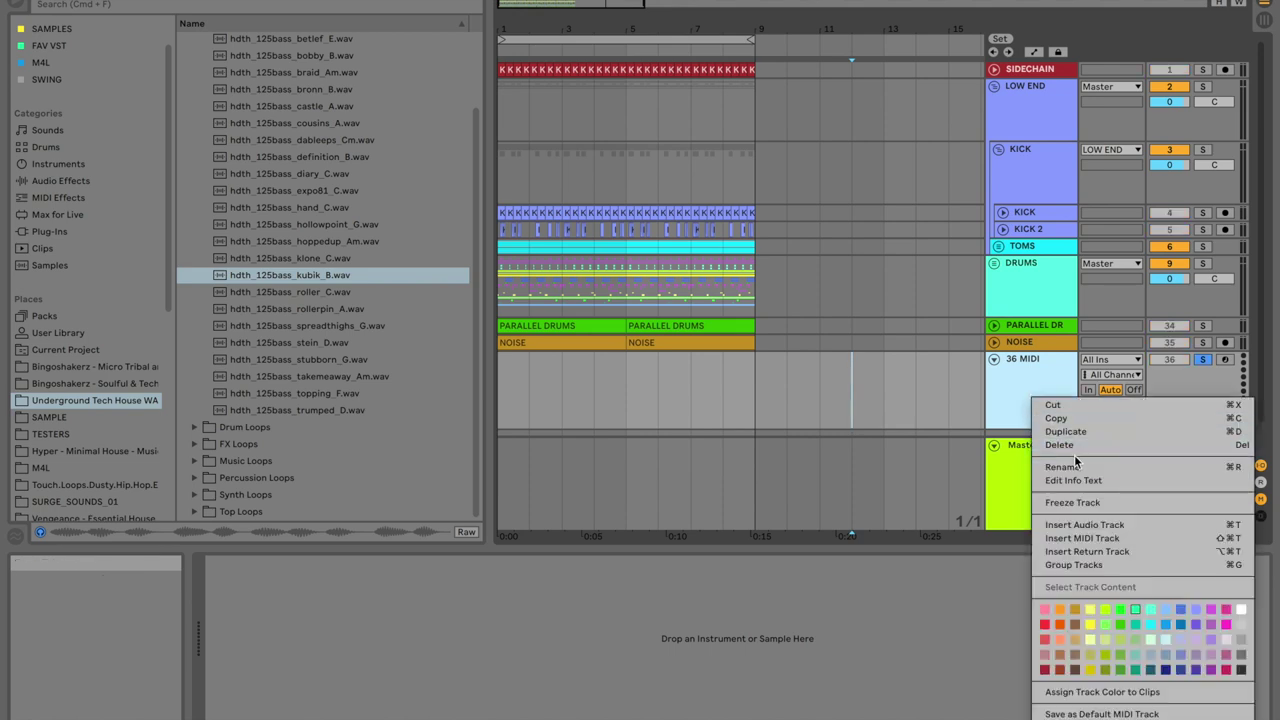
left_click(1064, 466)
type("BASS")
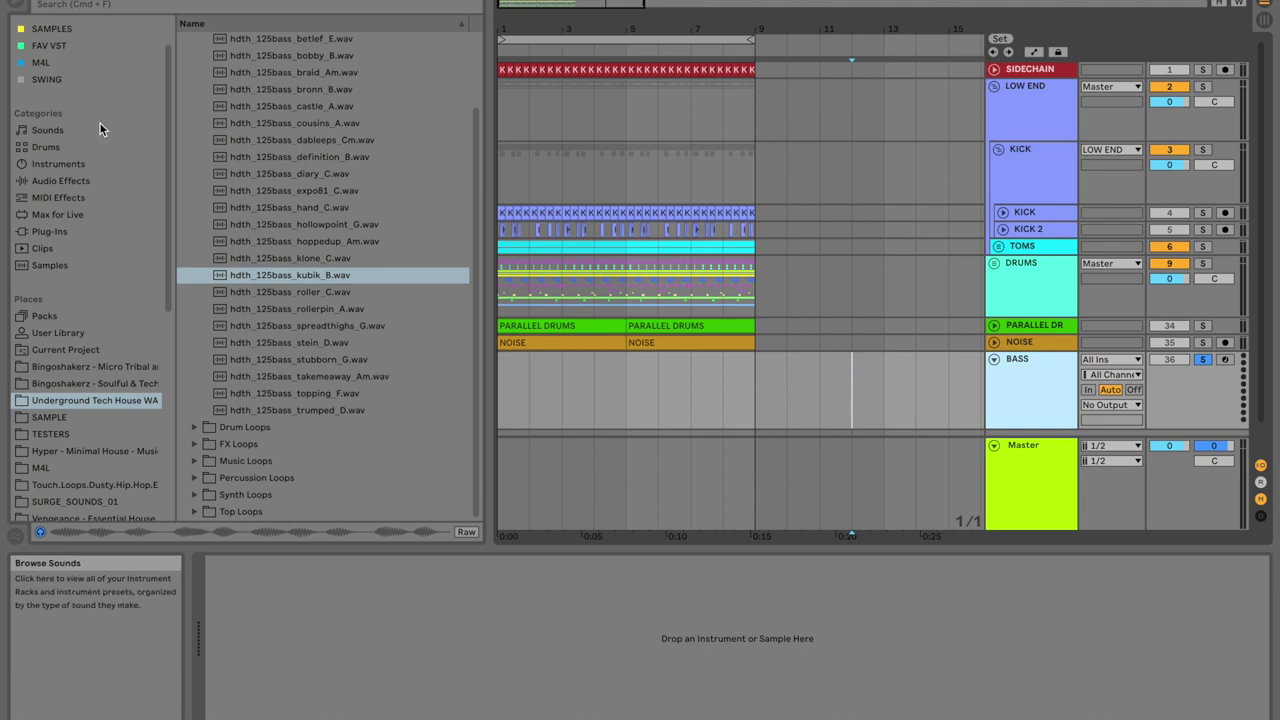
Load the TyrellN6 synth from the FAV VST collection onto the BASS track.
scroll(72, 103, "up", 2)
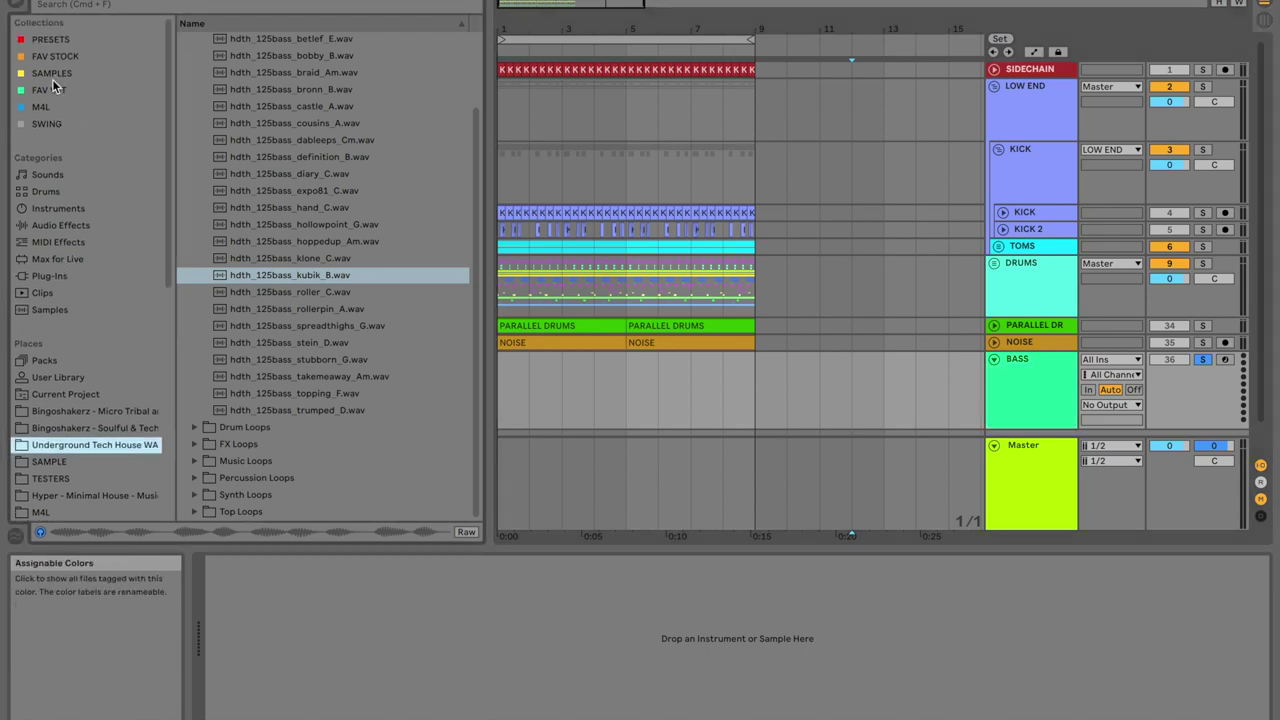
left_click(55, 73)
left_click(53, 59)
left_click(48, 88)
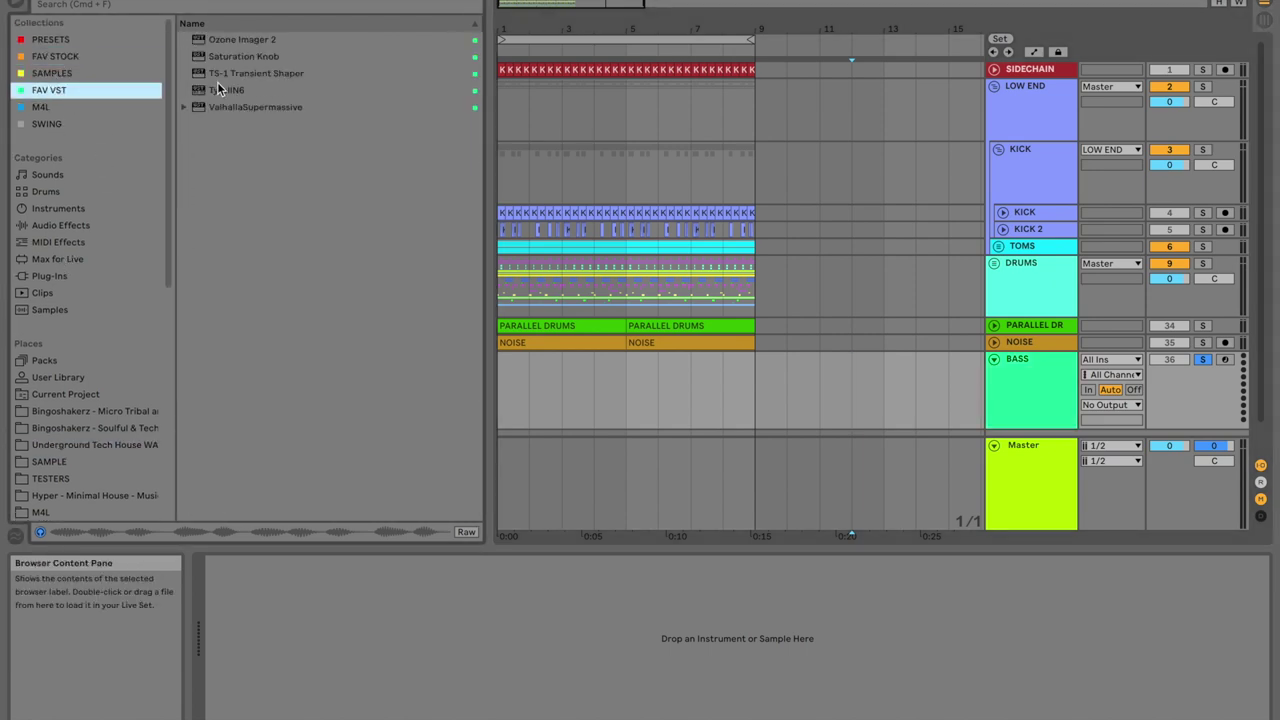
double_click(228, 90)
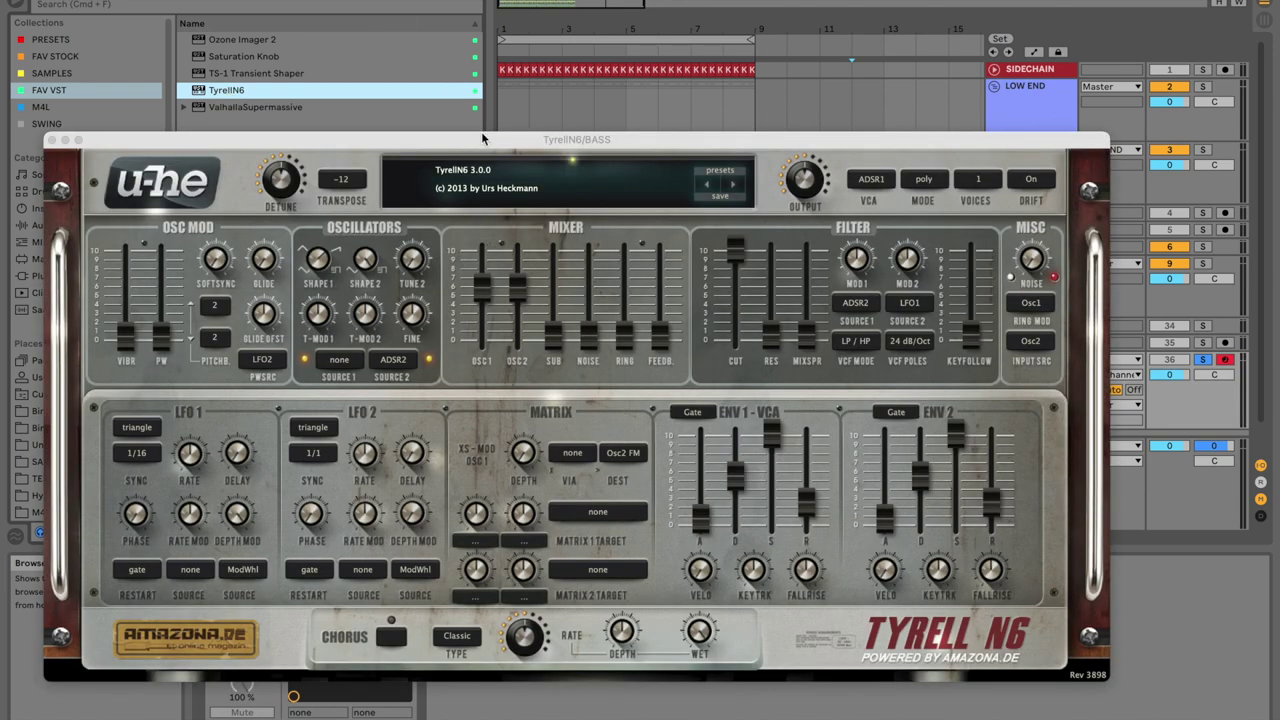
Load the Unobass-2 NF preset from TyrellN6's noisefactory folder and close the plug-in window.
left_click(722, 172)
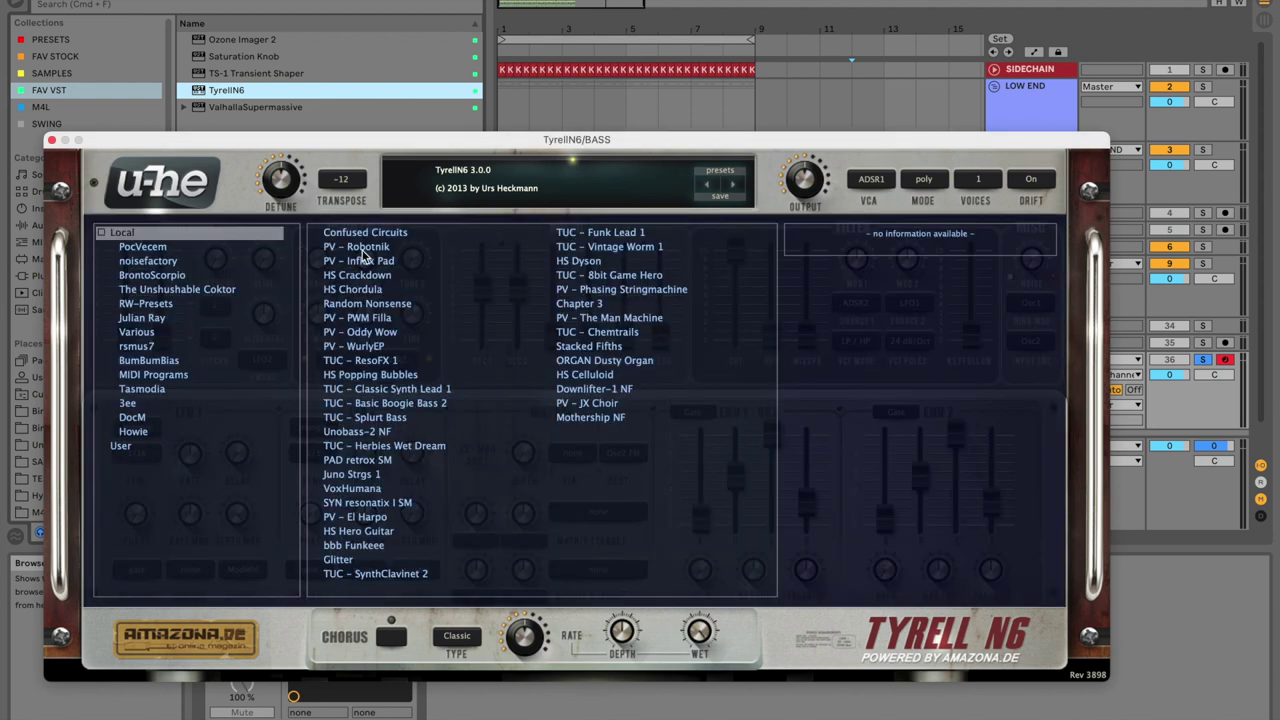
left_click(151, 249)
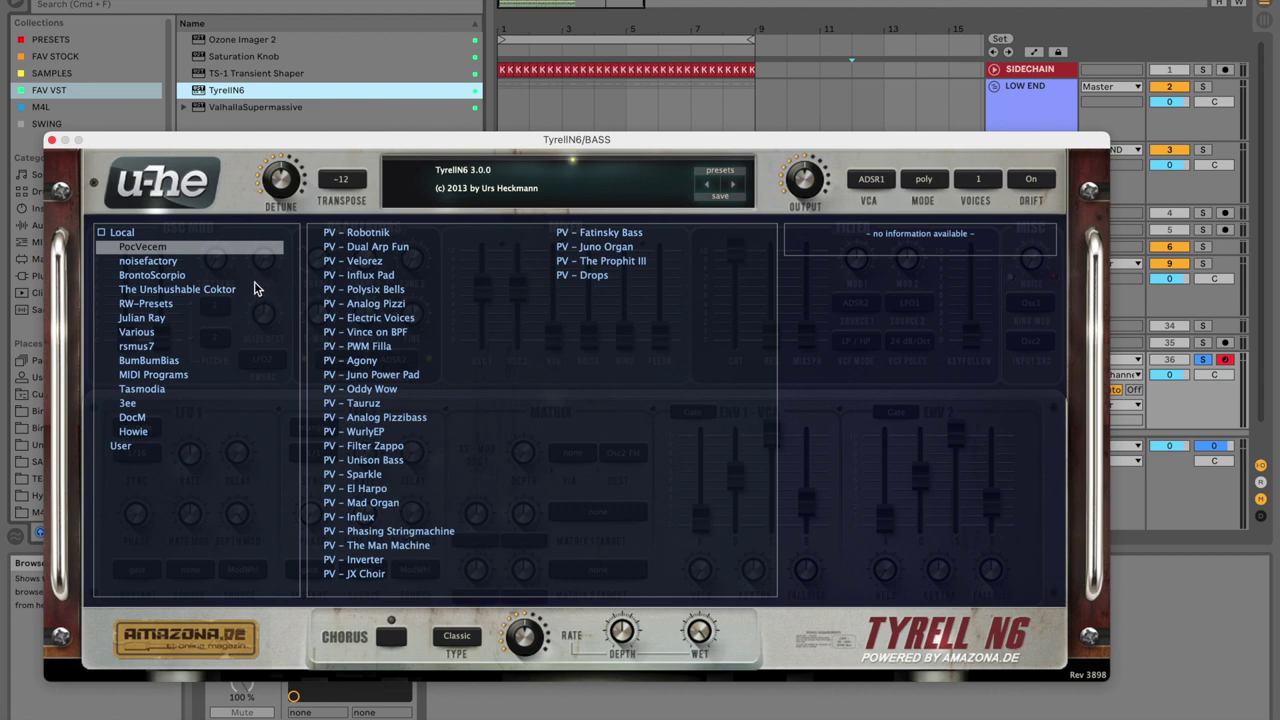
left_click(156, 263)
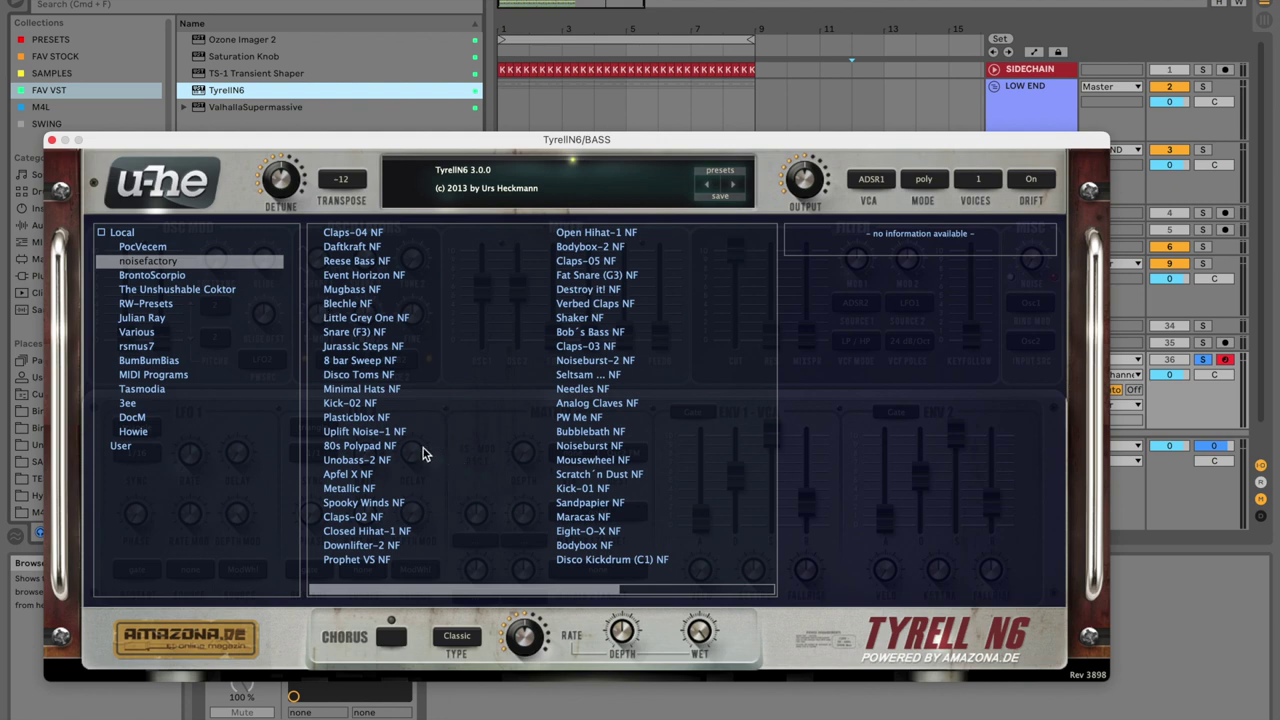
left_click(366, 463)
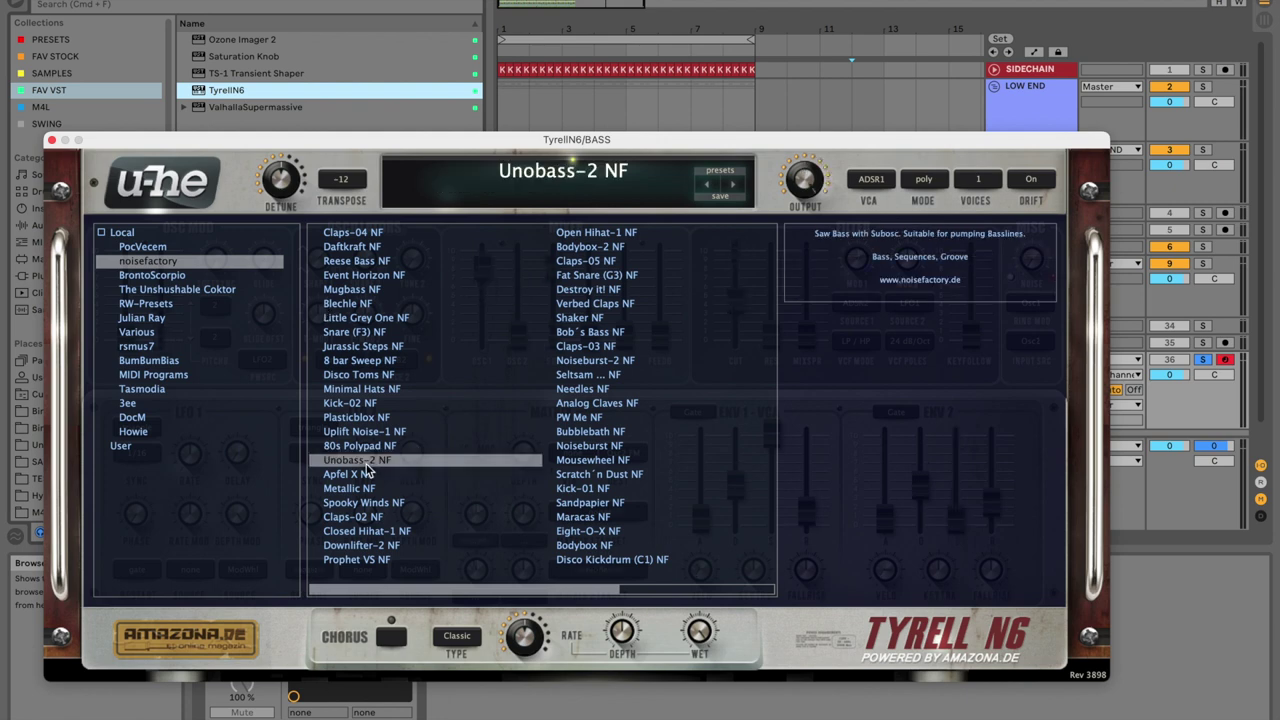
left_click(53, 140)
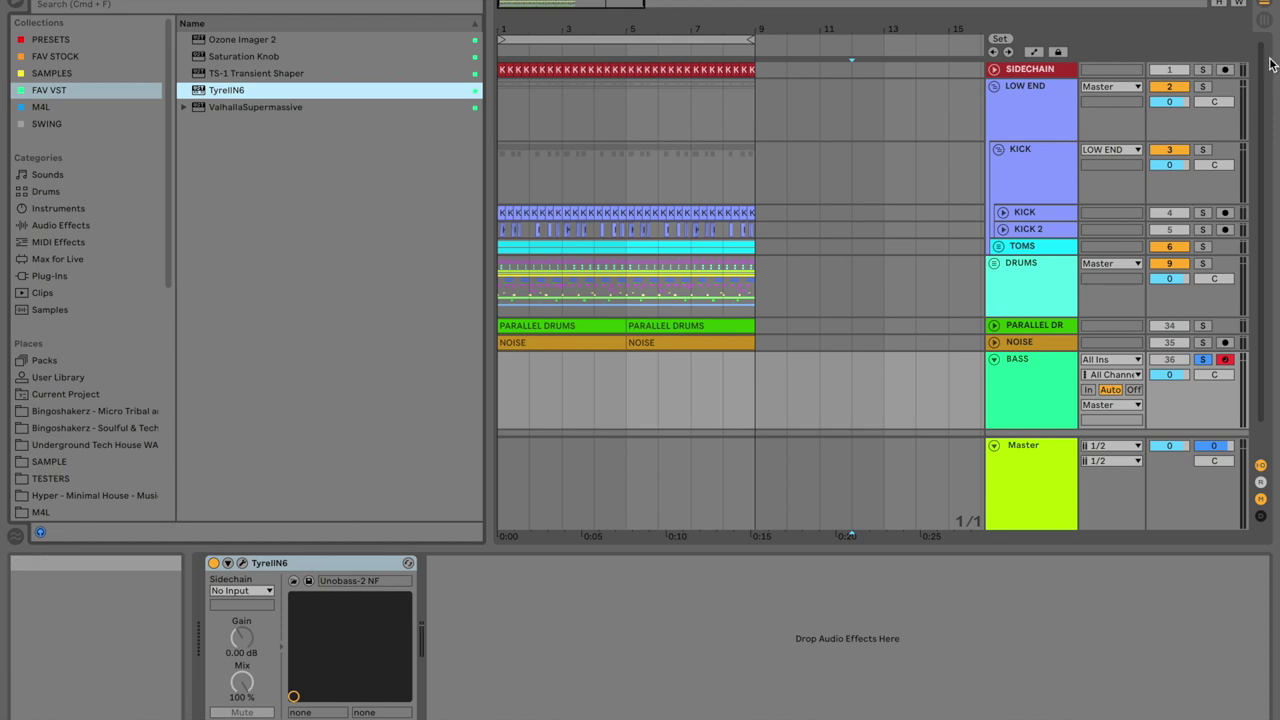
Create an empty MIDI clip in the first slot of the BASS track in Session View.
left_click(1264, 20)
scroll(1052, 43, "right", 5)
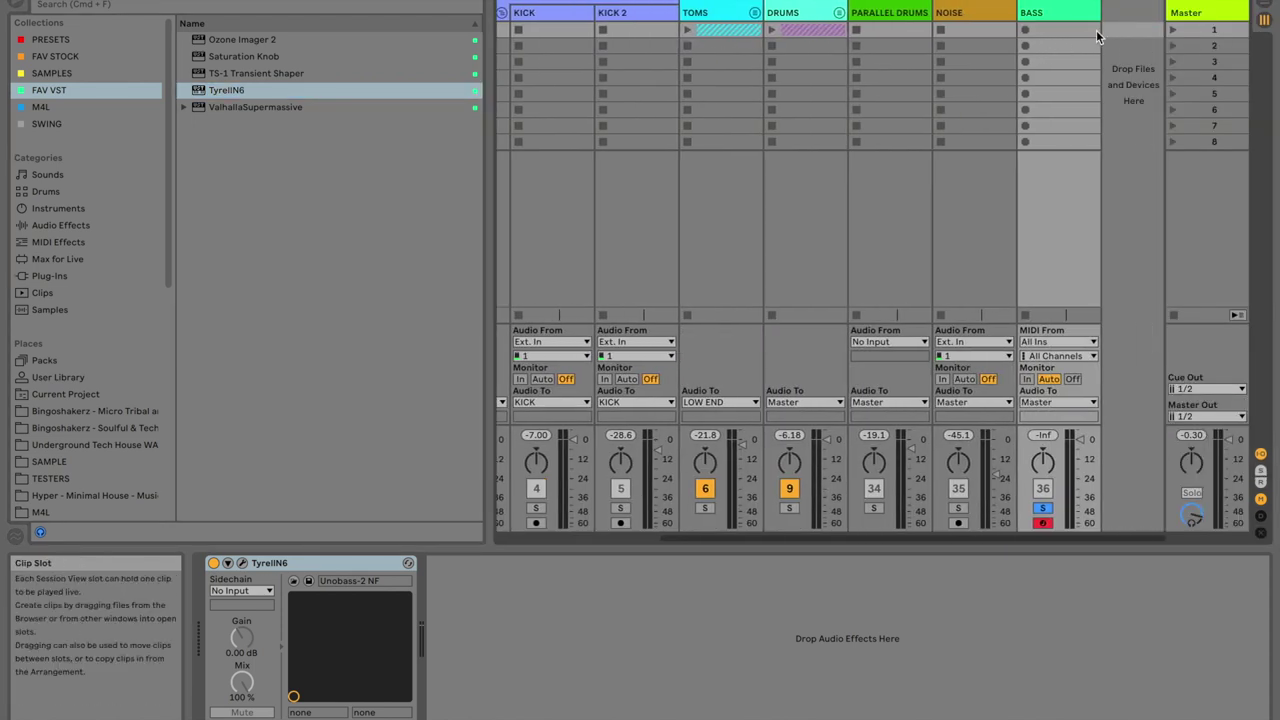
double_click(1078, 30)
Audition the bass sound on the clip's piano roll keys and return to the TyrellN6 device on the BASS track.
left_click_drag(434, 632, 435, 684)
left_click(434, 665)
left_click(434, 668)
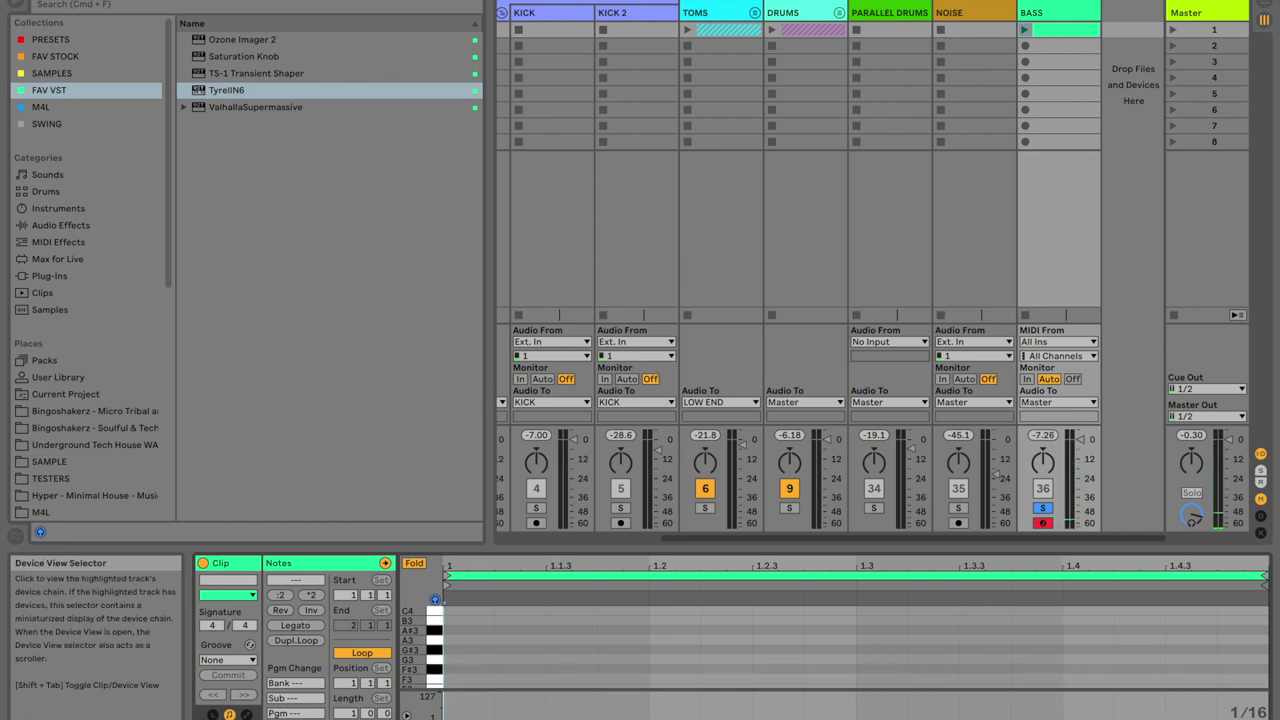
left_click(1262, 532)
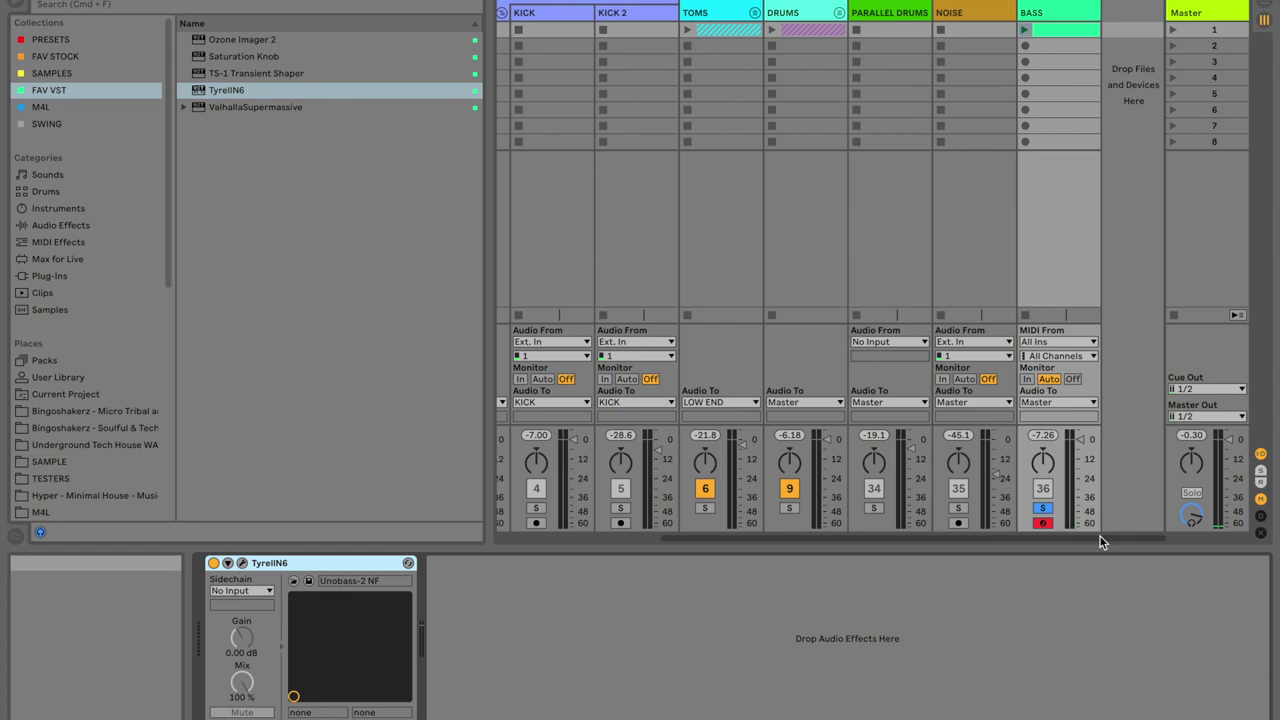
Draw four sixteenth-length F3 notes at 1, 1.2.3, 1.3.3 and 1.4.3 in the BASS clip and launch it.
left_click(241, 566)
left_click(1050, 30)
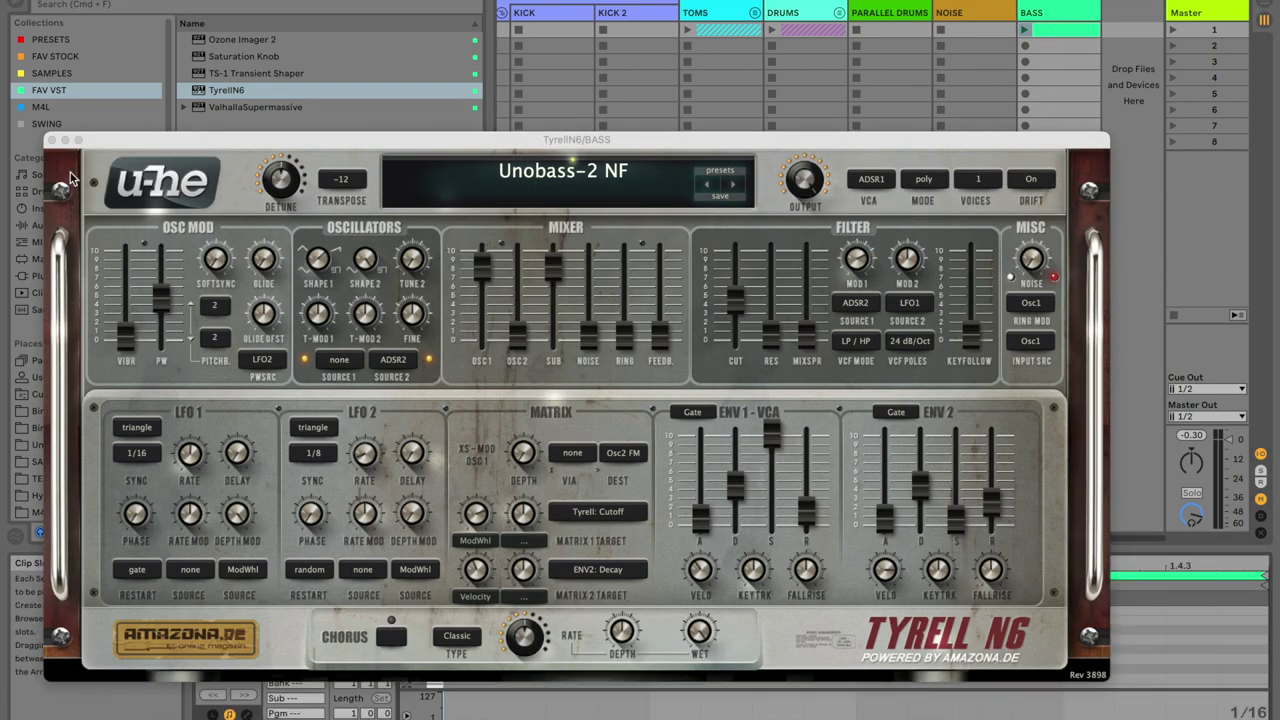
left_click(57, 140)
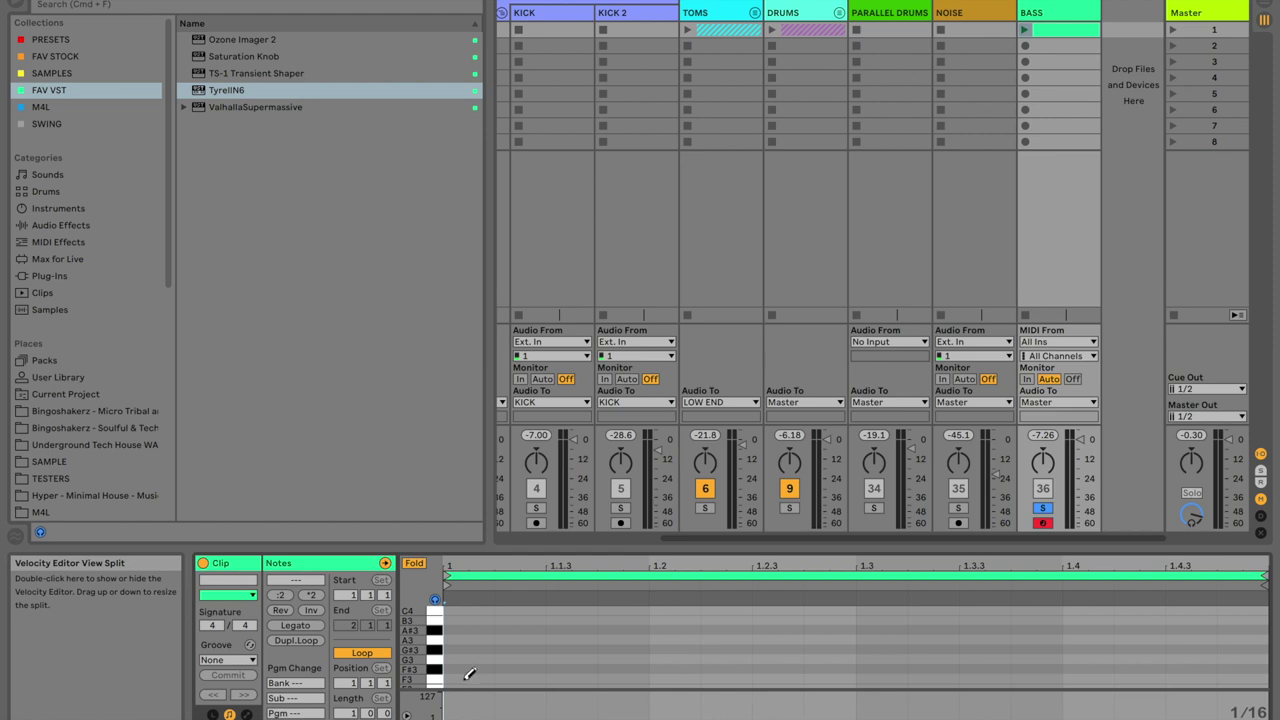
left_click(466, 679)
left_click(777, 679)
left_click(984, 679)
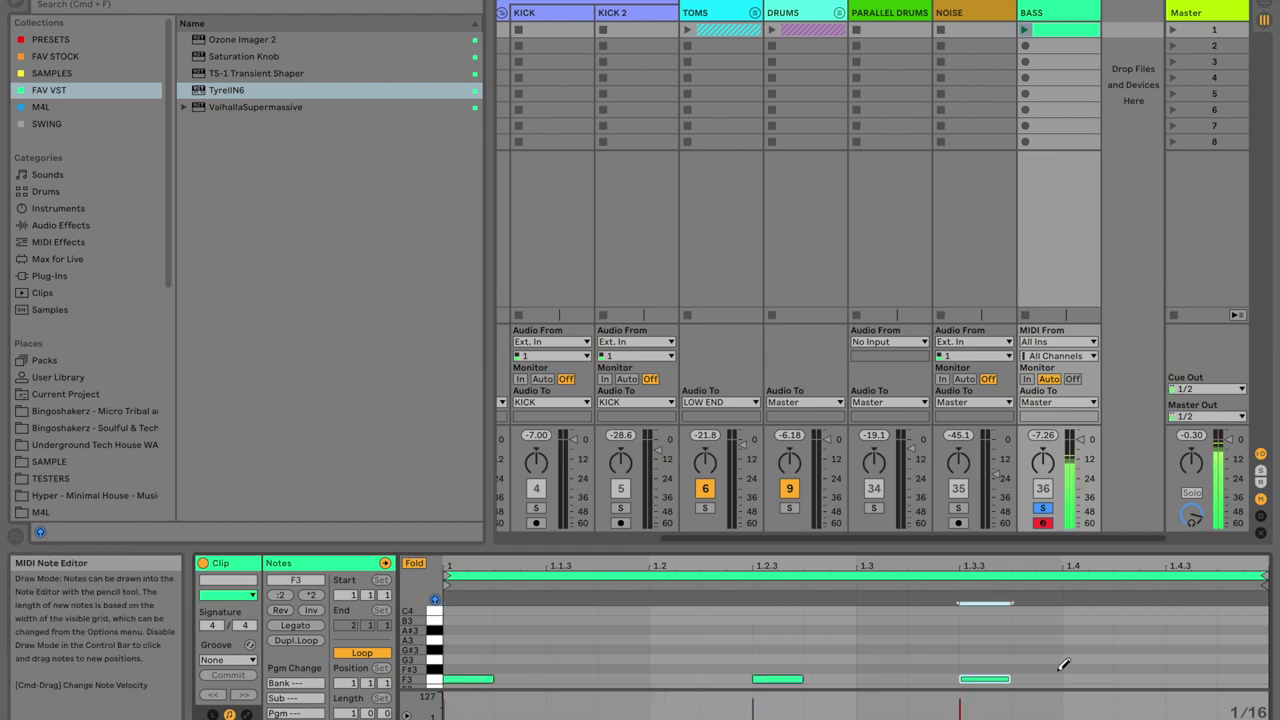
left_click(1195, 679)
left_click(1024, 30)
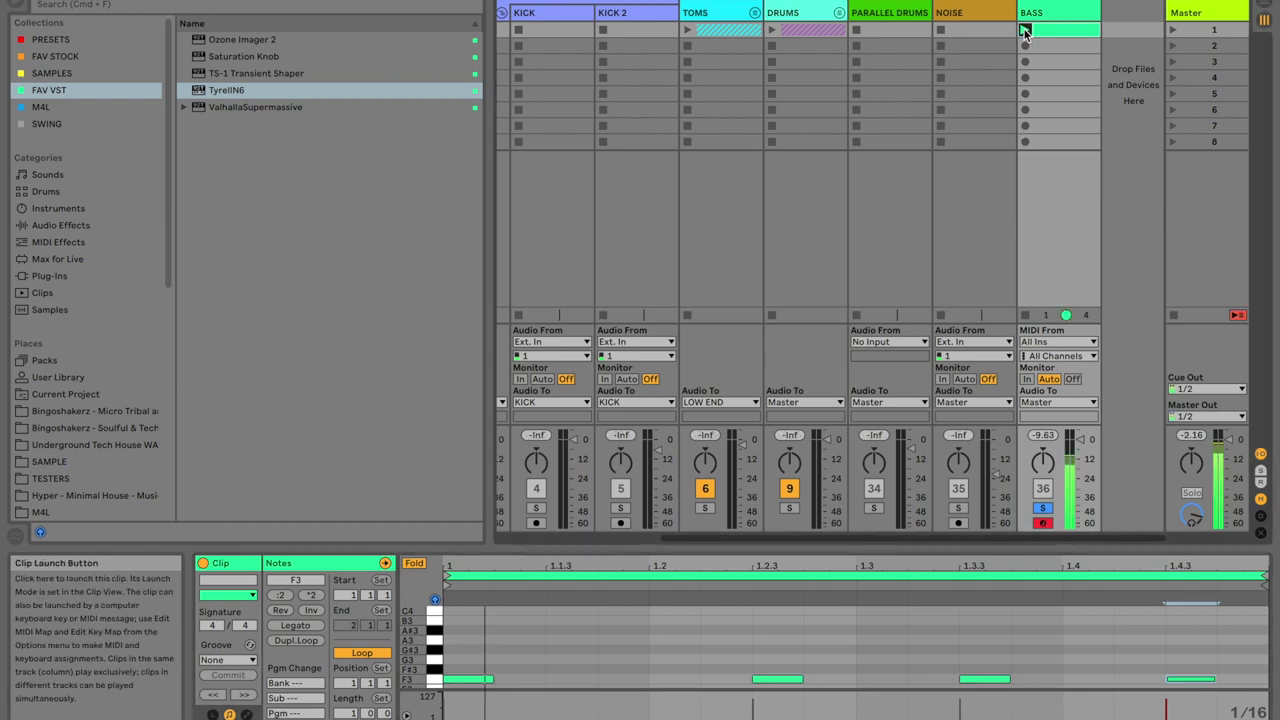
Lower the filter cutoff of TyrellN6 on the BASS track and raise its resonance to about 20.
key("shift+Tab")
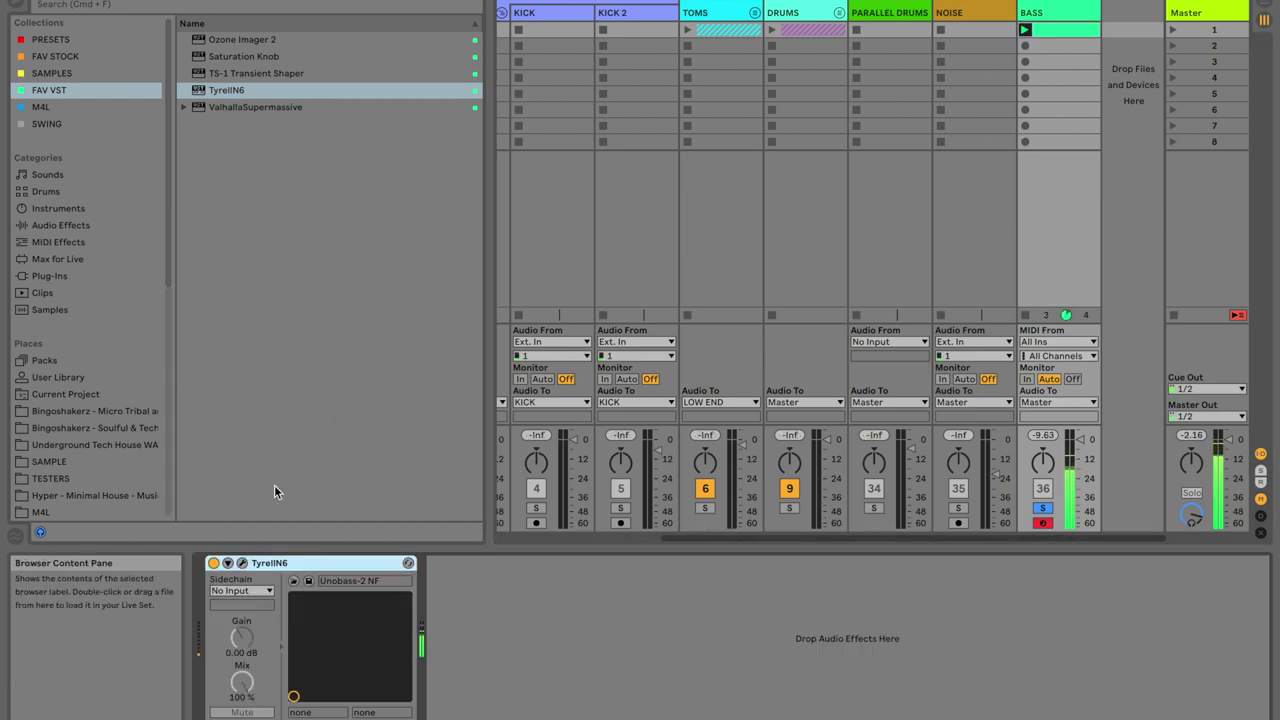
left_click(244, 565)
left_click_drag(744, 318, 743, 379)
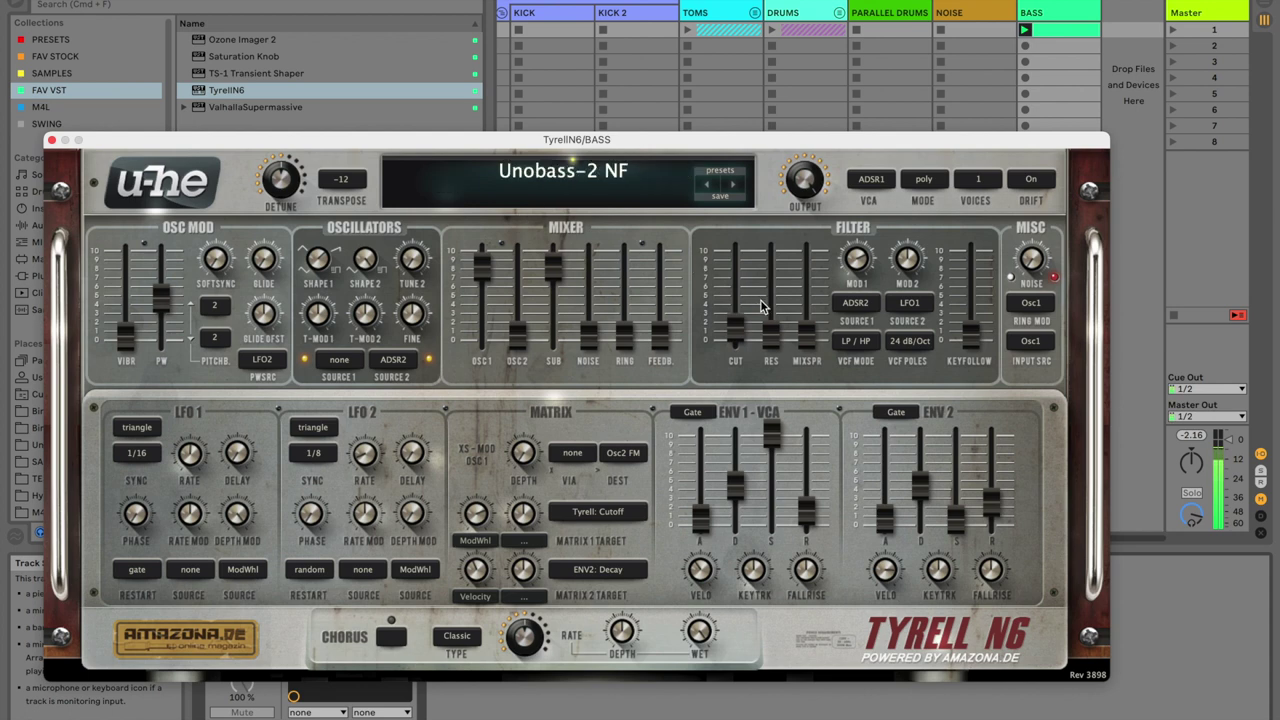
left_click_drag(767, 336, 770, 296)
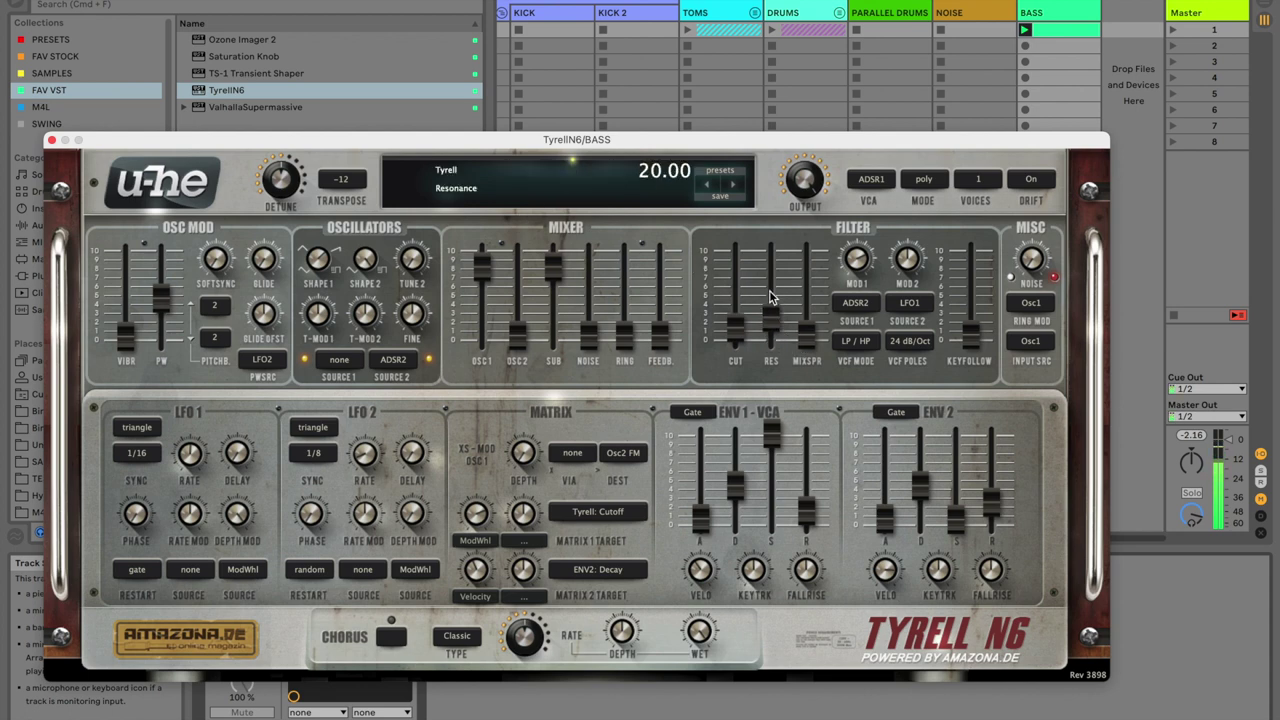
left_click_drag(769, 290, 770, 287)
Shorten the decay of TyrellN6's ENV 1 slightly and lower its sustain to about 41.
left_click_drag(735, 486, 744, 529)
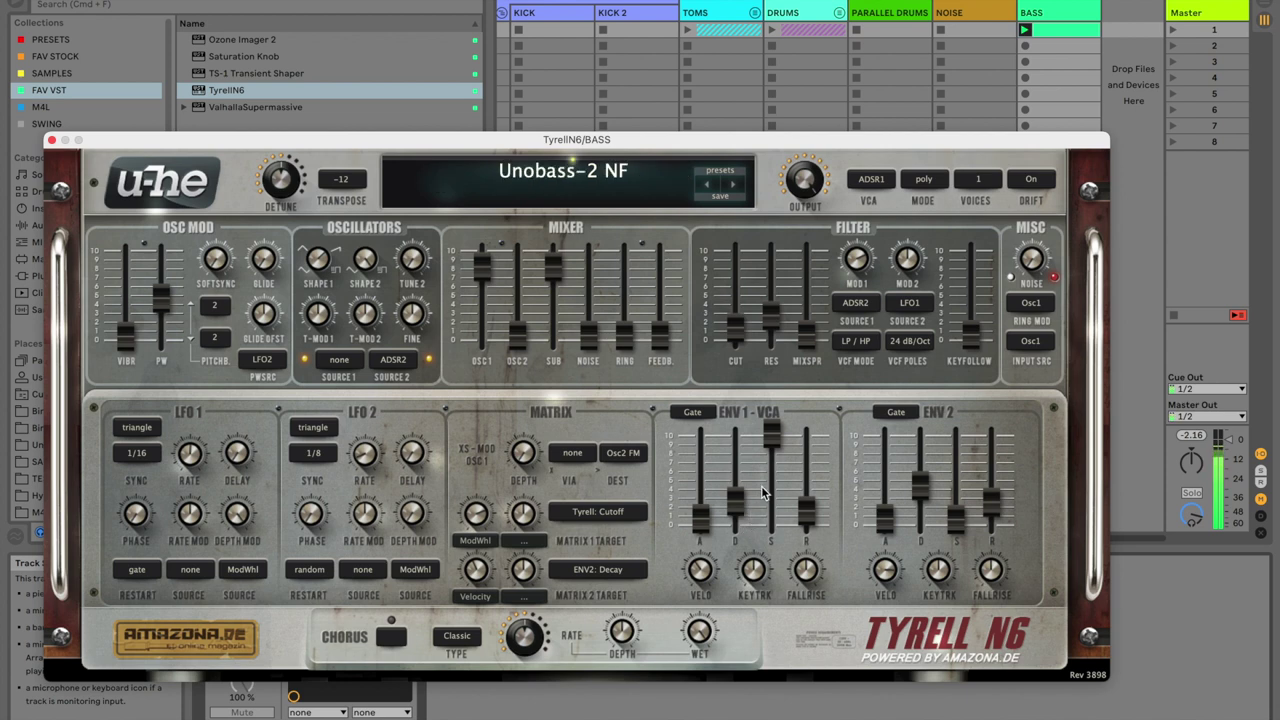
left_click_drag(775, 437, 779, 520)
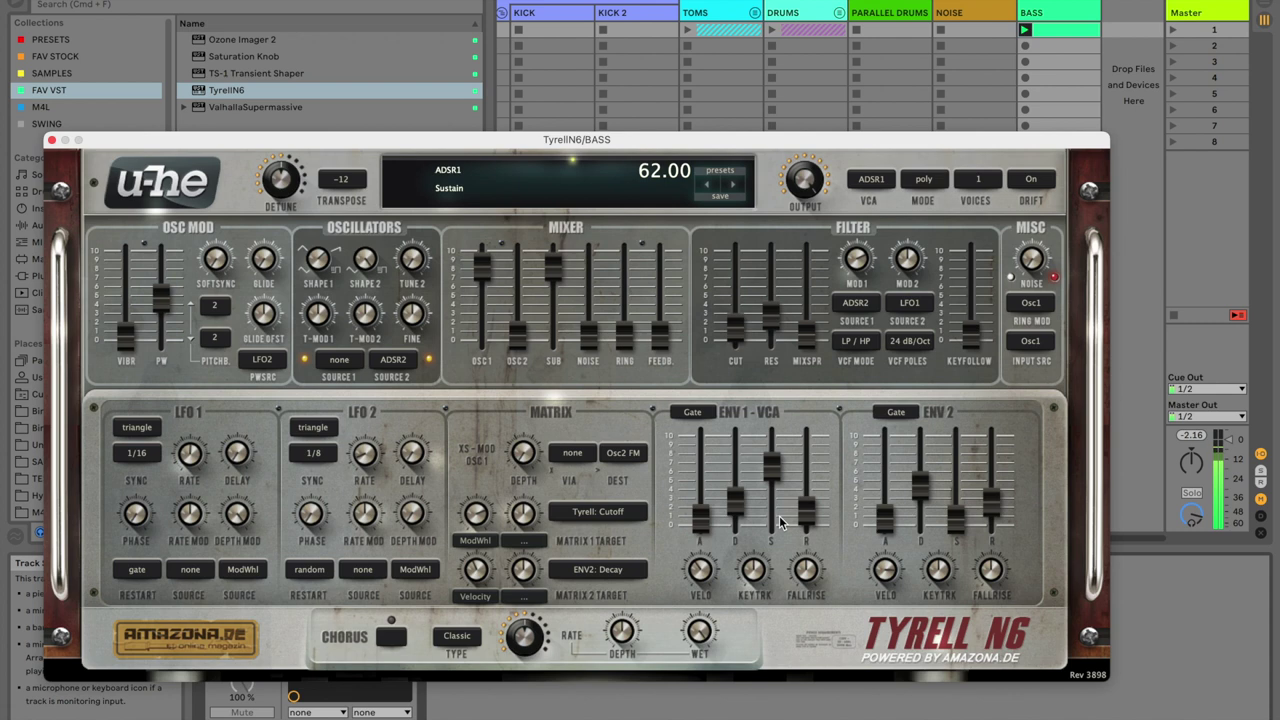
left_click_drag(779, 515, 785, 560)
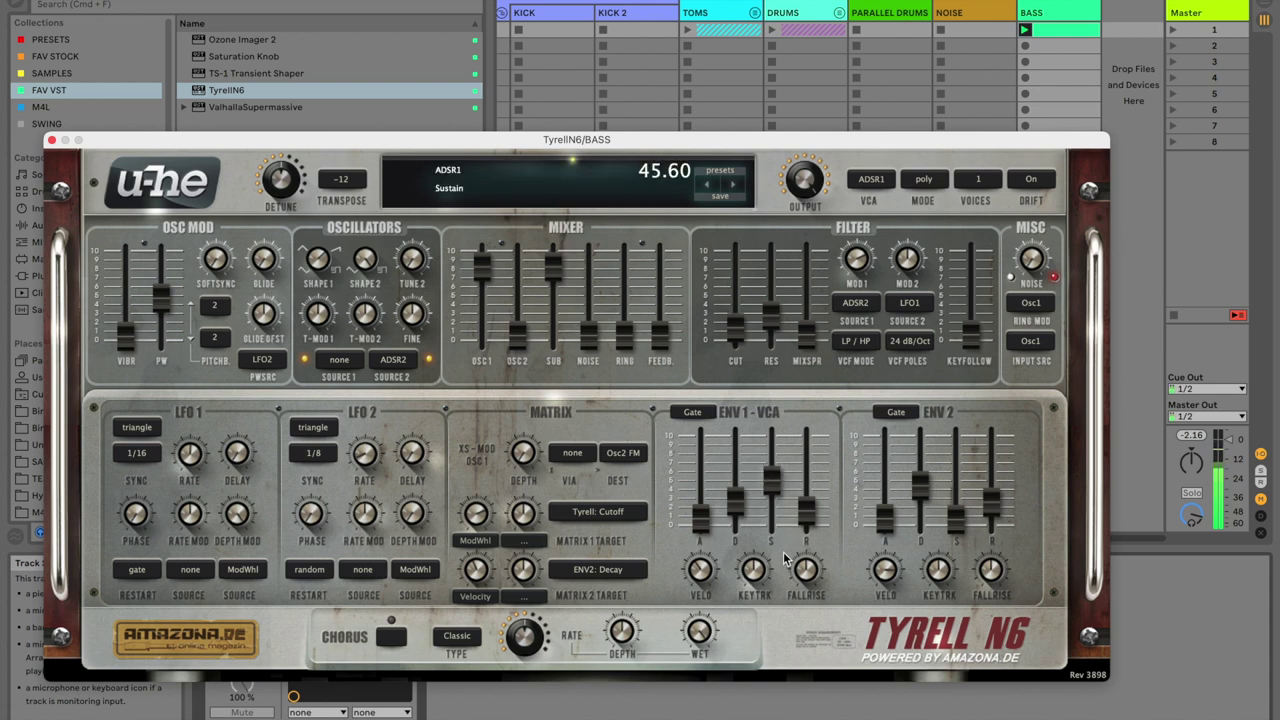
left_click_drag(785, 559, 786, 567)
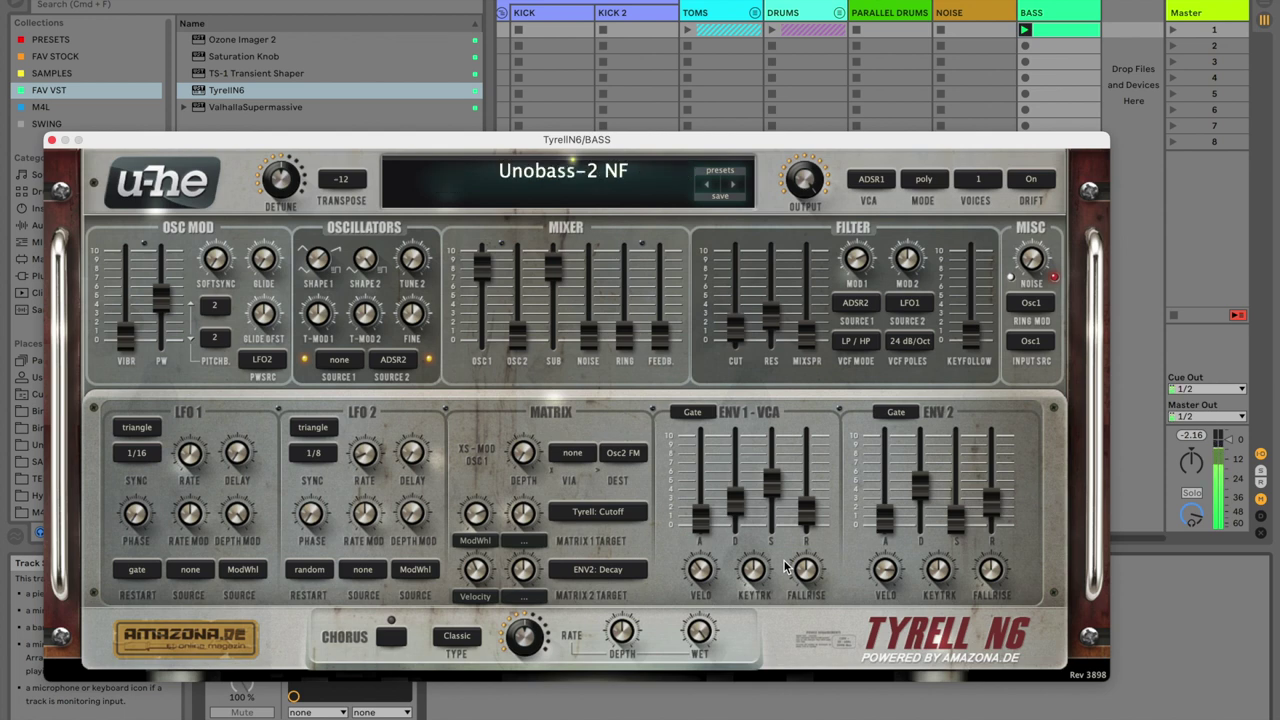
left_click(786, 567)
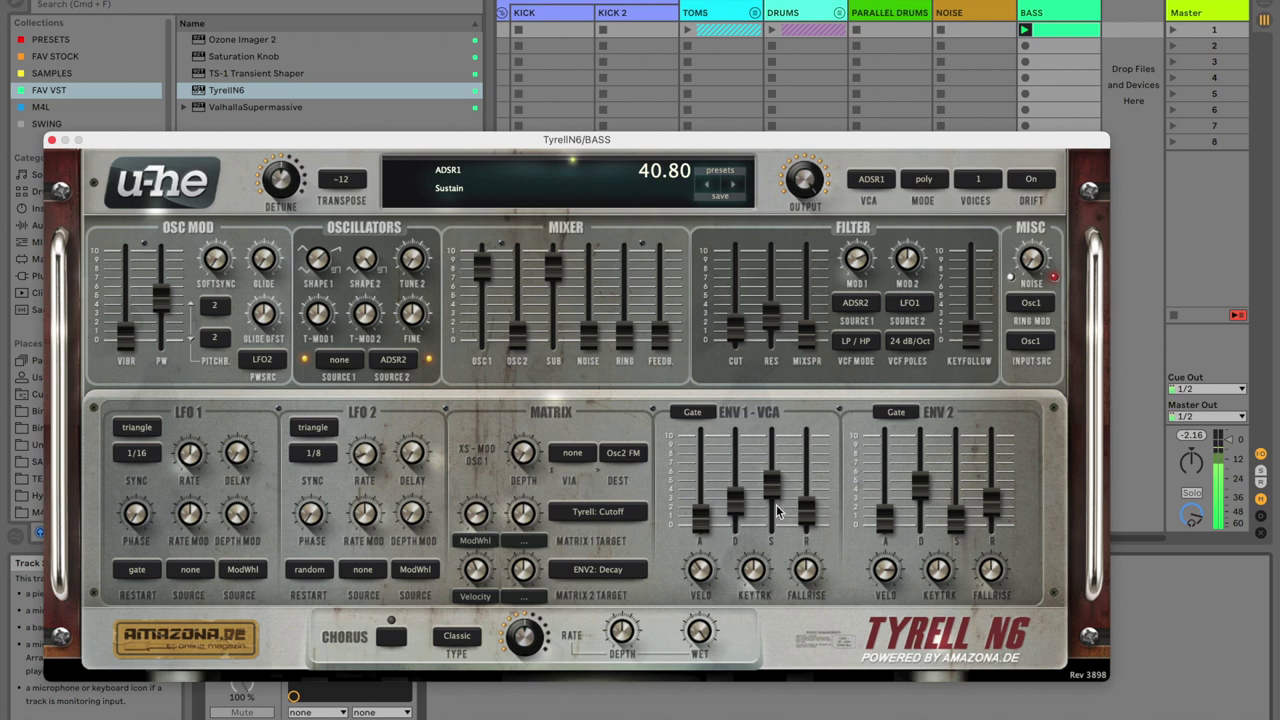
left_click_drag(768, 489, 768, 486)
Set TyrellN6's noise volume to -78 and oscillator Shape 1 to 1.82, and close the plug-in window.
left_click_drag(586, 362, 590, 307)
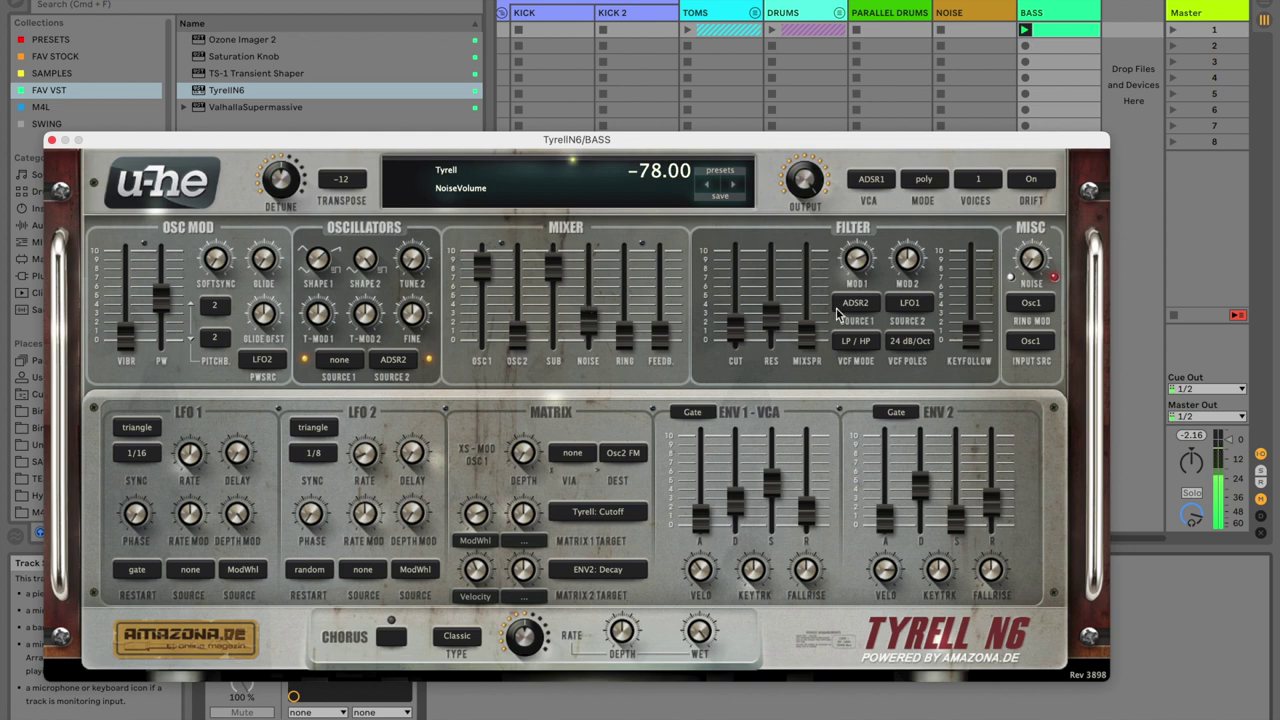
left_click_drag(808, 345, 817, 424)
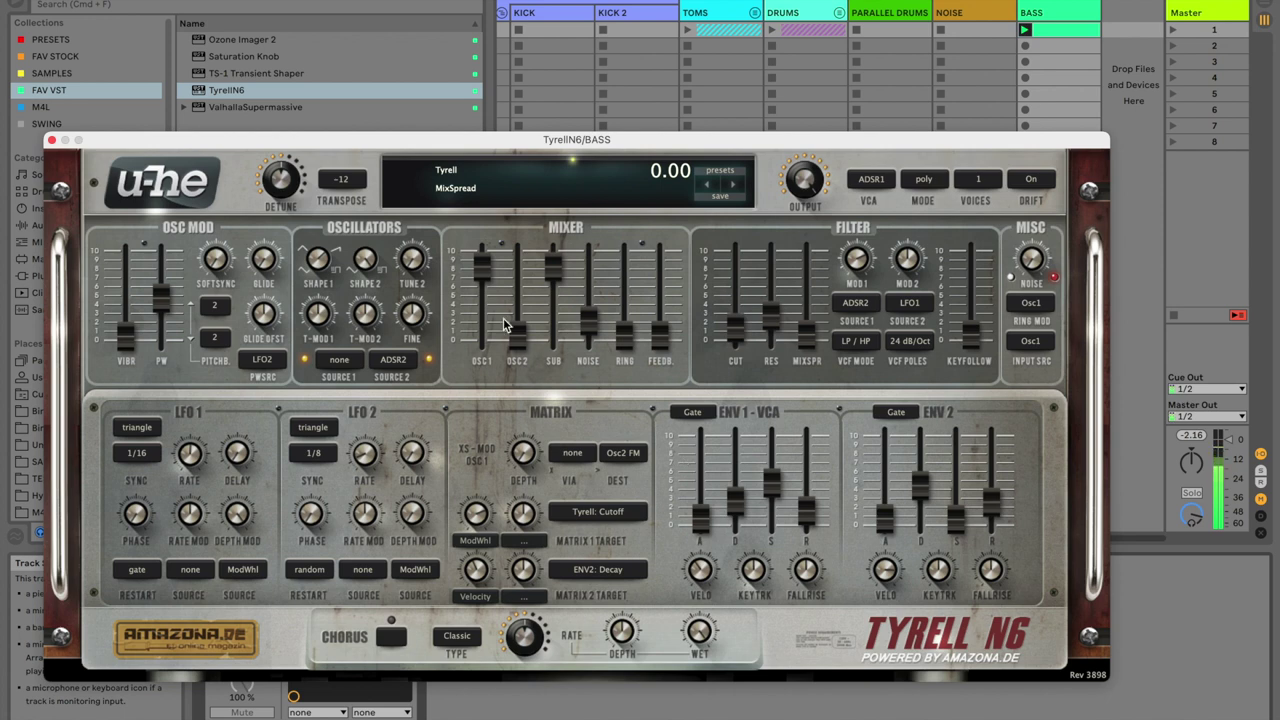
left_click_drag(375, 263, 390, 366)
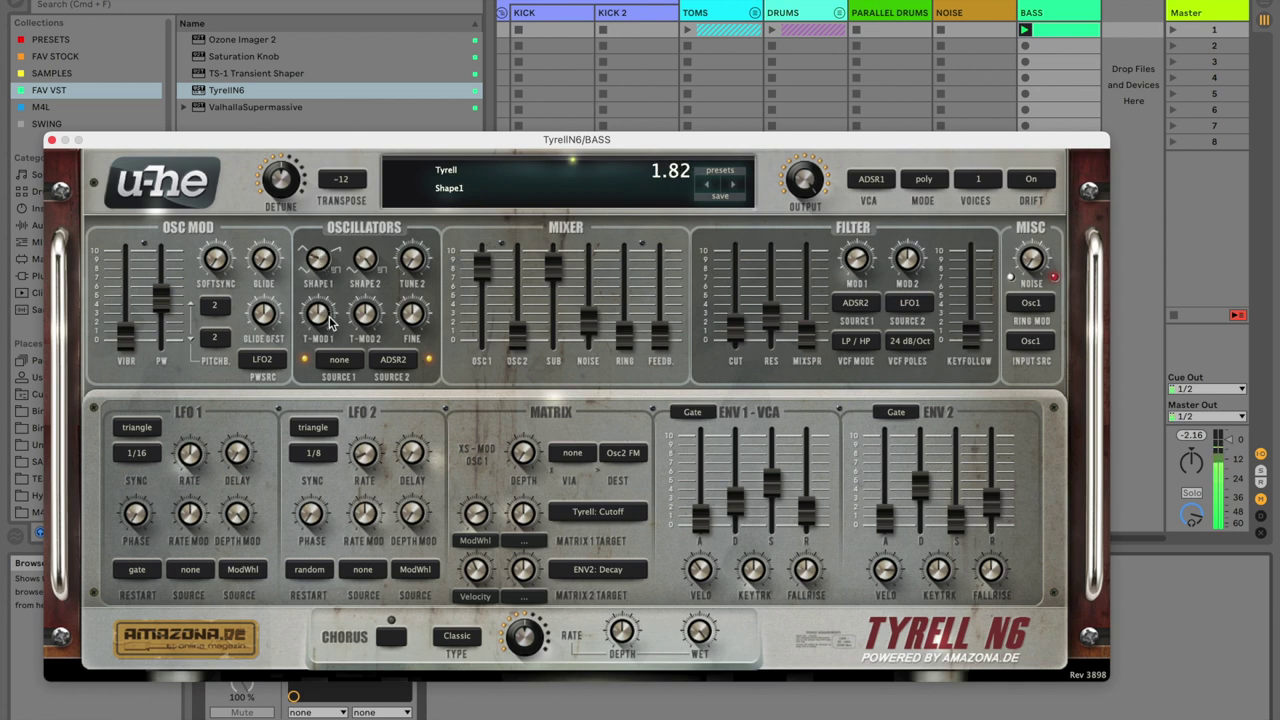
left_click(52, 140)
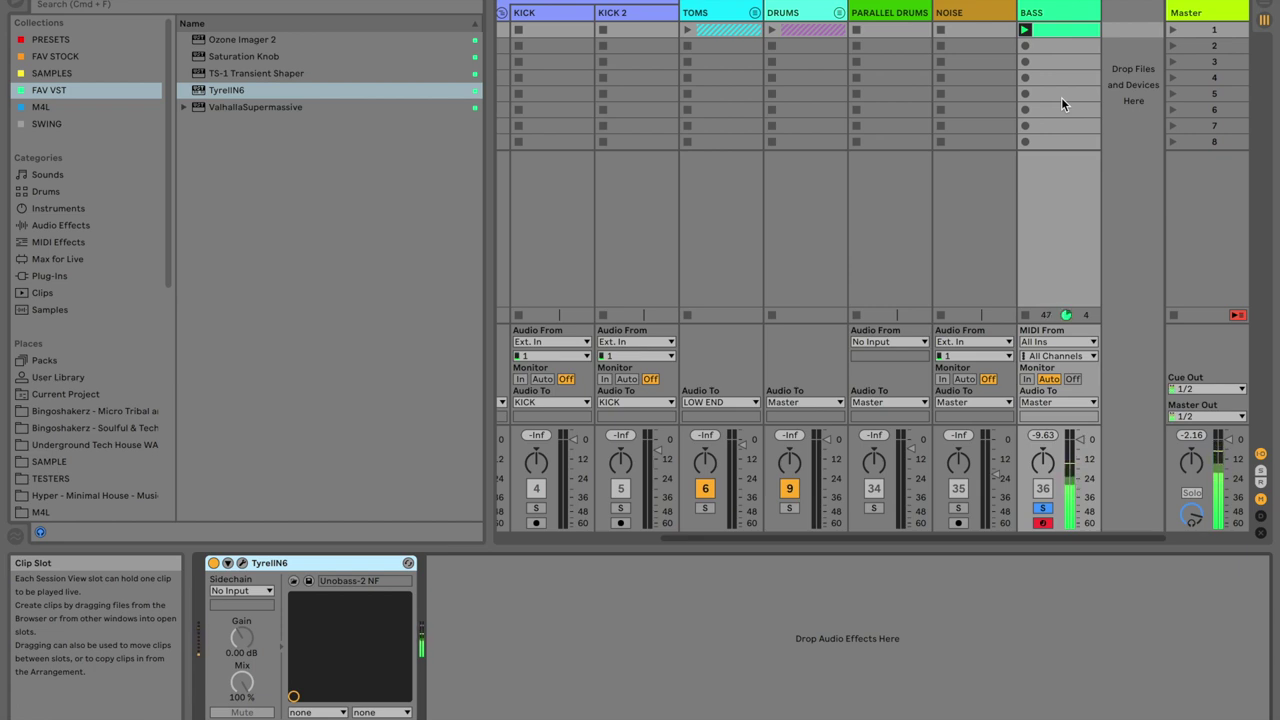
Transpose all four notes in the BASS clip down one octave to F2.
double_click(1042, 38)
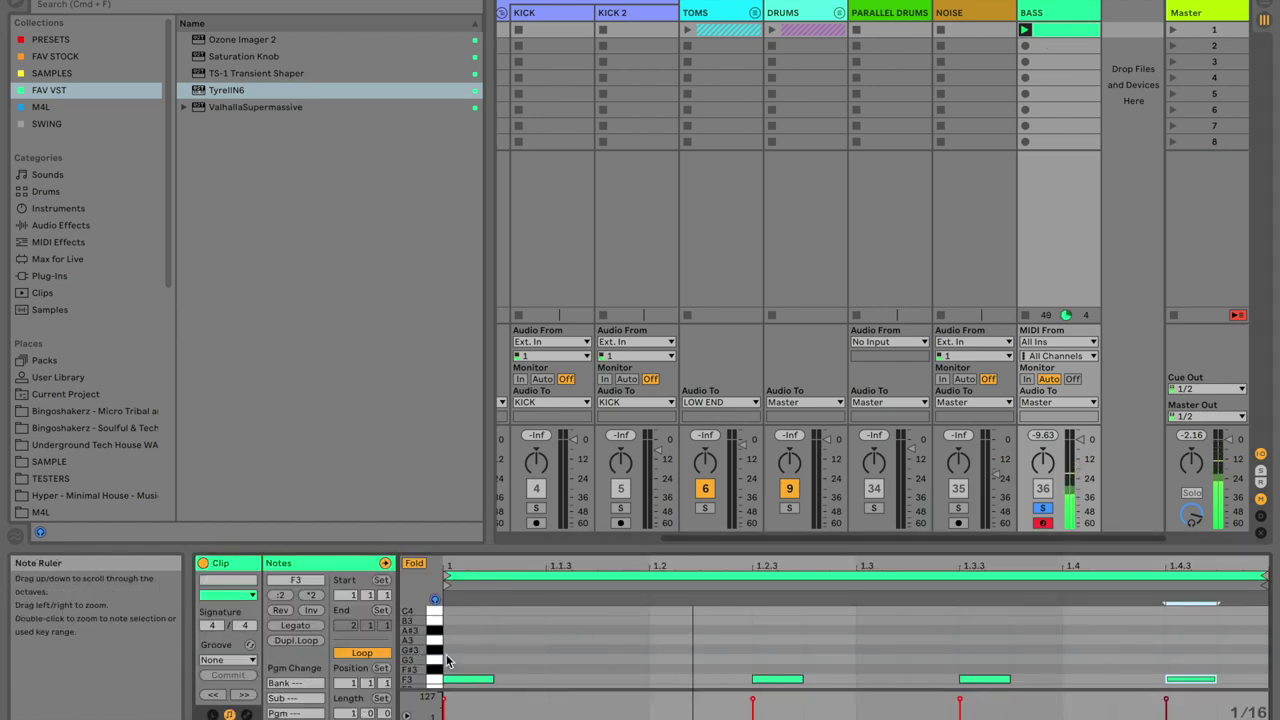
scroll(478, 631, "down", 3)
left_click_drag(434, 640, 1211, 703)
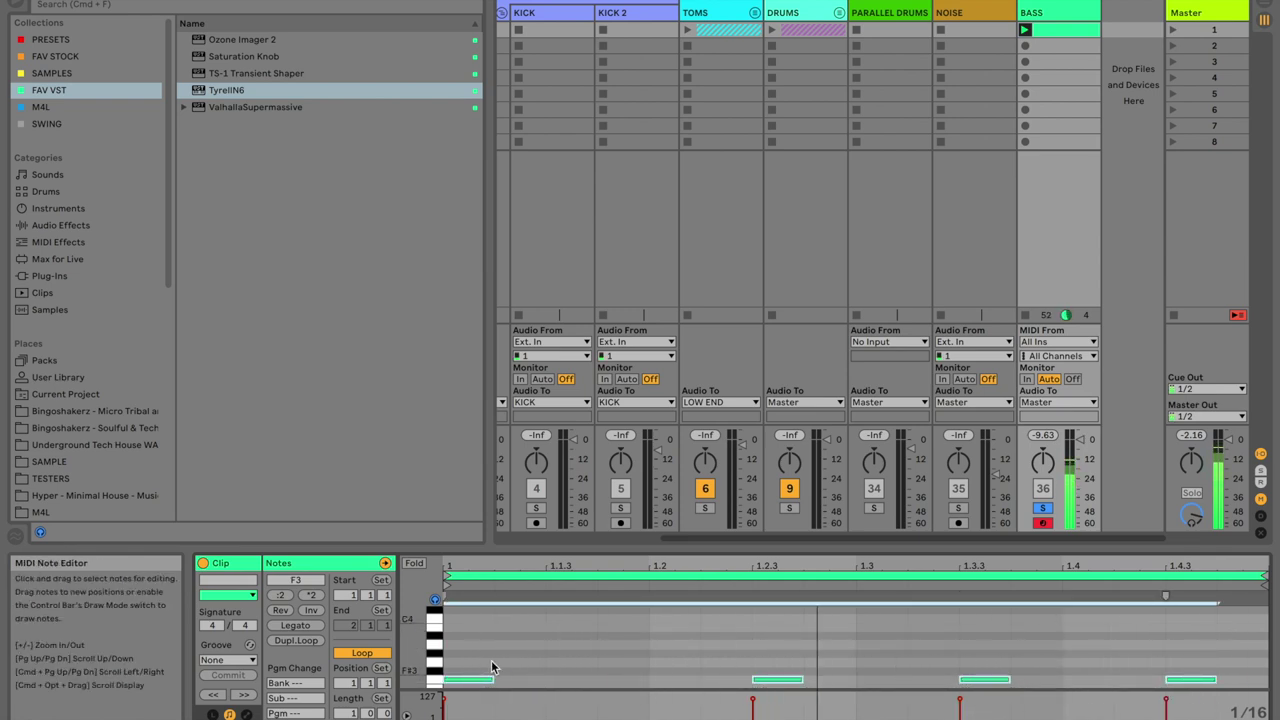
key("Down")
key("Down")
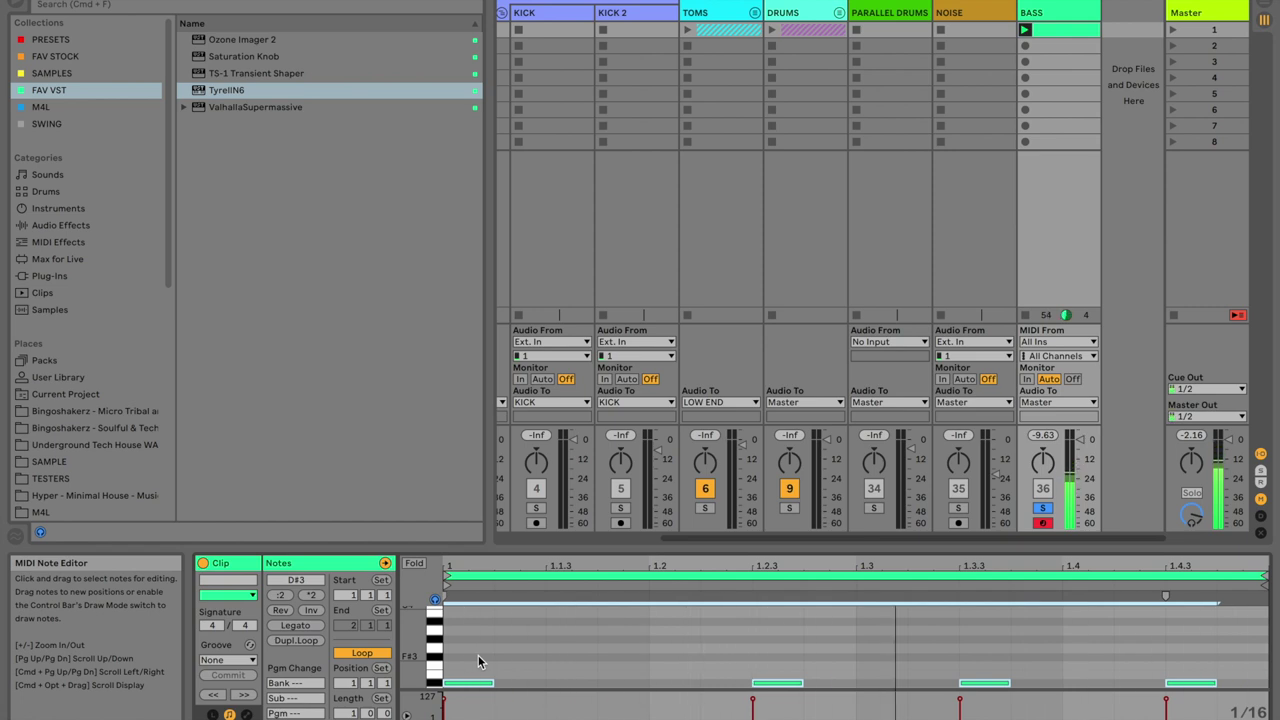
key("Down")
key("Down")
key("Down")
key("Down")
key("Down")
key("Down")
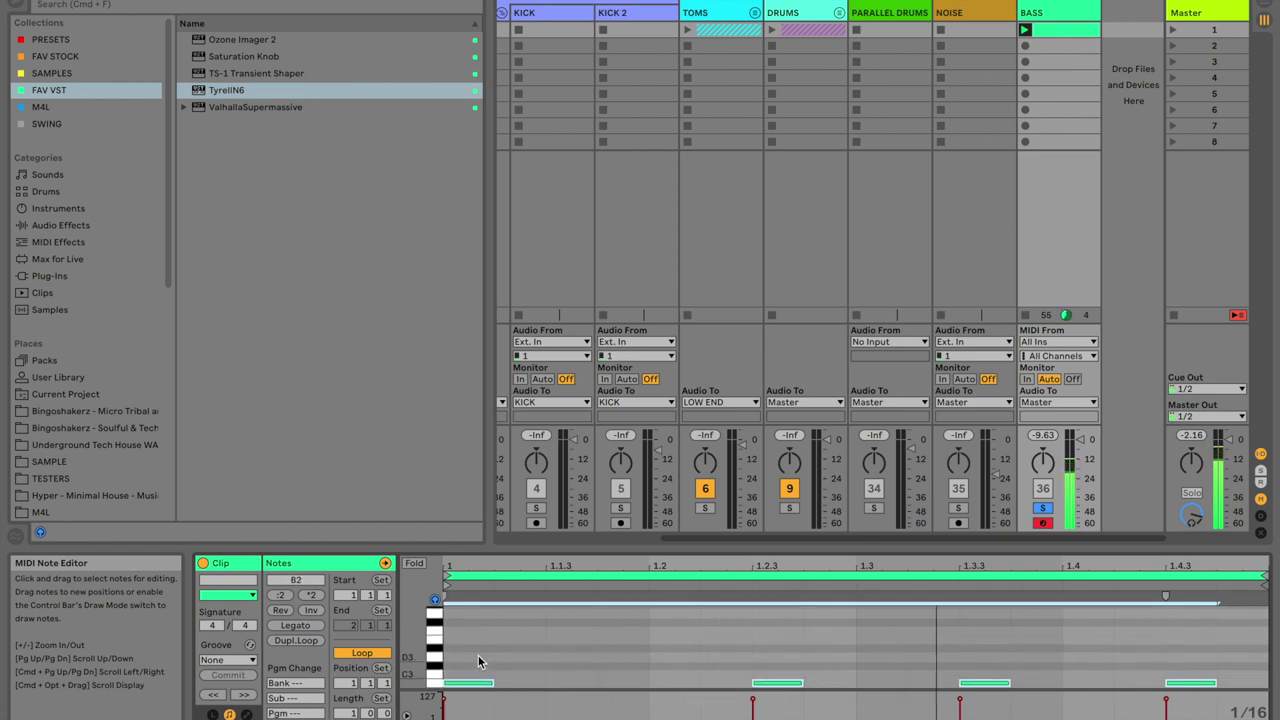
key("Down")
key("Down")
key("Down")
key("Down")
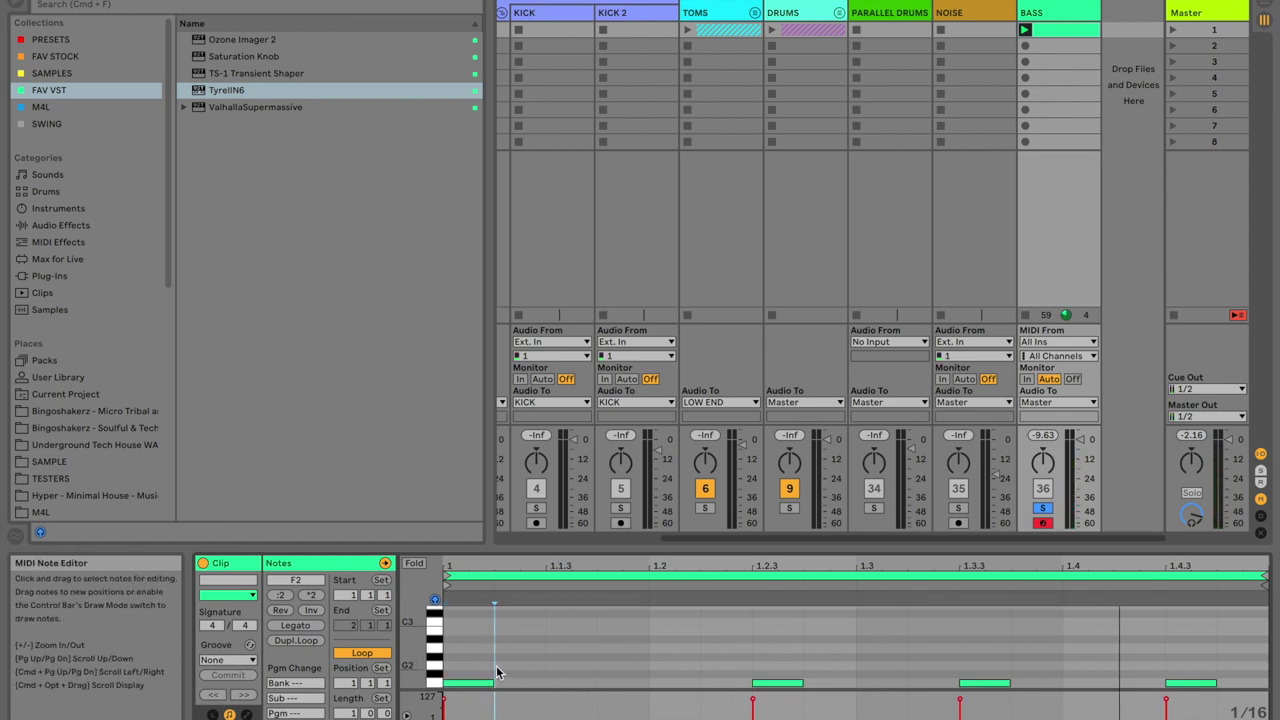
Delete the last three notes of the BASS clip, keeping only the opening F2 note.
left_click_drag(660, 636, 1230, 688)
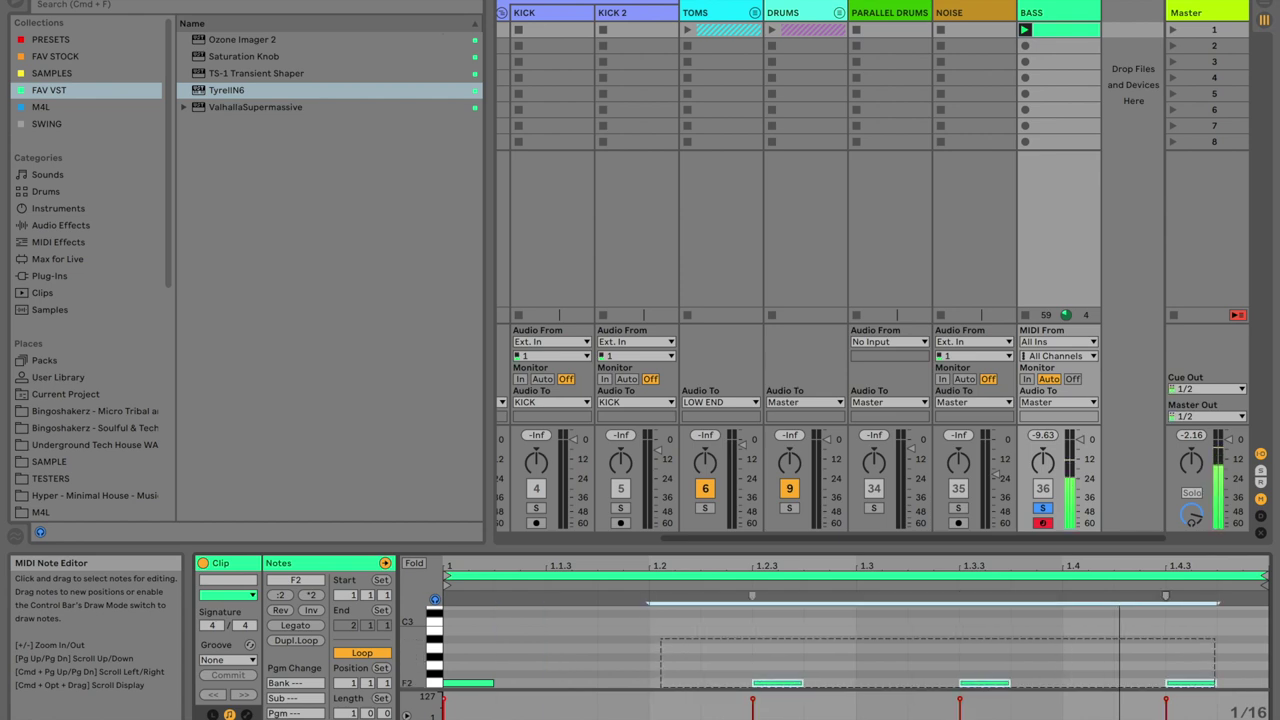
key("Delete")
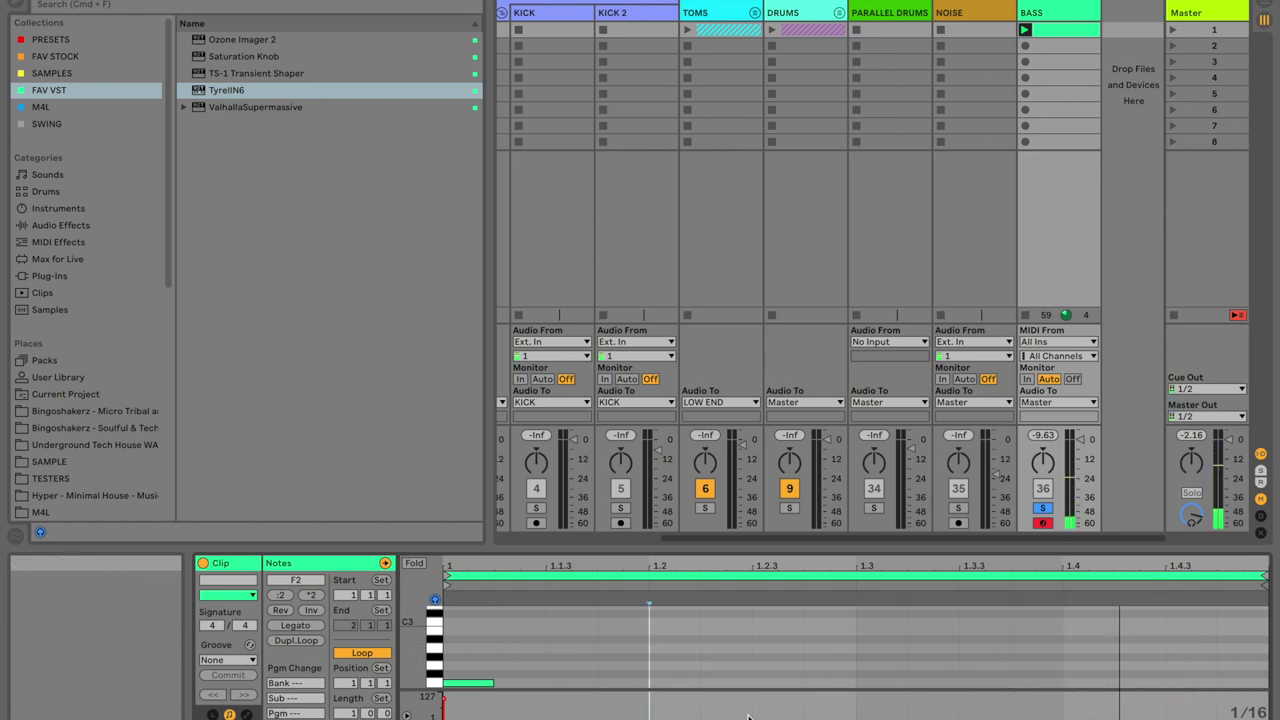
right_click(587, 654)
left_click(685, 563)
Add an A#2 note from 1.1.3 to 1.2 and lengthen the opening F2 note to 1.1.3.
left_click(433, 646)
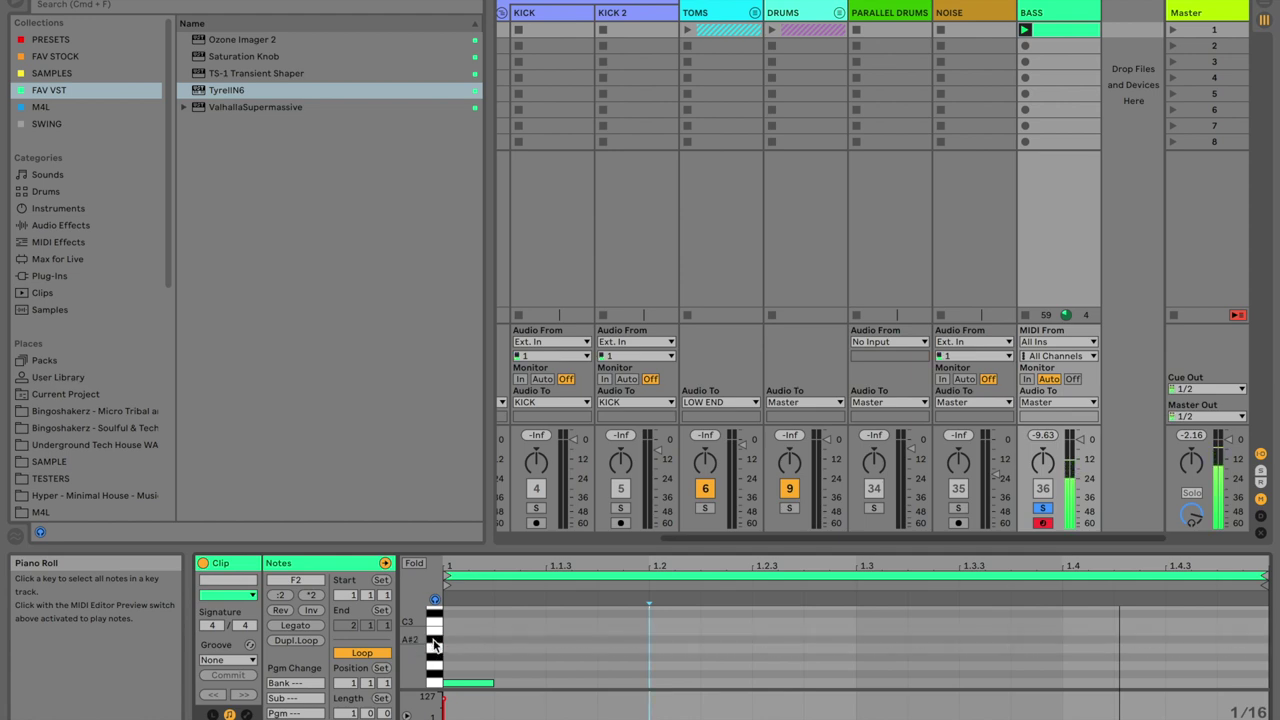
left_click(433, 682)
left_click(433, 646)
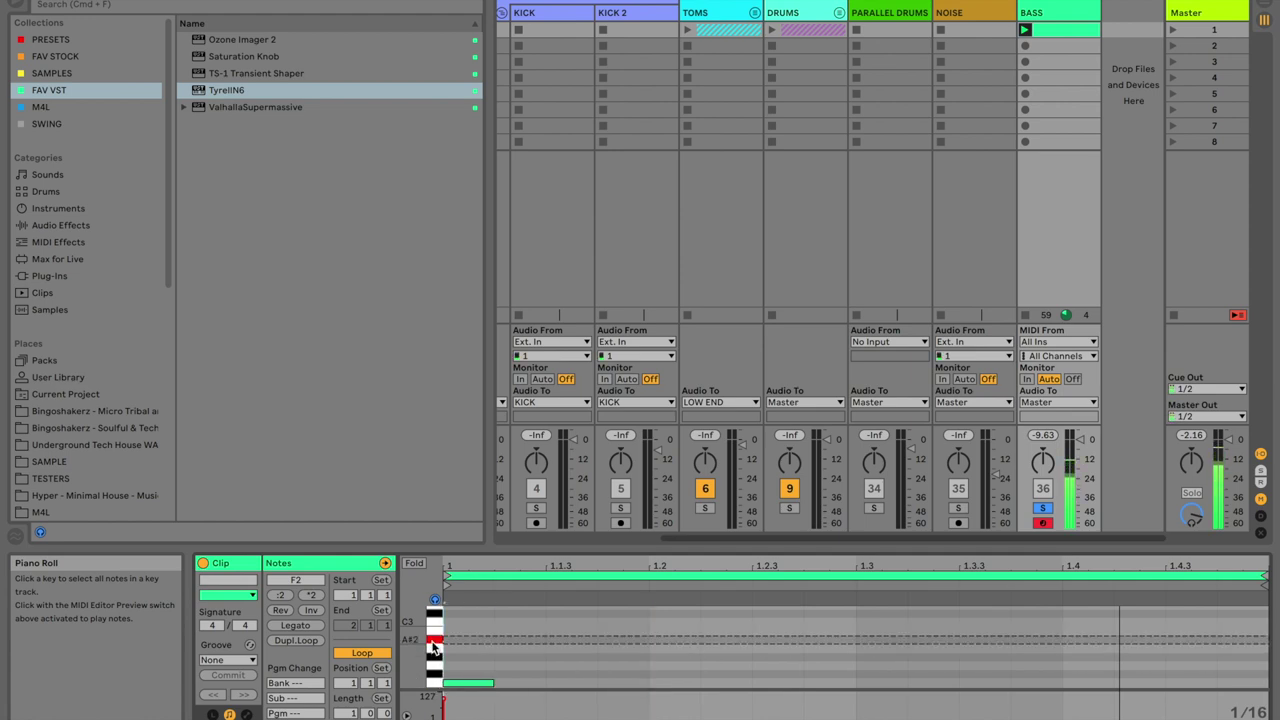
double_click(564, 641)
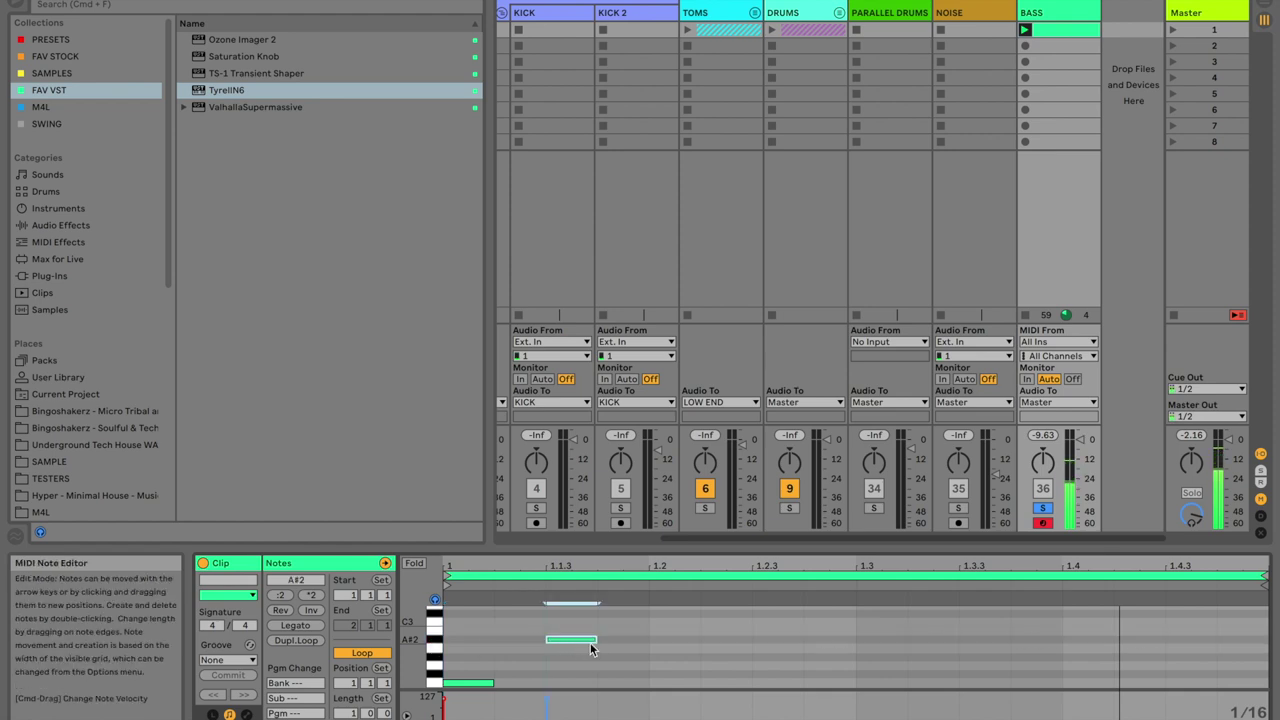
left_click_drag(594, 641, 648, 641)
left_click_drag(493, 682, 547, 682)
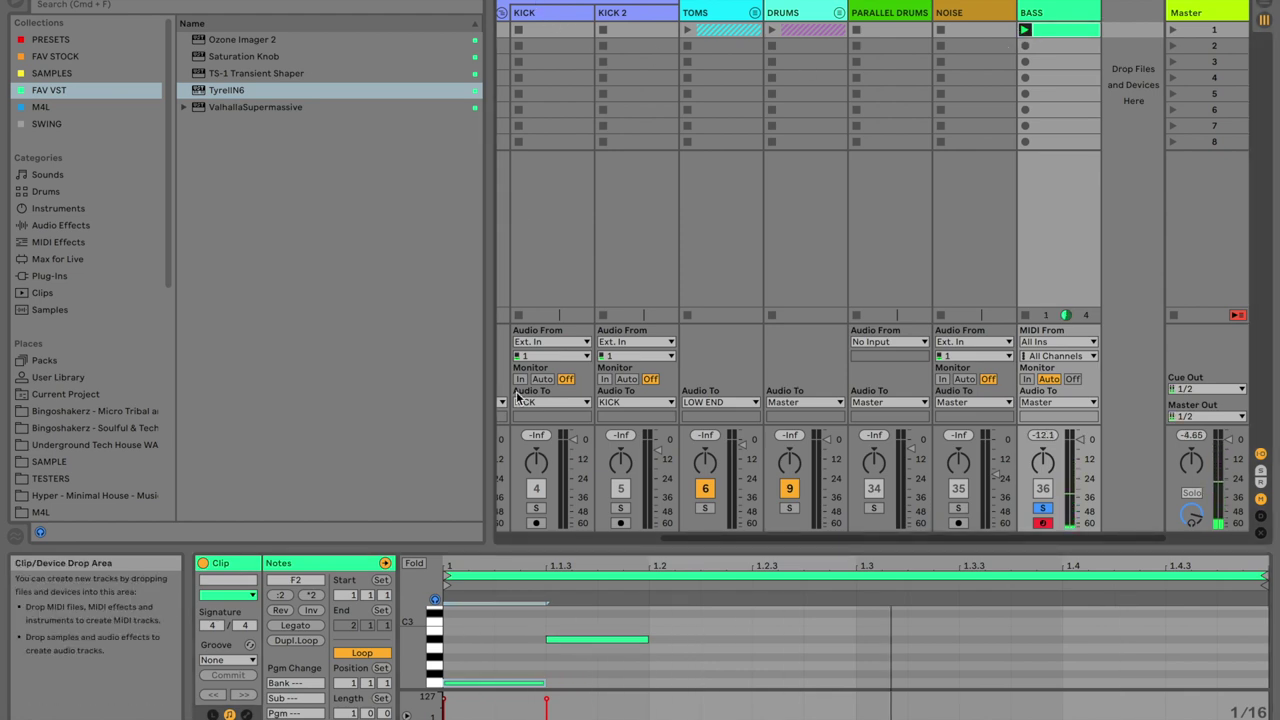
Add an A2 note at 1.2 in the BASS clip and lengthen it to three sixteenths.
left_click(437, 640)
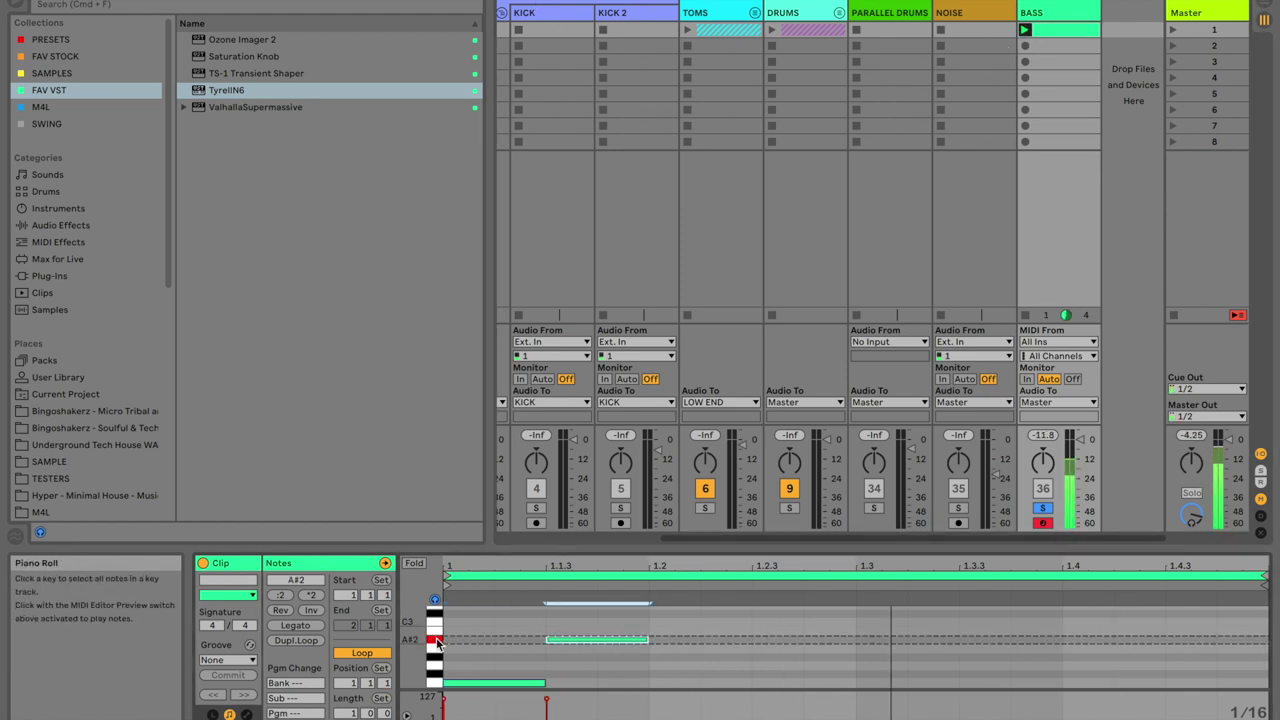
left_click(438, 658)
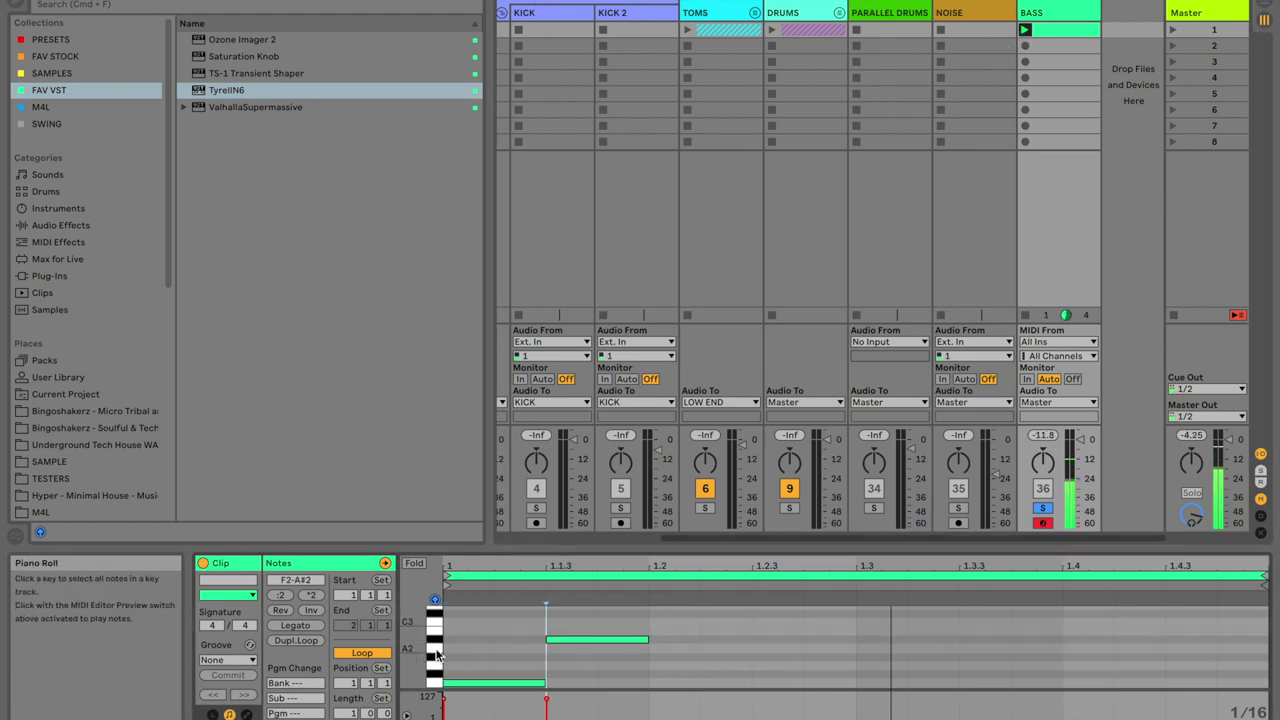
double_click(660, 650)
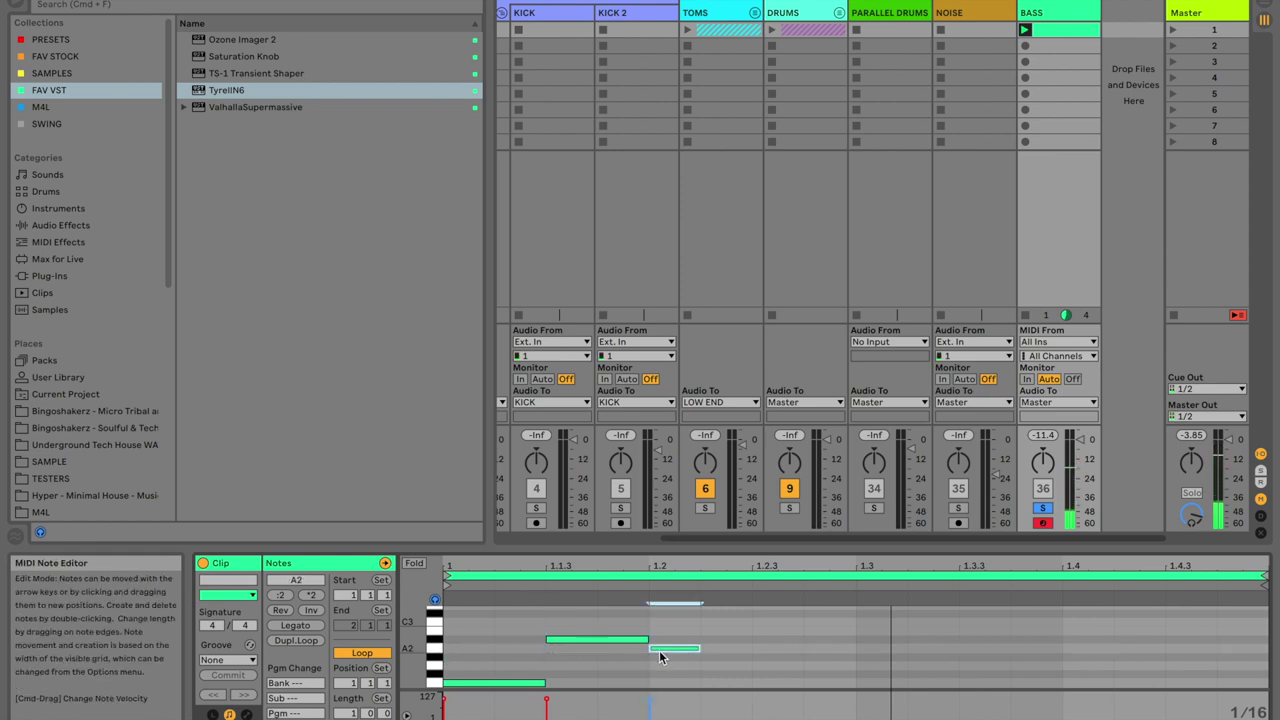
left_click_drag(700, 648, 803, 648)
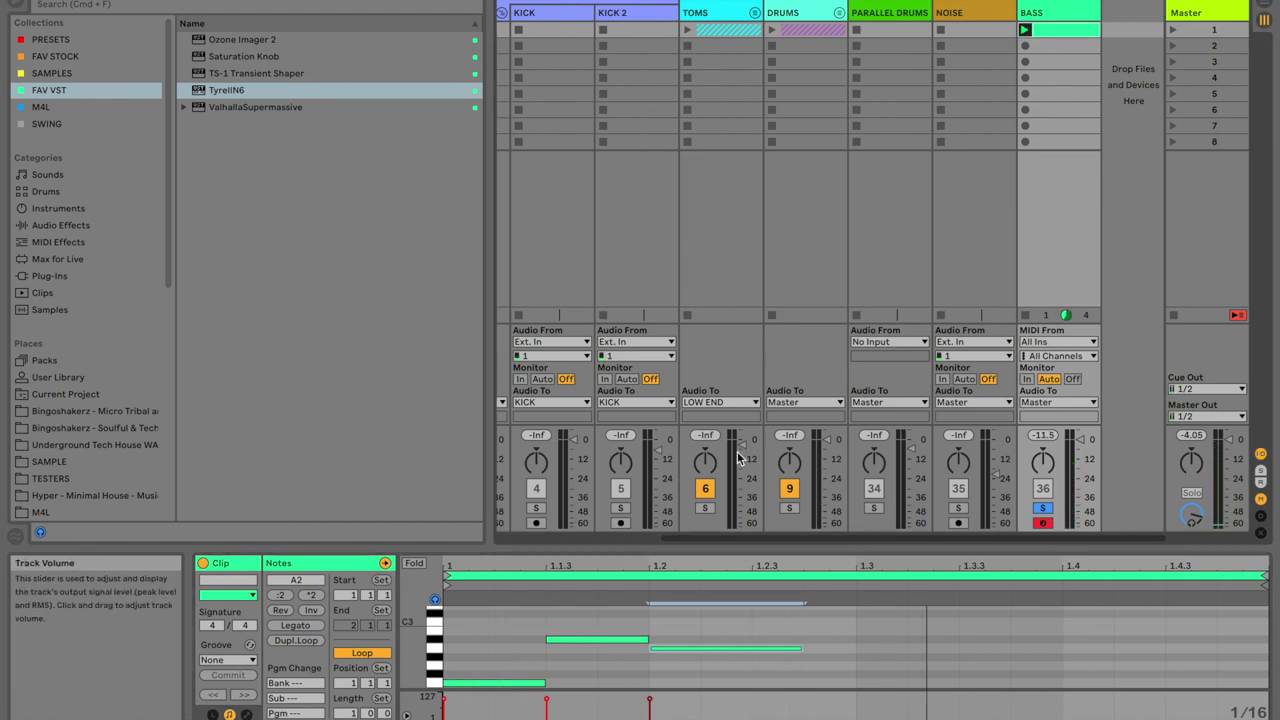
Add two eighth-length A2 notes at 1.3 and 1.3.3 in the BASS clip.
double_click(880, 648)
double_click(930, 648)
double_click(991, 647)
double_click(1037, 647)
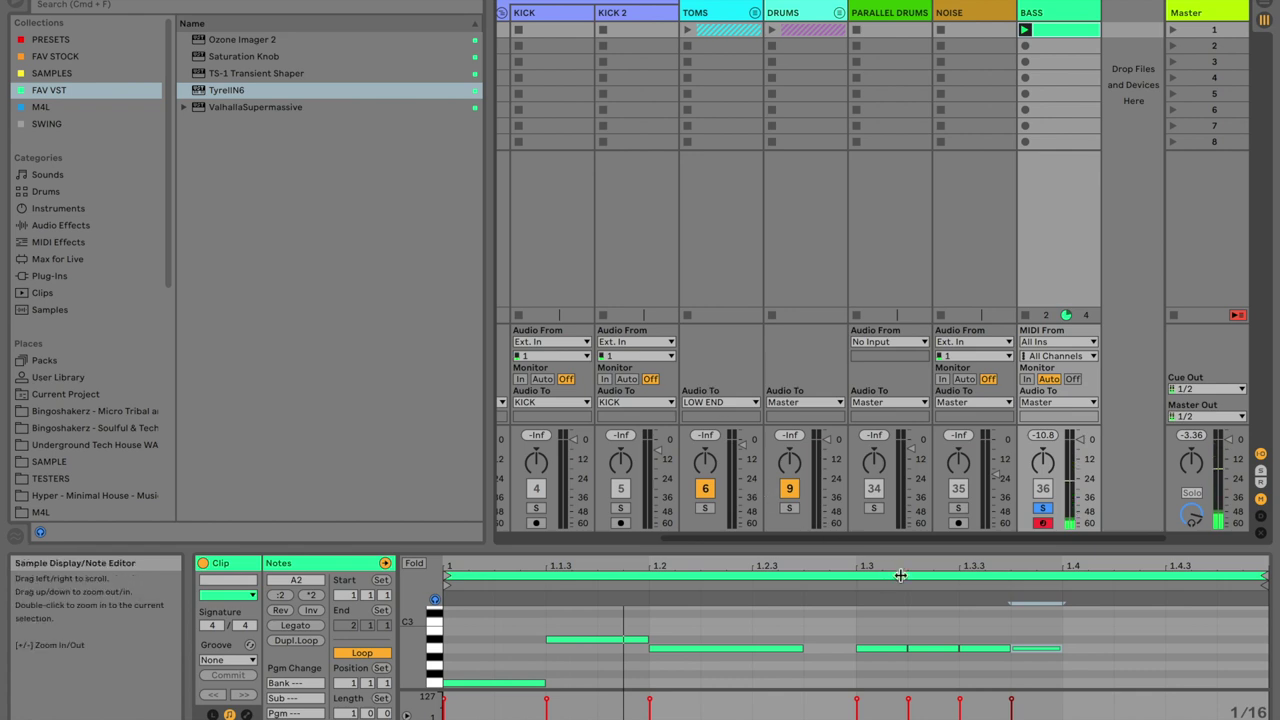
left_click_drag(907, 648, 1058, 648)
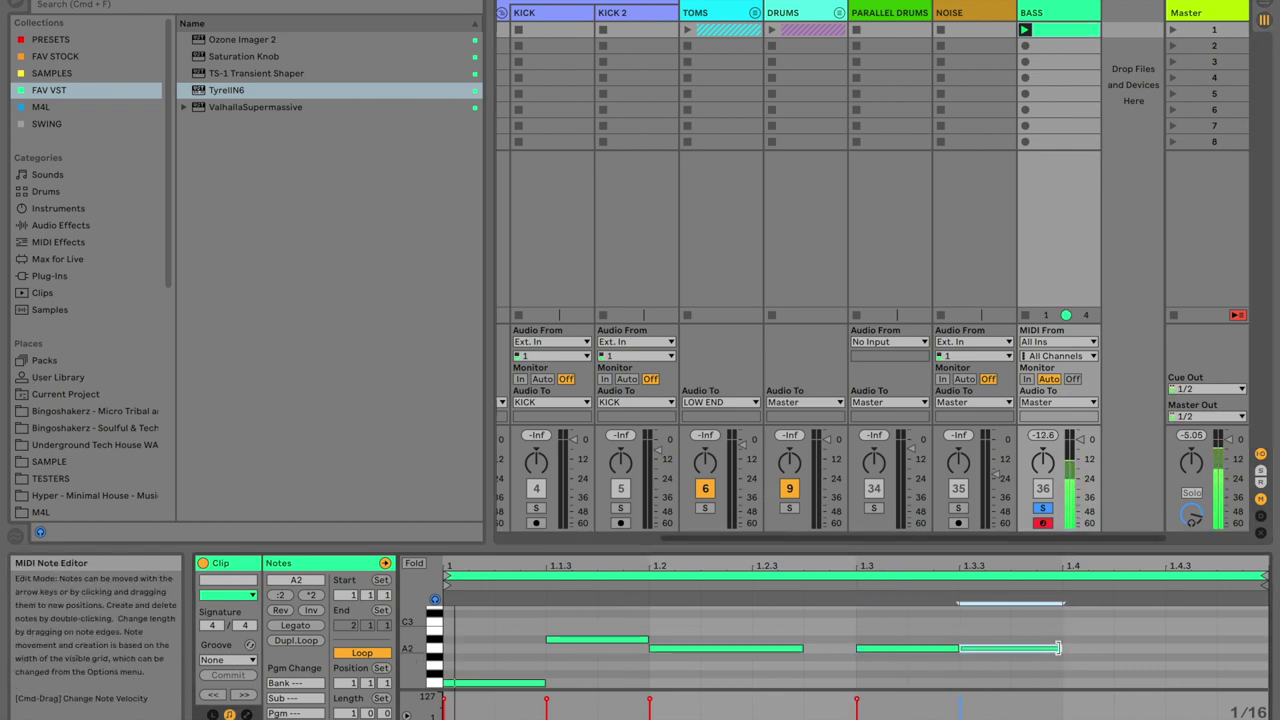
Unsolo the BASS track and duplicate the last A2 note twice, at 1.4 and 1.4.3.
left_click(1042, 509)
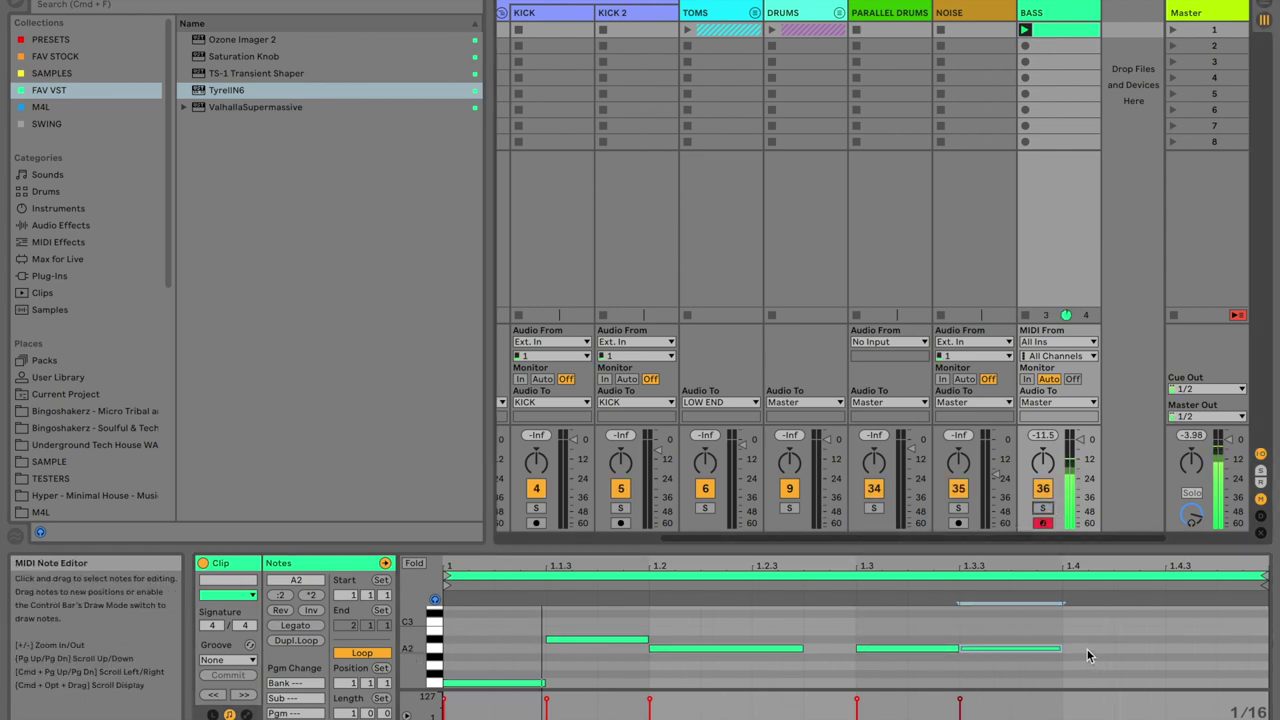
key("super+d")
key("super+d")
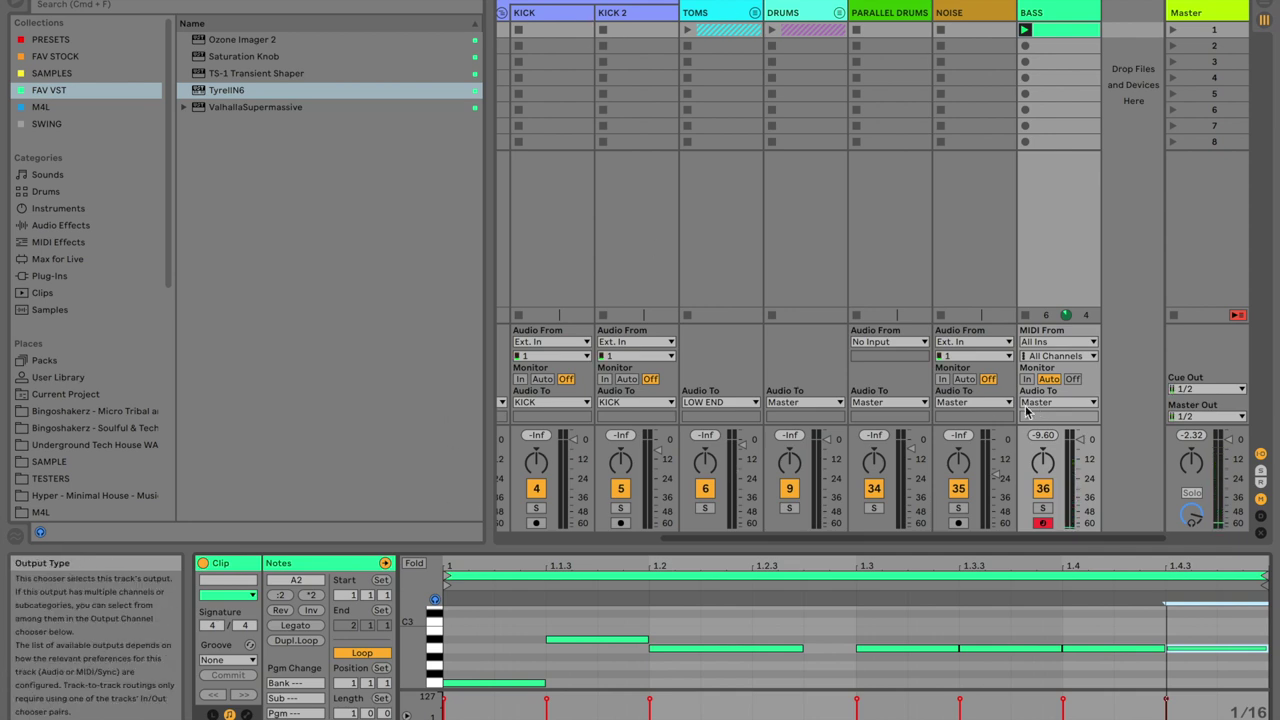
Solo the BASS track after checking it against the drums and set the BASS clip's loop length to two bars.
left_click(640, 2)
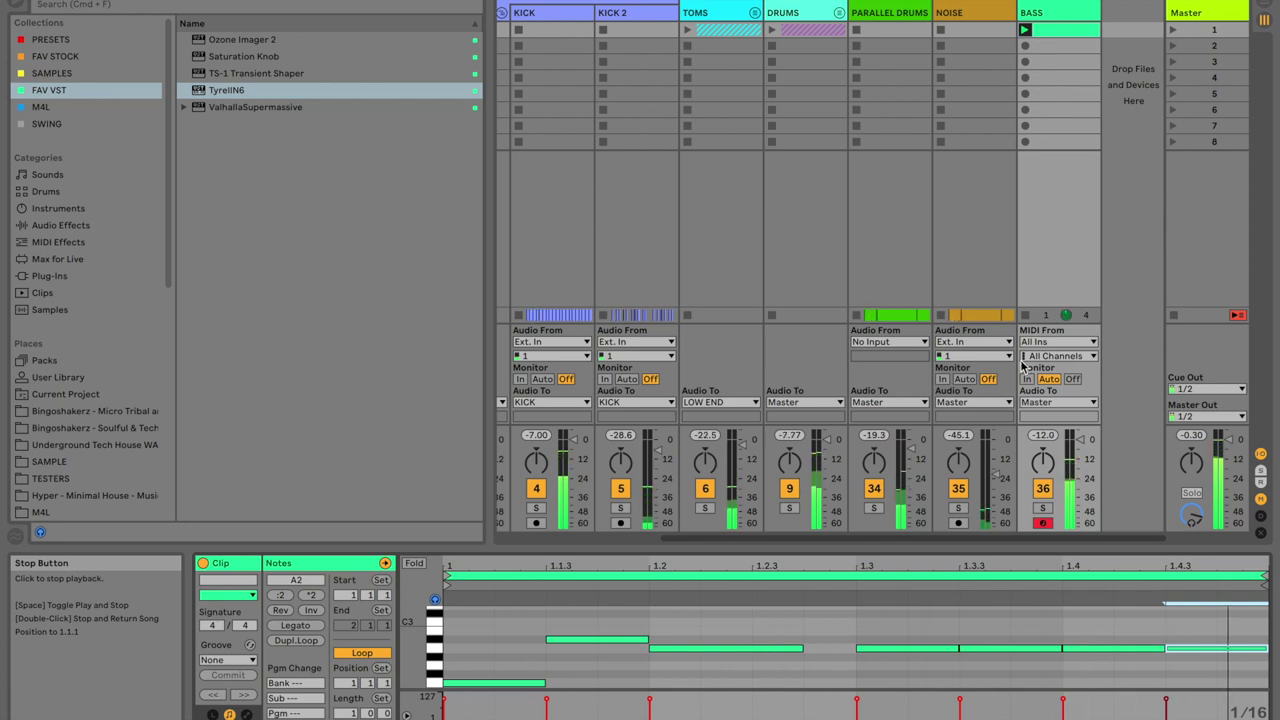
left_click(1042, 508)
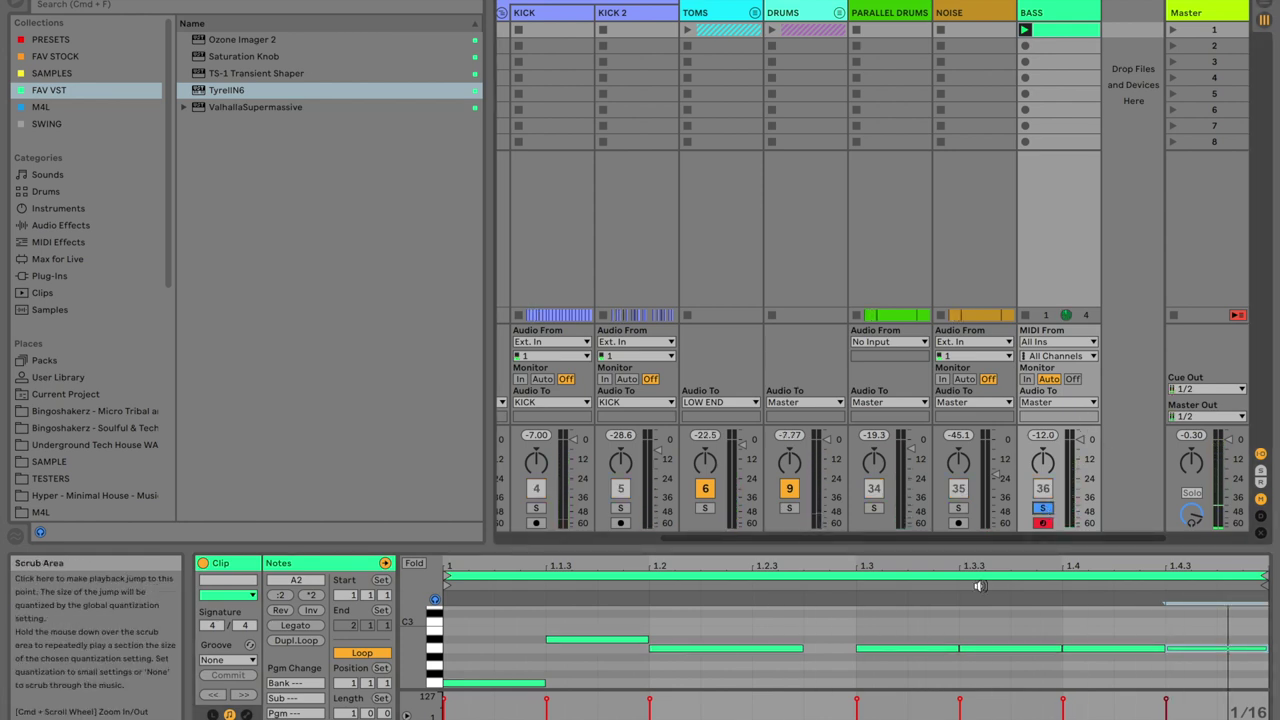
scroll(1039, 630, "down", 2)
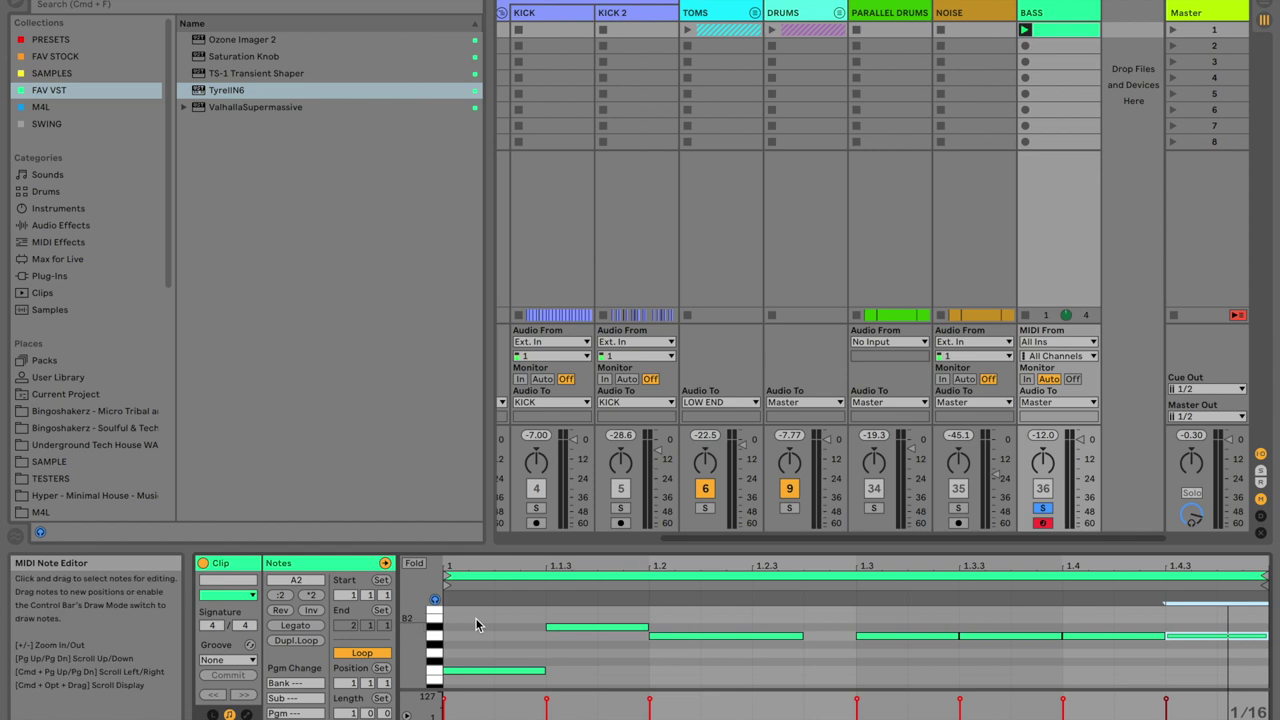
double_click(424, 641)
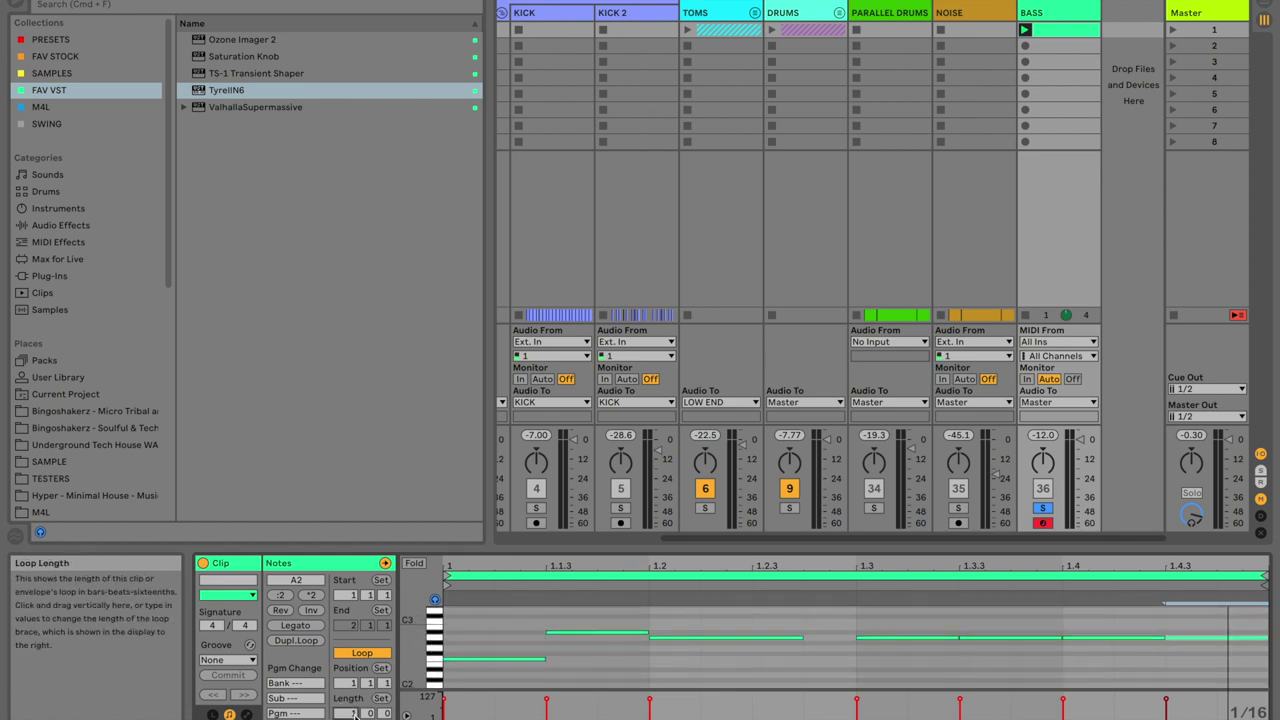
left_click_drag(353, 713, 353, 703)
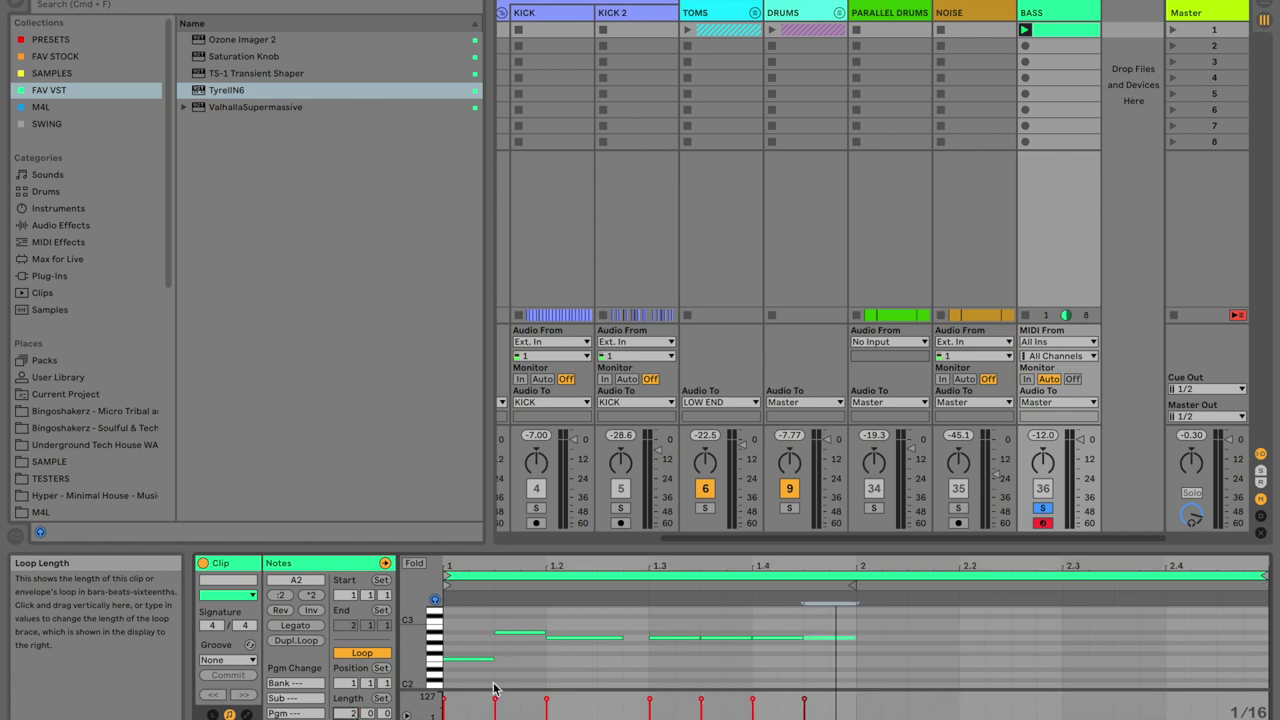
Add a note at the start of bar 2 and raise both it and the opening F2 note to G#2.
left_click_drag(853, 676, 452, 616)
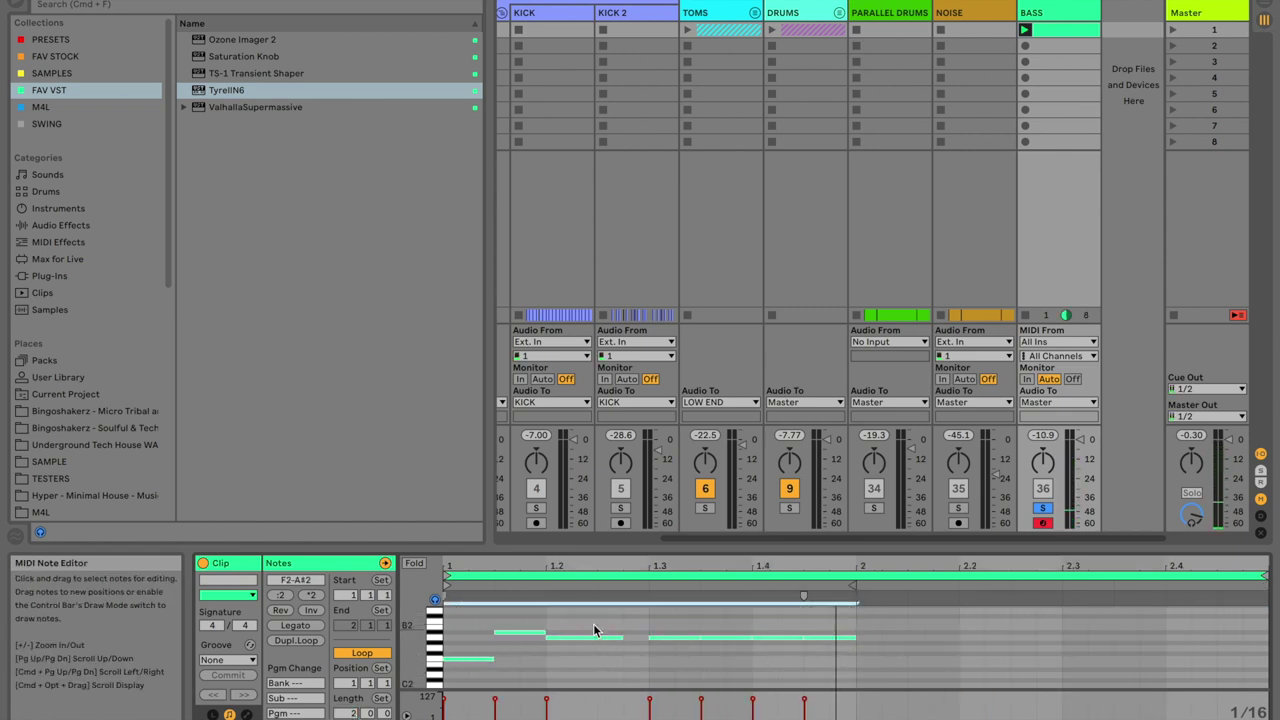
left_click(836, 638)
left_click_drag(422, 644, 520, 648)
double_click(868, 673)
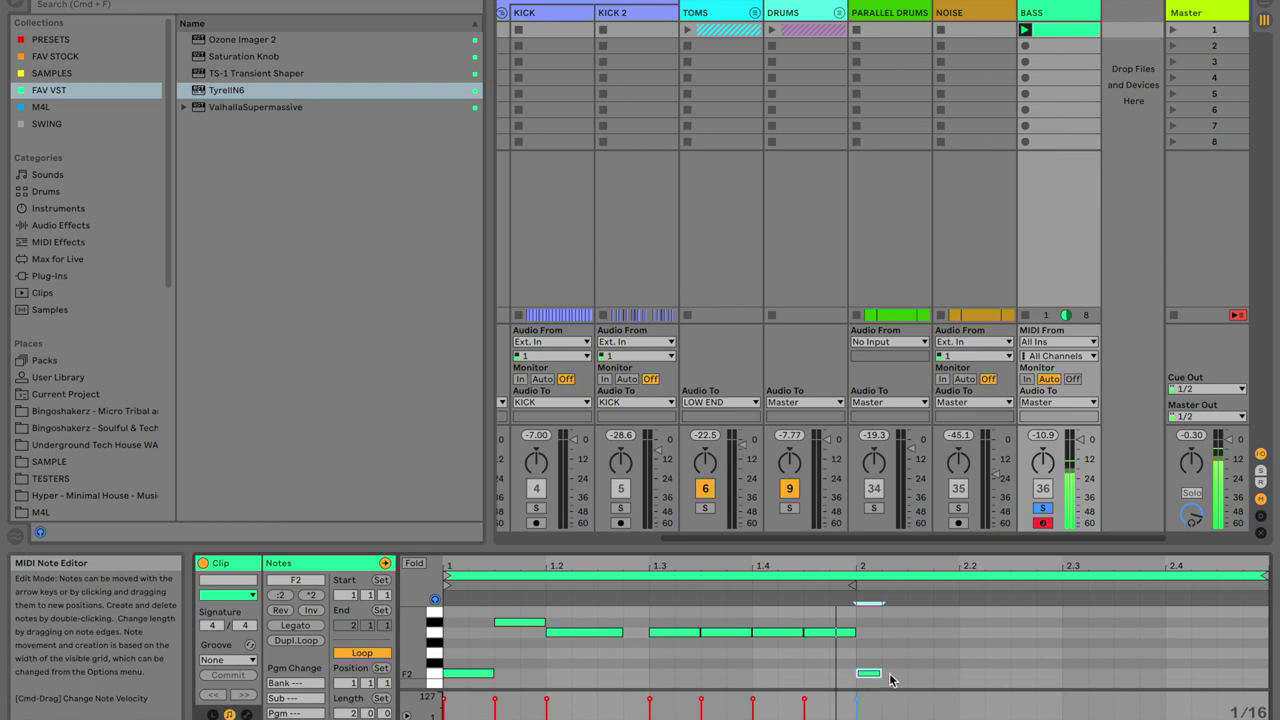
left_click(434, 650)
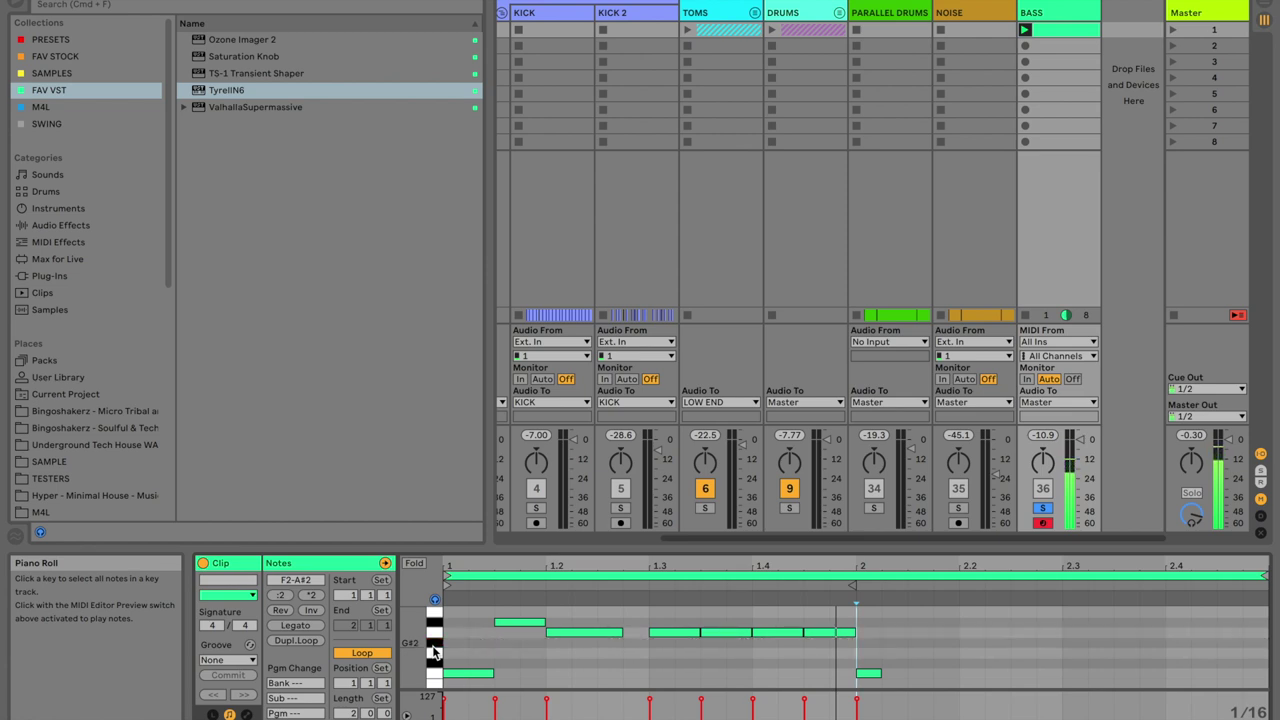
left_click_drag(468, 672, 468, 642)
left_click_drag(866, 673, 866, 642)
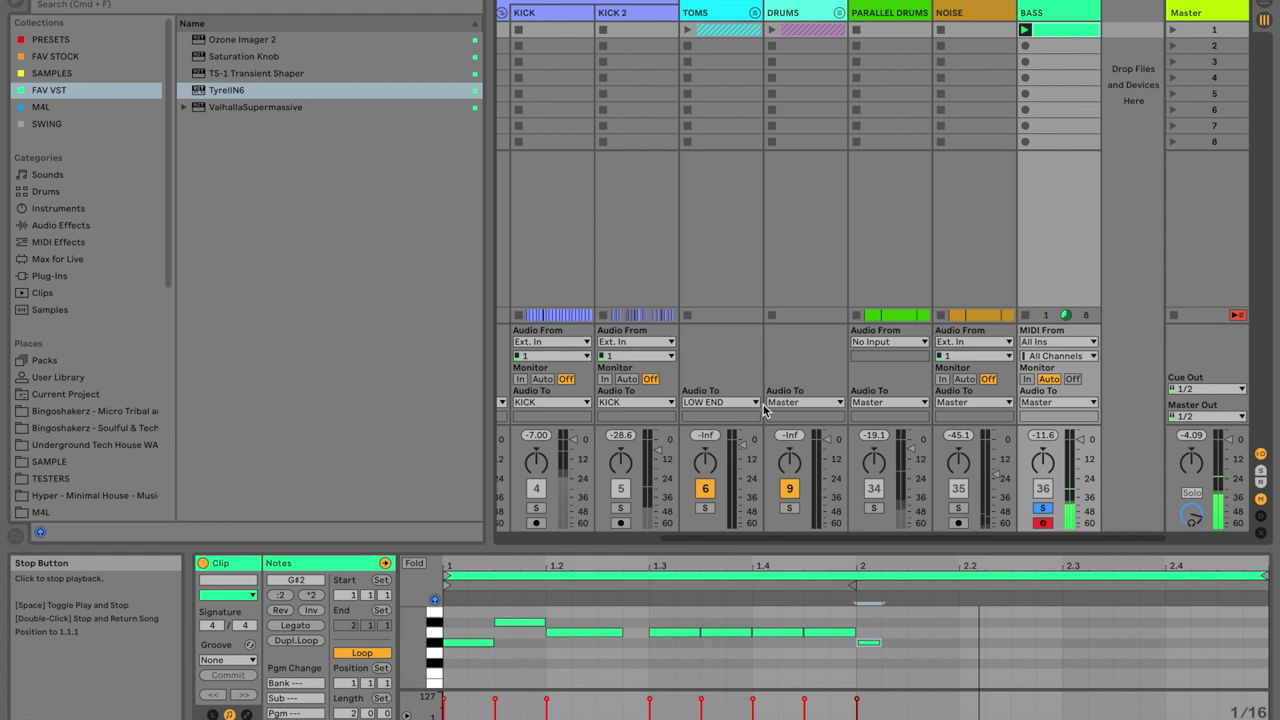
Lengthen the G#2 note at bar 2 to an eighth and add an eighth-length A#2 note at 2.1.3.
left_click_drag(879, 642, 962, 623)
right_click(925, 644)
key("Escape")
double_click(918, 623)
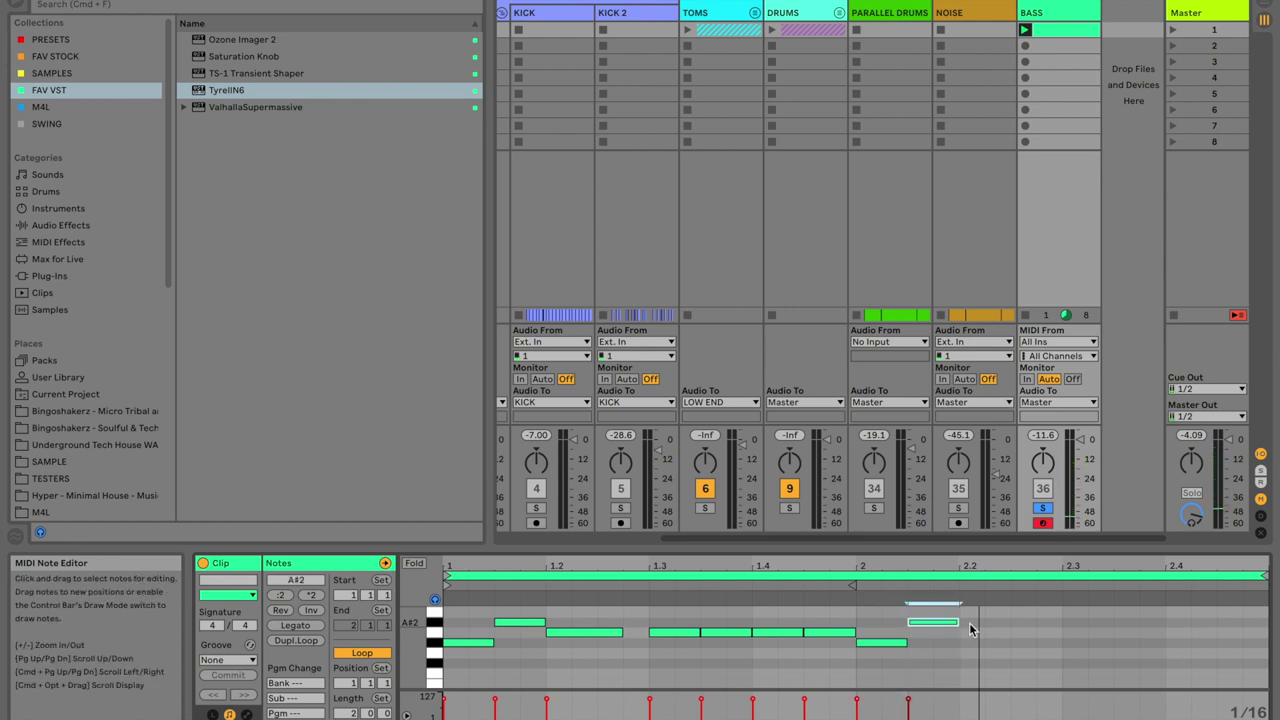
Add an A2 note from 2.2 to 2.4 and two eighth-length A2 notes at 2.4 and 2.4.3.
double_click(966, 633)
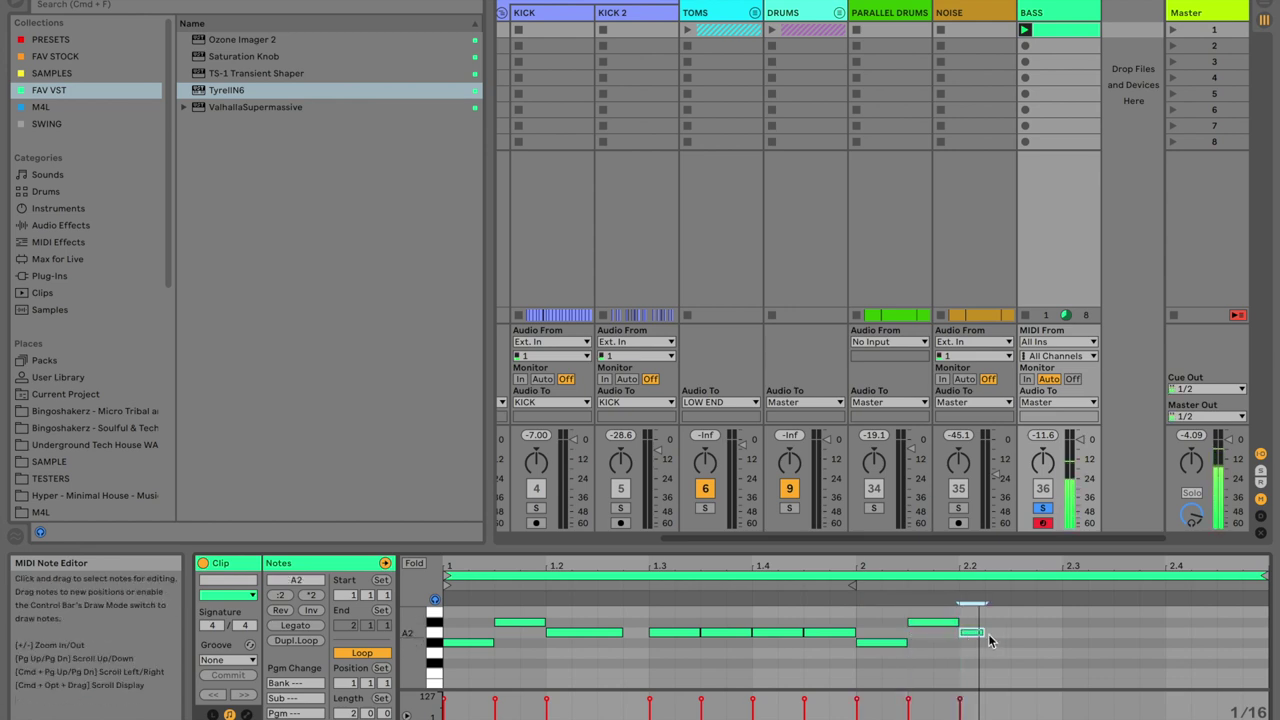
left_click_drag(981, 633, 1165, 633)
left_click(1025, 29)
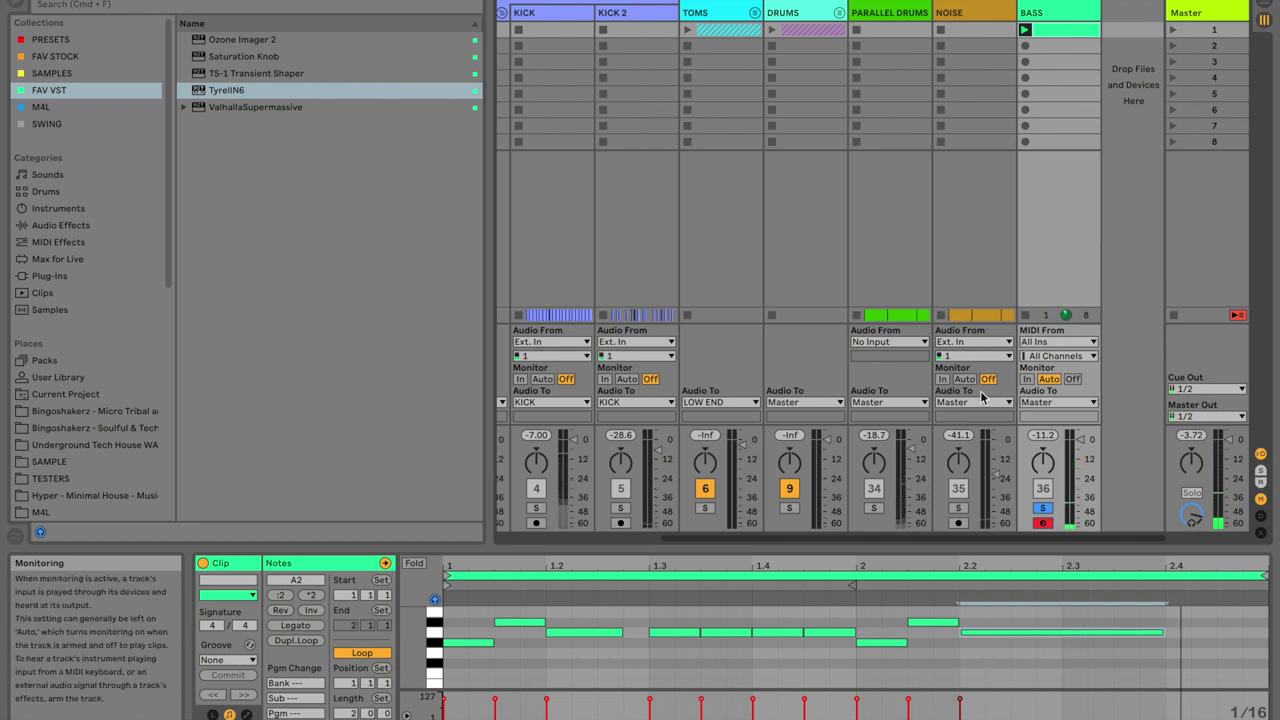
scroll(1169, 647, "up", 1)
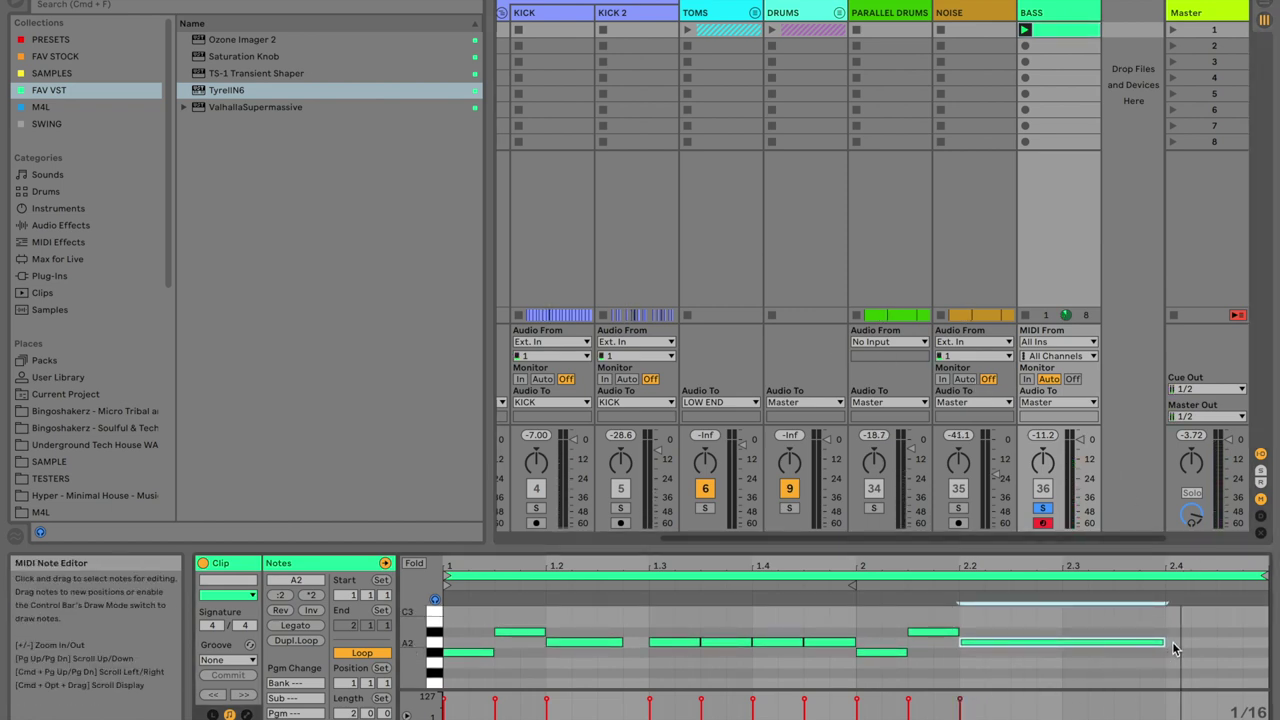
double_click(1174, 647)
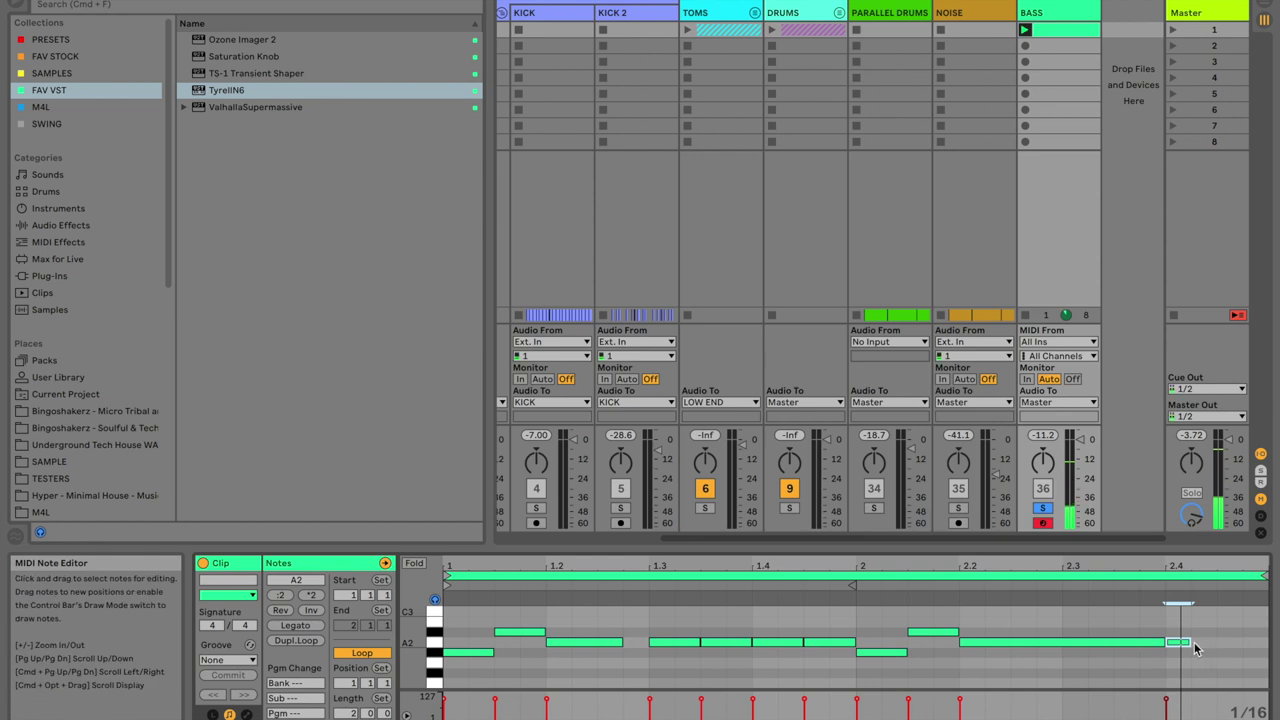
left_click_drag(1182, 642, 1266, 642)
double_click(1228, 642)
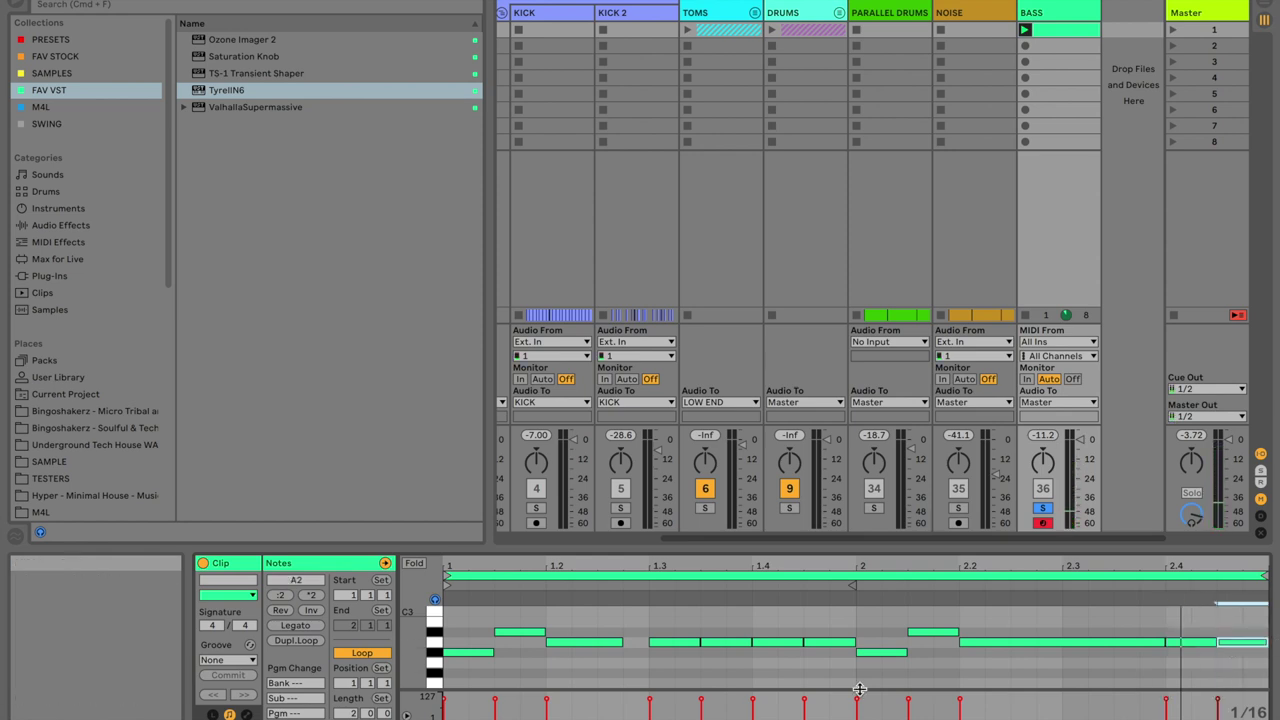
Lower the velocities of the A2 notes at 1.2, 1.3.3, 1.4 and 2.4, with the 1.4 note at about 74.
left_click_drag(702, 699, 702, 708)
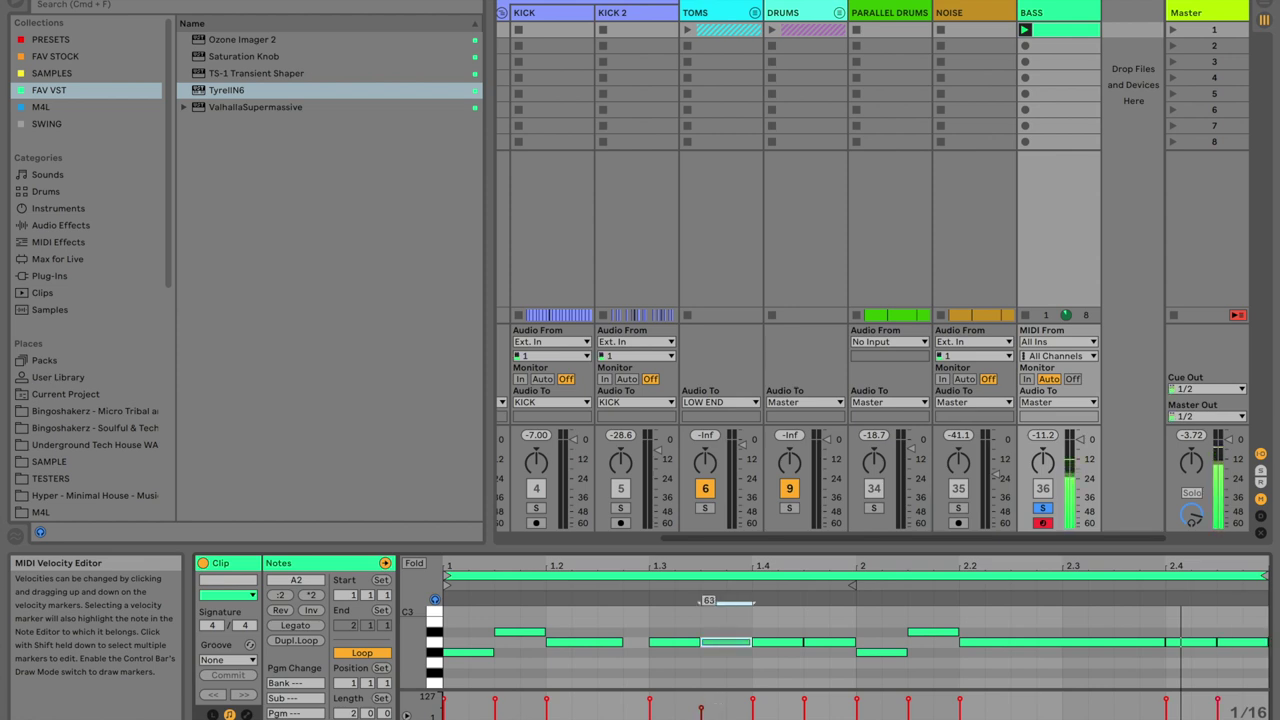
left_click(548, 704)
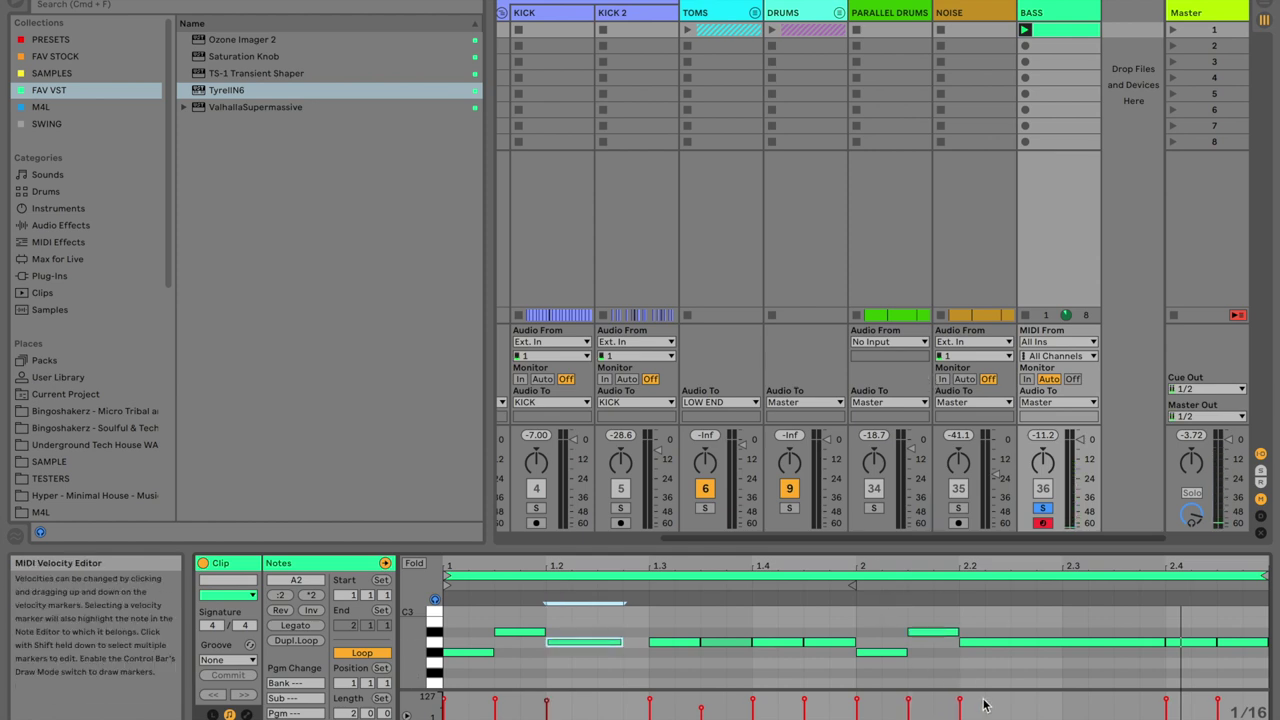
mouse_move(858, 704)
left_click(1166, 703)
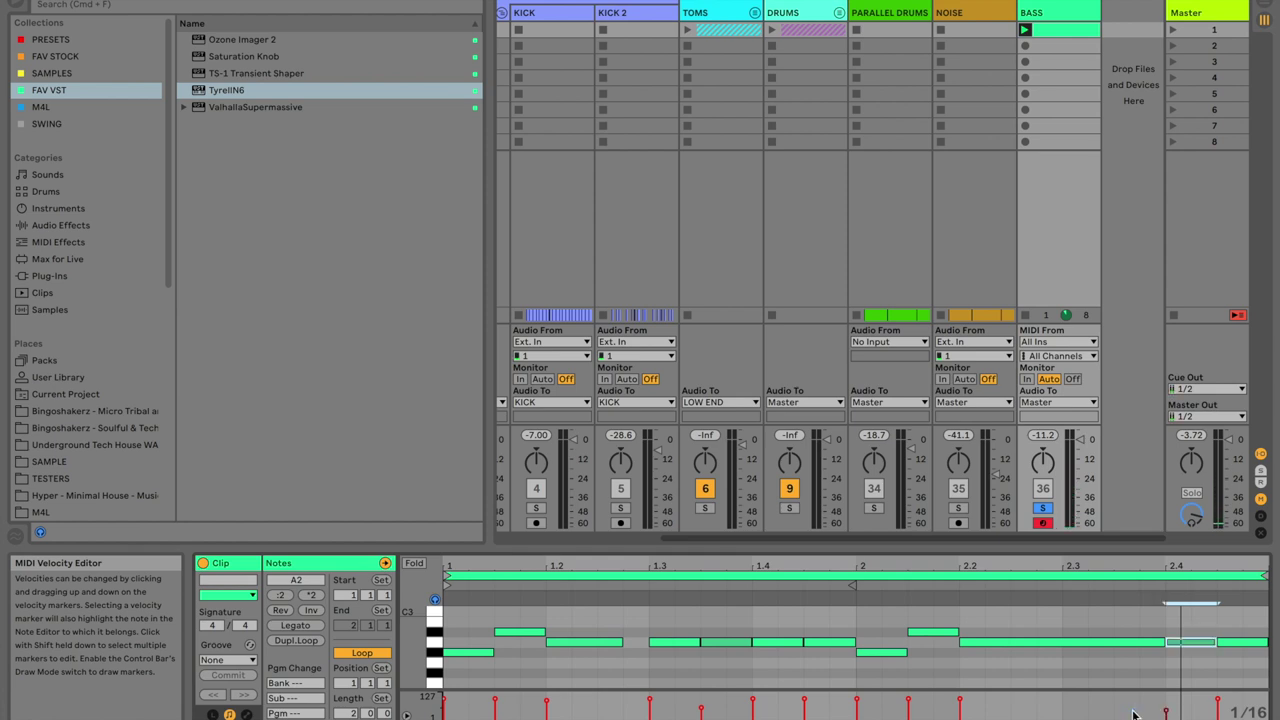
left_click(752, 710)
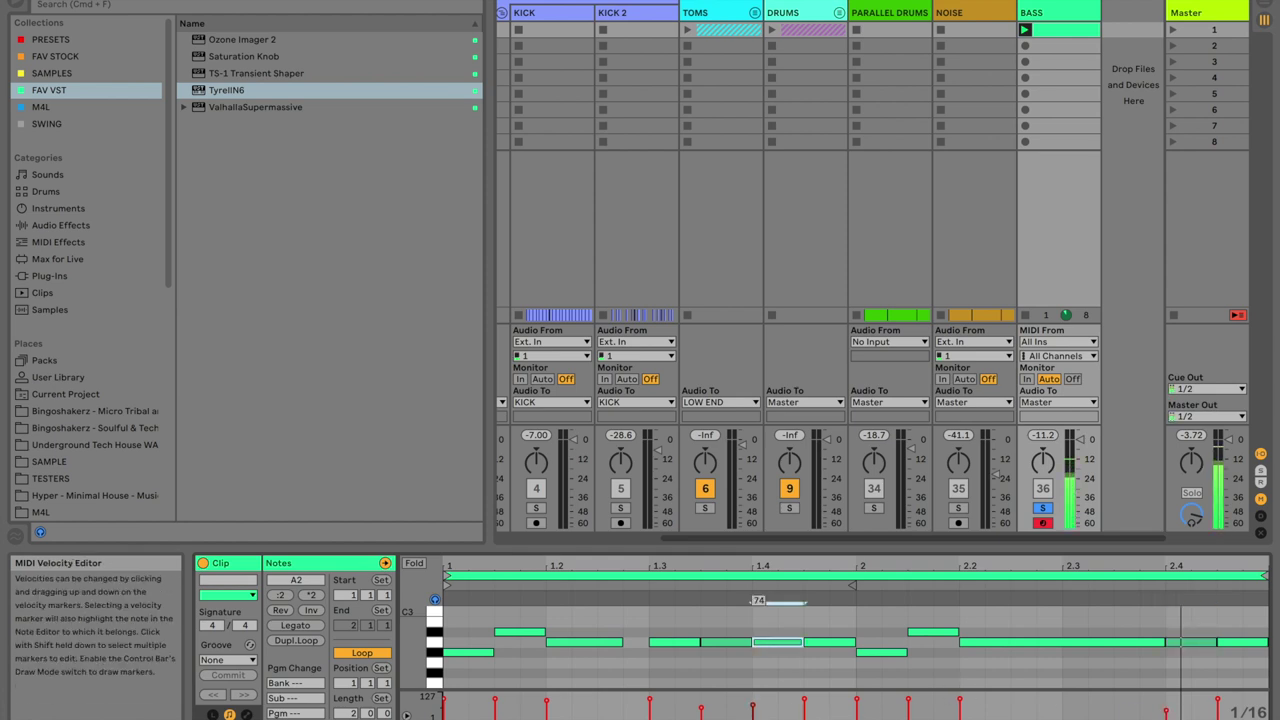
left_click(701, 708)
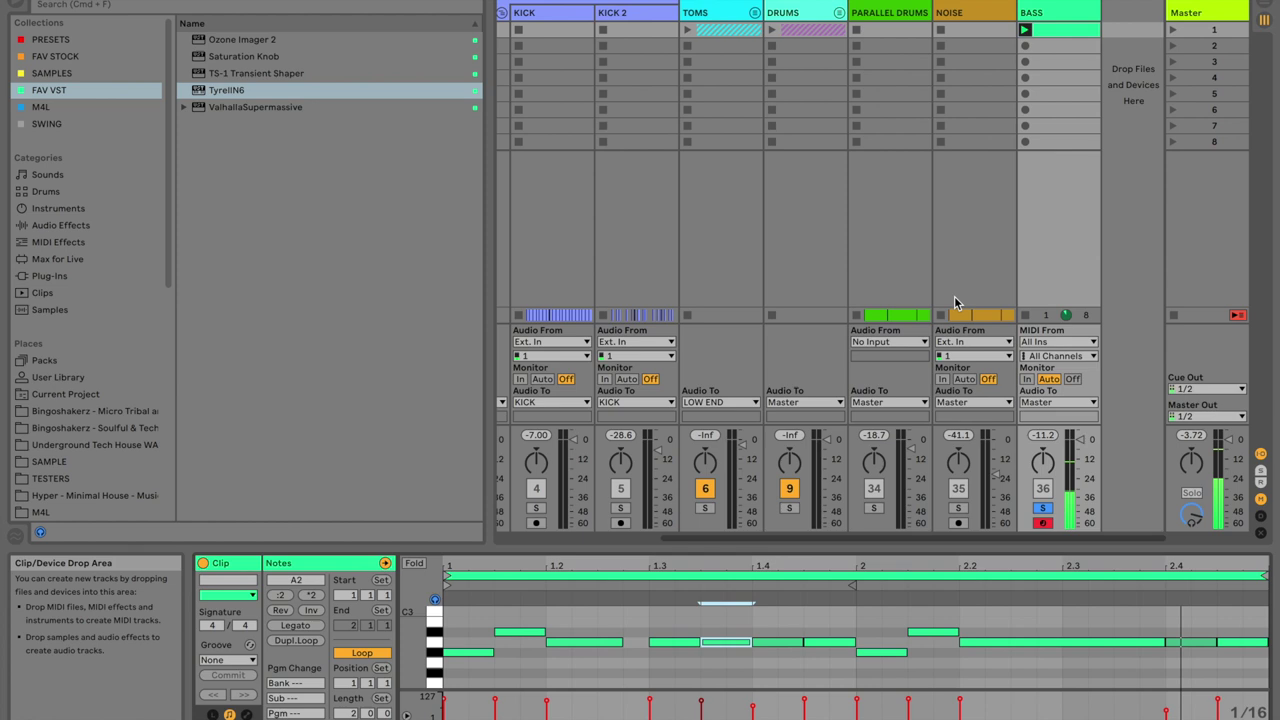
left_click(1028, 30)
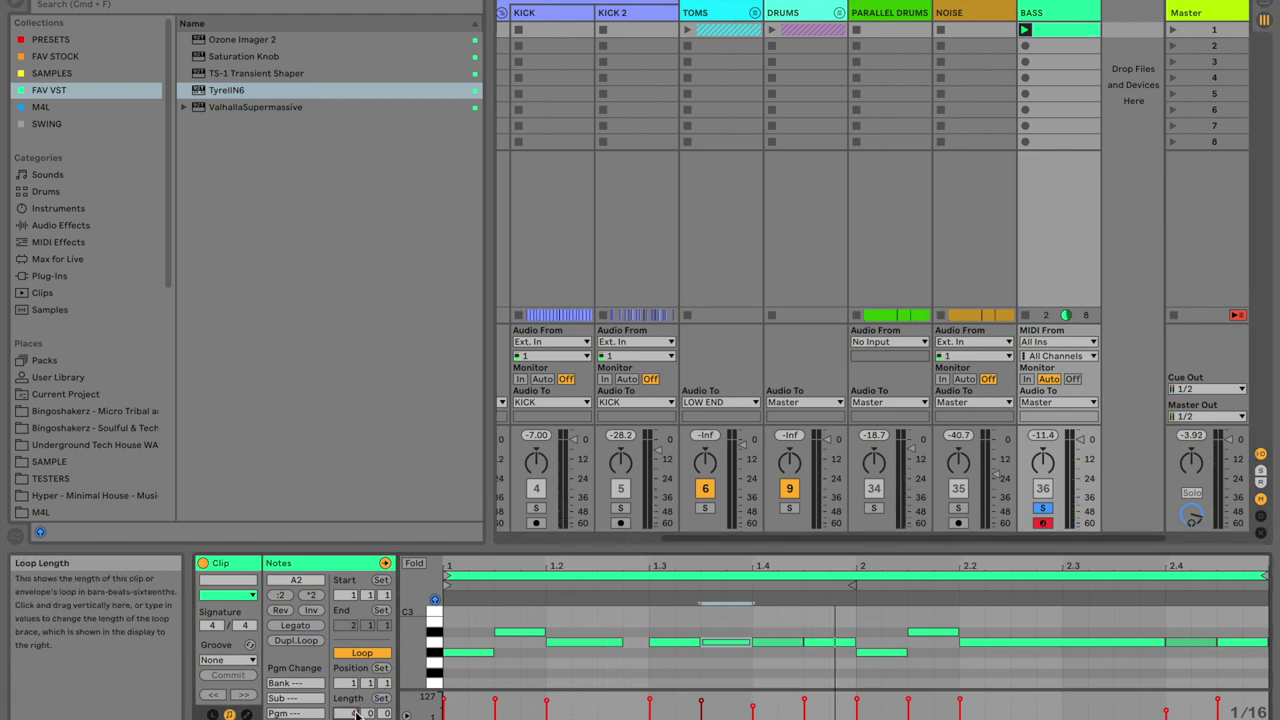
Set the BASS clip's loop length to four bars and duplicate bar 1's notes into bar 3.
left_click_drag(355, 714, 355, 704)
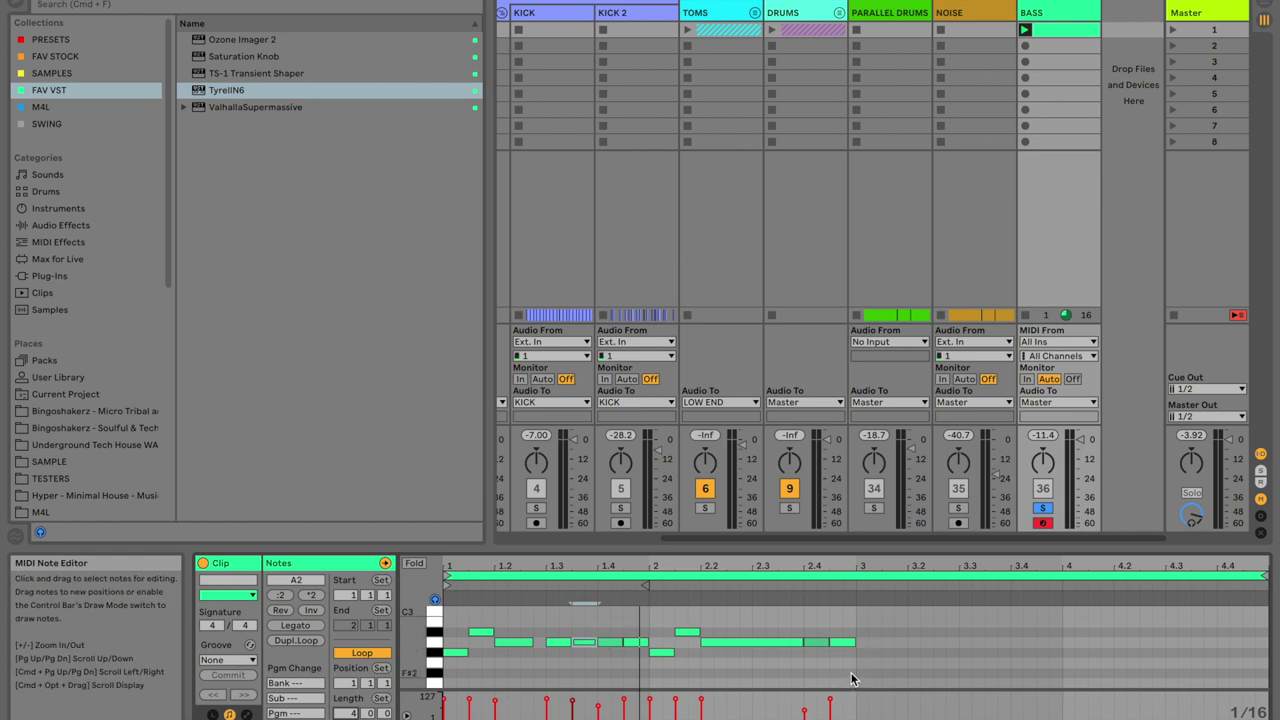
left_click_drag(650, 676, 437, 607)
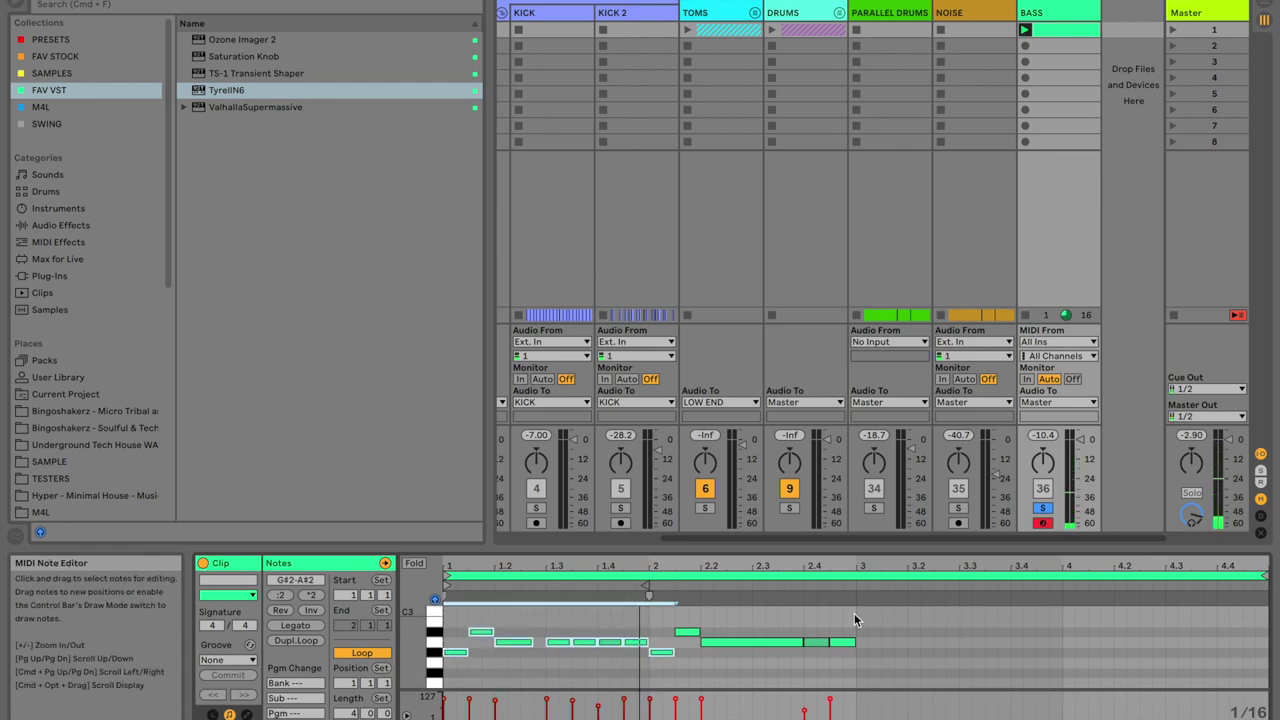
key("super+d")
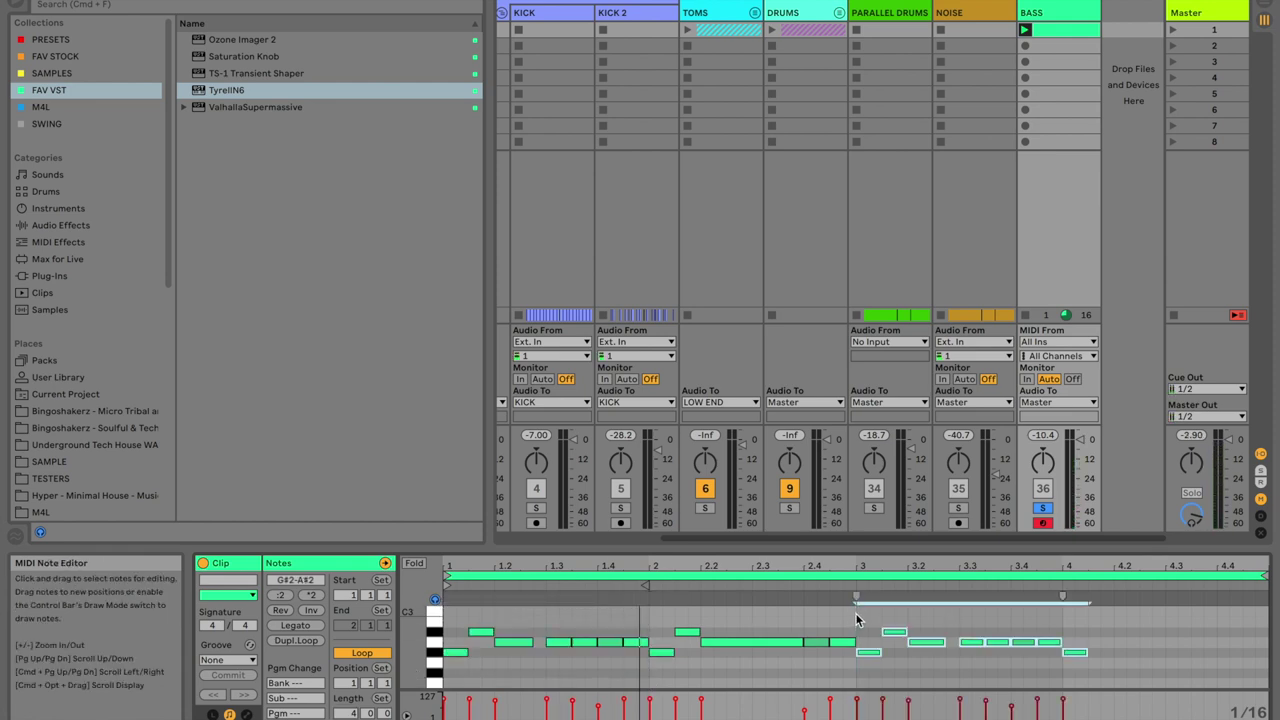
left_click(1070, 616)
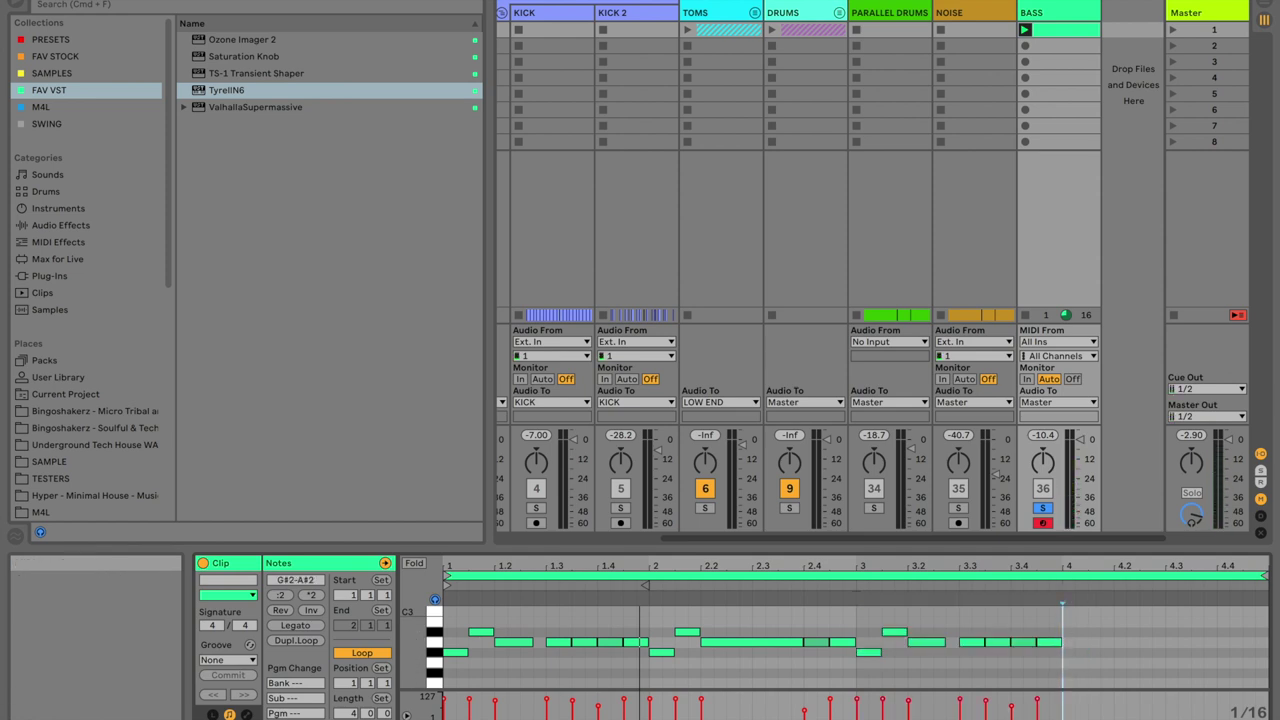
Add an eighth-length G#2 note at the start of bar 4 and an eighth-length A#2 note at 4.1.3.
key("plus")
scroll(1126, 666, "right", 3)
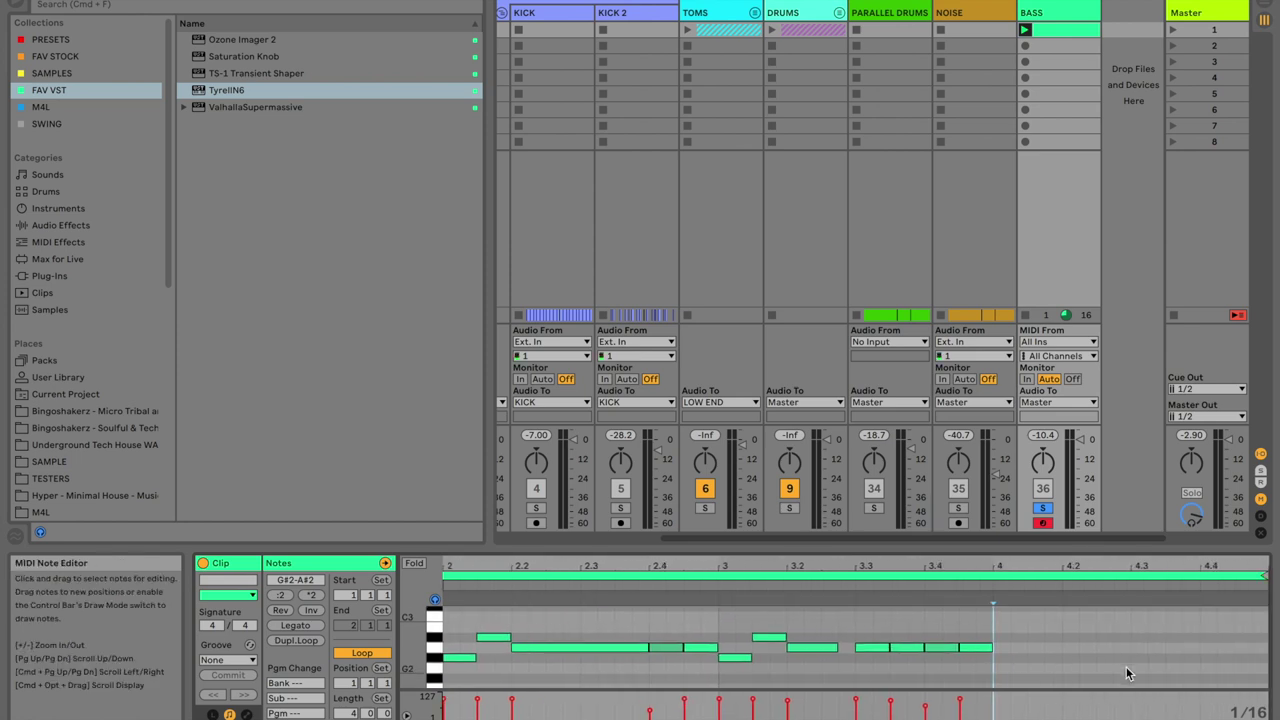
double_click(1016, 659)
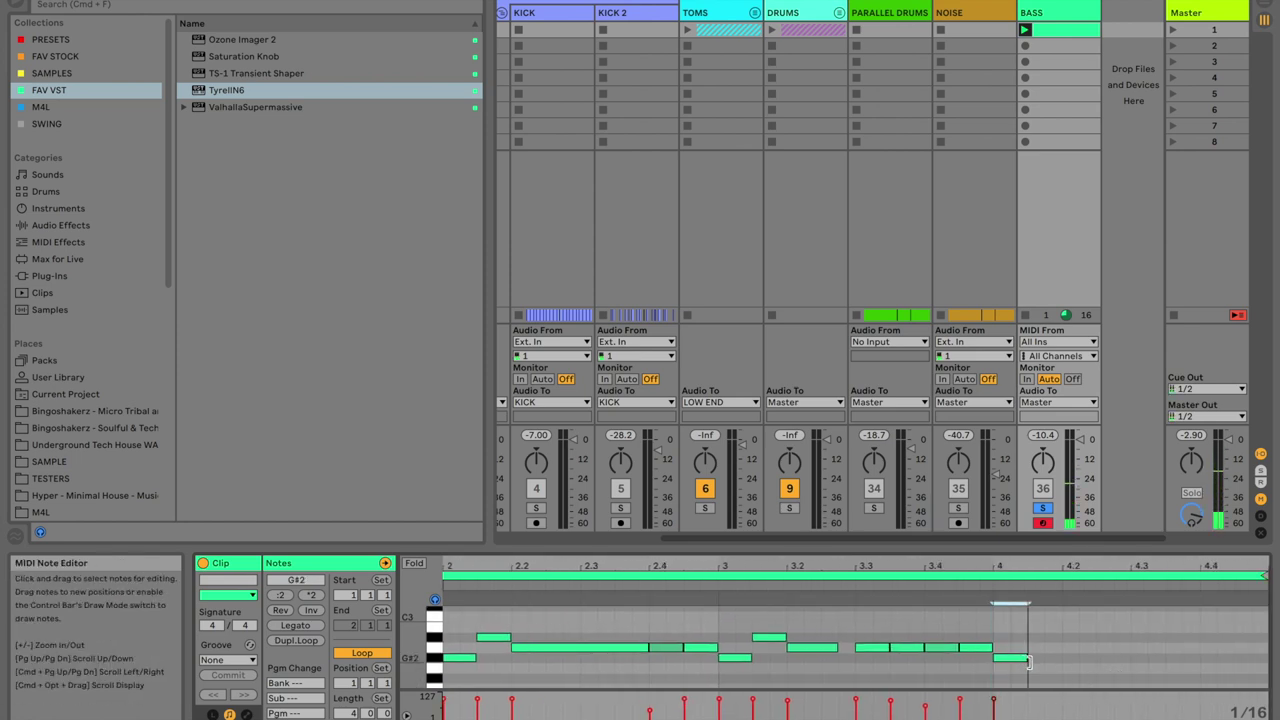
key("0")
double_click(1031, 628)
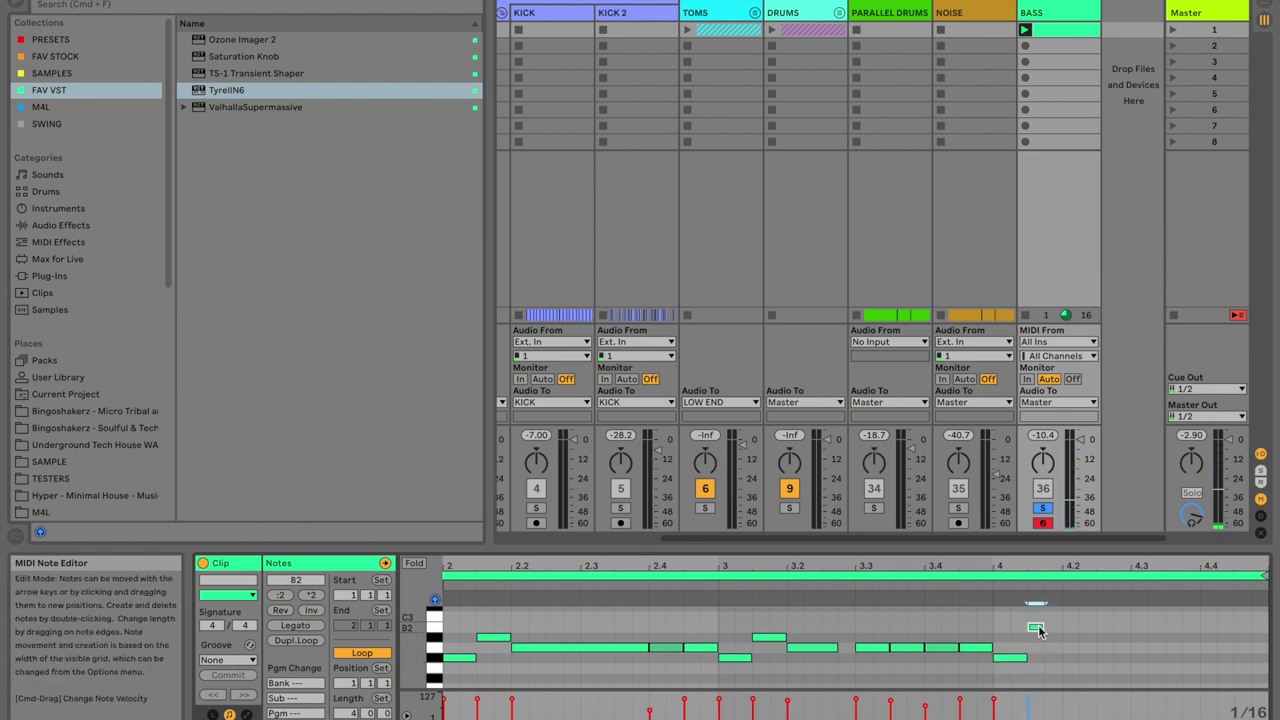
key("Down")
left_click_drag(1043, 637, 1055, 637)
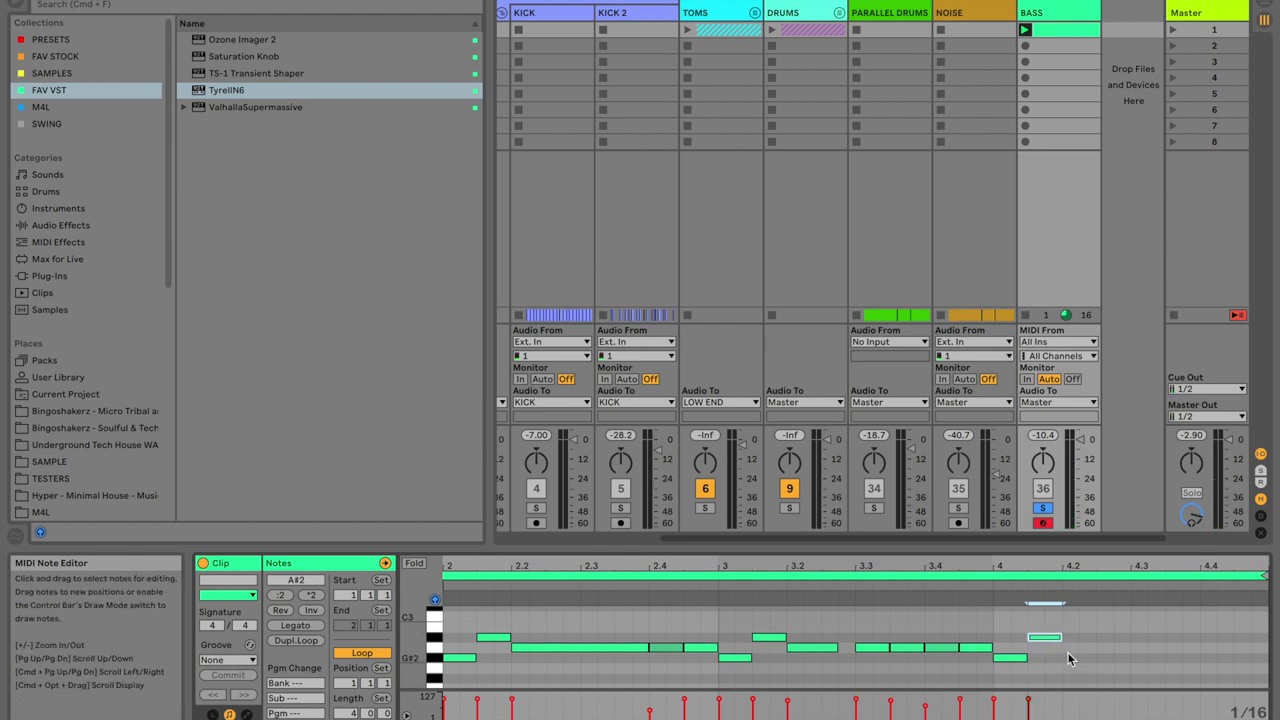
Add an A2 note from 4.2 to 4.3 and an eighth-length G#2 note at 4.3.
double_click(1064, 648)
left_click_drag(1080, 648, 1133, 648)
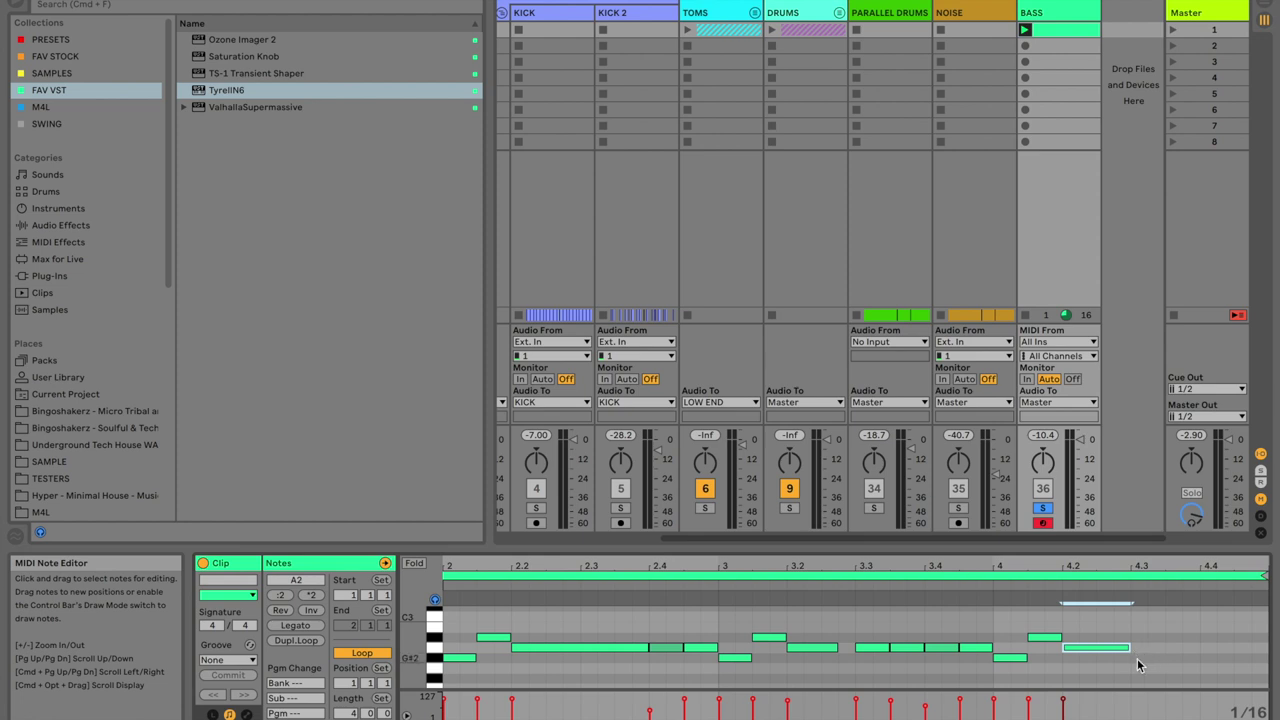
double_click(1137, 658)
left_click_drag(1148, 658, 1163, 665)
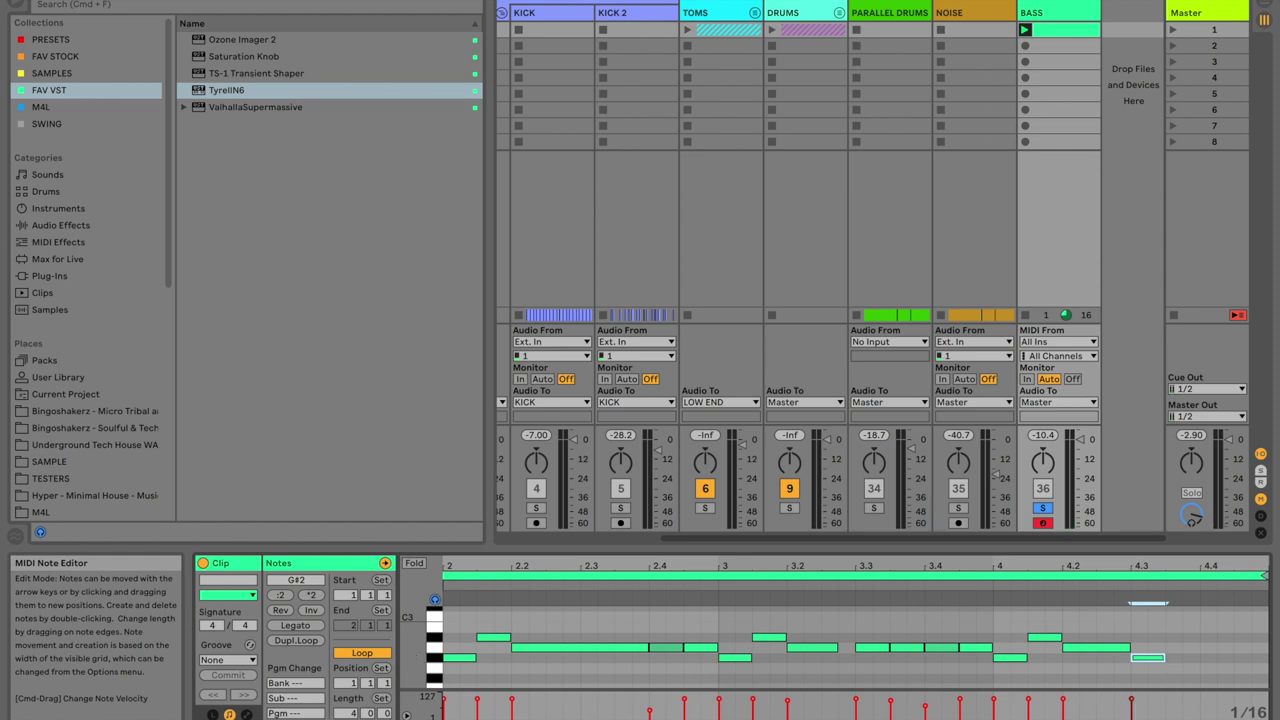
Finish bar 4 with eighth-length notes: F#2 at 4.3.3, G#2 at 4.4 and A#2 at 4.4.3.
left_click(435, 678)
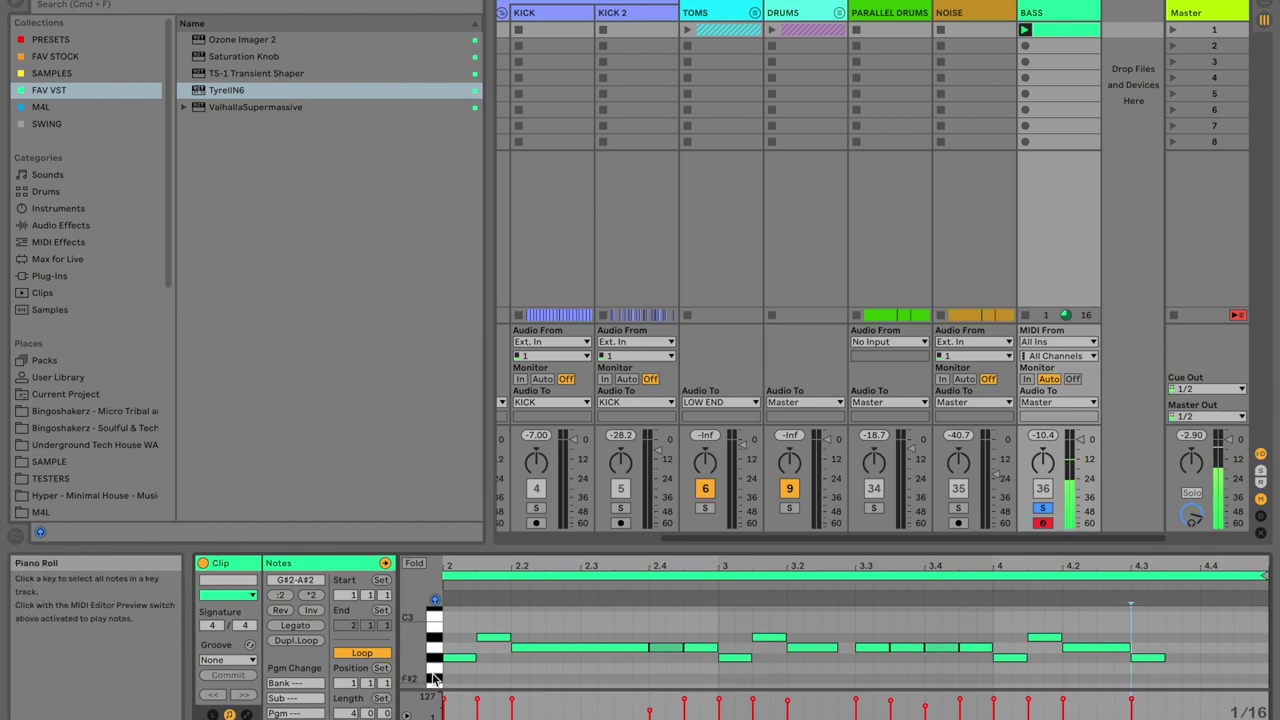
double_click(1172, 681)
left_click_drag(1173, 681, 1198, 681)
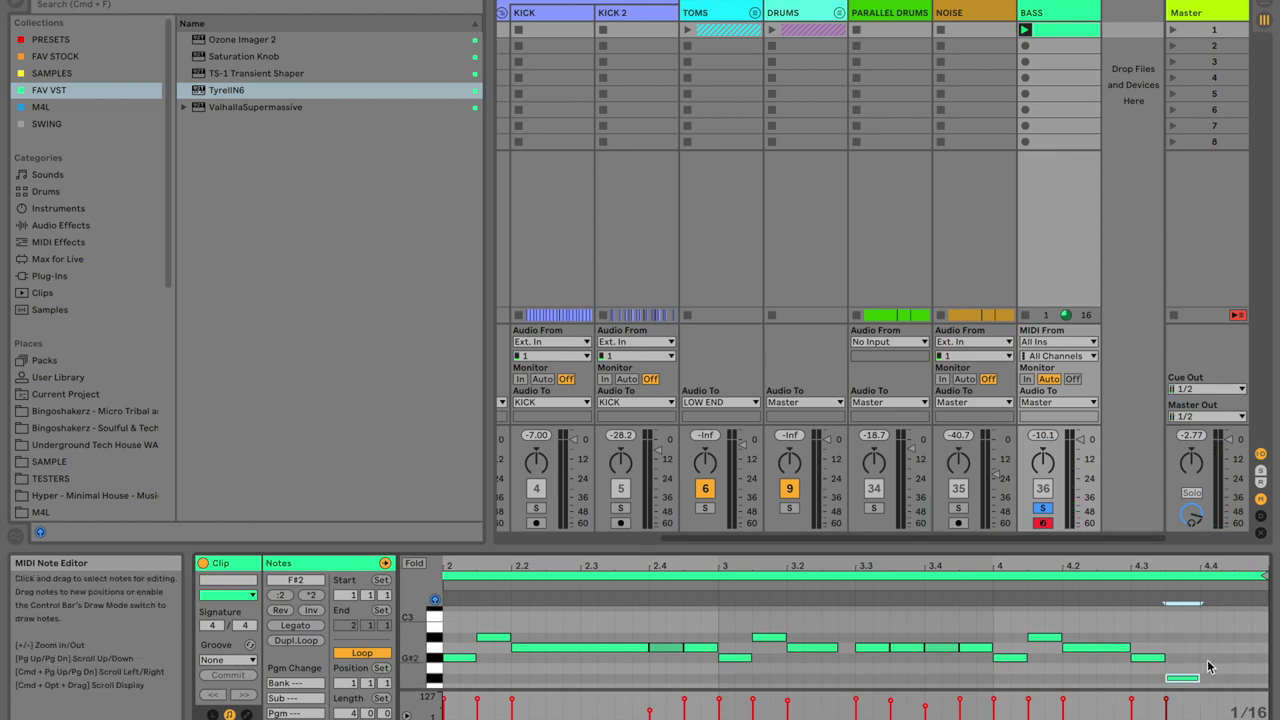
double_click(1208, 658)
left_click_drag(1212, 658, 1230, 658)
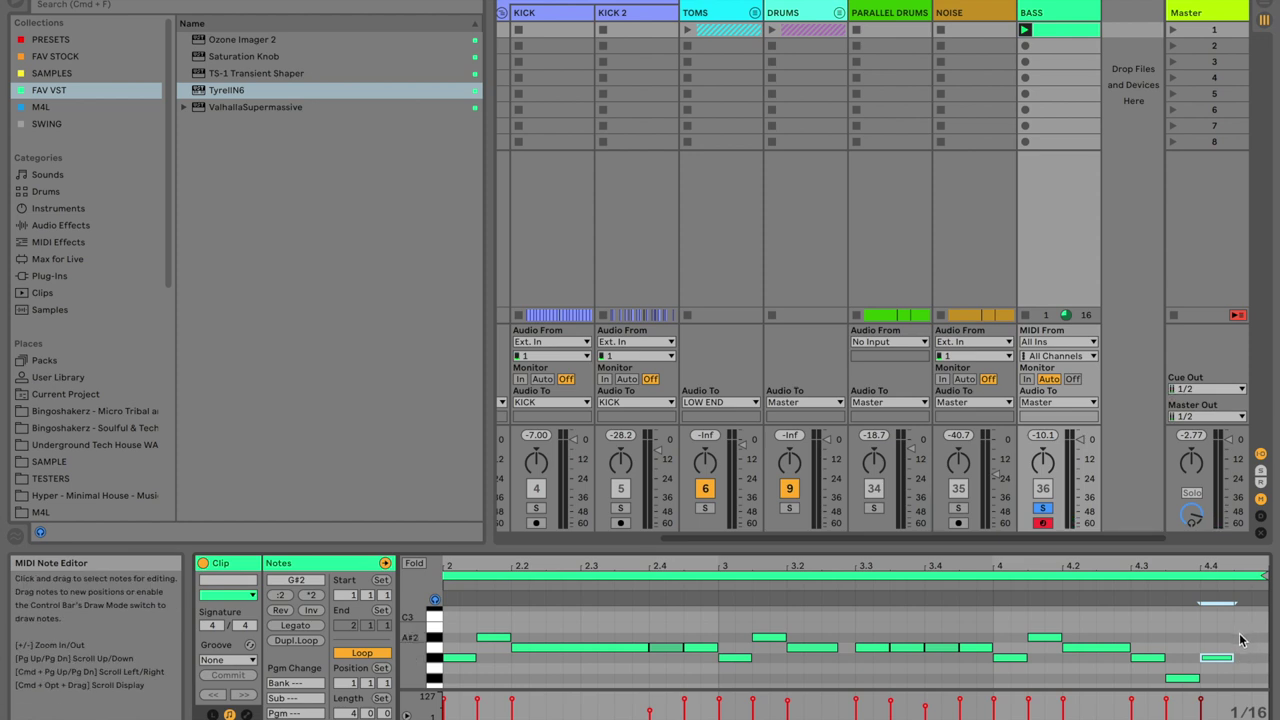
double_click(1242, 637)
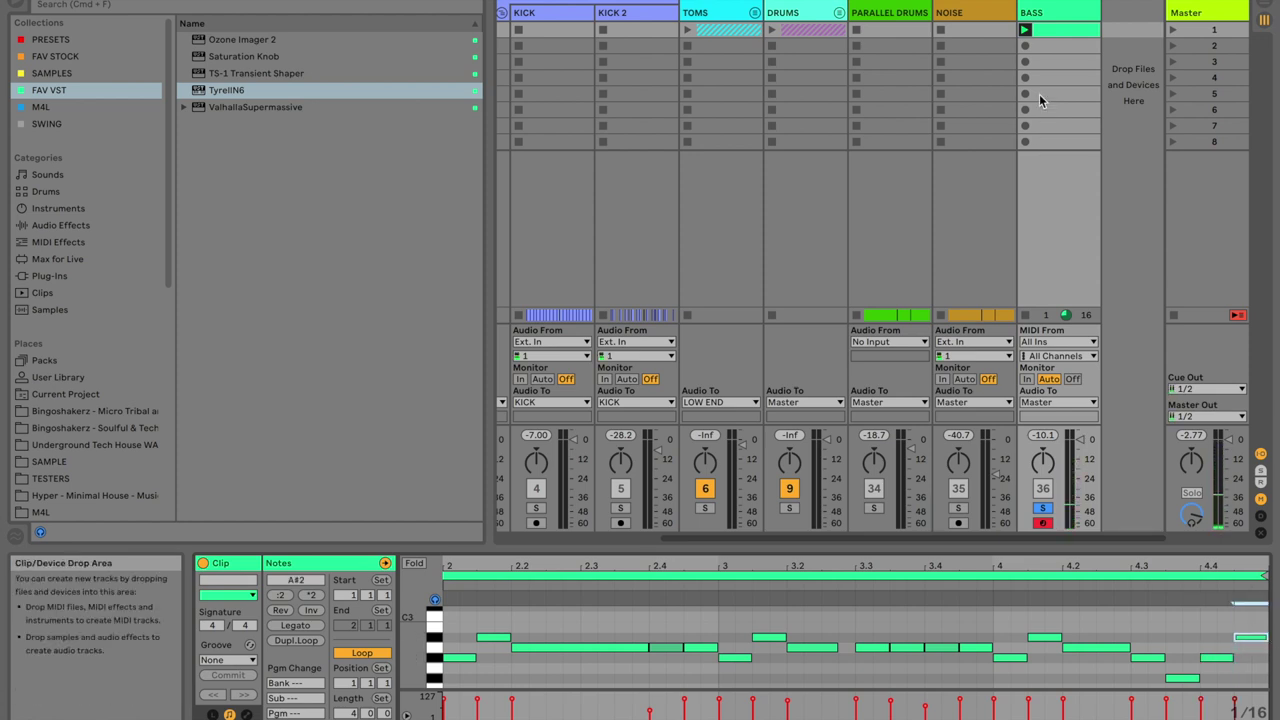
Play the BASS clip from its start and unsolo the track to hear the bassline with the full drums.
left_click(1025, 31)
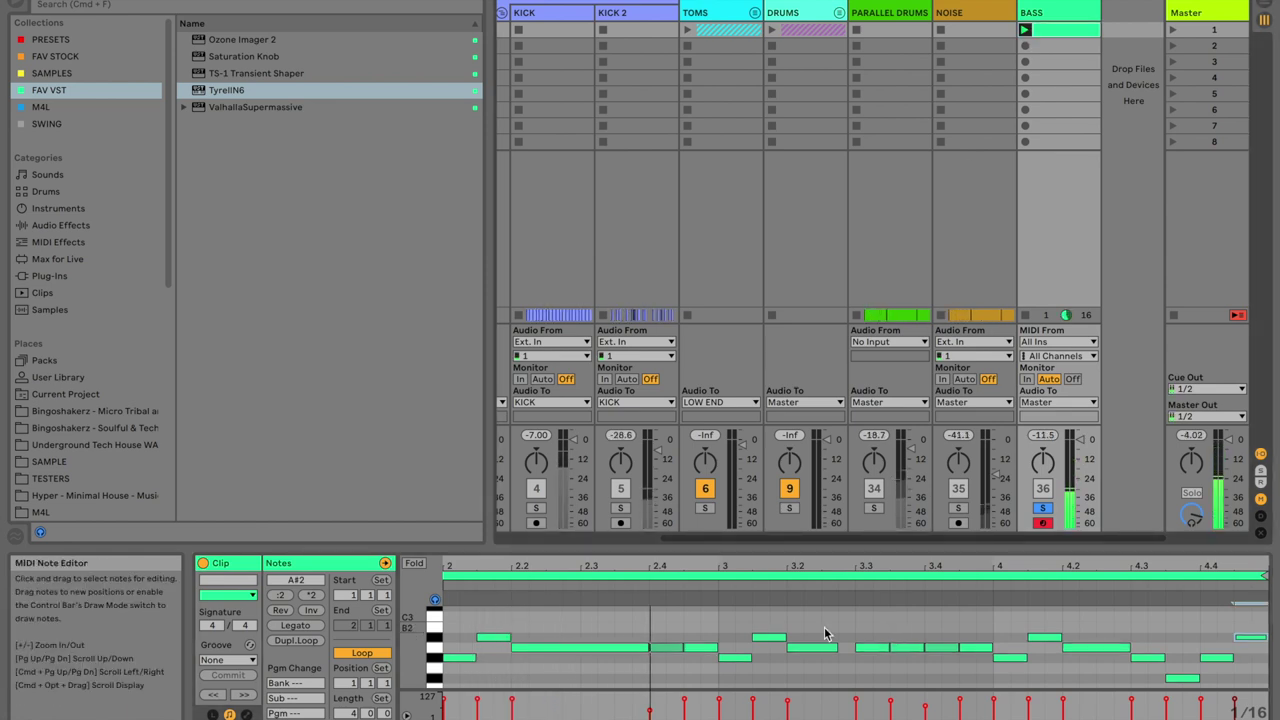
left_click(649, 712)
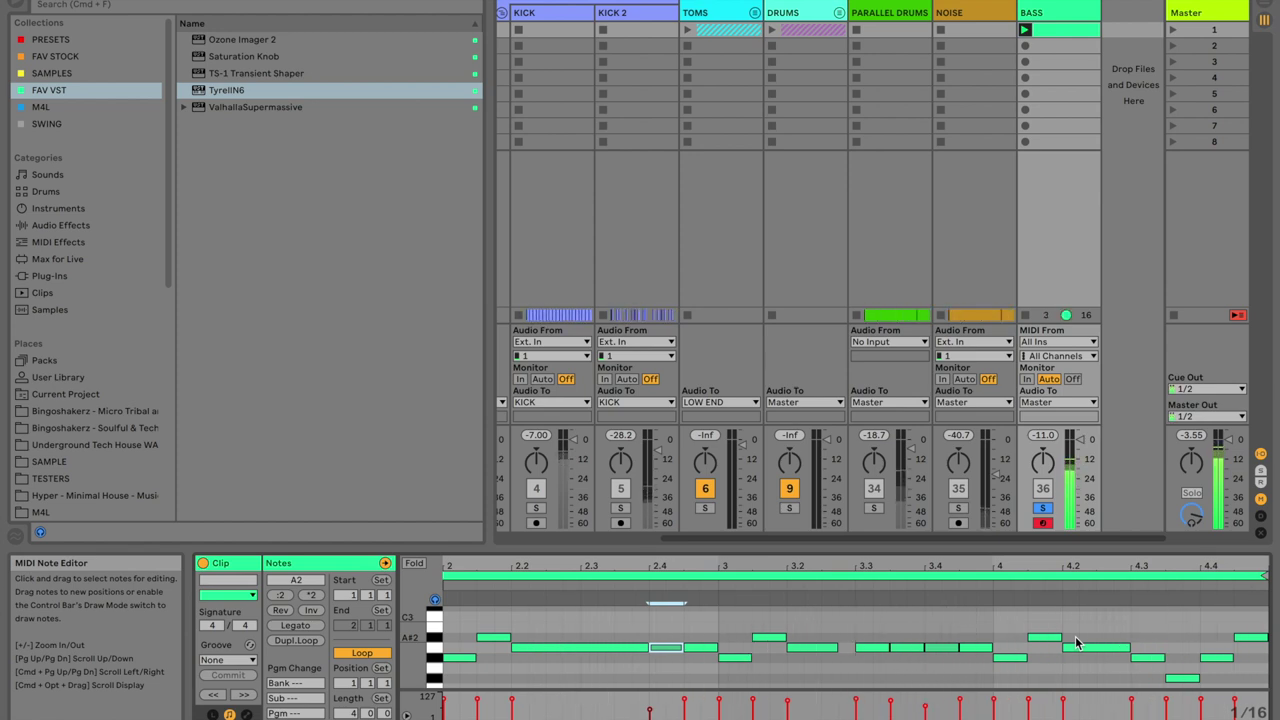
left_click(543, 29)
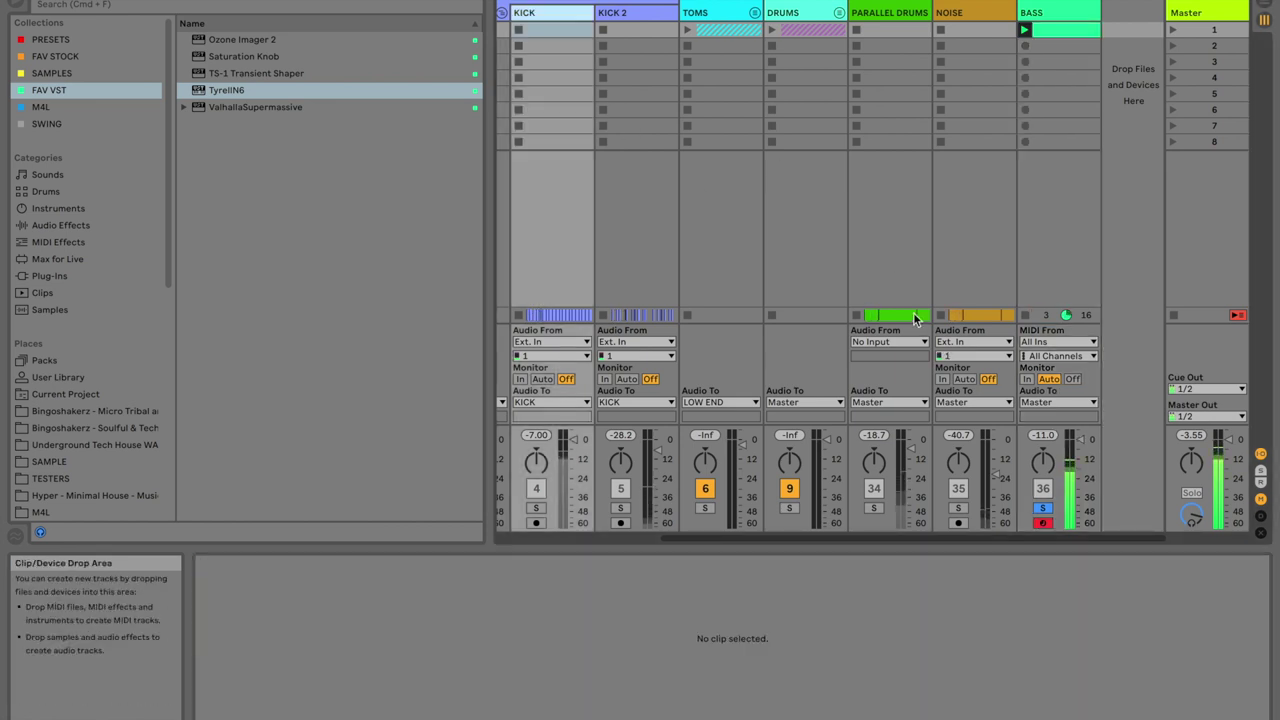
left_click(1042, 508)
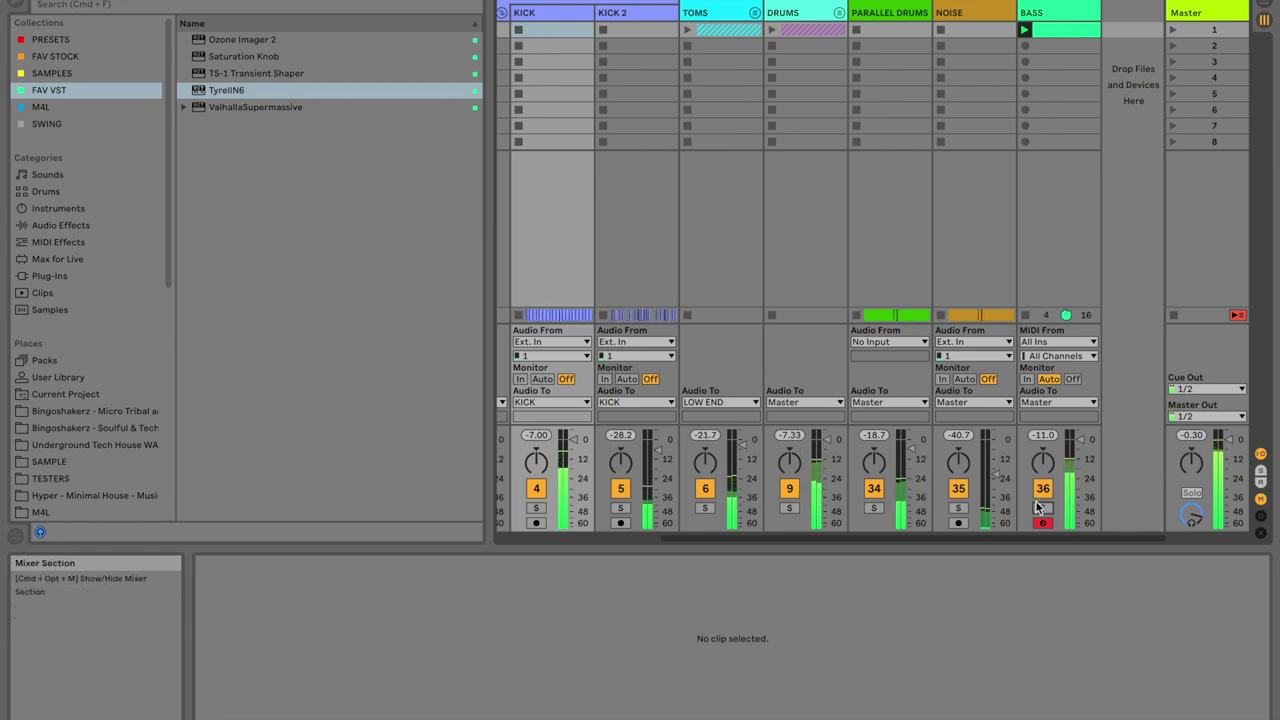
In the BASS track's TyrellN6, set the filter cutoff to 42 and the mixer's noise volume to -50.
left_click(534, 575)
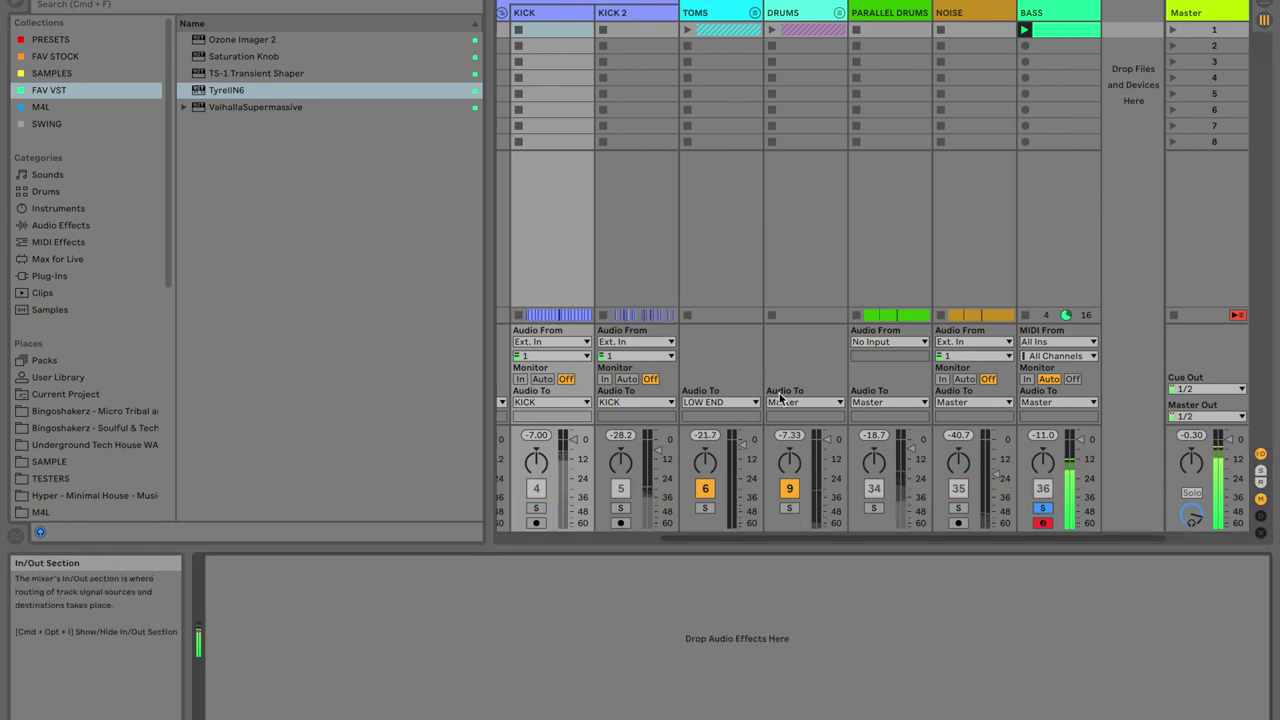
left_click(1060, 45)
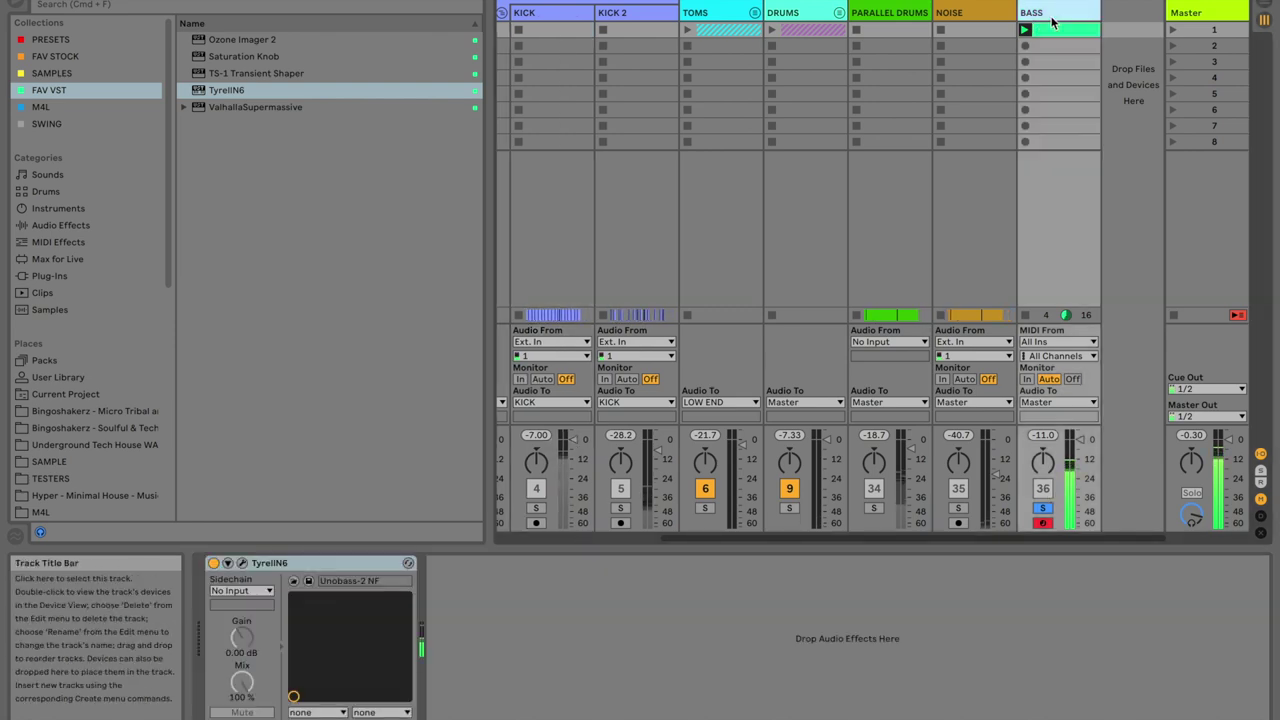
left_click(242, 565)
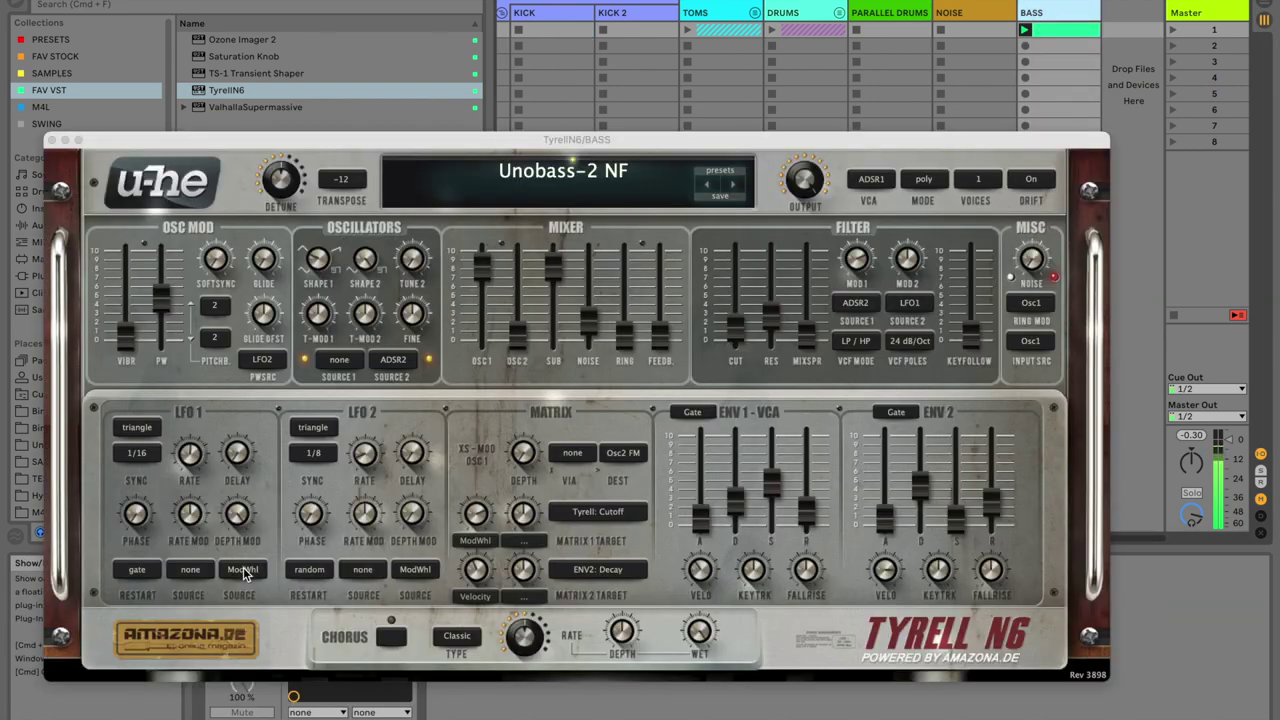
left_click_drag(741, 337, 741, 330)
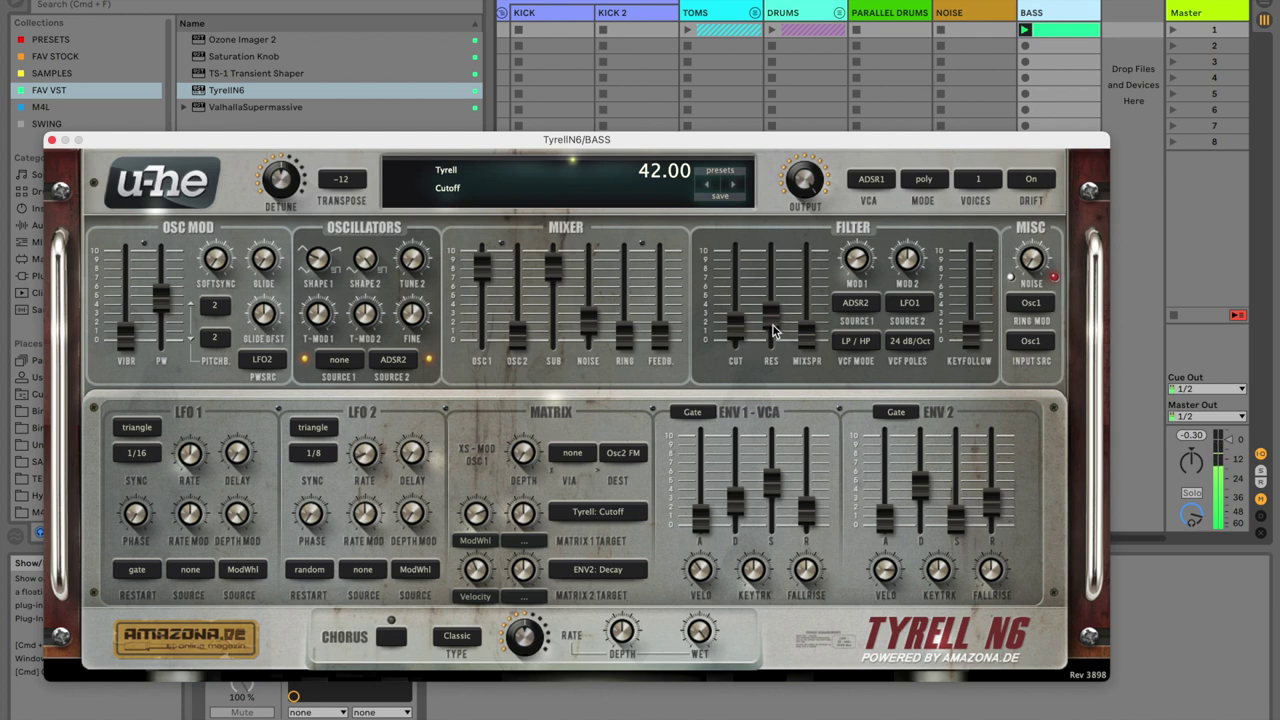
left_click_drag(326, 279, 322, 267)
left_click_drag(808, 342, 808, 345)
left_click(587, 320)
left_click_drag(587, 314, 595, 271)
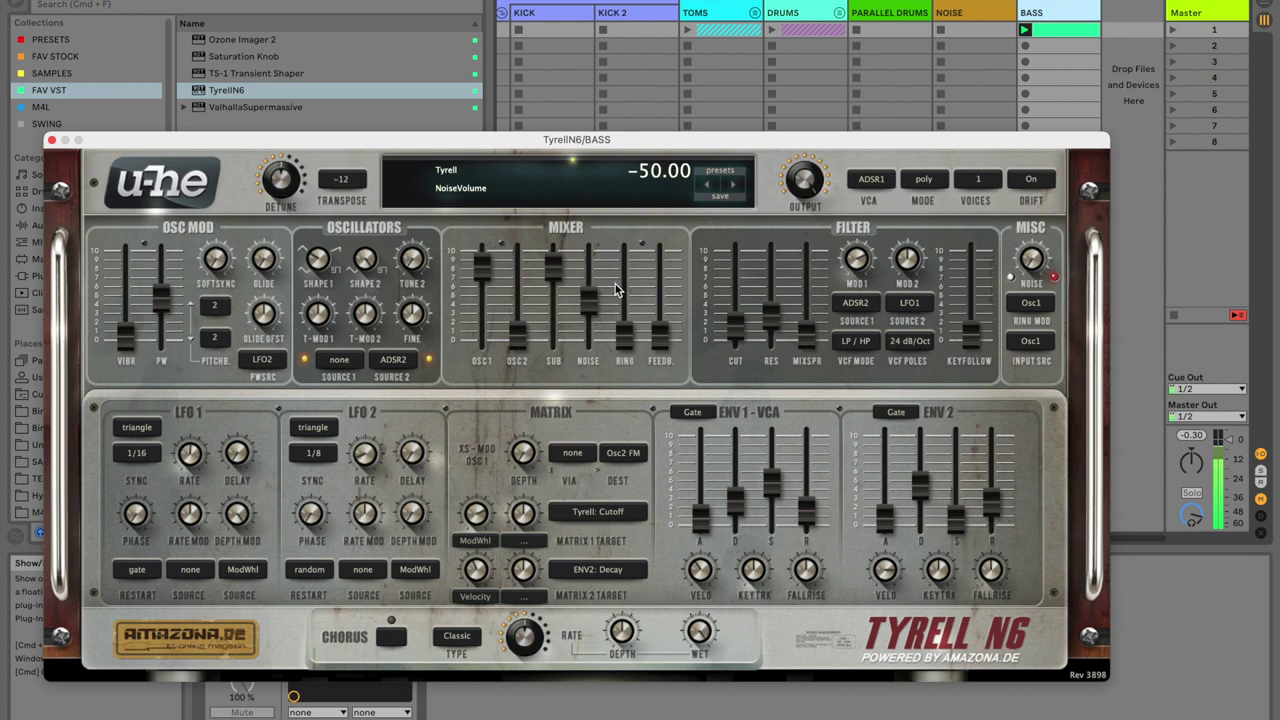
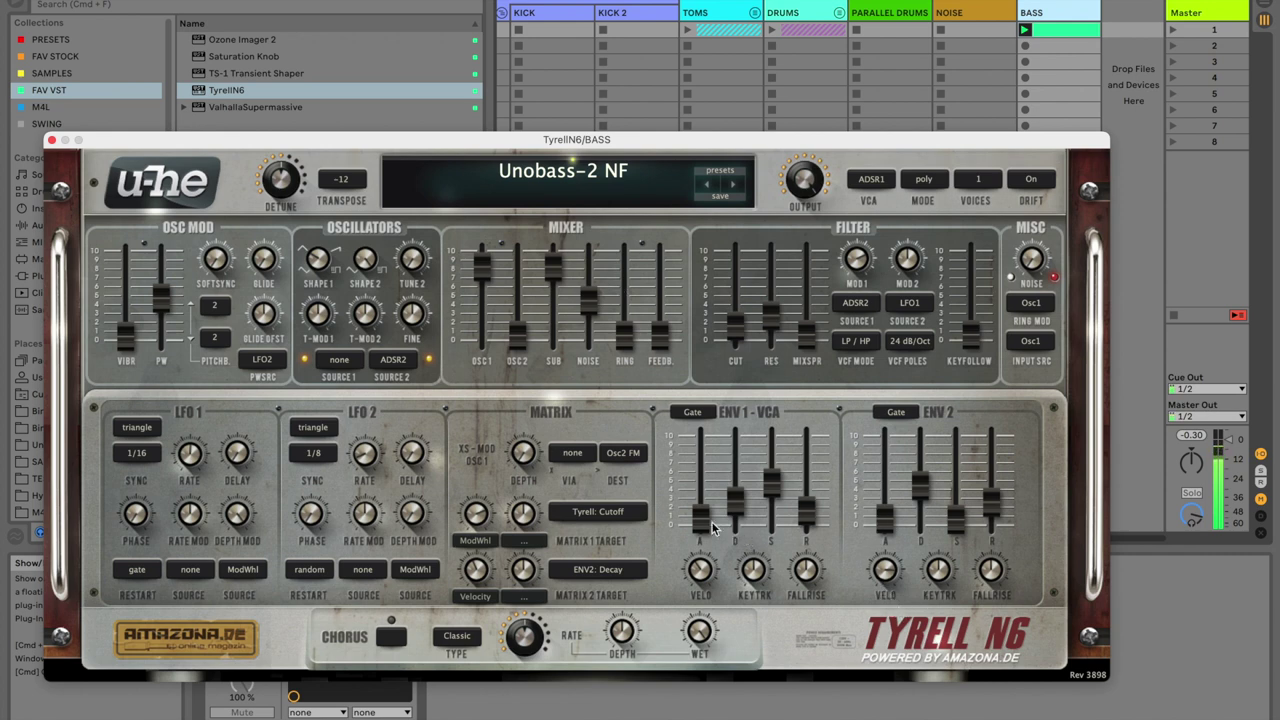
Set TyrellN6's ADSR1 attack to 0 and release to 8, and close the synth window.
mouse_move(712, 528)
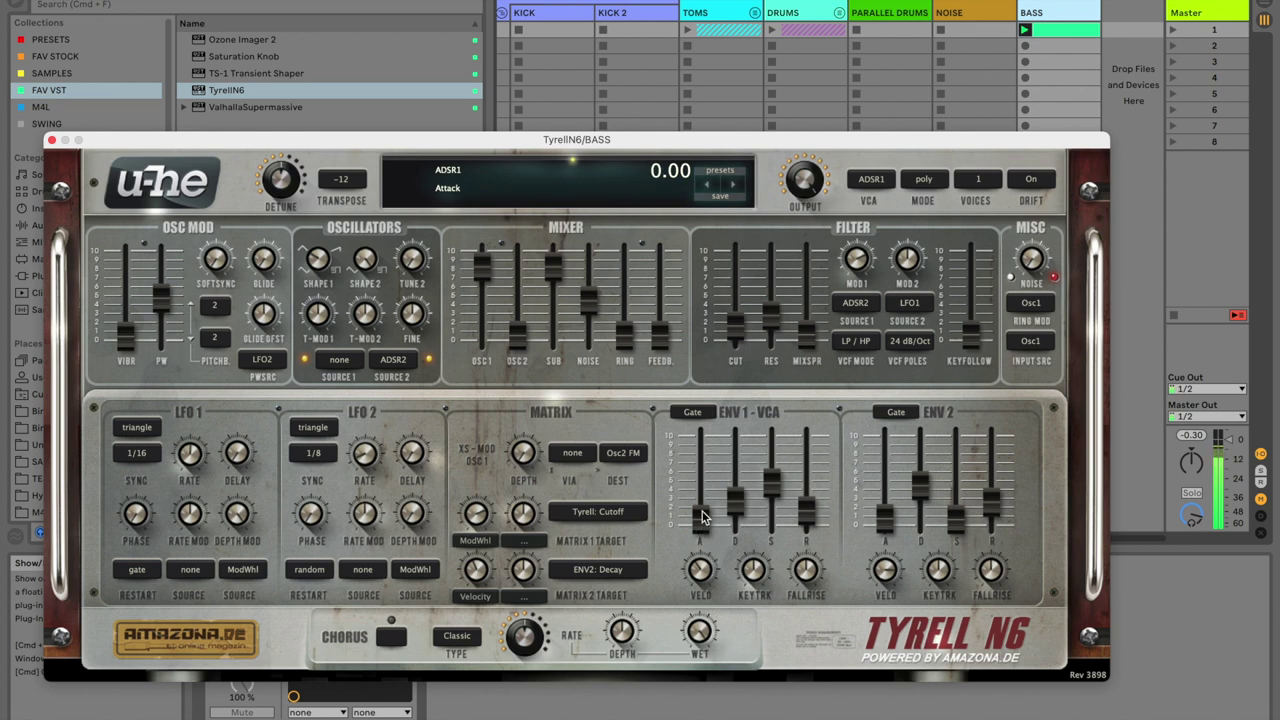
left_click_drag(700, 525, 702, 525)
left_click_drag(812, 517, 812, 520)
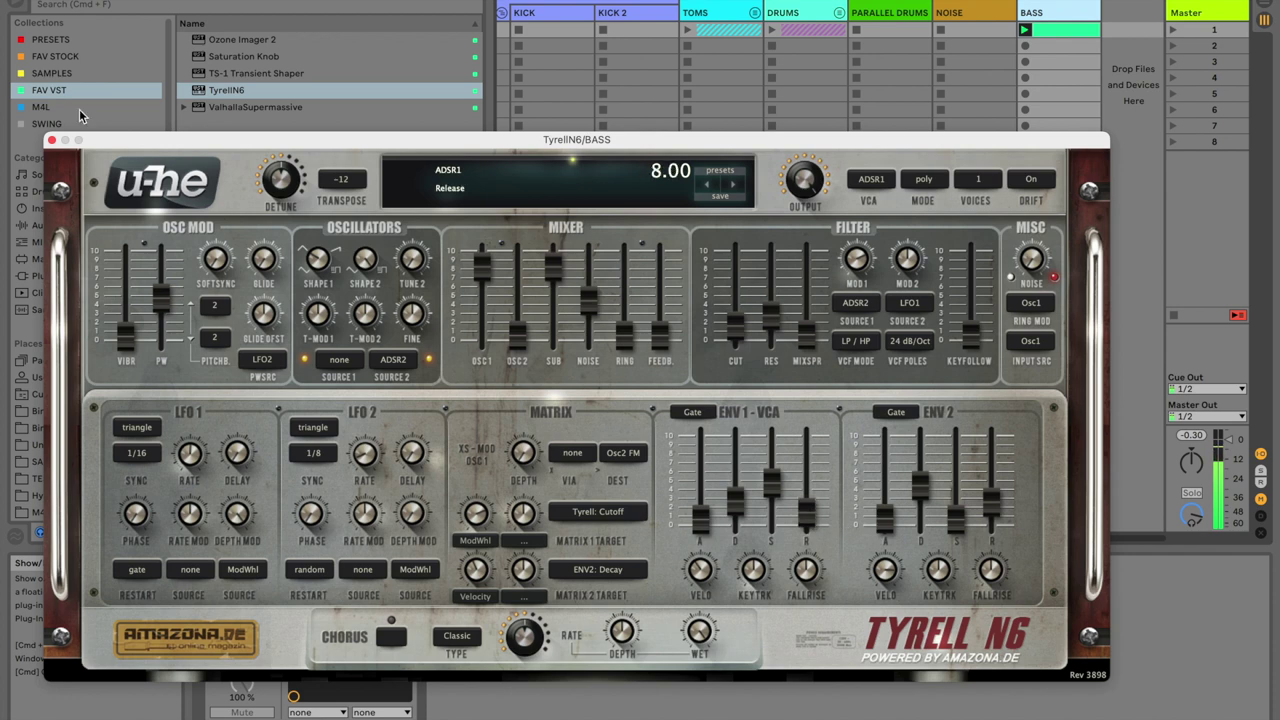
left_click(53, 140)
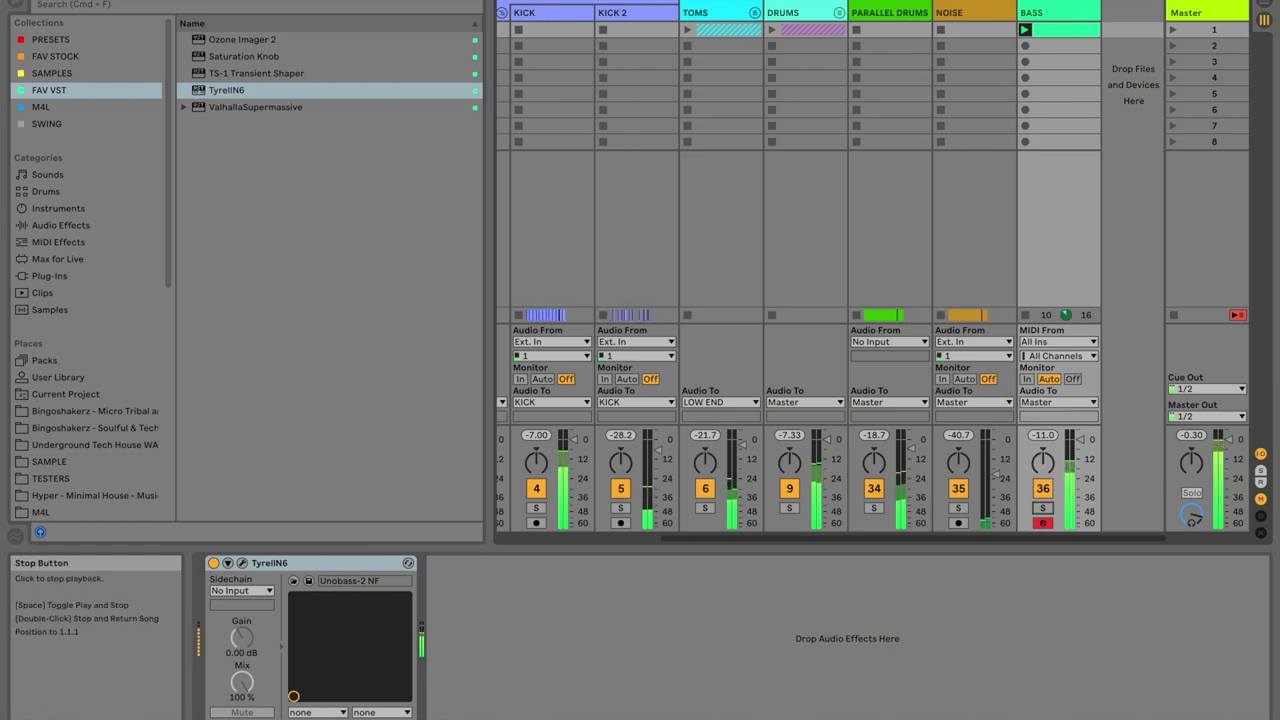
Solo the BASS track, apply the Notator 16D Swing groove to its clip and relaunch the clip.
left_click(1042, 508)
left_click(73, 39)
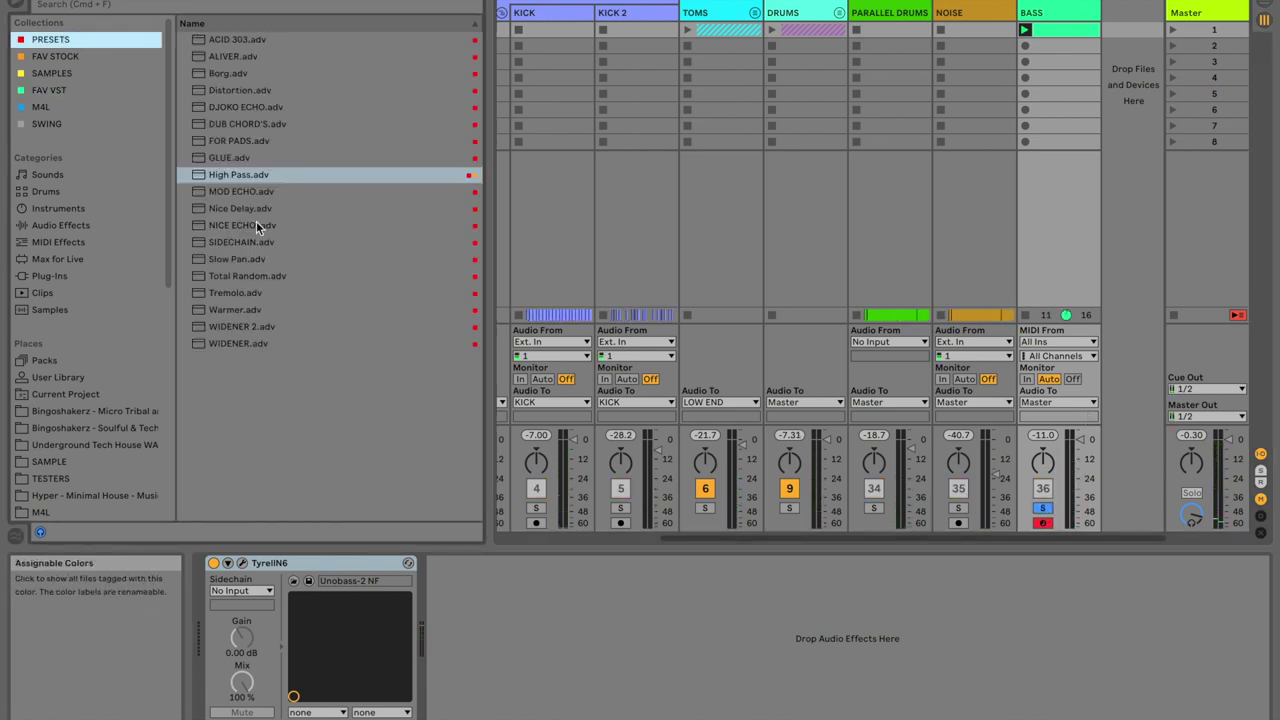
left_click(52, 228)
left_click(1066, 30)
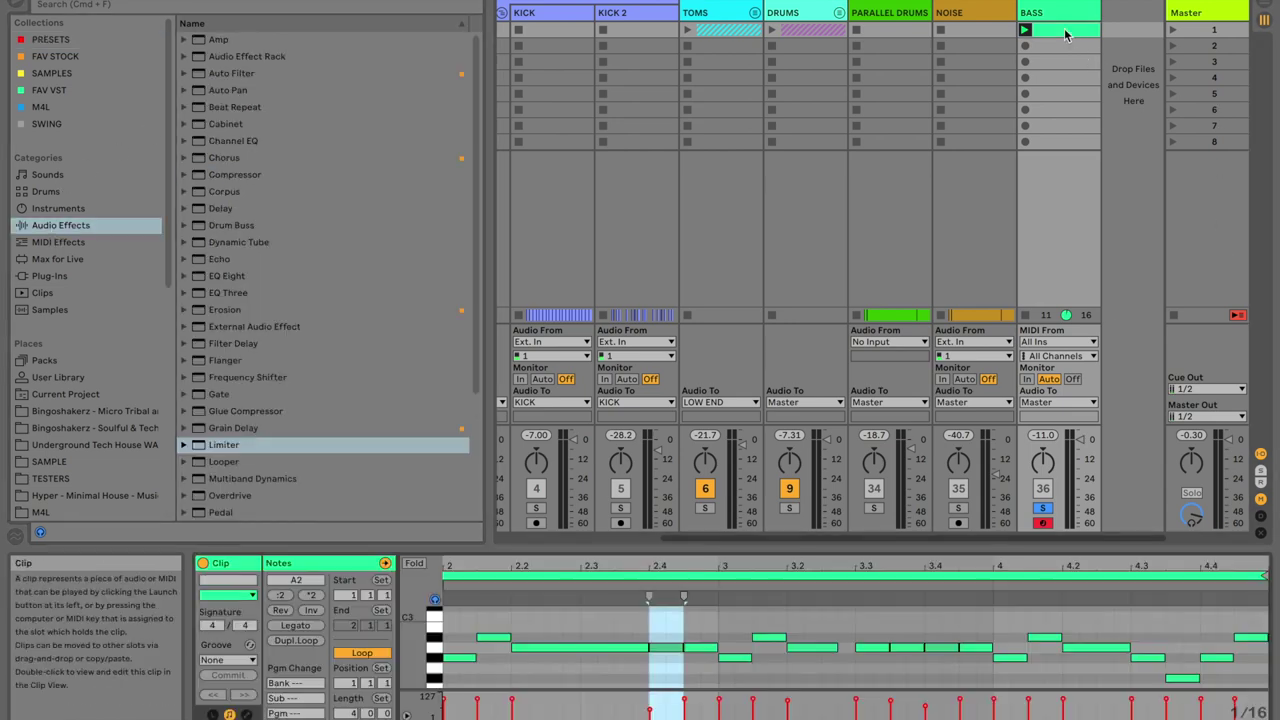
left_click(249, 661)
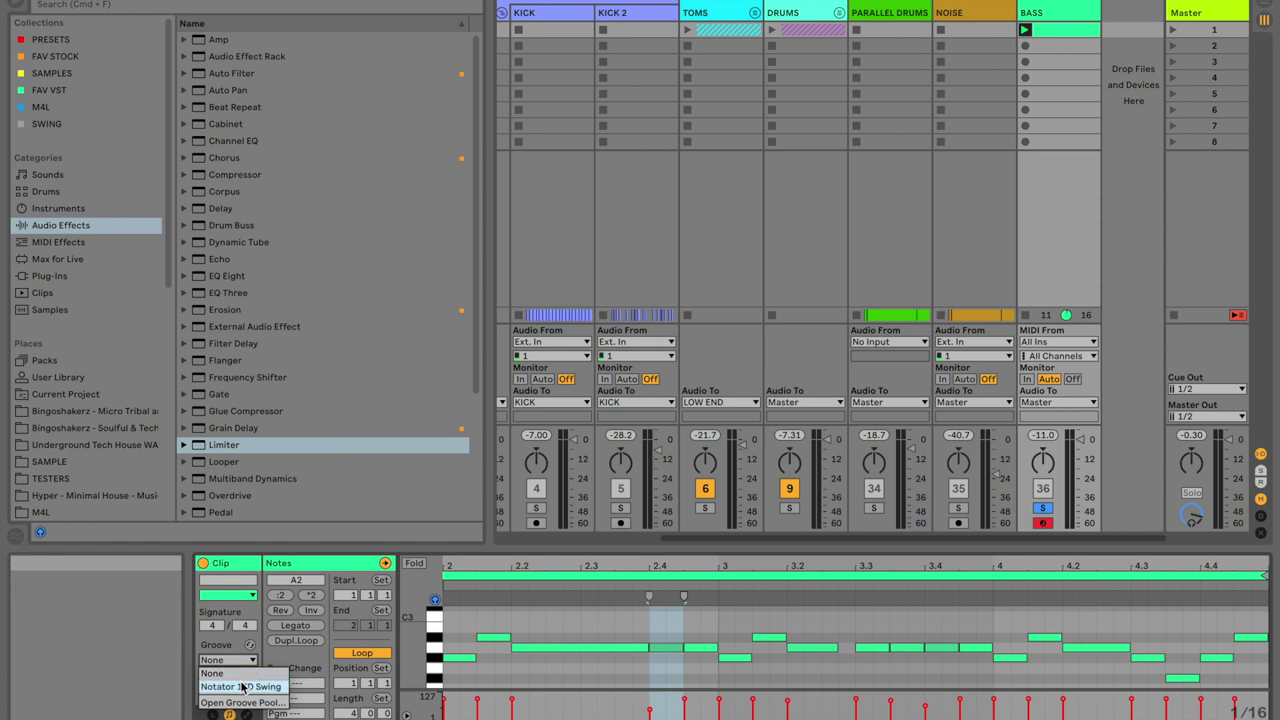
left_click(243, 687)
left_click(1025, 33)
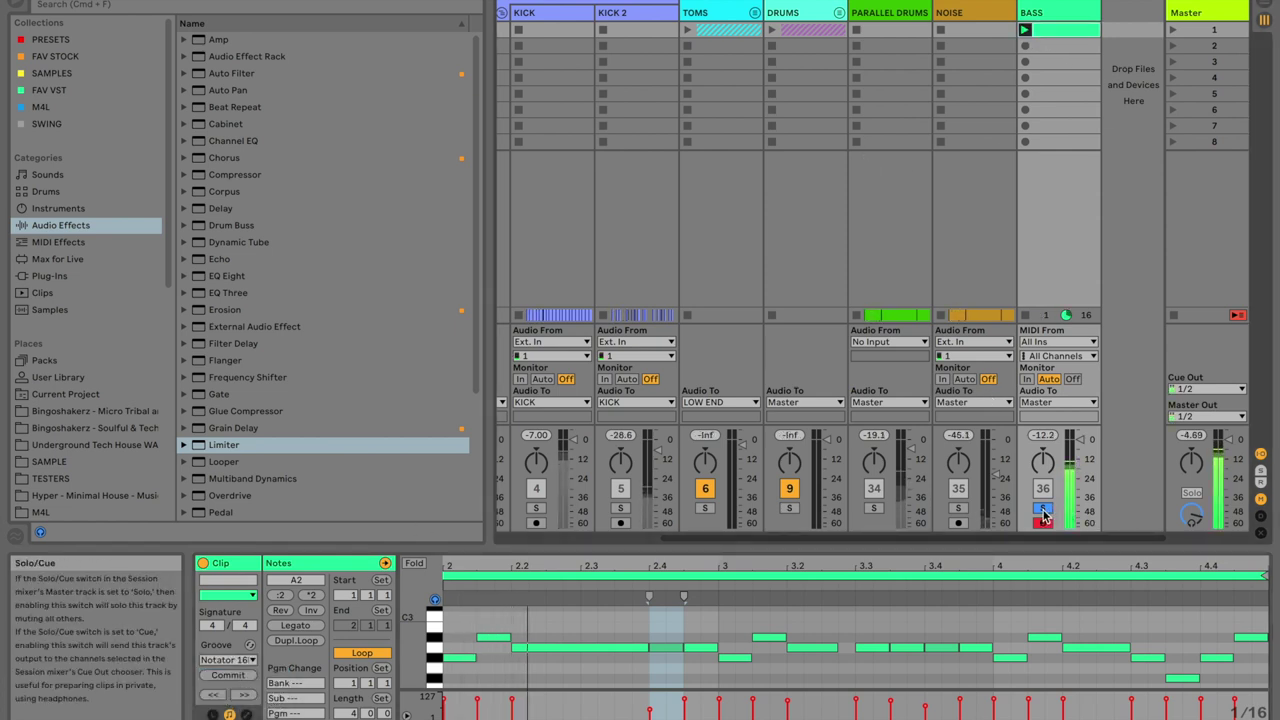
Add Drum Buss after TyrellN6 on the BASS track and lower its output gain to -4.41 dB.
key("shift+Tab")
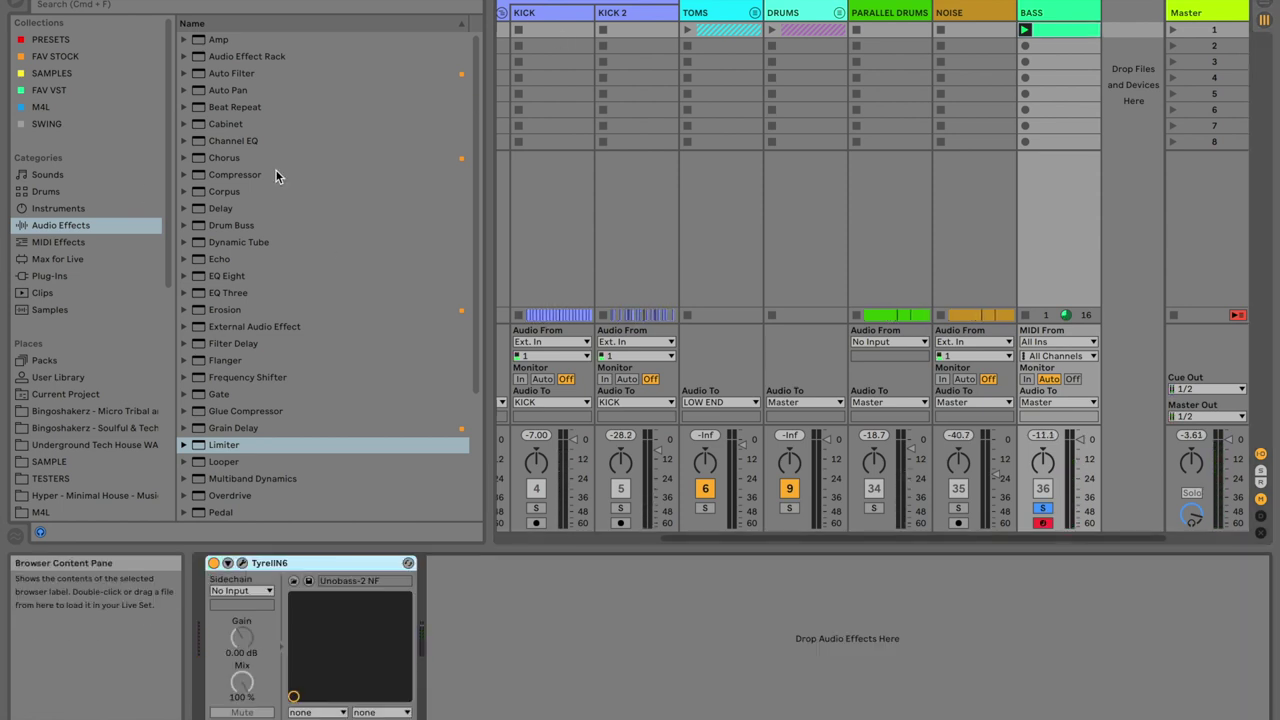
left_click(52, 56)
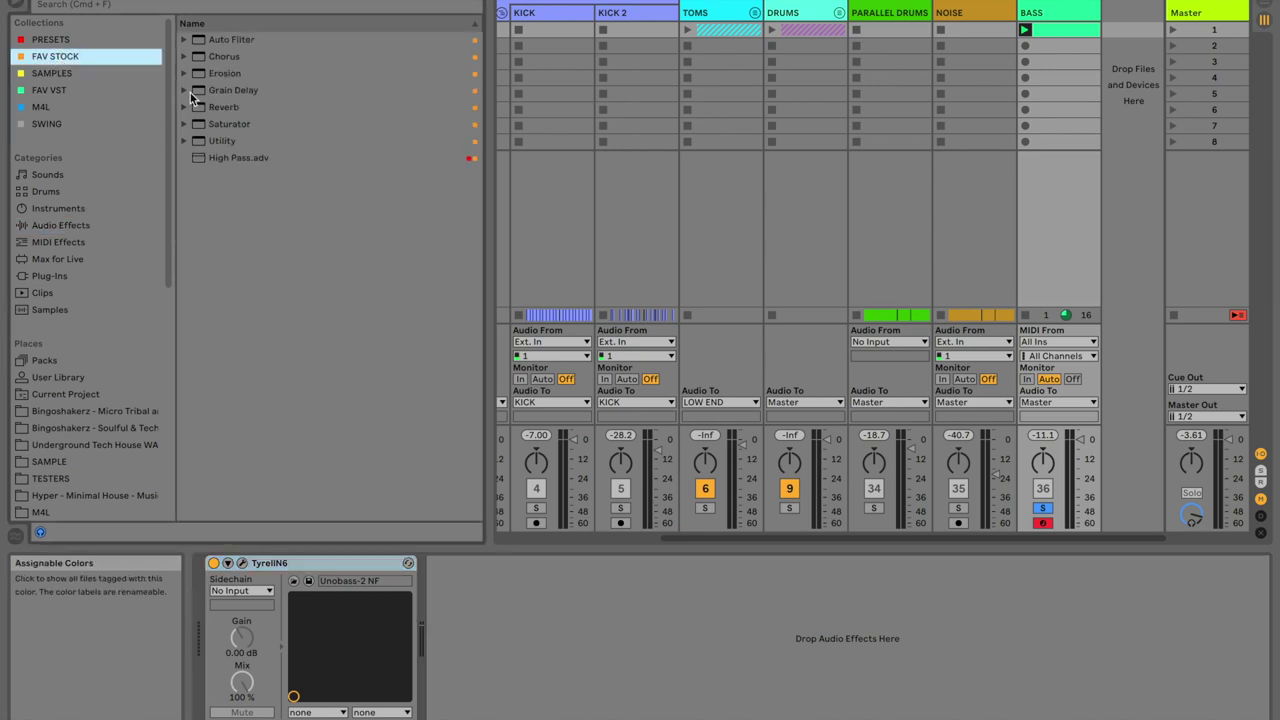
left_click(60, 229)
double_click(231, 226)
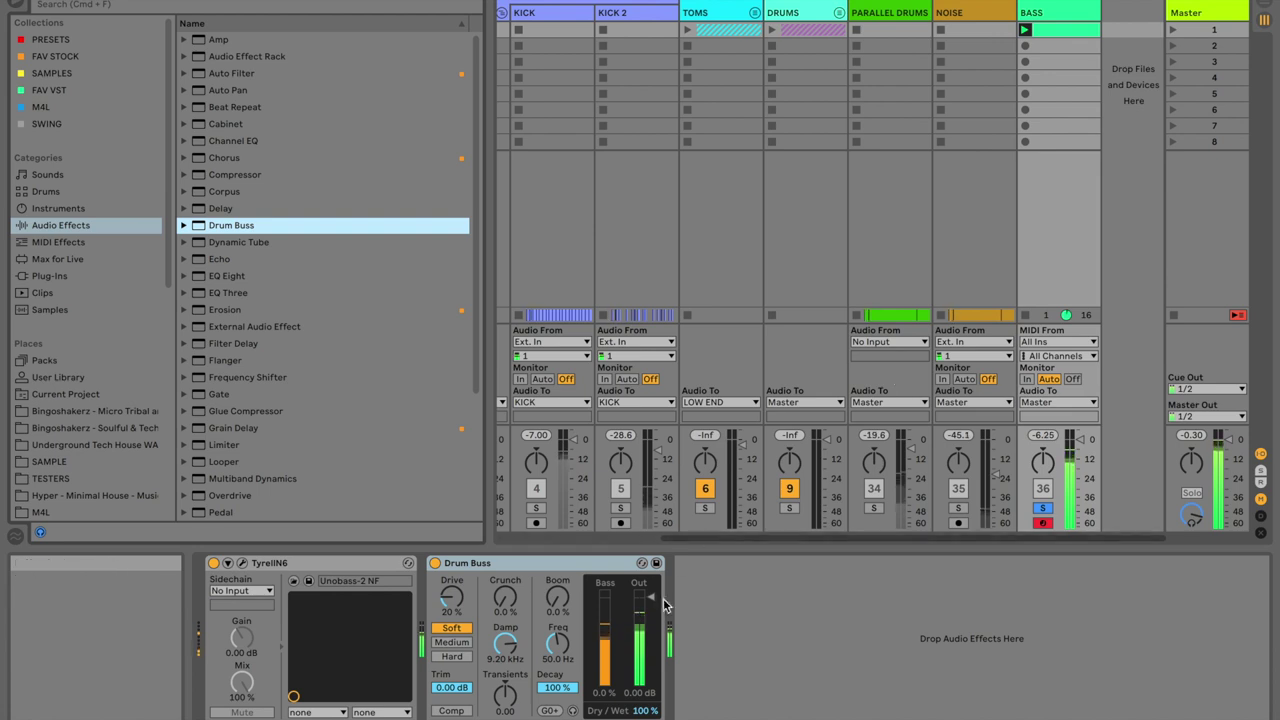
left_click_drag(652, 604, 652, 614)
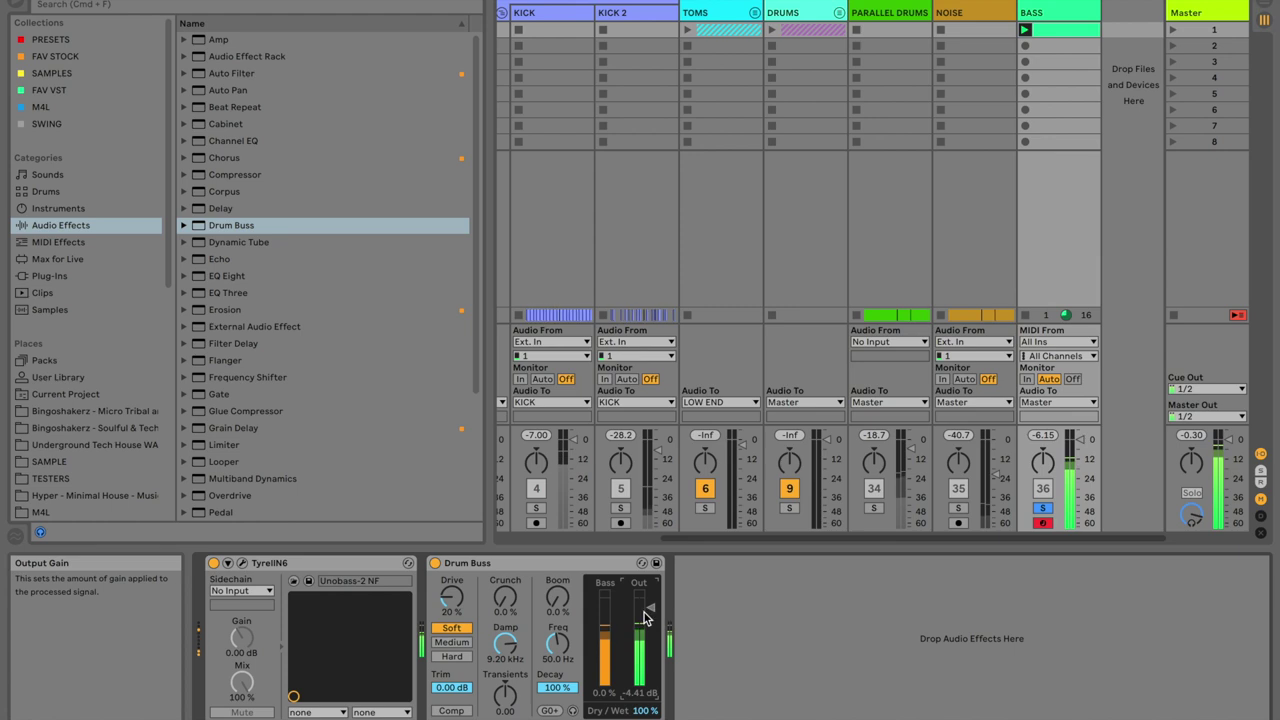
Set Drum Buss to 70% dry/wet, 22% drive, 25% crunch and -5.52 dB output.
left_click(646, 711)
type("70")
key("Return")
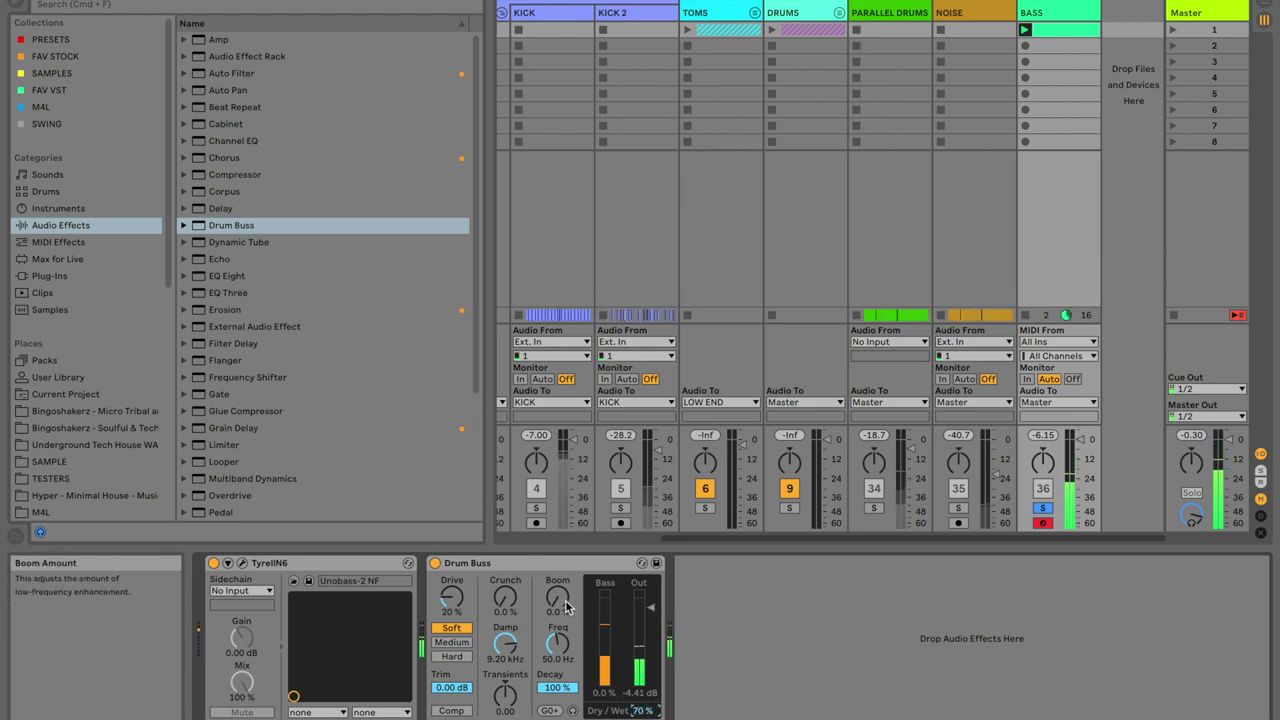
left_click_drag(505, 597, 459, 560)
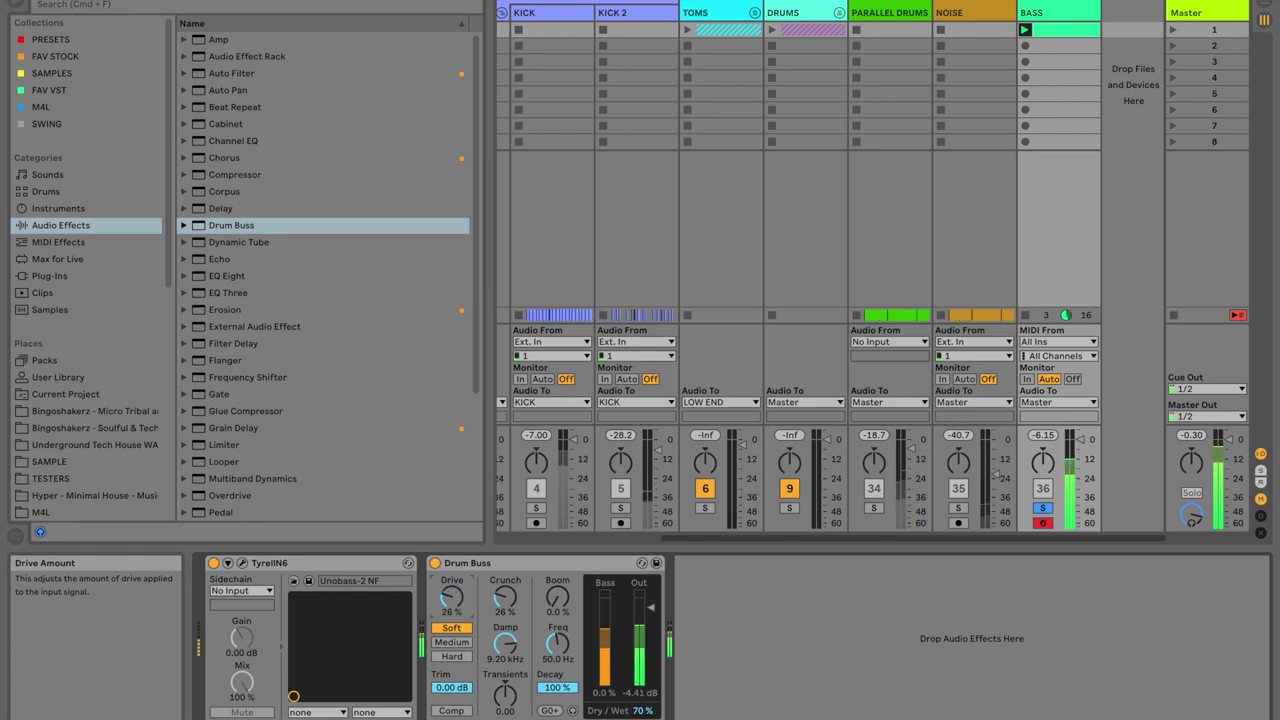
left_click(504, 600)
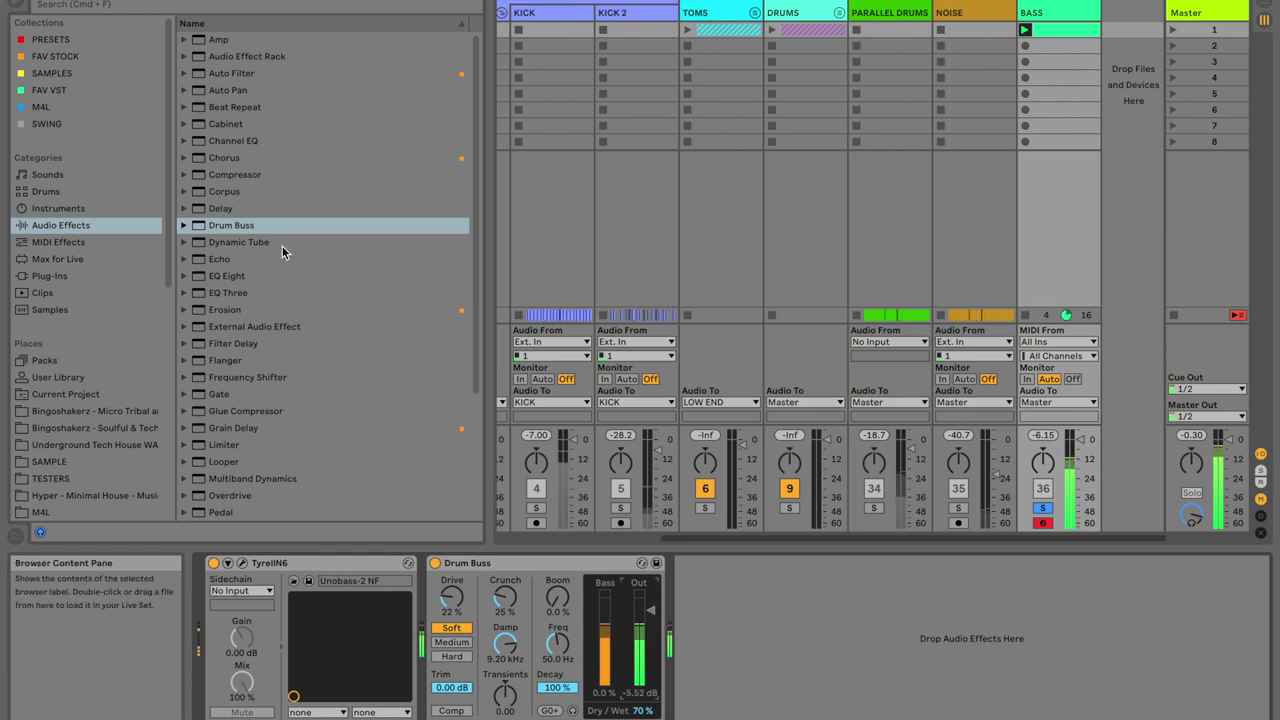
Try the Warmer preset after Drum Buss with 2 dB drive and -6.57 dB output, and remove it.
left_click(50, 39)
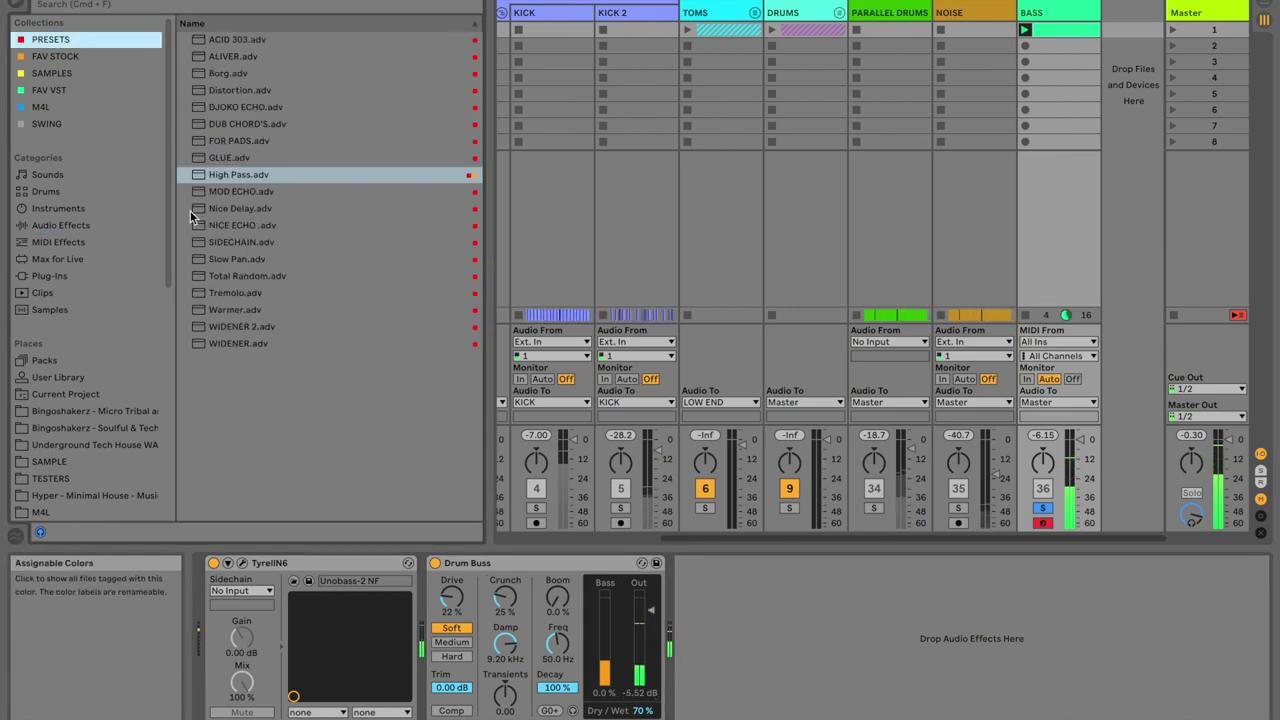
double_click(232, 310)
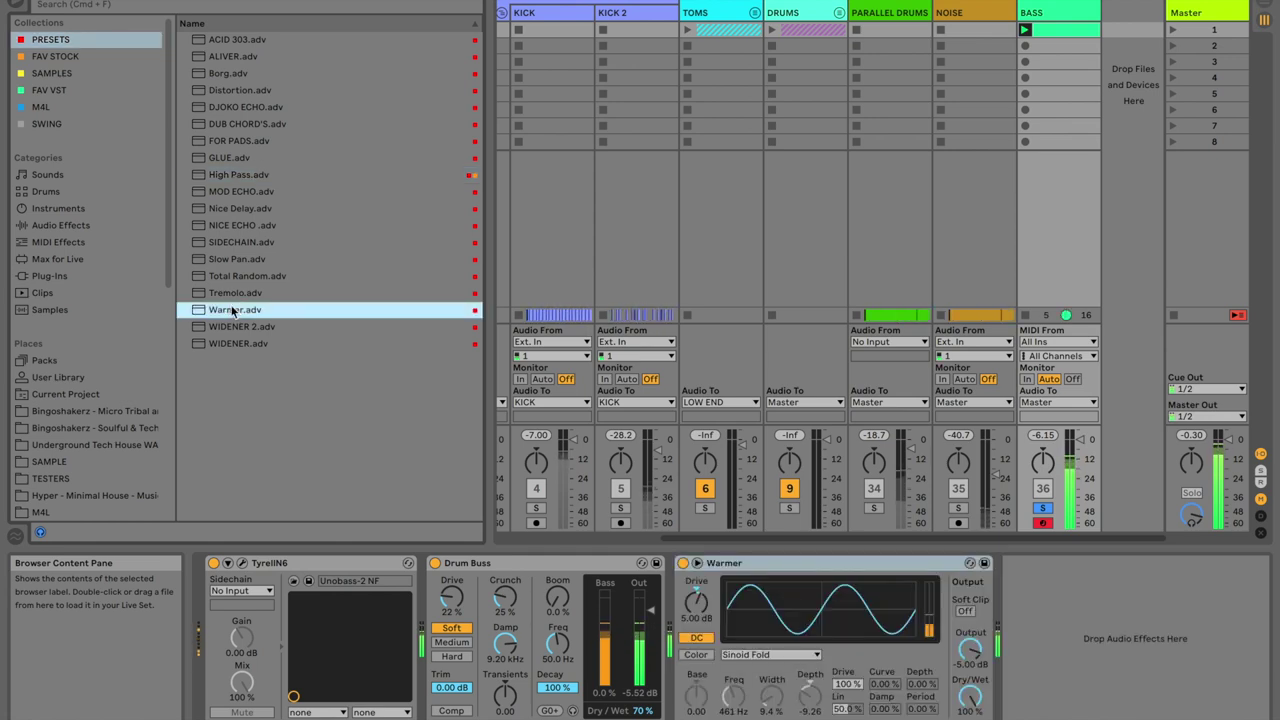
left_click(686, 623)
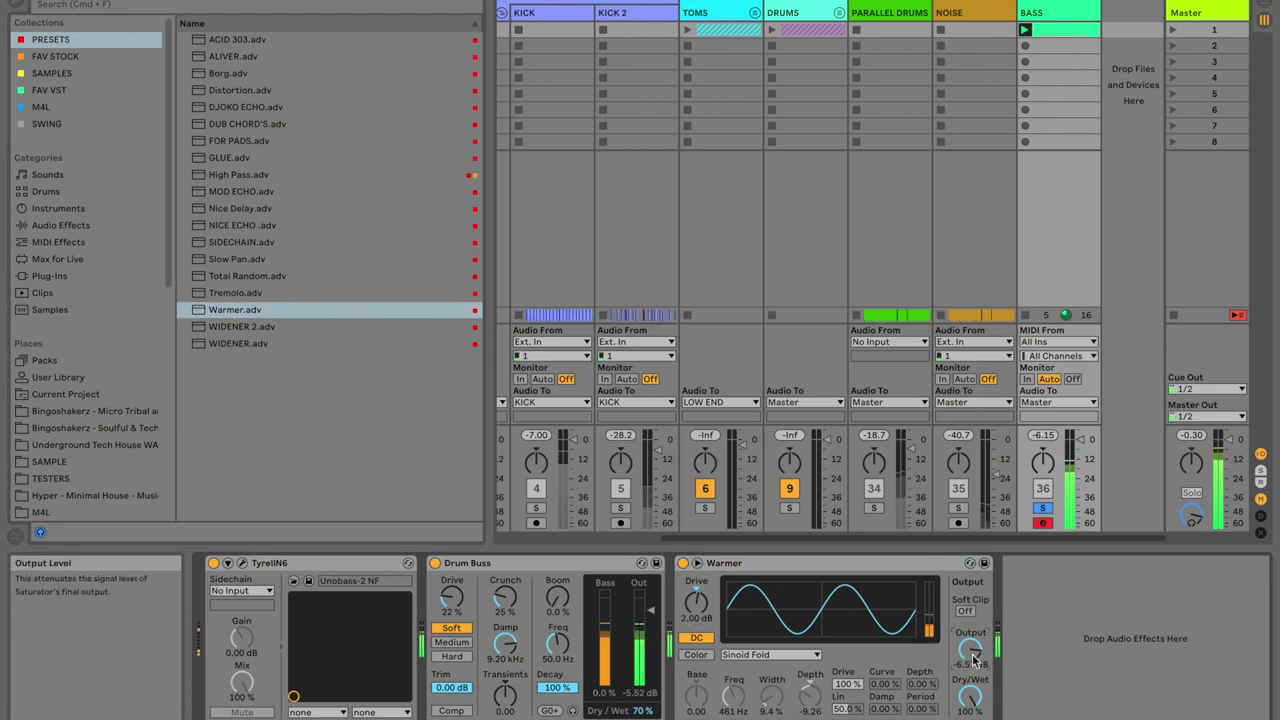
left_click(684, 564)
left_click(684, 564)
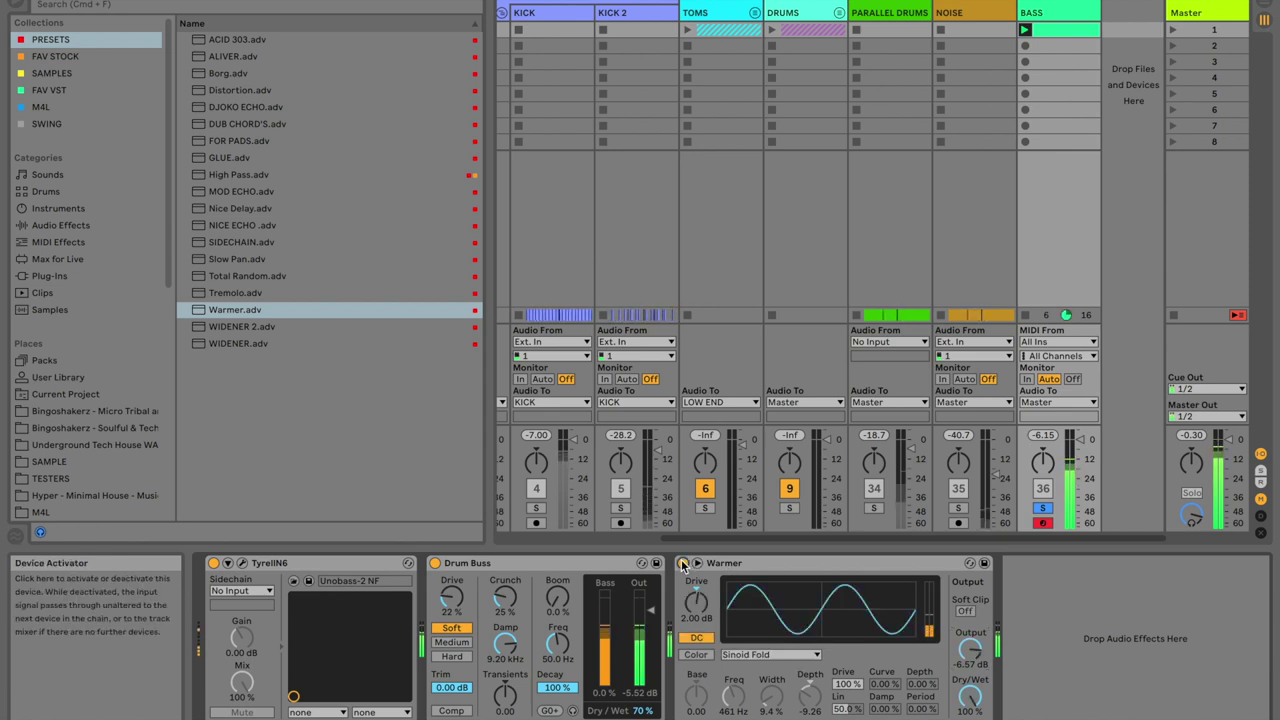
right_click(758, 568)
left_click(789, 664)
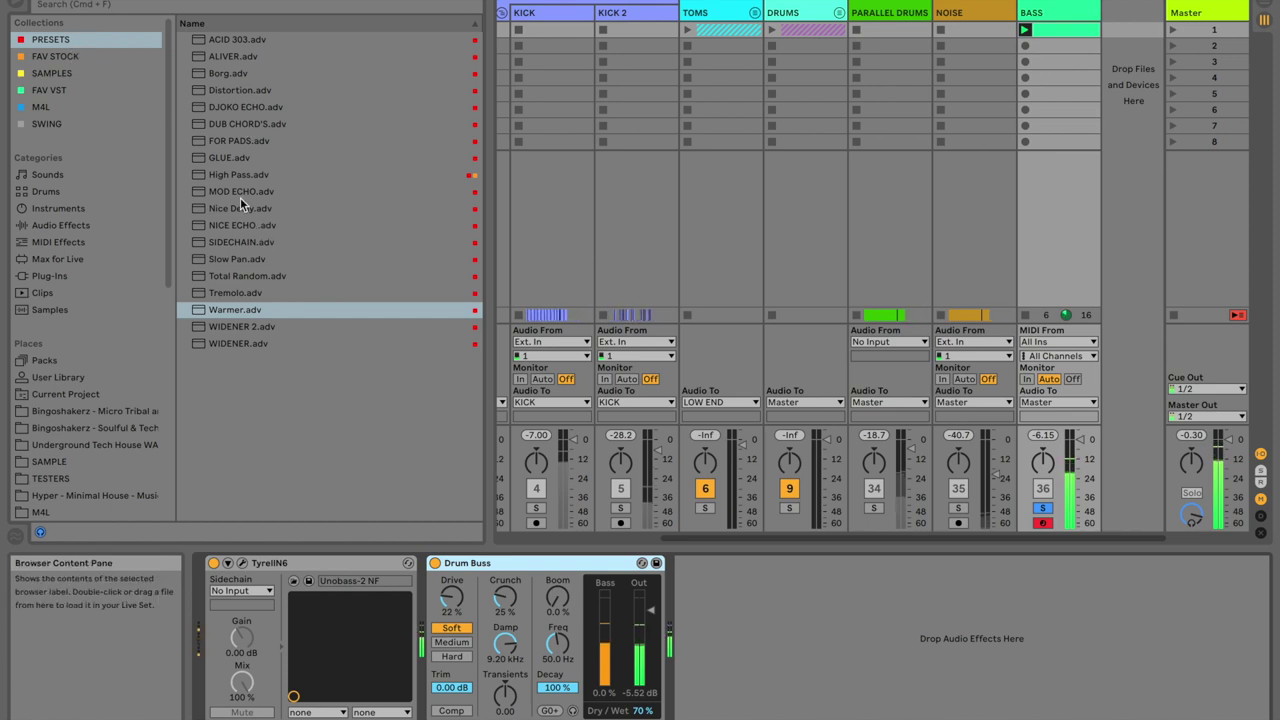
Load the SIDECHAIN compressor preset after Drum Buss, with the SIDECHAIN track as its external audio source.
double_click(232, 243)
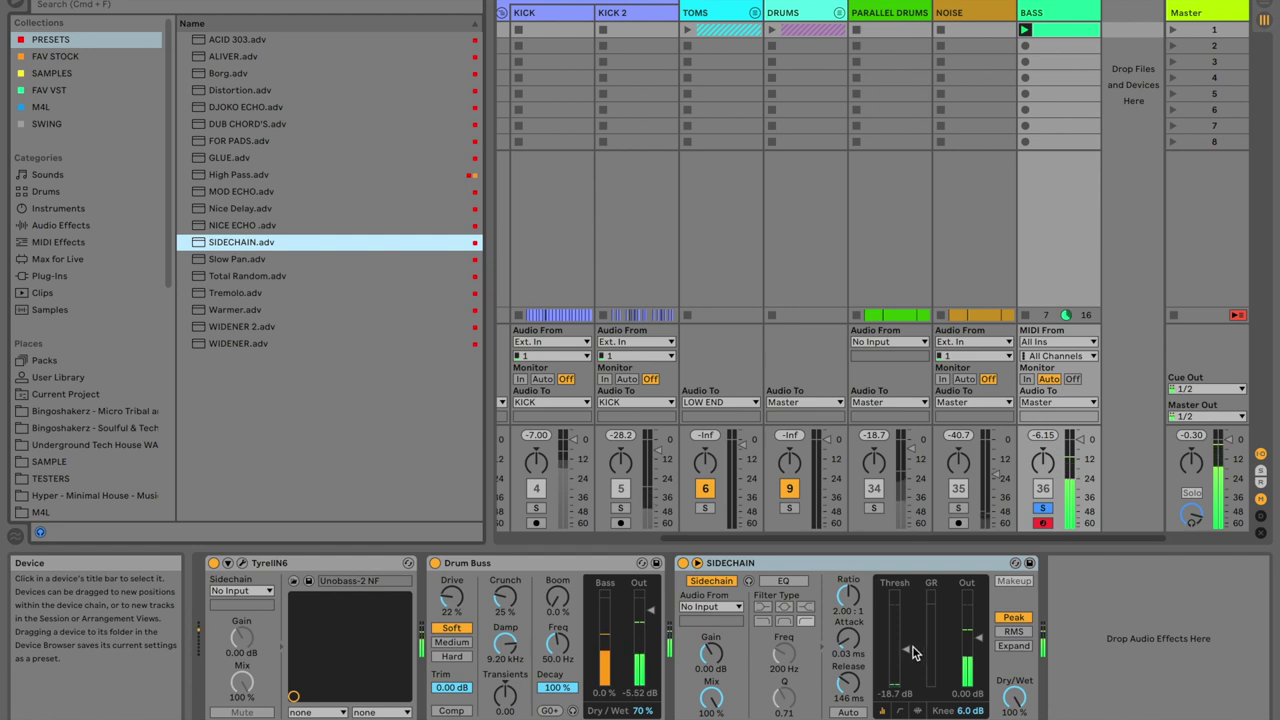
left_click(1042, 510)
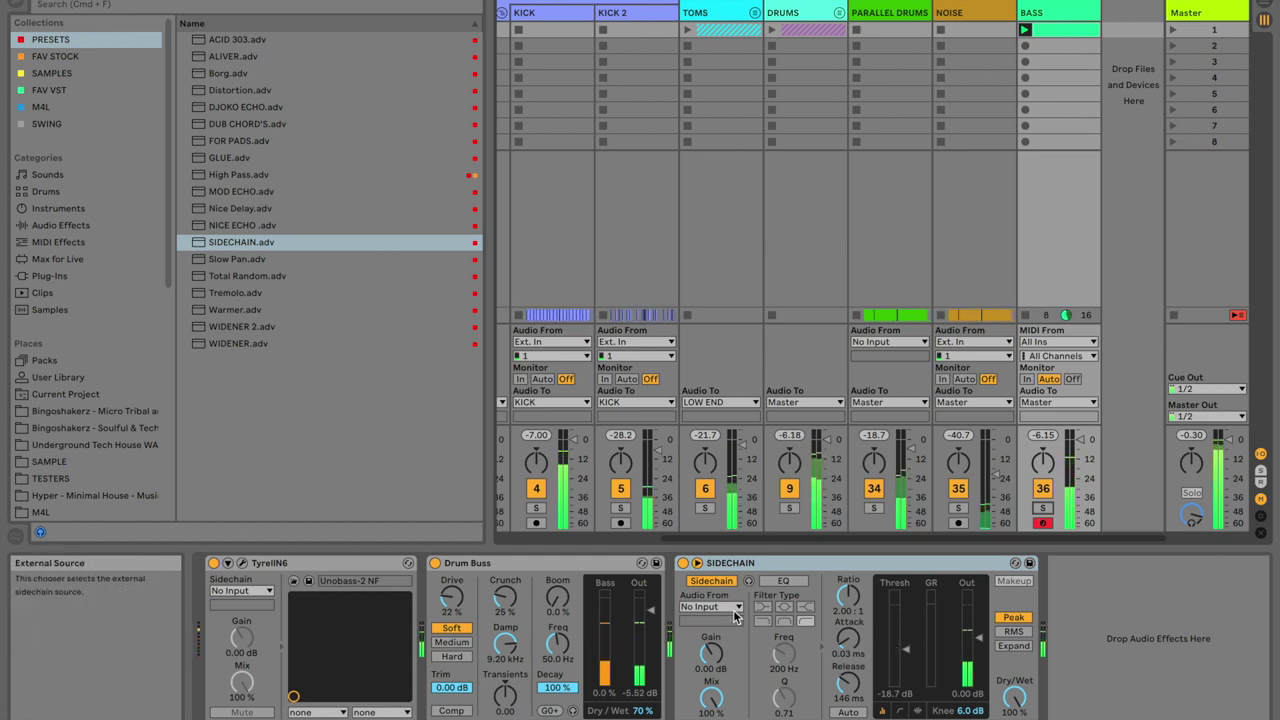
left_click(737, 607)
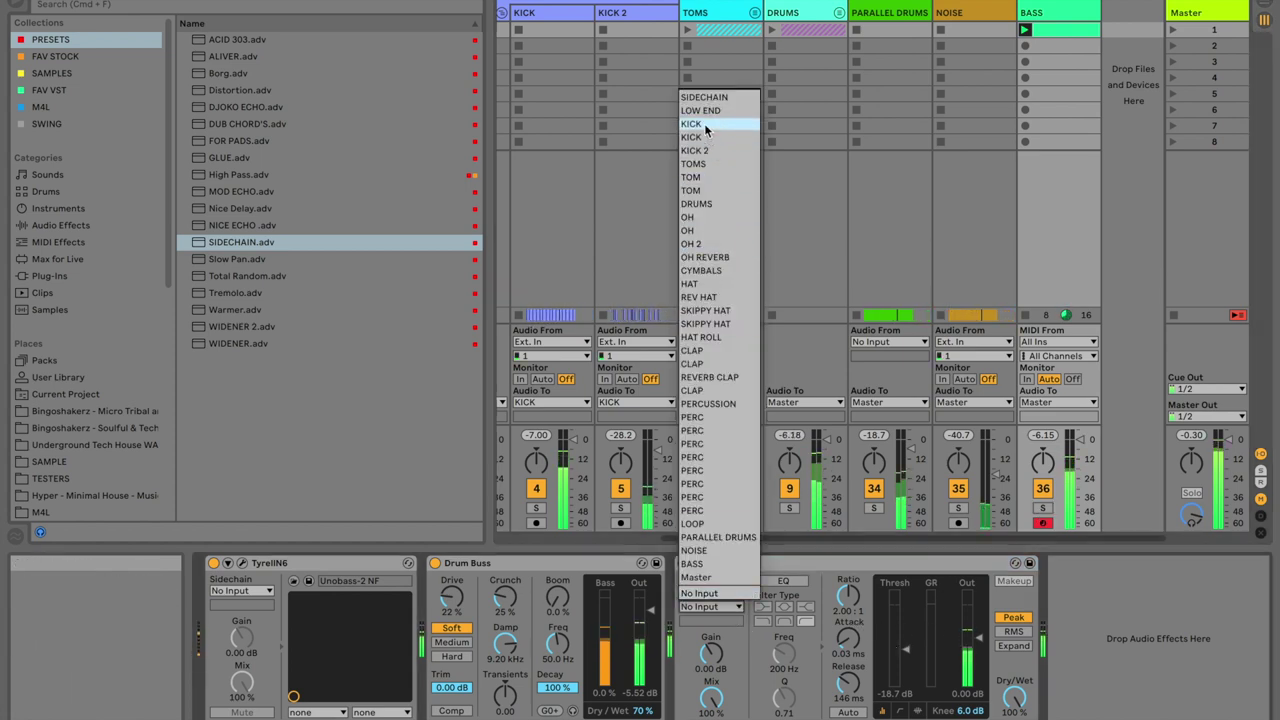
left_click(705, 97)
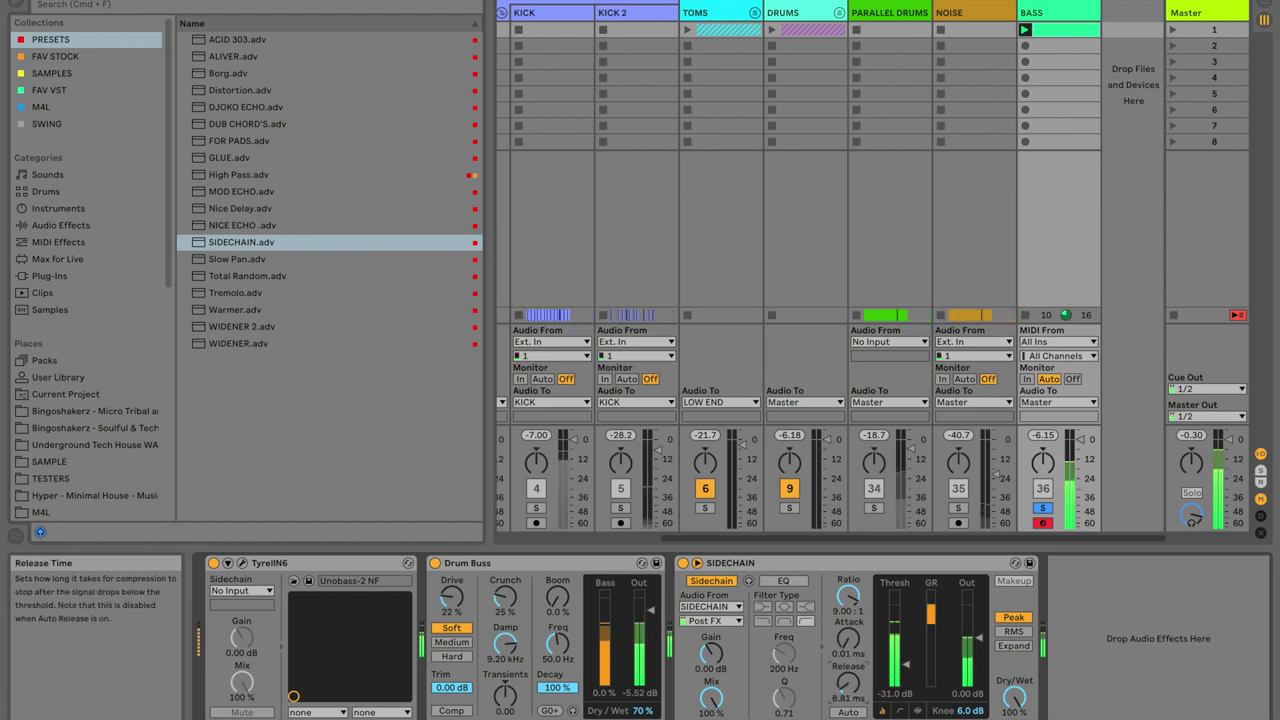
Set the sidechain compressor to -31 dB threshold, 9:1 ratio, 0.01 ms attack, 22.2 ms release and 80% dry/wet, and unsolo the BASS track.
left_click_drag(847, 683, 847, 678)
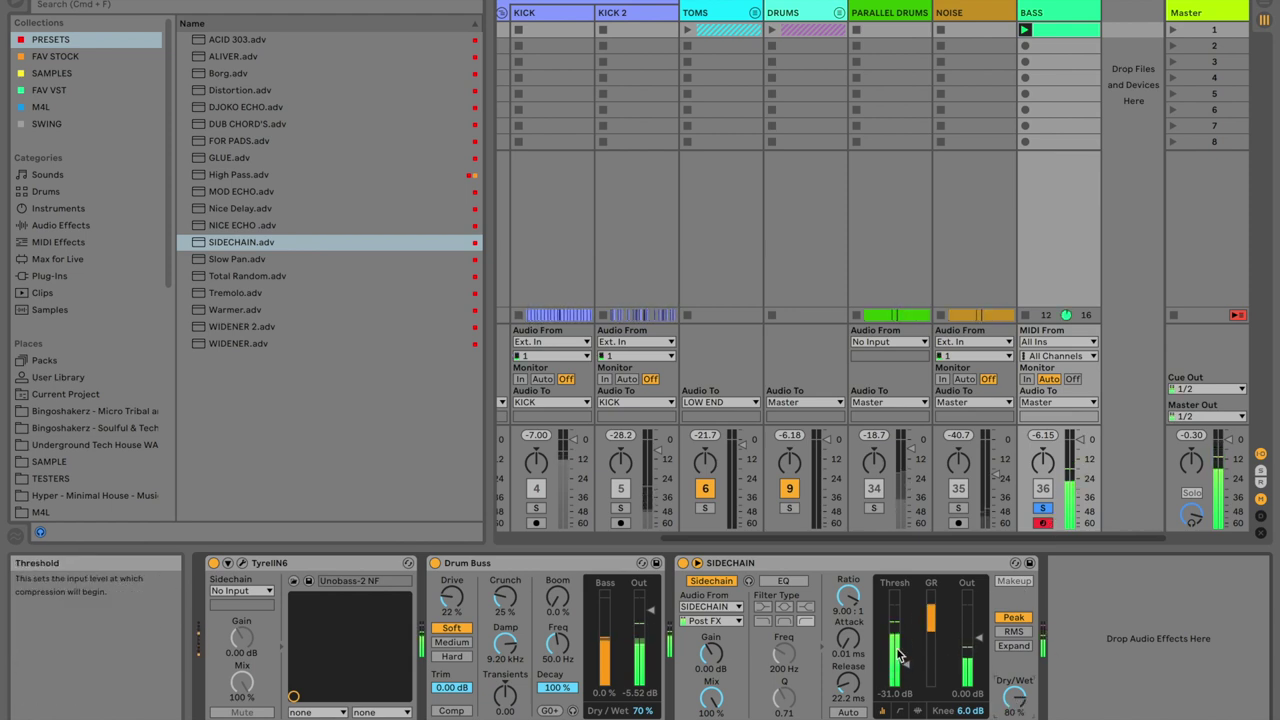
left_click(1048, 510)
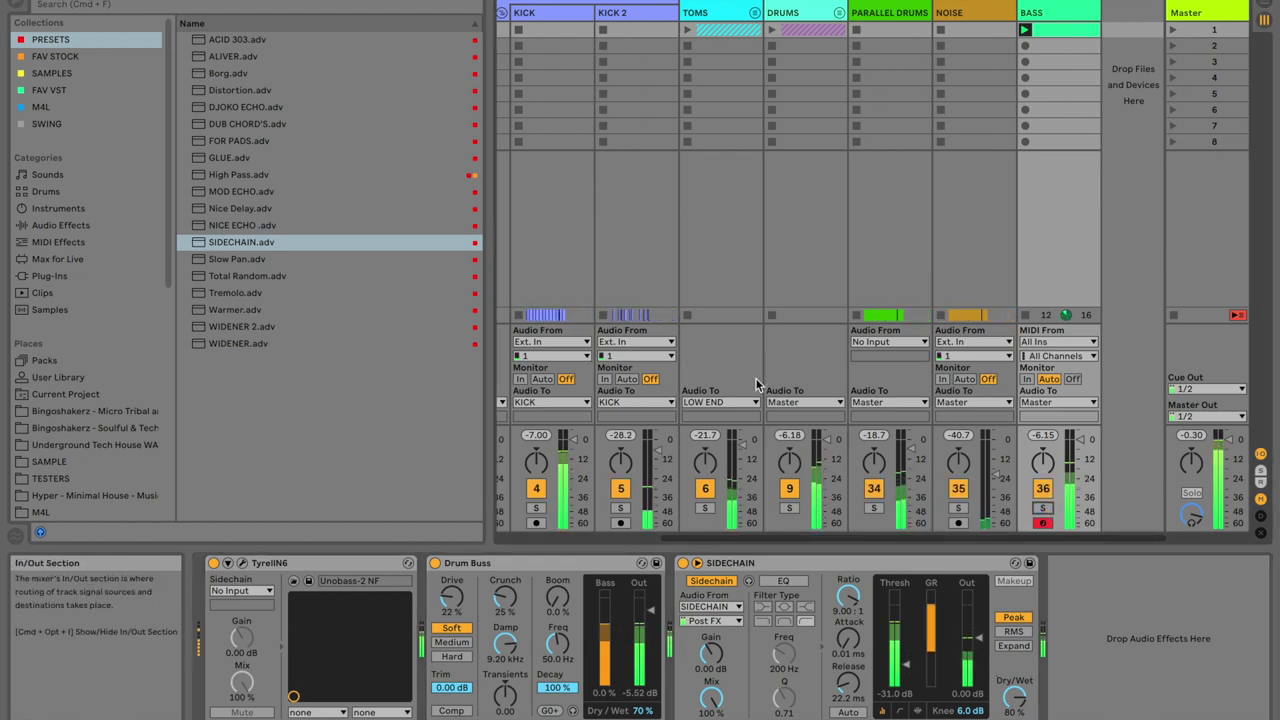
Place the BASS clip at bar 1 of the Arrangement, duplicate it to fill bars 1 to 9, and resume Arrangement playback.
scroll(757, 383, "left", 5)
scroll(757, 383, "right", 5)
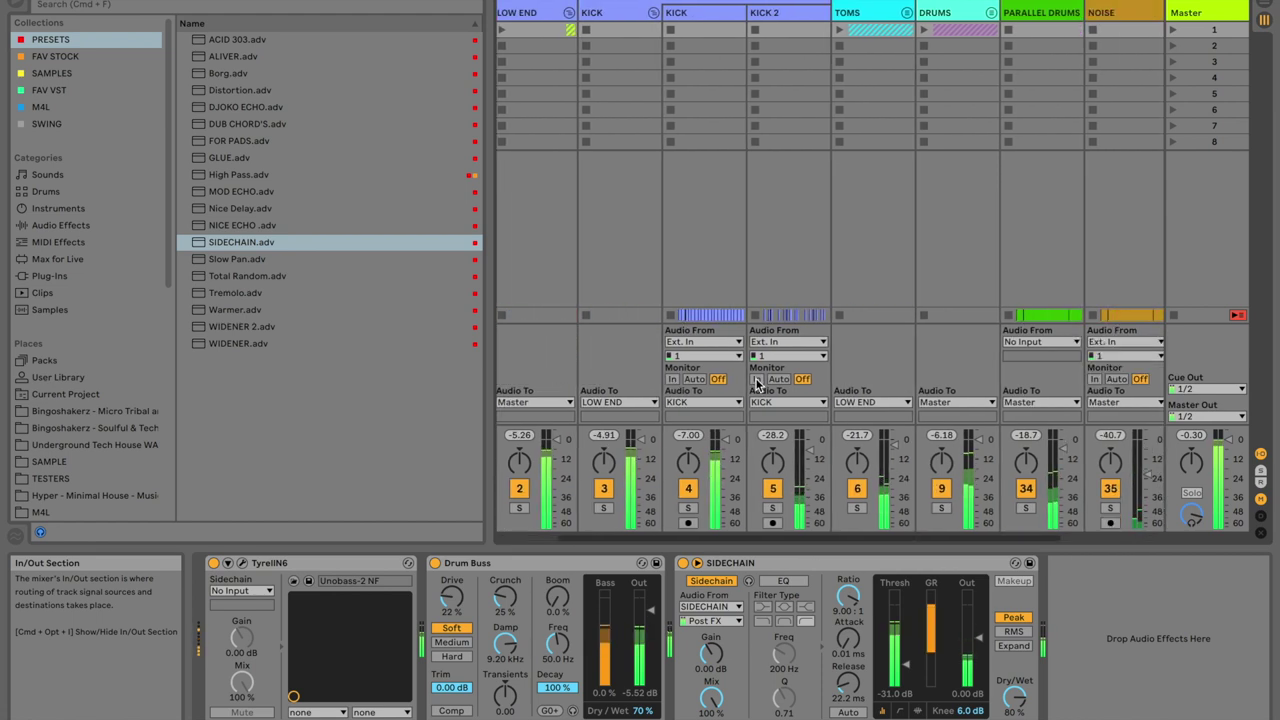
scroll(757, 383, "left", 5)
scroll(760, 383, "right", 2)
scroll(760, 383, "right", 2)
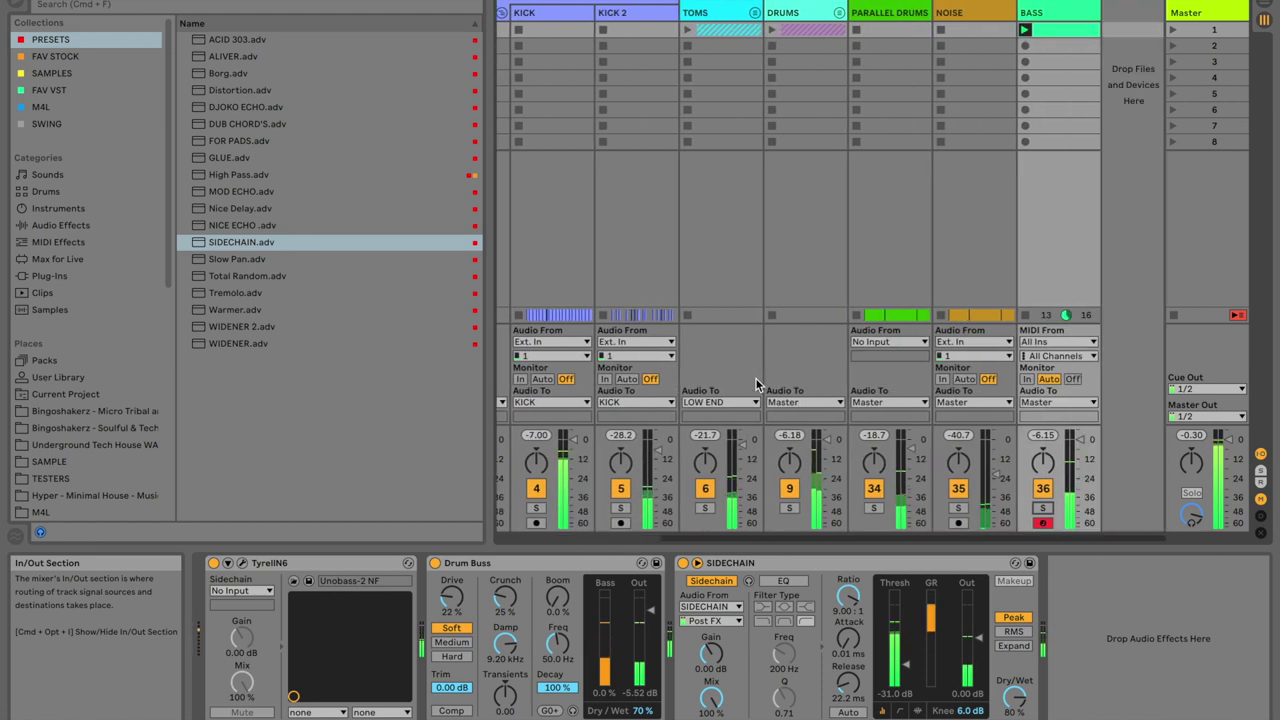
key("Tab")
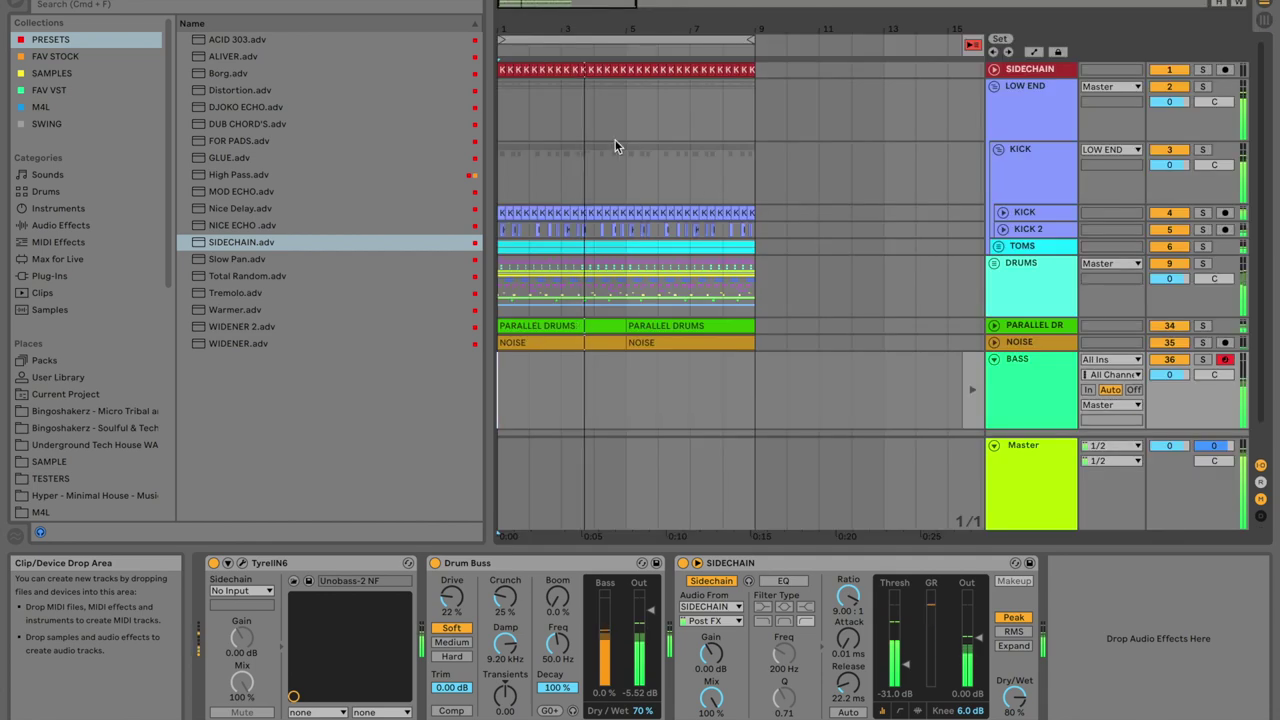
left_click(1263, 21)
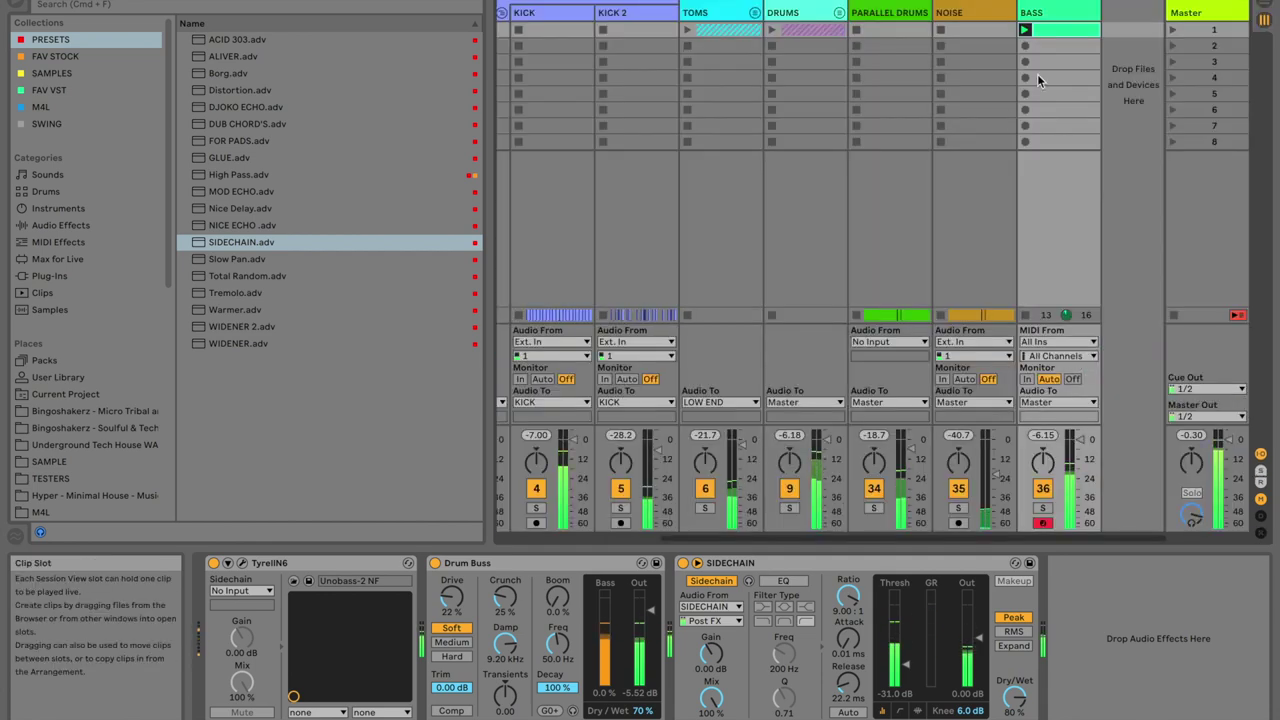
key("Tab")
left_click_drag(662, 215, 540, 361)
key("ctrl+d")
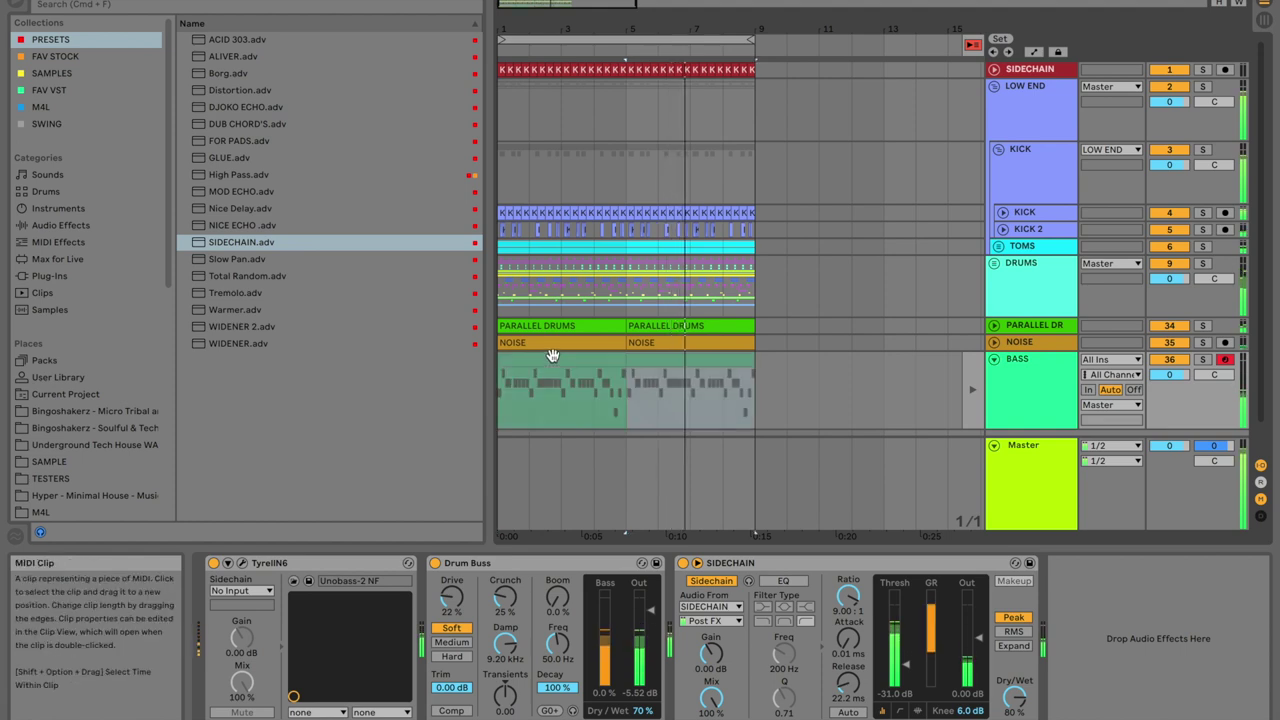
left_click(971, 46)
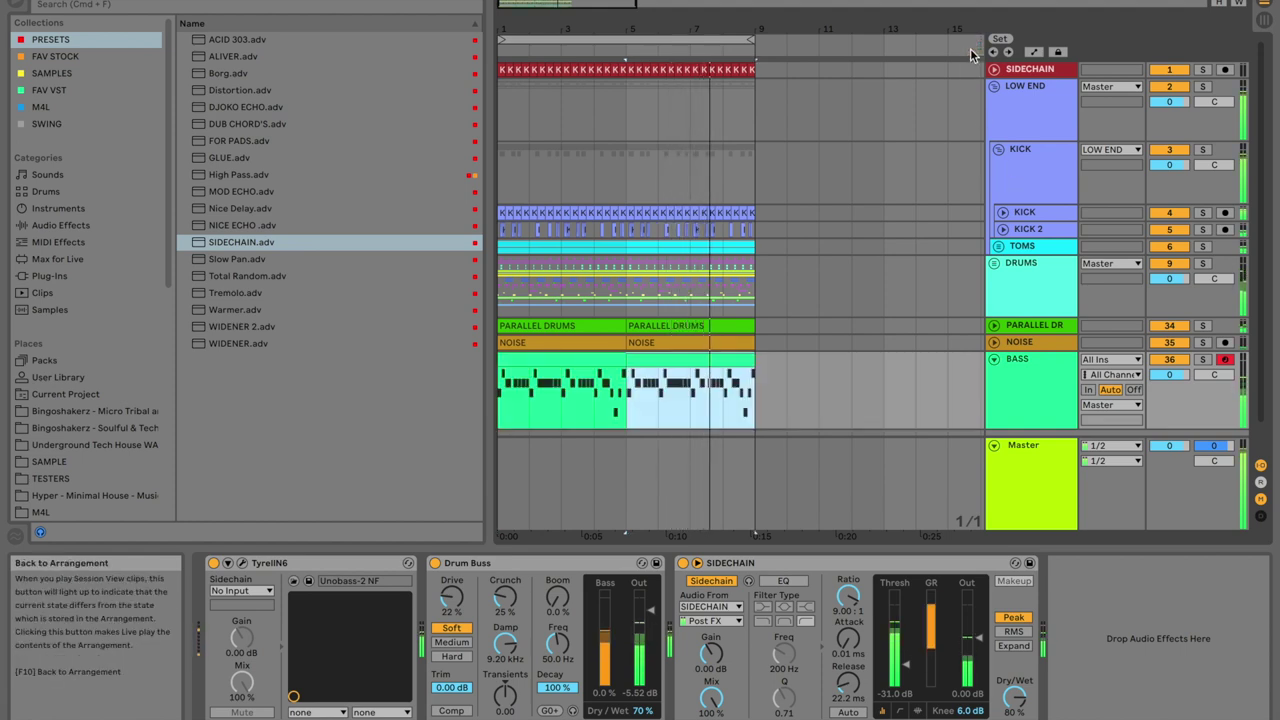
Fold the BASS track, move it above the KICK track inside the KICK group, and disarm it.
left_click(1016, 362)
left_click(1020, 360)
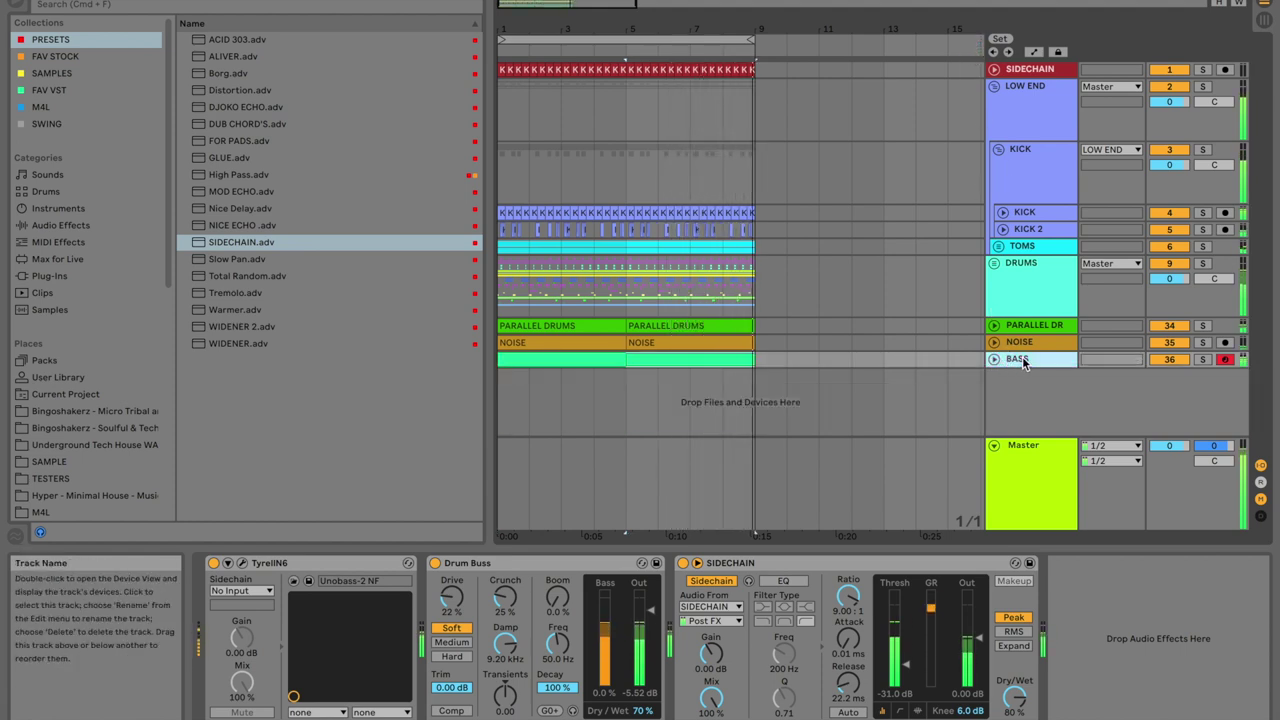
left_click_drag(1040, 367, 1031, 213)
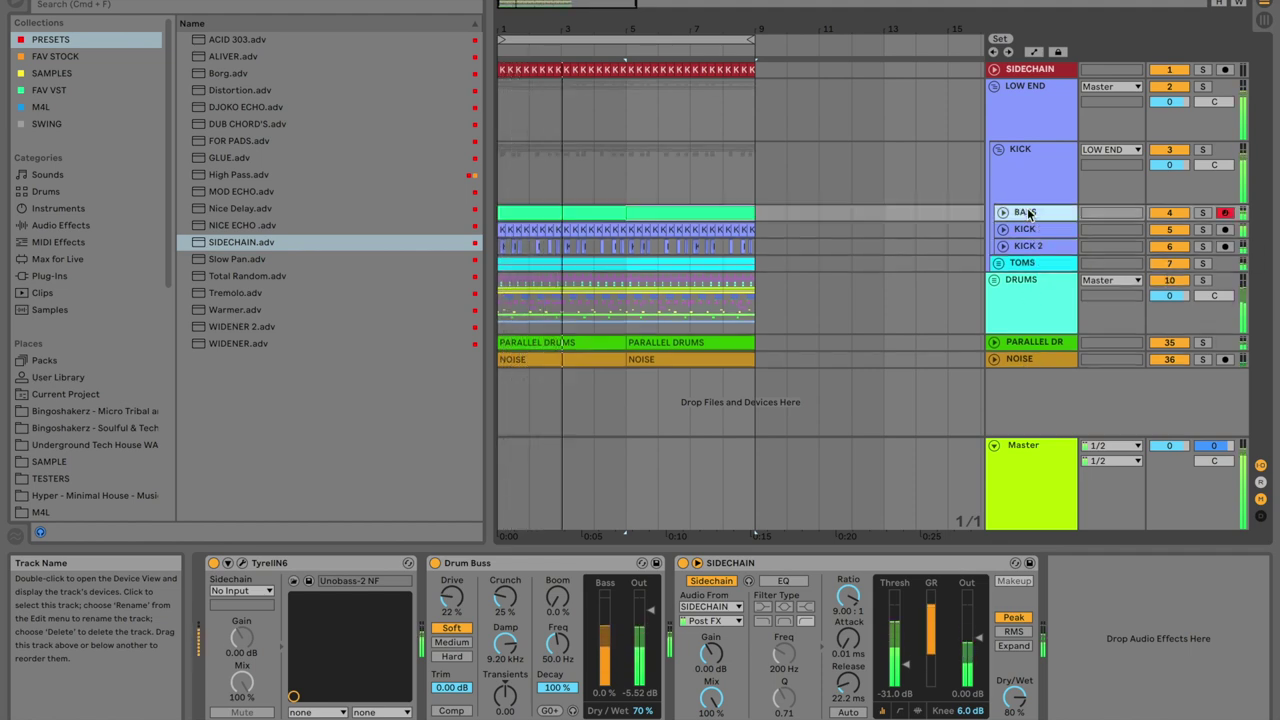
left_click(1222, 214)
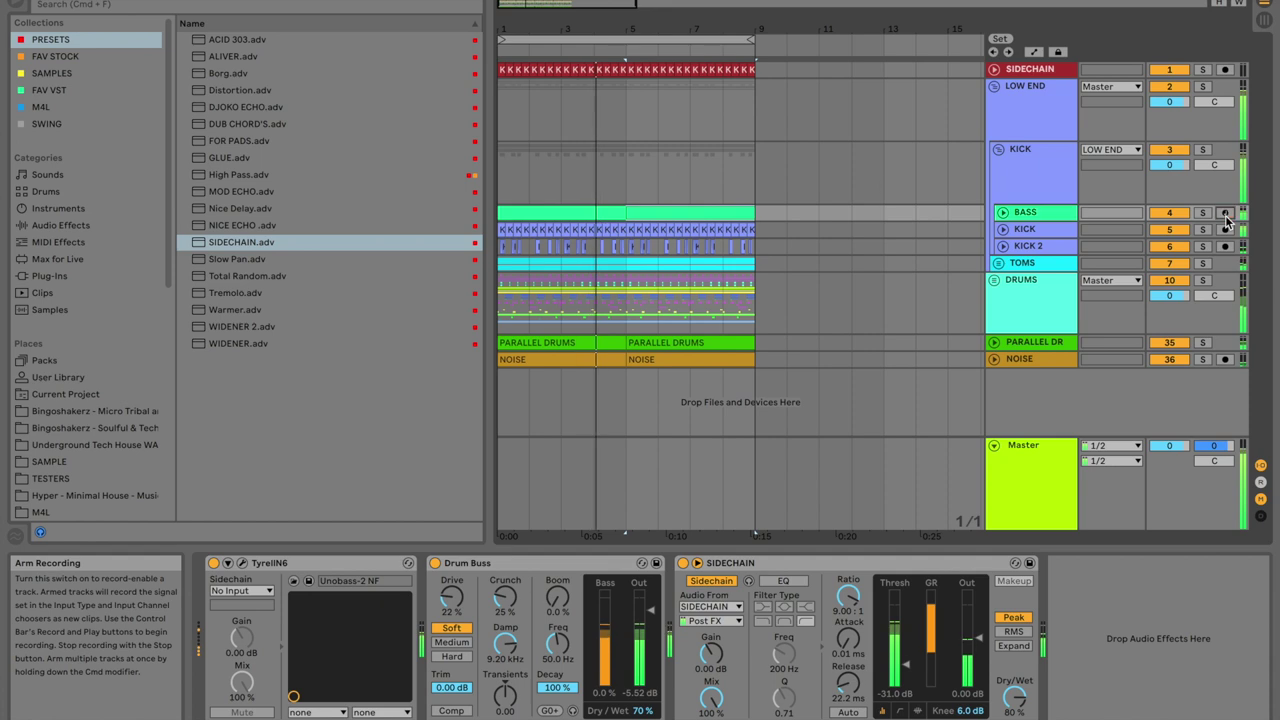
Unfold the LOW END group, duplicate its BASS track, and select the duplicate.
left_click_drag(577, 11, 742, 368)
left_click(782, 359)
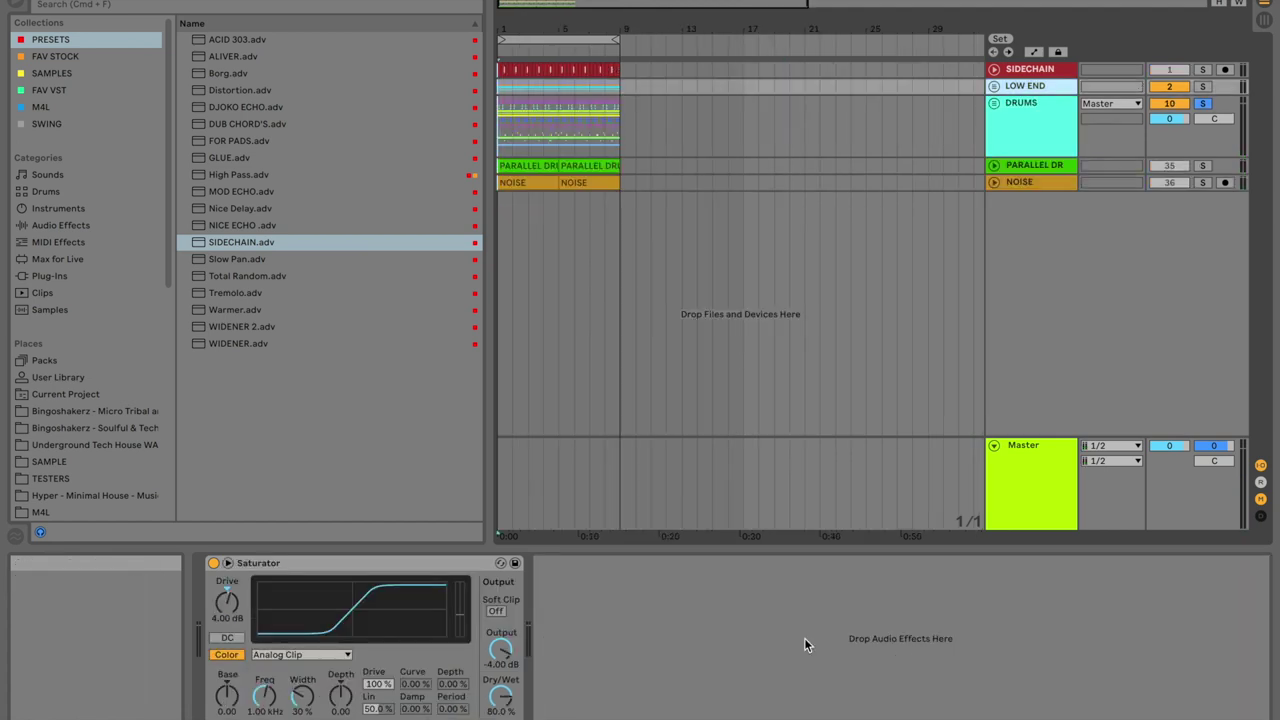
left_click(994, 86)
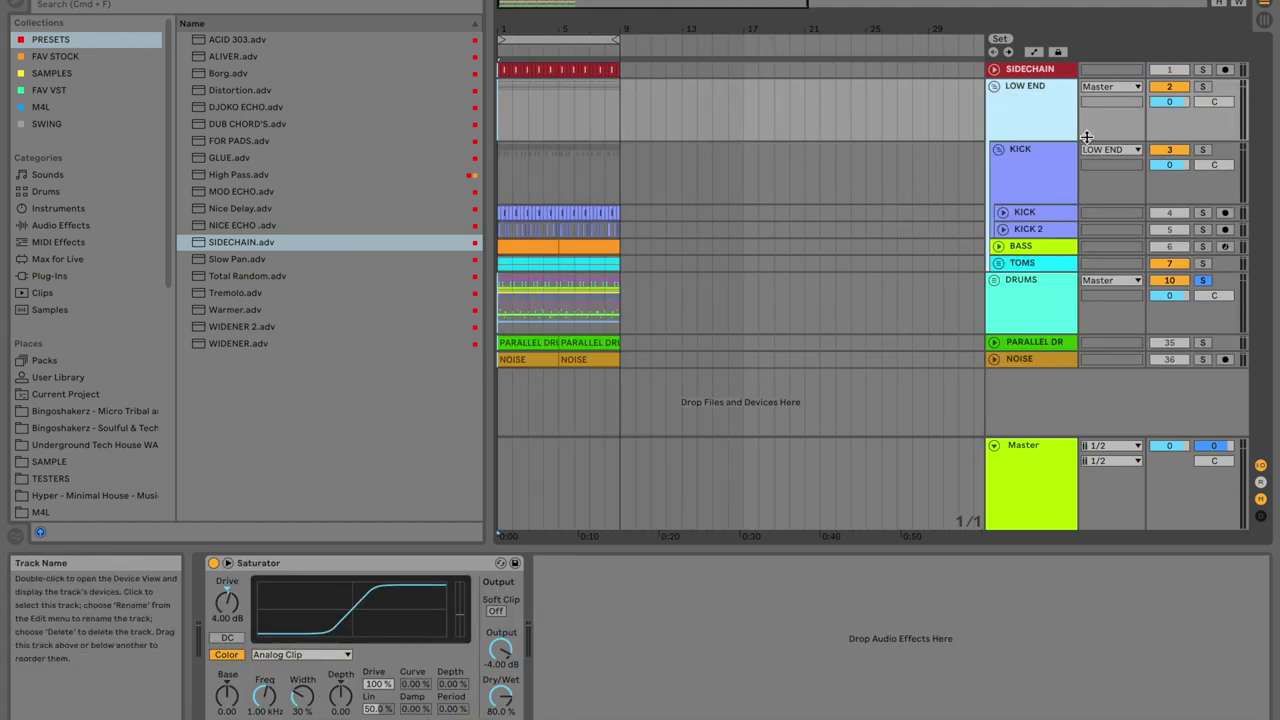
left_click(1050, 245)
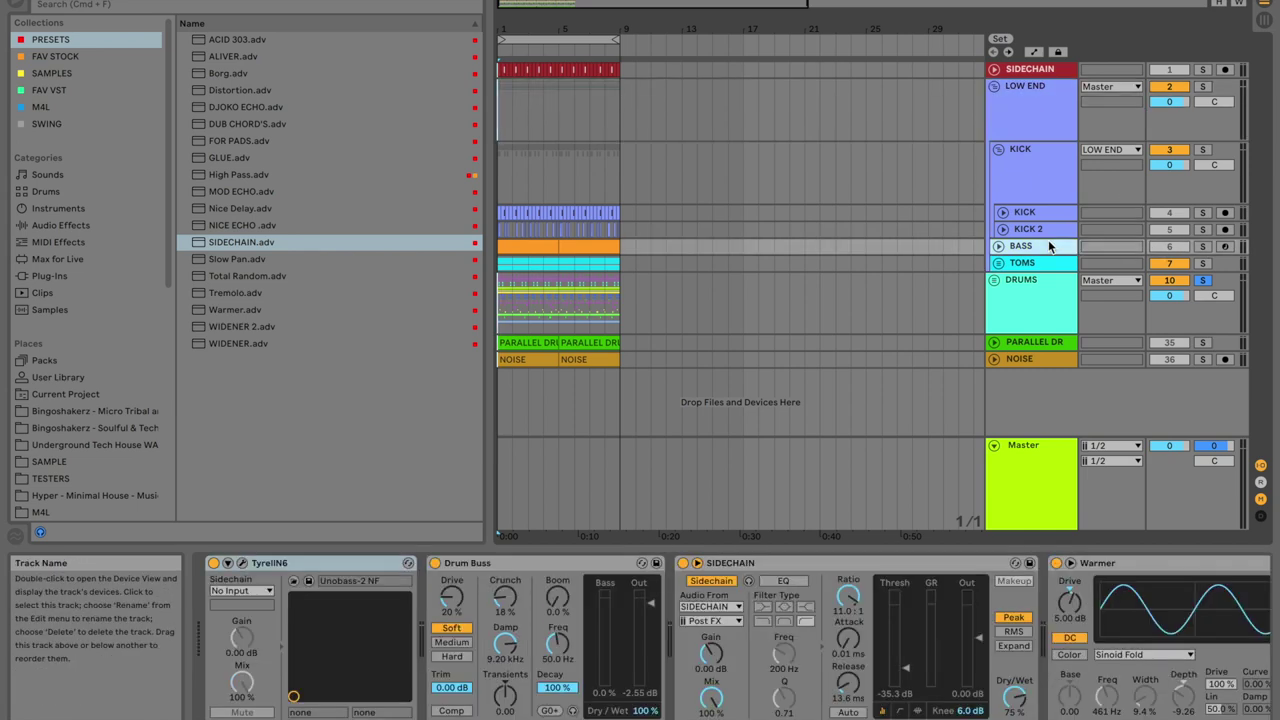
key("super+d")
key("z")
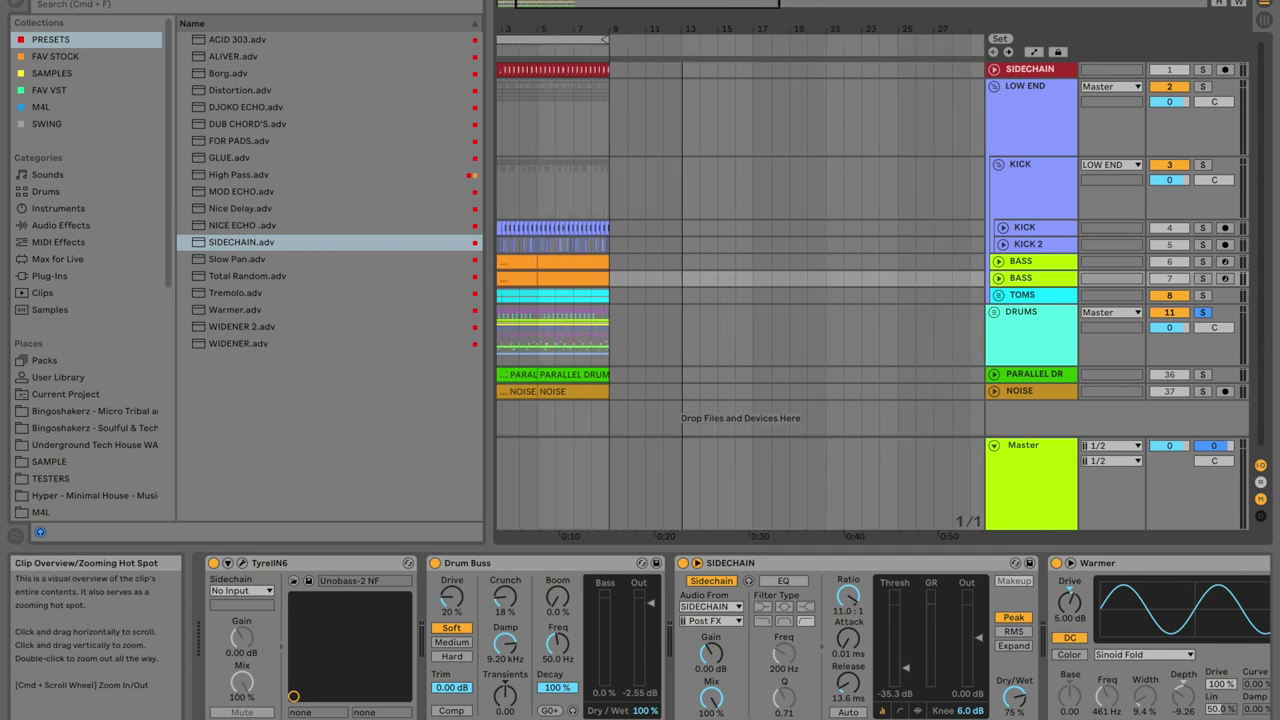
left_click(1033, 284)
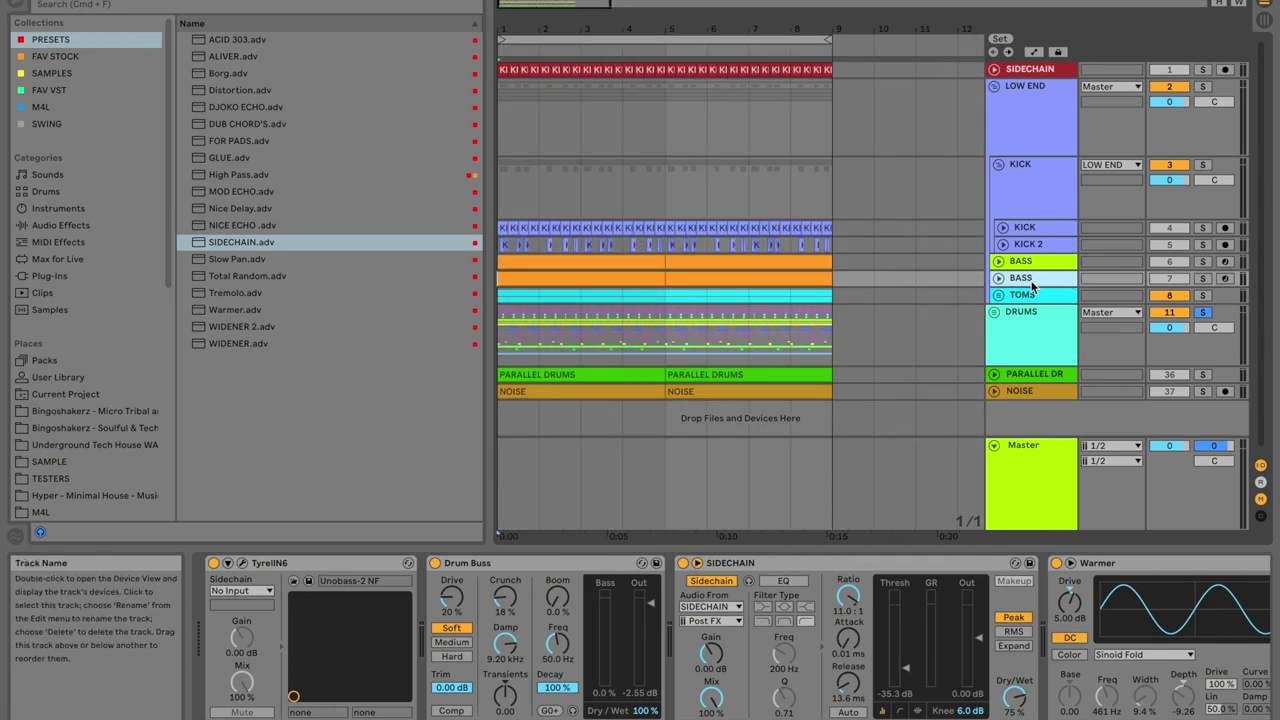
Open TyrellN6 on the duplicated bass track and lower the ENV 1 decay to 12.60.
scroll(860, 577, "right", 10)
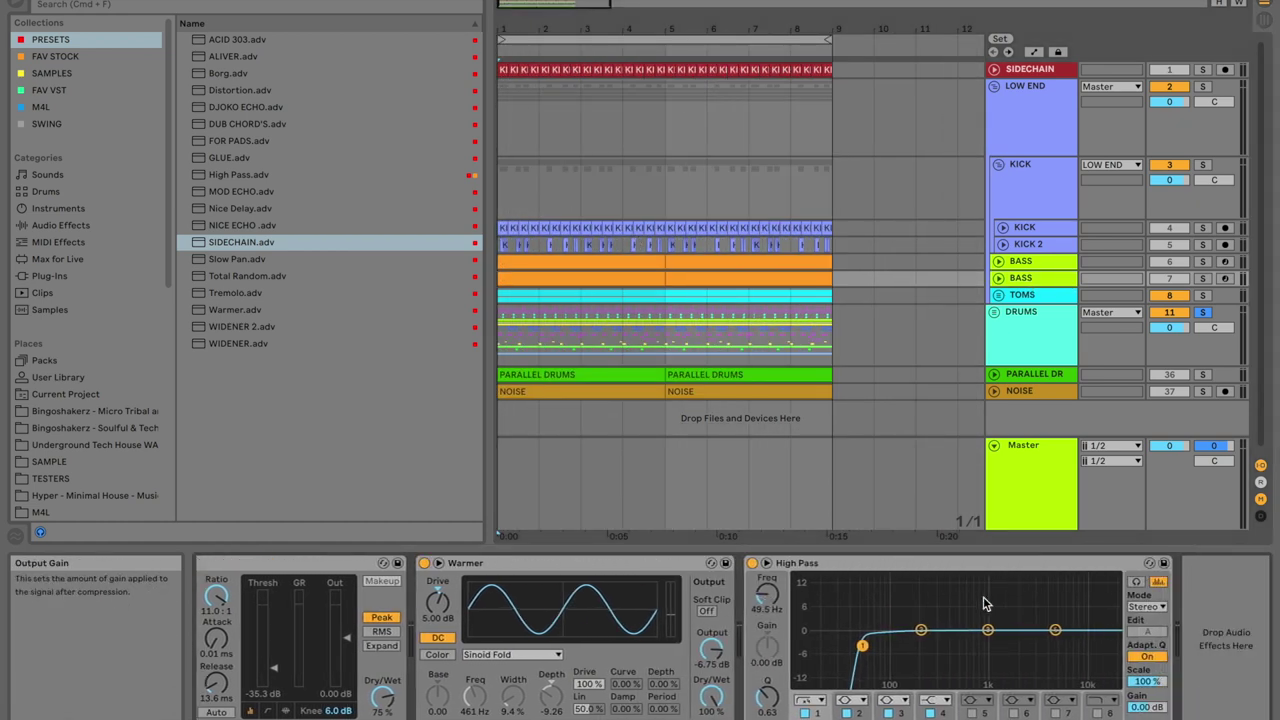
scroll(900, 610, "left", 6)
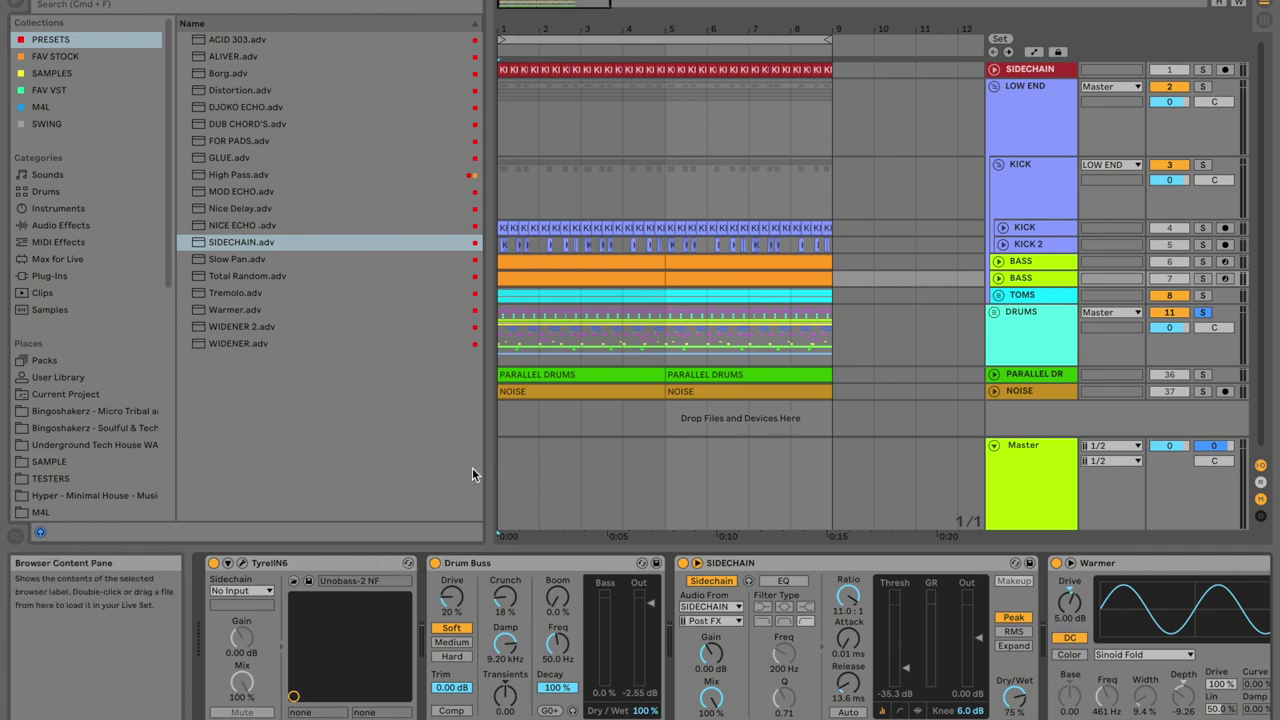
left_click(293, 581)
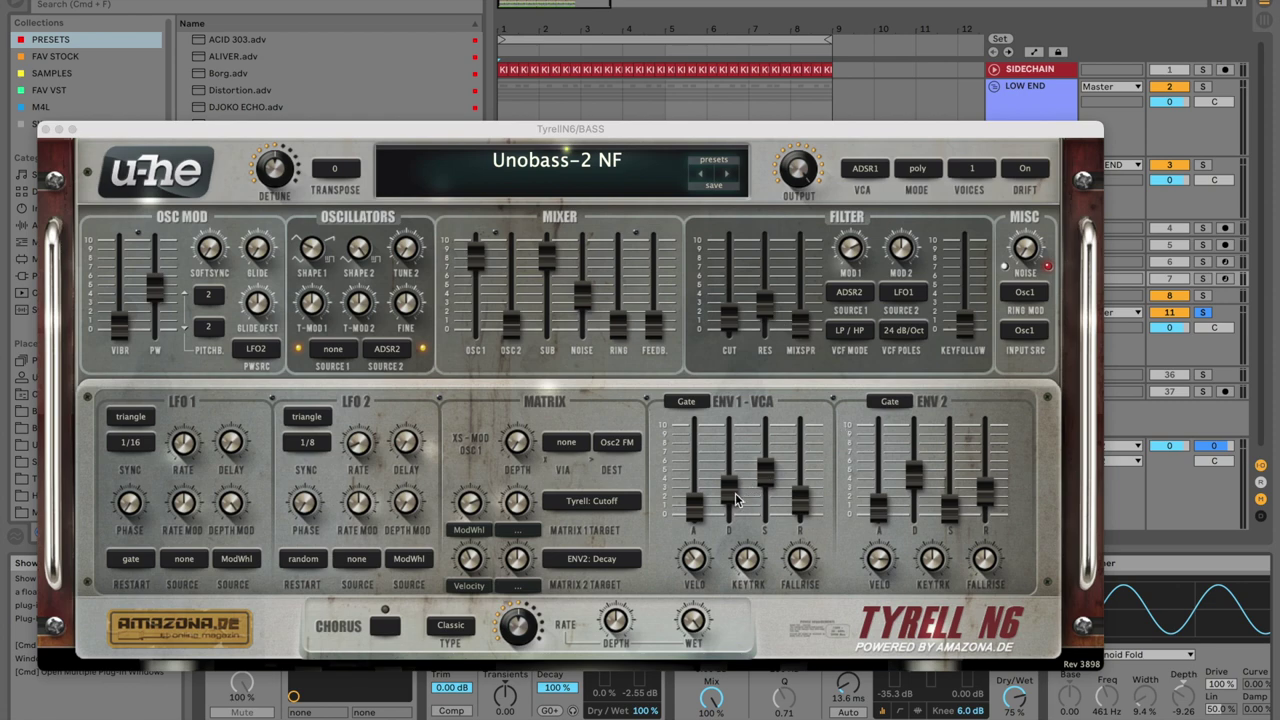
left_click_drag(731, 495, 731, 521)
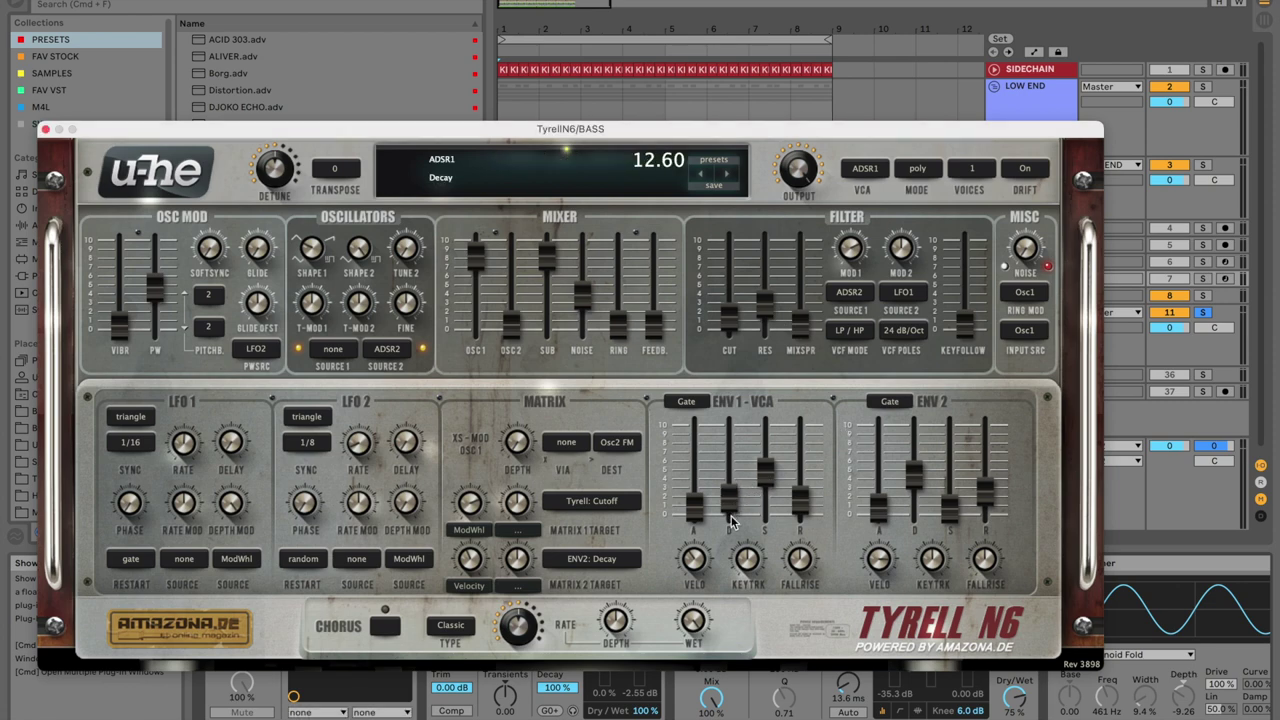
left_click_drag(993, 131, 639, 350)
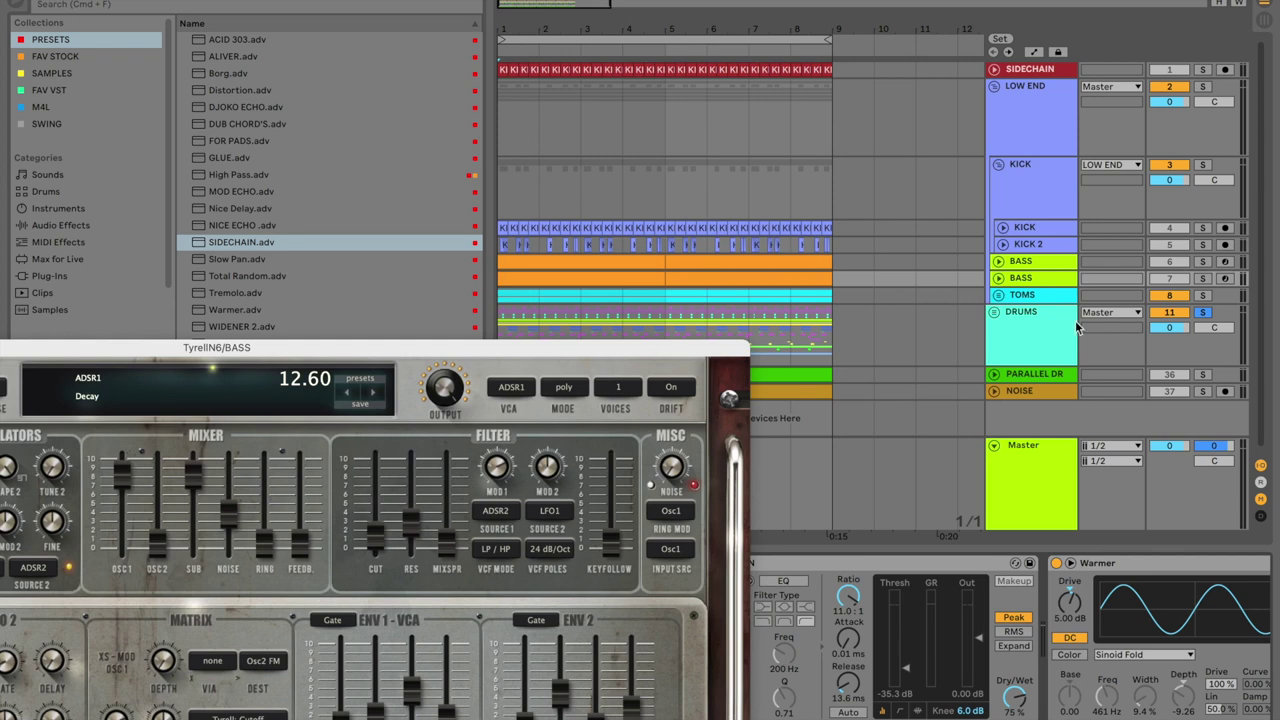
Rename the duplicated bass track BASS 2 and solo it during playback.
right_click(1037, 287)
left_click(1080, 351)
type("BASS 2")
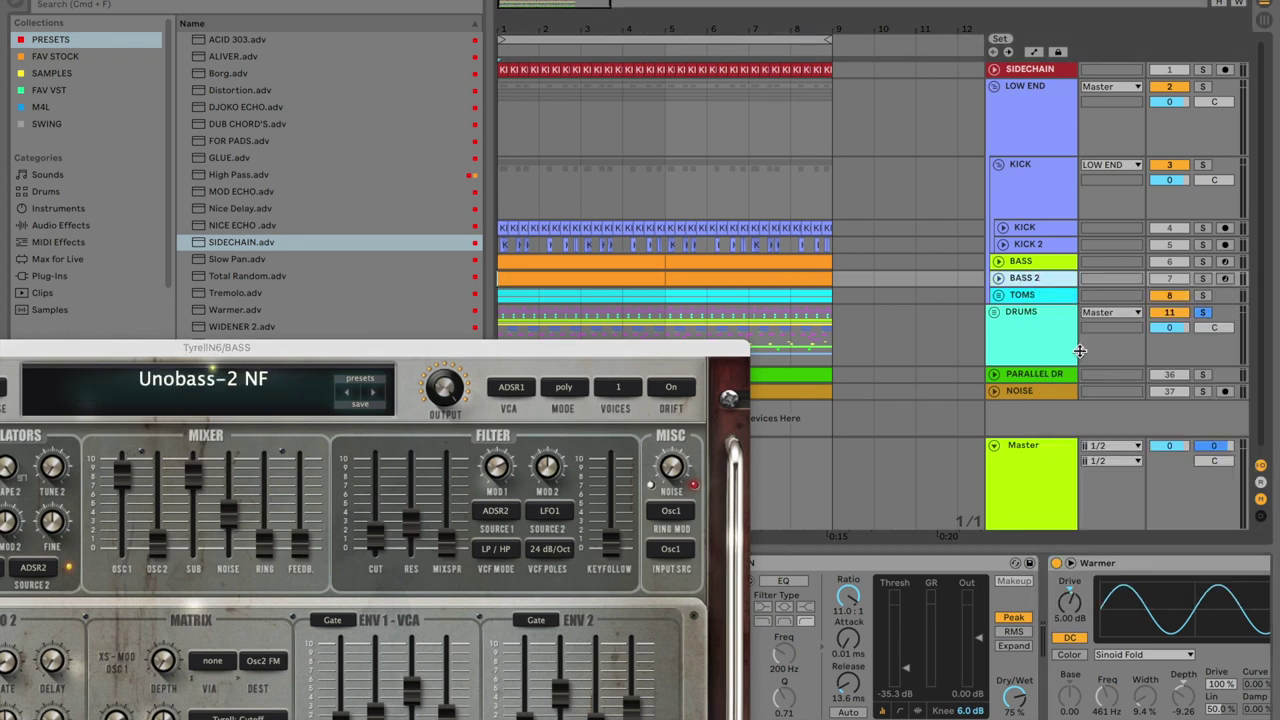
left_click(1201, 280)
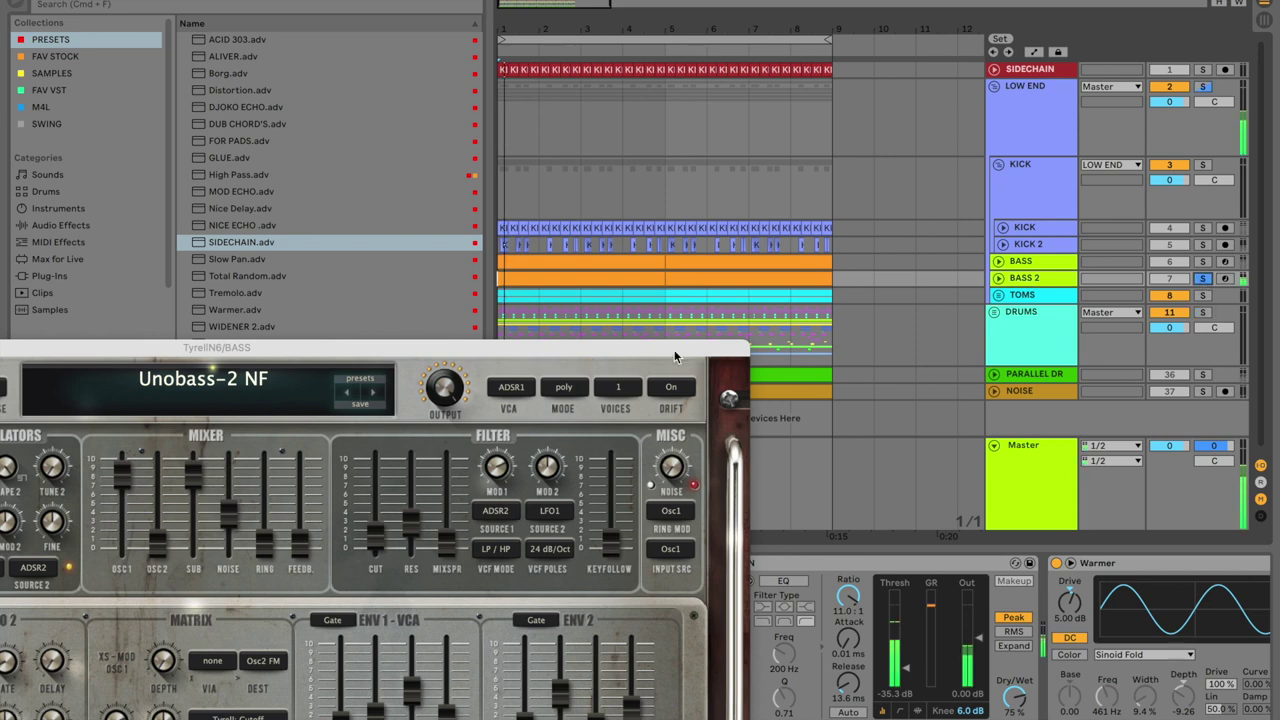
Set TyrellN6's ENV 1 decay to 7.00 and sustain to 30.80, and lower its release slightly.
left_click_drag(558, 351, 766, 118)
left_click_drag(586, 476, 585, 492)
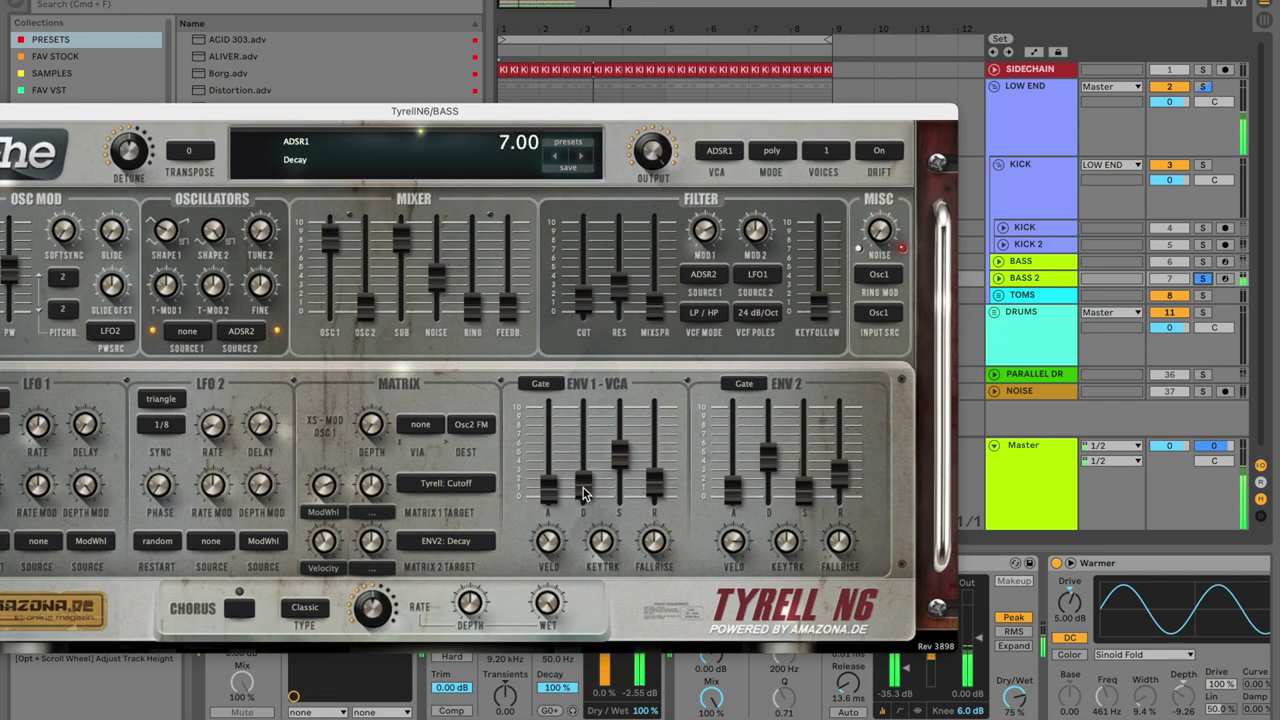
left_click_drag(395, 112, 582, 143)
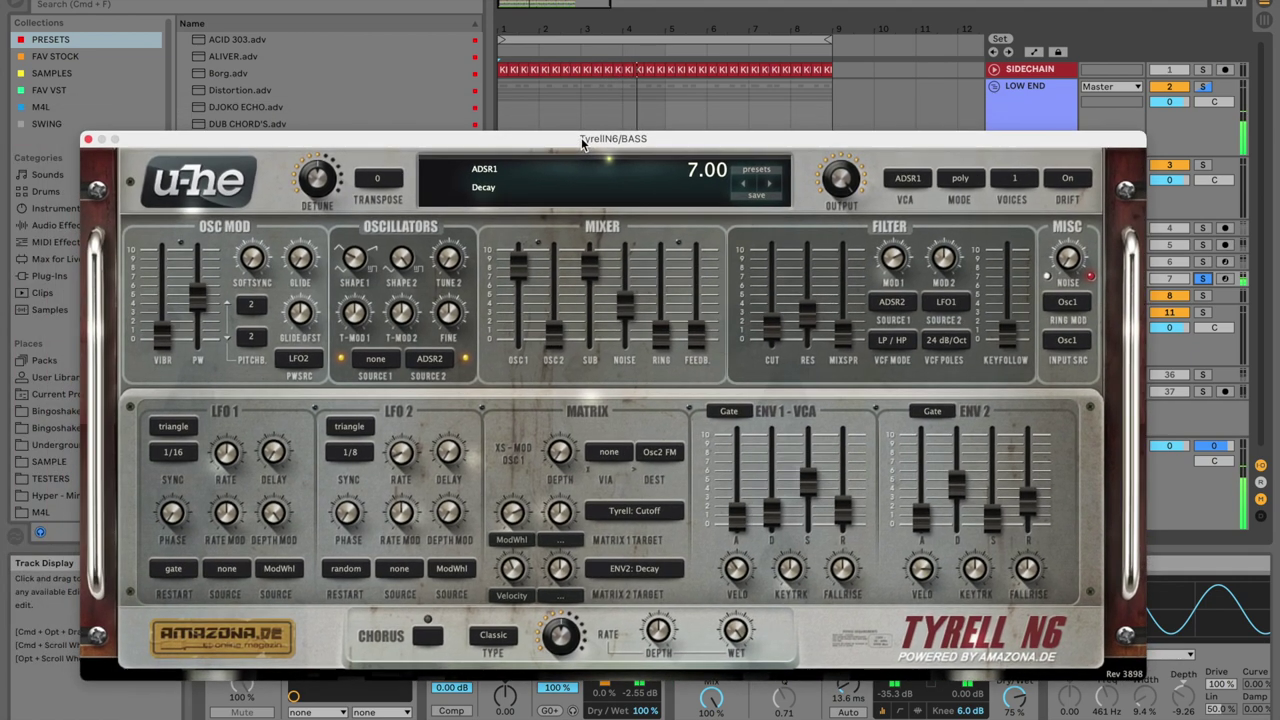
left_click_drag(815, 473, 815, 503)
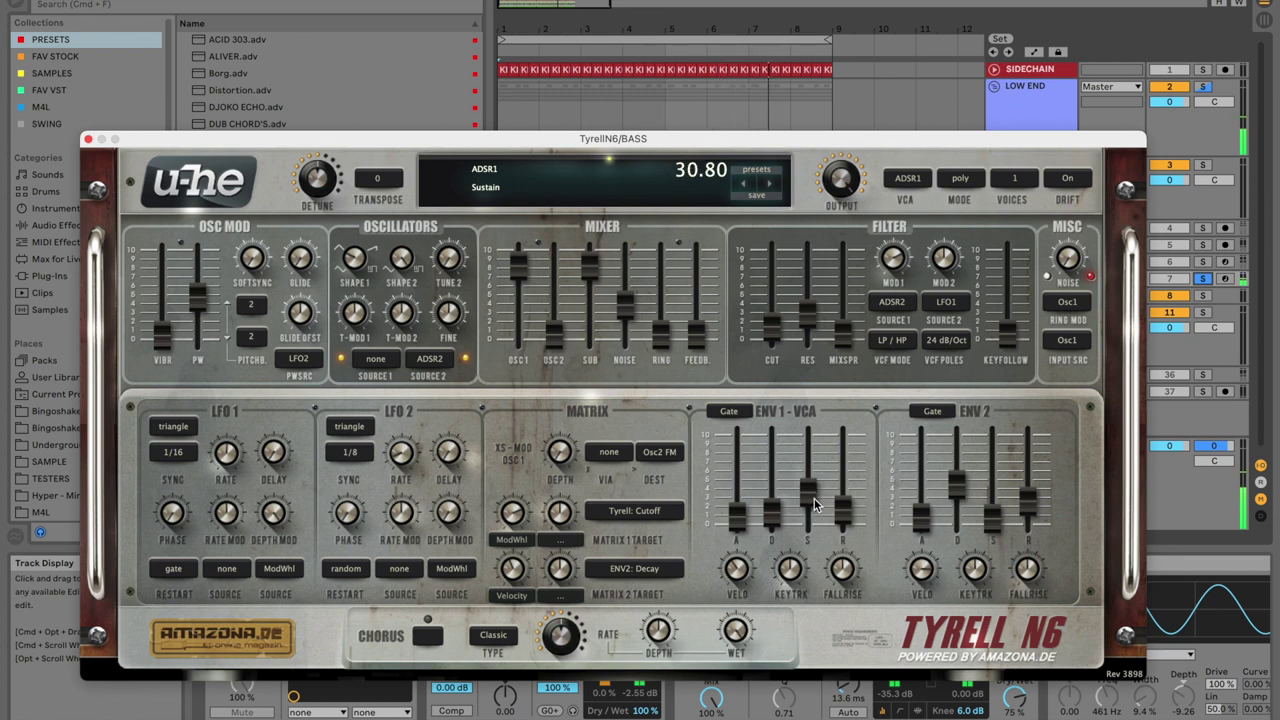
left_click_drag(842, 514, 840, 520)
Set TyrellN6's ENV 2 release to about 12.8 and decay to 39.00, with the filter cutoff at 37.50, and close the synth.
left_click_drag(1033, 503, 1027, 518)
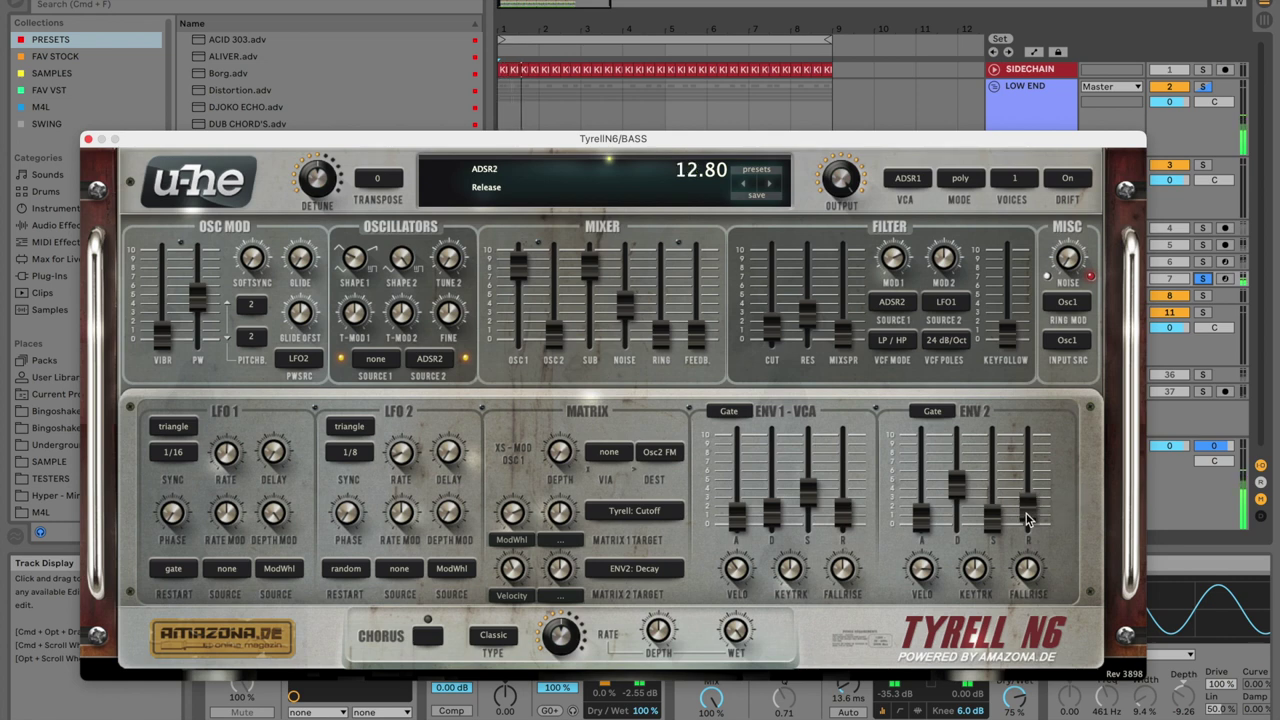
mouse_move(957, 484)
left_mouse_down()
mouse_move(962, 518)
mouse_move(961, 490)
left_mouse_up()
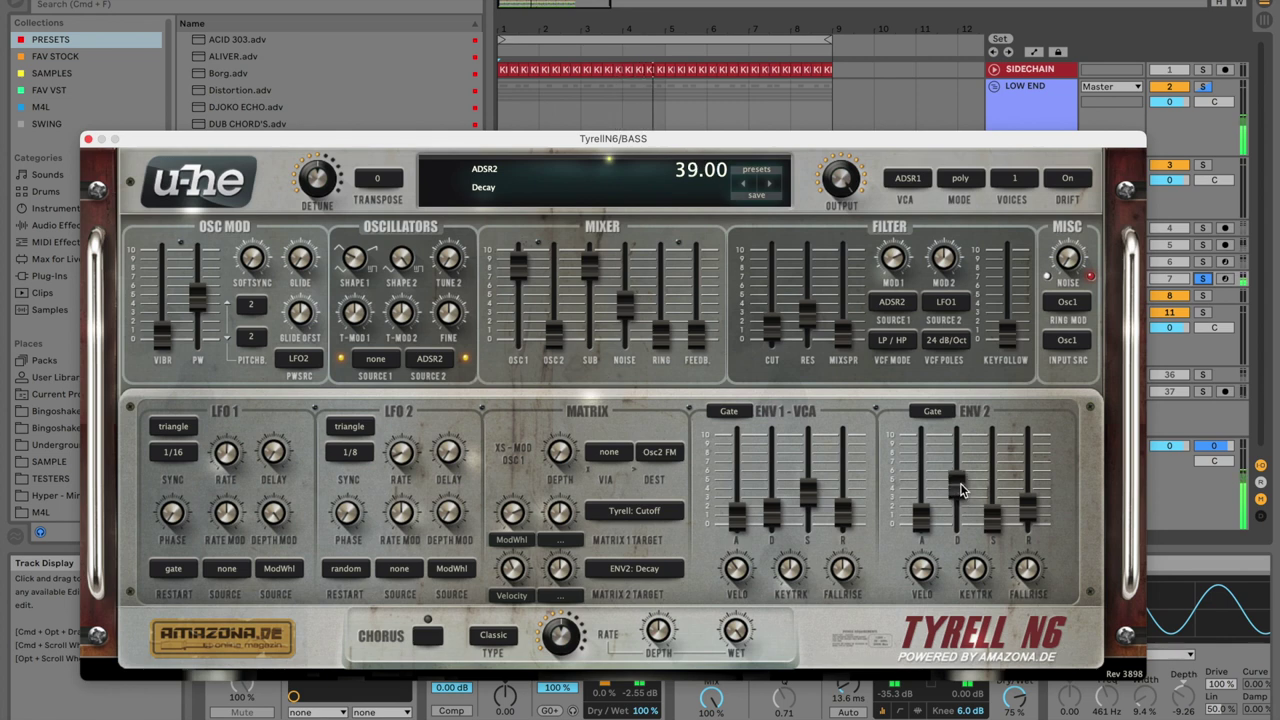
left_click_drag(776, 326, 776, 319)
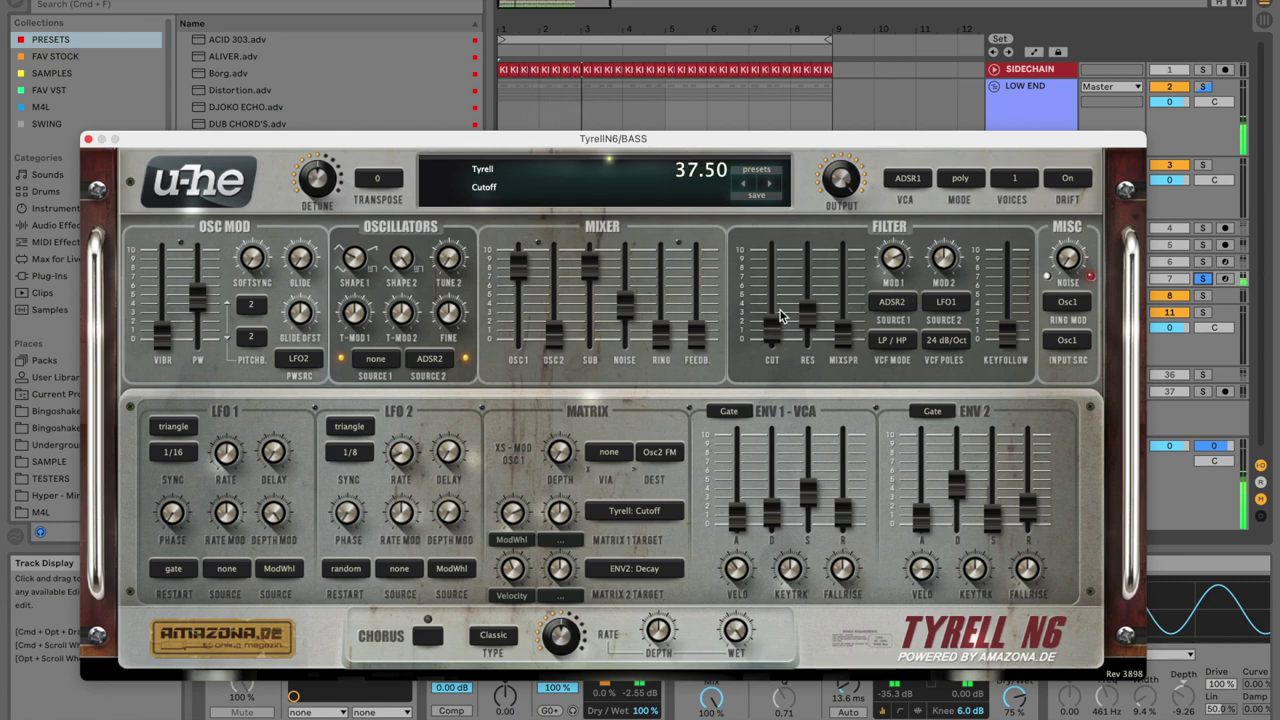
left_click(88, 141)
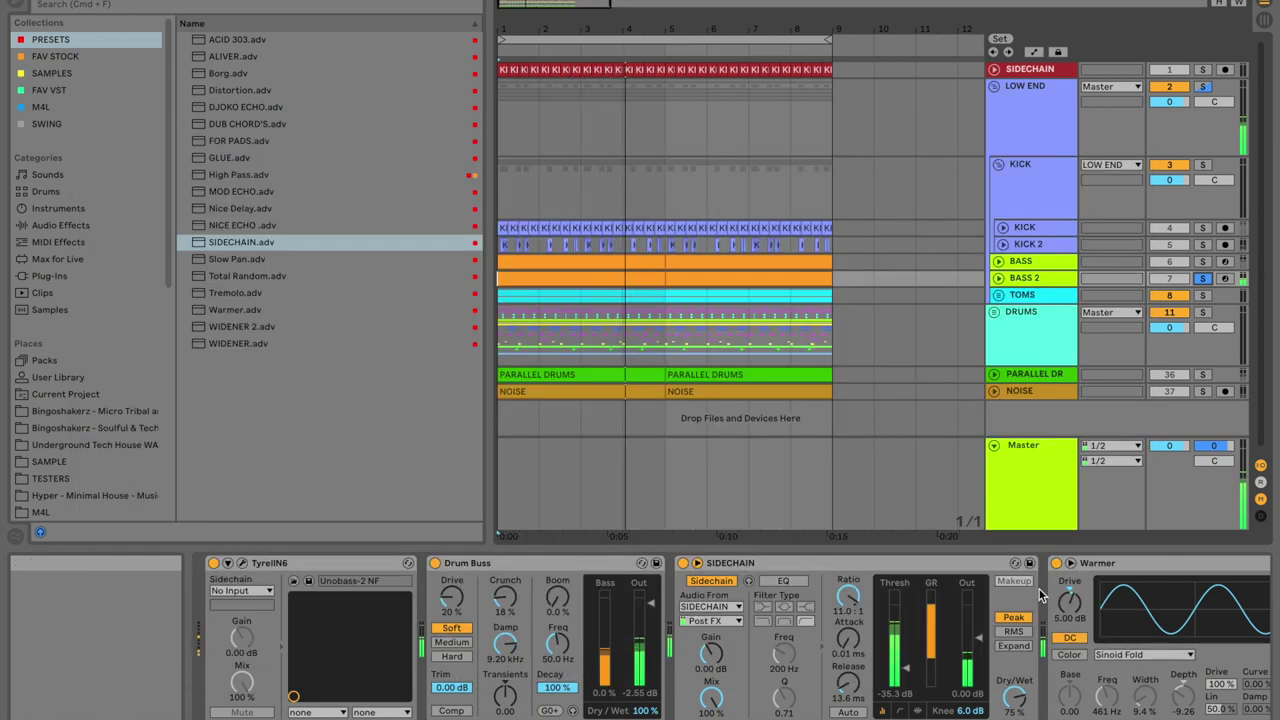
Add Chorus after High Pass on BASS 2 with 2.75 ms modulation amount, 0.18 Hz rate and 51% dry/wet.
scroll(922, 581, "right", 5)
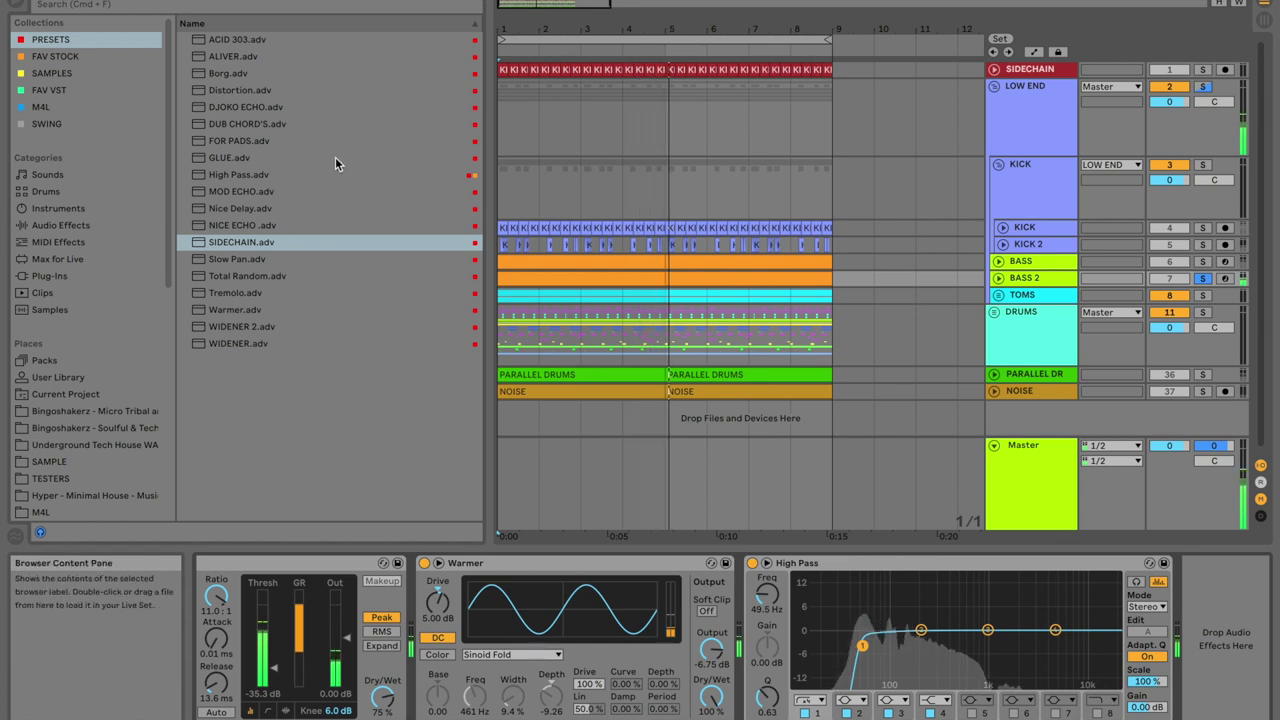
left_click(70, 60)
double_click(222, 57)
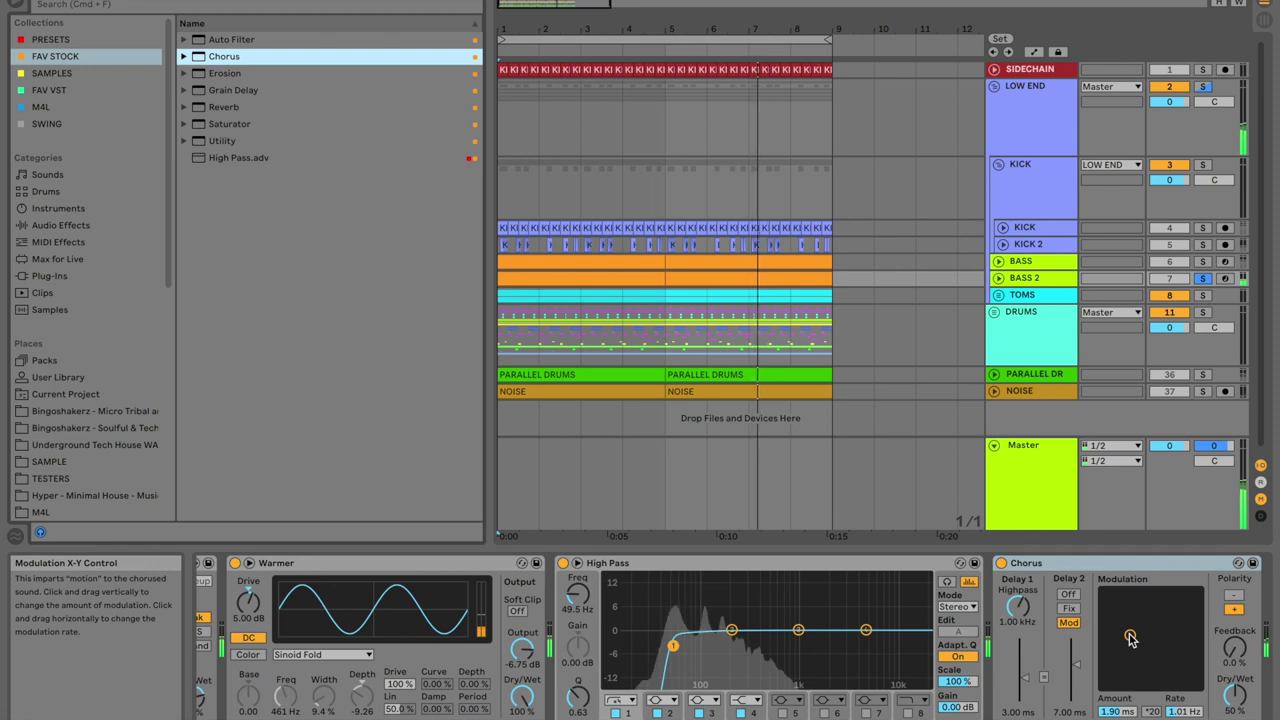
key("XF86AudioLowerVolume")
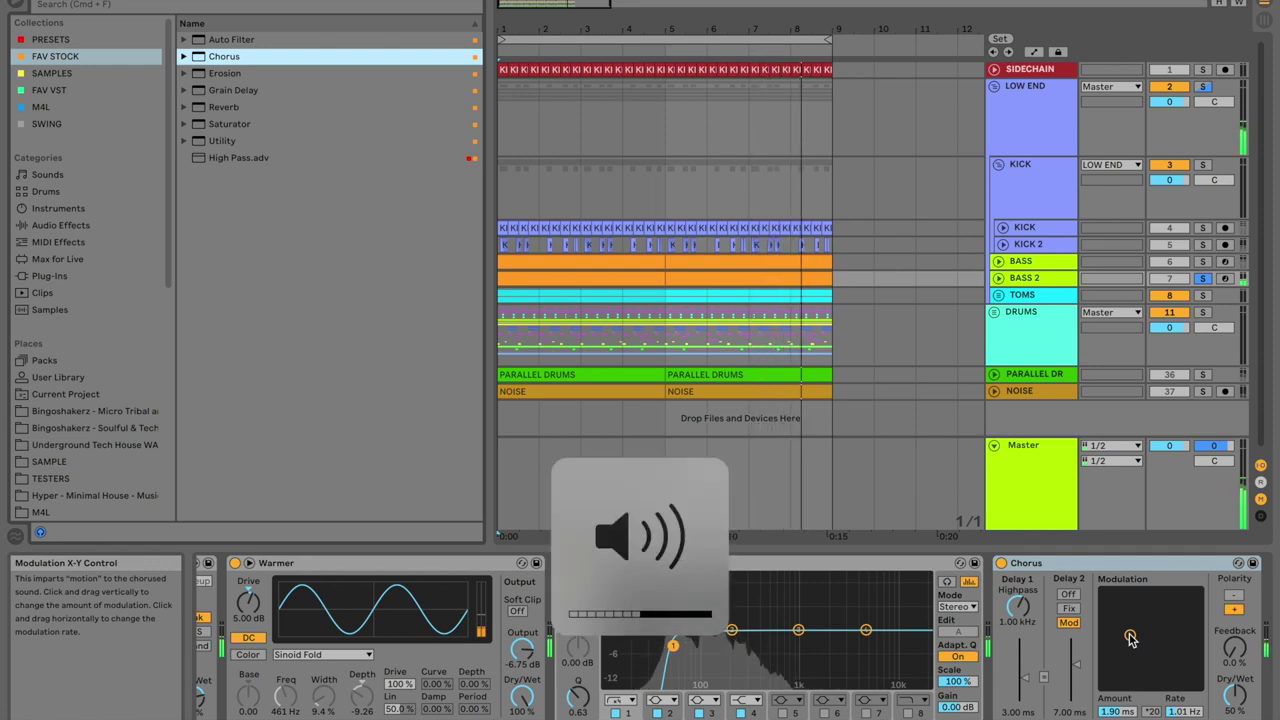
left_click_drag(1130, 638, 1111, 624)
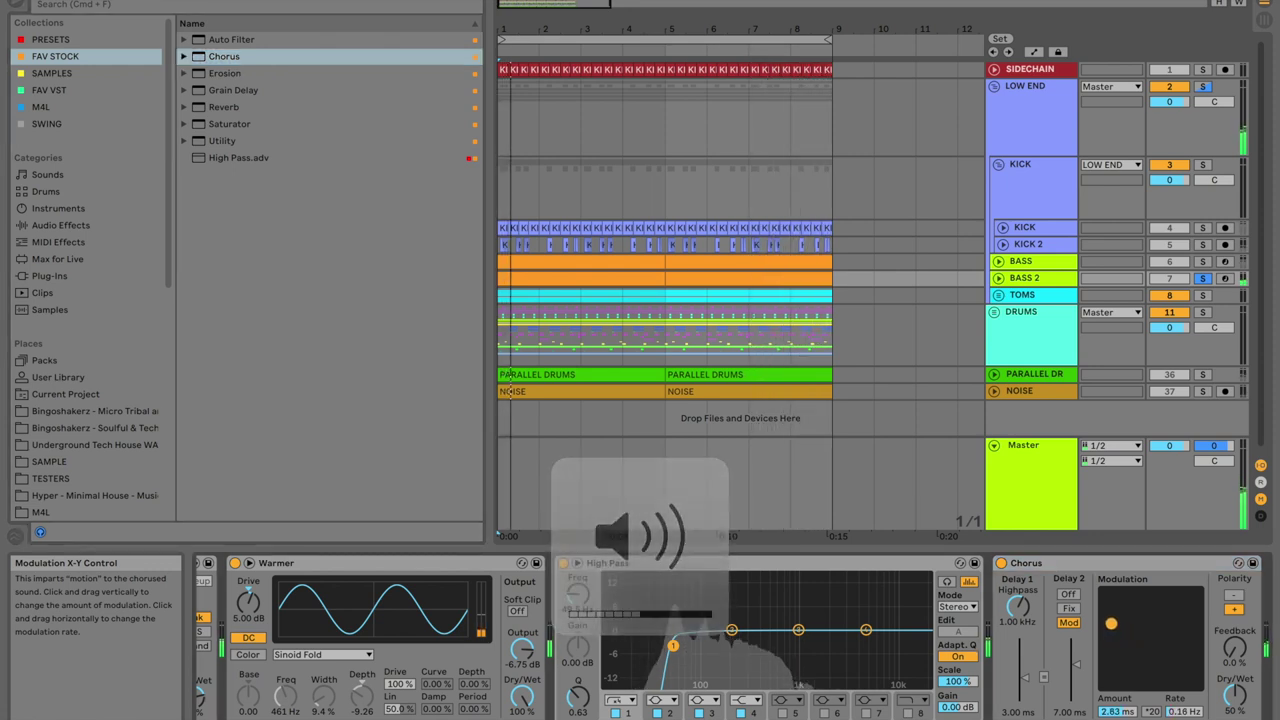
left_click_drag(1235, 694, 1235, 698)
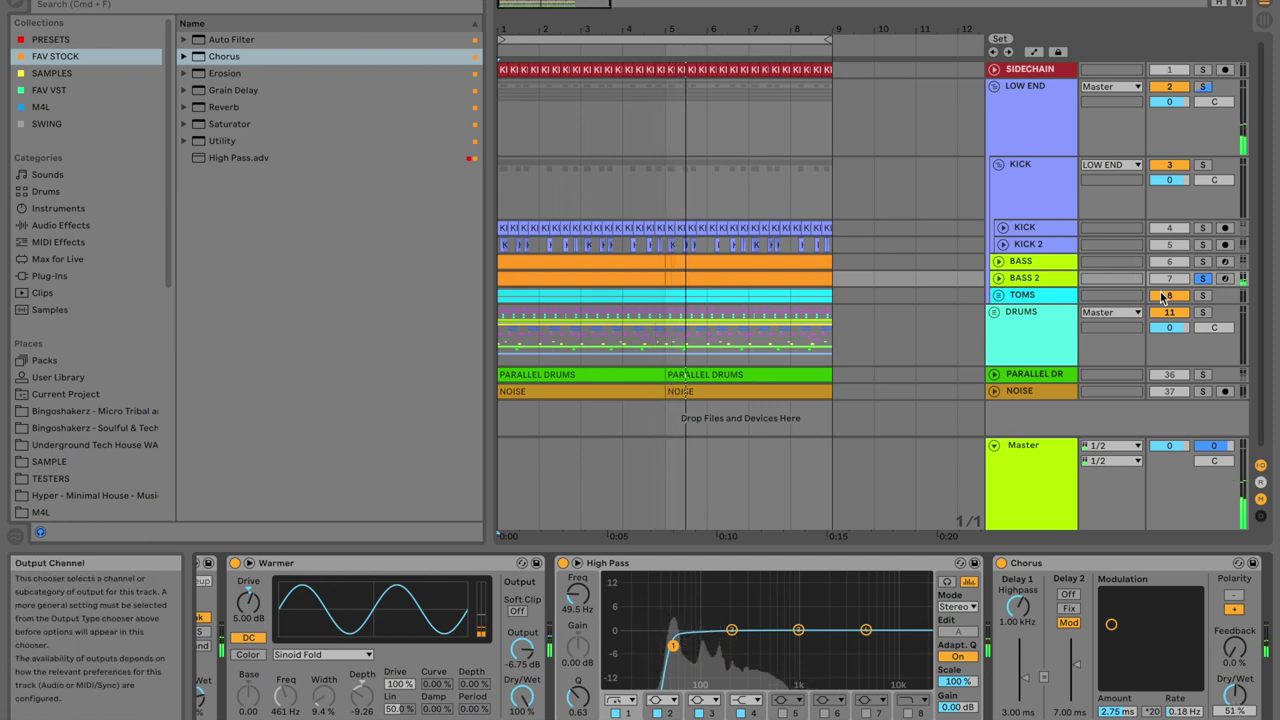
Solo the BASS track together with BASS 2, and unfold BASS 2 to show its MIDI notes.
left_click(1203, 262)
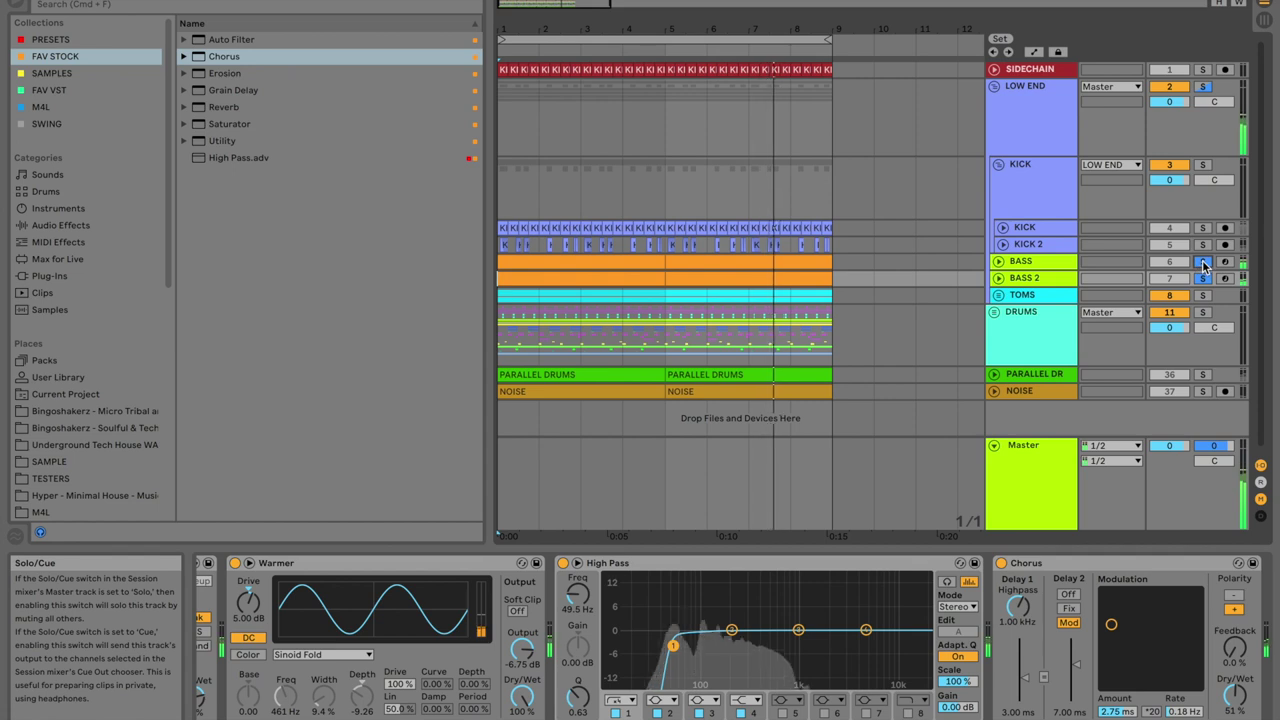
left_click(998, 279)
scroll(891, 282, "down", 1)
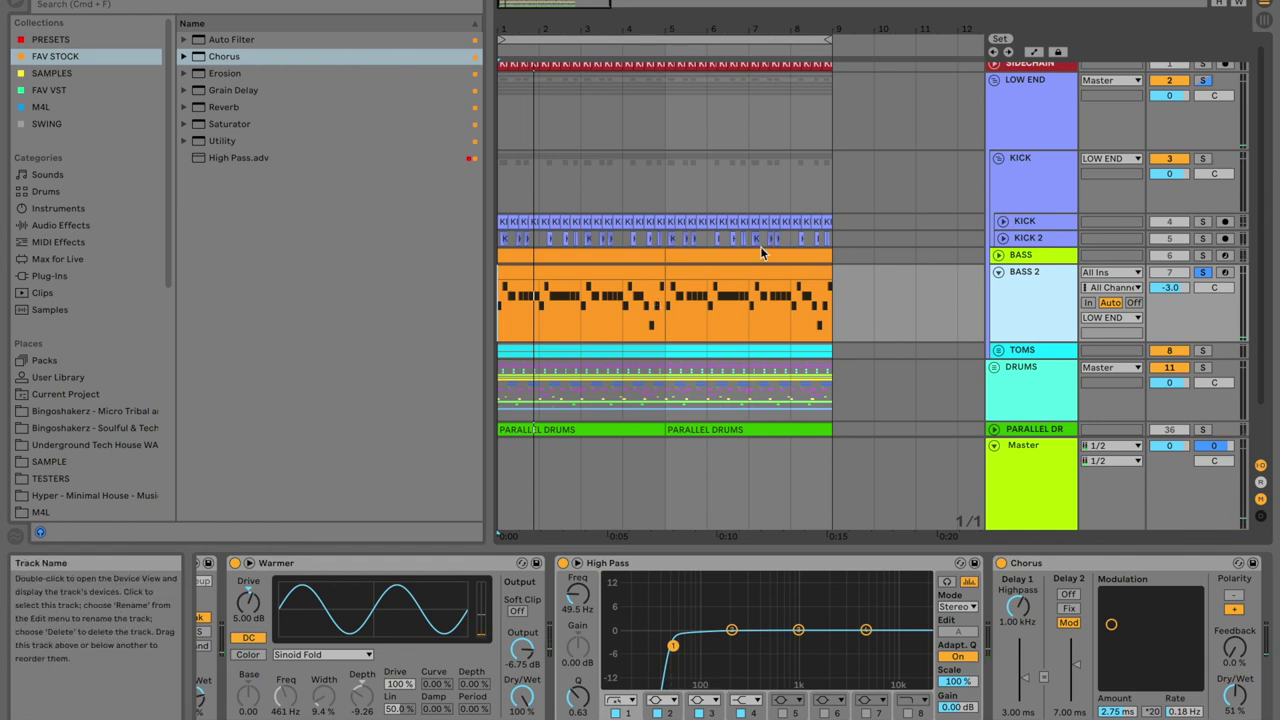
Open the first four-bar BASS 2 clip in the MIDI note editor.
left_click_drag(555, 3, 555, 12)
scroll(590, 186, "up", 2)
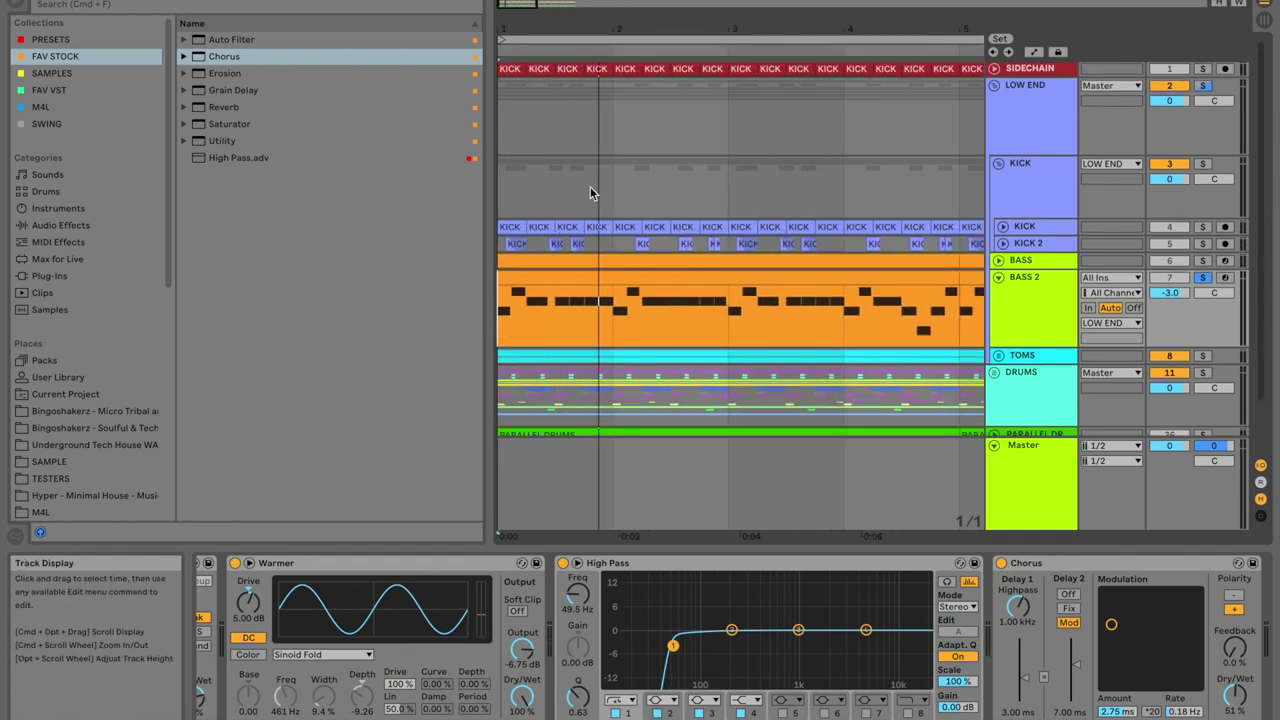
left_click(598, 282)
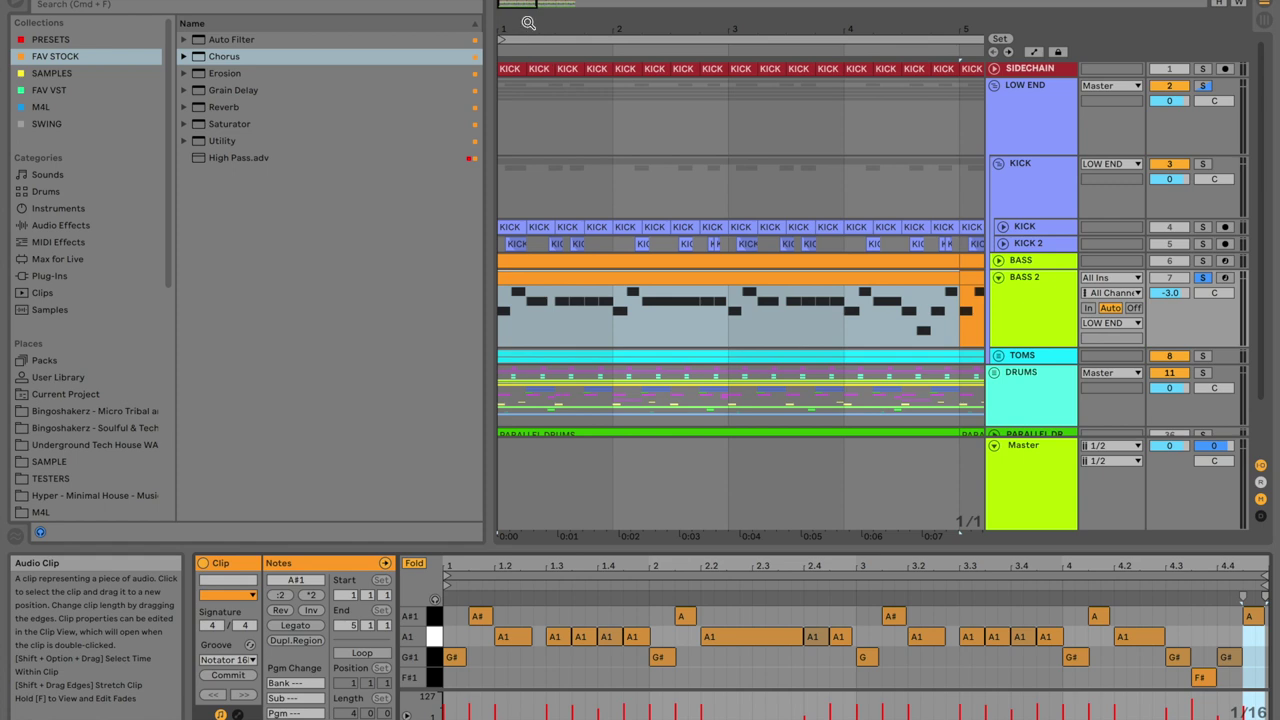
left_click_drag(530, 28, 530, 12)
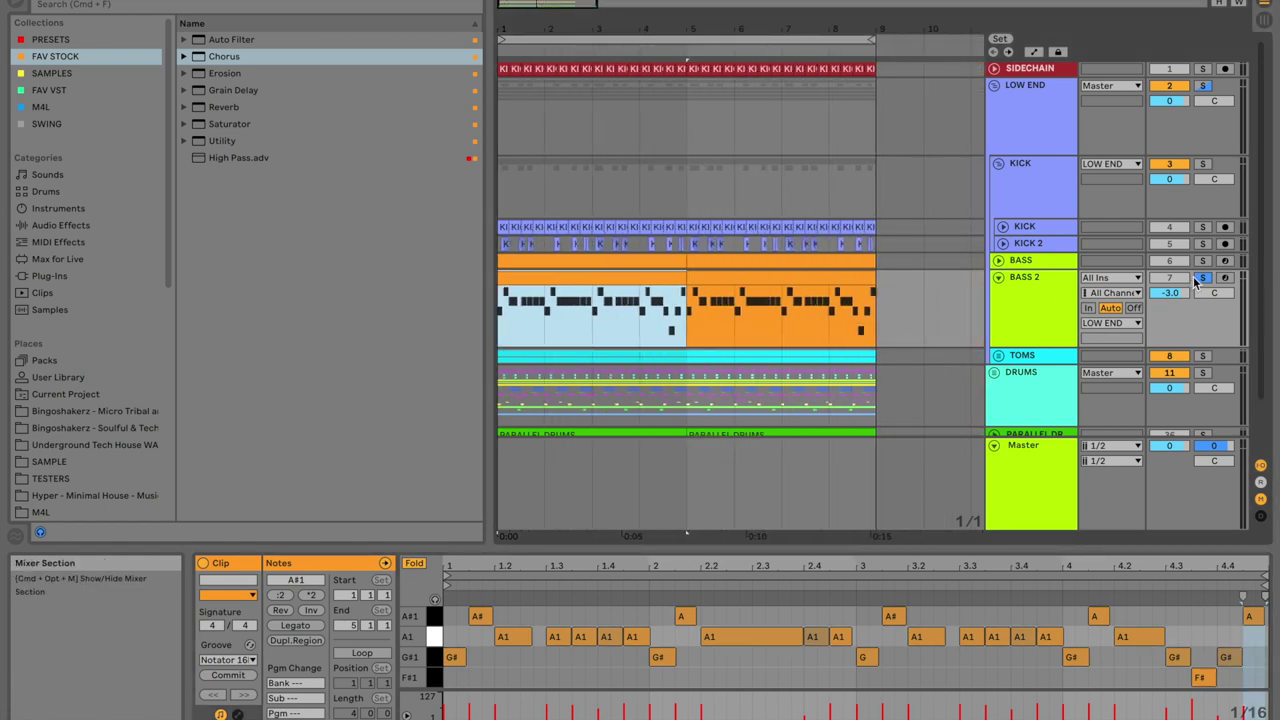
Solo BASS alongside BASS 2, shorten the arrangement loop to bar 1, and start playback.
left_click(1204, 261)
left_click_drag(686, 38, 542, 38)
key("space")
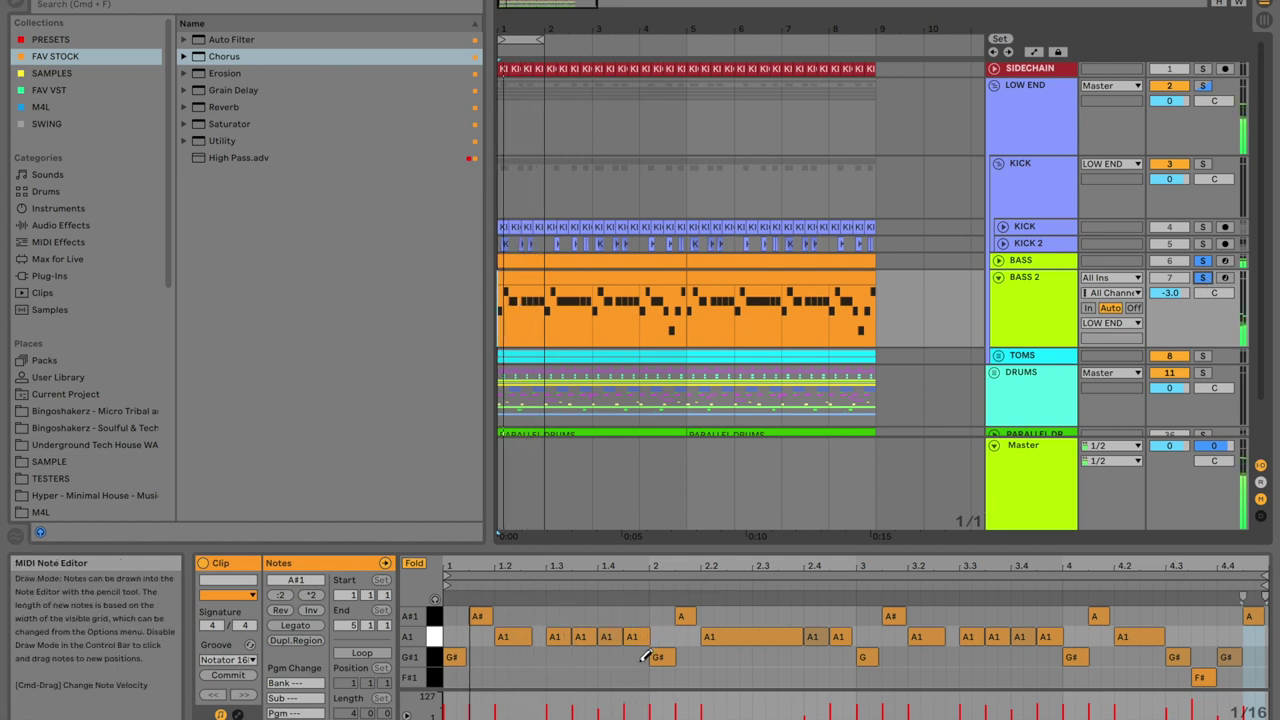
Replace the BASS 2 clip's bar 1 notes with sixteenths: A#1 at 1.1.2, G#1 at 1.1.4, A1 at 1.3.2 and 1.4.2, F#1 at 1.4.4.
left_click_drag(645, 652, 440, 612)
key("Delete")
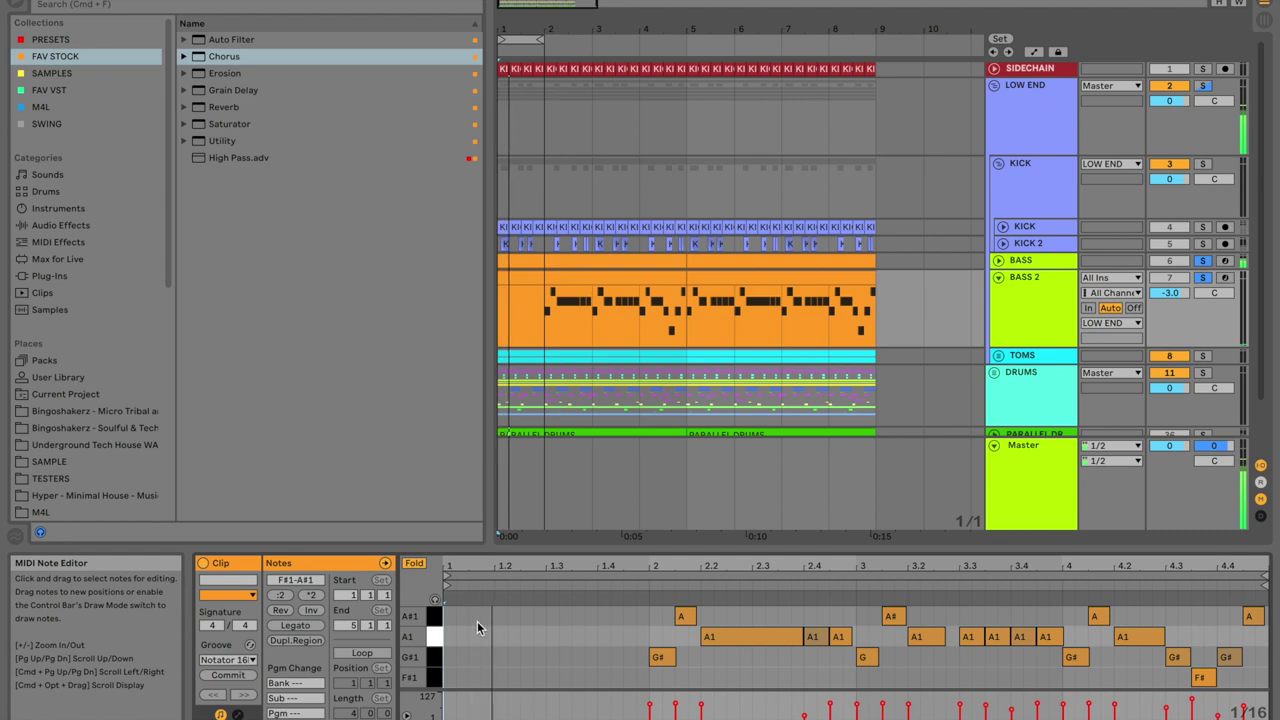
double_click(464, 617)
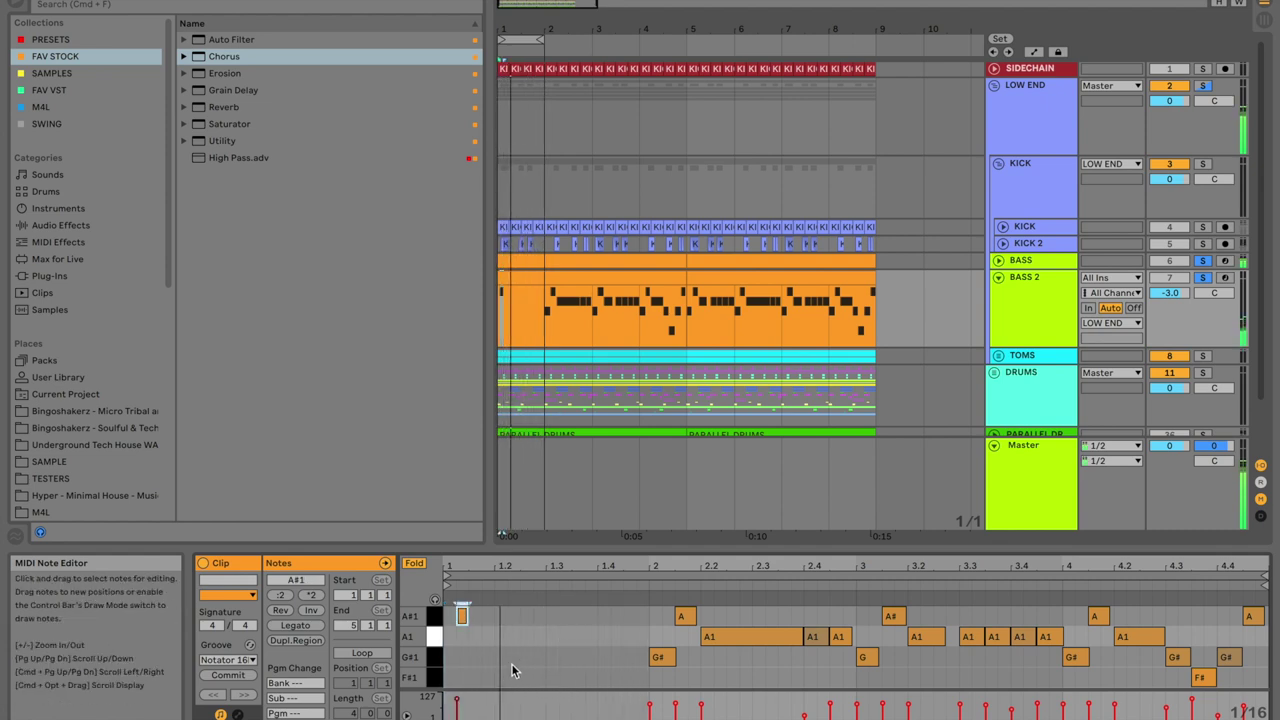
double_click(487, 656)
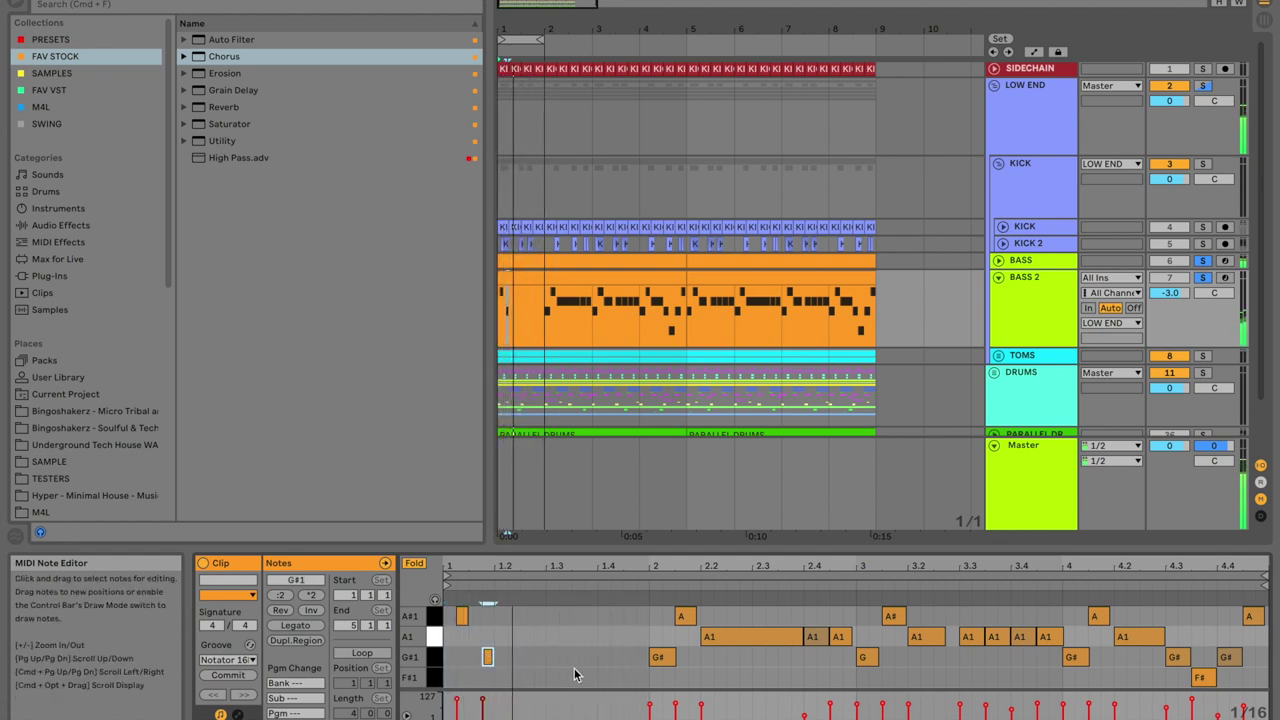
double_click(561, 636)
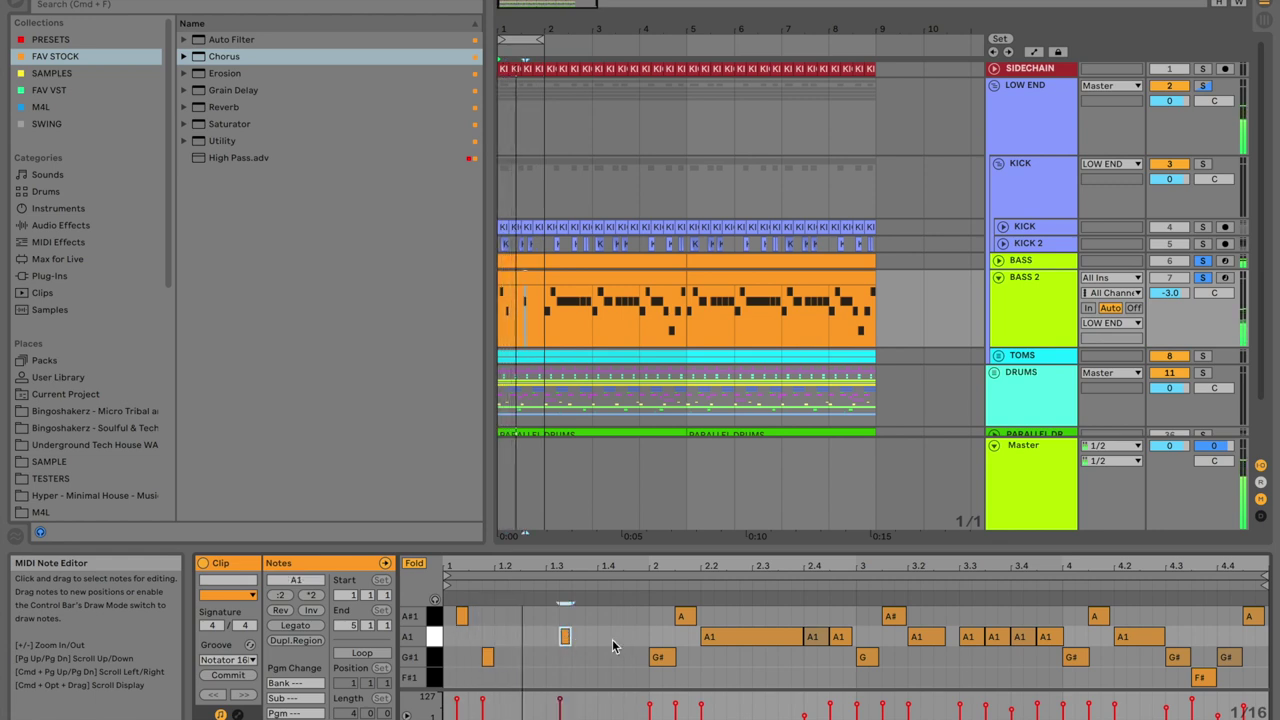
double_click(615, 636)
double_click(642, 678)
key("space")
left_click(630, 662)
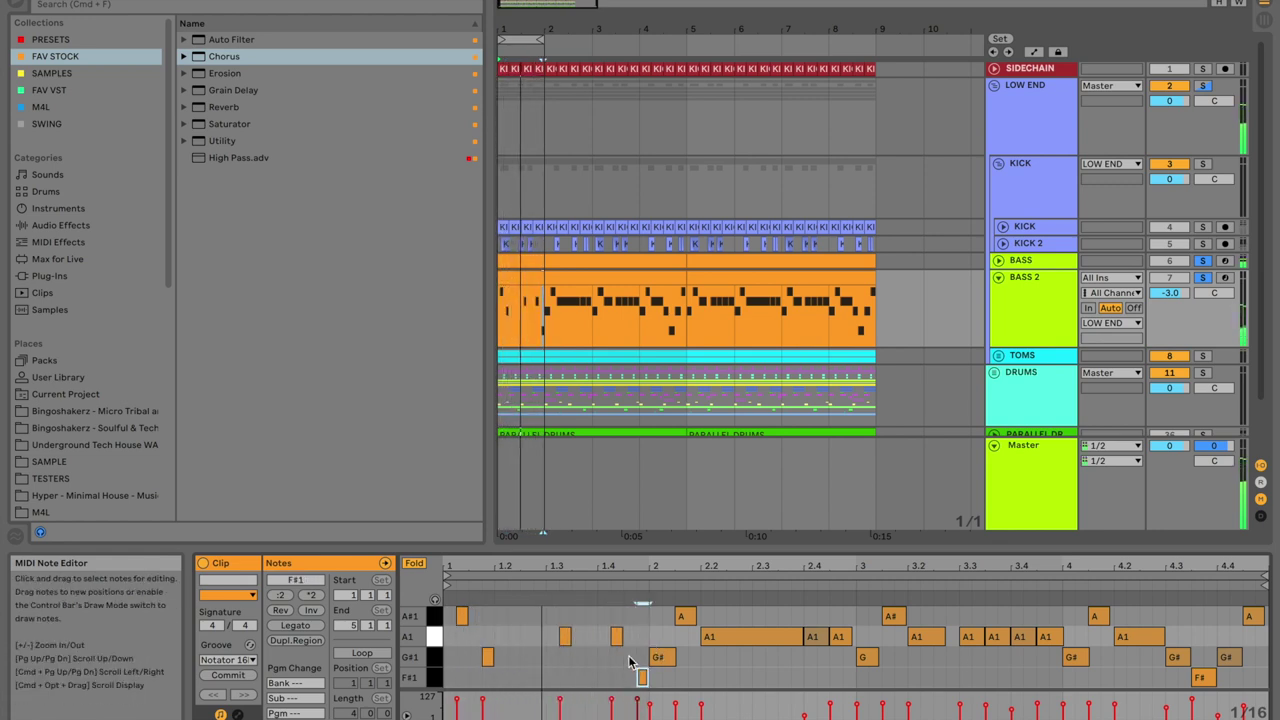
Add short G#1 at 1.2.4 and A1 at 1.4.3 notes to bar 1, and set BASS 2's volume to -6.6 dB.
double_click(538, 657)
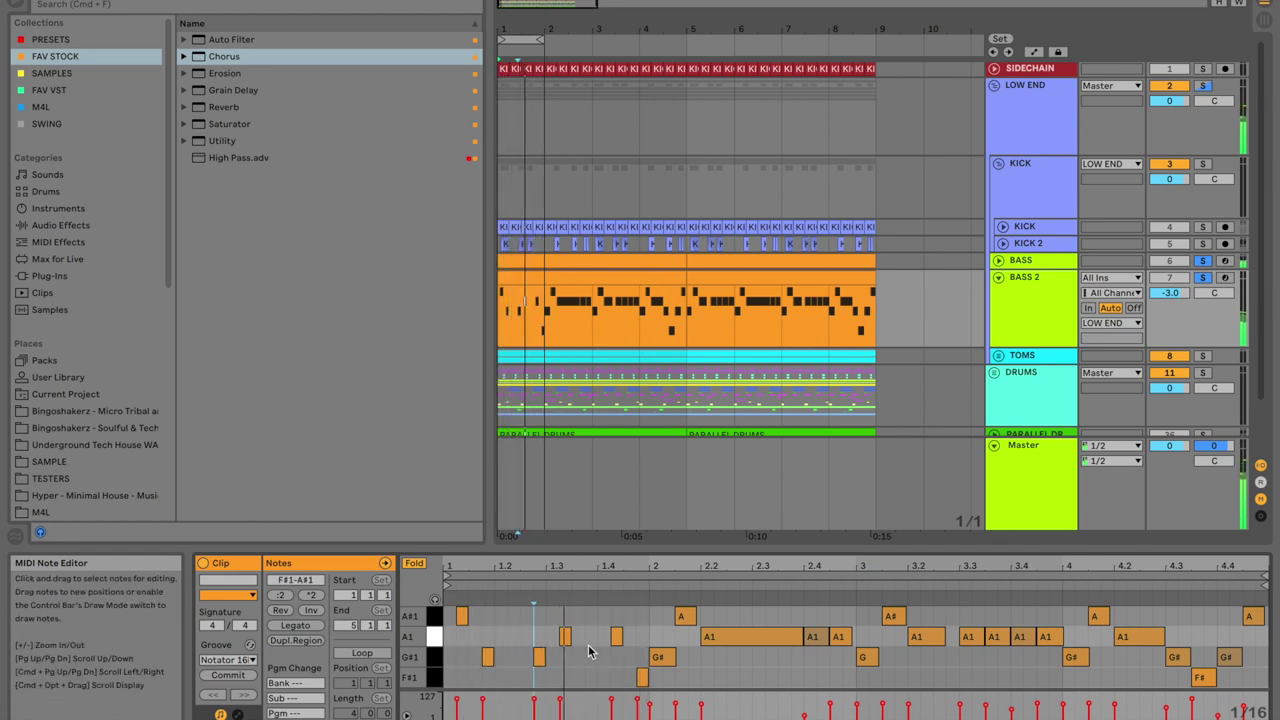
double_click(630, 640)
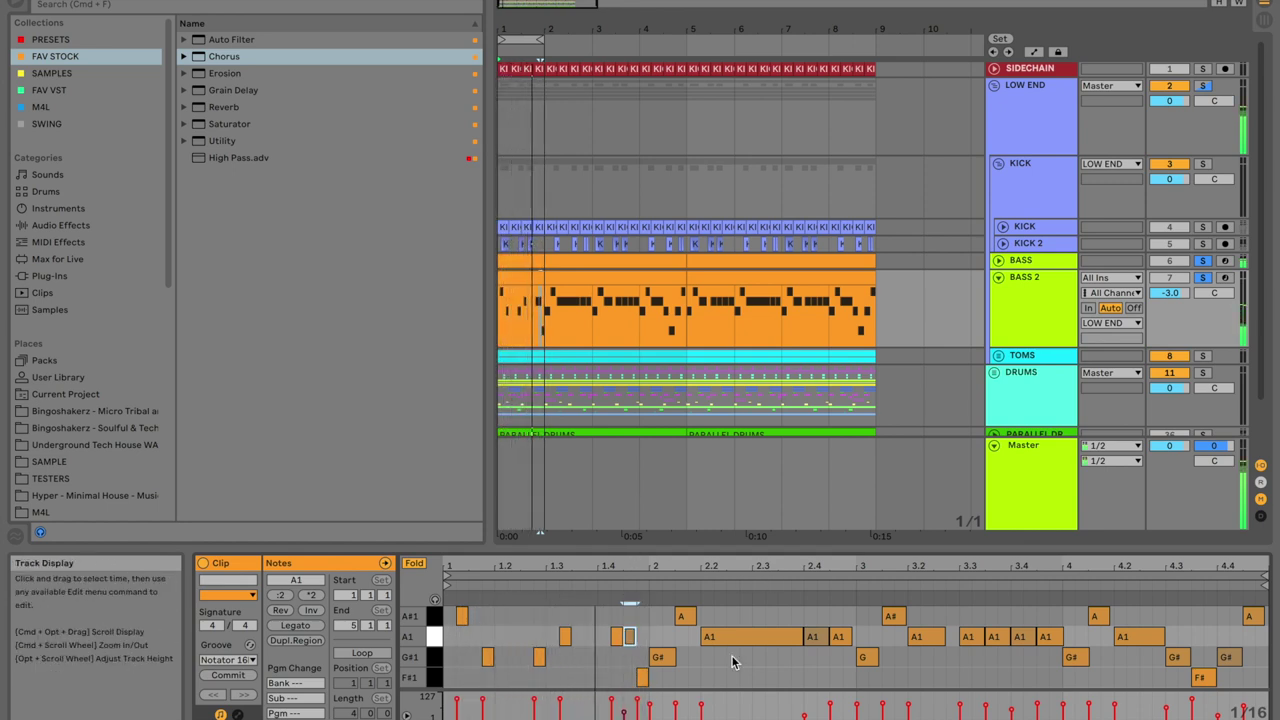
left_click_drag(1170, 292, 1170, 305)
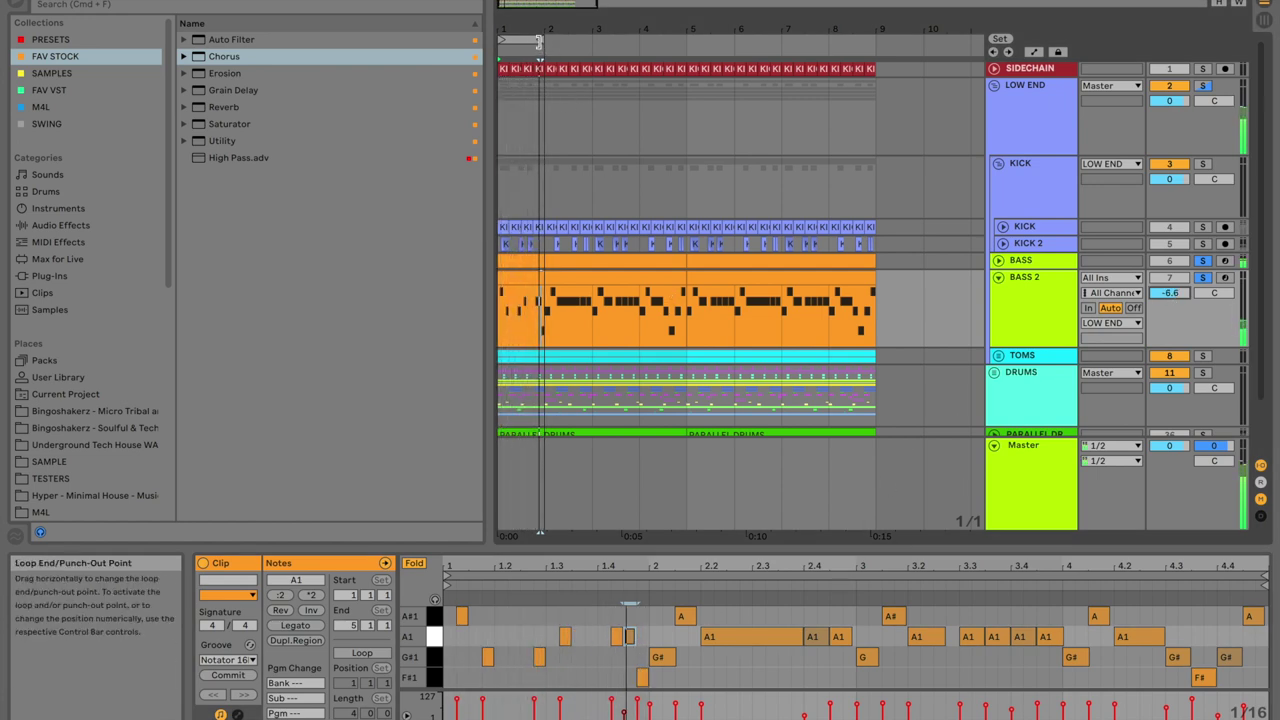
Extend the arrangement loop to bars 1–2 and delete all of the BASS 2 clip's bar 2 notes.
left_click(663, 658)
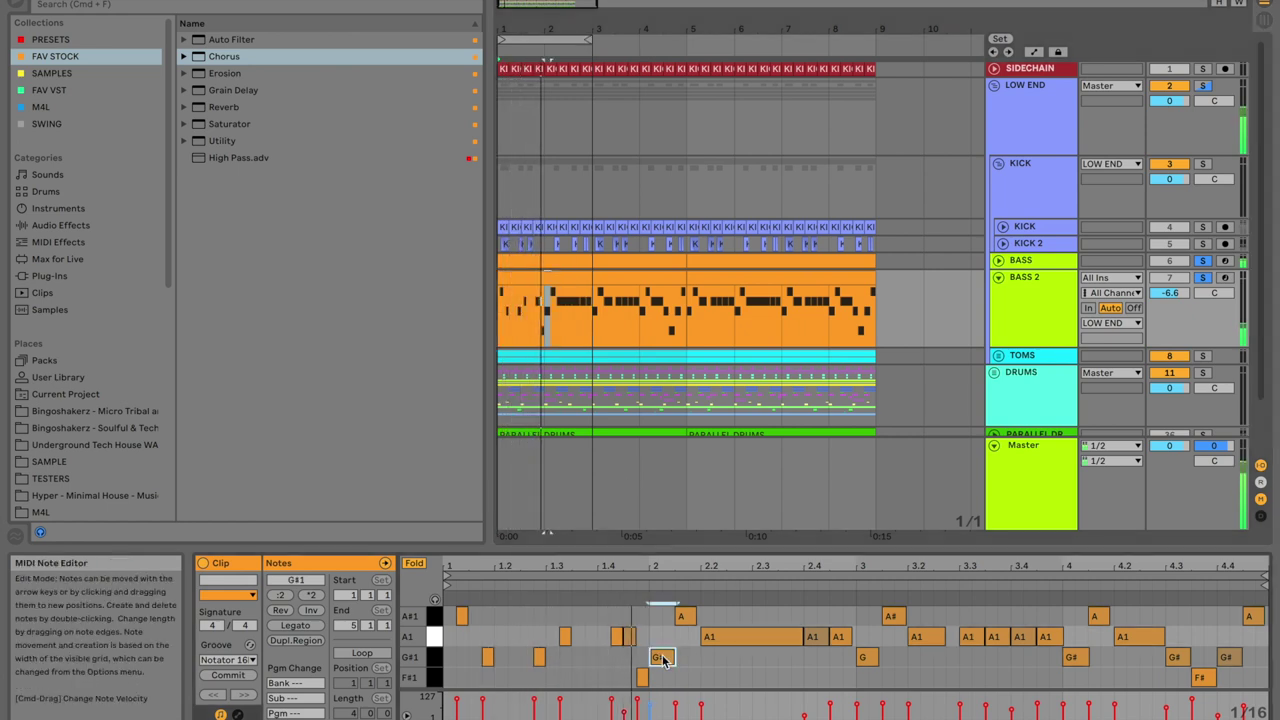
double_click(663, 658)
double_click(683, 616)
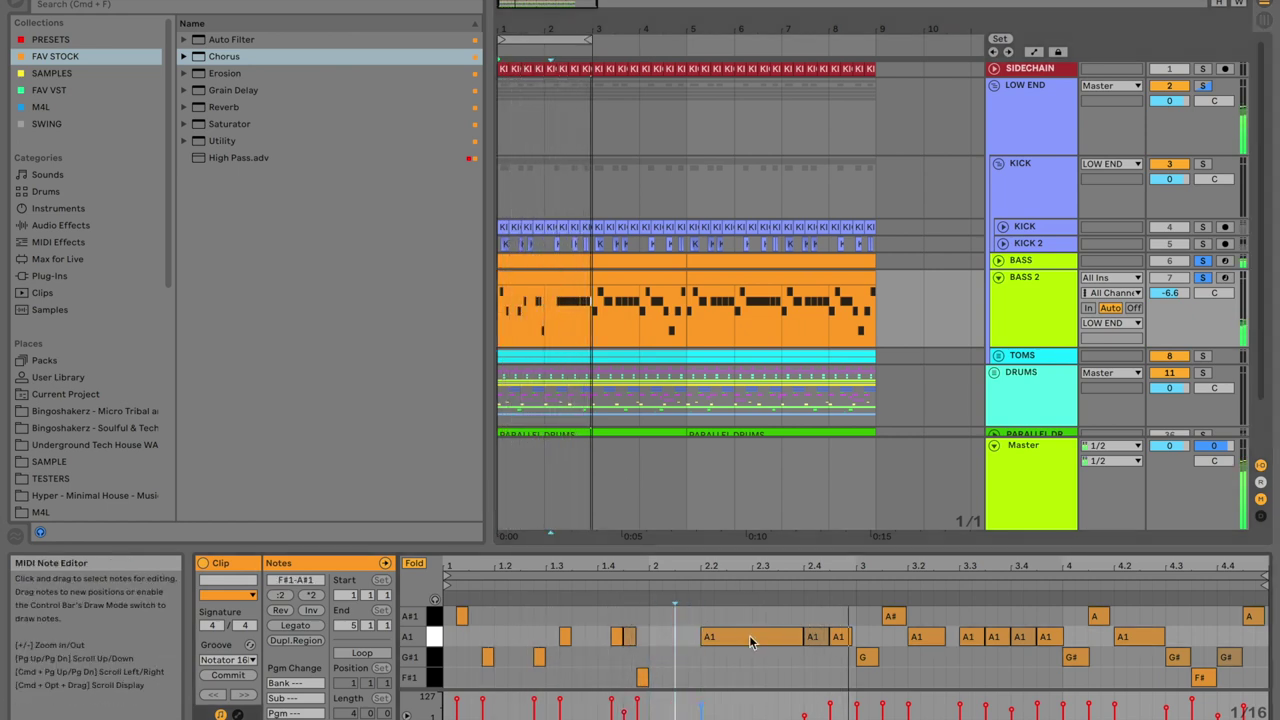
left_click_drag(743, 613, 850, 645)
key("Delete")
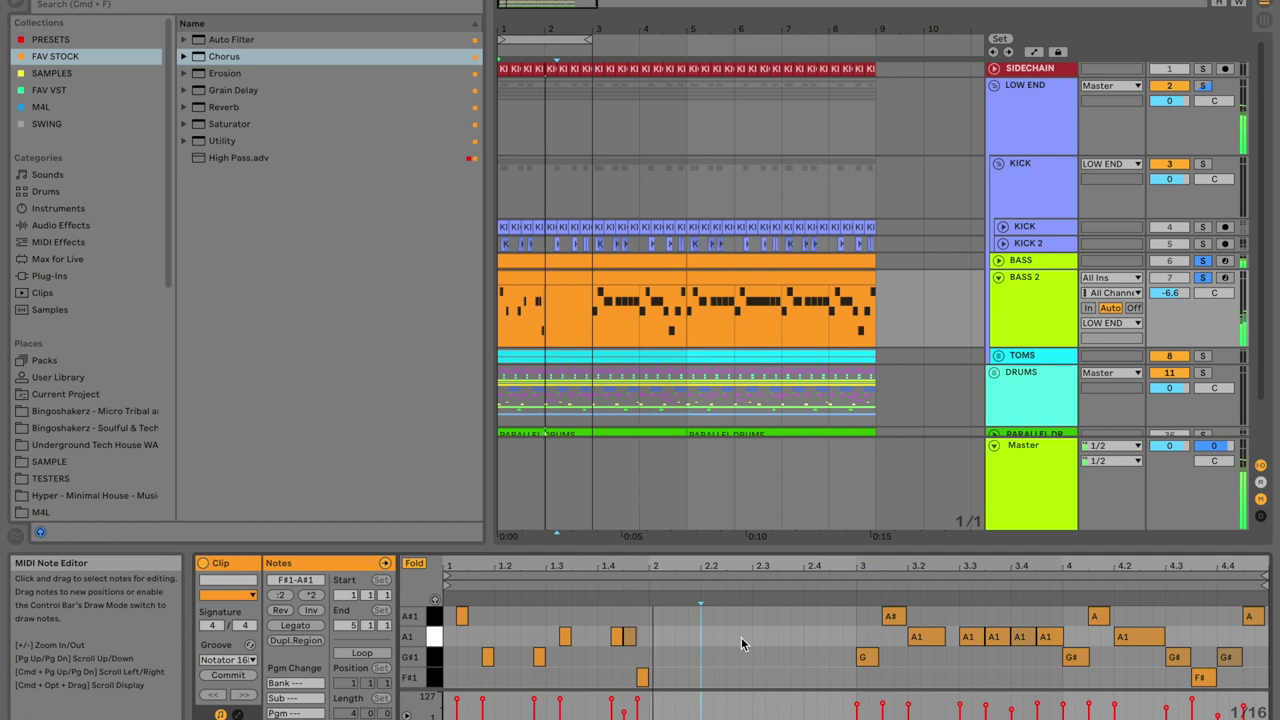
Draw sixteenth notes in bar 2 of the BASS 2 clip: G#1 at 2.1.3, A#1 at 2.2, and G#1 at 2.2.2 and 2.3.
double_click(684, 658)
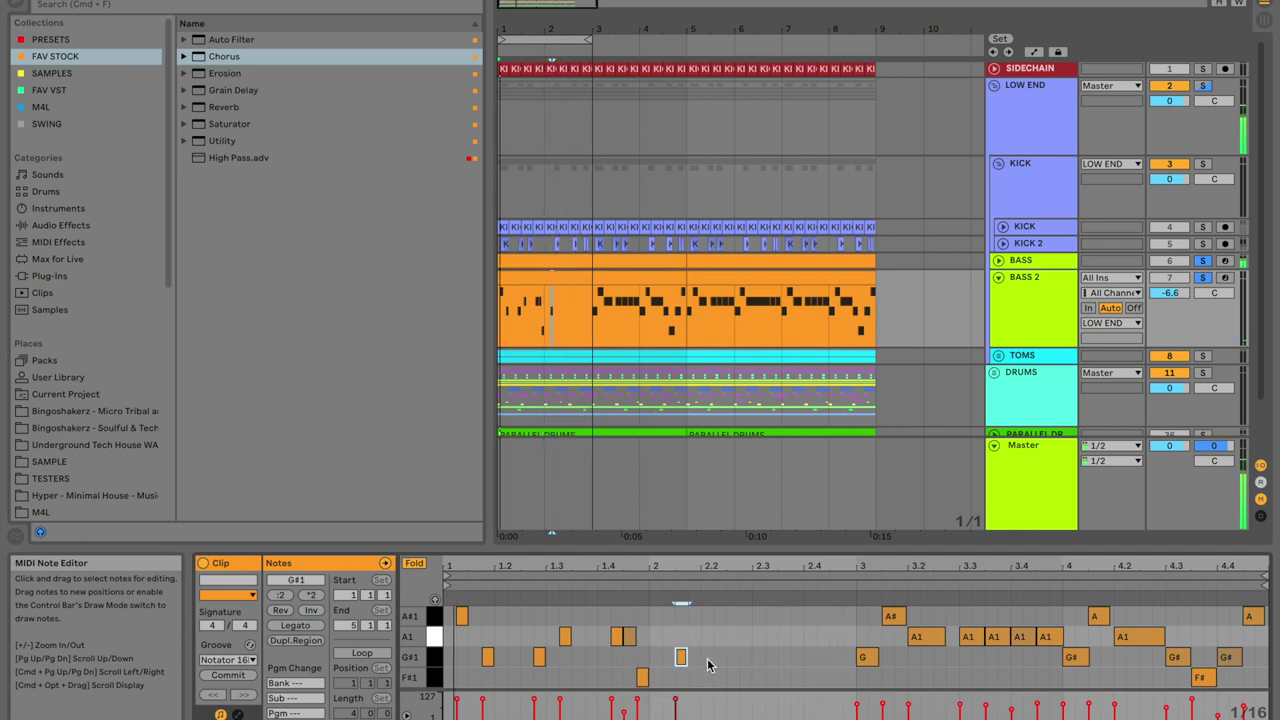
double_click(695, 615)
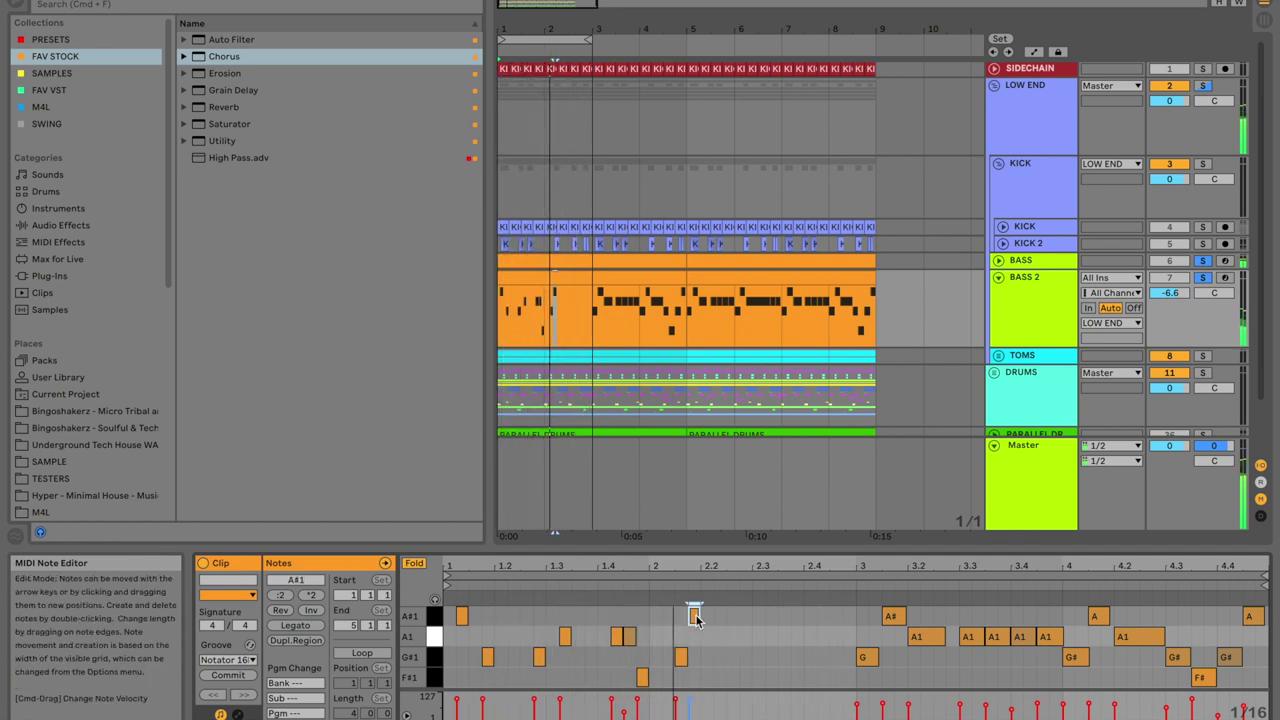
left_click_drag(694, 614, 707, 614)
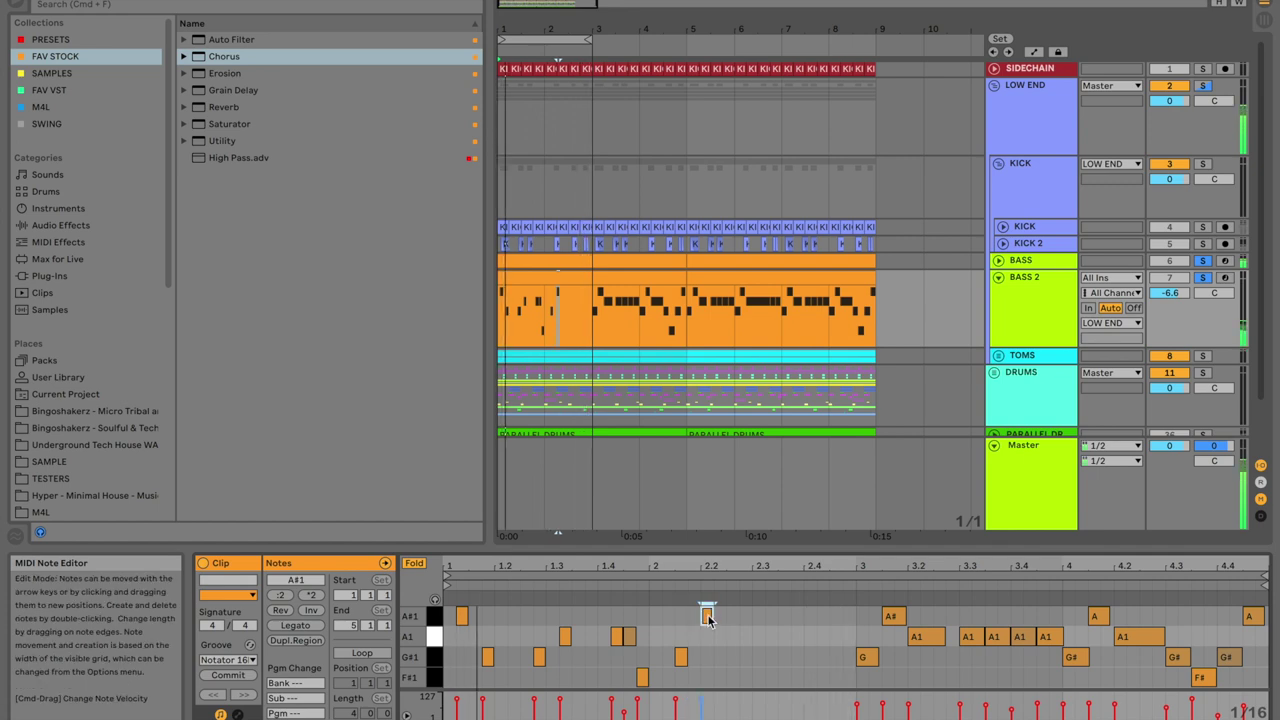
double_click(719, 657)
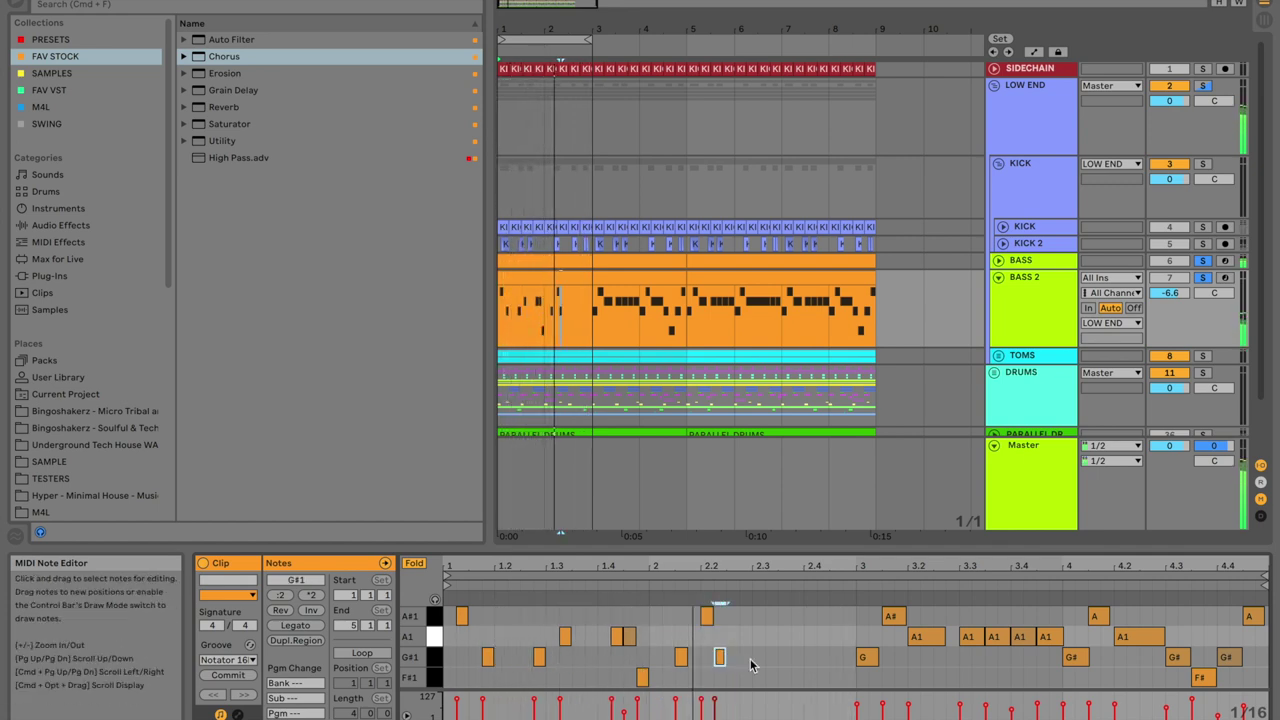
double_click(758, 657)
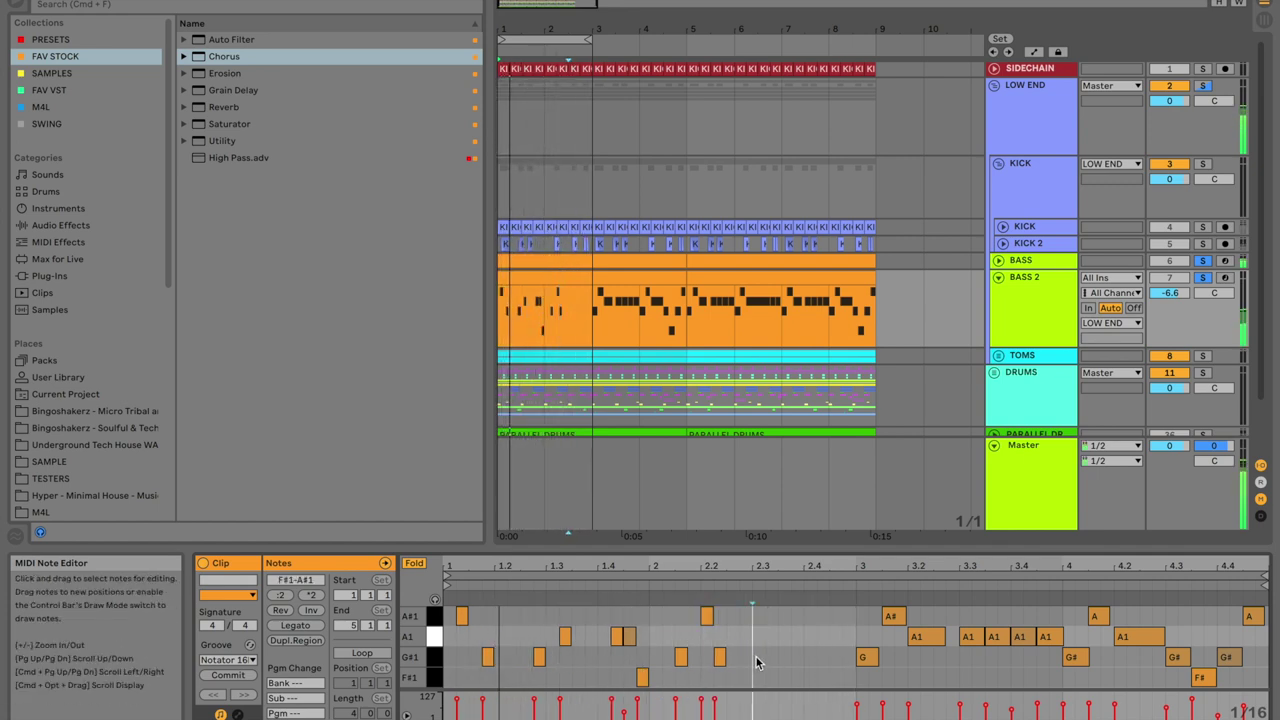
Fill out bar 2 with short notes: A#1 at 2.3.2 and 2.4, F#1 at 2.3.4 and 2.4.2, and A1 at 2.4.4.
double_click(773, 614)
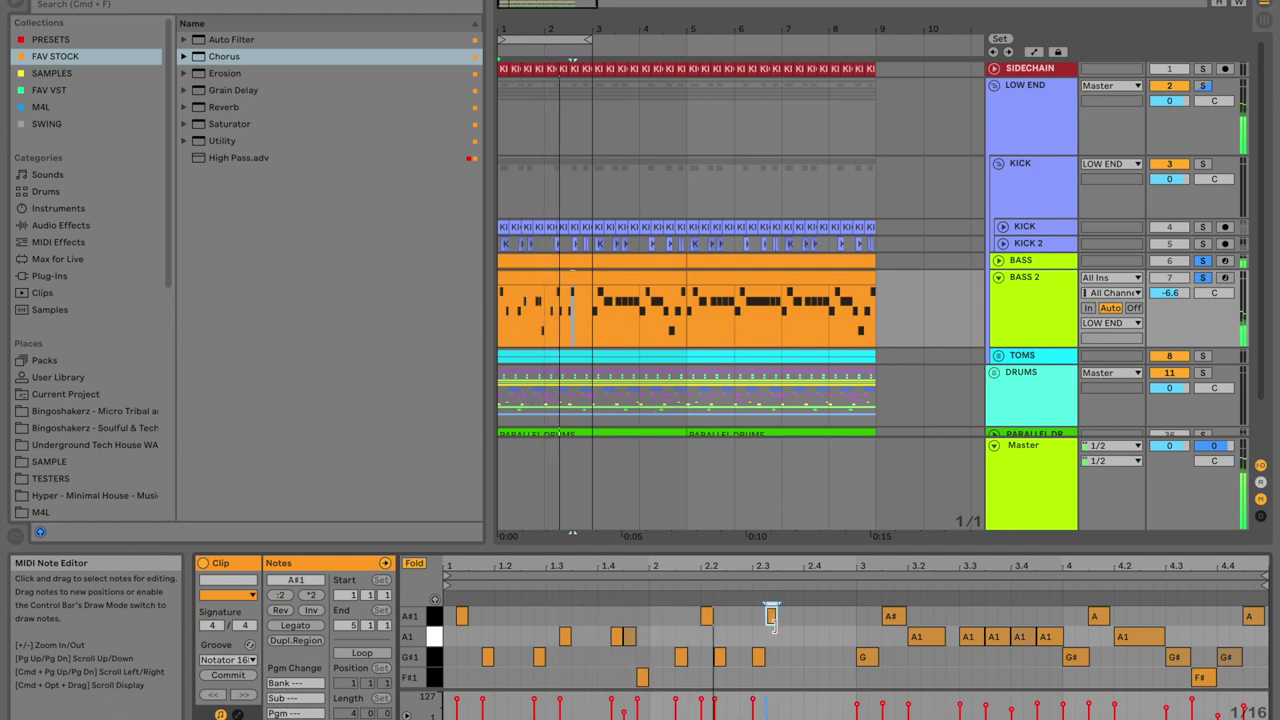
double_click(797, 677)
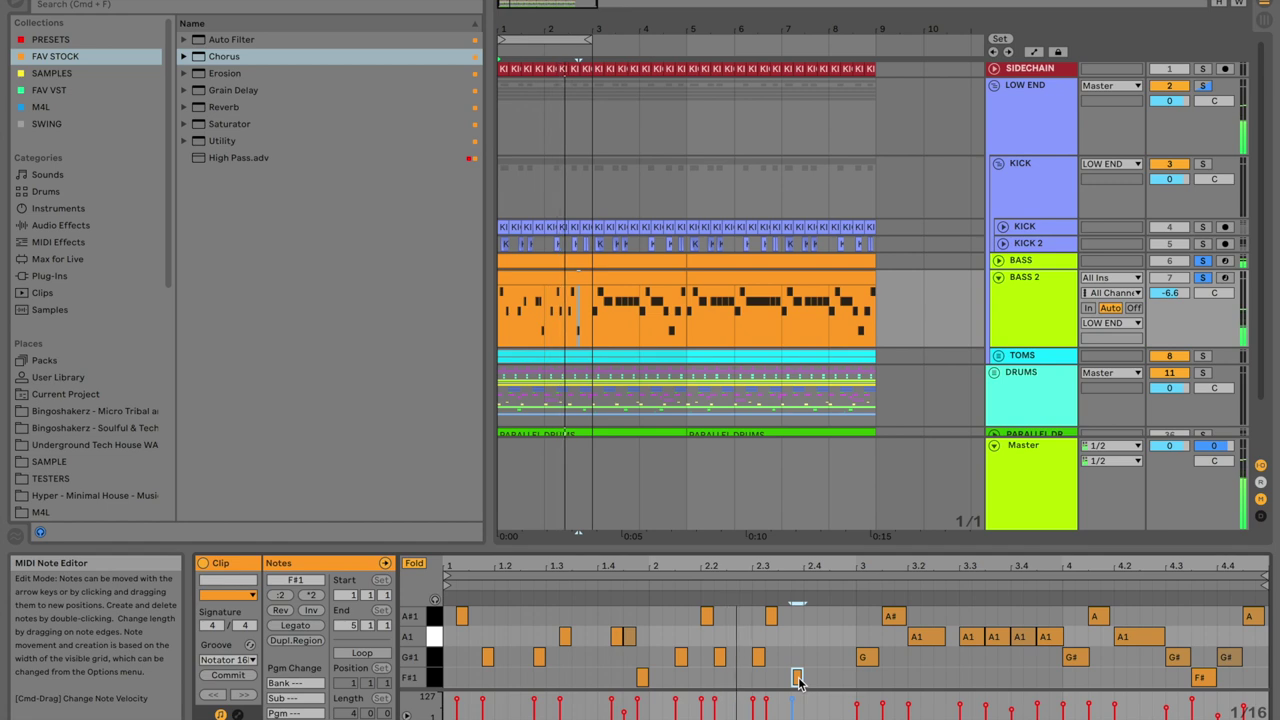
double_click(815, 616)
double_click(835, 636)
left_click_drag(835, 636, 823, 678)
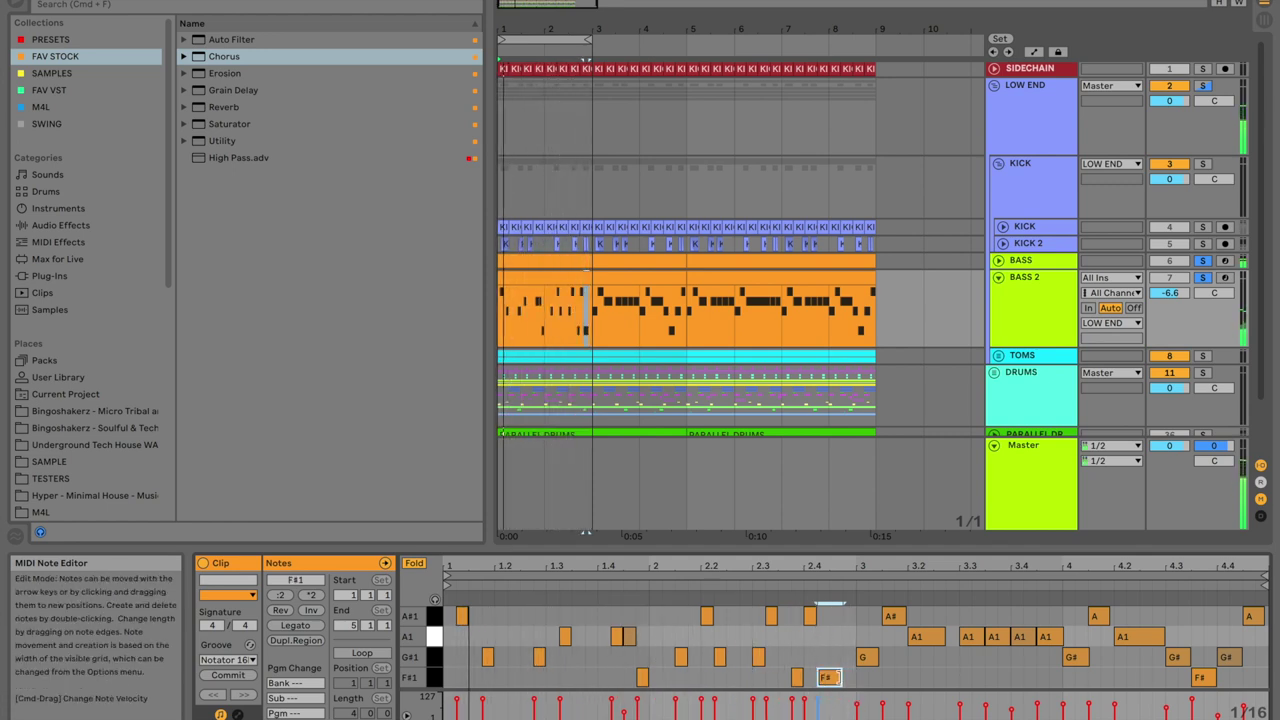
double_click(851, 643)
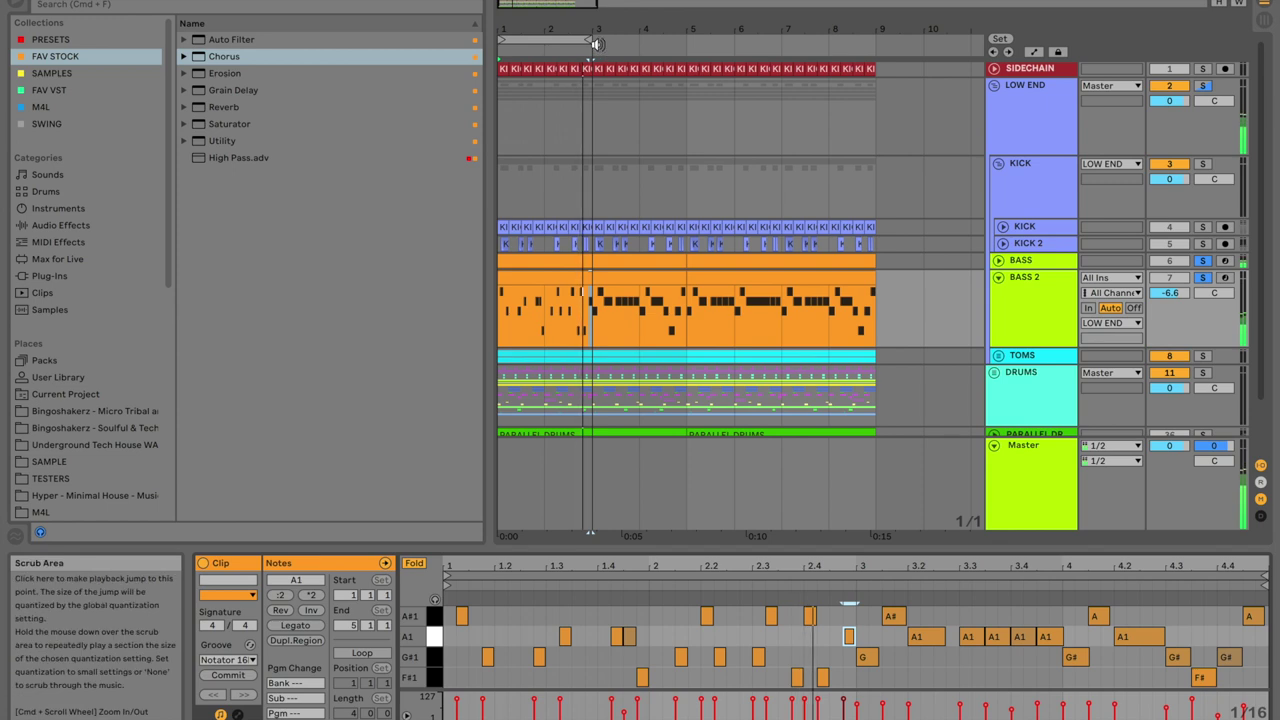
Extend the arrangement loop to bars 1–3 and delete the BASS 2 clip's bar 3 notes.
left_click_drag(590, 40, 637, 40)
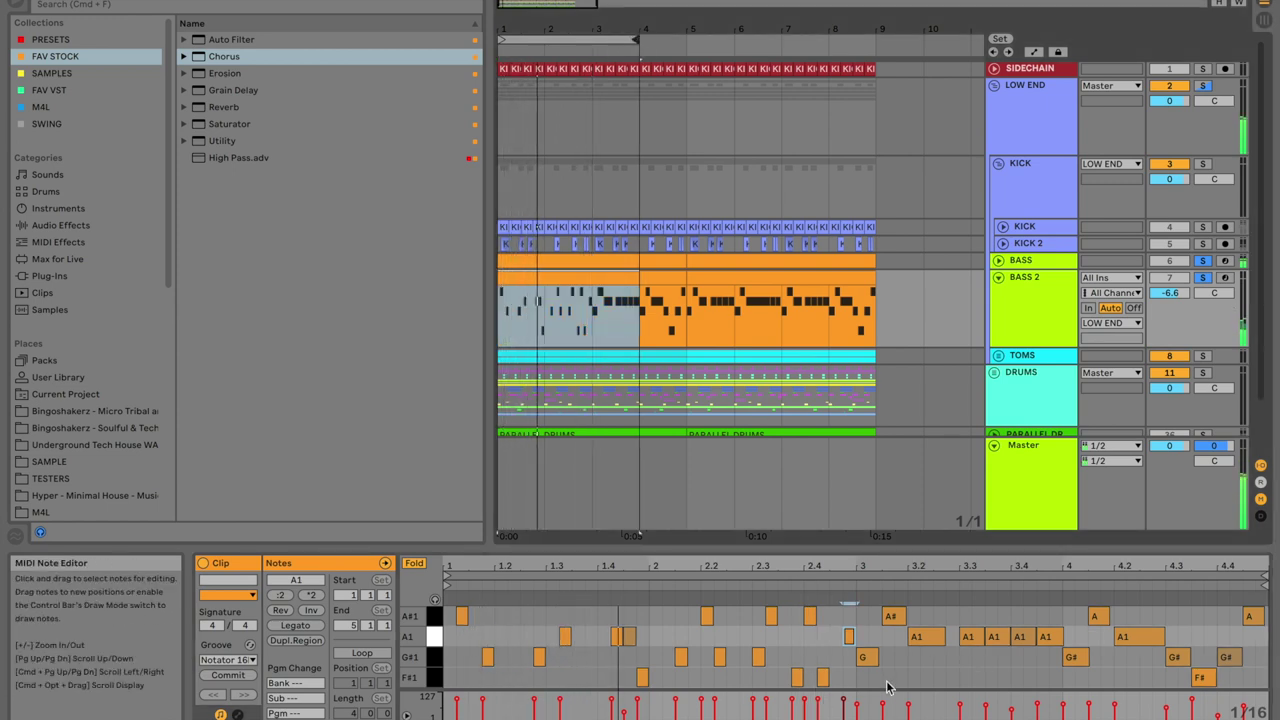
left_click_drag(1048, 668, 868, 613)
key("Delete")
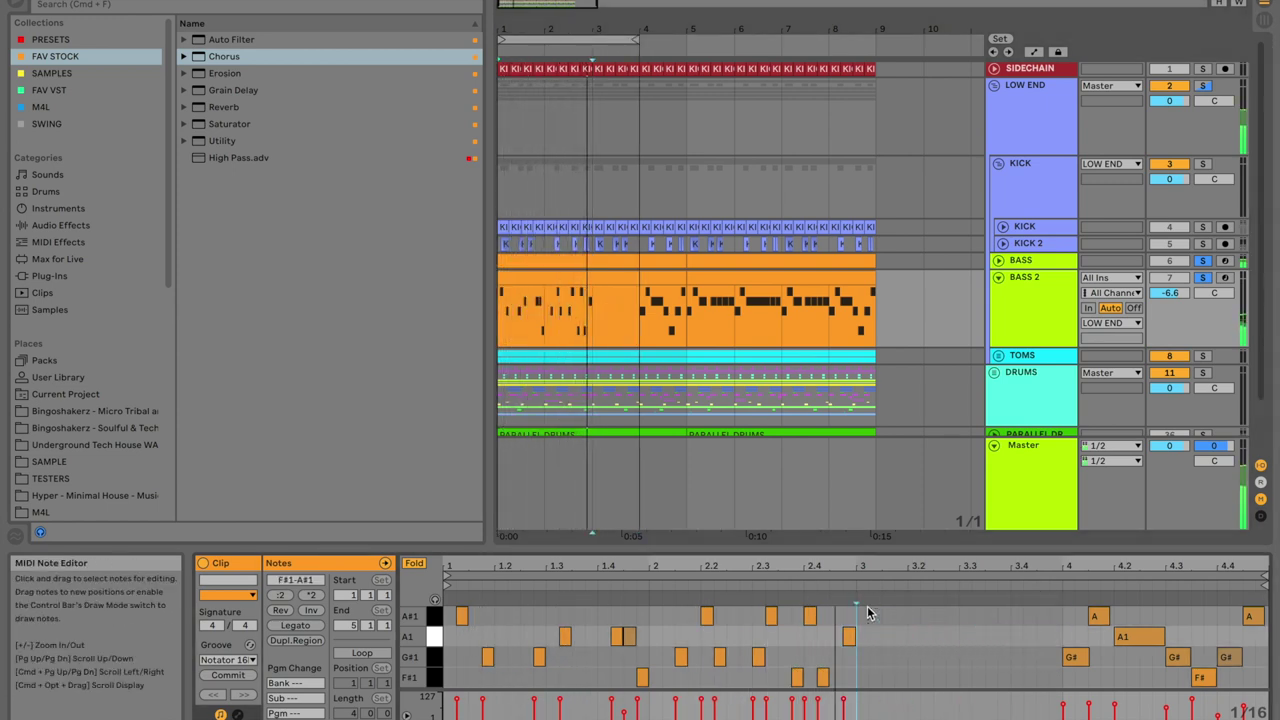
Draw sixteenths A1 at 3.1.2, G#1 at 3.1.3 and A#1 at 3.2.2 in bar 3, and delete the A1 ending bar 2.
left_click(891, 658)
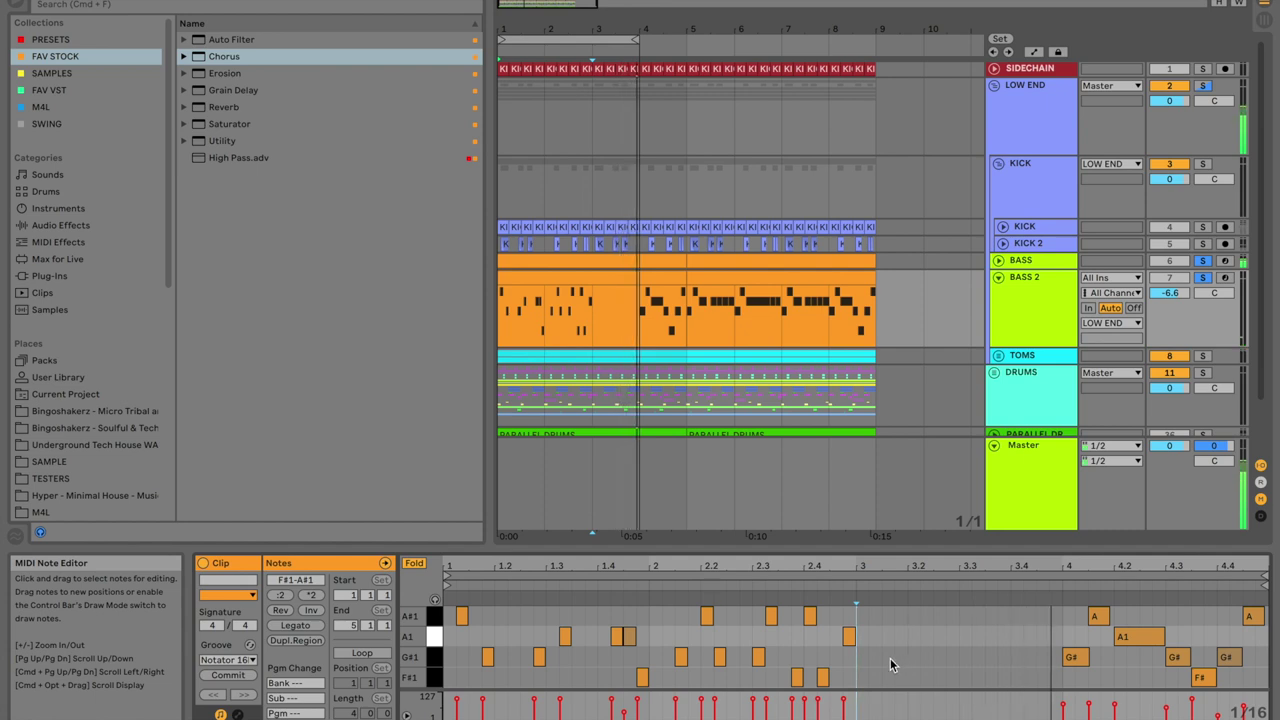
double_click(890, 657)
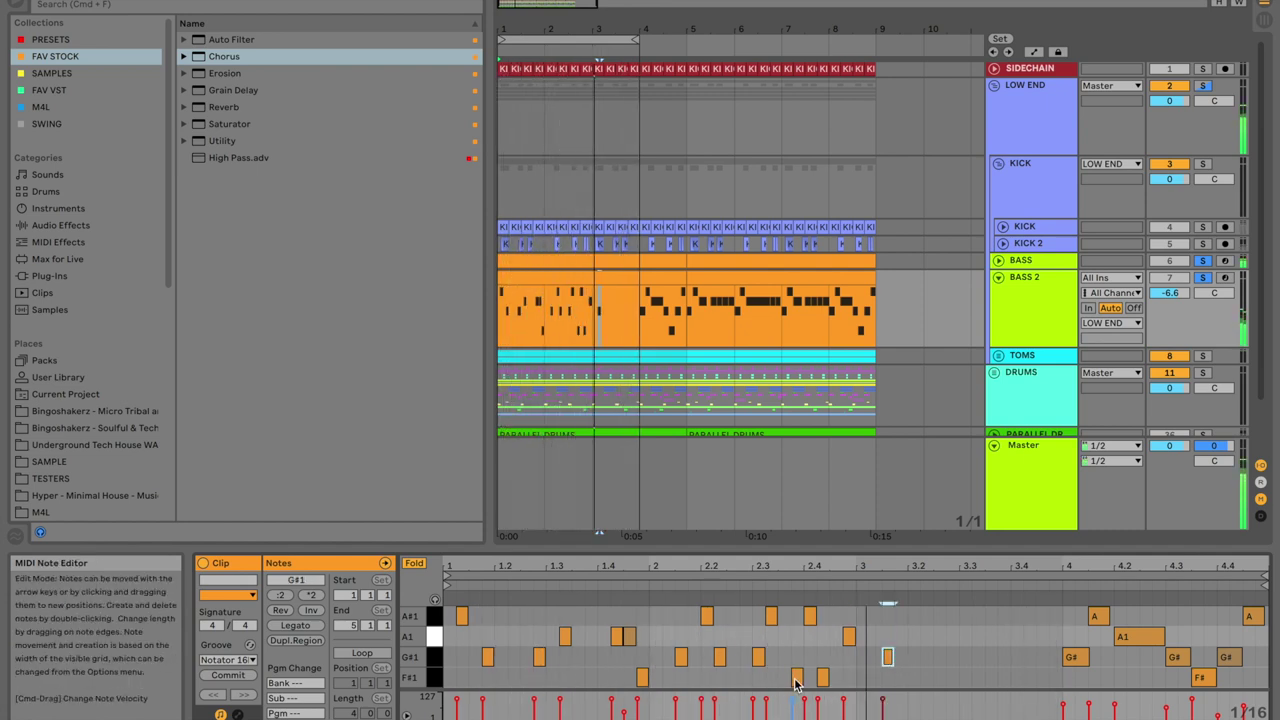
double_click(849, 641)
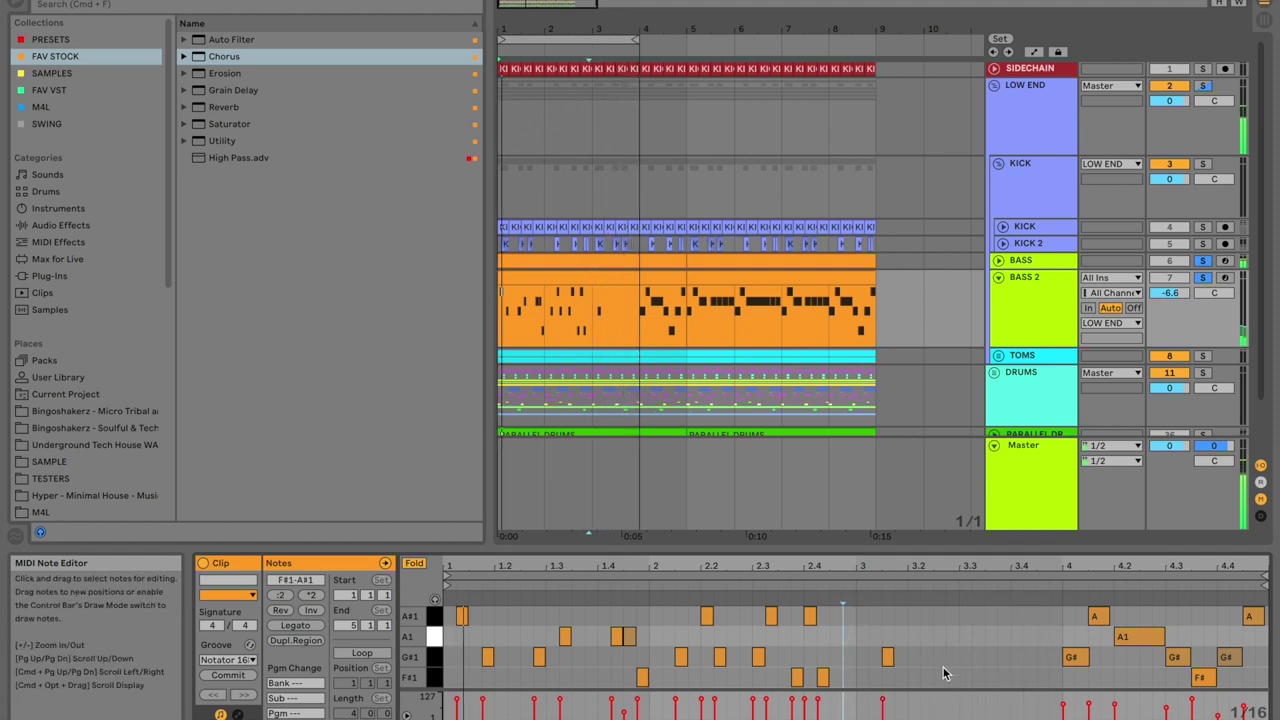
double_click(927, 617)
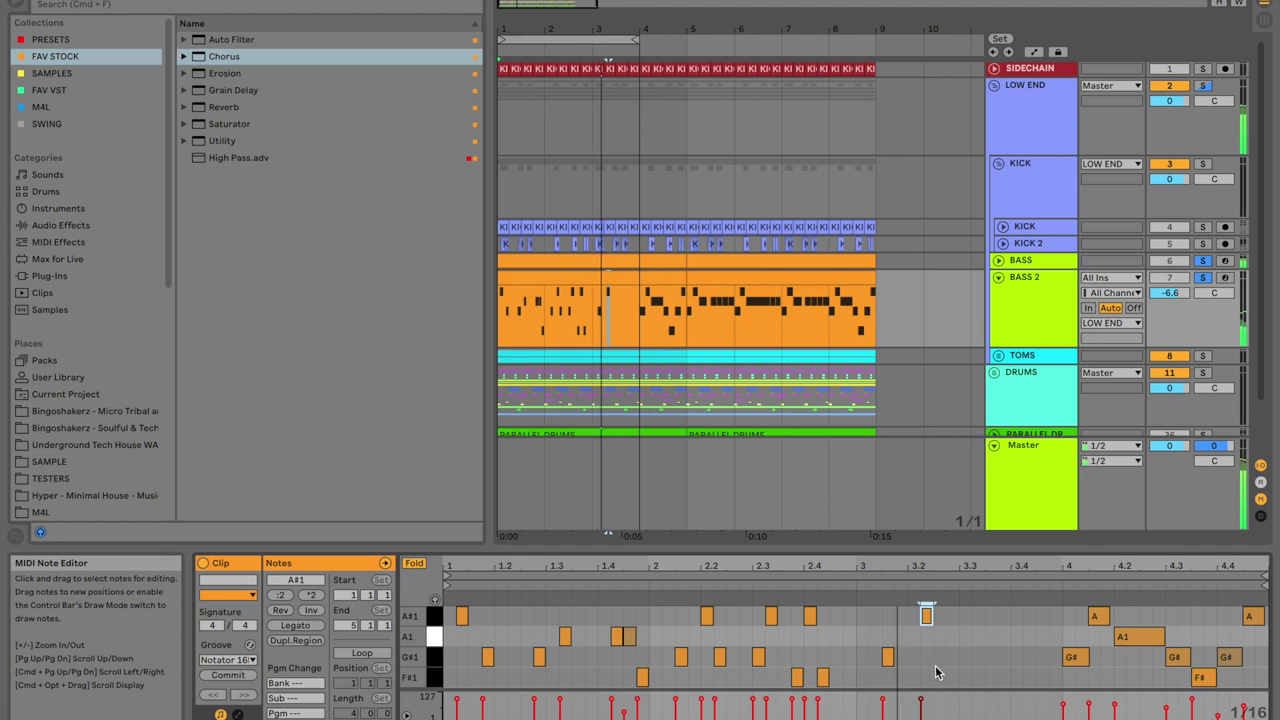
double_click(875, 636)
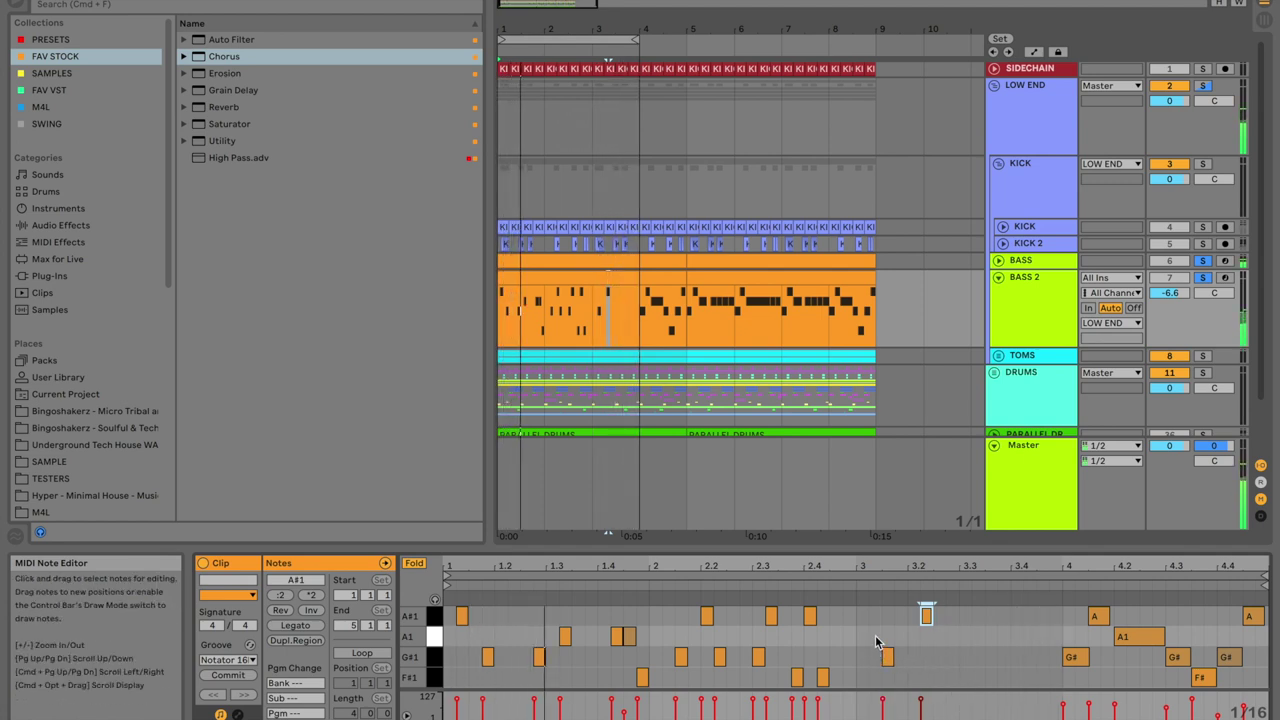
Complete bar 3 with sixteenths: A1 at 3.2.4, 3.3.3 and 3.4.3, F#1 at 3.3.2, A#1 at 3.4, and G#1 at 3.4.2.
double_click(977, 677)
double_click(990, 636)
double_click(1042, 636)
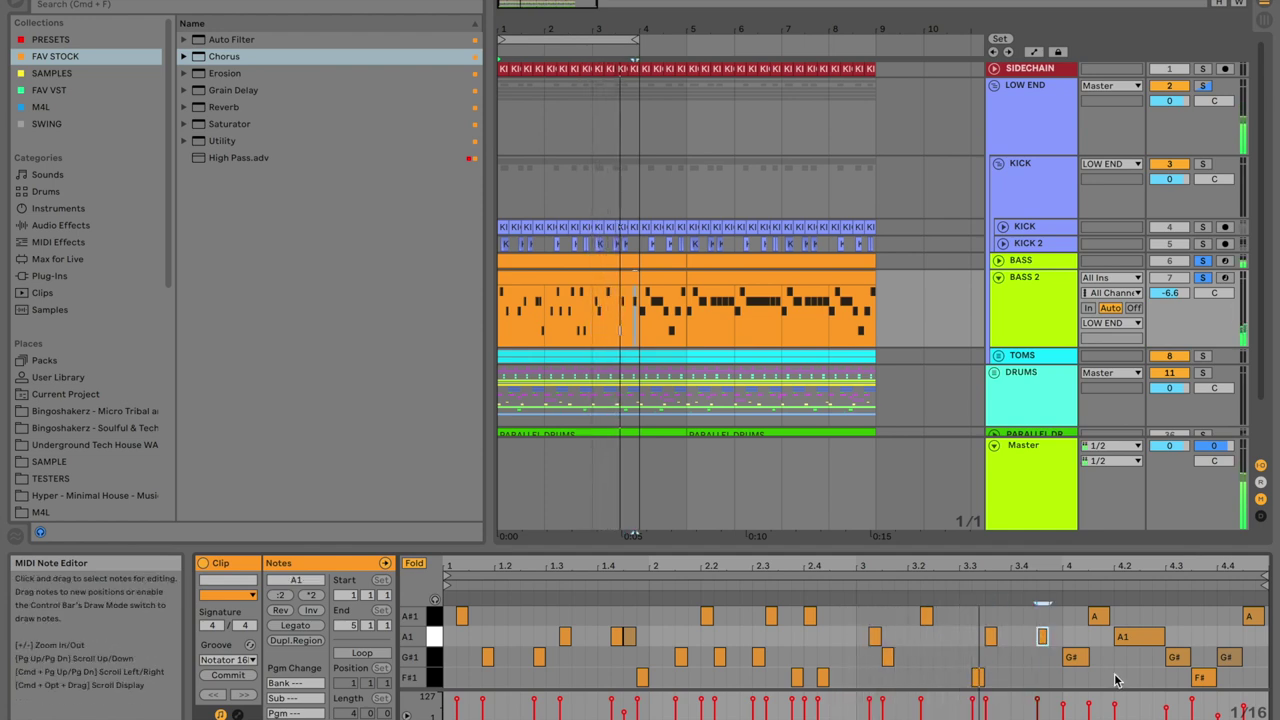
double_click(1029, 657)
double_click(1015, 616)
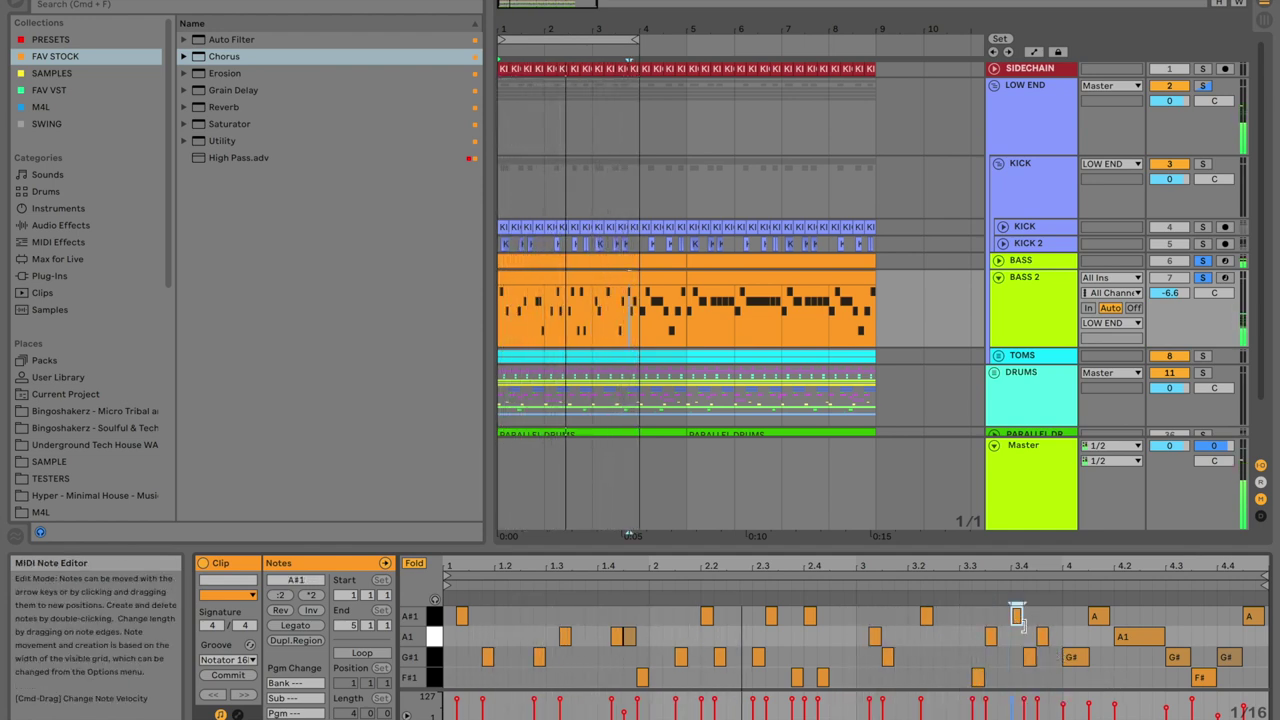
double_click(953, 637)
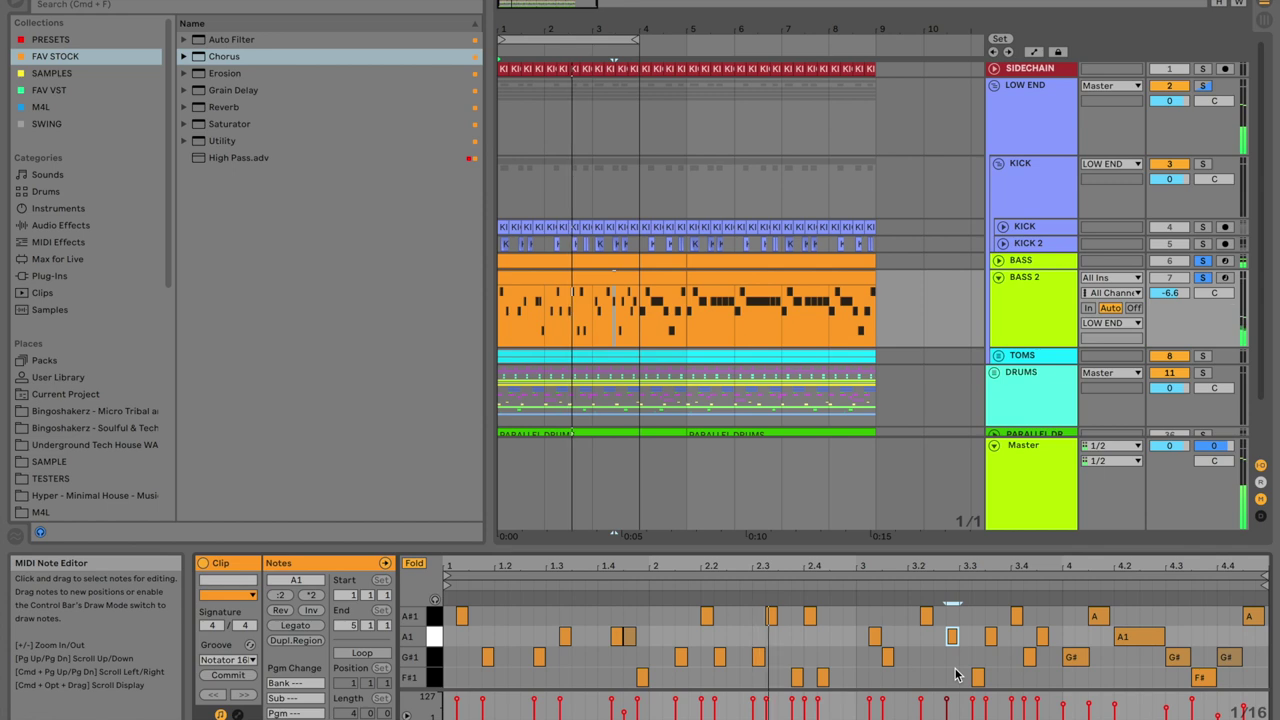
Delete all notes in bar 4 of the BASS 2 clip.
left_click_drag(1062, 598, 1260, 688)
key("Delete")
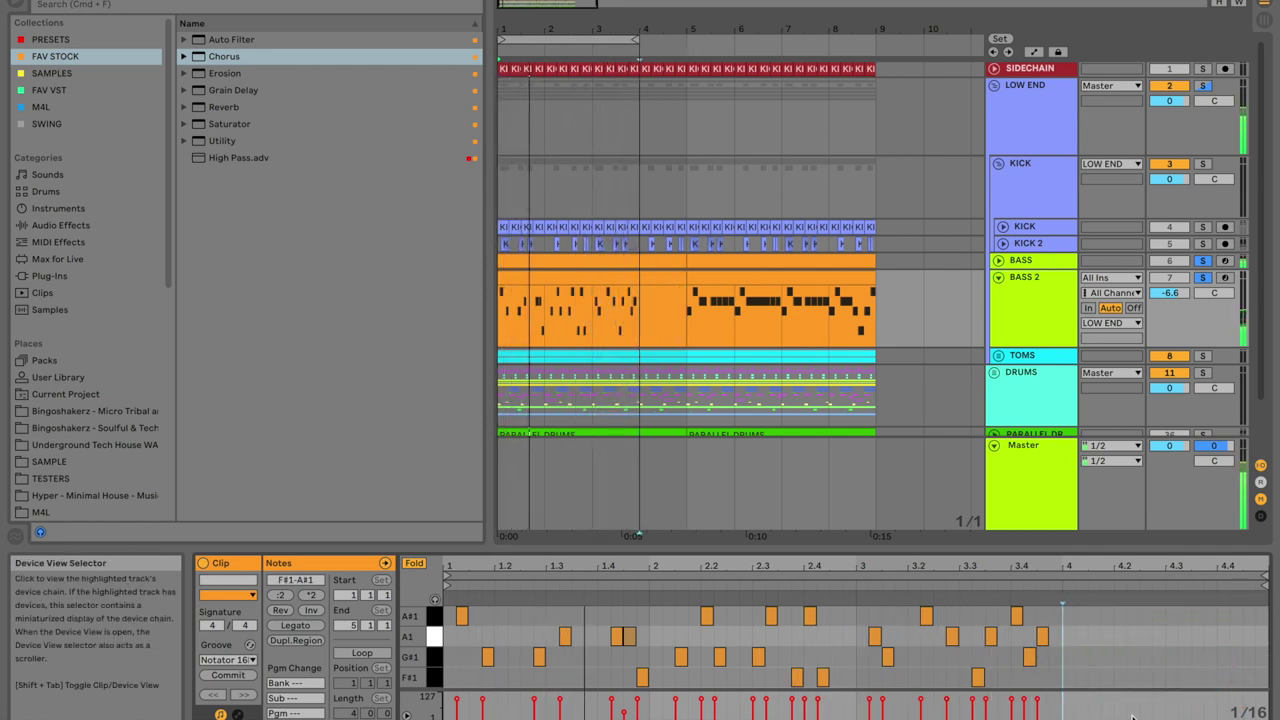
Draw sixteenths in bar 4 of the BASS 2 clip: G#1 at 4.1.3, A1 at 4.2.3 and 4.4.3, and A#1 at 4.3.3 and 4.4.2.
double_click(1094, 656)
double_click(1145, 636)
double_click(1197, 616)
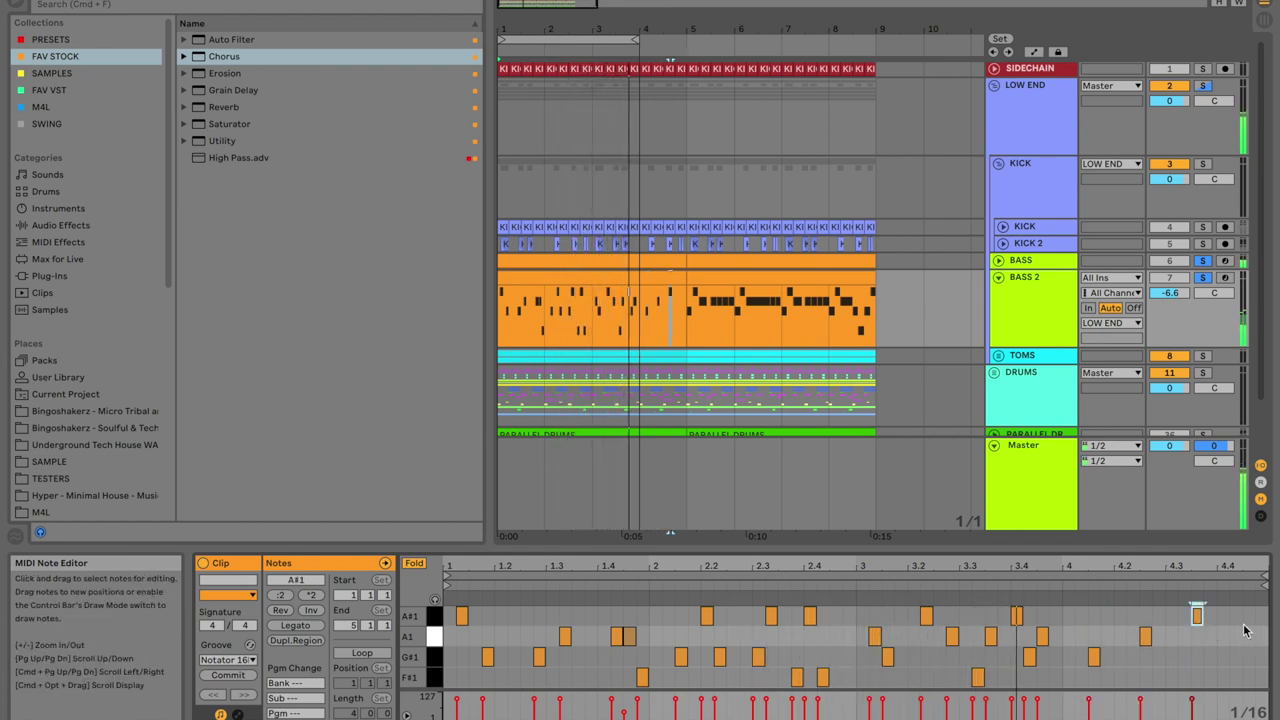
double_click(1236, 616)
double_click(1248, 636)
Add sixteenths F#1 at 4.4.4 and G#1 at 4.3.4 in the second half of bar 4.
double_click(1248, 656)
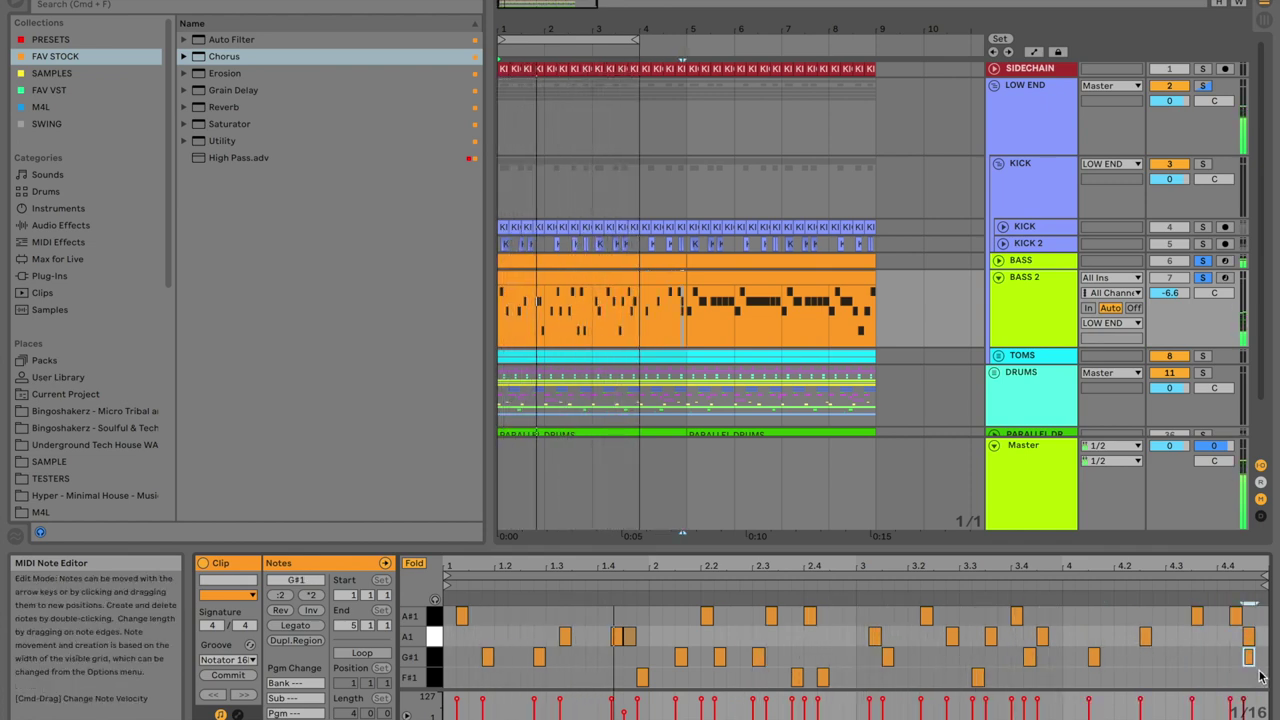
double_click(1260, 677)
double_click(1222, 662)
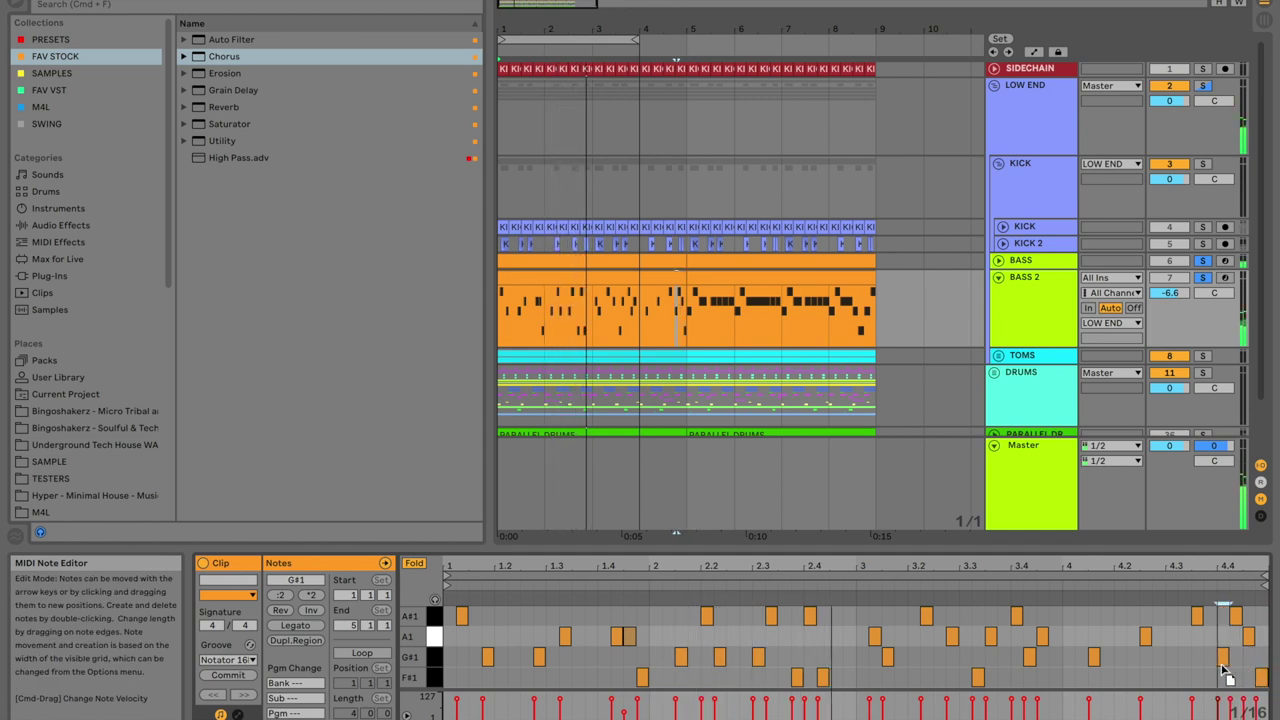
left_click_drag(1224, 666, 1211, 666)
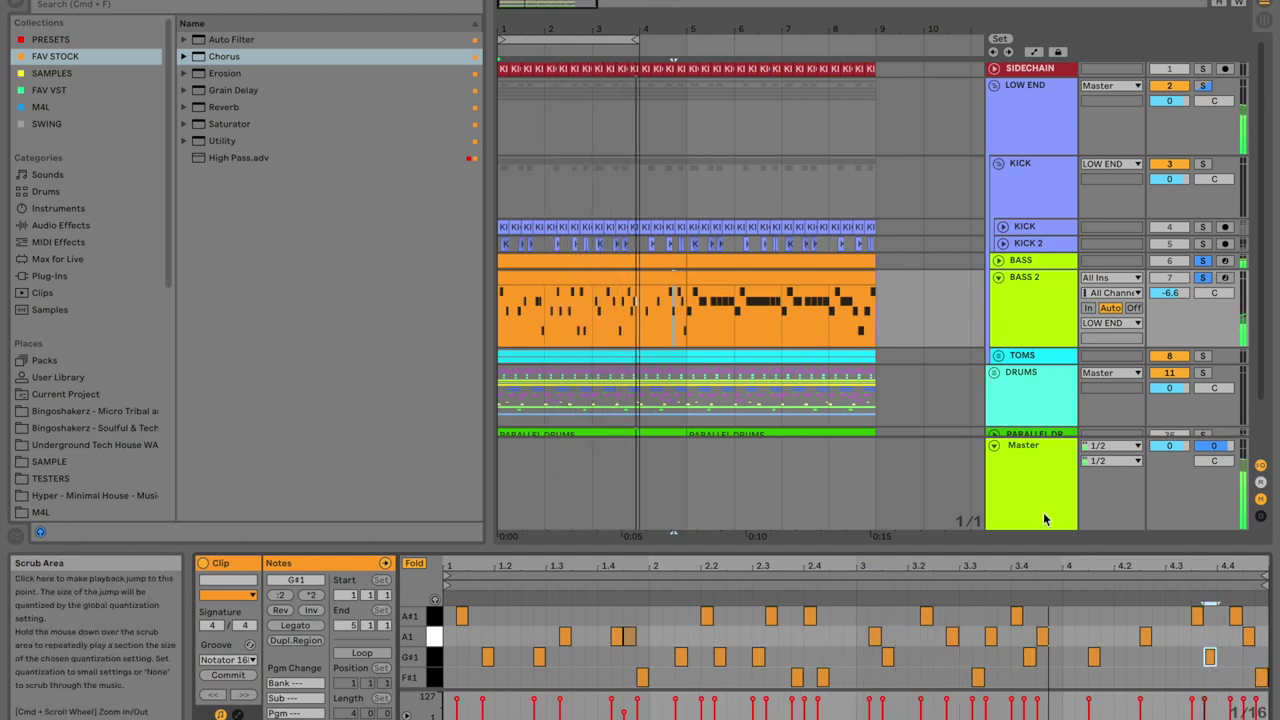
Extend the arrangement loop to bars 1–4 and fill bar 4 with sixteenths F#1 at 4.2 and G#1 at 4.3.
left_click_drag(637, 40, 686, 44)
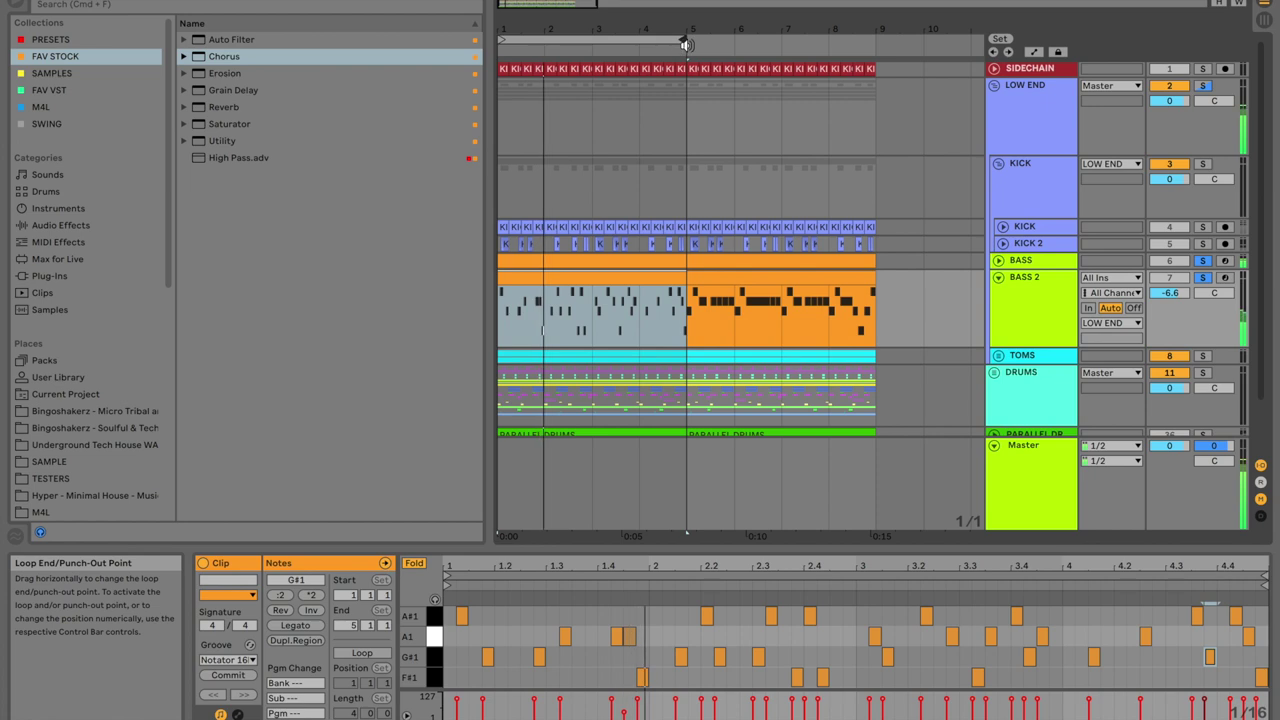
left_click(1124, 681)
double_click(1124, 681)
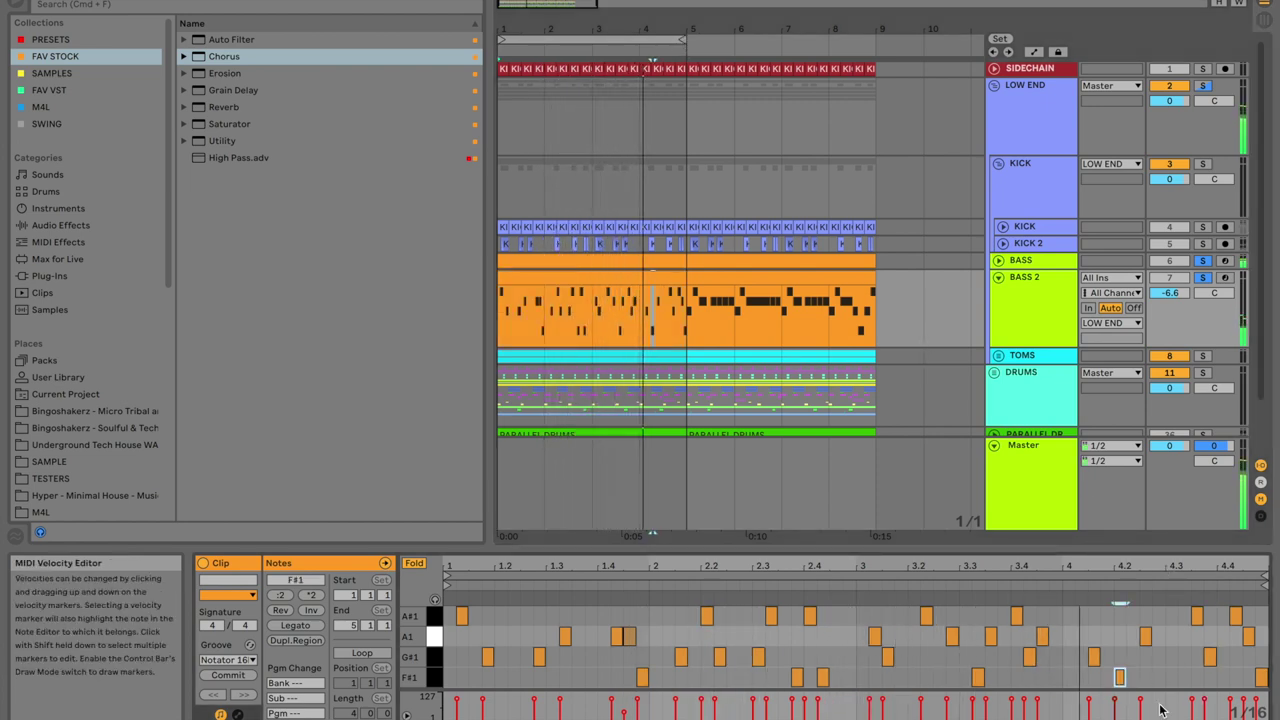
double_click(1171, 656)
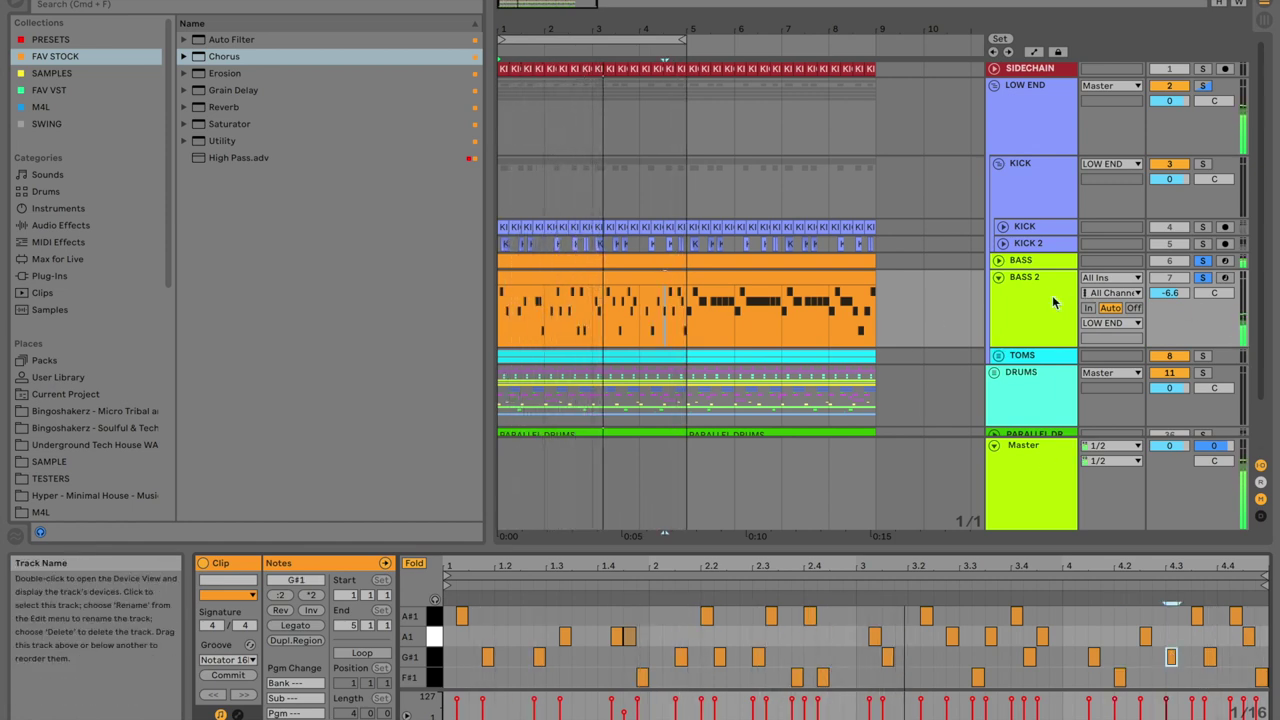
Set BASS 2's Chorus to amount 2.60 ms, rate 0.46 Hz and dry/wet 40%, and bypass it to compare.
left_click(990, 346)
left_click(1245, 710)
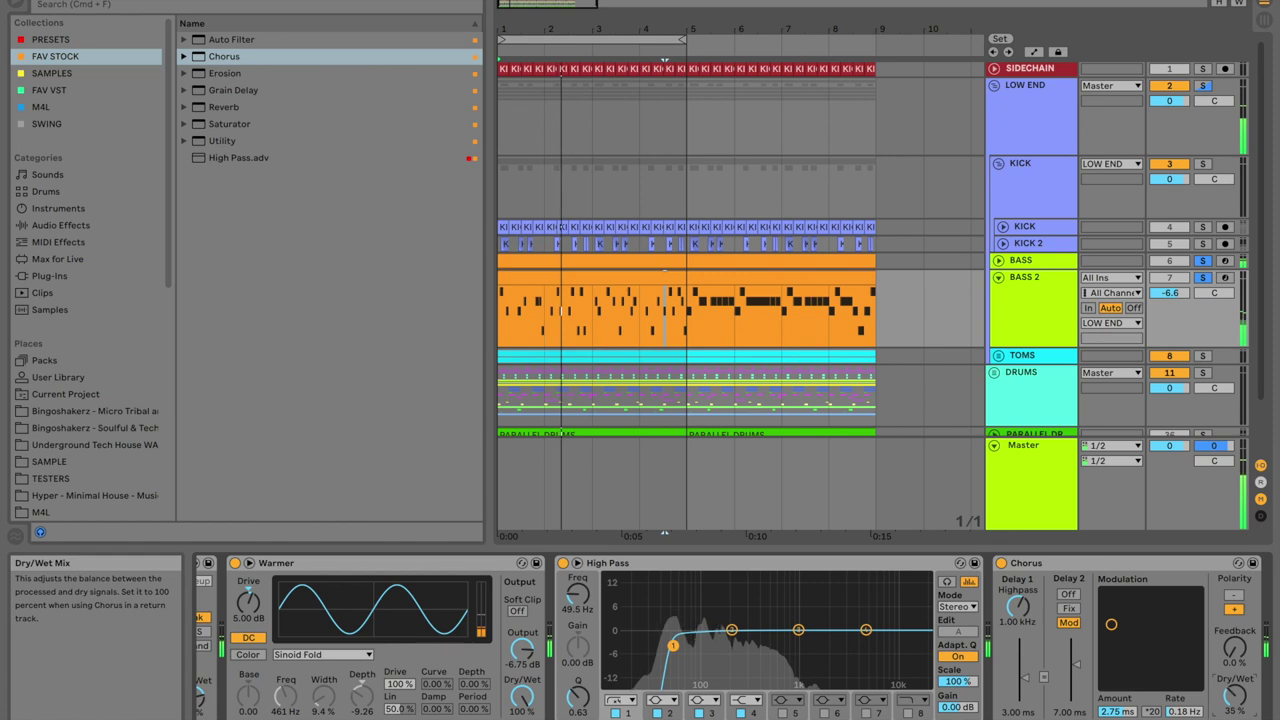
left_click_drag(1111, 624, 1116, 606)
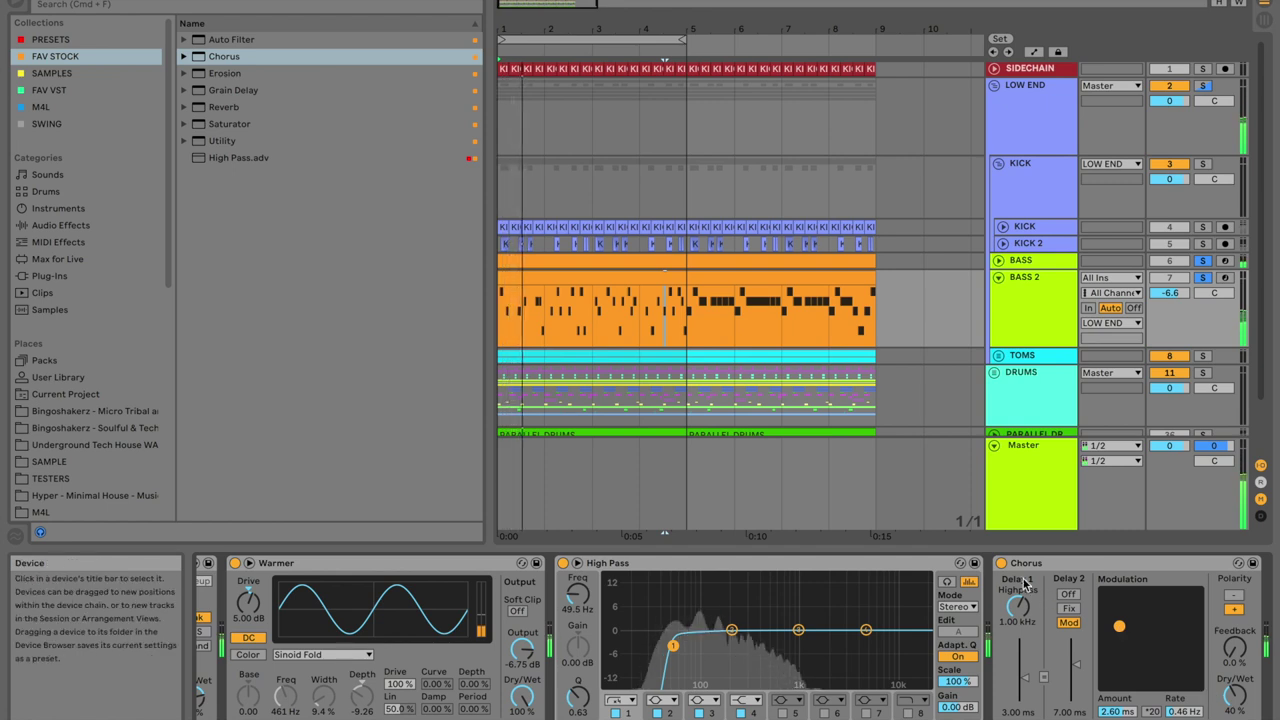
left_click(1002, 563)
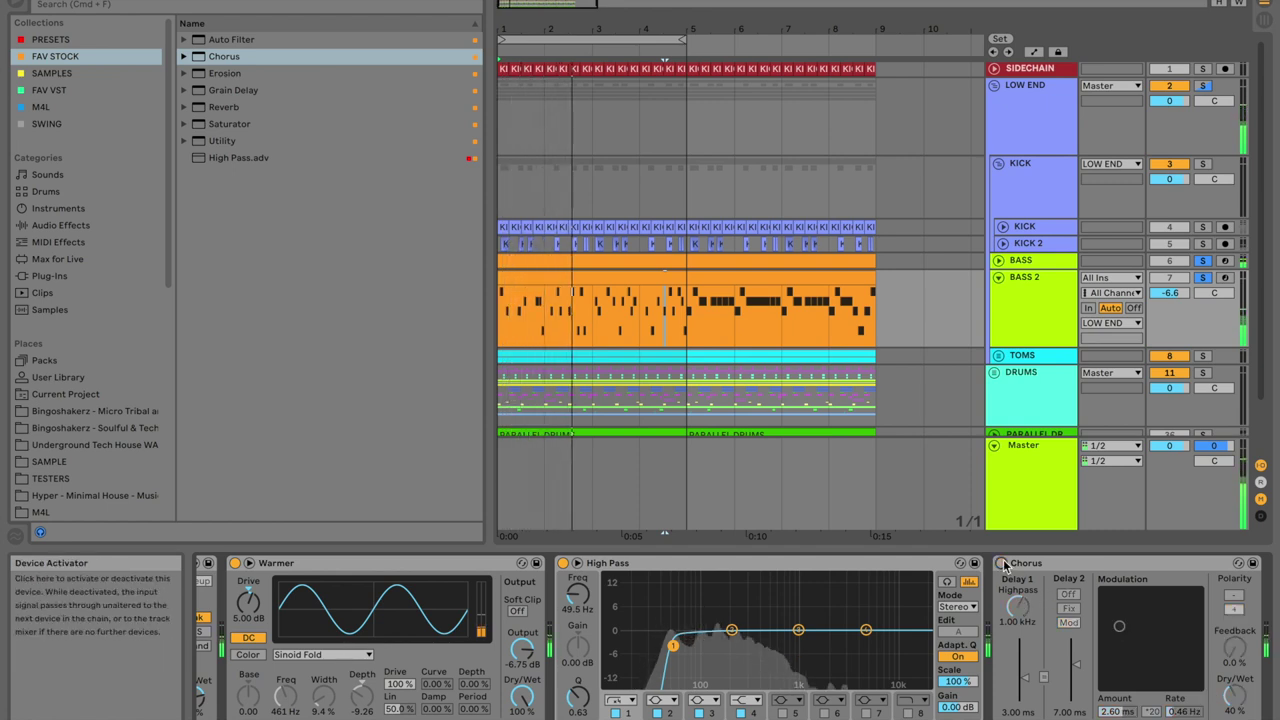
Check the Env 1 decay setting in BASS 2's TyrellN6 synth and close its window.
scroll(519, 606, "left", 5)
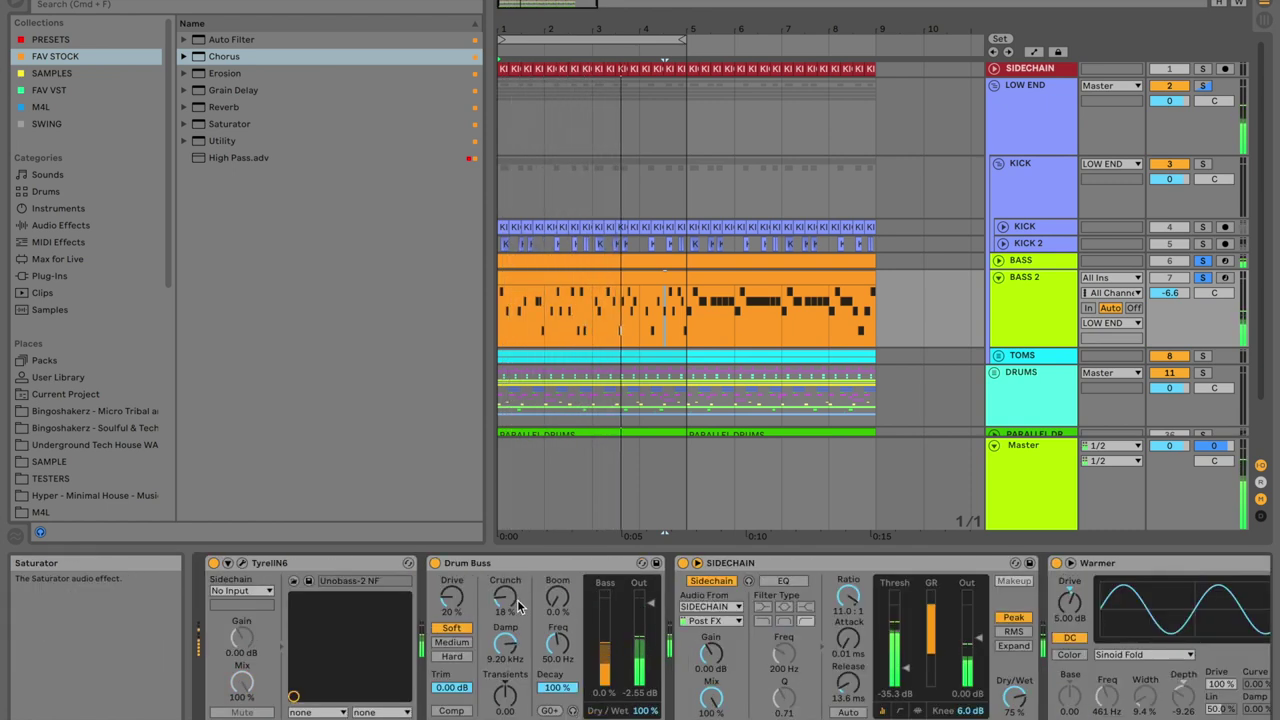
left_click(241, 563)
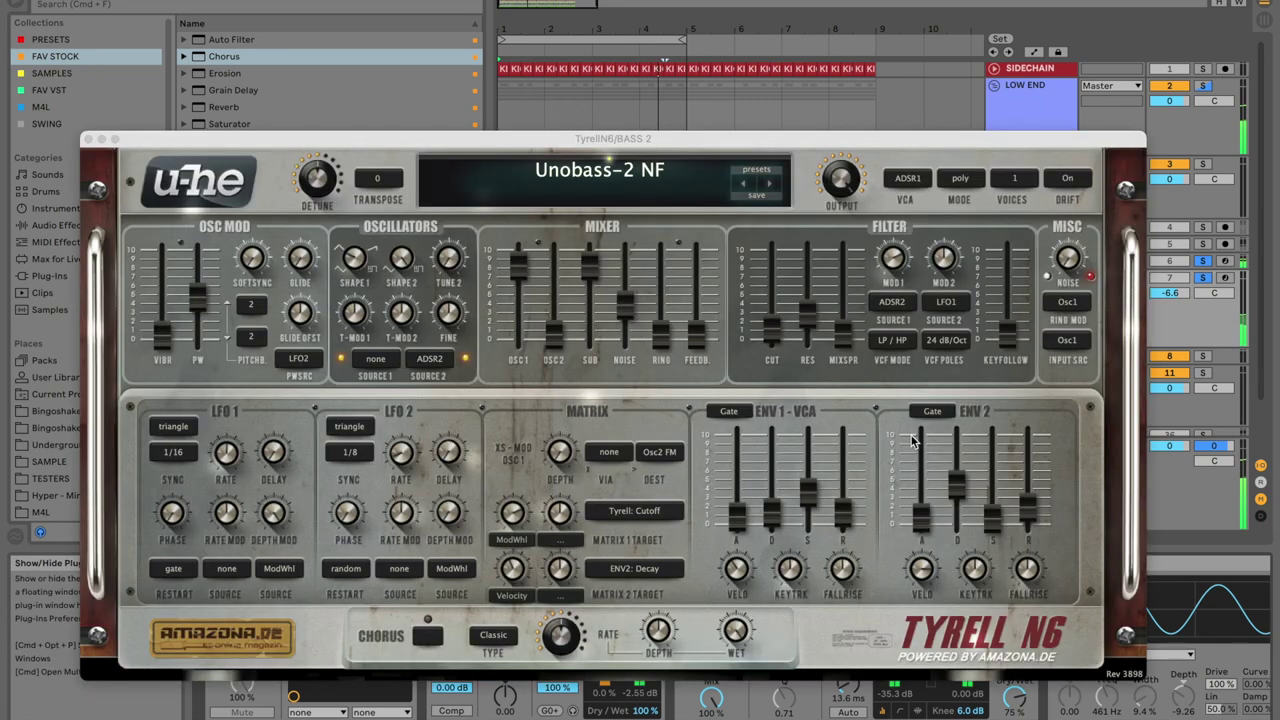
left_click(774, 500)
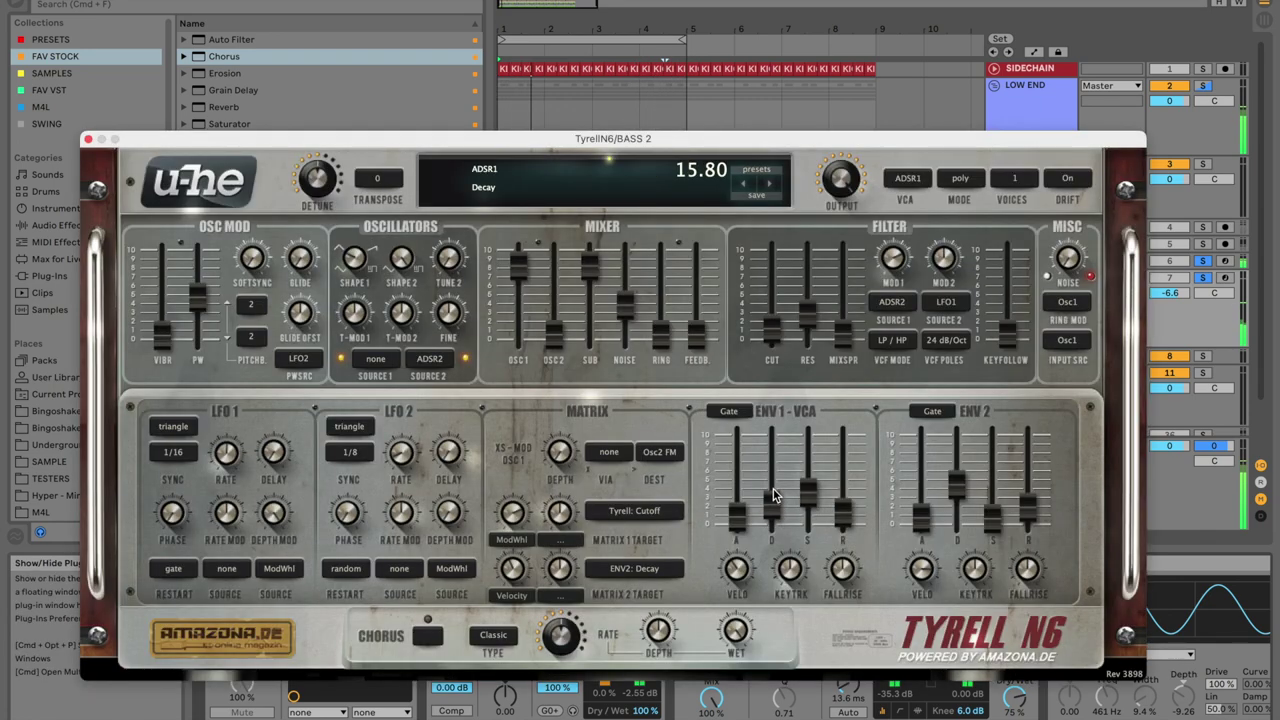
left_click(88, 141)
scroll(770, 594, "right", 6)
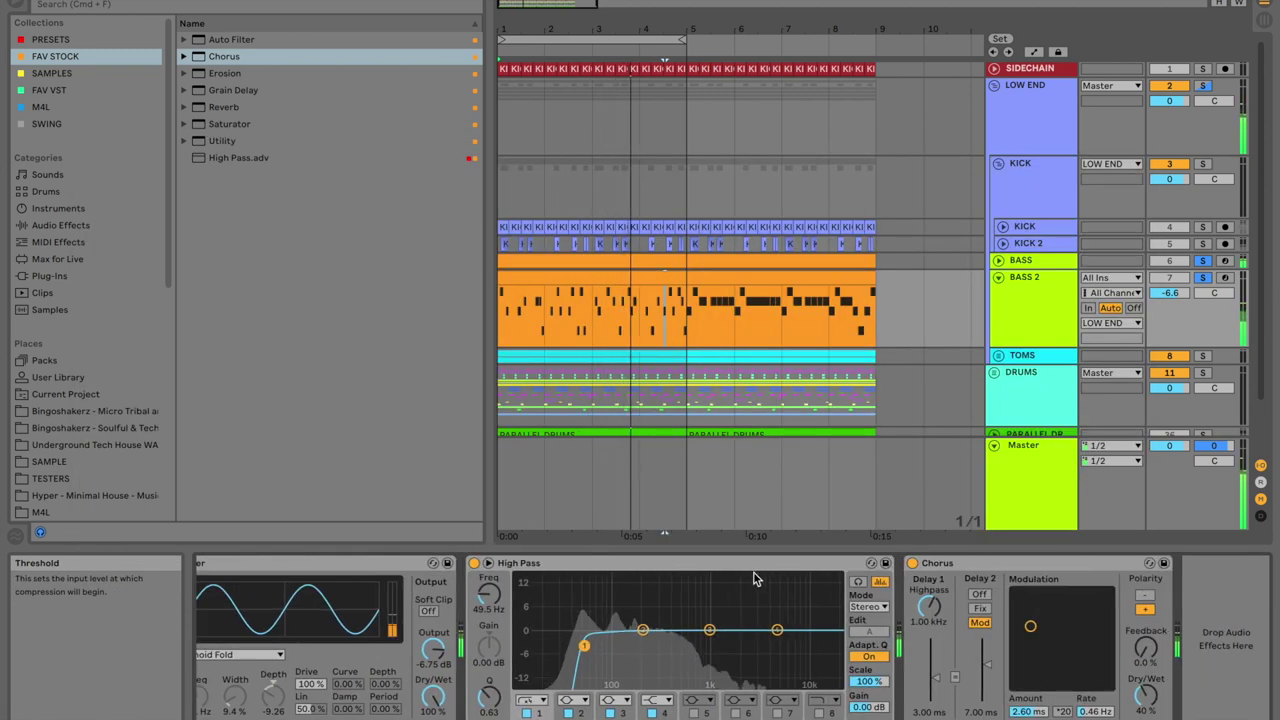
Move the High Pass behind the Chorus, then unsolo the bass tracks and compare the mix with BASS 2 muted and unmuted.
left_click_drag(740, 563, 1210, 640)
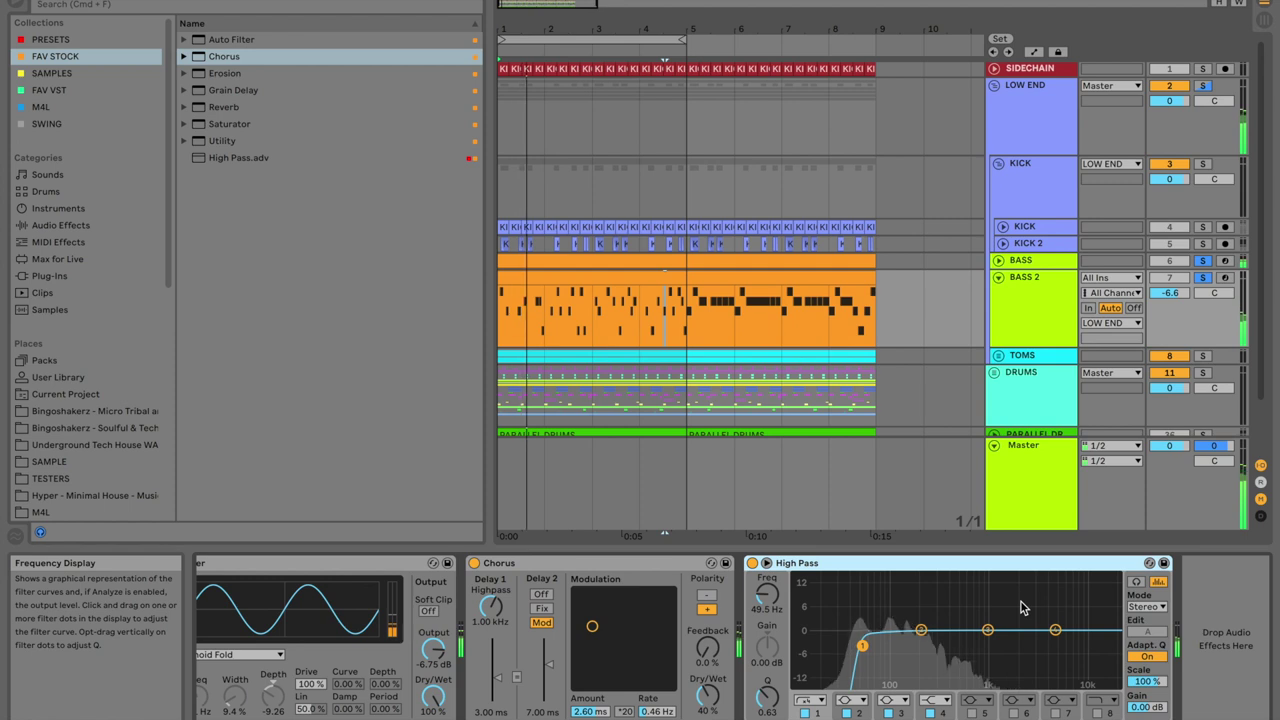
left_click(1202, 260)
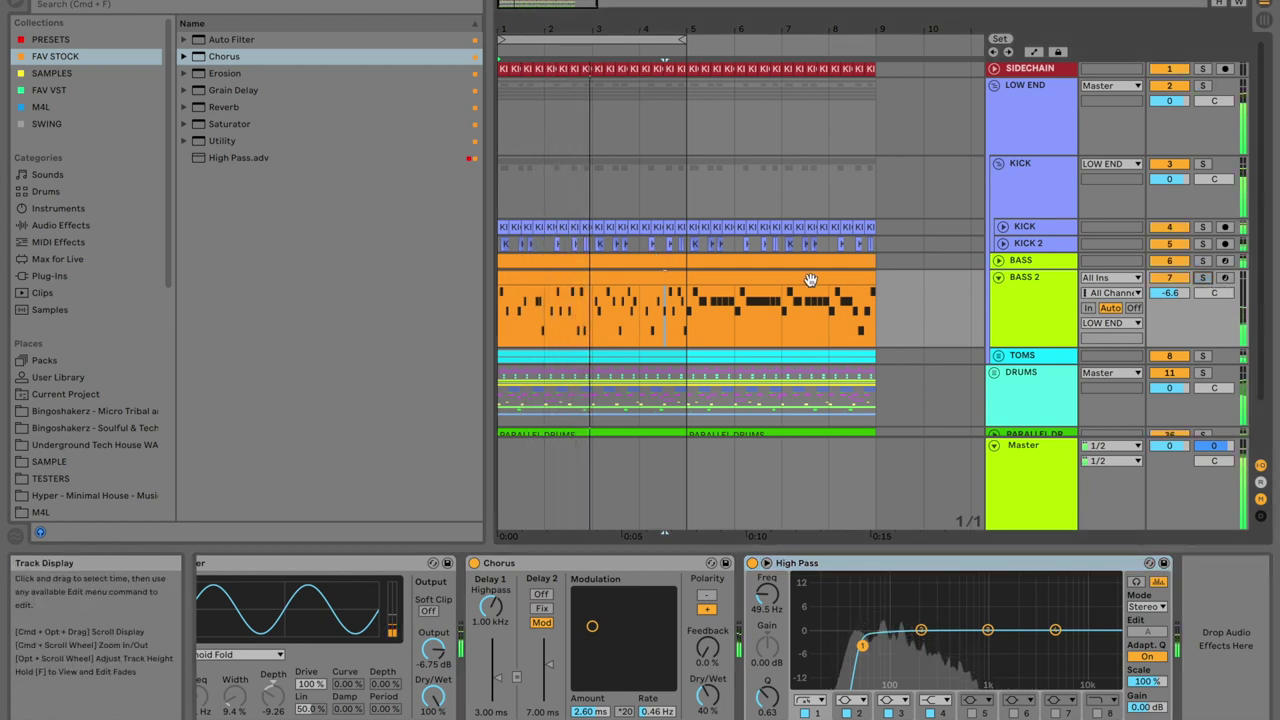
left_click(1162, 280)
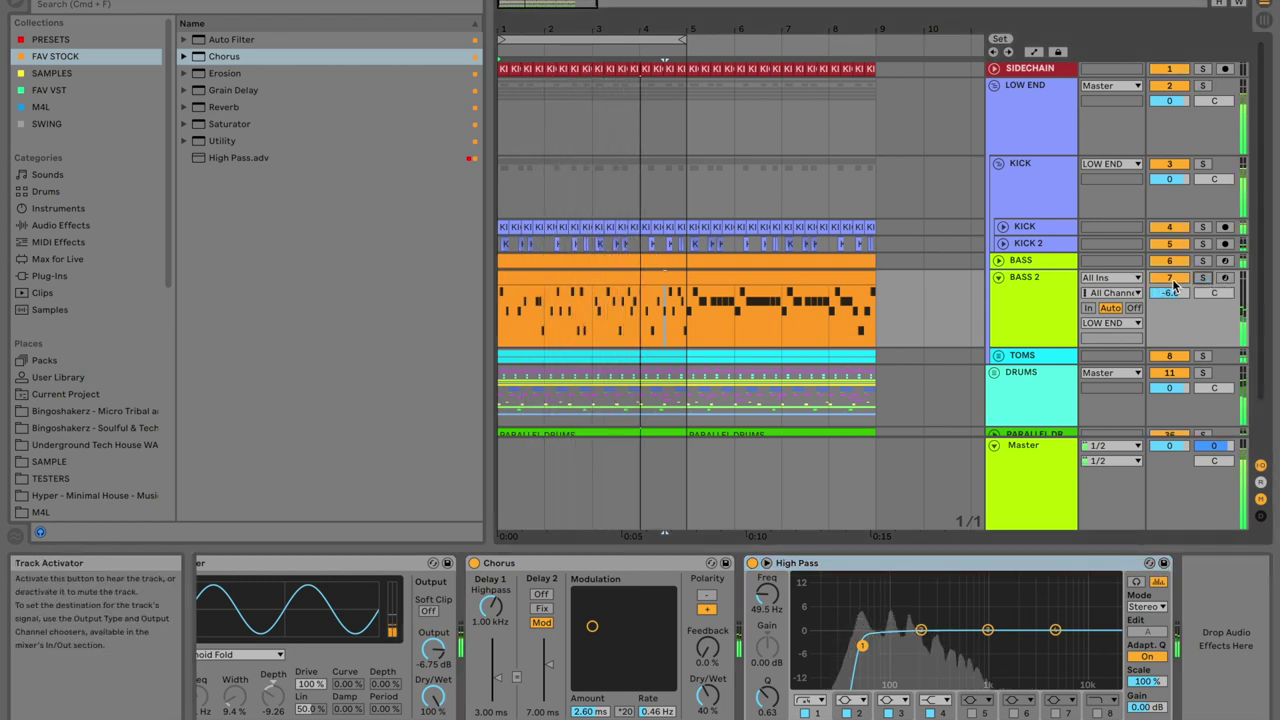
left_click(1176, 281)
left_click(1178, 282)
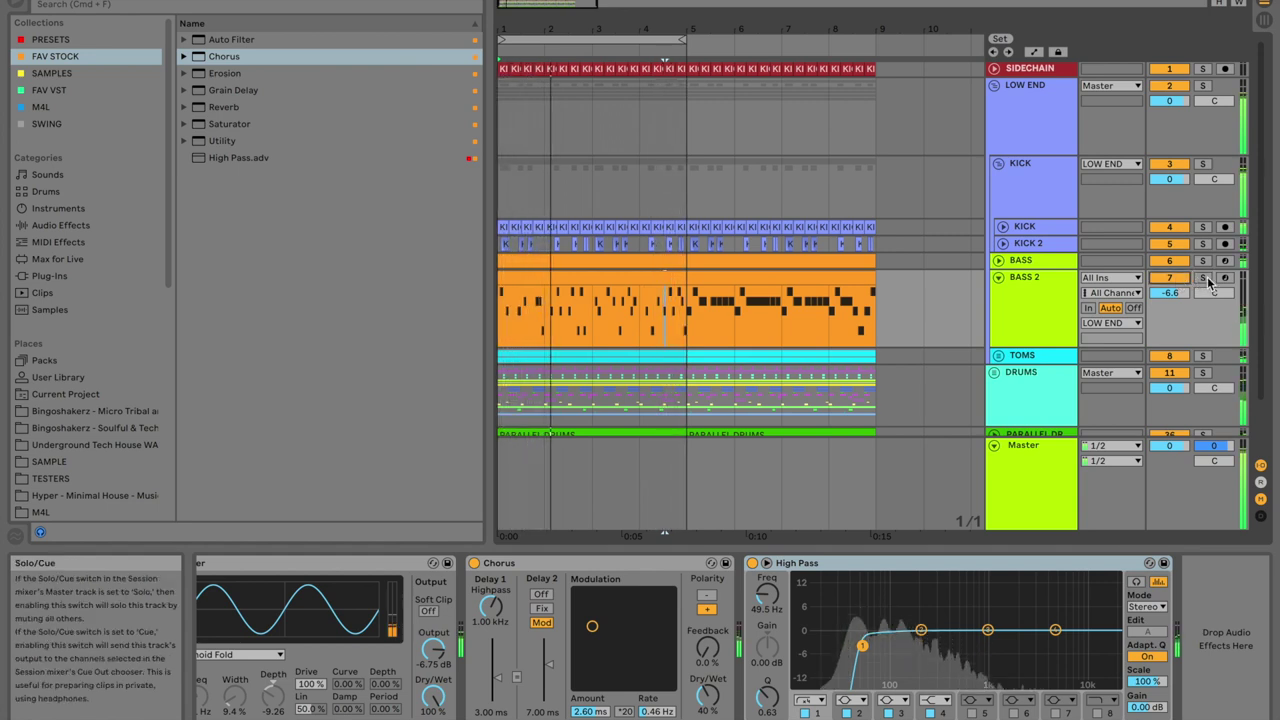
Solo BASS 2 and raise its Chorus dry/wet to 69%.
left_click(1206, 281)
scroll(519, 697, "left", 3)
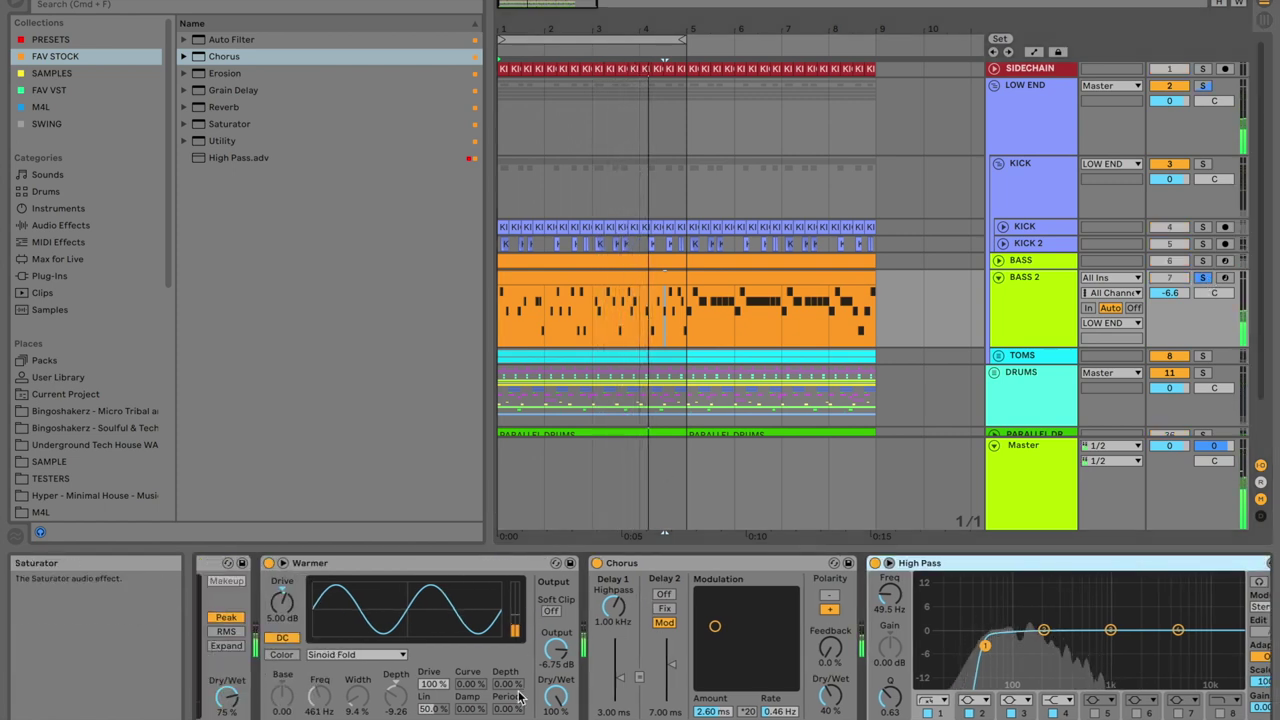
left_click_drag(830, 691, 830, 671)
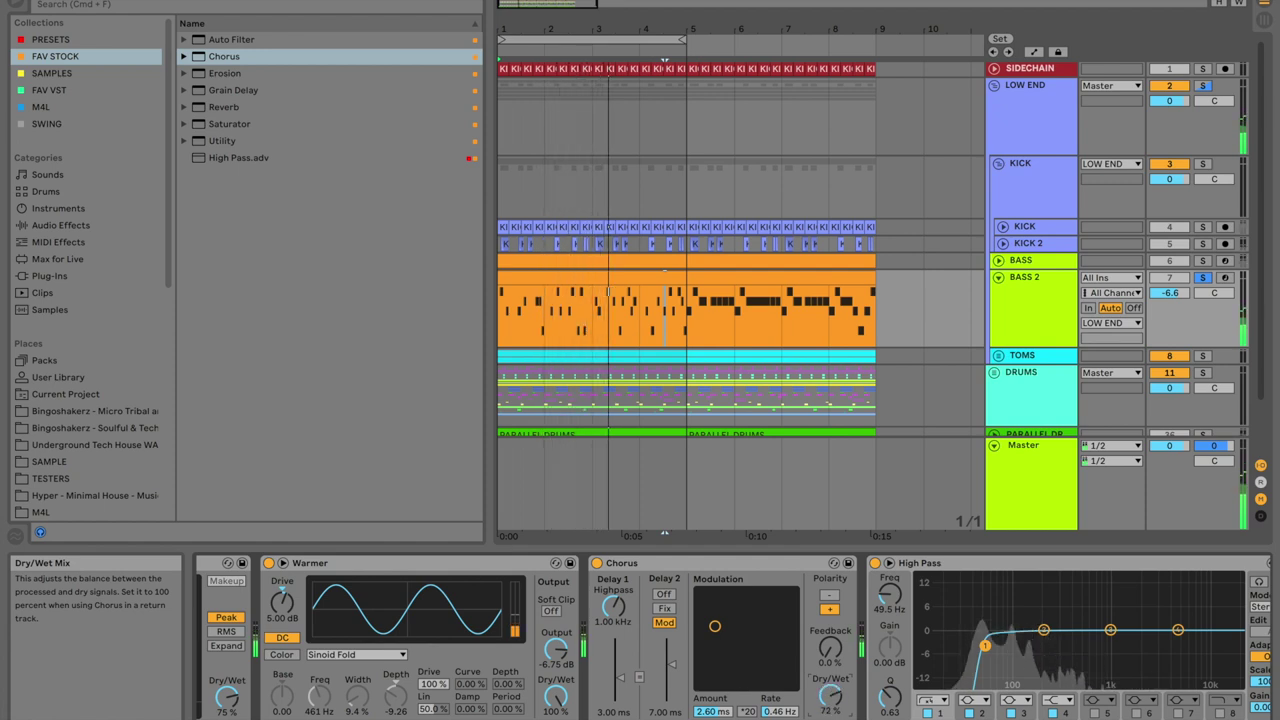
Lower BASS 2's volume to -6.8 and its Chorus dry/wet to 33%, comparing the track soloed and in the full mix.
left_click(1203, 278)
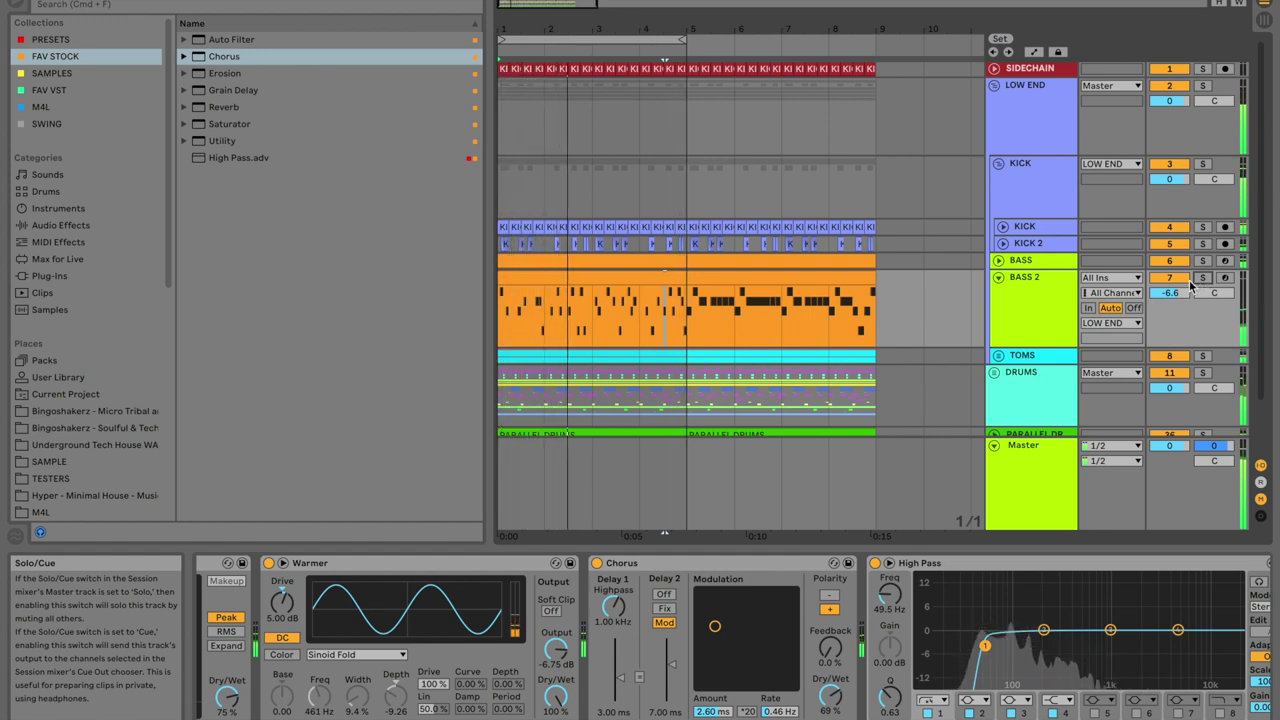
left_click(1203, 277)
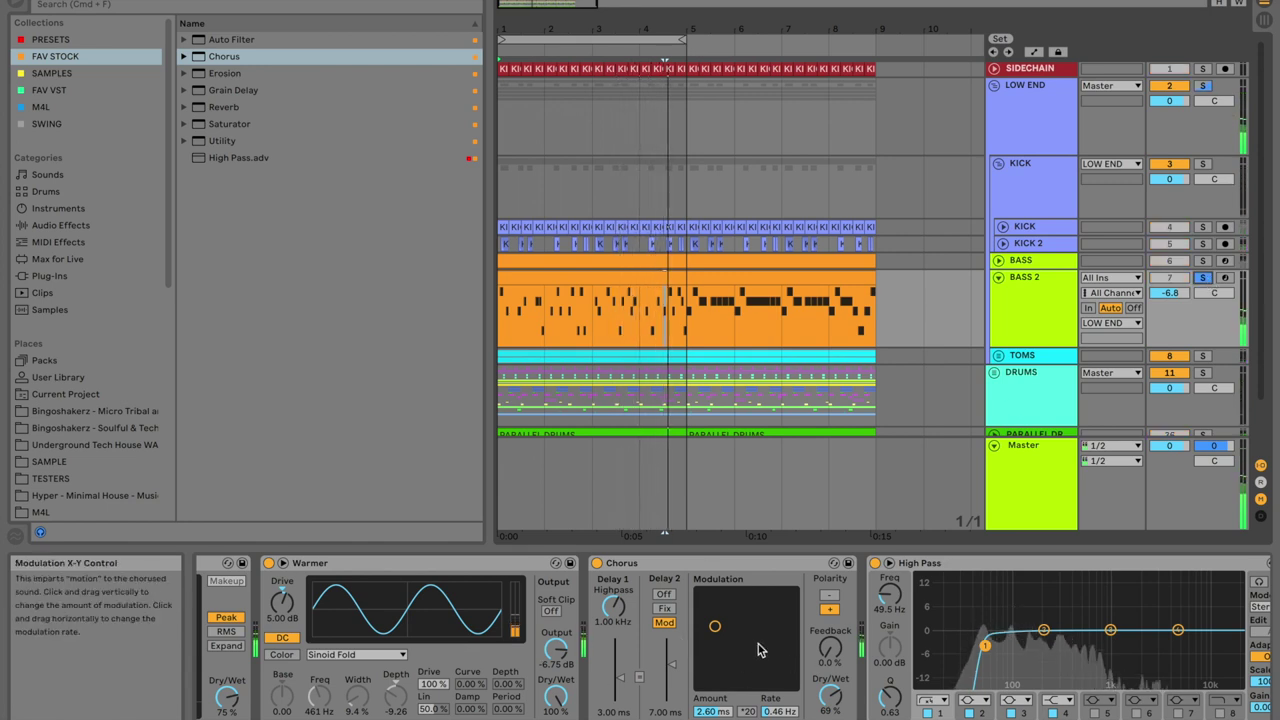
left_click_drag(830, 697, 830, 719)
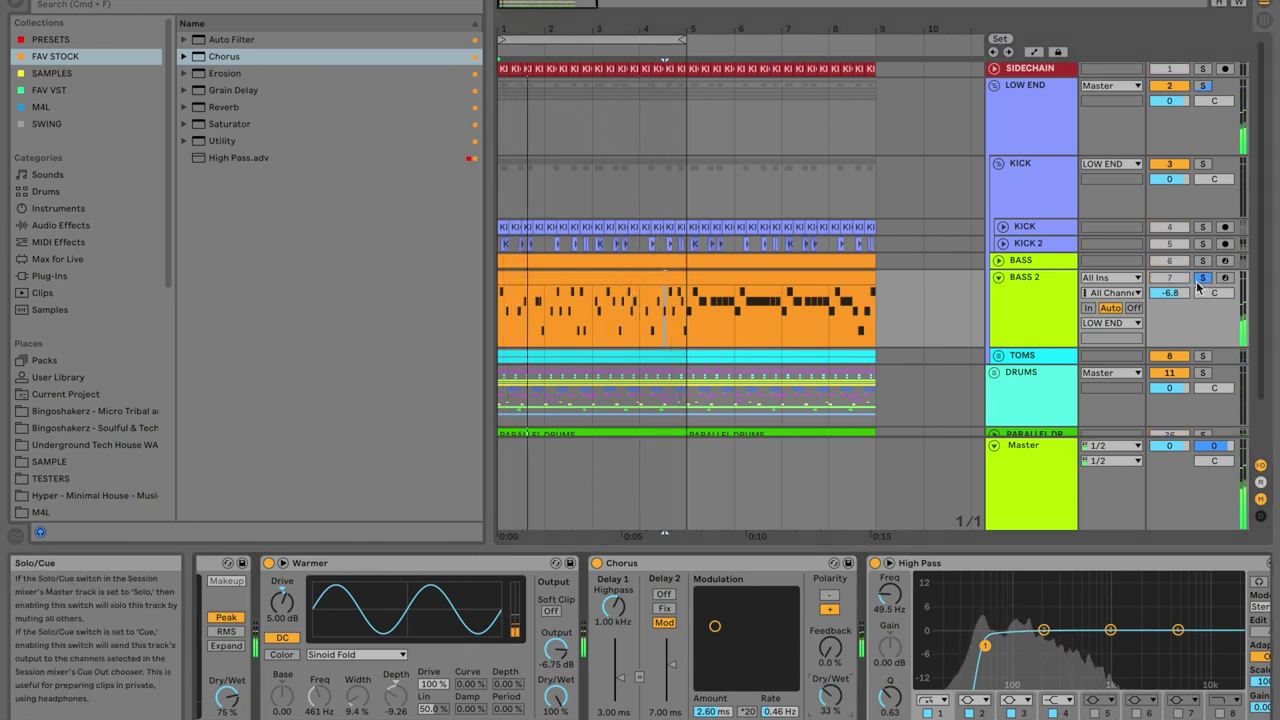
key("s")
key("s")
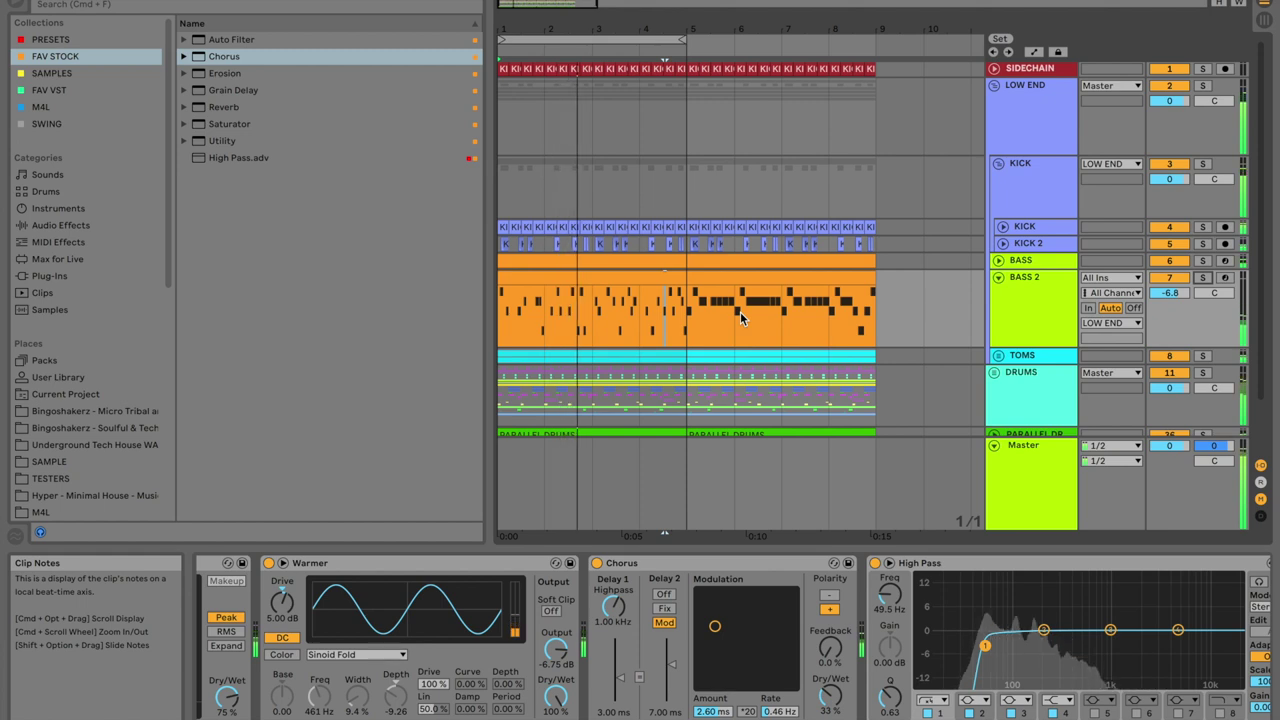
With BASS 2 soloed, set its Chorus to 0.11 ms, 0.23 Hz and 79% dry/wet, and its High Pass to 77.4 Hz with Q 0.51.
key("s")
left_click_drag(715, 626, 706, 654)
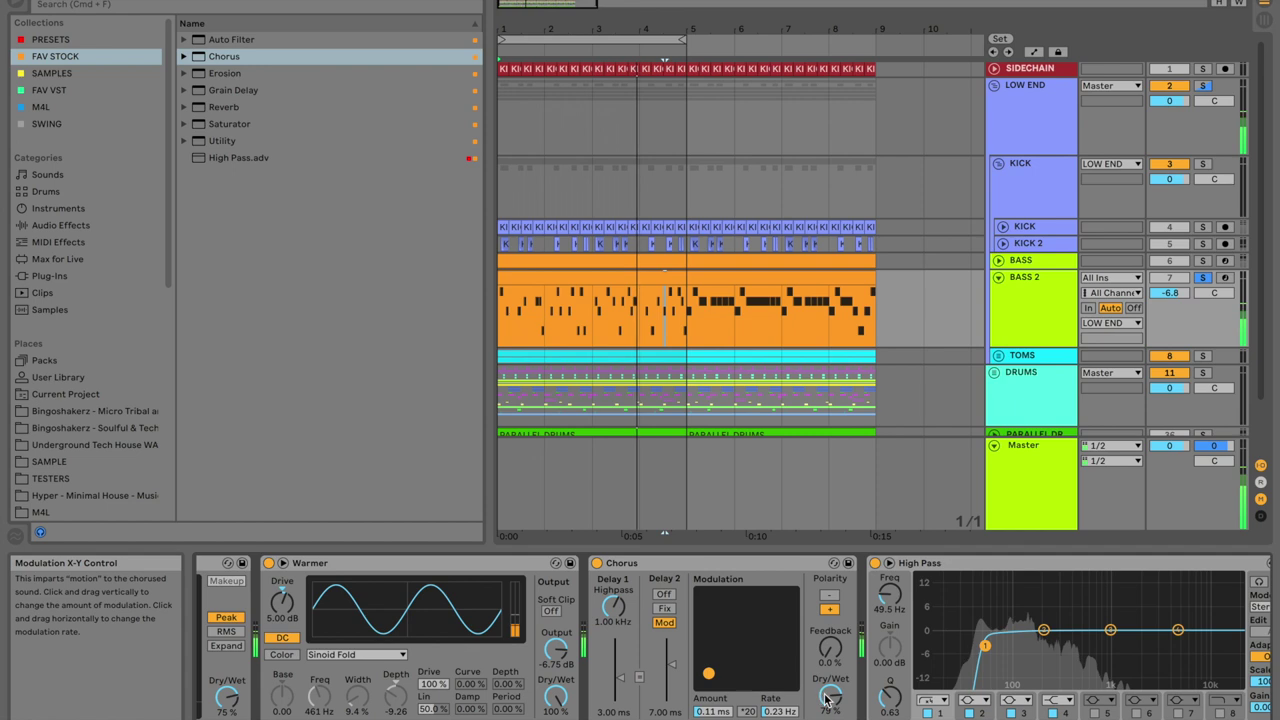
left_click(597, 563)
left_click(597, 563)
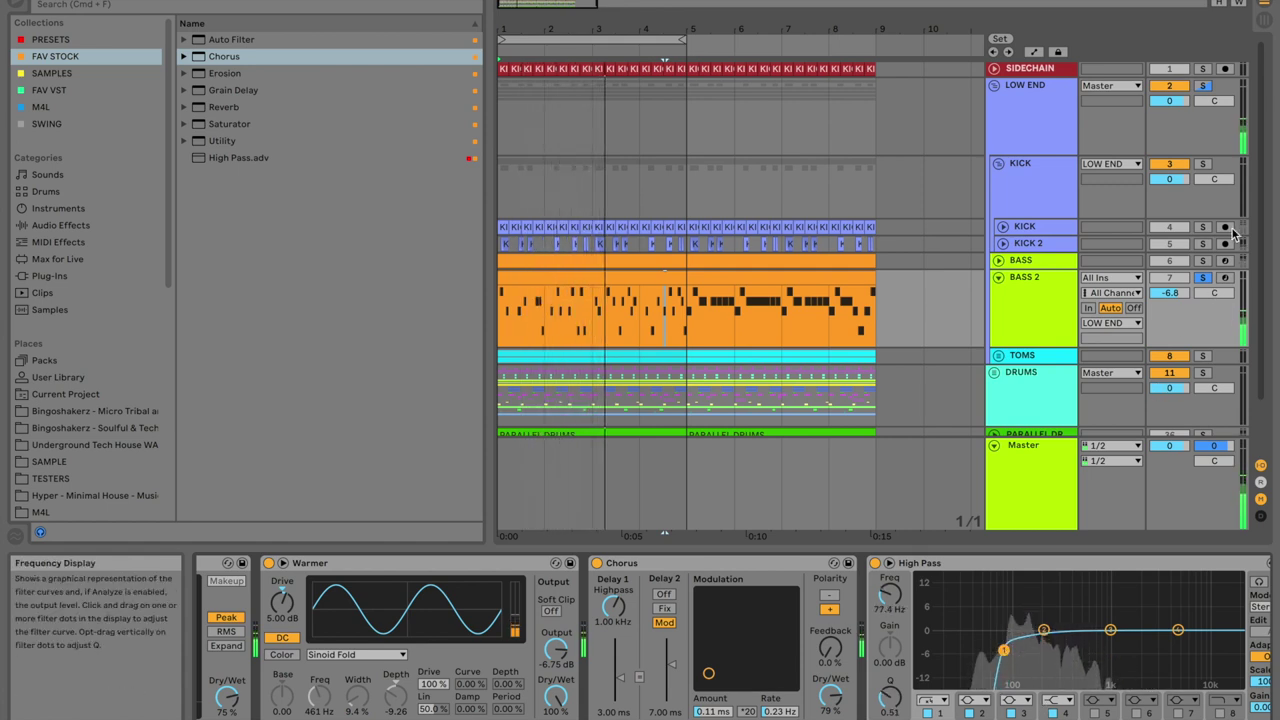
left_click(1202, 277)
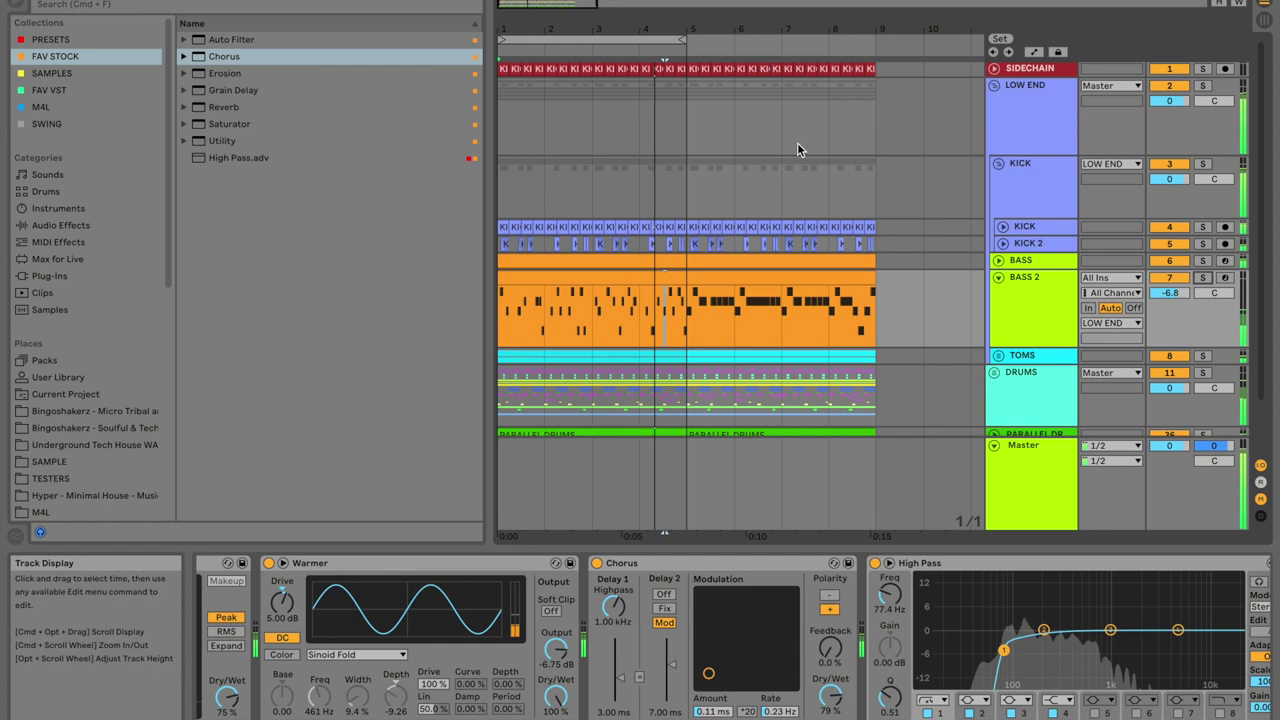
Replace BASS 2's clip in bars 5–8 with a copy of its first clip, and open the first clip's notes with LOW END soloed.
left_click(672, 292)
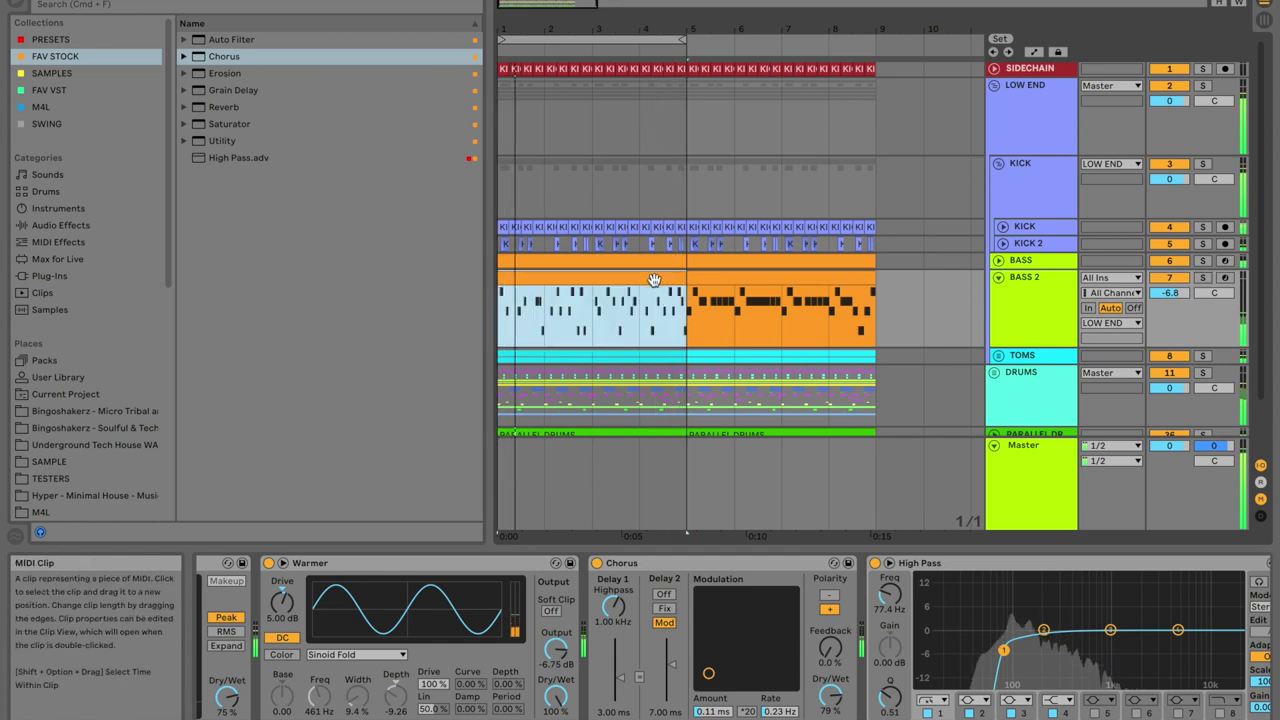
left_click(790, 300)
left_click(998, 277)
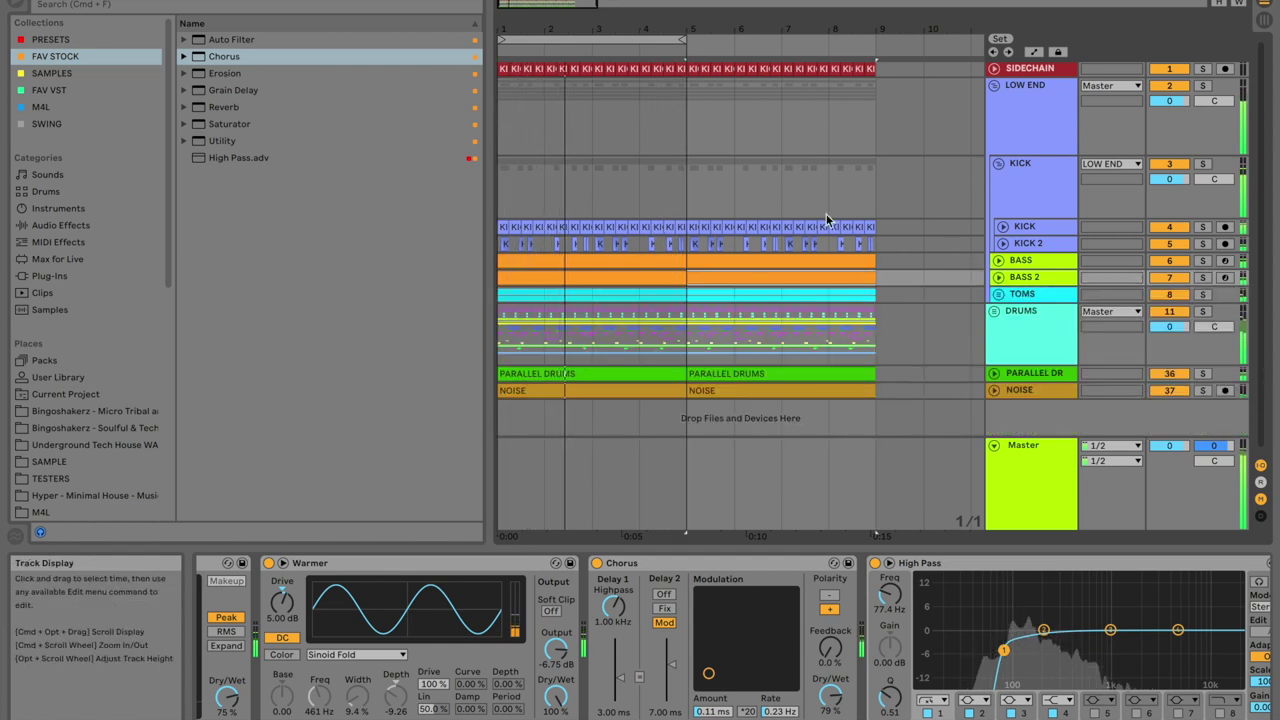
left_click(1002, 279)
left_click(576, 281)
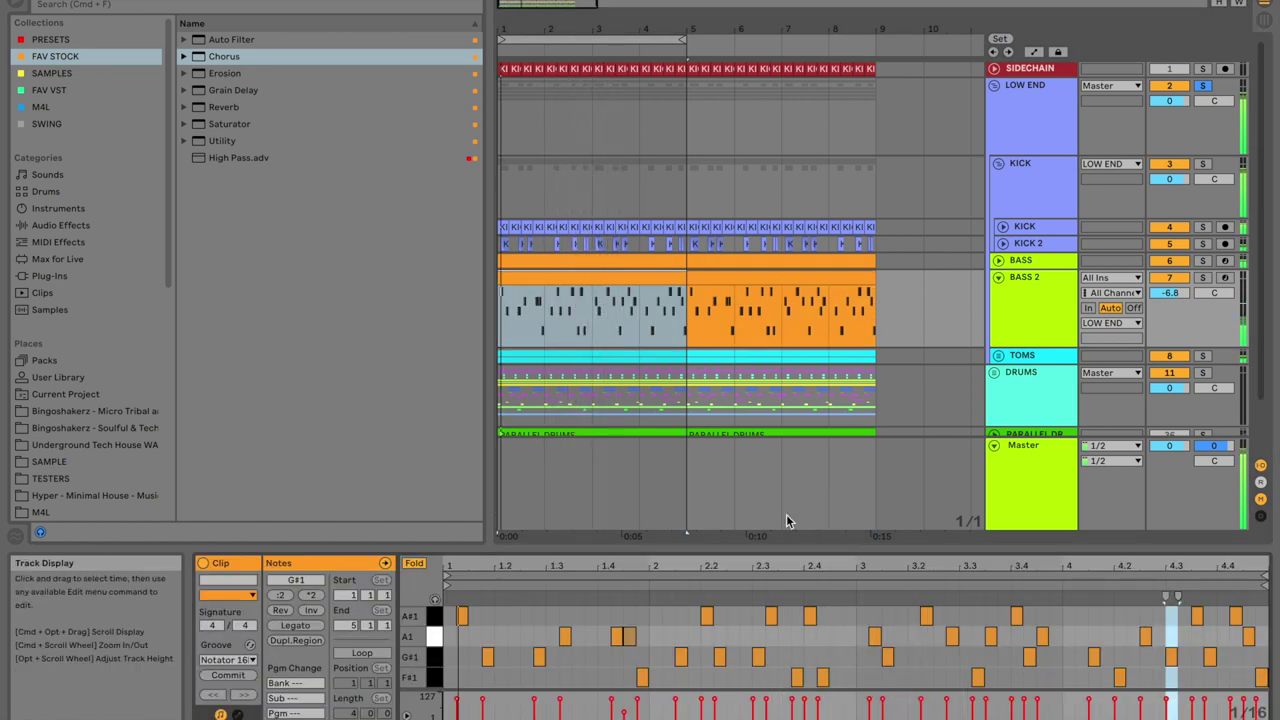
Move the F#1 note at 2.4.2 to 2.4.3, duplicate it to 2.4.4, and lower the 2.4.3 note's velocity.
left_click(823, 678)
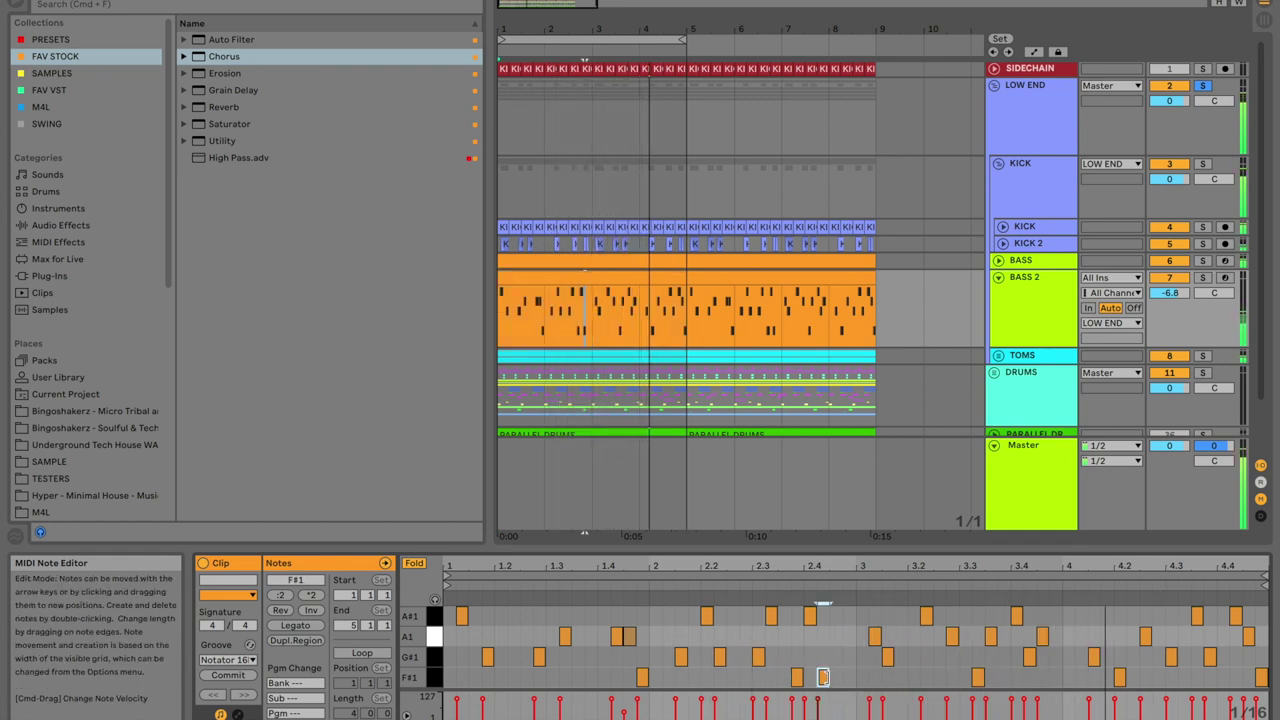
left_click_drag(823, 678, 836, 678)
key("super+d")
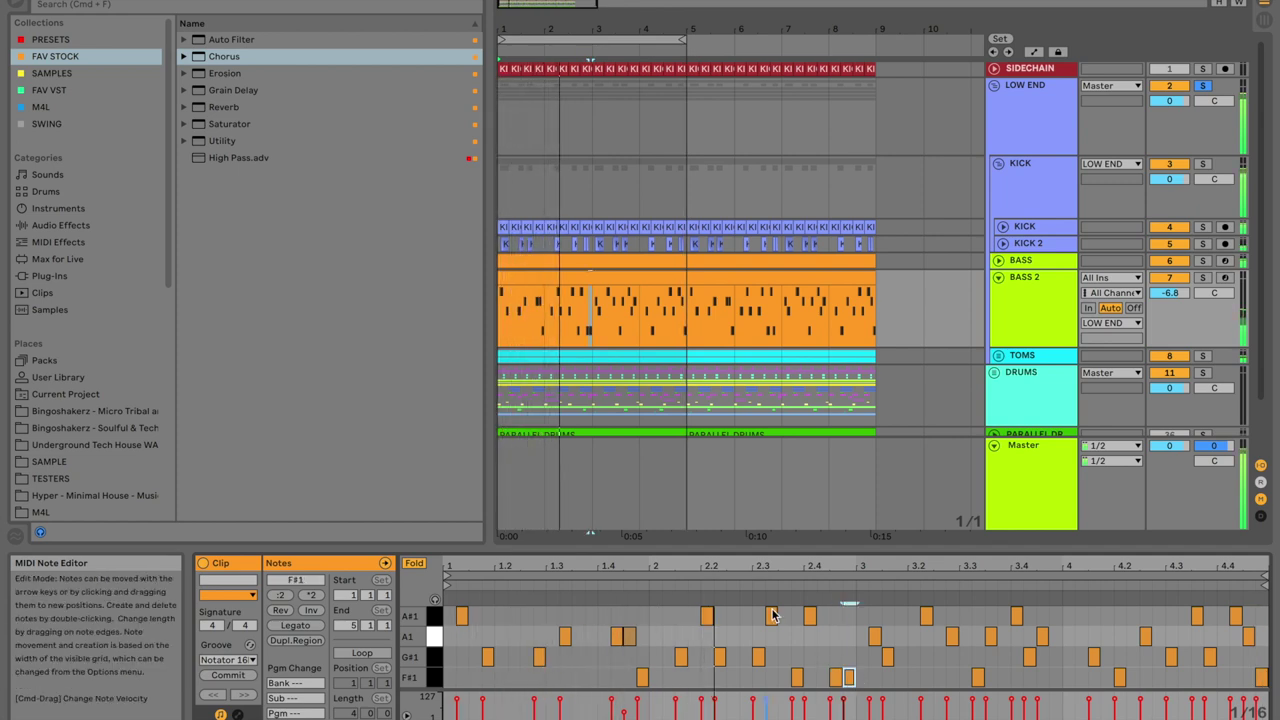
key("super+Left")
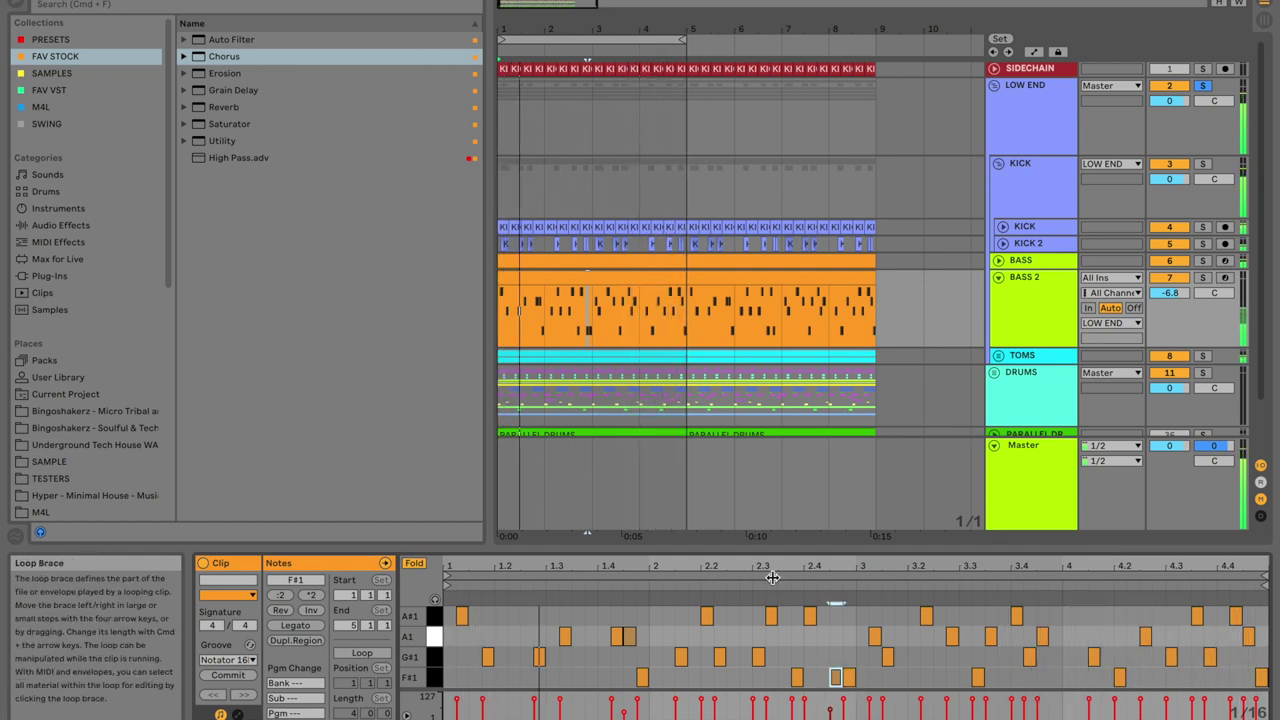
Show the Groove Pool and set the Global Amount to 100%.
left_click(15, 535)
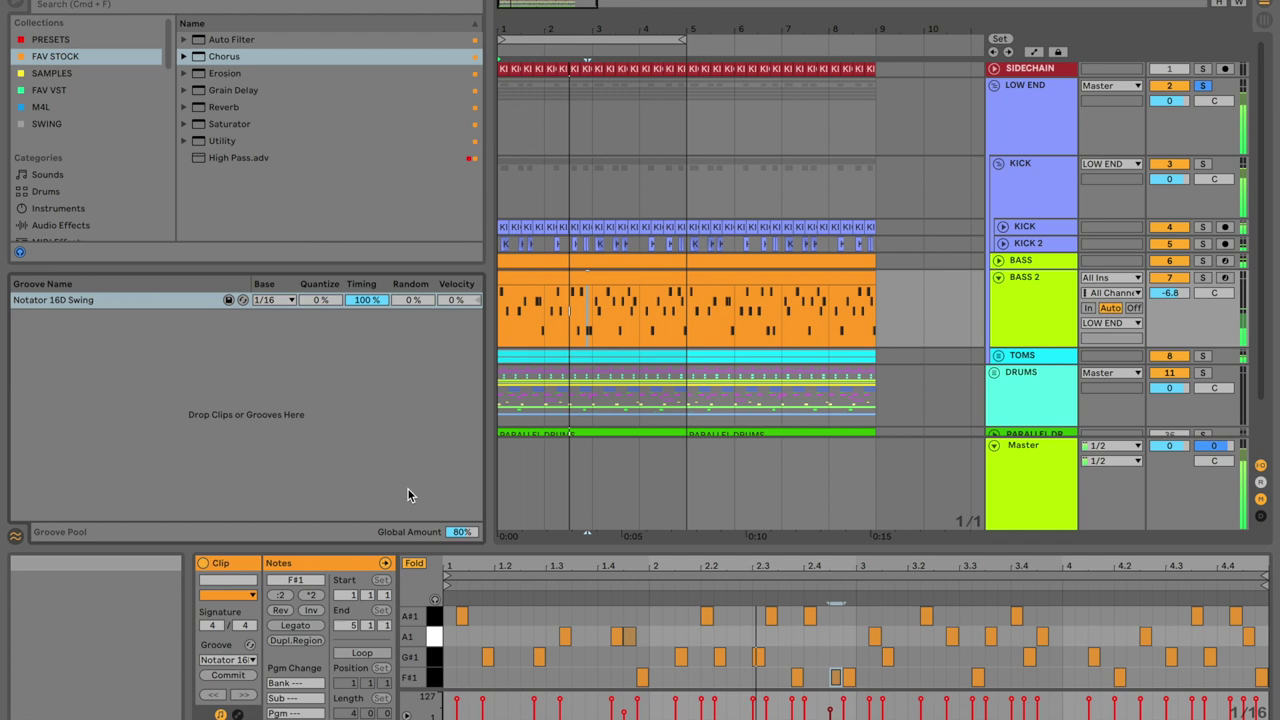
left_click_drag(466, 540, 464, 534)
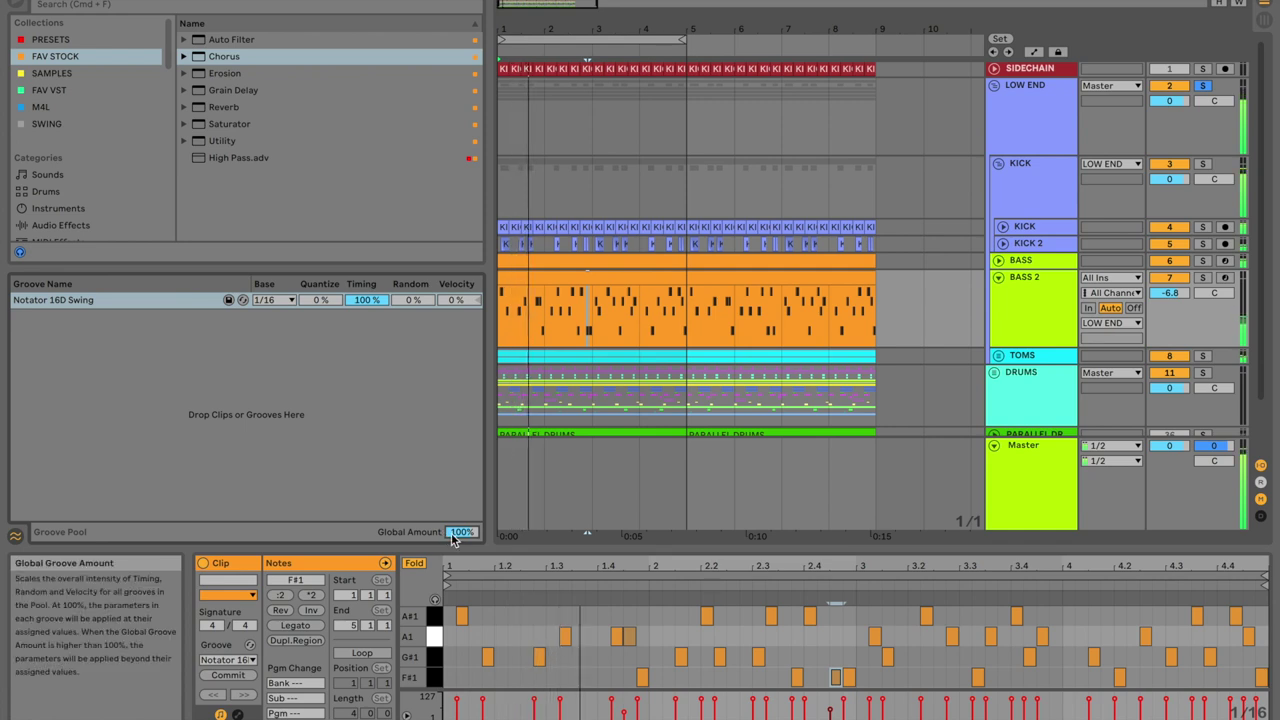
Set the Global Groove Amount to 75% and take the LOW END group out of solo.
type("7")
key("Return")
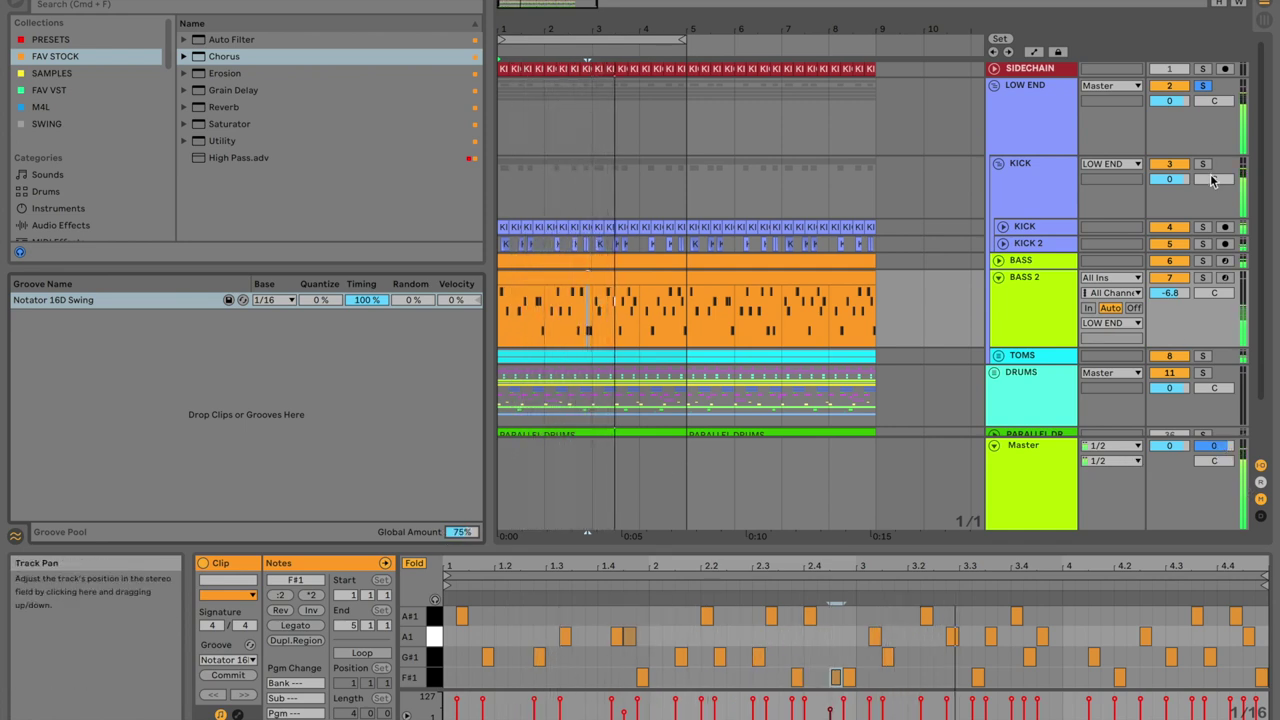
left_click(1204, 84)
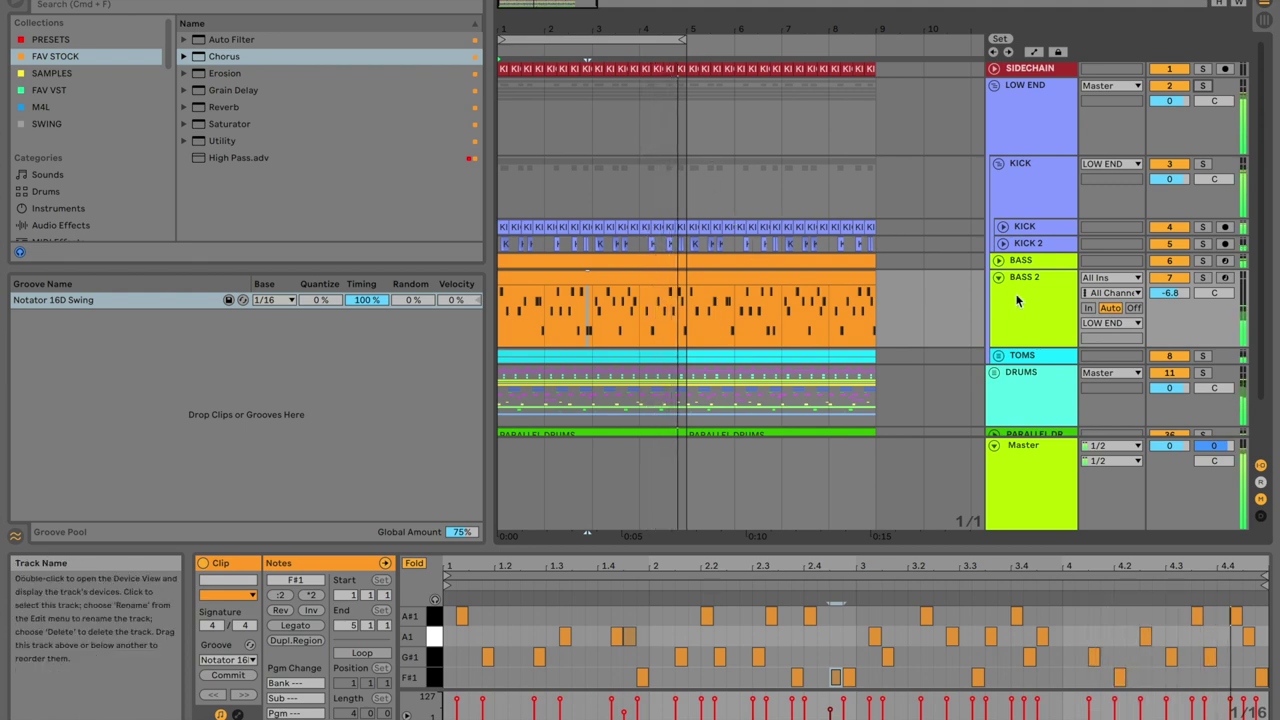
Solo BASS and BASS 2 together and inspect the oscillator settings of BASS 2's TyrellN6 synth.
left_click(1202, 260)
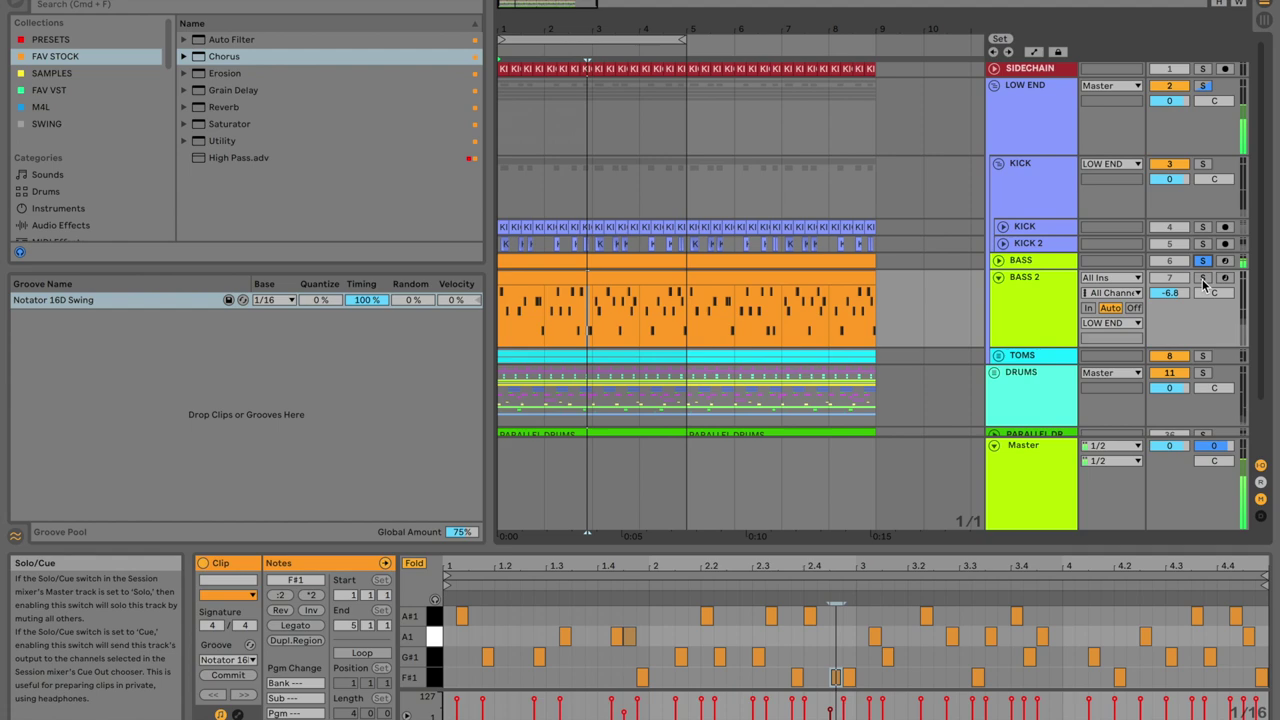
left_click(1202, 277)
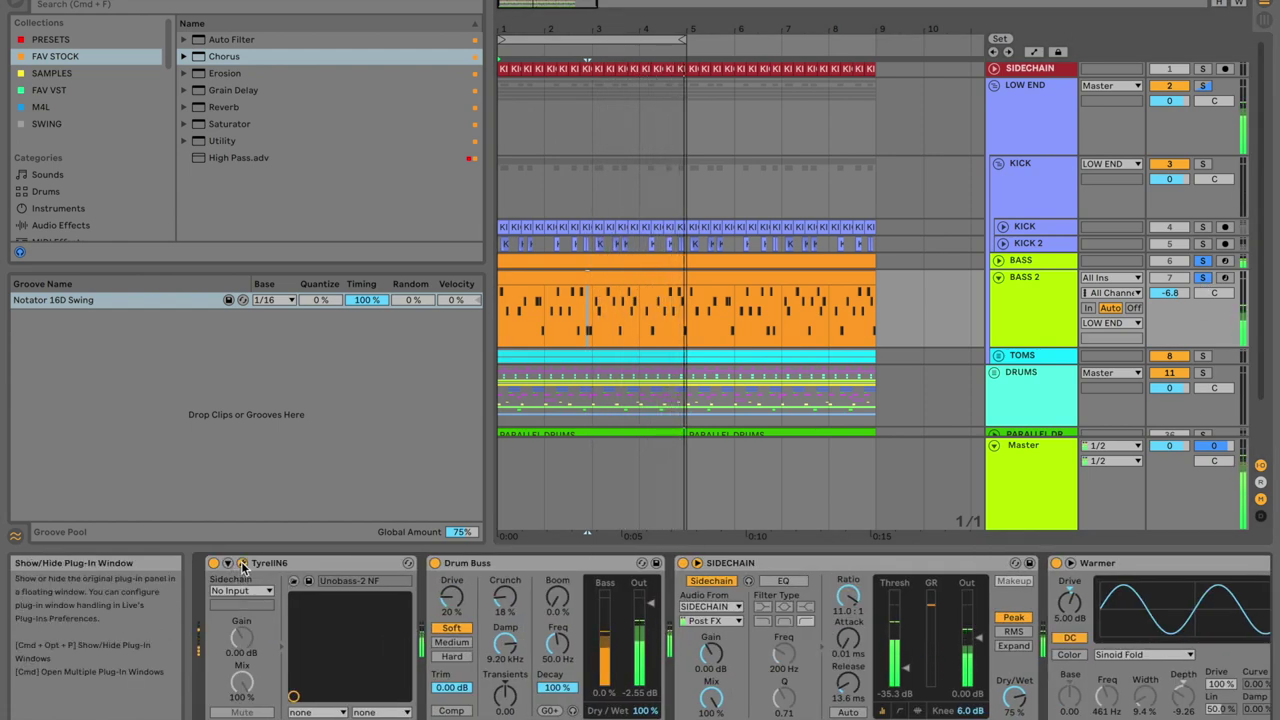
left_click(293, 580)
left_click(375, 260)
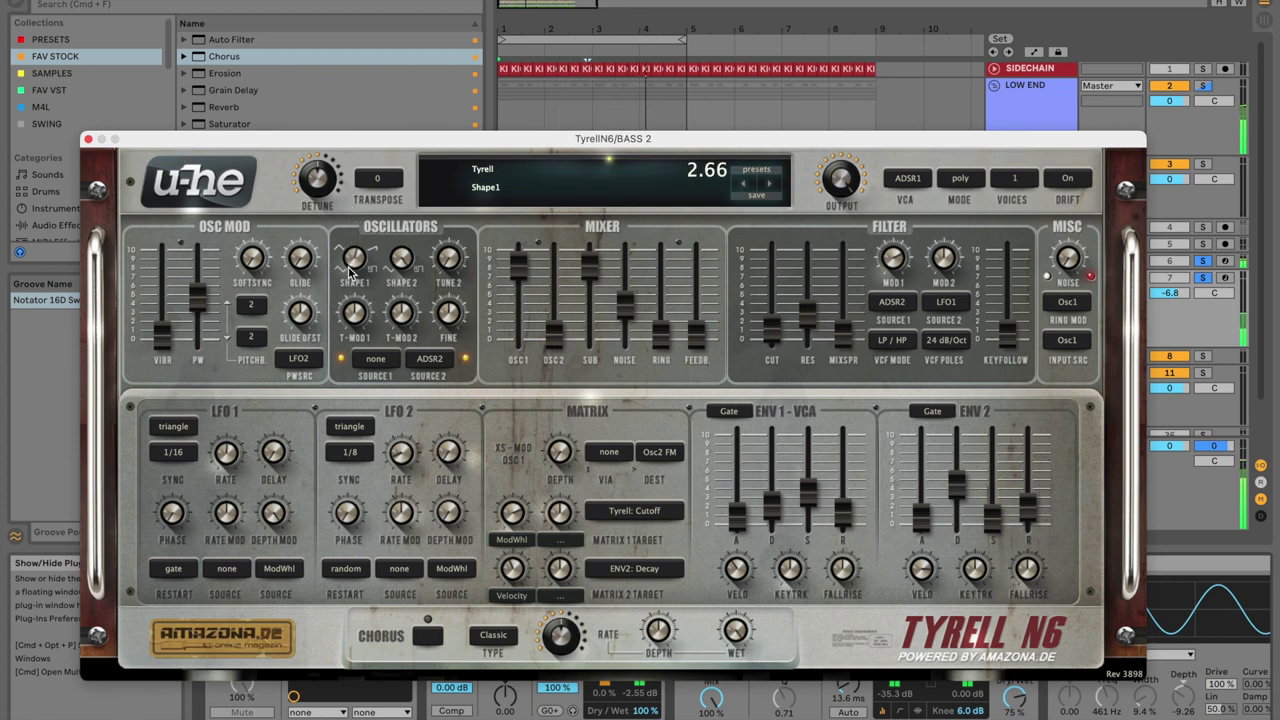
left_click(89, 141)
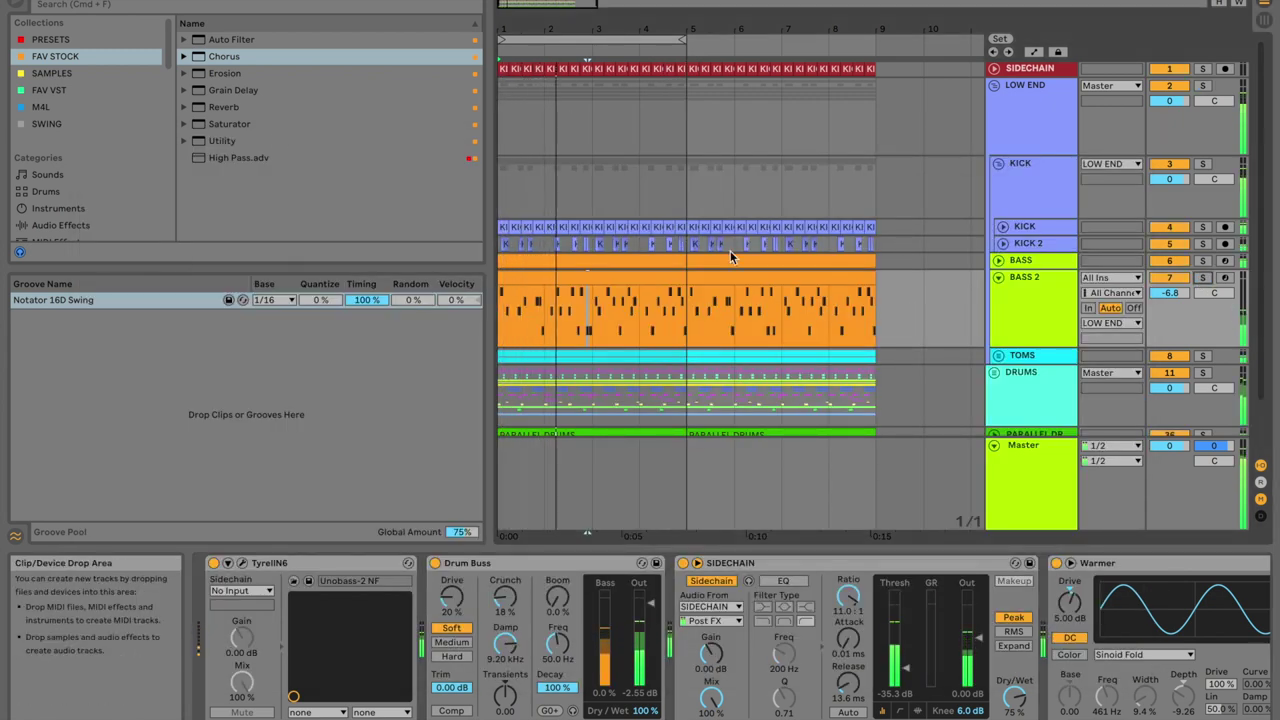
Collapse the BASS 2 track and solo the LOW END group, keeping the group unfolded.
left_click_drag(537, 6, 537, 1)
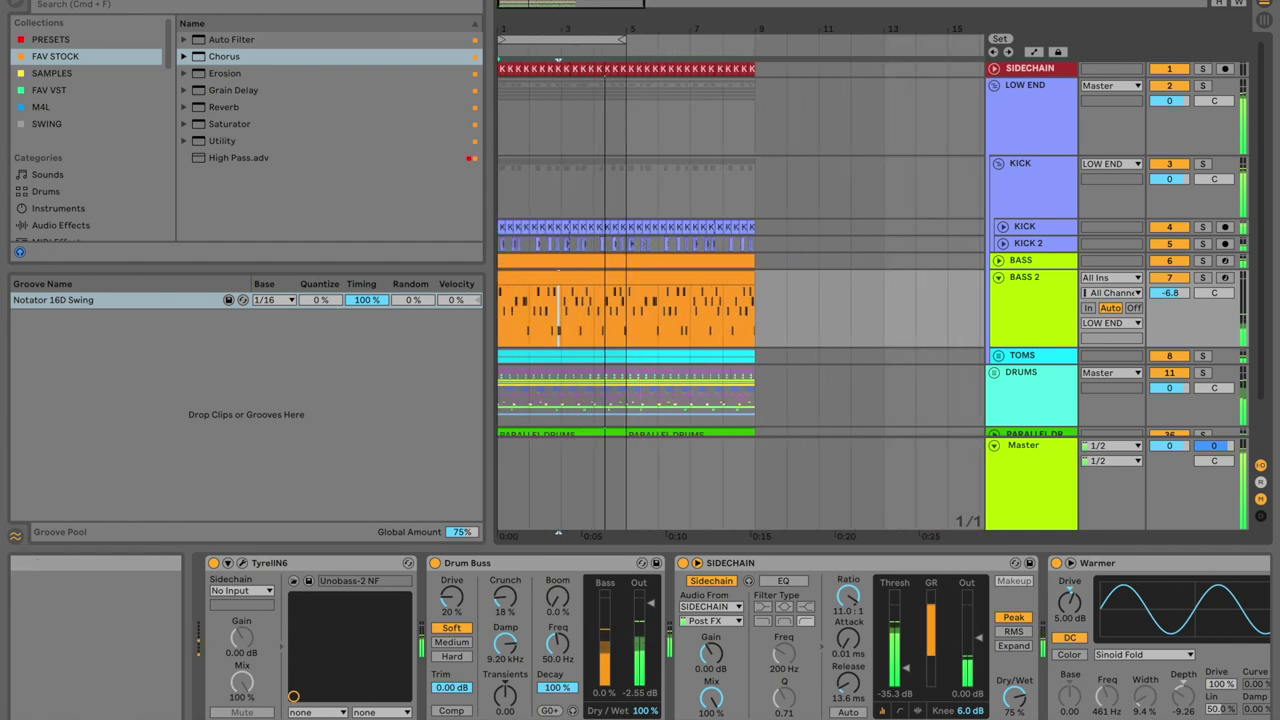
left_click(998, 278)
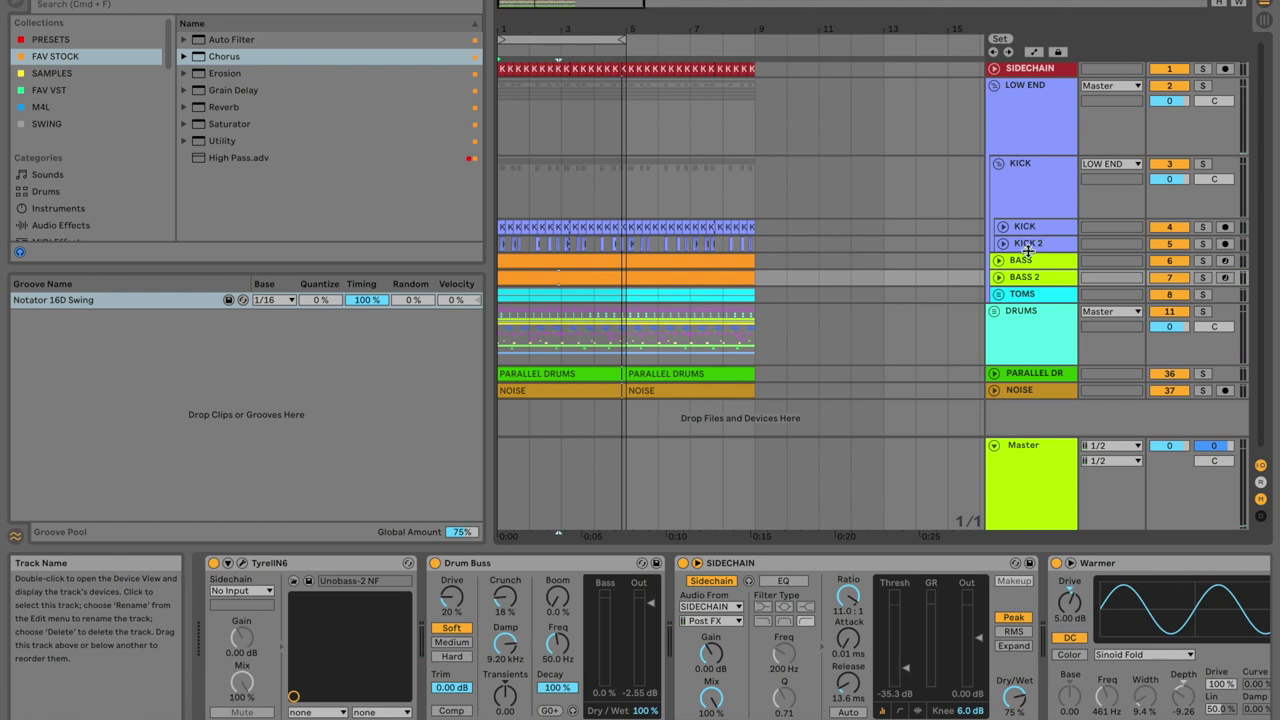
left_click(994, 86)
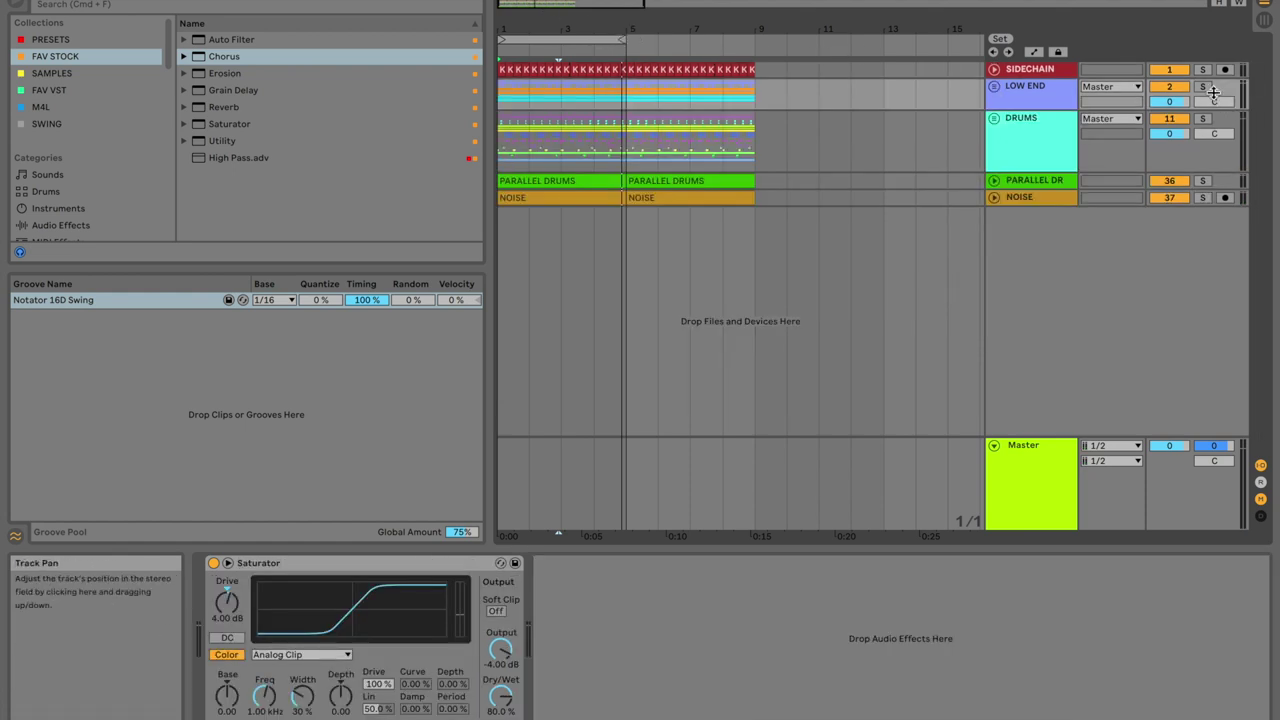
left_click(1203, 87)
left_click(994, 86)
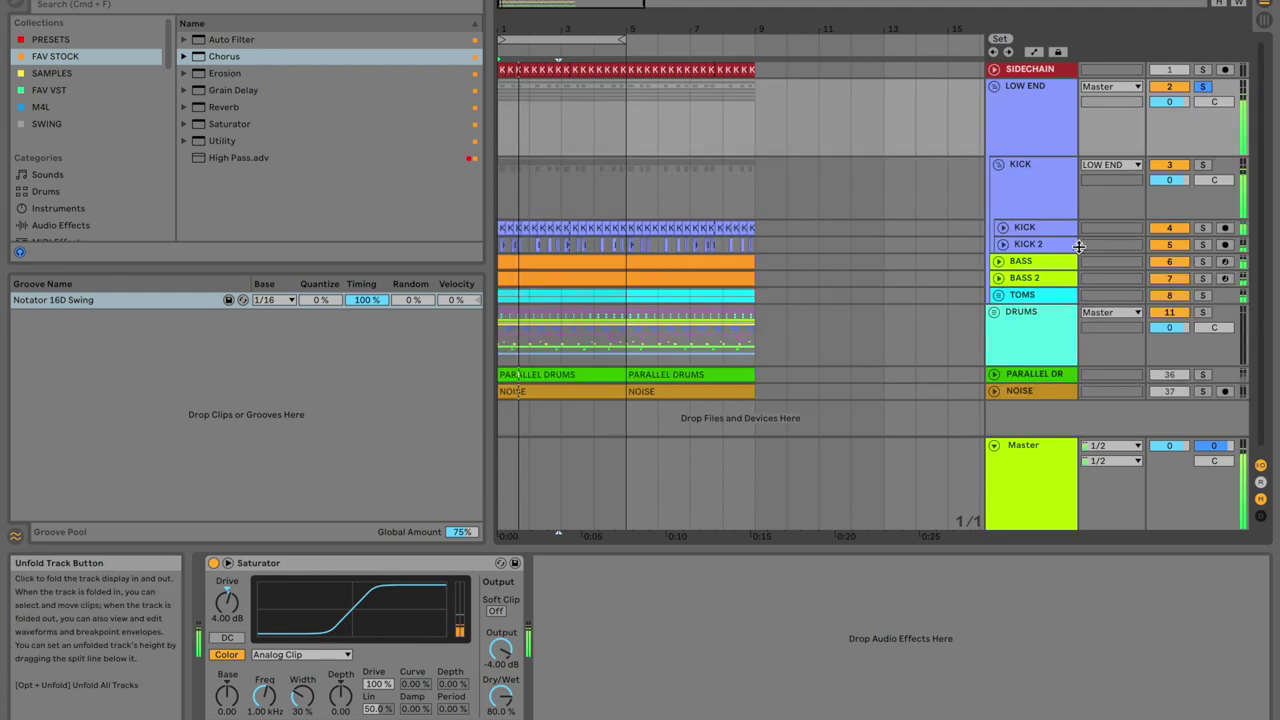
Raise the BASS track's volume slightly in the Session View mixer and view the rest of its device chain.
left_click(1264, 22)
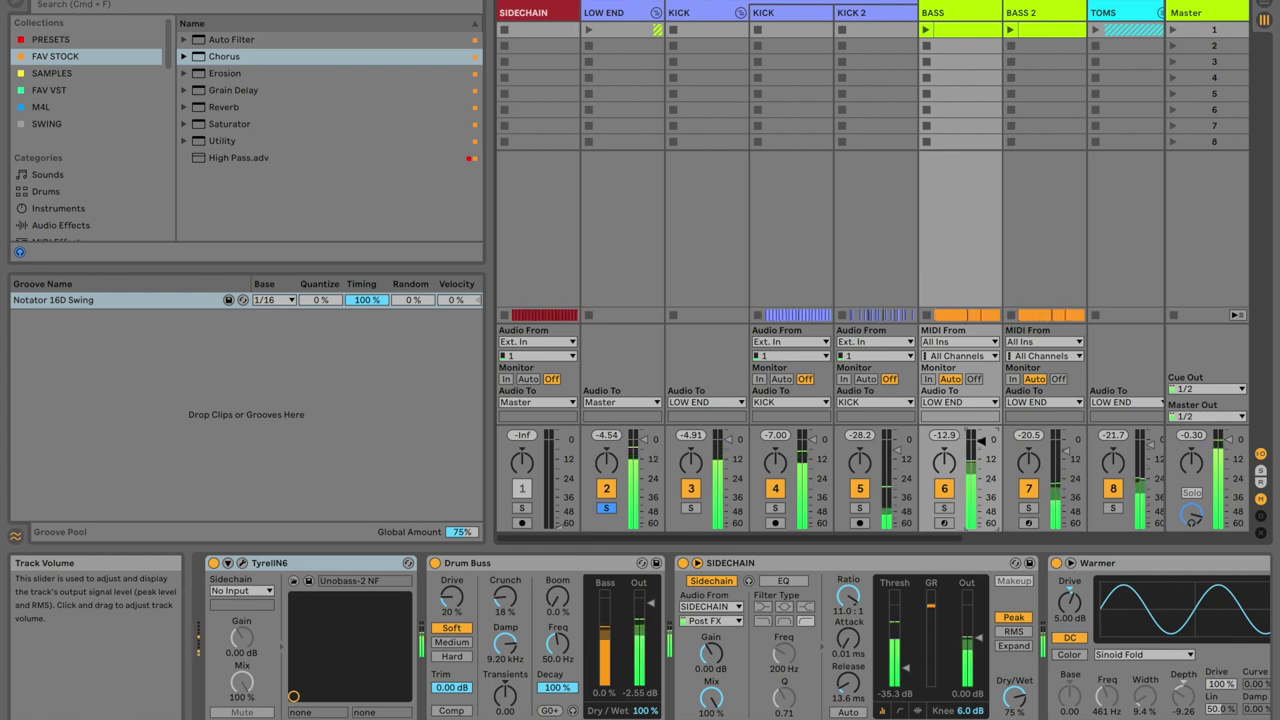
left_click_drag(980, 447, 980, 441)
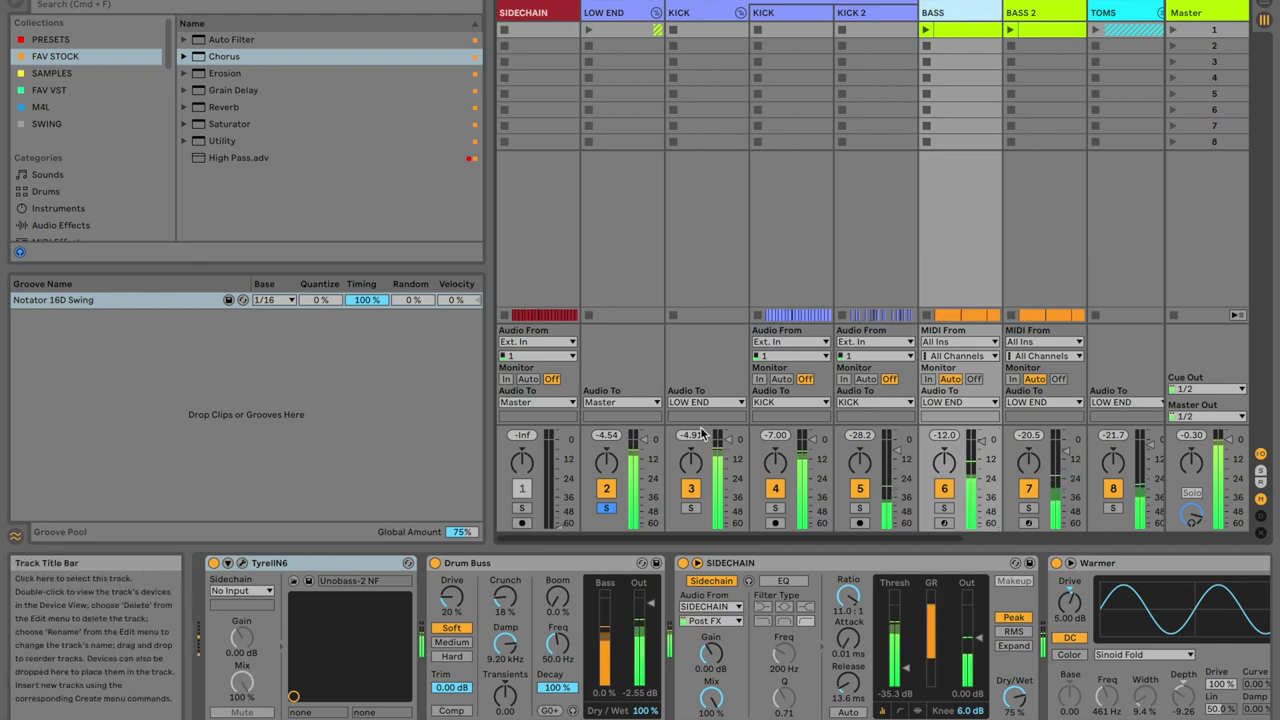
scroll(630, 645, "right", 3)
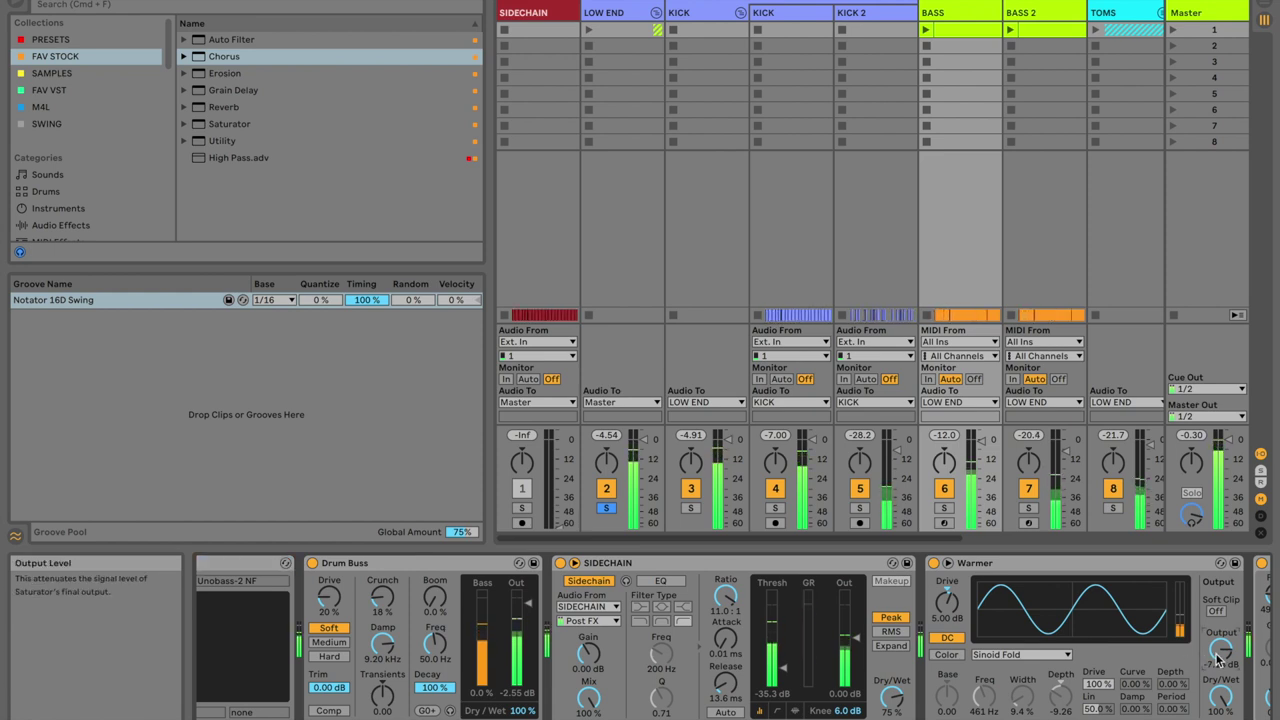
In the Arrangement View, collapse the LOW END group and place the insert marker in the NOISE track at bar 6.
key("Tab")
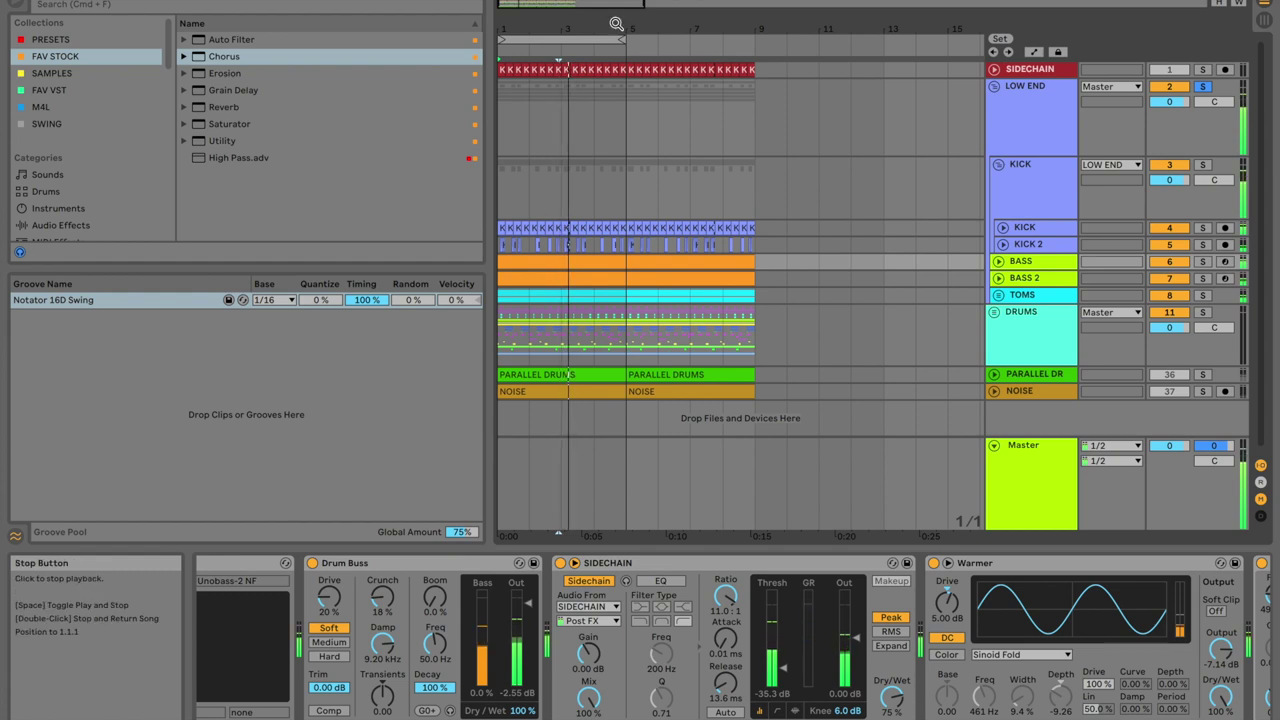
left_click(994, 86)
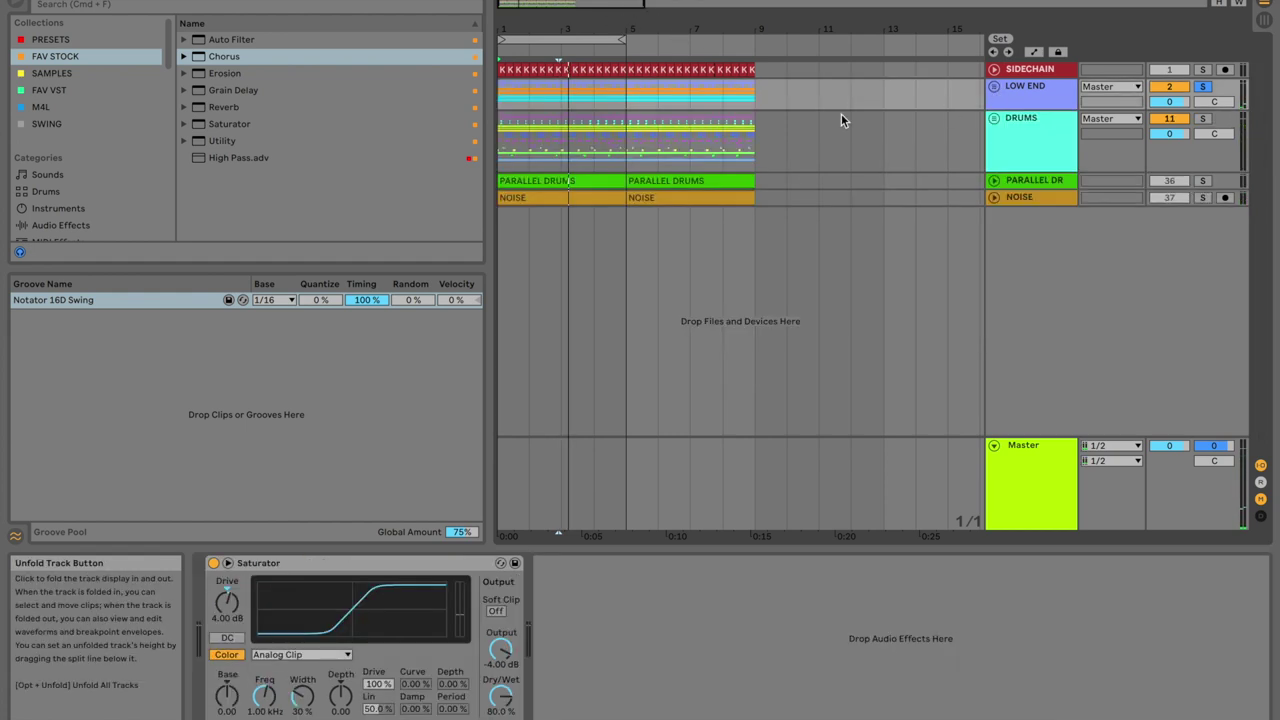
left_click(657, 197)
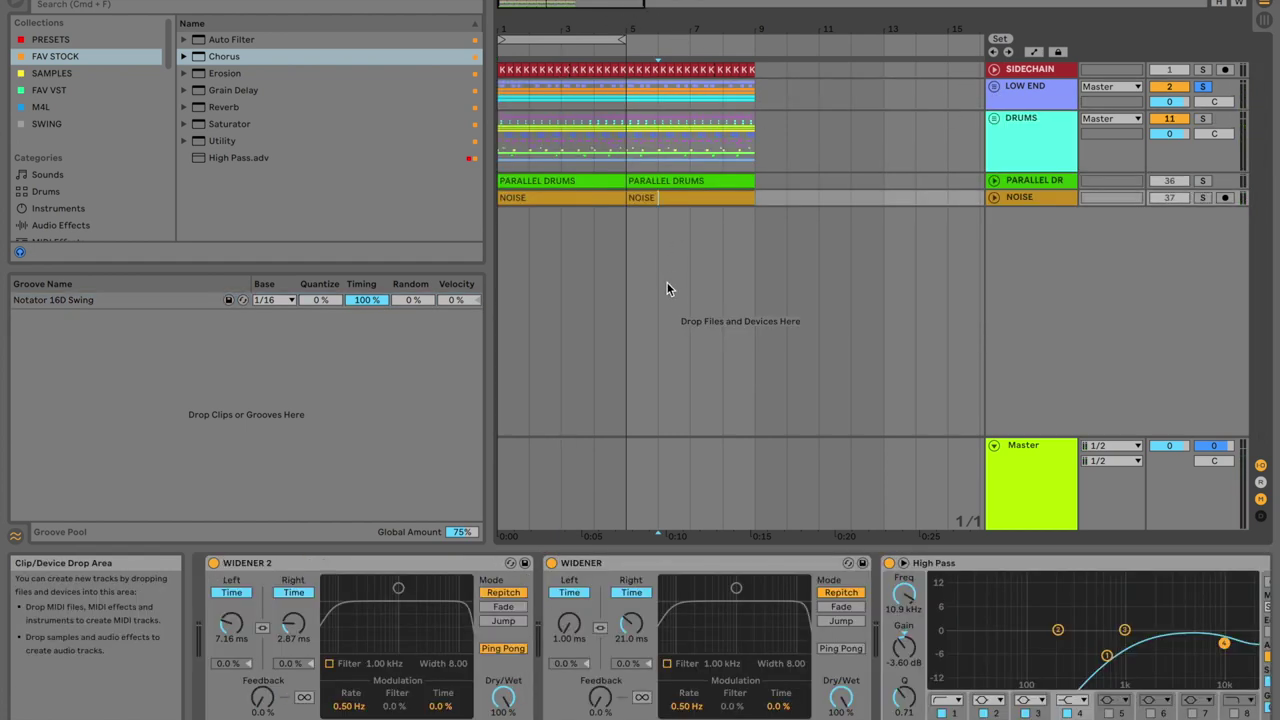